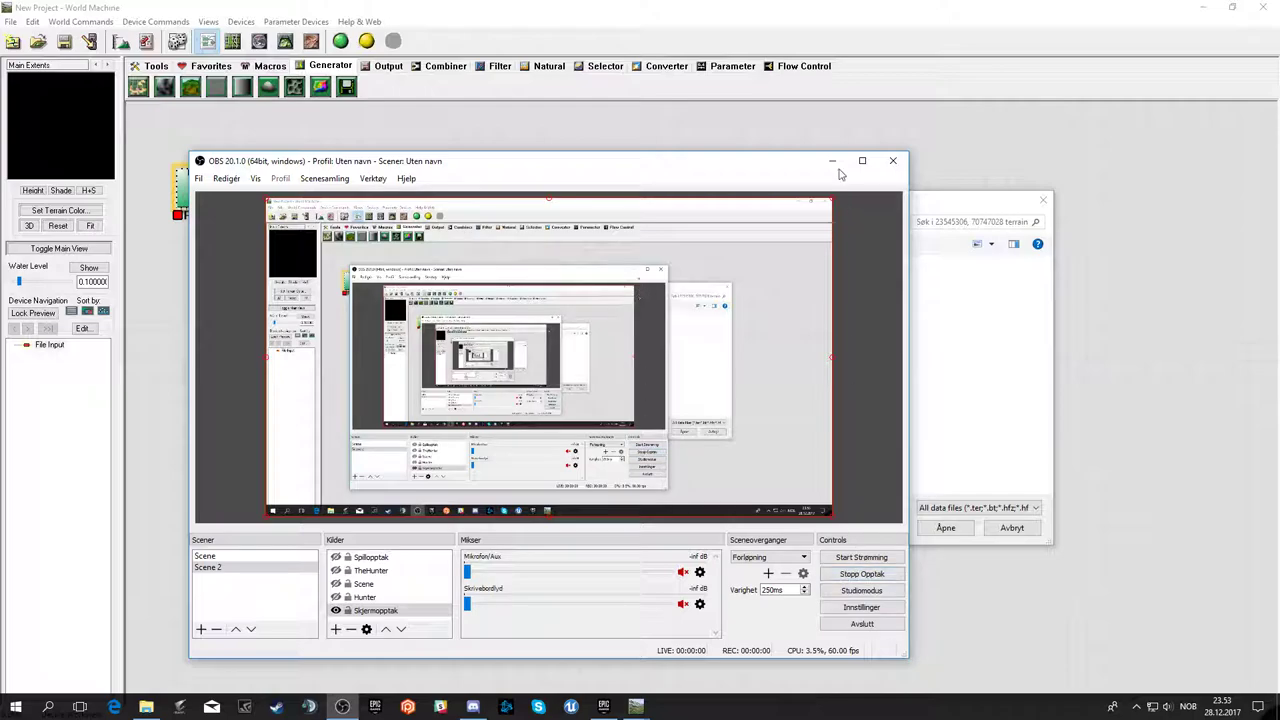
# - Load the ASTER 30m height map PNG into the File Input device and check its path
pyautogui.click(832, 160)
pyautogui.click(580, 305)
pyautogui.doubleClick(580, 305)
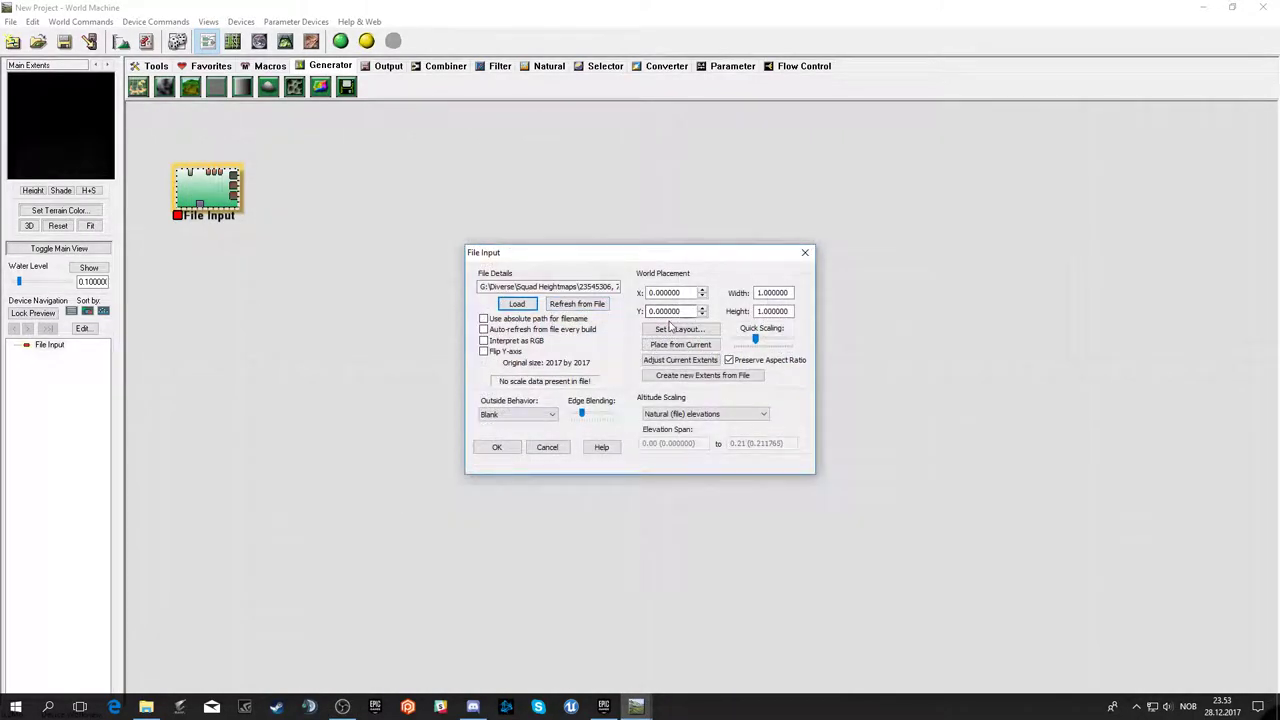
pyautogui.click(578, 287)
pyautogui.press('End')
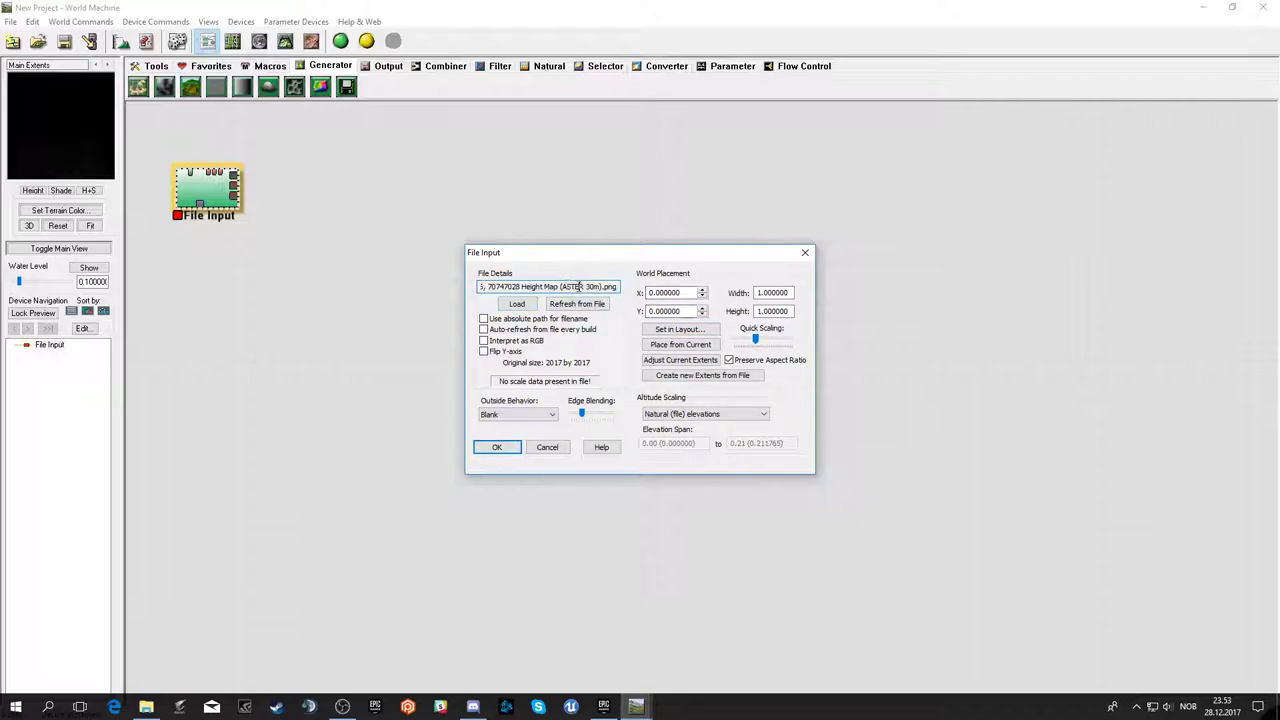
# - Open the ASTER 30m PNG from the file dialog in Photos
pyautogui.click(519, 303)
pyautogui.click(582, 318)
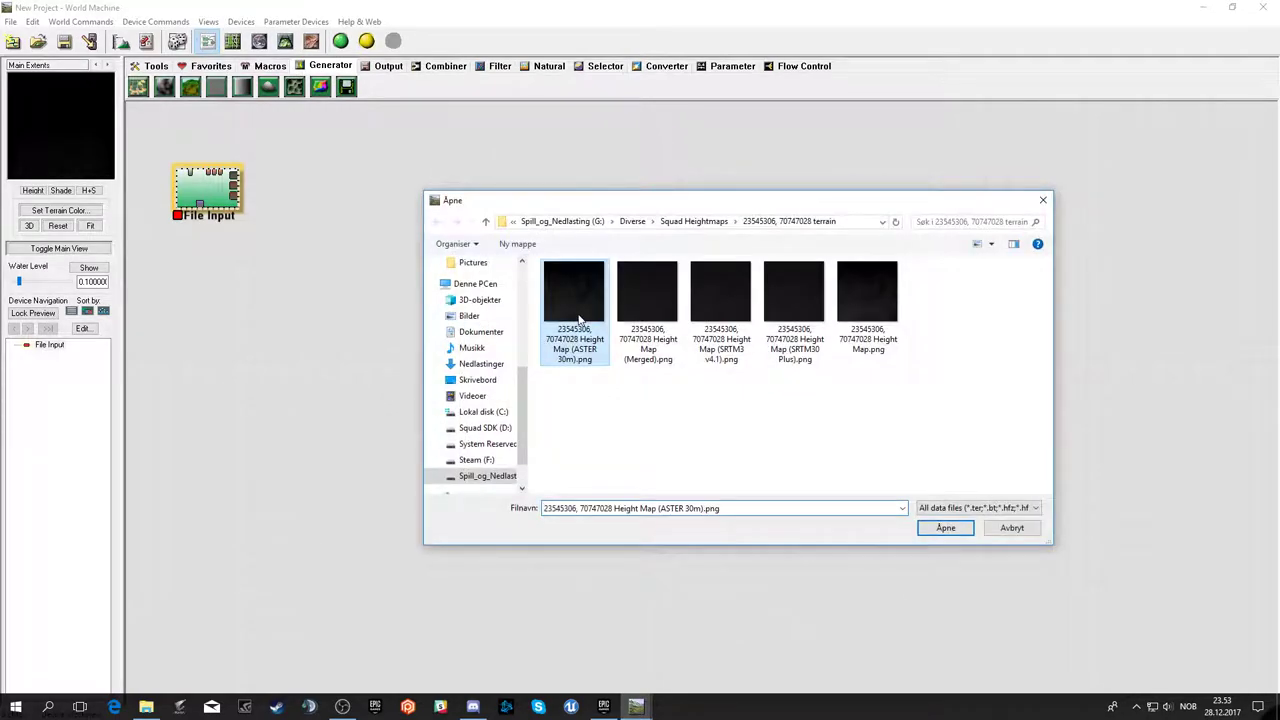
pyautogui.rightClick(593, 317)
pyautogui.click(643, 342)
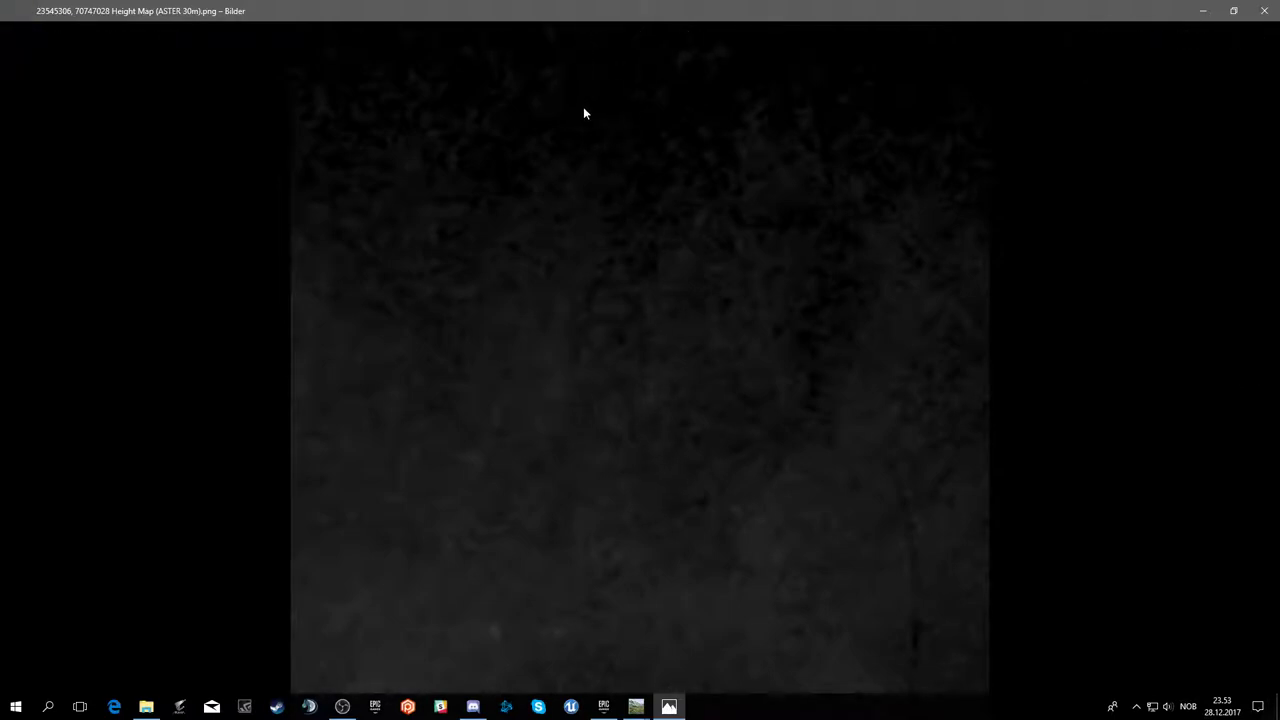
# - Zoom in on the ASTER 30m height map in Photos, then close the viewer
pyautogui.click(592, 48)
pyautogui.moveTo(537, 70)
pyautogui.mouseDown()
pyautogui.moveTo(650, 80)
pyautogui.moveTo(541, 81)
pyautogui.mouseUp()
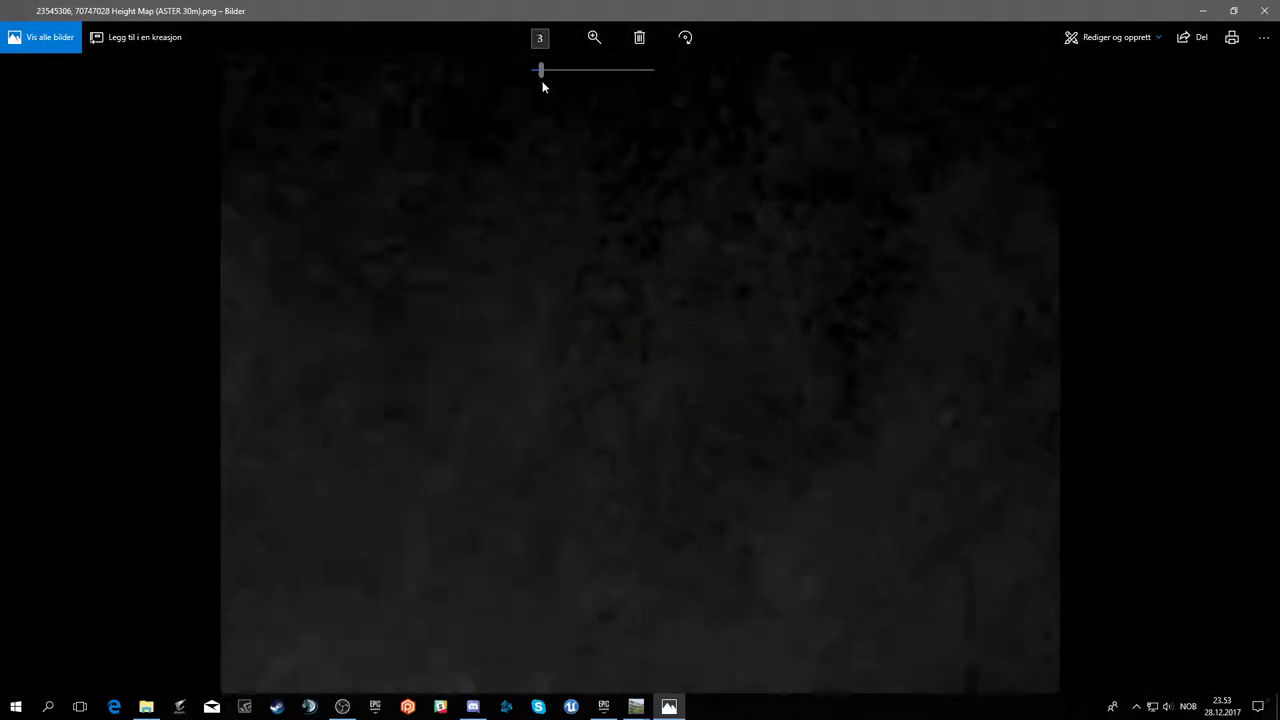
pyautogui.click(1276, 8)
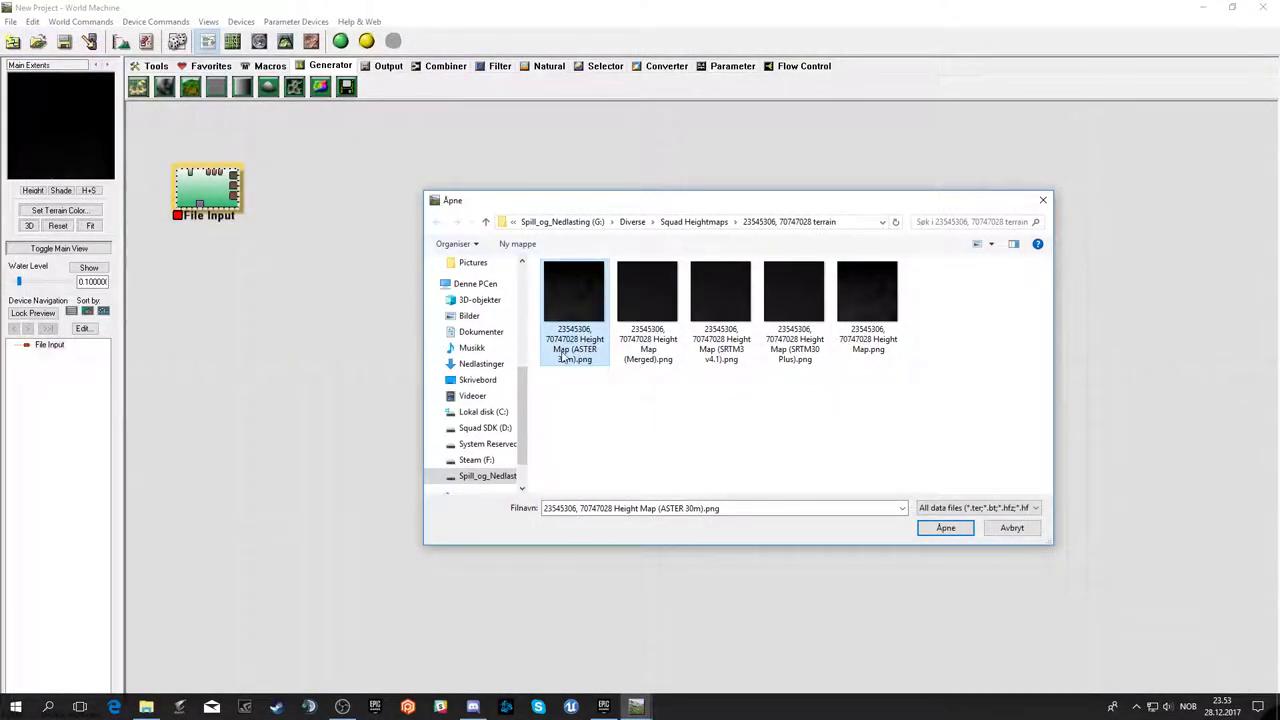
# - Switch to Microsoft Edge and go to terrain.party
pyautogui.click(114, 706)
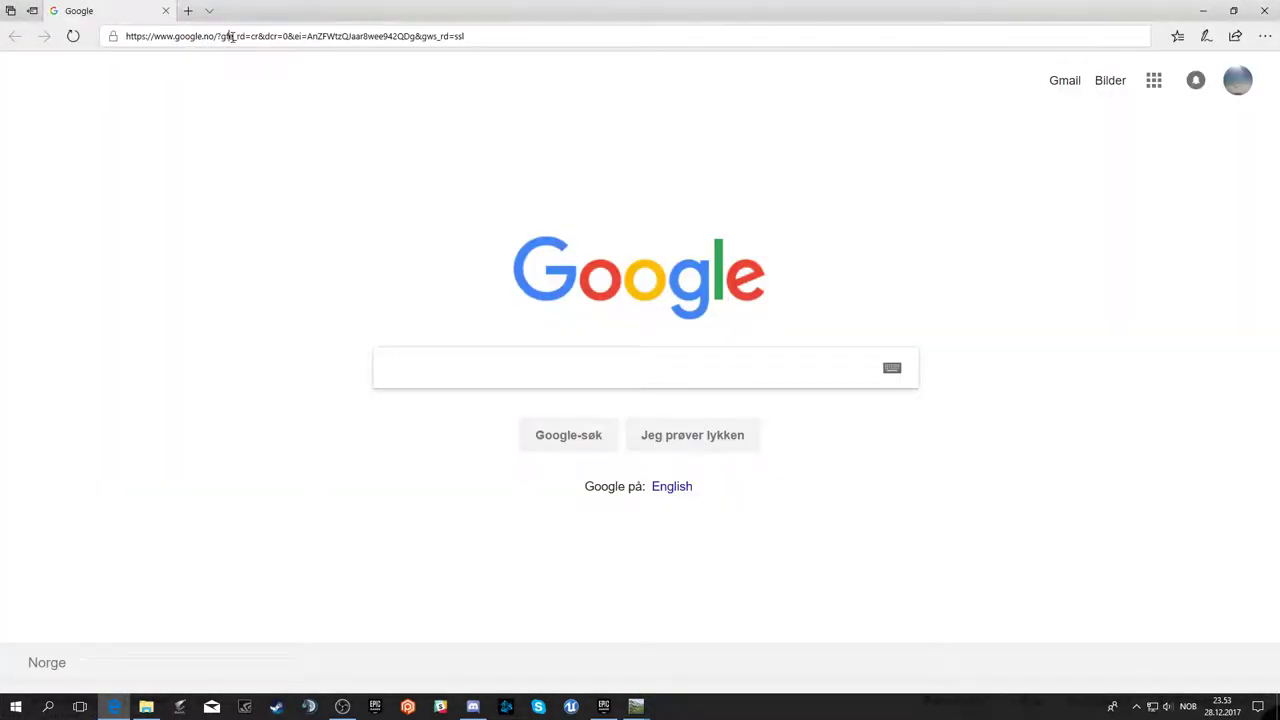
pyautogui.click(232, 37)
pyautogui.write('t')
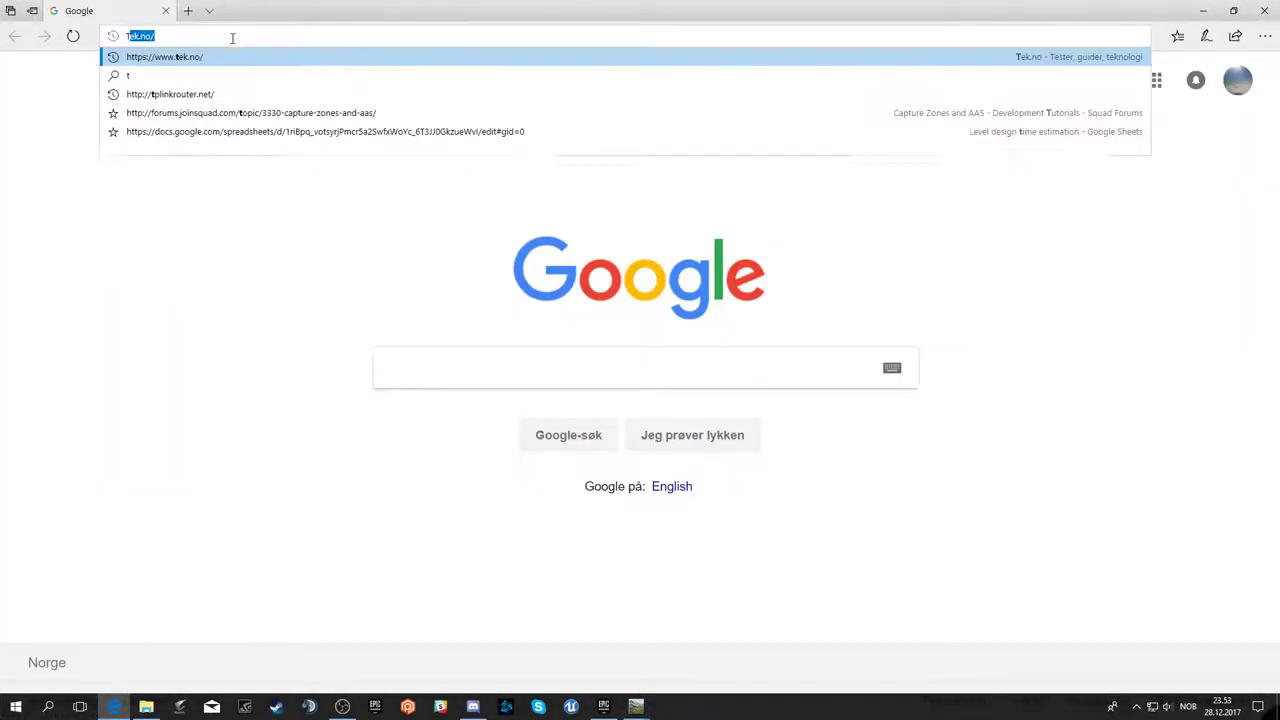
pyautogui.write('ERRAIN')
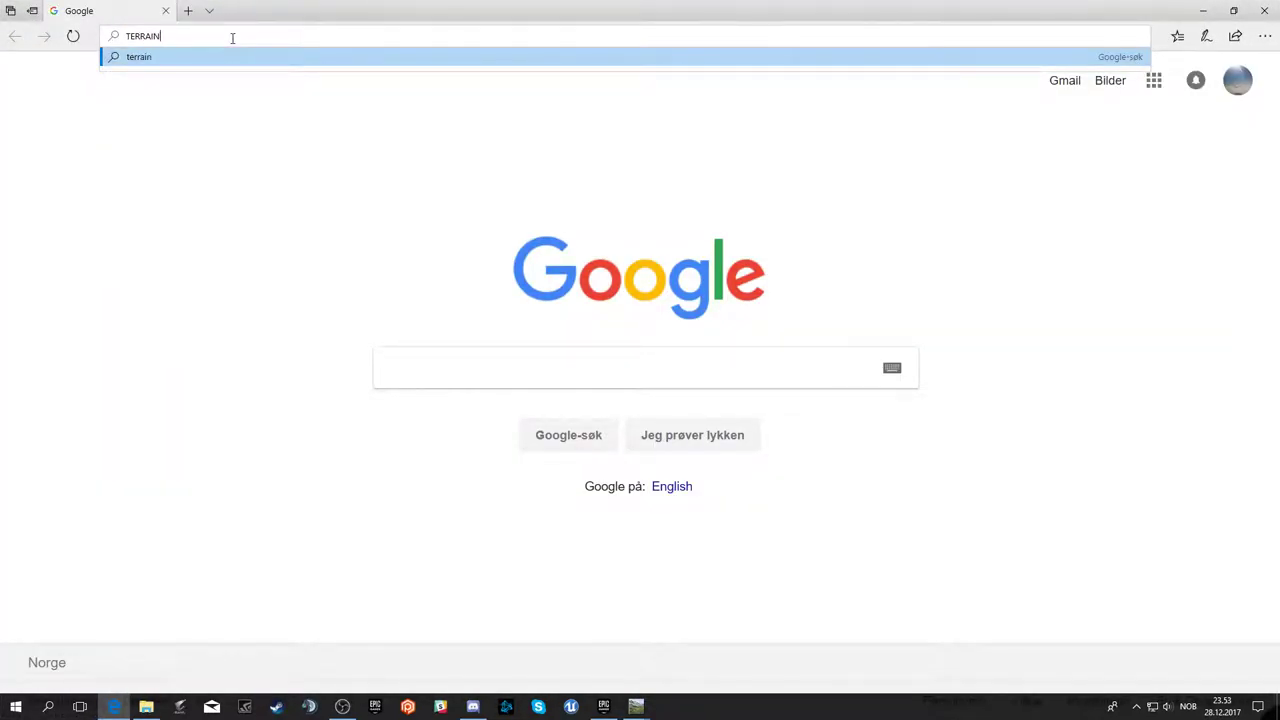
pyautogui.write('.PARTY')
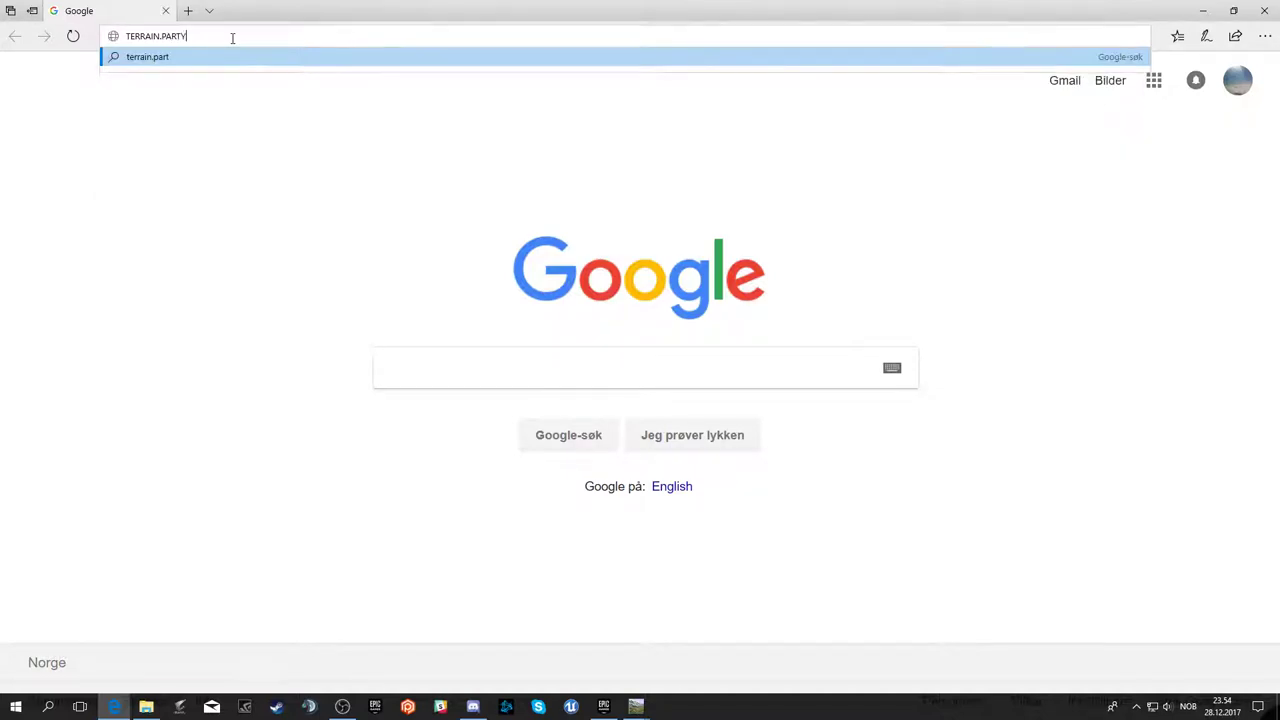
pyautogui.press('Return')
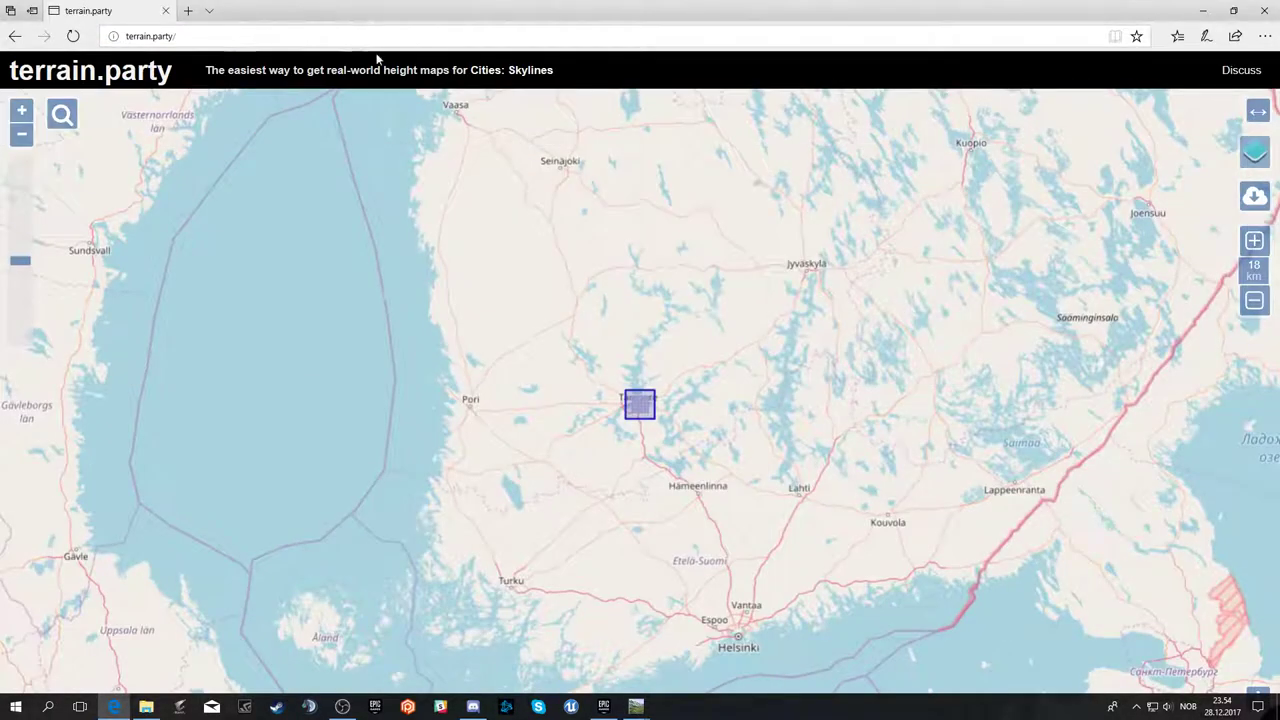
# - Select the terrain.party address in the address bar, then return focus to the map
pyautogui.click(191, 36)
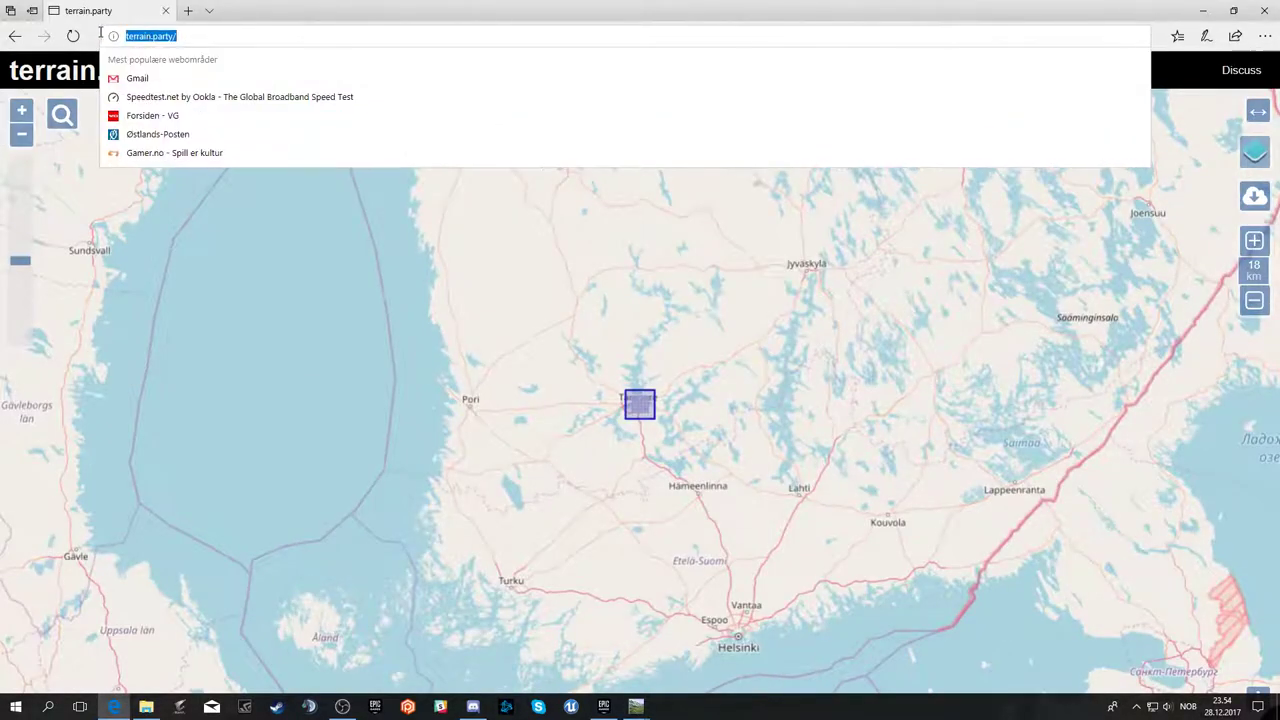
pyautogui.click(144, 37)
pyautogui.moveTo(191, 36); pyautogui.dragTo(116, 37)
pyautogui.click(138, 38)
pyautogui.click(621, 401)
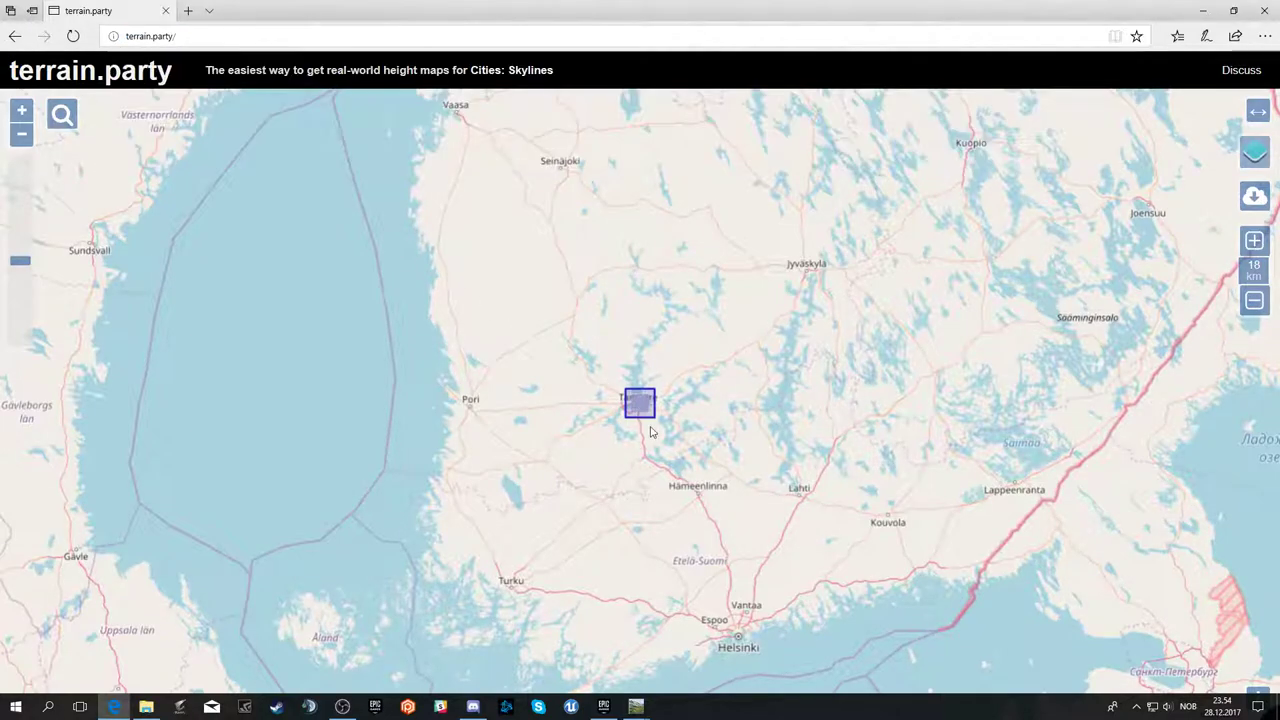
pyautogui.scroll(-2, 690, 415)
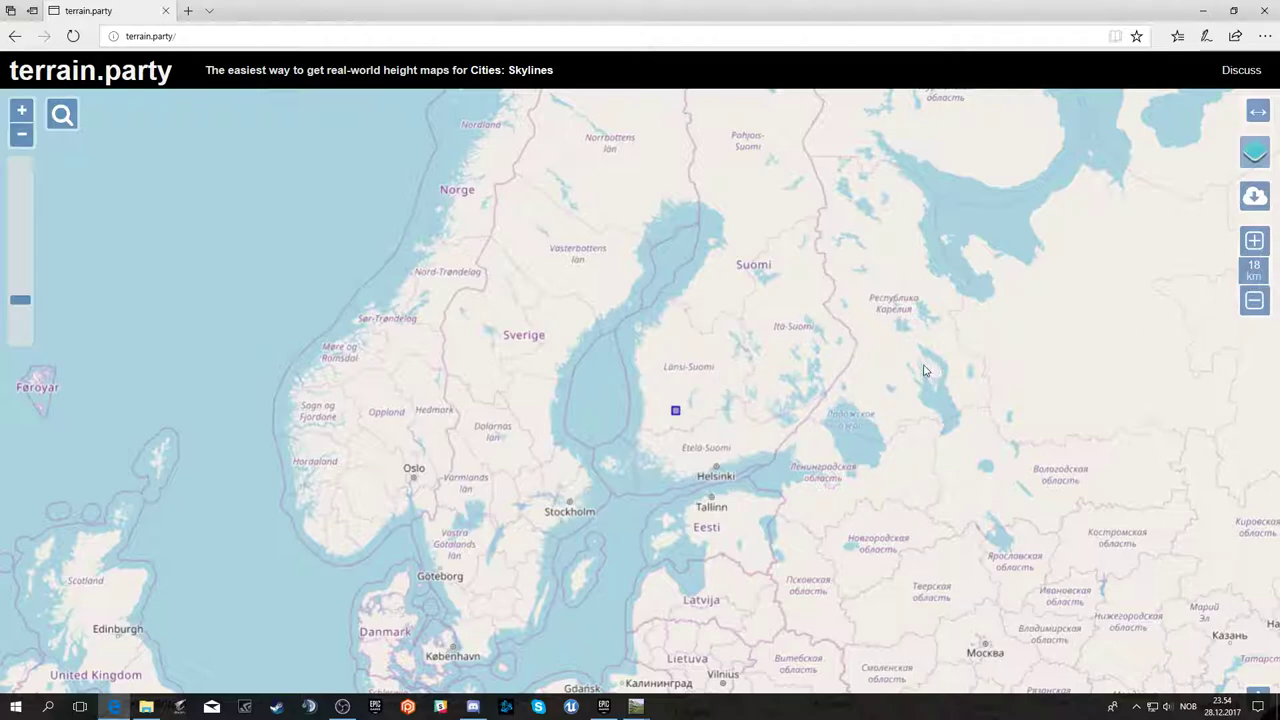
pyautogui.scroll(5, 755, 441)
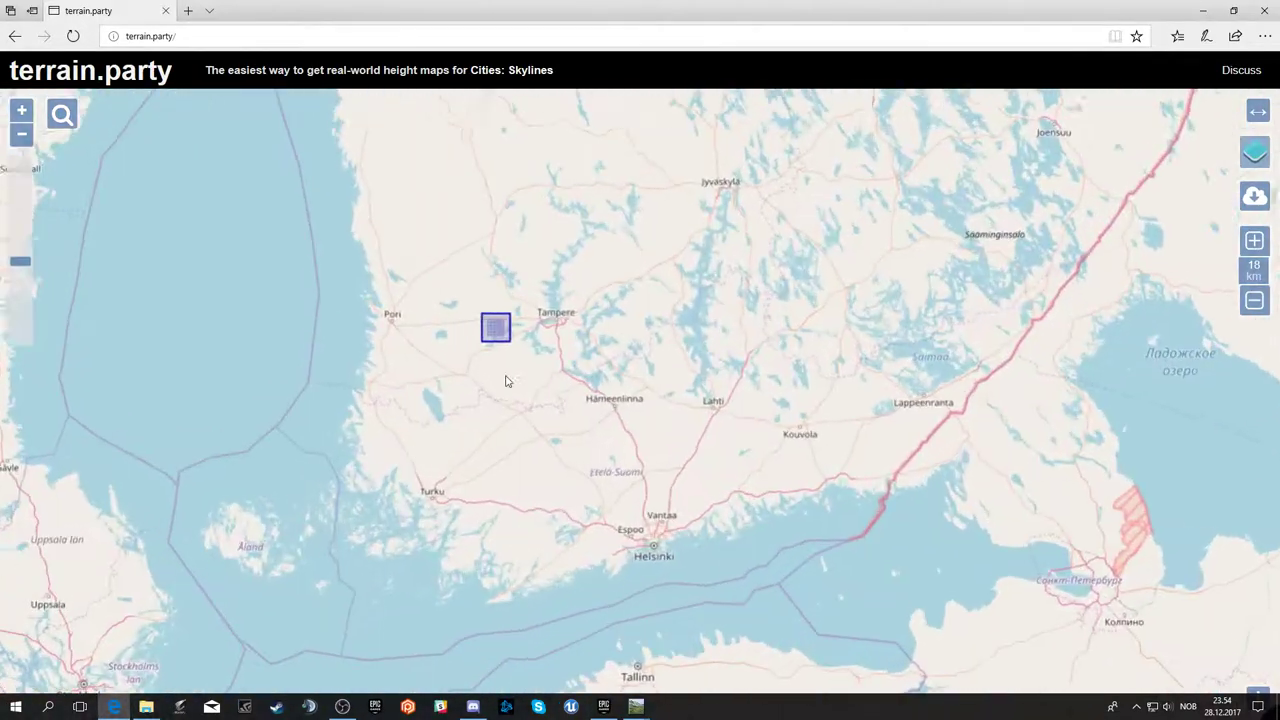
# - Pan to Tampere and move the 18 km selection box just west of it, near Nokia
pyautogui.moveTo(514, 346); pyautogui.dragTo(720, 503)
pyautogui.scroll(1, 872, 404)
pyautogui.moveTo(872, 404); pyautogui.dragTo(512, 394)
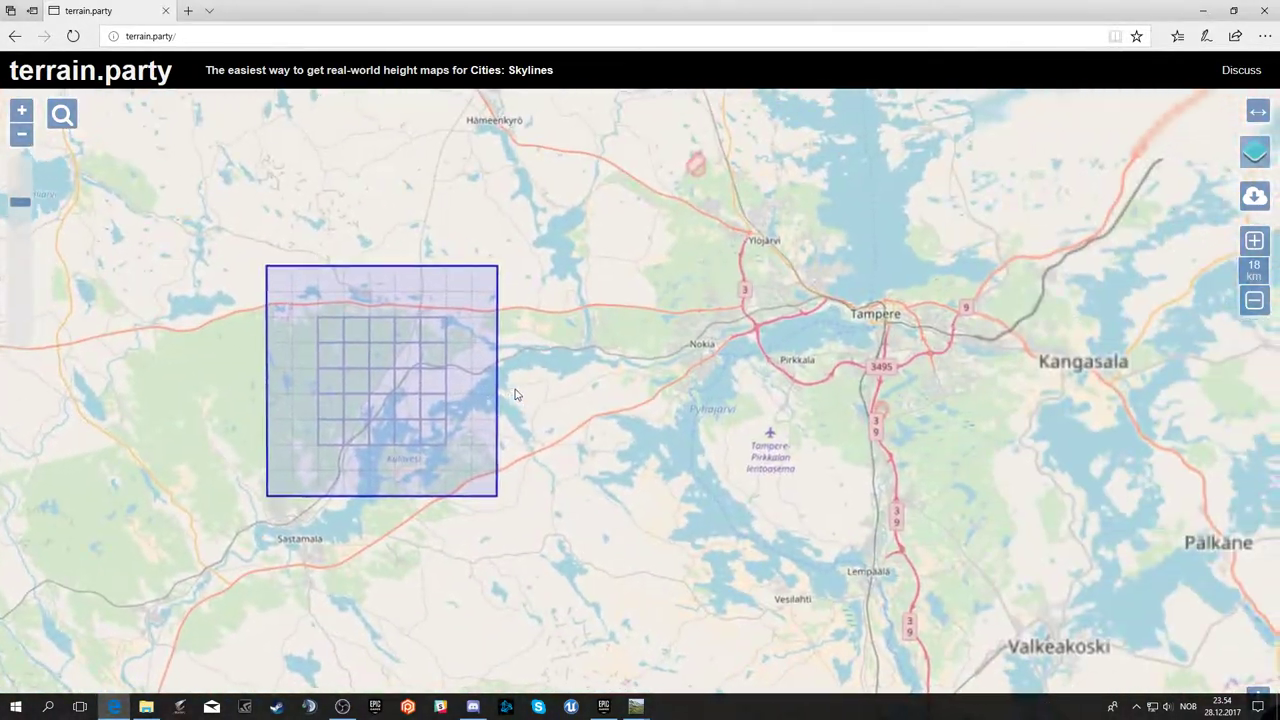
pyautogui.moveTo(363, 396)
pyautogui.mouseDown()
pyautogui.moveTo(868, 347)
pyautogui.moveTo(597, 386)
pyautogui.mouseUp()
# - Zoom the map out to a Europe-wide view
pyautogui.scroll(-1, 597, 386)
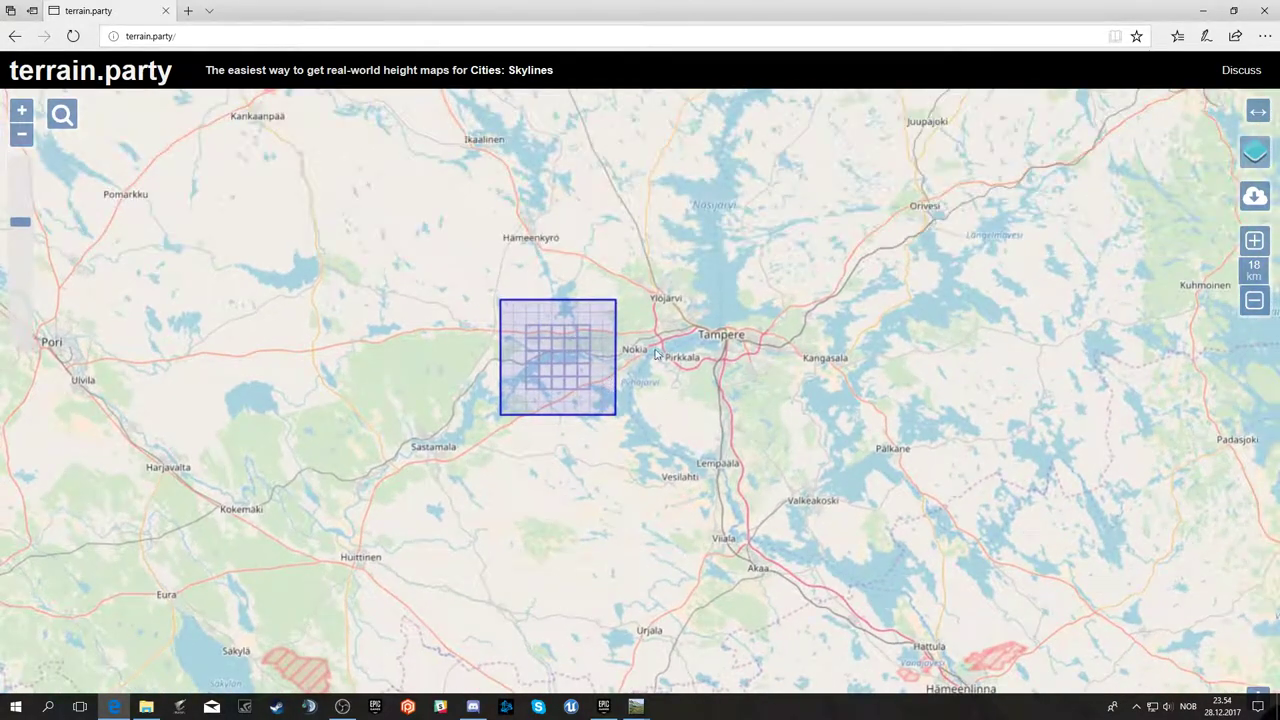
pyautogui.scroll(-3, 481, 402)
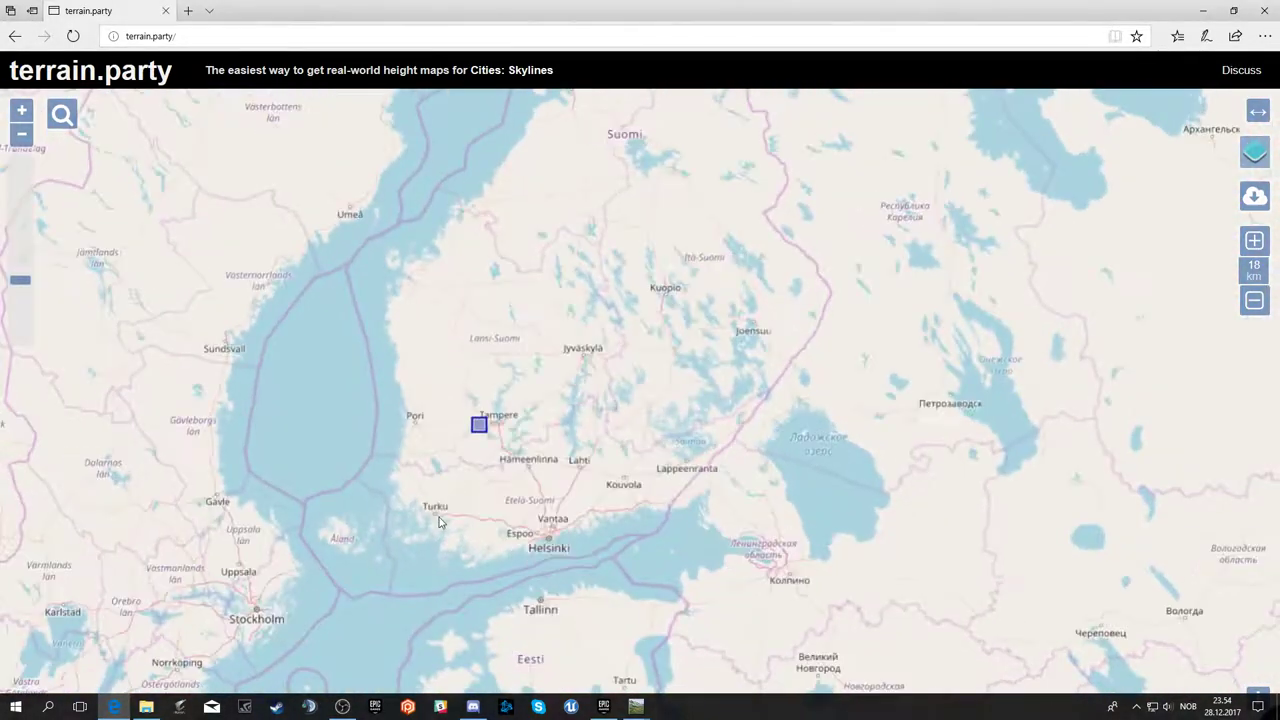
pyautogui.moveTo(347, 574); pyautogui.dragTo(631, 425)
pyautogui.scroll(-2, 631, 425)
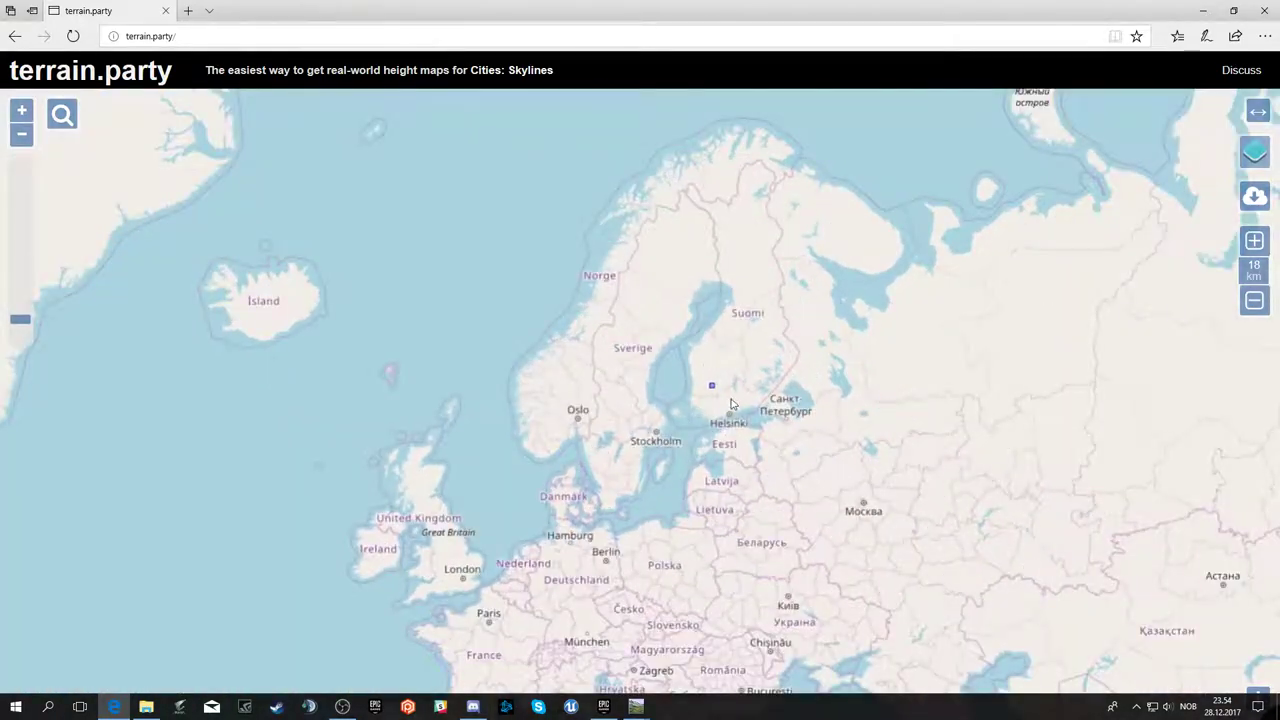
# - Place the selection box on London and zoom in to centre it
pyautogui.click(463, 571)
pyautogui.scroll(2, 466, 583)
pyautogui.scroll(2, 468, 585)
pyautogui.scroll(1, 429, 583)
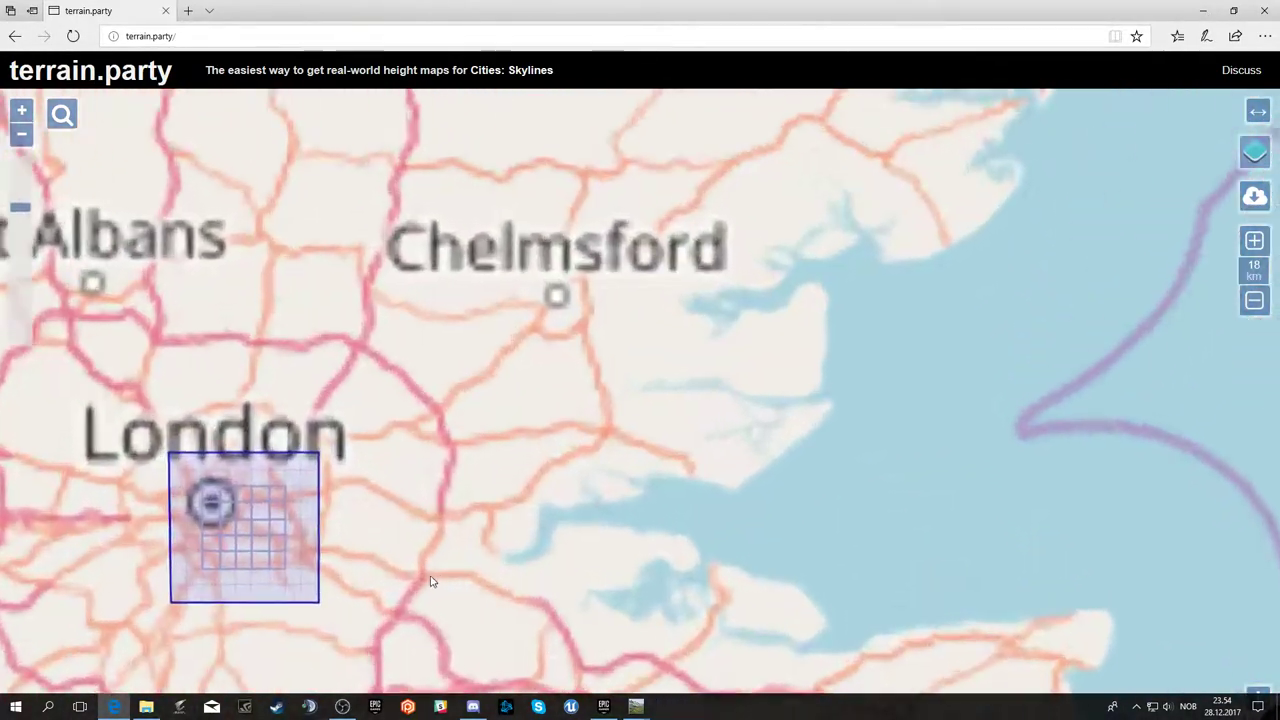
pyautogui.scroll(2, 323, 551)
pyautogui.scroll(-3, 323, 551)
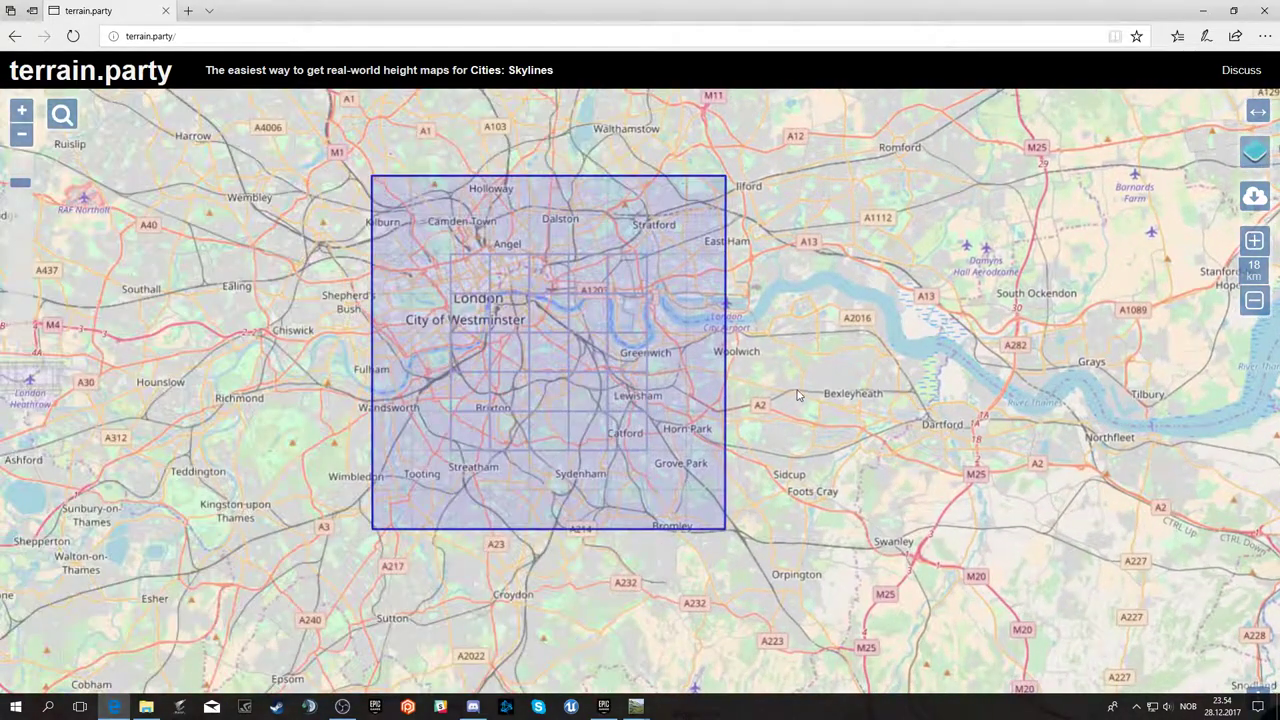
pyautogui.moveTo(502, 383)
pyautogui.mouseDown()
pyautogui.moveTo(590, 428)
pyautogui.moveTo(527, 366)
pyautogui.mouseUp()
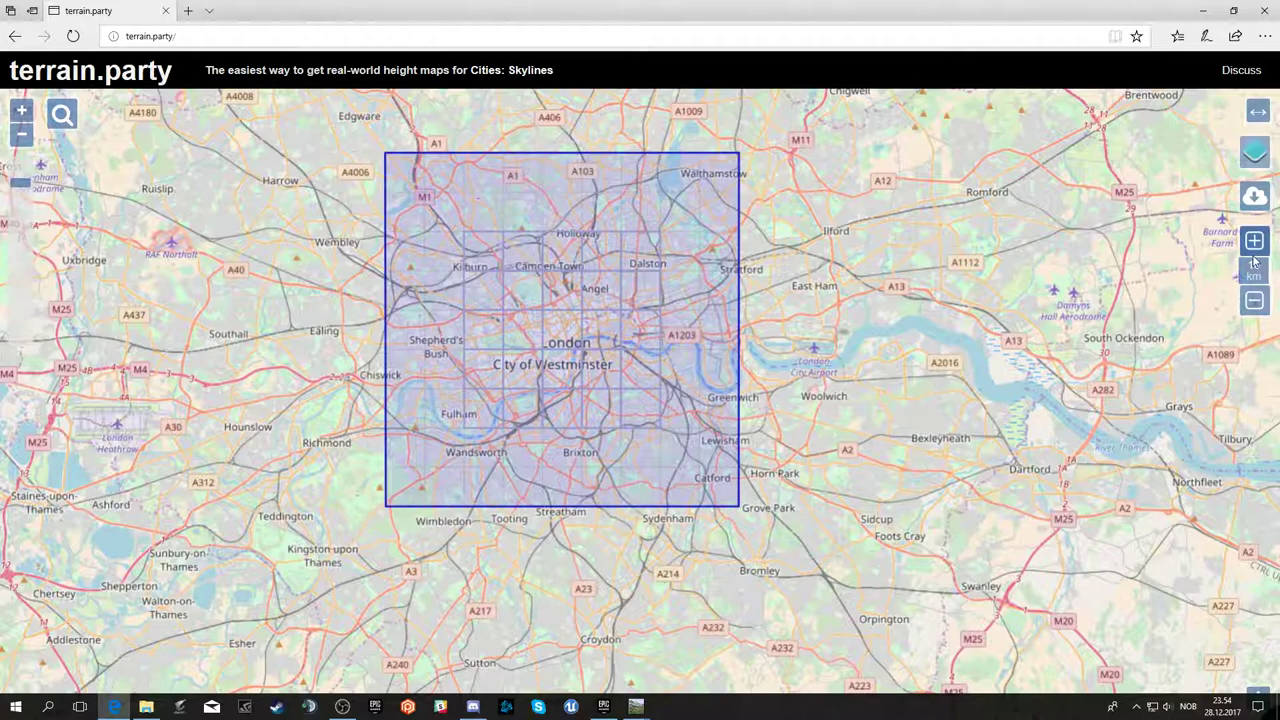
# - Shrink the box to 8 km over central London, then zoom back out across western Europe
pyautogui.click(1250, 302)
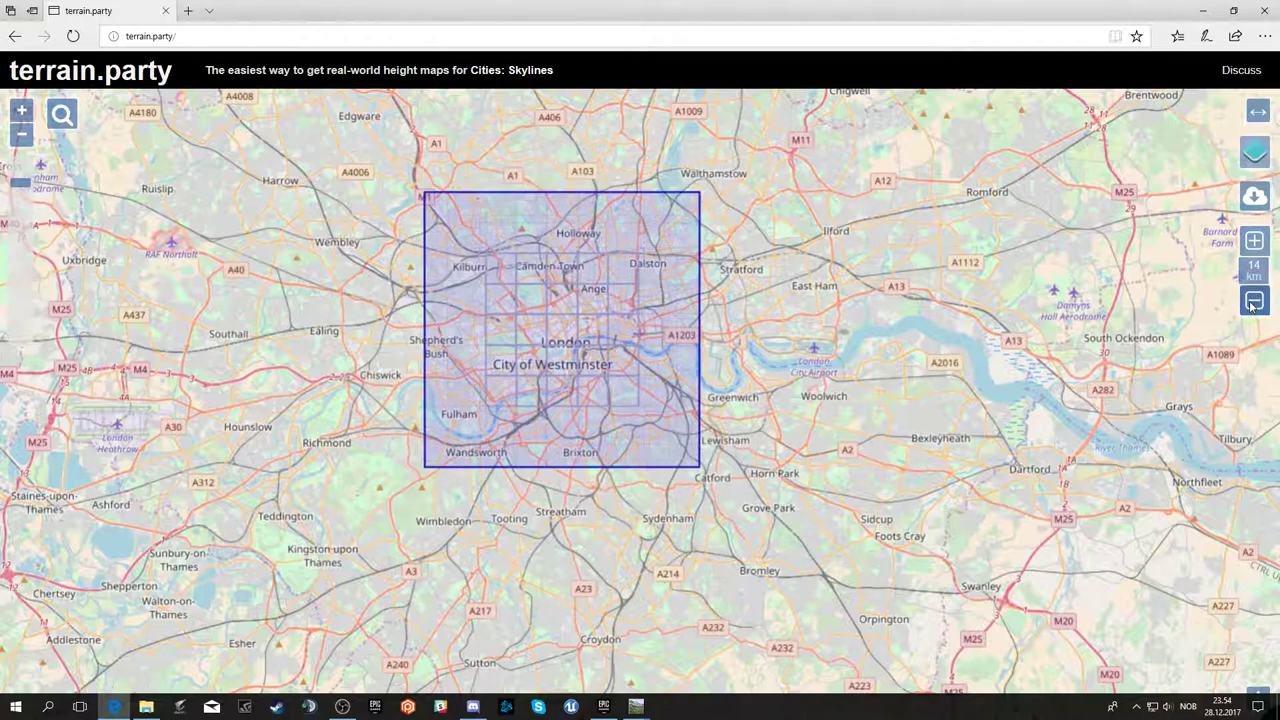
pyautogui.click(1250, 302)
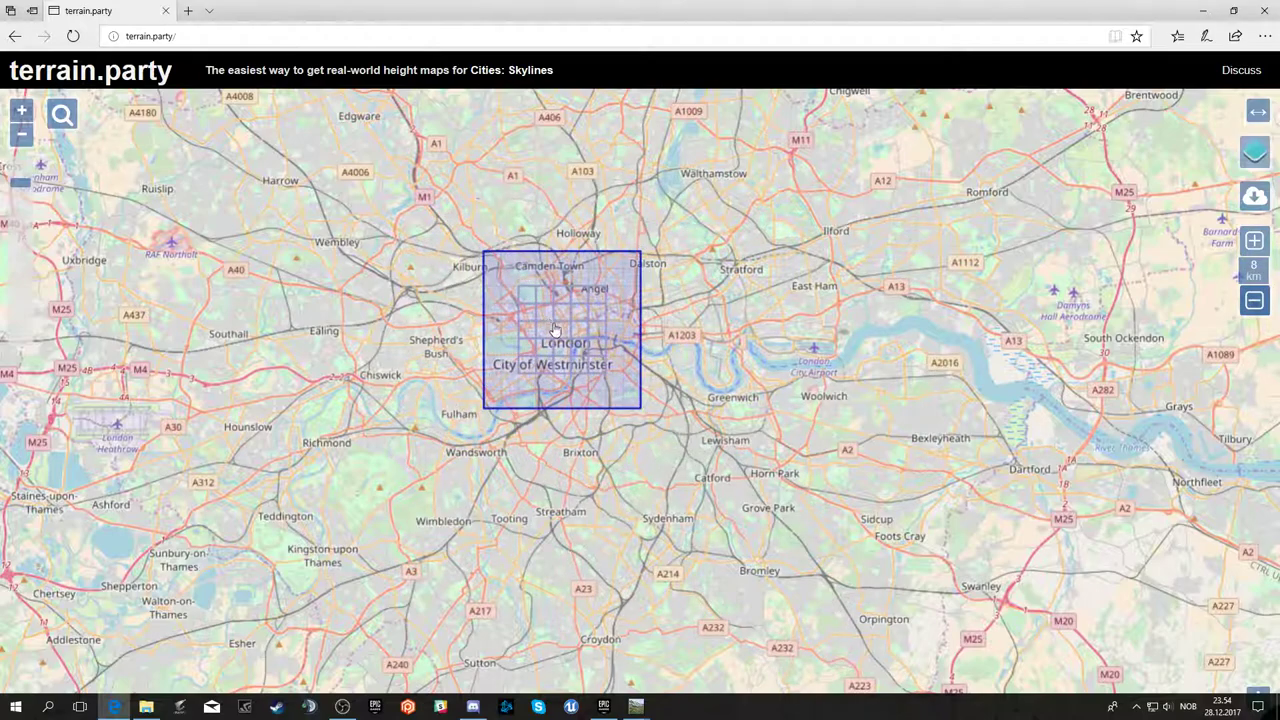
pyautogui.scroll(1, 556, 330)
pyautogui.moveTo(773, 369); pyautogui.dragTo(635, 479)
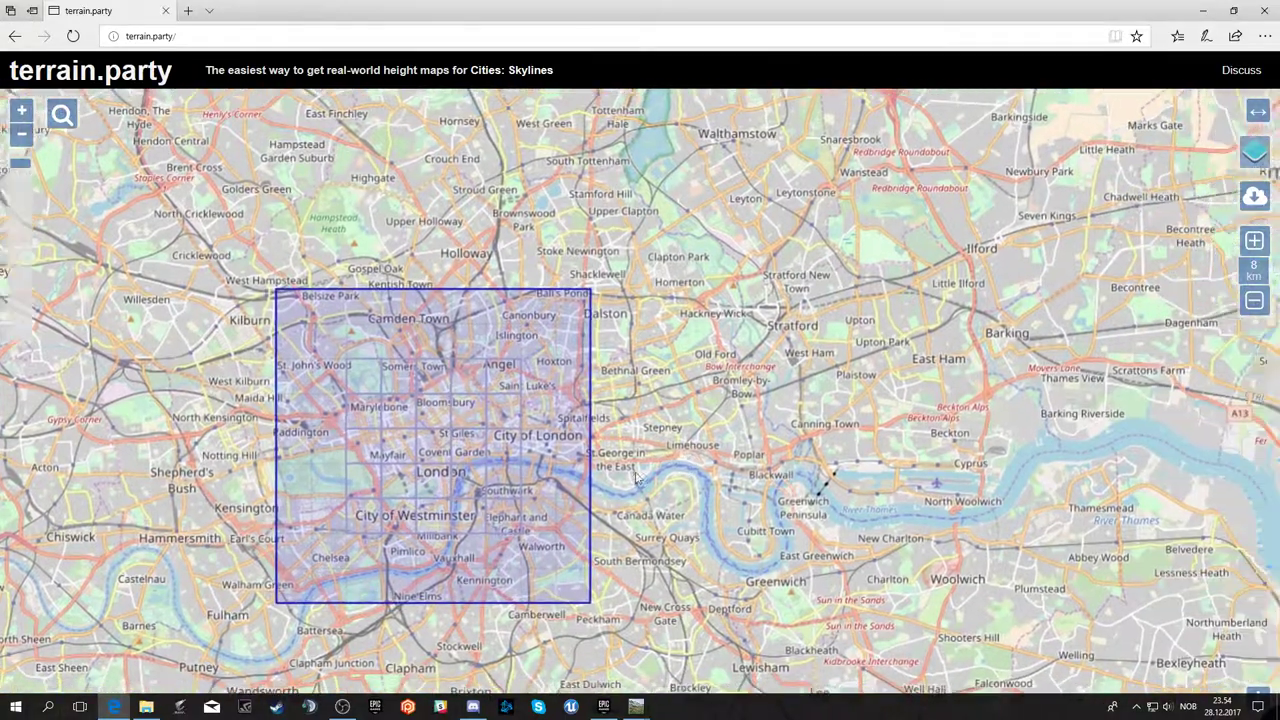
pyautogui.scroll(-1, 787, 489)
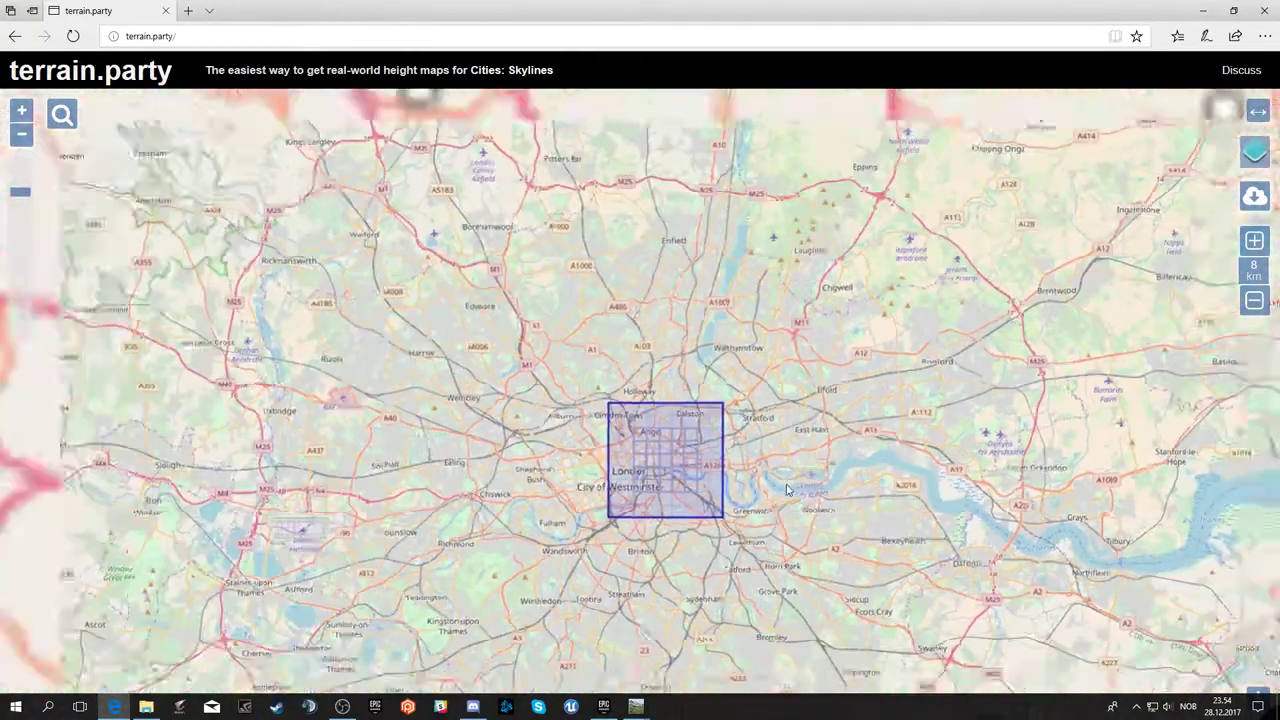
pyautogui.scroll(-2, 787, 489)
pyautogui.scroll(-2, 787, 489)
pyautogui.scroll(-1, 787, 489)
pyautogui.scroll(-2, 880, 500)
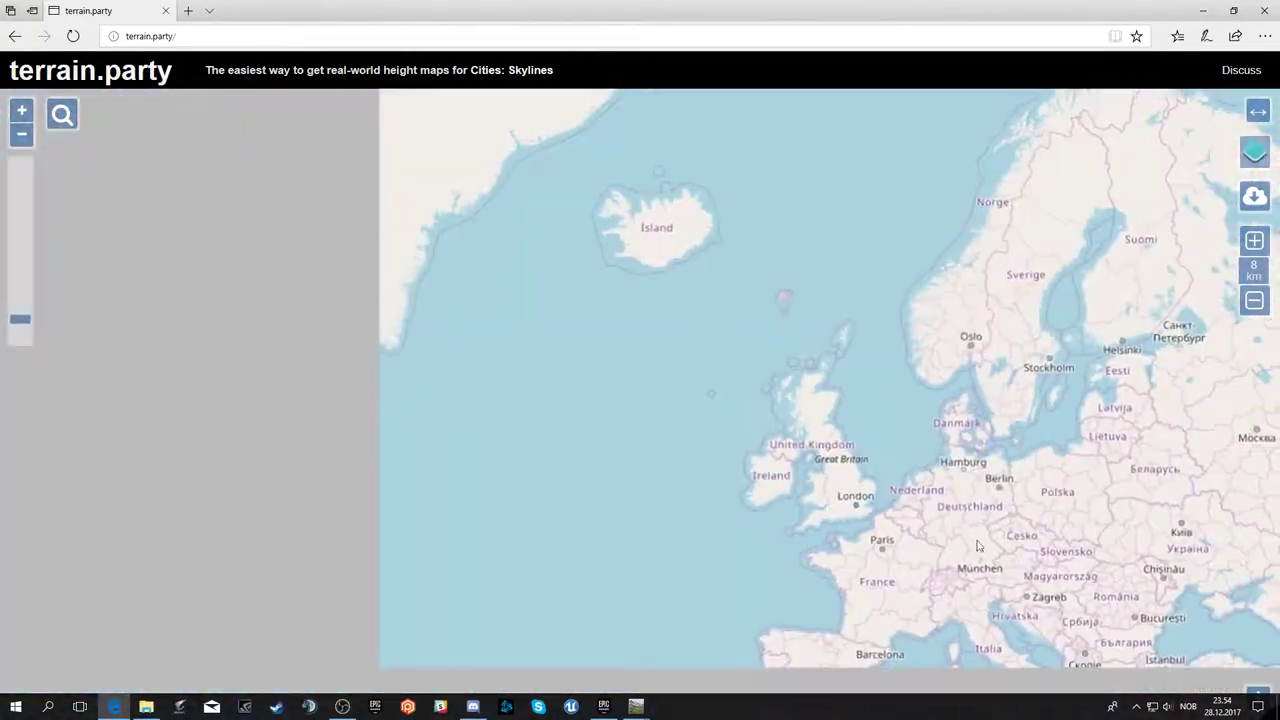
pyautogui.scroll(1, 979, 545)
pyautogui.moveTo(735, 479); pyautogui.dragTo(438, 465)
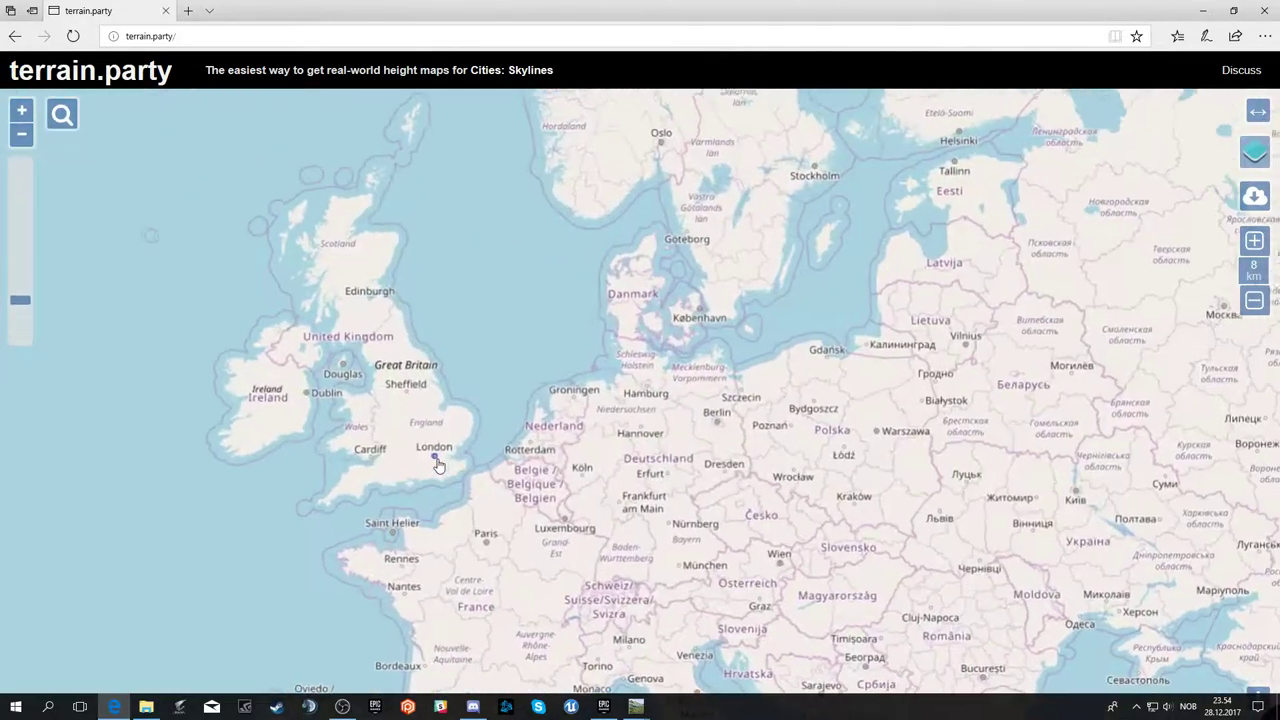
pyautogui.scroll(1, 438, 465)
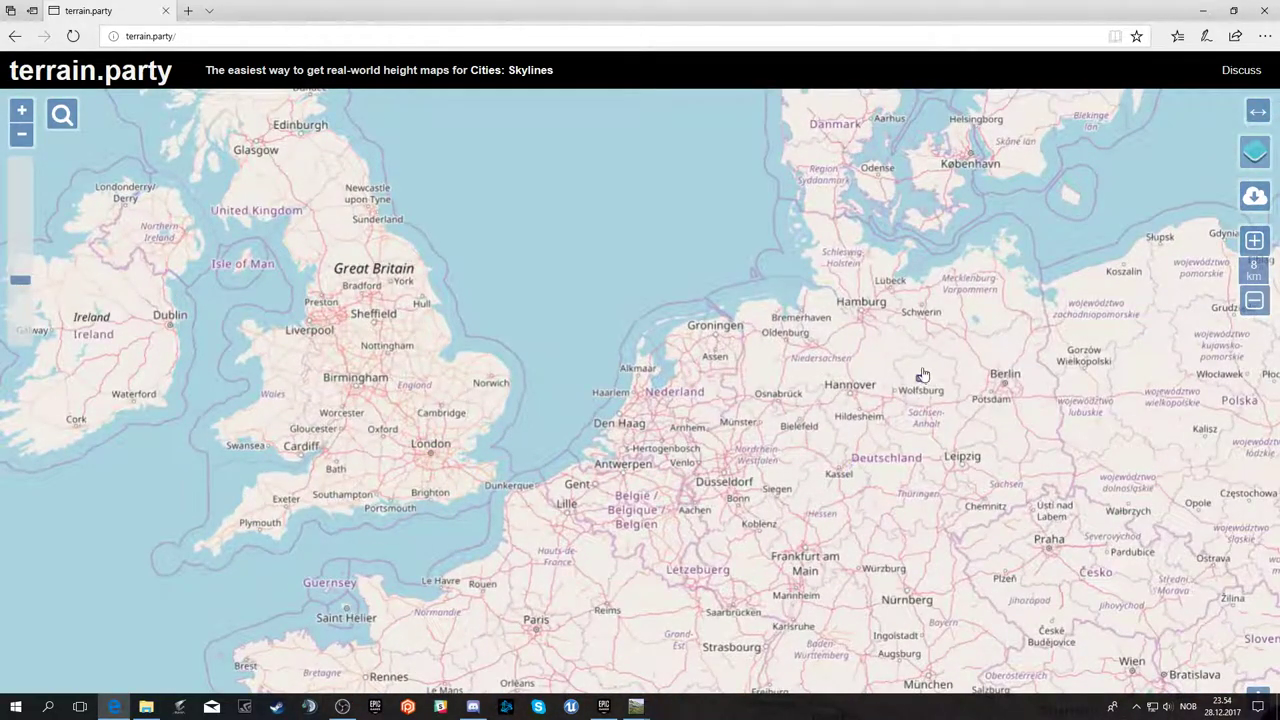
# - Pan and zoom the map into the Telemark region of southern Norway
pyautogui.moveTo(924, 338); pyautogui.dragTo(642, 596)
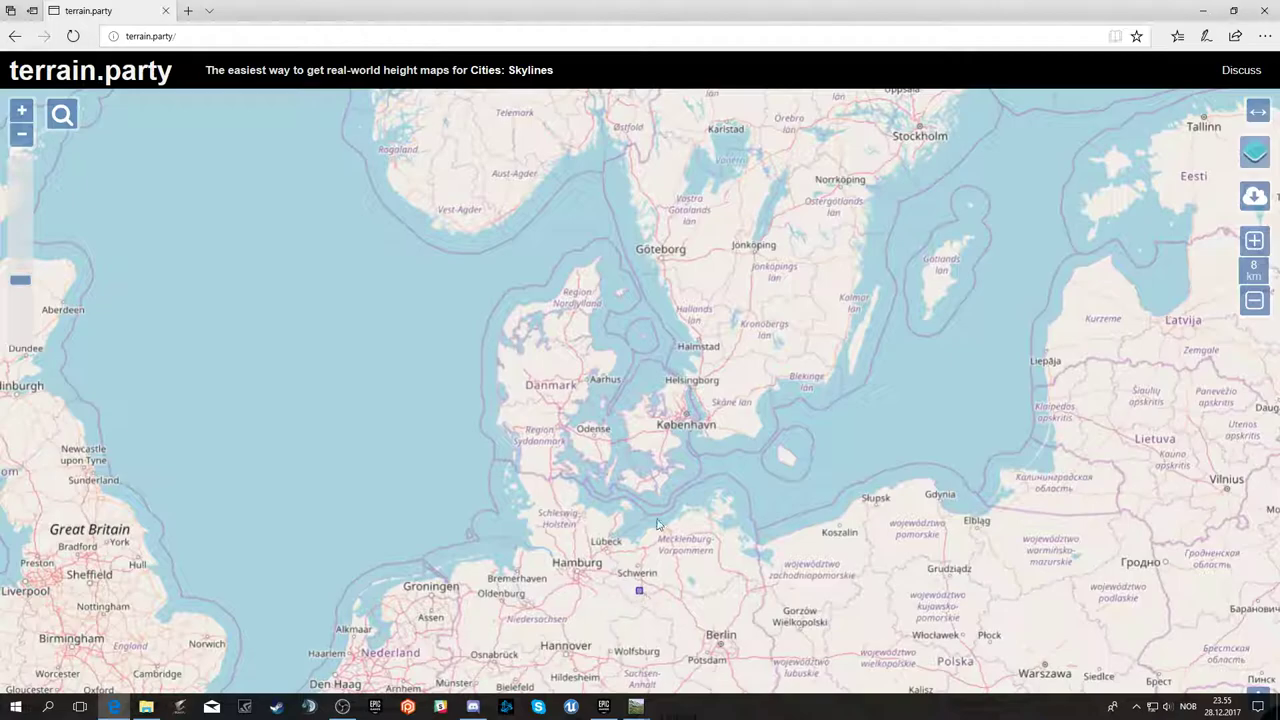
pyautogui.scroll(3, 551, 366)
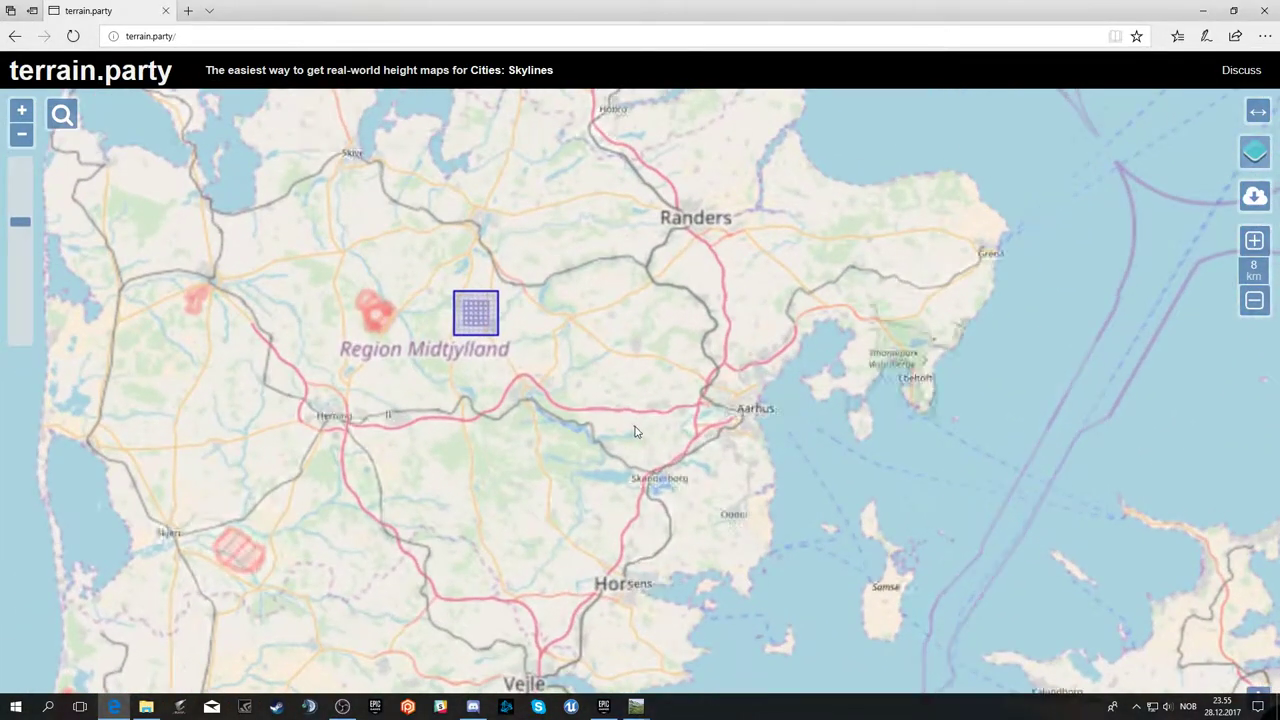
pyautogui.scroll(2, 634, 432)
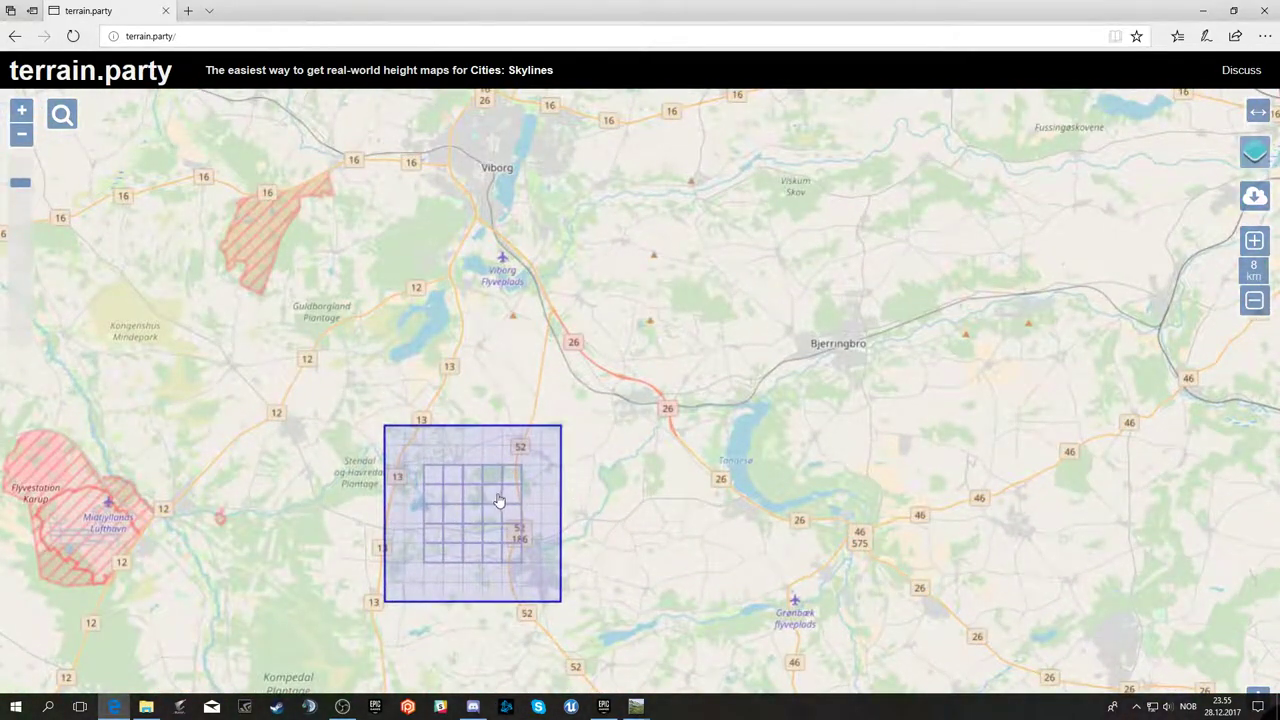
pyautogui.scroll(-1, 569, 490)
pyautogui.scroll(-2, 577, 505)
pyautogui.scroll(-1, 577, 505)
pyautogui.scroll(-1, 577, 505)
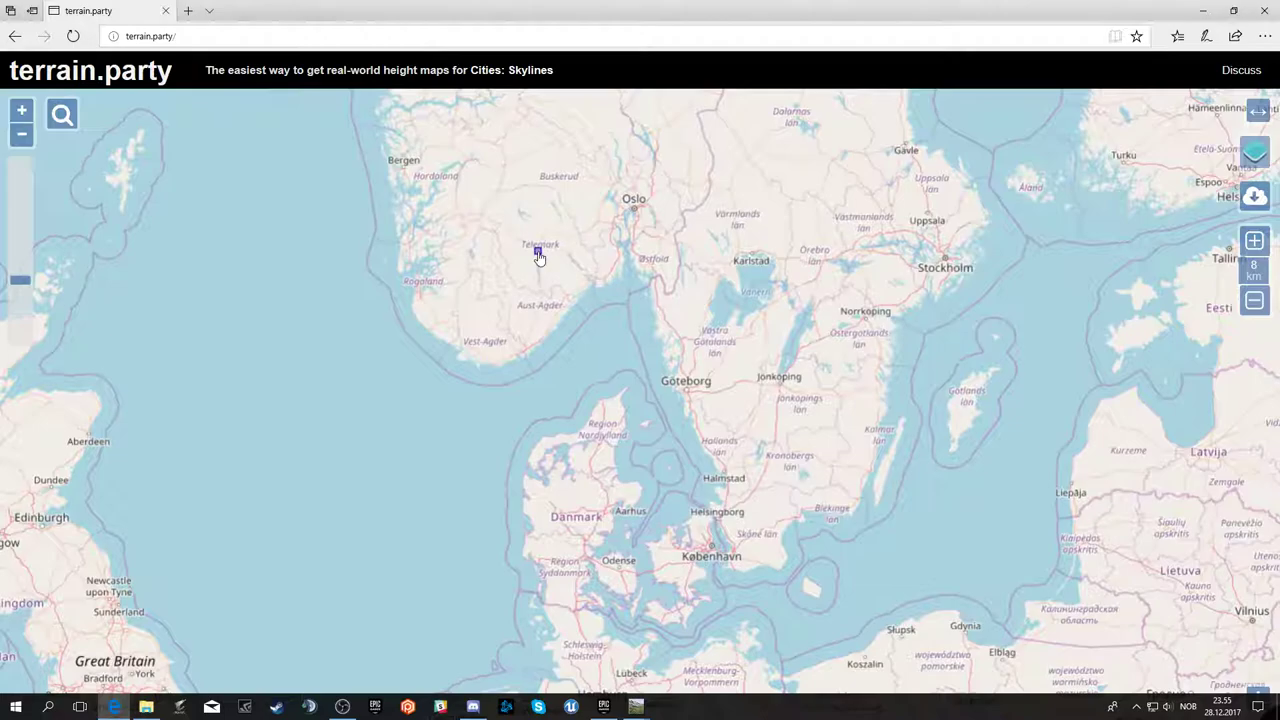
pyautogui.scroll(1, 540, 278)
pyautogui.scroll(2, 558, 295)
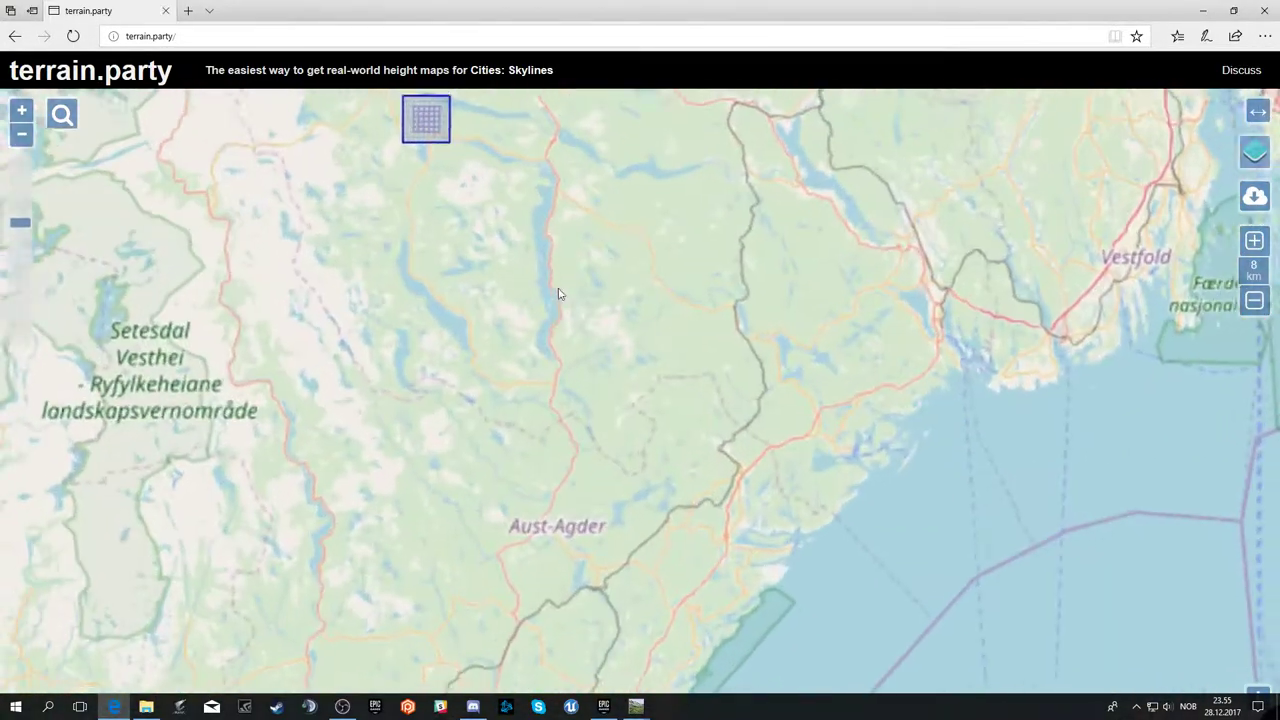
pyautogui.scroll(1, 575, 320)
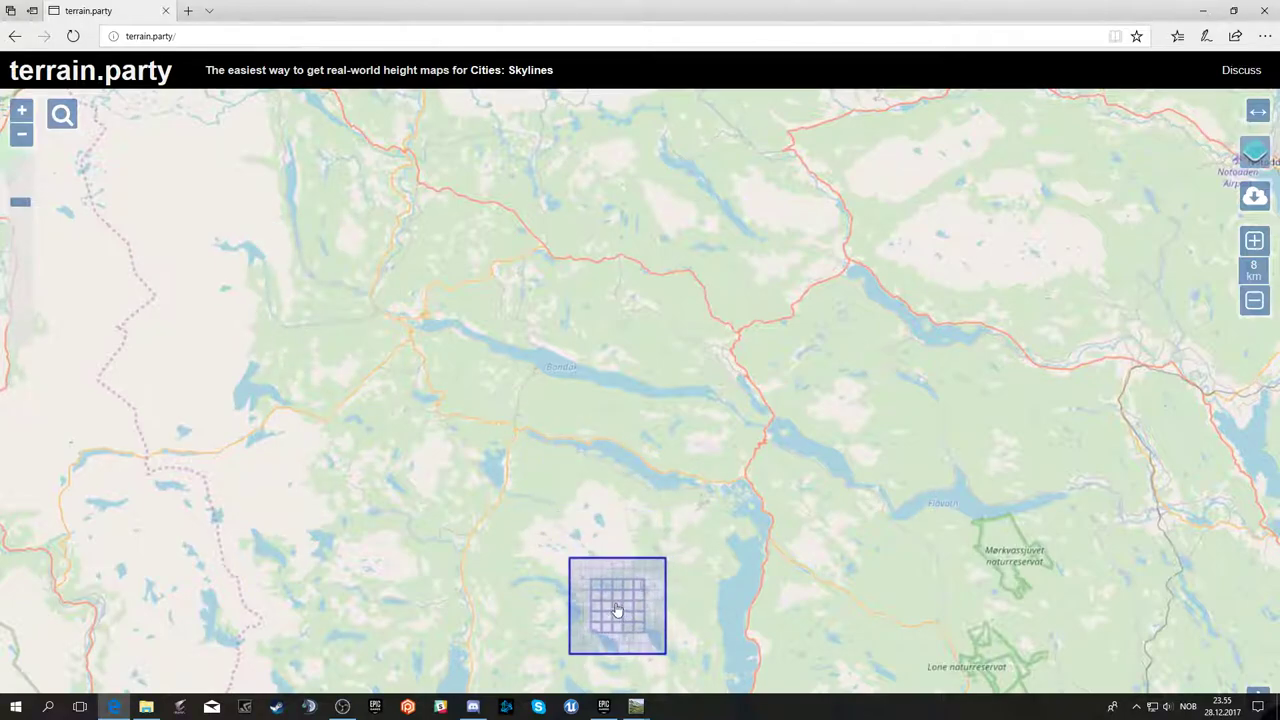
pyautogui.scroll(2, 605, 604)
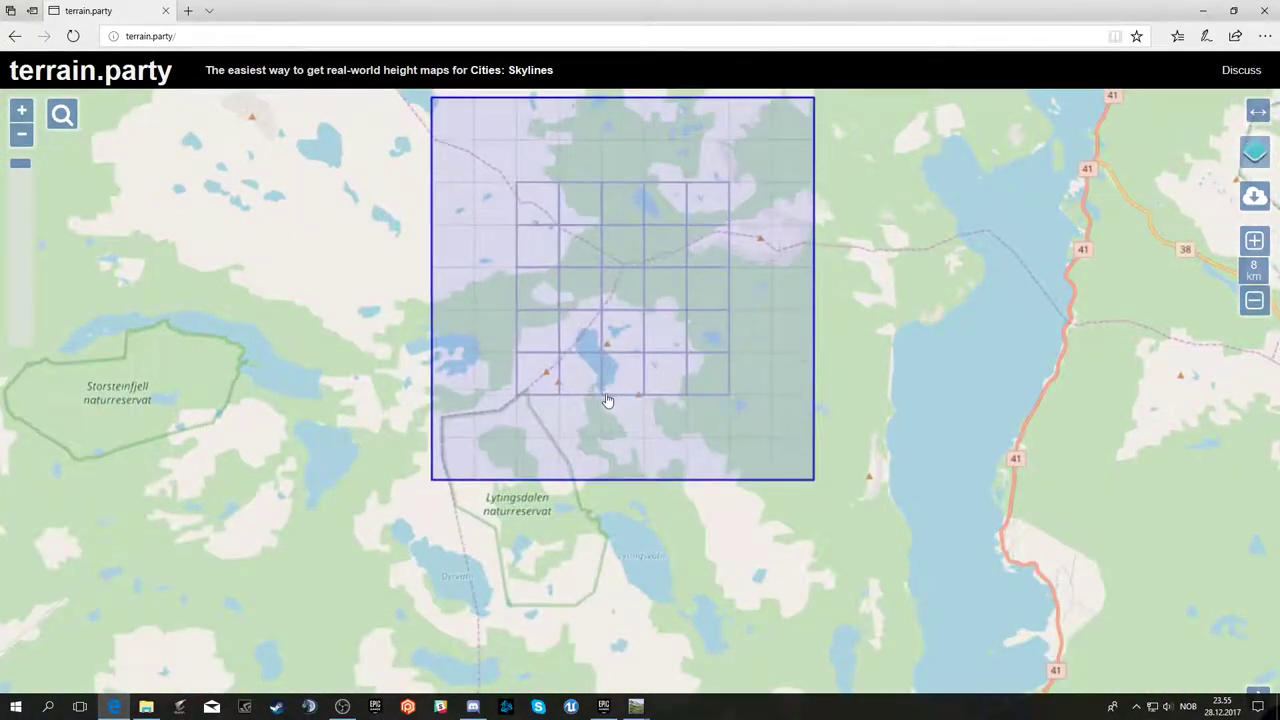
pyautogui.moveTo(887, 385); pyautogui.dragTo(730, 425)
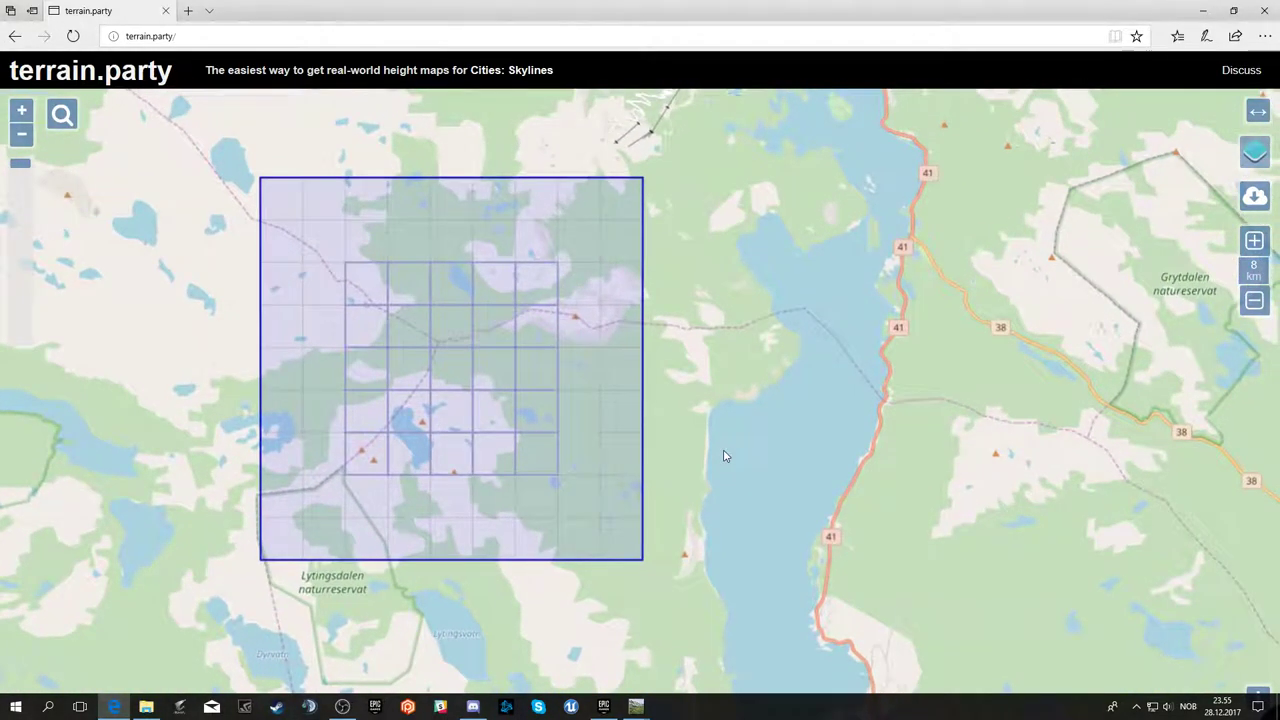
pyautogui.scroll(-1, 700, 451)
pyautogui.scroll(-1, 700, 451)
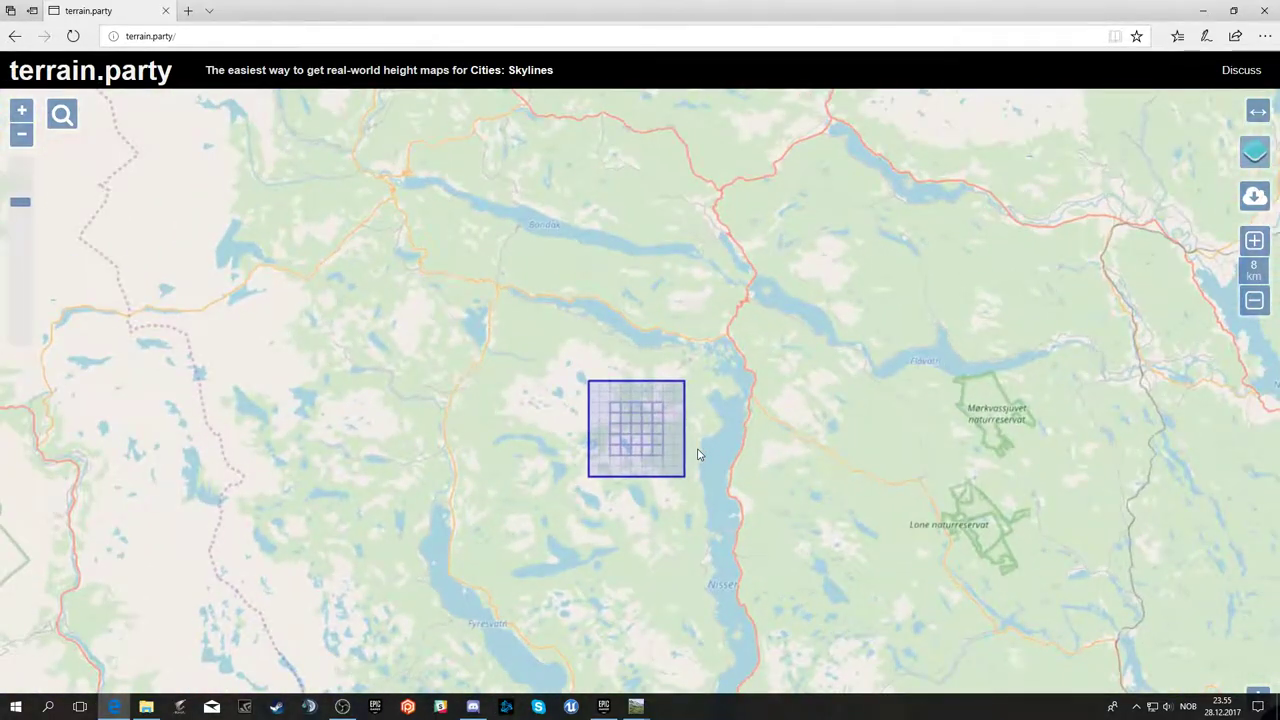
pyautogui.scroll(2, 700, 451)
# - Position the 8 km square over the lakes near Kviteseidvatnet along routes 38 and 455
pyautogui.press('Up')
pyautogui.press('Up')
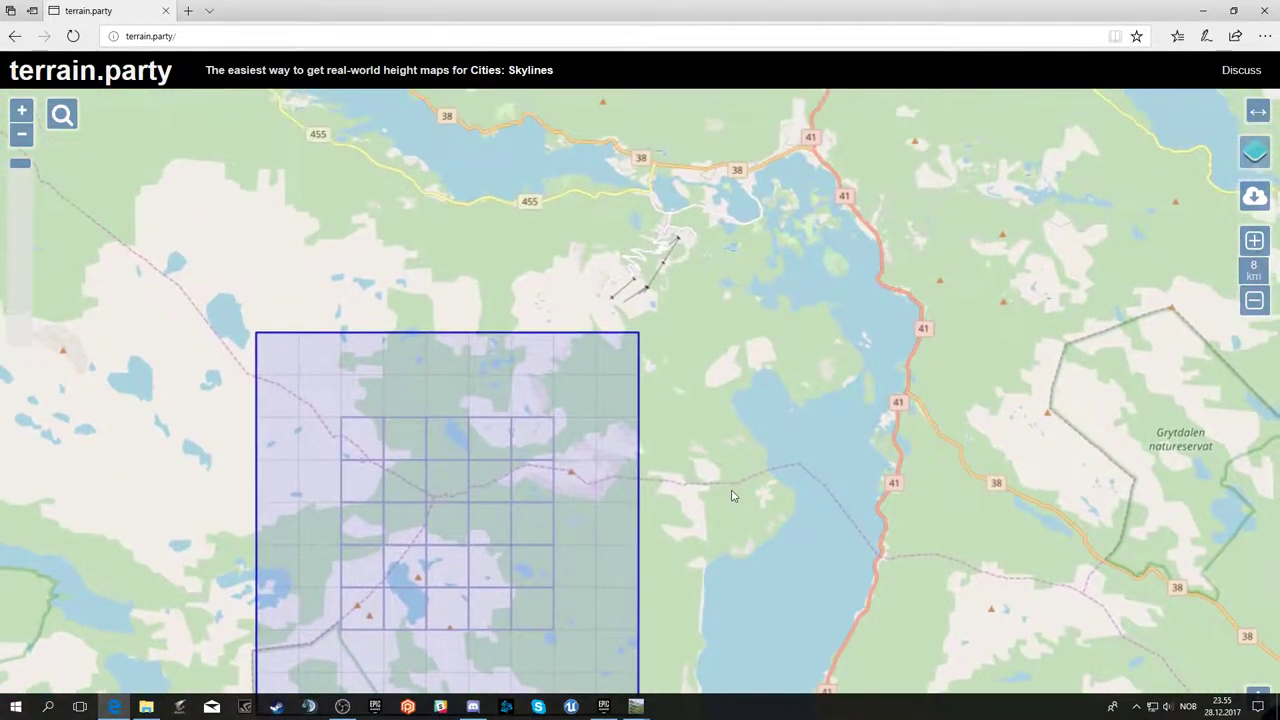
pyautogui.press('Up')
pyautogui.moveTo(436, 560)
pyautogui.mouseDown()
pyautogui.moveTo(679, 268)
pyautogui.moveTo(594, 266)
pyautogui.mouseUp()
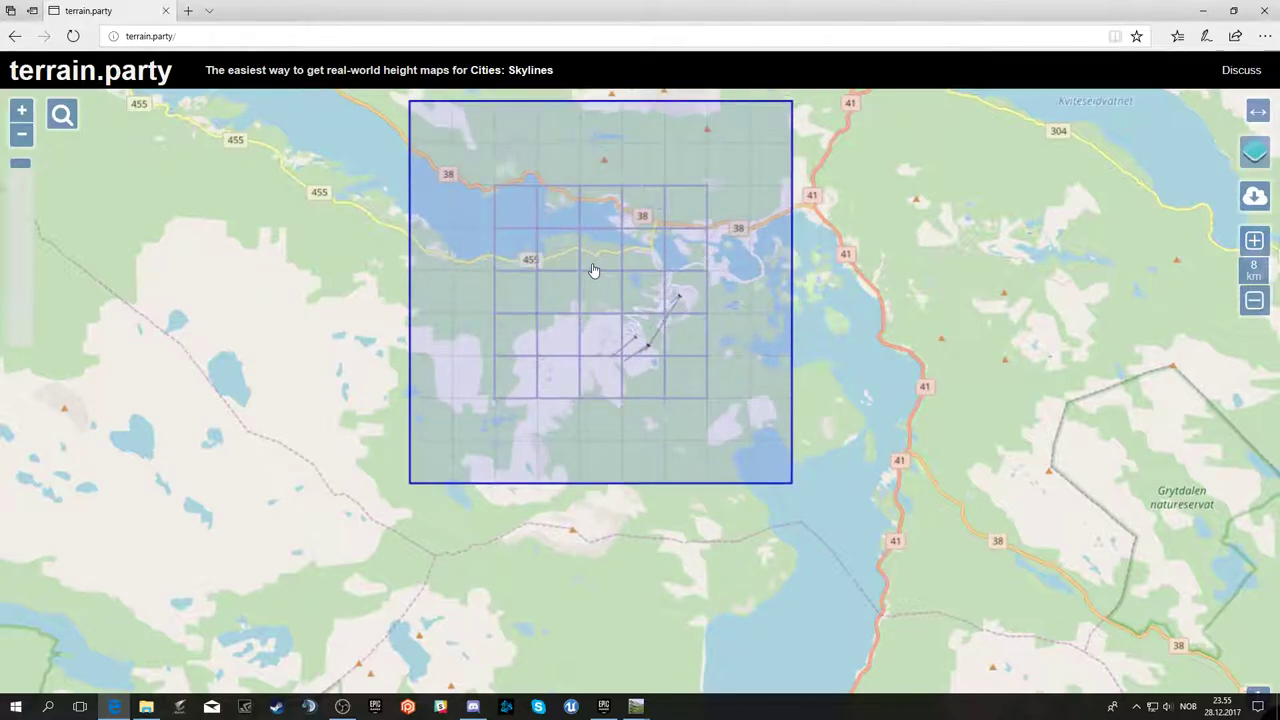
pyautogui.moveTo(881, 333); pyautogui.dragTo(879, 345)
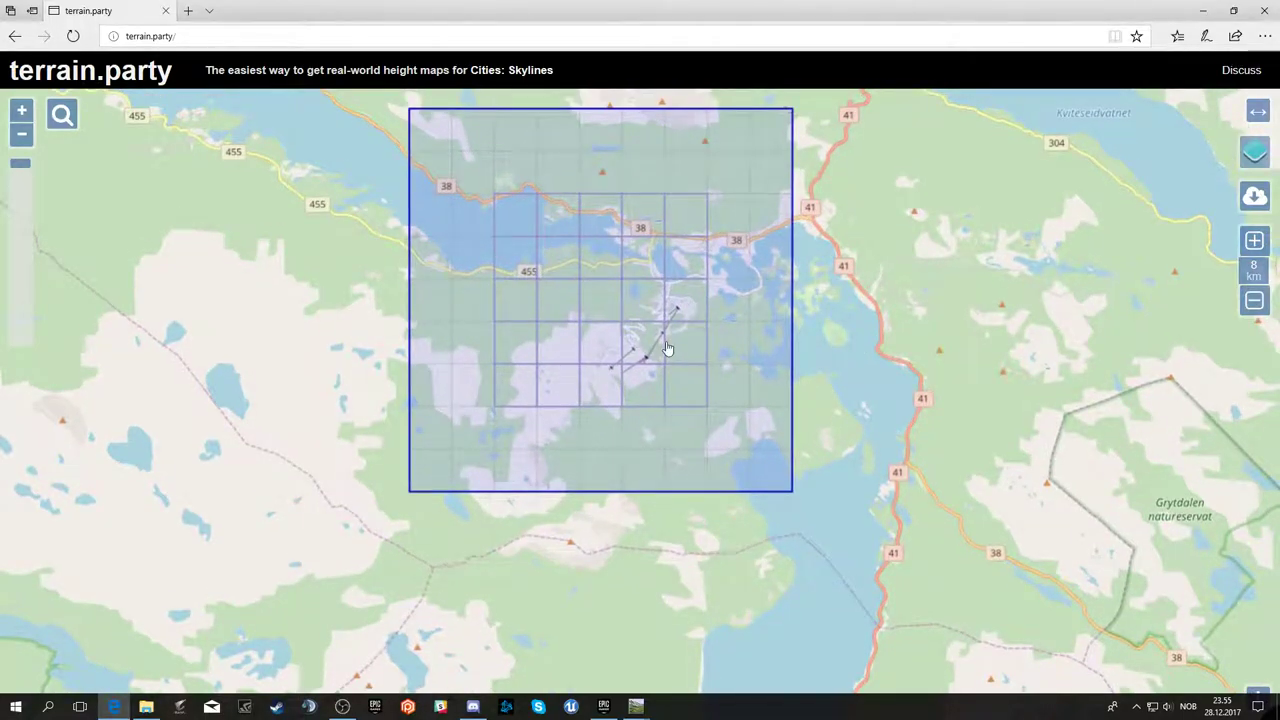
pyautogui.moveTo(668, 348); pyautogui.dragTo(681, 343)
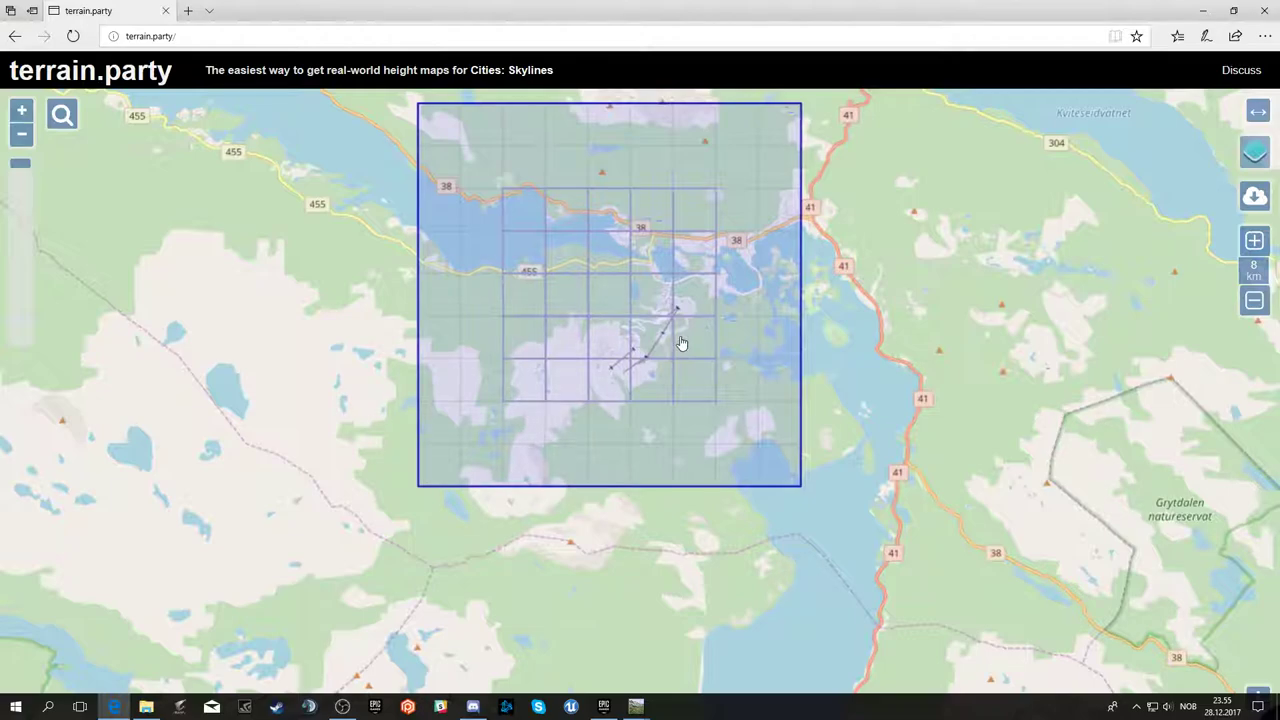
# - Reset the selection size to 8 km and shift the square slightly up and right
pyautogui.click(1257, 241)
pyautogui.click(1263, 298)
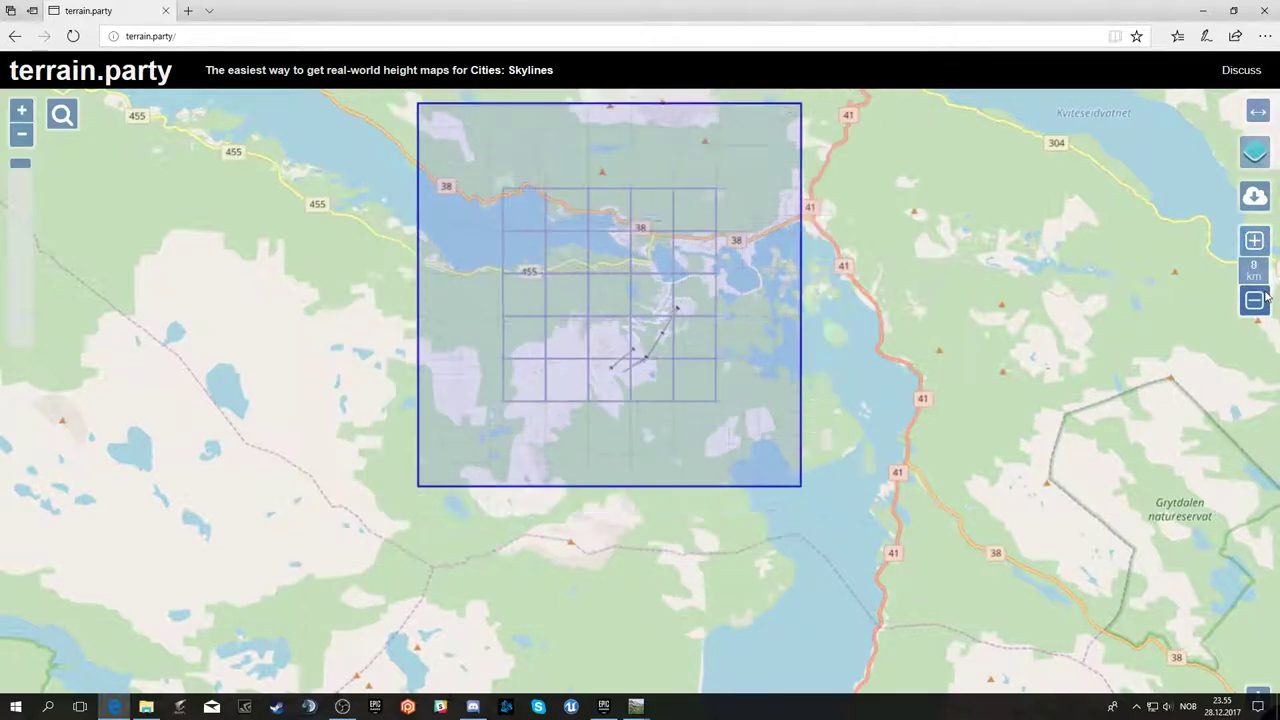
pyautogui.moveTo(678, 282); pyautogui.dragTo(748, 273)
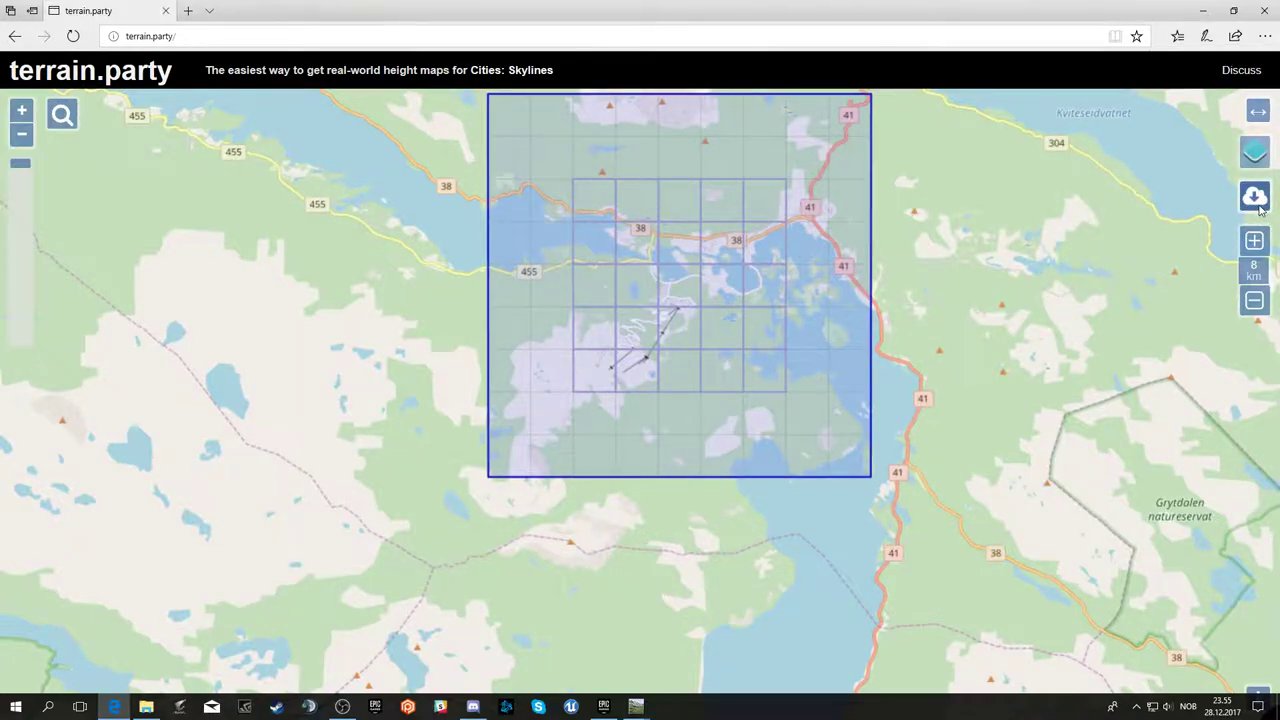
# - Download the area as TelemarkSquadMap and open the terrain.zip archive
pyautogui.click(1254, 200)
pyautogui.click(570, 399)
pyautogui.write('TelemarkSquadMap')
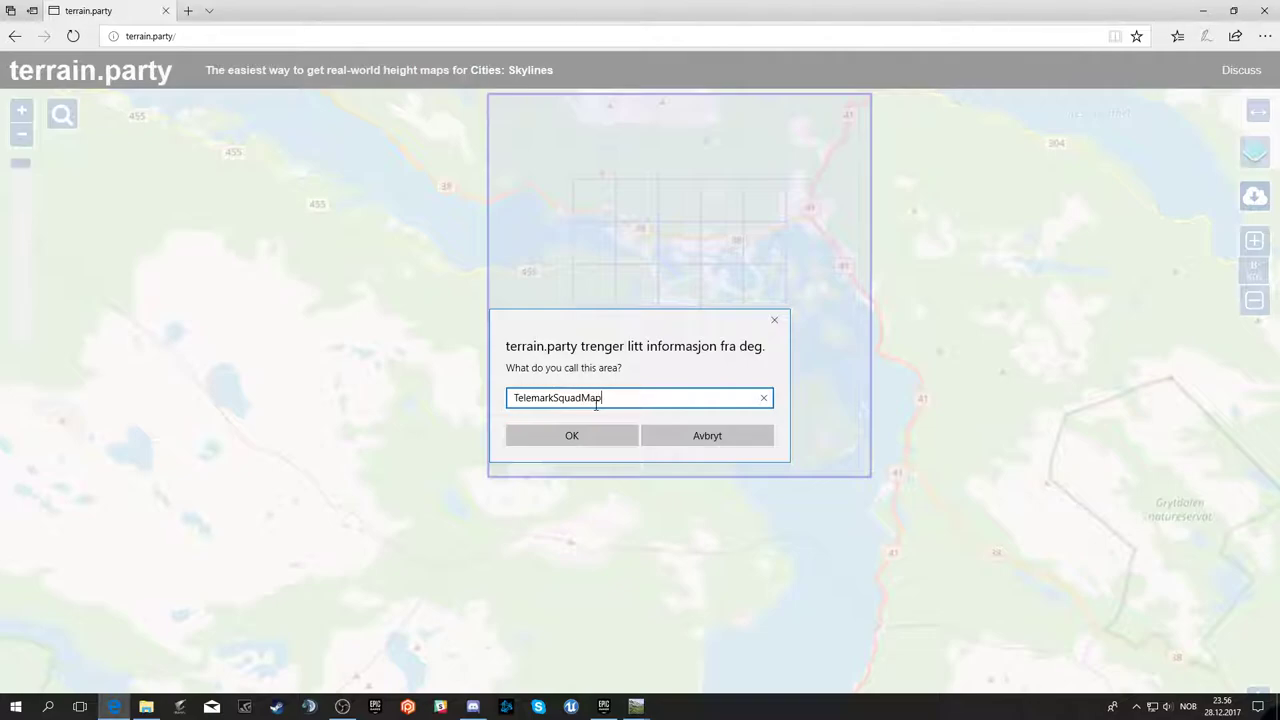
pyautogui.click(619, 439)
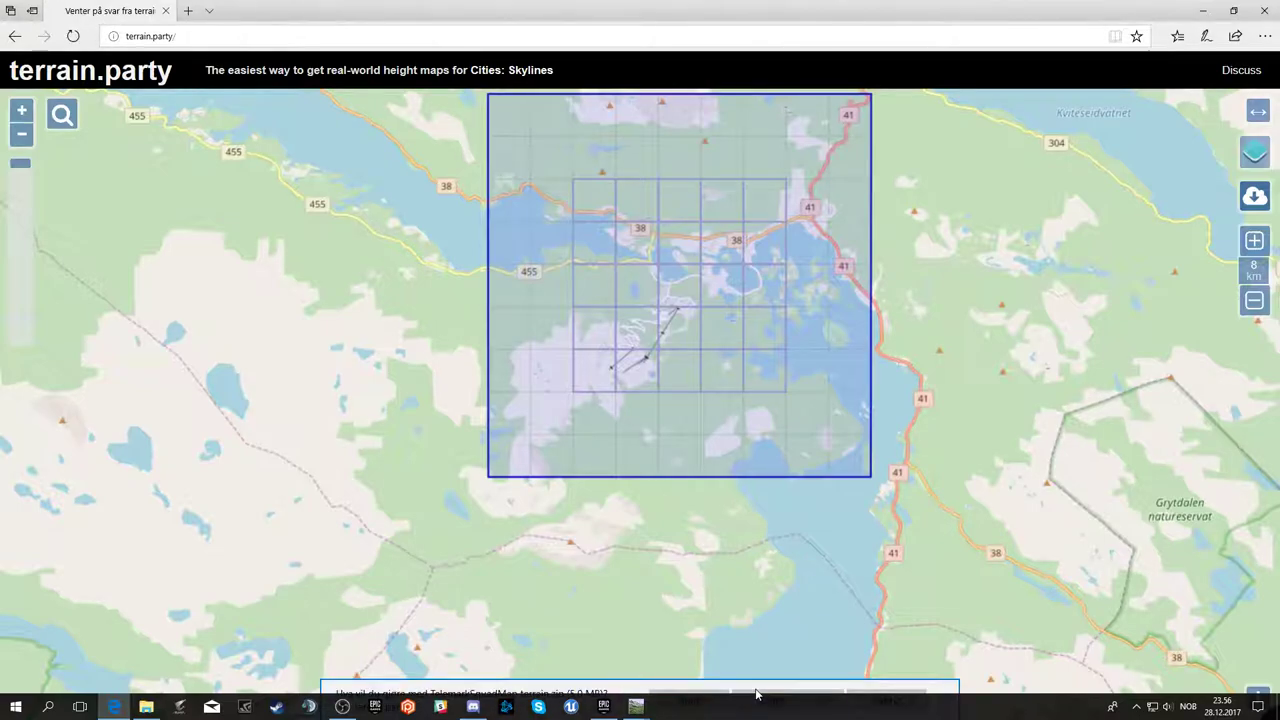
pyautogui.click(662, 696)
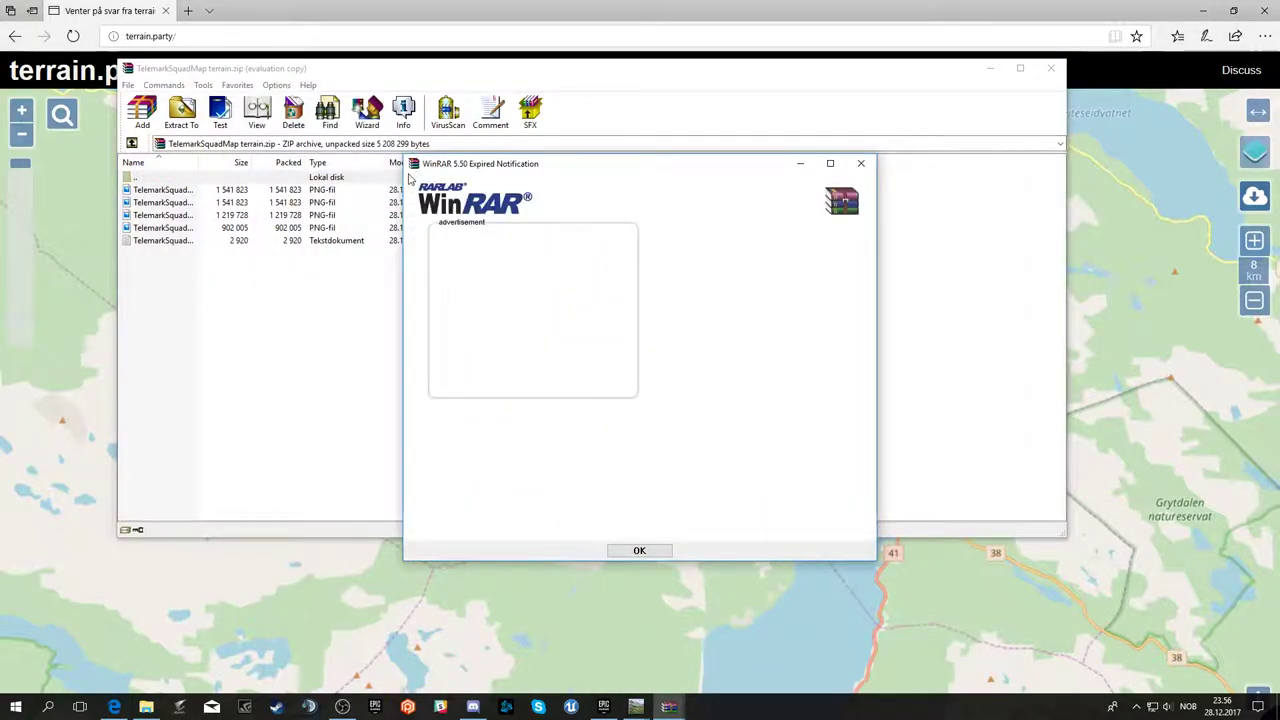
# - Dismiss the WinRAR licence notice, widen the Name column to read the PNG names, and close WinRAR
pyautogui.press('Escape')
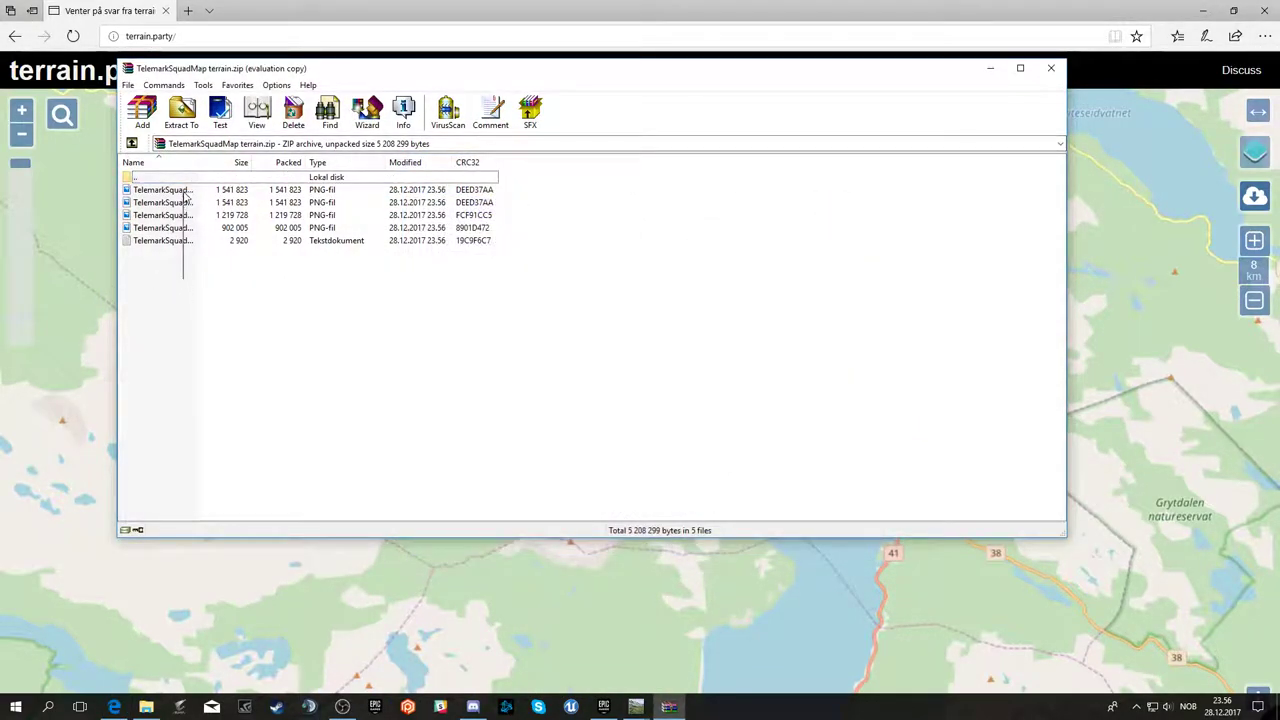
pyautogui.click(184, 192)
pyautogui.keyDown('shift'); pyautogui.click(170, 228); pyautogui.keyUp('shift')
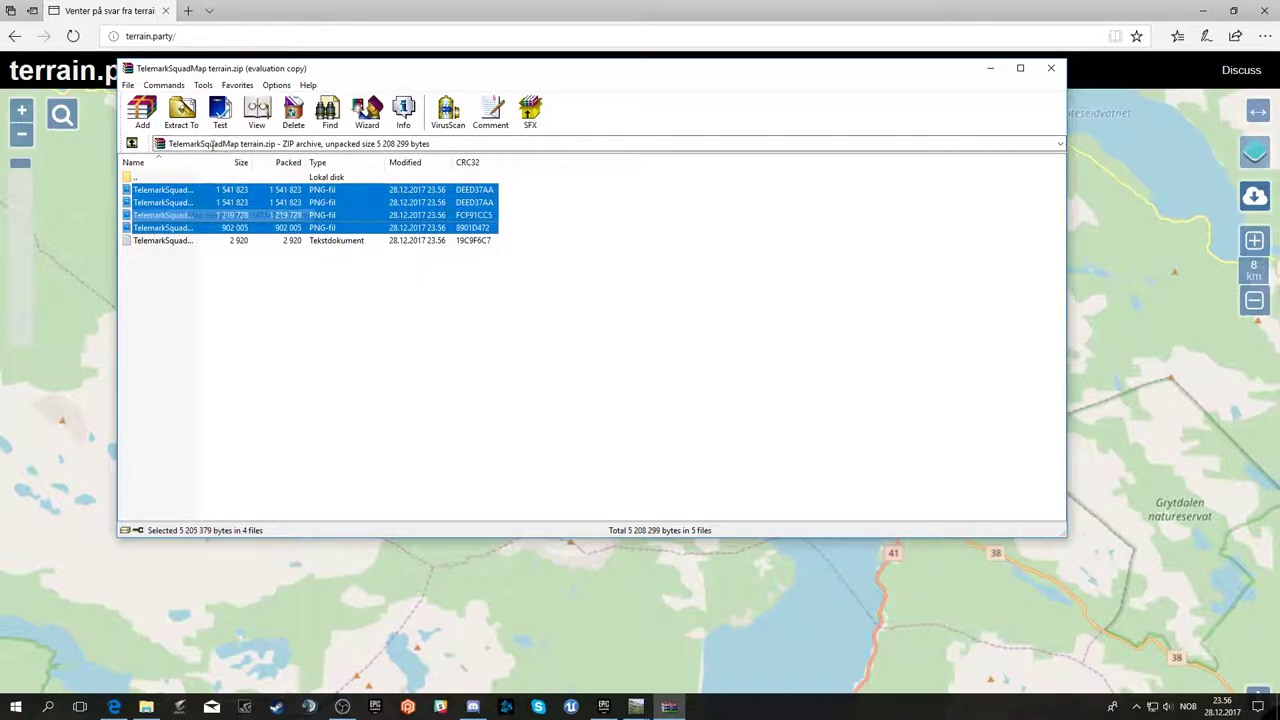
pyautogui.moveTo(198, 162); pyautogui.dragTo(380, 163)
pyautogui.click(288, 191)
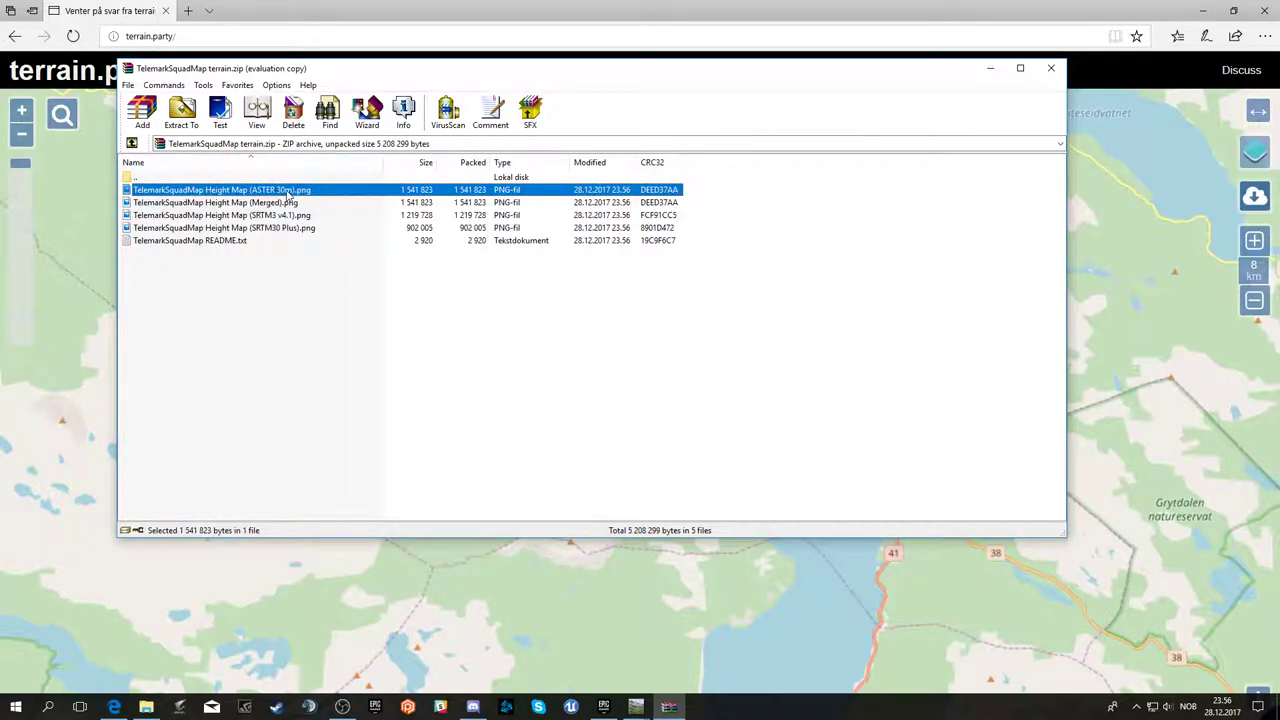
pyautogui.click(252, 193)
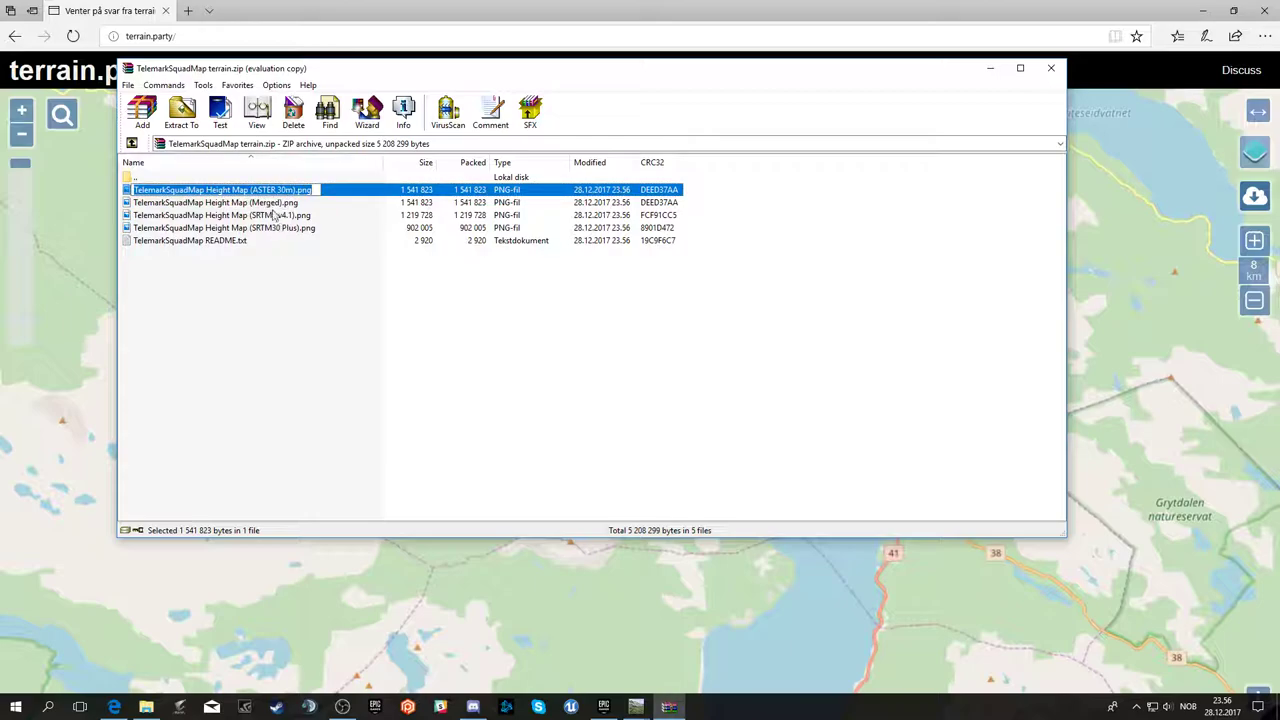
pyautogui.click(1051, 68)
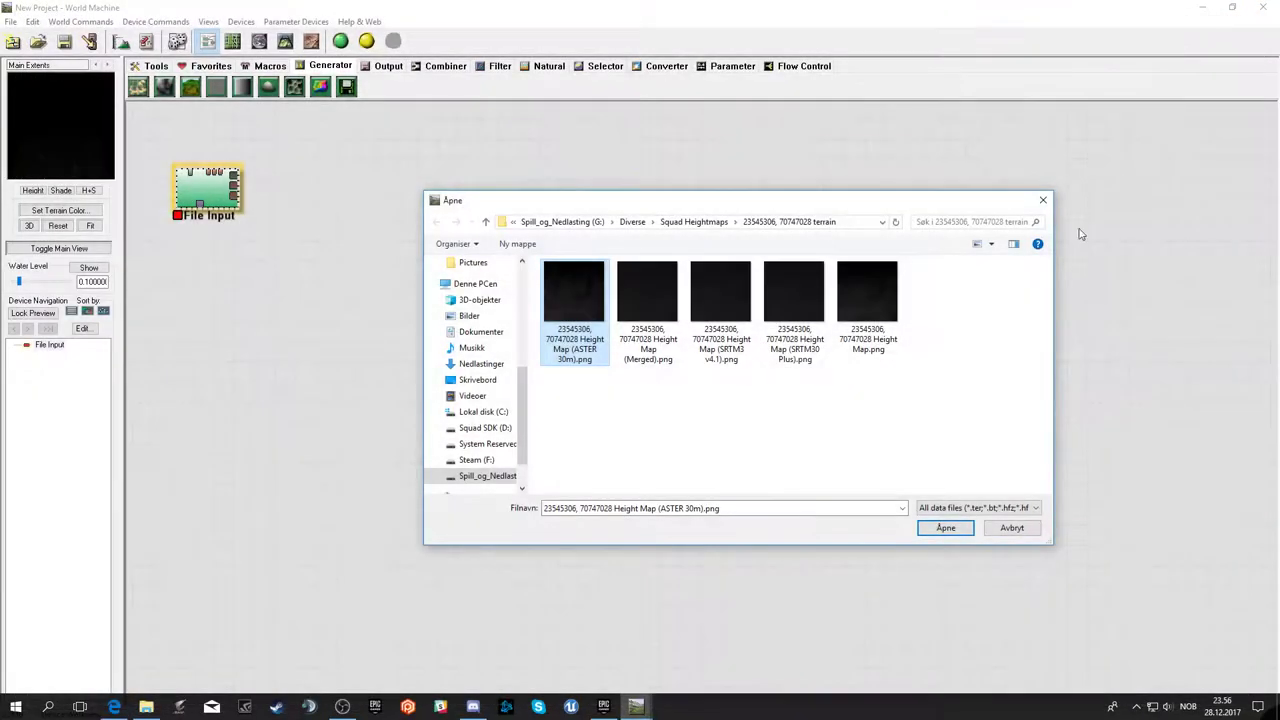
# - Click through the SRTM30 Plus, ASTER 30m and Height Map.png files, ending on ASTER 30m's options
pyautogui.click(767, 419)
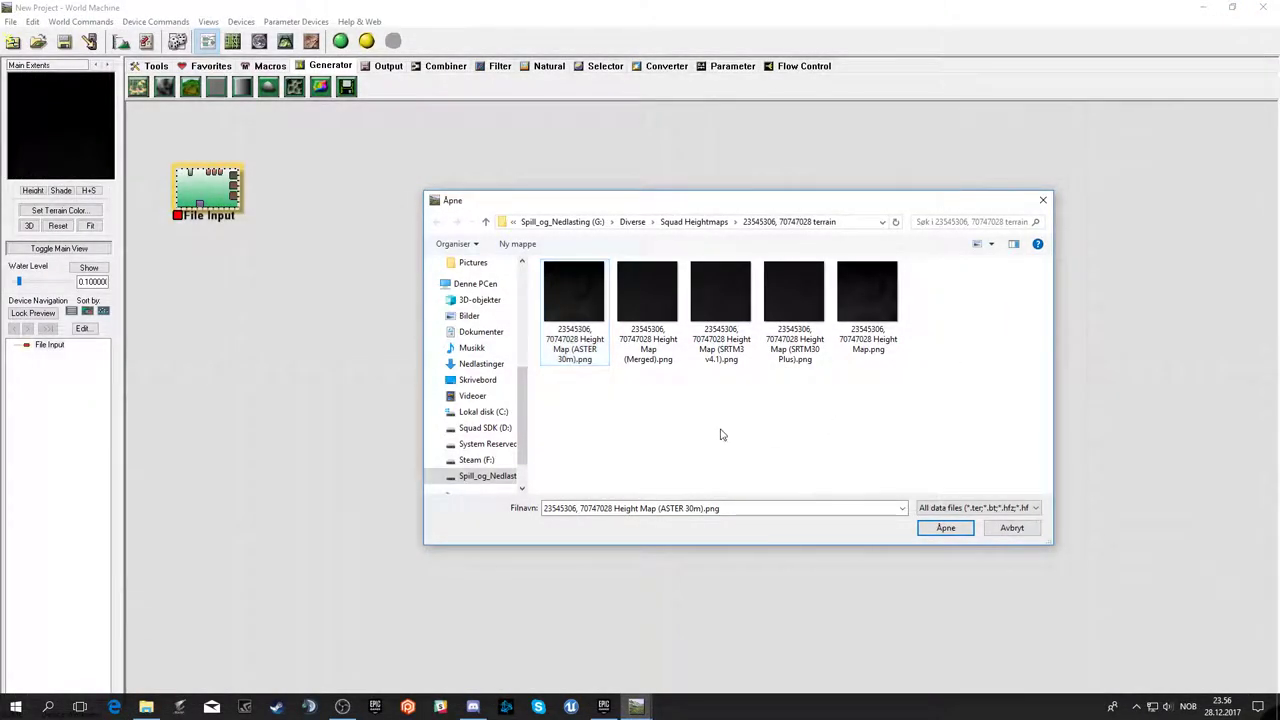
pyautogui.click(803, 340)
pyautogui.click(603, 318)
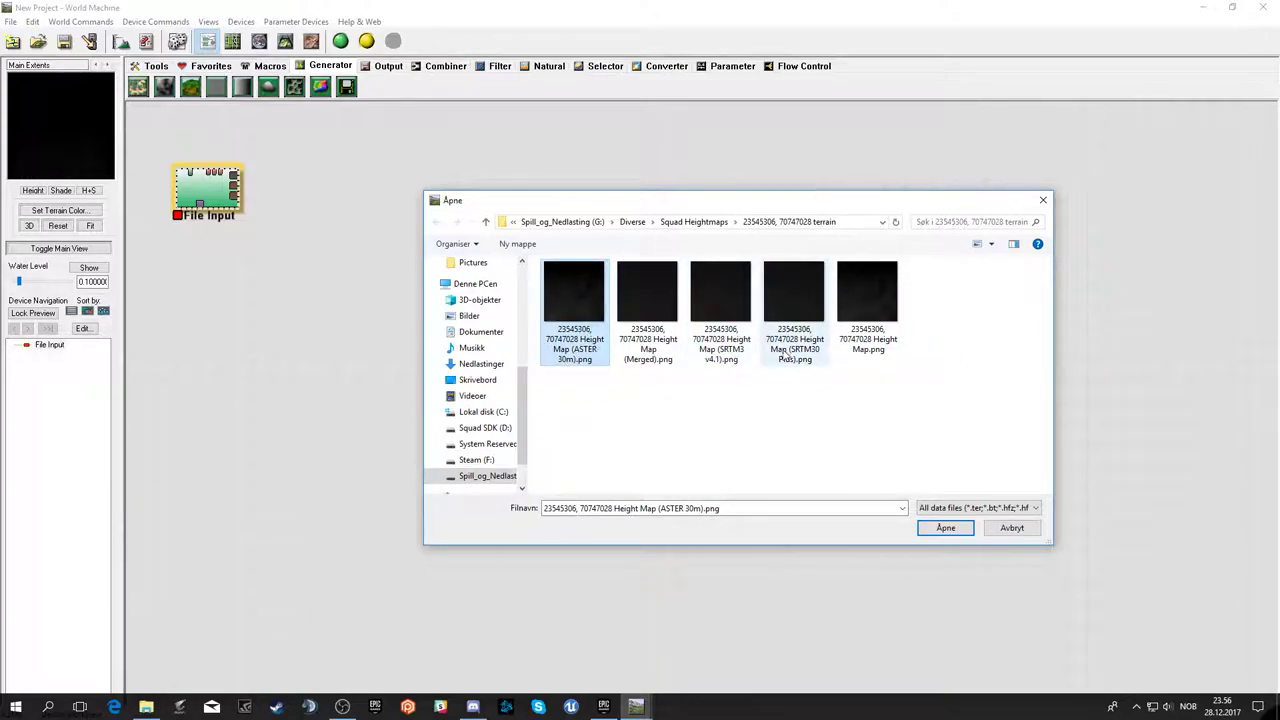
pyautogui.click(888, 342)
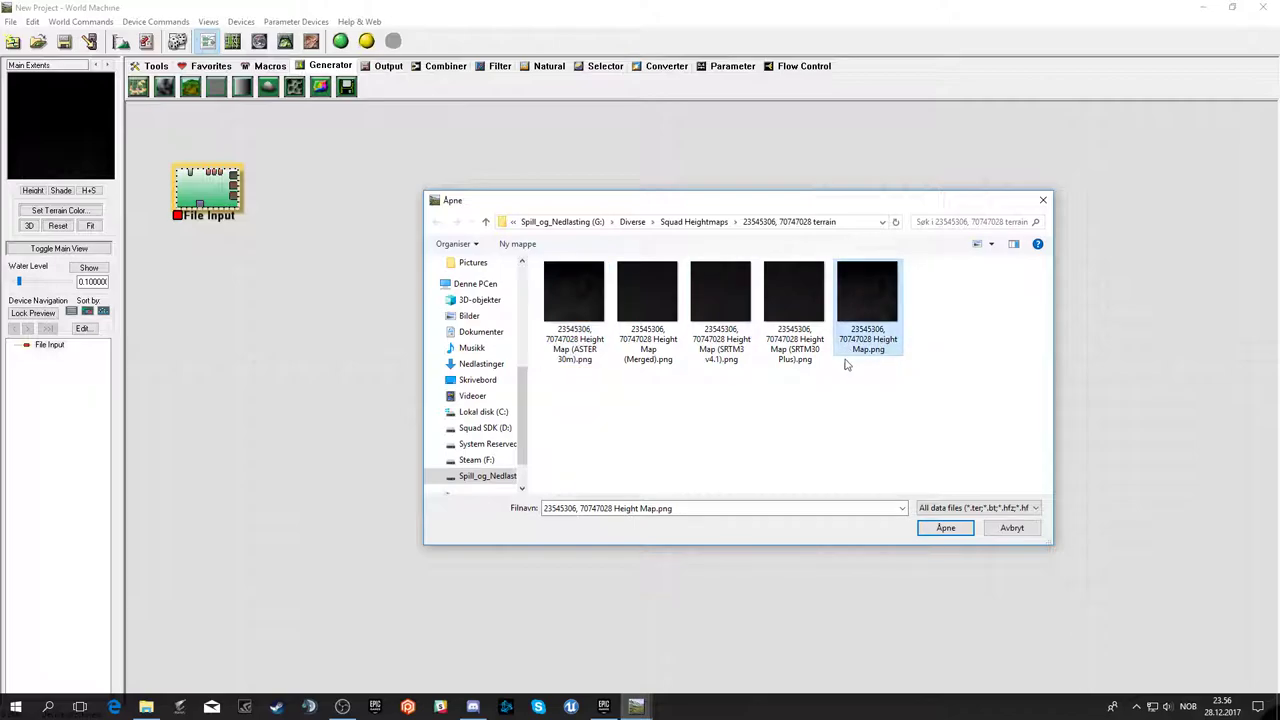
pyautogui.click(586, 320)
pyautogui.rightClick(586, 320)
# - View ASTER 30m in Photos and flip through Merged, SRTM3 v4.1, SRTM30 Plus and Height Map.png
pyautogui.click(647, 345)
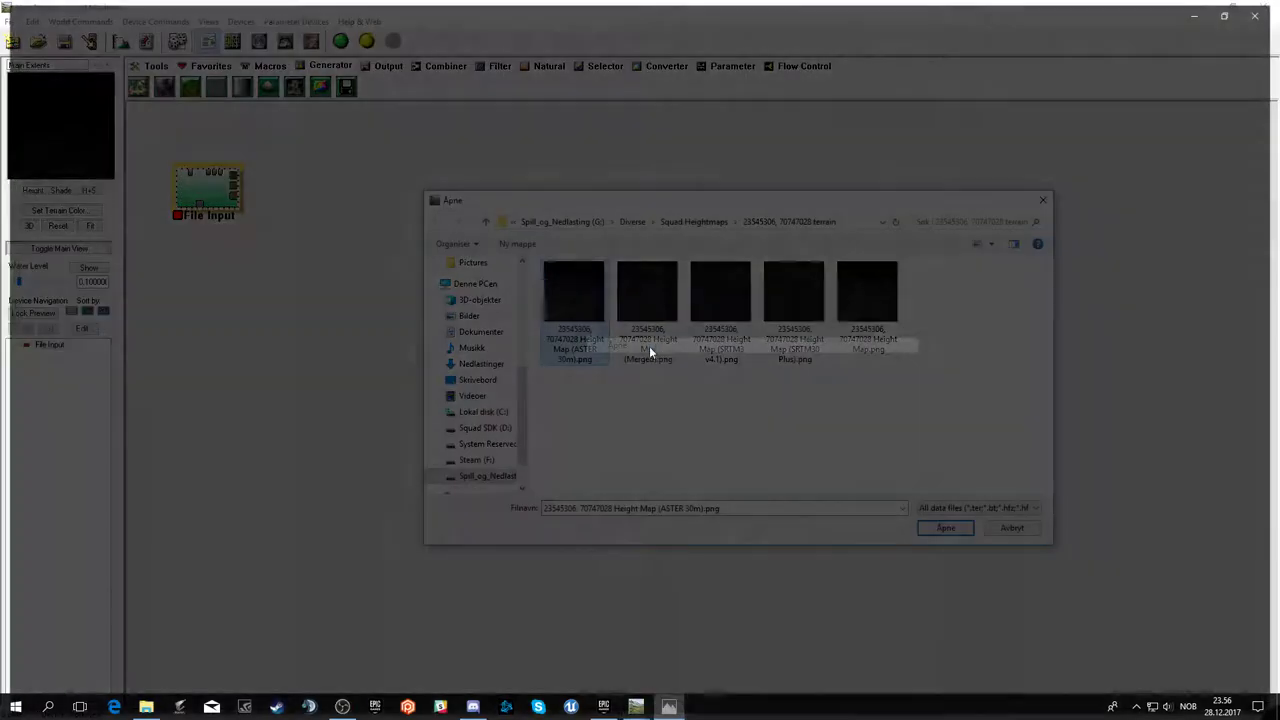
pyautogui.click(1256, 380)
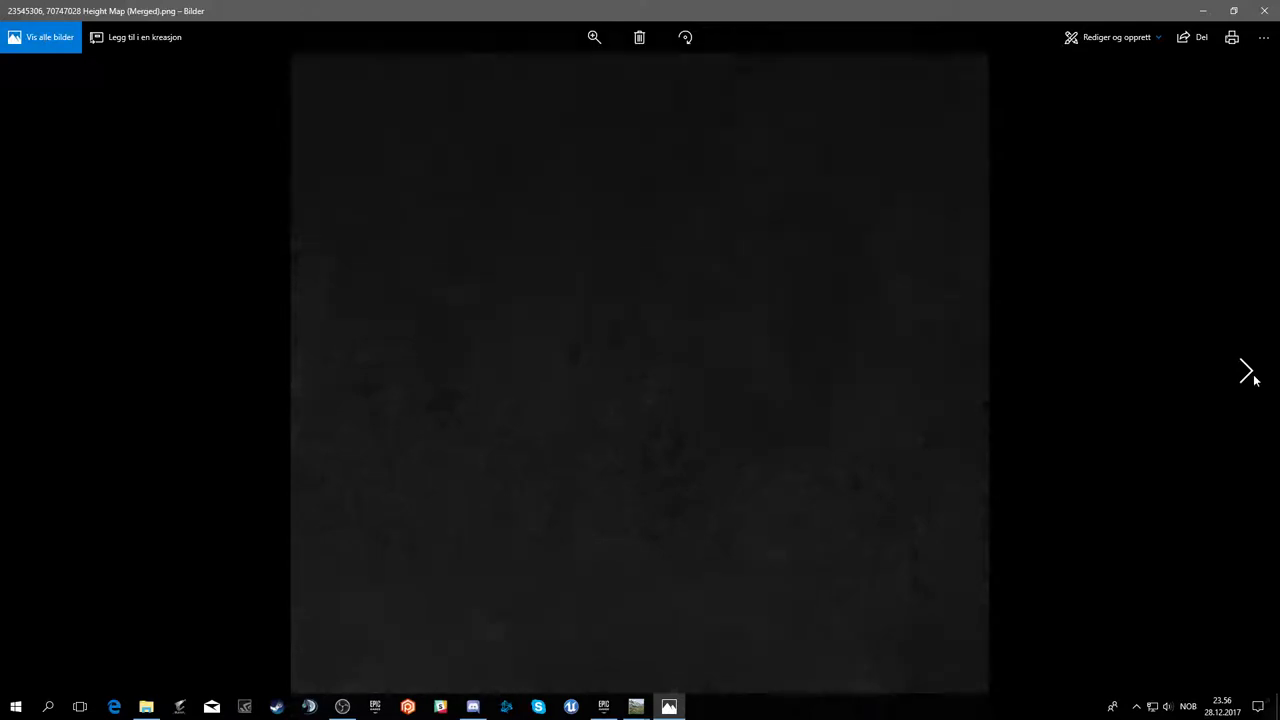
pyautogui.click(1256, 380)
pyautogui.click(1256, 380)
pyautogui.click(1256, 378)
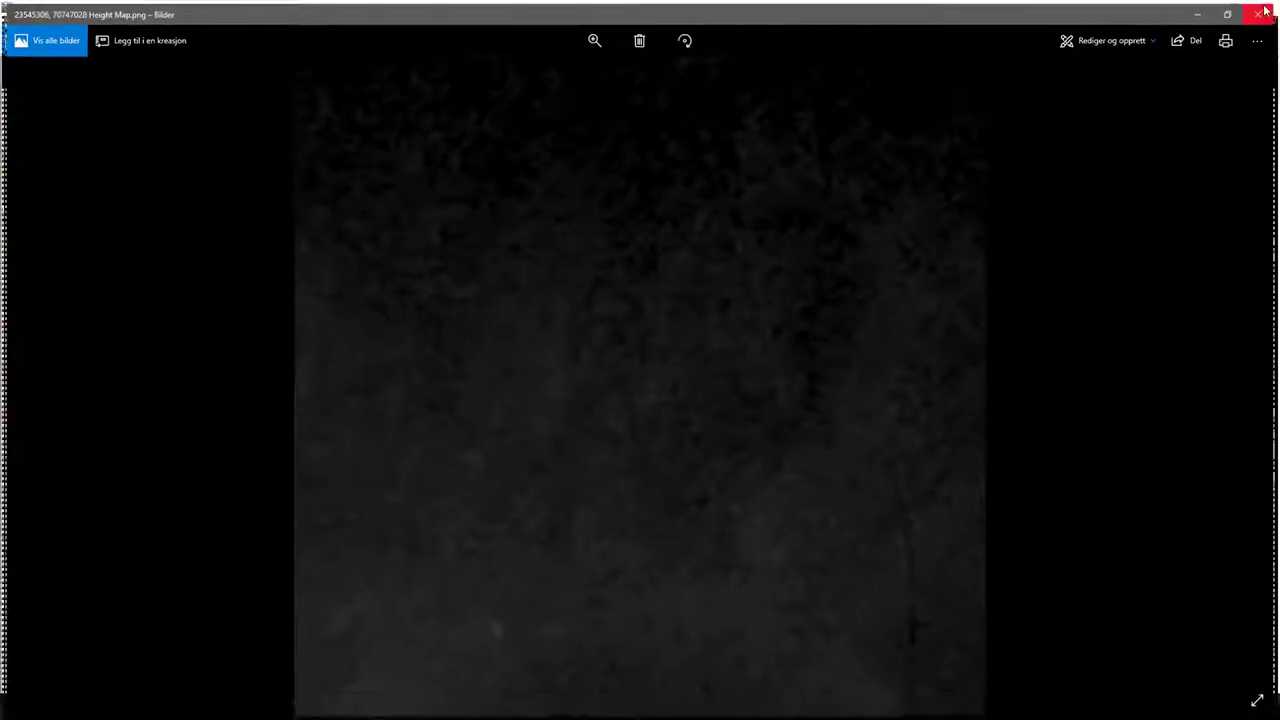
pyautogui.click(1265, 10)
# - Load Height Map.png into the File Input, then preview it in Photos
pyautogui.click(875, 315)
pyautogui.doubleClick(870, 317)
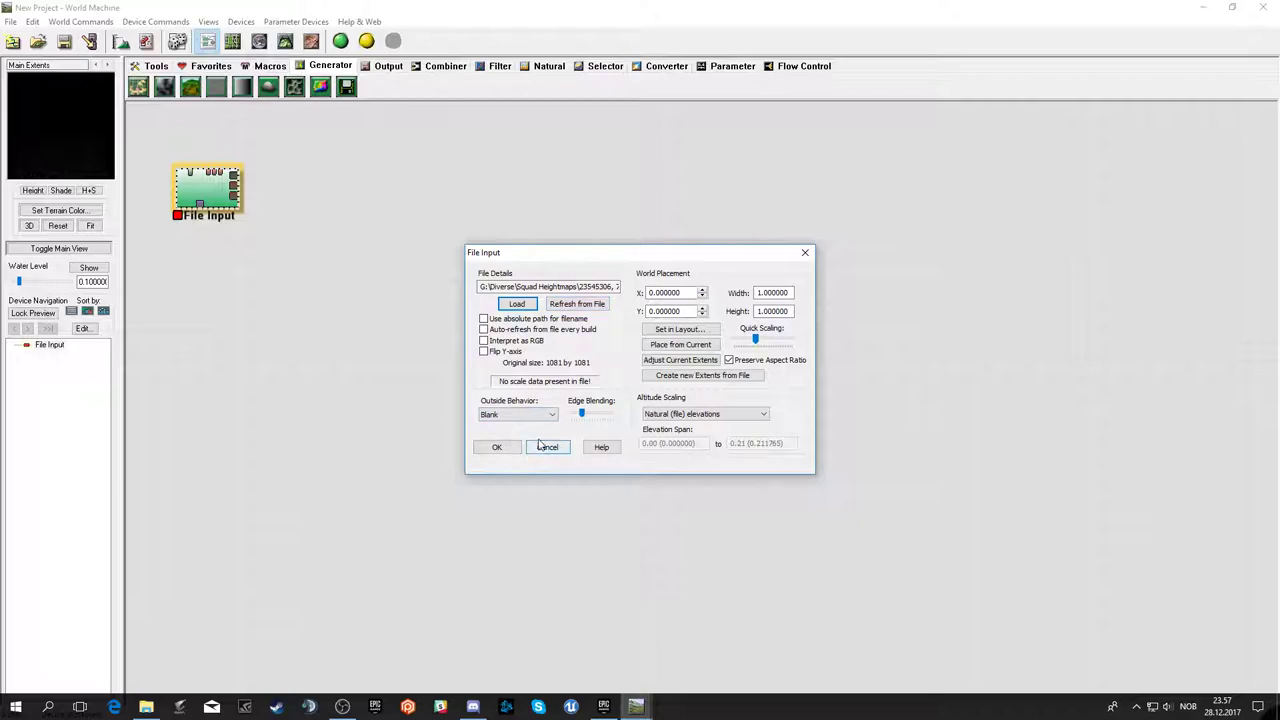
pyautogui.click(516, 303)
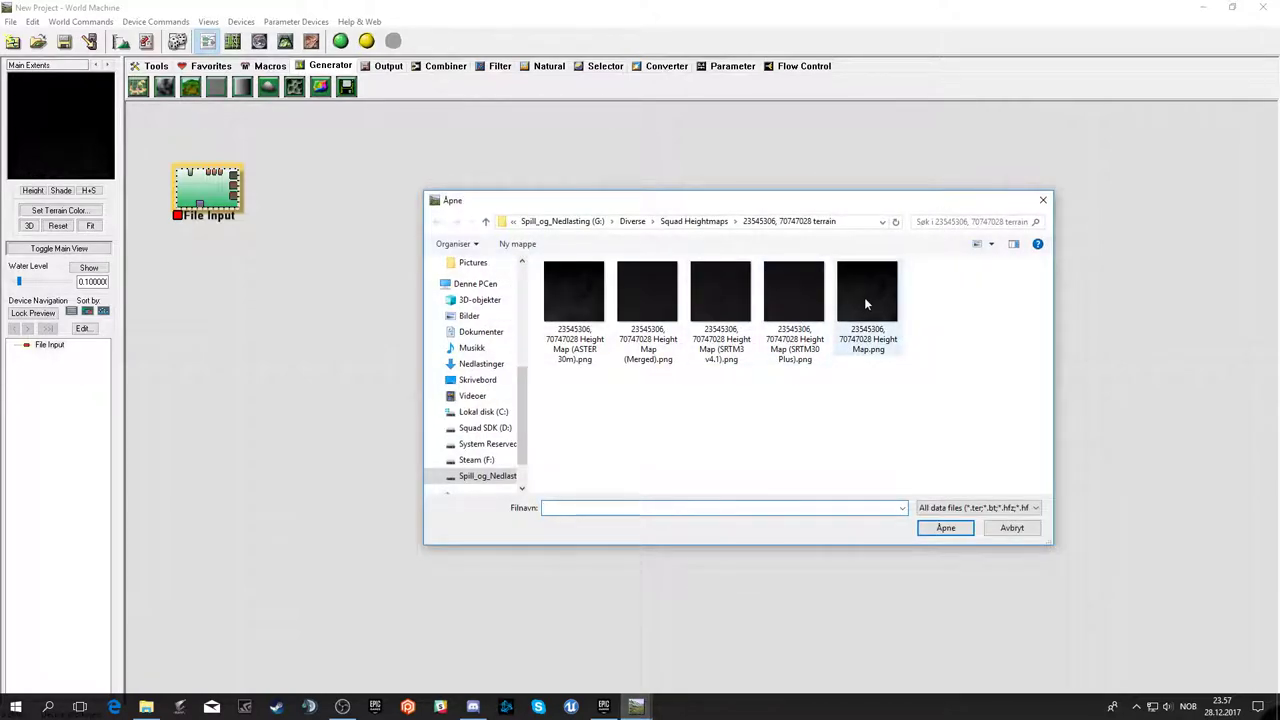
pyautogui.rightClick(866, 303)
pyautogui.click(885, 310)
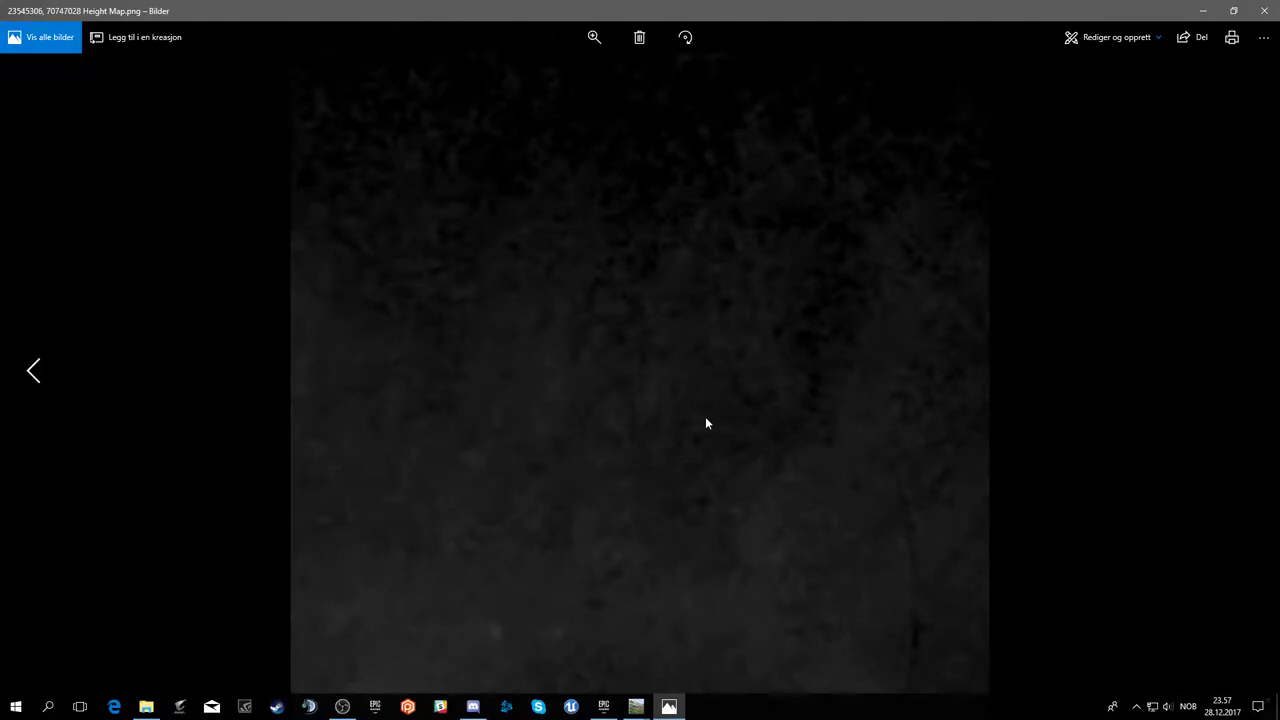
pyautogui.click(1264, 10)
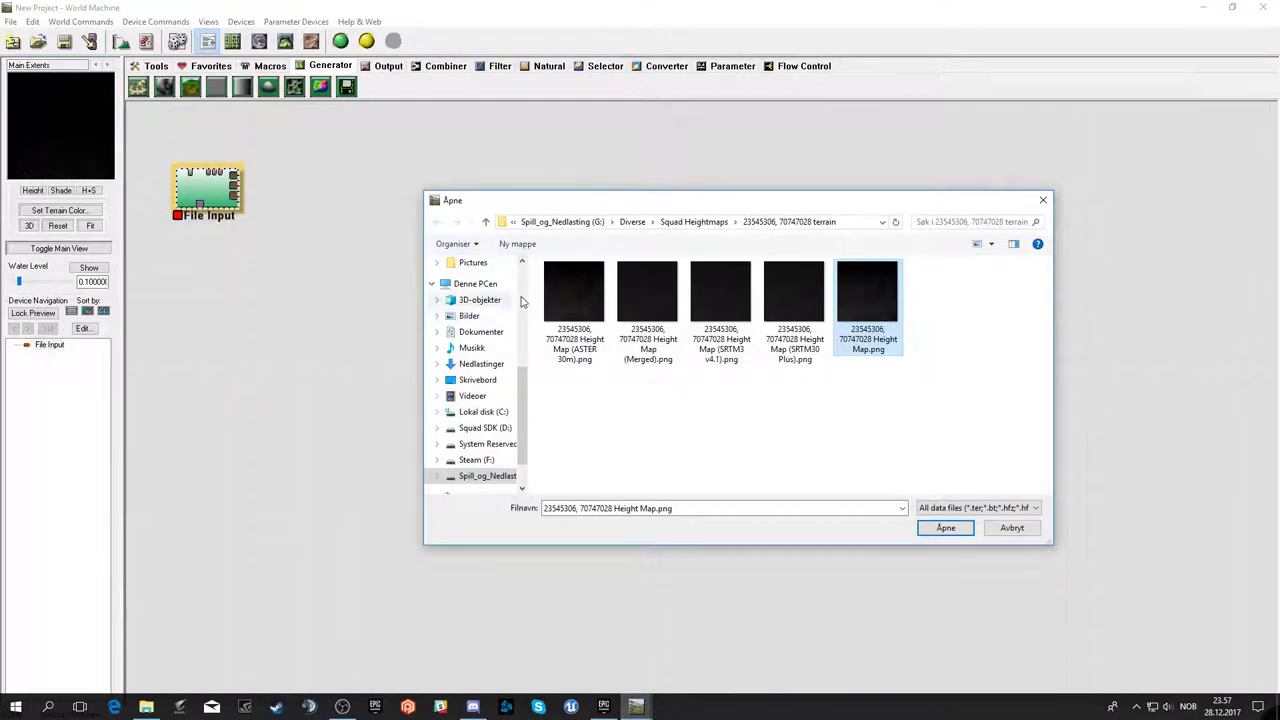
# - Open the ASTER 30m height map in Photos and zoom in on it
pyautogui.rightClick(592, 291)
pyautogui.click(649, 319)
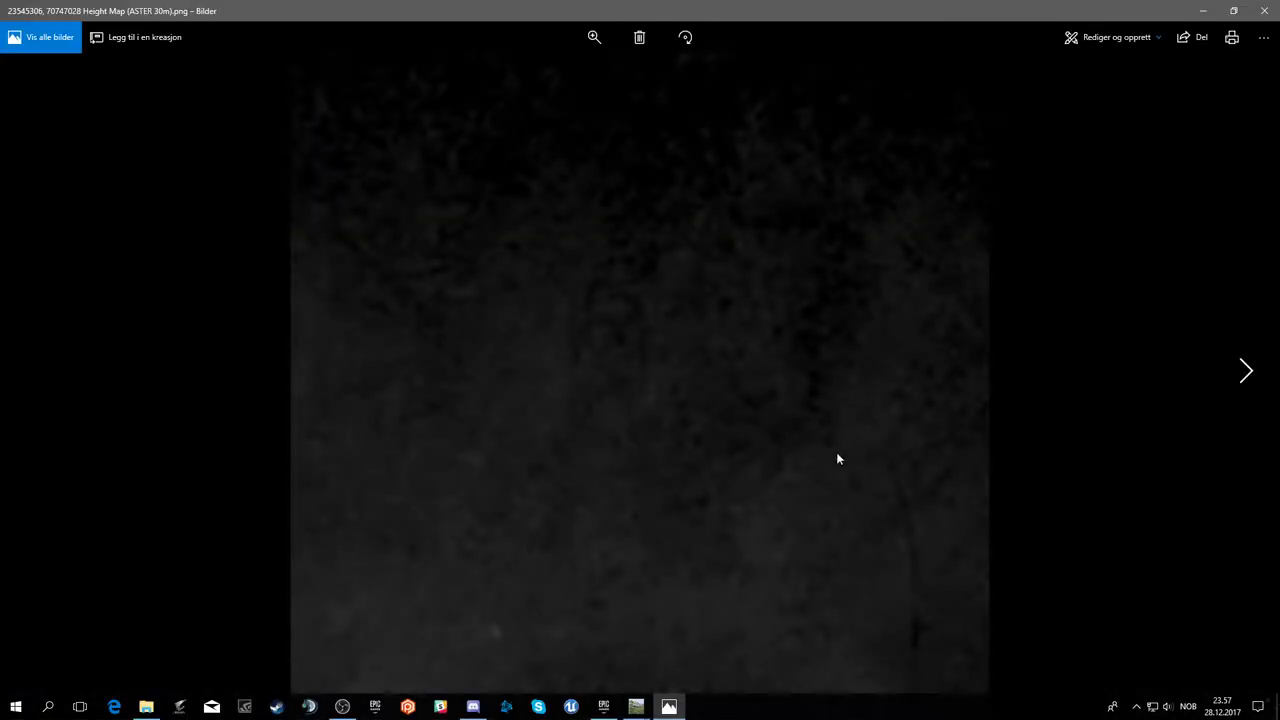
pyautogui.click(594, 37)
pyautogui.moveTo(537, 70); pyautogui.dragTo(672, 69)
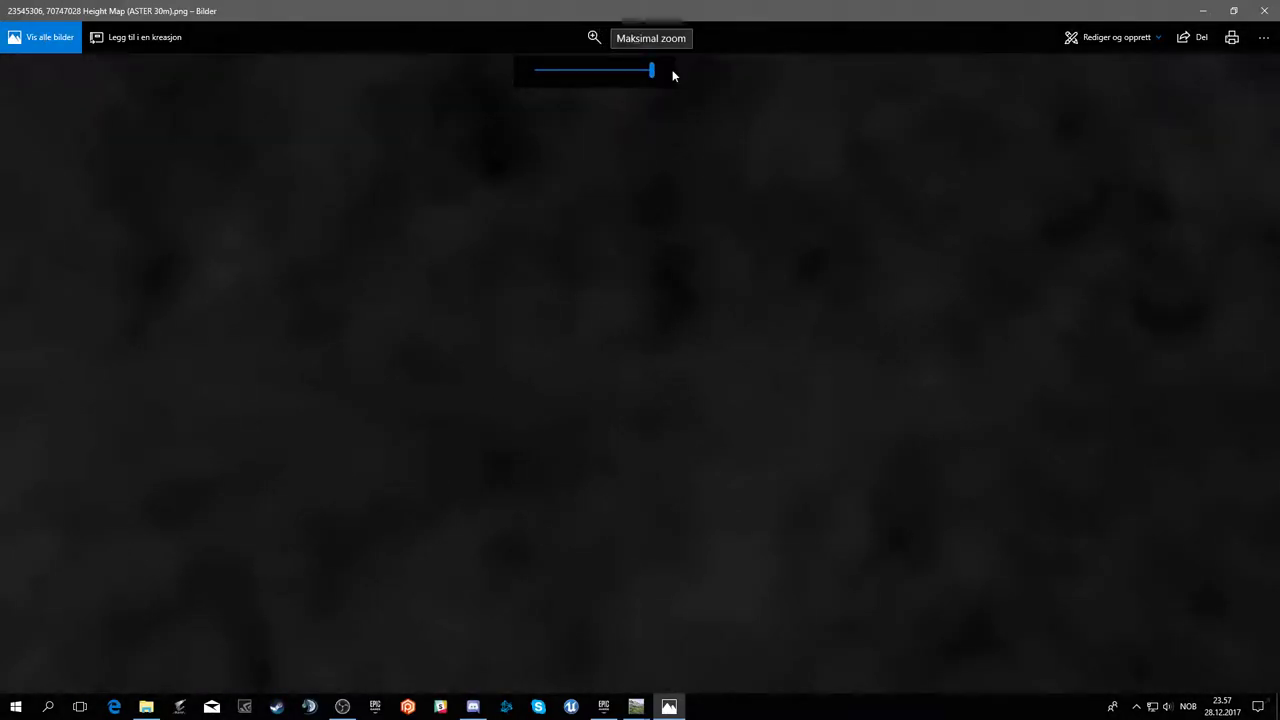
pyautogui.click(1264, 10)
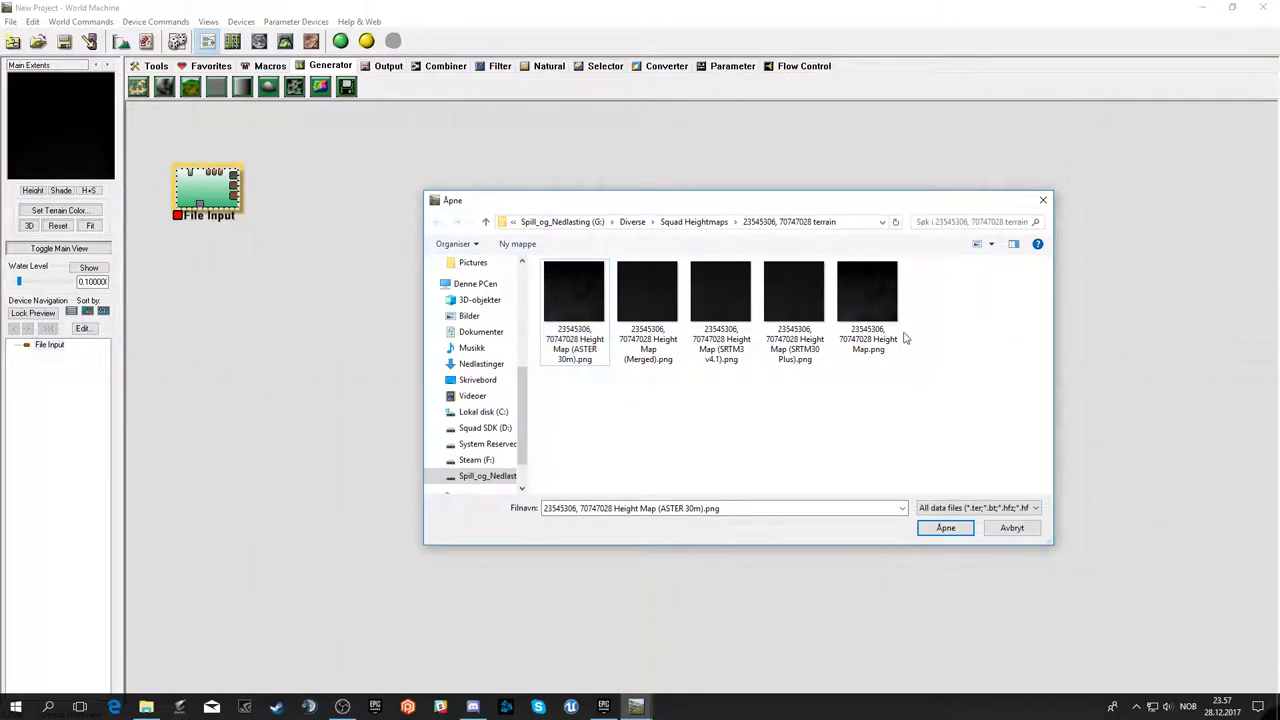
# - Open Height Map.png in Photos and zoom it to maximum
pyautogui.click(876, 289)
pyautogui.rightClick(876, 289)
pyautogui.click(908, 319)
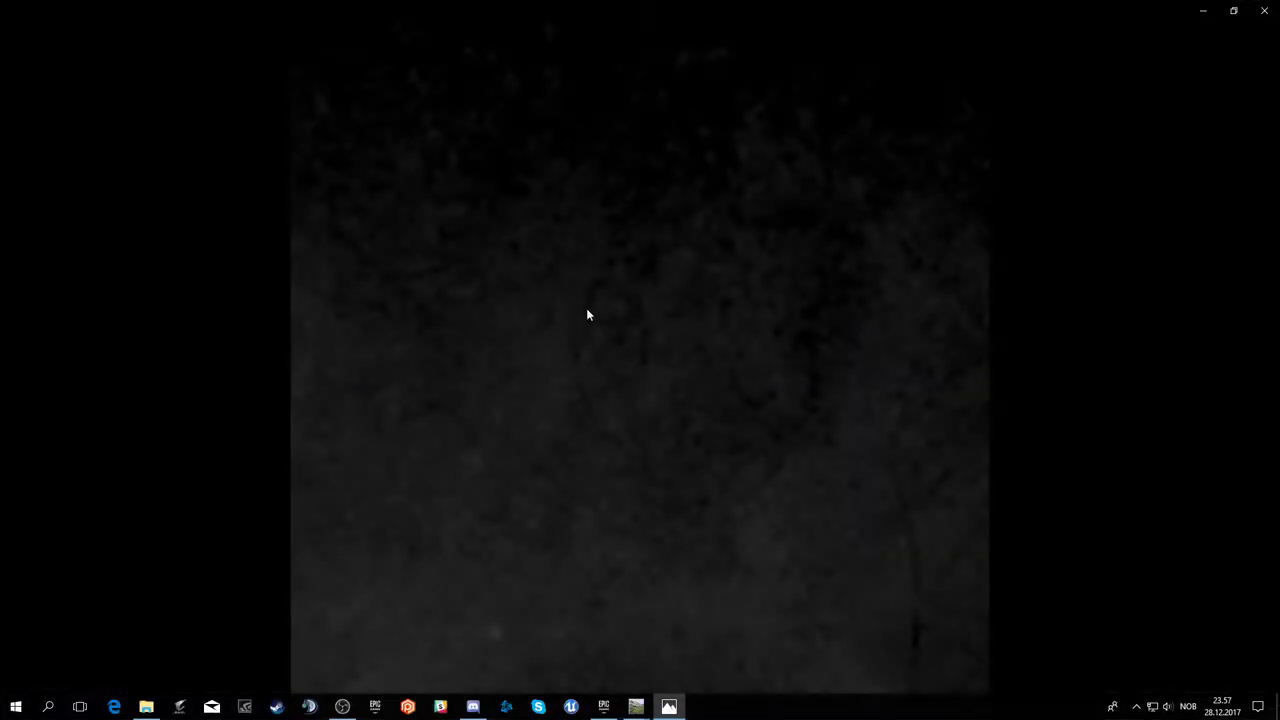
pyautogui.moveTo(537, 70); pyautogui.dragTo(703, 68)
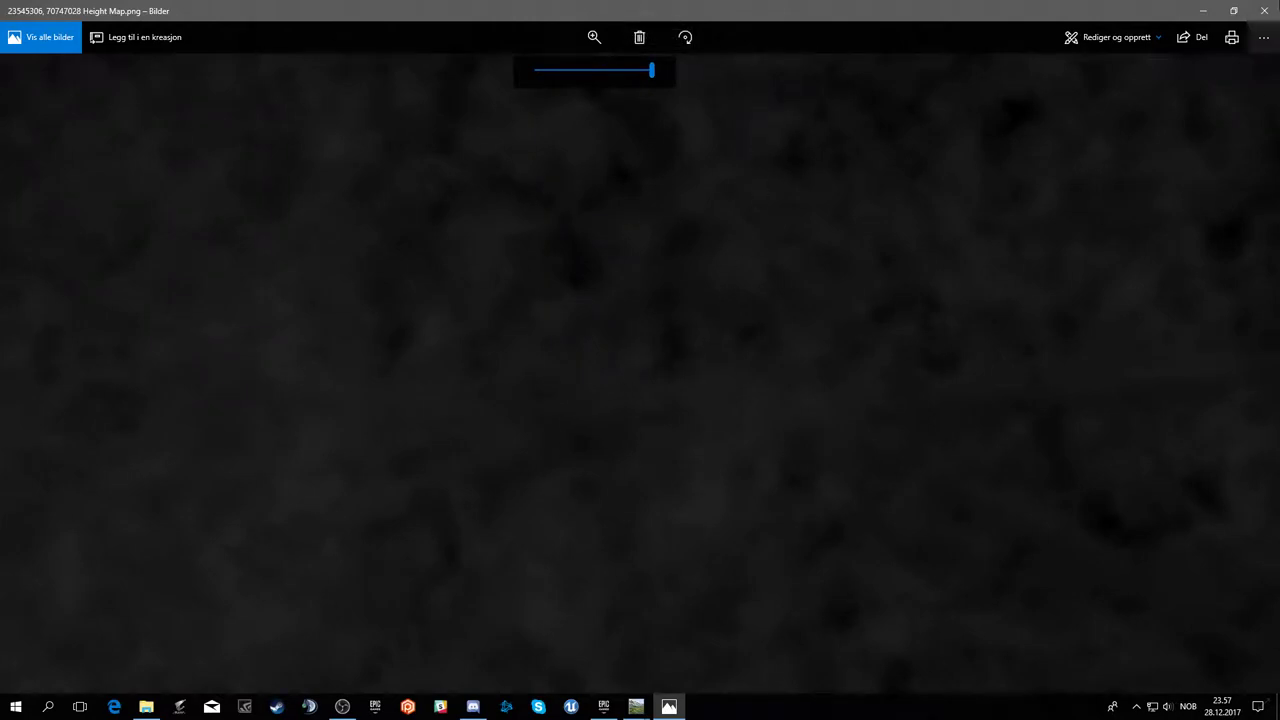
pyautogui.click(1264, 10)
# - Load Height Map.png into File Input and set its world width and height to 2017
pyautogui.doubleClick(857, 285)
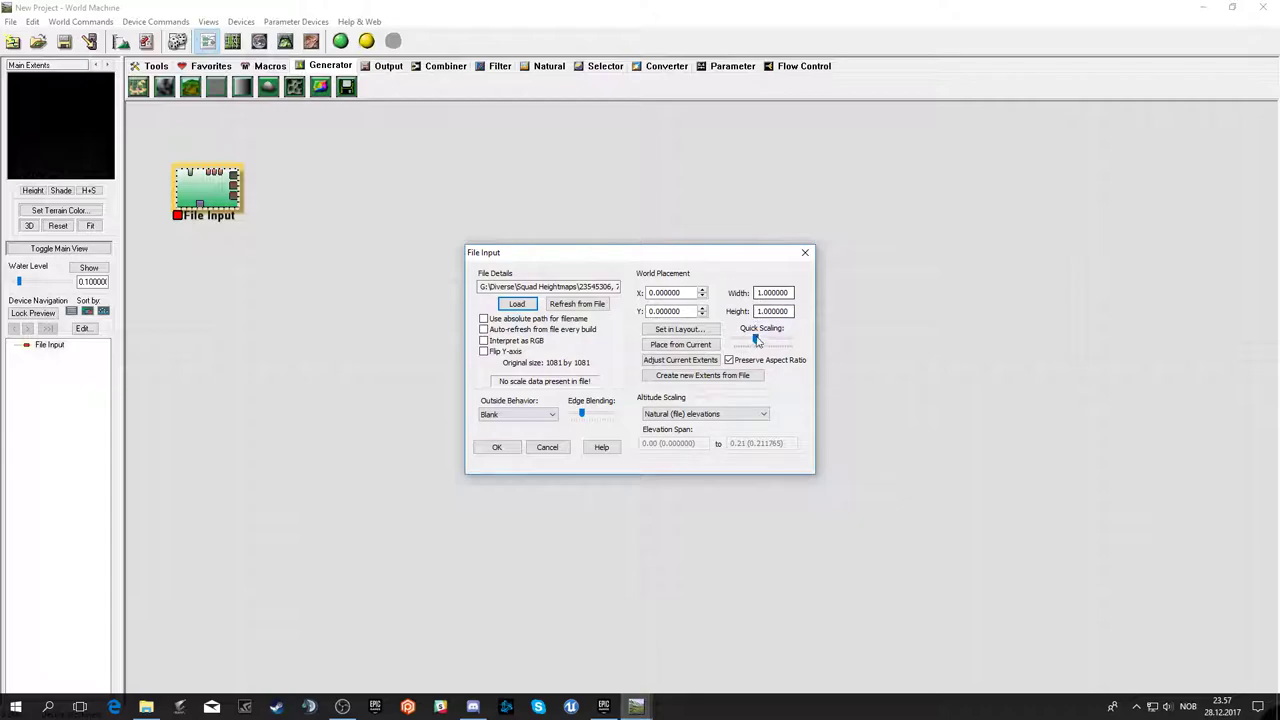
pyautogui.doubleClick(760, 290)
pyautogui.click(758, 292)
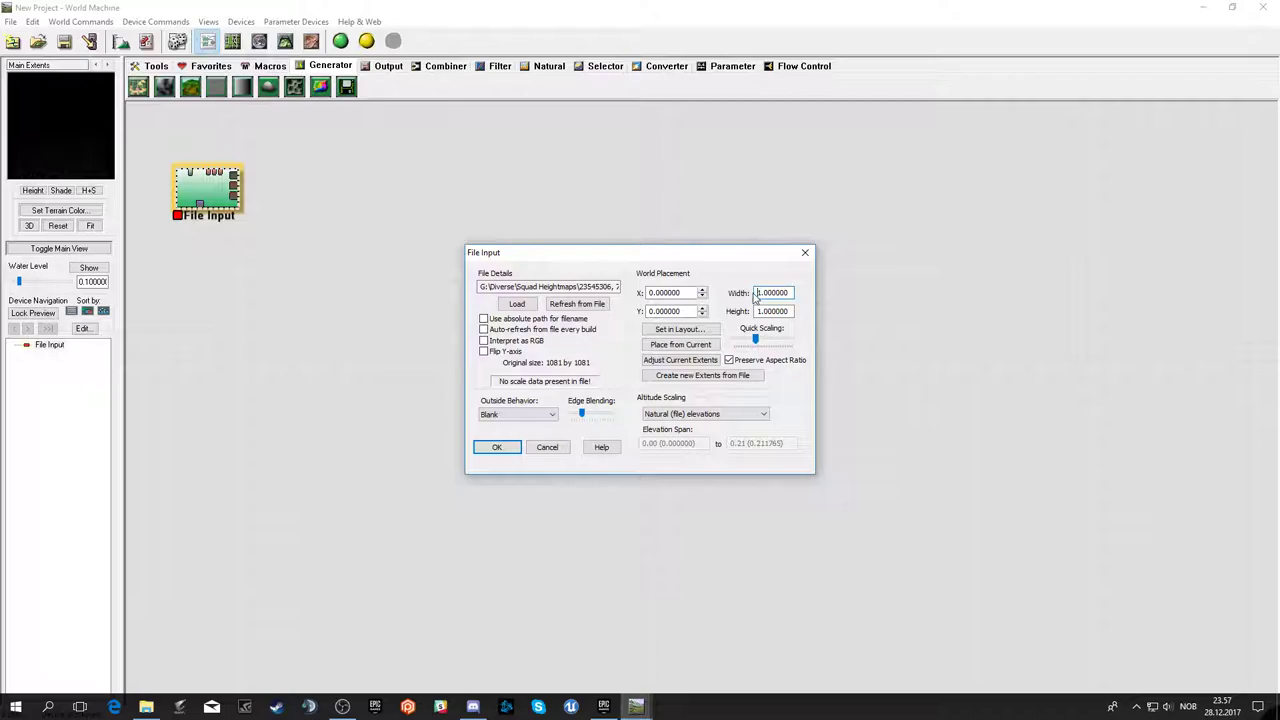
pyautogui.moveTo(758, 292); pyautogui.dragTo(788, 293)
pyautogui.write('2017')
pyautogui.press('Tab')
pyautogui.click(497, 447)
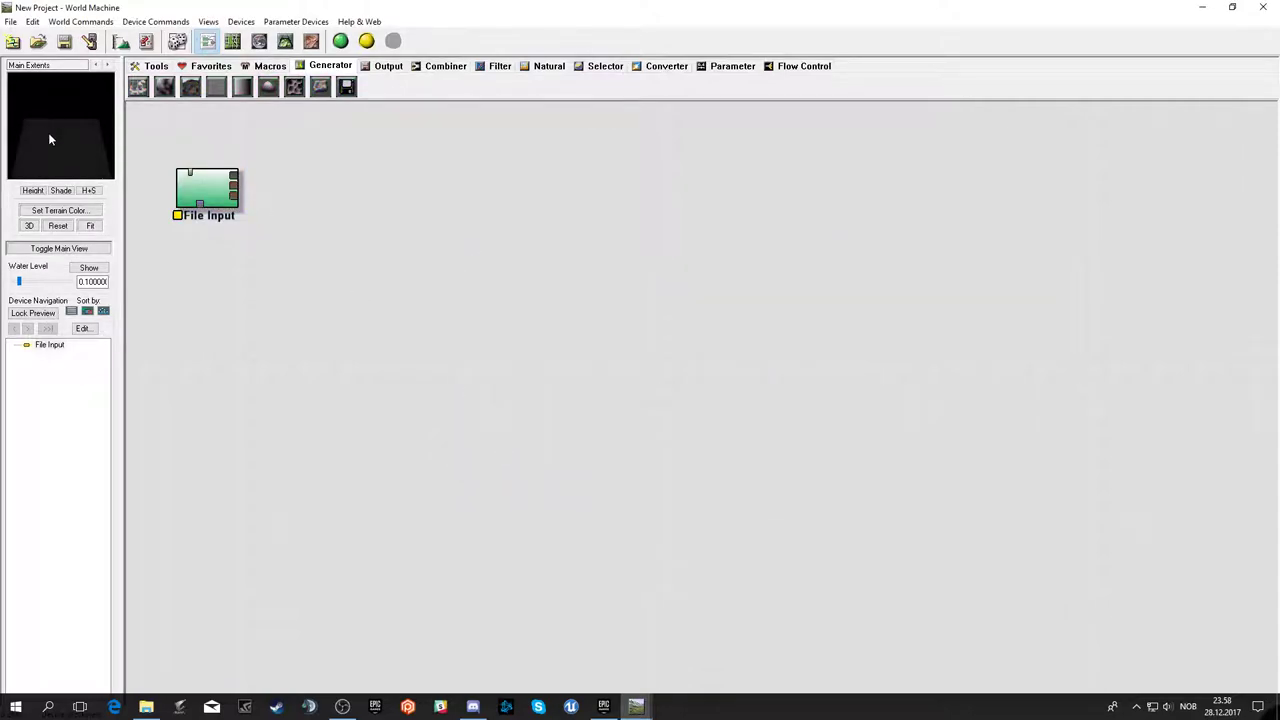
# - Scale File Input down to 1.122462 world width/height and show the preview as shaded terrain
pyautogui.moveTo(72, 136); pyautogui.dragTo(63, 163)
pyautogui.click(222, 193)
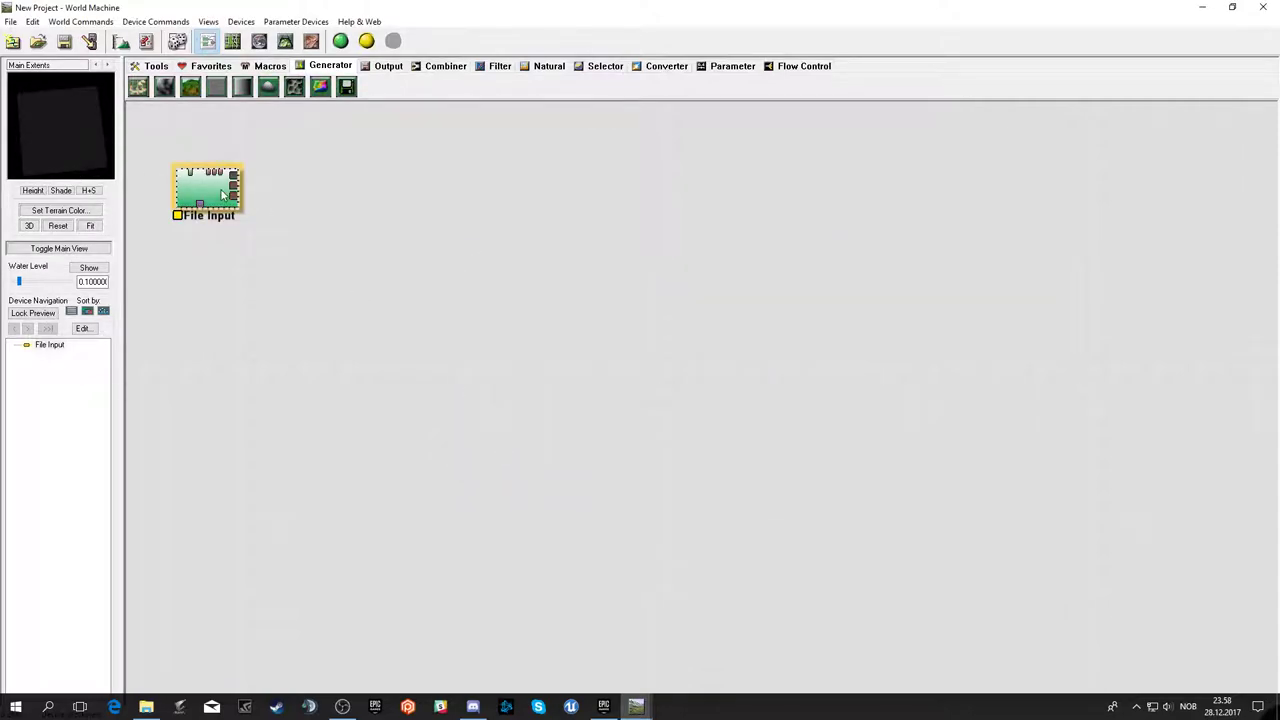
pyautogui.doubleClick(222, 193)
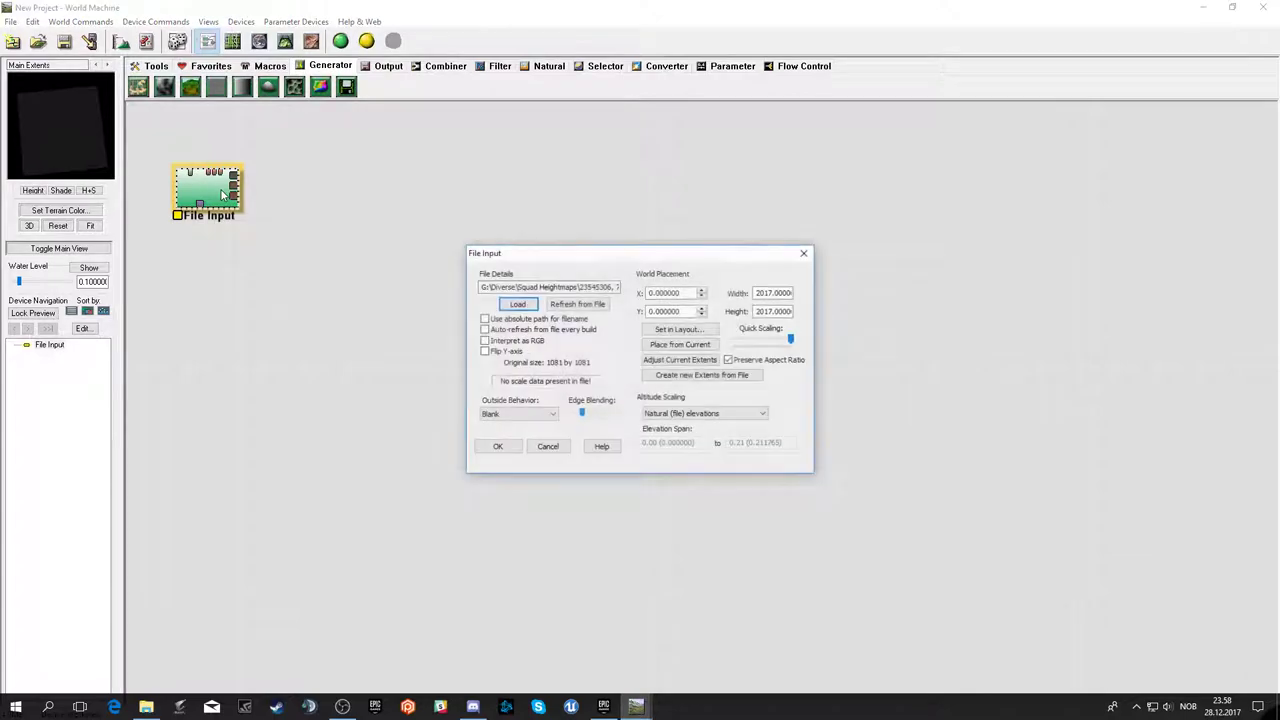
pyautogui.doubleClick(777, 292)
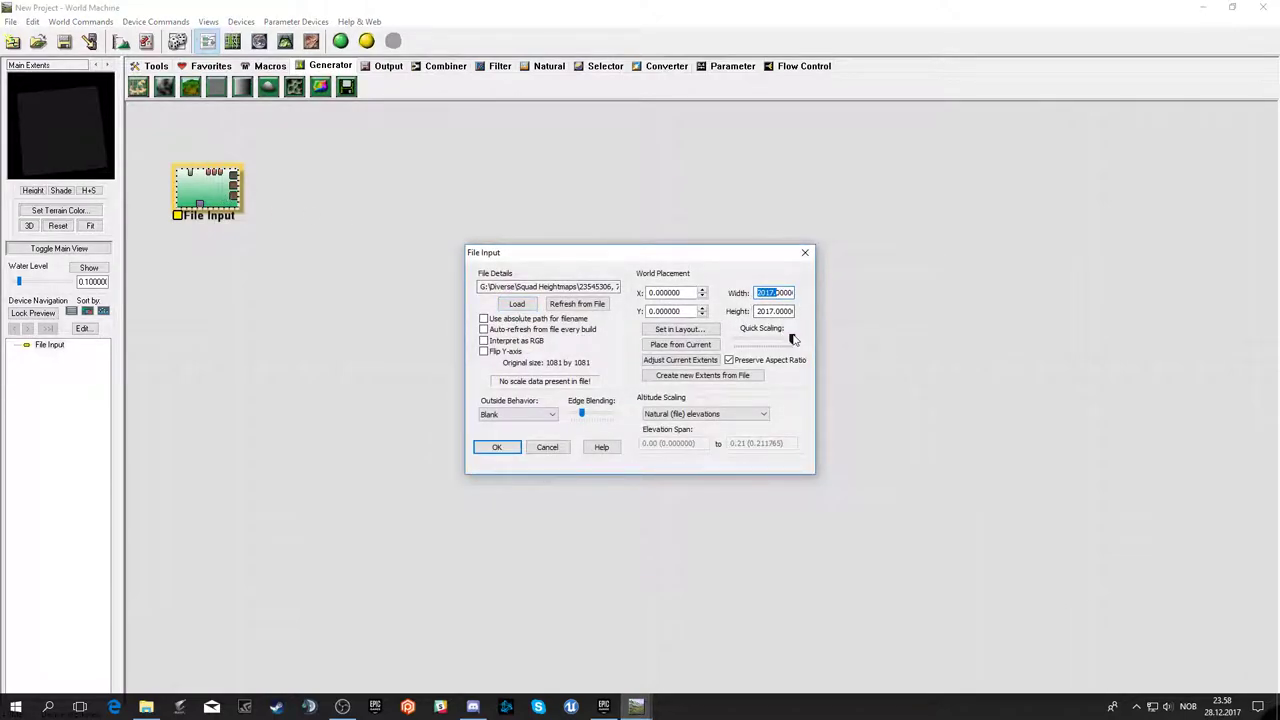
pyautogui.moveTo(791, 339); pyautogui.dragTo(759, 340)
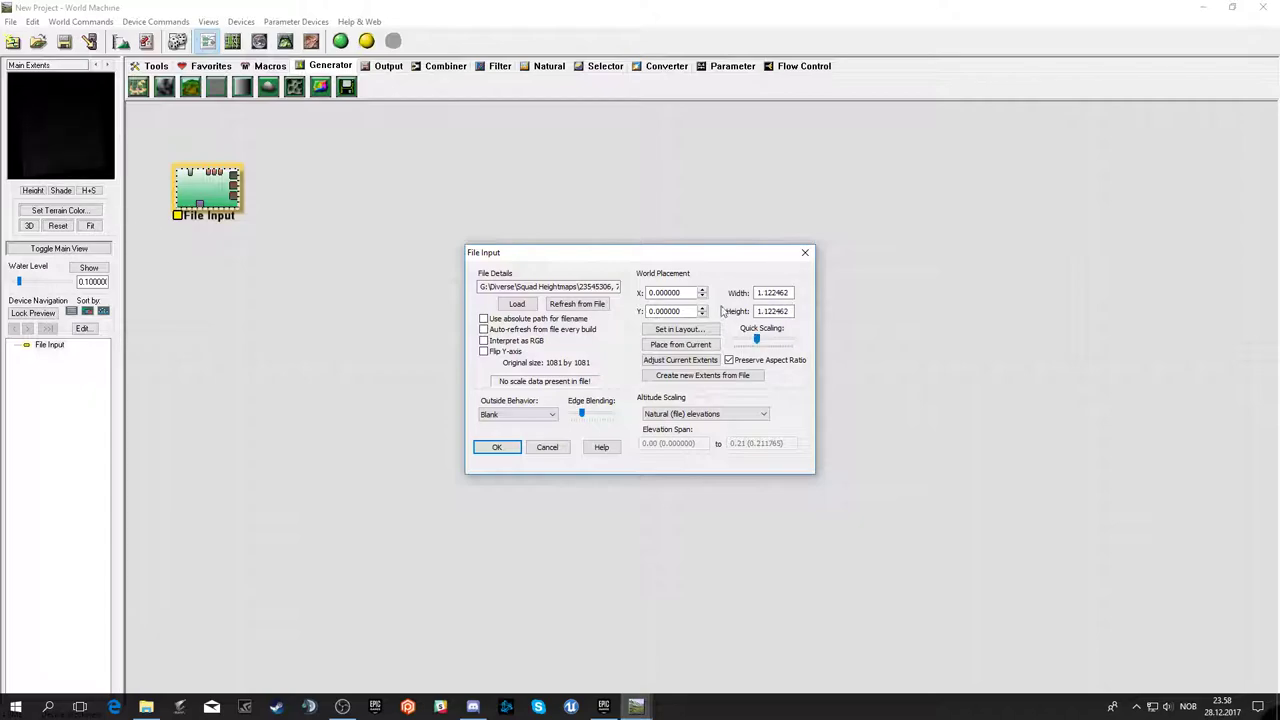
pyautogui.click(497, 447)
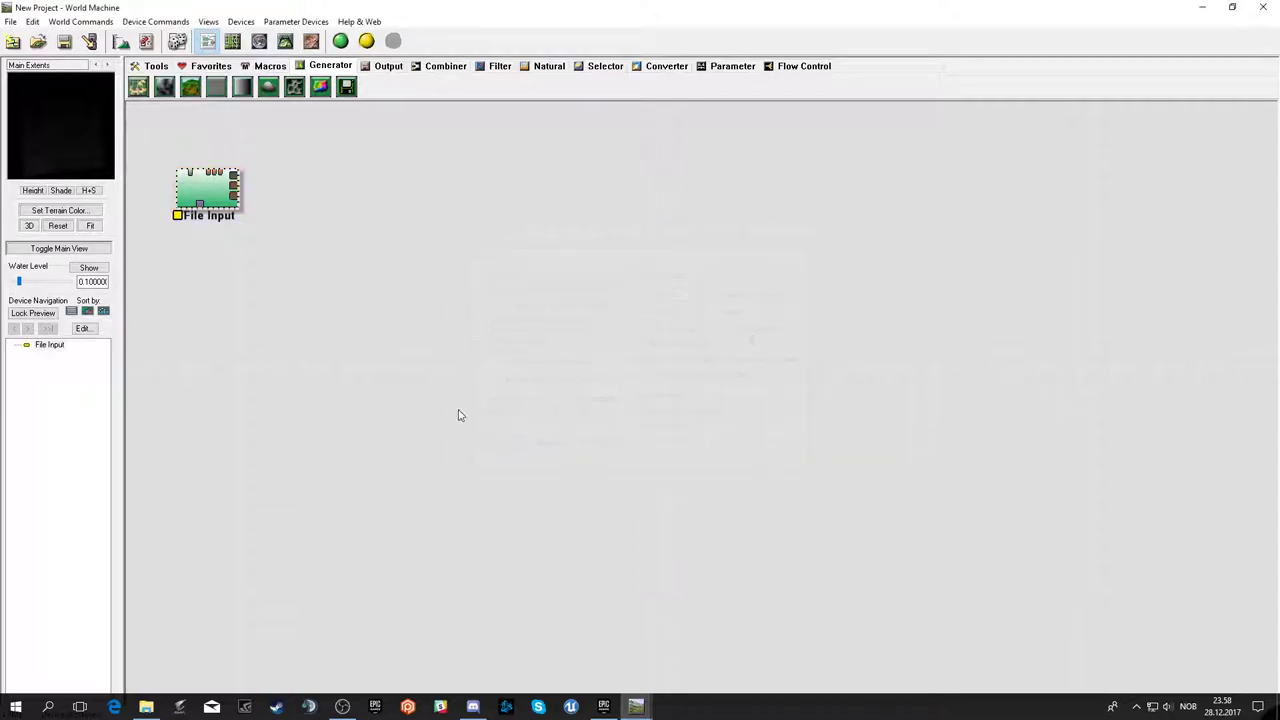
pyautogui.click(60, 190)
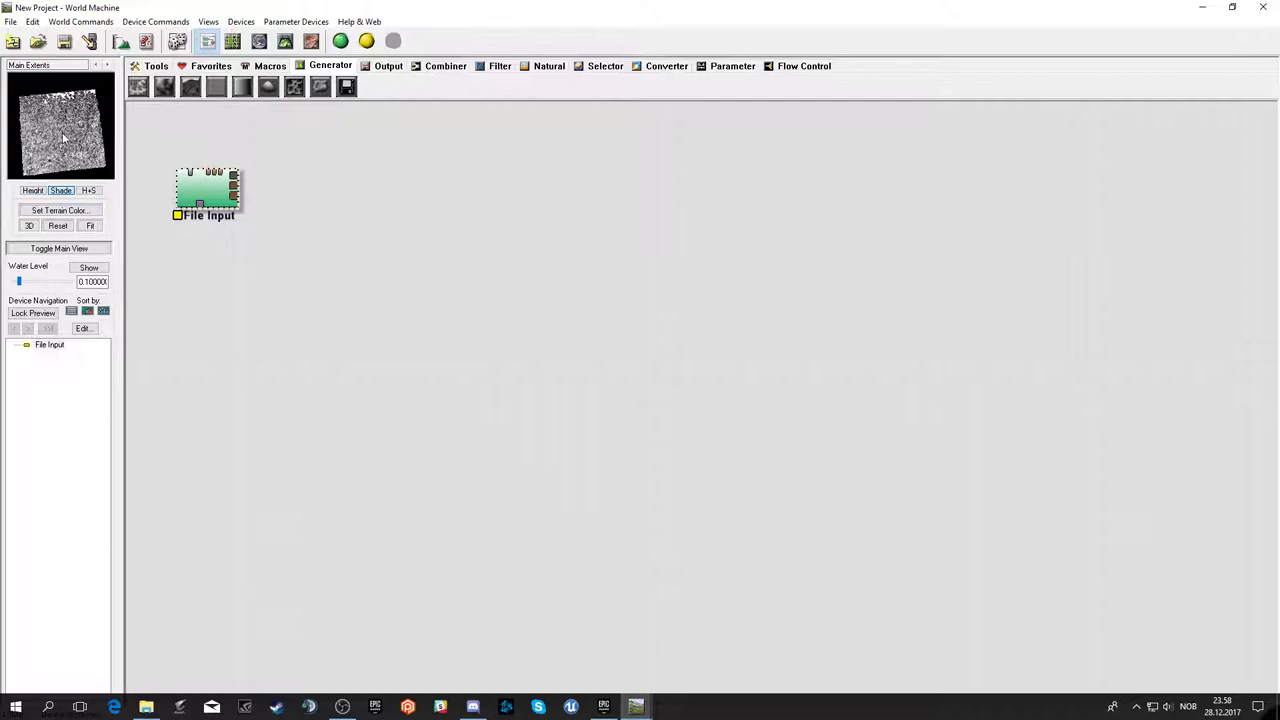
# - Test the File Input Quick Scaling slider, leaving the world size at 1.122462
pyautogui.doubleClick(227, 197)
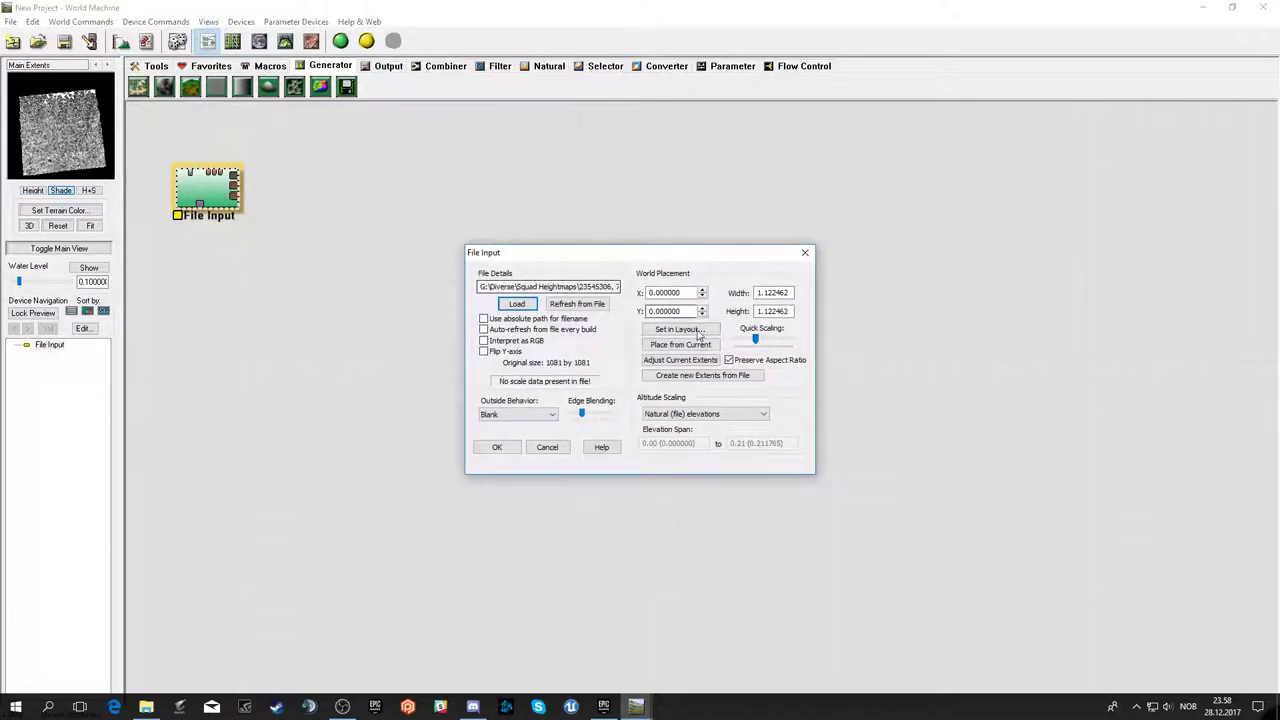
pyautogui.moveTo(757, 343); pyautogui.dragTo(758, 342)
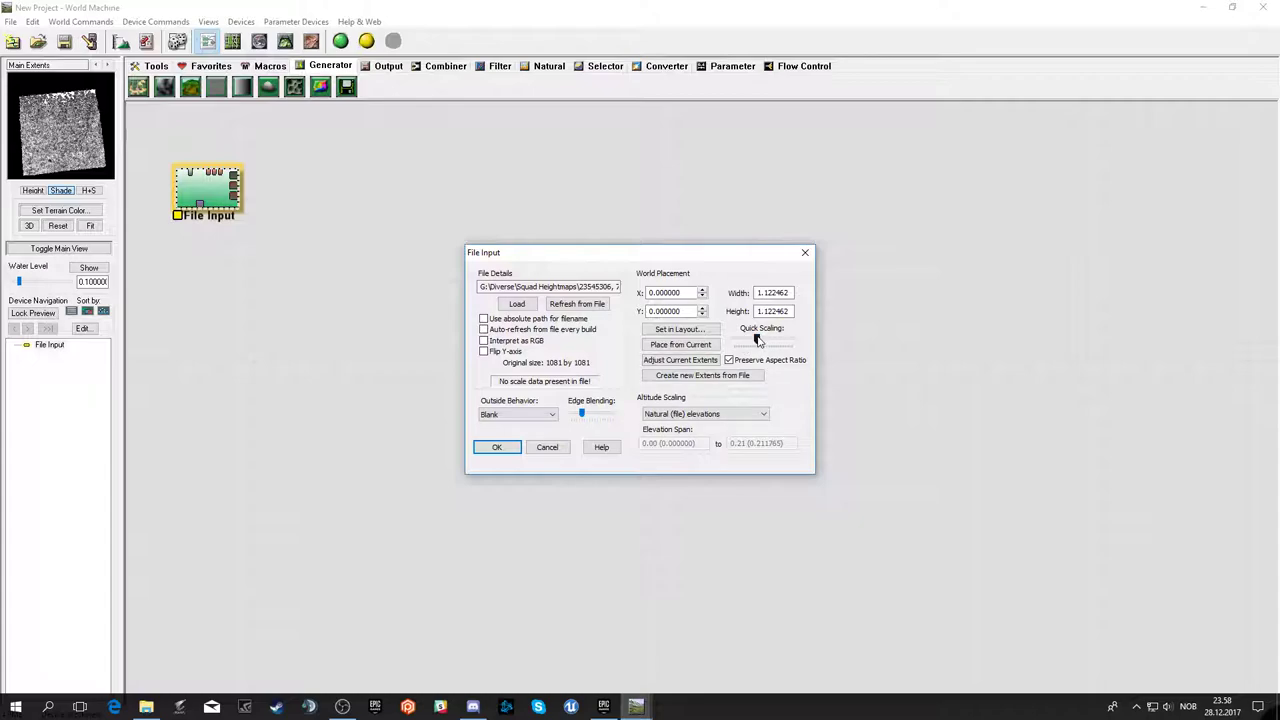
pyautogui.moveTo(757, 340); pyautogui.dragTo(753, 340)
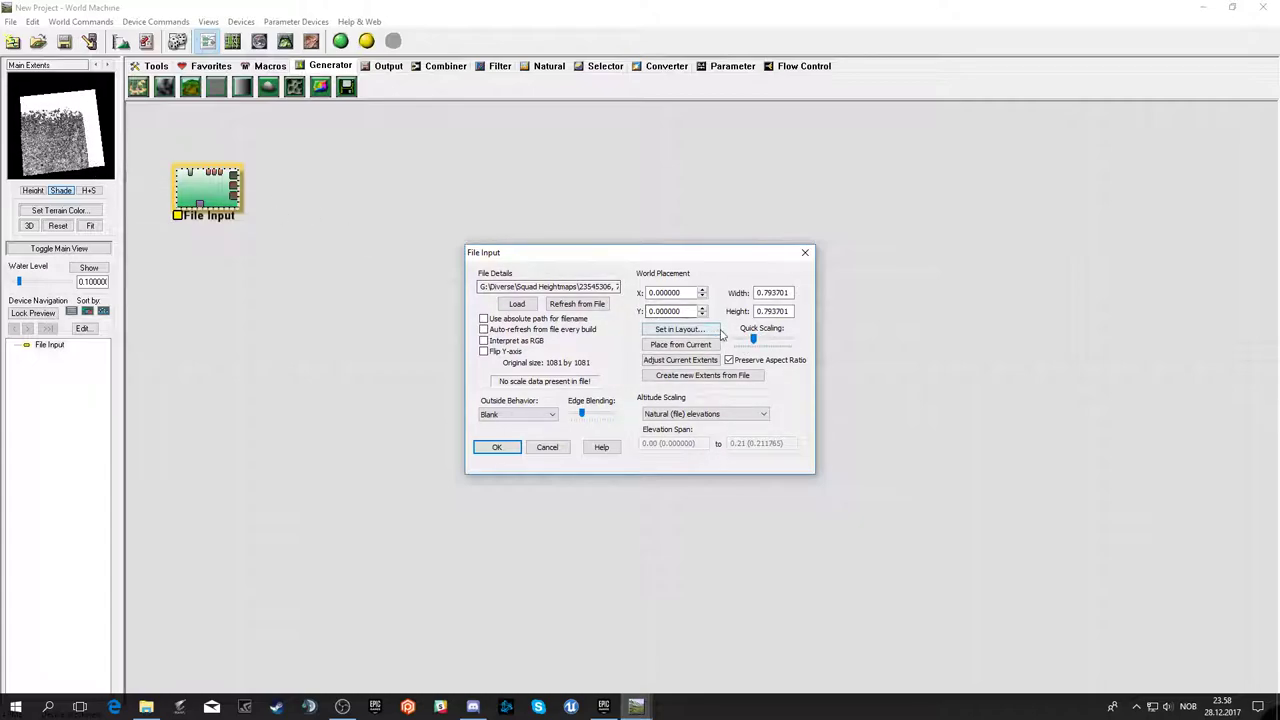
pyautogui.moveTo(753, 340); pyautogui.dragTo(758, 342)
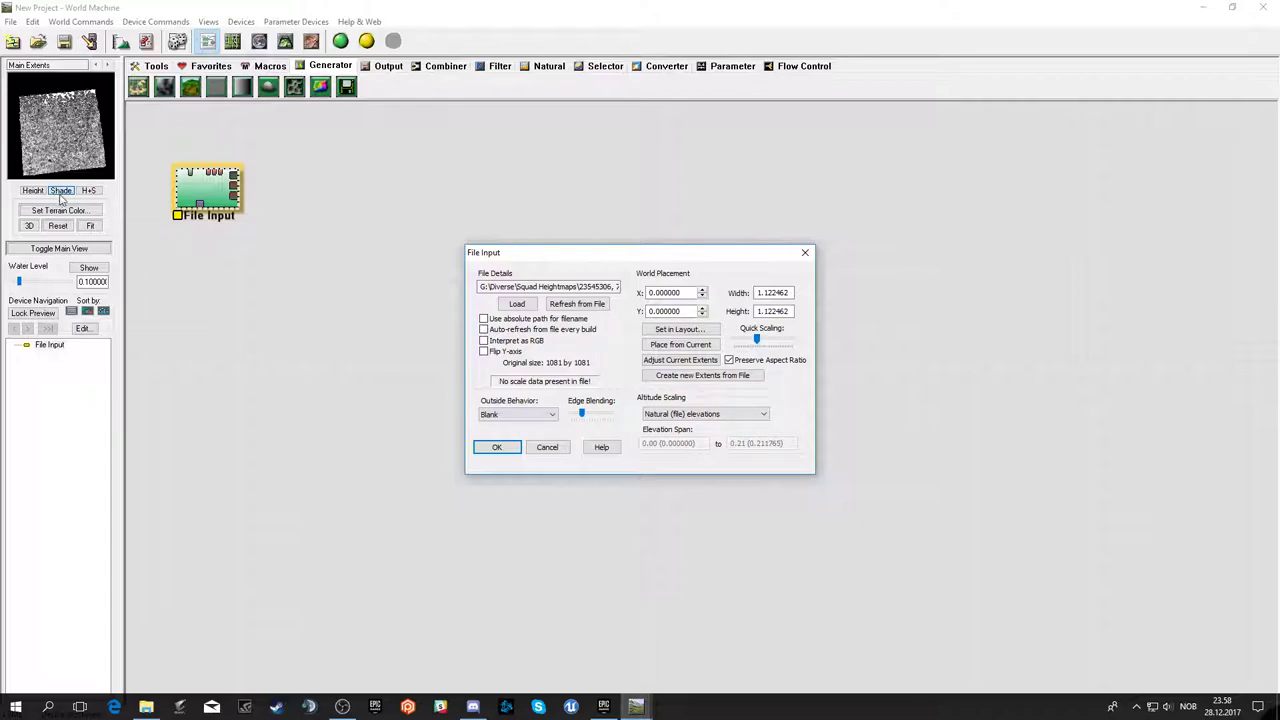
pyautogui.click(499, 447)
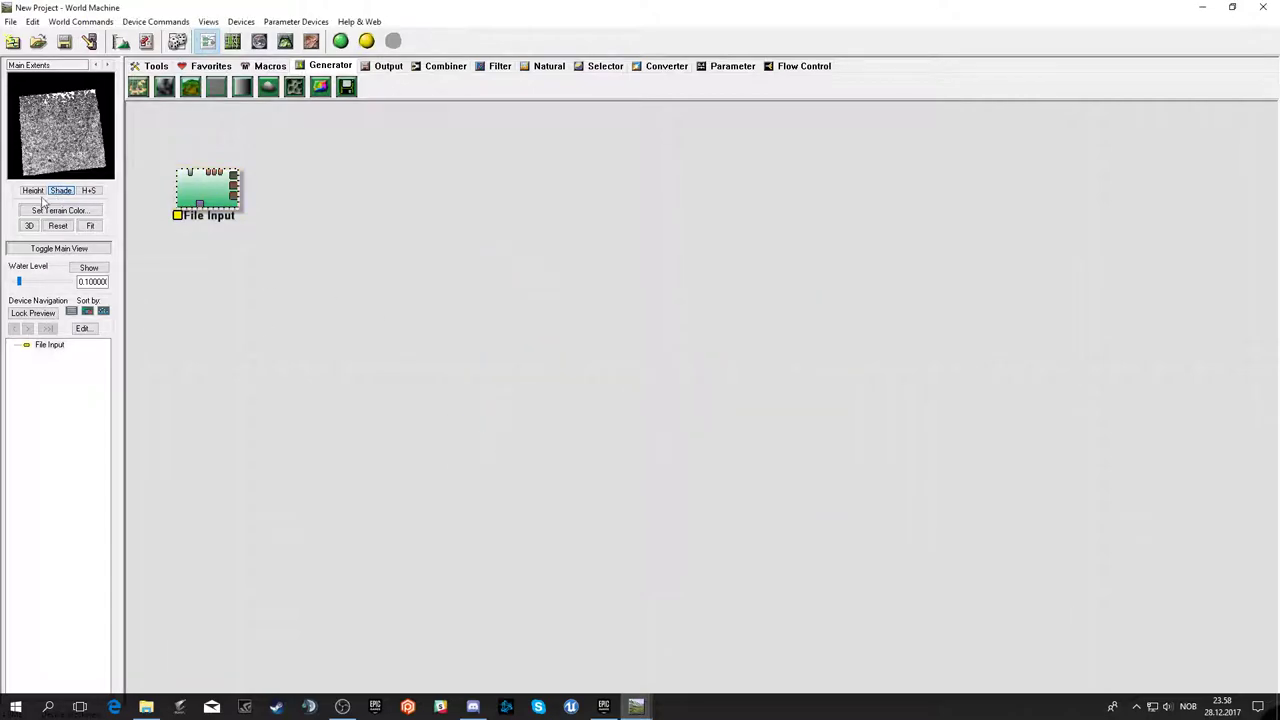
# - Cycle the preview through Height and H+S, ending on plain Height
pyautogui.click(33, 190)
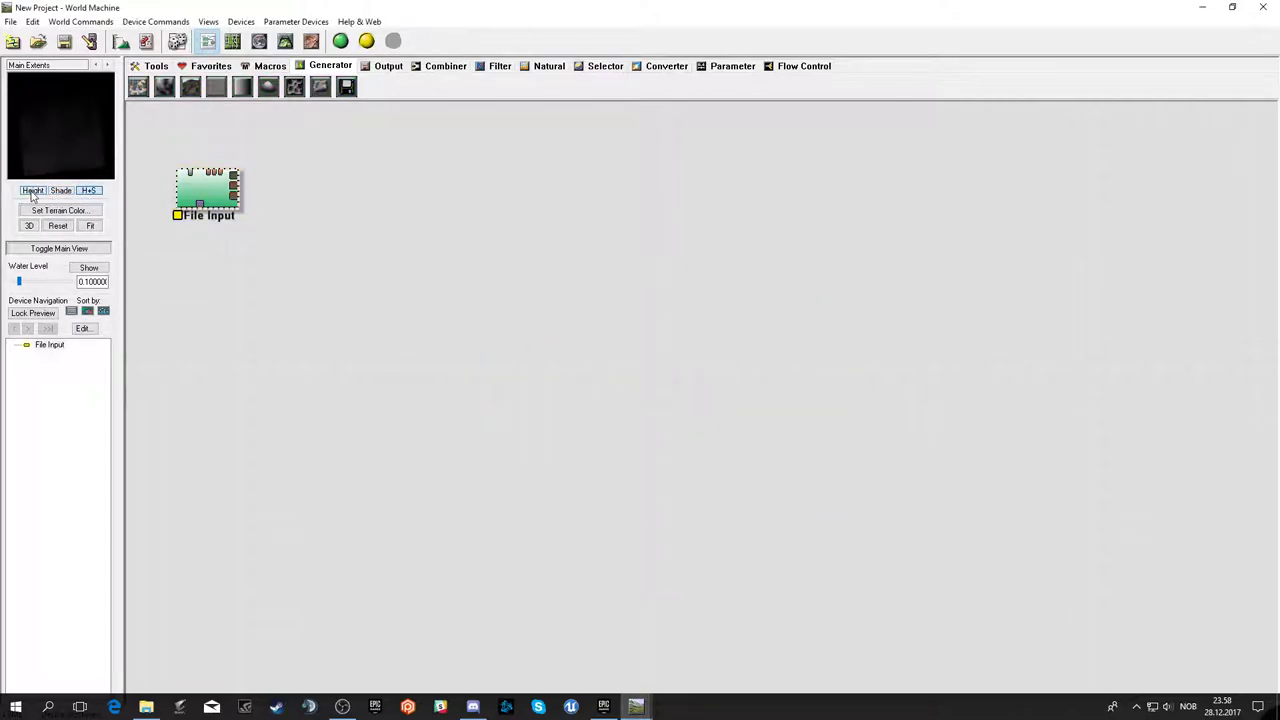
pyautogui.click(89, 191)
pyautogui.click(34, 191)
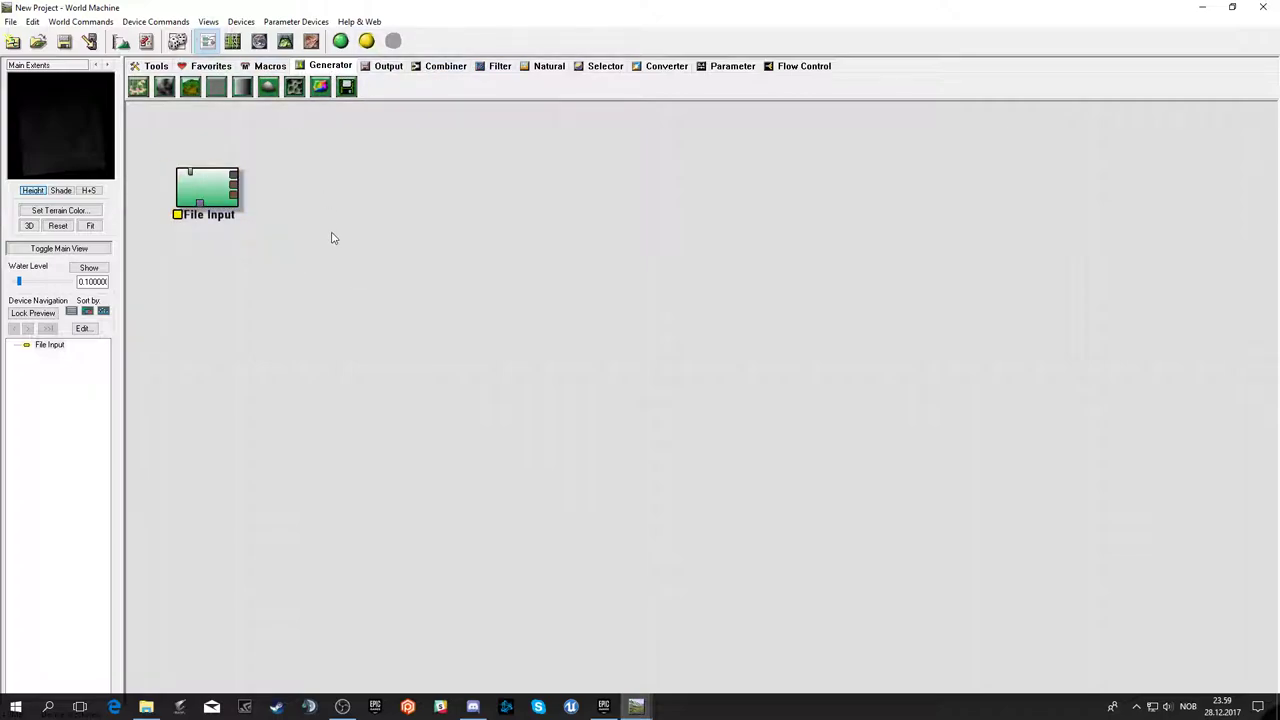
# - Move the File Input device up and left, then clear its selection
pyautogui.moveTo(210, 190); pyautogui.dragTo(191, 161)
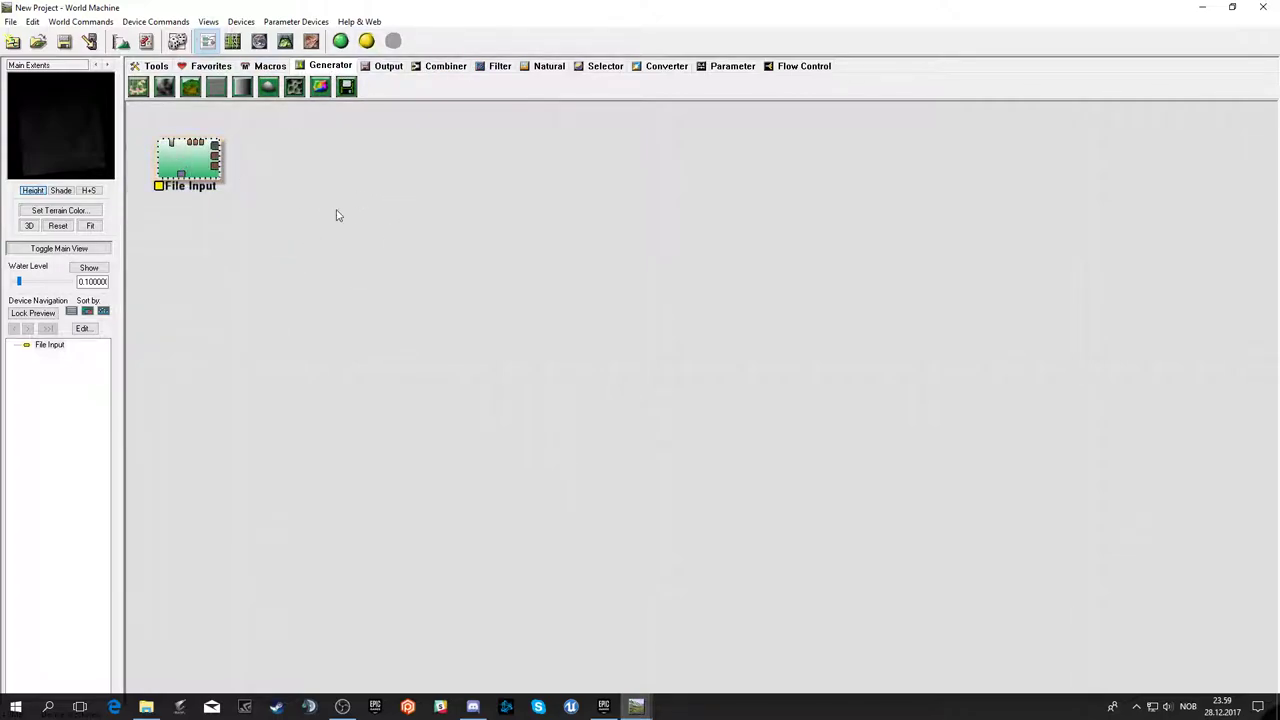
pyautogui.moveTo(130, 120); pyautogui.dragTo(282, 224)
pyautogui.moveTo(127, 104); pyautogui.dragTo(291, 208)
pyautogui.click(277, 165)
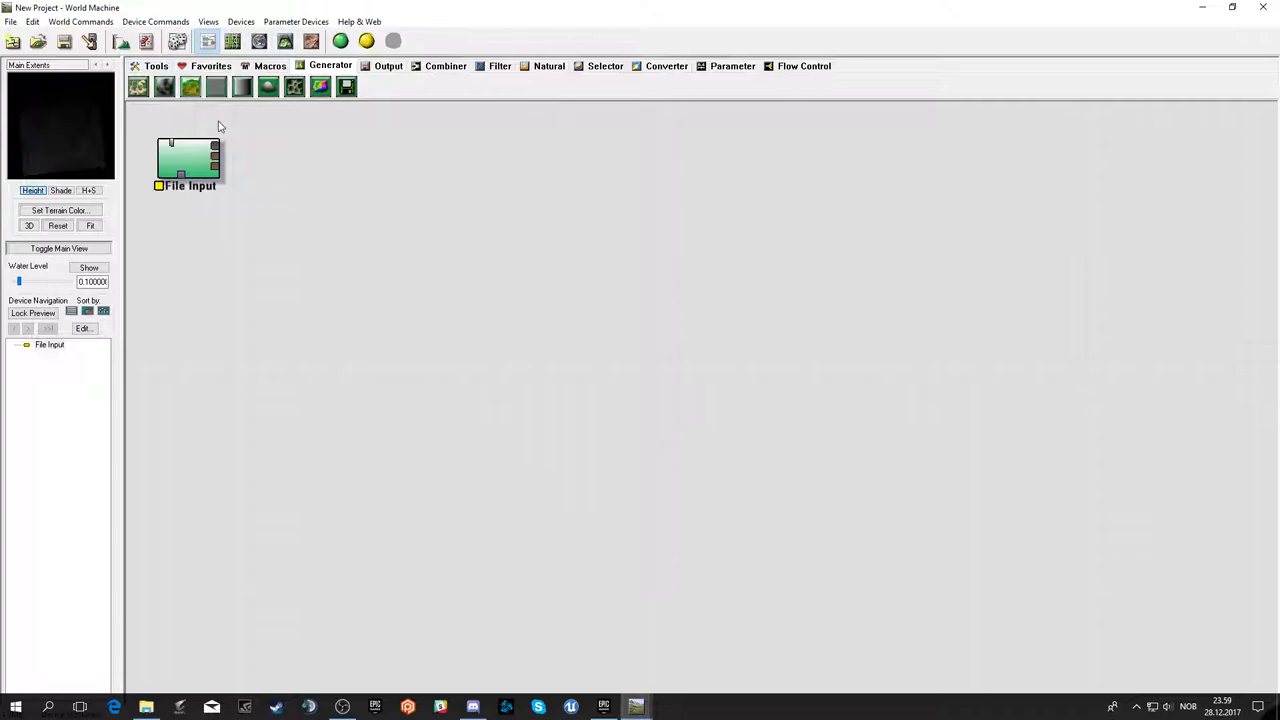
# - Browse the menus without choosing anything, then switch the device palette from Parameter to Tools
pyautogui.click(46, 27)
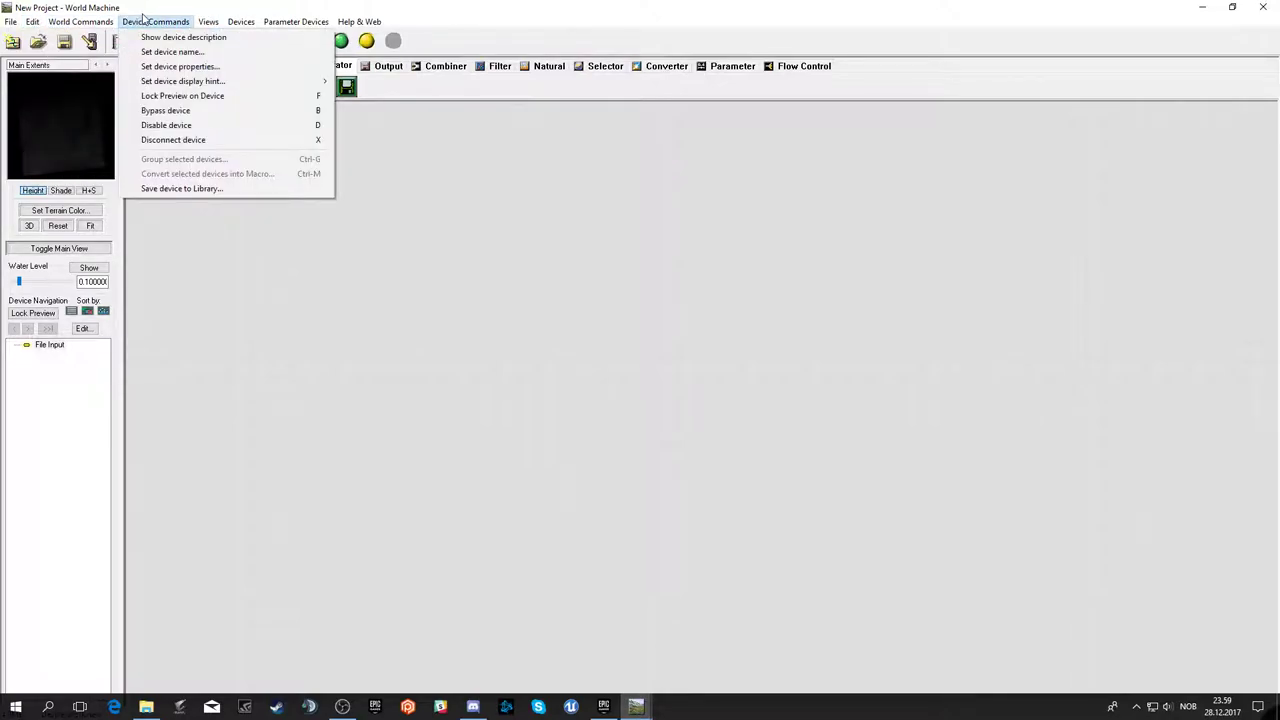
pyautogui.click(240, 22)
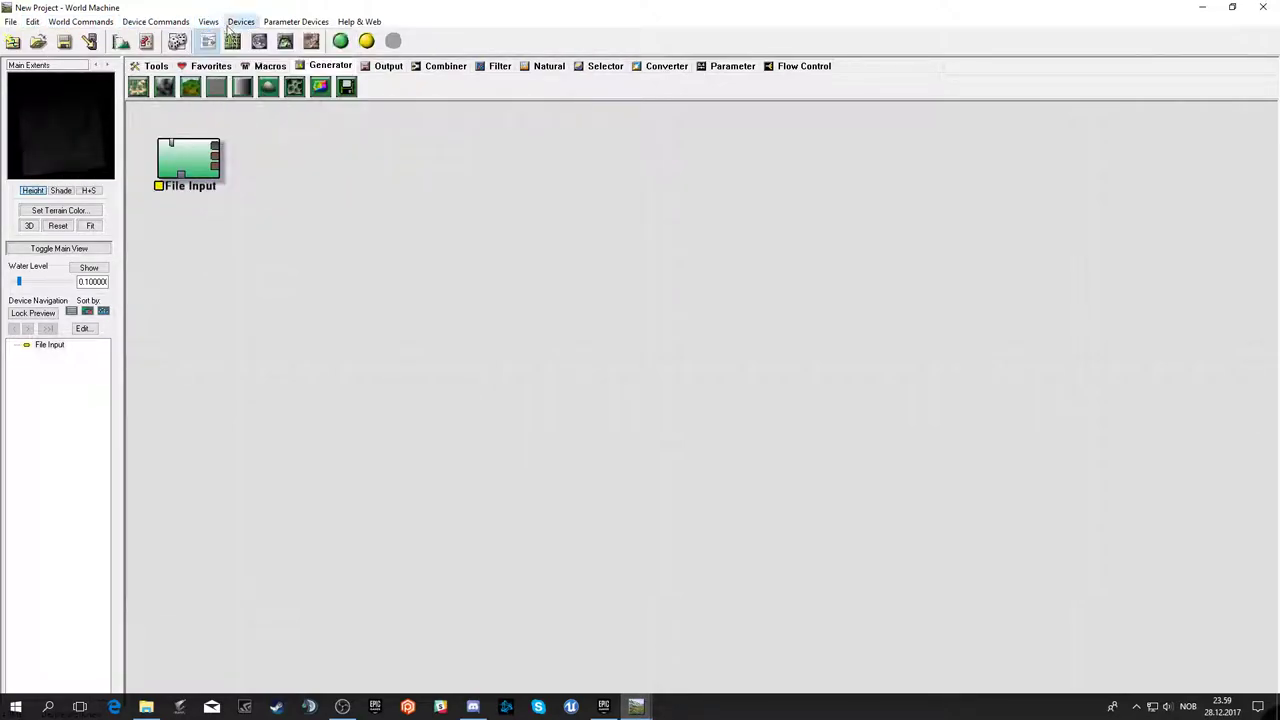
pyautogui.click(269, 26)
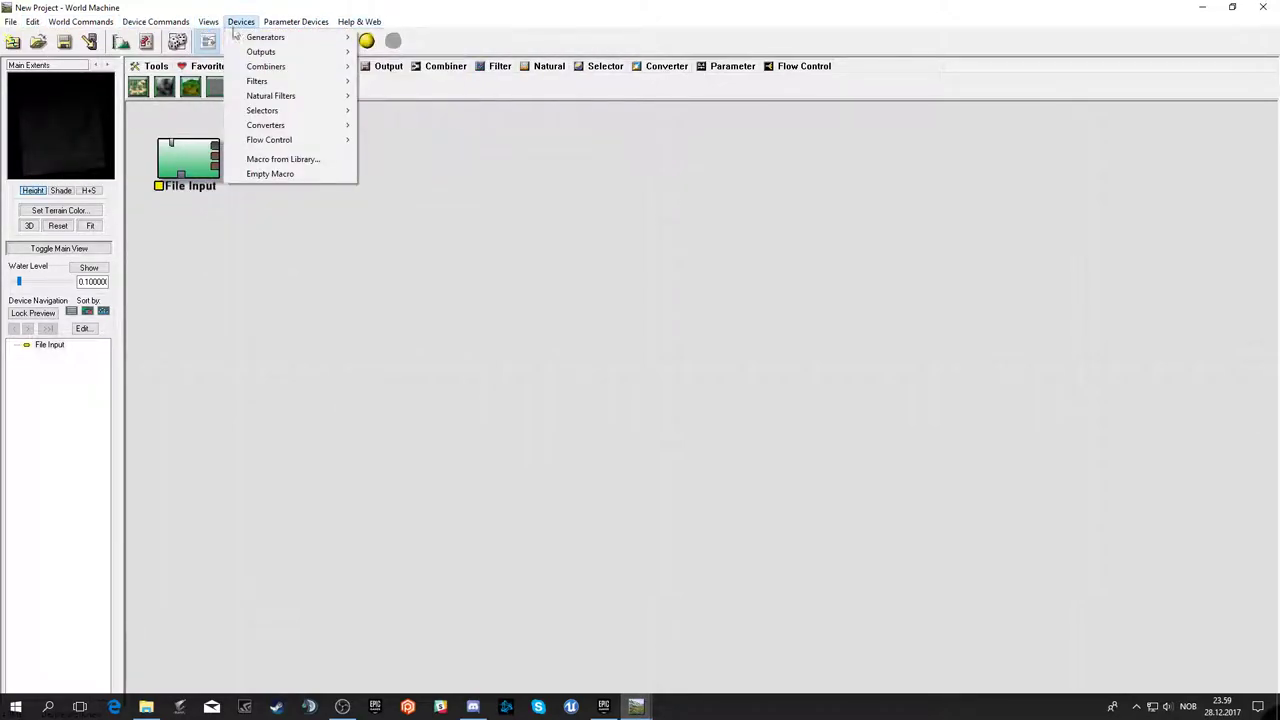
pyautogui.moveTo(153, 22)
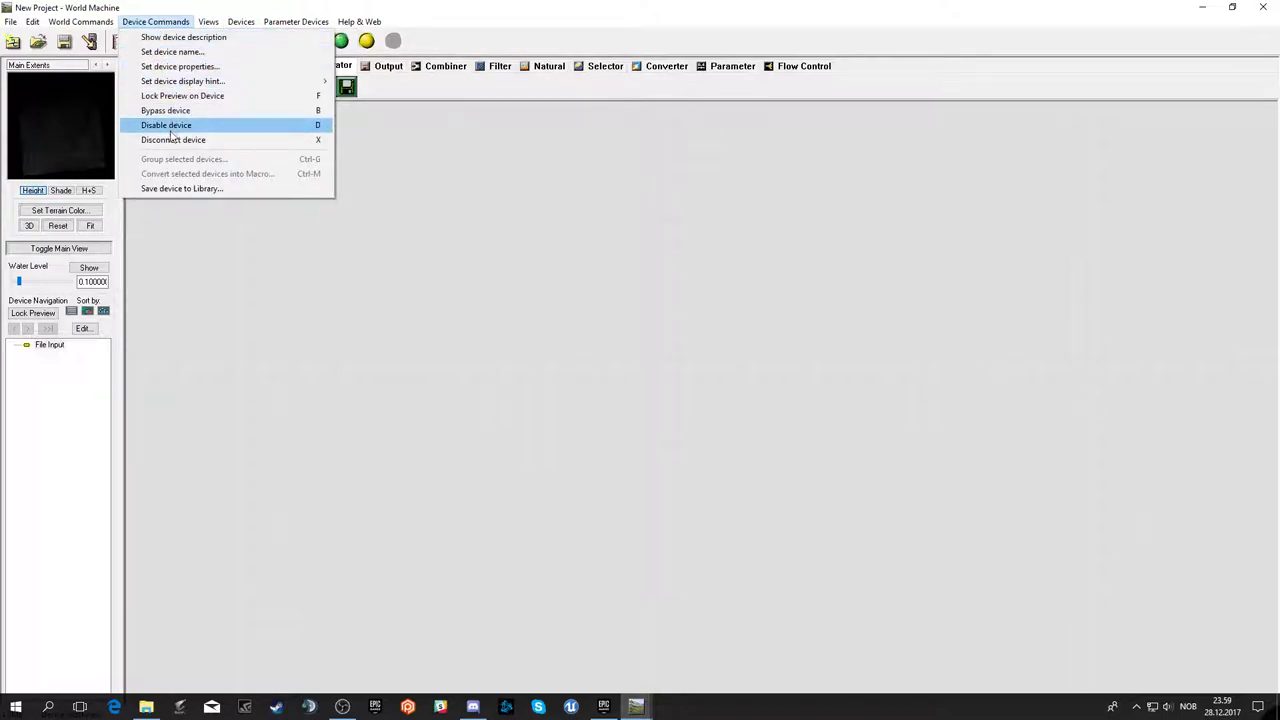
pyautogui.moveTo(102, 28)
pyautogui.click(365, 190)
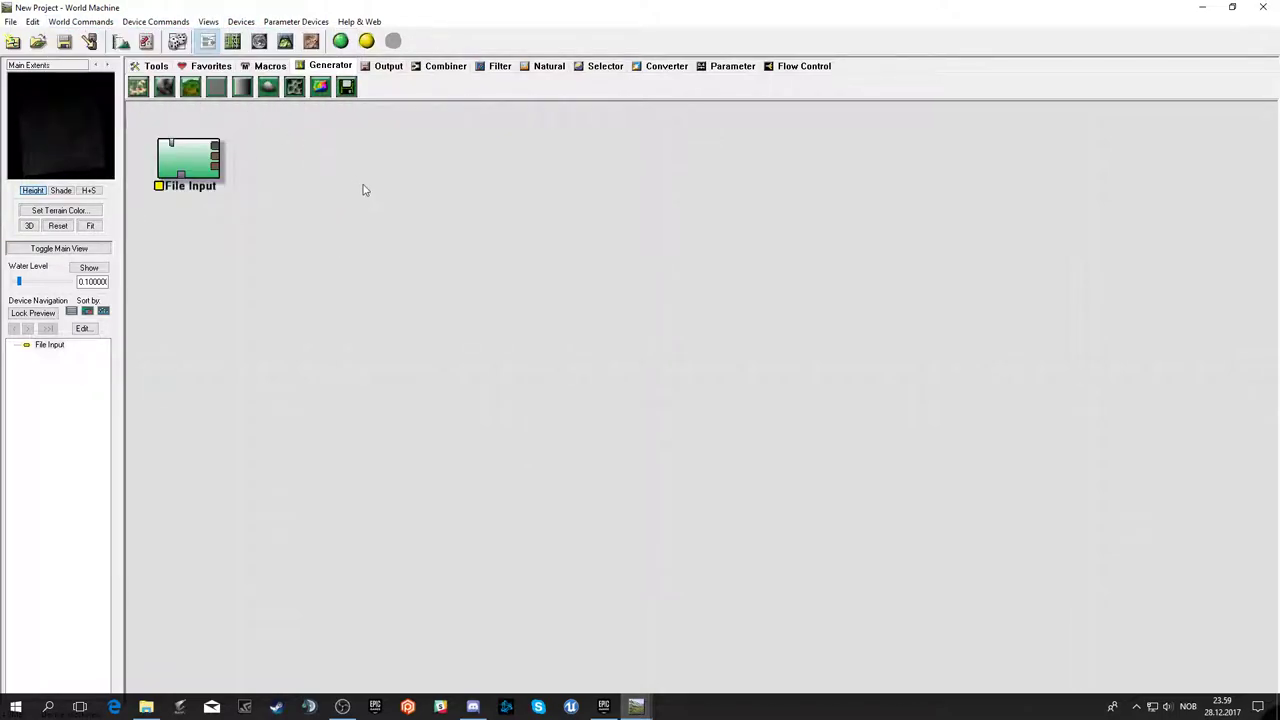
pyautogui.click(735, 66)
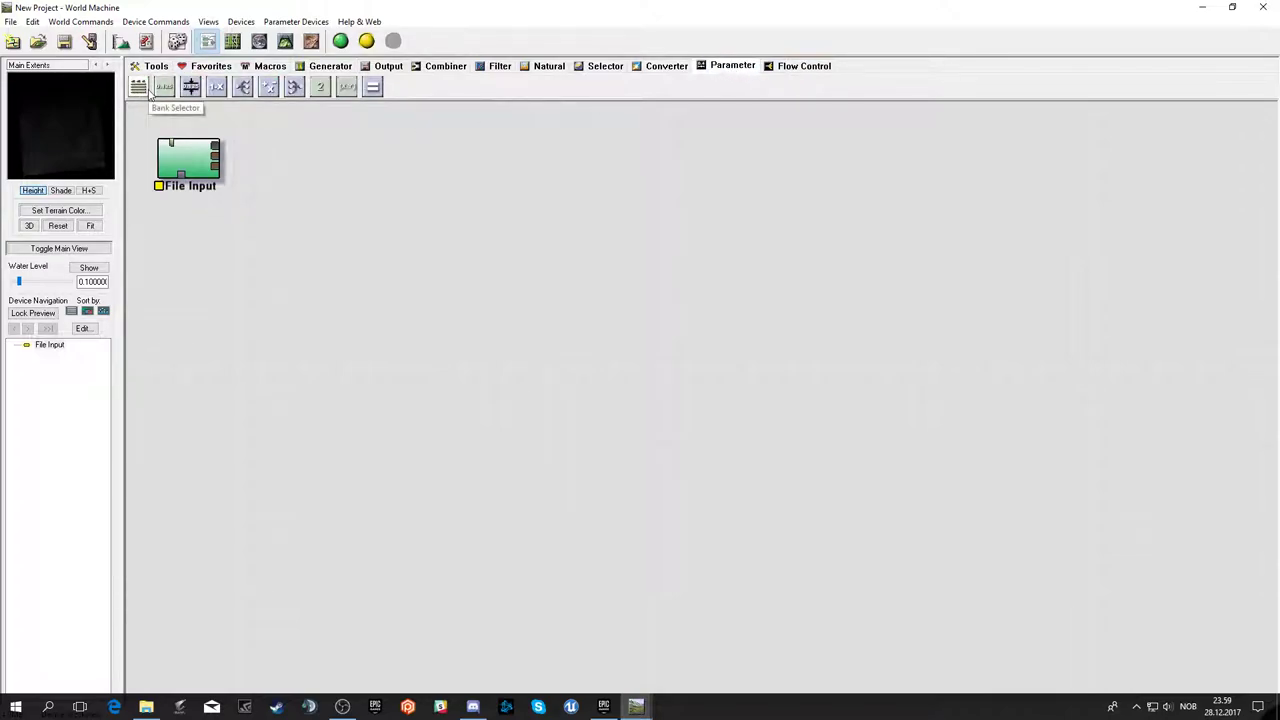
pyautogui.click(157, 66)
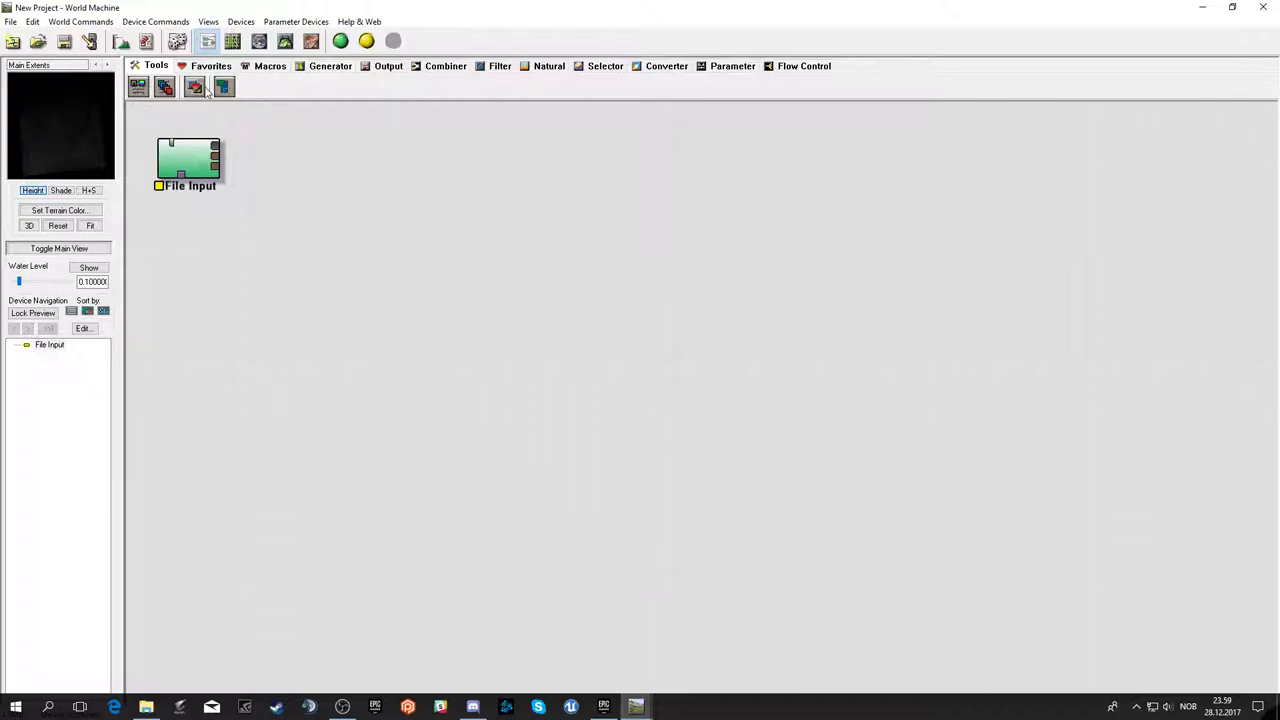
# - Create a group, move File Input into it, and enlarge it at the top-left
pyautogui.click(296, 173)
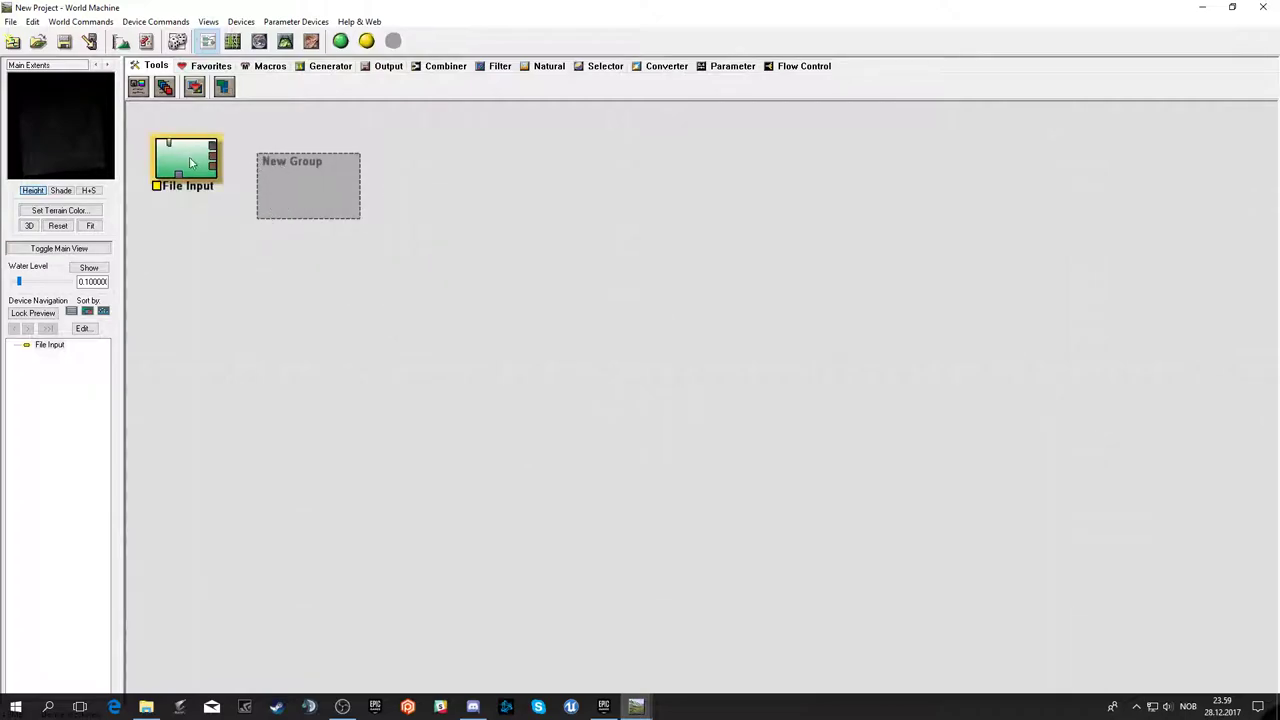
pyautogui.moveTo(189, 162); pyautogui.dragTo(302, 193)
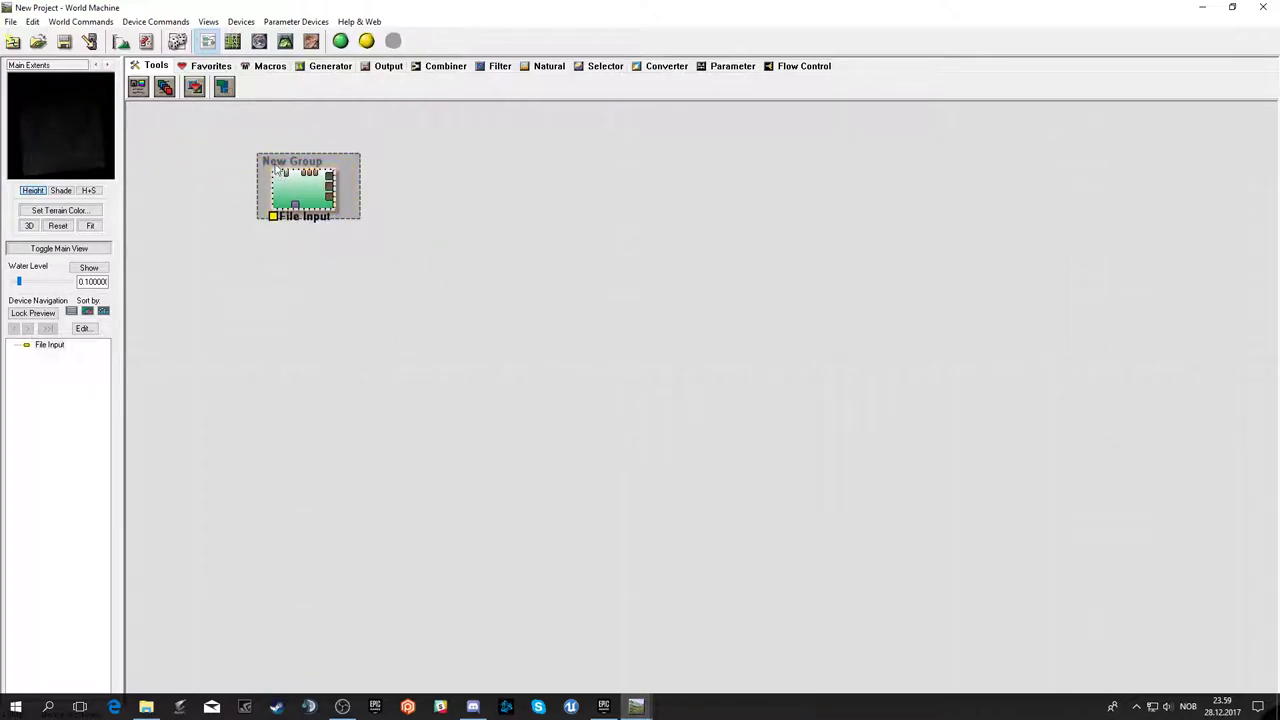
pyautogui.doubleClick(280, 163)
pyautogui.click(741, 270)
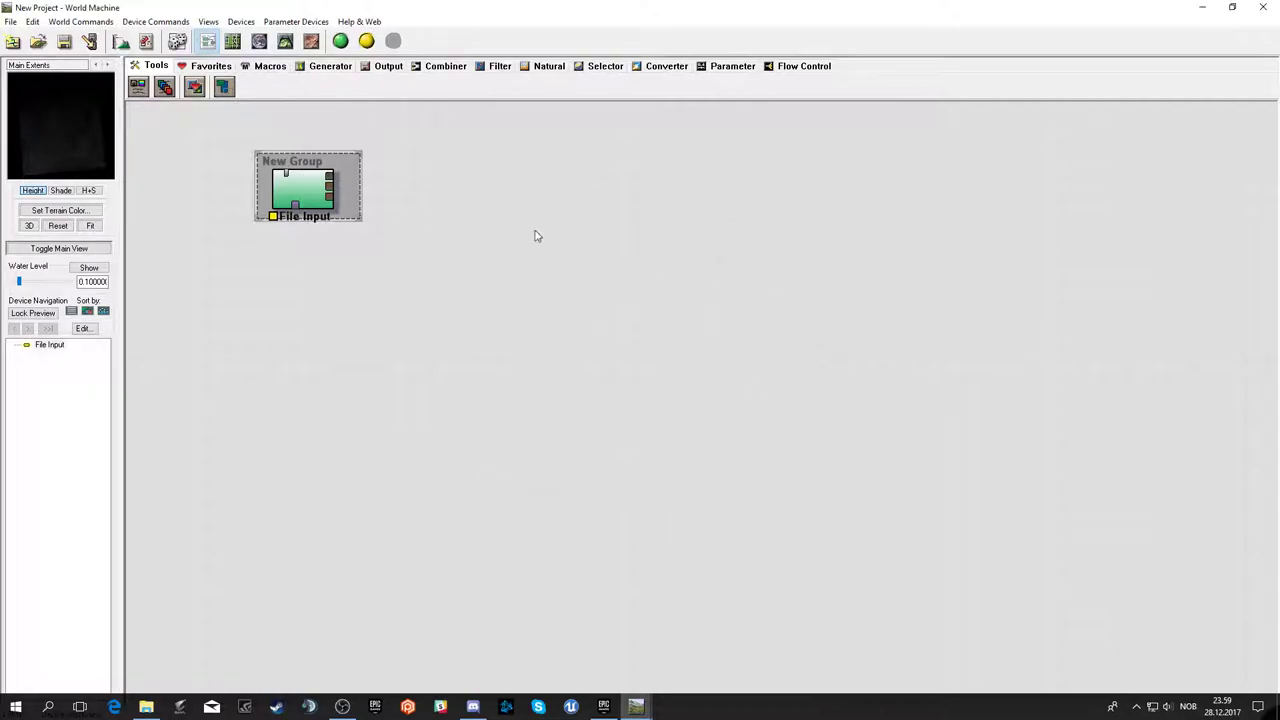
pyautogui.moveTo(295, 155)
pyautogui.mouseDown()
pyautogui.moveTo(328, 175)
pyautogui.moveTo(189, 135)
pyautogui.mouseUp()
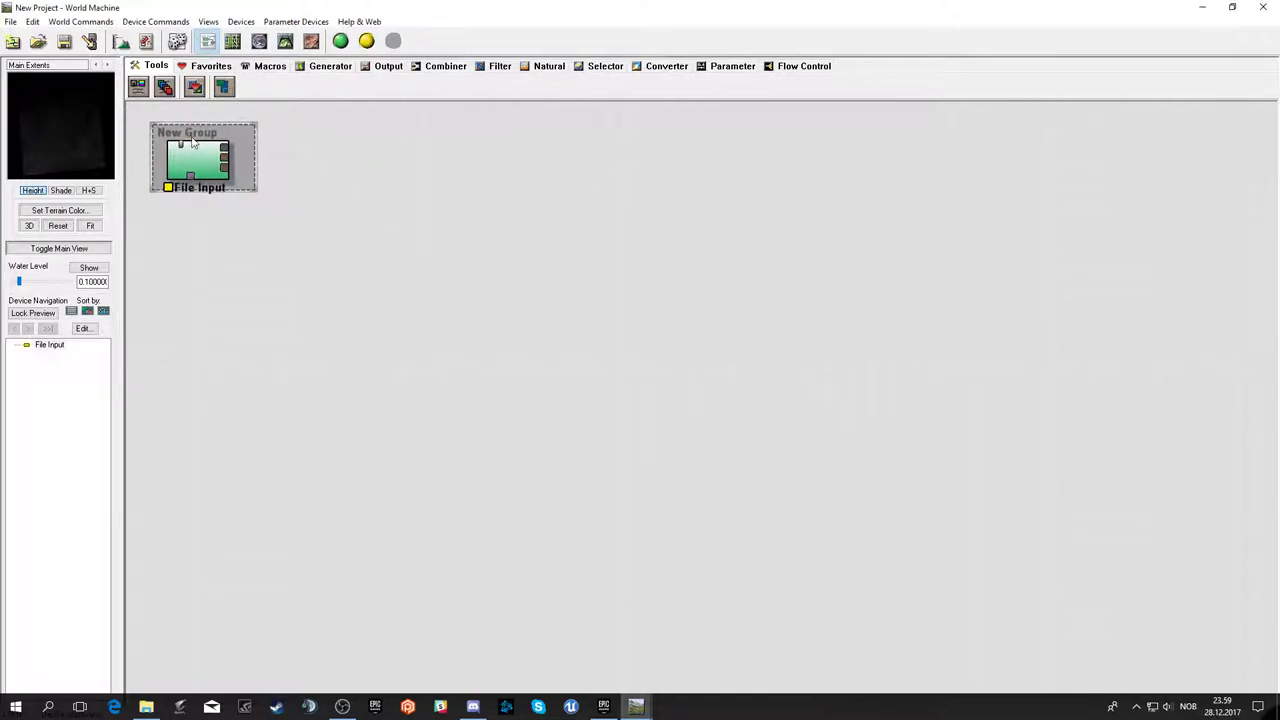
pyautogui.moveTo(256, 190)
pyautogui.mouseDown()
pyautogui.moveTo(386, 266)
pyautogui.moveTo(371, 263)
pyautogui.mouseUp()
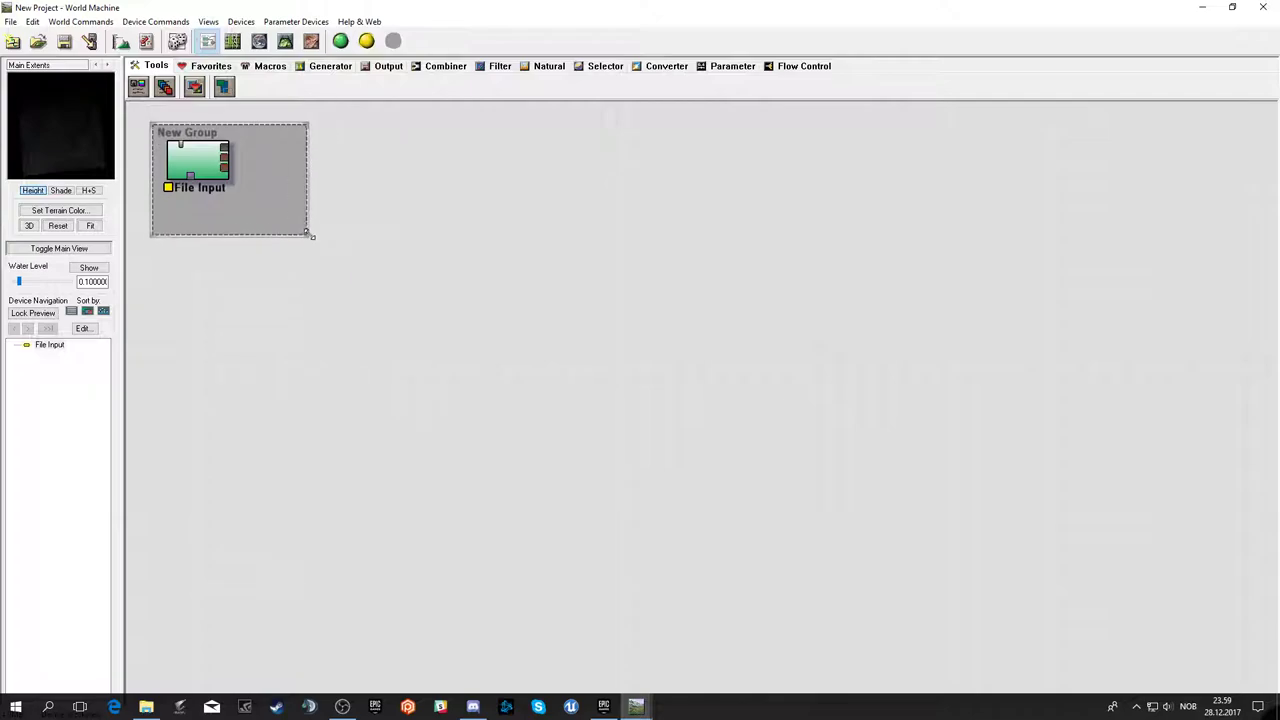
pyautogui.moveTo(196, 165)
pyautogui.mouseDown()
pyautogui.moveTo(218, 175)
pyautogui.moveTo(189, 175)
pyautogui.mouseUp()
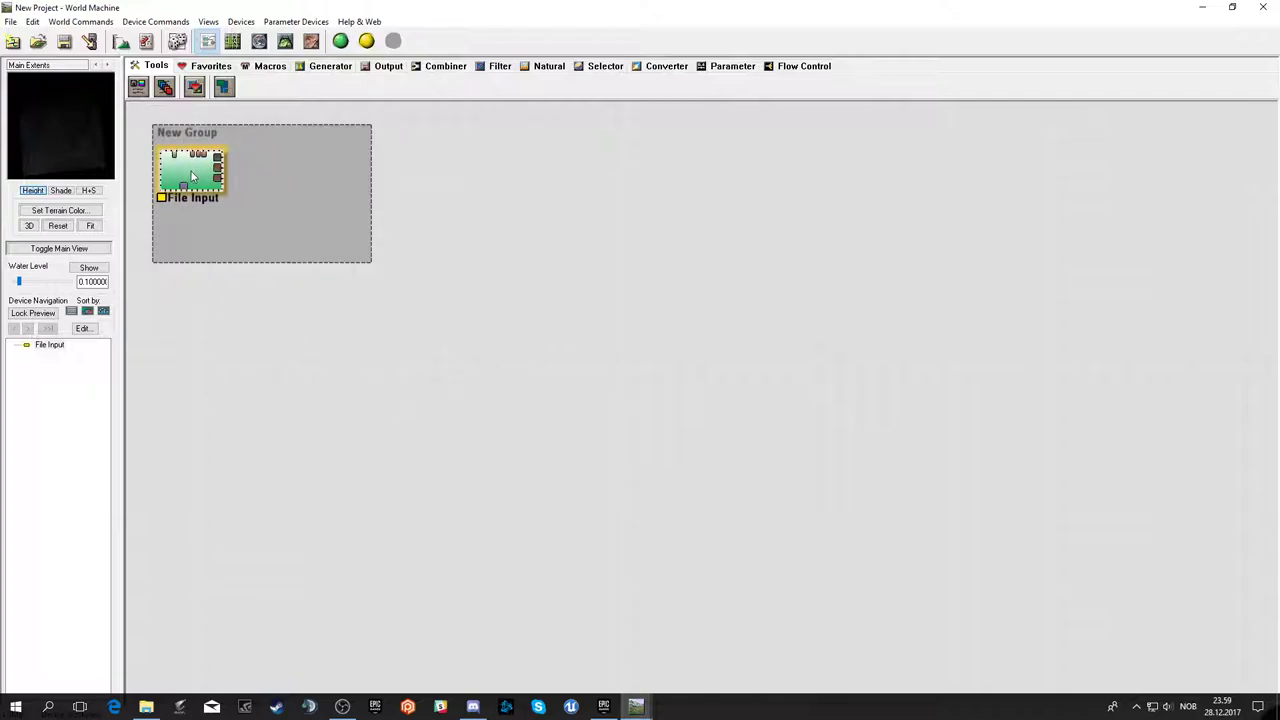
# - Rename the group HeightFiles and draw a second empty group beside it
pyautogui.doubleClick(196, 140)
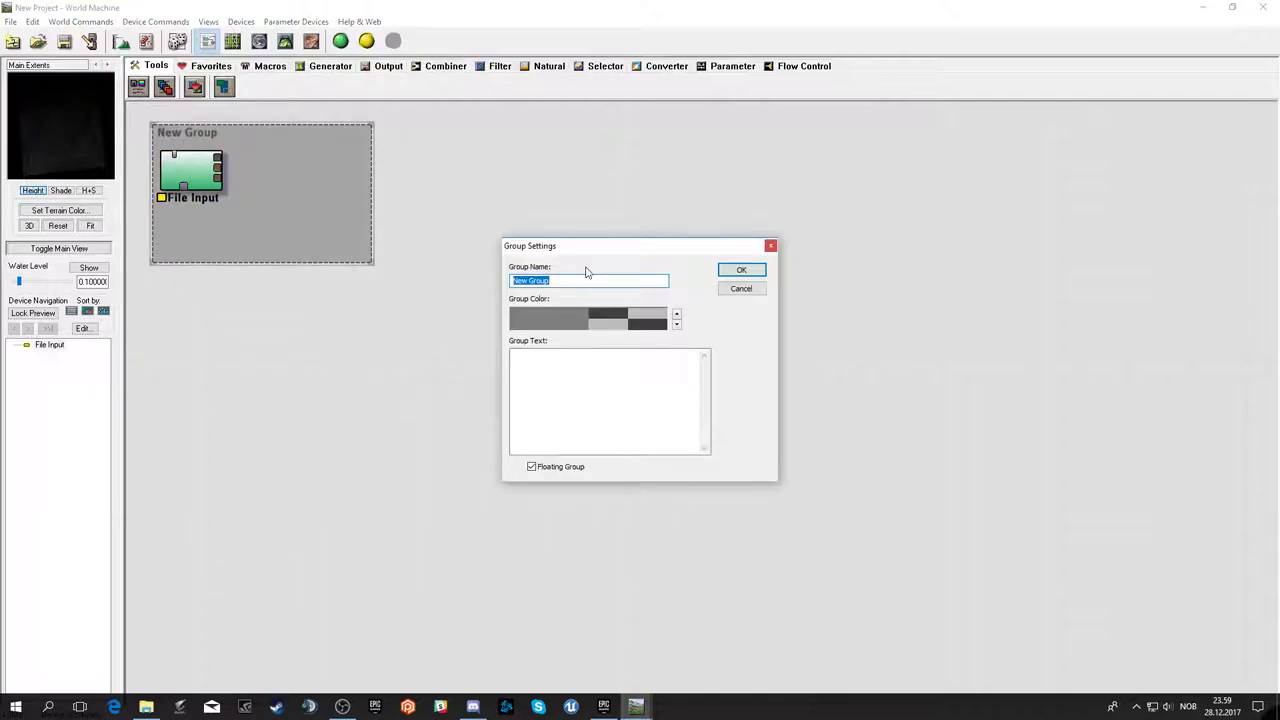
pyautogui.write('HeightFiles')
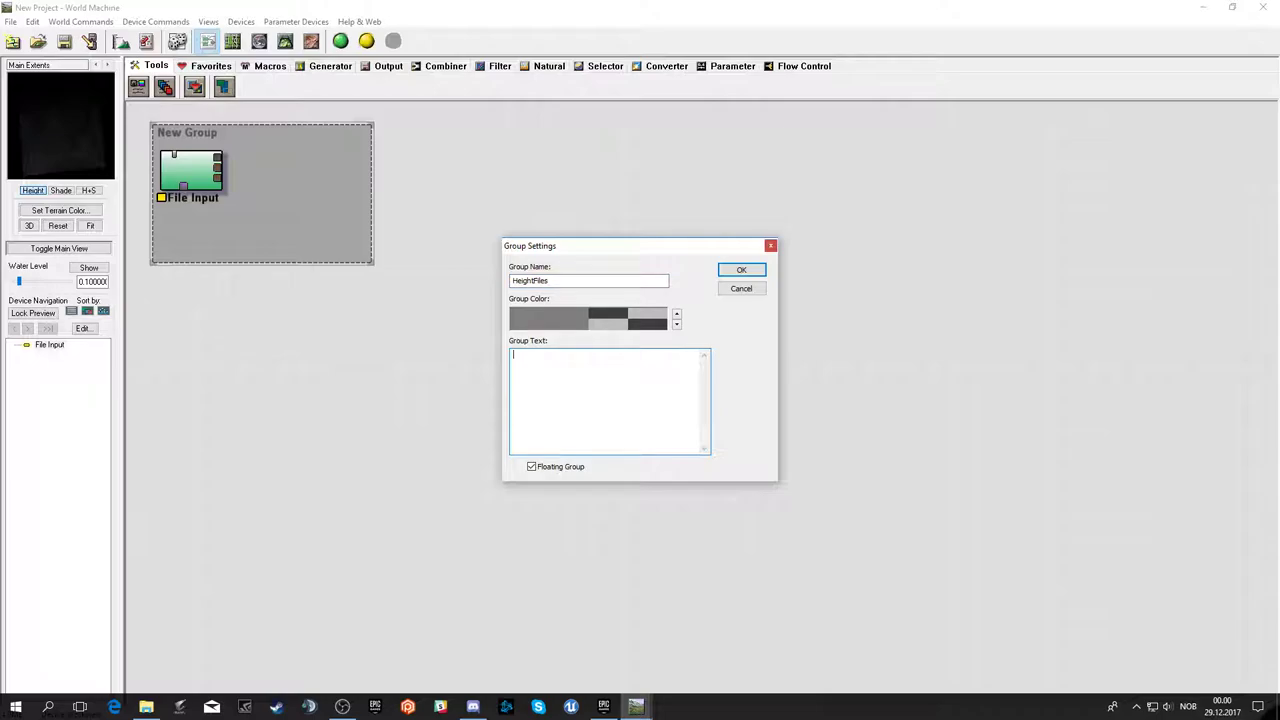
pyautogui.click(743, 271)
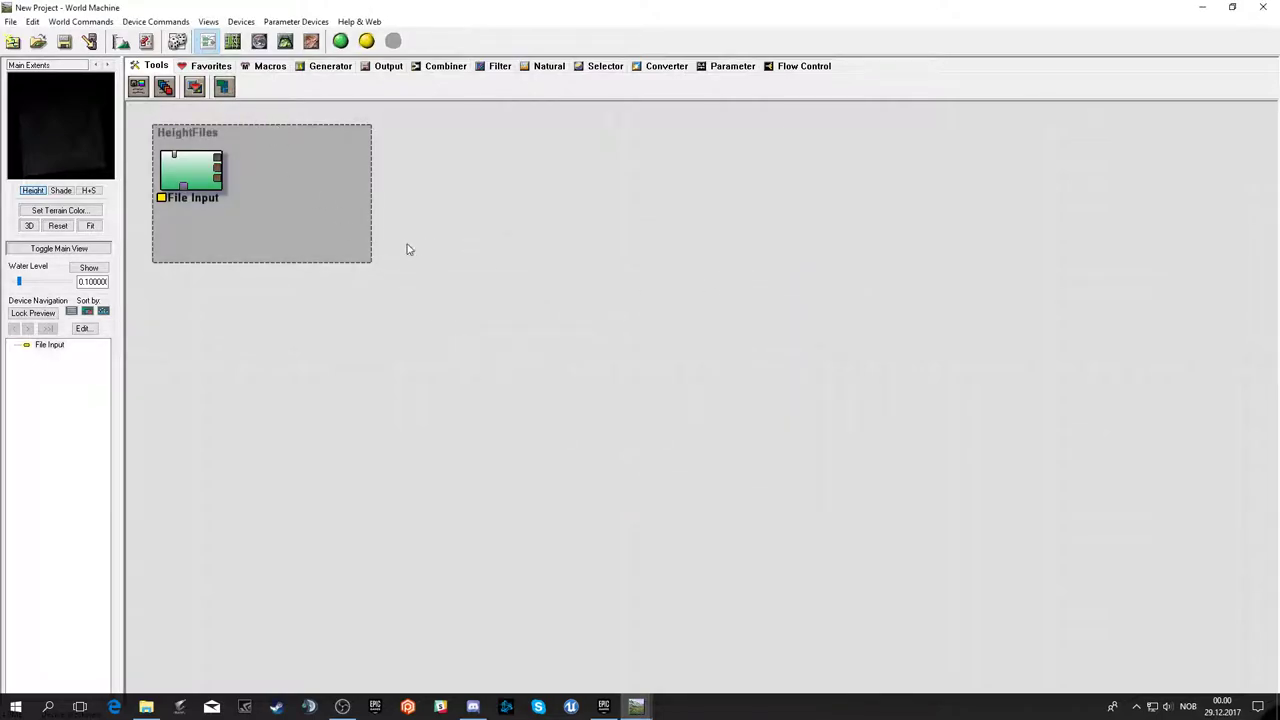
pyautogui.moveTo(392, 216); pyautogui.dragTo(621, 377)
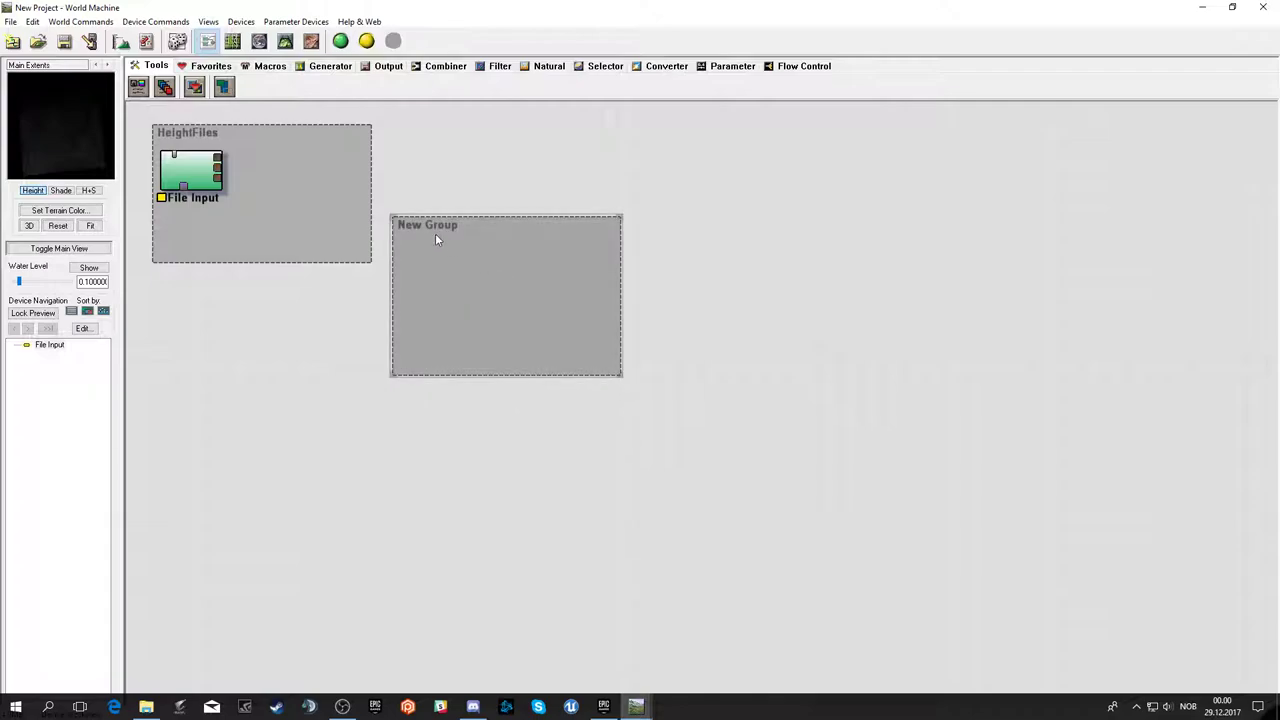
# - Place a Layout Generator from the Generator devices inside the second group
pyautogui.click(190, 170)
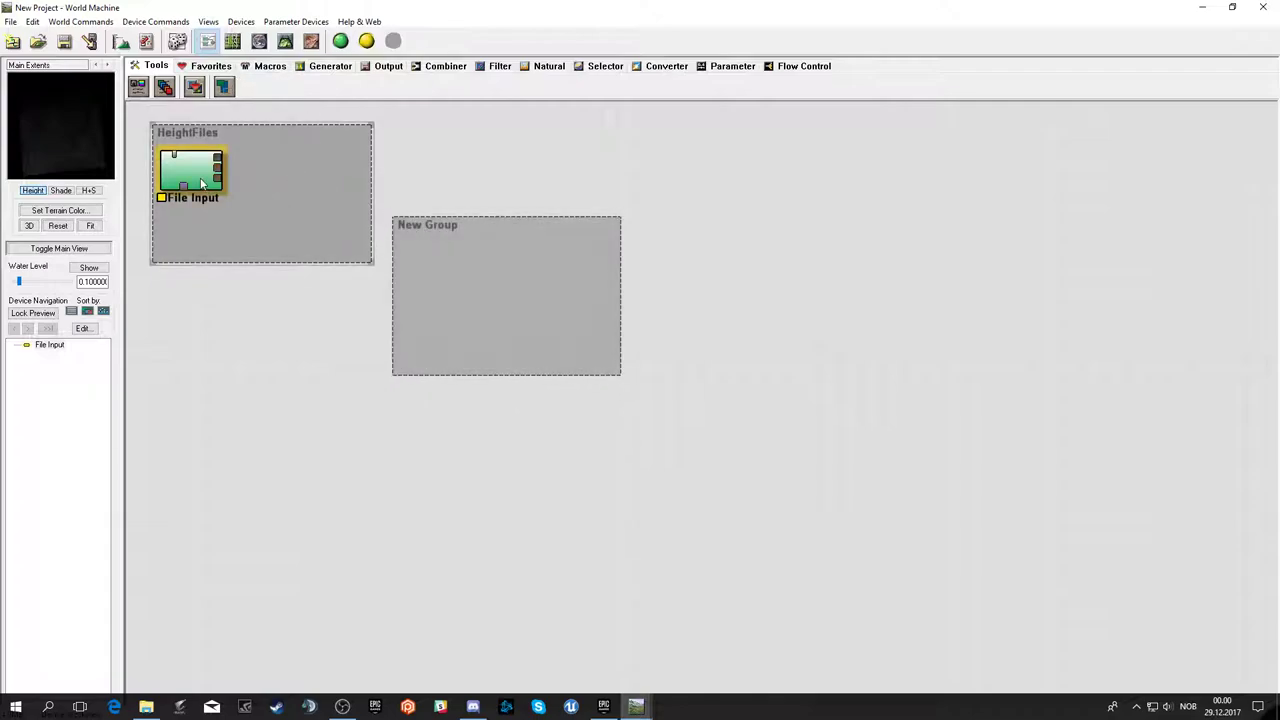
pyautogui.click(332, 68)
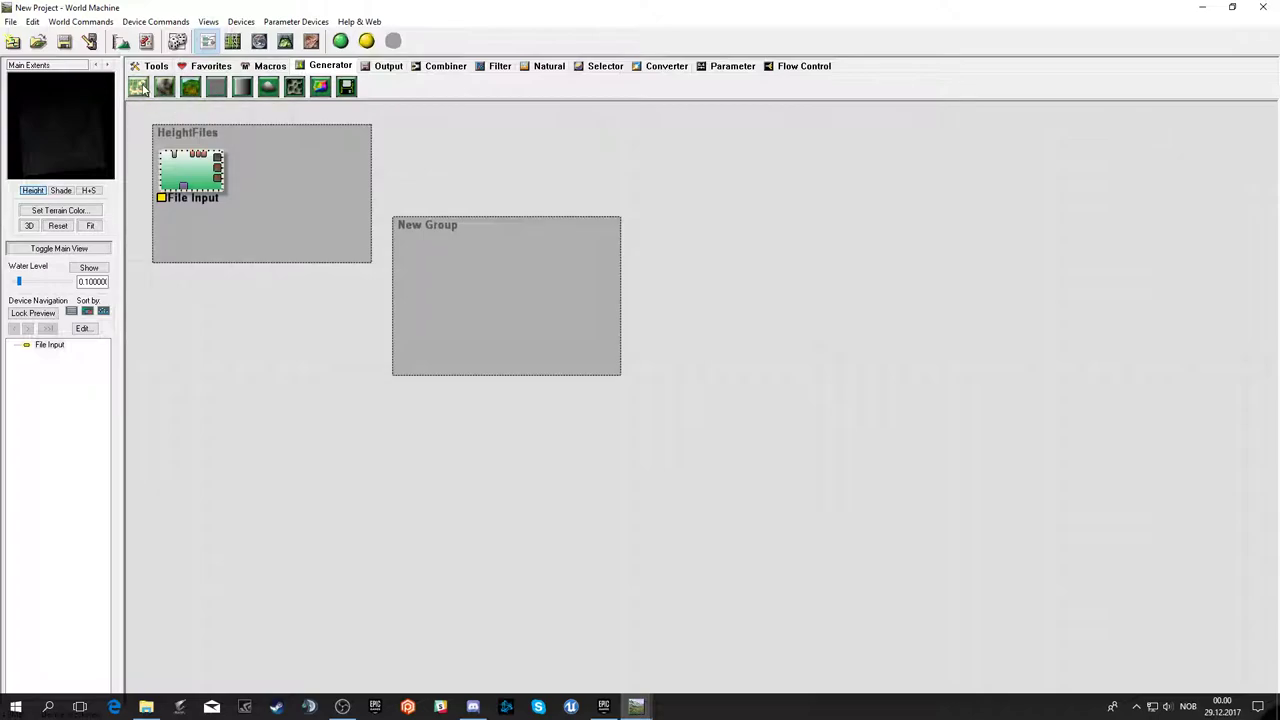
pyautogui.click(138, 87)
pyautogui.click(463, 259)
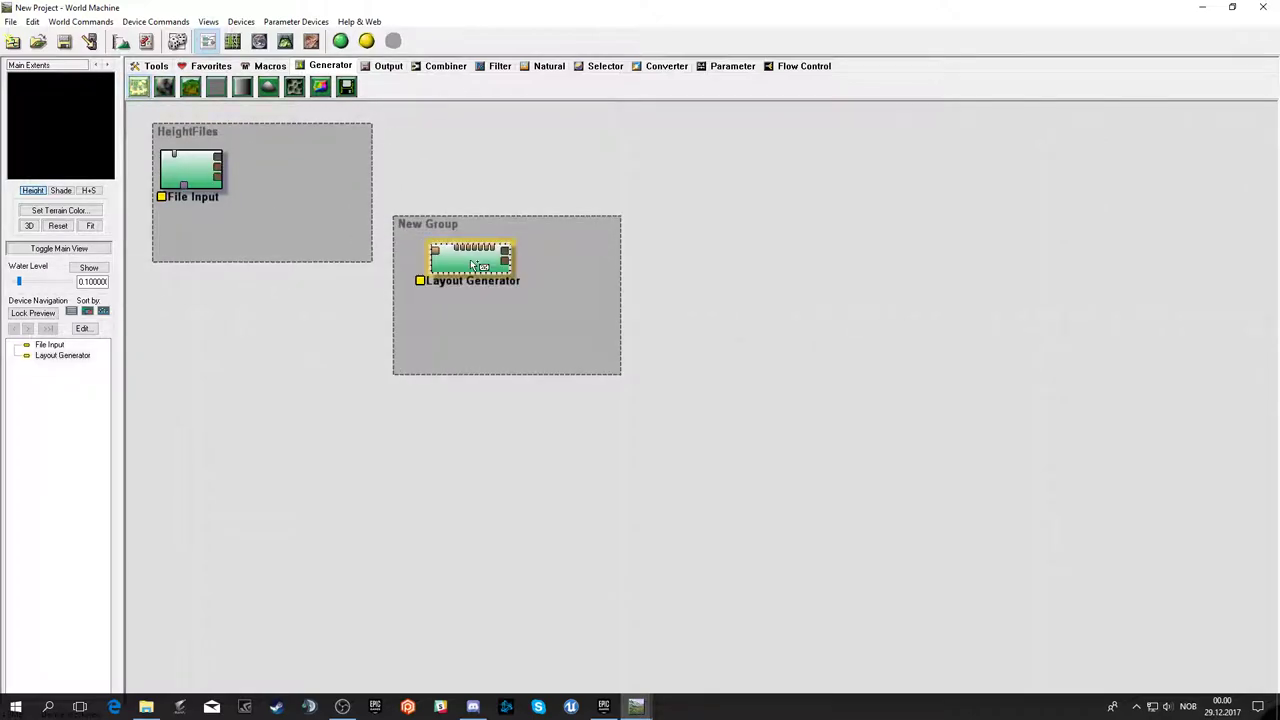
pyautogui.doubleClick(466, 258)
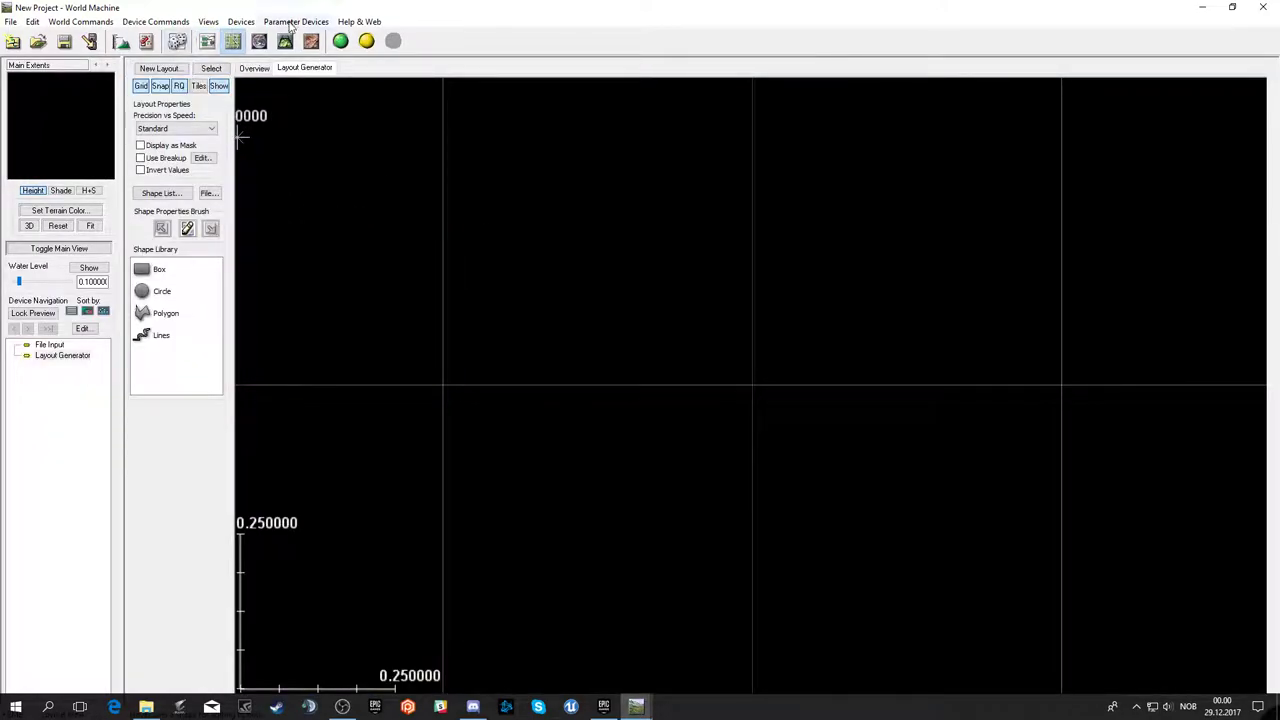
pyautogui.click(207, 42)
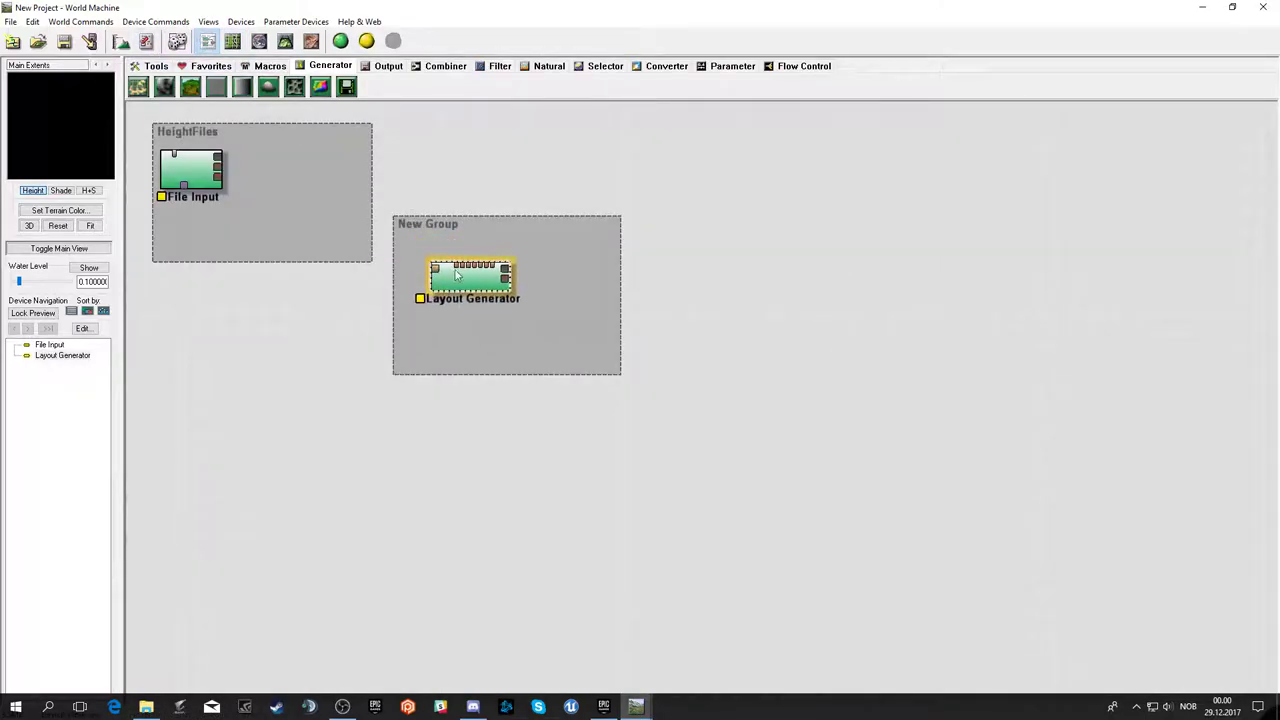
# - Rename the second group HeightMapLayout
pyautogui.doubleClick(425, 231)
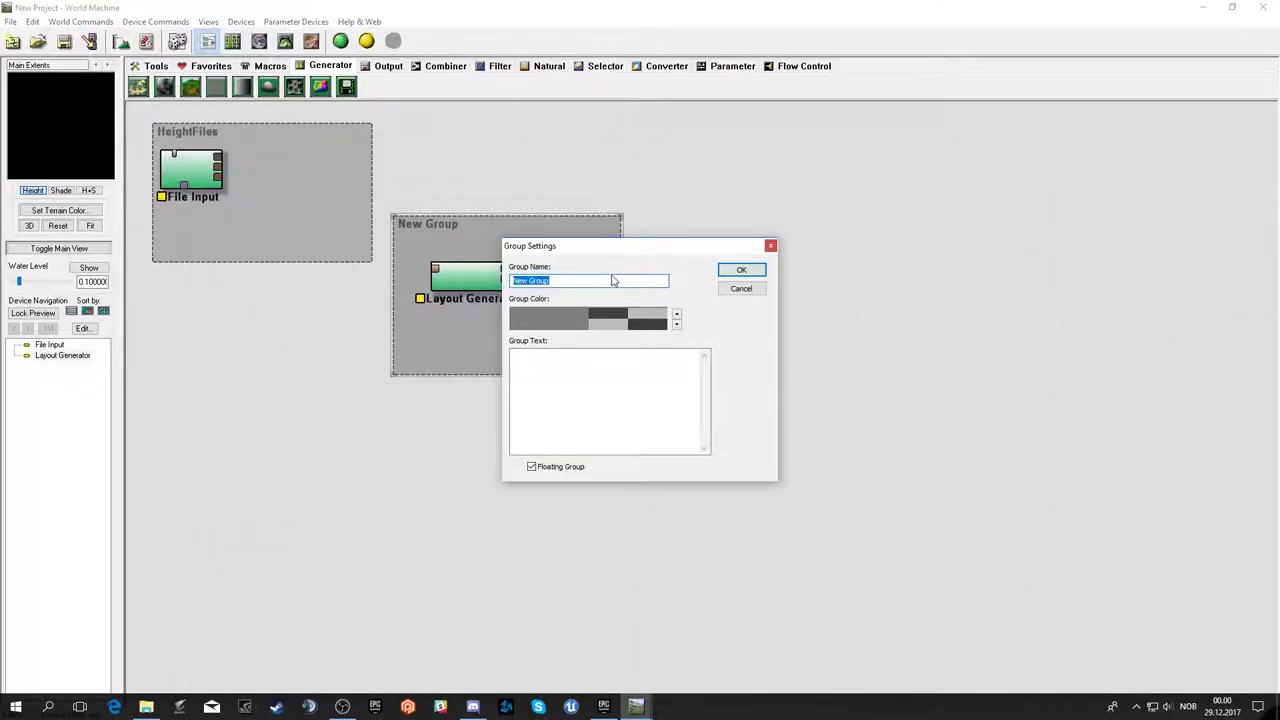
pyautogui.write('Heigh')
pyautogui.write('tMapLayout')
pyautogui.click(758, 275)
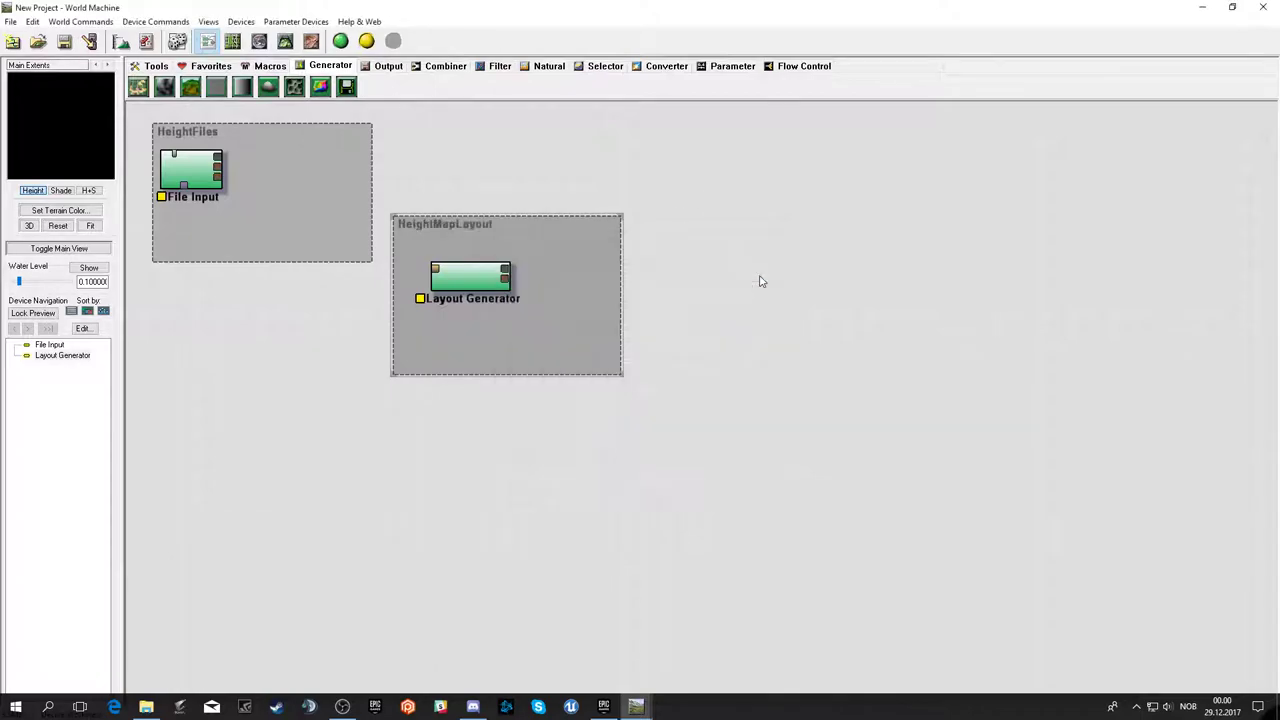
# - Wire File Input's output into the Layout Generator and open its layout editor
pyautogui.moveTo(440, 268); pyautogui.dragTo(462, 282)
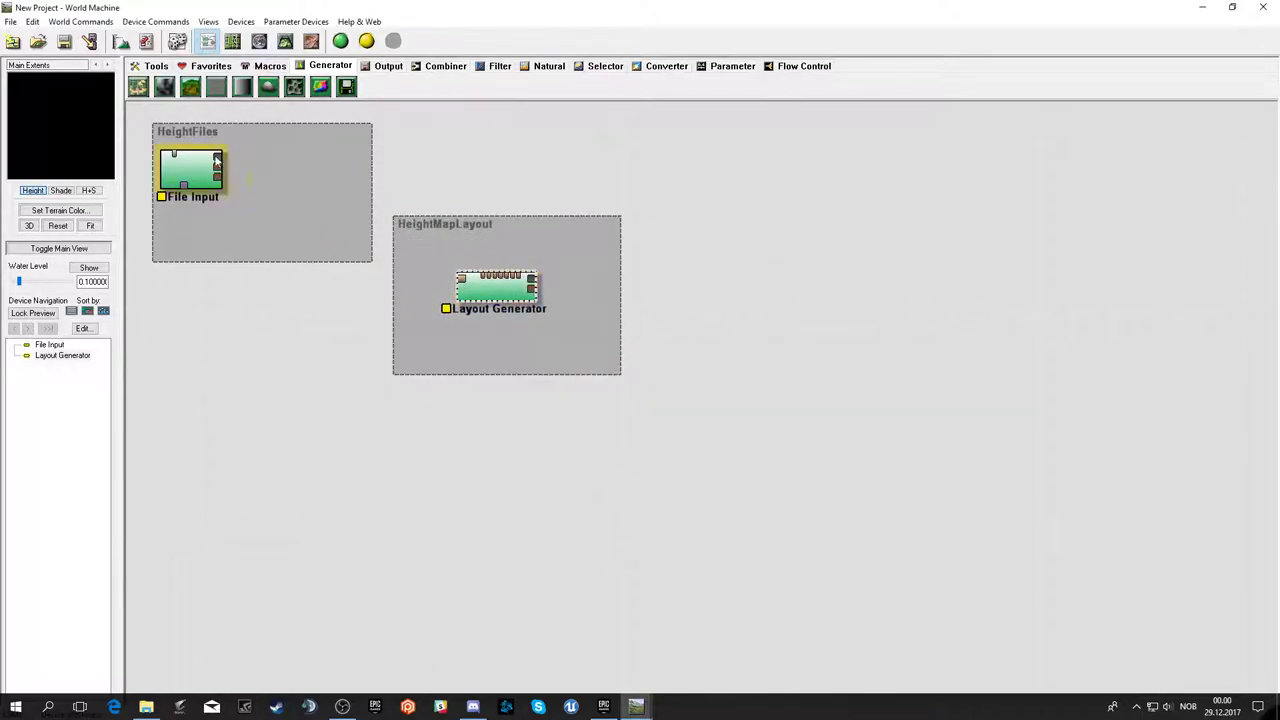
pyautogui.moveTo(217, 160); pyautogui.dragTo(467, 287)
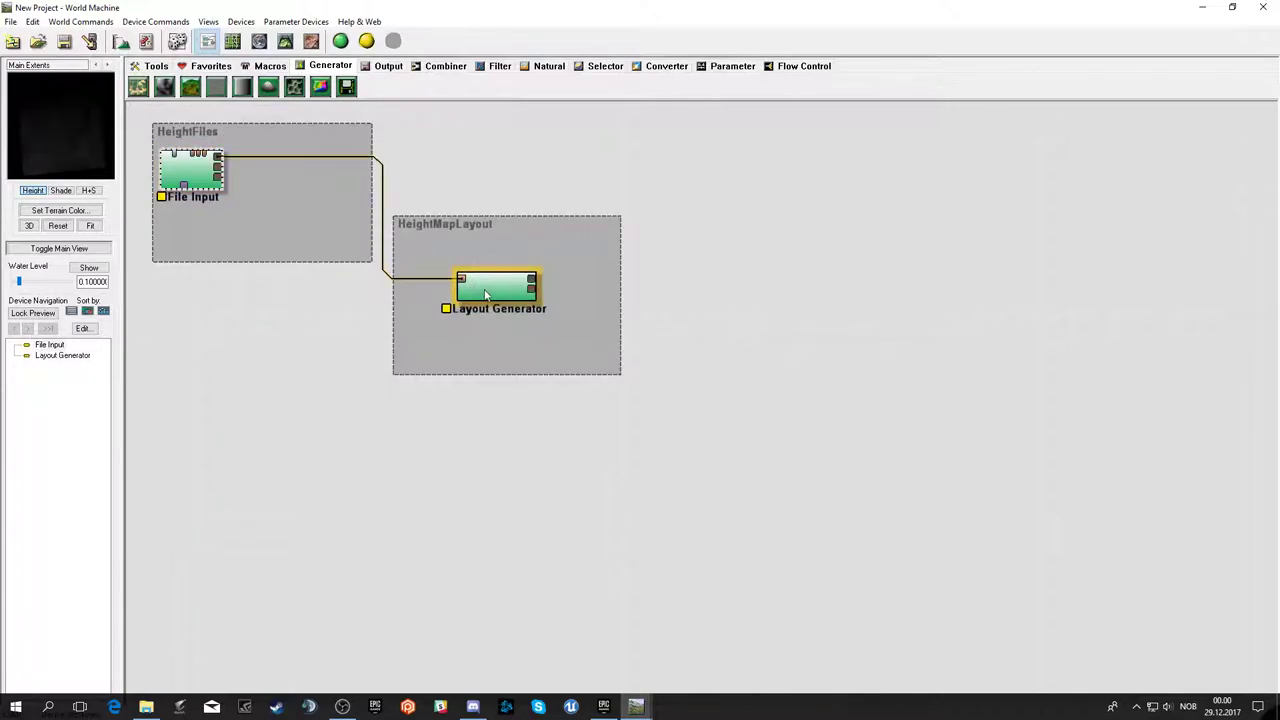
pyautogui.doubleClick(500, 285)
pyautogui.scroll(-3, 600, 378)
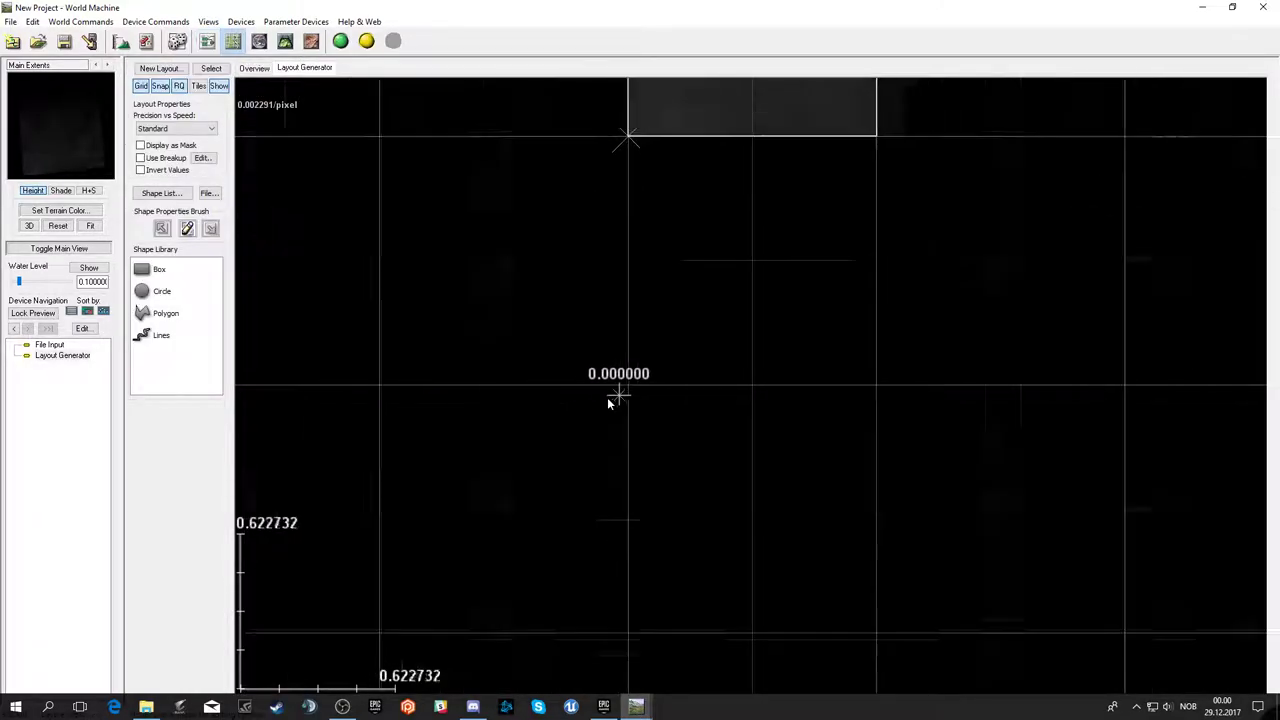
pyautogui.scroll(-3, 657, 337)
pyautogui.scroll(5, 790, 298)
pyautogui.scroll(1, 791, 677)
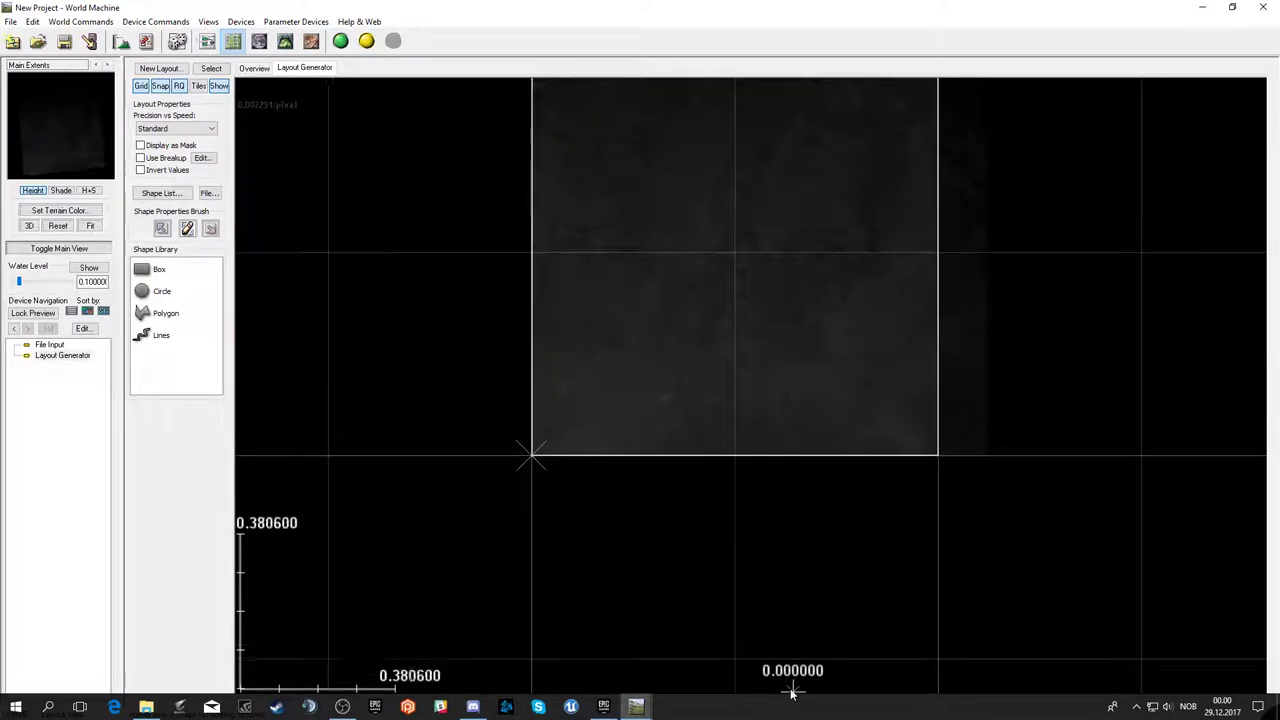
pyautogui.scroll(-1, 754, 494)
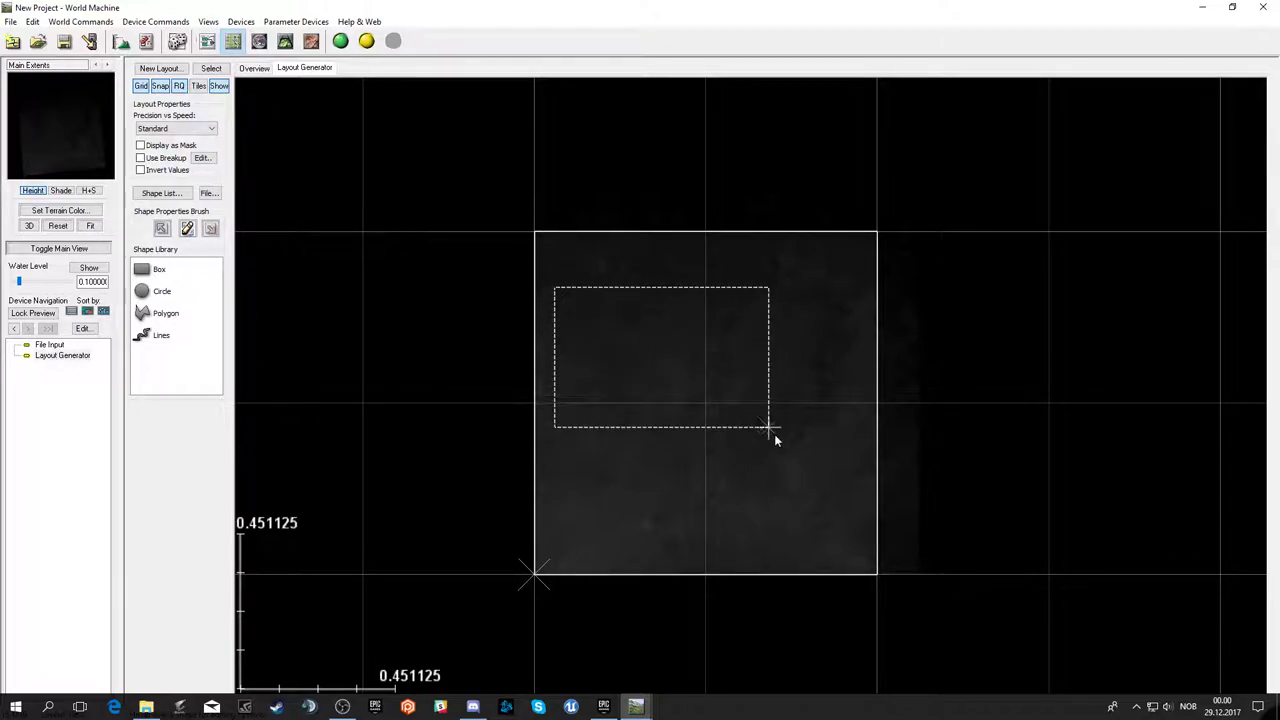
pyautogui.moveTo(555, 287); pyautogui.dragTo(845, 515)
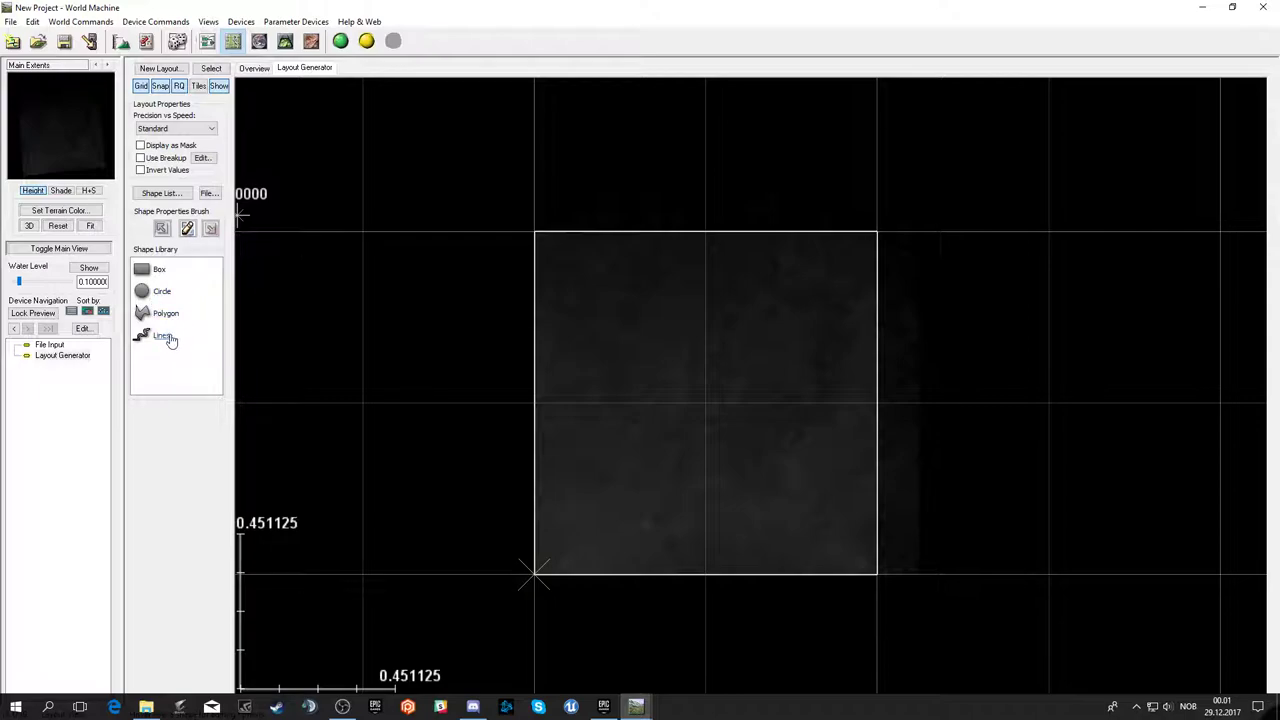
# - Draw an 11-point channel line left to right across the terrain and open Shape Common Properties
pyautogui.click(169, 343)
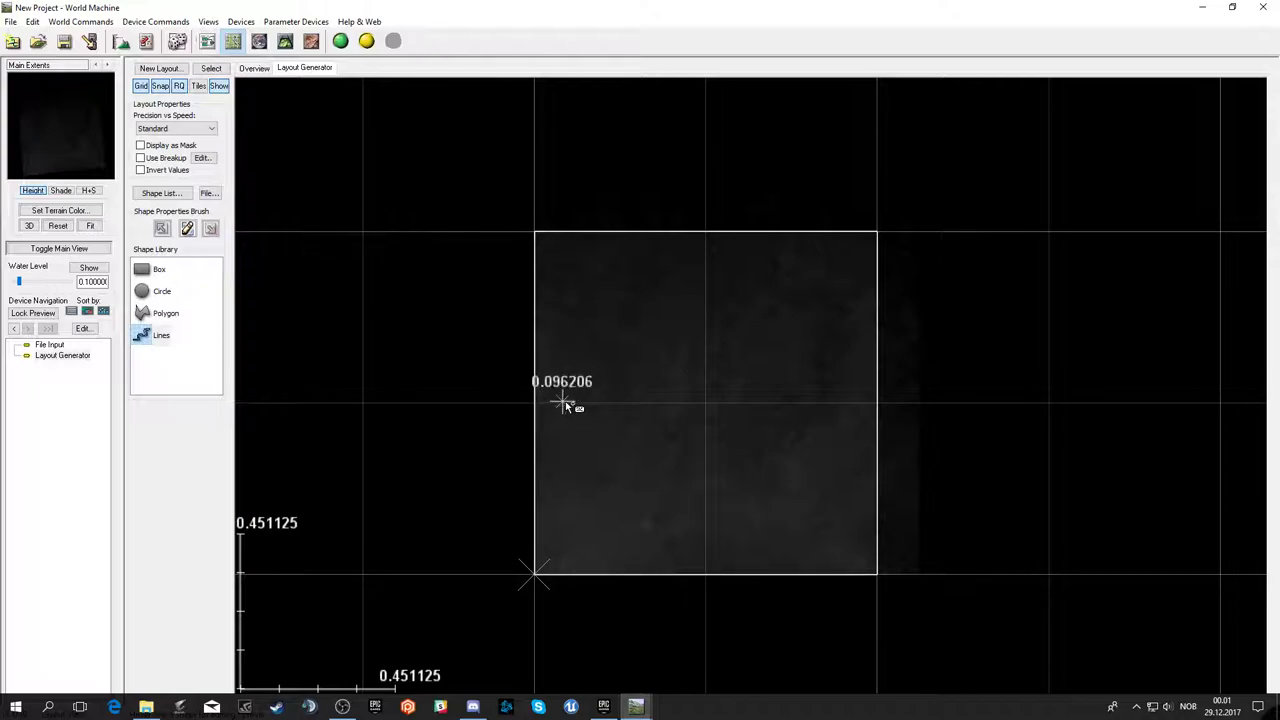
pyautogui.click(545, 334)
pyautogui.click(578, 358)
pyautogui.click(609, 362)
pyautogui.click(650, 369)
pyautogui.click(642, 403)
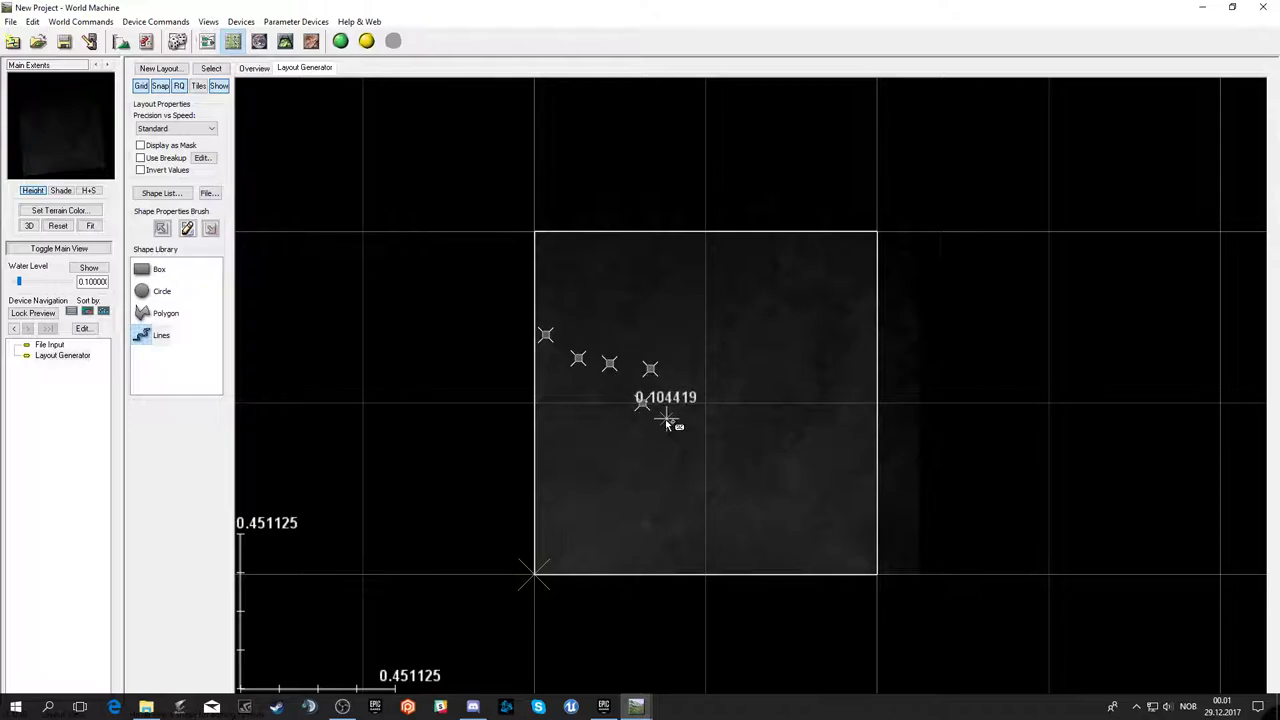
pyautogui.click(683, 424)
pyautogui.click(743, 430)
pyautogui.click(785, 420)
pyautogui.click(820, 433)
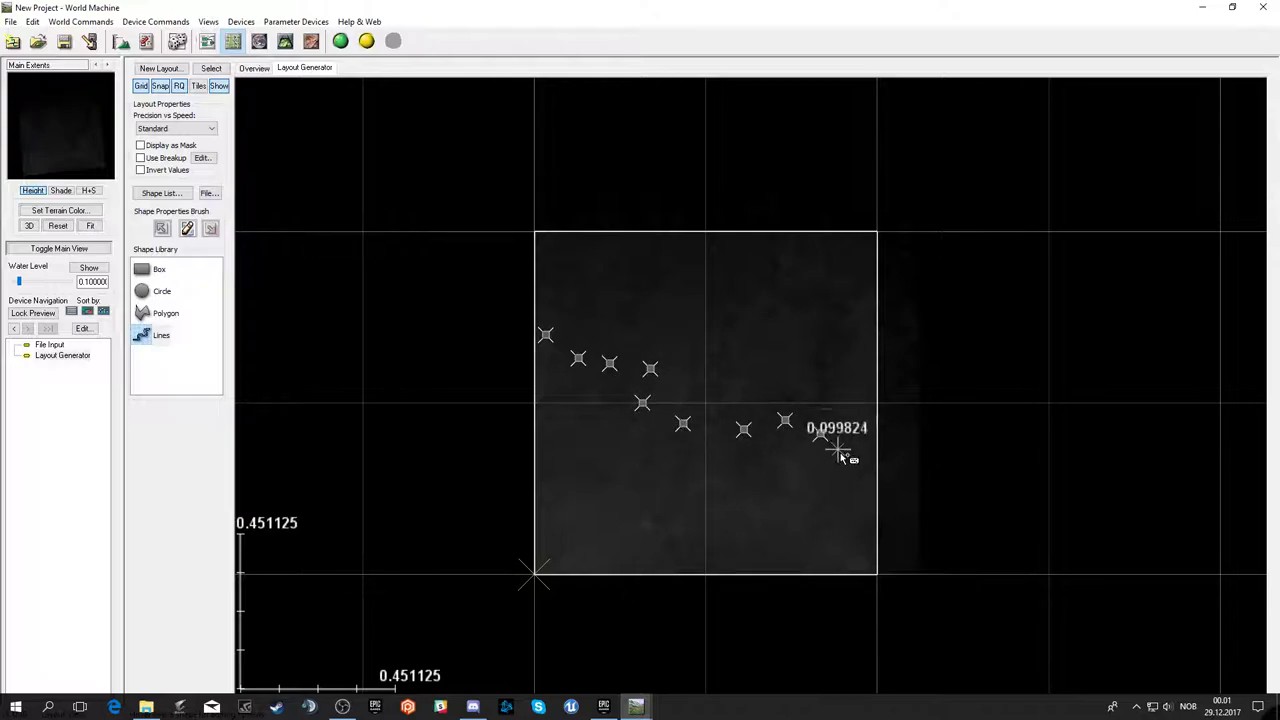
pyautogui.click(865, 467)
pyautogui.click(886, 470)
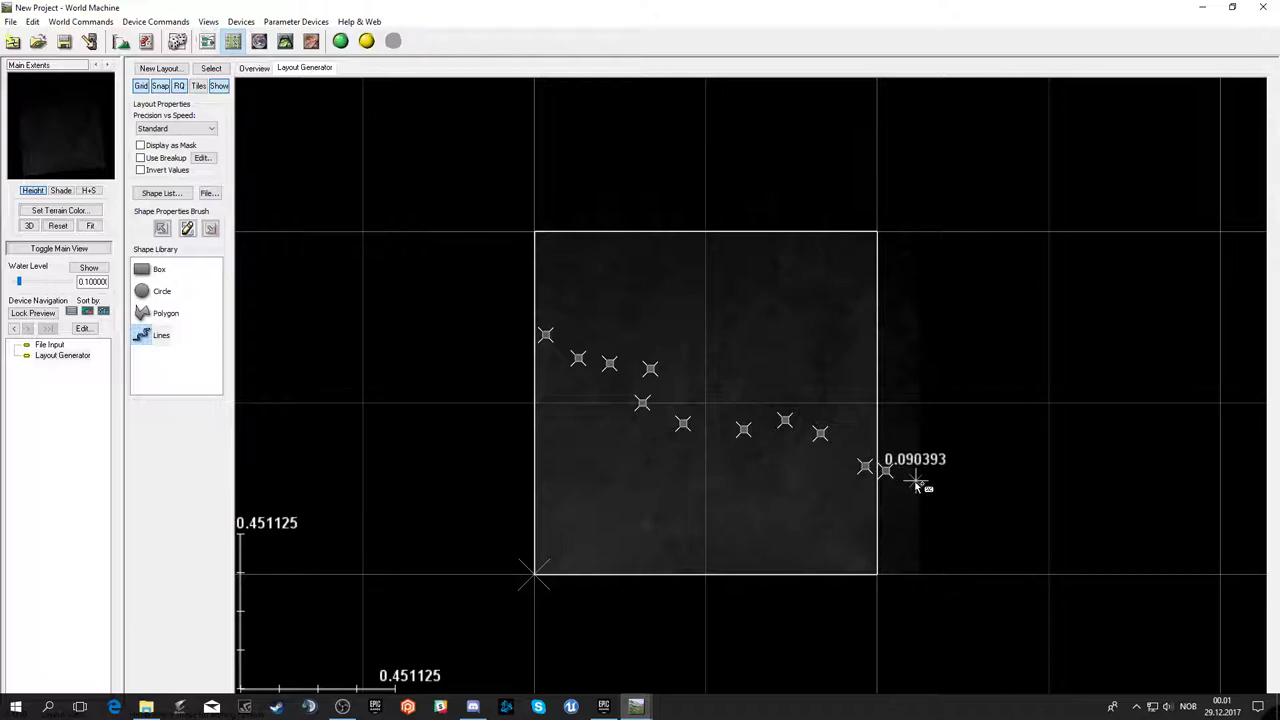
pyautogui.rightClick(543, 336)
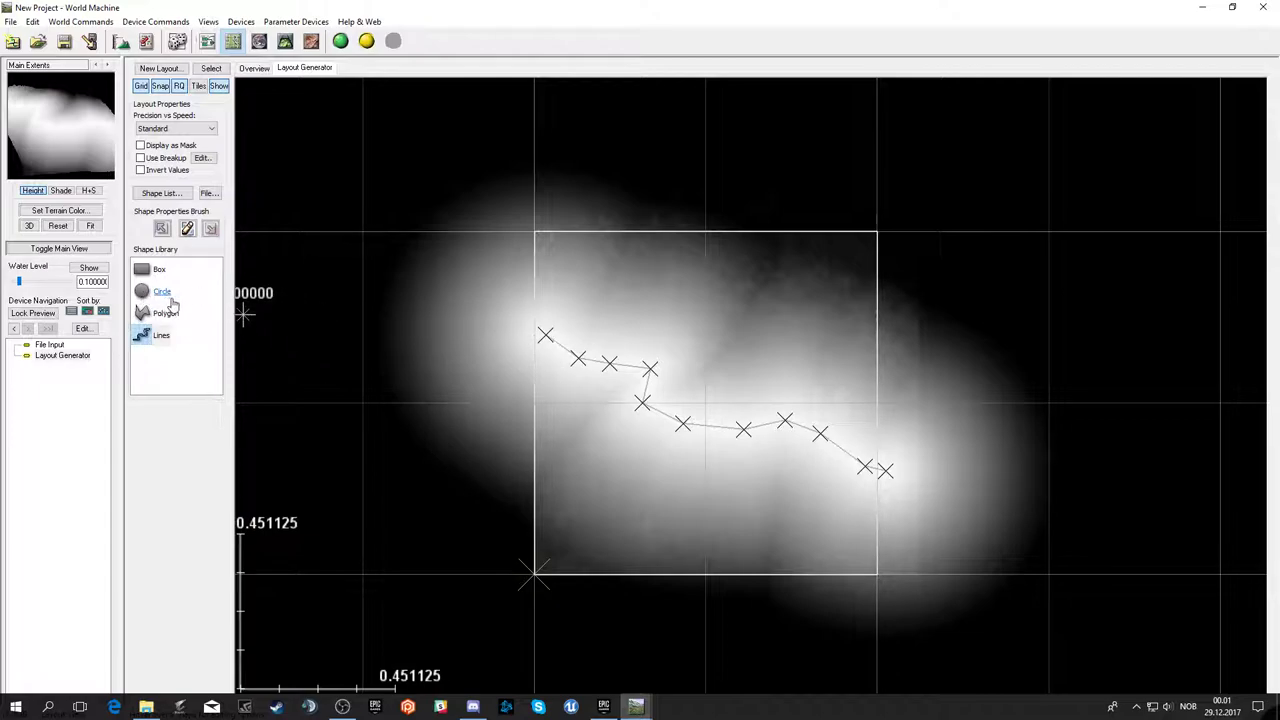
pyautogui.click(188, 230)
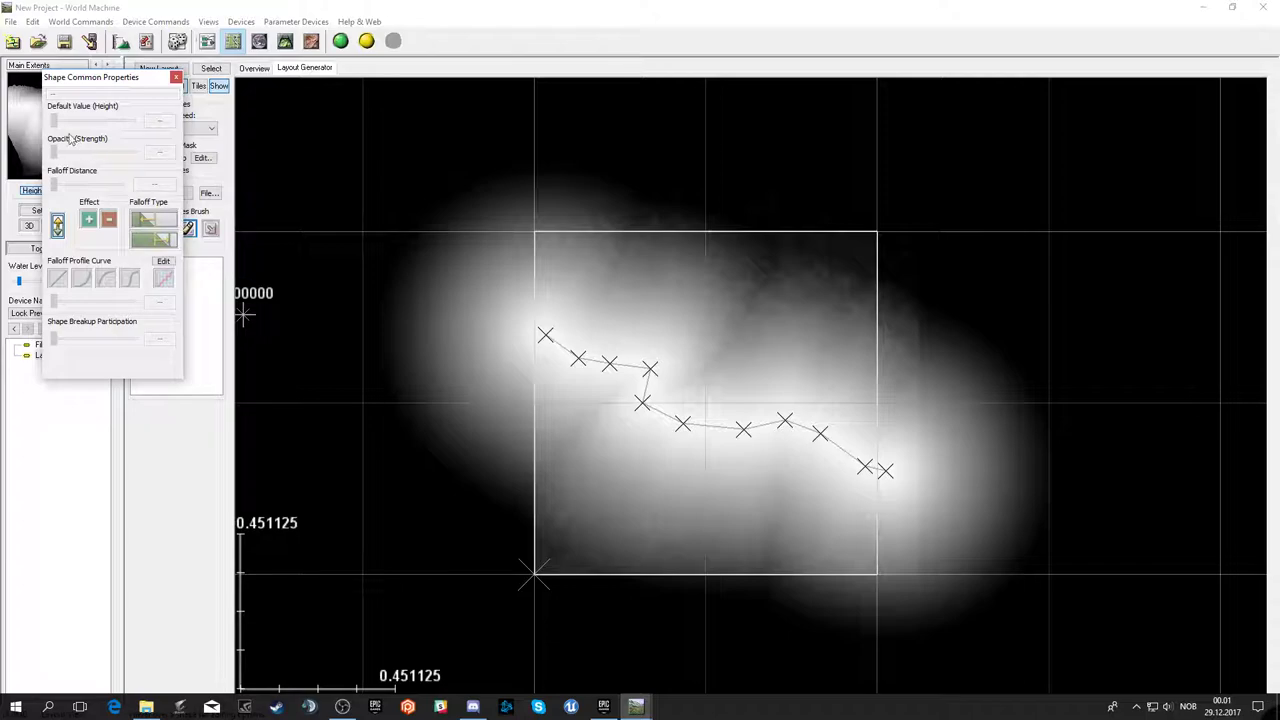
# - Select Lines 1, lower its height to 0.26 and choose the smooth s-curve falloff profile
pyautogui.click(558, 343)
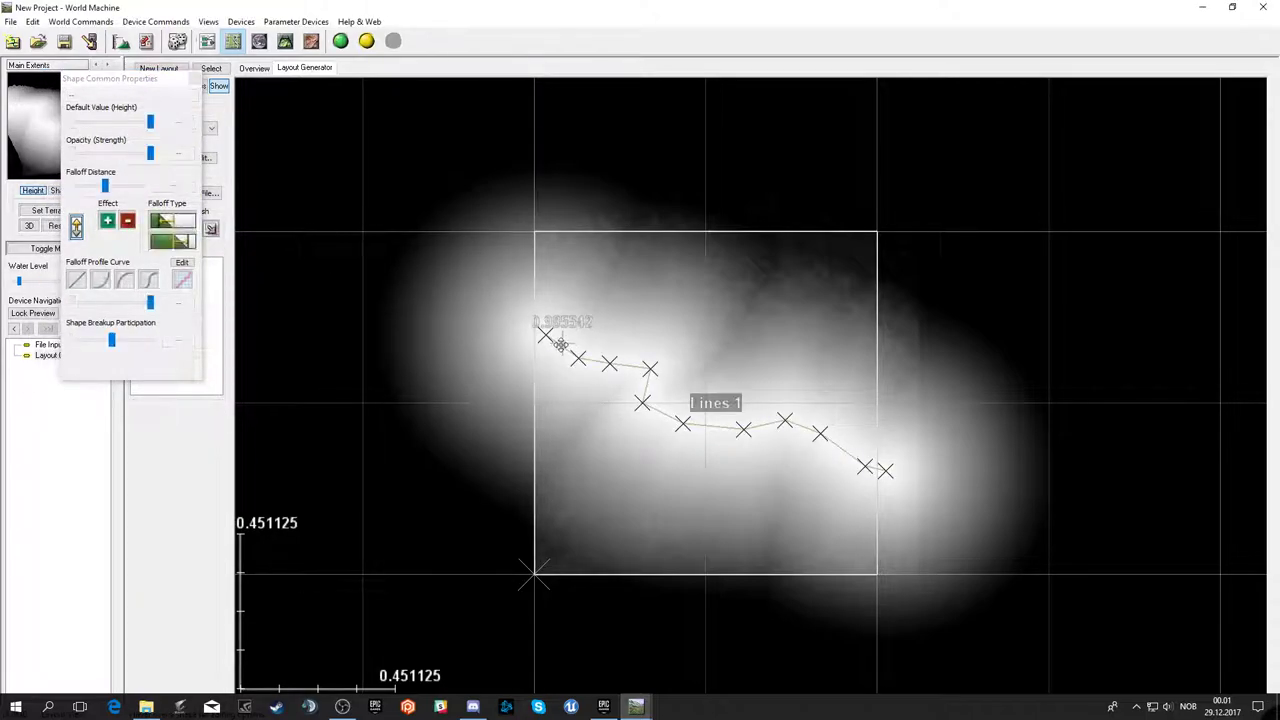
pyautogui.click(76, 283)
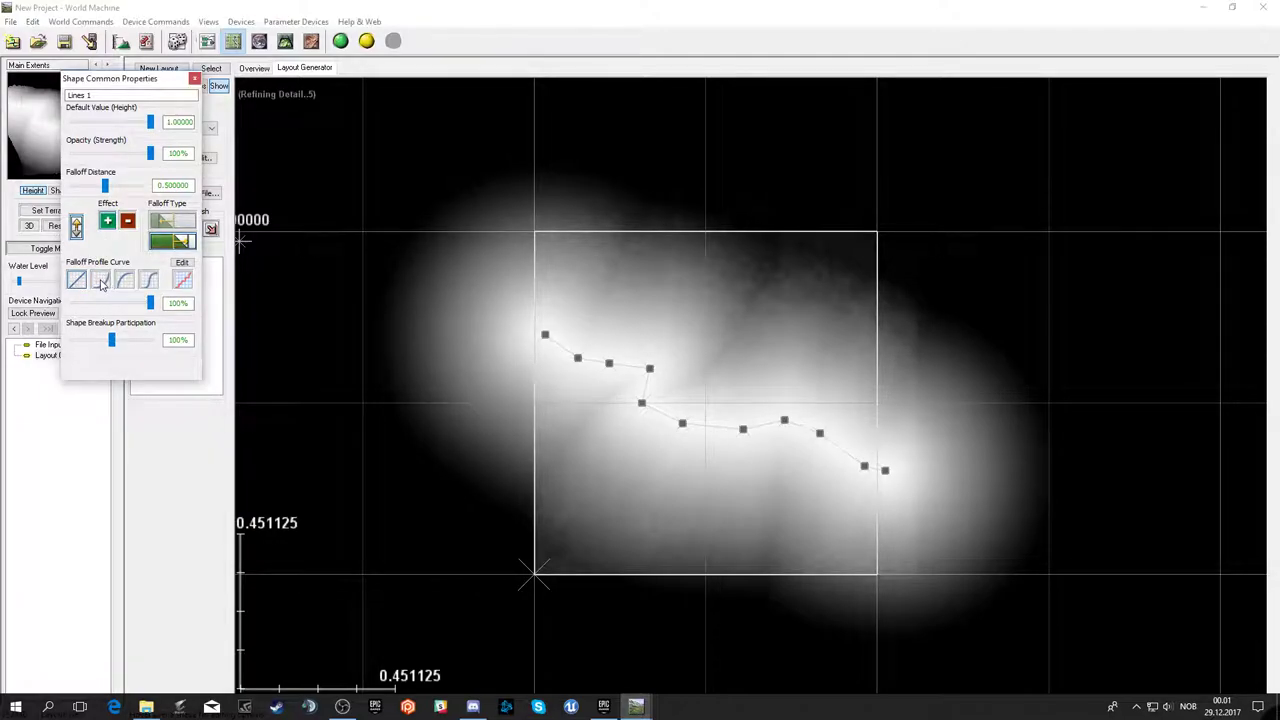
pyautogui.click(101, 284)
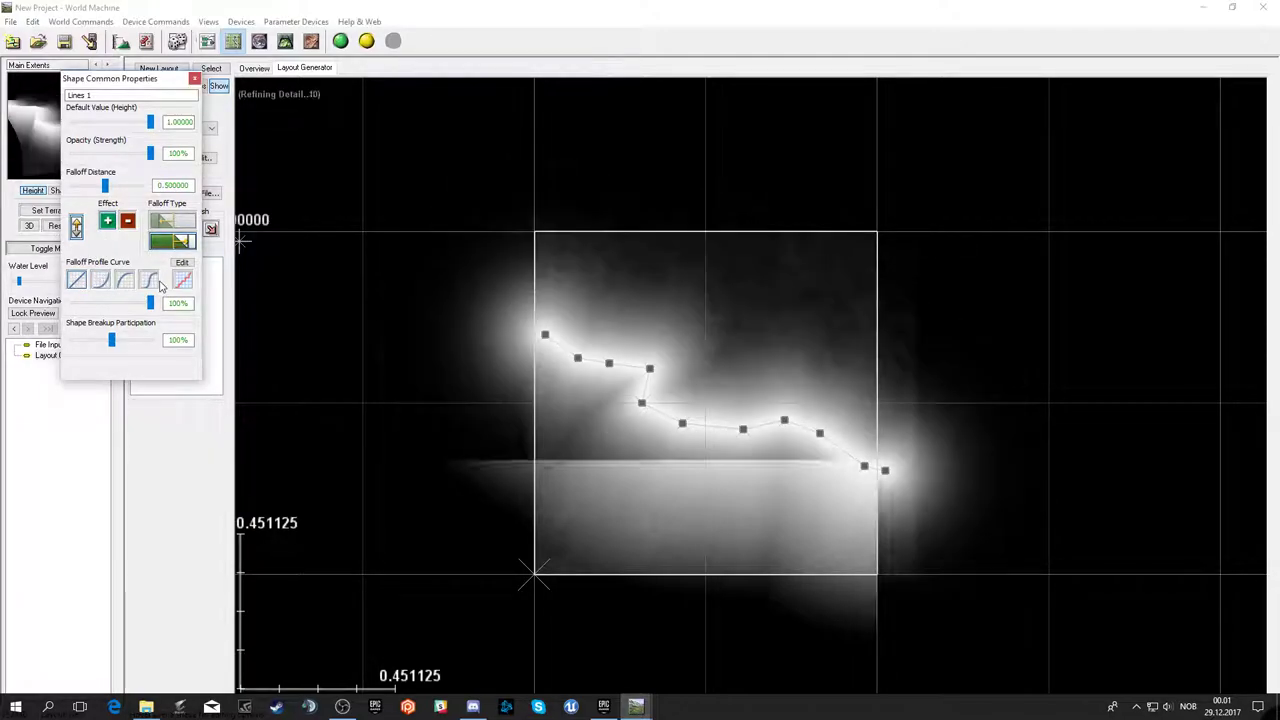
pyautogui.click(78, 281)
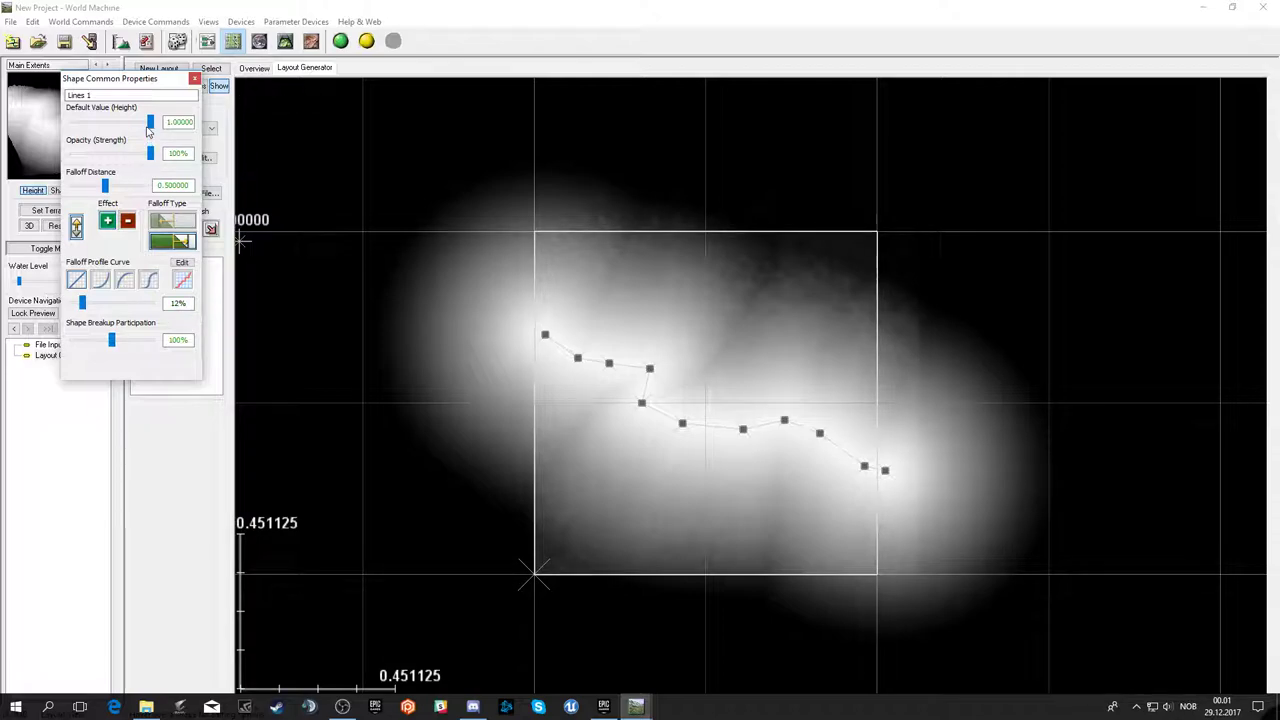
pyautogui.click(96, 124)
pyautogui.click(97, 124)
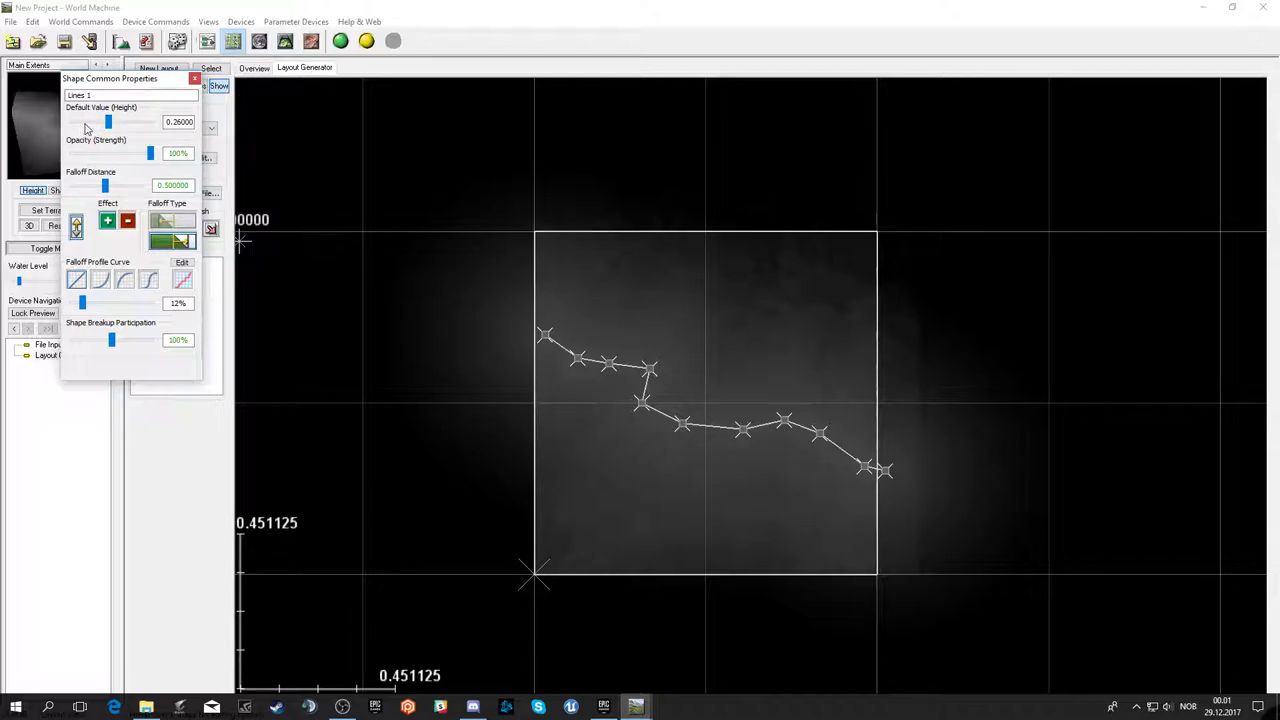
pyautogui.scroll(2, 86, 128)
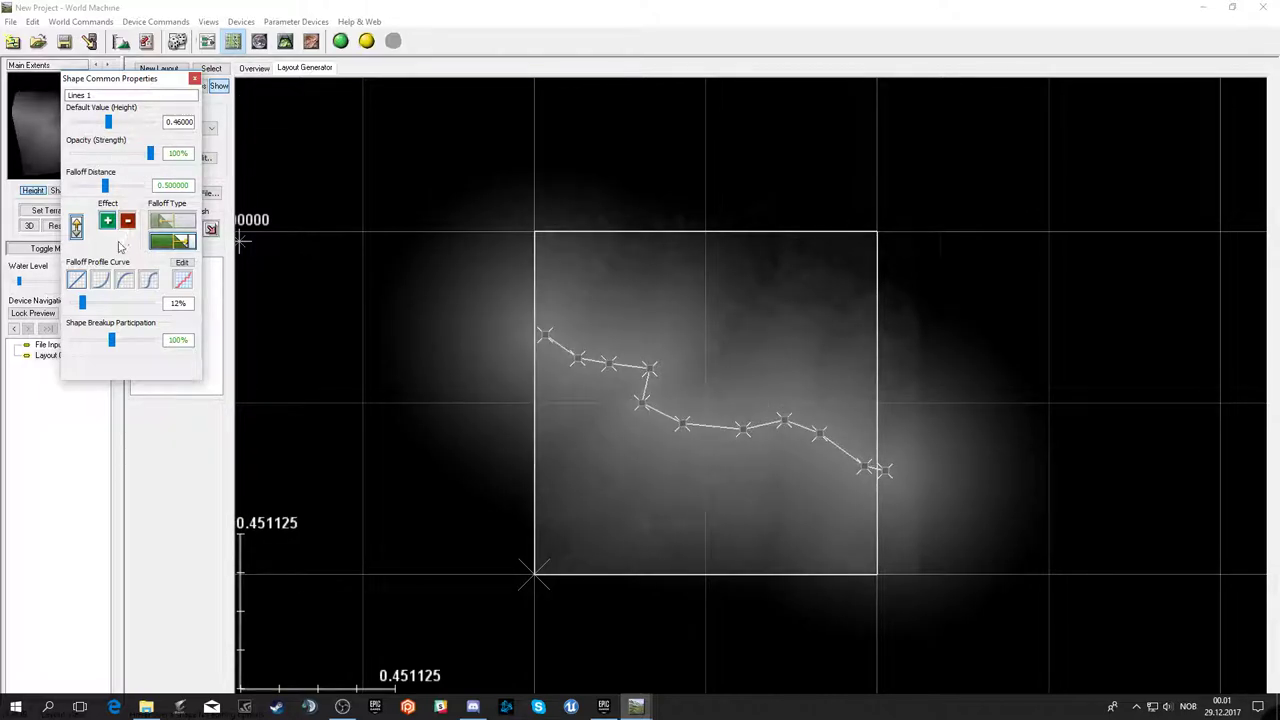
pyautogui.click(149, 280)
# - Set Lines 1 falloff distance to about 0.039 and height to 0, then return to the device graph
pyautogui.click(187, 242)
pyautogui.moveTo(103, 186)
pyautogui.mouseDown()
pyautogui.moveTo(73, 186)
pyautogui.moveTo(85, 190)
pyautogui.mouseUp()
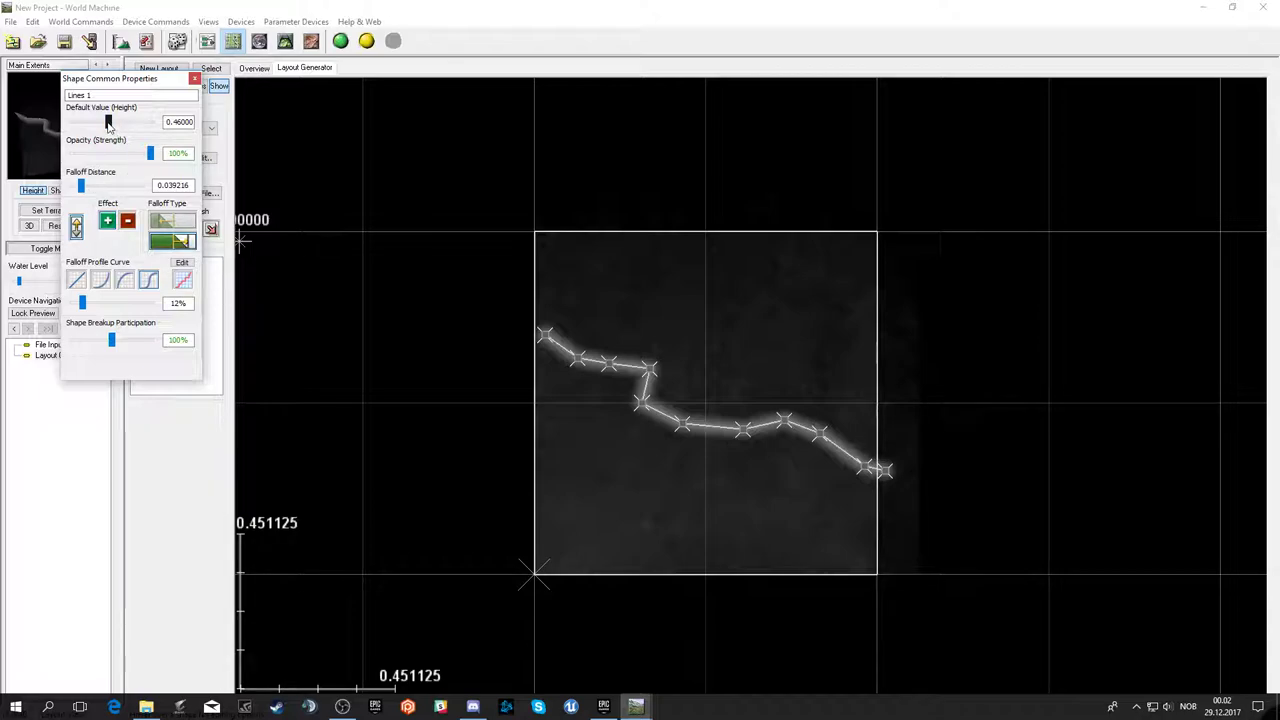
pyautogui.moveTo(108, 121); pyautogui.dragTo(72, 124)
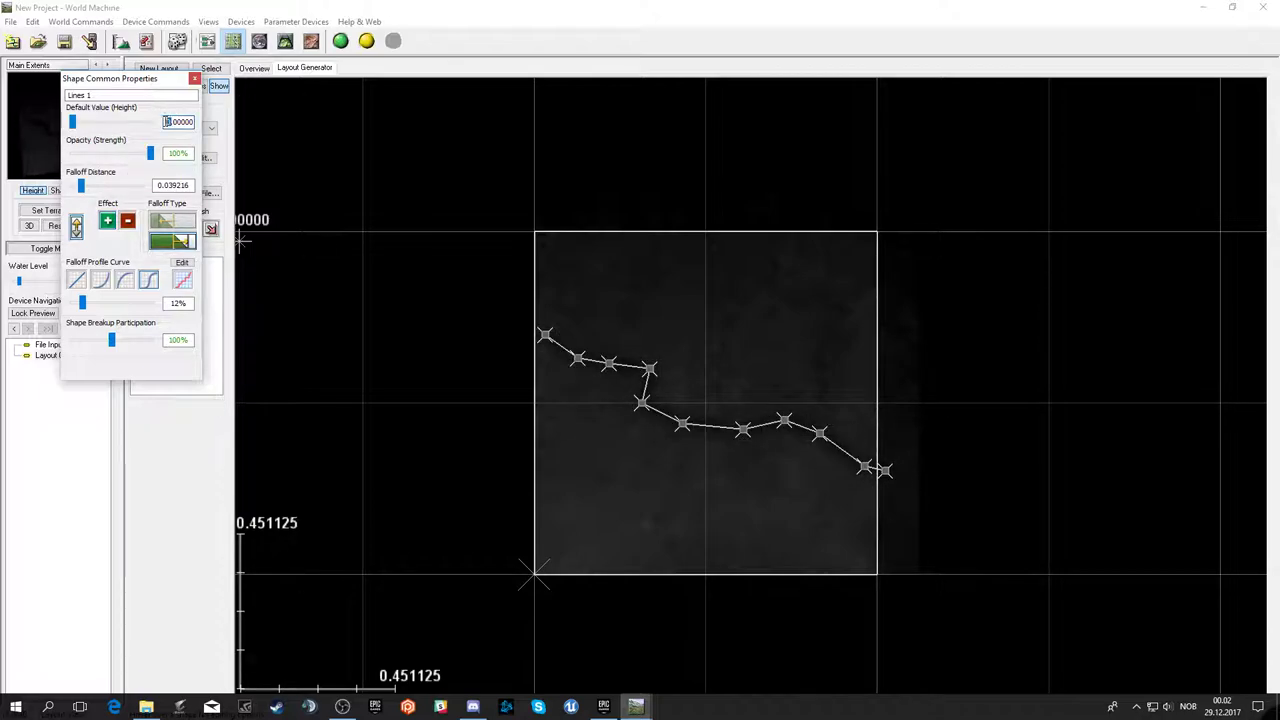
pyautogui.click(168, 121)
pyautogui.press('Return')
pyautogui.press('F5')
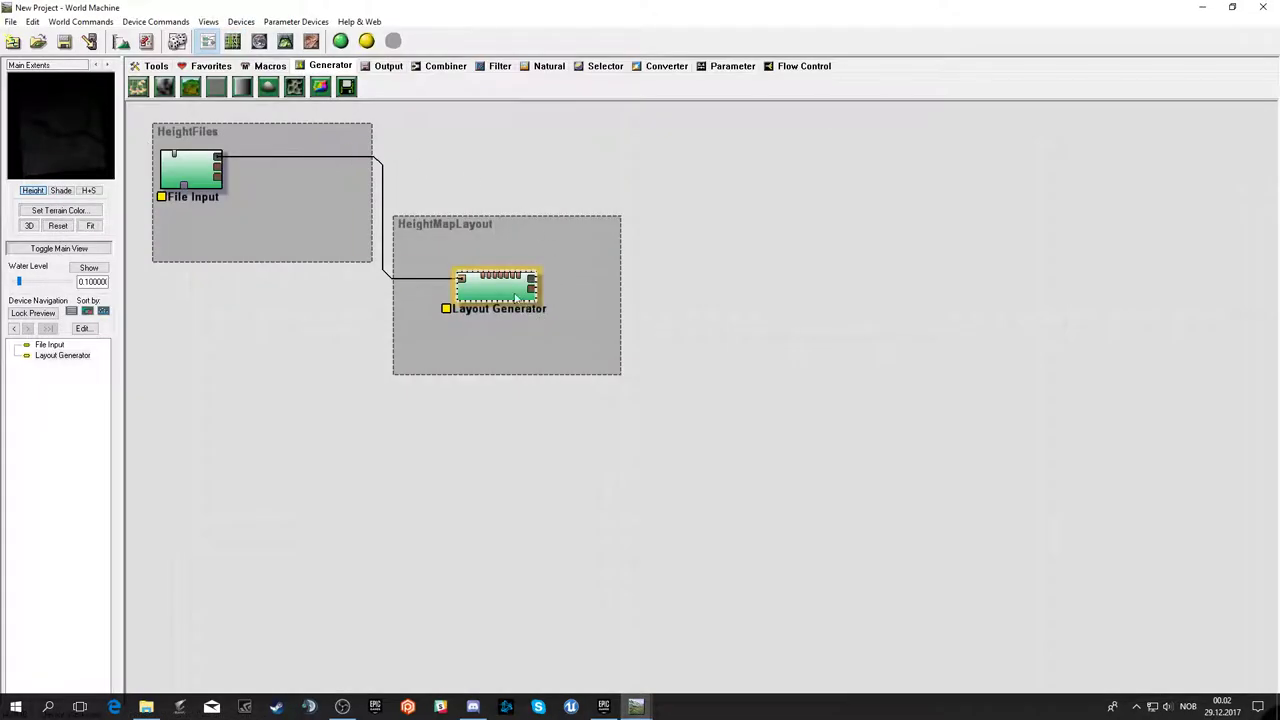
# - Reopen the layout editor, select Lines 1 and switch it to adding height
pyautogui.doubleClick(512, 292)
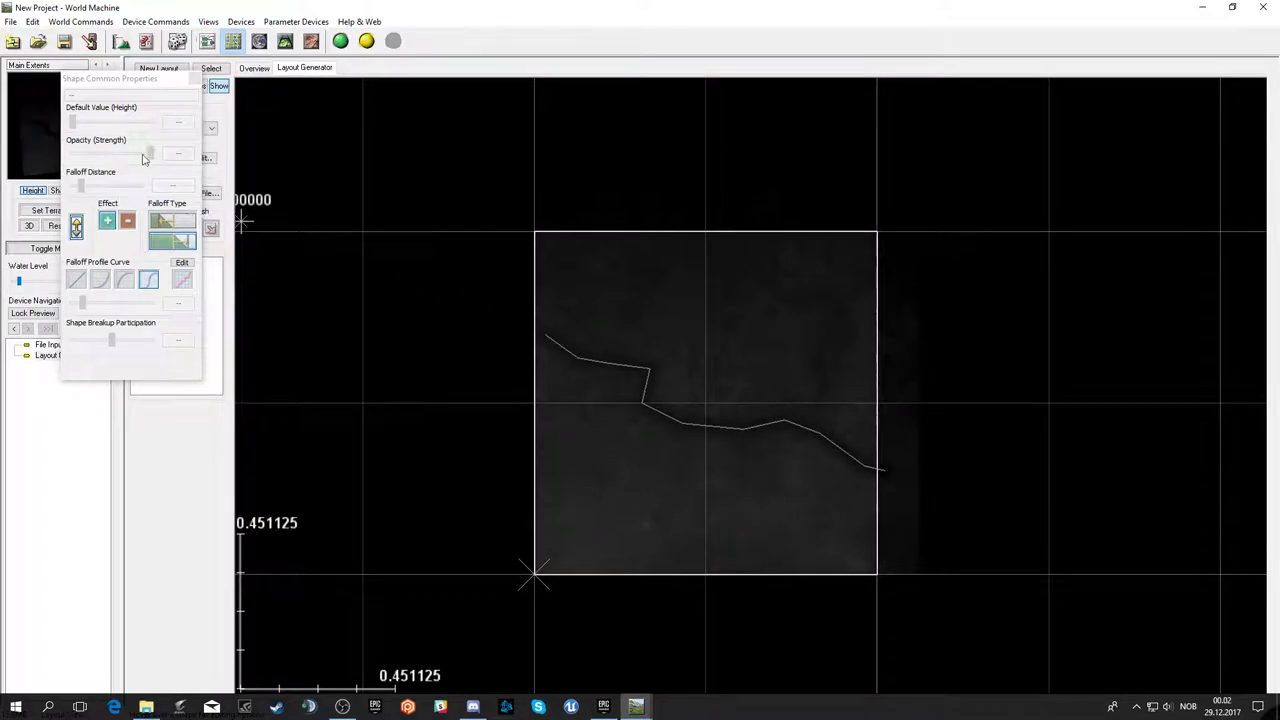
pyautogui.click(627, 368)
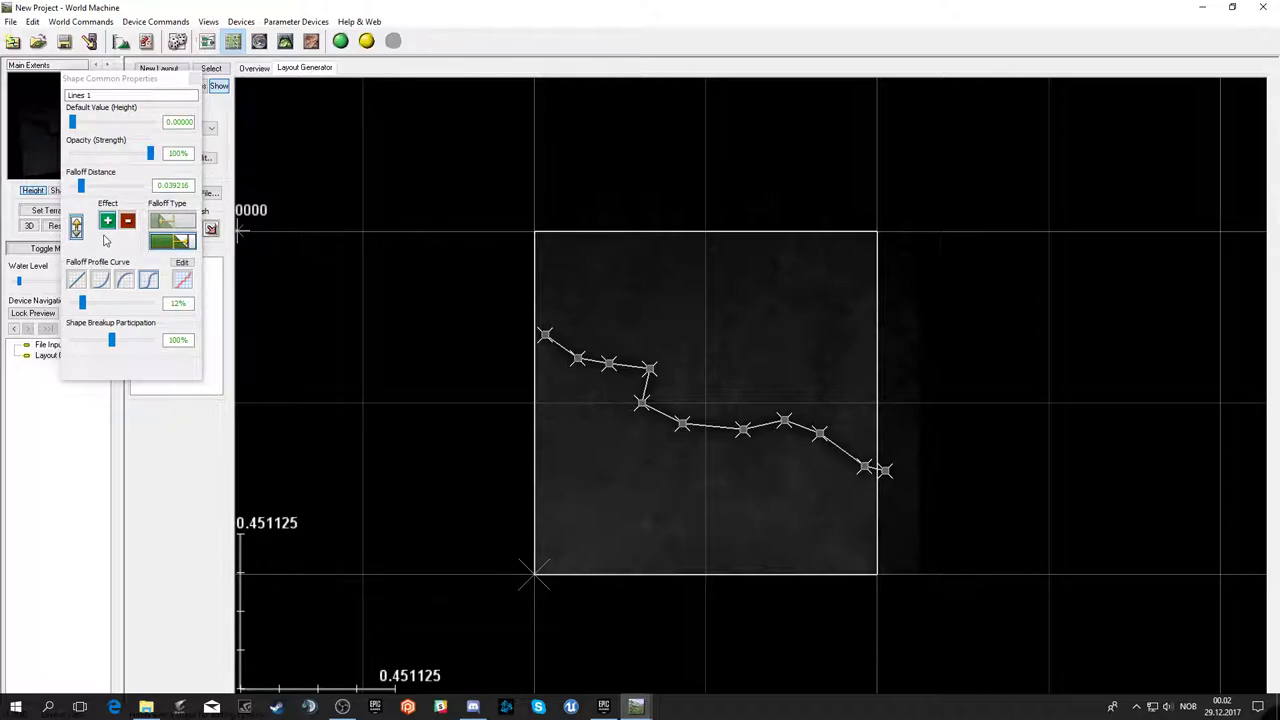
pyautogui.click(131, 222)
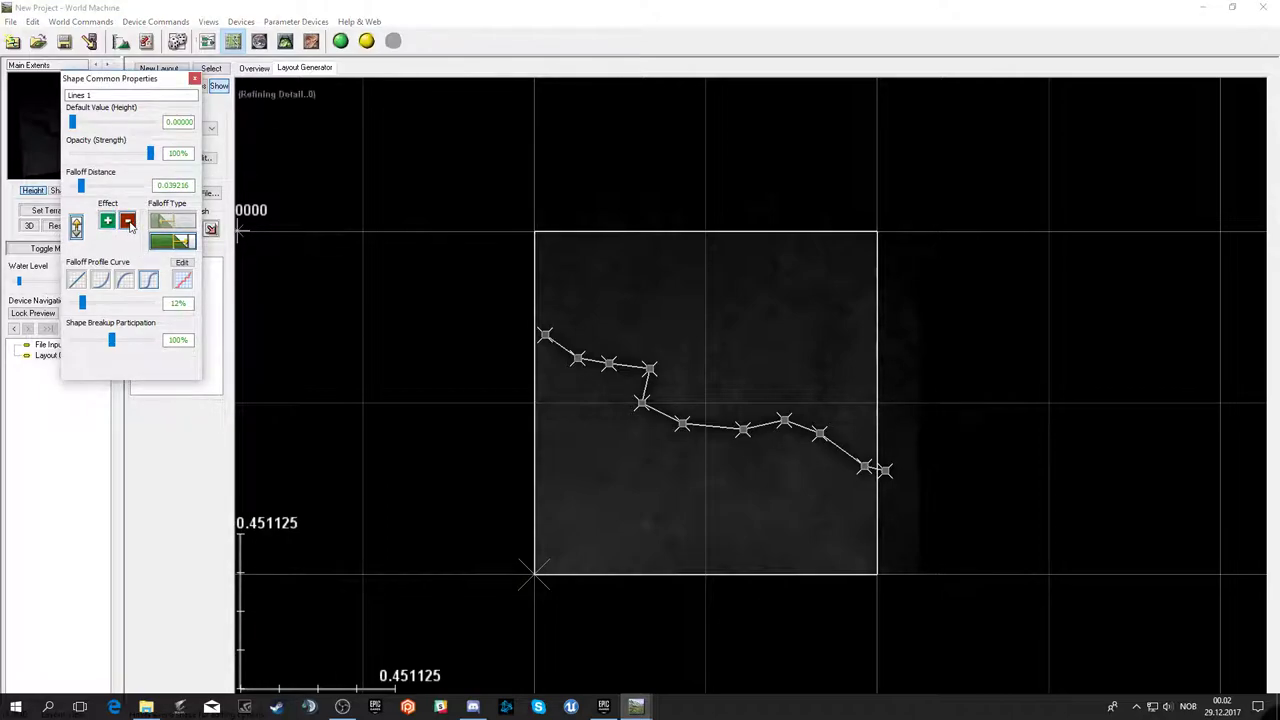
pyautogui.moveTo(136, 78); pyautogui.dragTo(291, 104)
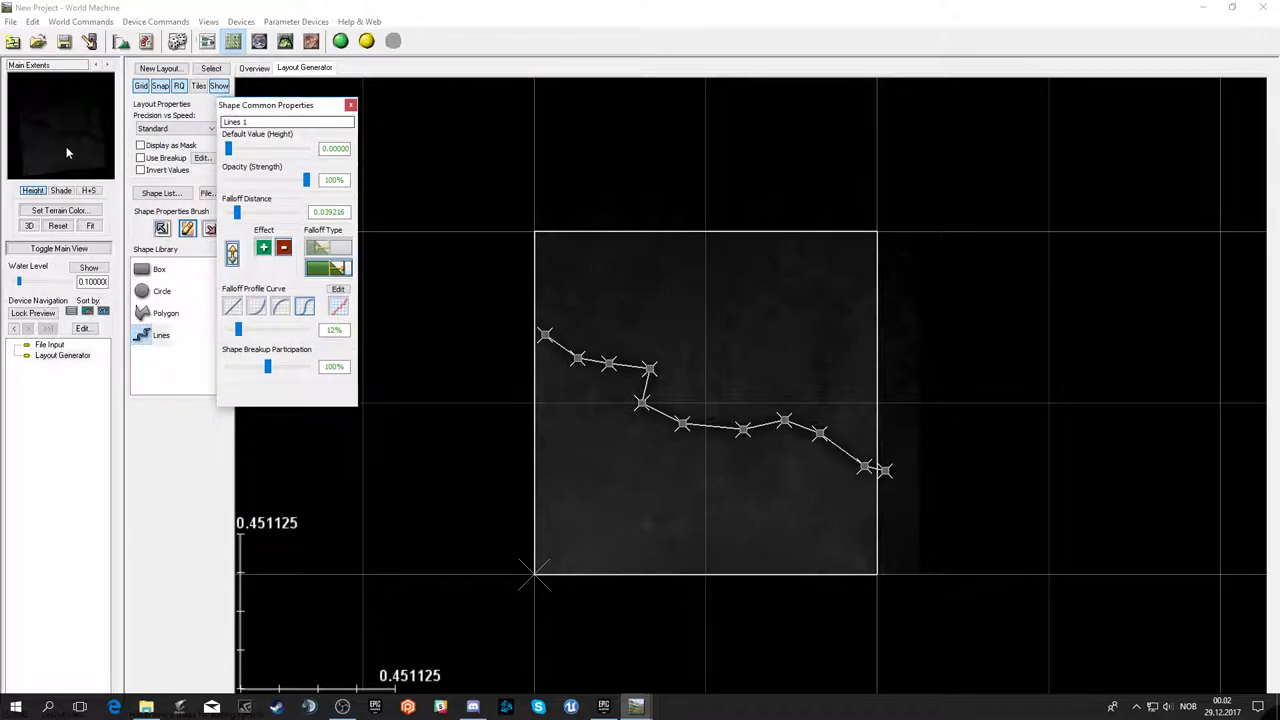
pyautogui.click(266, 249)
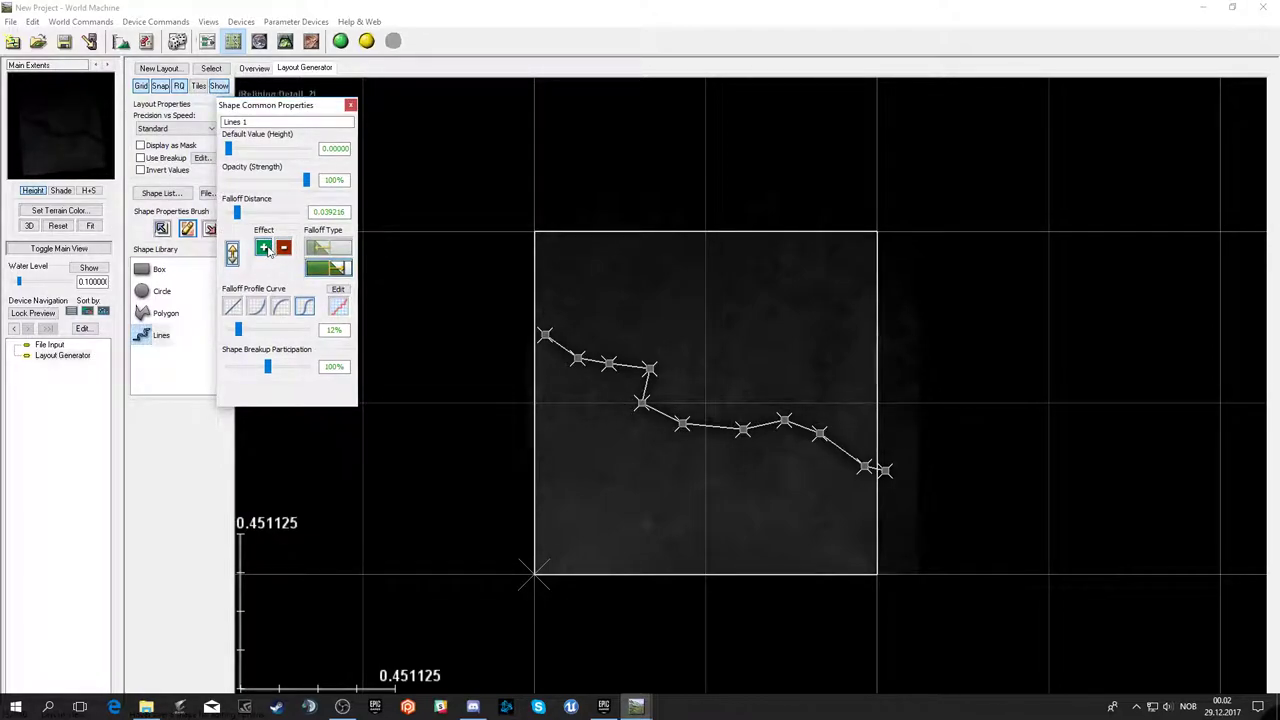
pyautogui.moveTo(232, 151); pyautogui.dragTo(249, 154)
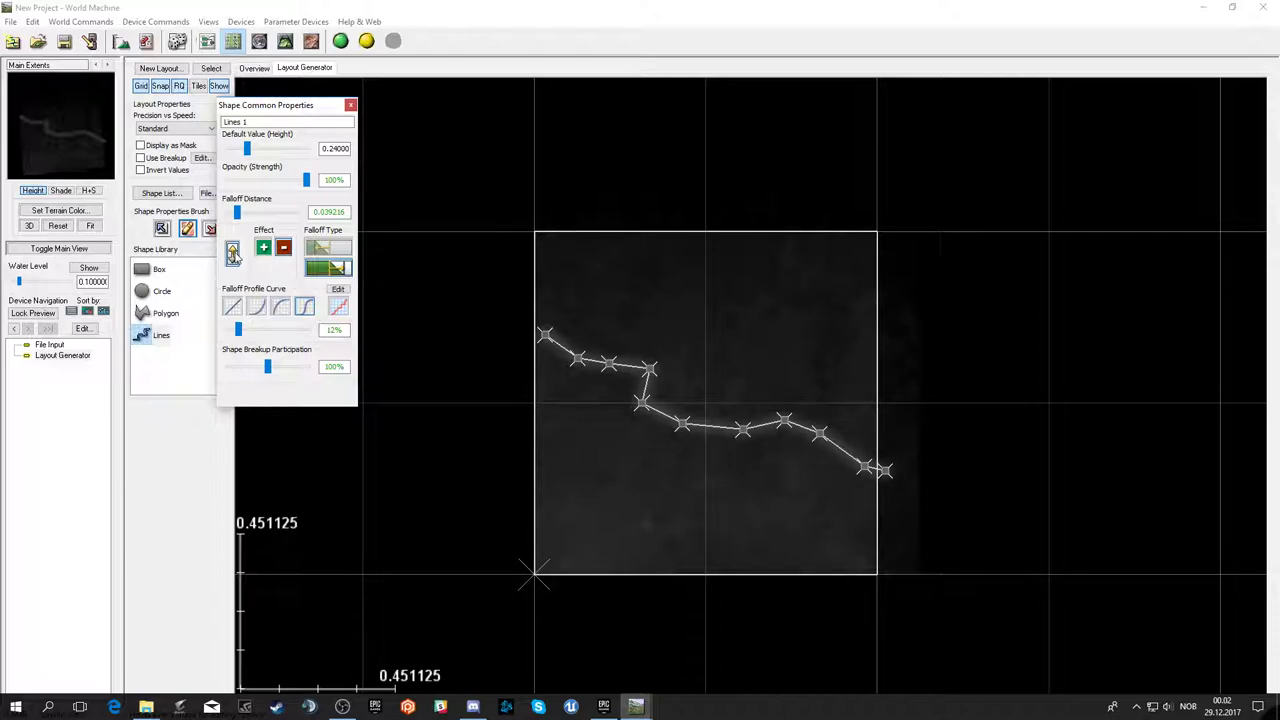
pyautogui.click(233, 252)
pyautogui.click(233, 252)
# - Give Lines 1 a 37% s-curve profile, 112% Shape Breakup and height 0.02
pyautogui.moveTo(238, 330); pyautogui.dragTo(277, 335)
pyautogui.moveTo(276, 335); pyautogui.dragTo(258, 330)
pyautogui.moveTo(254, 153); pyautogui.dragTo(261, 152)
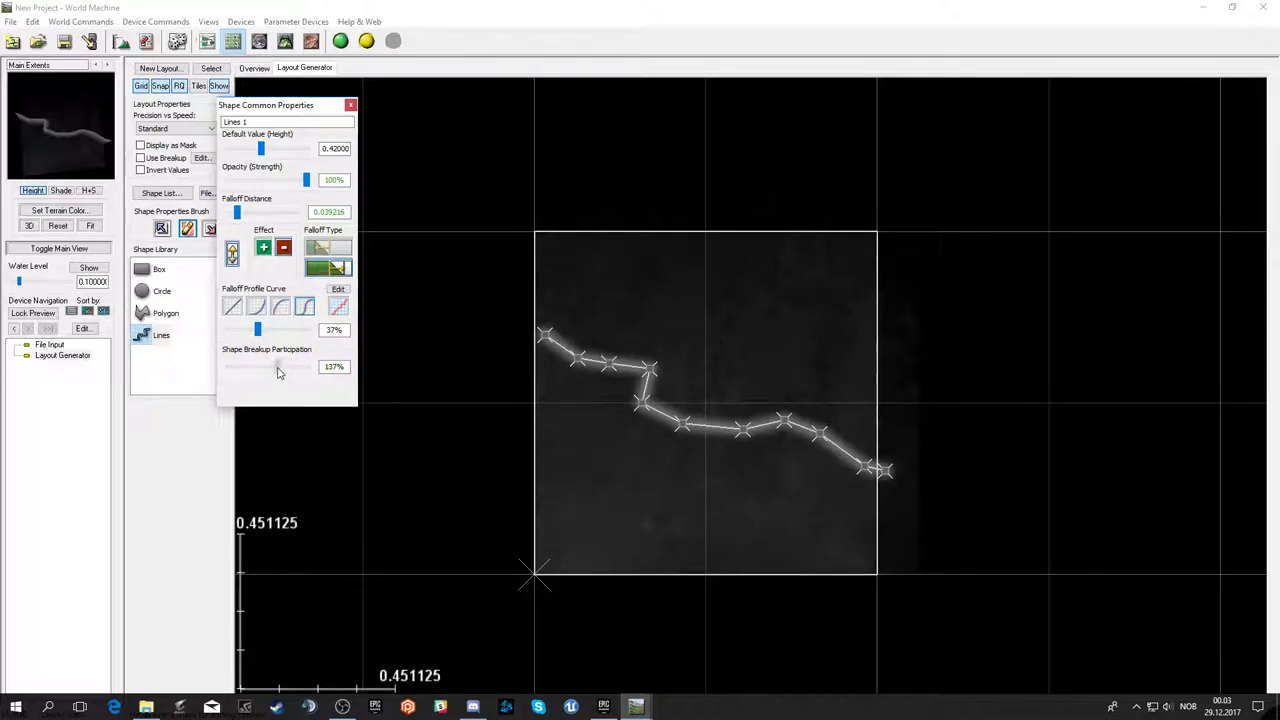
pyautogui.moveTo(272, 370)
pyautogui.mouseDown()
pyautogui.moveTo(241, 370)
pyautogui.moveTo(275, 372)
pyautogui.mouseUp()
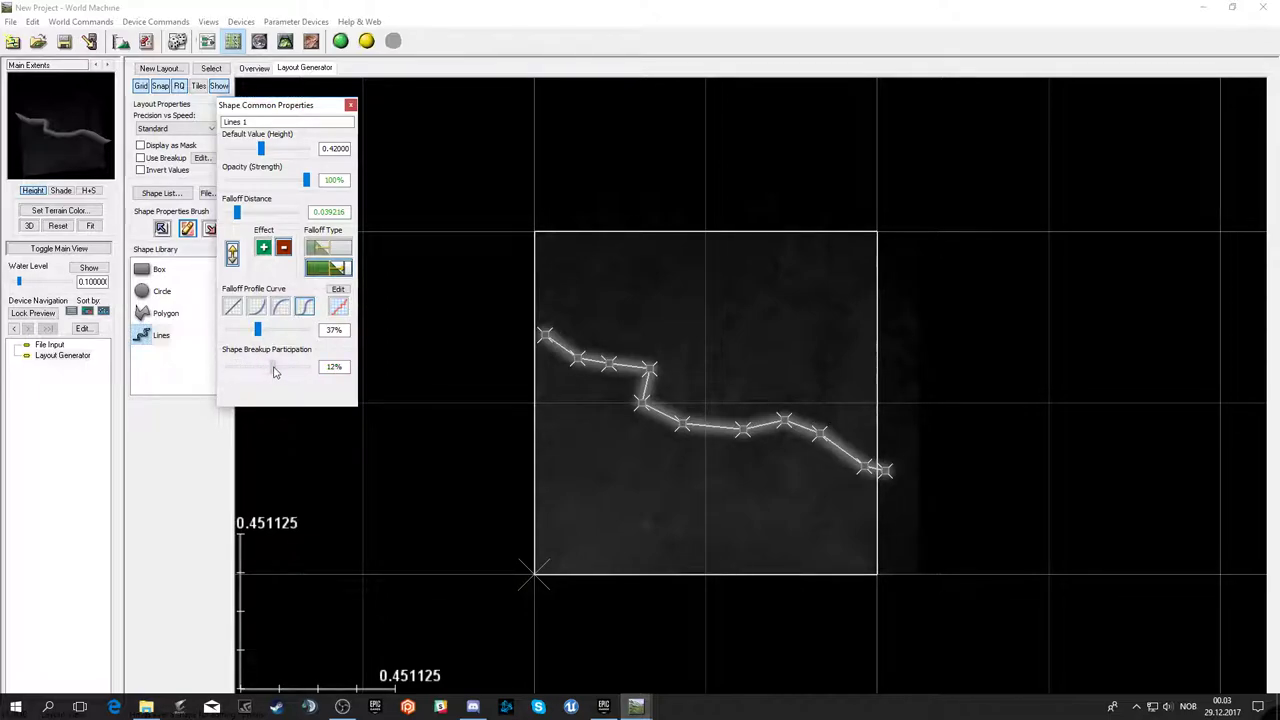
pyautogui.click(305, 307)
pyautogui.moveTo(267, 153); pyautogui.dragTo(225, 152)
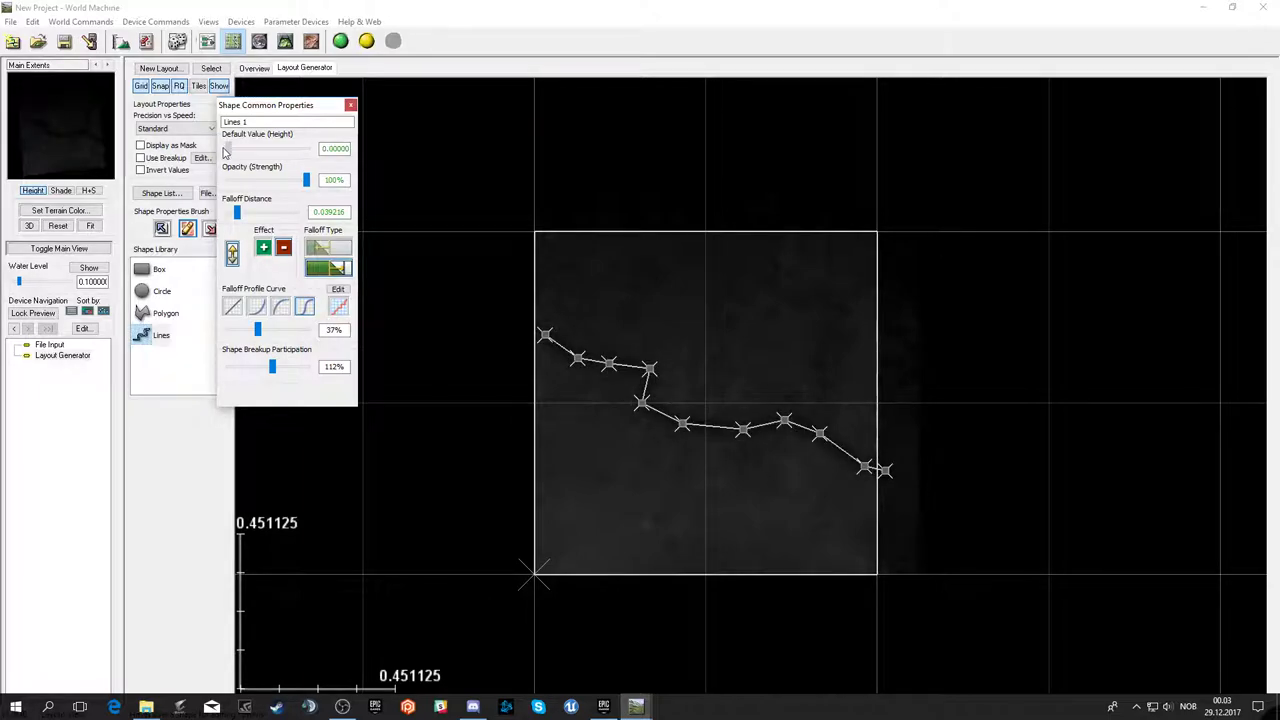
pyautogui.click(238, 155)
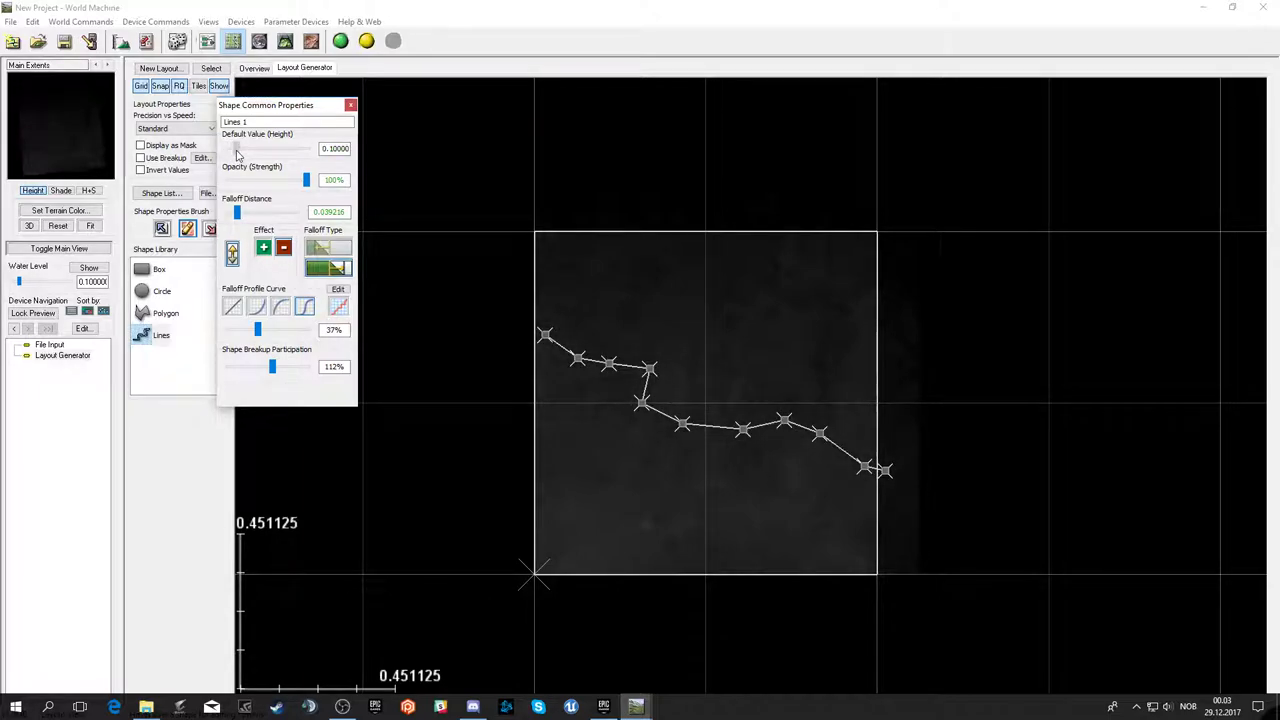
pyautogui.click(231, 154)
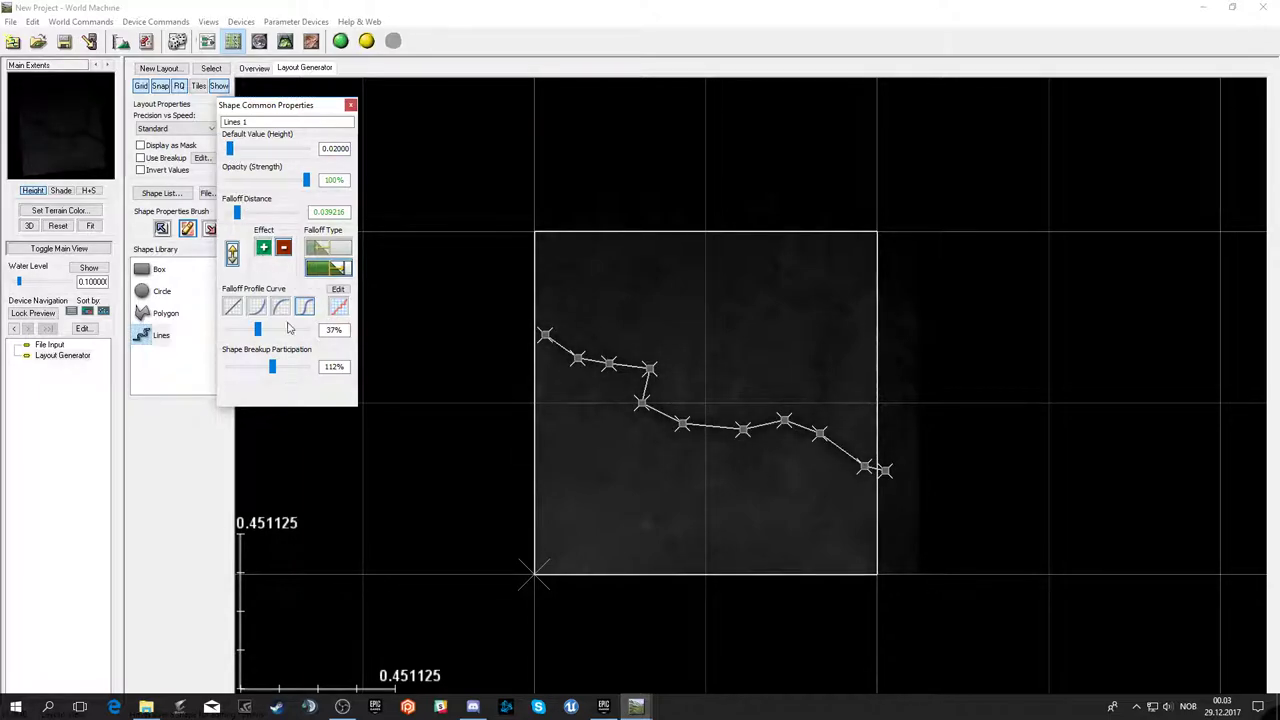
pyautogui.click(350, 105)
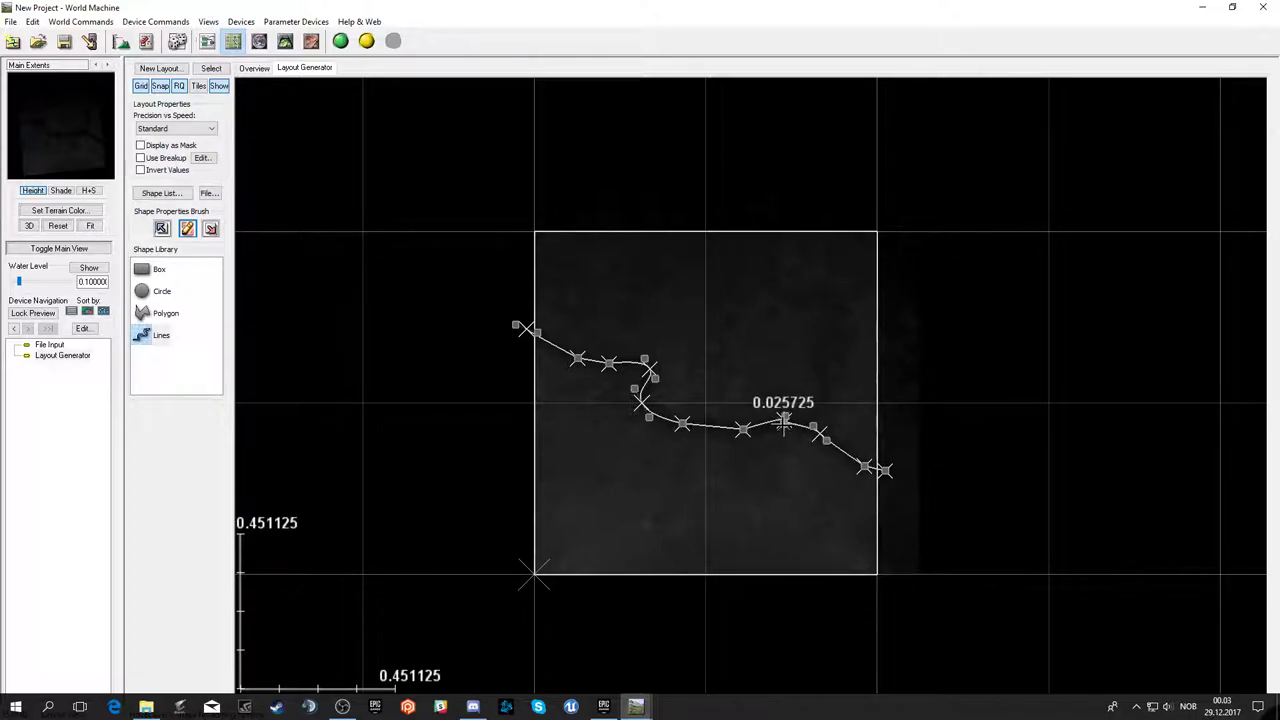
# - Deselect the now smoothly winding Lines 1 path
pyautogui.press('Escape')
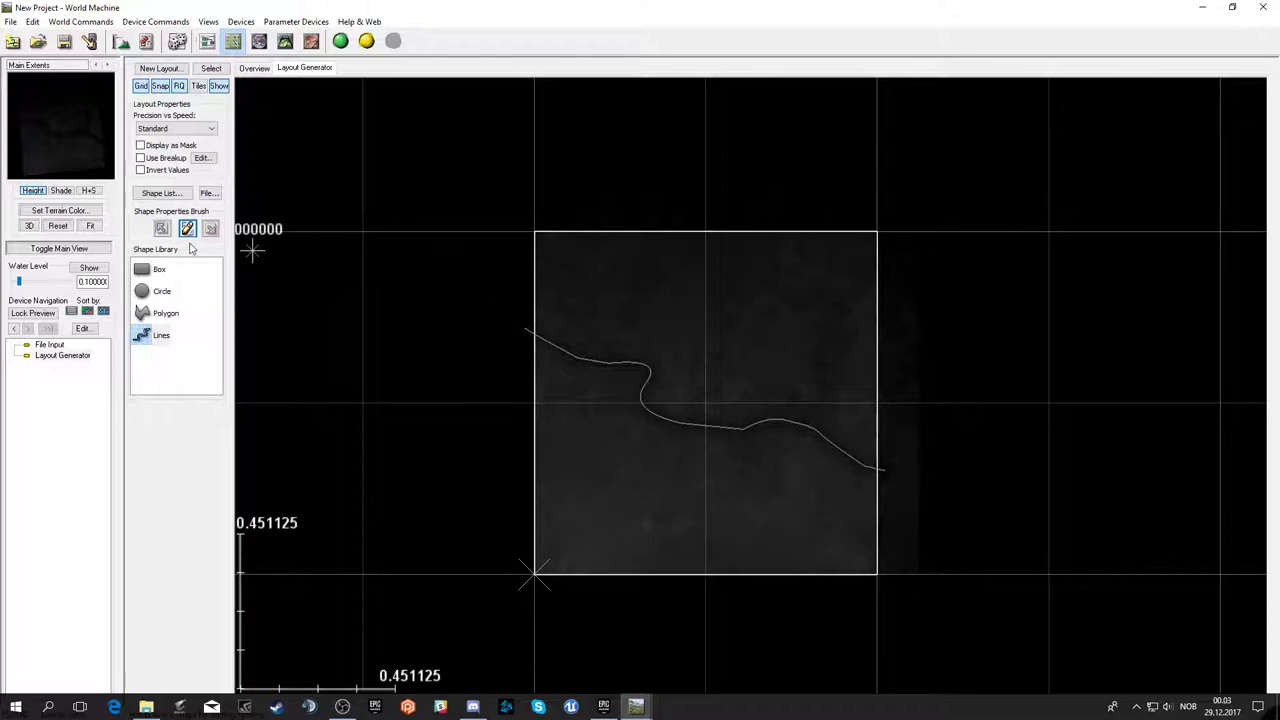
# - Draw a nine-point Lines ring above the channel and close the shape
pyautogui.click(160, 335)
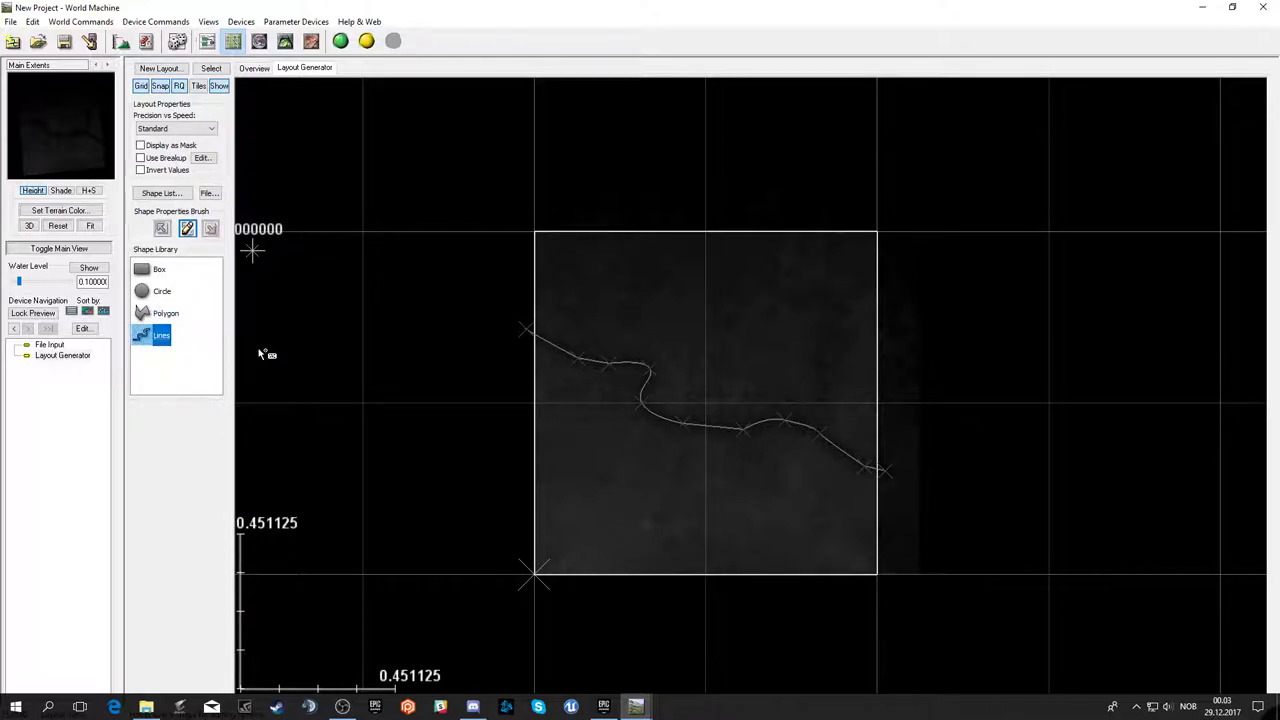
pyautogui.click(650, 319)
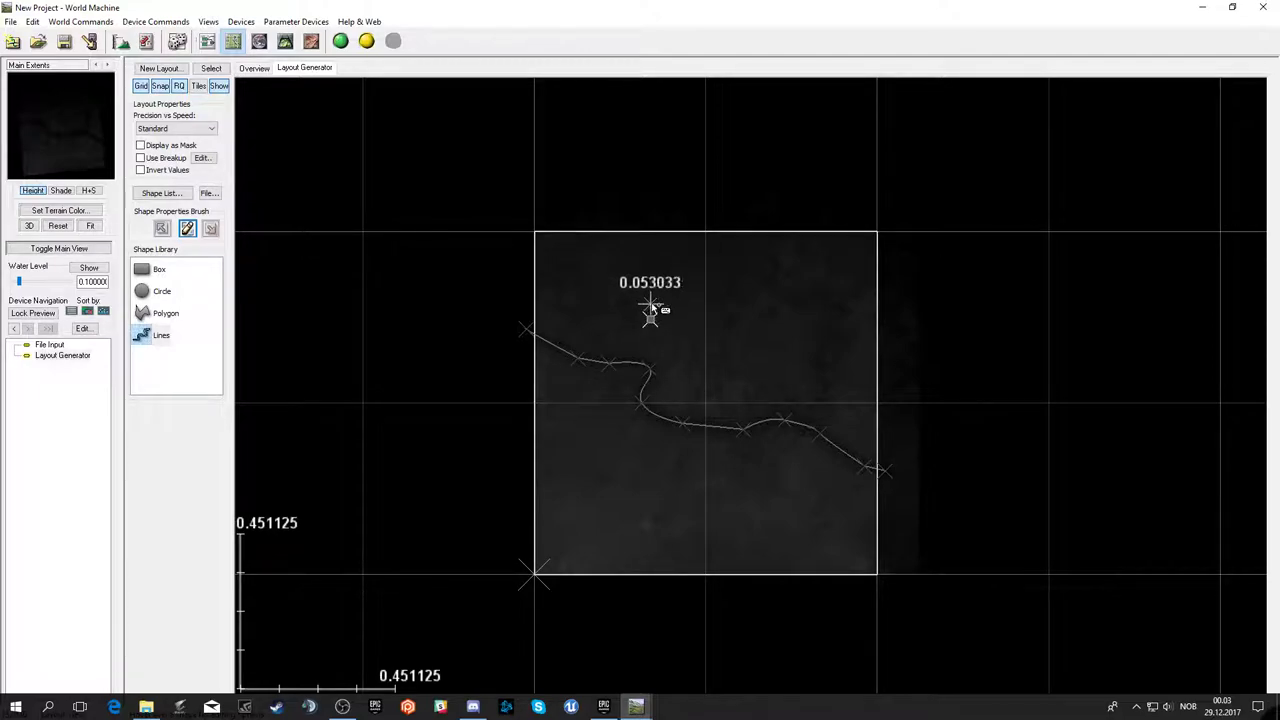
pyautogui.click(663, 284)
pyautogui.click(705, 261)
pyautogui.click(757, 268)
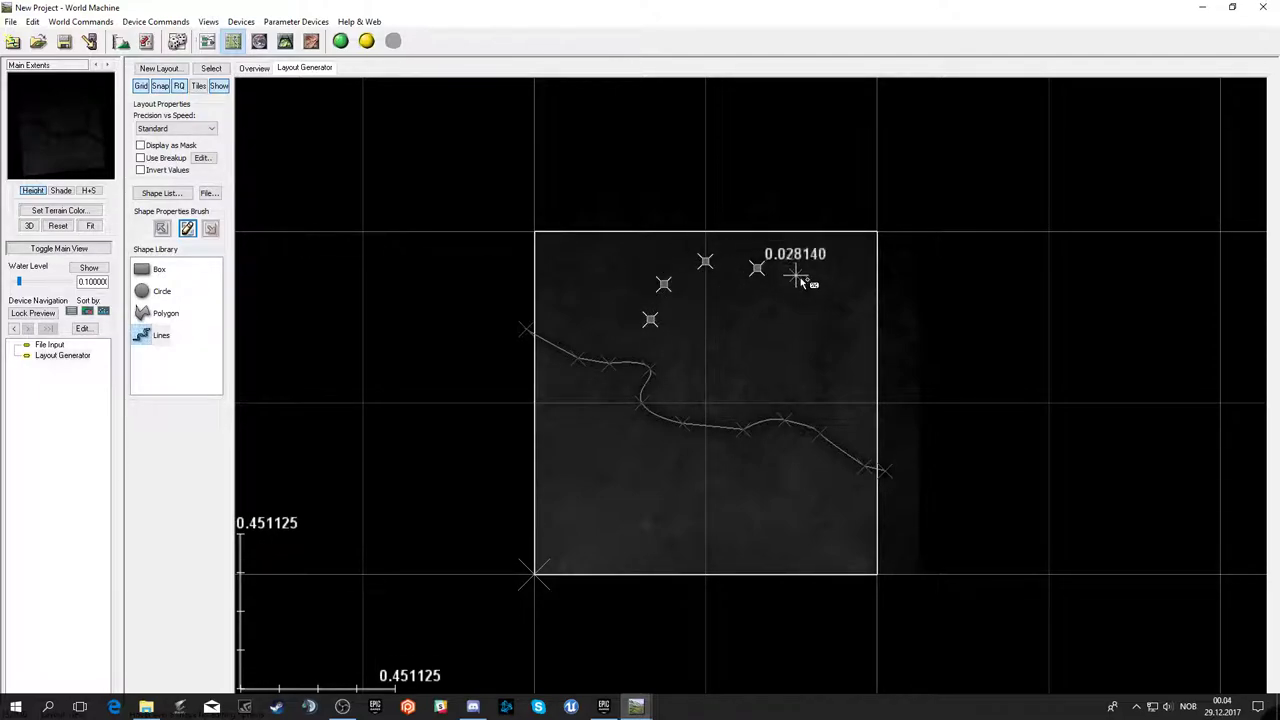
pyautogui.click(823, 323)
pyautogui.click(785, 335)
pyautogui.click(752, 334)
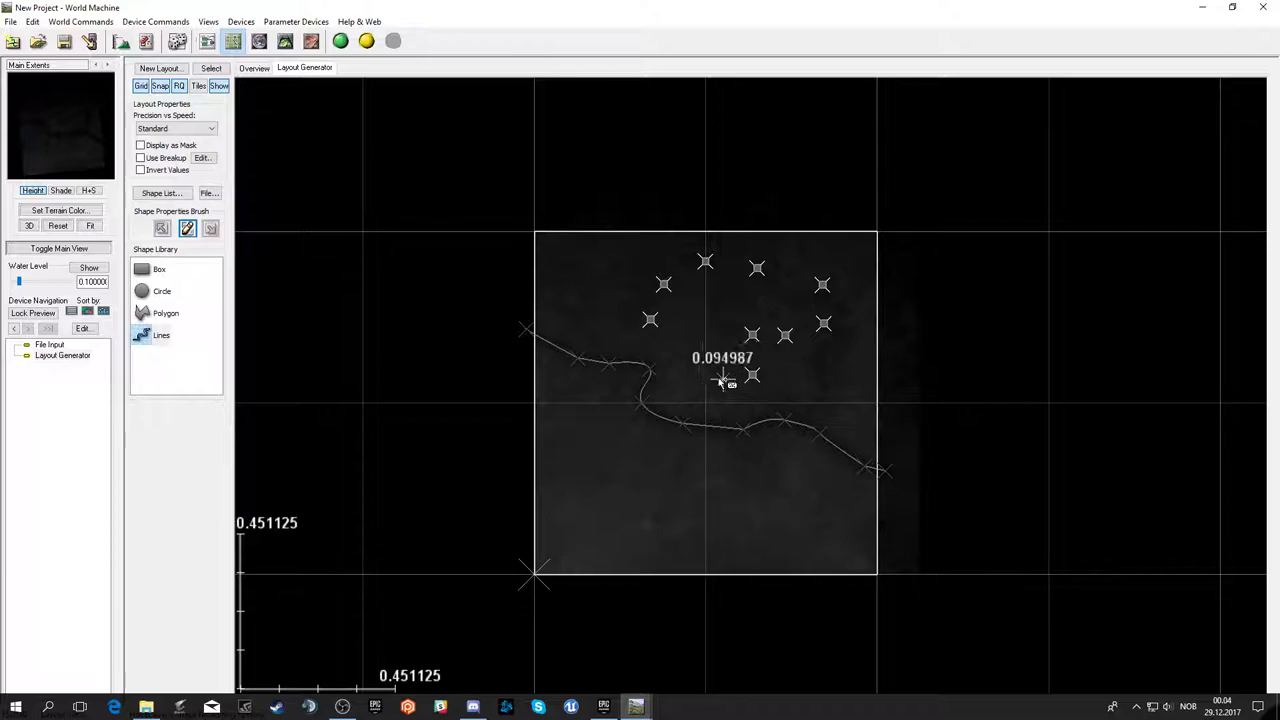
pyautogui.click(670, 335)
pyautogui.click(705, 367)
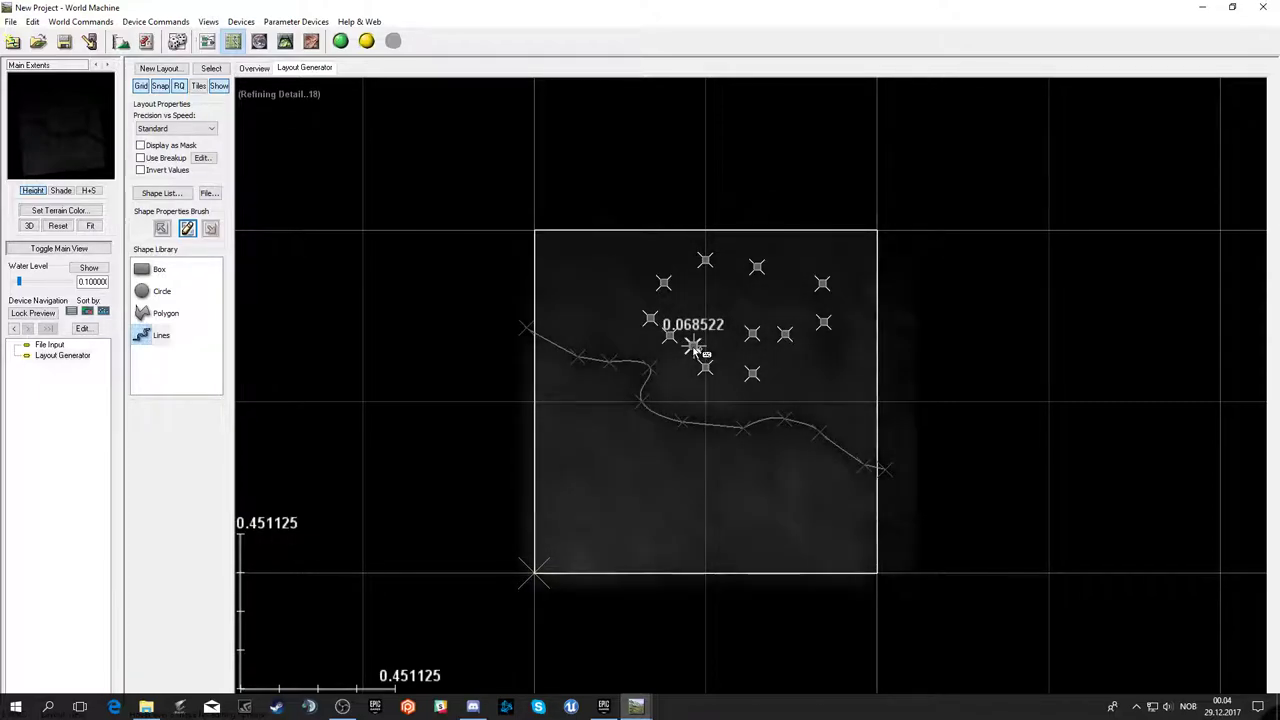
pyautogui.rightClick(743, 382)
pyautogui.click(710, 382)
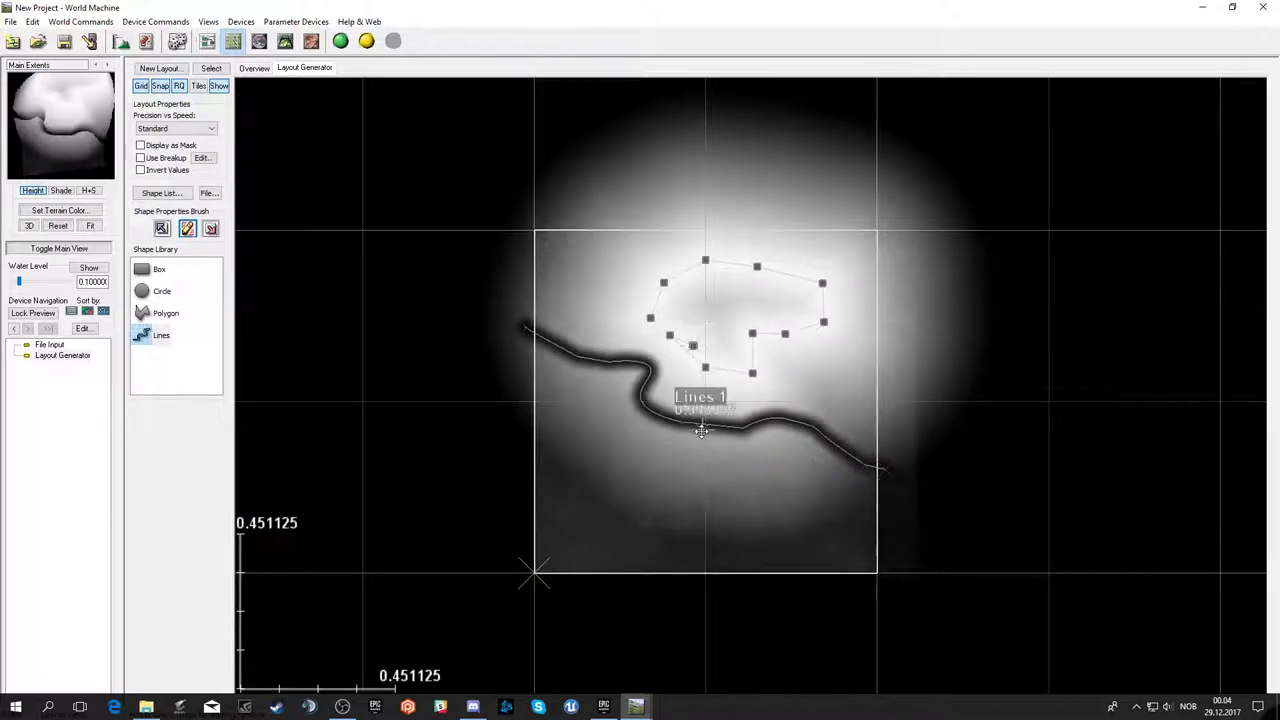
# - Deselect the ring and zoom out to show the full river line and layout boundary
pyautogui.scroll(1, 697, 357)
pyautogui.scroll(3, 697, 357)
pyautogui.scroll(2, 623, 329)
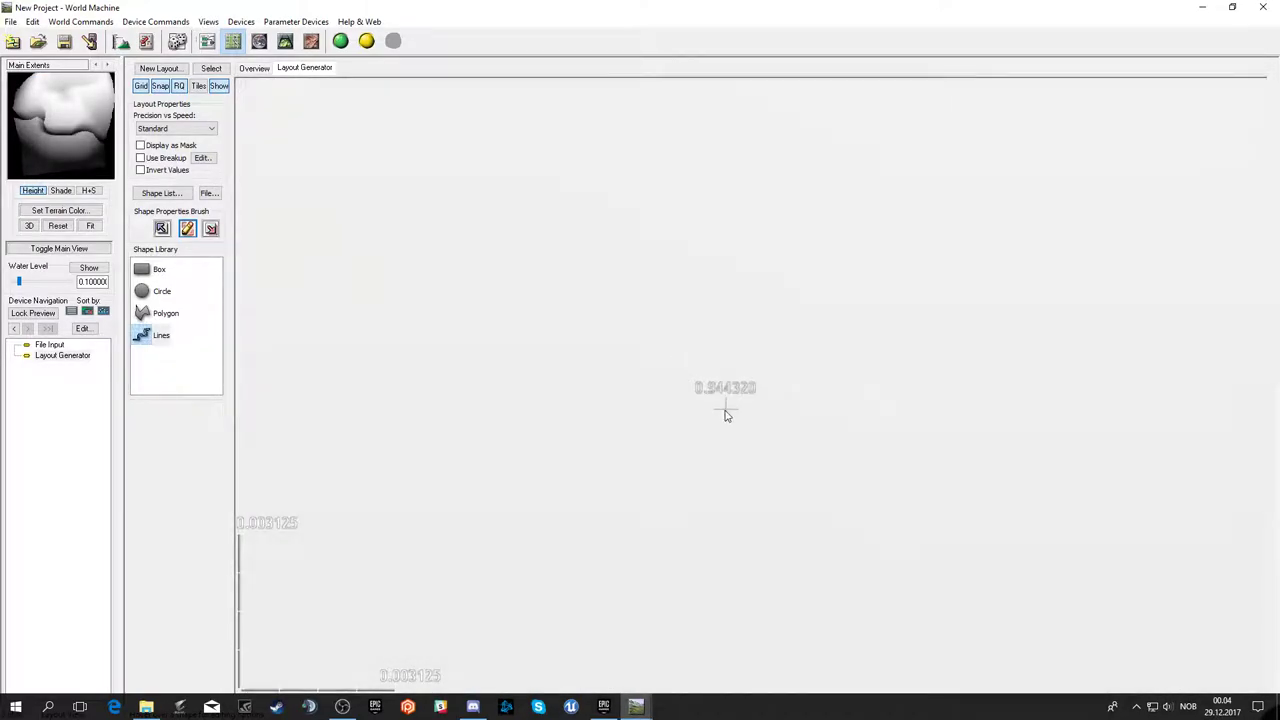
pyautogui.scroll(-3, 543, 323)
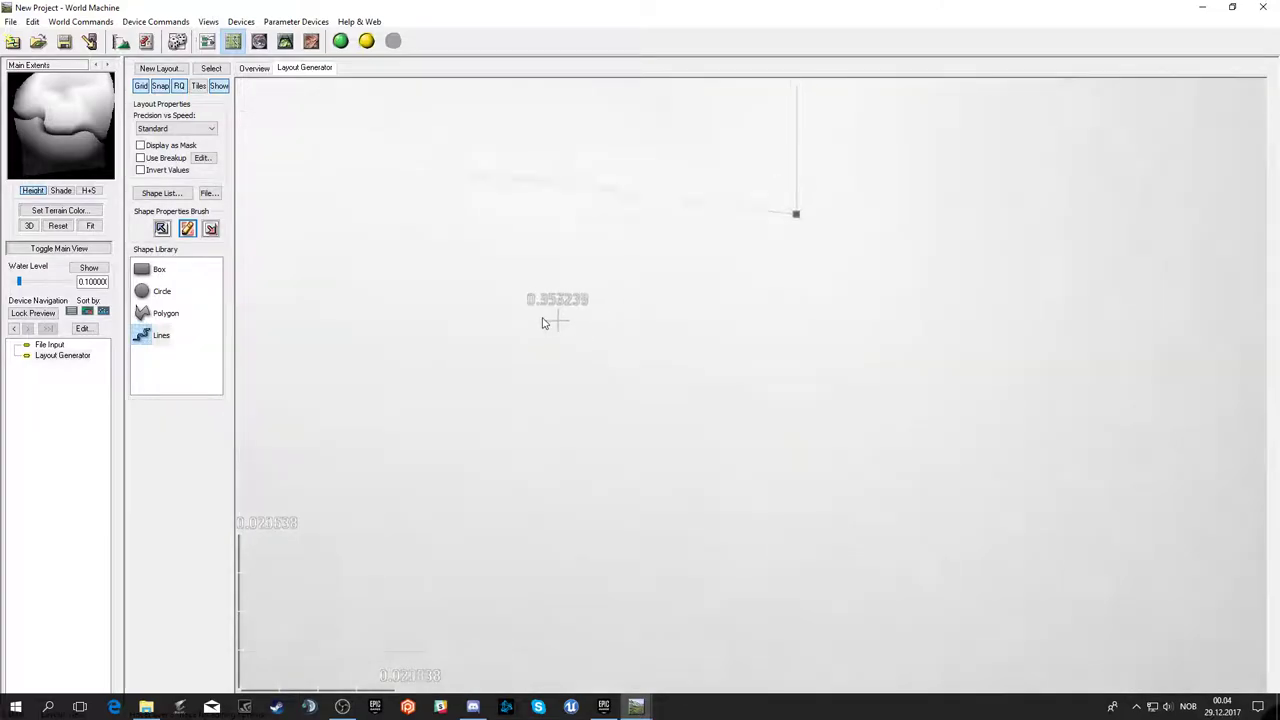
pyautogui.scroll(-3, 510, 285)
pyautogui.scroll(-4, 482, 285)
pyautogui.scroll(-1, 440, 235)
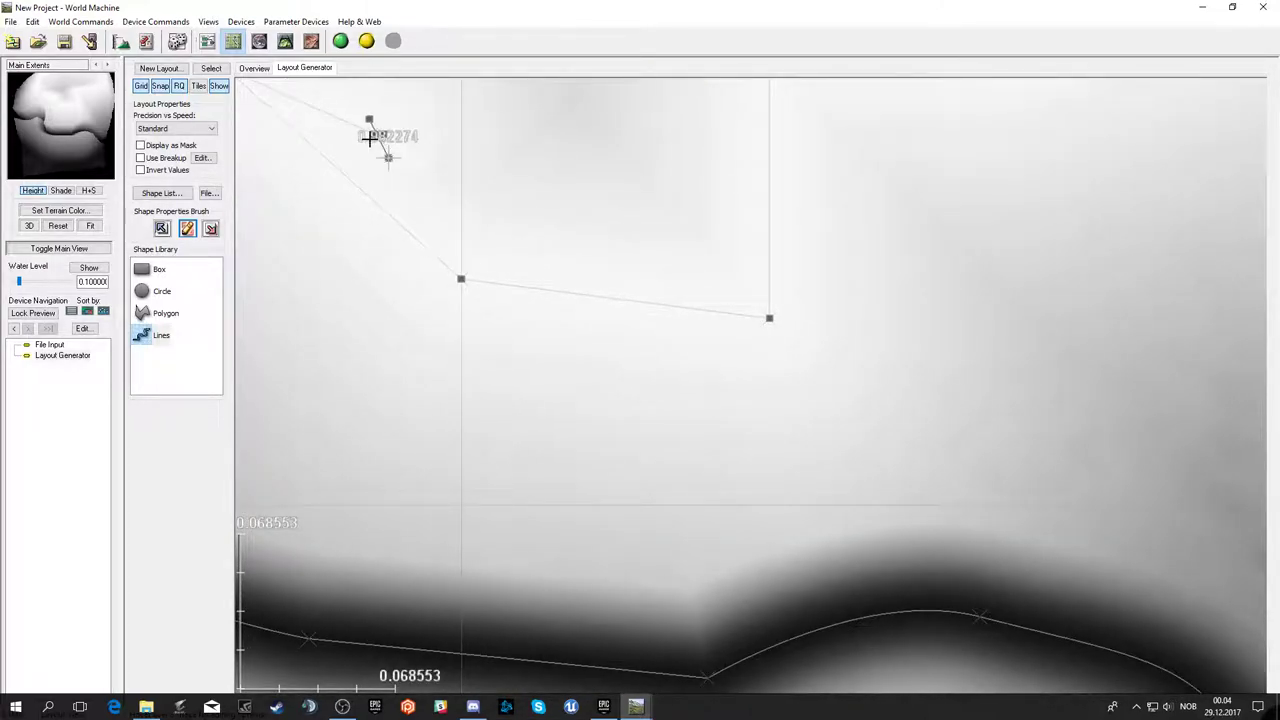
pyautogui.click(369, 138)
pyautogui.scroll(-5, 480, 250)
pyautogui.scroll(-4, 529, 280)
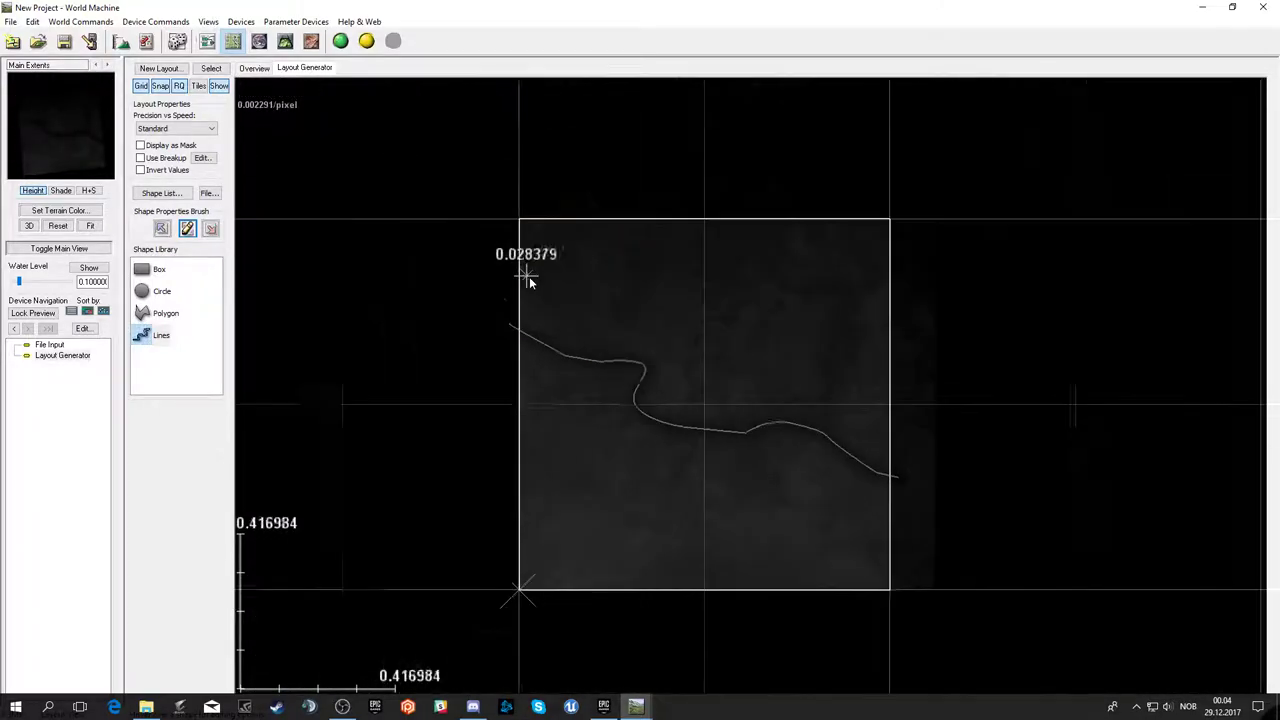
pyautogui.scroll(1, 586, 334)
pyautogui.scroll(1, 586, 334)
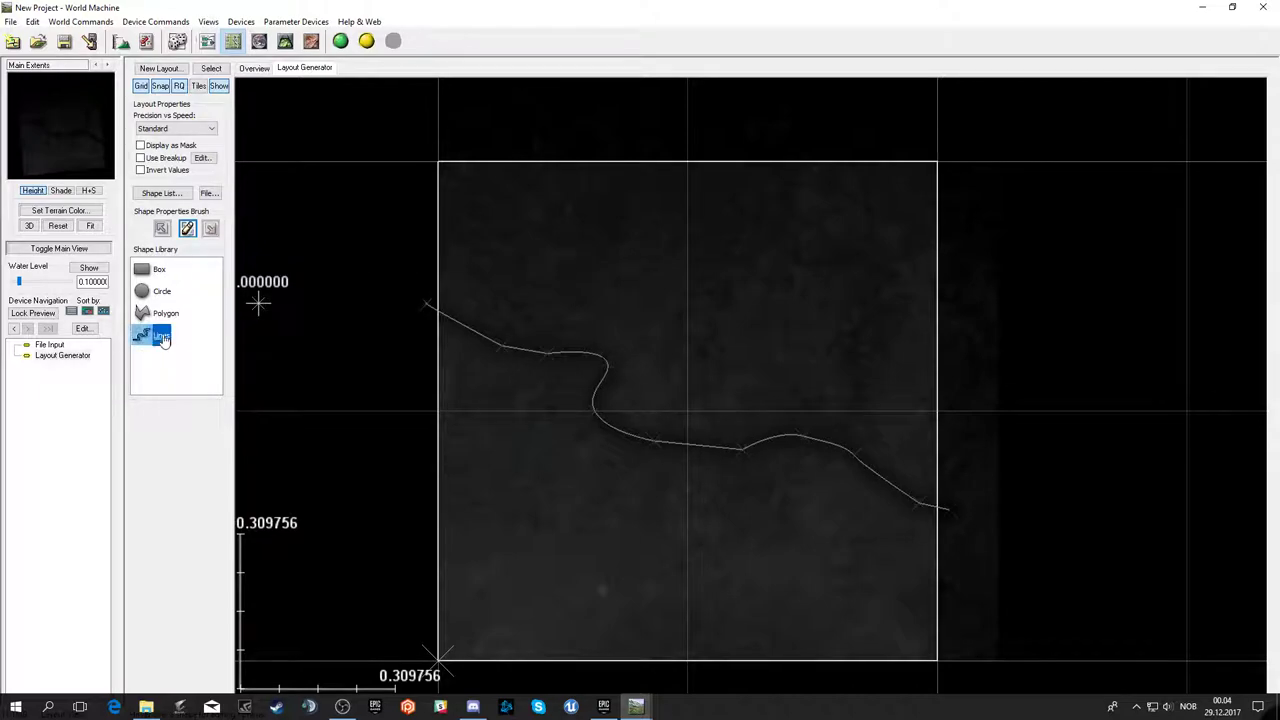
# - Place four Lines vertices in a ring above the river, then view the rendered Overview
pyautogui.click(633, 291)
pyautogui.click(644, 231)
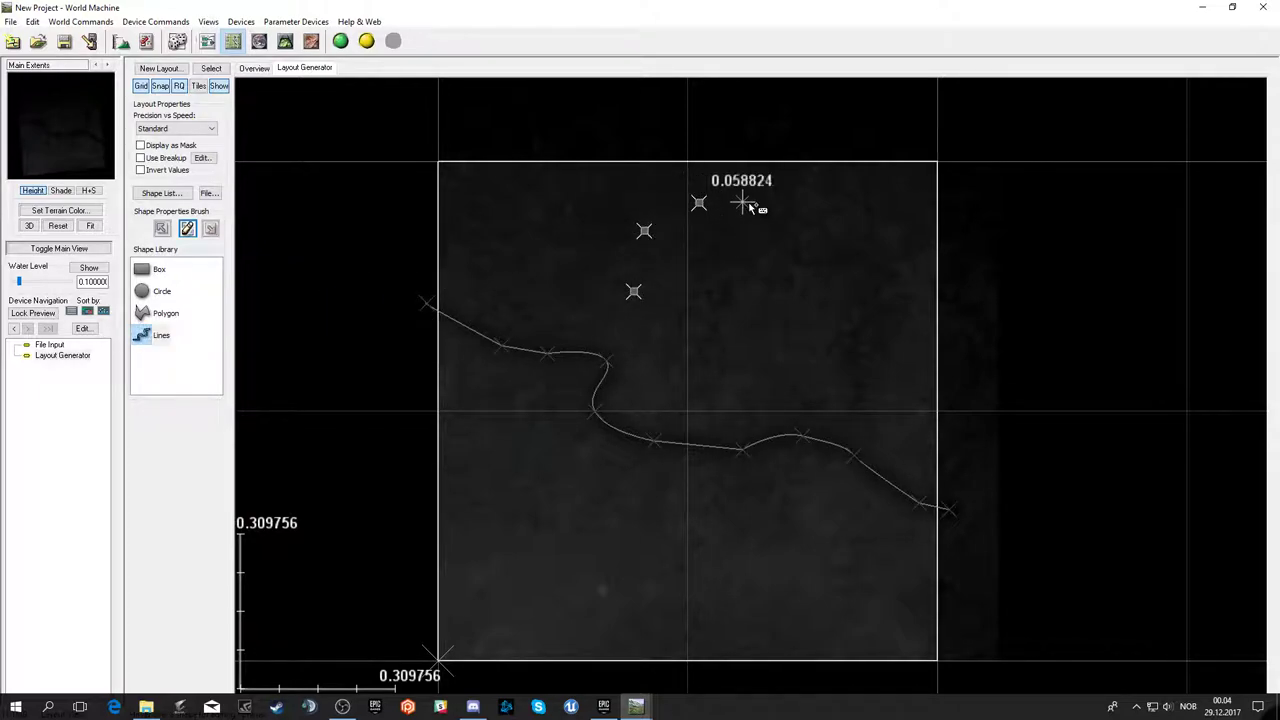
pyautogui.click(780, 205)
pyautogui.click(820, 318)
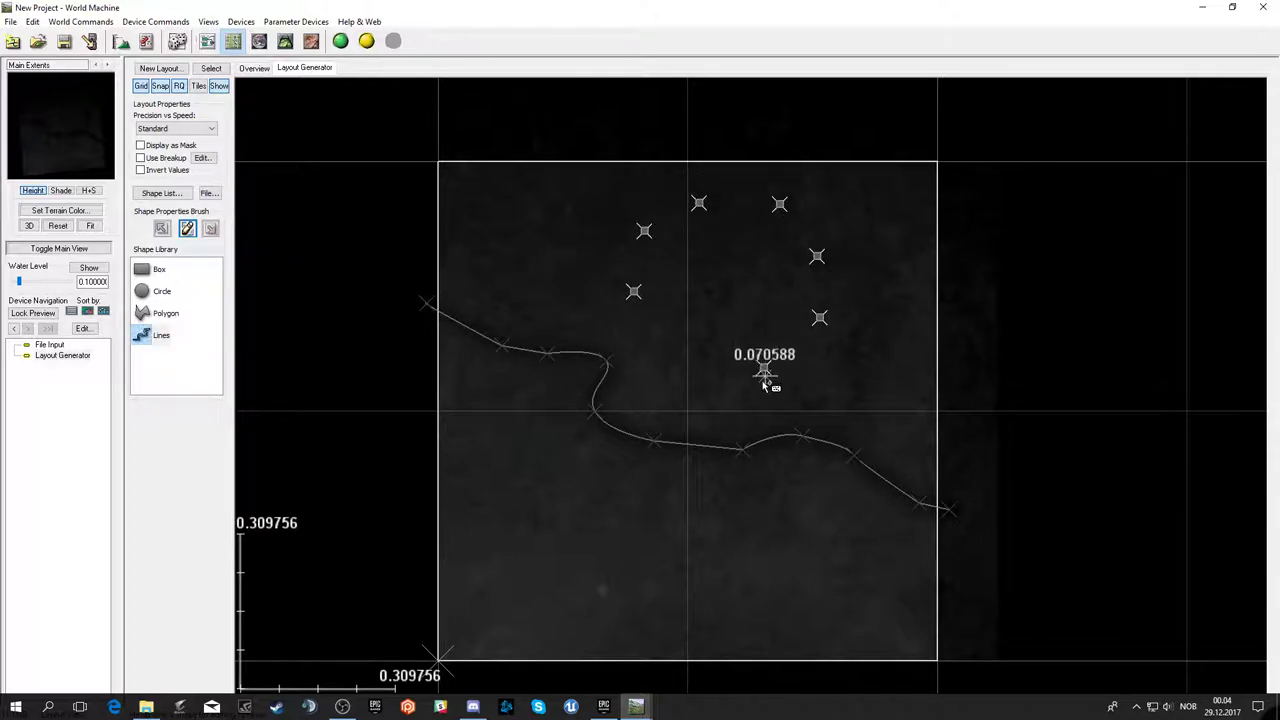
pyautogui.click(764, 368)
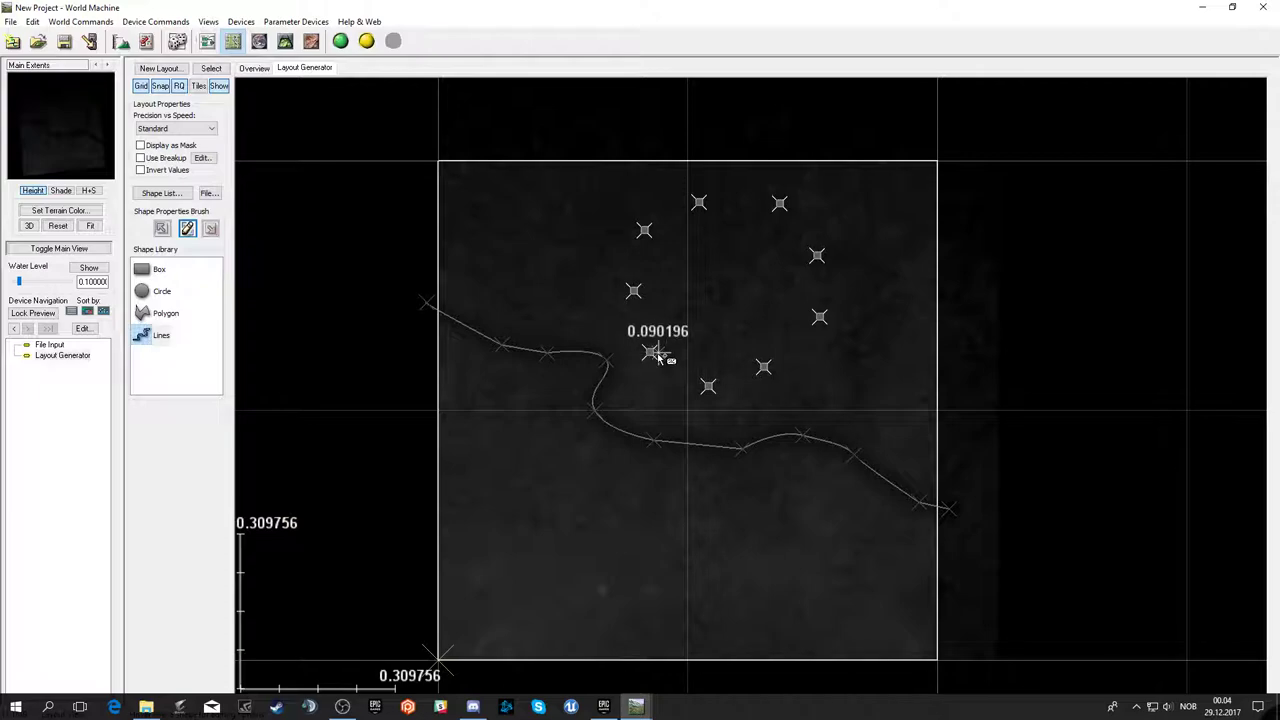
pyautogui.press('Tab')
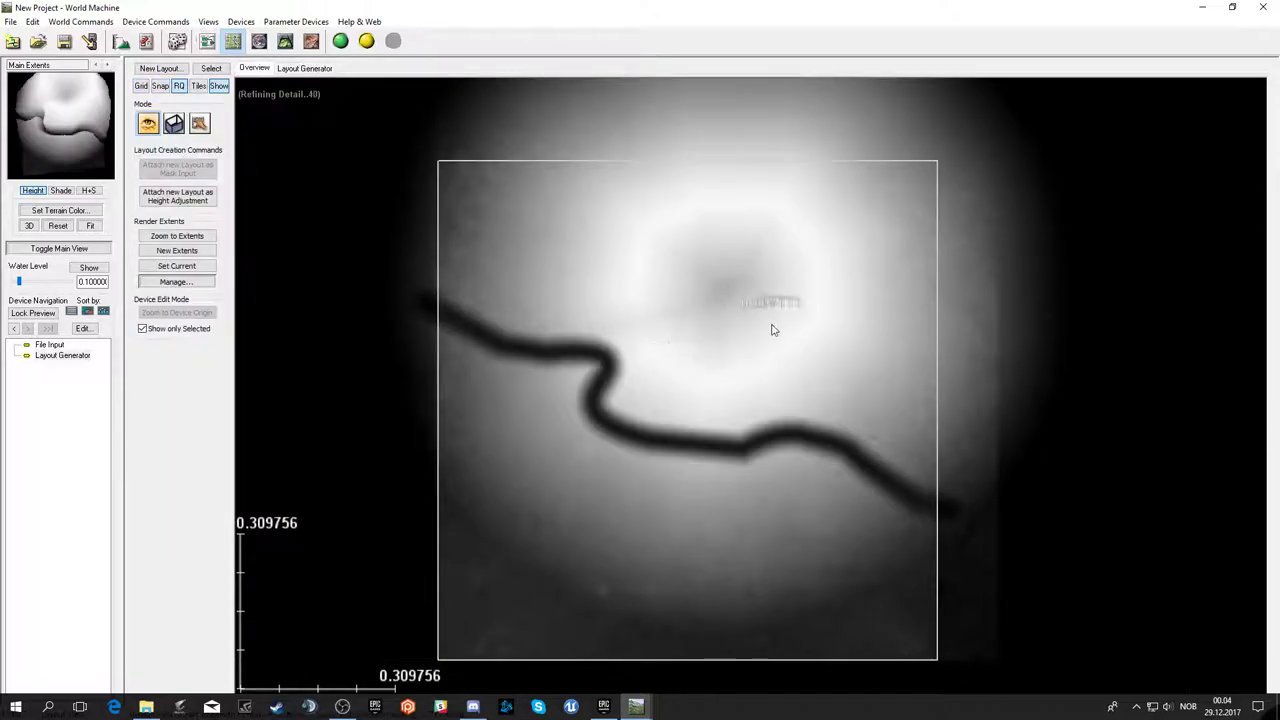
# - Toggle the grid and Render Extents mode, then return to the Layout Generator editor
pyautogui.click(177, 250)
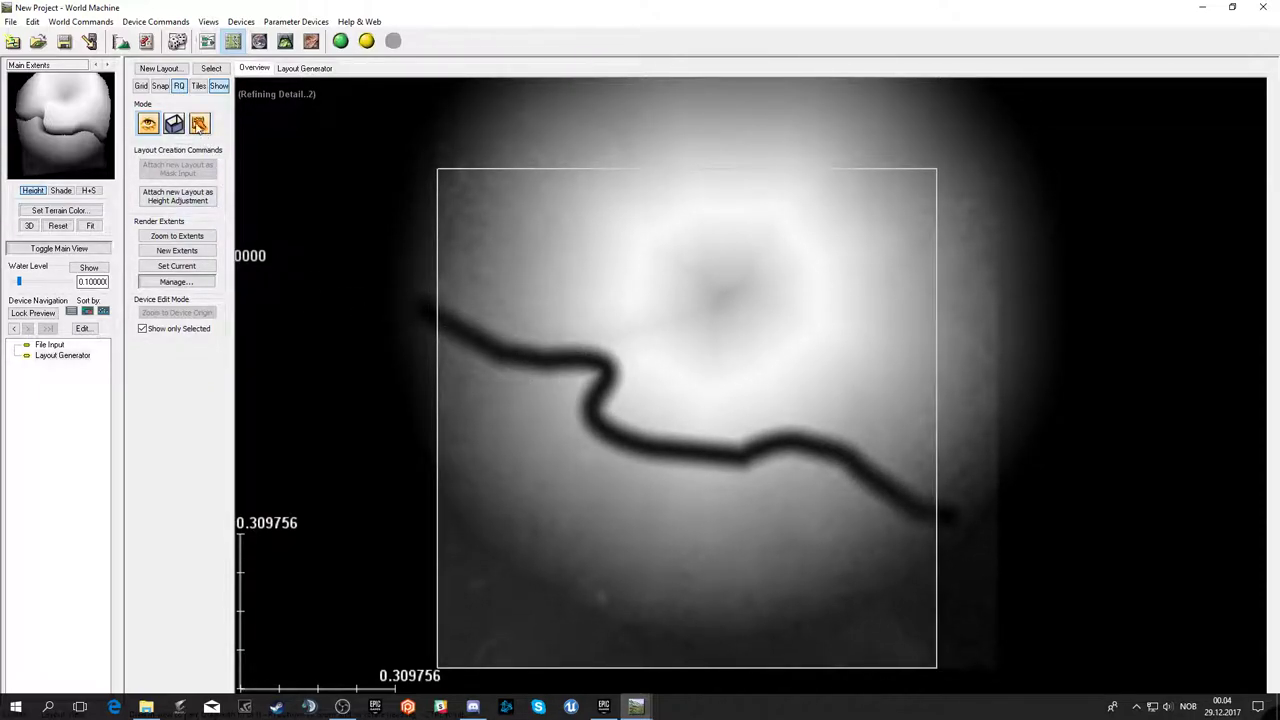
pyautogui.click(141, 87)
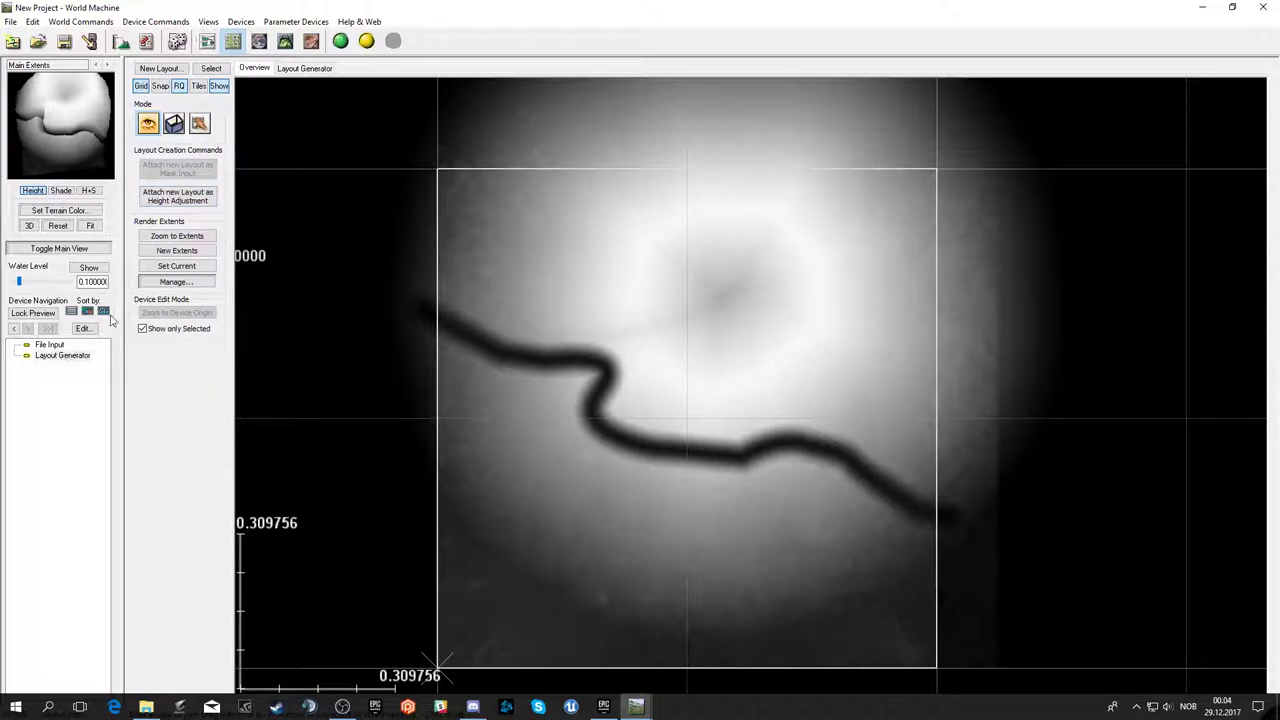
pyautogui.click(143, 88)
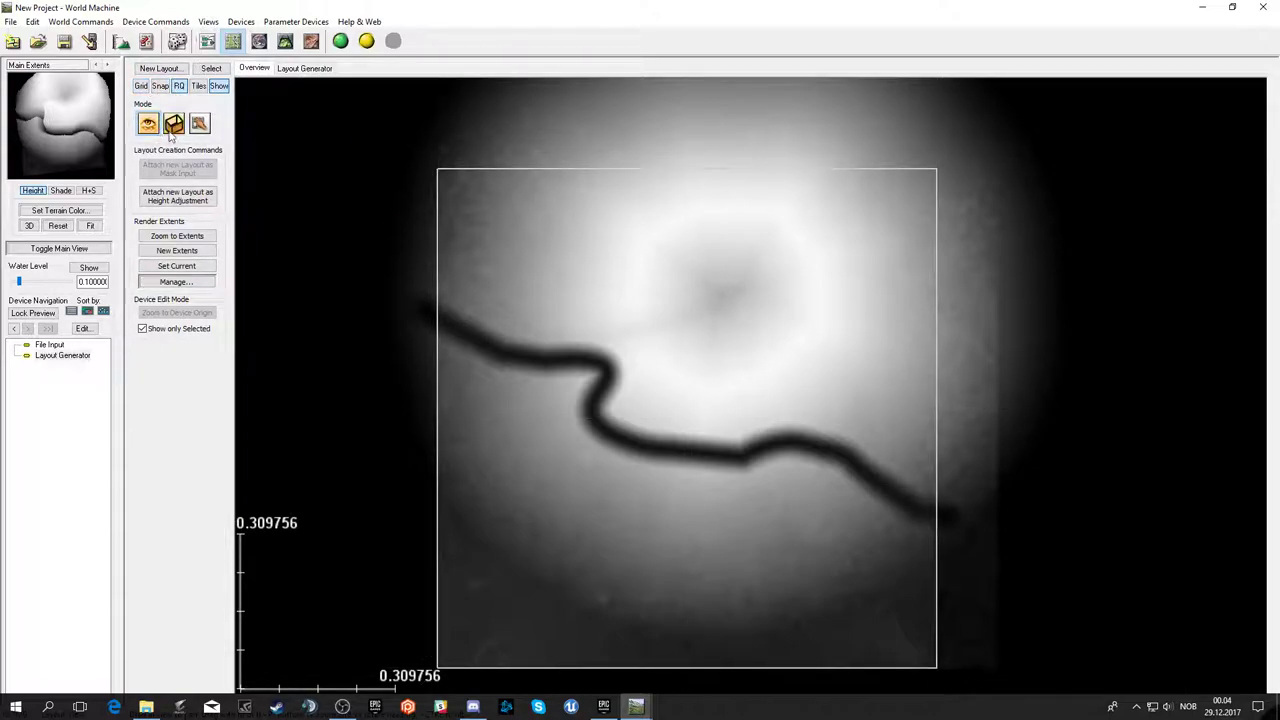
pyautogui.click(174, 123)
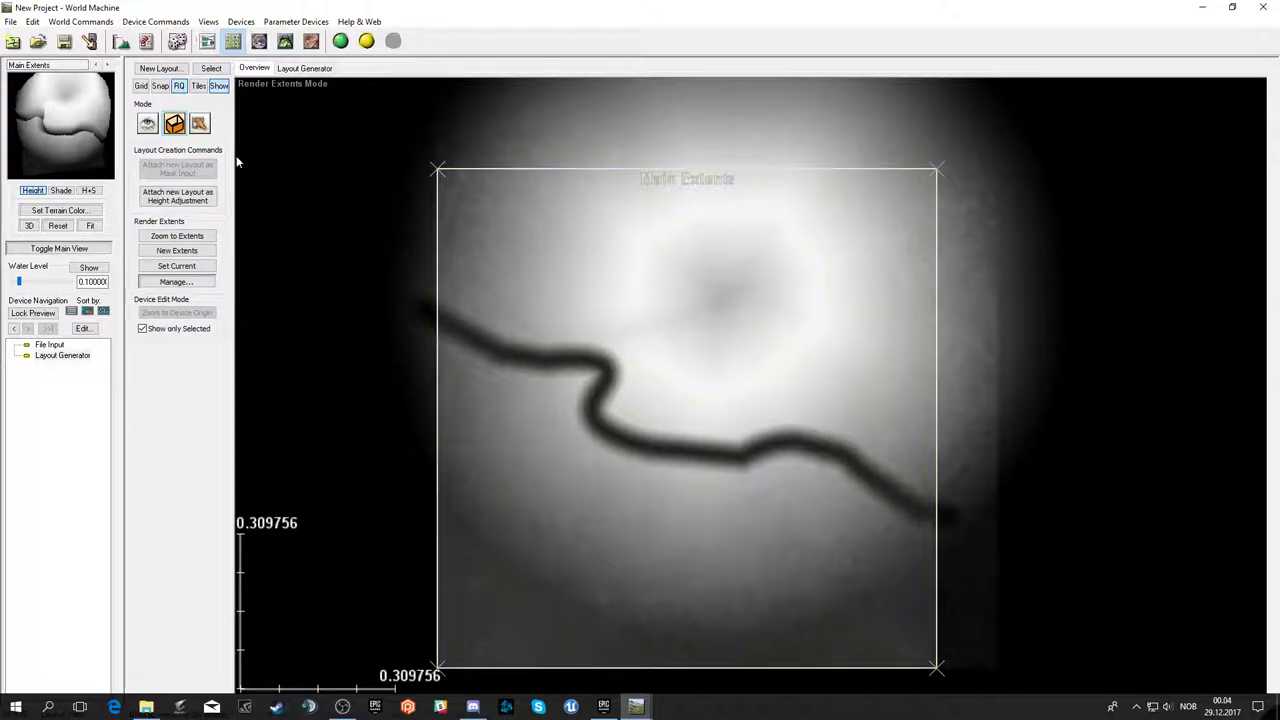
pyautogui.click(200, 123)
pyautogui.click(147, 123)
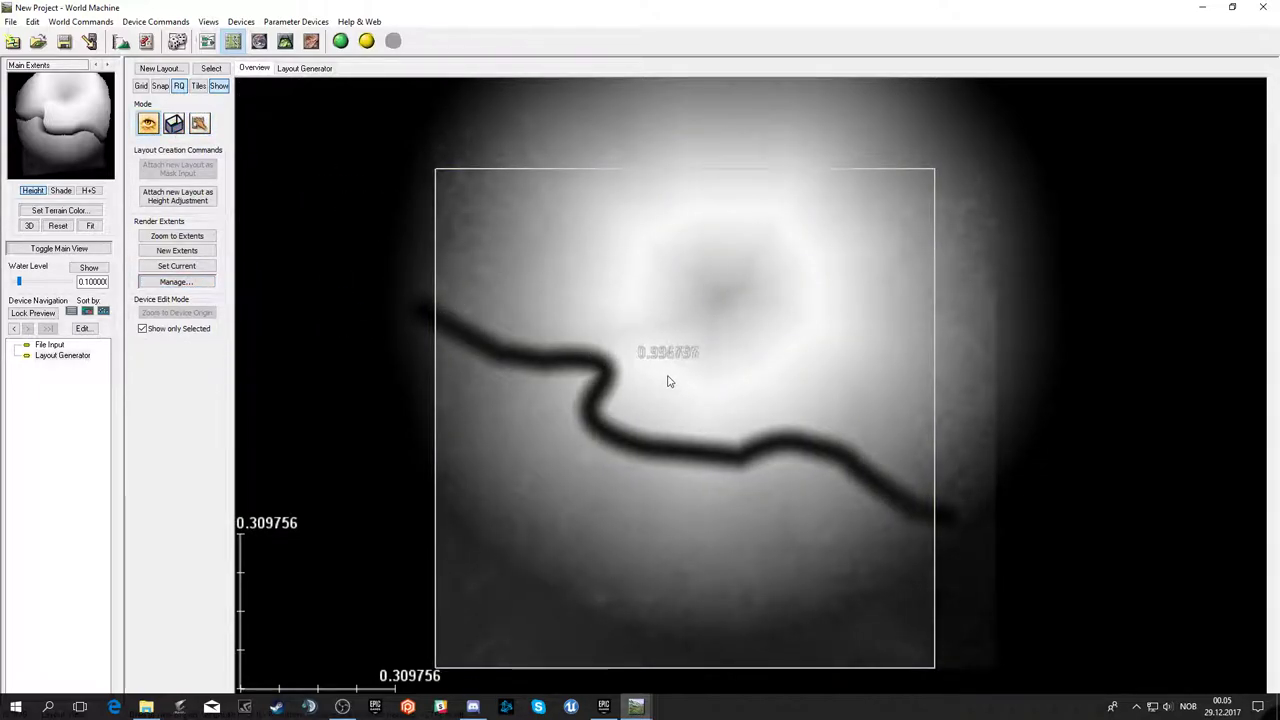
pyautogui.doubleClick(626, 372)
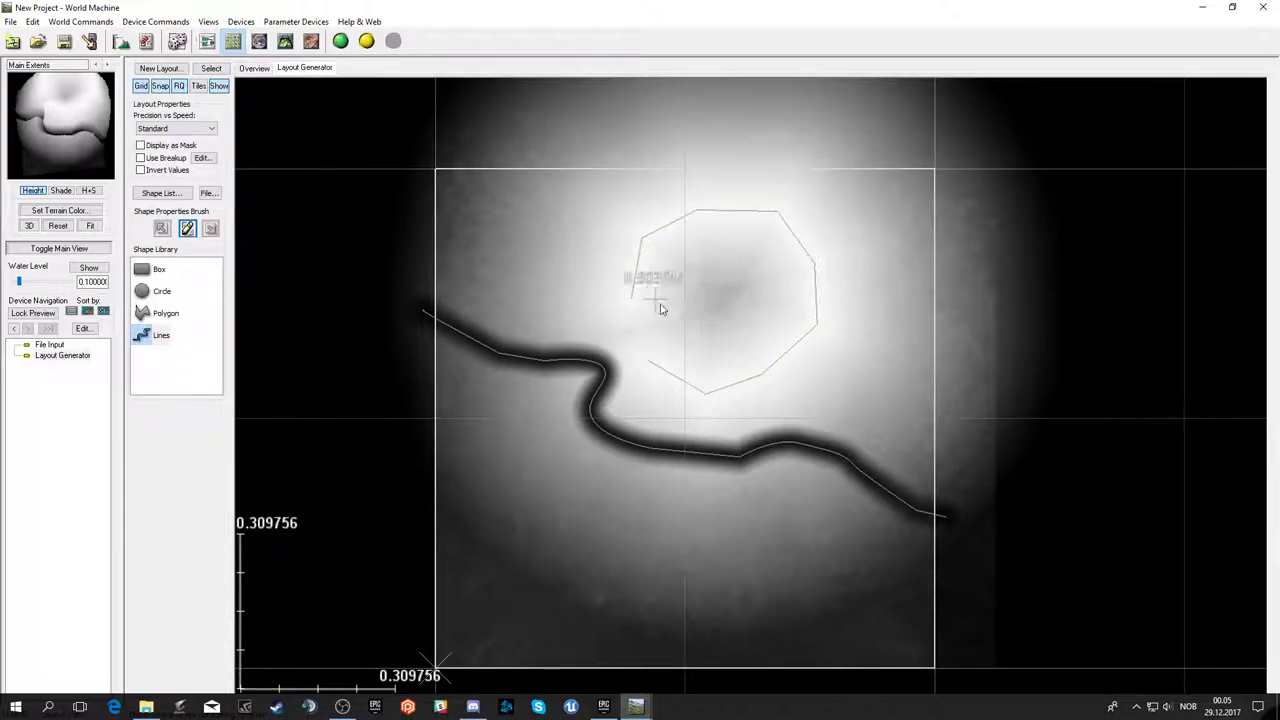
# - Select the old ring outline, check its properties, and delete it
pyautogui.moveTo(646, 360); pyautogui.dragTo(657, 366)
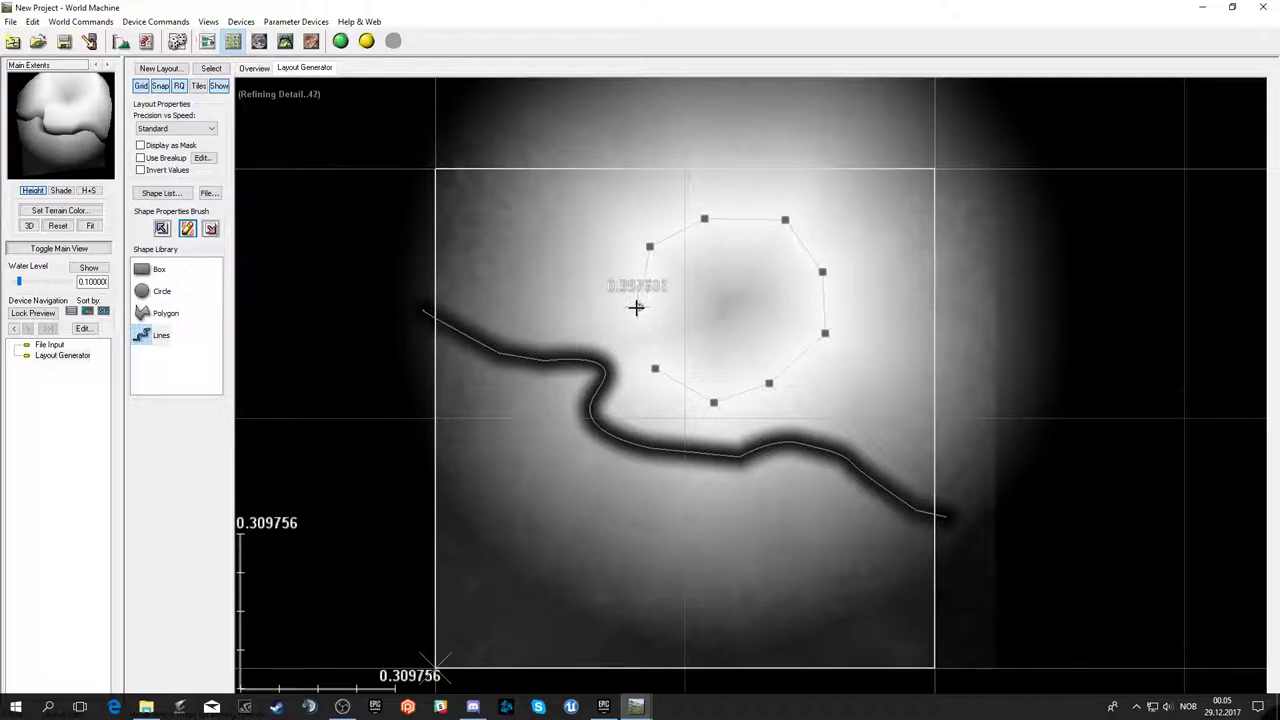
pyautogui.rightClick(654, 367)
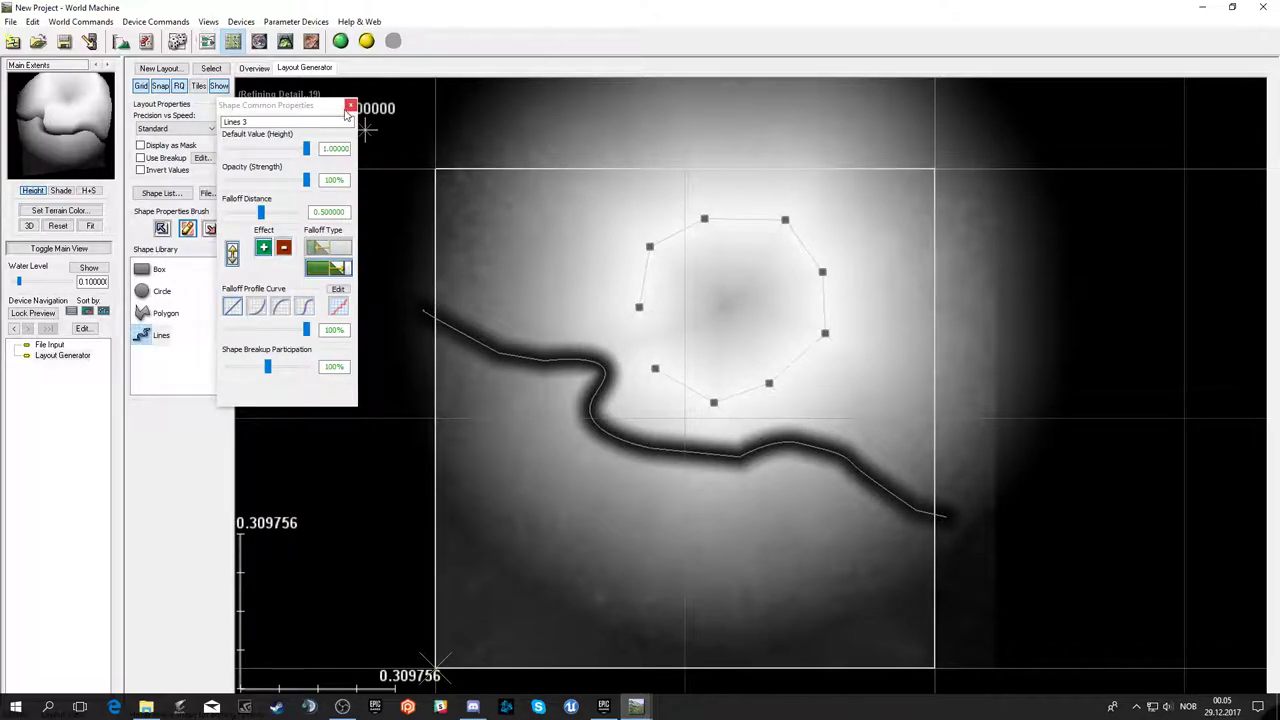
pyautogui.click(349, 106)
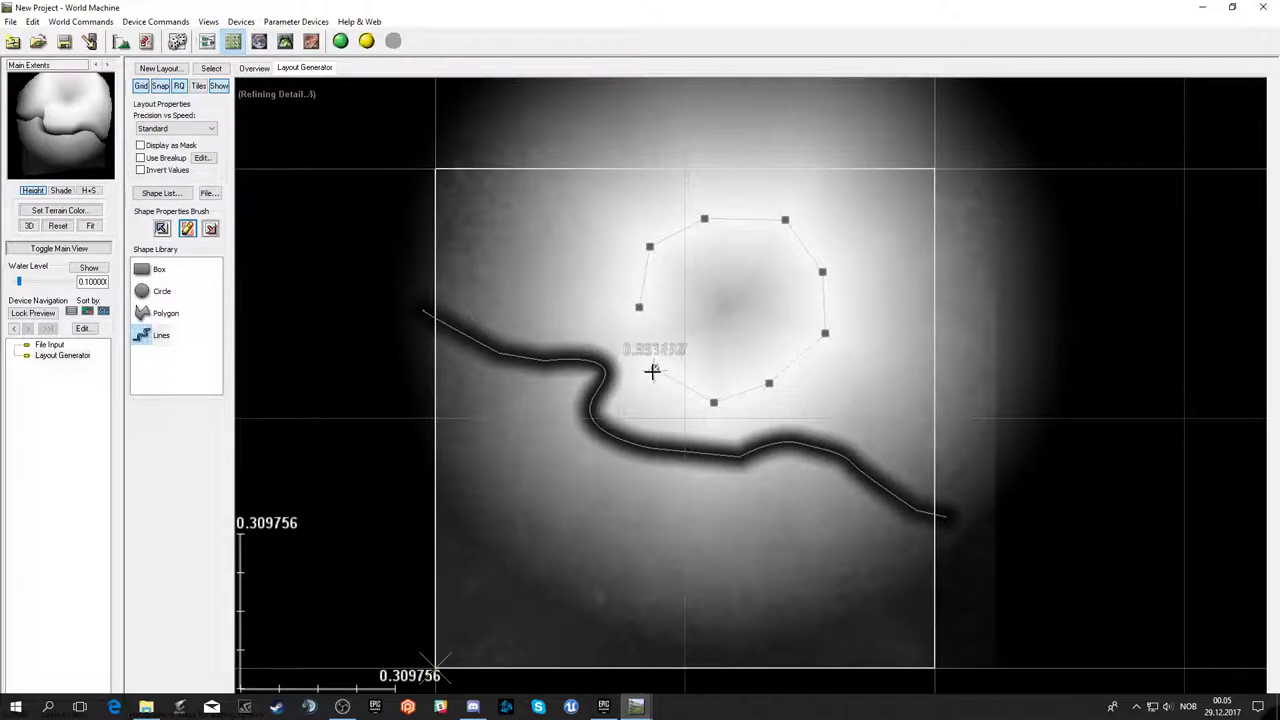
pyautogui.press('Escape')
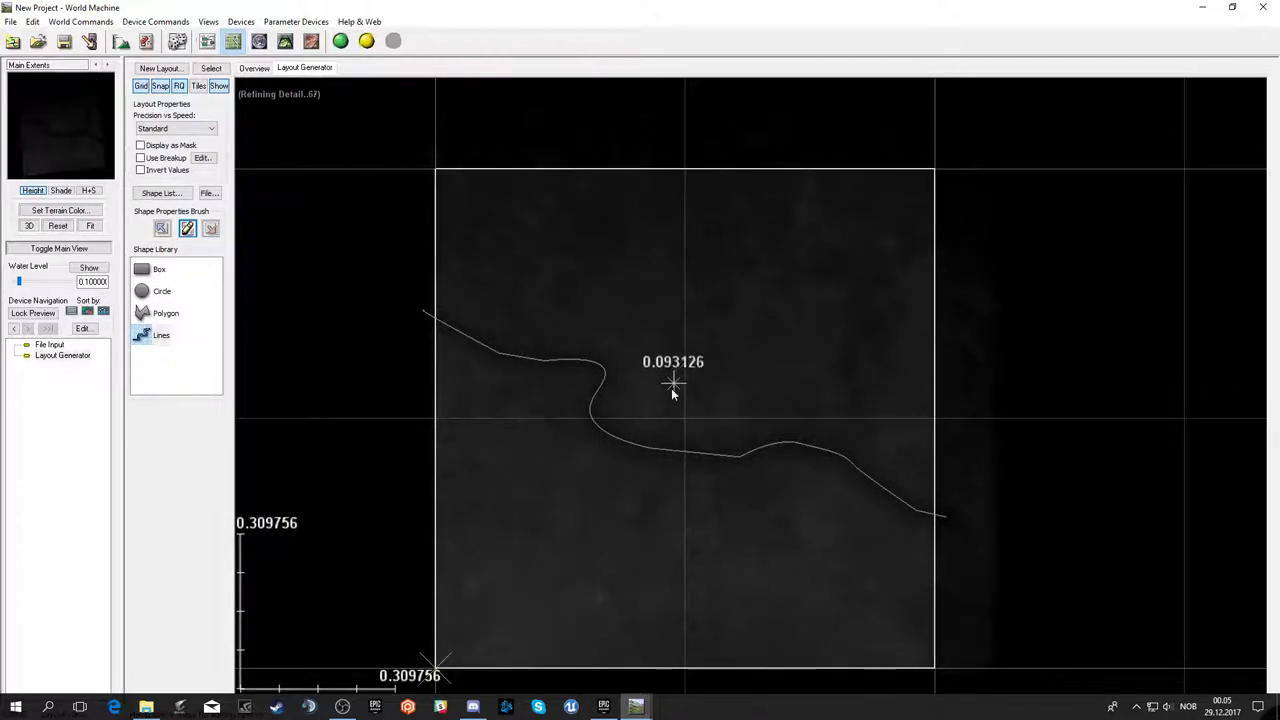
# - Draw a new closed nine-point ring, Lines 4, around the center above the channel
pyautogui.click(167, 342)
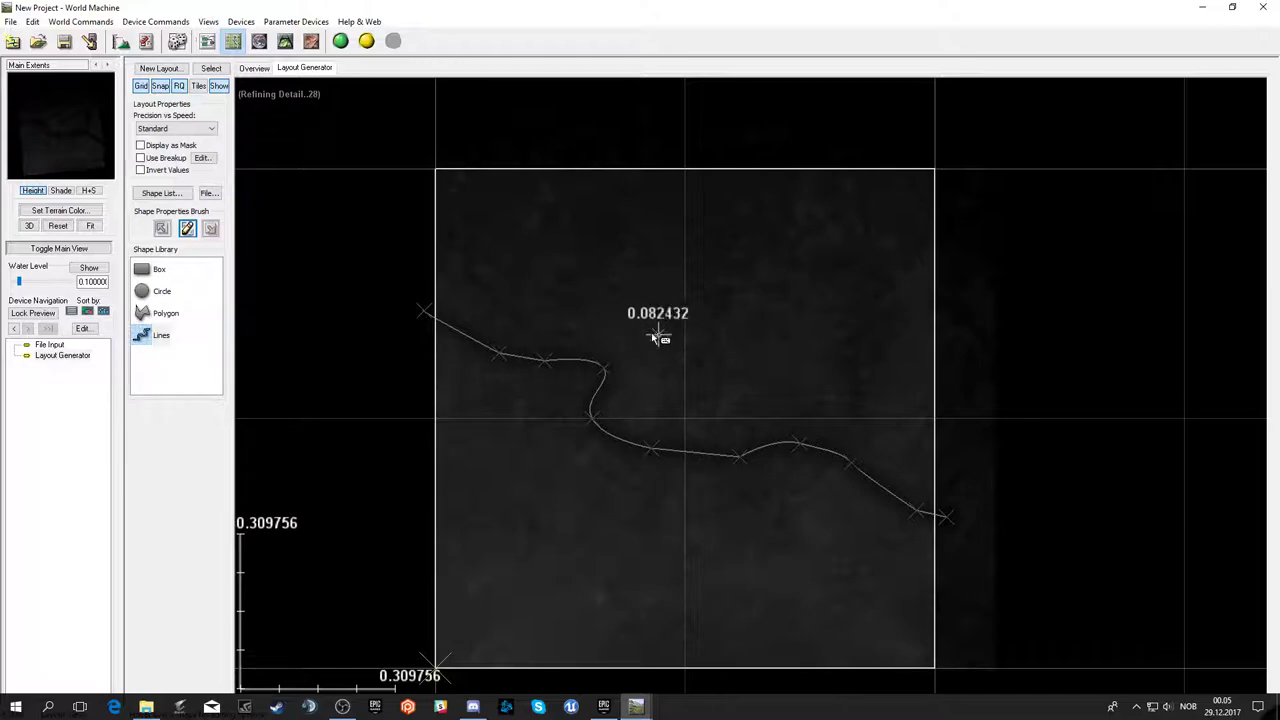
pyautogui.click(619, 271)
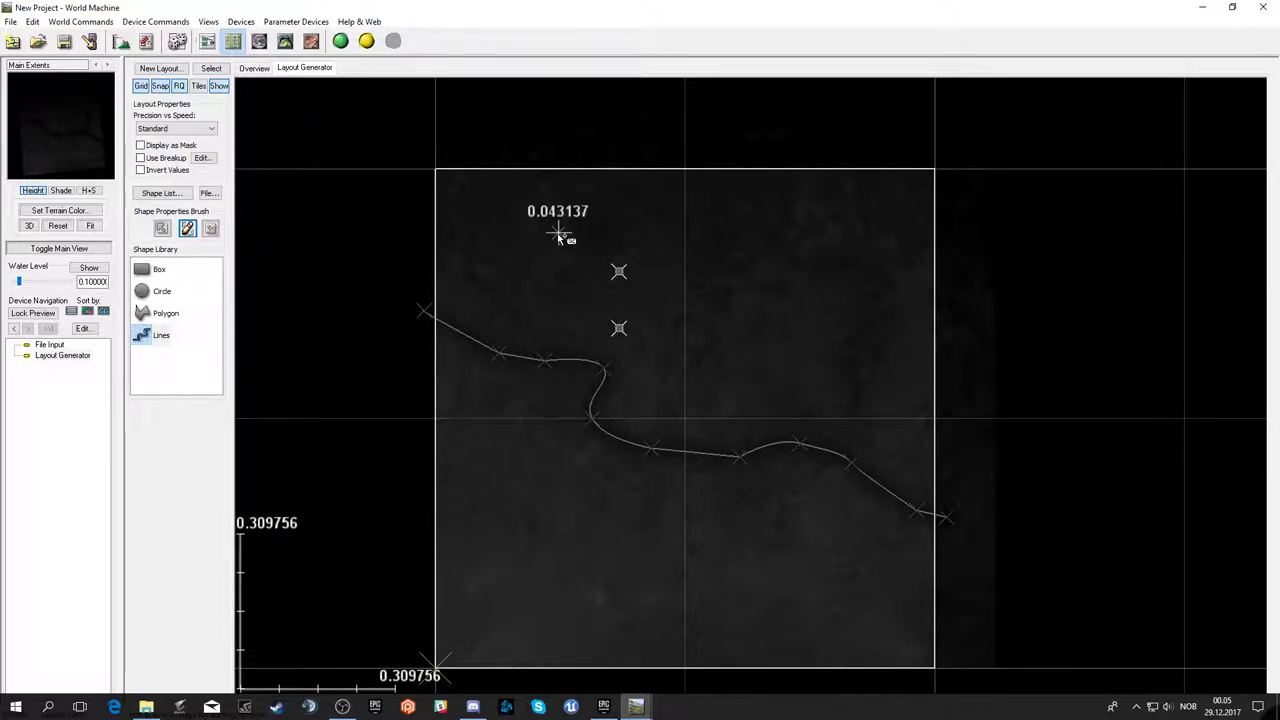
pyautogui.click(609, 219)
pyautogui.click(696, 228)
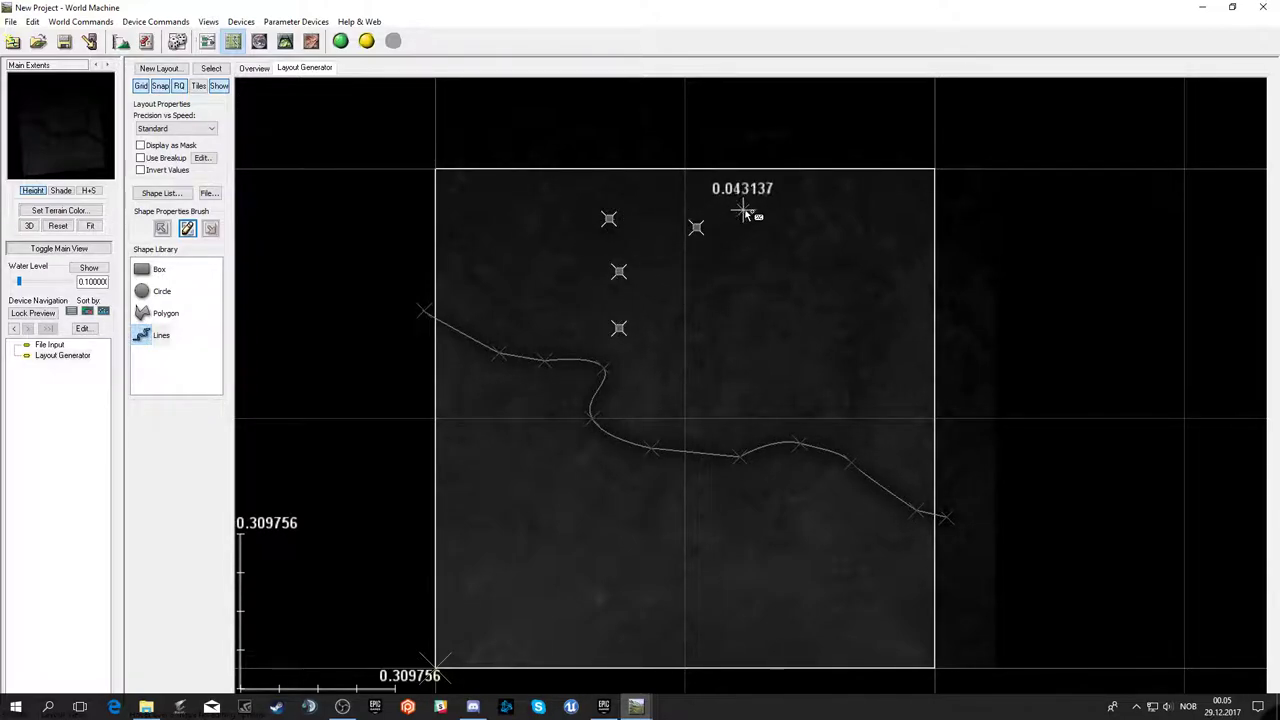
pyautogui.click(750, 207)
pyautogui.click(792, 256)
pyautogui.click(782, 318)
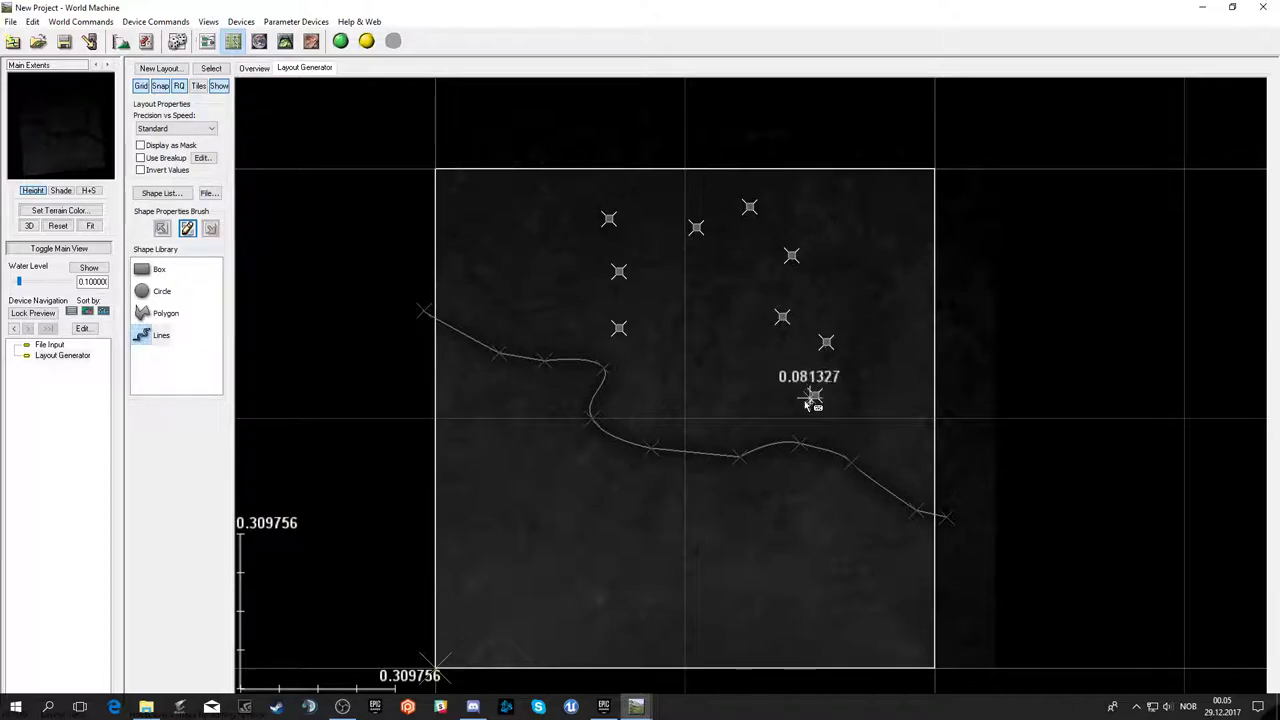
pyautogui.click(737, 407)
pyautogui.click(715, 351)
pyautogui.click(668, 373)
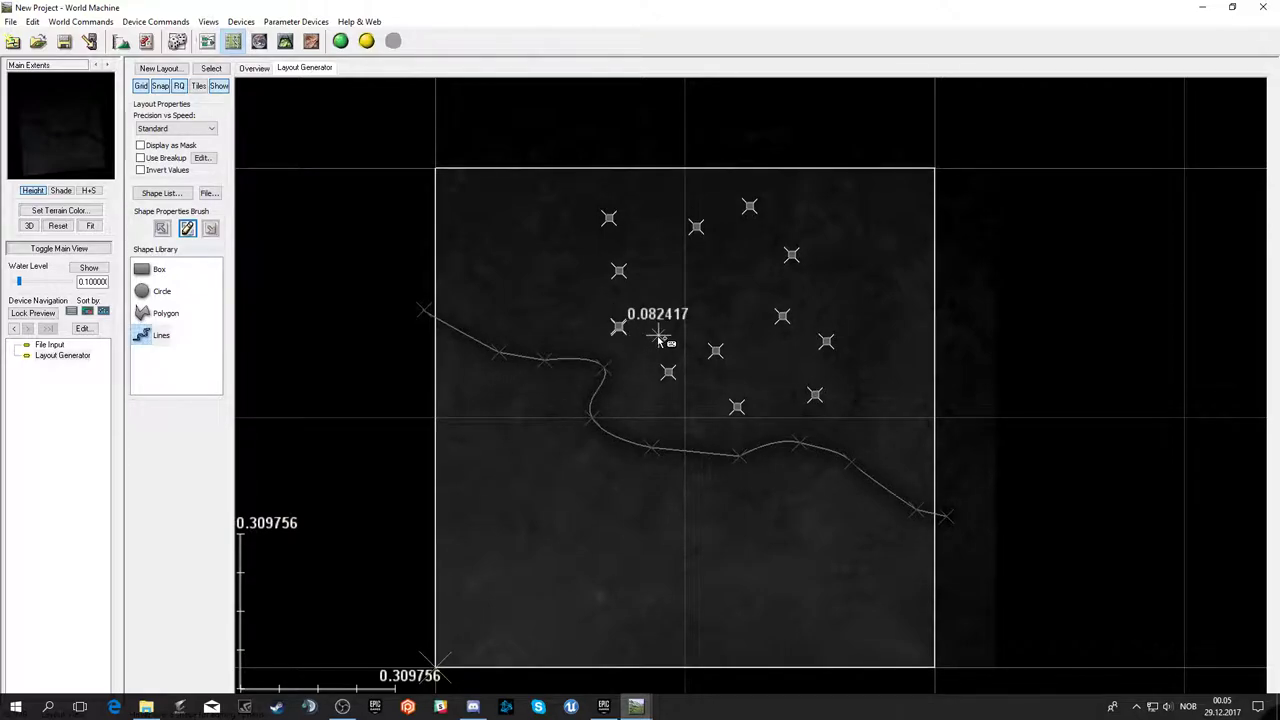
pyautogui.rightClick(638, 384)
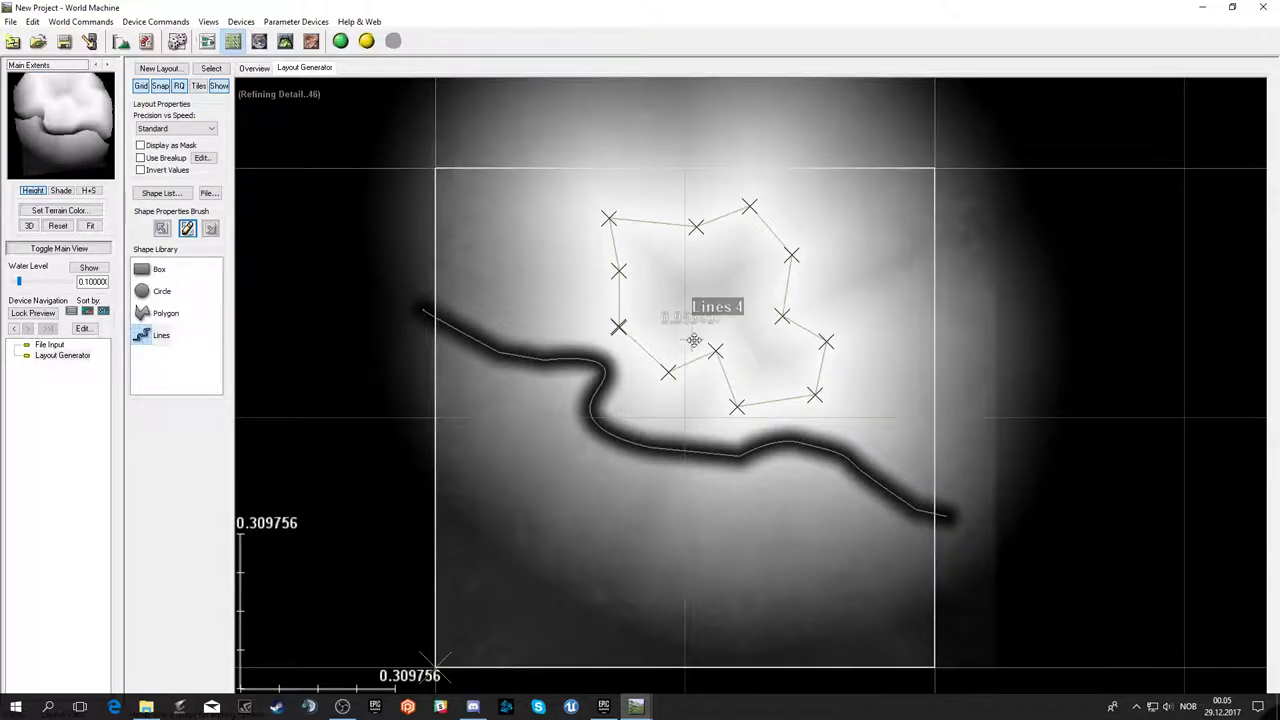
# - Bring the ring's corner into view, select Lines 4, and nudge it slightly
pyautogui.scroll(5, 613, 339)
pyautogui.scroll(5, 543, 314)
pyautogui.scroll(-3, 529, 323)
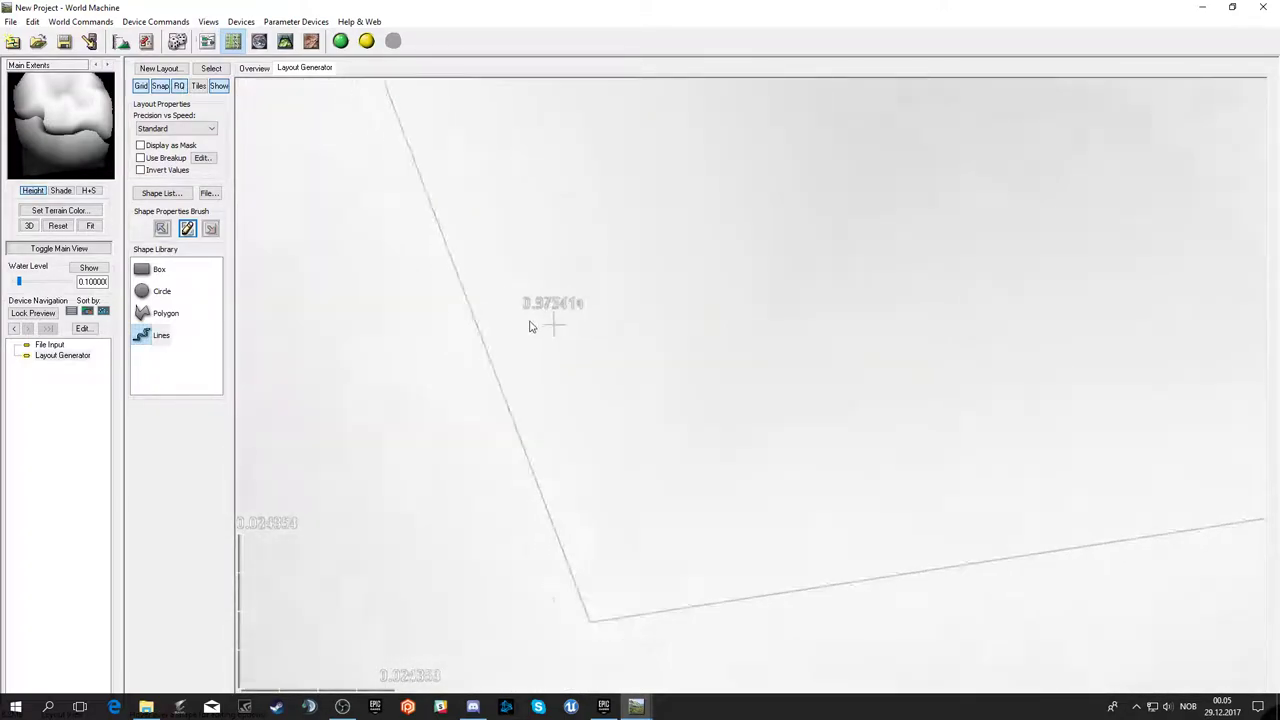
pyautogui.scroll(-3, 474, 289)
pyautogui.scroll(3, 883, 440)
pyautogui.scroll(-2, 760, 390)
pyautogui.moveTo(600, 337); pyautogui.dragTo(723, 420, button='middle')
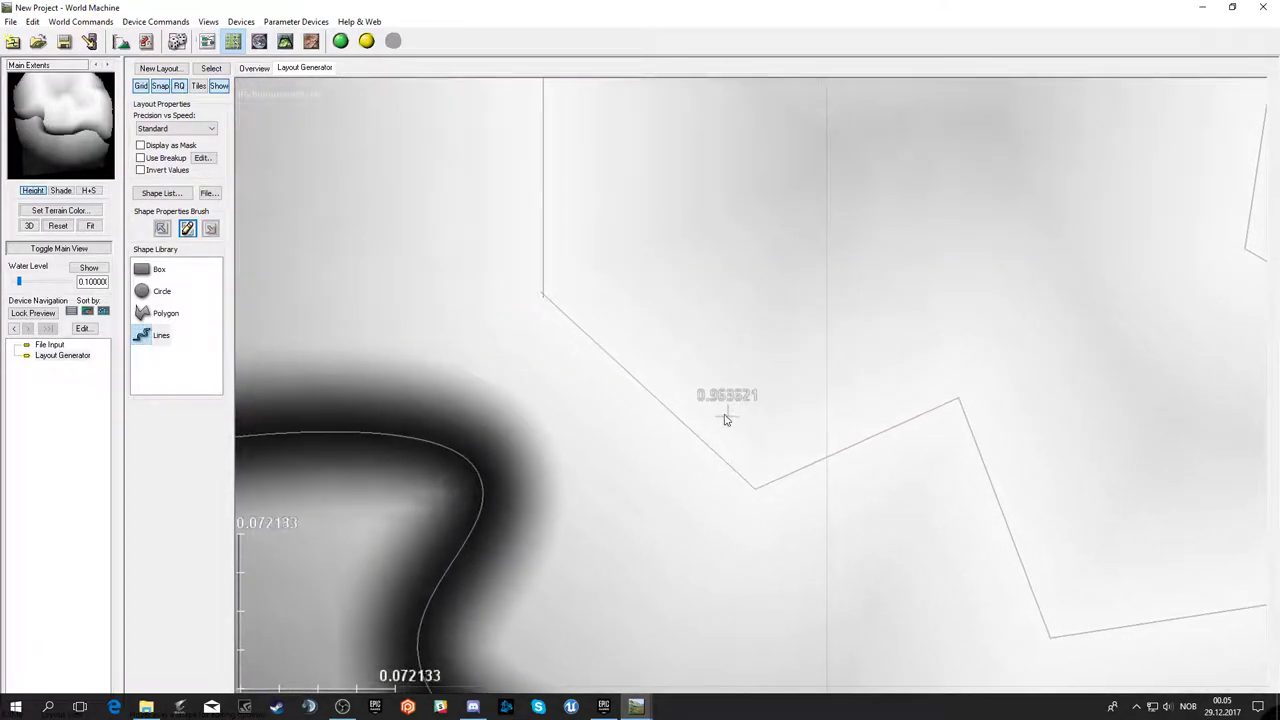
pyautogui.click(571, 316)
pyautogui.moveTo(541, 294); pyautogui.dragTo(552, 301)
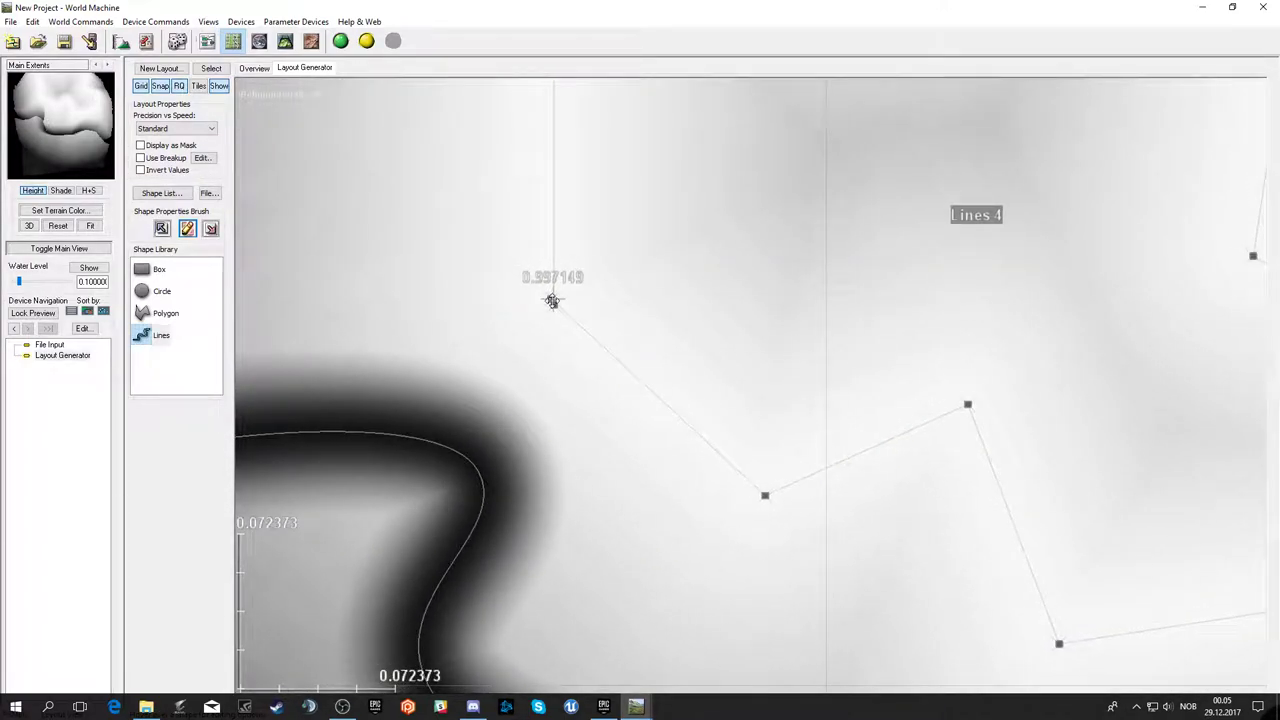
pyautogui.scroll(3, 562, 319)
pyautogui.scroll(-1, 517, 303)
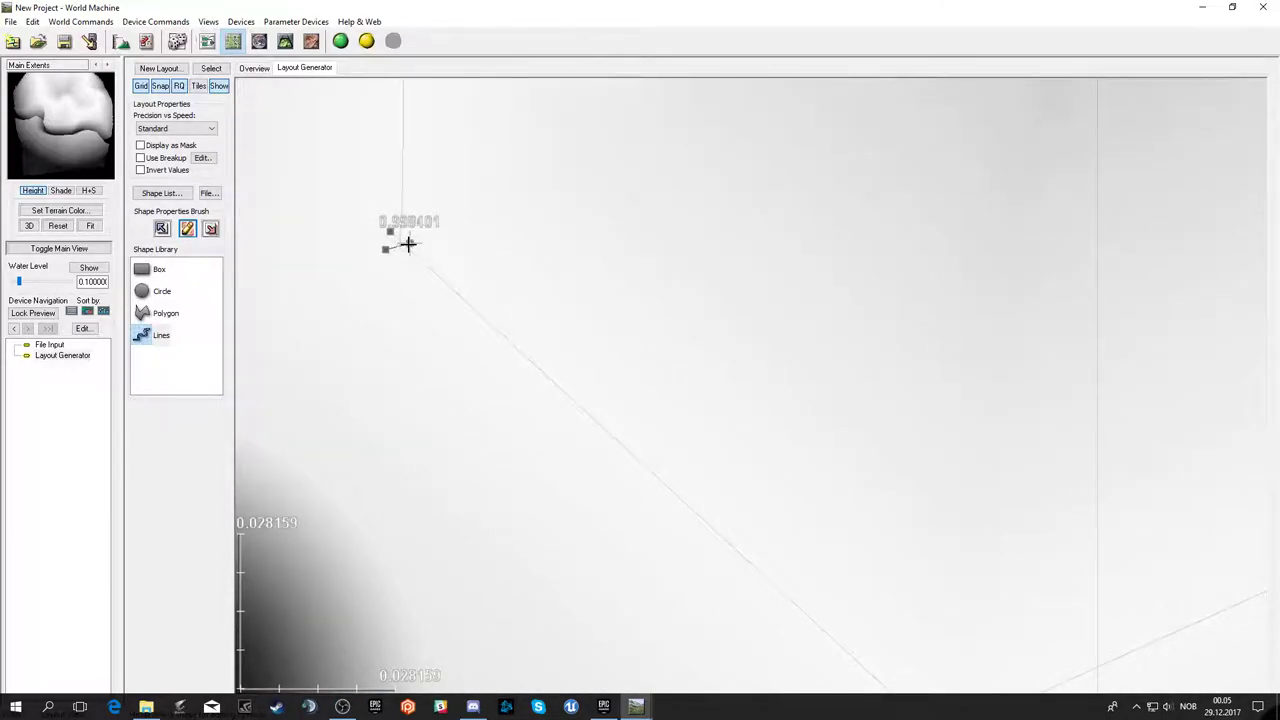
# - Reposition the corner point and angle its tangent handles to round the corner
pyautogui.moveTo(403, 235); pyautogui.dragTo(392, 233)
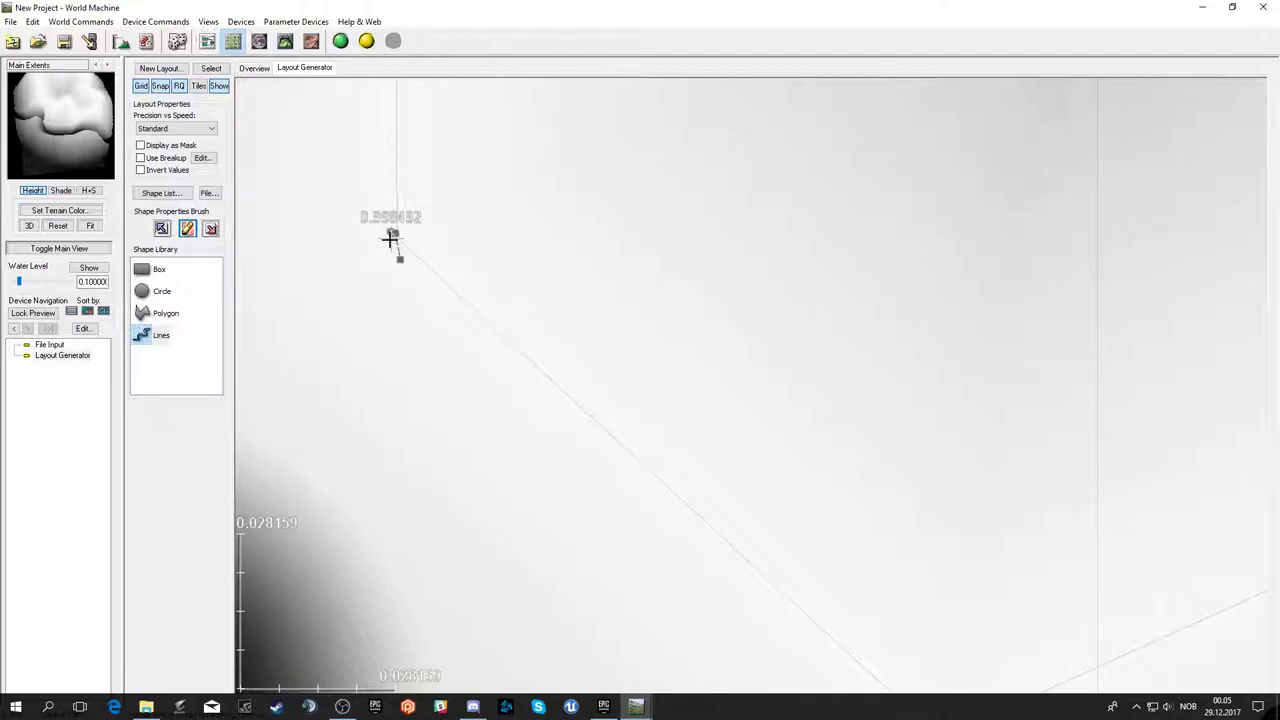
pyautogui.moveTo(390, 238); pyautogui.dragTo(395, 244)
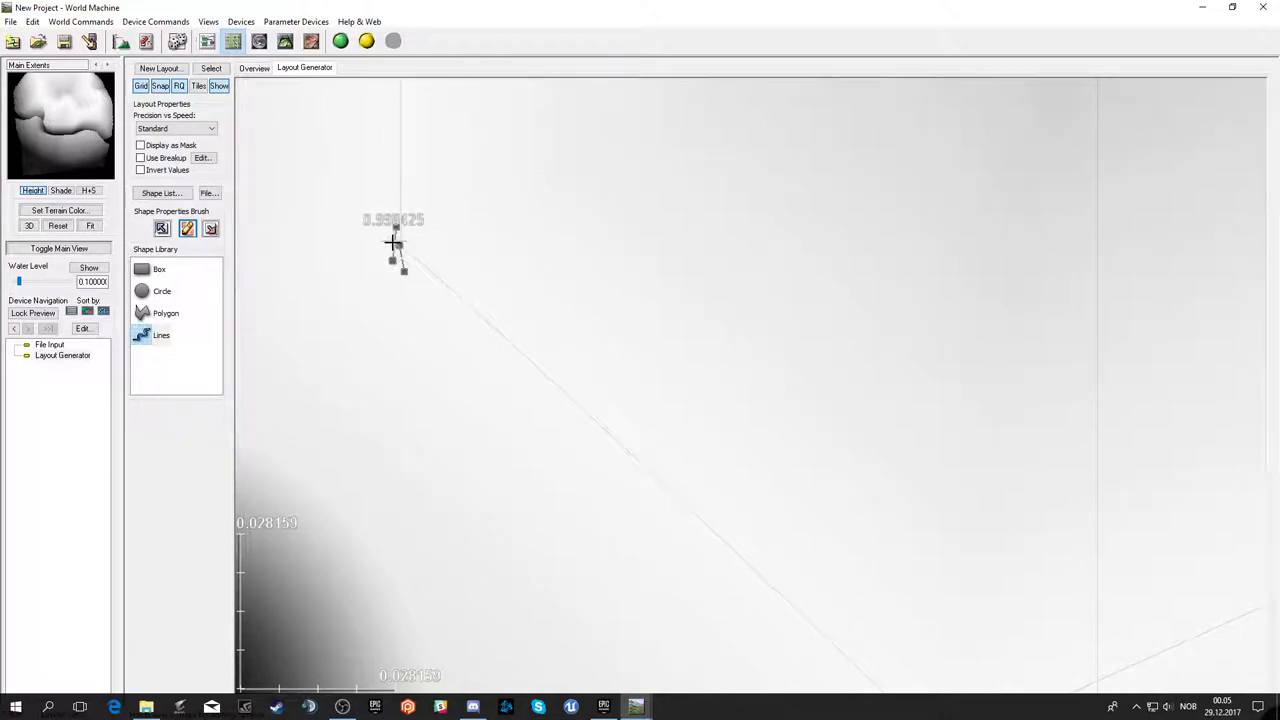
pyautogui.moveTo(394, 242)
pyautogui.mouseDown()
pyautogui.moveTo(424, 263)
pyautogui.moveTo(405, 262)
pyautogui.mouseUp()
pyautogui.moveTo(400, 240); pyautogui.dragTo(357, 249)
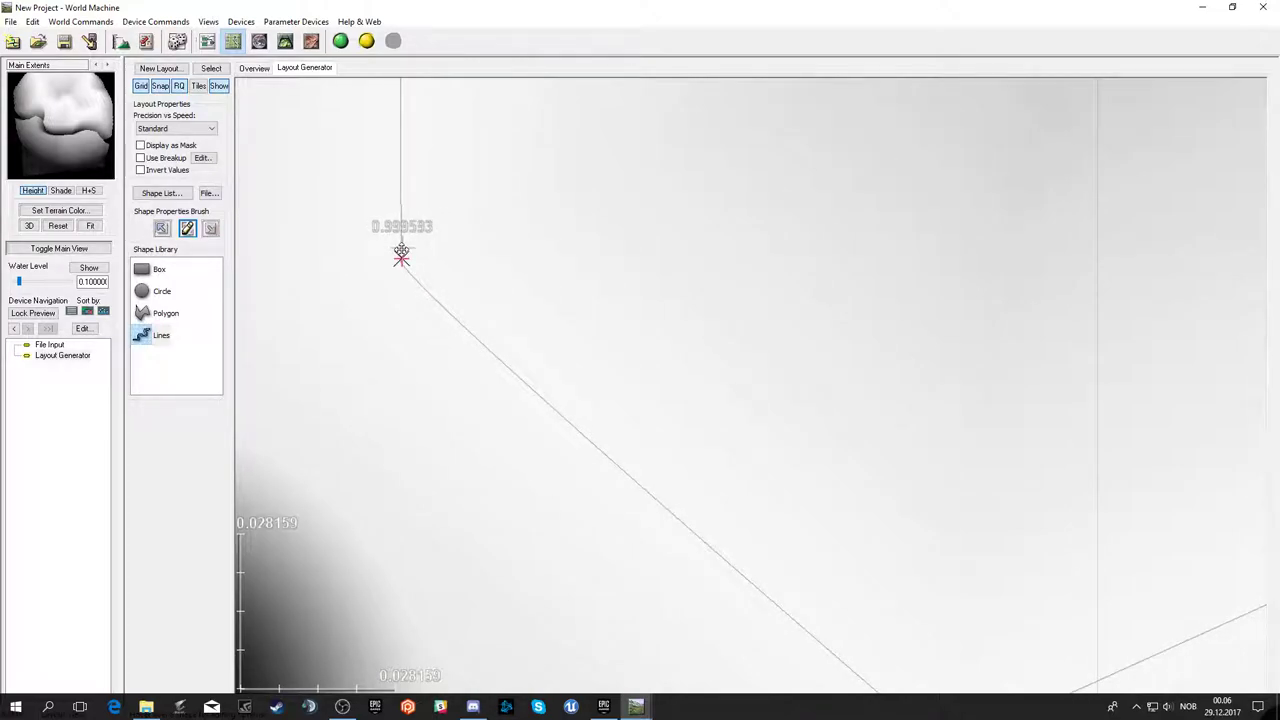
pyautogui.moveTo(401, 256); pyautogui.dragTo(506, 300)
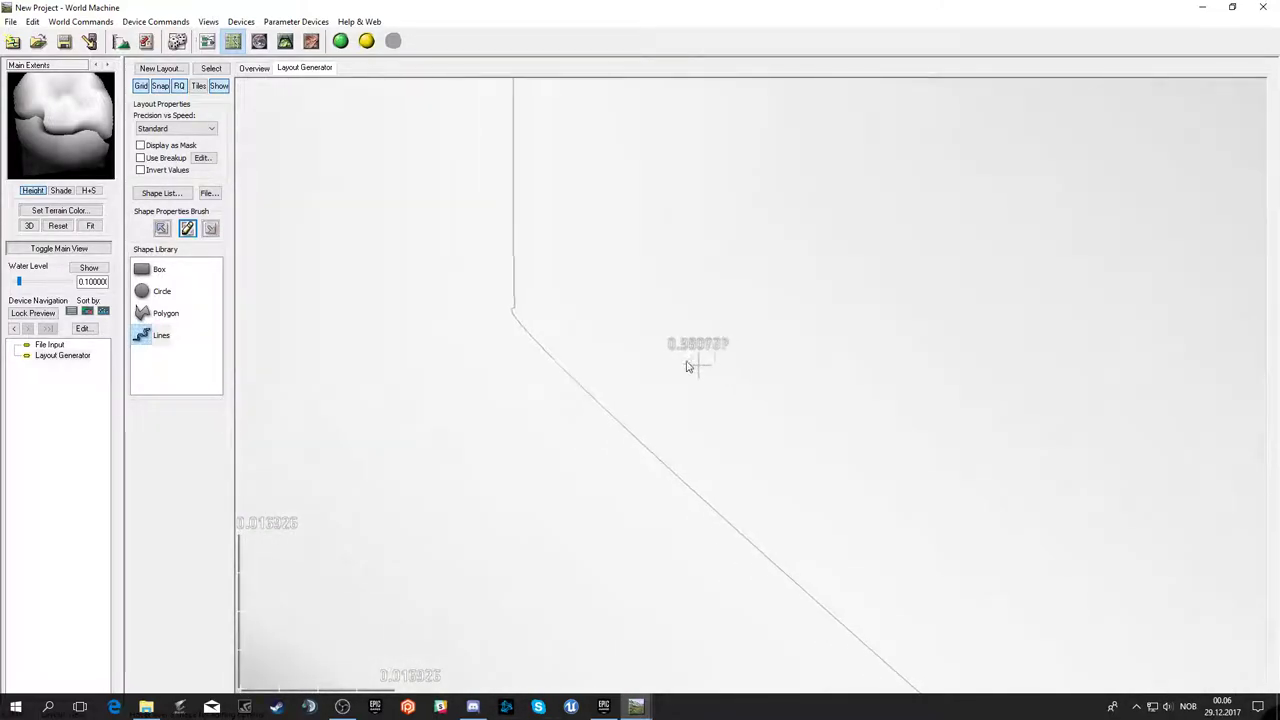
# - Lengthen and swing the control point's tangents to bend the line into a smooth curve
pyautogui.click(523, 309)
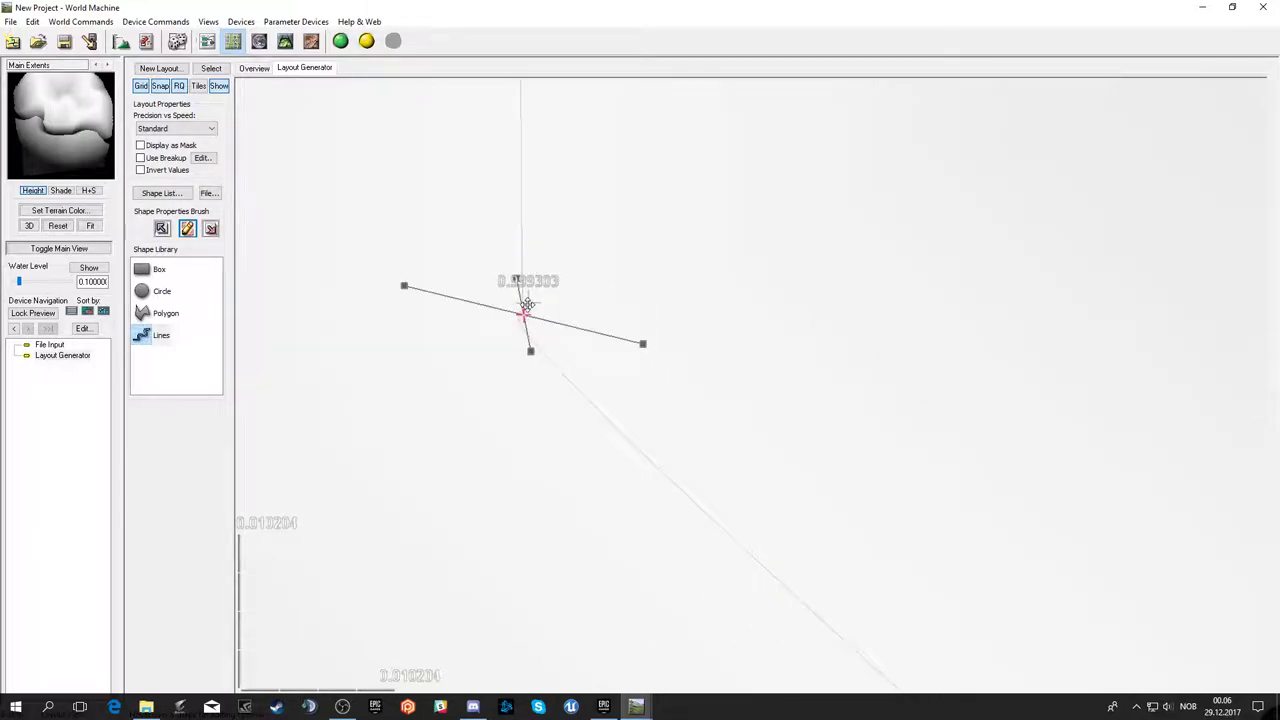
pyautogui.moveTo(517, 283); pyautogui.dragTo(514, 252)
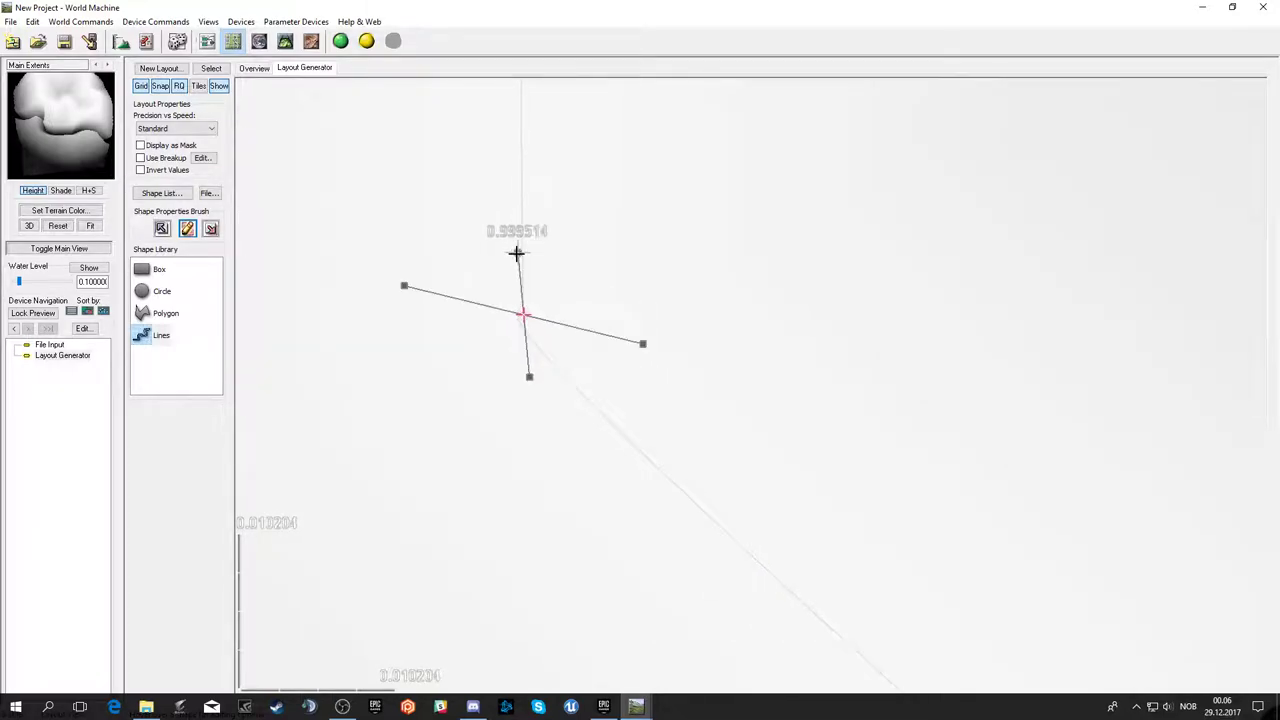
pyautogui.moveTo(645, 344); pyautogui.dragTo(483, 172)
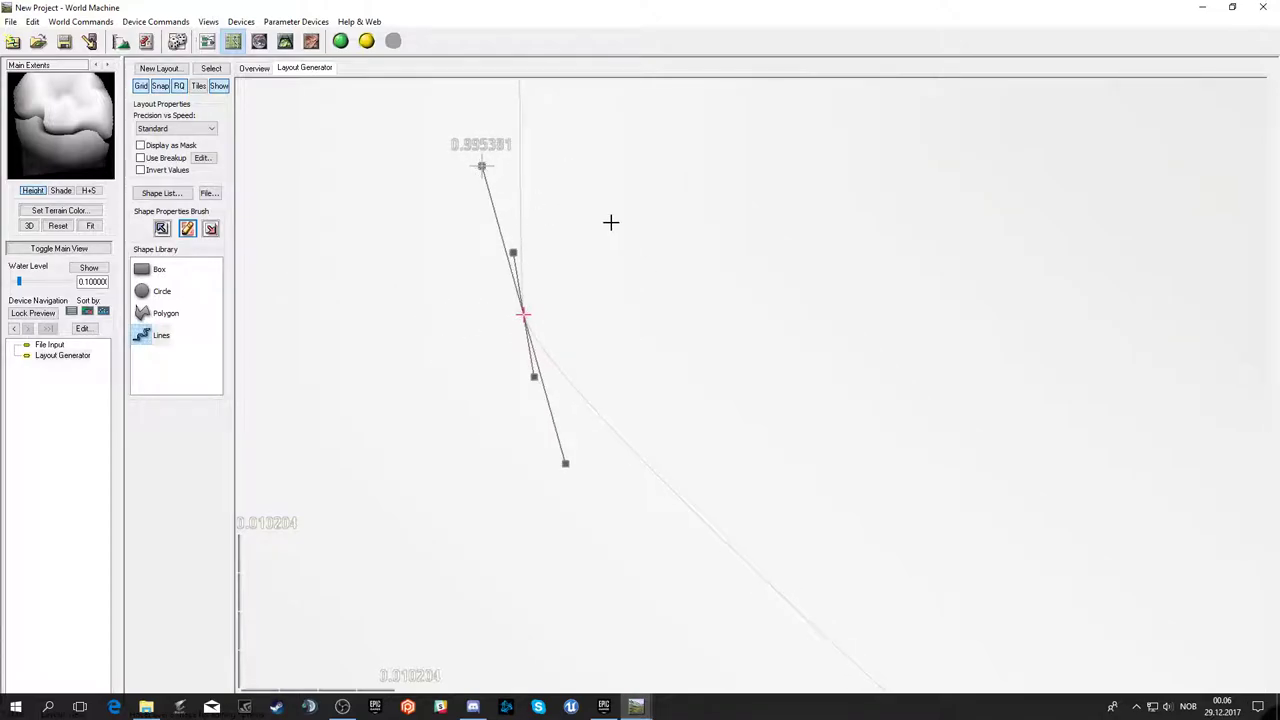
pyautogui.moveTo(611, 222); pyautogui.dragTo(930, 352, button='right')
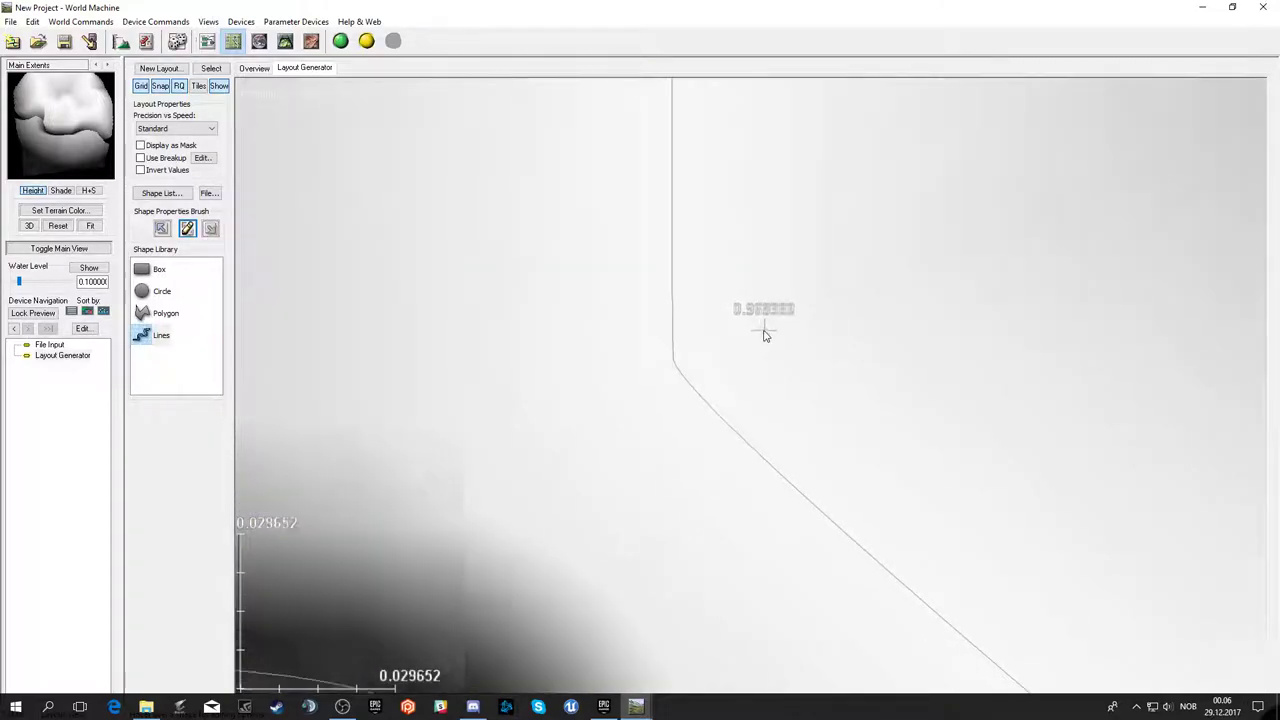
pyautogui.scroll(-2, 930, 352)
pyautogui.scroll(-2, 763, 386)
# - Pull curve handles from the lower-left and upper vertices and adjust their lengths
pyautogui.scroll(3, 880, 451)
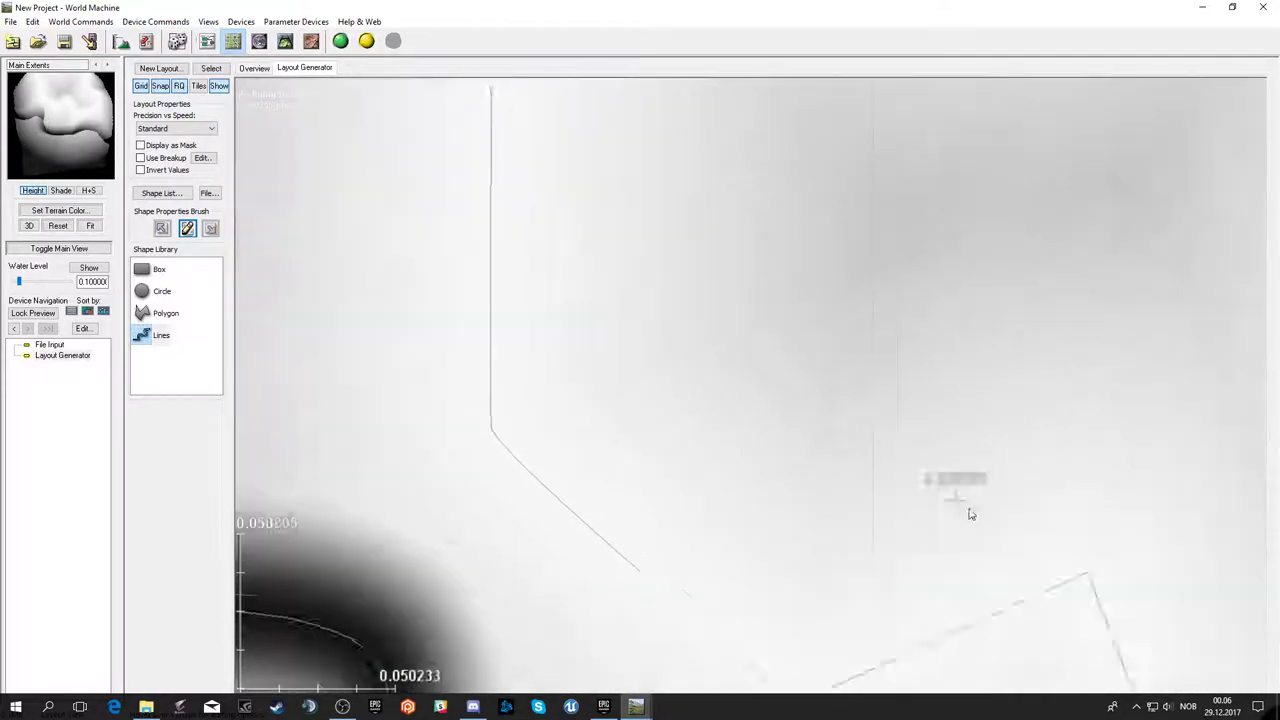
pyautogui.scroll(3, 966, 514)
pyautogui.scroll(-1, 877, 429)
pyautogui.scroll(-1, 800, 435)
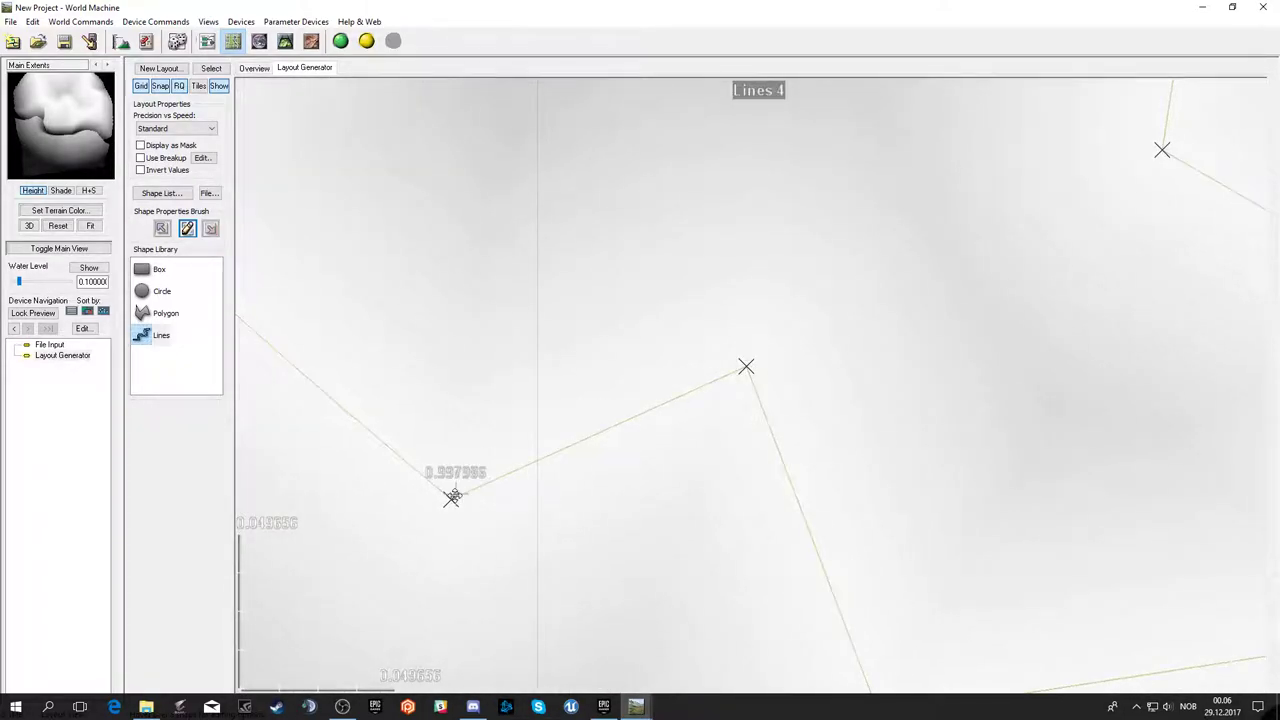
pyautogui.moveTo(455, 500); pyautogui.dragTo(355, 473)
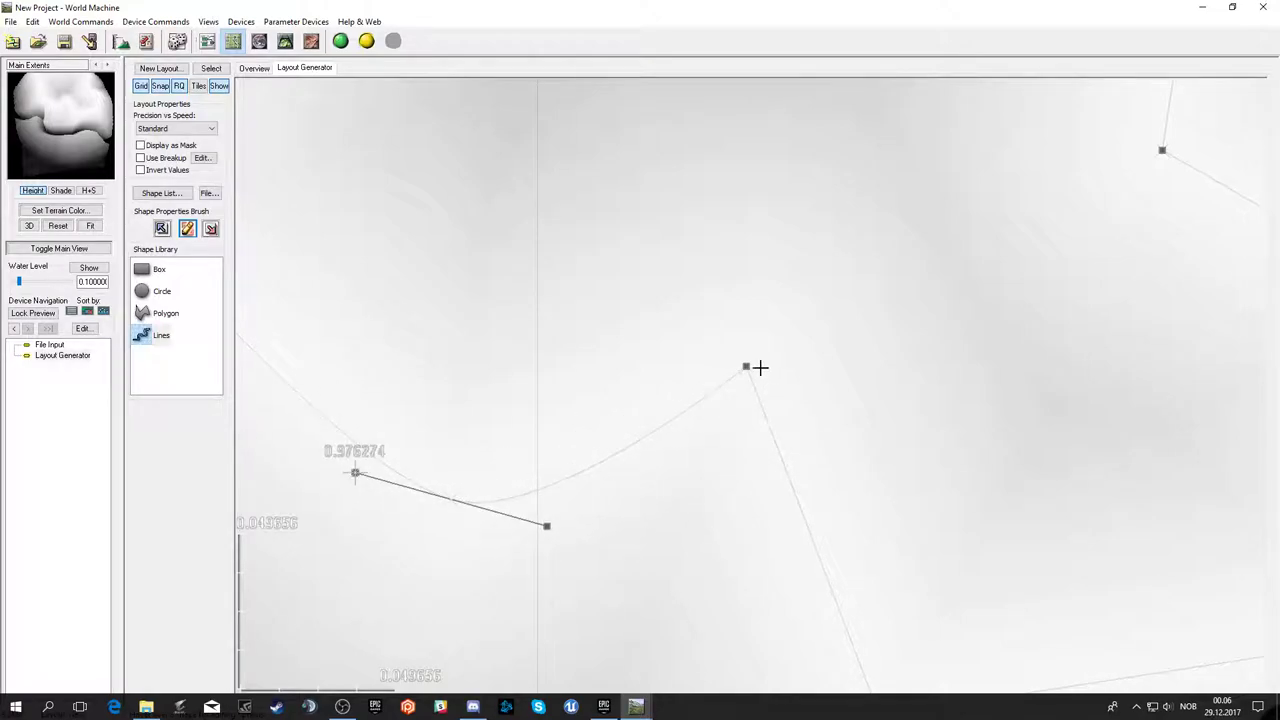
pyautogui.moveTo(746, 366); pyautogui.dragTo(615, 331)
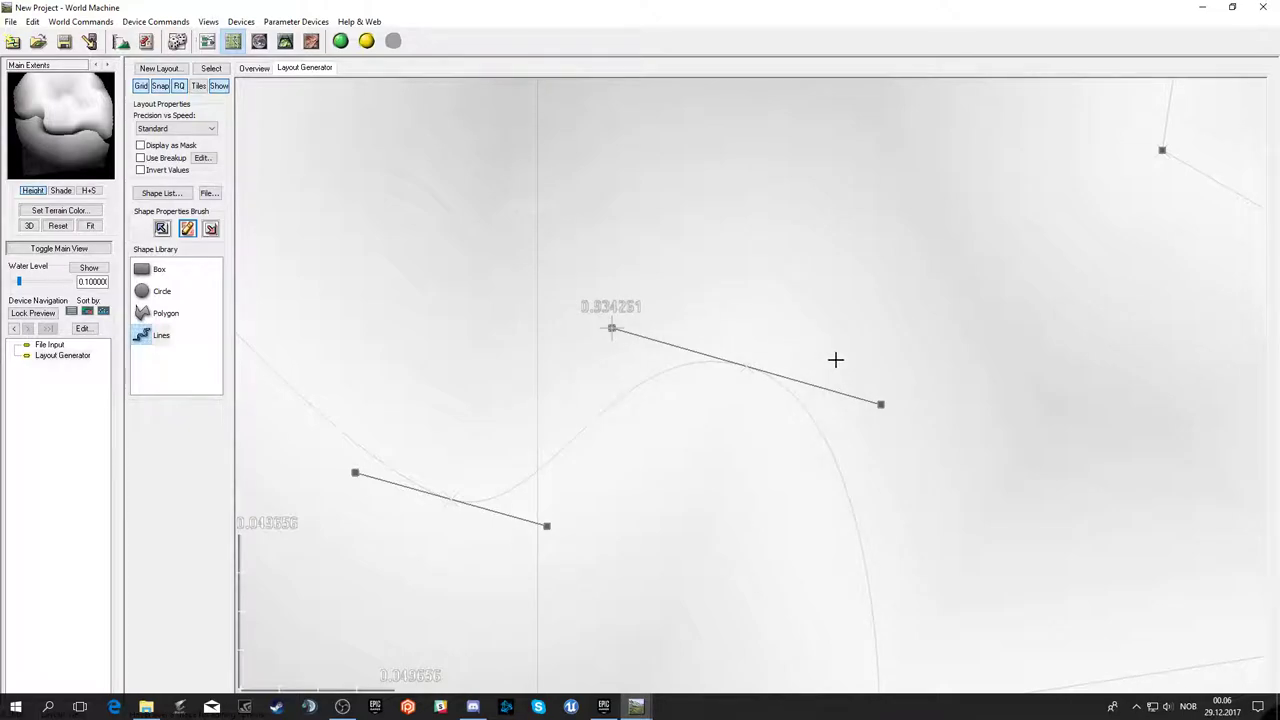
pyautogui.moveTo(880, 404)
pyautogui.mouseDown()
pyautogui.moveTo(790, 372)
pyautogui.moveTo(798, 363)
pyautogui.mouseUp()
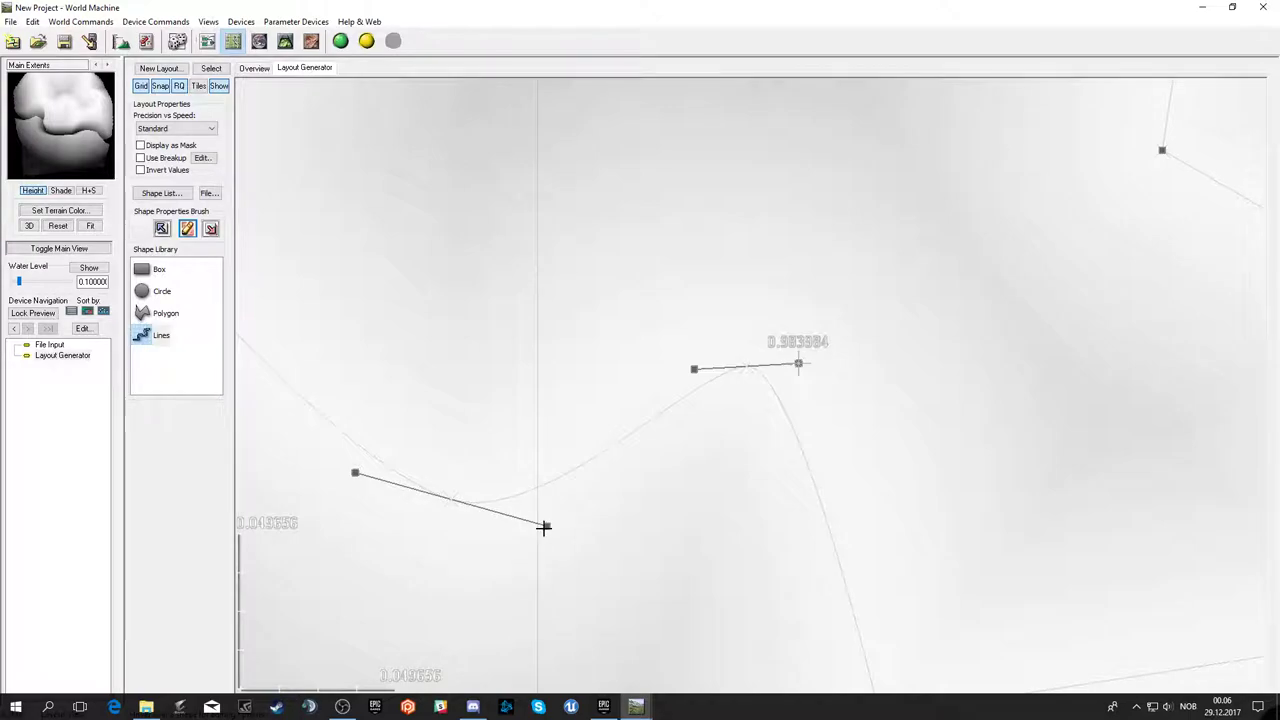
pyautogui.moveTo(543, 527); pyautogui.dragTo(617, 445)
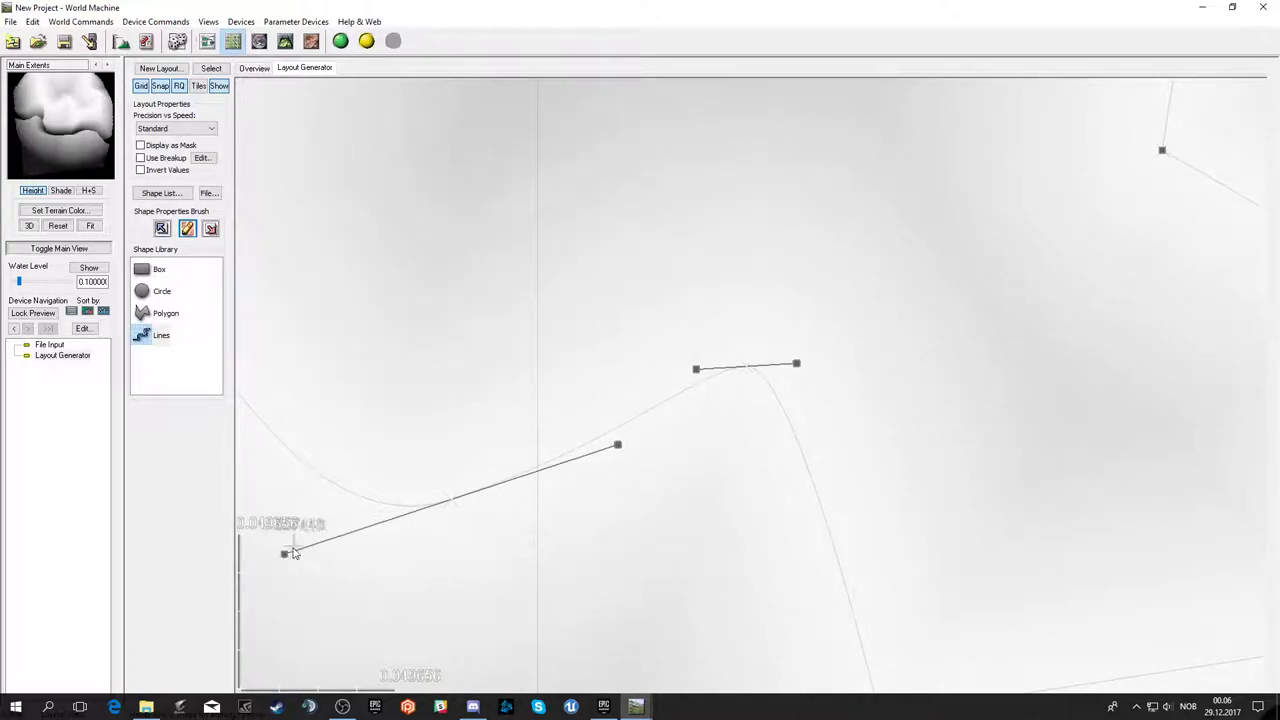
pyautogui.moveTo(284, 553)
pyautogui.mouseDown()
pyautogui.moveTo(413, 525)
pyautogui.moveTo(386, 522)
pyautogui.mouseUp()
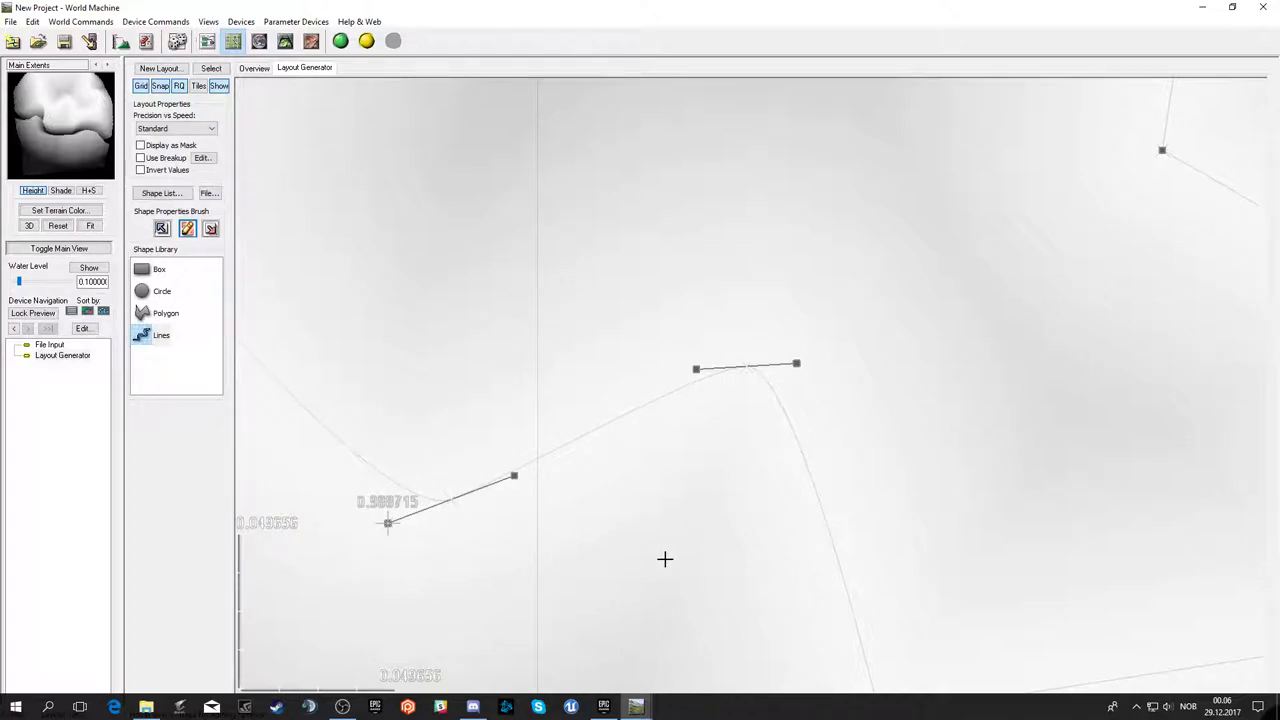
pyautogui.moveTo(766, 586); pyautogui.dragTo(503, 280, button='right')
pyautogui.scroll(-2, 743, 500)
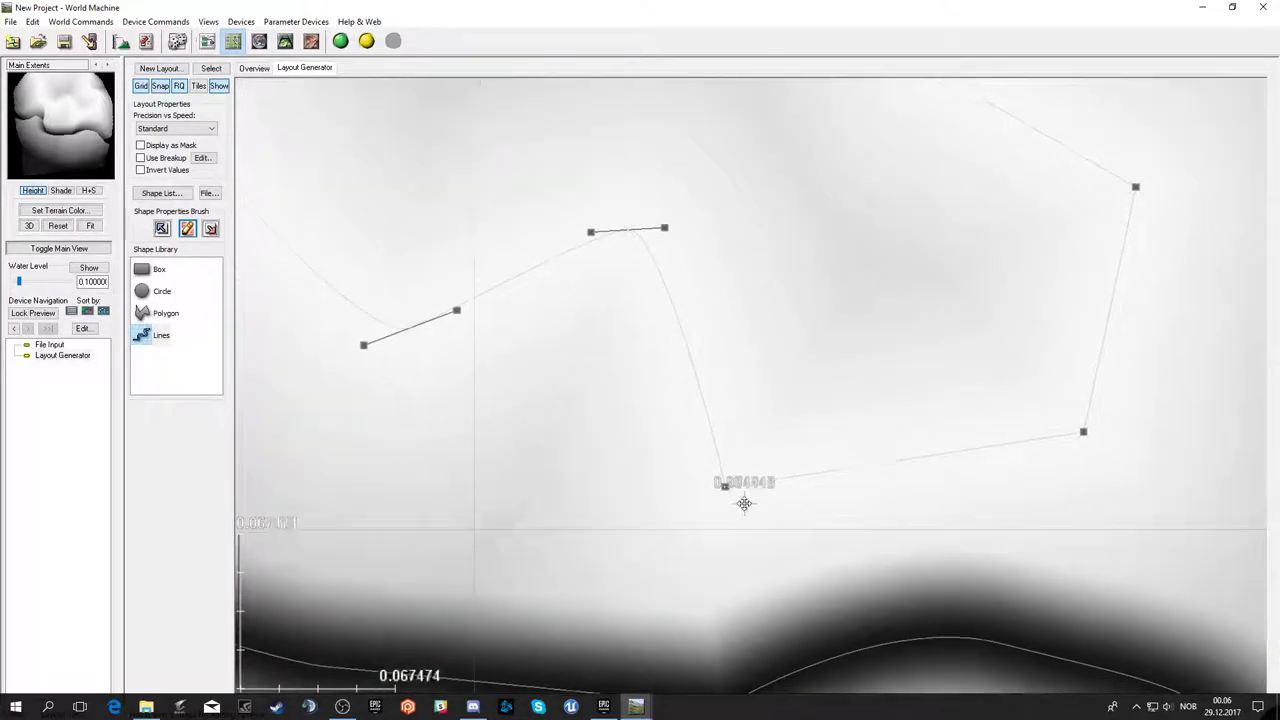
# - Curve the bottom, lower-left, lower-right and right-side corners of the ring
pyautogui.moveTo(726, 485); pyautogui.dragTo(740, 487)
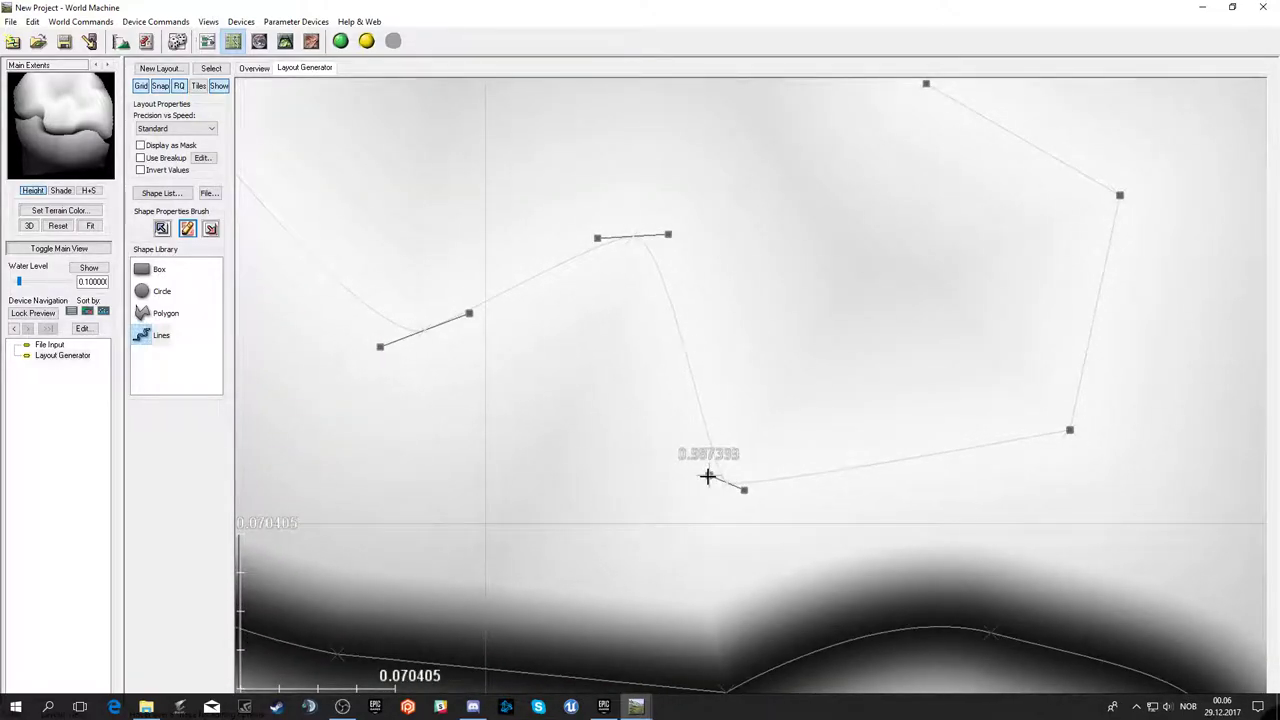
pyautogui.moveTo(858, 441); pyautogui.dragTo(688, 441, button='middle')
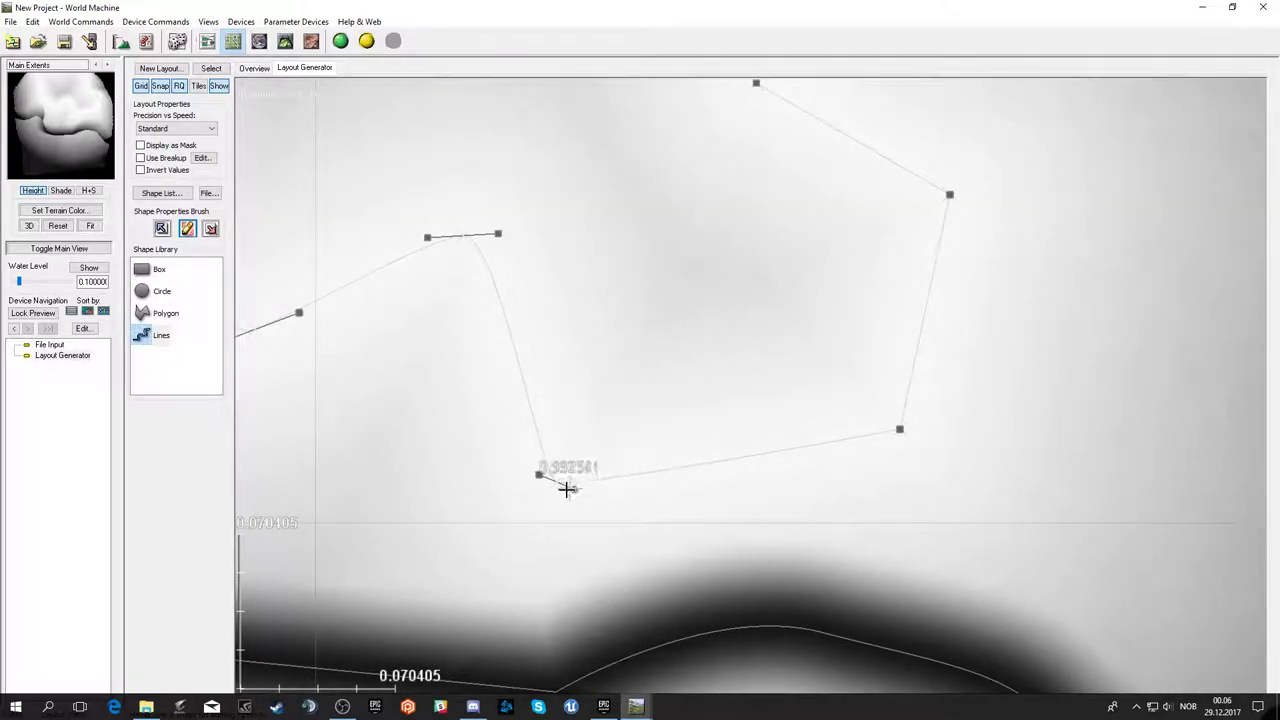
pyautogui.moveTo(574, 487); pyautogui.dragTo(593, 473)
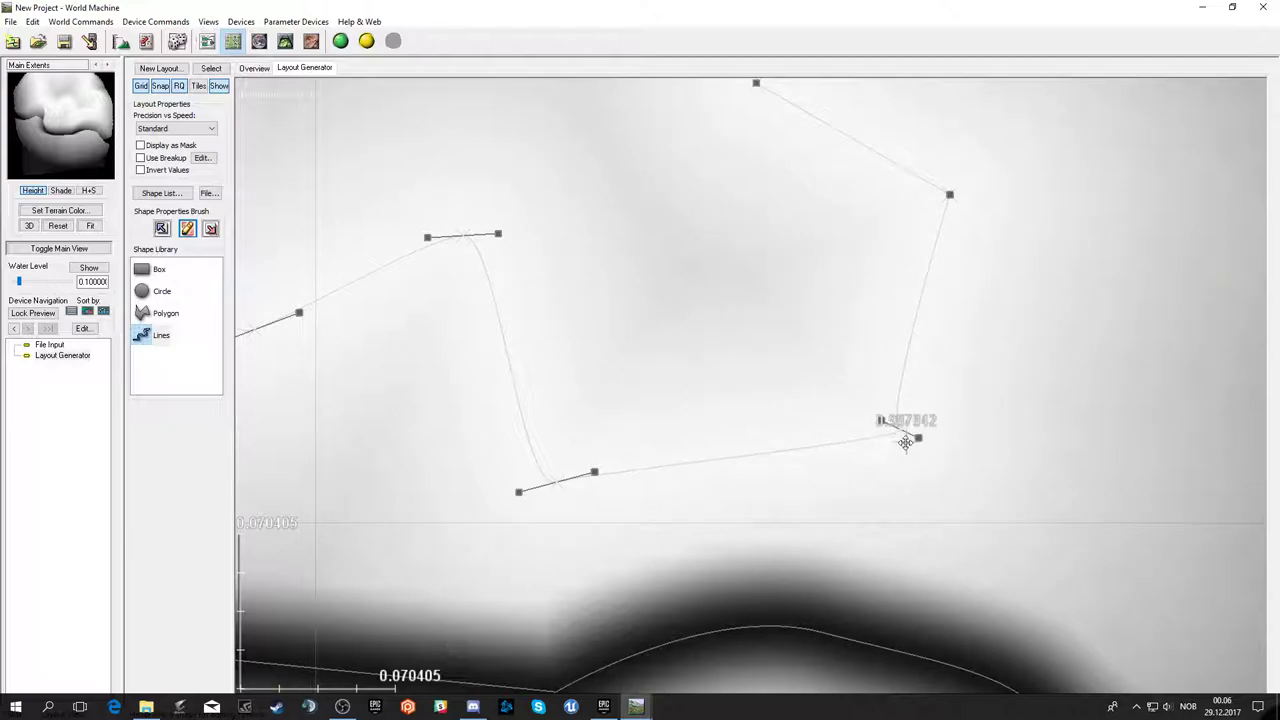
pyautogui.moveTo(900, 432)
pyautogui.mouseDown()
pyautogui.moveTo(818, 438)
pyautogui.moveTo(843, 452)
pyautogui.mouseUp()
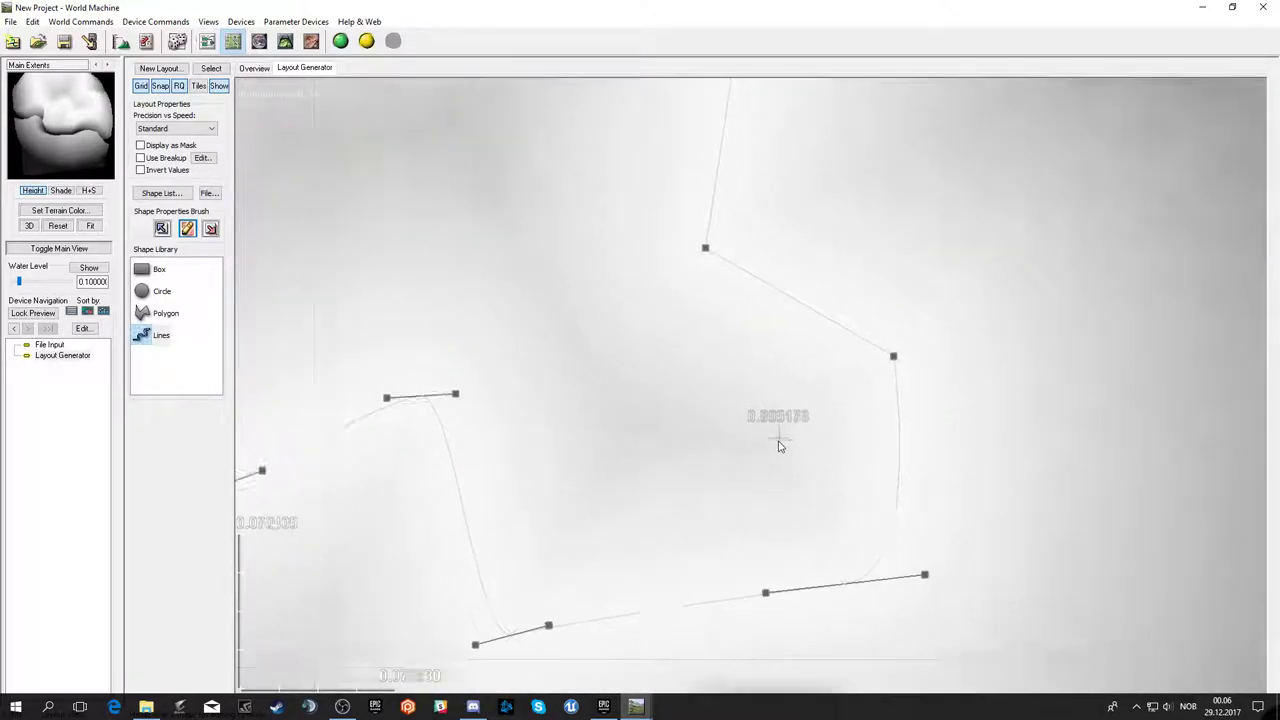
pyautogui.scroll(-3, 777, 443)
pyautogui.moveTo(765, 357)
pyautogui.mouseDown()
pyautogui.moveTo(754, 396)
pyautogui.moveTo(762, 382)
pyautogui.mouseUp()
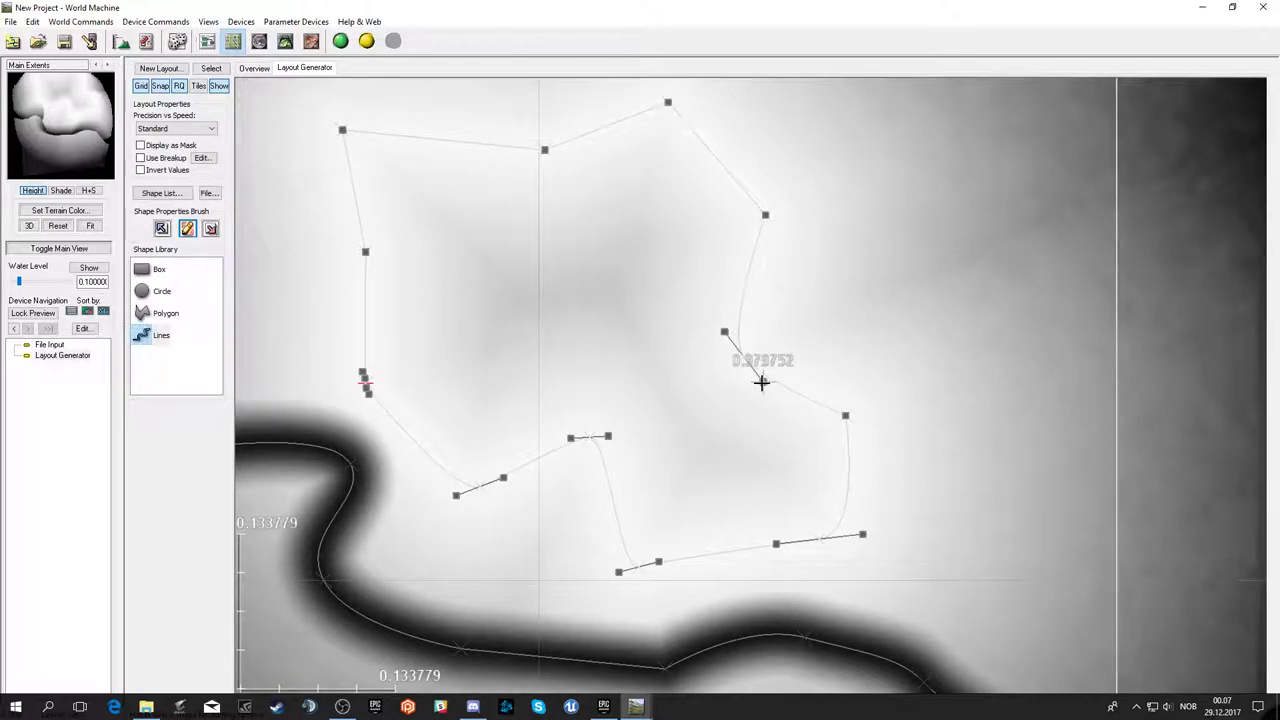
pyautogui.moveTo(844, 415); pyautogui.dragTo(882, 444)
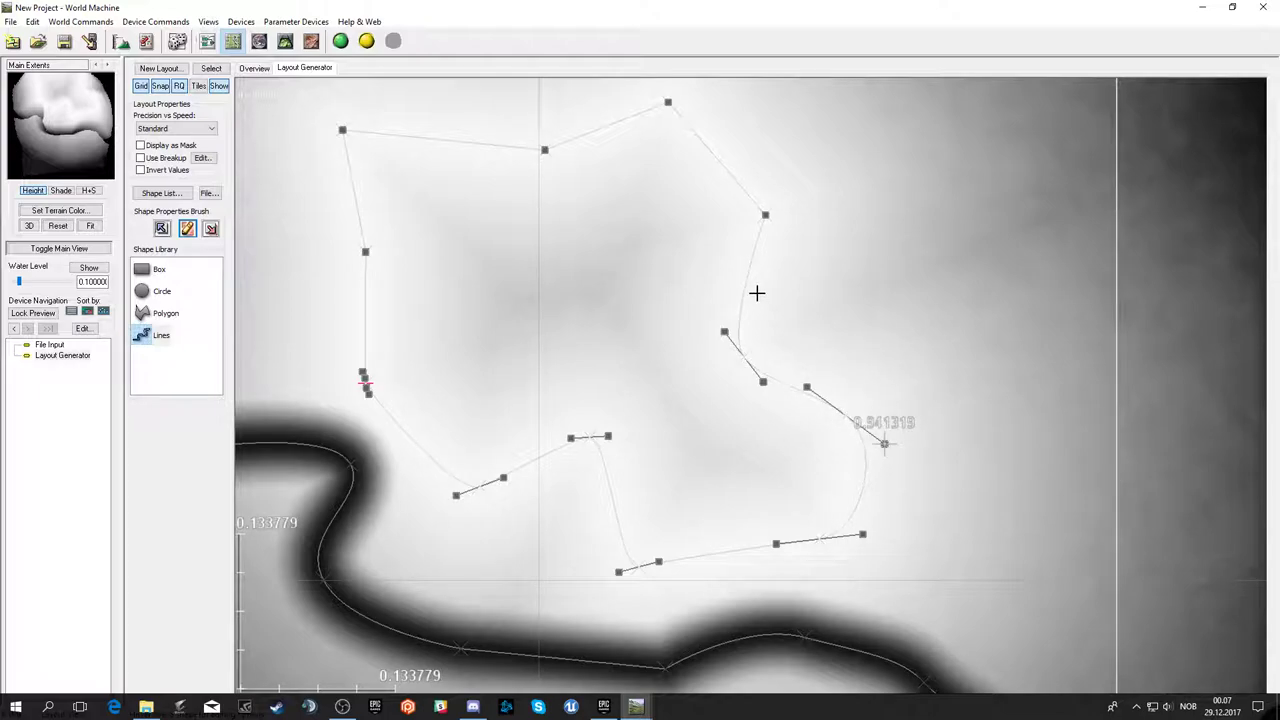
# - Smooth the upper-right, top and top-left corners of the ring
pyautogui.moveTo(765, 214); pyautogui.dragTo(774, 194)
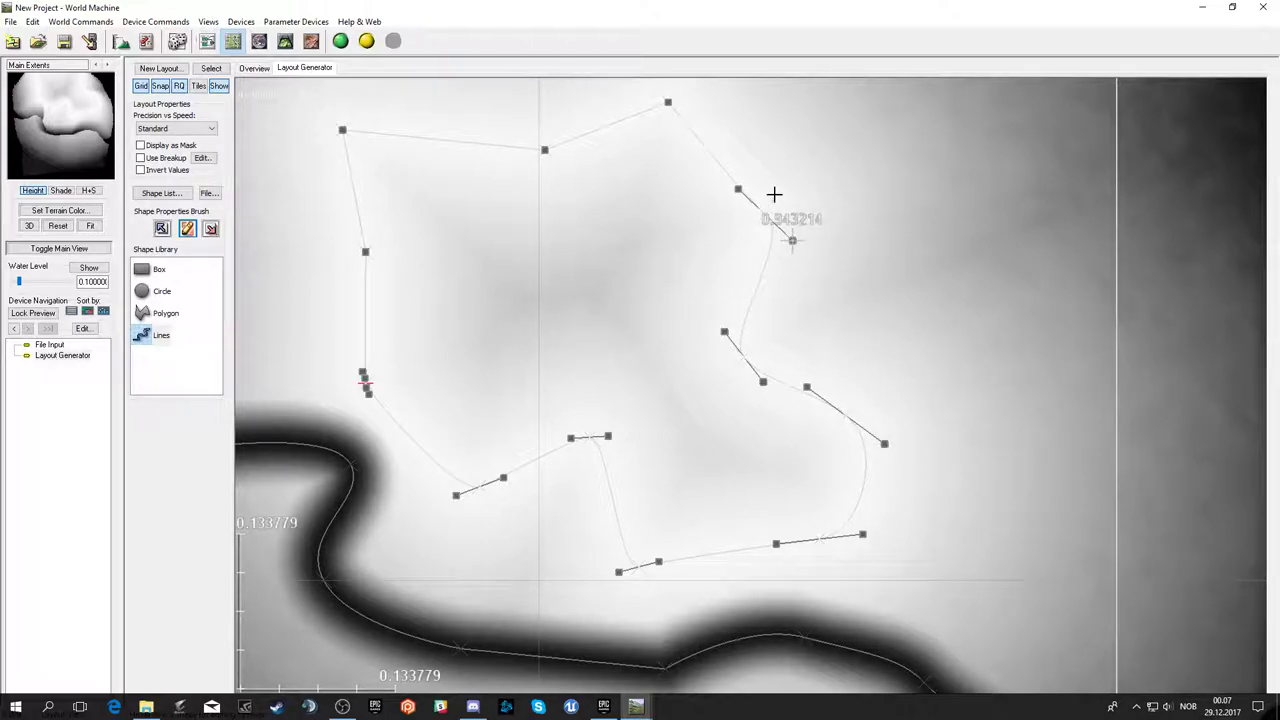
pyautogui.moveTo(668, 102); pyautogui.dragTo(697, 108)
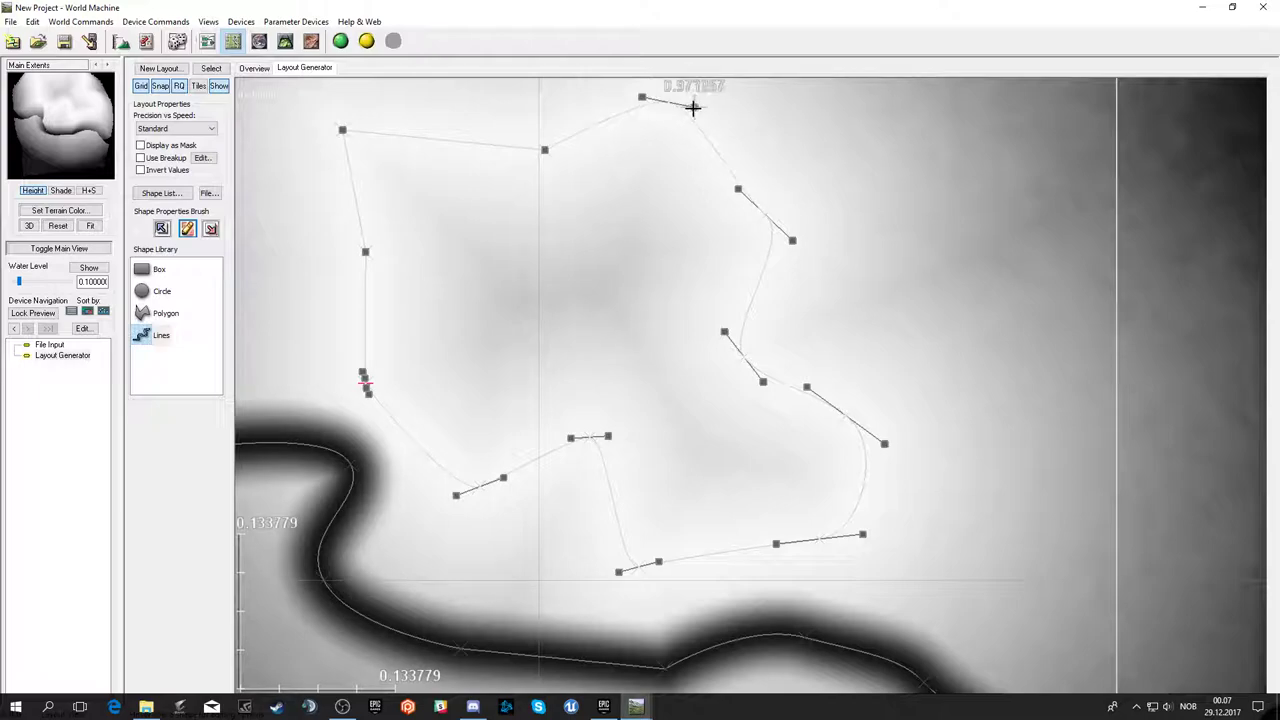
pyautogui.moveTo(544, 150); pyautogui.dragTo(560, 153)
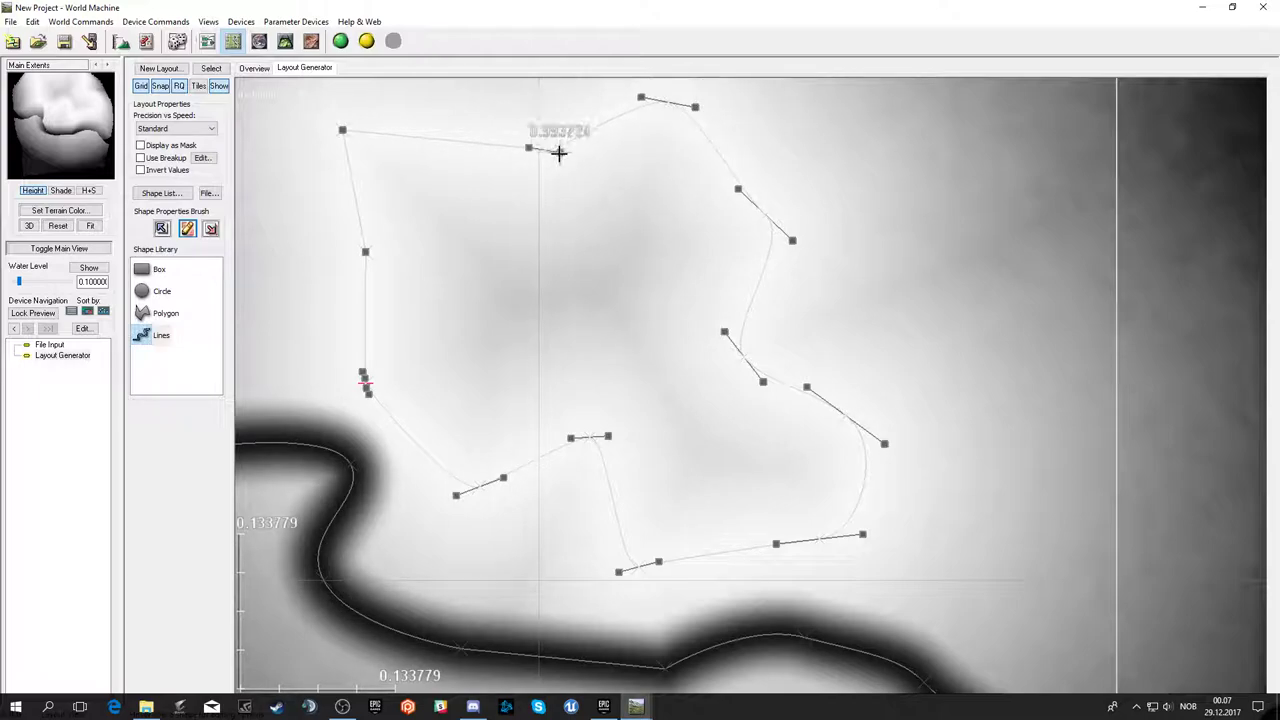
pyautogui.moveTo(566, 195); pyautogui.dragTo(633, 232, button='right')
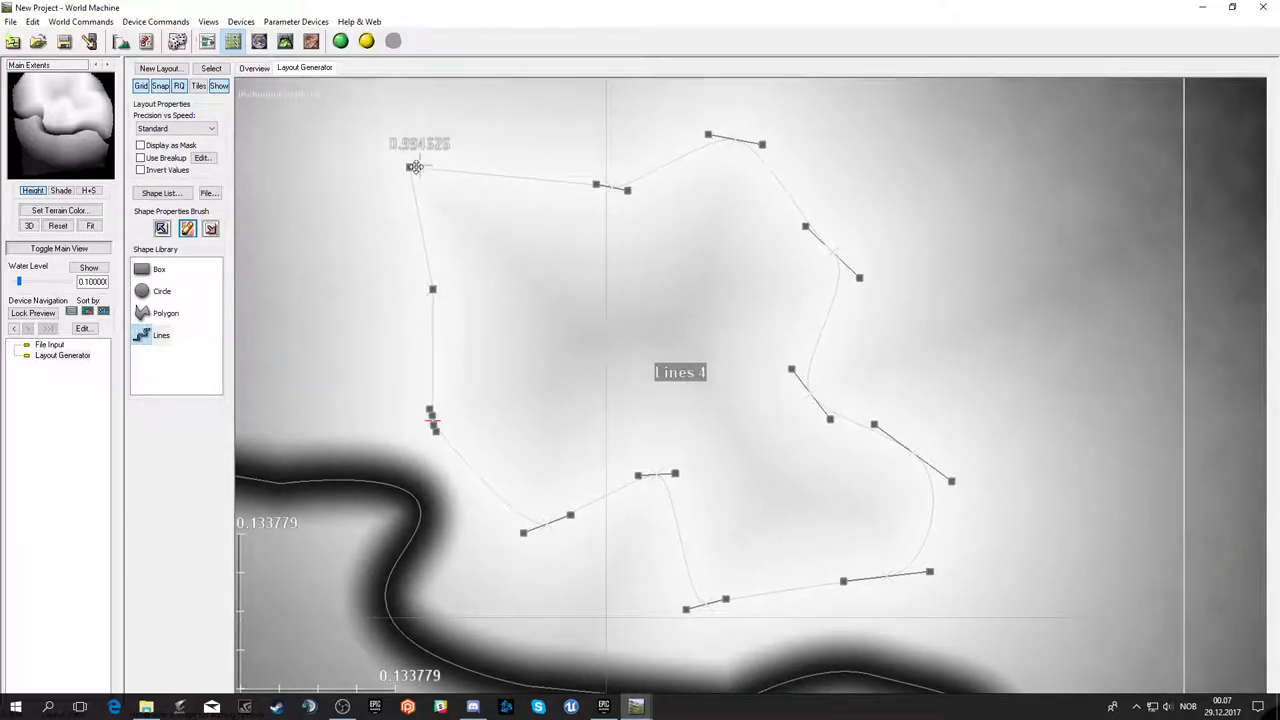
pyautogui.moveTo(409, 167); pyautogui.dragTo(432, 158)
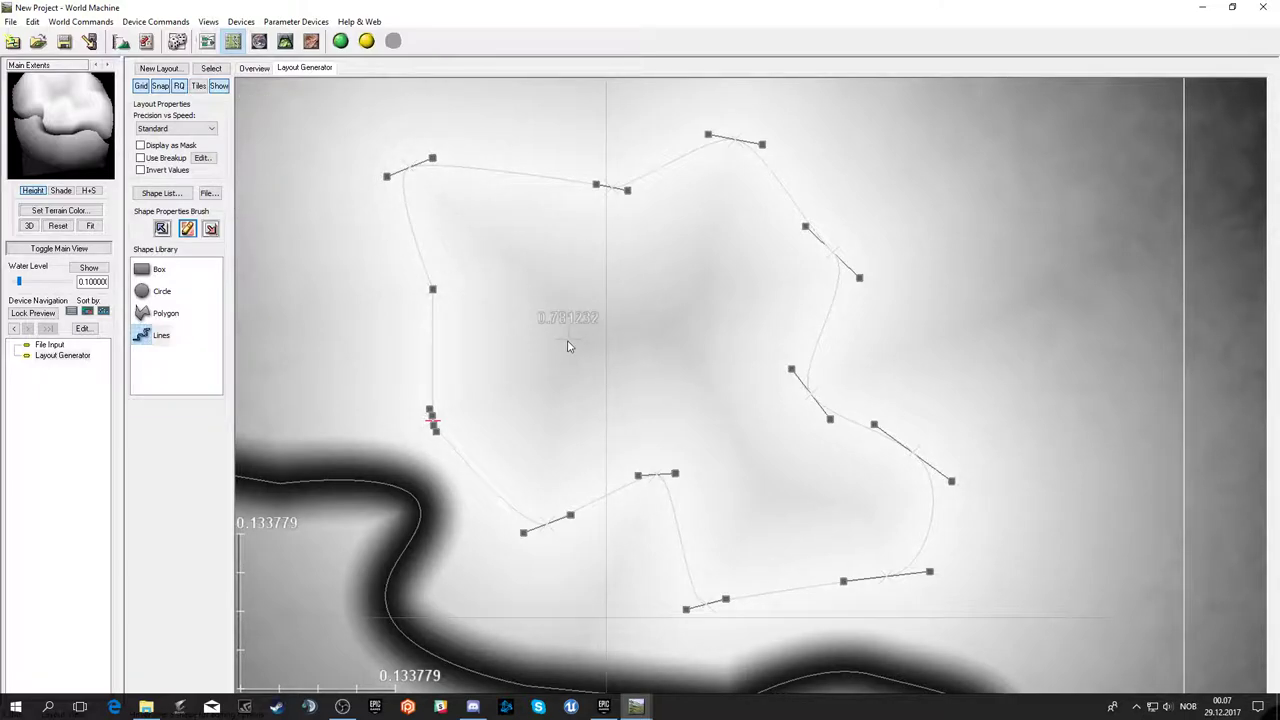
pyautogui.scroll(-3, 569, 346)
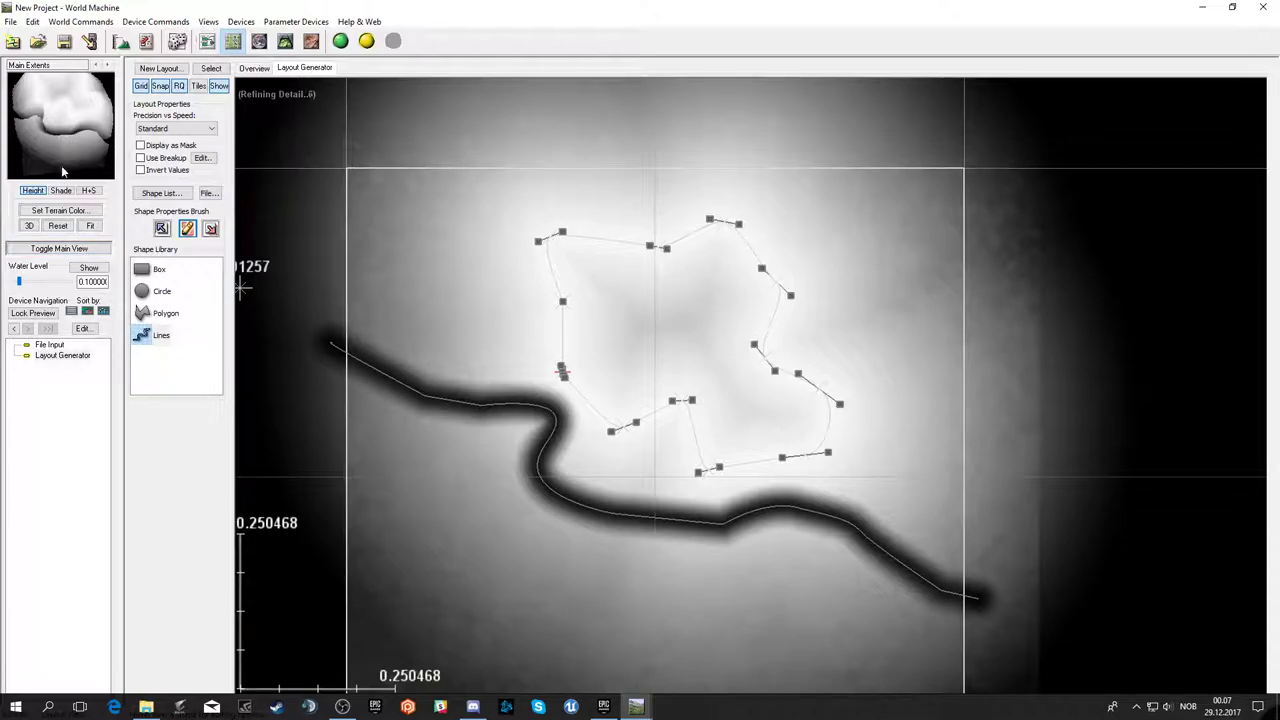
# - Open Lines 4's Shape Common Properties and choose a different falloff profile curve
pyautogui.moveTo(49, 160); pyautogui.dragTo(72, 143)
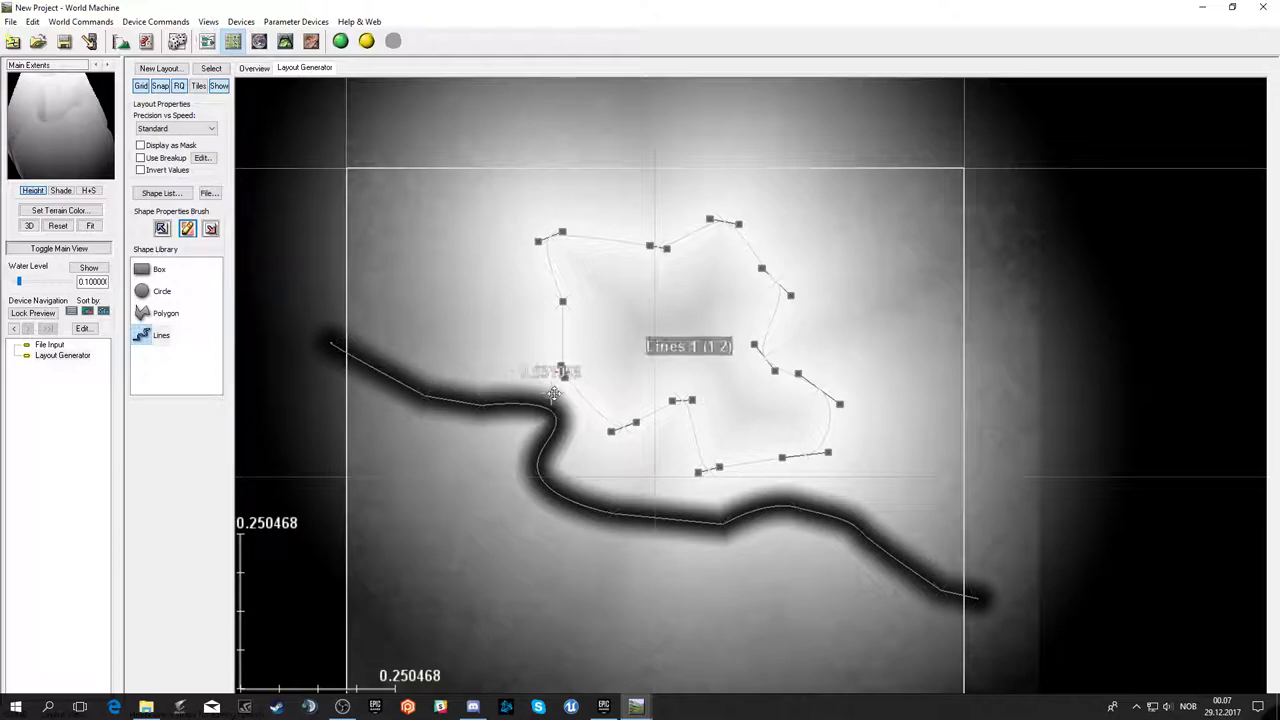
pyautogui.click(599, 342)
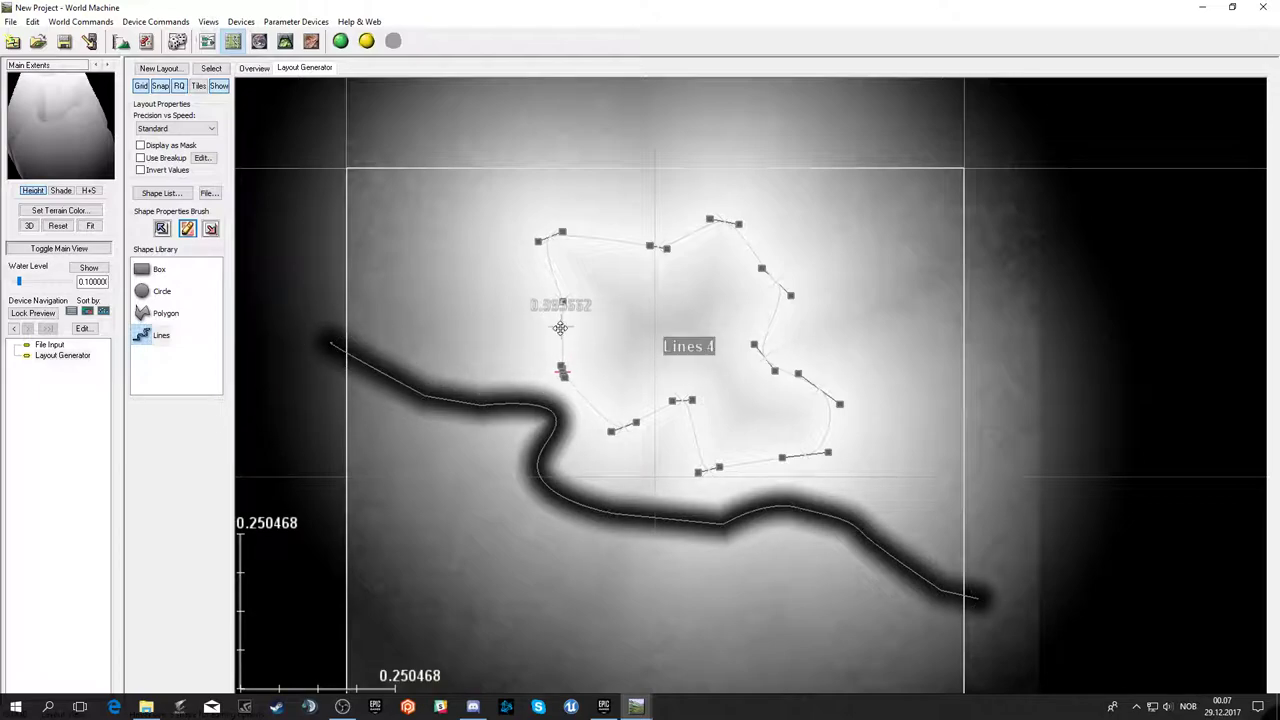
pyautogui.click(188, 229)
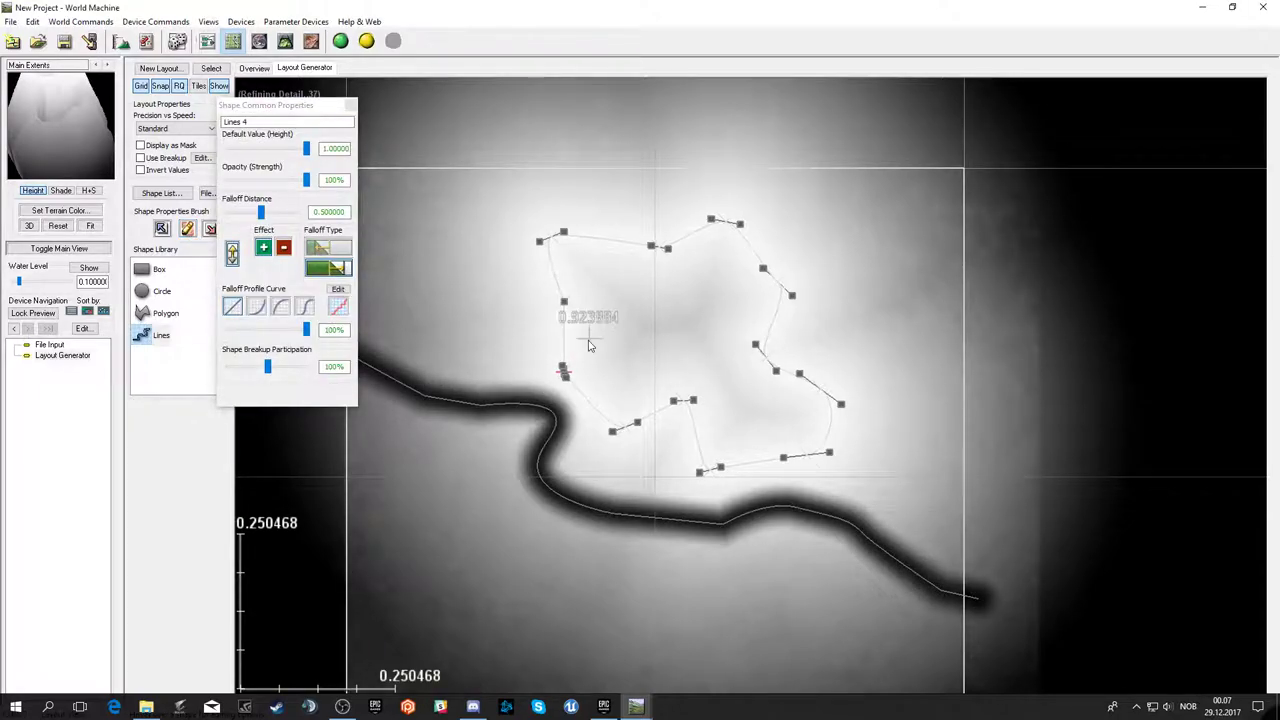
pyautogui.click(270, 312)
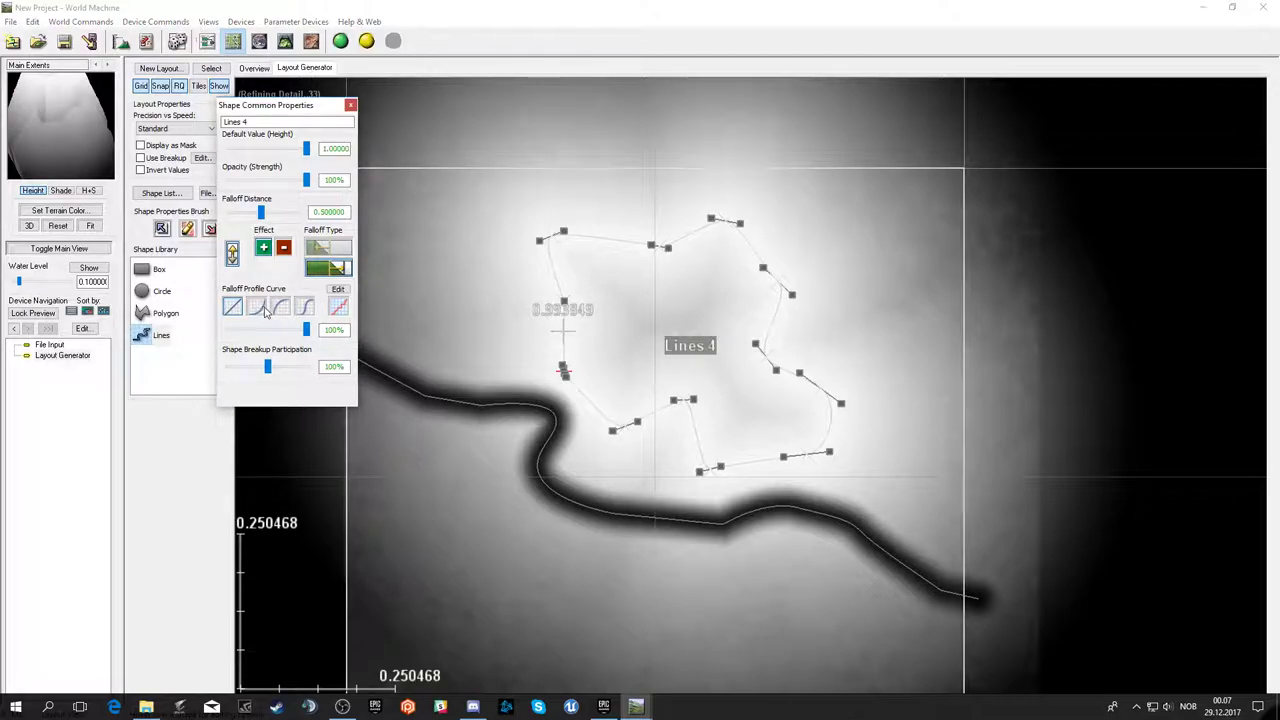
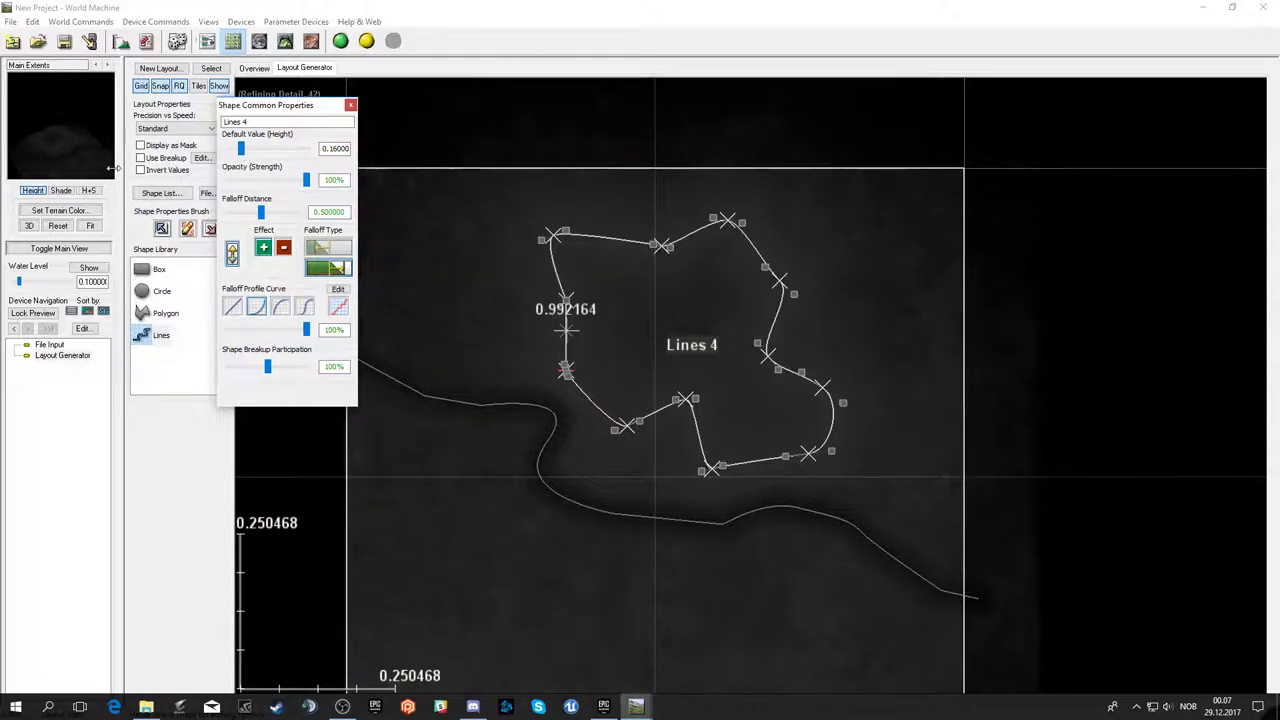
# - Enter a new height value for the Lines 4 shape in Shape Common Properties
pyautogui.click(64, 157)
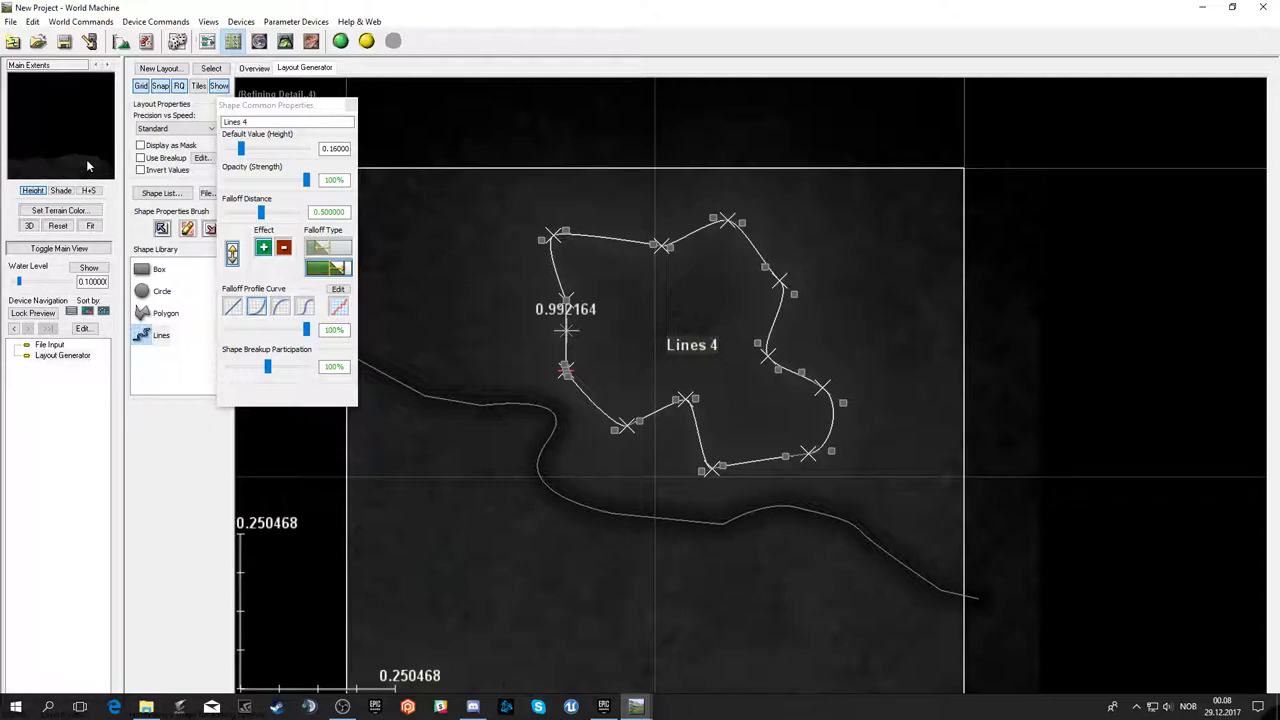
pyautogui.click(242, 150)
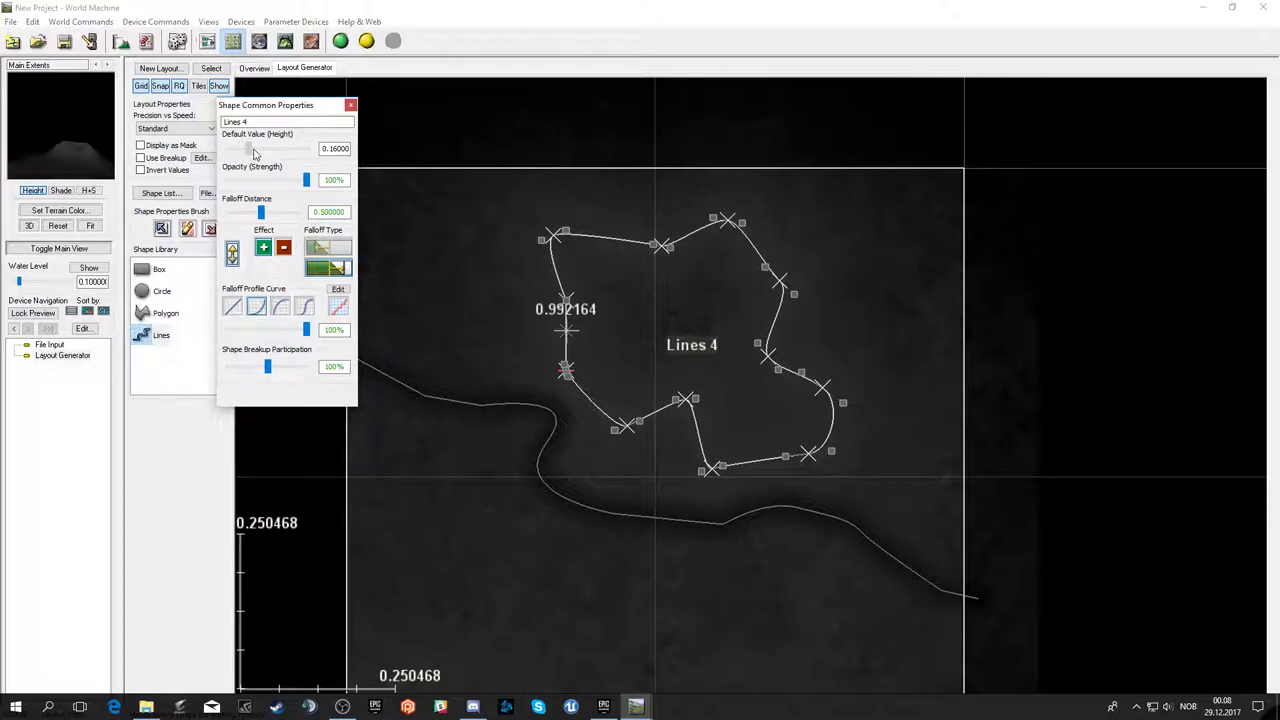
pyautogui.click(261, 214)
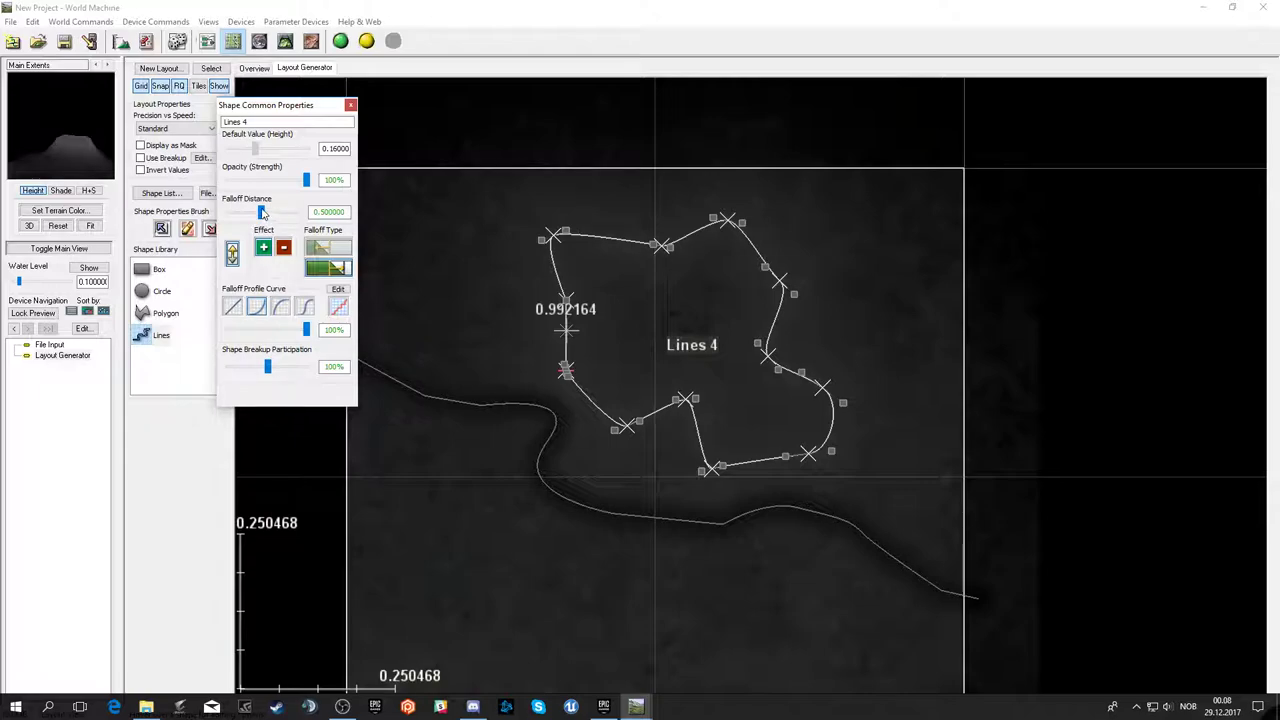
pyautogui.click(253, 148)
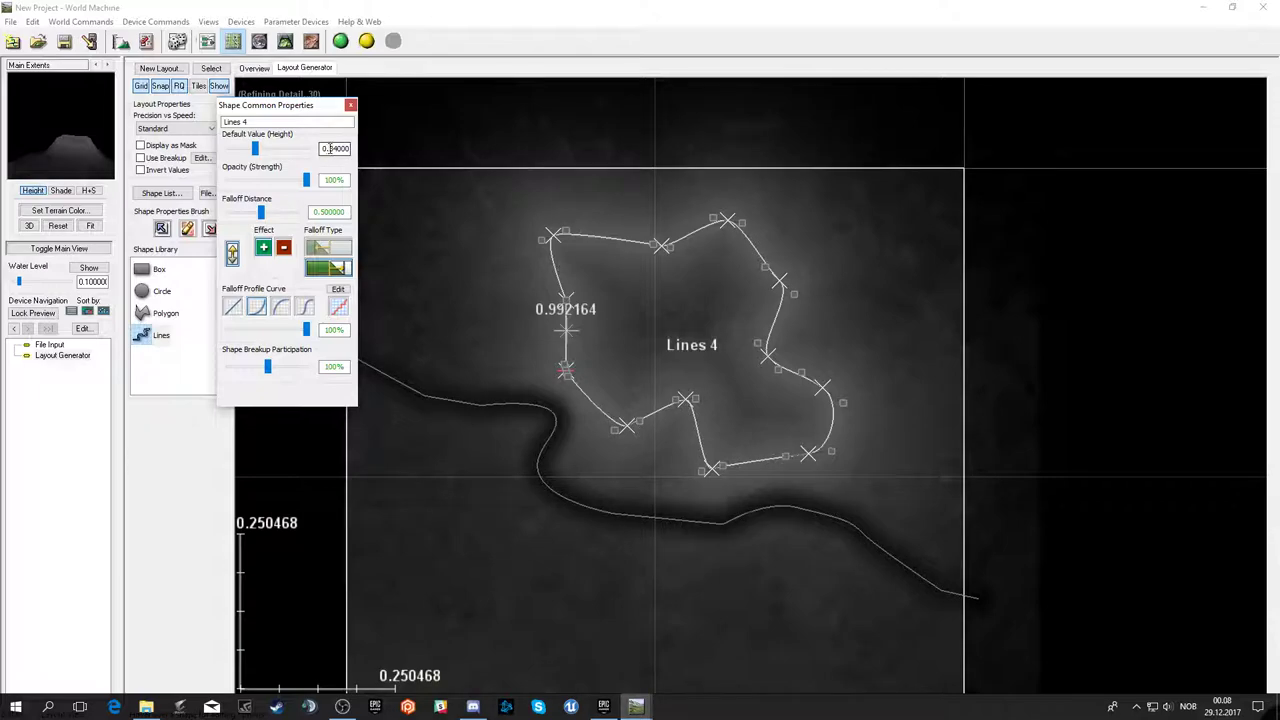
pyautogui.moveTo(326, 148); pyautogui.dragTo(340, 148)
pyautogui.press('Return')
# - Reopen the Layout Generator and set the Lines 4 shape's height to 0.26
pyautogui.press('F2')
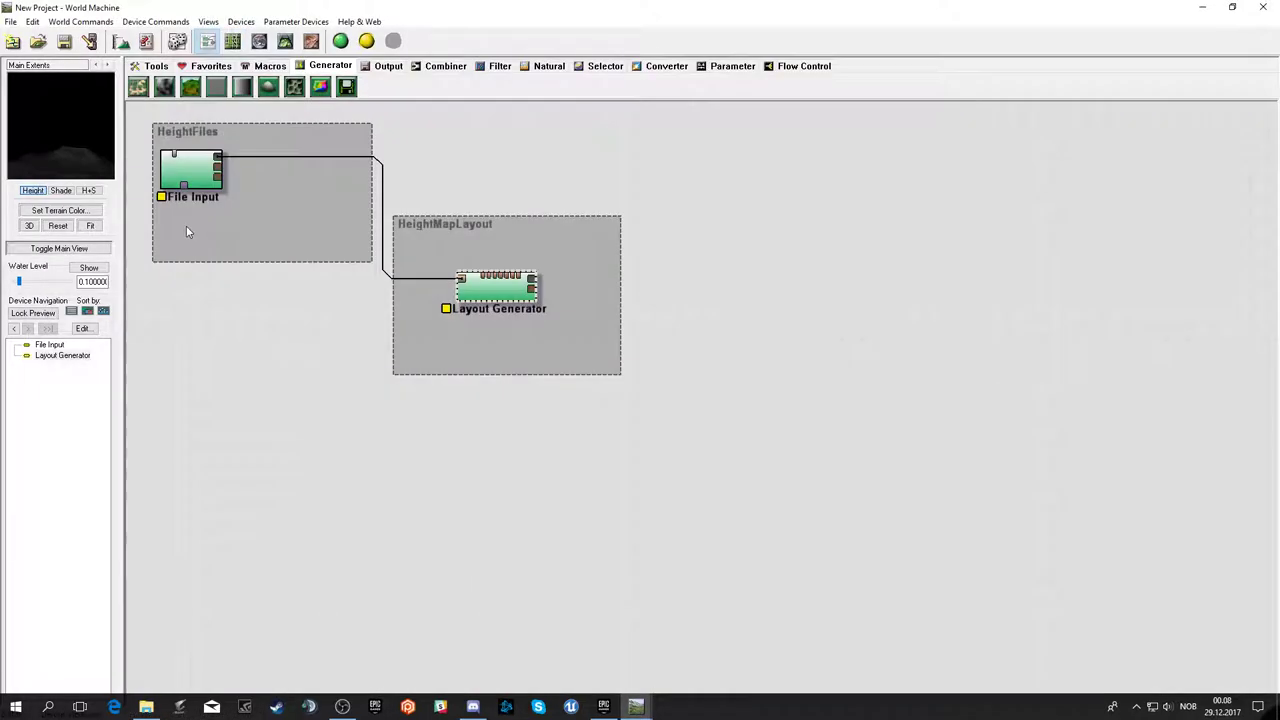
pyautogui.click(484, 285)
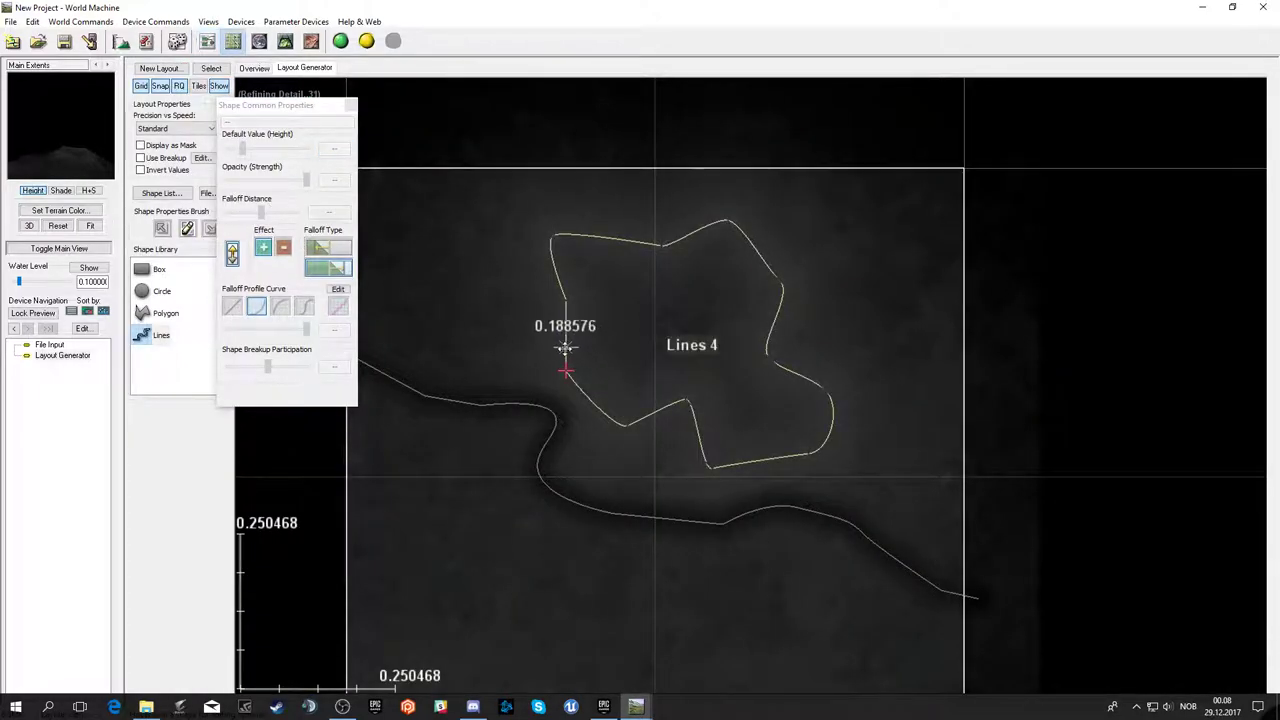
pyautogui.click(565, 347)
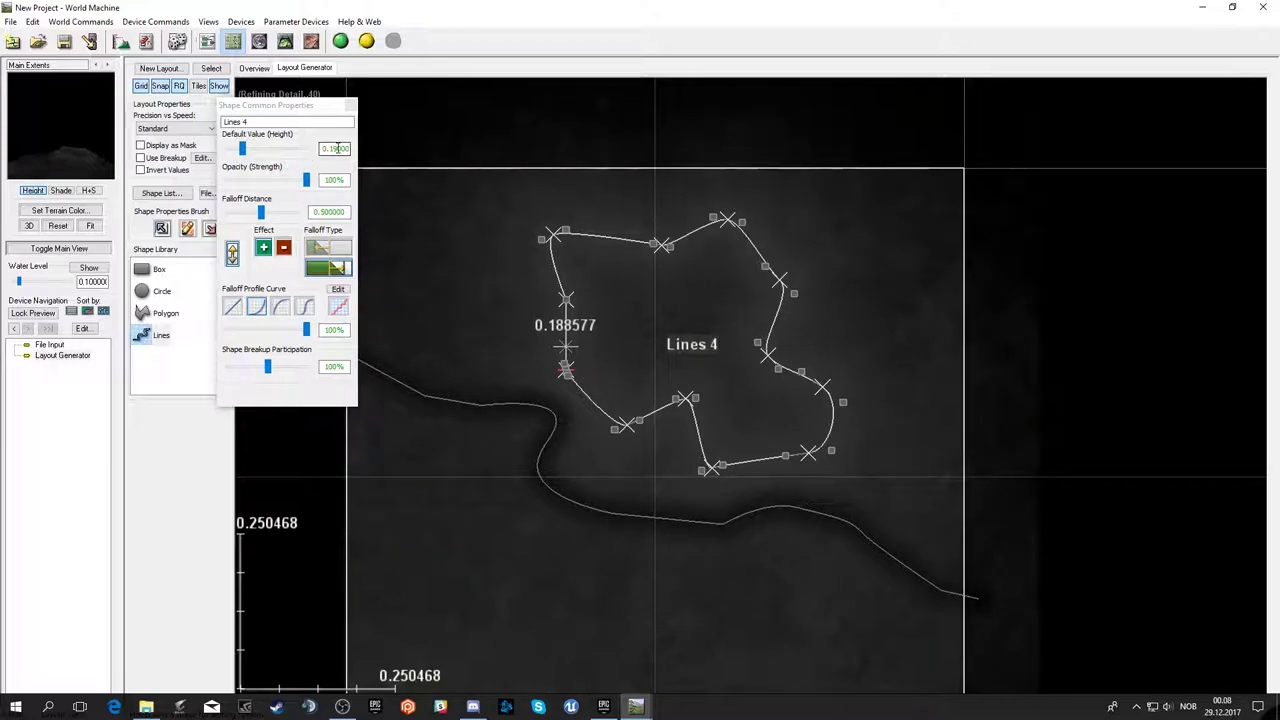
pyautogui.click(331, 148)
pyautogui.write('0.26000')
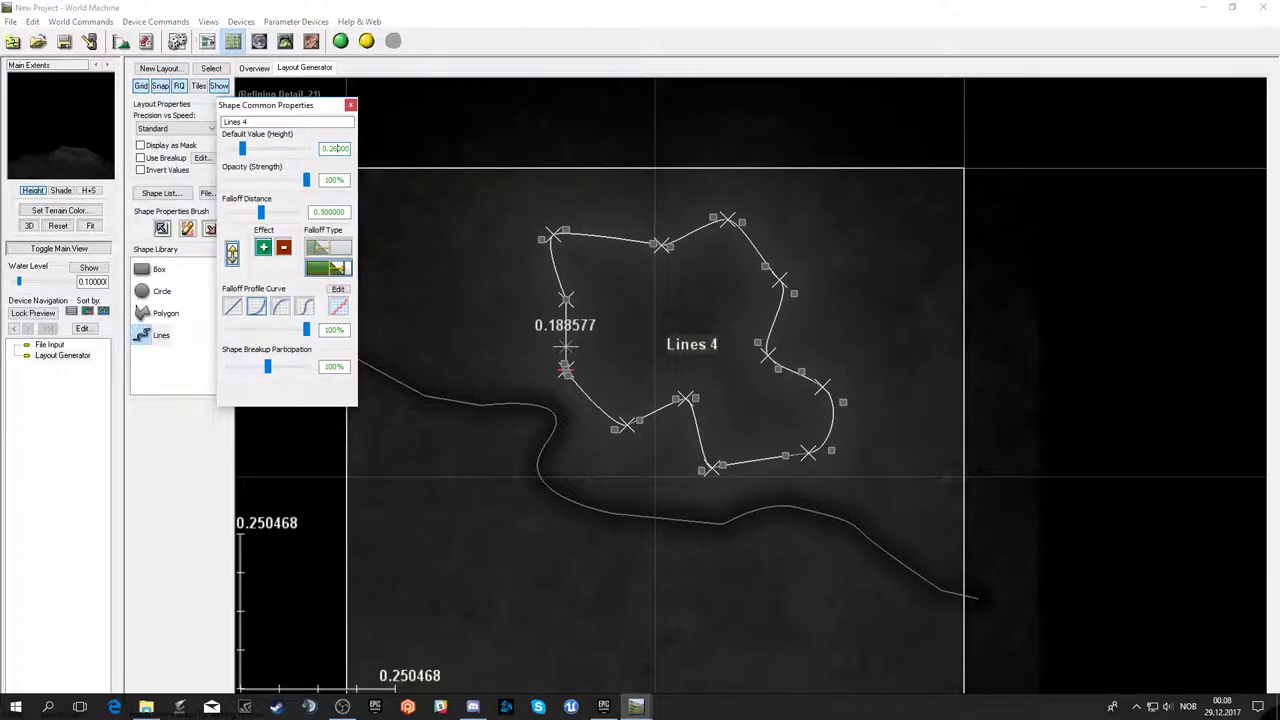
pyautogui.press('Return')
pyautogui.press('F4')
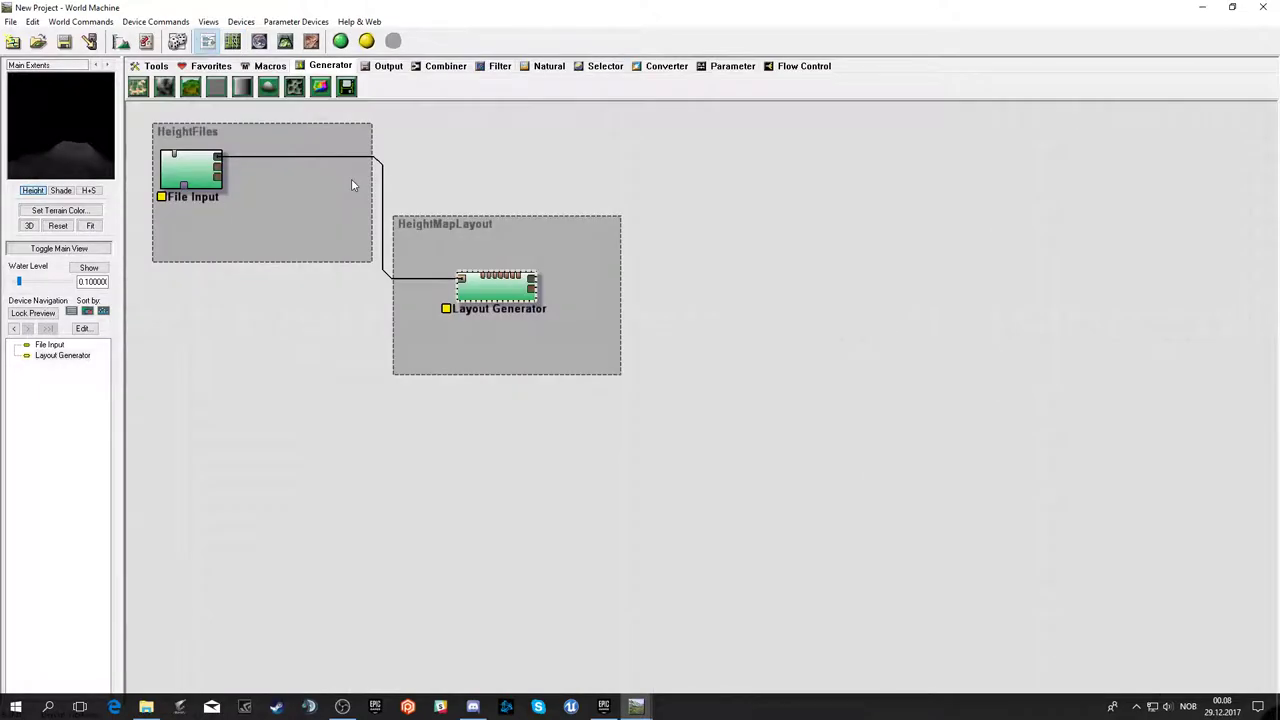
# - Widen the Lines 4 shape's falloff distance to 0.5
pyautogui.doubleClick(490, 290)
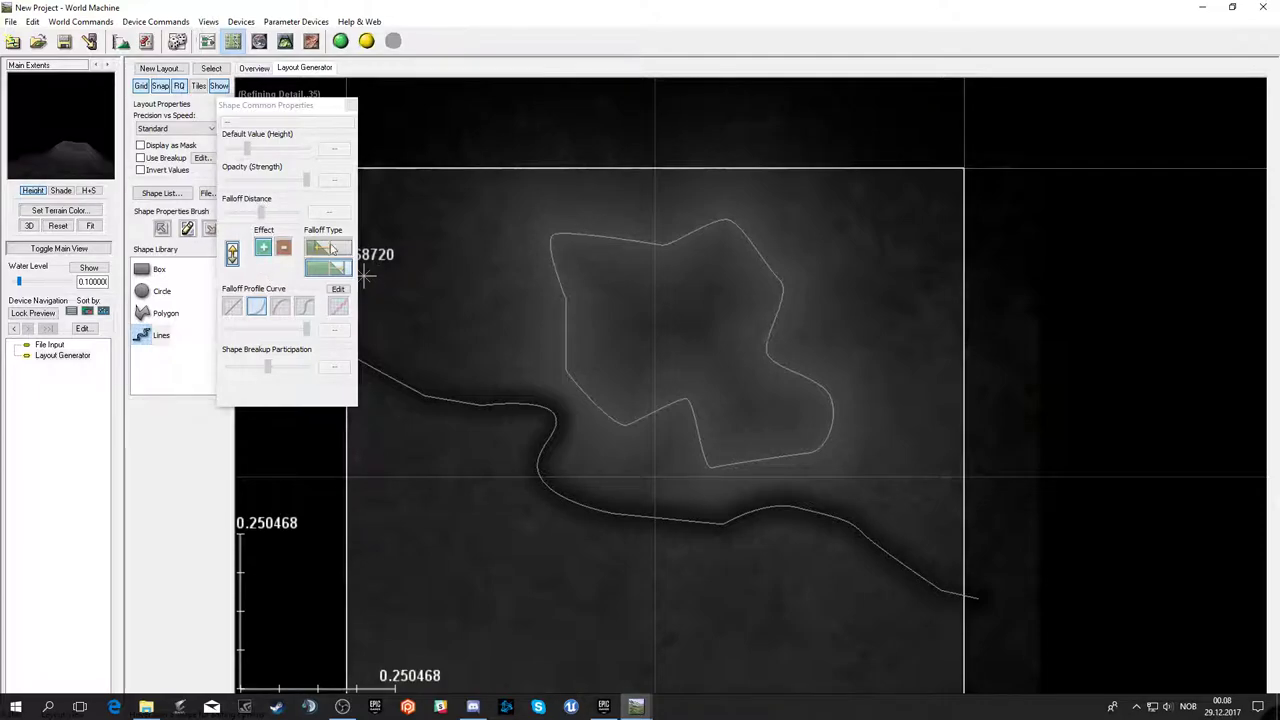
pyautogui.click(566, 320)
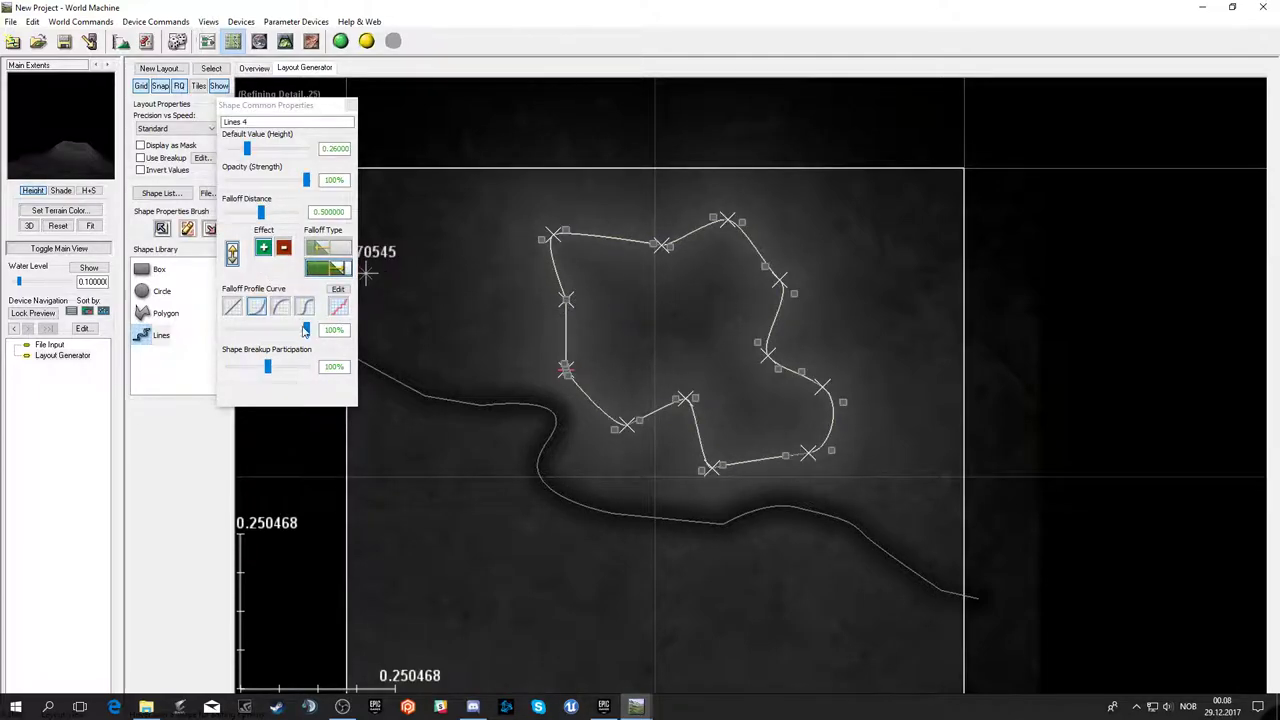
pyautogui.click(259, 214)
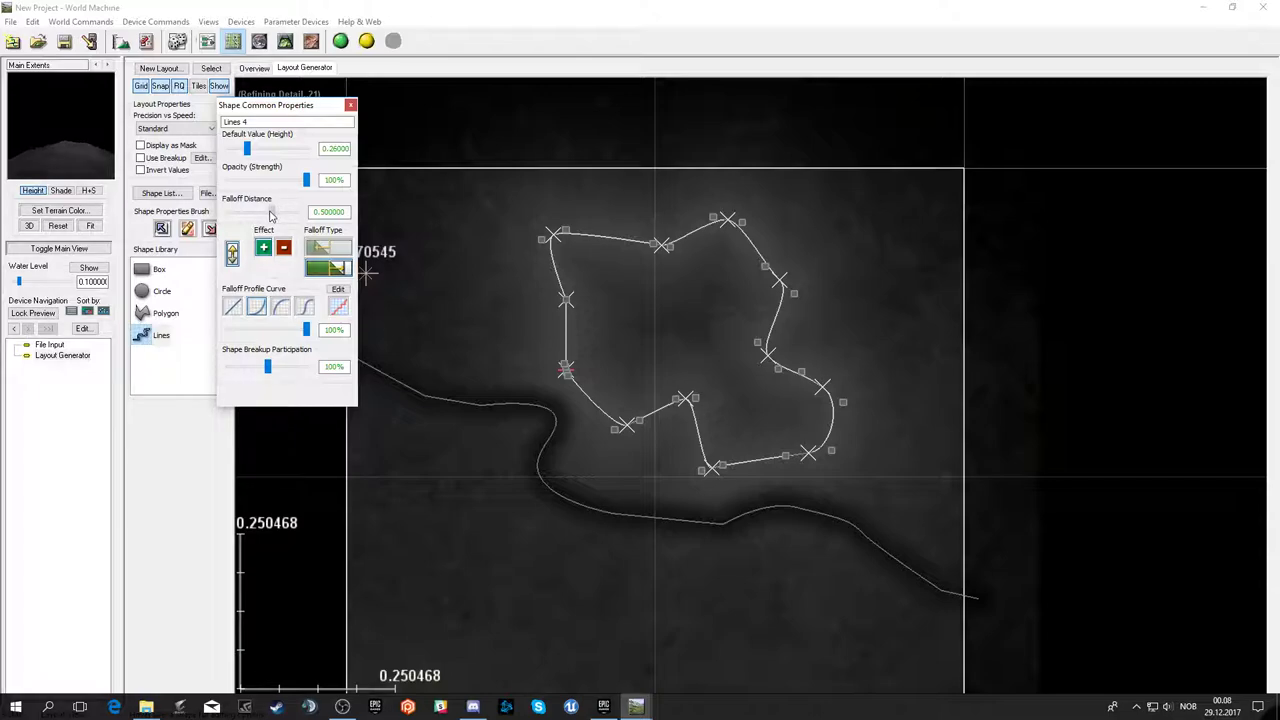
pyautogui.moveTo(266, 214); pyautogui.dragTo(272, 213)
# - Check the river line Lines 1's properties (height 0.02, falloff 0.039)
pyautogui.click(350, 106)
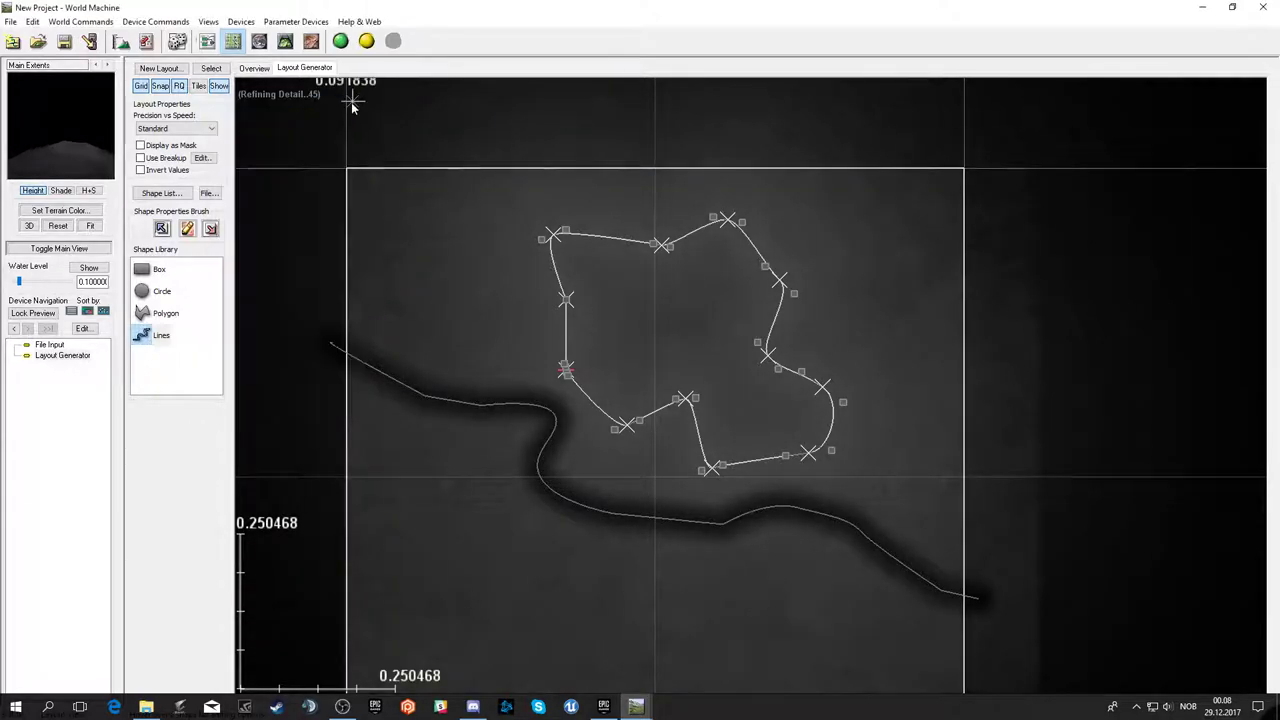
pyautogui.click(527, 404)
pyautogui.click(187, 228)
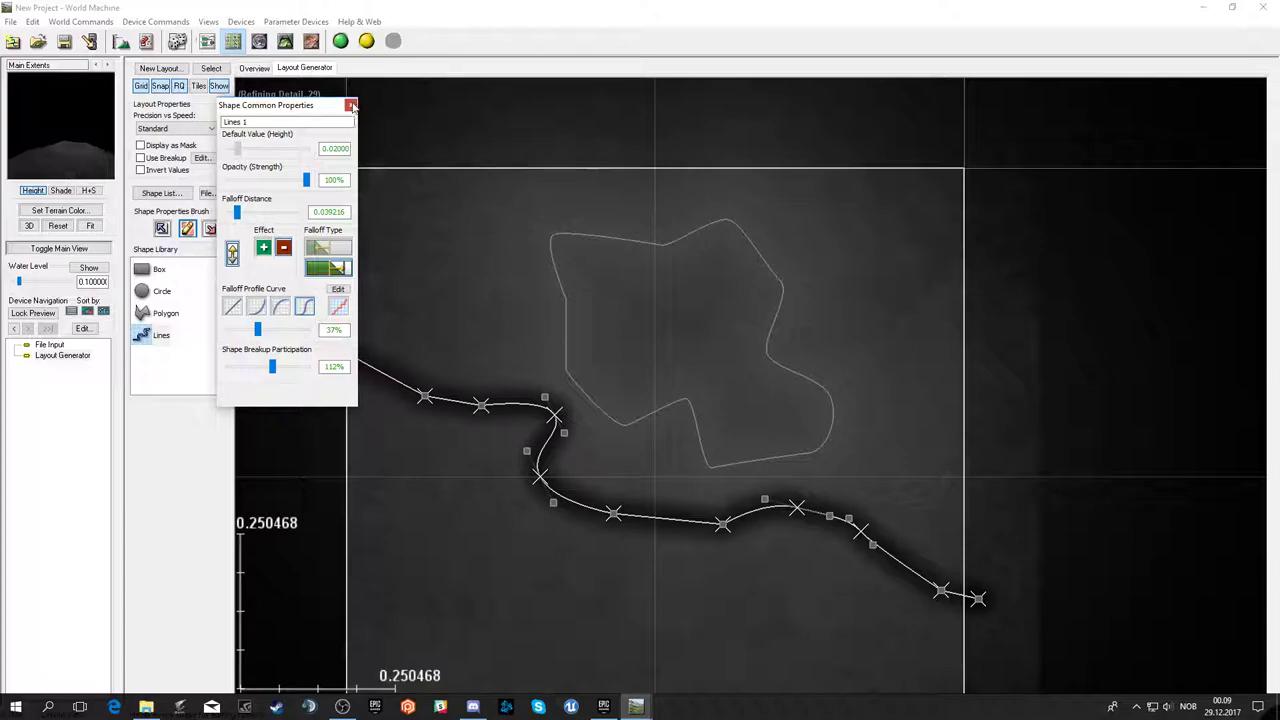
pyautogui.click(350, 106)
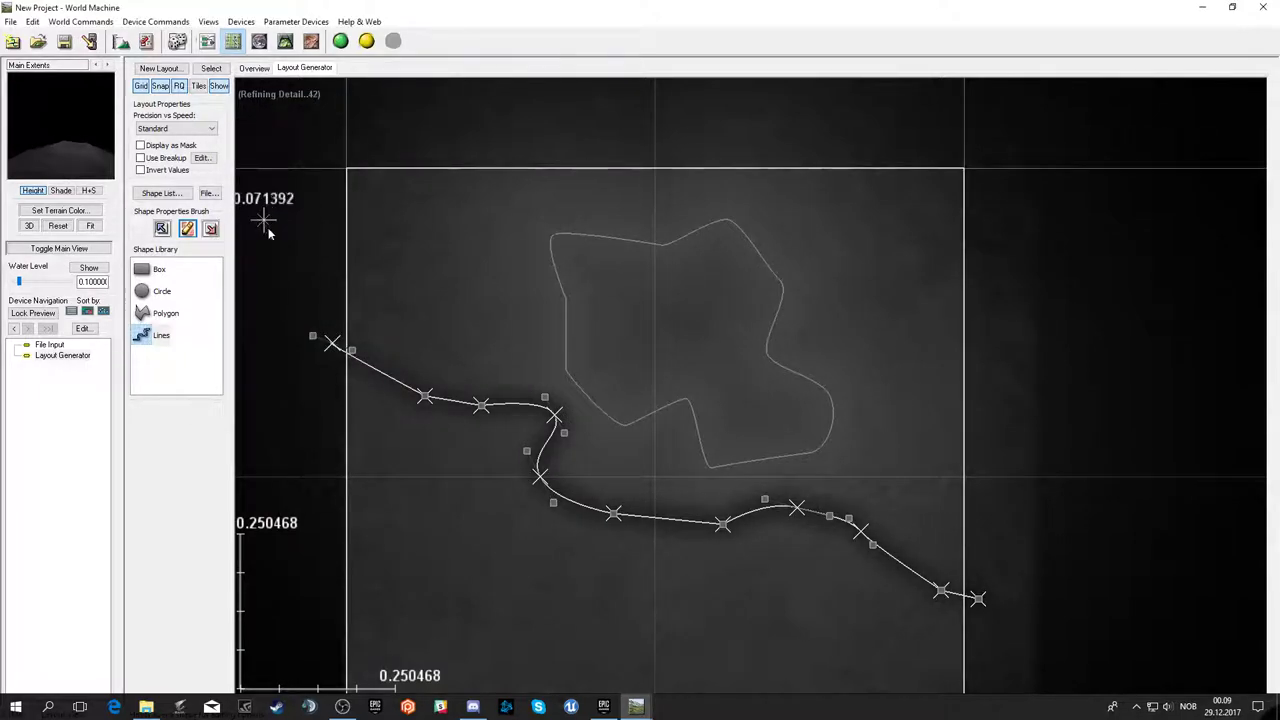
# - Place a Clamp device and wire the Layout Generator output into it
pyautogui.click(207, 41)
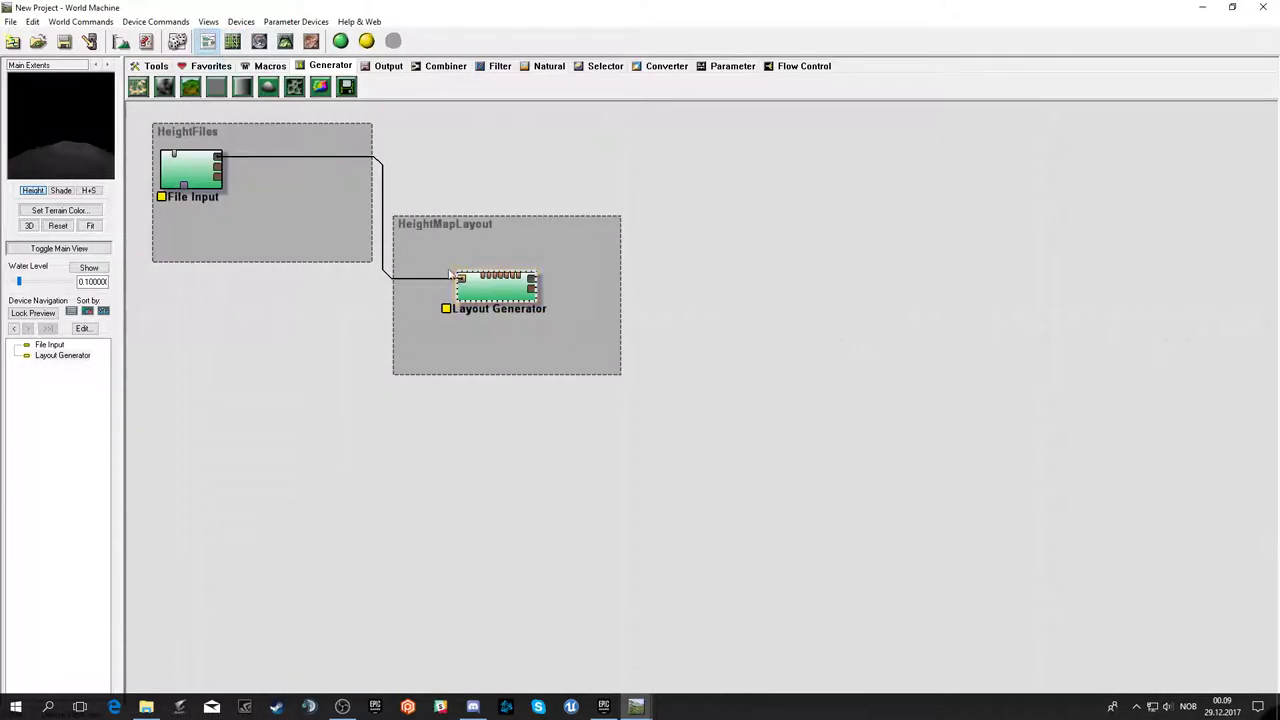
pyautogui.moveTo(497, 289); pyautogui.dragTo(497, 269)
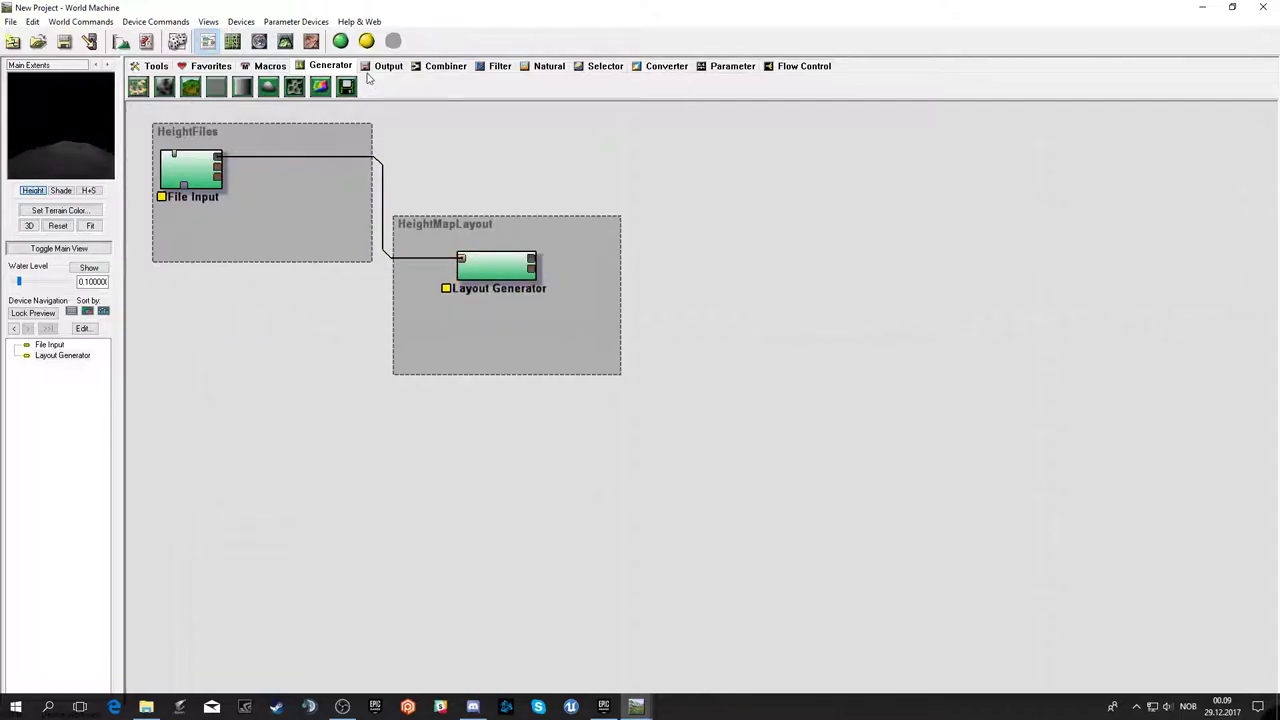
pyautogui.click(497, 66)
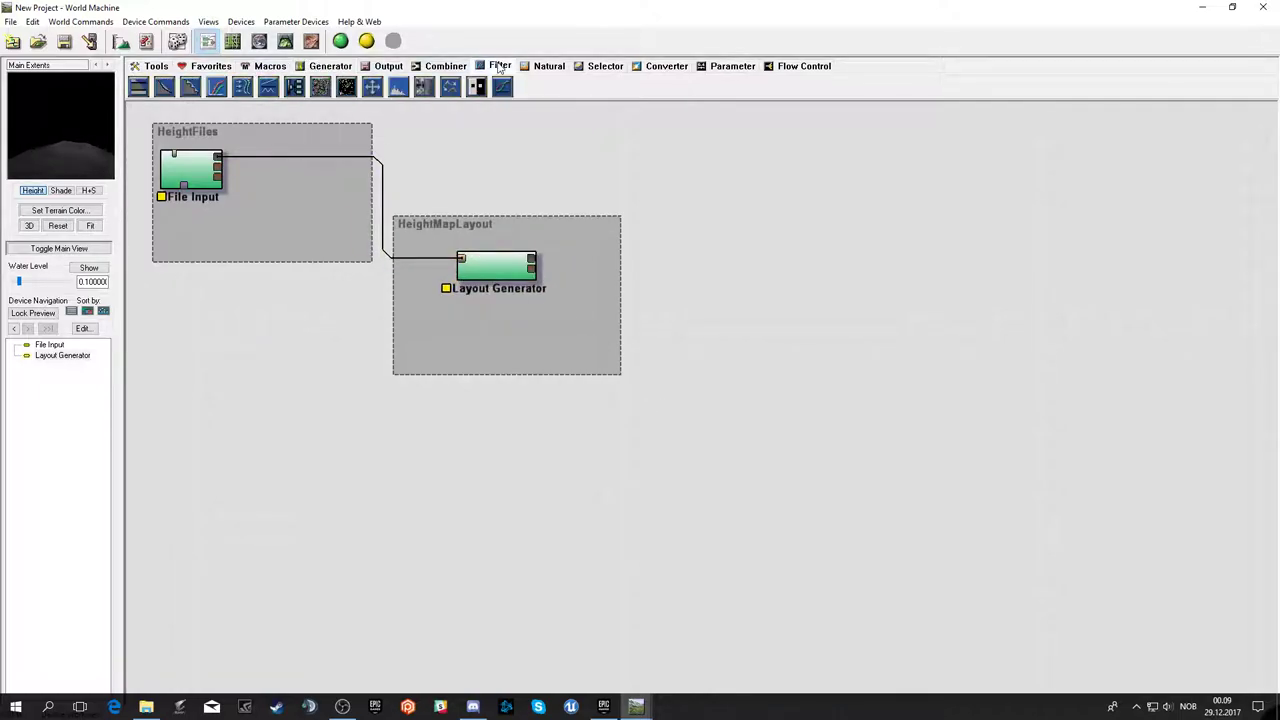
pyautogui.click(140, 88)
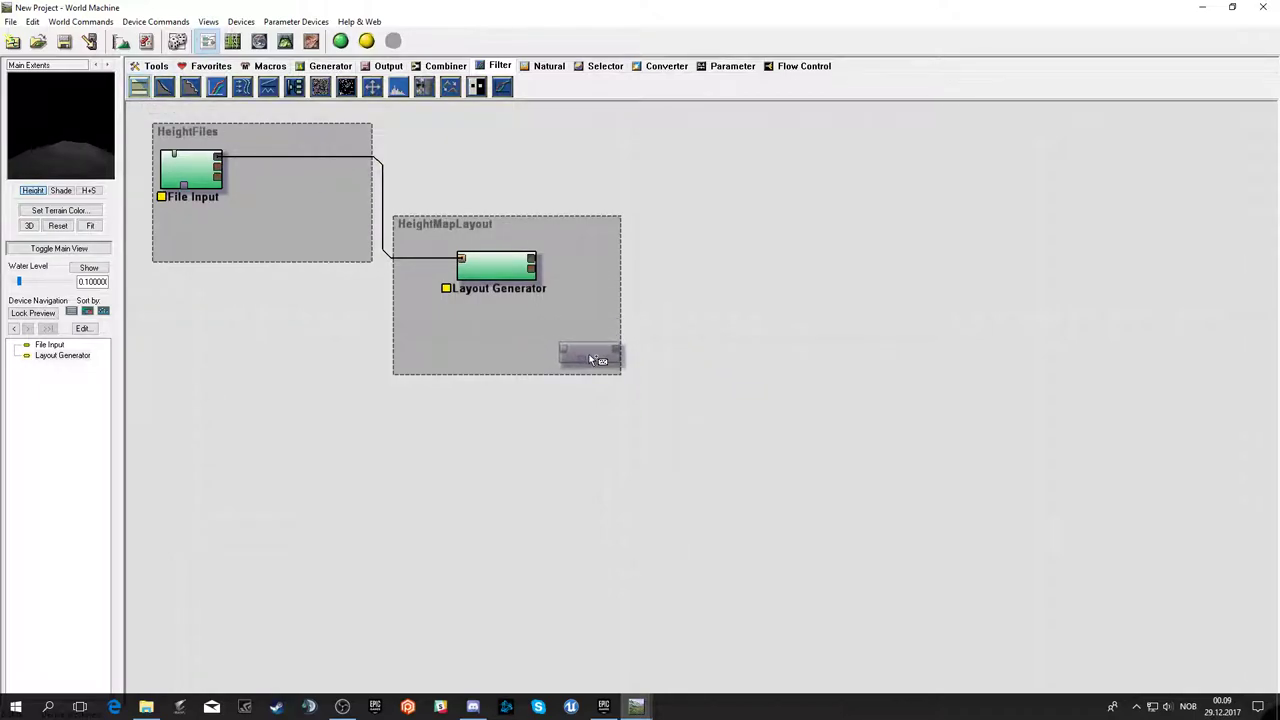
pyautogui.doubleClick(657, 366)
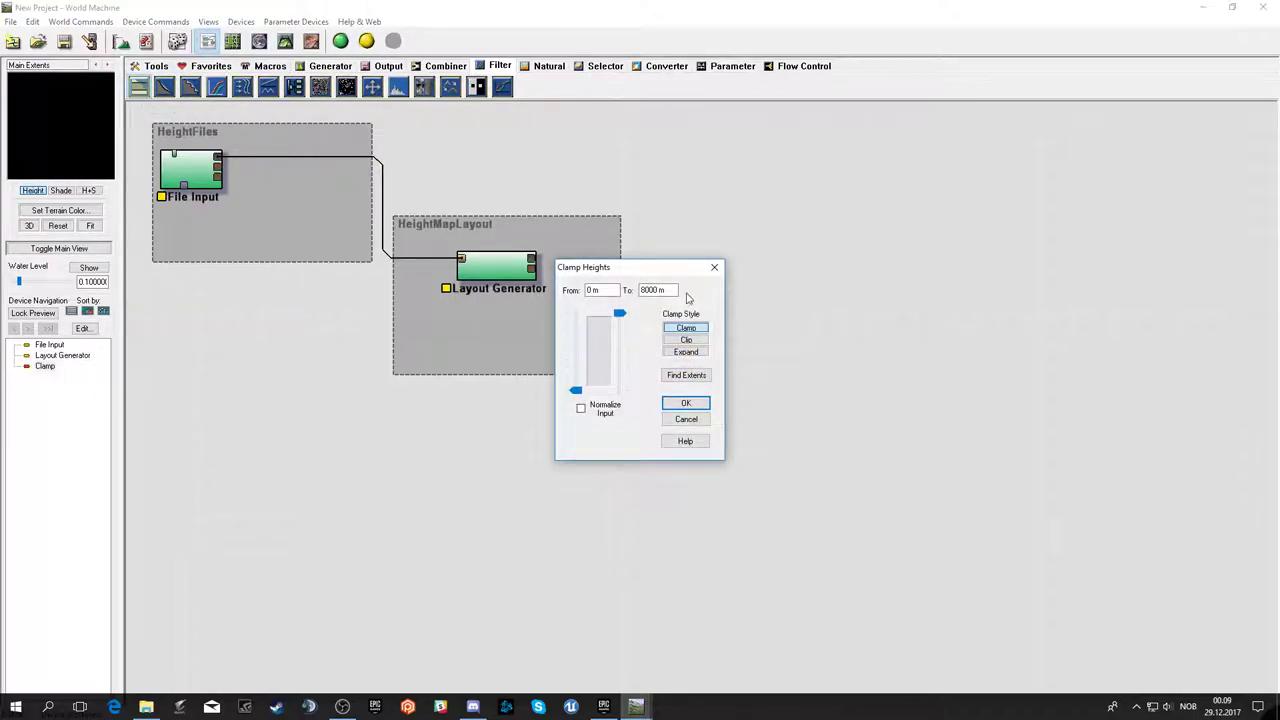
pyautogui.click(712, 269)
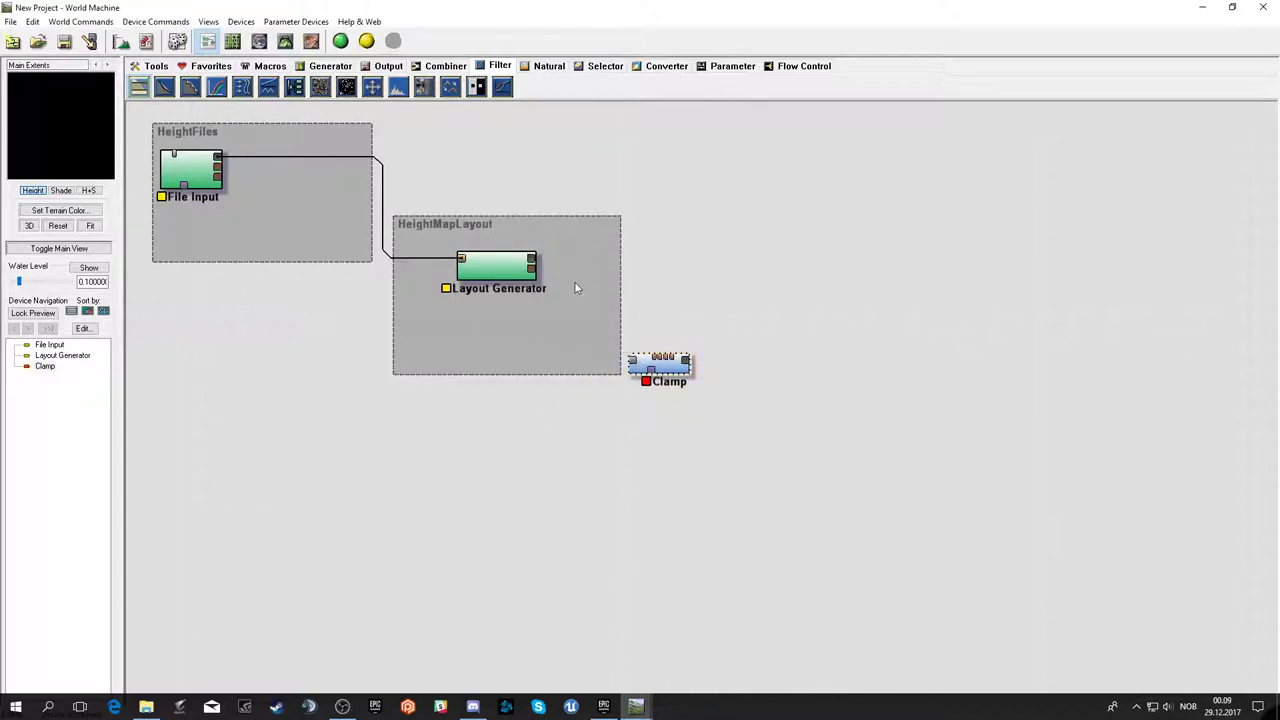
pyautogui.moveTo(630, 362); pyautogui.dragTo(533, 262)
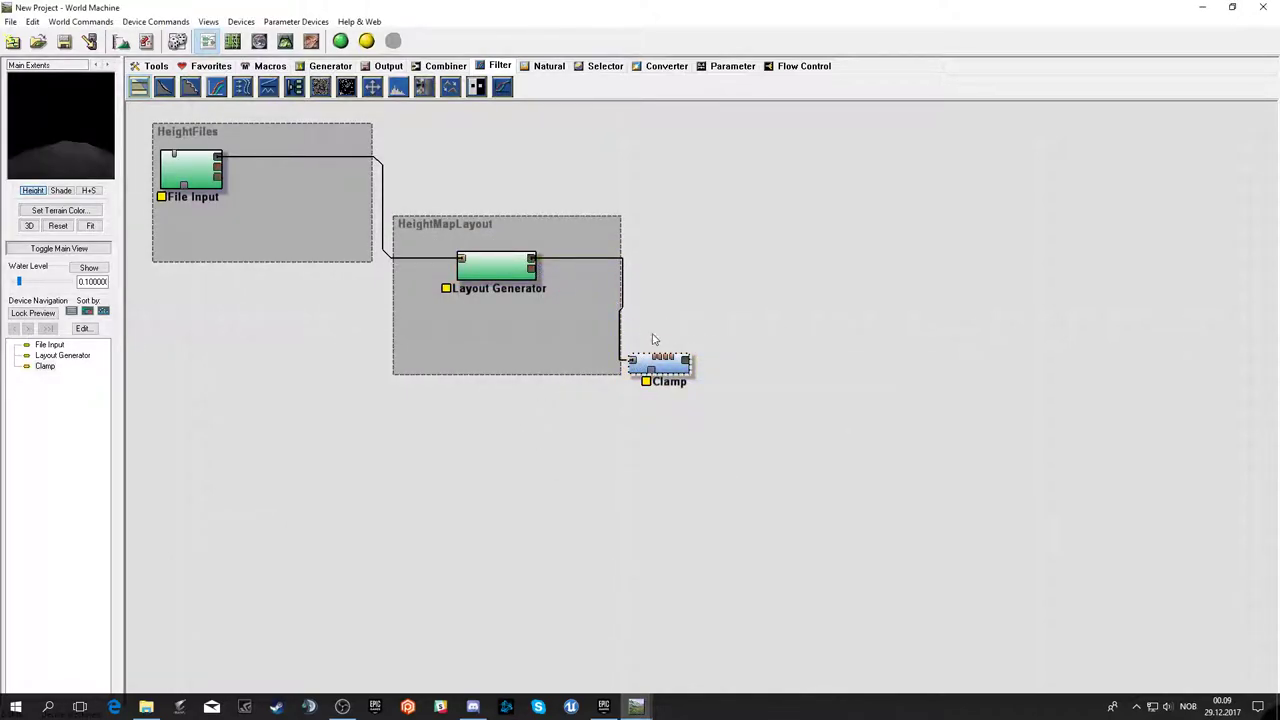
# - Set the Clamp style to Clip with an upper limit of 1840 m
pyautogui.doubleClick(665, 367)
pyautogui.moveTo(620, 314); pyautogui.dragTo(620, 321)
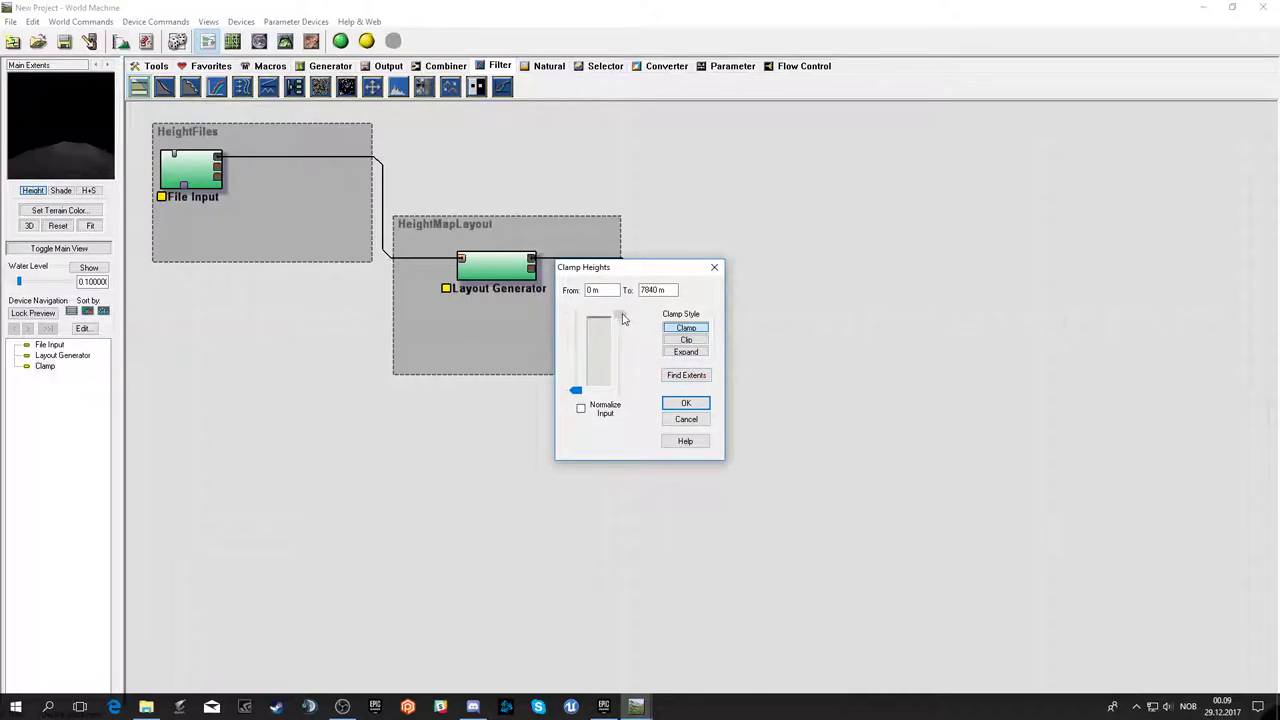
pyautogui.moveTo(577, 390); pyautogui.dragTo(585, 395)
pyautogui.click(686, 340)
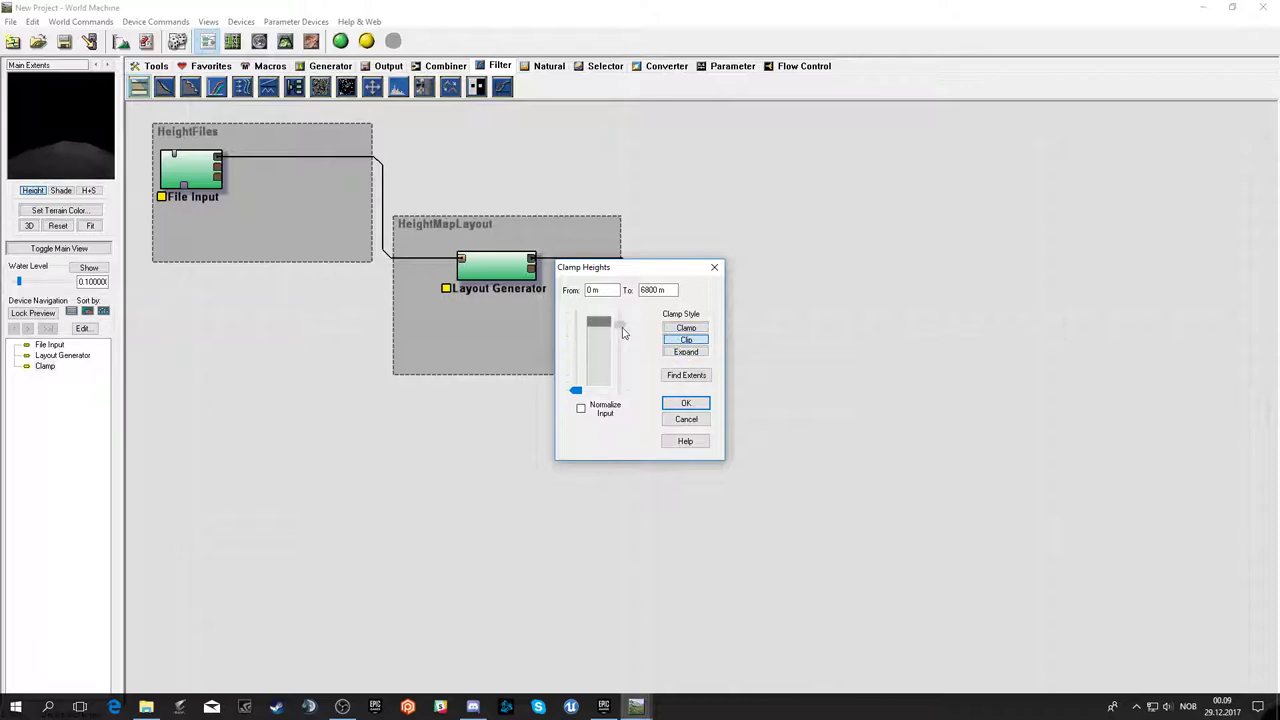
pyautogui.moveTo(620, 321)
pyautogui.mouseDown()
pyautogui.moveTo(621, 378)
pyautogui.moveTo(636, 381)
pyautogui.mouseUp()
pyautogui.moveTo(638, 379); pyautogui.dragTo(640, 380)
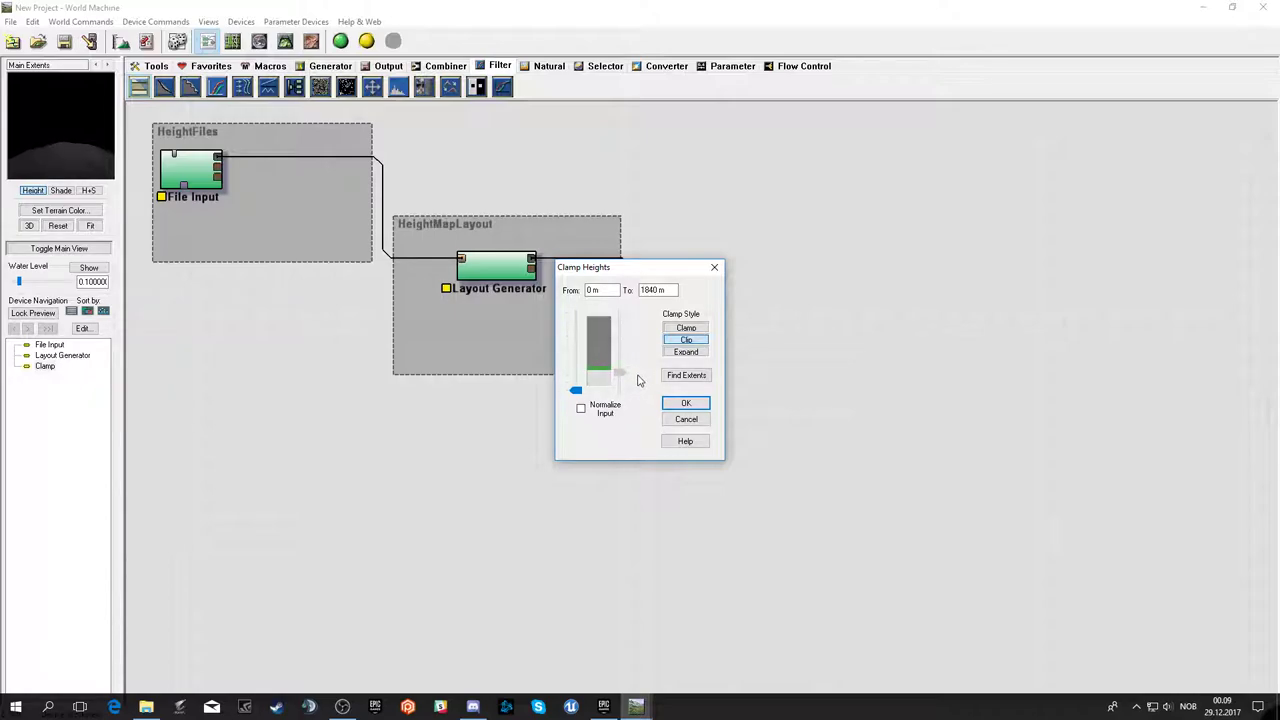
pyautogui.click(668, 404)
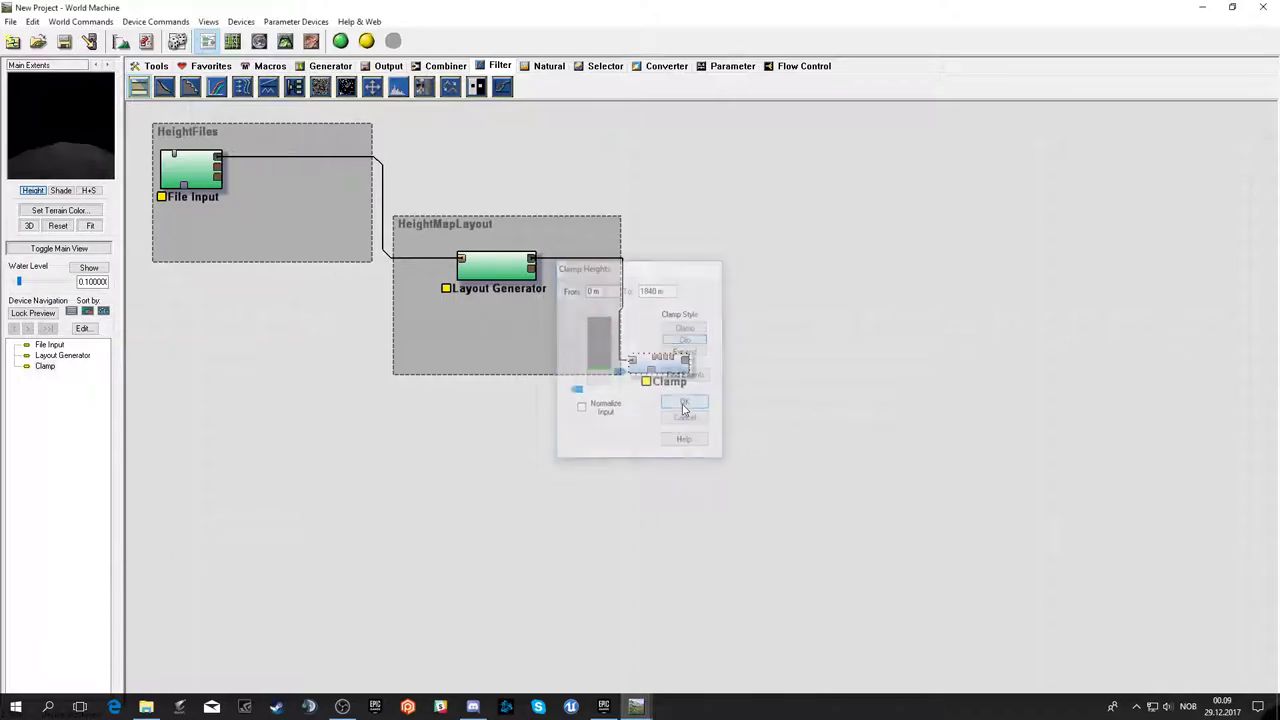
# - Raise the Clamp's lower limit to 1280 m
pyautogui.doubleClick(675, 370)
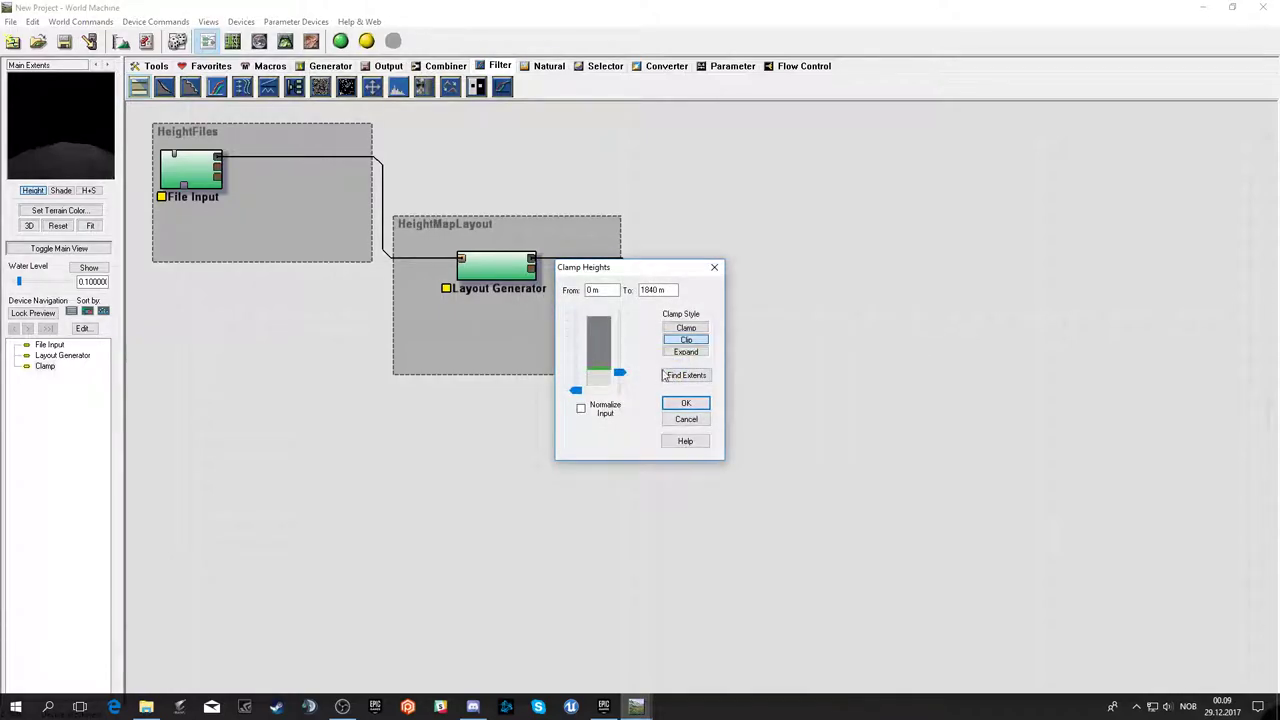
pyautogui.moveTo(574, 389); pyautogui.dragTo(600, 382)
pyautogui.moveTo(597, 381); pyautogui.dragTo(601, 381)
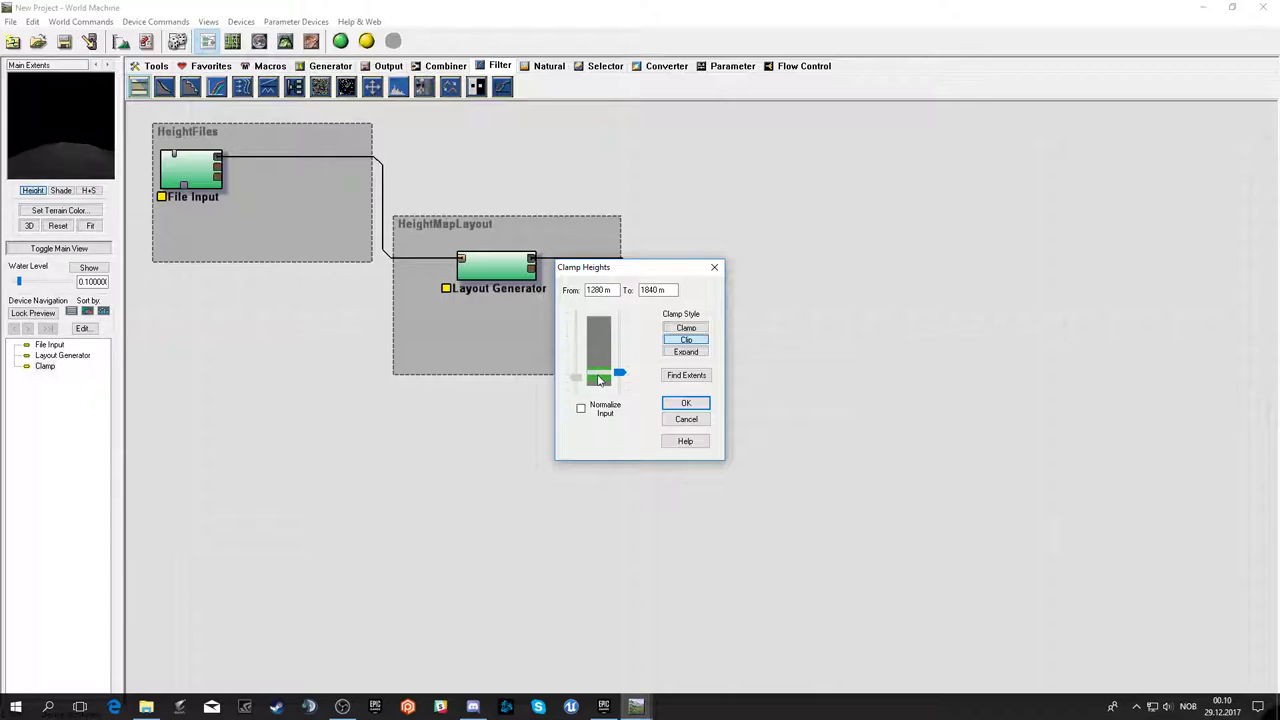
pyautogui.click(685, 403)
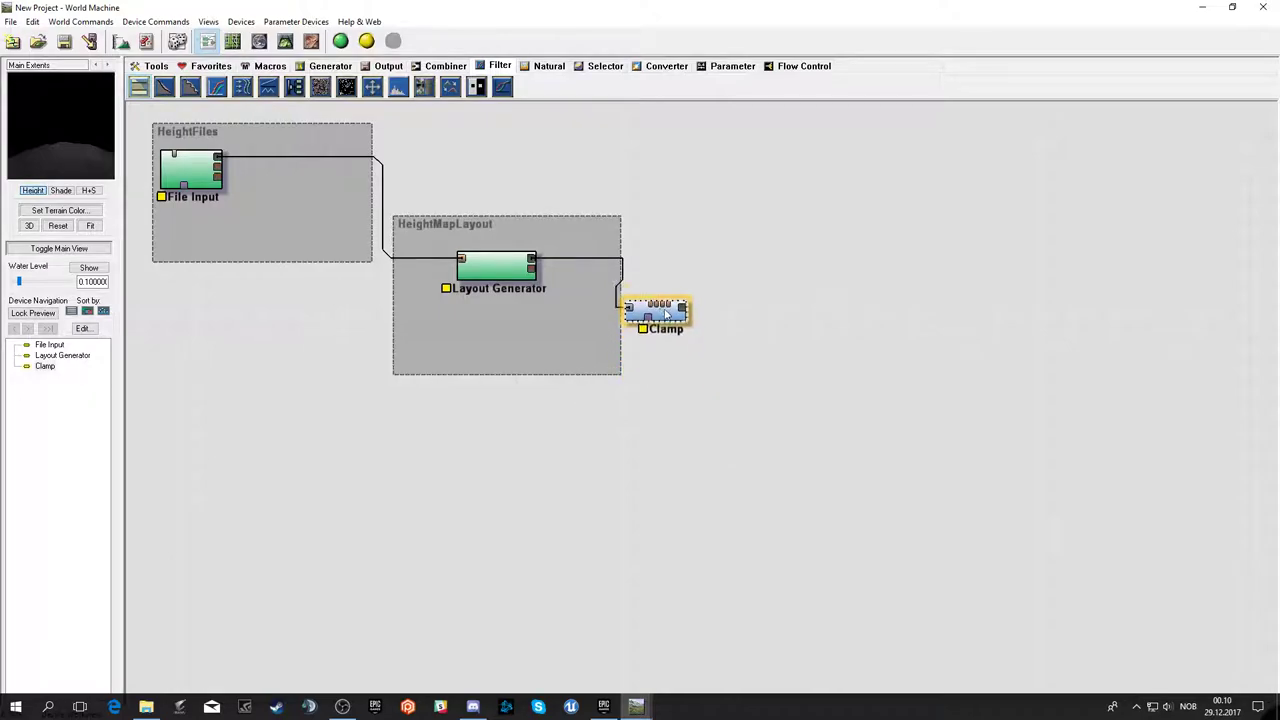
# - Add an Erosion device, delete the duplicate, and wire Clamp into it
pyautogui.moveTo(662, 357); pyautogui.dragTo(662, 275)
pyautogui.click(548, 66)
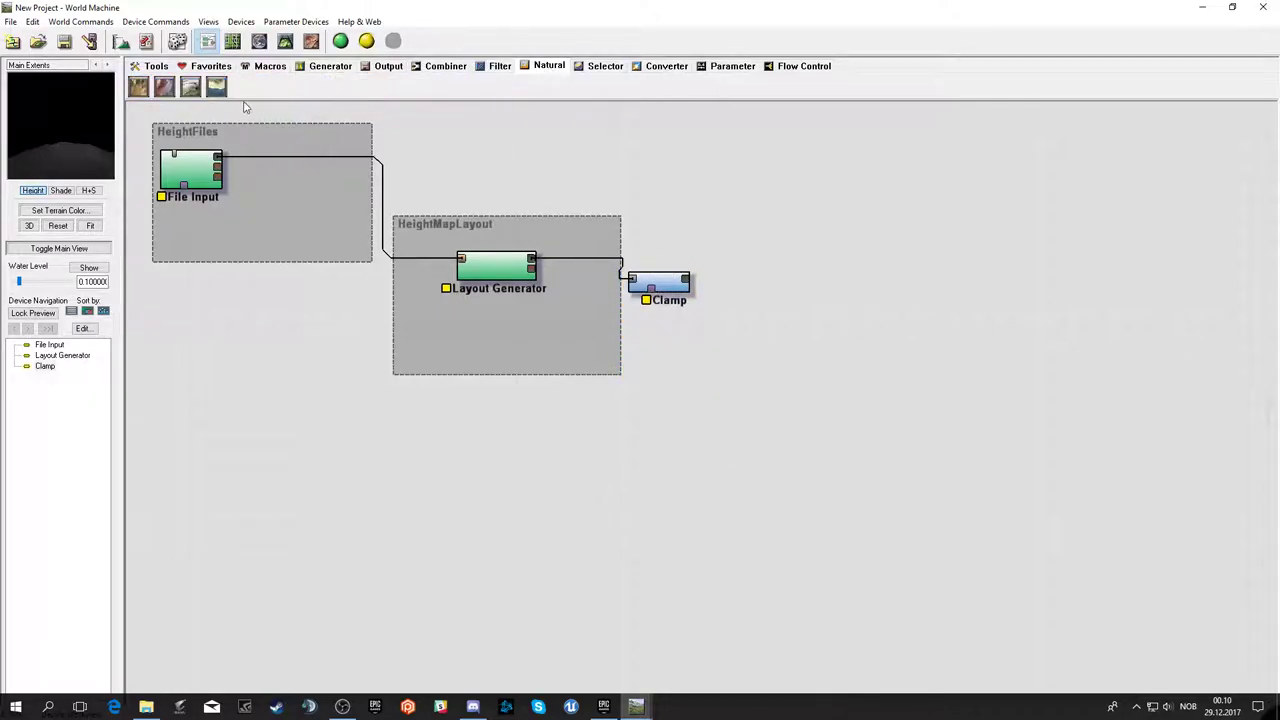
pyautogui.moveTo(138, 87)
pyautogui.mouseDown()
pyautogui.moveTo(715, 354)
pyautogui.moveTo(680, 247)
pyautogui.mouseUp()
pyautogui.moveTo(757, 251); pyautogui.dragTo(764, 247)
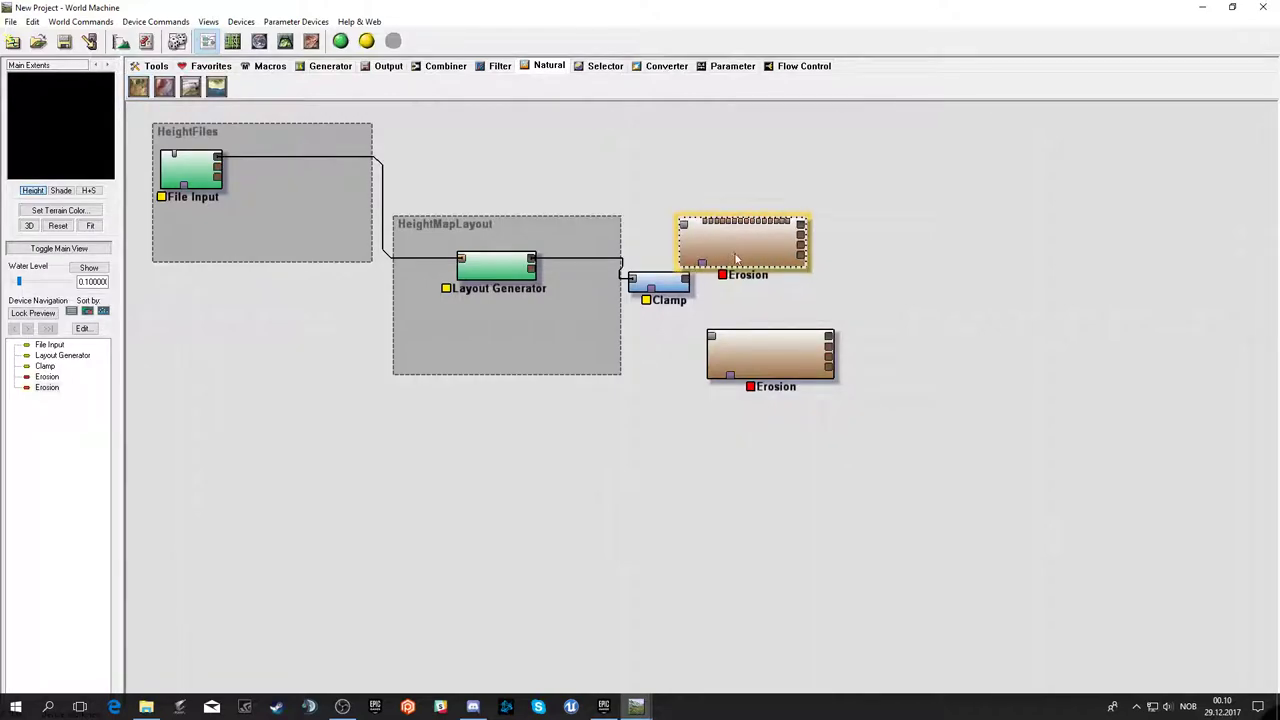
pyautogui.press('Delete')
pyautogui.click(681, 393)
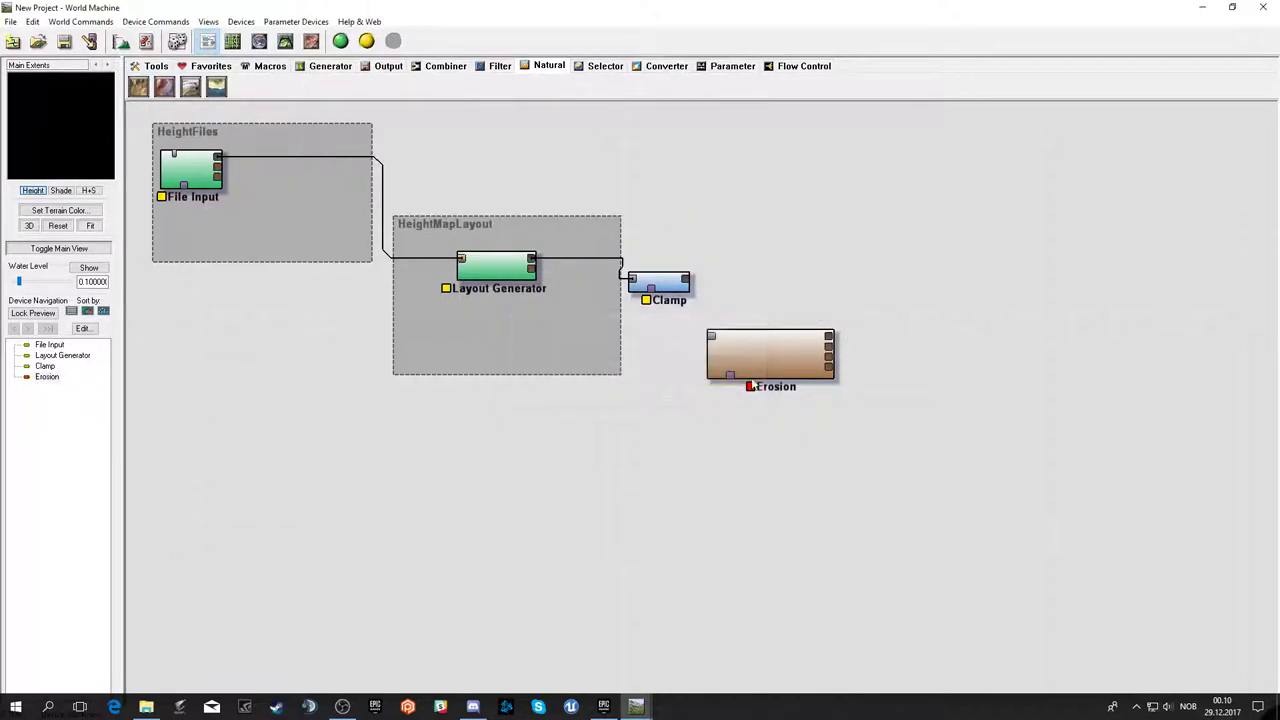
pyautogui.moveTo(783, 360); pyautogui.dragTo(806, 343)
pyautogui.moveTo(735, 322); pyautogui.dragTo(685, 279)
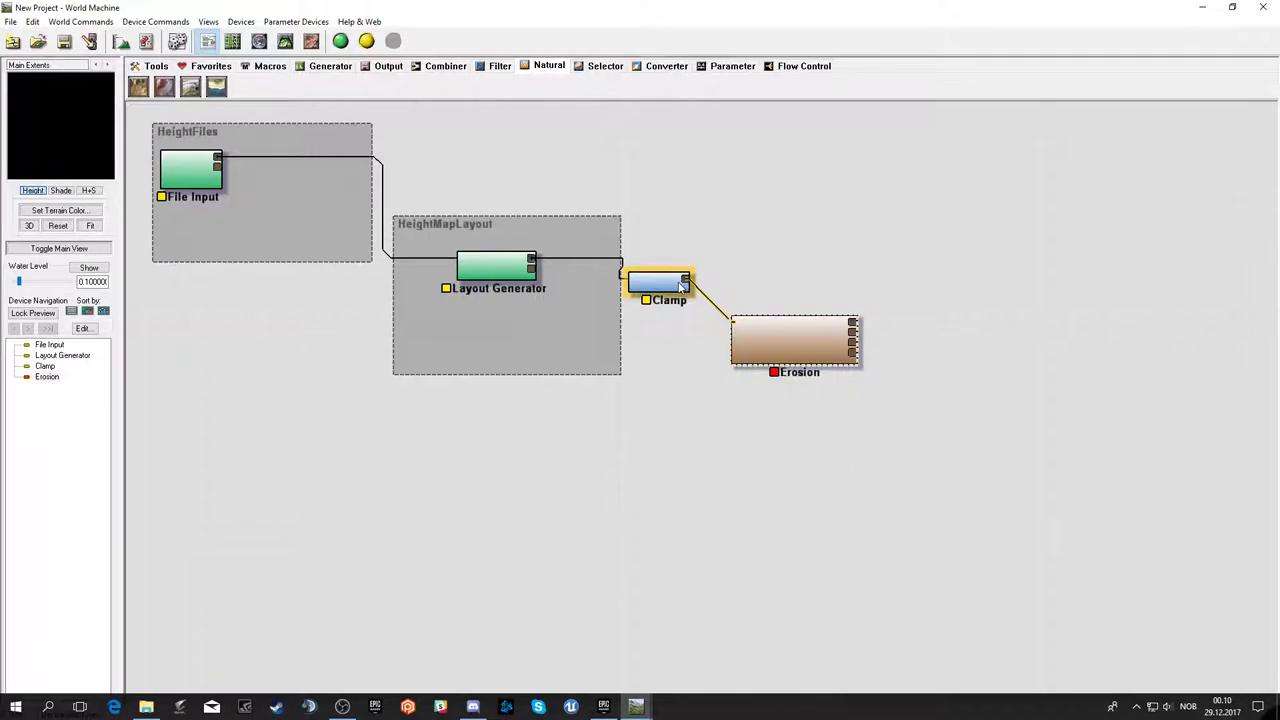
# - Set Erosion's method to Channeled Erosion with Inverse Filter filtering
pyautogui.doubleClick(802, 348)
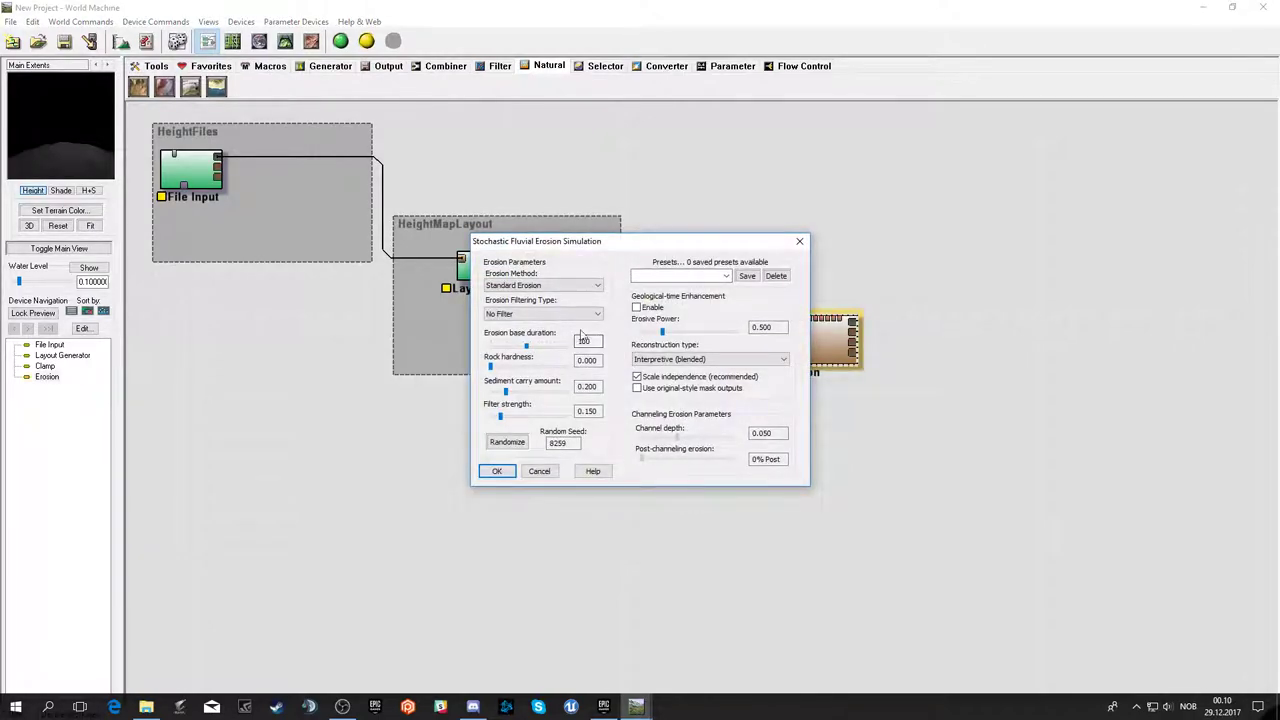
pyautogui.click(566, 287)
pyautogui.click(530, 304)
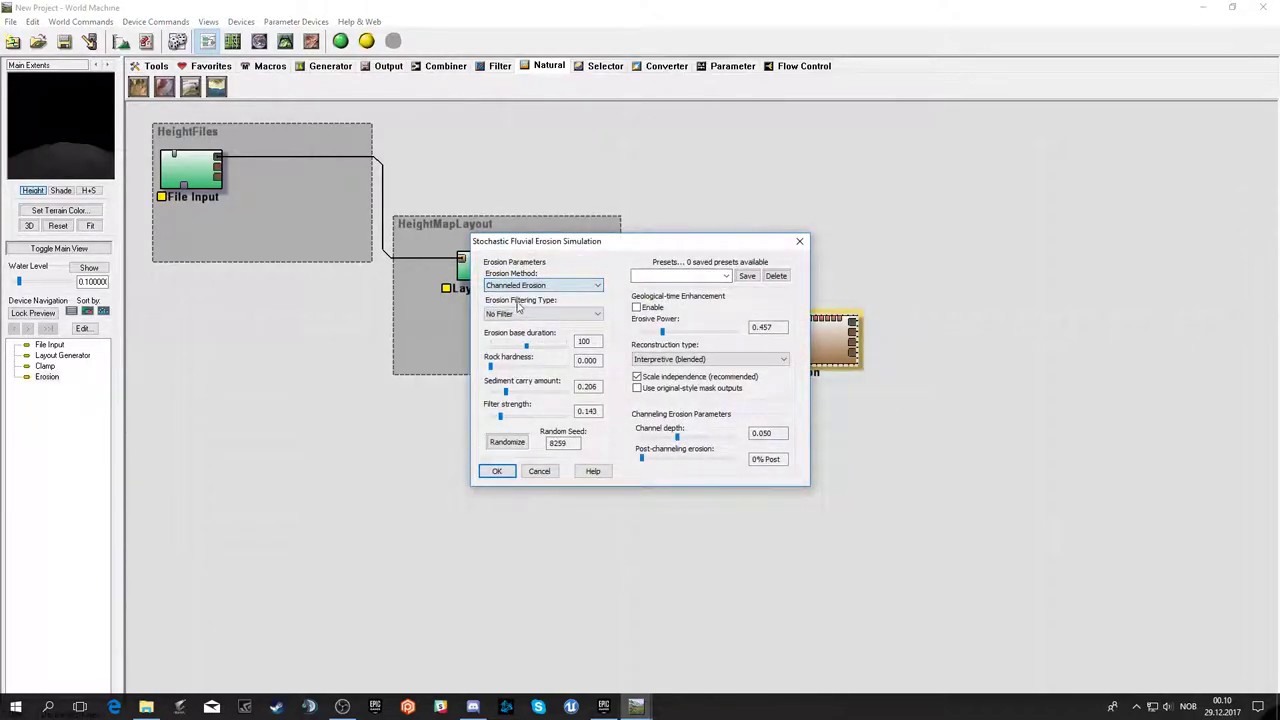
pyautogui.click(543, 315)
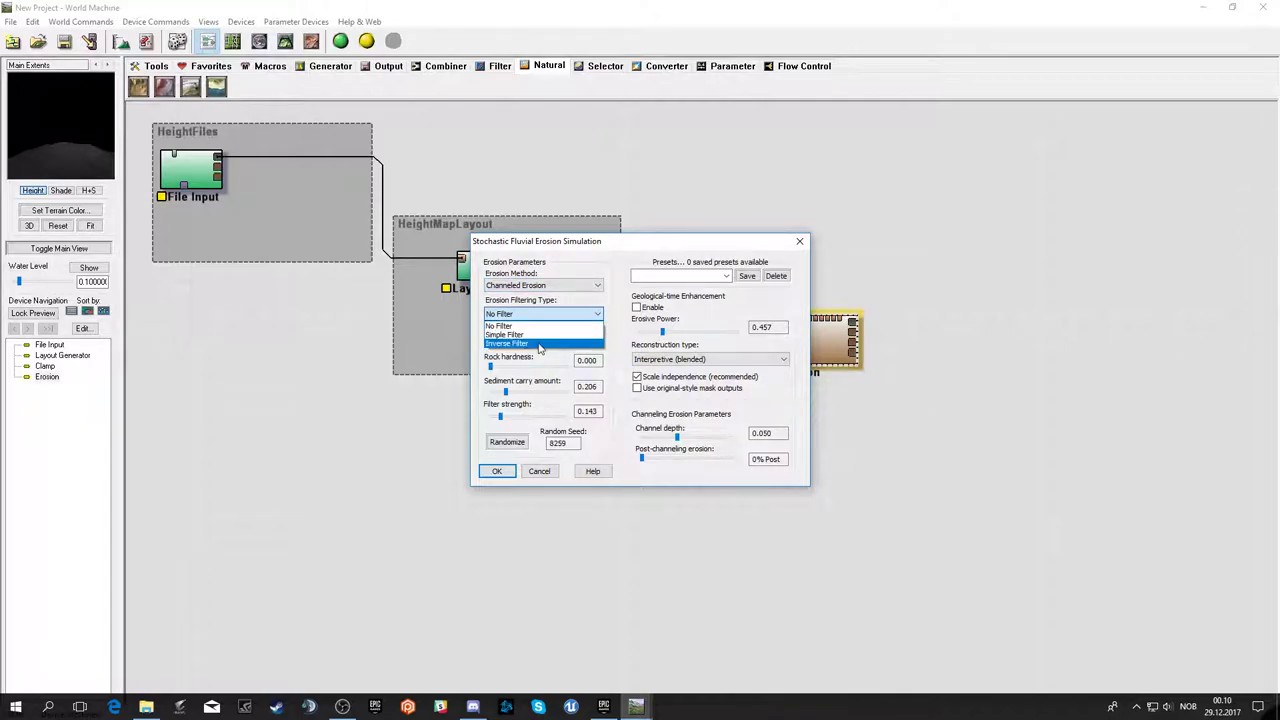
pyautogui.click(540, 341)
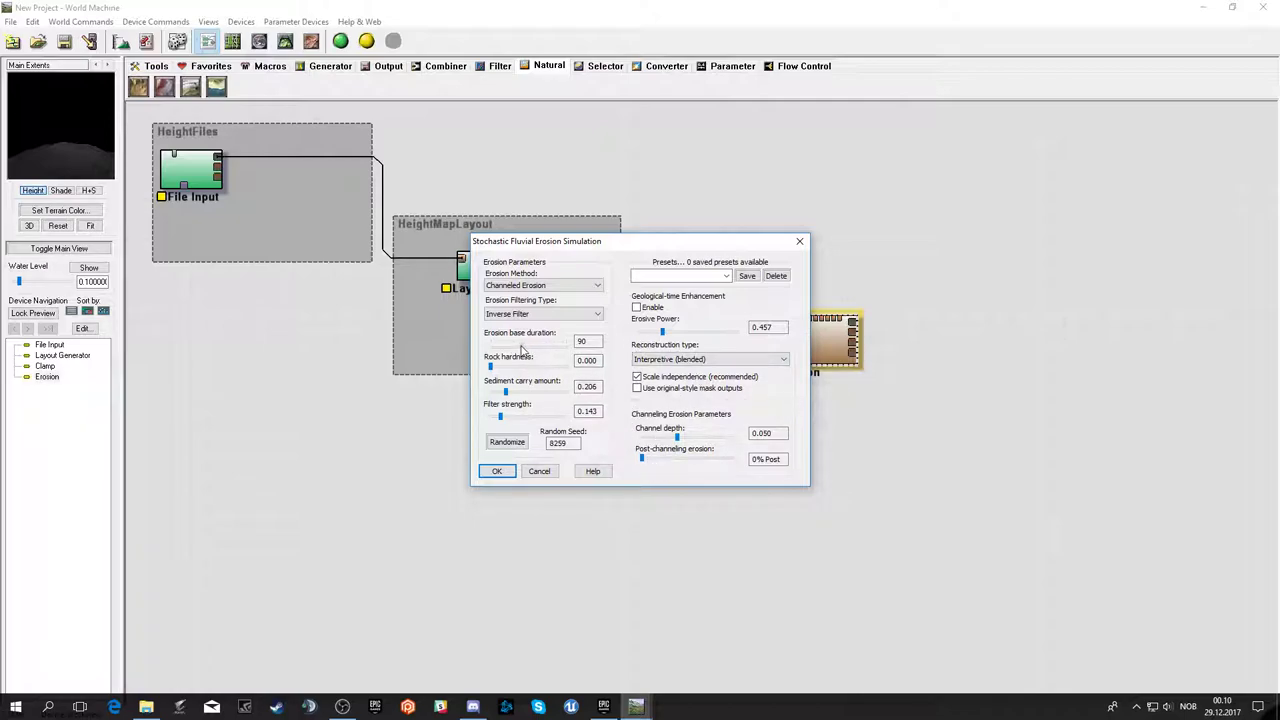
# - Enable geological-time enhancement, raise erosive power, and set channel depth to 0.054
pyautogui.moveTo(520, 348); pyautogui.dragTo(530, 358)
pyautogui.click(637, 307)
pyautogui.moveTo(662, 331); pyautogui.dragTo(695, 334)
pyautogui.moveTo(689, 333); pyautogui.dragTo(685, 333)
pyautogui.moveTo(685, 332)
pyautogui.mouseDown()
pyautogui.moveTo(729, 339)
pyautogui.moveTo(682, 339)
pyautogui.moveTo(695, 341)
pyautogui.mouseUp()
pyautogui.hotkey('shift', 'Tab')
pyautogui.hotkey('shift', 'Tab')
pyautogui.hotkey('shift', 'Tab')
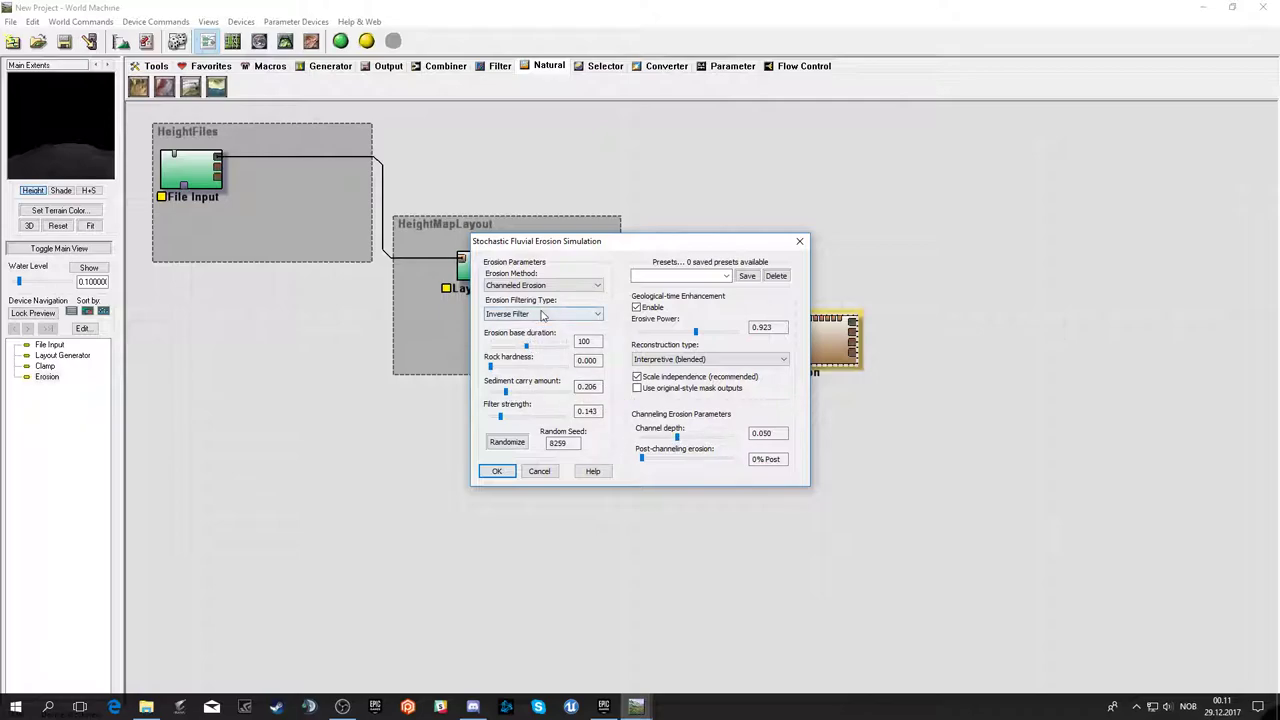
pyautogui.click(678, 438)
pyautogui.moveTo(684, 440); pyautogui.dragTo(654, 457)
pyautogui.click(497, 471)
# - Place Thermal Weathering beside Erosion and feed it Erosion's primary output
pyautogui.moveTo(786, 344); pyautogui.dragTo(759, 357)
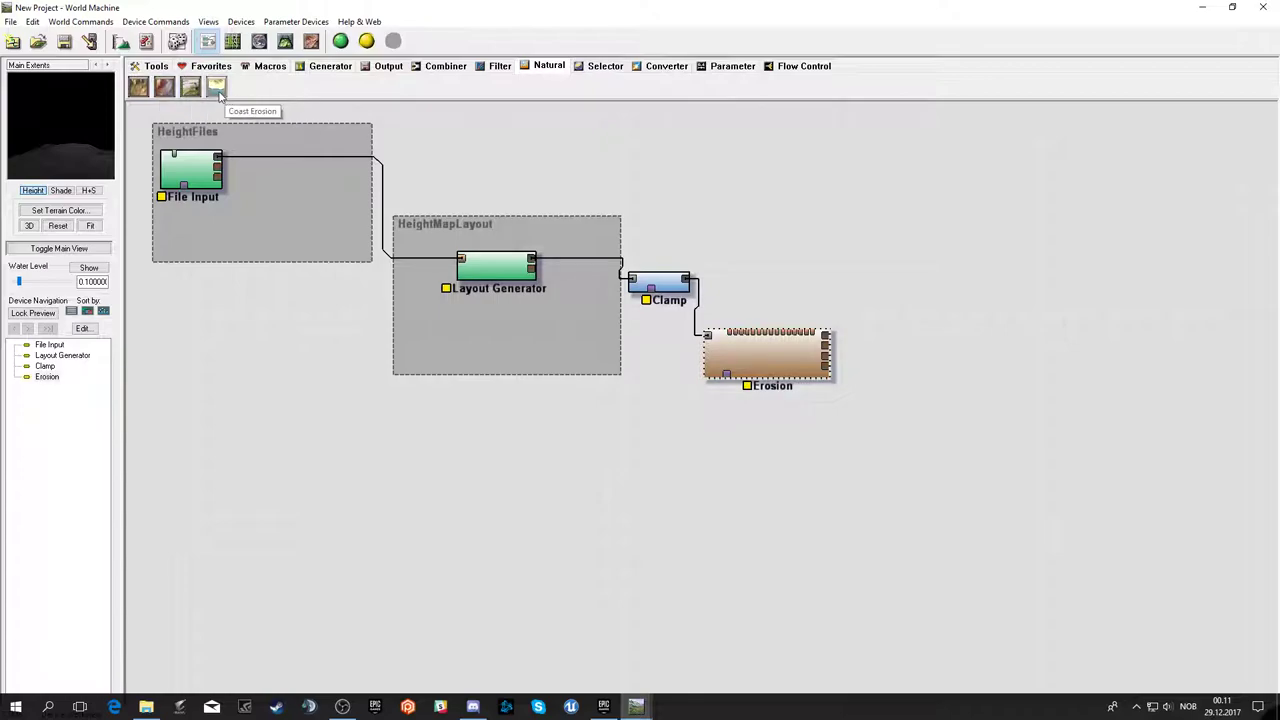
pyautogui.moveTo(164, 88)
pyautogui.mouseDown()
pyautogui.moveTo(820, 397)
pyautogui.moveTo(890, 365)
pyautogui.moveTo(825, 341)
pyautogui.mouseUp()
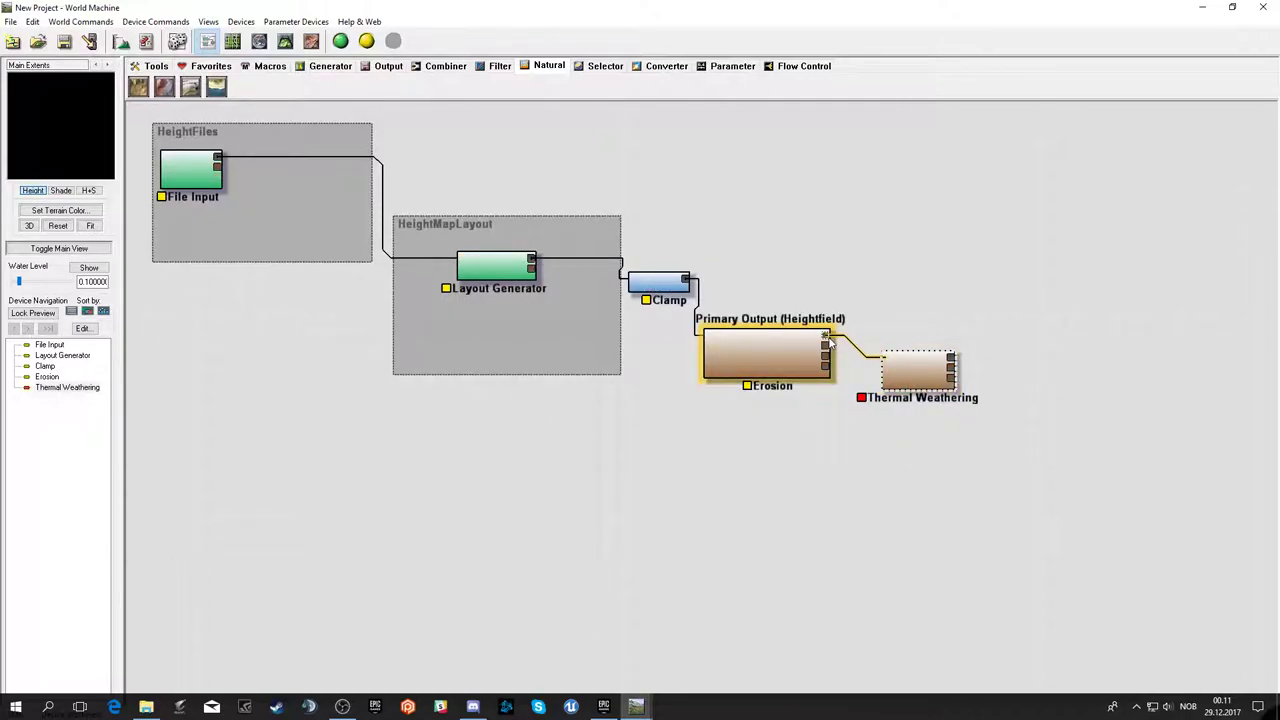
pyautogui.moveTo(925, 379); pyautogui.dragTo(907, 393)
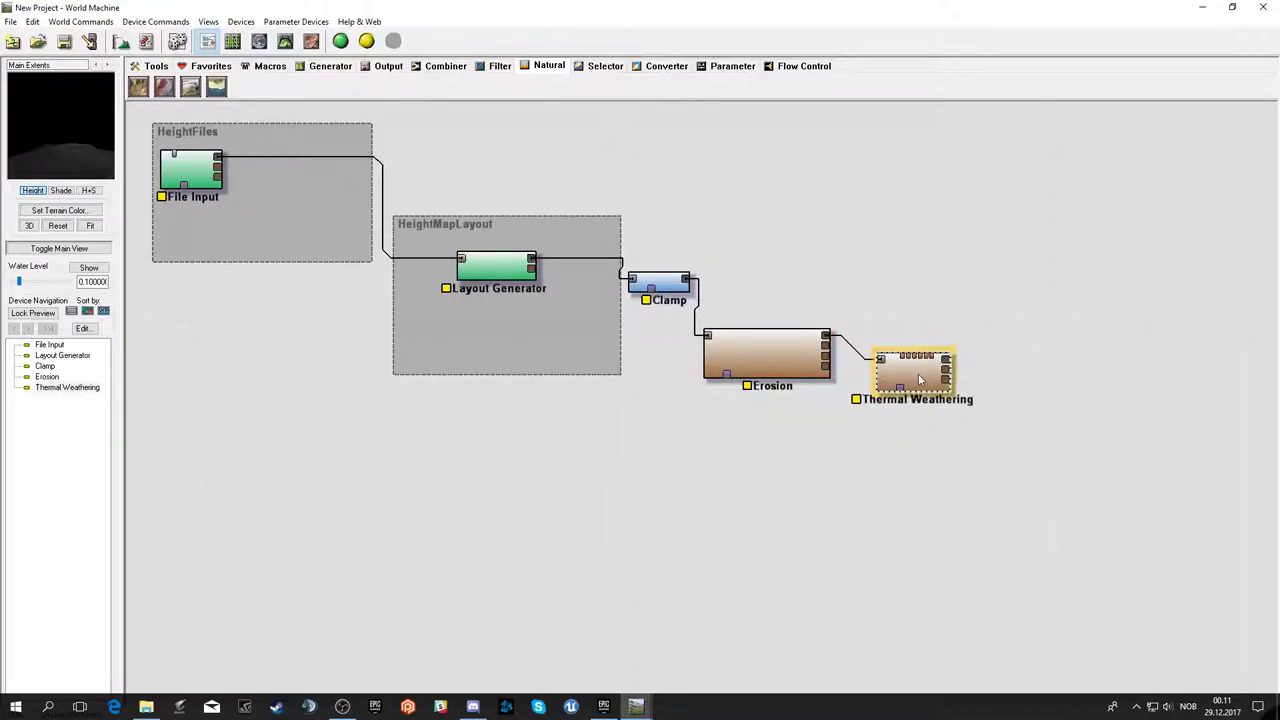
# - Keep Classic style and set Thermal Weathering to 26 iterations and 0.0625 strength
pyautogui.doubleClick(886, 395)
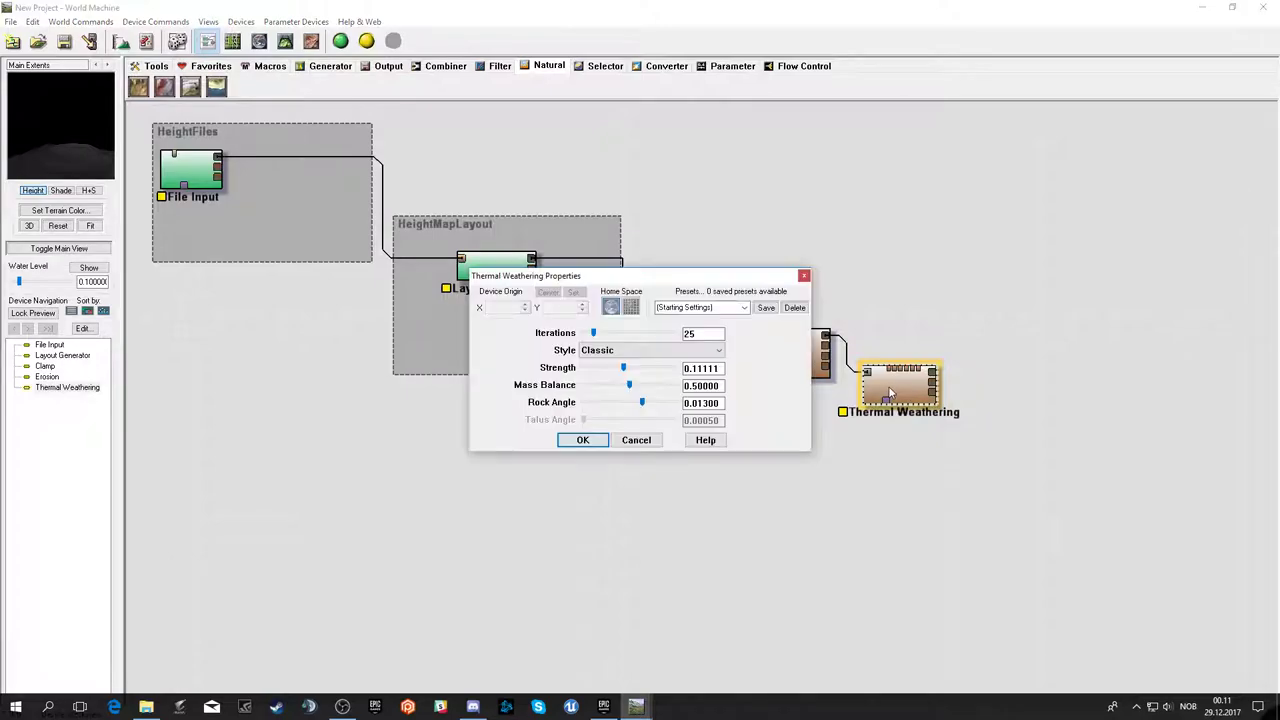
pyautogui.click(617, 350)
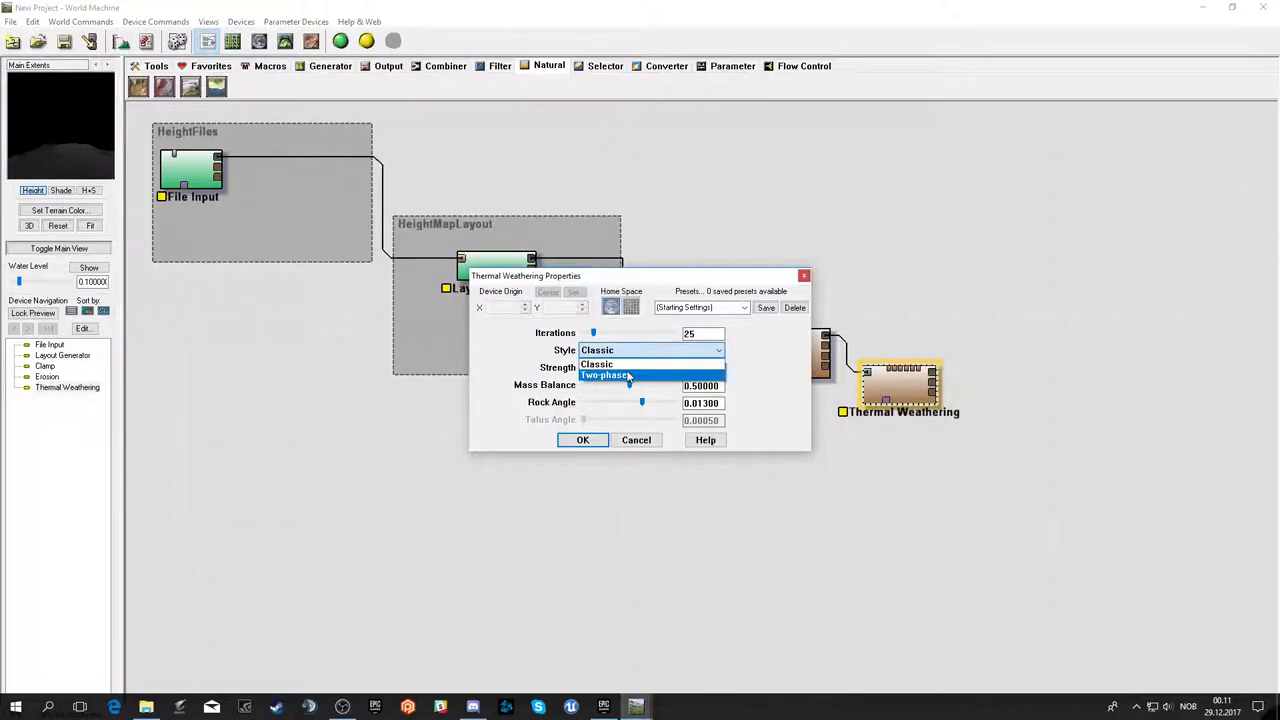
pyautogui.click(621, 364)
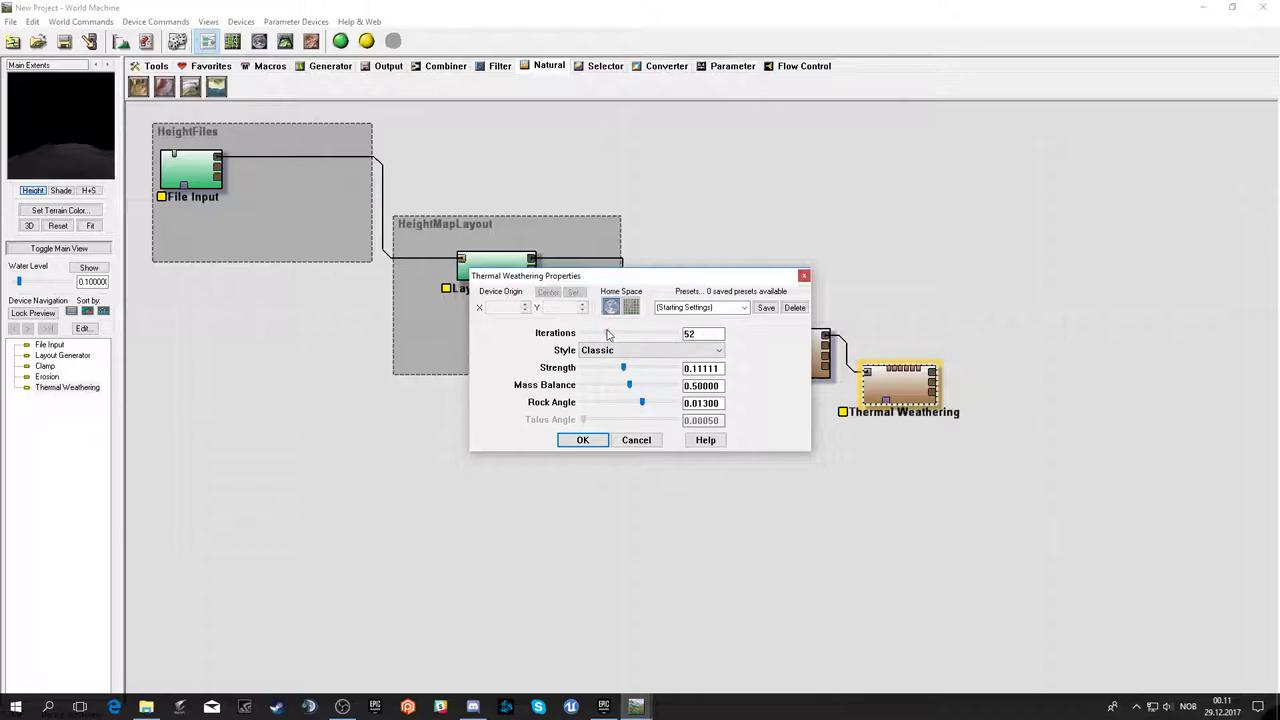
pyautogui.moveTo(601, 336); pyautogui.dragTo(590, 336)
pyautogui.moveTo(629, 370); pyautogui.dragTo(624, 370)
pyautogui.moveTo(624, 370); pyautogui.dragTo(613, 368)
# - Accept Thermal Weathering, then group it with Erosion under the name 'Erosion'
pyautogui.click(582, 440)
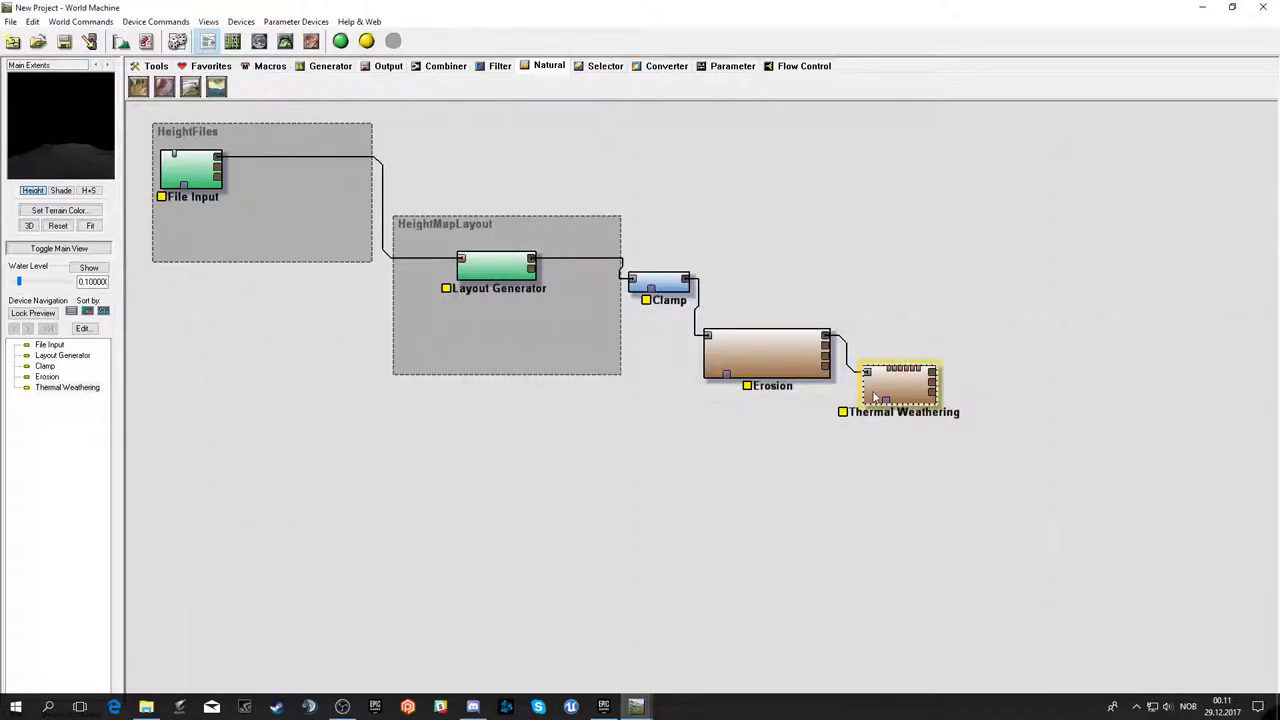
pyautogui.moveTo(873, 397); pyautogui.dragTo(863, 420)
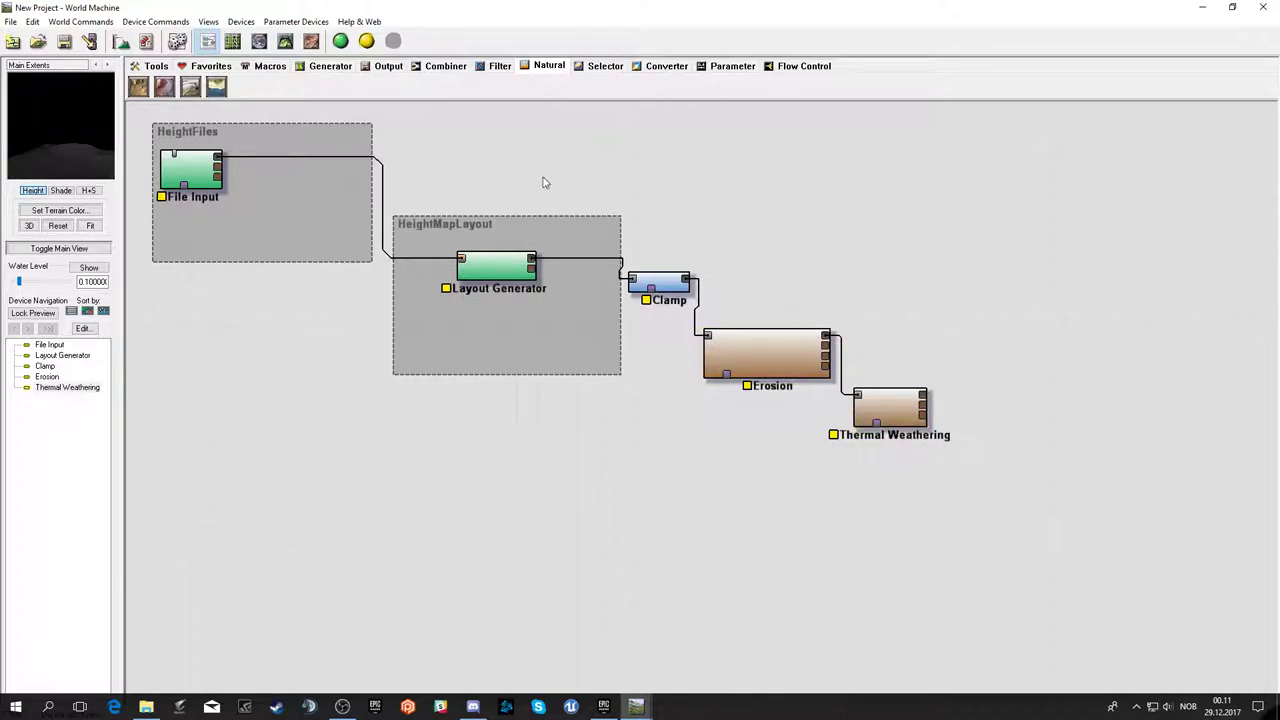
pyautogui.click(735, 66)
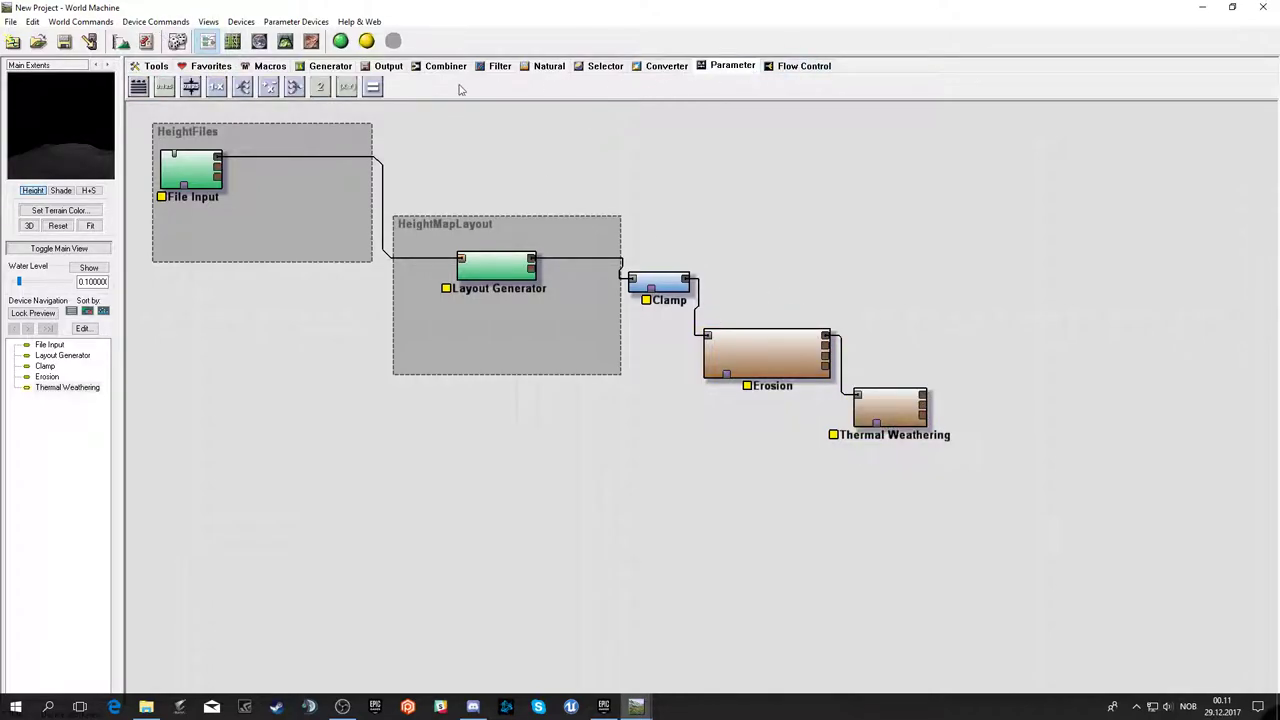
pyautogui.click(152, 66)
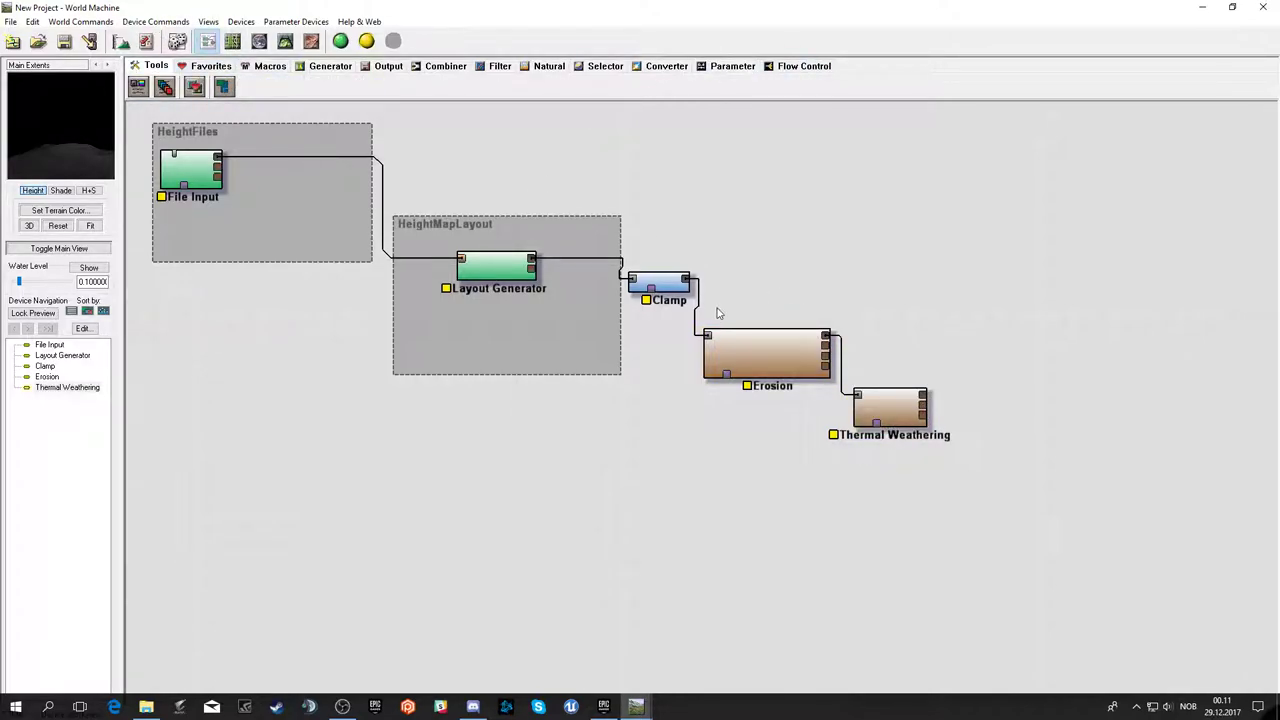
pyautogui.moveTo(698, 297); pyautogui.dragTo(1005, 490)
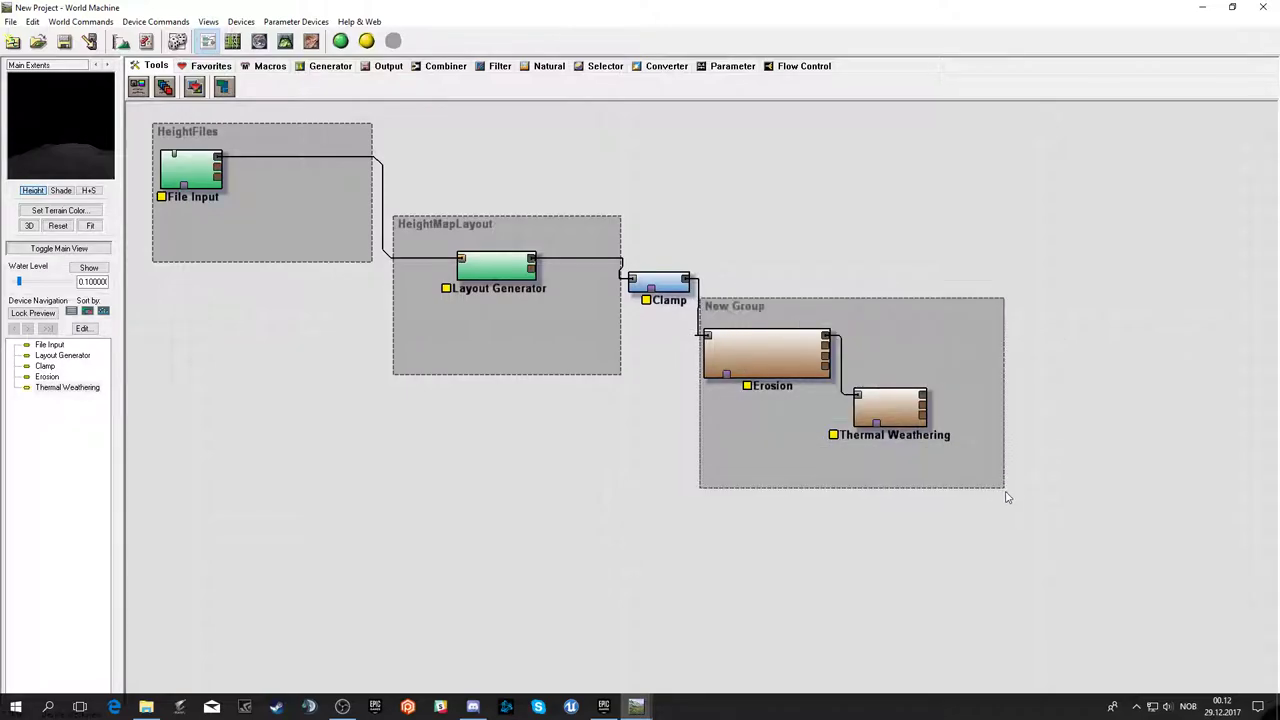
pyautogui.doubleClick(740, 314)
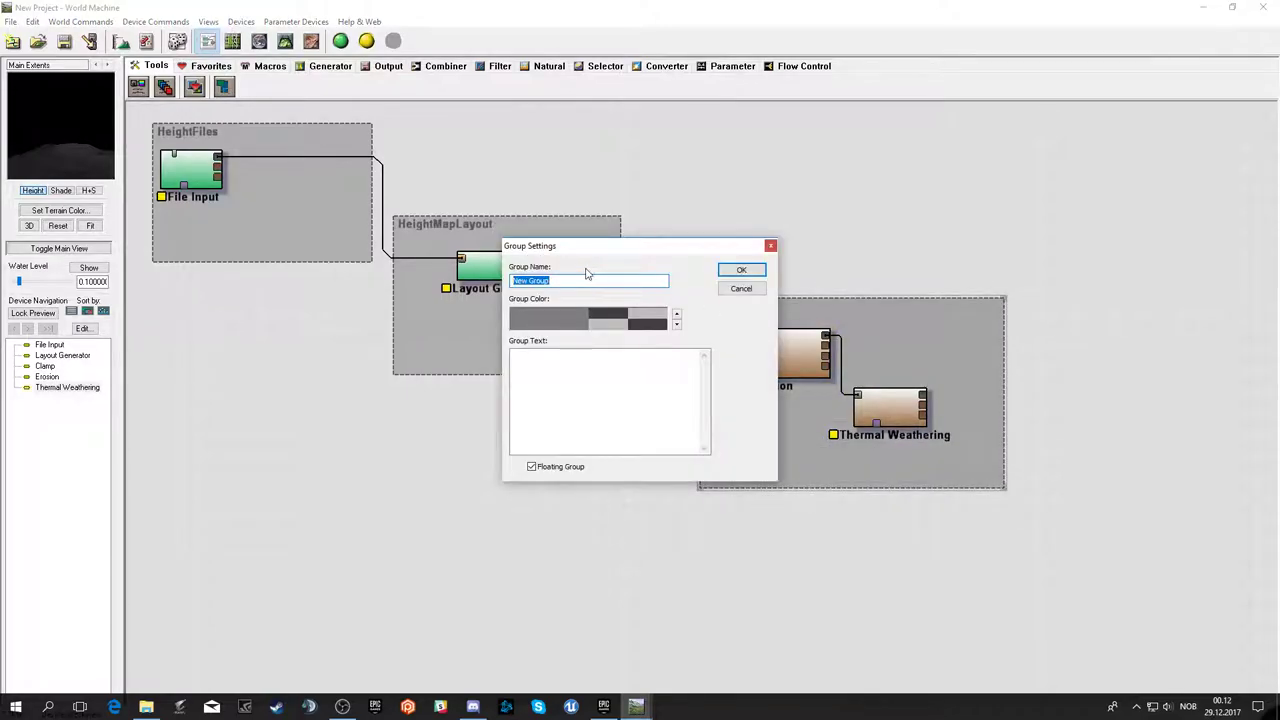
pyautogui.press('BackSpace')
pyautogui.write('sion')
pyautogui.click(741, 270)
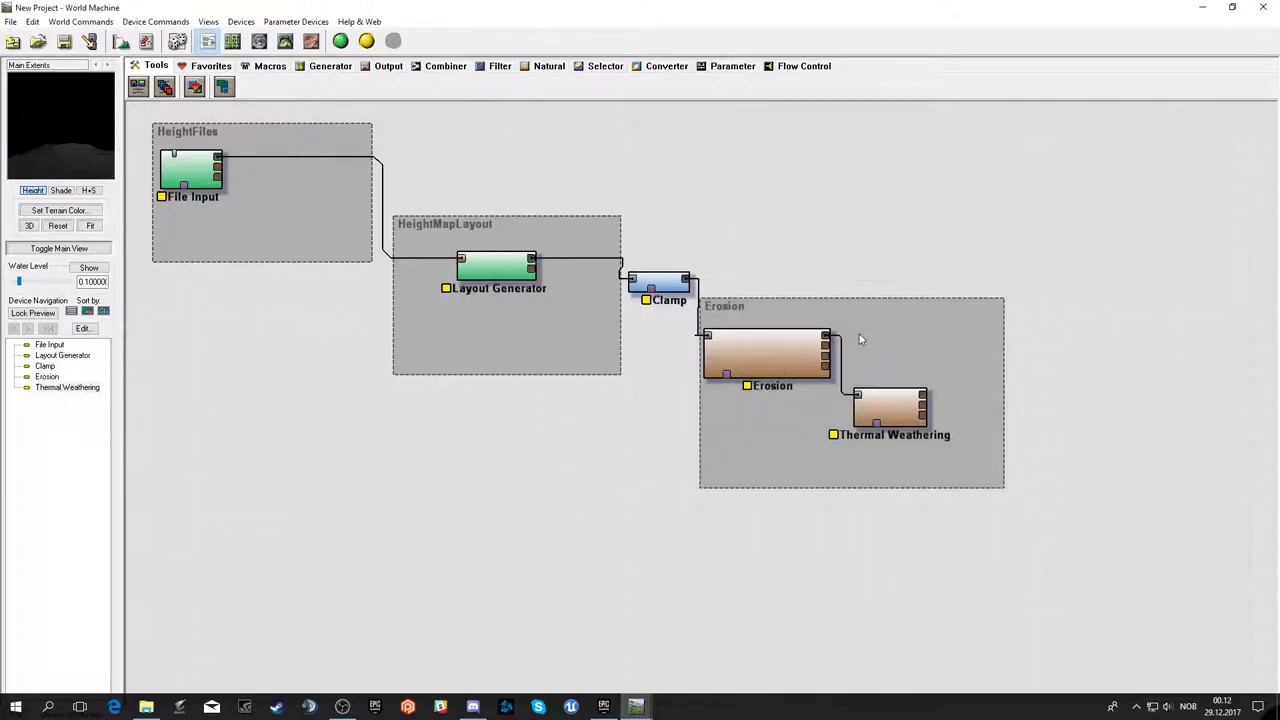
pyautogui.doubleClick(730, 305)
# - Insert a Terrace device between Clamp and Erosion
pyautogui.click(740, 289)
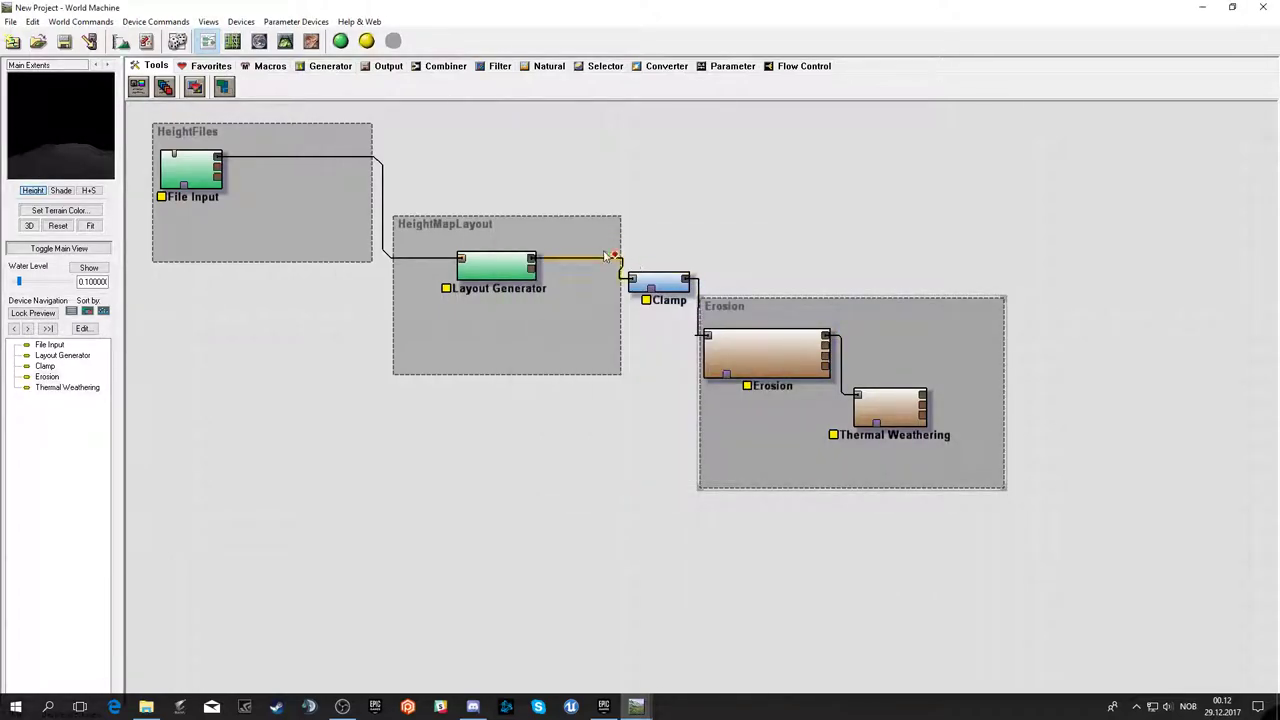
pyautogui.moveTo(660, 282)
pyautogui.mouseDown()
pyautogui.moveTo(660, 262)
pyautogui.moveTo(700, 242)
pyautogui.mouseUp()
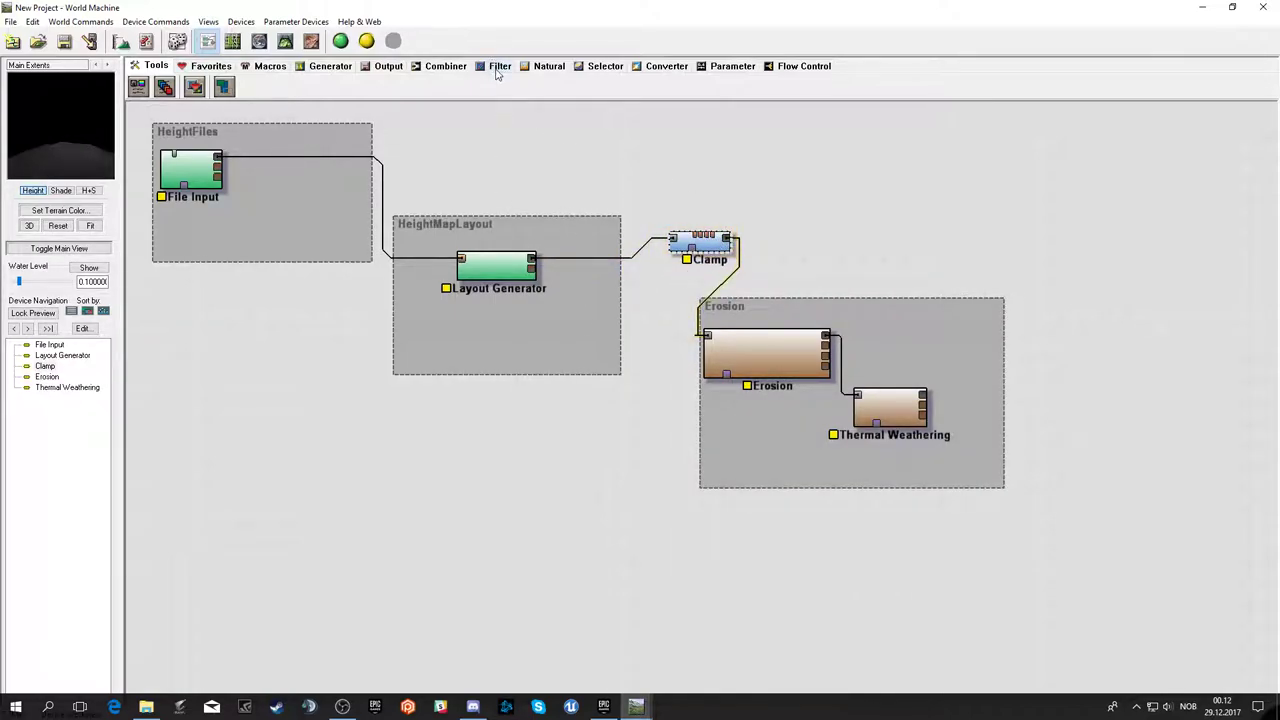
pyautogui.click(497, 66)
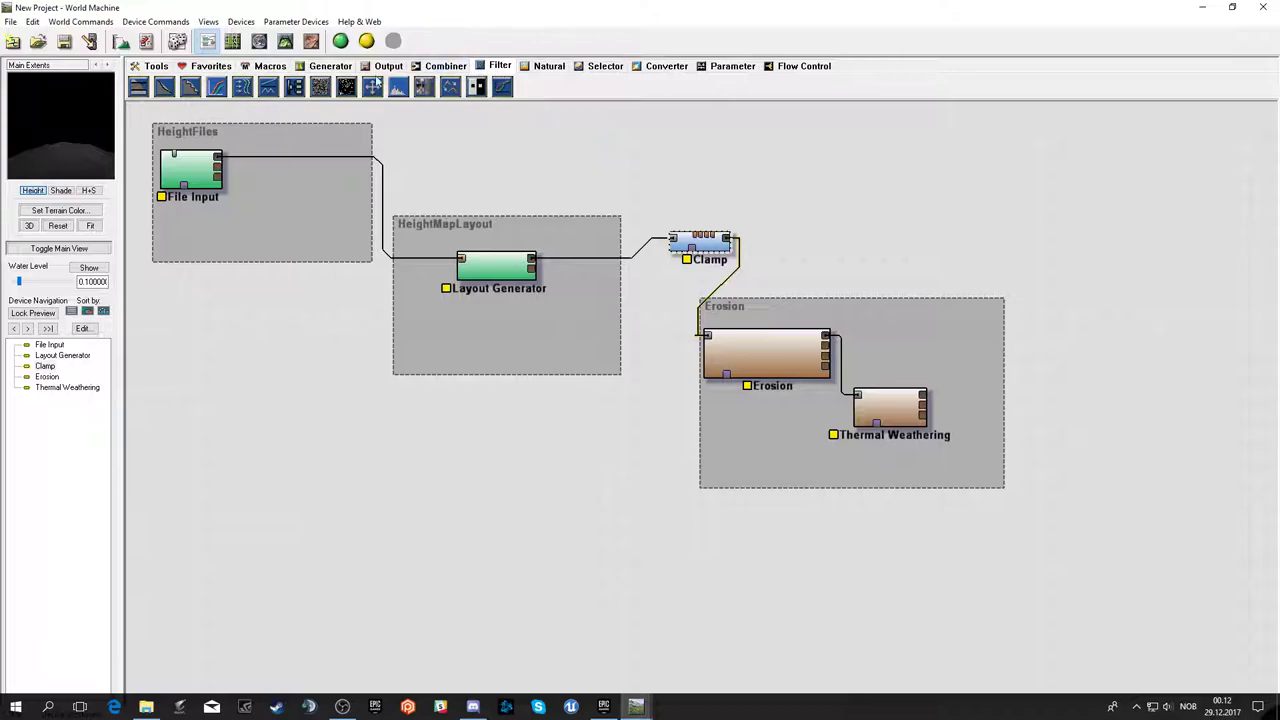
pyautogui.click(193, 90)
pyautogui.click(655, 322)
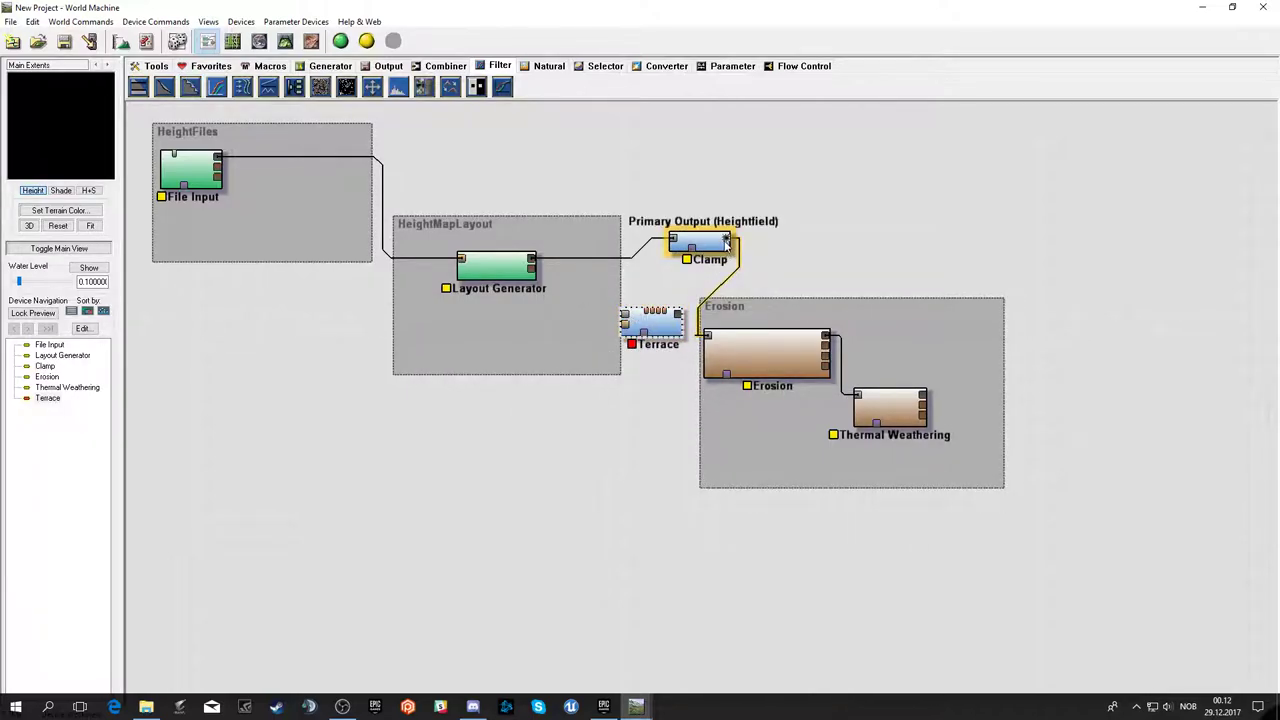
pyautogui.moveTo(734, 240)
pyautogui.mouseDown()
pyautogui.moveTo(624, 315)
pyautogui.moveTo(708, 335)
pyautogui.mouseUp()
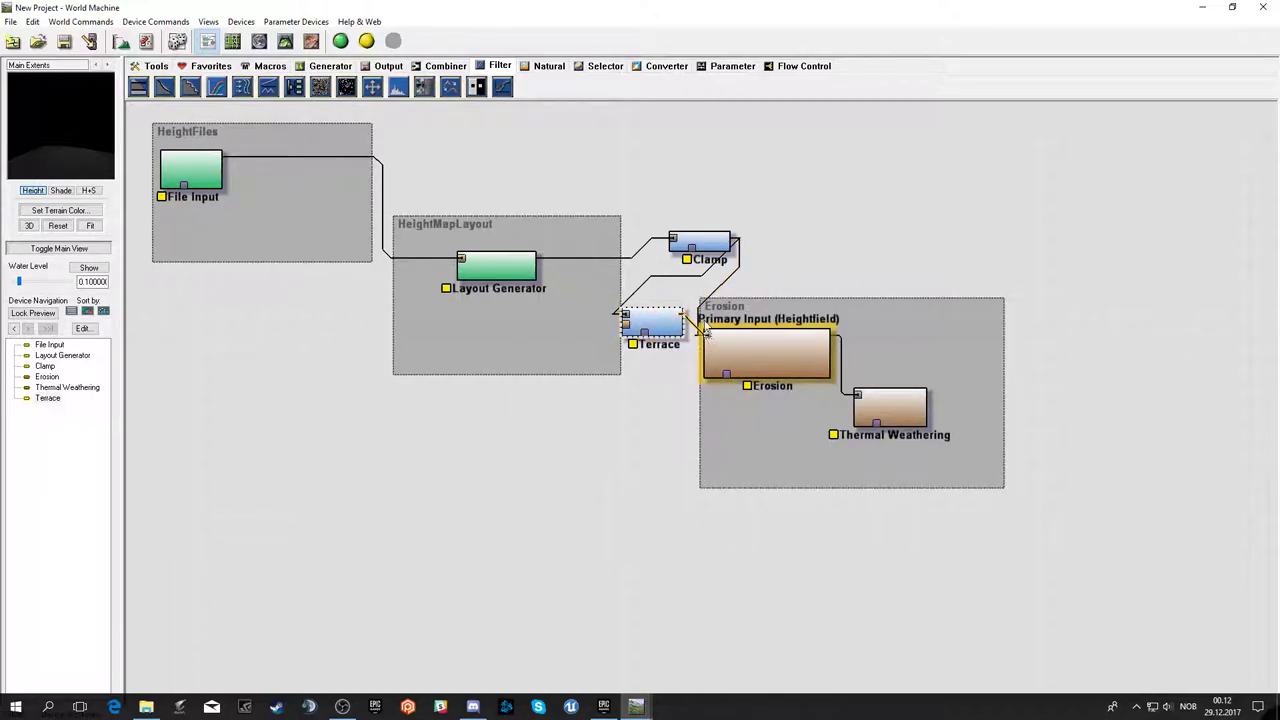
pyautogui.click(714, 252)
pyautogui.moveTo(714, 252); pyautogui.dragTo(672, 292)
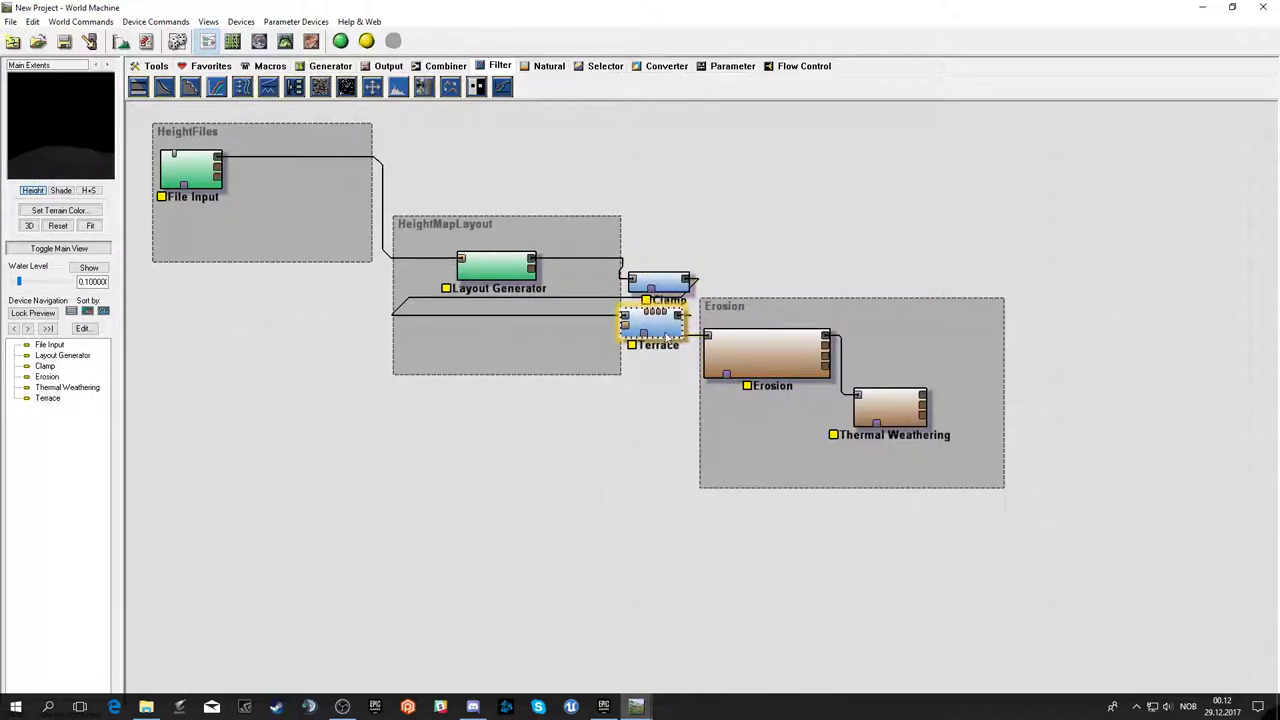
pyautogui.click(668, 330)
pyautogui.moveTo(668, 330); pyautogui.dragTo(681, 196)
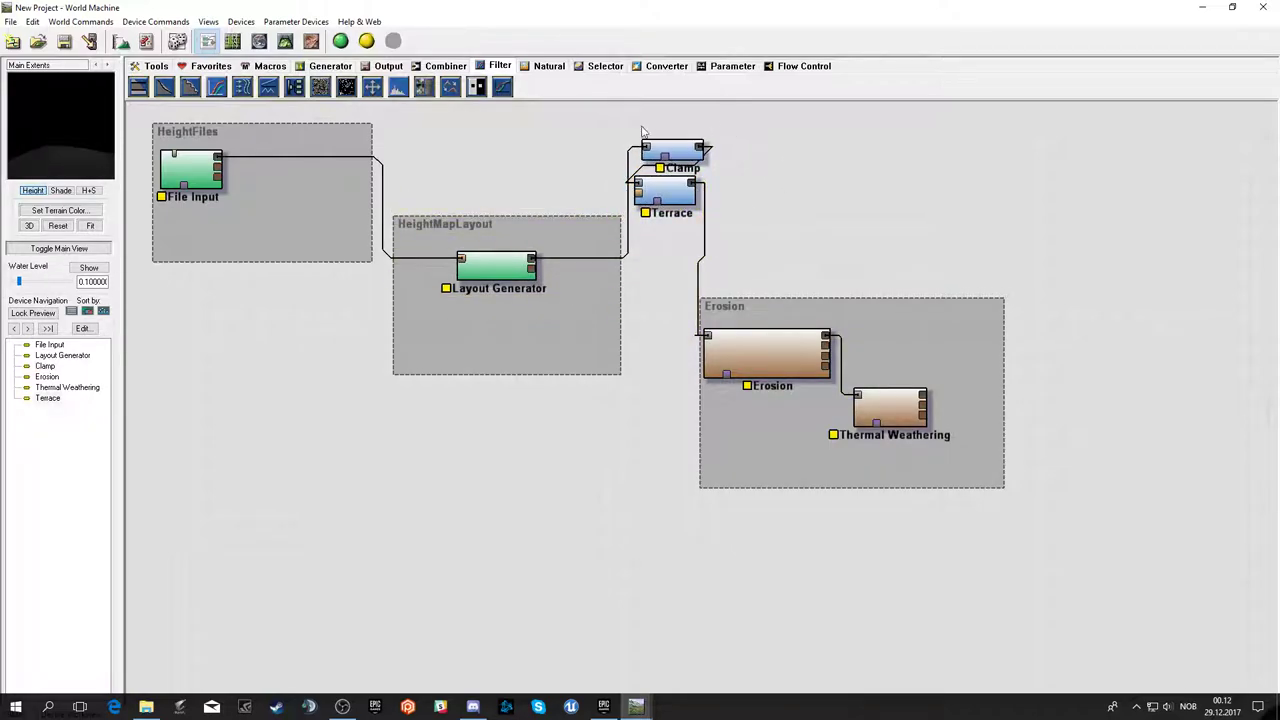
# - Enclose Clamp and Terrace in a group named 'Filters'
pyautogui.click(172, 64)
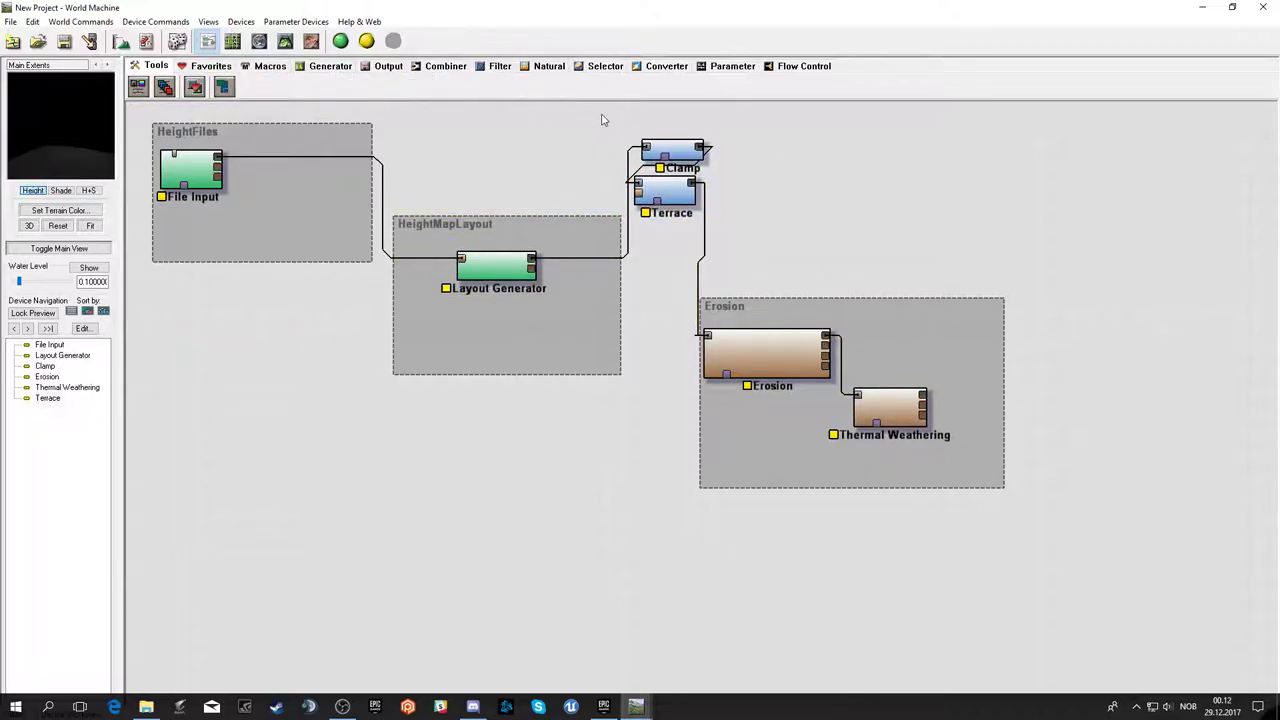
pyautogui.moveTo(601, 112); pyautogui.dragTo(748, 224)
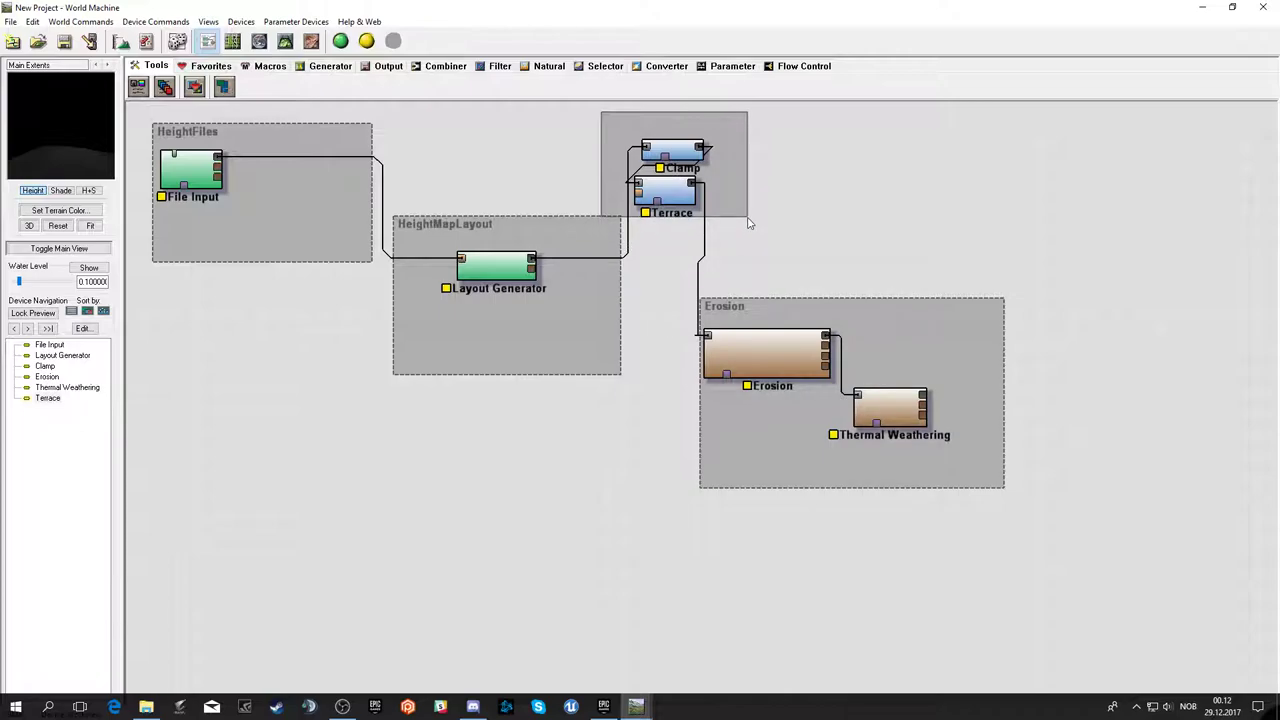
pyautogui.doubleClick(645, 119)
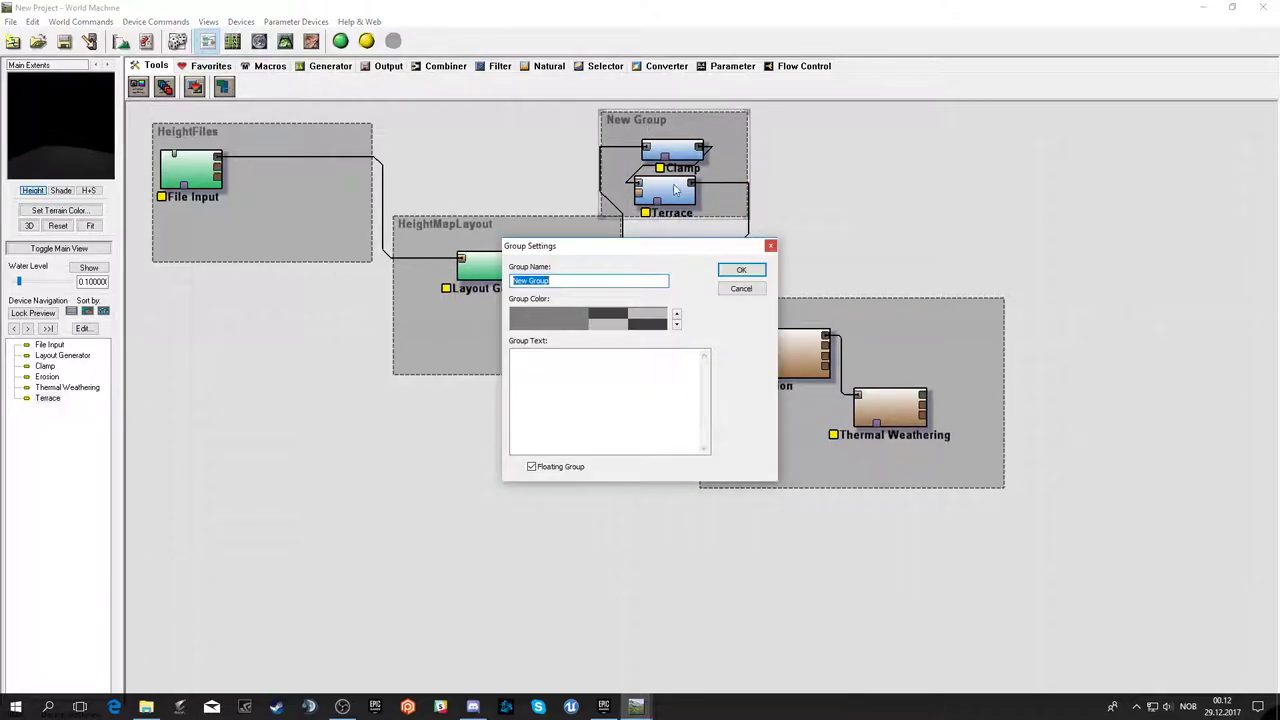
pyautogui.write('Filters')
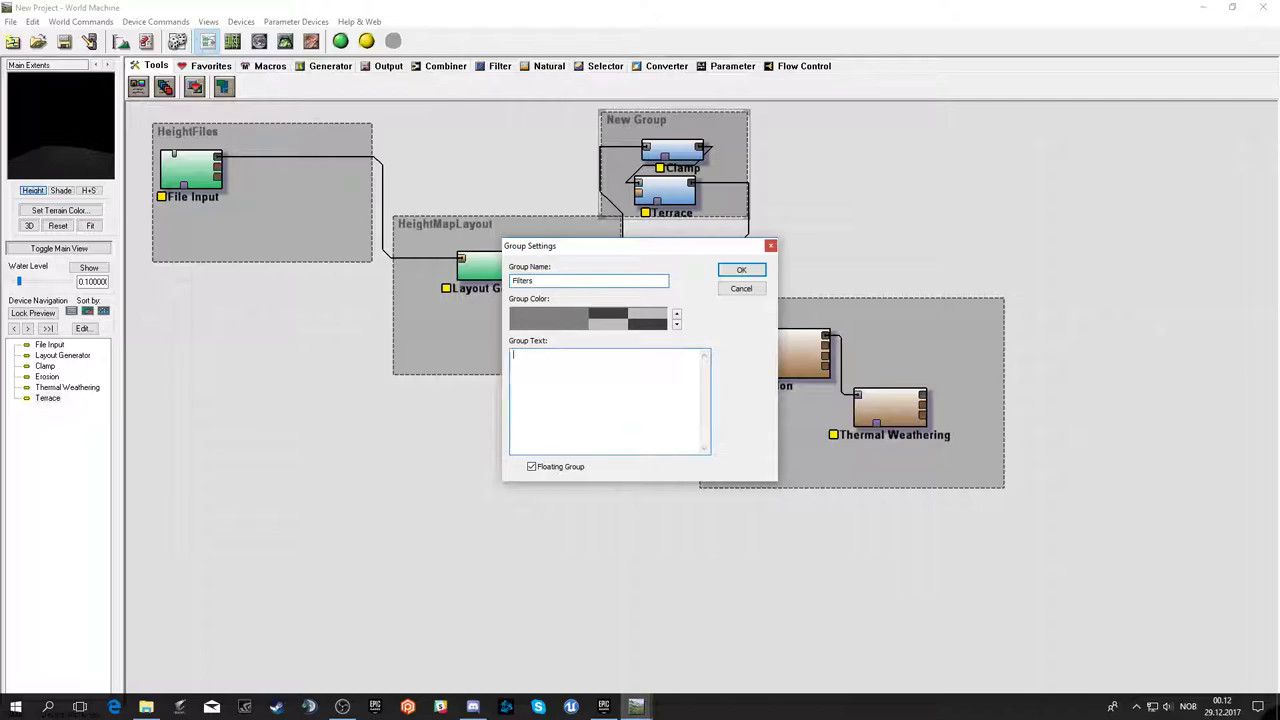
pyautogui.click(741, 270)
pyautogui.click(688, 205)
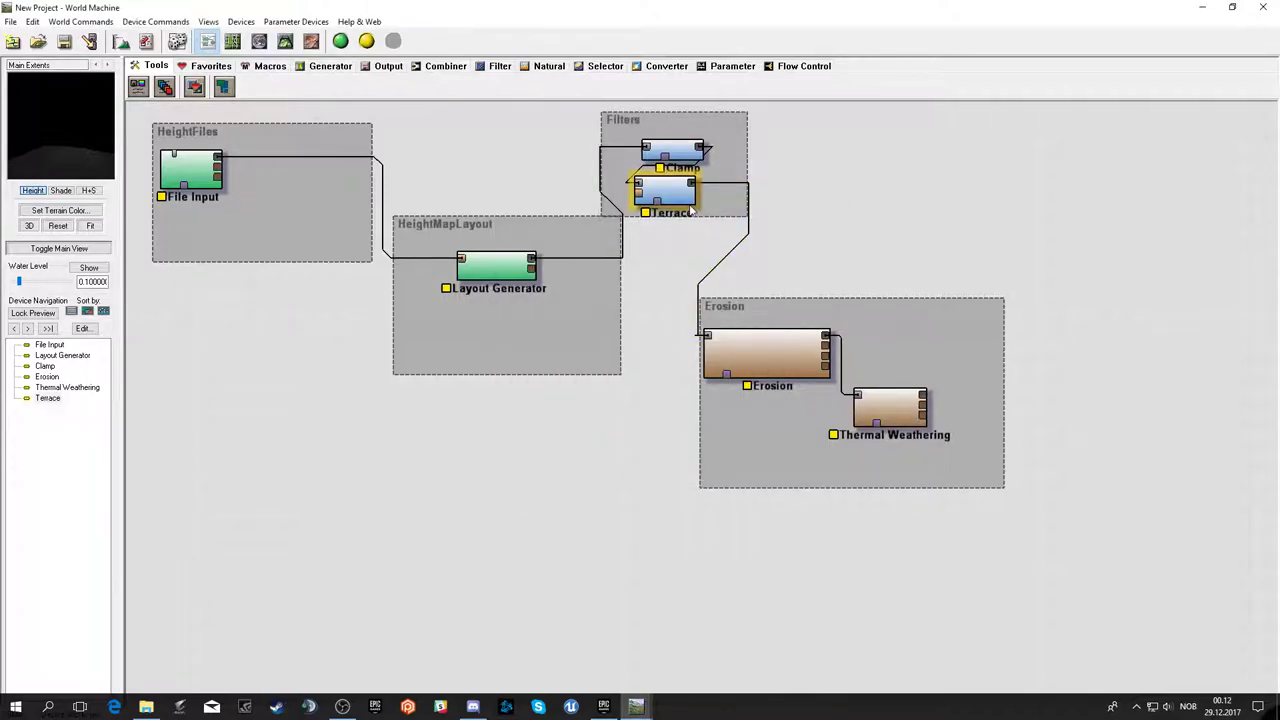
# - Set Terrace to Smooth with 13 terraces, shape 0.65312 and layering 3
pyautogui.doubleClick(690, 205)
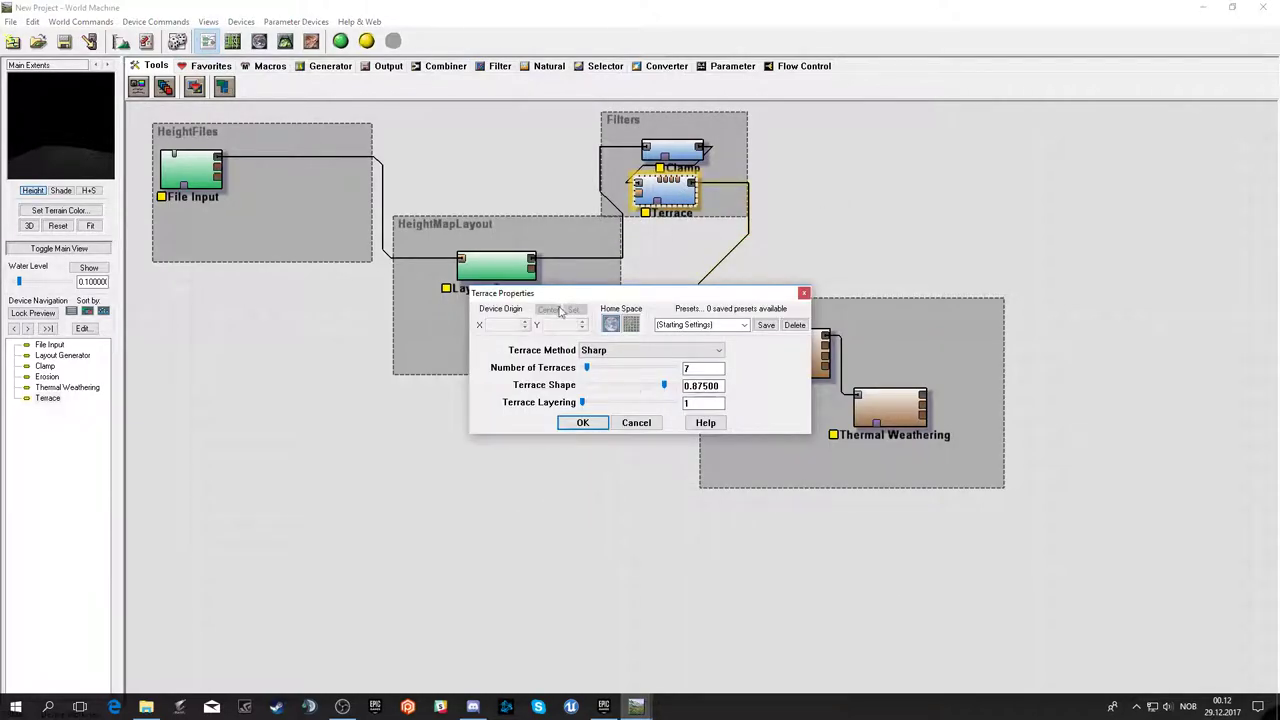
pyautogui.click(618, 350)
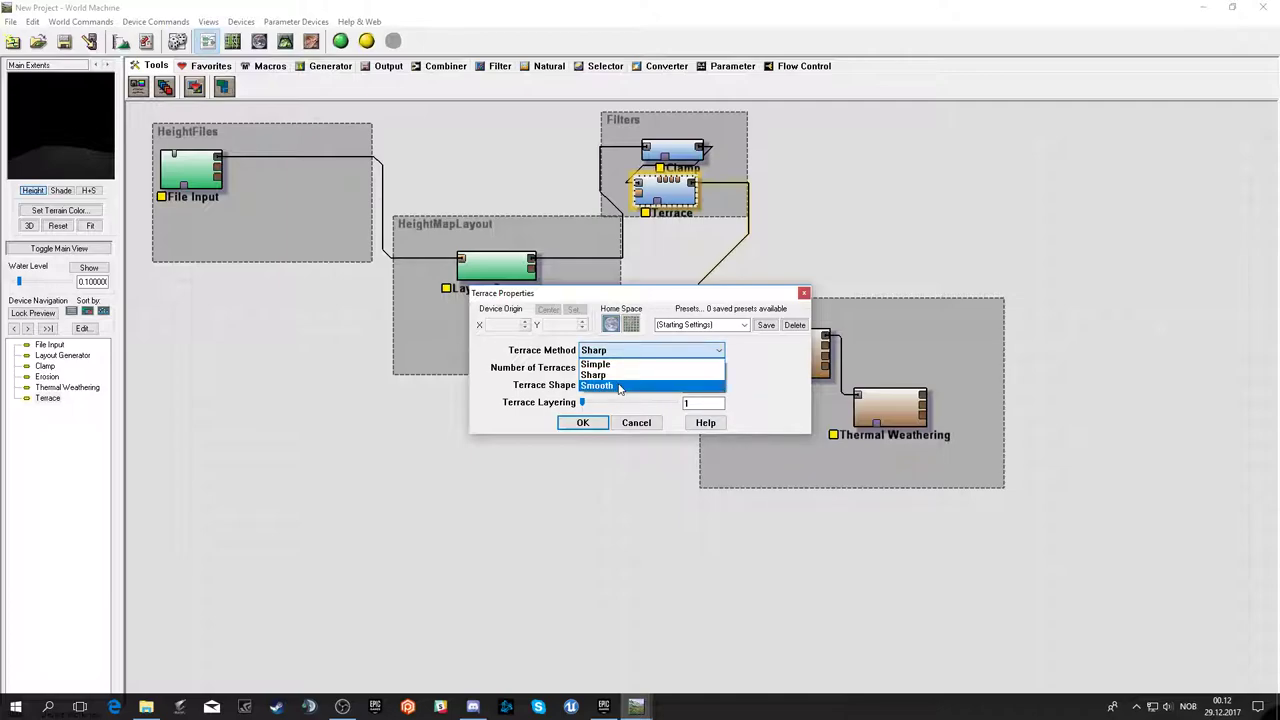
pyautogui.click(619, 386)
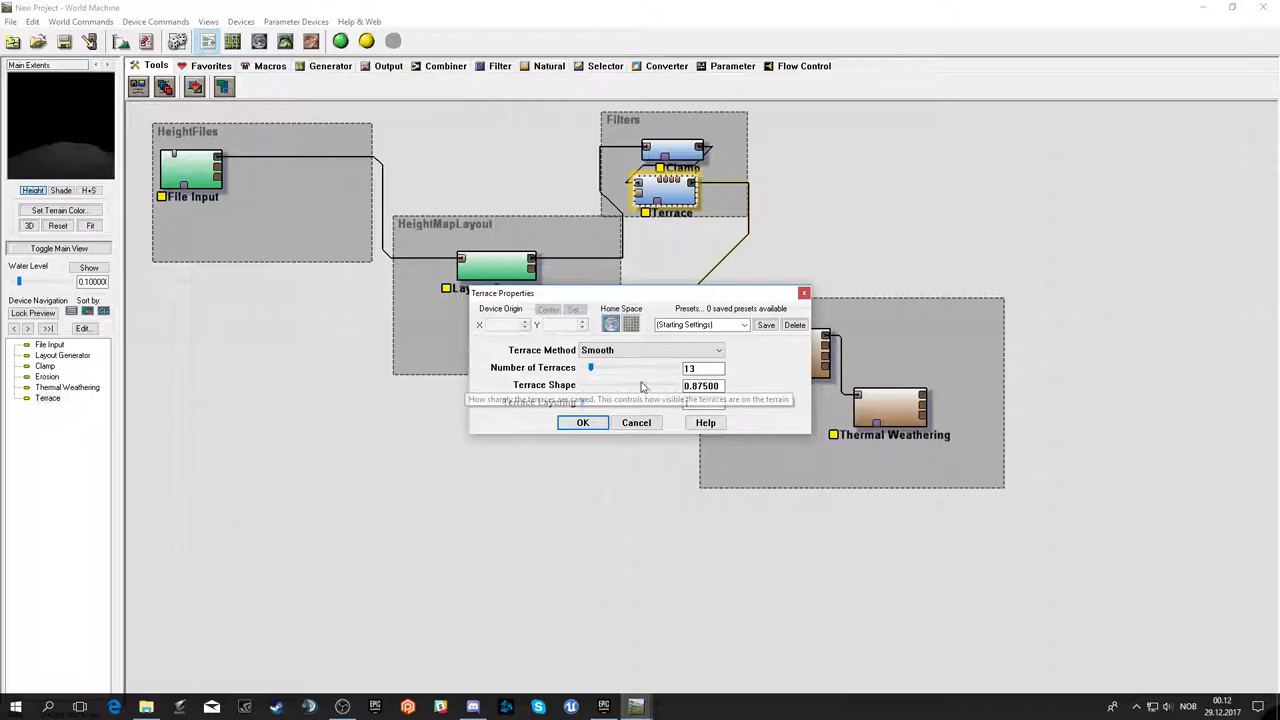
pyautogui.moveTo(610, 385)
pyautogui.mouseDown()
pyautogui.moveTo(681, 390)
pyautogui.moveTo(627, 390)
pyautogui.moveTo(606, 408)
pyautogui.moveTo(643, 385)
pyautogui.mouseUp()
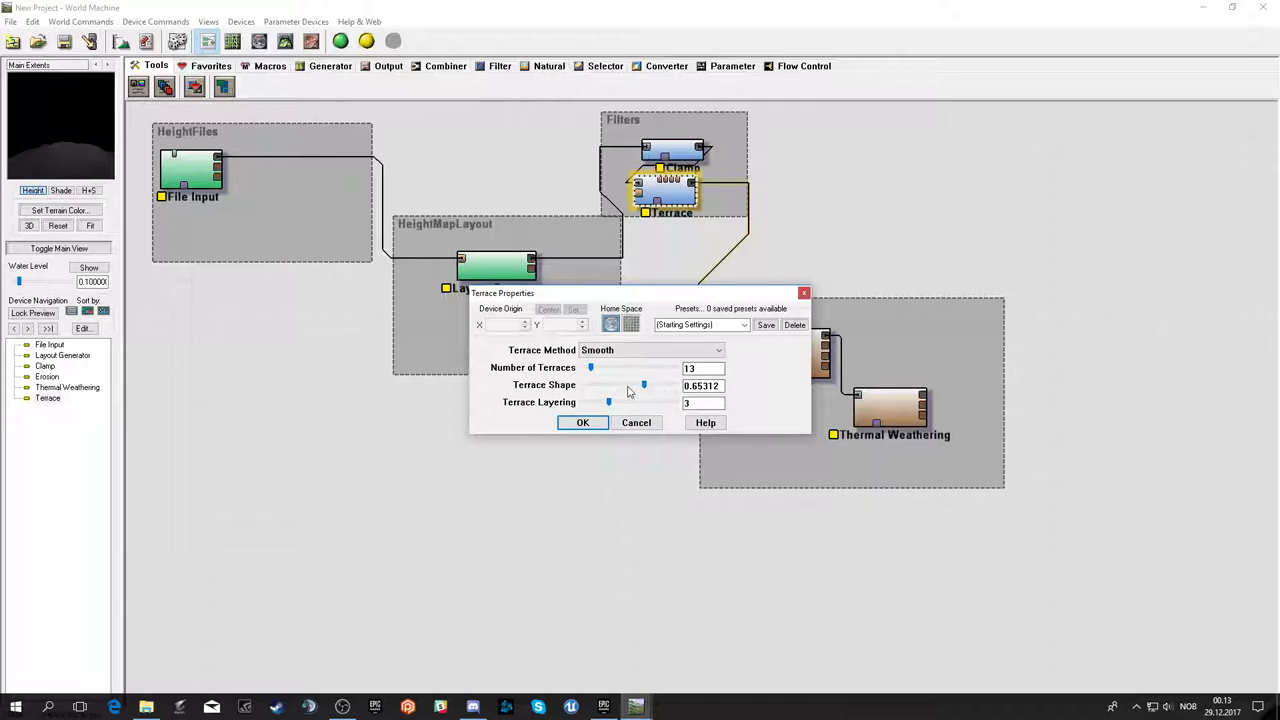
pyautogui.click(583, 422)
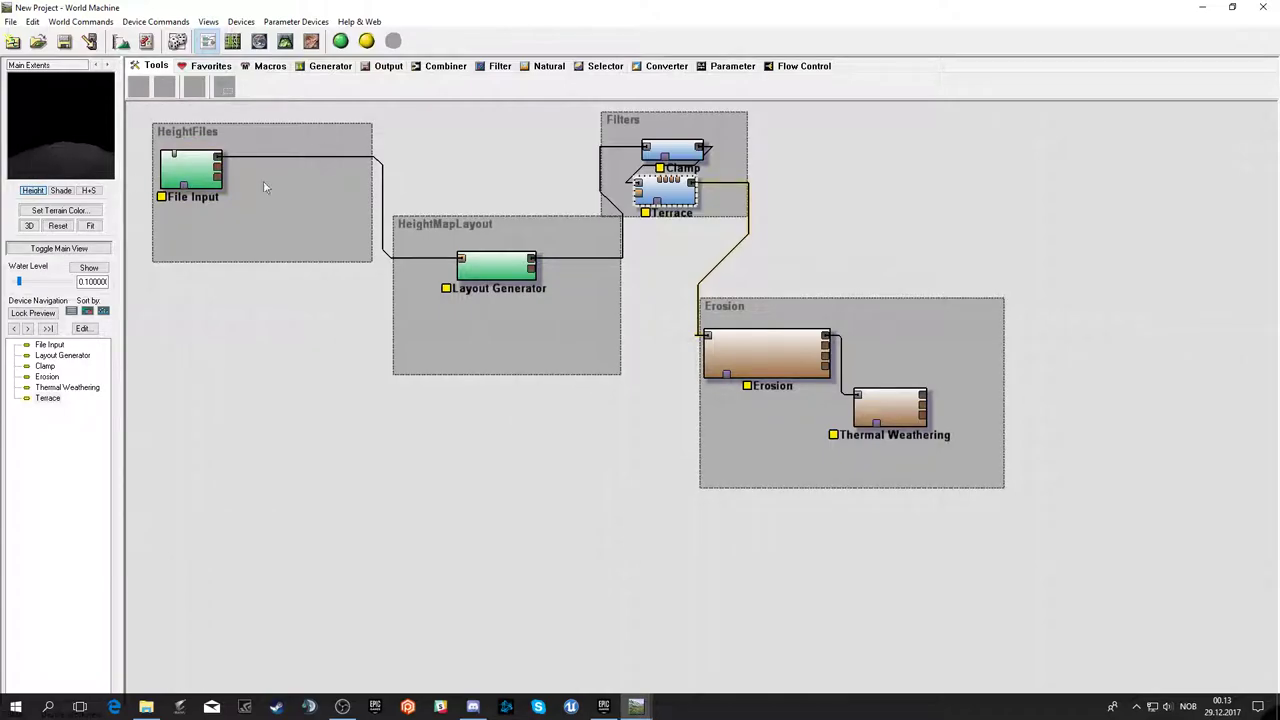
# - Rotate the preview and open File Input's settings for the 1081×1081 heightmap
pyautogui.click(749, 487)
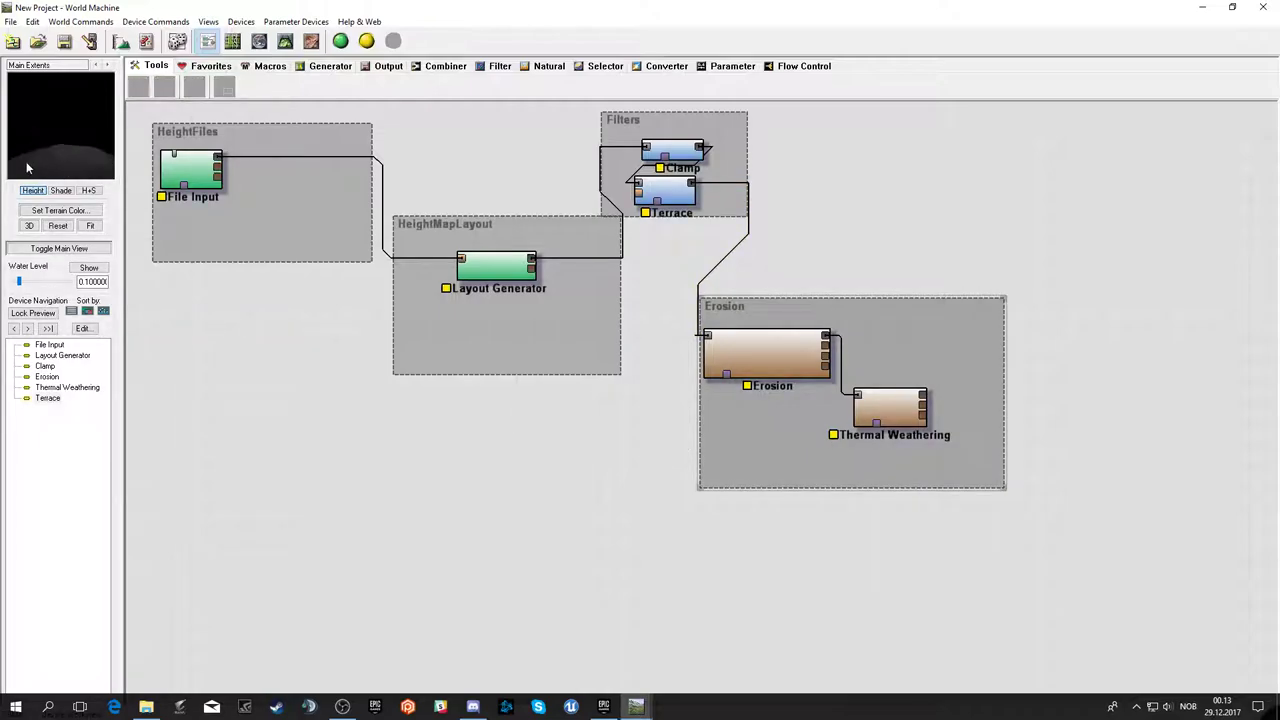
pyautogui.moveTo(61, 162)
pyautogui.mouseDown()
pyautogui.moveTo(106, 143)
pyautogui.moveTo(61, 135)
pyautogui.mouseUp()
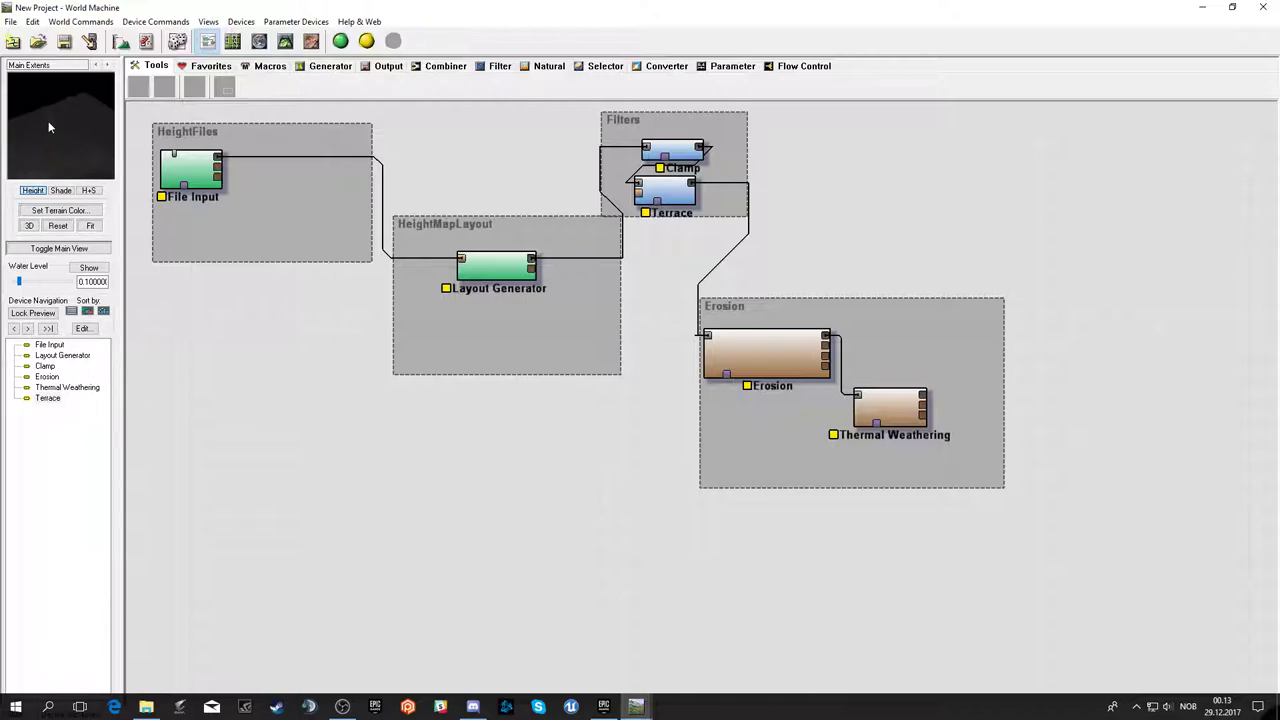
pyautogui.click(875, 410)
pyautogui.click(822, 368)
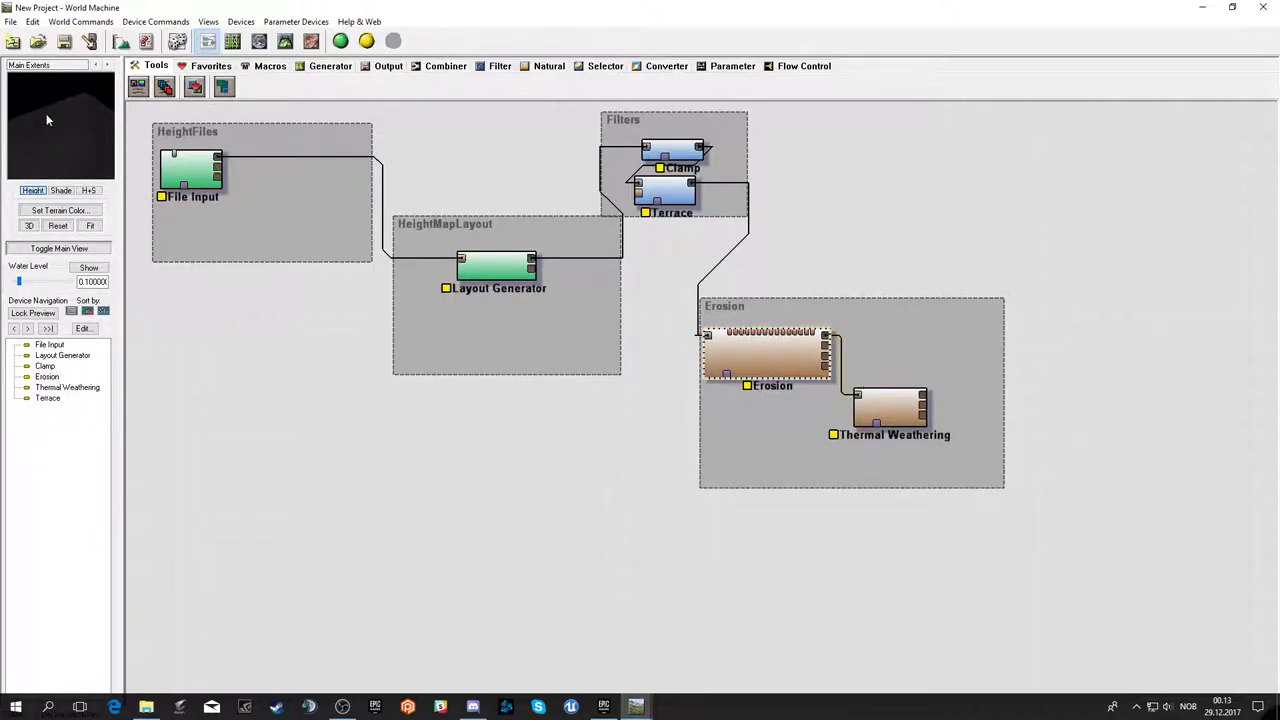
pyautogui.doubleClick(180, 170)
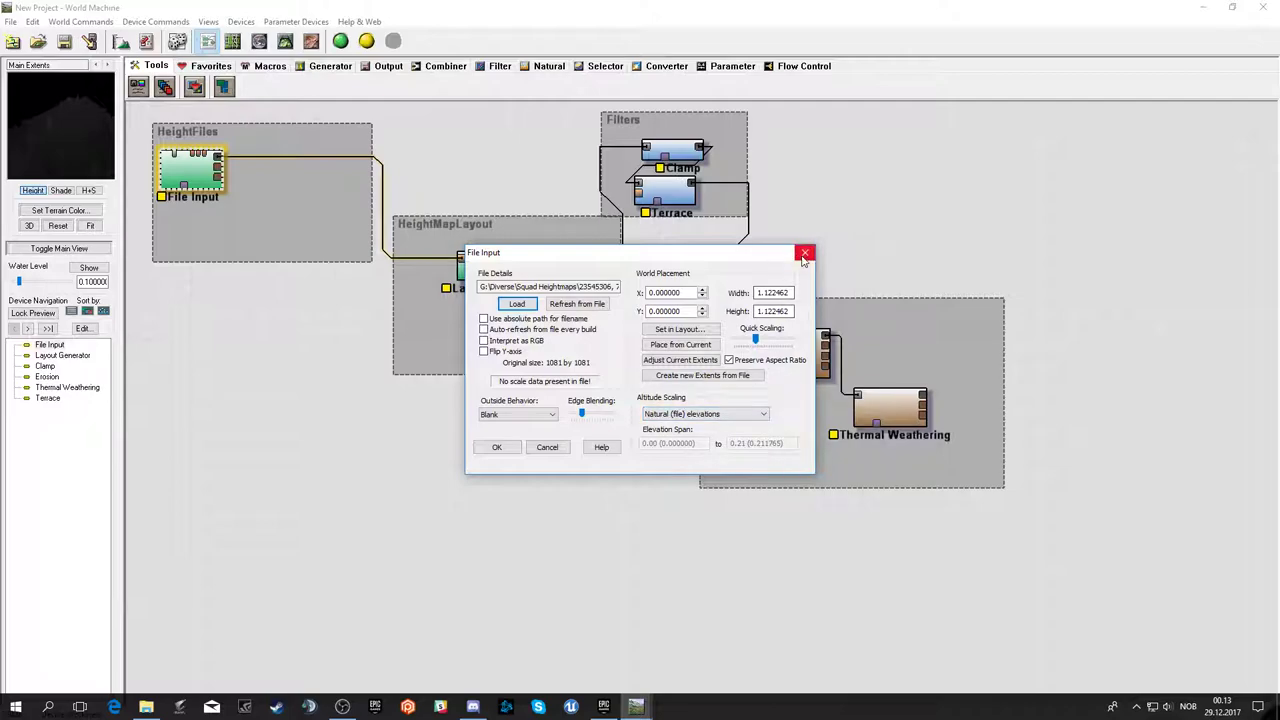
# - Try File Input's specific elevation range altitude scaling, editing the upper span value
pyautogui.press('Return')
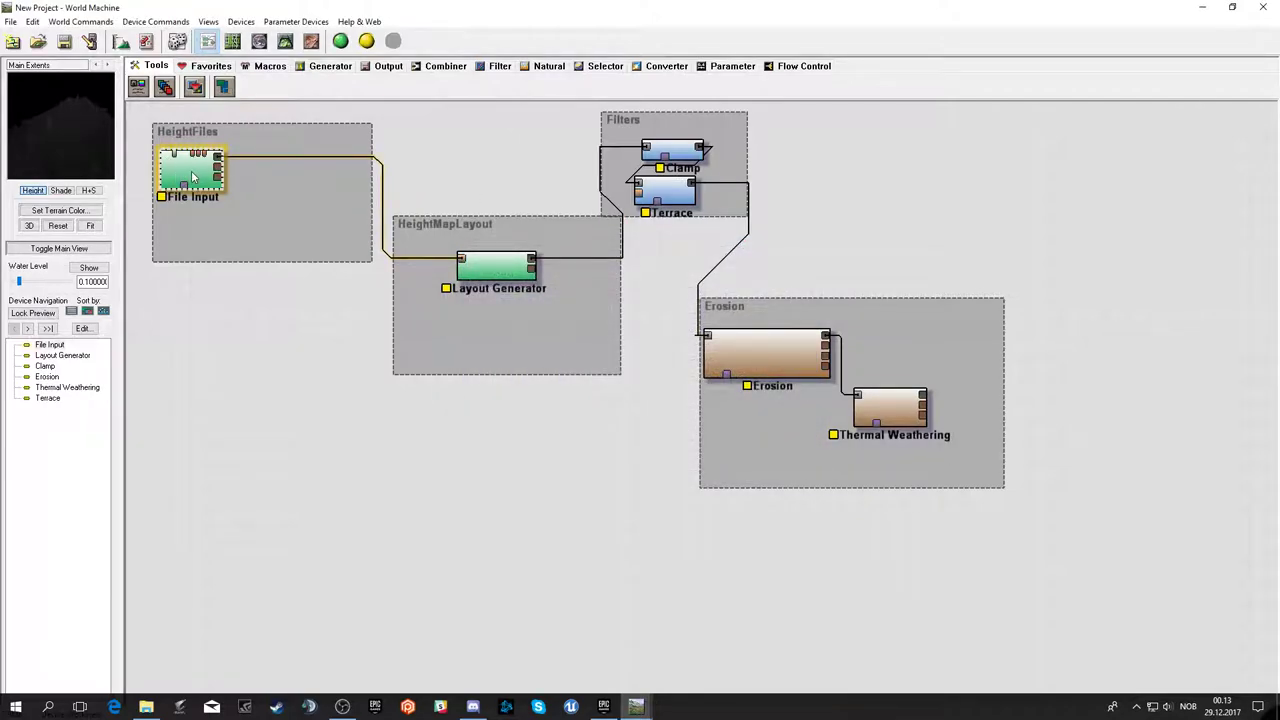
pyautogui.doubleClick(197, 177)
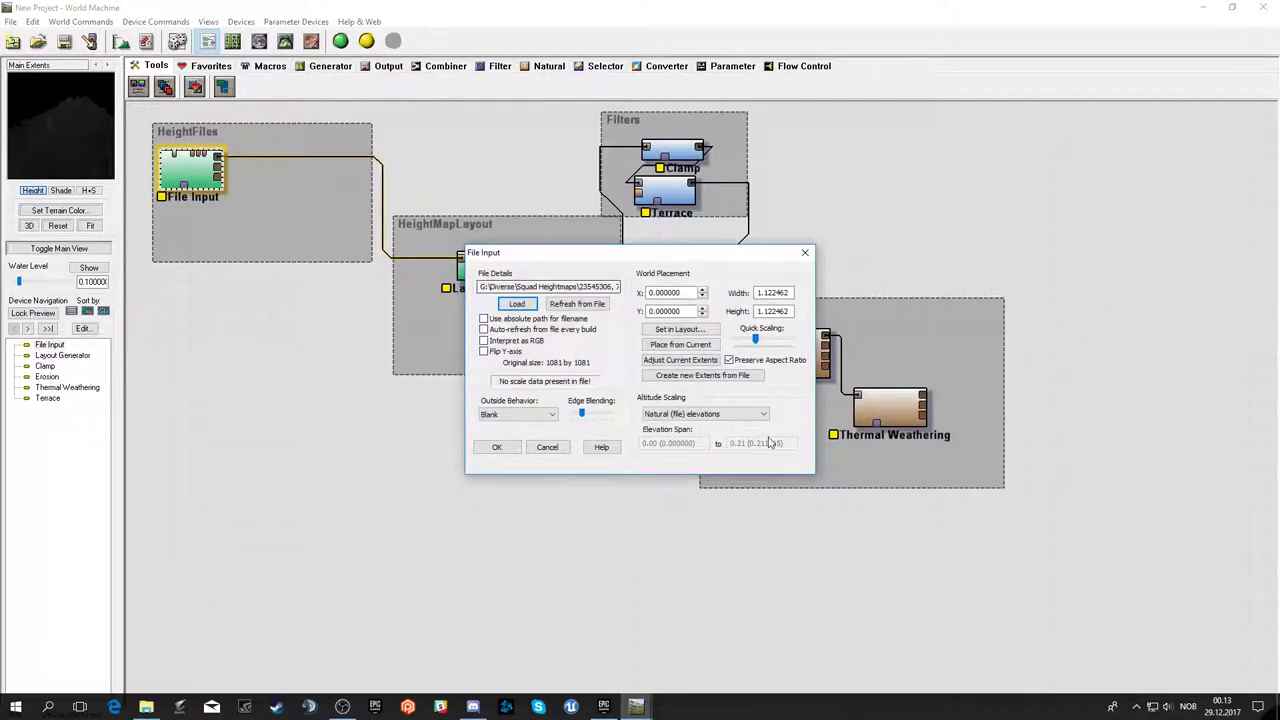
pyautogui.click(668, 416)
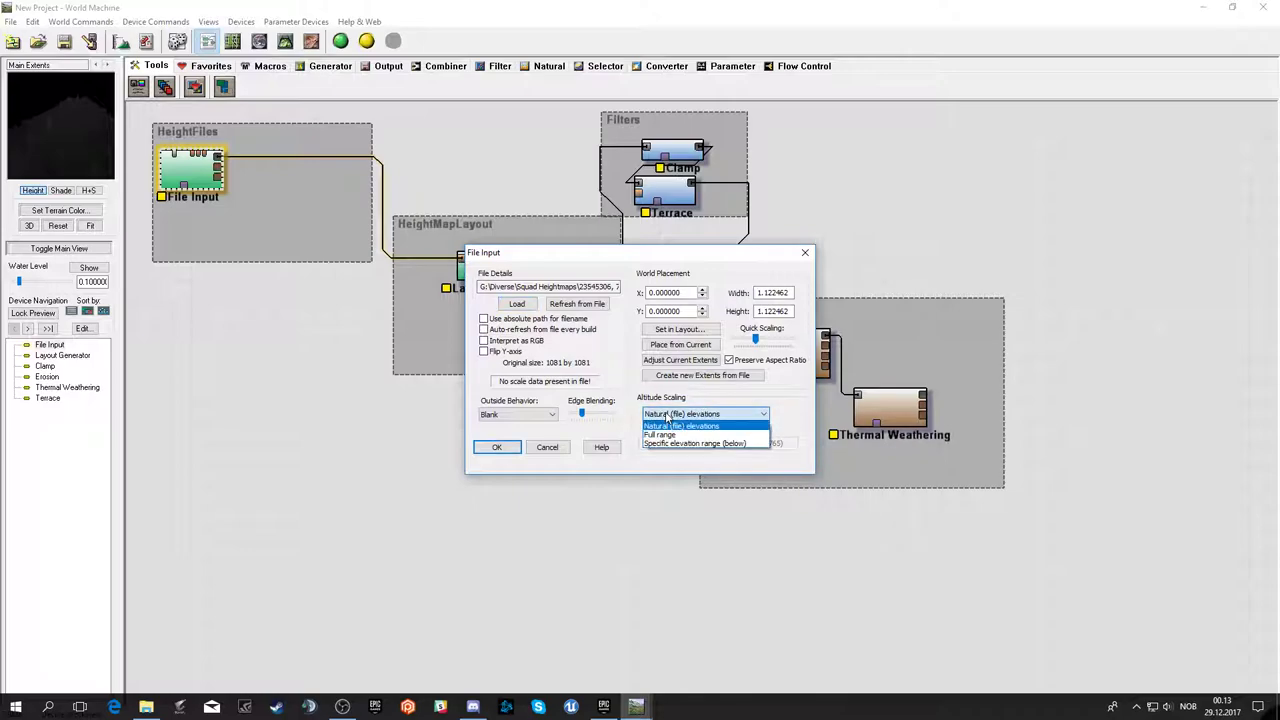
pyautogui.click(680, 443)
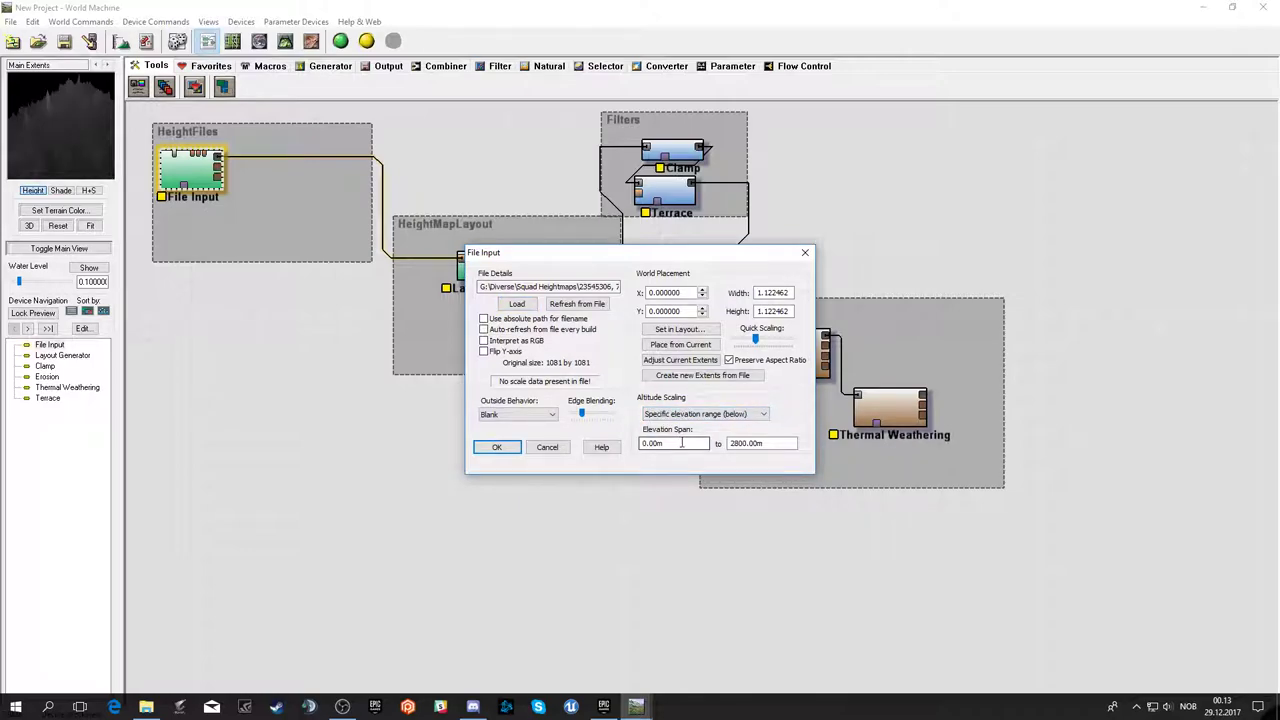
pyautogui.click(733, 442)
pyautogui.write('5')
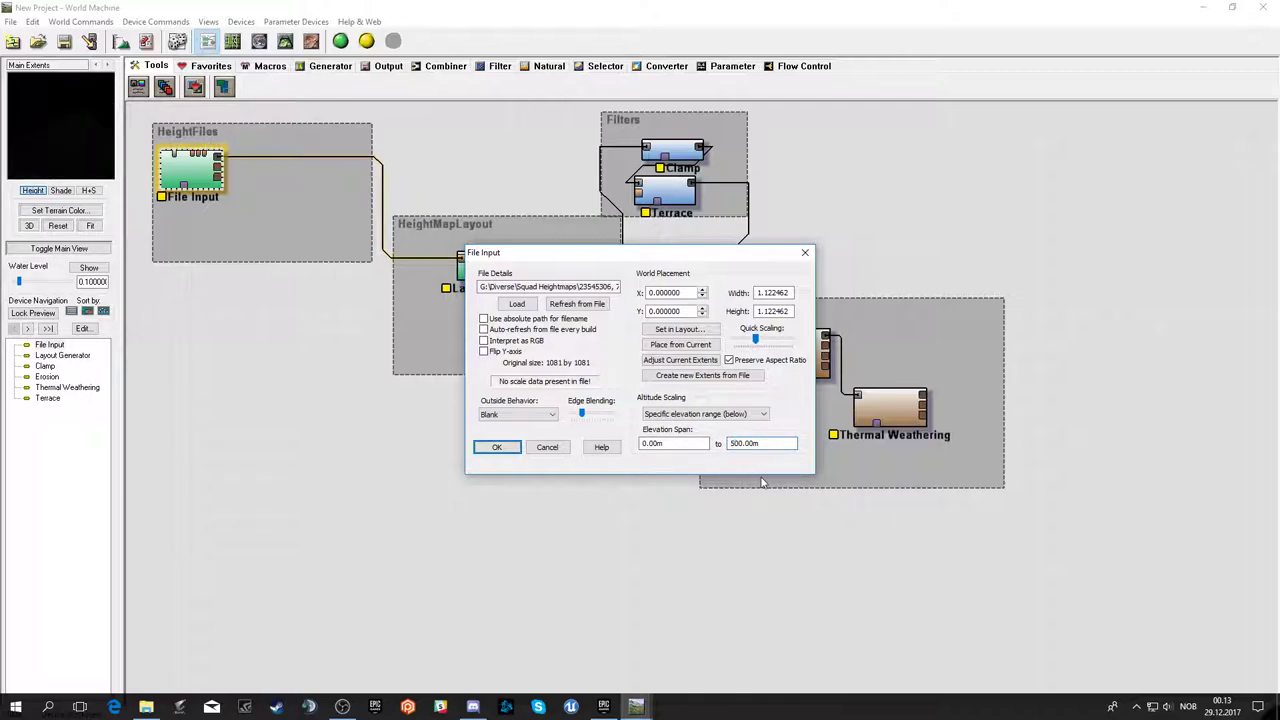
pyautogui.moveTo(738, 443); pyautogui.dragTo(731, 443)
pyautogui.write('12')
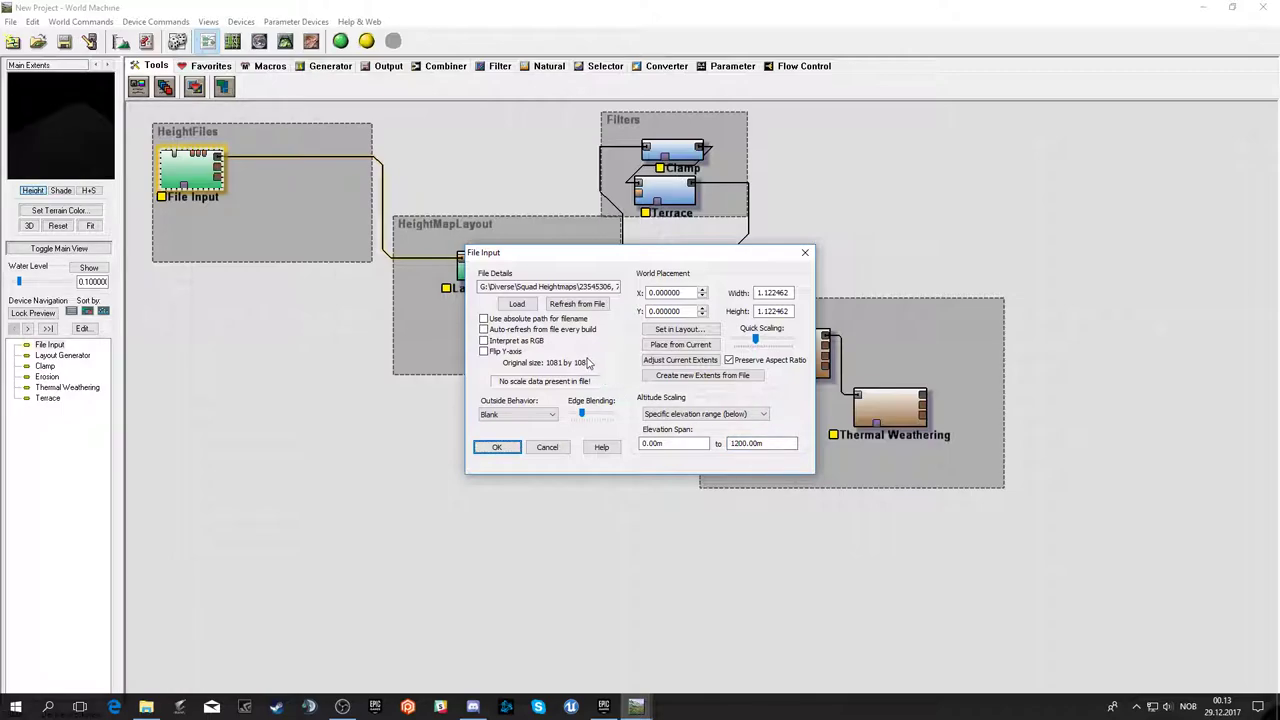
# - Switch altitude scaling via Full range back to Natural (file) elevations and confirm
pyautogui.click(700, 413)
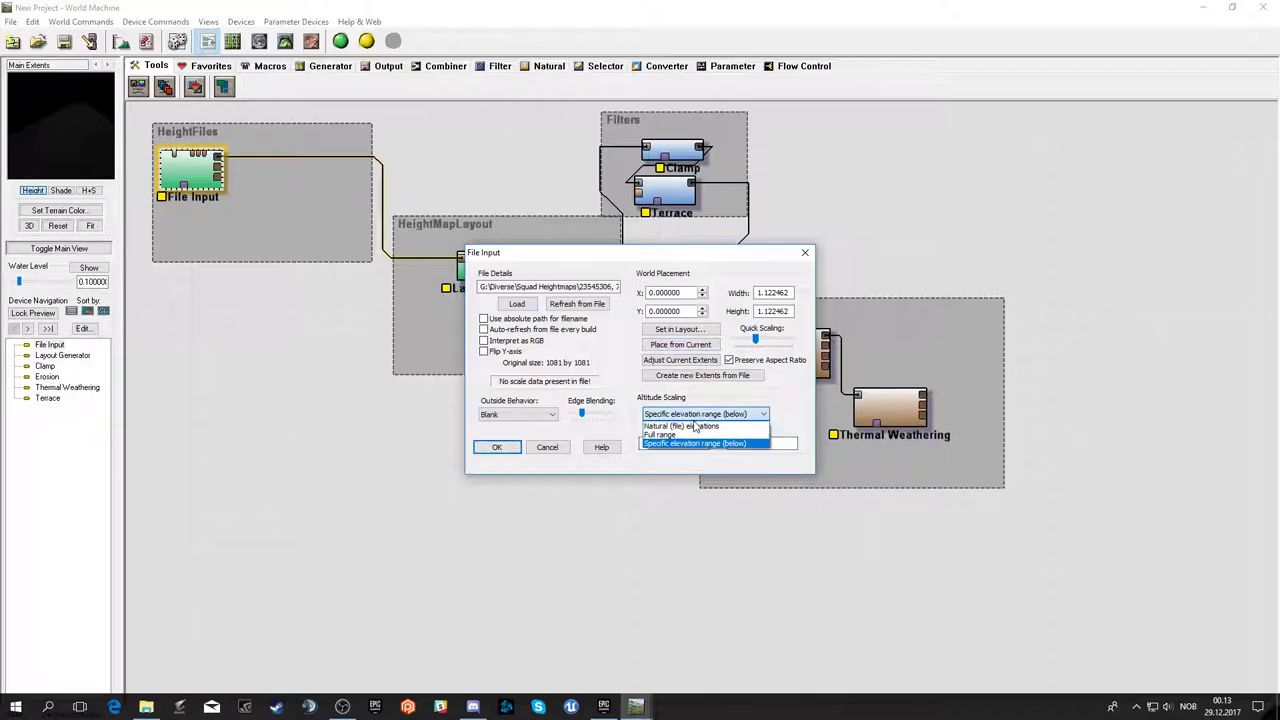
pyautogui.click(685, 436)
pyautogui.click(695, 414)
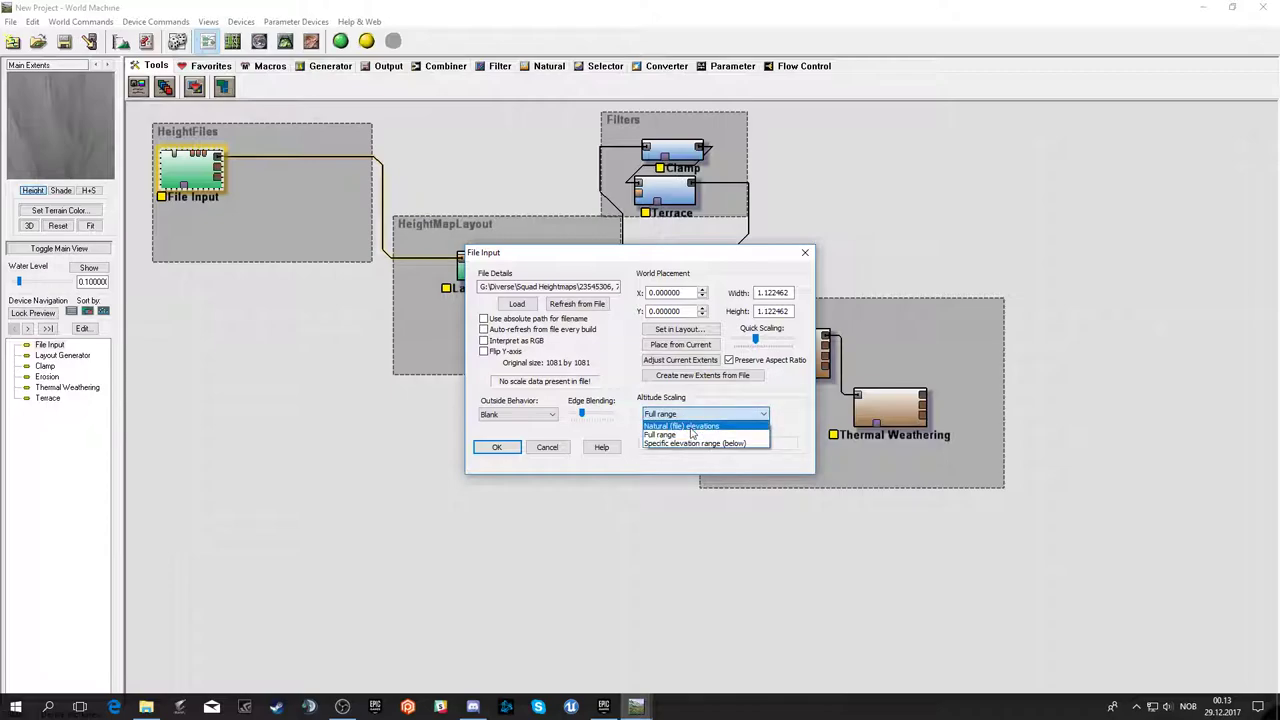
pyautogui.click(690, 426)
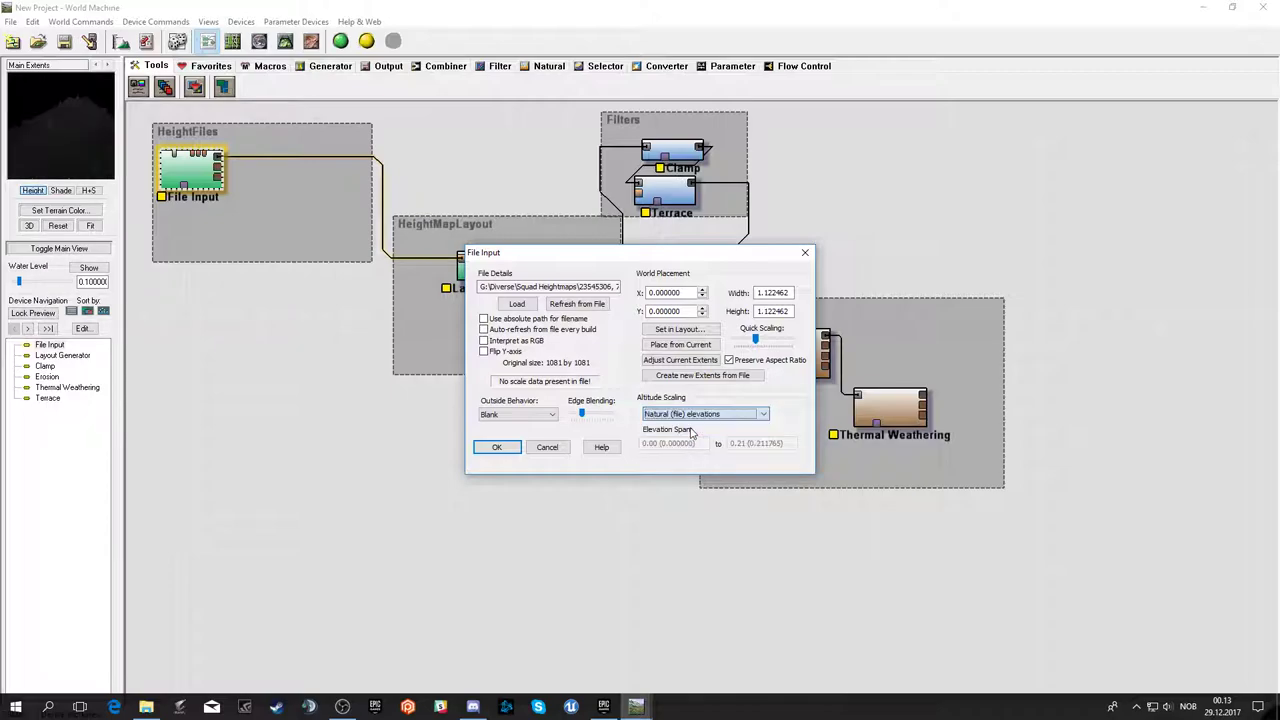
pyautogui.click(497, 447)
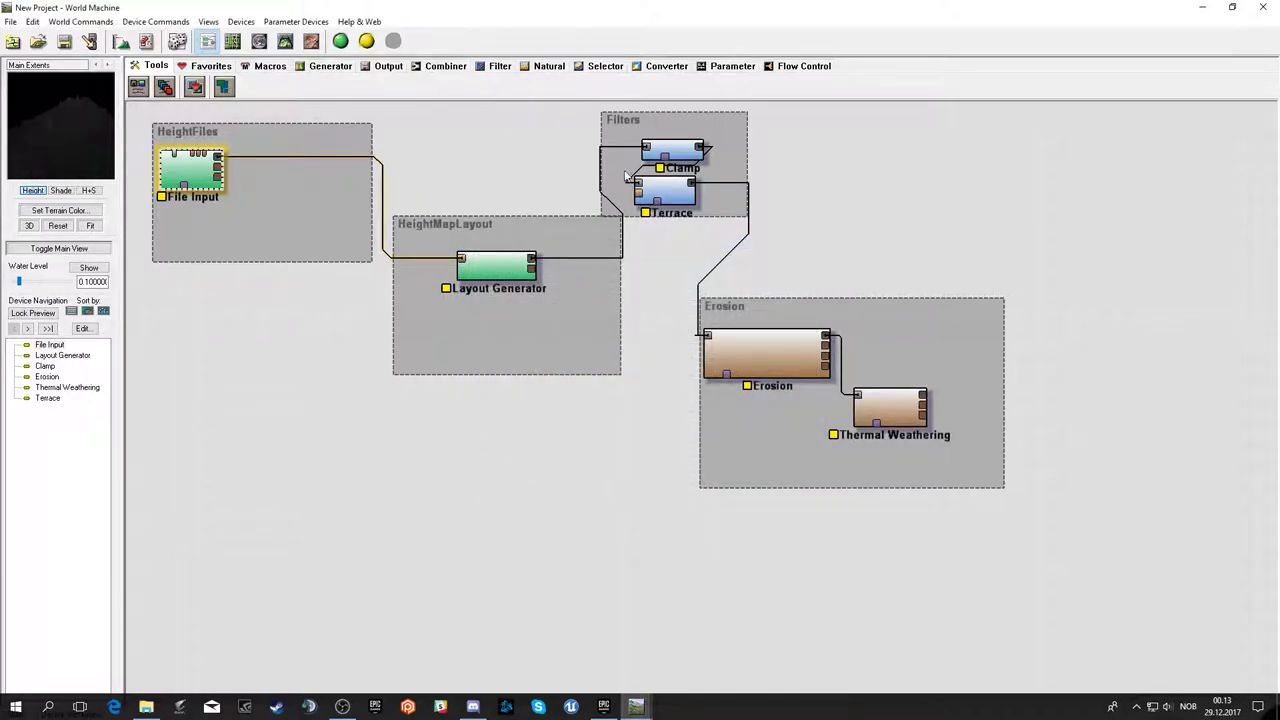
# - Nudge the Terrace and Clamp nodes down-right within Filters and show the filter devices
pyautogui.moveTo(665, 190); pyautogui.dragTo(681, 204)
pyautogui.click(688, 153)
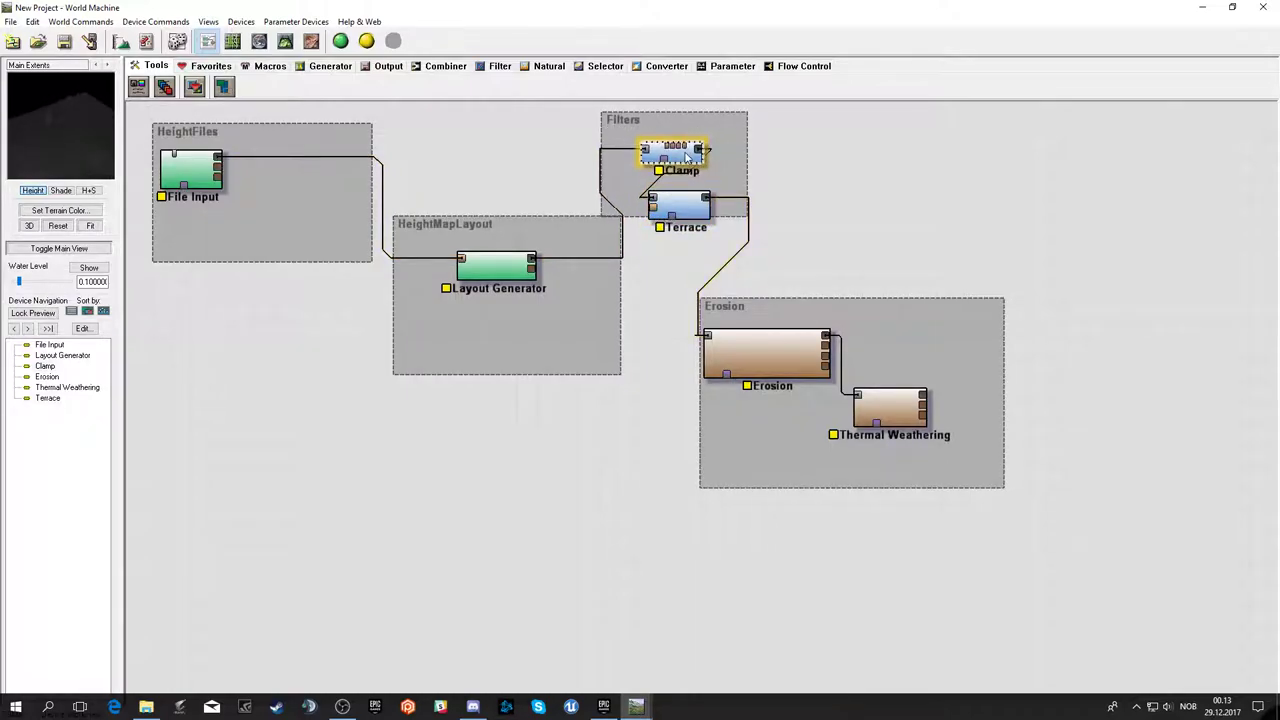
pyautogui.moveTo(688, 153); pyautogui.dragTo(701, 166)
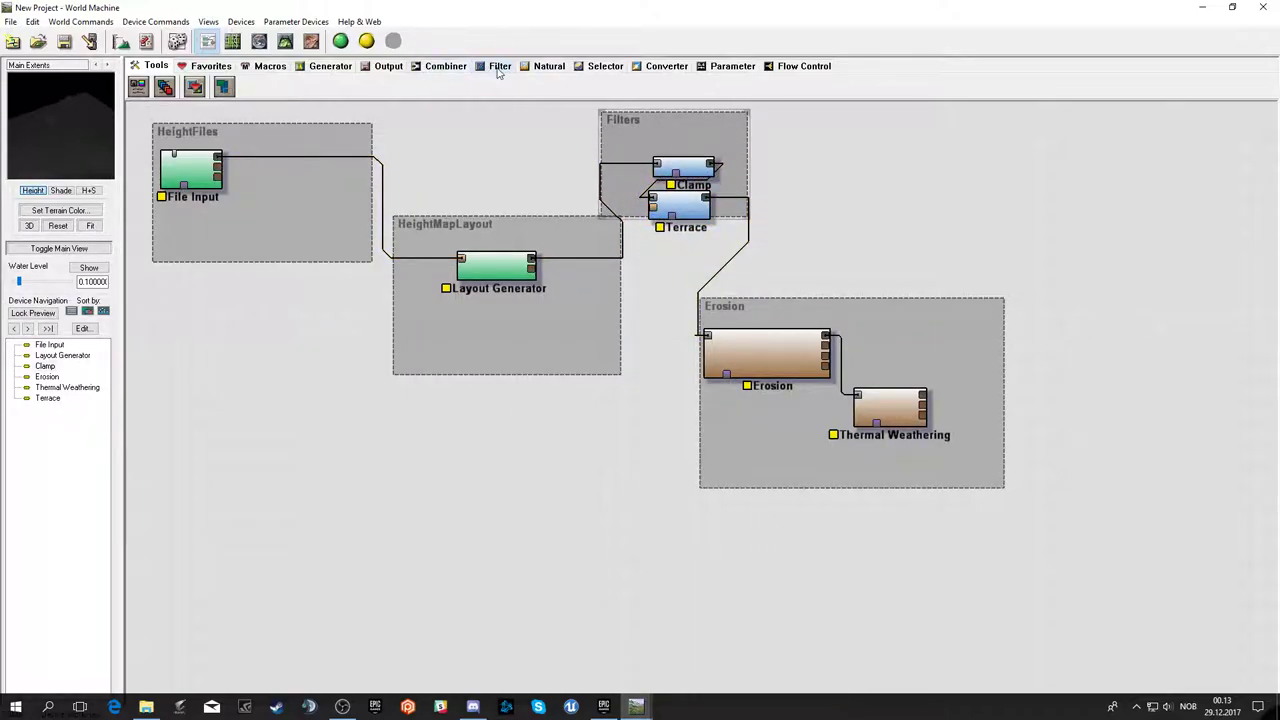
pyautogui.click(496, 68)
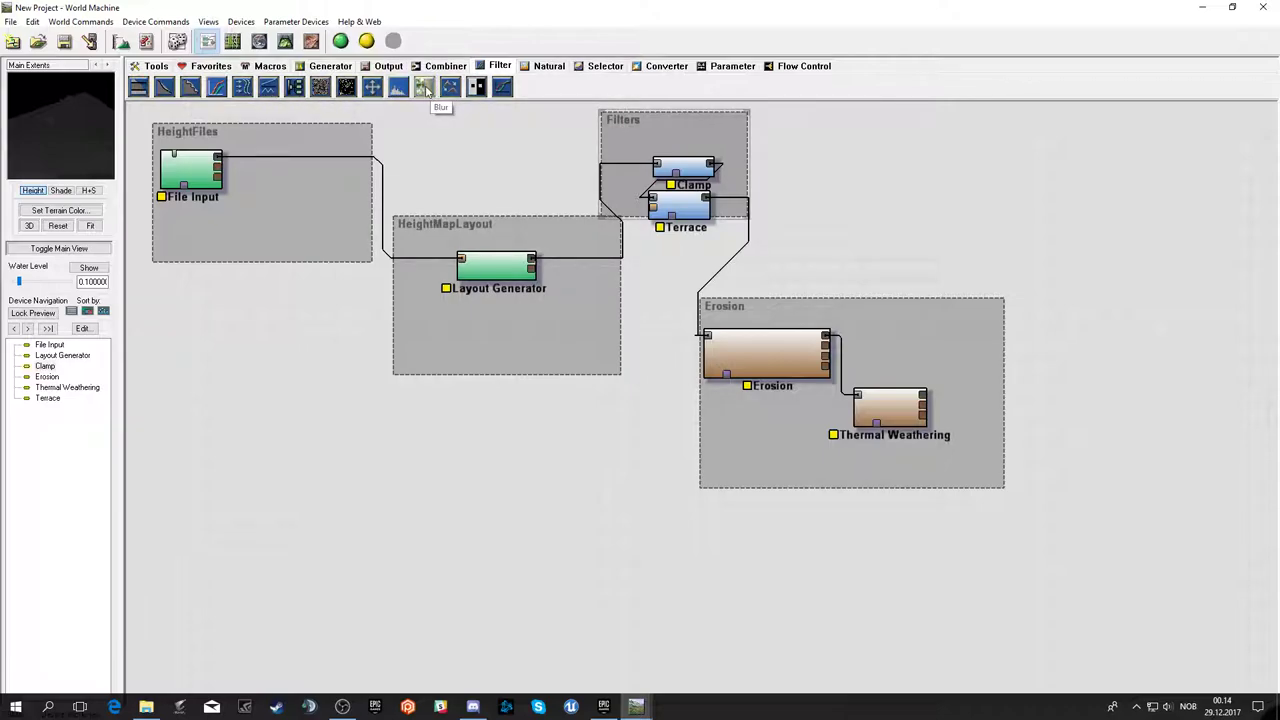
# - Drop a Blur node into Filters, wiring Layout Generator into Blur and Blur into Clamp
pyautogui.moveTo(426, 90)
pyautogui.mouseDown()
pyautogui.moveTo(571, 161)
pyautogui.moveTo(651, 135)
pyautogui.moveTo(533, 260)
pyautogui.mouseUp()
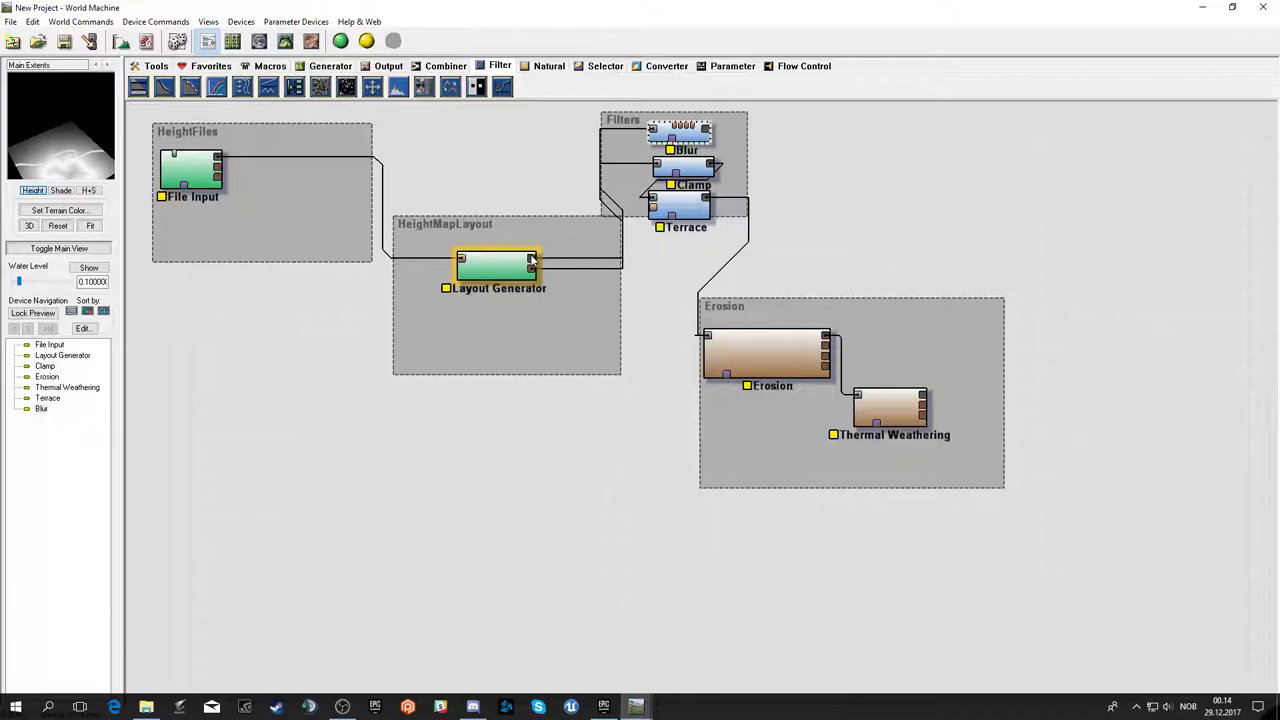
pyautogui.click(663, 128)
pyautogui.moveTo(652, 128); pyautogui.dragTo(536, 260)
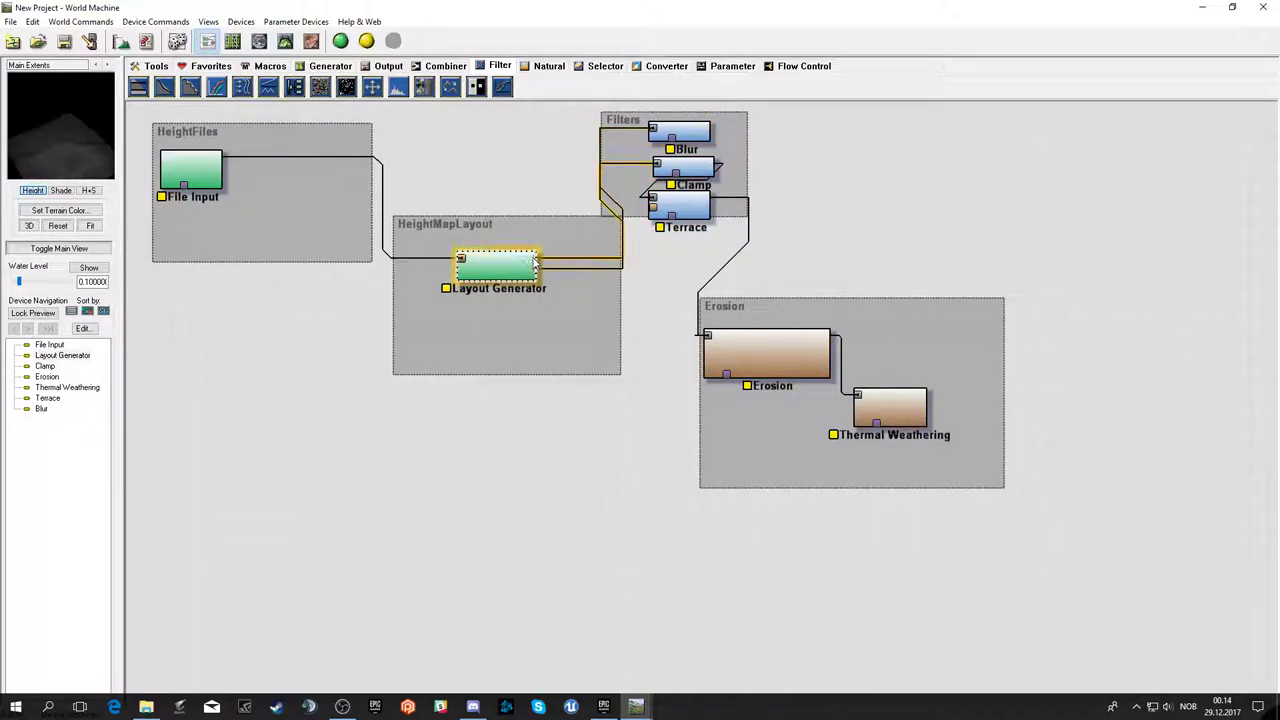
pyautogui.click(667, 145)
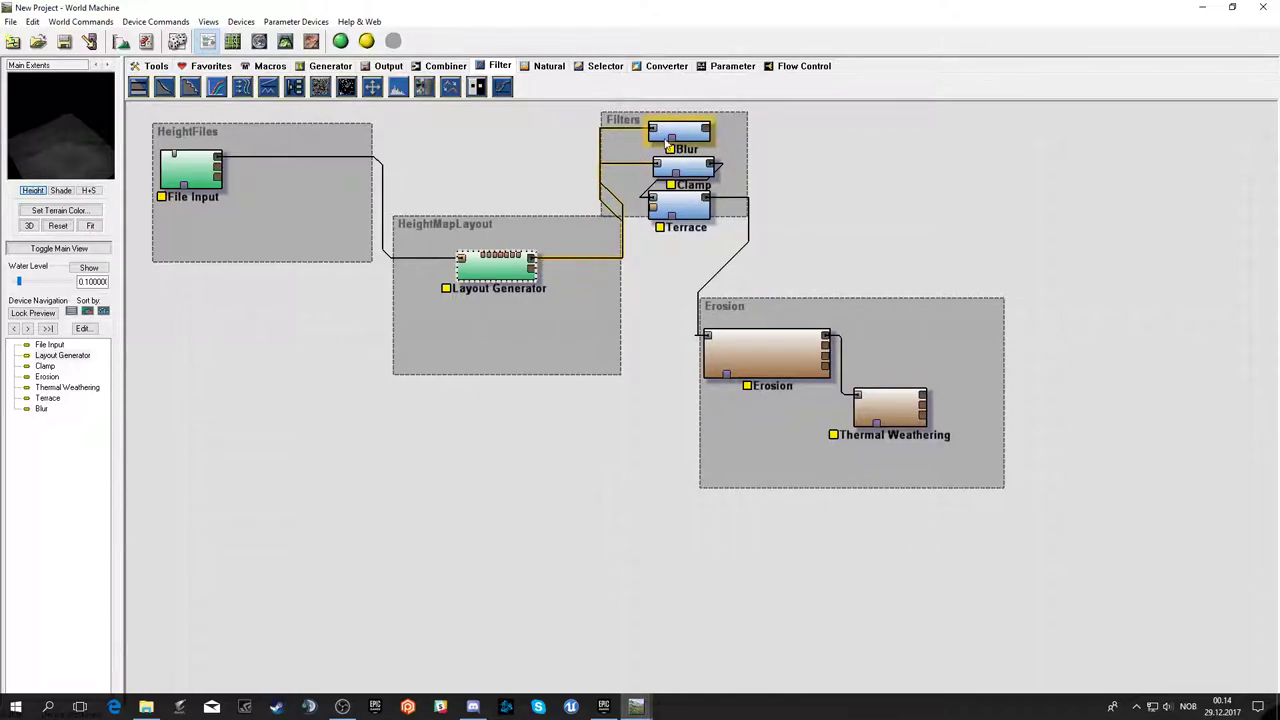
pyautogui.moveTo(706, 128); pyautogui.dragTo(660, 168)
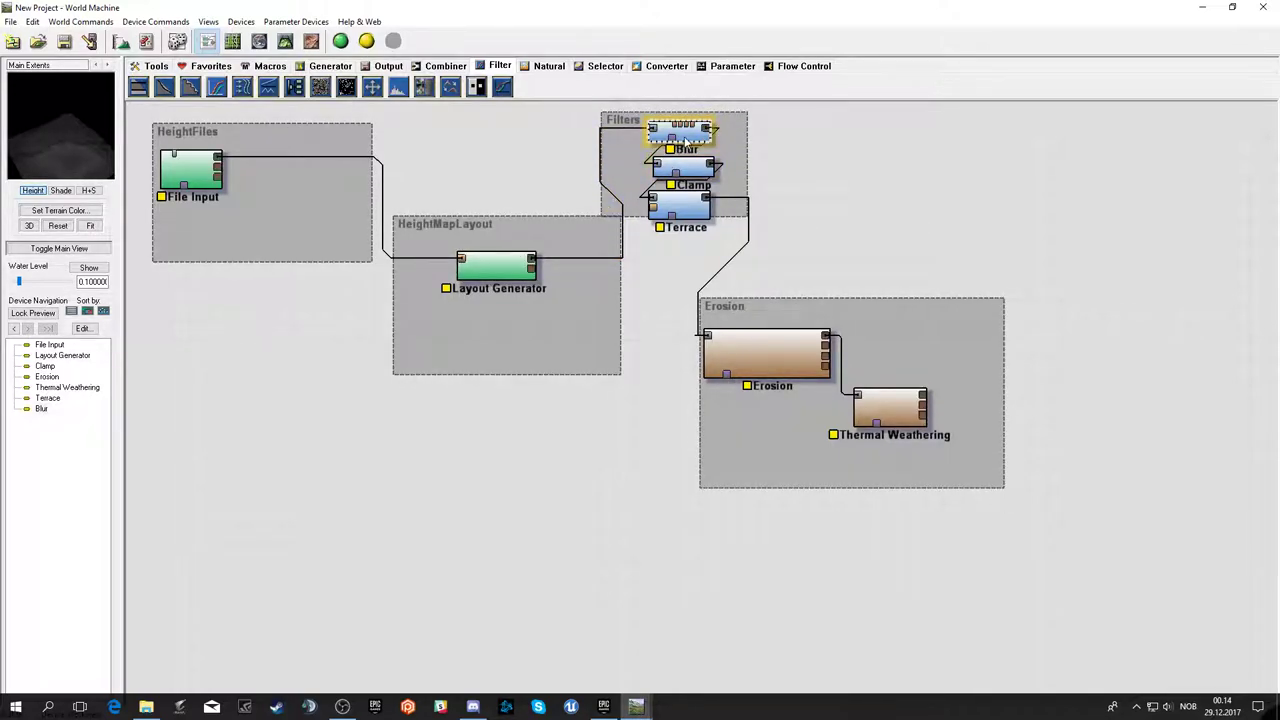
# - Try a Uniform (fastest) blur on the Blur node with radius 6
pyautogui.doubleClick(688, 140)
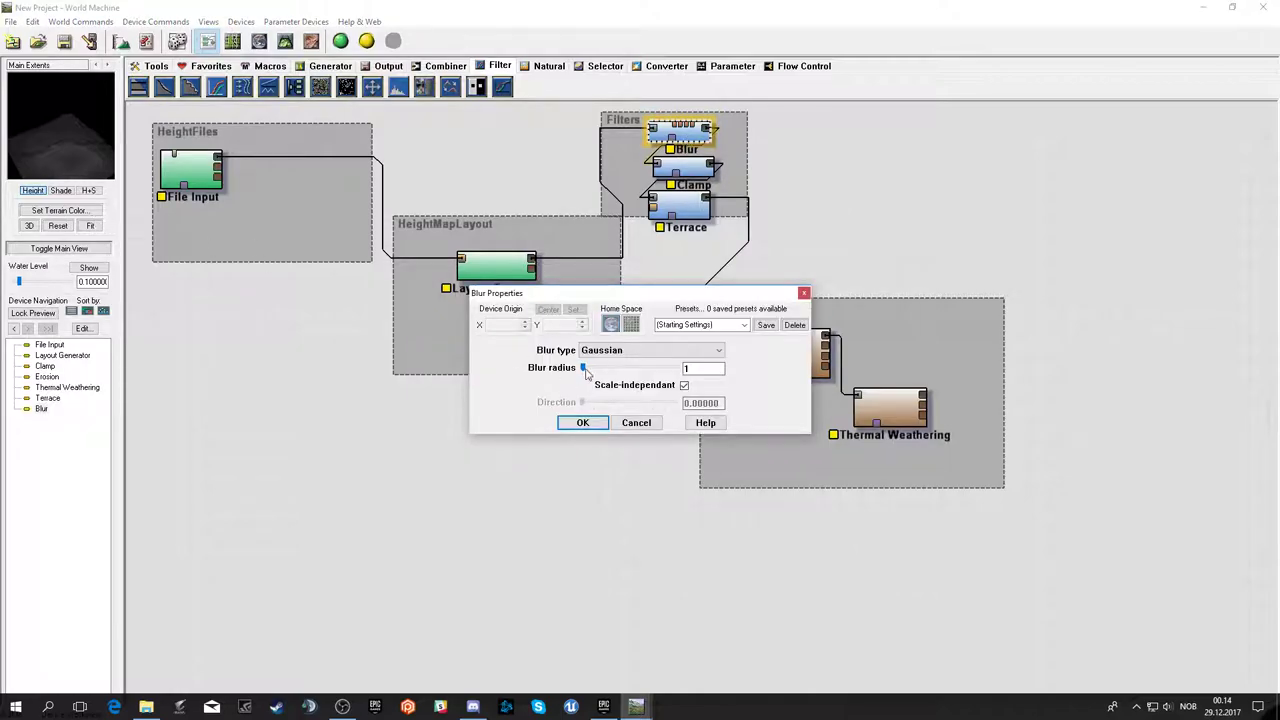
pyautogui.click(600, 350)
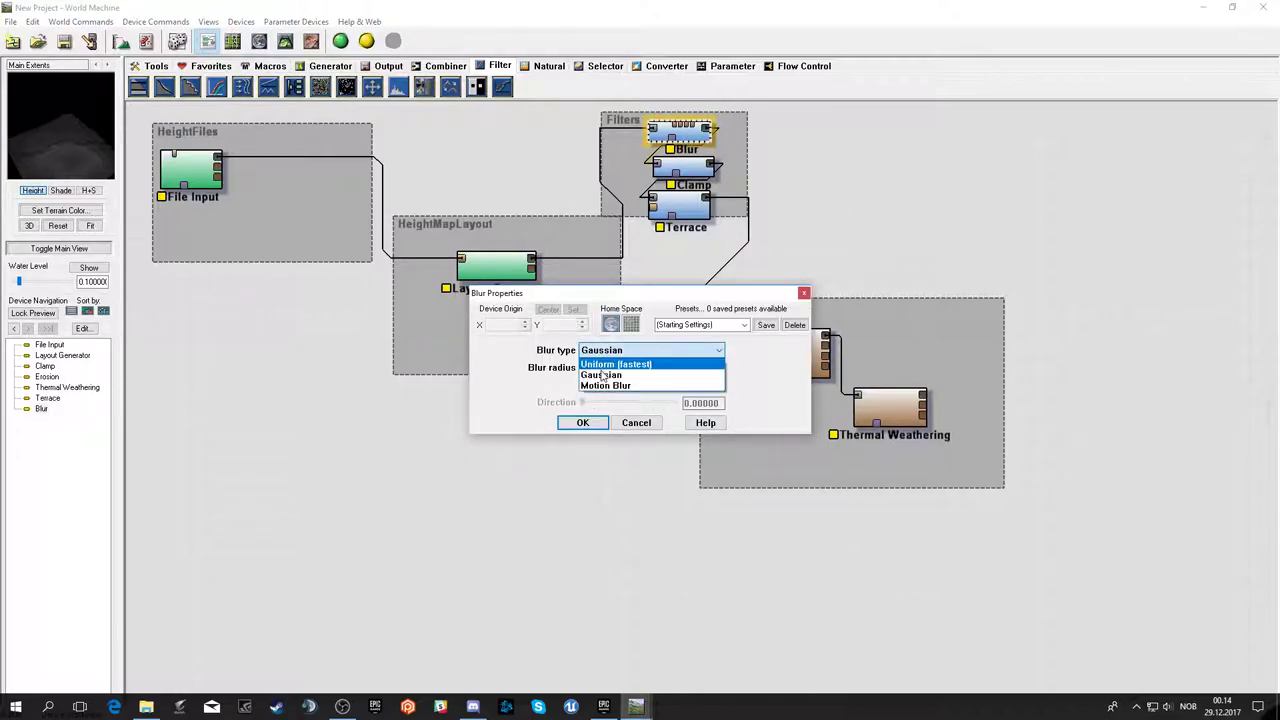
pyautogui.click(602, 371)
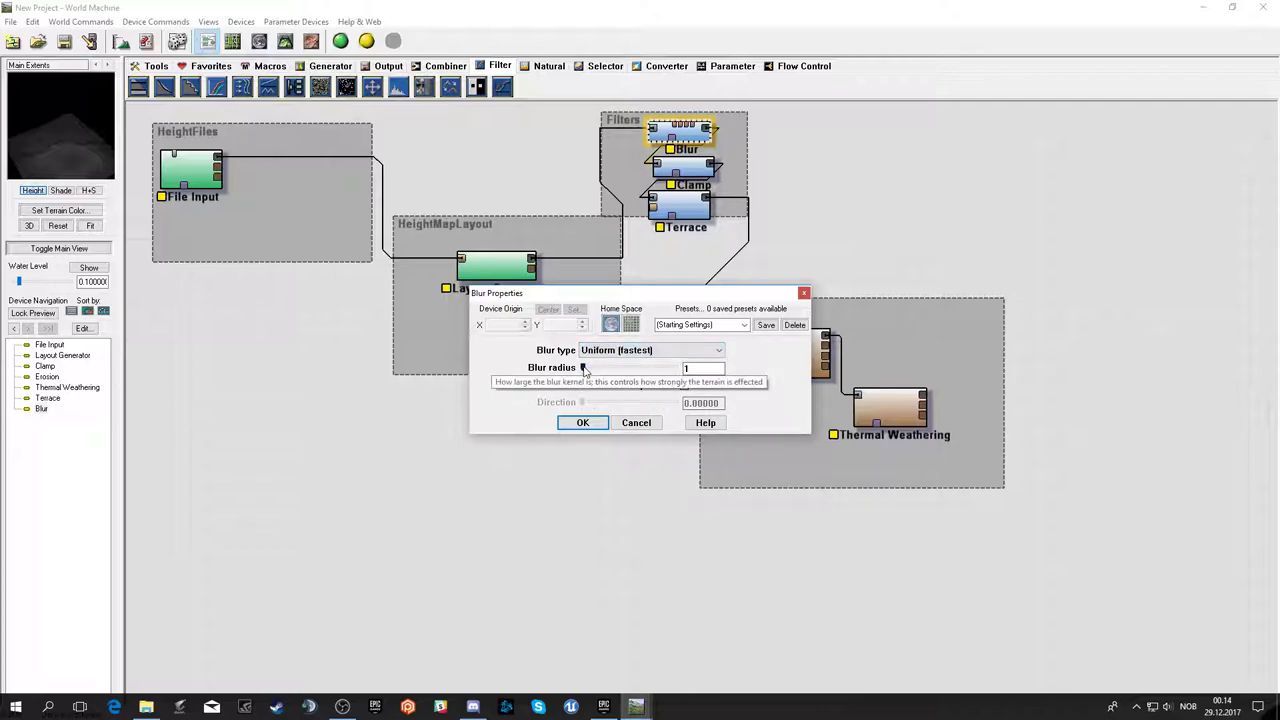
pyautogui.moveTo(600, 368); pyautogui.dragTo(581, 370)
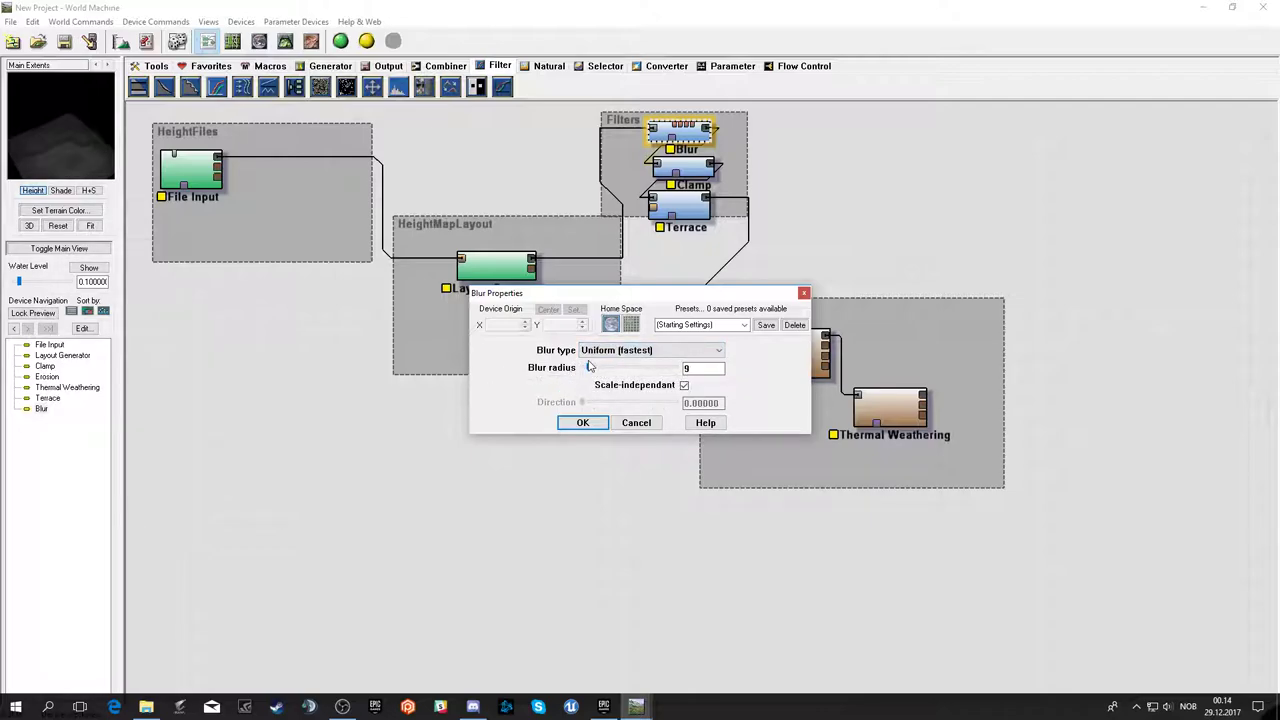
pyautogui.moveTo(589, 368); pyautogui.dragTo(588, 369)
# - Switch to Gaussian blur, turn off scale independence, set radius 0, and apply
pyautogui.click(671, 346)
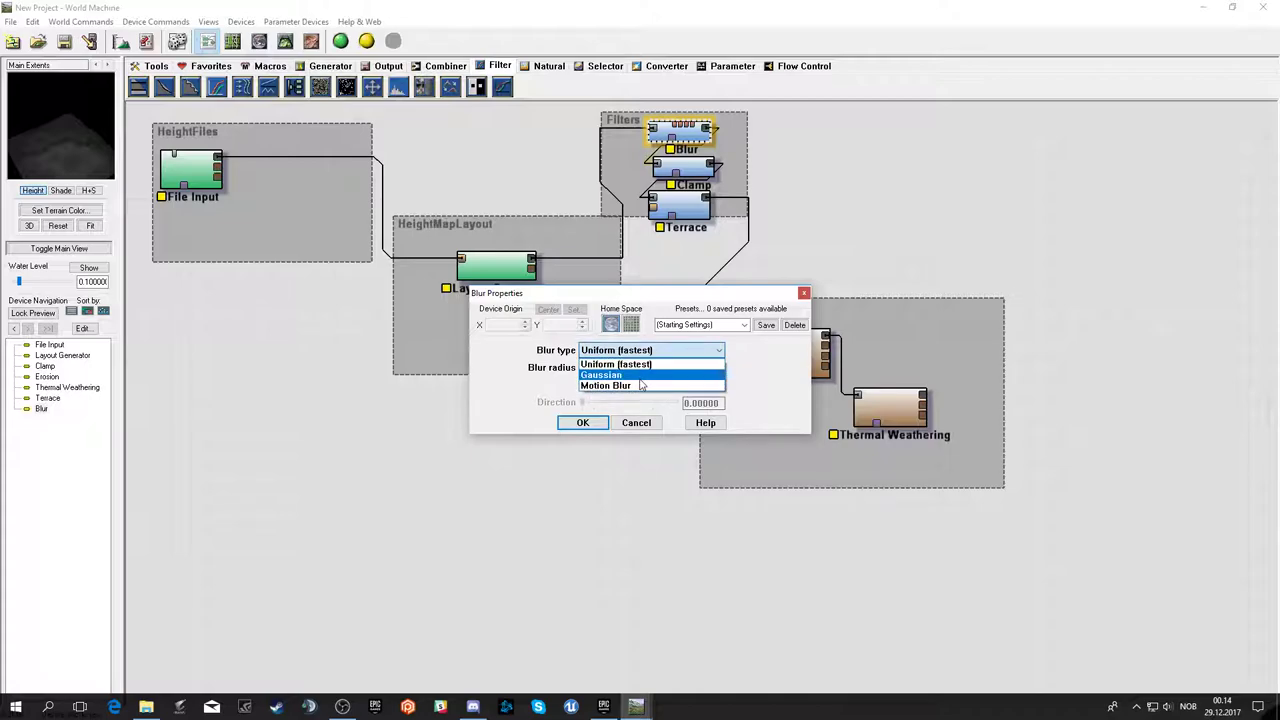
pyautogui.click(641, 384)
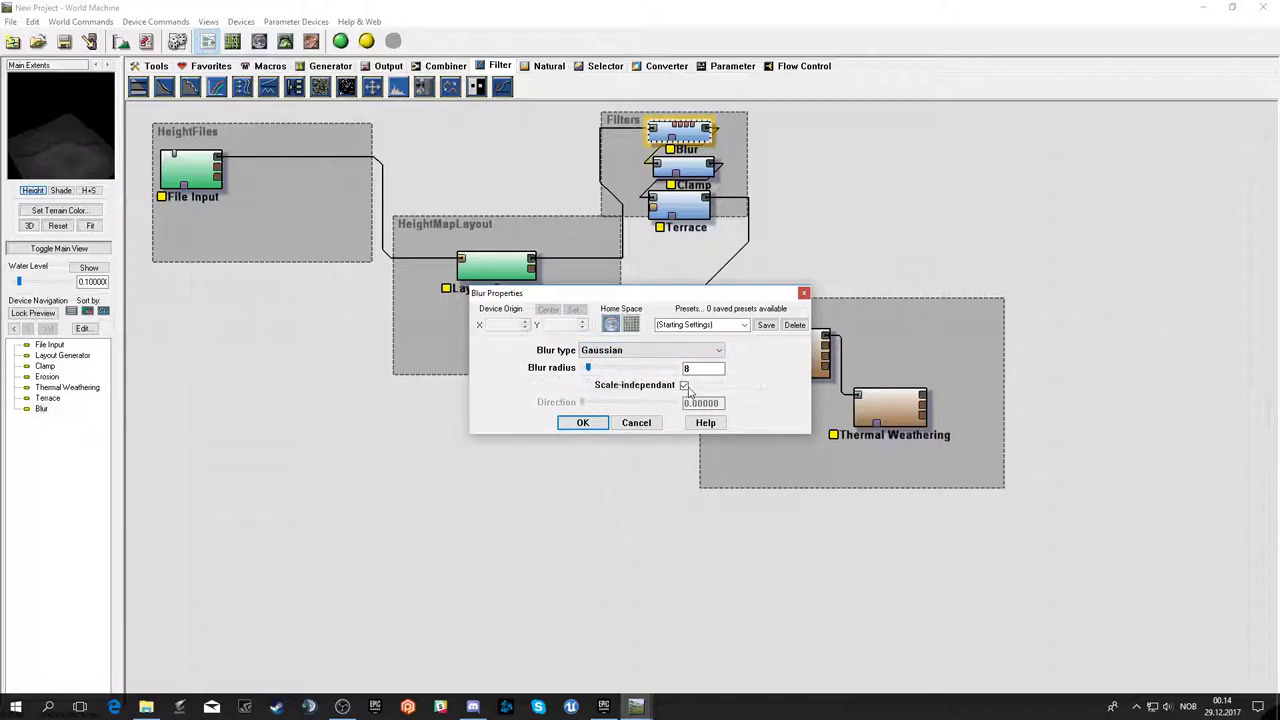
pyautogui.click(684, 386)
pyautogui.moveTo(588, 367); pyautogui.dragTo(580, 369)
pyautogui.click(583, 422)
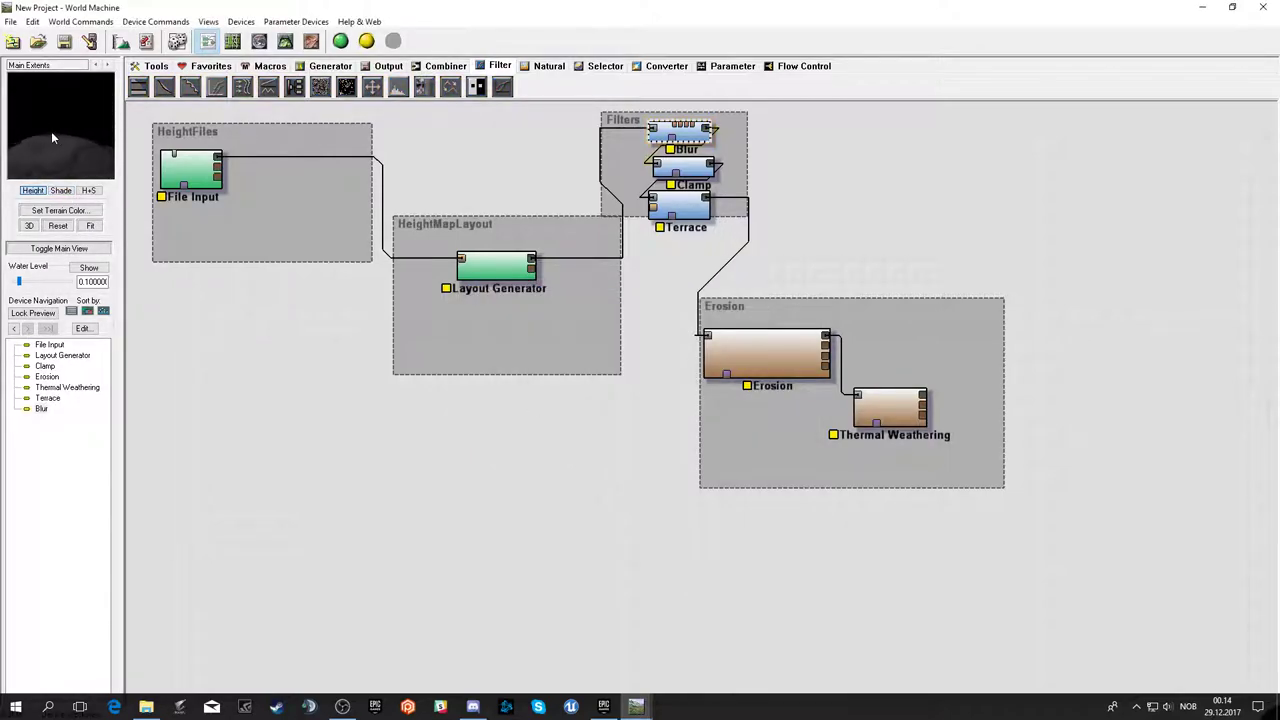
pyautogui.moveTo(60, 160)
pyautogui.mouseDown()
pyautogui.moveTo(60, 120)
pyautogui.moveTo(59, 134)
pyautogui.mouseUp()
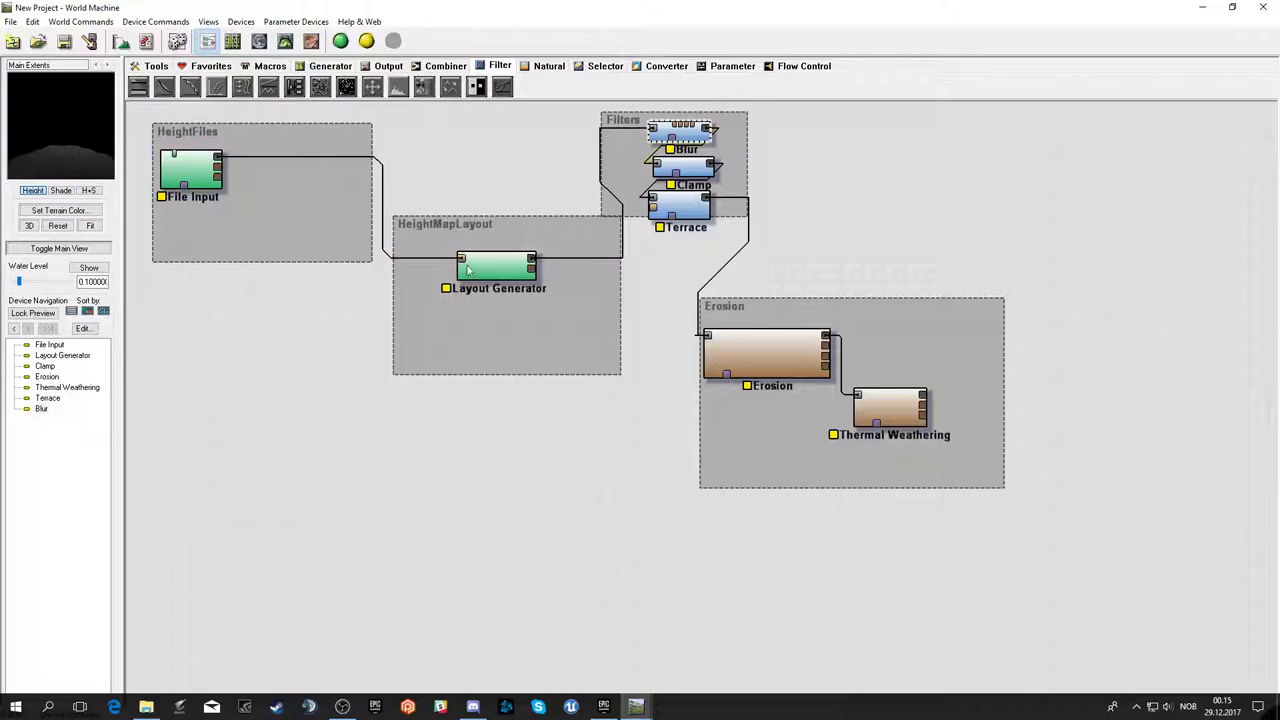
# - Make the blur scale-independent and raise its radius to 44
pyautogui.doubleClick(686, 139)
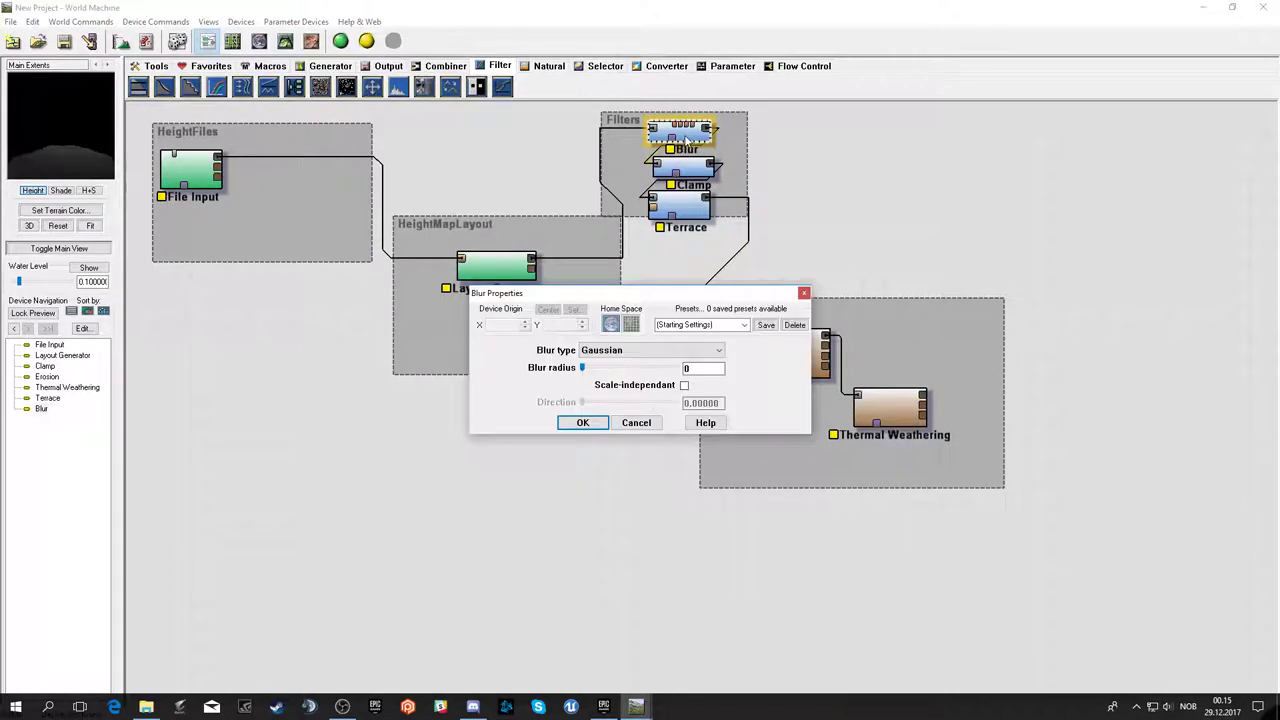
pyautogui.moveTo(583, 369); pyautogui.dragTo(594, 369)
pyautogui.click(685, 386)
pyautogui.moveTo(590, 370); pyautogui.dragTo(612, 374)
pyautogui.moveTo(613, 373); pyautogui.dragTo(617, 373)
pyautogui.click(583, 423)
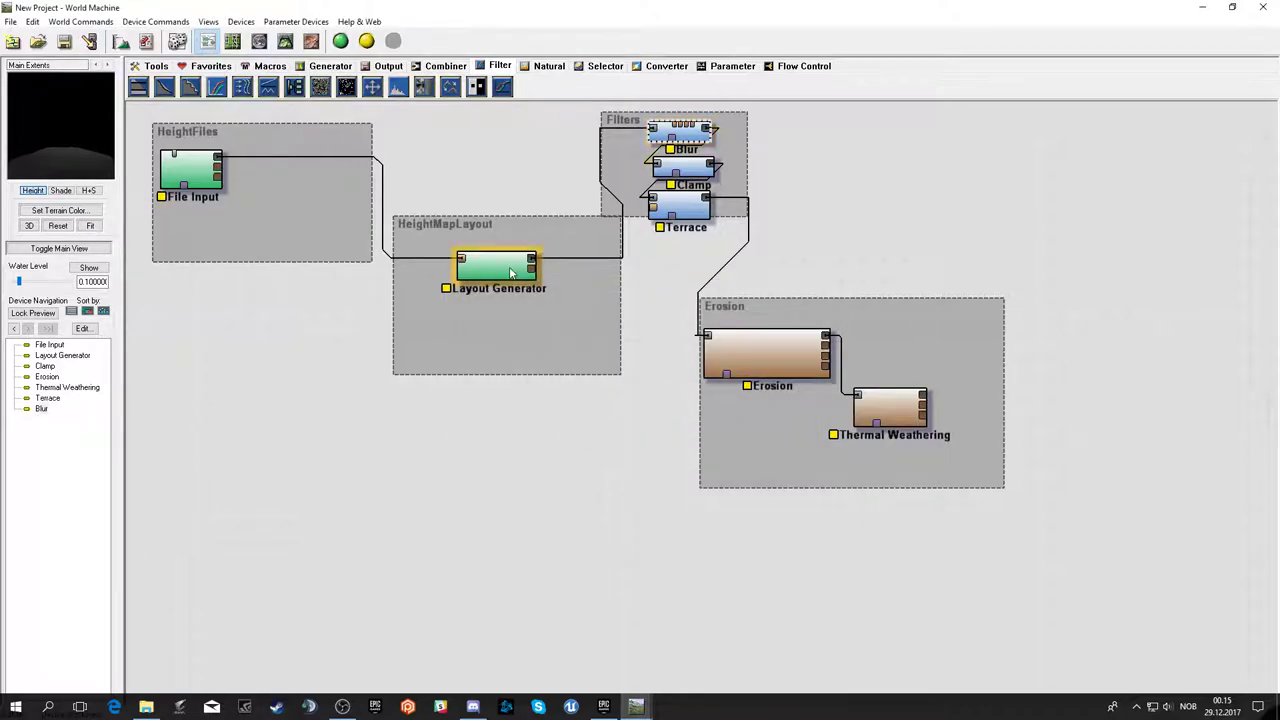
# - Preview the Erosion and Thermal Weathering results, then select the Terrace node
pyautogui.click(767, 360)
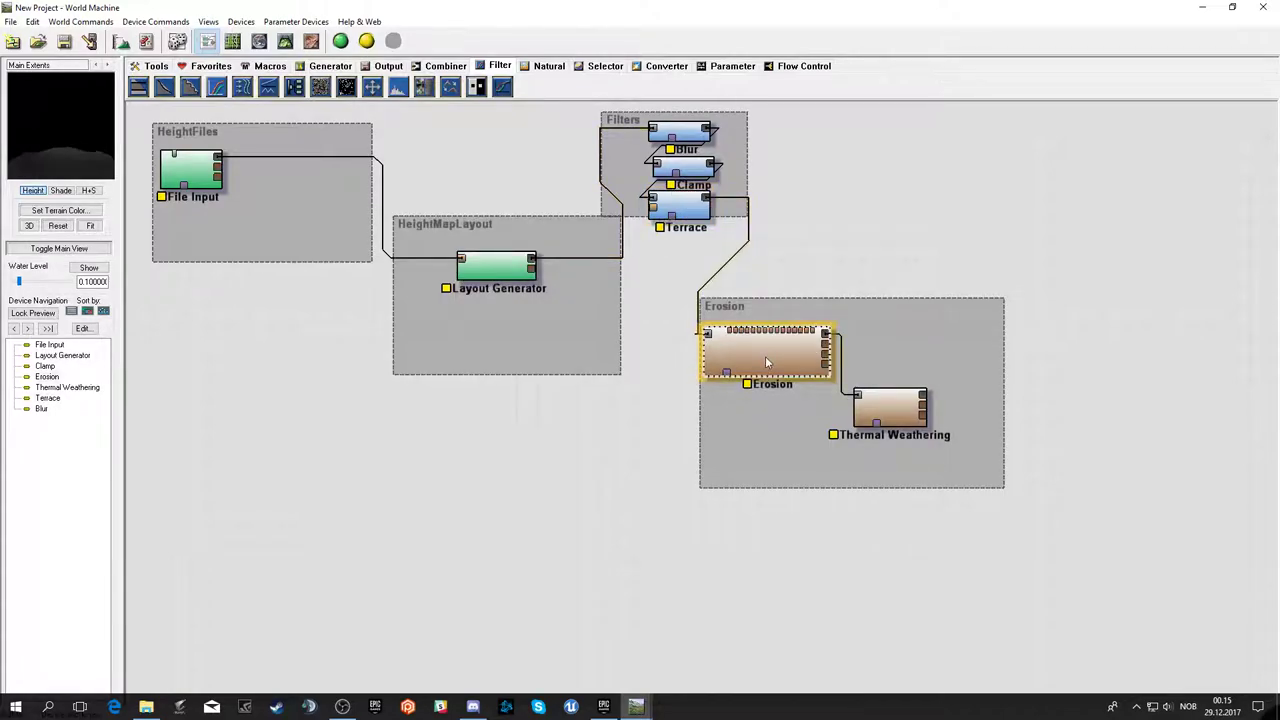
pyautogui.click(890, 405)
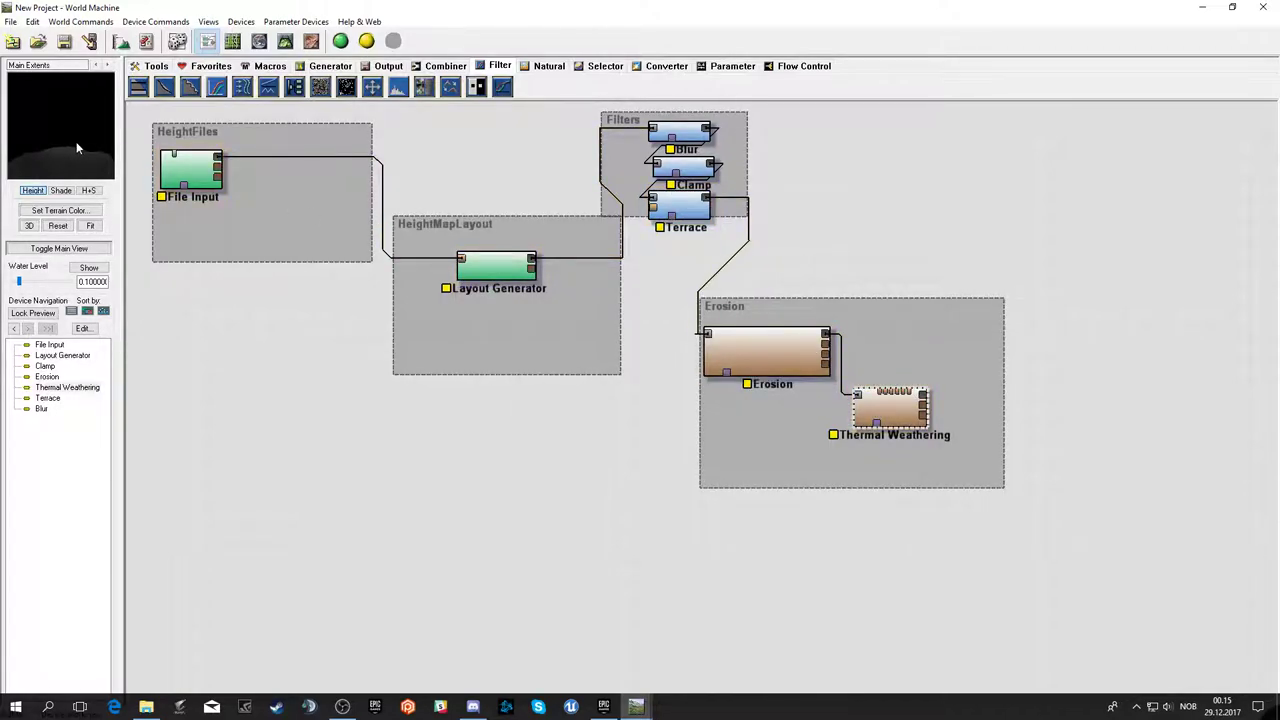
pyautogui.moveTo(76, 148)
pyautogui.mouseDown()
pyautogui.moveTo(50, 172)
pyautogui.moveTo(90, 119)
pyautogui.moveTo(99, 142)
pyautogui.moveTo(88, 156)
pyautogui.moveTo(78, 139)
pyautogui.moveTo(91, 141)
pyautogui.moveTo(82, 183)
pyautogui.mouseUp()
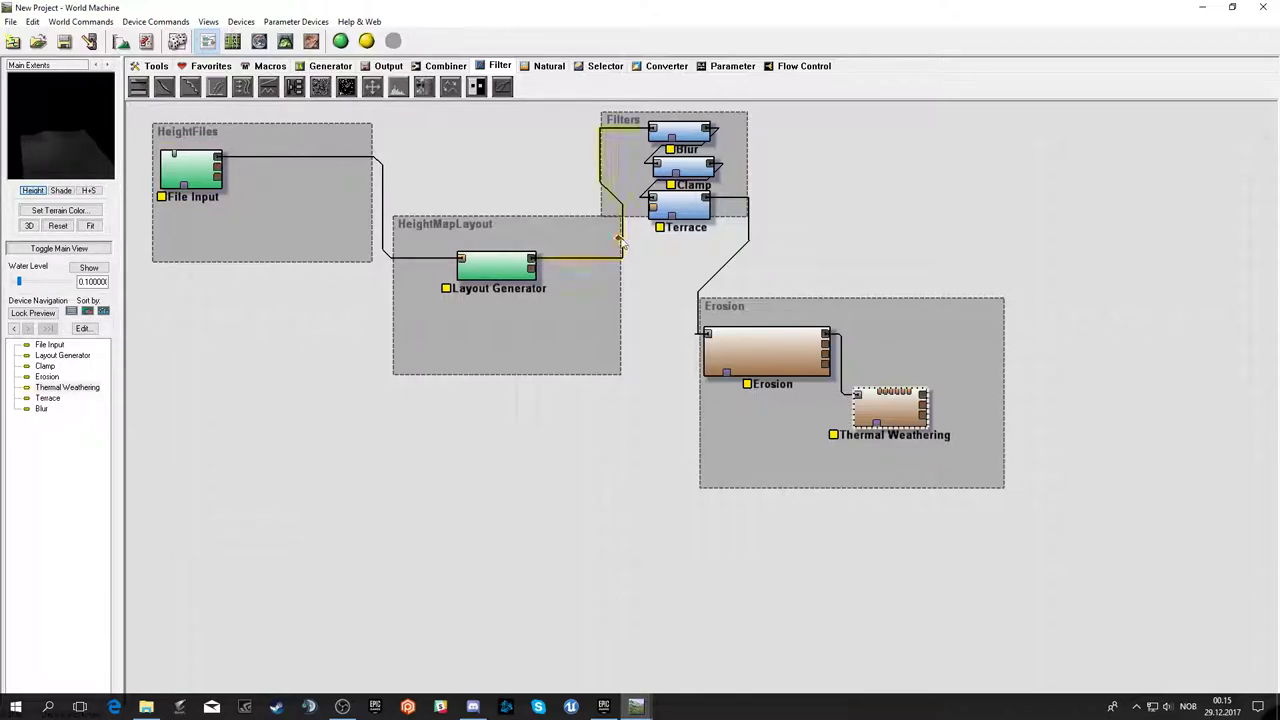
pyautogui.click(697, 206)
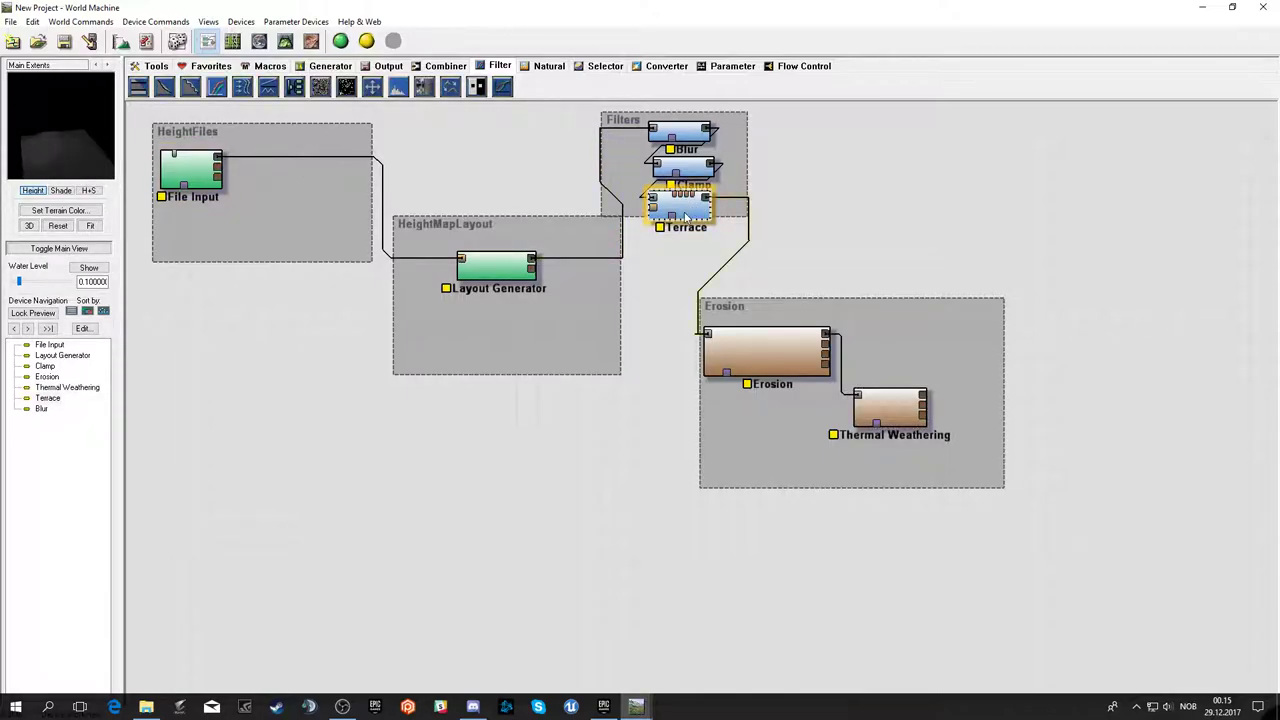
# - Give Terrace a 0.5 shape with the Sharp method, then select Clamp and Layout Generator
pyautogui.doubleClick(686, 215)
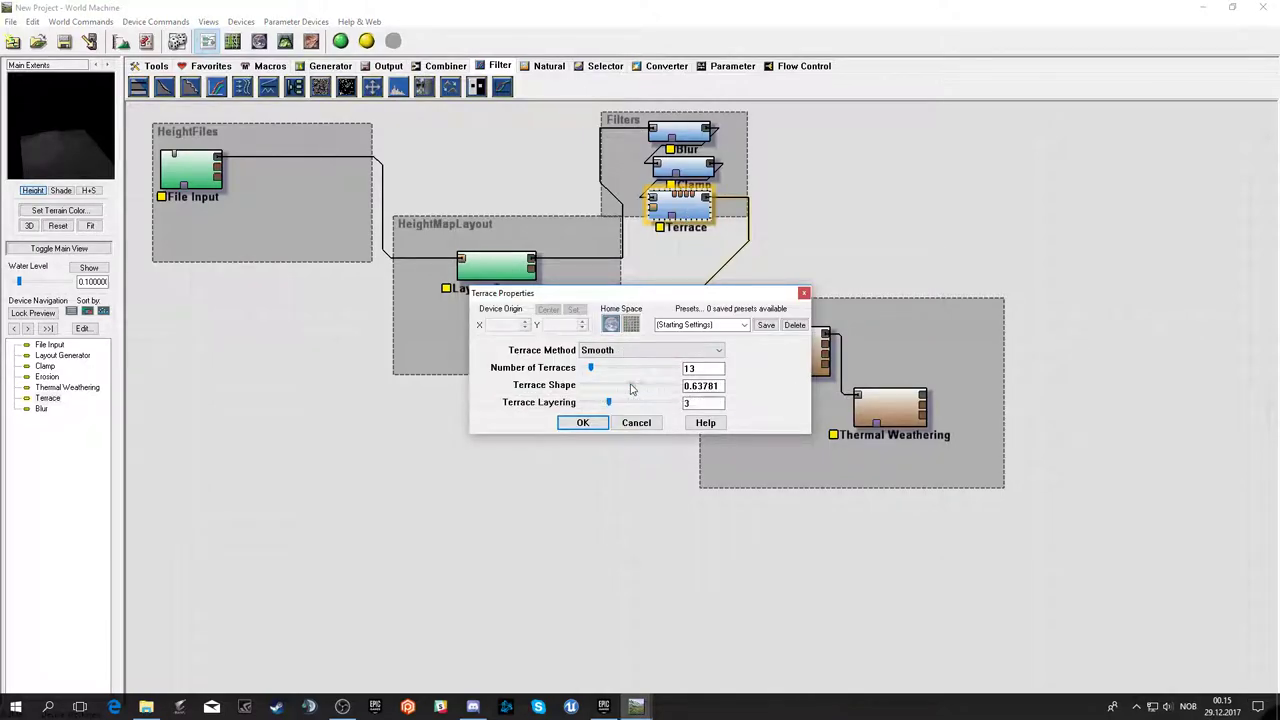
pyautogui.moveTo(631, 389); pyautogui.dragTo(586, 369)
pyautogui.click(615, 350)
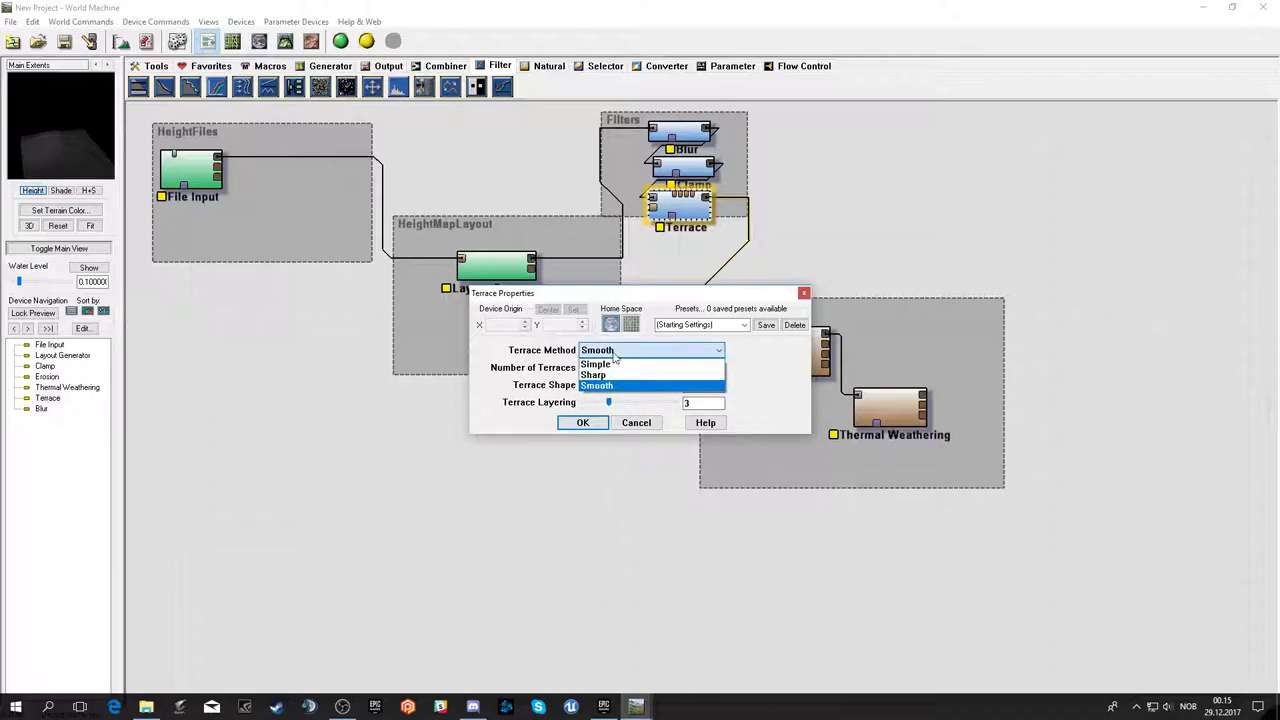
pyautogui.click(615, 378)
pyautogui.click(583, 422)
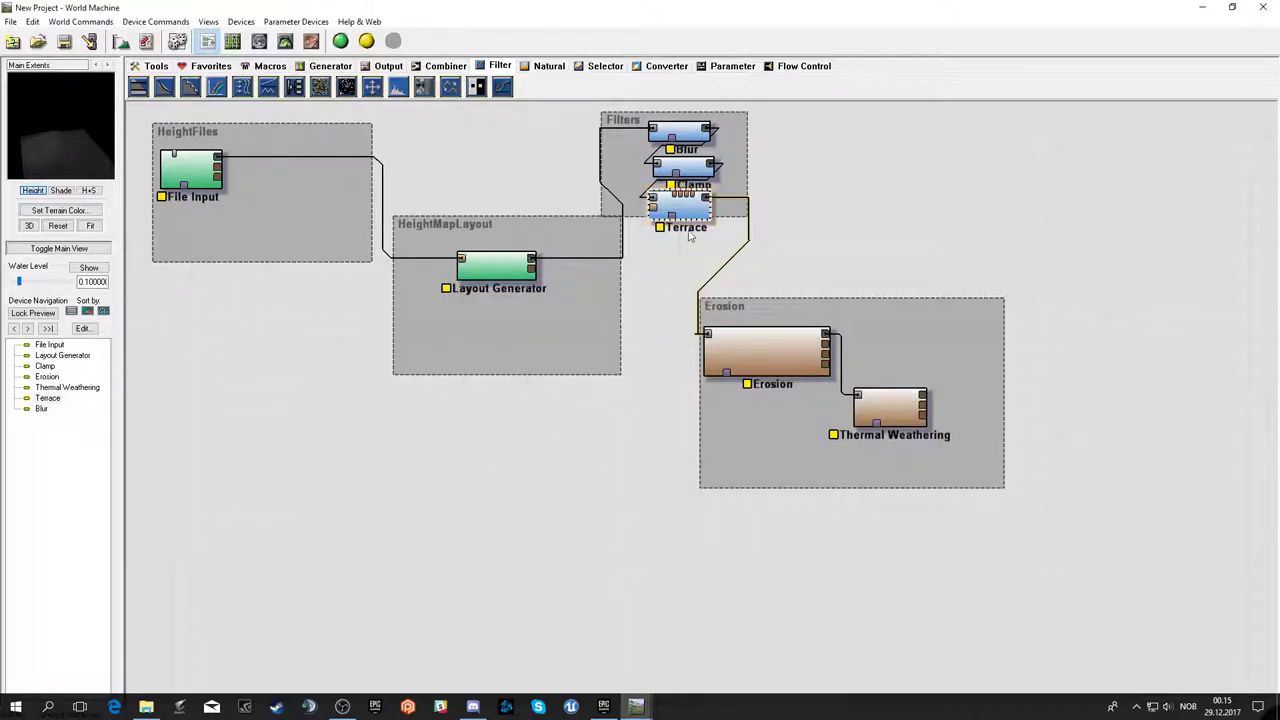
pyautogui.click(690, 172)
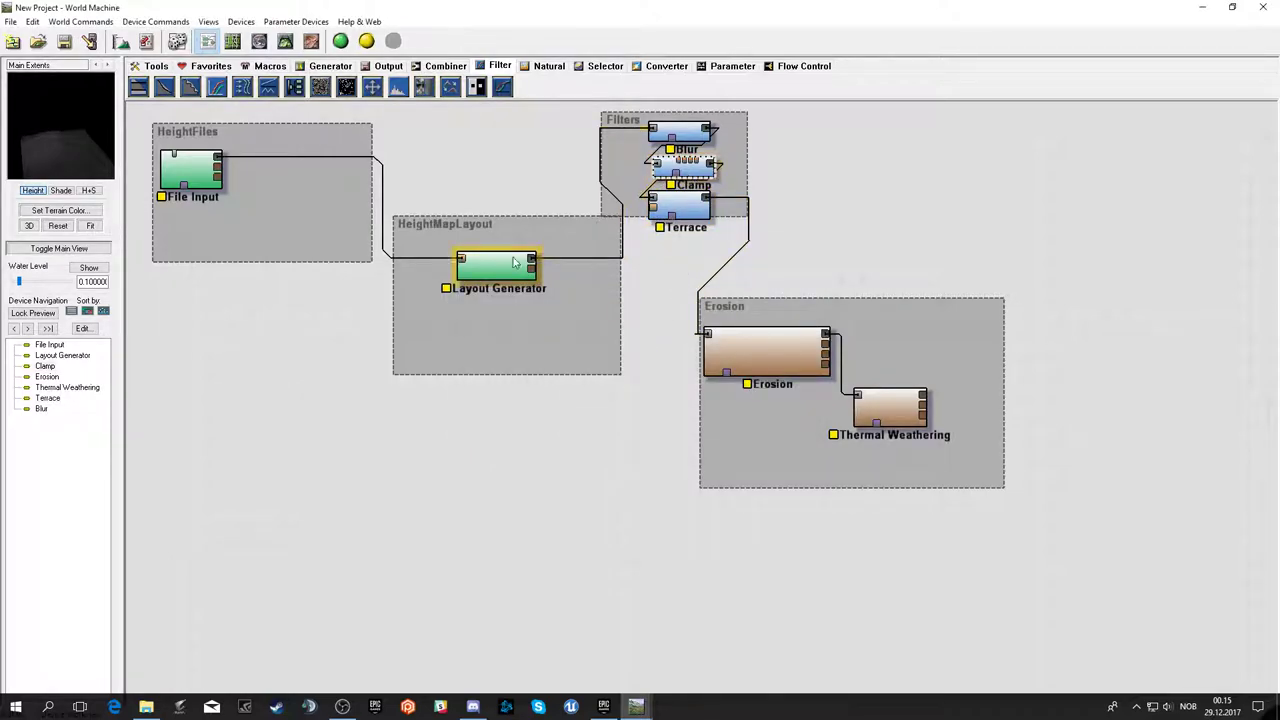
pyautogui.click(478, 274)
pyautogui.doubleClick(494, 277)
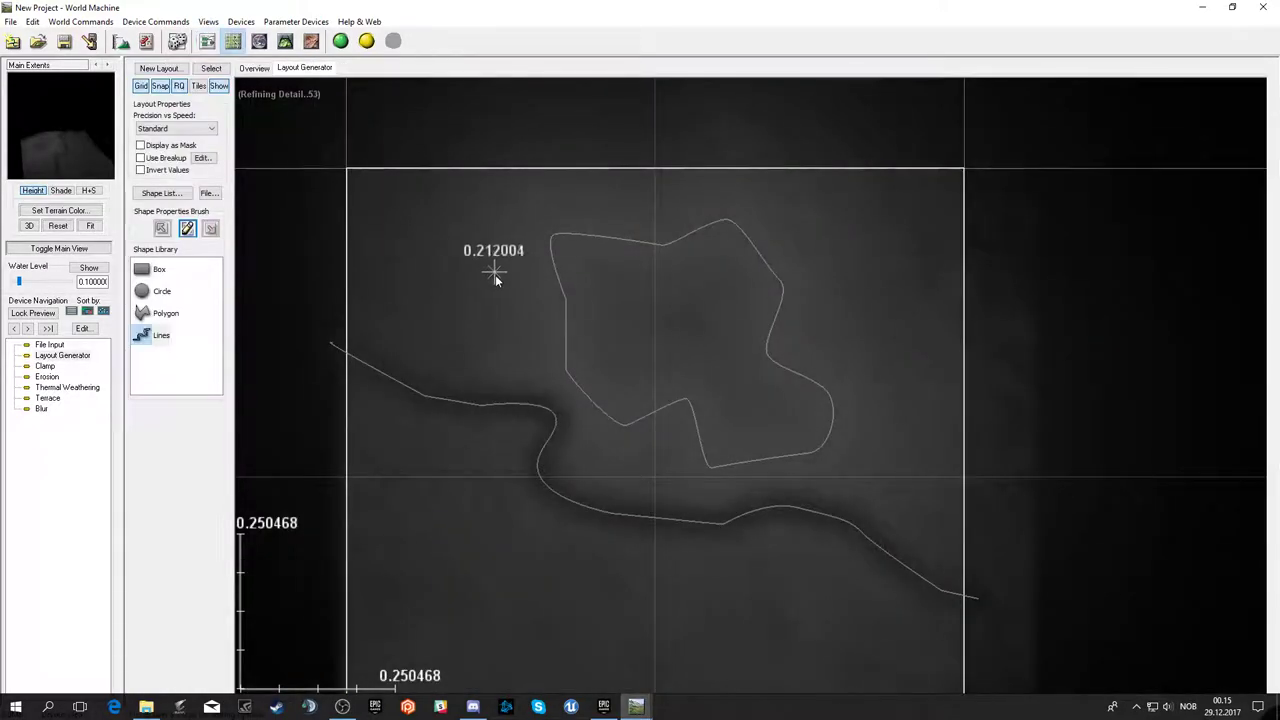
pyautogui.moveTo(565, 372); pyautogui.dragTo(562, 298)
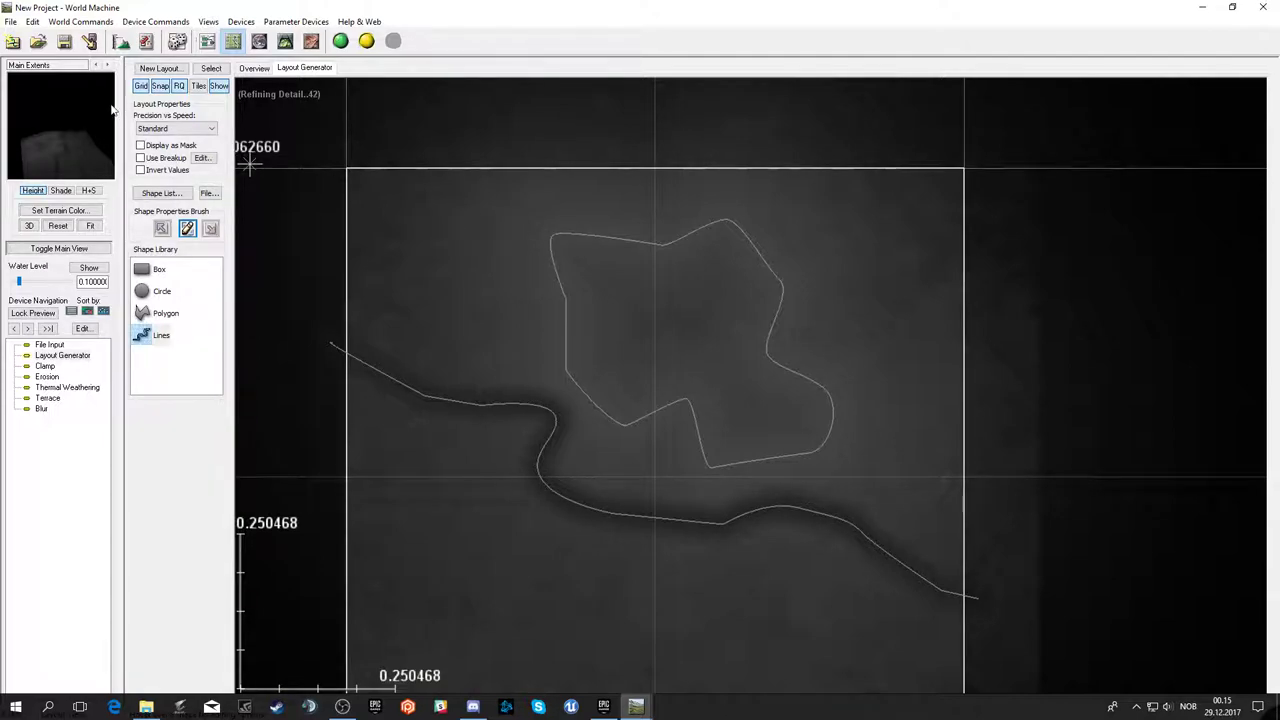
pyautogui.click(207, 40)
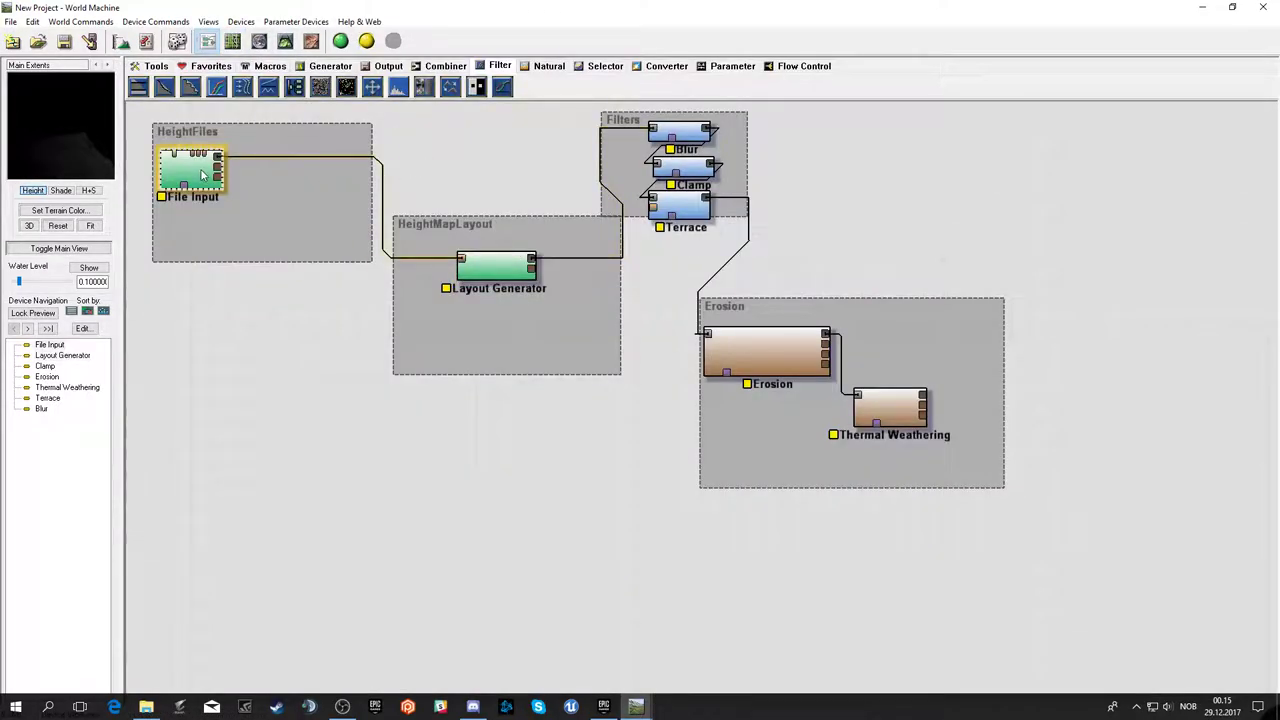
# - Set the File Input's Quick Scaling so width and height read 1.414214
pyautogui.doubleClick(203, 175)
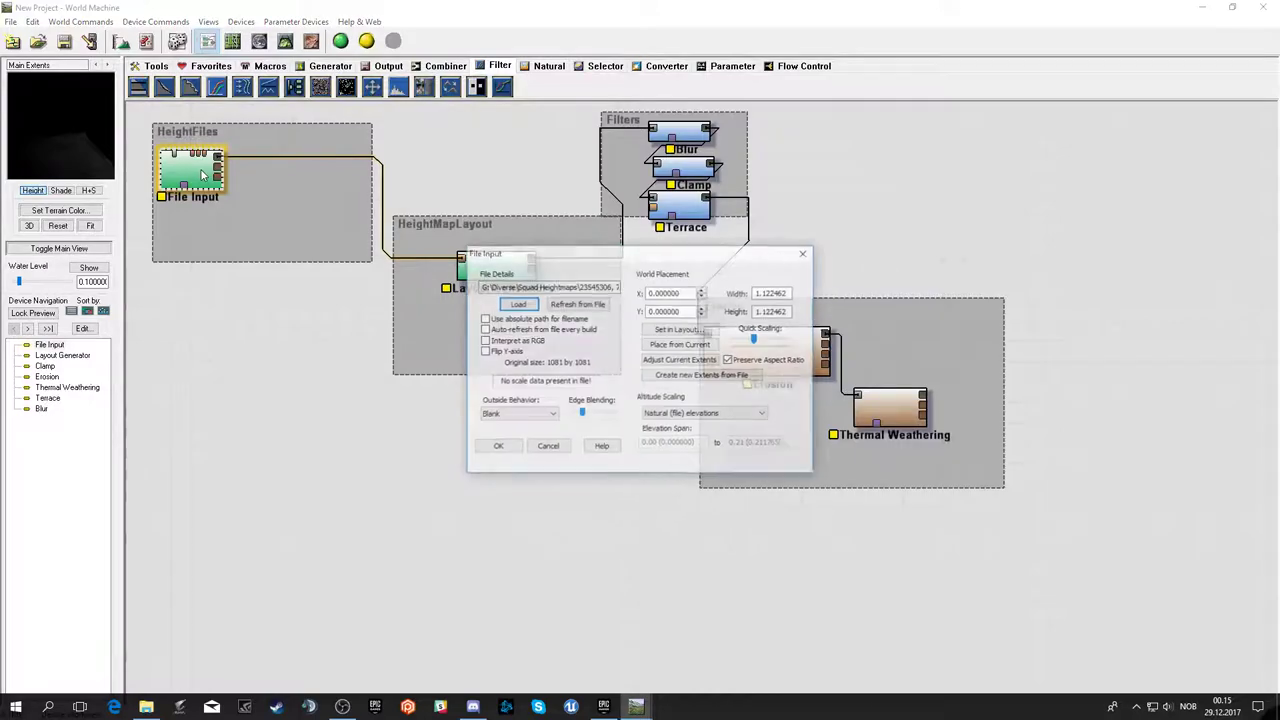
pyautogui.click(757, 340)
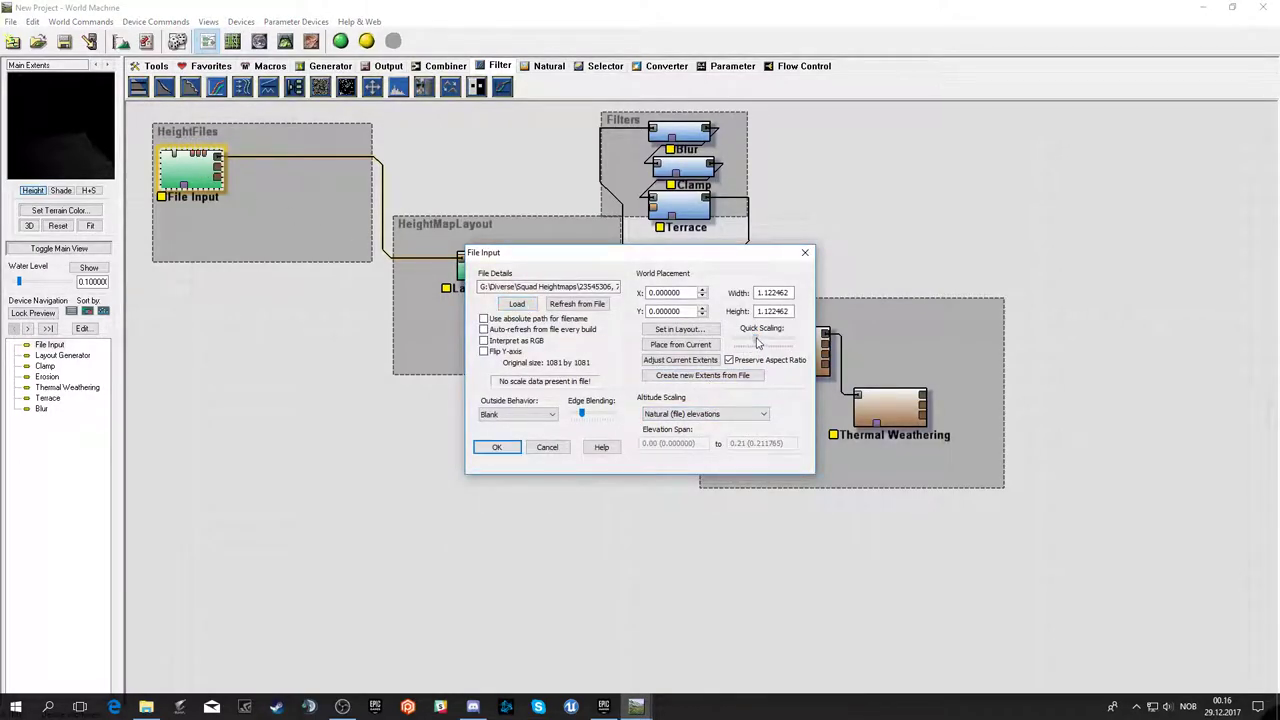
pyautogui.moveTo(758, 341); pyautogui.dragTo(761, 343)
pyautogui.click(556, 447)
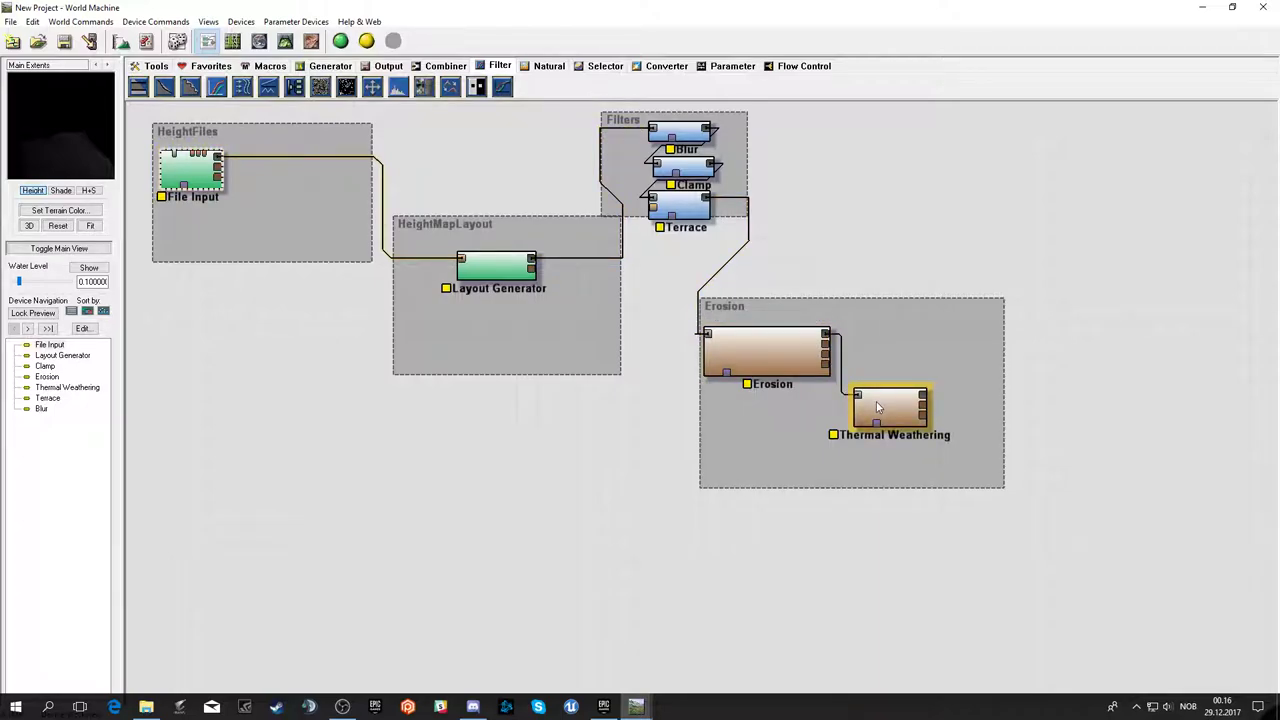
# - Set the Erosion node's erosive power to 0.941 and apply
pyautogui.doubleClick(728, 349)
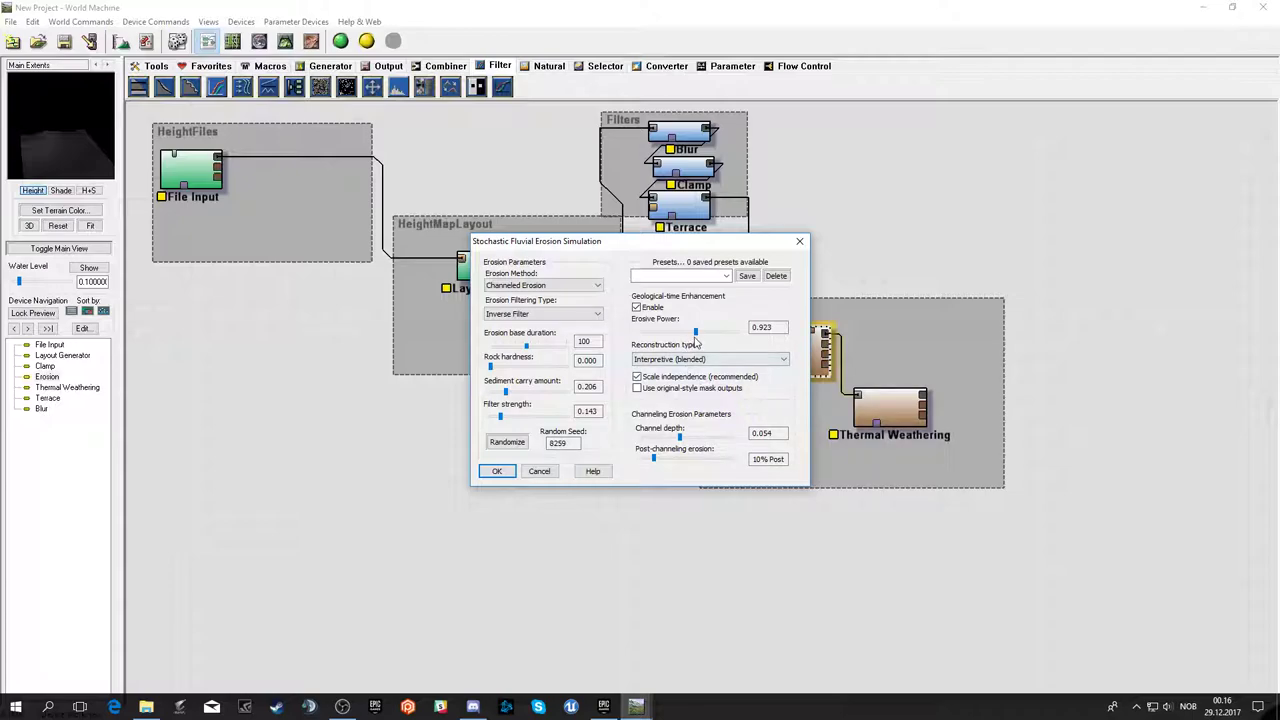
pyautogui.moveTo(698, 339)
pyautogui.mouseDown()
pyautogui.moveTo(657, 340)
pyautogui.moveTo(717, 344)
pyautogui.mouseUp()
pyautogui.moveTo(730, 347)
pyautogui.mouseDown()
pyautogui.moveTo(693, 350)
pyautogui.moveTo(706, 355)
pyautogui.mouseUp()
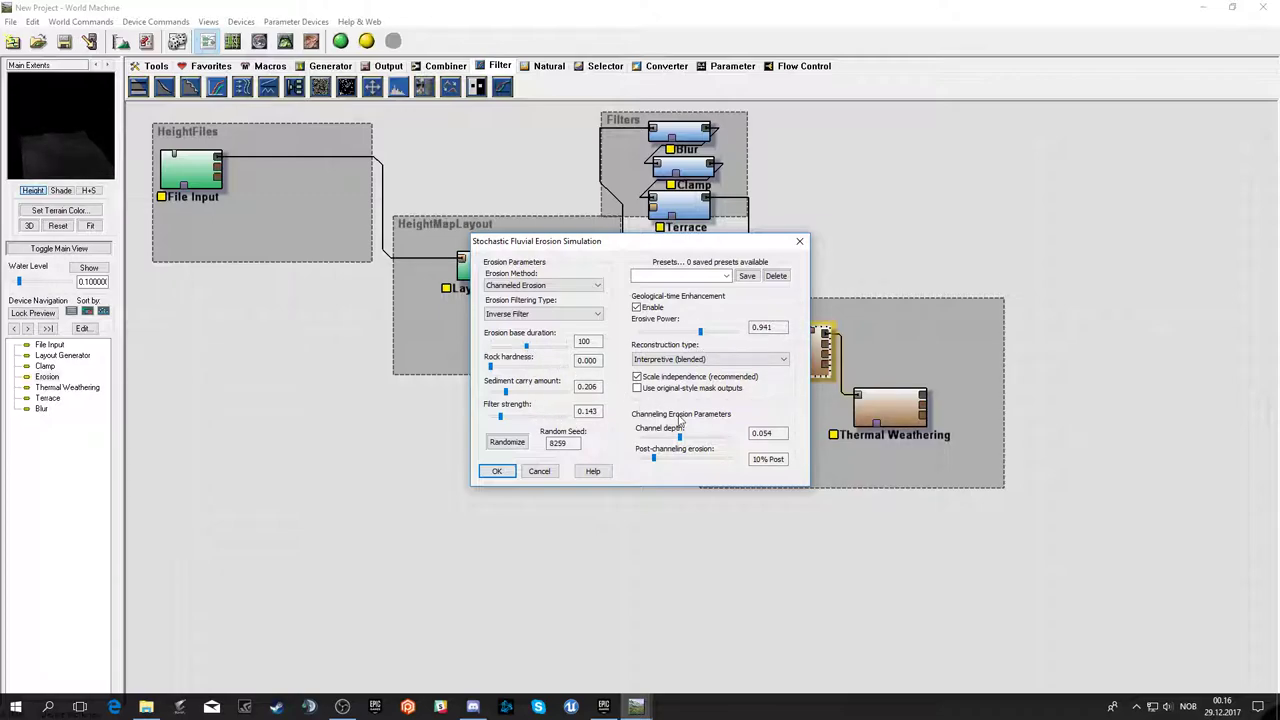
pyautogui.click(497, 471)
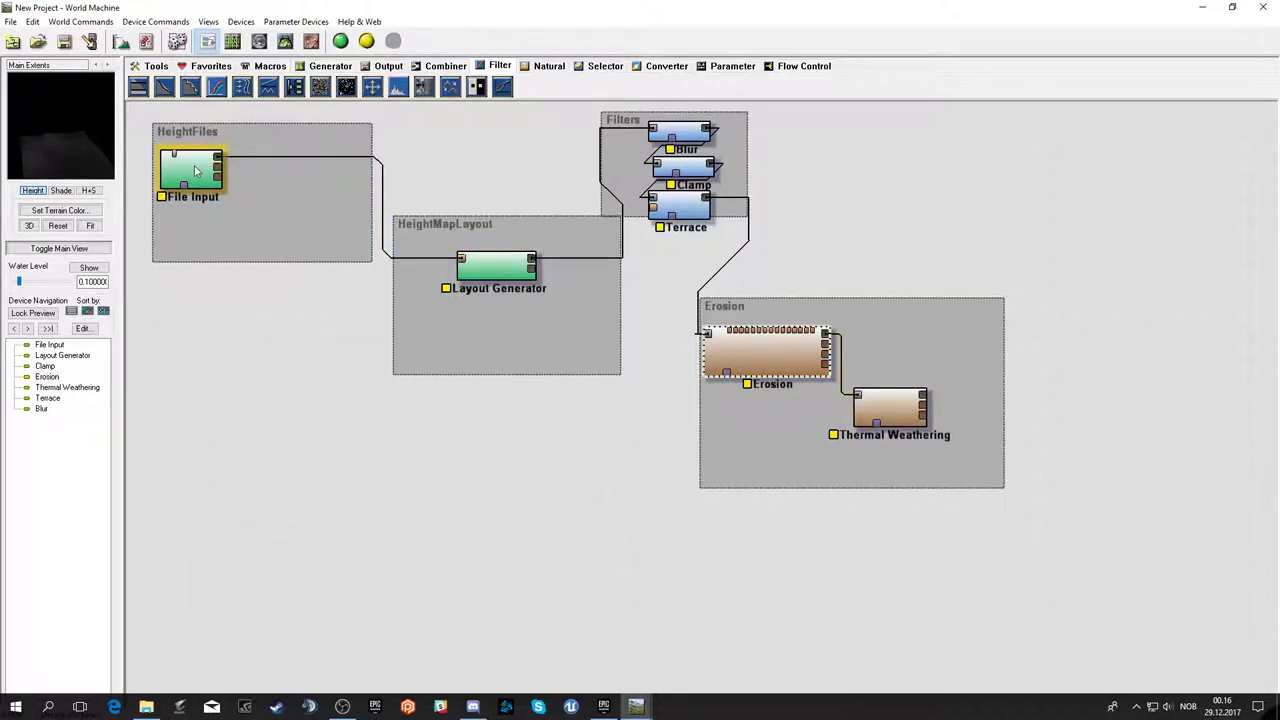
# - Widen the Clamp range to about 1200–4000 m, apply, and select Erosion
pyautogui.doubleClick(685, 168)
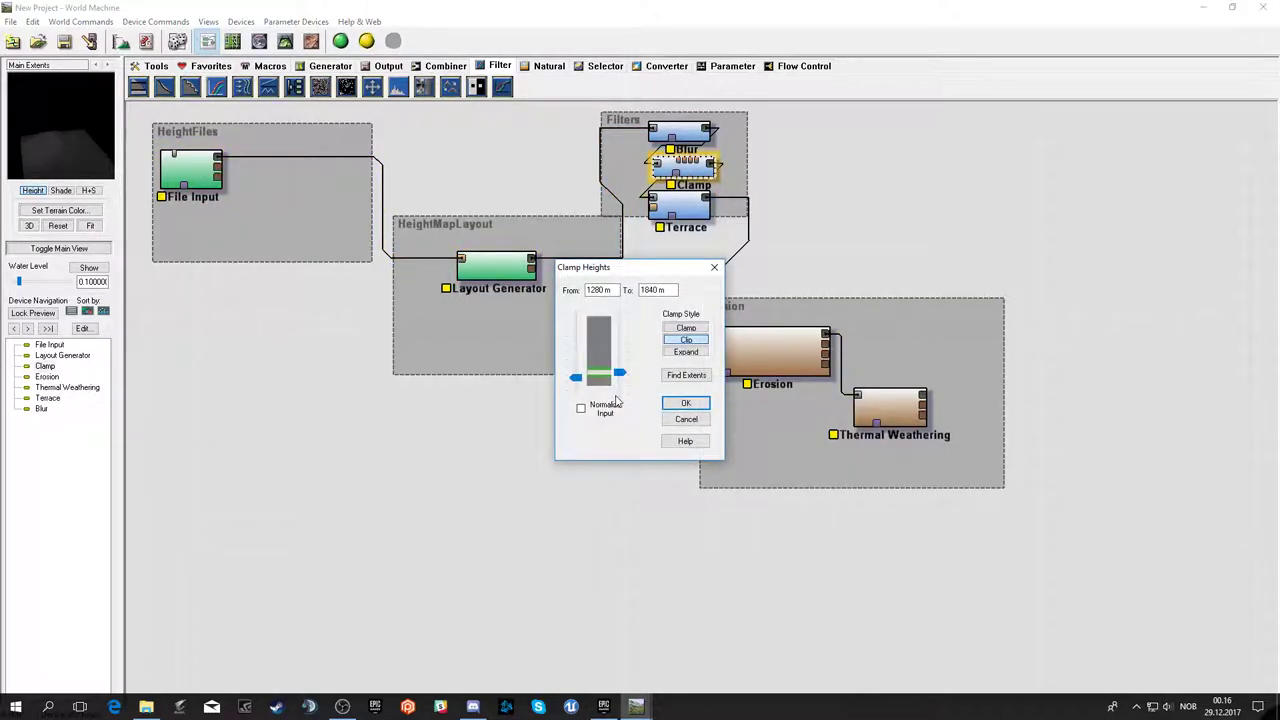
pyautogui.moveTo(620, 374)
pyautogui.mouseDown()
pyautogui.moveTo(620, 352)
pyautogui.moveTo(587, 393)
pyautogui.mouseUp()
pyautogui.click(672, 418)
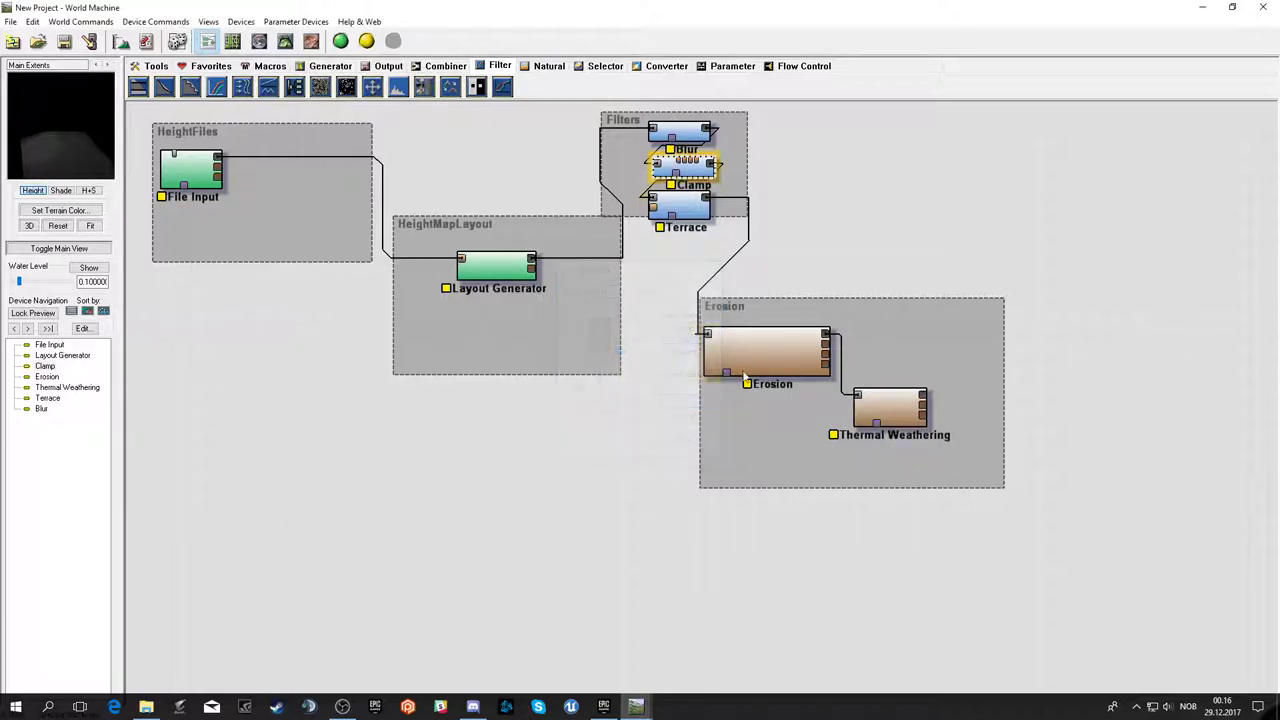
pyautogui.click(762, 351)
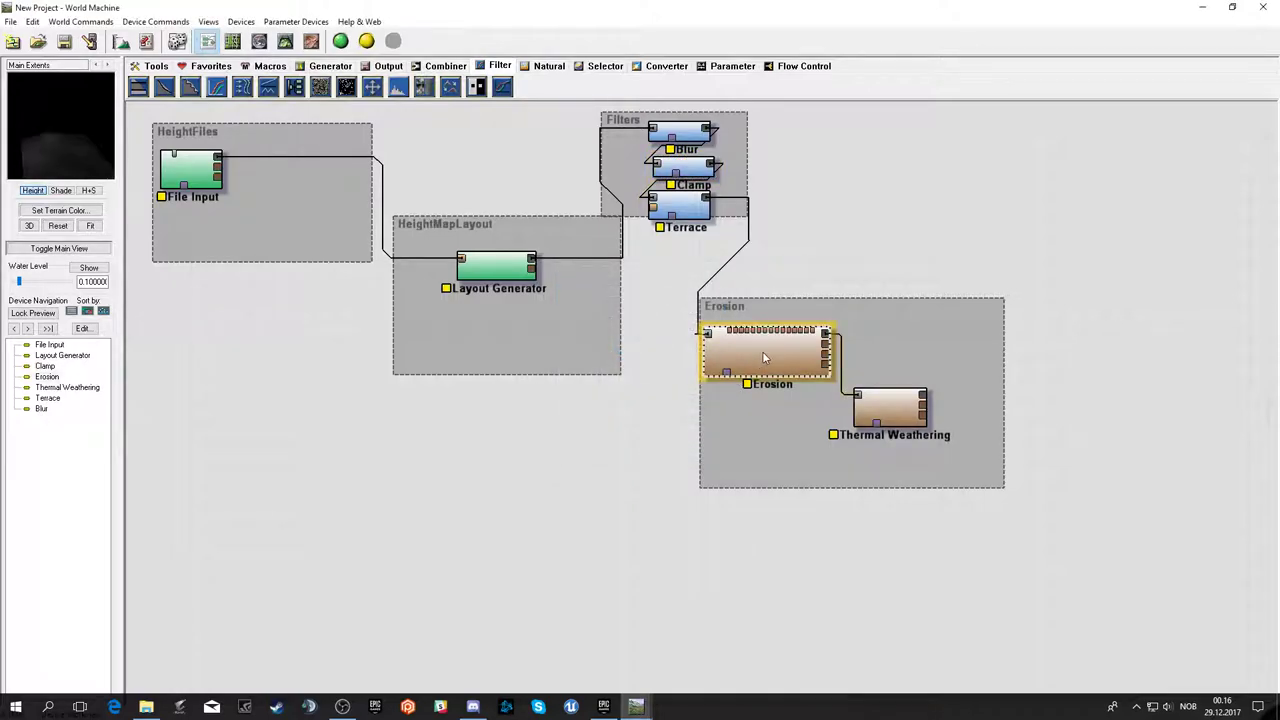
# - Set File Input altitude scaling to a specific elevation range of 0.00–2200.00 m
pyautogui.doubleClick(192, 168)
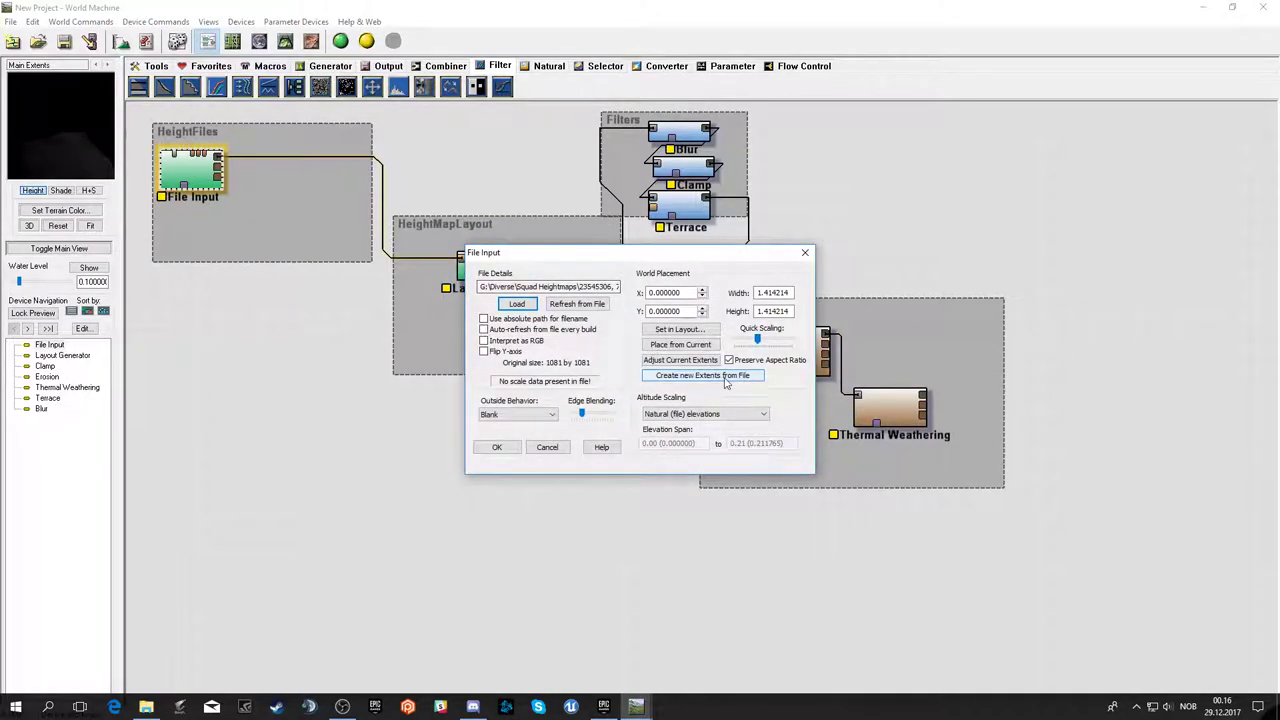
pyautogui.click(710, 414)
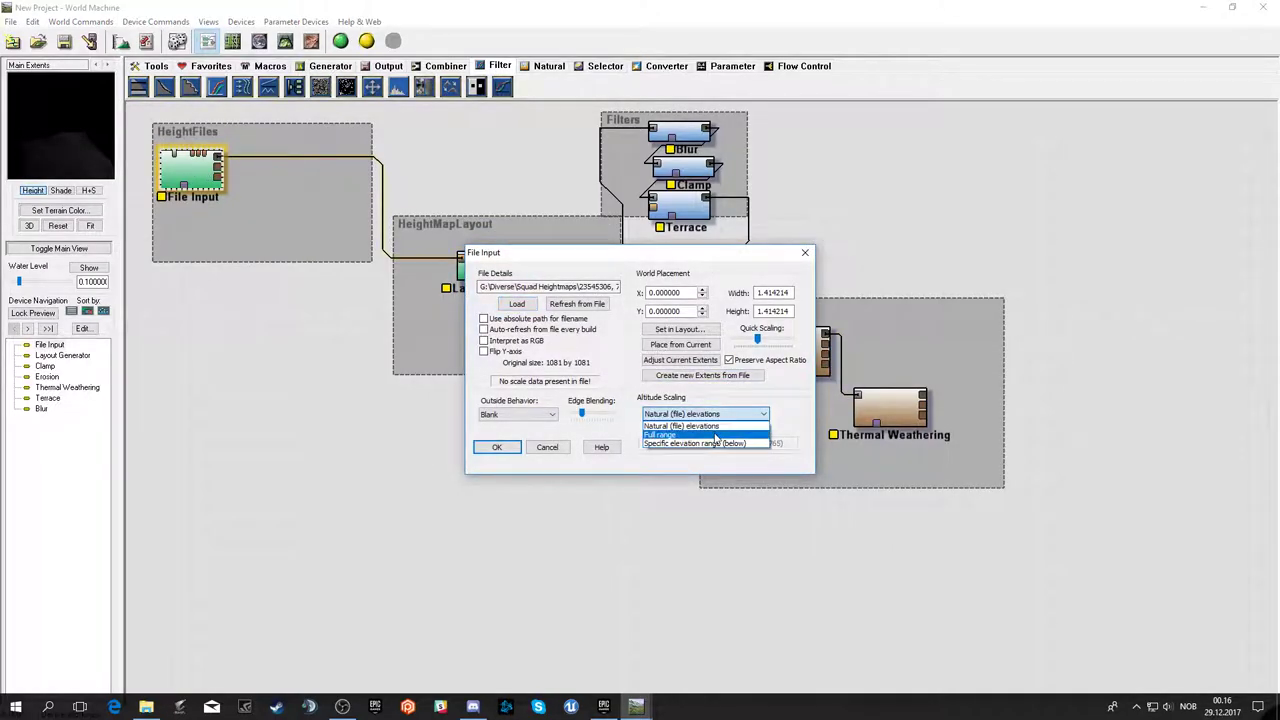
pyautogui.click(716, 437)
pyautogui.click(703, 414)
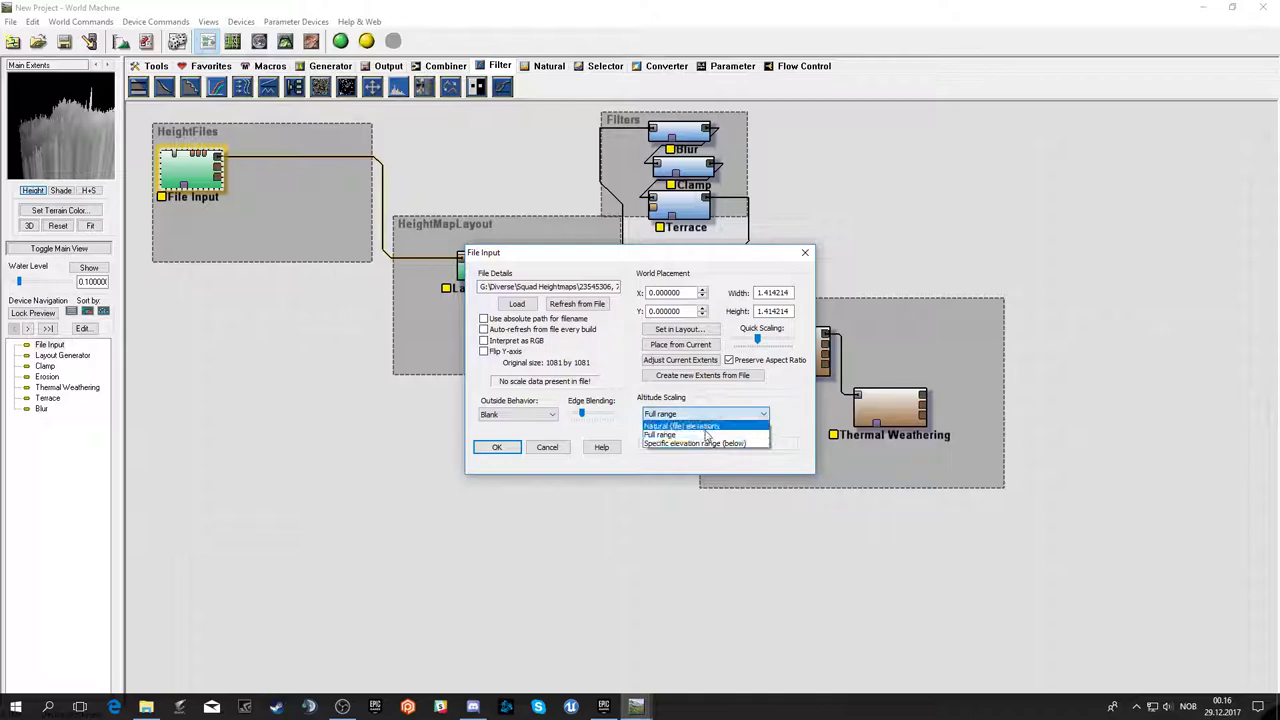
pyautogui.click(712, 443)
pyautogui.click(752, 443)
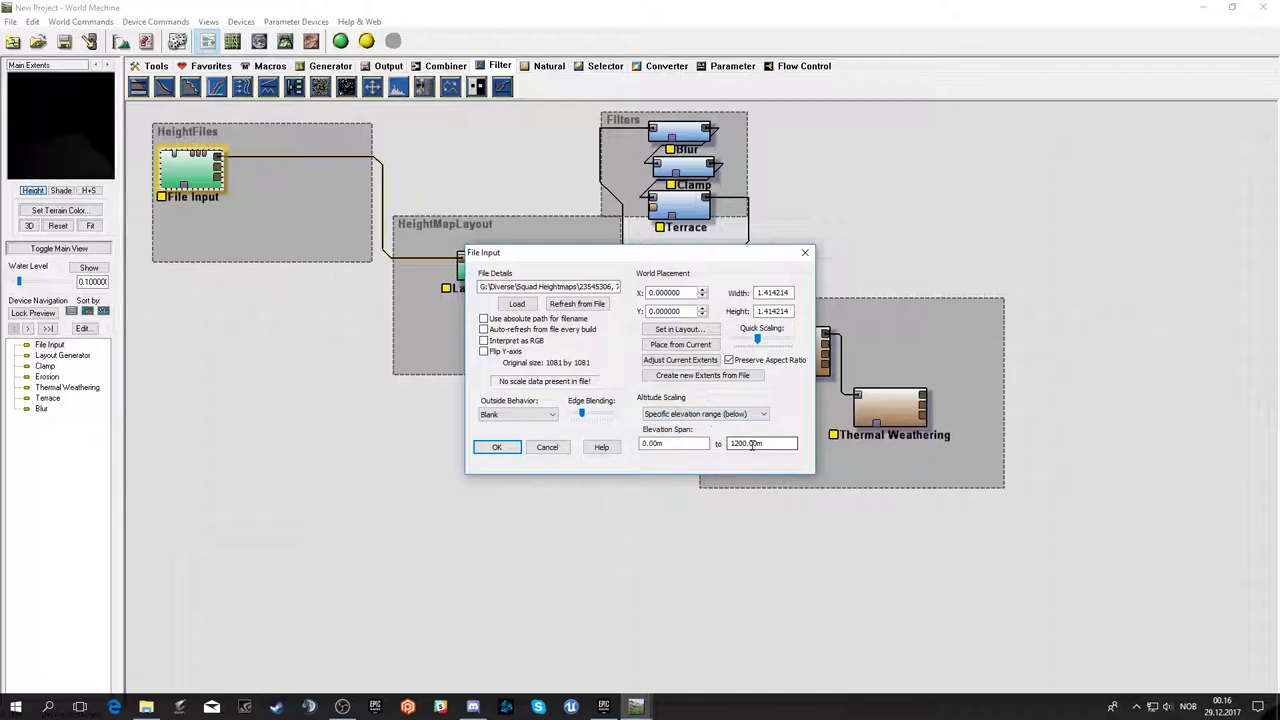
pyautogui.write('2')
pyautogui.press('Tab')
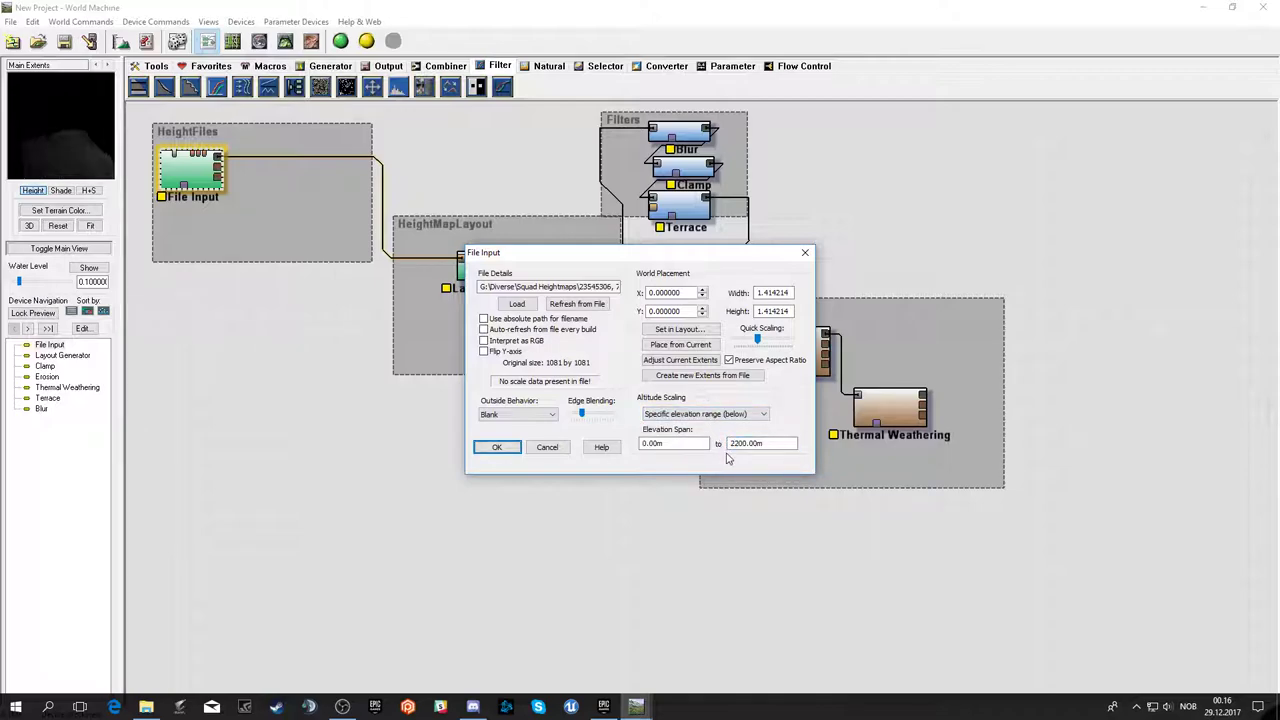
pyautogui.press('Return')
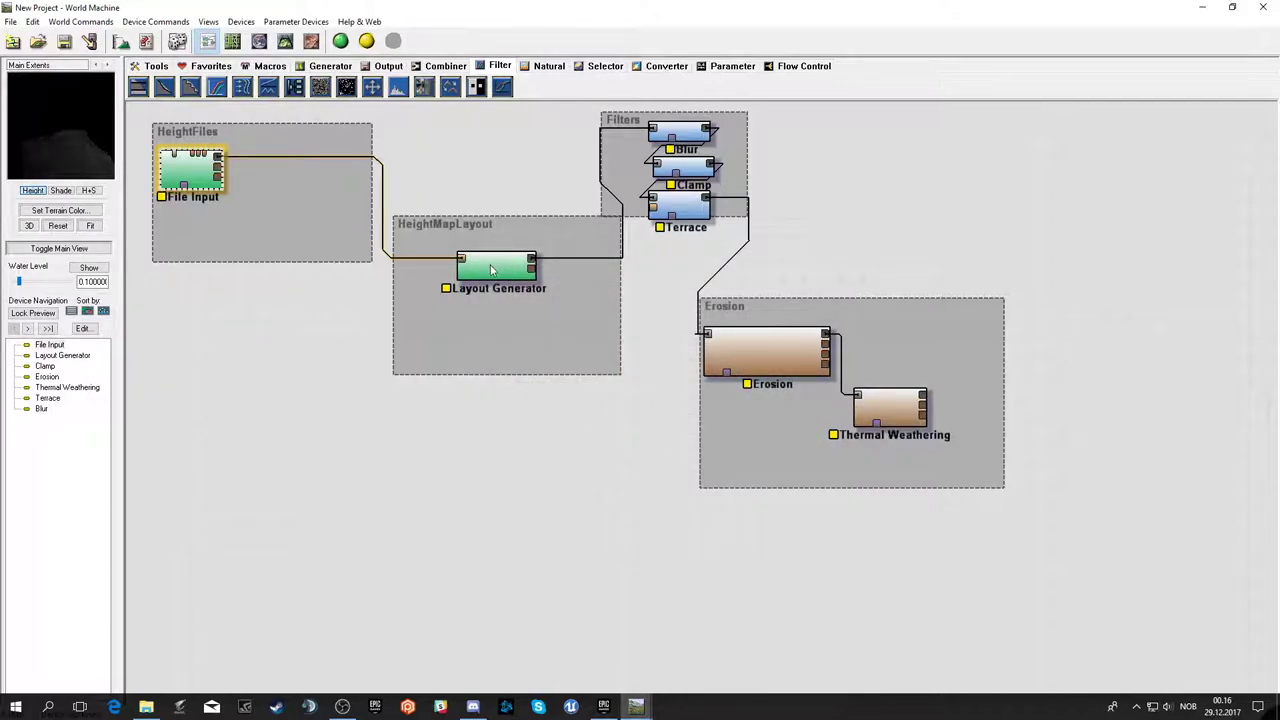
# - Preview the Layout Generator, Blur and Erosion nodes in turn
pyautogui.click(491, 270)
pyautogui.click(693, 138)
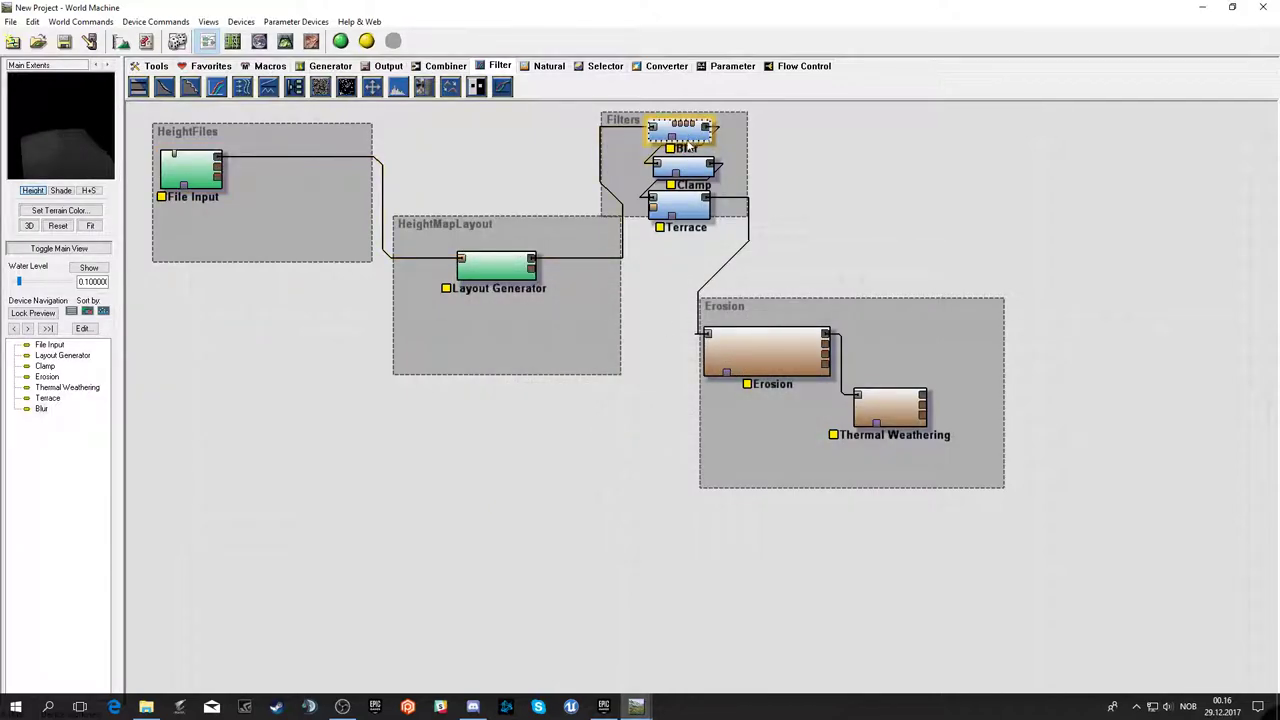
pyautogui.click(766, 346)
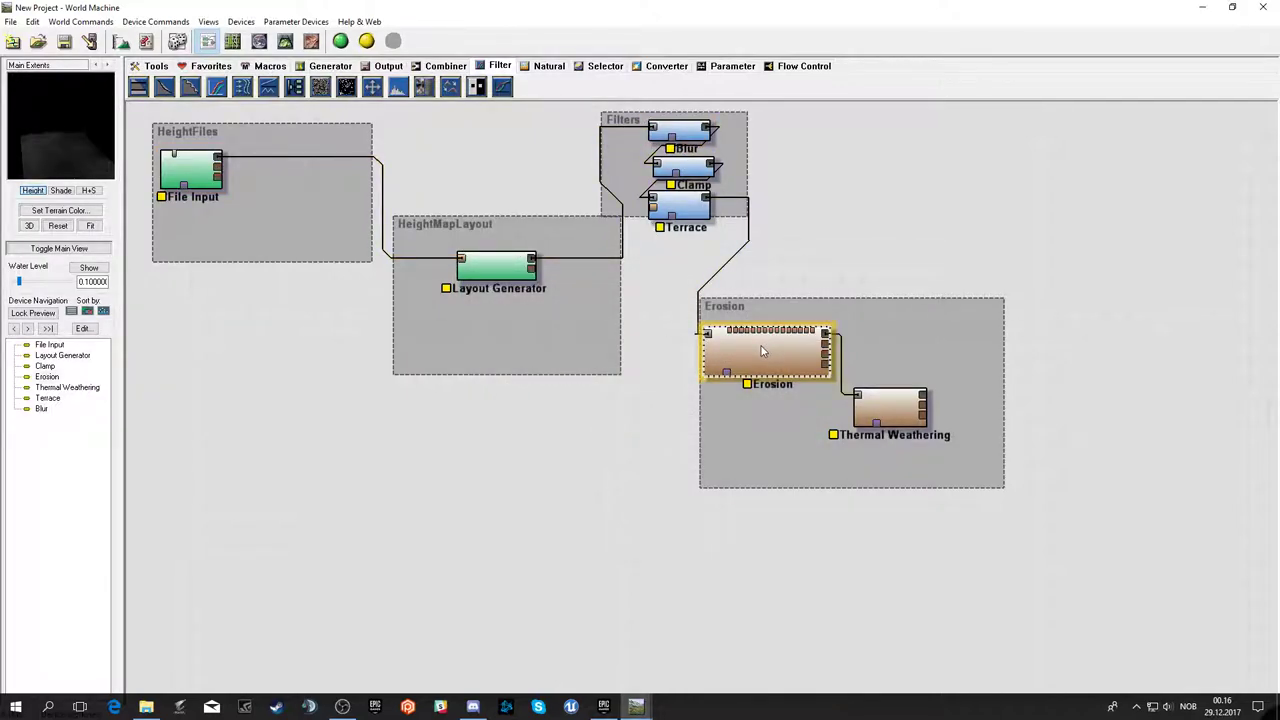
pyautogui.click(478, 283)
# - Check Erosion, Thermal Weathering, Natural devices and the empty macro library, then show Converter devices
pyautogui.click(777, 355)
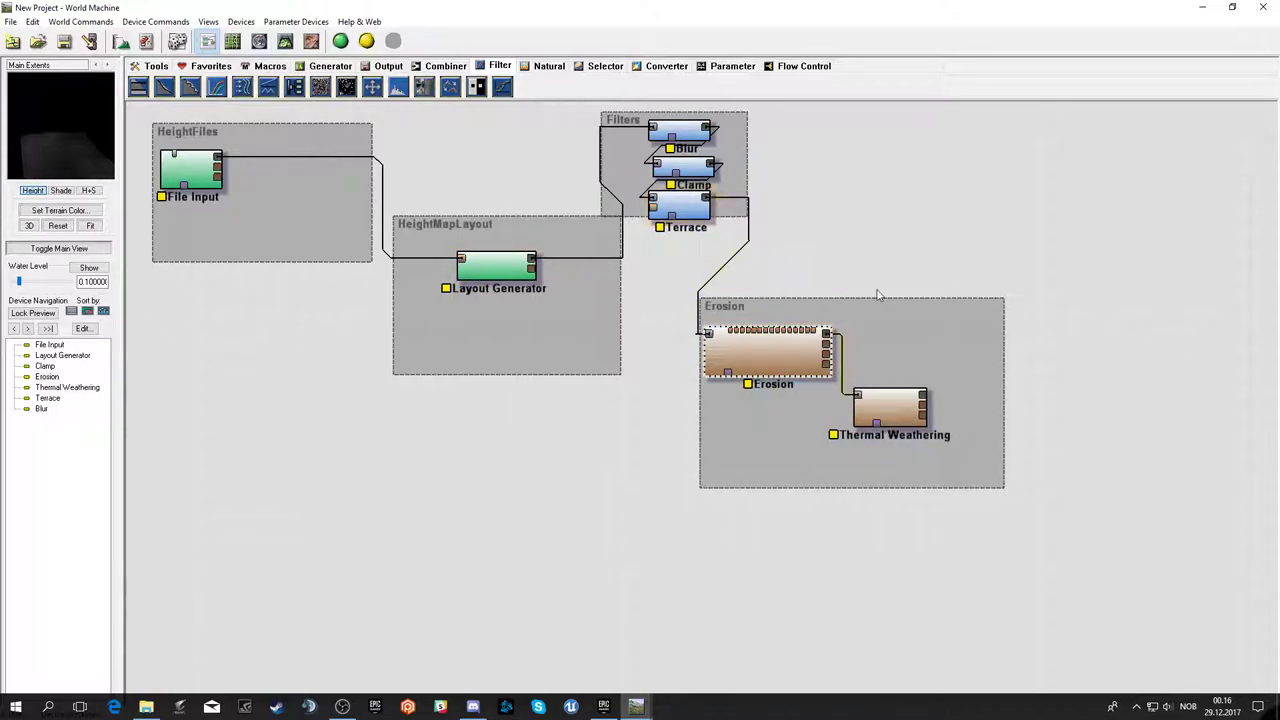
pyautogui.click(918, 410)
pyautogui.click(549, 67)
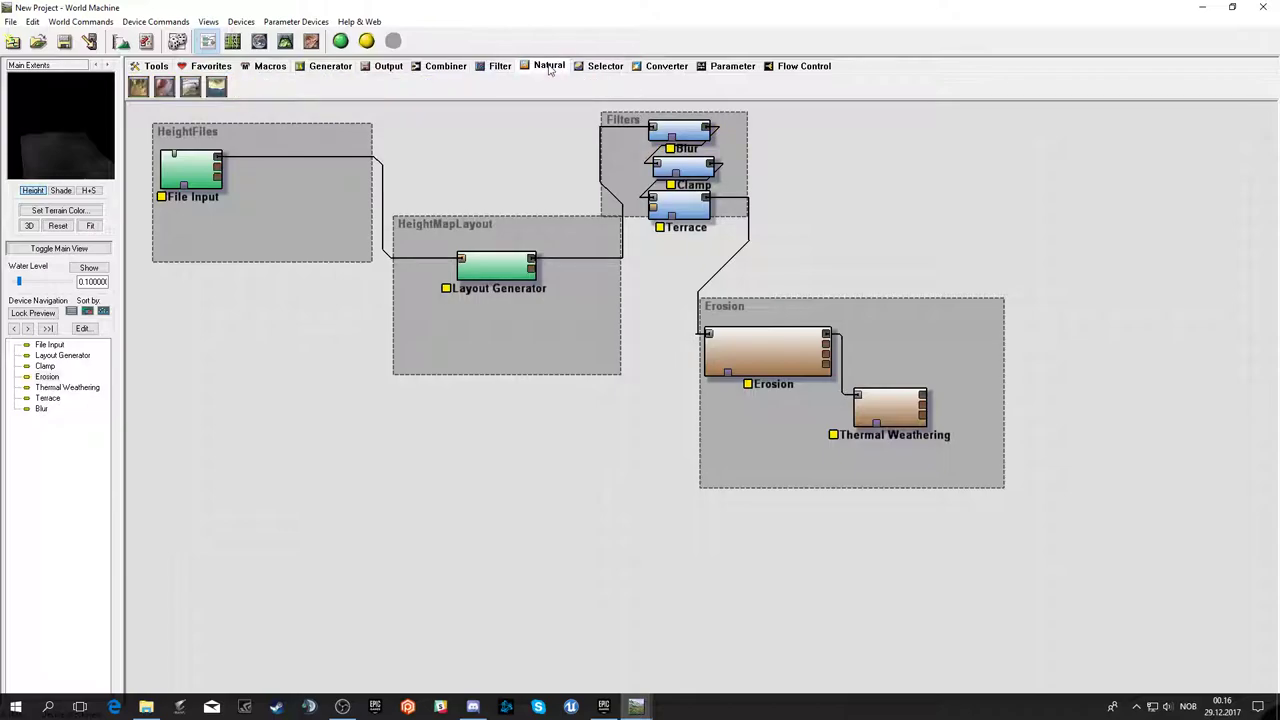
pyautogui.click(270, 66)
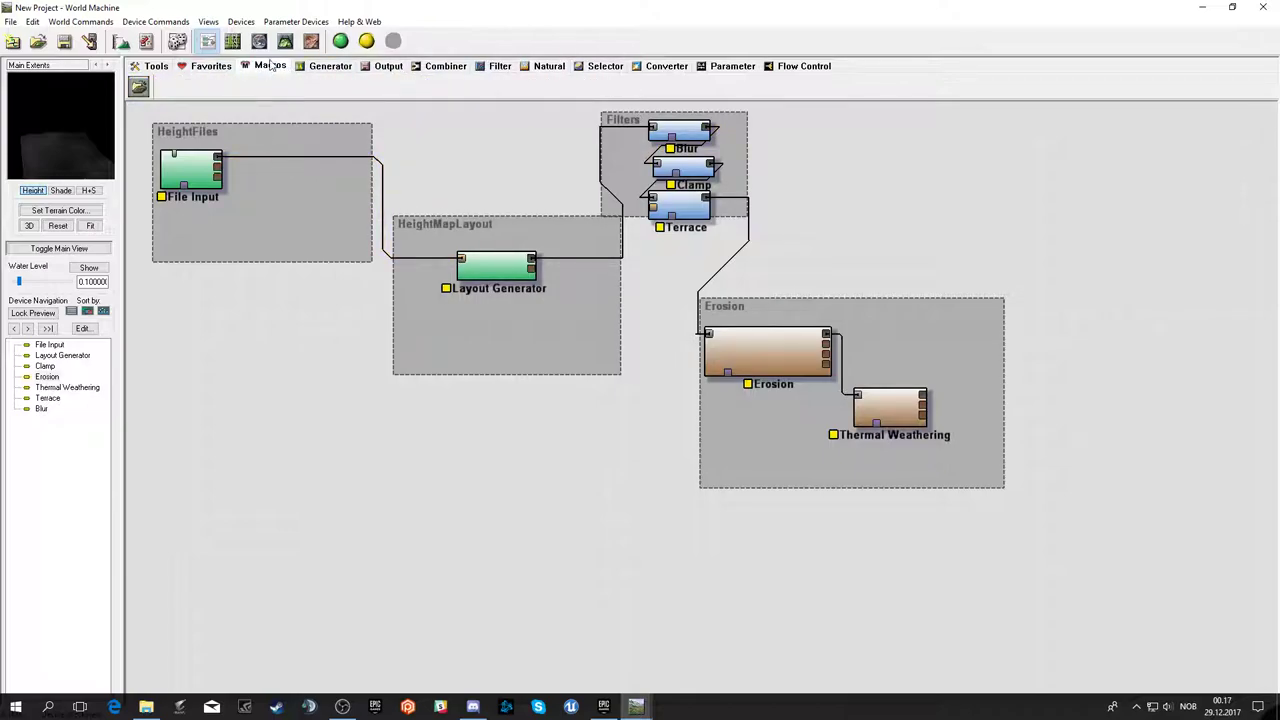
pyautogui.click(139, 87)
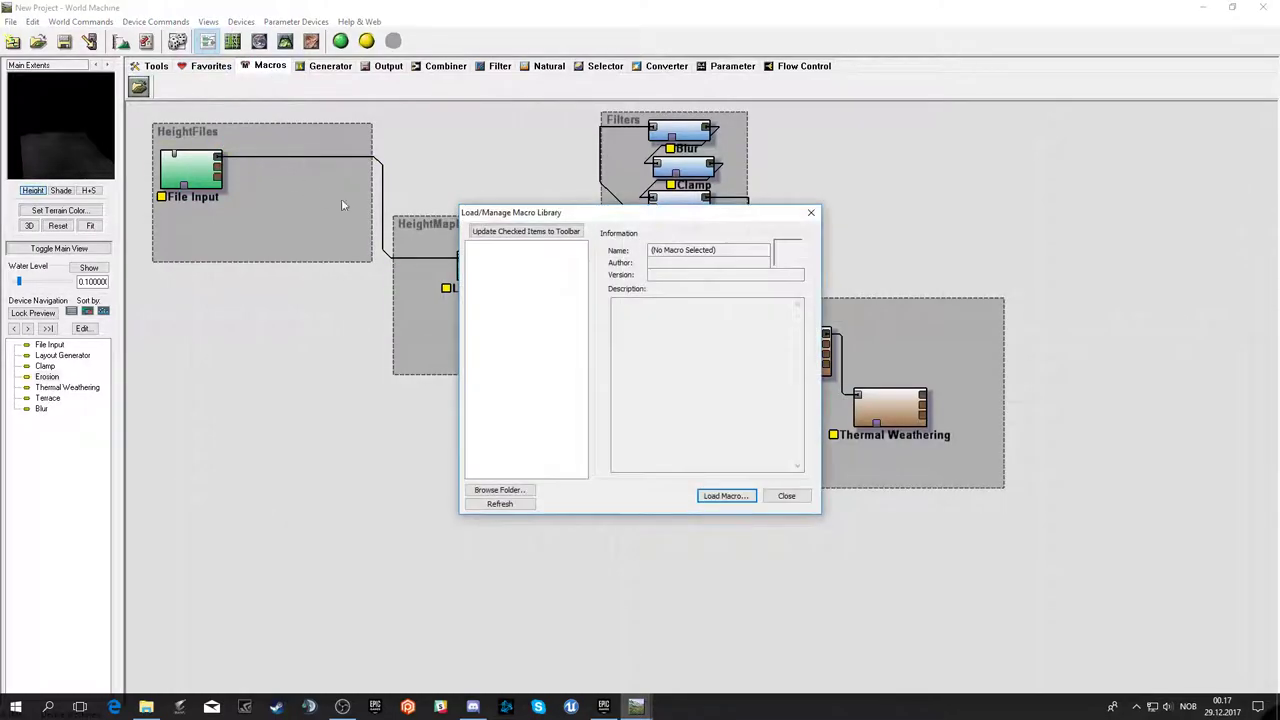
pyautogui.click(809, 212)
pyautogui.click(666, 70)
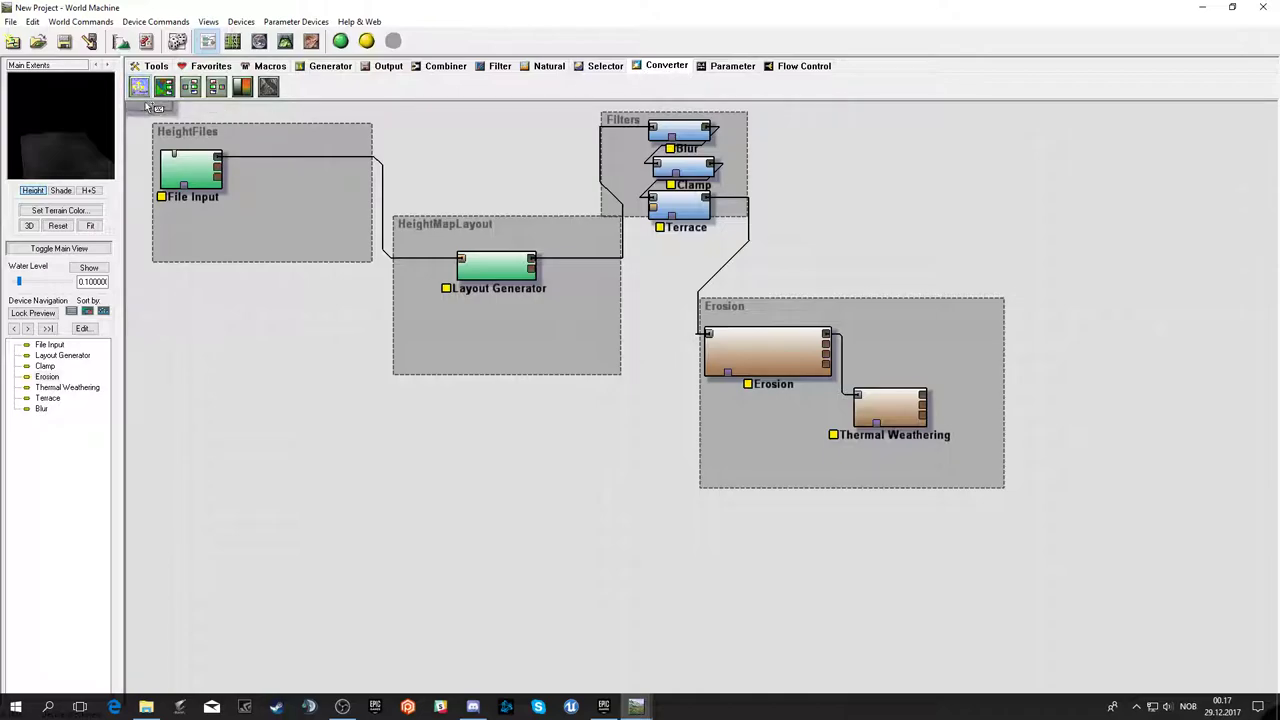
# - Add a Normal Map Maker above the Erosion group and feed it Erosion's output
pyautogui.moveTo(138, 87)
pyautogui.mouseDown()
pyautogui.moveTo(783, 306)
pyautogui.moveTo(935, 330)
pyautogui.moveTo(828, 338)
pyautogui.mouseUp()
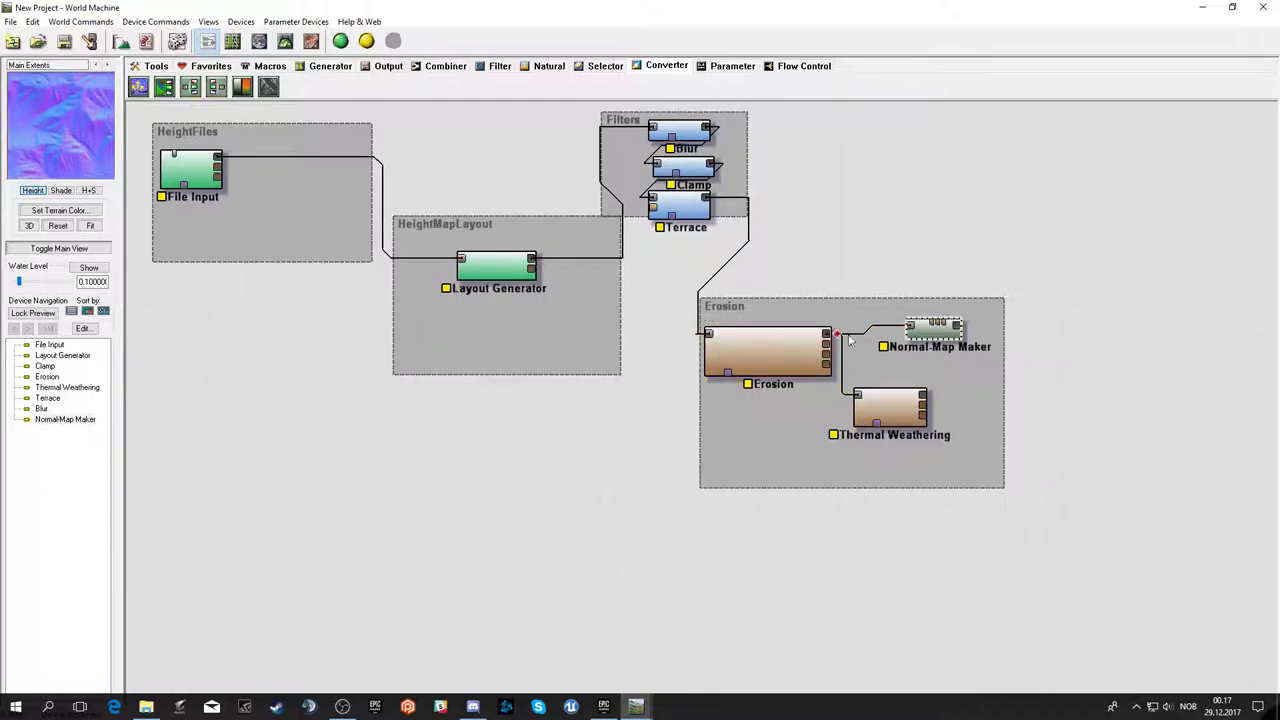
pyautogui.moveTo(935, 330); pyautogui.dragTo(893, 245)
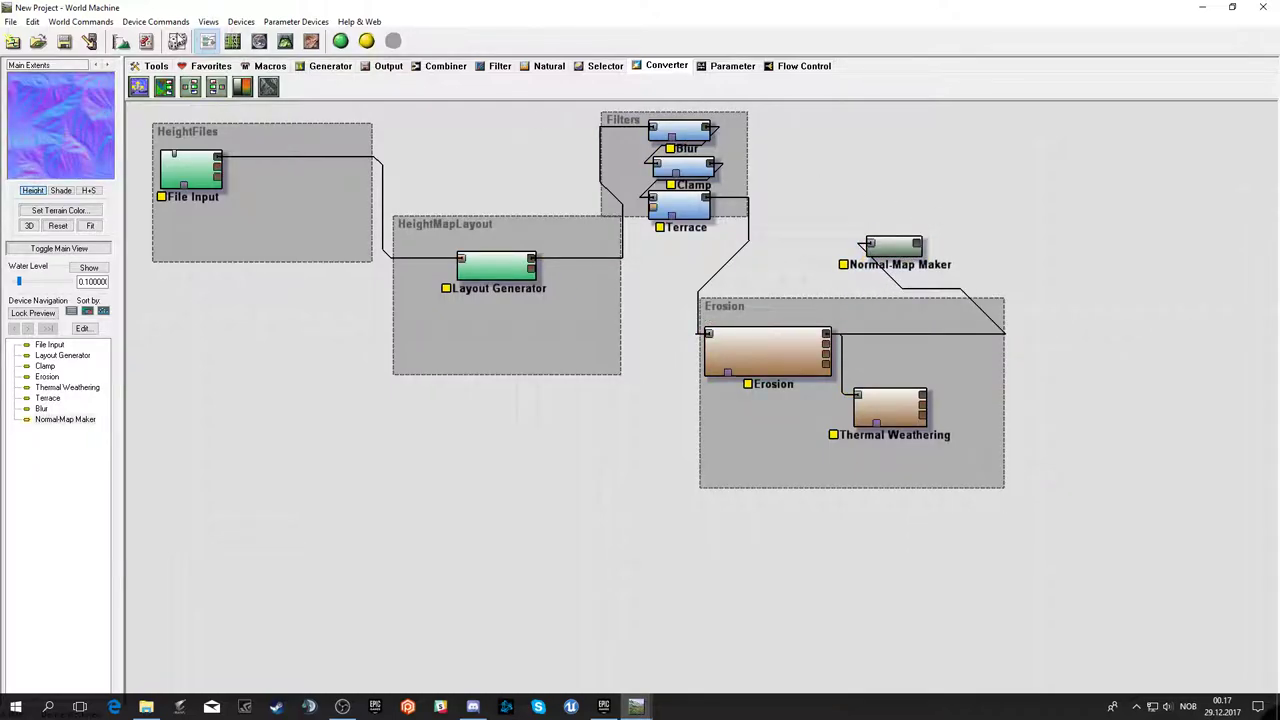
pyautogui.click(388, 66)
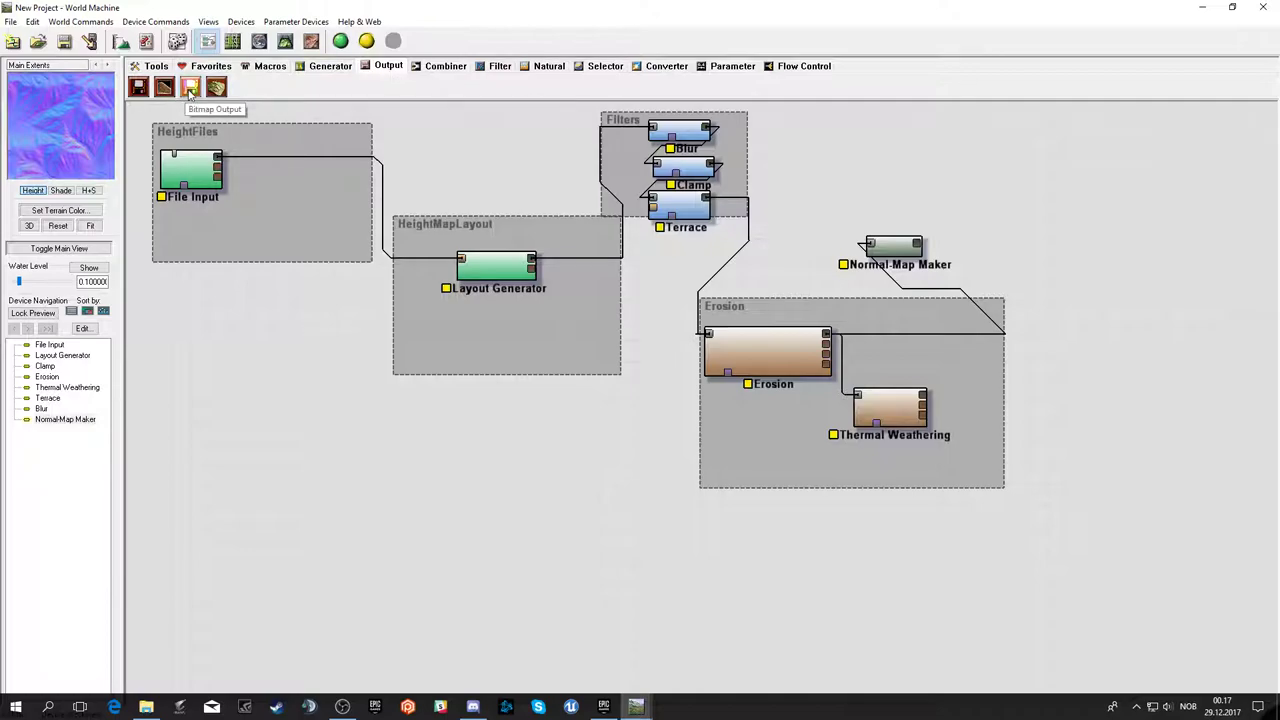
# - Place a Bitmap Output at the top right, fed by Normal Map Maker
pyautogui.click(190, 88)
pyautogui.click(1015, 203)
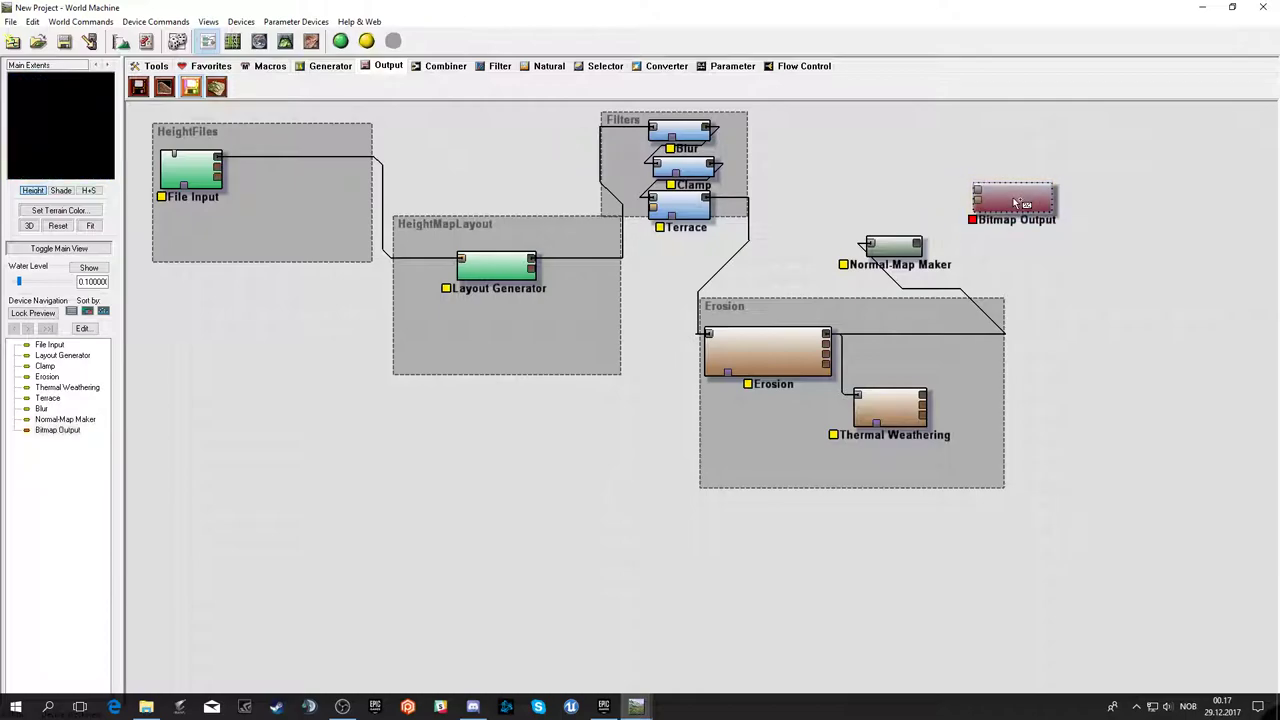
pyautogui.moveTo(977, 195); pyautogui.dragTo(917, 243)
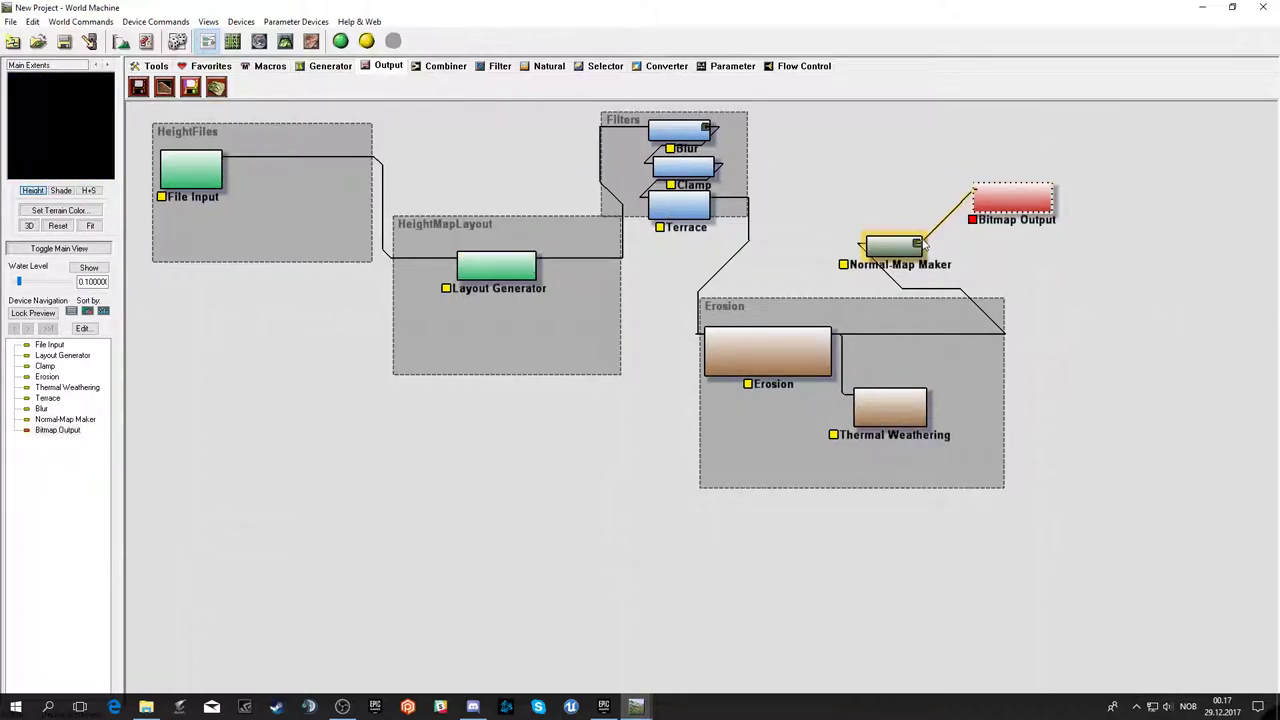
pyautogui.doubleClick(1002, 215)
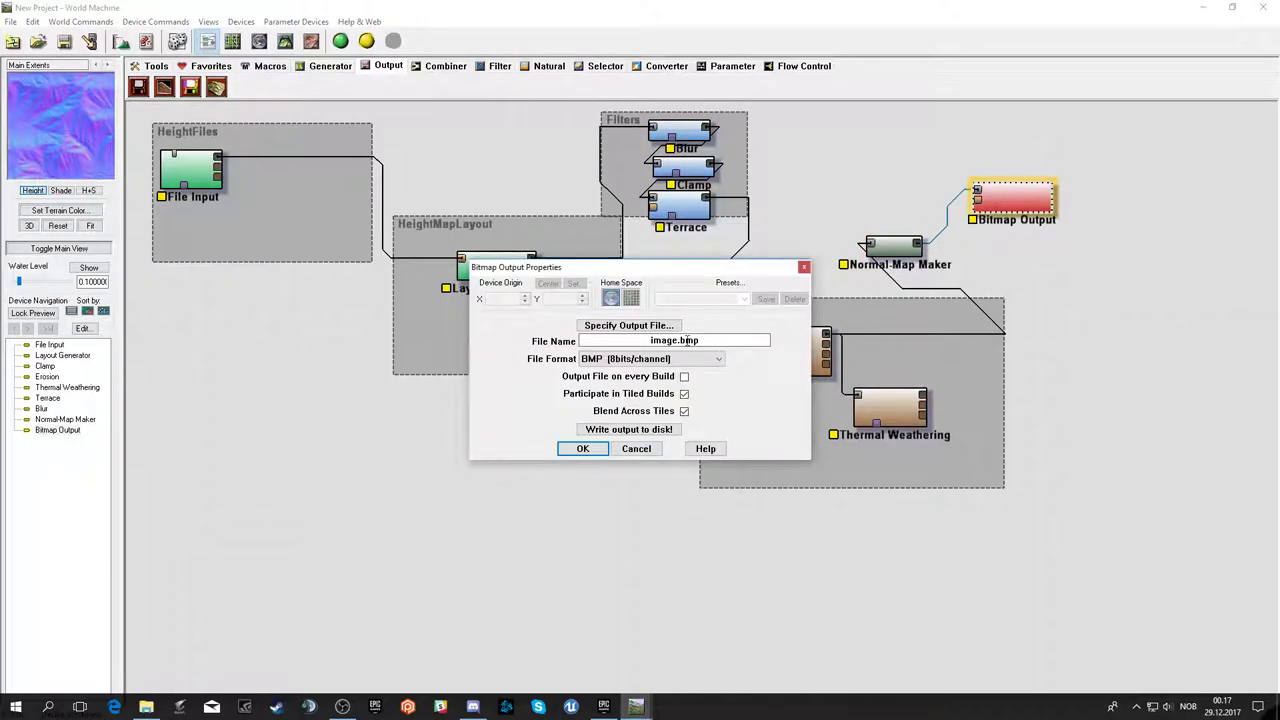
# - Create a new TutorialLevel folder under Squad Heightmaps for the output file
pyautogui.click(614, 327)
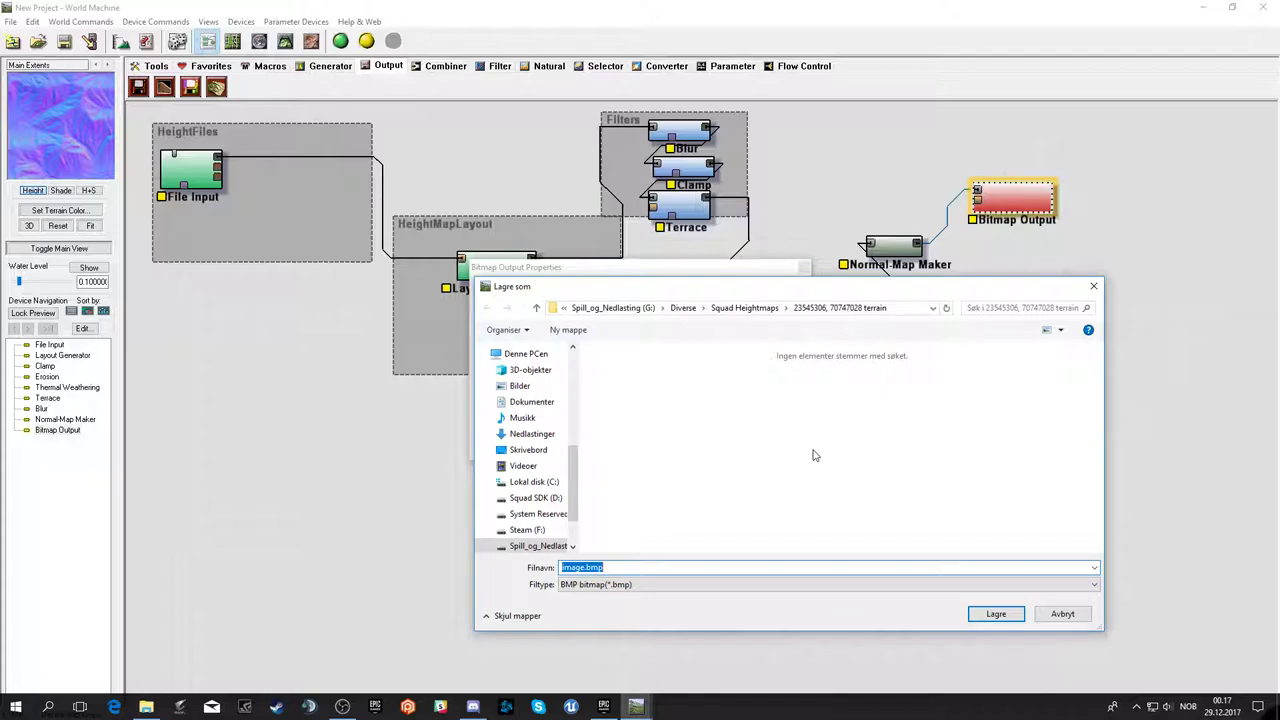
pyautogui.click(735, 313)
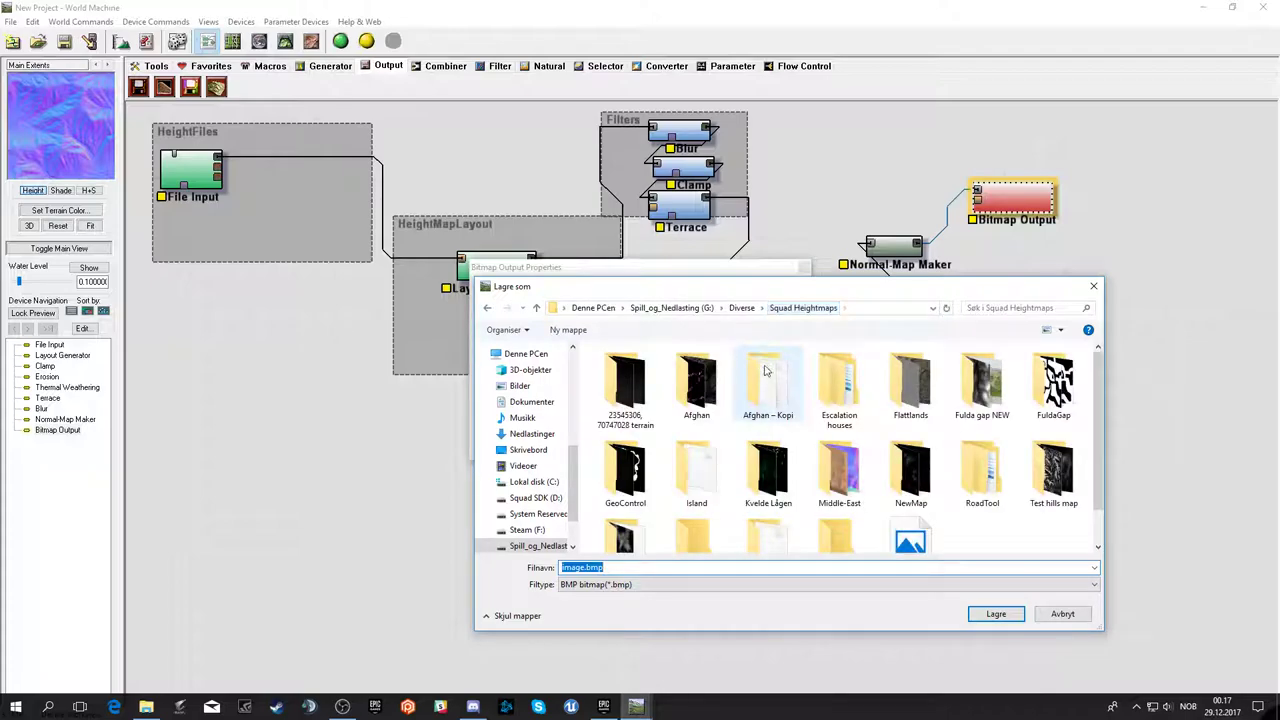
pyautogui.scroll(-1, 806, 437)
pyautogui.rightClick(1008, 527)
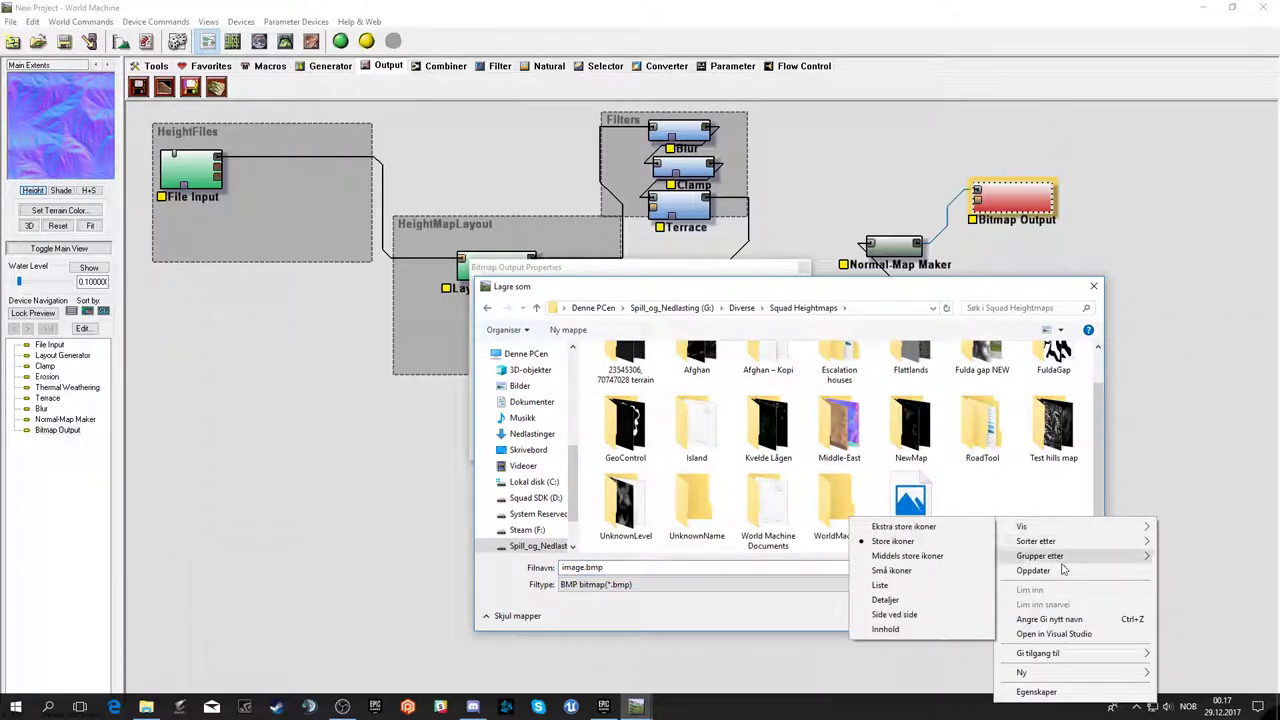
pyautogui.moveTo(1060, 672)
pyautogui.click(866, 595)
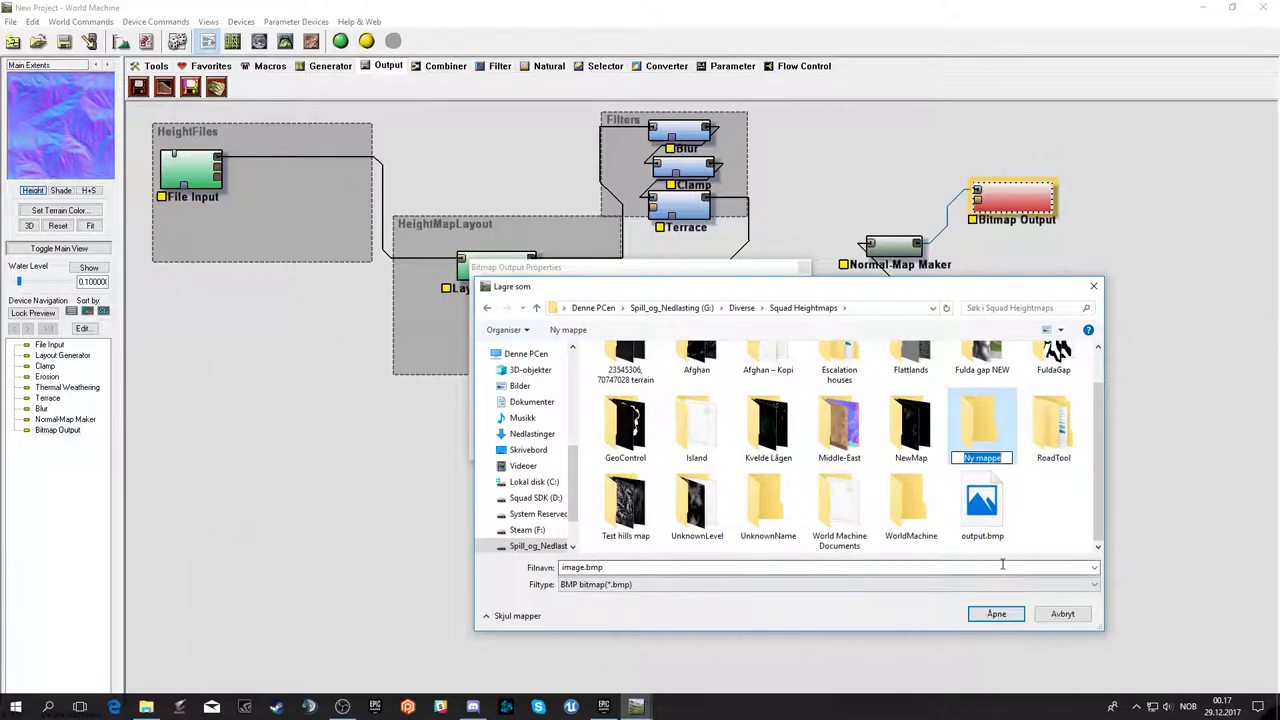
pyautogui.write('TutorialLeve')
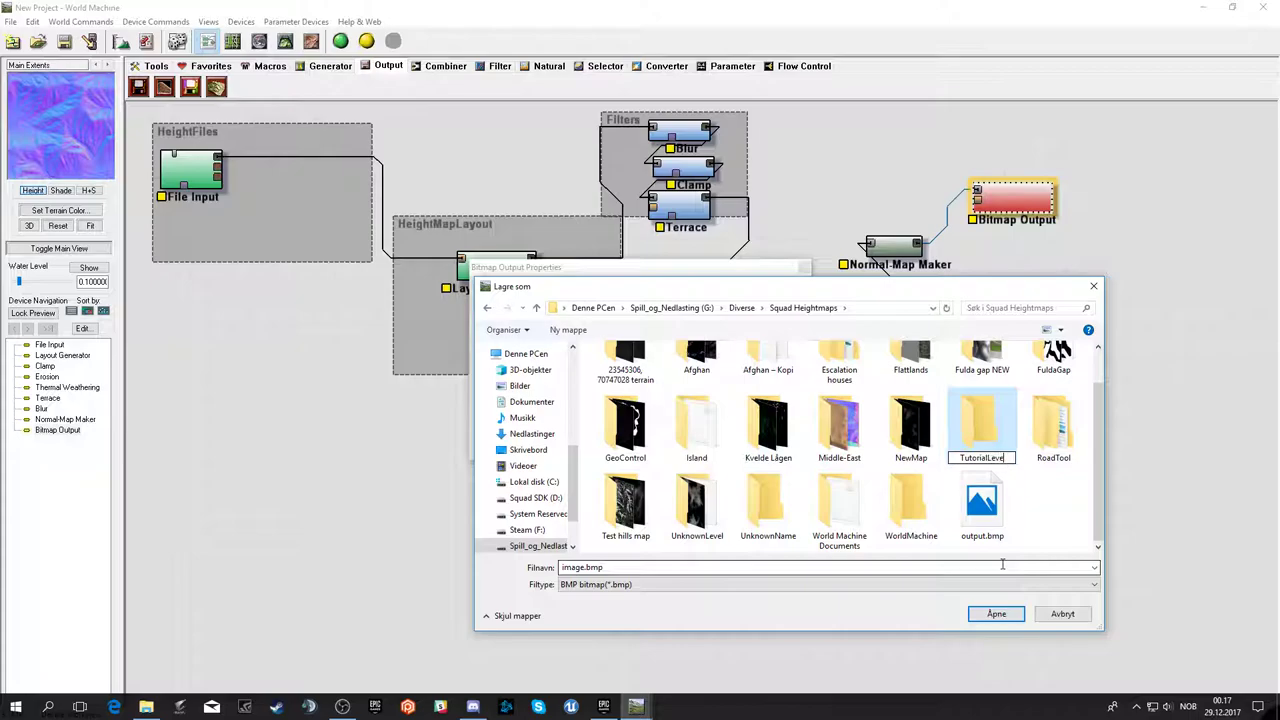
pyautogui.press('Tab')
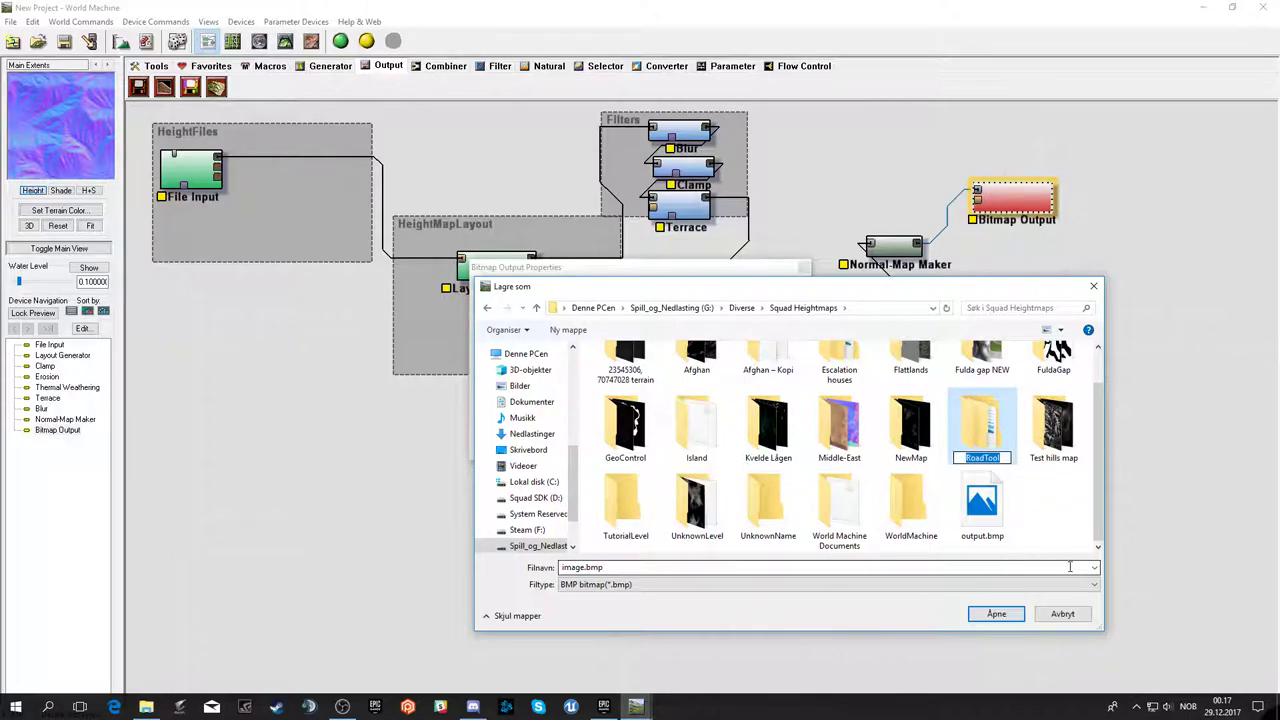
# - Rename the BMP output file inside TutorialLevel and save that location
pyautogui.doubleClick(625, 505)
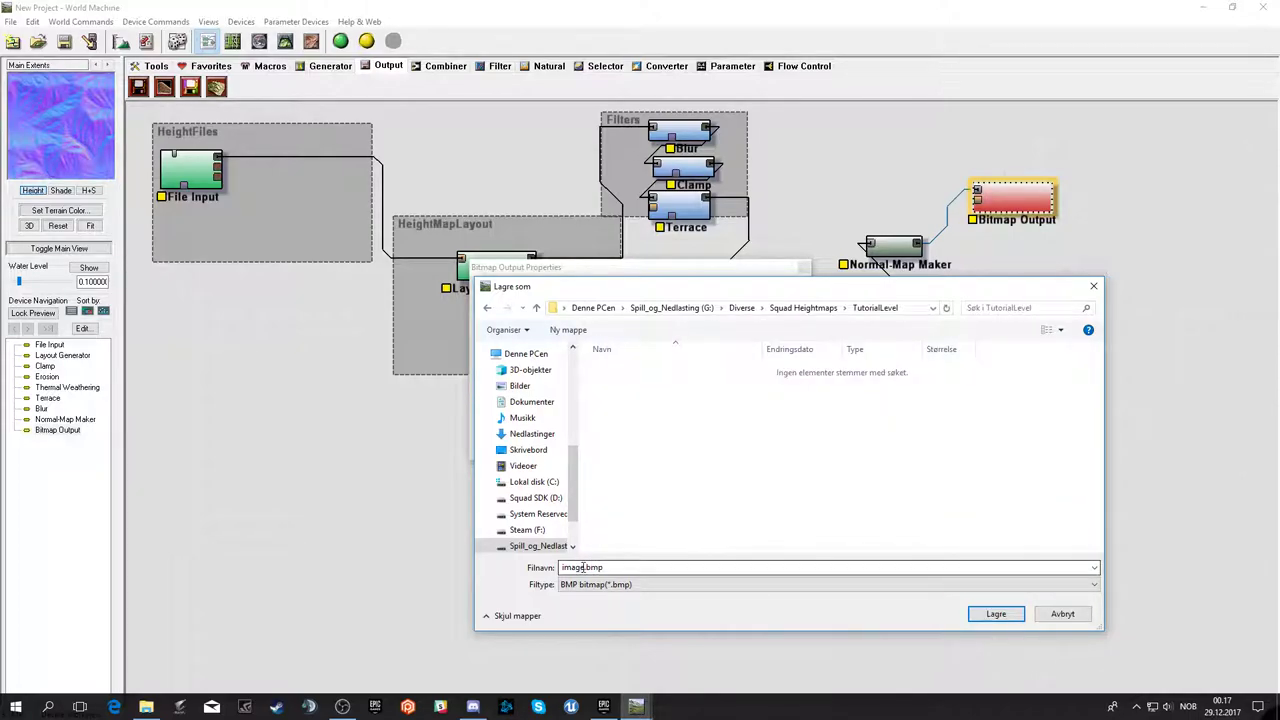
pyautogui.doubleClick(586, 567)
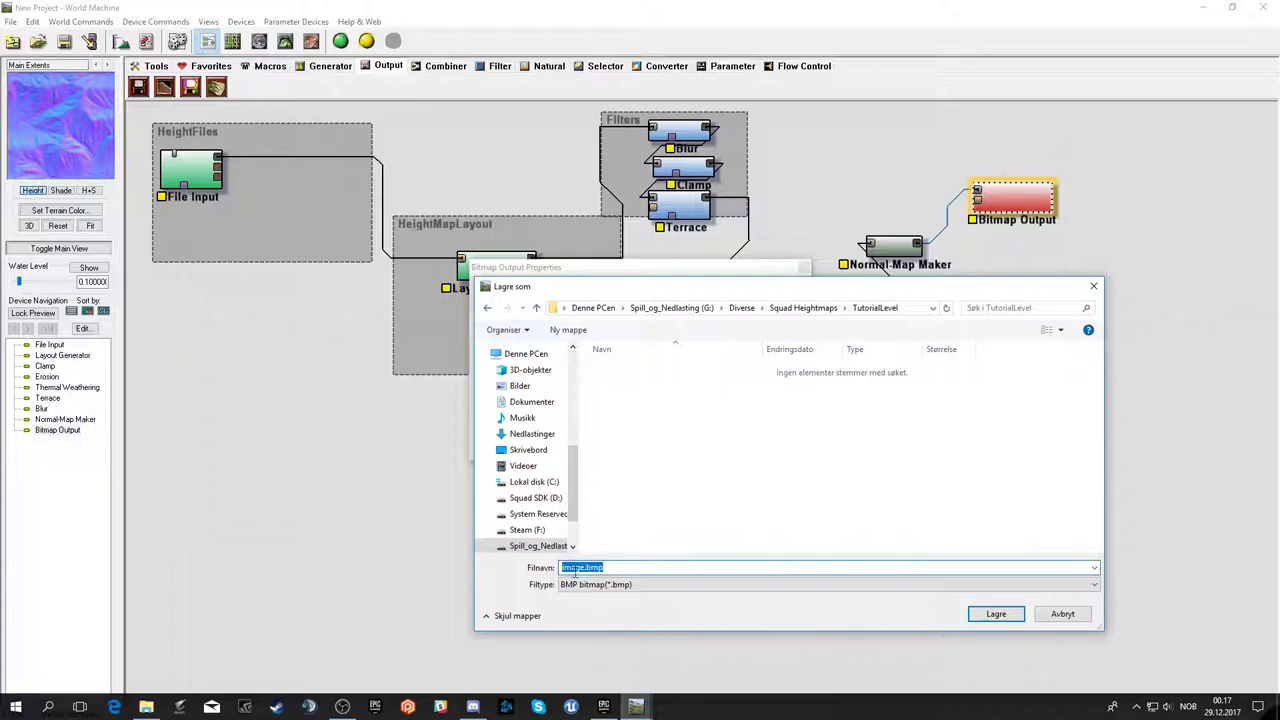
pyautogui.moveTo(583, 568); pyautogui.dragTo(535, 570)
pyautogui.write('Lev')
pyautogui.click(992, 614)
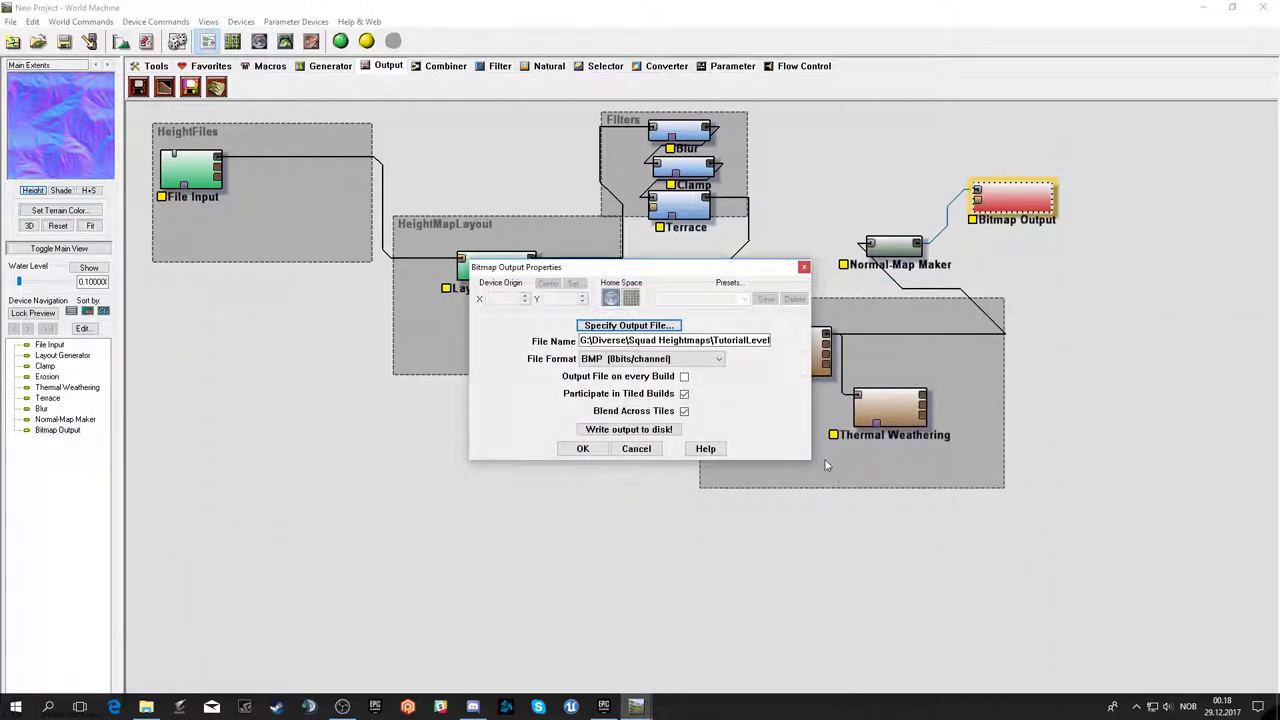
# - Set the Bitmap Output to PNG (16bits/channel) and output on every build
pyautogui.click(650, 358)
pyautogui.click(645, 400)
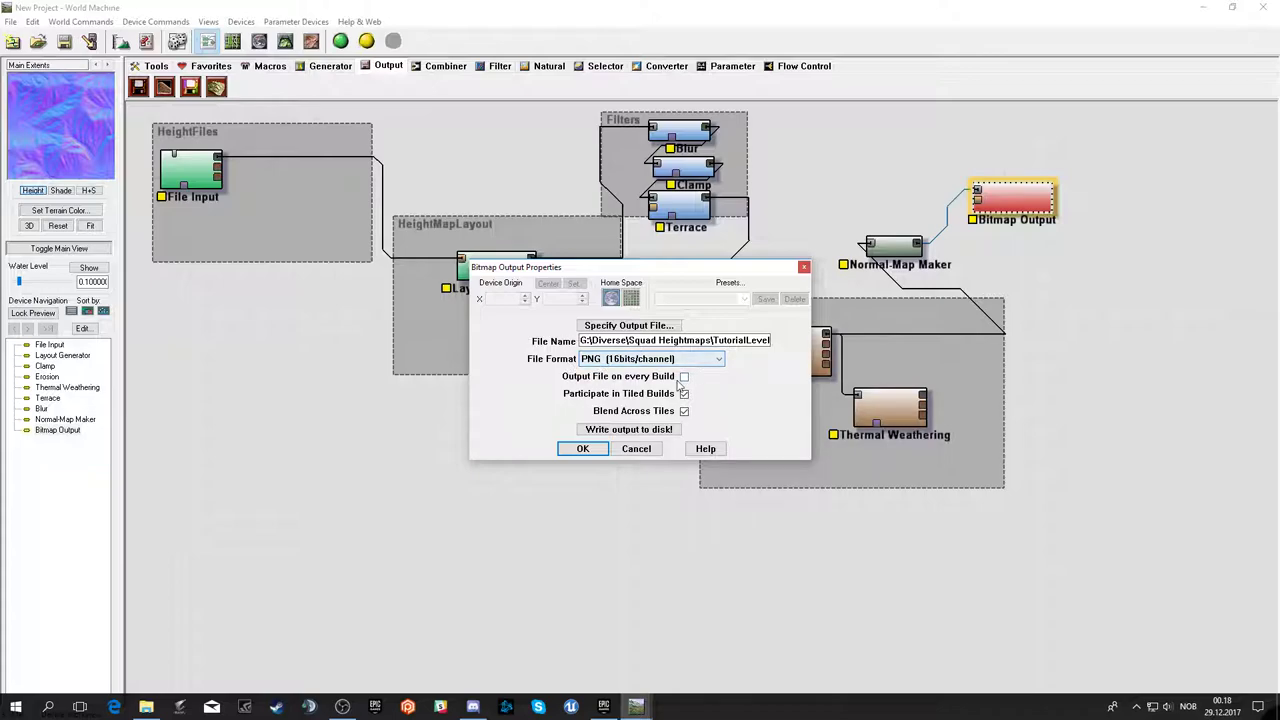
pyautogui.click(685, 378)
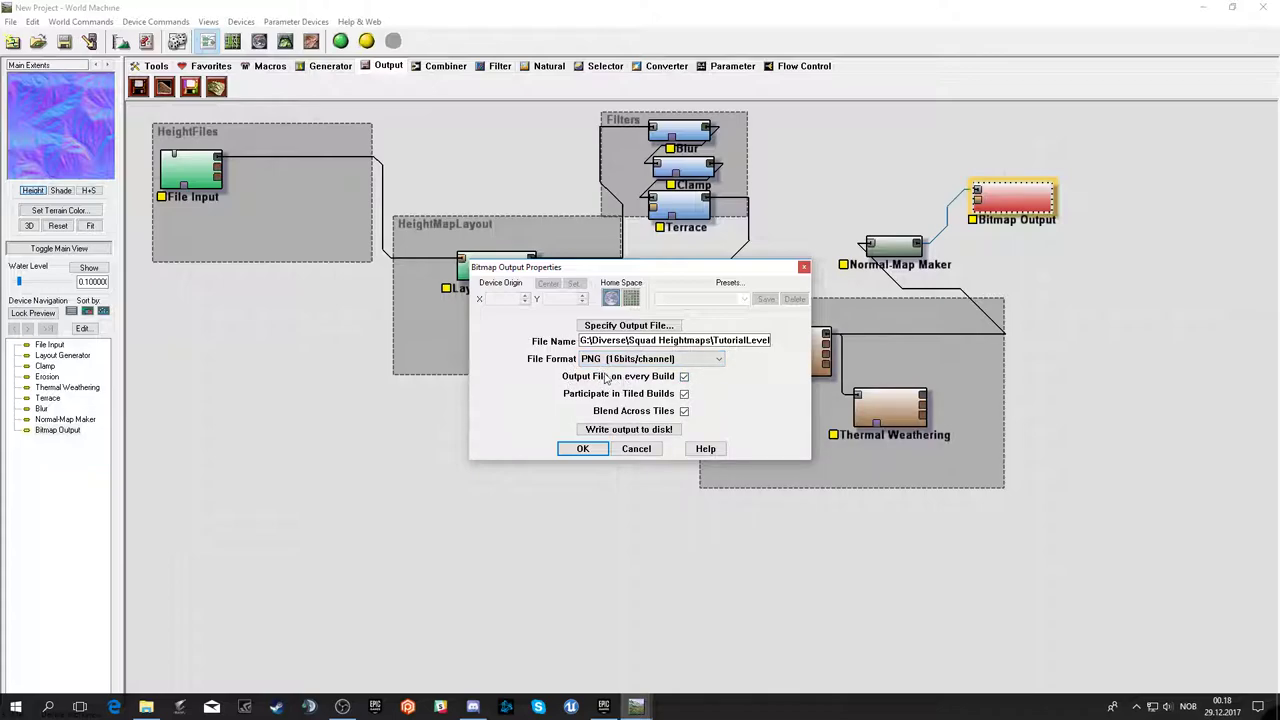
pyautogui.click(583, 448)
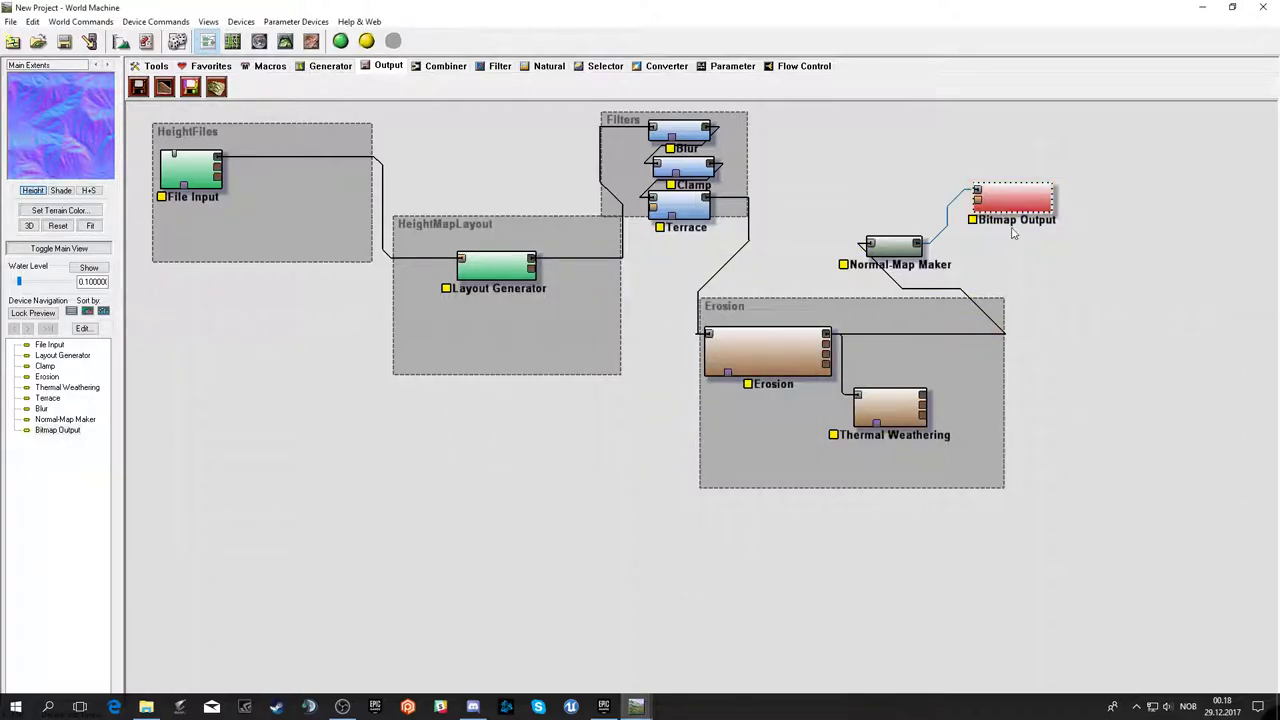
# - Move the Bitmap Output and Normal Map Maker up to the top right, side by side
pyautogui.moveTo(902, 250); pyautogui.dragTo(912, 225)
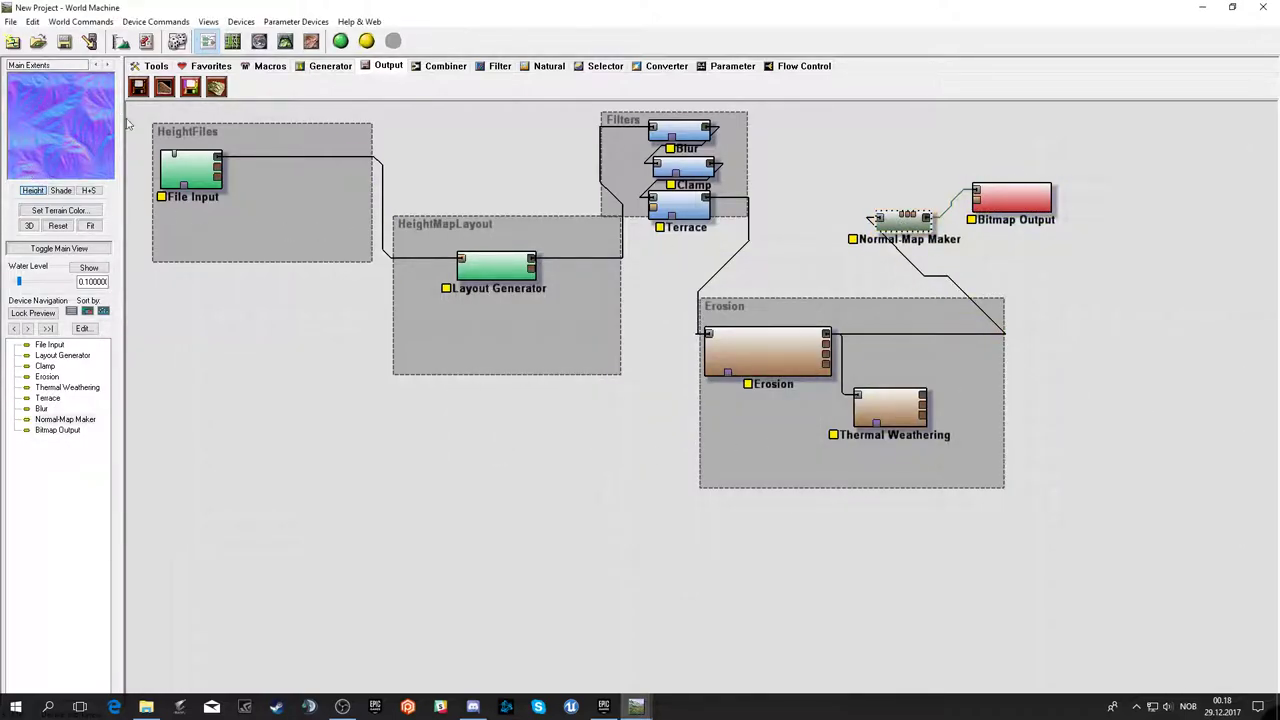
pyautogui.moveTo(1011, 197); pyautogui.dragTo(1046, 165)
pyautogui.moveTo(893, 221); pyautogui.dragTo(930, 152)
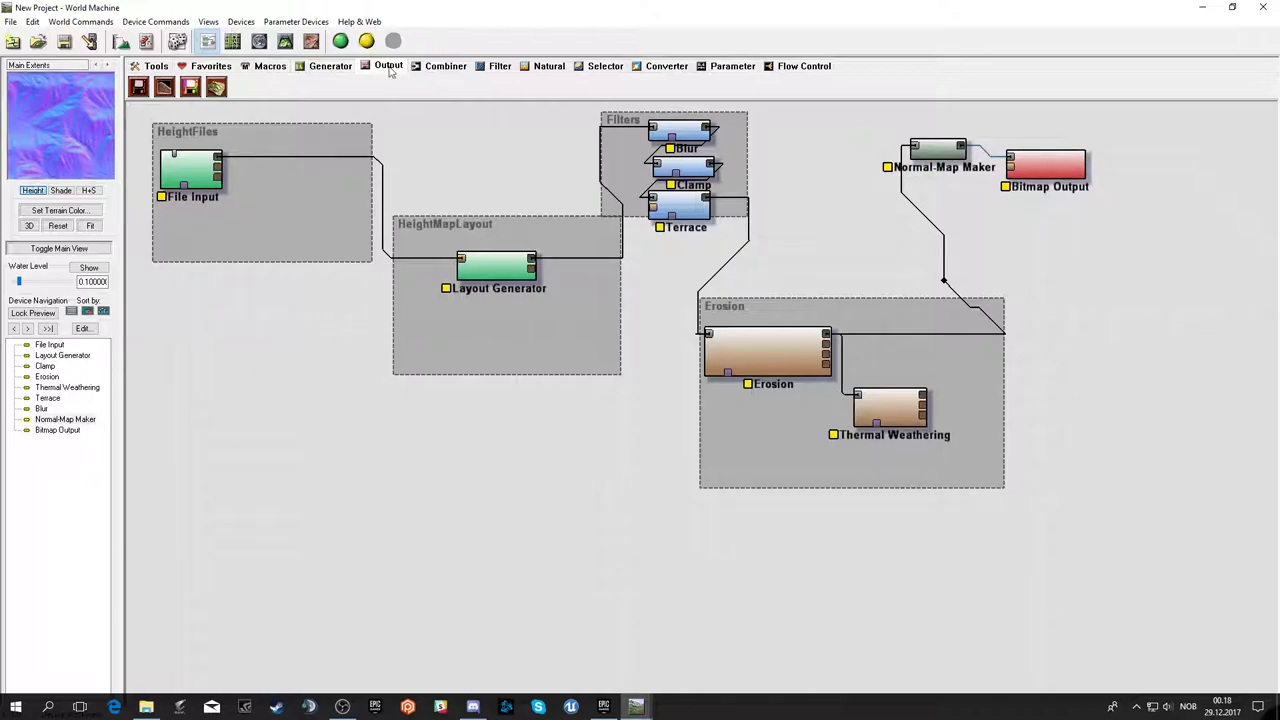
# - Place a Colorizer to the right of Erosion and wire Erosion's output into its input
pyautogui.click(660, 66)
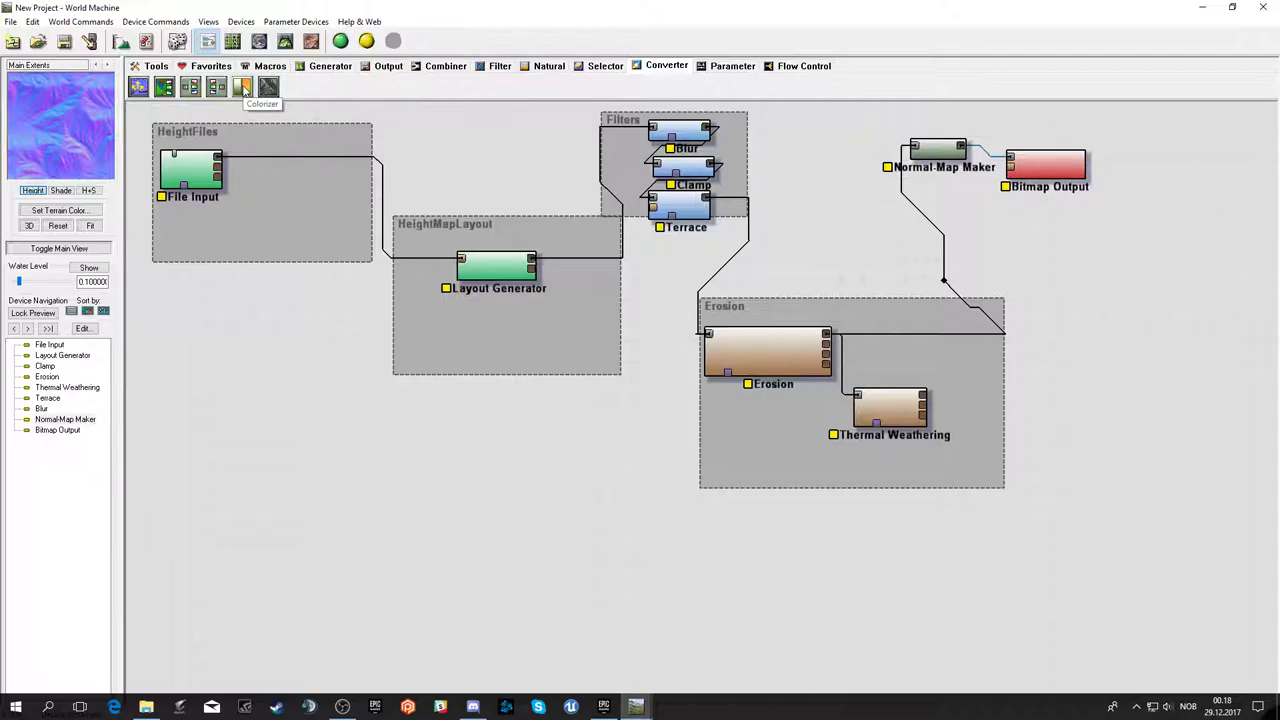
pyautogui.click(241, 88)
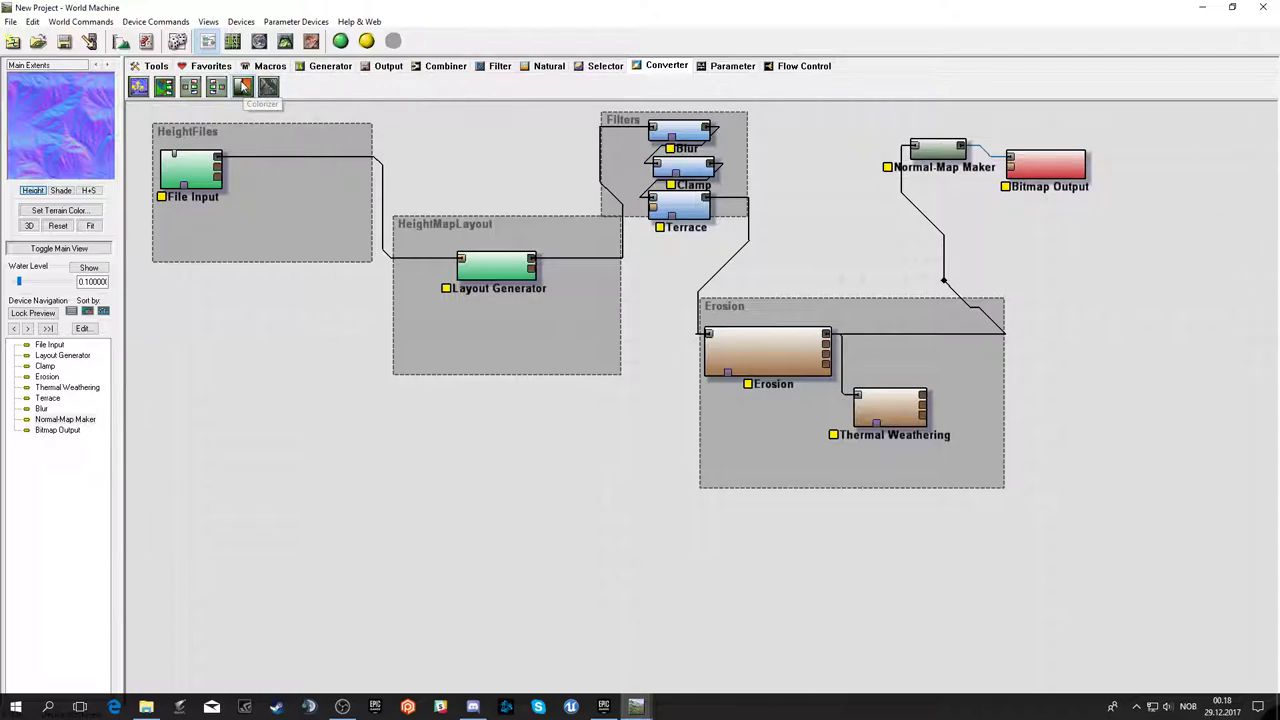
pyautogui.click(1005, 248)
pyautogui.moveTo(1010, 253)
pyautogui.mouseDown()
pyautogui.moveTo(1040, 253)
pyautogui.moveTo(826, 337)
pyautogui.moveTo(823, 287)
pyautogui.moveTo(829, 343)
pyautogui.mouseUp()
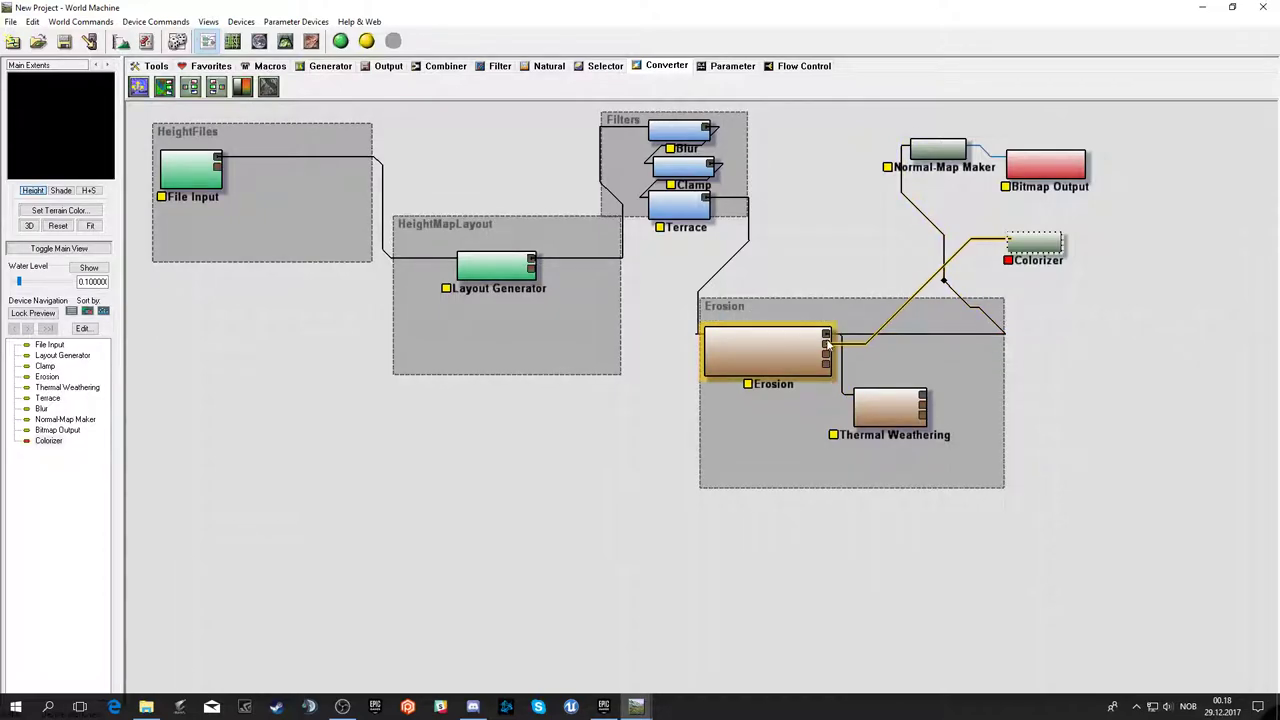
pyautogui.moveTo(828, 340)
pyautogui.mouseDown()
pyautogui.moveTo(945, 314)
pyautogui.moveTo(829, 341)
pyautogui.moveTo(829, 366)
pyautogui.moveTo(1066, 286)
pyautogui.mouseUp()
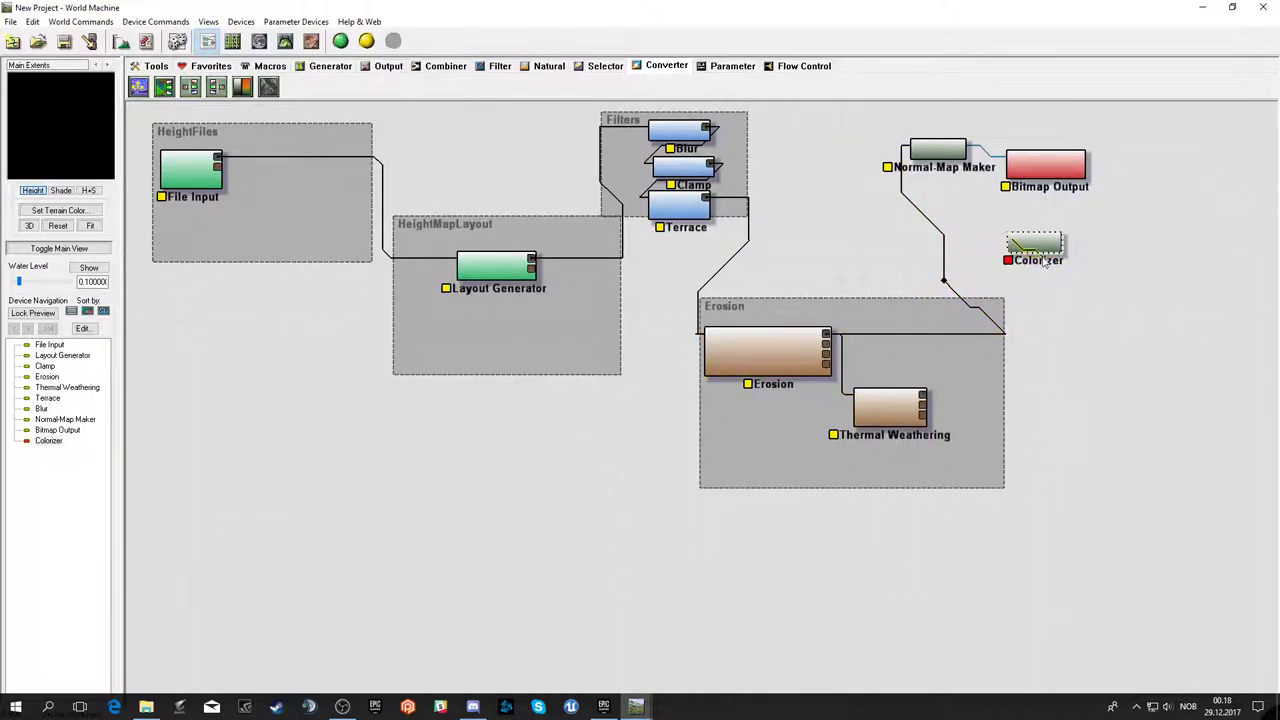
pyautogui.rightClick(1043, 260)
pyautogui.click(840, 343)
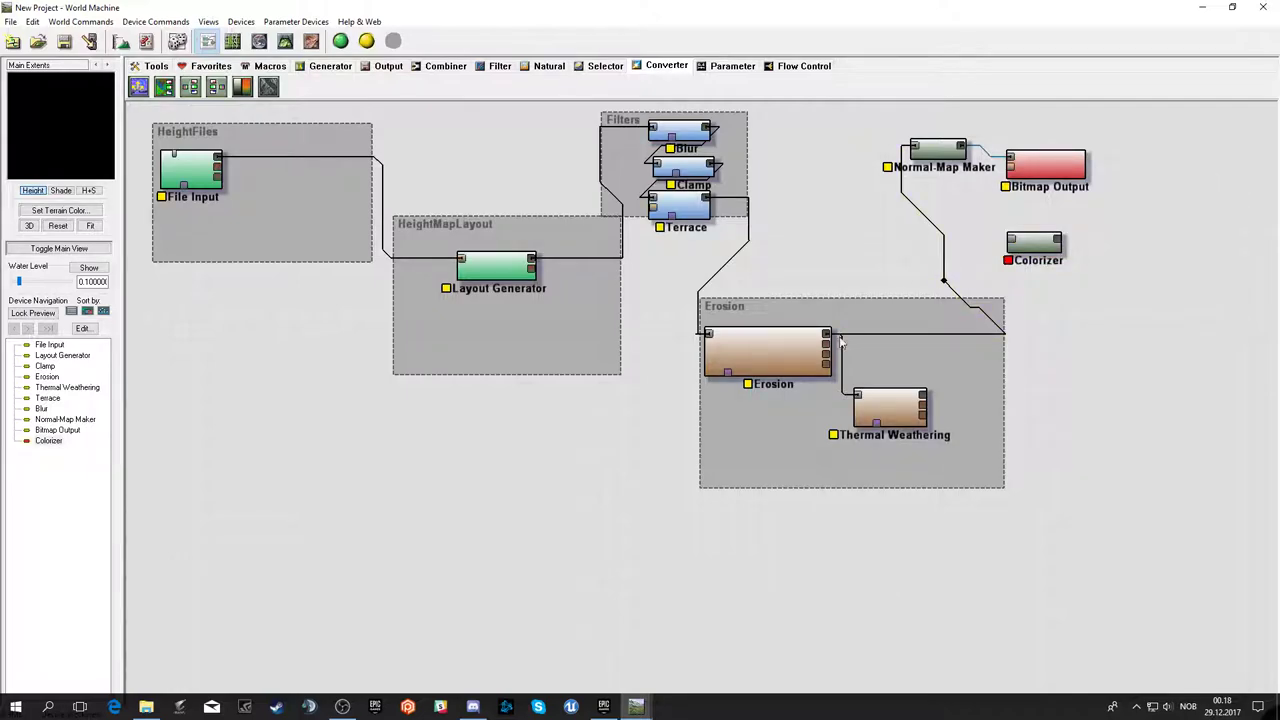
pyautogui.click(828, 342)
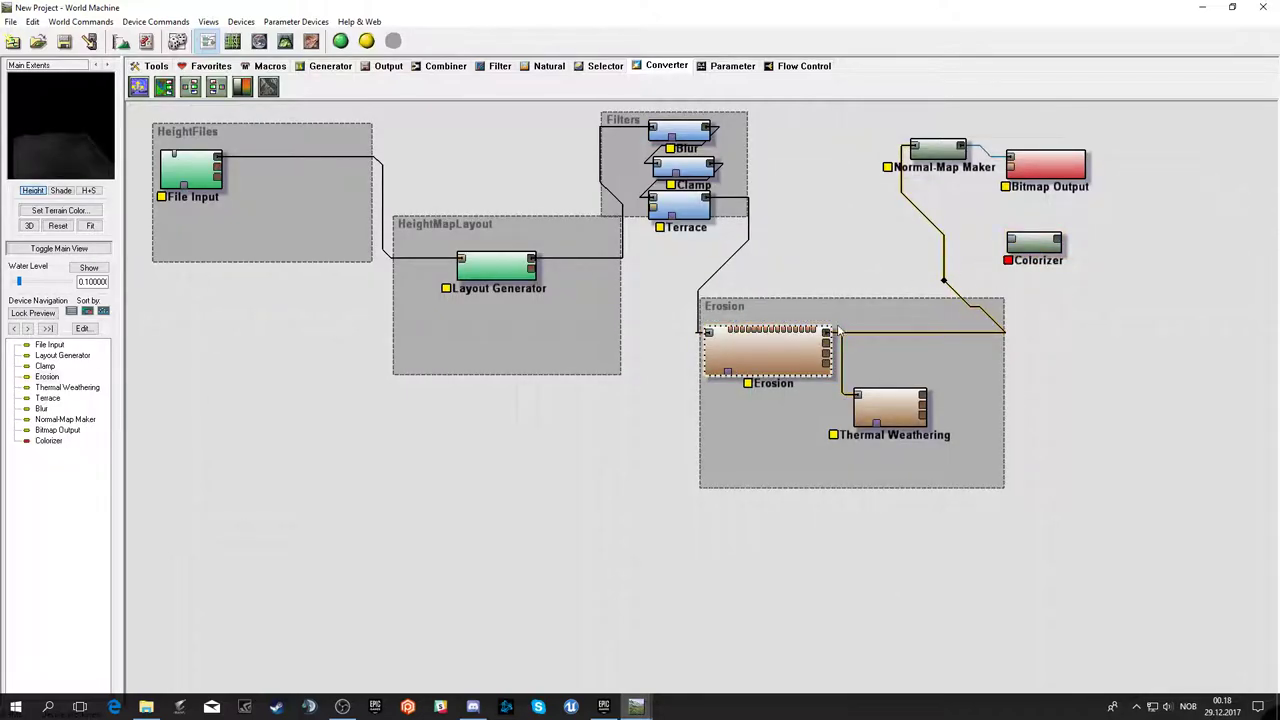
pyautogui.moveTo(830, 332)
pyautogui.mouseDown()
pyautogui.moveTo(1027, 245)
pyautogui.moveTo(1058, 262)
pyautogui.moveTo(1030, 246)
pyautogui.mouseUp()
# - Move the gradient's white keypoint to 5314.88 m and tint it green (hue 0.312, saturation 0.300)
pyautogui.doubleClick(1030, 246)
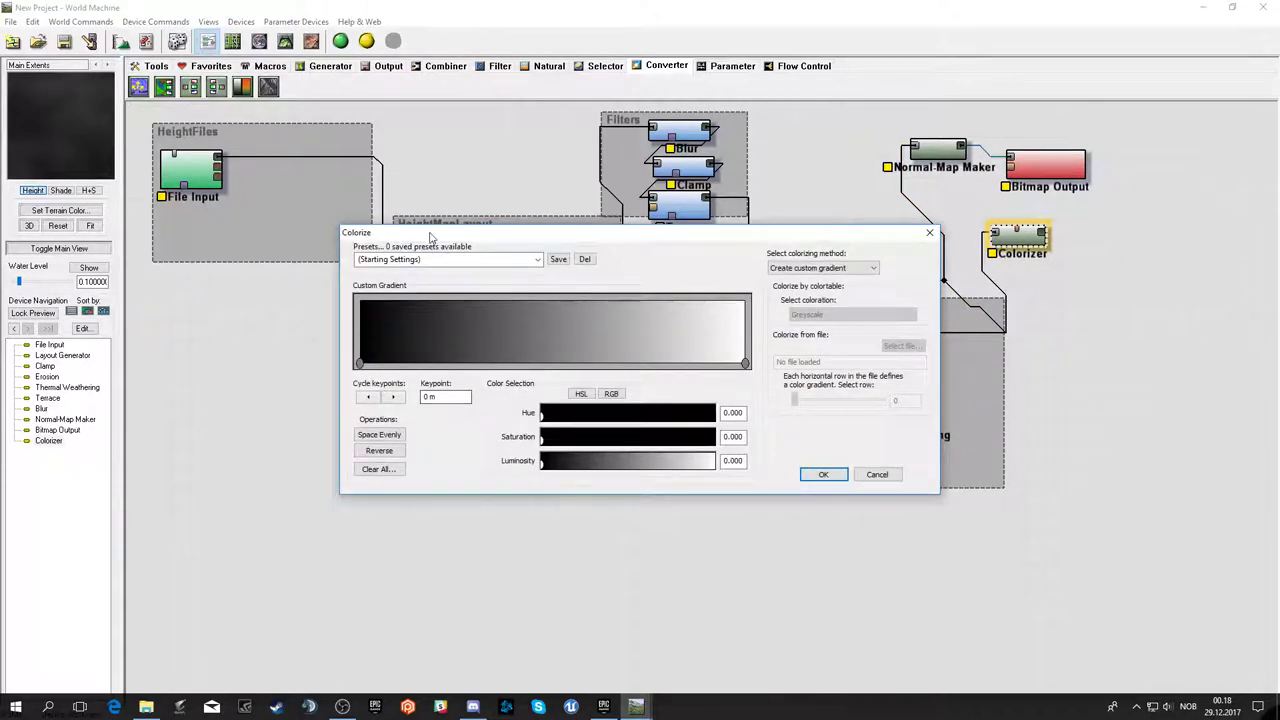
pyautogui.click(538, 259)
pyautogui.click(540, 262)
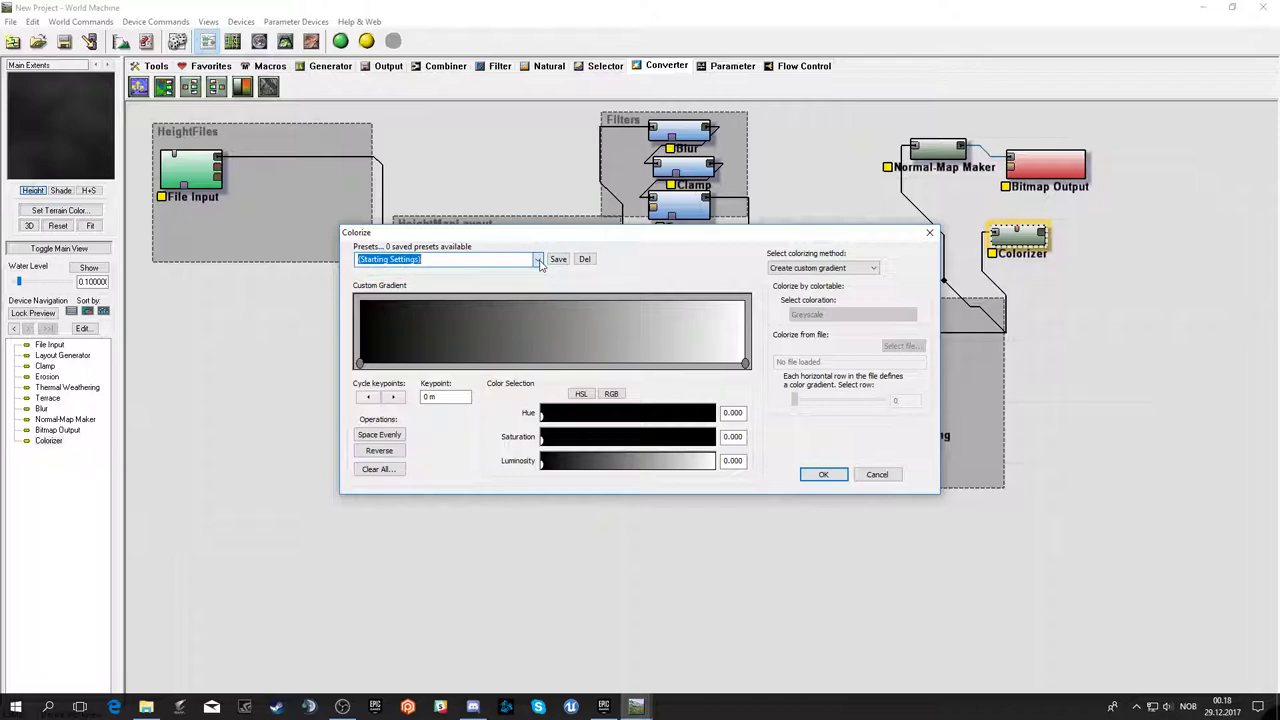
pyautogui.moveTo(359, 362)
pyautogui.mouseDown()
pyautogui.moveTo(557, 362)
pyautogui.moveTo(359, 364)
pyautogui.mouseUp()
pyautogui.moveTo(745, 364)
pyautogui.mouseDown()
pyautogui.moveTo(418, 366)
pyautogui.moveTo(618, 366)
pyautogui.mouseUp()
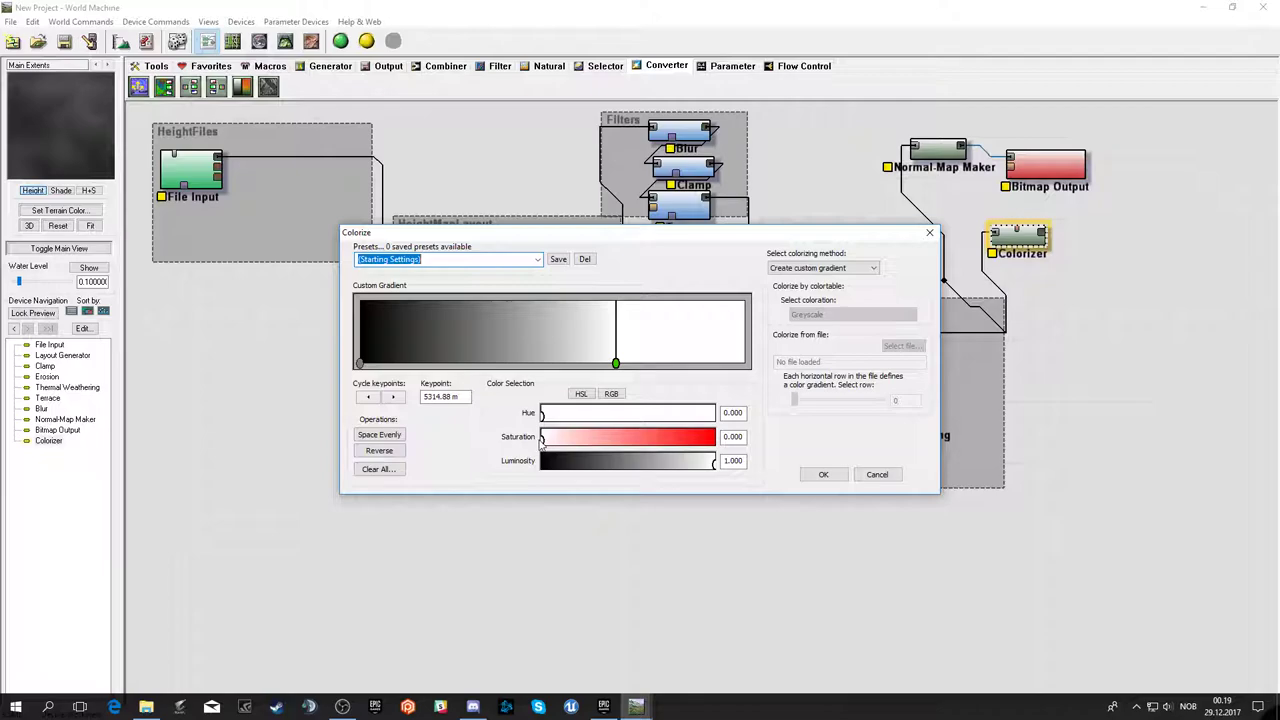
pyautogui.moveTo(577, 440)
pyautogui.mouseDown()
pyautogui.moveTo(612, 440)
pyautogui.moveTo(596, 426)
pyautogui.moveTo(594, 440)
pyautogui.mouseUp()
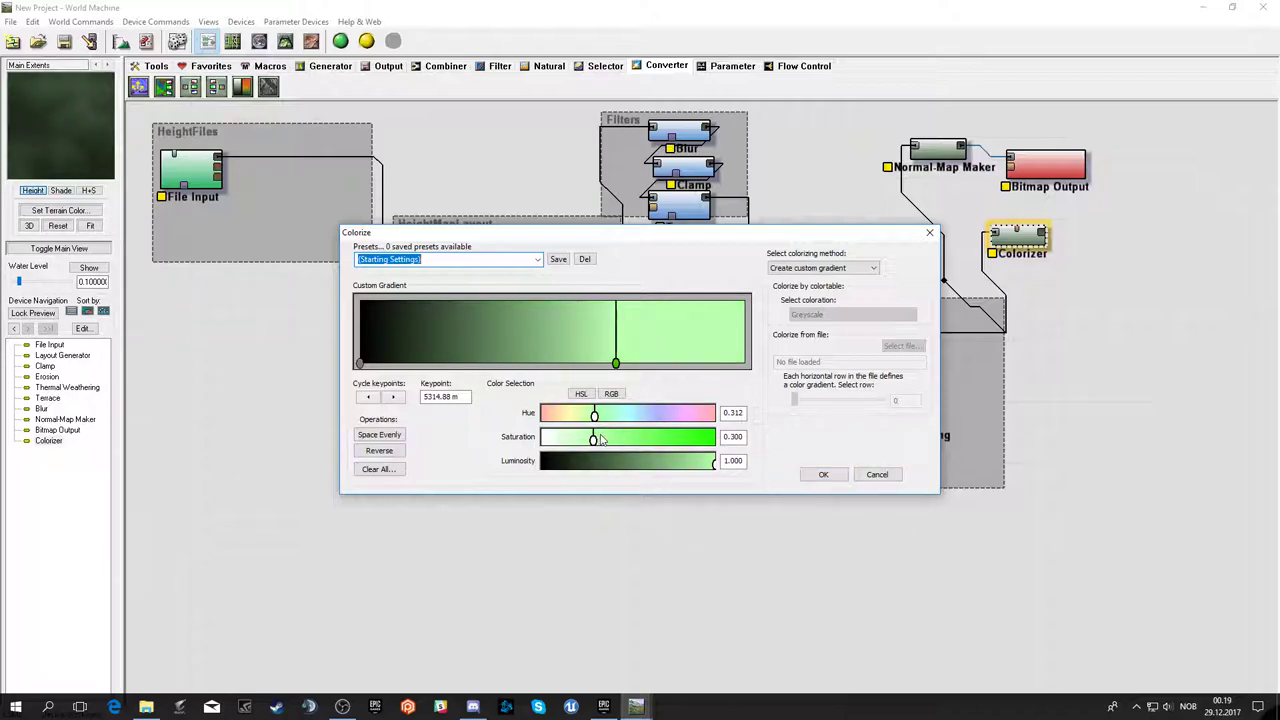
pyautogui.click(866, 268)
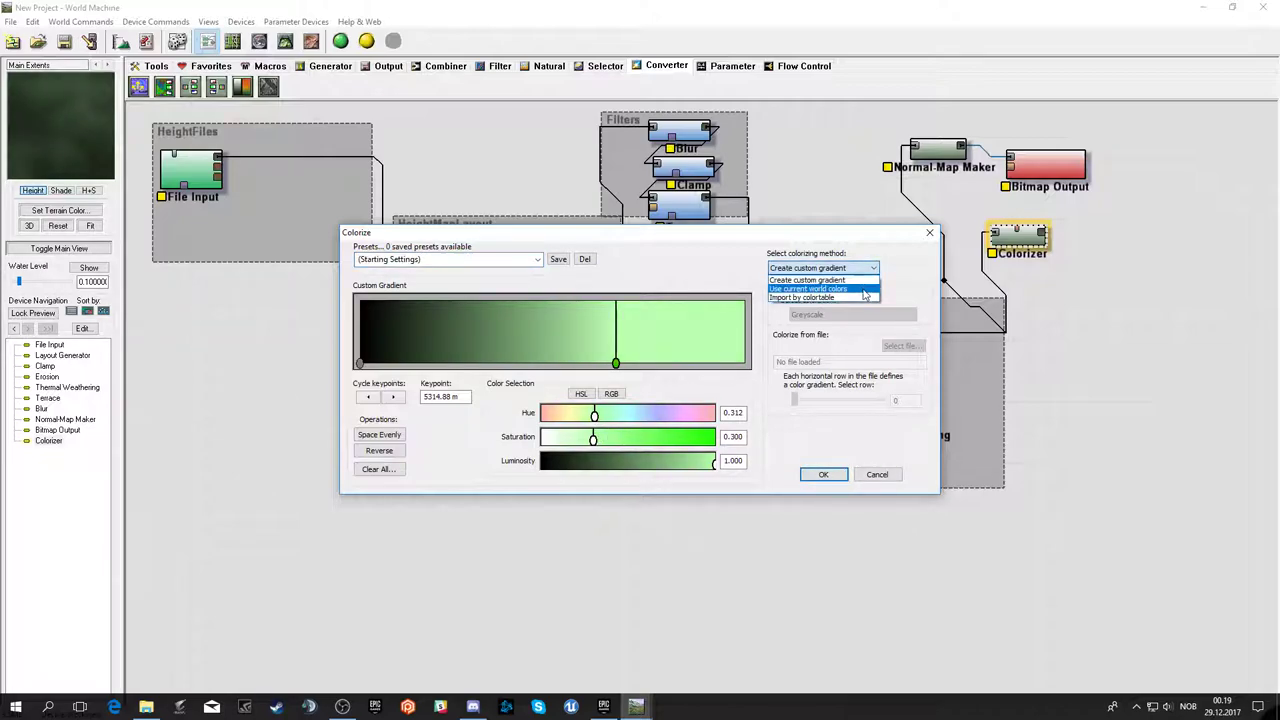
# - Switch colouring to Import by colortable and preview Desert, Icelandic, Great Plains and Spectrum
pyautogui.click(865, 290)
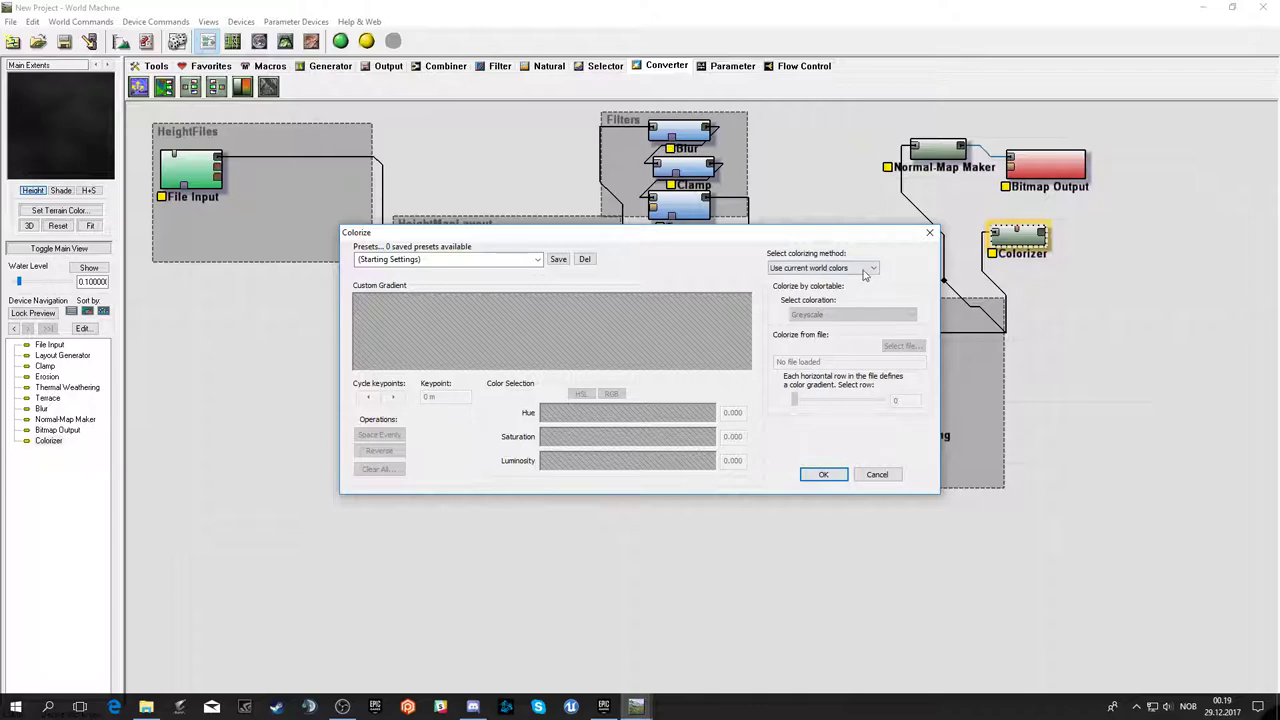
pyautogui.click(862, 268)
pyautogui.click(836, 298)
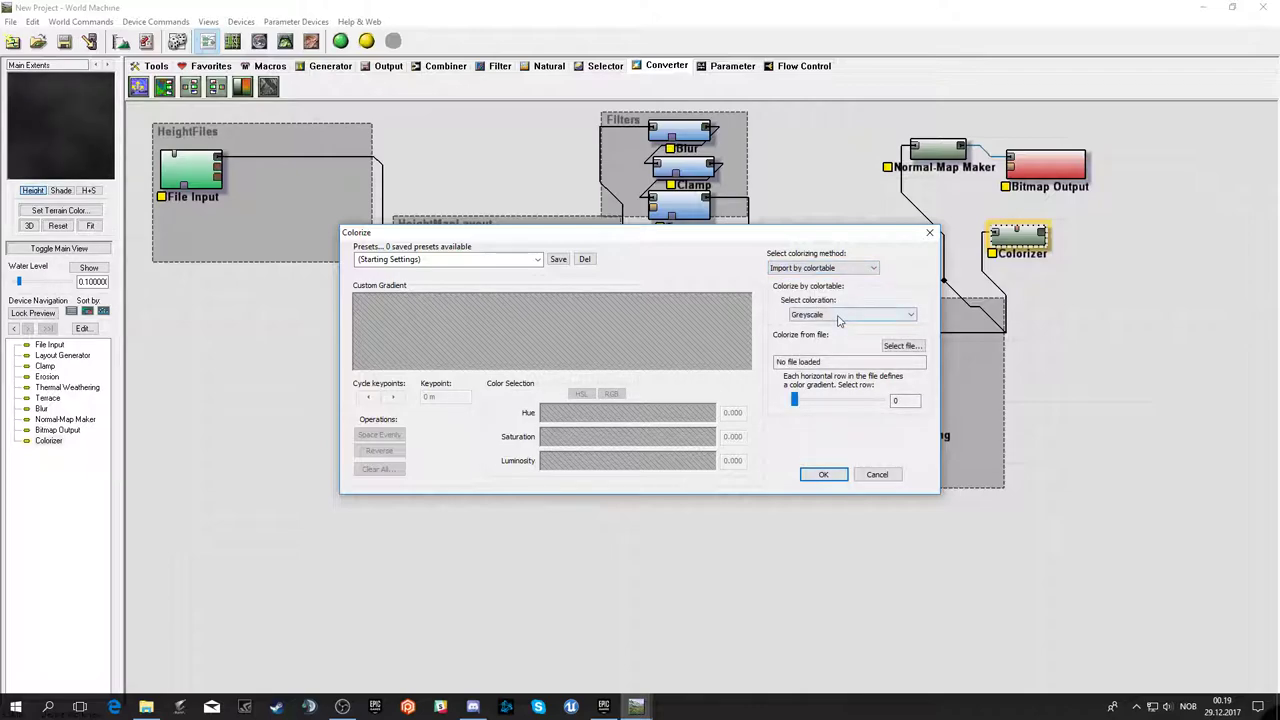
pyautogui.click(842, 315)
pyautogui.click(847, 344)
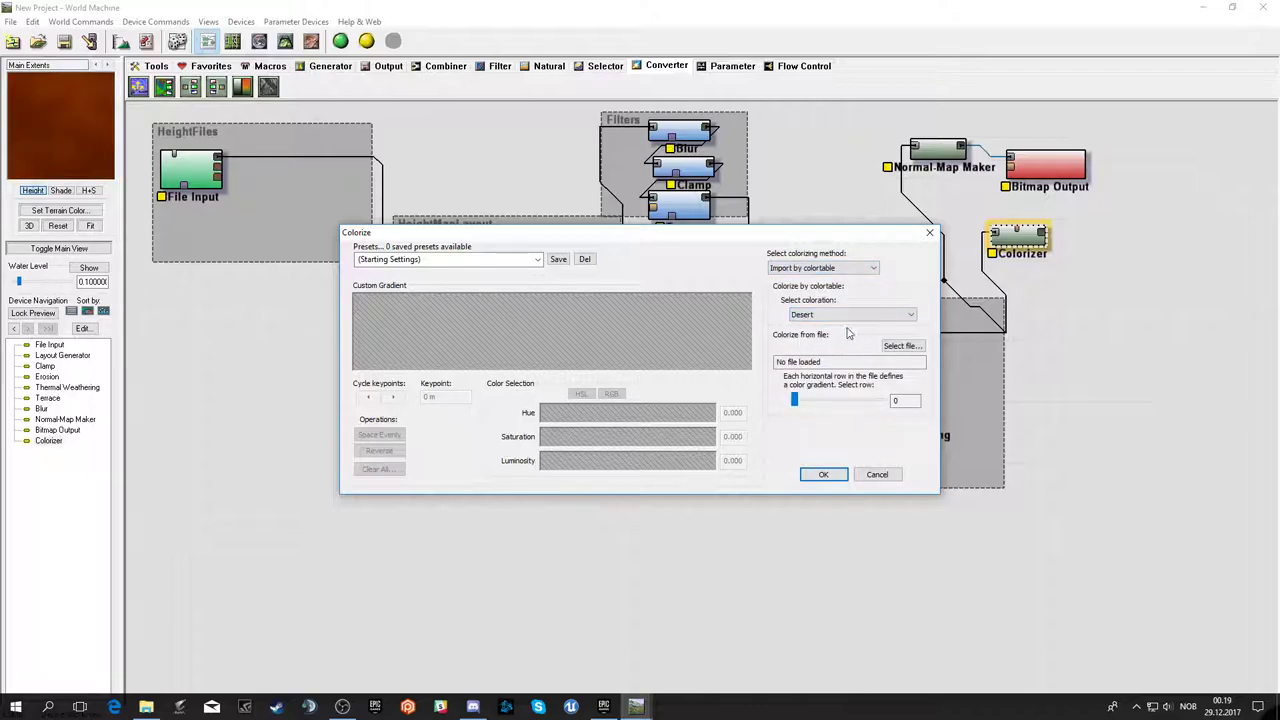
pyautogui.click(852, 314)
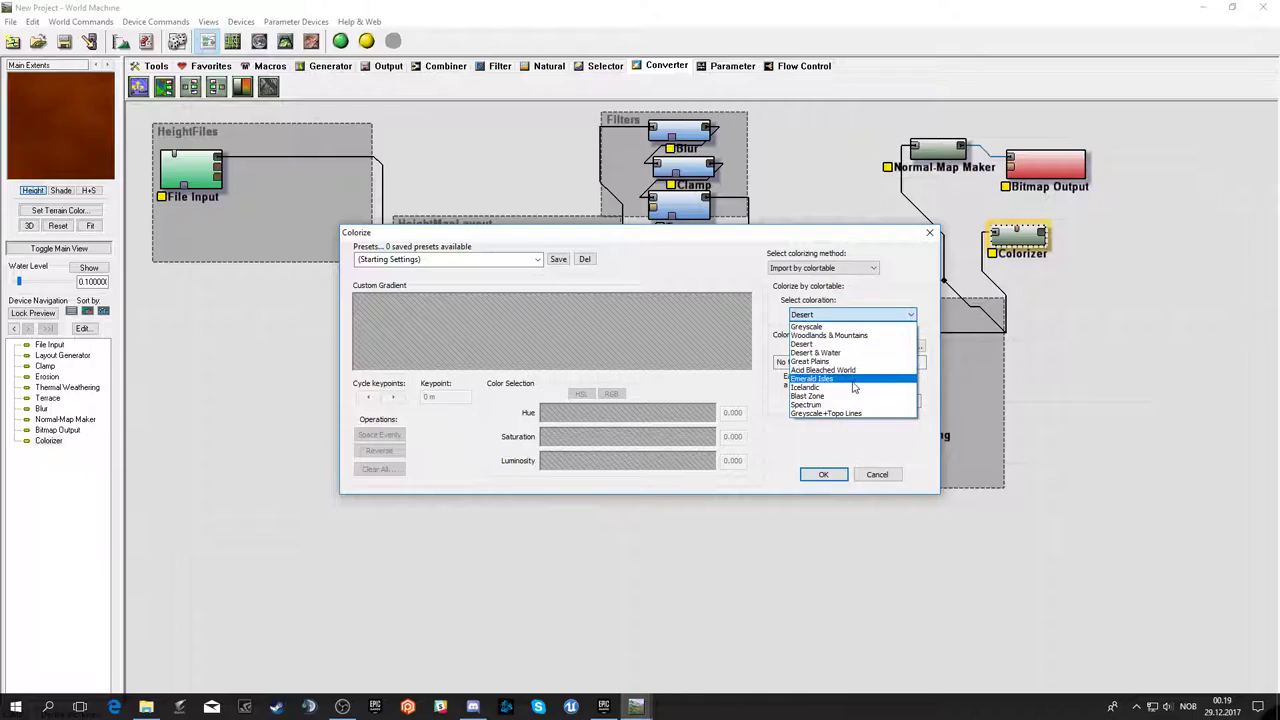
pyautogui.click(847, 390)
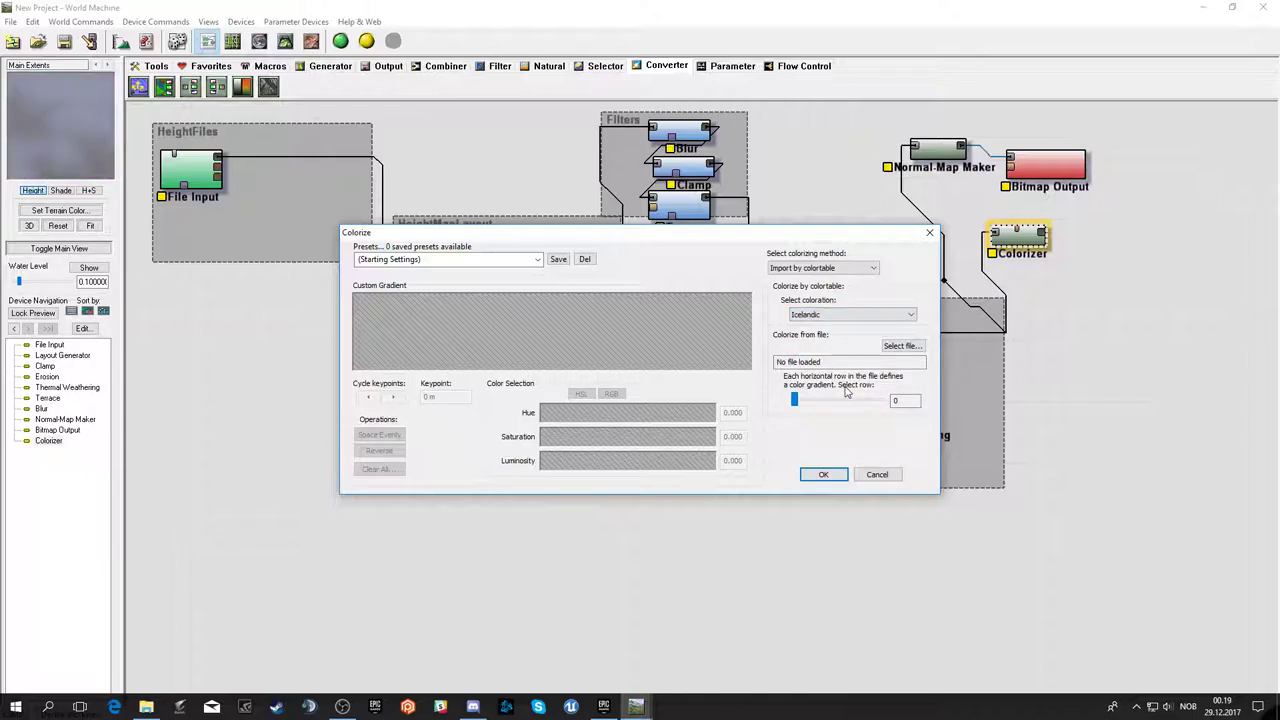
pyautogui.click(850, 314)
pyautogui.click(848, 361)
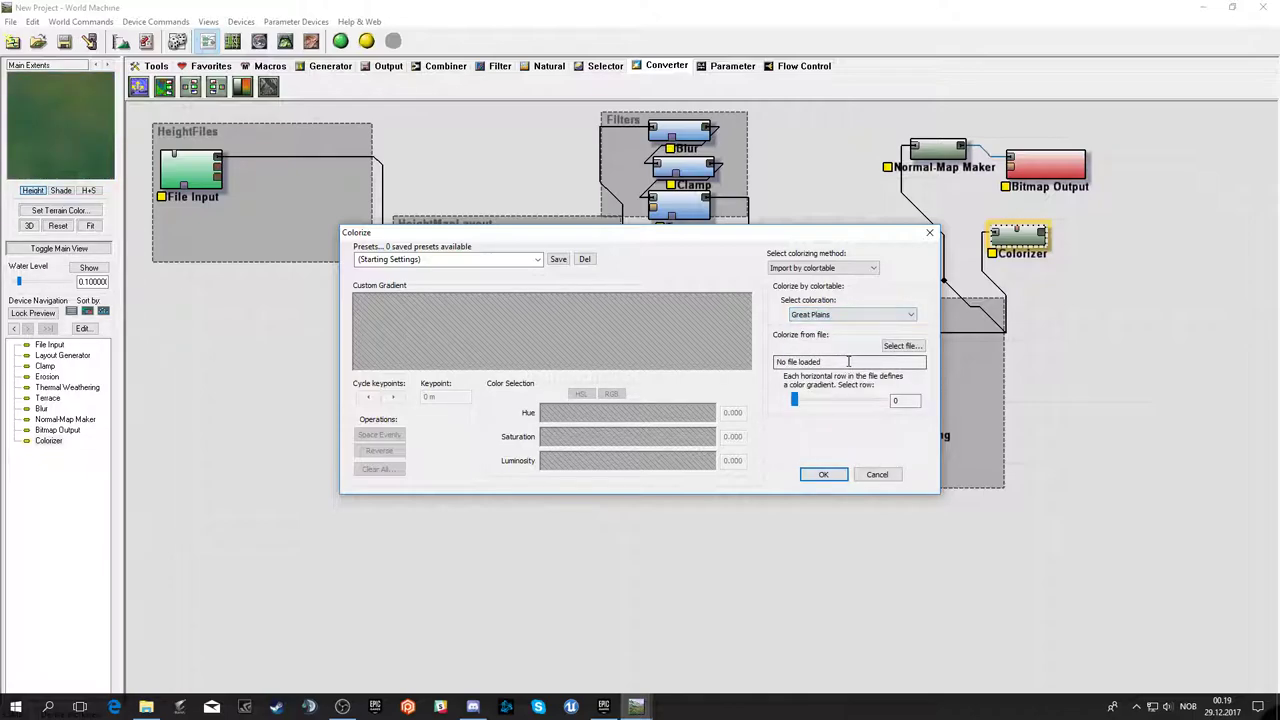
pyautogui.click(856, 314)
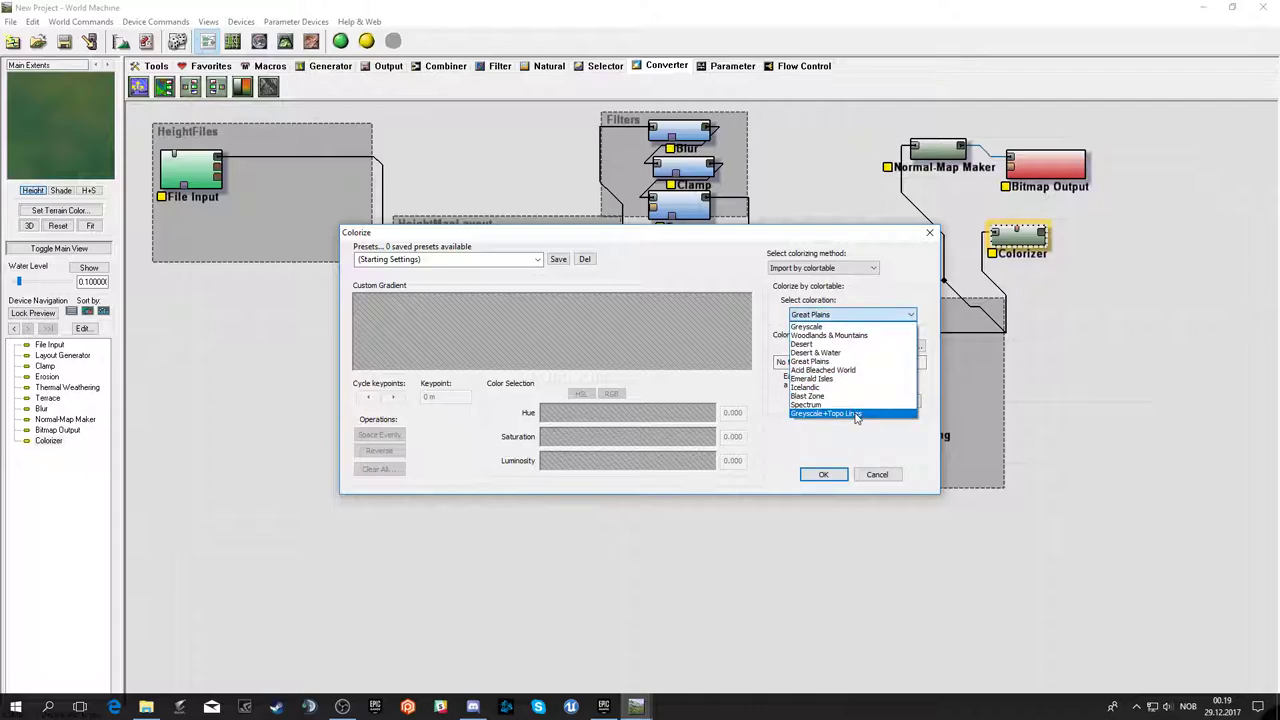
pyautogui.click(850, 406)
# - Try Blast Zone and Desert & Water, then apply Woodlands & Mountains and close
pyautogui.click(845, 314)
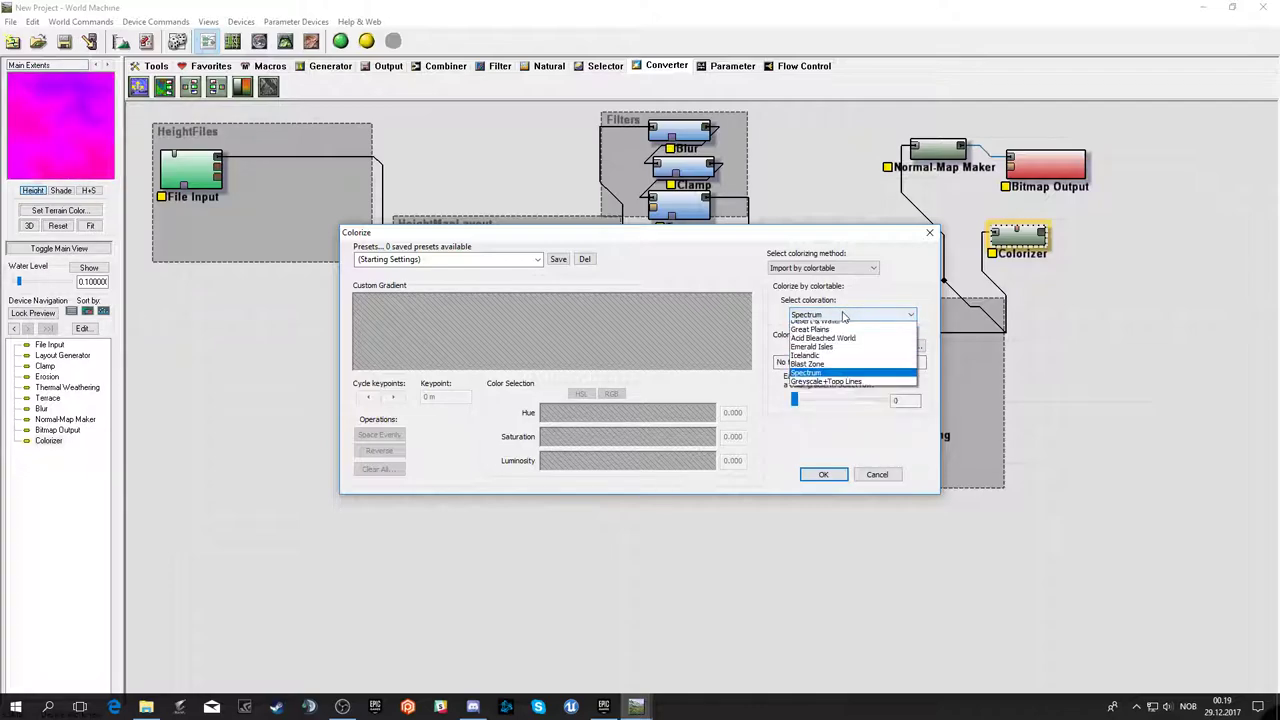
pyautogui.click(840, 396)
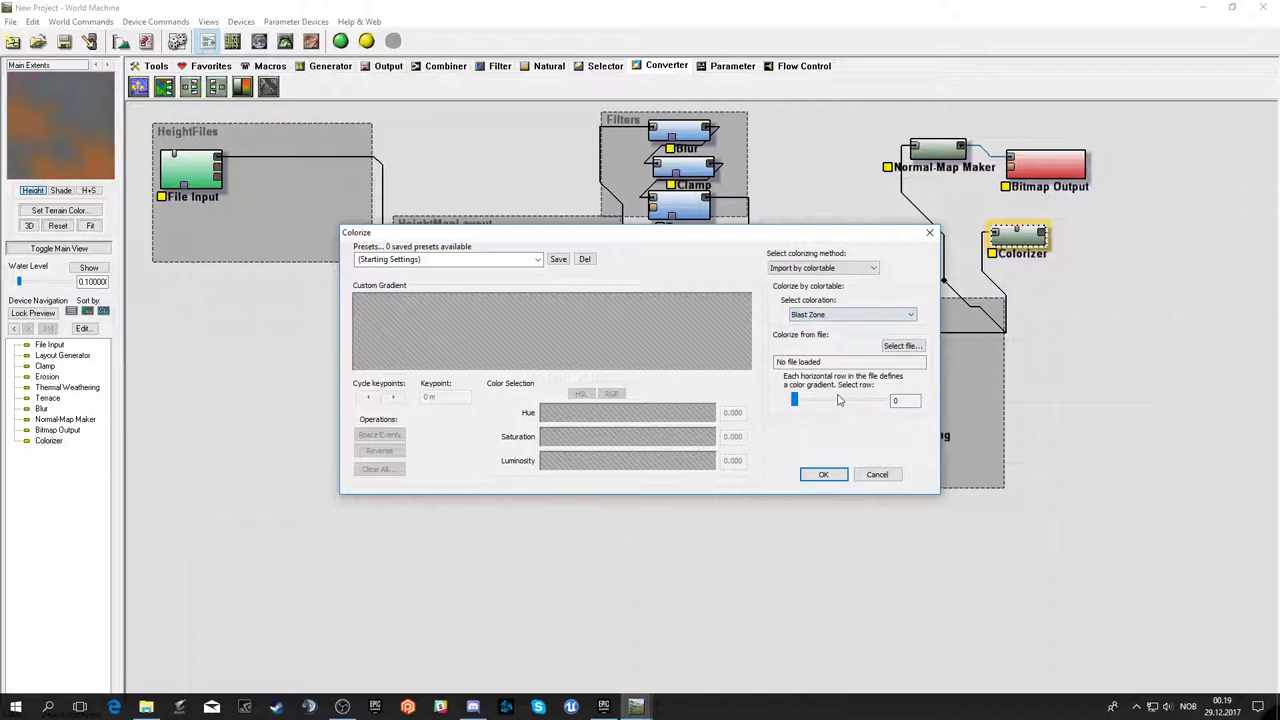
pyautogui.click(841, 316)
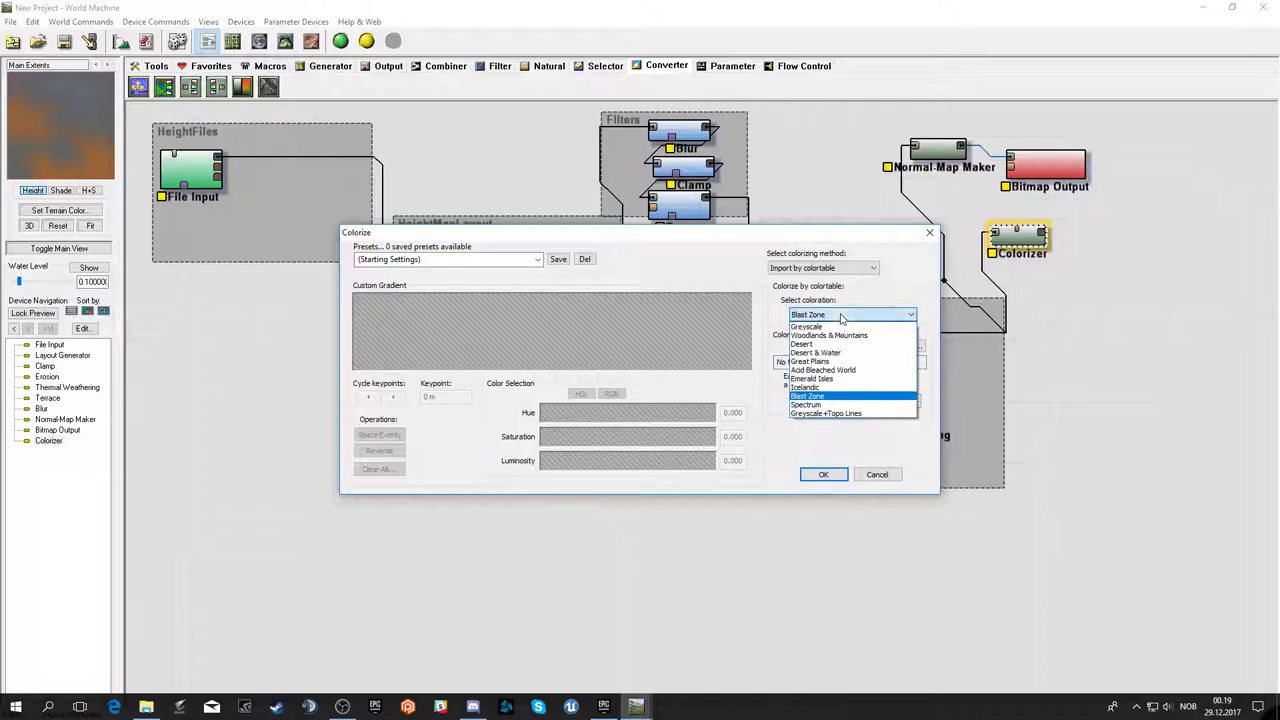
pyautogui.click(832, 372)
pyautogui.click(830, 316)
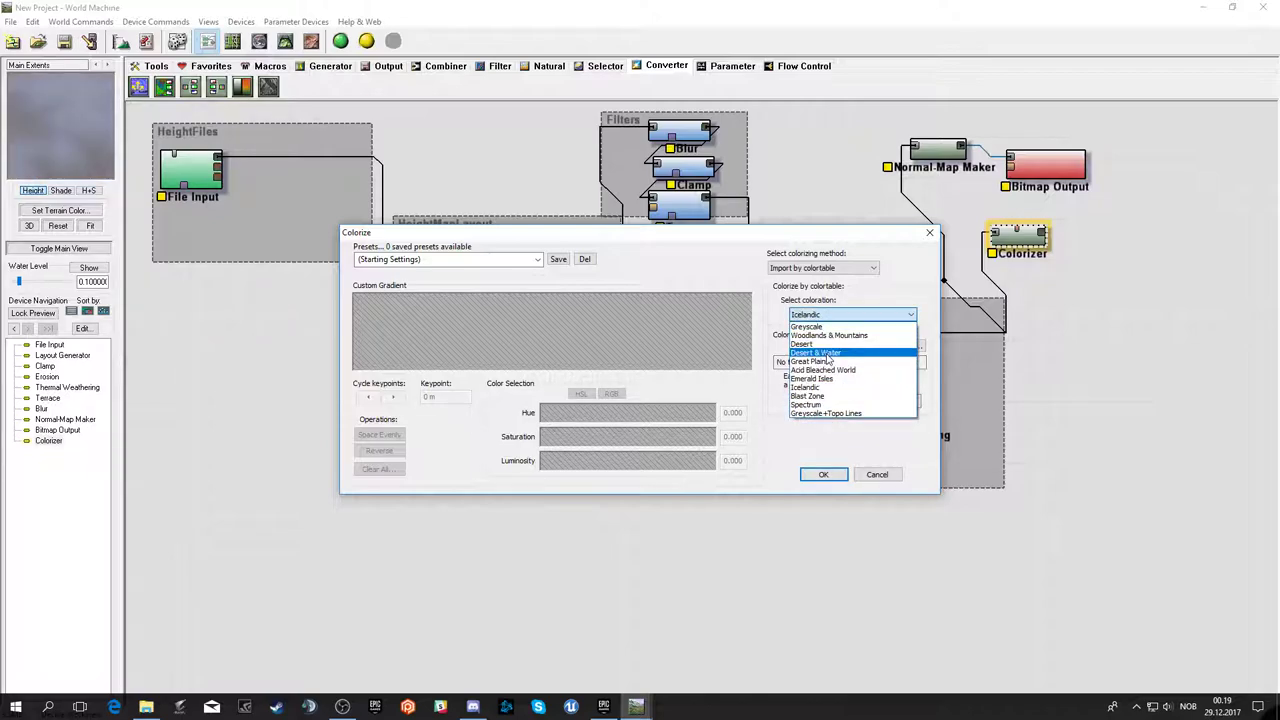
pyautogui.click(829, 352)
pyautogui.click(826, 316)
pyautogui.click(815, 327)
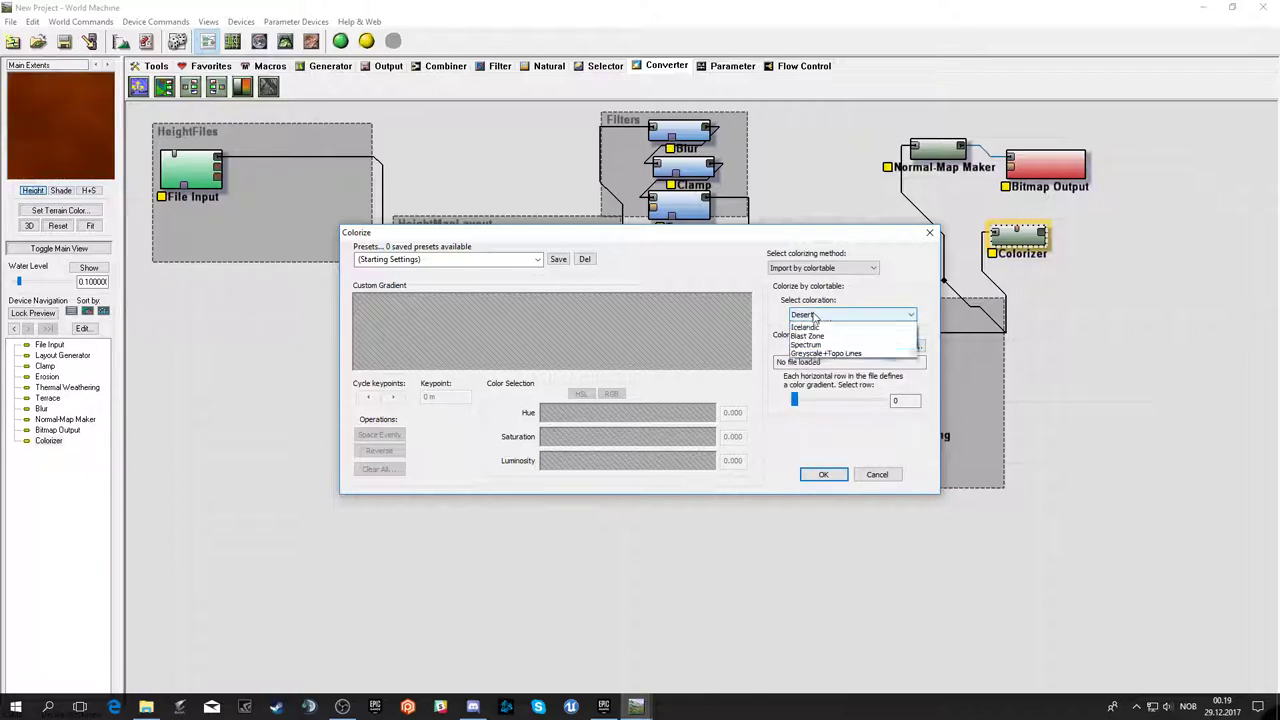
pyautogui.click(822, 315)
pyautogui.click(822, 335)
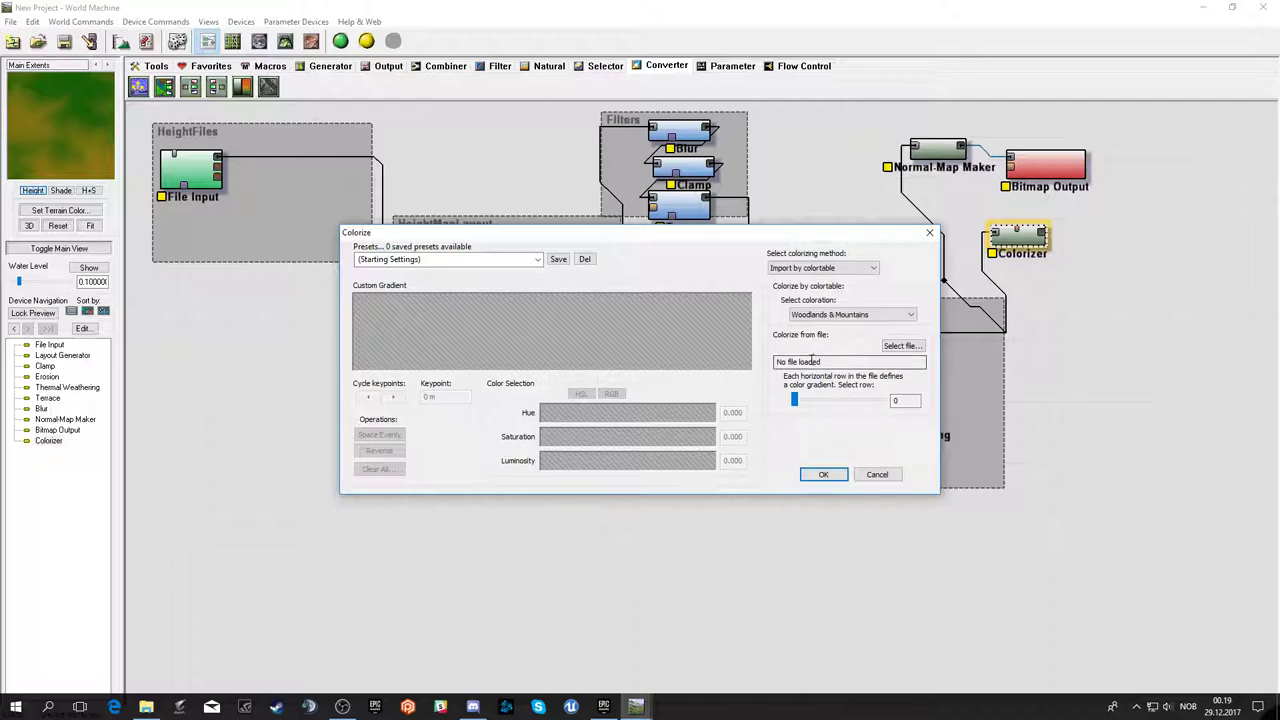
pyautogui.moveTo(797, 400); pyautogui.dragTo(786, 411)
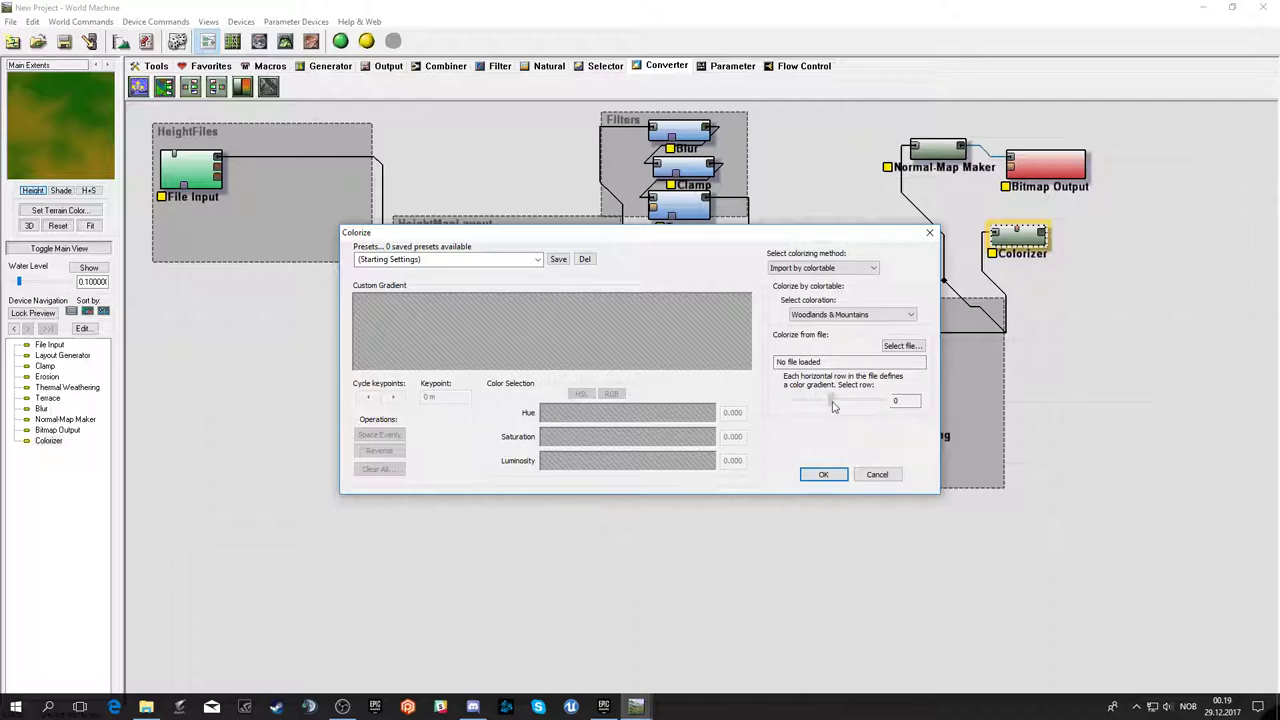
pyautogui.click(823, 477)
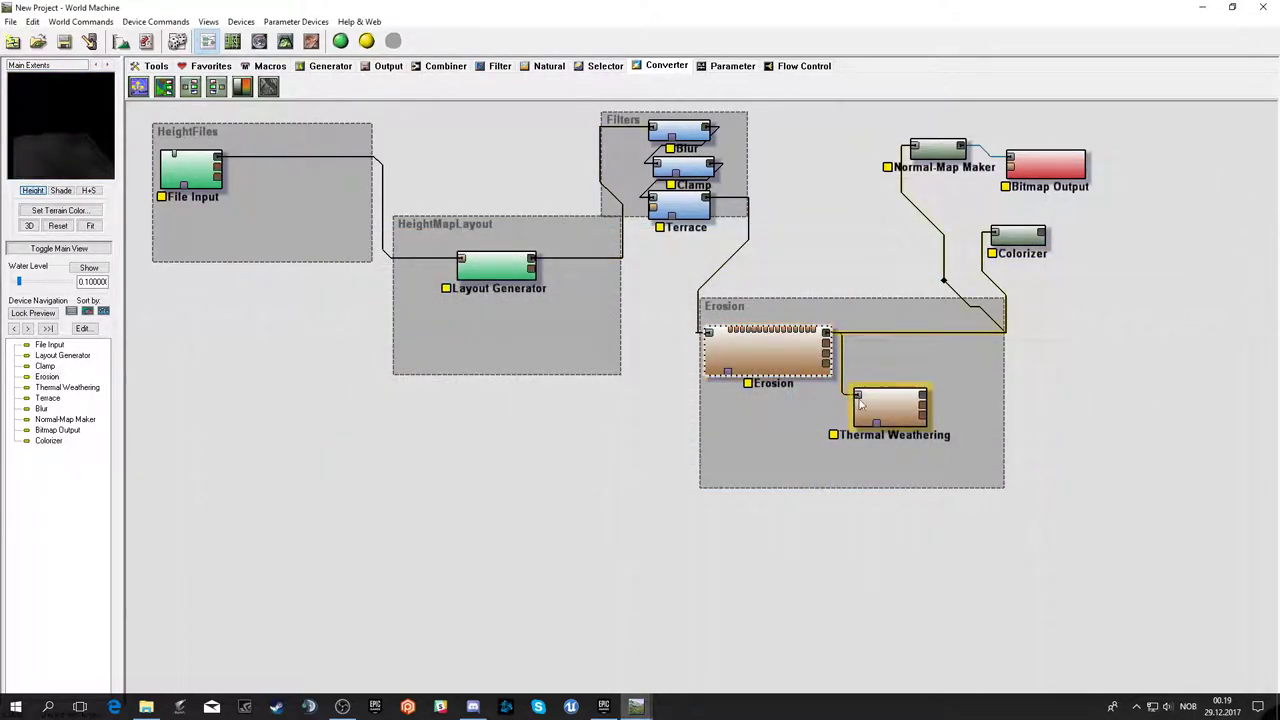
# - Alternate the preview between Normal Map Maker and Colorizer outputs, ending on the normal map
pyautogui.click(930, 148)
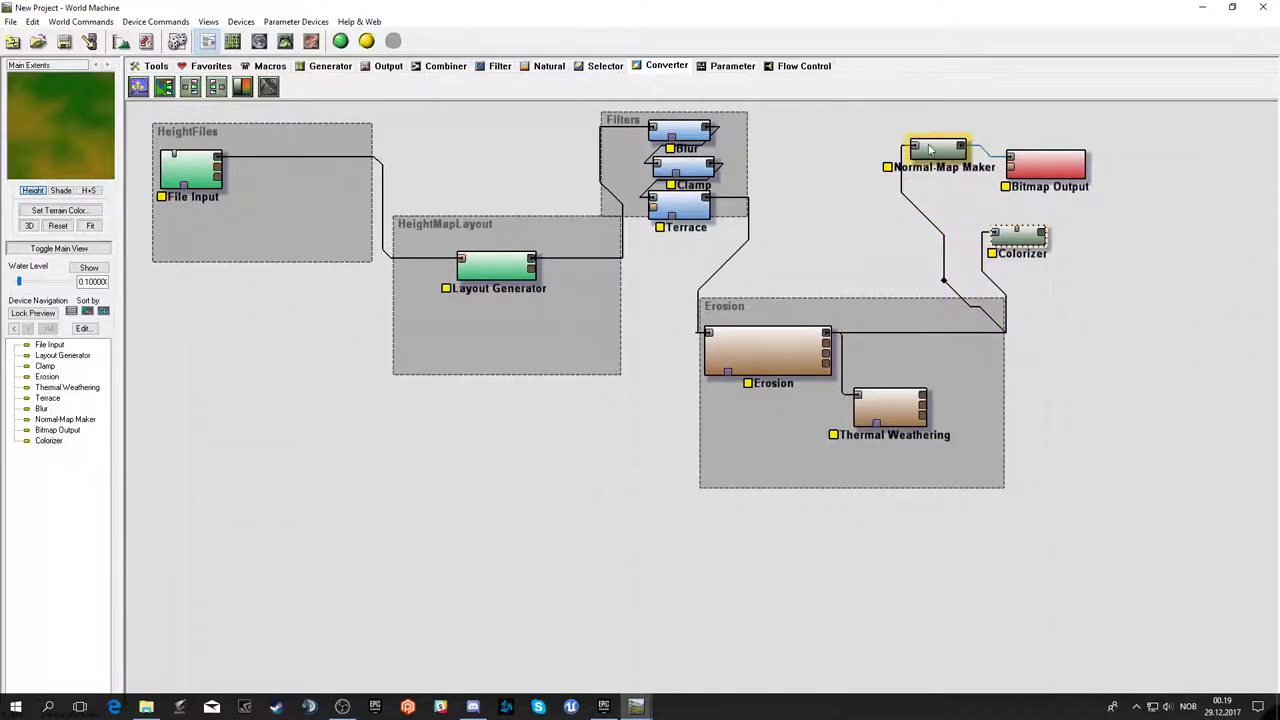
pyautogui.click(1018, 237)
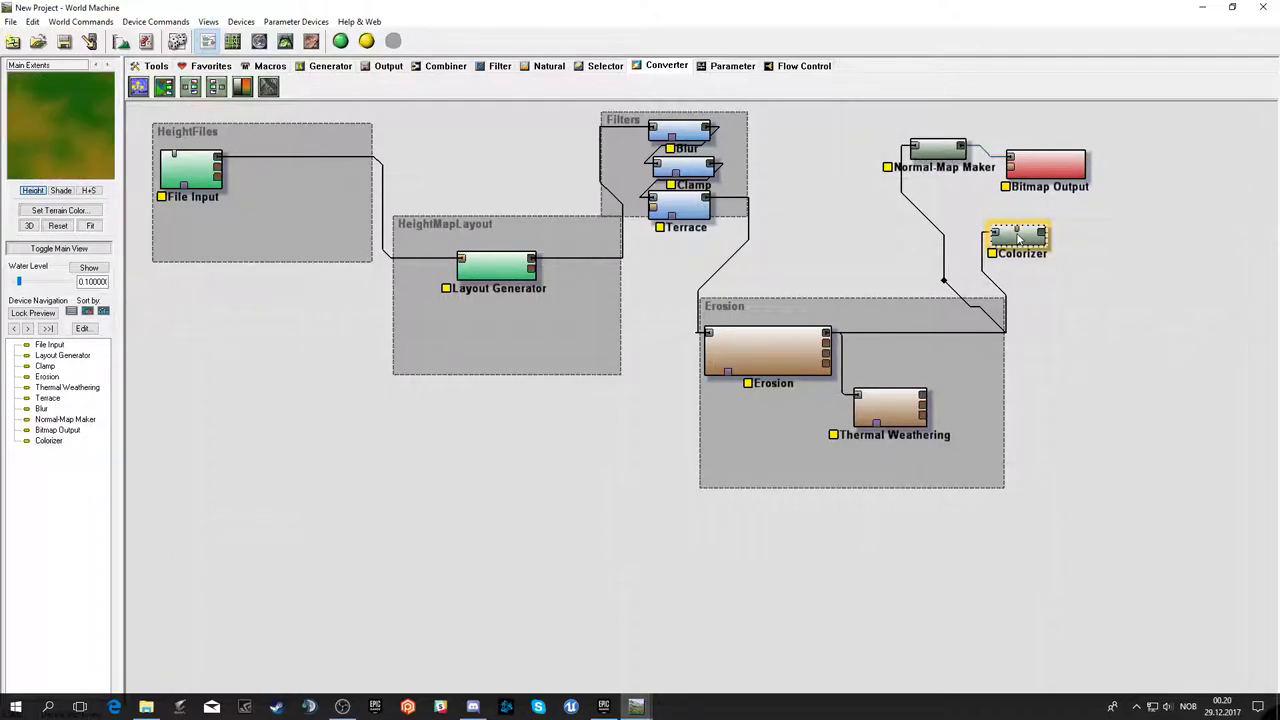
pyautogui.click(930, 157)
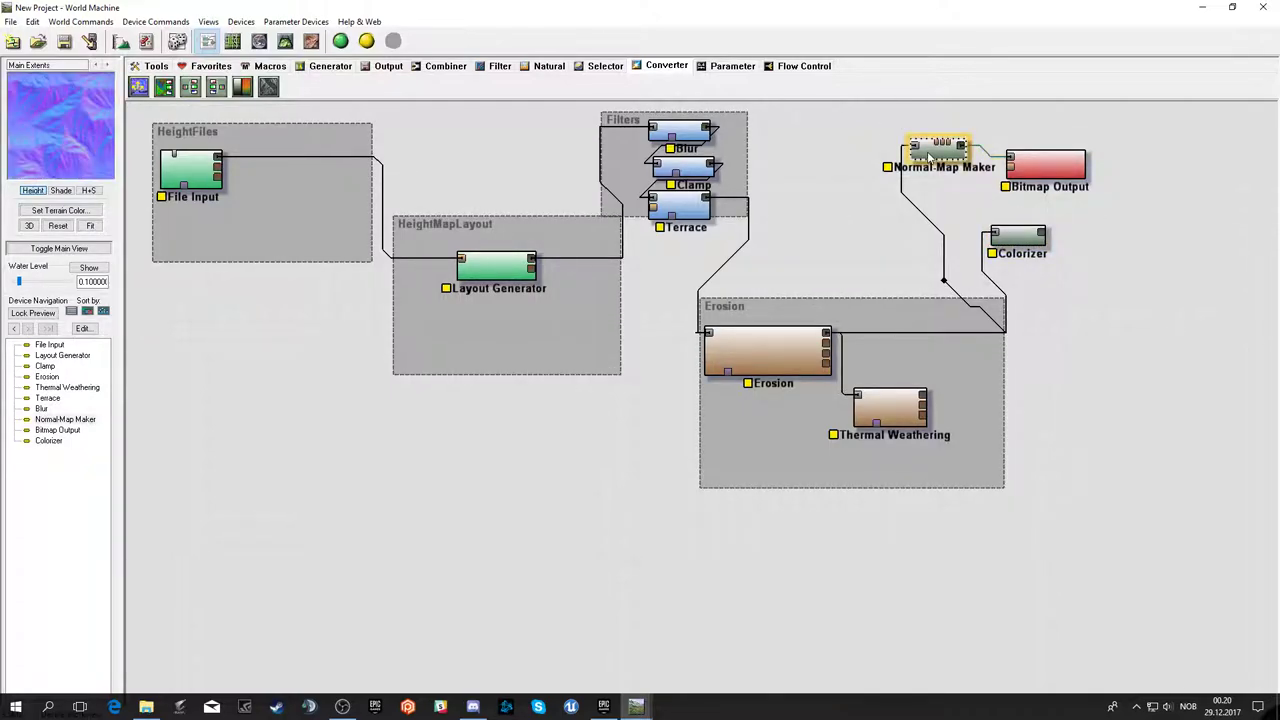
pyautogui.click(1010, 238)
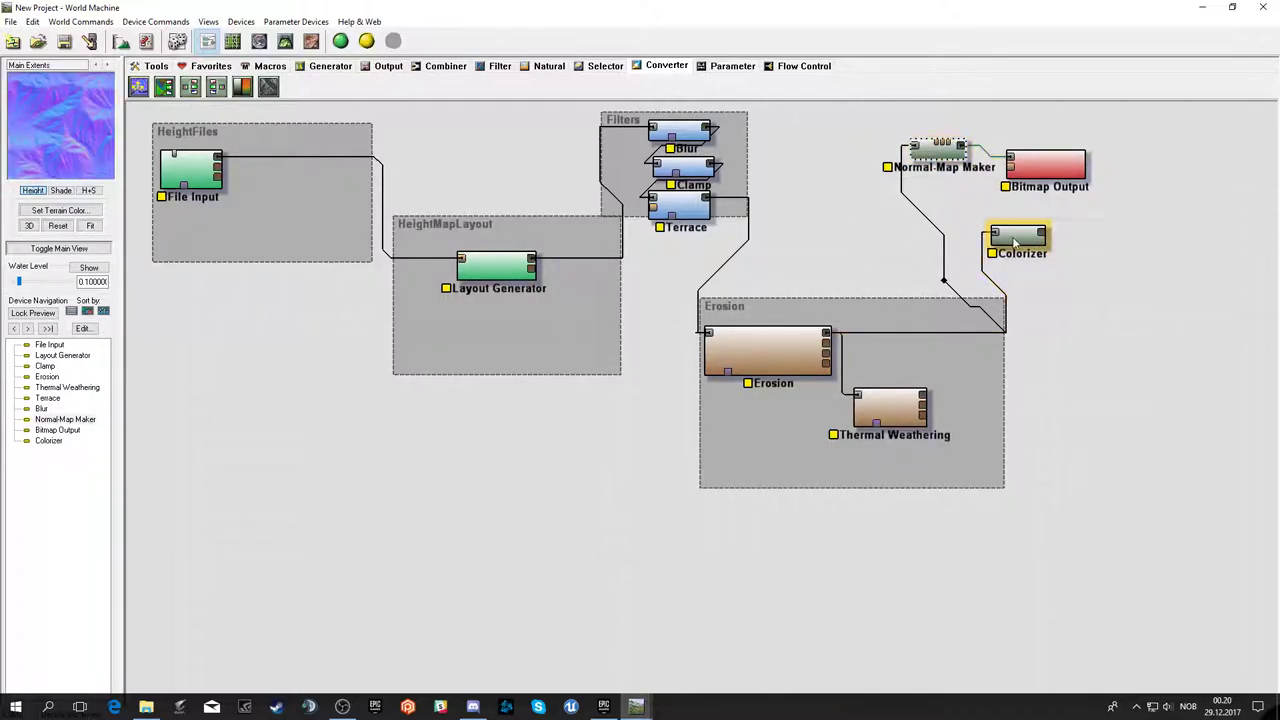
pyautogui.click(937, 150)
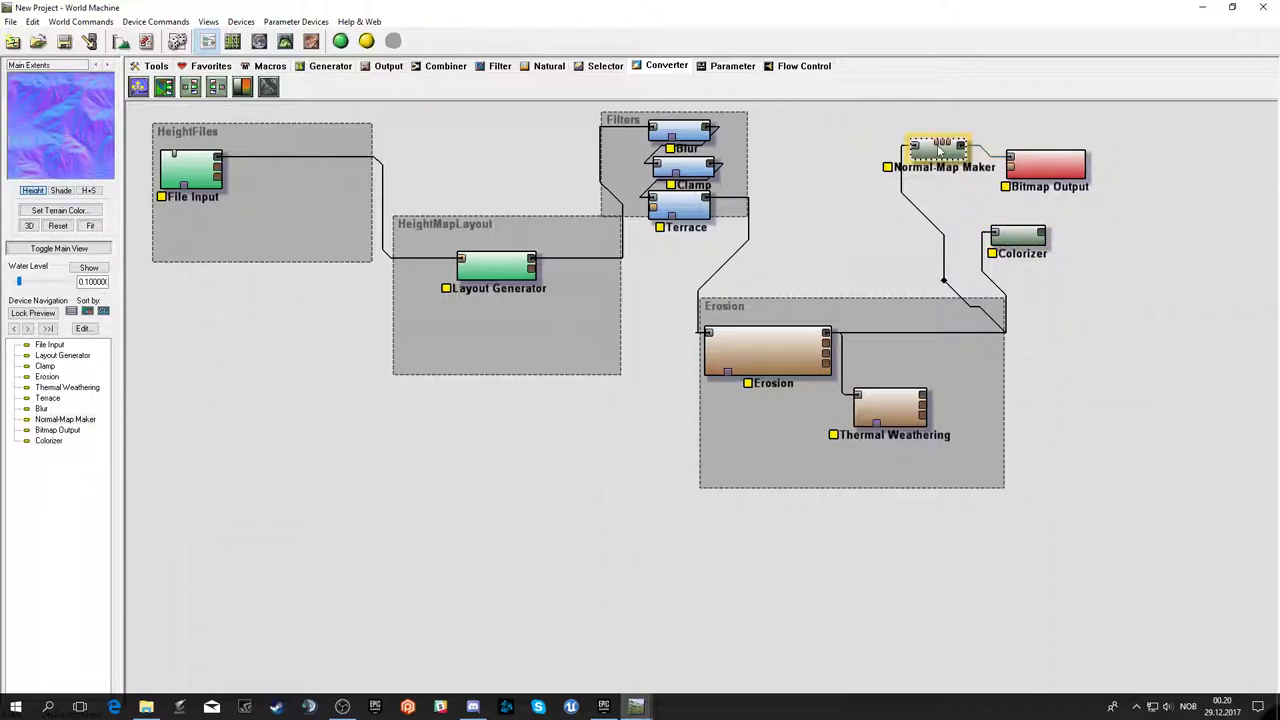
pyautogui.click(1017, 236)
pyautogui.click(937, 150)
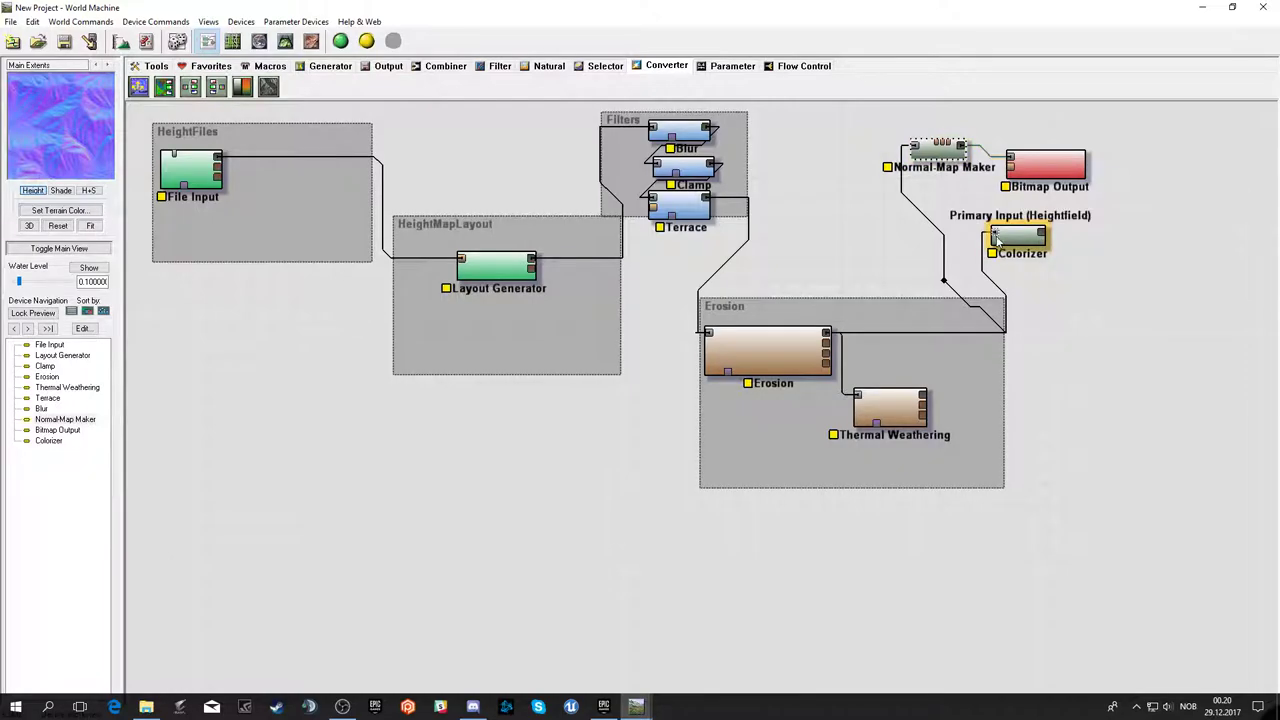
pyautogui.click(1012, 240)
pyautogui.click(940, 150)
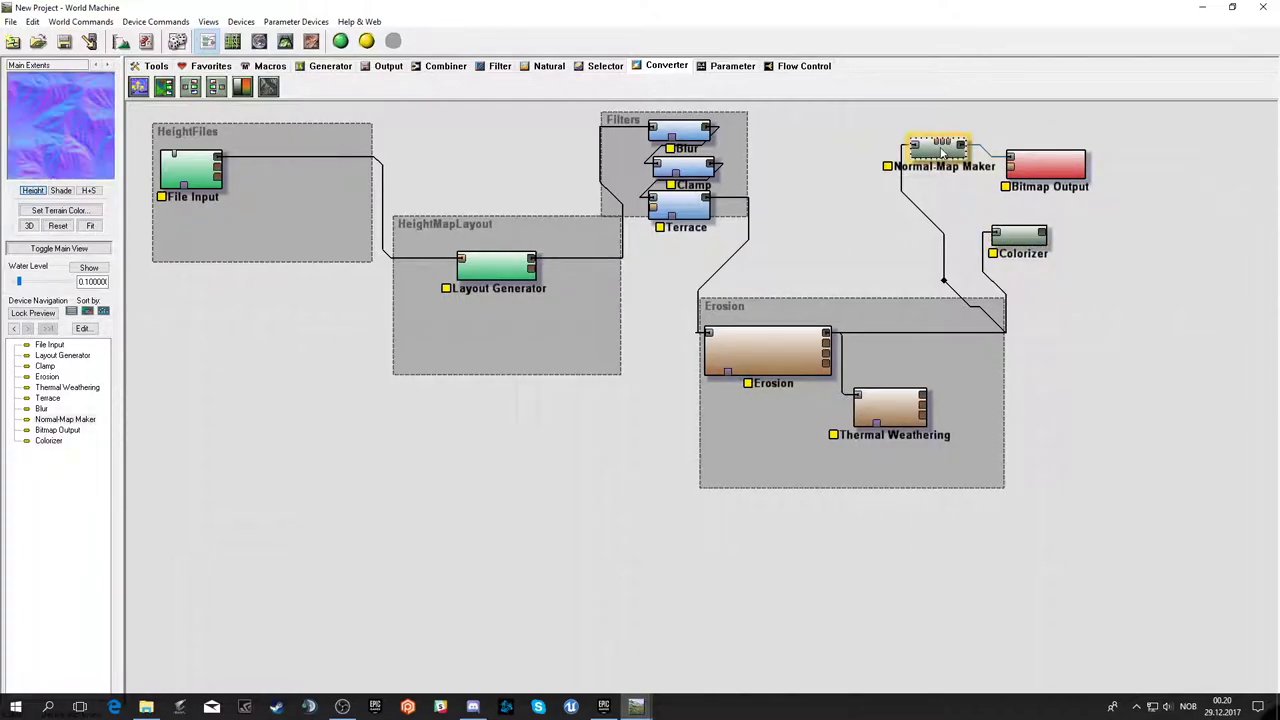
pyautogui.click(1020, 238)
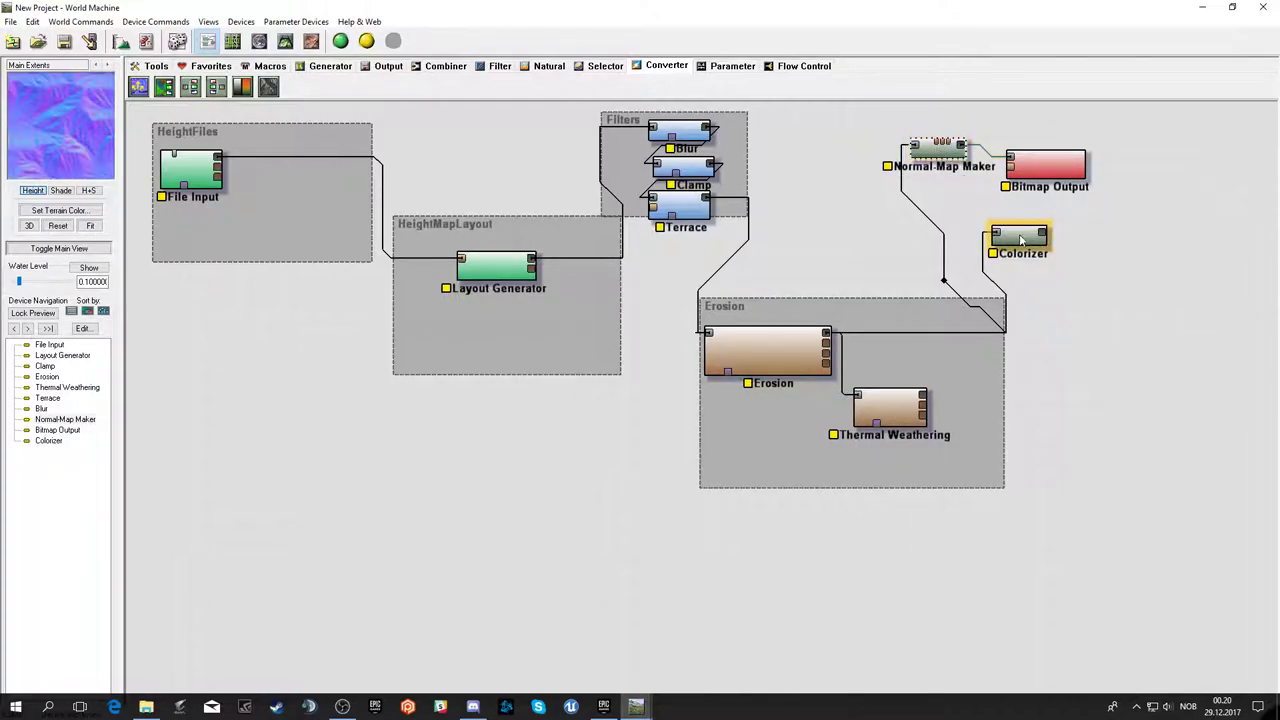
pyautogui.click(924, 147)
# - Shift the Colorizer lower, duplicate it, and wire Erosion's output into the copy
pyautogui.moveTo(1017, 244); pyautogui.dragTo(1030, 290)
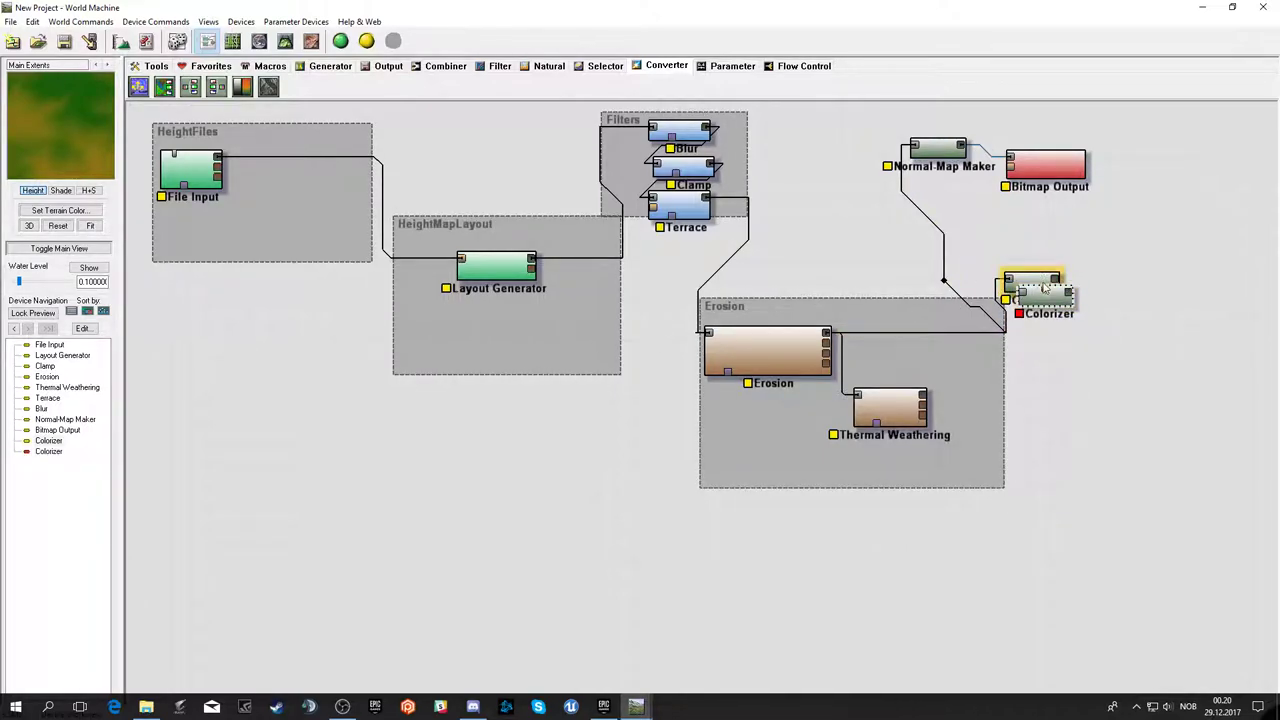
pyautogui.hotkey('ctrl', 'c')
pyautogui.hotkey('ctrl', 'v')
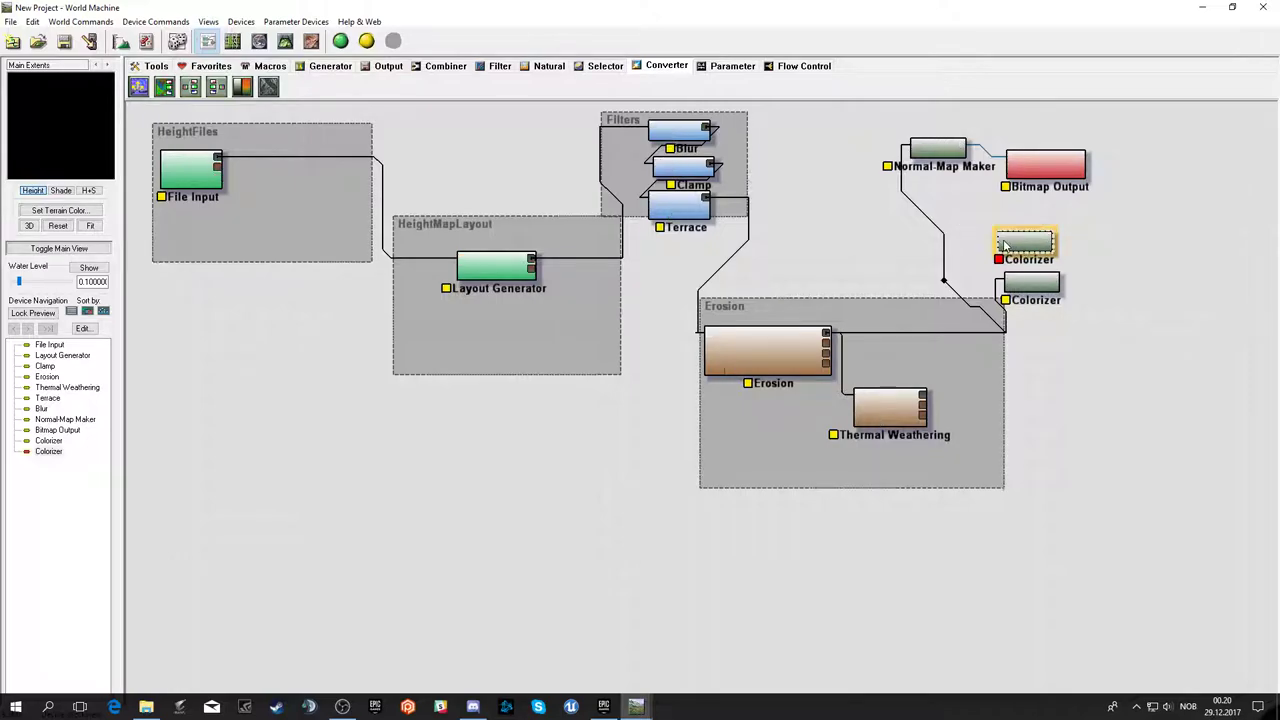
pyautogui.moveTo(1000, 238); pyautogui.dragTo(830, 335)
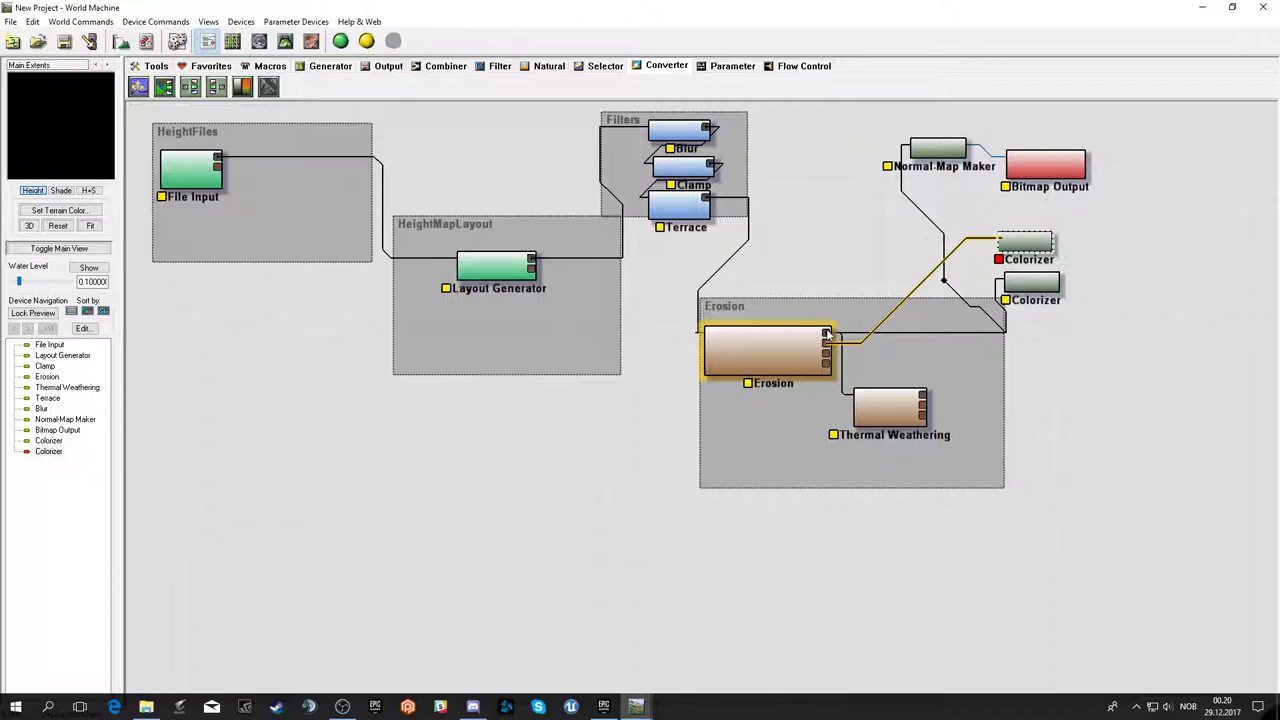
pyautogui.rightClick(826, 335)
pyautogui.press('Escape')
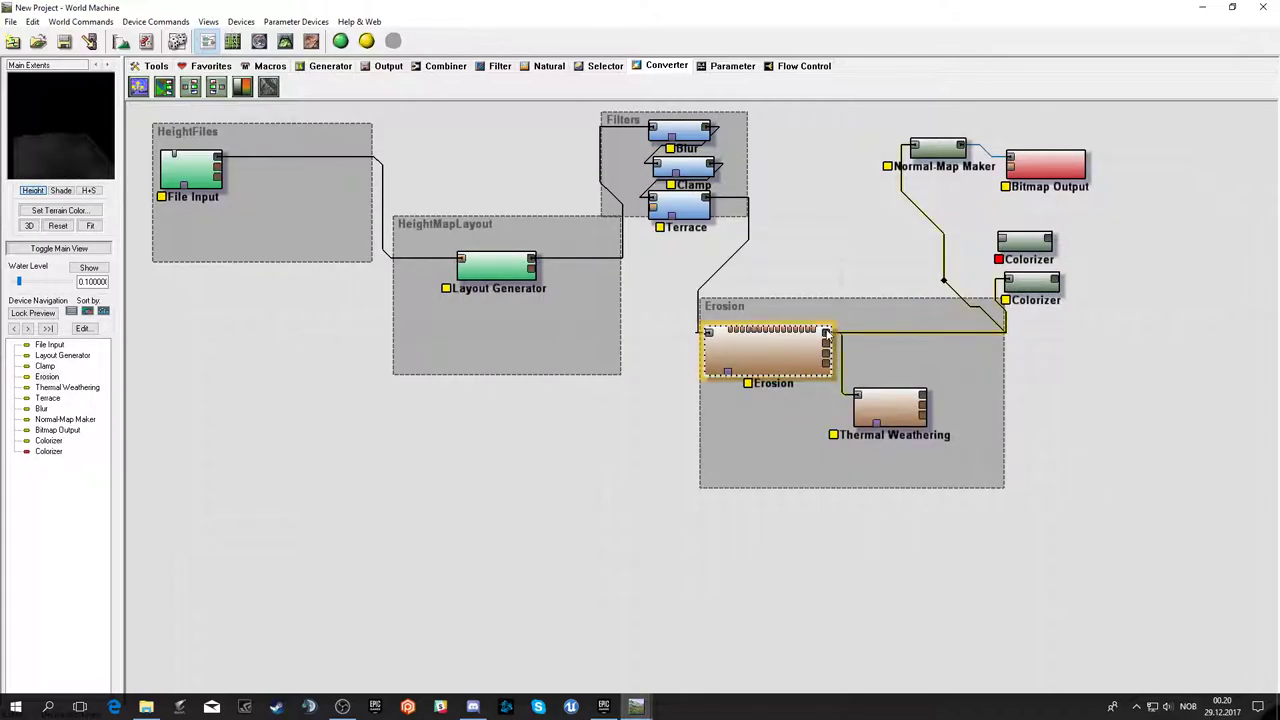
pyautogui.moveTo(826, 335); pyautogui.dragTo(1027, 247)
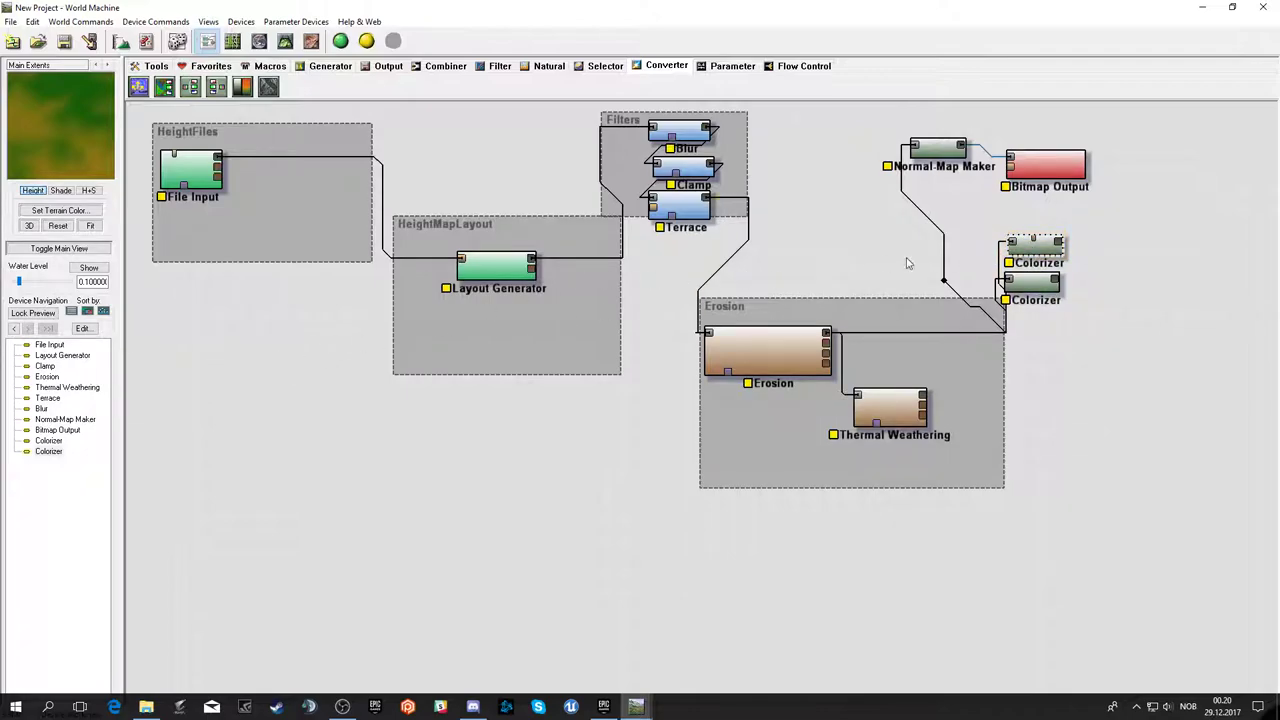
# - Set the new Colorizer's colouring method to Create custom gradient
pyautogui.doubleClick(1035, 255)
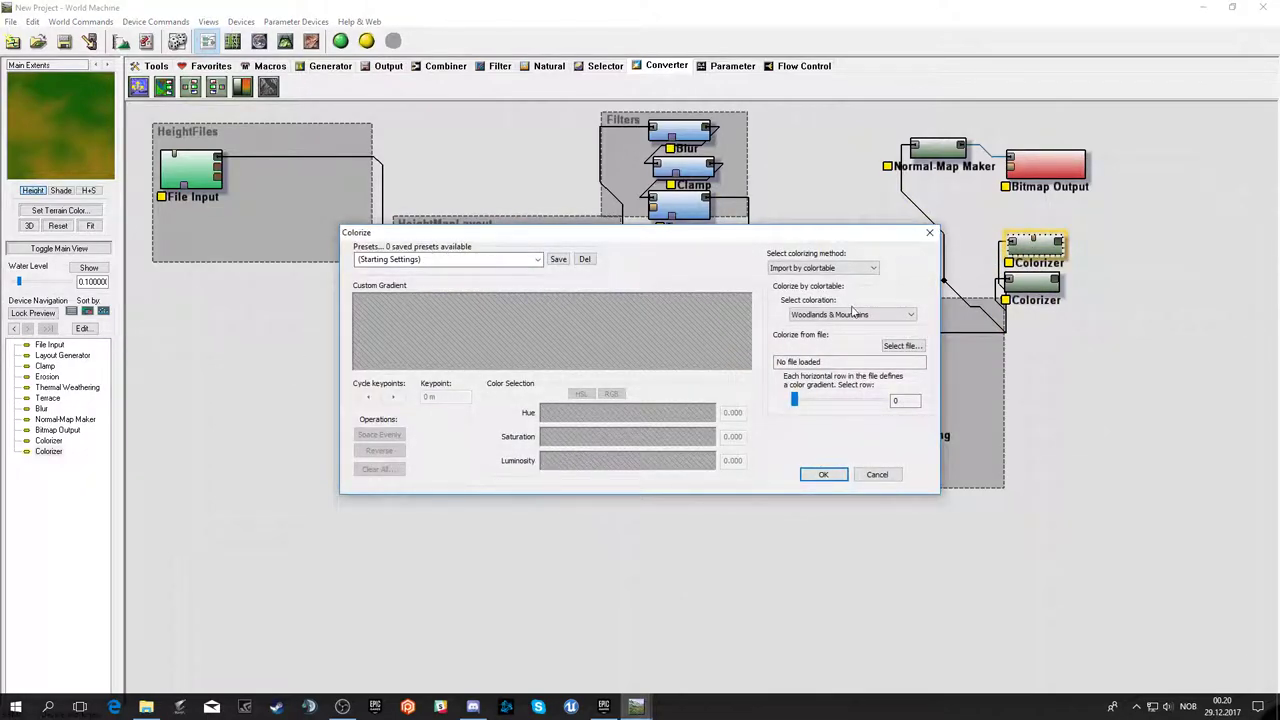
pyautogui.click(813, 269)
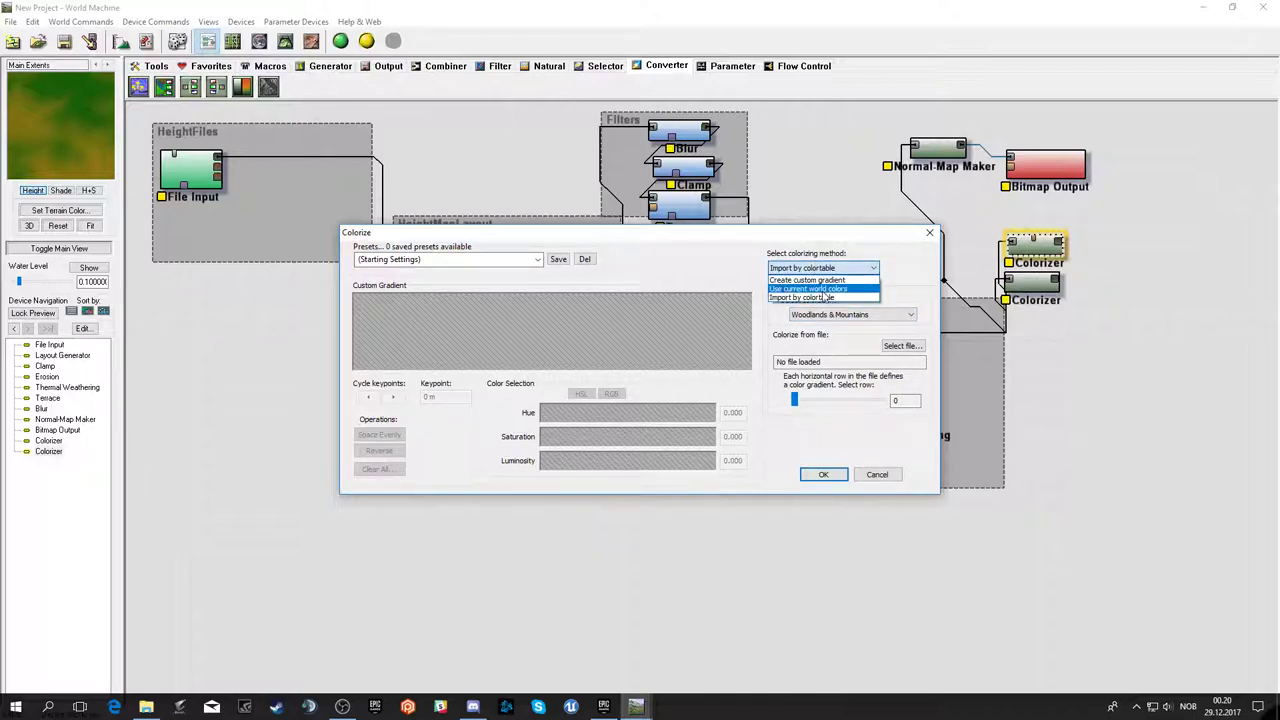
pyautogui.click(826, 290)
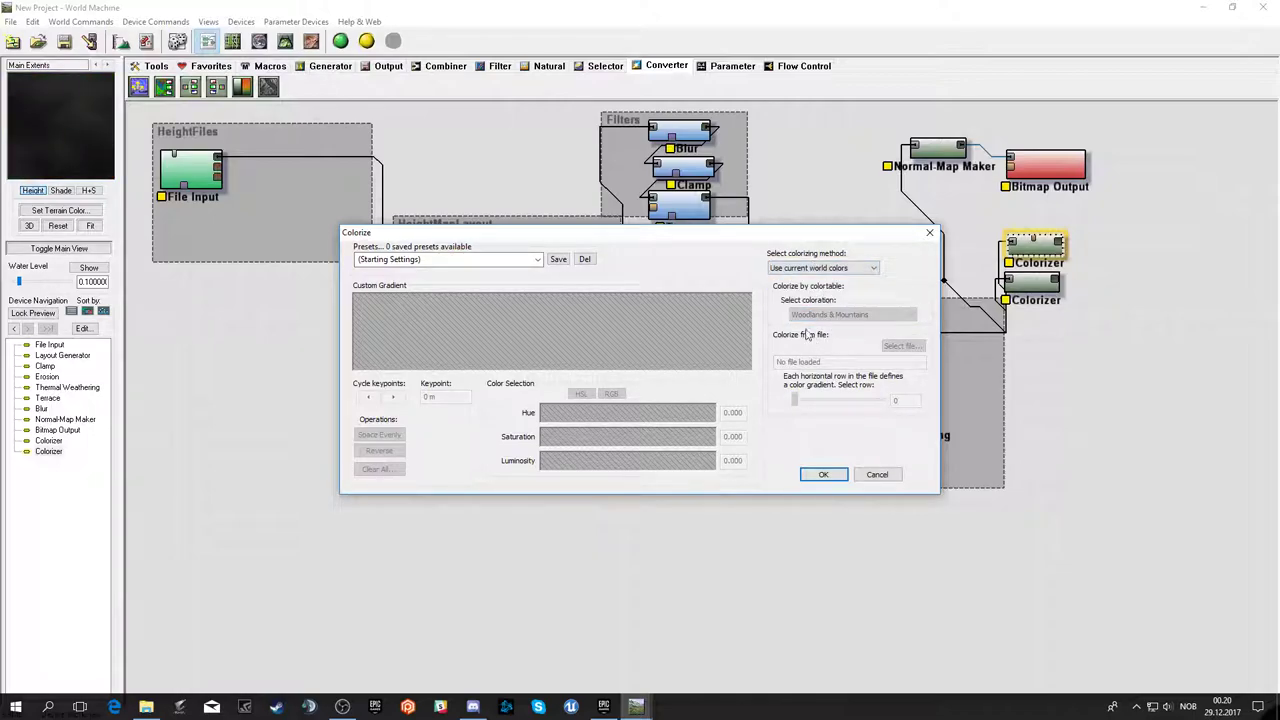
pyautogui.click(813, 268)
pyautogui.click(813, 280)
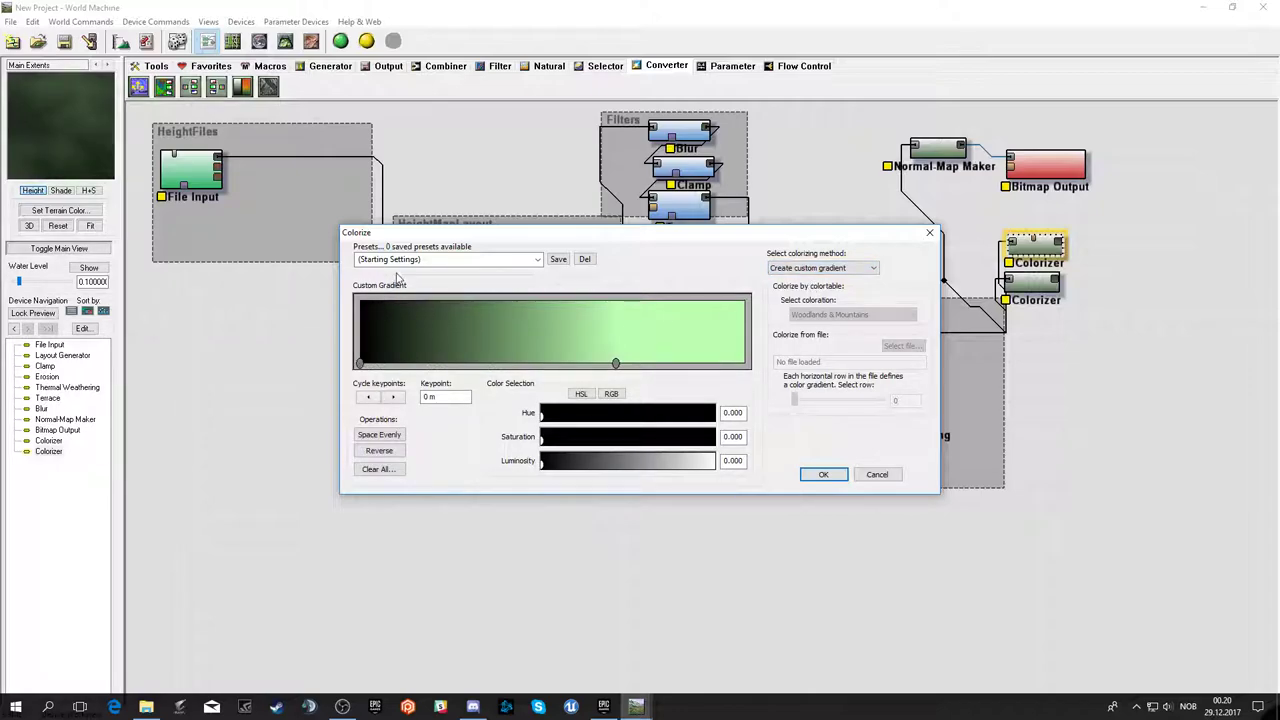
pyautogui.click(508, 260)
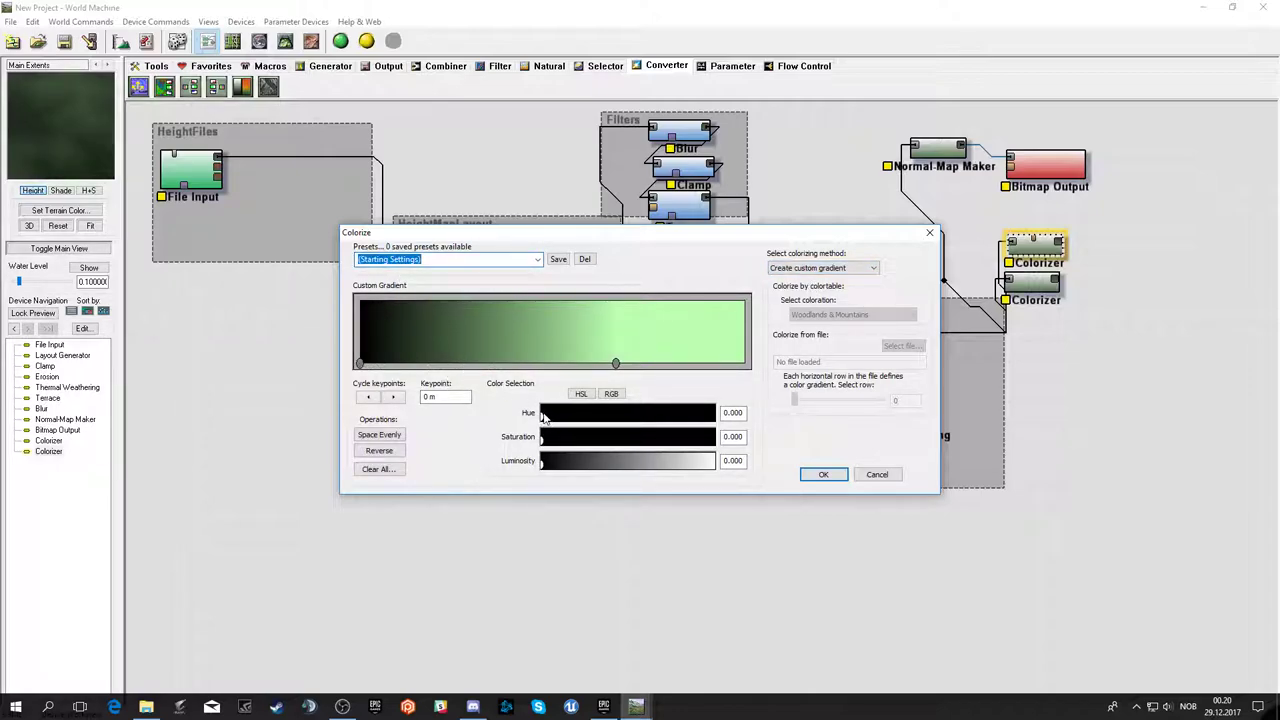
# - Slide the light green keypoint further right and the black keypoint inward
pyautogui.moveTo(543, 437)
pyautogui.mouseDown()
pyautogui.moveTo(651, 460)
pyautogui.moveTo(594, 463)
pyautogui.mouseUp()
pyautogui.click(616, 364)
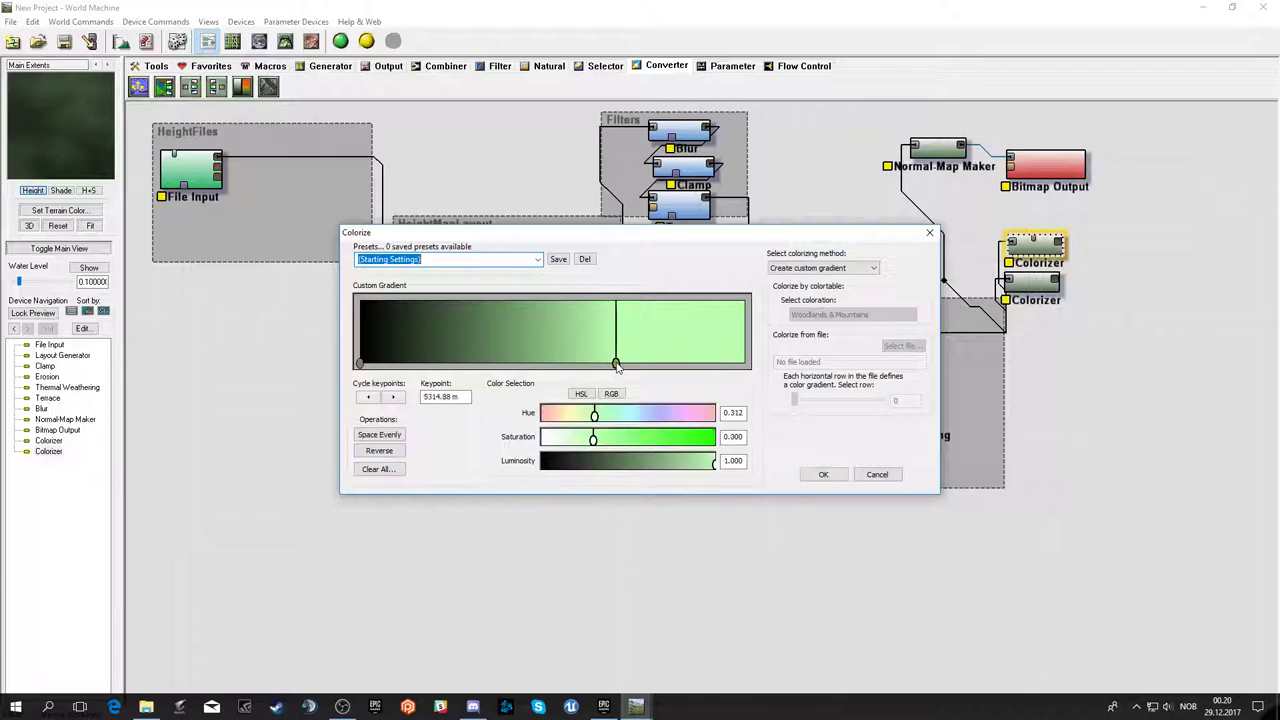
pyautogui.moveTo(616, 364)
pyautogui.mouseDown()
pyautogui.moveTo(727, 364)
pyautogui.moveTo(660, 364)
pyautogui.mouseUp()
pyautogui.moveTo(360, 364)
pyautogui.mouseDown()
pyautogui.moveTo(445, 365)
pyautogui.moveTo(405, 365)
pyautogui.moveTo(430, 364)
pyautogui.mouseUp()
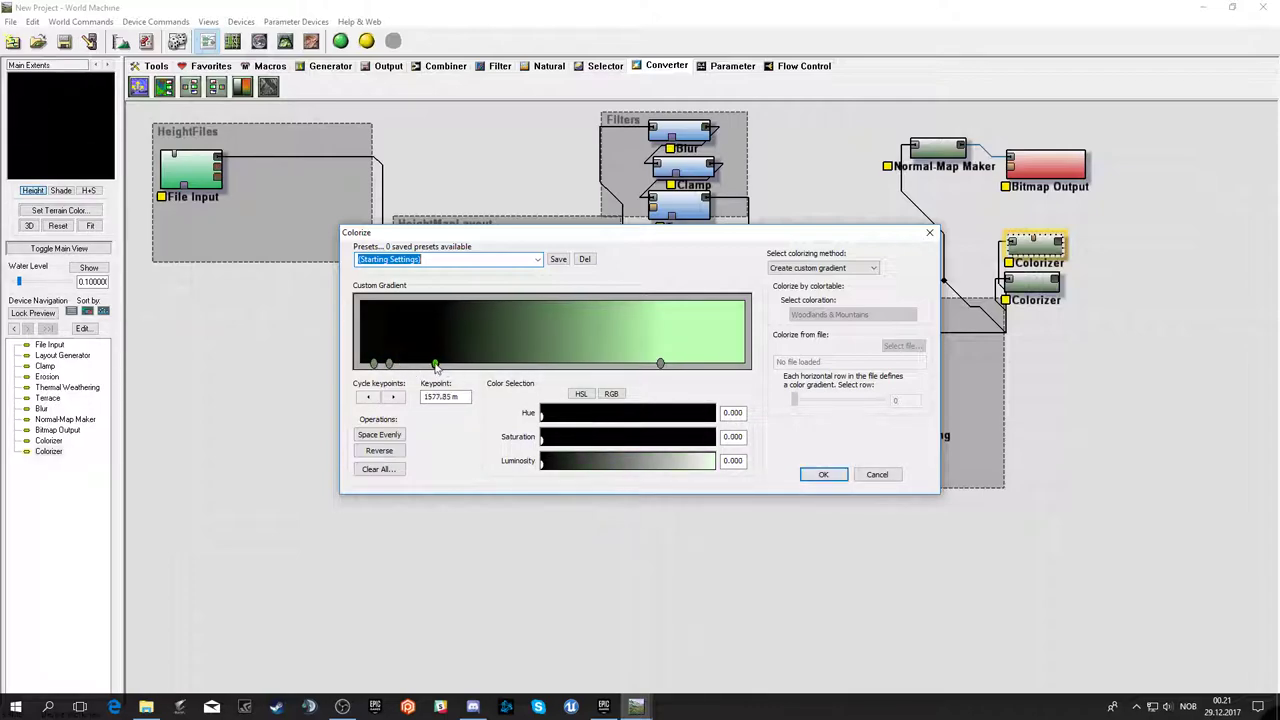
# - Bunch keypoints near the dark end for a sharp black-to-light-green turn, clear the preset name, apply
pyautogui.moveTo(660, 364); pyautogui.dragTo(417, 364)
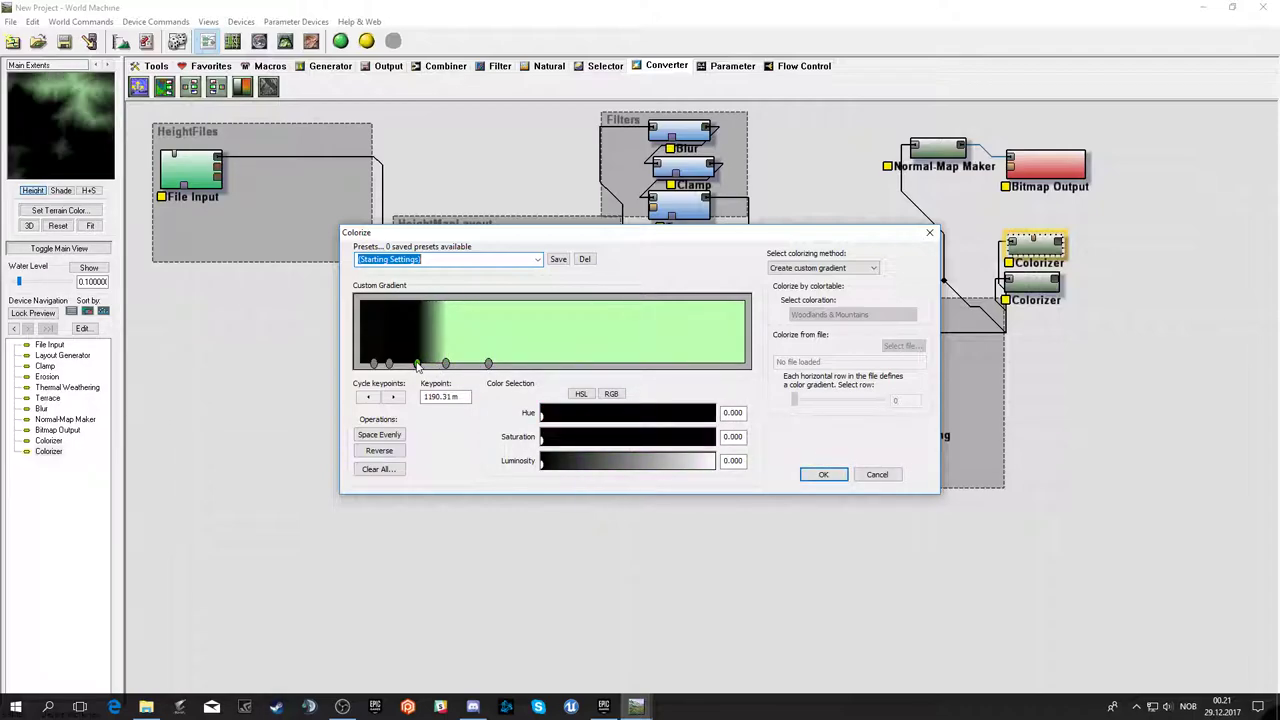
pyautogui.moveTo(417, 366); pyautogui.dragTo(412, 364)
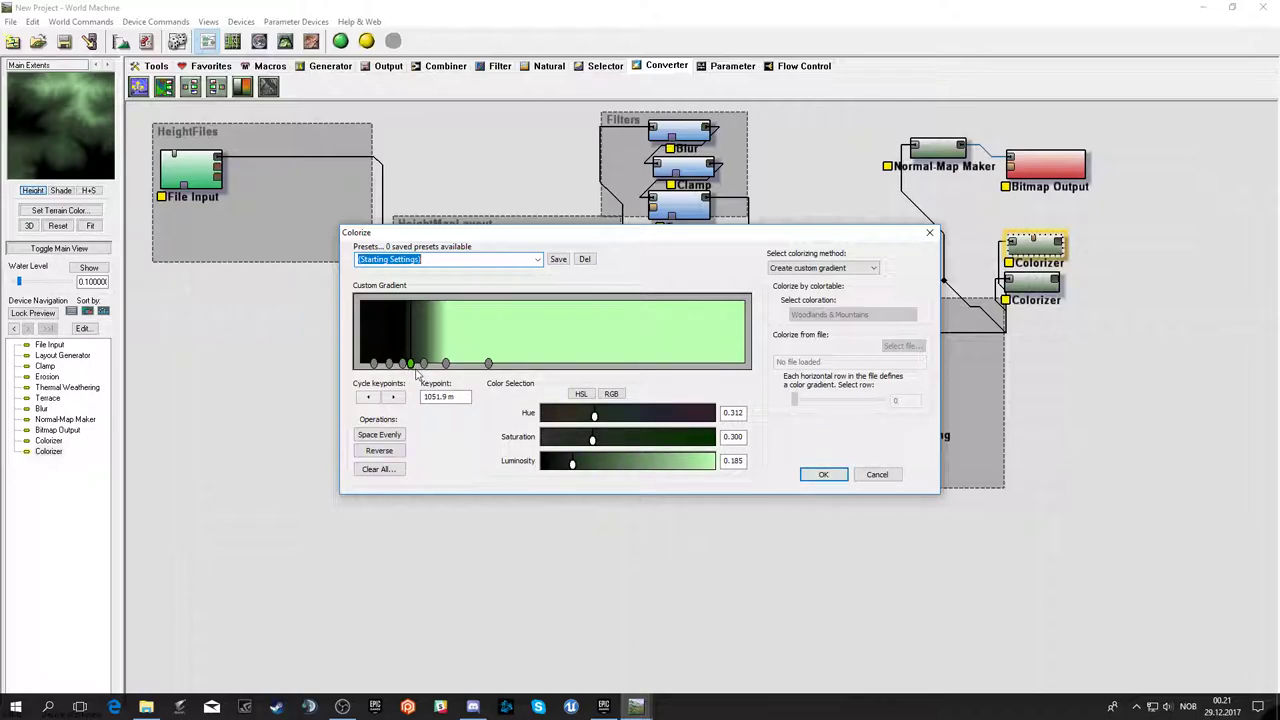
pyautogui.press('BackSpace')
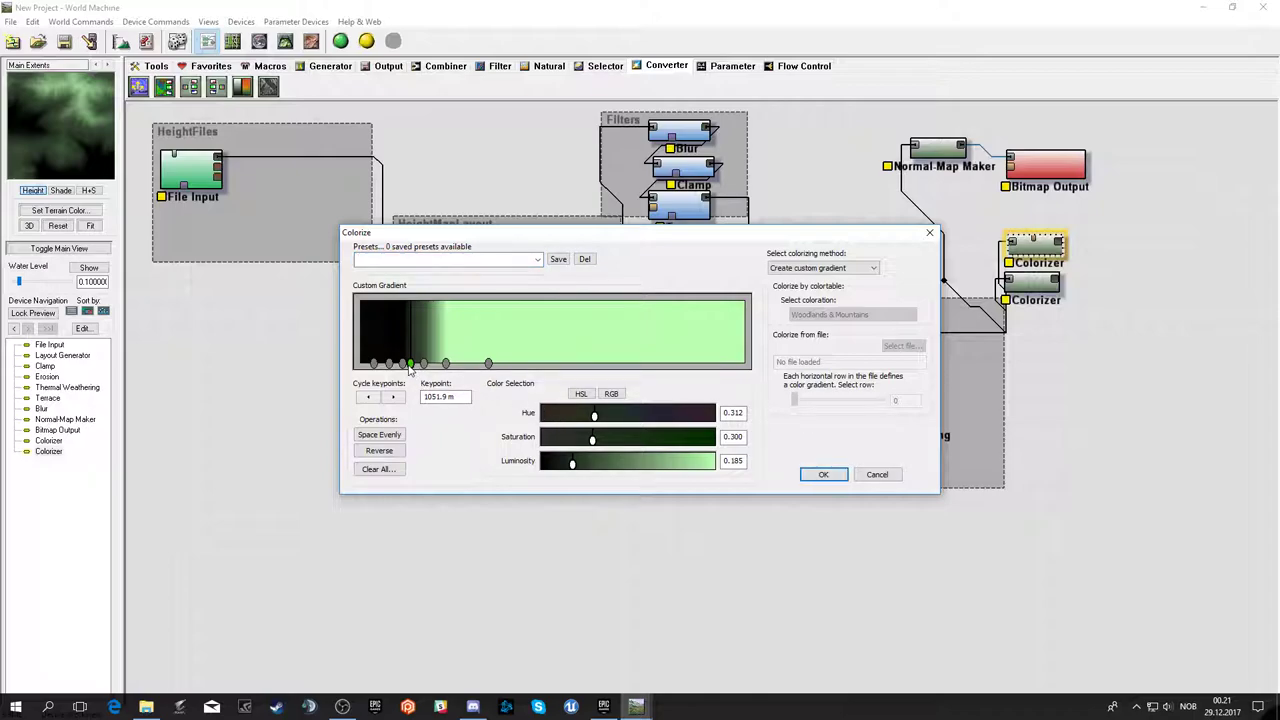
pyautogui.moveTo(404, 364); pyautogui.dragTo(359, 364)
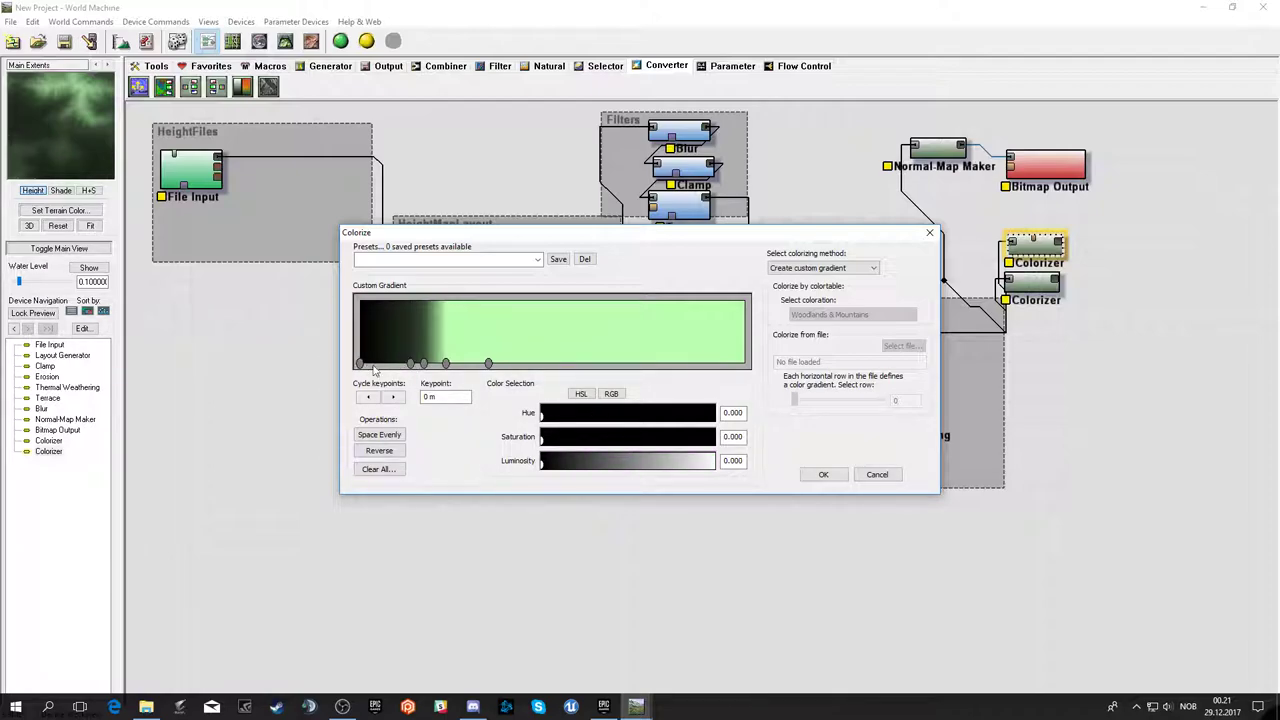
pyautogui.moveTo(410, 366)
pyautogui.mouseDown()
pyautogui.moveTo(383, 366)
pyautogui.moveTo(410, 364)
pyautogui.mouseUp()
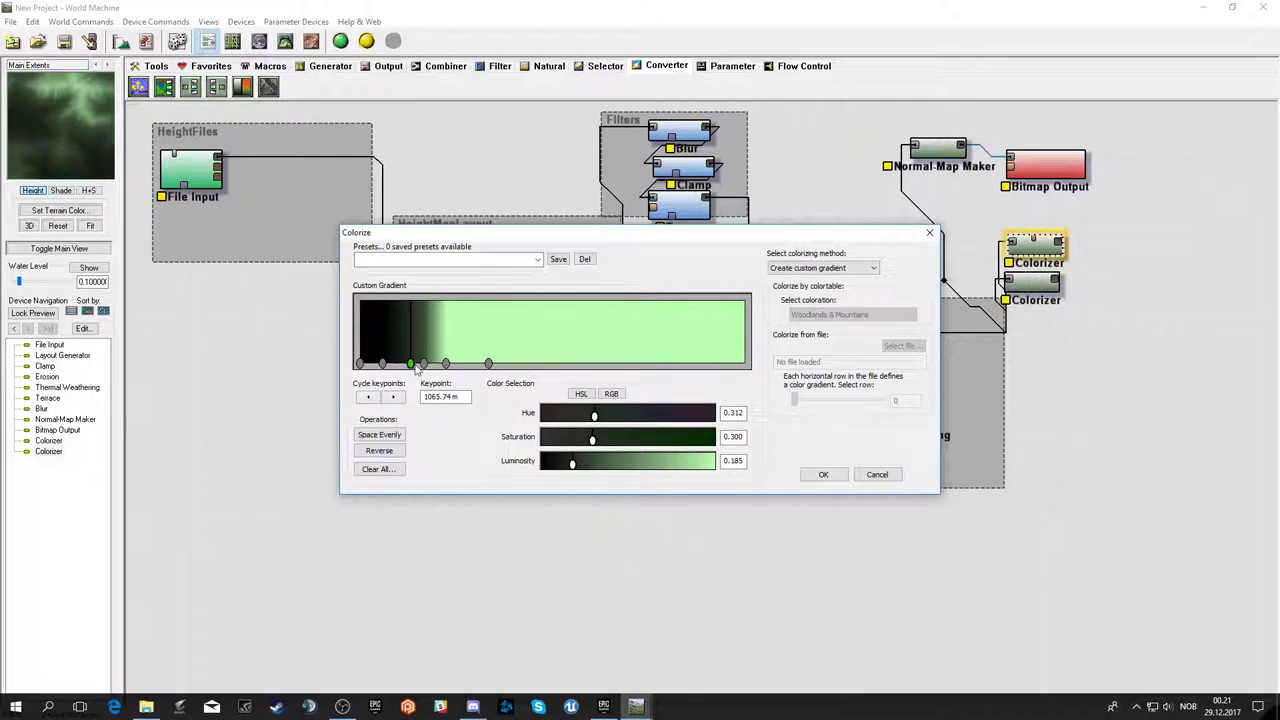
pyautogui.click(410, 366)
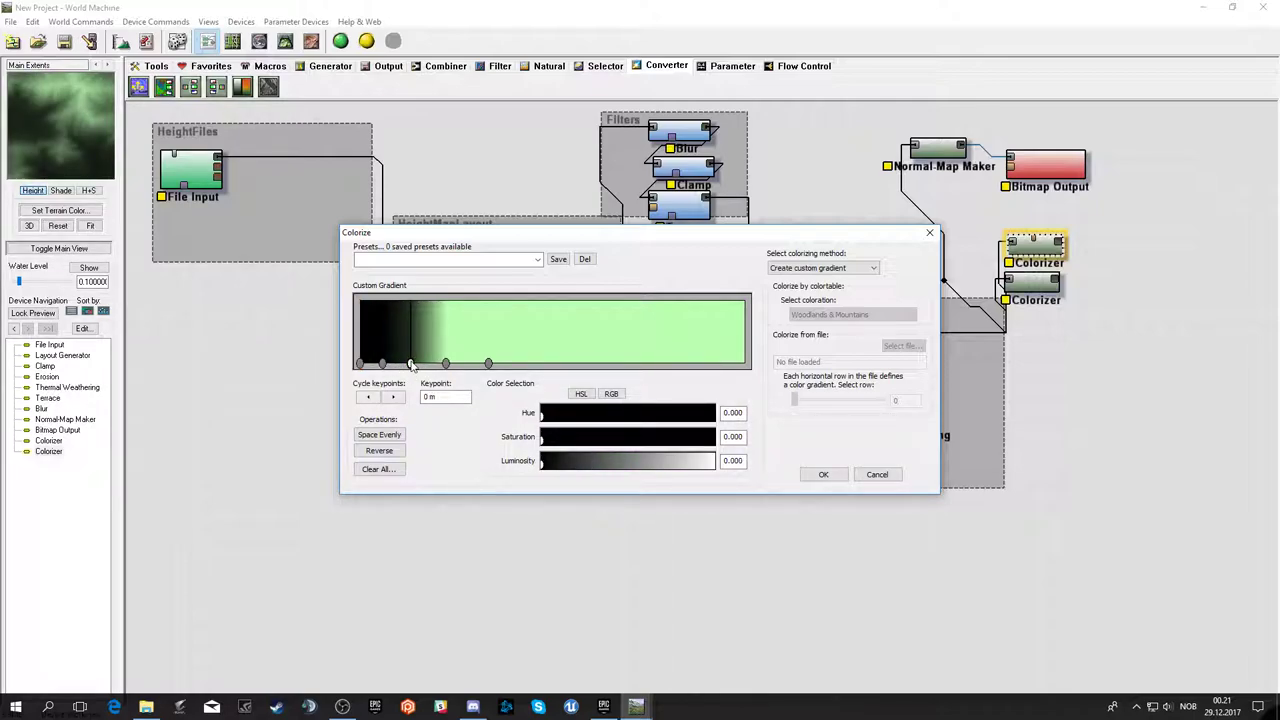
pyautogui.moveTo(410, 366); pyautogui.dragTo(451, 369)
pyautogui.click(446, 364)
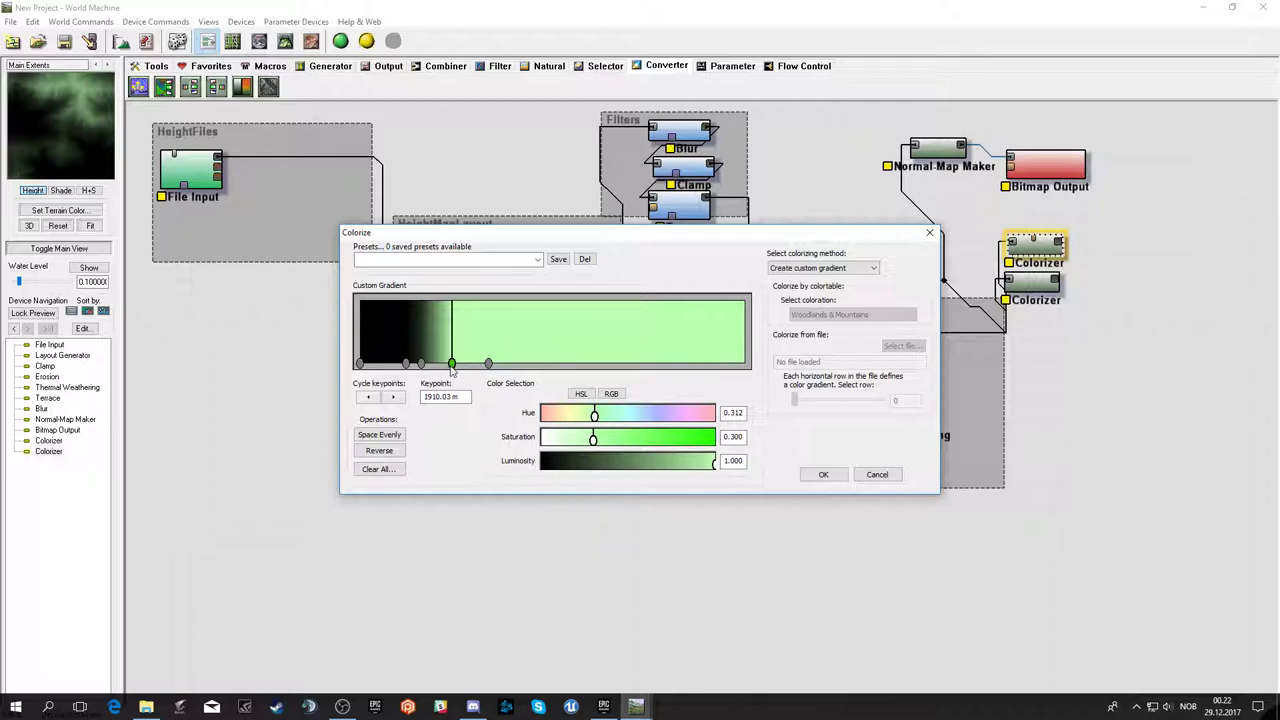
pyautogui.click(841, 475)
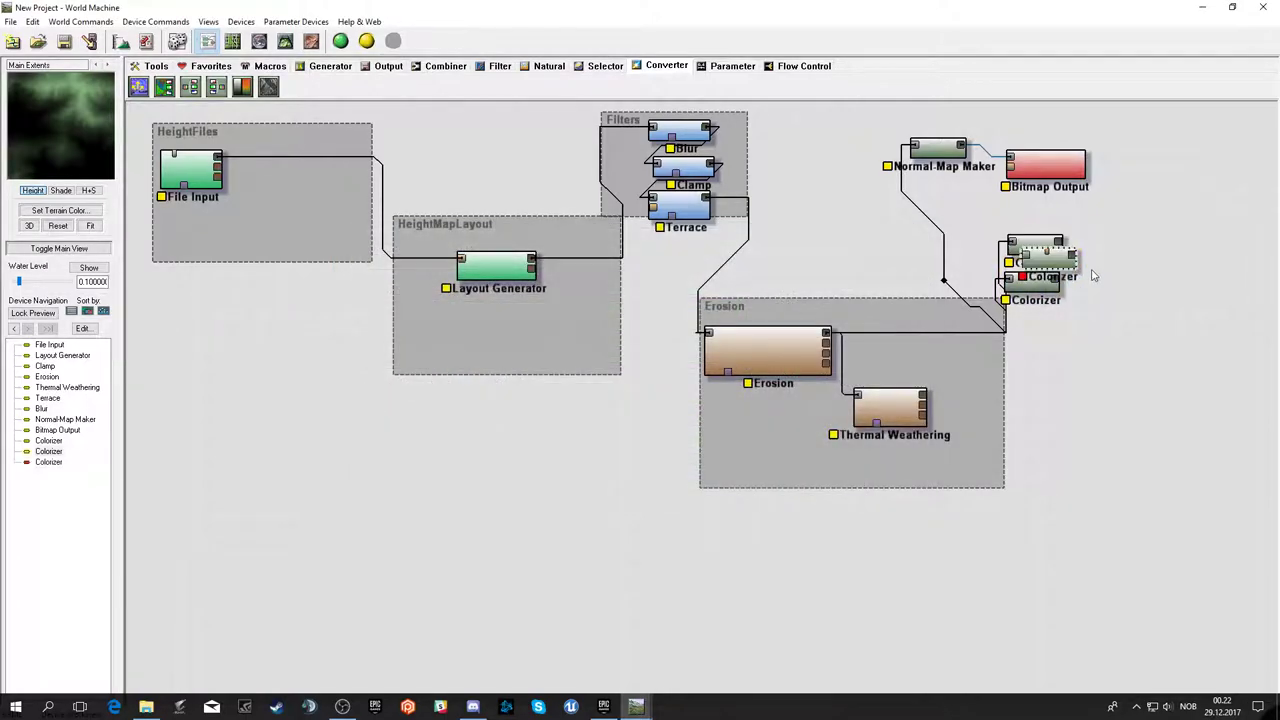
# - Duplicate the configured Colorizer and stack all three Colorizers in a column beneath Bitmap Output
pyautogui.hotkey('ctrl', 'c')
pyautogui.hotkey('ctrl', 'v')
pyautogui.moveTo(1057, 250)
pyautogui.mouseDown()
pyautogui.moveTo(1040, 210)
pyautogui.moveTo(1050, 262)
pyautogui.mouseUp()
pyautogui.moveTo(1146, 409); pyautogui.dragTo(1073, 332)
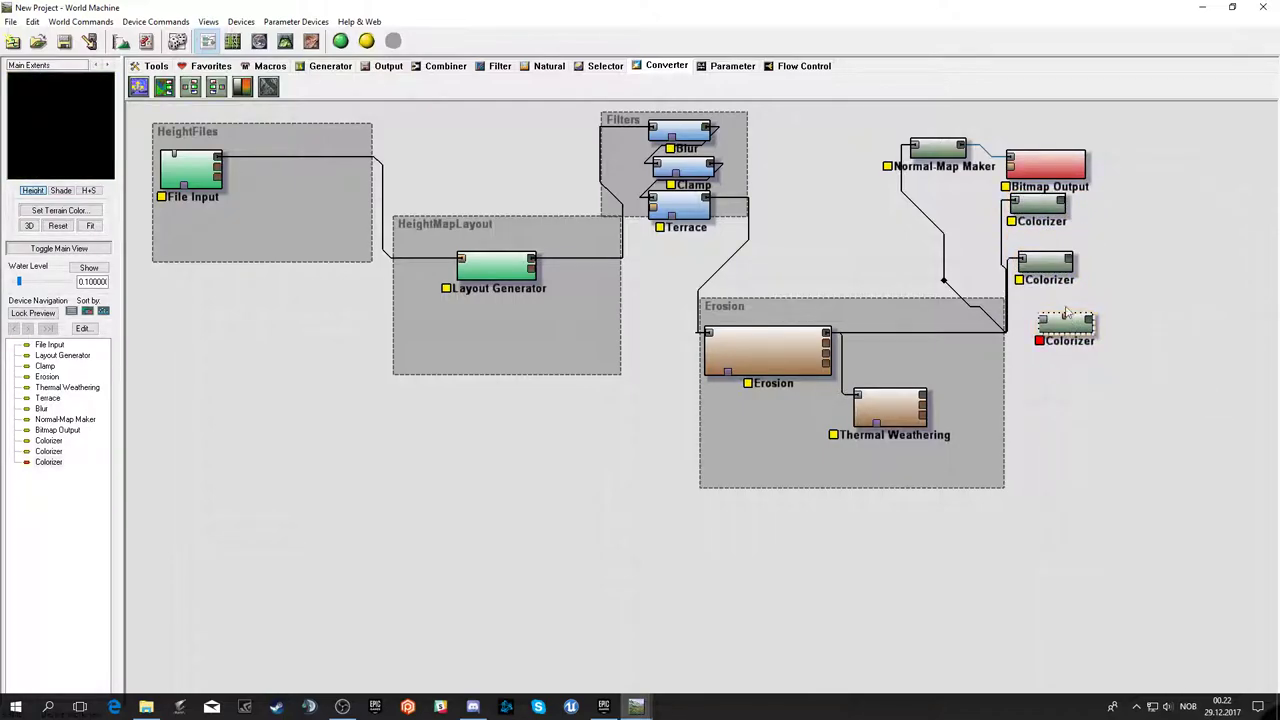
pyautogui.moveTo(1057, 277)
pyautogui.mouseDown()
pyautogui.moveTo(1072, 295)
pyautogui.moveTo(1078, 380)
pyautogui.mouseUp()
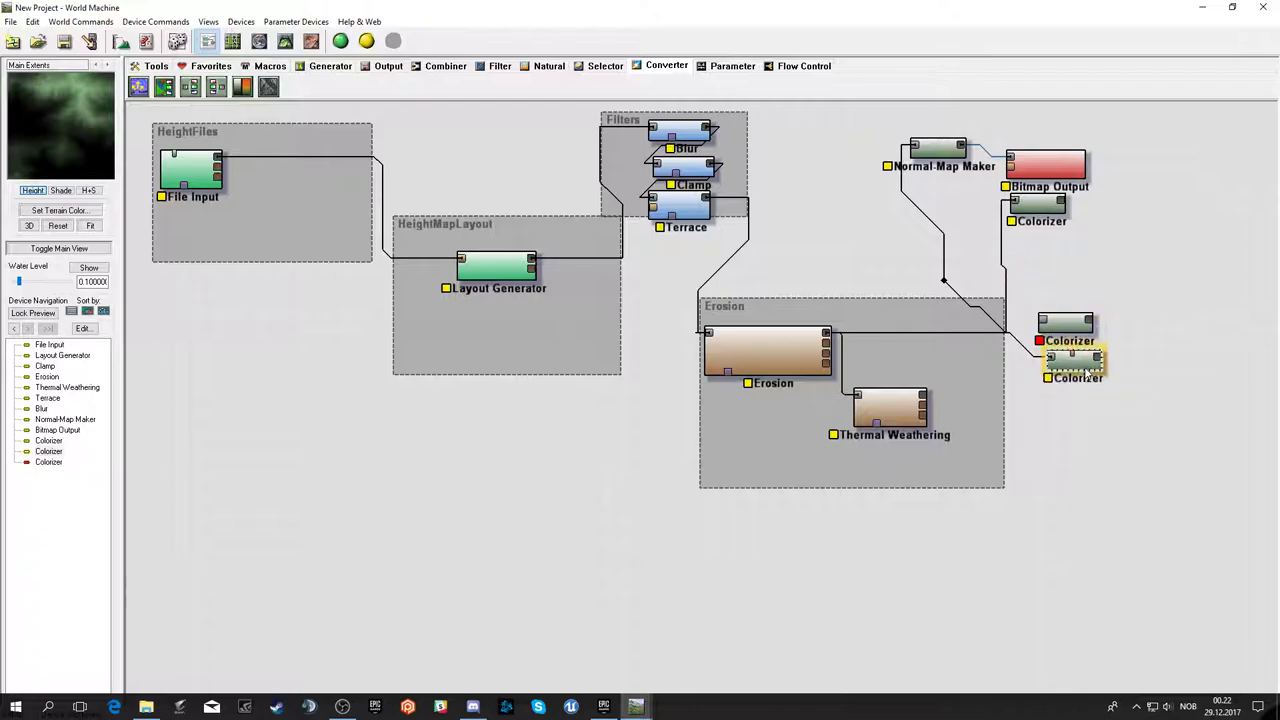
pyautogui.moveTo(1070, 322); pyautogui.dragTo(1051, 275)
pyautogui.moveTo(1085, 362); pyautogui.dragTo(1054, 340)
# - Feed Erosion's output into the new Colorizer and open its black-to-light-green gradient settings
pyautogui.click(1046, 277)
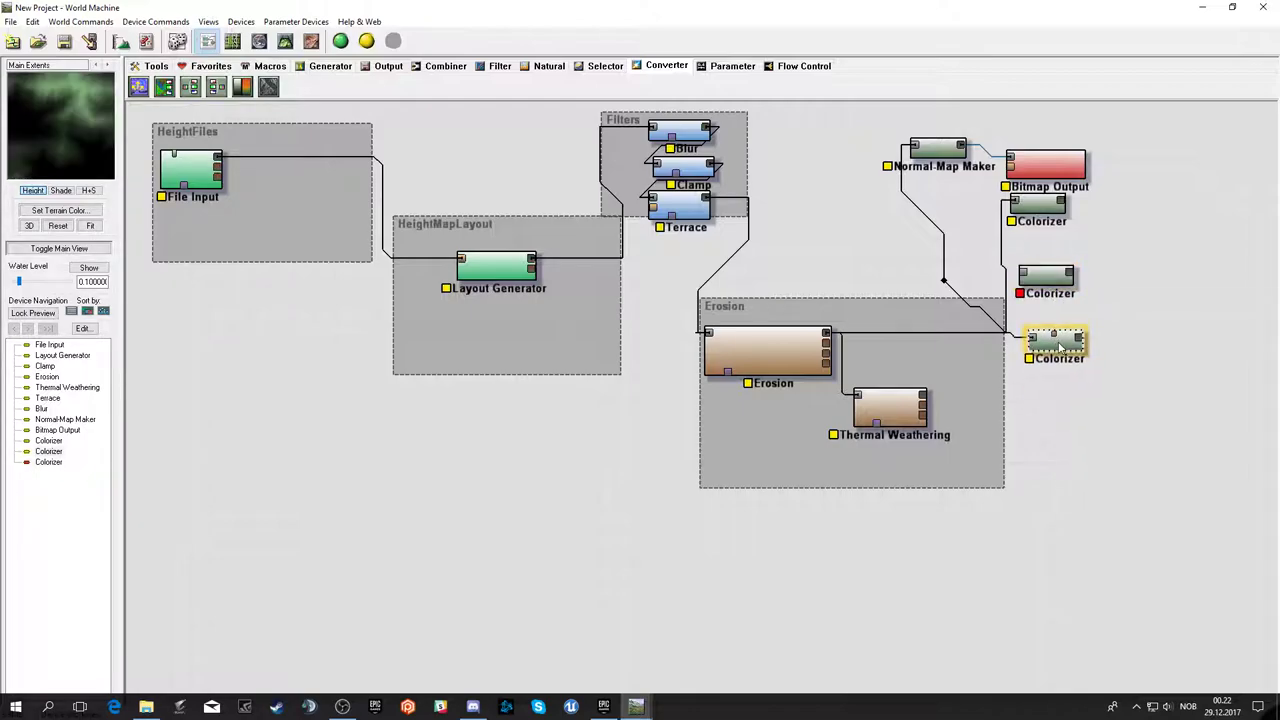
pyautogui.click(1046, 277)
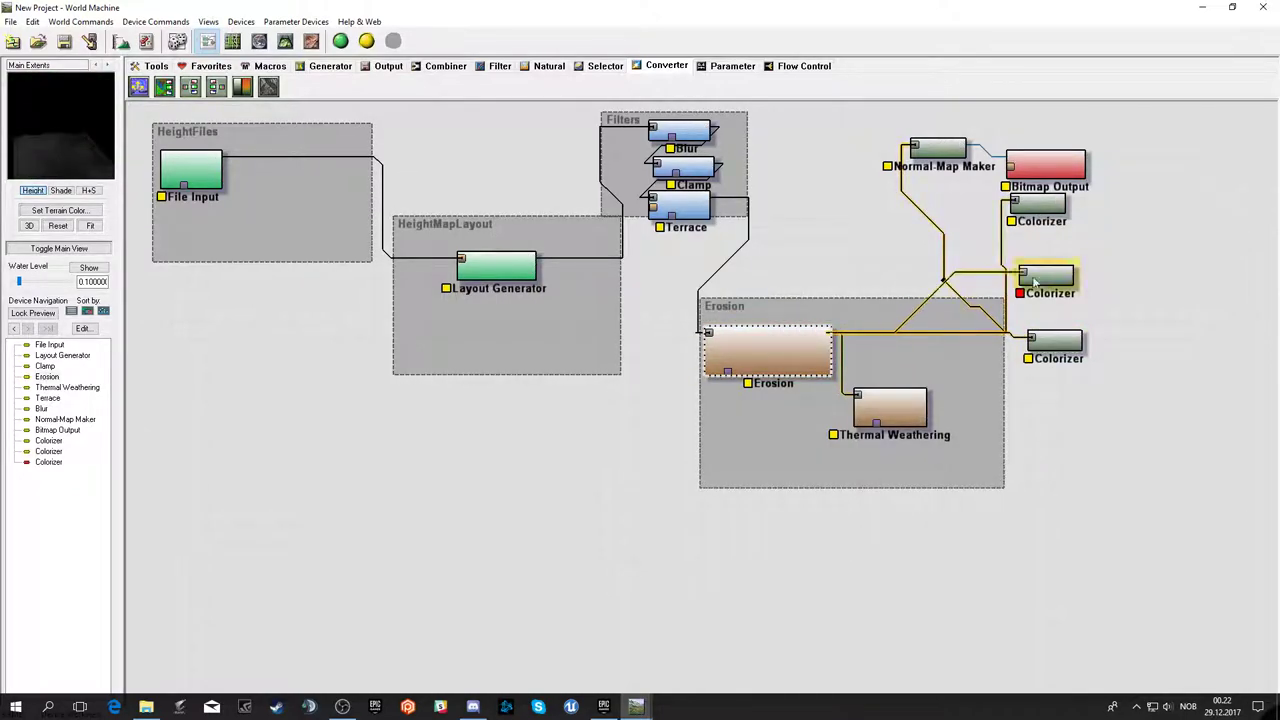
pyautogui.moveTo(1060, 355); pyautogui.dragTo(1051, 337)
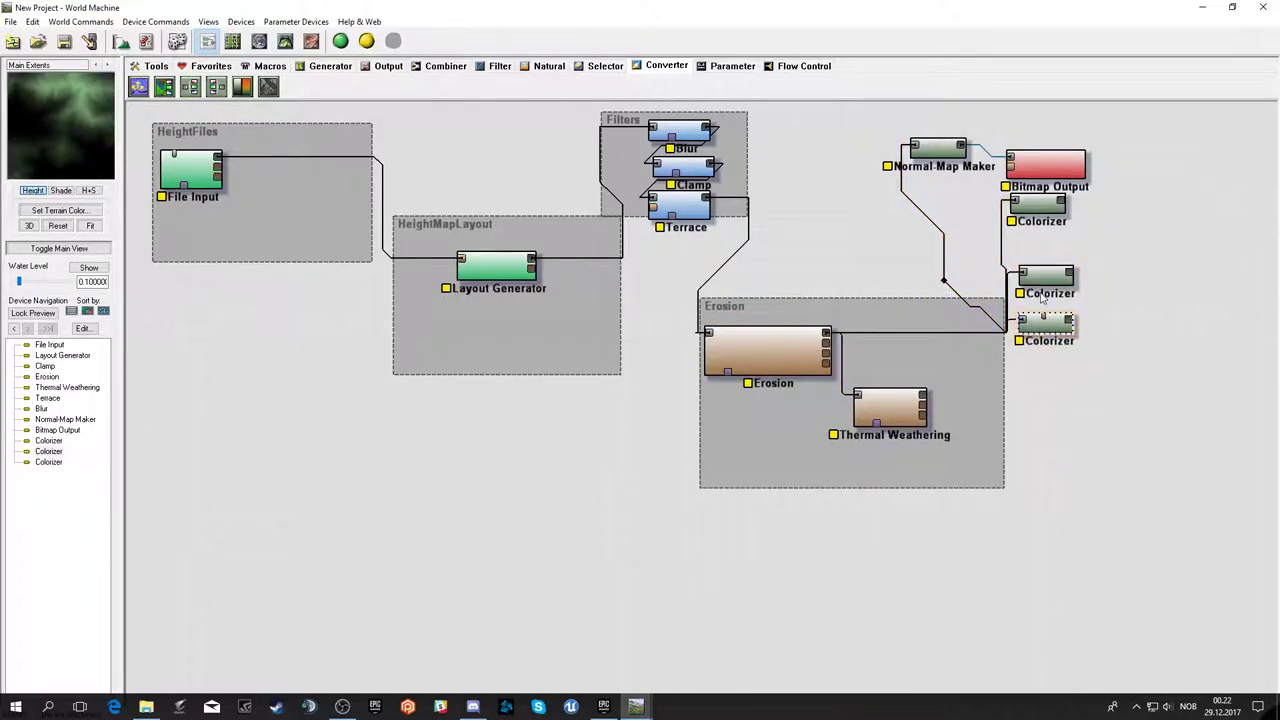
pyautogui.doubleClick(1052, 283)
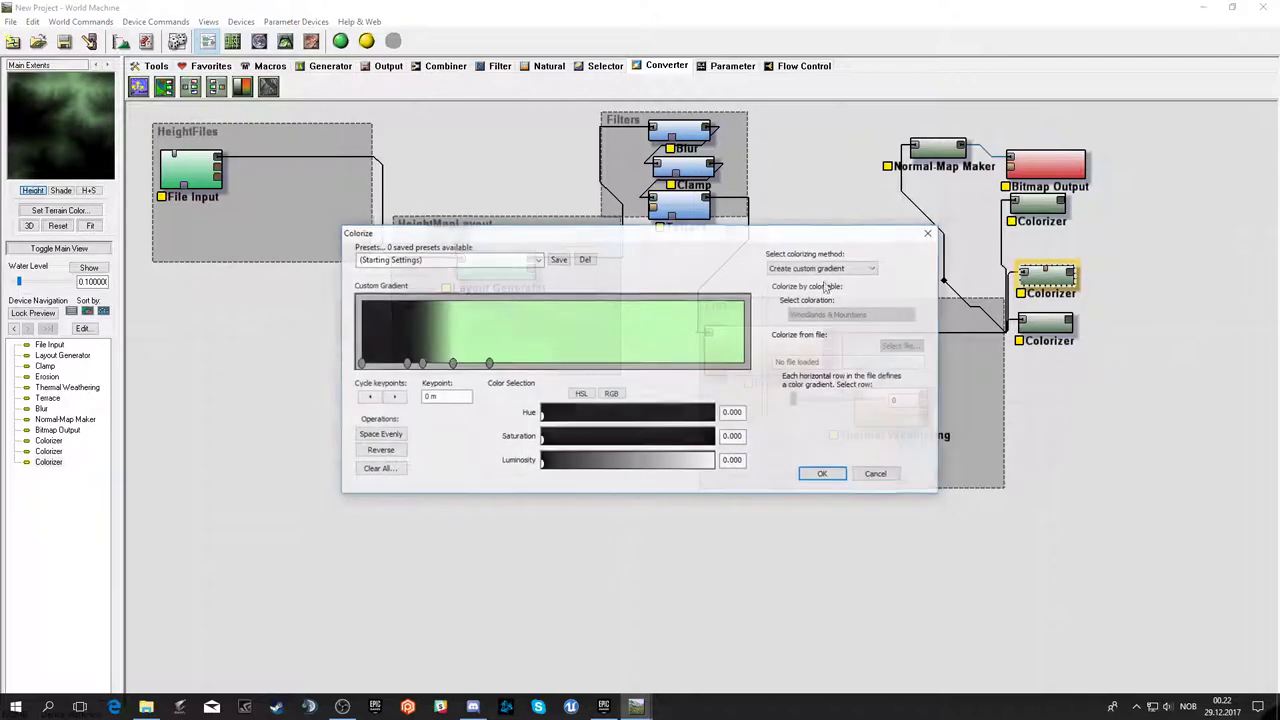
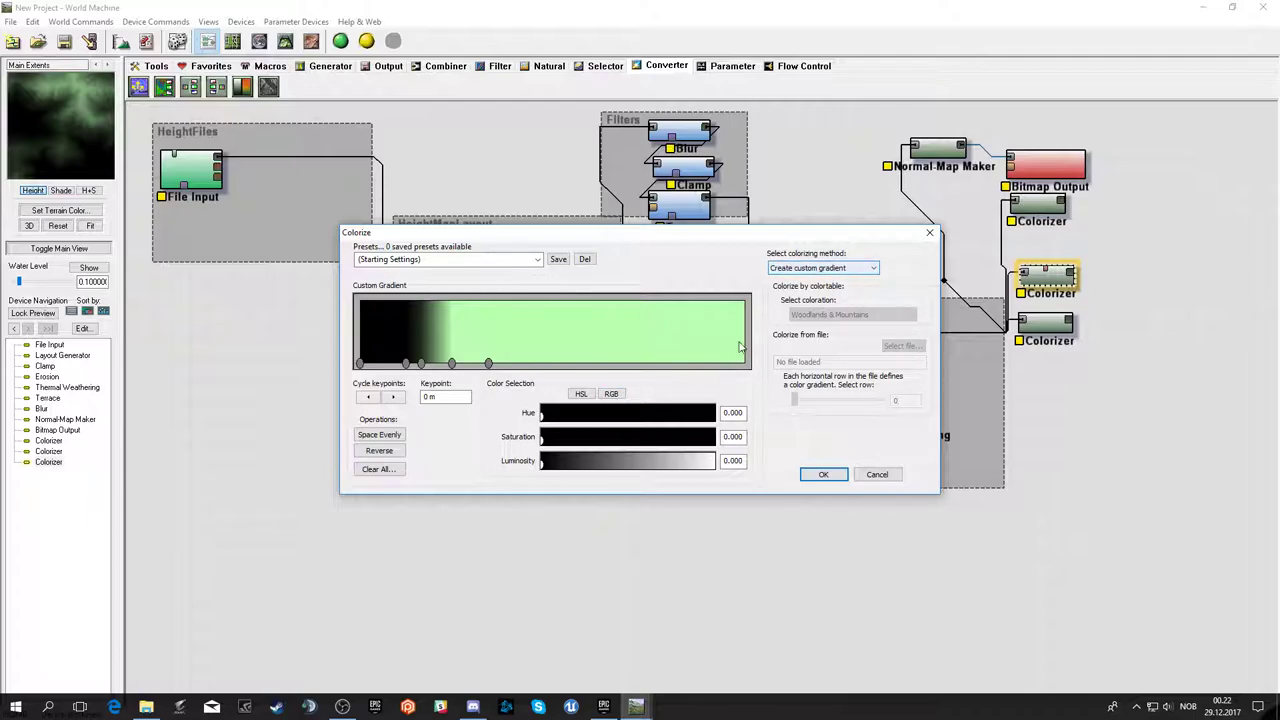
# - Add gradient keypoints, colouring one pink-red near 6350 m and one pale blue at 3515.57 m
pyautogui.moveTo(618, 414); pyautogui.dragTo(768, 421)
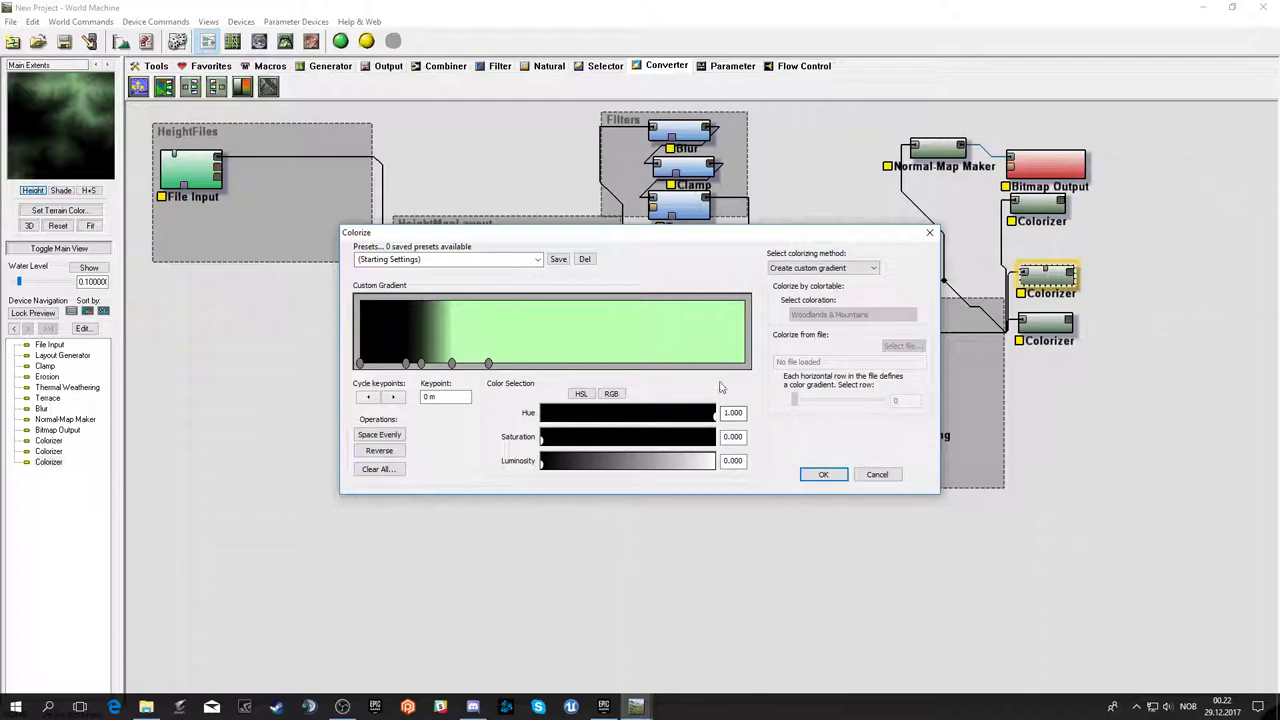
pyautogui.click(697, 352)
pyautogui.moveTo(600, 423); pyautogui.dragTo(536, 430)
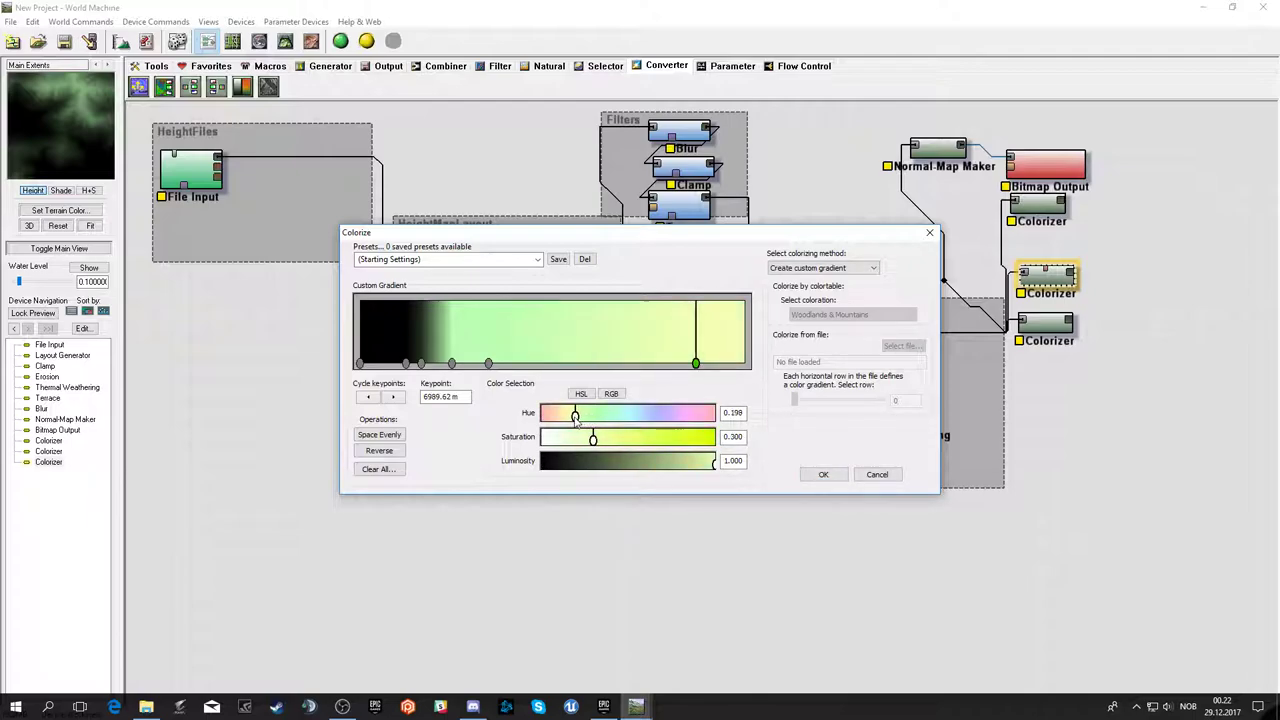
pyautogui.moveTo(697, 365); pyautogui.dragTo(697, 420)
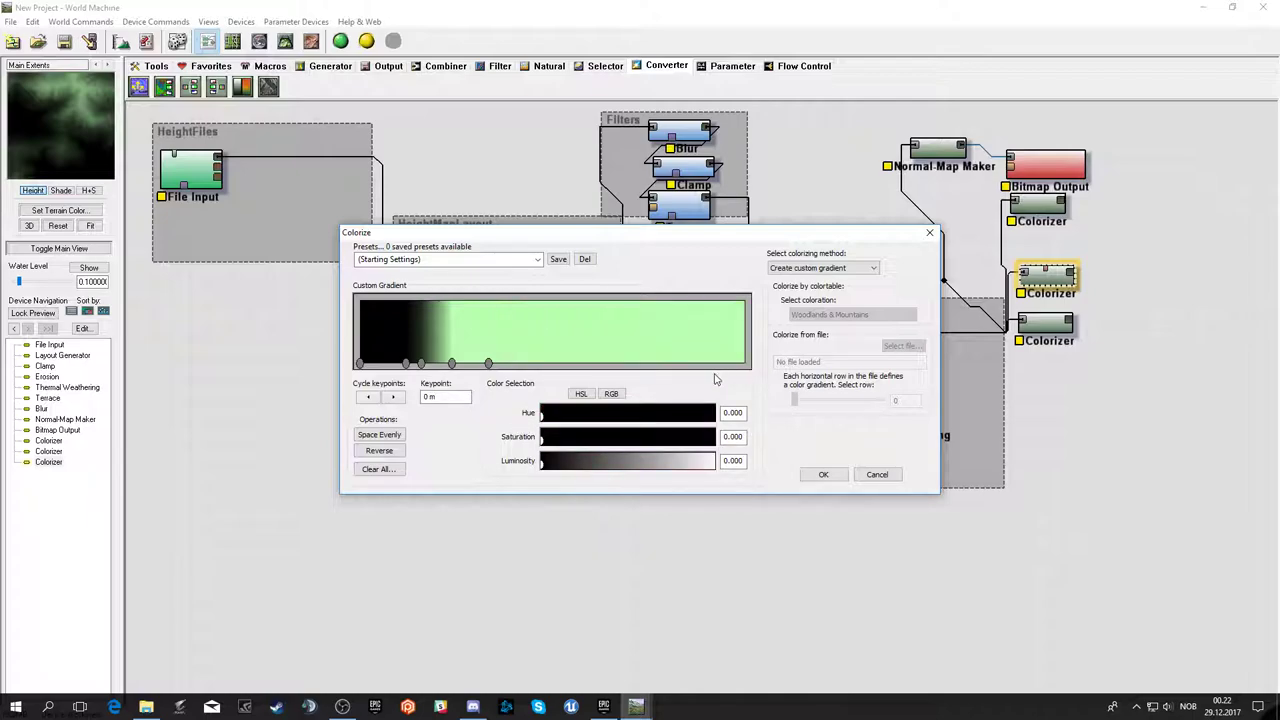
pyautogui.click(718, 352)
pyautogui.click(665, 352)
pyautogui.moveTo(572, 416); pyautogui.dragTo(538, 418)
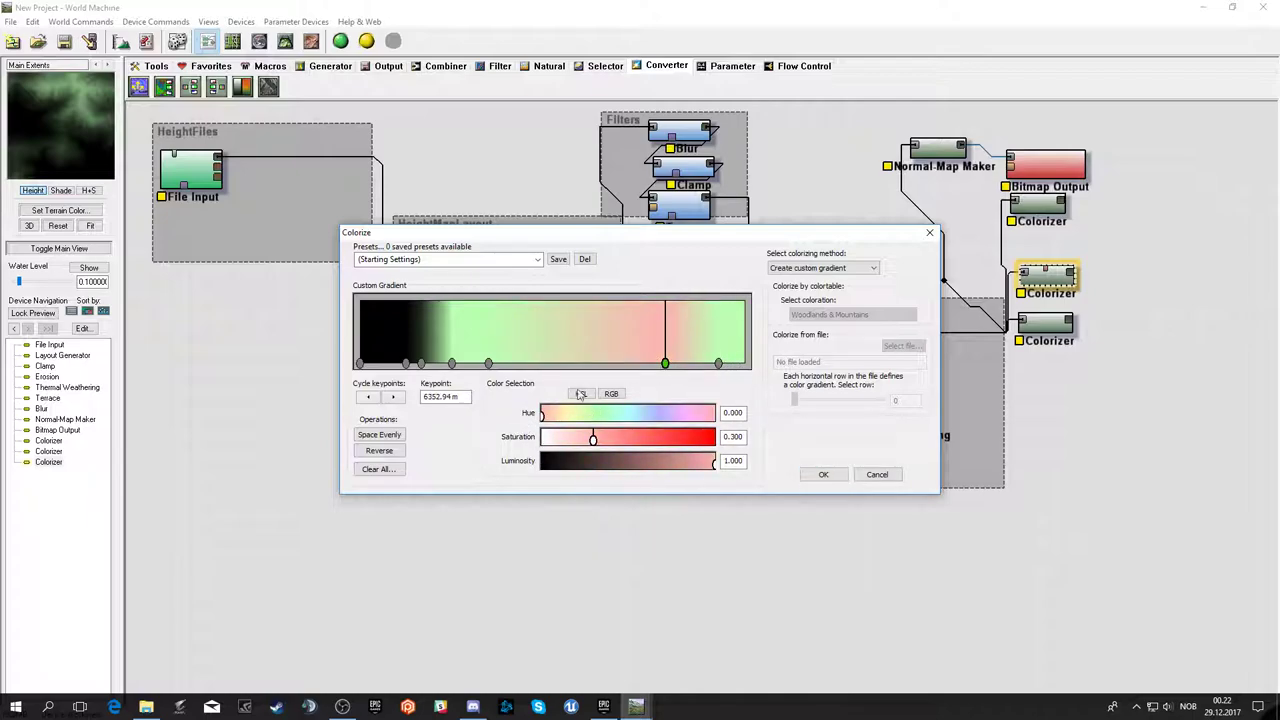
pyautogui.click(721, 363)
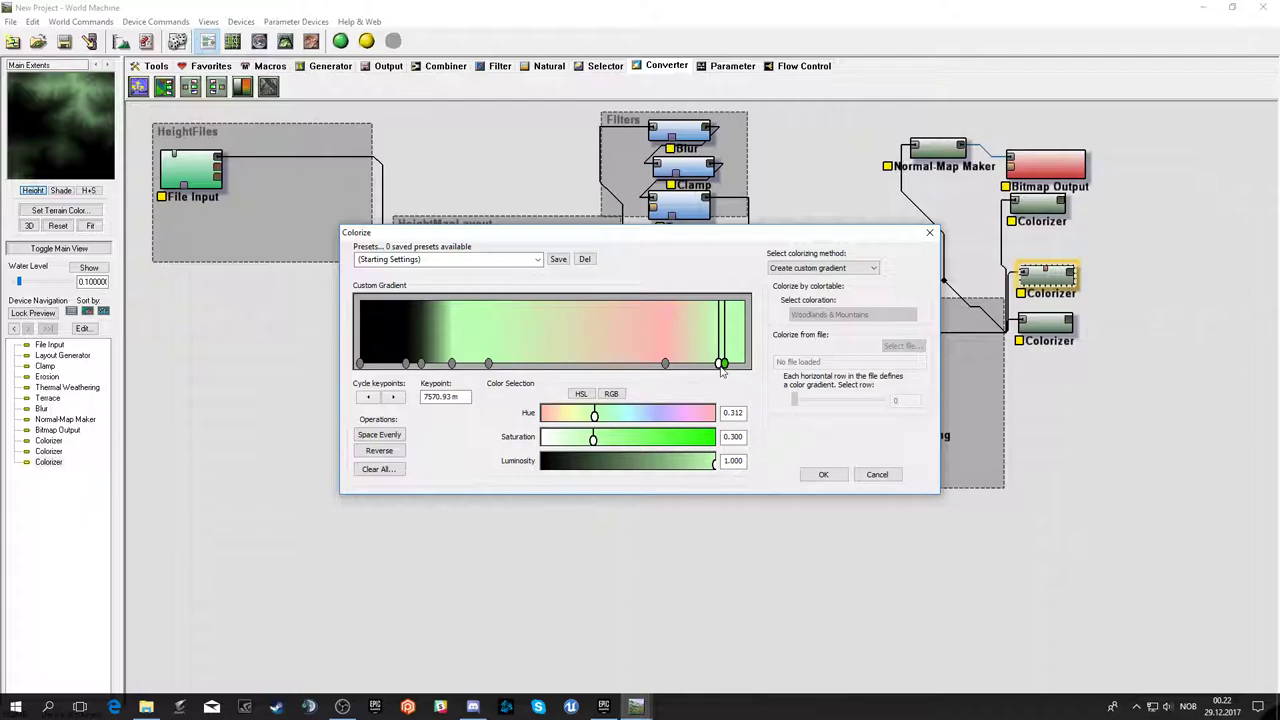
pyautogui.moveTo(719, 363); pyautogui.dragTo(698, 363)
pyautogui.click(529, 364)
pyautogui.moveTo(587, 415)
pyautogui.mouseDown()
pyautogui.moveTo(549, 415)
pyautogui.moveTo(643, 418)
pyautogui.mouseUp()
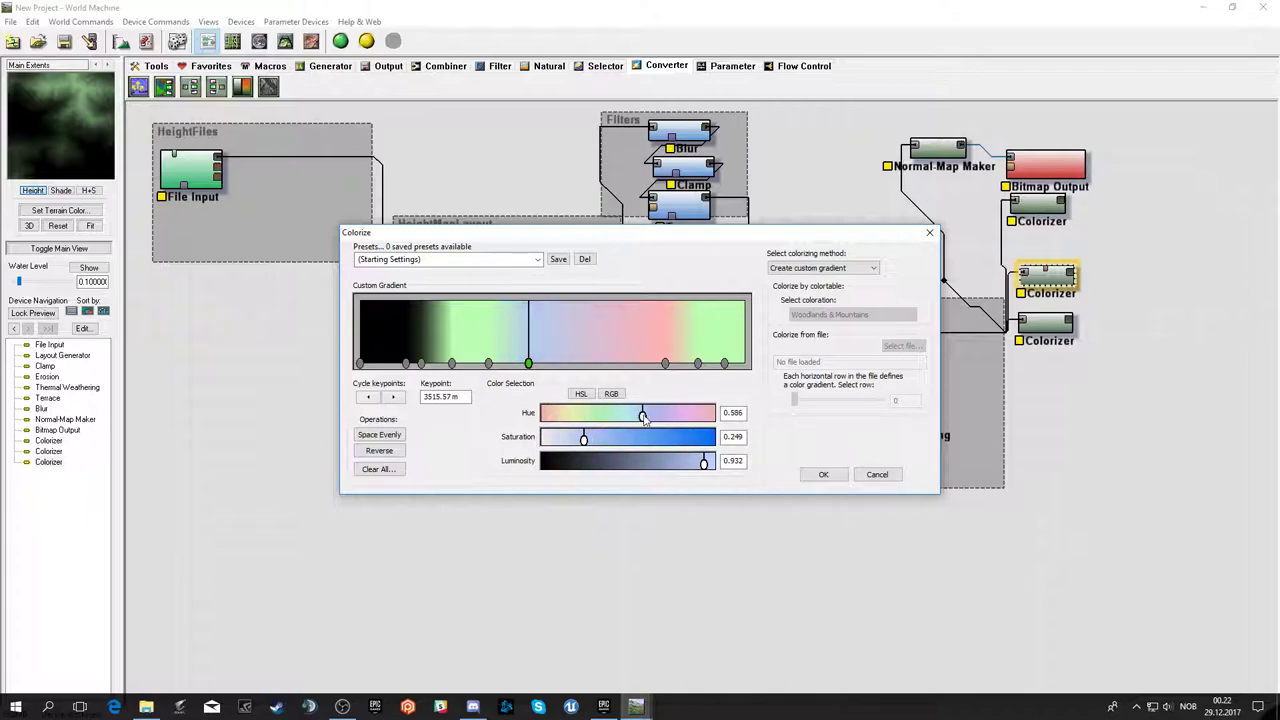
# - Remove extra keypoints and rearrange the rest, placing the pink keypoint at about 4789 m
pyautogui.click(421, 366)
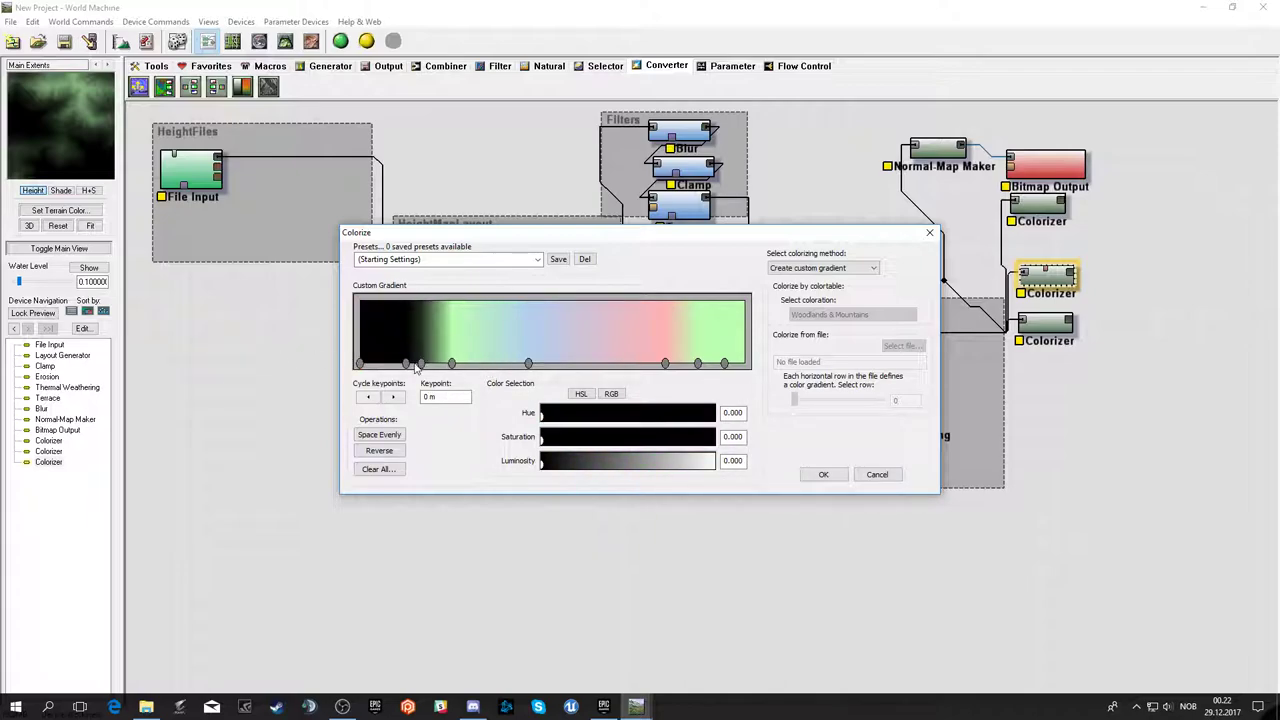
pyautogui.moveTo(421, 366); pyautogui.dragTo(488, 366)
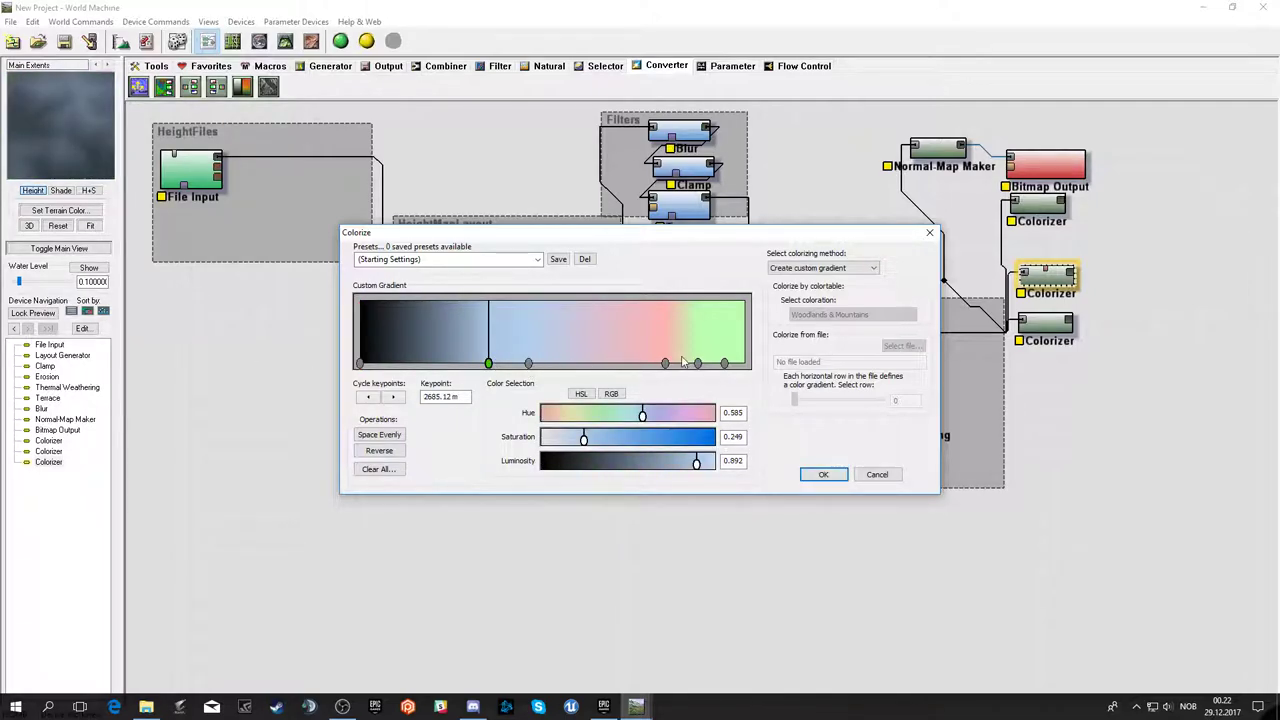
pyautogui.moveTo(528, 364); pyautogui.dragTo(476, 367)
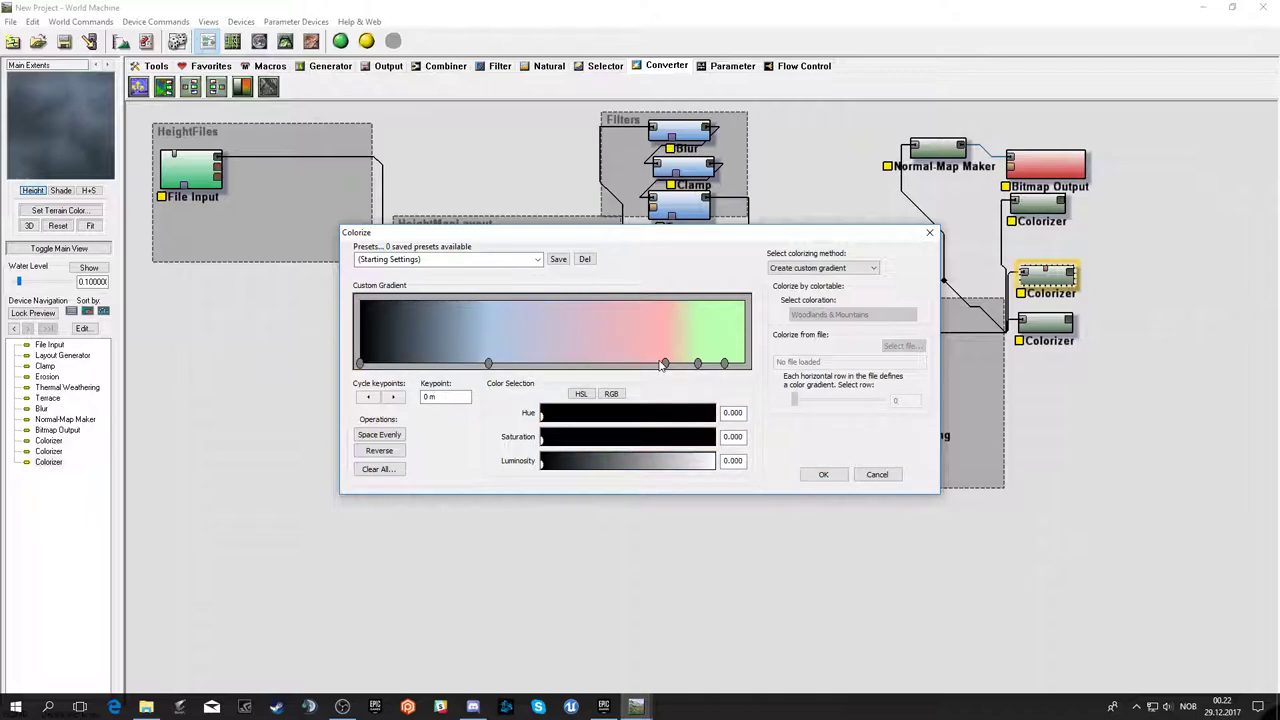
pyautogui.moveTo(663, 364); pyautogui.dragTo(565, 364)
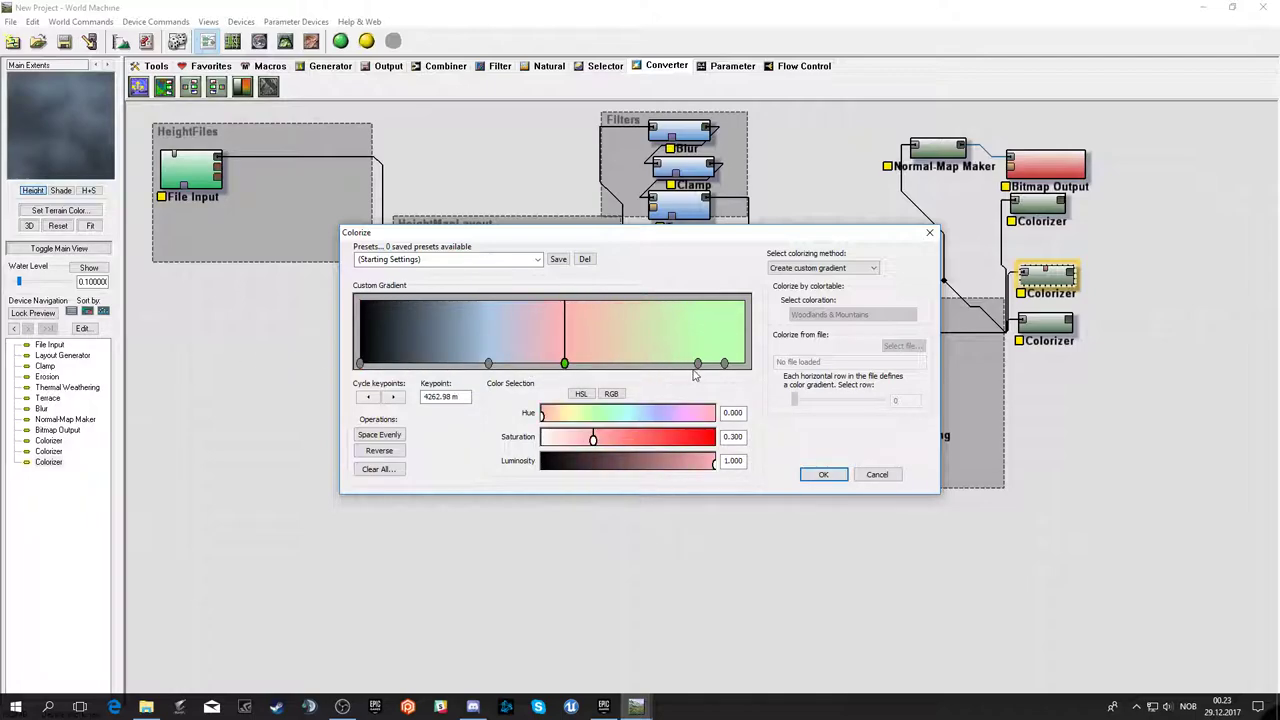
pyautogui.moveTo(724, 364); pyautogui.dragTo(655, 364)
pyautogui.moveTo(564, 364); pyautogui.dragTo(570, 364)
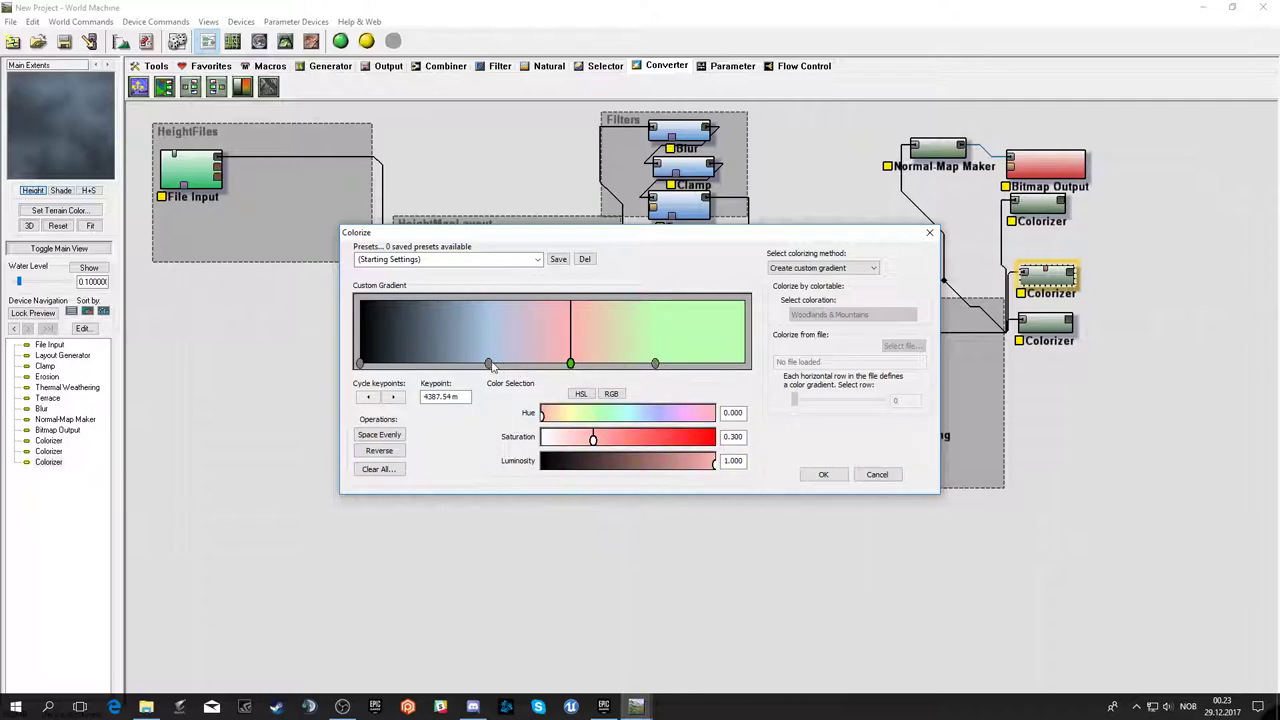
pyautogui.moveTo(488, 364); pyautogui.dragTo(452, 364)
pyautogui.moveTo(570, 364); pyautogui.dragTo(541, 364)
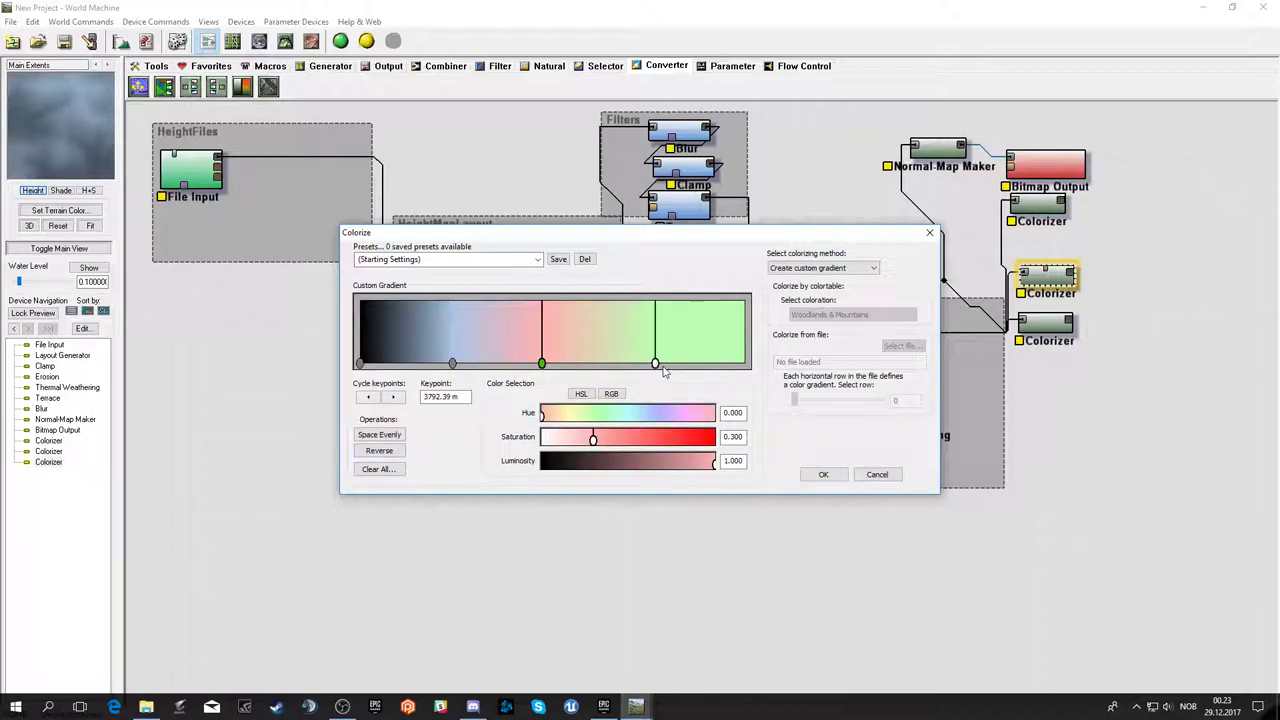
pyautogui.moveTo(655, 364); pyautogui.dragTo(651, 364)
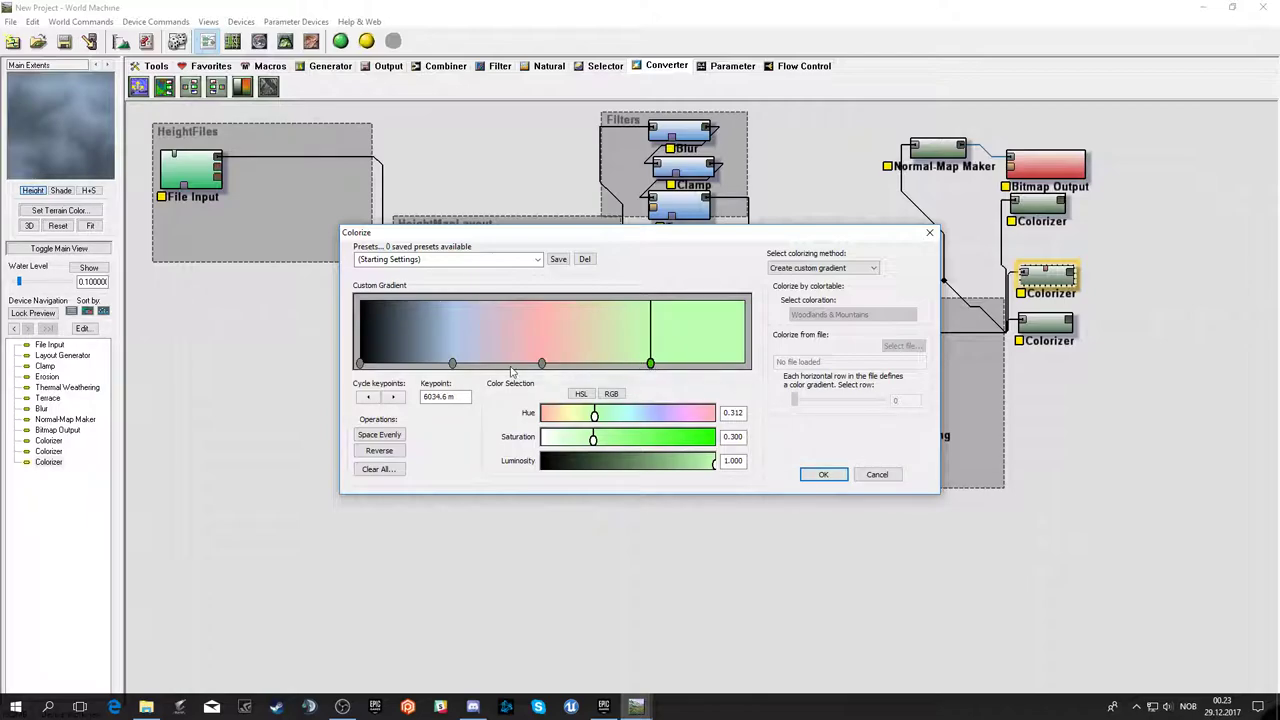
pyautogui.moveTo(541, 364); pyautogui.dragTo(590, 364)
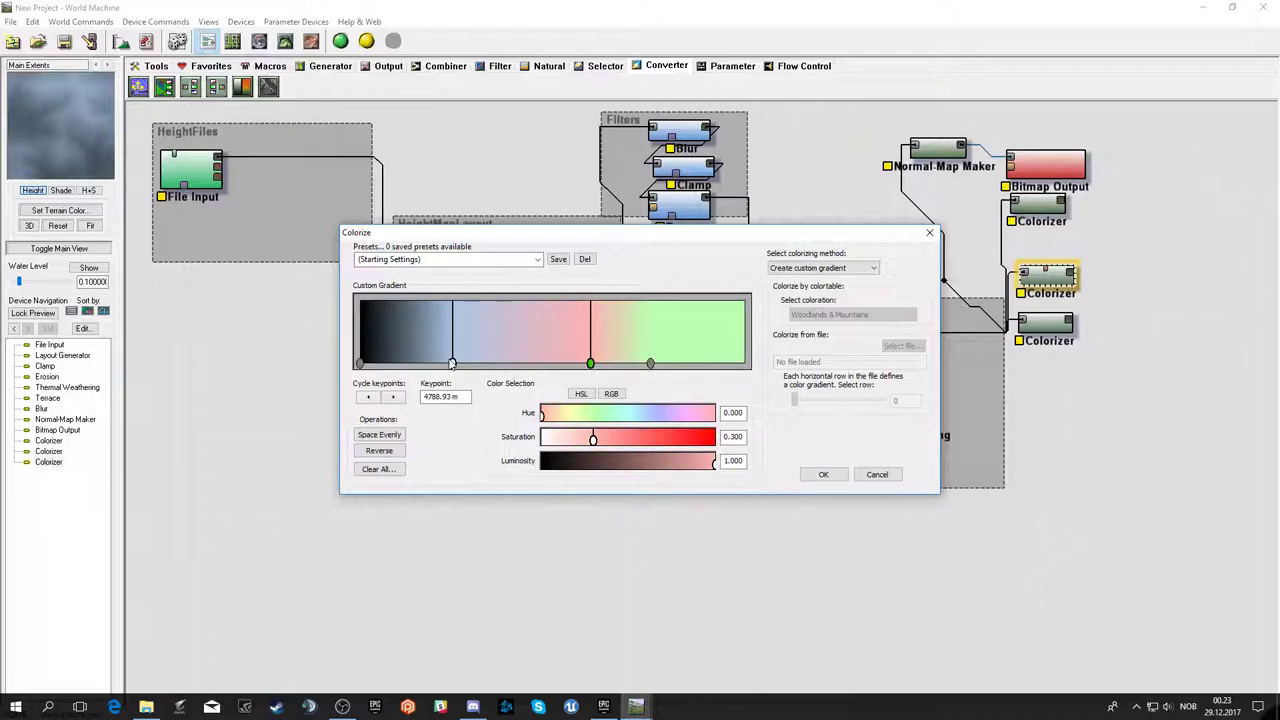
pyautogui.moveTo(452, 364)
pyautogui.mouseDown()
pyautogui.moveTo(519, 364)
pyautogui.moveTo(360, 364)
pyautogui.mouseUp()
# - Drop the pink and green keypoints, fully saturate the blue, and add blue keypoints near 885 m and 2062 m
pyautogui.moveTo(651, 364); pyautogui.dragTo(362, 358)
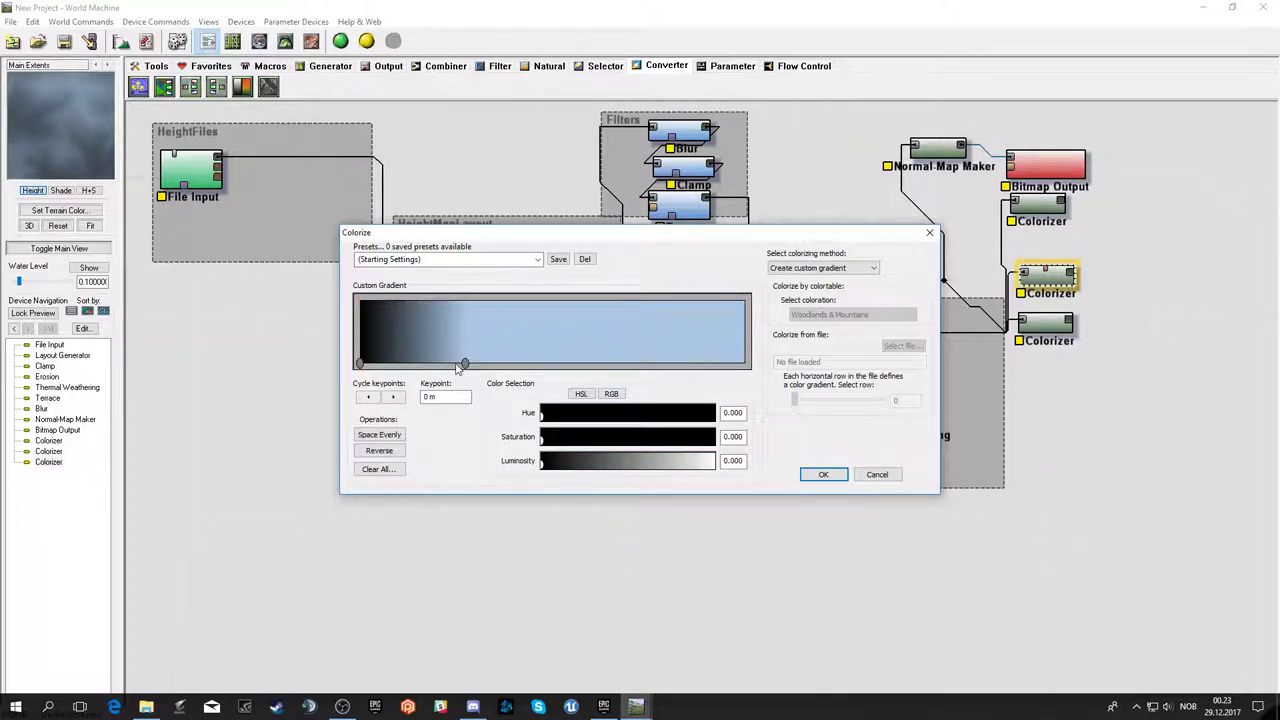
pyautogui.moveTo(464, 364); pyautogui.dragTo(499, 364)
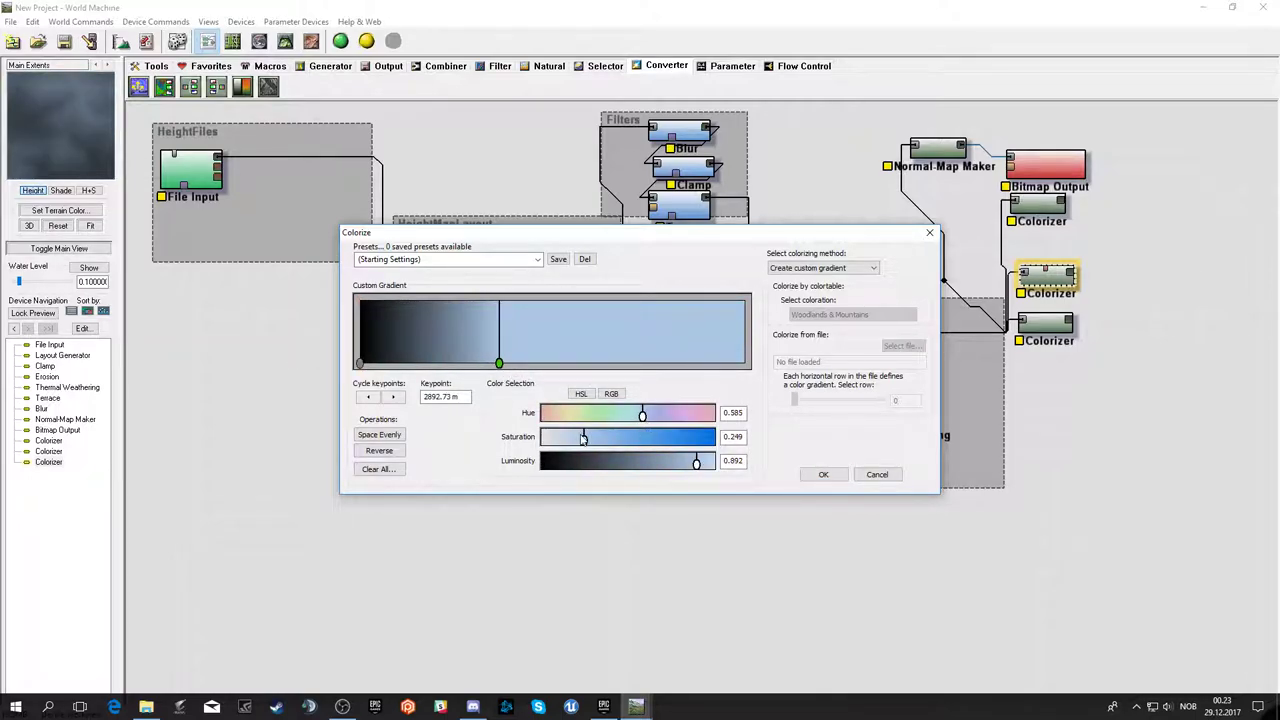
pyautogui.moveTo(583, 438); pyautogui.dragTo(716, 437)
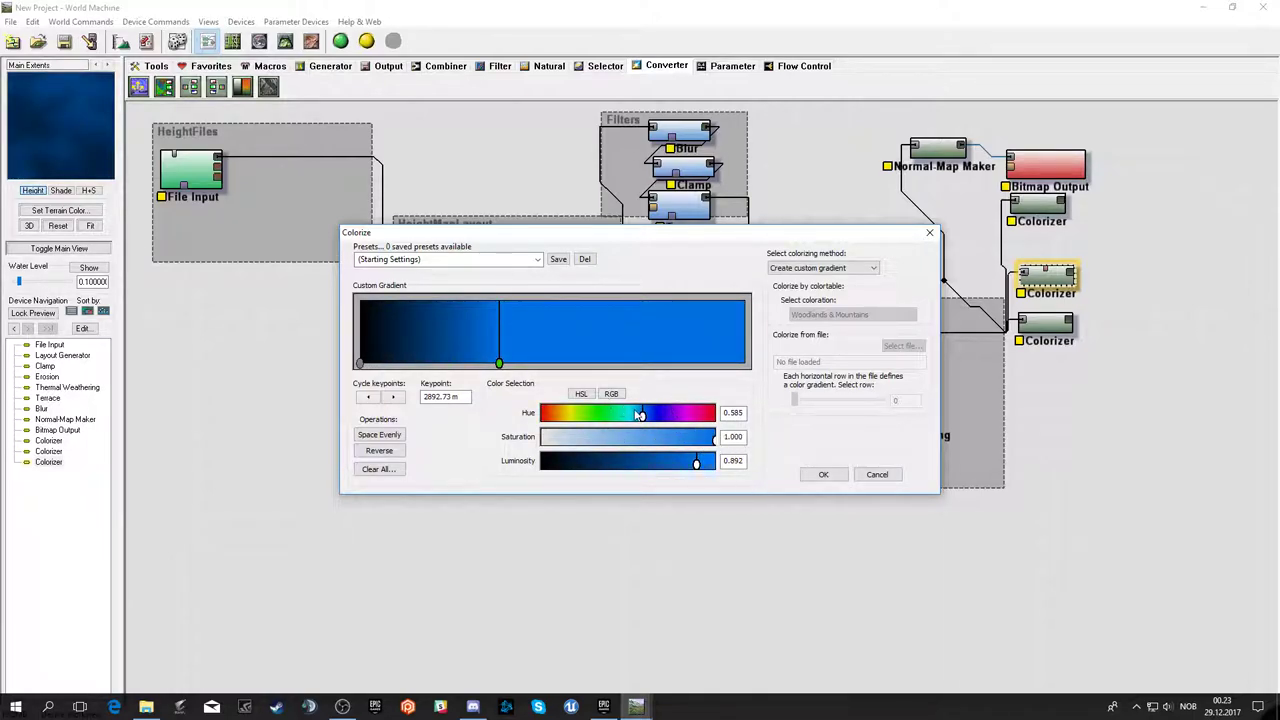
pyautogui.click(620, 362)
pyautogui.click(665, 362)
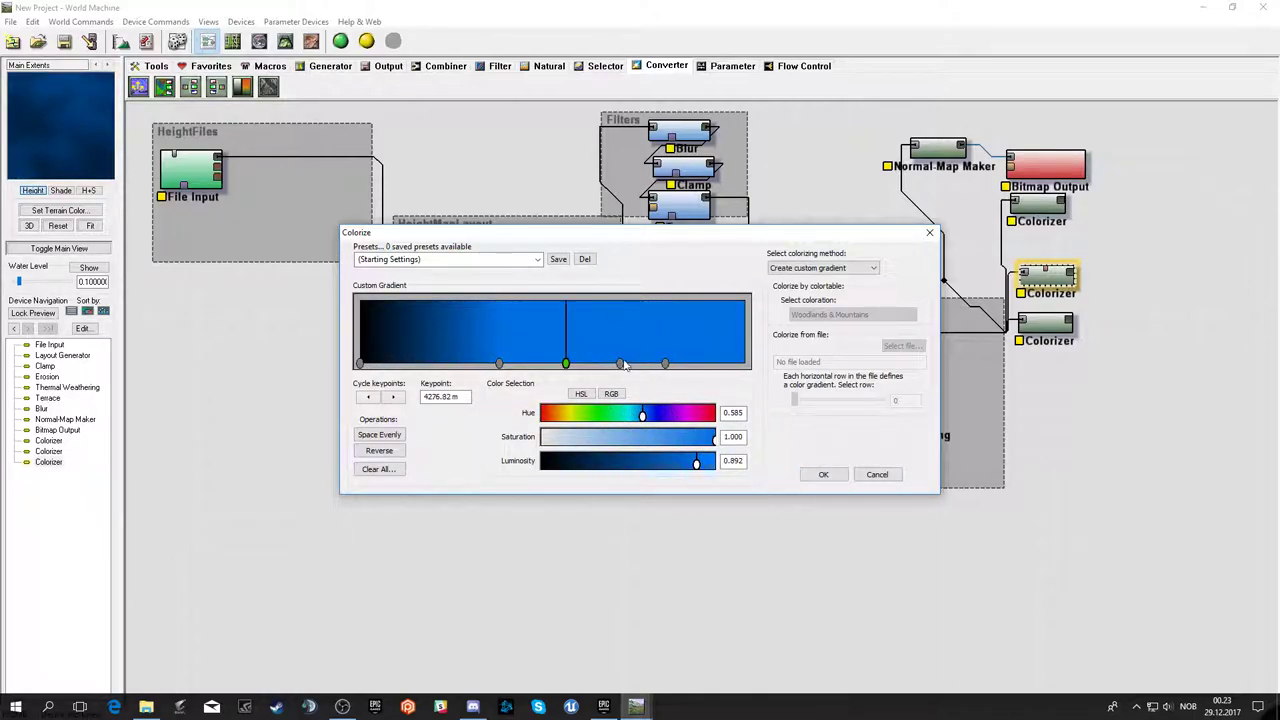
pyautogui.click(565, 362)
pyautogui.moveTo(499, 365); pyautogui.dragTo(459, 364)
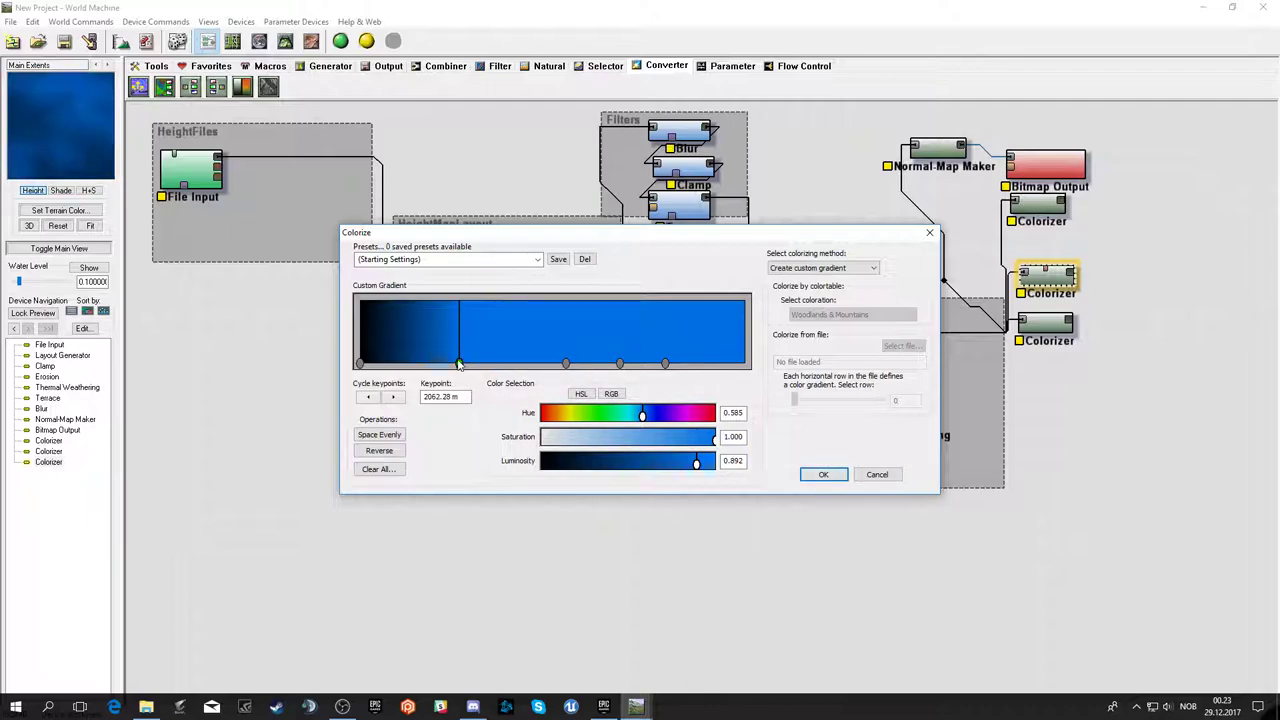
pyautogui.click(407, 364)
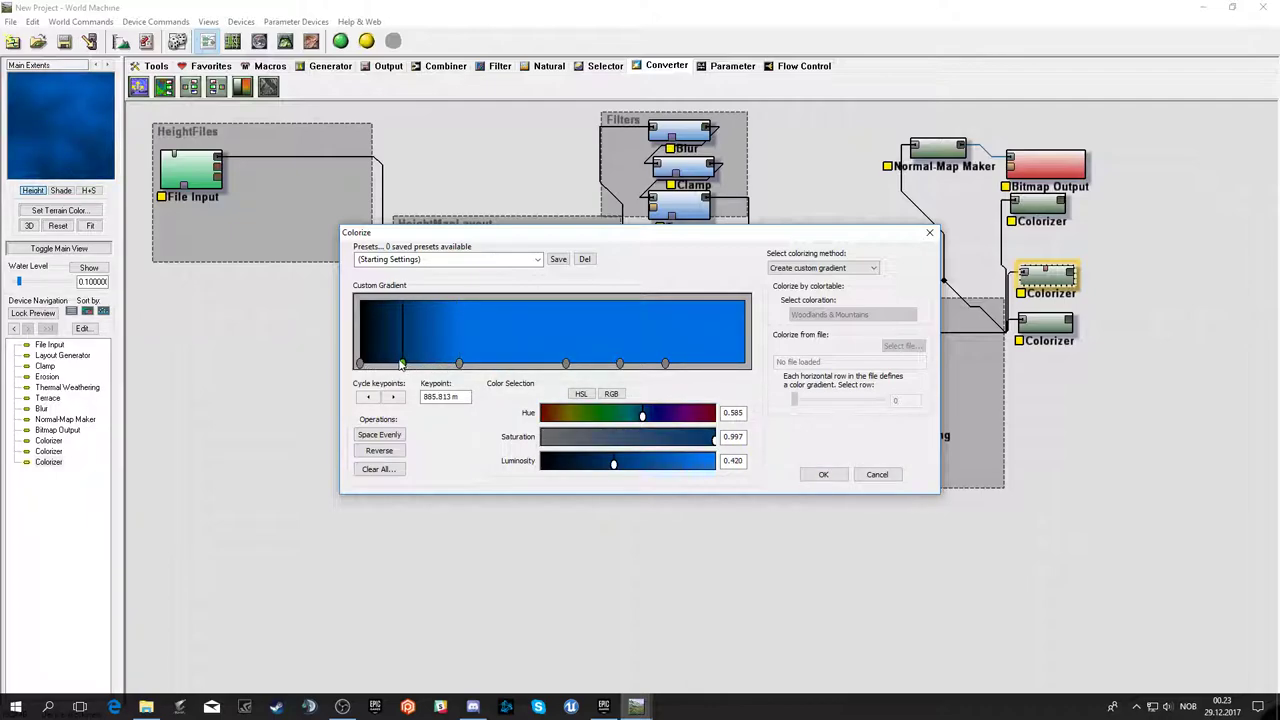
pyautogui.moveTo(407, 364)
pyautogui.mouseDown()
pyautogui.moveTo(509, 364)
pyautogui.moveTo(441, 364)
pyautogui.moveTo(457, 364)
pyautogui.mouseUp()
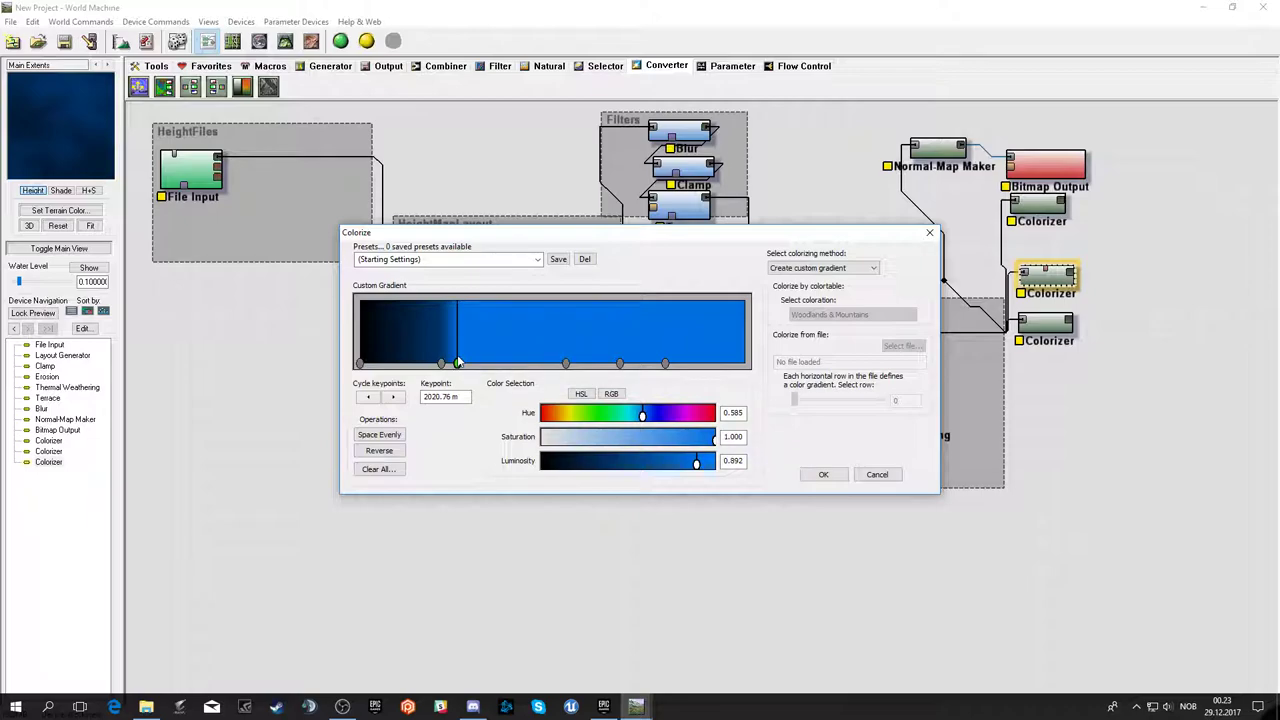
pyautogui.moveTo(567, 364); pyautogui.dragTo(360, 364)
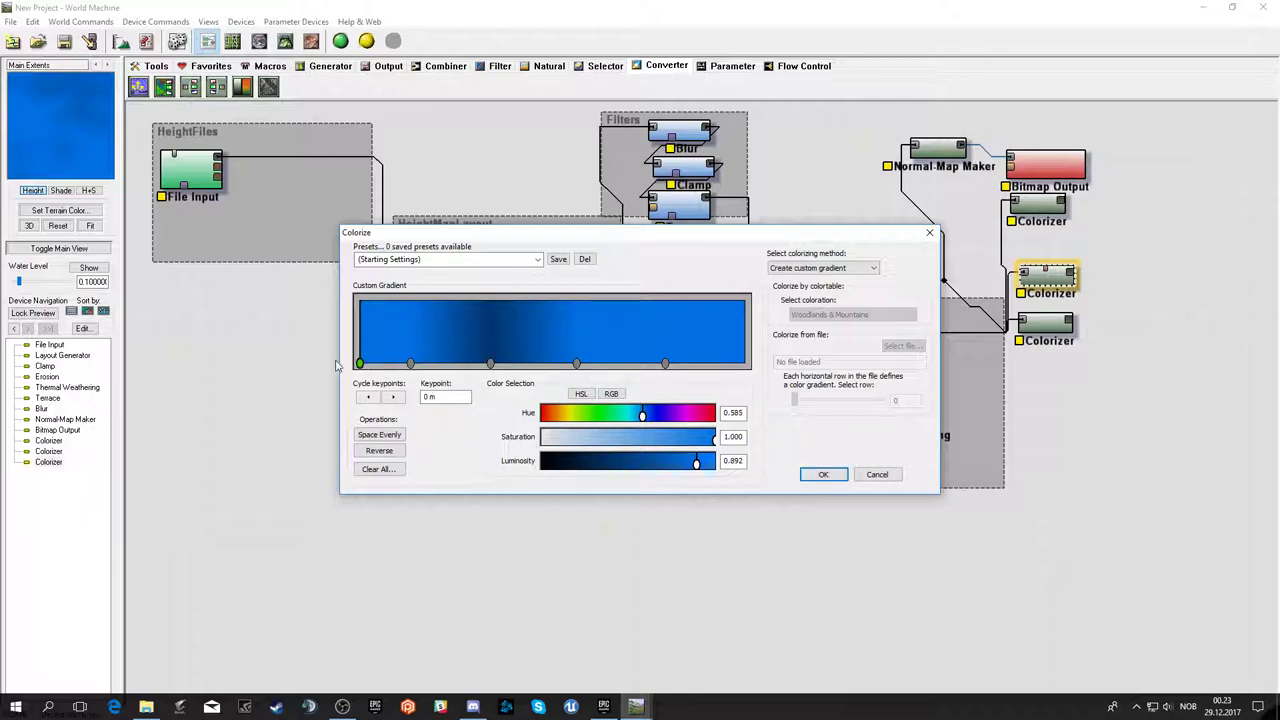
# - Prune and reposition keypoints so the blue fades smoothly to black low in the gradient
pyautogui.moveTo(359, 366); pyautogui.dragTo(728, 364)
pyautogui.click(461, 364)
pyautogui.moveTo(478, 366); pyautogui.dragTo(745, 366)
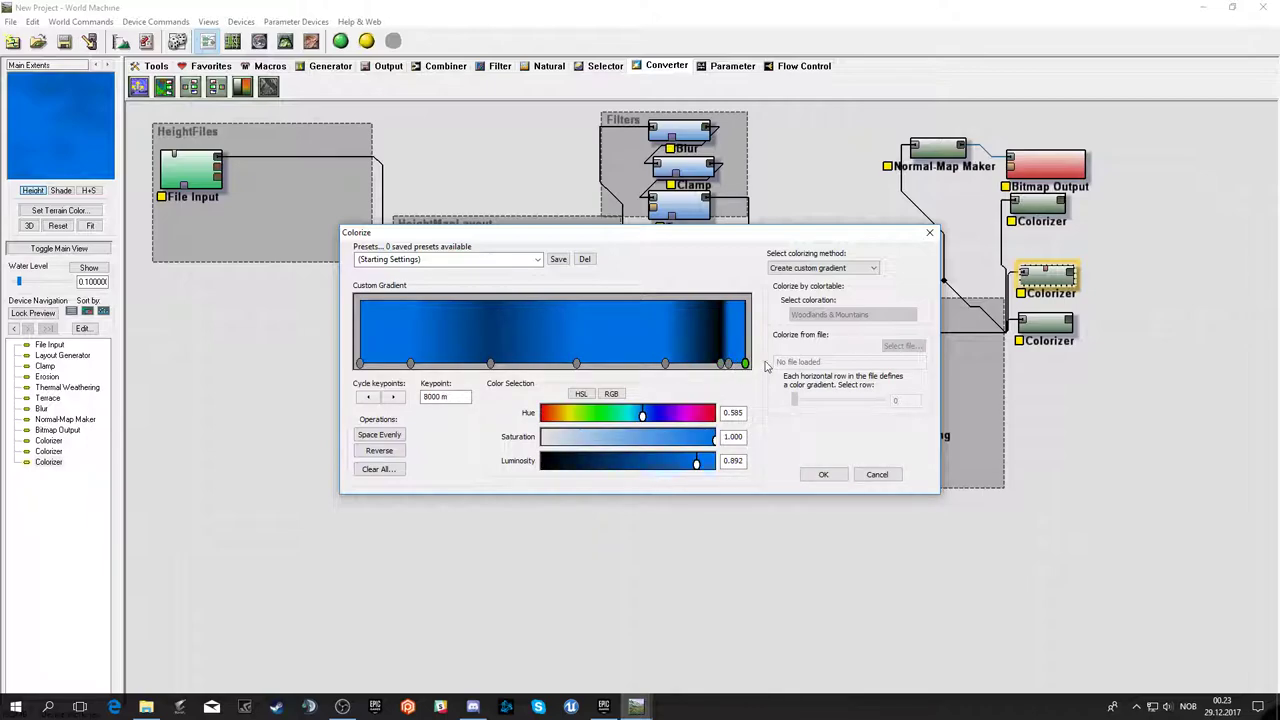
pyautogui.click(408, 364)
pyautogui.click(405, 381)
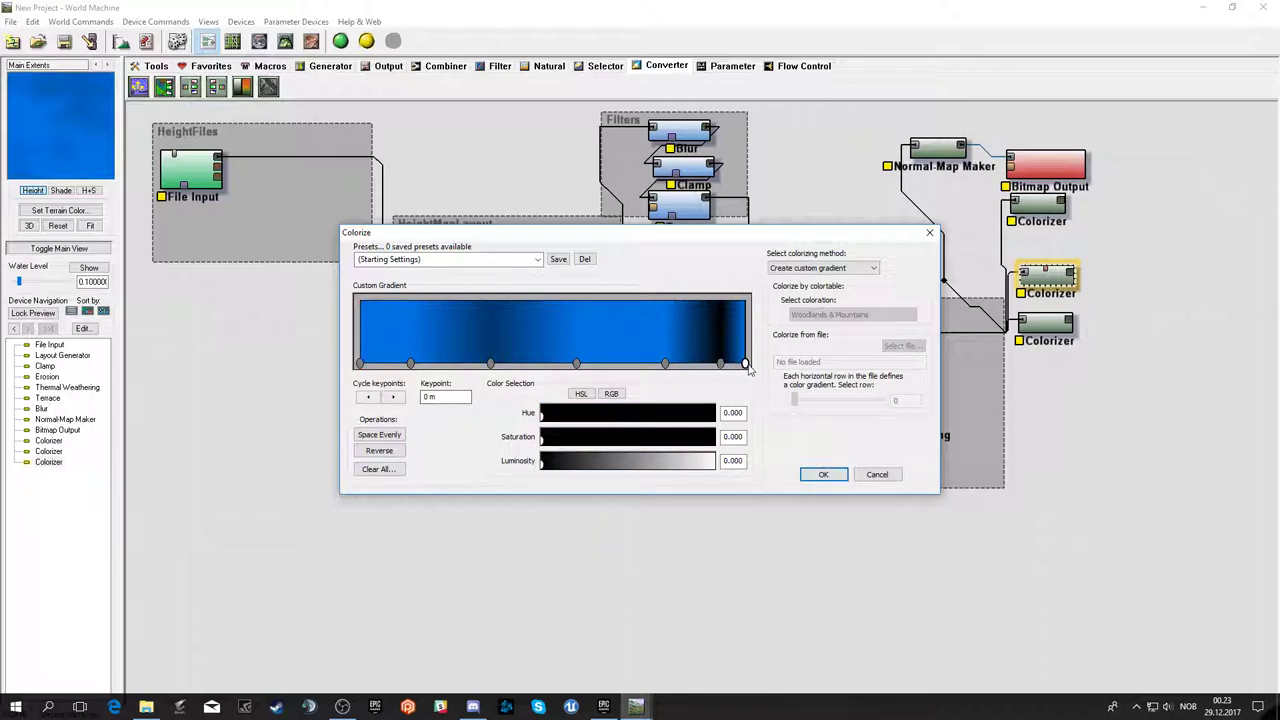
pyautogui.moveTo(745, 366); pyautogui.dragTo(286, 354)
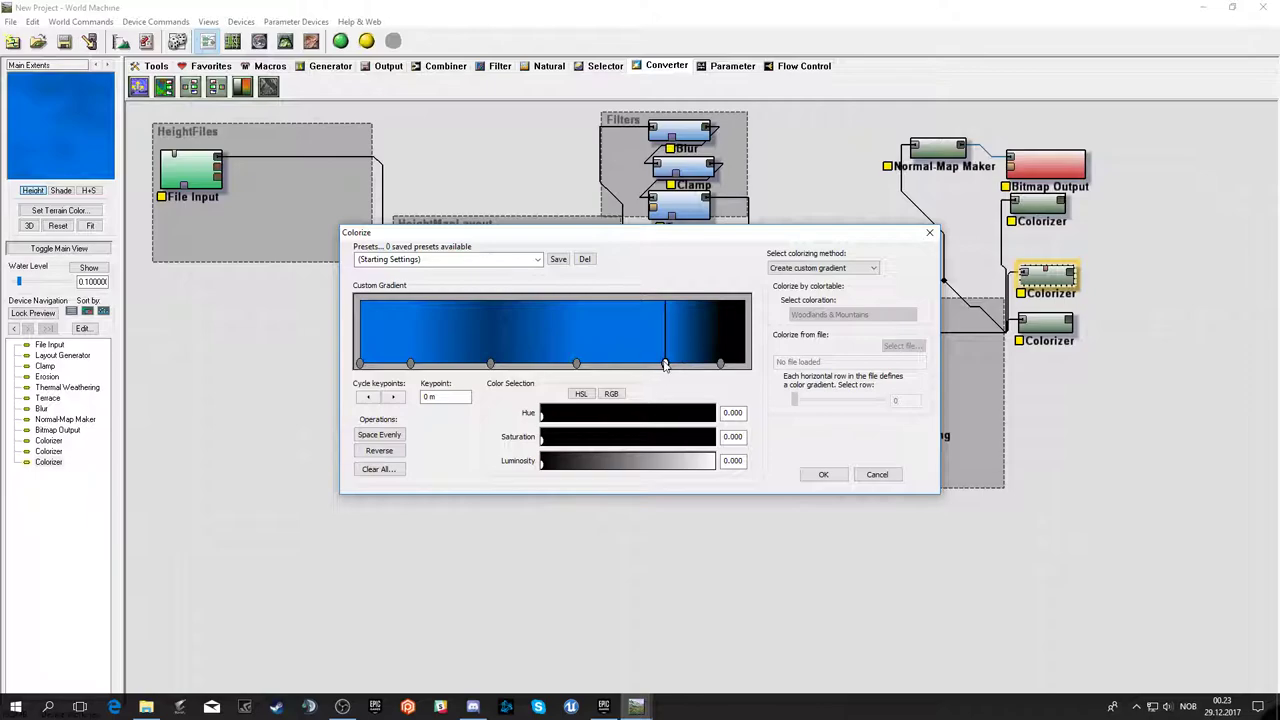
pyautogui.moveTo(665, 366); pyautogui.dragTo(271, 377)
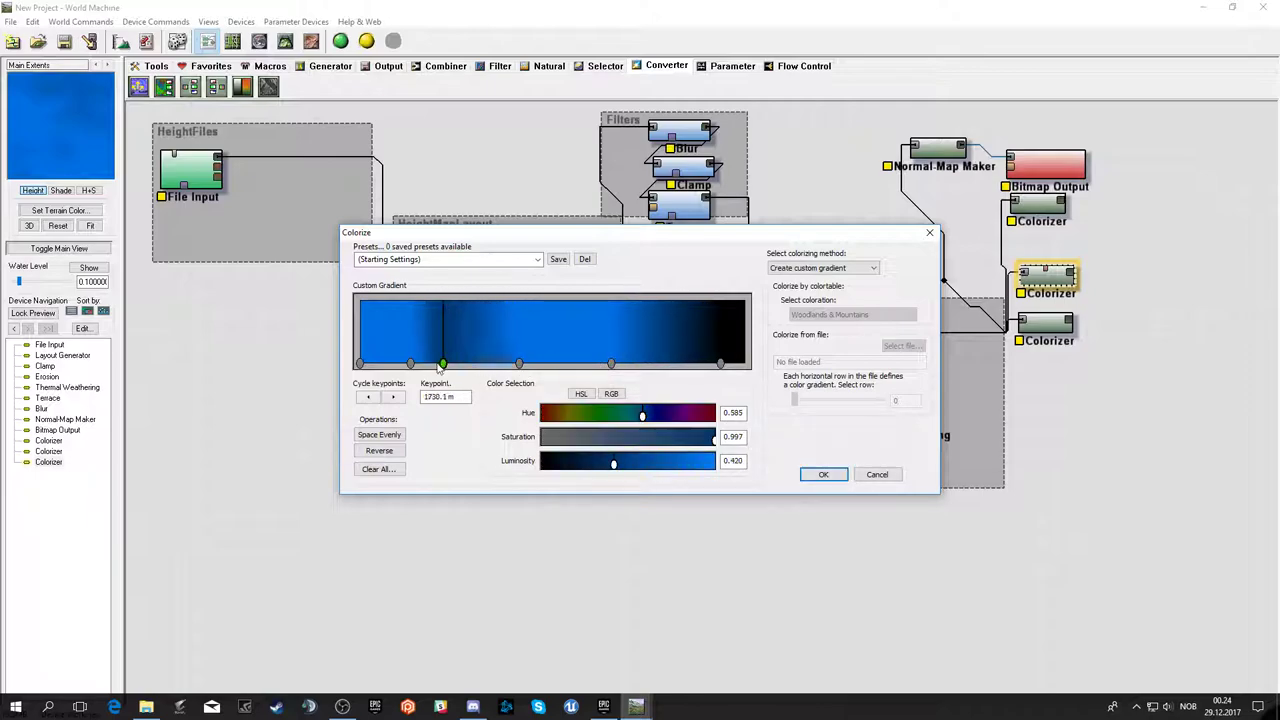
pyautogui.moveTo(410, 366); pyautogui.dragTo(386, 366)
pyautogui.click(514, 366)
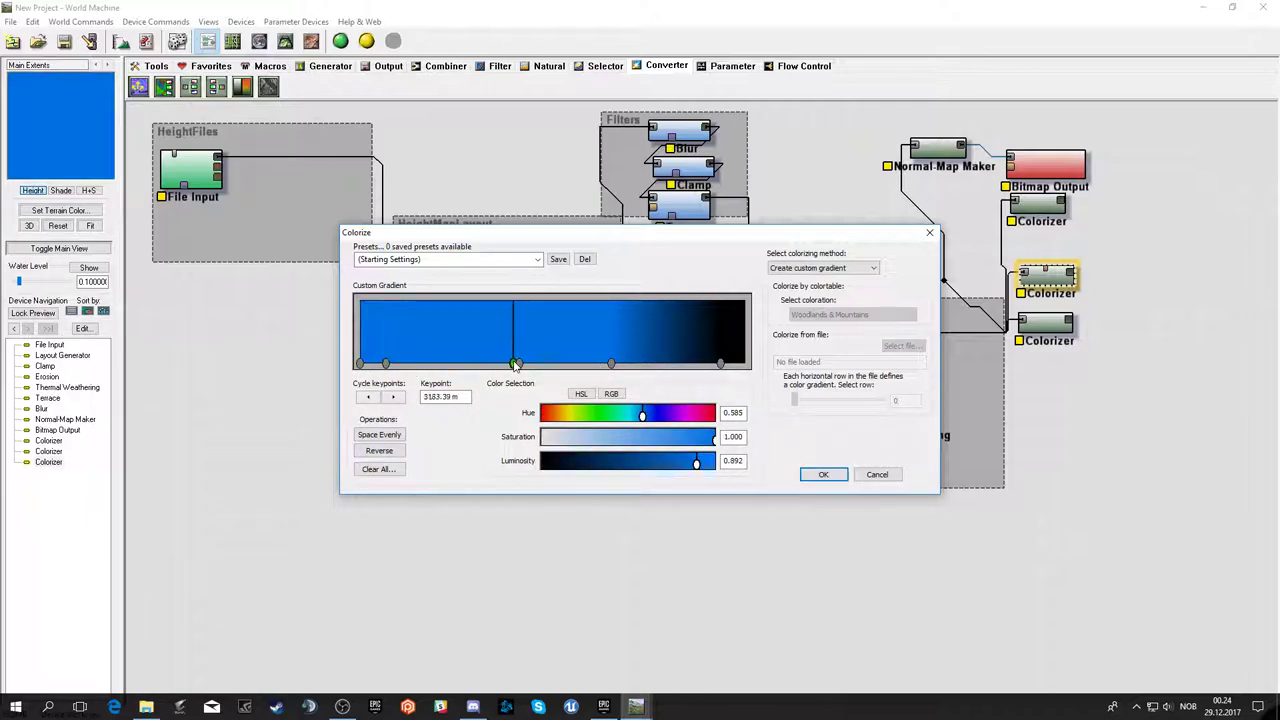
pyautogui.moveTo(514, 366); pyautogui.dragTo(270, 365)
pyautogui.moveTo(611, 366); pyautogui.dragTo(393, 370)
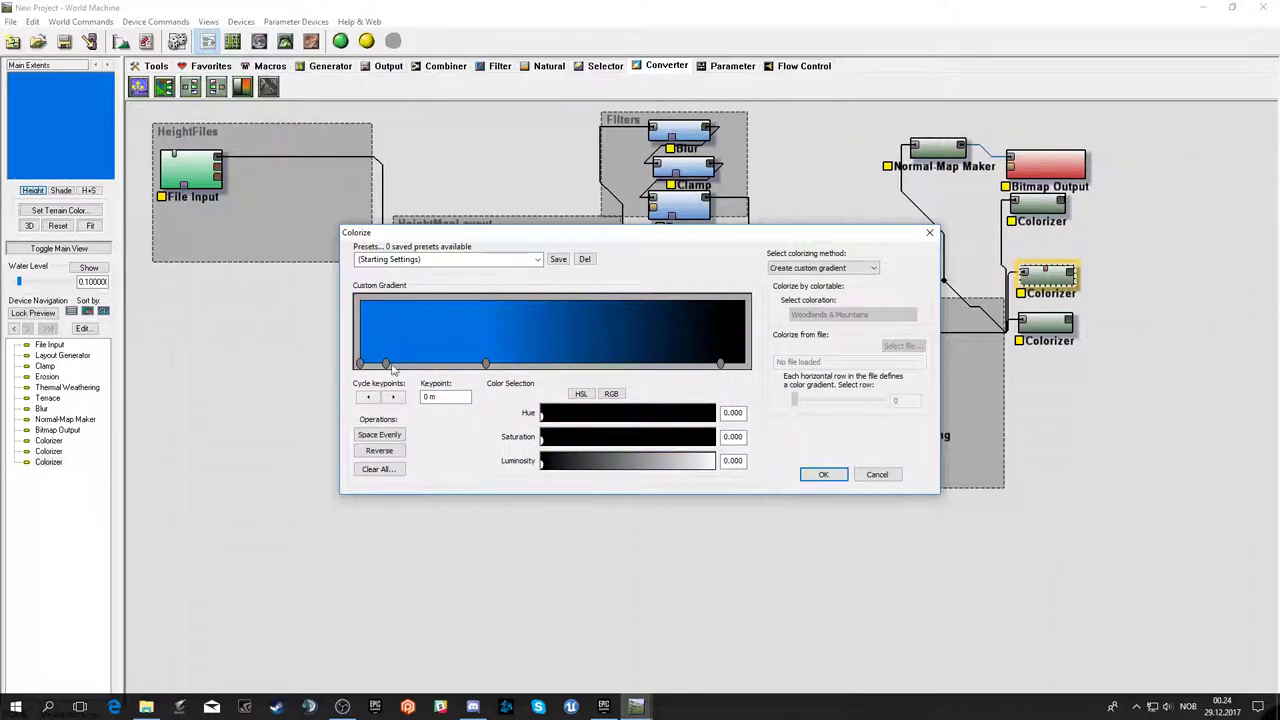
pyautogui.moveTo(488, 364); pyautogui.dragTo(445, 365)
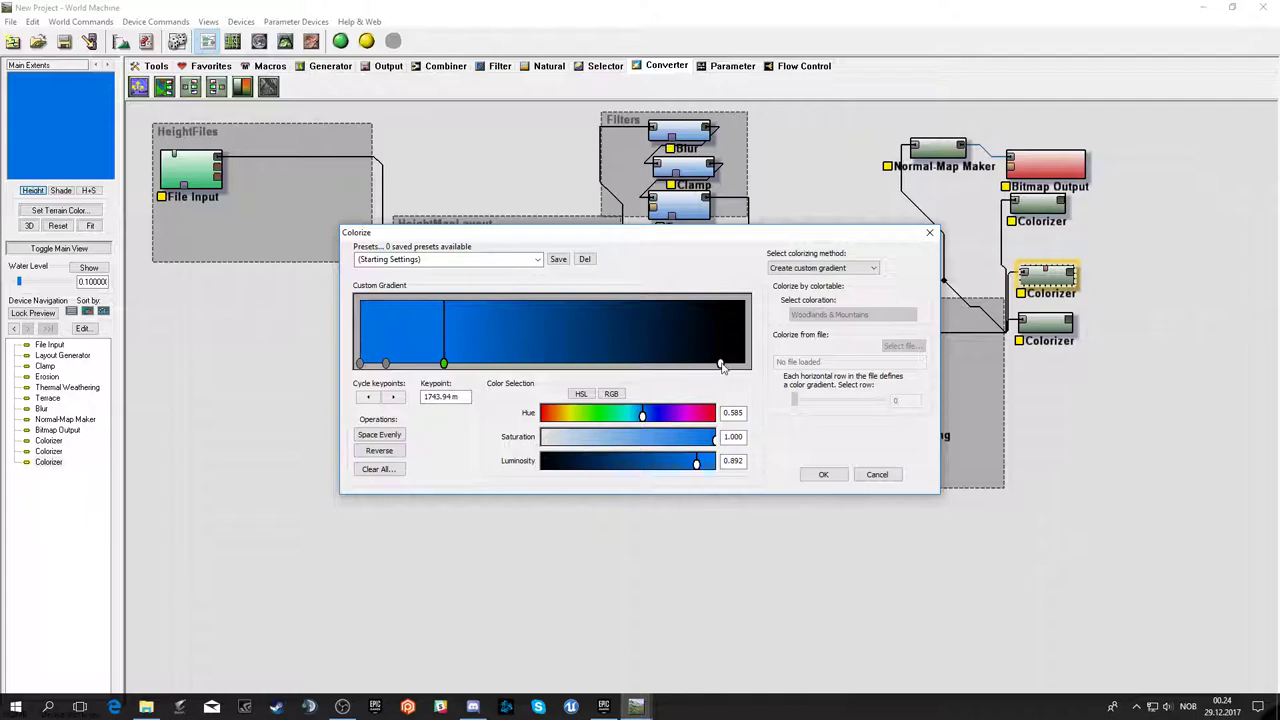
pyautogui.moveTo(720, 364); pyautogui.dragTo(176, 367)
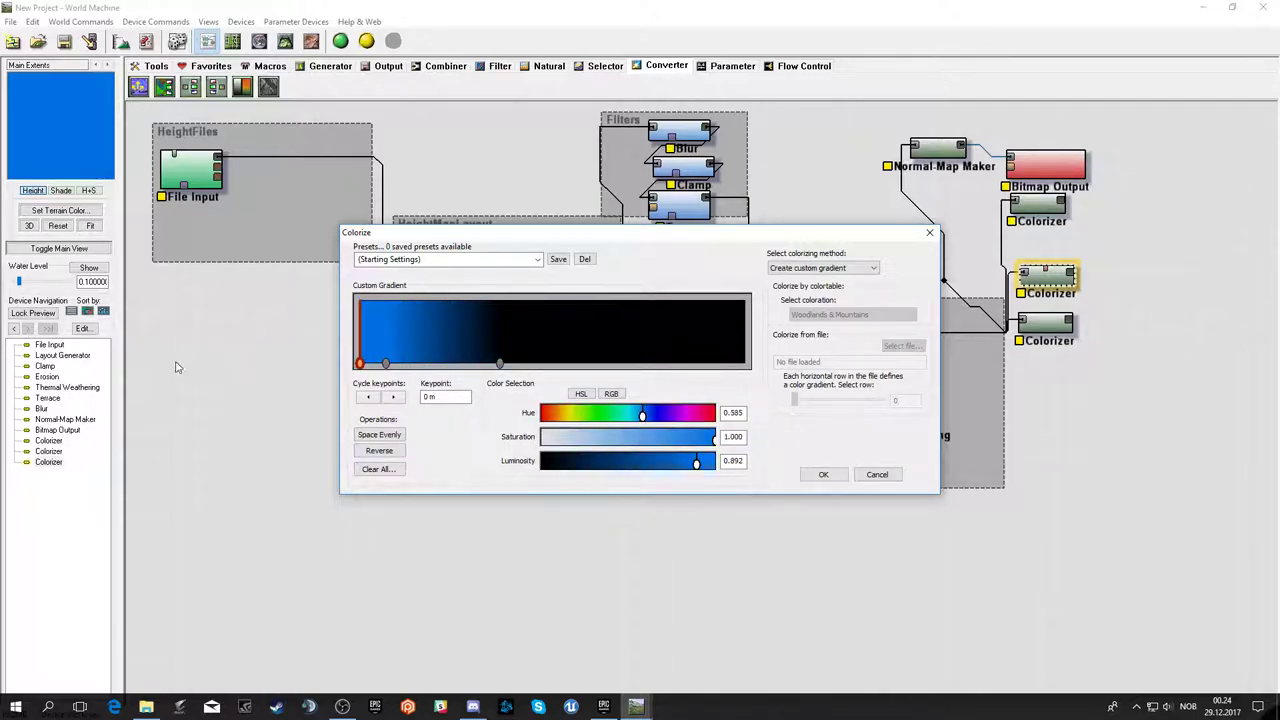
# - Place the blue keypoint at about 360 m and the dark keypoint at about 1398 m, then apply the gradient
pyautogui.click(500, 363)
pyautogui.moveTo(500, 364); pyautogui.dragTo(421, 363)
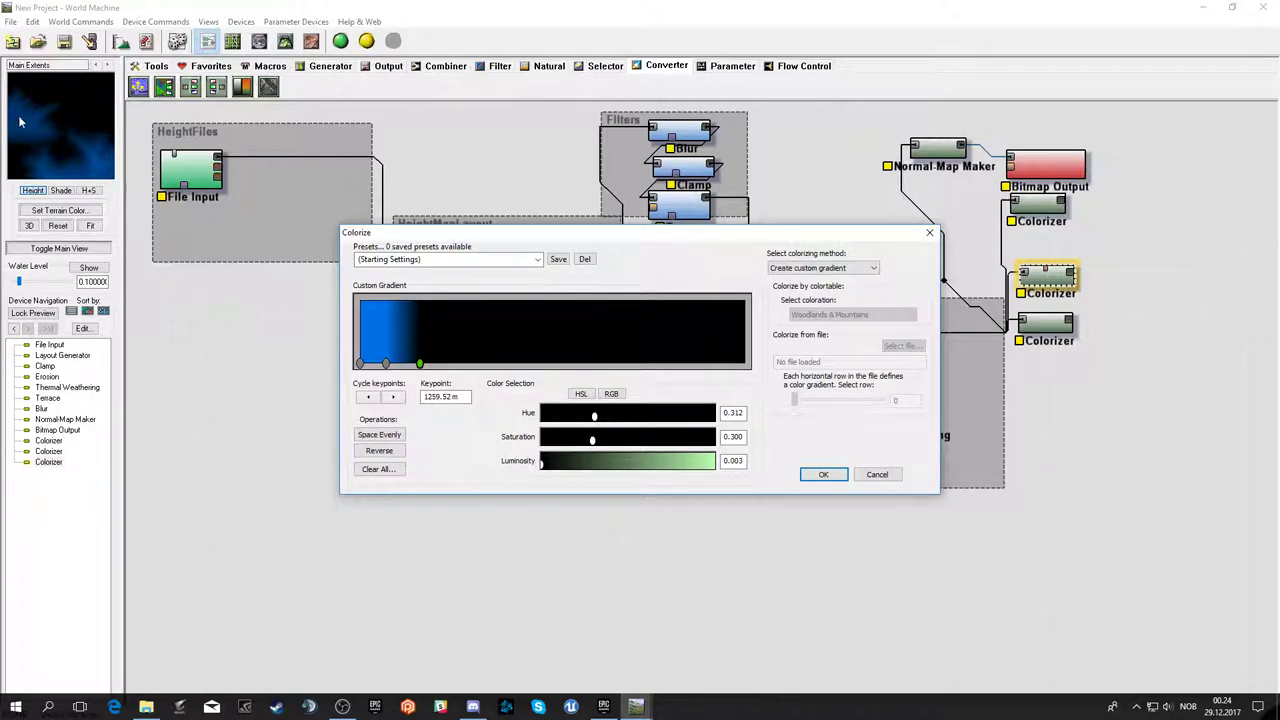
pyautogui.moveTo(385, 364)
pyautogui.mouseDown()
pyautogui.moveTo(404, 364)
pyautogui.moveTo(393, 364)
pyautogui.mouseUp()
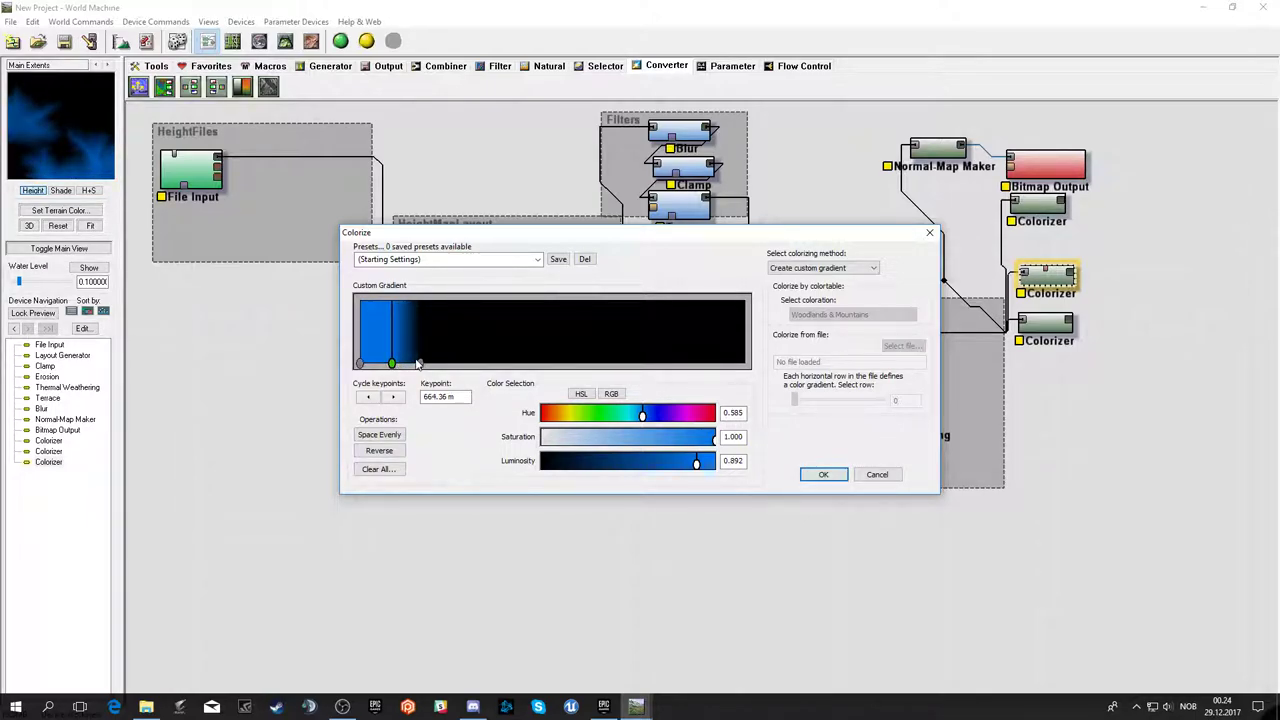
pyautogui.moveTo(418, 364); pyautogui.dragTo(430, 366)
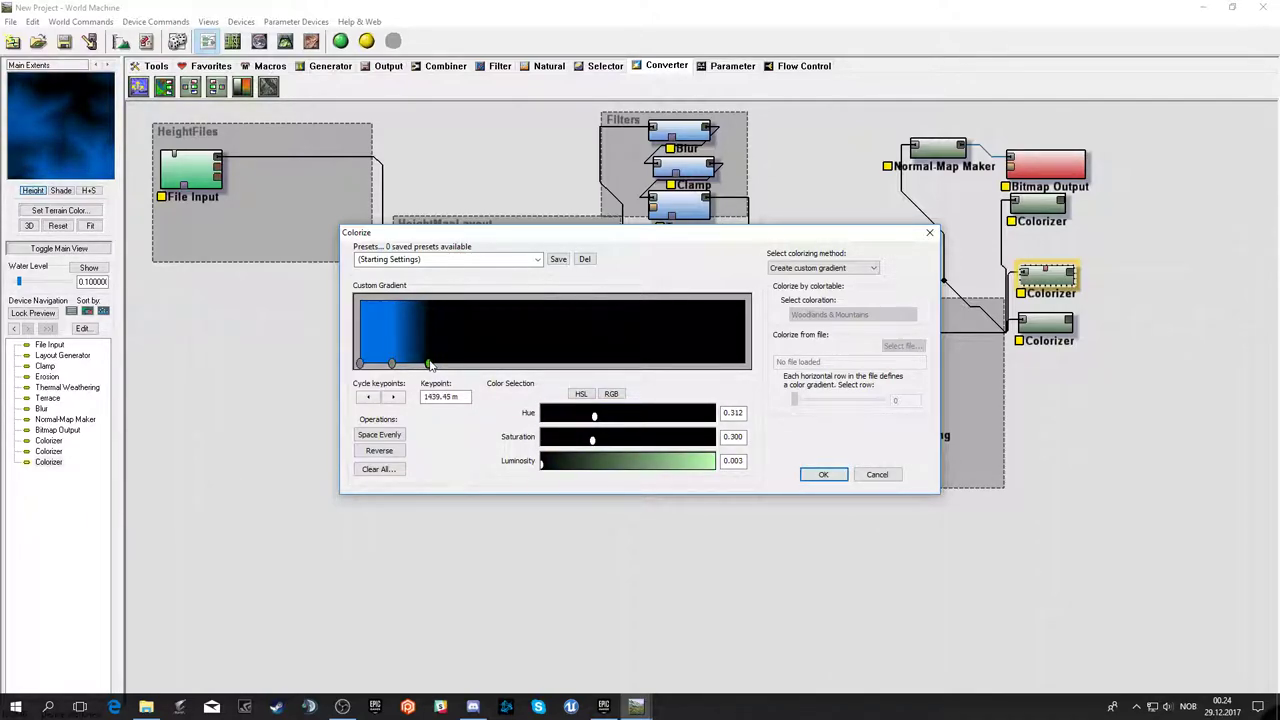
pyautogui.moveTo(430, 364); pyautogui.dragTo(434, 365)
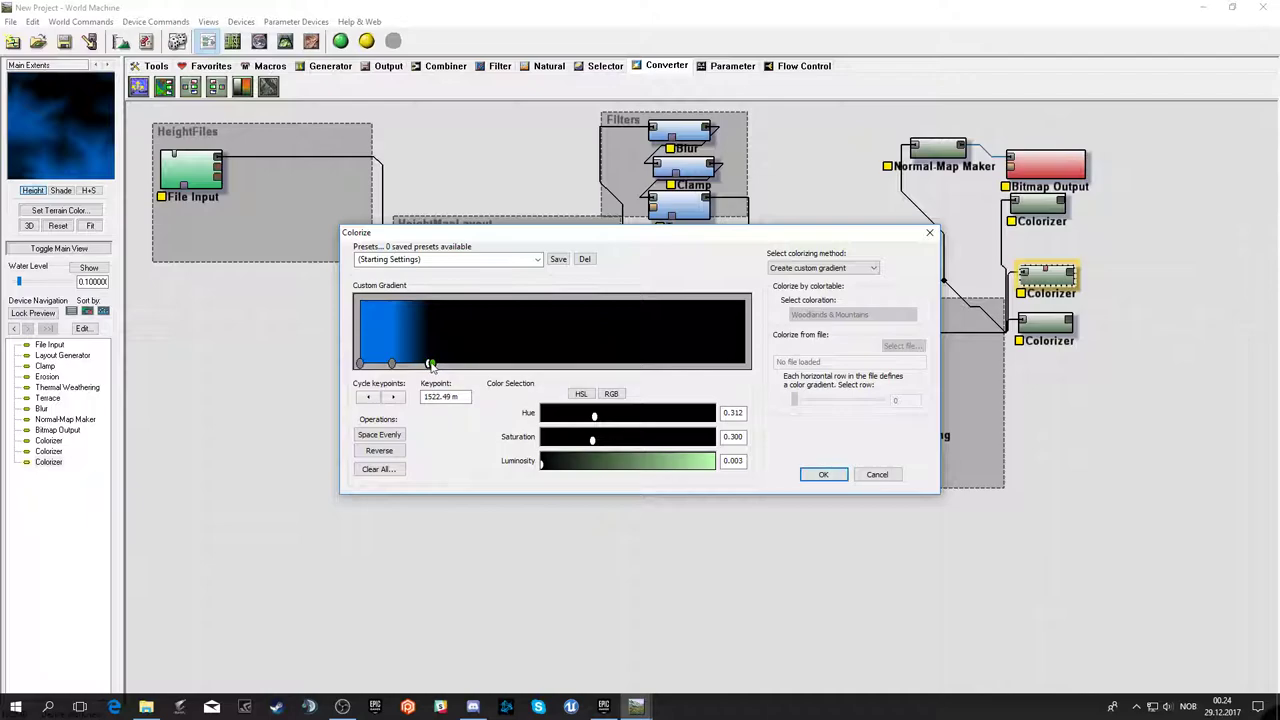
pyautogui.click(389, 370)
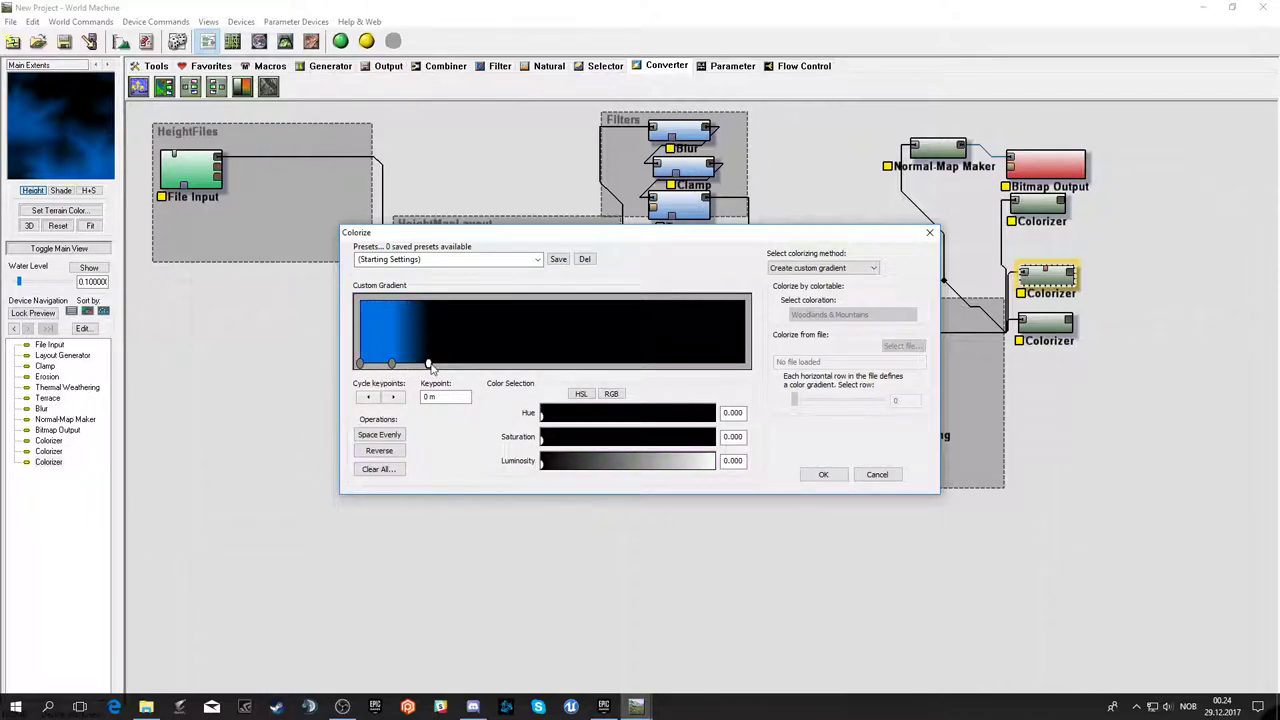
pyautogui.moveTo(430, 365); pyautogui.dragTo(438, 366)
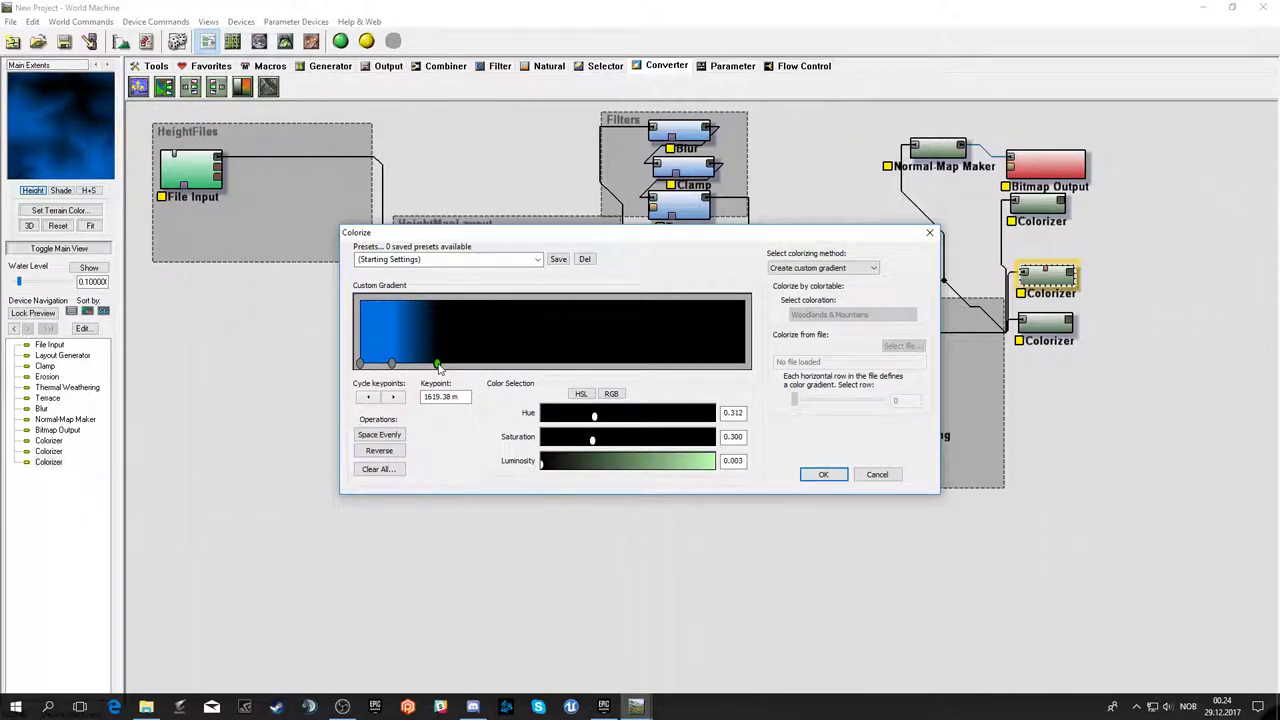
pyautogui.moveTo(392, 364); pyautogui.dragTo(390, 366)
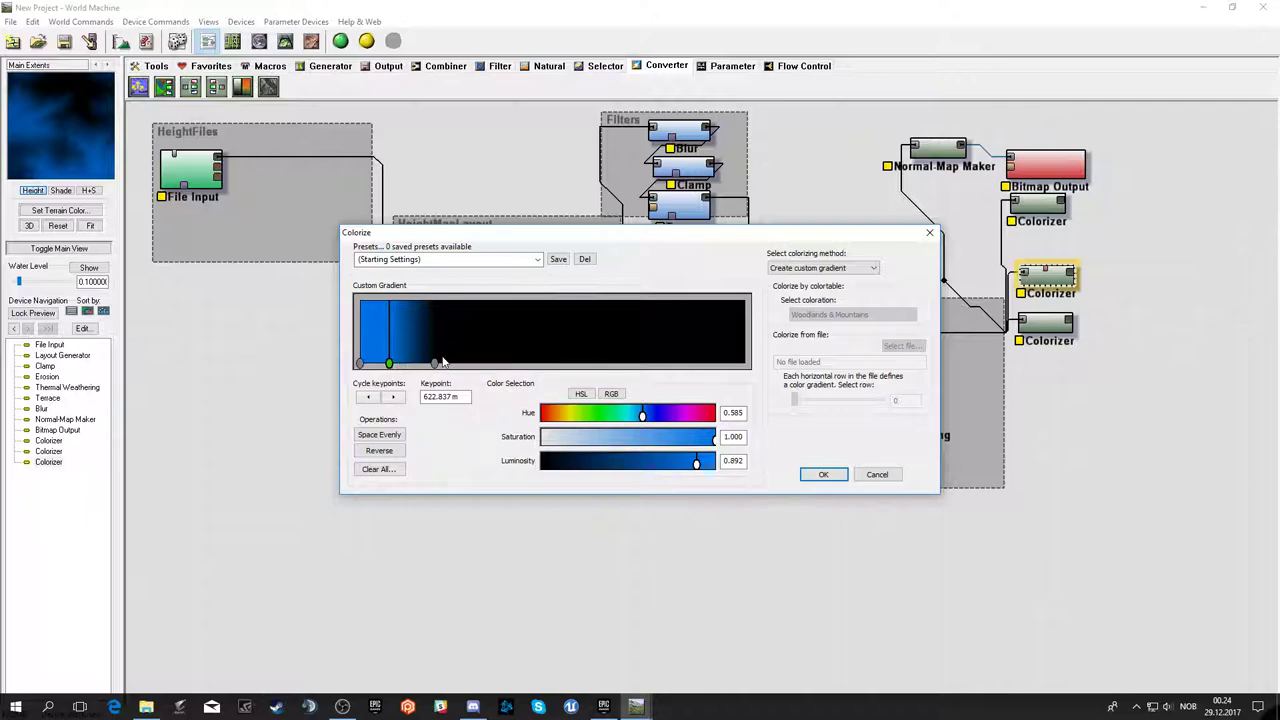
pyautogui.click(435, 364)
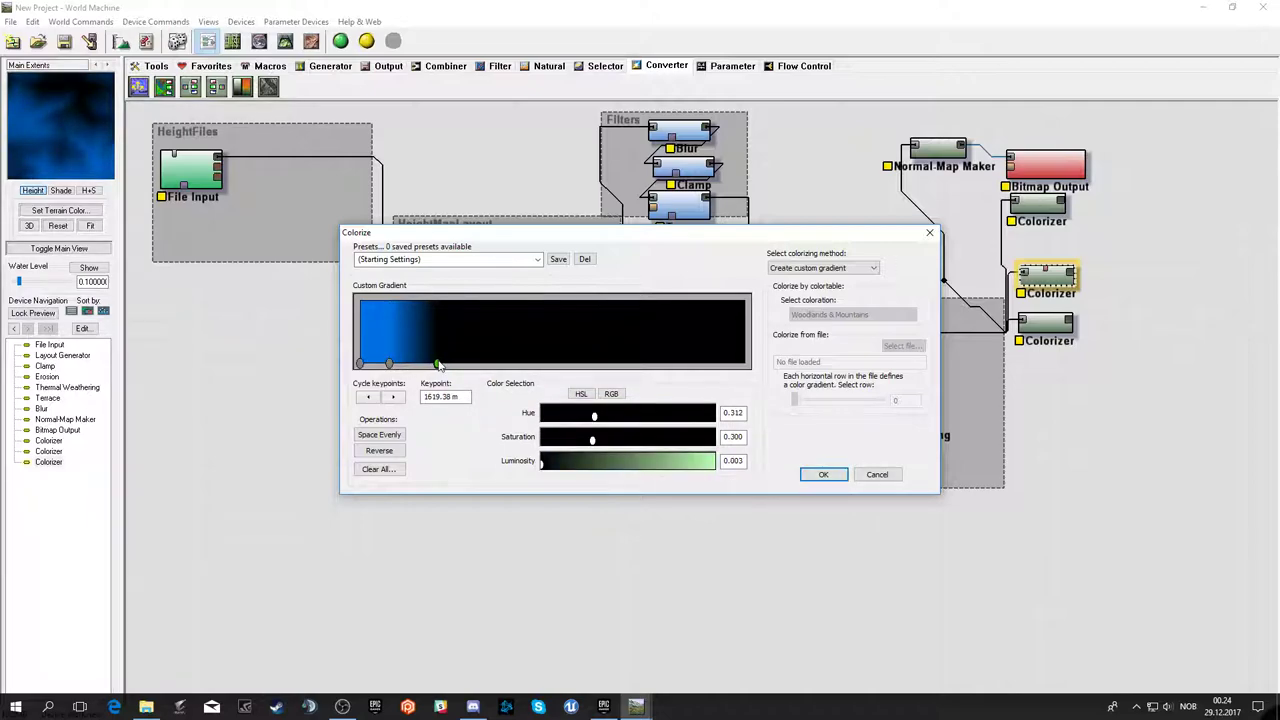
pyautogui.moveTo(431, 364); pyautogui.dragTo(428, 364)
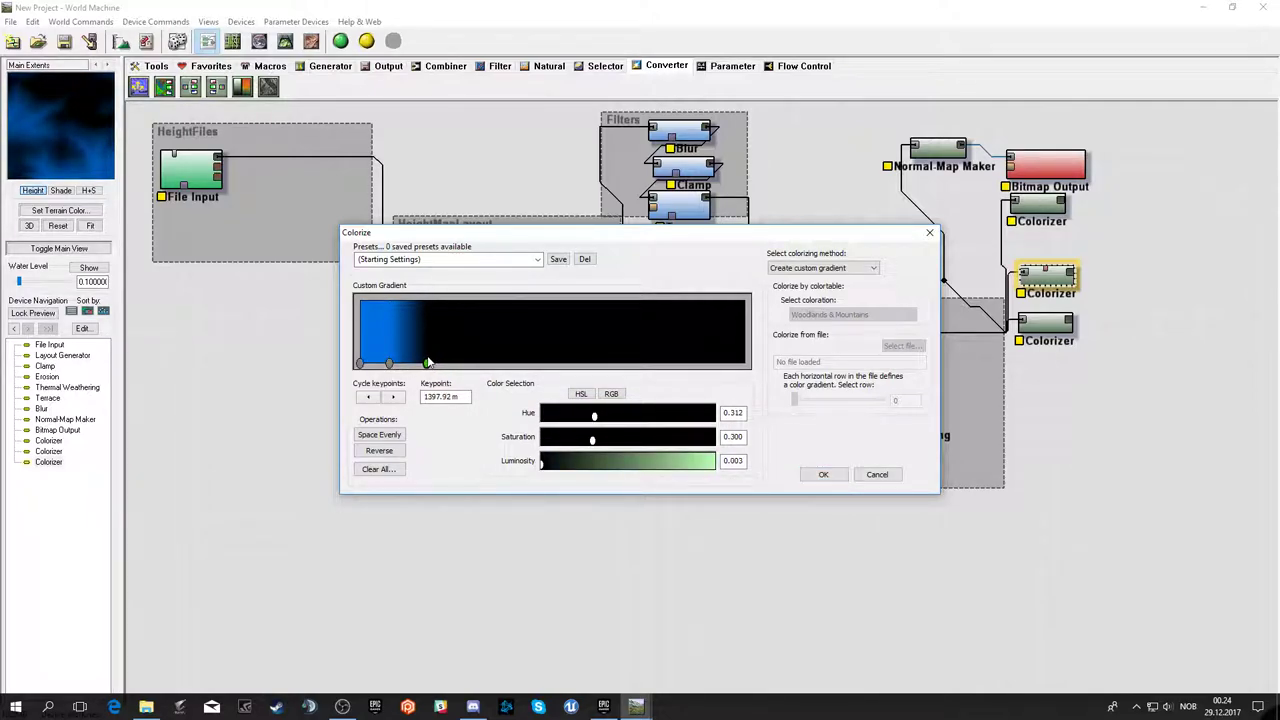
pyautogui.click(823, 474)
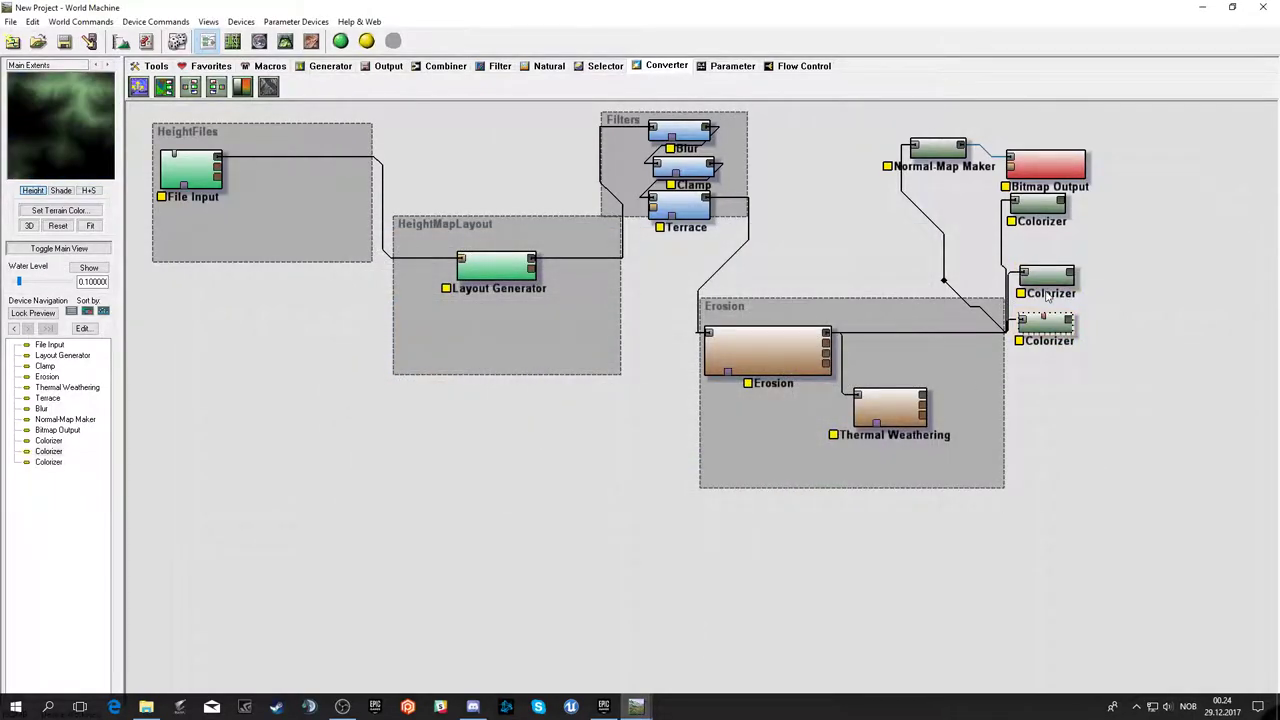
# - Shift the top, middle and bottom Colorizer nodes so they stack evenly in one column
pyautogui.moveTo(1047, 290); pyautogui.dragTo(1047, 296)
pyautogui.click(1047, 222)
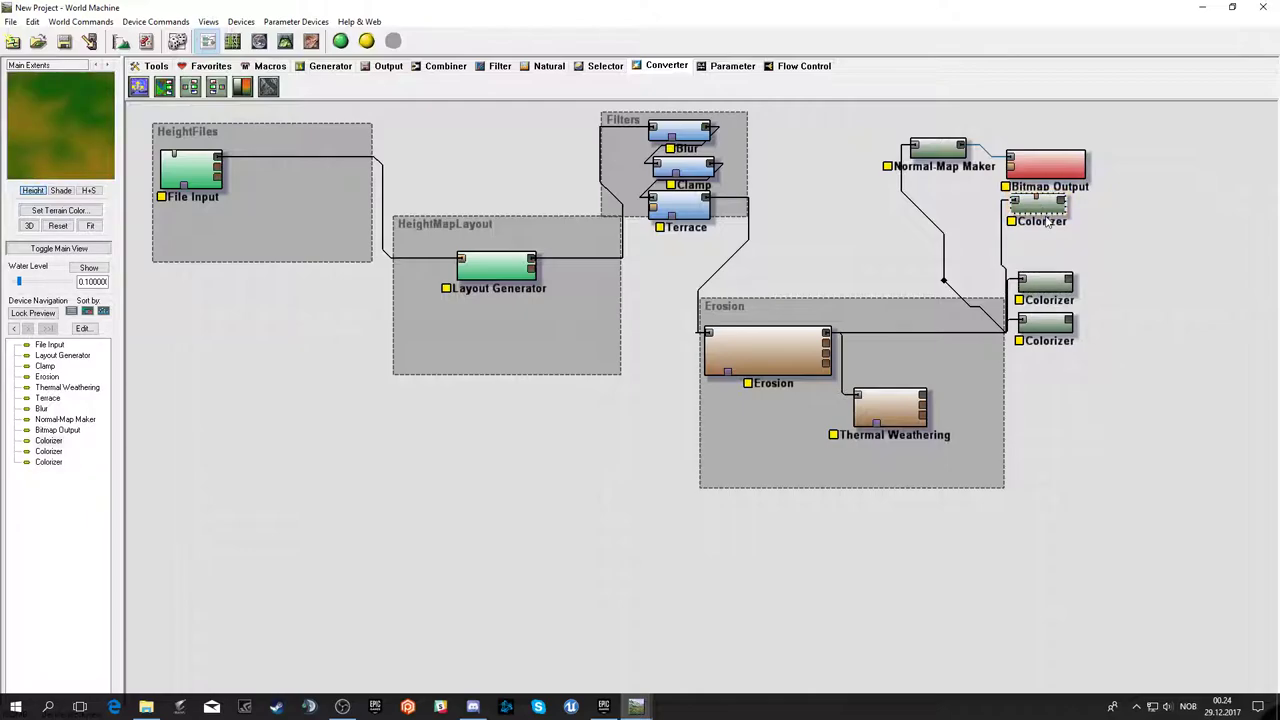
pyautogui.moveTo(1047, 222); pyautogui.dragTo(1047, 240)
pyautogui.click(1050, 285)
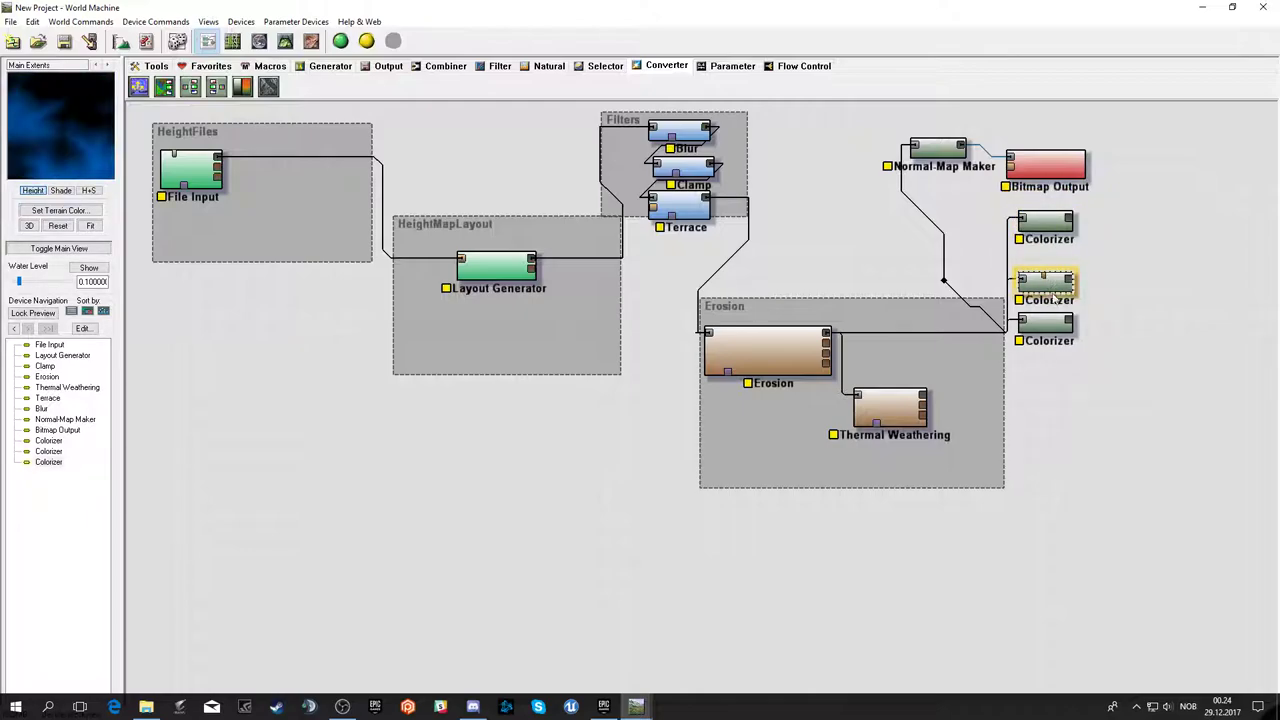
pyautogui.moveTo(1047, 325); pyautogui.dragTo(1050, 331)
pyautogui.click(1050, 283)
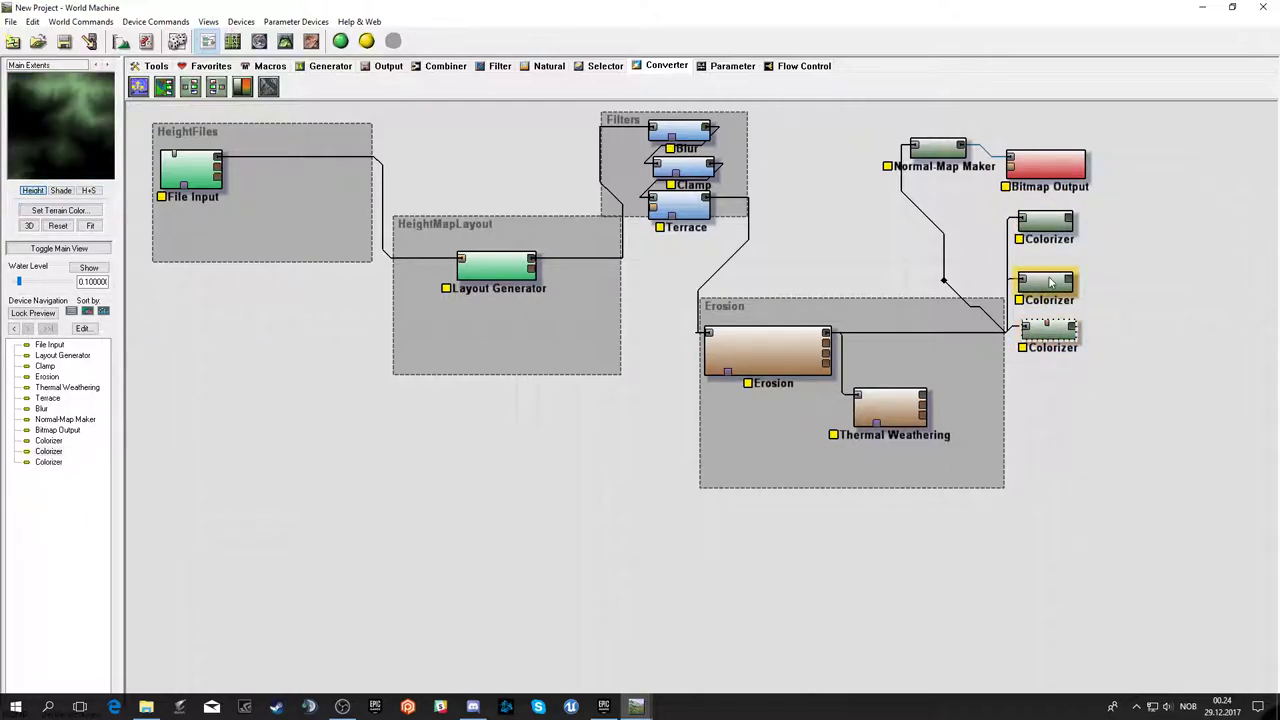
# - Raise the bottom Colorizer's 2685 m green keypoint to saturation 1.000 and accept the change
pyautogui.doubleClick(1050, 330)
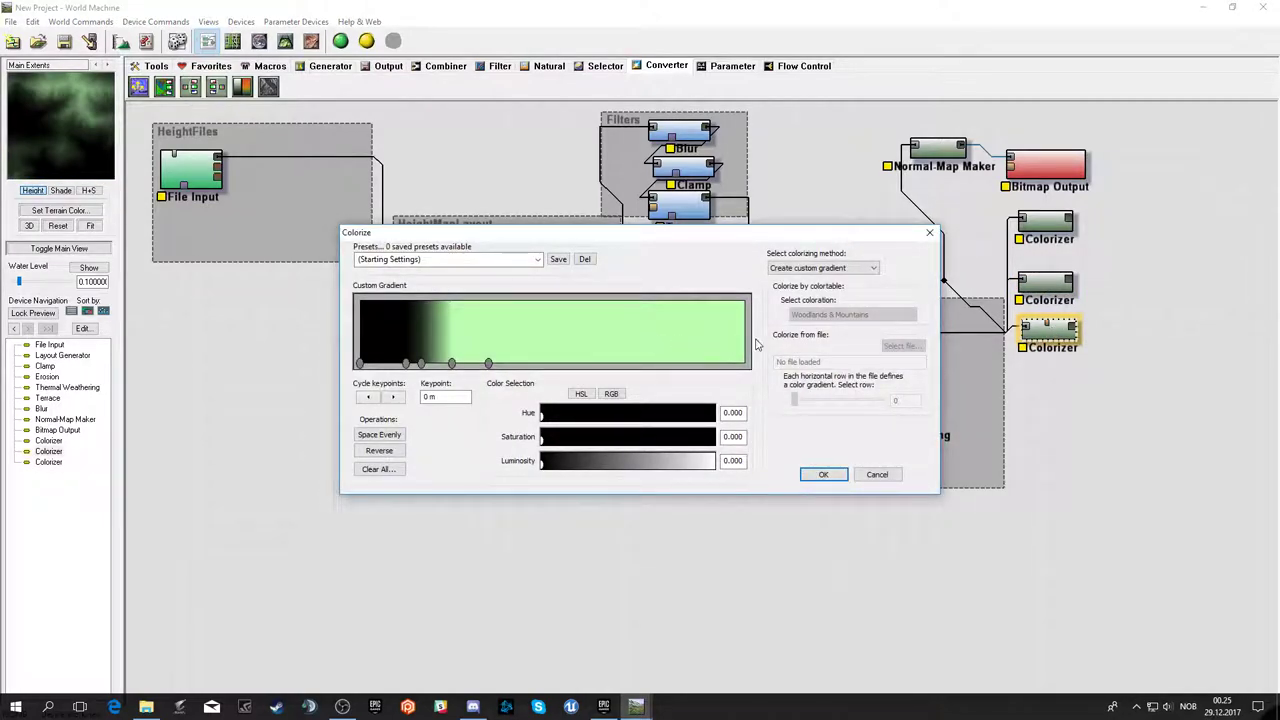
pyautogui.click(488, 364)
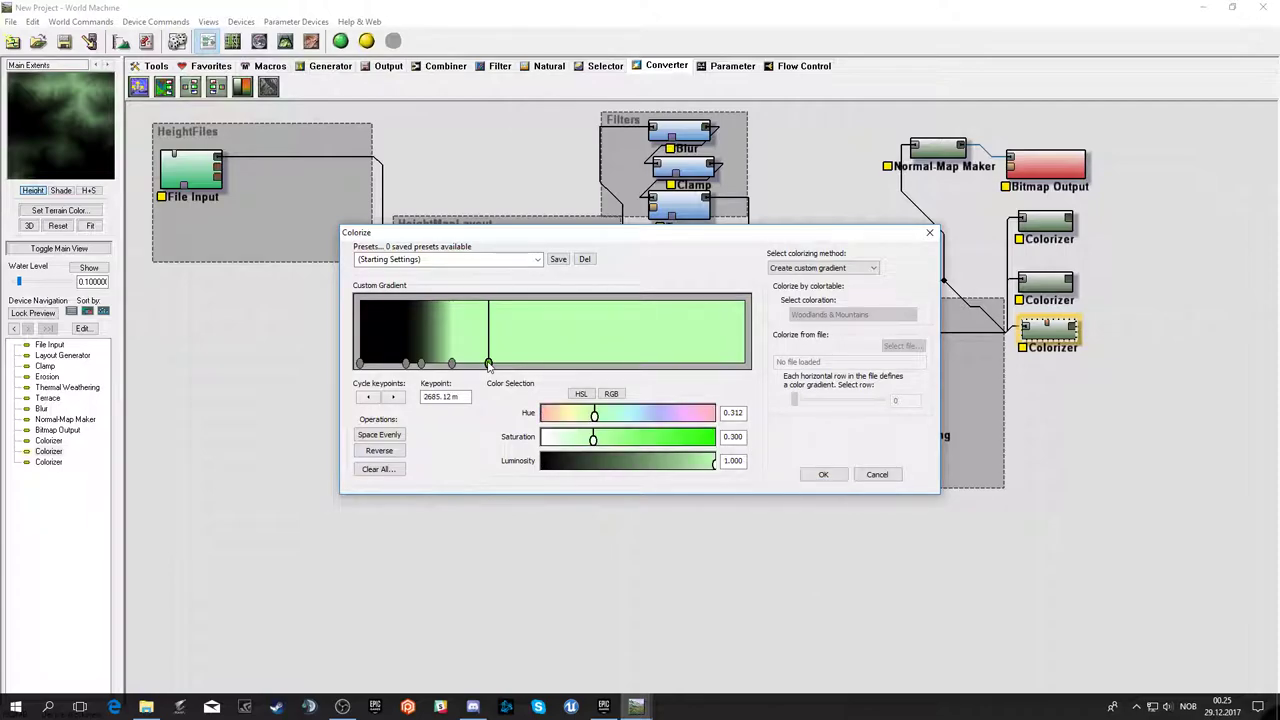
pyautogui.moveTo(593, 440); pyautogui.dragTo(735, 450)
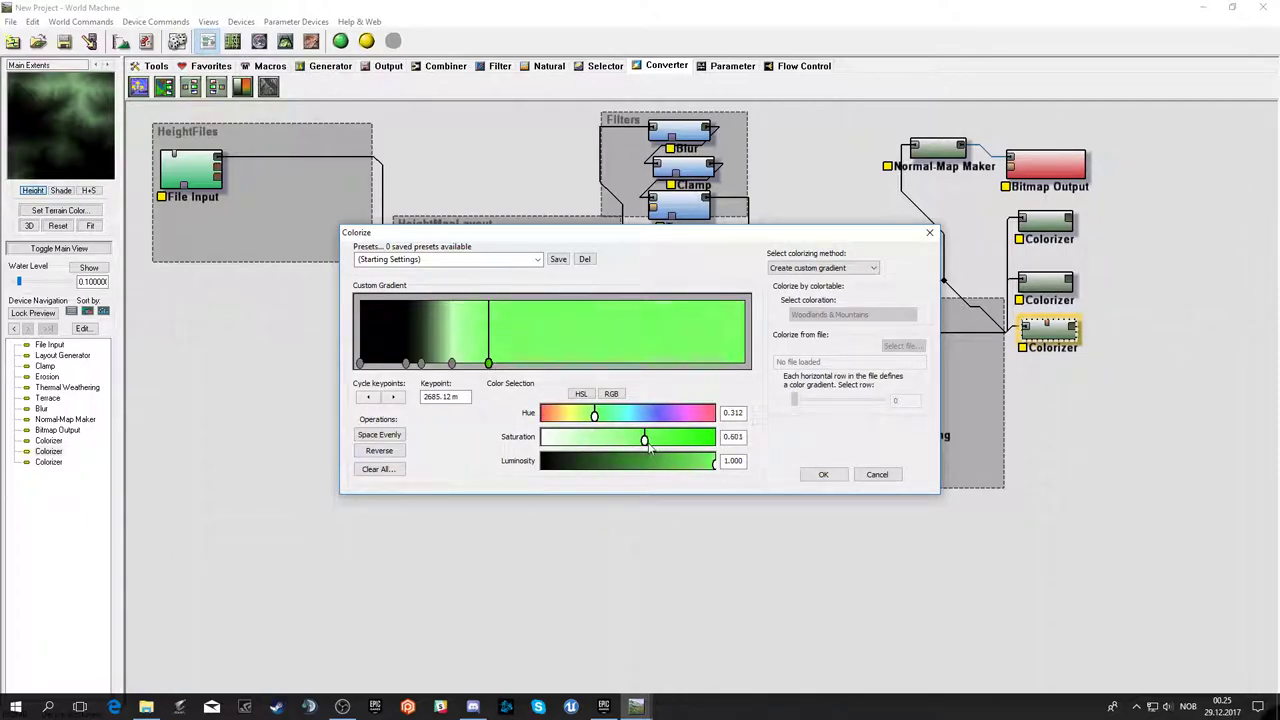
pyautogui.click(821, 474)
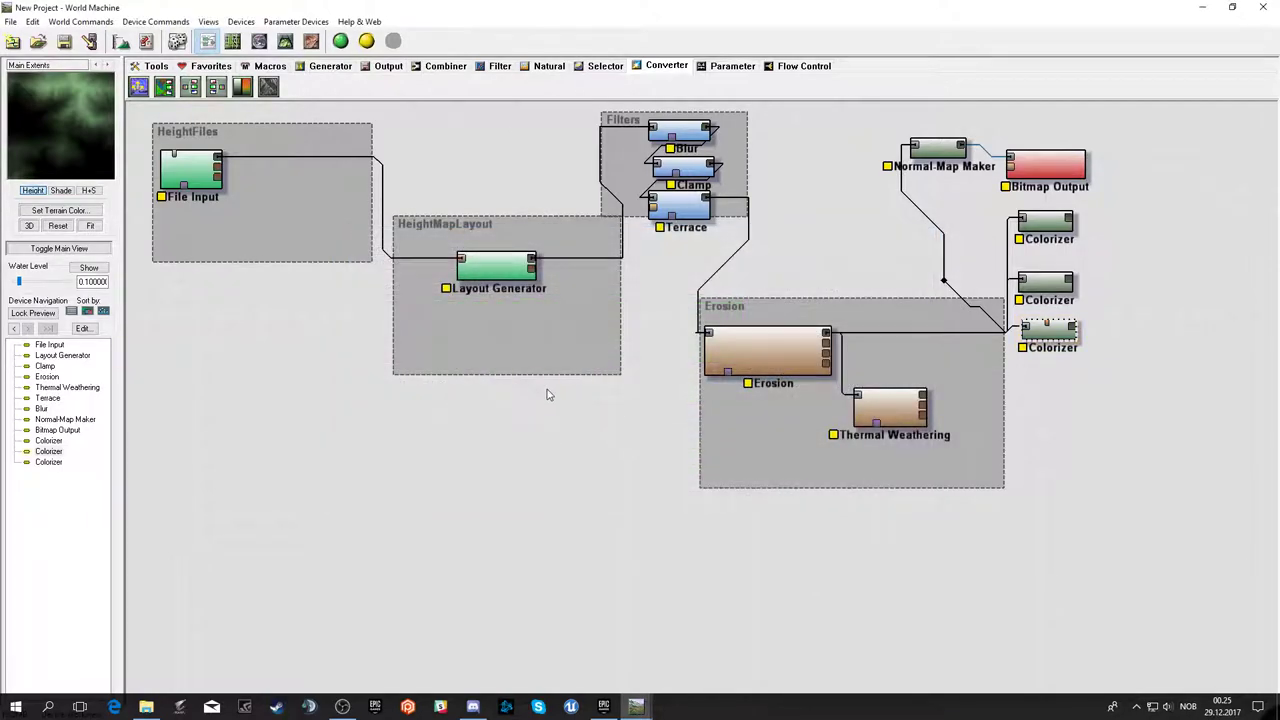
# - Fully saturate the bottom Colorizer's keypoint where the green begins and apply it
pyautogui.doubleClick(1052, 338)
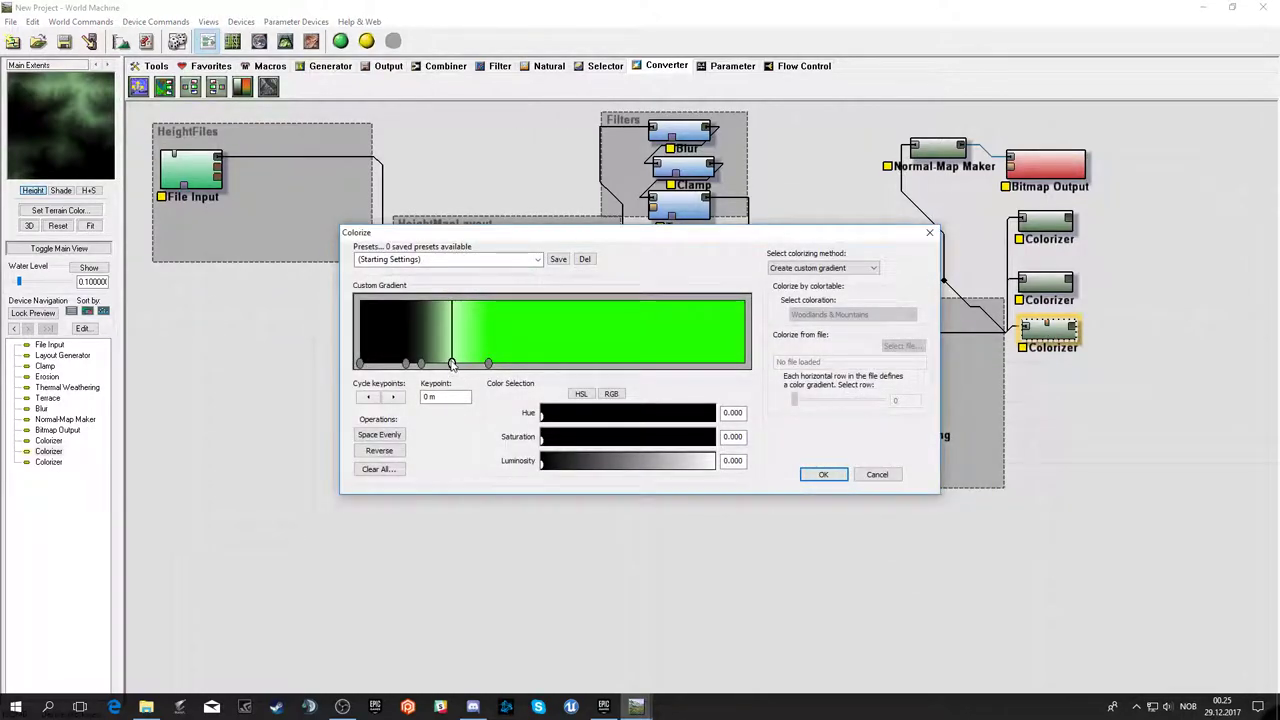
pyautogui.click(451, 363)
pyautogui.moveTo(600, 443); pyautogui.dragTo(713, 440)
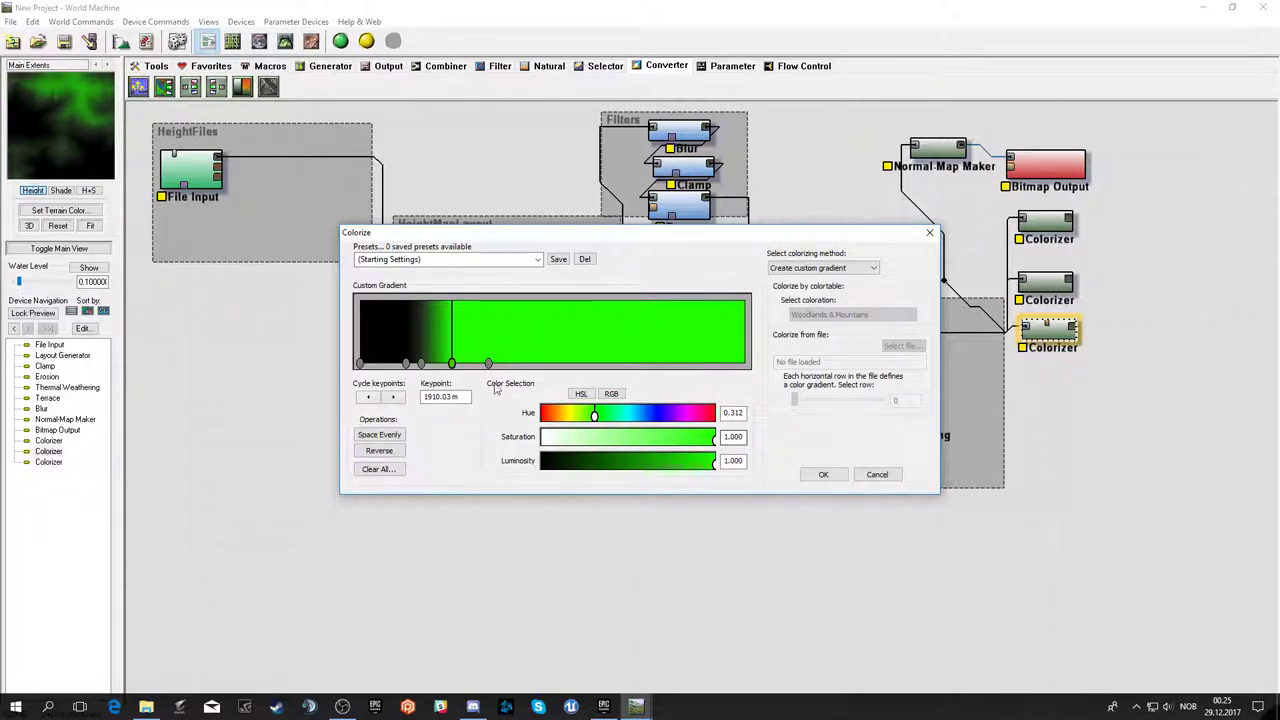
pyautogui.click(421, 364)
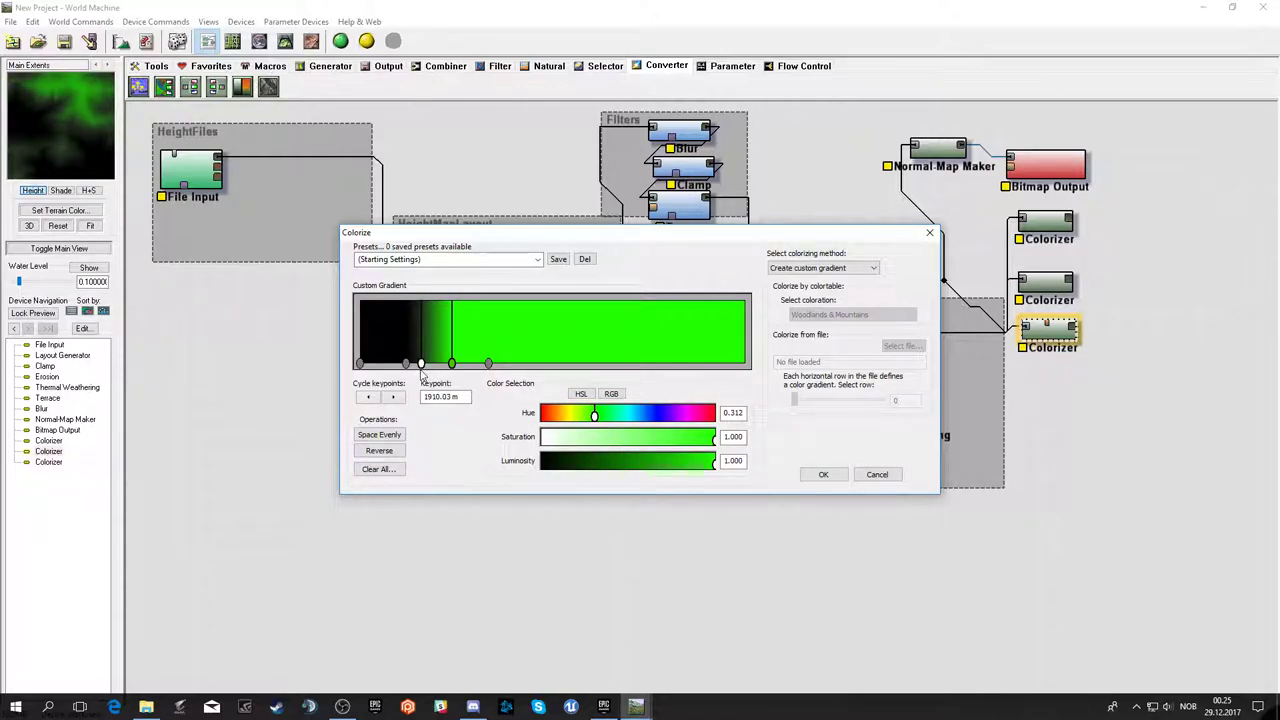
pyautogui.click(830, 474)
# - Preview each Colorizer's output in turn: the top one, the middle blue mask and the bottom green mask
pyautogui.click(1045, 222)
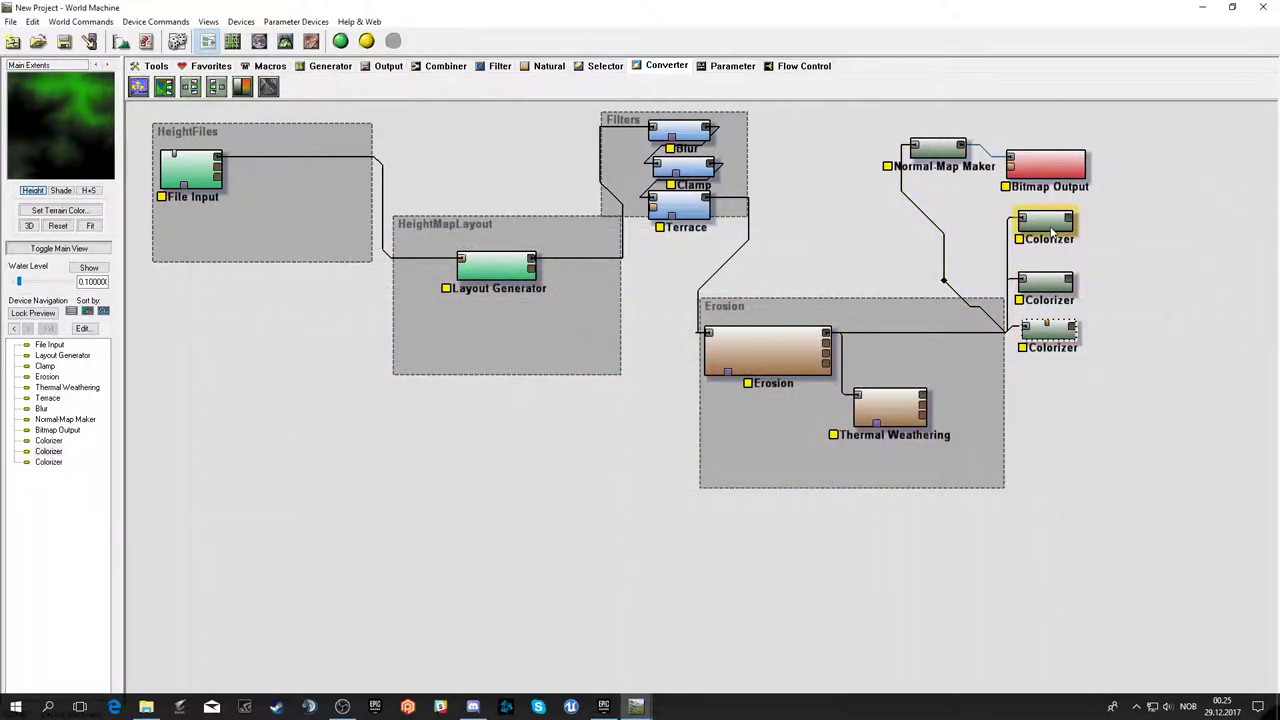
pyautogui.click(1050, 285)
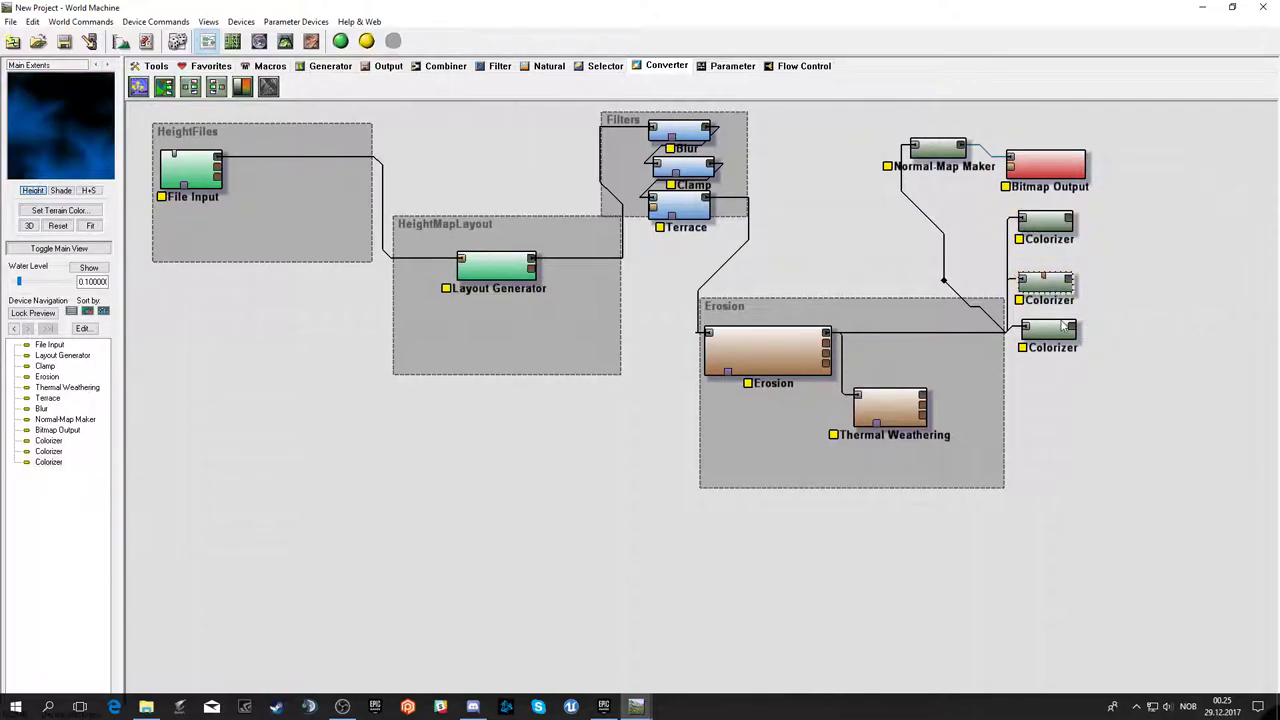
pyautogui.click(1062, 328)
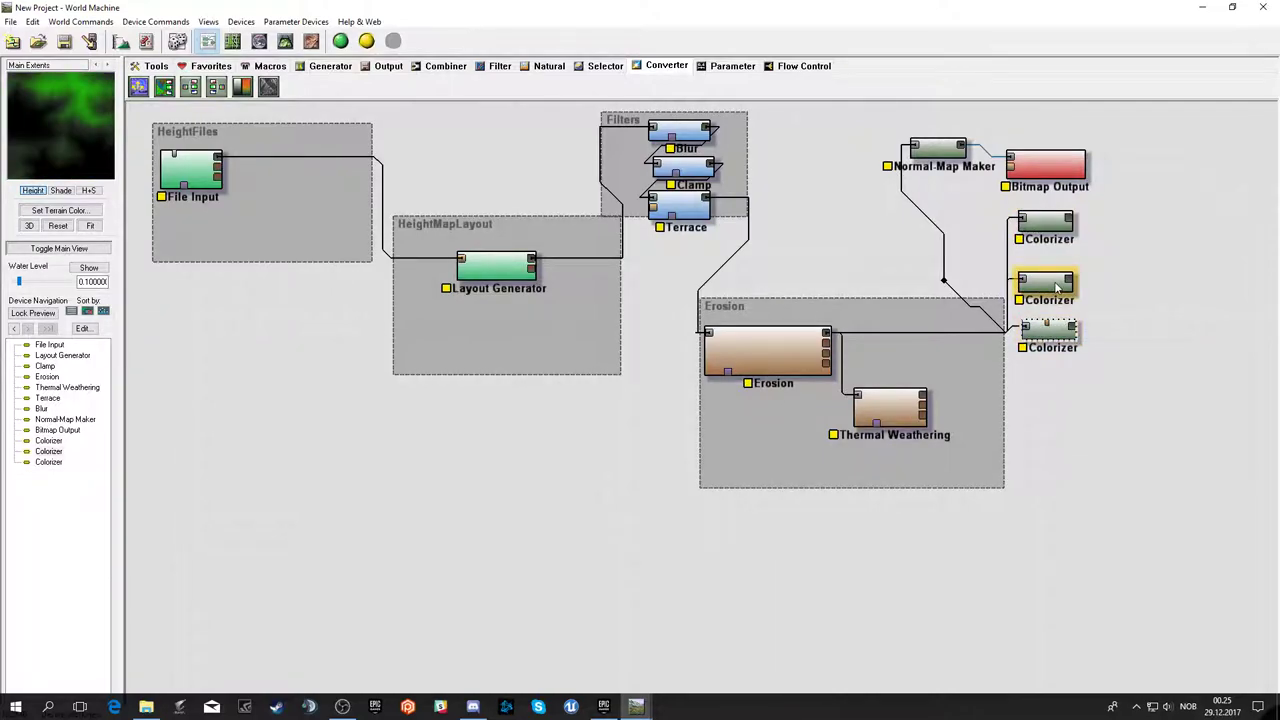
pyautogui.doubleClick(1050, 224)
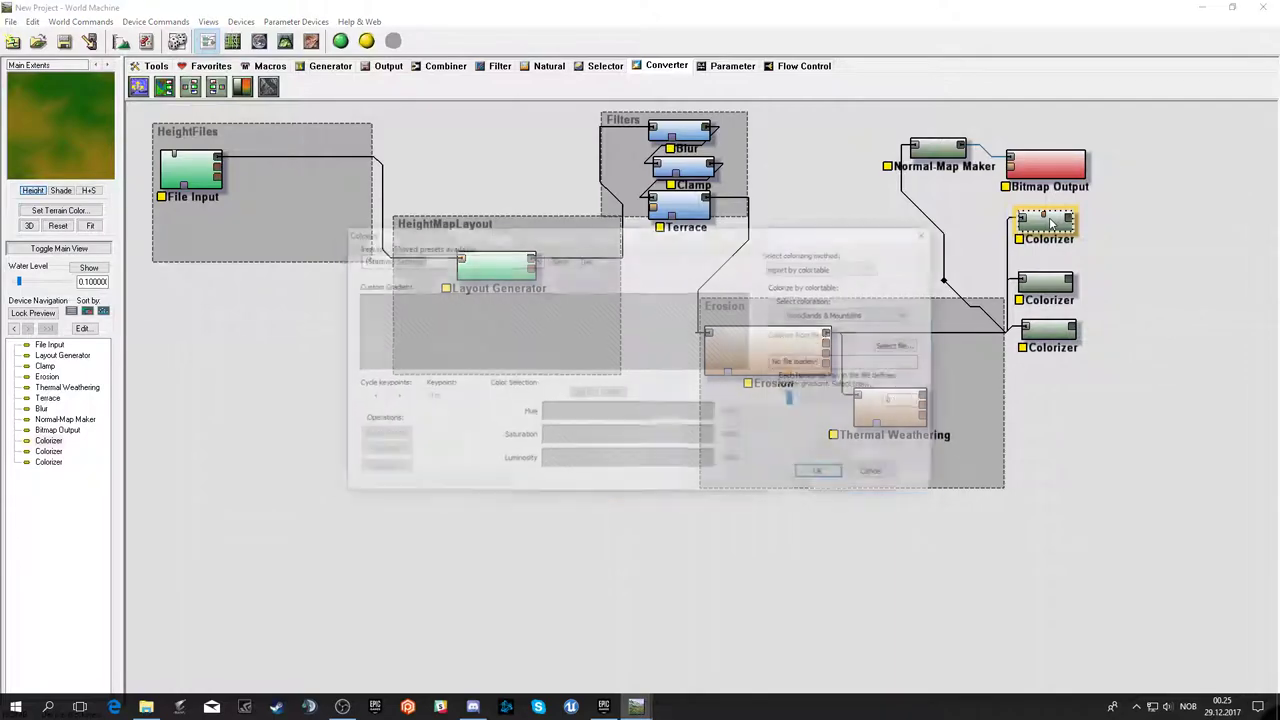
pyautogui.click(823, 474)
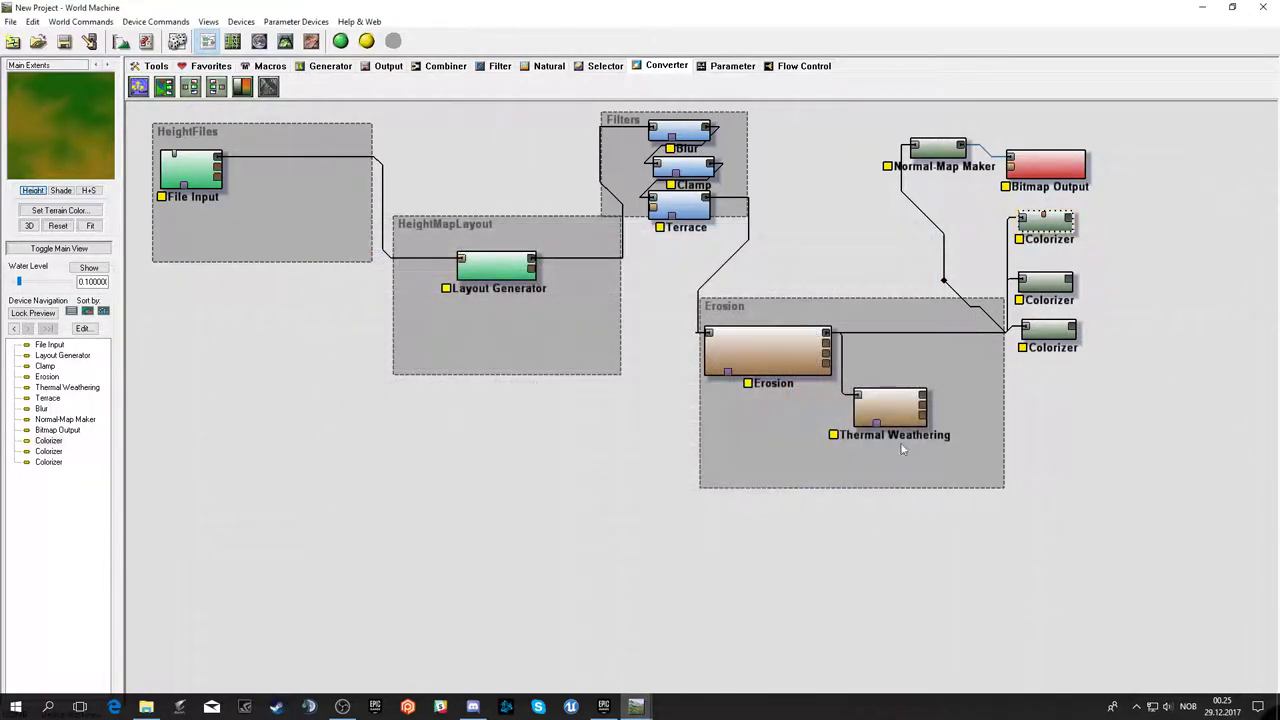
pyautogui.click(1050, 328)
pyautogui.click(1048, 285)
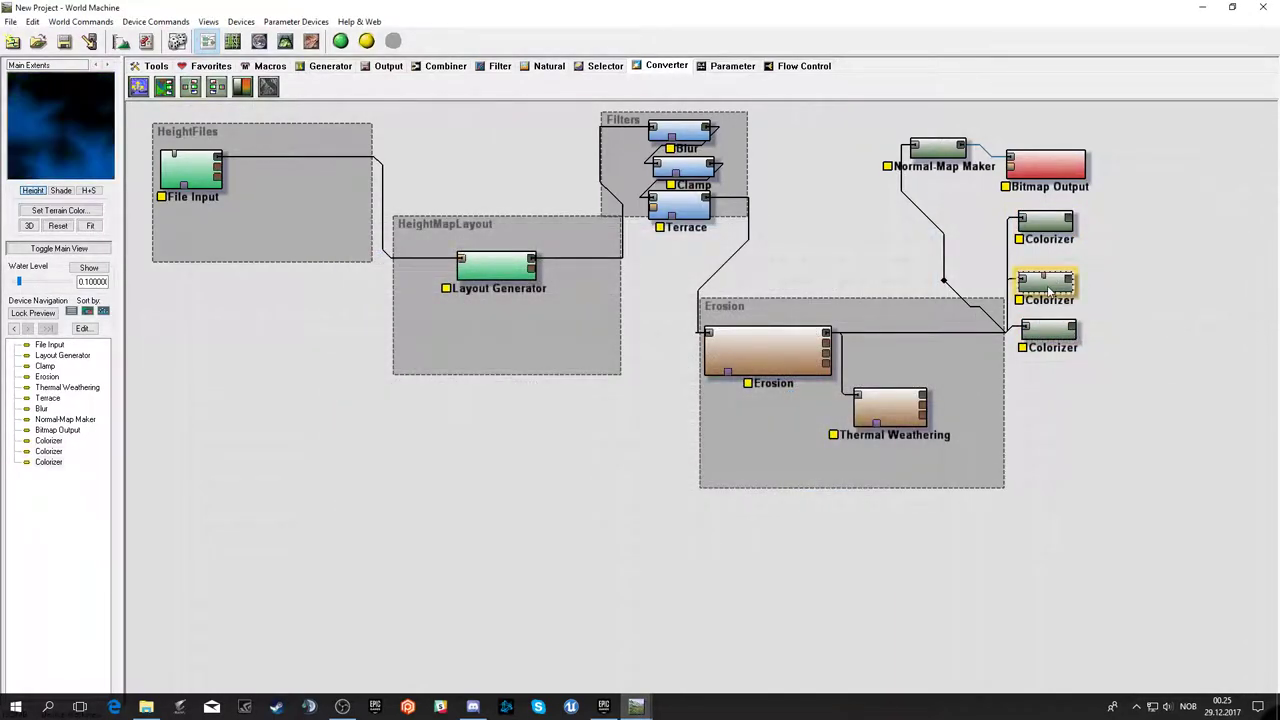
pyautogui.click(1053, 340)
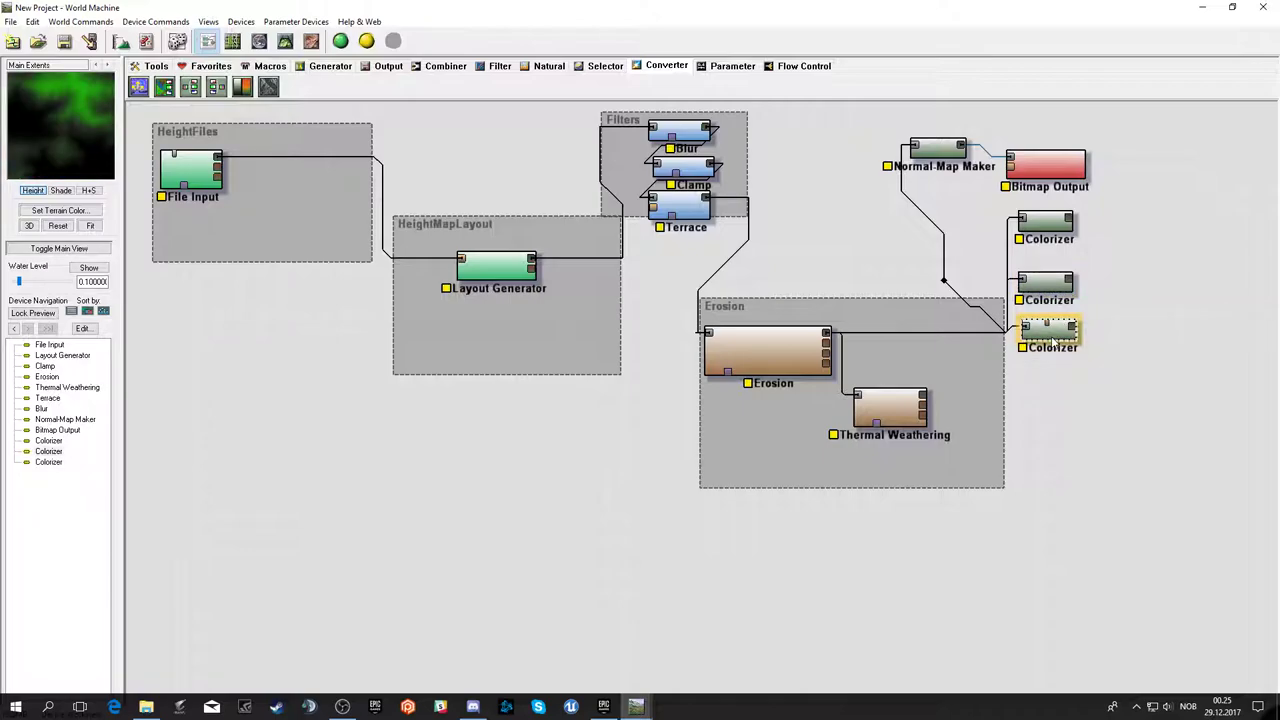
pyautogui.click(1066, 380)
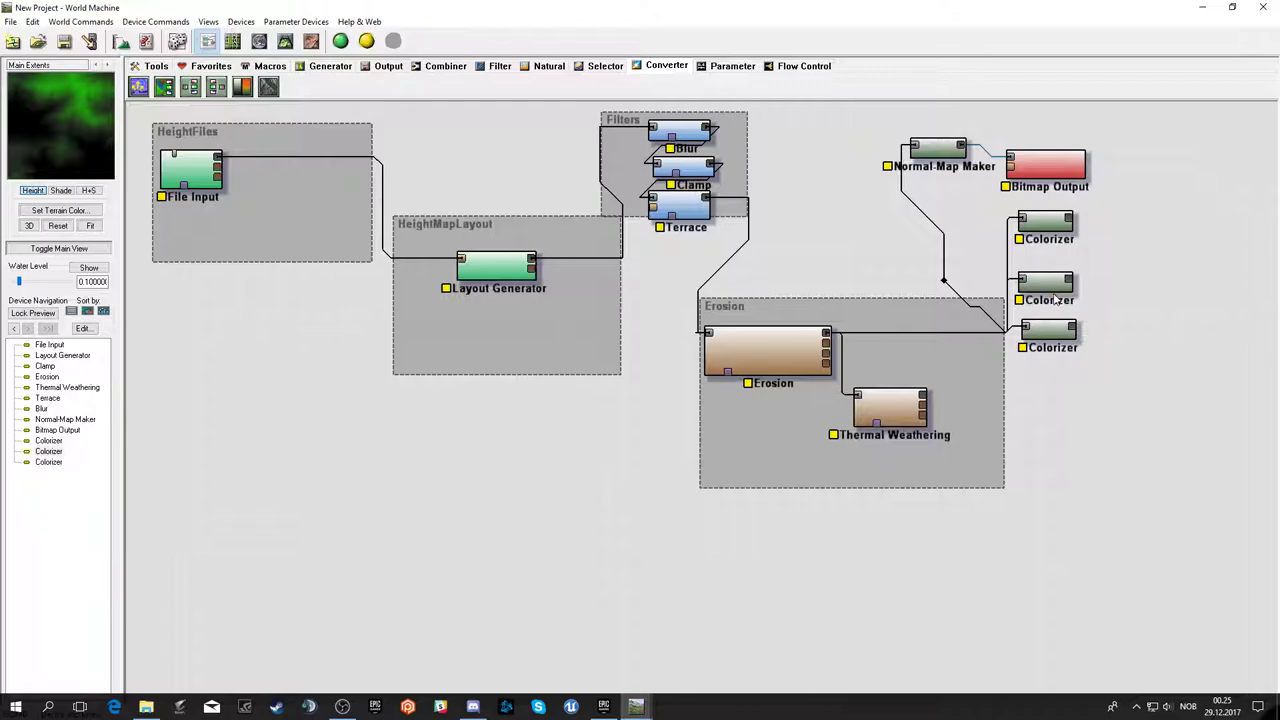
pyautogui.click(1056, 334)
pyautogui.click(1045, 282)
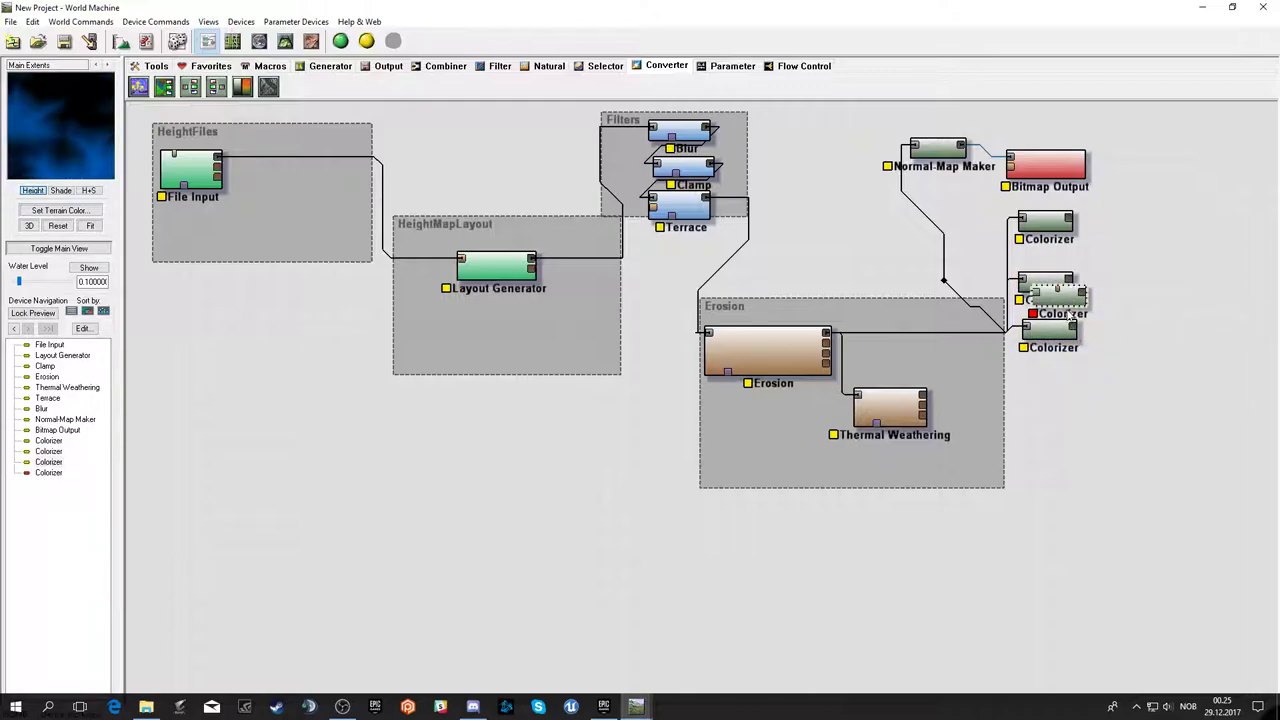
# - Paste a duplicate Colorizer below the others and inspect its gradient settings
pyautogui.hotkey('ctrl', 'v')
pyautogui.moveTo(1078, 385); pyautogui.dragTo(1058, 383)
pyautogui.doubleClick(1058, 383)
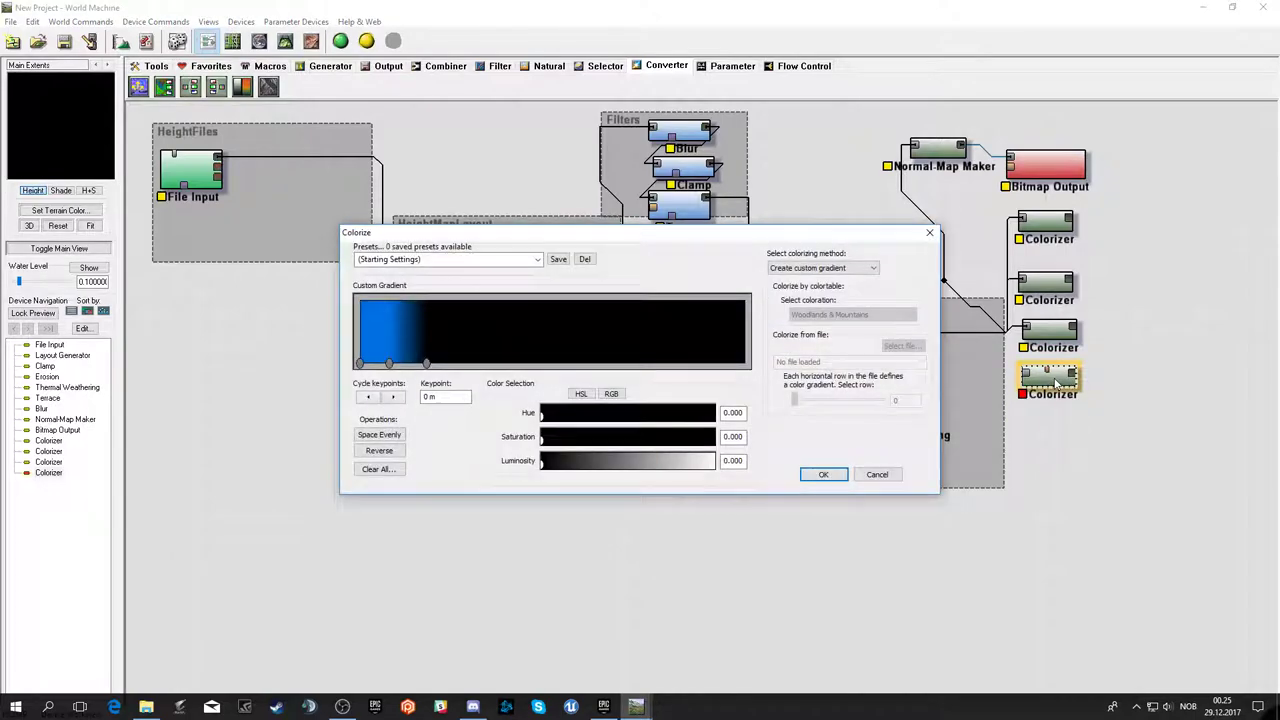
pyautogui.click(877, 474)
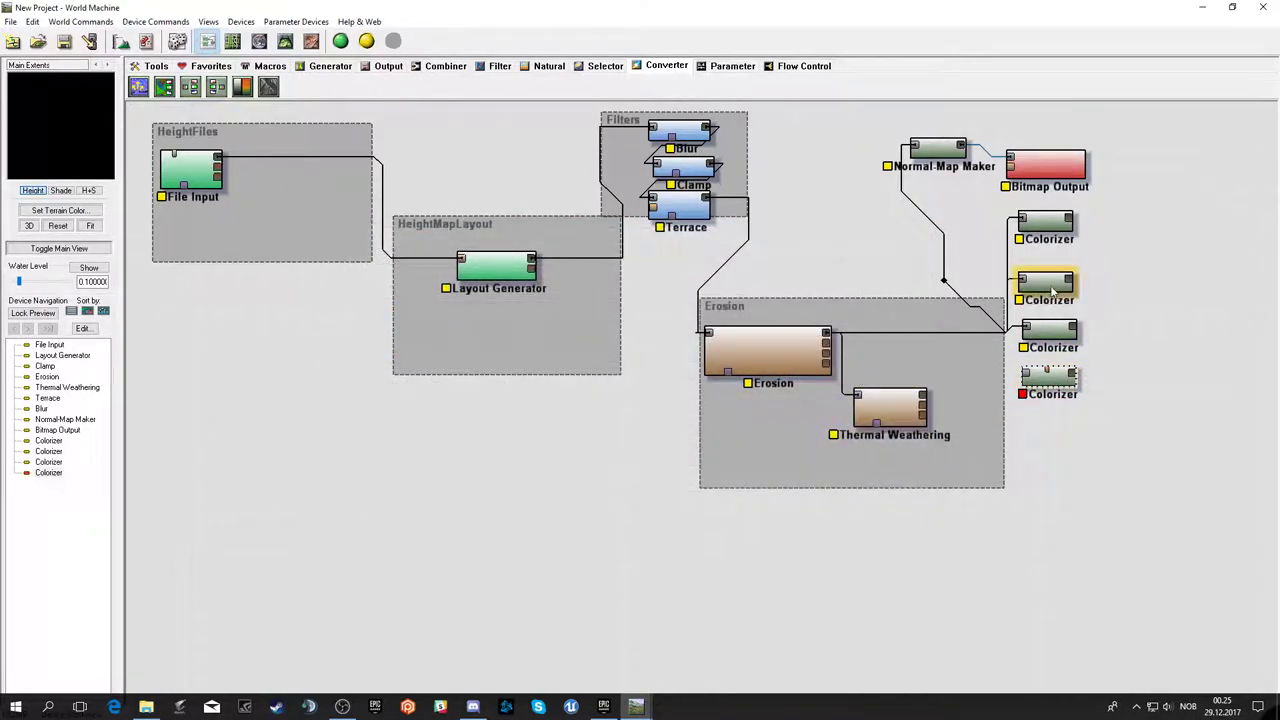
pyautogui.click(1067, 340)
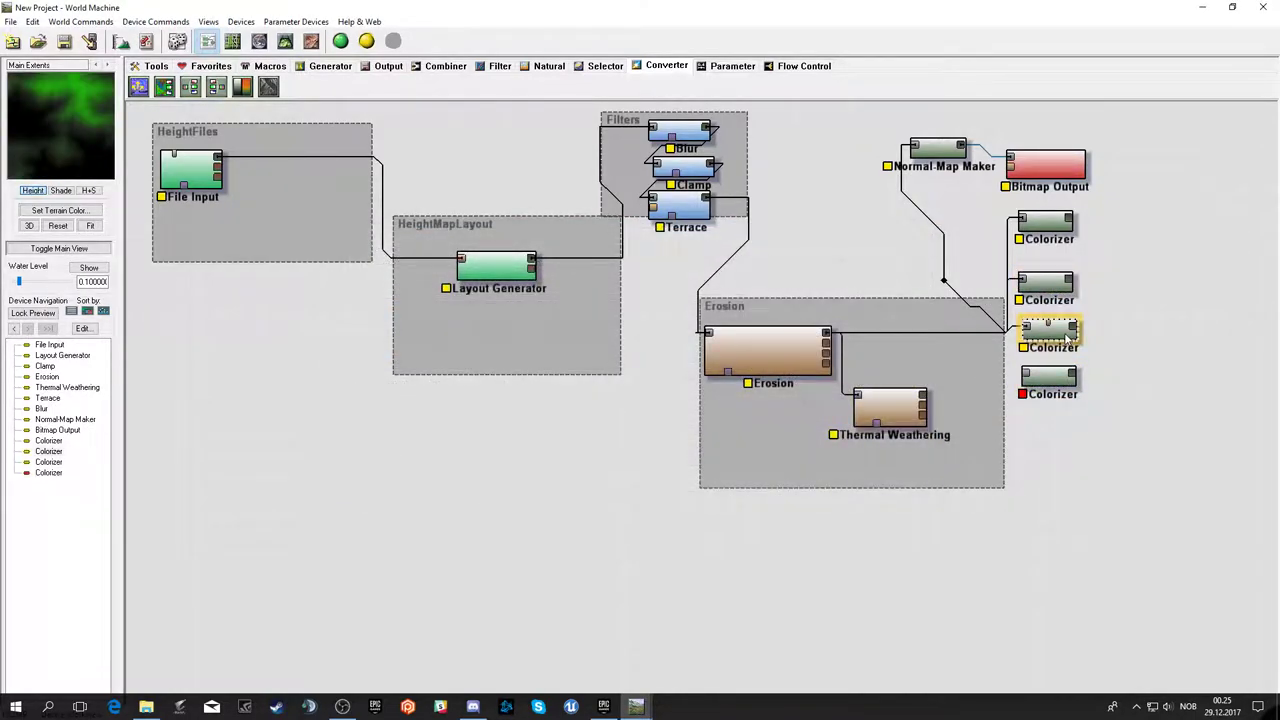
# - Arrange the four Colorizers in a column with the new one second, and move Erosion right
pyautogui.moveTo(1050, 380); pyautogui.dragTo(1126, 306)
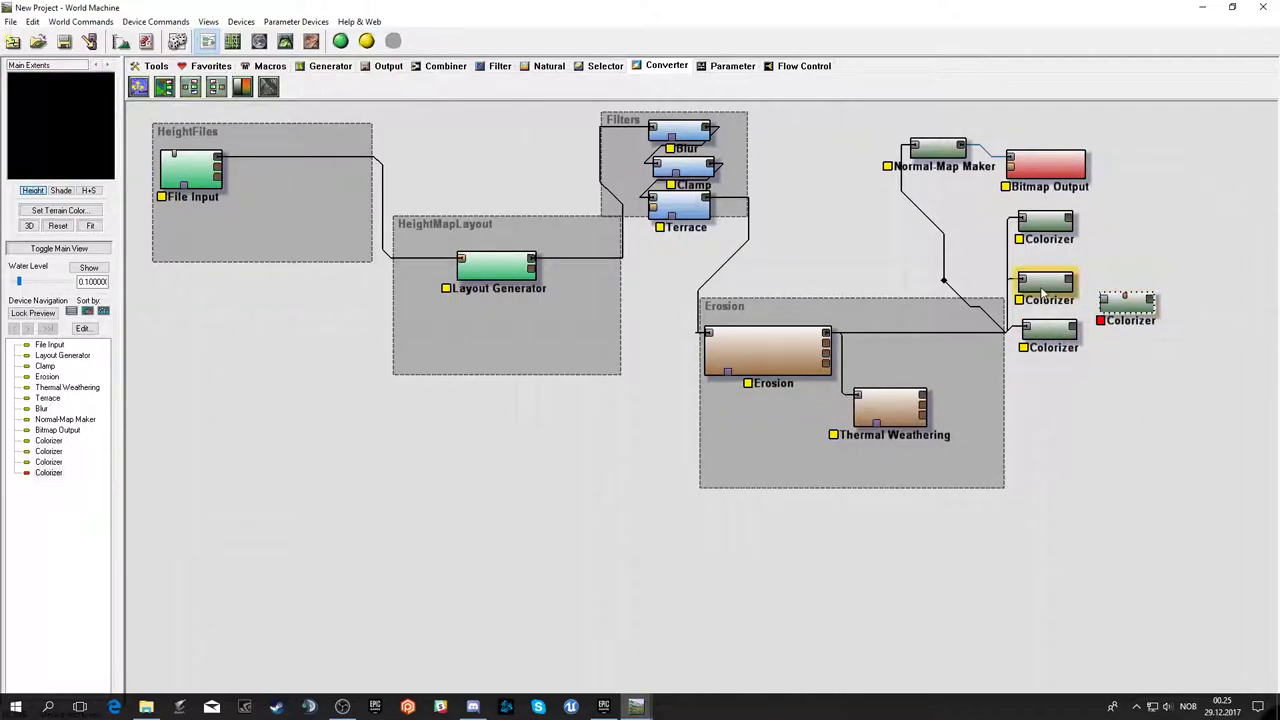
pyautogui.doubleClick(1050, 335)
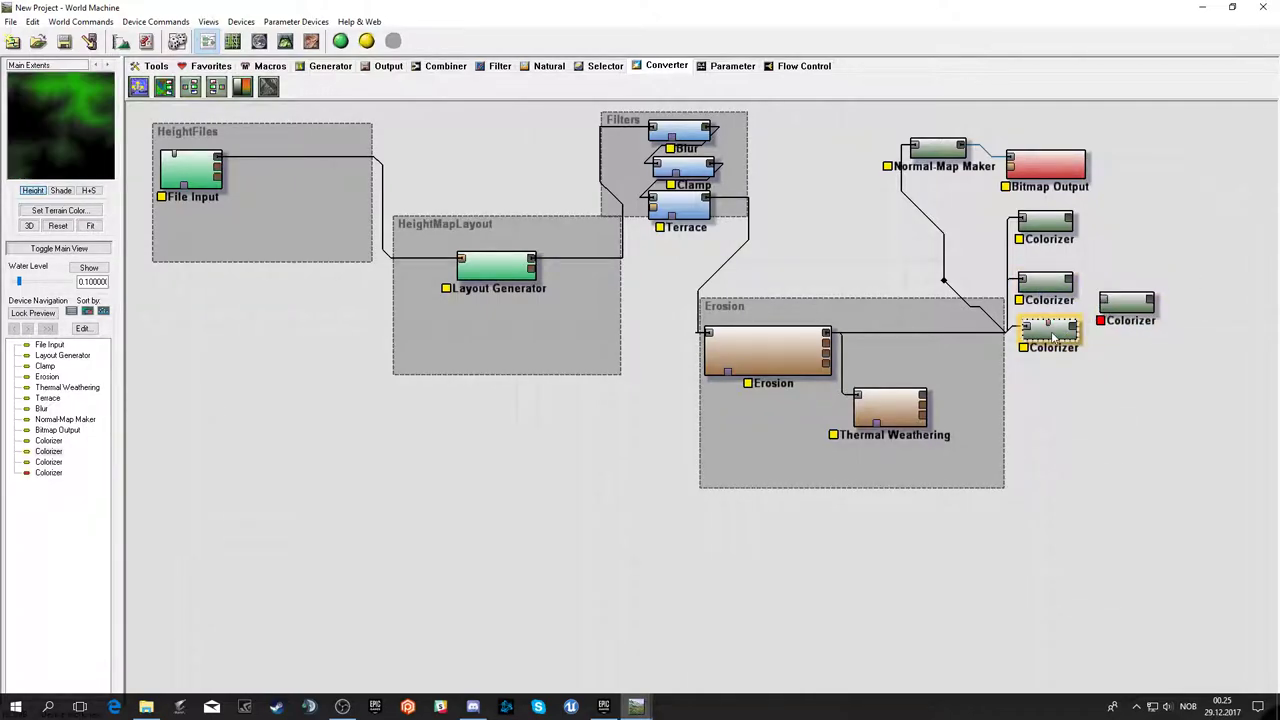
pyautogui.click(875, 475)
pyautogui.moveTo(1047, 330); pyautogui.dragTo(1047, 388)
pyautogui.moveTo(1048, 298); pyautogui.dragTo(1052, 362)
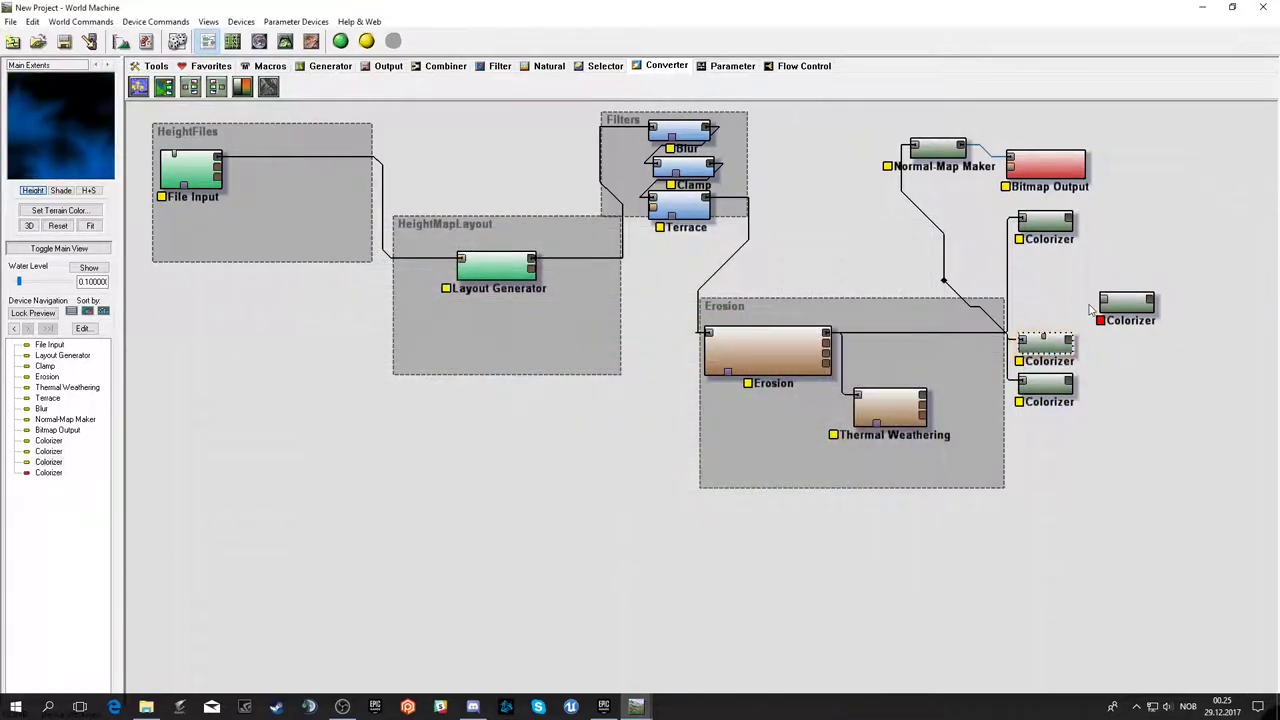
pyautogui.moveTo(1112, 313); pyautogui.dragTo(1035, 312)
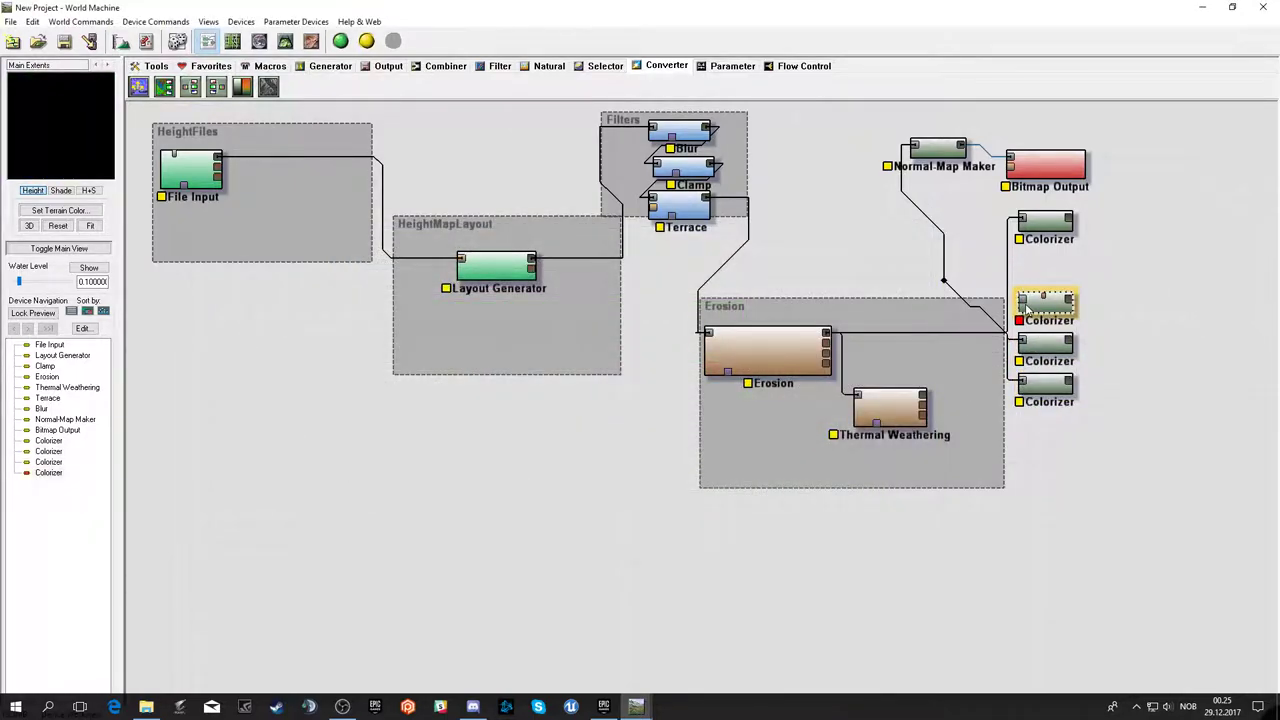
pyautogui.moveTo(826, 340)
pyautogui.mouseDown()
pyautogui.moveTo(878, 340)
pyautogui.moveTo(836, 355)
pyautogui.moveTo(1032, 310)
pyautogui.mouseUp()
# - Change the new Colorizer's leftmost and blue gradient keypoints to red
pyautogui.click(1045, 309)
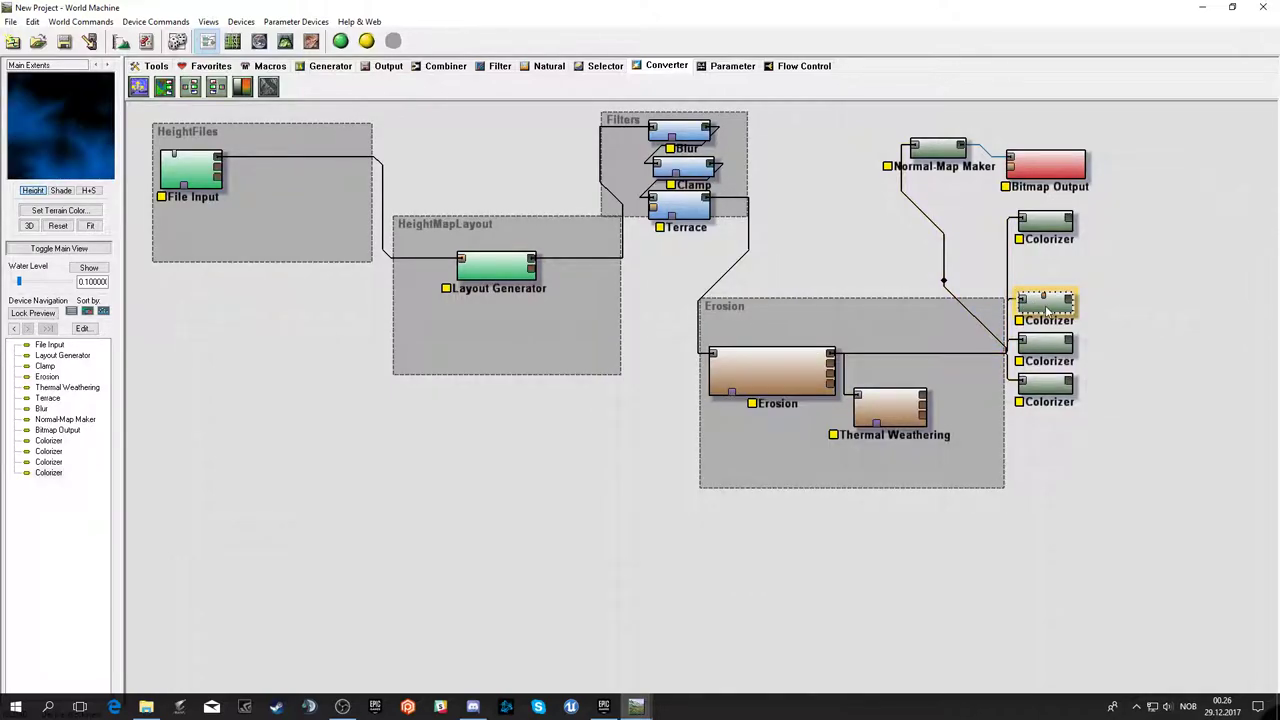
pyautogui.doubleClick(1046, 309)
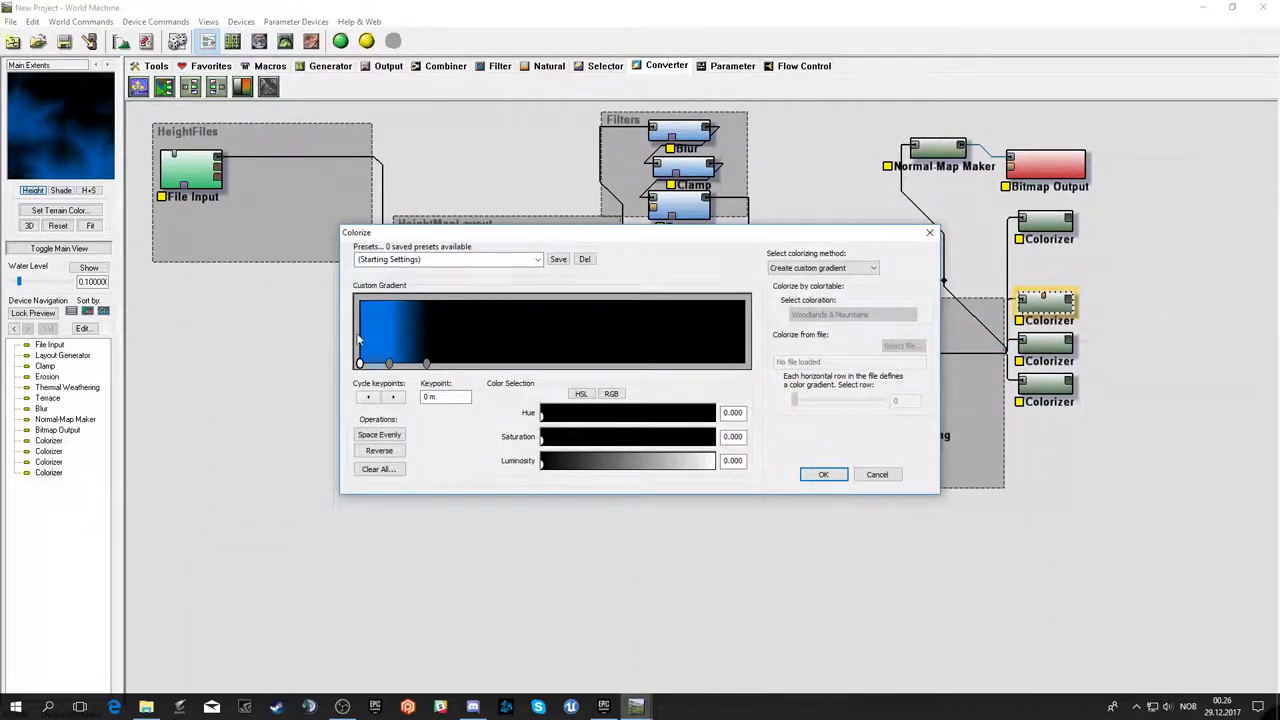
pyautogui.click(360, 363)
pyautogui.moveTo(667, 414); pyautogui.dragTo(808, 405)
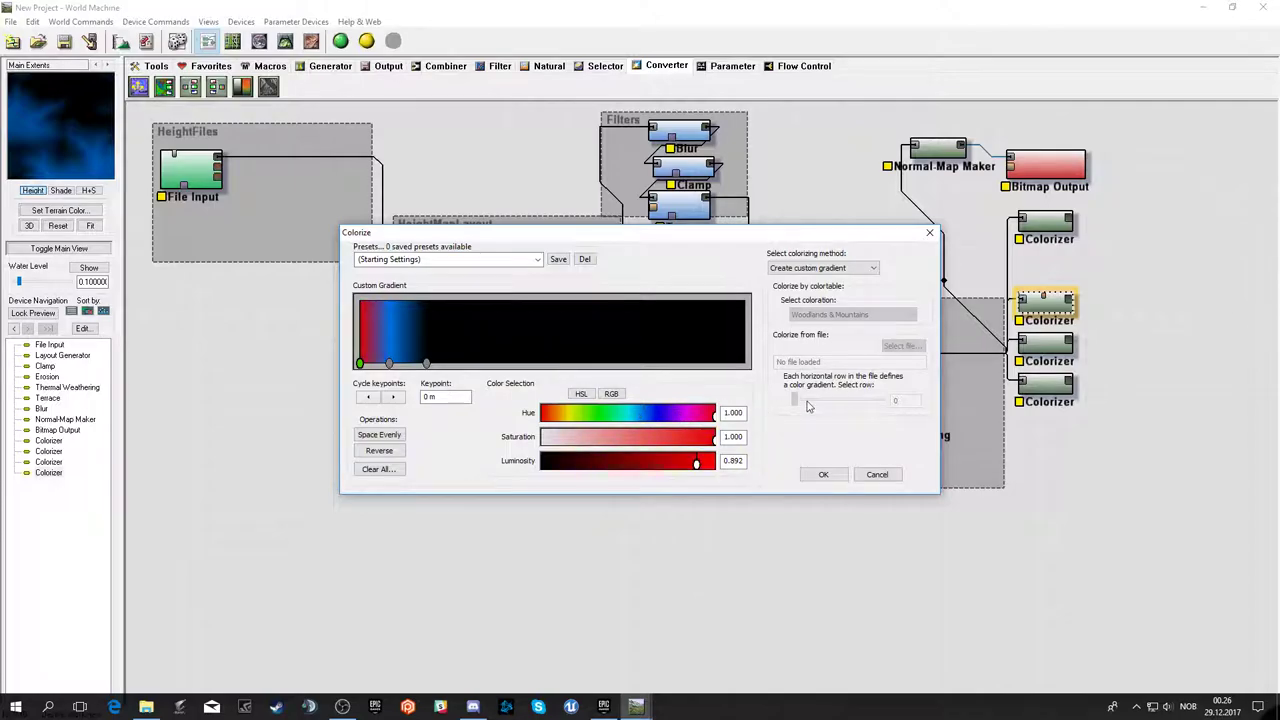
pyautogui.click(822, 474)
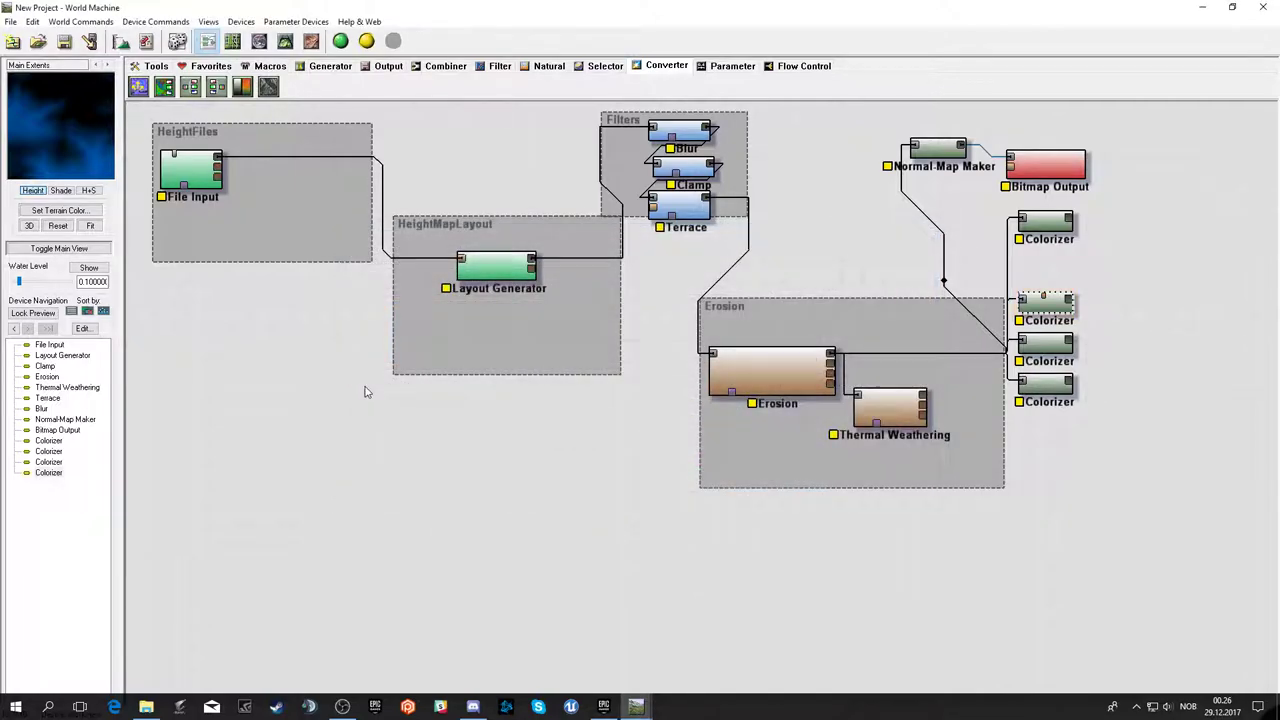
pyautogui.doubleClick(1064, 311)
pyautogui.click(390, 364)
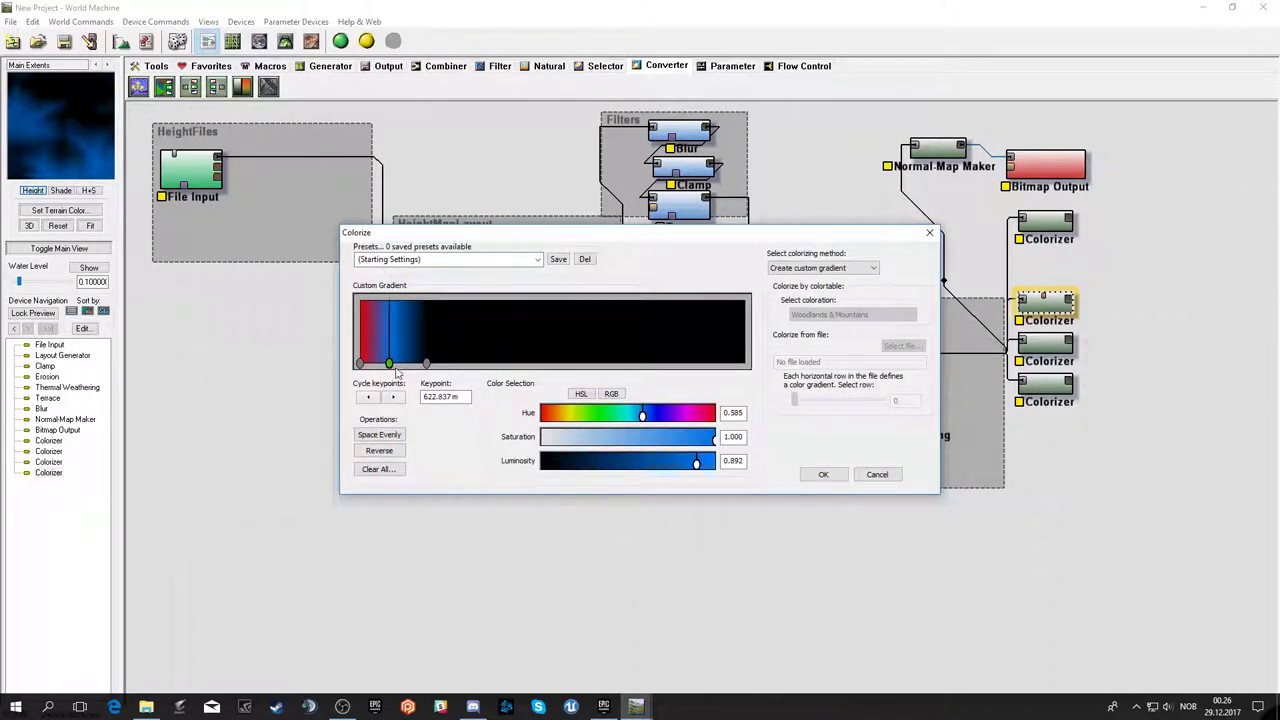
pyautogui.moveTo(651, 418); pyautogui.dragTo(753, 424)
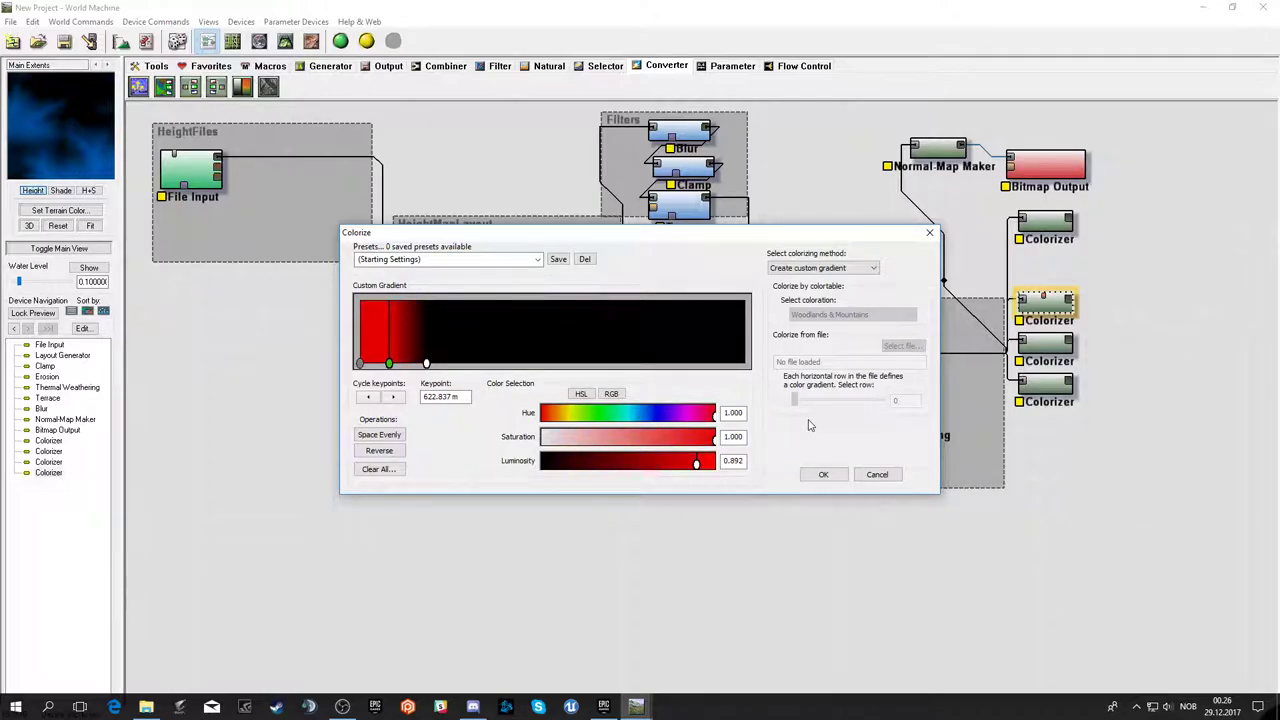
pyautogui.click(823, 474)
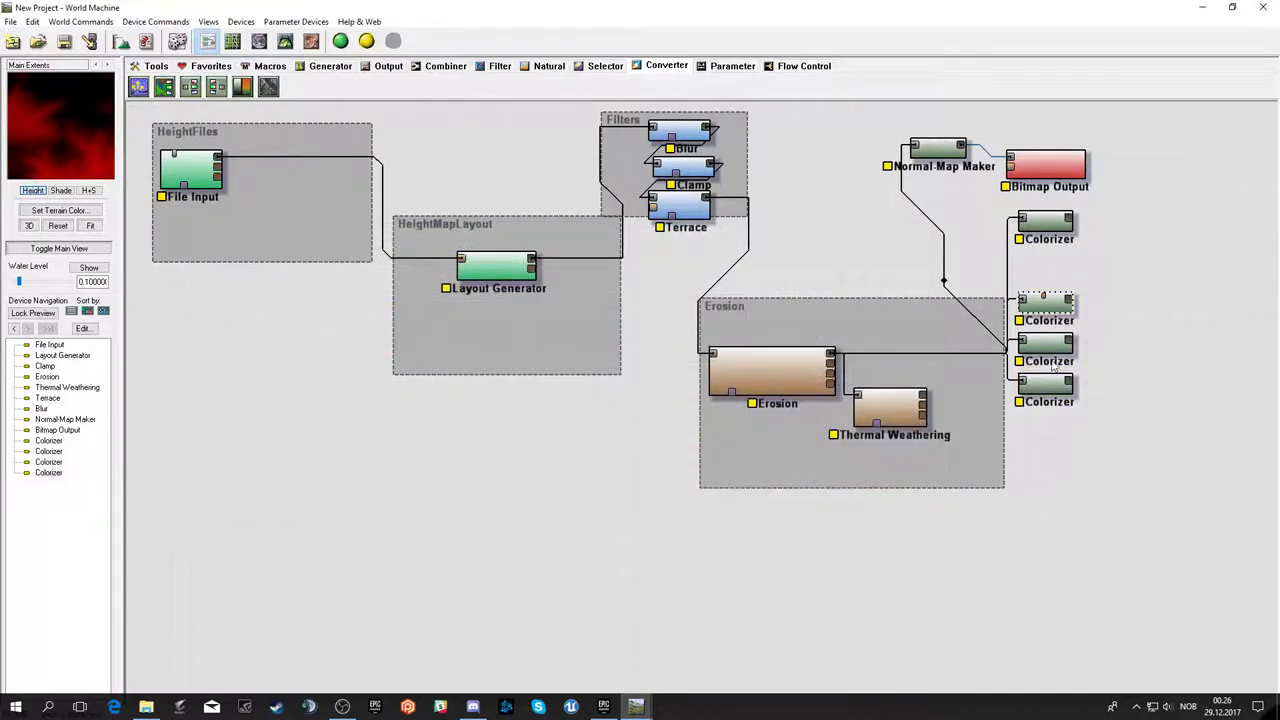
# - Add and reposition red keypoints along the gradient, lowering one keypoint's saturation
pyautogui.doubleClick(1062, 310)
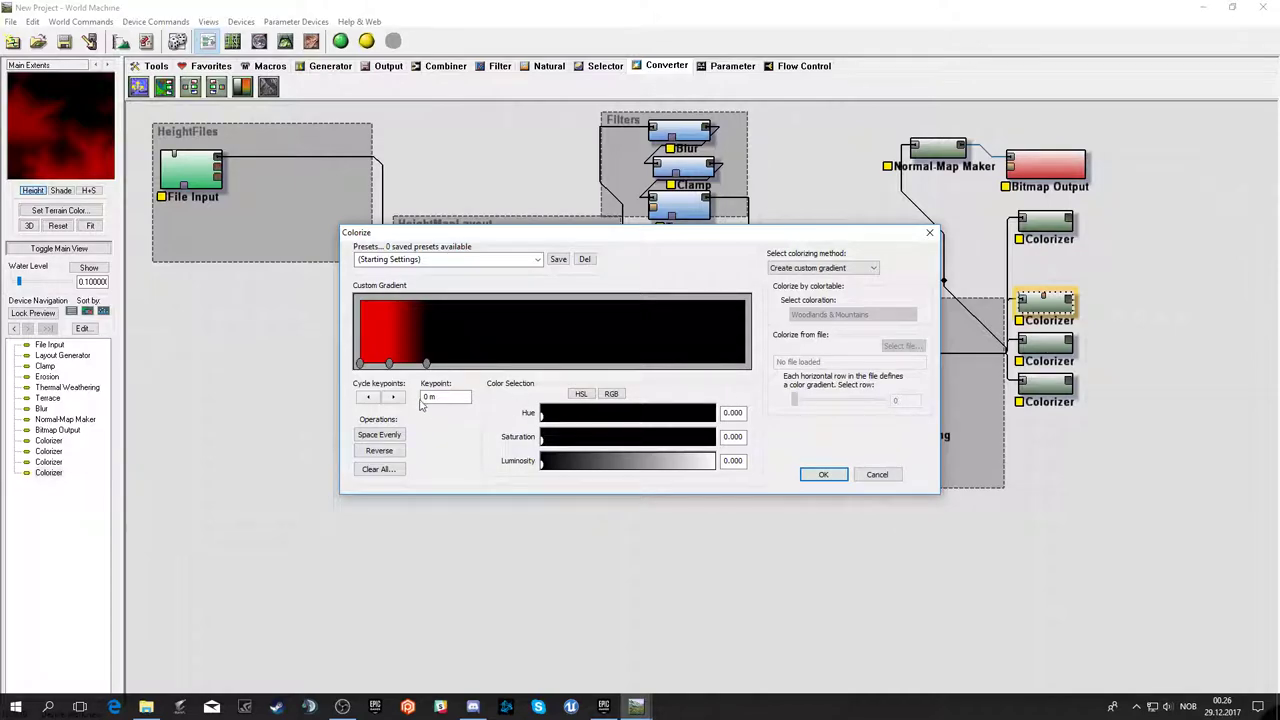
pyautogui.moveTo(426, 363); pyautogui.dragTo(570, 365)
pyautogui.click(545, 363)
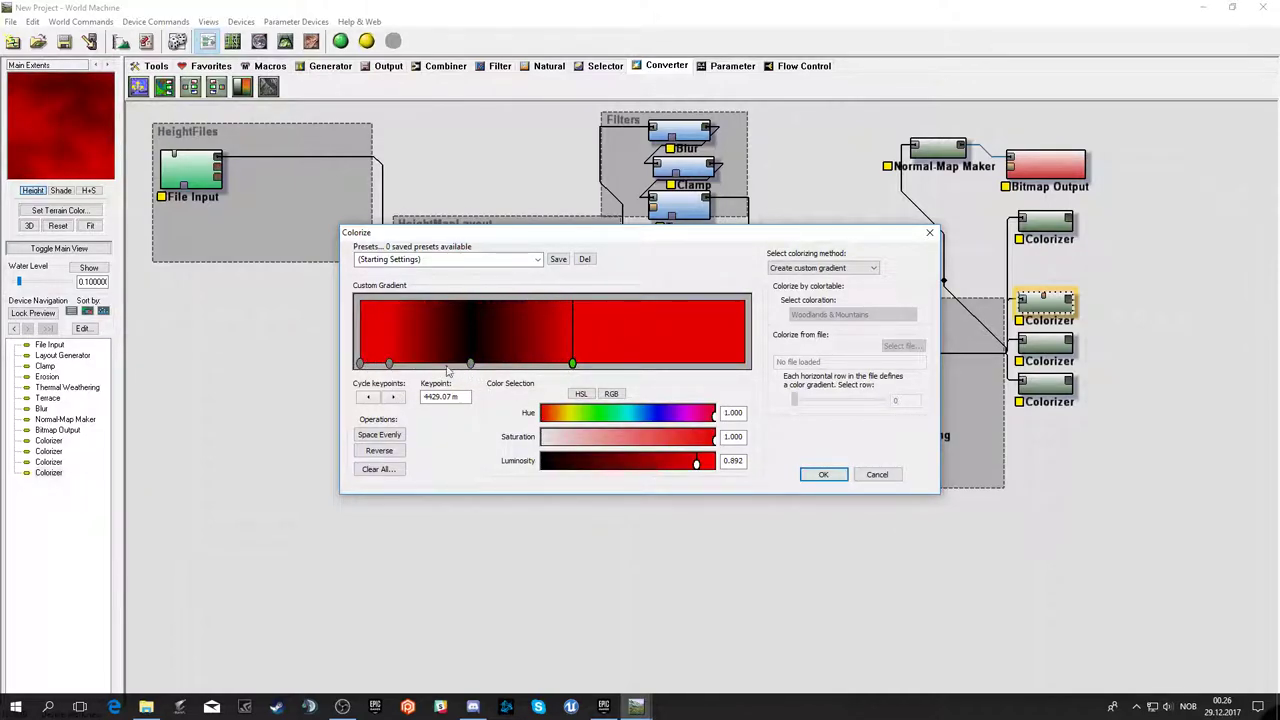
pyautogui.moveTo(389, 363)
pyautogui.mouseDown()
pyautogui.moveTo(534, 363)
pyautogui.moveTo(444, 363)
pyautogui.mouseUp()
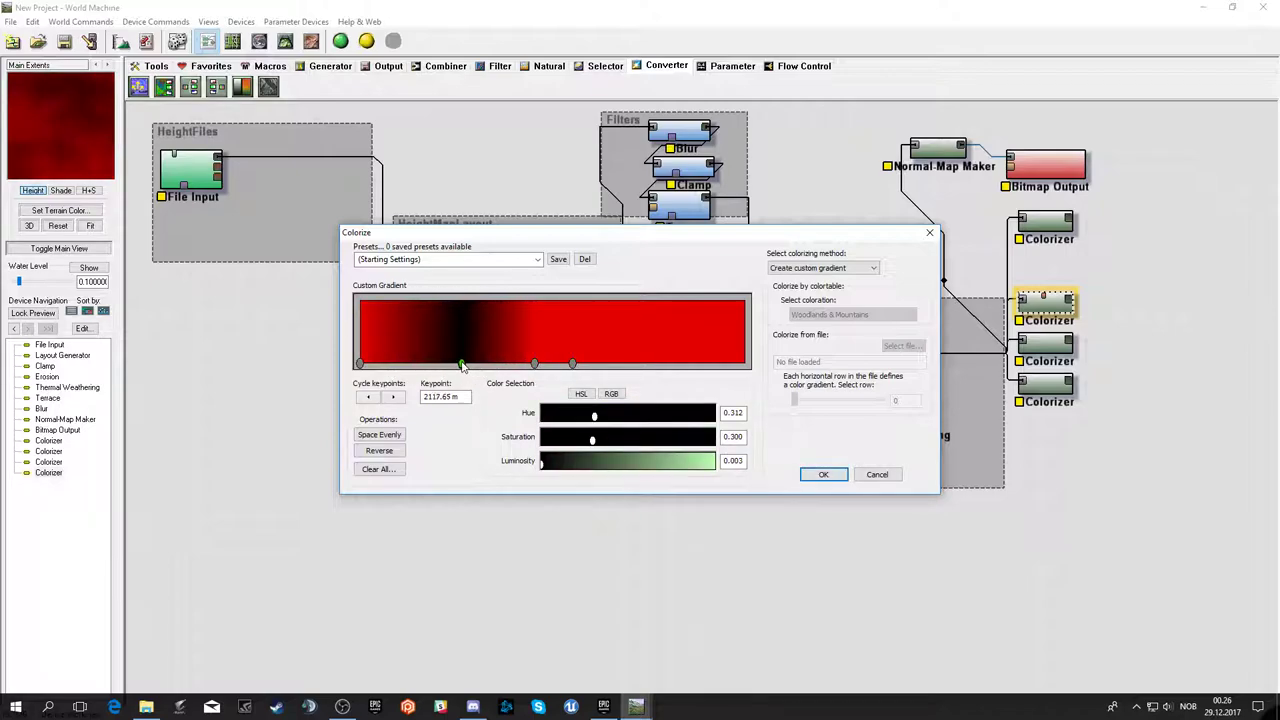
pyautogui.moveTo(361, 363)
pyautogui.mouseDown()
pyautogui.moveTo(503, 363)
pyautogui.moveTo(405, 363)
pyautogui.mouseUp()
pyautogui.moveTo(503, 363); pyautogui.dragTo(431, 363)
pyautogui.click(495, 363)
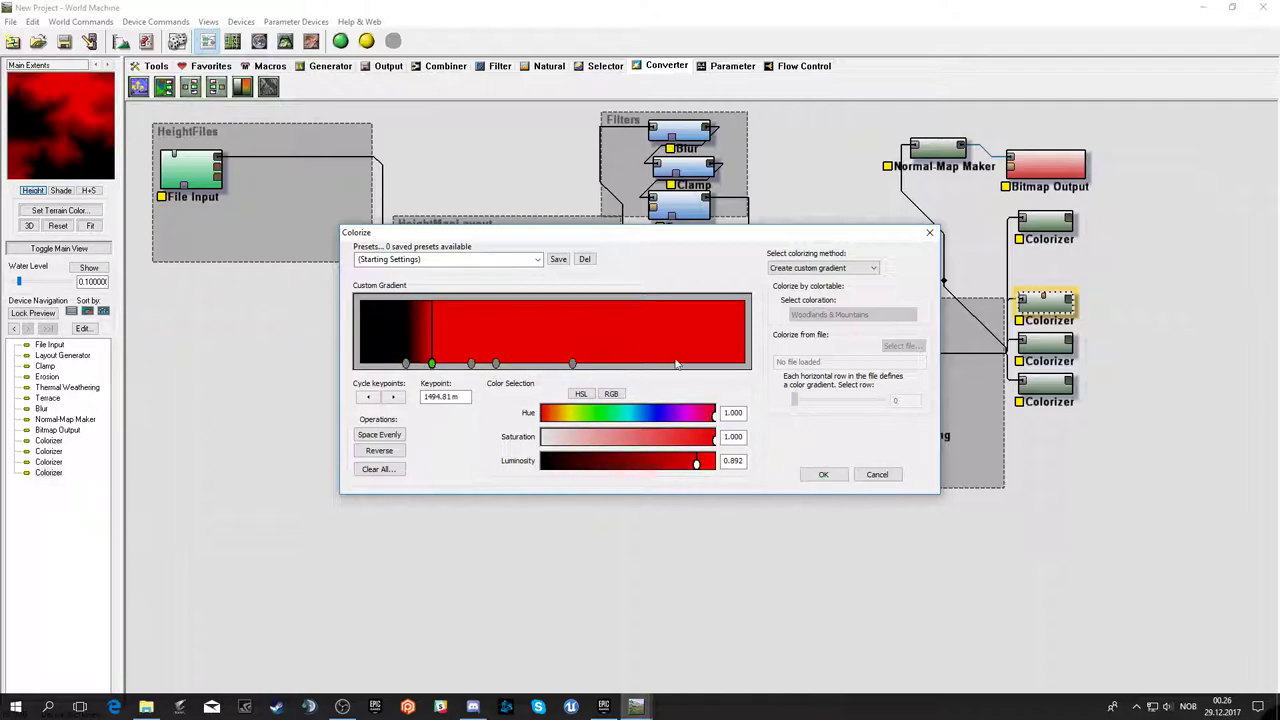
pyautogui.moveTo(572, 363); pyautogui.dragTo(728, 363)
pyautogui.moveTo(713, 436)
pyautogui.mouseDown()
pyautogui.moveTo(541, 443)
pyautogui.moveTo(540, 463)
pyautogui.mouseUp()
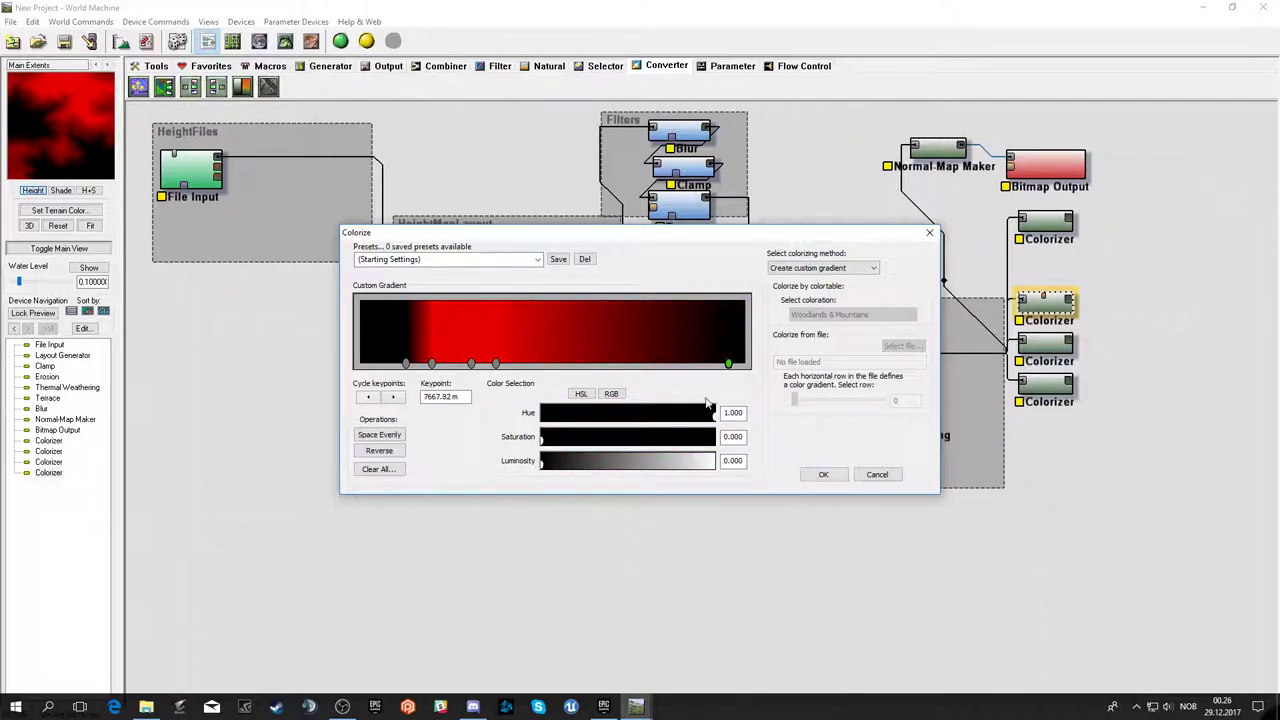
# - Narrow the red band by deleting two keypoints and moving the black keypoint to about 1896 m
pyautogui.moveTo(733, 369); pyautogui.dragTo(594, 368)
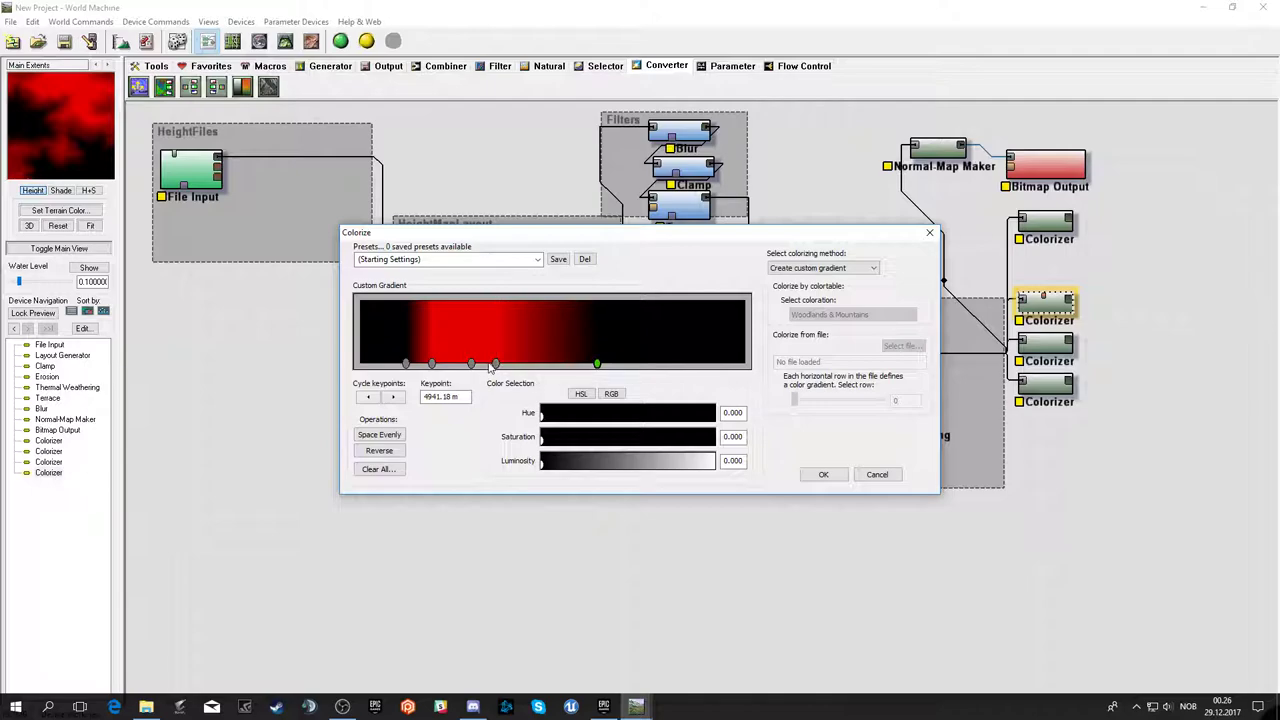
pyautogui.moveTo(494, 366)
pyautogui.mouseDown()
pyautogui.moveTo(546, 366)
pyautogui.moveTo(509, 365)
pyautogui.mouseUp()
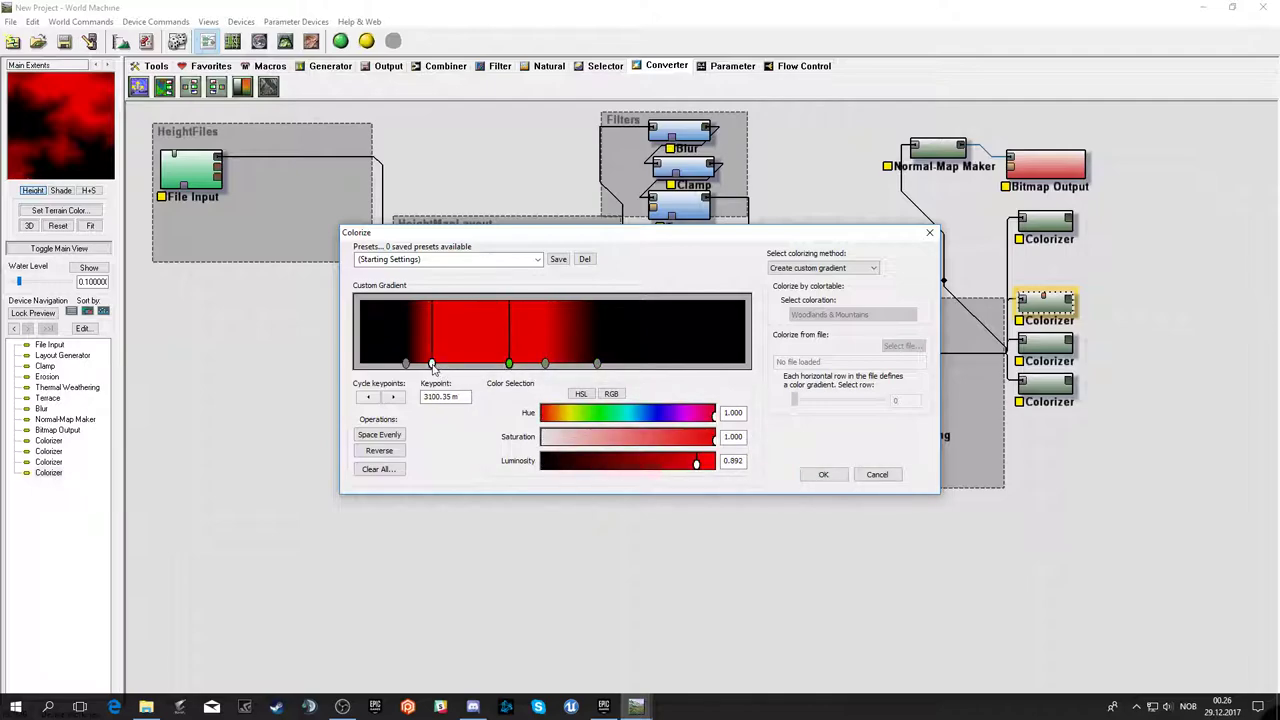
pyautogui.moveTo(431, 365); pyautogui.dragTo(486, 365)
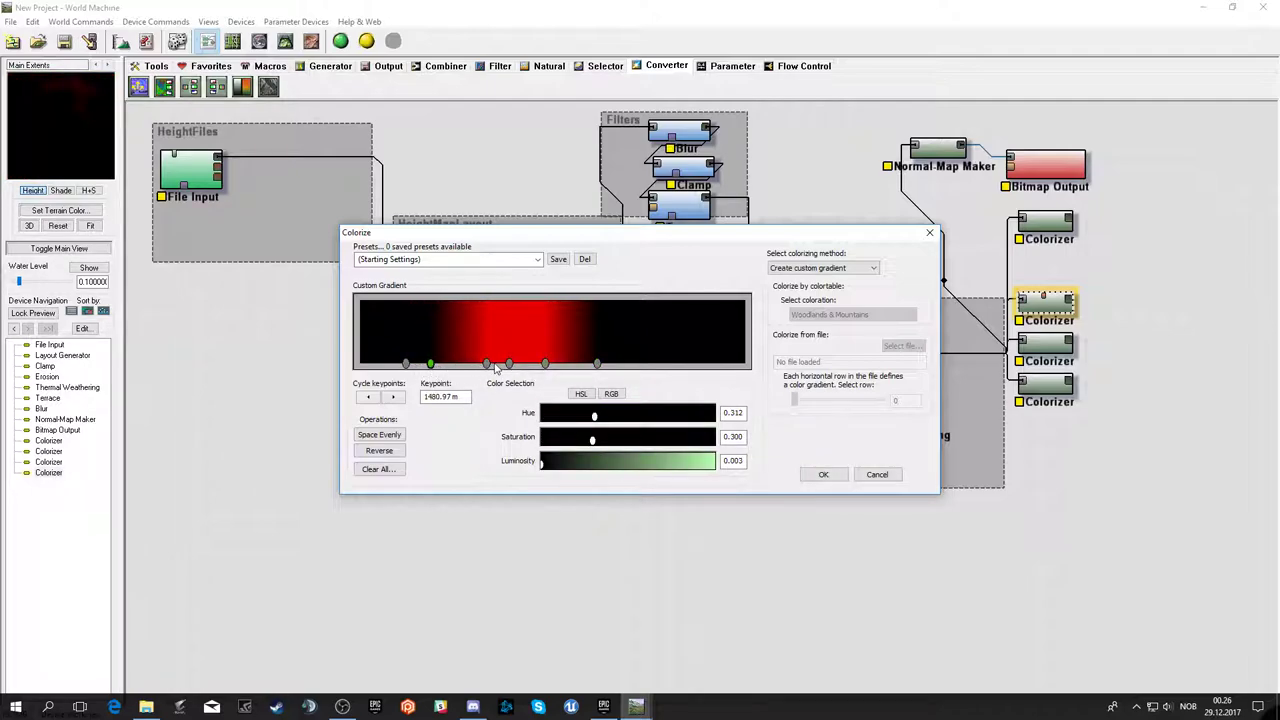
pyautogui.moveTo(487, 364); pyautogui.dragTo(457, 364)
pyautogui.click(545, 364)
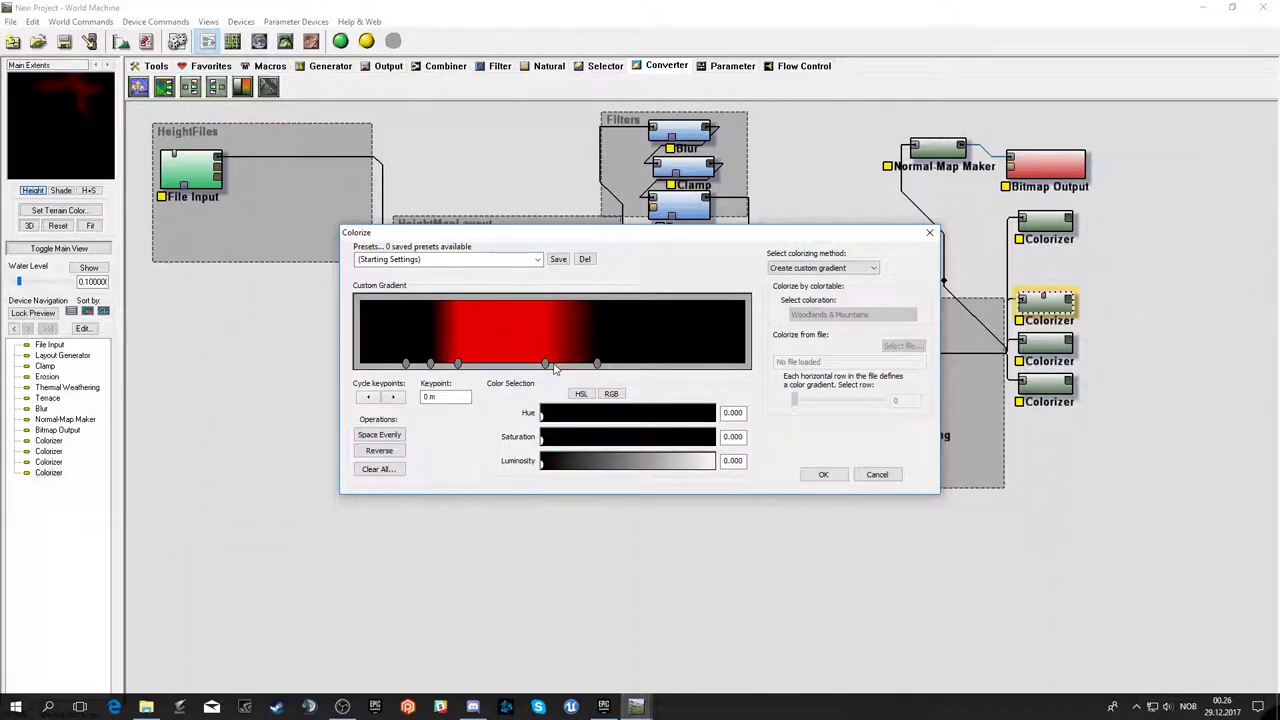
pyautogui.rightClick(545, 364)
pyautogui.moveTo(457, 364); pyautogui.dragTo(533, 364)
pyautogui.rightClick(430, 364)
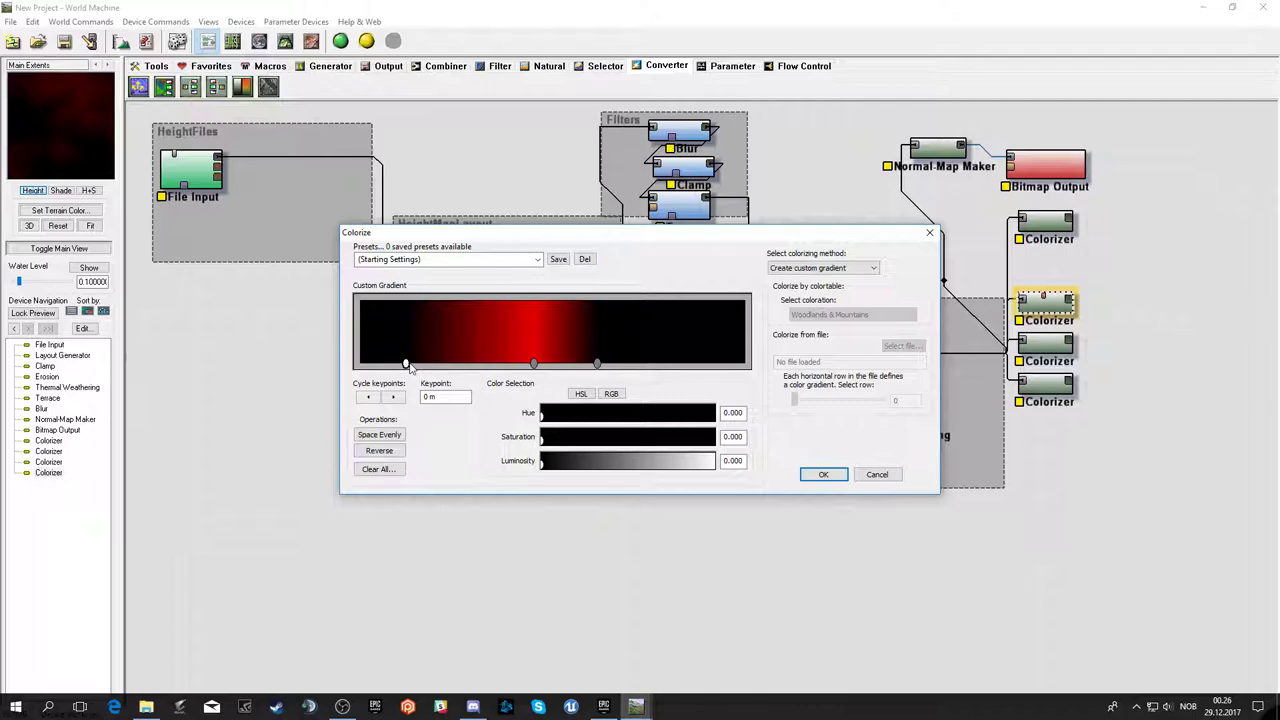
pyautogui.moveTo(407, 364); pyautogui.dragTo(451, 364)
# - Move the red keypoint to about 1038 m, turn it green, and add a black keypoint near 2298 m
pyautogui.moveTo(533, 364)
pyautogui.mouseDown()
pyautogui.moveTo(485, 364)
pyautogui.moveTo(631, 364)
pyautogui.mouseUp()
pyautogui.moveTo(485, 364); pyautogui.dragTo(408, 364)
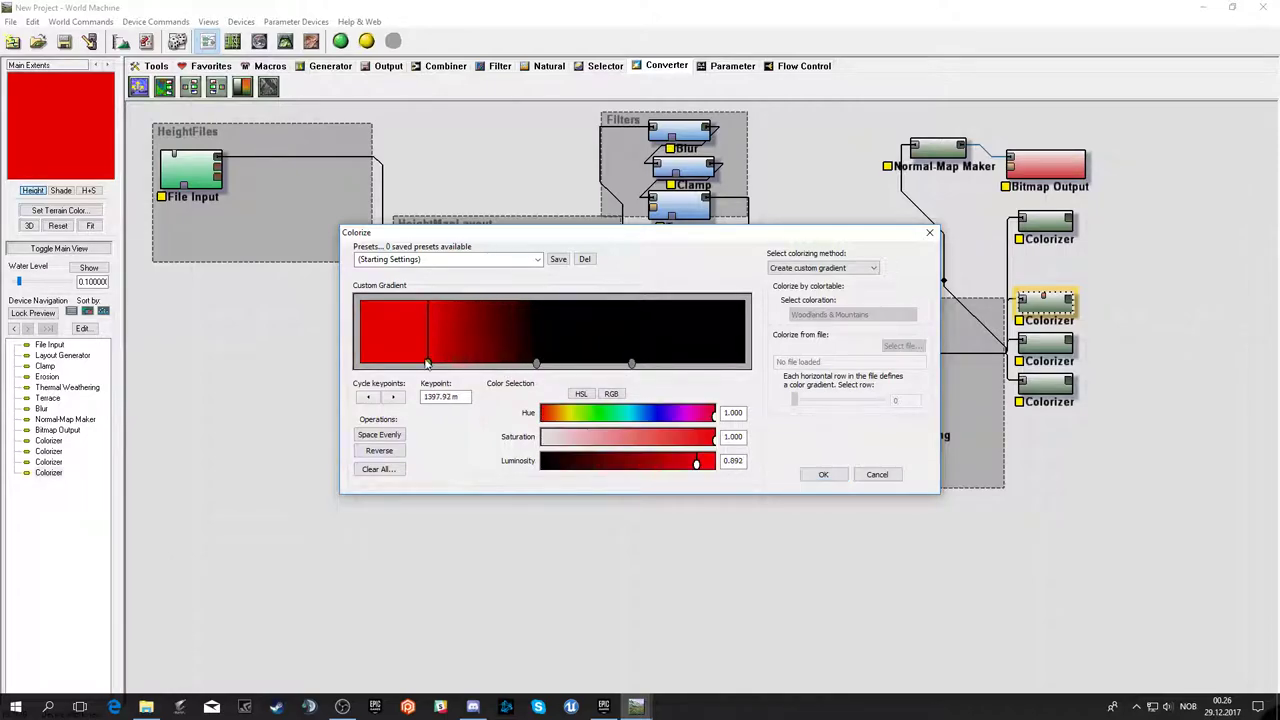
pyautogui.moveTo(622, 413); pyautogui.dragTo(596, 418)
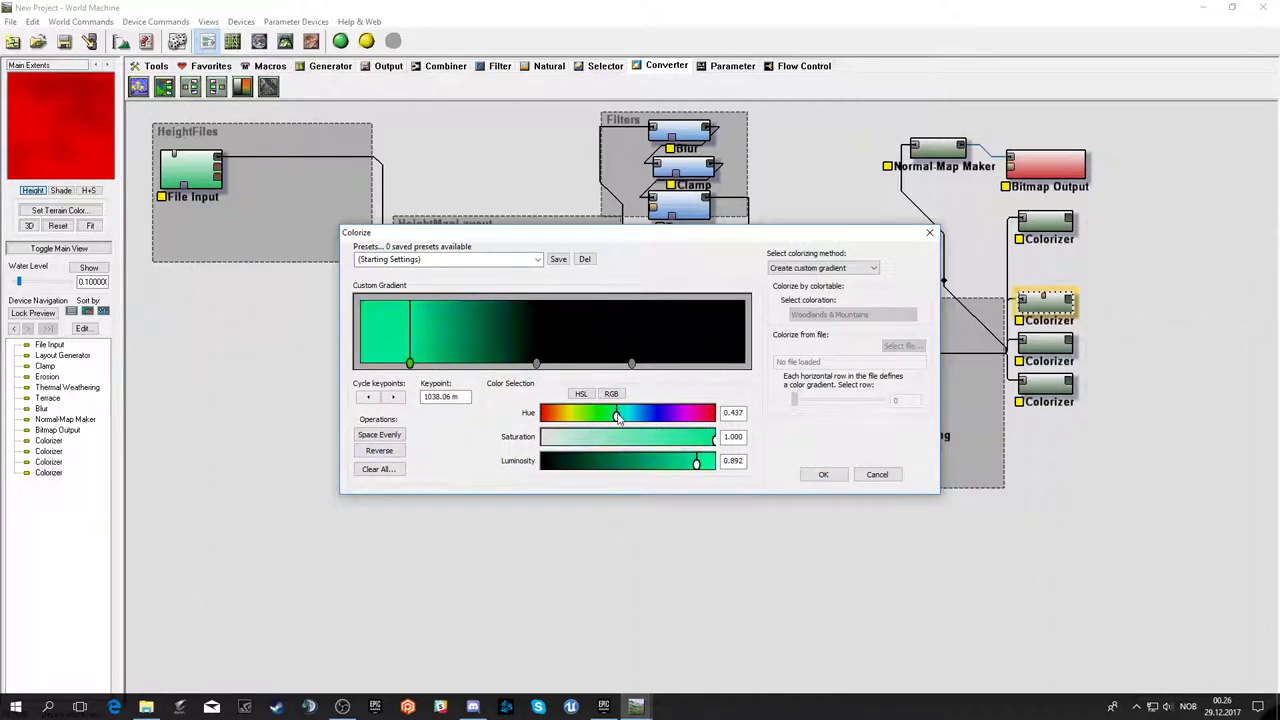
pyautogui.moveTo(536, 364); pyautogui.dragTo(496, 364)
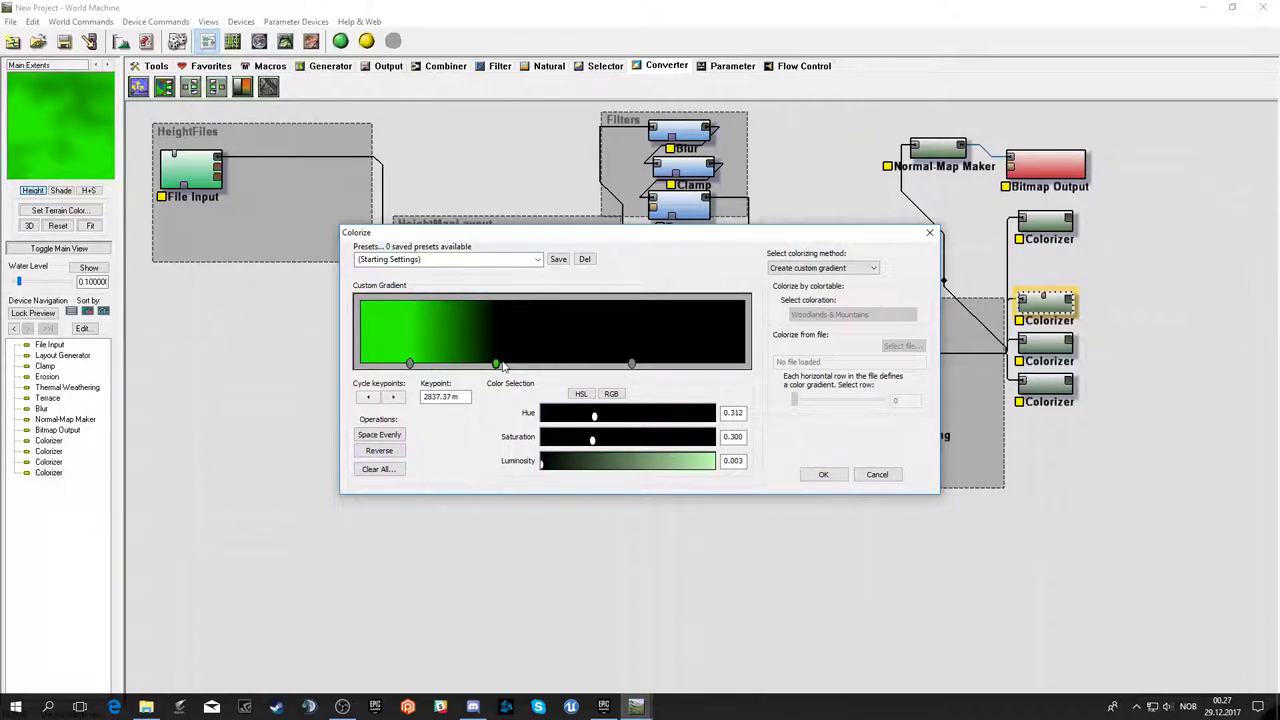
pyautogui.click(471, 363)
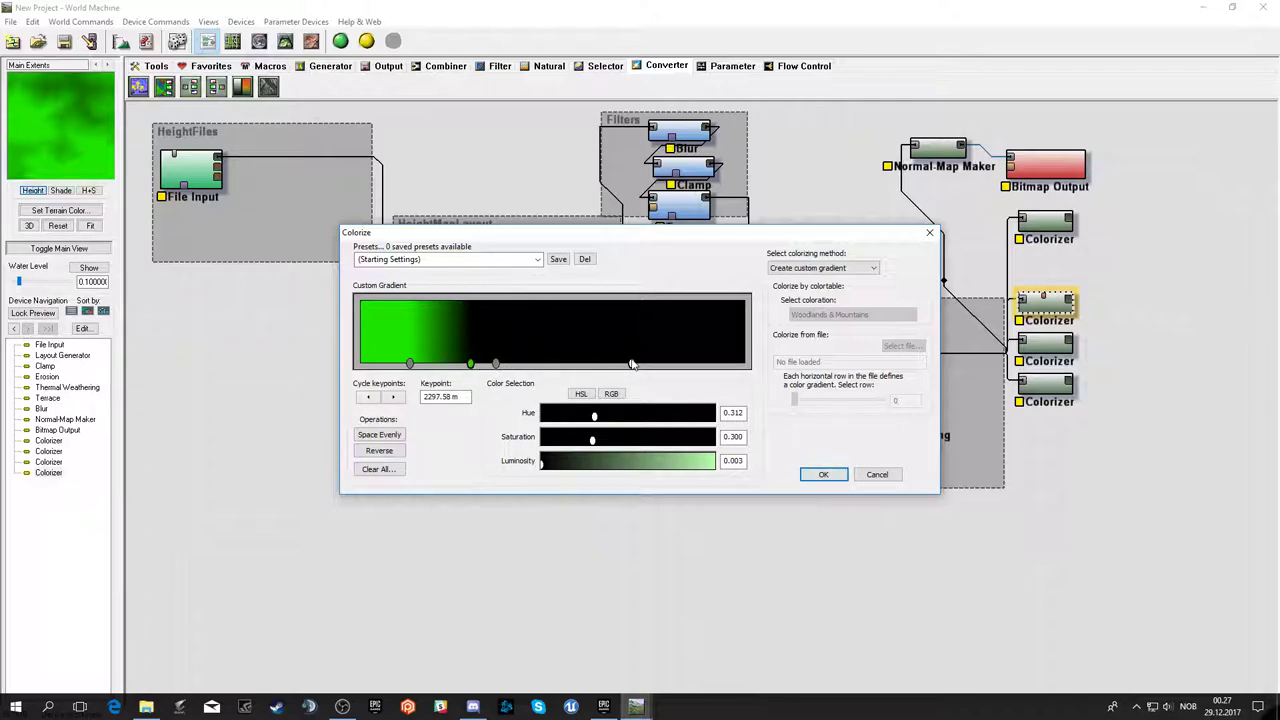
pyautogui.moveTo(495, 364); pyautogui.dragTo(587, 365)
# - Recolour the selected keypoint to a fully saturated, full-brightness deep blue
pyautogui.click(622, 413)
pyautogui.moveTo(586, 364); pyautogui.dragTo(567, 364)
pyautogui.moveTo(545, 463); pyautogui.dragTo(714, 462)
pyautogui.moveTo(594, 414); pyautogui.dragTo(655, 415)
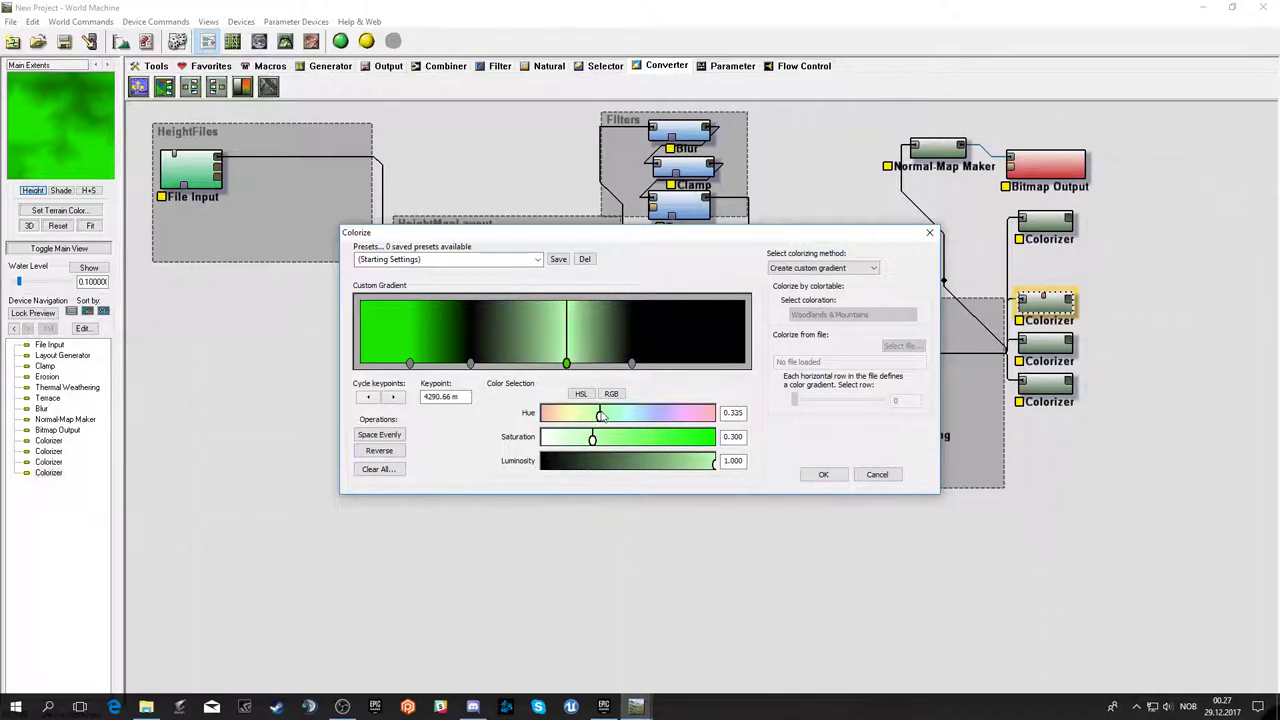
pyautogui.moveTo(592, 440); pyautogui.dragTo(714, 437)
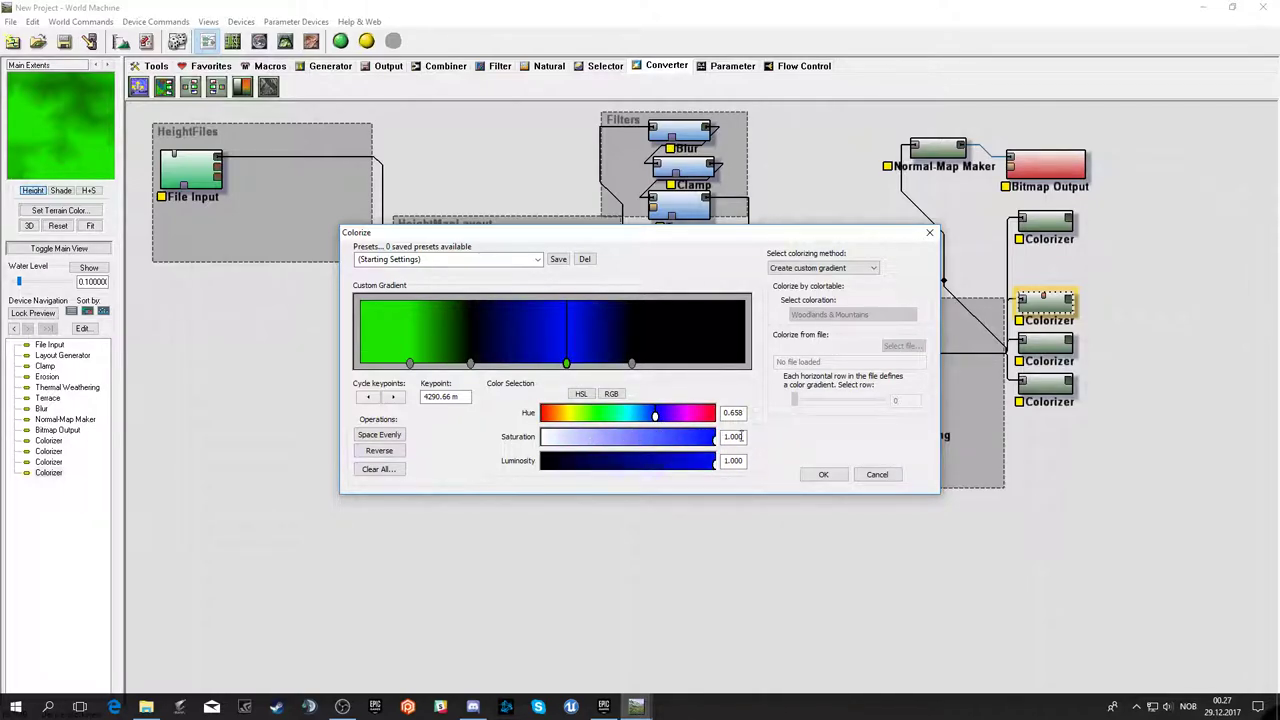
# - Reposition the keypoints, make the rightmost one white near 7114 m, and add a brightened dark-blue keypoint
pyautogui.moveTo(566, 364); pyautogui.dragTo(585, 364)
pyautogui.moveTo(471, 364); pyautogui.dragTo(498, 364)
pyautogui.moveTo(633, 364); pyautogui.dragTo(702, 364)
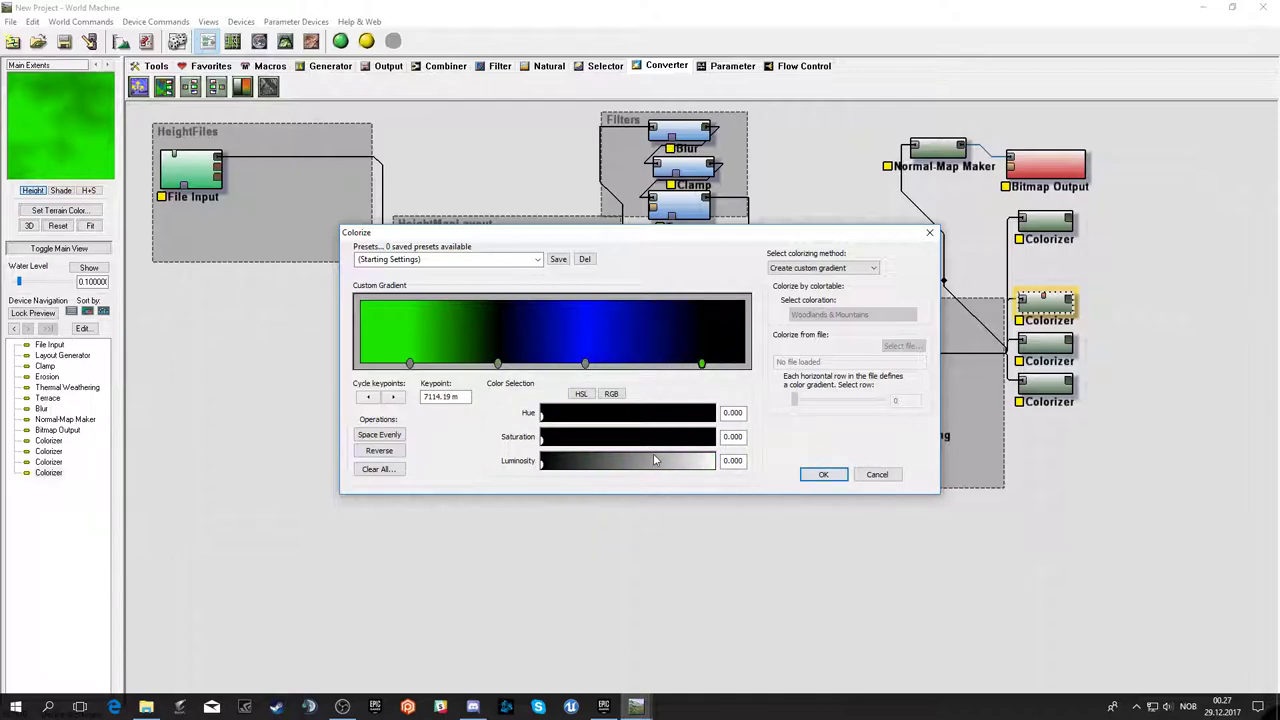
pyautogui.moveTo(655, 460); pyautogui.dragTo(718, 460)
pyautogui.moveTo(585, 364); pyautogui.dragTo(622, 364)
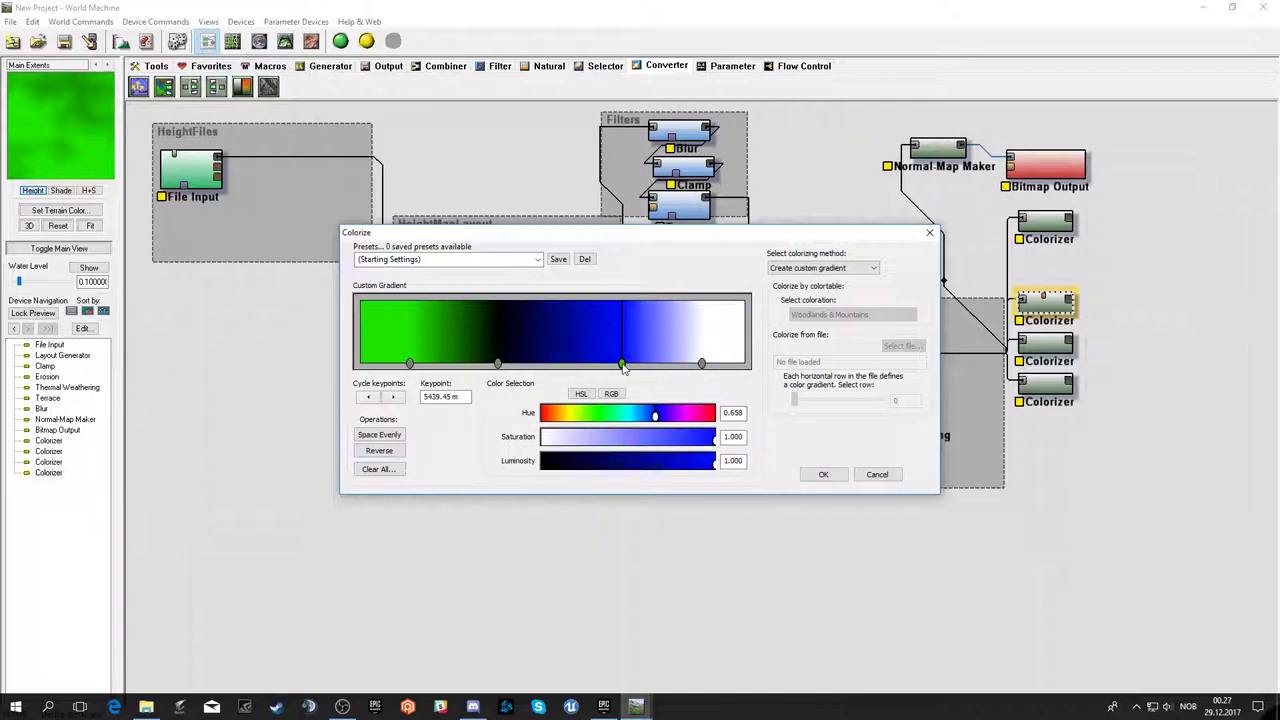
pyautogui.moveTo(498, 364)
pyautogui.mouseDown()
pyautogui.moveTo(652, 364)
pyautogui.moveTo(377, 364)
pyautogui.mouseUp()
pyautogui.click(550, 362)
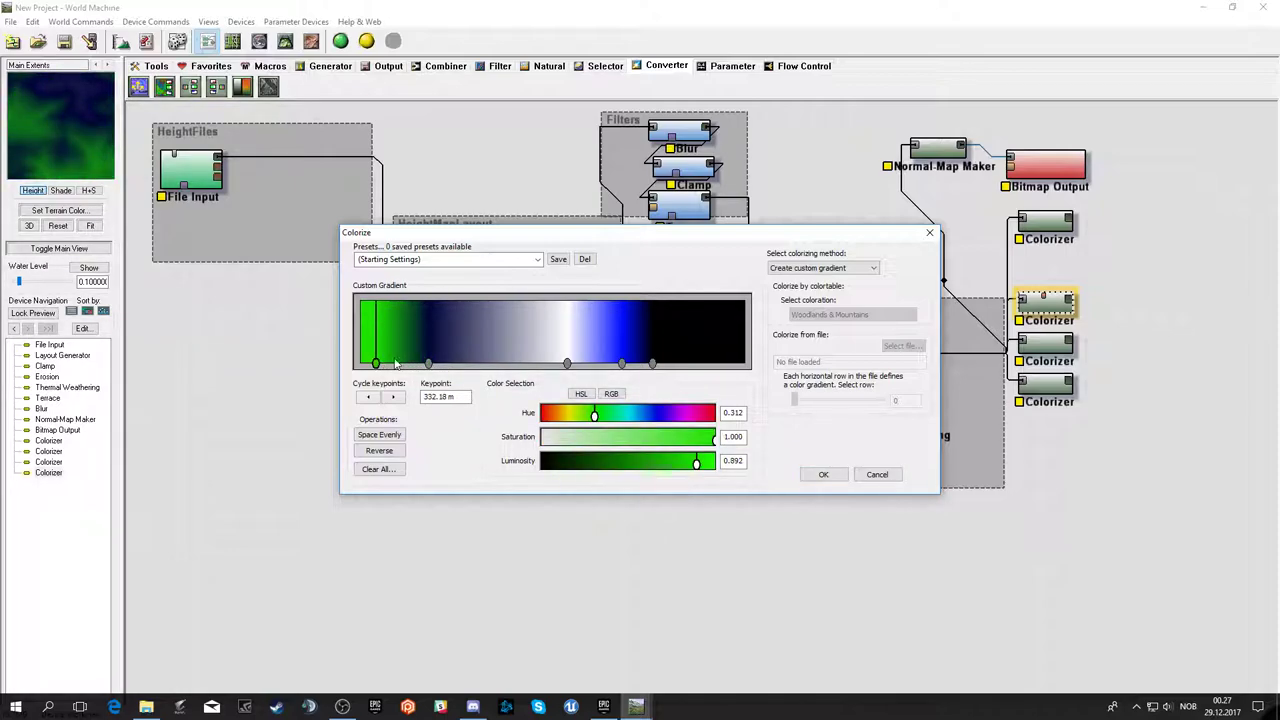
pyautogui.moveTo(428, 364)
pyautogui.mouseDown()
pyautogui.moveTo(409, 364)
pyautogui.moveTo(421, 363)
pyautogui.mouseUp()
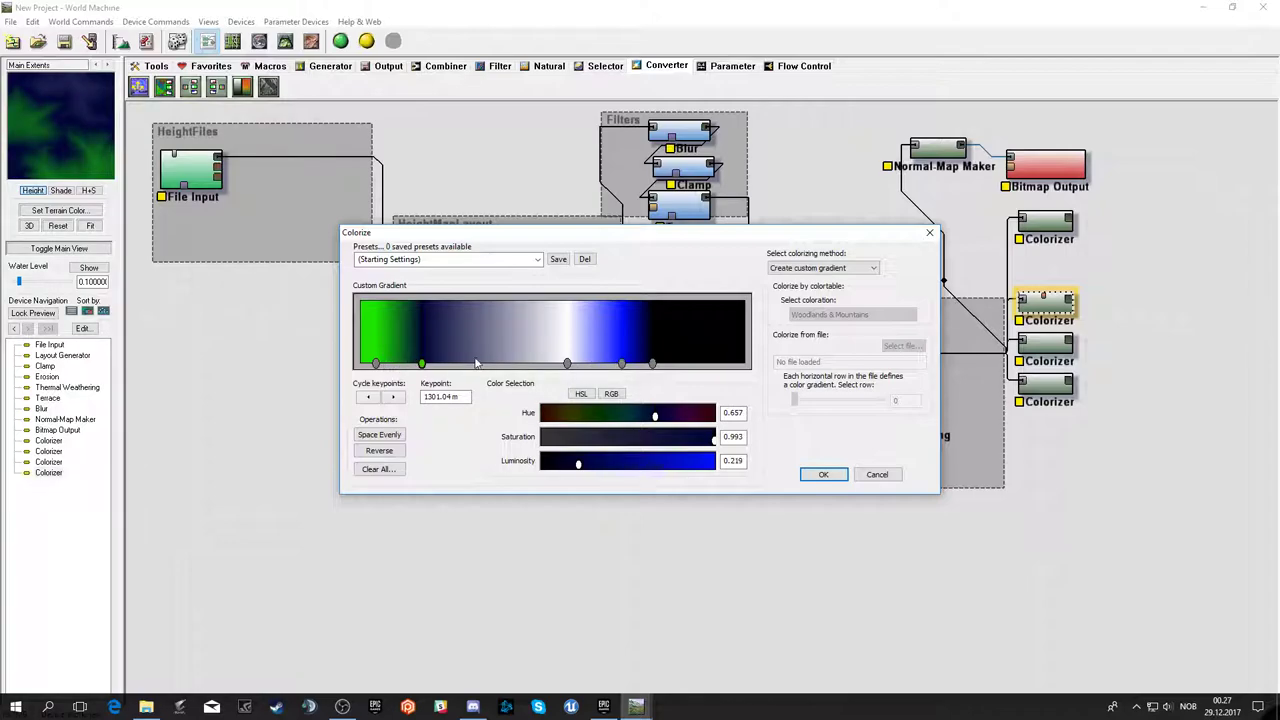
pyautogui.moveTo(575, 462)
pyautogui.mouseDown()
pyautogui.moveTo(665, 463)
pyautogui.moveTo(610, 460)
pyautogui.mouseUp()
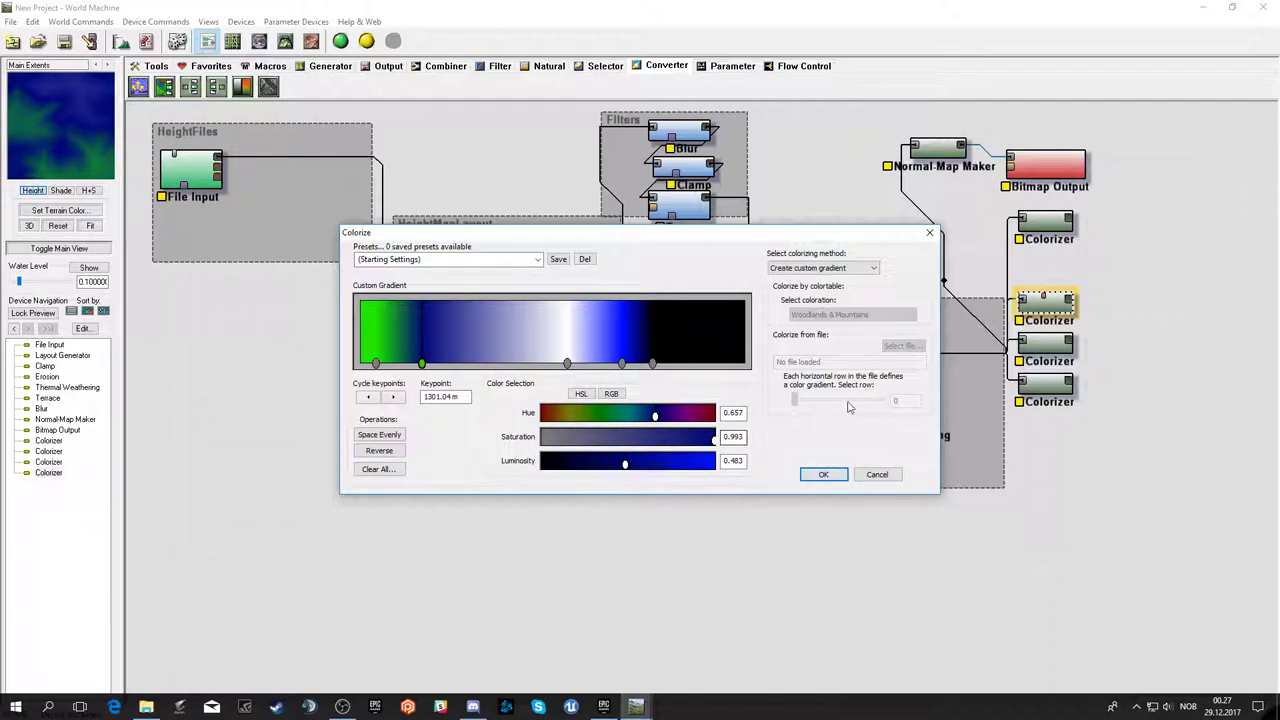
# - Accept the gradient, preview the next Colorizer, and shift the top Colorizer slightly lower
pyautogui.click(823, 474)
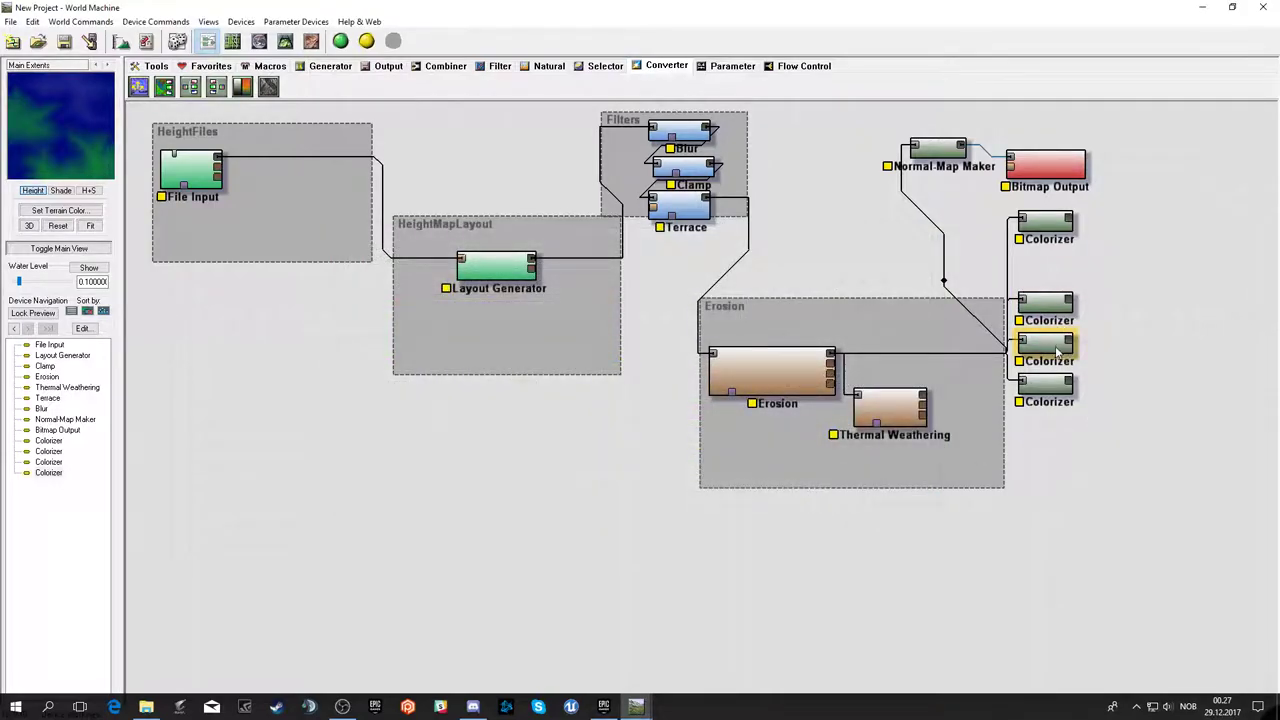
pyautogui.click(1056, 340)
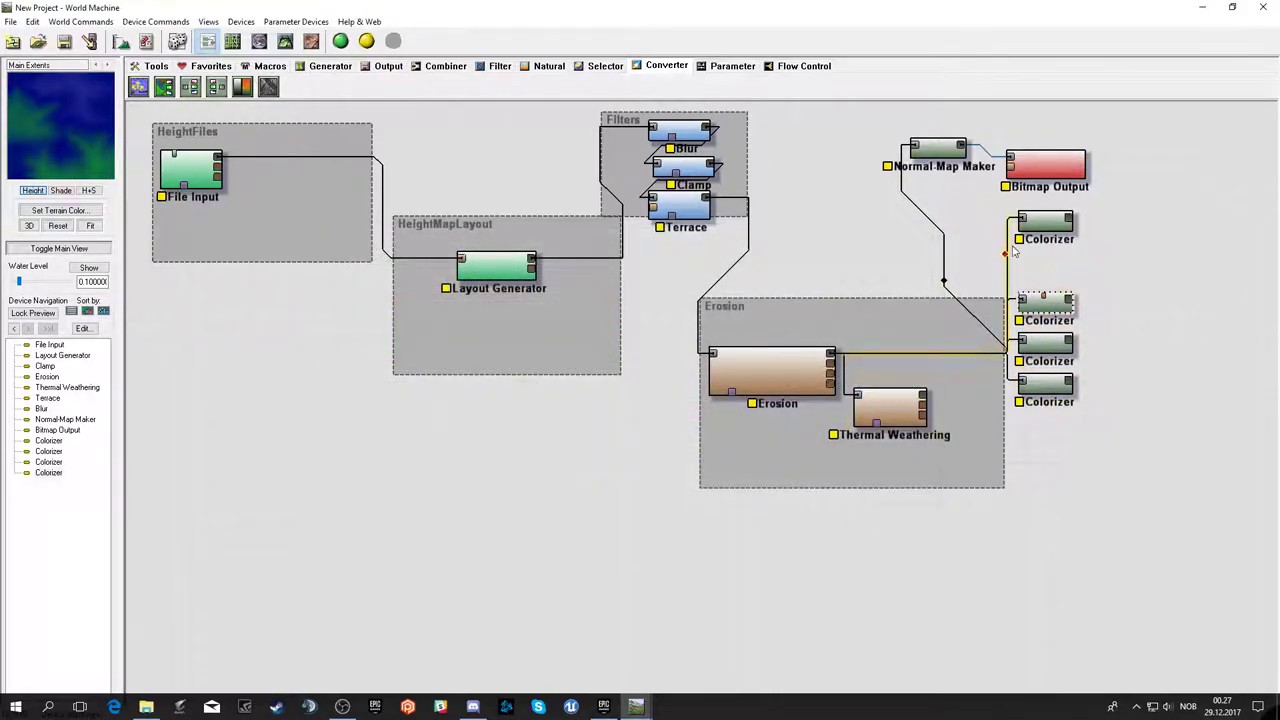
pyautogui.moveTo(1045, 222); pyautogui.dragTo(1052, 242)
pyautogui.click(486, 492)
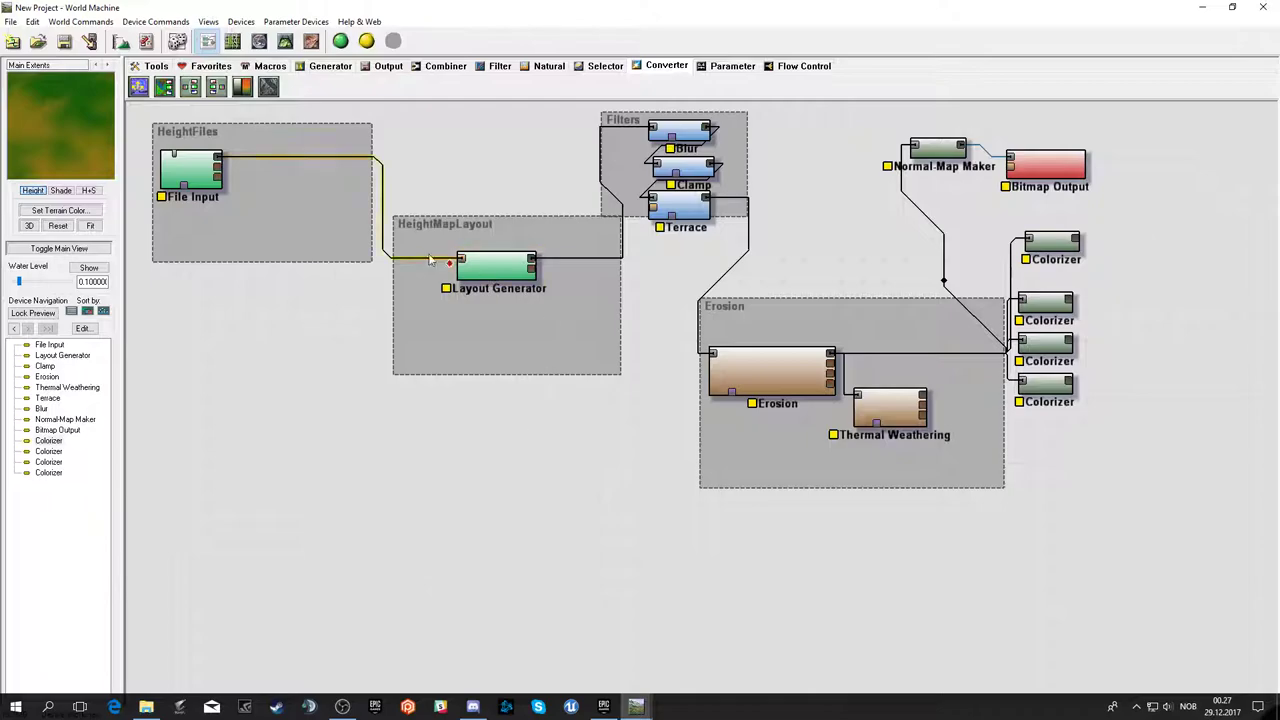
# - Place four Bitmap Output devices in a column beside the Colorizers
pyautogui.click(386, 68)
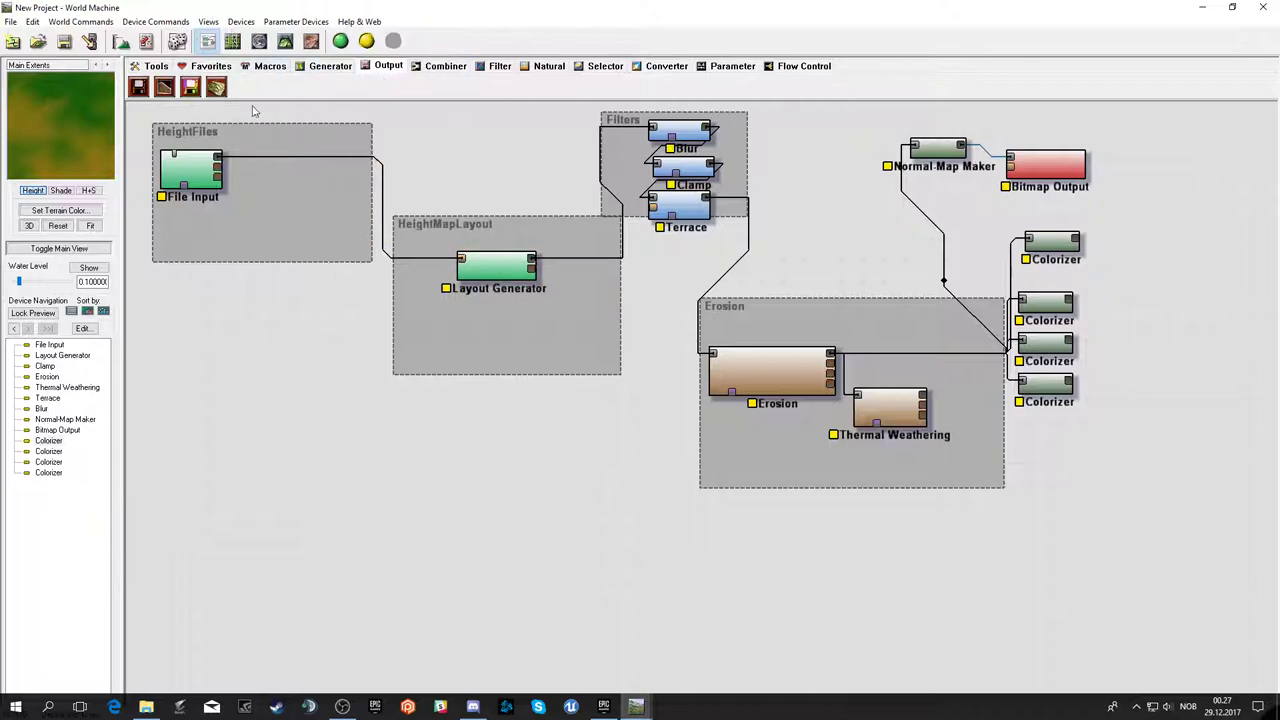
pyautogui.click(190, 88)
pyautogui.click(1188, 272)
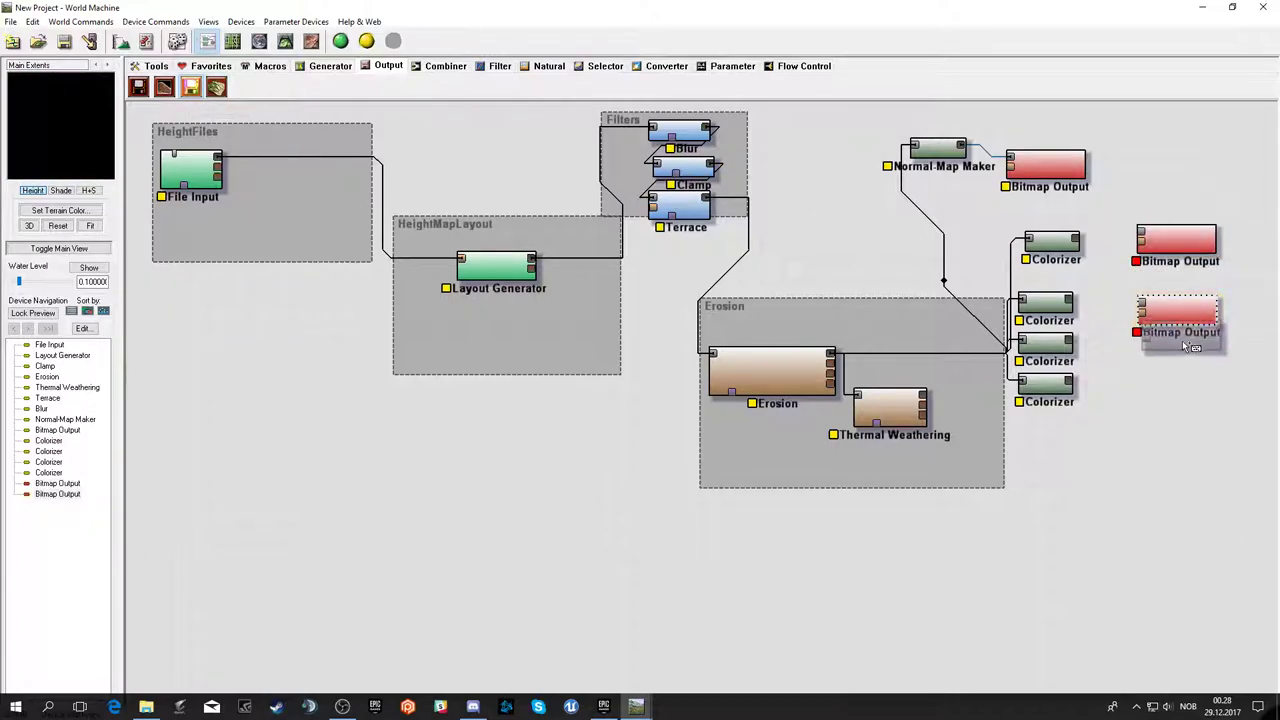
pyautogui.click(1190, 347)
pyautogui.click(1199, 397)
pyautogui.click(1188, 445)
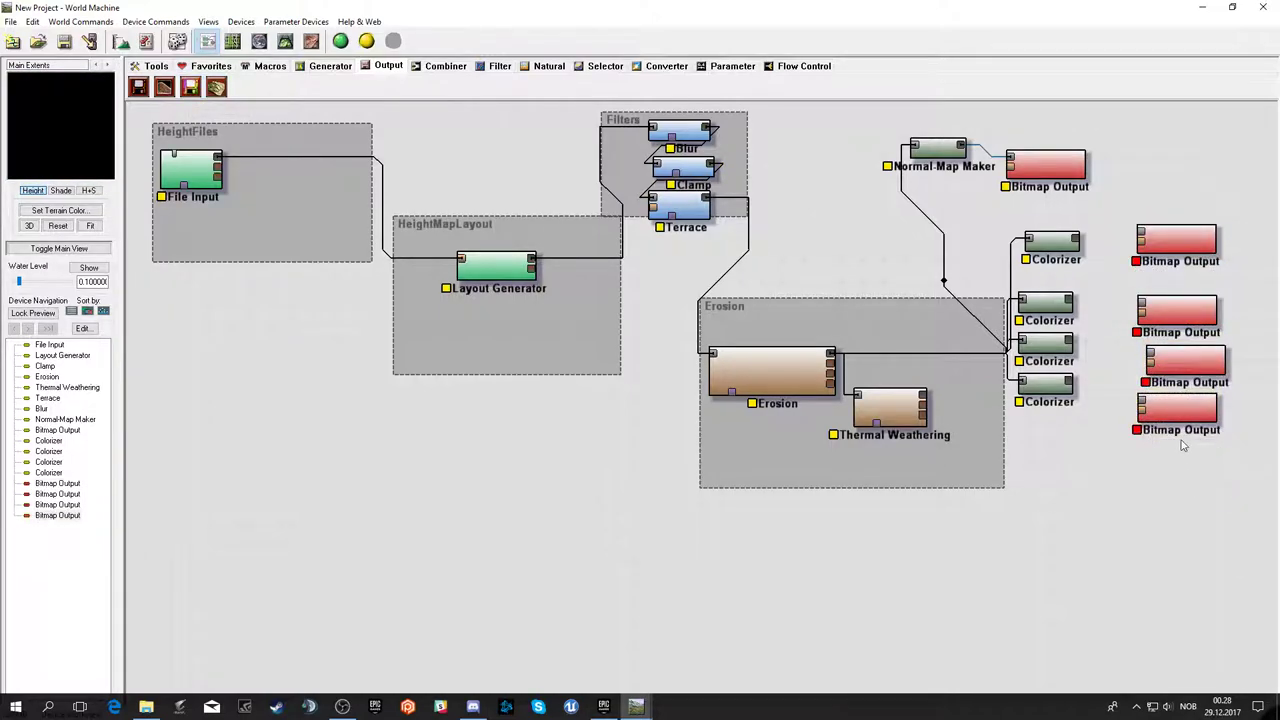
# - Wire each of the four Colorizers to its own Bitmap Output
pyautogui.moveTo(1073, 381); pyautogui.dragTo(1141, 401)
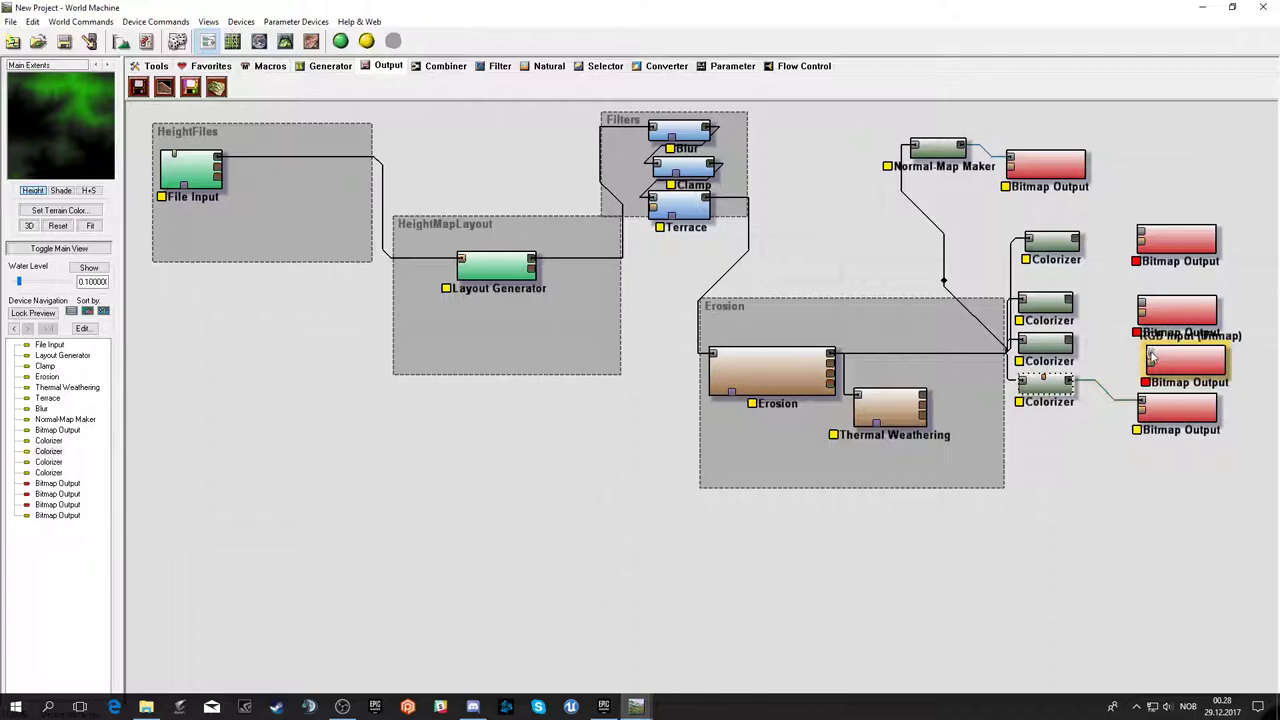
pyautogui.moveTo(1150, 357)
pyautogui.mouseDown()
pyautogui.moveTo(1070, 343)
pyautogui.moveTo(1140, 330)
pyautogui.mouseUp()
pyautogui.click(1140, 237)
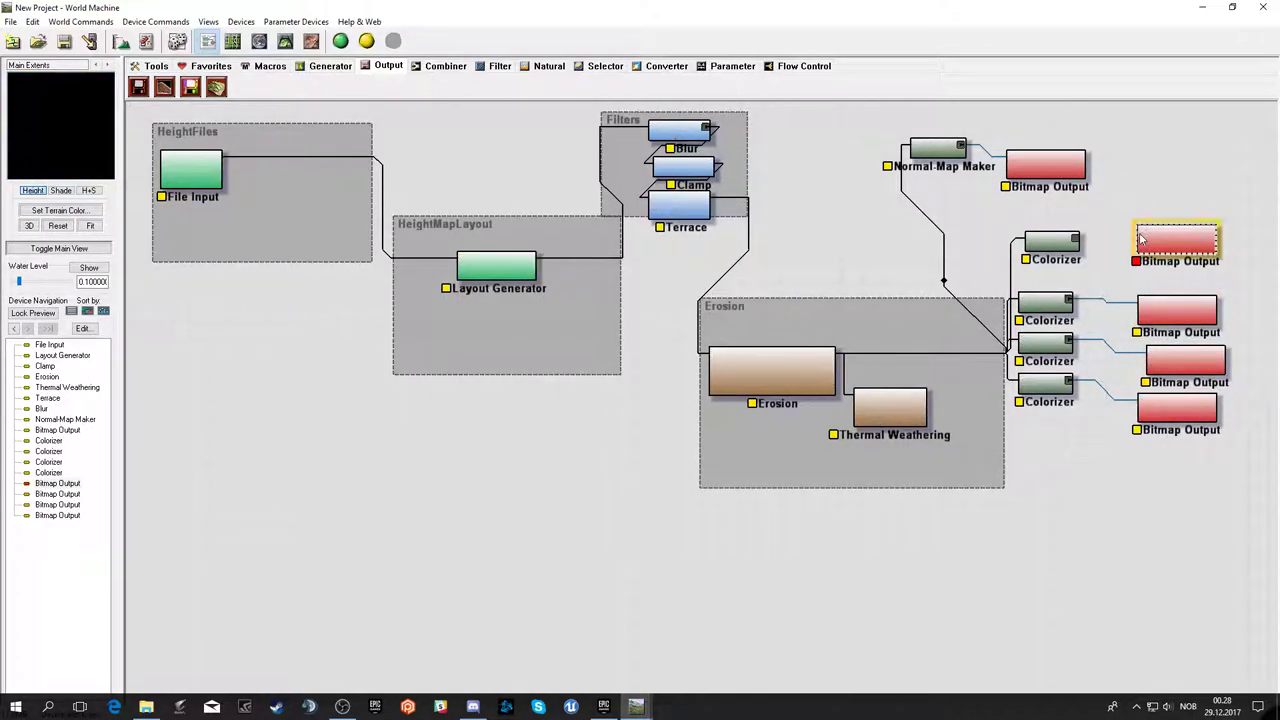
pyautogui.moveTo(1073, 240); pyautogui.dragTo(1140, 240)
# - Point the top Bitmap Output at a file in the TutorialLevel folder and choose its file format
pyautogui.doubleClick(1180, 242)
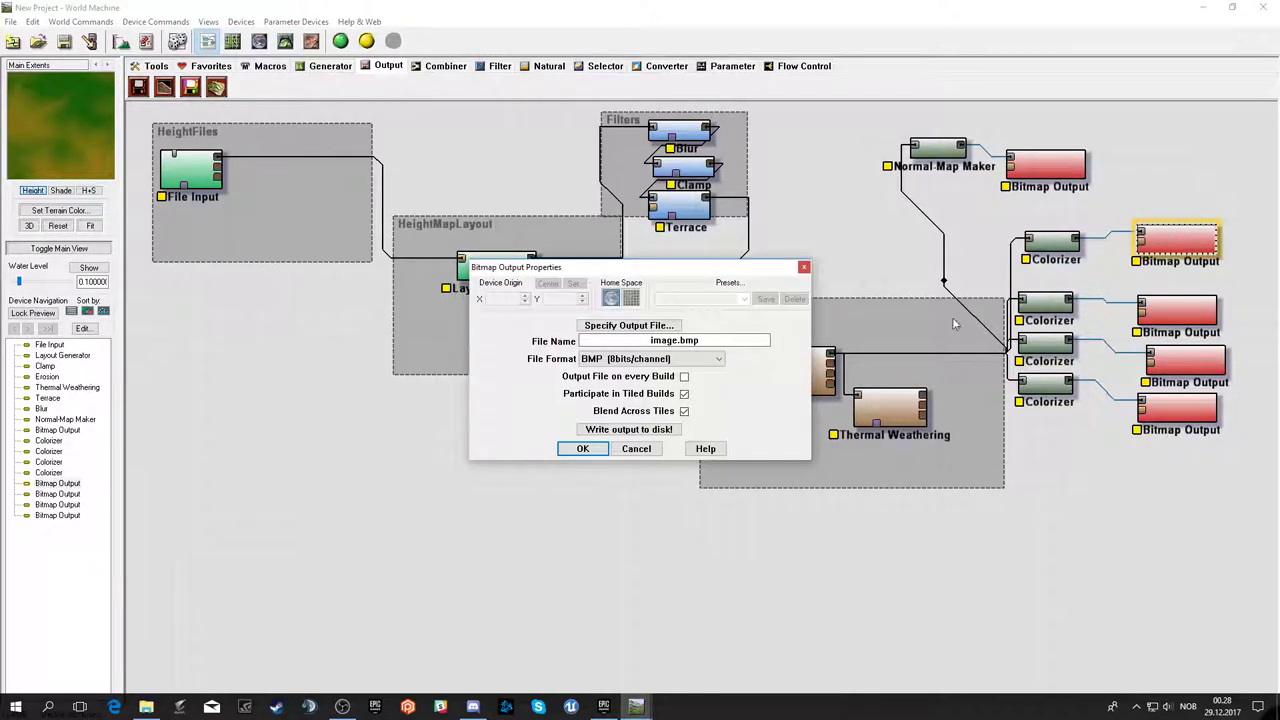
pyautogui.click(630, 326)
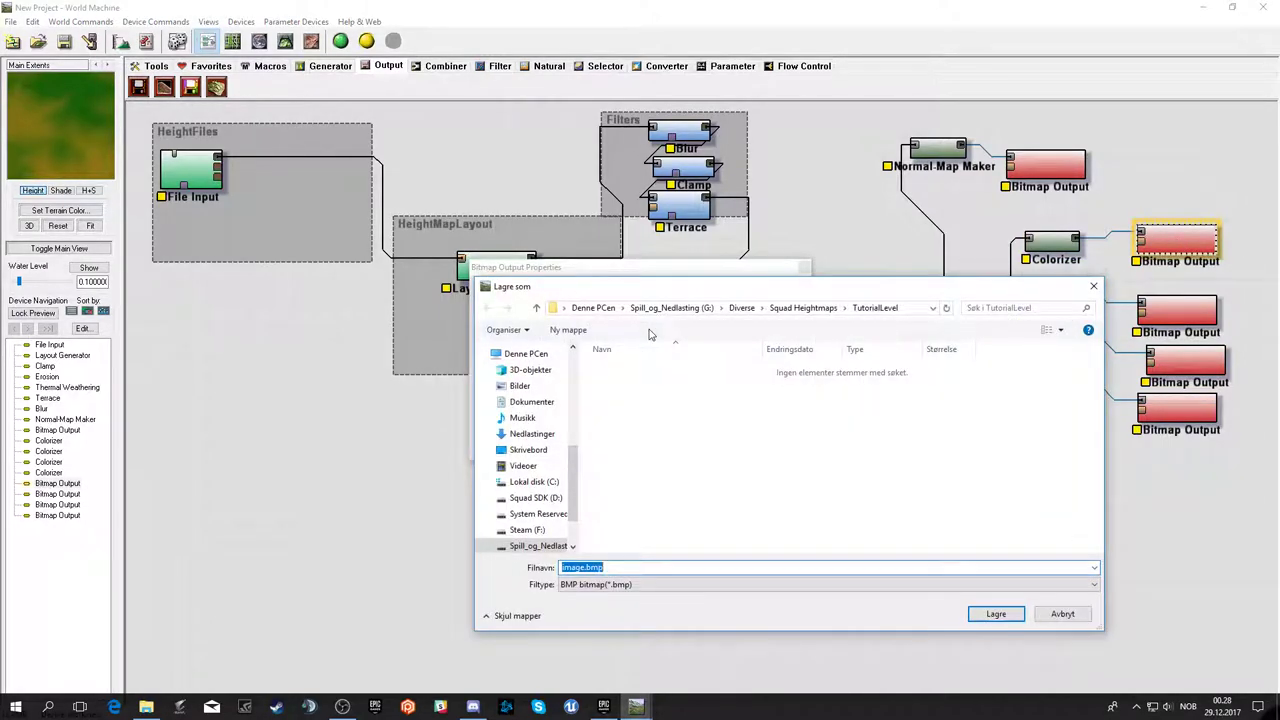
pyautogui.moveTo(585, 570); pyautogui.dragTo(550, 568)
pyautogui.write('Splat')
pyautogui.press('Tab')
pyautogui.press('Return')
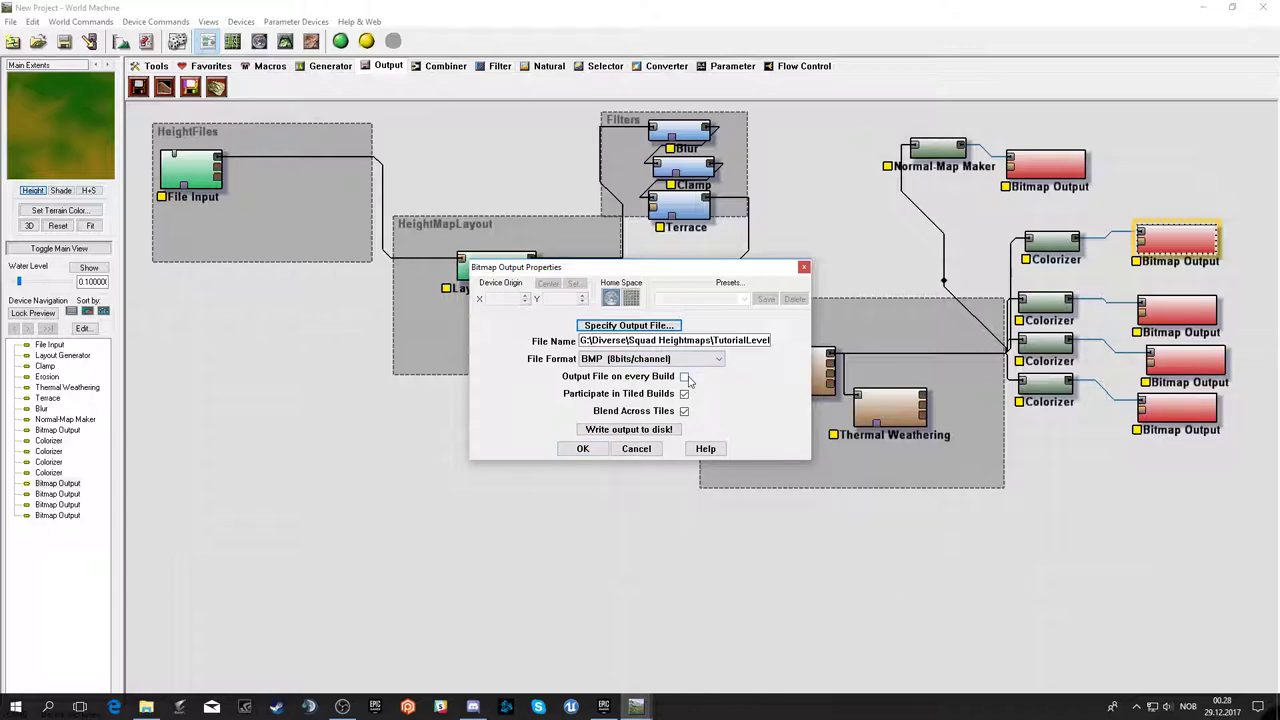
pyautogui.click(690, 359)
pyautogui.click(645, 414)
pyautogui.click(643, 430)
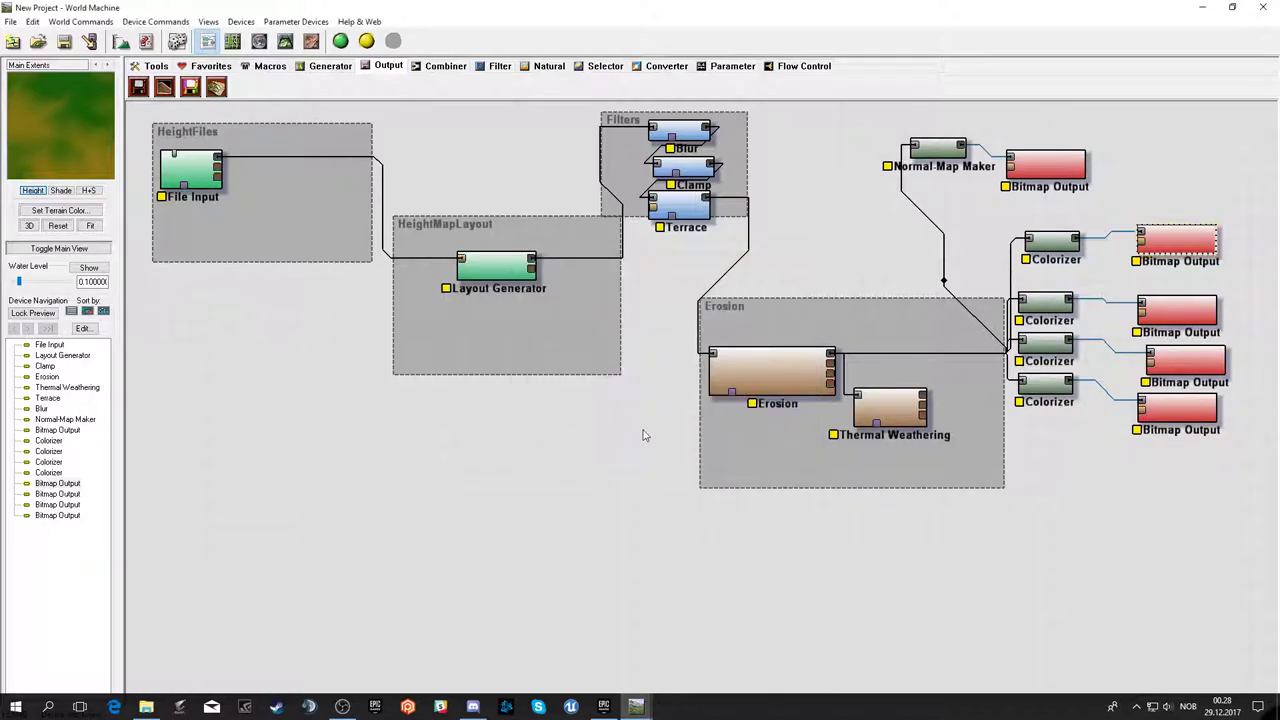
# - Save the second Bitmap Output as BlueGreen.png in TutorialLevel using PNG 16bits/channel
pyautogui.doubleClick(1178, 318)
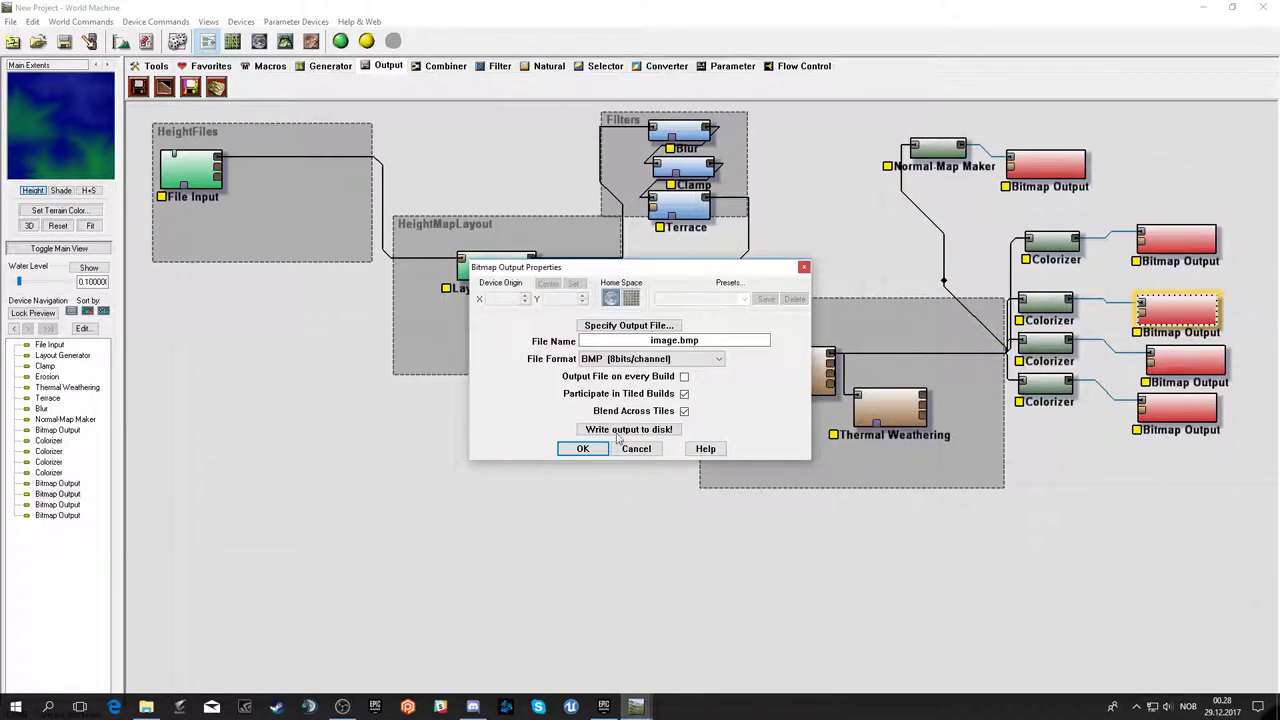
pyautogui.click(583, 448)
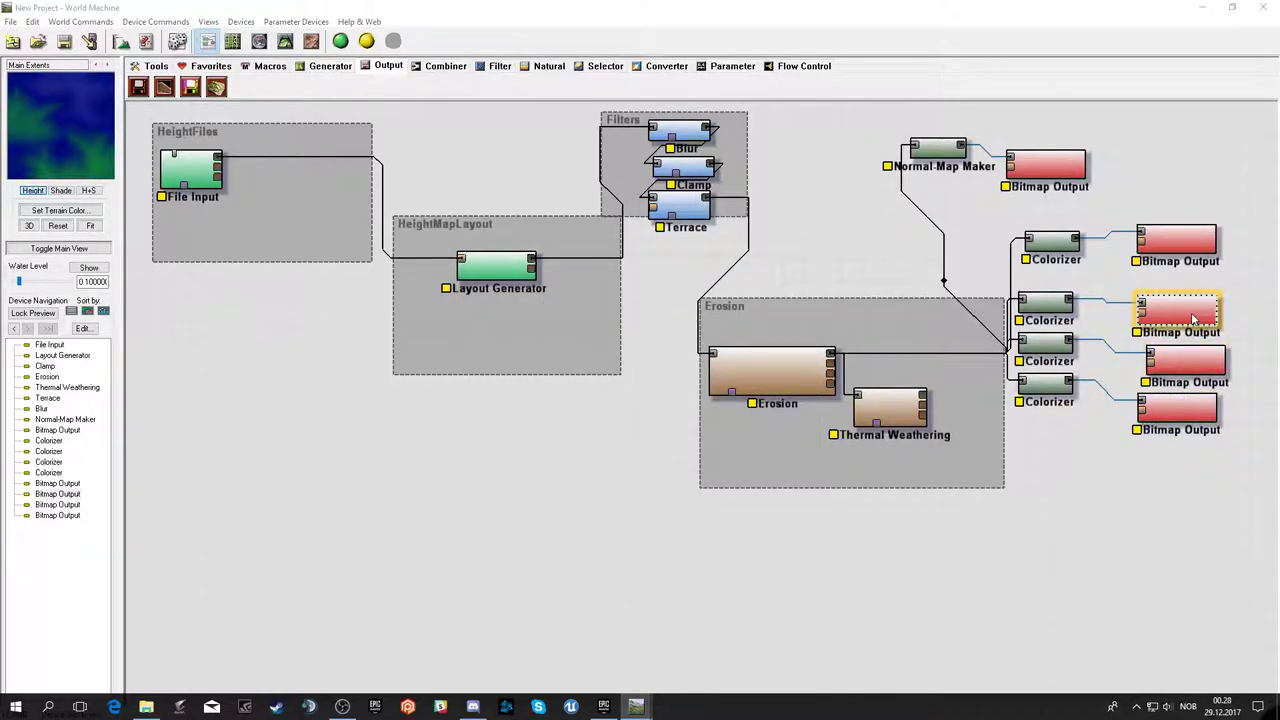
pyautogui.doubleClick(1192, 318)
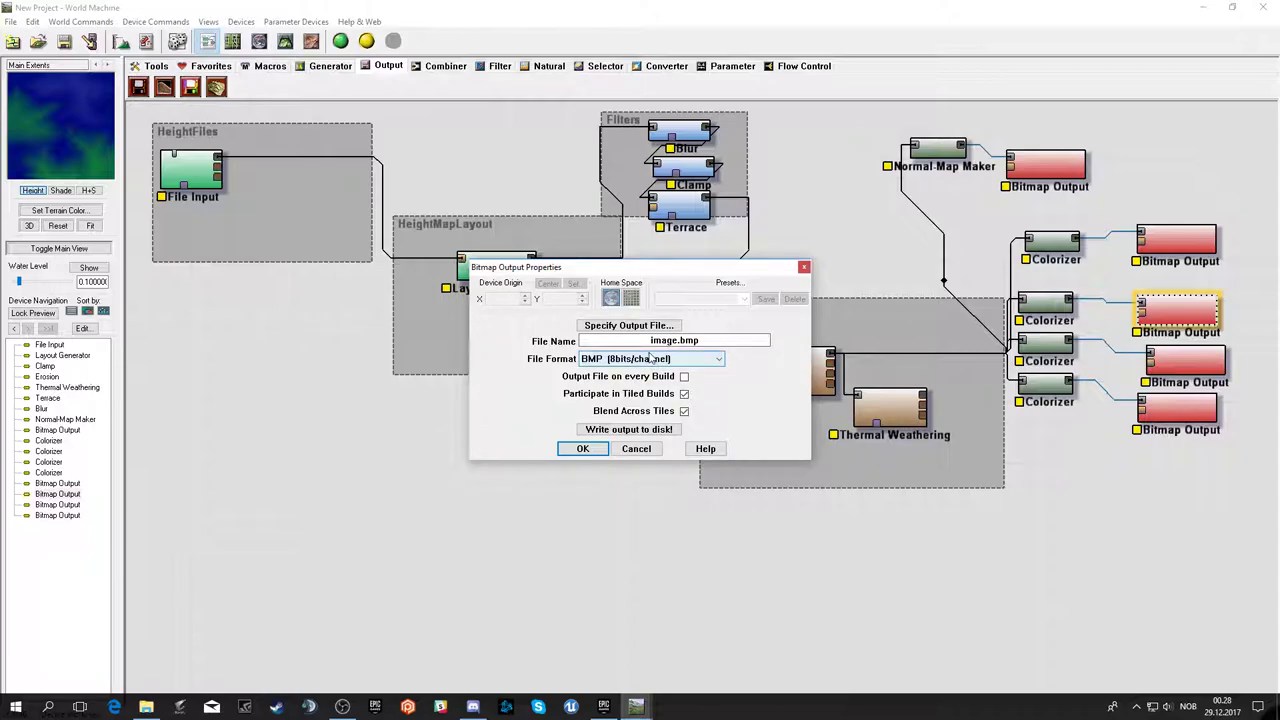
pyautogui.click(650, 358)
pyautogui.click(640, 400)
pyautogui.click(645, 331)
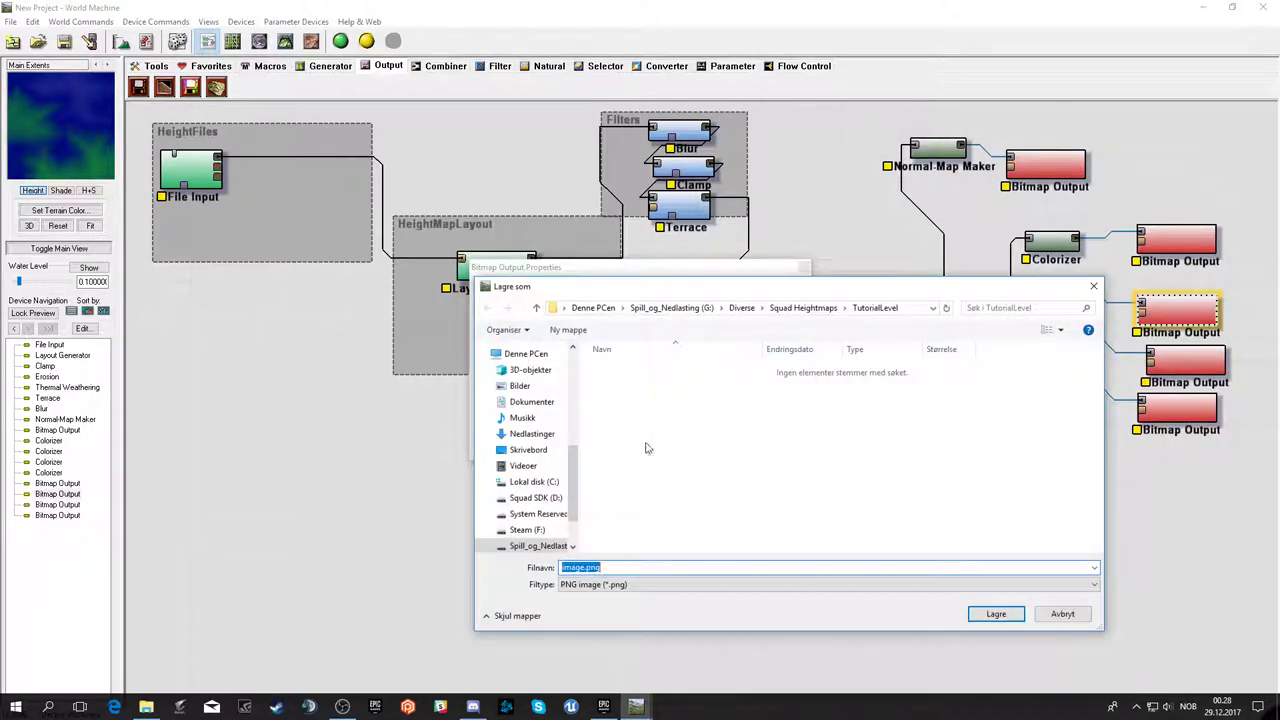
pyautogui.write('R')
pyautogui.click(1005, 612)
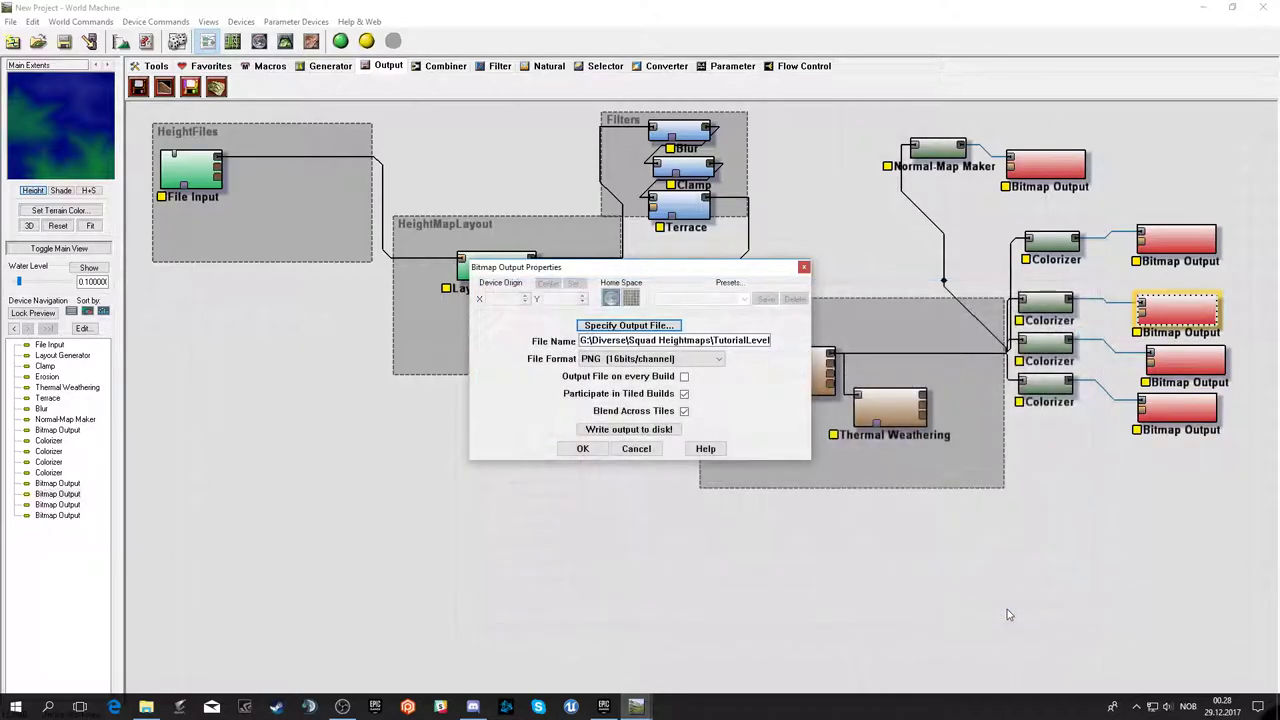
# - Accept the second output, then set the third Bitmap Output to Blue.png as PNG 16bits/channel
pyautogui.click(585, 449)
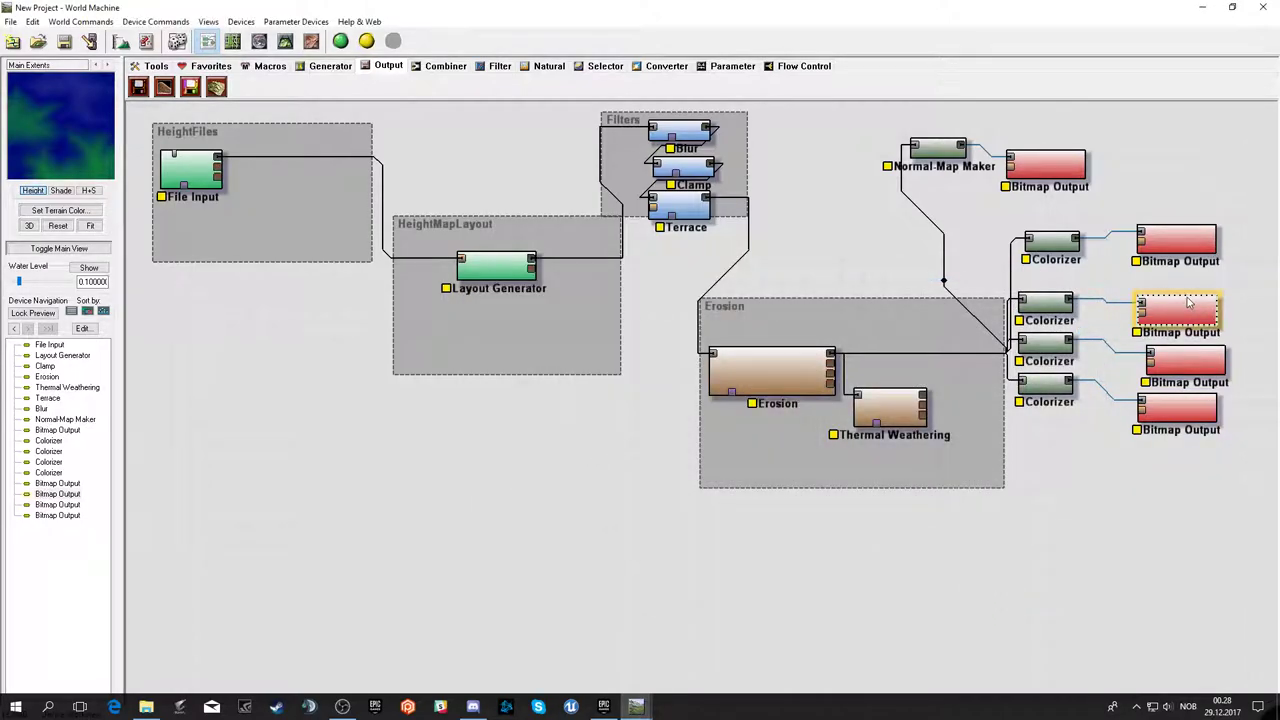
pyautogui.doubleClick(1187, 364)
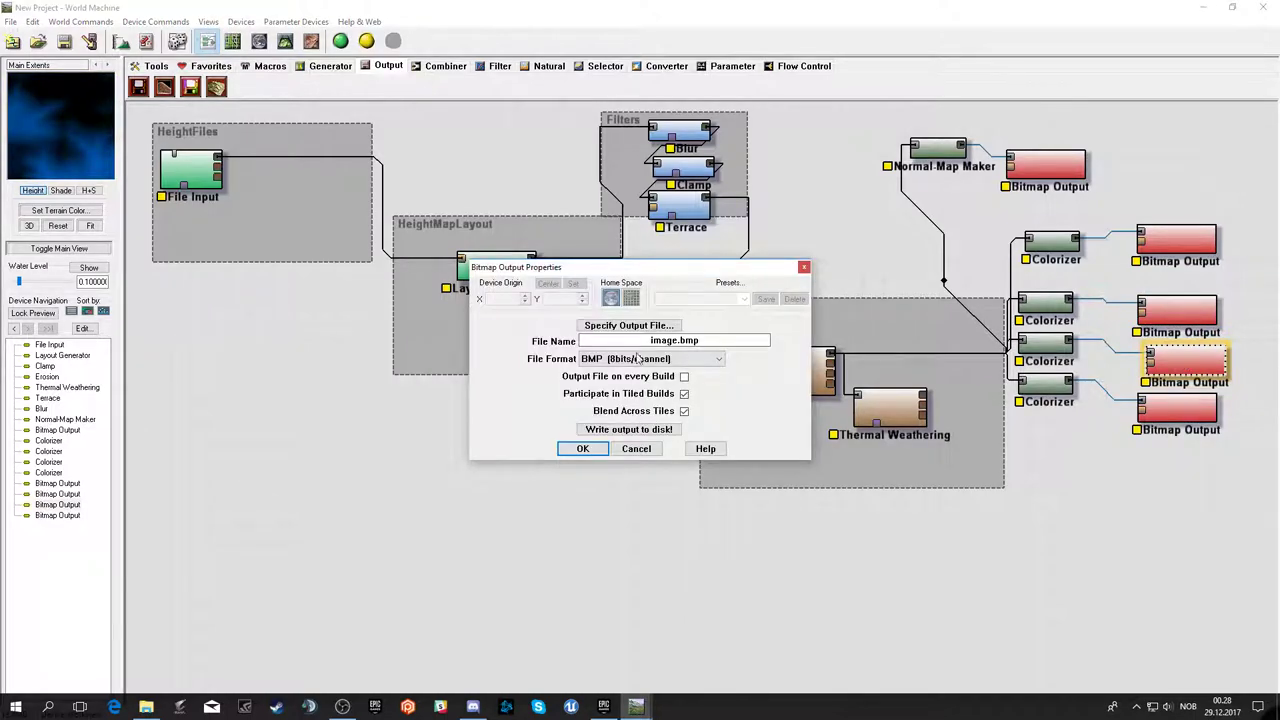
pyautogui.moveTo(679, 341); pyautogui.dragTo(645, 341)
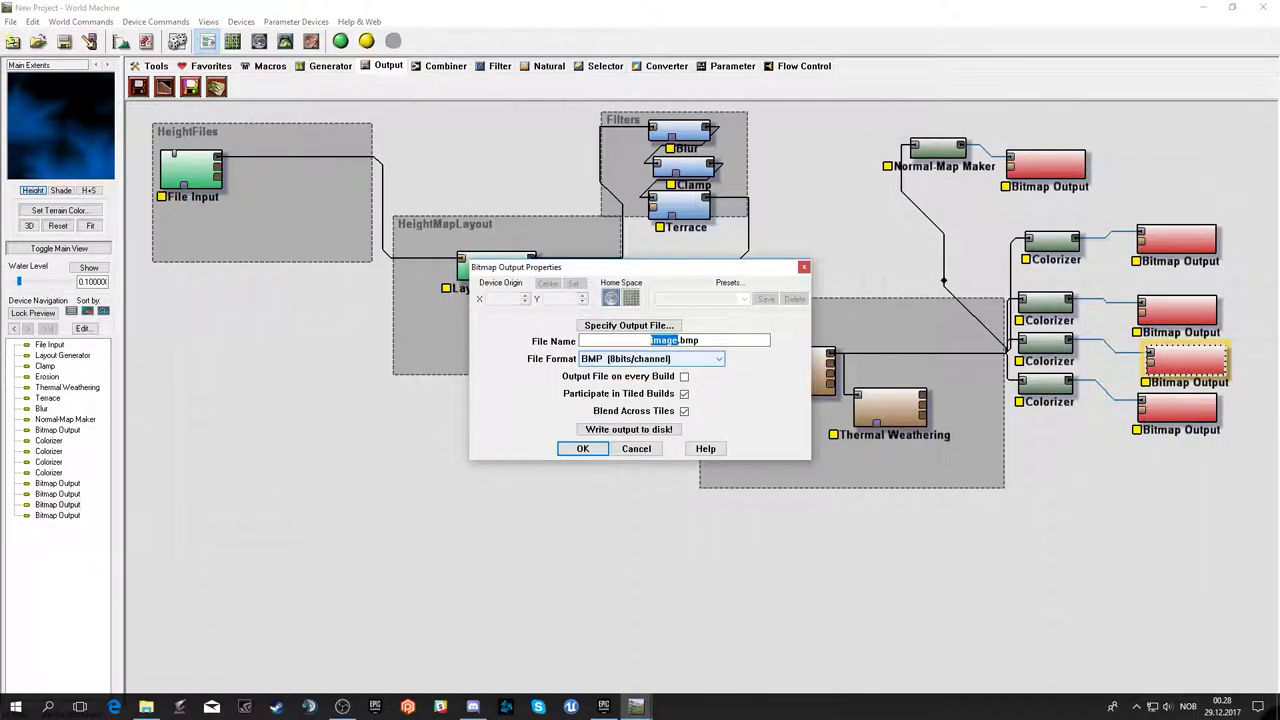
pyautogui.write('Bk')
pyautogui.click(700, 358)
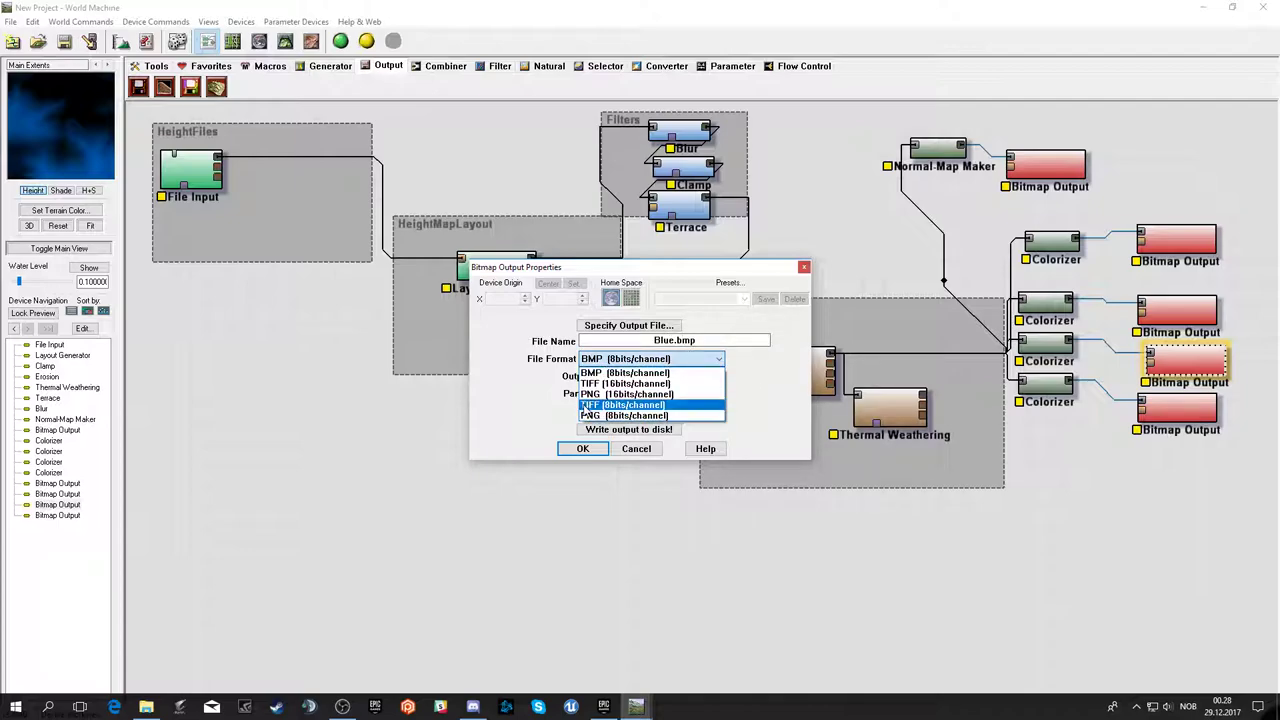
pyautogui.click(587, 395)
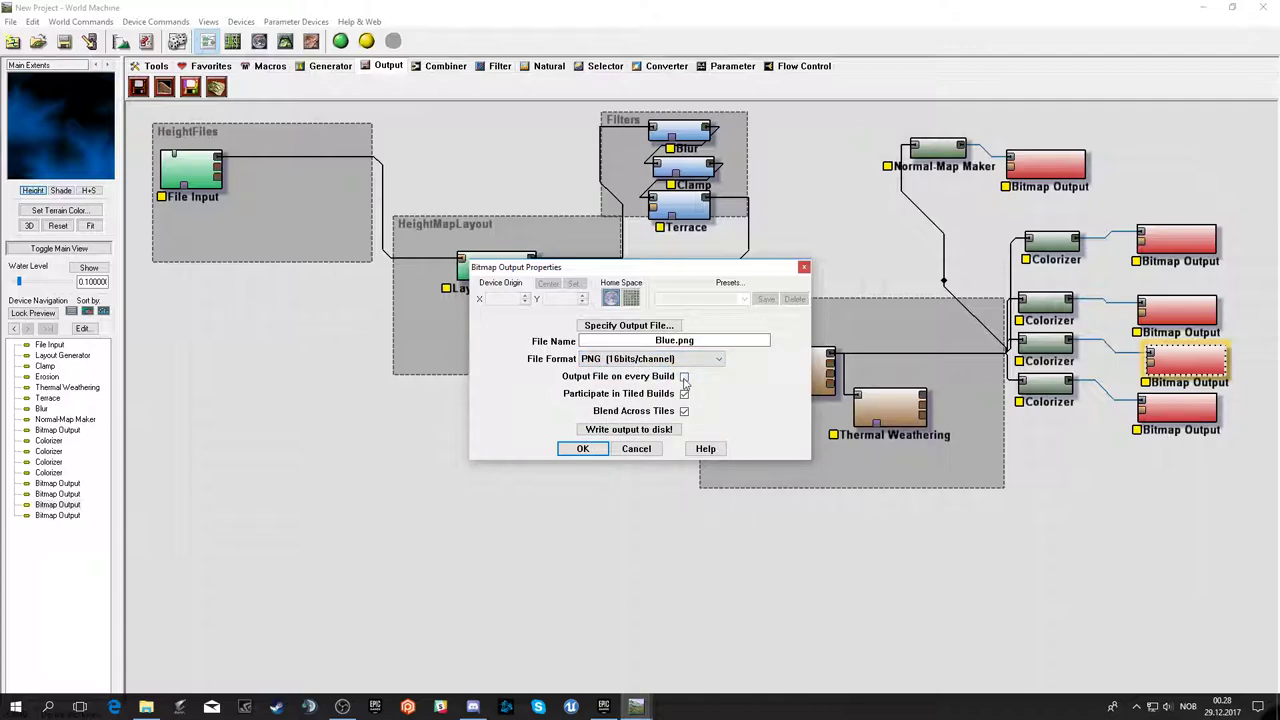
pyautogui.click(583, 448)
# - Set the bottom Bitmap Output to PNG 16bits/channel, saved into the TutorialLevel folder
pyautogui.doubleClick(1150, 420)
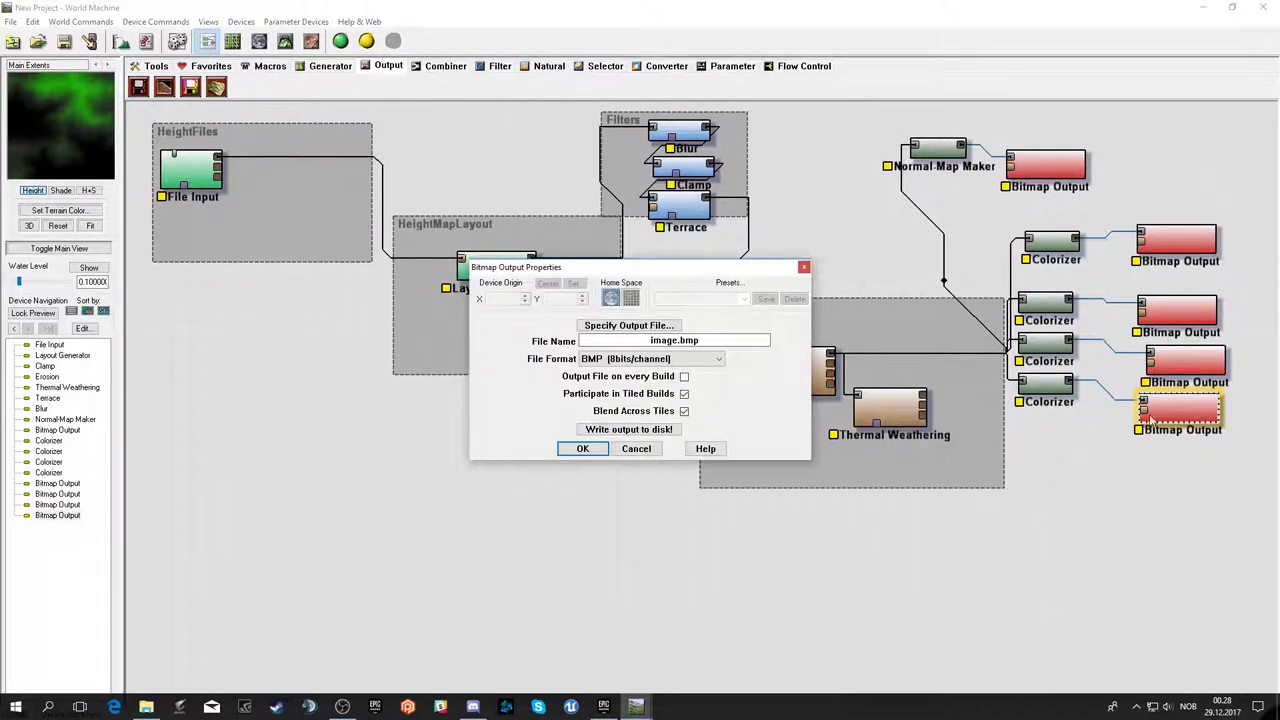
pyautogui.click(674, 360)
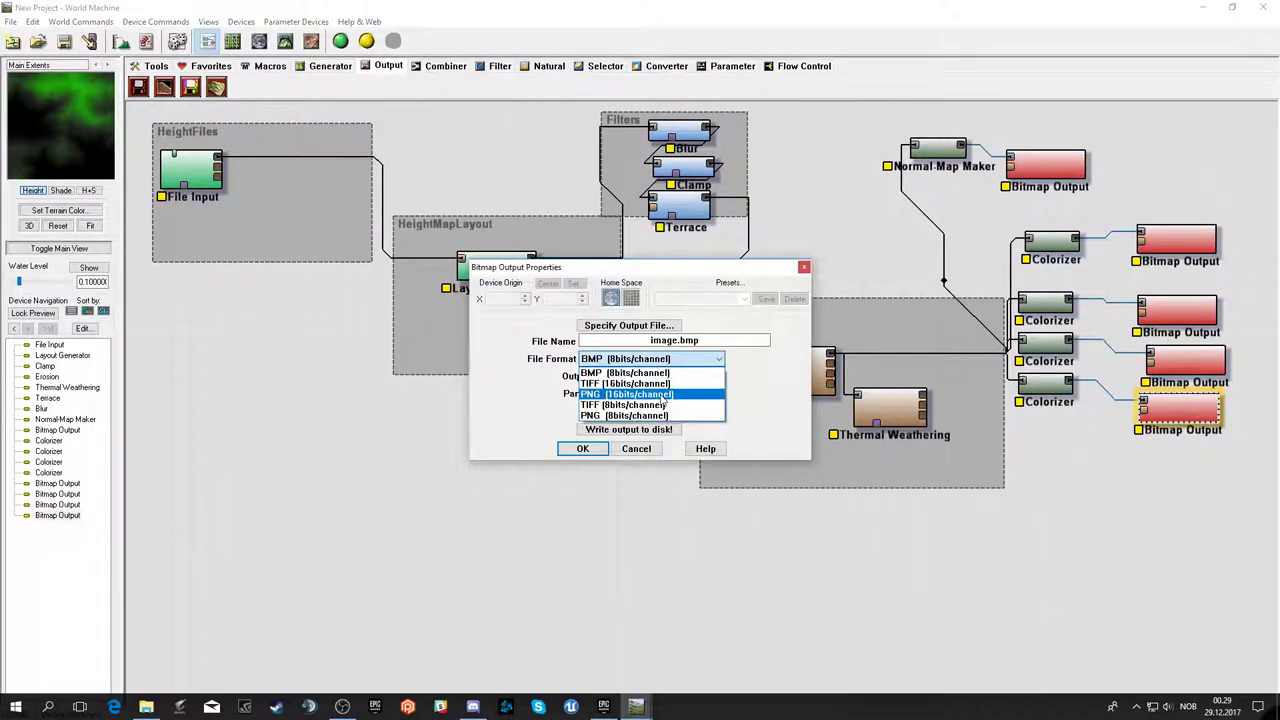
pyautogui.click(662, 397)
pyautogui.click(659, 330)
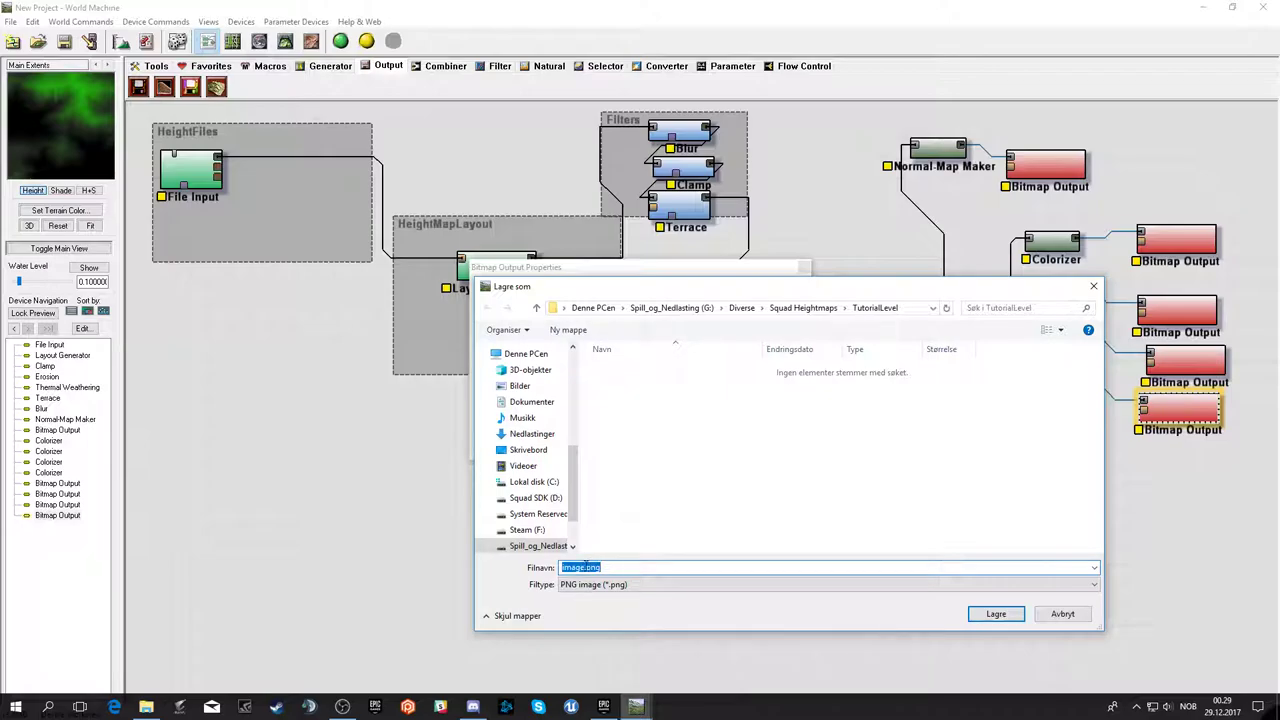
pyautogui.write('Green')
pyautogui.press('Return')
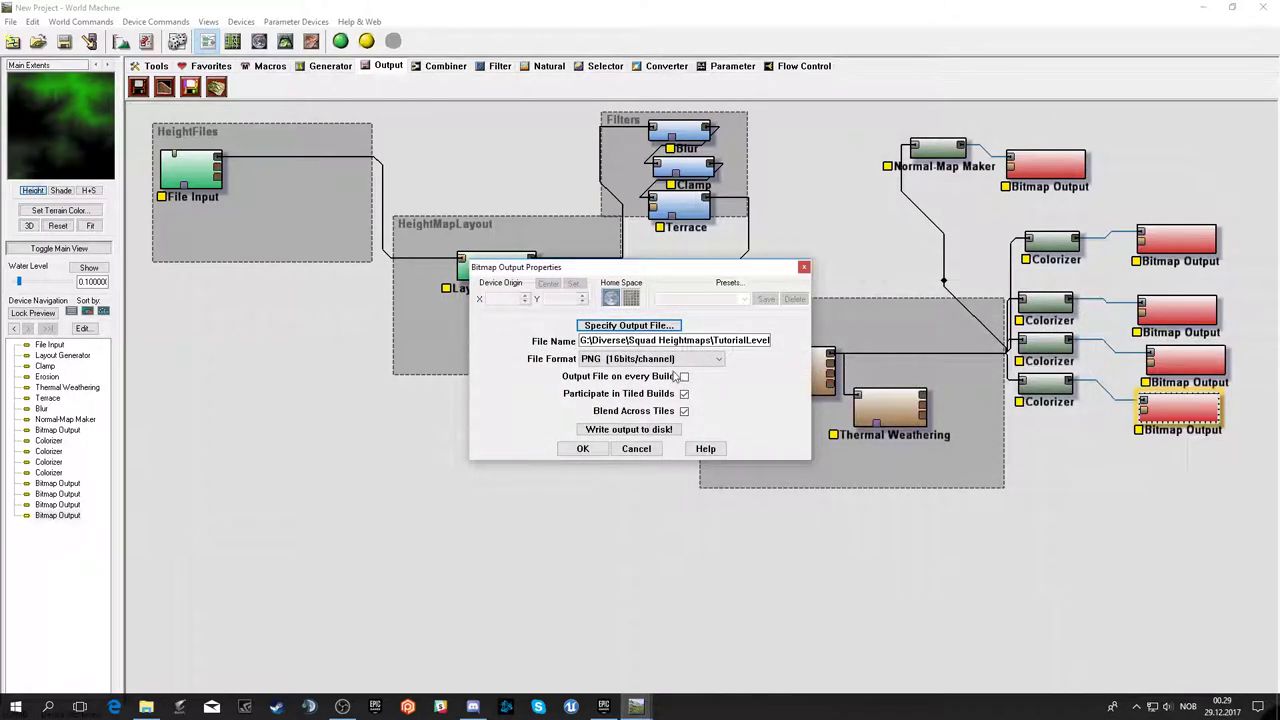
pyautogui.click(583, 450)
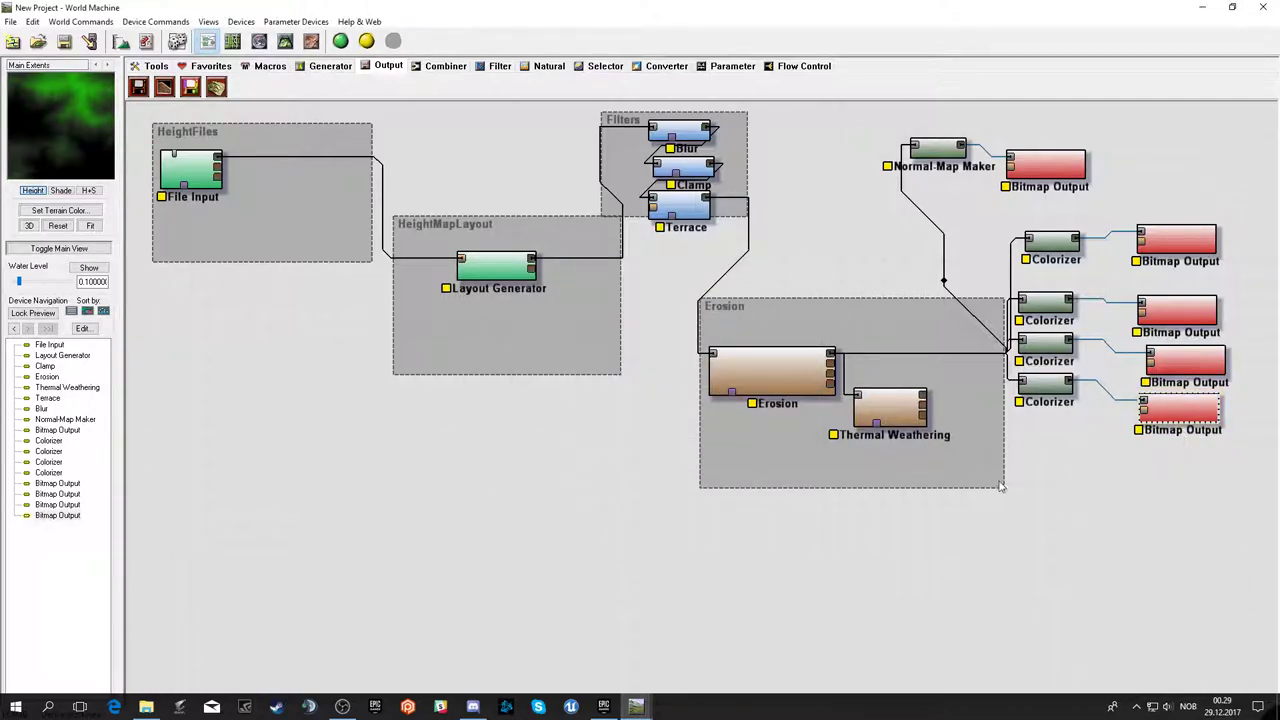
# - Confirm the normal-map Bitmap Output's settings so it saves on every build
pyautogui.click(1058, 172)
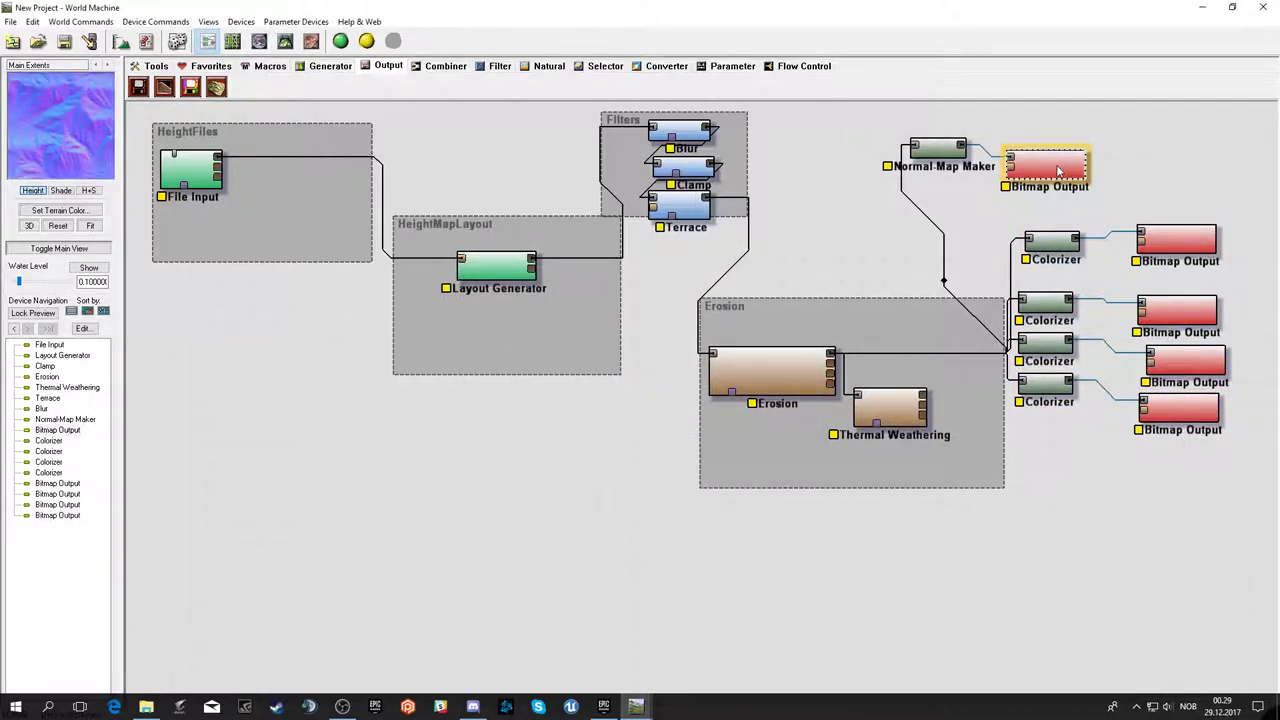
pyautogui.doubleClick(1058, 175)
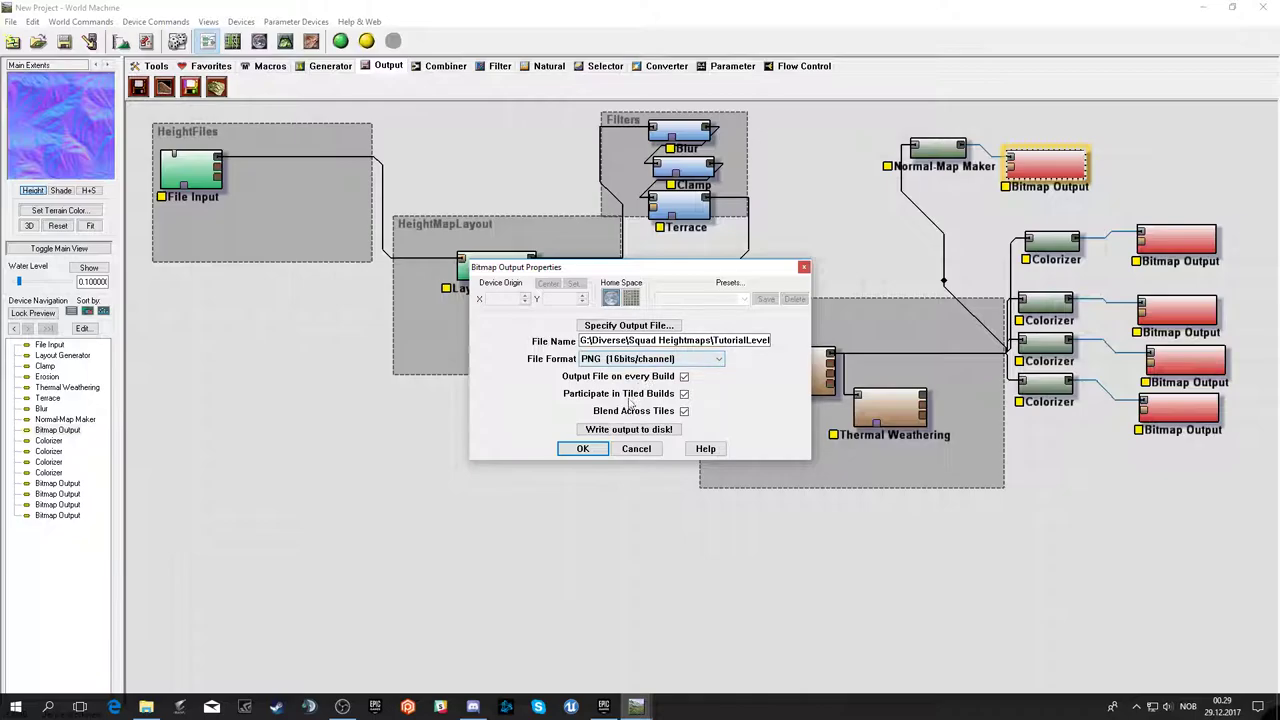
pyautogui.click(600, 449)
pyautogui.click(1080, 690)
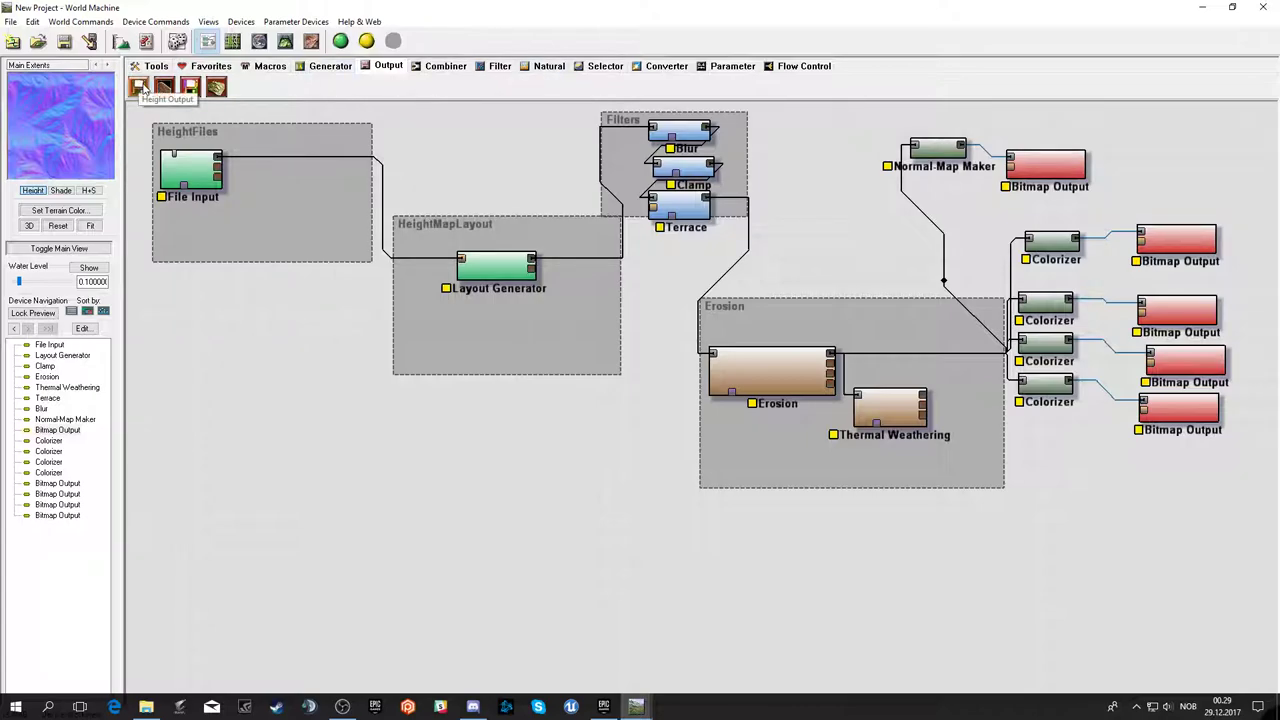
# - Place three Height Output nodes stacked below the bitmap outputs
pyautogui.click(140, 87)
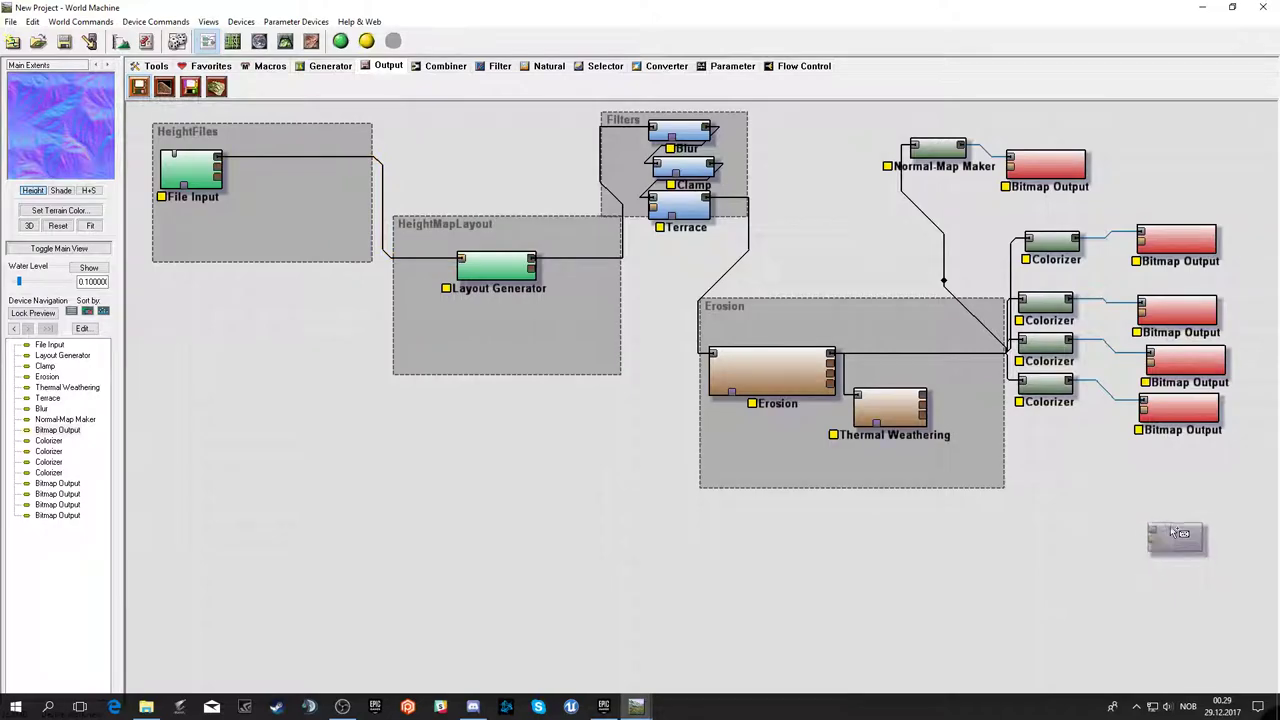
pyautogui.click(1080, 455)
pyautogui.click(1085, 514)
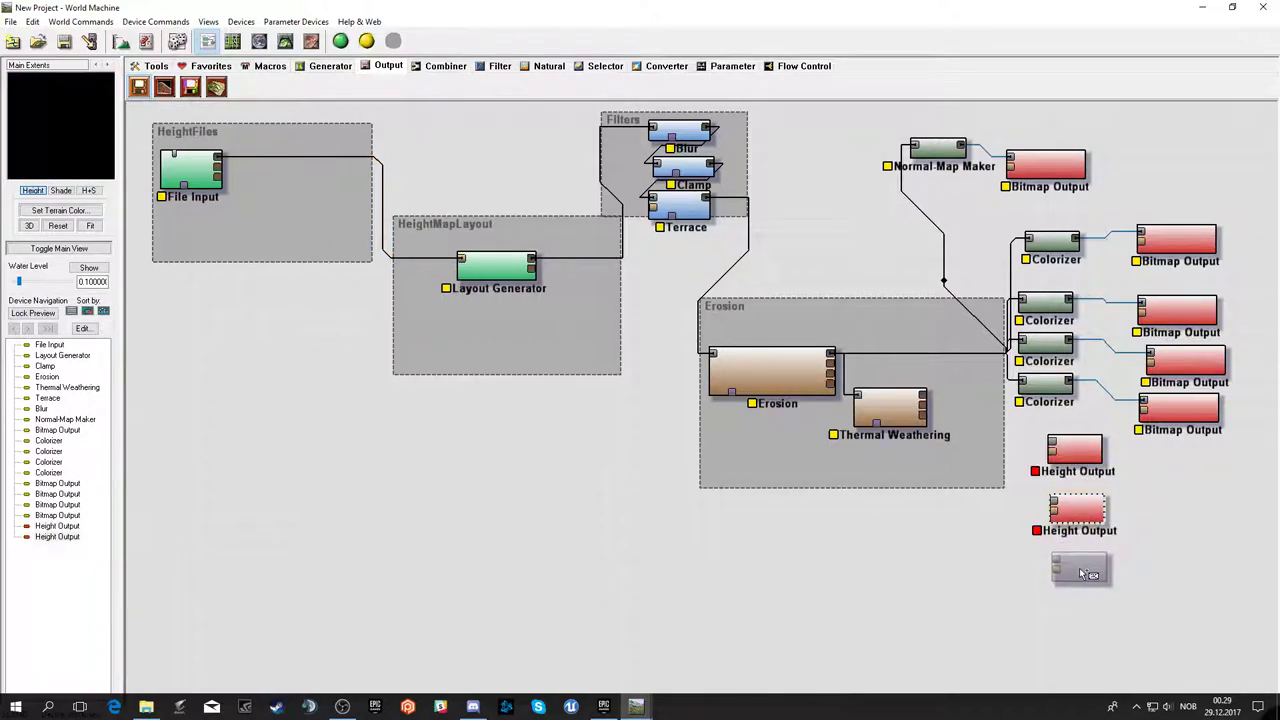
pyautogui.click(1083, 571)
pyautogui.rightClick(1078, 575)
pyautogui.press('Escape')
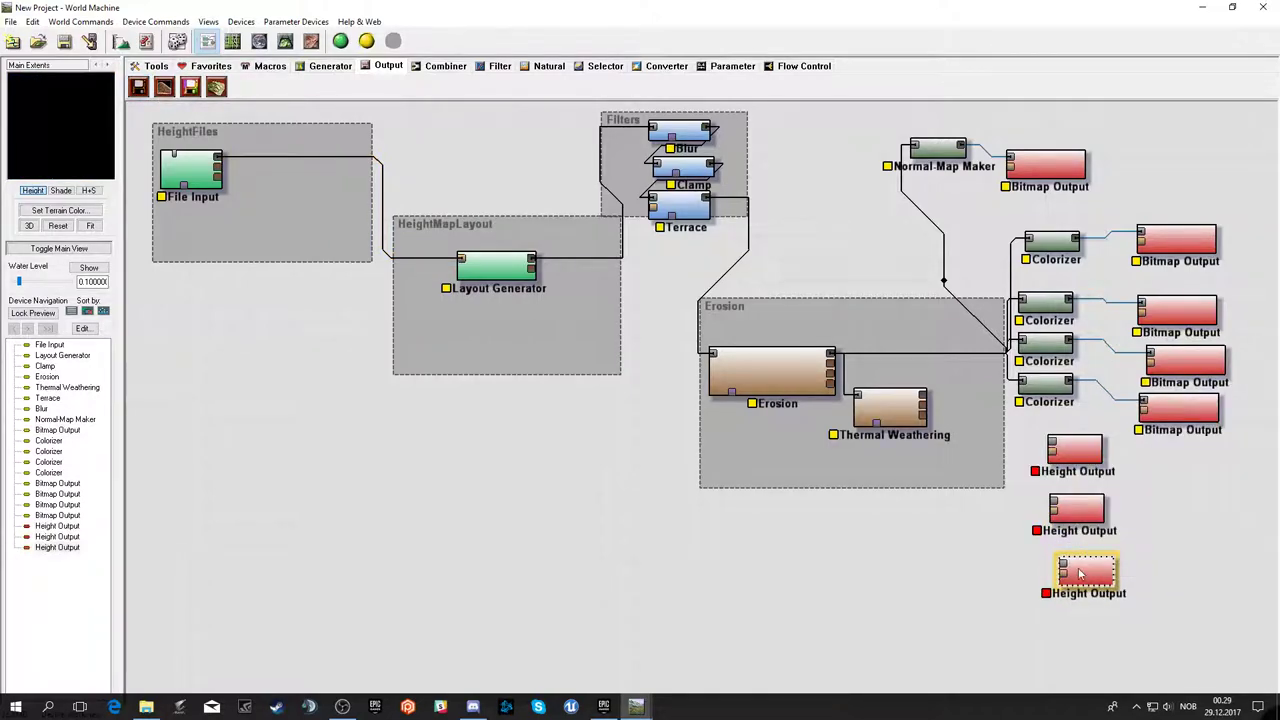
# - Switch each of the three Height Outputs from Null Output to the PNG heightfield format
pyautogui.doubleClick(1065, 468)
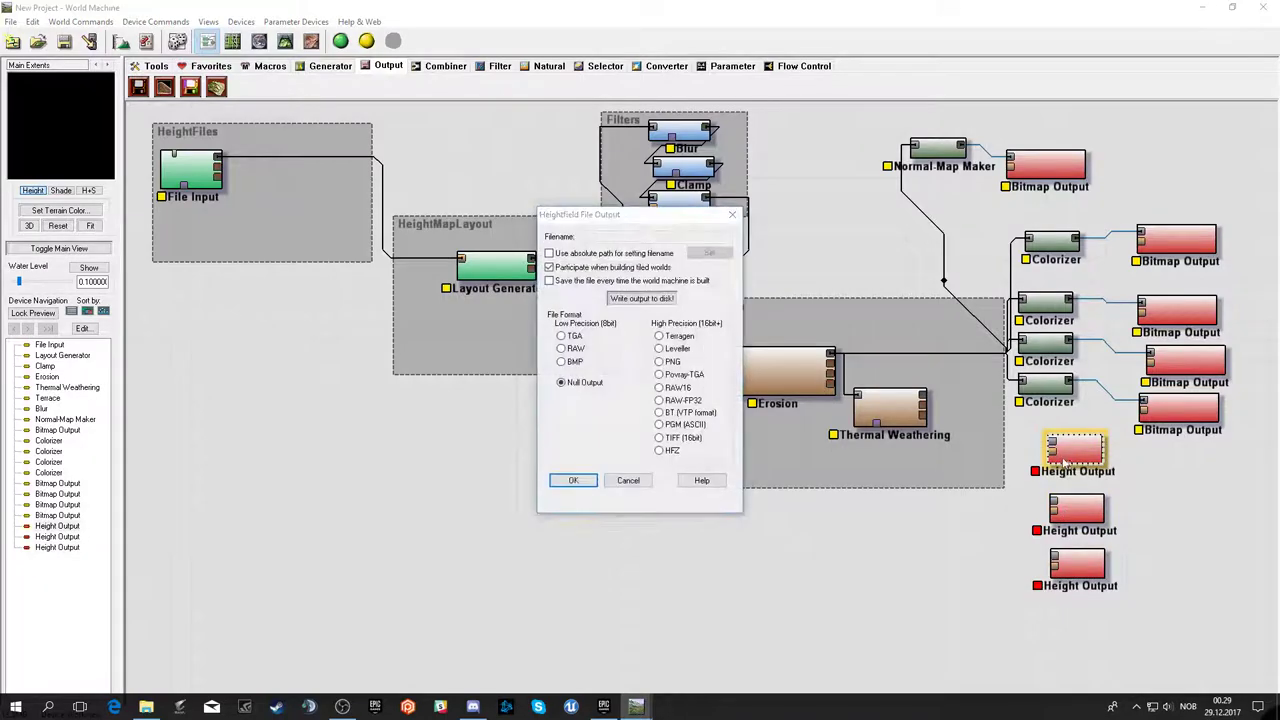
pyautogui.click(664, 362)
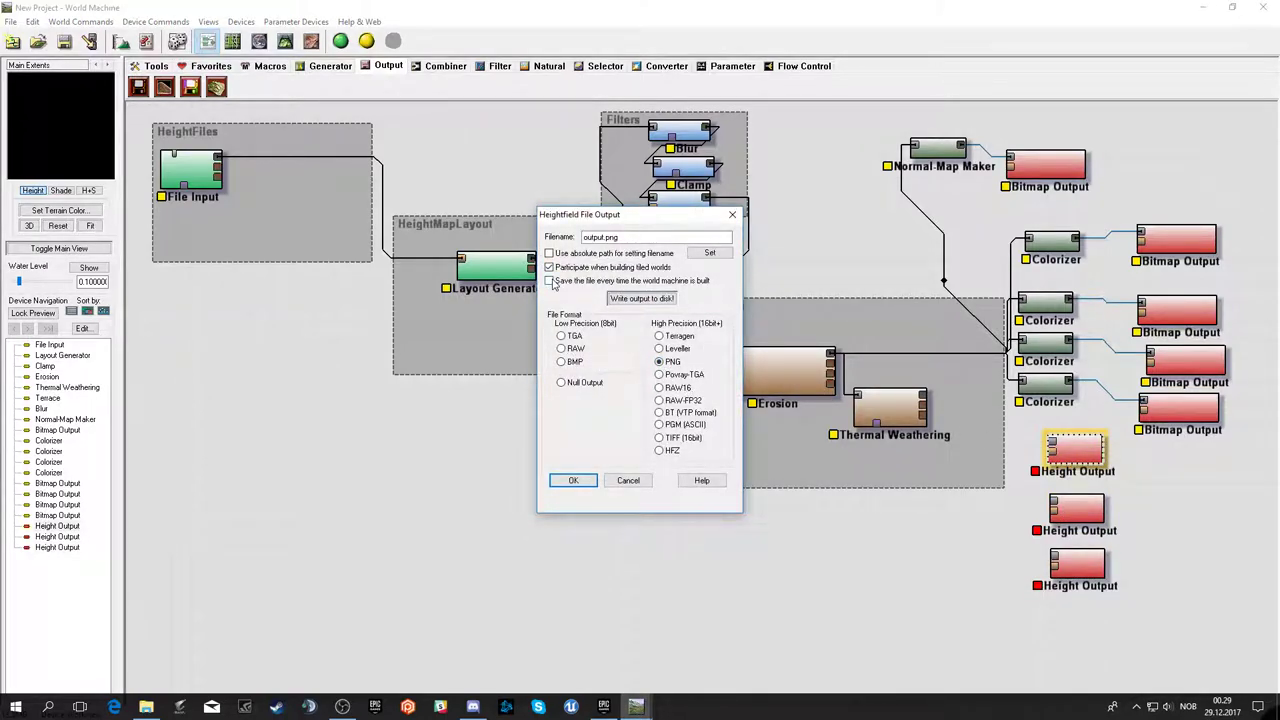
pyautogui.click(732, 214)
pyautogui.doubleClick(1075, 510)
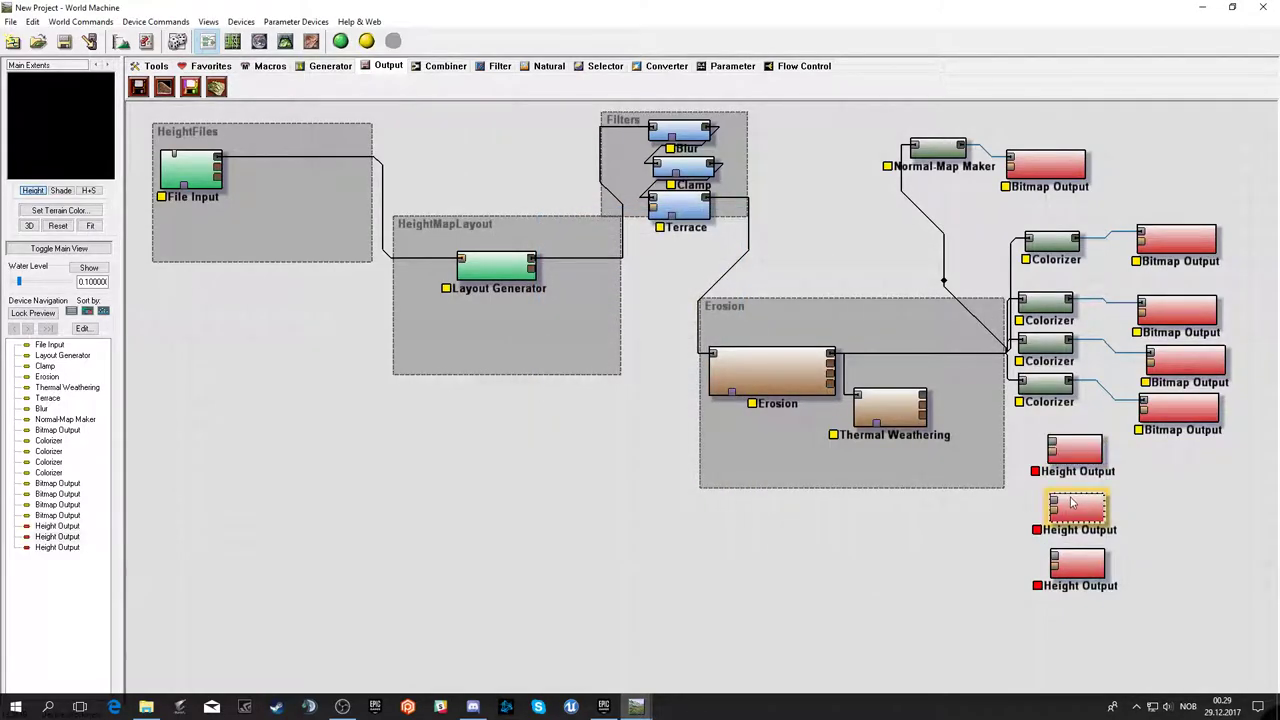
pyautogui.click(659, 362)
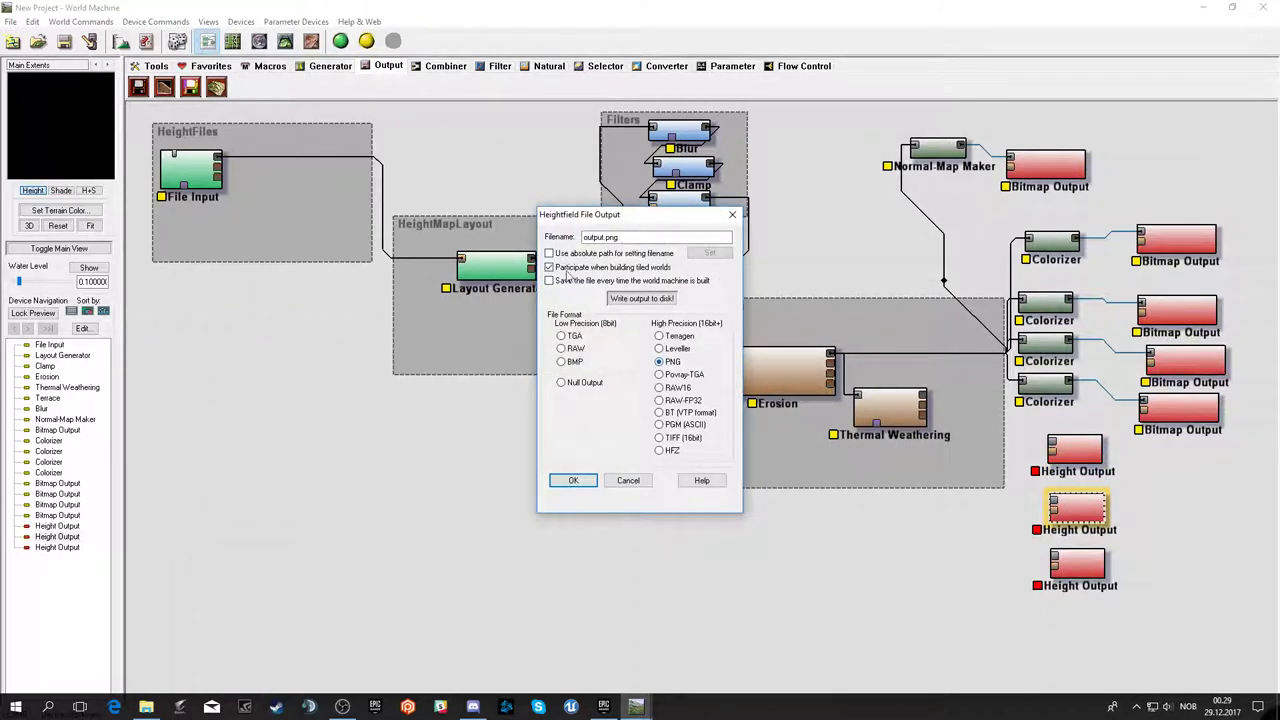
pyautogui.click(588, 480)
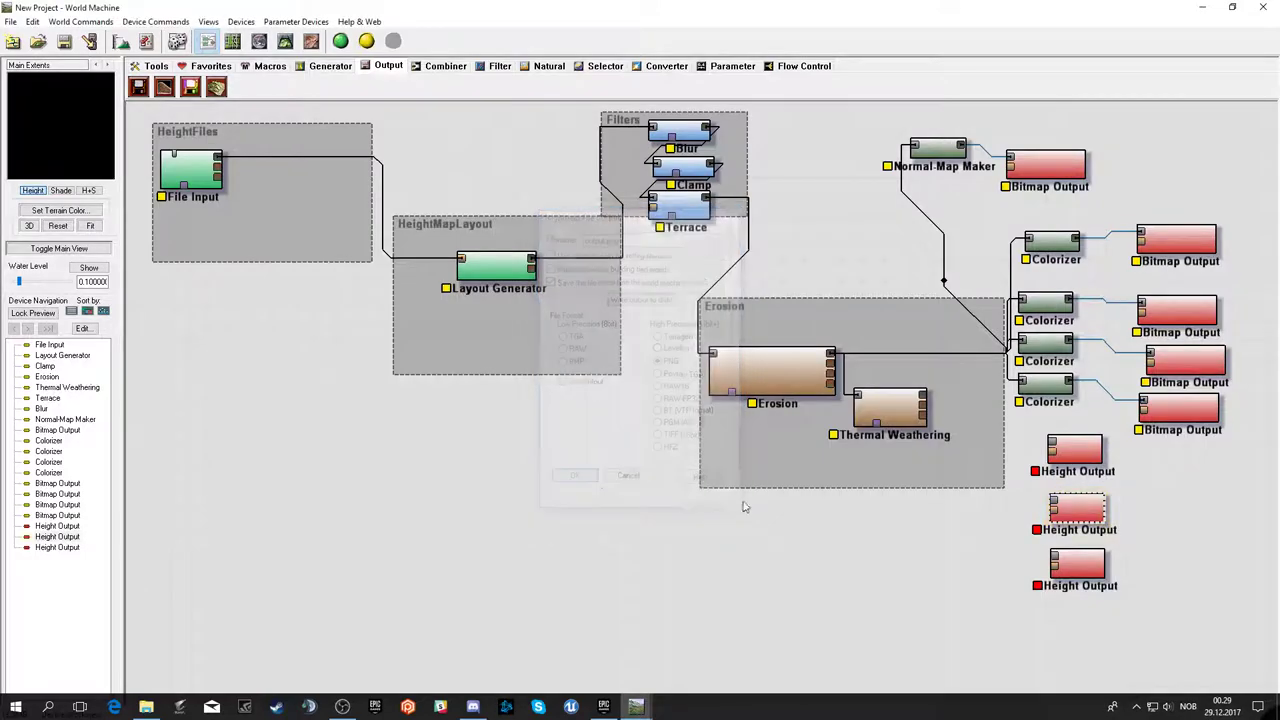
pyautogui.doubleClick(1077, 563)
pyautogui.click(659, 361)
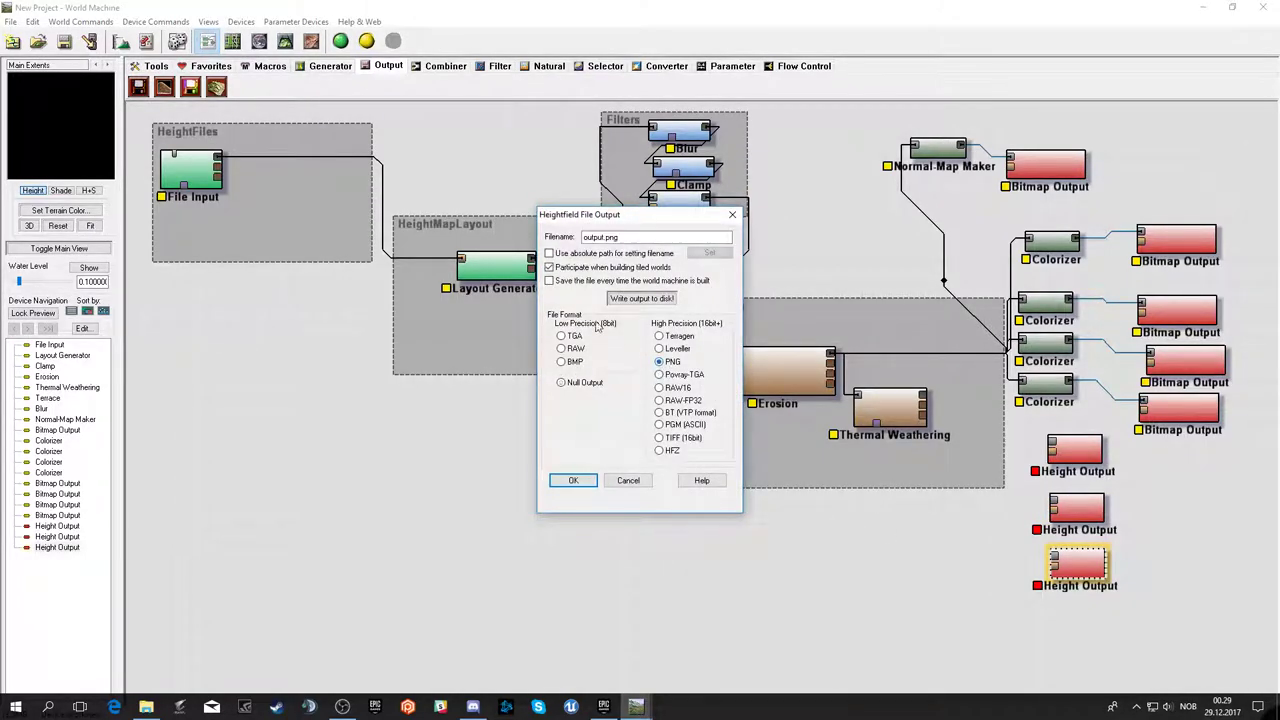
pyautogui.click(590, 480)
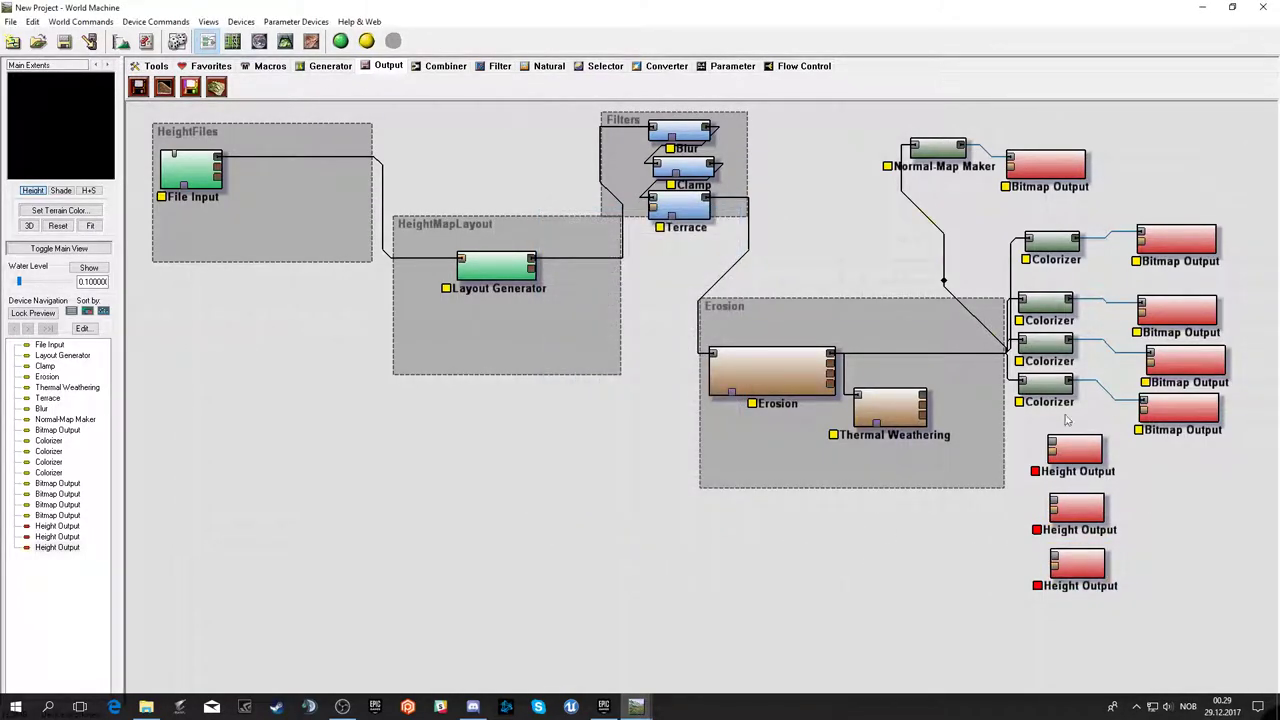
pyautogui.click(600, 68)
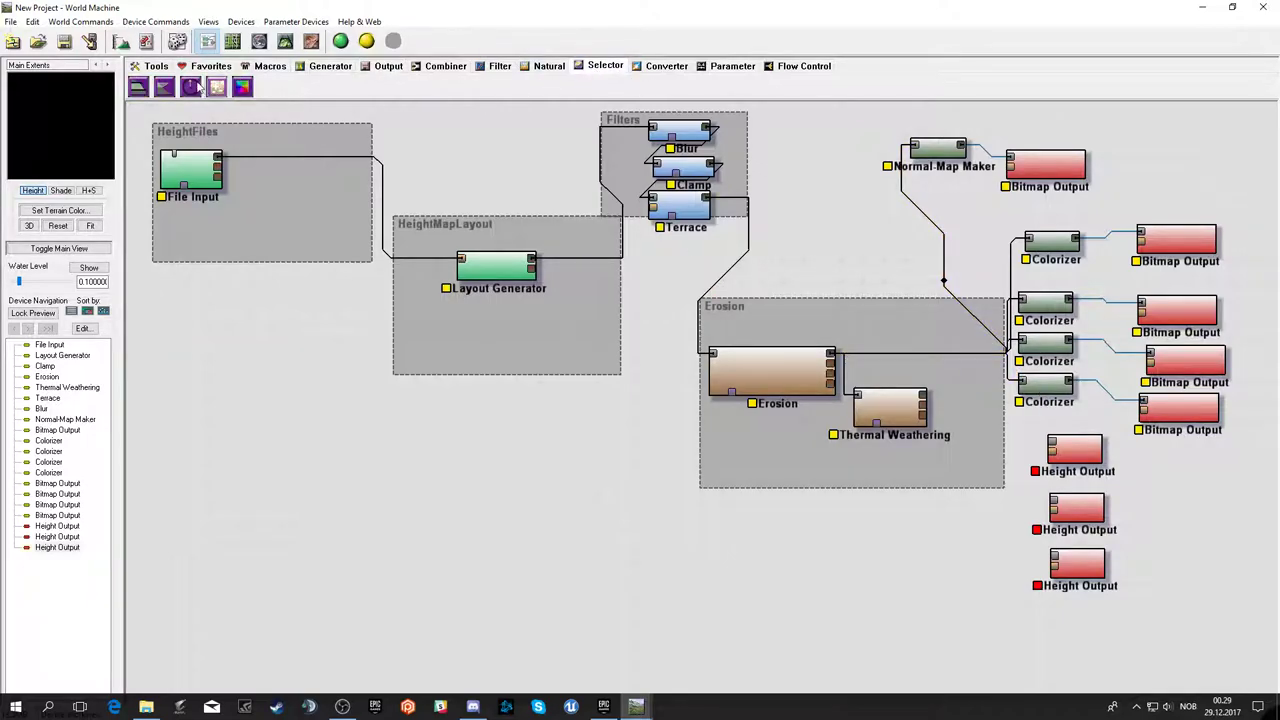
# - Place two Select Slope nodes beside the Height Outputs and line them up
pyautogui.click(990, 530)
pyautogui.click(990, 572)
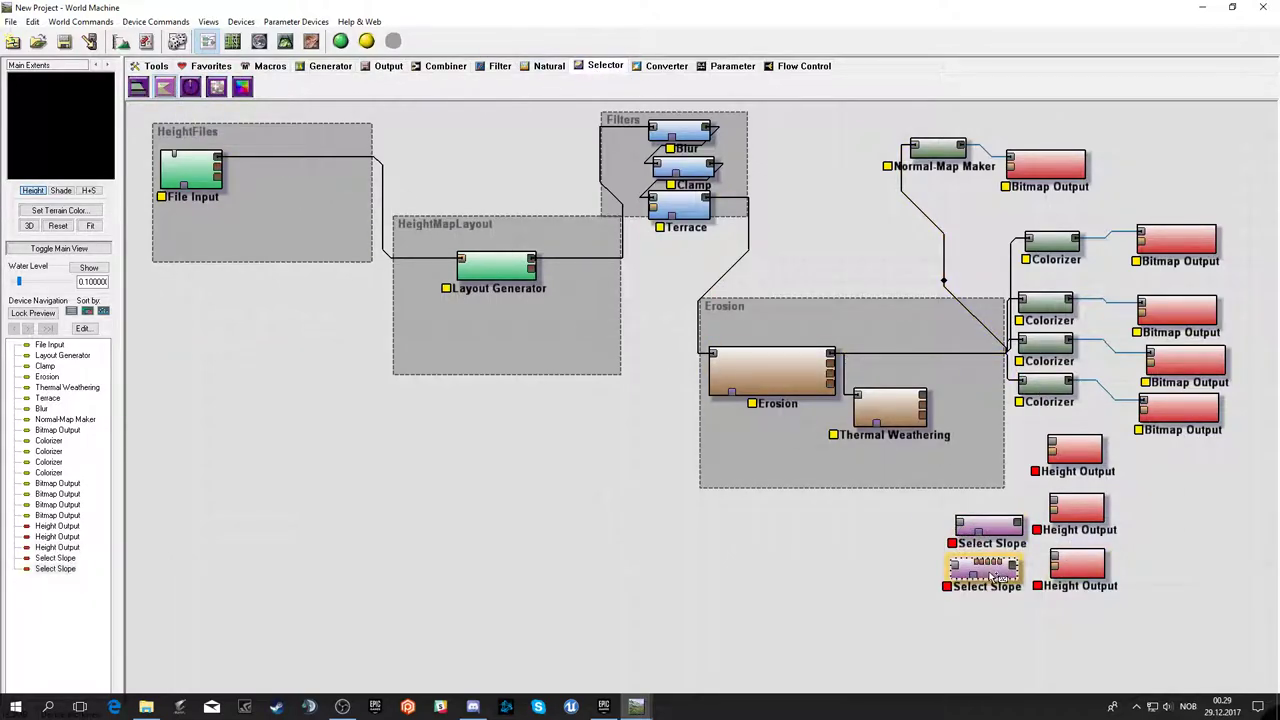
pyautogui.rightClick(984, 586)
pyautogui.press('Escape')
pyautogui.moveTo(996, 588); pyautogui.dragTo(998, 593)
pyautogui.moveTo(990, 528); pyautogui.dragTo(986, 529)
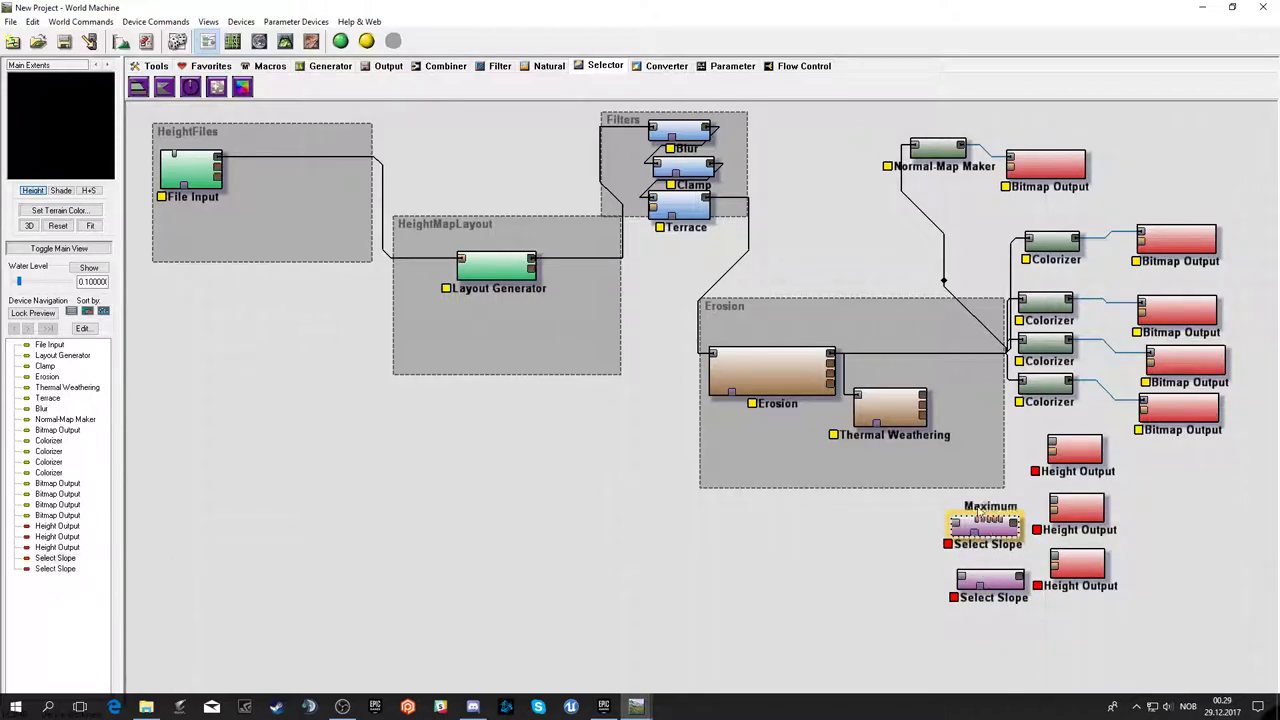
# - Feed Erosion into the top Height Output, saving a PNG named Flow to TutorialLevel every build
pyautogui.moveTo(830, 372); pyautogui.dragTo(1051, 441)
pyautogui.doubleClick(1078, 457)
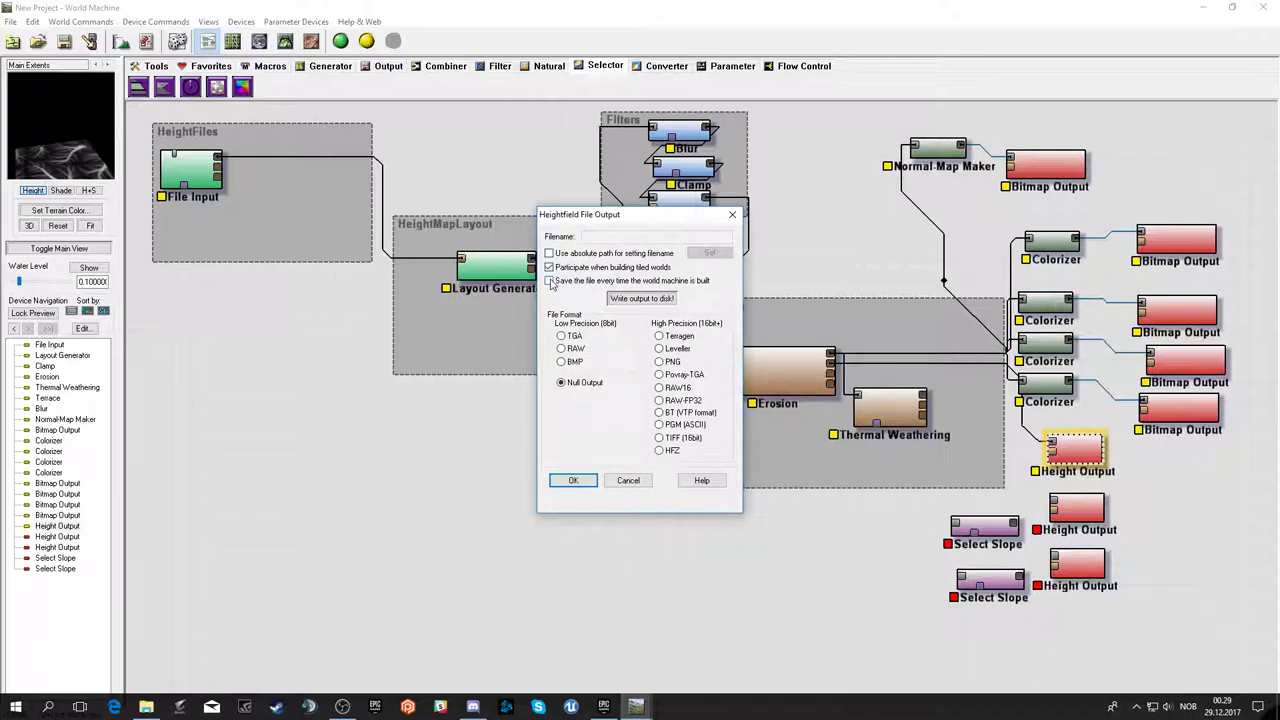
pyautogui.click(549, 281)
pyautogui.click(659, 361)
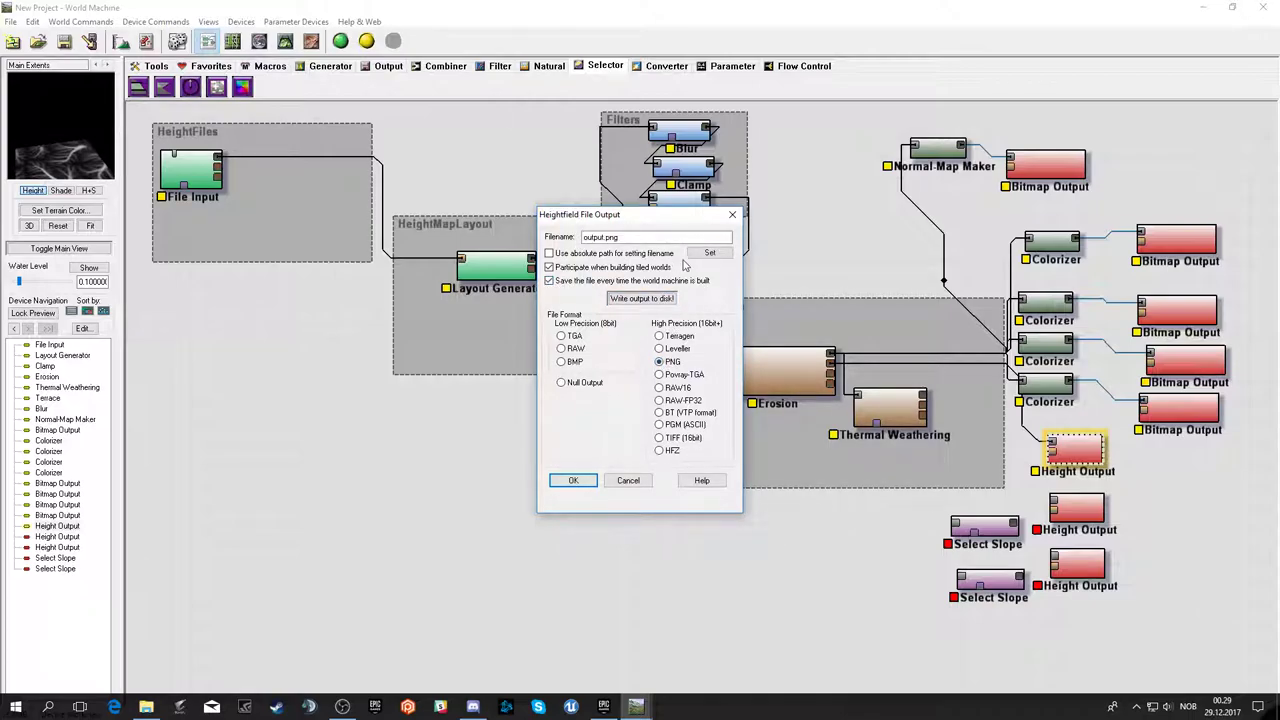
pyautogui.click(695, 256)
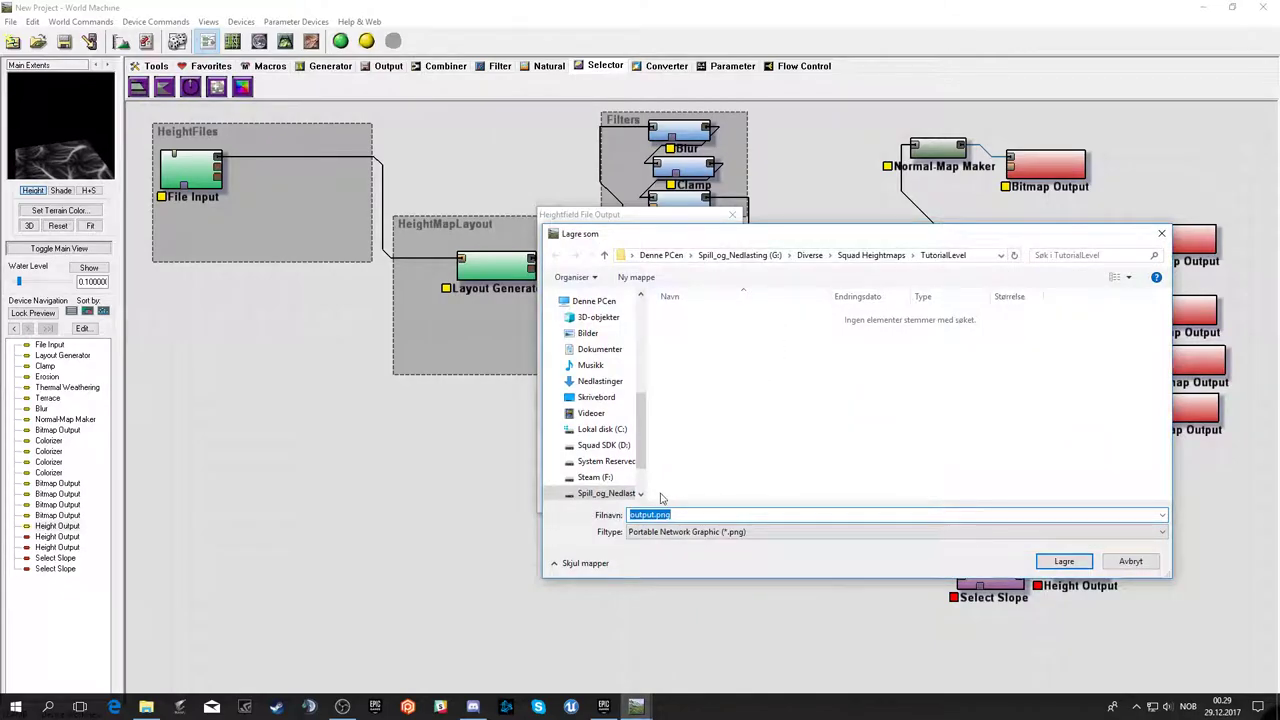
pyautogui.write('Fl')
pyautogui.write('owMa')
pyautogui.press('Return')
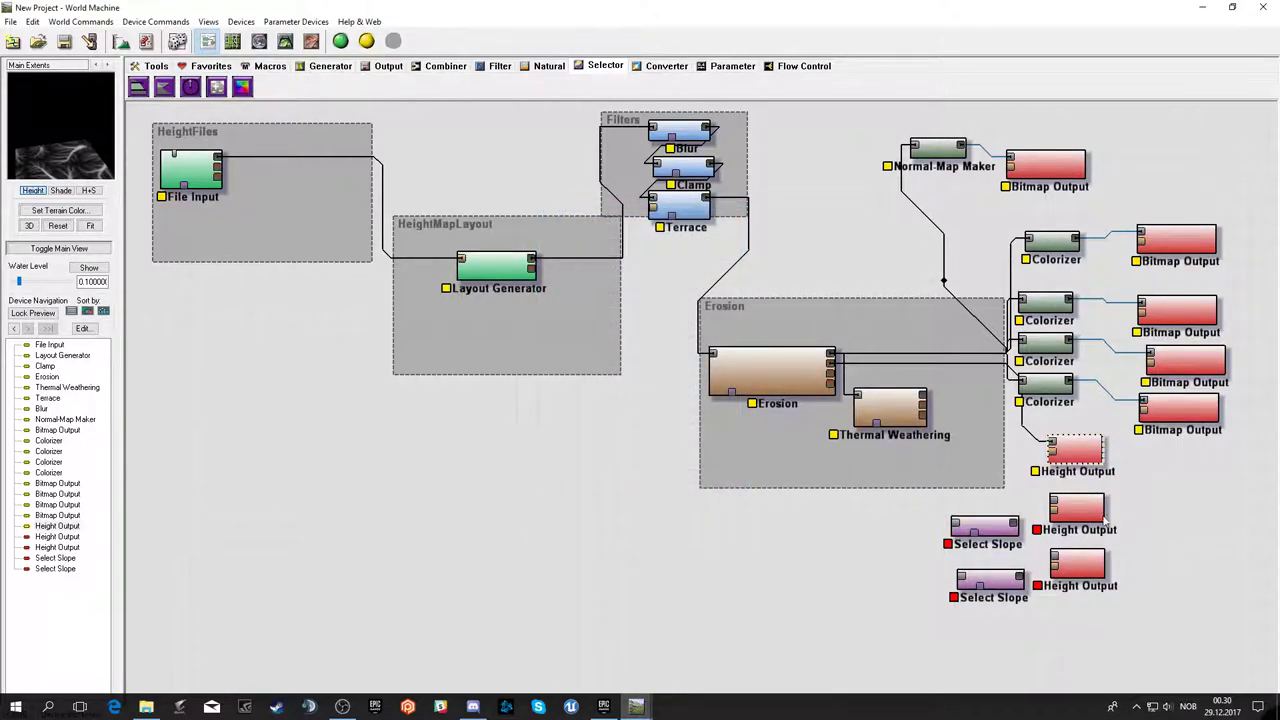
# - Wire Erosion into the upper Select Slope: minimum slope 0.40 (36°), exponential, zero falloff
pyautogui.moveTo(856, 394)
pyautogui.mouseDown()
pyautogui.moveTo(840, 366)
pyautogui.moveTo(831, 381)
pyautogui.mouseUp()
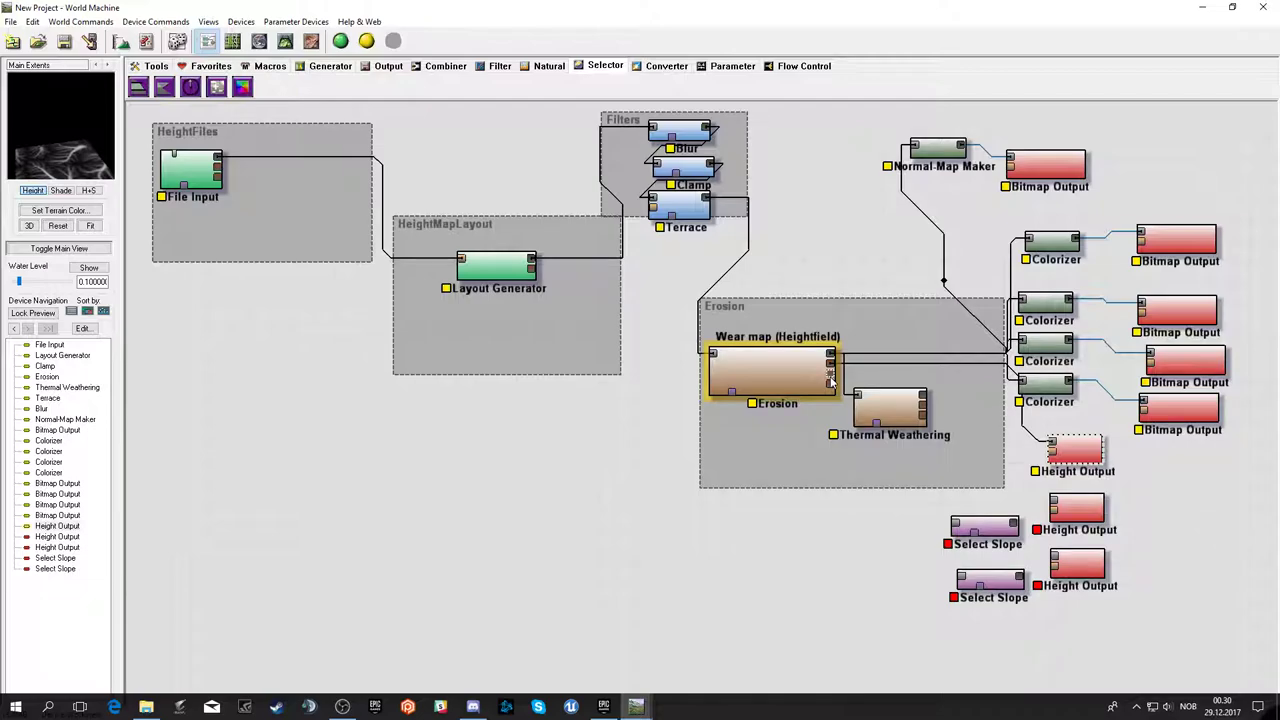
pyautogui.moveTo(831, 381)
pyautogui.mouseDown()
pyautogui.moveTo(955, 527)
pyautogui.moveTo(1036, 515)
pyautogui.mouseUp()
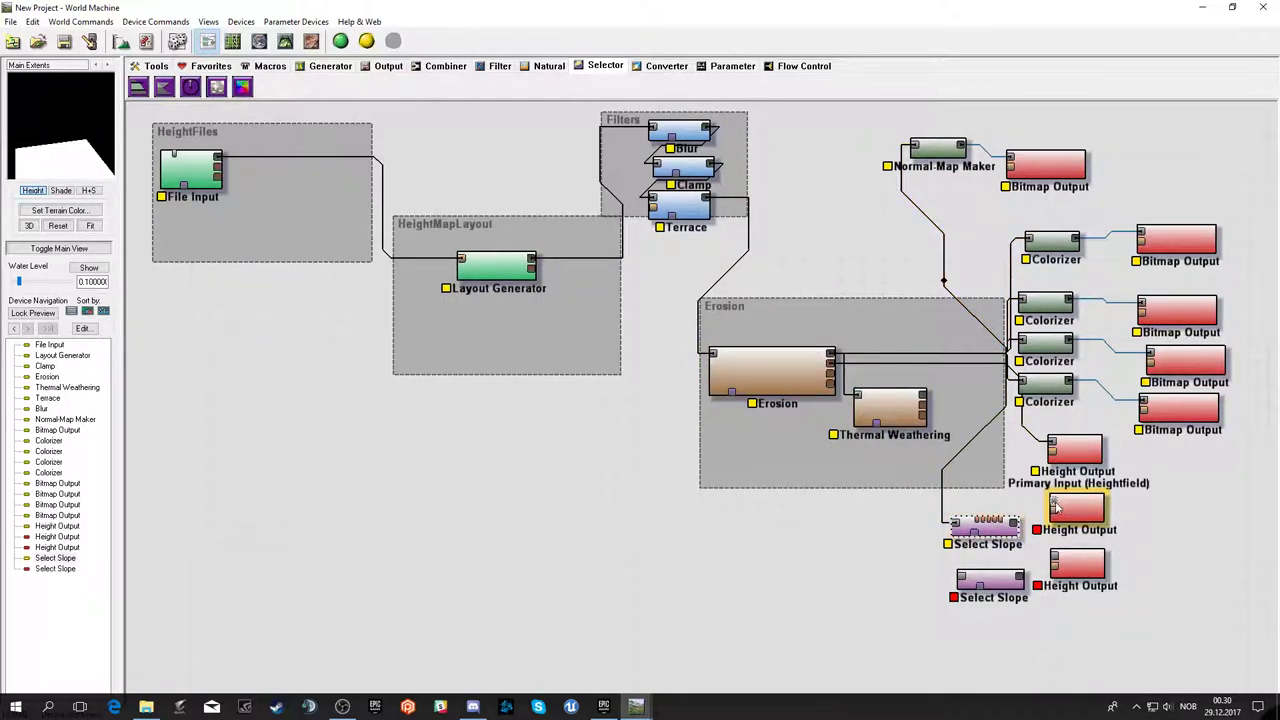
pyautogui.doubleClick(990, 524)
pyautogui.moveTo(606, 404)
pyautogui.mouseDown()
pyautogui.moveTo(620, 362)
pyautogui.moveTo(590, 320)
pyautogui.moveTo(646, 361)
pyautogui.moveTo(603, 339)
pyautogui.mouseUp()
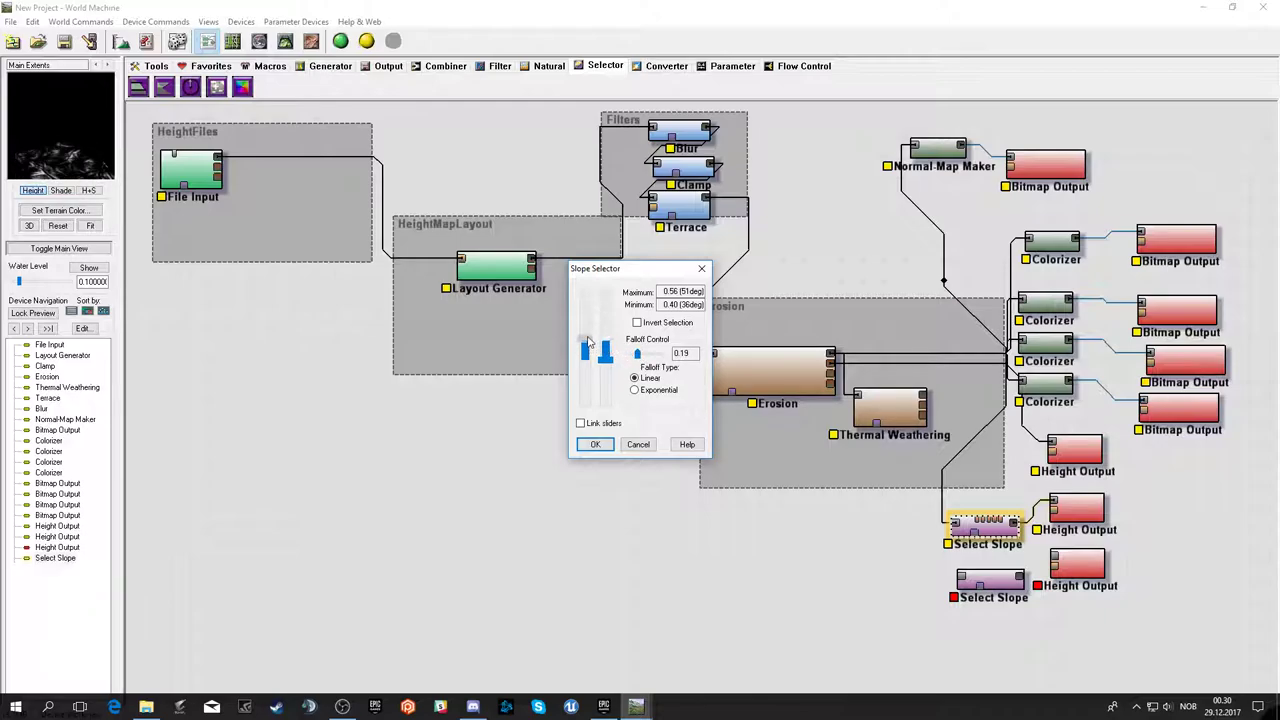
pyautogui.click(636, 390)
pyautogui.moveTo(642, 360); pyautogui.dragTo(609, 375)
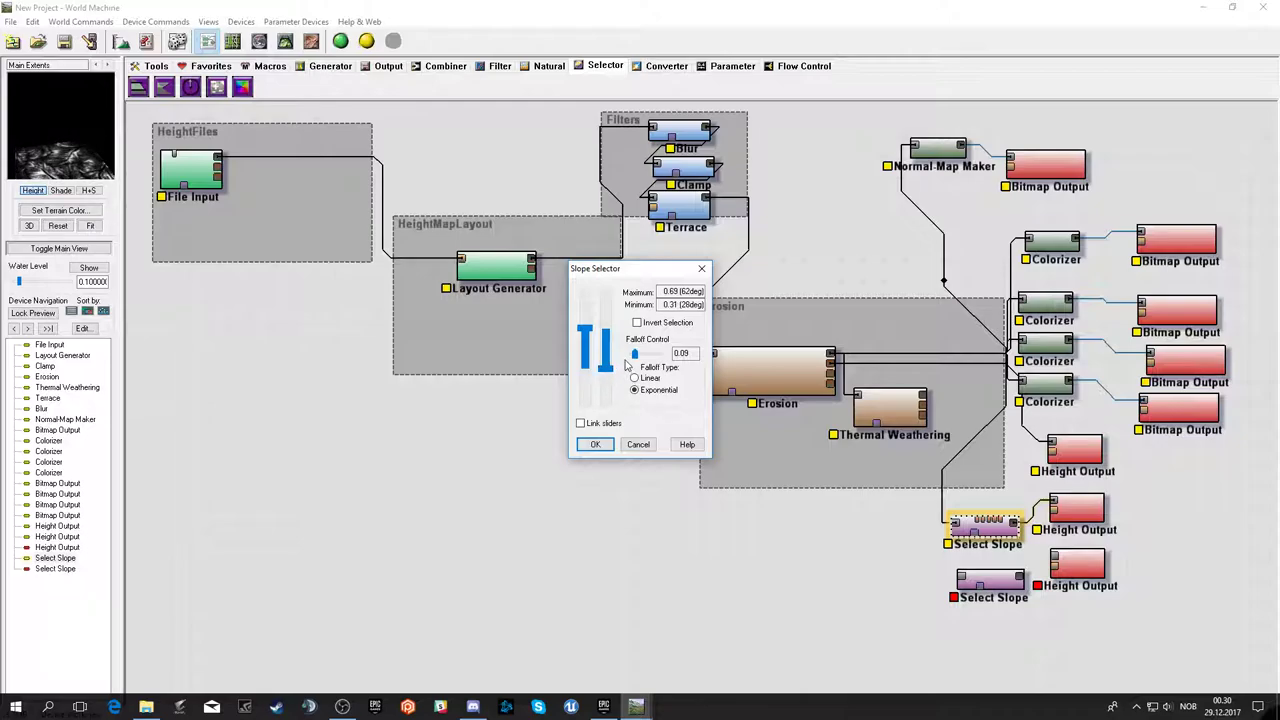
pyautogui.moveTo(636, 358); pyautogui.dragTo(632, 358)
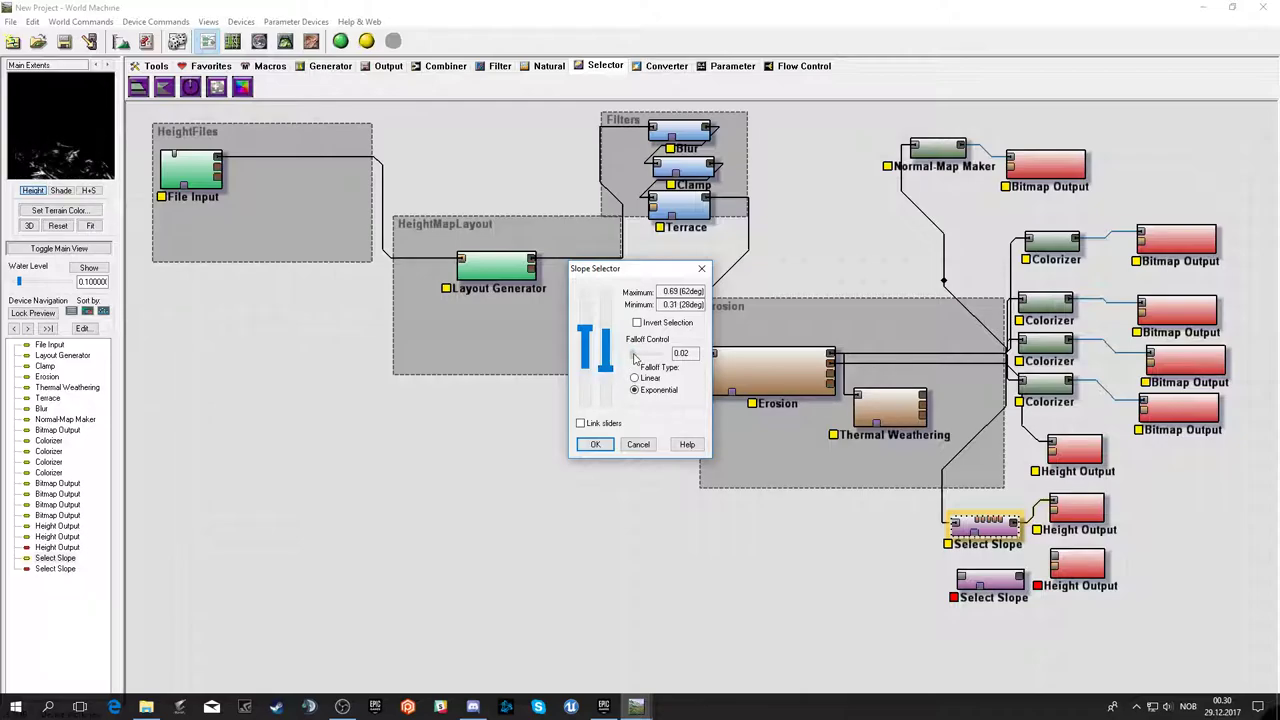
pyautogui.click(608, 442)
# - Export the upper Height Output as SideRock.png in the TutorialLevel folder
pyautogui.doubleClick(1077, 508)
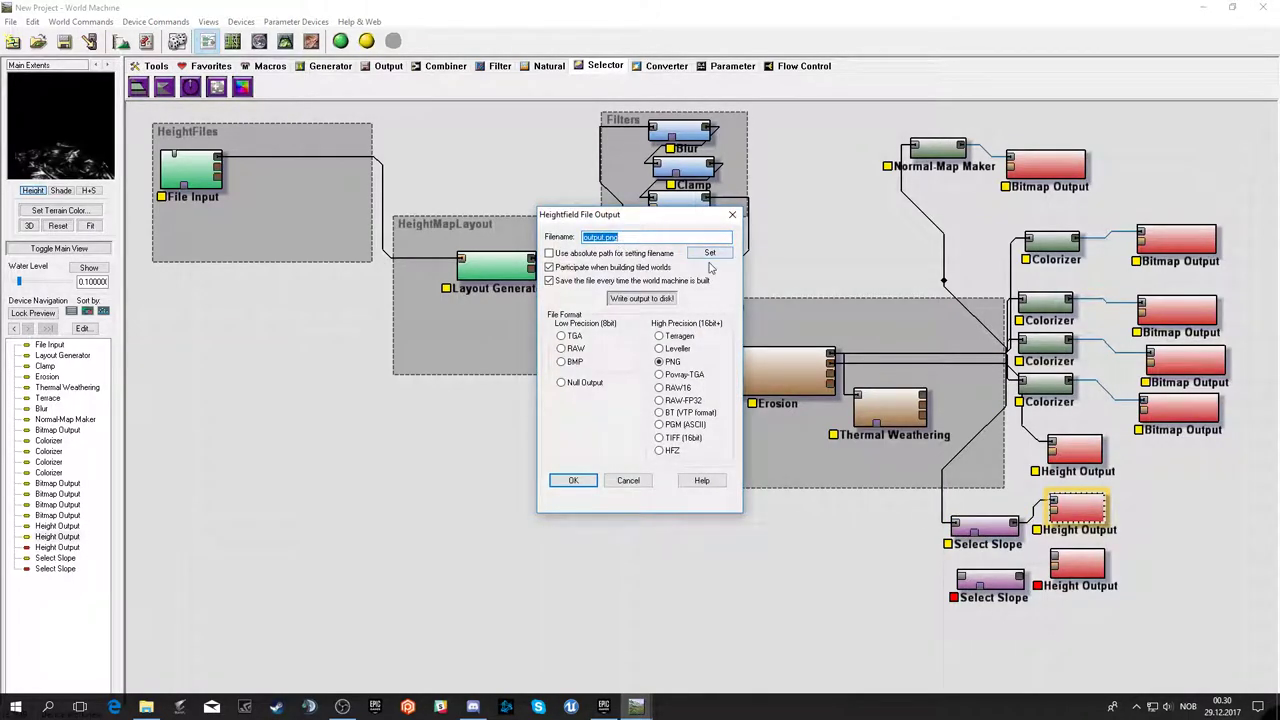
pyautogui.click(710, 253)
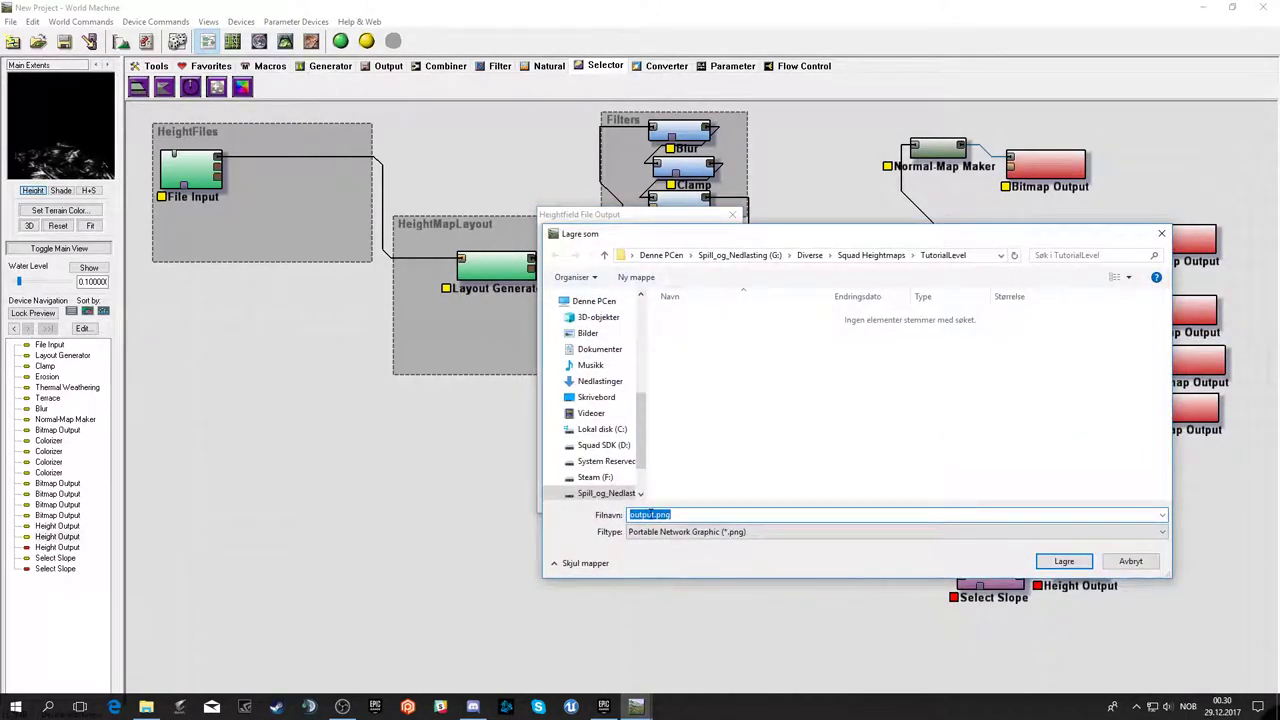
pyautogui.moveTo(654, 513); pyautogui.dragTo(523, 520)
pyautogui.write('SideRock')
pyautogui.click(1064, 561)
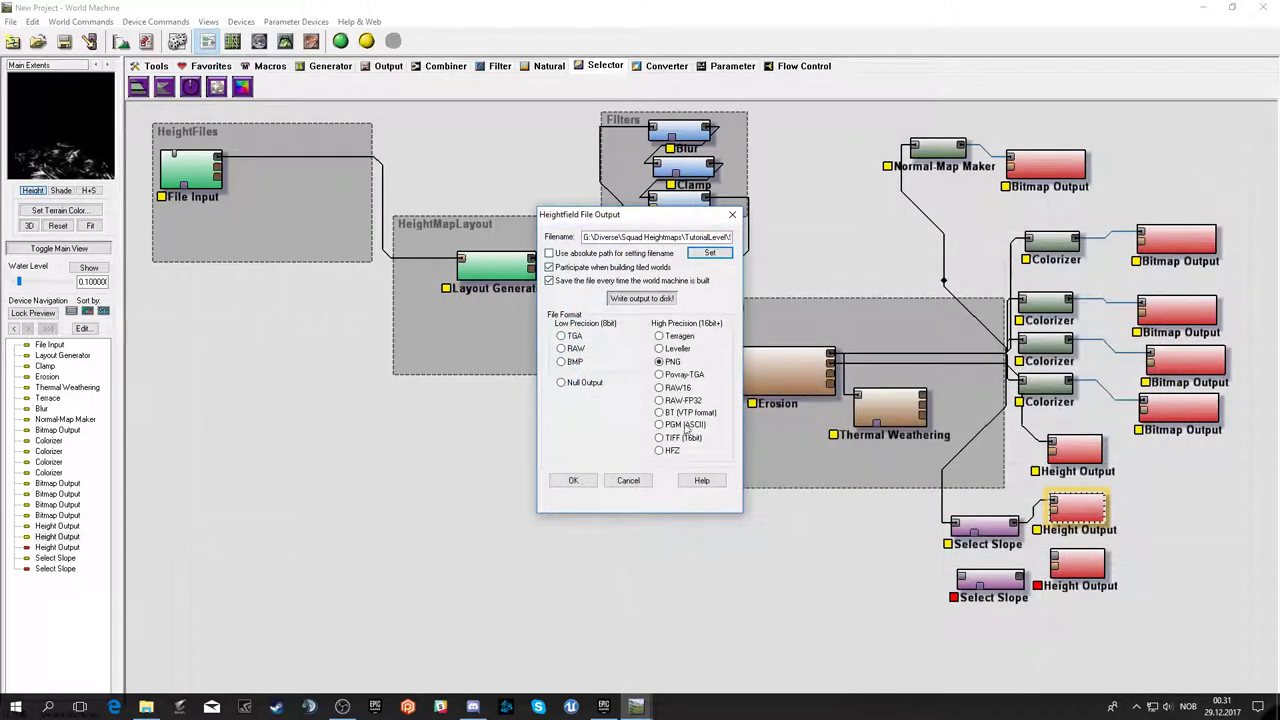
pyautogui.click(571, 480)
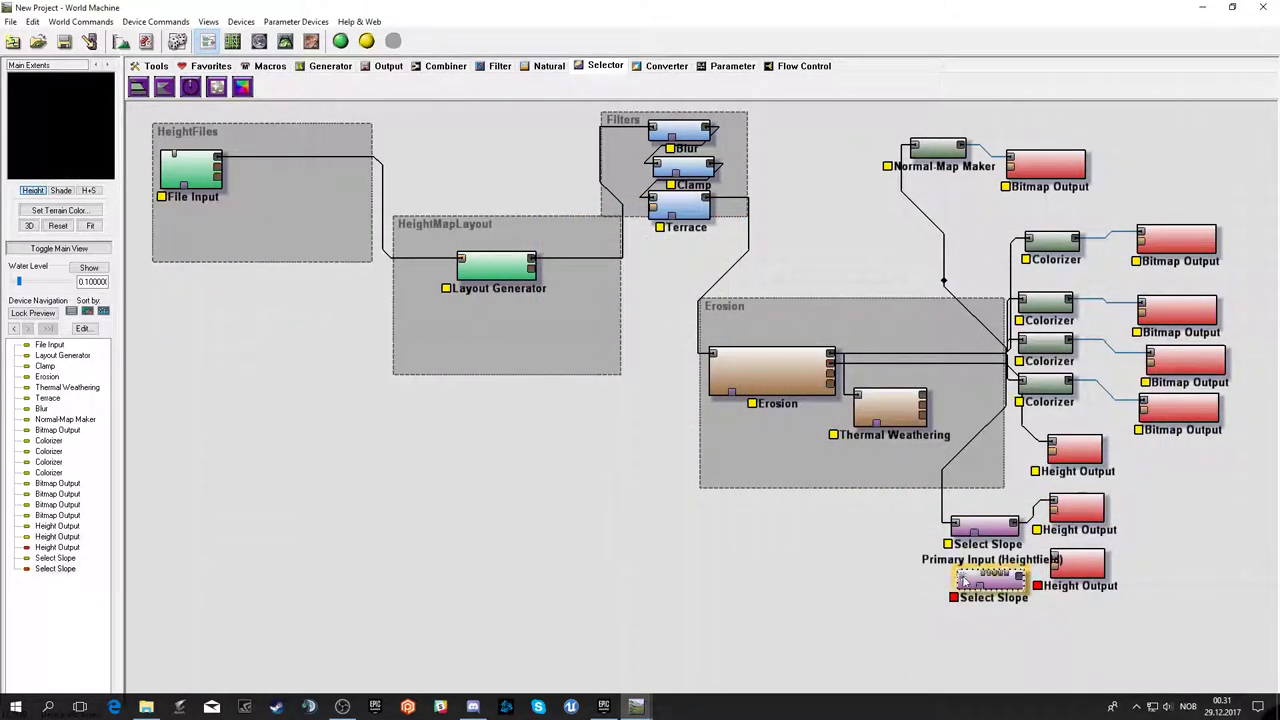
# - Feed Erosion into the lower Select Slope with an inverted exponential slope selection and zero falloff
pyautogui.moveTo(958, 576); pyautogui.dragTo(830, 375)
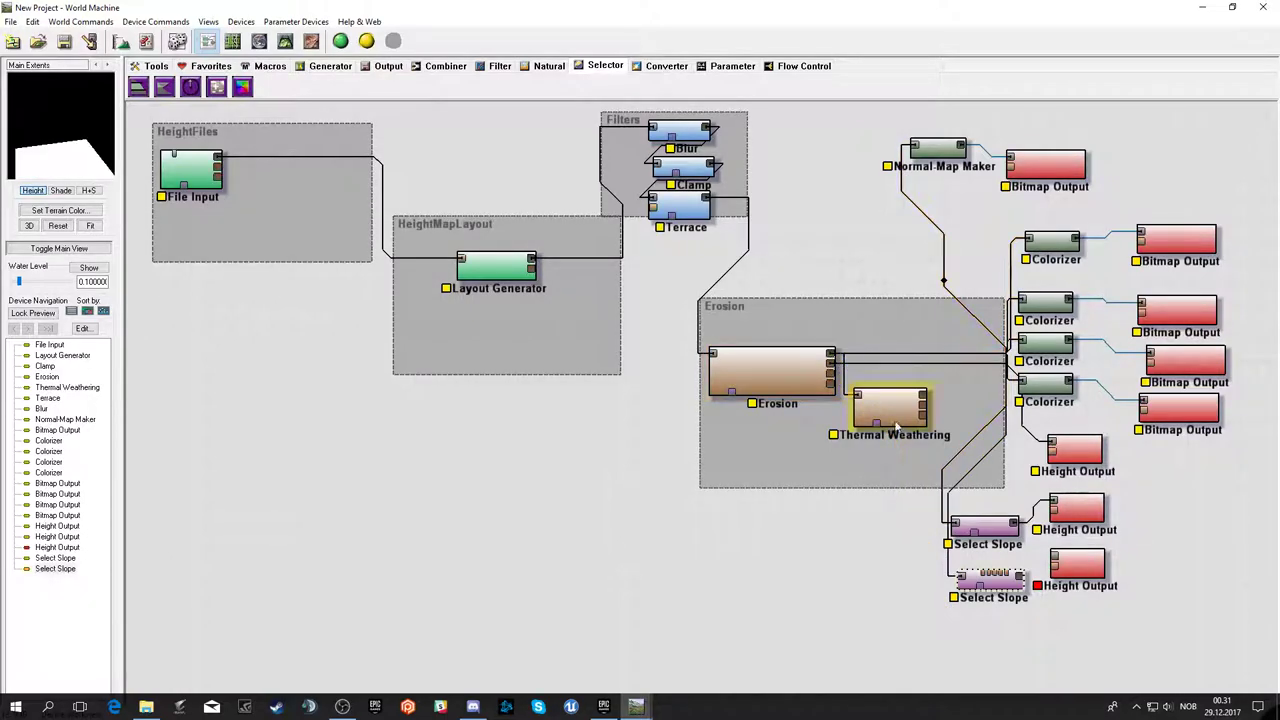
pyautogui.doubleClick(995, 578)
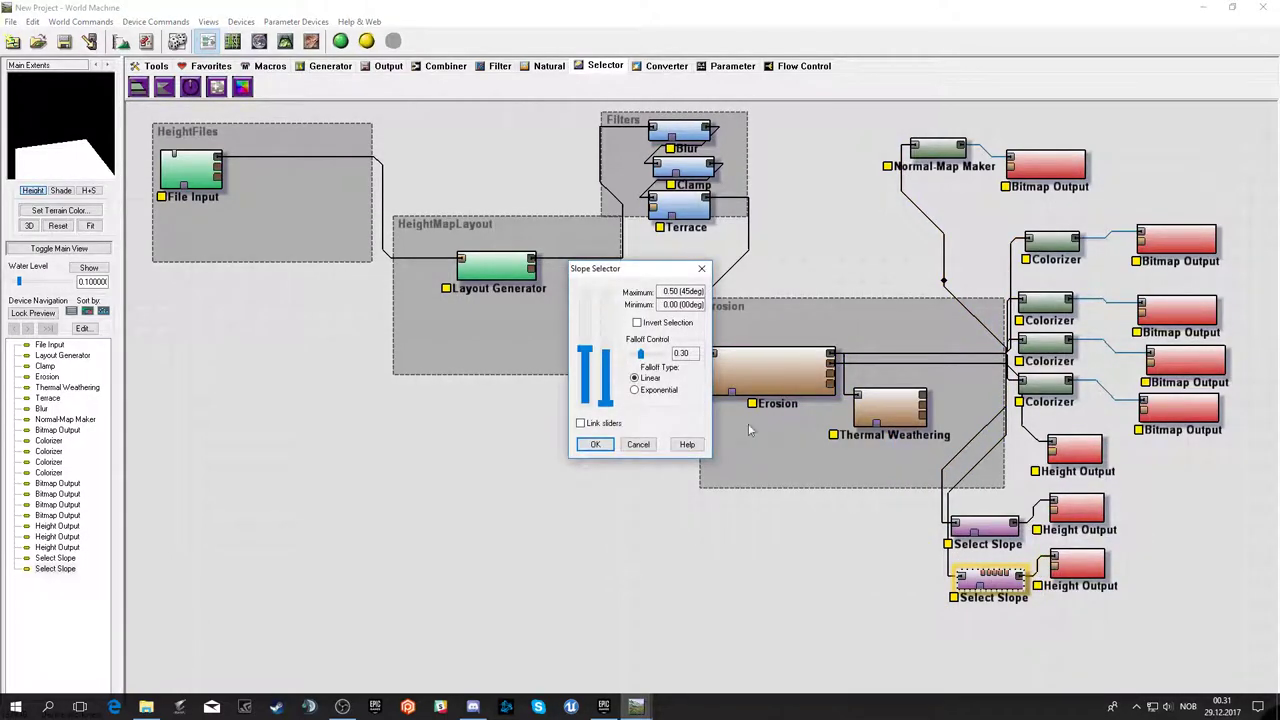
pyautogui.click(635, 390)
pyautogui.moveTo(605, 404); pyautogui.dragTo(606, 292)
pyautogui.moveTo(586, 376)
pyautogui.mouseDown()
pyautogui.moveTo(588, 336)
pyautogui.moveTo(588, 358)
pyautogui.moveTo(641, 358)
pyautogui.mouseUp()
pyautogui.click(637, 326)
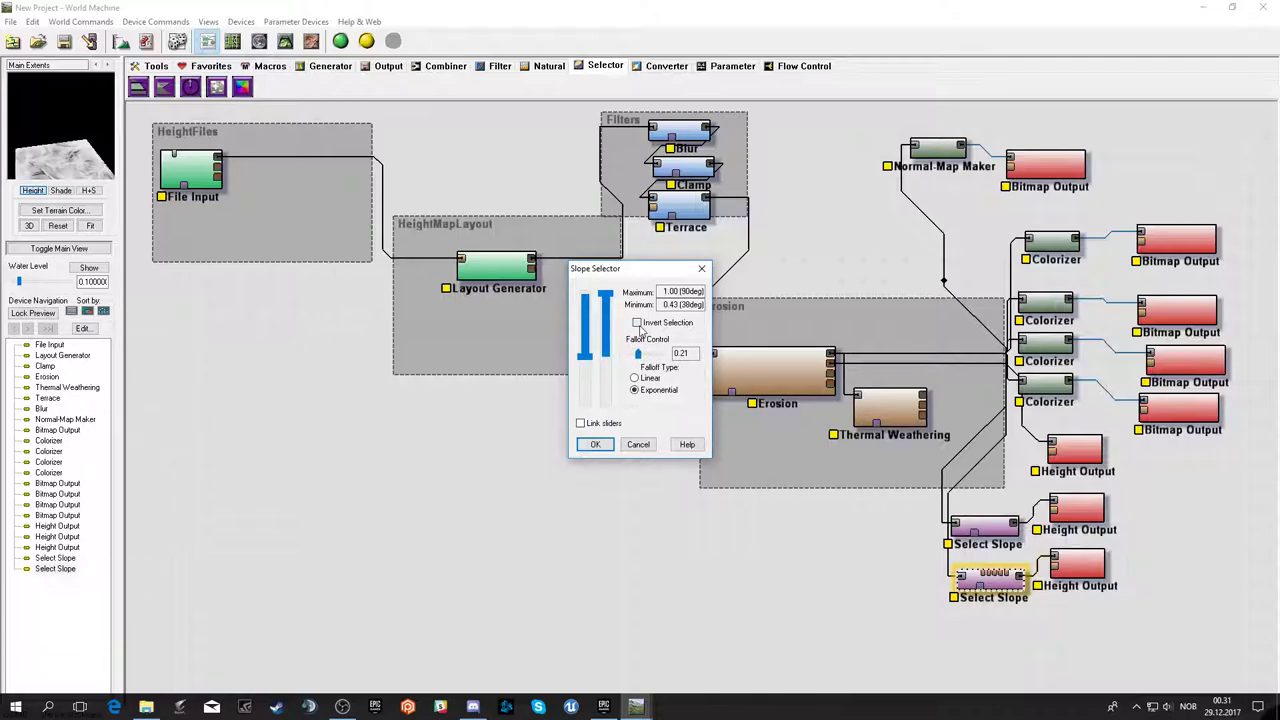
pyautogui.click(598, 313)
pyautogui.moveTo(593, 355)
pyautogui.mouseDown()
pyautogui.moveTo(588, 405)
pyautogui.moveTo(589, 392)
pyautogui.mouseUp()
pyautogui.moveTo(605, 318)
pyautogui.mouseDown()
pyautogui.moveTo(608, 376)
pyautogui.moveTo(613, 348)
pyautogui.mouseUp()
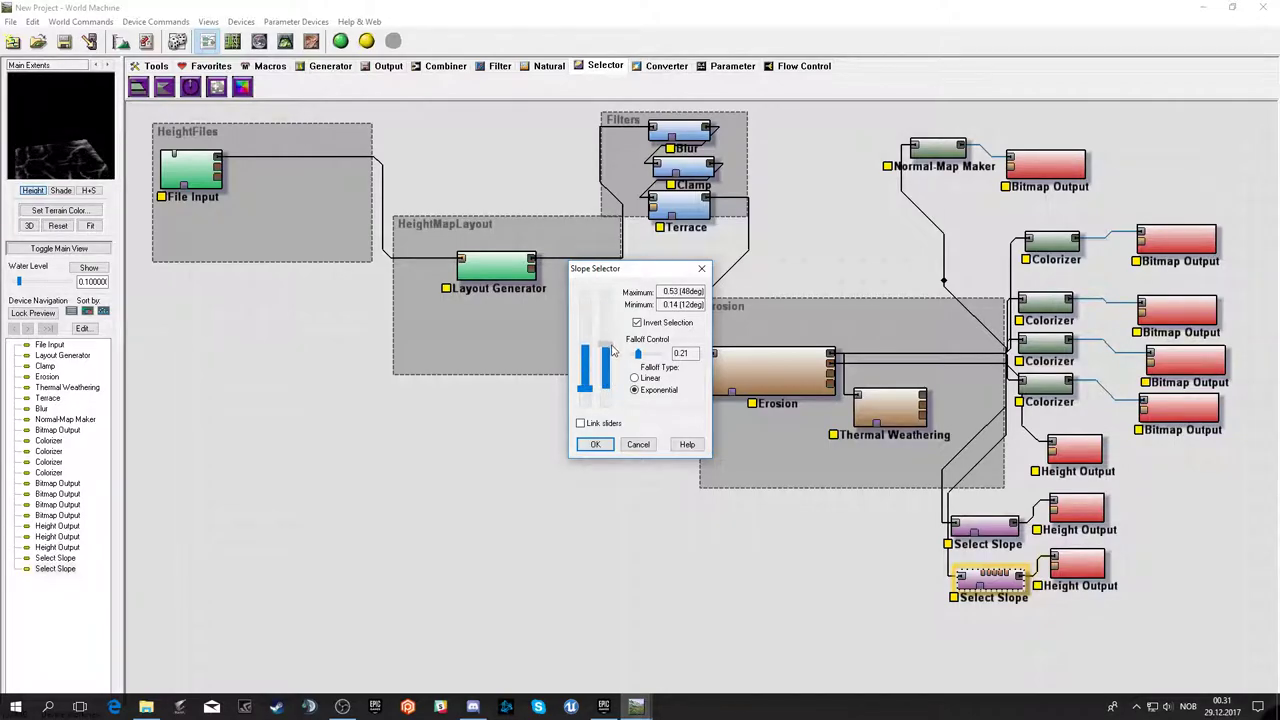
pyautogui.moveTo(591, 395); pyautogui.dragTo(594, 395)
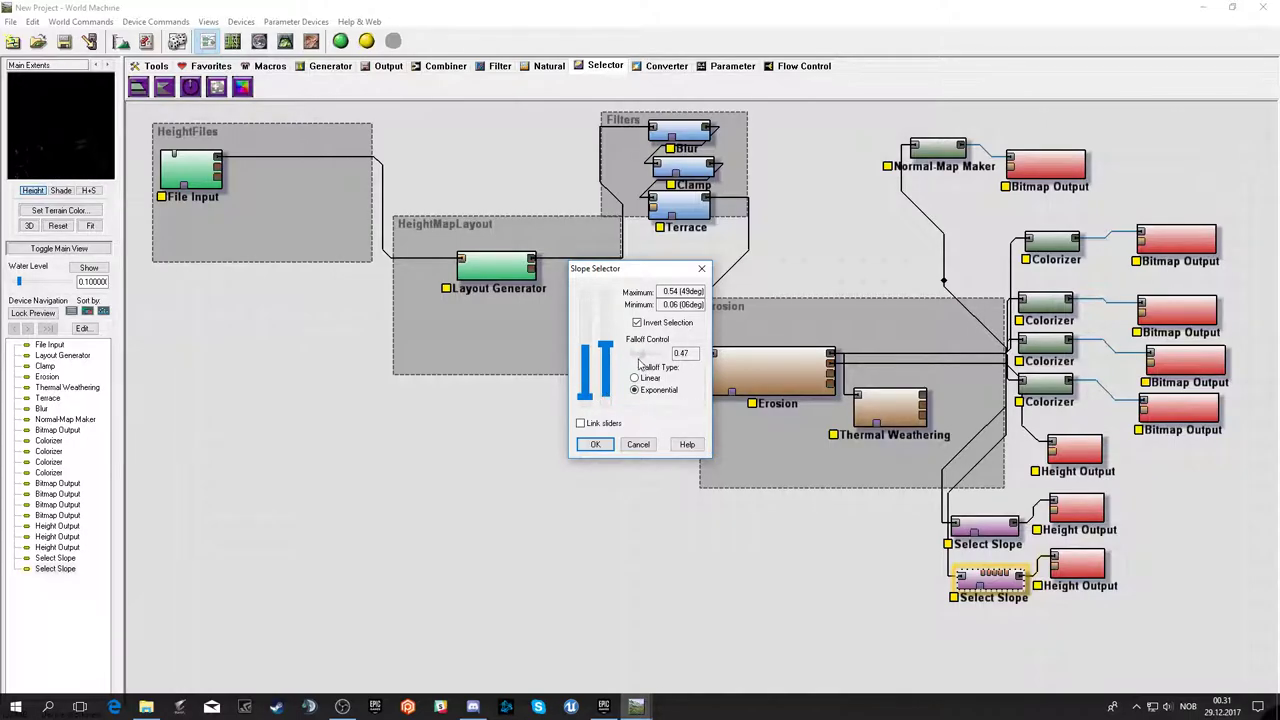
pyautogui.moveTo(640, 364)
pyautogui.mouseDown()
pyautogui.moveTo(604, 362)
pyautogui.moveTo(624, 385)
pyautogui.moveTo(624, 366)
pyautogui.moveTo(640, 398)
pyautogui.moveTo(638, 362)
pyautogui.mouseUp()
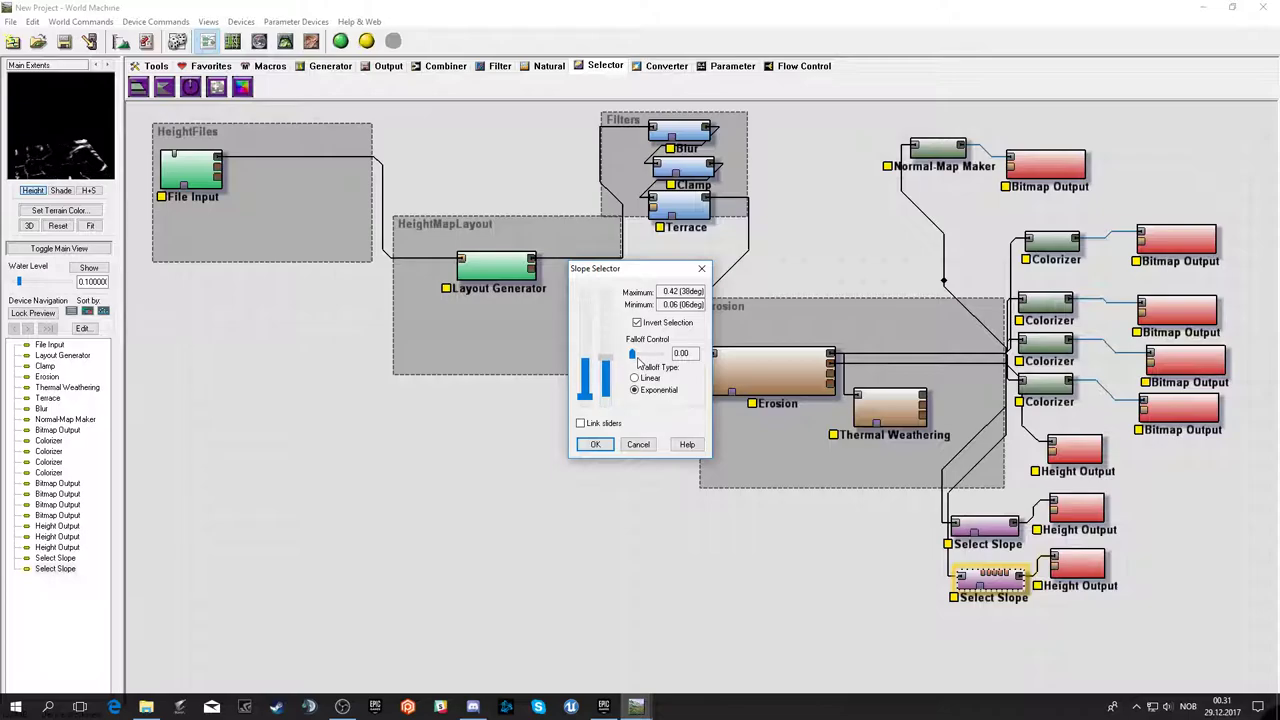
pyautogui.click(595, 444)
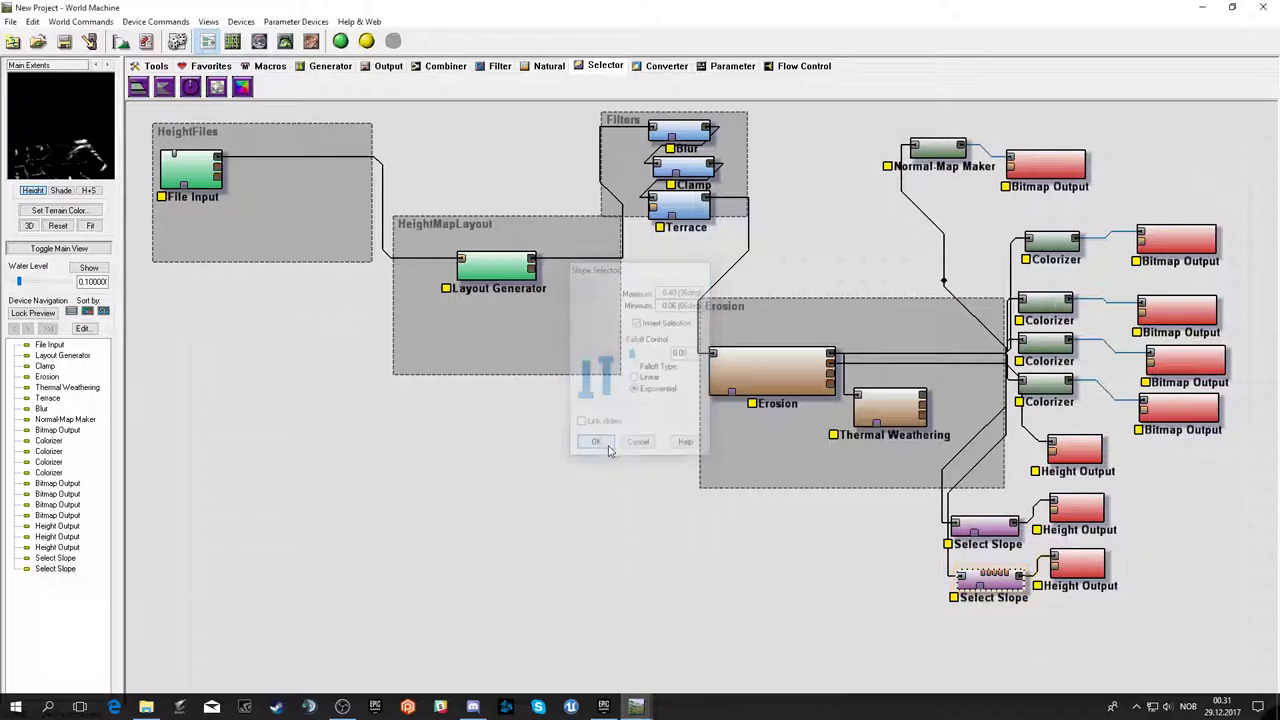
# - Export the lower Height Output as ValleyCarves.png in the TutorialLevel folder
pyautogui.doubleClick(1076, 565)
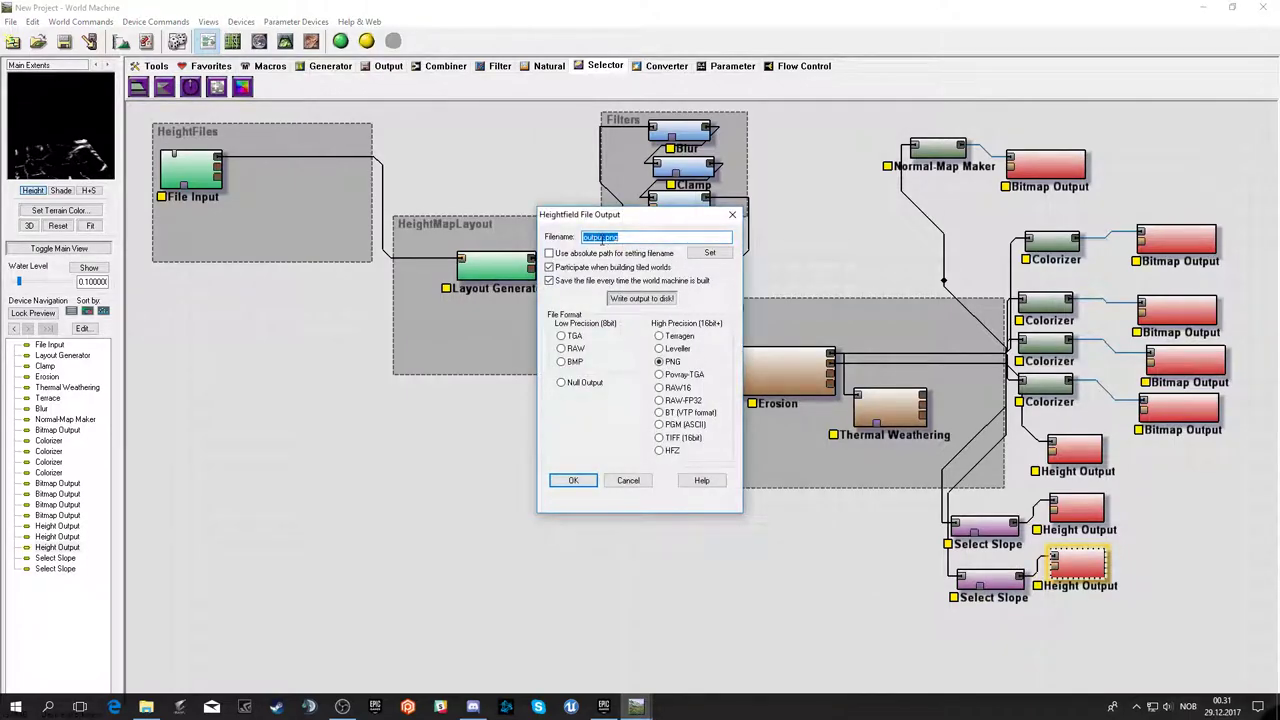
pyautogui.click(709, 252)
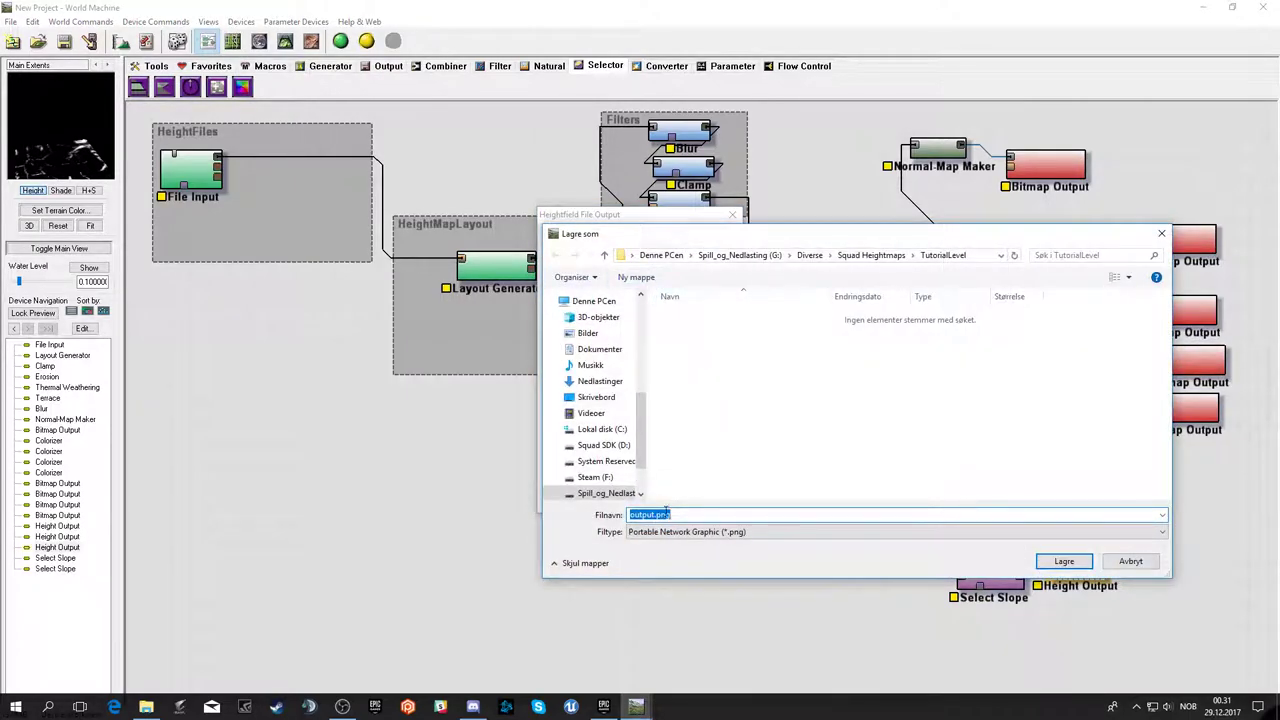
pyautogui.write('Va')
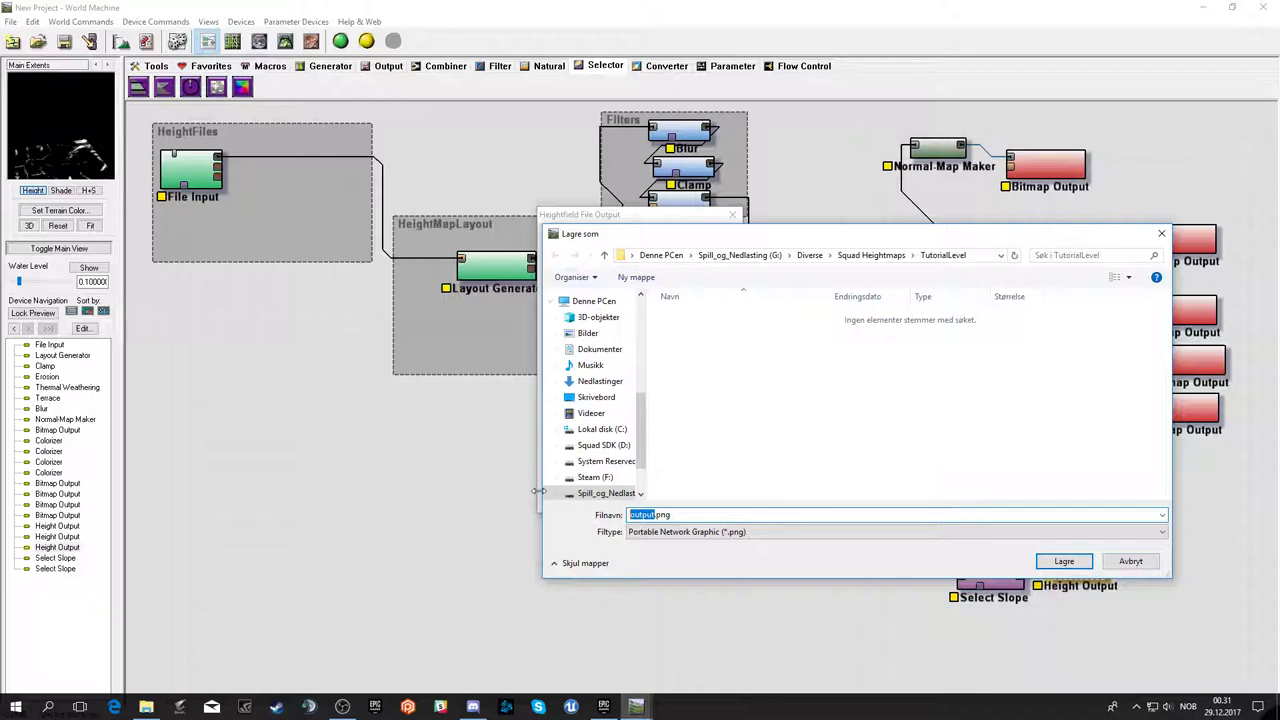
pyautogui.write('lleyCarves')
pyautogui.click(1070, 561)
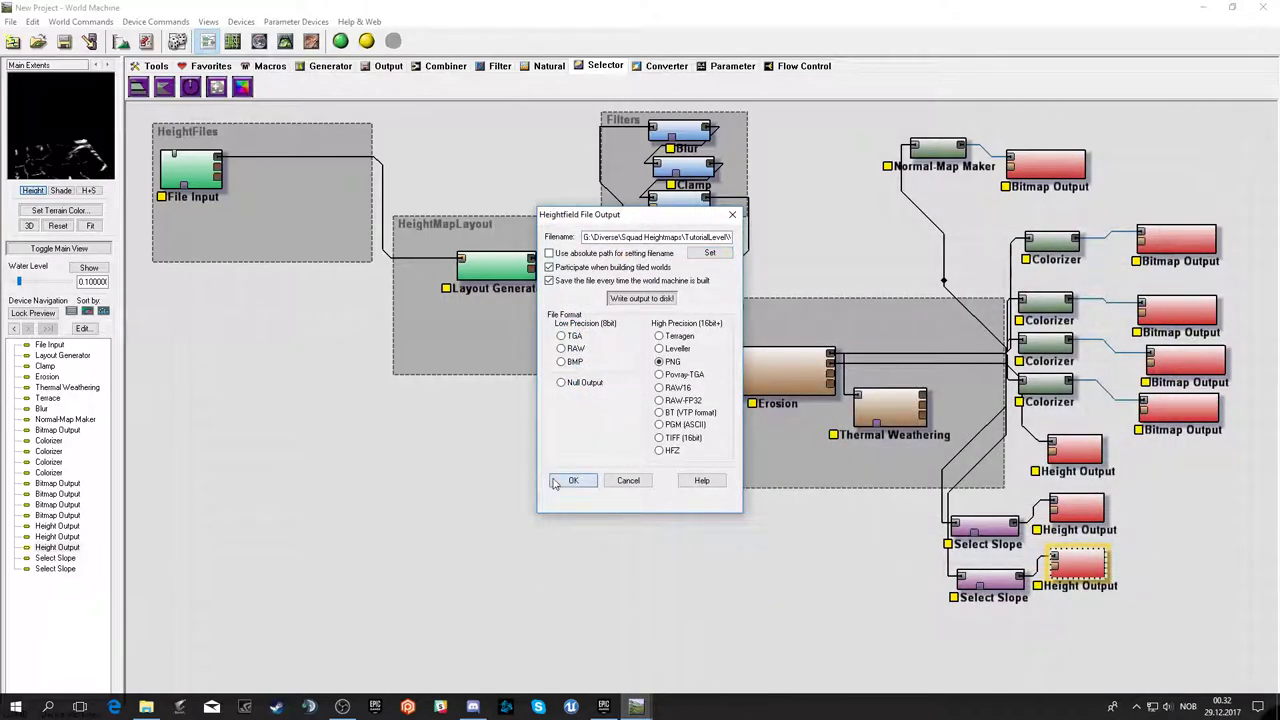
pyautogui.click(557, 481)
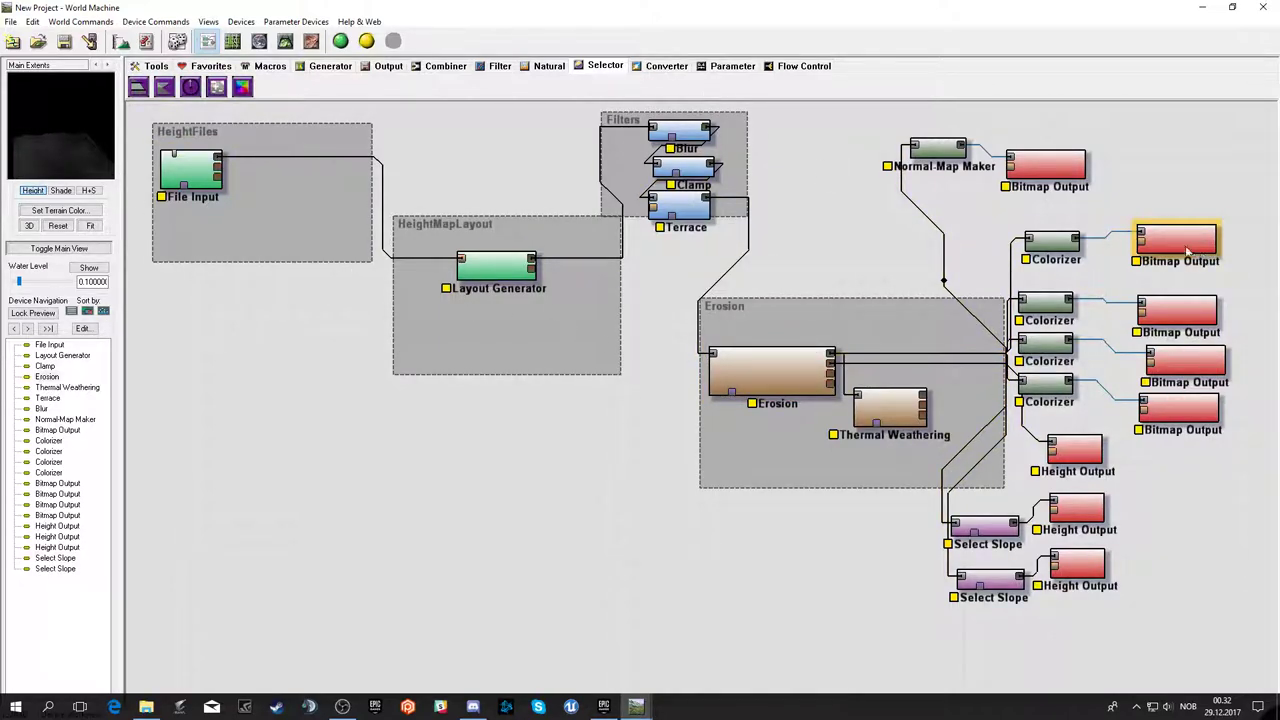
pyautogui.click(1062, 175)
pyautogui.click(1178, 240)
pyautogui.click(1190, 308)
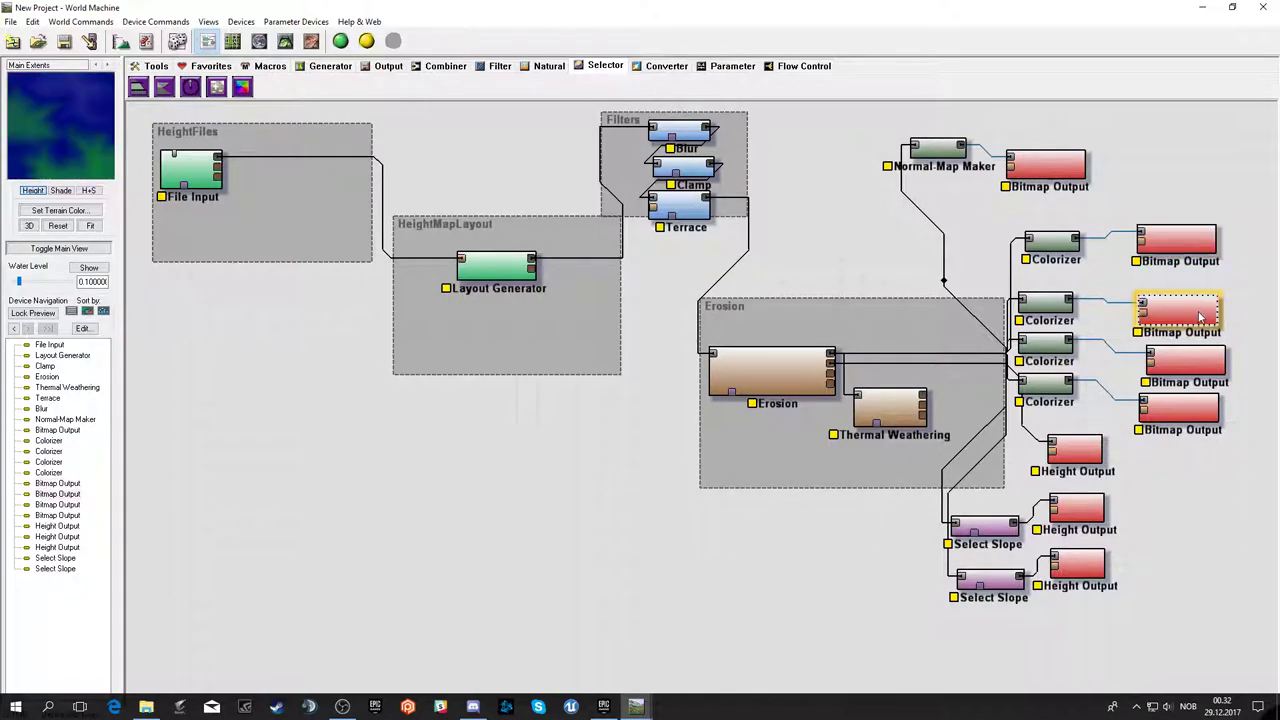
pyautogui.click(1077, 566)
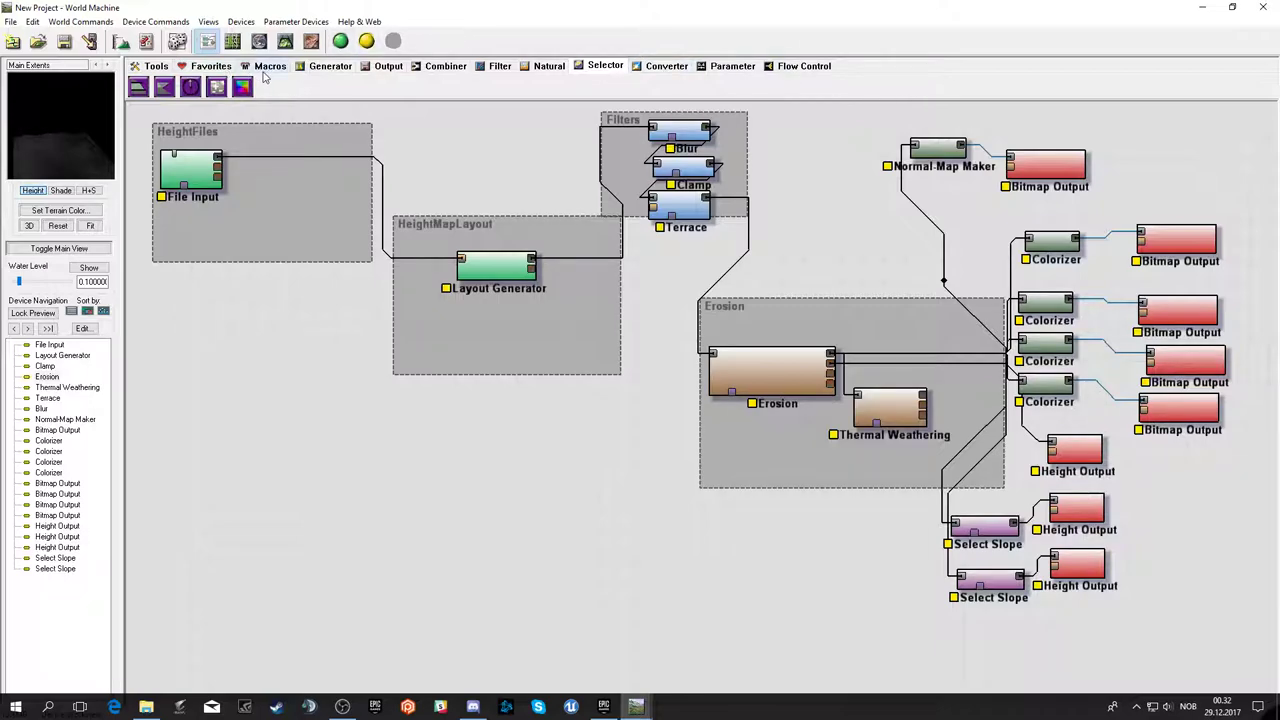
pyautogui.click(71, 194)
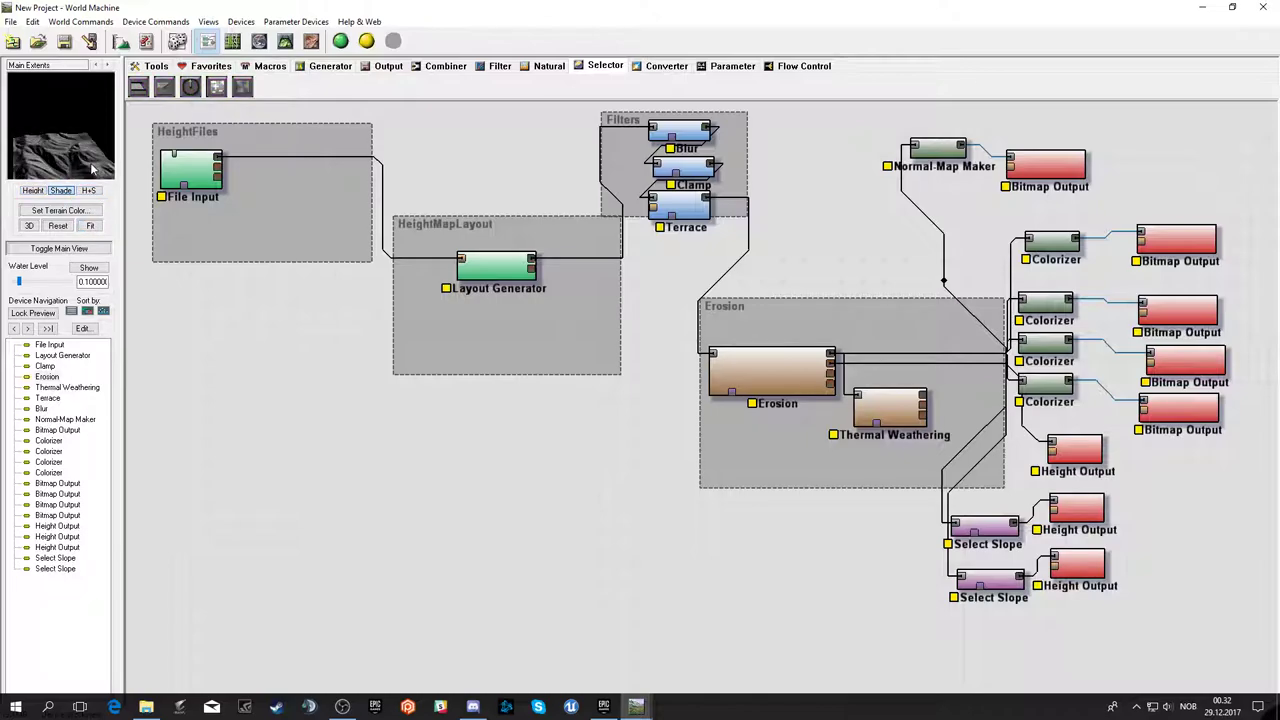
pyautogui.moveTo(91, 170); pyautogui.dragTo(90, 172)
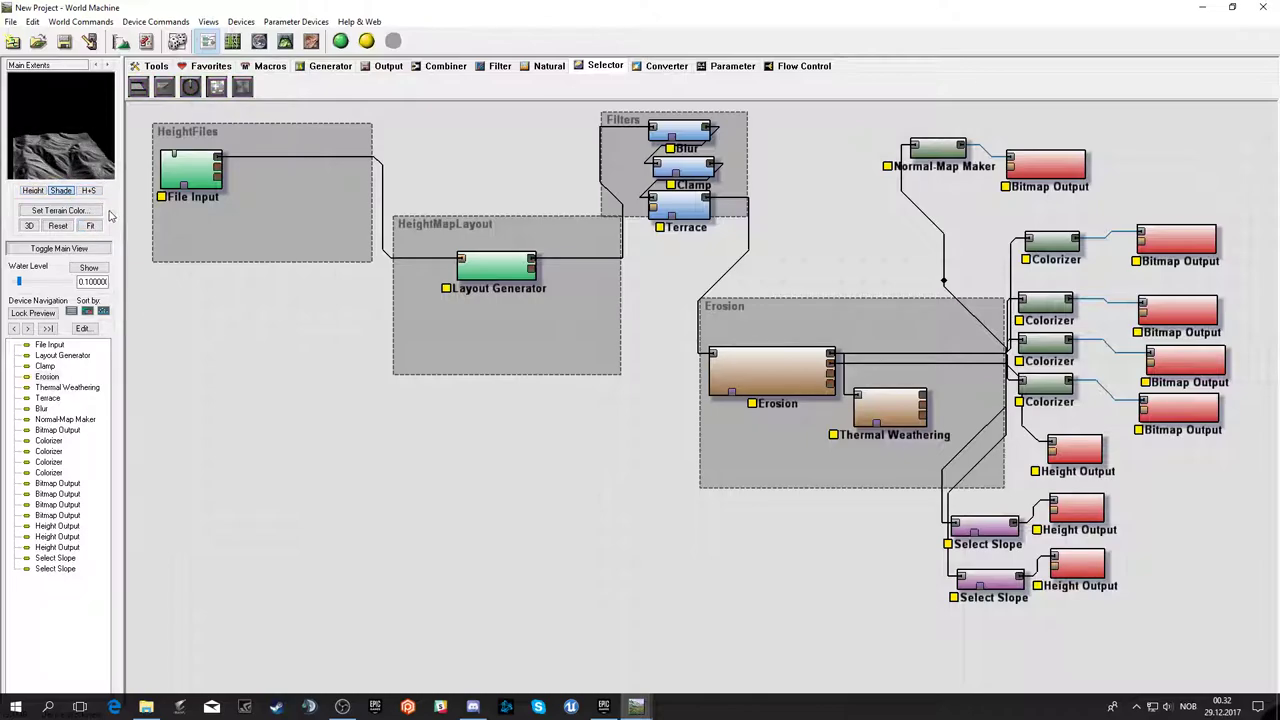
pyautogui.click(60, 210)
pyautogui.click(627, 344)
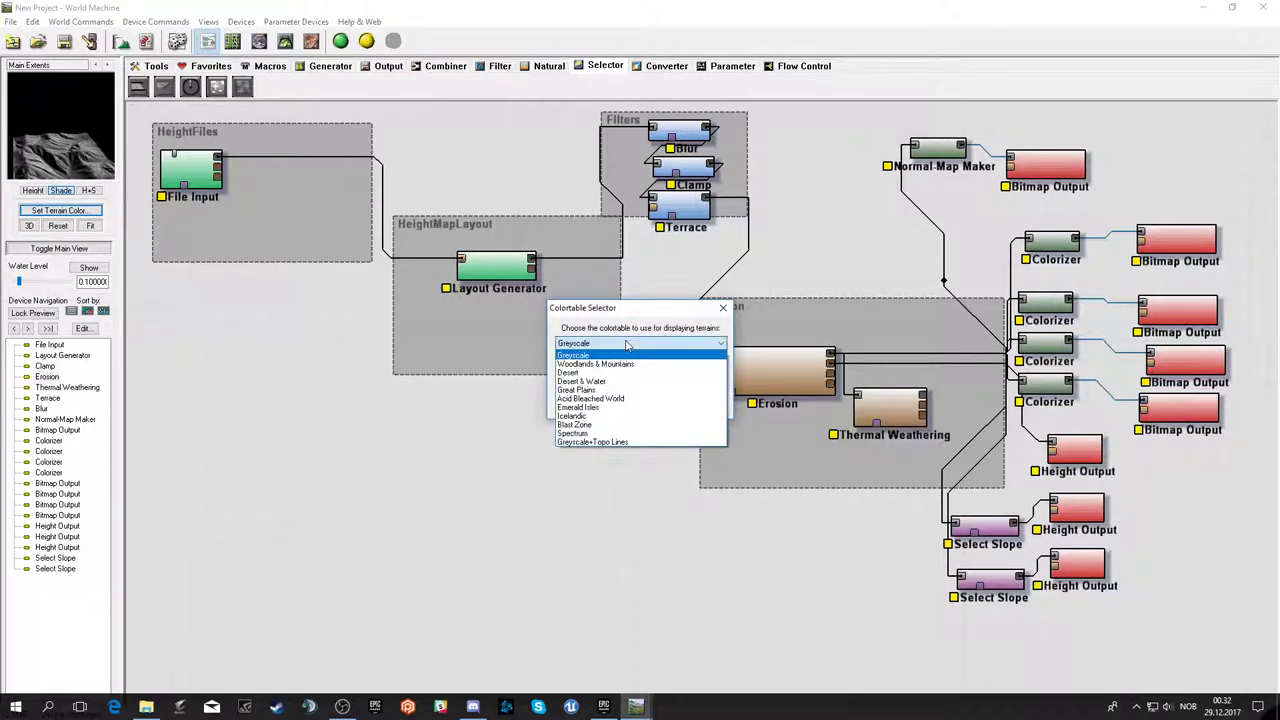
pyautogui.click(623, 364)
pyautogui.click(605, 378)
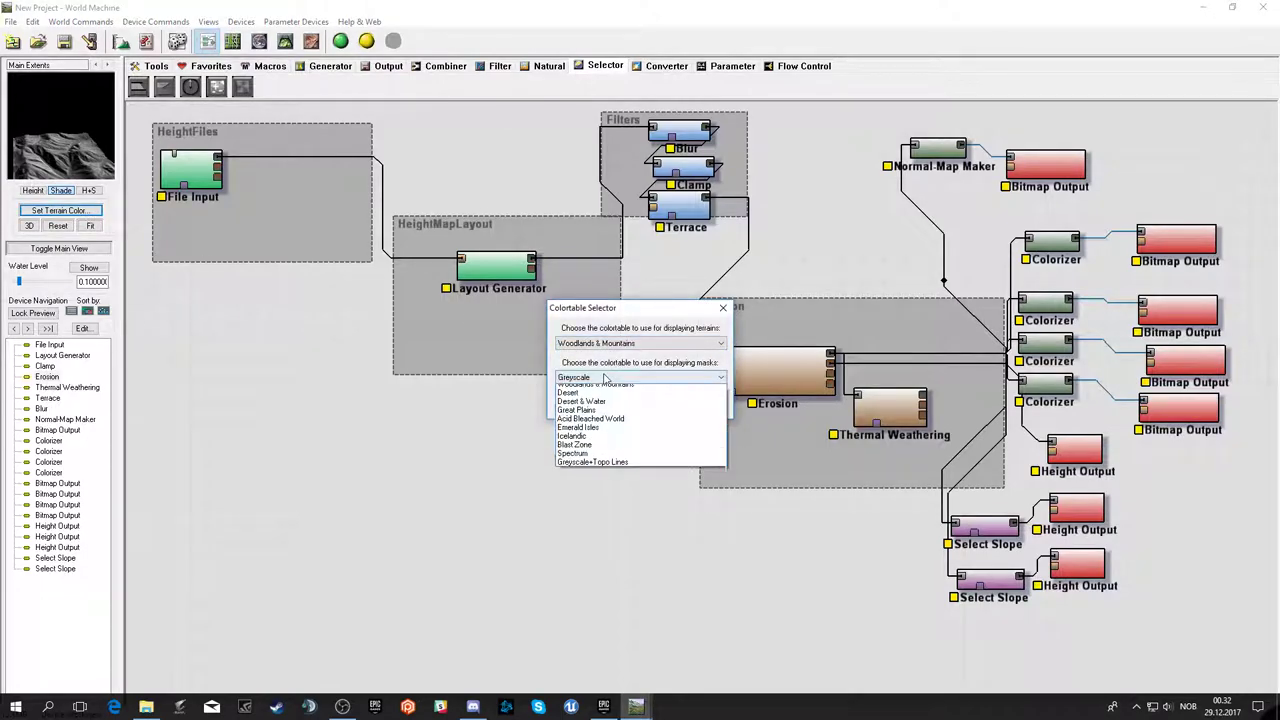
pyautogui.click(601, 399)
pyautogui.click(607, 403)
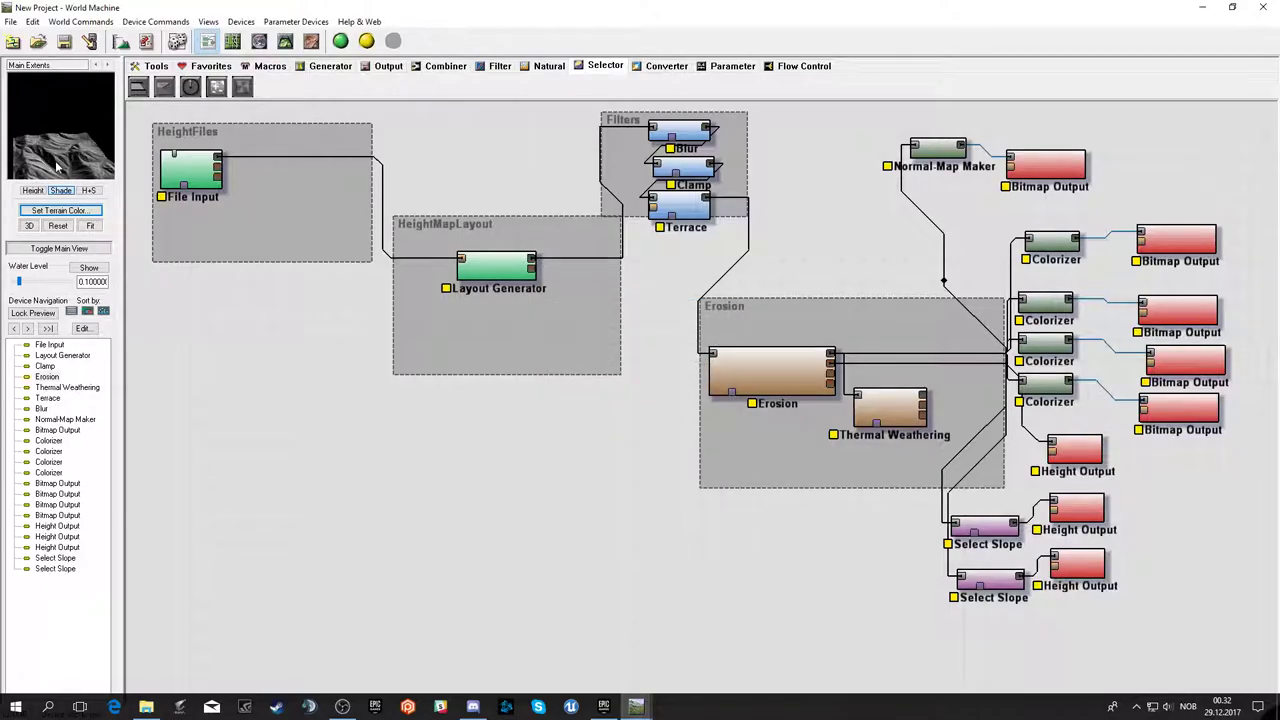
pyautogui.click(32, 190)
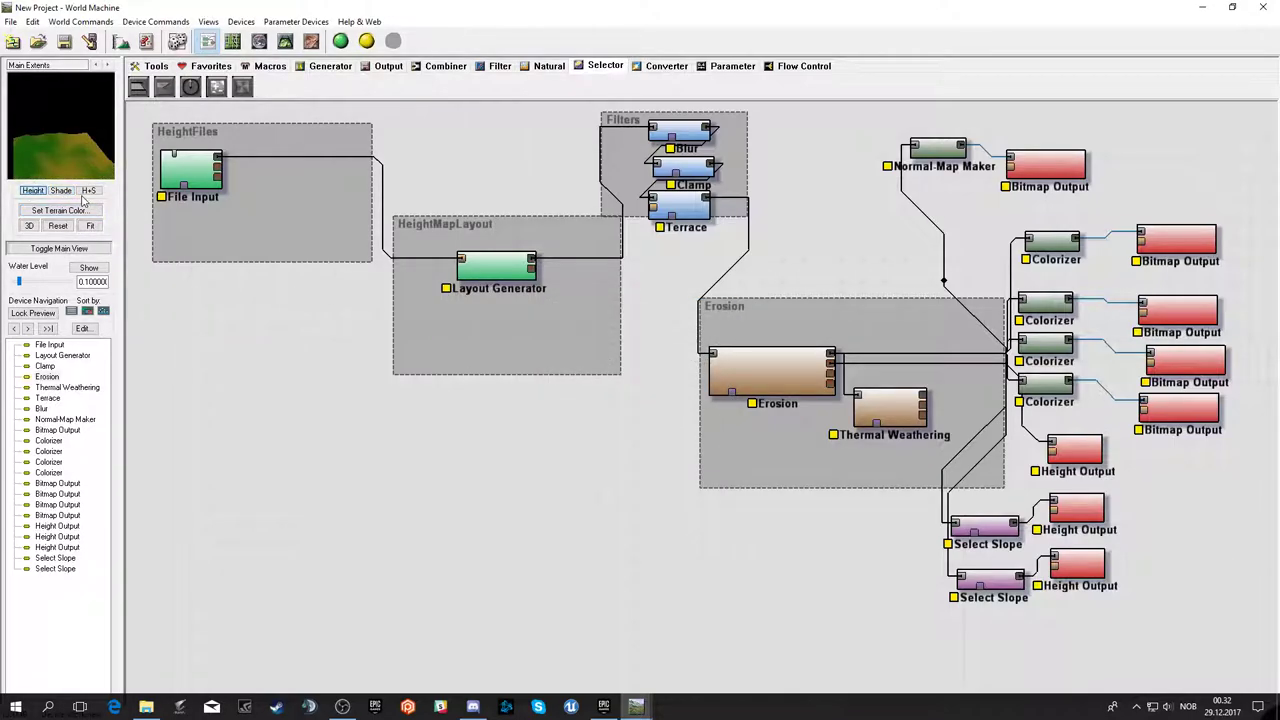
pyautogui.click(62, 210)
pyautogui.click(636, 343)
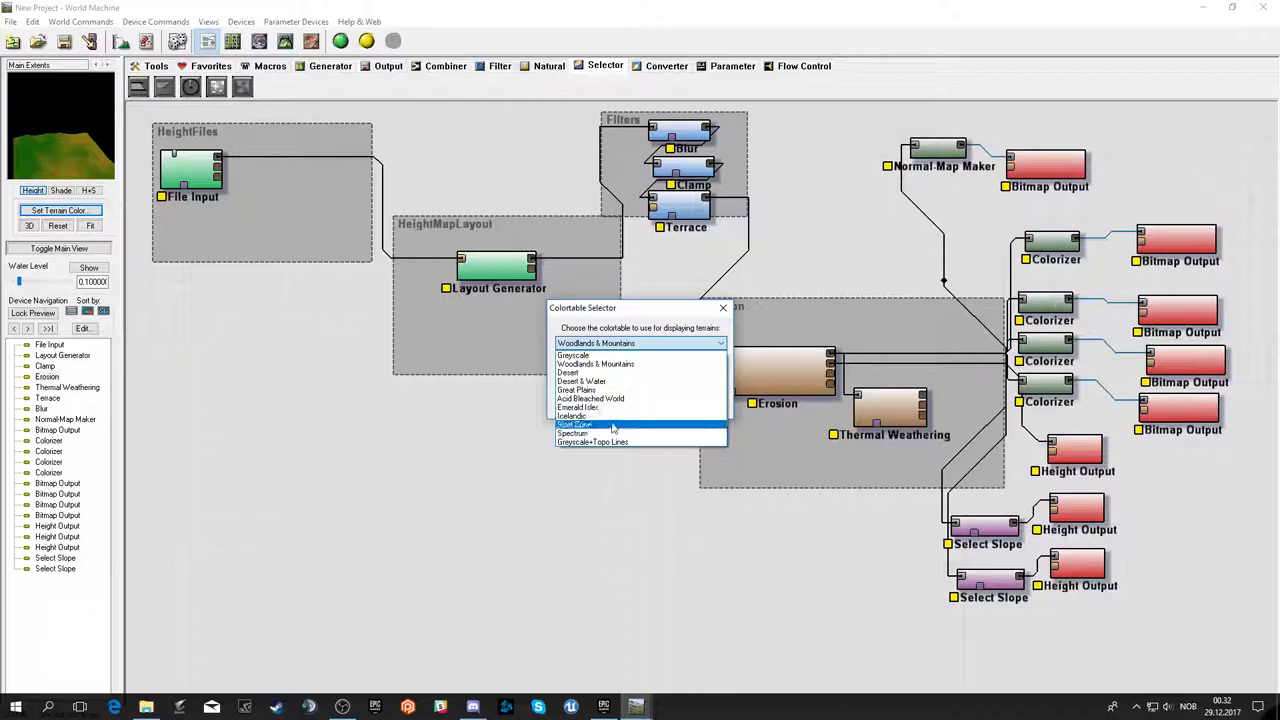
pyautogui.click(585, 364)
pyautogui.click(604, 405)
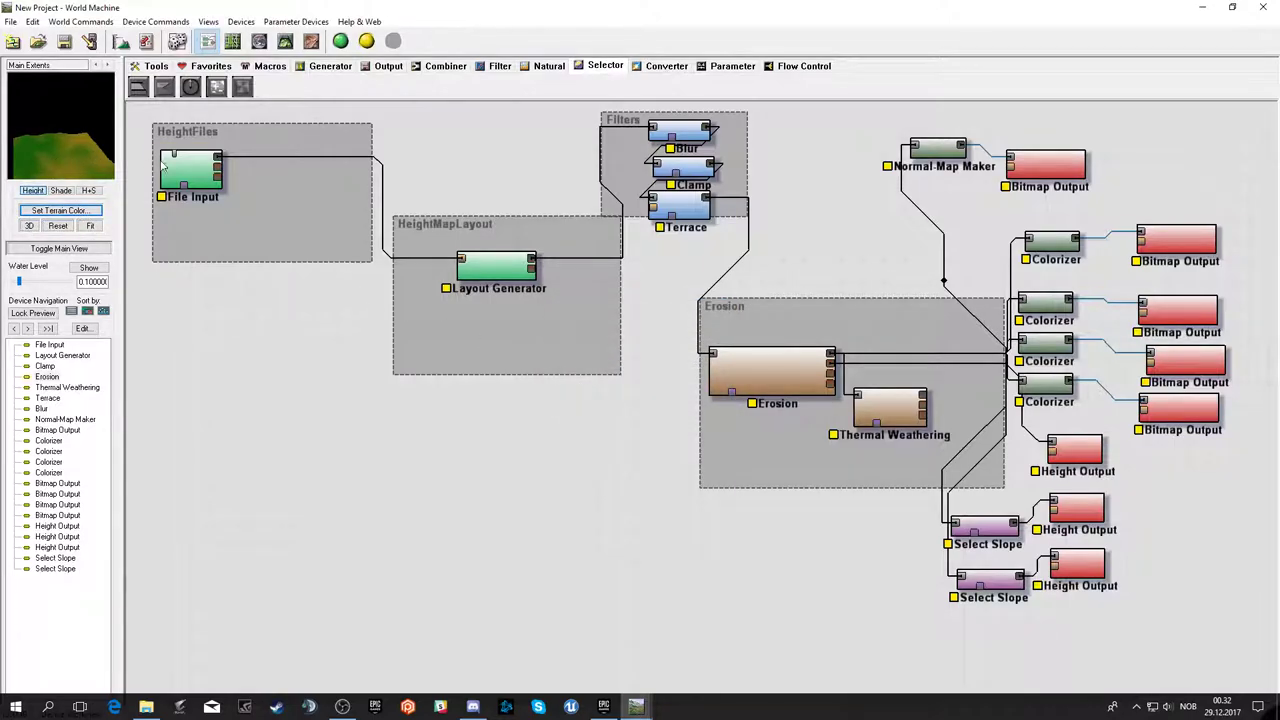
pyautogui.click(61, 190)
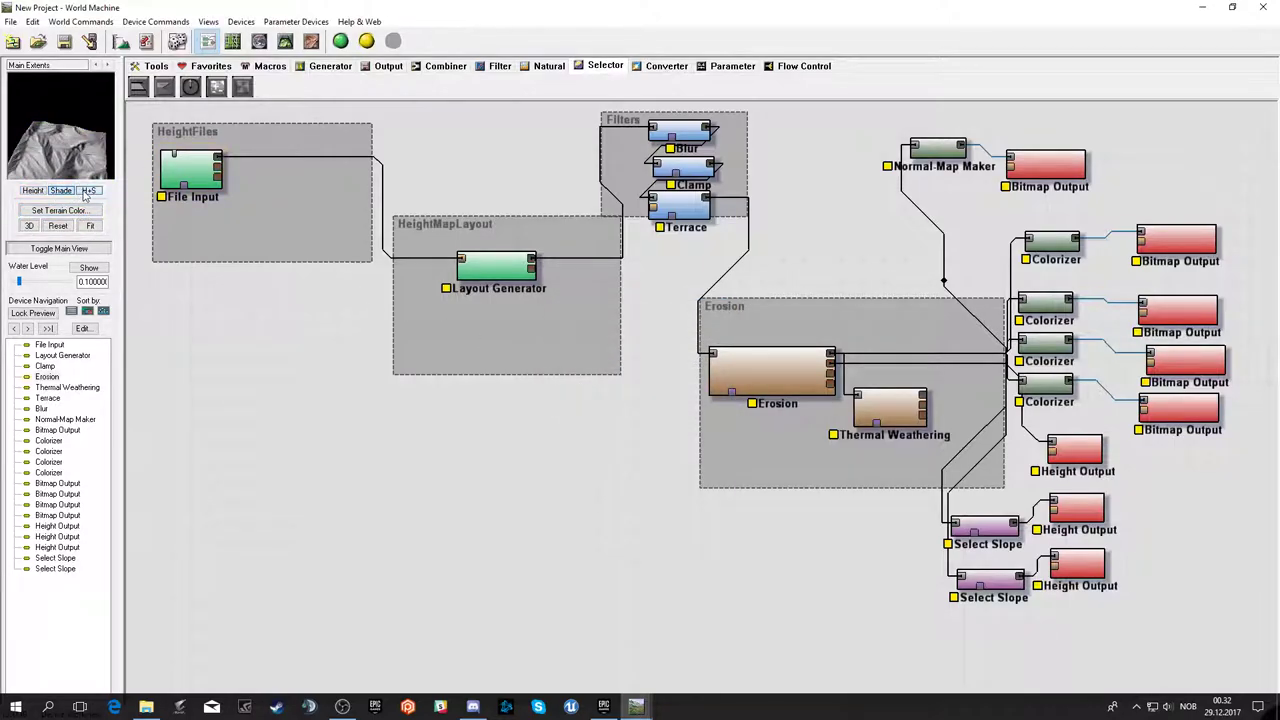
pyautogui.click(89, 190)
pyautogui.moveTo(86, 167)
pyautogui.mouseDown()
pyautogui.moveTo(82, 155)
pyautogui.moveTo(32, 172)
pyautogui.moveTo(133, 171)
pyautogui.mouseUp()
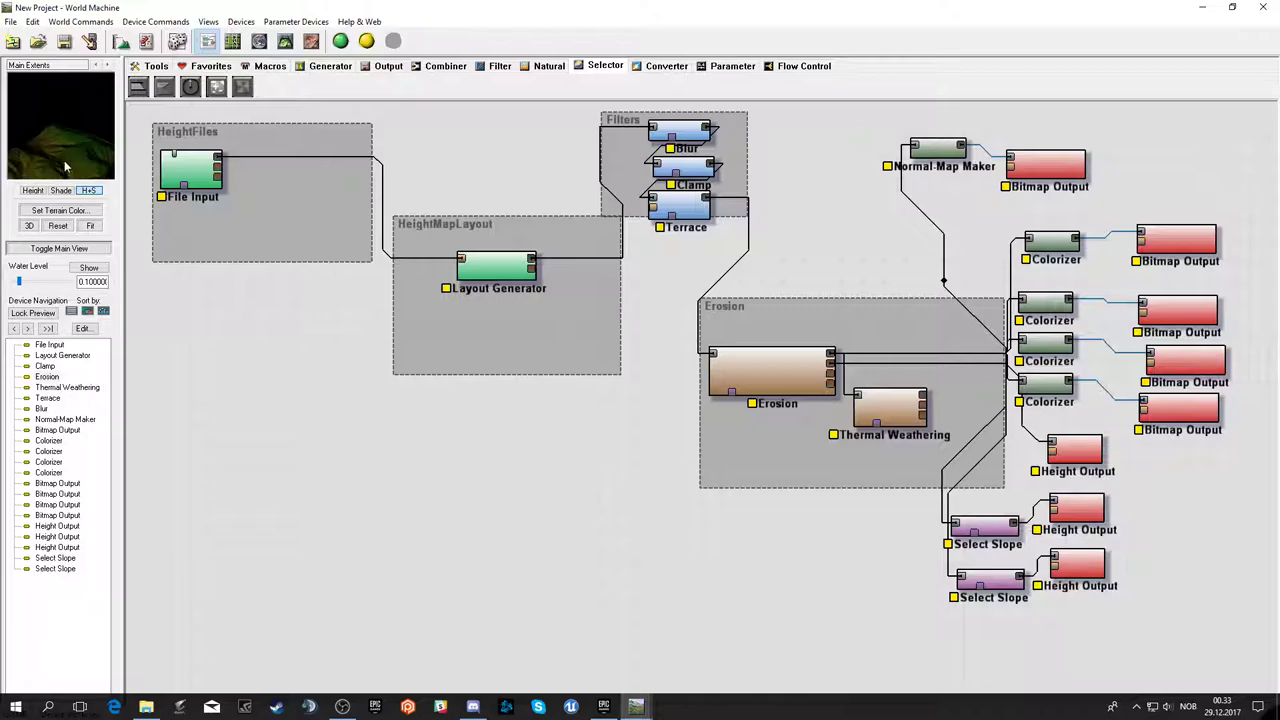
# - Drop a Height Output below the Erosion group and feed it from Thermal Weathering
pyautogui.click(805, 378)
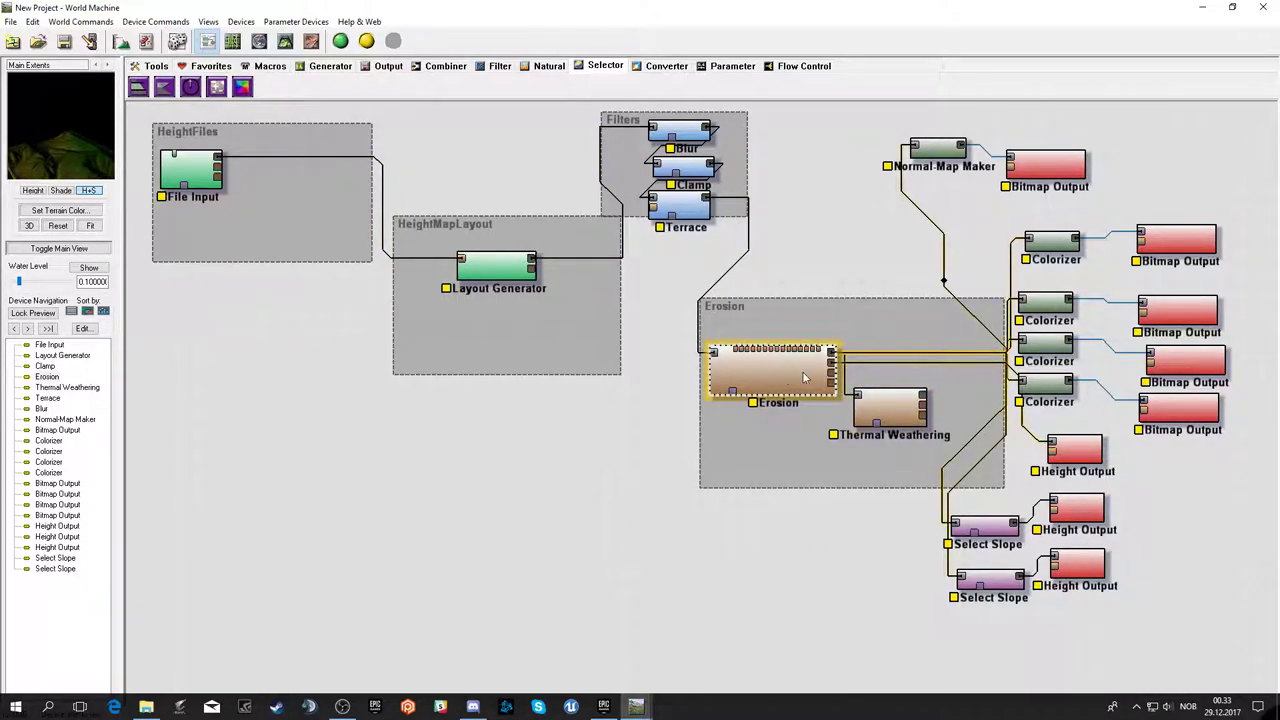
pyautogui.moveTo(880, 410); pyautogui.dragTo(872, 418)
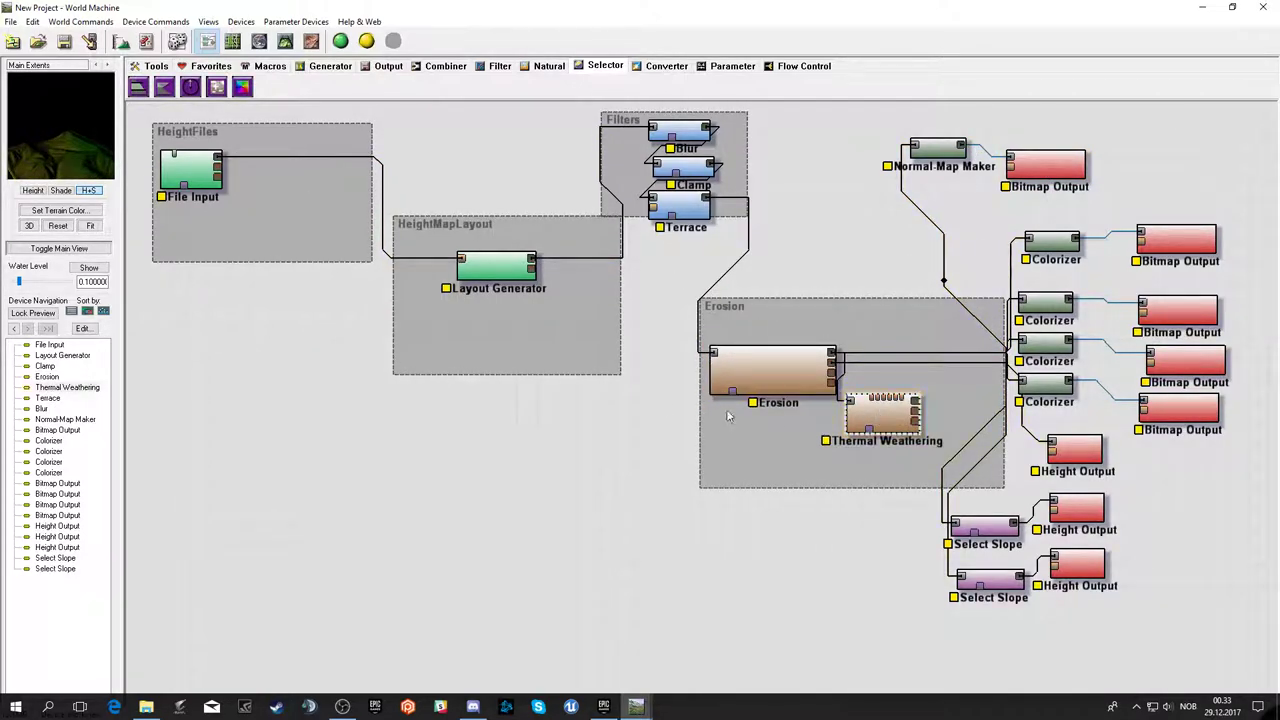
pyautogui.click(386, 66)
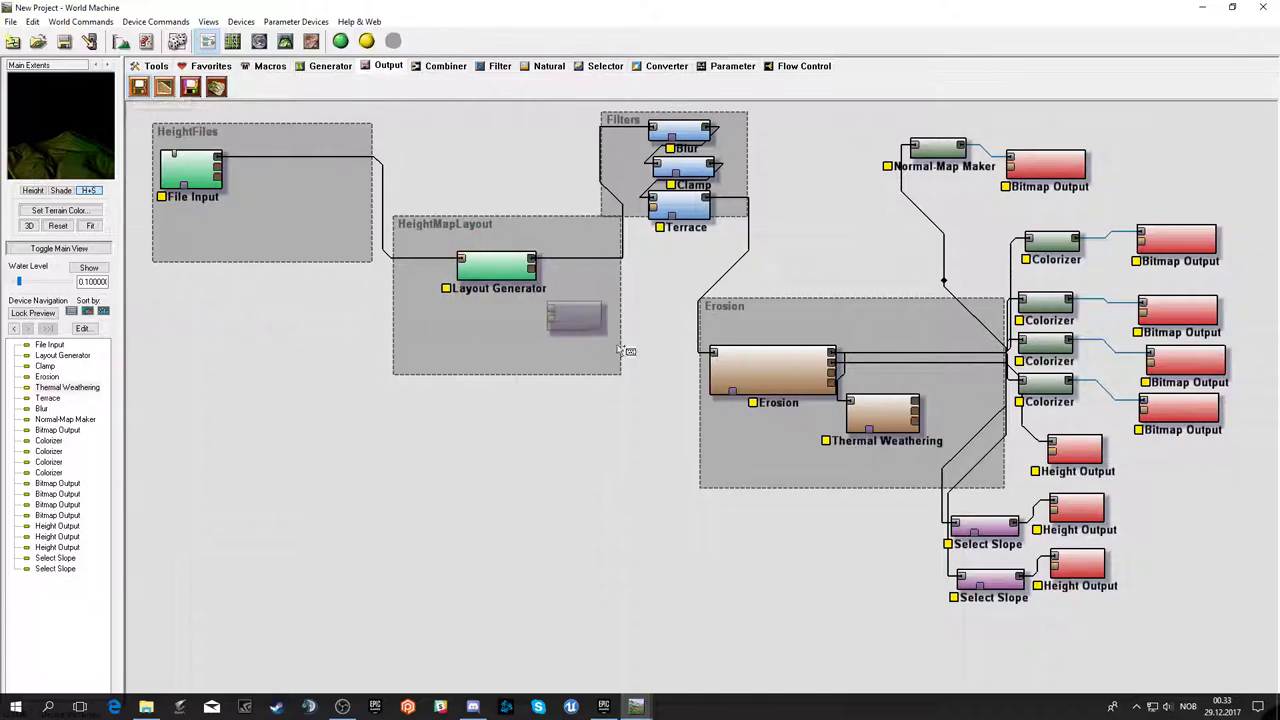
pyautogui.moveTo(139, 90)
pyautogui.mouseDown()
pyautogui.moveTo(862, 510)
pyautogui.moveTo(832, 352)
pyautogui.mouseUp()
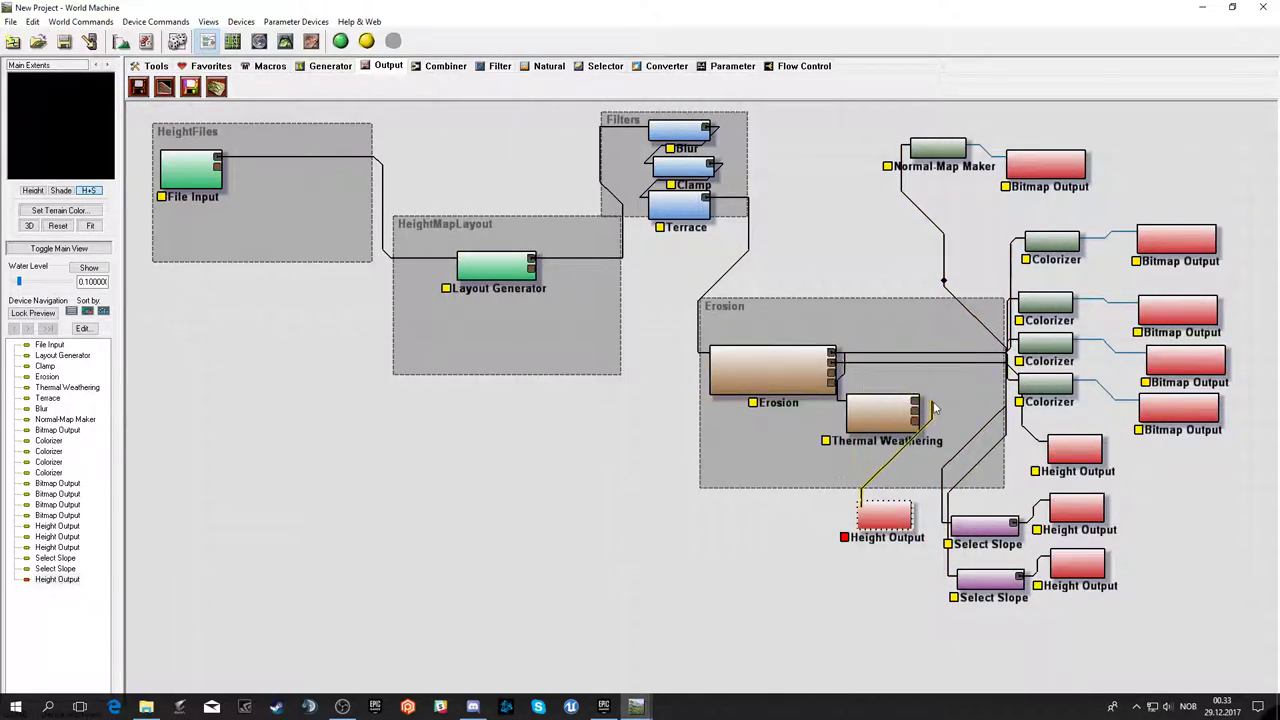
pyautogui.click(895, 415)
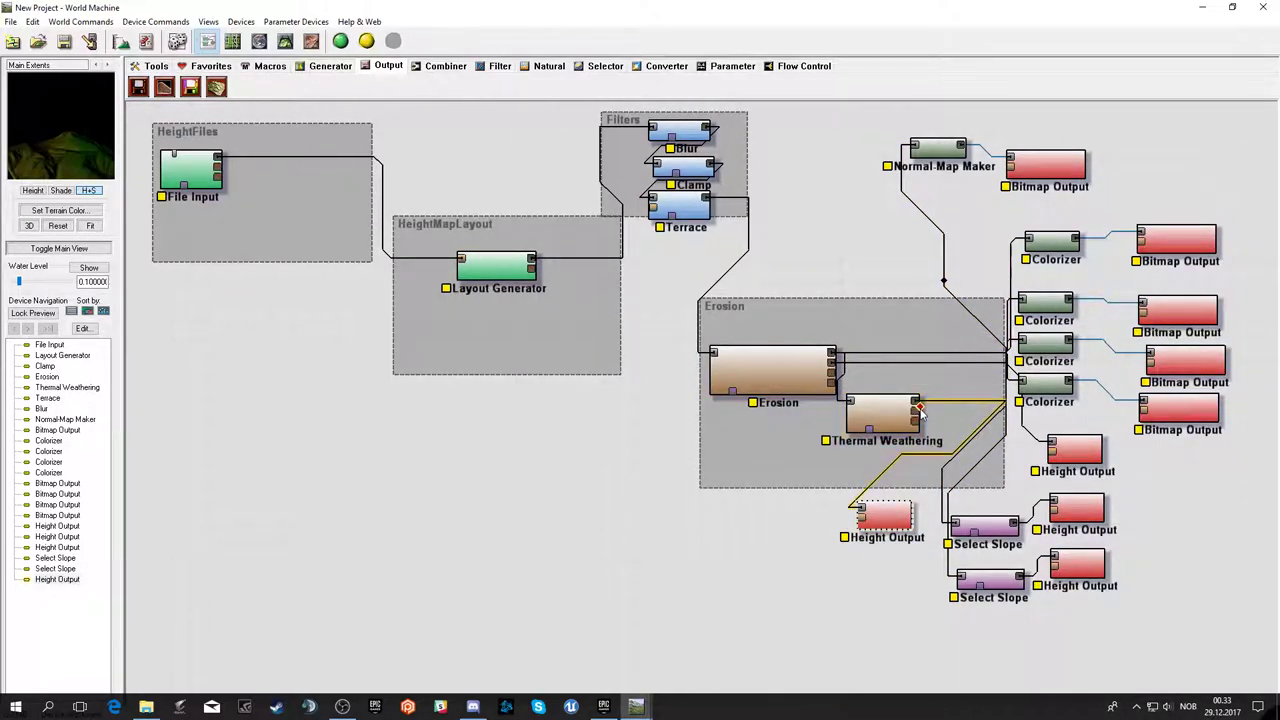
pyautogui.click(908, 510)
# - Set the new Height Output to RAW16, saved into the TutorialLevel folder on every build
pyautogui.doubleClick(908, 510)
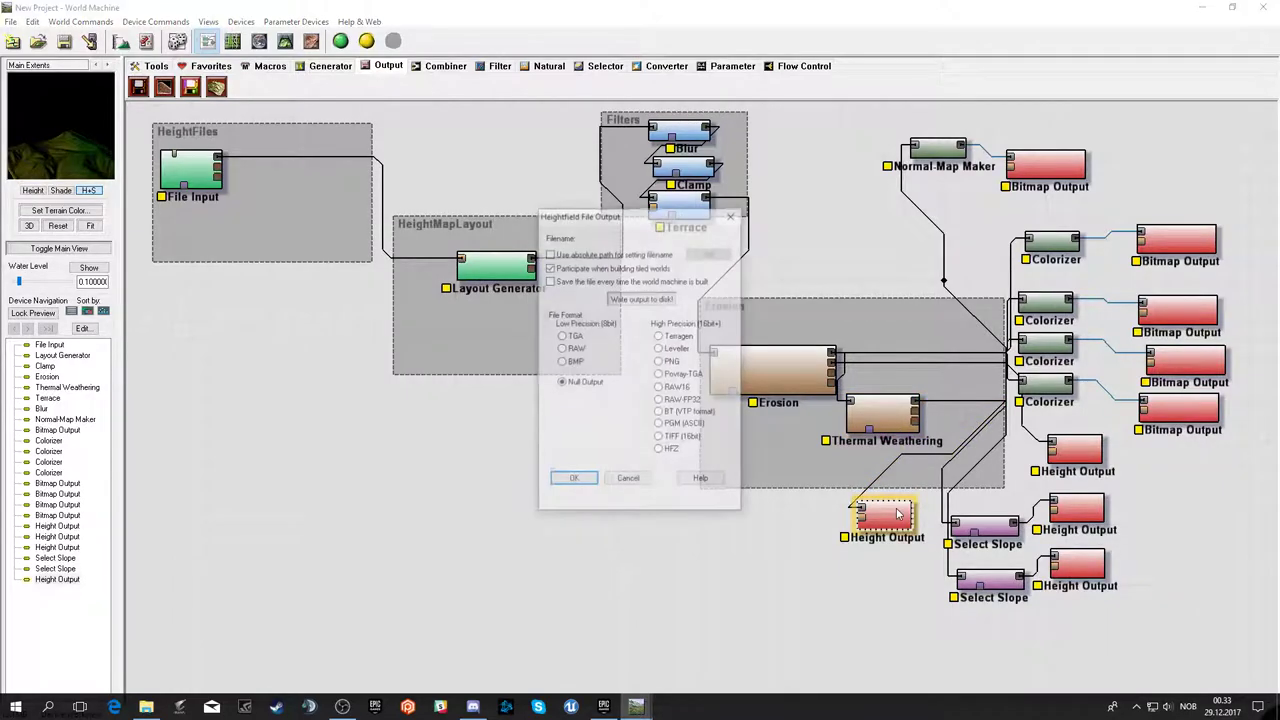
pyautogui.click(660, 388)
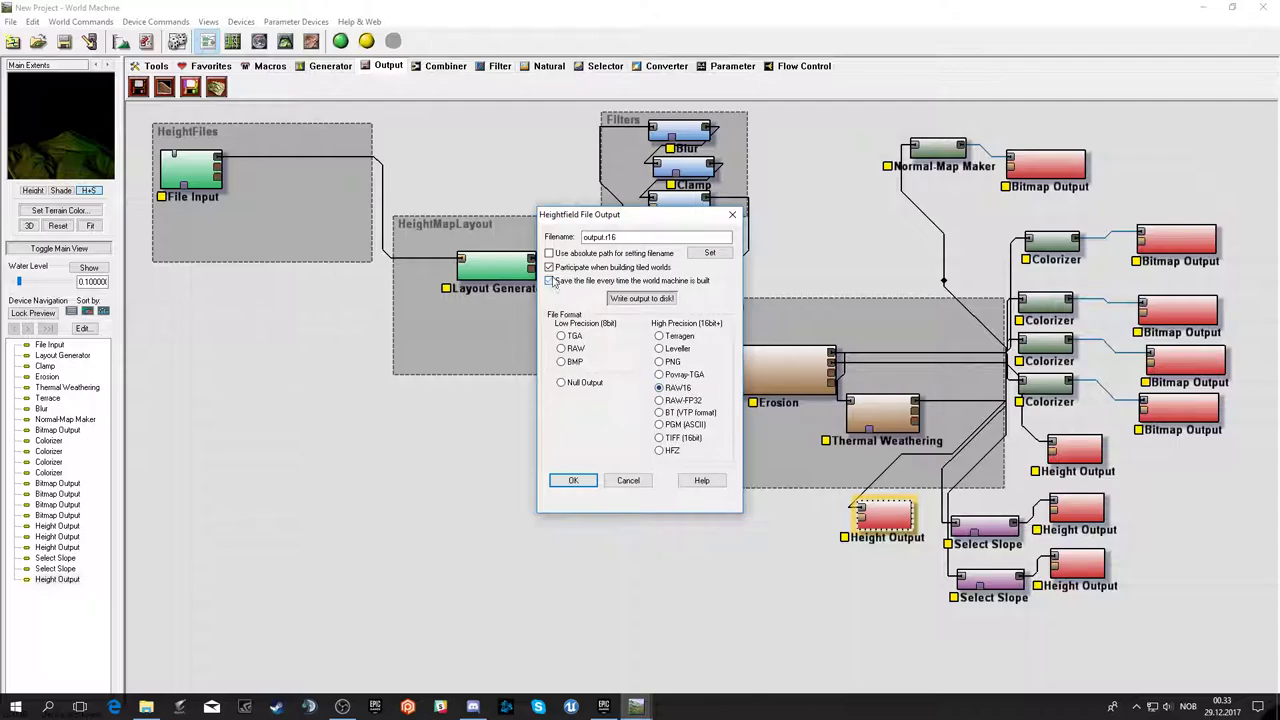
pyautogui.click(550, 281)
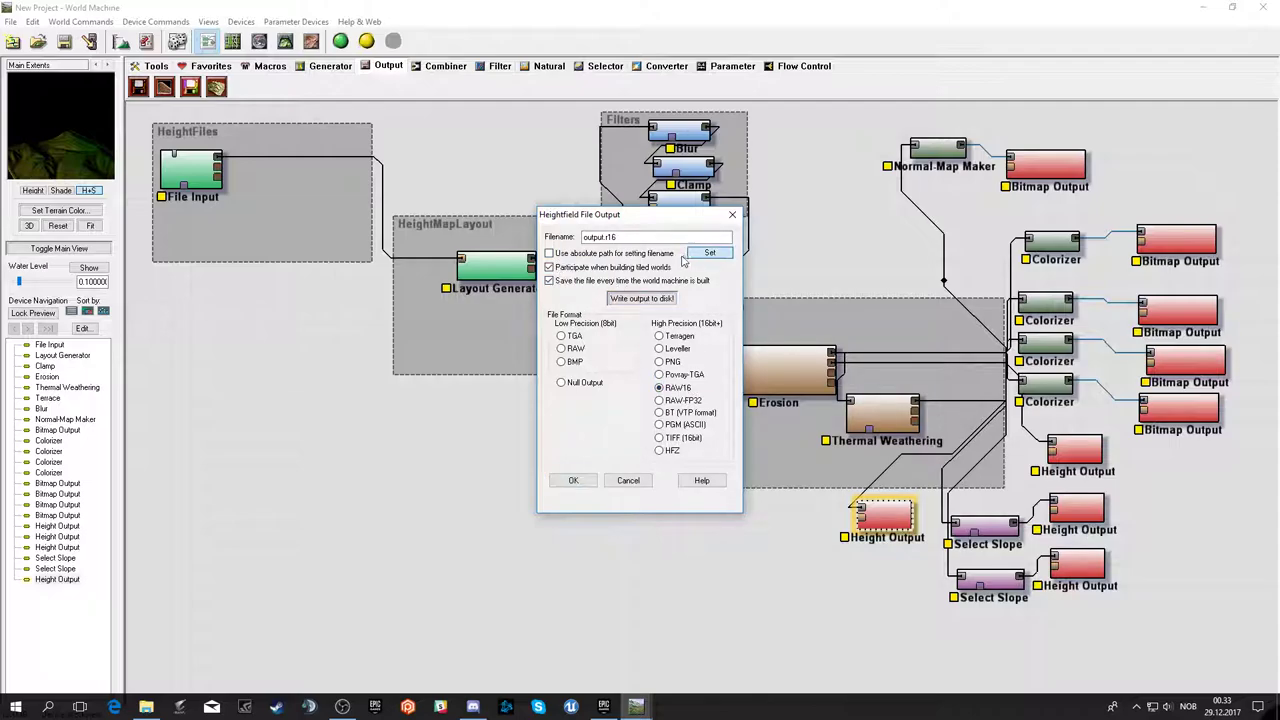
pyautogui.click(707, 252)
pyautogui.moveTo(655, 510); pyautogui.dragTo(612, 514)
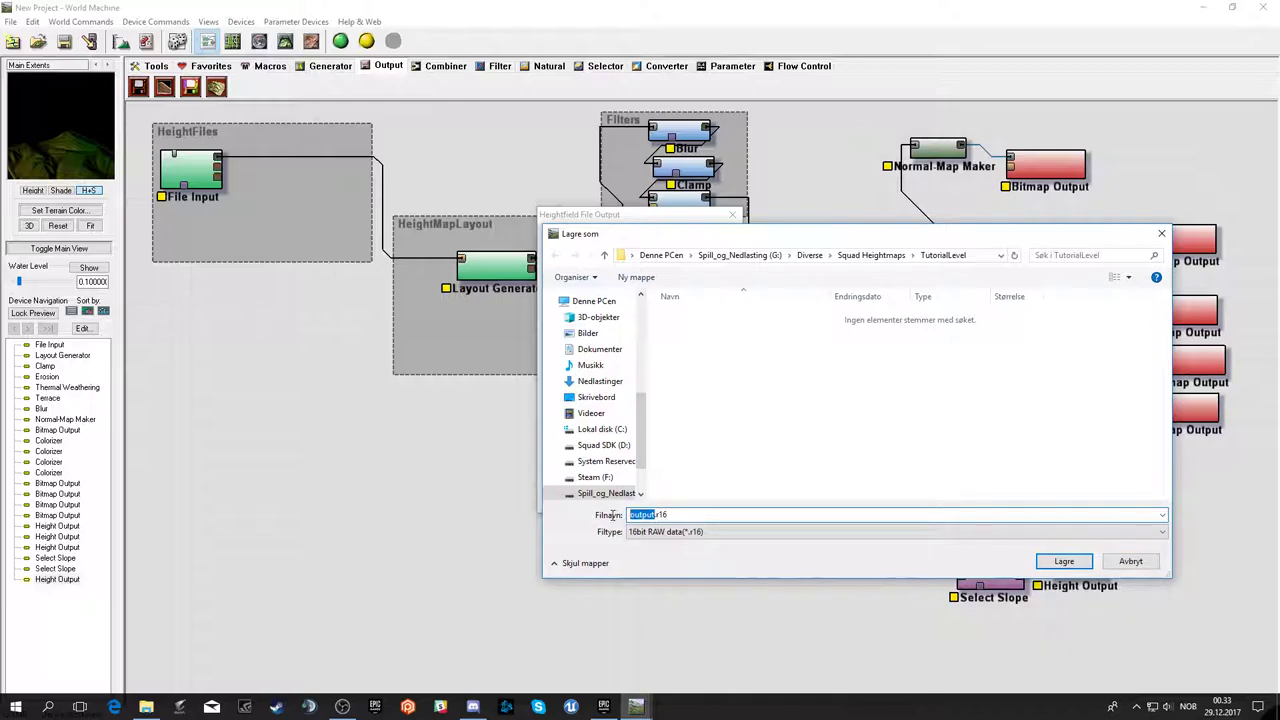
pyautogui.write('Heig')
pyautogui.write('ht')
pyautogui.press('BackSpace')
pyautogui.press('BackSpace')
pyautogui.press('BackSpace')
pyautogui.press('BackSpace')
pyautogui.press('BackSpace')
pyautogui.press('BackSpace')
pyautogui.write('Tu')
pyautogui.click(1085, 565)
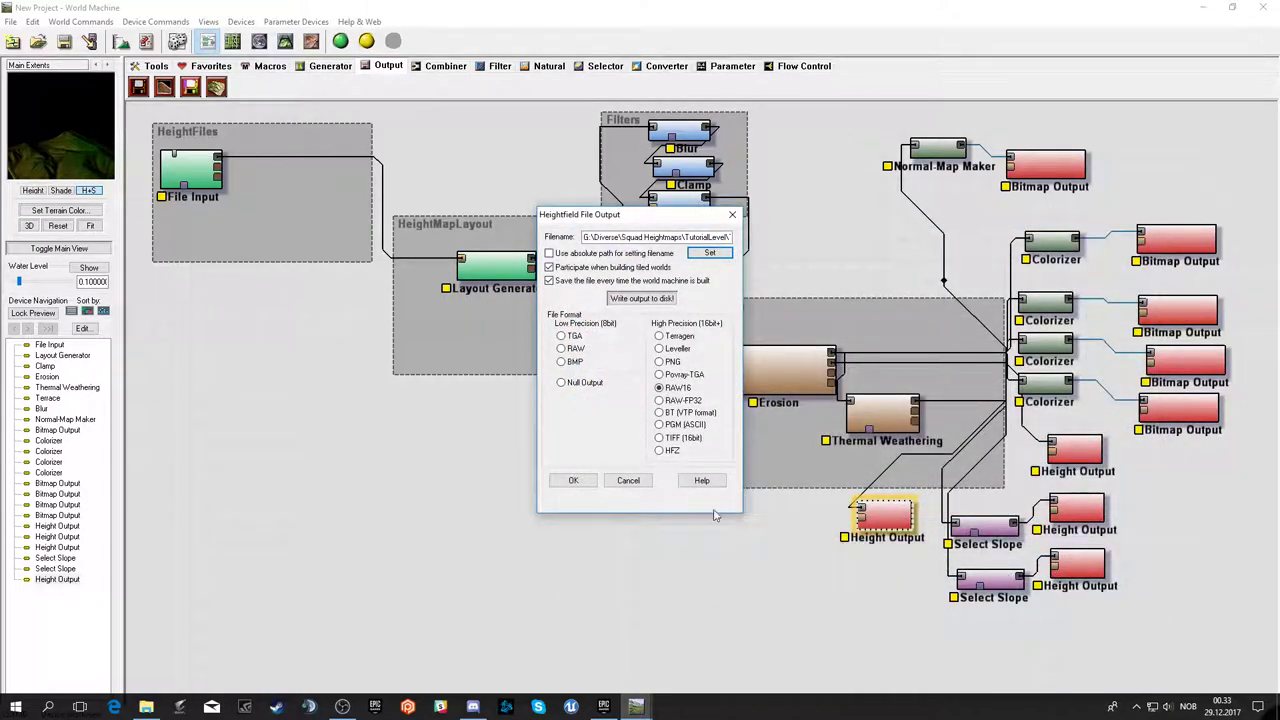
# - Confirm the heightmap output, then check the ValleyCarves, SideRock and FlowMap output paths
pyautogui.click(572, 484)
pyautogui.doubleClick(1090, 566)
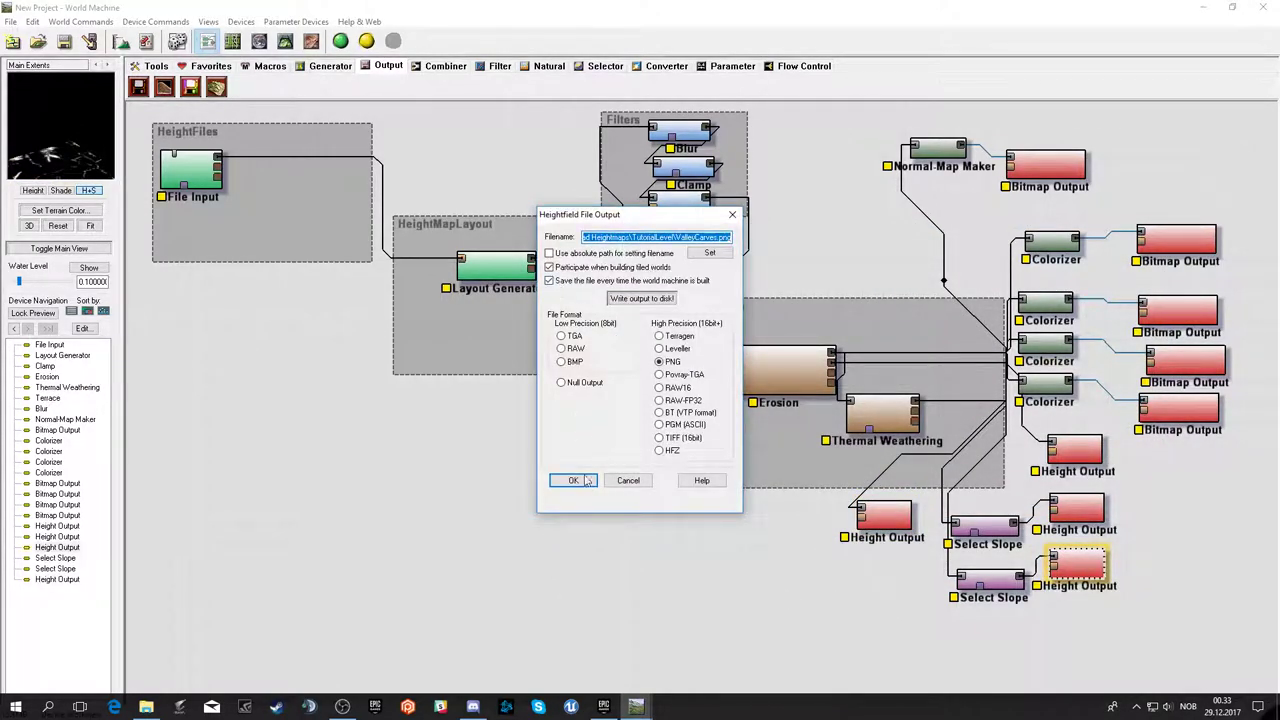
pyautogui.click(573, 480)
pyautogui.doubleClick(1077, 510)
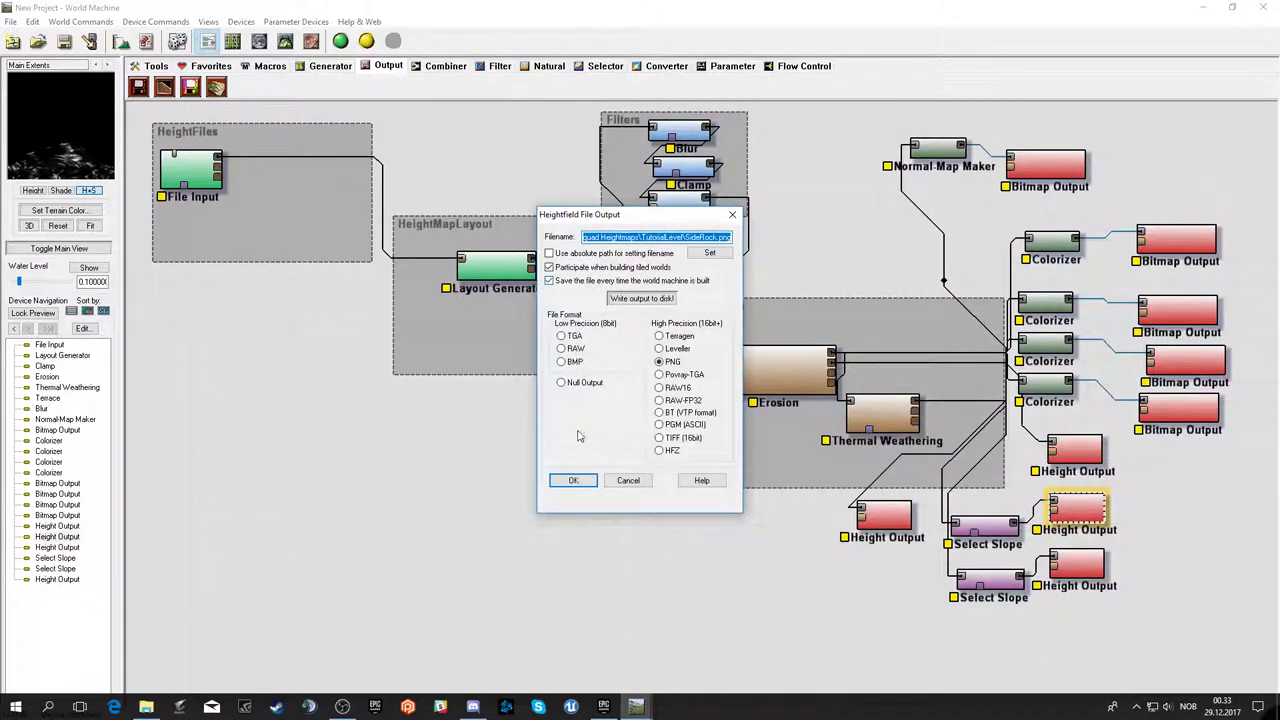
pyautogui.click(573, 480)
pyautogui.doubleClick(1077, 450)
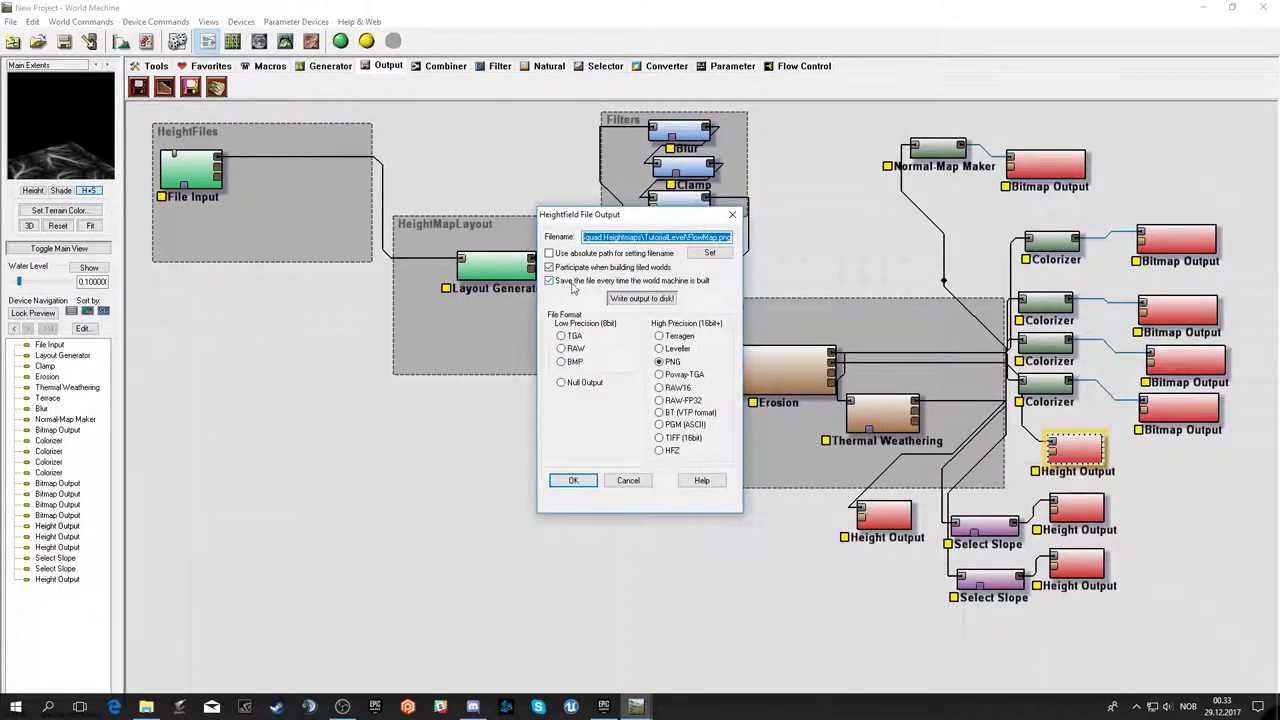
pyautogui.click(596, 484)
# - Check the lowest colorizer, Blue.png and second bitmap outputs' PNG file paths
pyautogui.click(1177, 412)
pyautogui.doubleClick(1177, 412)
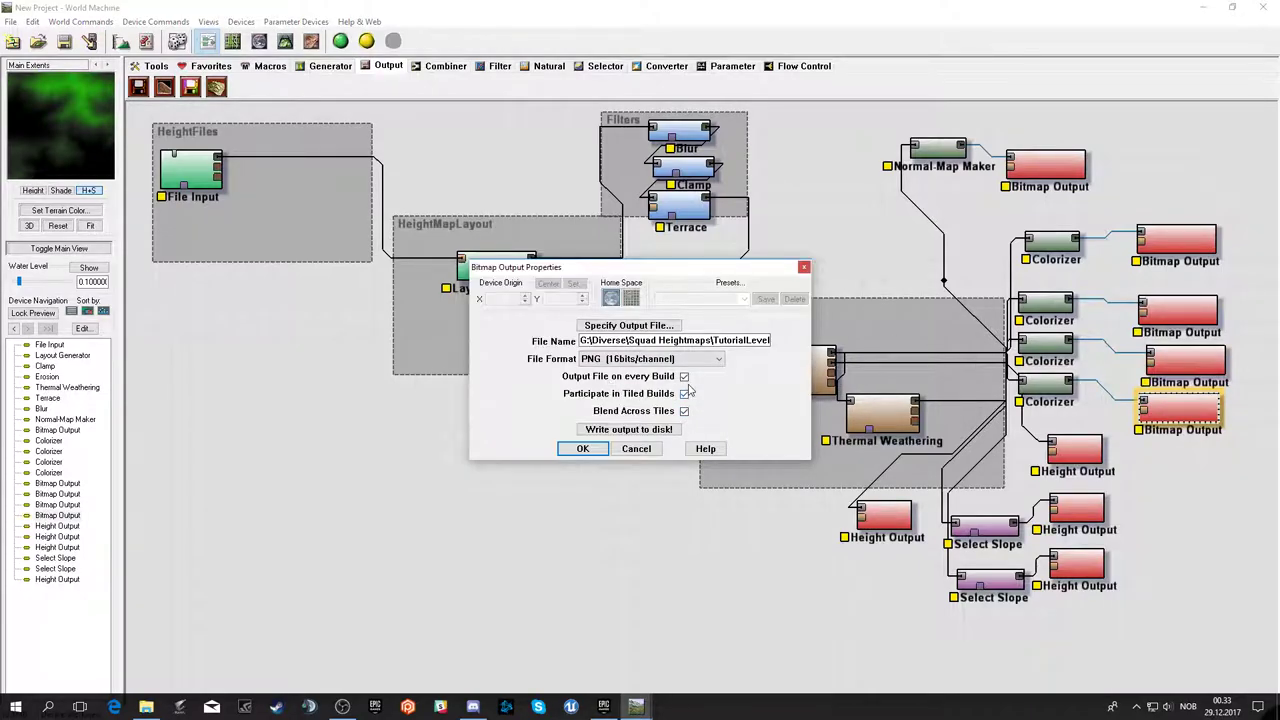
pyautogui.click(582, 448)
pyautogui.doubleClick(1180, 360)
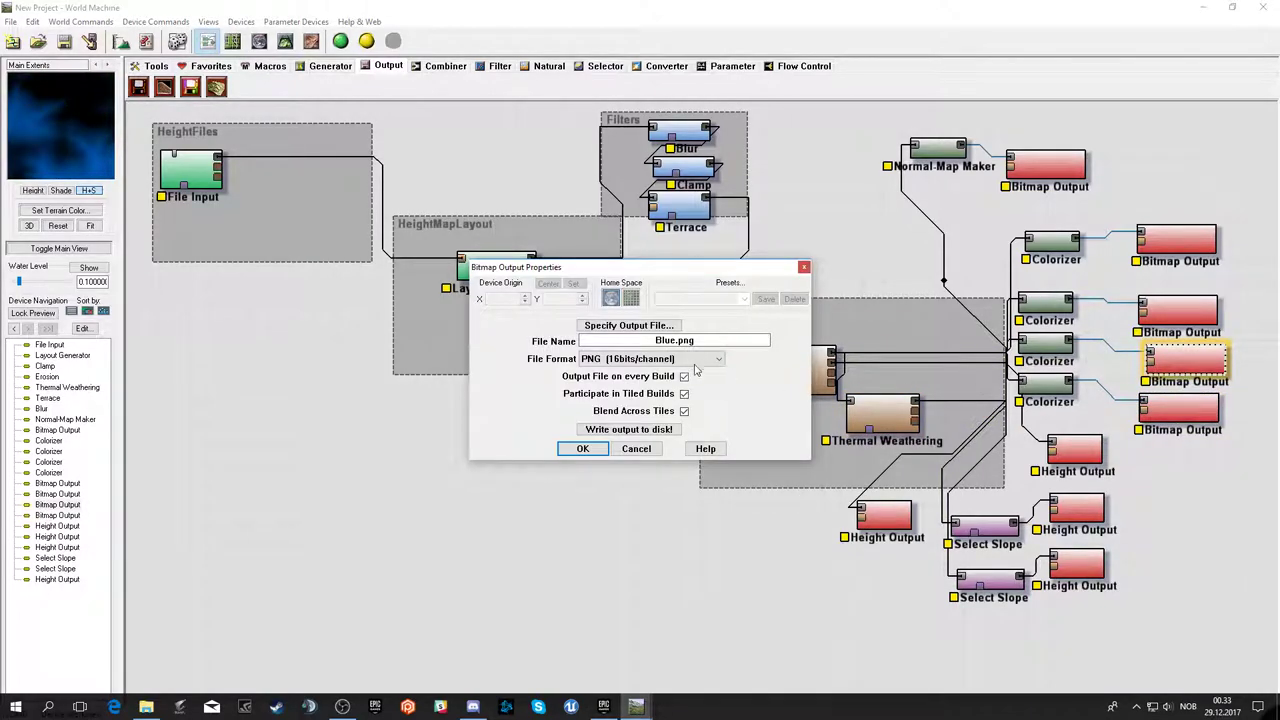
pyautogui.click(578, 447)
pyautogui.doubleClick(1180, 310)
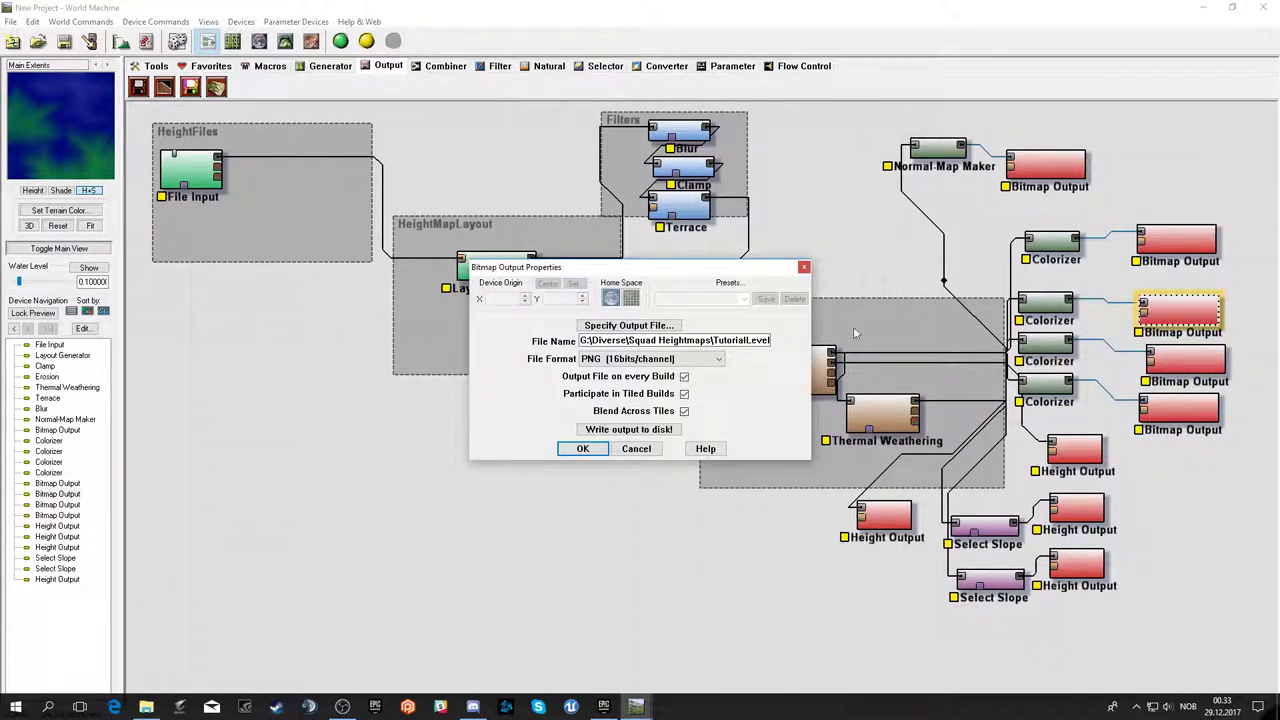
pyautogui.click(568, 447)
# - Check the top colorizer and normal map outputs, then preview the Thermal Weathering result
pyautogui.doubleClick(1177, 240)
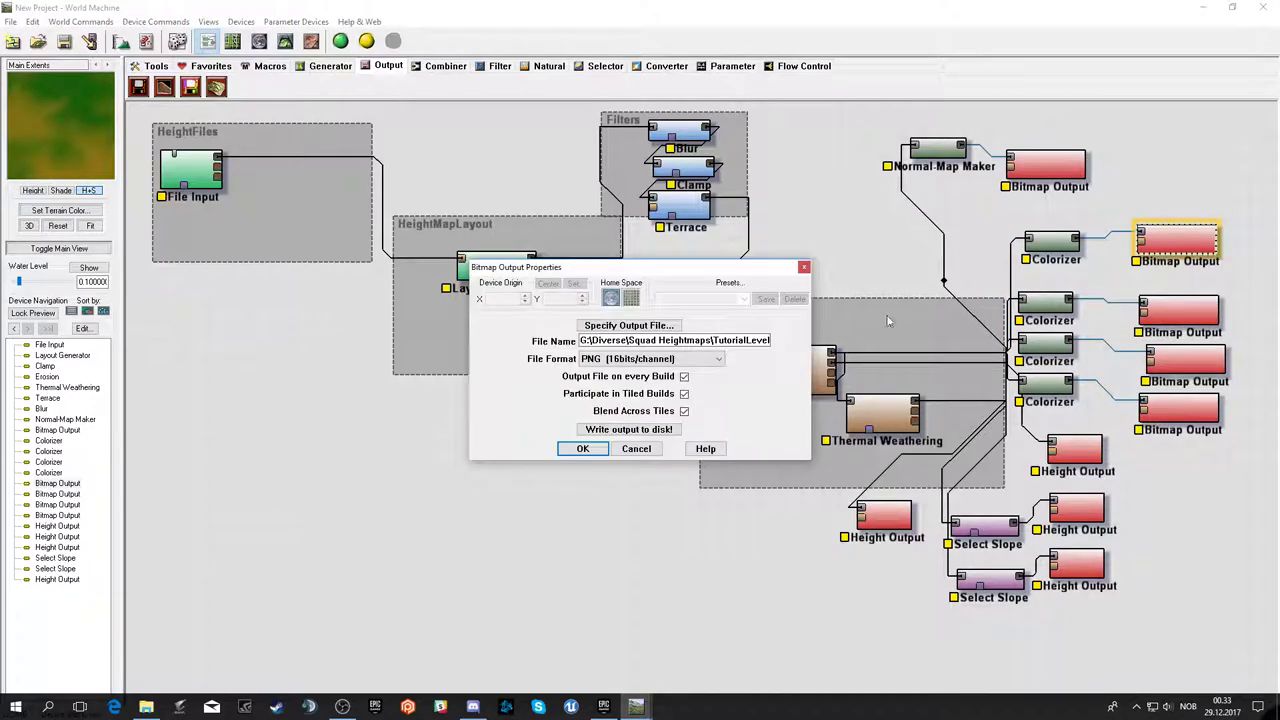
pyautogui.click(582, 448)
pyautogui.doubleClick(1045, 165)
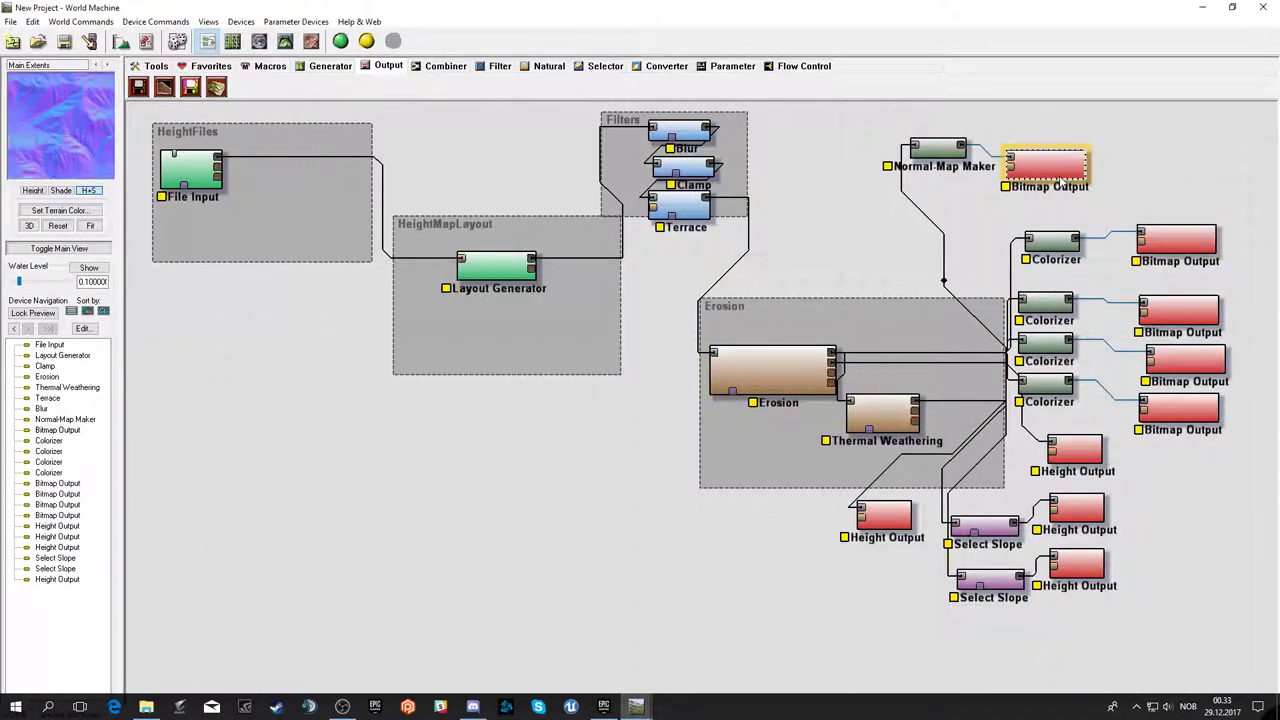
pyautogui.click(582, 448)
pyautogui.click(709, 246)
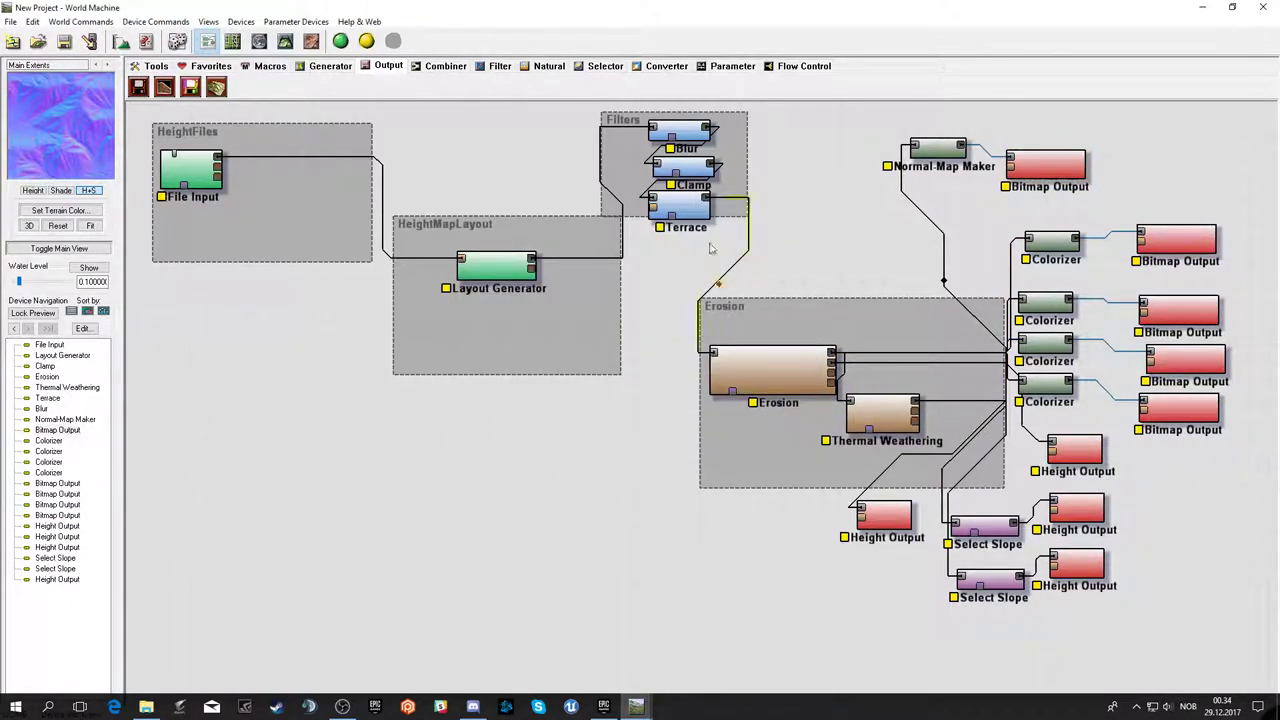
pyautogui.click(880, 410)
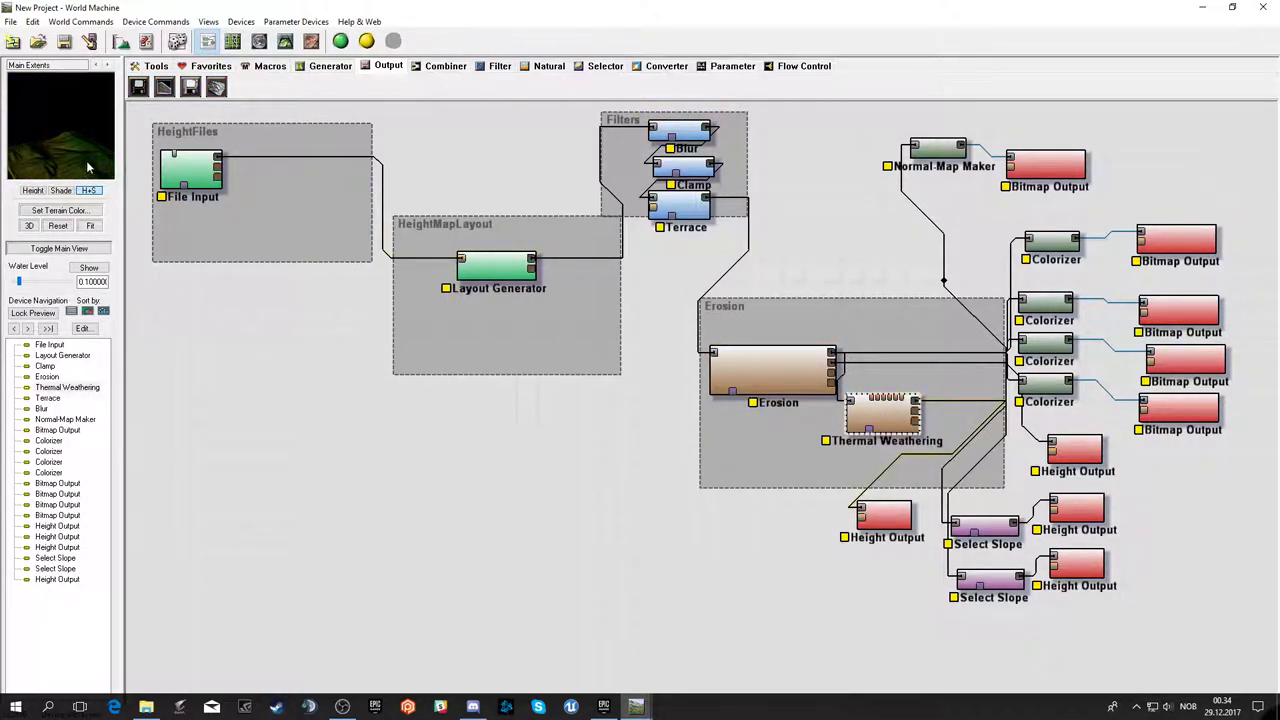
# - Orbit the eroded terrain in the 3D view, then bring up Project Settings
pyautogui.click(285, 40)
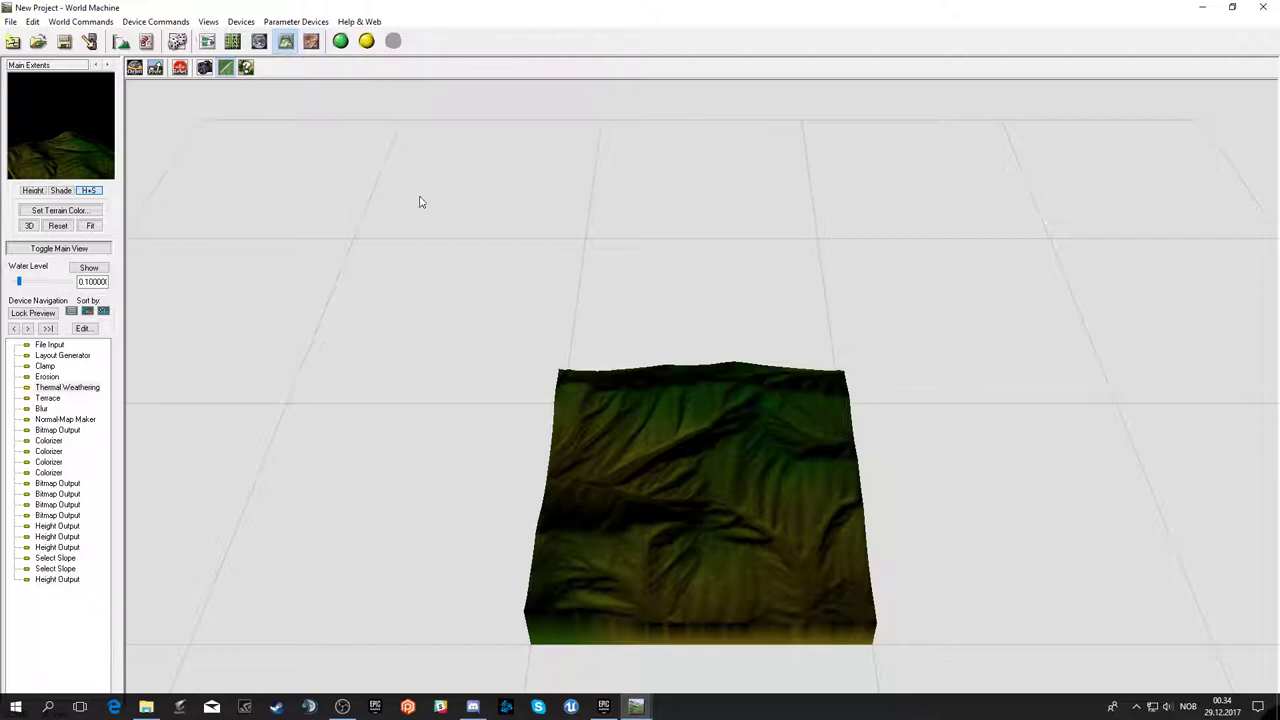
pyautogui.moveTo(420, 202)
pyautogui.mouseDown()
pyautogui.moveTo(674, 548)
pyautogui.moveTo(754, 571)
pyautogui.moveTo(743, 523)
pyautogui.moveTo(751, 588)
pyautogui.moveTo(420, 557)
pyautogui.moveTo(410, 570)
pyautogui.mouseUp()
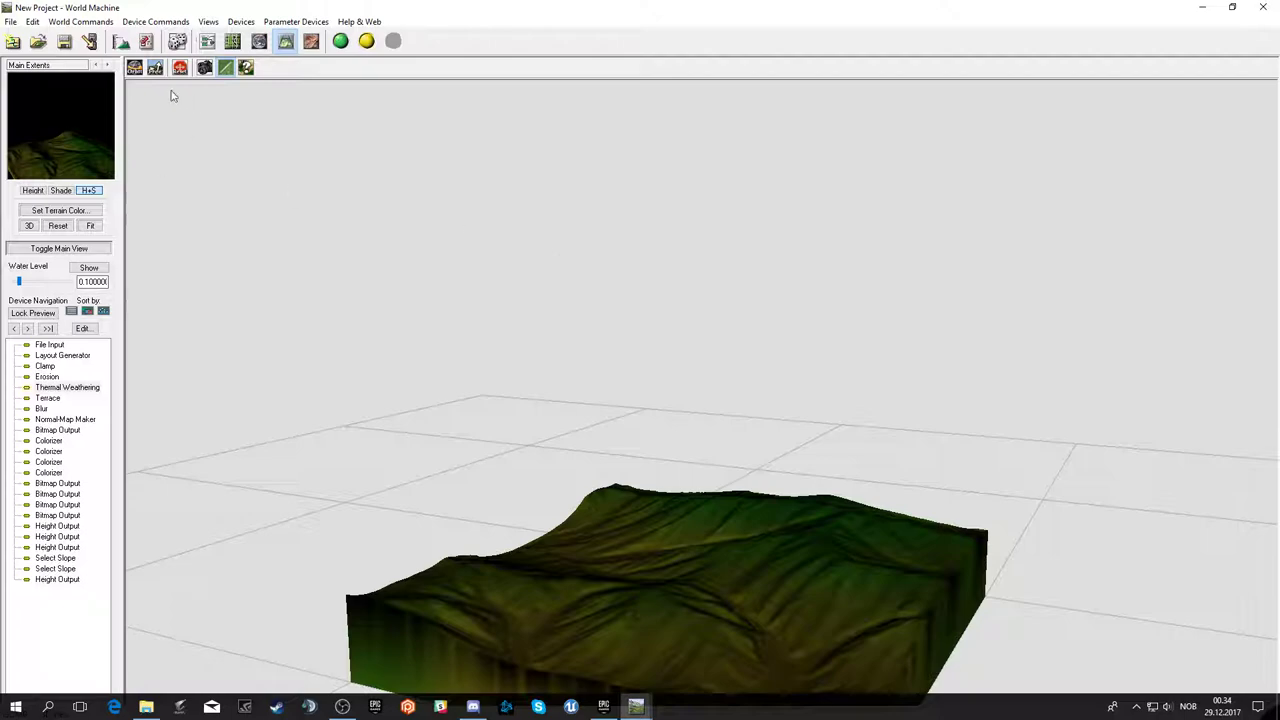
pyautogui.click(145, 42)
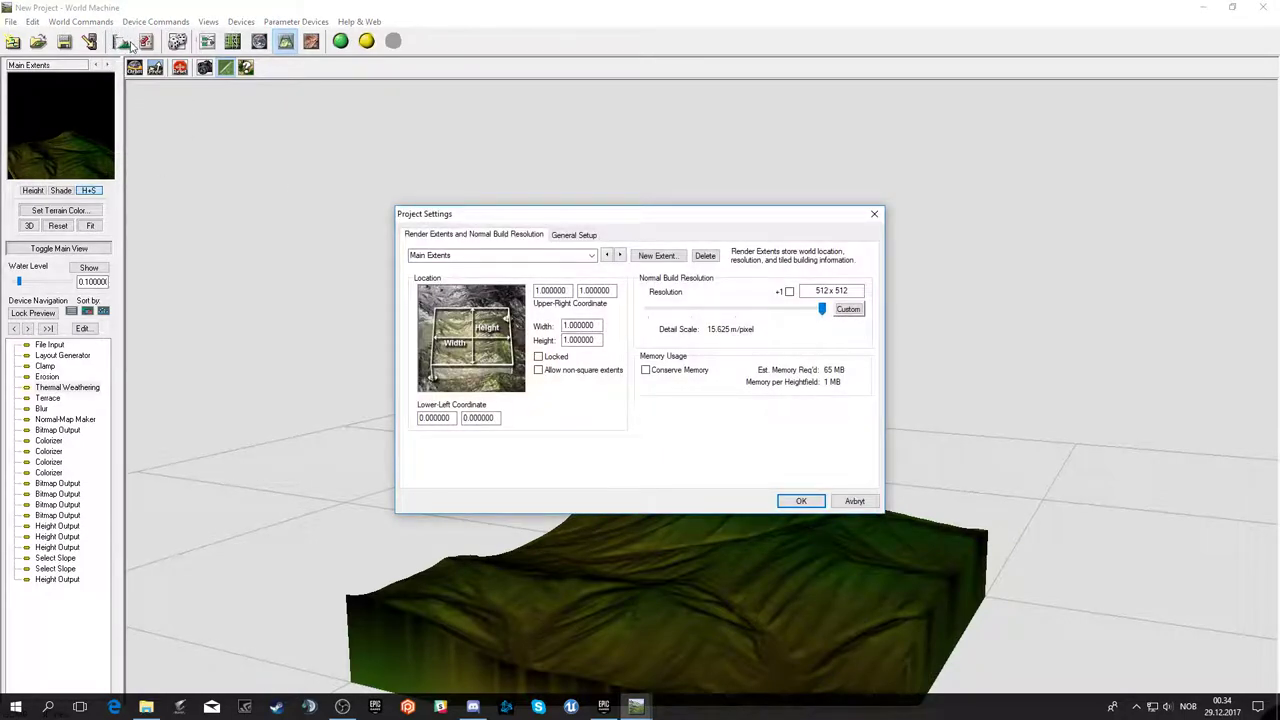
# - Try a custom build resolution starting with 2, then dismiss the resolution warning
pyautogui.click(830, 290)
pyautogui.doubleClick(822, 290)
pyautogui.click(846, 308)
pyautogui.tripleClick(814, 290)
pyautogui.write('2017')
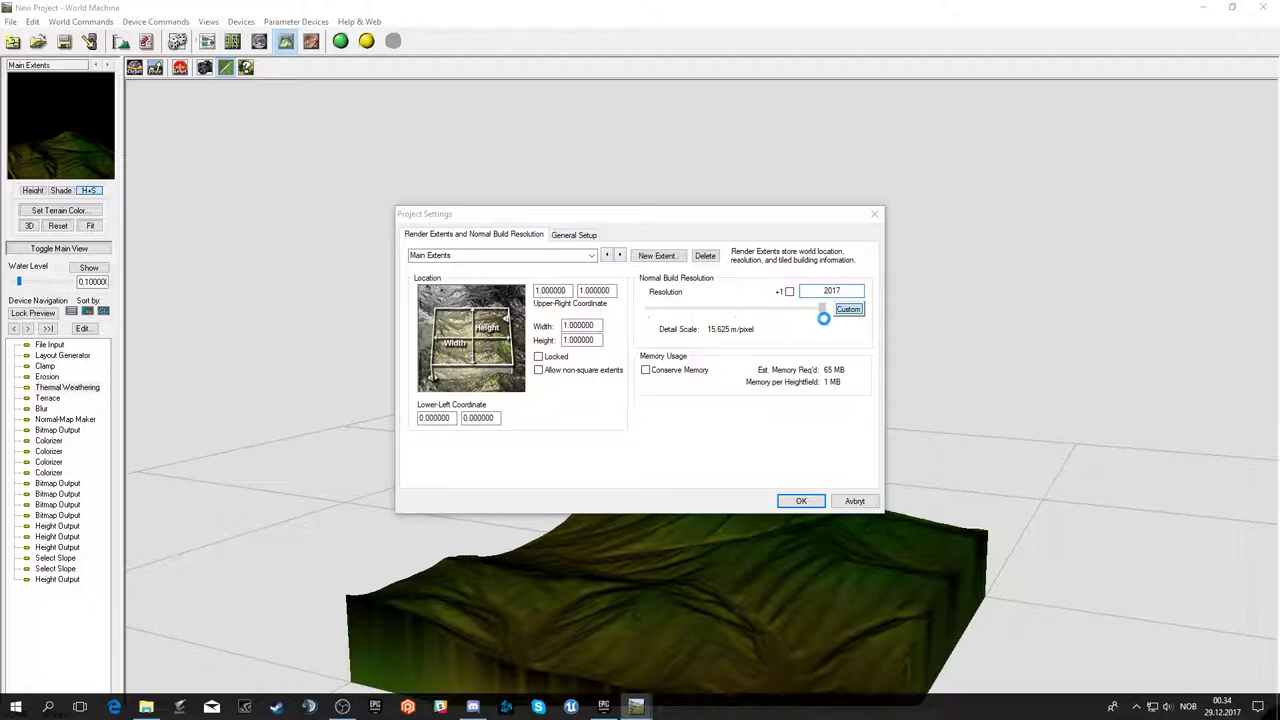
pyautogui.click(738, 405)
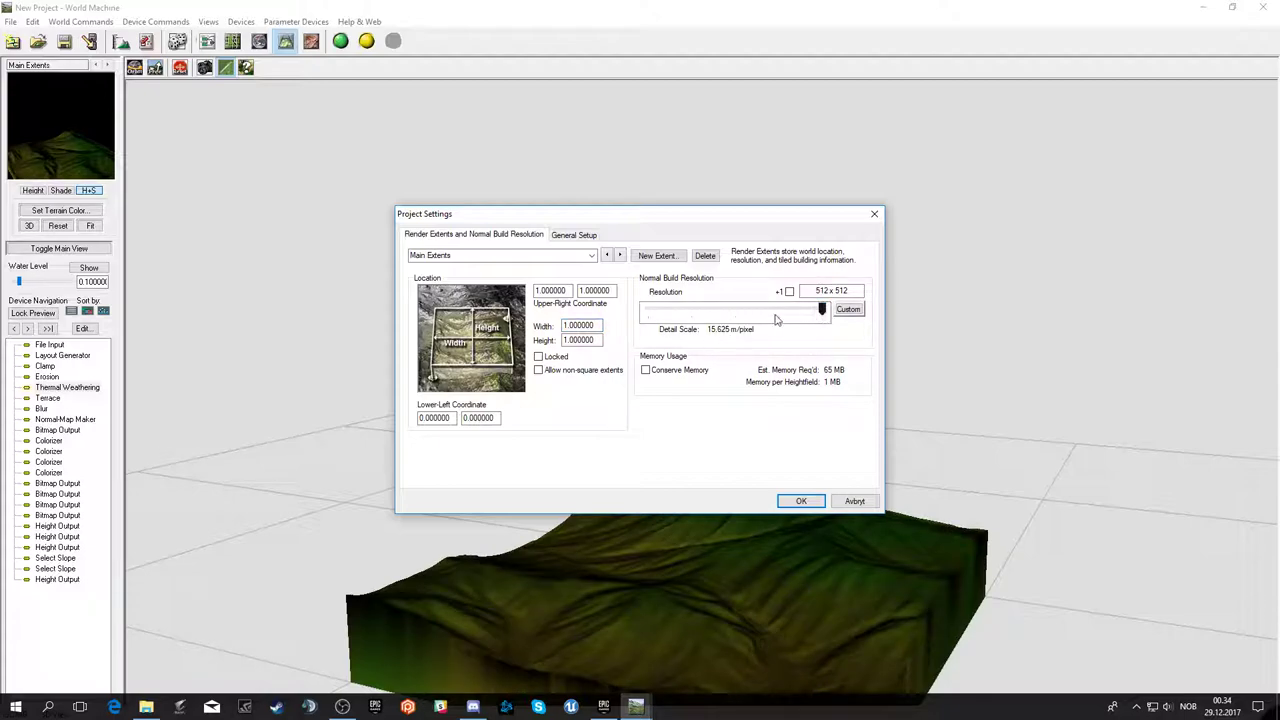
# - Switch world units to Kilometers, verify the 8 km extent width, and close Project Settings
pyautogui.click(571, 326)
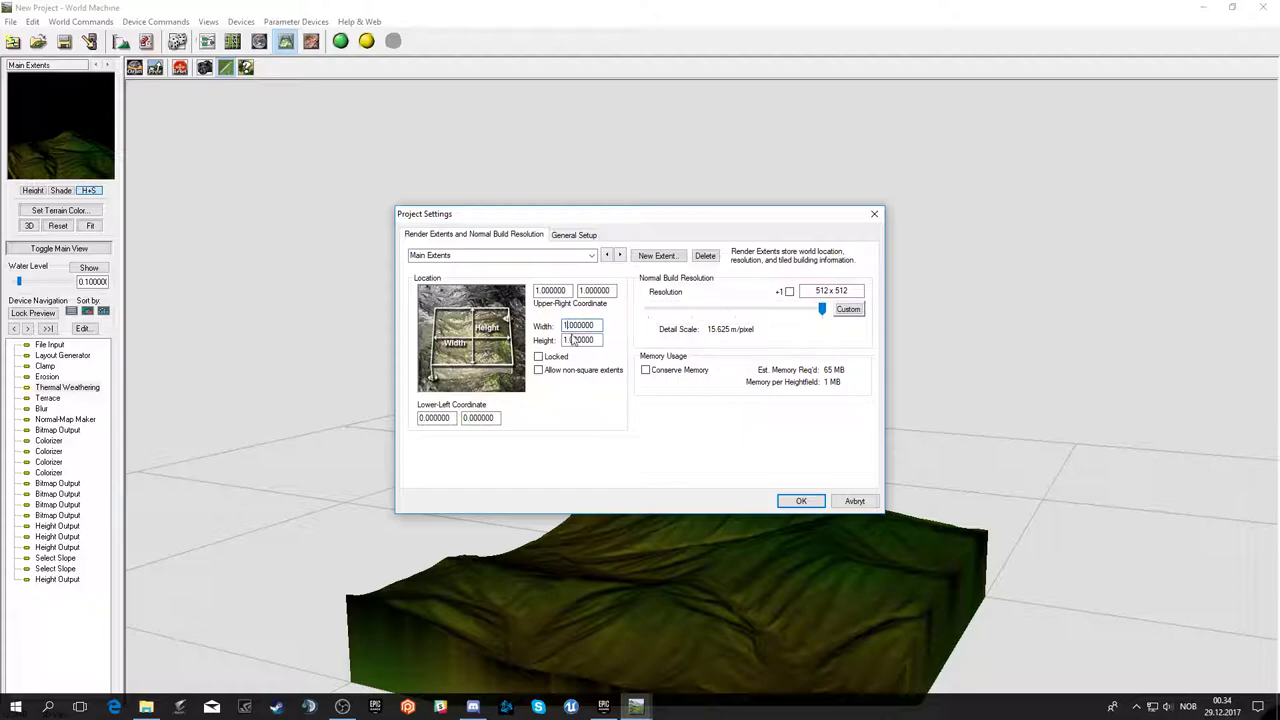
pyautogui.click(574, 236)
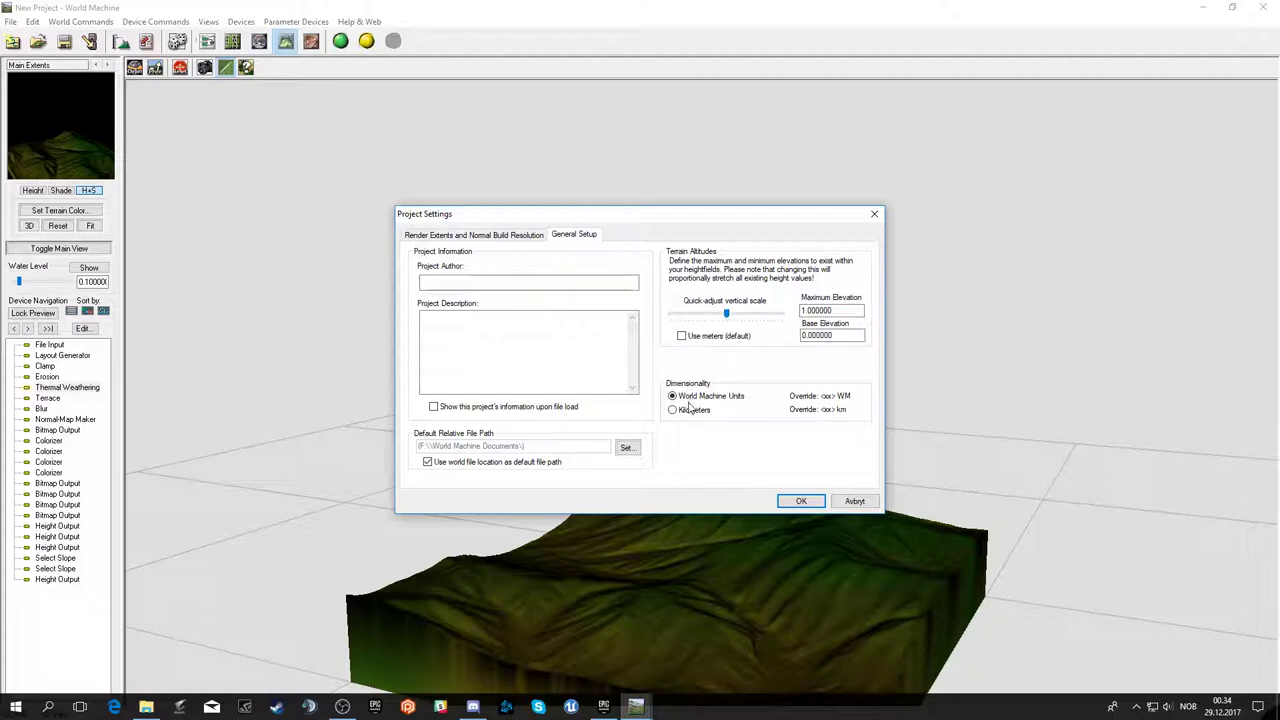
pyautogui.click(690, 408)
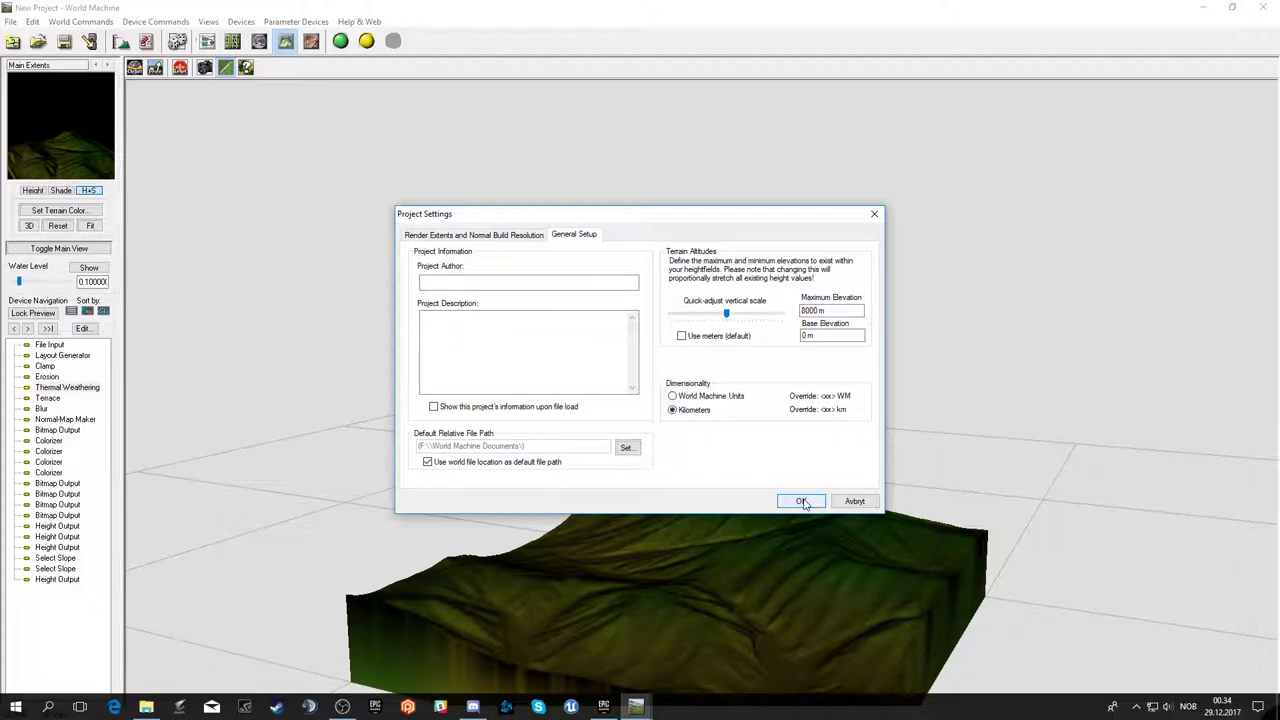
pyautogui.click(490, 235)
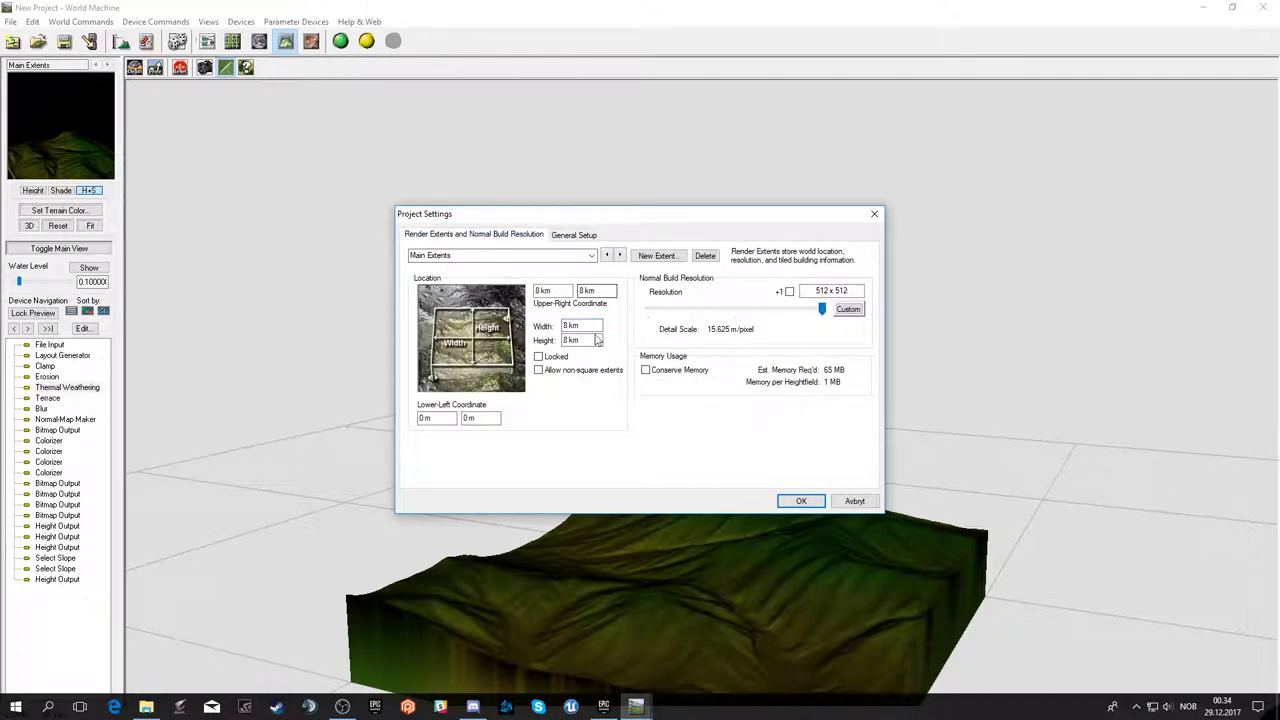
pyautogui.click(565, 325)
pyautogui.doubleClick(568, 325)
pyautogui.click(801, 501)
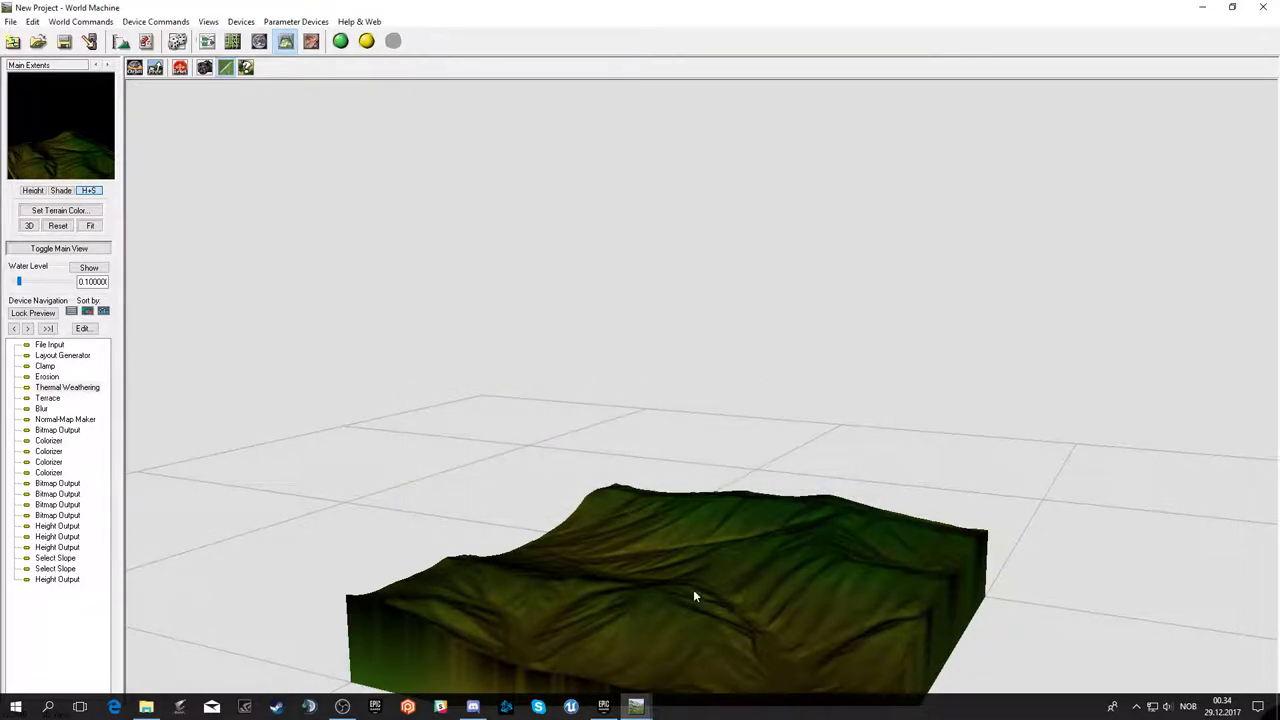
# - Build the terrain at 512 x 512, close the build report, and orbit the 3D preview
pyautogui.moveTo(693, 589); pyautogui.dragTo(814, 580)
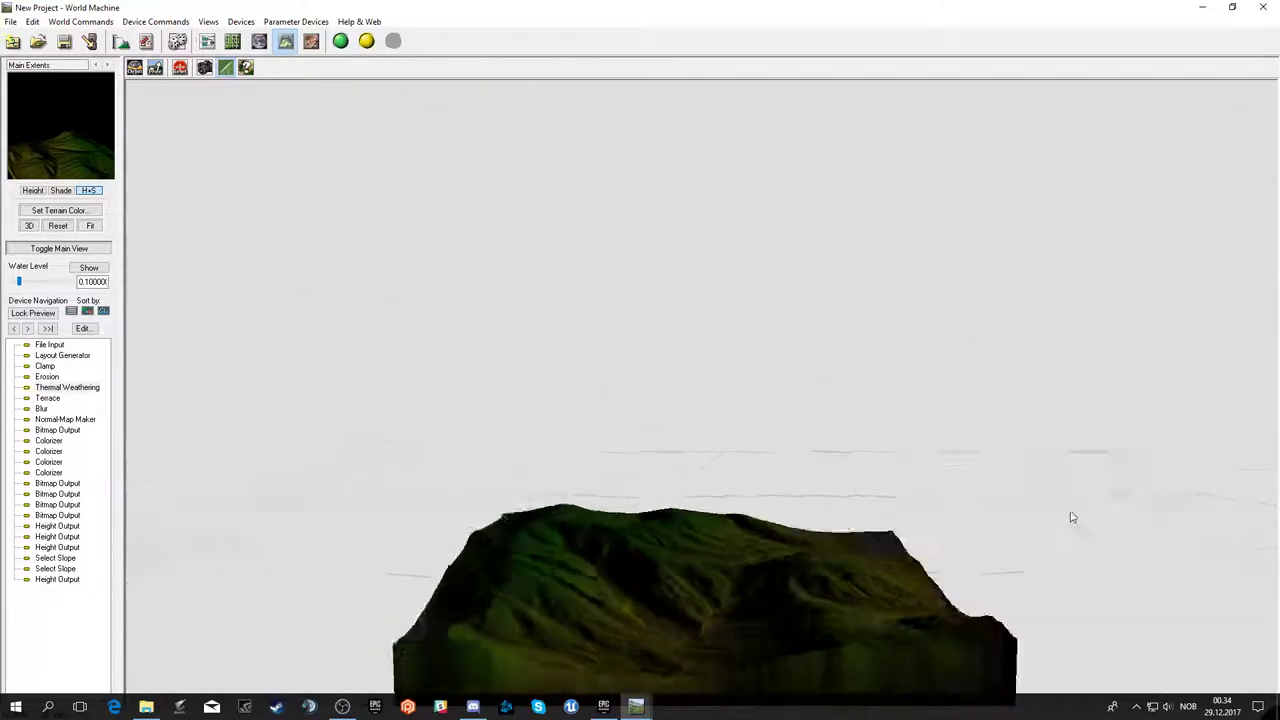
pyautogui.click(341, 41)
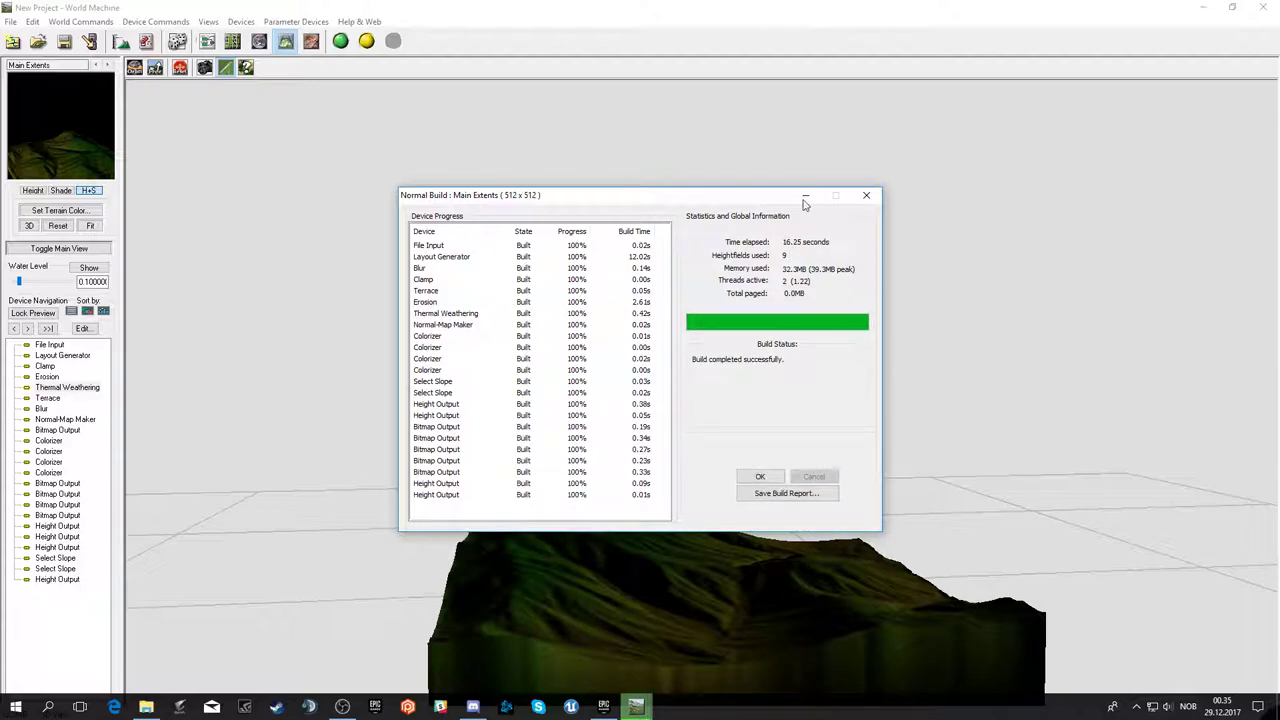
pyautogui.click(758, 478)
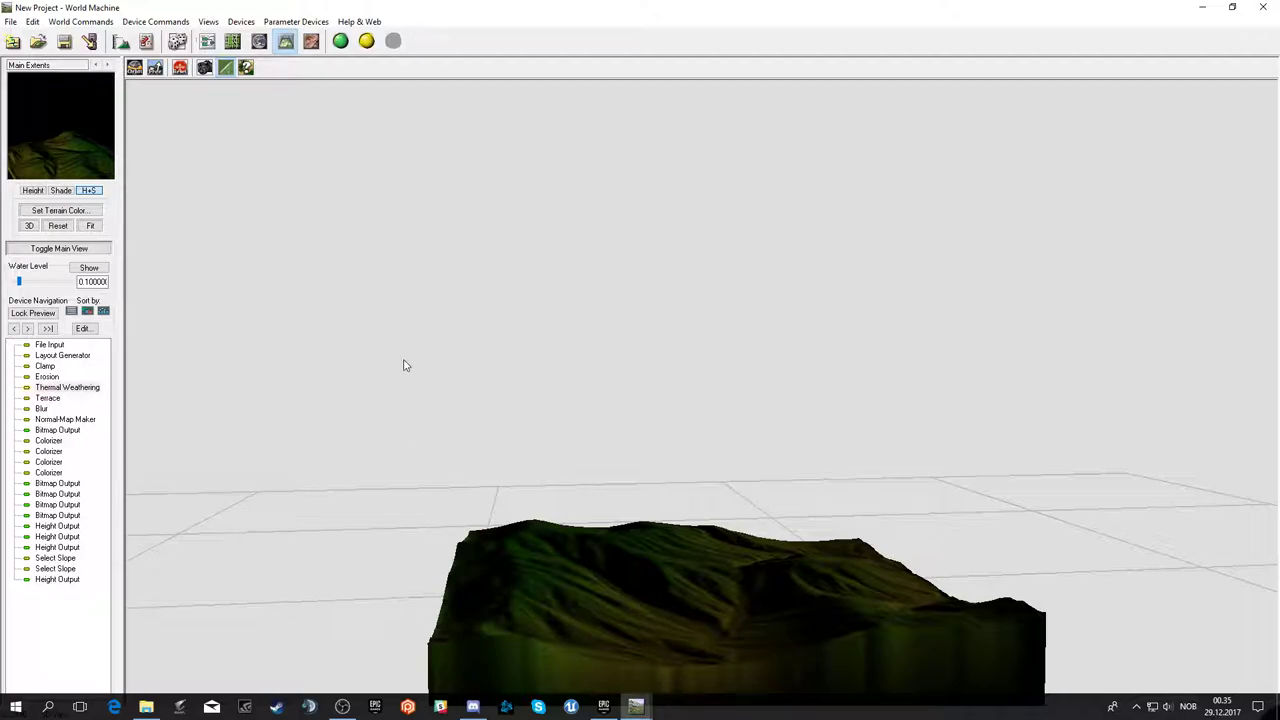
pyautogui.moveTo(760, 537); pyautogui.dragTo(560, 598)
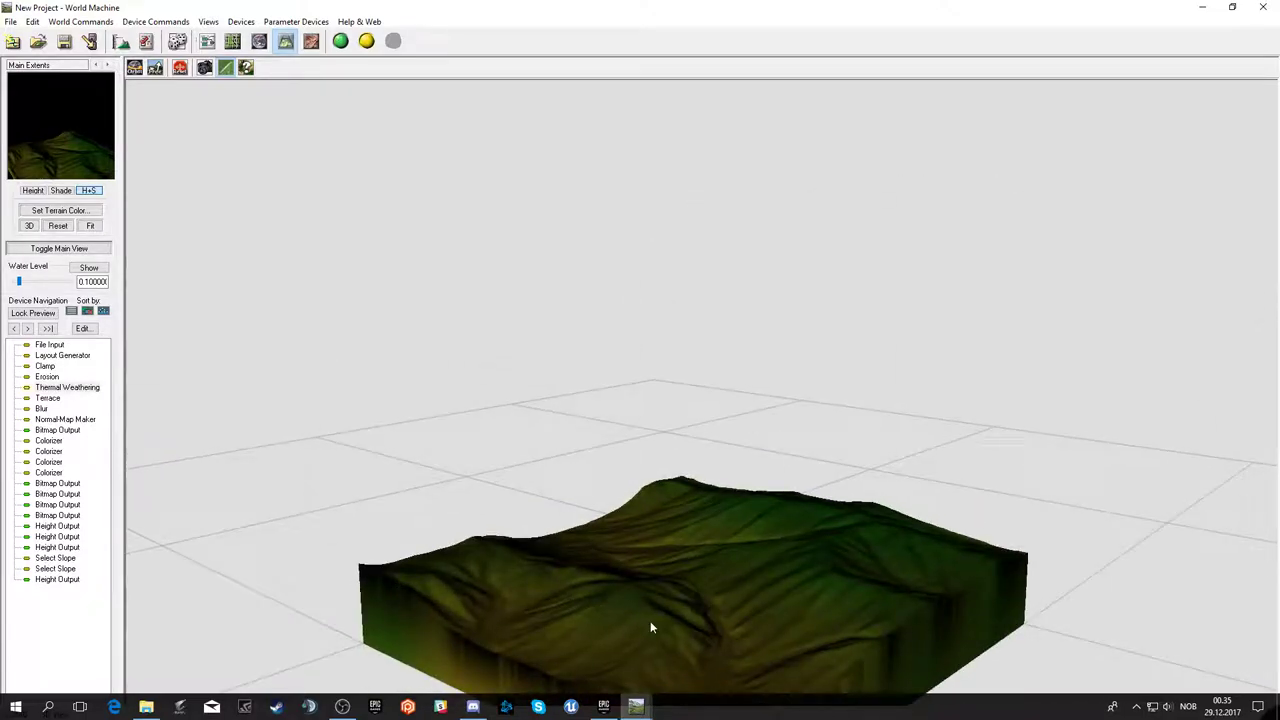
pyautogui.moveTo(650, 627)
pyautogui.mouseDown()
pyautogui.moveTo(969, 623)
pyautogui.moveTo(718, 521)
pyautogui.moveTo(619, 601)
pyautogui.moveTo(494, 597)
pyautogui.mouseUp()
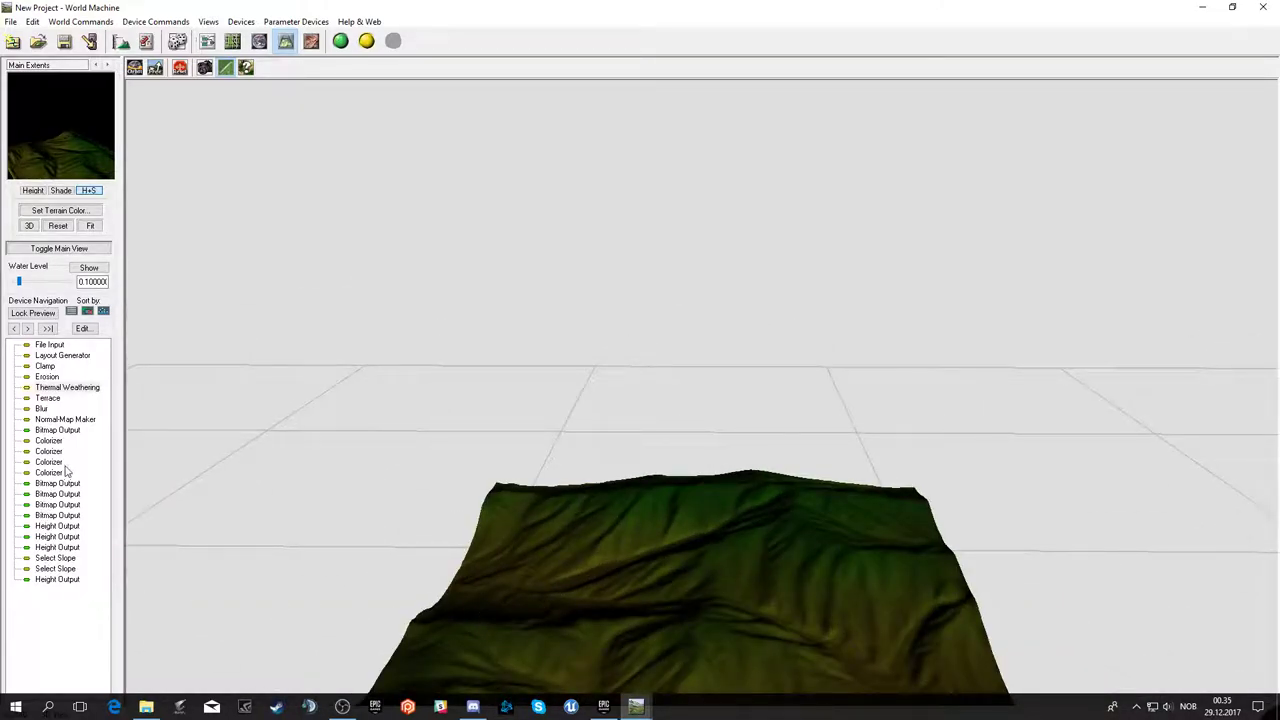
# - Run a second full Normal Build, close the report, and tilt the 3D view higher
pyautogui.click(341, 41)
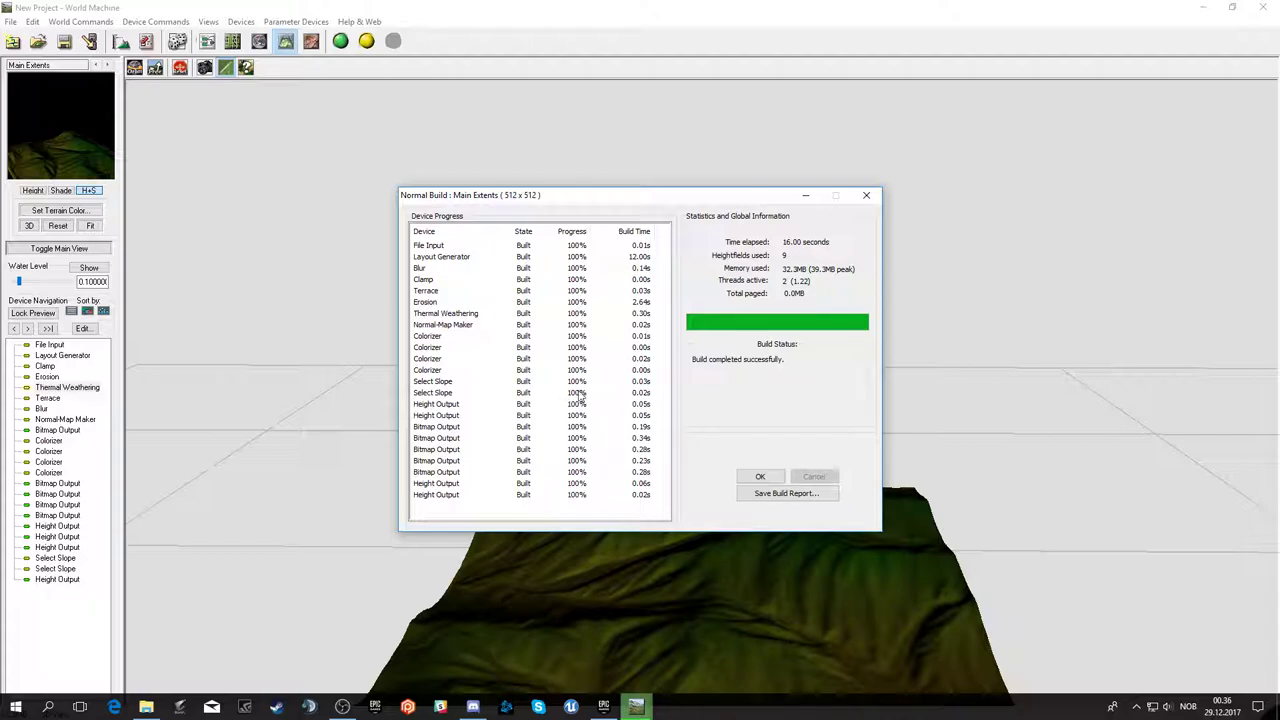
pyautogui.click(779, 474)
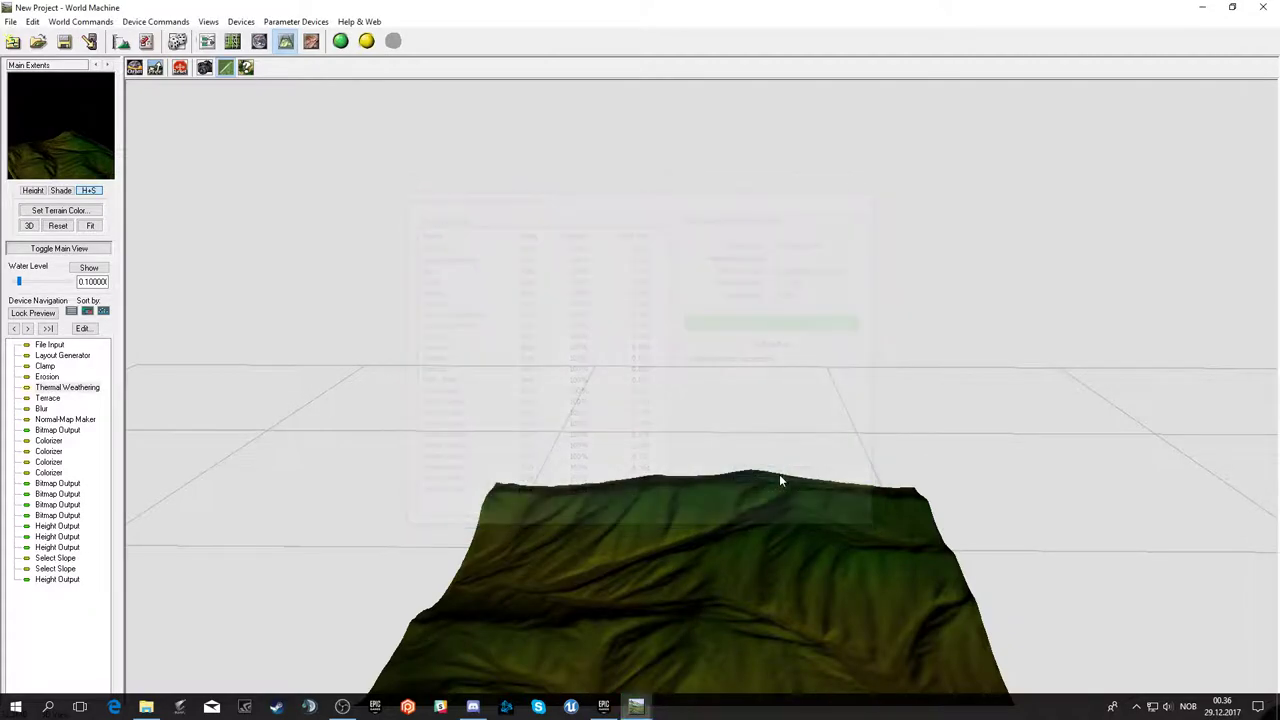
pyautogui.moveTo(771, 495)
pyautogui.mouseDown()
pyautogui.moveTo(668, 621)
pyautogui.moveTo(342, 613)
pyautogui.mouseUp()
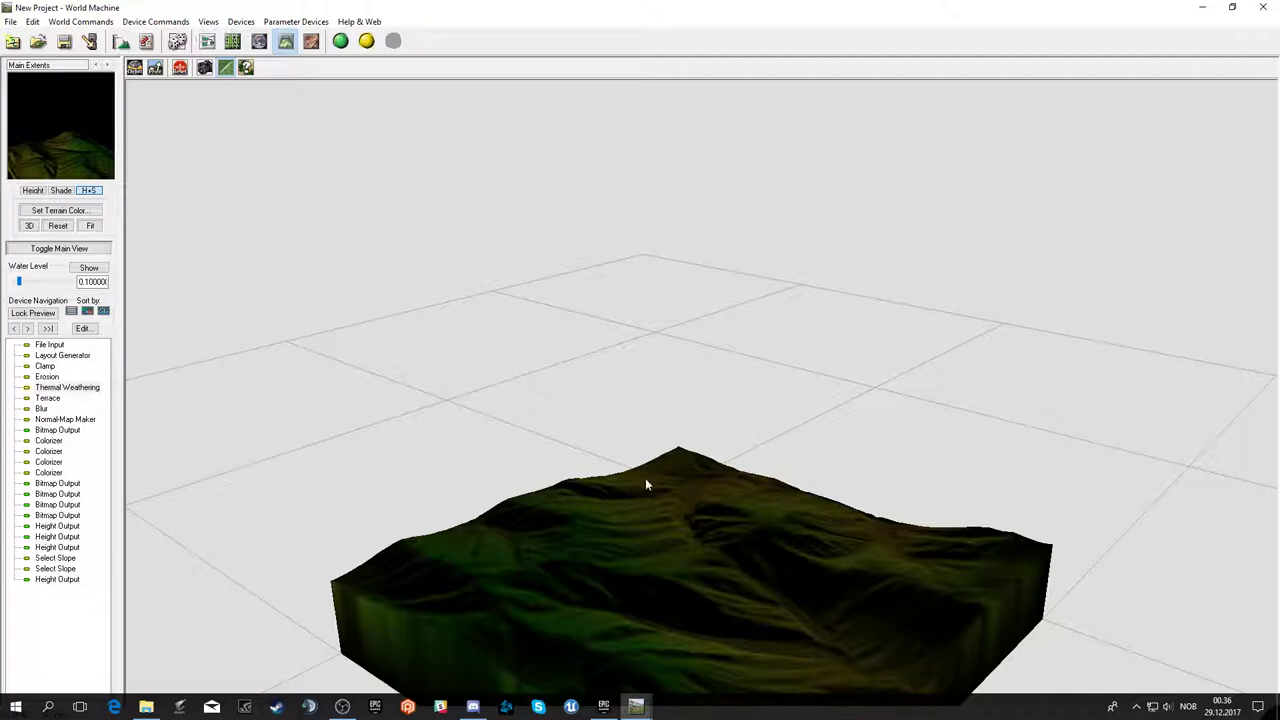
pyautogui.moveTo(646, 480); pyautogui.dragTo(559, 519)
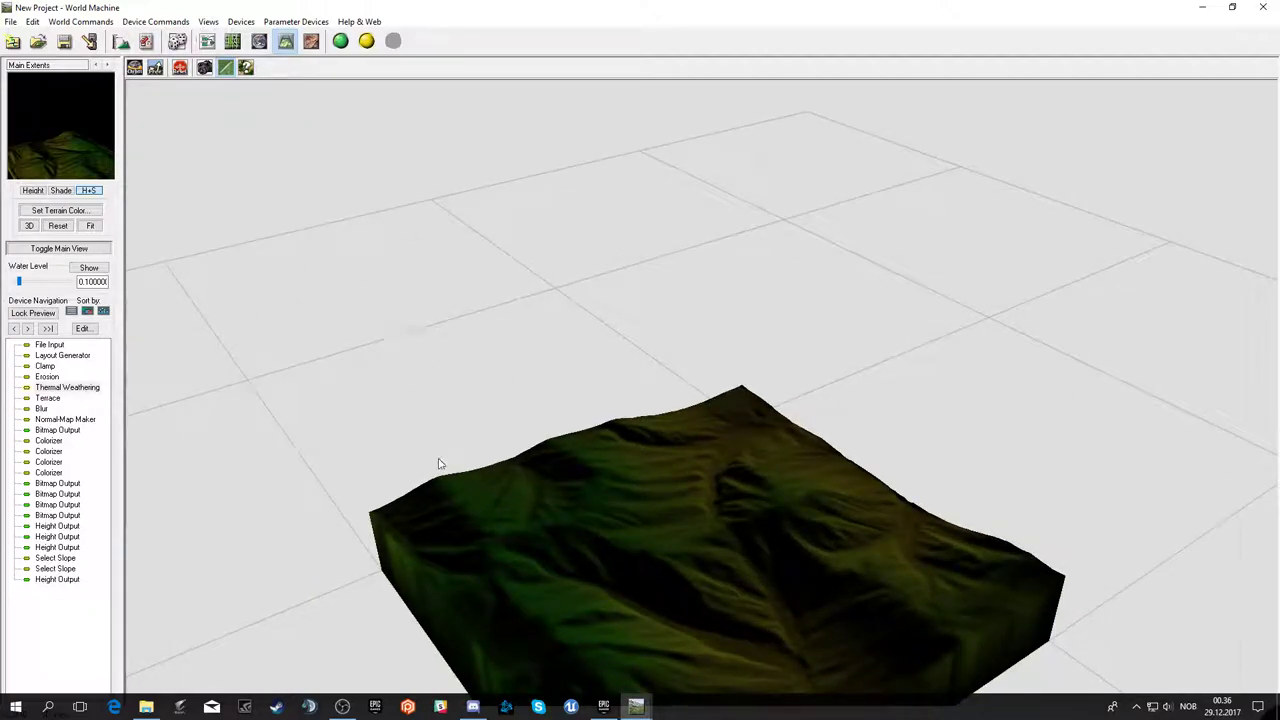
# - Browse File Explorer to G:\Diverse\Squad Heightmaps and recheck a bitmap output's file path
pyautogui.click(146, 707)
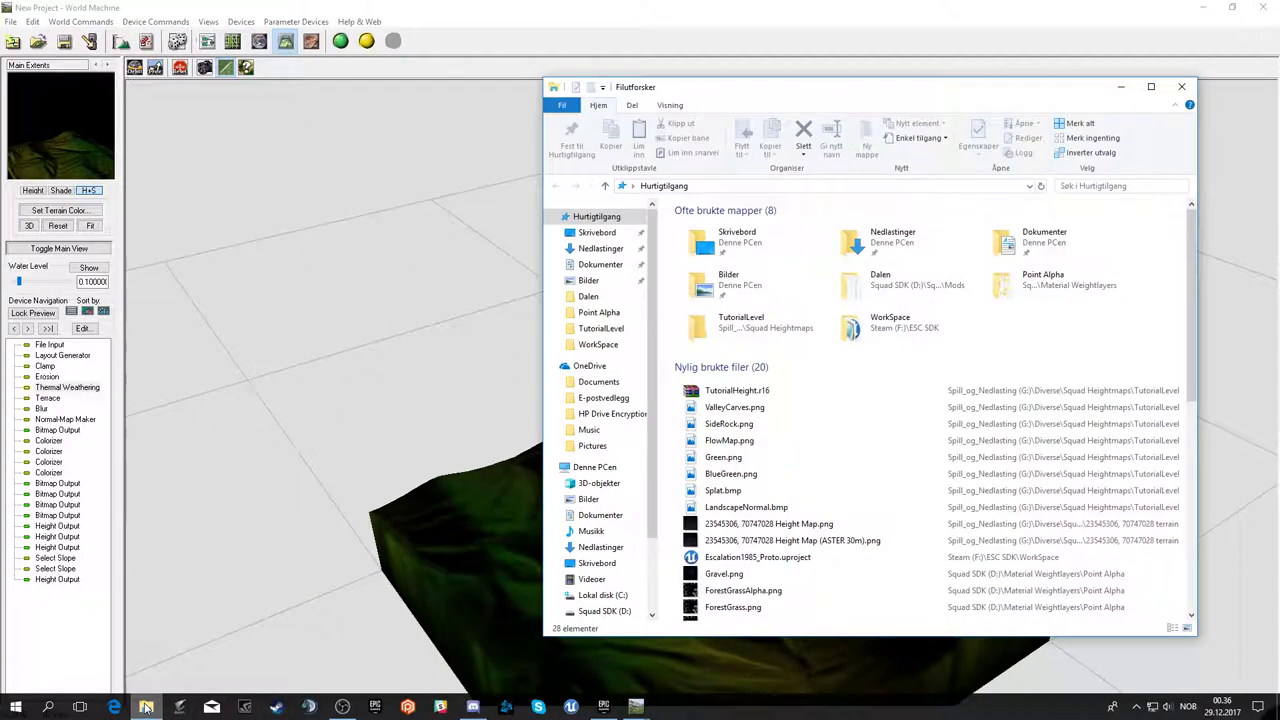
pyautogui.scroll(-2, 615, 595)
pyautogui.click(620, 585)
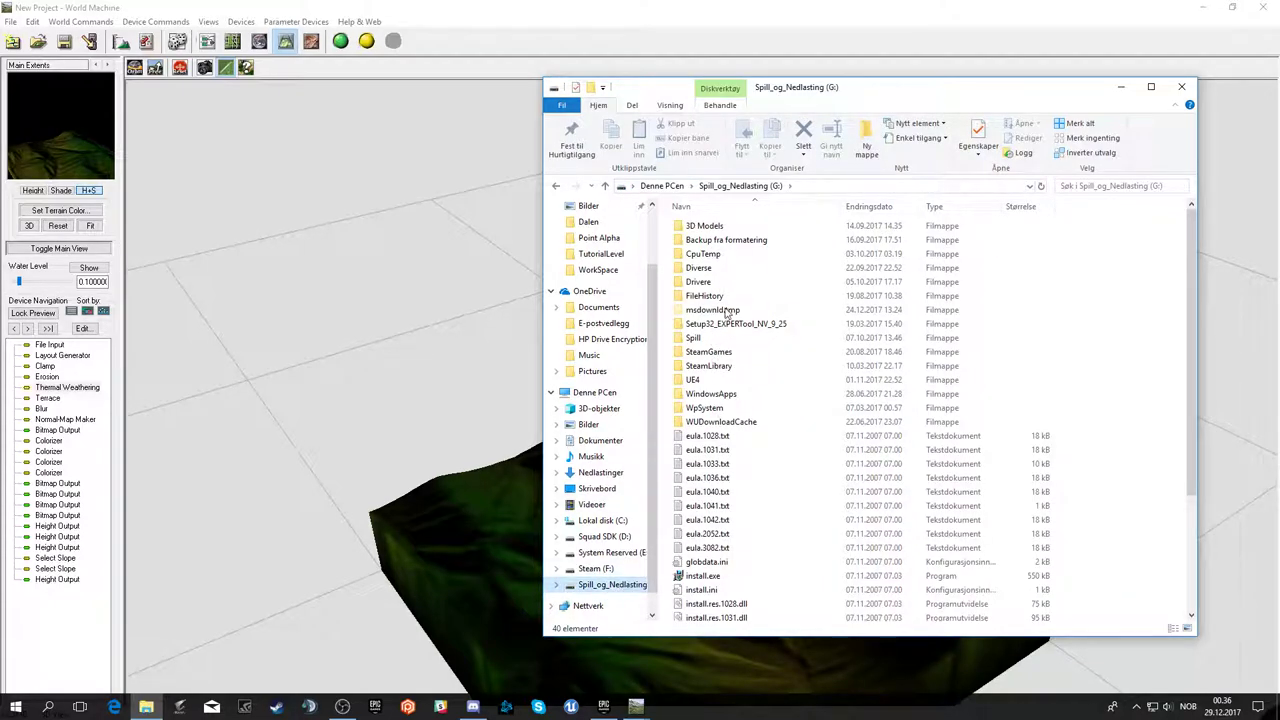
pyautogui.doubleClick(704, 270)
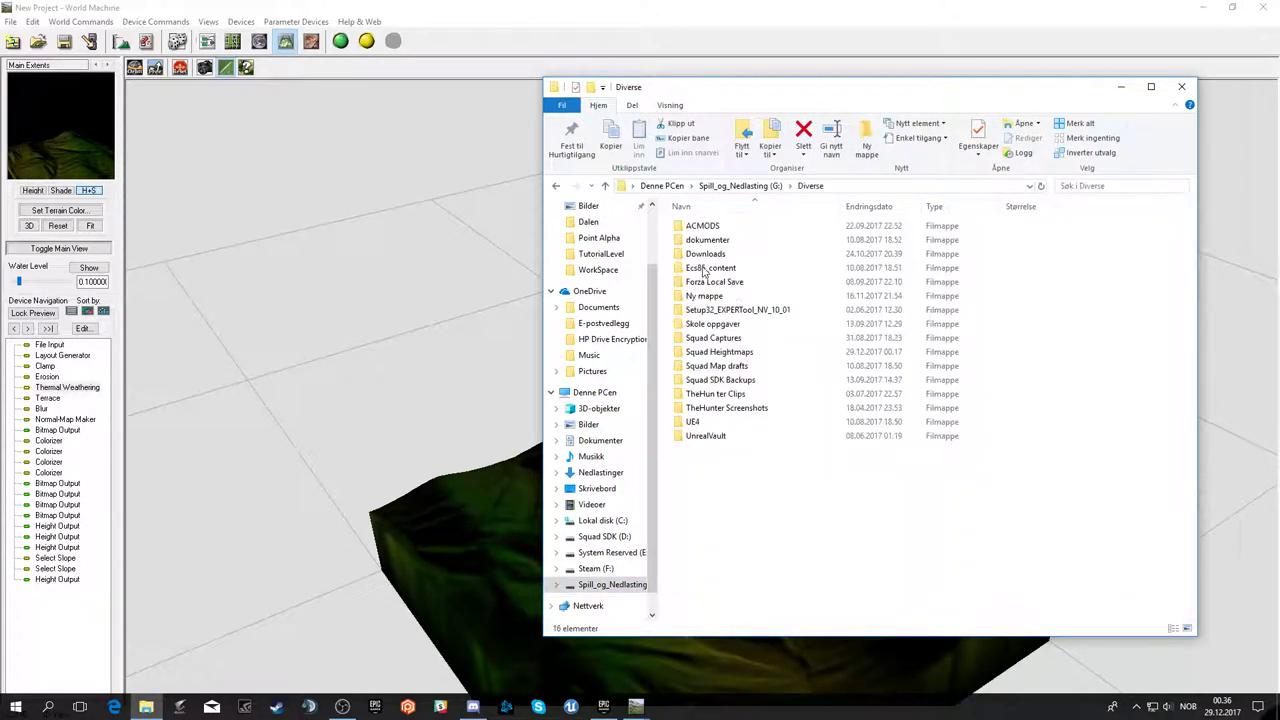
pyautogui.doubleClick(736, 352)
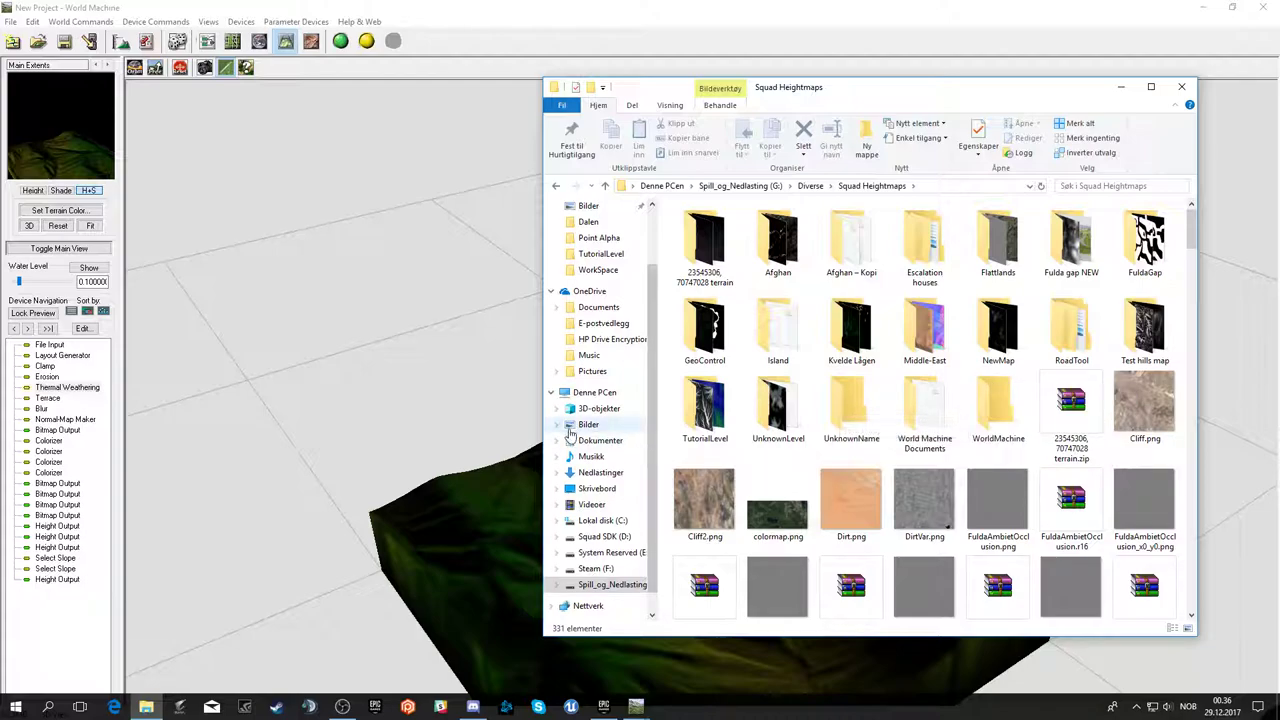
pyautogui.moveTo(857, 87); pyautogui.dragTo(777, 531)
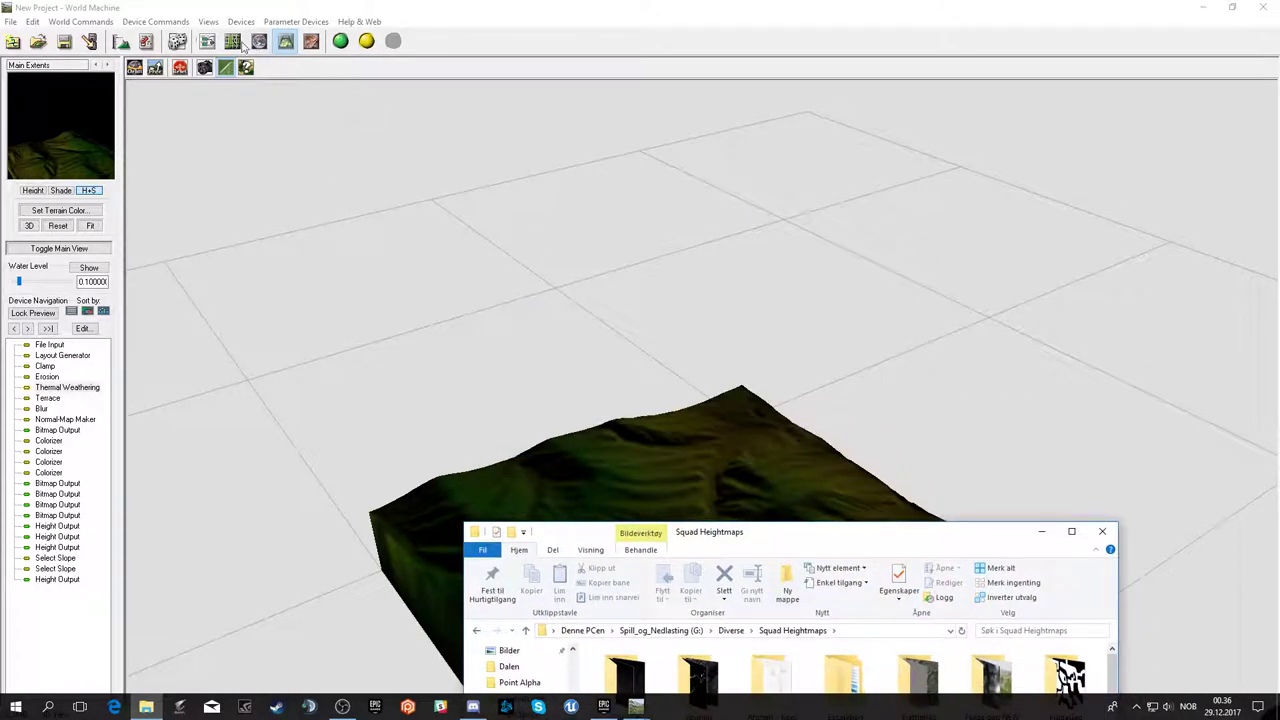
pyautogui.click(207, 41)
pyautogui.doubleClick(1203, 418)
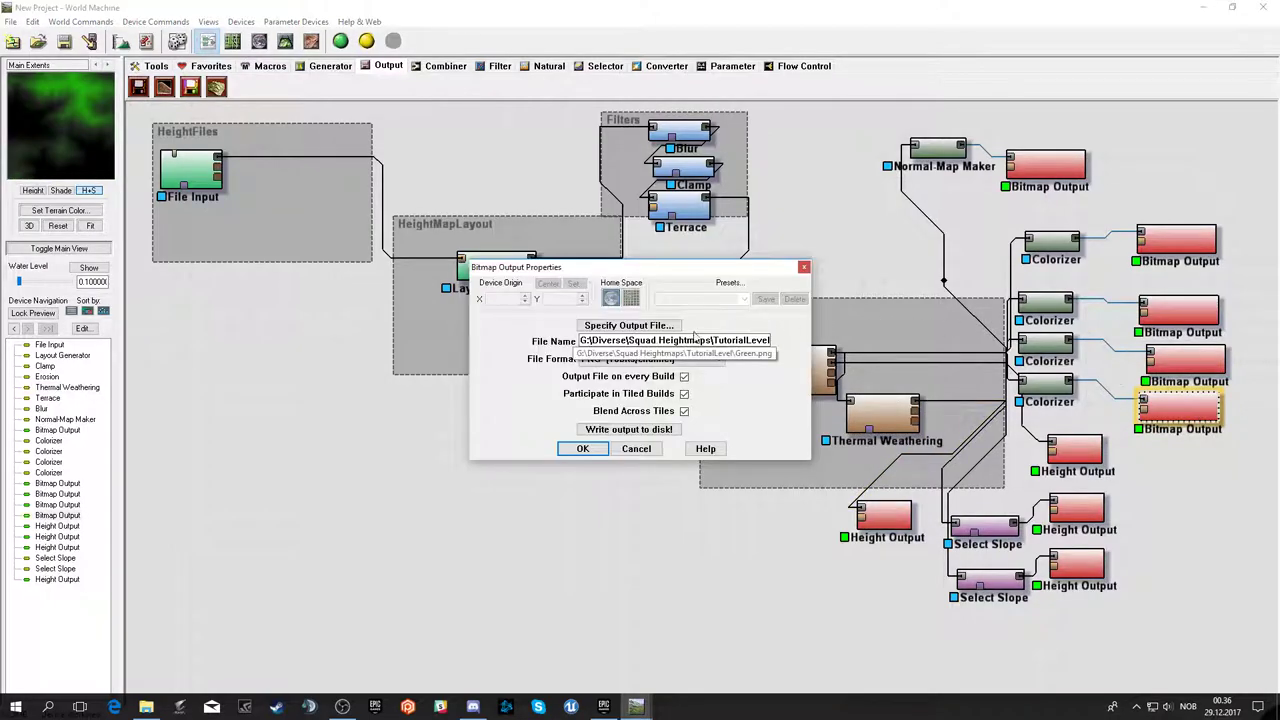
pyautogui.click(804, 267)
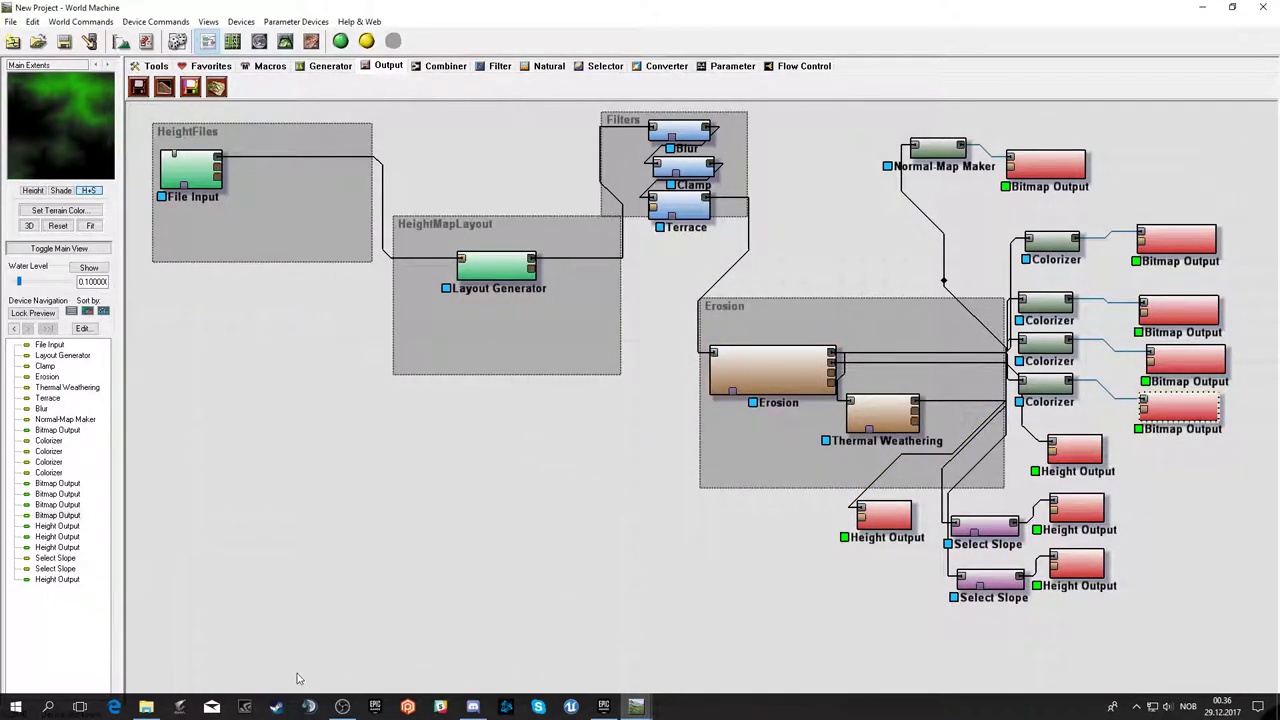
# - Open TutorialLevel to view the exported maps, then launch the Squad Development Kit
pyautogui.click(146, 707)
pyautogui.moveTo(843, 545); pyautogui.dragTo(767, 207)
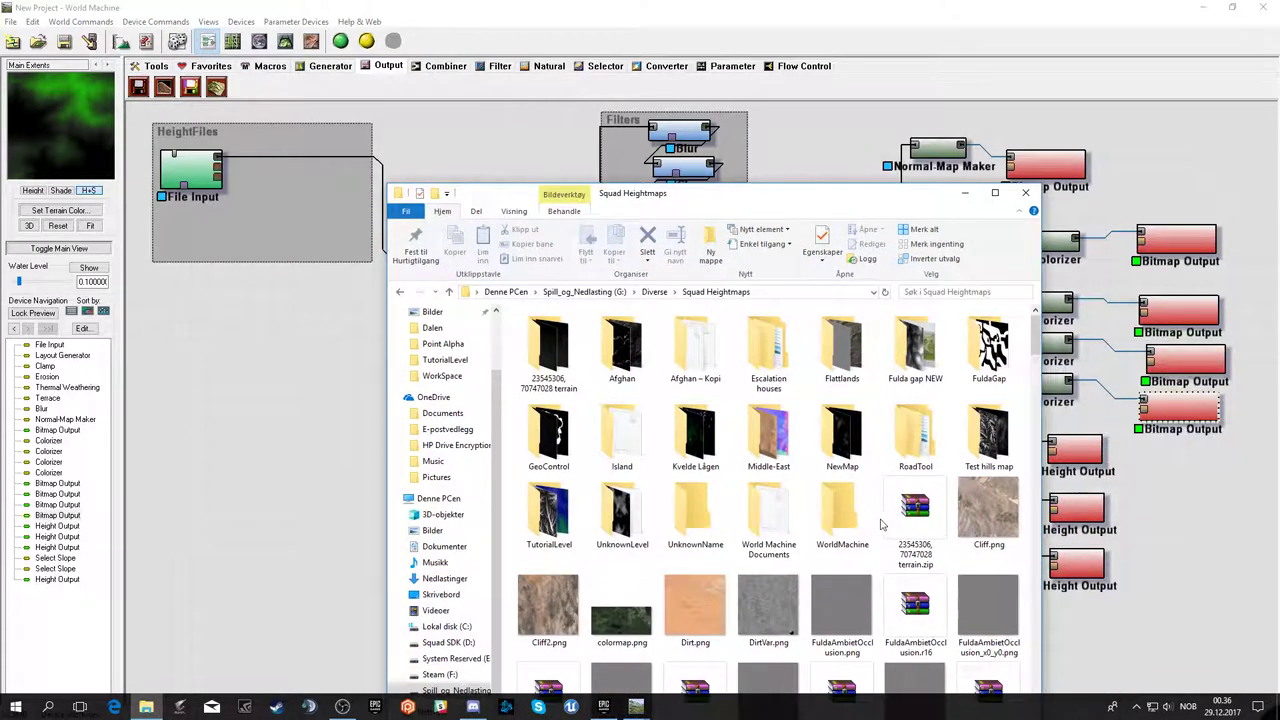
pyautogui.doubleClick(540, 532)
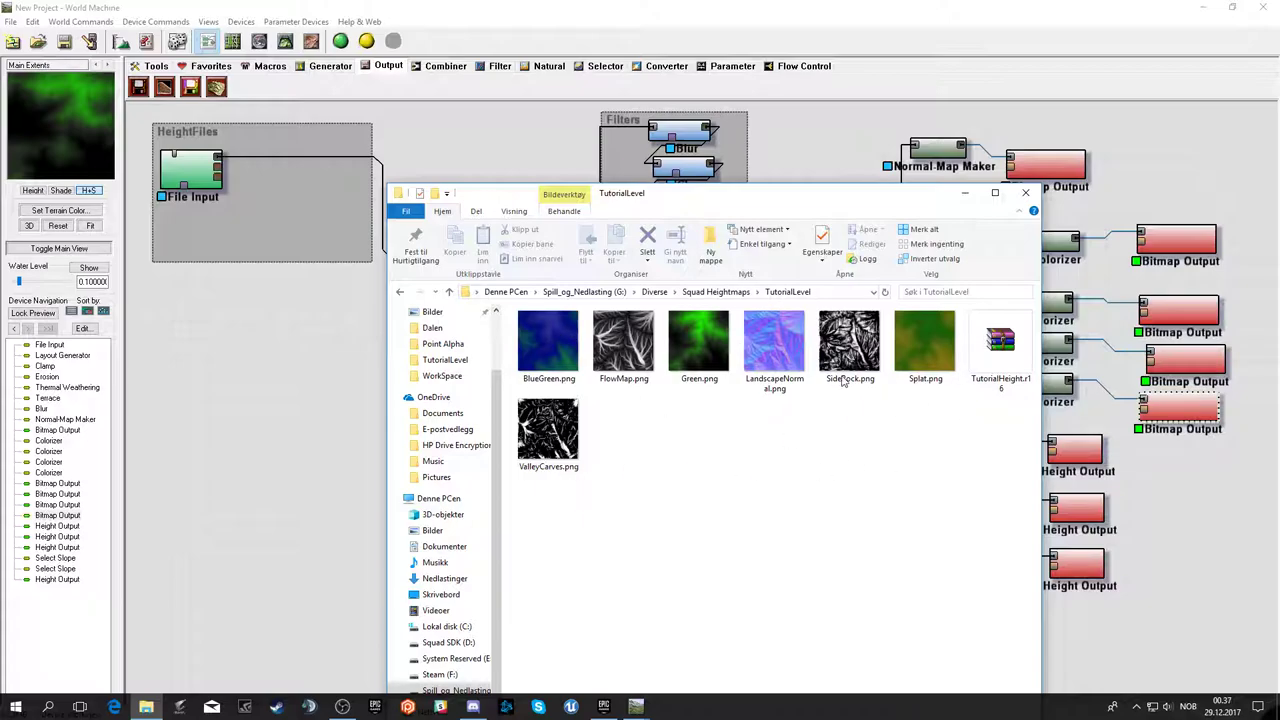
pyautogui.moveTo(843, 383)
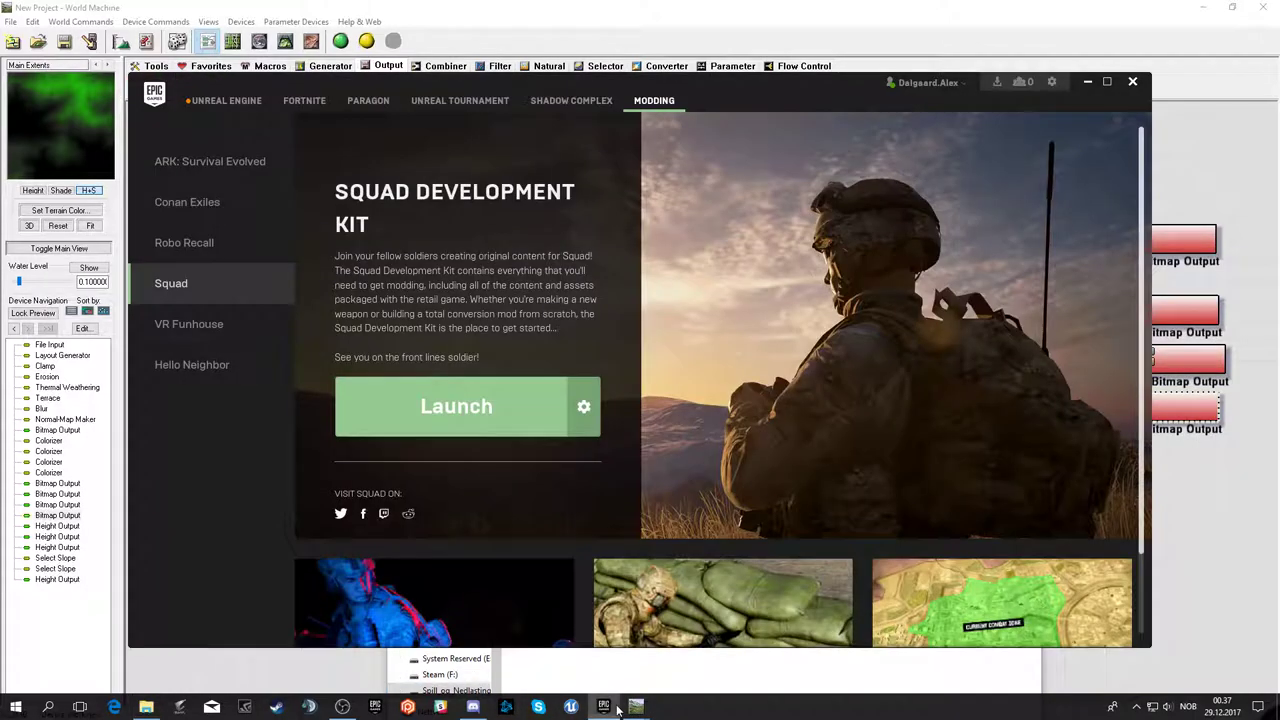
pyautogui.click(603, 707)
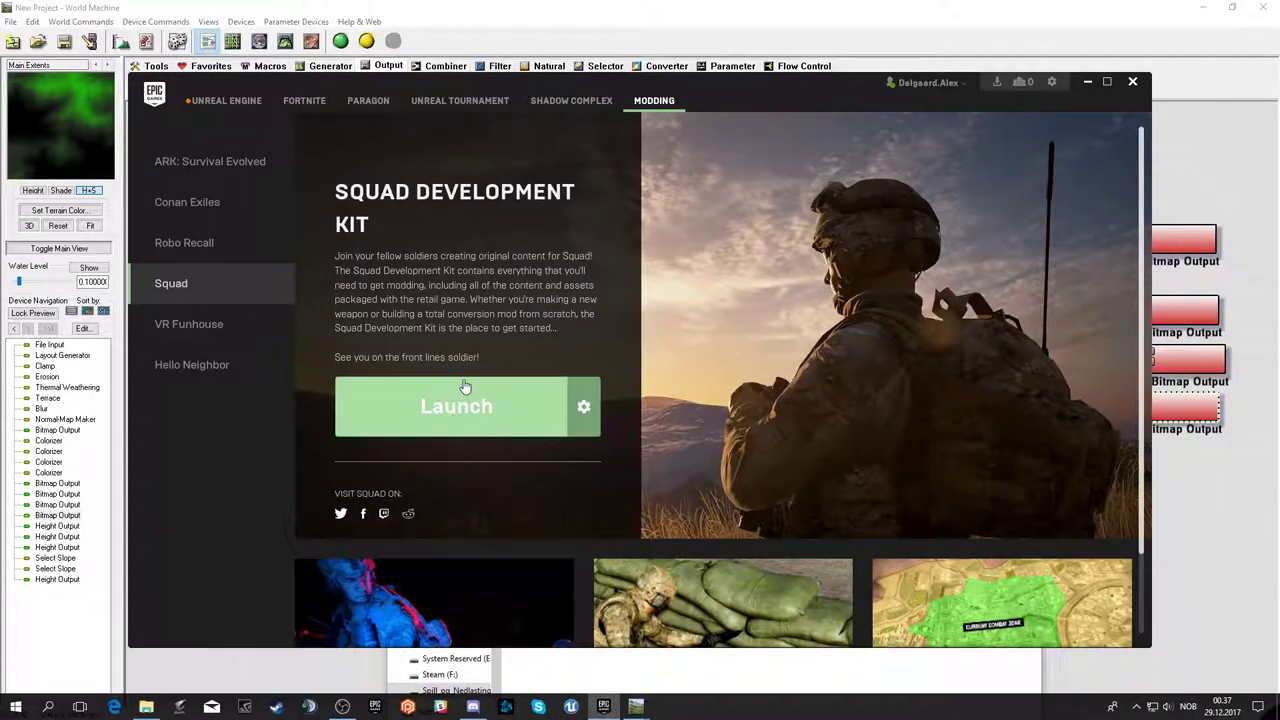
pyautogui.click(520, 420)
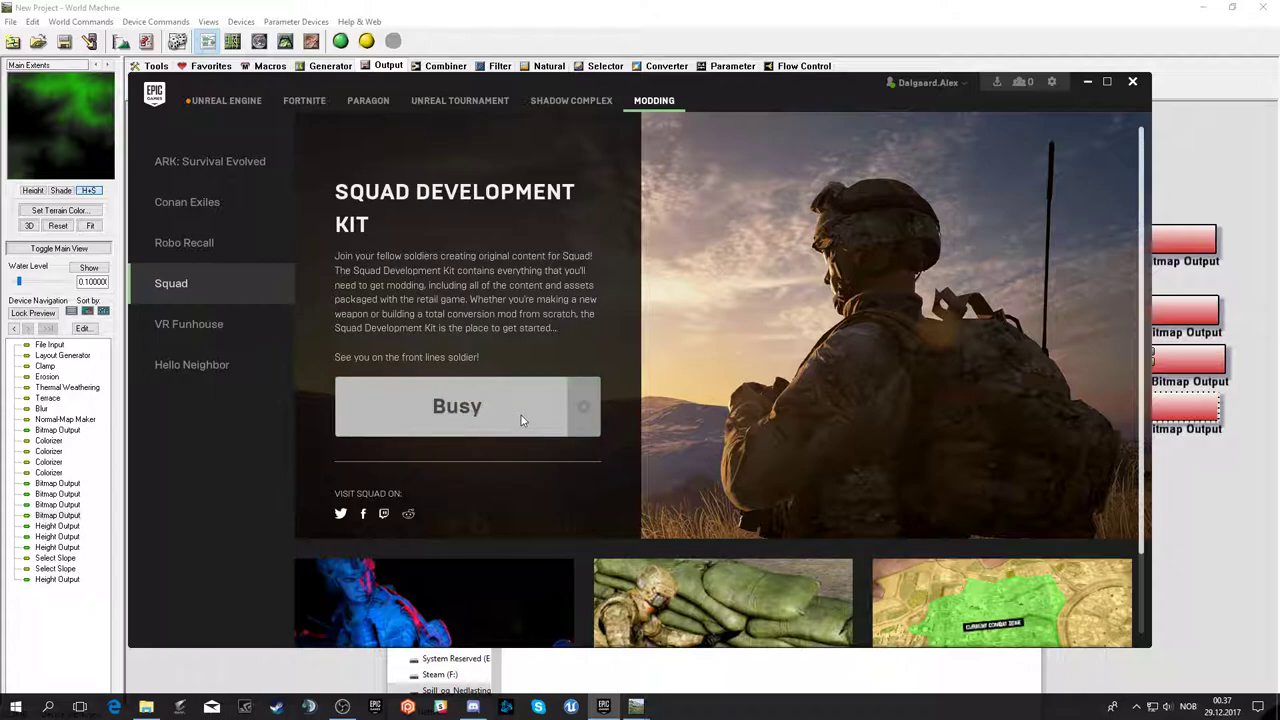
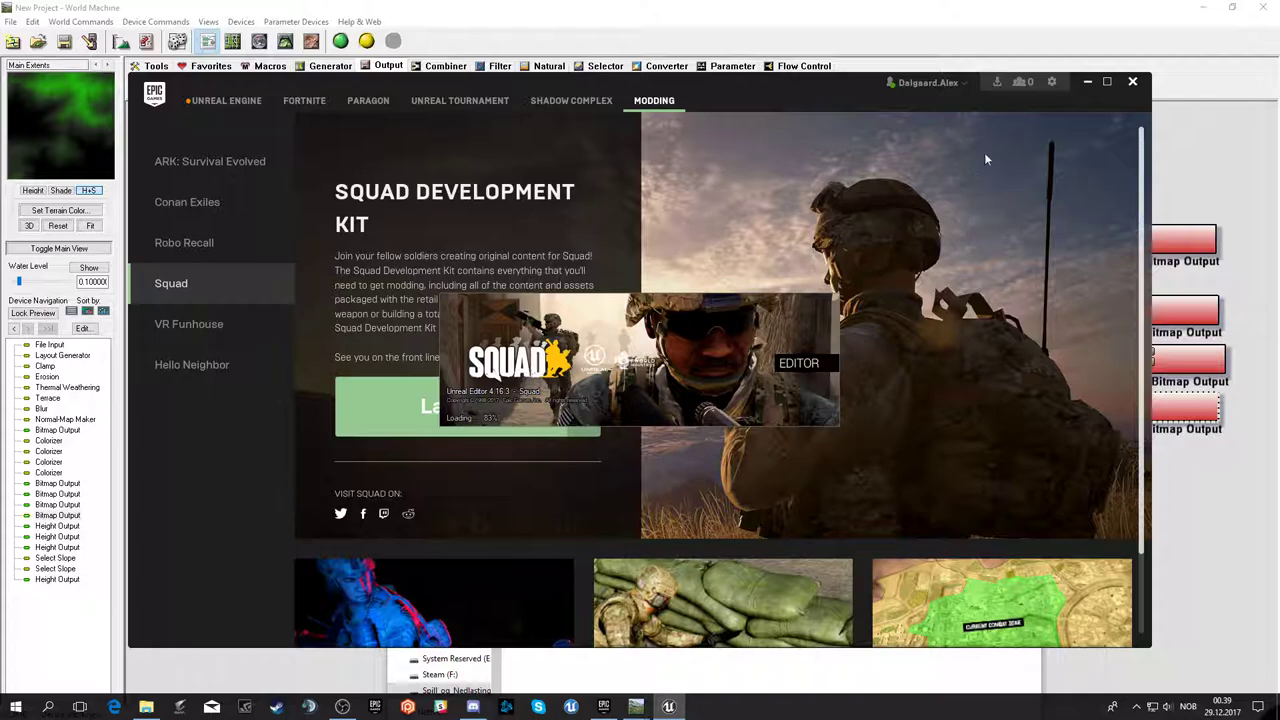
# - Minimize the Epic Games Launcher and editor splash to reveal World Machine and the TutorialLevel folder
pyautogui.click(1088, 82)
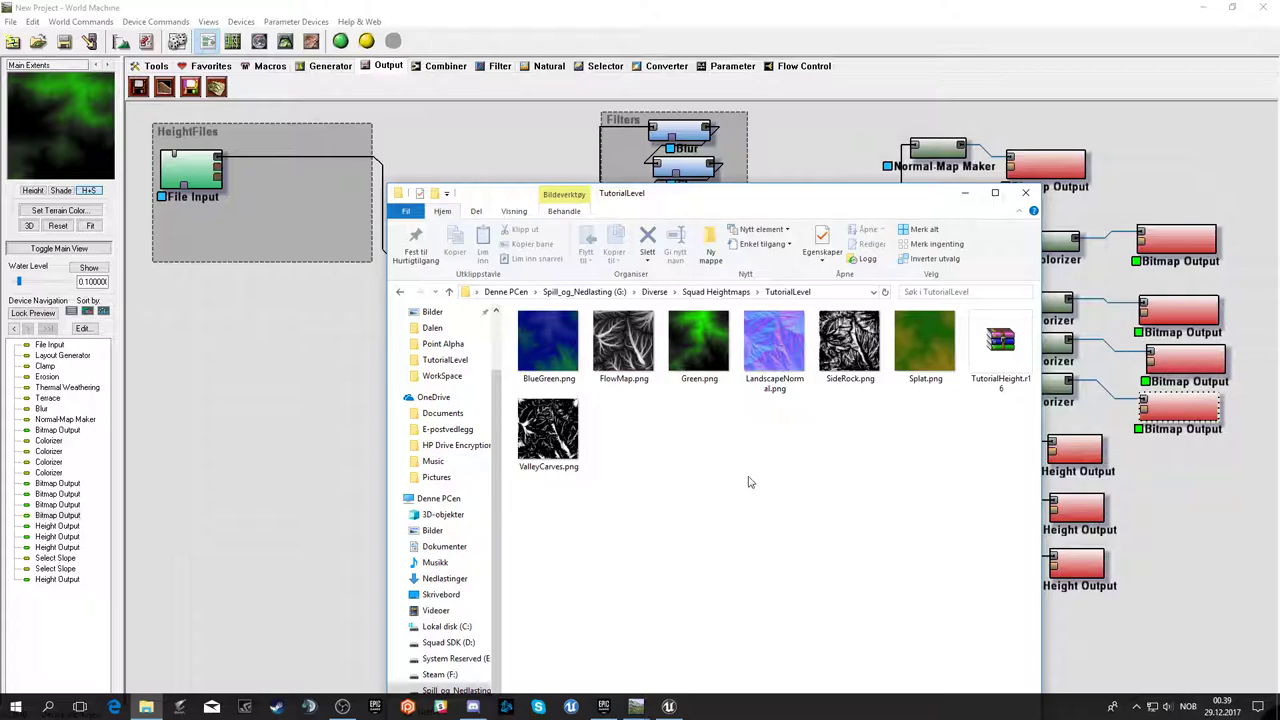
# - Move the TutorialLevel Explorer window aside and minimize it, then start World Machine's Save As
pyautogui.moveTo(726, 202); pyautogui.dragTo(516, 112)
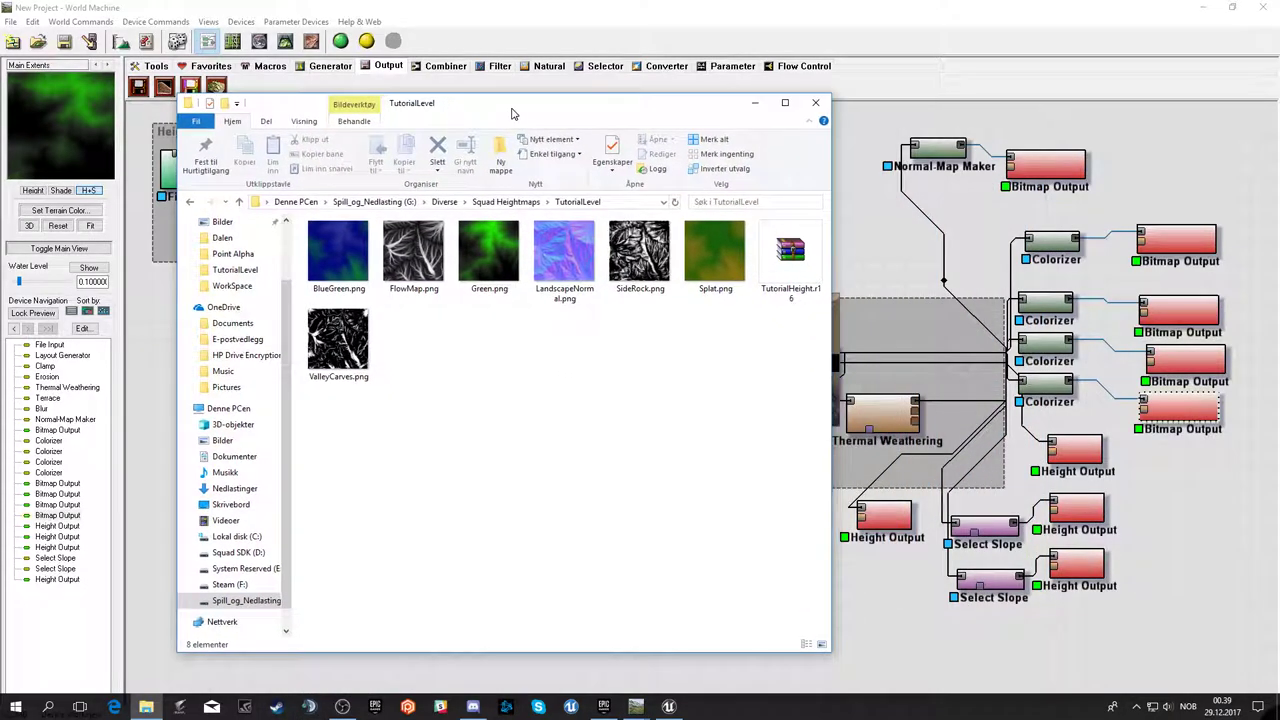
pyautogui.click(754, 104)
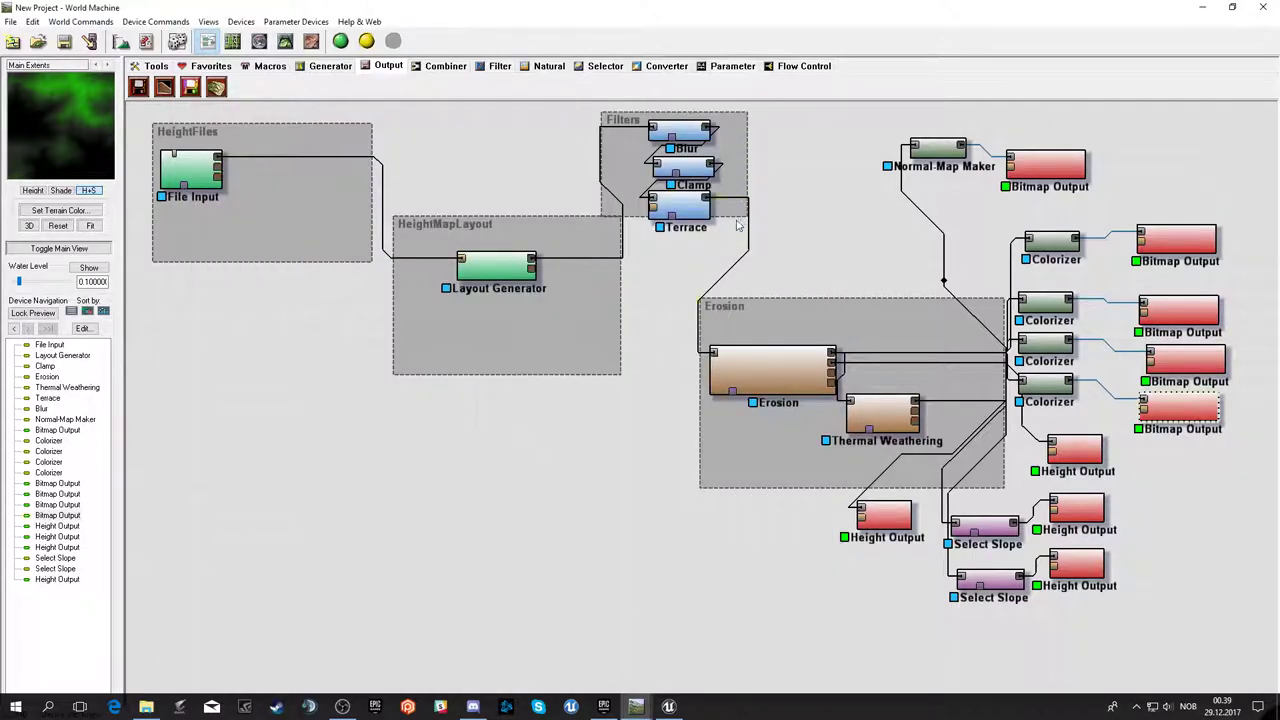
pyautogui.click(10, 21)
pyautogui.click(68, 127)
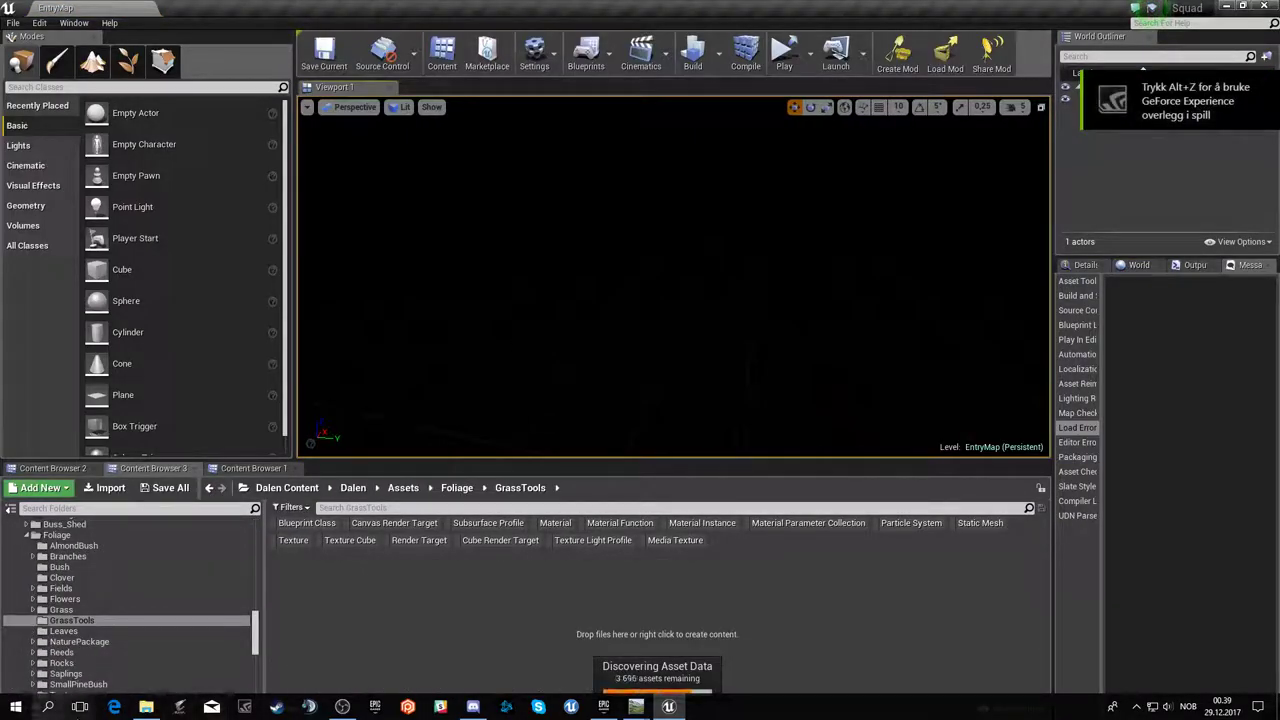
# - Save the World Machine project as TutorialLandscape.tmd with its session, then exit Session Manager
pyautogui.moveTo(636, 706)
pyautogui.click(575, 593)
pyautogui.write('T')
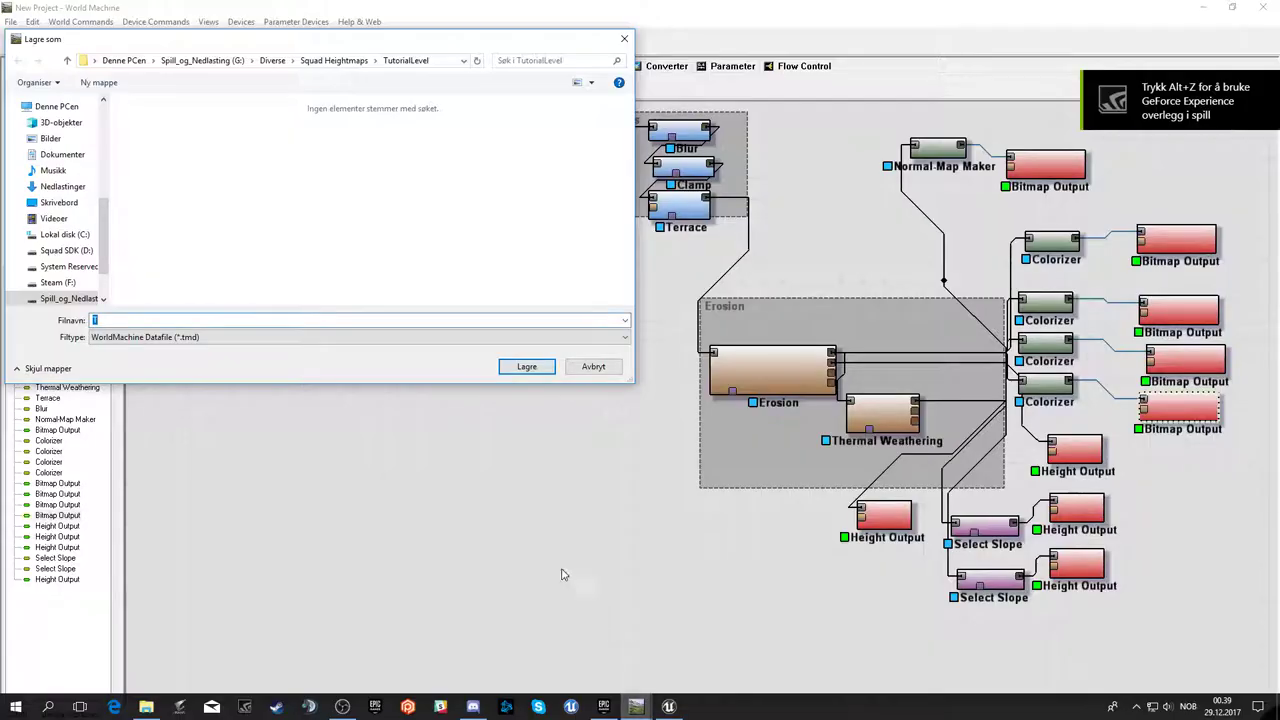
pyautogui.write('u')
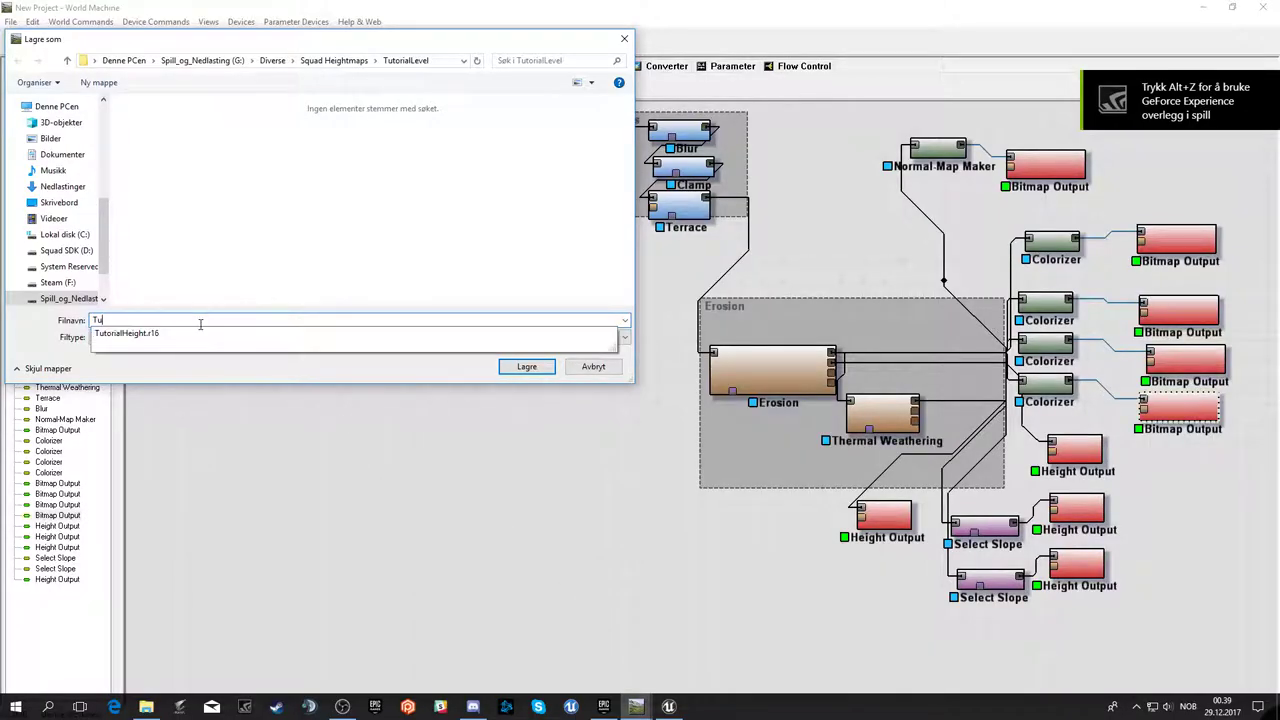
pyautogui.write('torial')
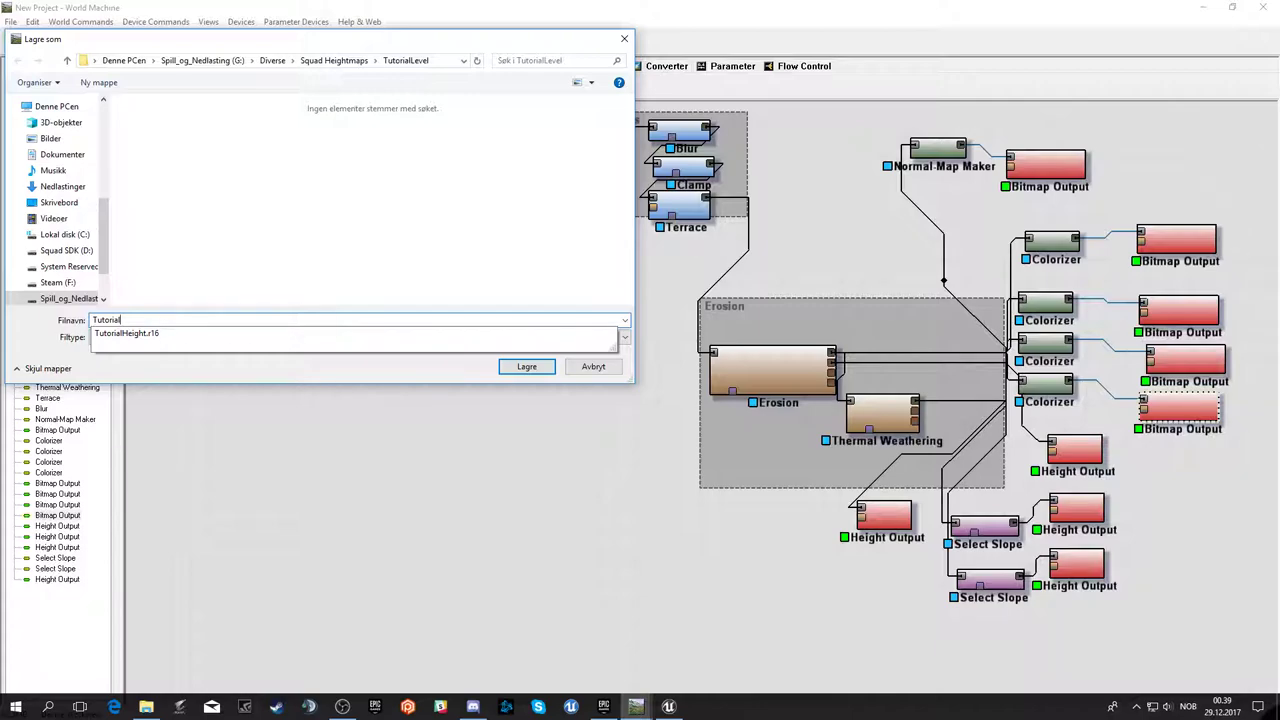
pyautogui.write('Landscape')
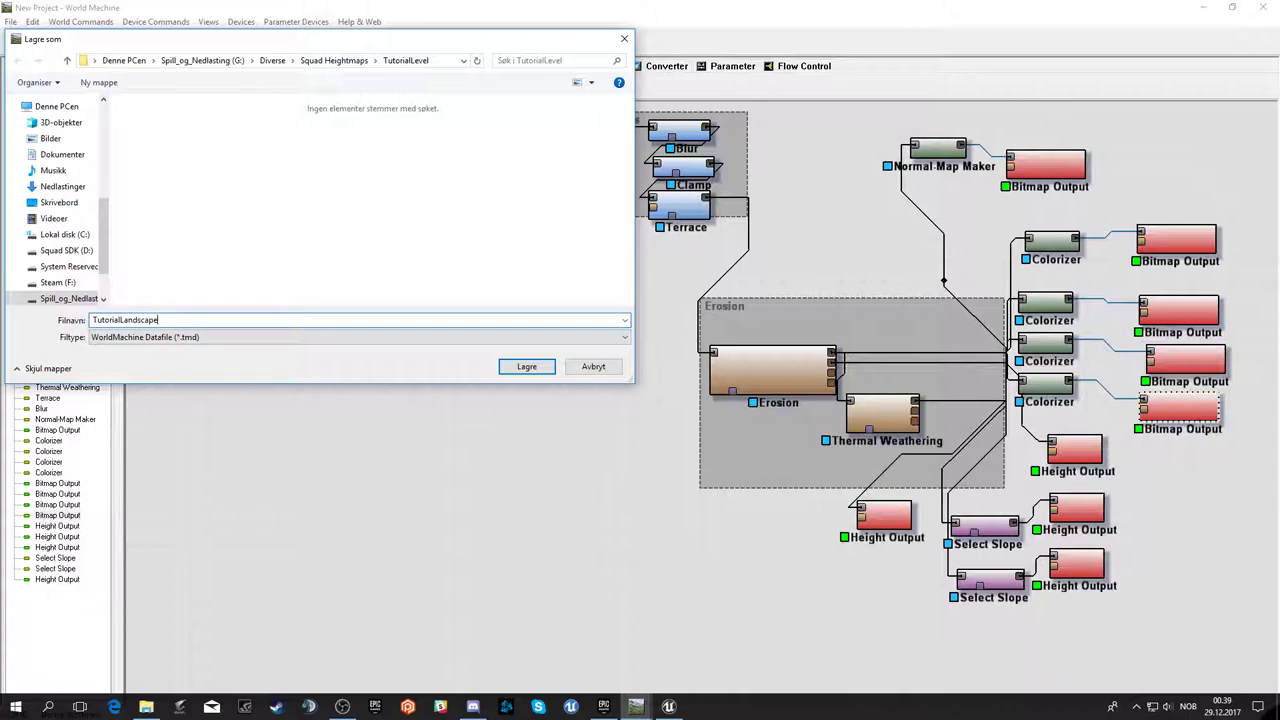
pyautogui.click(527, 367)
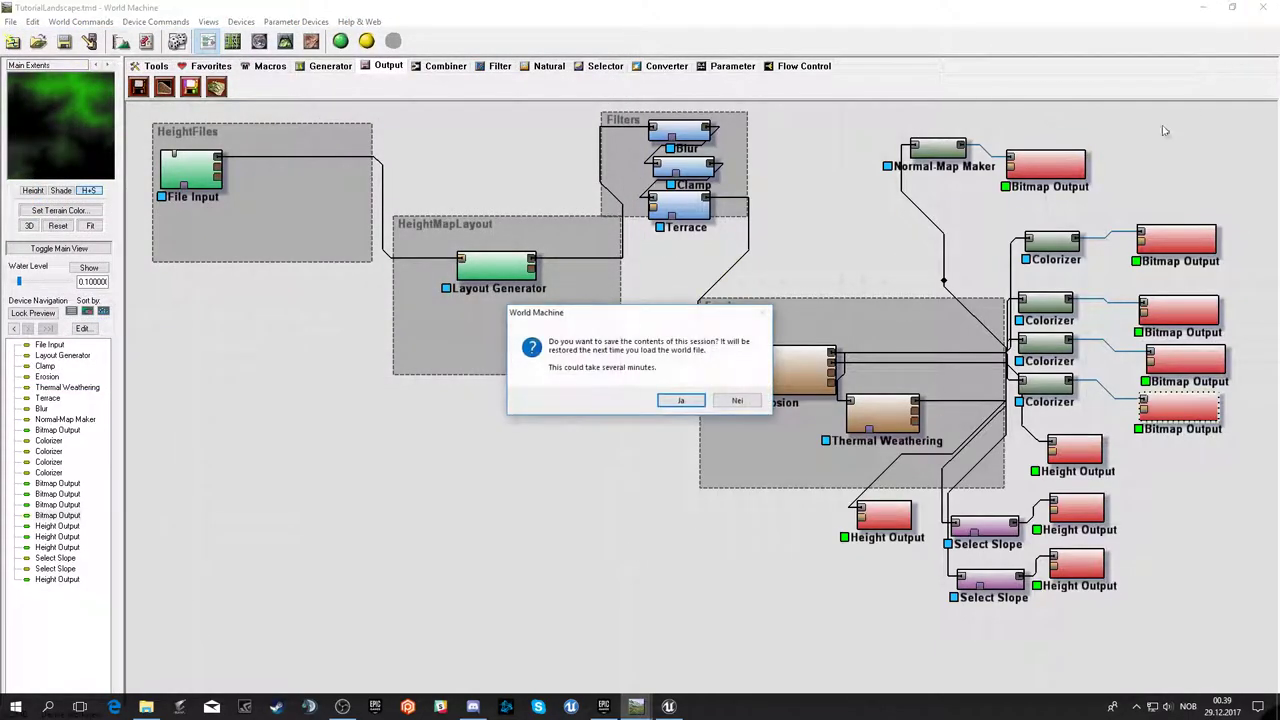
pyautogui.click(680, 401)
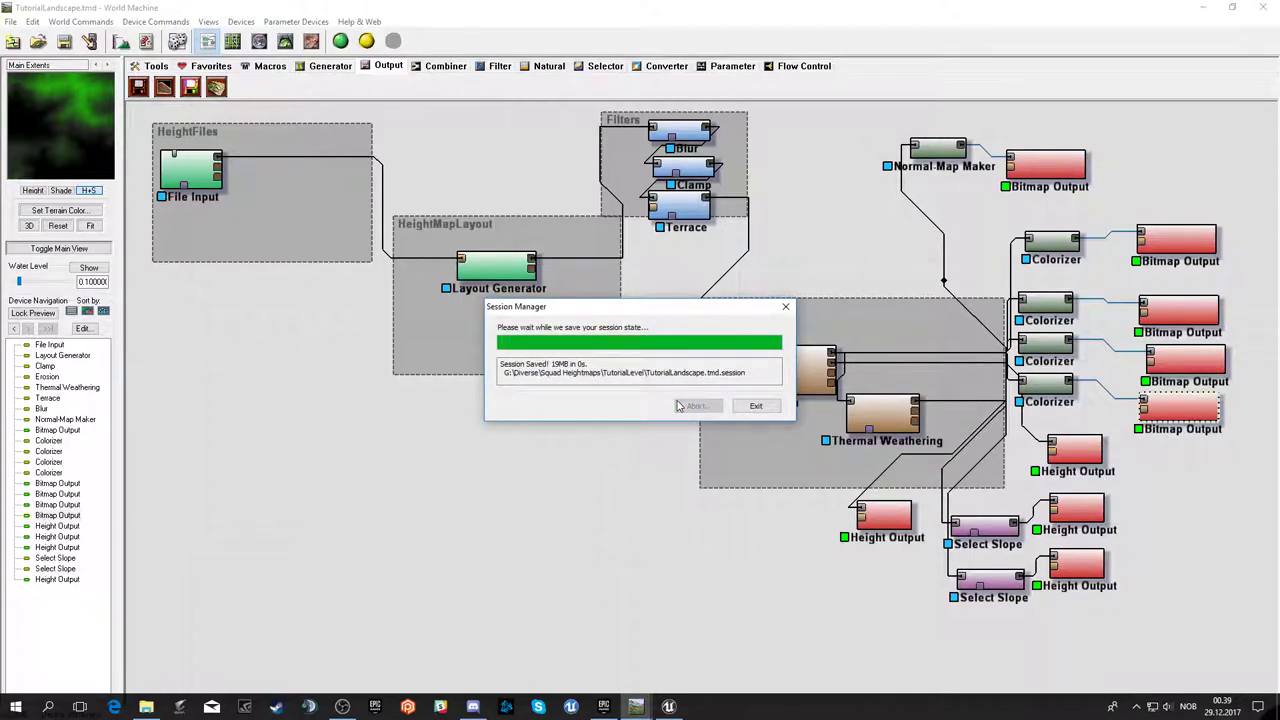
pyautogui.click(772, 406)
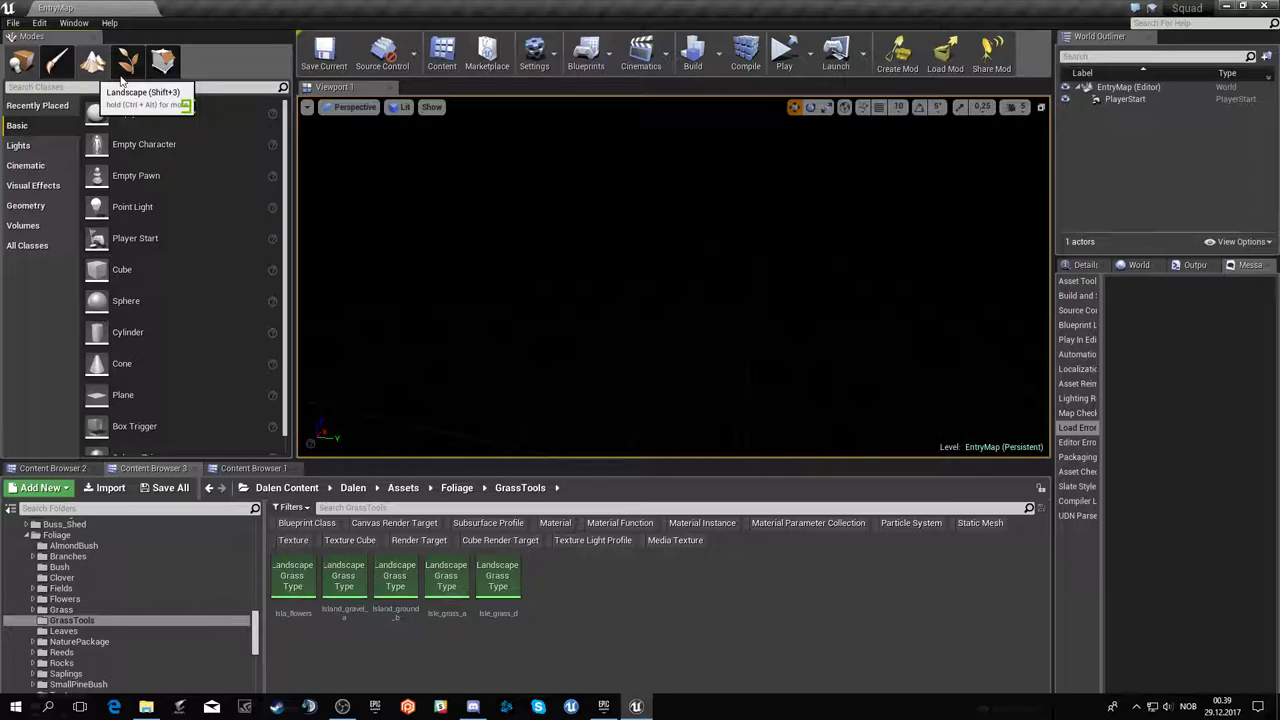
# - Switch to Landscape mode and set New Landscape to Import from File
pyautogui.click(122, 80)
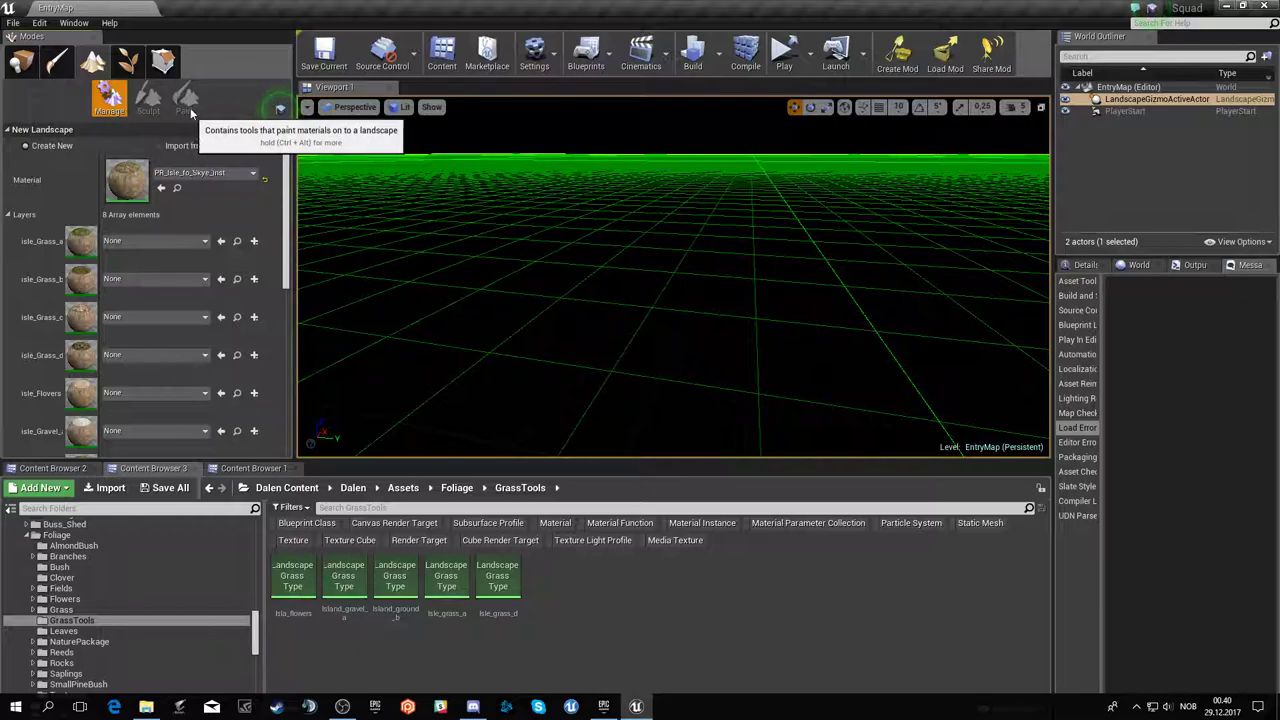
pyautogui.scroll(-1, 182, 245)
pyautogui.scroll(-4, 285, 341)
pyautogui.scroll(5, 285, 341)
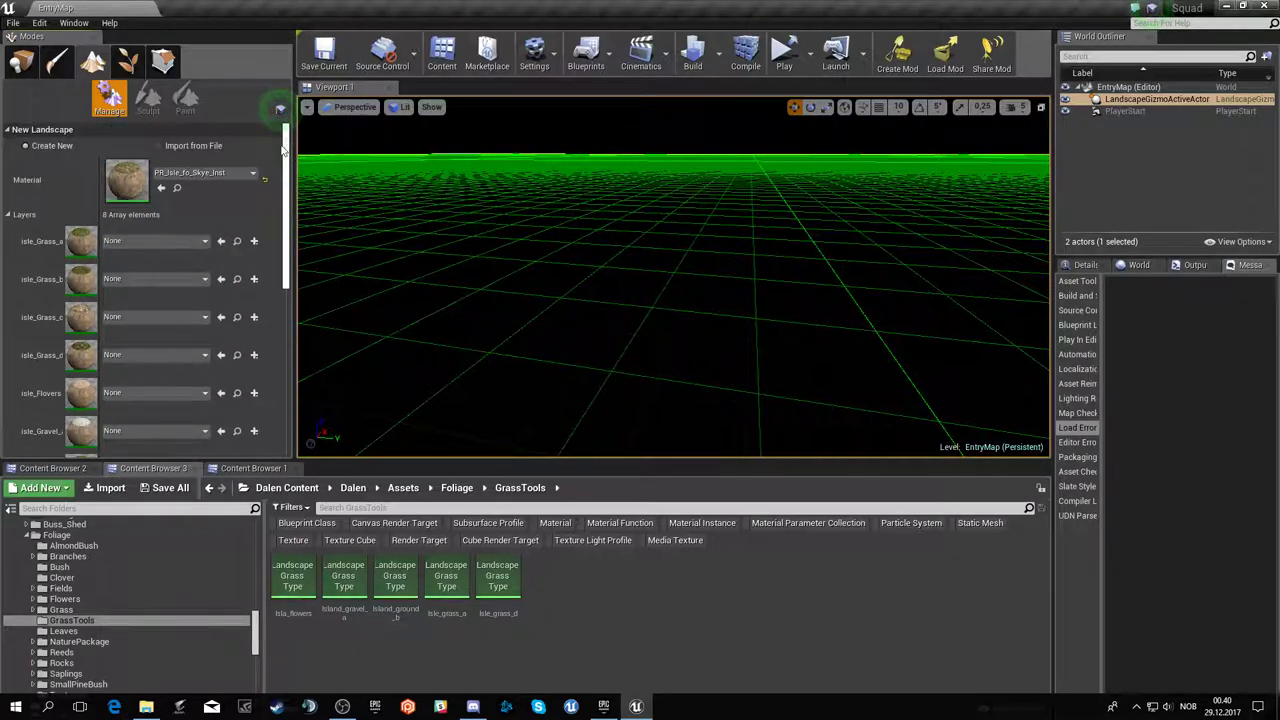
pyautogui.click(183, 146)
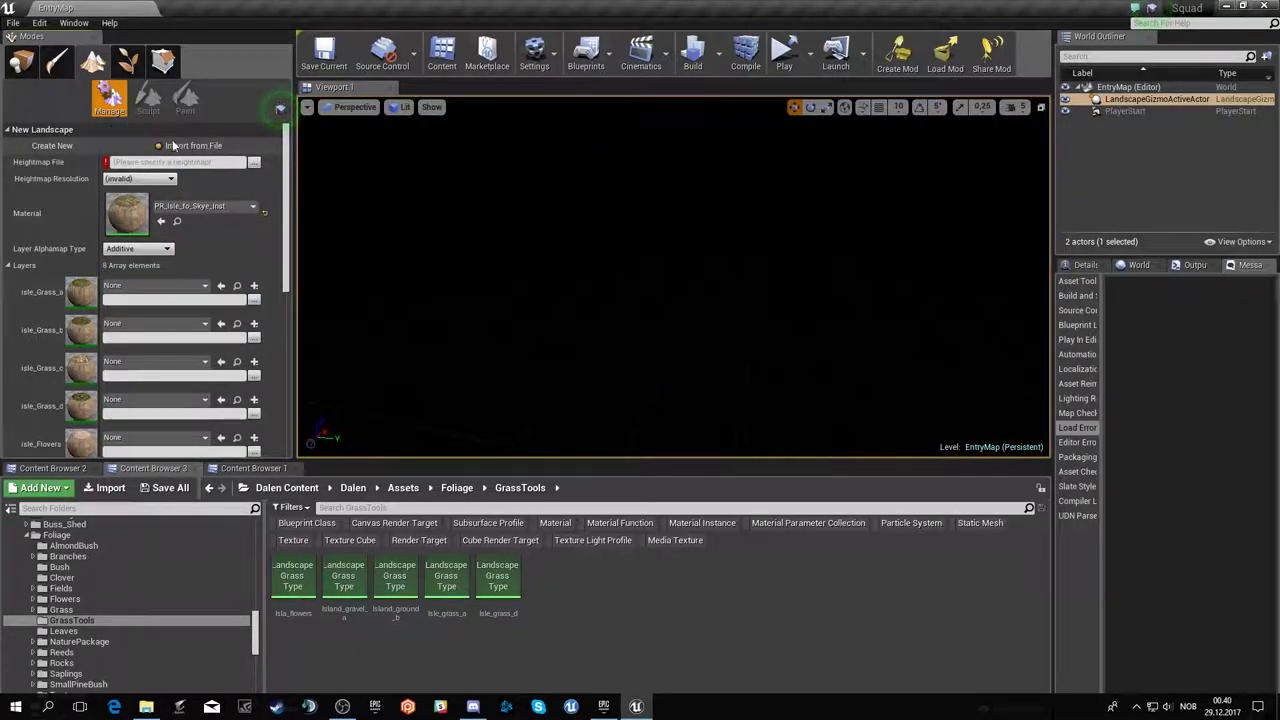
# - Load G:\Diverse\Squad Heightmaps\TutorialLevel\TutorialHeight.r16 as the new landscape's heightmap
pyautogui.click(254, 162)
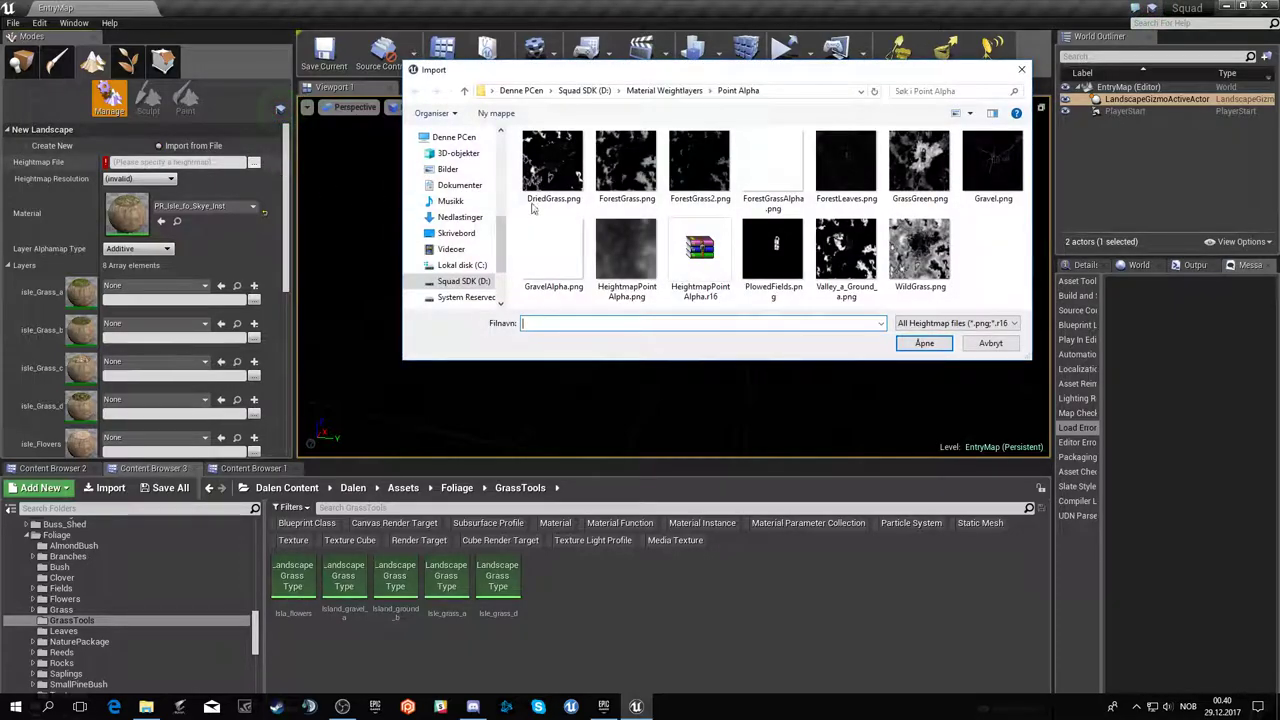
pyautogui.scroll(-2, 465, 263)
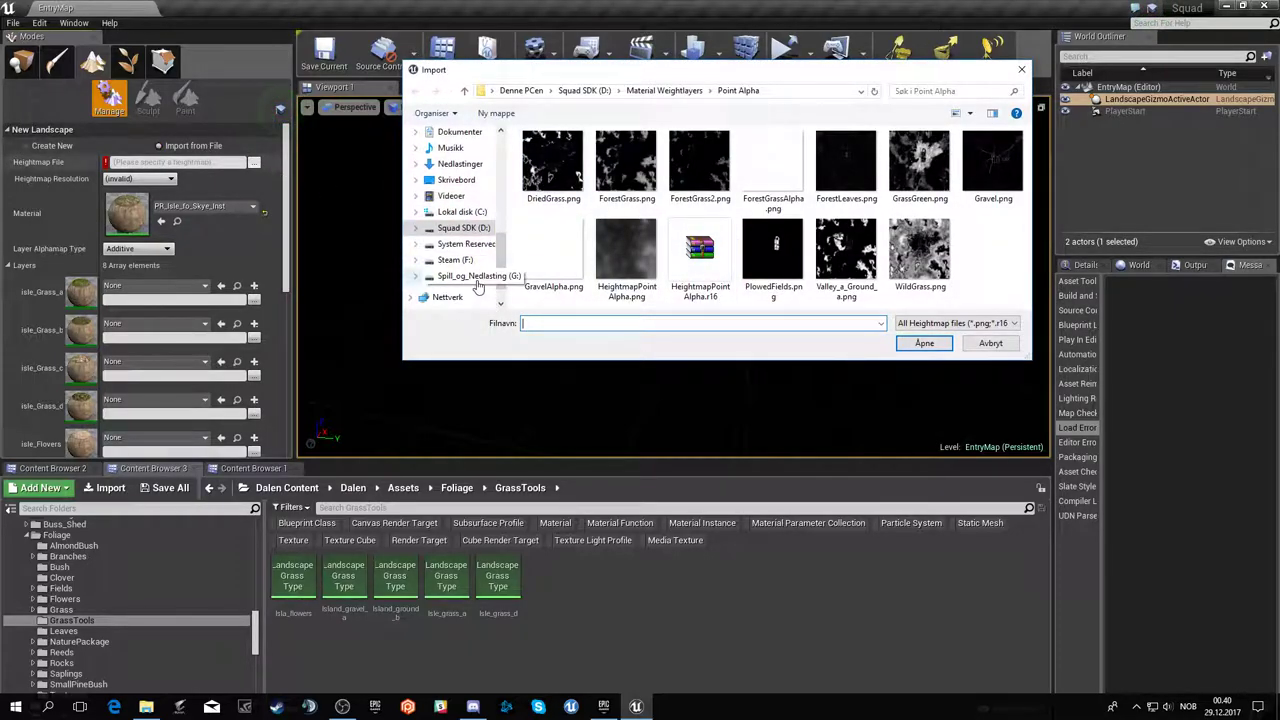
pyautogui.click(478, 278)
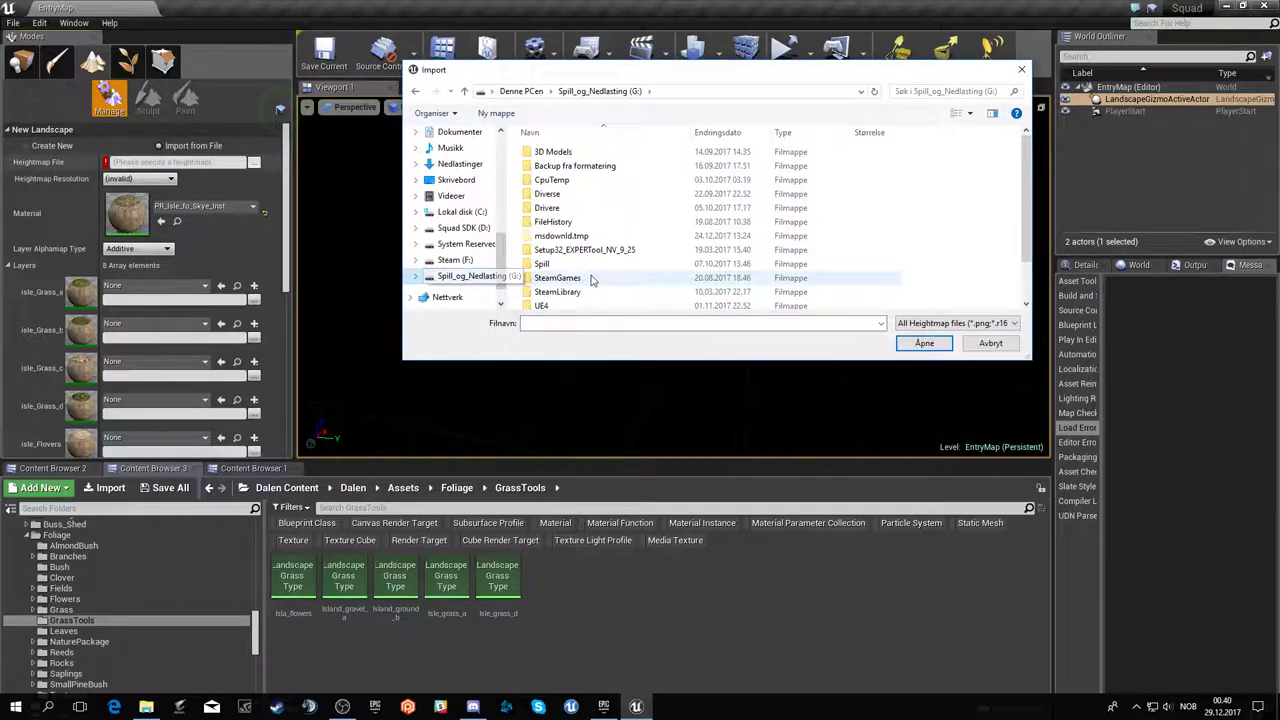
pyautogui.doubleClick(560, 194)
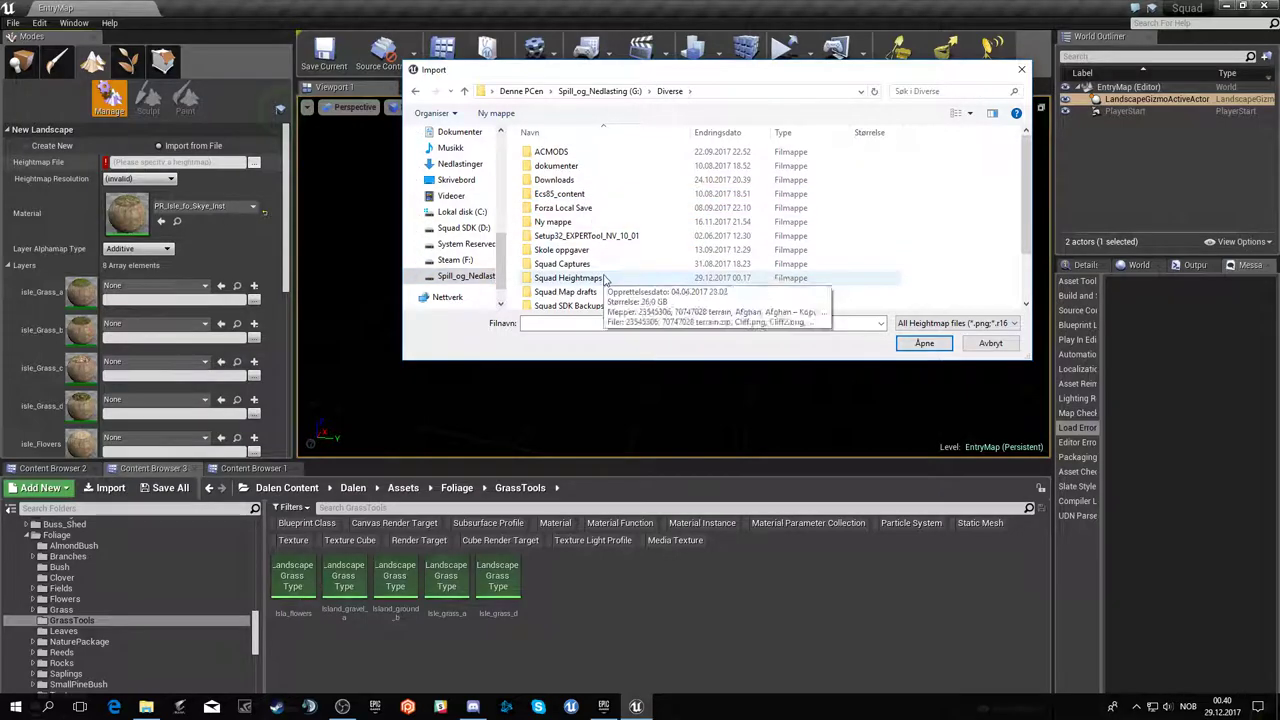
pyautogui.doubleClick(590, 248)
pyautogui.scroll(-3, 640, 235)
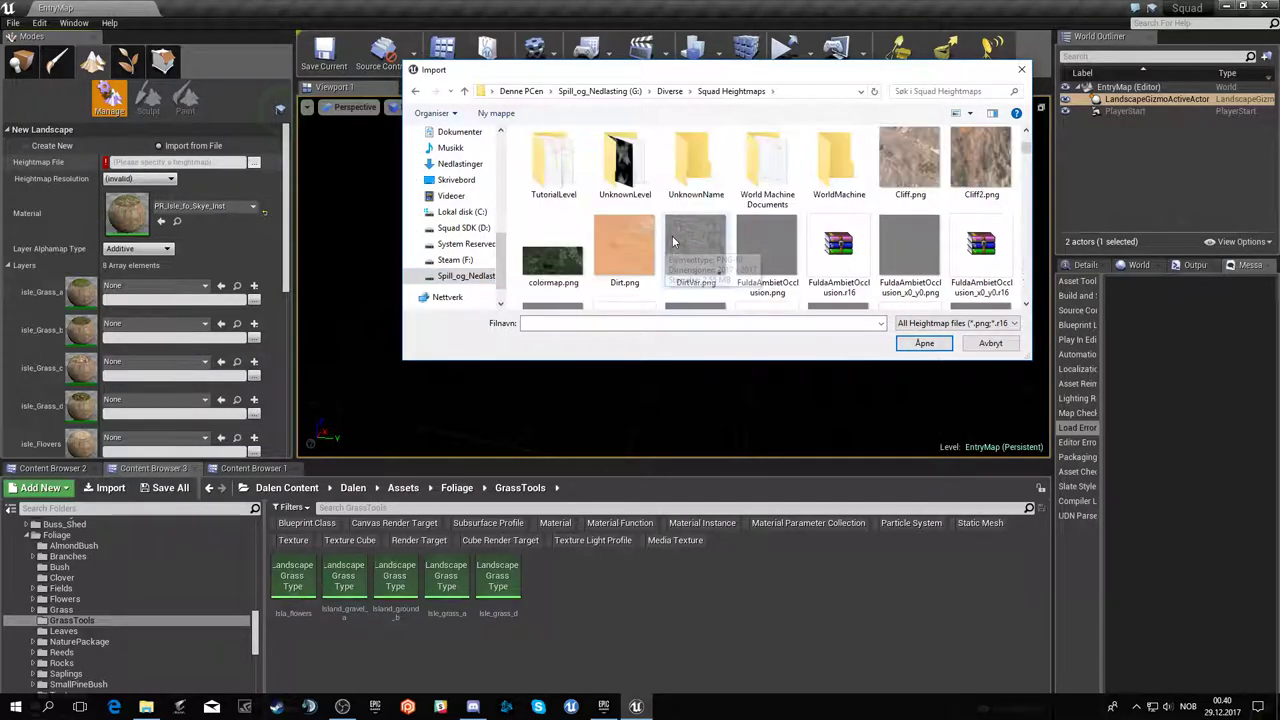
pyautogui.doubleClick(560, 170)
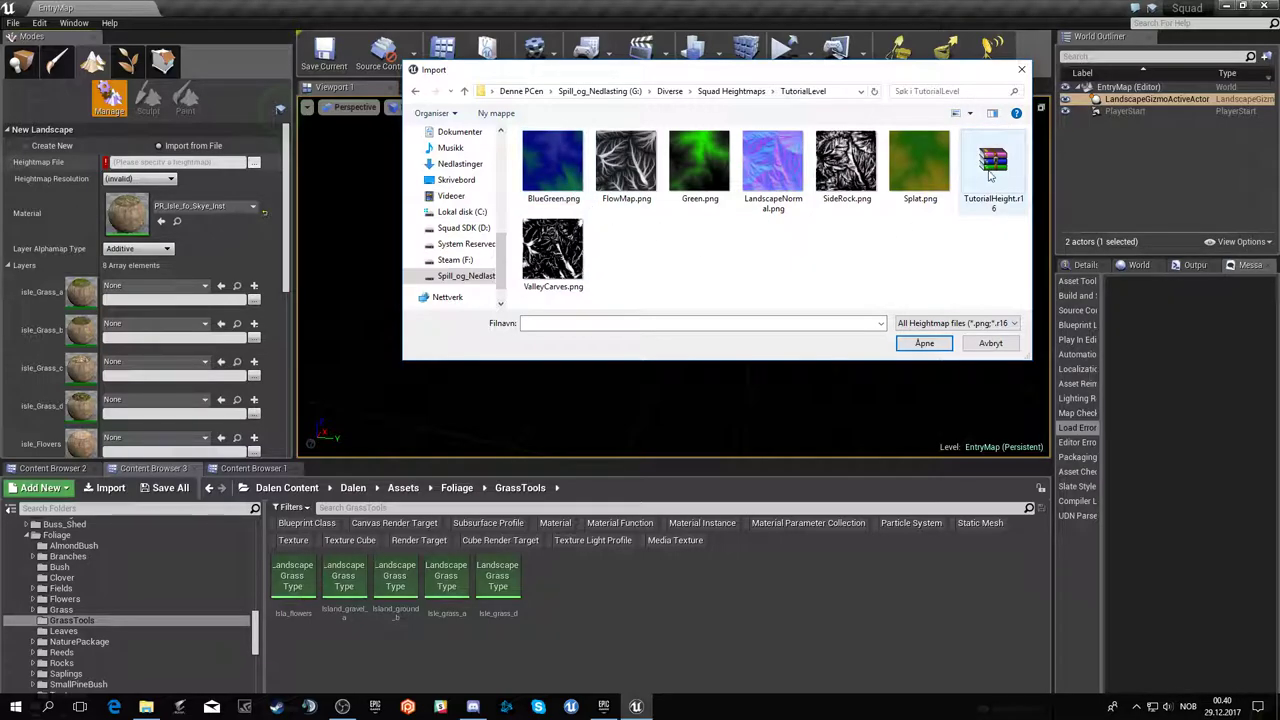
pyautogui.click(991, 177)
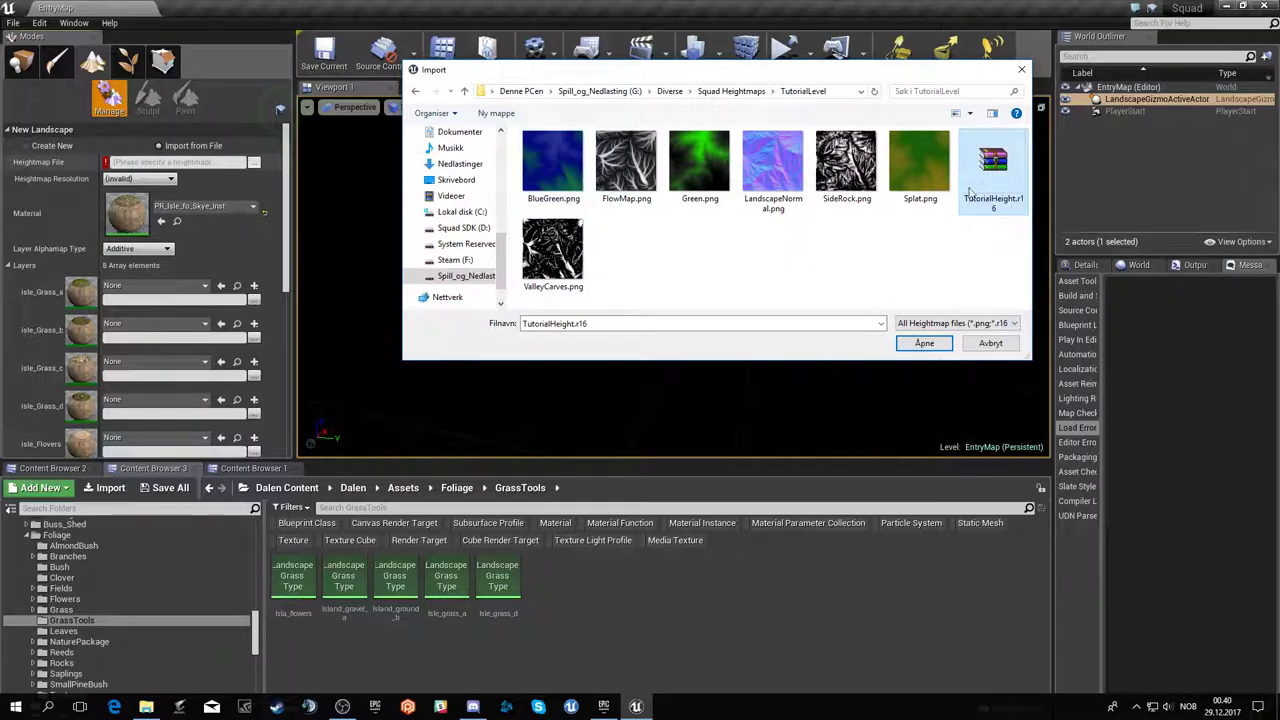
pyautogui.click(924, 343)
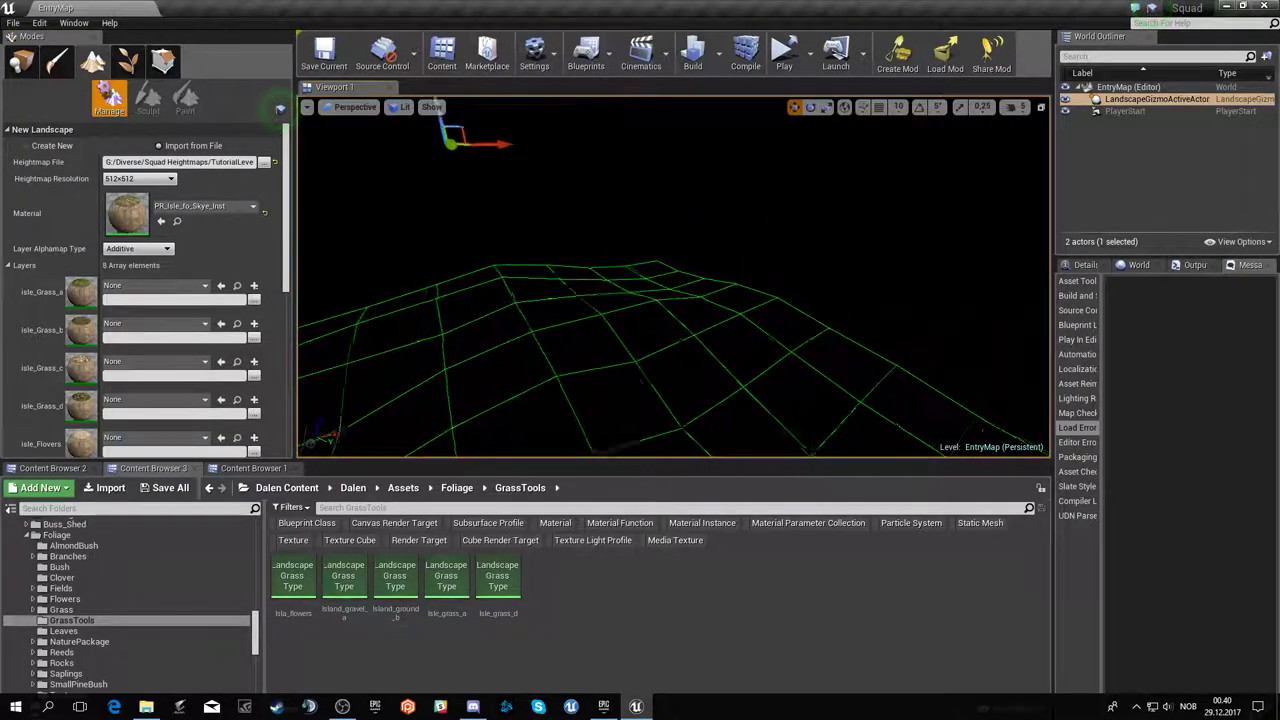
pyautogui.moveTo(658, 398); pyautogui.dragTo(658, 398, button='right')
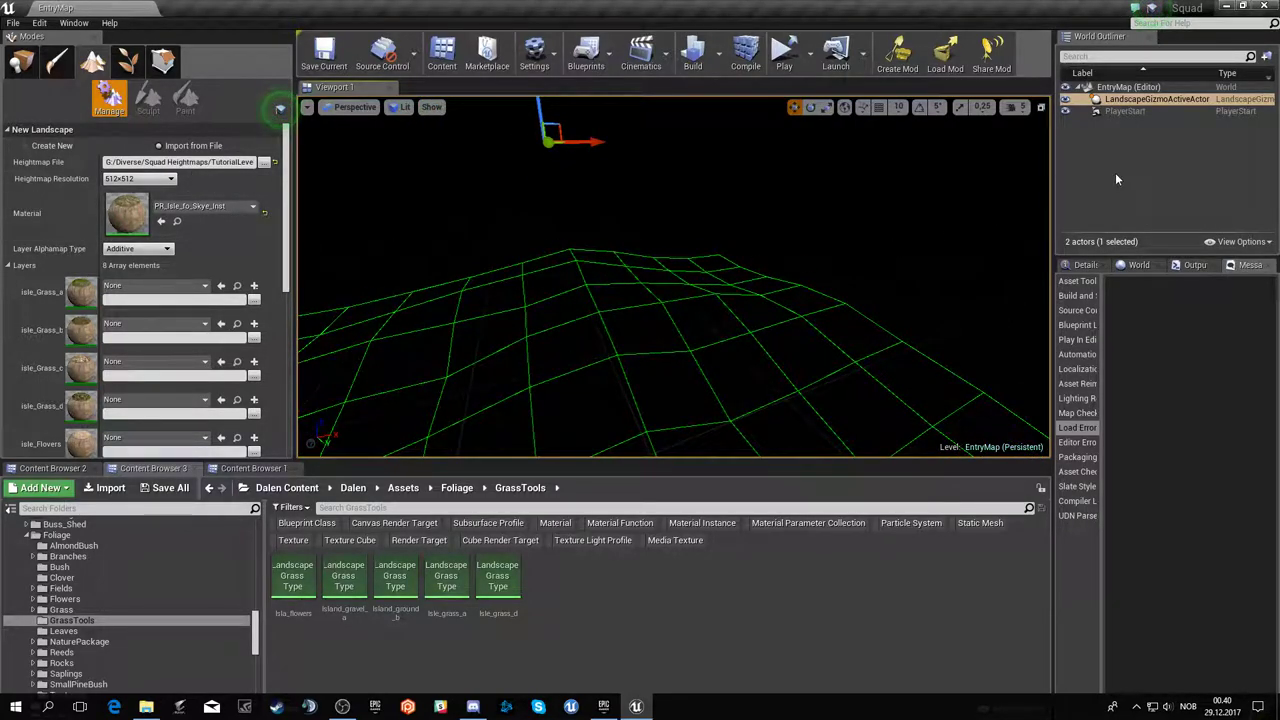
pyautogui.click(1142, 101)
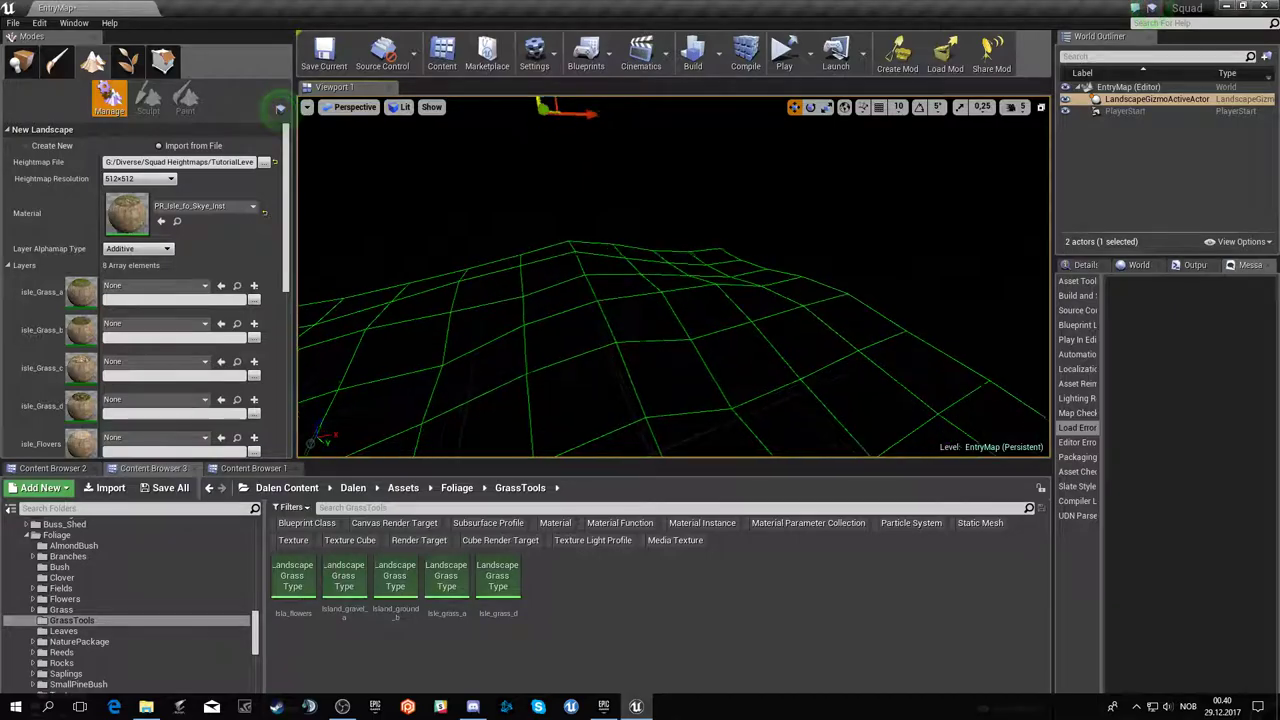
pyautogui.moveTo(674, 300); pyautogui.dragTo(634, 105, button='right')
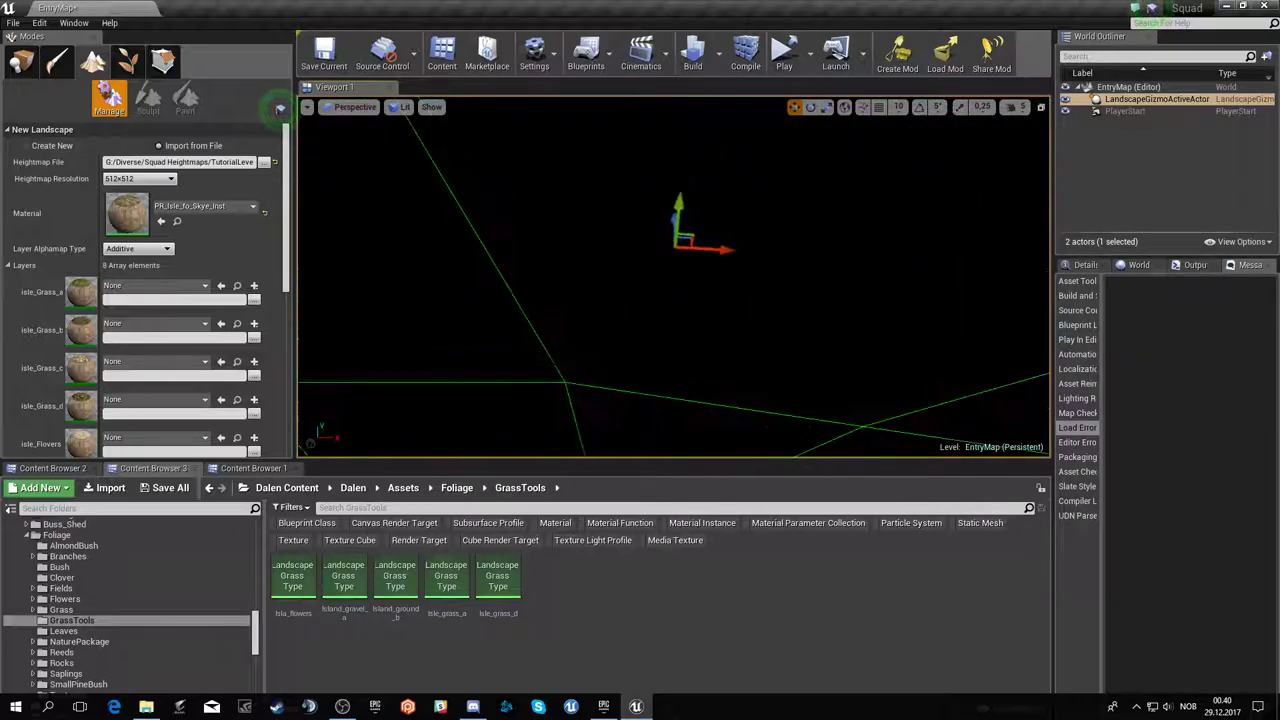
pyautogui.moveTo(690, 210); pyautogui.dragTo(690, 210, button='right')
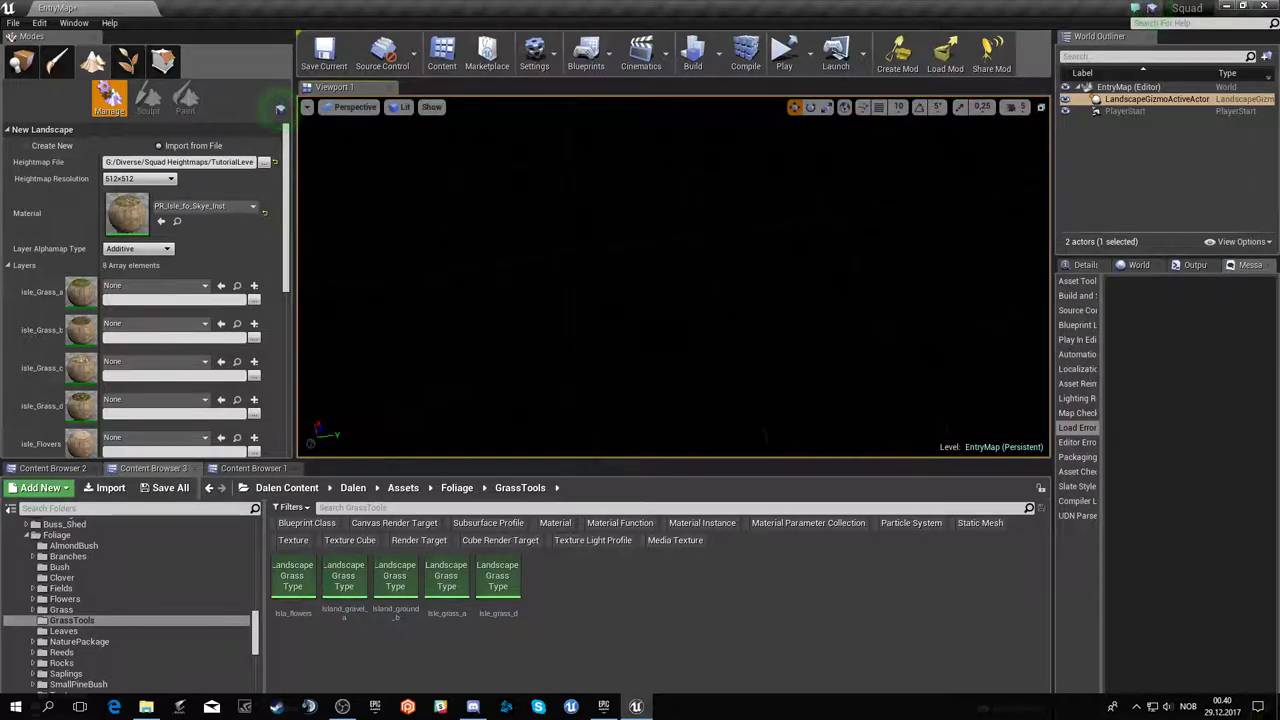
pyautogui.moveTo(370, 166); pyautogui.dragTo(370, 166, button='right')
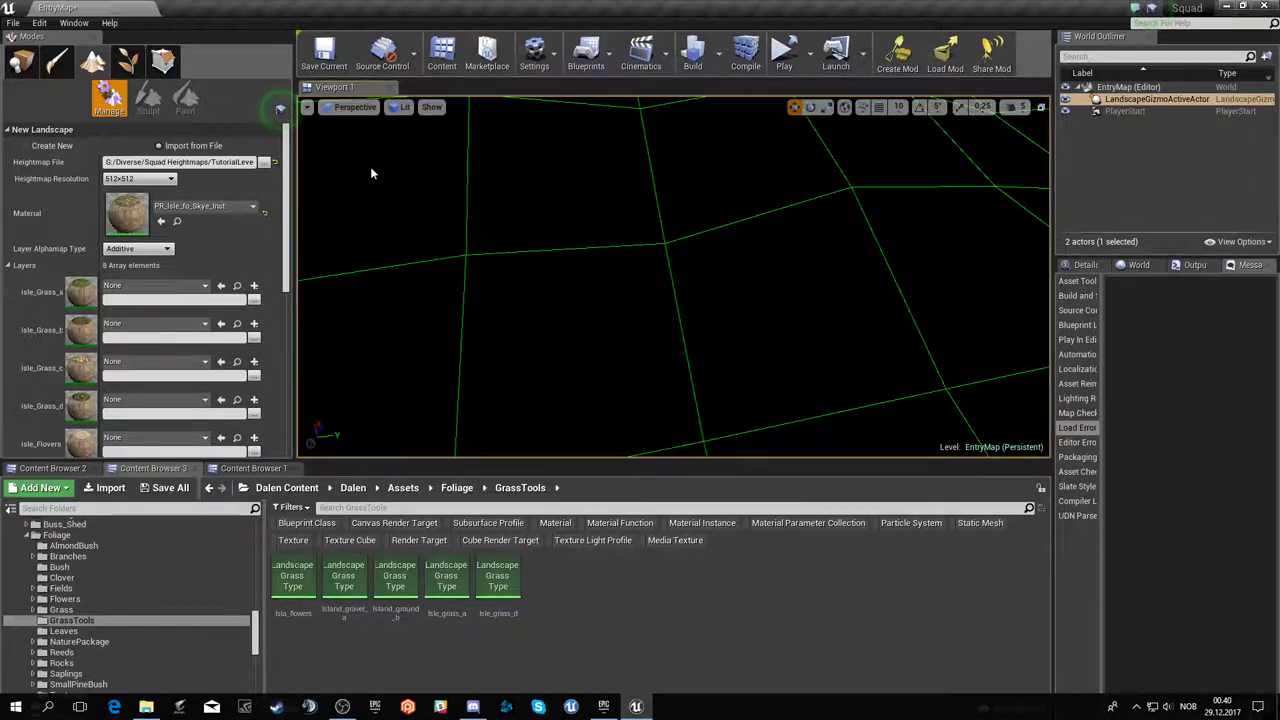
# - In Top view, bring the landscape preview grid toward the view centre
pyautogui.click(350, 107)
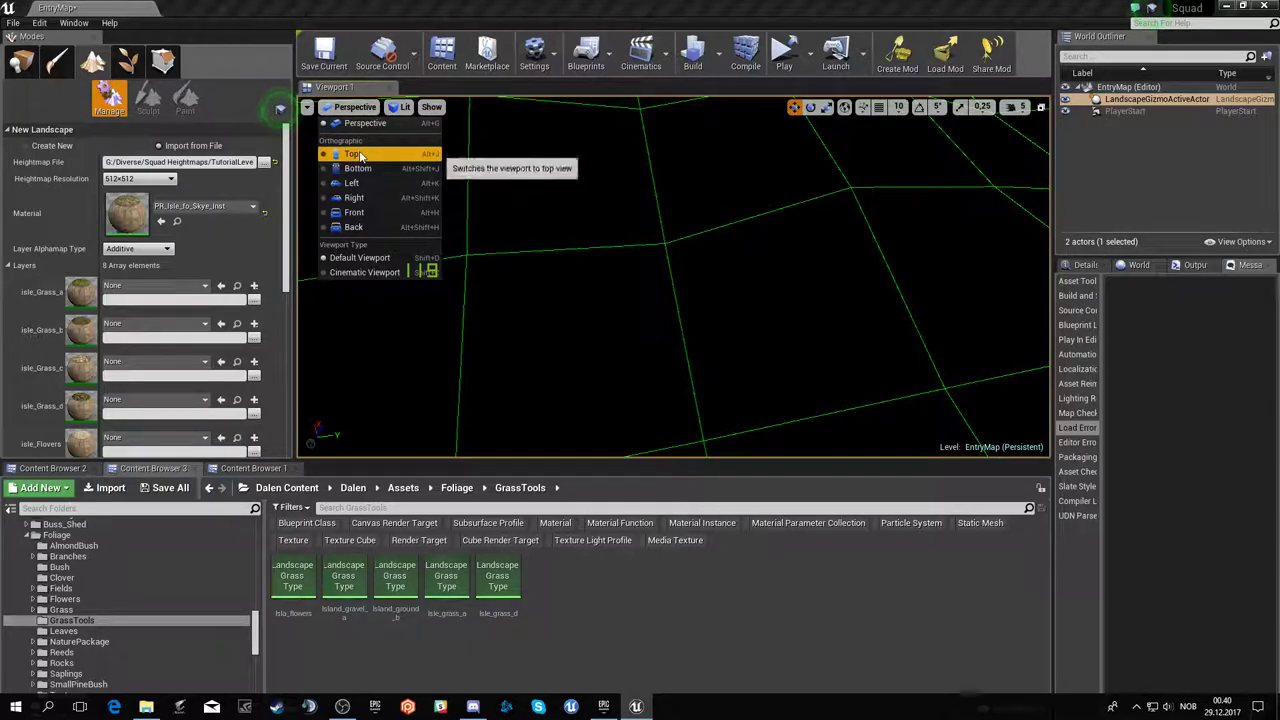
pyautogui.click(365, 154)
pyautogui.scroll(-2, 688, 331)
pyautogui.scroll(-3, 700, 357)
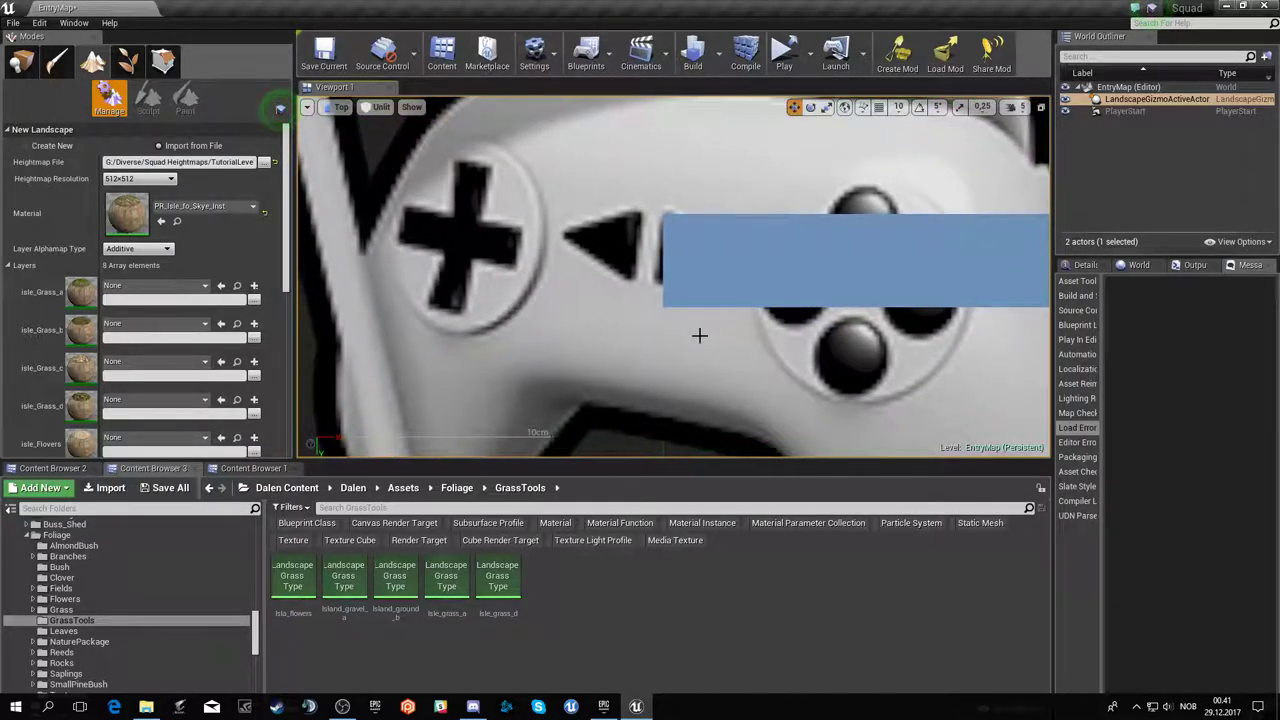
pyautogui.scroll(-3, 700, 386)
pyautogui.scroll(-3, 705, 380)
pyautogui.scroll(-3, 707, 378)
pyautogui.scroll(-3, 708, 374)
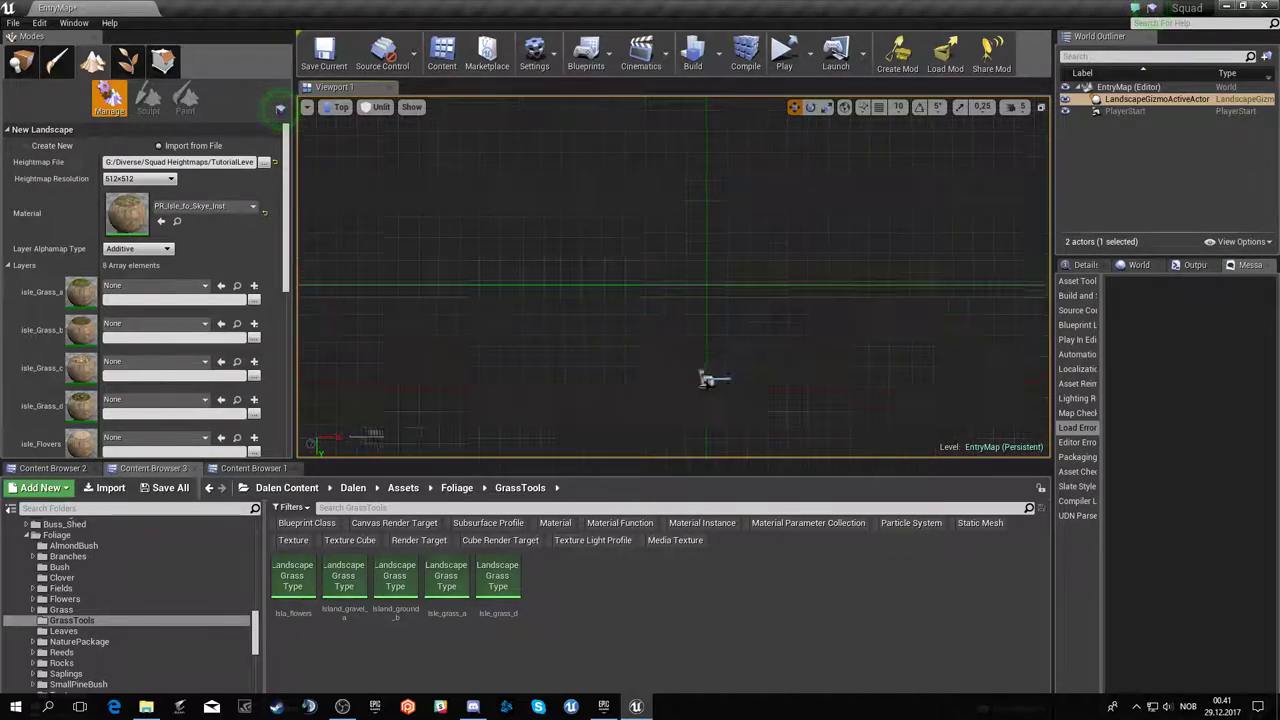
pyautogui.scroll(-3, 703, 374)
pyautogui.scroll(-3, 705, 400)
pyautogui.scroll(-3, 714, 400)
pyautogui.scroll(-3, 726, 404)
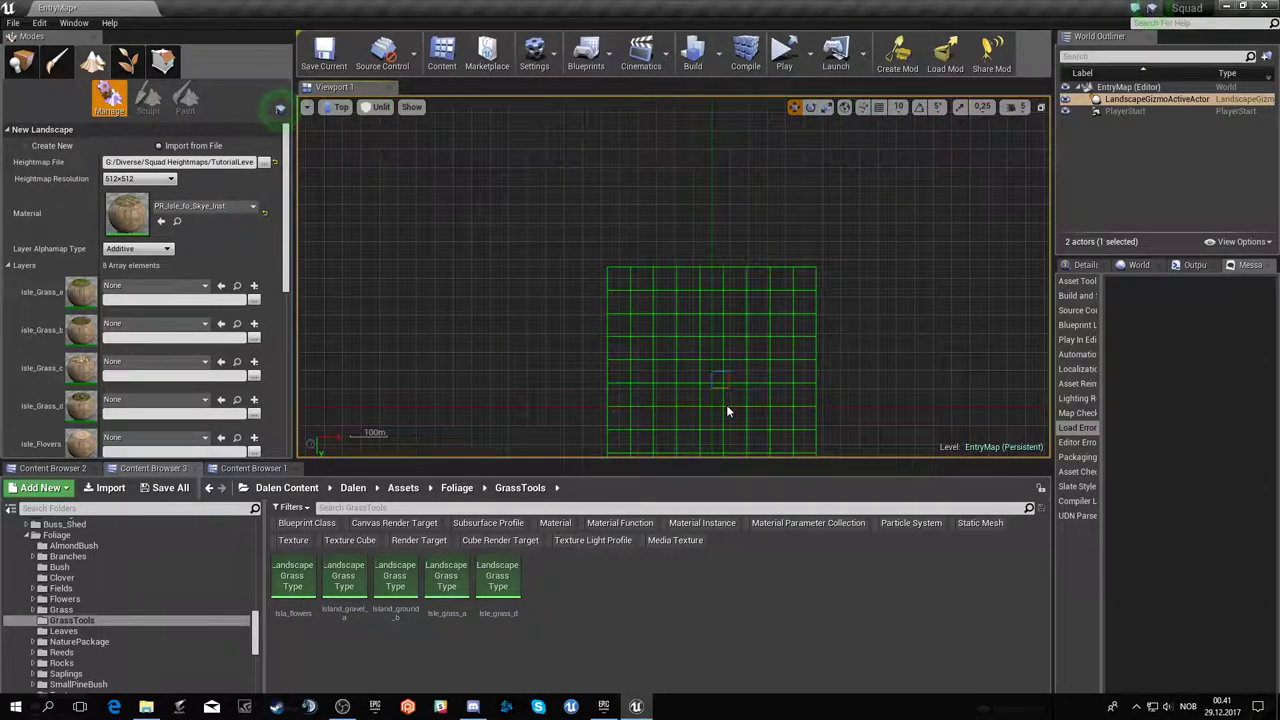
pyautogui.scroll(-2, 800, 400)
pyautogui.moveTo(866, 400)
pyautogui.mouseDown(button='right')
pyautogui.moveTo(805, 293)
pyautogui.moveTo(796, 141)
pyautogui.mouseUp(button='right')
pyautogui.scroll(3, 805, 293)
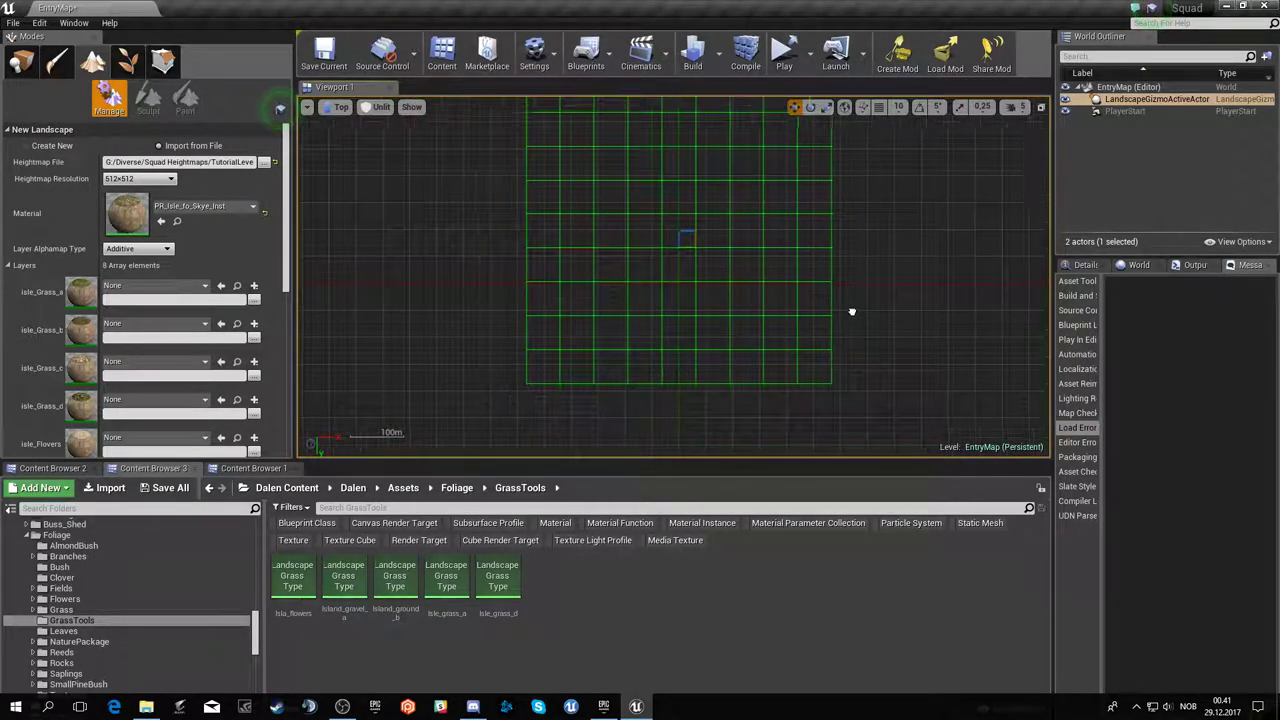
pyautogui.scroll(2, 691, 252)
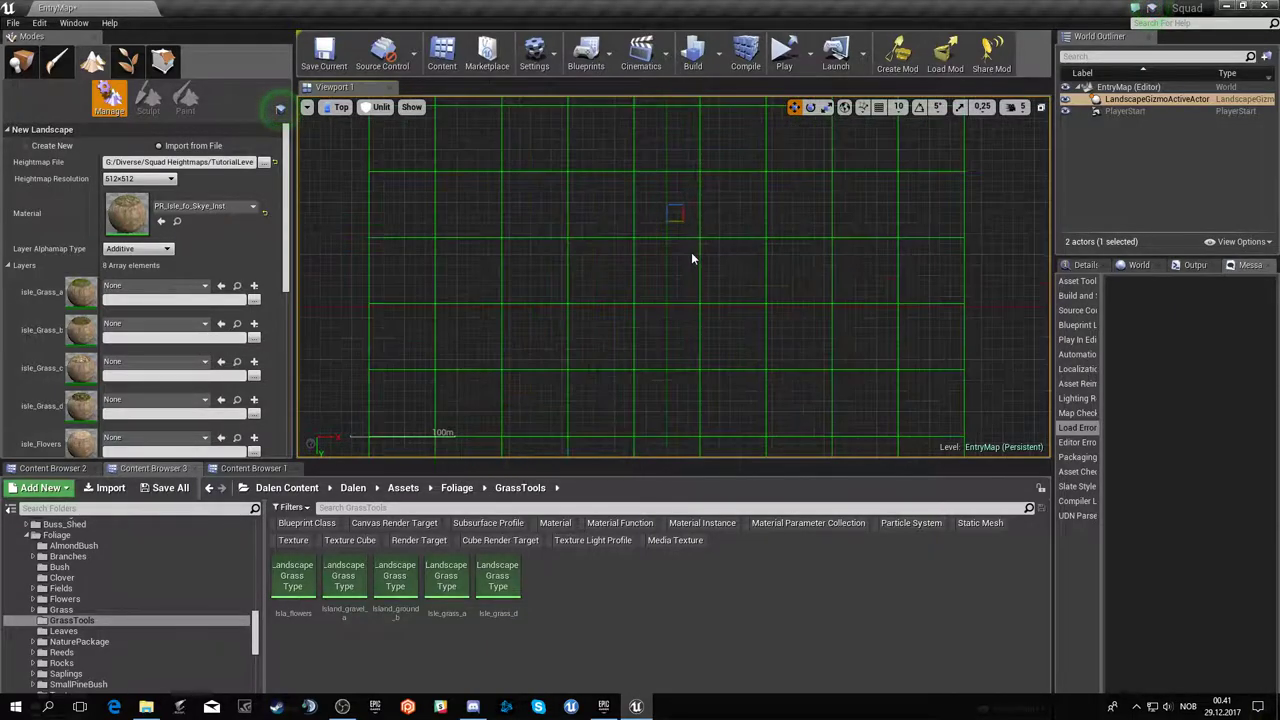
pyautogui.scroll(2, 690, 240)
# - Nudge the landscape placement gizmo slightly down-left in Top view
pyautogui.moveTo(660, 188); pyautogui.dragTo(663, 211, button='right')
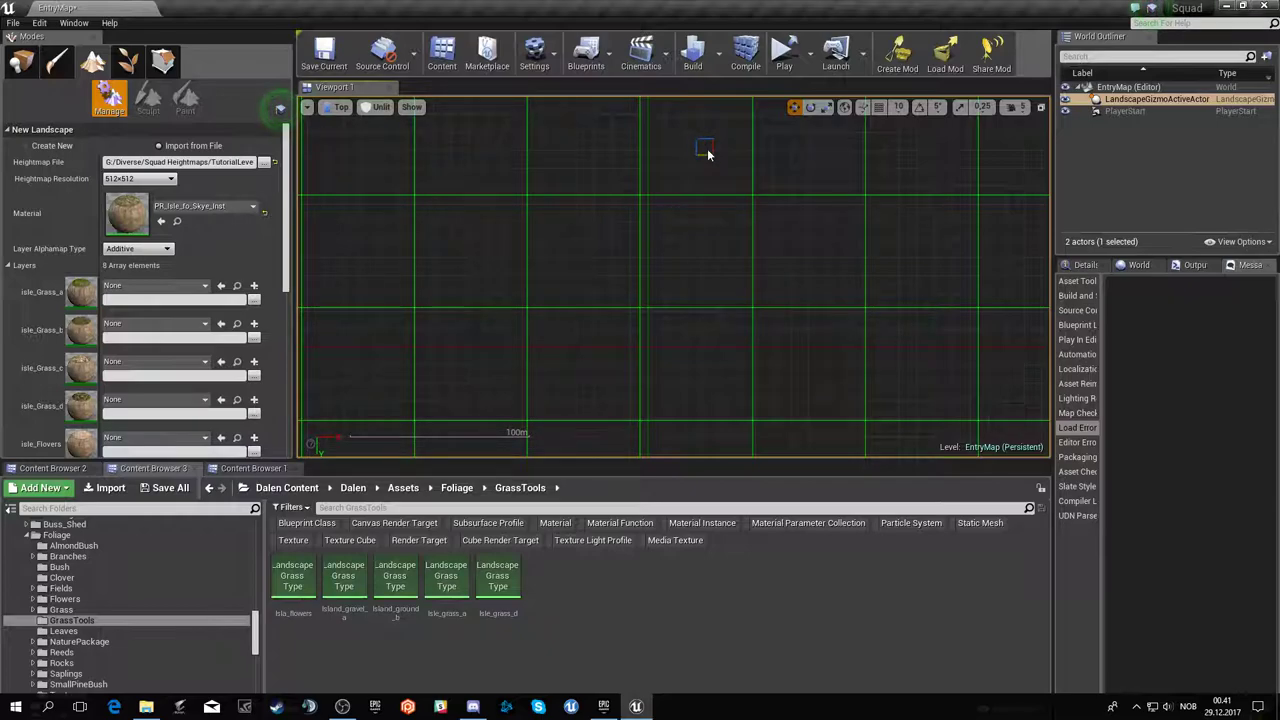
pyautogui.moveTo(707, 149); pyautogui.dragTo(719, 142)
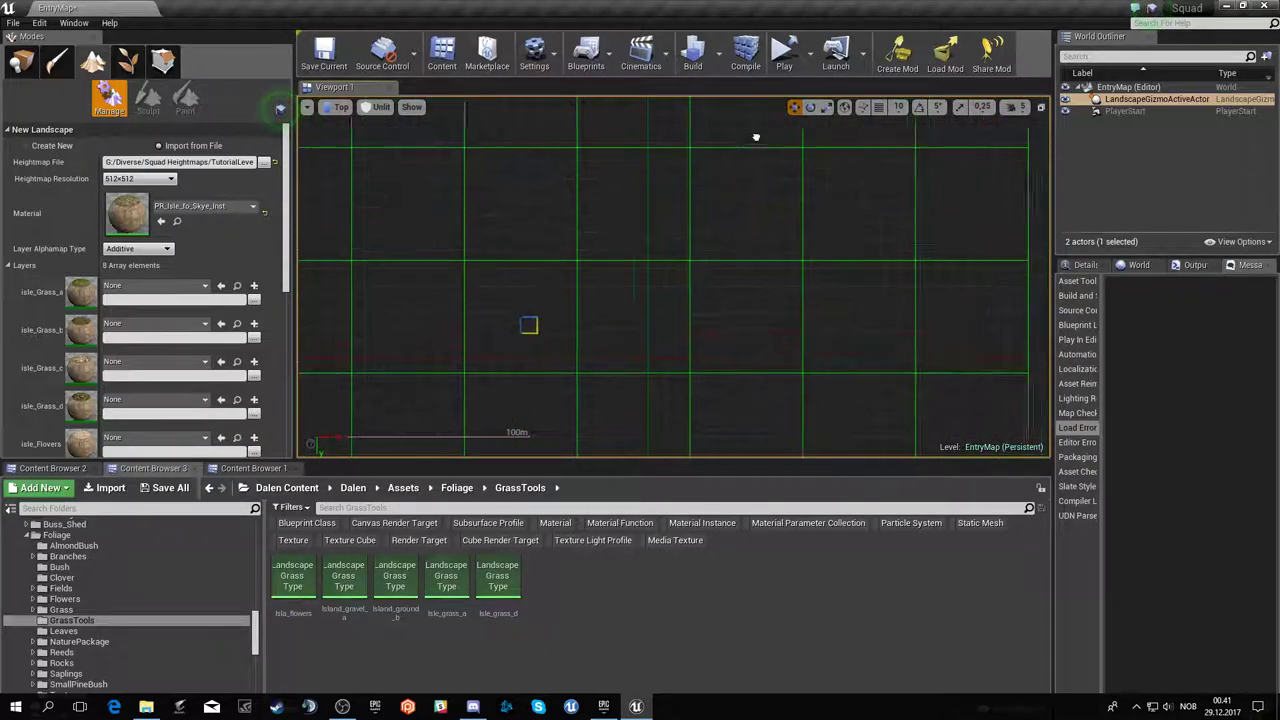
pyautogui.scroll(-2, 760, 317)
pyautogui.scroll(-3, 751, 318)
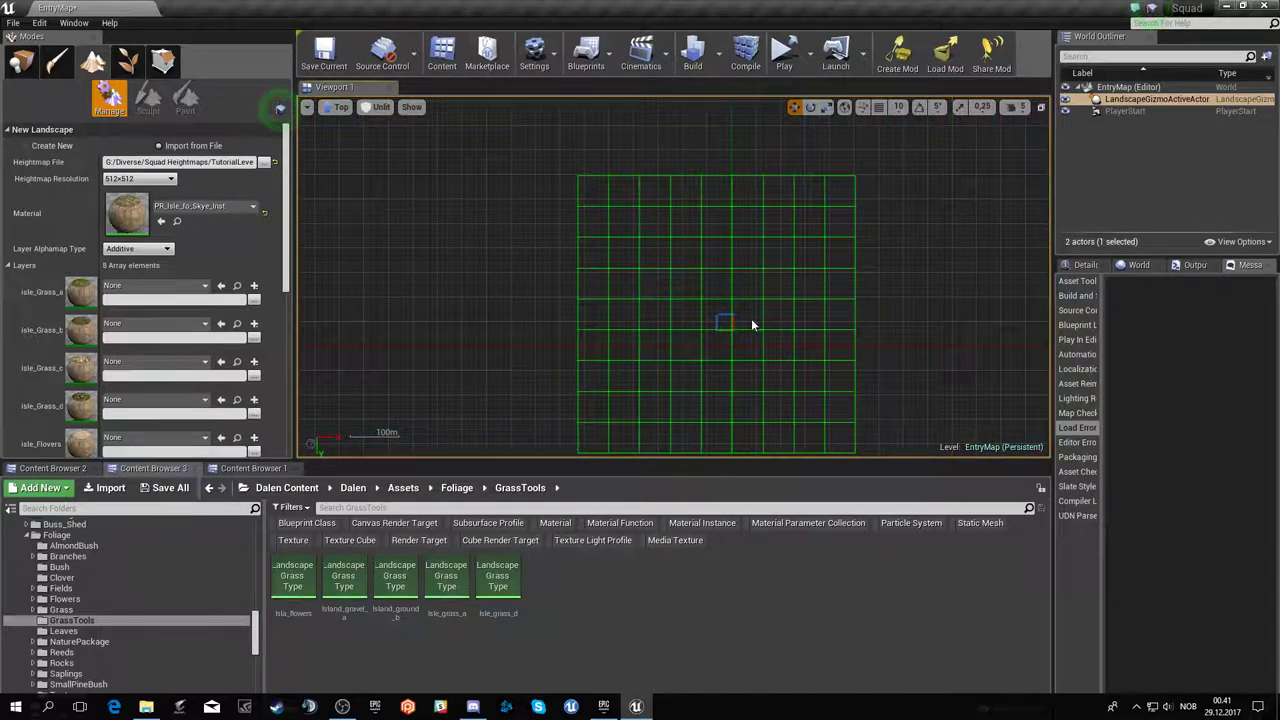
pyautogui.moveTo(725, 334); pyautogui.dragTo(713, 350)
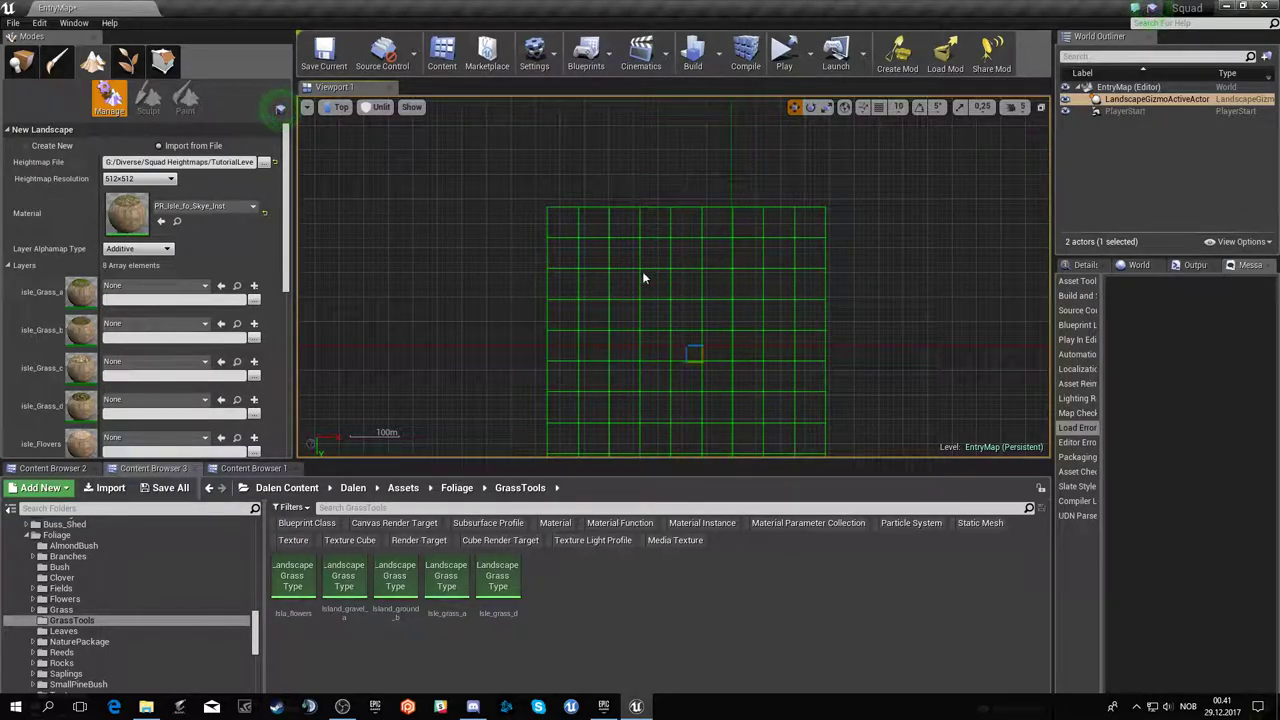
pyautogui.scroll(3, 747, 377)
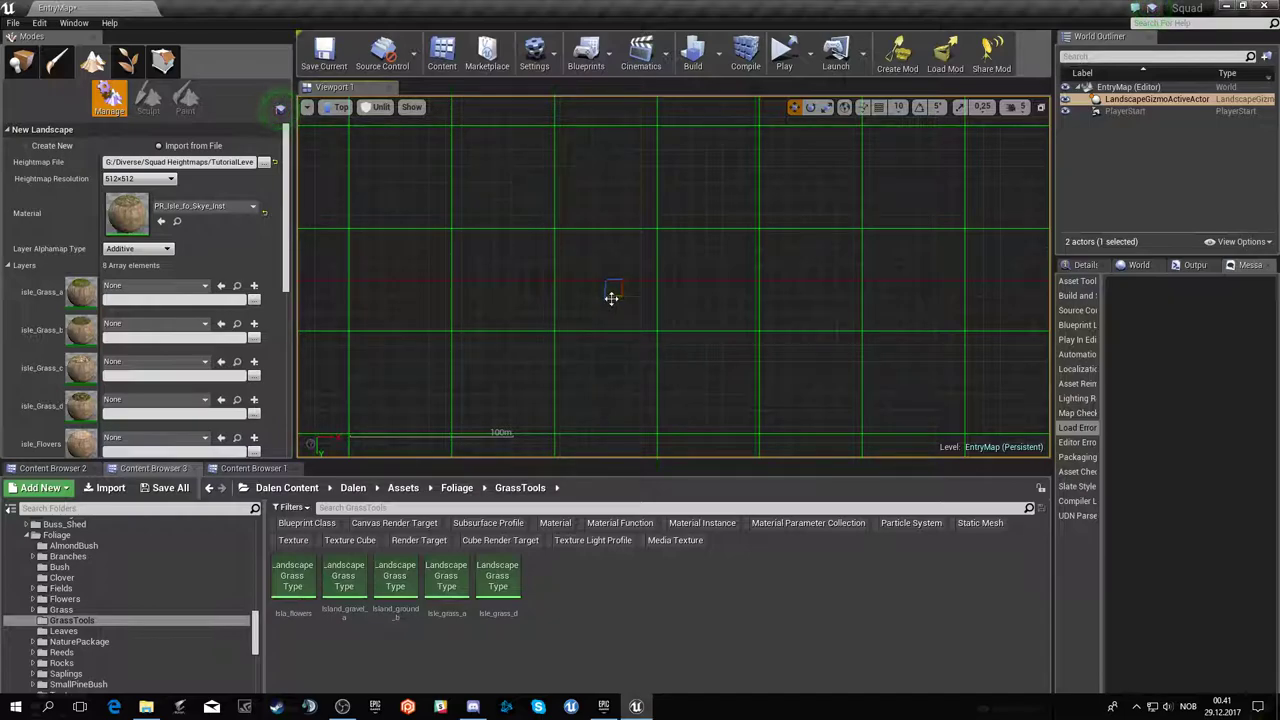
pyautogui.moveTo(609, 308)
pyautogui.mouseDown(button='right')
pyautogui.moveTo(580, 311)
pyautogui.moveTo(614, 306)
pyautogui.mouseUp(button='right')
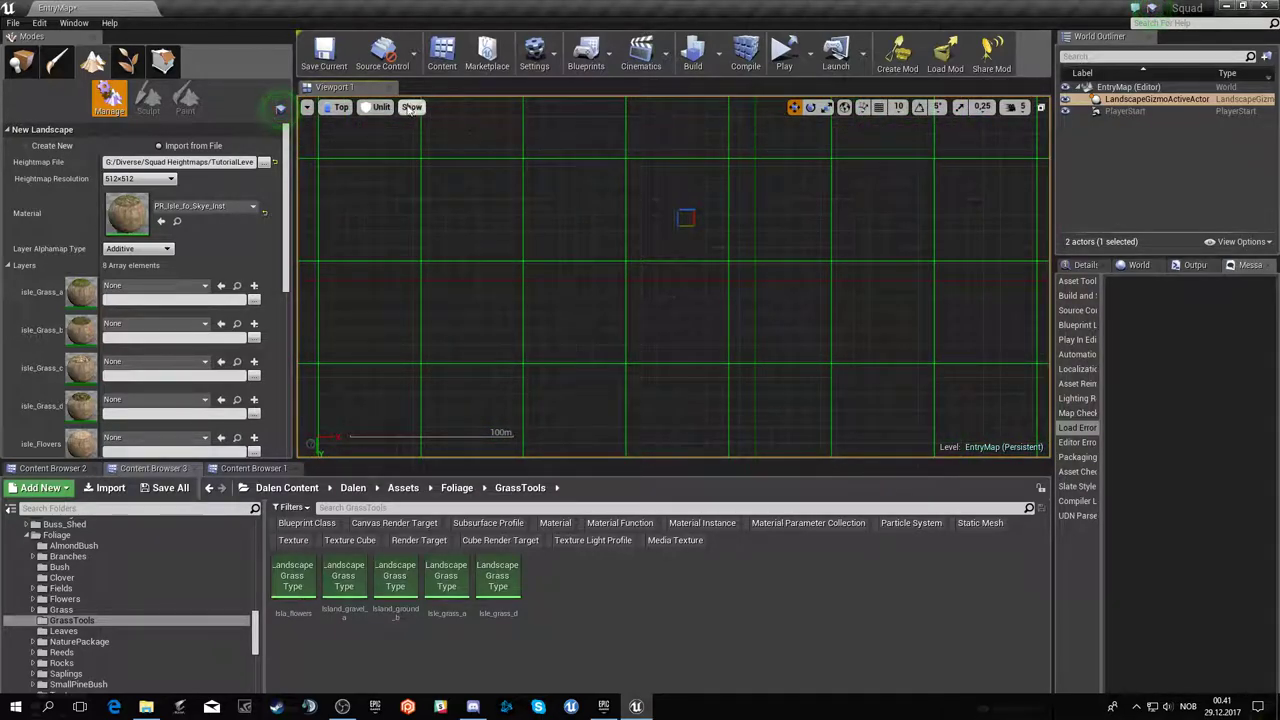
# - Check the grid in Perspective view and shift it right and further down
pyautogui.click(343, 107)
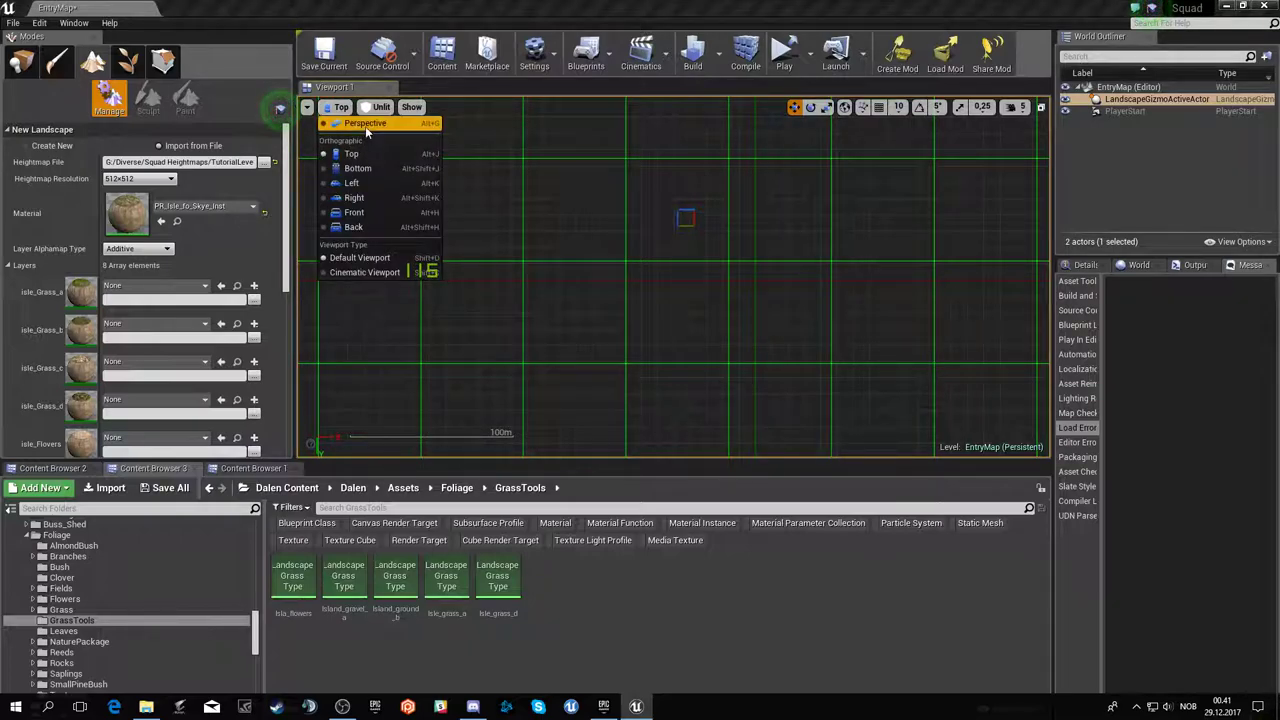
pyautogui.click(365, 126)
pyautogui.moveTo(688, 291); pyautogui.dragTo(760, 293, button='right')
pyautogui.click(356, 108)
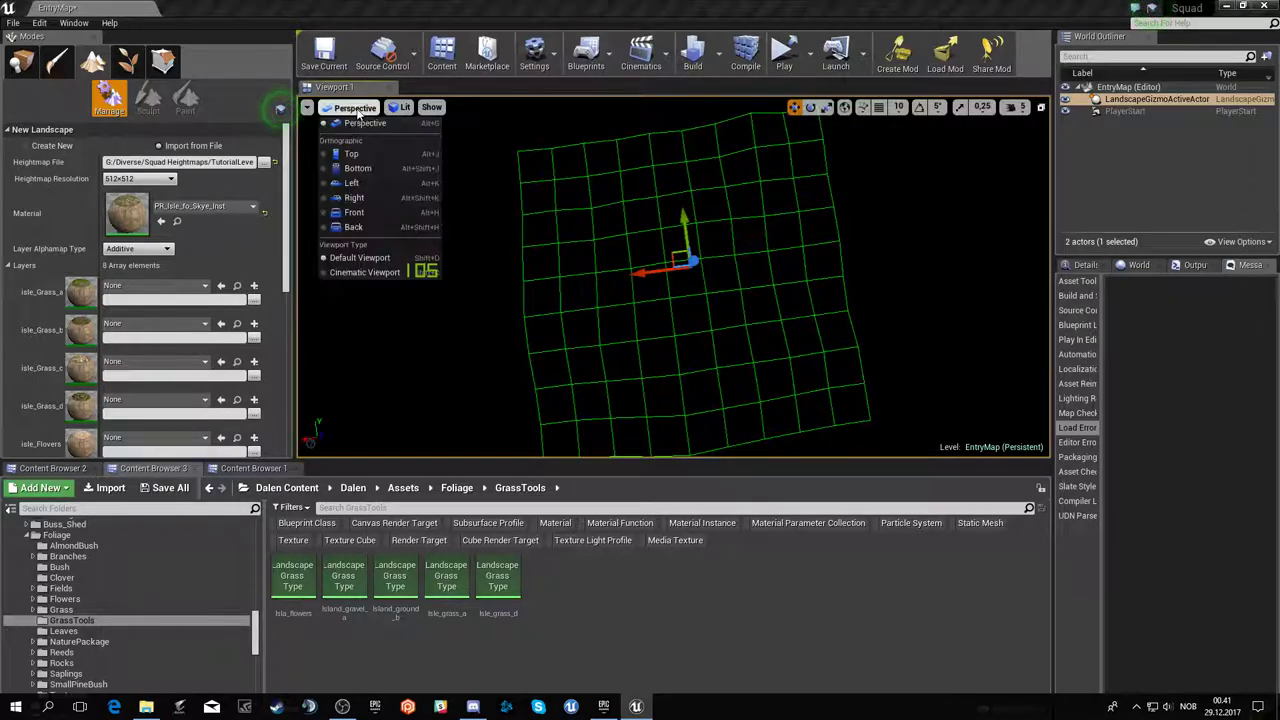
pyautogui.click(362, 154)
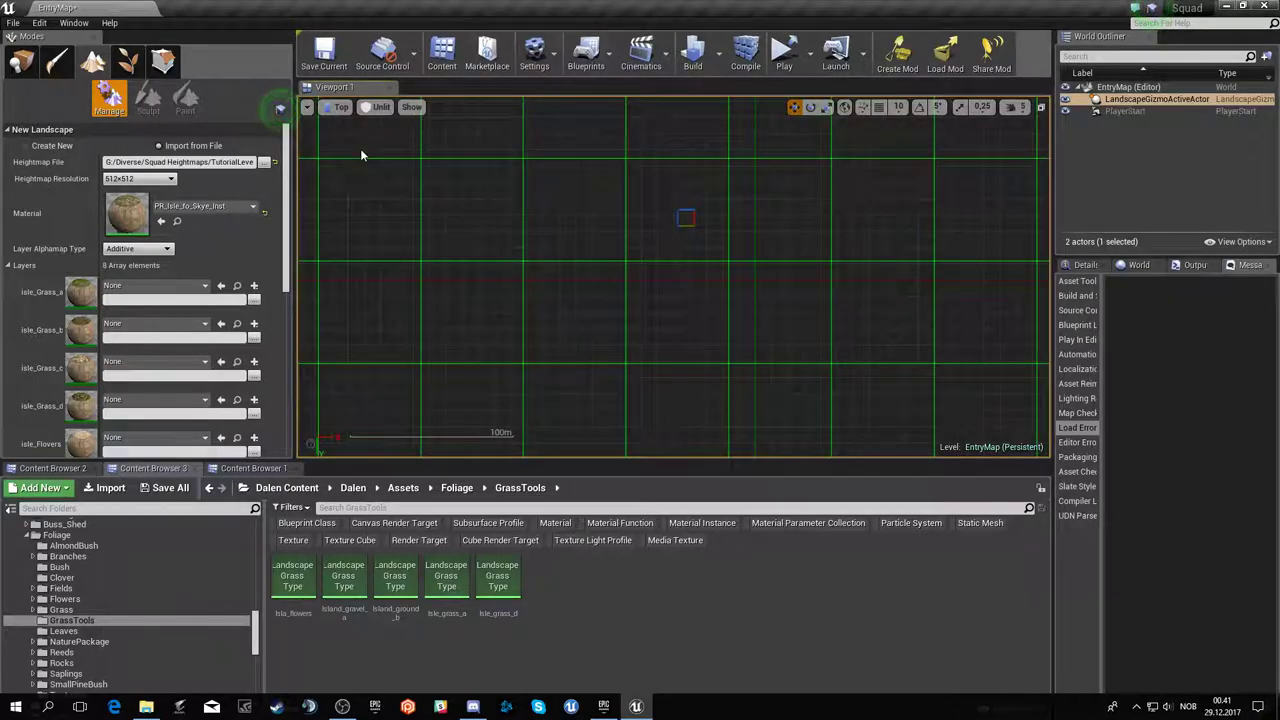
pyautogui.scroll(-3, 679, 250)
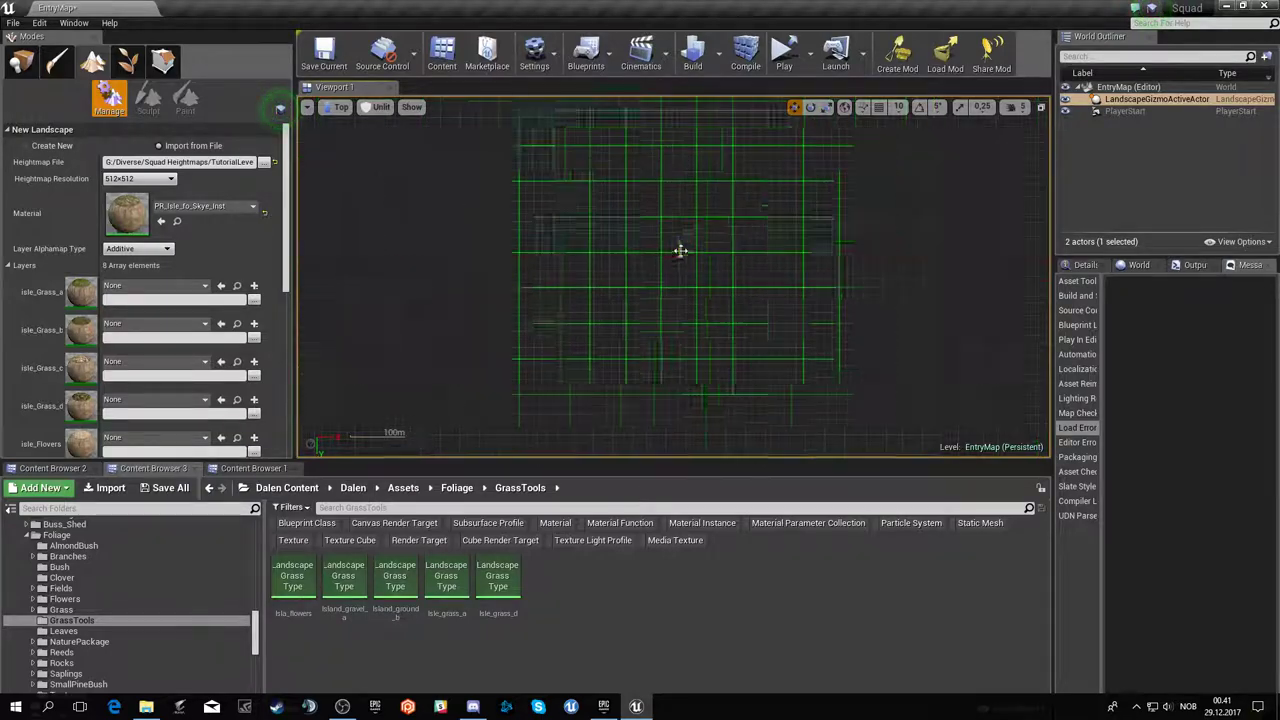
pyautogui.scroll(-2, 679, 250)
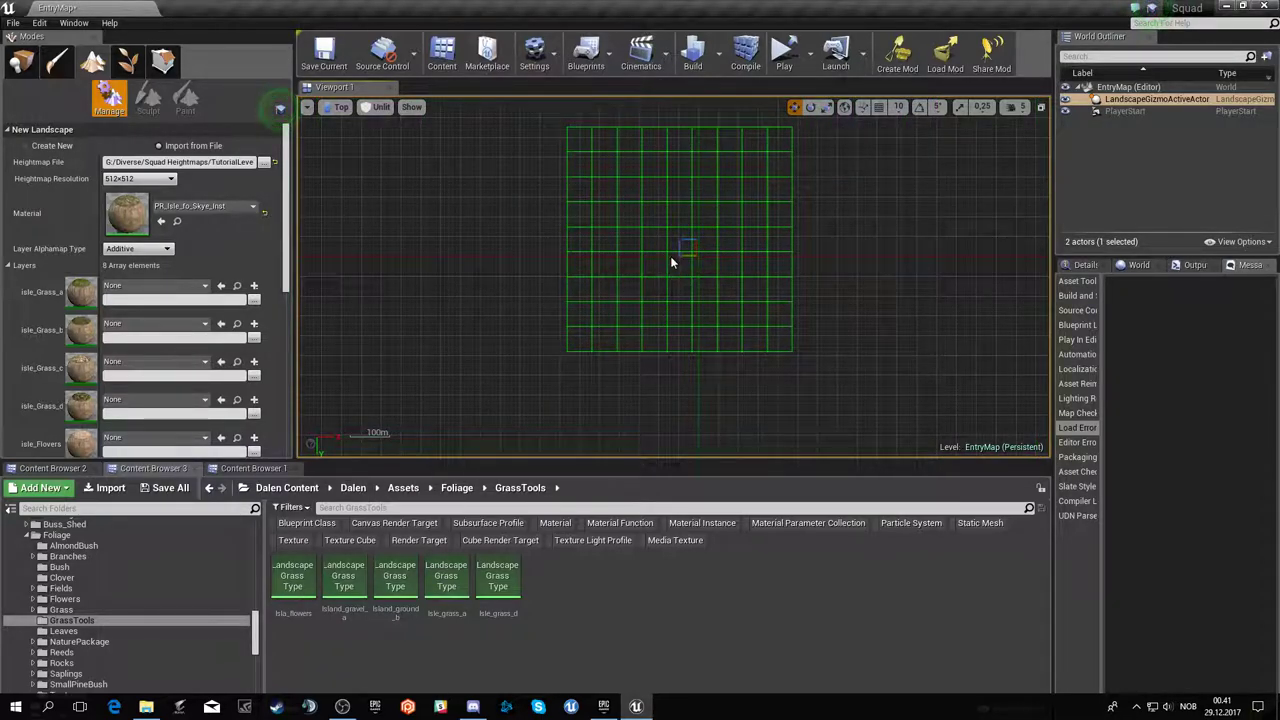
pyautogui.click(330, 113)
pyautogui.click(340, 125)
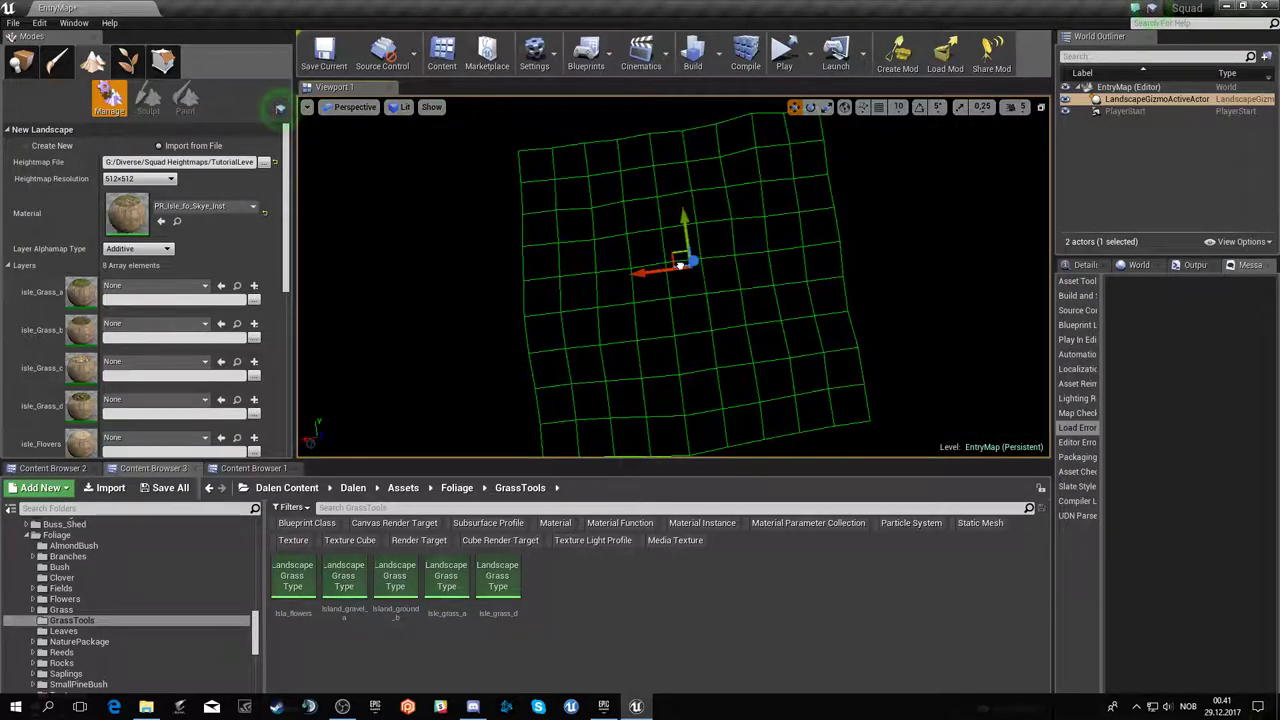
pyautogui.moveTo(680, 266); pyautogui.dragTo(678, 266, button='right')
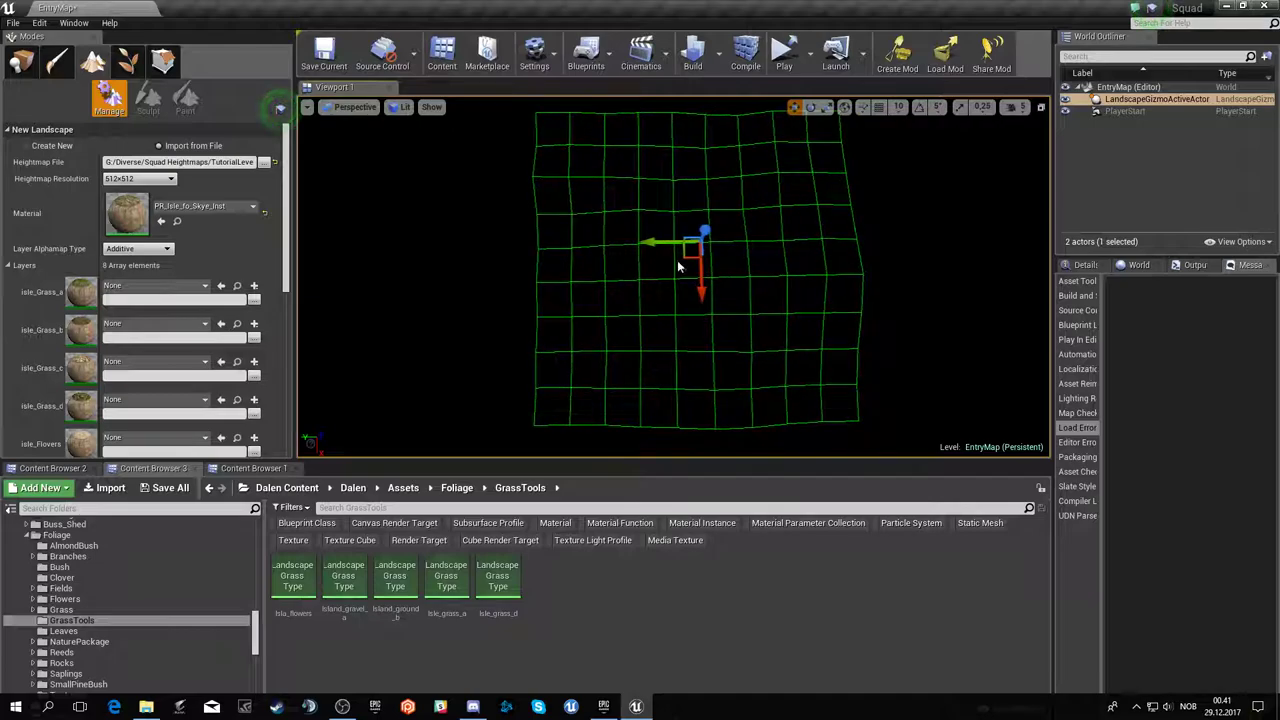
pyautogui.moveTo(647, 243); pyautogui.dragTo(733, 252)
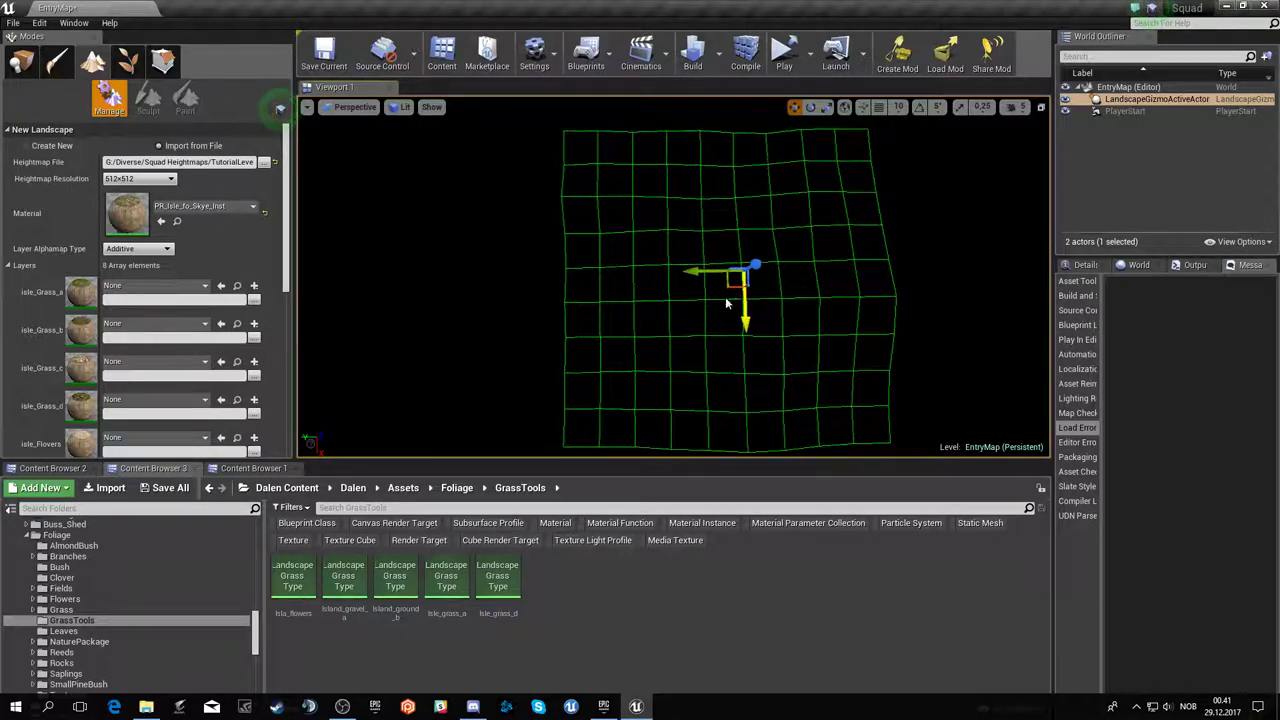
pyautogui.moveTo(733, 252); pyautogui.dragTo(728, 284)
# - Compare in Top view, then move the landscape preview grid upward in Perspective
pyautogui.click(355, 107)
pyautogui.click(355, 107)
pyautogui.click(355, 107)
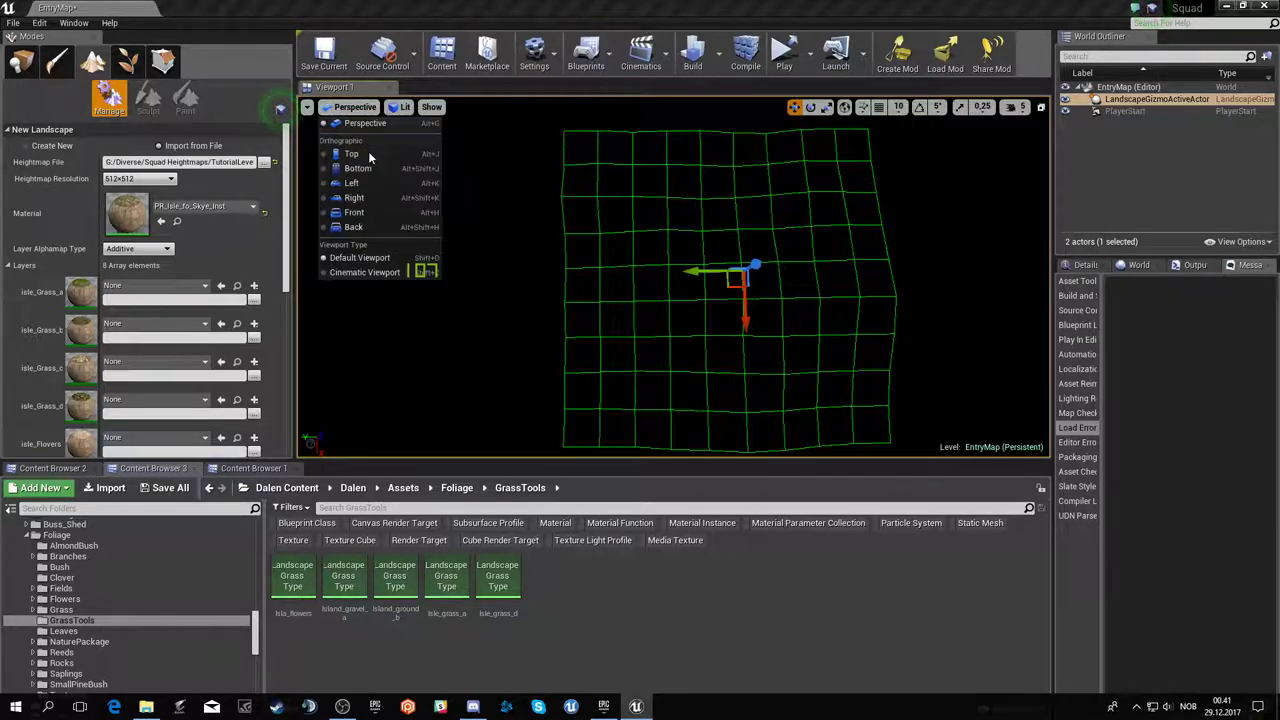
pyautogui.click(368, 151)
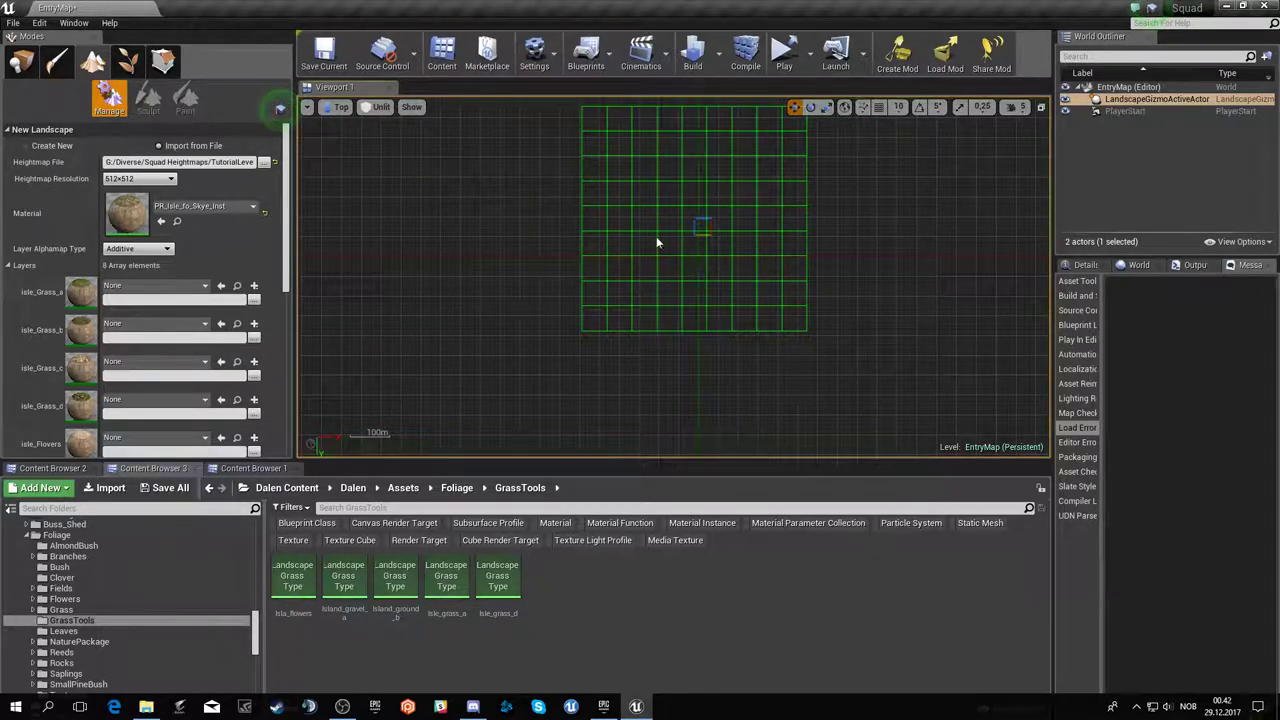
pyautogui.click(345, 107)
pyautogui.click(370, 124)
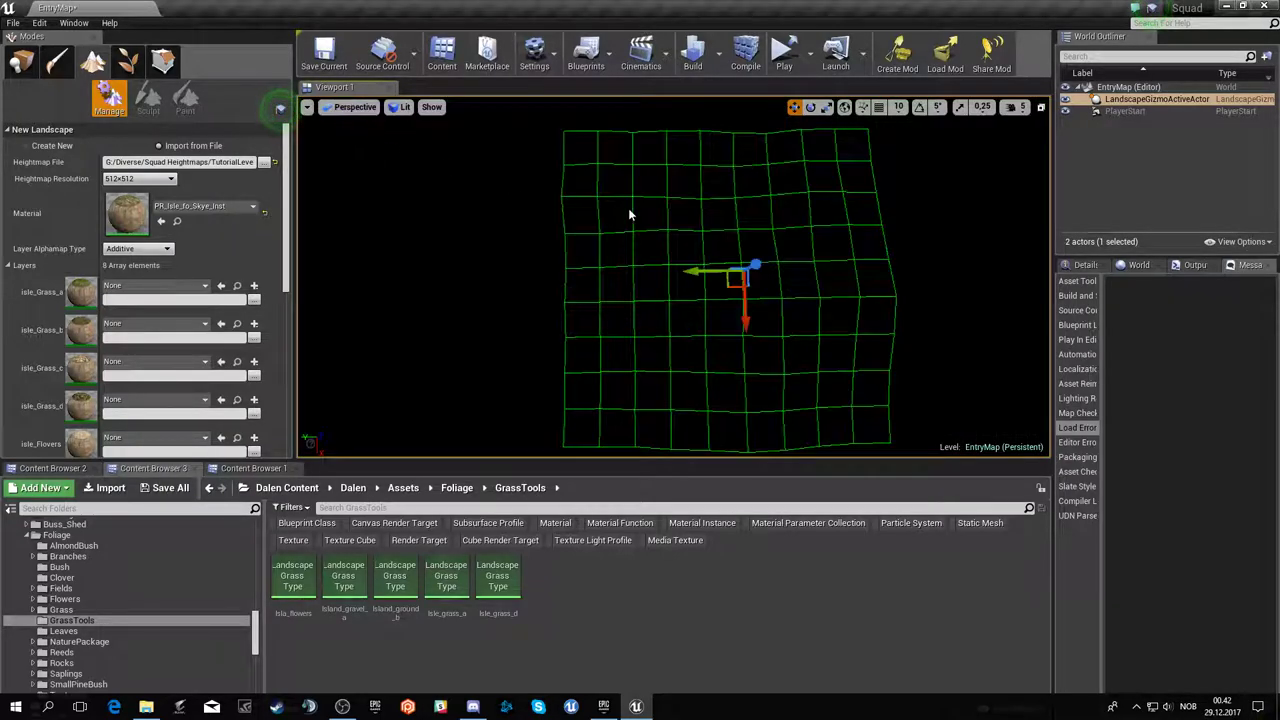
pyautogui.moveTo(745, 300); pyautogui.dragTo(743, 232)
# - Verify the grid's placement by alternating between Top and Perspective views
pyautogui.click(345, 108)
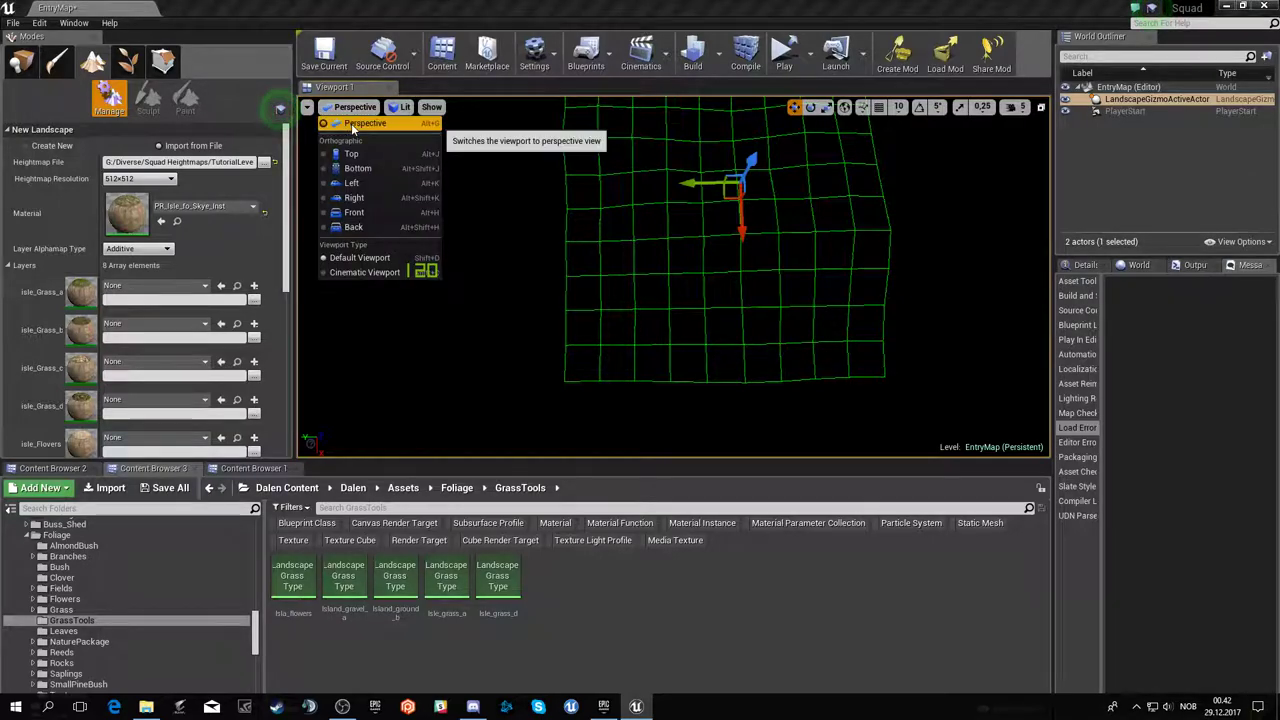
pyautogui.click(364, 152)
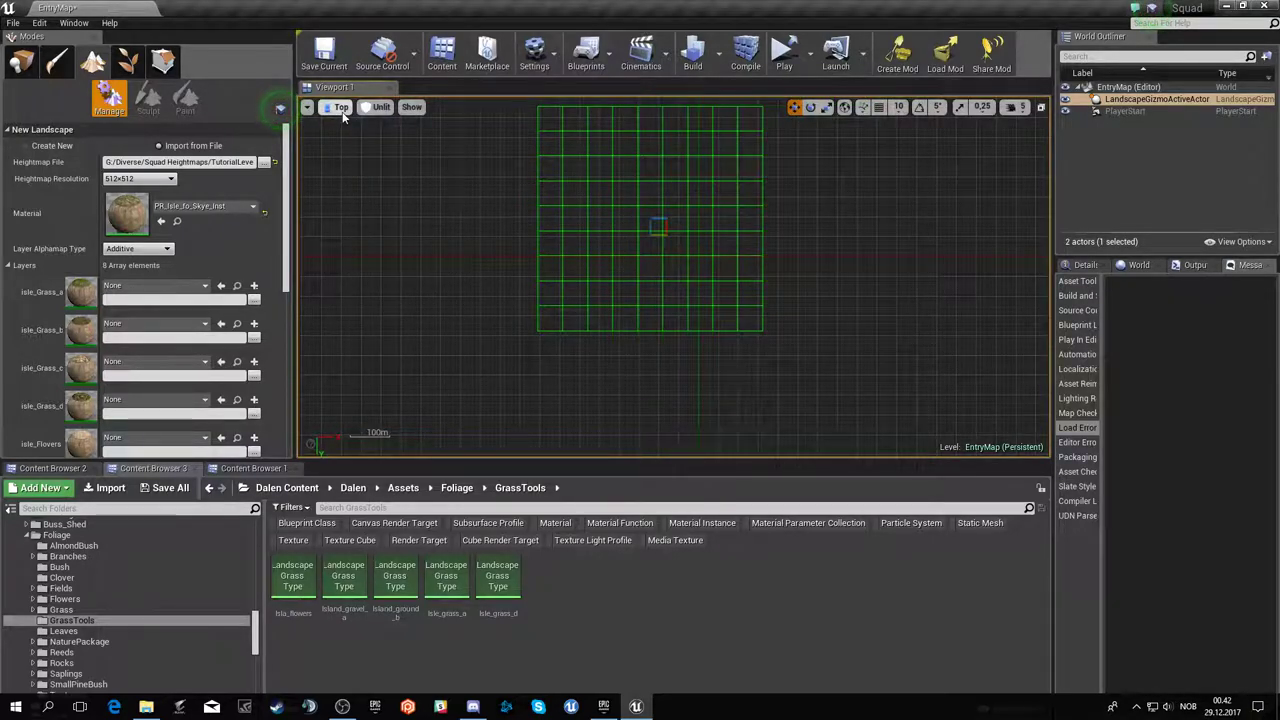
pyautogui.click(338, 107)
pyautogui.click(347, 126)
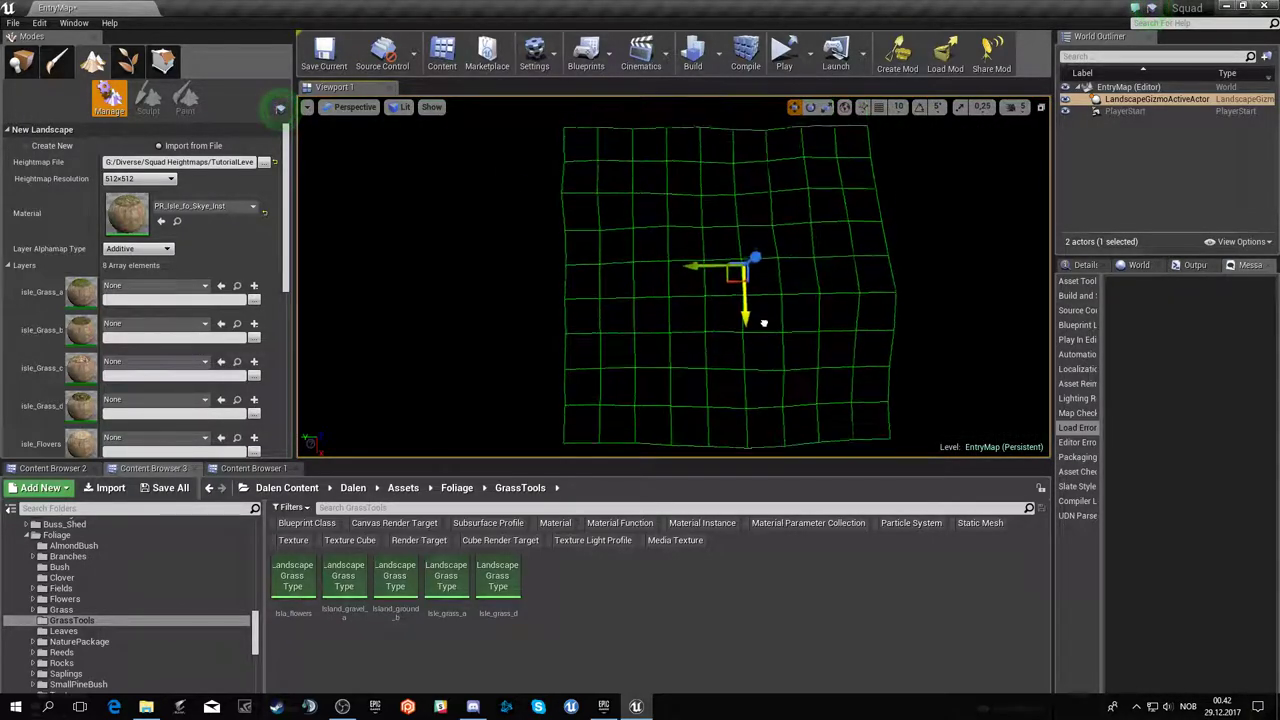
pyautogui.click(340, 108)
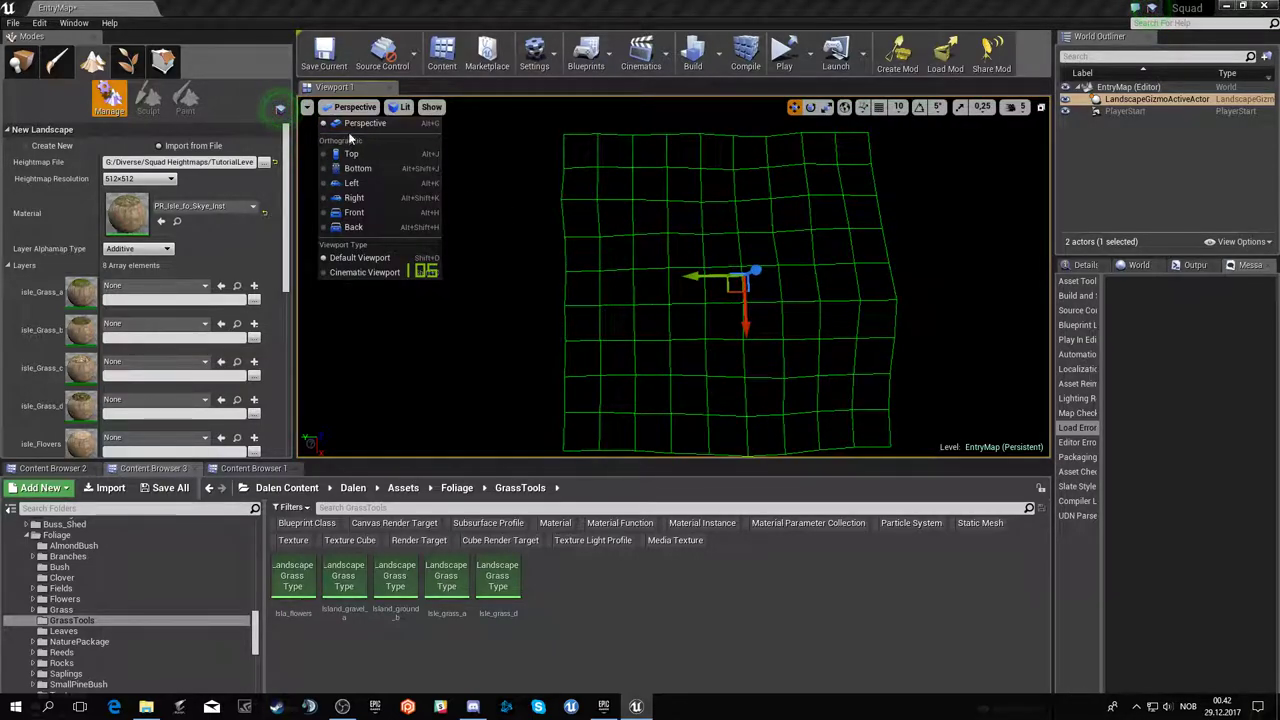
pyautogui.click(356, 152)
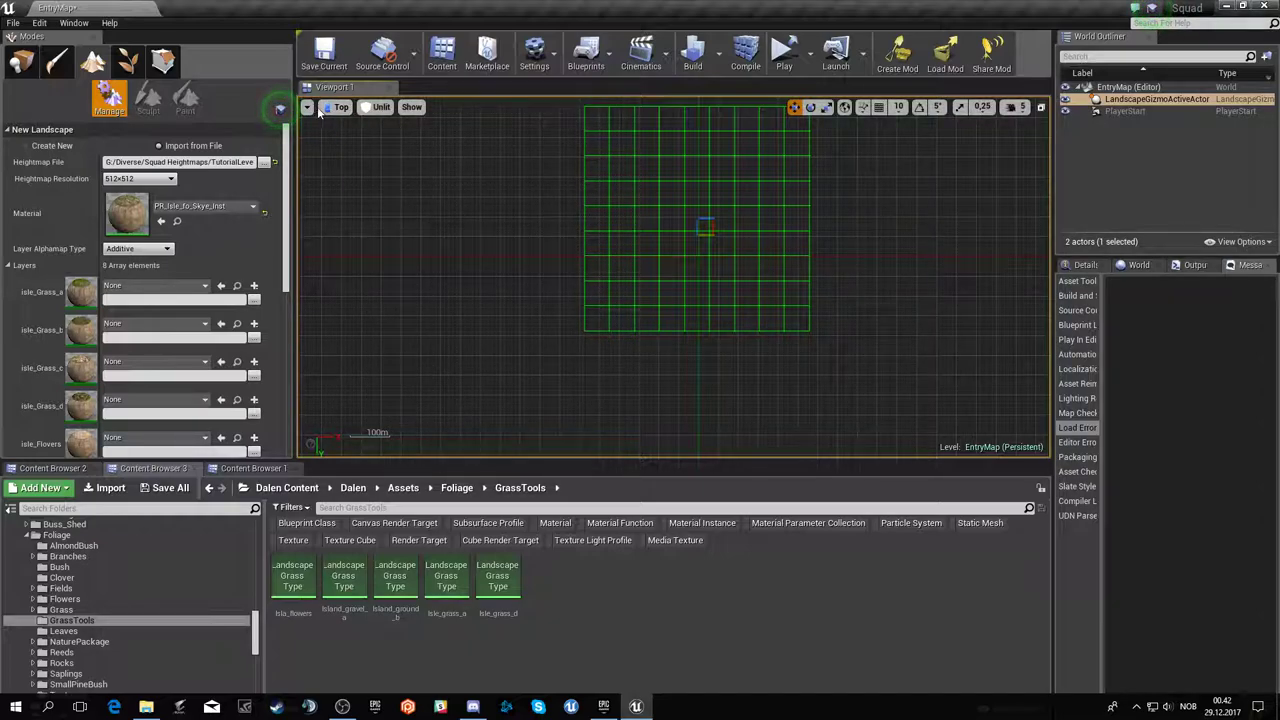
pyautogui.click(335, 110)
pyautogui.click(345, 123)
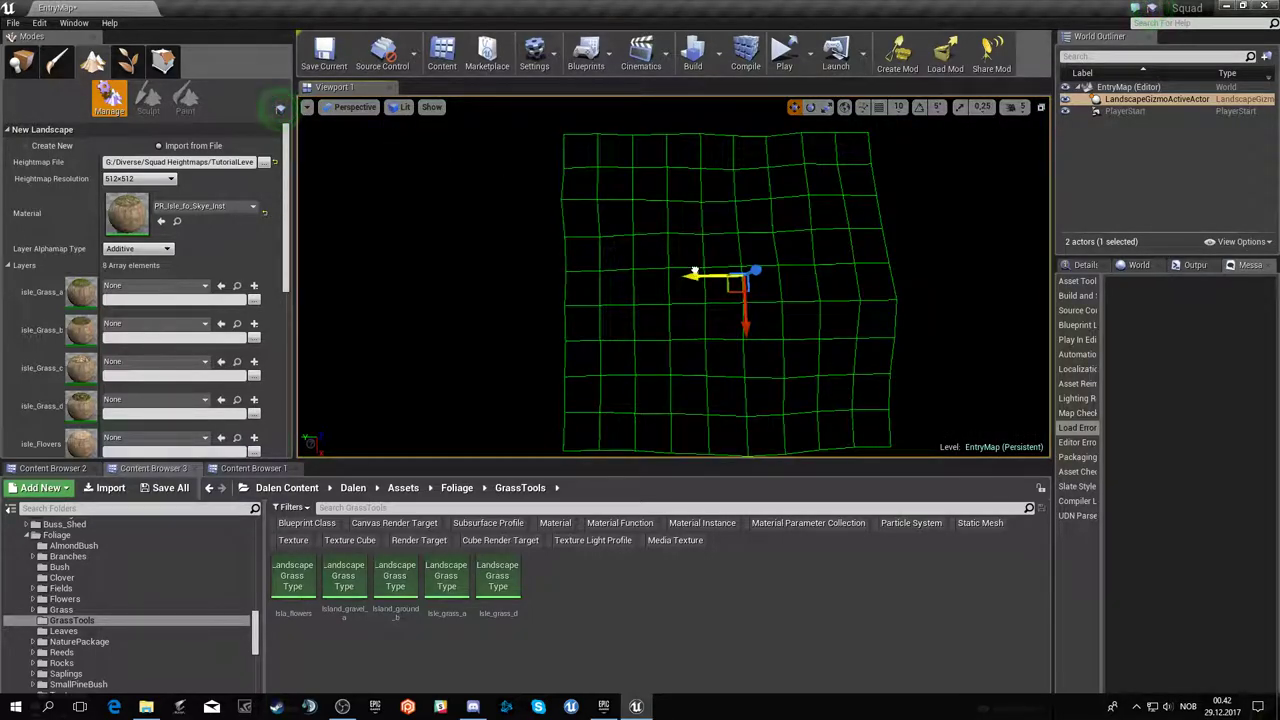
pyautogui.click(352, 107)
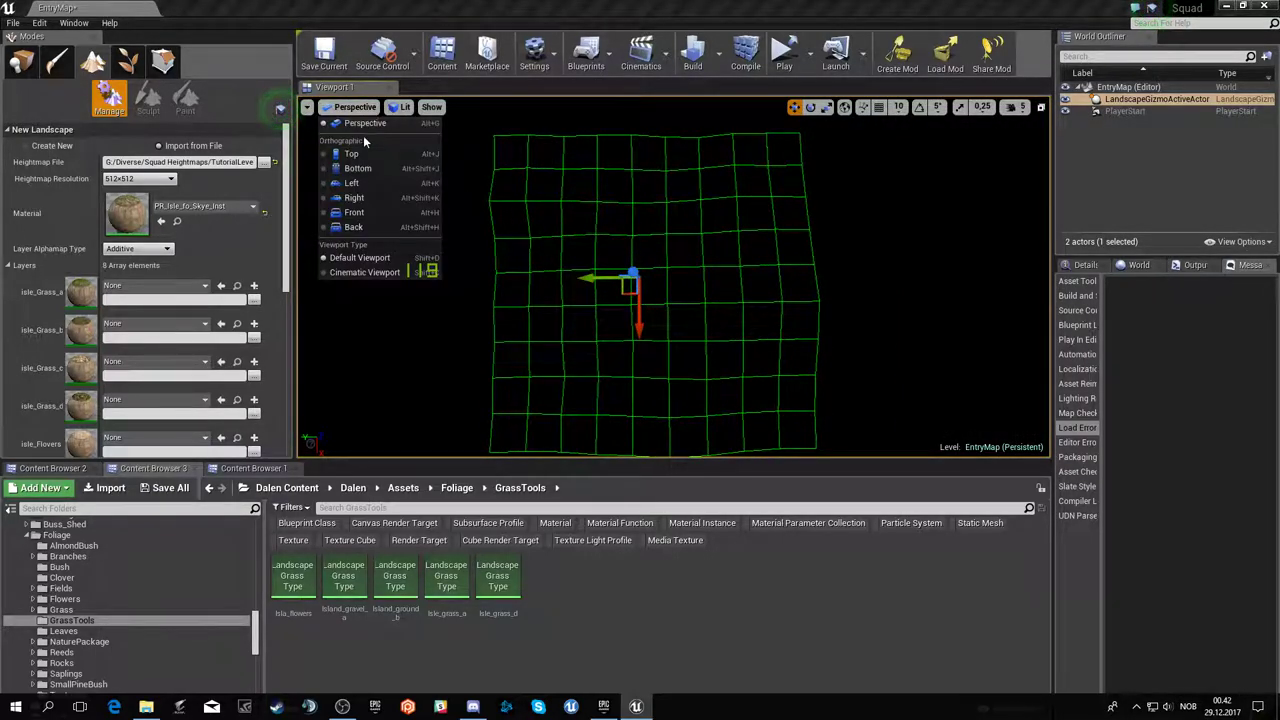
pyautogui.click(369, 155)
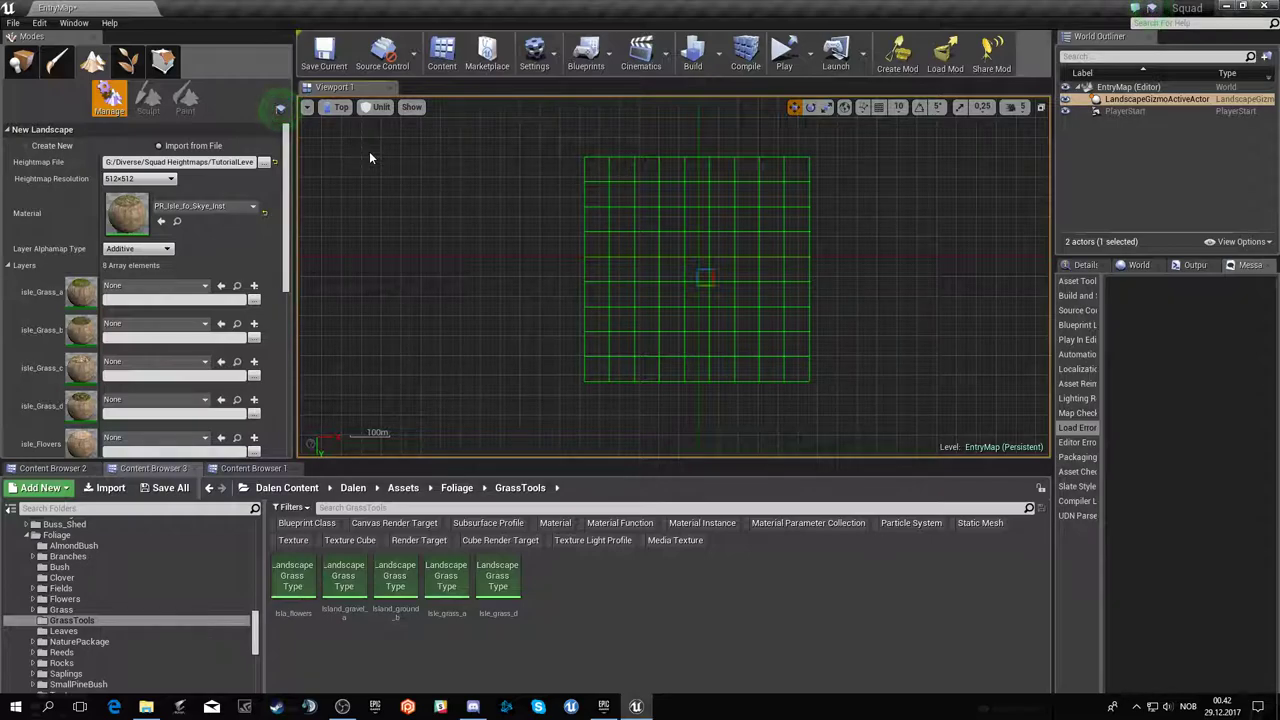
pyautogui.click(341, 107)
pyautogui.click(360, 124)
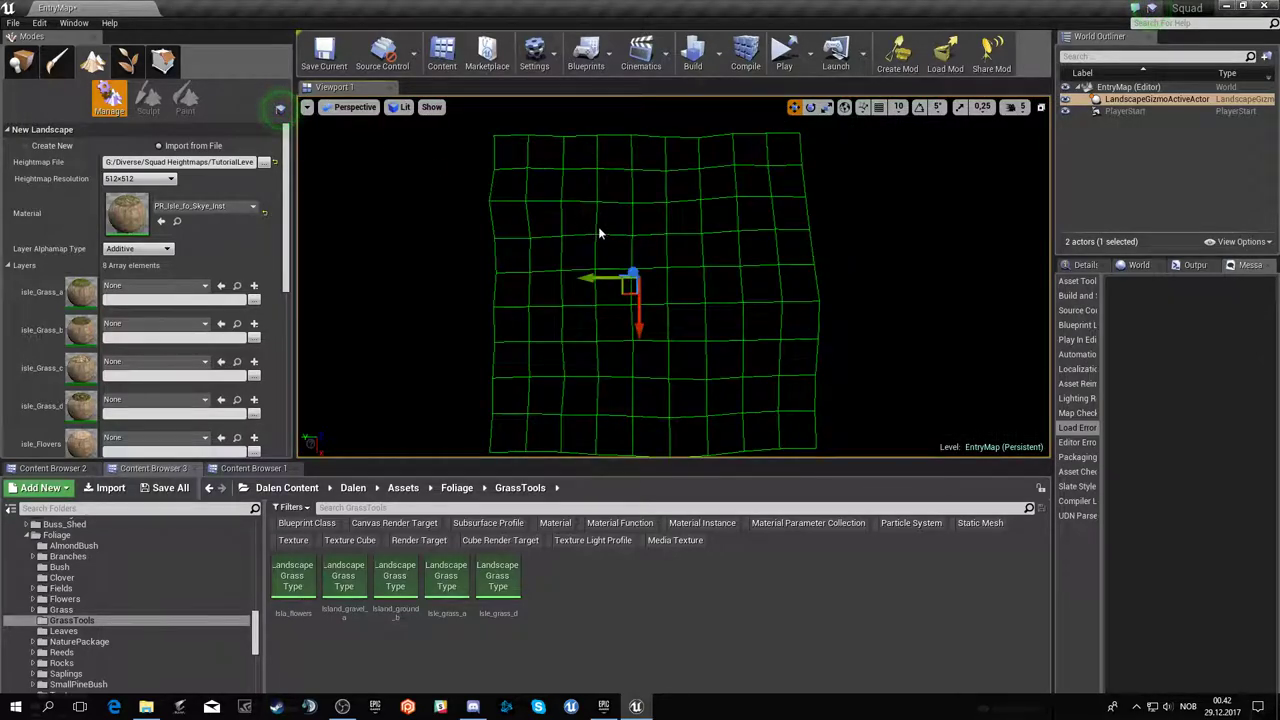
pyautogui.moveTo(600, 228); pyautogui.dragTo(380, 130, button='right')
pyautogui.click(355, 107)
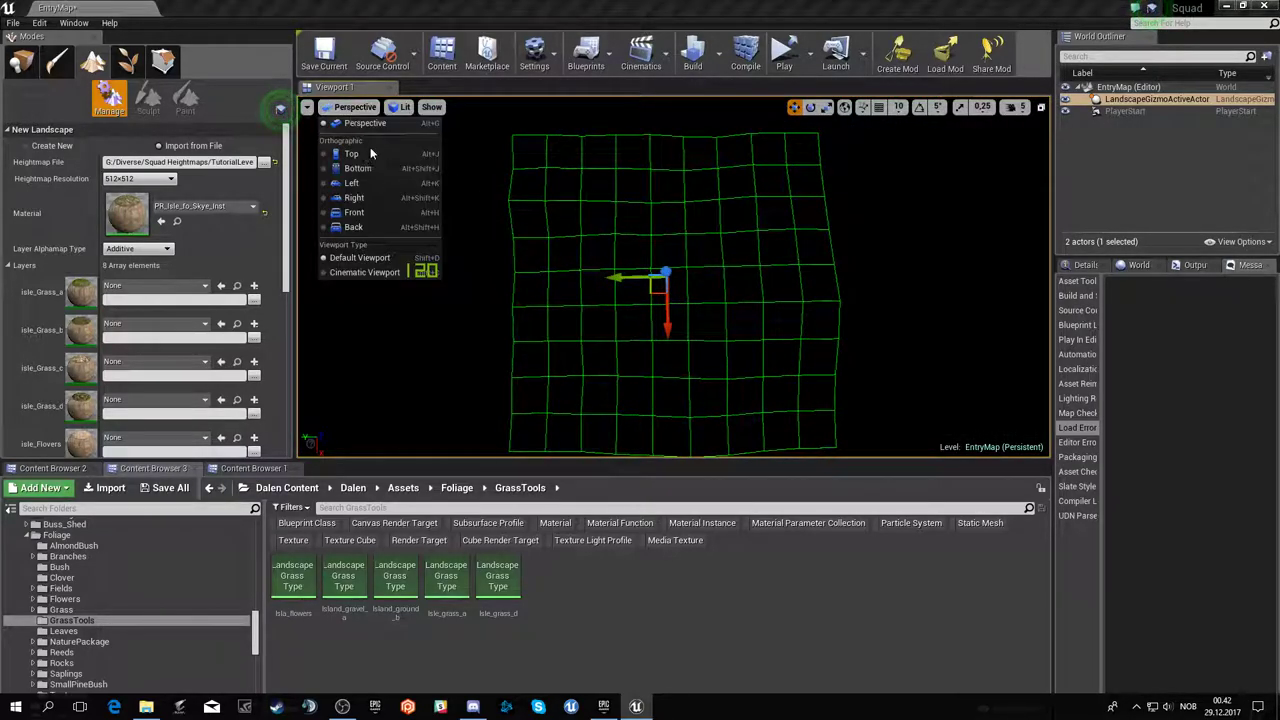
pyautogui.click(371, 152)
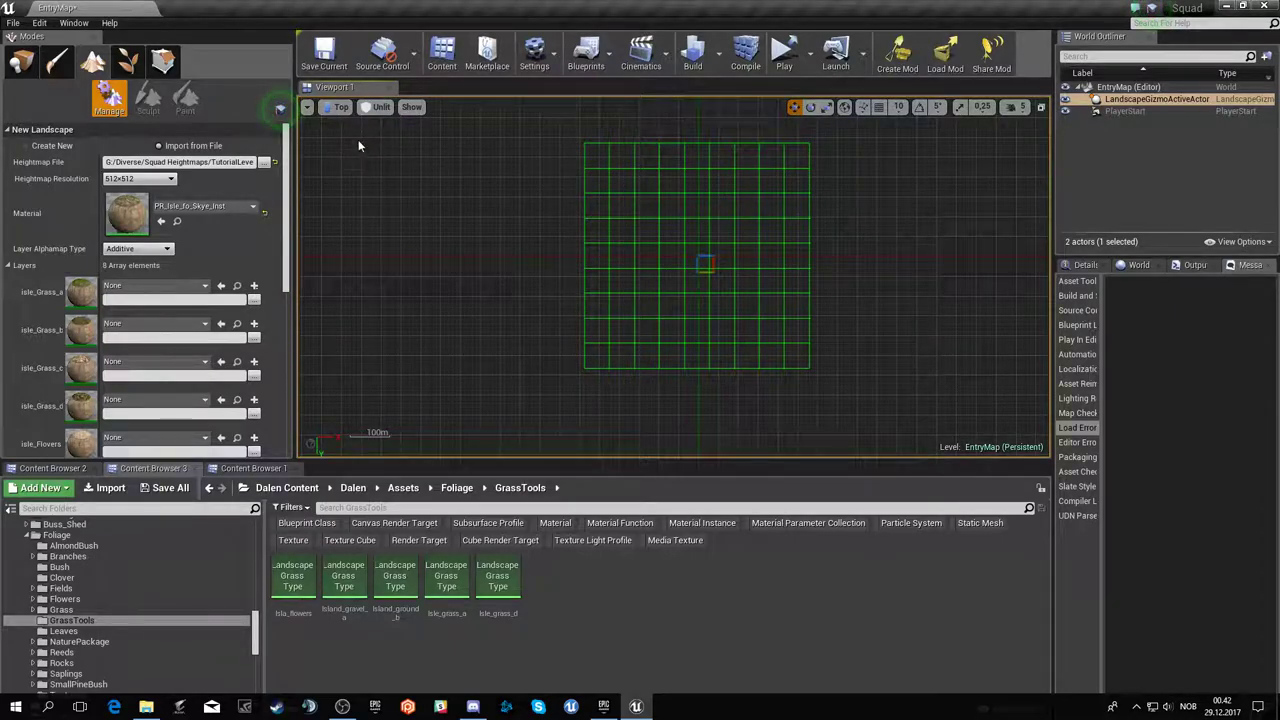
pyautogui.click(341, 107)
pyautogui.click(357, 123)
# - Orbit the camera low to face the hilly wireframe landscape and review the Landscape panel
pyautogui.moveTo(495, 222); pyautogui.dragTo(520, 160, button='right')
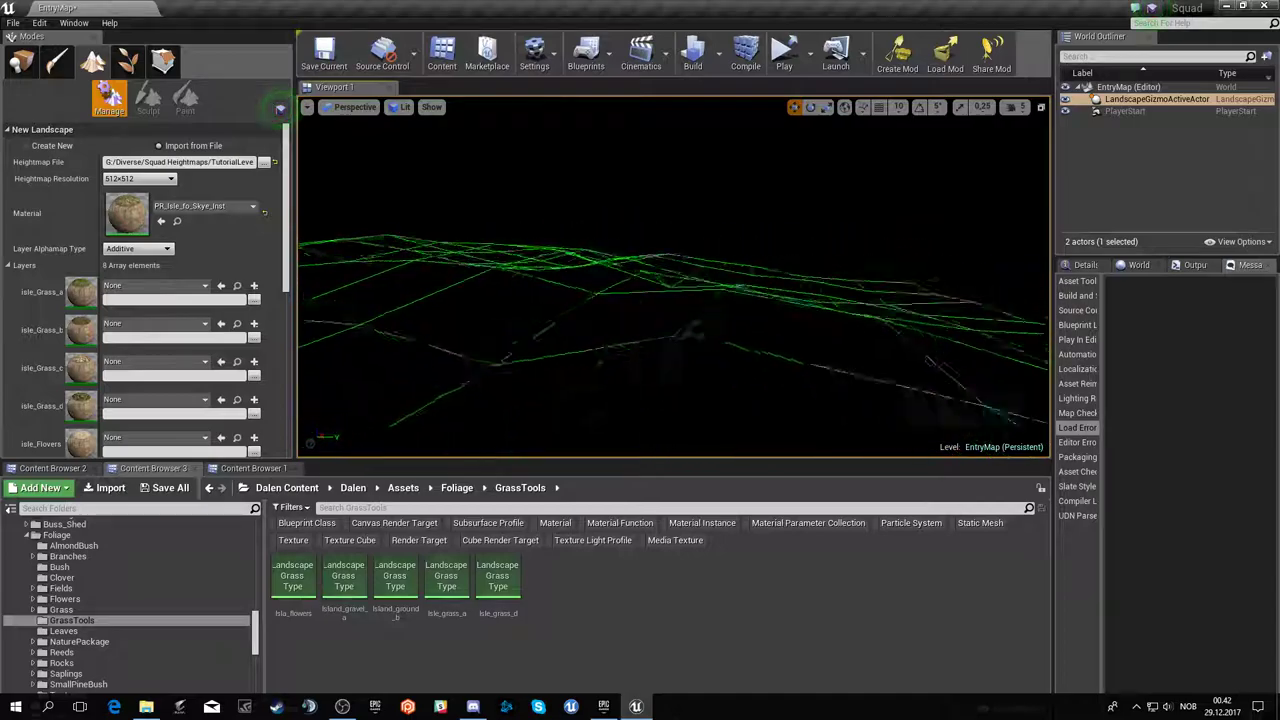
pyautogui.moveTo(495, 222); pyautogui.dragTo(498, 228, button='right')
pyautogui.moveTo(624, 268)
pyautogui.mouseDown(button='right')
pyautogui.moveTo(640, 250)
pyautogui.moveTo(670, 258)
pyautogui.mouseUp(button='right')
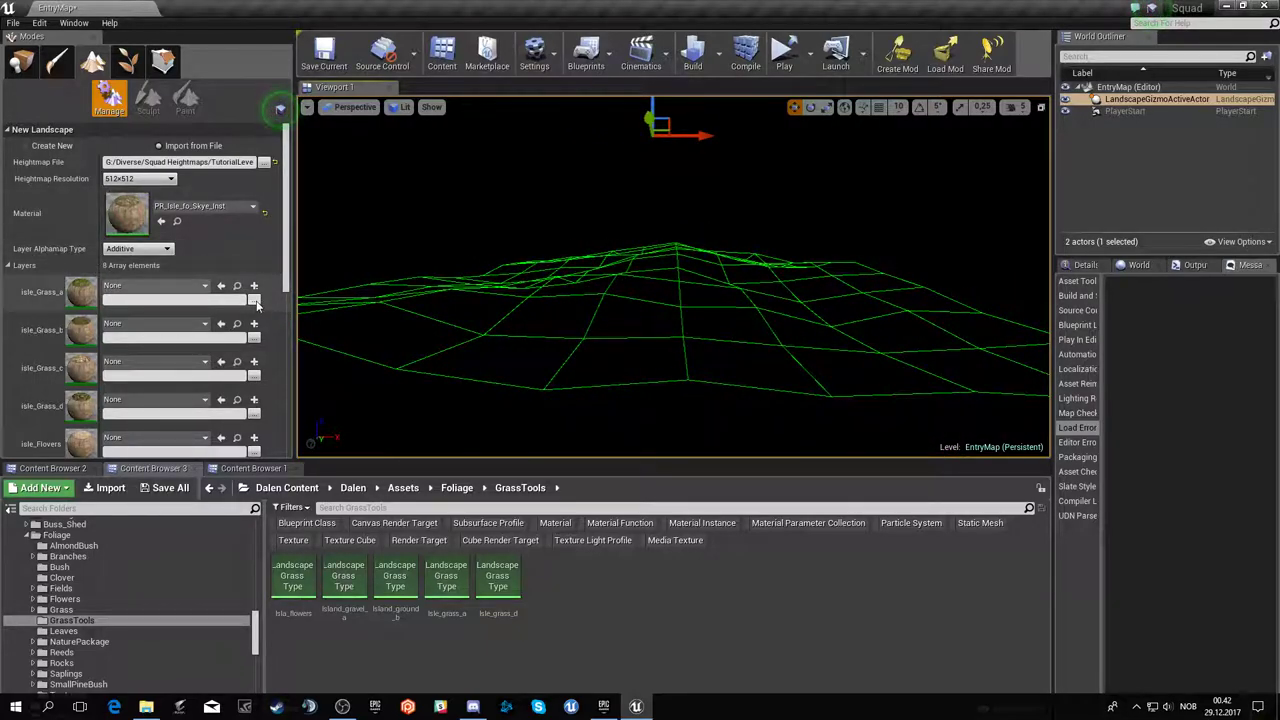
pyautogui.scroll(-1, 250, 305)
pyautogui.scroll(-1, 220, 312)
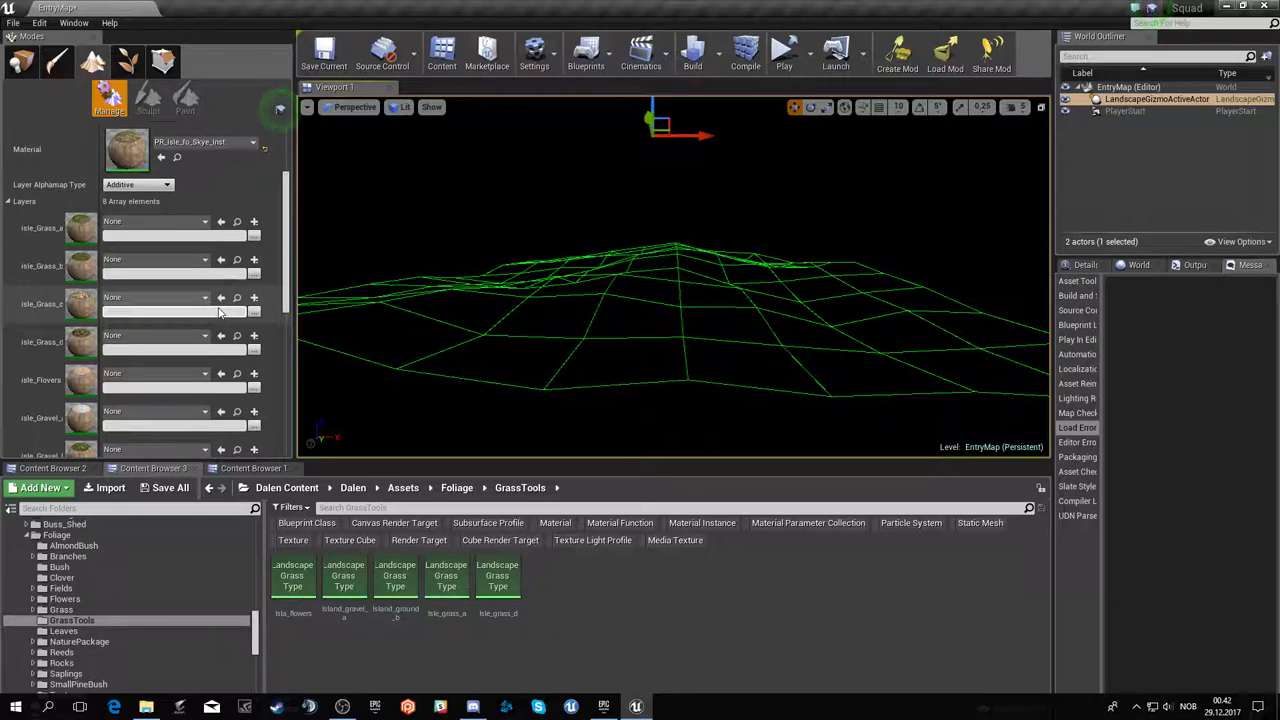
pyautogui.scroll(-2, 220, 312)
pyautogui.scroll(2, 230, 295)
pyautogui.scroll(2, 237, 277)
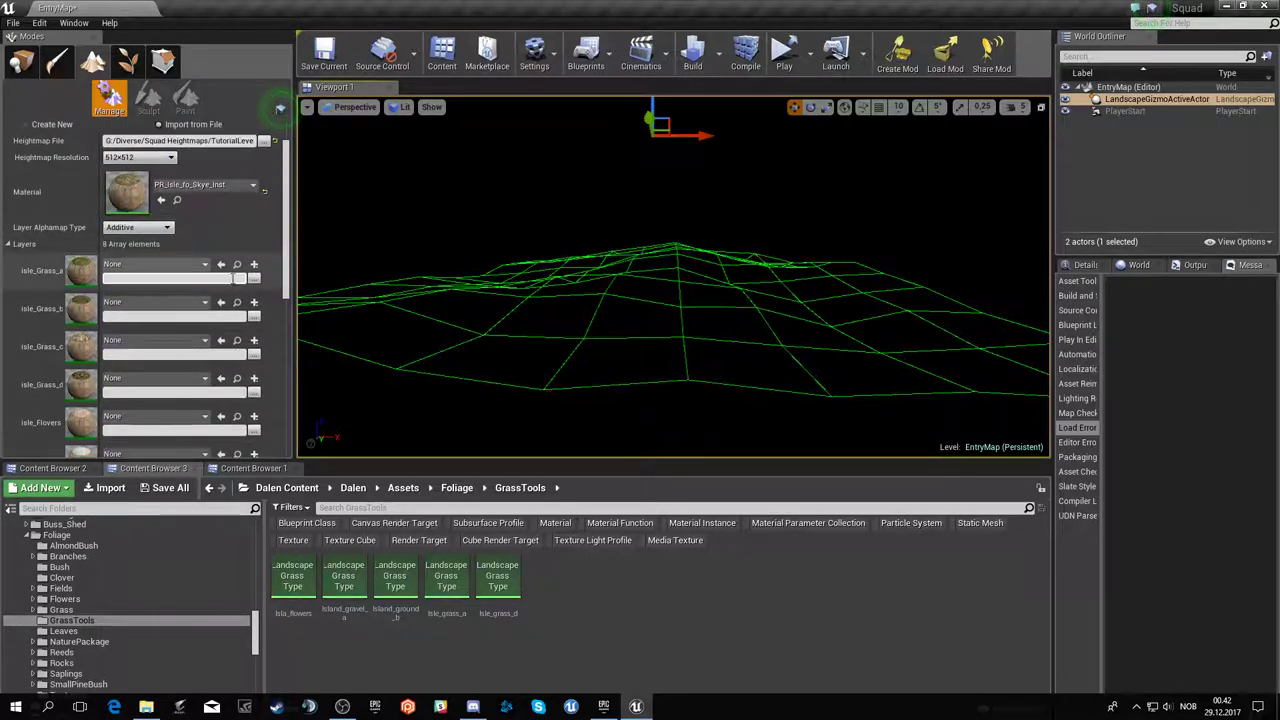
pyautogui.click(13, 22)
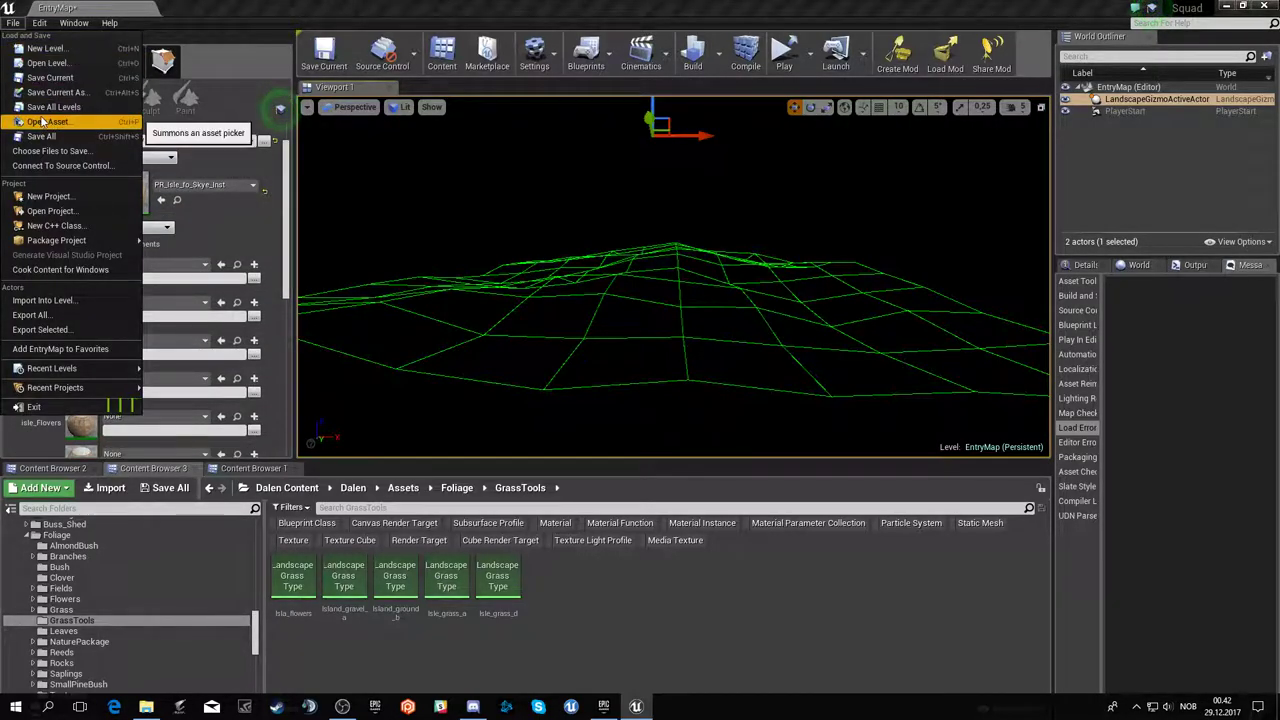
# - Cancel Save Level As and create the Testmap mod, described TutorialLevel, with Valley.png as preview
pyautogui.click(60, 92)
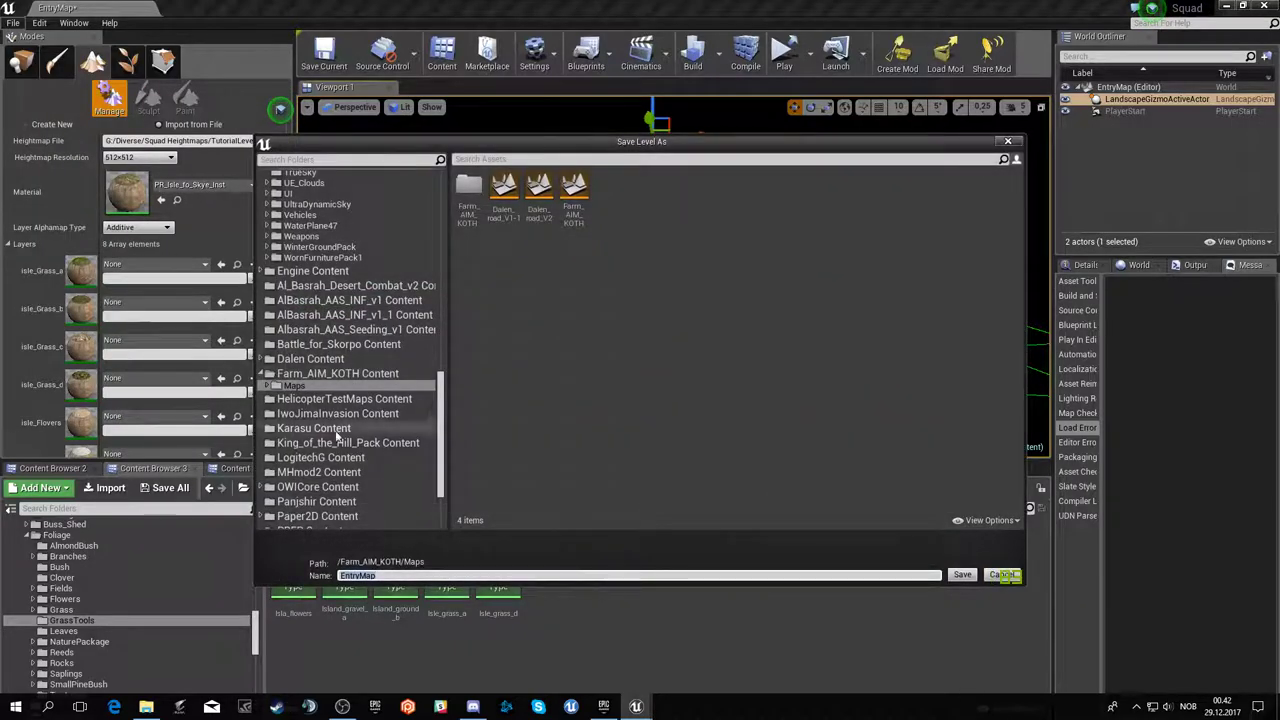
pyautogui.click(1011, 142)
pyautogui.click(897, 55)
pyautogui.write('TutorialLevel')
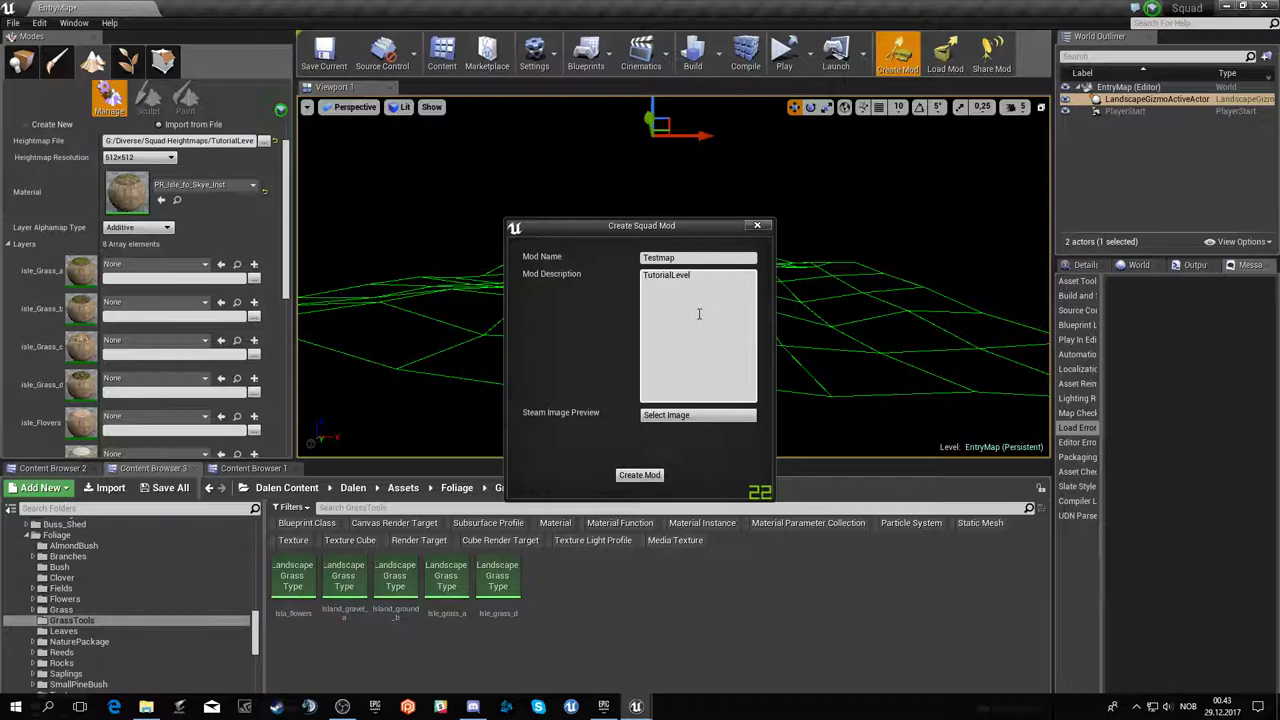
pyautogui.click(638, 476)
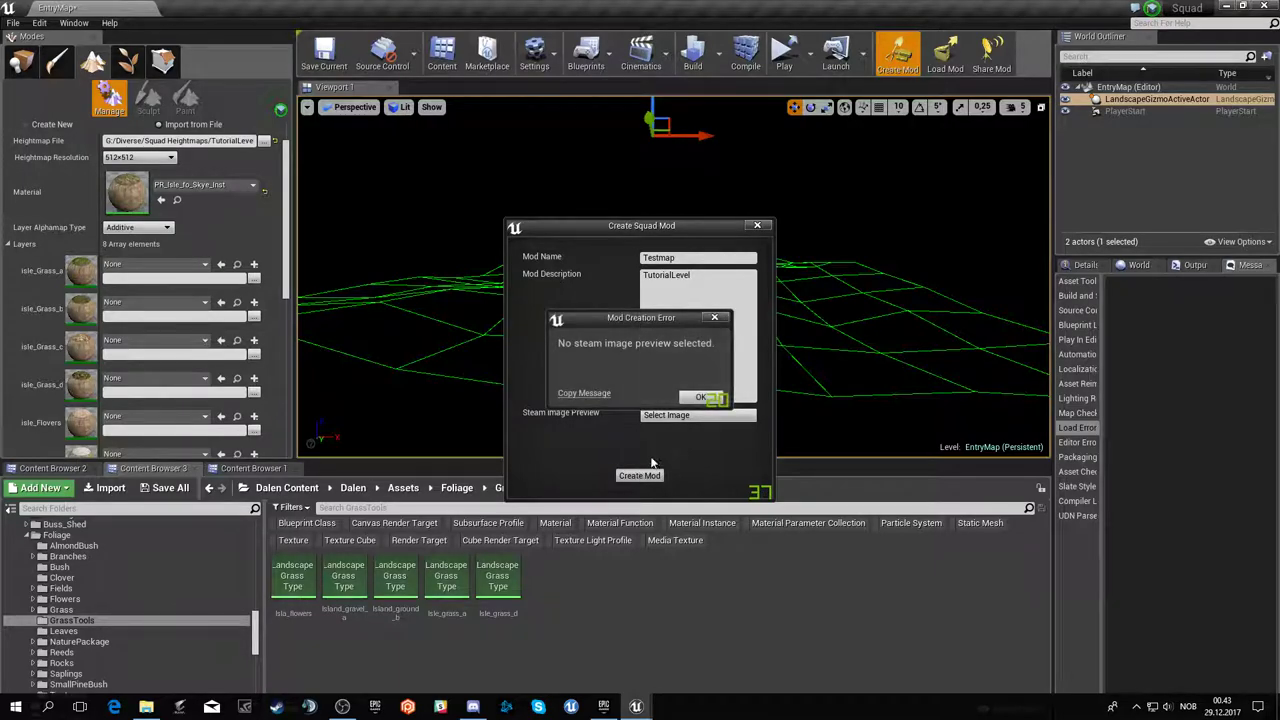
pyautogui.click(697, 397)
pyautogui.click(693, 414)
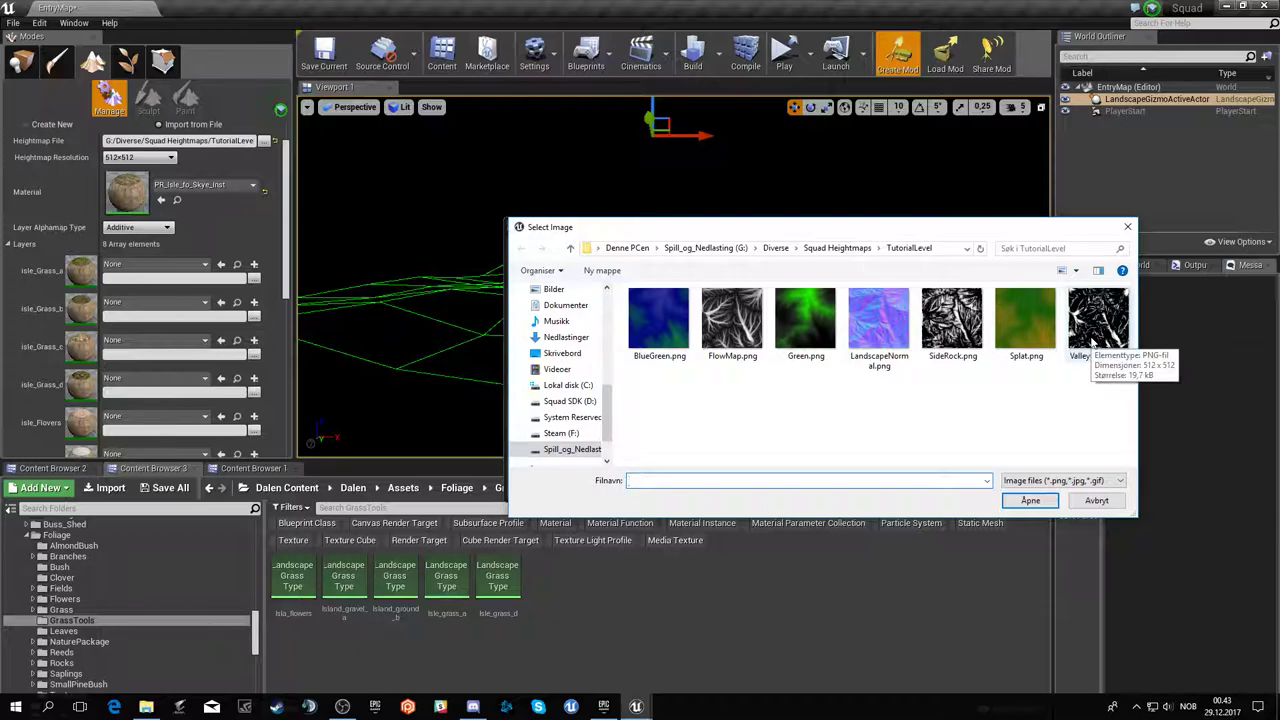
pyautogui.doubleClick(1092, 342)
pyautogui.click(647, 476)
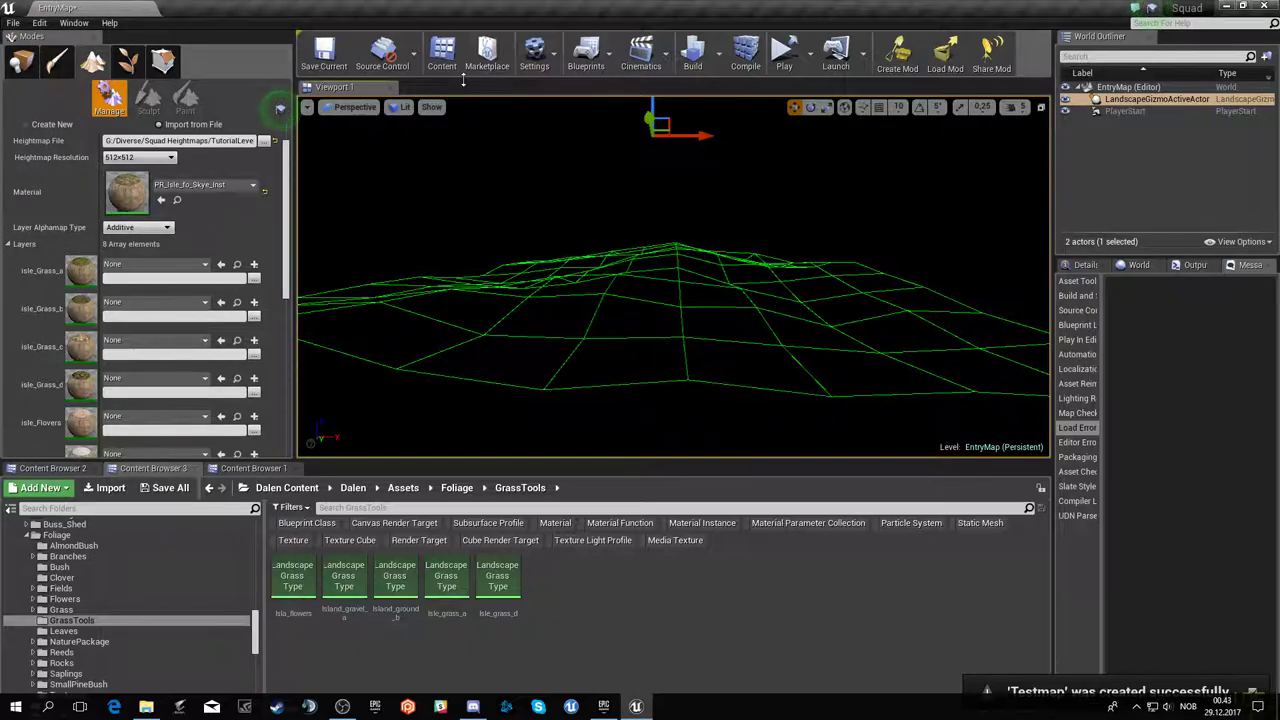
# - Save the current level as TutorialMap under the Testmap Content folder
pyautogui.click(12, 24)
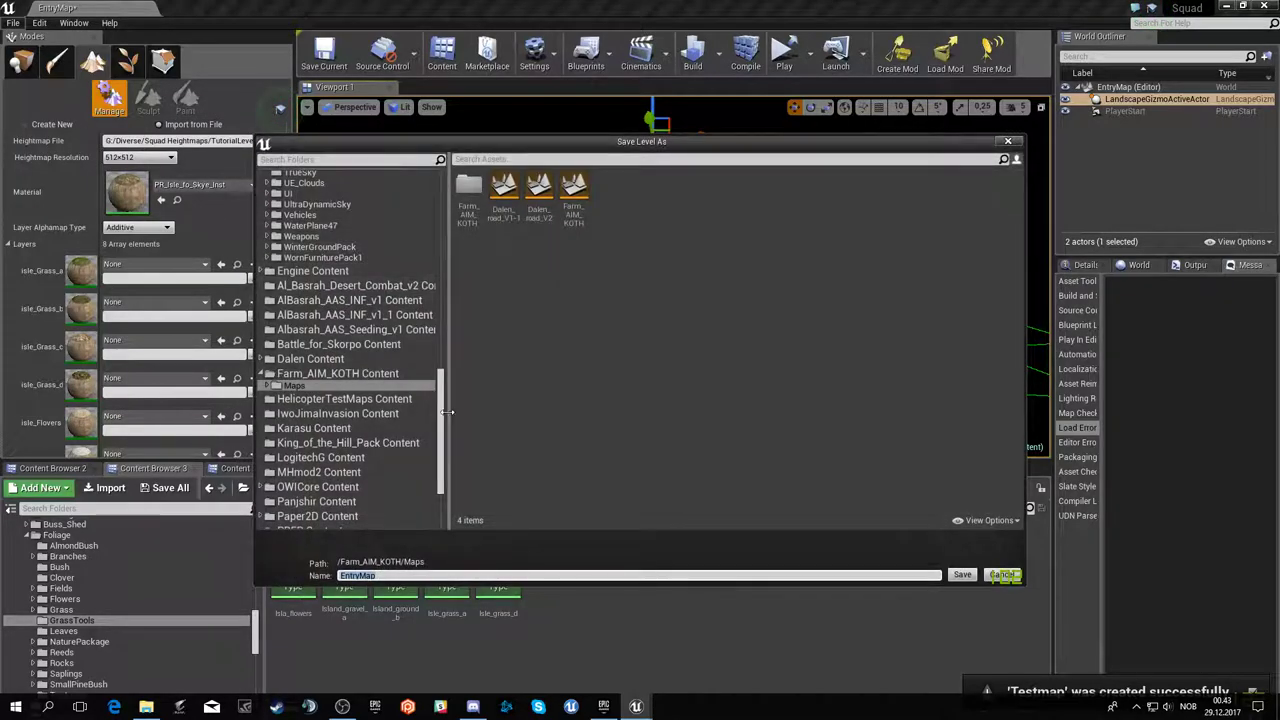
pyautogui.scroll(-2, 432, 410)
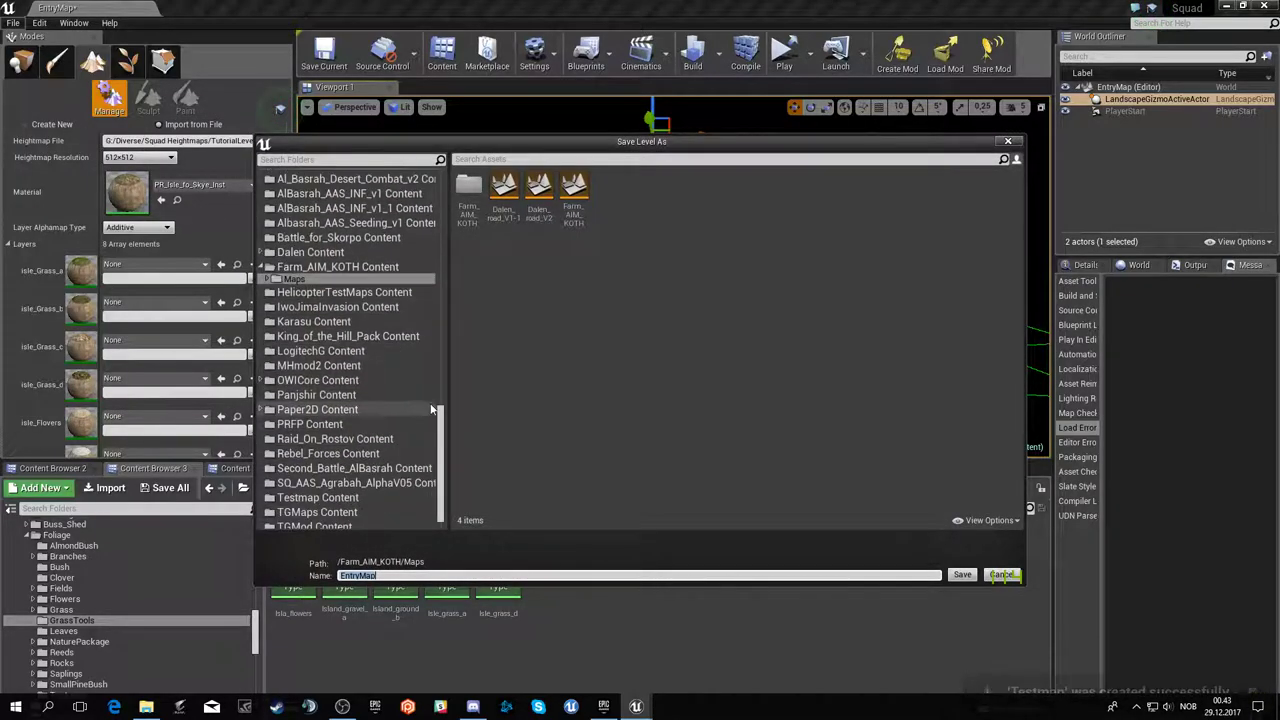
pyautogui.scroll(-1, 432, 410)
pyautogui.click(367, 476)
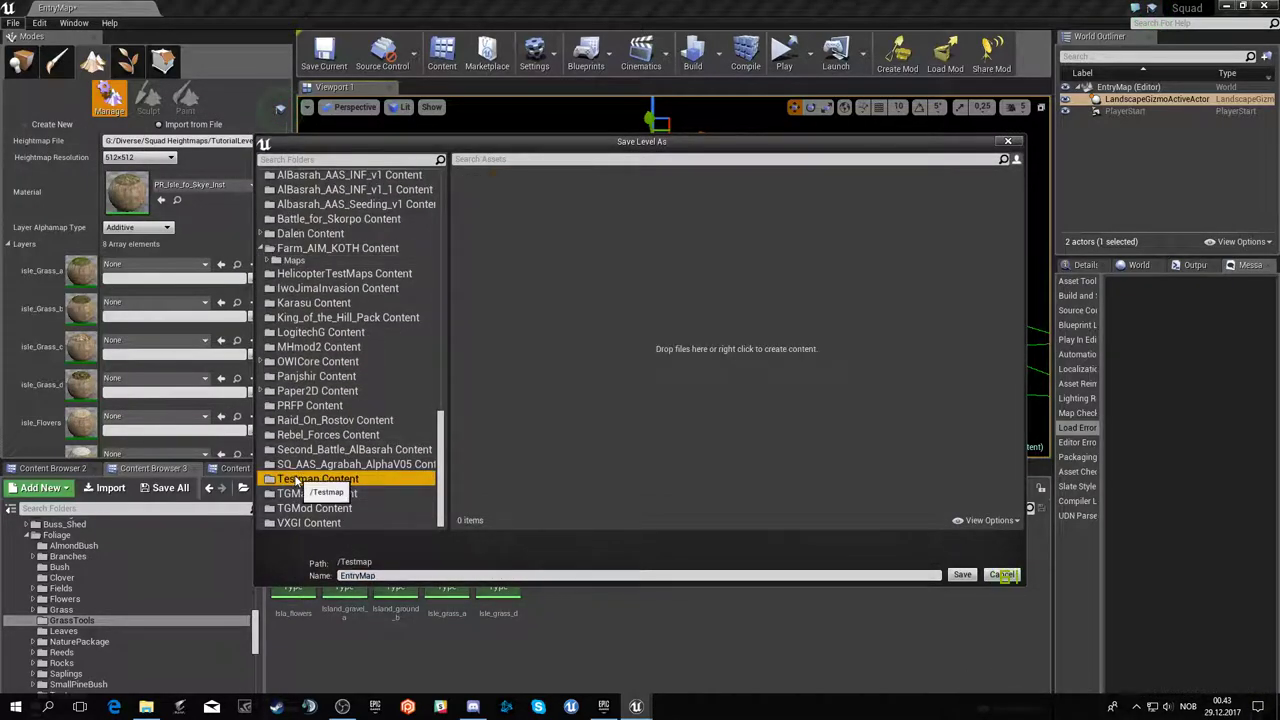
pyautogui.click(380, 576)
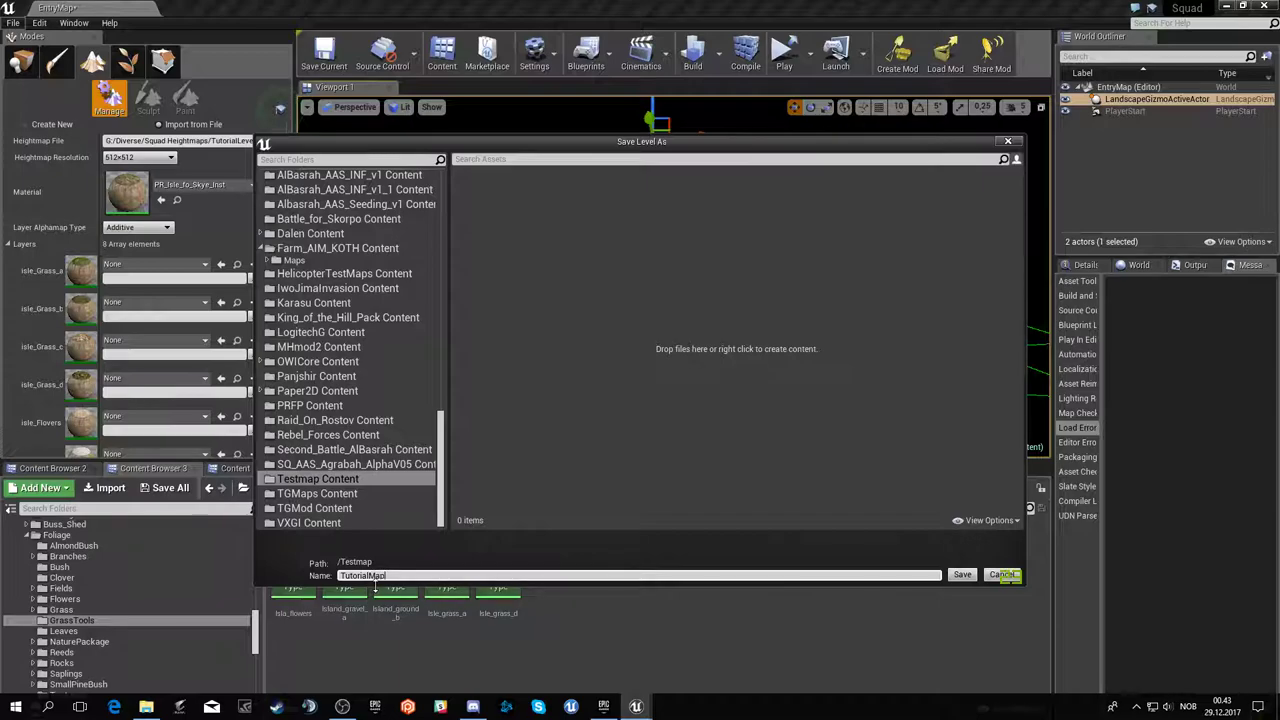
pyautogui.click(960, 574)
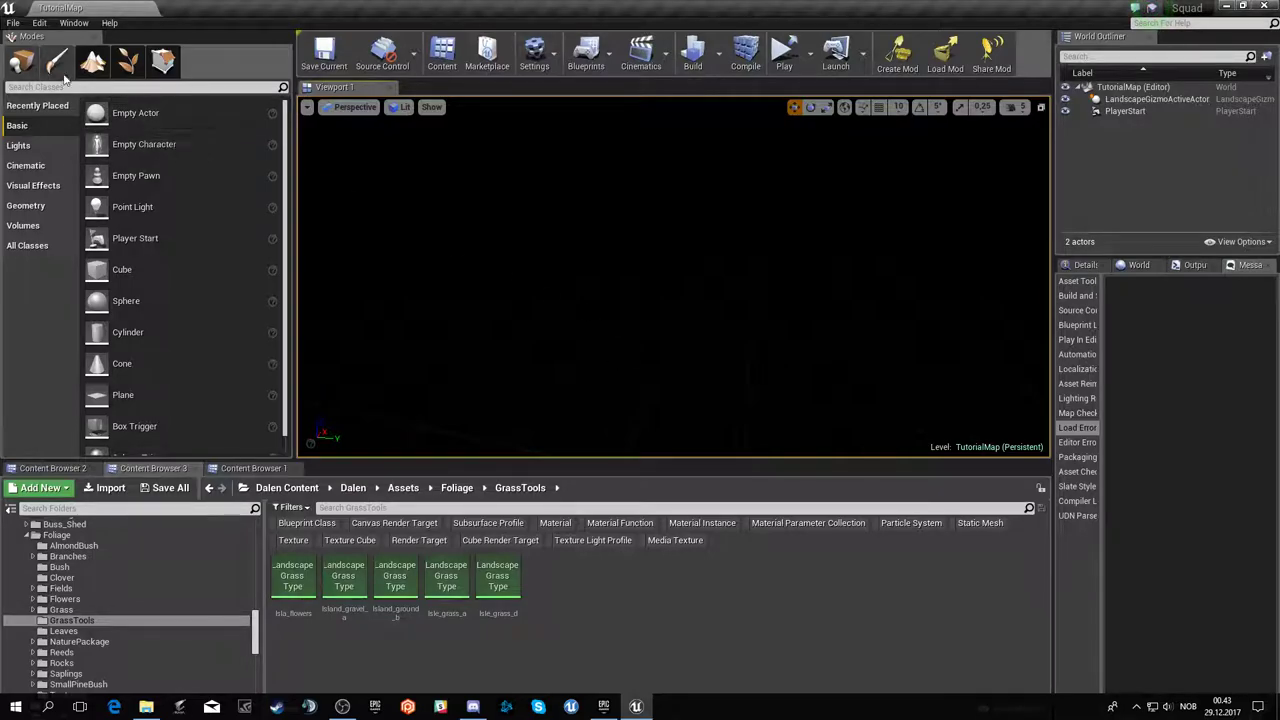
# - Create weight-blended LayerInfo assets for isle_Grass_a, isle_Grass_b, isle_Grass_c and isle_Grass_d
pyautogui.click(92, 62)
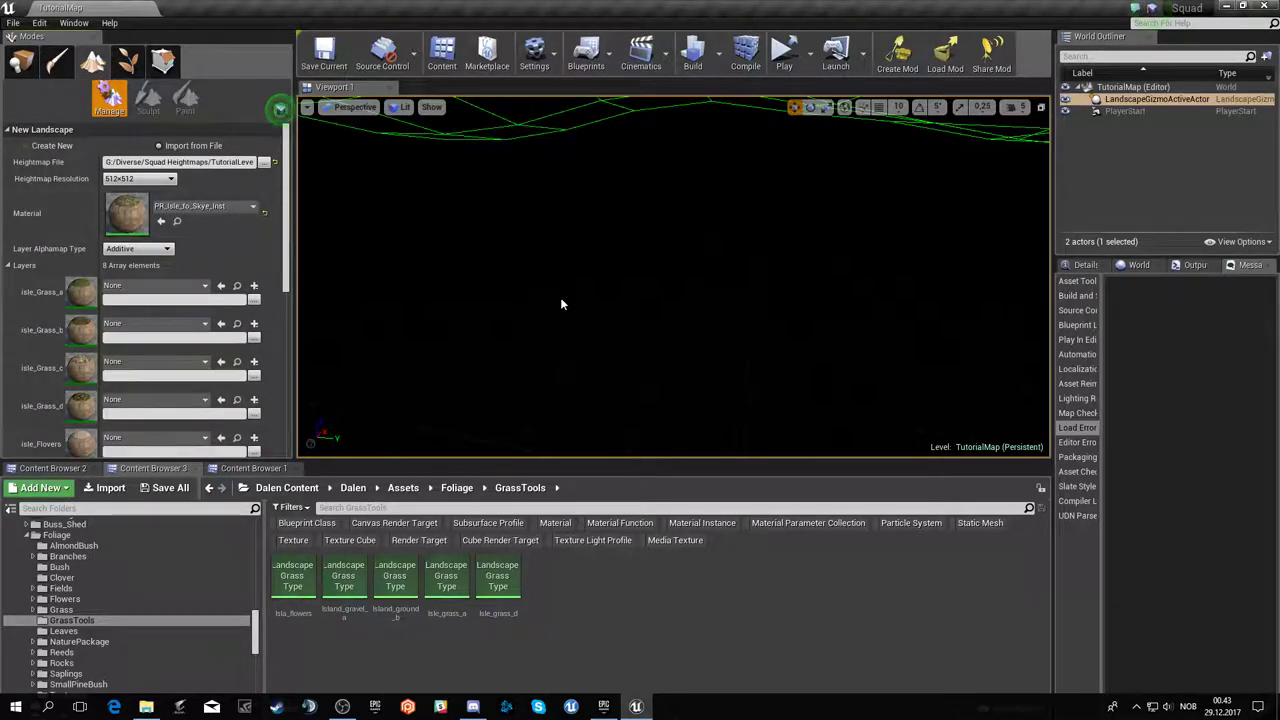
pyautogui.moveTo(560, 297)
pyautogui.mouseDown(button='right')
pyautogui.moveTo(600, 260)
pyautogui.moveTo(463, 306)
pyautogui.mouseUp(button='right')
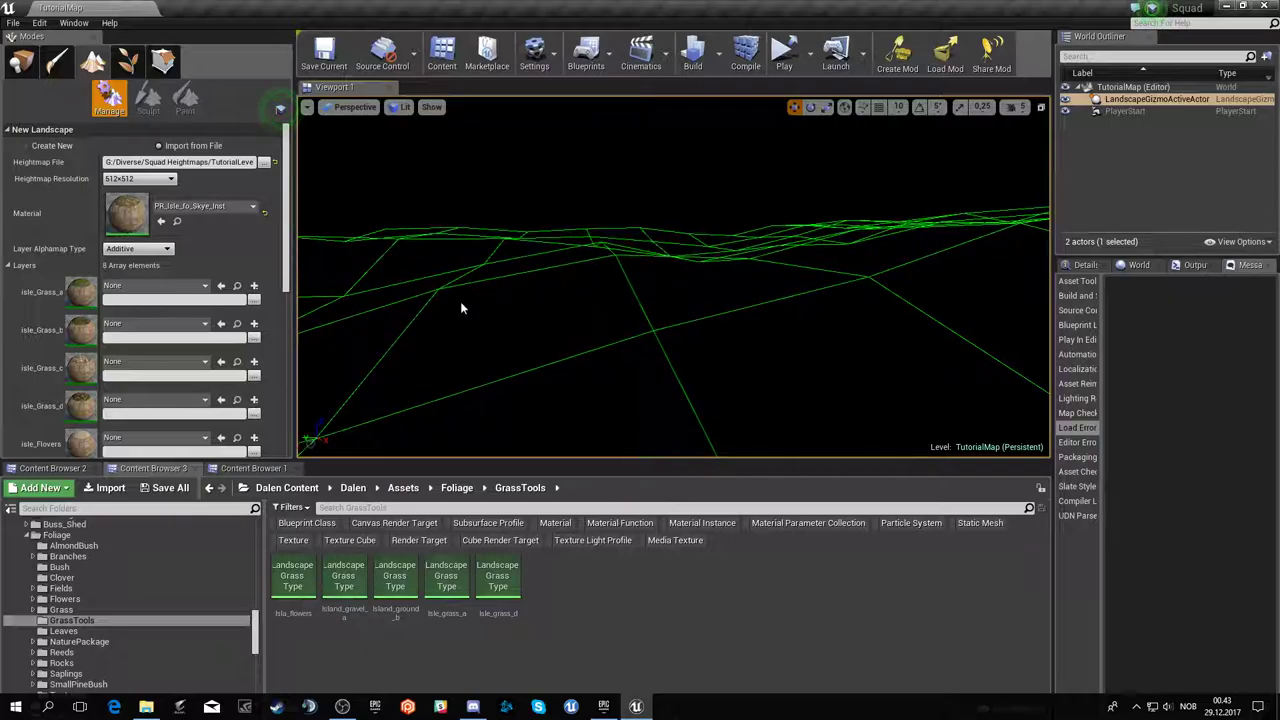
pyautogui.click(254, 288)
pyautogui.click(292, 302)
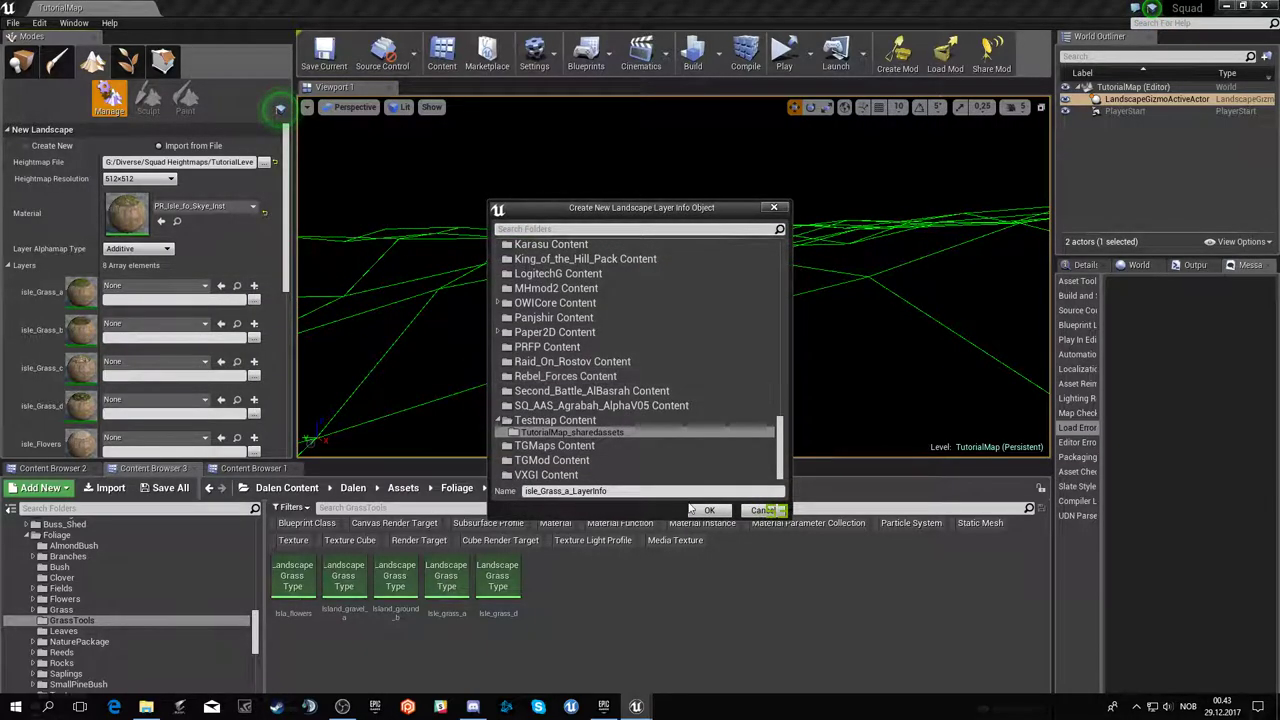
pyautogui.click(707, 507)
pyautogui.click(254, 326)
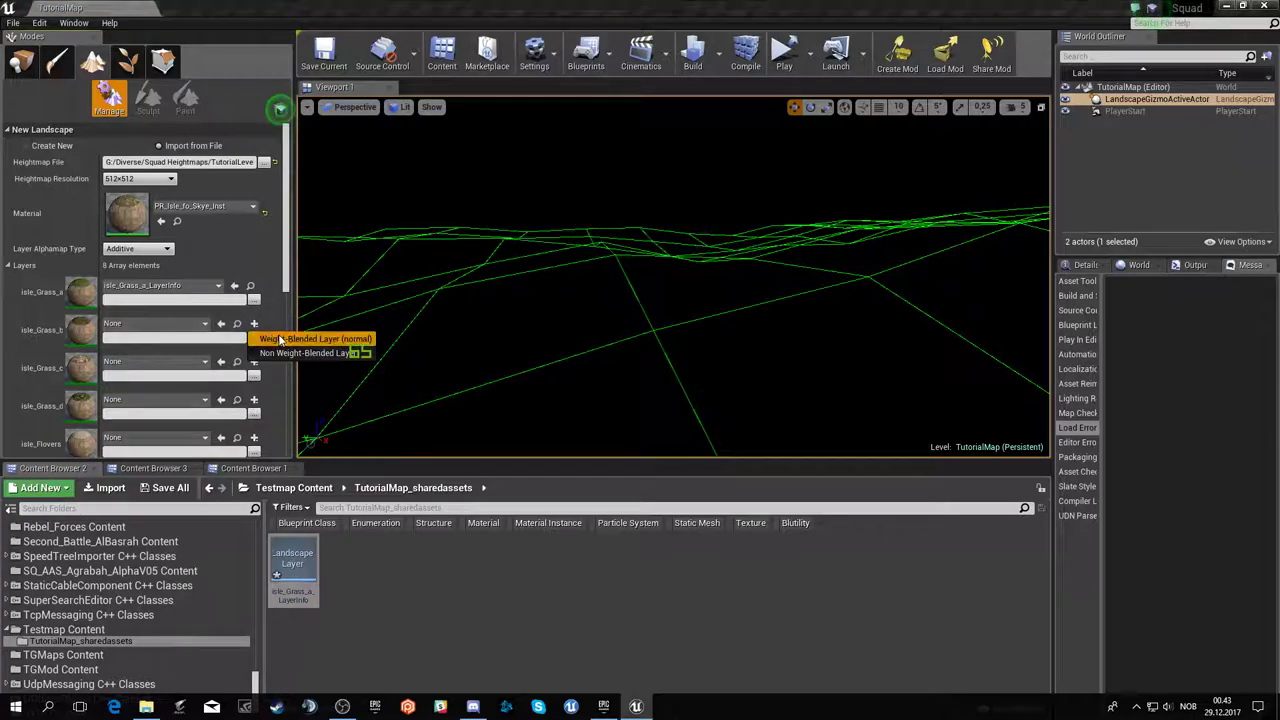
pyautogui.click(292, 340)
pyautogui.click(707, 507)
pyautogui.click(254, 361)
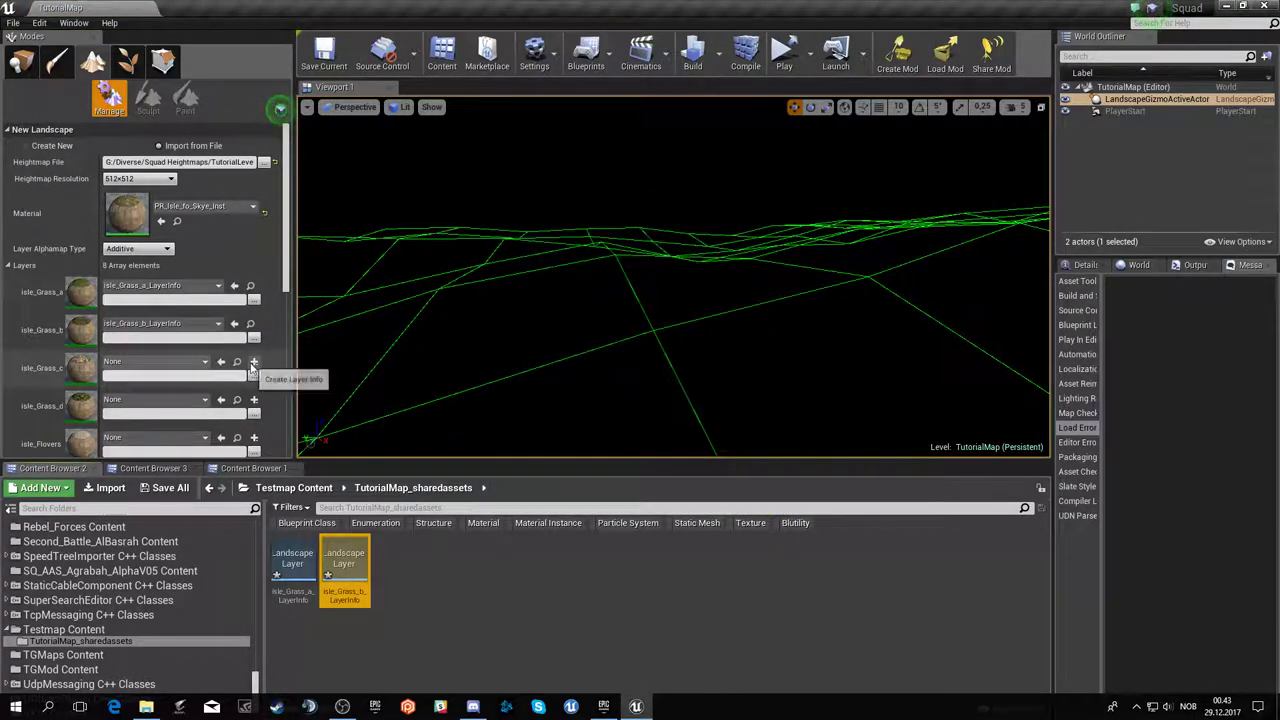
pyautogui.click(292, 376)
pyautogui.click(707, 507)
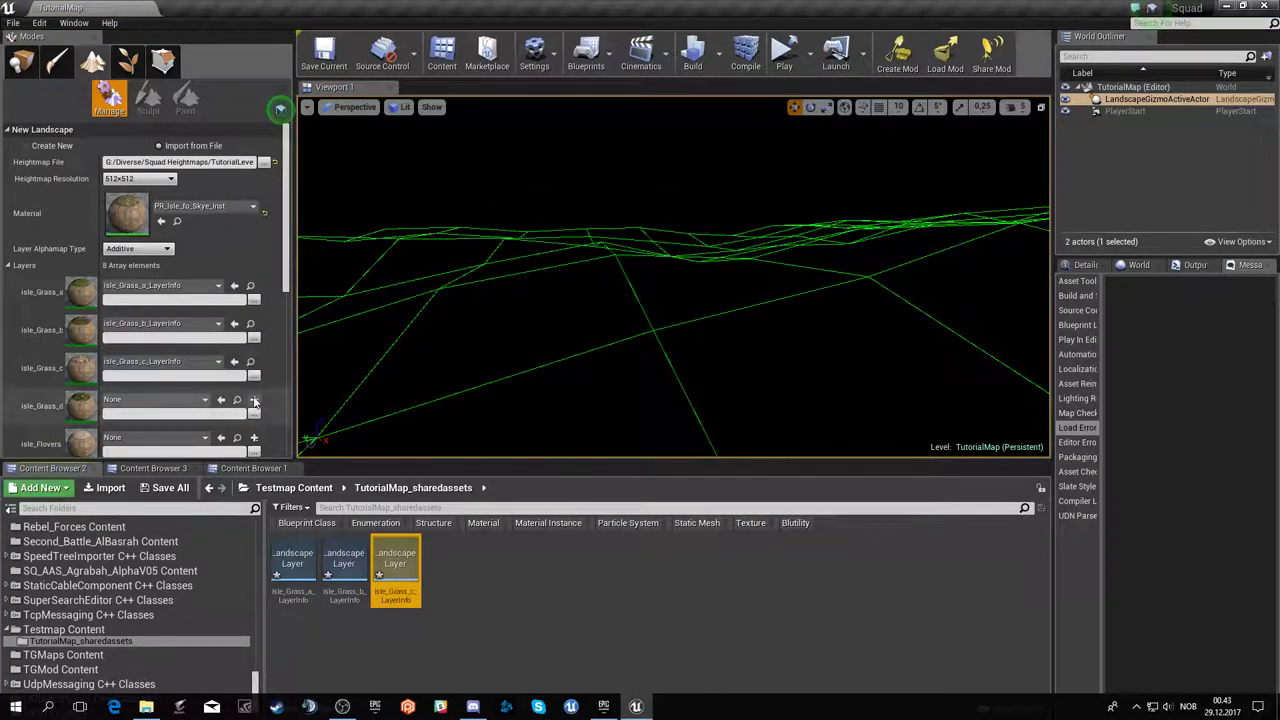
pyautogui.click(254, 399)
pyautogui.click(292, 414)
pyautogui.click(707, 508)
# - Create weight-blended LayerInfo assets for isle_Flovers, isle_Gravel_a and isle_Gravel_b
pyautogui.scroll(-3, 150, 350)
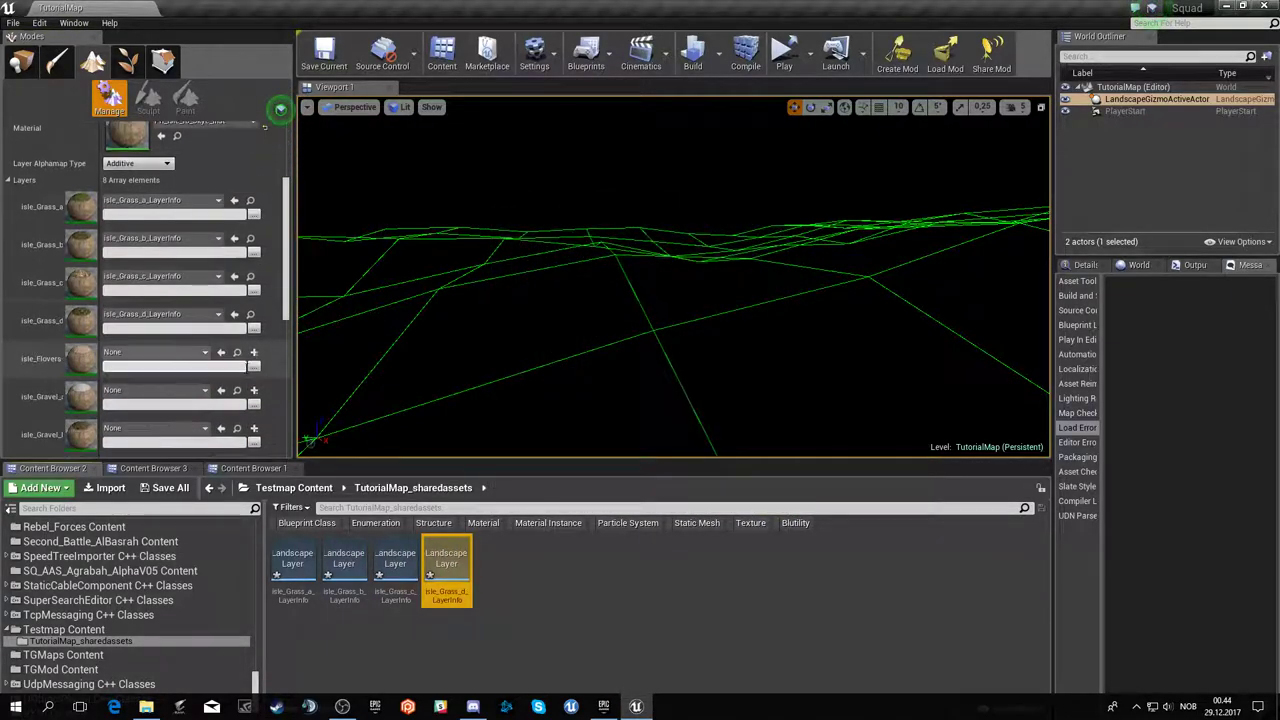
pyautogui.click(254, 352)
pyautogui.click(292, 367)
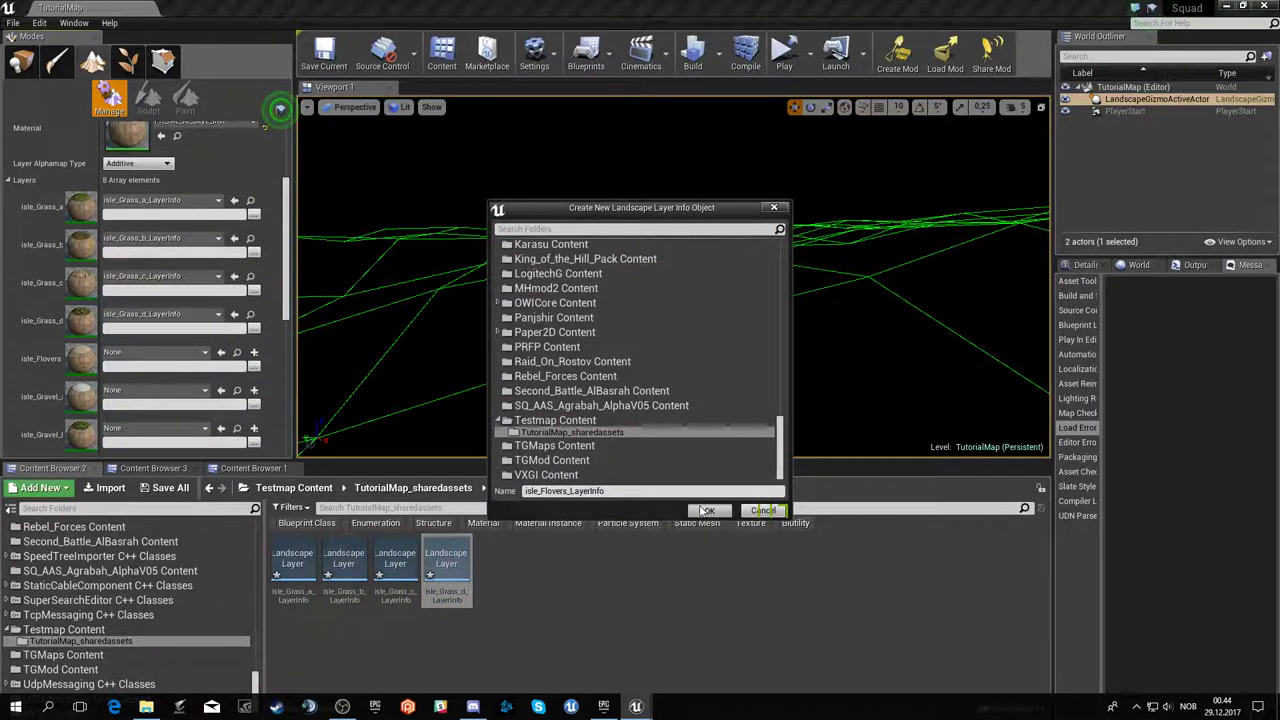
pyautogui.click(709, 510)
pyautogui.scroll(-3, 272, 339)
pyautogui.click(254, 284)
pyautogui.click(292, 299)
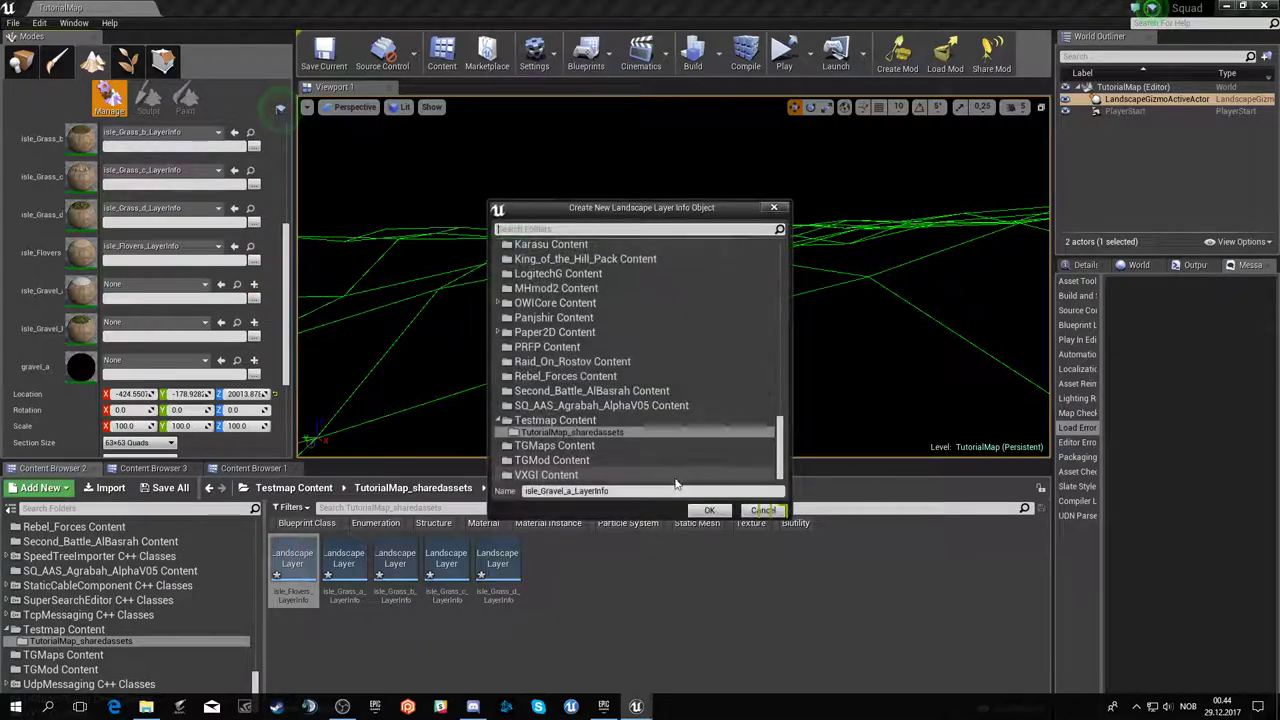
pyautogui.click(709, 510)
pyautogui.click(254, 322)
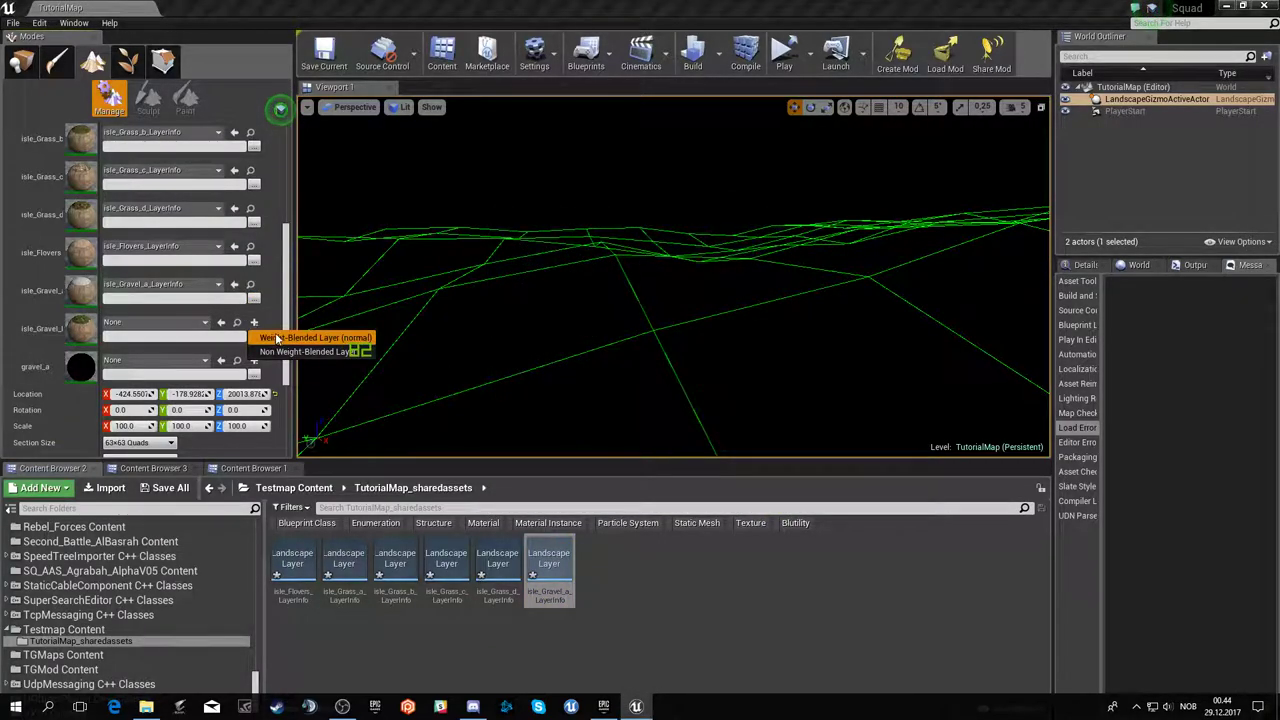
pyautogui.click(292, 337)
pyautogui.click(709, 510)
pyautogui.scroll(3, 260, 342)
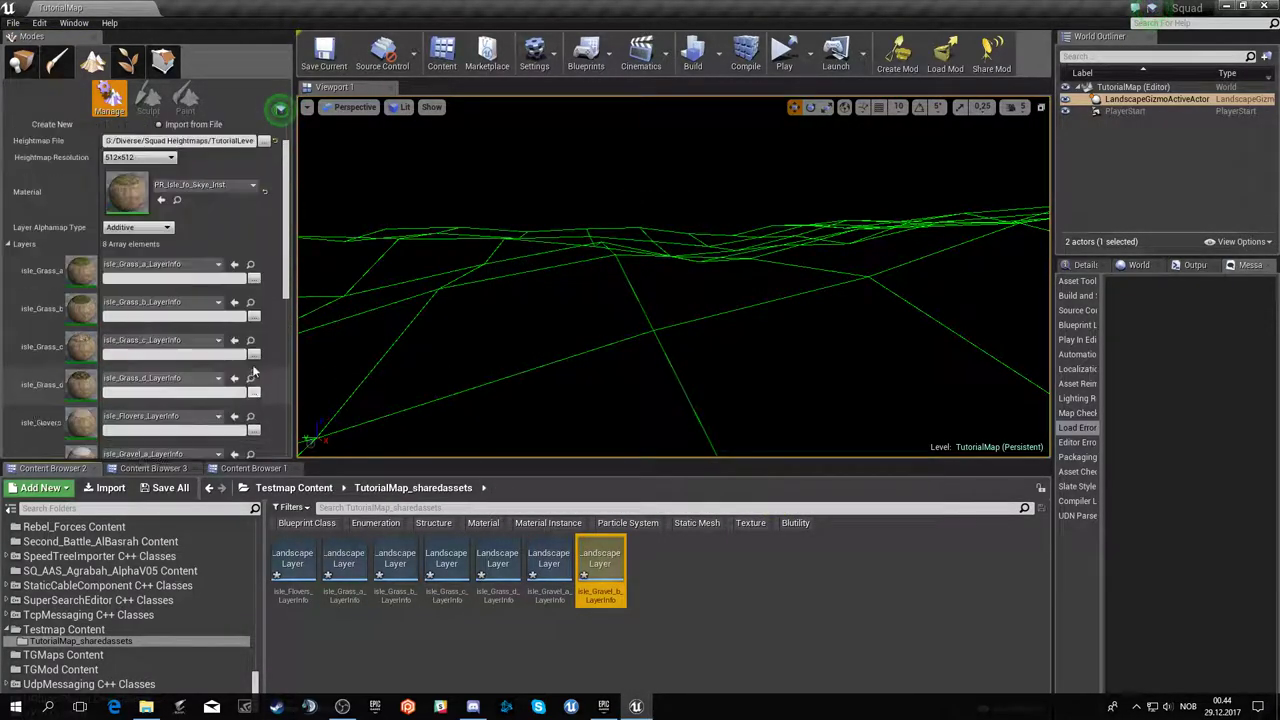
pyautogui.scroll(2, 200, 260)
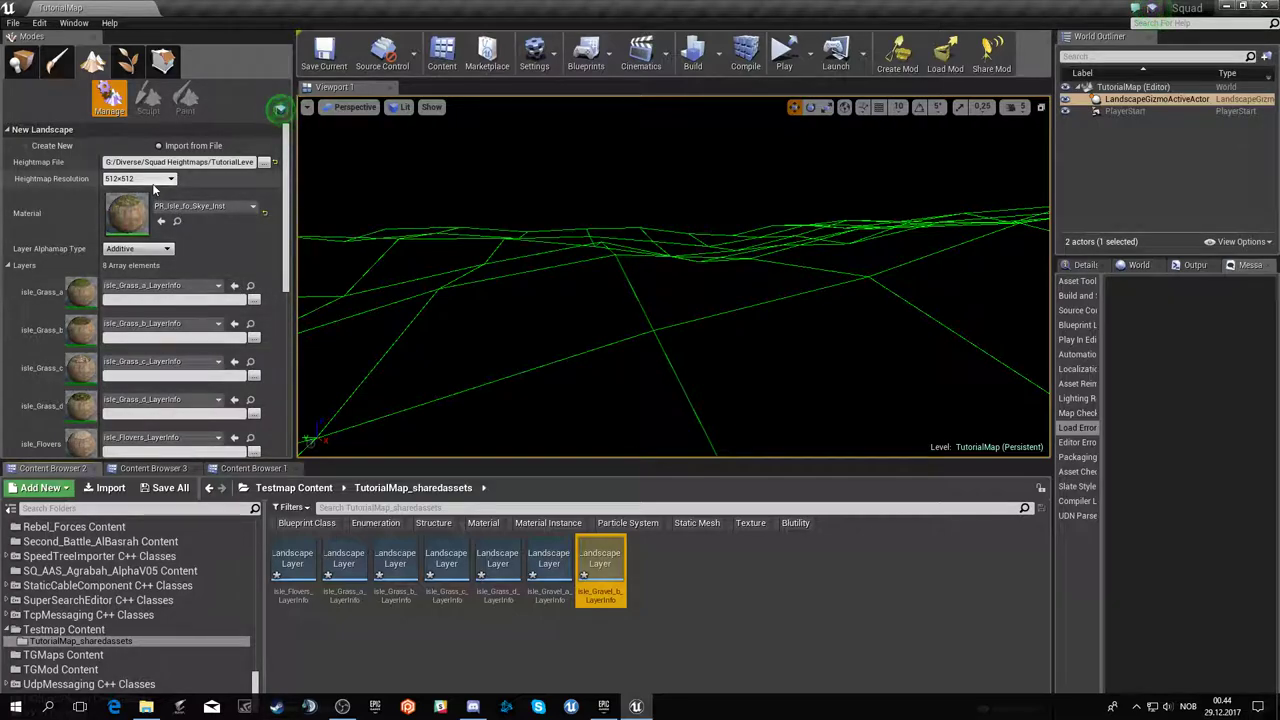
pyautogui.scroll(-2, 230, 303)
pyautogui.scroll(-3, 230, 303)
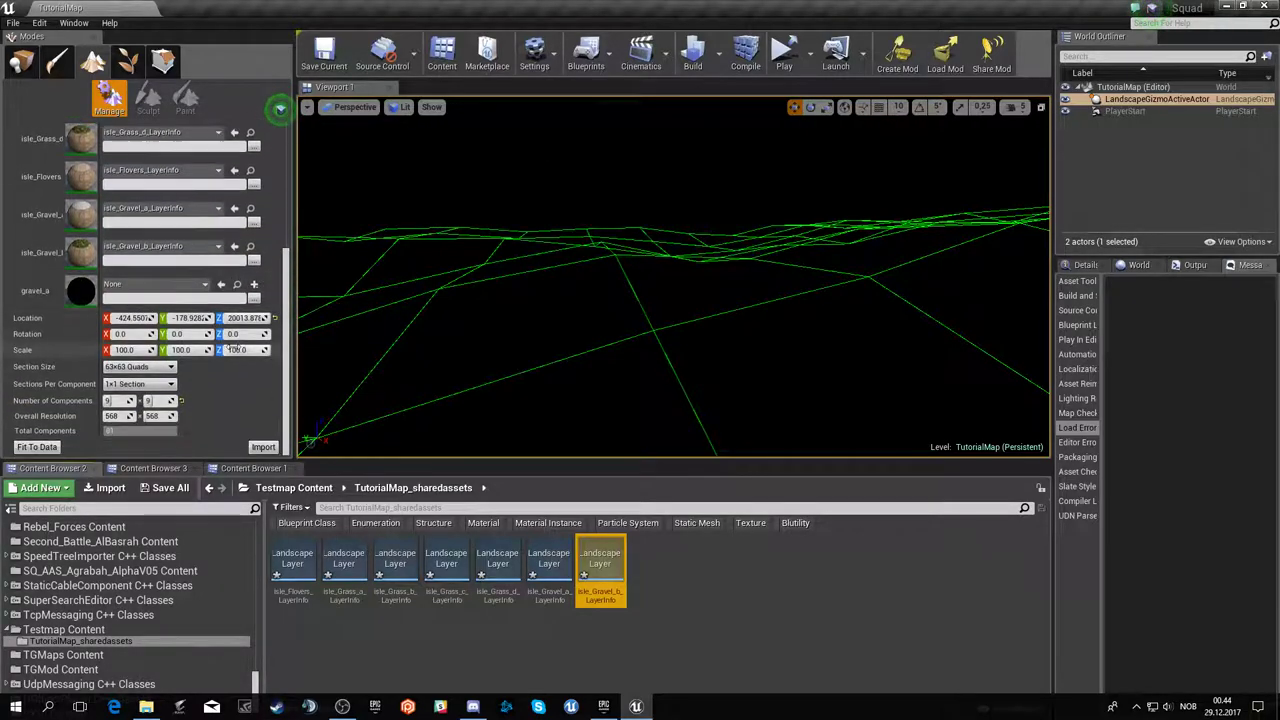
# - Create the landscape from the heightmap and switch the viewport to Unlit shading
pyautogui.click(259, 448)
pyautogui.click(403, 109)
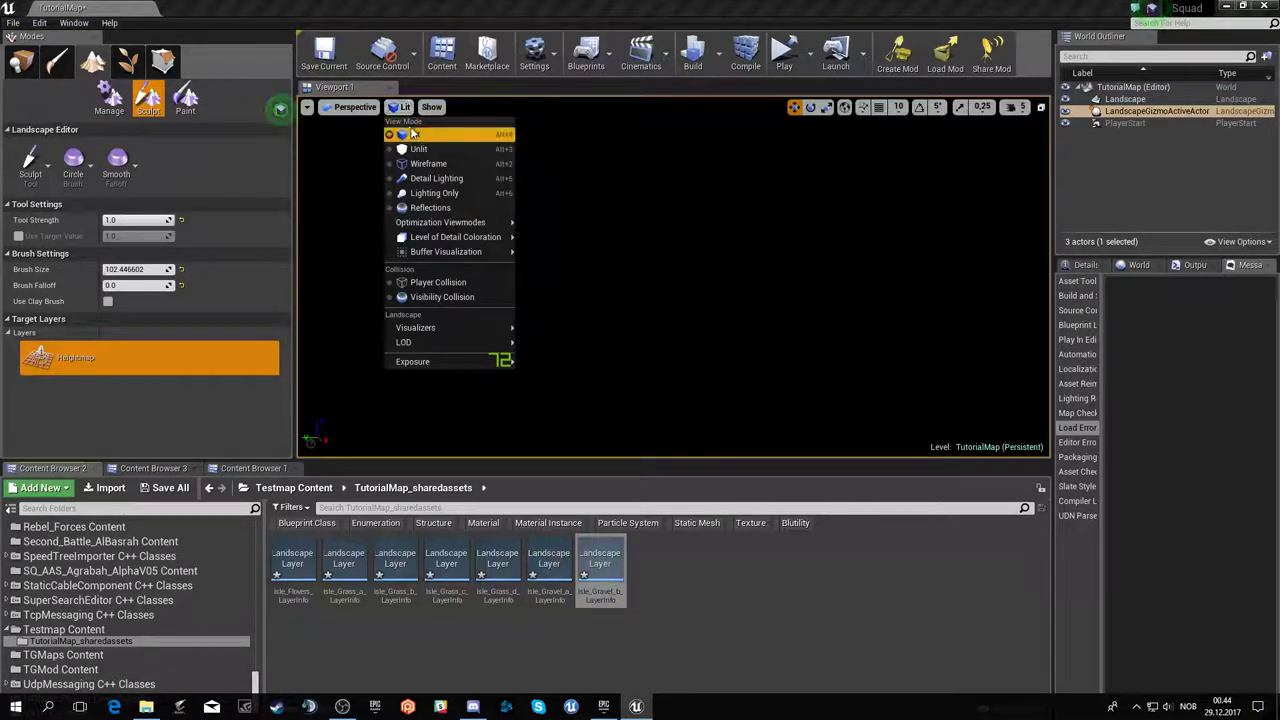
pyautogui.click(420, 150)
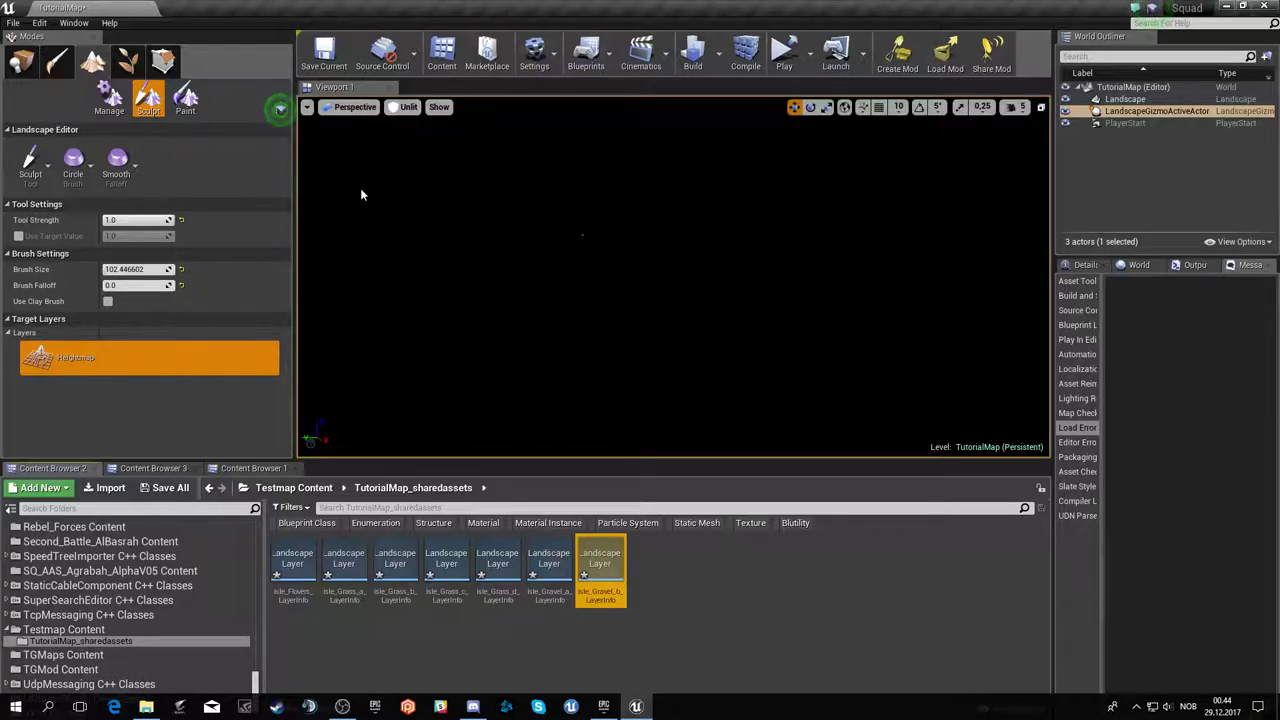
# - Enter landscape Paint mode and select isle_Gravel_a as the layer to paint
pyautogui.click(185, 97)
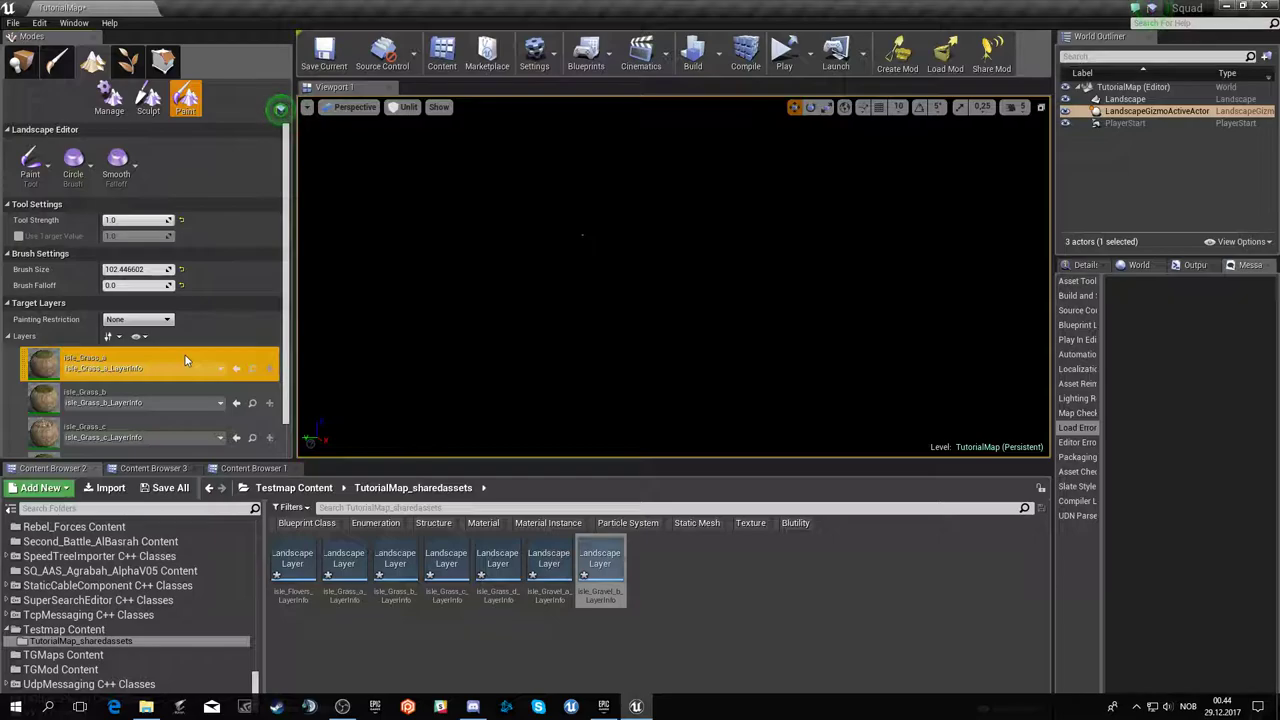
pyautogui.scroll(-2, 155, 355)
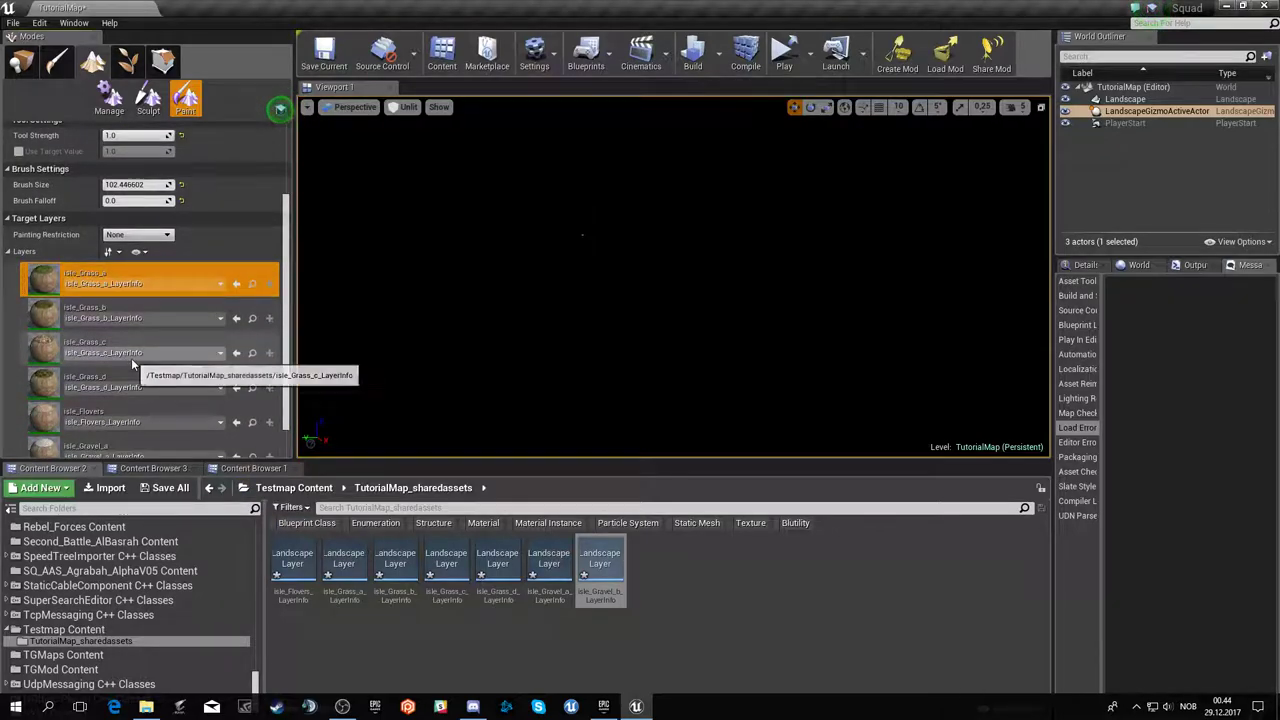
pyautogui.scroll(-1, 155, 350)
pyautogui.scroll(-1, 152, 315)
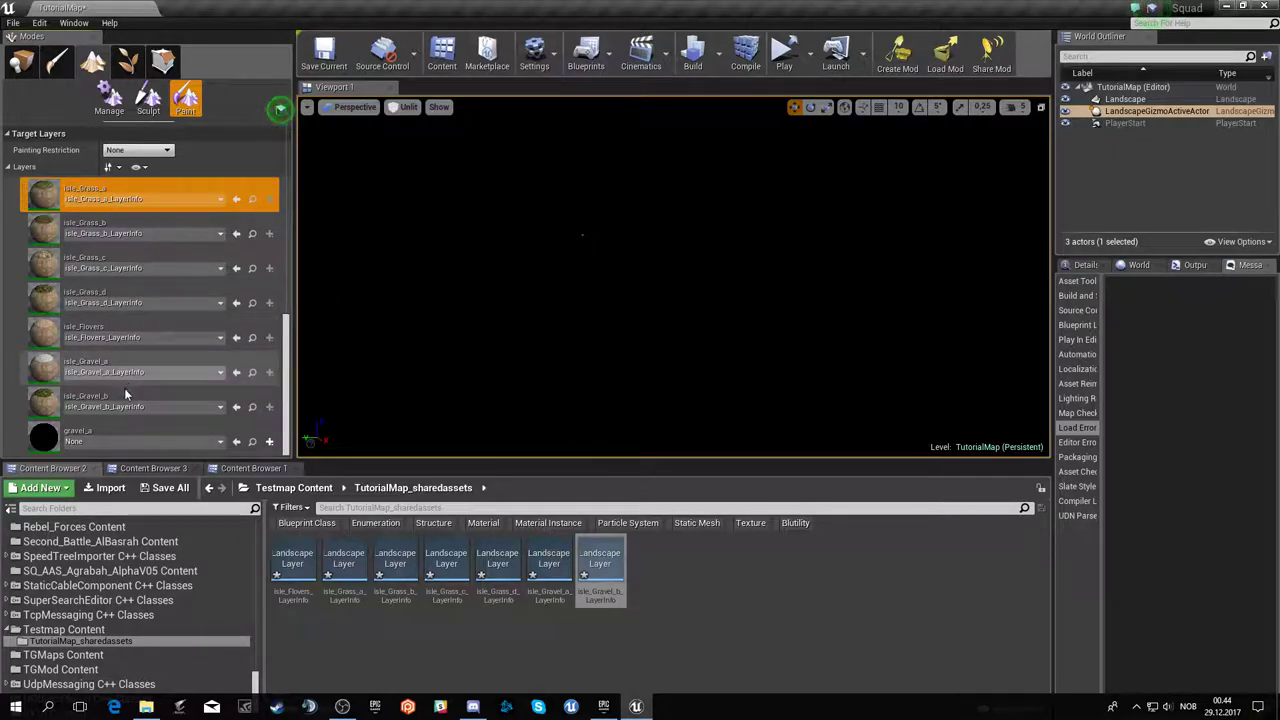
pyautogui.click(102, 365)
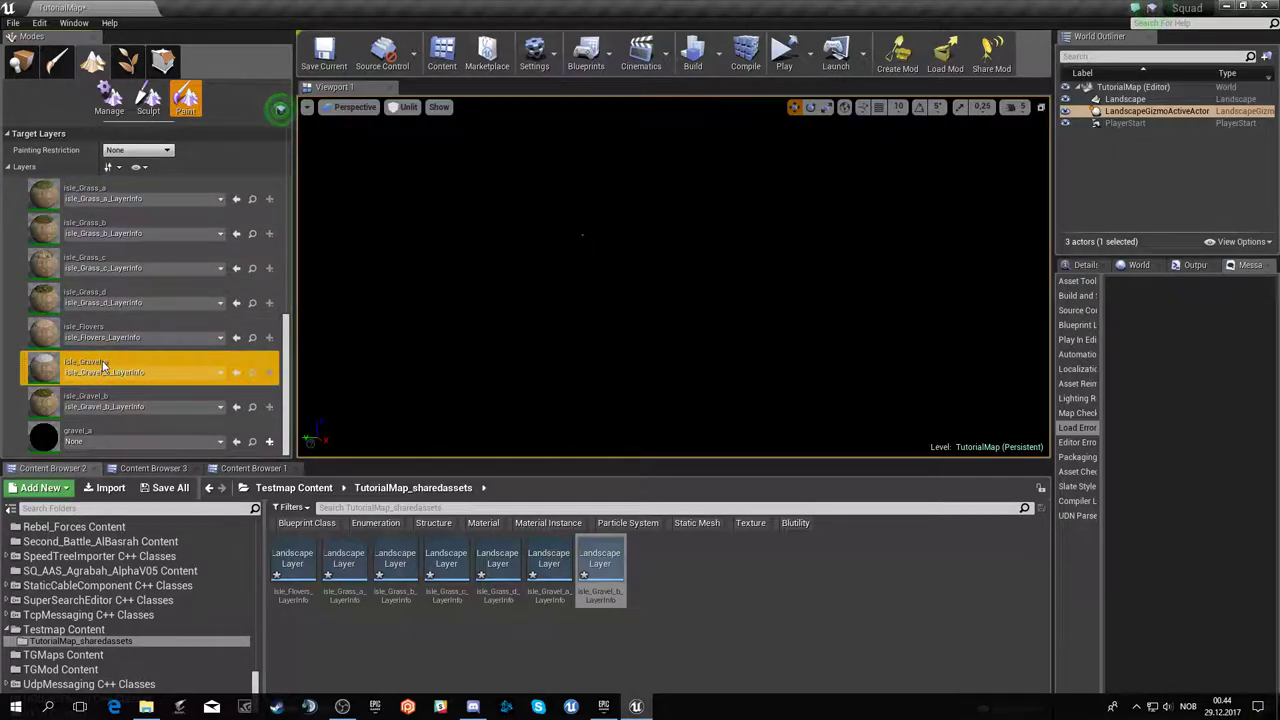
# - Switch the brush to Pattern and bring up the TutorialLevel mask folder
pyautogui.scroll(3, 192, 227)
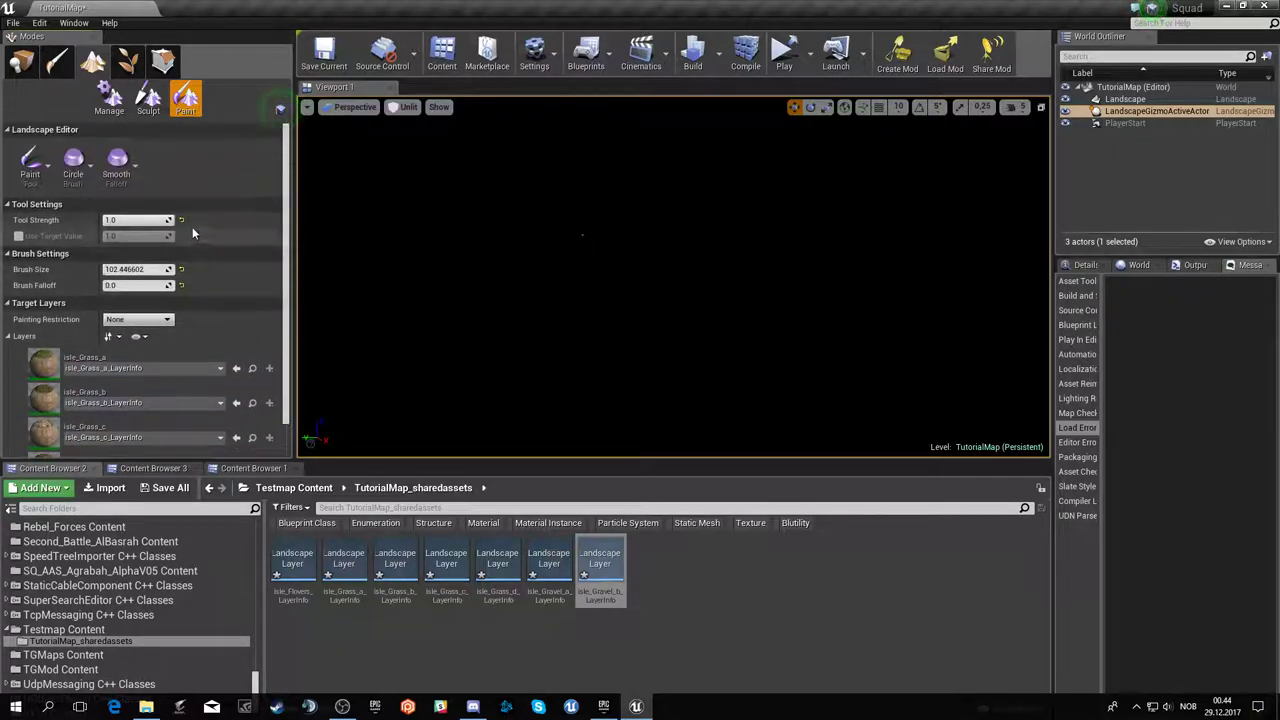
pyautogui.click(88, 173)
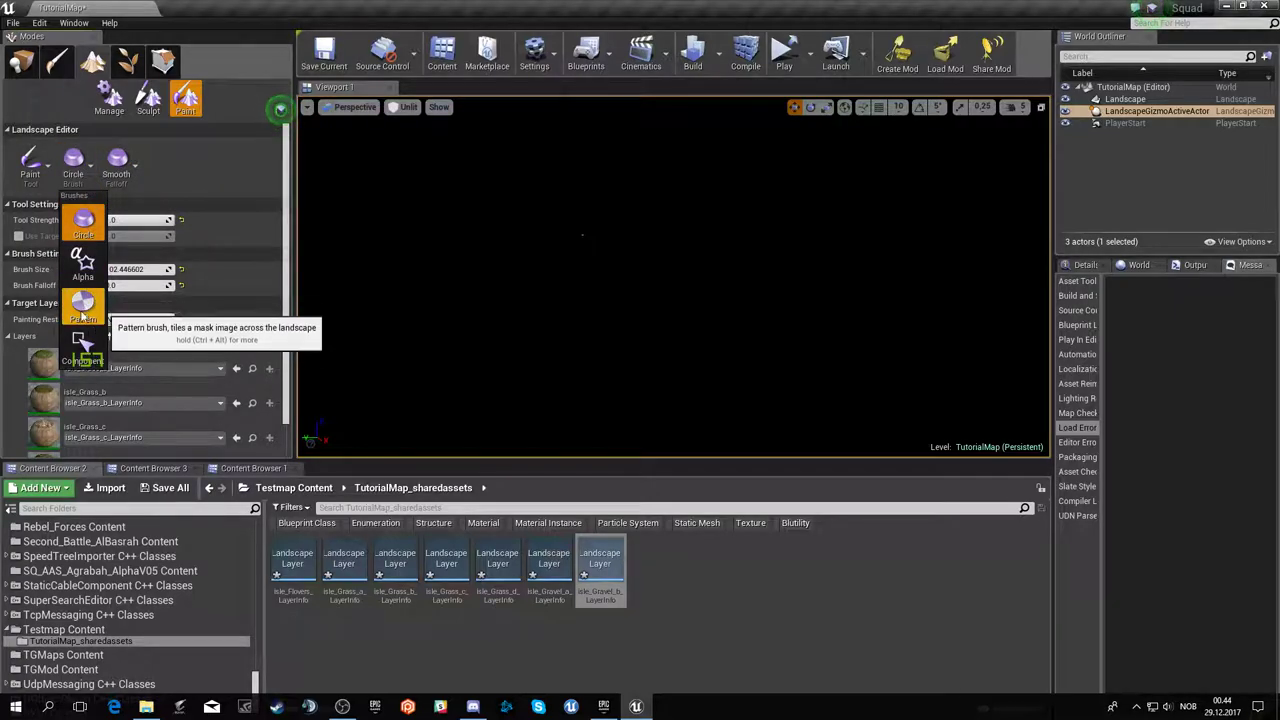
pyautogui.click(84, 305)
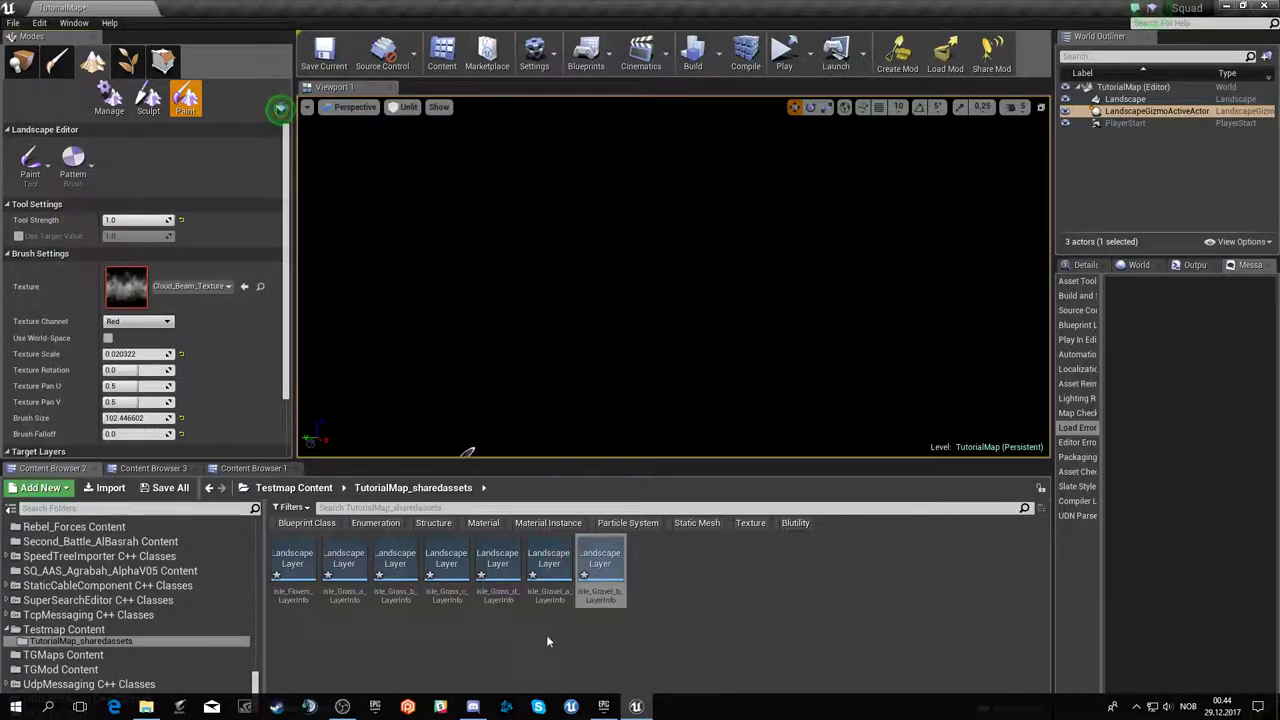
pyautogui.click(150, 706)
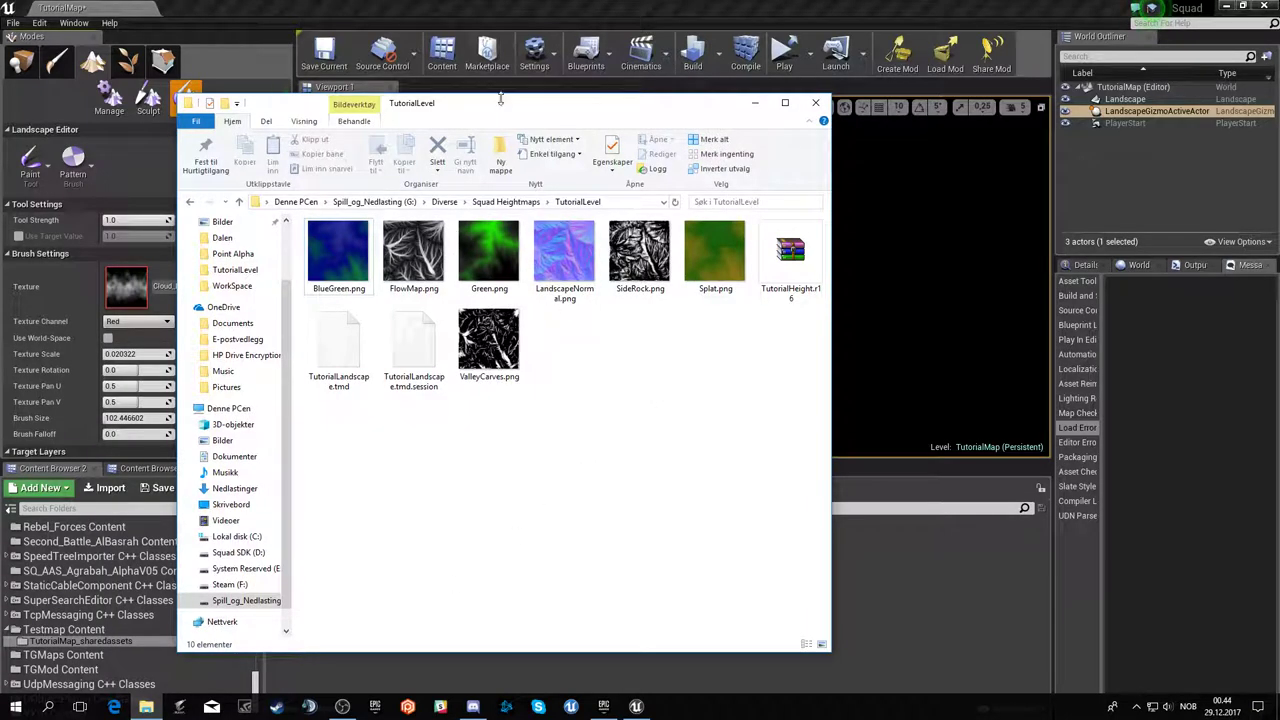
# - Import Green.png and Splat.png as textures into TutorialMap_sharedassets
pyautogui.moveTo(500, 102); pyautogui.dragTo(897, 177)
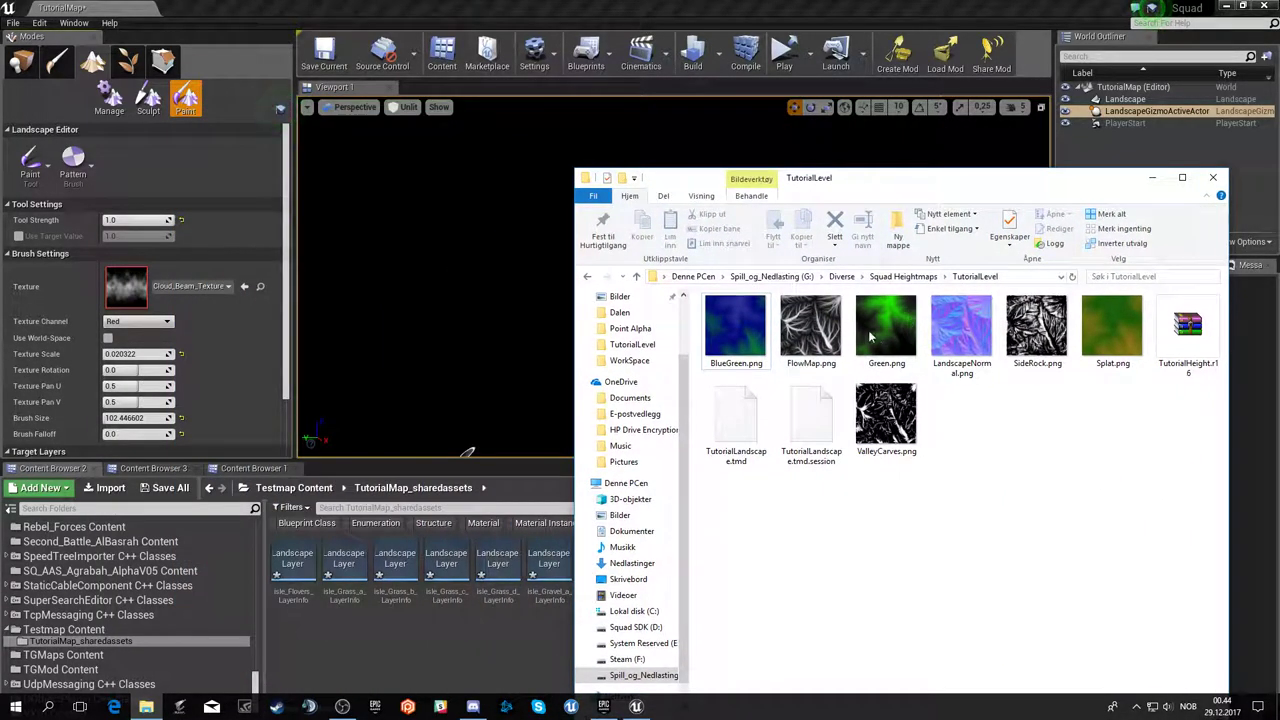
pyautogui.click(752, 350)
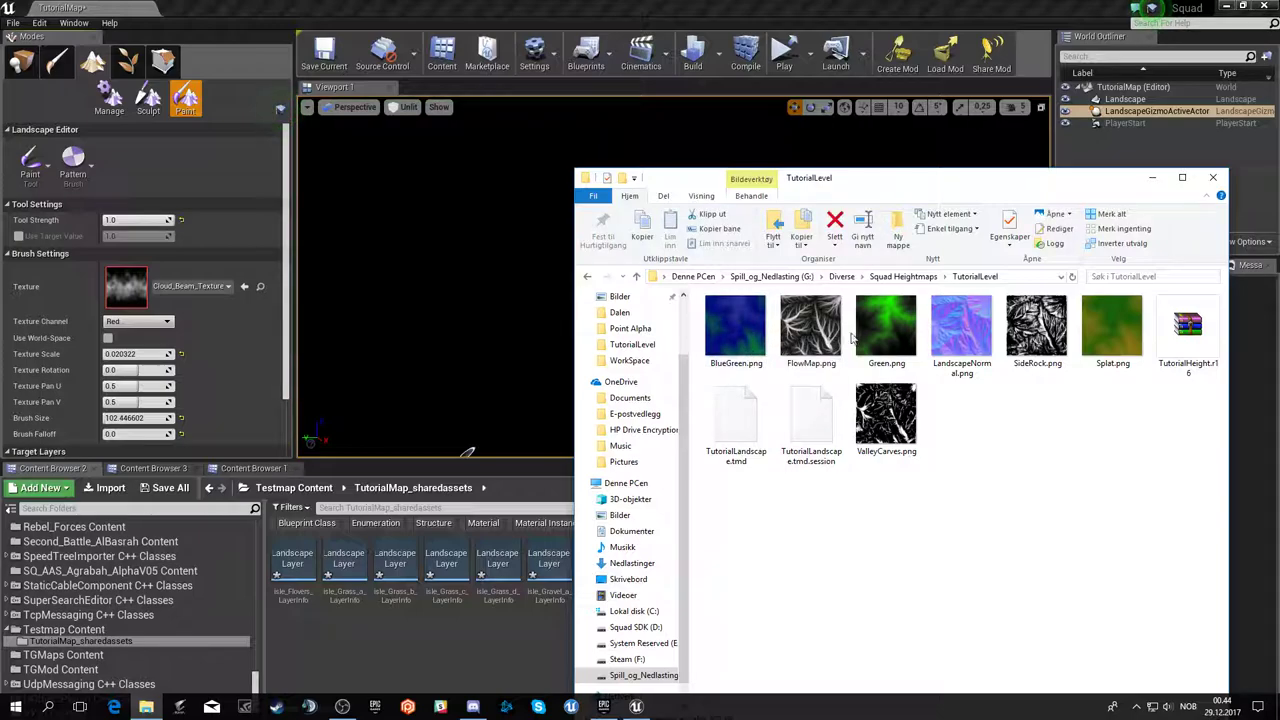
pyautogui.moveTo(893, 328); pyautogui.dragTo(516, 642)
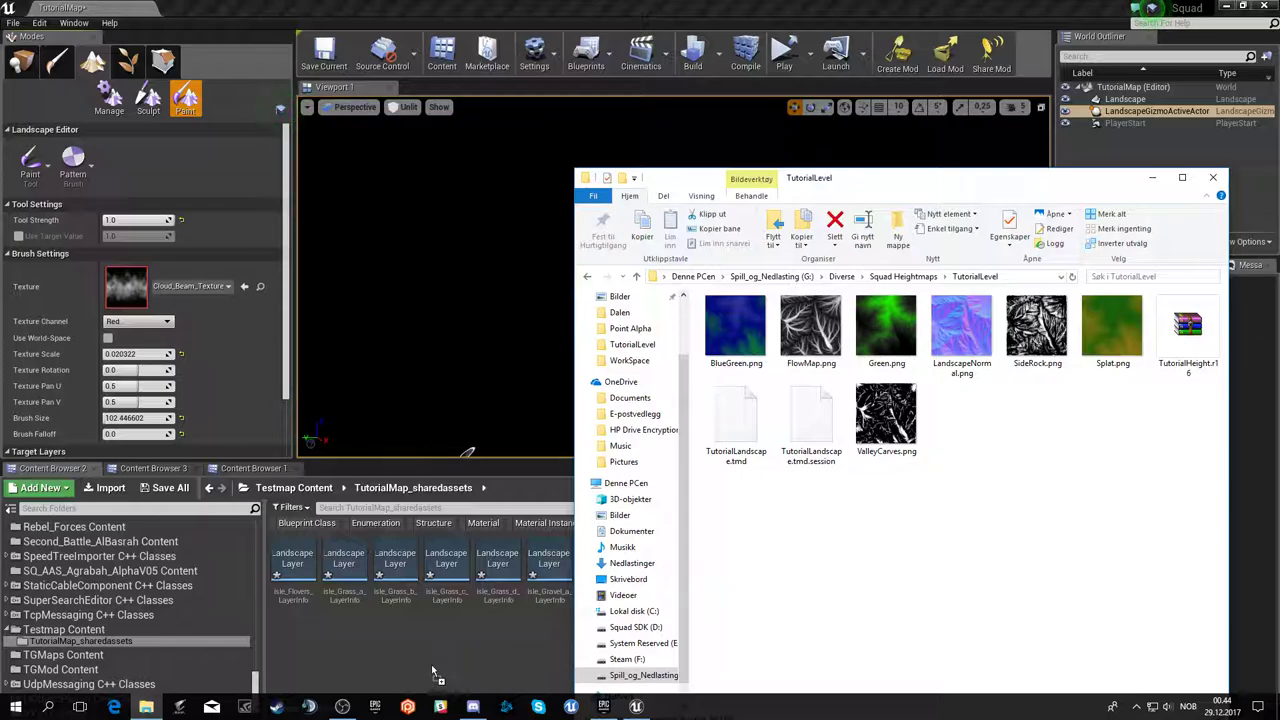
pyautogui.moveTo(469, 645); pyautogui.dragTo(469, 645)
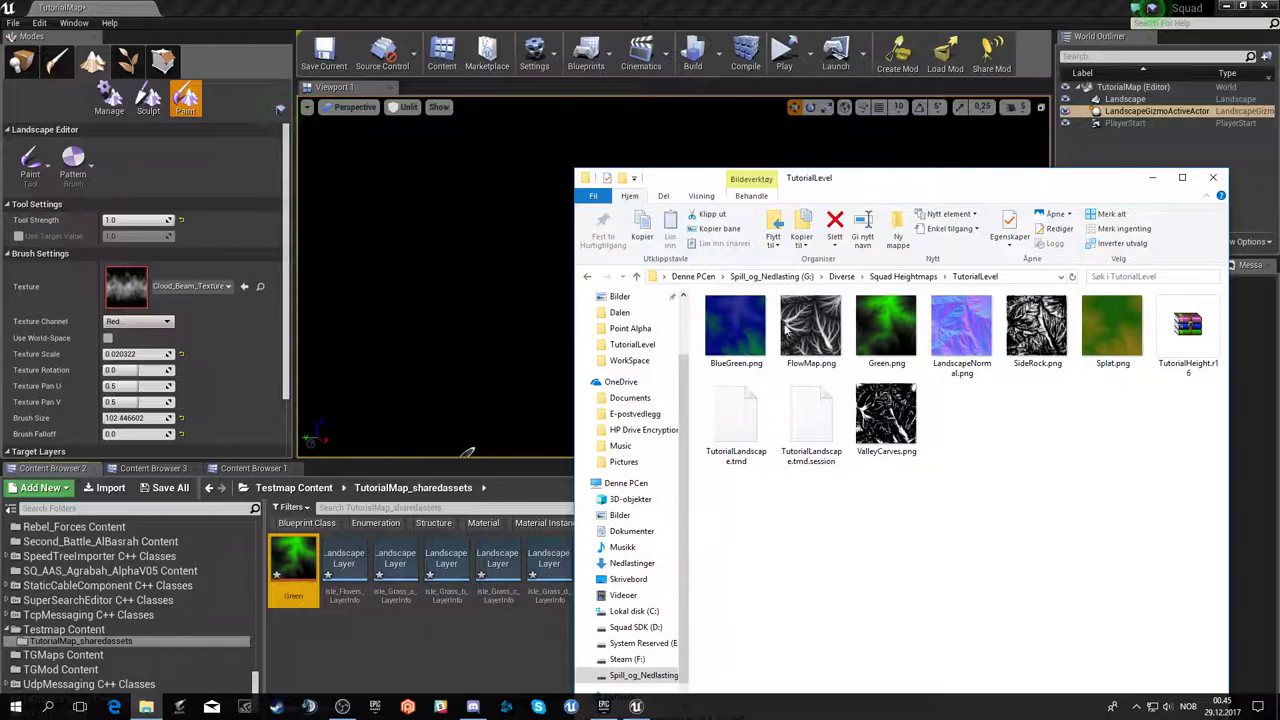
pyautogui.moveTo(1110, 330); pyautogui.dragTo(446, 648)
pyautogui.moveTo(429, 658); pyautogui.dragTo(429, 658)
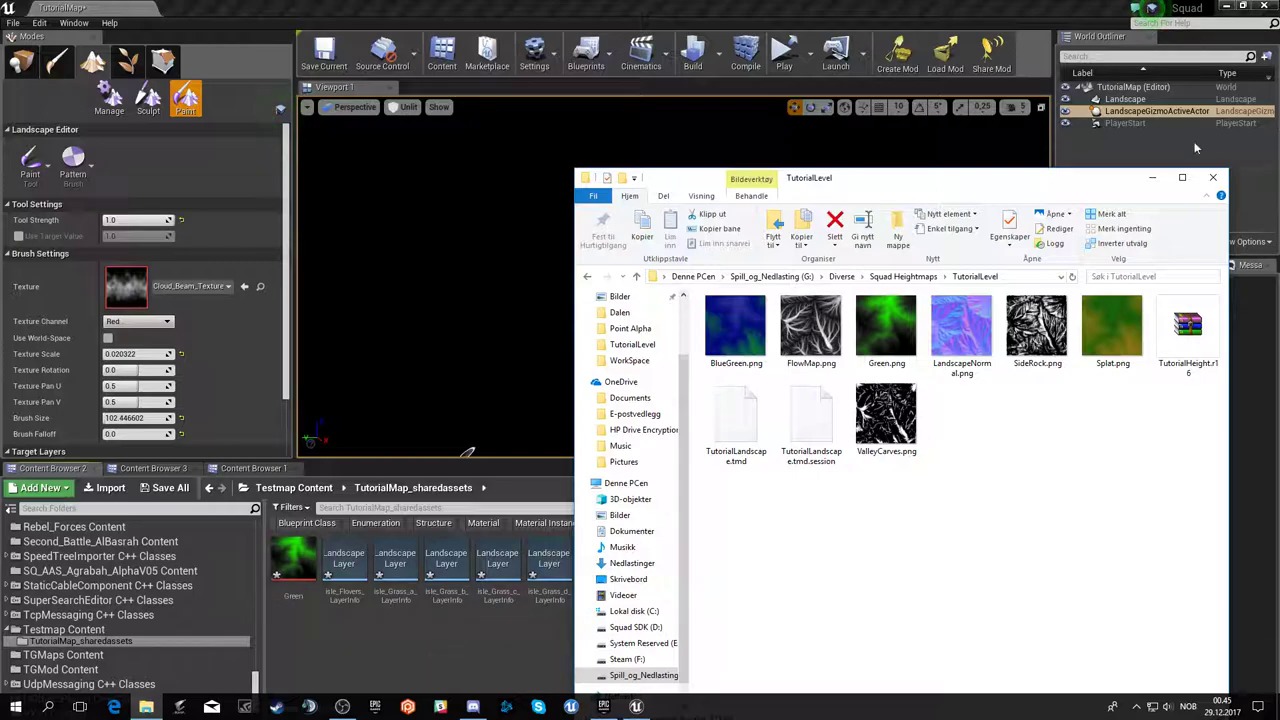
# - Import BlueGreen.png as a texture and assign the Green texture as the pattern brush mask
pyautogui.click(1152, 177)
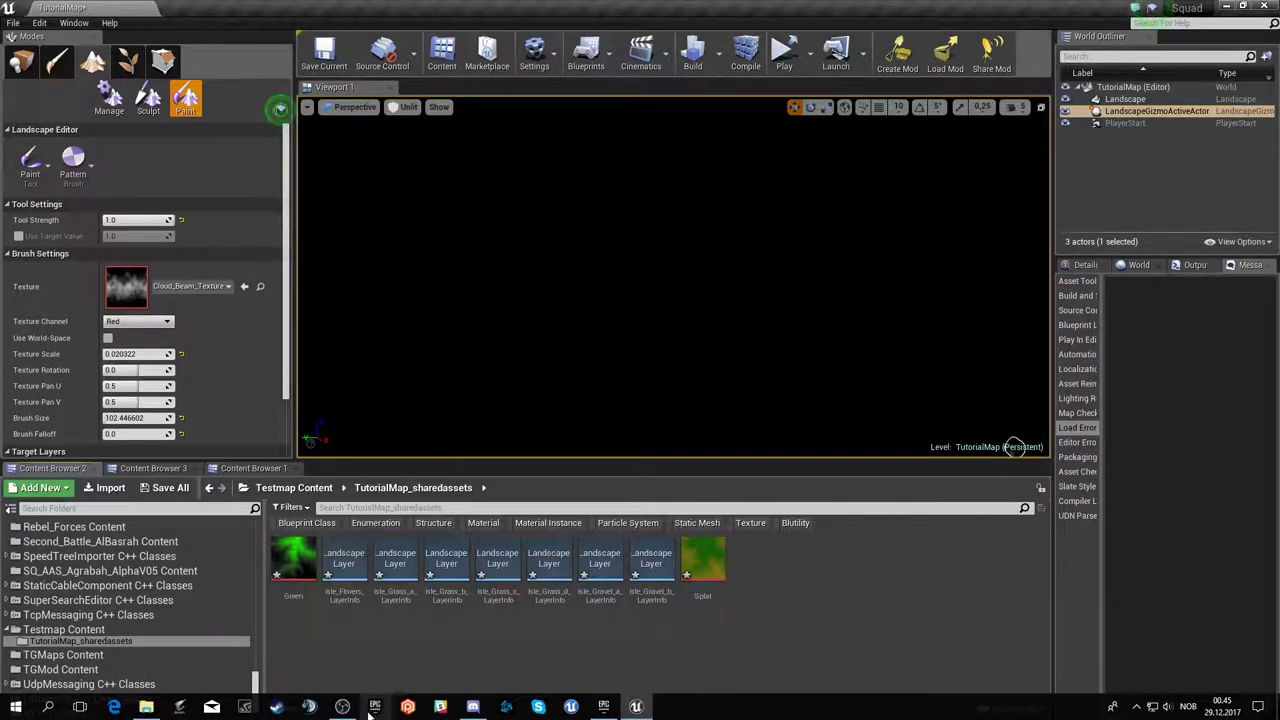
pyautogui.click(146, 706)
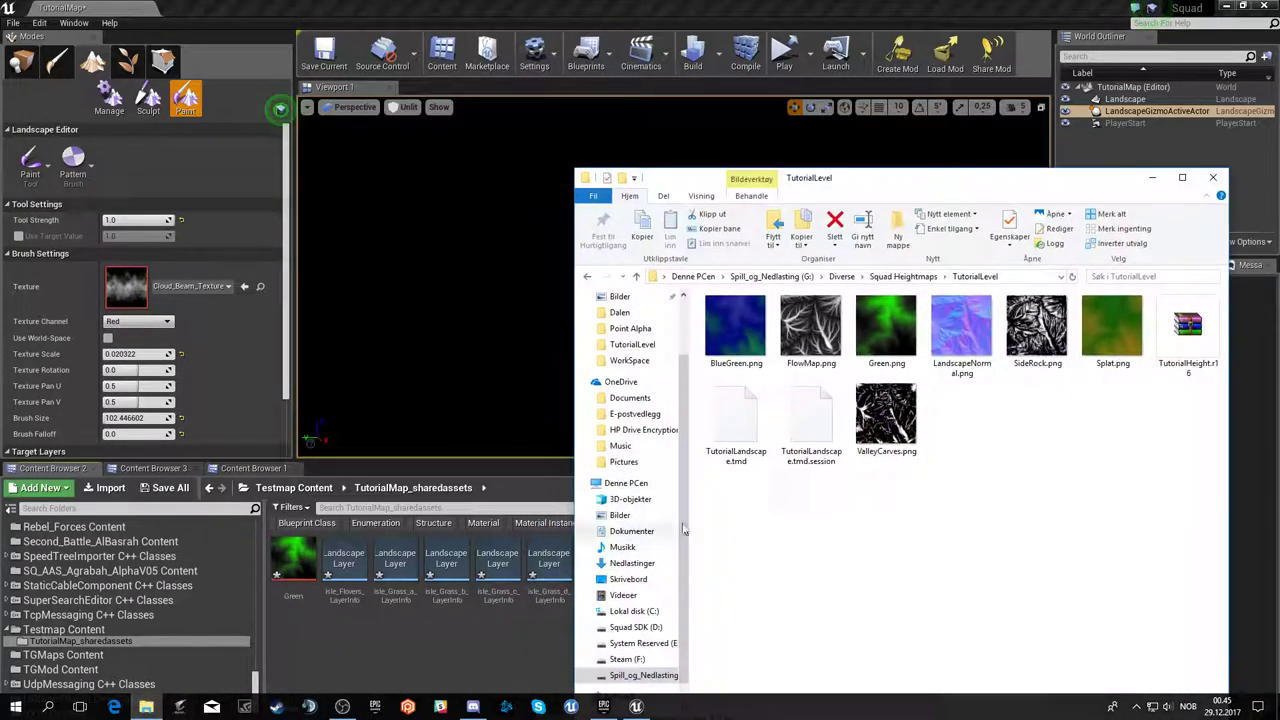
pyautogui.click(726, 411)
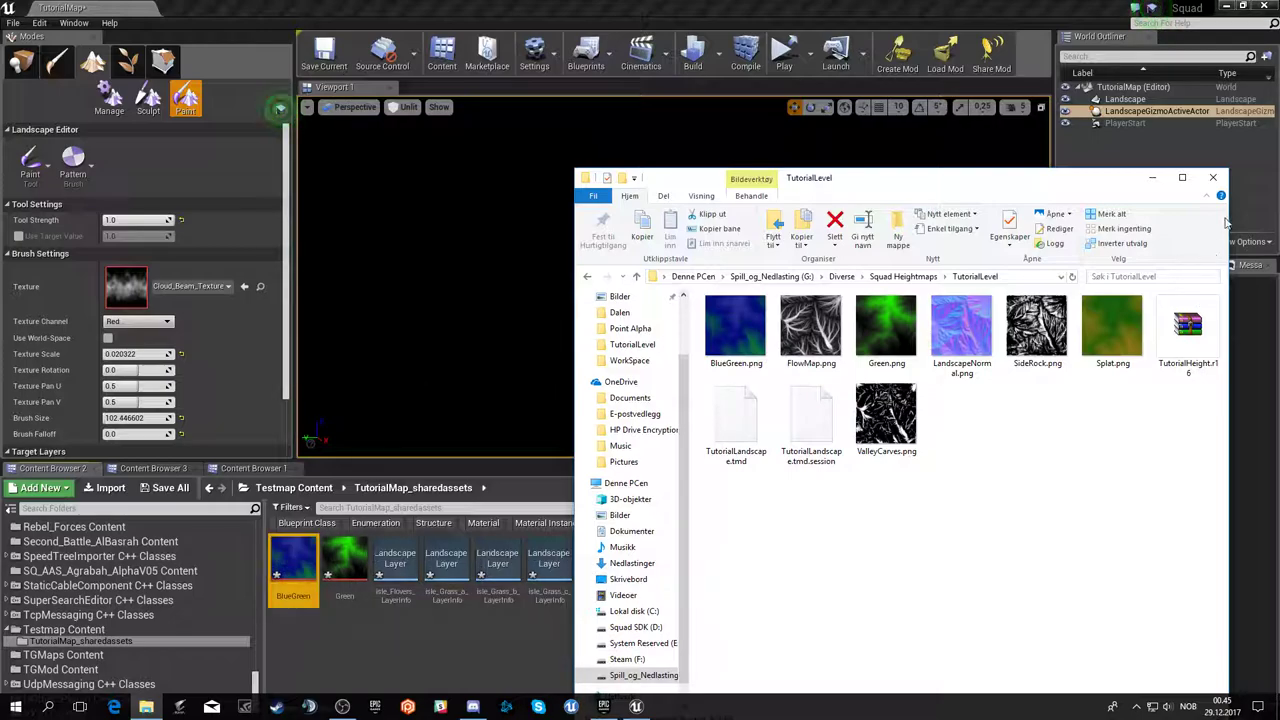
pyautogui.click(1152, 177)
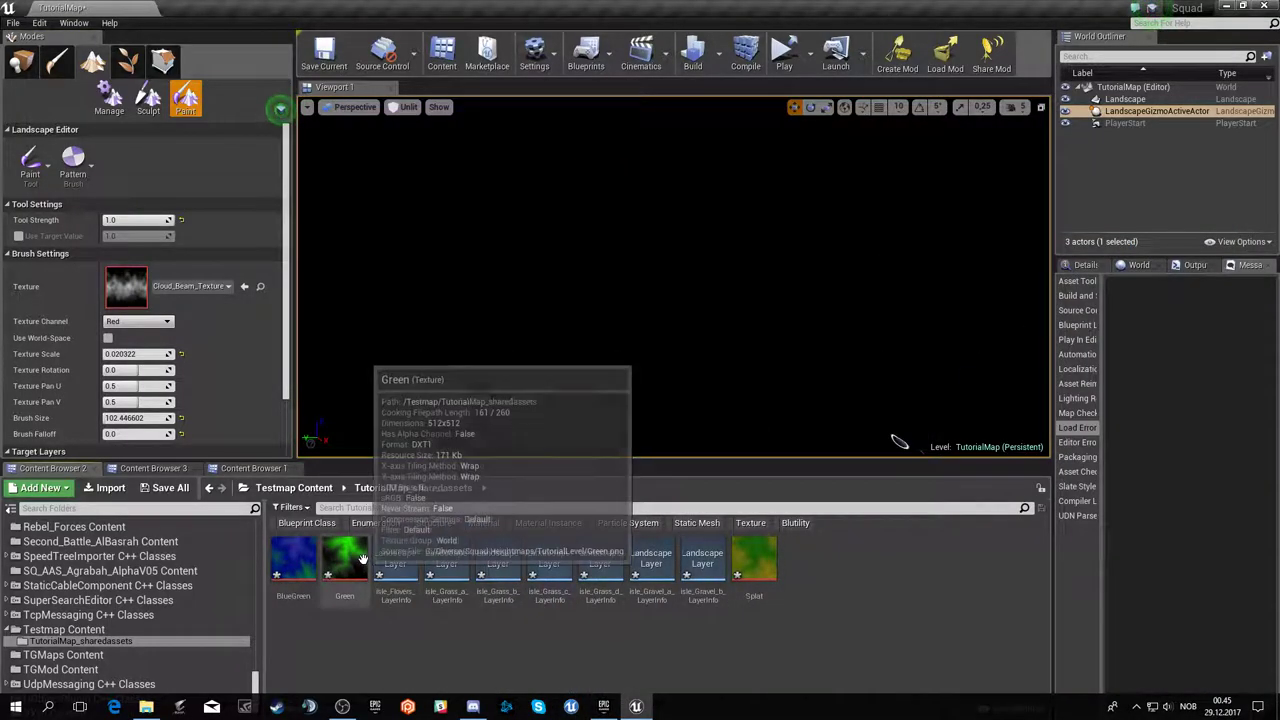
pyautogui.moveTo(344, 560); pyautogui.dragTo(131, 286)
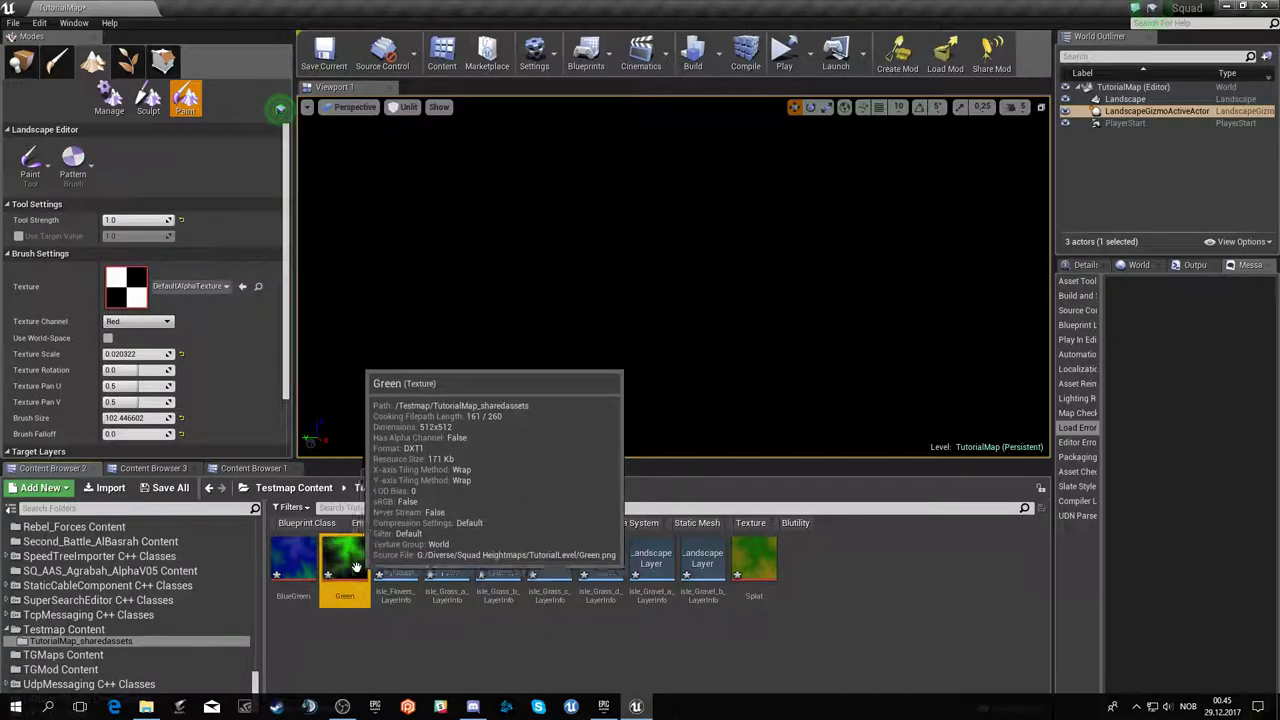
pyautogui.hotkey('alt', 'Tab')
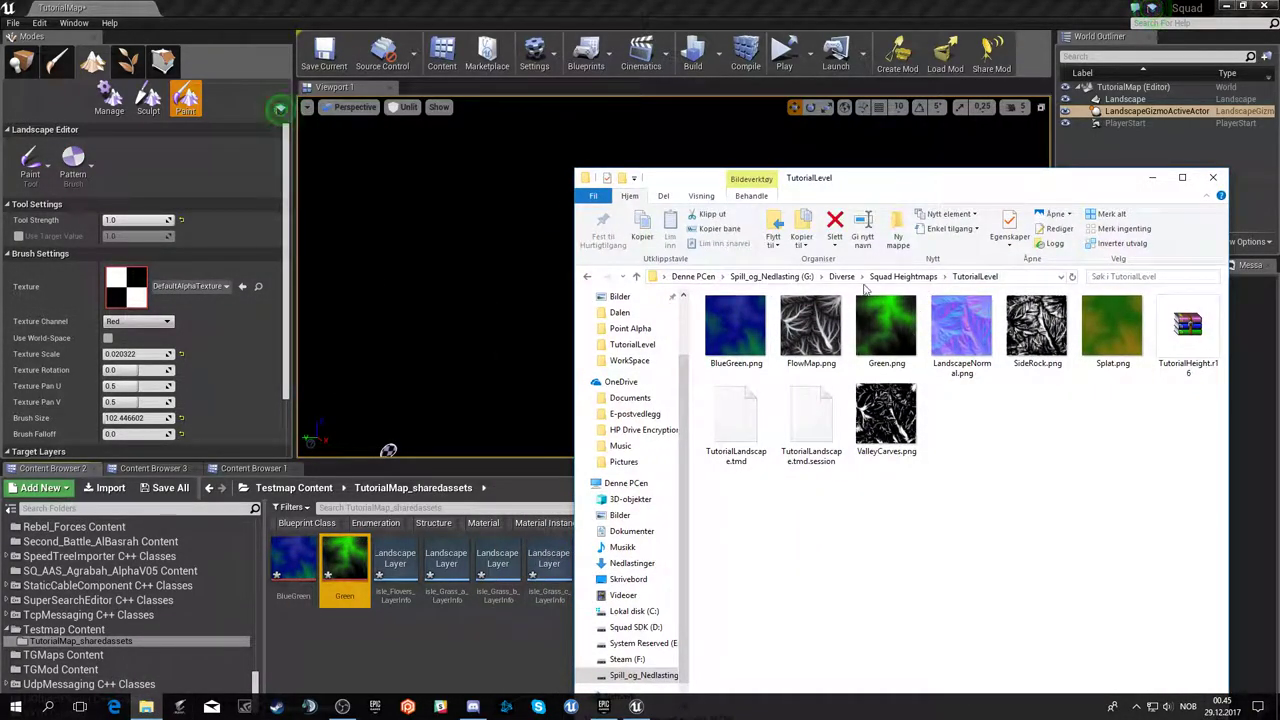
# - Open Green.png from the TutorialLevel folder in GIMP with Åpne i
pyautogui.rightClick(869, 318)
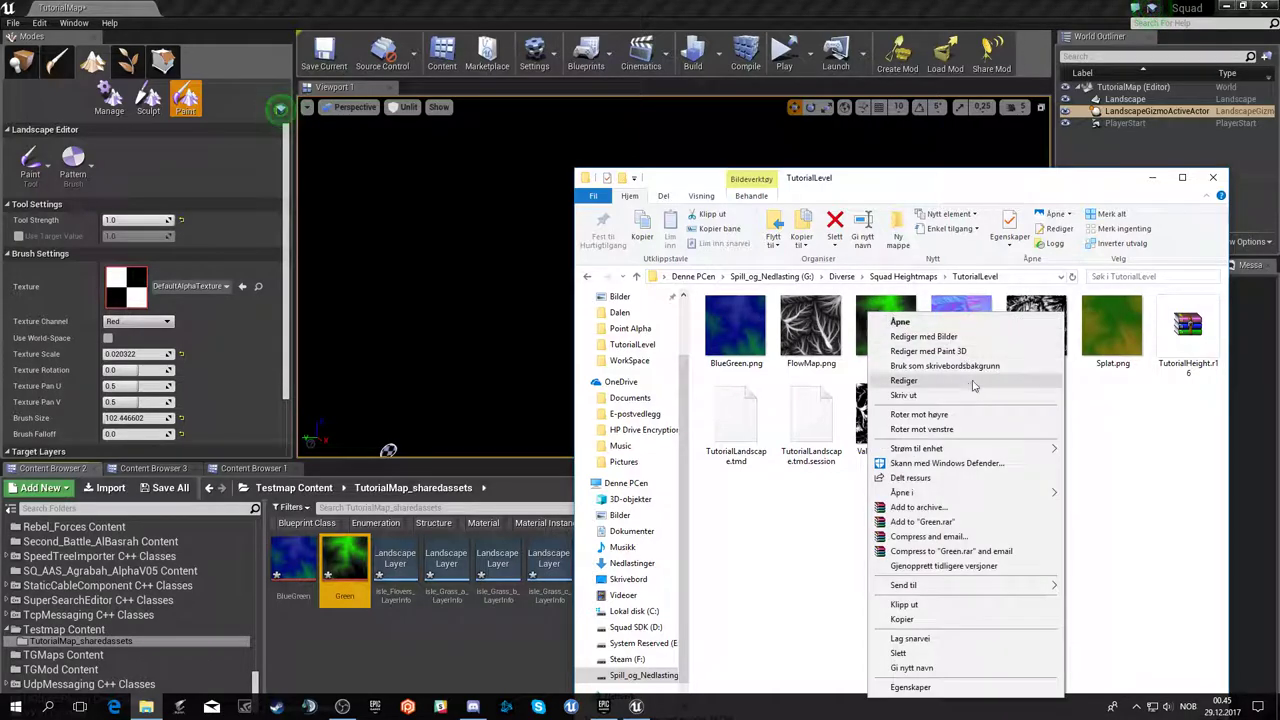
pyautogui.moveTo(952, 492)
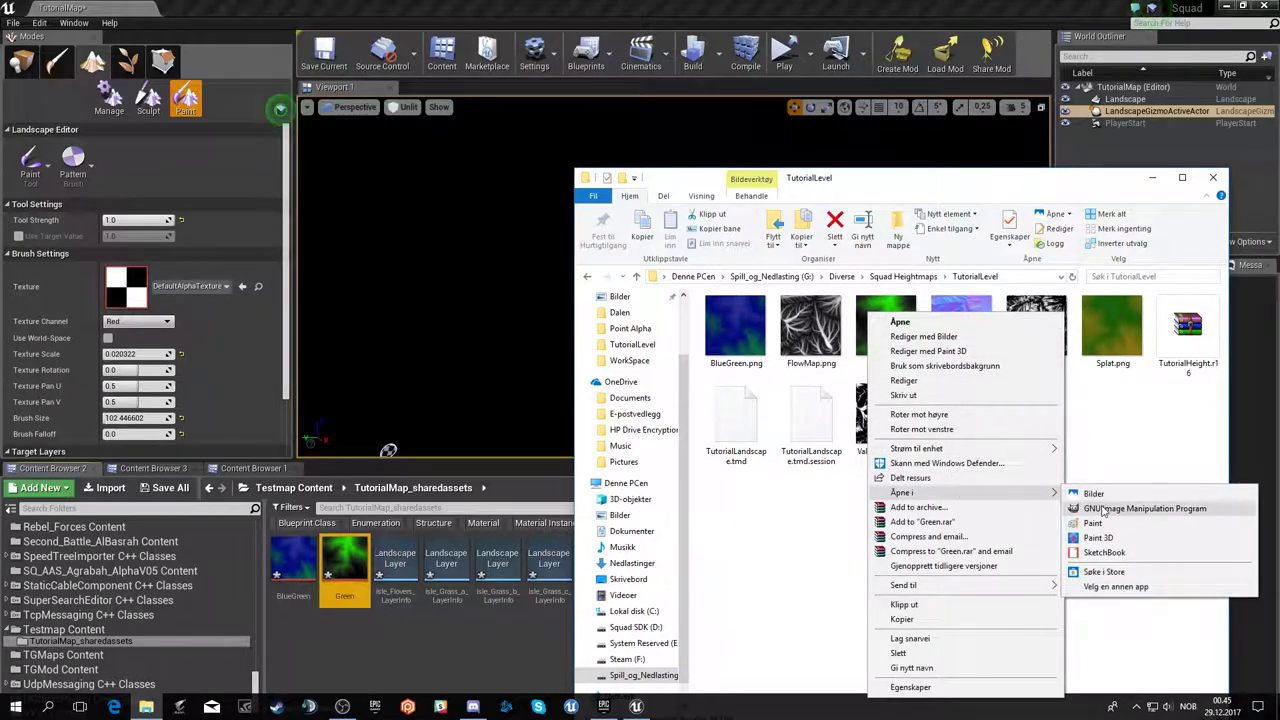
pyautogui.click(1103, 509)
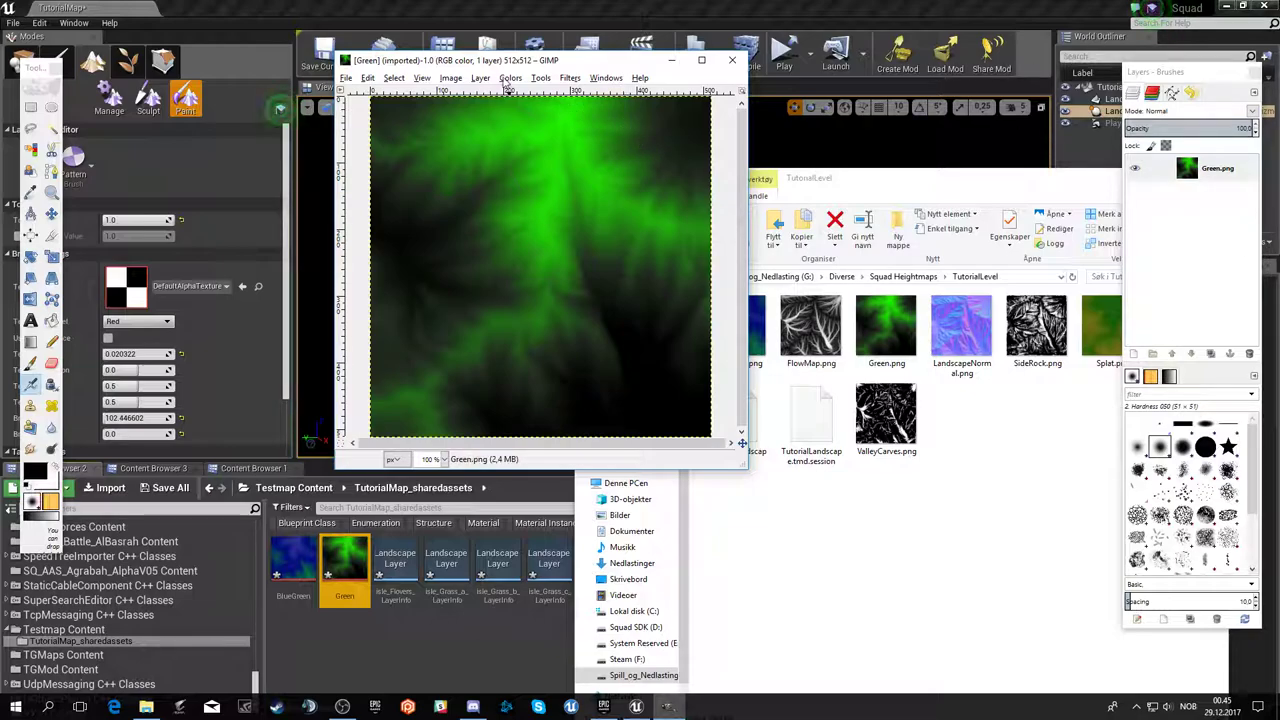
# - Apply Color to Alpha with black to make Green.png's black areas transparent
pyautogui.click(510, 78)
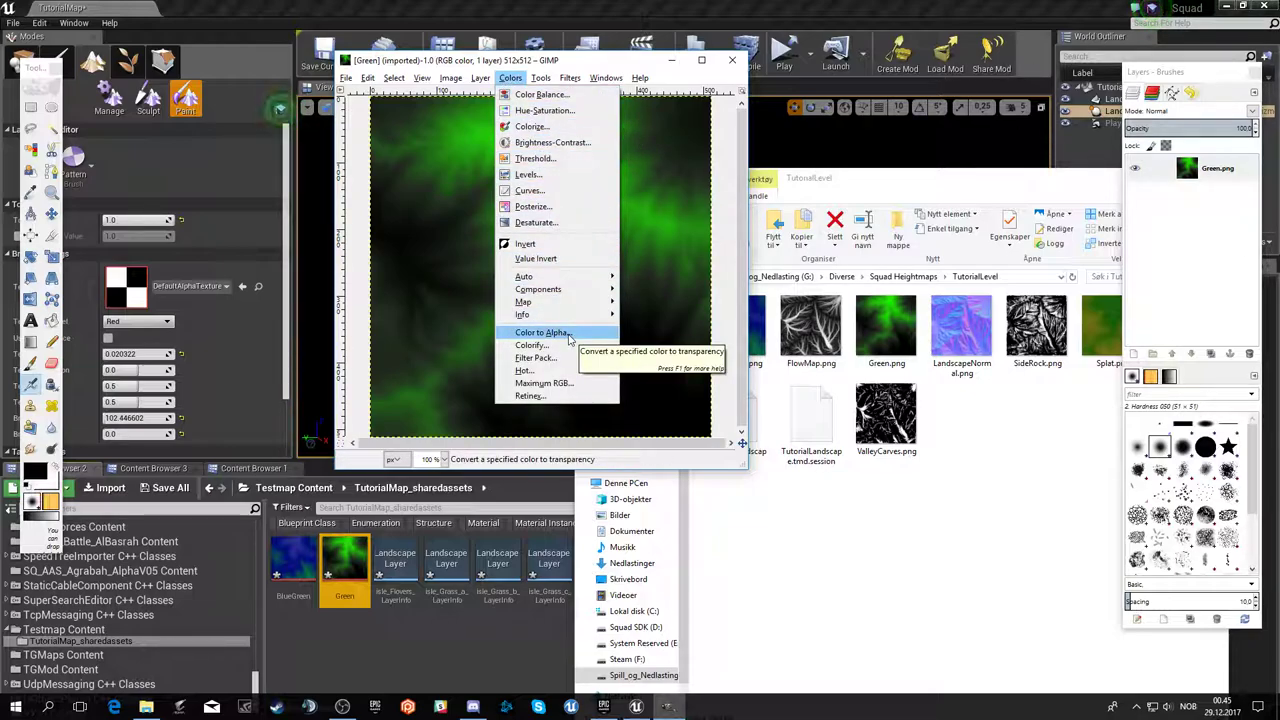
pyautogui.click(568, 333)
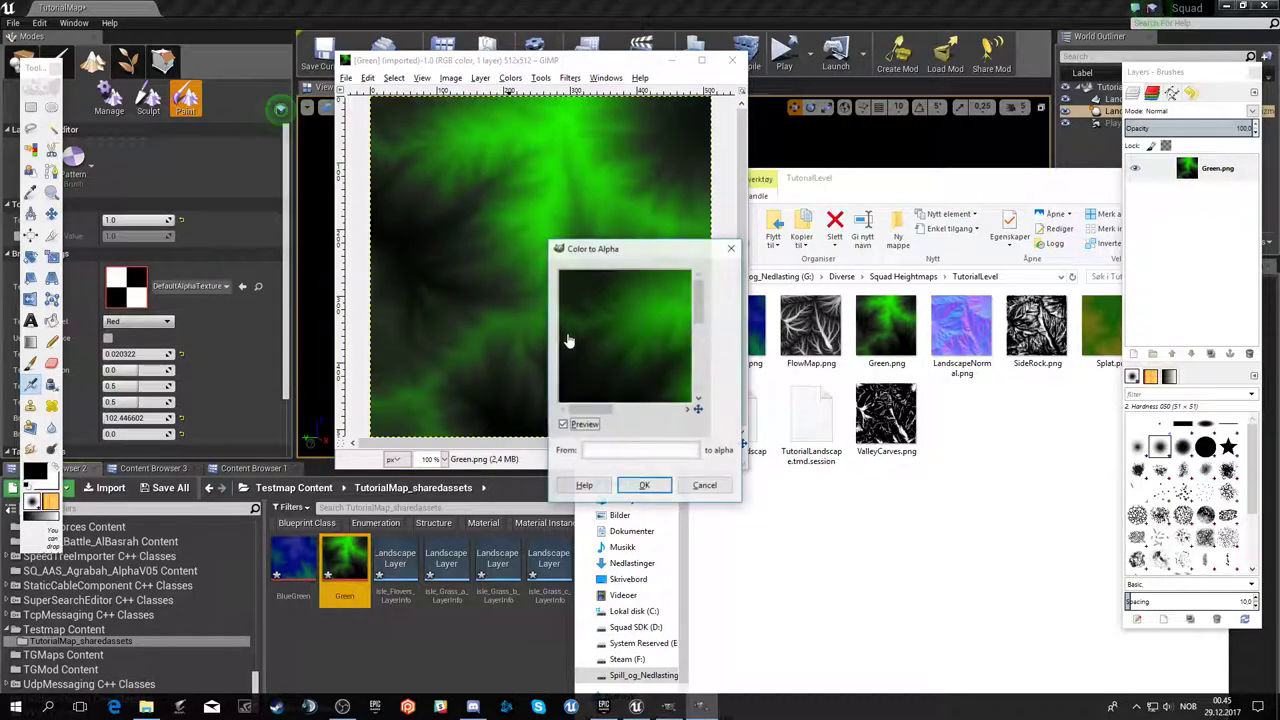
pyautogui.click(610, 450)
pyautogui.moveTo(575, 377); pyautogui.dragTo(632, 430)
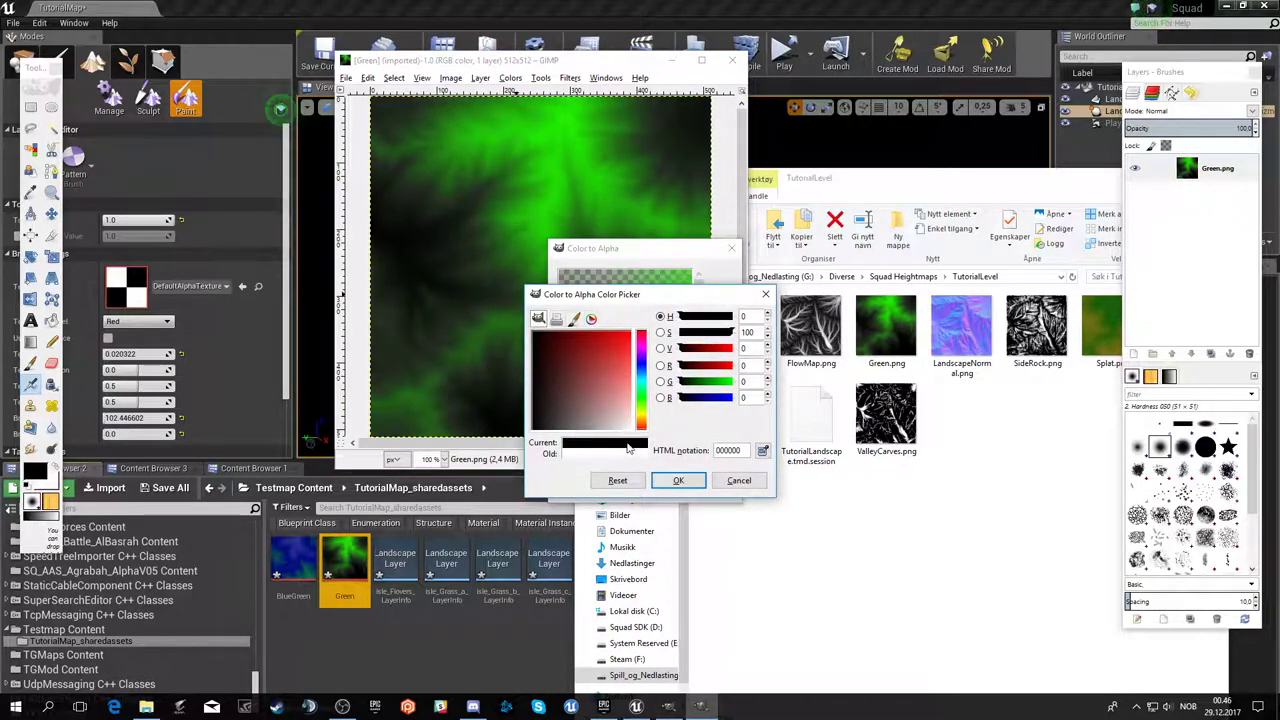
pyautogui.click(677, 481)
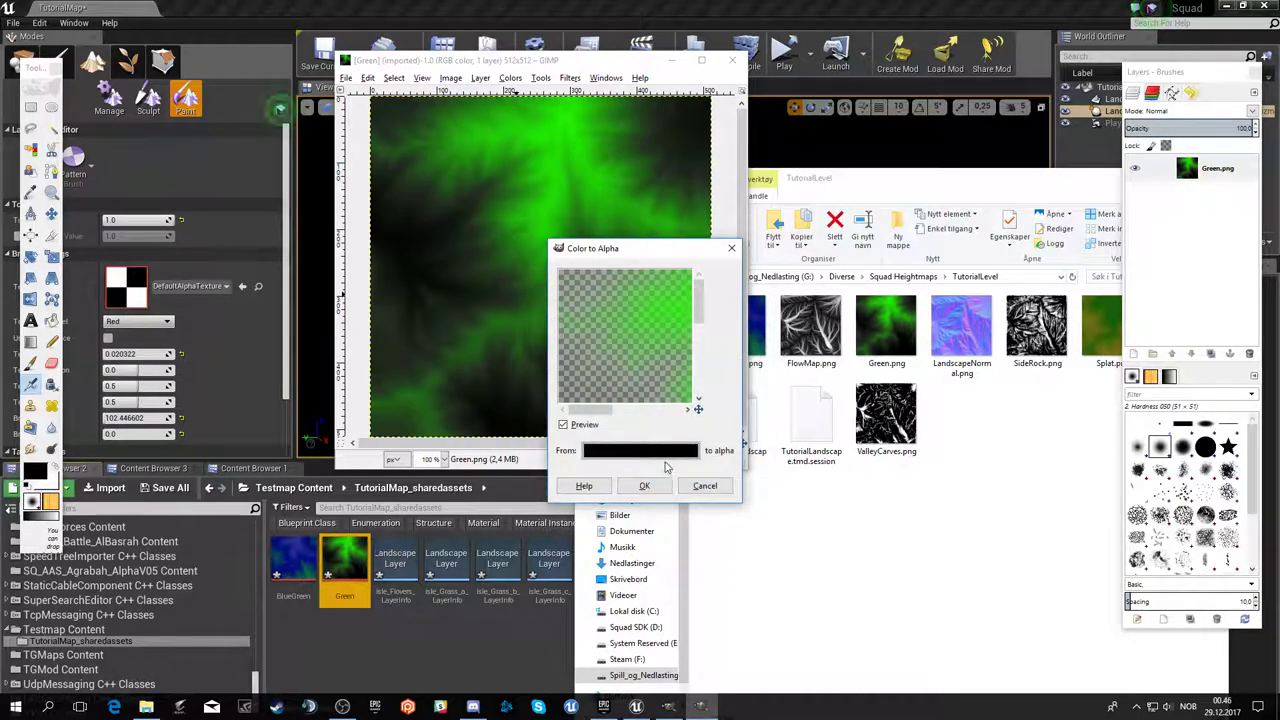
pyautogui.click(660, 486)
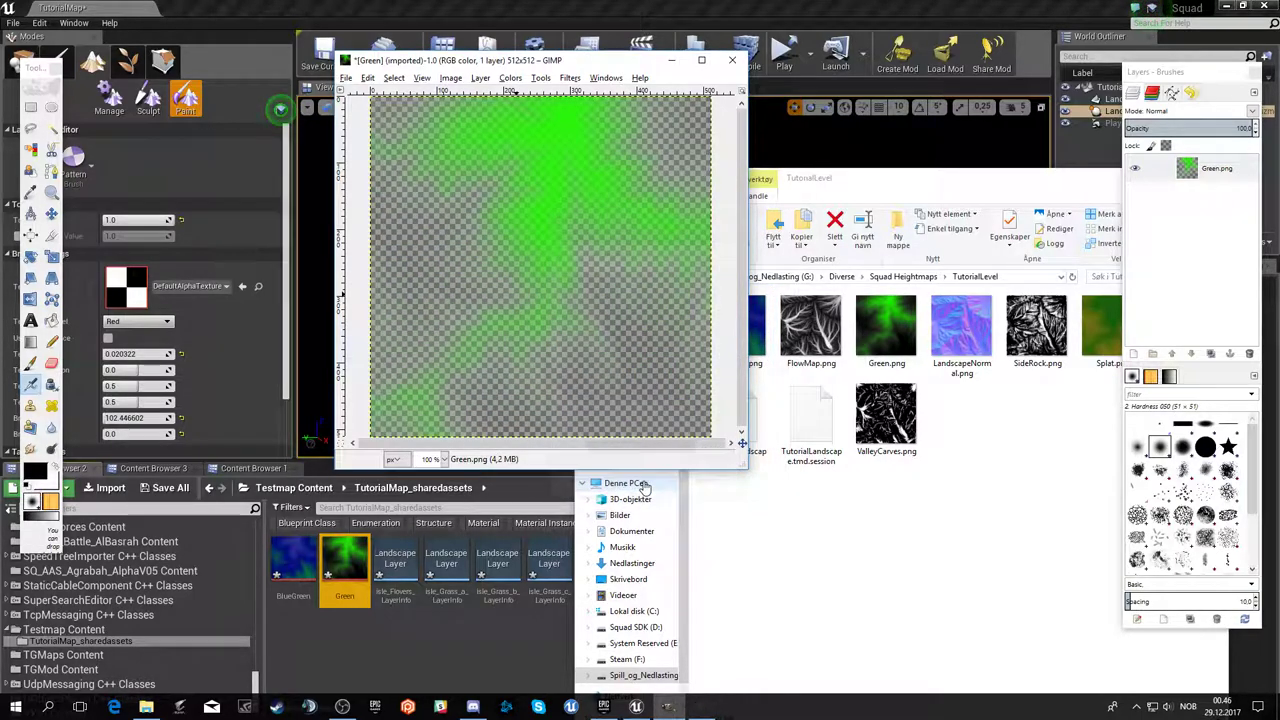
# - Export the result as GreenAlpha.png, then close the image discarding changes
pyautogui.click(346, 78)
pyautogui.click(391, 257)
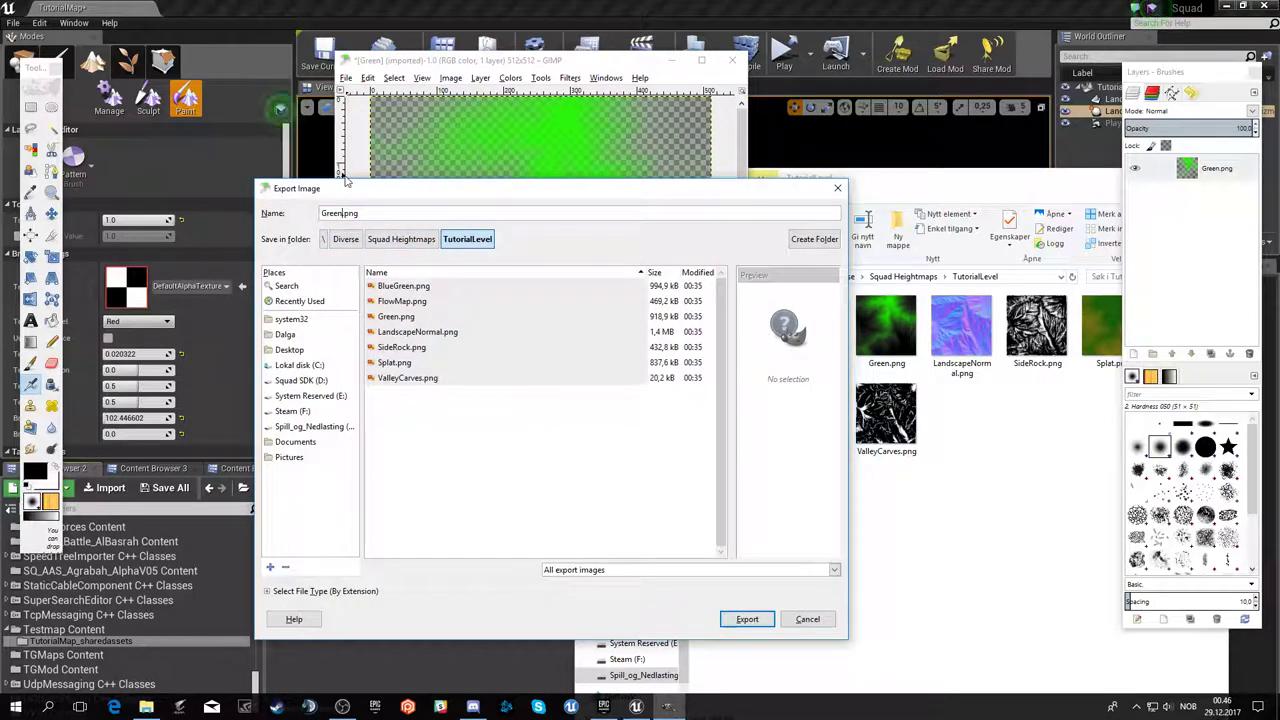
pyautogui.hotkey('shift', 'Left')
pyautogui.click(745, 619)
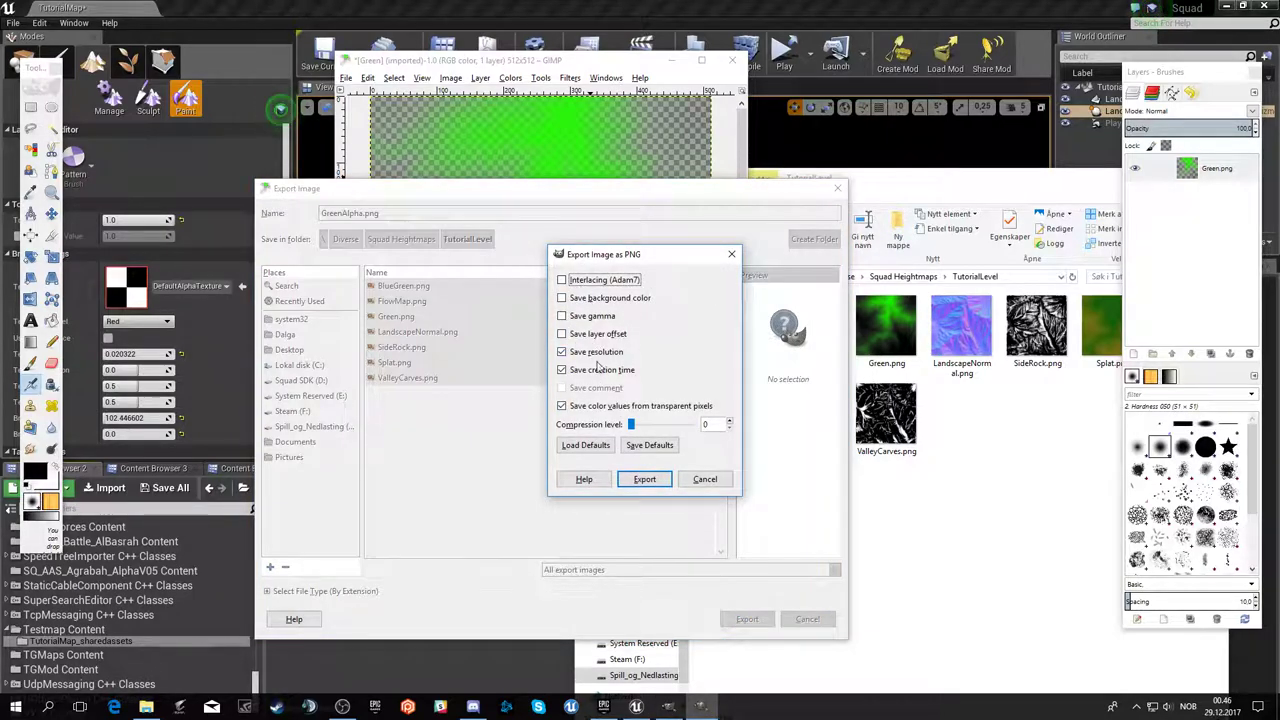
pyautogui.click(644, 479)
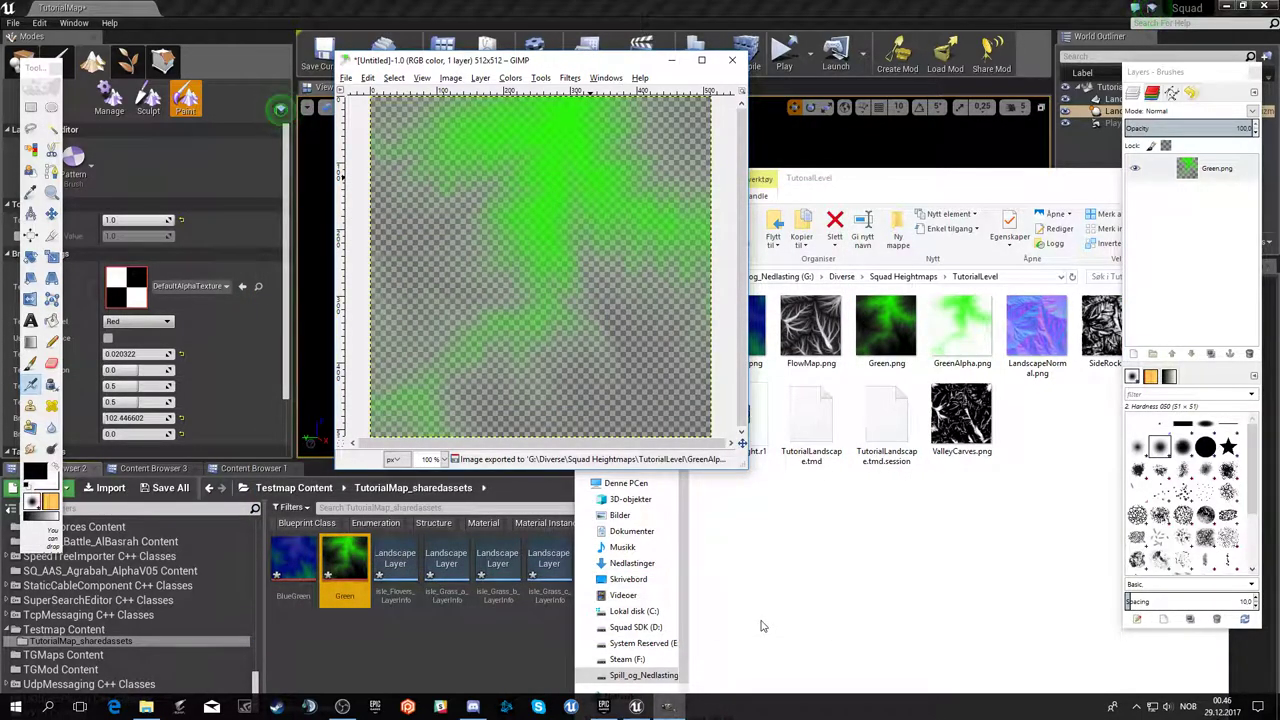
pyautogui.click(732, 60)
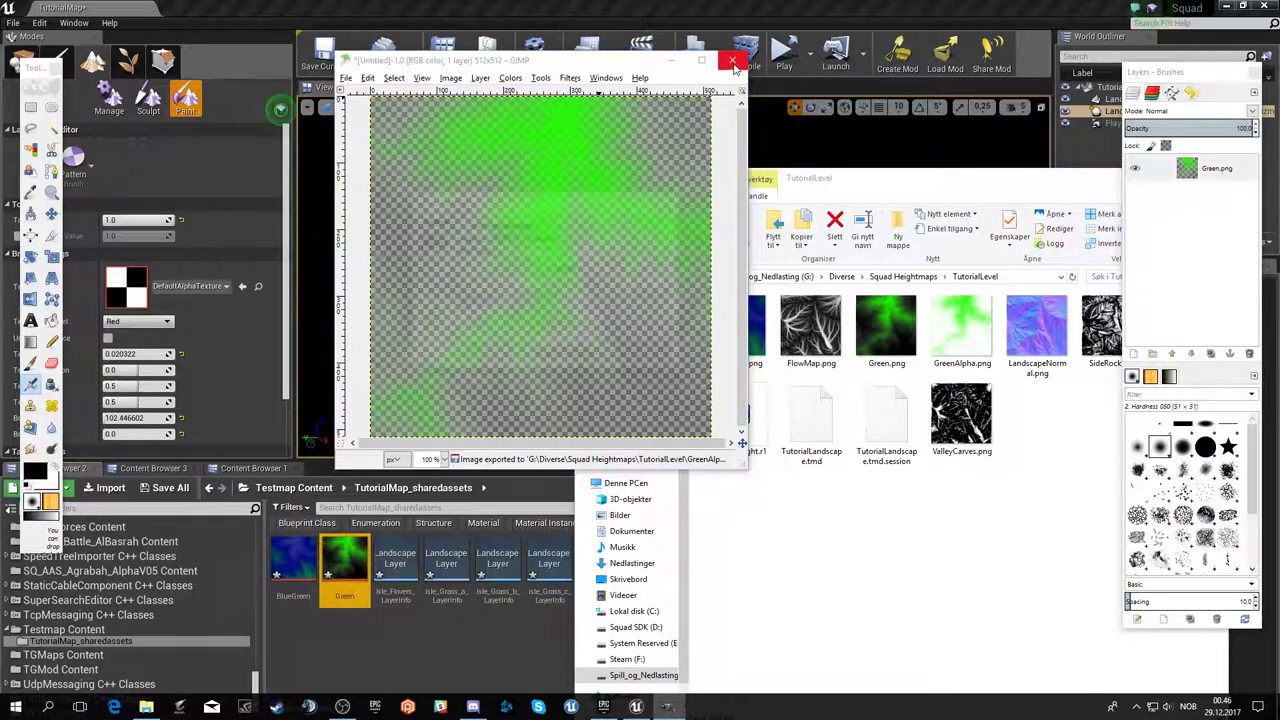
pyautogui.click(586, 356)
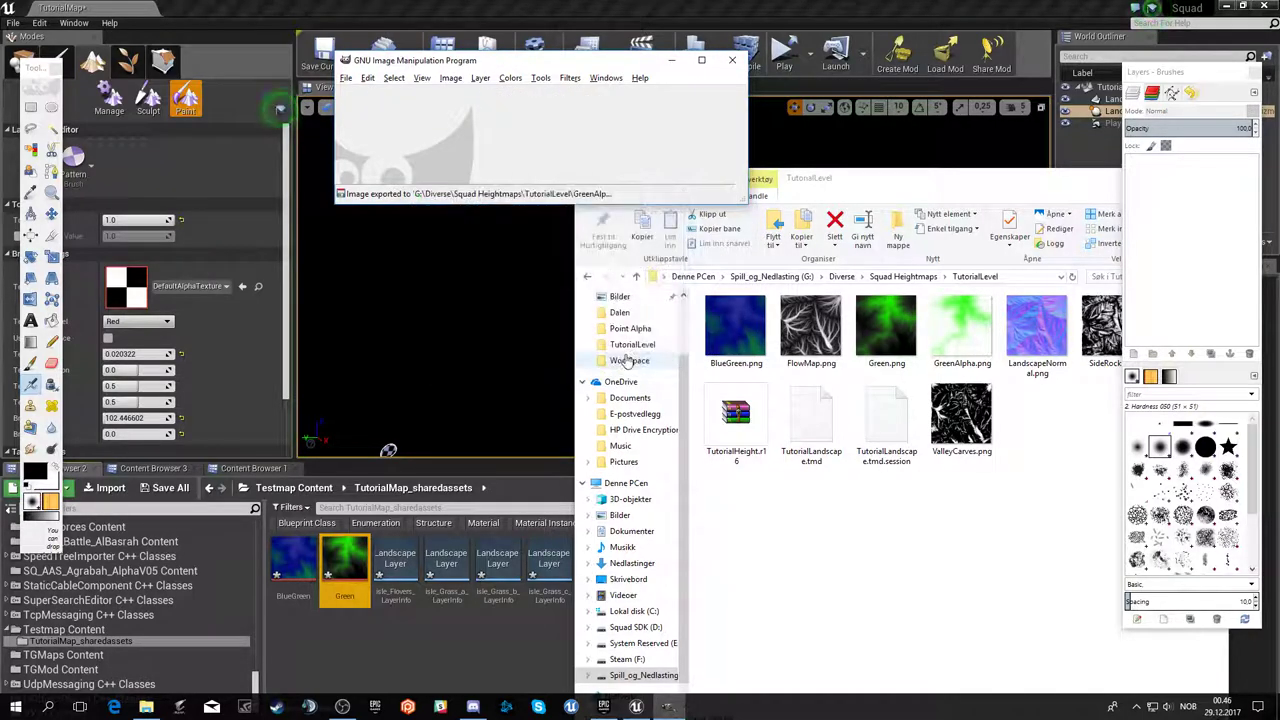
# - Close the empty GIMP window and open BlueGreen.png in GIMP with Åpne i
pyautogui.click(732, 60)
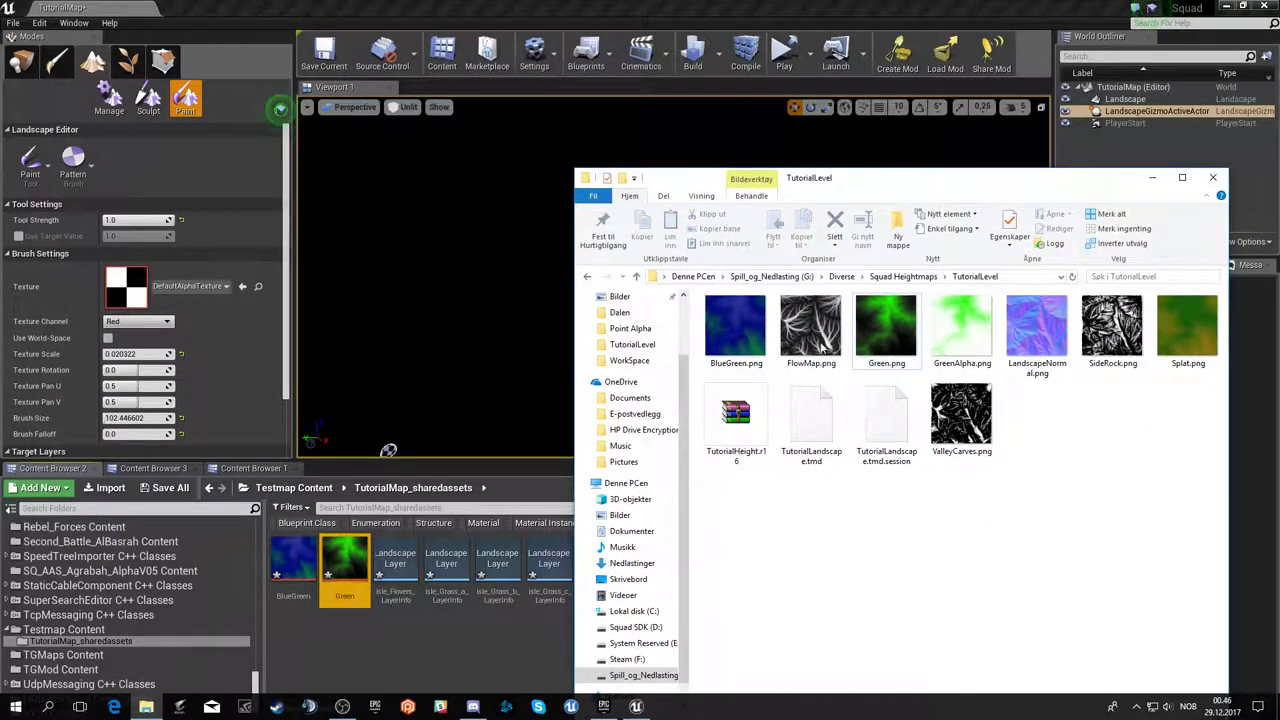
pyautogui.rightClick(743, 354)
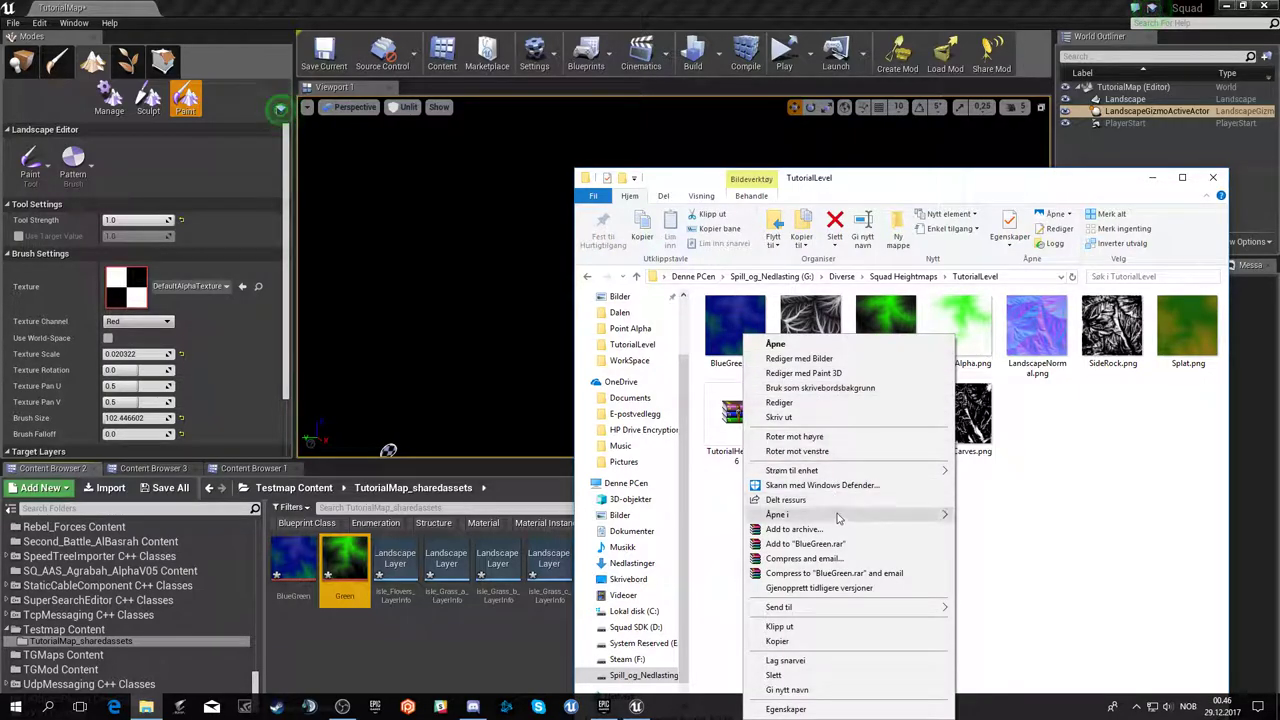
pyautogui.moveTo(829, 514)
pyautogui.click(1025, 532)
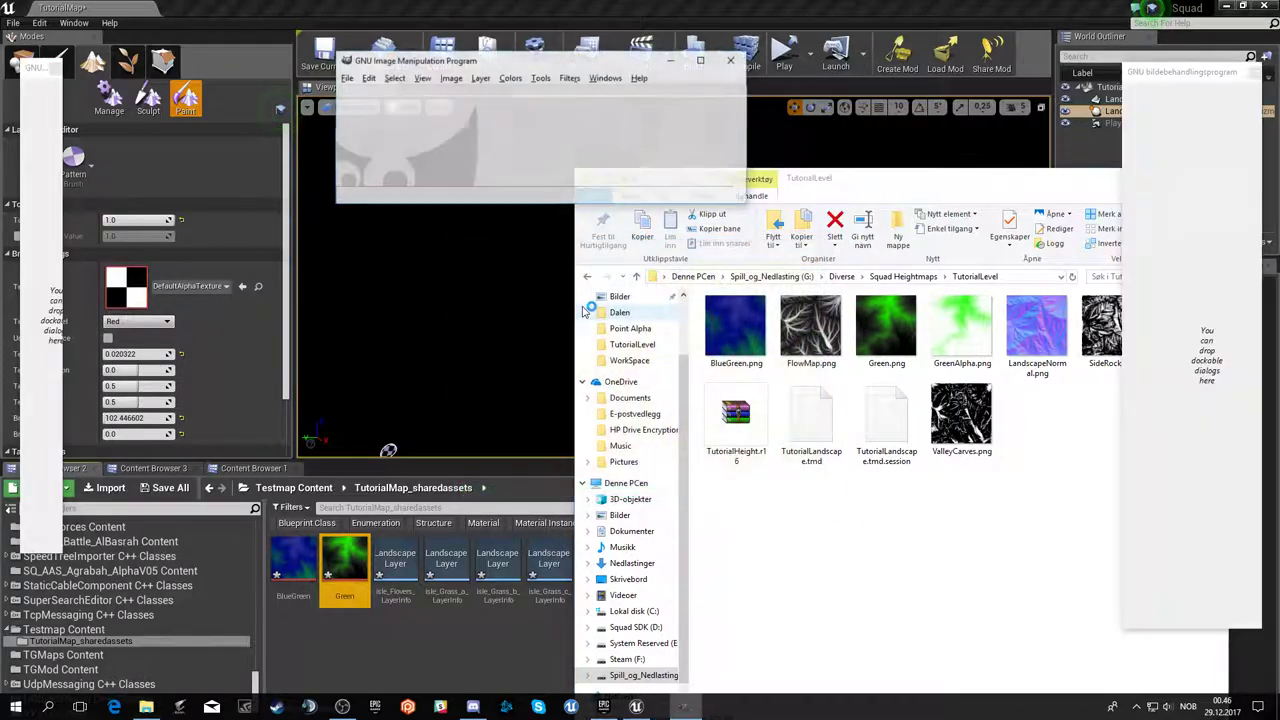
pyautogui.click(510, 78)
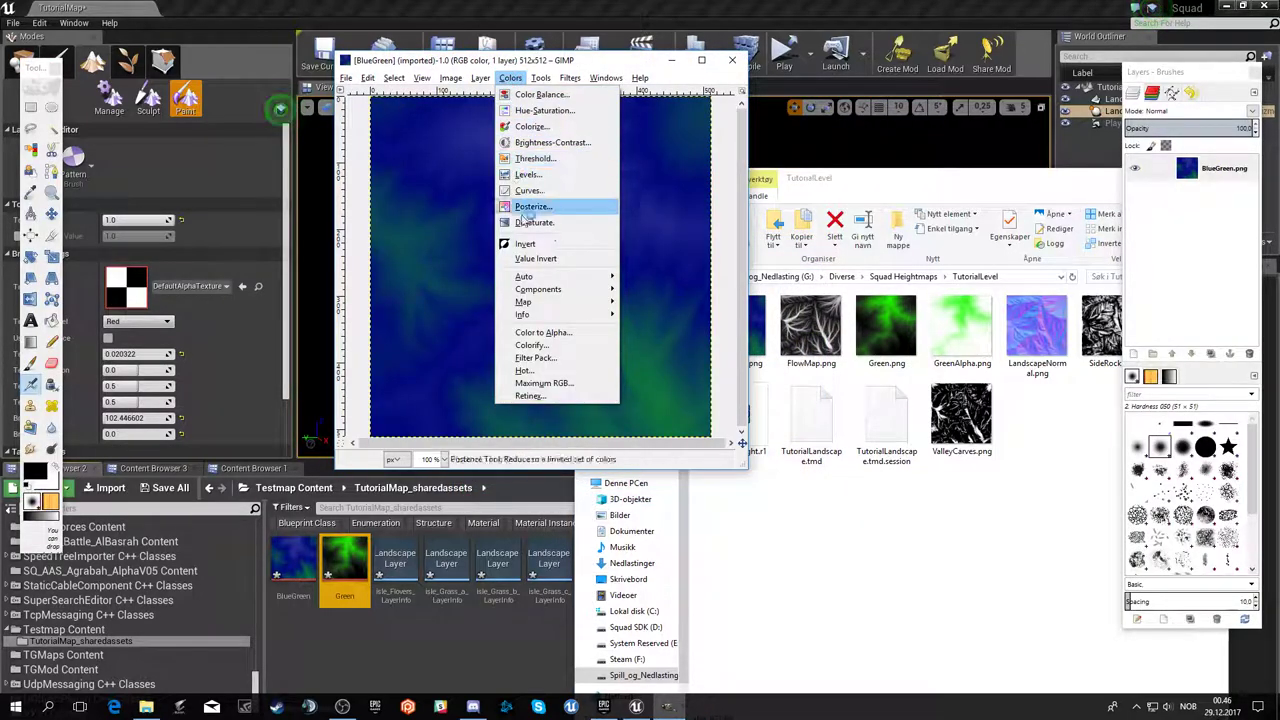
# - Start Color to Alpha on BlueGreen and try sampling a From colour, then discard it
pyautogui.click(565, 333)
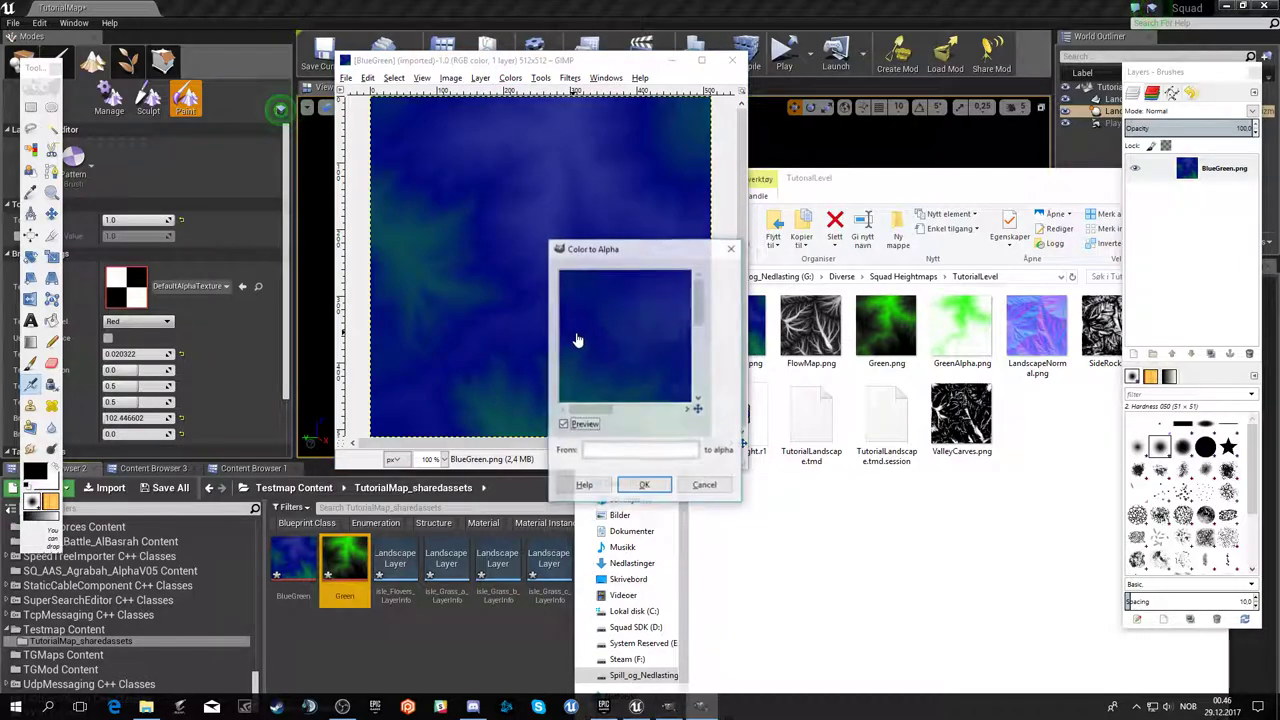
pyautogui.click(647, 457)
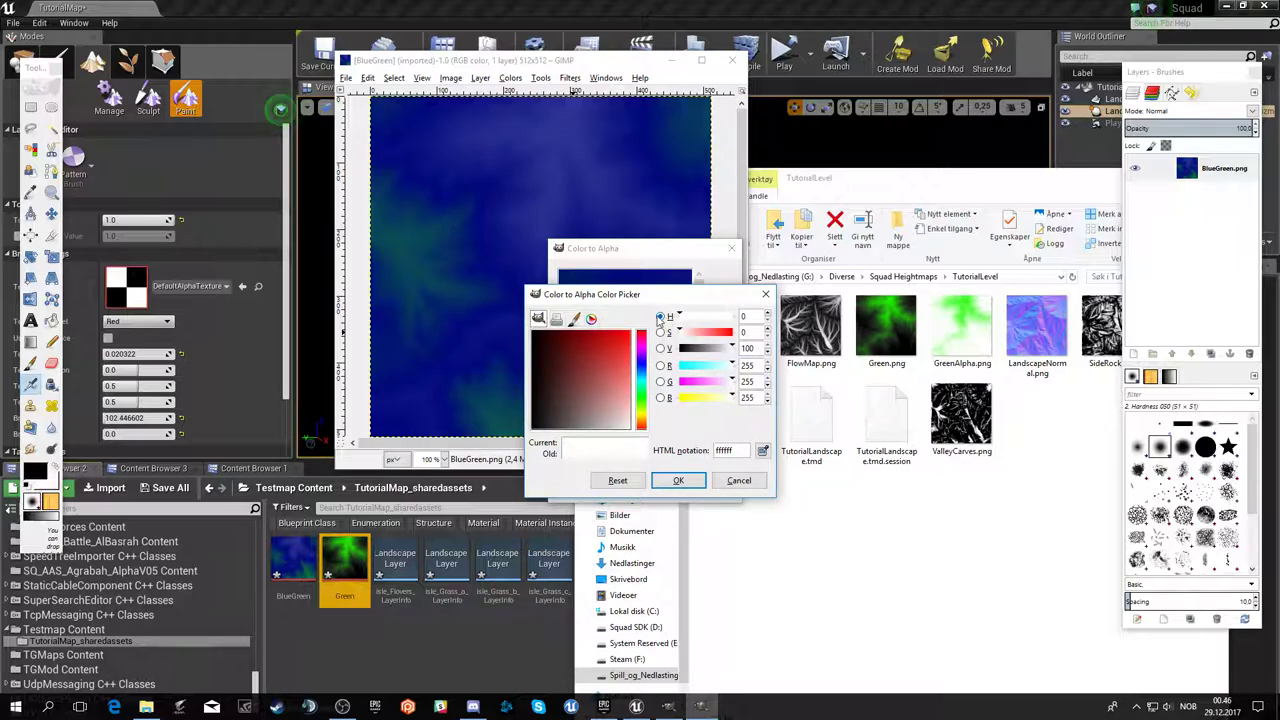
pyautogui.click(590, 318)
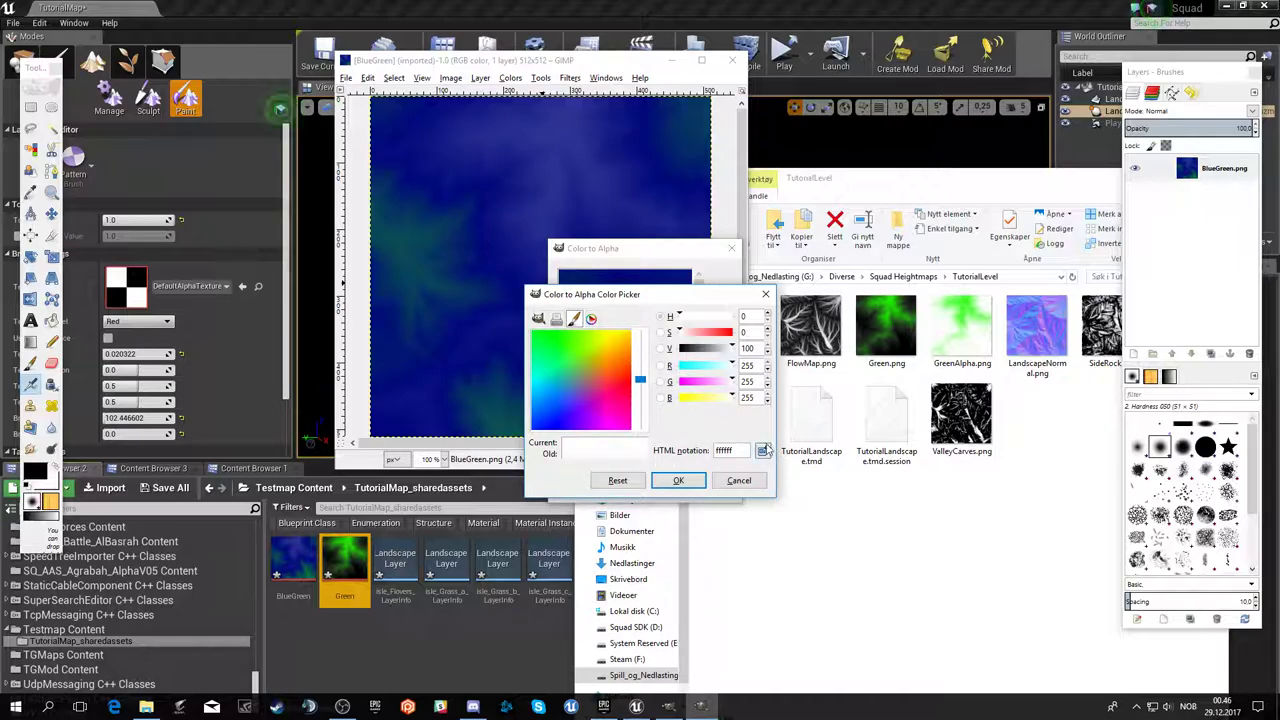
pyautogui.click(495, 204)
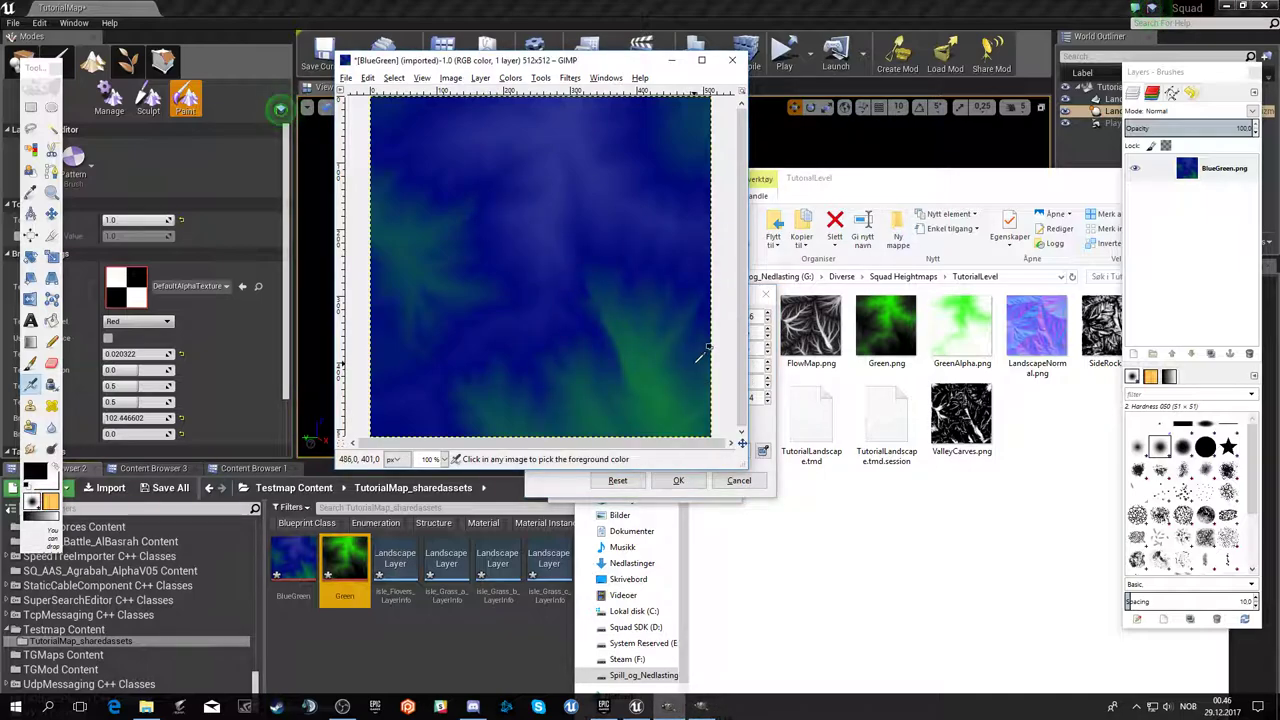
pyautogui.click(764, 452)
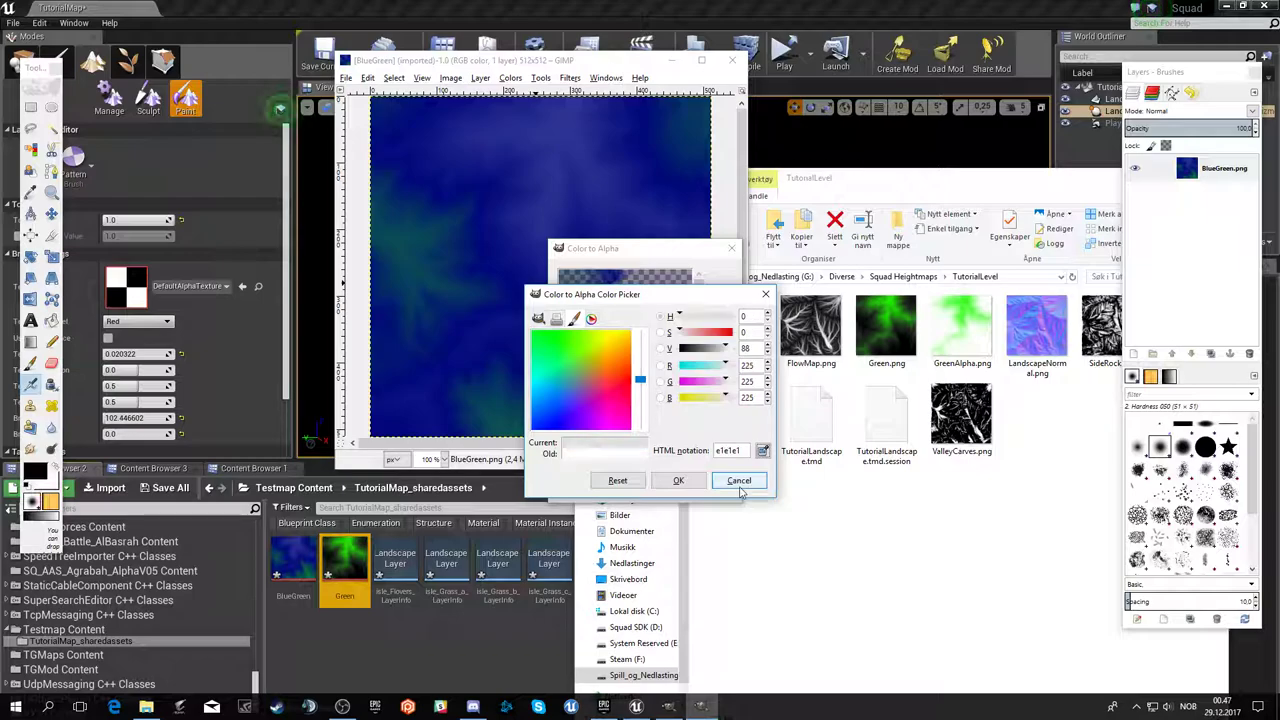
pyautogui.click(739, 480)
# - Set the Color to Alpha From colour to a vivid pure blue (0c00ff)
pyautogui.click(649, 448)
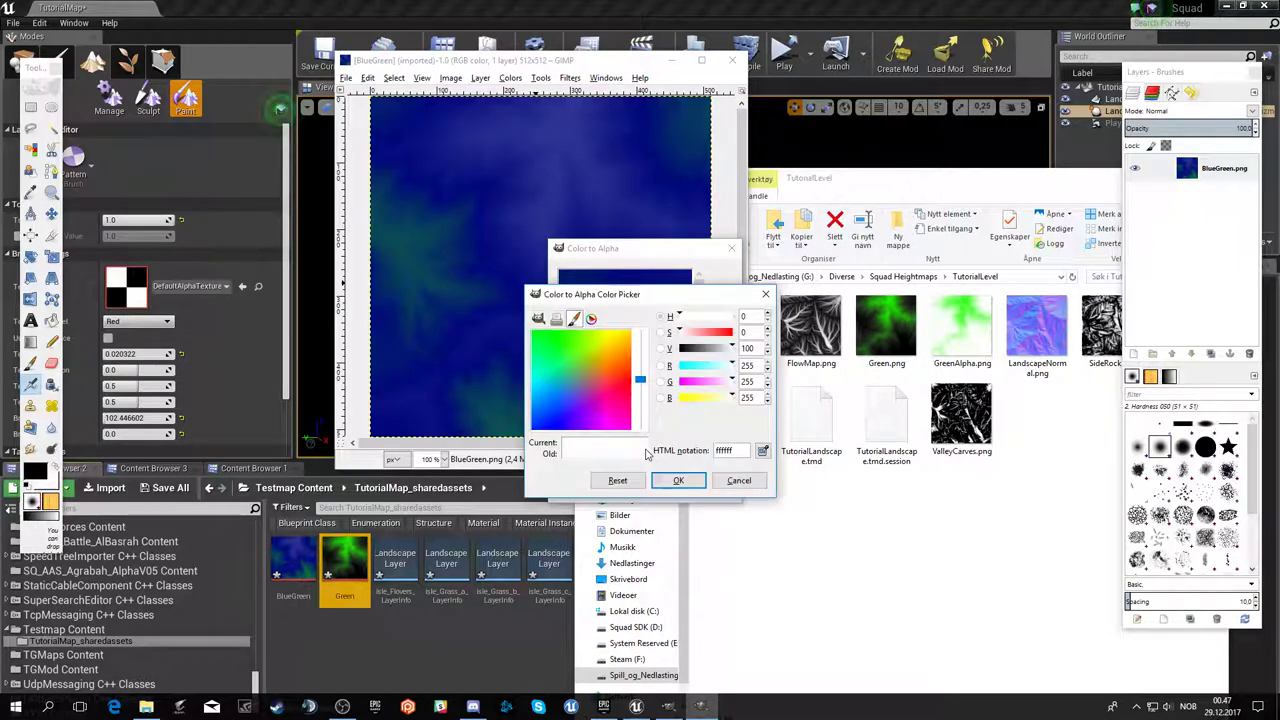
pyautogui.click(739, 479)
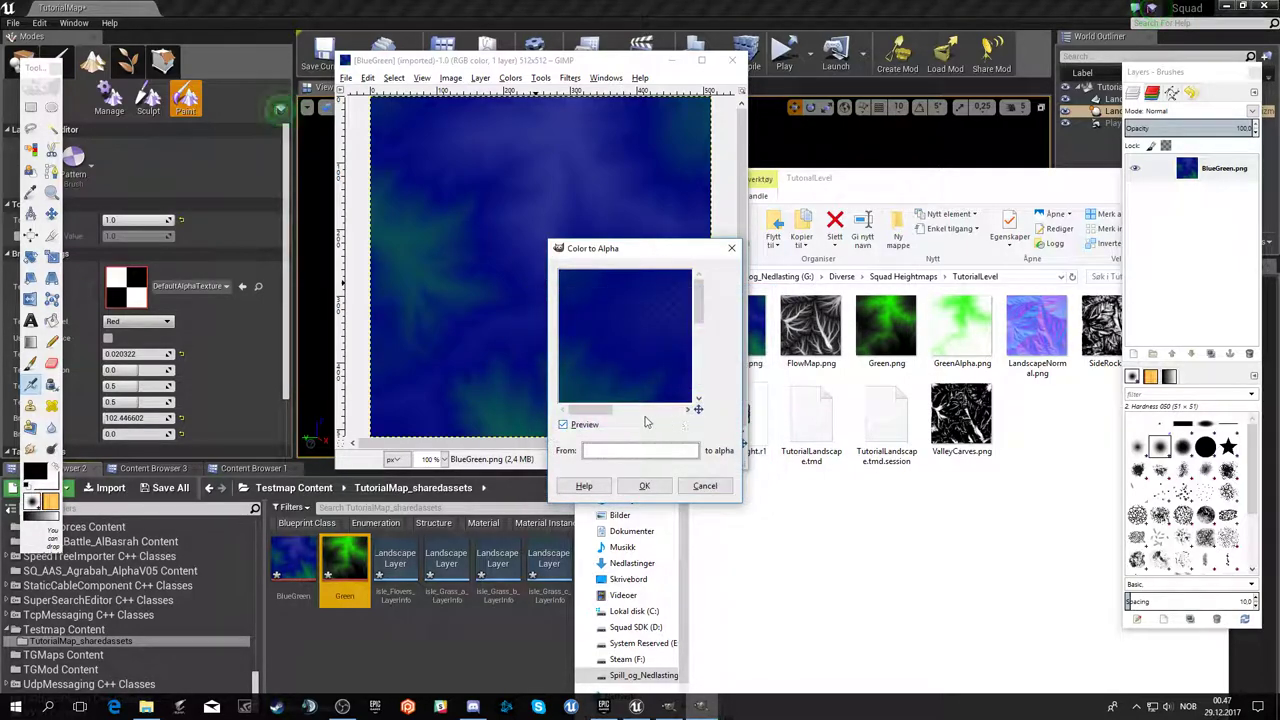
pyautogui.click(649, 453)
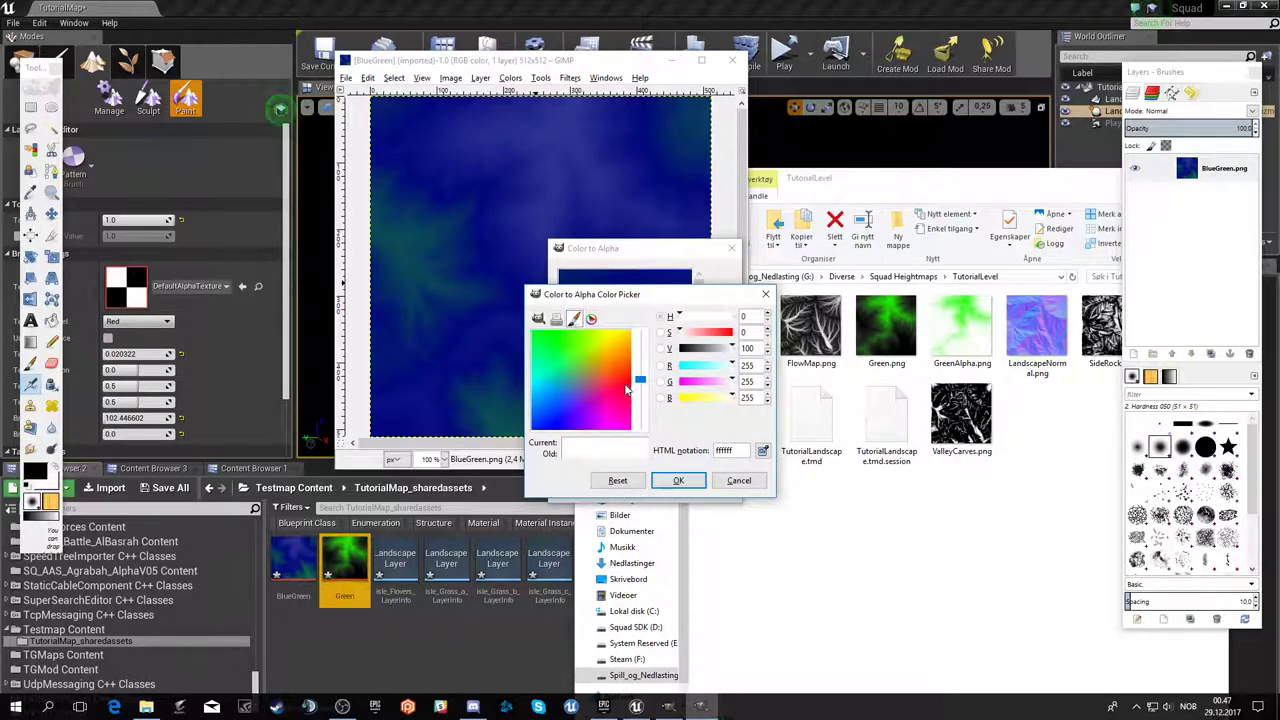
pyautogui.moveTo(627, 390); pyautogui.dragTo(642, 397)
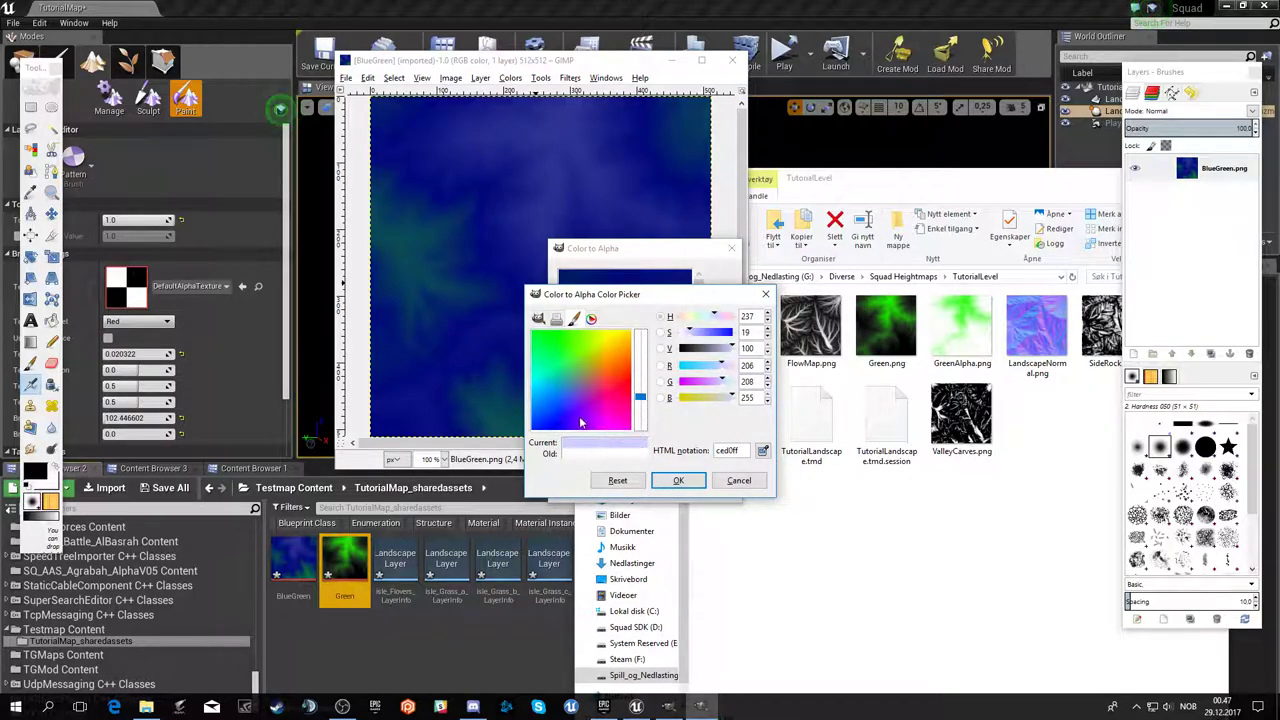
pyautogui.moveTo(580, 423); pyautogui.dragTo(560, 432)
pyautogui.moveTo(704, 340); pyautogui.dragTo(740, 338)
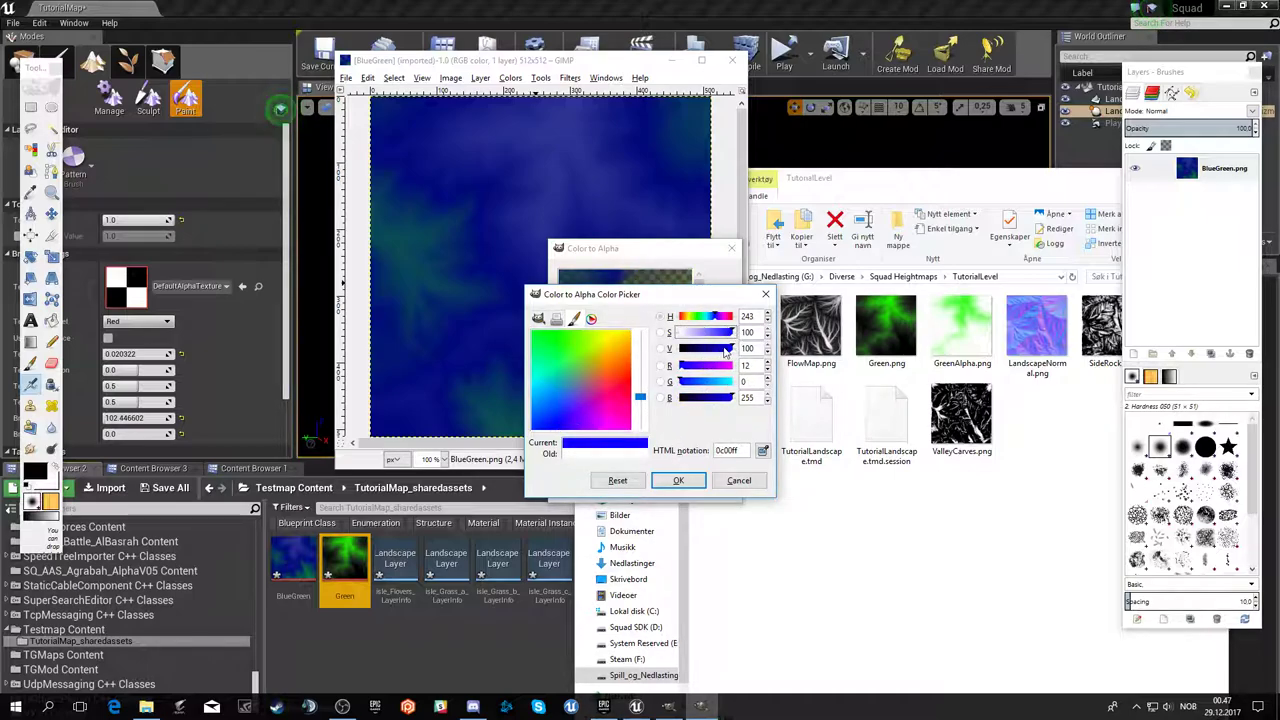
pyautogui.click(676, 481)
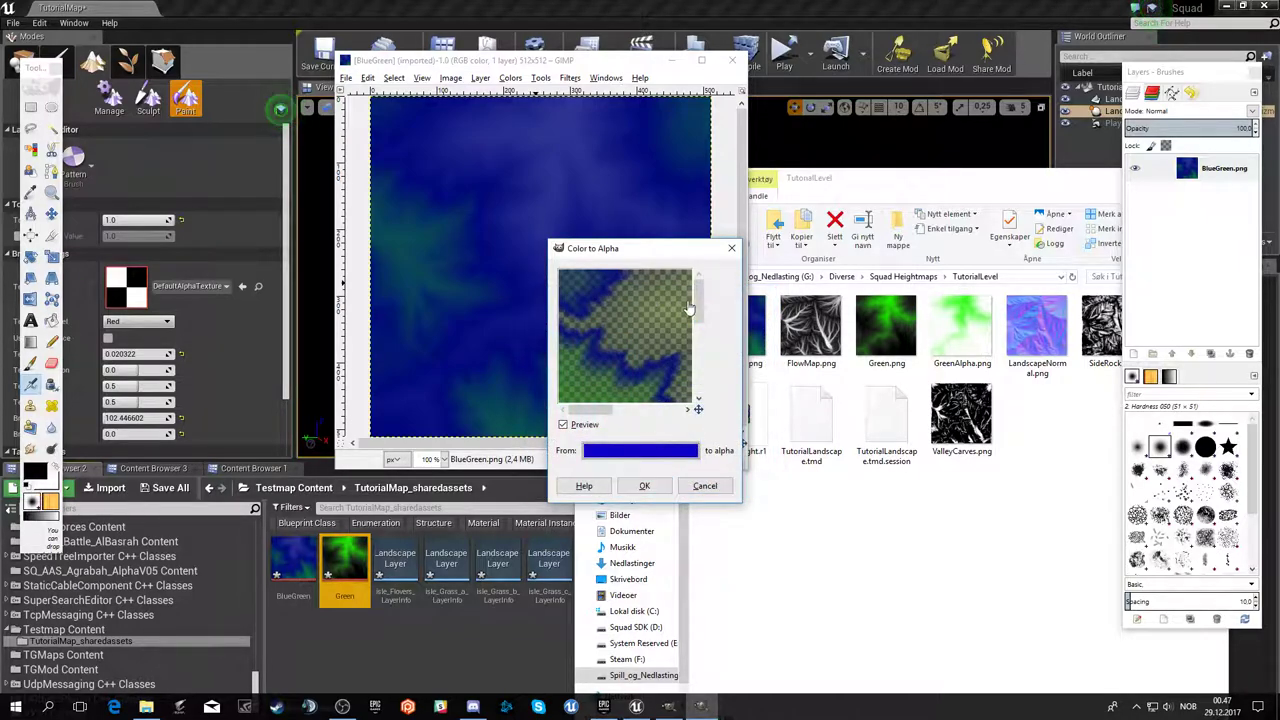
# - Pan the Color to Alpha preview and readjust the From colour's blue component
pyautogui.moveTo(698, 300)
pyautogui.mouseDown()
pyautogui.moveTo(707, 345)
pyautogui.moveTo(707, 325)
pyautogui.mouseUp()
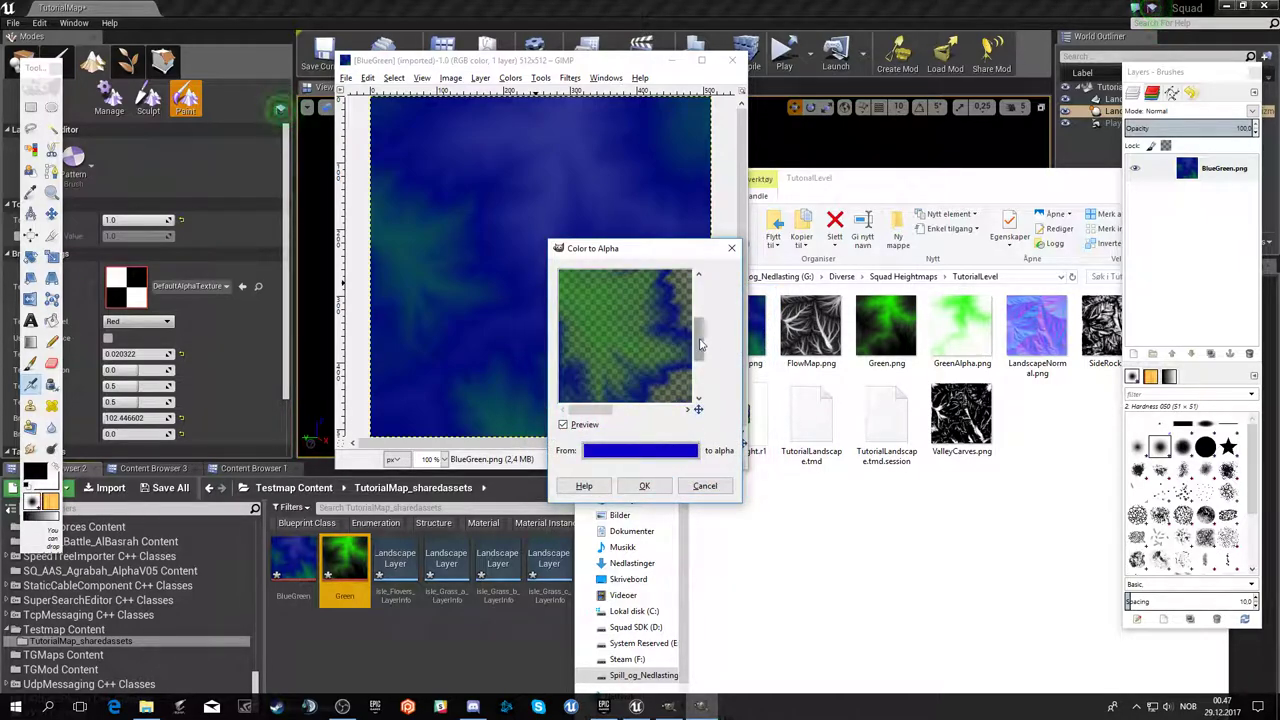
pyautogui.moveTo(605, 416)
pyautogui.mouseDown()
pyautogui.moveTo(719, 403)
pyautogui.moveTo(702, 427)
pyautogui.mouseUp()
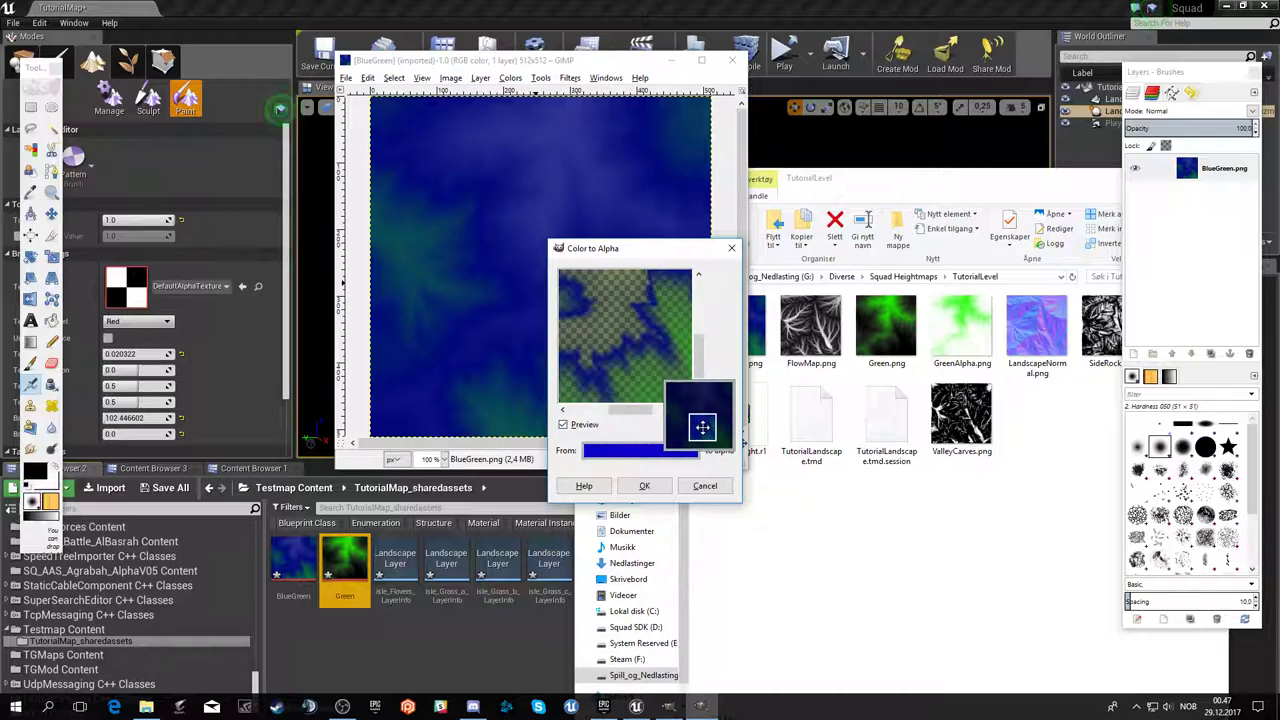
pyautogui.moveTo(702, 427); pyautogui.dragTo(702, 425)
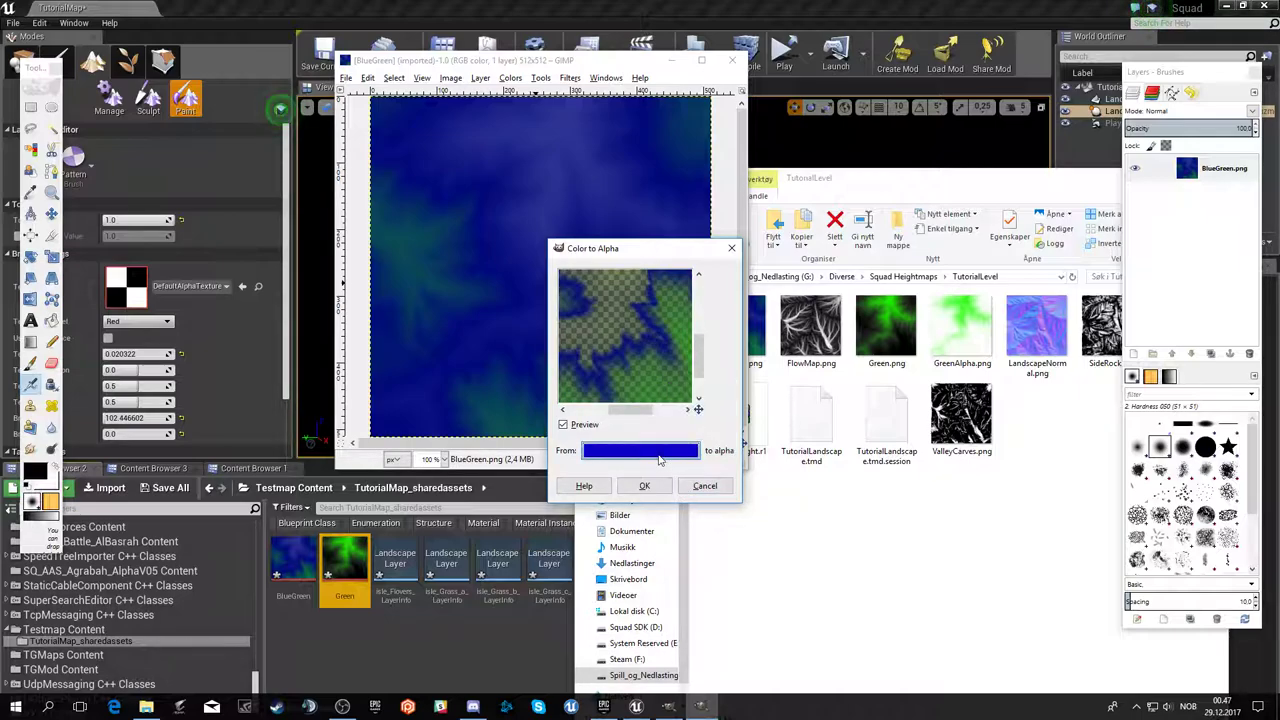
pyautogui.click(659, 458)
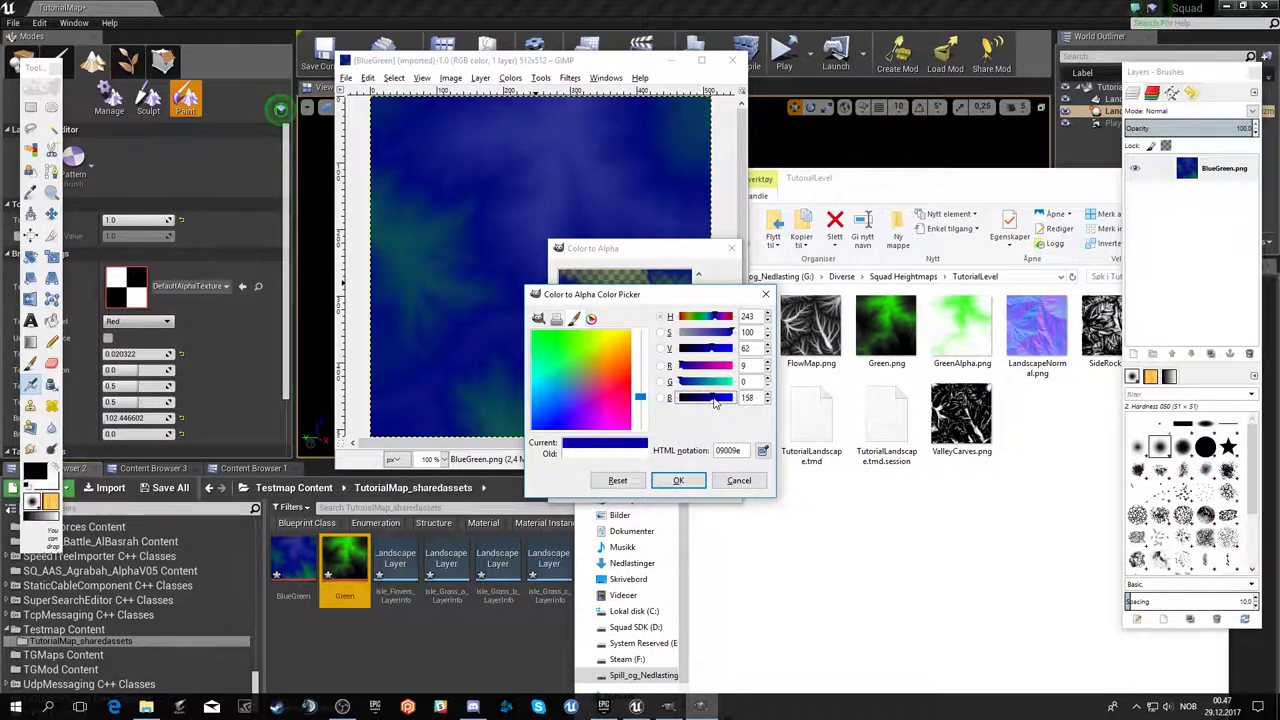
pyautogui.click(711, 400)
pyautogui.moveTo(713, 400); pyautogui.dragTo(735, 399)
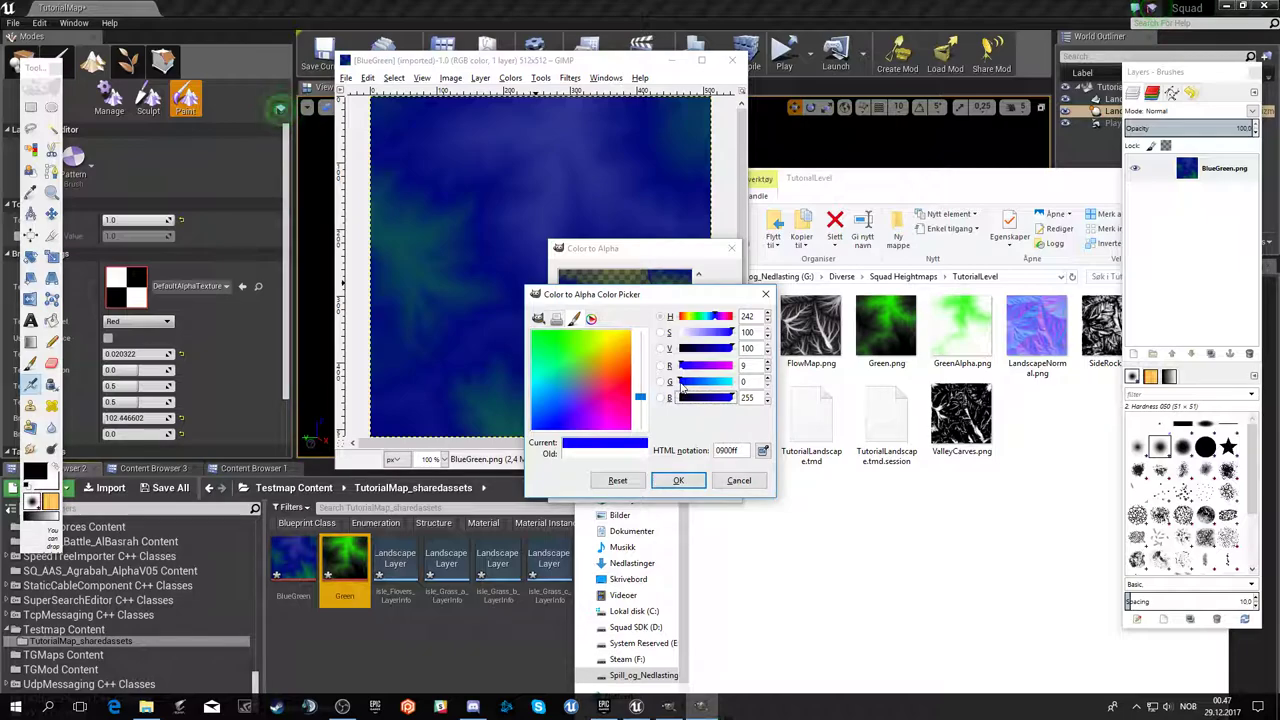
pyautogui.click(694, 486)
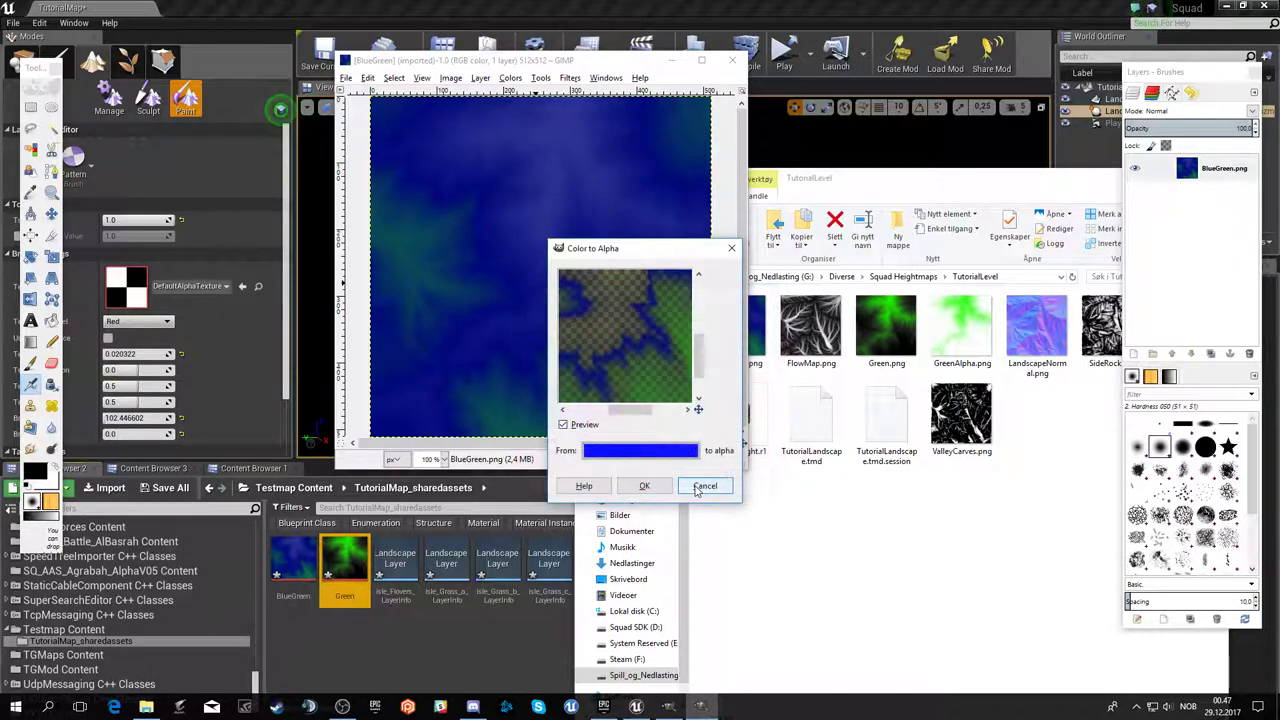
# - Fine-tune the From colour to pure blue 0300ff and apply Color to Alpha
pyautogui.click(689, 452)
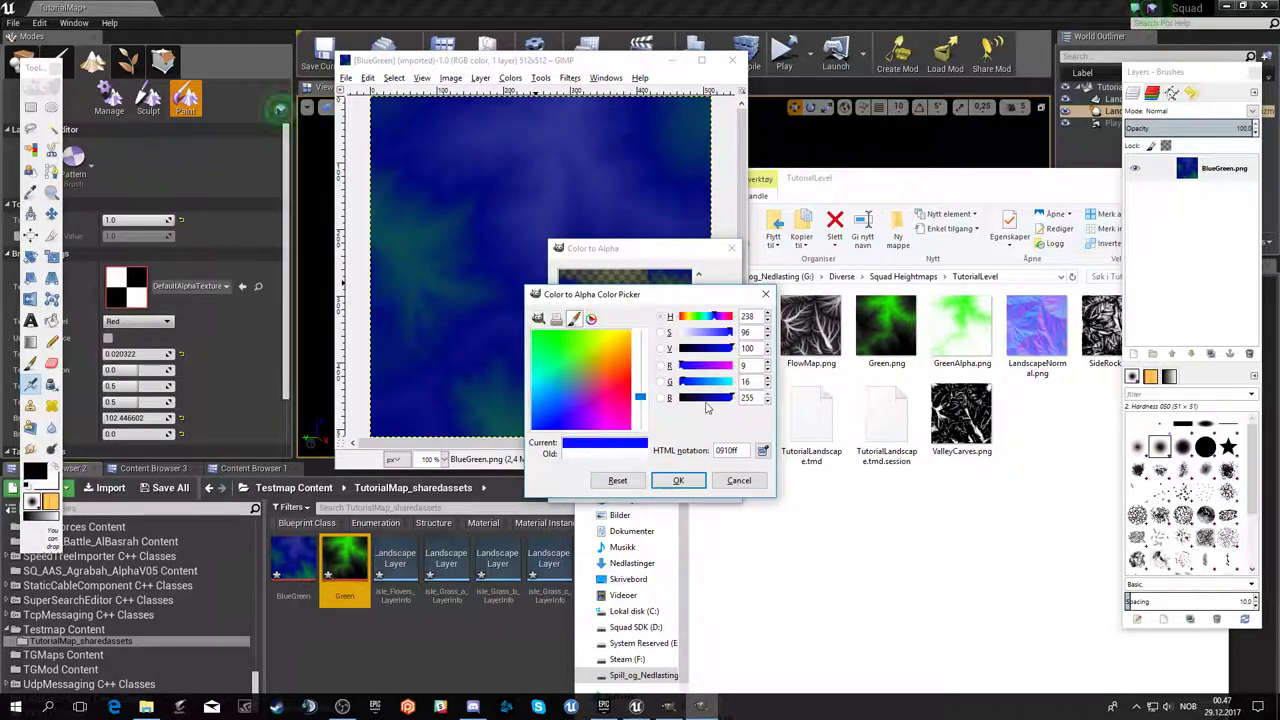
pyautogui.moveTo(687, 386); pyautogui.dragTo(697, 390)
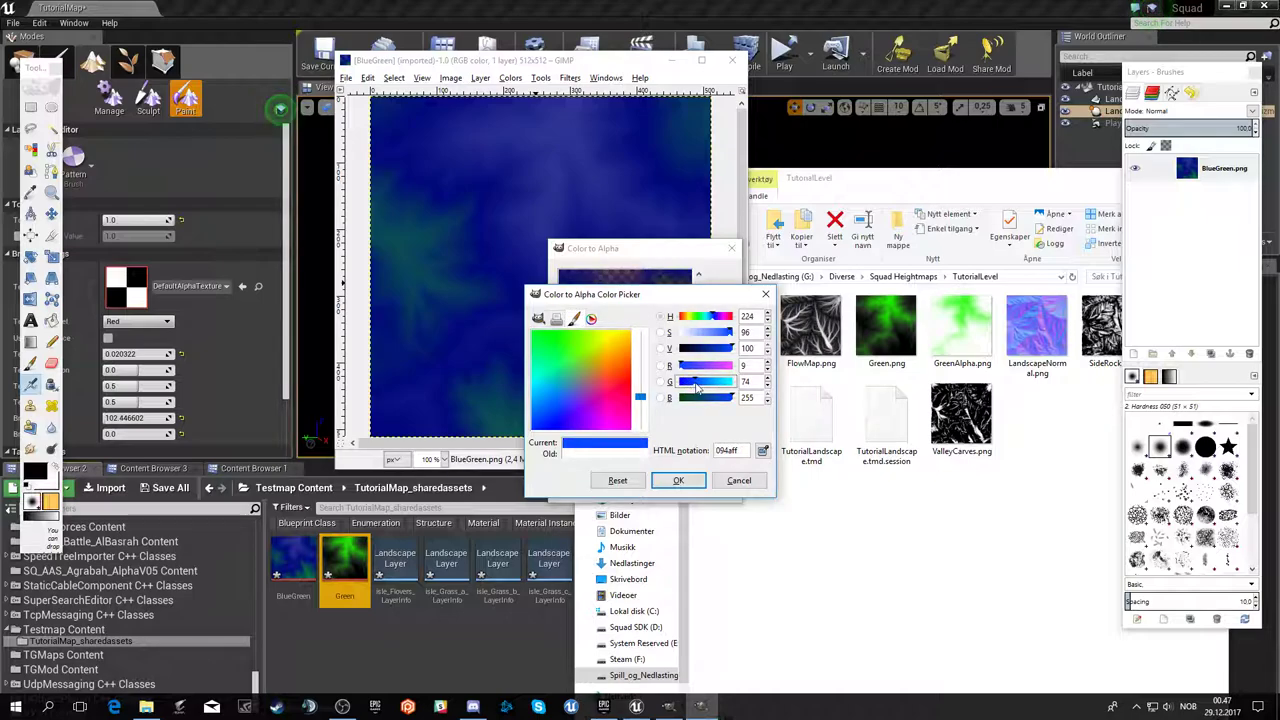
pyautogui.click(678, 481)
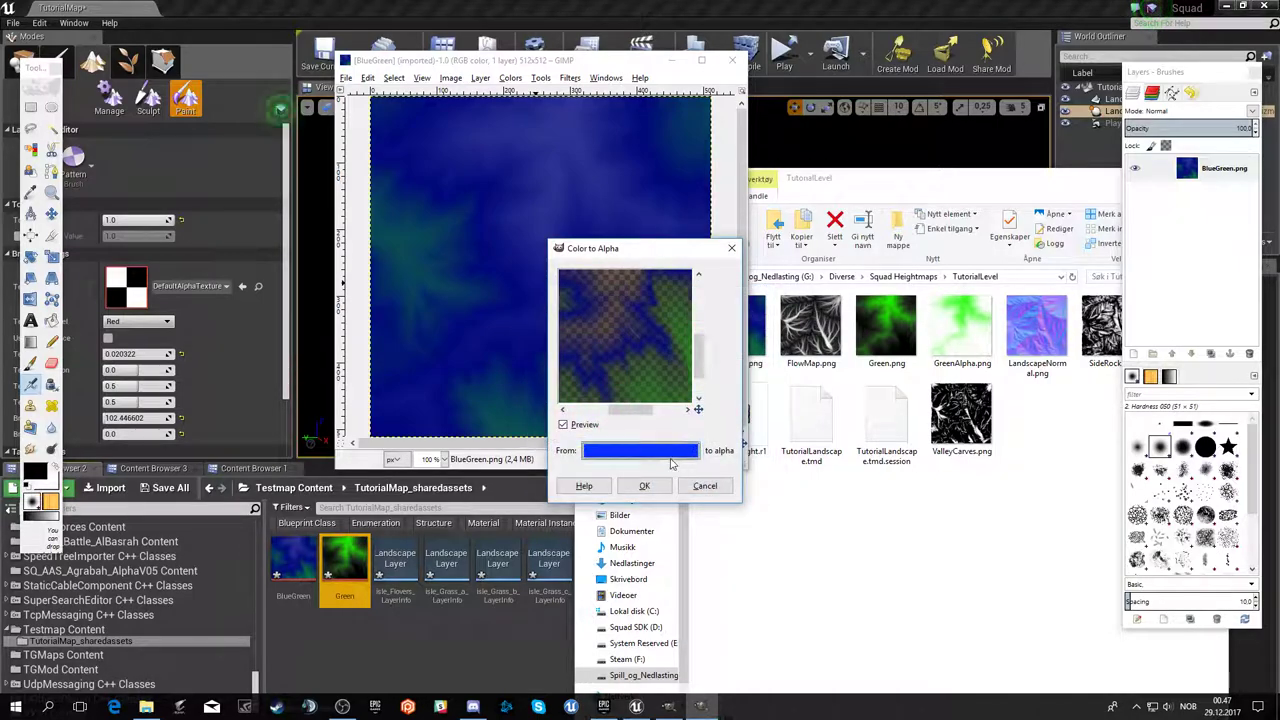
pyautogui.click(672, 455)
pyautogui.moveTo(696, 382); pyautogui.dragTo(700, 382)
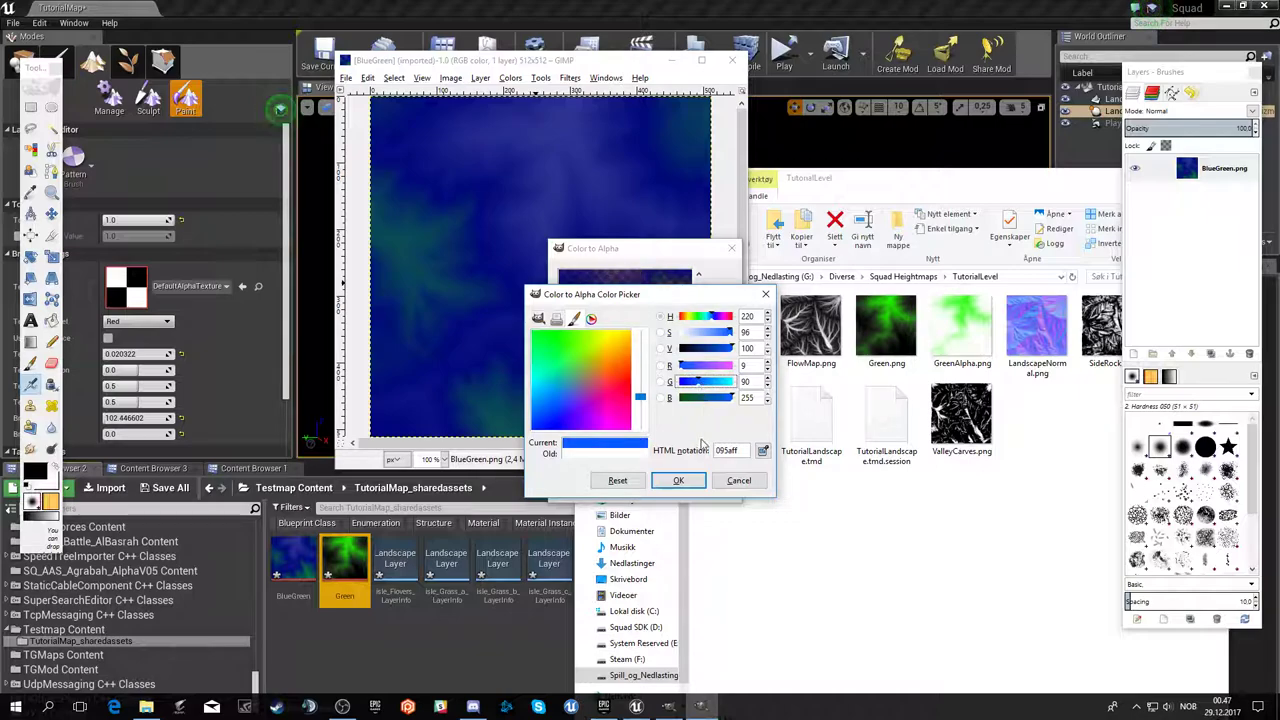
pyautogui.click(678, 481)
pyautogui.click(689, 450)
pyautogui.moveTo(697, 383); pyautogui.dragTo(687, 386)
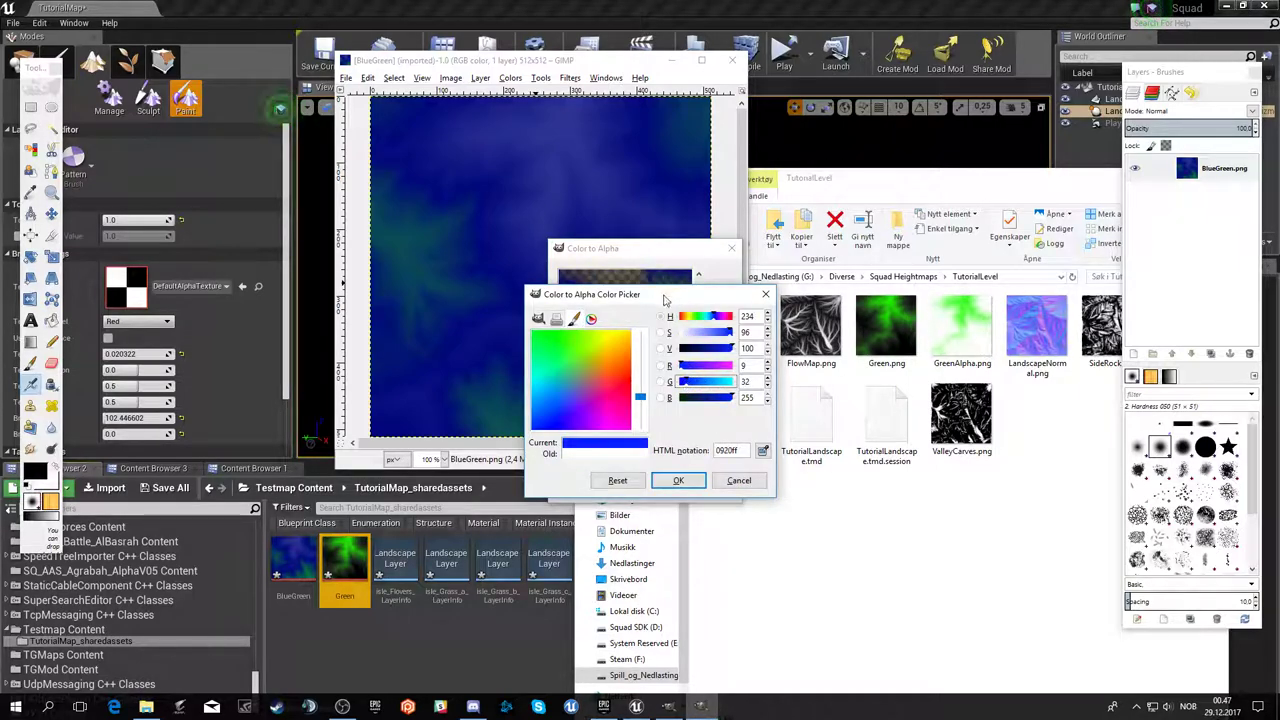
pyautogui.moveTo(663, 300); pyautogui.dragTo(1005, 252)
pyautogui.moveTo(1031, 338); pyautogui.dragTo(1030, 333)
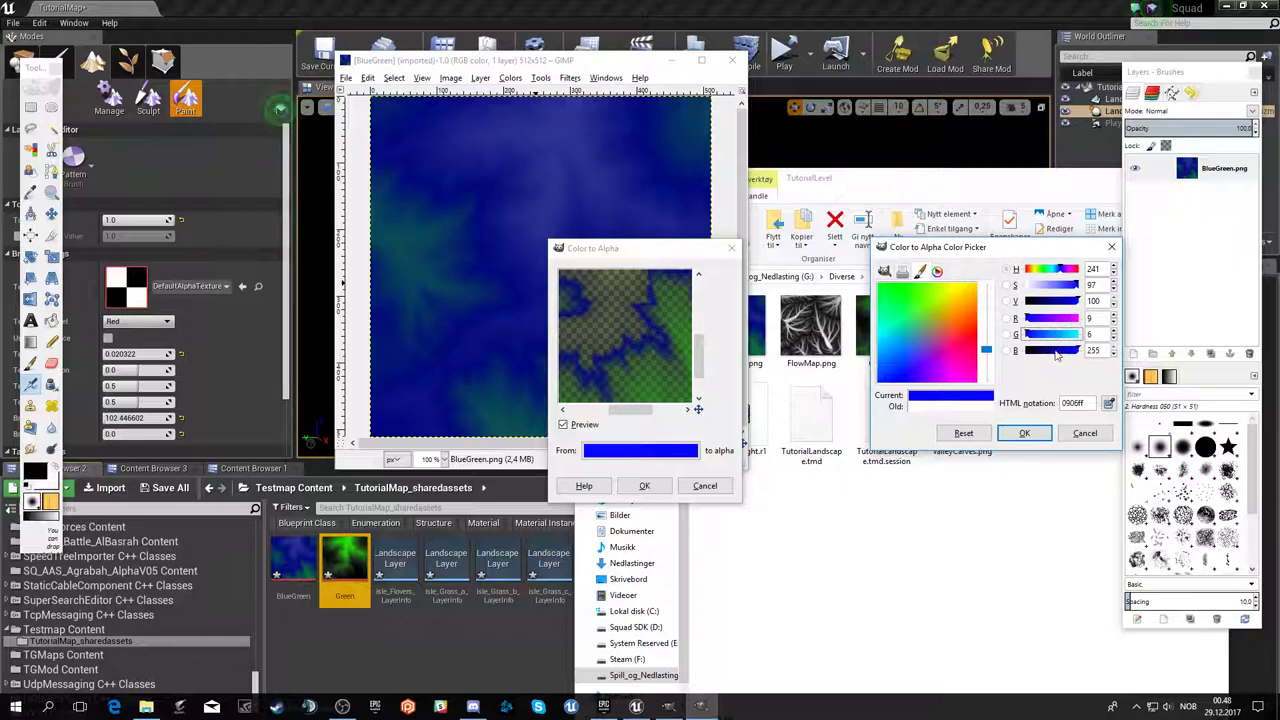
pyautogui.moveTo(1076, 287); pyautogui.dragTo(1083, 287)
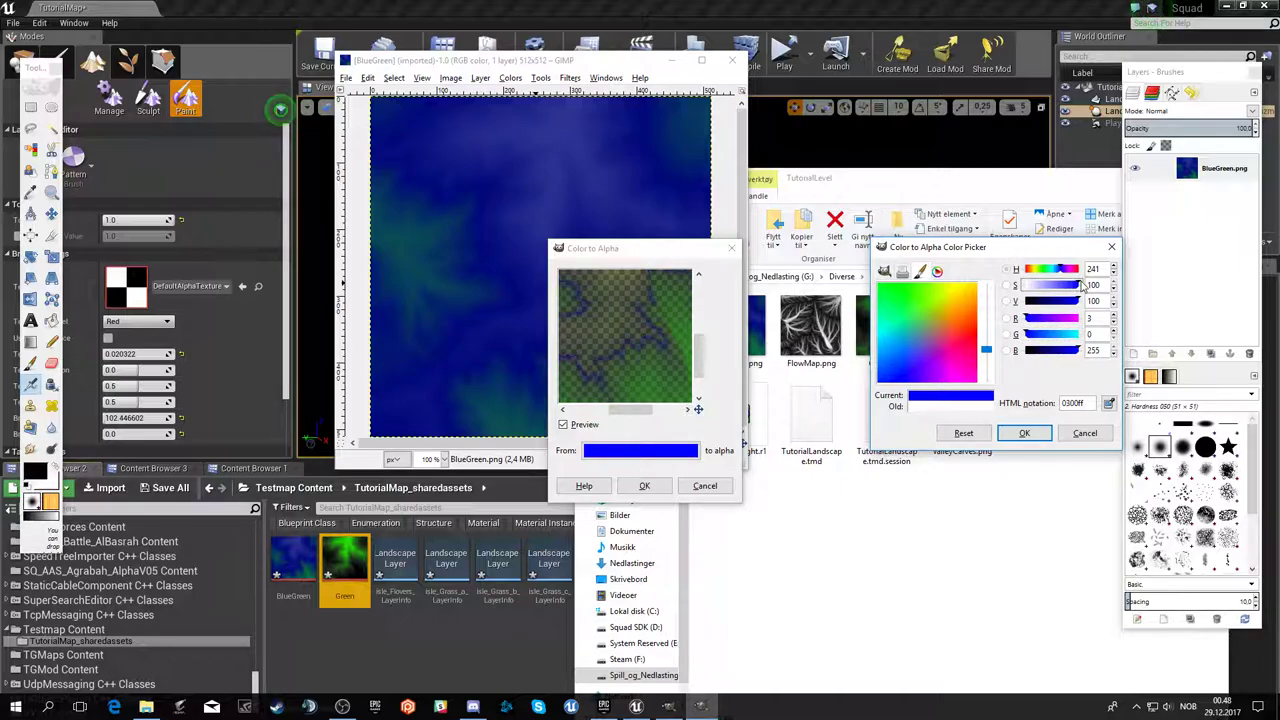
pyautogui.click(1024, 432)
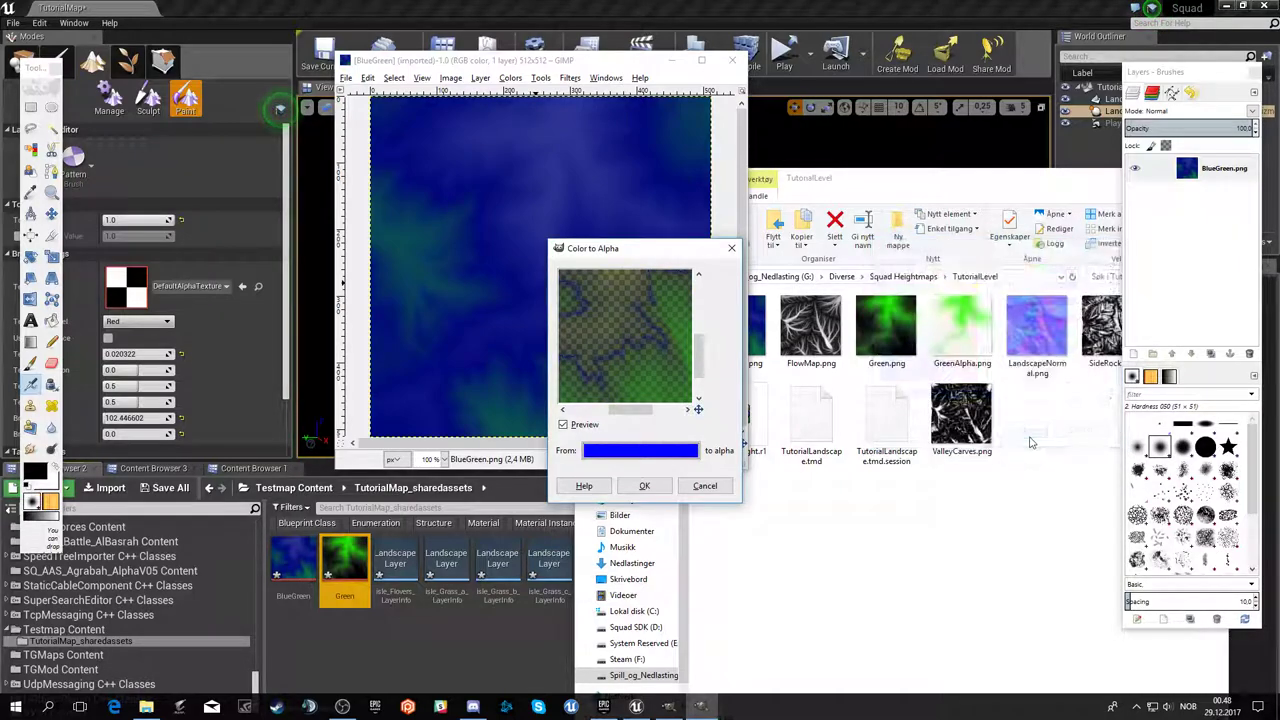
pyautogui.click(644, 485)
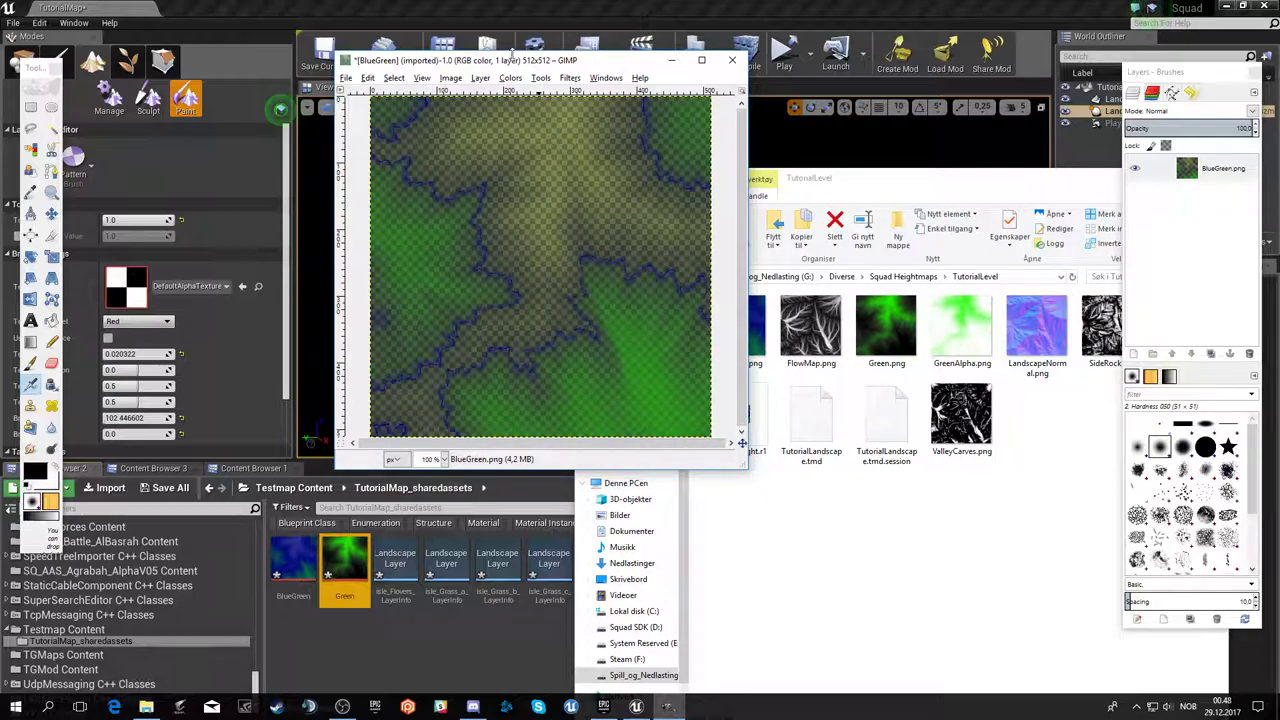
# - Run Color to Alpha again on BlueGreen with the From colour set to pure blue 0000ff
pyautogui.click(510, 78)
pyautogui.click(543, 332)
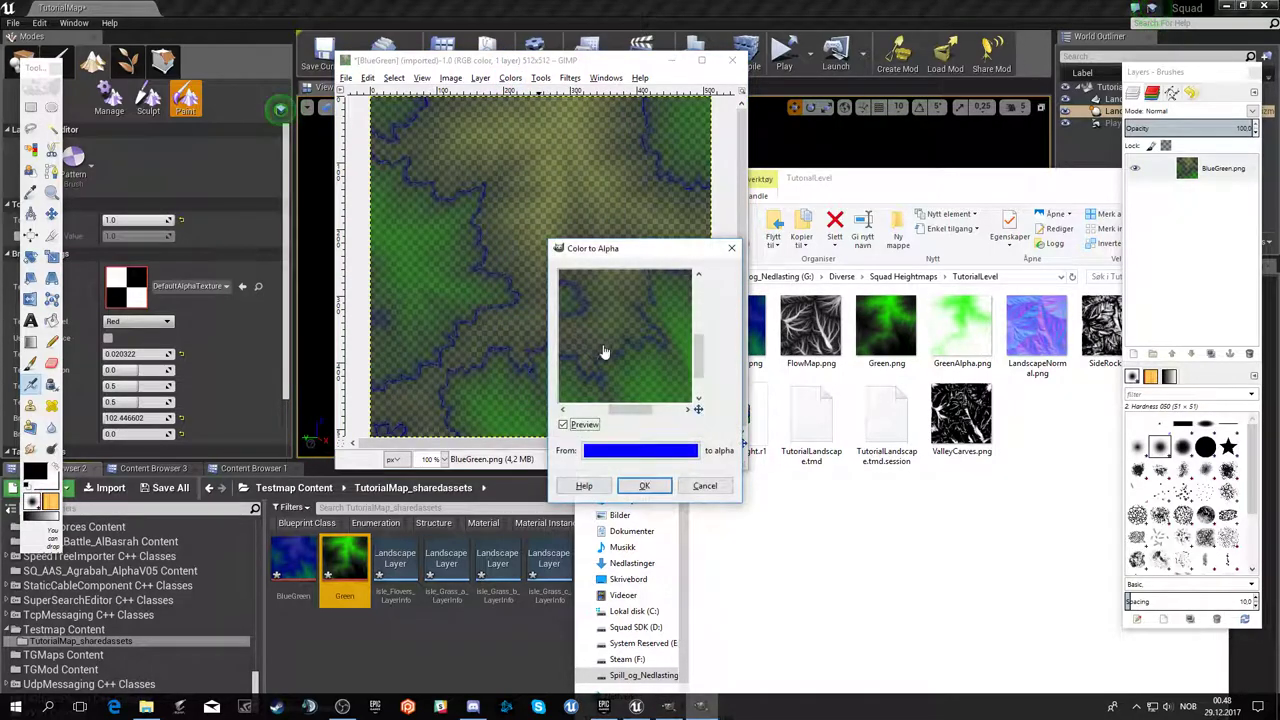
pyautogui.click(652, 451)
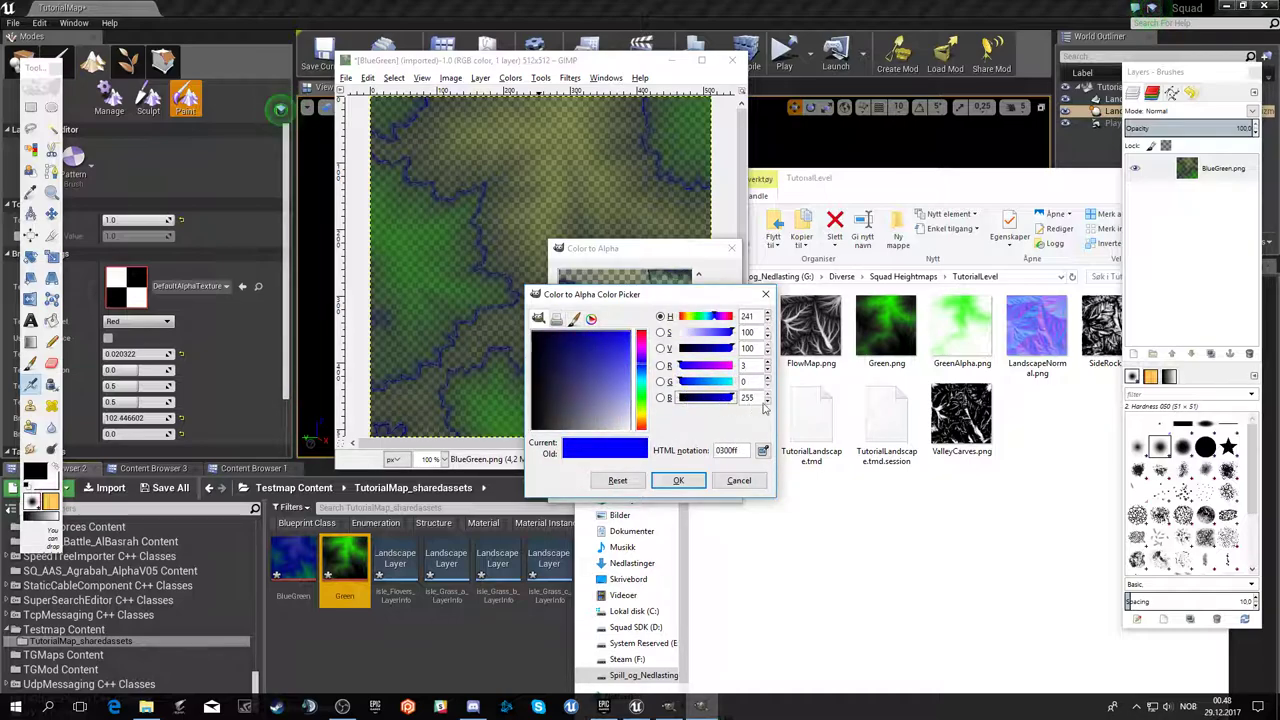
pyautogui.click(743, 382)
pyautogui.write('255')
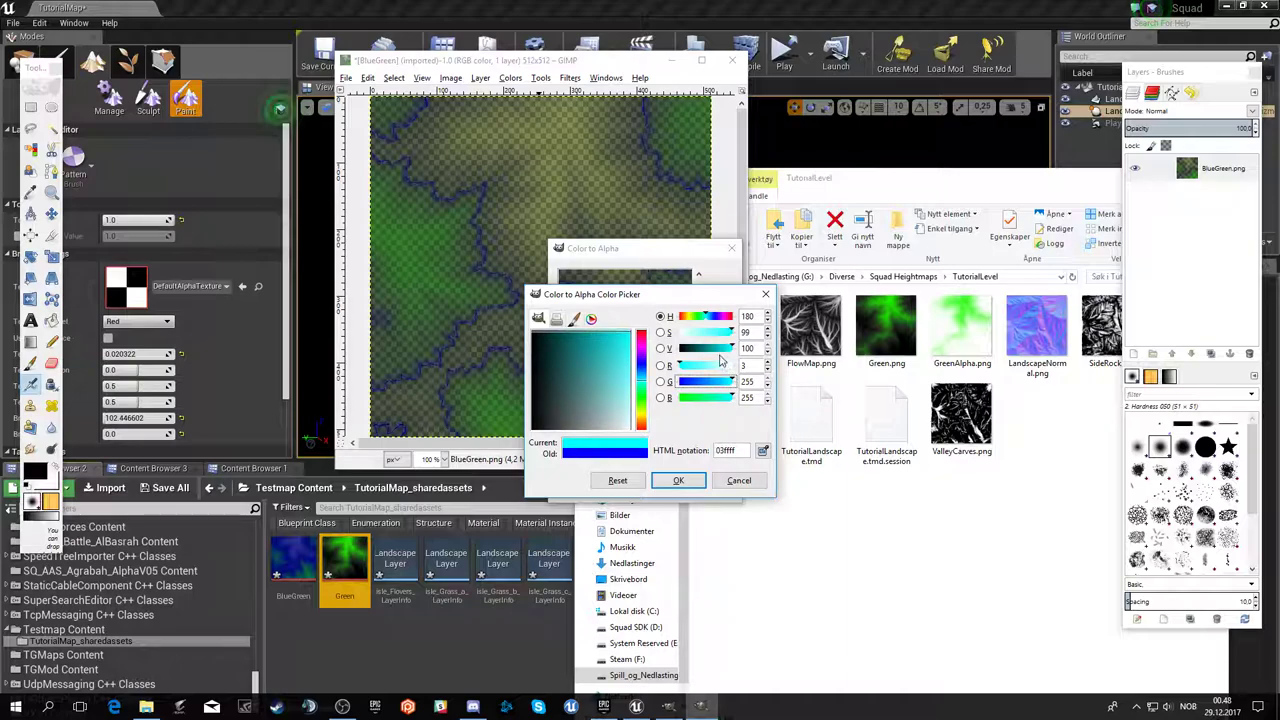
pyautogui.moveTo(735, 348); pyautogui.dragTo(676, 349)
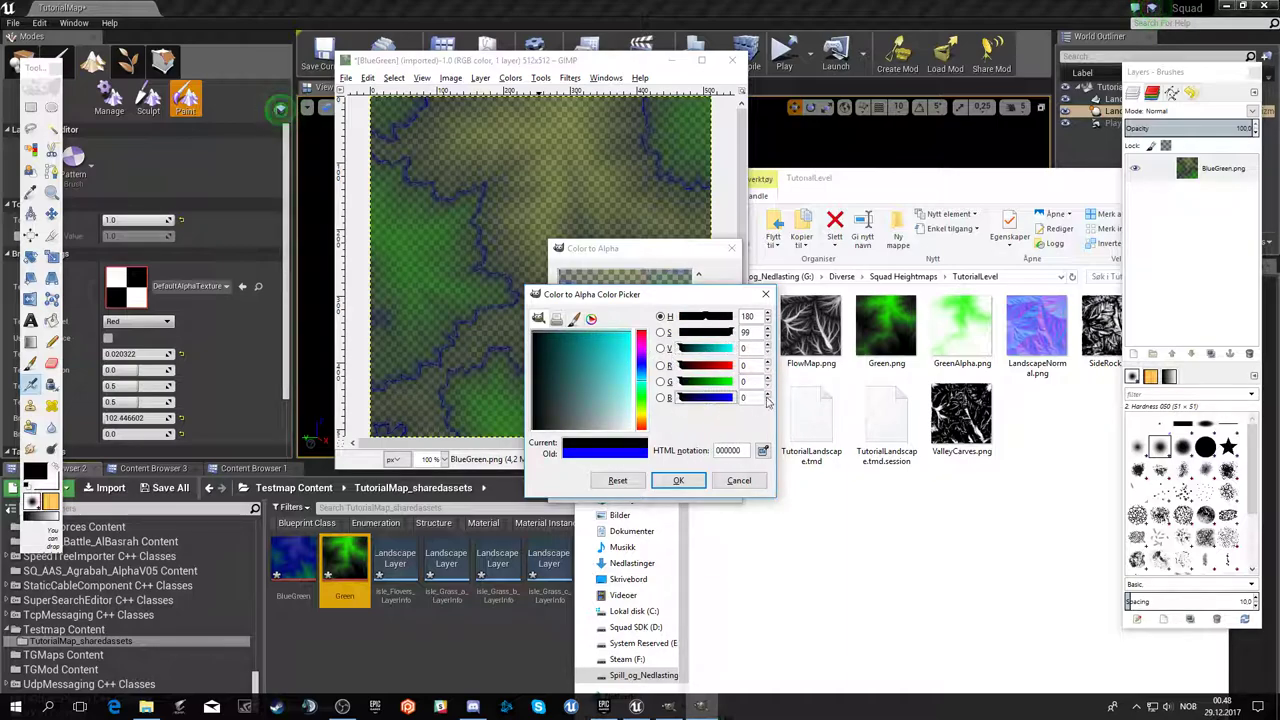
pyautogui.moveTo(720, 398); pyautogui.dragTo(735, 398)
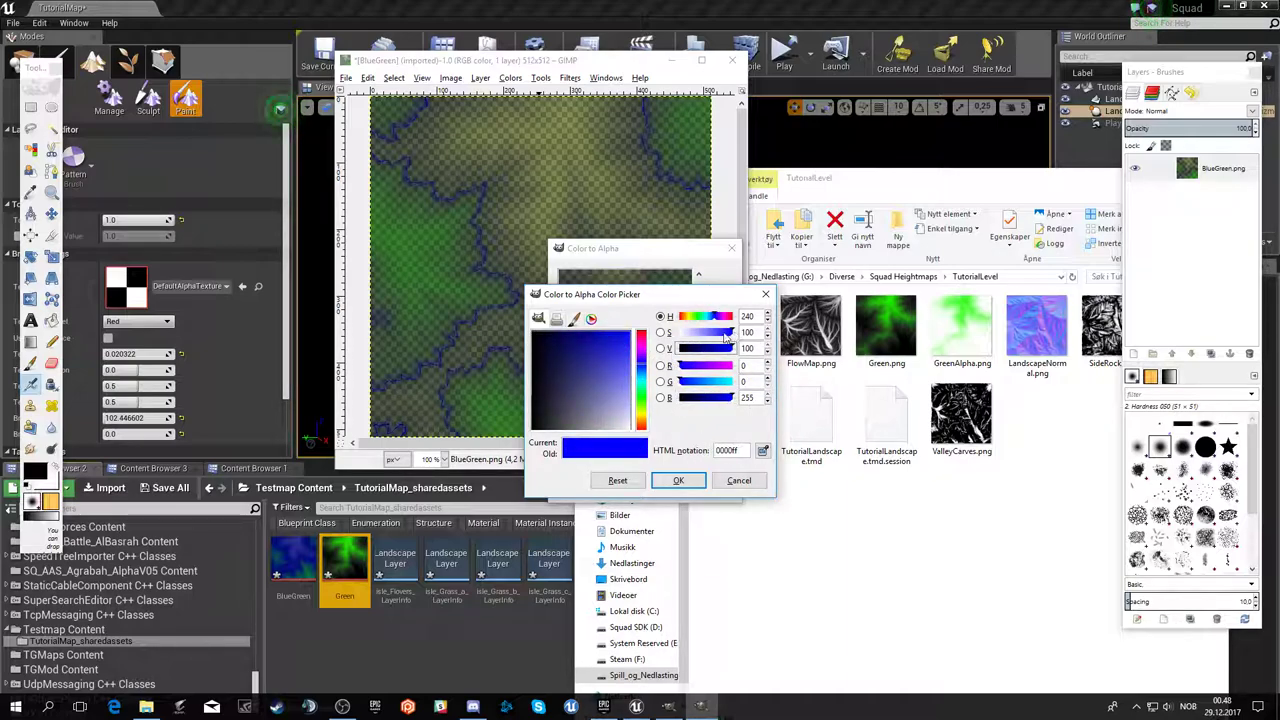
pyautogui.moveTo(703, 352)
pyautogui.mouseDown()
pyautogui.moveTo(649, 348)
pyautogui.moveTo(745, 350)
pyautogui.mouseUp()
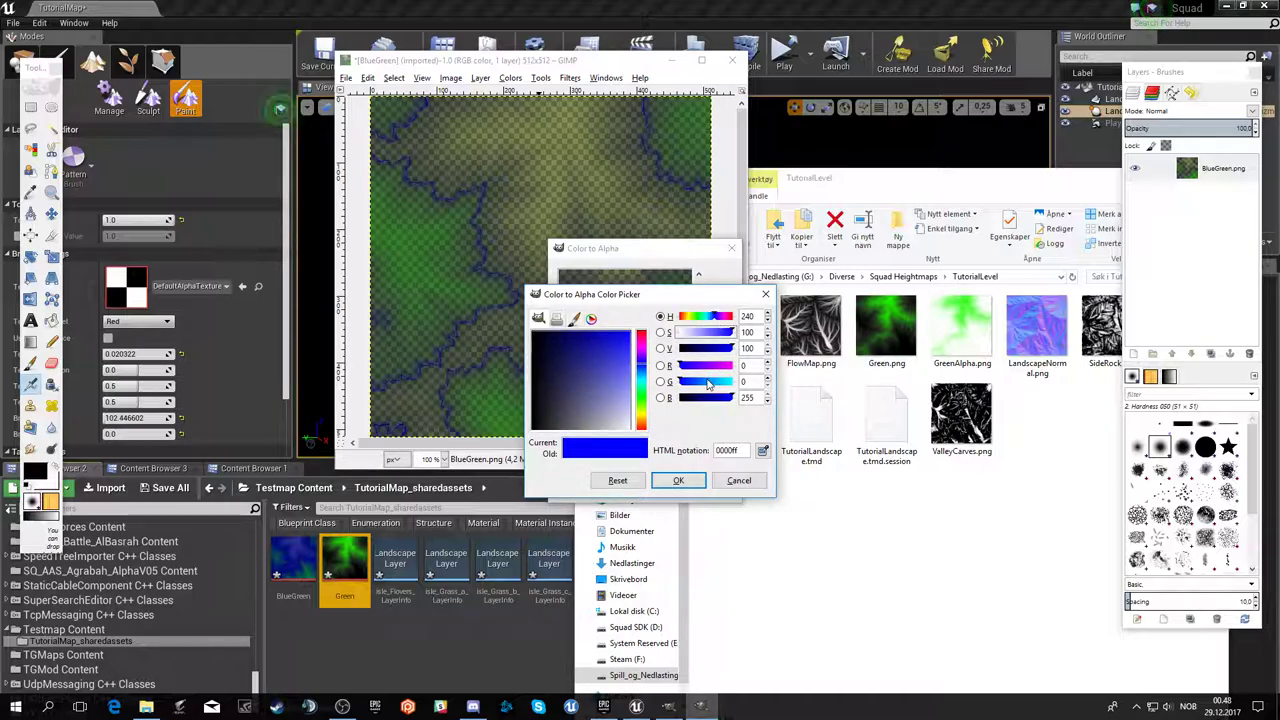
pyautogui.moveTo(725, 399)
pyautogui.mouseDown()
pyautogui.moveTo(680, 397)
pyautogui.moveTo(747, 401)
pyautogui.mouseUp()
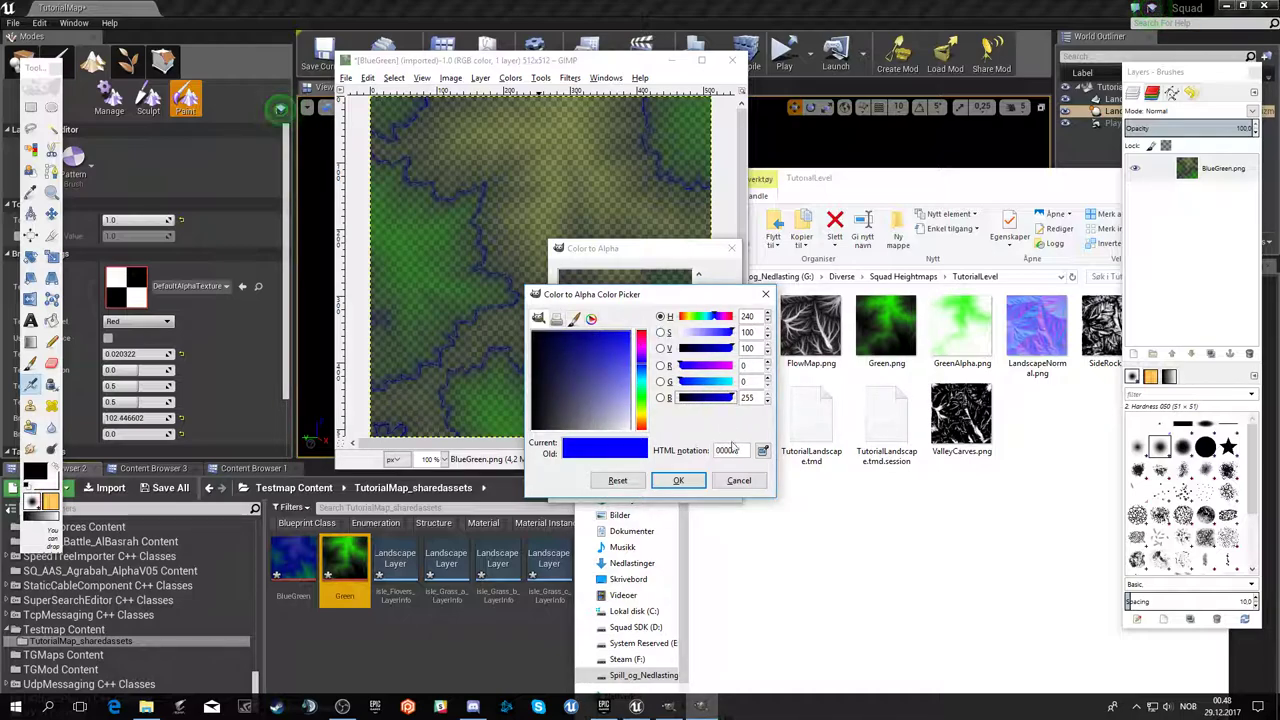
pyautogui.click(739, 480)
pyautogui.click(703, 483)
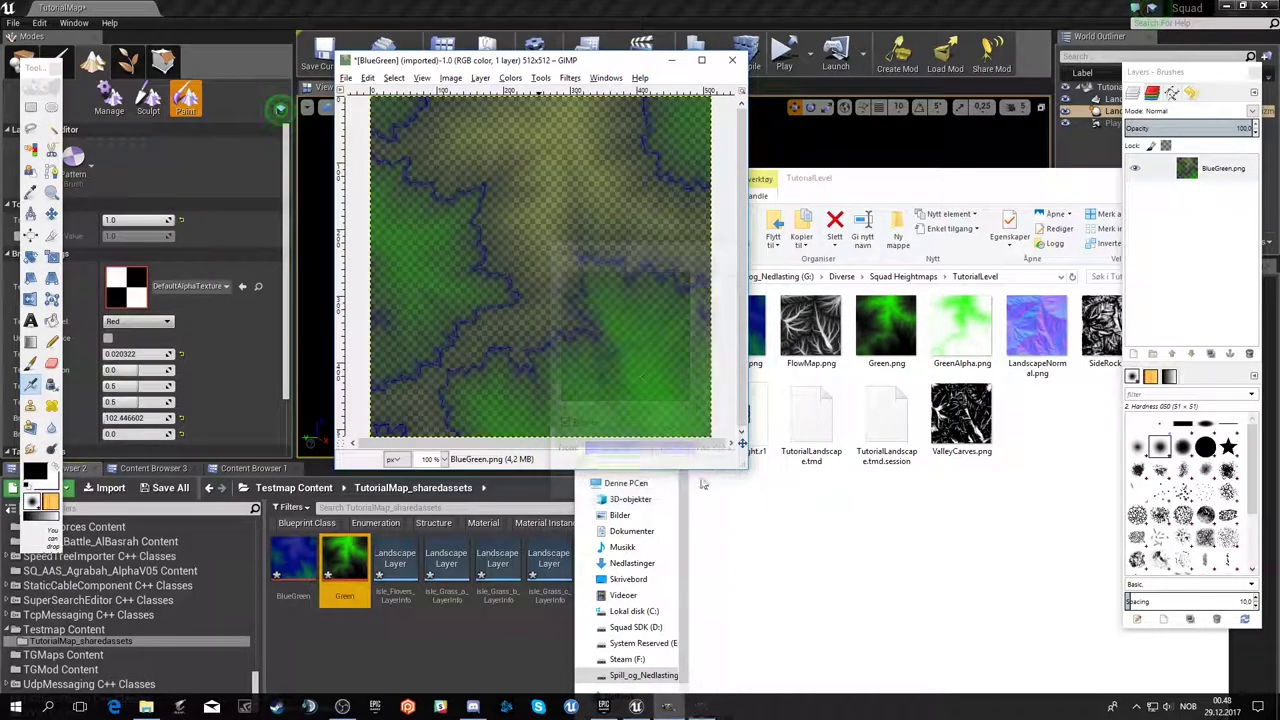
pyautogui.rightClick(566, 310)
pyautogui.press('Escape')
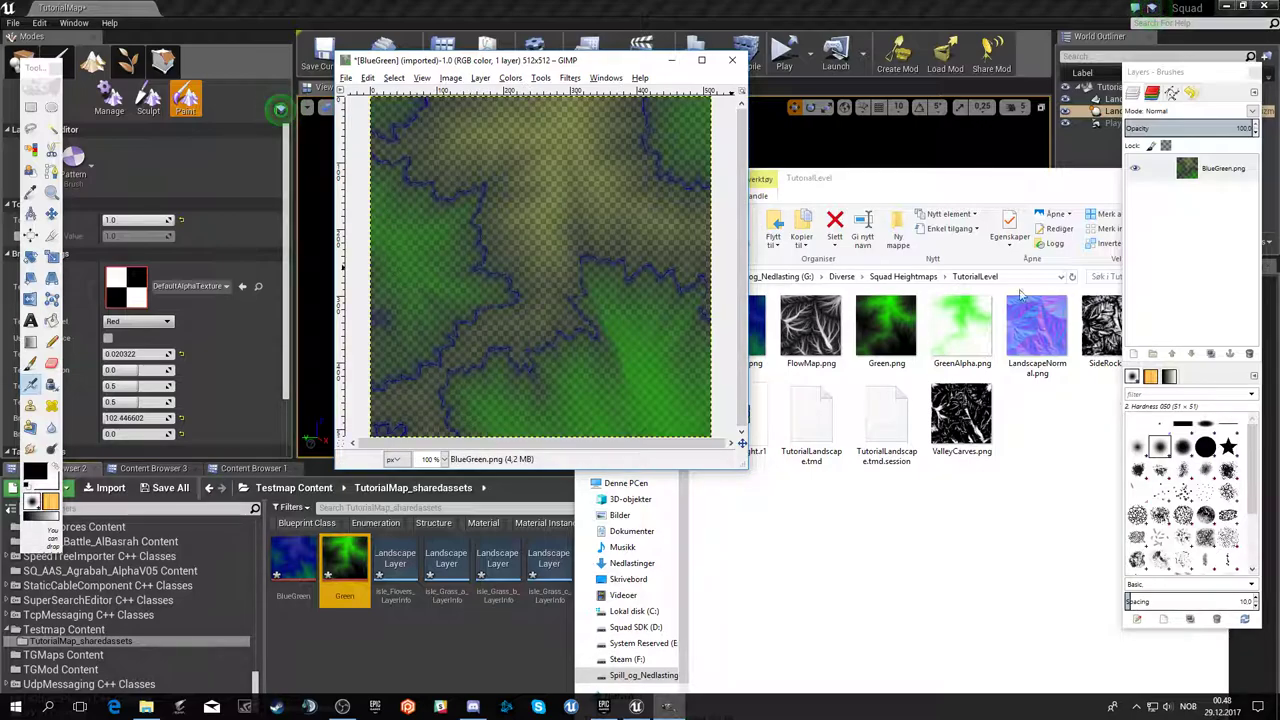
# - Lower the Levels midtone gamma to about 0.80 on the BlueGreen image
pyautogui.click(507, 78)
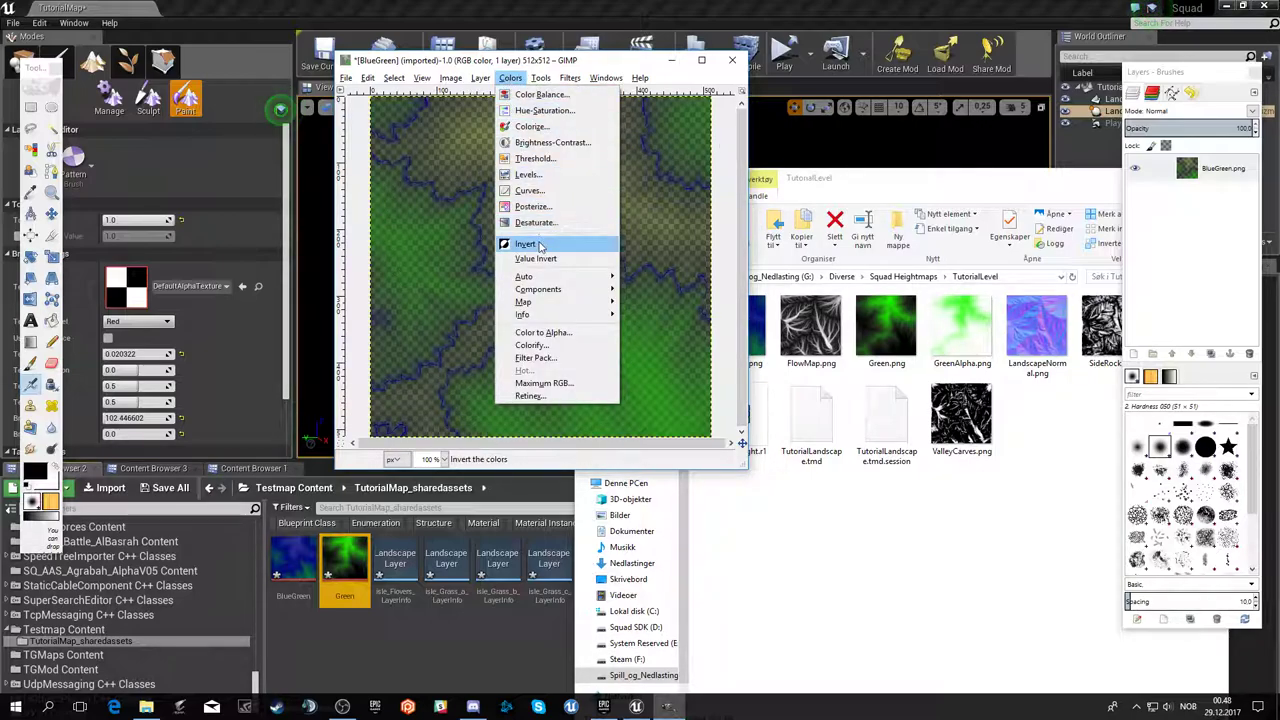
pyautogui.click(539, 191)
pyautogui.moveTo(477, 368)
pyautogui.mouseDown()
pyautogui.moveTo(531, 372)
pyautogui.moveTo(477, 380)
pyautogui.moveTo(502, 389)
pyautogui.moveTo(491, 390)
pyautogui.mouseUp()
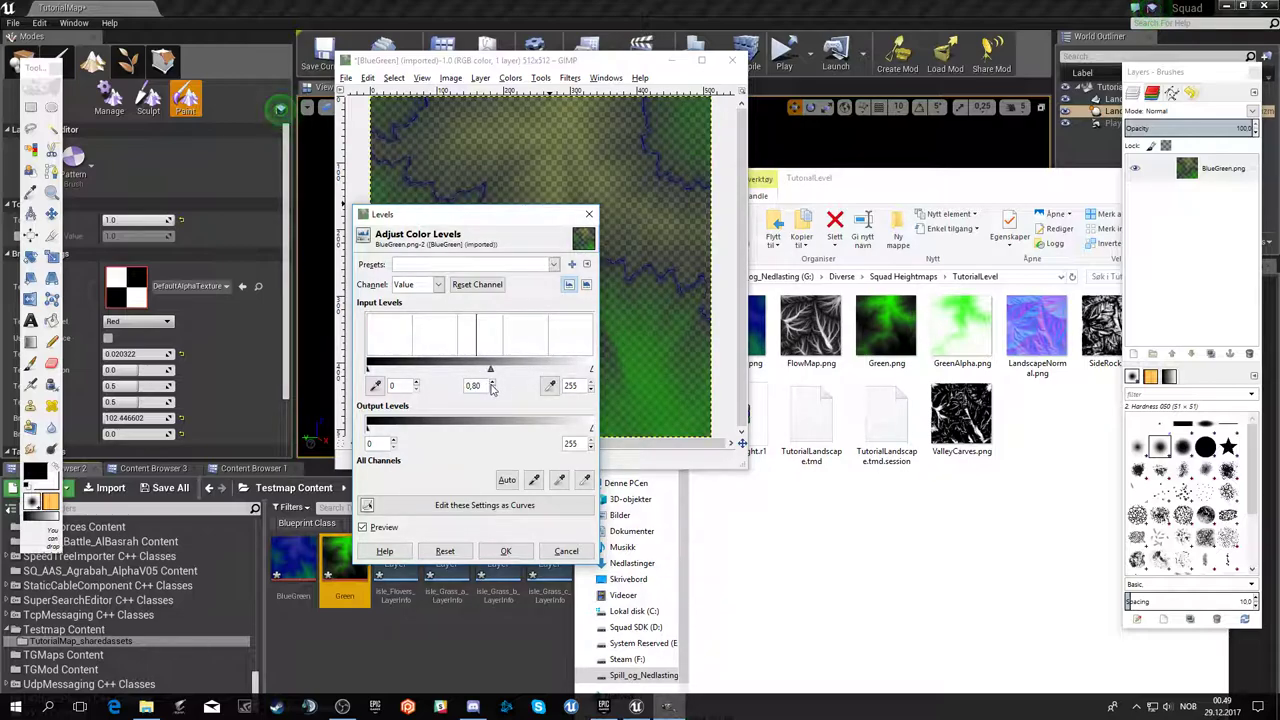
pyautogui.click(505, 551)
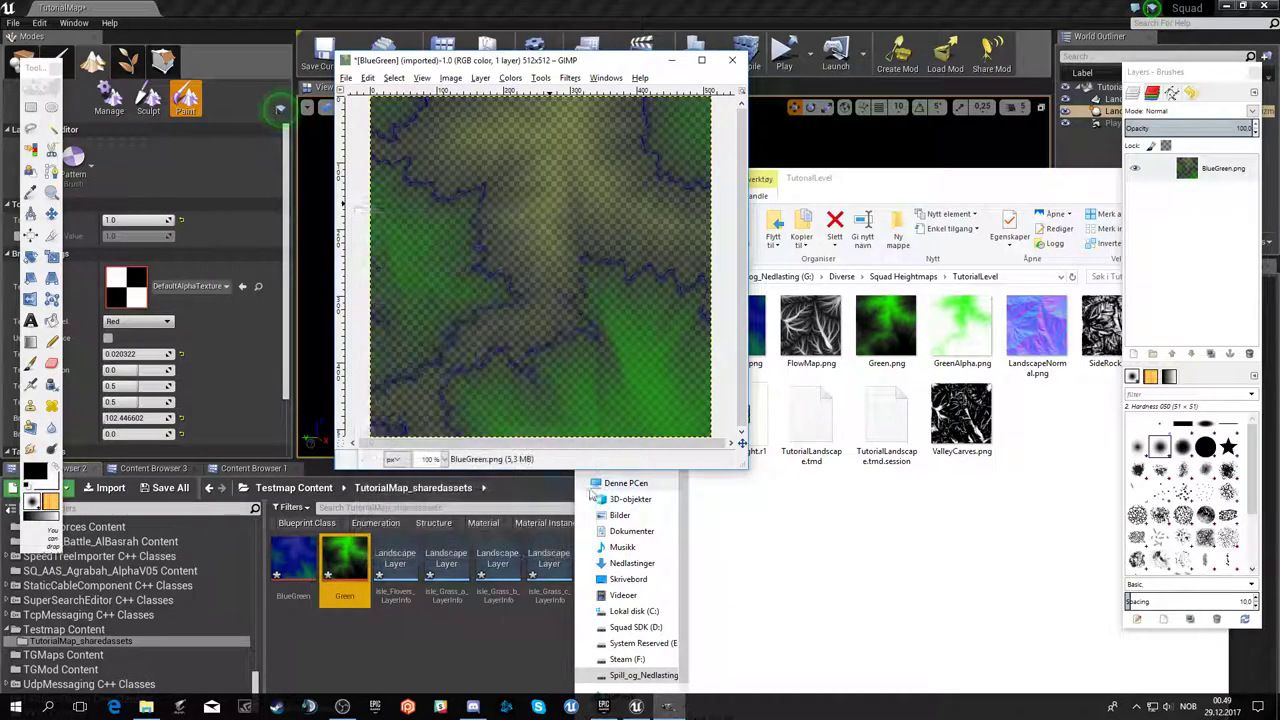
# - Undo the BlueGreen edits and close the image window without saving
pyautogui.click(734, 63)
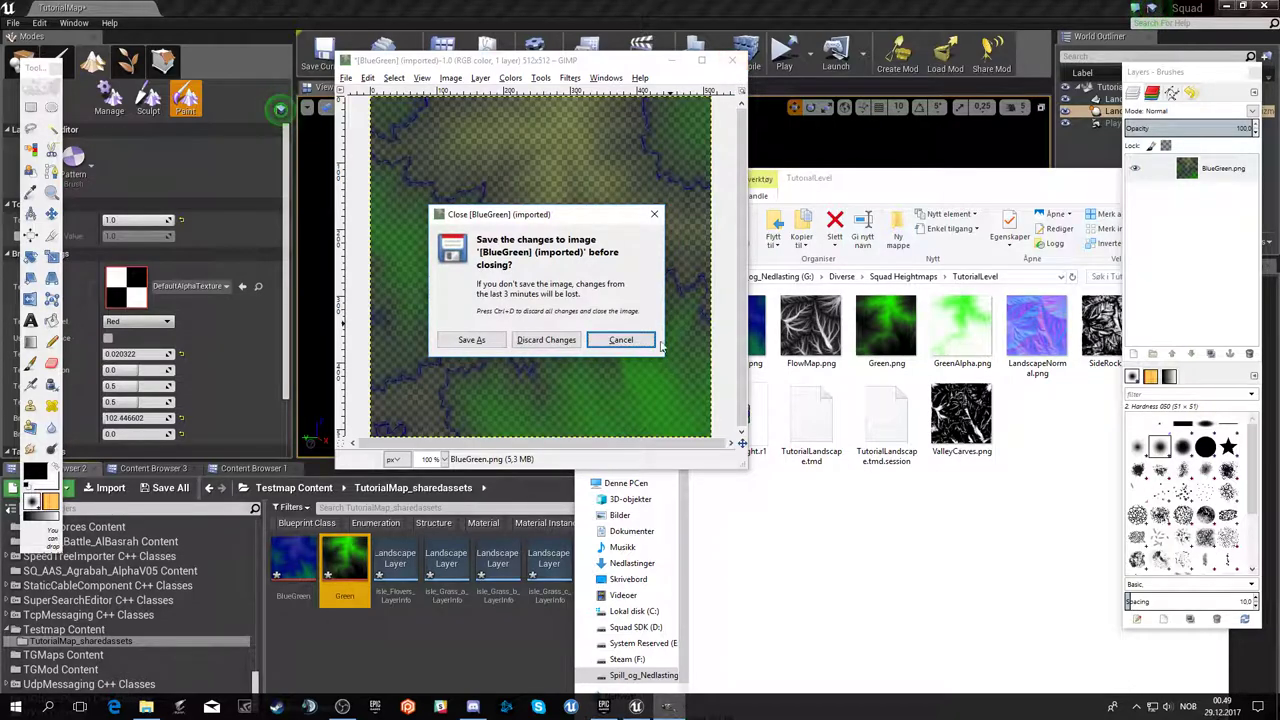
pyautogui.click(620, 340)
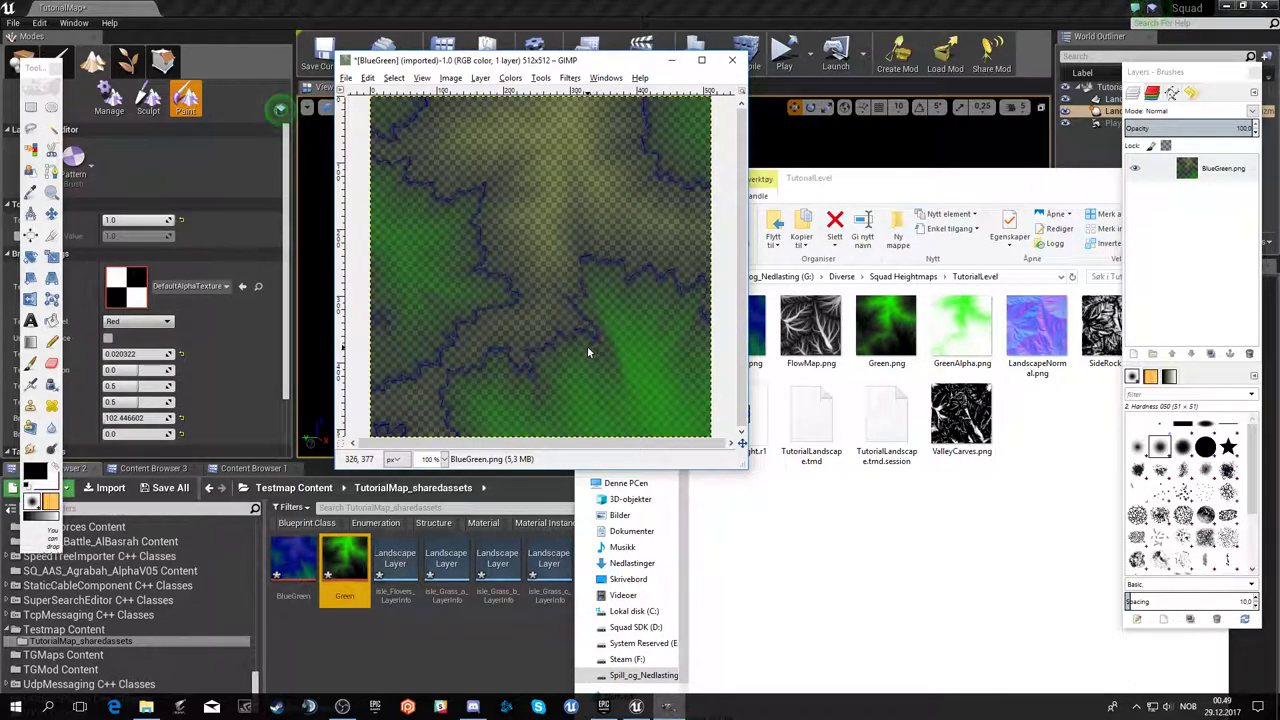
pyautogui.moveTo(578, 54); pyautogui.dragTo(491, 145)
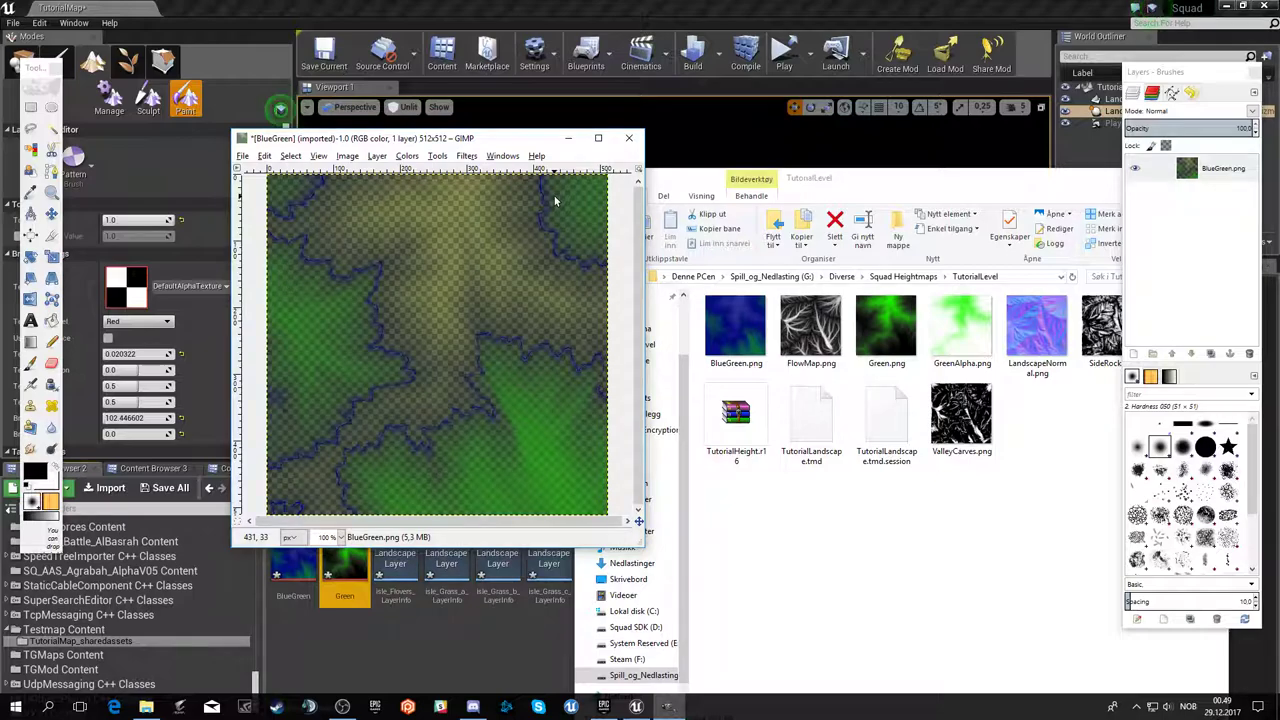
pyautogui.hotkey('ctrl', 'z')
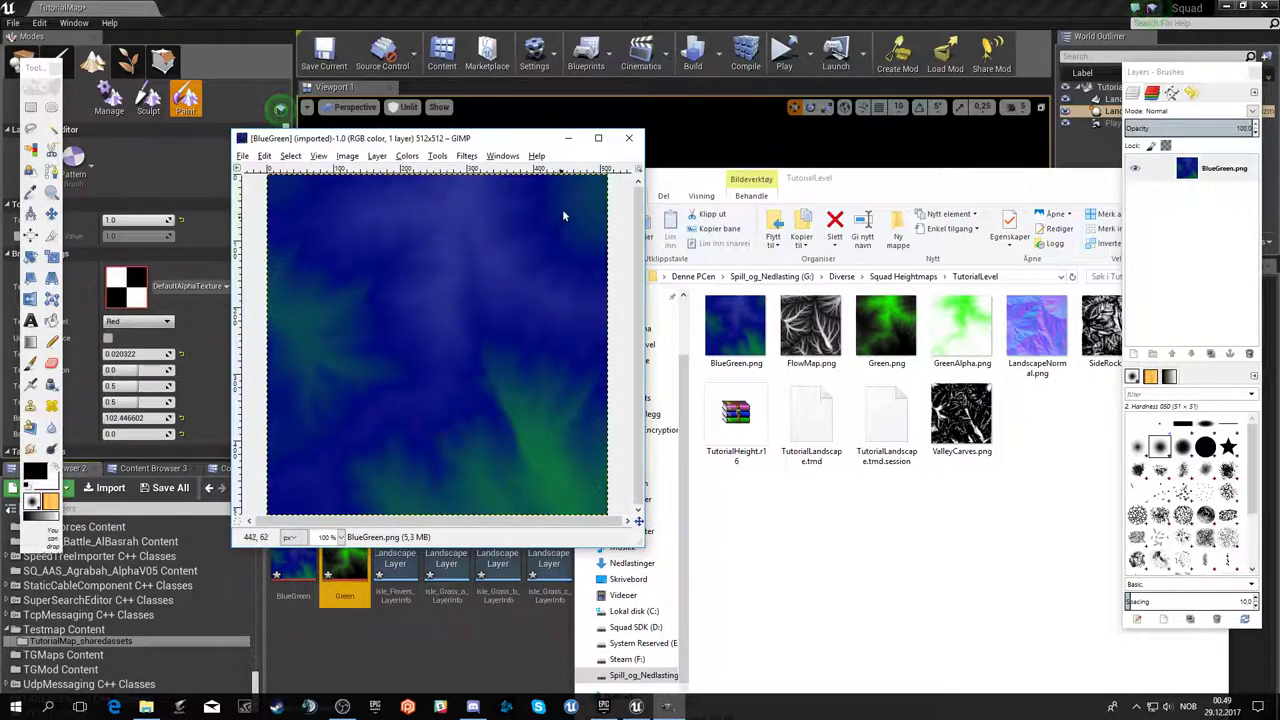
pyautogui.click(407, 158)
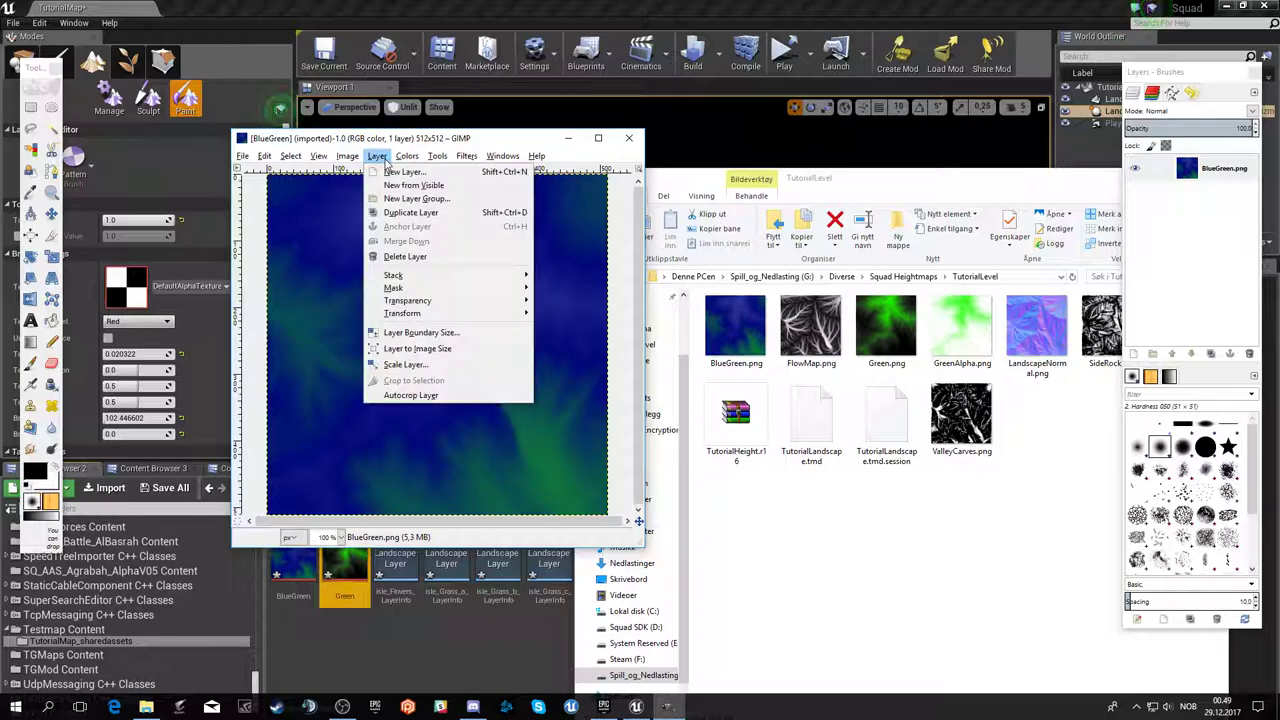
pyautogui.click(632, 141)
pyautogui.click(632, 141)
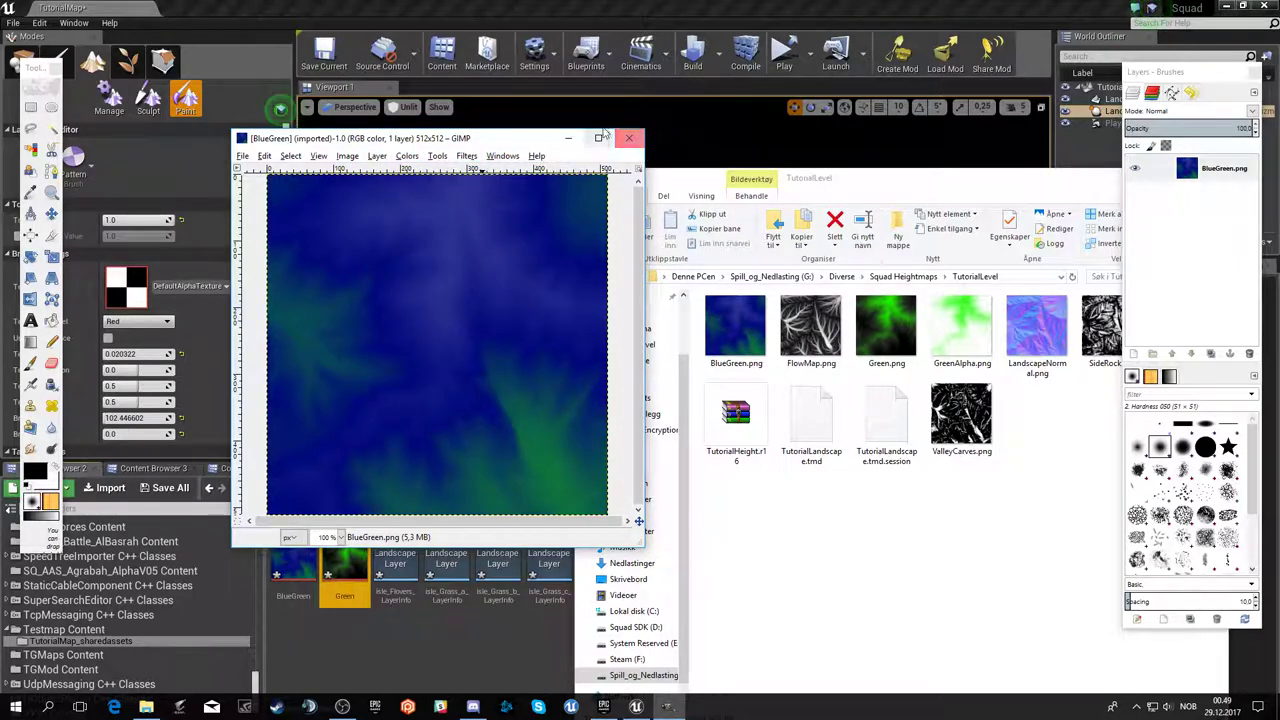
pyautogui.click(675, 208)
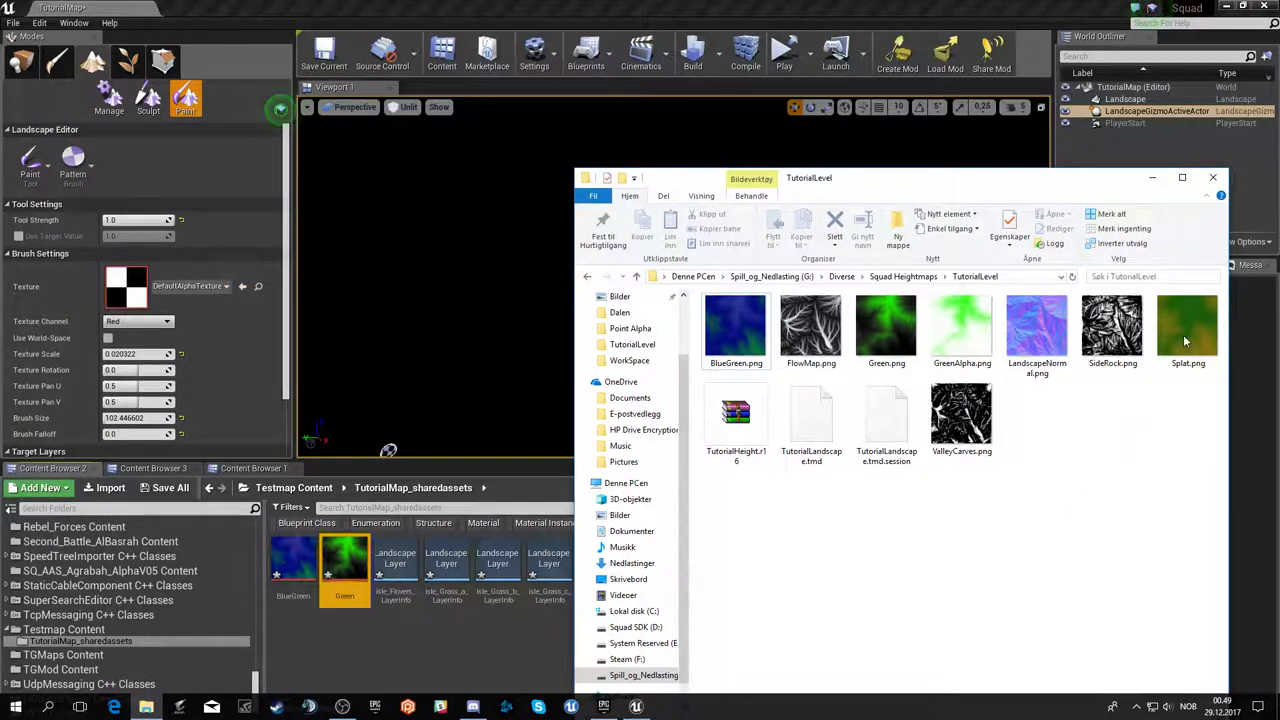
# - Make the Green texture the pattern brush texture
pyautogui.click(1149, 180)
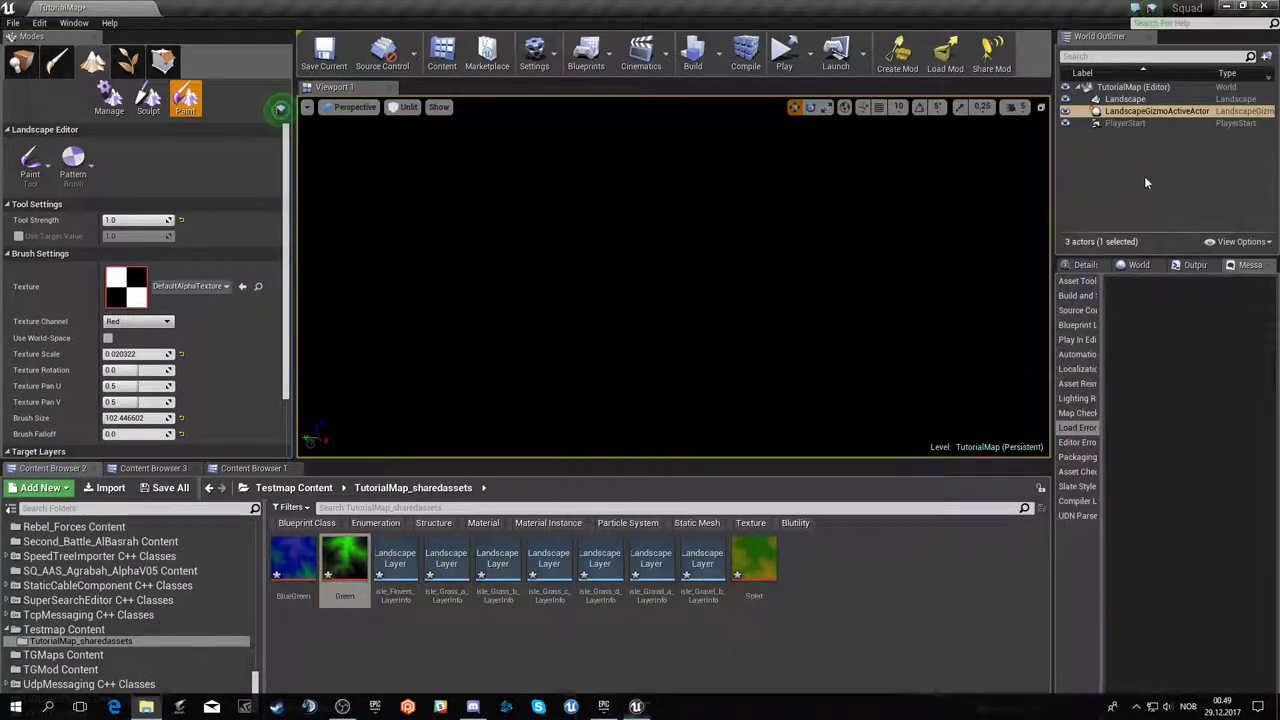
pyautogui.click(928, 634)
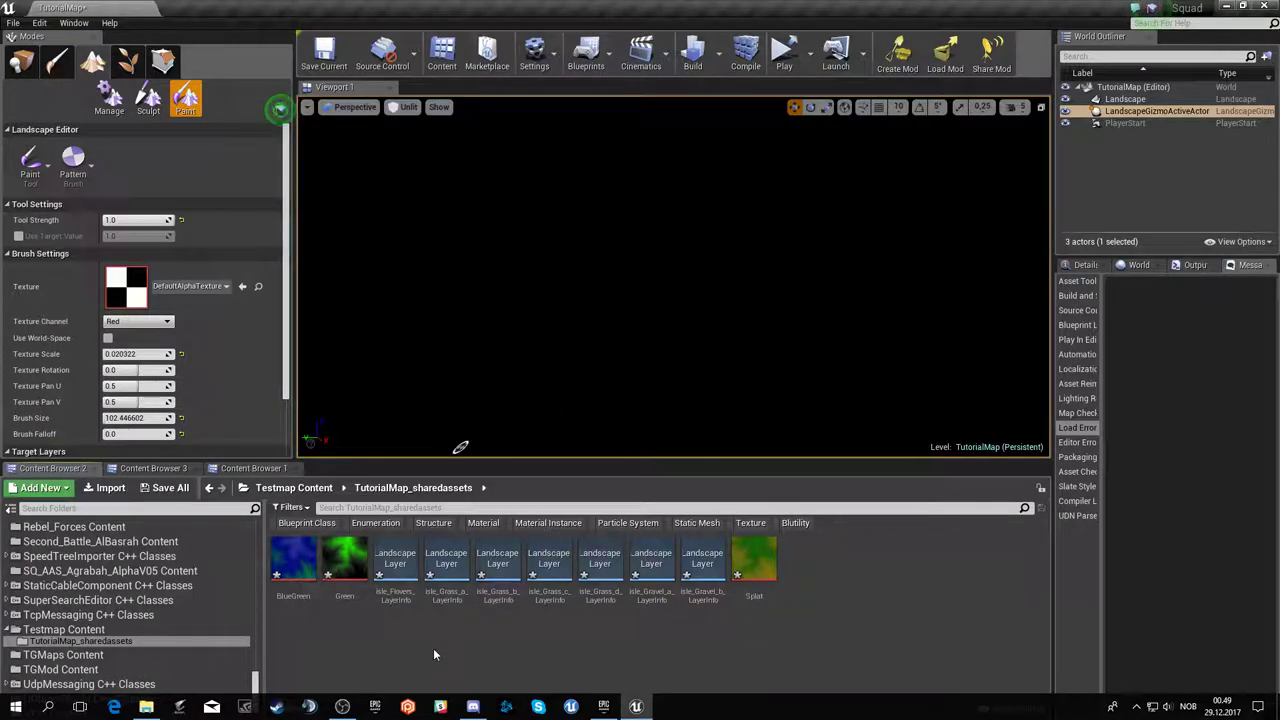
pyautogui.moveTo(344, 560)
pyautogui.mouseDown()
pyautogui.moveTo(231, 387)
pyautogui.moveTo(200, 371)
pyautogui.mouseUp()
# - Import GreenAlpha.png into the content folder and set it as the brush texture
pyautogui.click(146, 706)
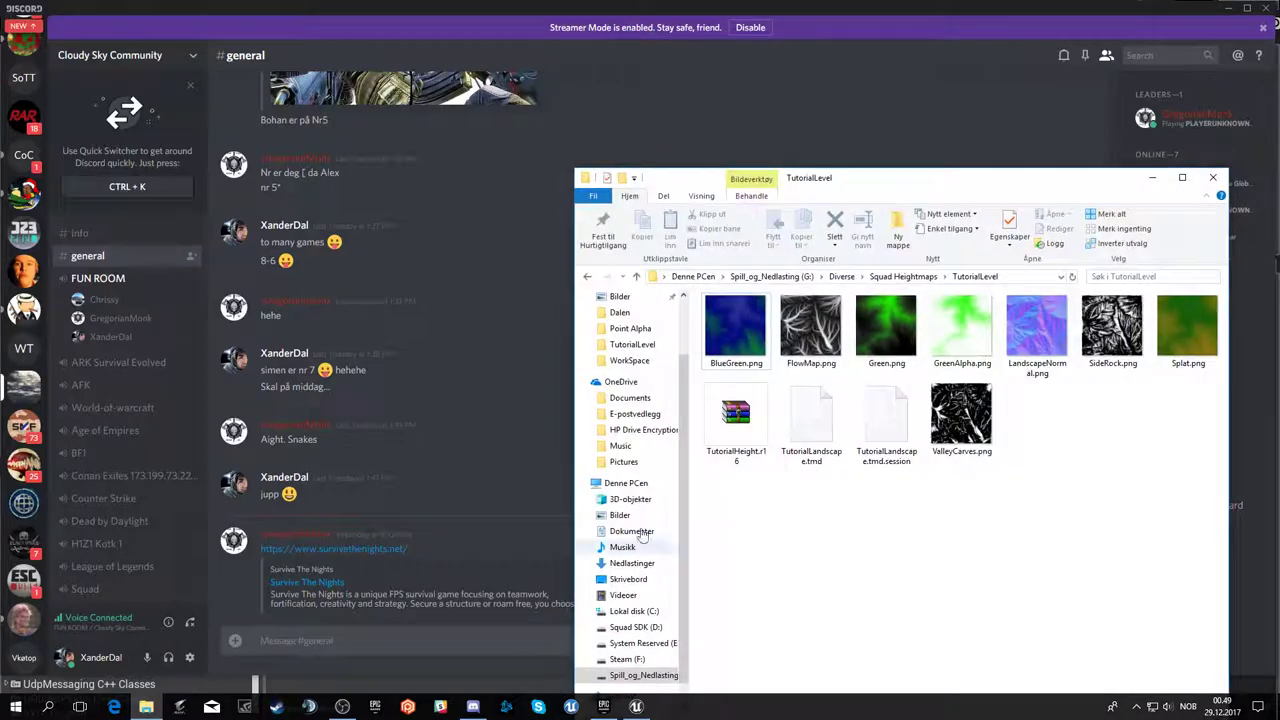
pyautogui.click(1262, 8)
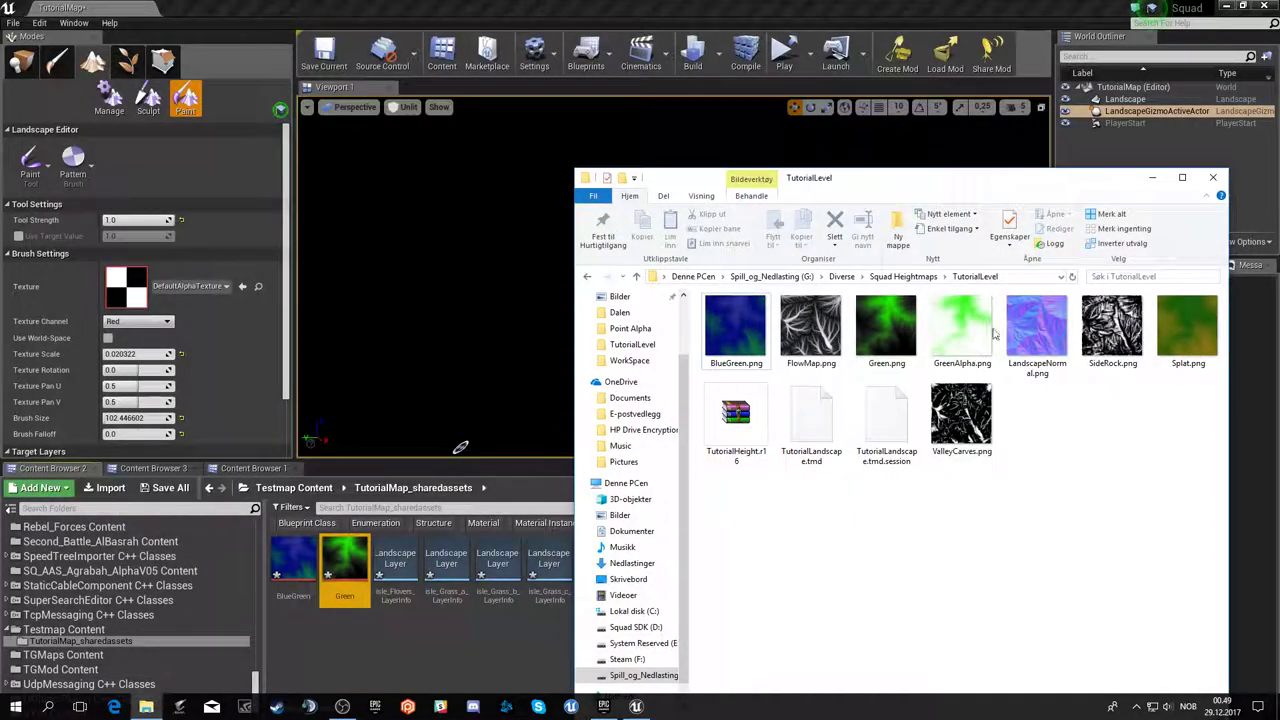
pyautogui.moveTo(993, 334); pyautogui.dragTo(474, 660)
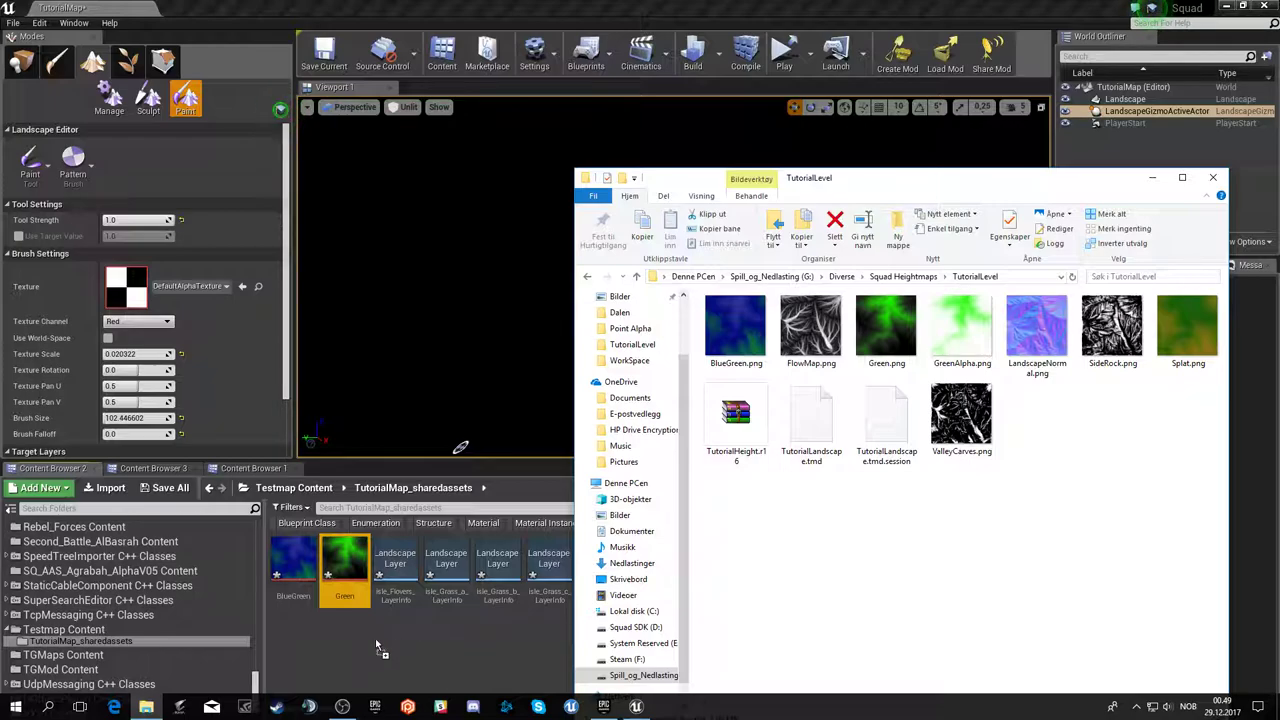
pyautogui.moveTo(396, 562); pyautogui.dragTo(114, 284)
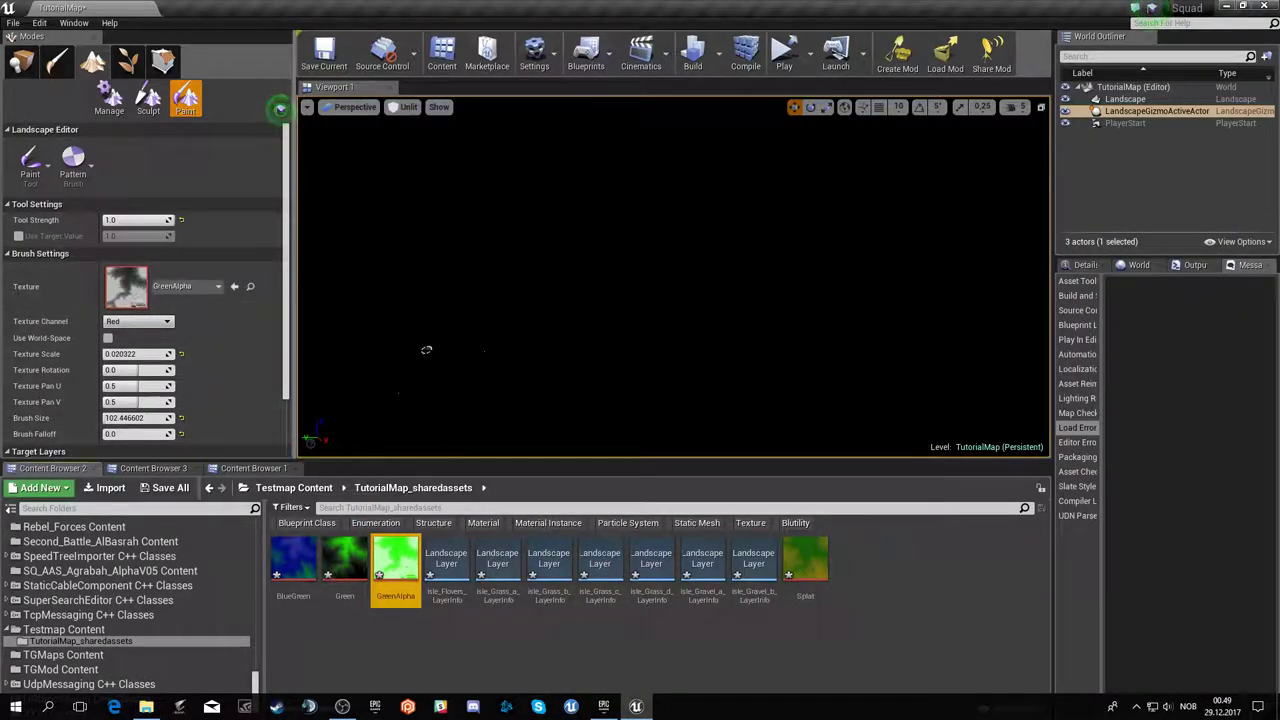
# - Switch the brush texture channel to Alpha and enlarge the brush to cover the landscape
pyautogui.click(165, 321)
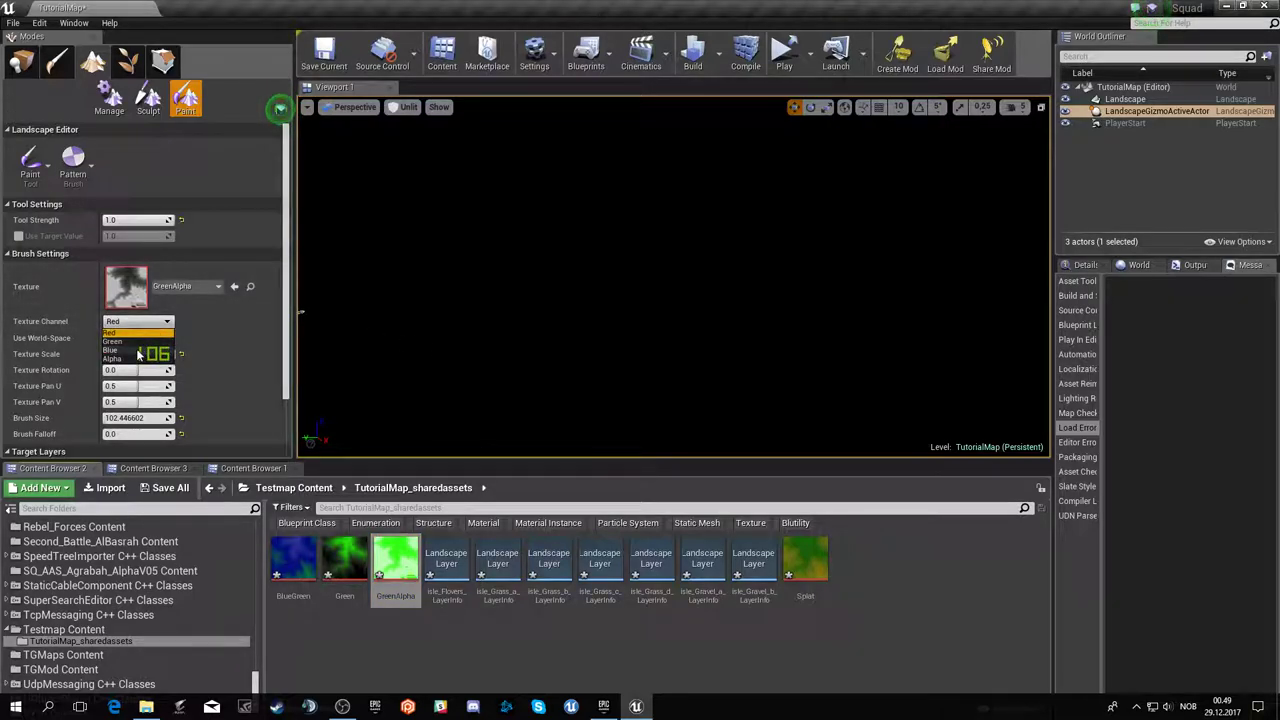
pyautogui.click(119, 345)
pyautogui.click(139, 321)
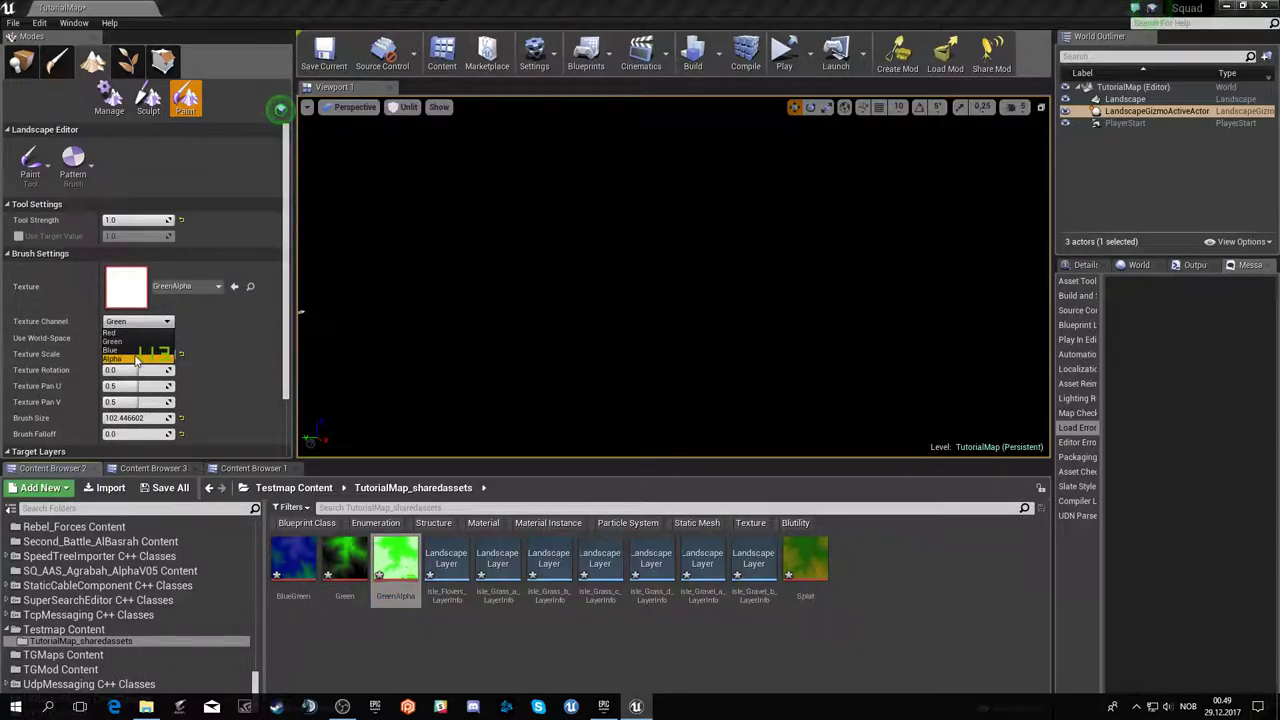
pyautogui.click(119, 372)
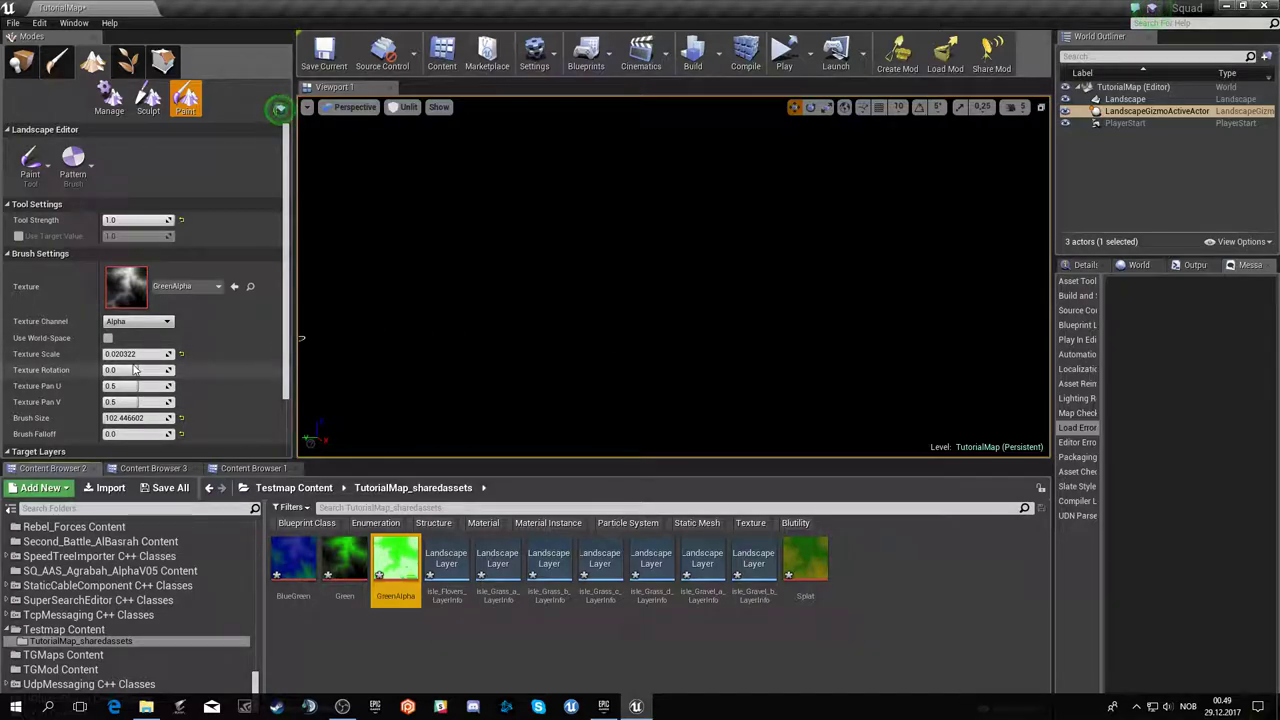
pyautogui.moveTo(138, 418); pyautogui.dragTo(200, 418)
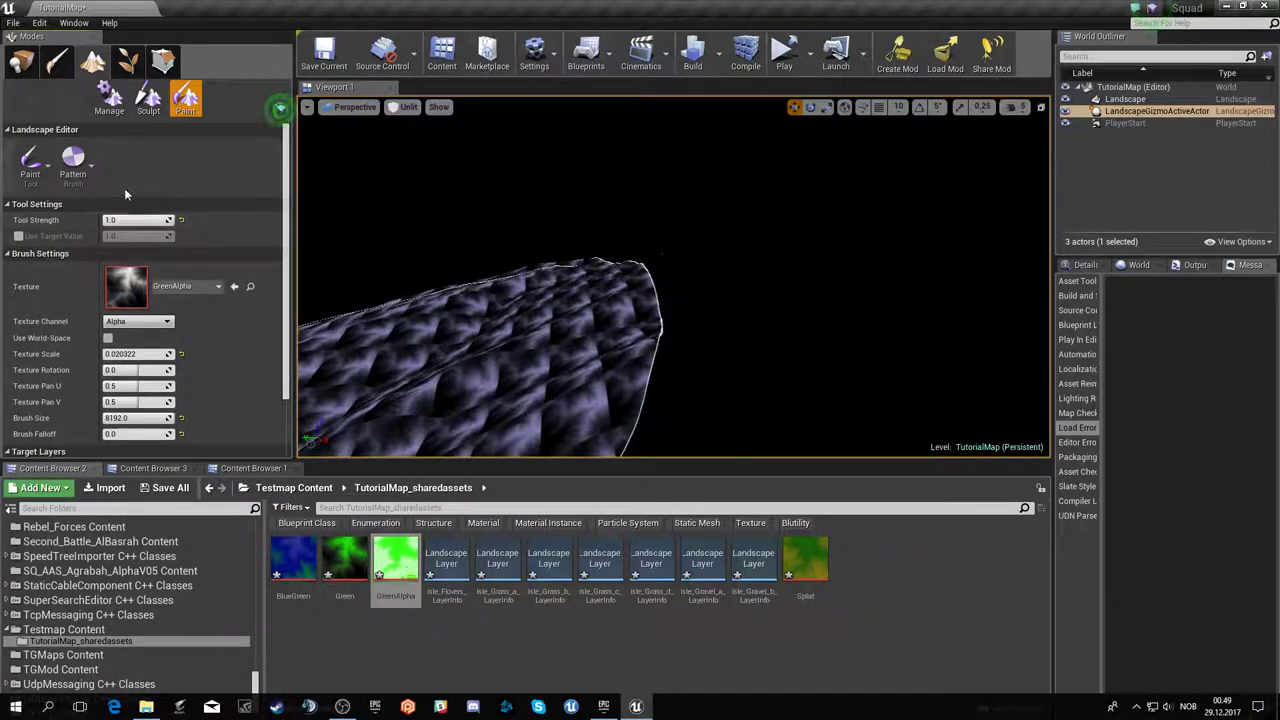
# - Raise the brush texture scale and keep the viewport in Unlit view mode
pyautogui.scroll(-1, 155, 360)
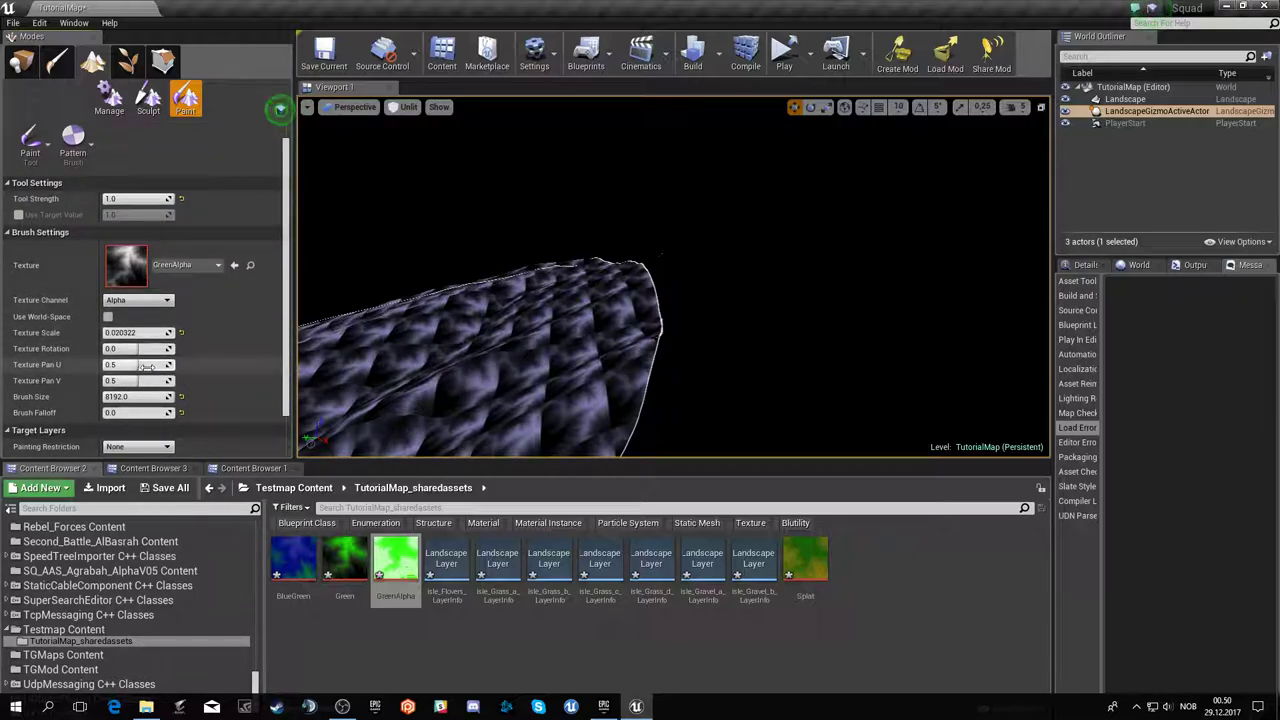
pyautogui.moveTo(135, 332); pyautogui.dragTo(150, 332)
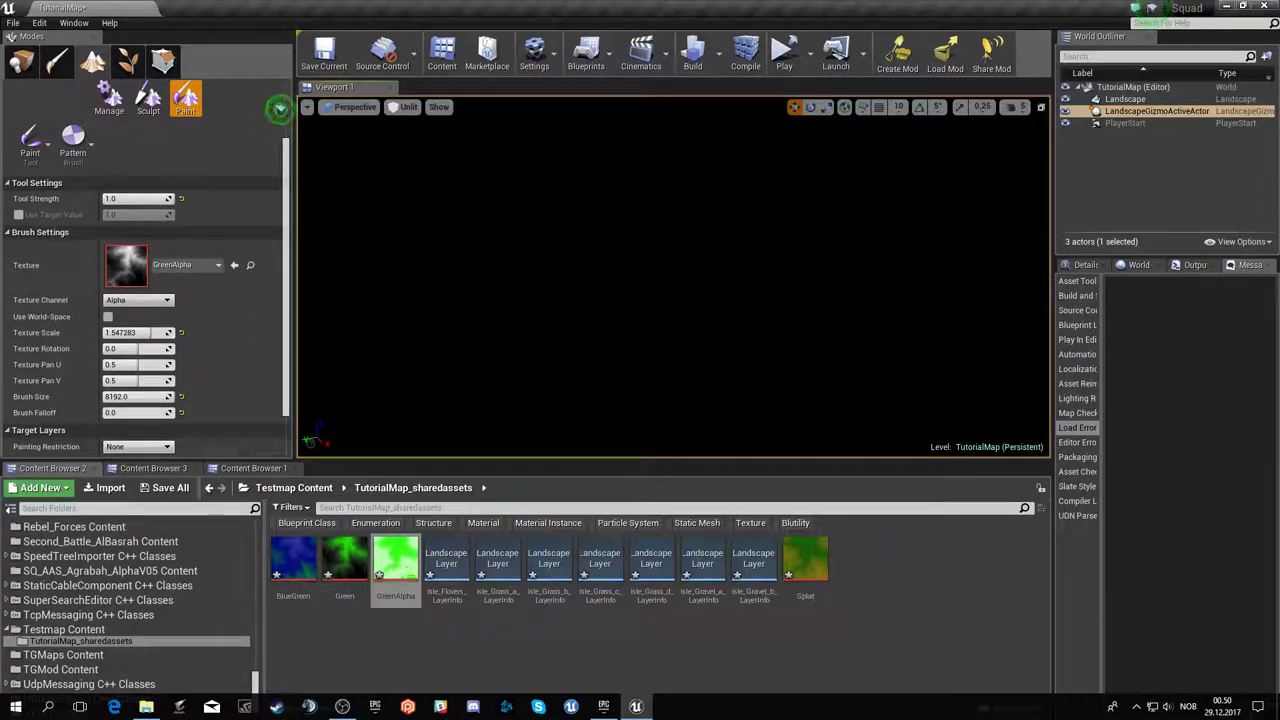
pyautogui.click(408, 107)
pyautogui.click(550, 215)
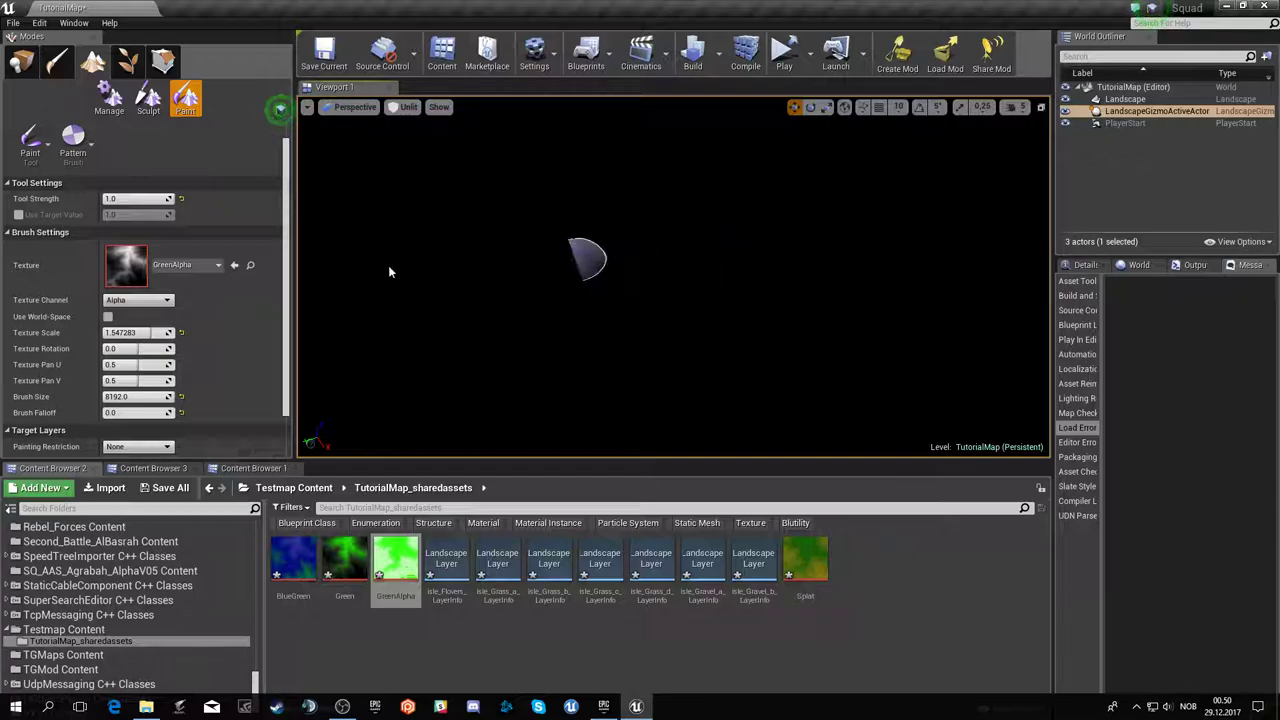
# - Try texture scales of 2.0 and 1.5, then settle the brush texture scale at 1.0
pyautogui.moveTo(135, 332); pyautogui.dragTo(104, 332)
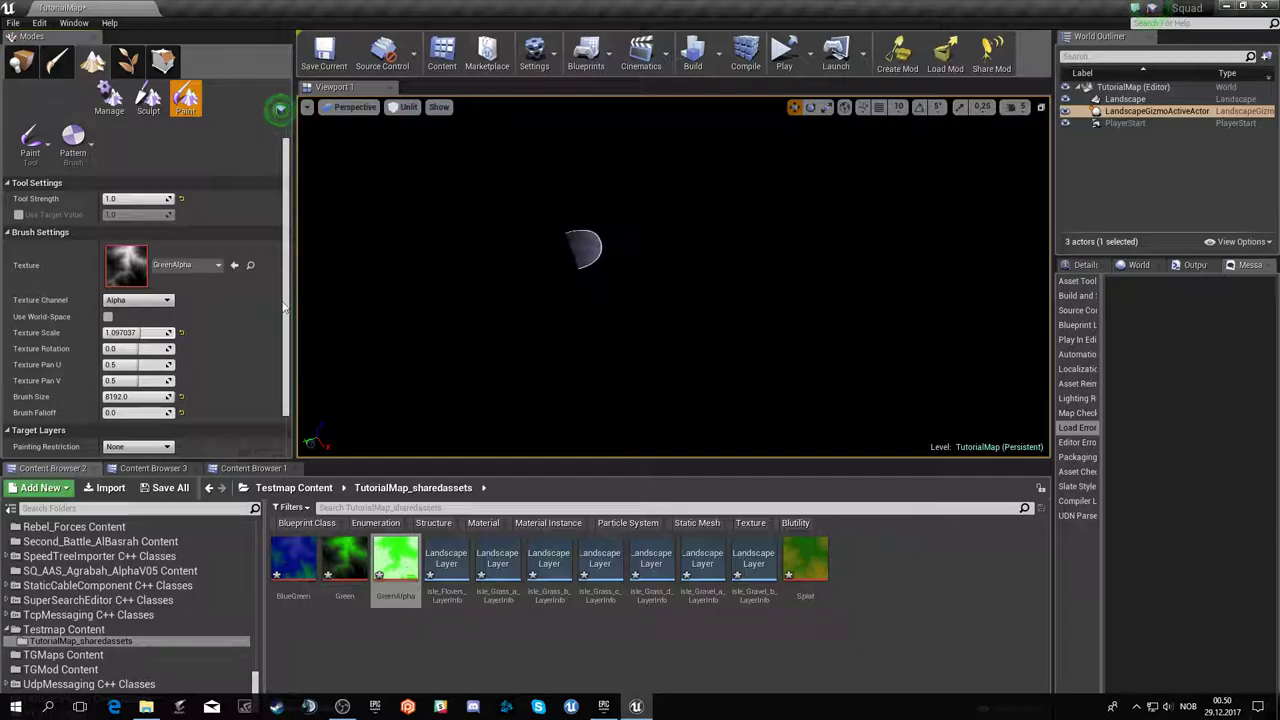
pyautogui.click(135, 332)
pyautogui.write('1')
pyautogui.press('Tab')
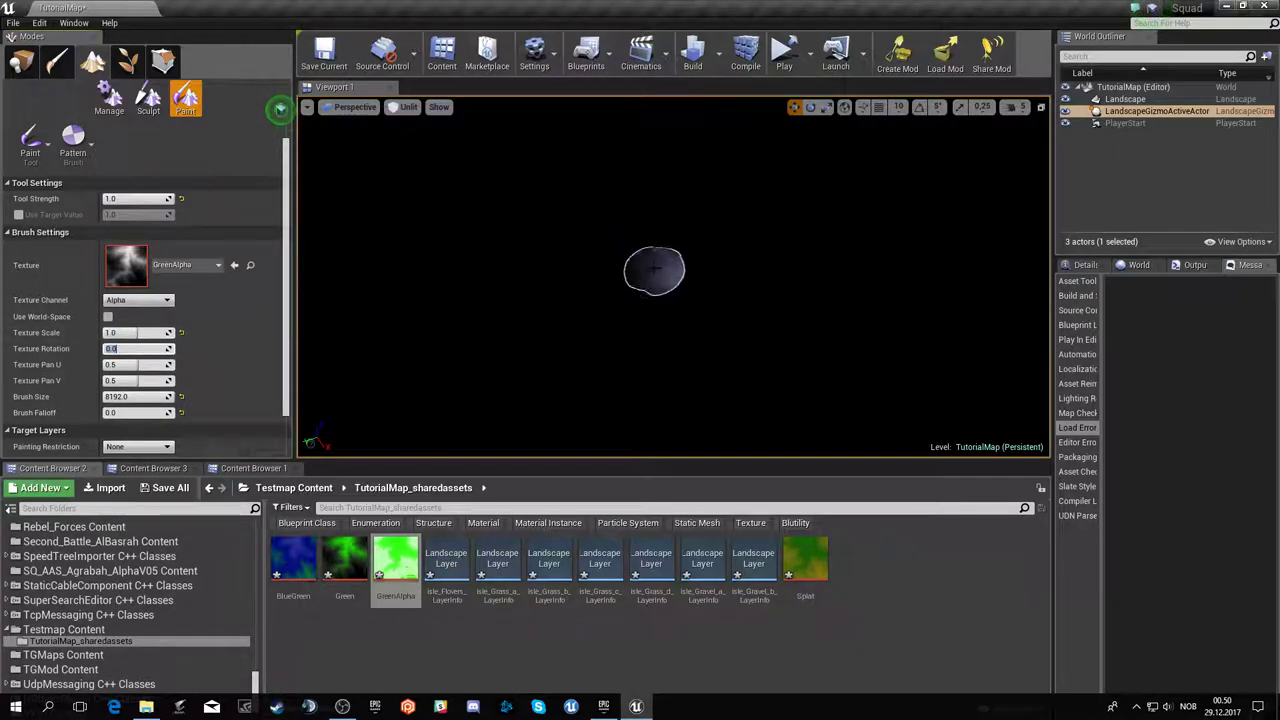
pyautogui.moveTo(140, 332); pyautogui.dragTo(110, 332)
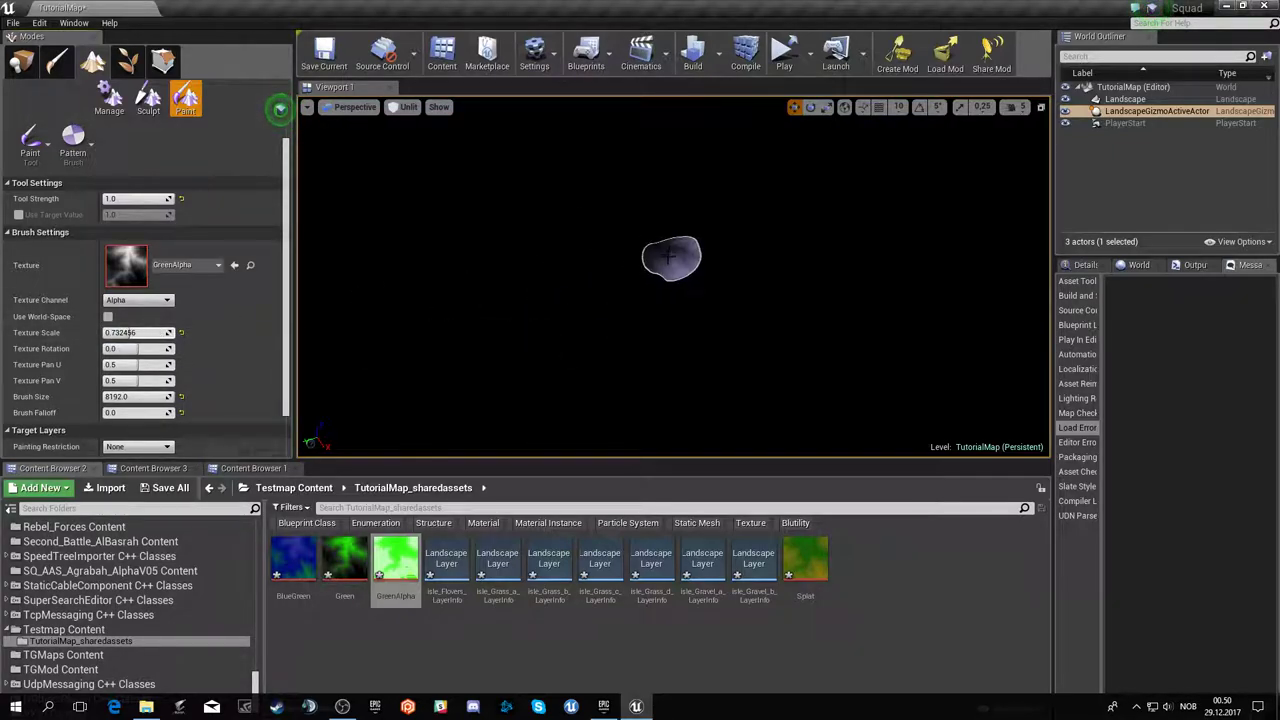
pyautogui.click(170, 332)
pyautogui.write('2')
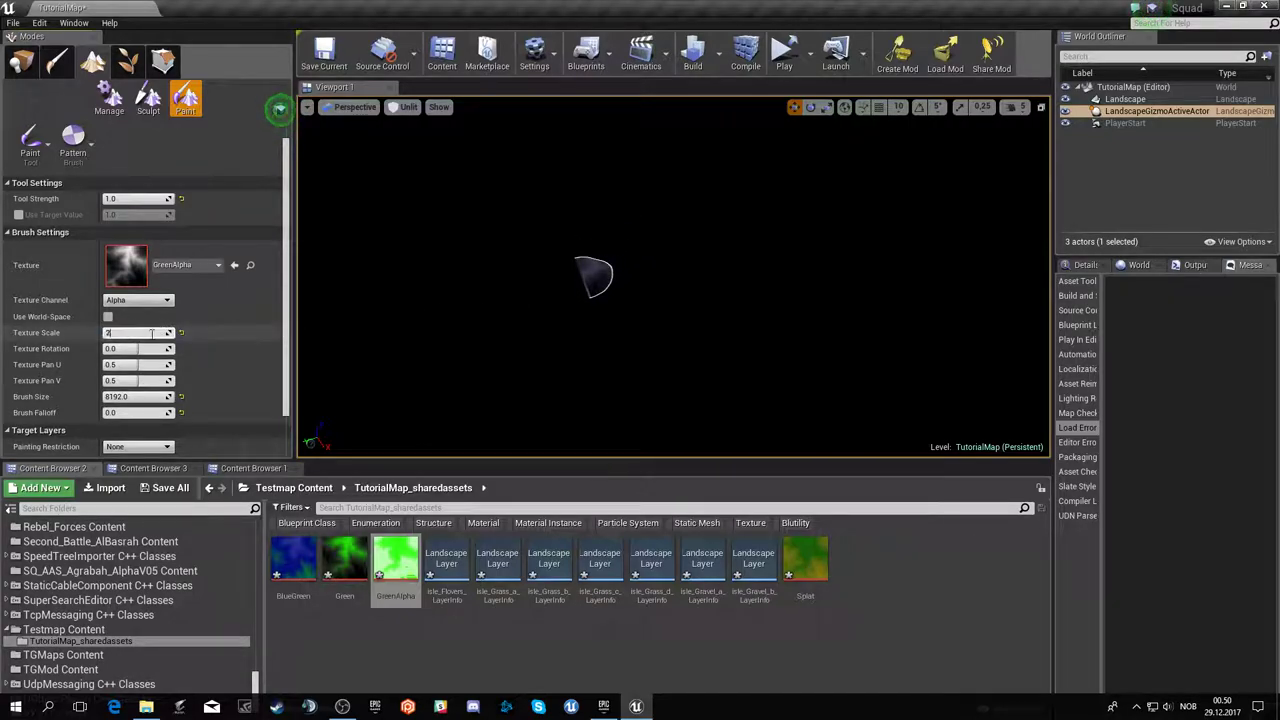
pyautogui.press('Tab')
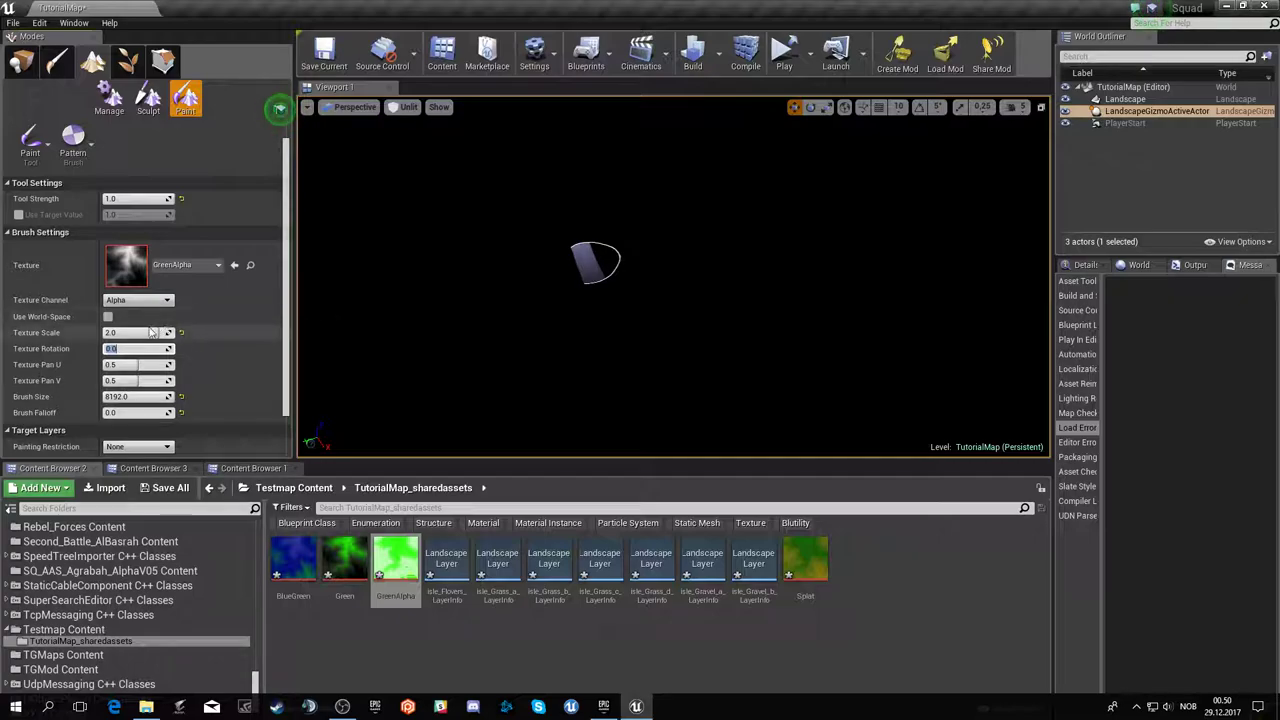
pyautogui.write('1.5')
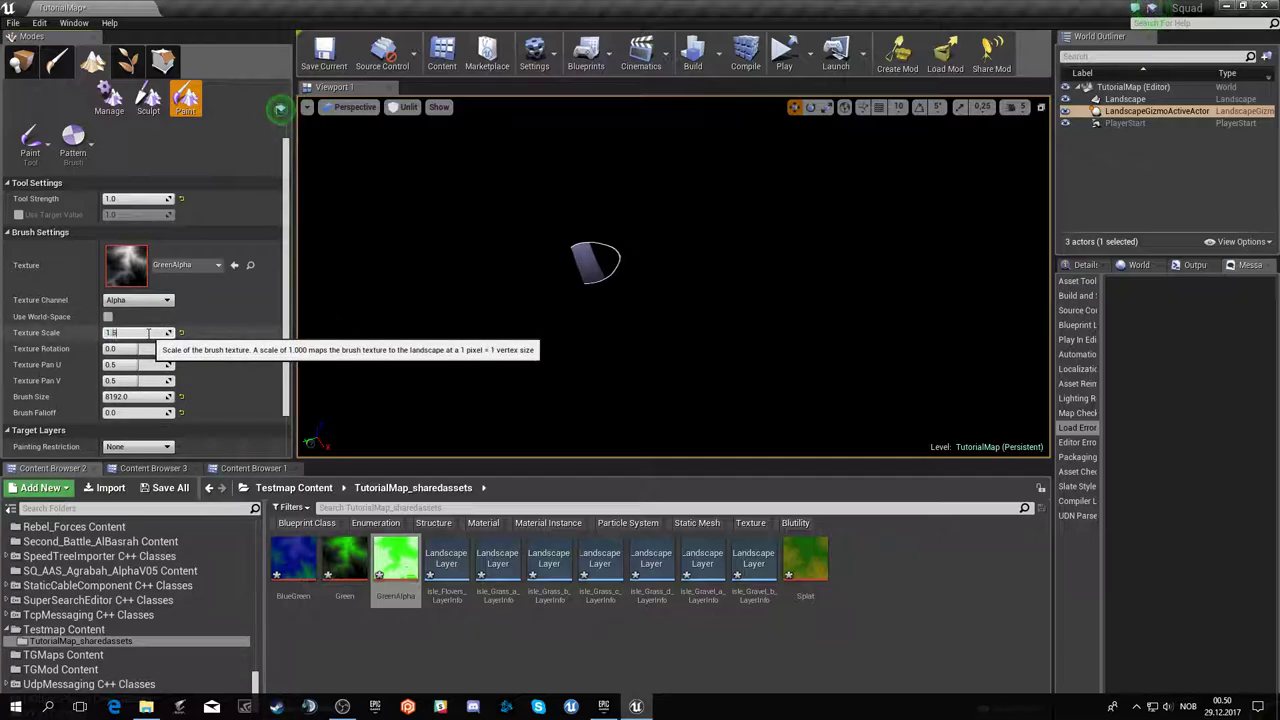
pyautogui.press('Tab')
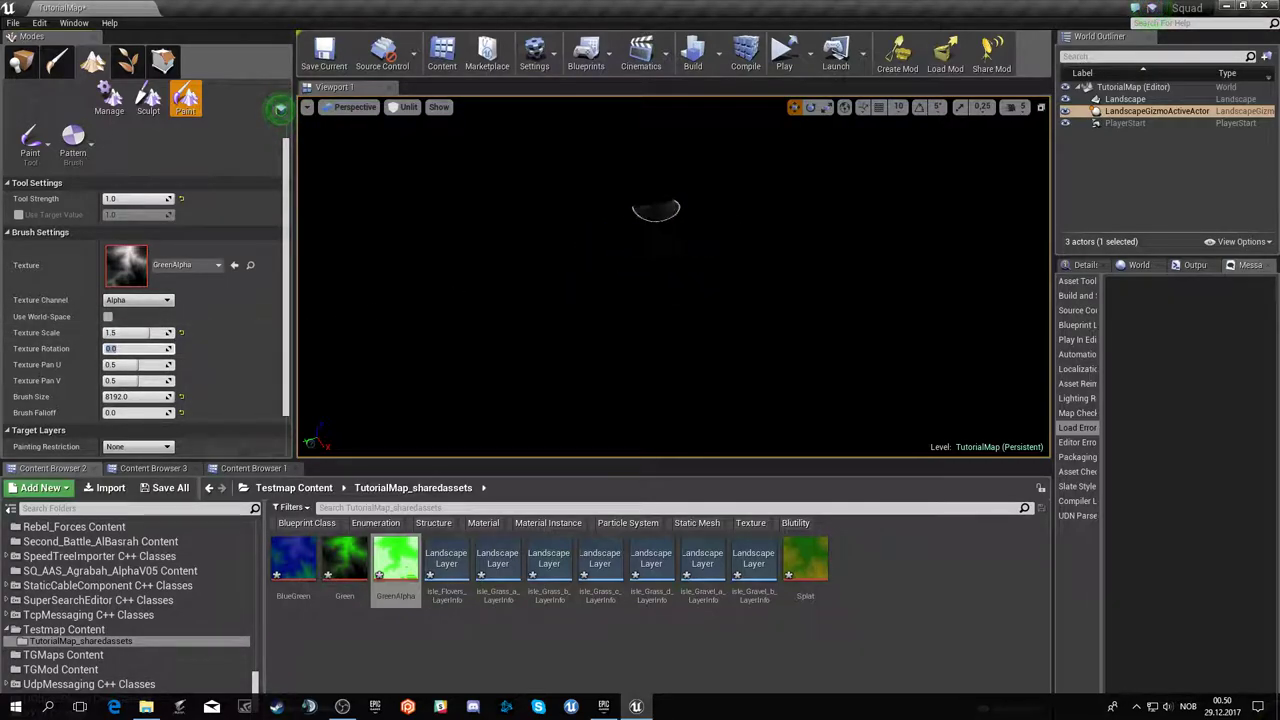
pyautogui.press('Tab')
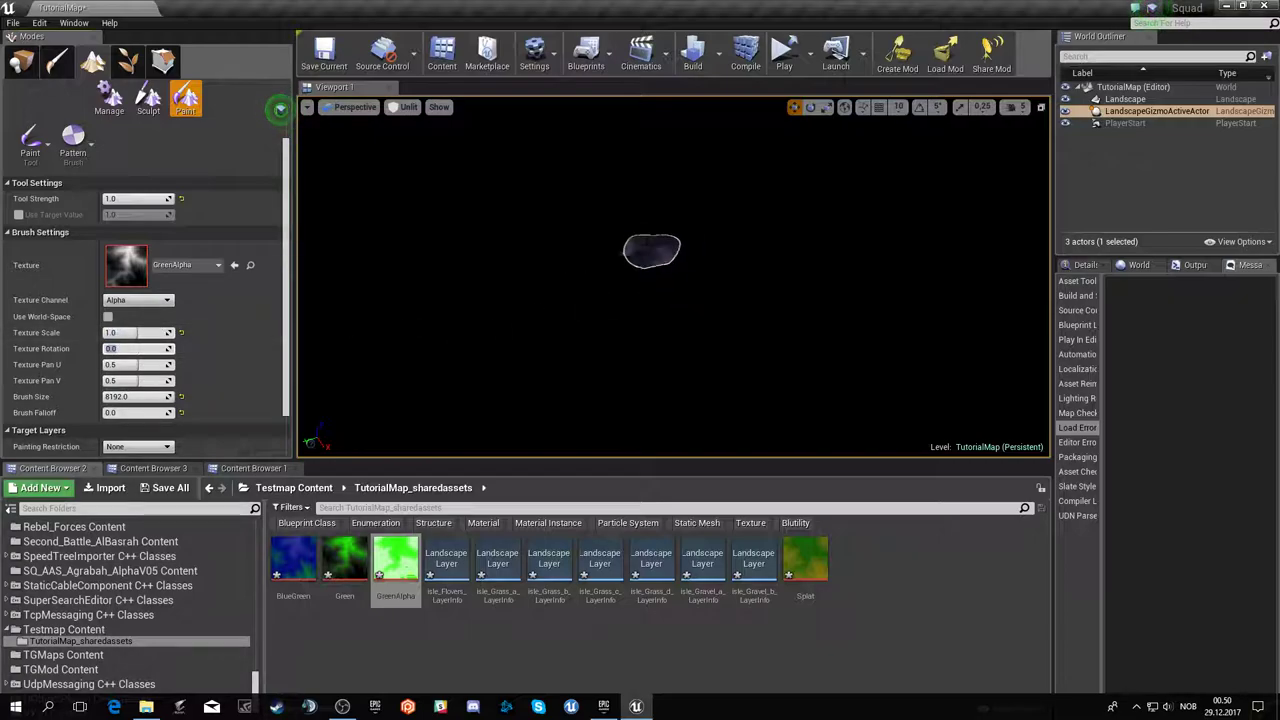
# - Return to the landscape Paint tools and scroll down to the isle_Gravel_a target layer
pyautogui.click(148, 96)
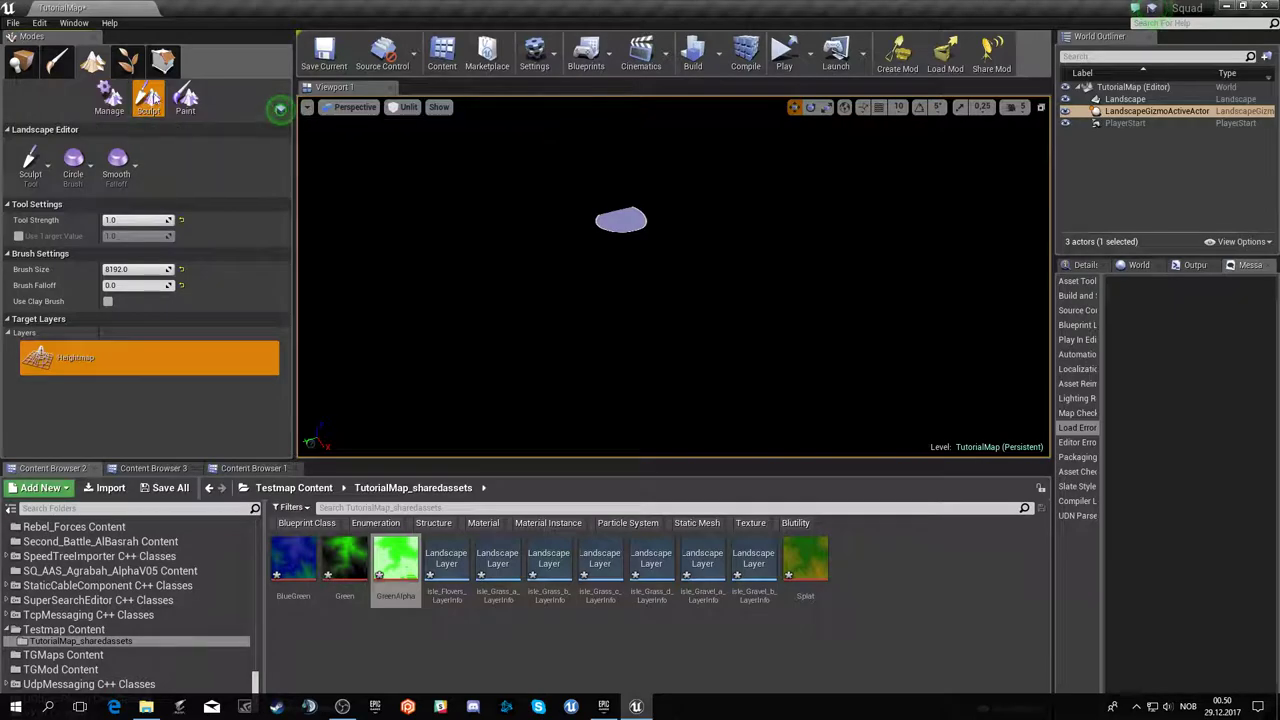
pyautogui.click(185, 96)
pyautogui.scroll(-2, 248, 321)
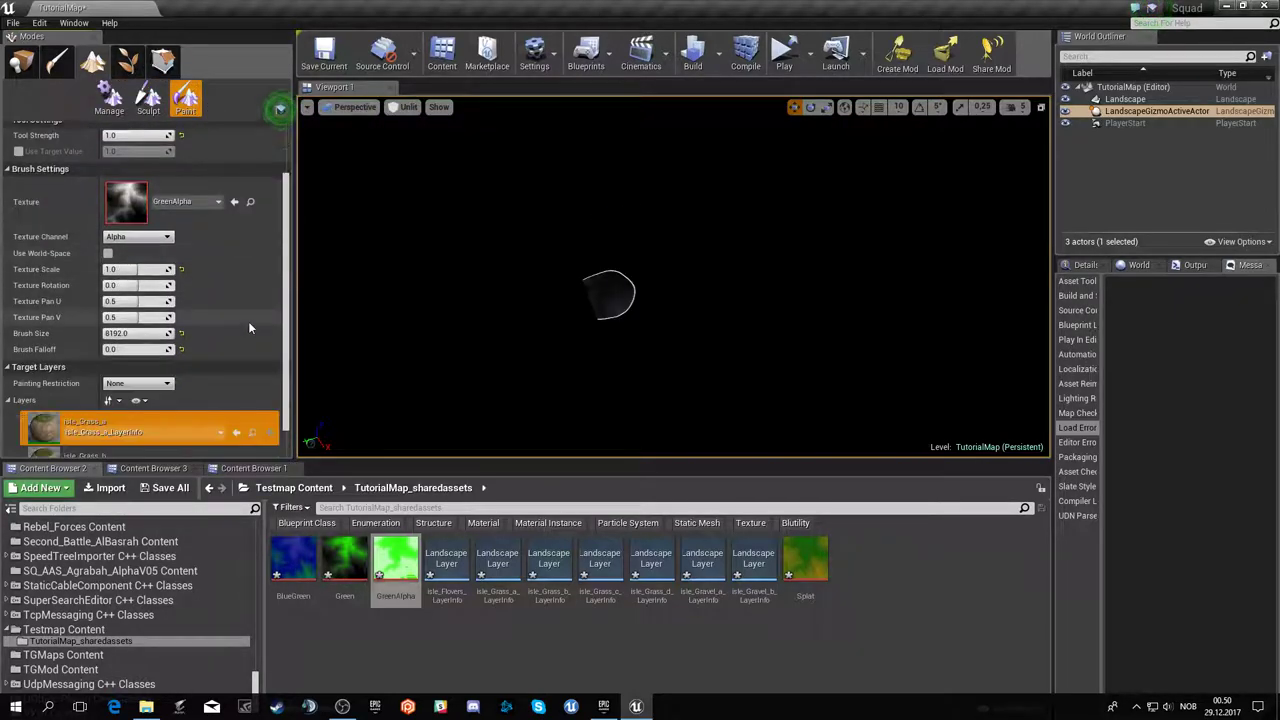
pyautogui.scroll(-3, 224, 340)
pyautogui.scroll(2, 224, 340)
pyautogui.scroll(-4, 164, 390)
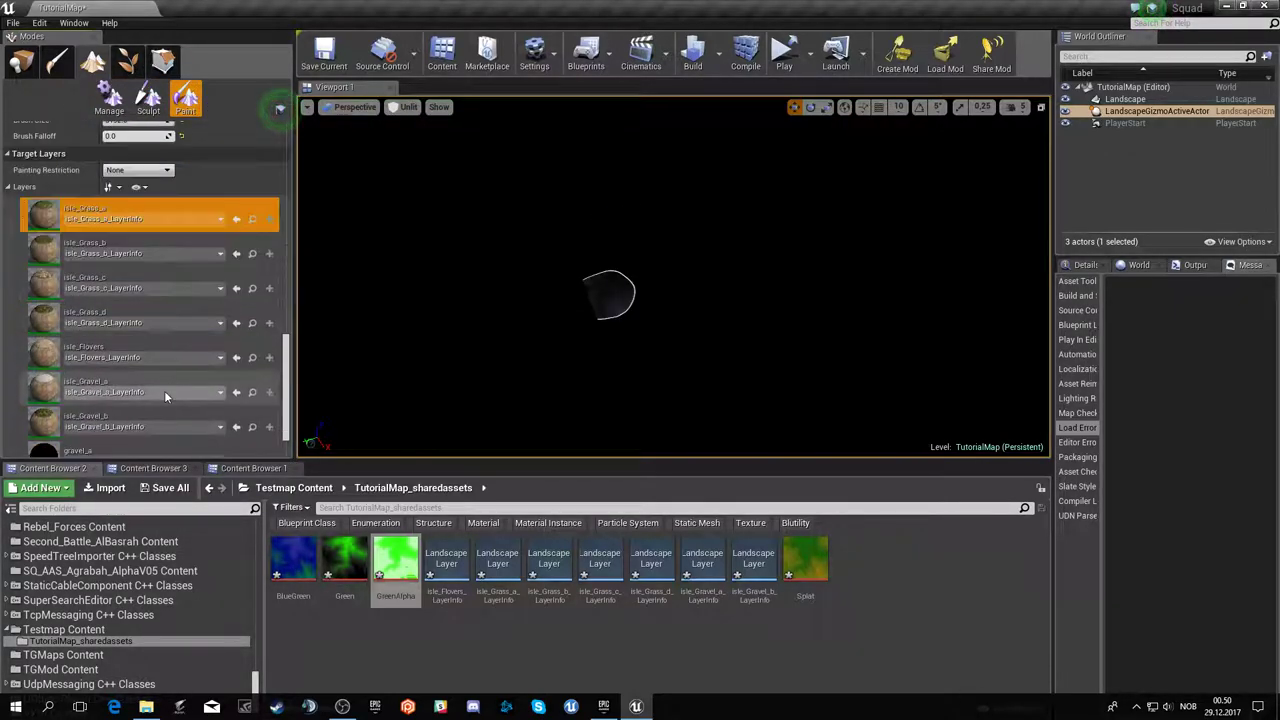
pyautogui.scroll(-1, 33, 328)
# - Import Green.png into isle_Gravel_a, accepting the colour and size warnings
pyautogui.rightClick(46, 376)
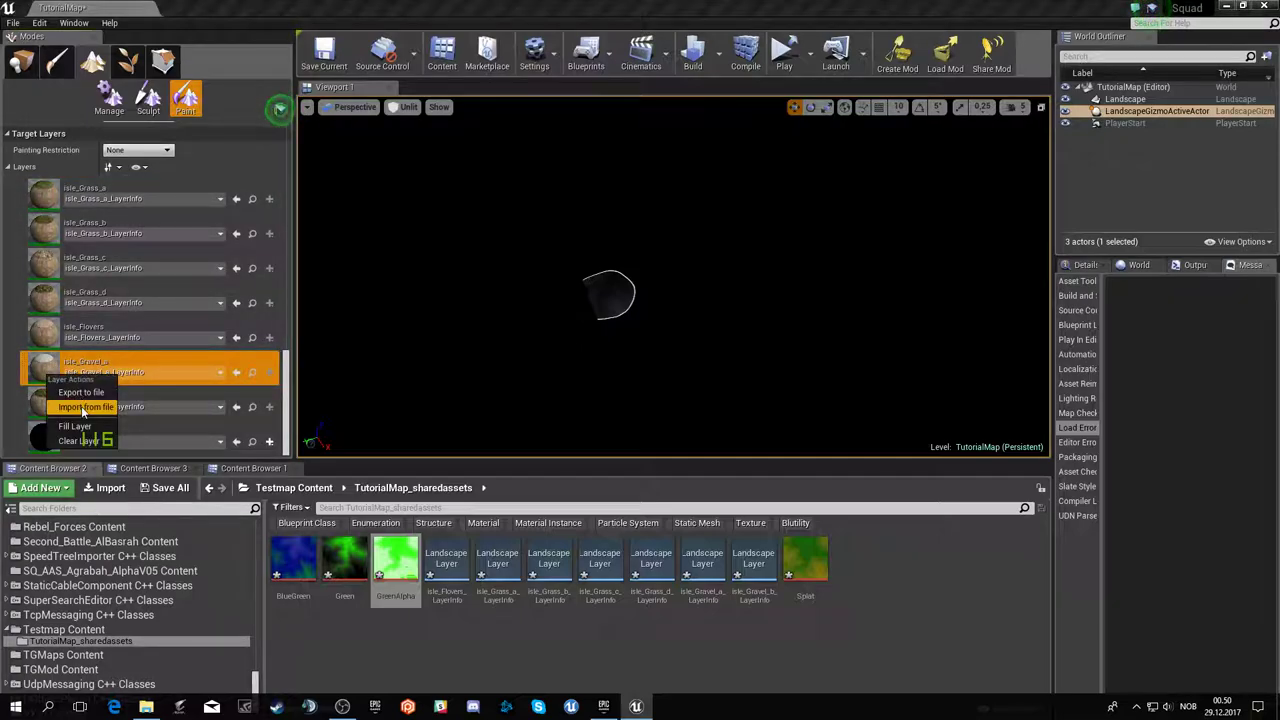
pyautogui.click(81, 406)
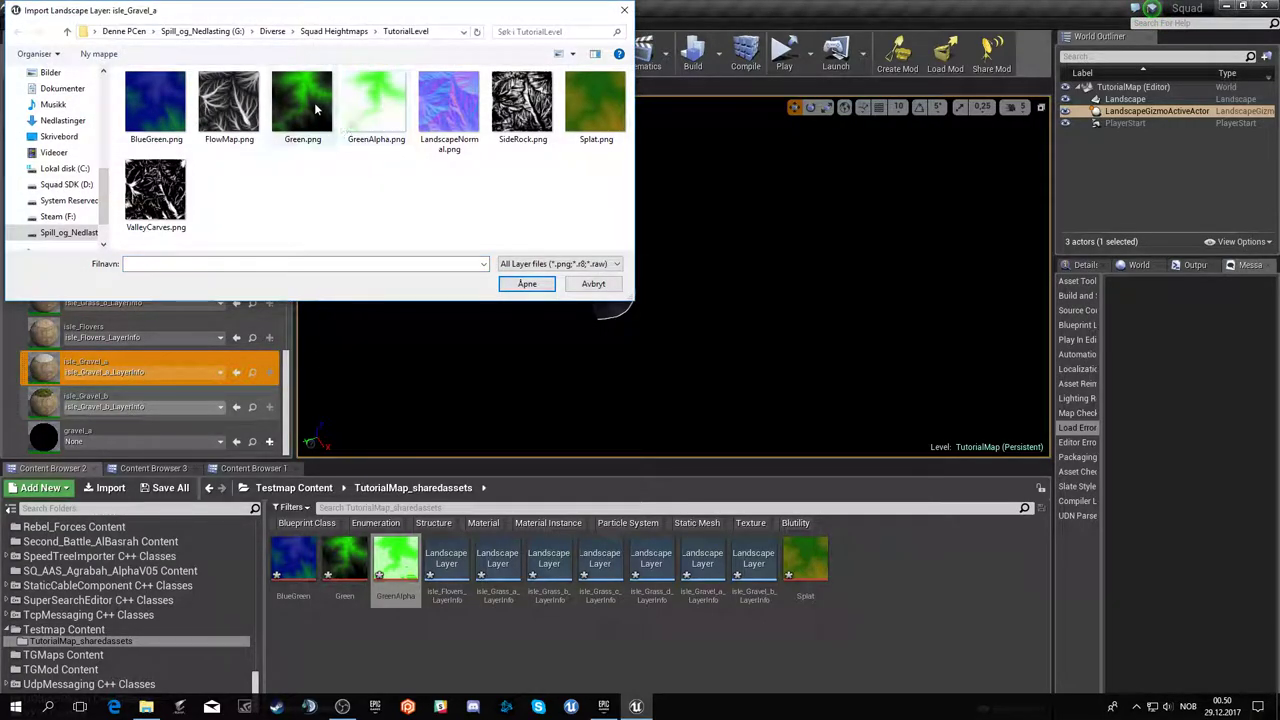
pyautogui.click(313, 105)
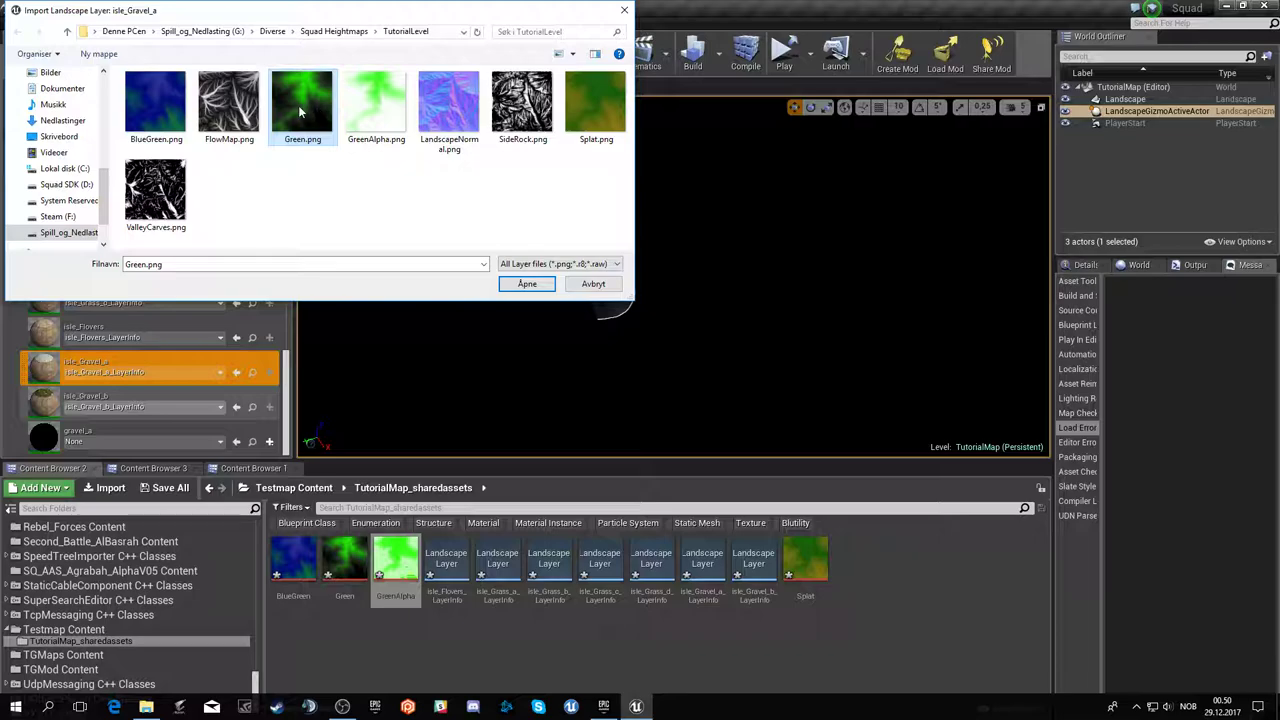
pyautogui.doubleClick(293, 111)
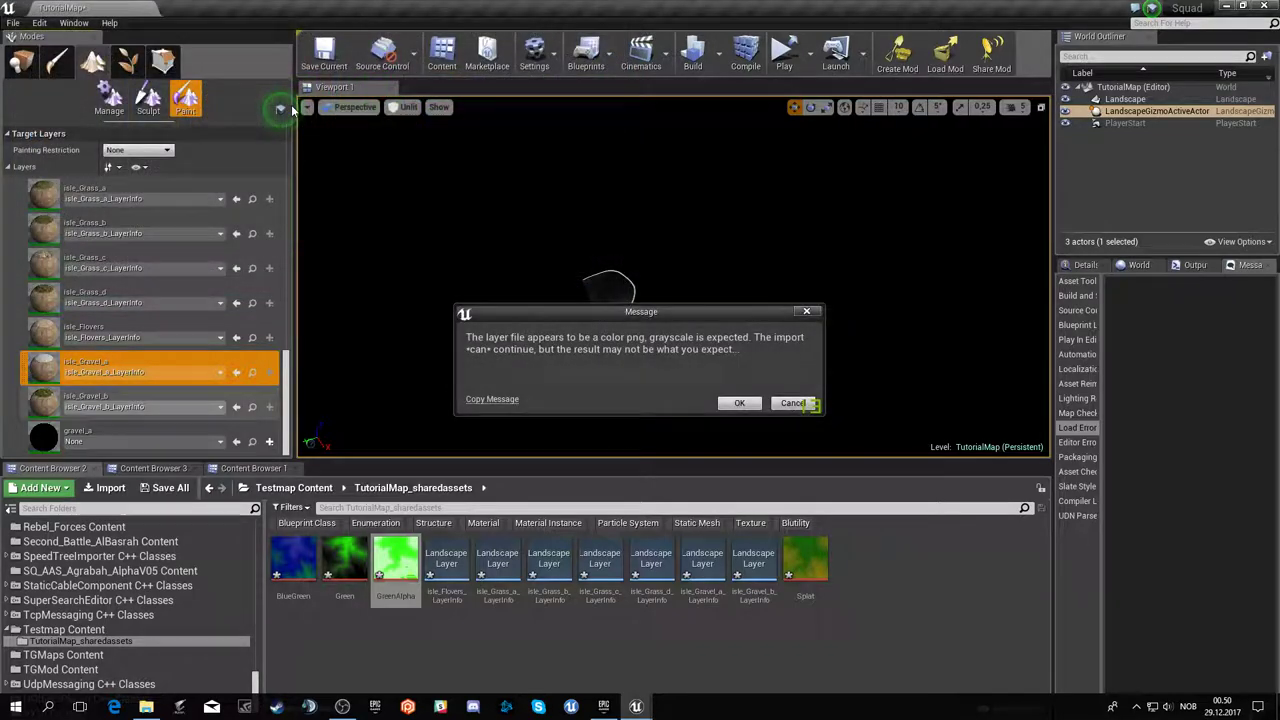
pyautogui.click(736, 403)
pyautogui.click(728, 403)
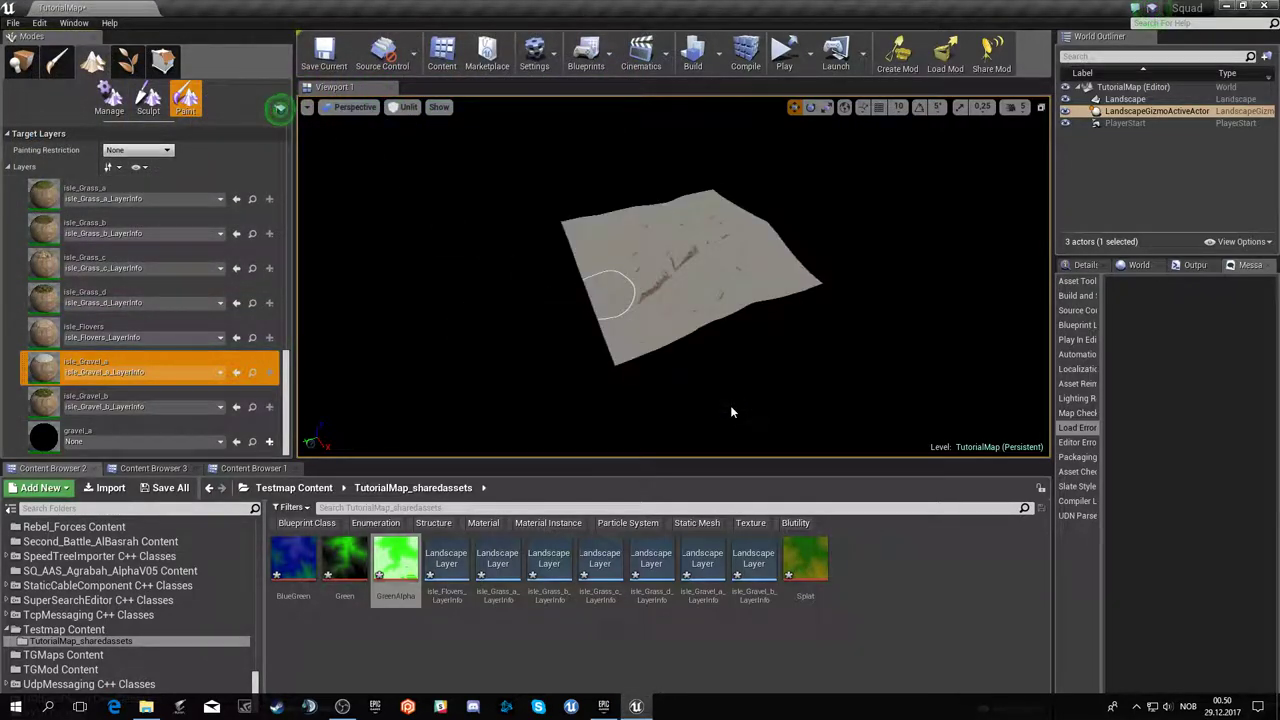
pyautogui.moveTo(594, 305); pyautogui.dragTo(313, 332, button='right')
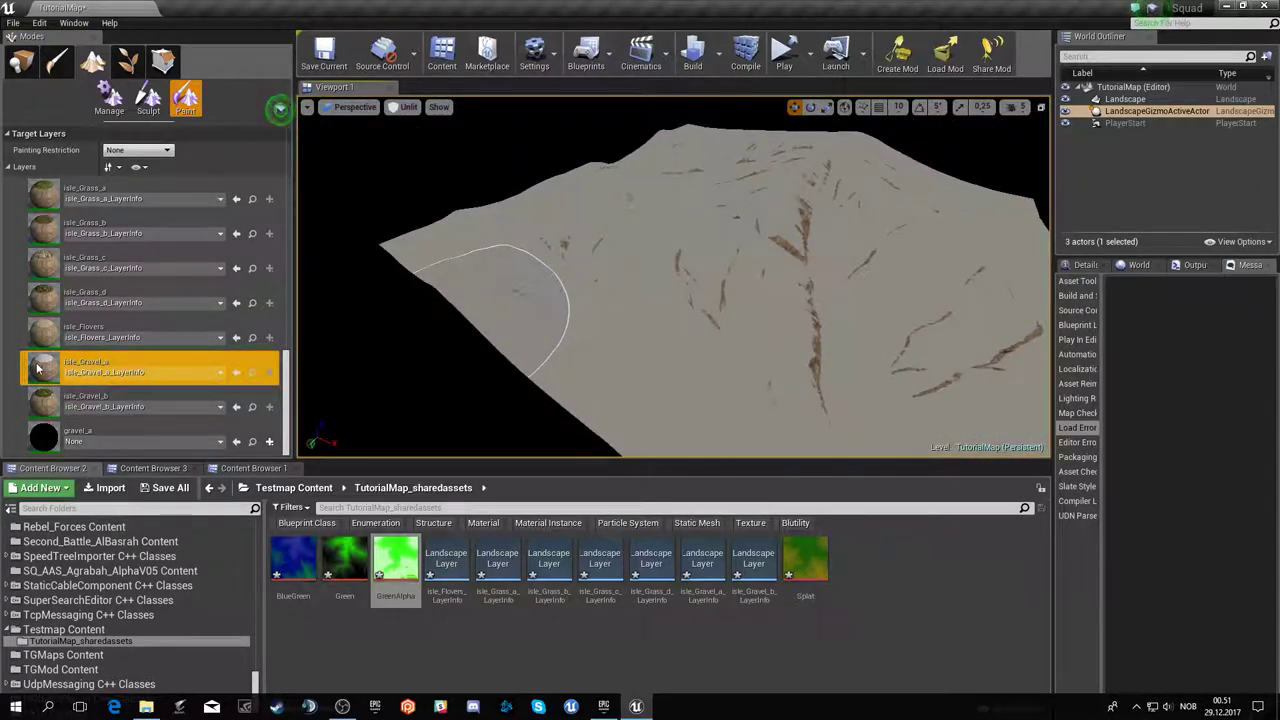
# - Import FlowMap.png into isle_Grass_d and ValleyCarves.png into isle_Grass_b
pyautogui.rightClick(47, 292)
pyautogui.click(83, 319)
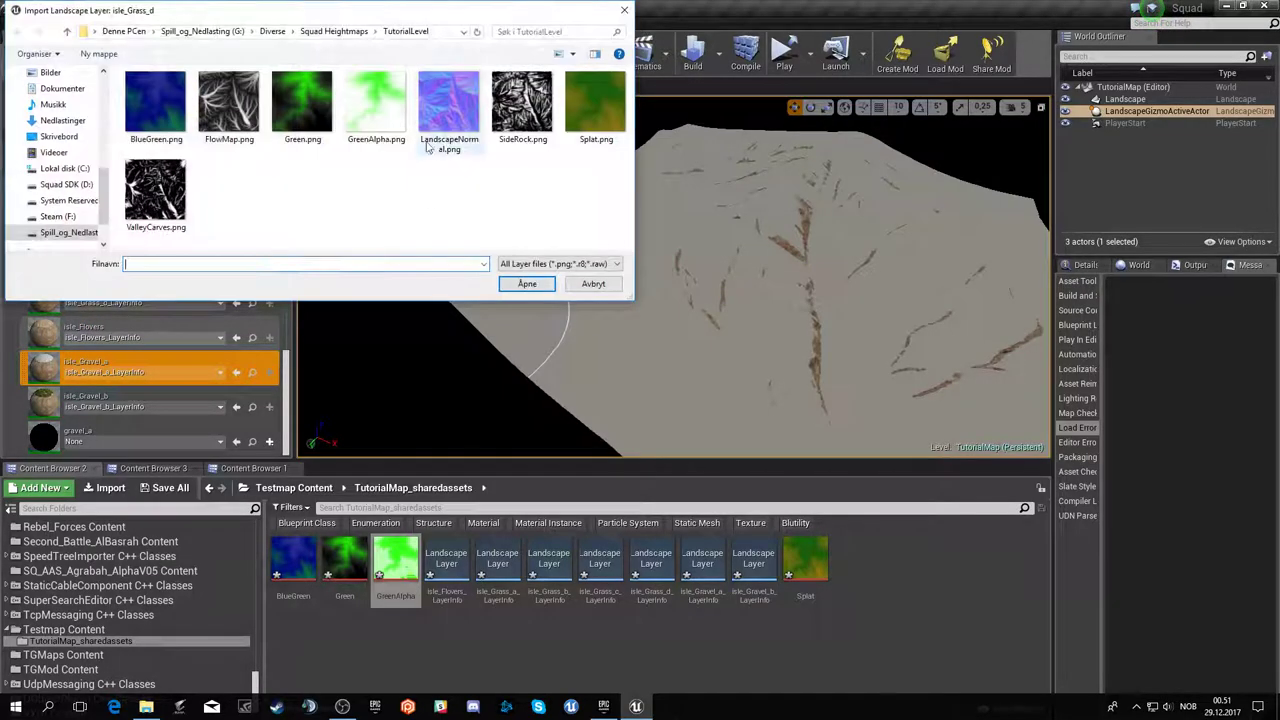
pyautogui.doubleClick(243, 140)
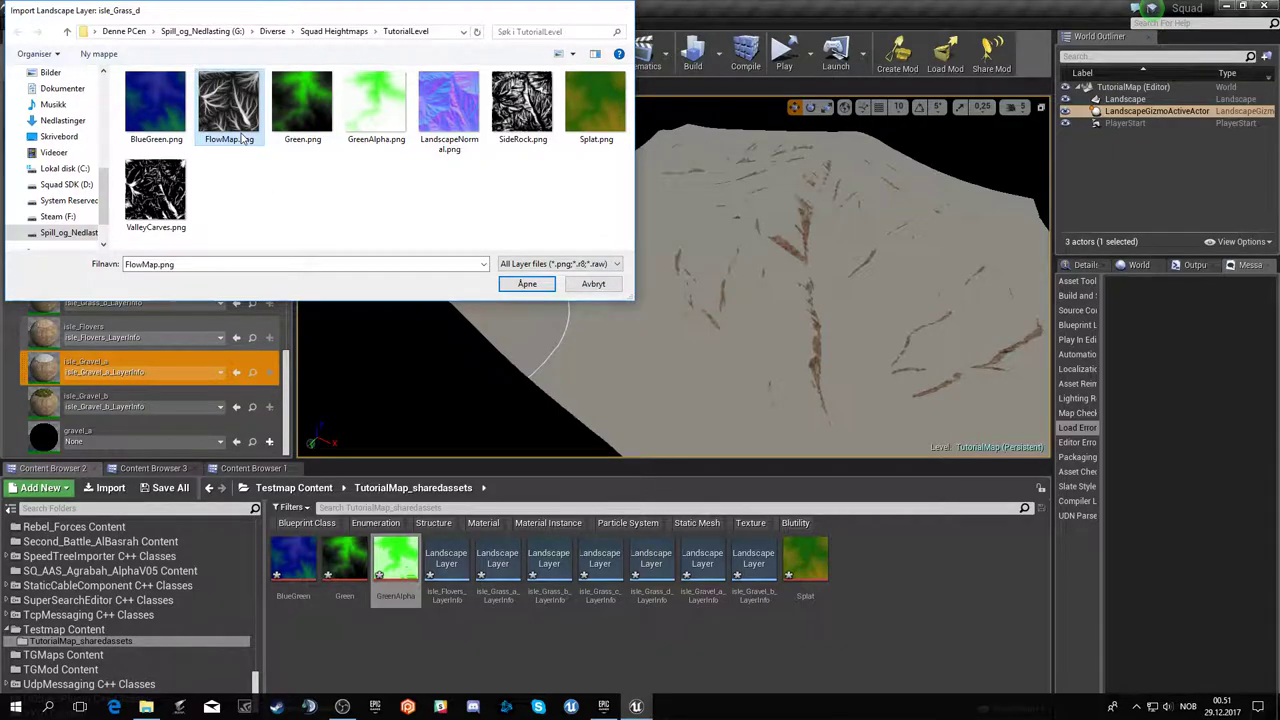
pyautogui.click(730, 403)
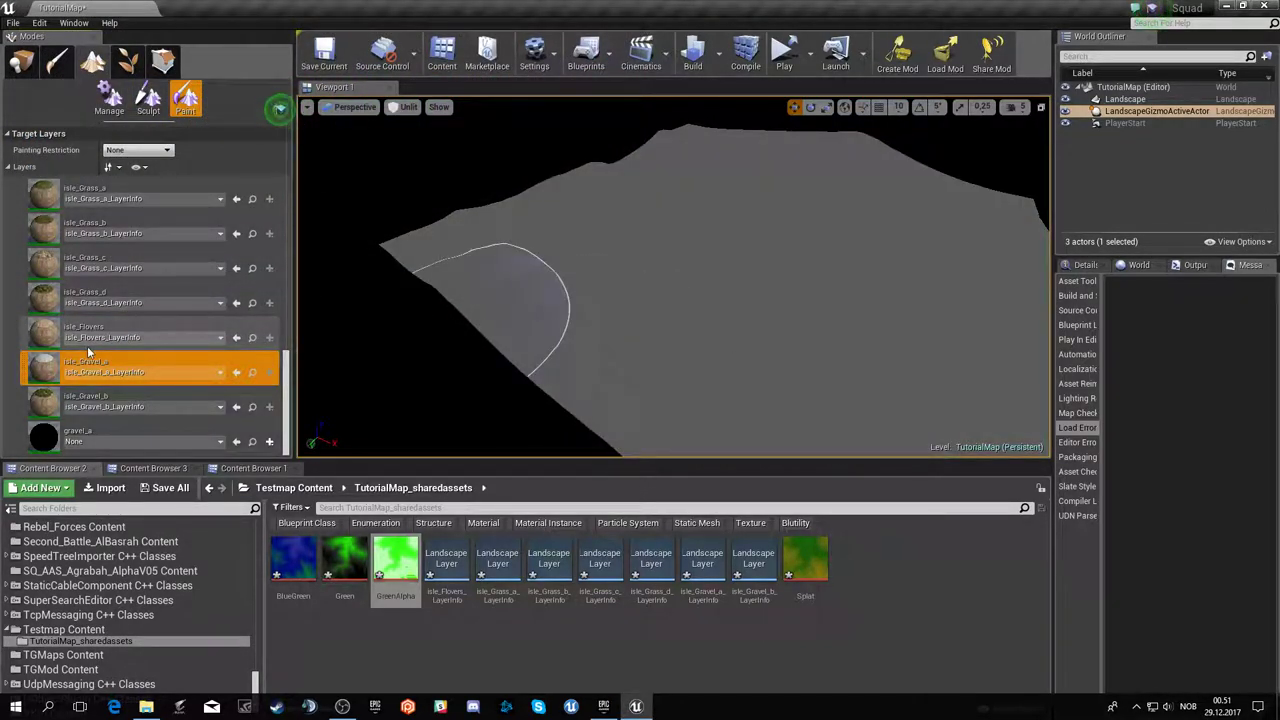
pyautogui.rightClick(47, 229)
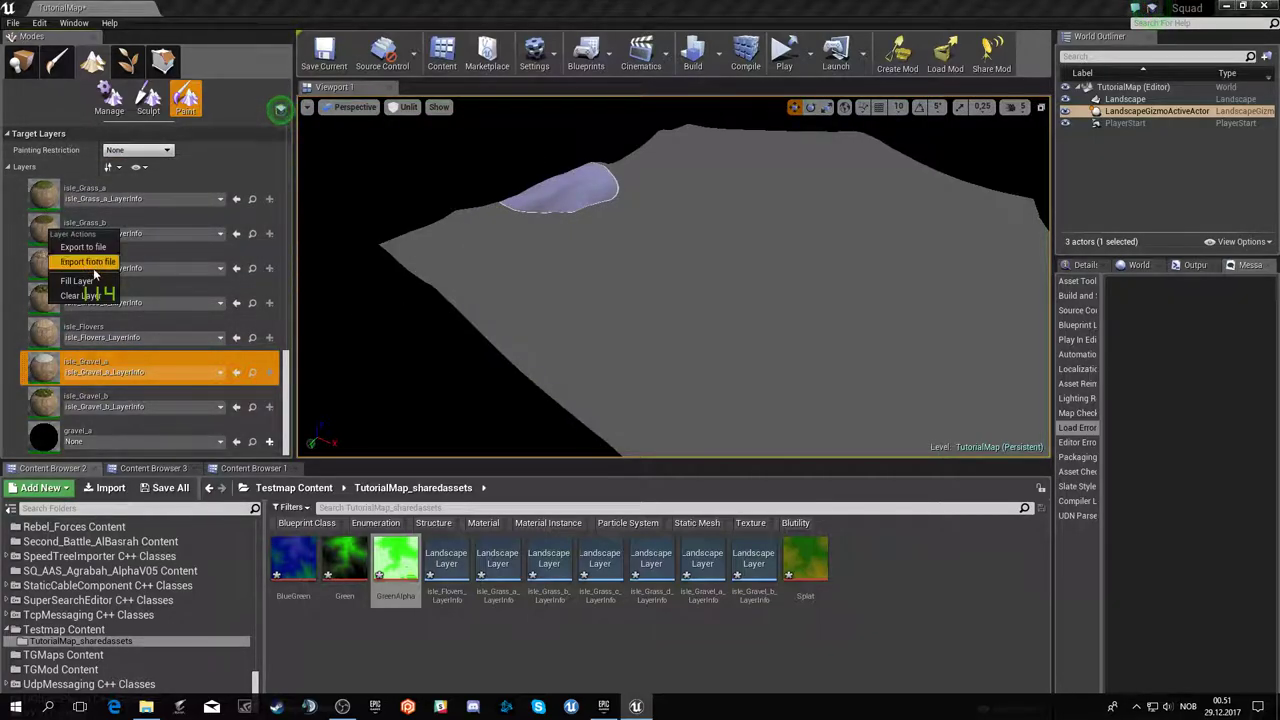
pyautogui.click(93, 265)
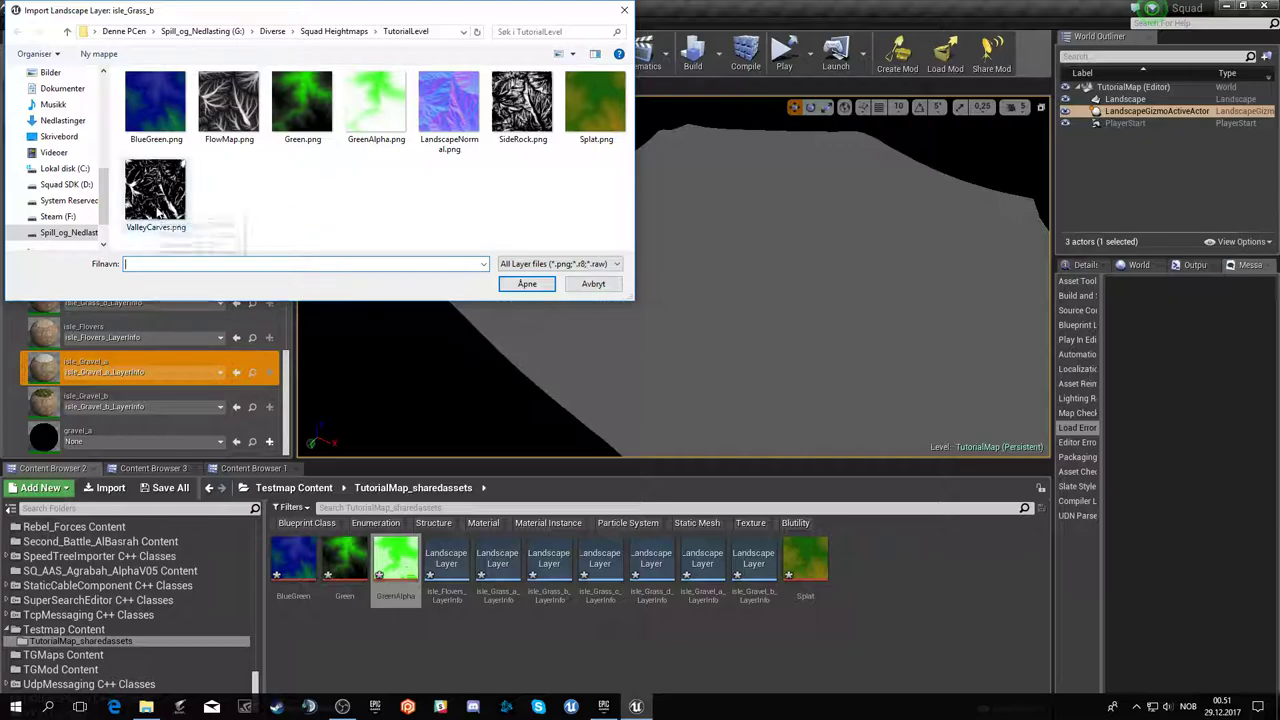
pyautogui.doubleClick(155, 190)
pyautogui.click(740, 401)
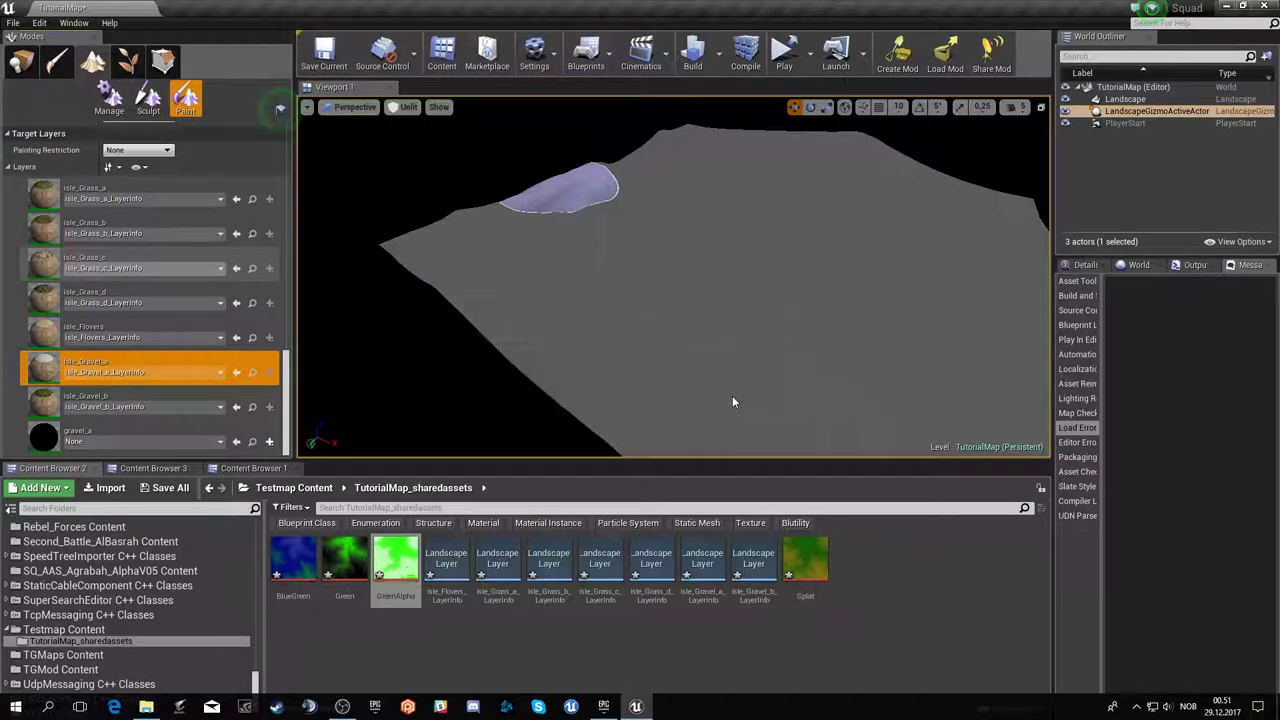
# - Import ValleyCarves.png into the isle_Grass_a layer
pyautogui.rightClick(53, 192)
pyautogui.click(105, 220)
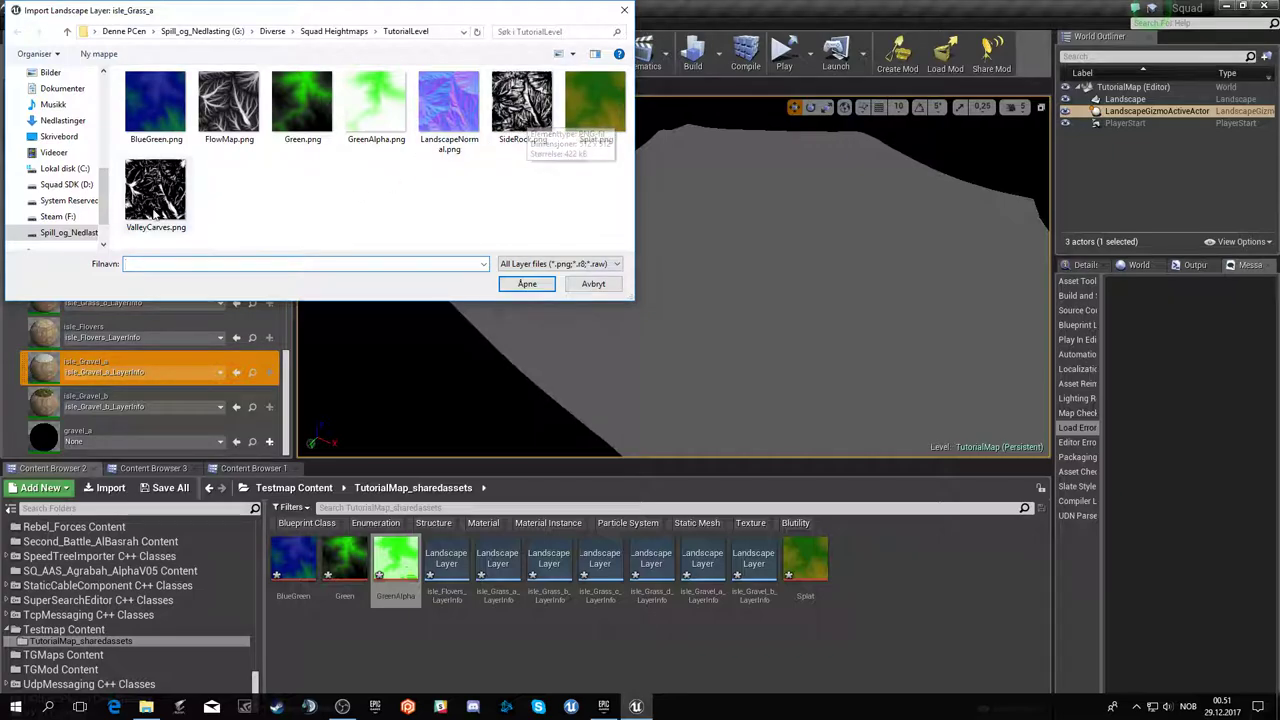
pyautogui.doubleClick(152, 208)
pyautogui.click(724, 403)
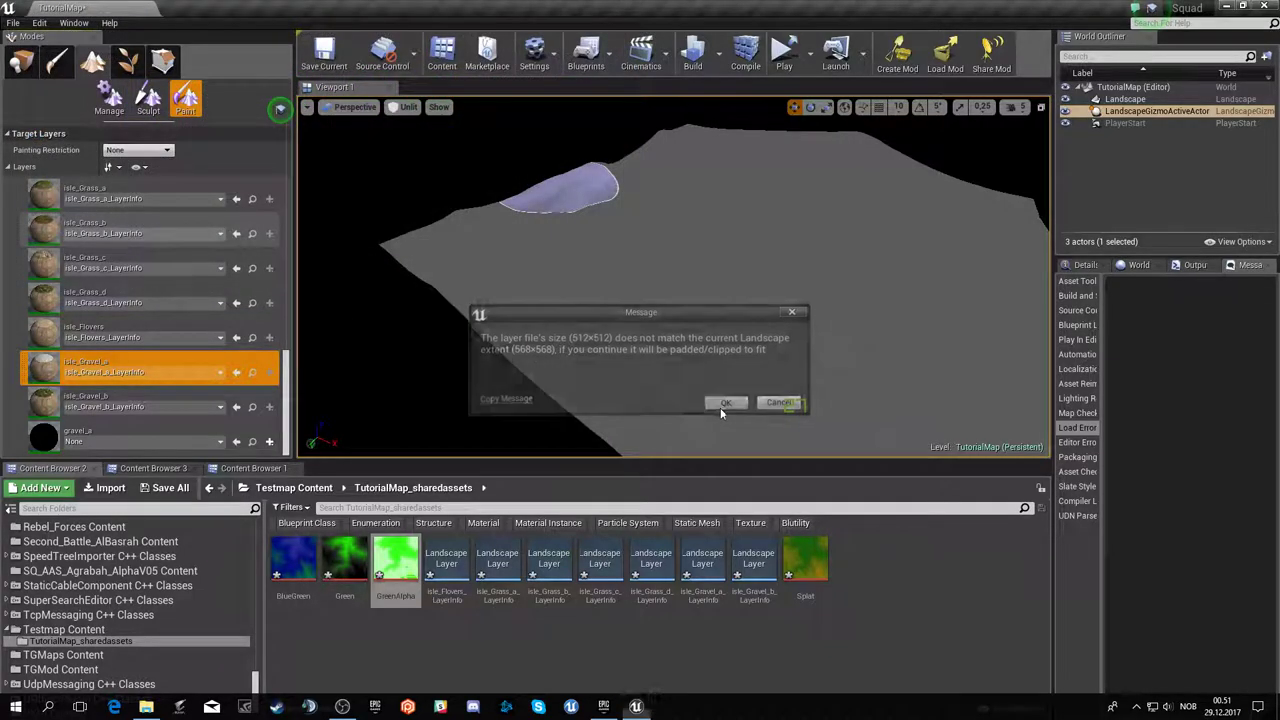
# - Reimport isle_Grass_b's mask, then load a different mask image into isle_Grass_b
pyautogui.rightClick(46, 228)
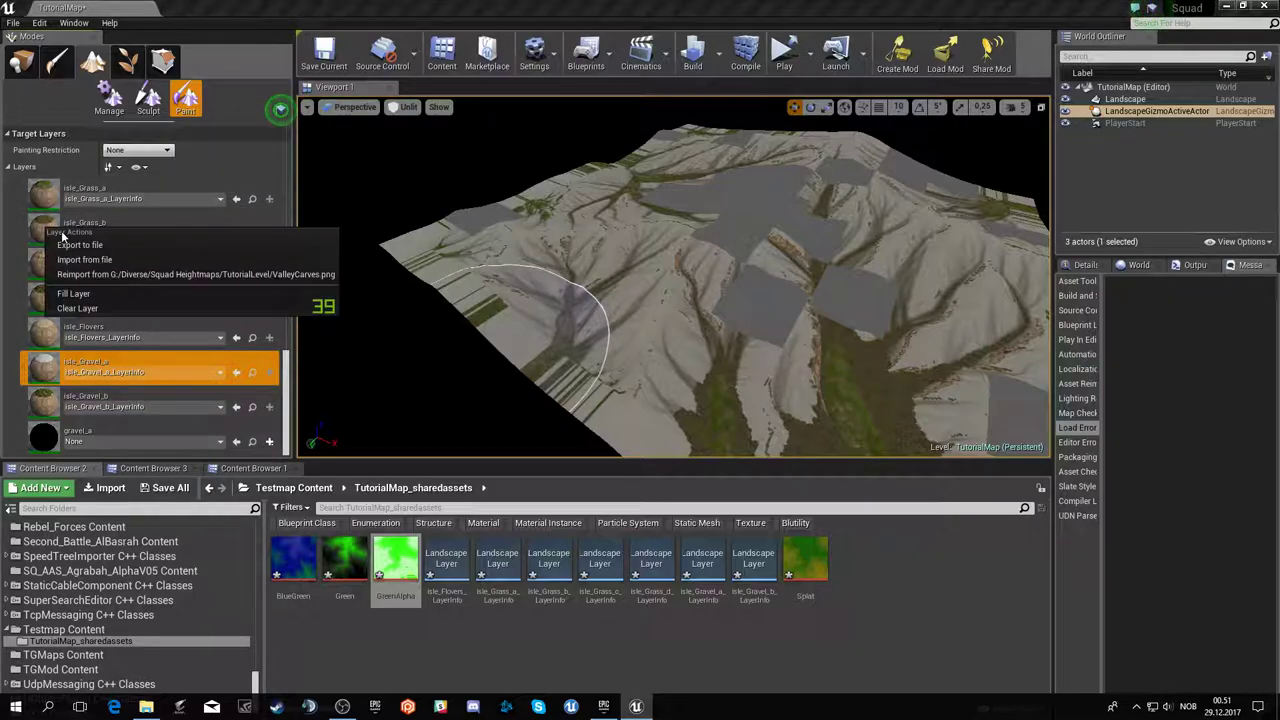
pyautogui.click(122, 274)
pyautogui.click(780, 403)
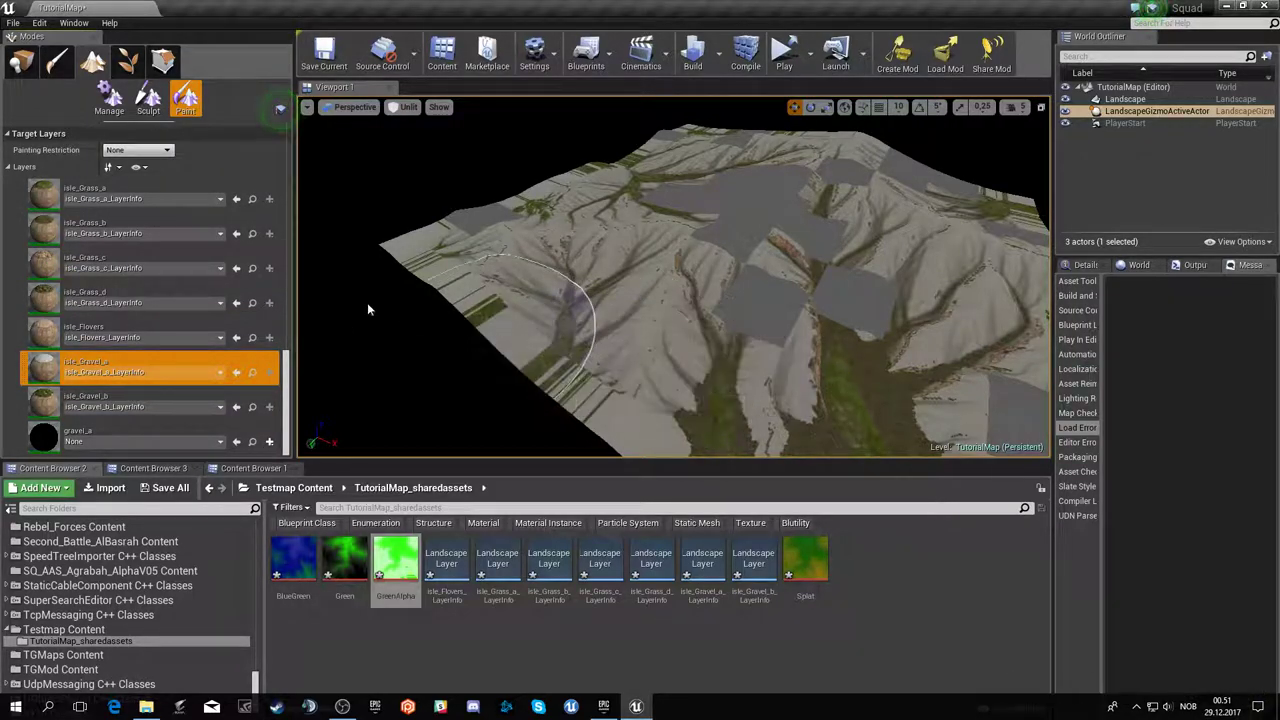
pyautogui.rightClick(50, 238)
pyautogui.click(107, 272)
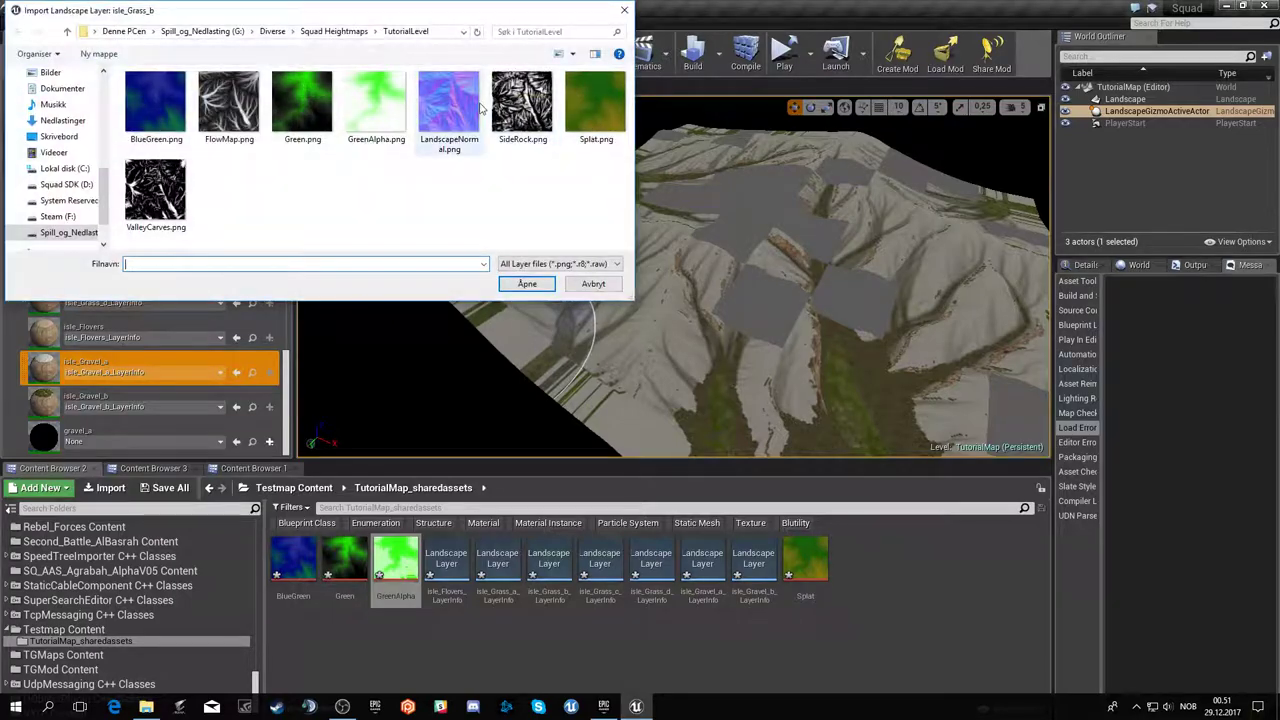
pyautogui.doubleClick(449, 137)
pyautogui.click(728, 402)
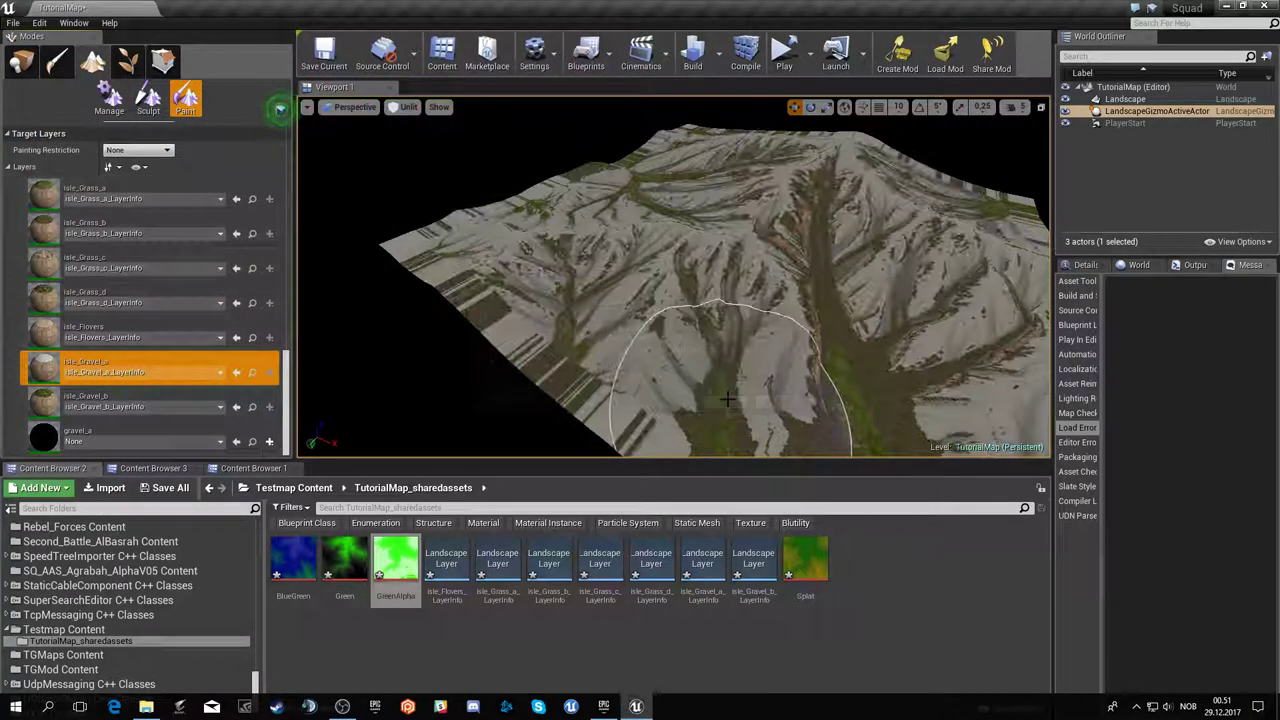
pyautogui.moveTo(514, 288)
pyautogui.mouseDown(button='right')
pyautogui.moveTo(520, 230)
pyautogui.moveTo(560, 240)
pyautogui.moveTo(585, 275)
pyautogui.mouseUp(button='right')
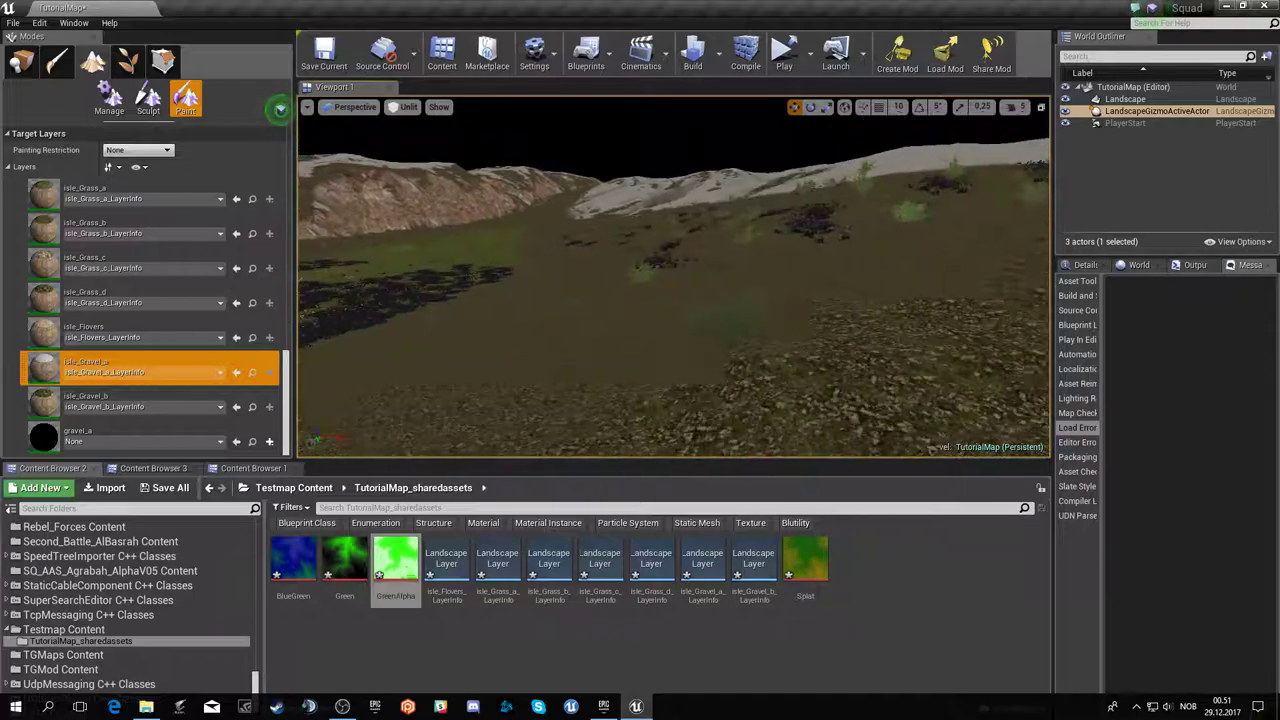
pyautogui.moveTo(585, 275); pyautogui.dragTo(590, 280, button='right')
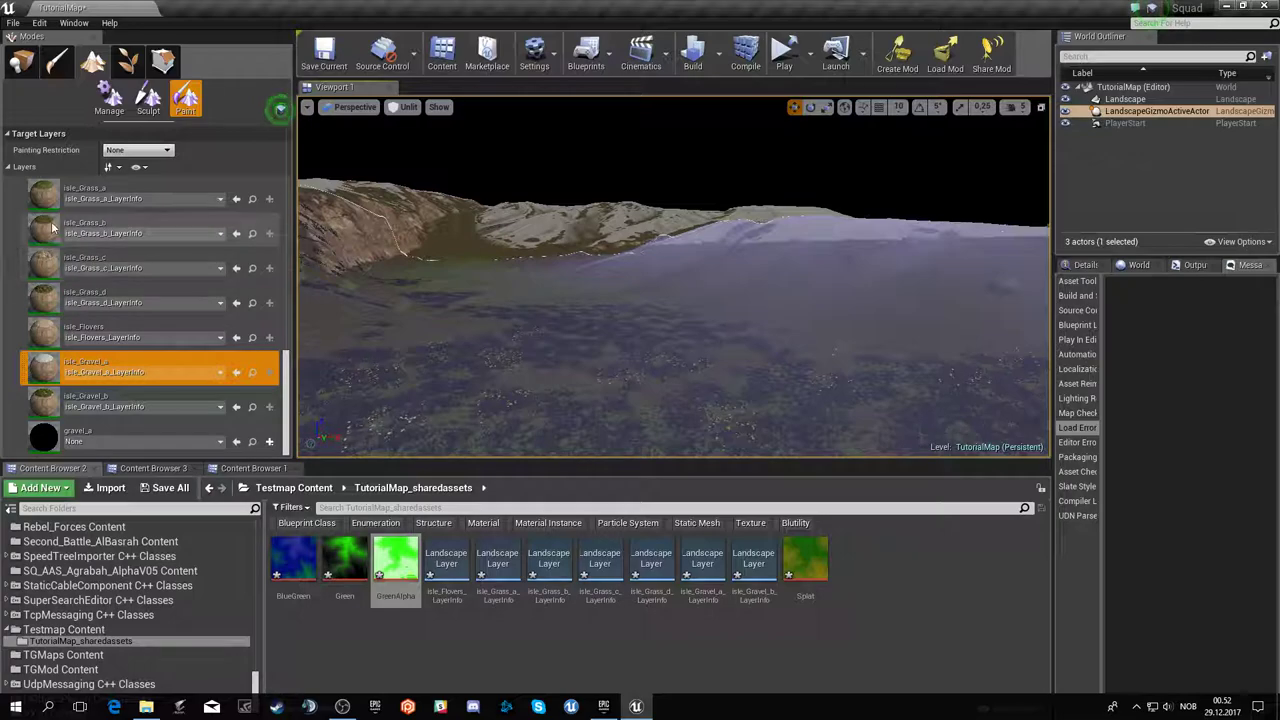
# - Load SideRock.png into isle_Gravel_b and FlowMap.png into isle_Grass_d
pyautogui.rightClick(52, 398)
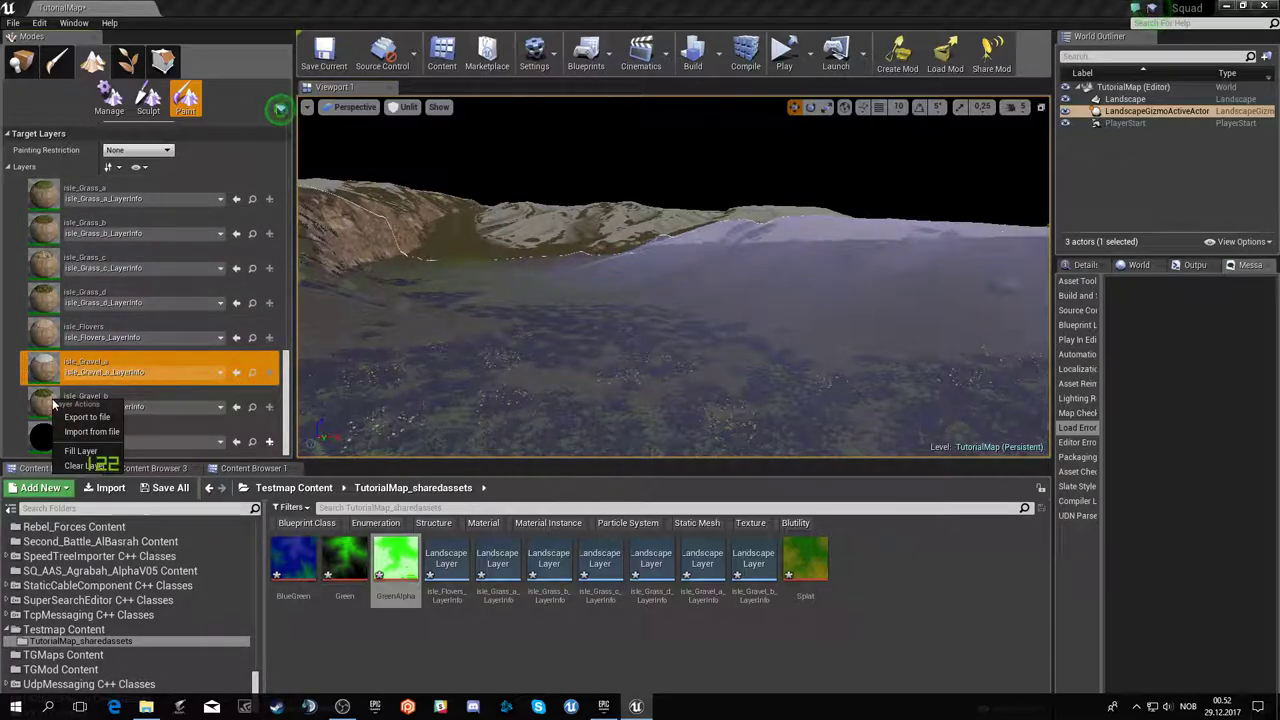
pyautogui.click(87, 432)
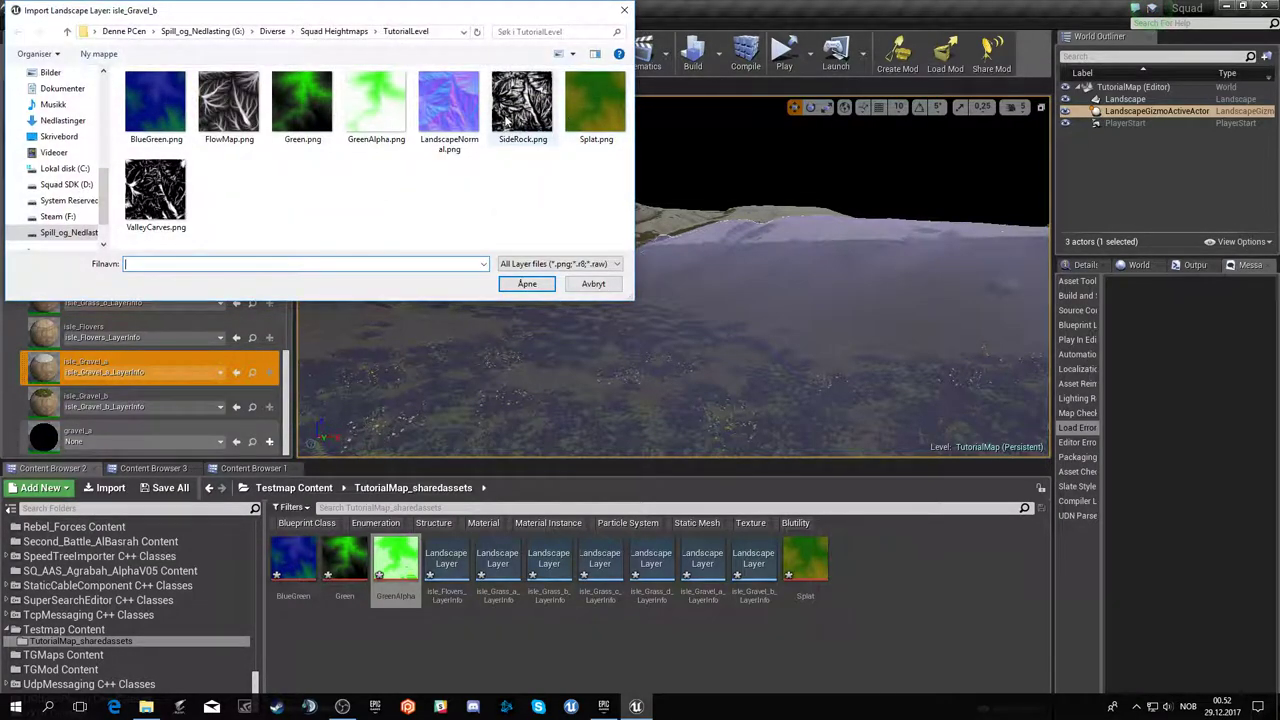
pyautogui.doubleClick(506, 118)
pyautogui.click(726, 402)
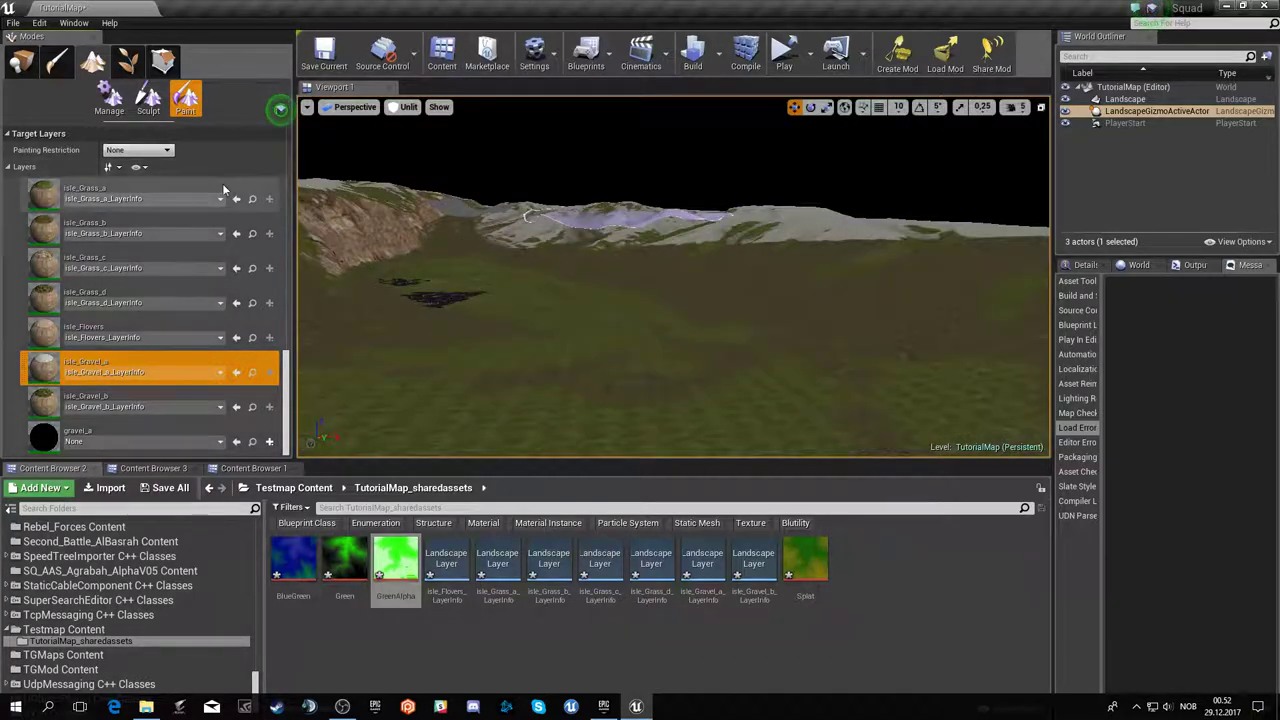
pyautogui.rightClick(48, 292)
pyautogui.click(130, 330)
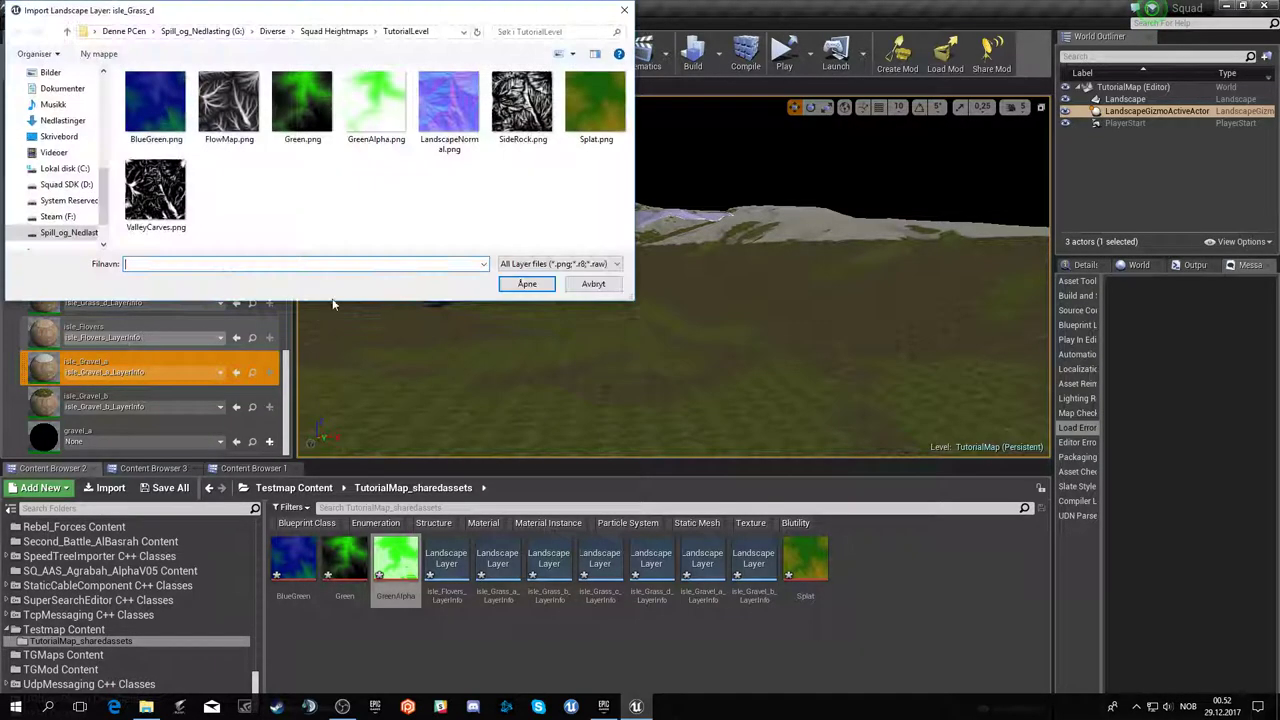
pyautogui.doubleClick(229, 120)
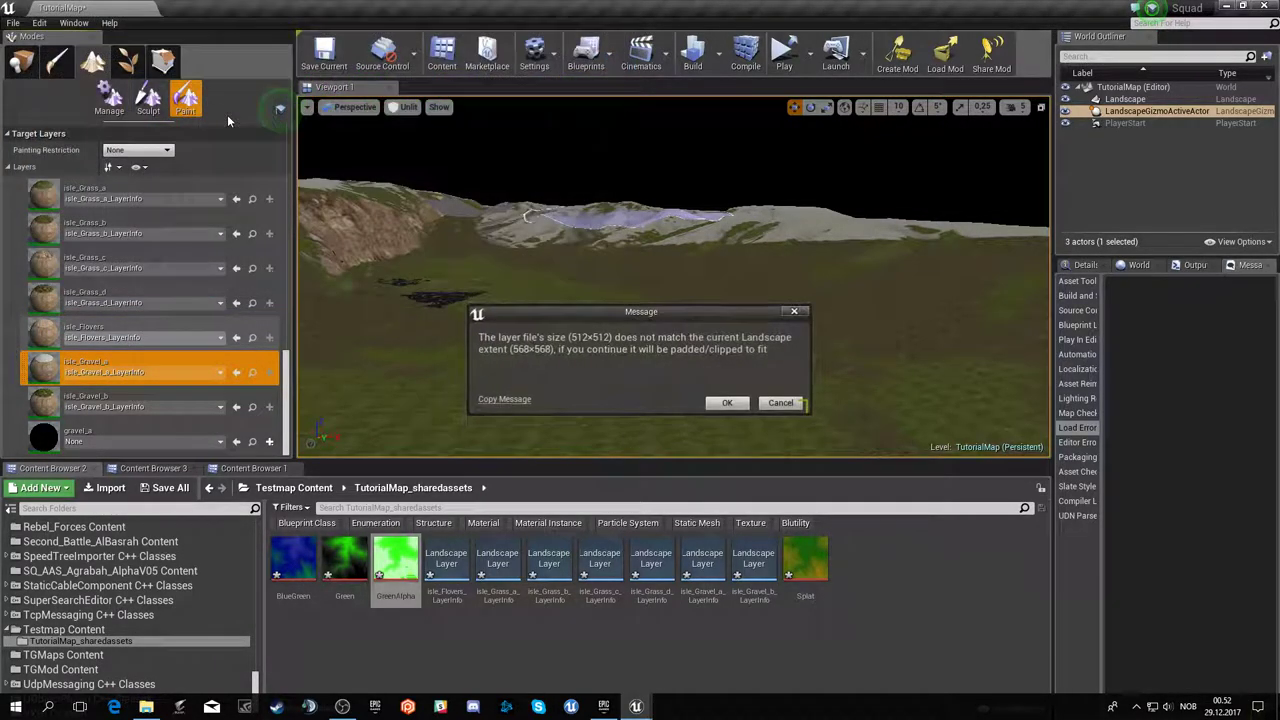
pyautogui.click(730, 405)
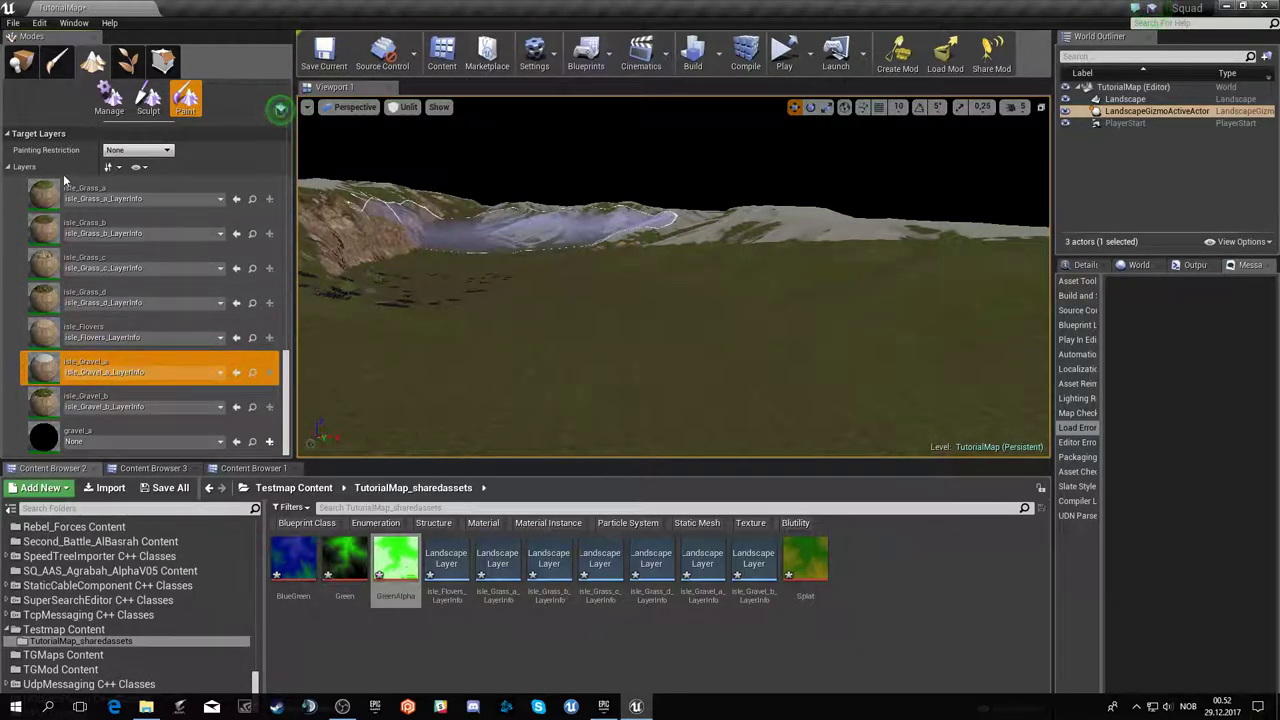
# - Load FlowMap.png into isle_Grass_a, then cancel an unwanted mask reimport
pyautogui.rightClick(33, 199)
pyautogui.click(70, 232)
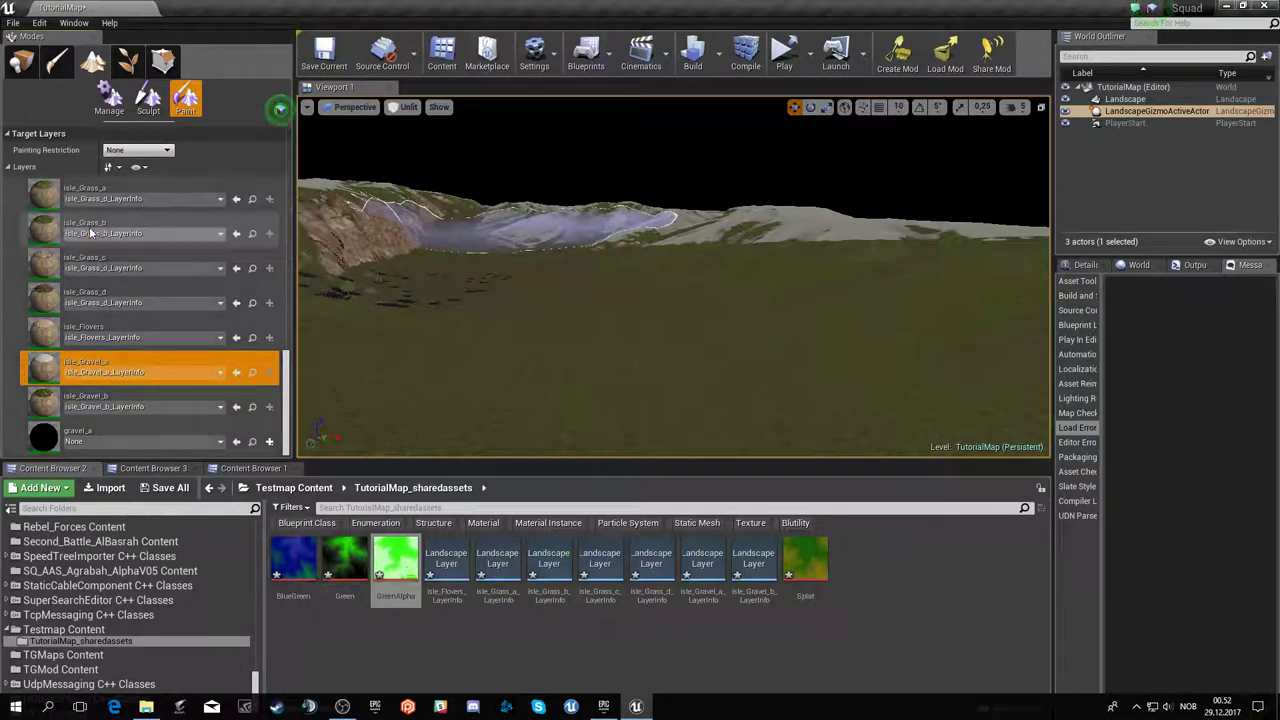
pyautogui.doubleClick(228, 118)
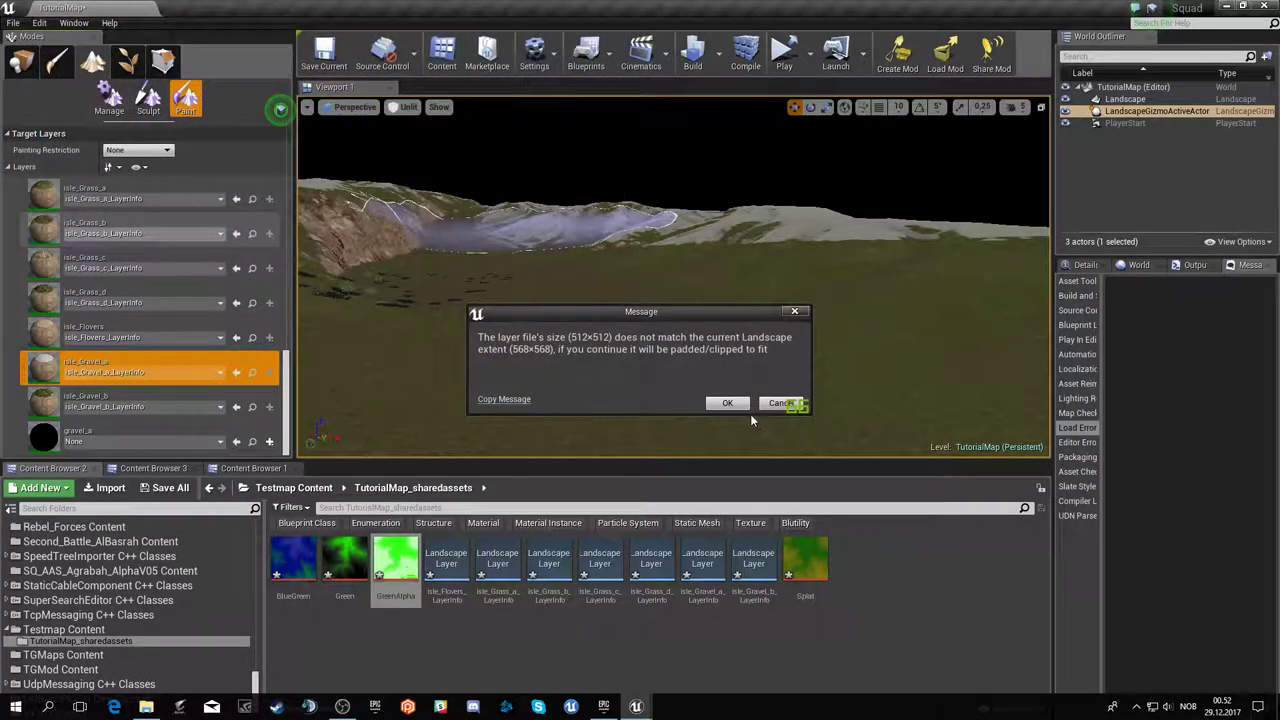
pyautogui.click(727, 403)
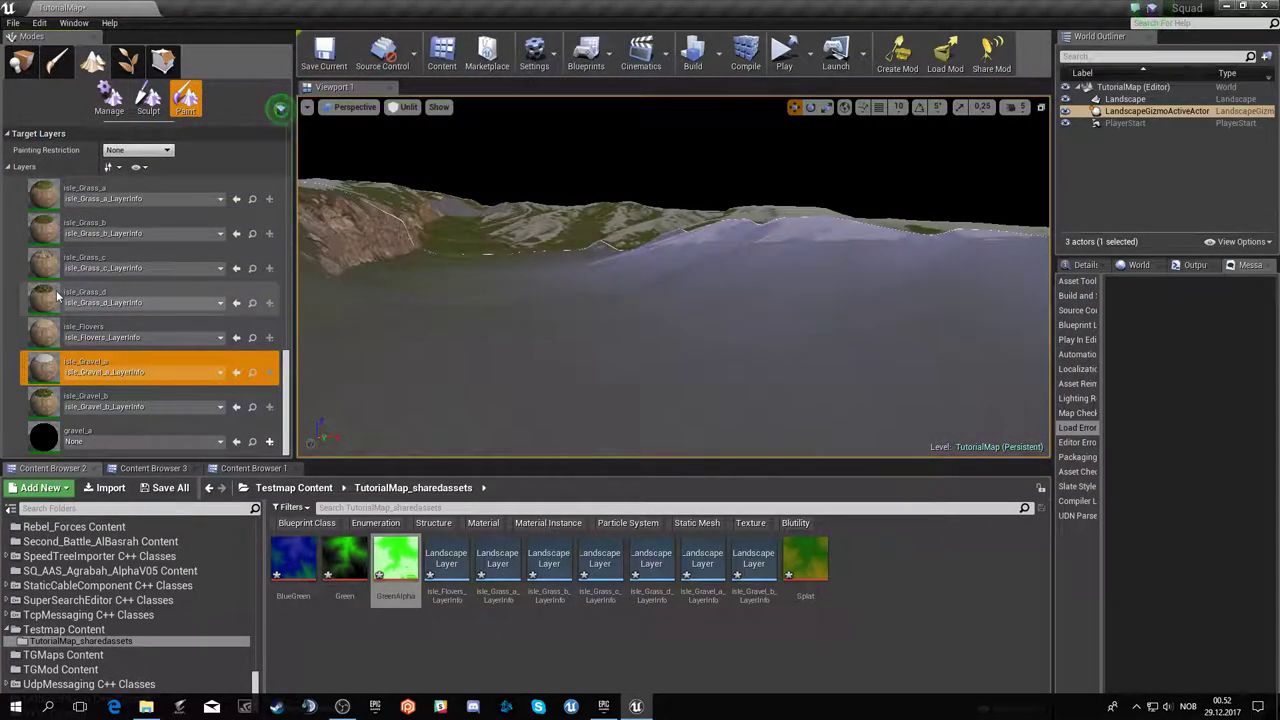
pyautogui.rightClick(140, 296)
pyautogui.click(143, 330)
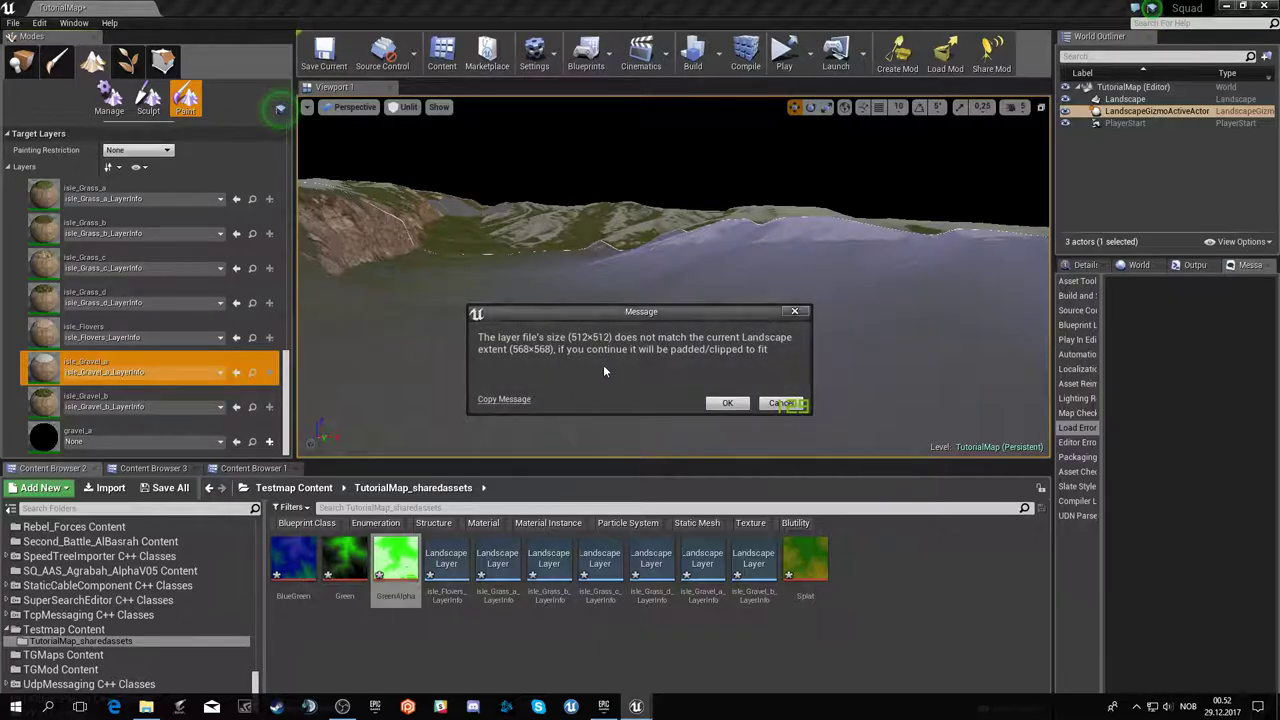
pyautogui.click(773, 403)
# - Load ValleyCarves.png into isle_Grass_d and isle_Gravel_b, then apply another mask import to isle_Grass_b
pyautogui.rightClick(38, 294)
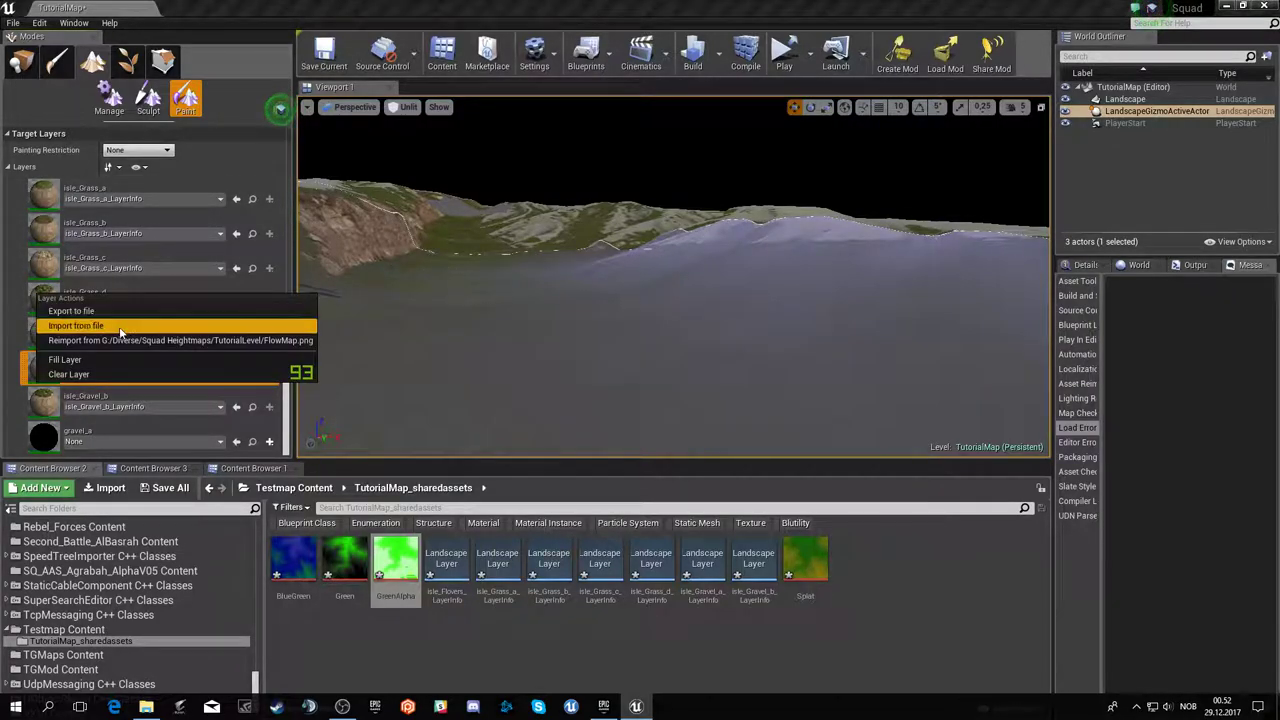
pyautogui.click(112, 325)
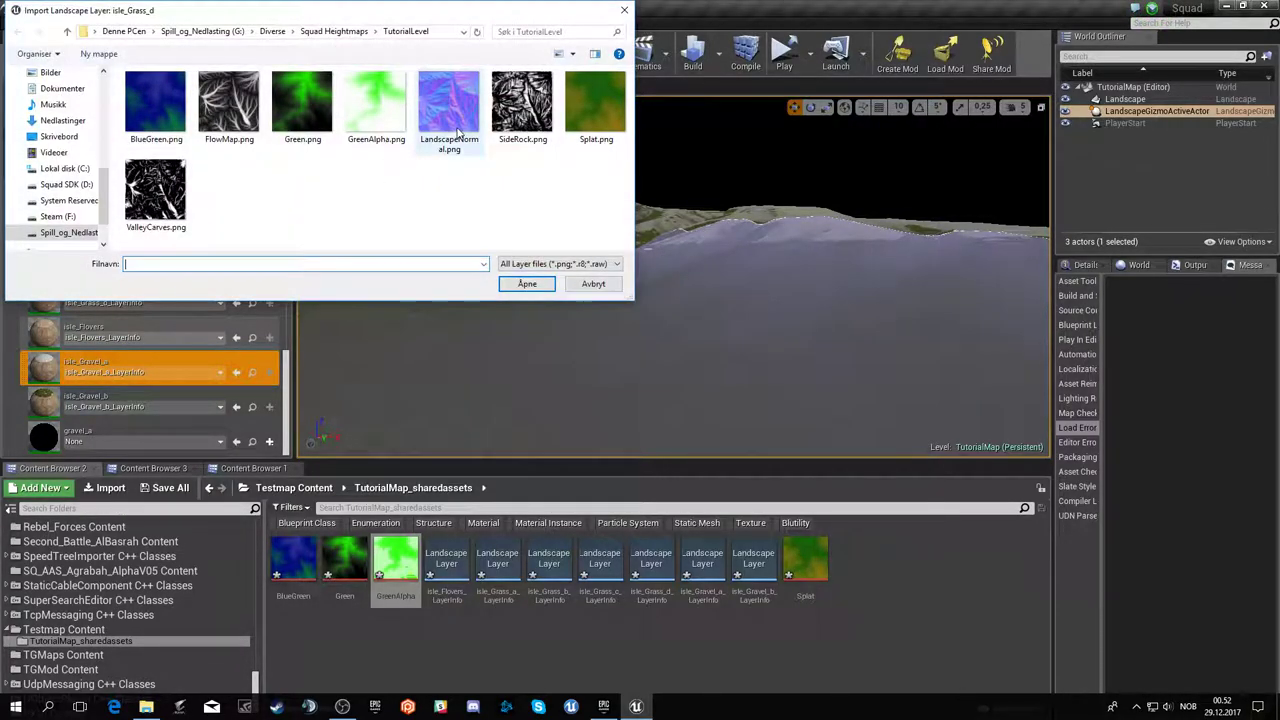
pyautogui.doubleClick(170, 207)
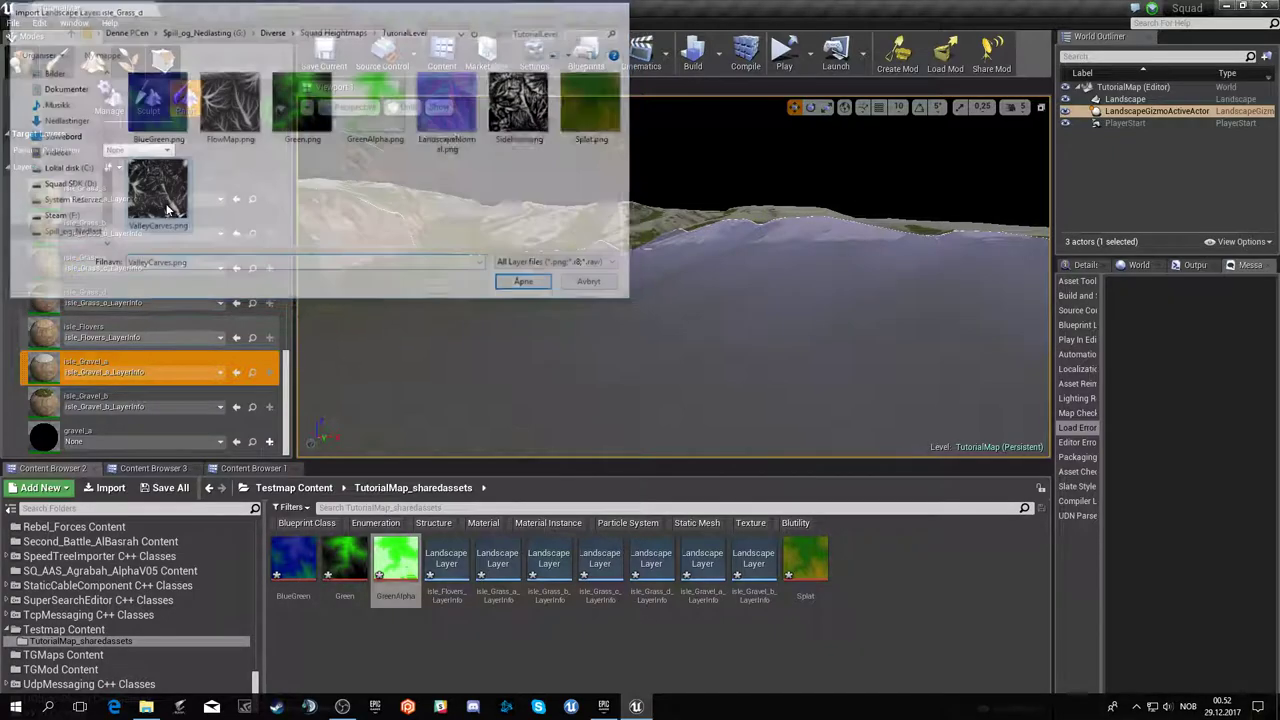
pyautogui.click(724, 404)
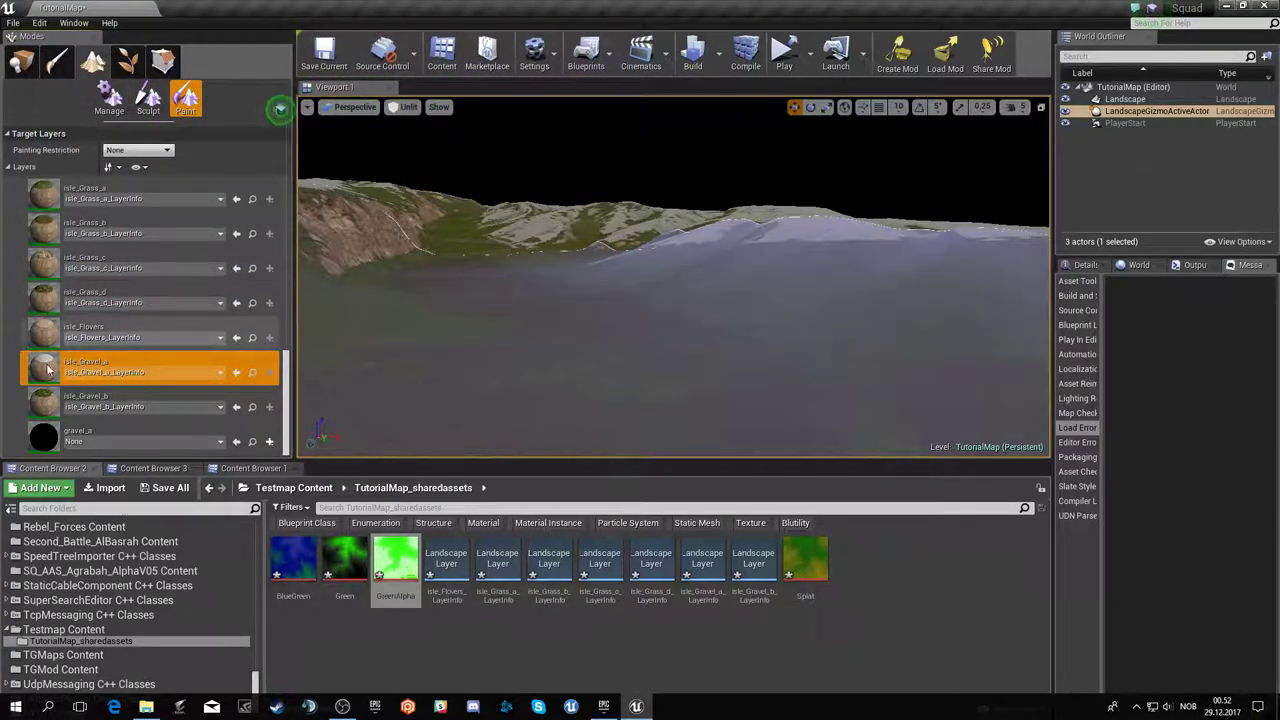
pyautogui.rightClick(56, 405)
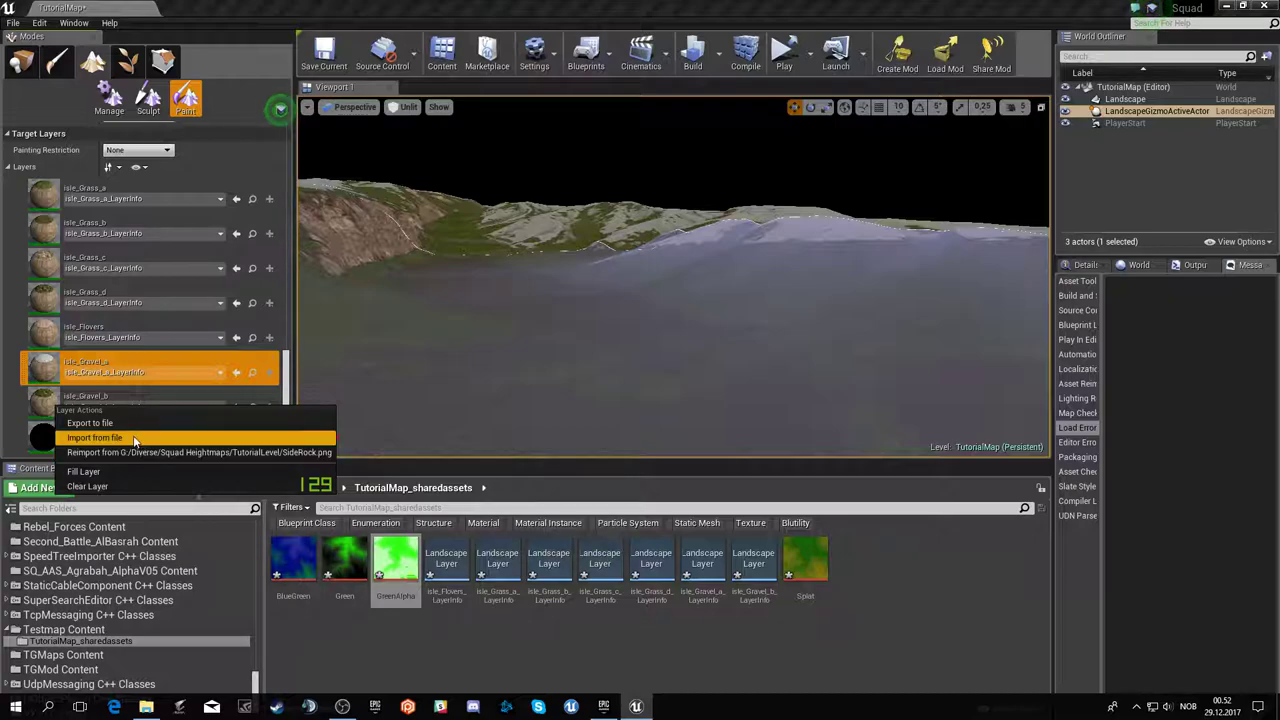
pyautogui.click(133, 436)
pyautogui.doubleClick(152, 210)
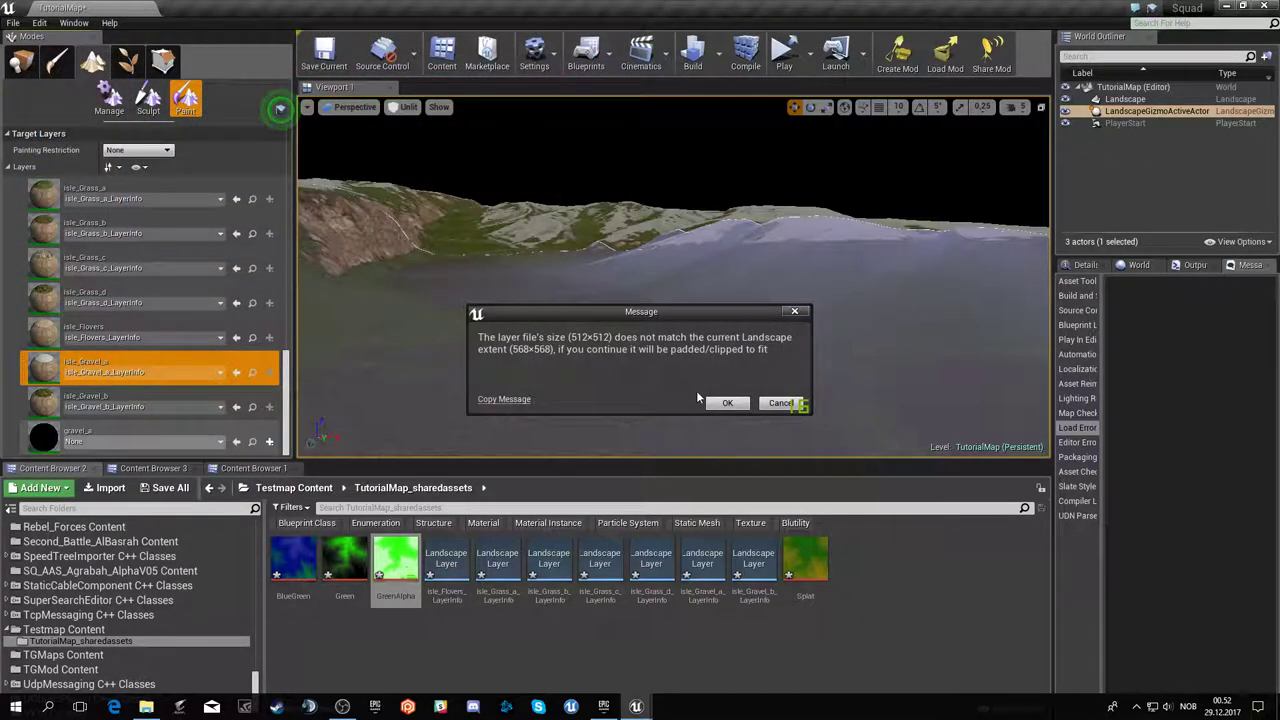
pyautogui.click(720, 404)
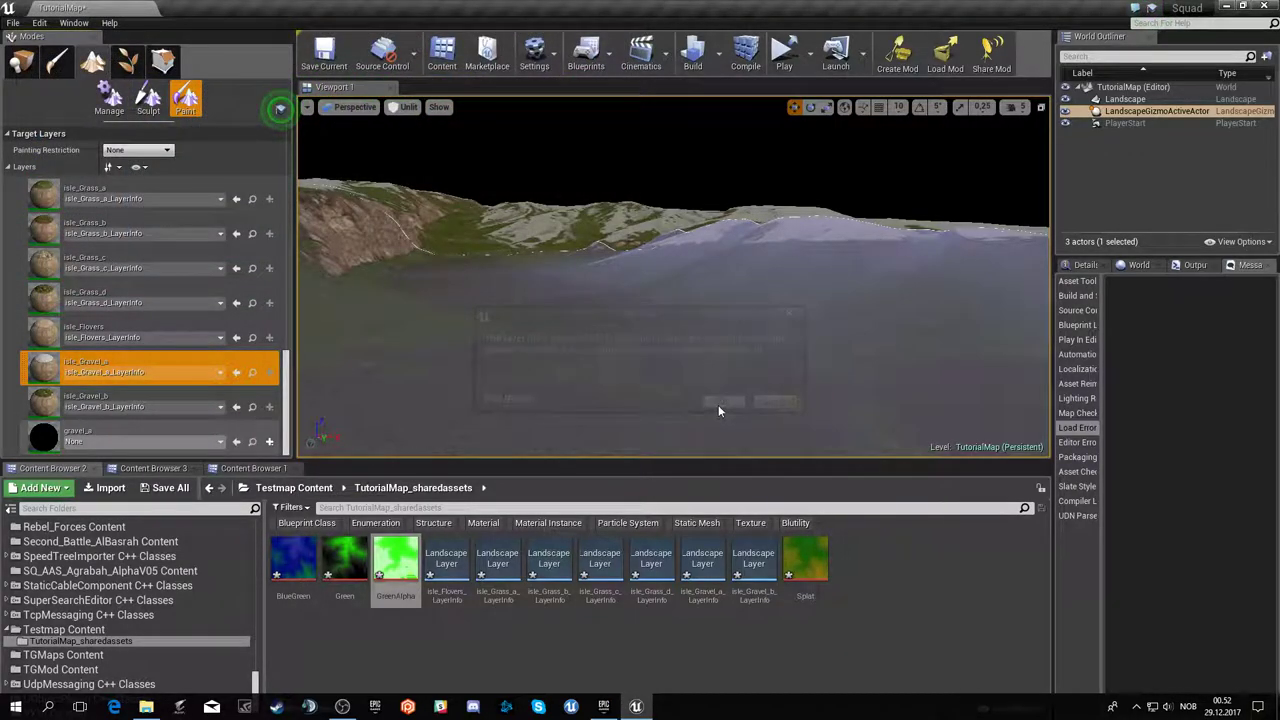
pyautogui.rightClick(43, 228)
pyautogui.click(107, 268)
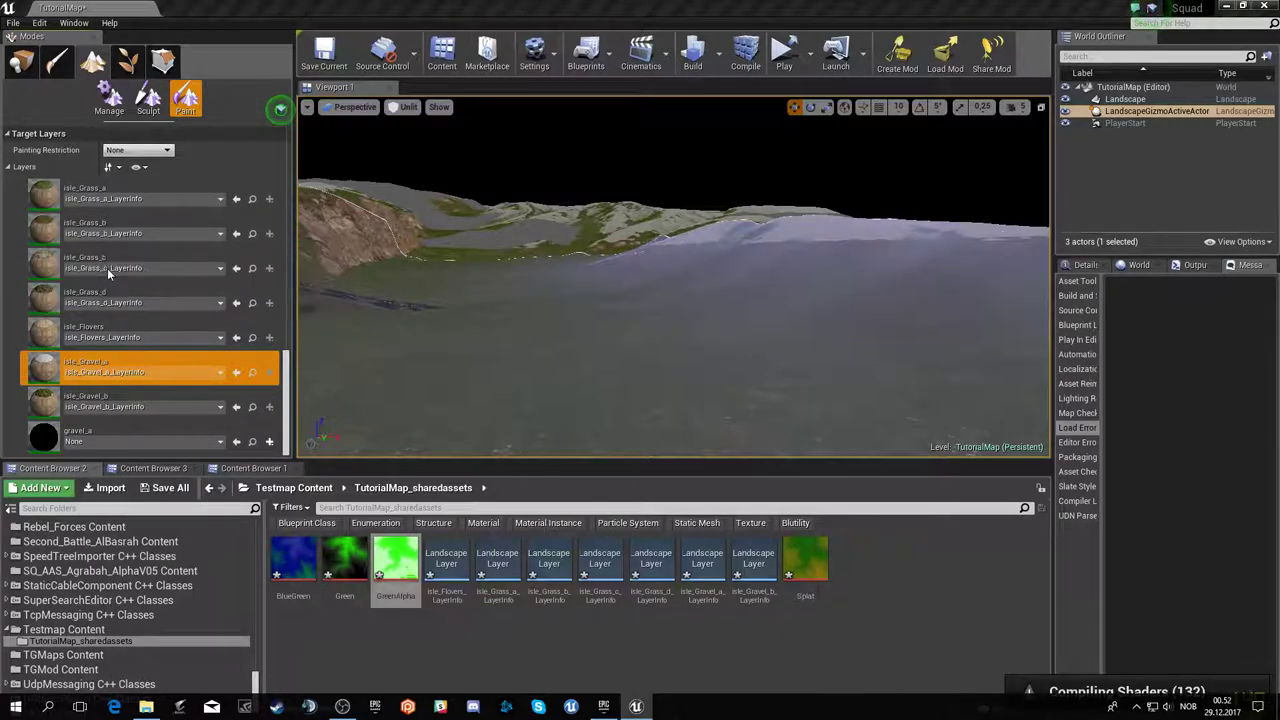
pyautogui.click(731, 401)
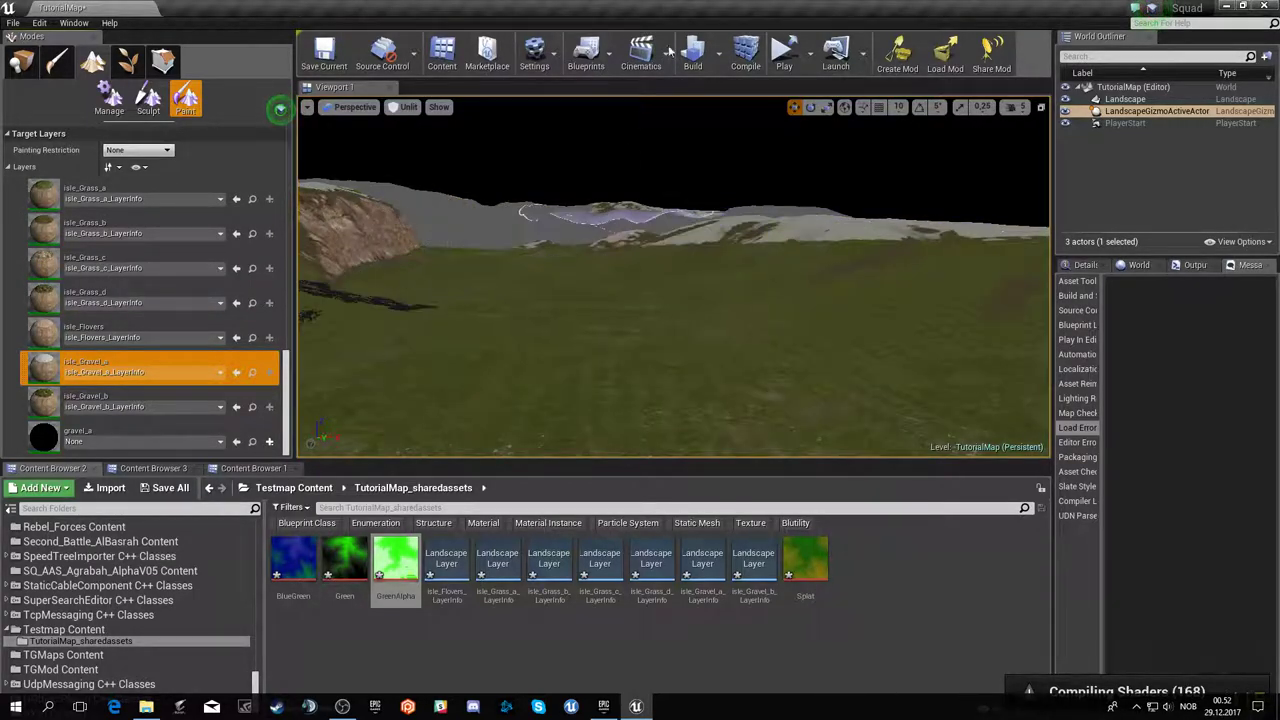
# - Fly across the landscape to inspect the green valley floor and painted hillsides
pyautogui.moveTo(670, 280); pyautogui.dragTo(670, 280, button='right')
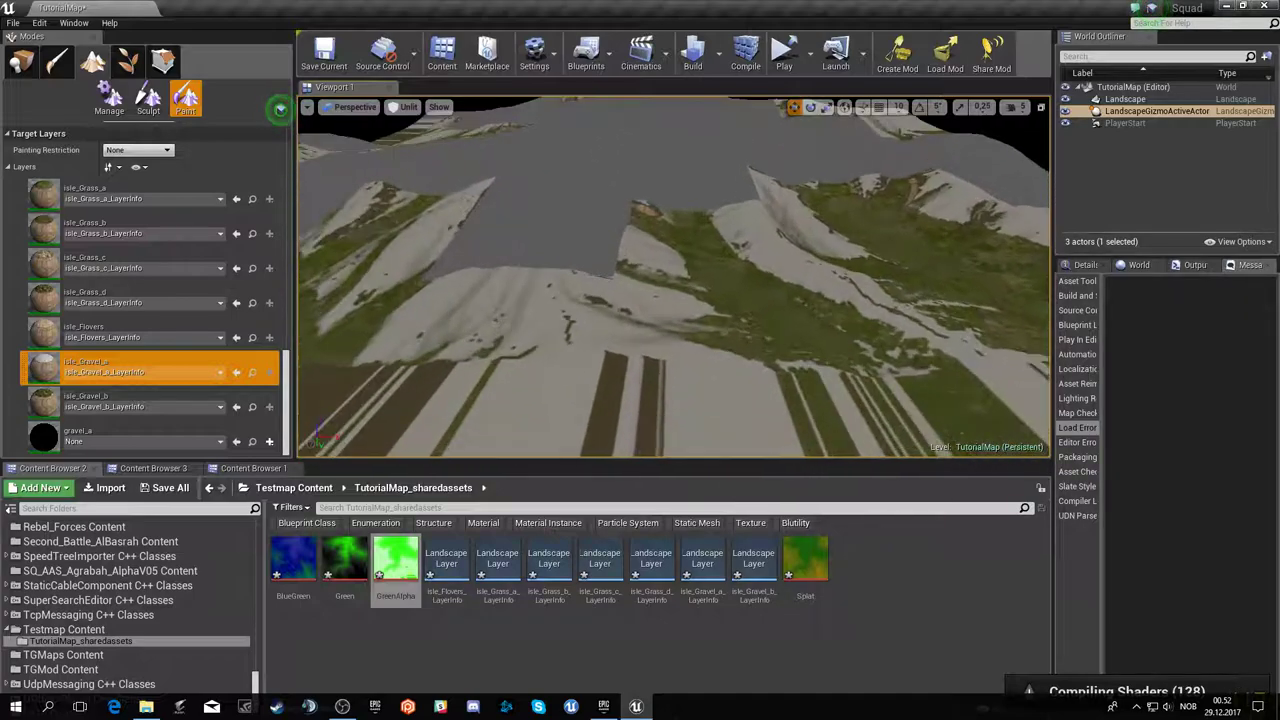
pyautogui.moveTo(670, 280); pyautogui.dragTo(670, 280, button='right')
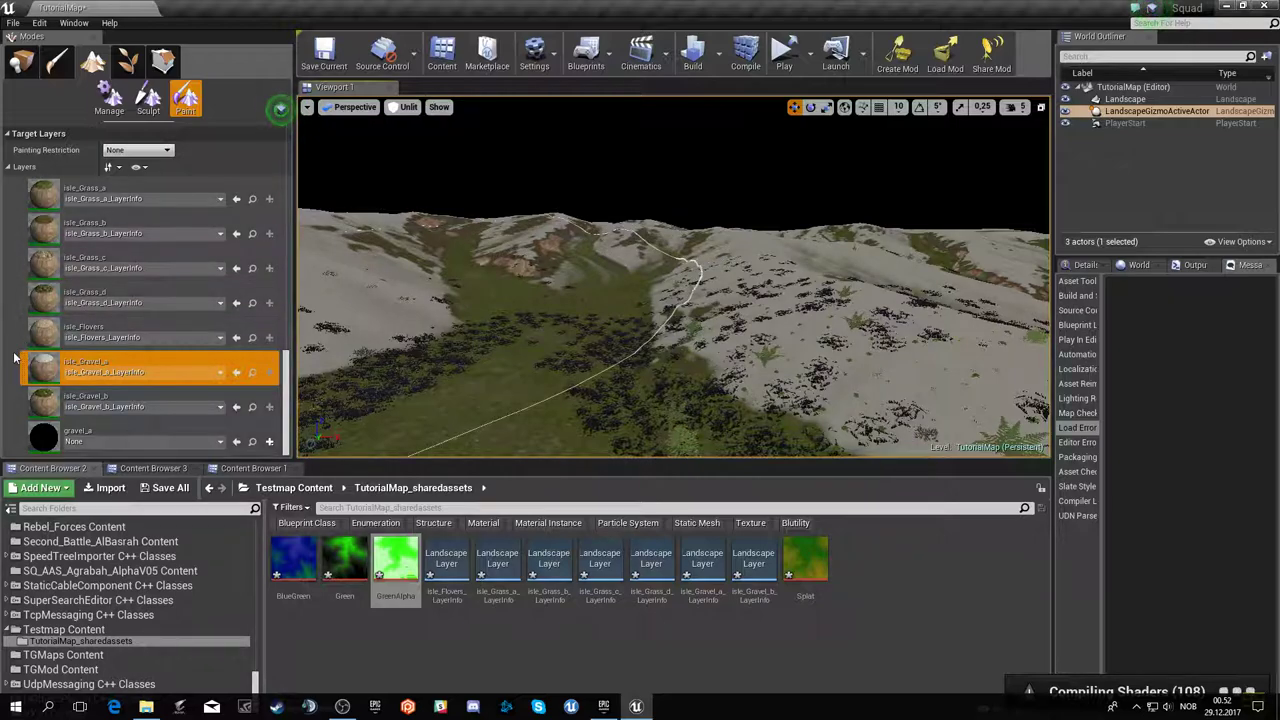
# - Clear isle_Gravel_a, then import Green.png into isle_Grass_c, accepting both warnings
pyautogui.rightClick(46, 358)
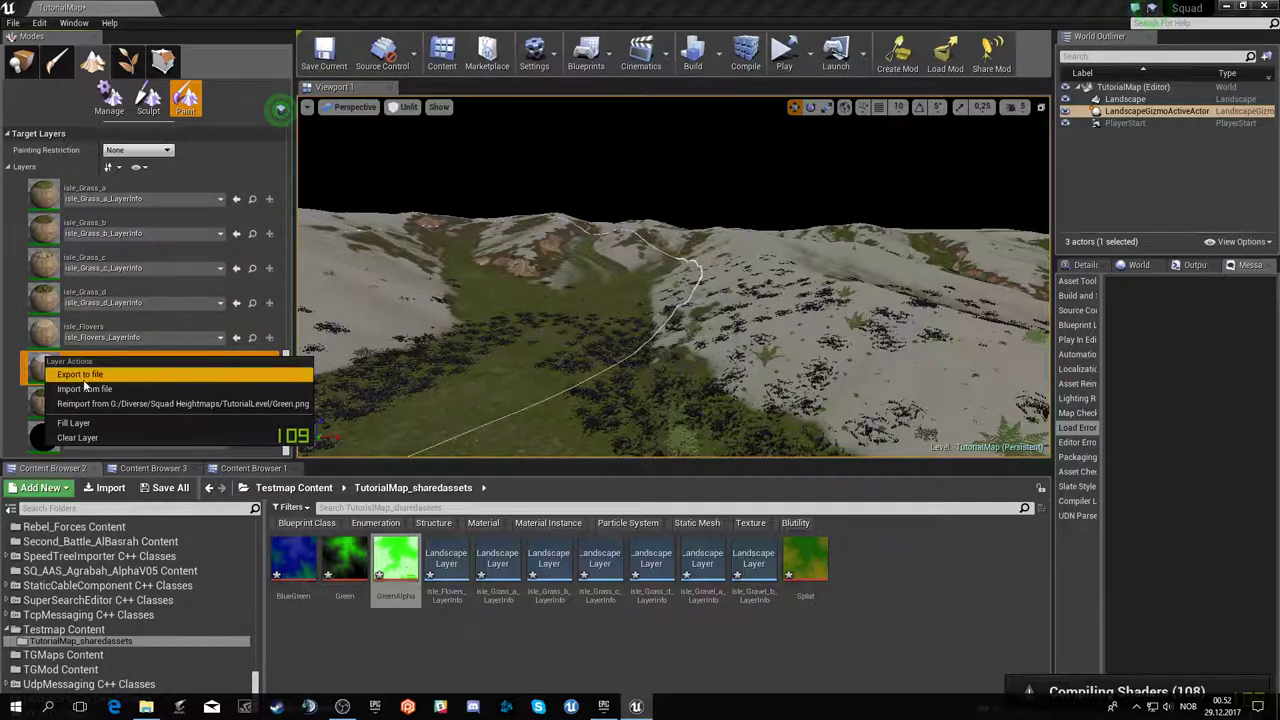
pyautogui.click(111, 425)
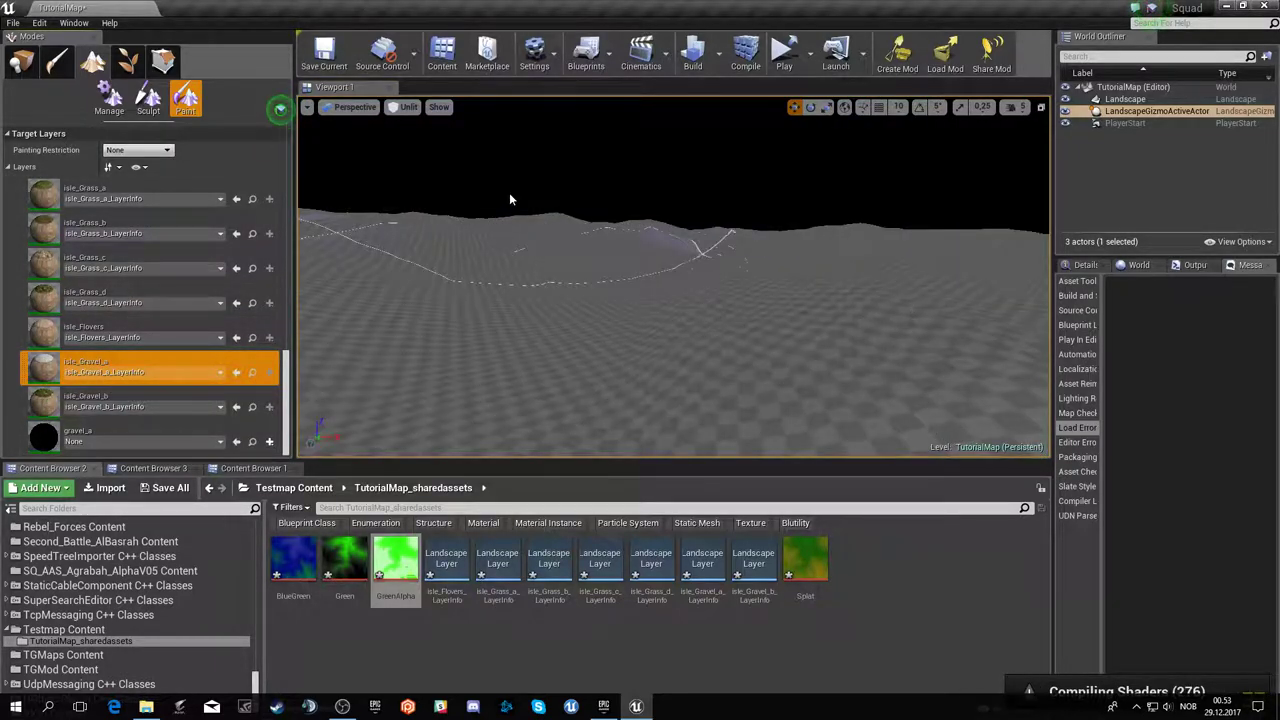
pyautogui.rightClick(47, 271)
pyautogui.click(91, 301)
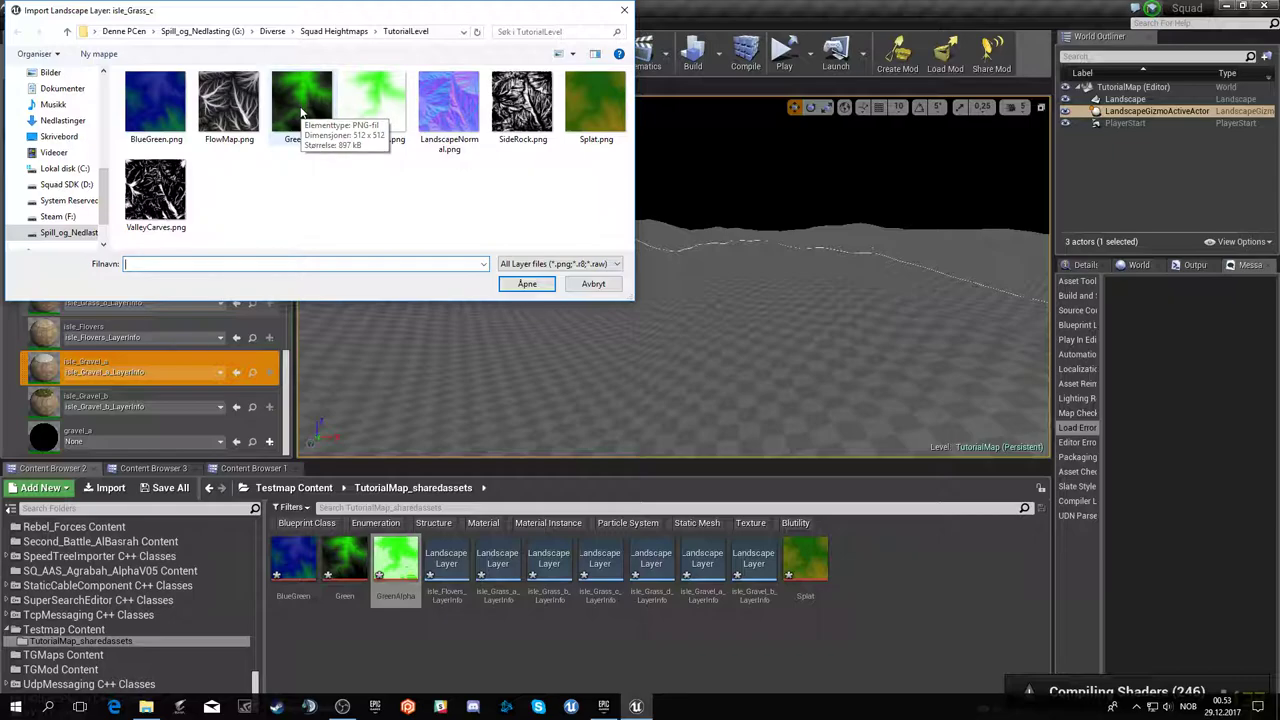
pyautogui.doubleClick(301, 105)
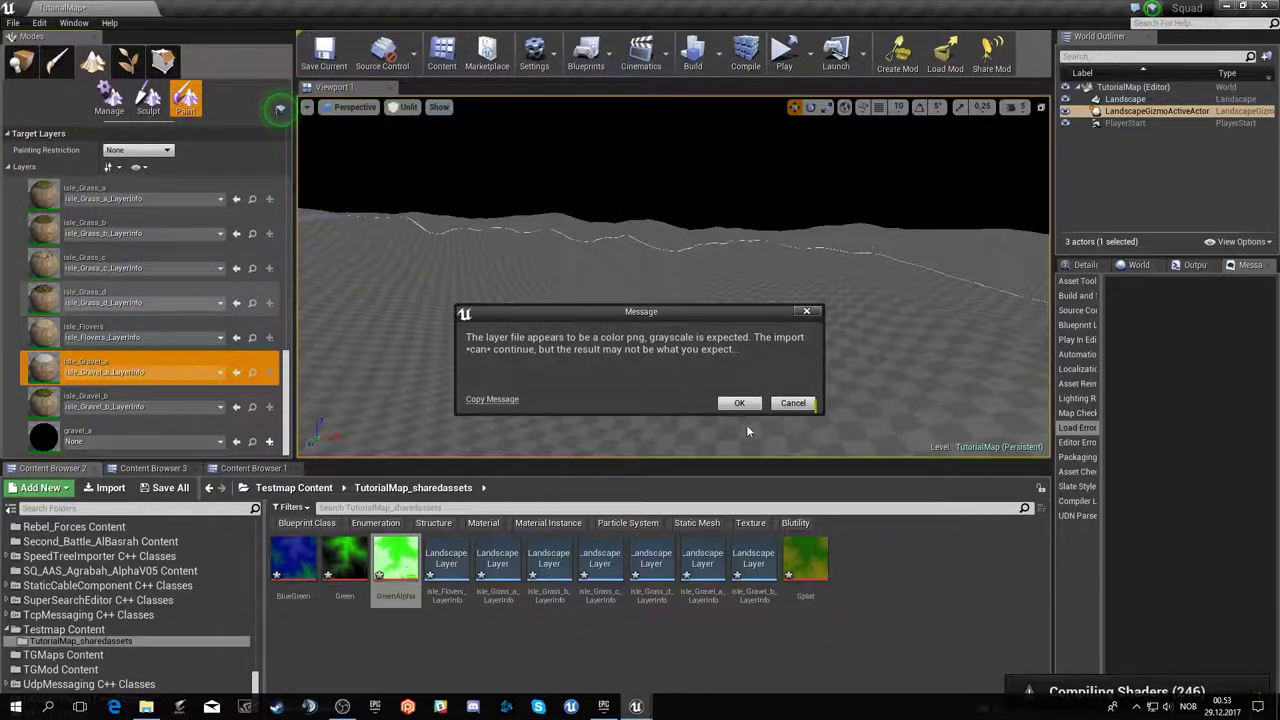
pyautogui.click(740, 403)
pyautogui.click(741, 405)
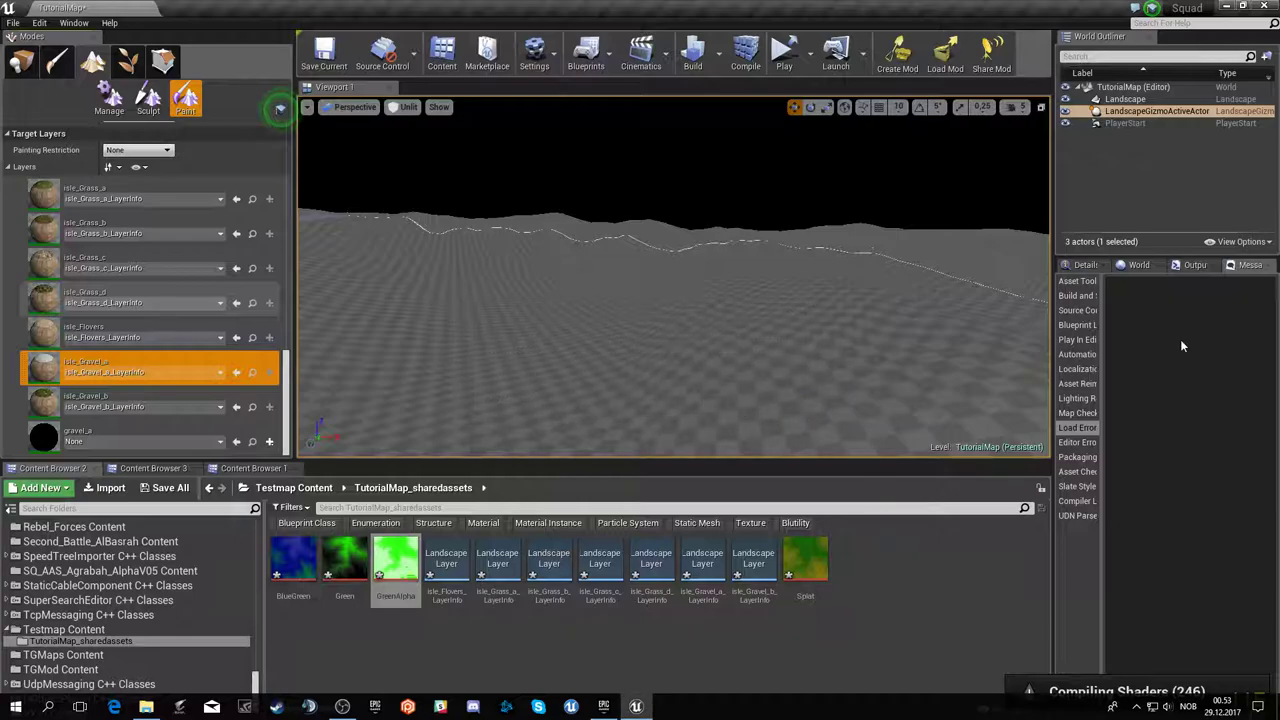
pyautogui.press('super')
pyautogui.press('super')
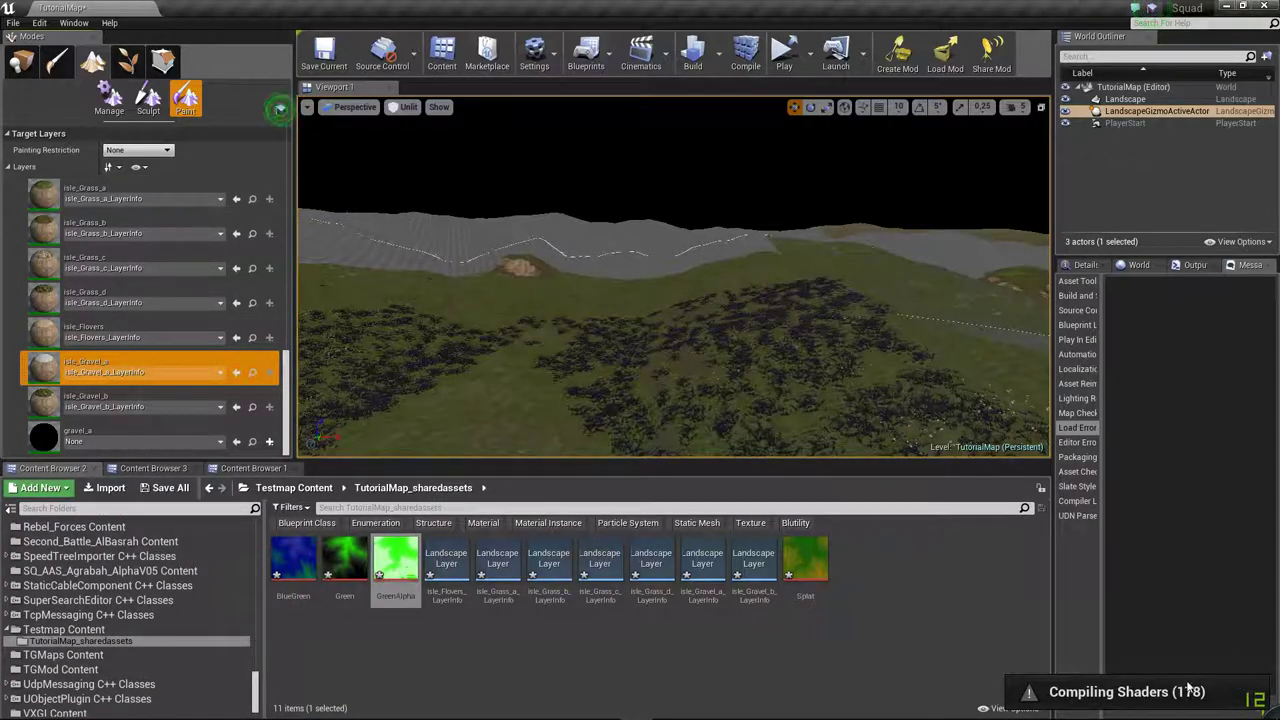
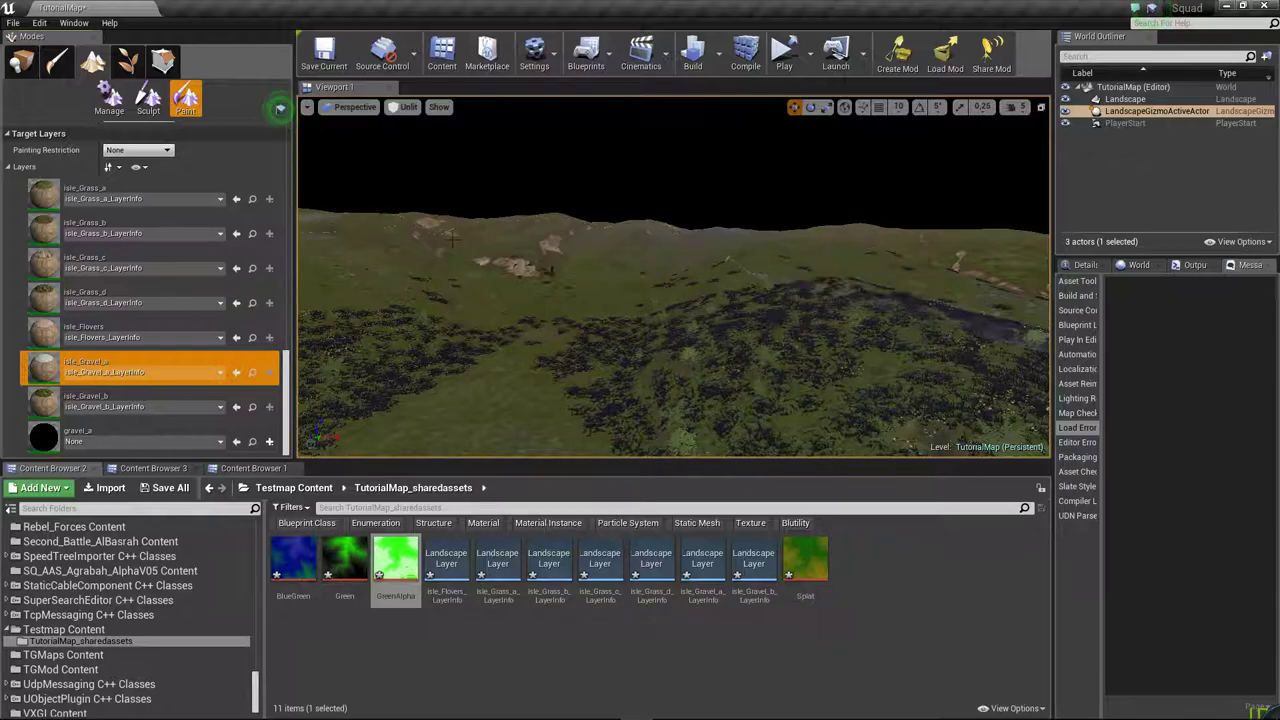
# - Leave landscape Manage mode and enter Foliage painting mode, which shows an empty foliage list
pyautogui.click(109, 97)
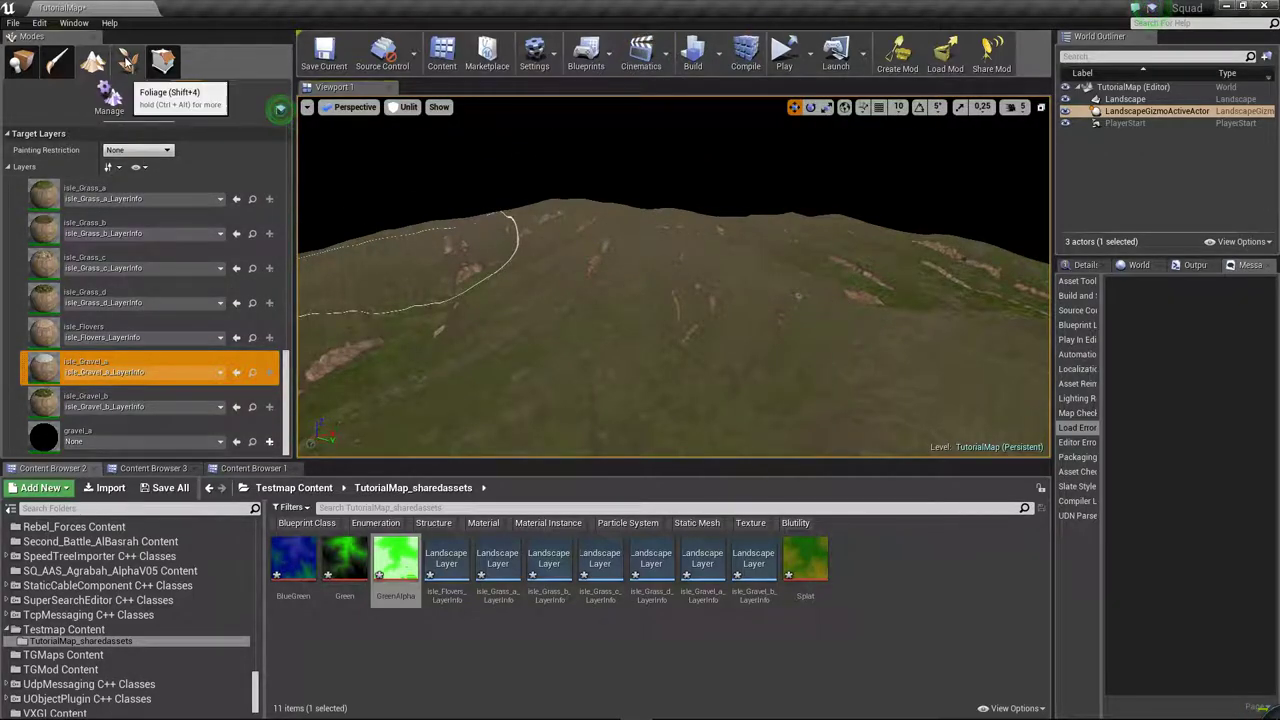
pyautogui.click(127, 62)
pyautogui.click(741, 633)
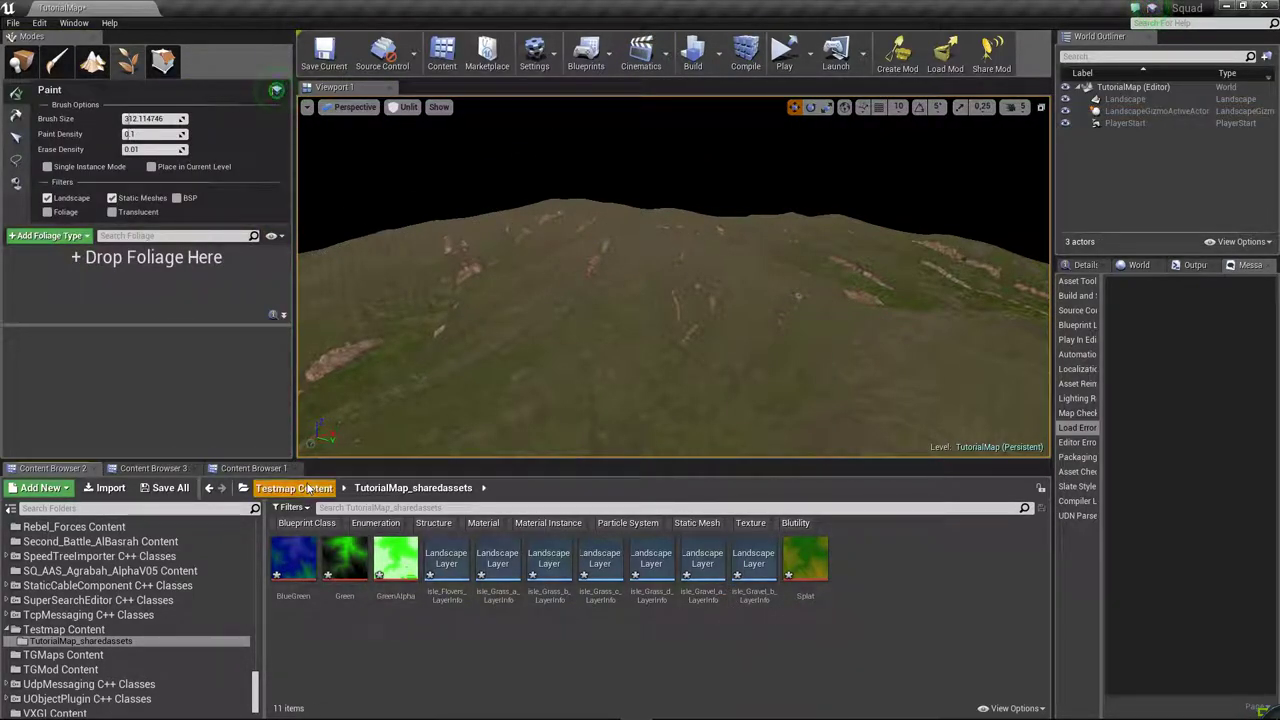
# - Browse from the Testmap and Dalen content folders back to the root Content folder
pyautogui.click(305, 487)
pyautogui.click(152, 468)
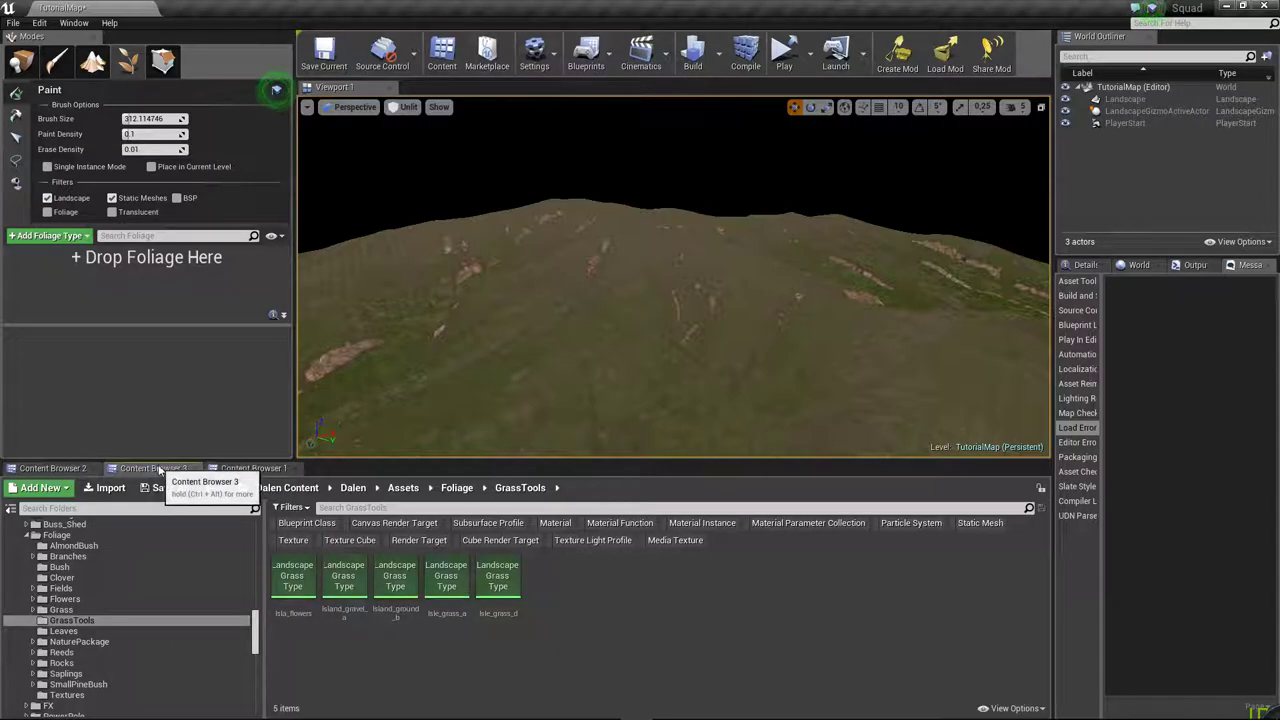
pyautogui.click(357, 489)
pyautogui.click(286, 488)
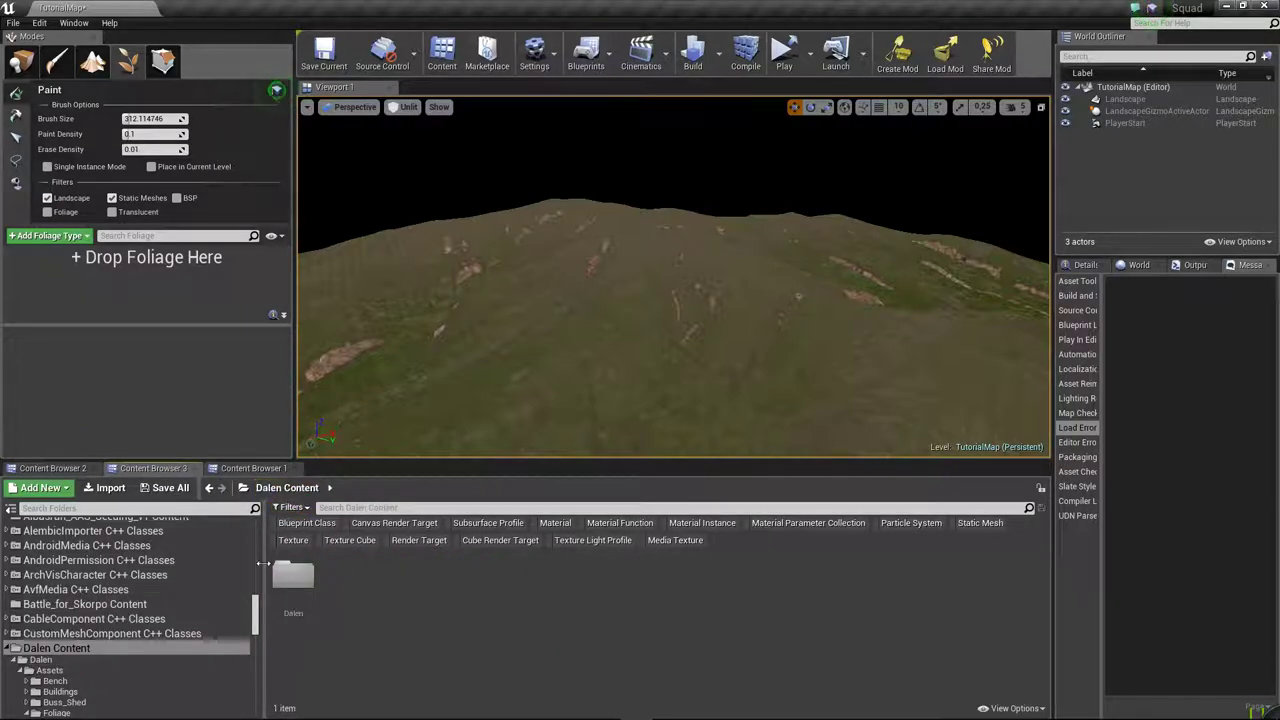
pyautogui.moveTo(255, 612); pyautogui.dragTo(257, 543)
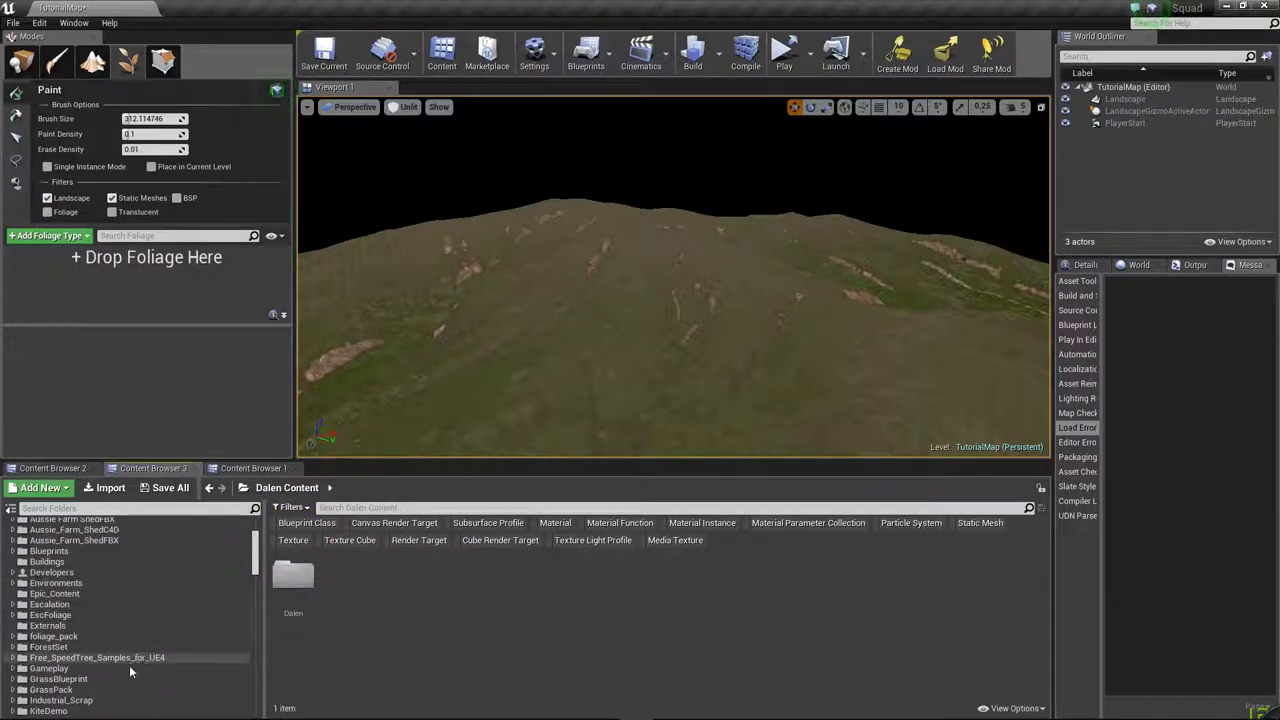
pyautogui.scroll(5, 100, 630)
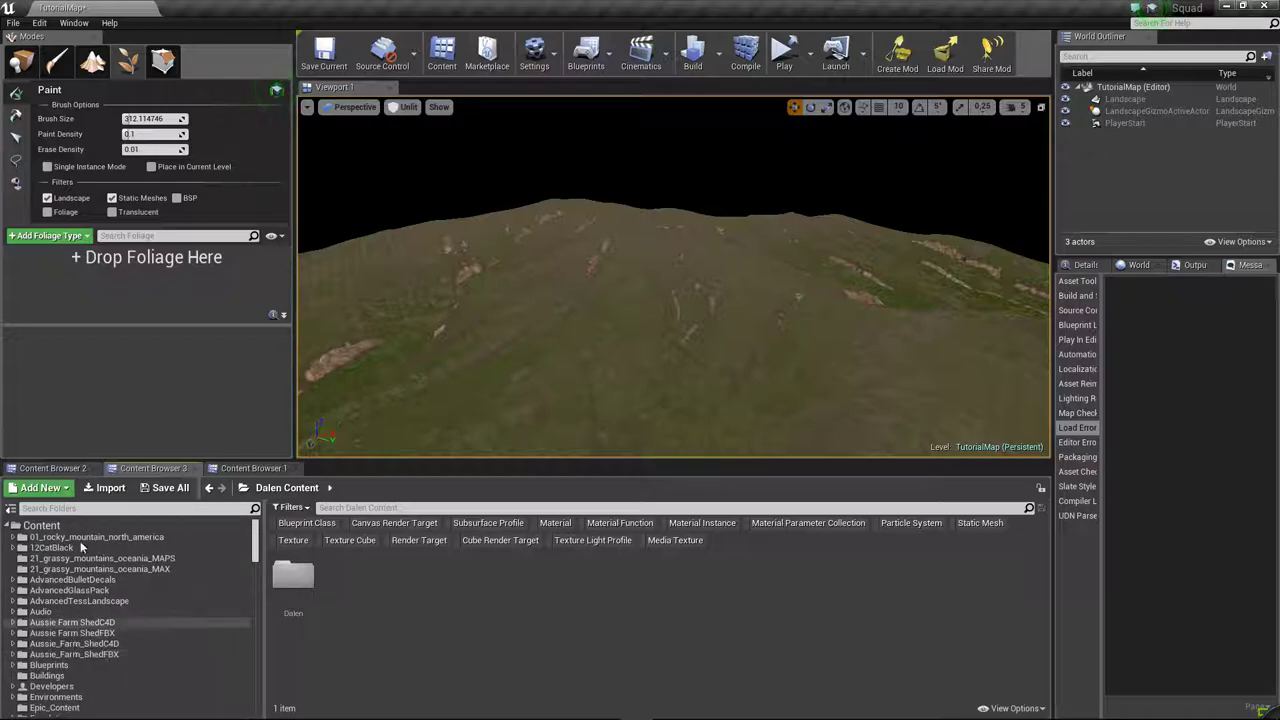
pyautogui.click(41, 525)
pyautogui.scroll(-3, 790, 630)
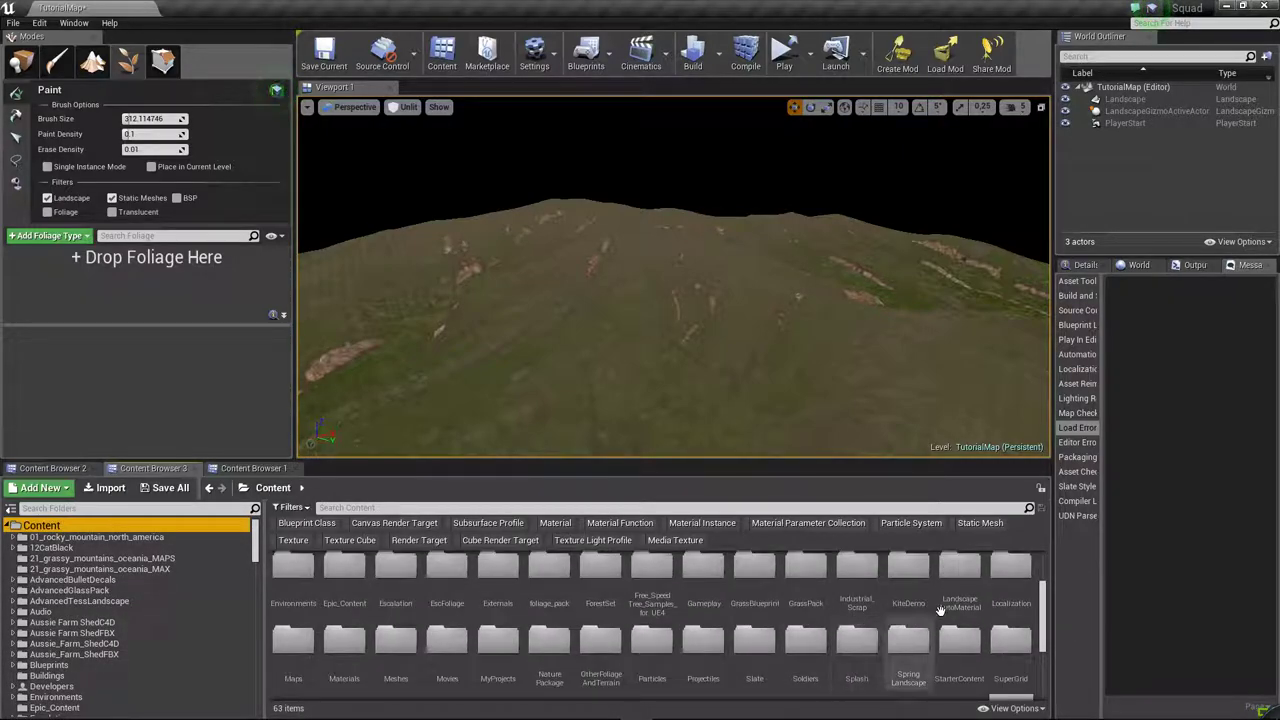
# - Drill through MyProjects, Assets, Foliage, NaturePackage and Meshes into the flora folder
pyautogui.click(557, 641)
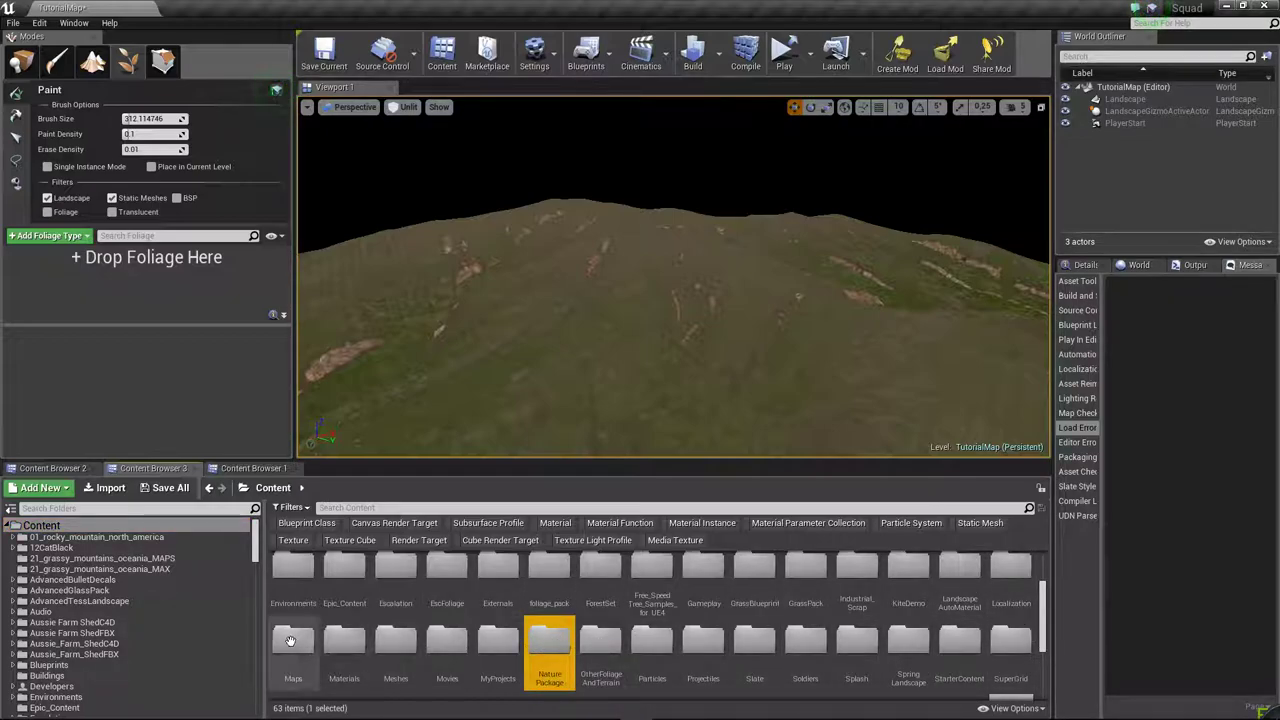
pyautogui.doubleClick(497, 640)
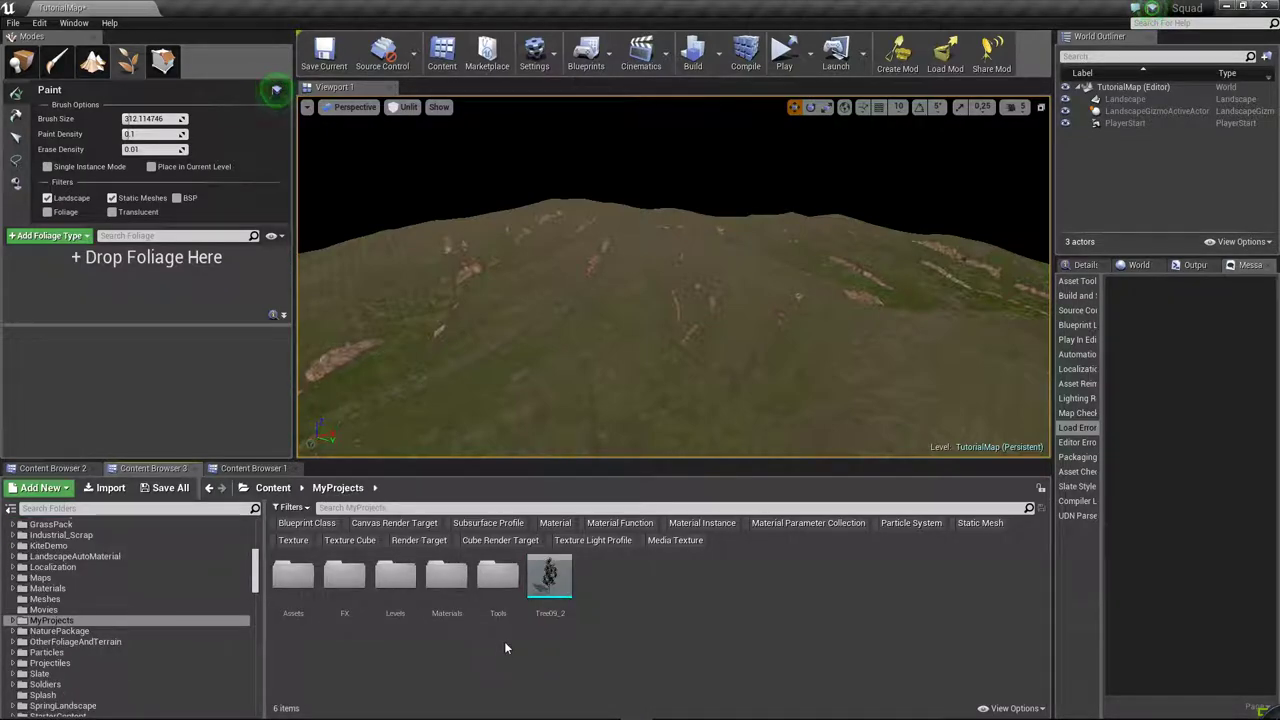
pyautogui.doubleClick(293, 574)
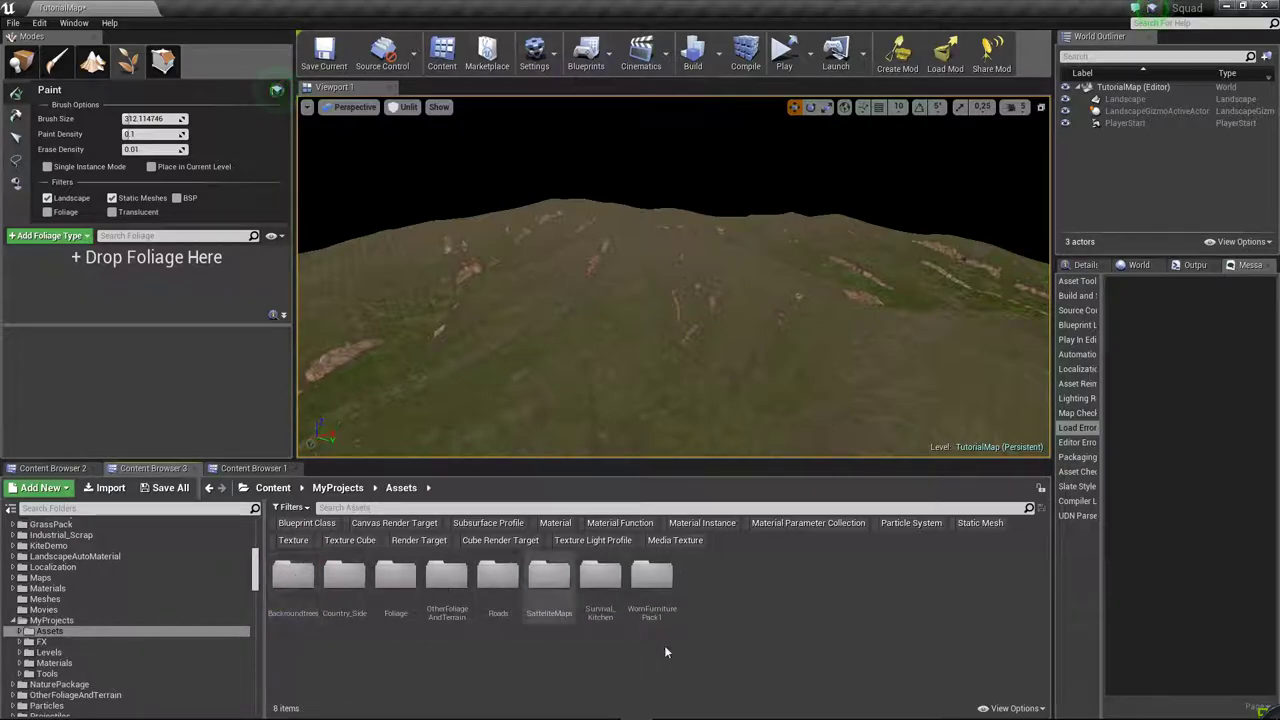
pyautogui.doubleClick(395, 576)
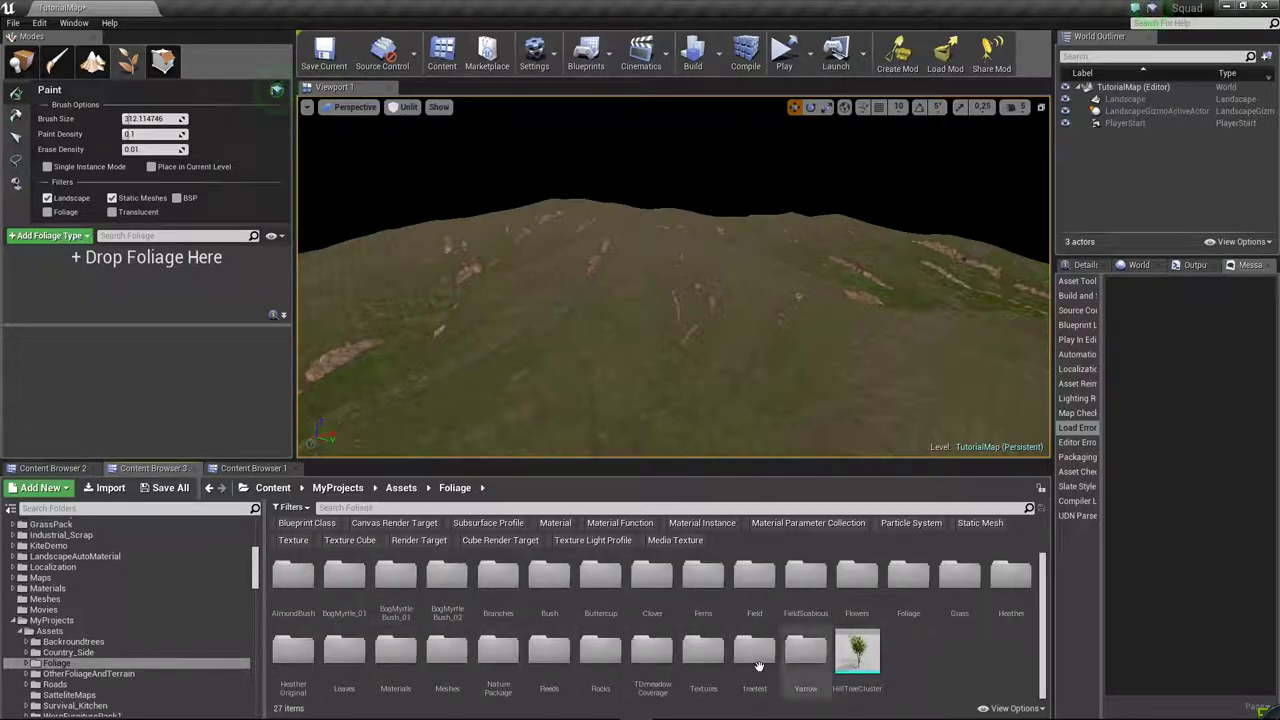
pyautogui.doubleClick(498, 650)
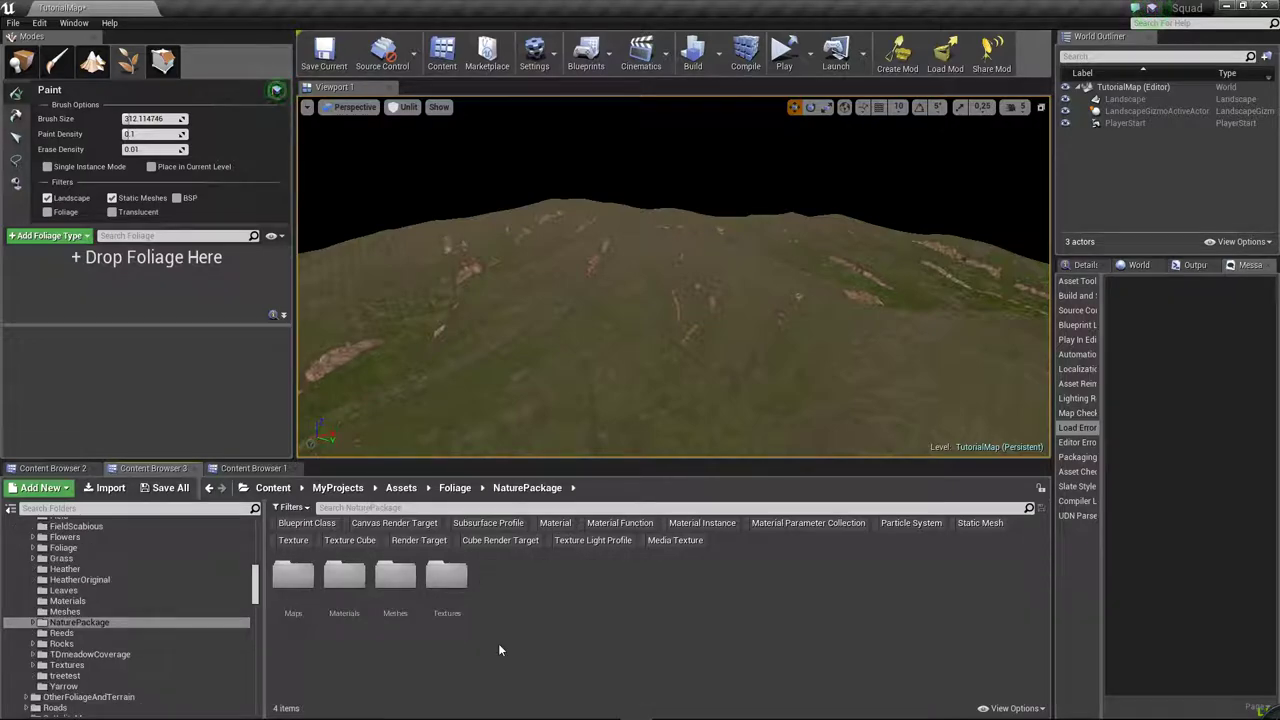
pyautogui.doubleClick(406, 585)
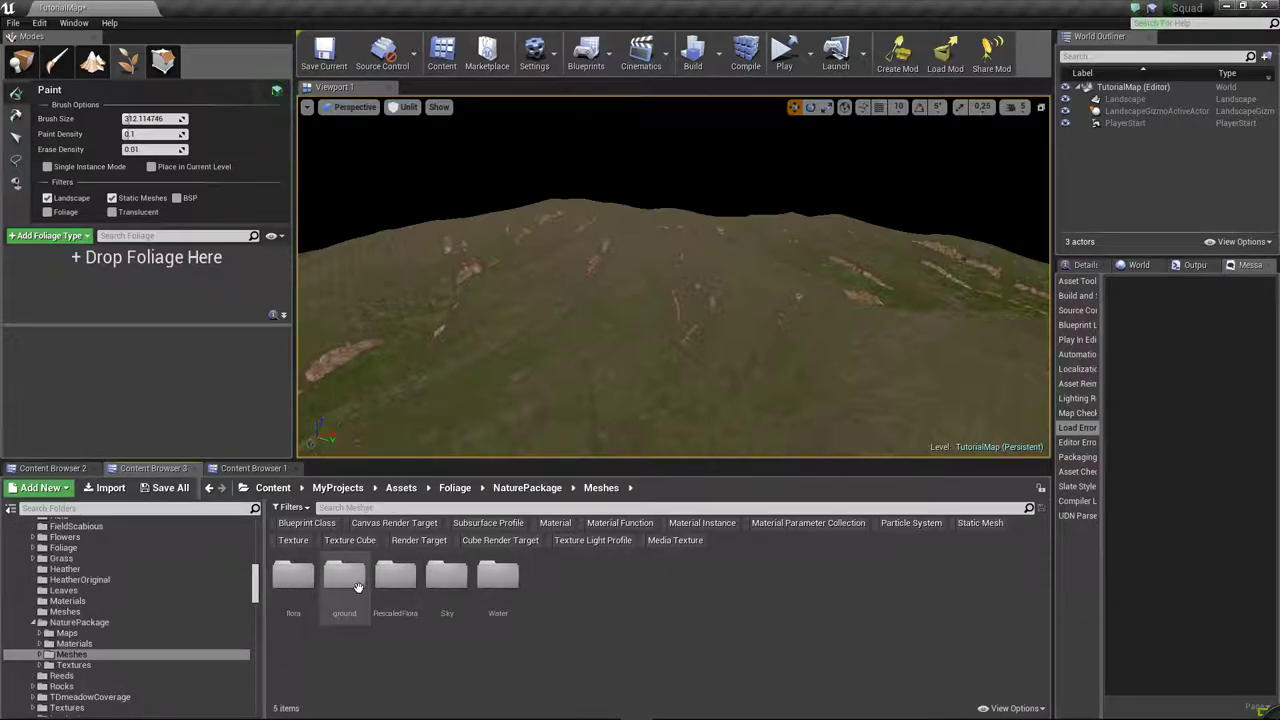
pyautogui.click(299, 583)
pyautogui.doubleClick(299, 583)
pyautogui.click(545, 585)
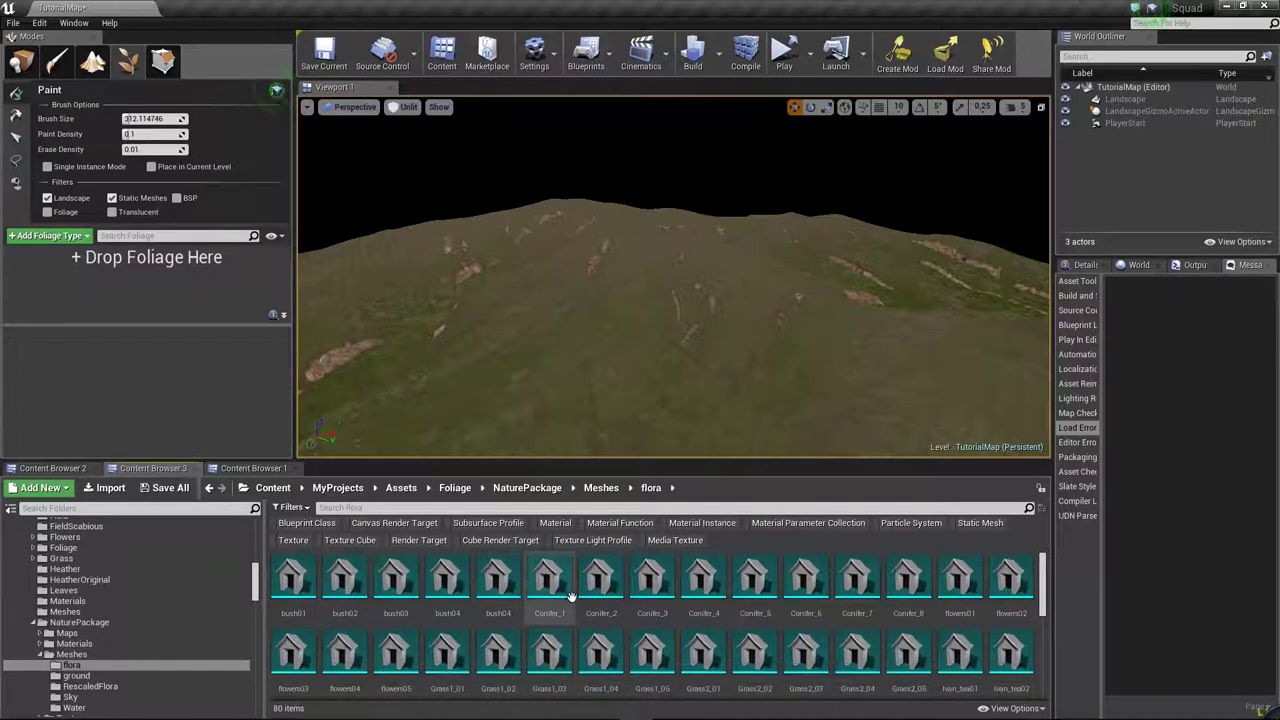
# - Add Conifer_1 through Conifer_8 as foliage types and select the first five
pyautogui.keyDown('shift'); pyautogui.click(904, 588); pyautogui.keyUp('shift')
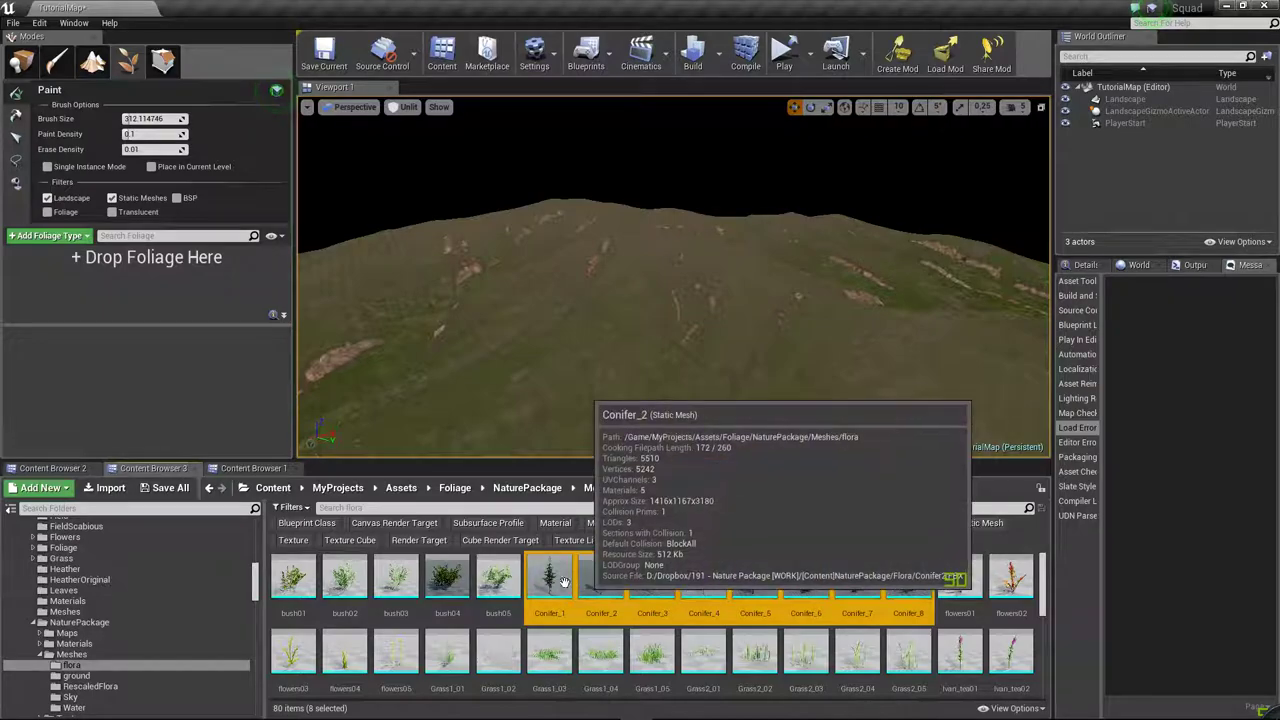
pyautogui.moveTo(597, 568); pyautogui.dragTo(139, 295)
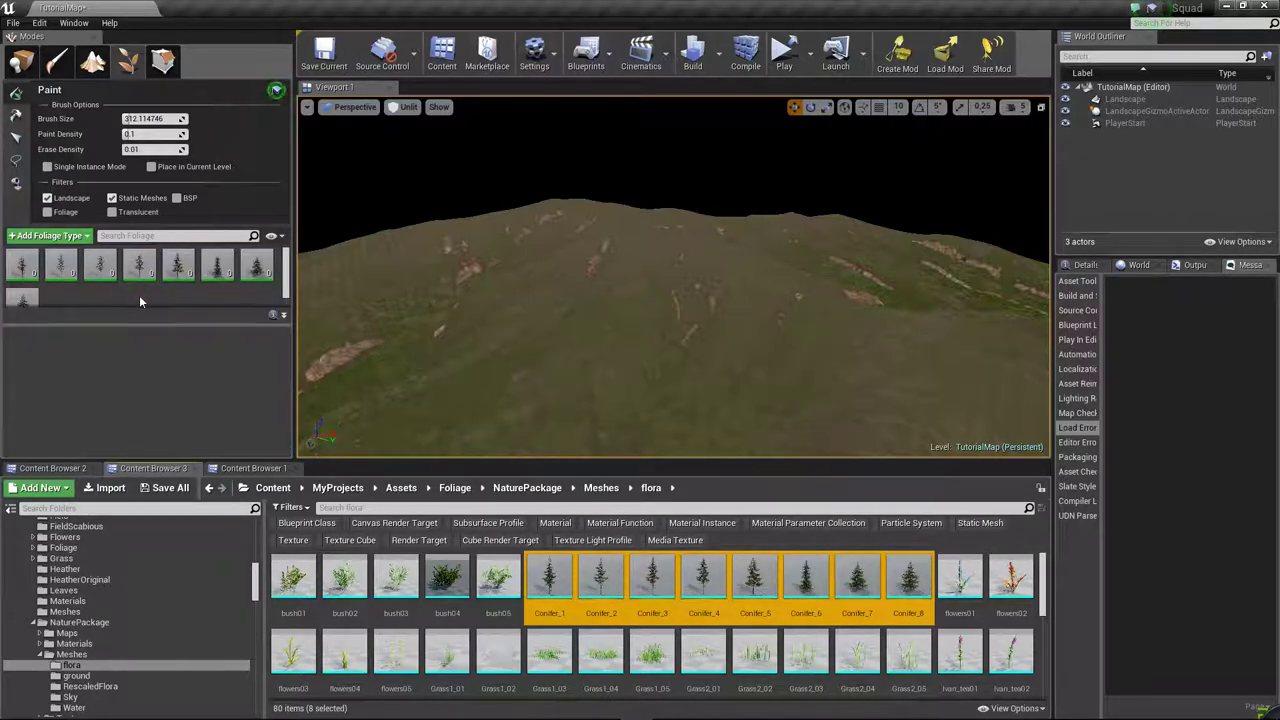
pyautogui.click(23, 273)
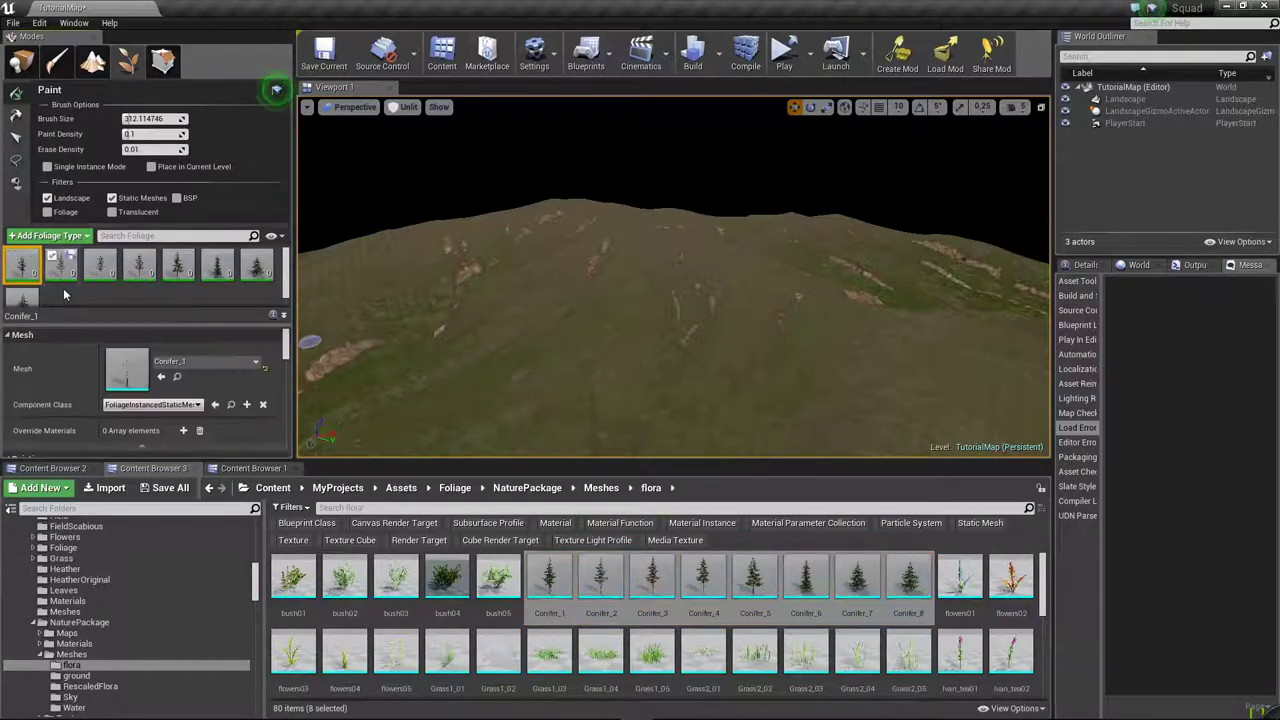
pyautogui.keyDown('shift'); pyautogui.click(185, 284); pyautogui.keyUp('shift')
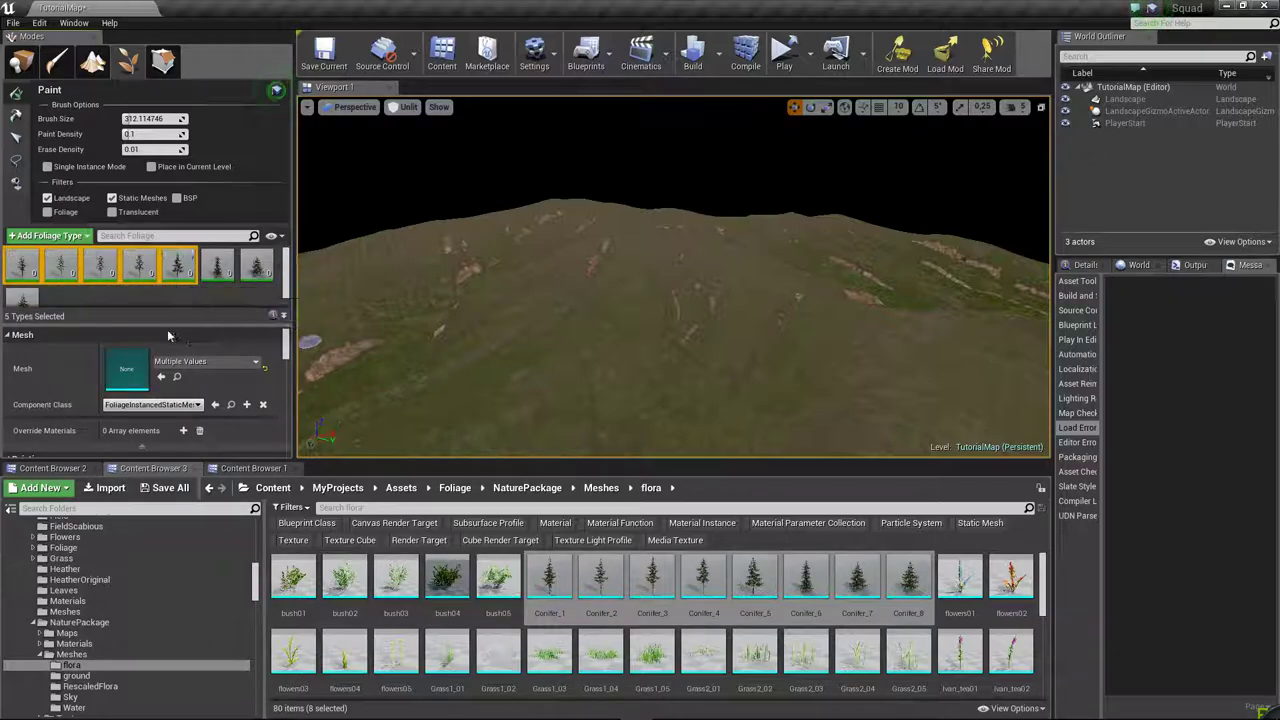
# - Set the selected conifers' density to 1 and radius to 15
pyautogui.scroll(-2, 178, 408)
pyautogui.click(146, 432)
pyautogui.write('1')
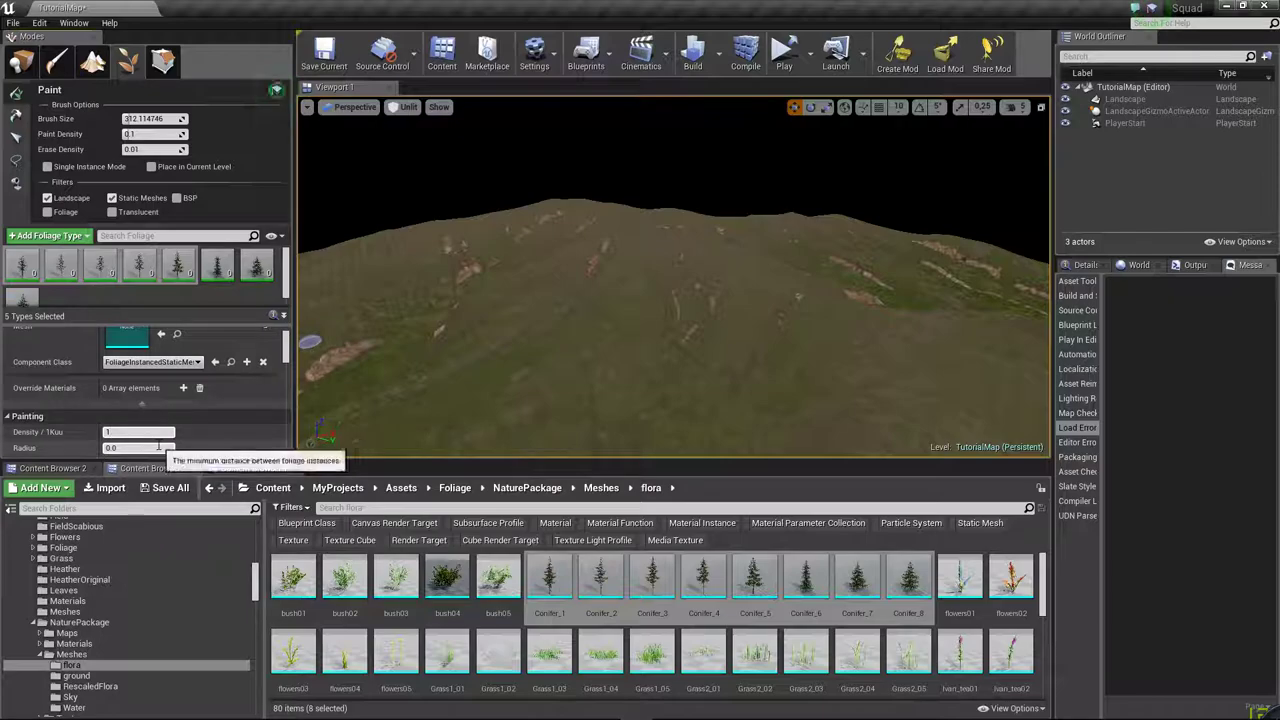
pyautogui.scroll(-1, 148, 430)
pyautogui.click(149, 427)
pyautogui.write('5')
pyautogui.press('Return')
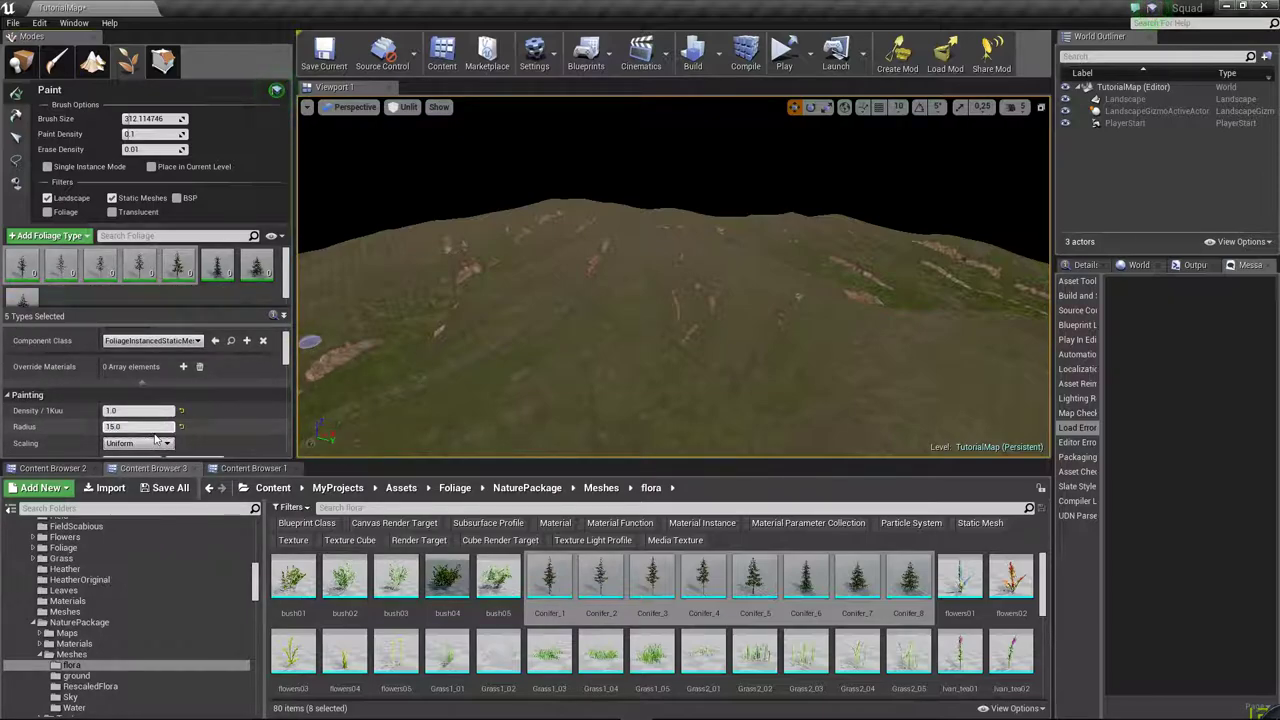
# - Turn off Align to Normal, set random pitch to 4, and add a landscape layer entry
pyautogui.scroll(-1, 150, 427)
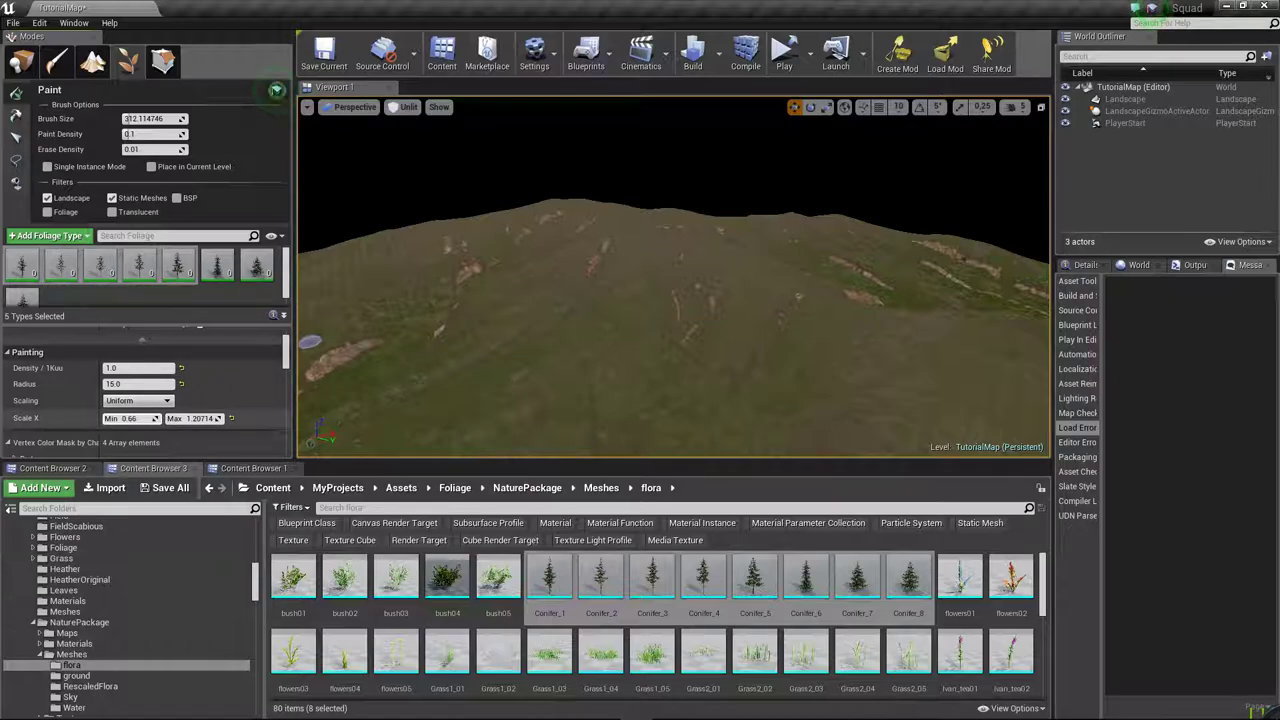
pyautogui.scroll(-2, 170, 400)
pyautogui.scroll(-2, 115, 408)
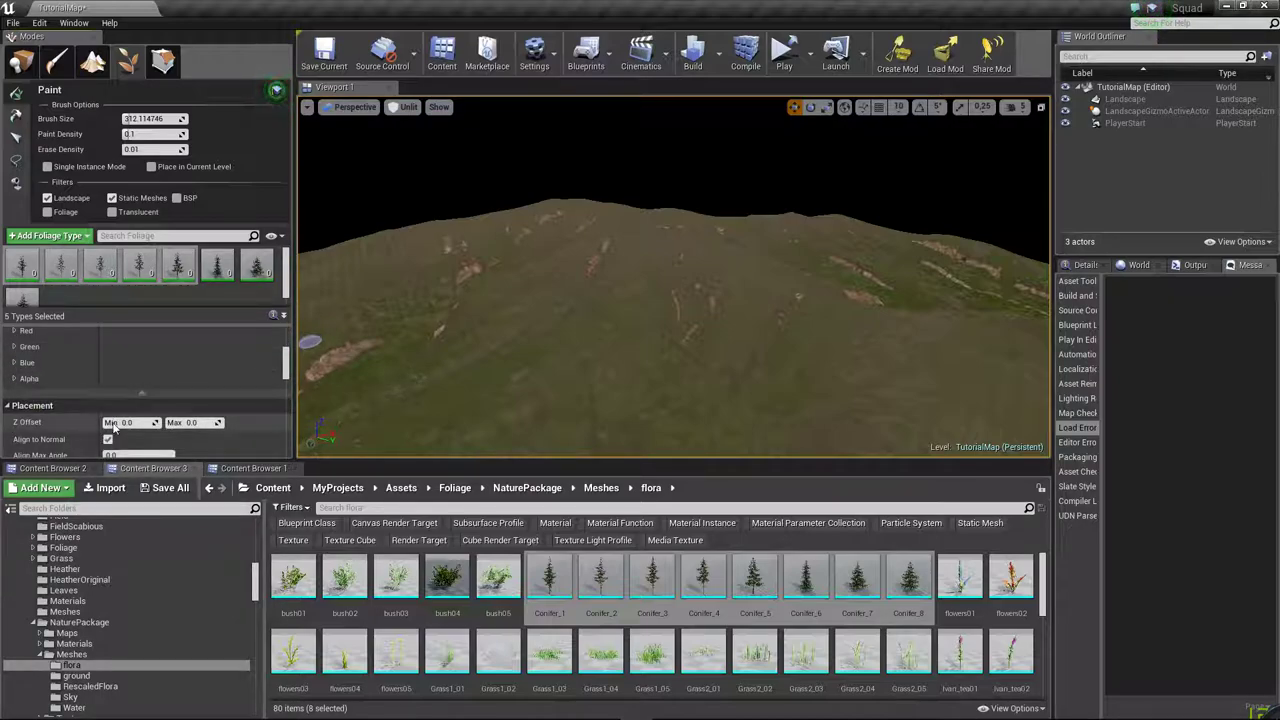
pyautogui.scroll(-1, 125, 430)
pyautogui.click(109, 440)
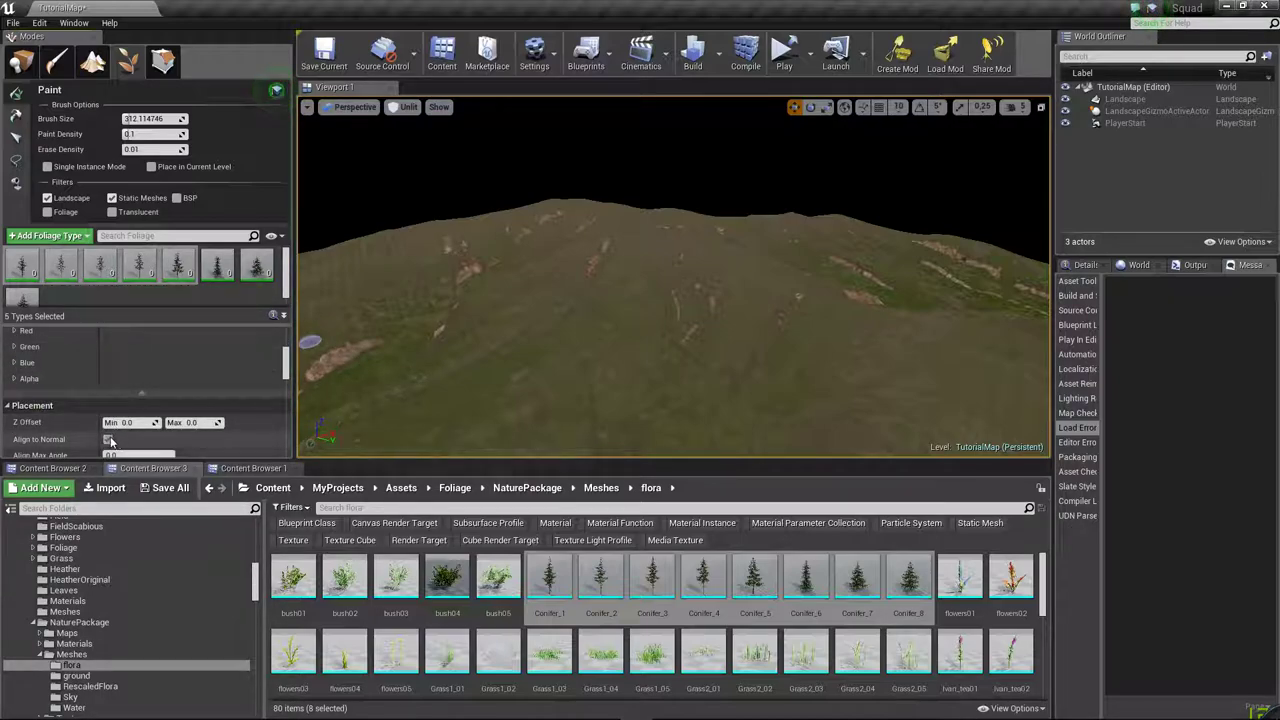
pyautogui.scroll(-2, 130, 430)
pyautogui.write('45.0')
pyautogui.click(134, 424)
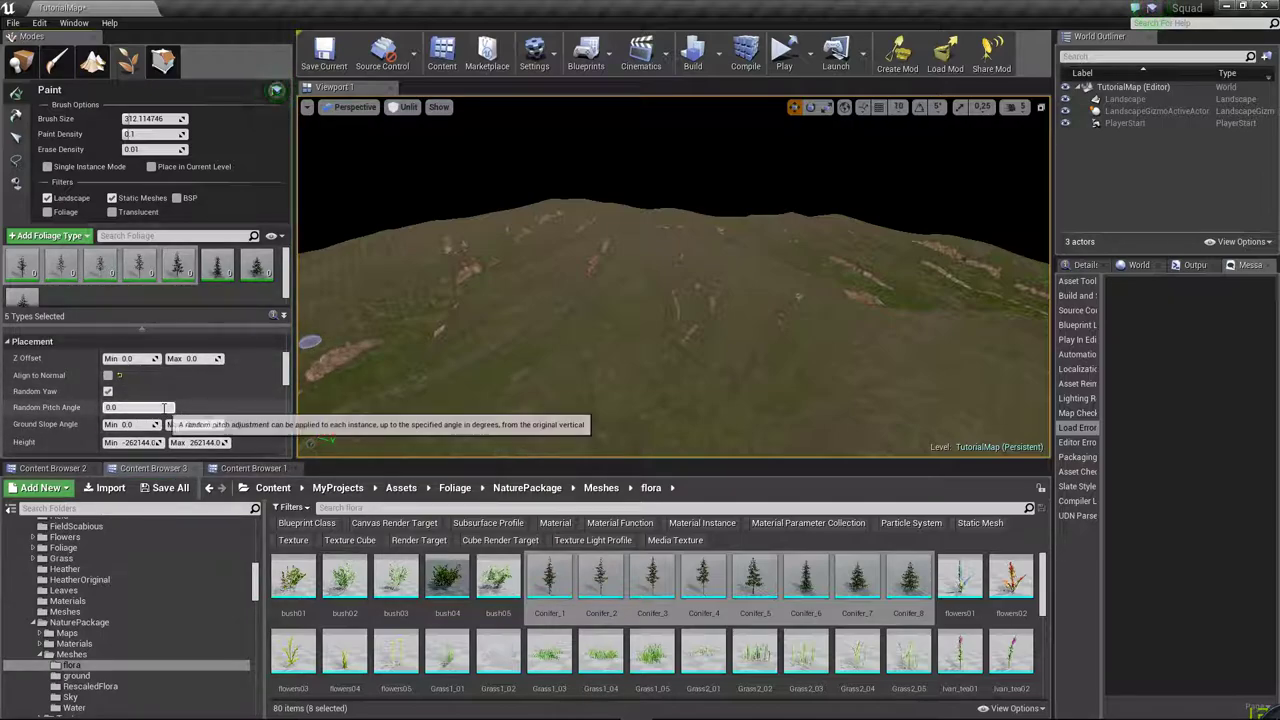
pyautogui.scroll(-1, 150, 420)
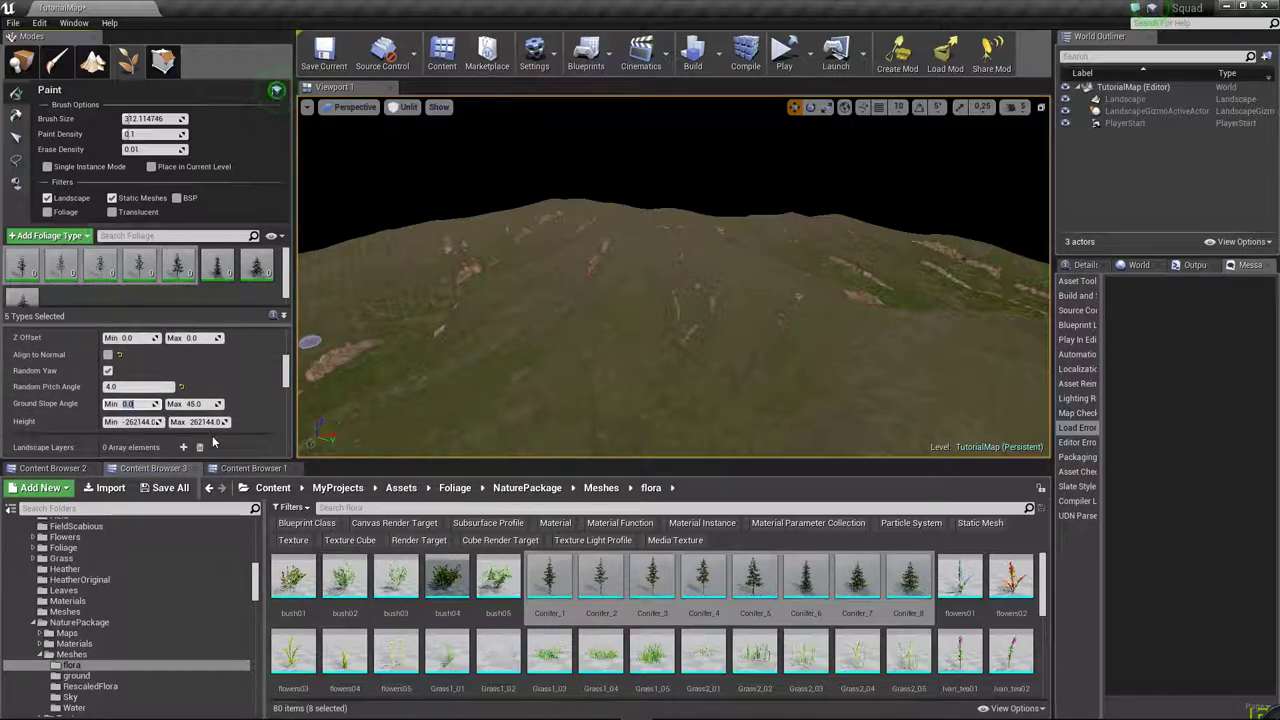
pyautogui.scroll(-2, 130, 416)
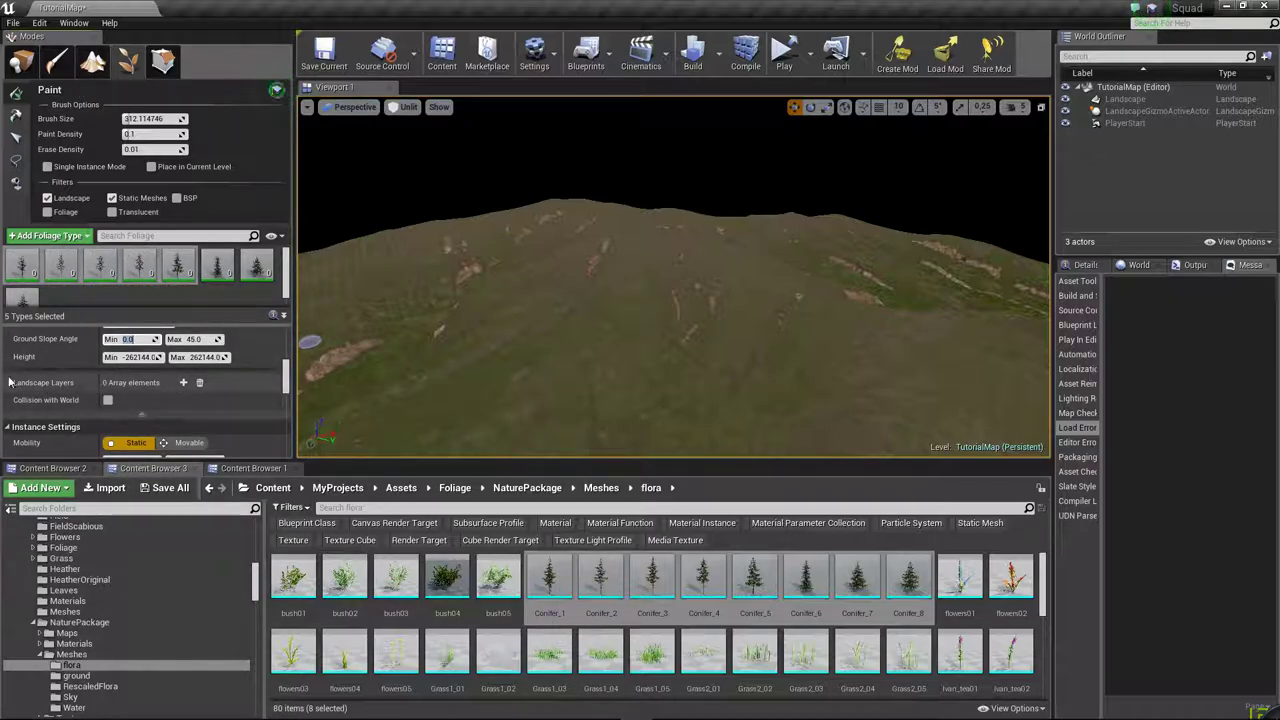
pyautogui.click(184, 383)
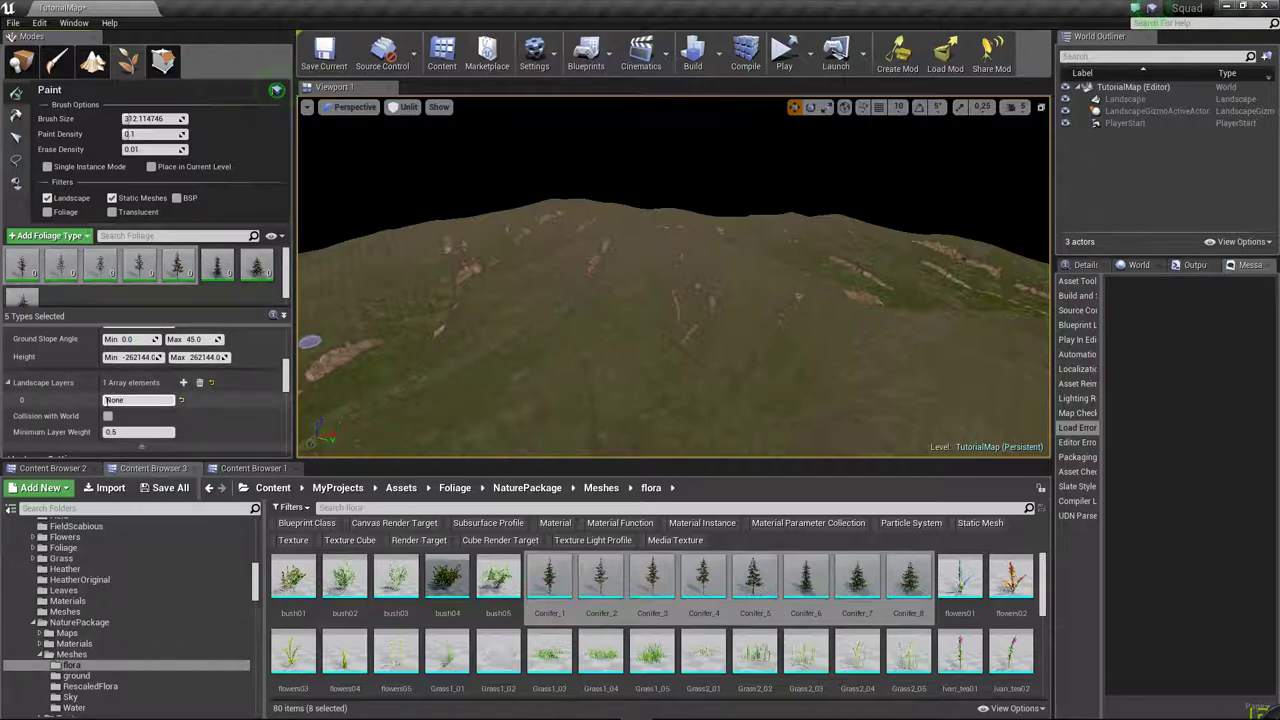
# - Check the landscape target layer names in Landscape mode
pyautogui.click(97, 66)
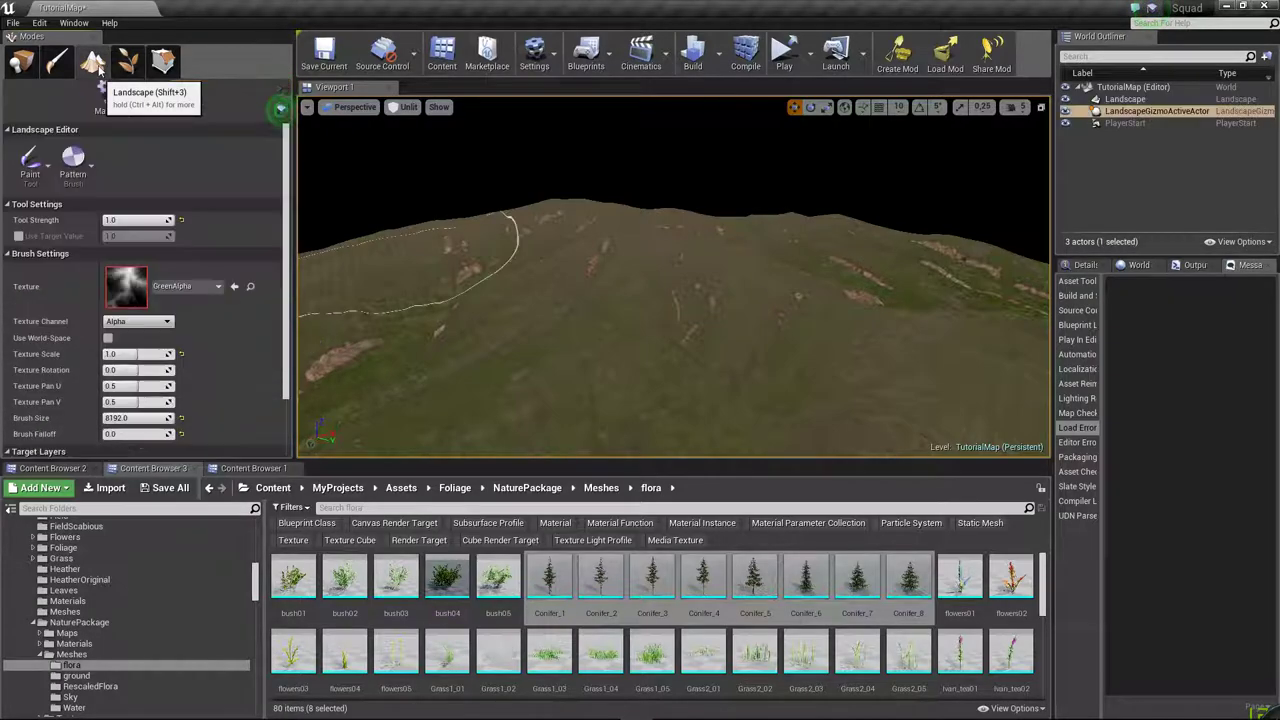
pyautogui.scroll(-6, 150, 320)
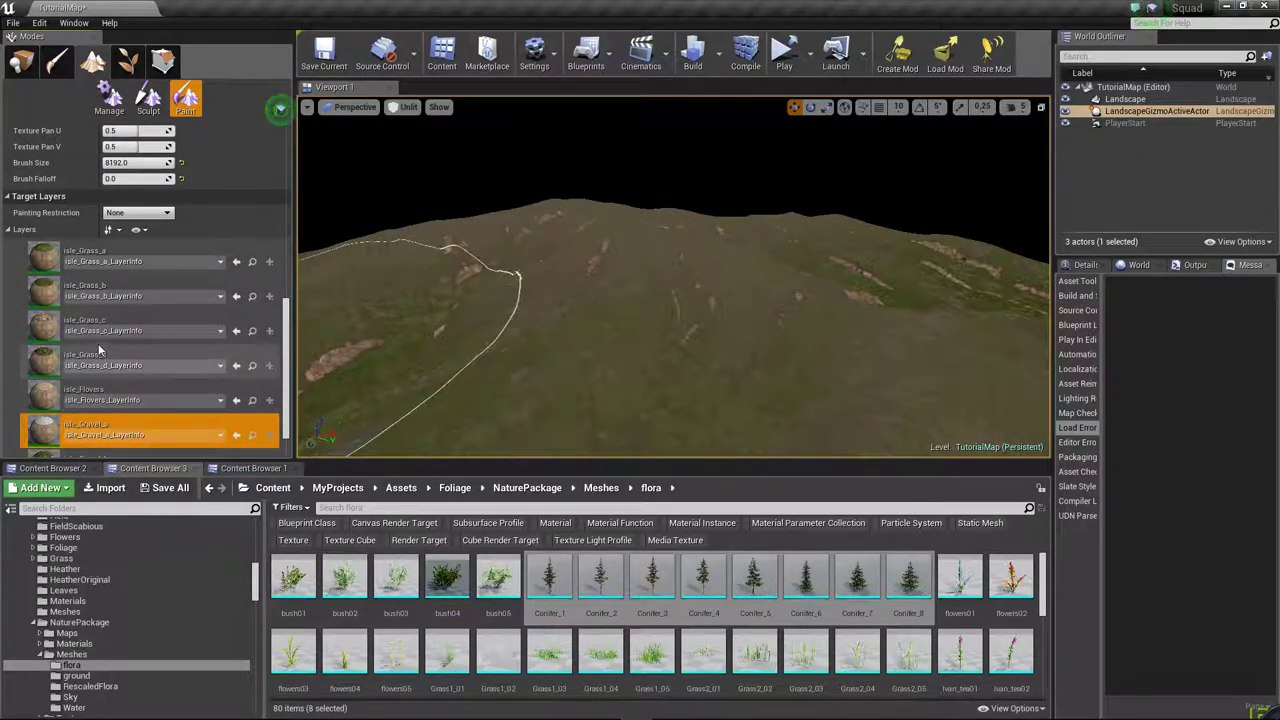
pyautogui.scroll(-2, 82, 385)
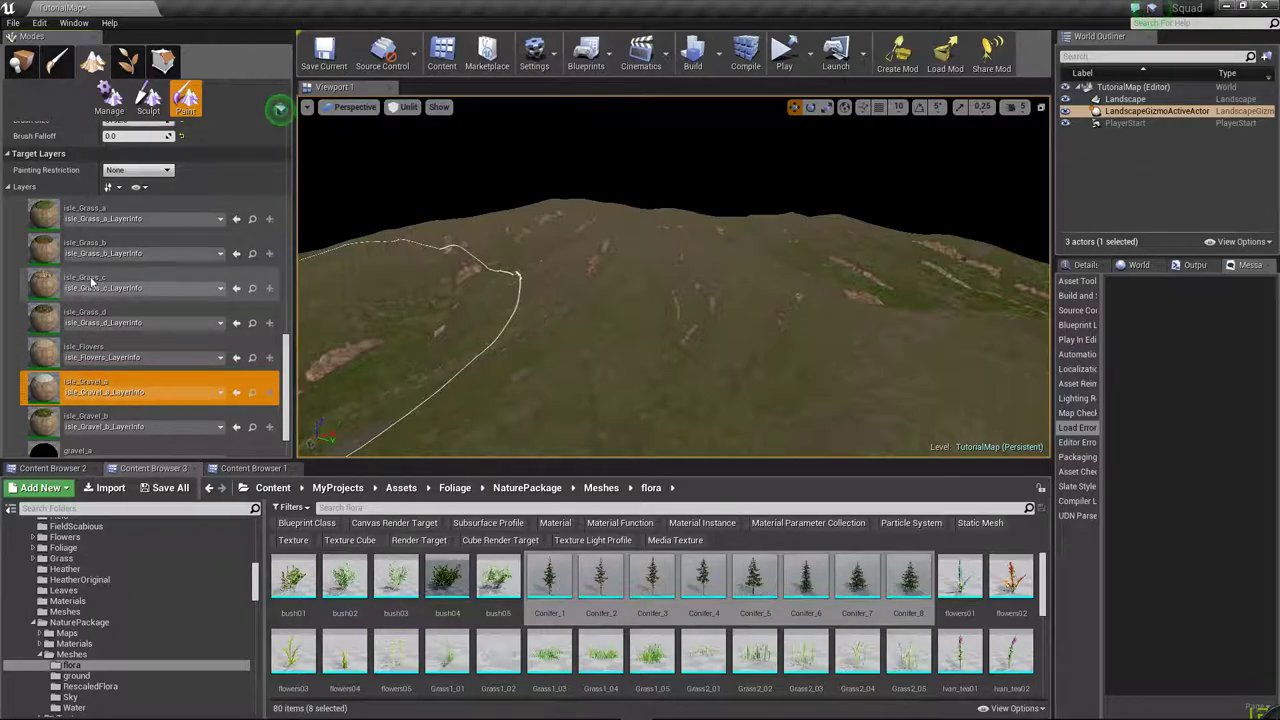
# - Back in Foliage mode, reselect the first five conifer types and scroll to Landscape Layers
pyautogui.click(127, 64)
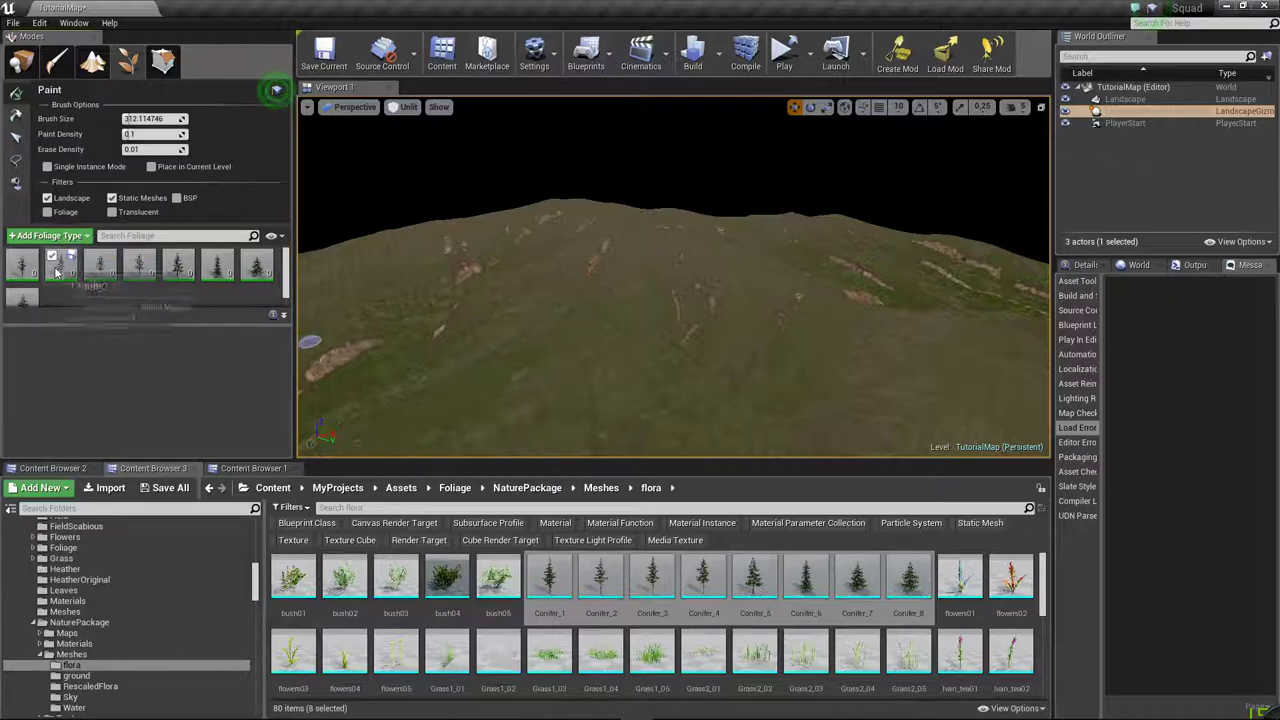
pyautogui.click(22, 265)
pyautogui.keyDown('shift'); pyautogui.click(188, 277); pyautogui.keyUp('shift')
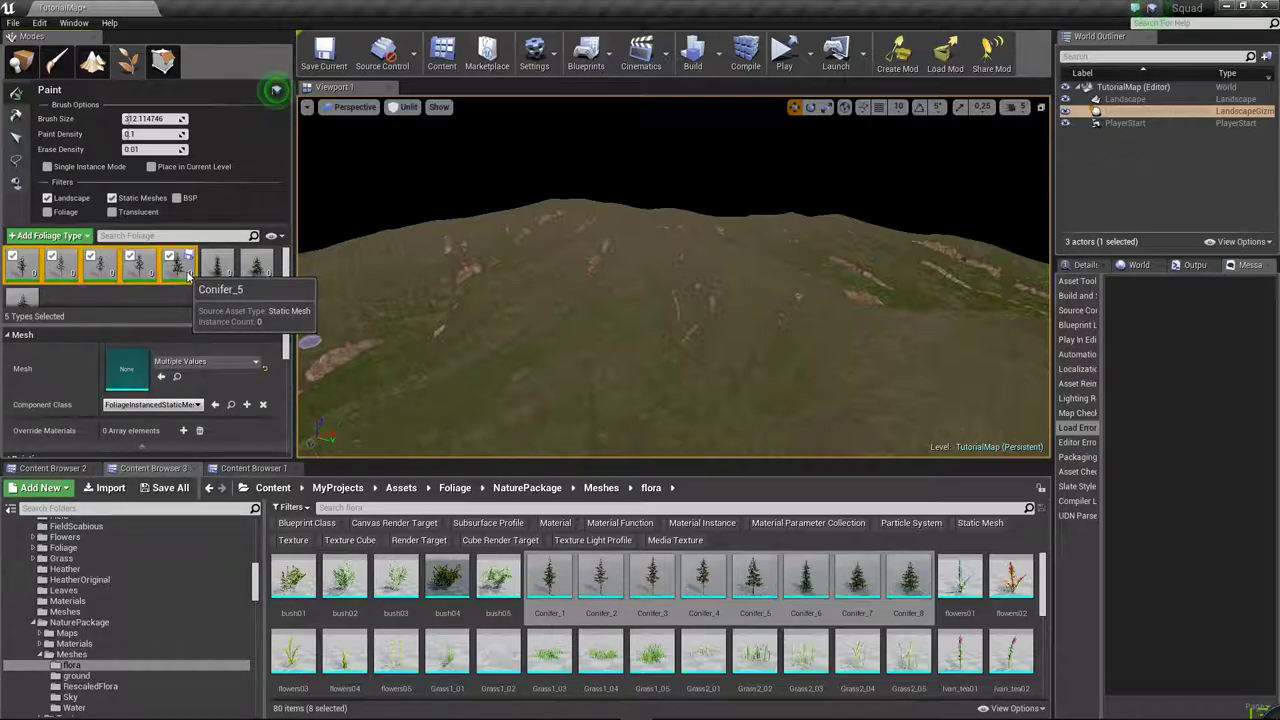
pyautogui.scroll(-1, 150, 275)
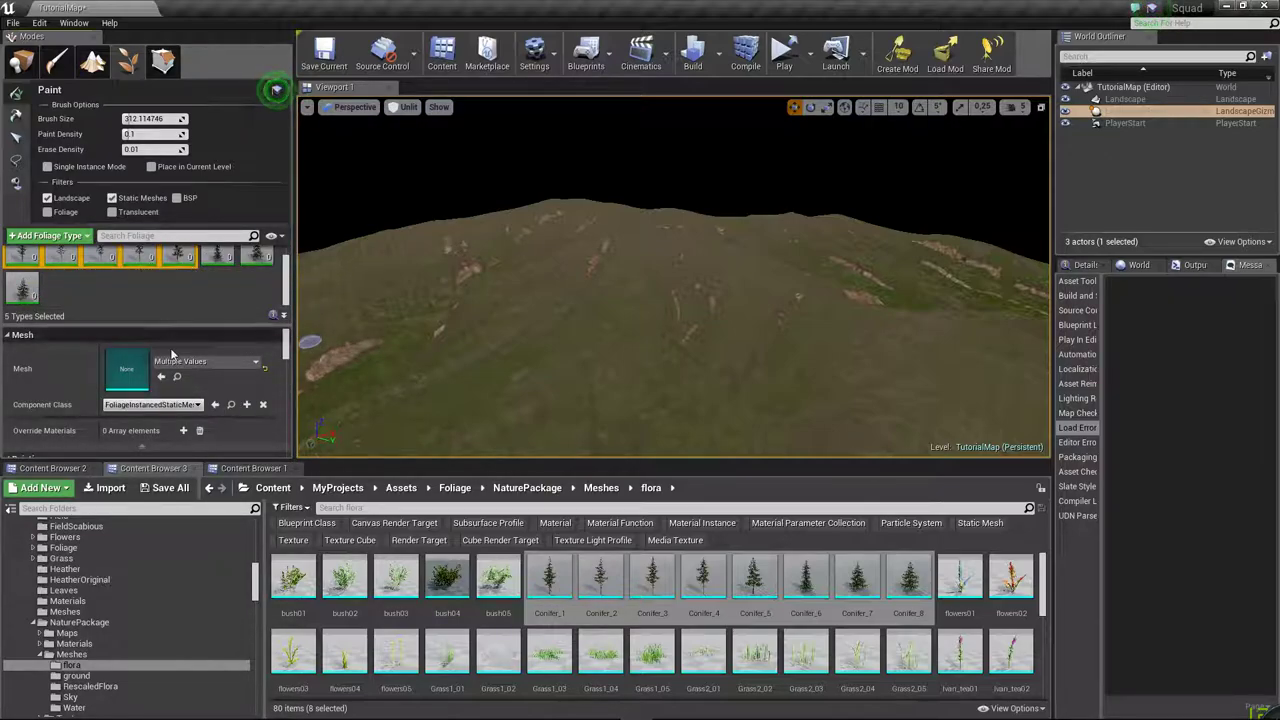
pyautogui.scroll(-2, 172, 360)
pyautogui.scroll(-2, 178, 385)
pyautogui.scroll(-2, 180, 394)
pyautogui.scroll(-2, 182, 400)
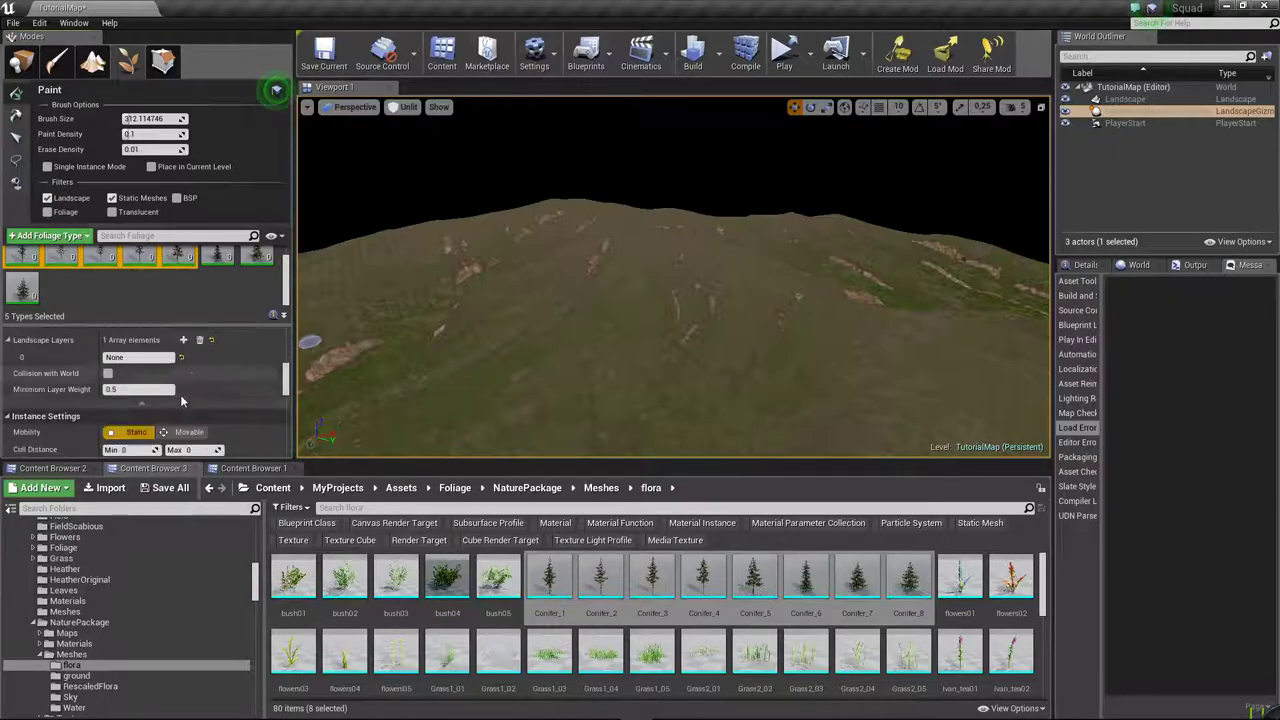
pyautogui.scroll(1, 180, 400)
pyautogui.moveTo(66, 392)
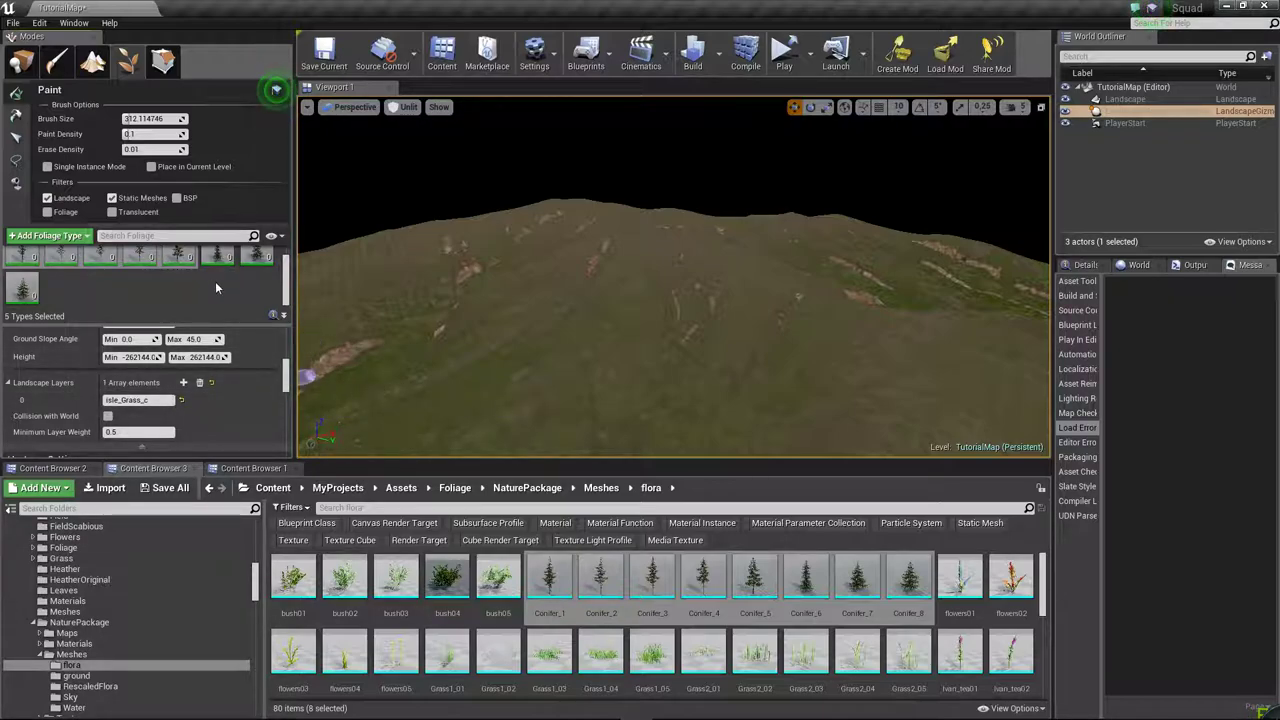
# - Paint conifers from the first five foliage types along the hilltop ridge, then deselect them
pyautogui.click(152, 300)
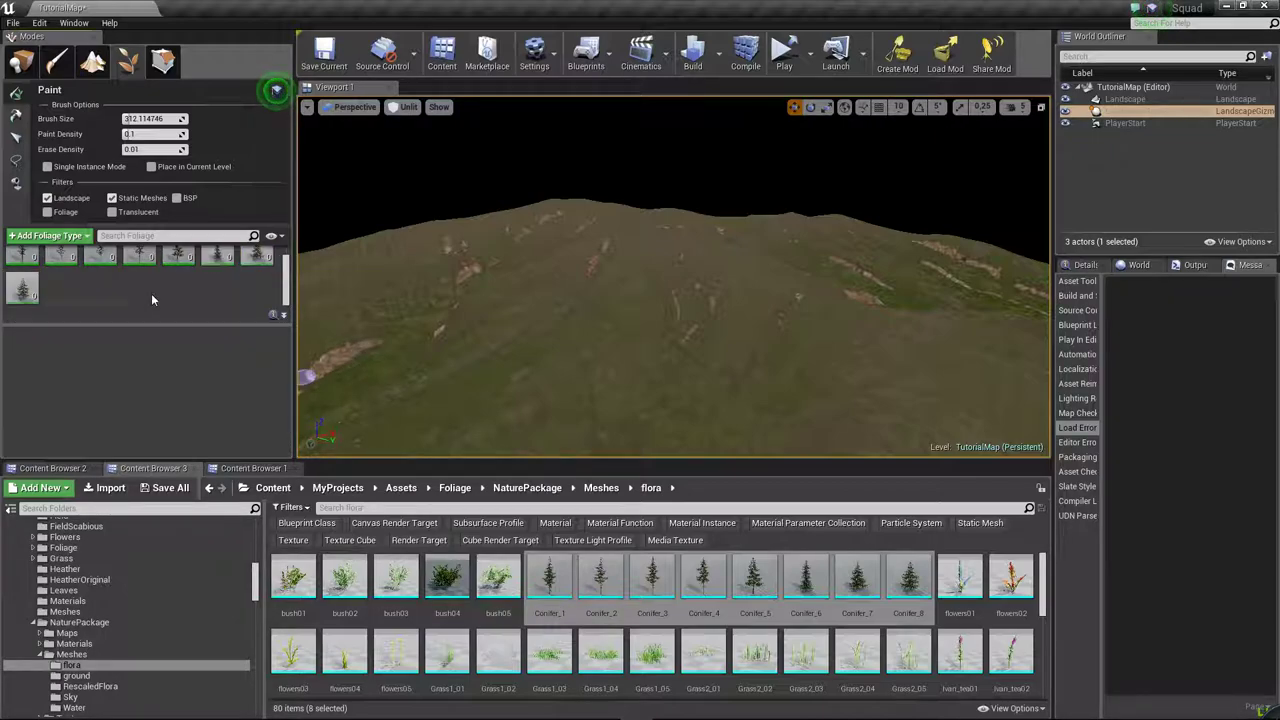
pyautogui.click(30, 262)
pyautogui.keyDown('shift'); pyautogui.click(178, 258); pyautogui.keyUp('shift')
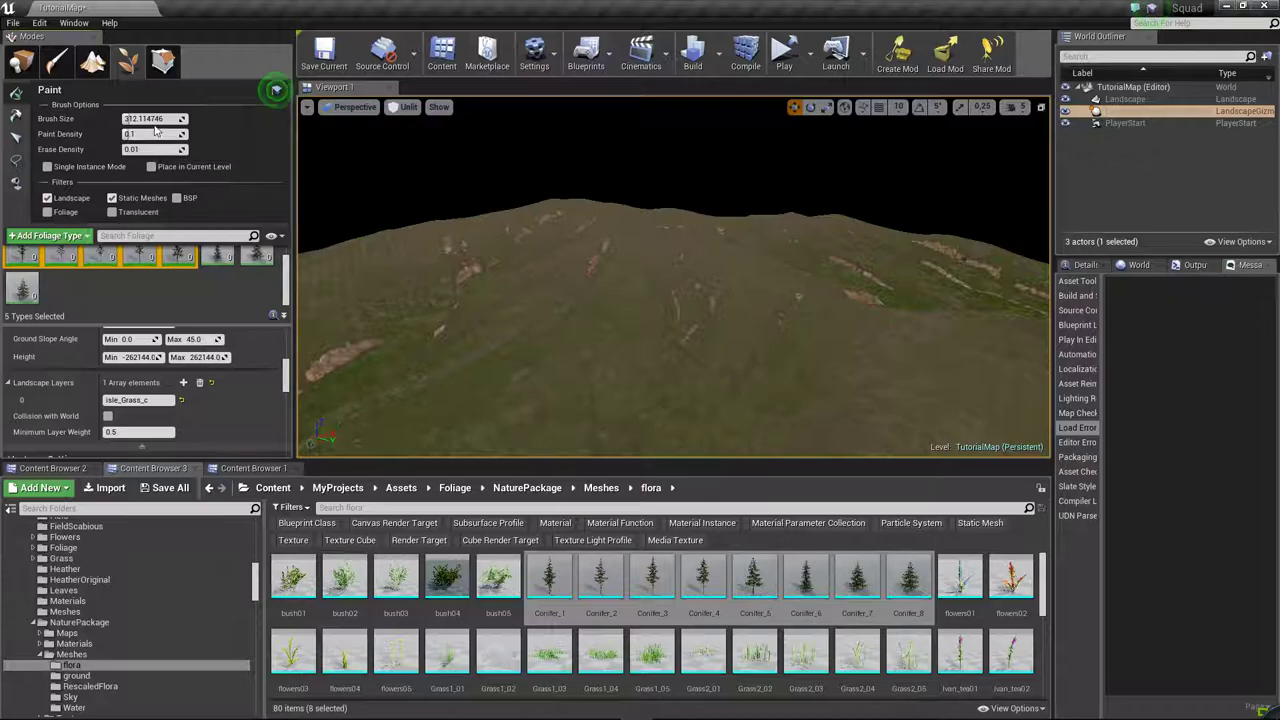
pyautogui.write('8192')
pyautogui.moveTo(700, 265)
pyautogui.mouseDown()
pyautogui.moveTo(645, 248)
pyautogui.moveTo(799, 260)
pyautogui.moveTo(616, 364)
pyautogui.moveTo(560, 280)
pyautogui.mouseUp()
pyautogui.click(155, 133)
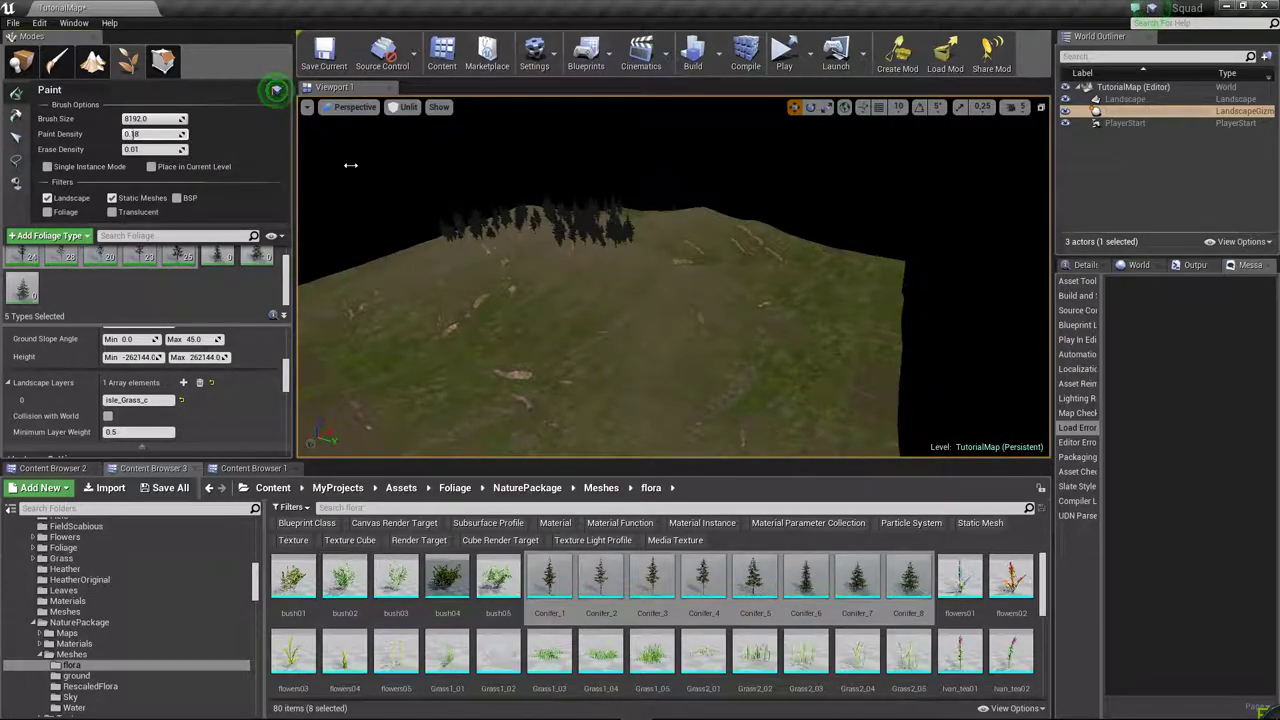
pyautogui.moveTo(731, 223); pyautogui.dragTo(670, 270, button='right')
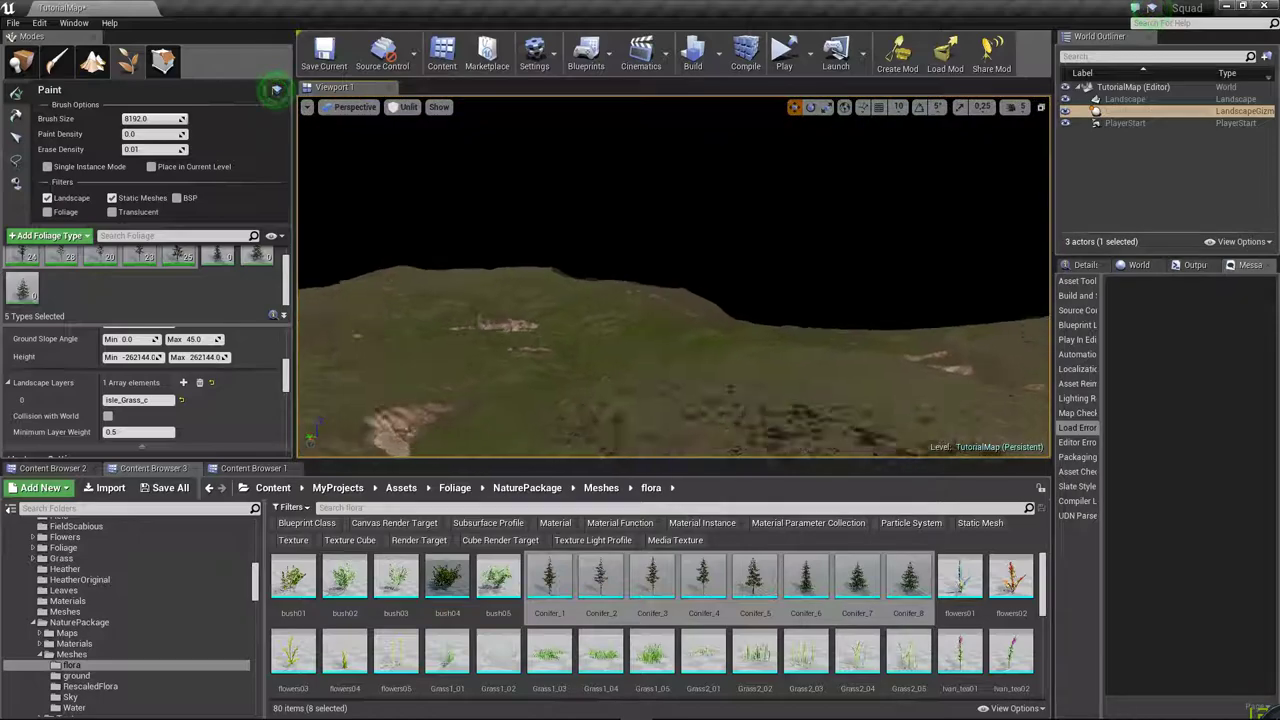
pyautogui.moveTo(670, 270); pyautogui.dragTo(660, 280, button='right')
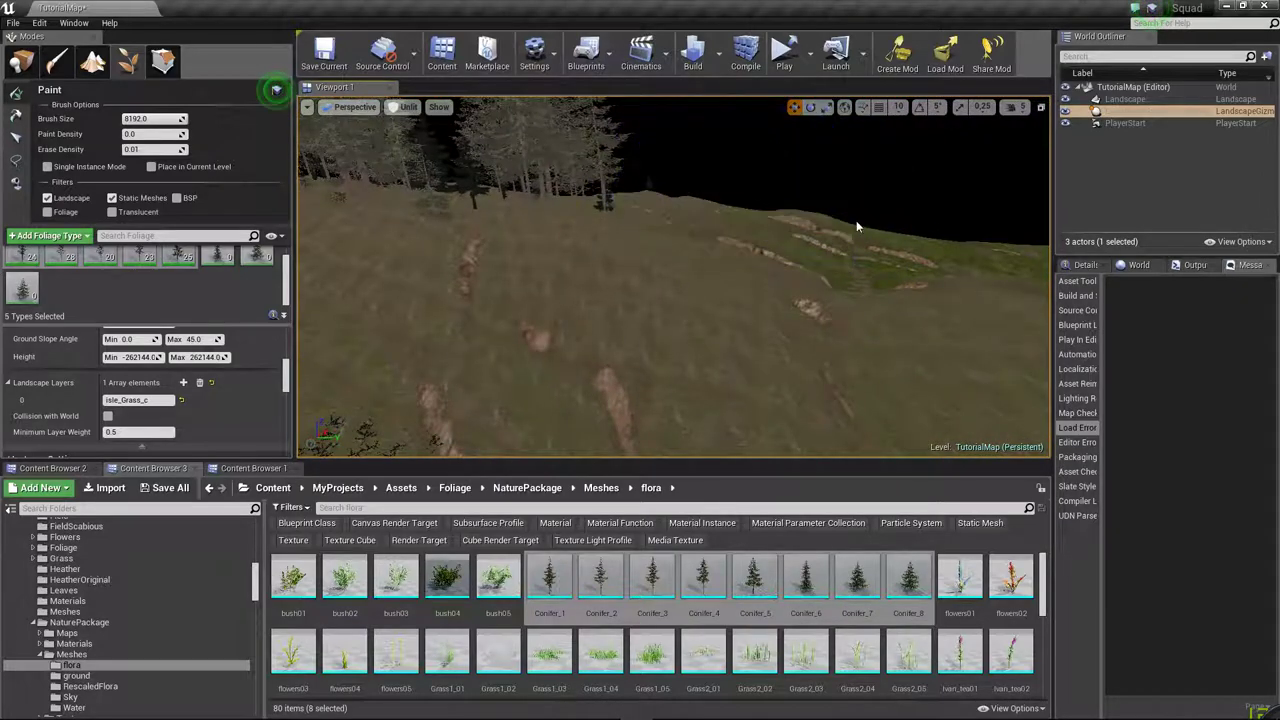
pyautogui.scroll(1, 150, 290)
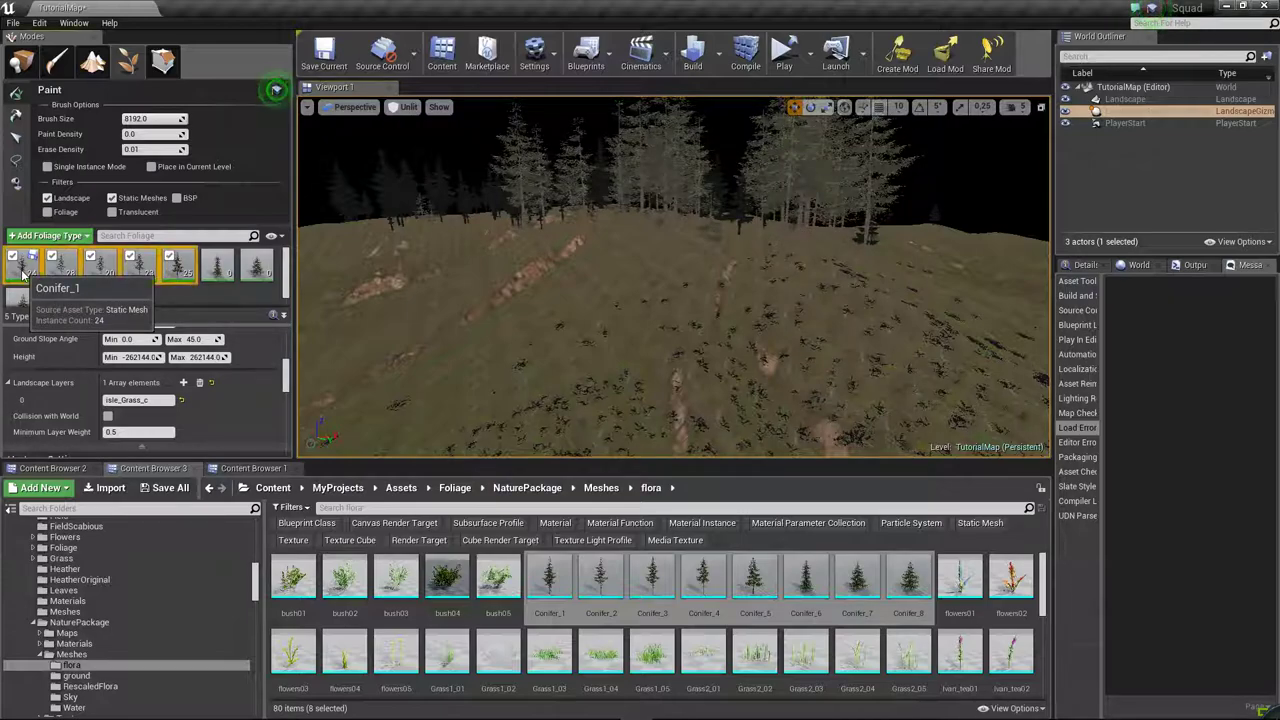
pyautogui.click(171, 257)
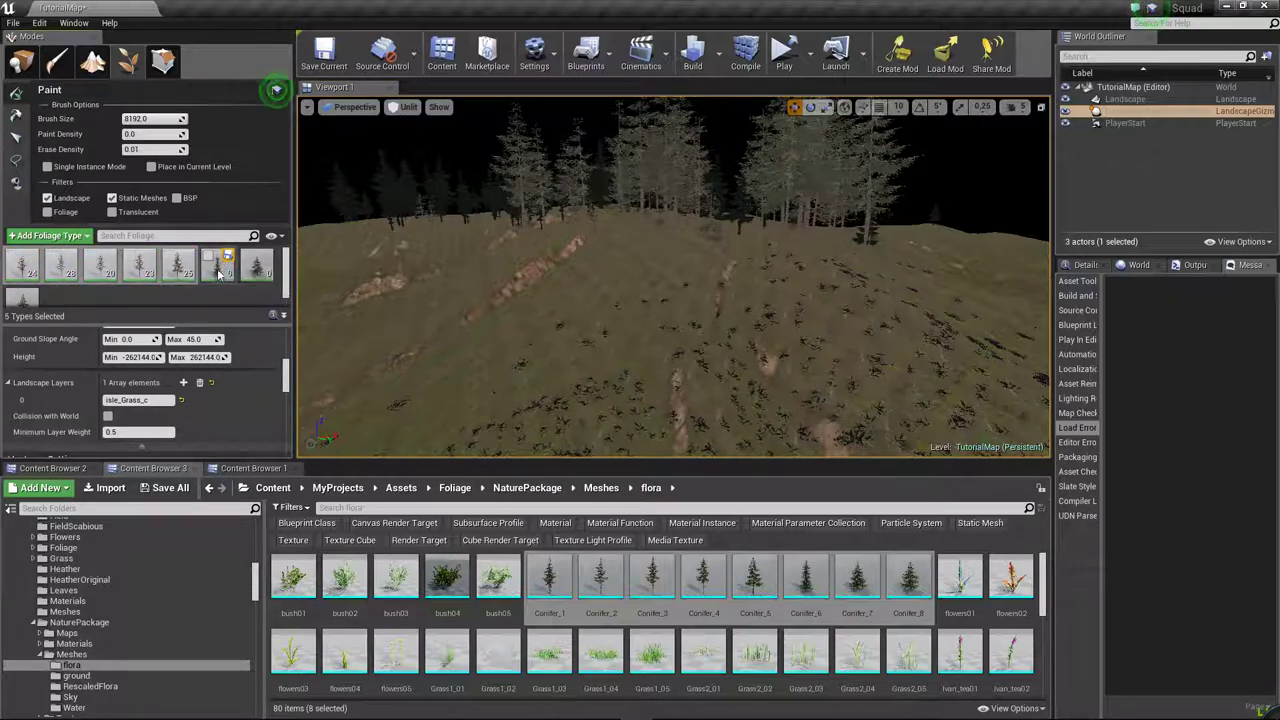
# - Select conifer foliage types 1, 2, 6, 7 and 8 together
pyautogui.click(46, 276)
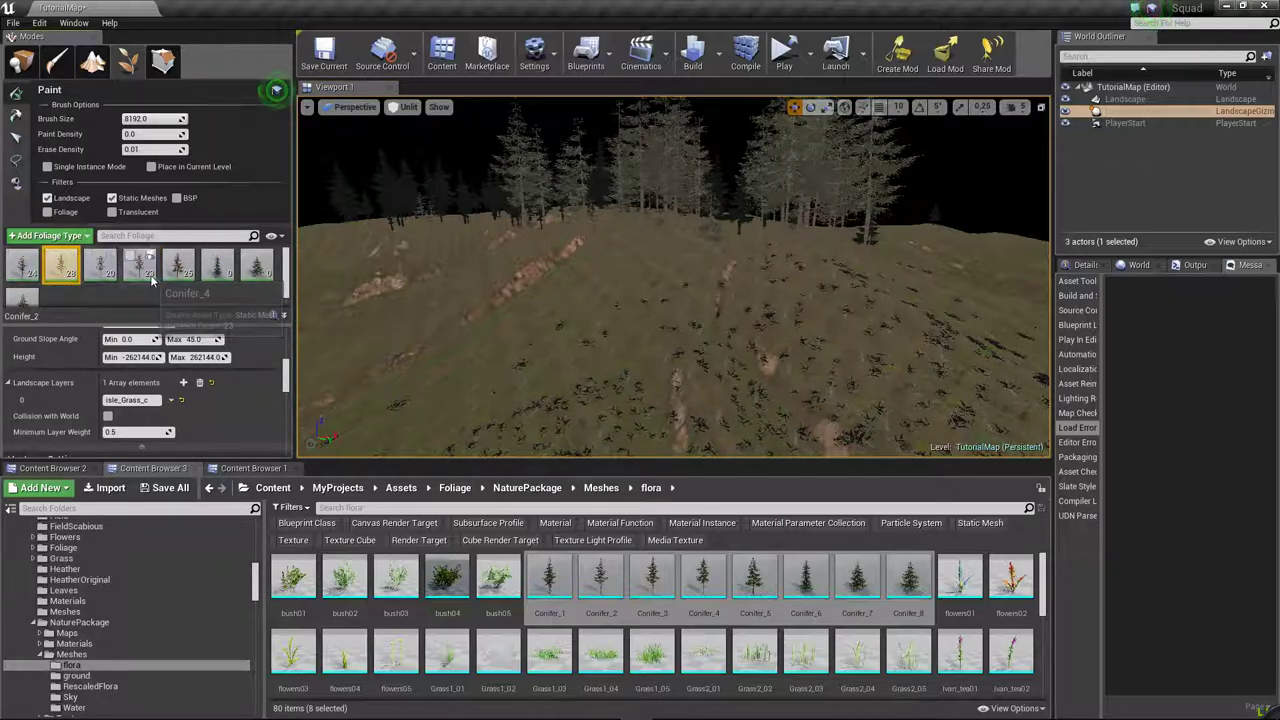
pyautogui.keyDown('ctrl'); pyautogui.click(22, 265); pyautogui.keyUp('ctrl')
pyautogui.keyDown('ctrl'); pyautogui.click(218, 268); pyautogui.keyUp('ctrl')
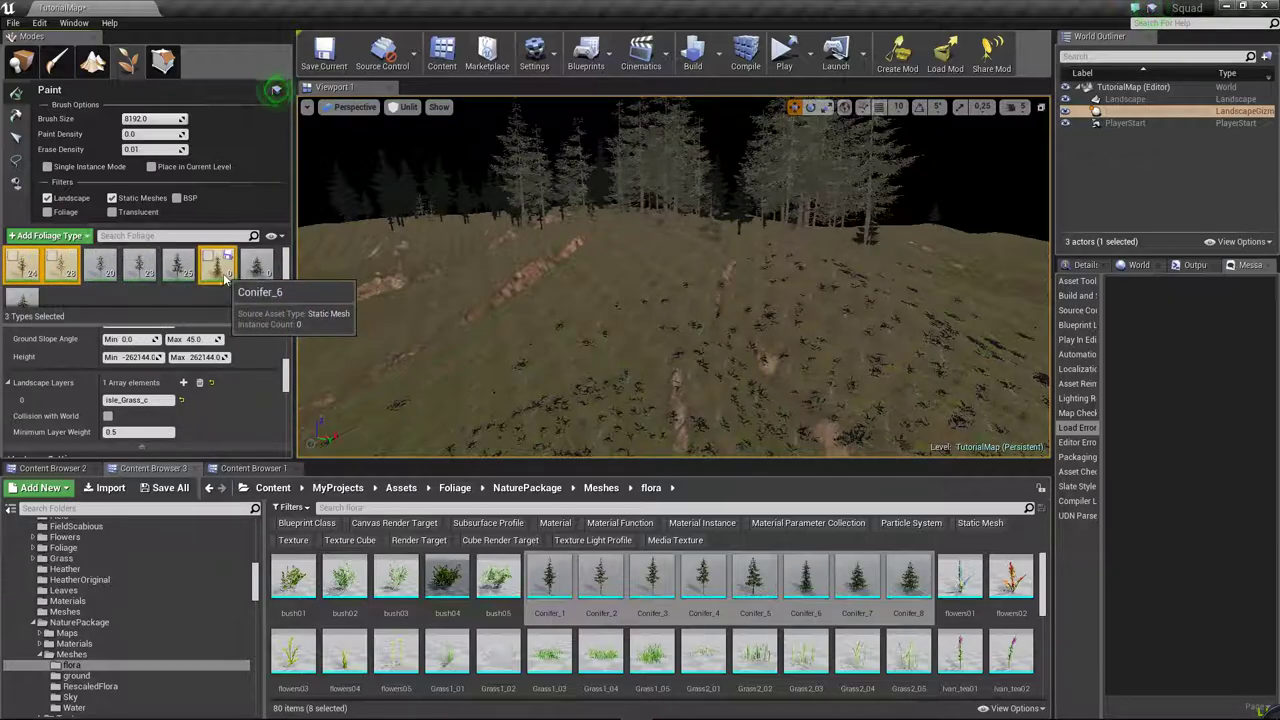
pyautogui.keyDown('ctrl'); pyautogui.click(257, 265); pyautogui.keyUp('ctrl')
pyautogui.keyDown('ctrl'); pyautogui.click(22, 297); pyautogui.keyUp('ctrl')
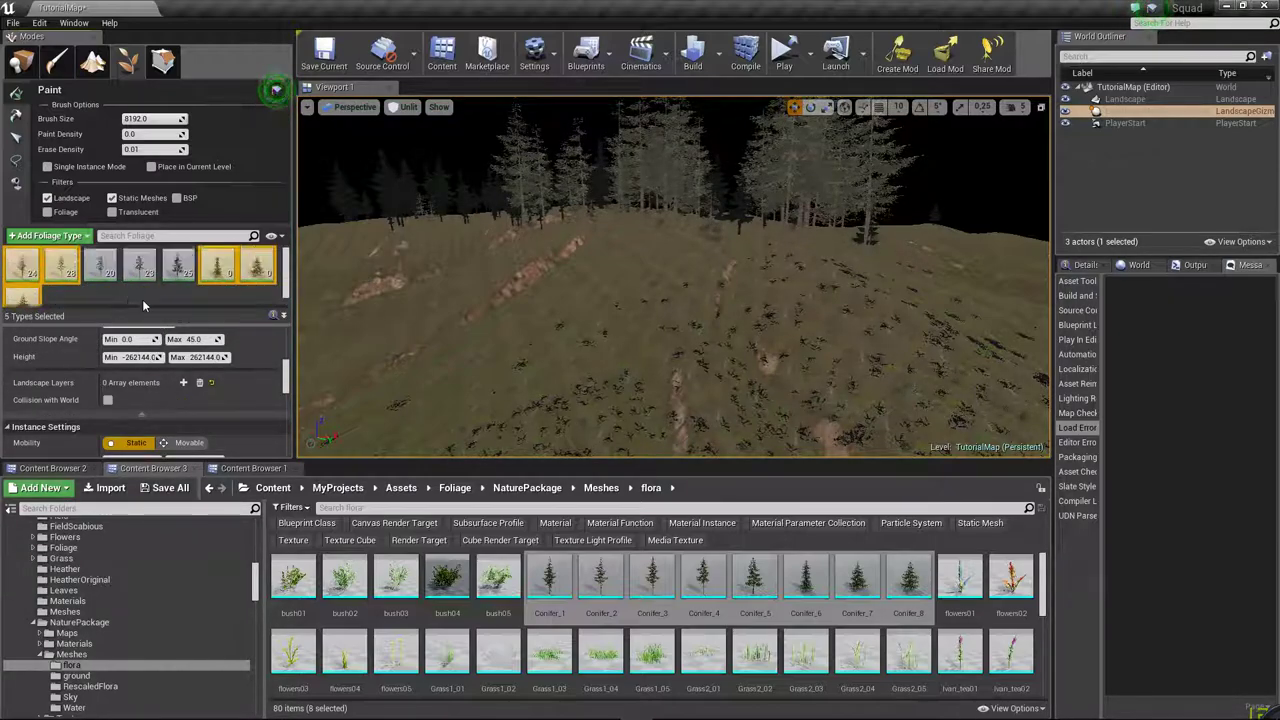
# - Set the shared foliage density of the selected conifers to 1.0
pyautogui.scroll(3, 239, 373)
pyautogui.scroll(3, 228, 370)
pyautogui.scroll(3, 237, 394)
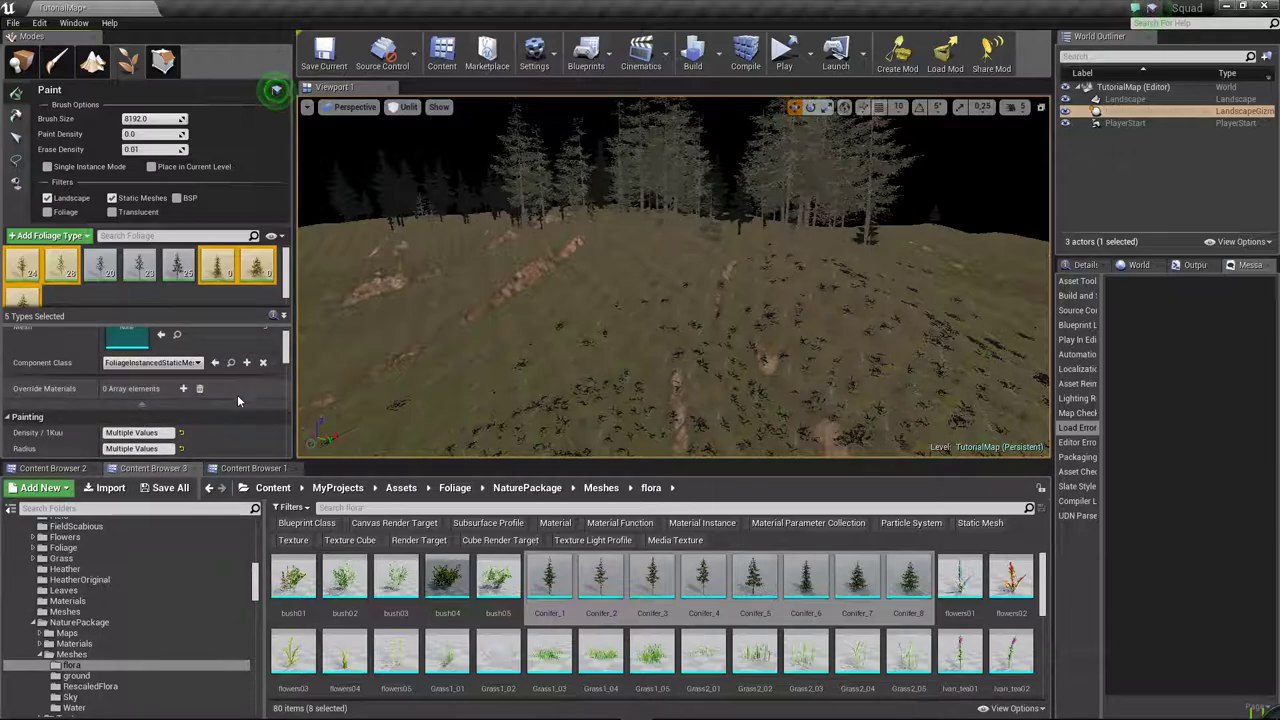
pyautogui.scroll(-2, 240, 400)
pyautogui.scroll(-1, 243, 412)
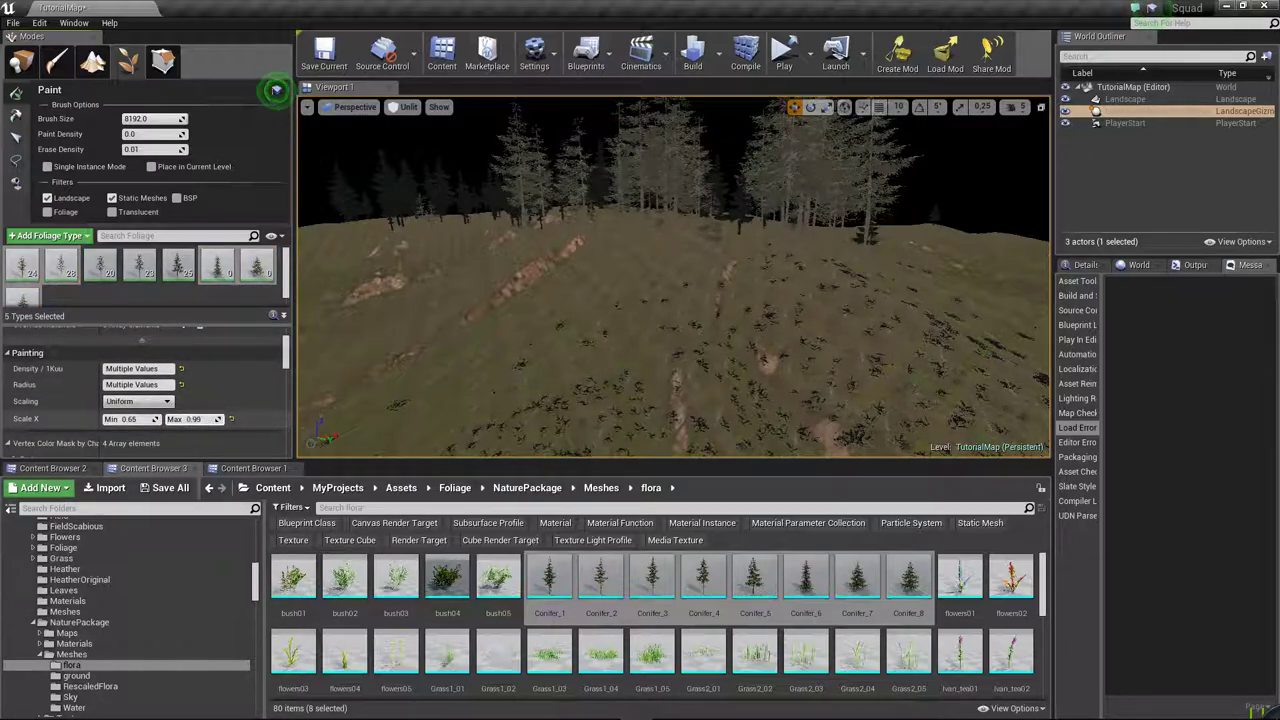
pyautogui.scroll(-2, 214, 429)
pyautogui.scroll(-1, 205, 444)
pyautogui.scroll(4, 185, 430)
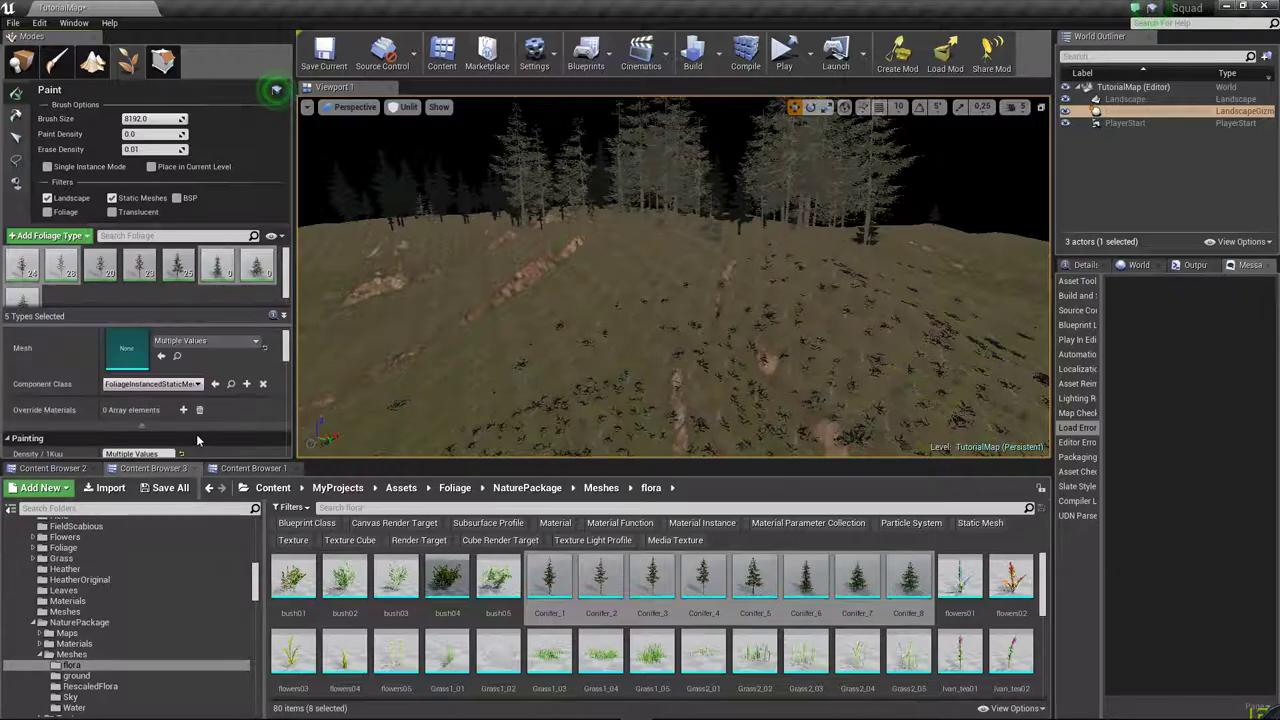
pyautogui.scroll(-2, 155, 405)
pyautogui.click(148, 389)
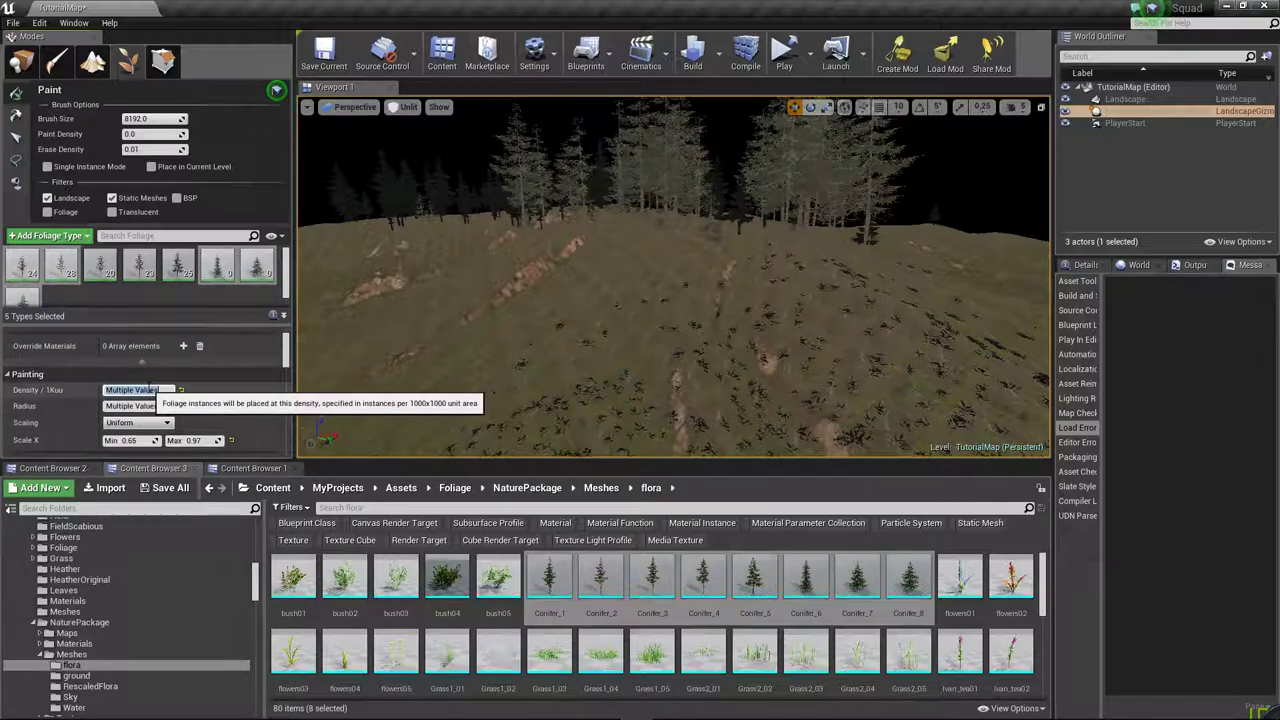
pyautogui.write('1.0')
pyautogui.click(153, 405)
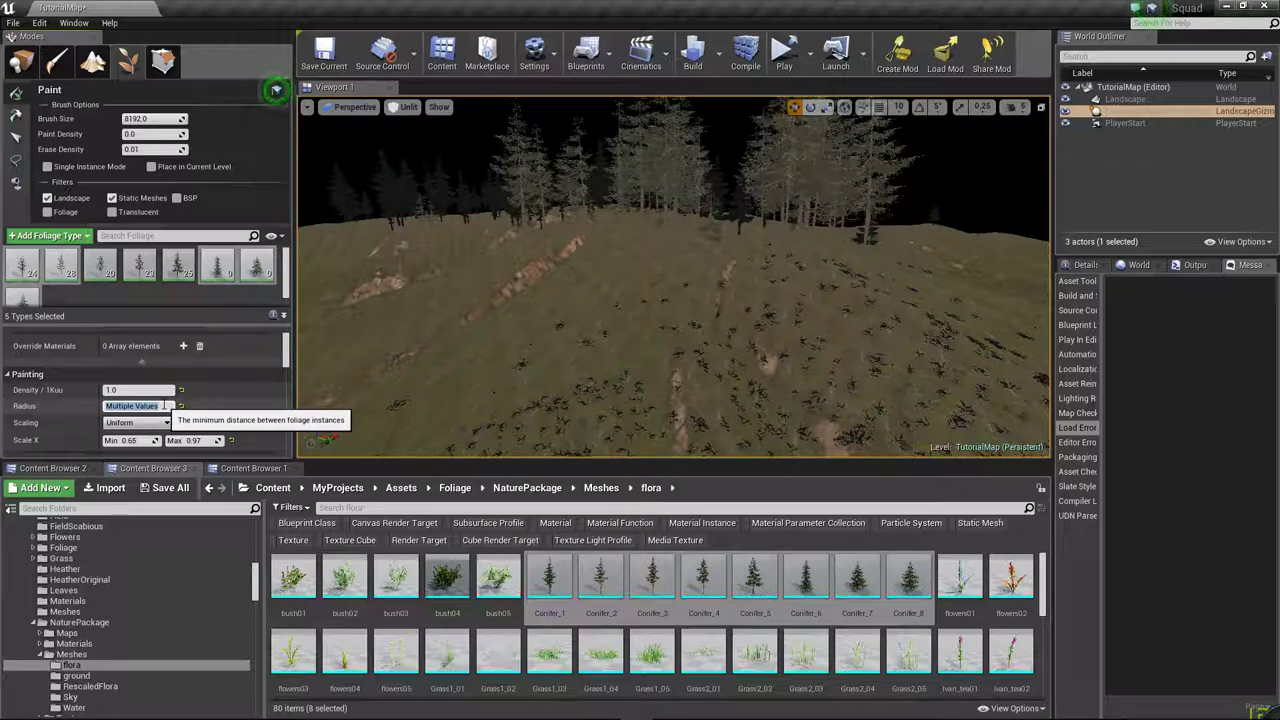
pyautogui.write('25')
# - Turn off Align to Normal and set the random pitch angle to 3.0
pyautogui.scroll(2, 166, 448)
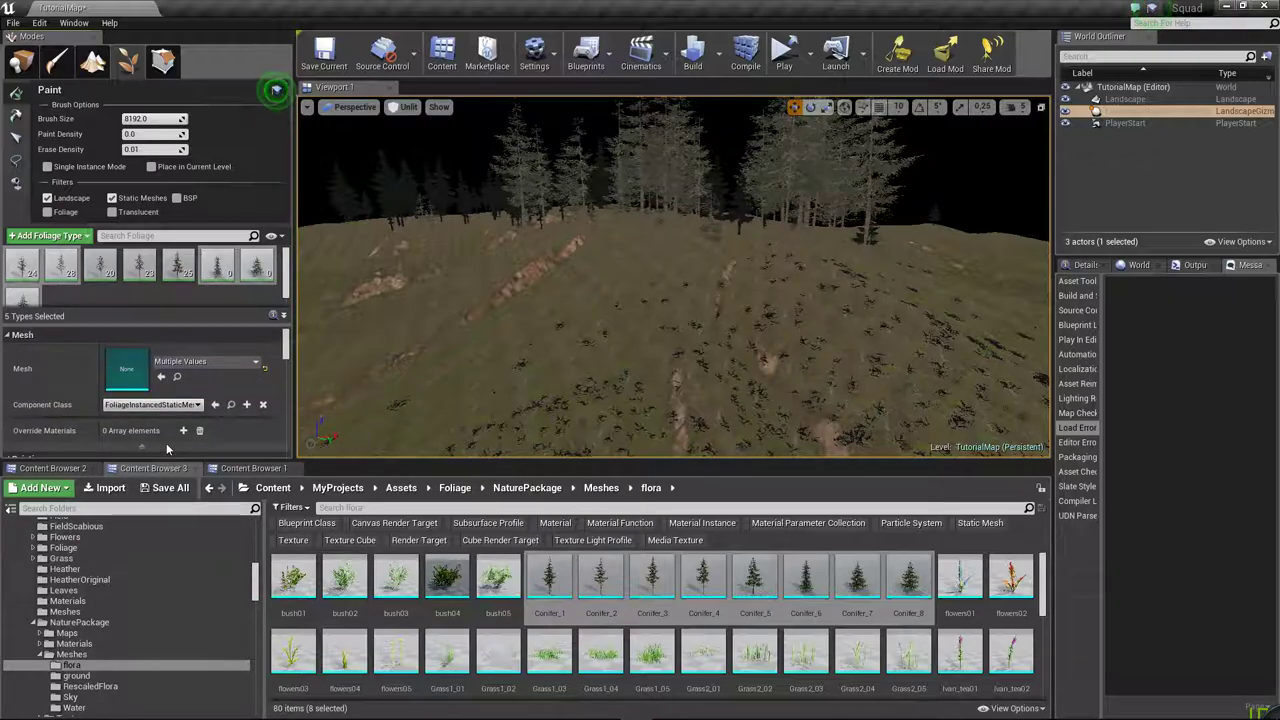
pyautogui.scroll(-2, 168, 440)
pyautogui.scroll(-3, 170, 434)
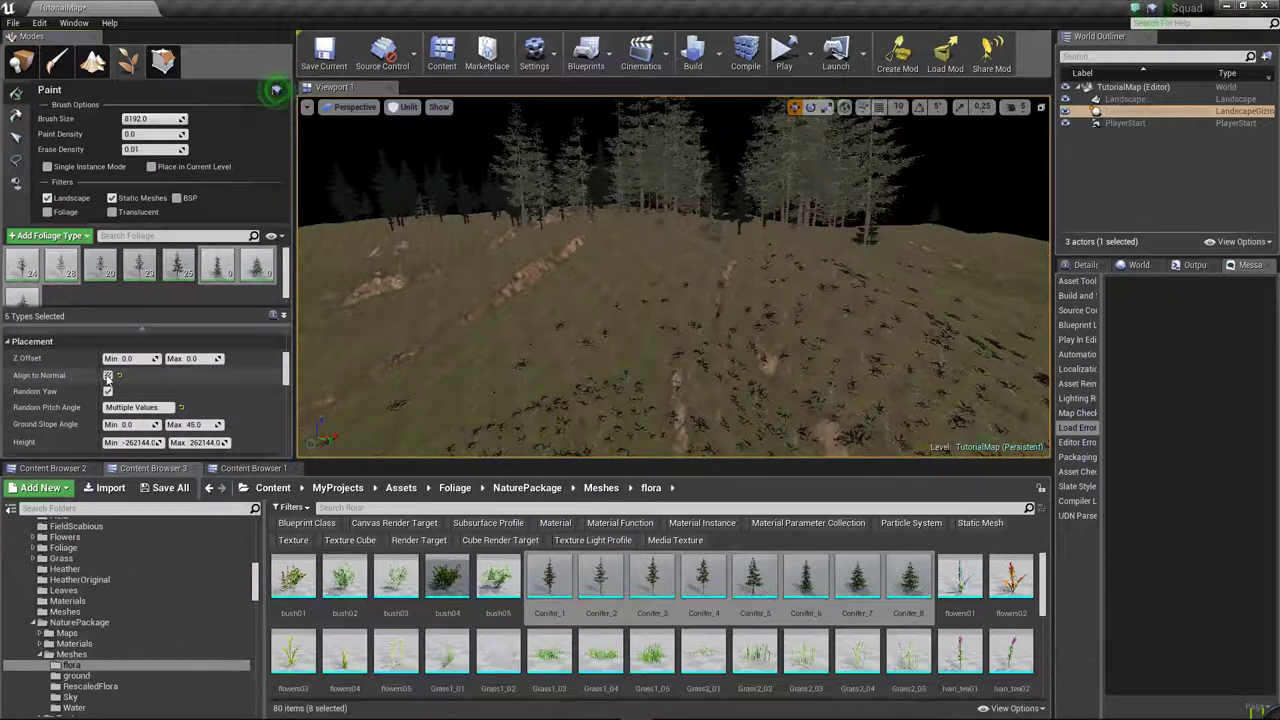
pyautogui.click(108, 376)
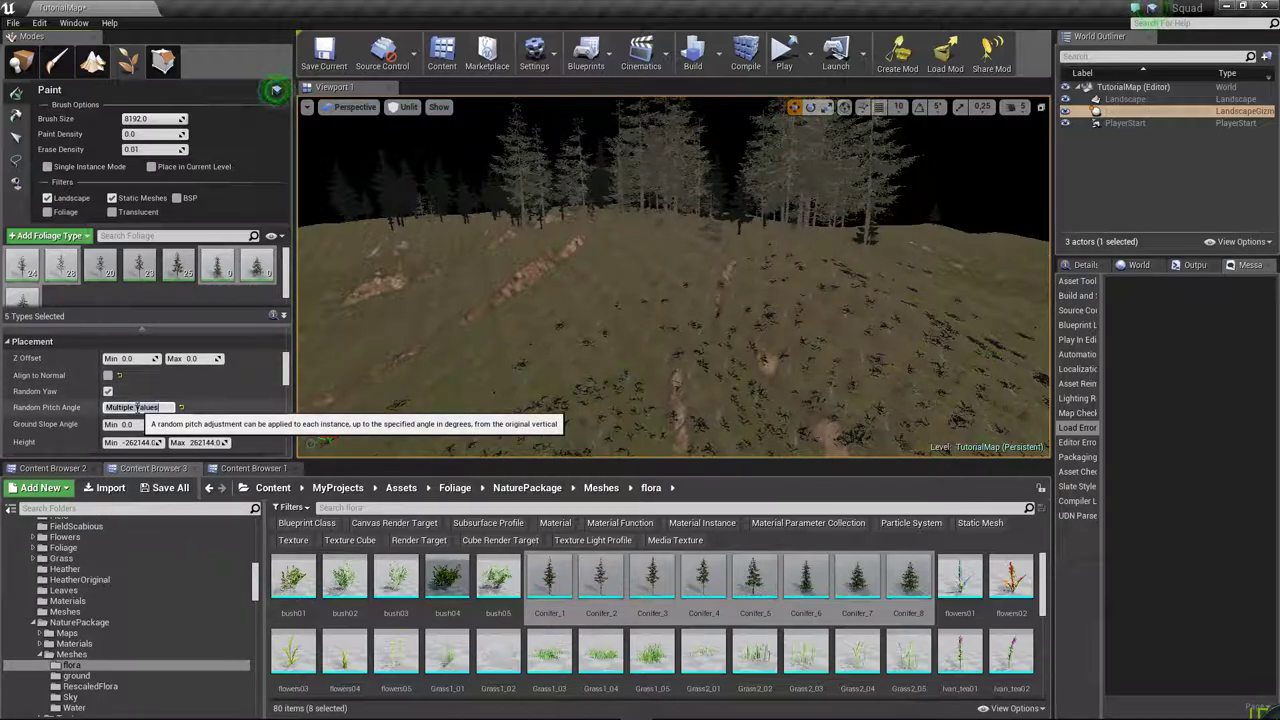
pyautogui.write('3')
pyautogui.press('Tab')
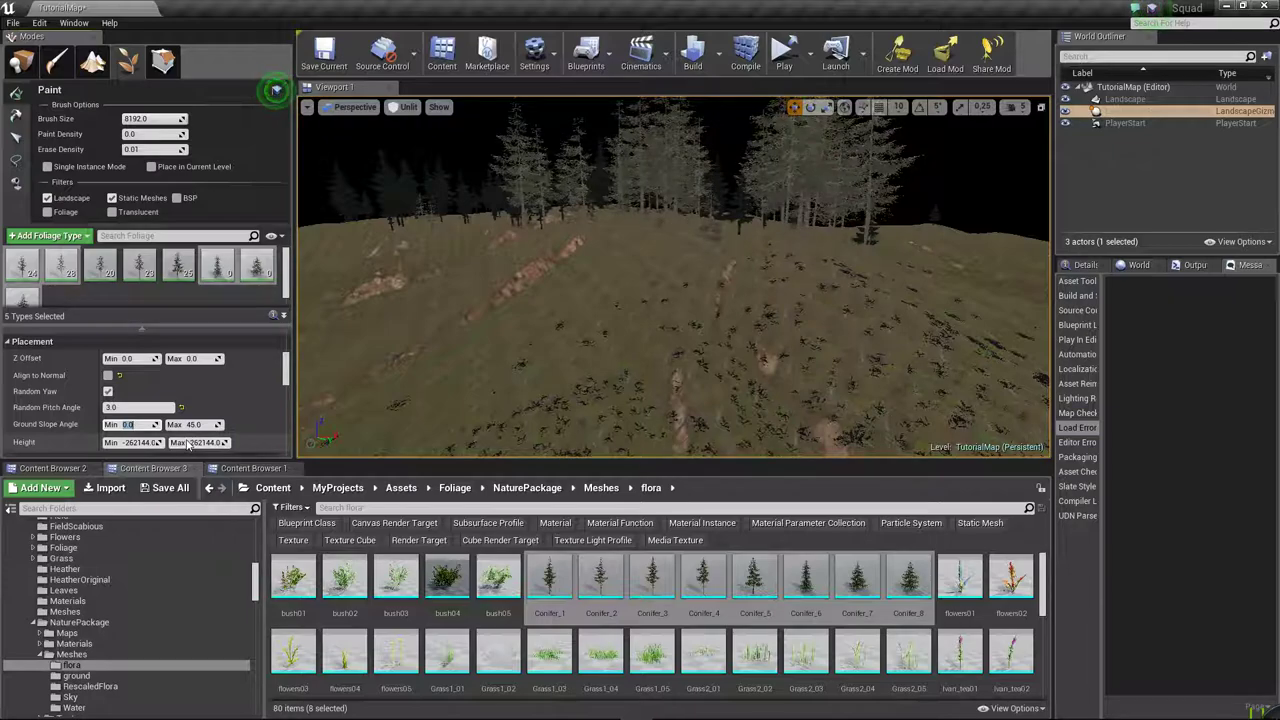
pyautogui.scroll(-3, 187, 445)
pyautogui.scroll(-2, 185, 437)
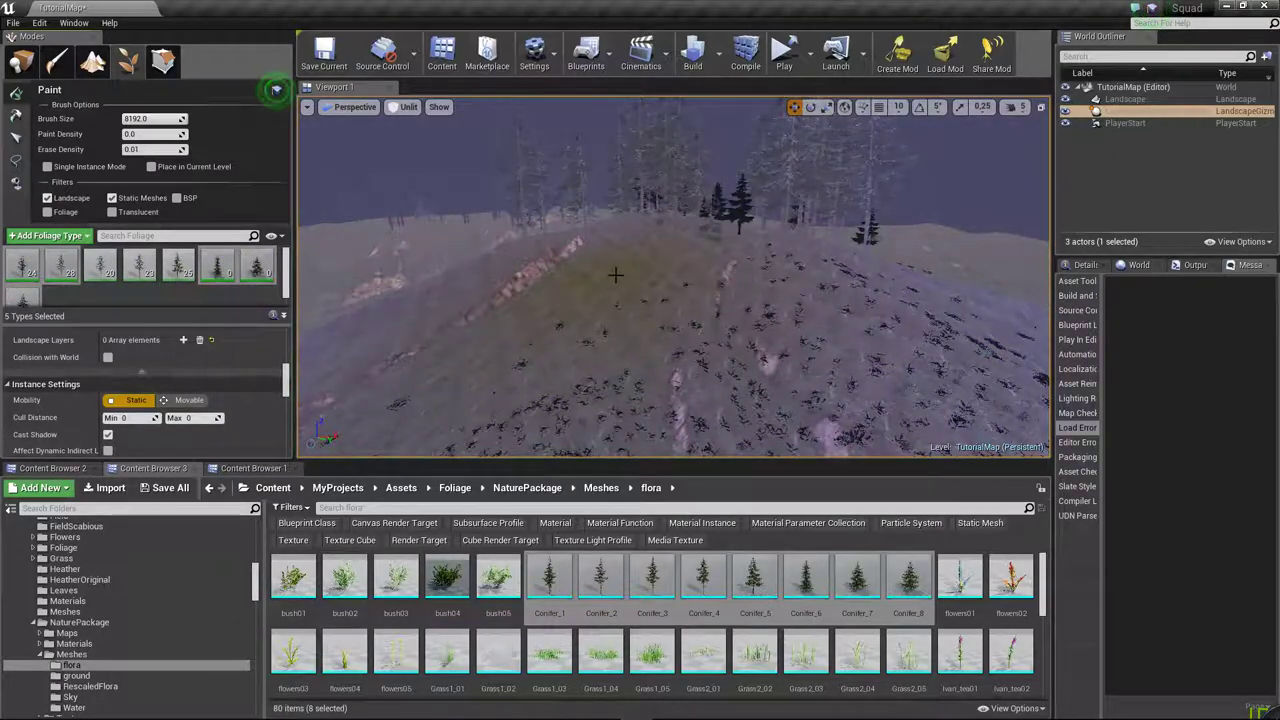
pyautogui.hotkey('shift', '3')
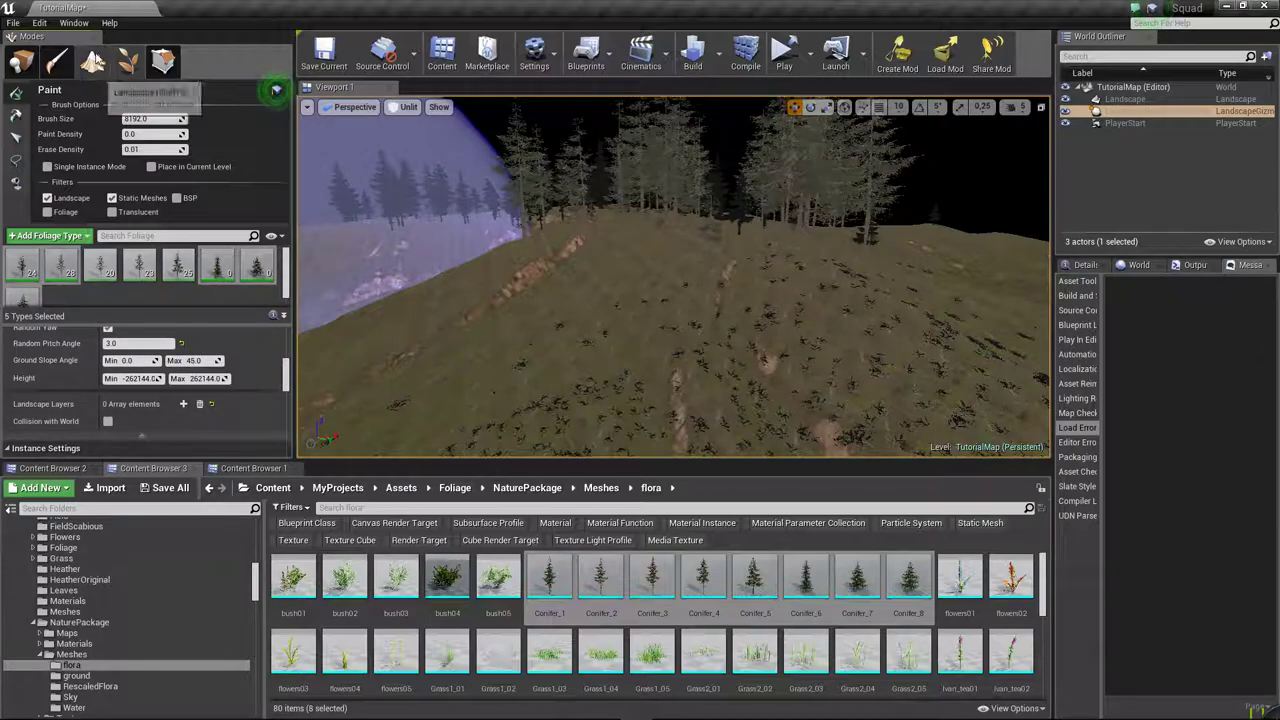
pyautogui.scroll(-5, 180, 373)
pyautogui.scroll(-3, 180, 380)
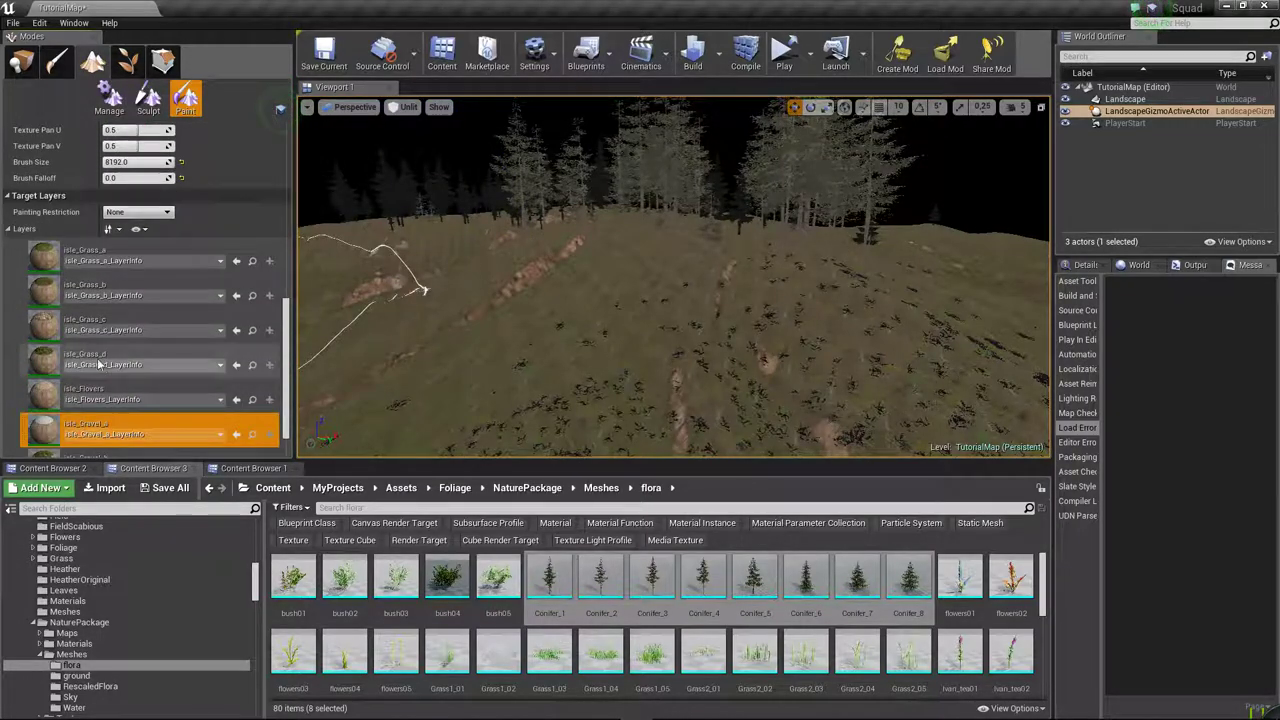
pyautogui.scroll(-2, 68, 392)
pyautogui.scroll(-1, 68, 392)
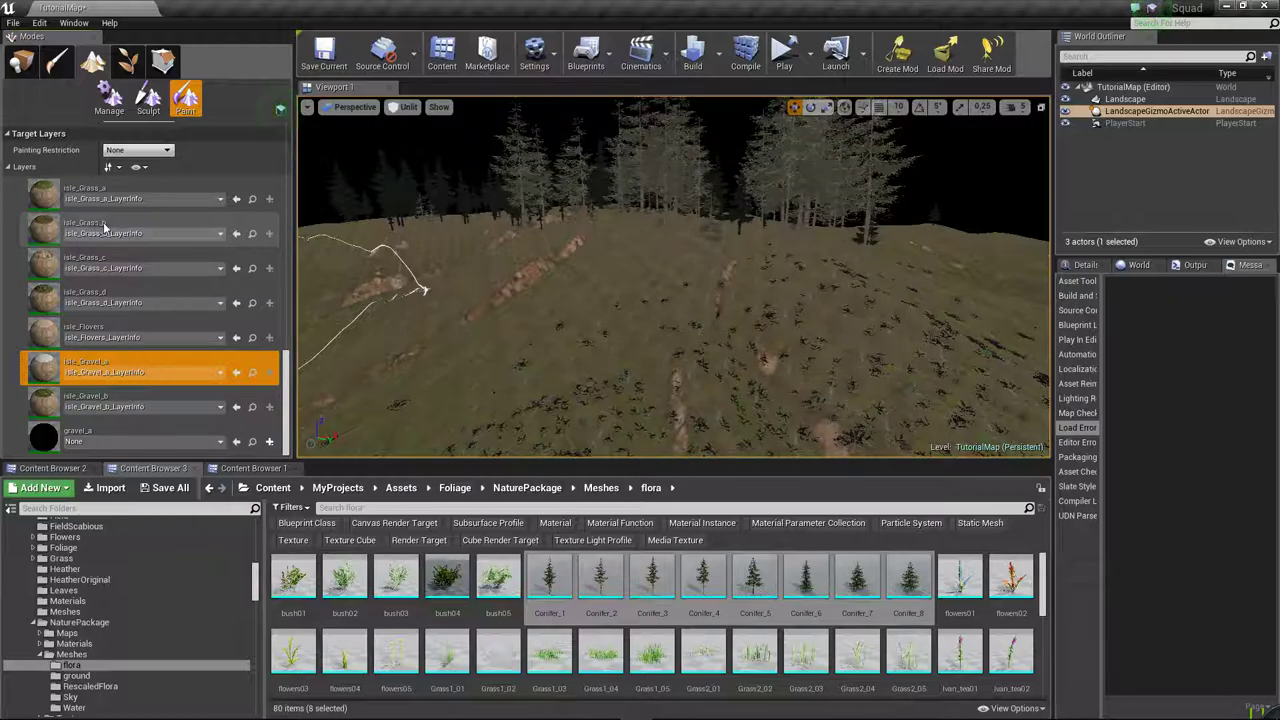
pyautogui.click(127, 63)
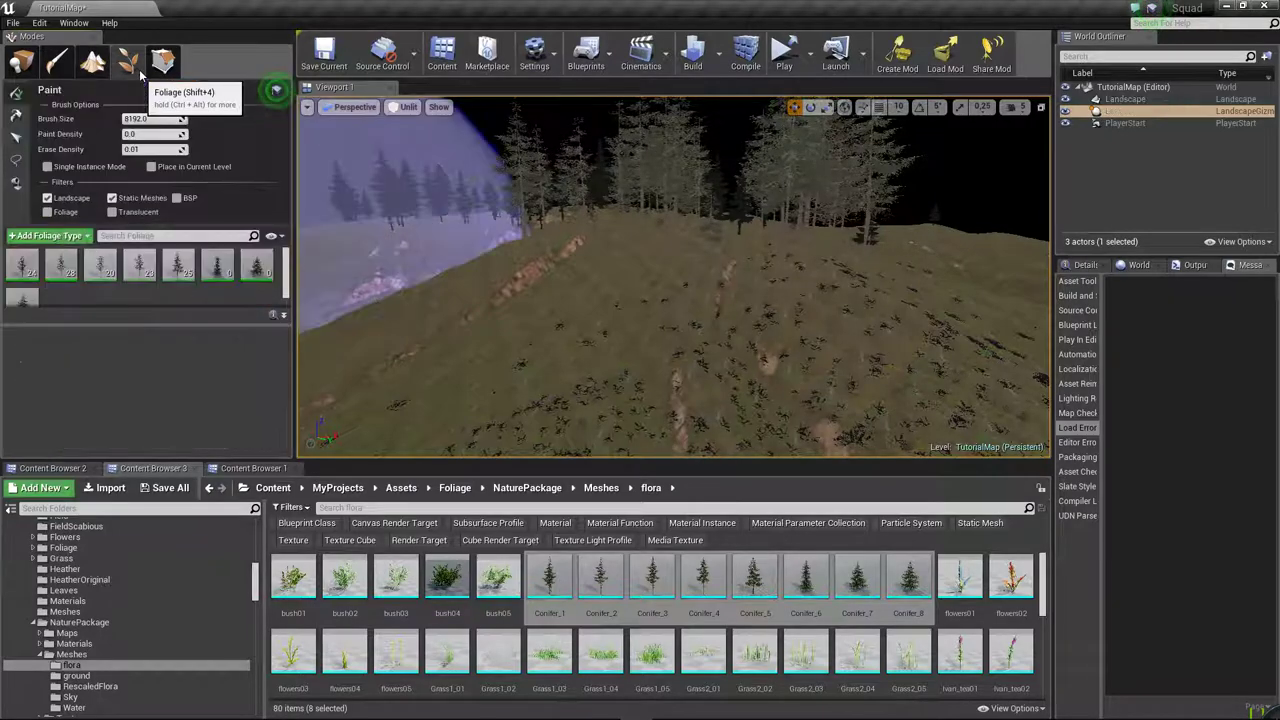
pyautogui.click(219, 272)
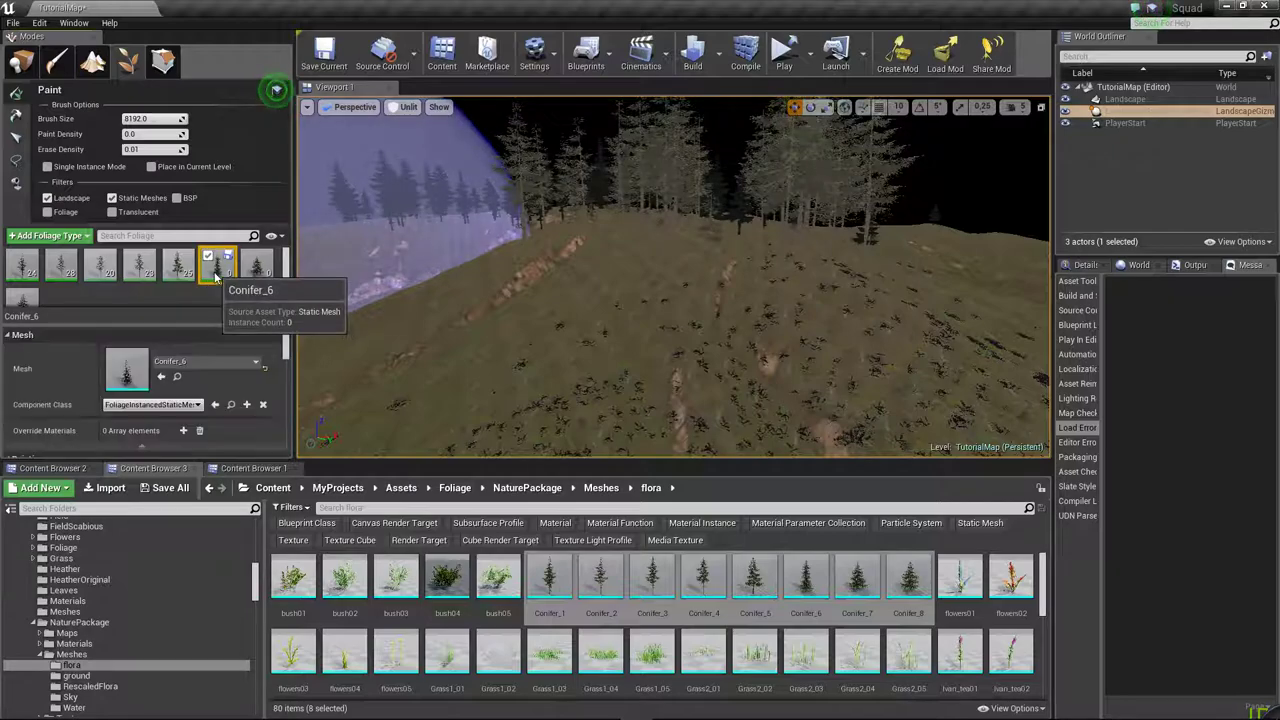
pyautogui.keyDown('shift'); pyautogui.click(28, 288); pyautogui.keyUp('shift')
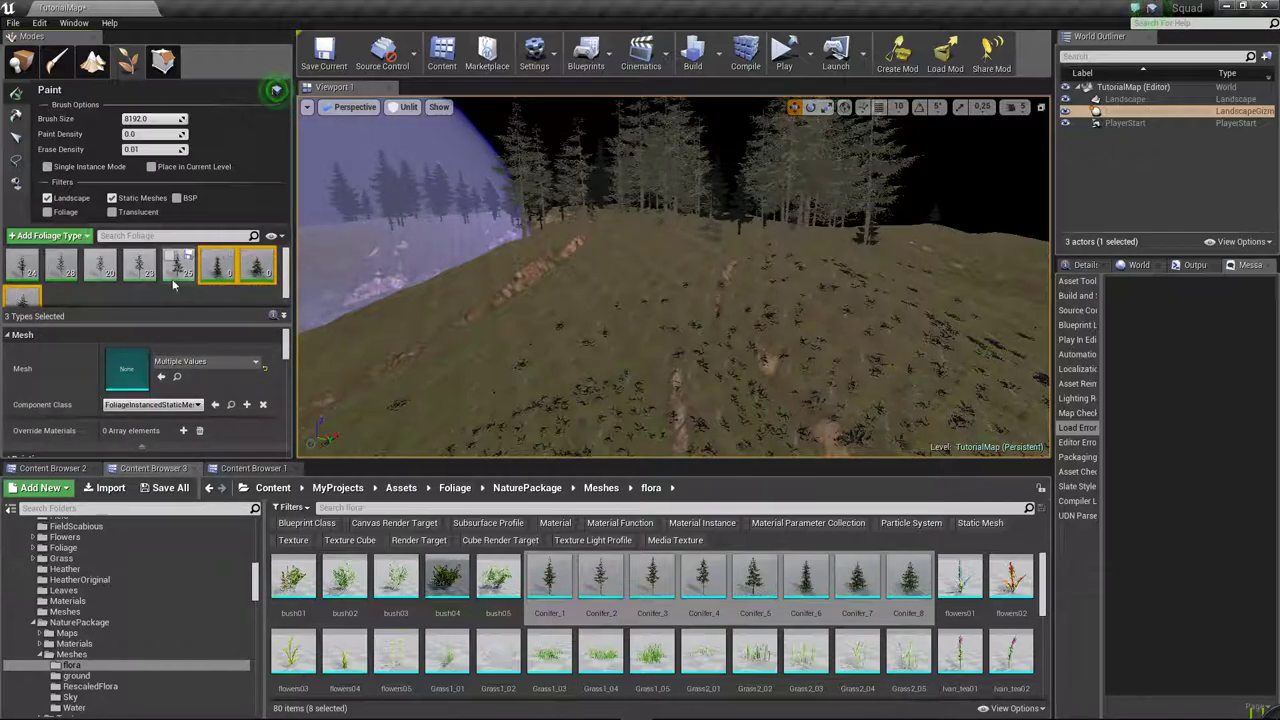
pyautogui.keyDown('ctrl'); pyautogui.click(22, 265); pyautogui.keyUp('ctrl')
pyautogui.keyDown('ctrl'); pyautogui.click(60, 265); pyautogui.keyUp('ctrl')
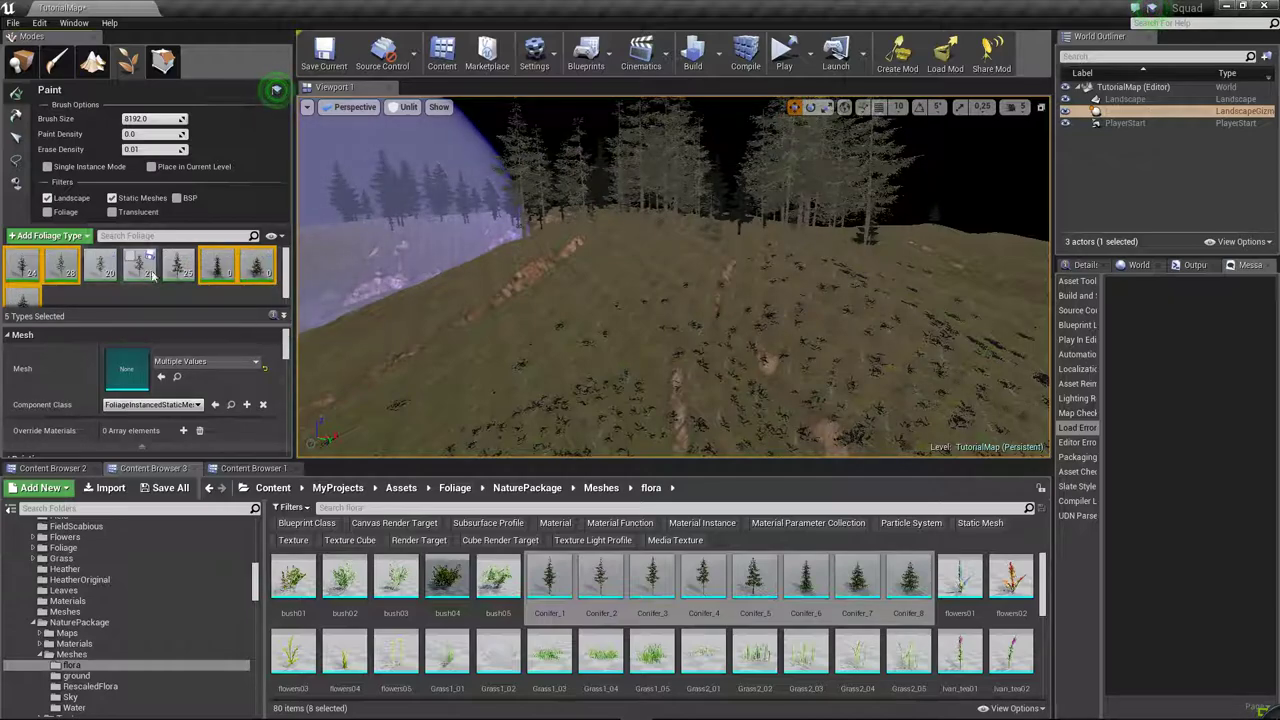
pyautogui.scroll(-1, 240, 300)
pyautogui.scroll(-2, 220, 403)
pyautogui.scroll(-2, 220, 403)
pyautogui.scroll(-2, 220, 403)
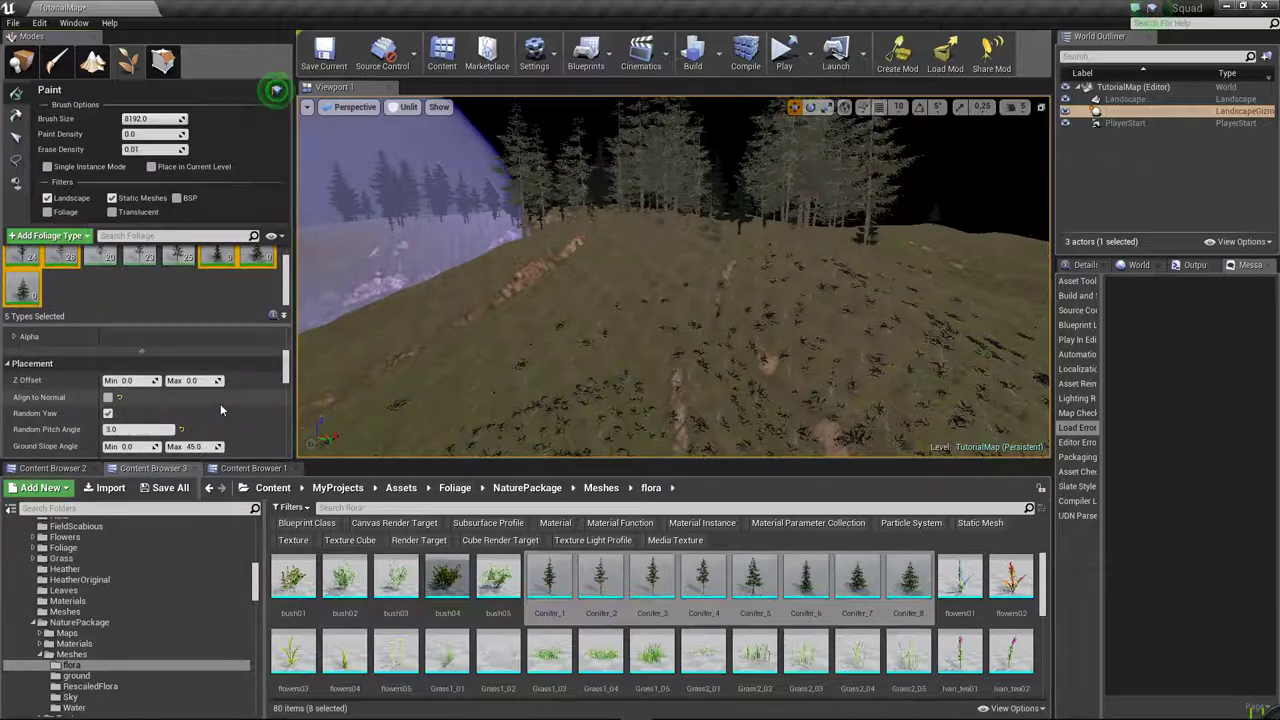
pyautogui.scroll(-2, 220, 403)
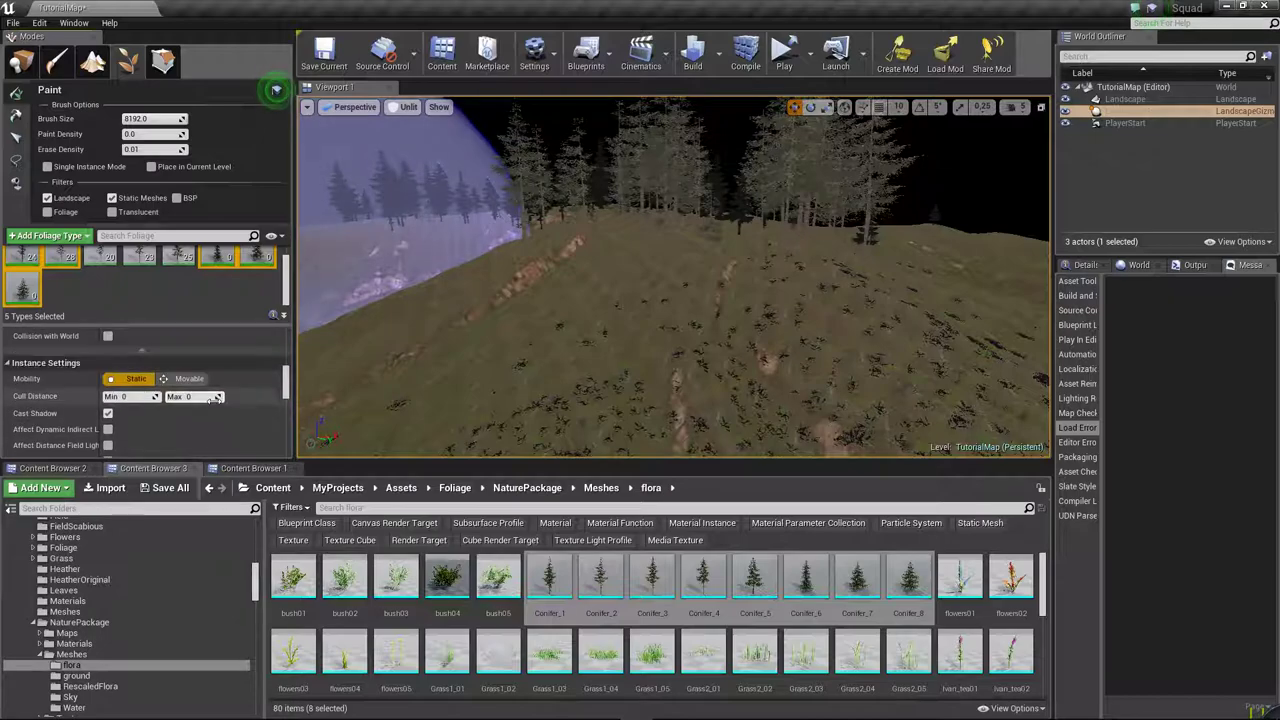
pyautogui.scroll(2, 220, 403)
pyautogui.scroll(-1, 189, 413)
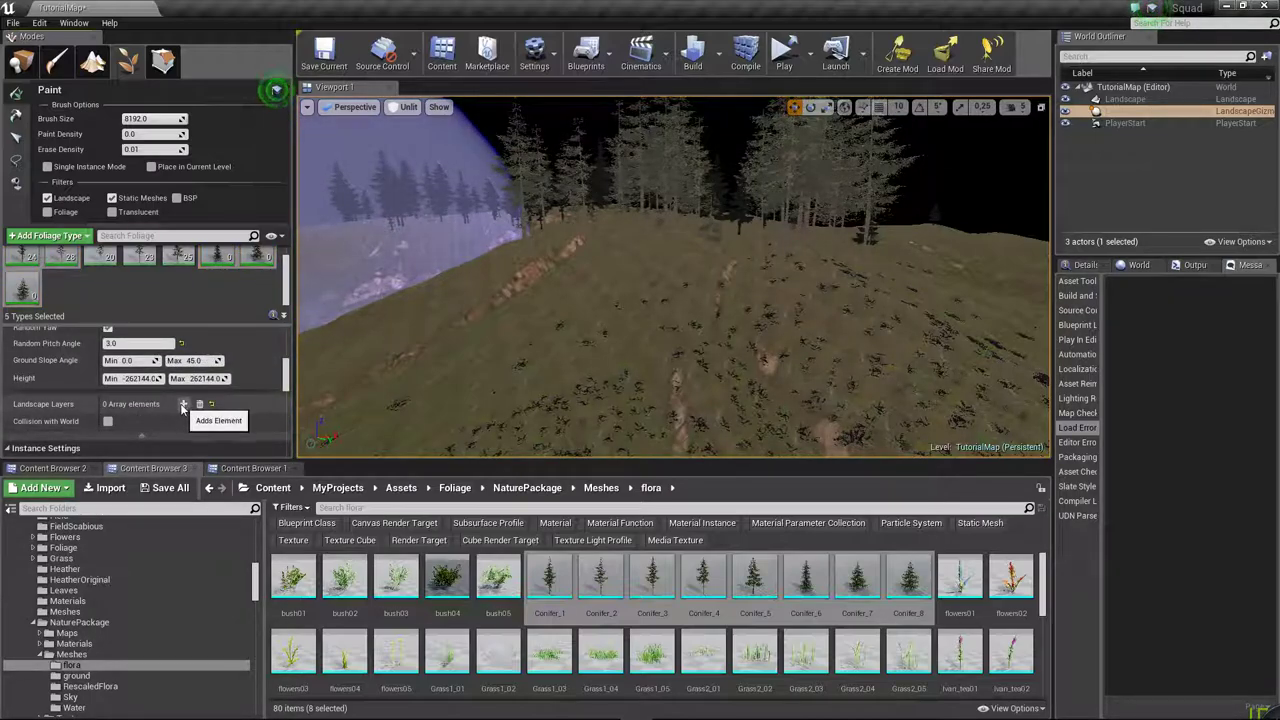
pyautogui.click(22, 265)
pyautogui.keyDown('ctrl'); pyautogui.click(60, 265); pyautogui.keyUp('ctrl')
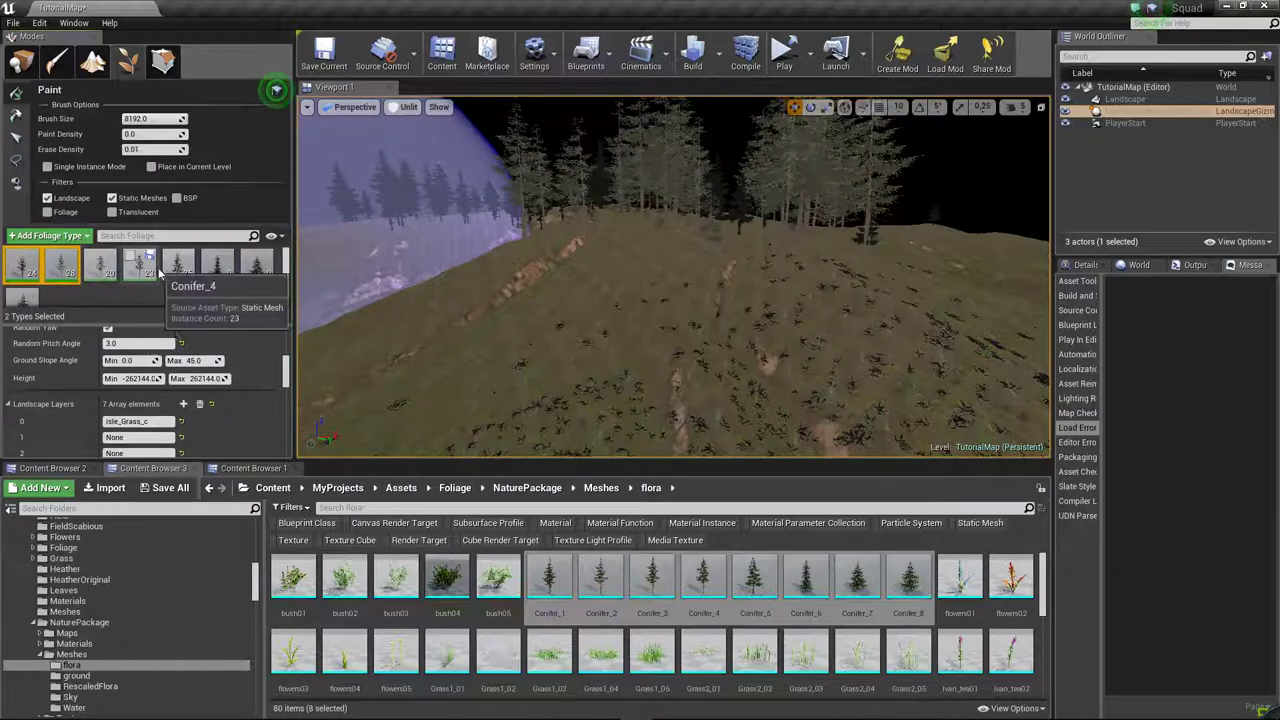
pyautogui.keyDown('ctrl'); pyautogui.click(217, 265); pyautogui.keyUp('ctrl')
pyautogui.keyDown('ctrl'); pyautogui.click(256, 265); pyautogui.keyUp('ctrl')
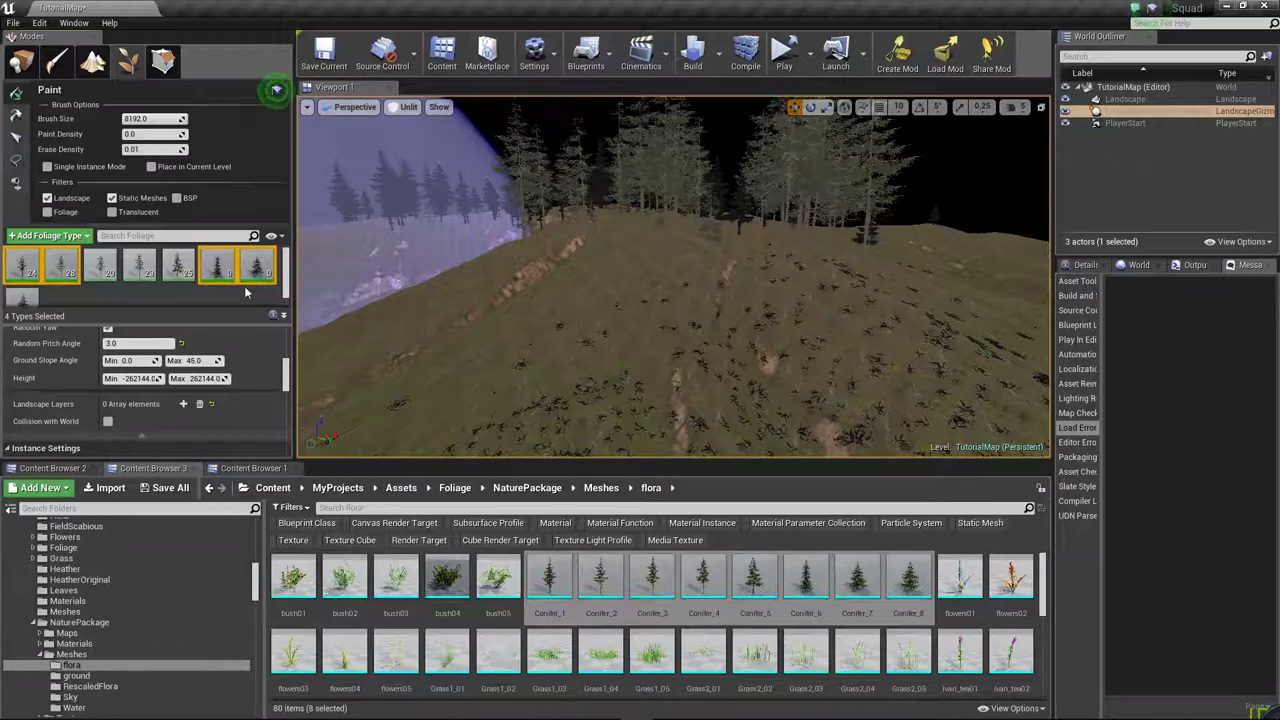
pyautogui.scroll(-1, 34, 298)
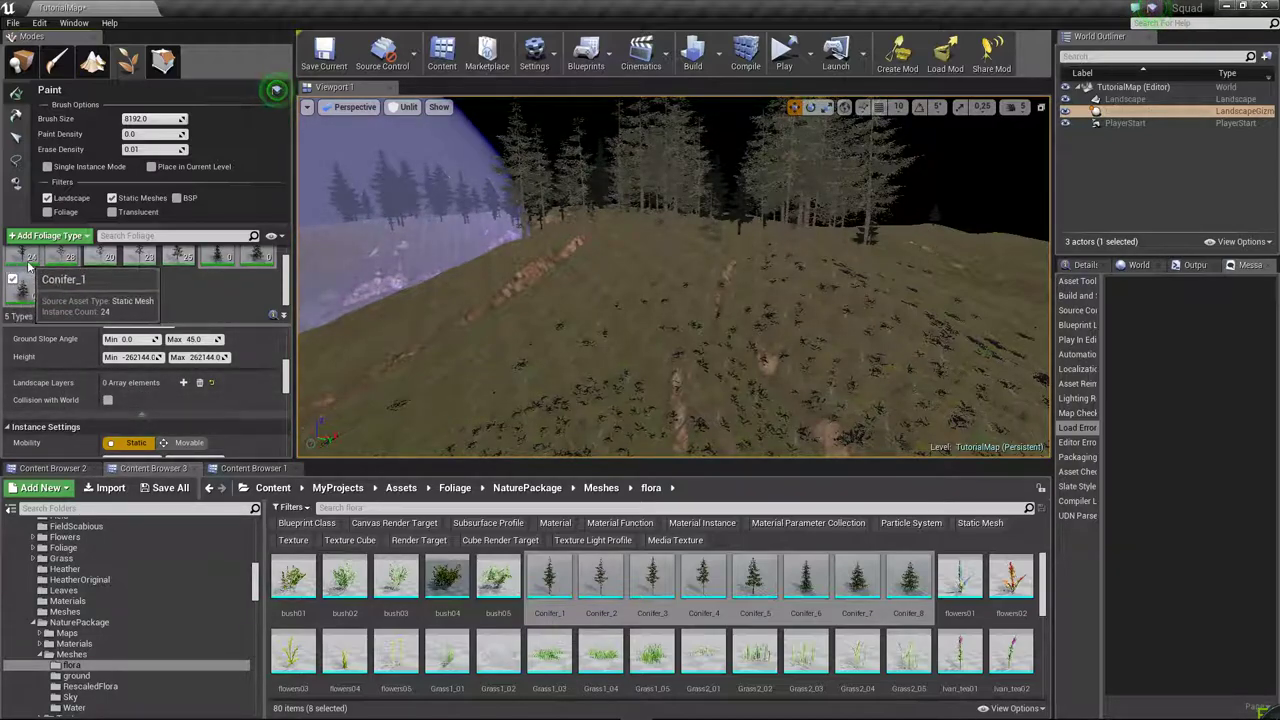
# - Inspect each conifer type's landscape layers, removing all entries from Conifer_6
pyautogui.click(183, 382)
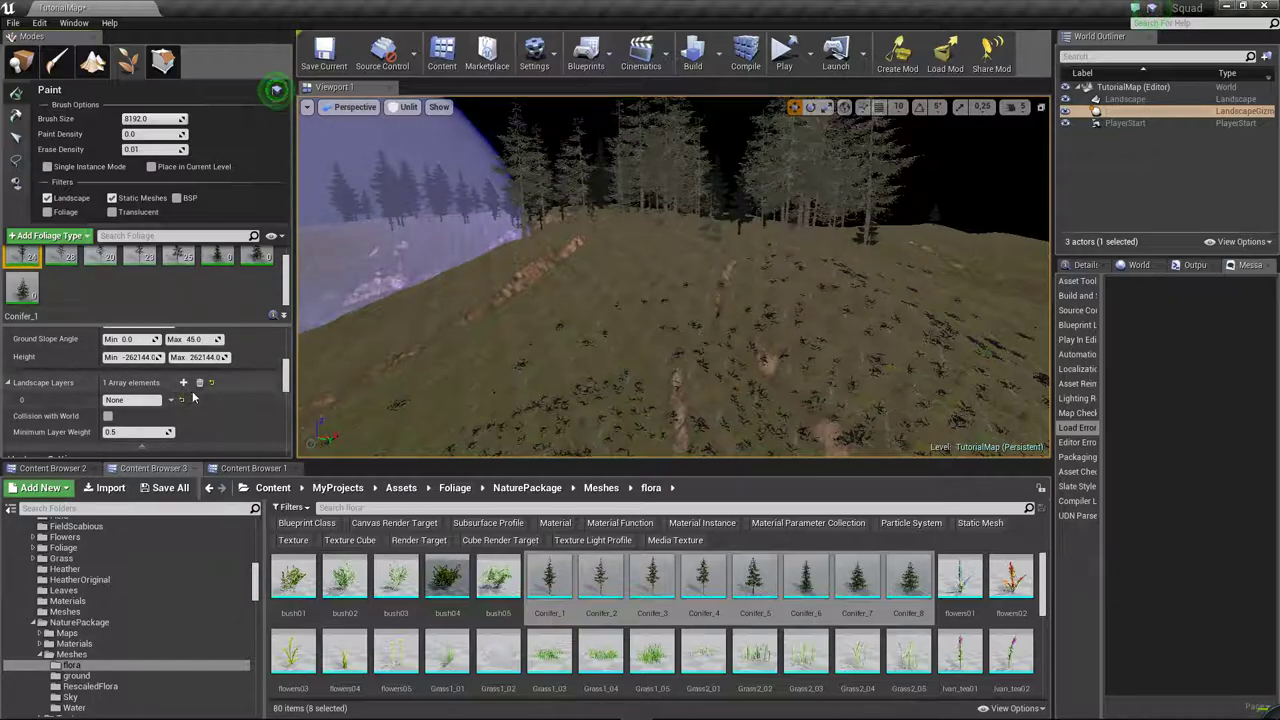
pyautogui.click(69, 256)
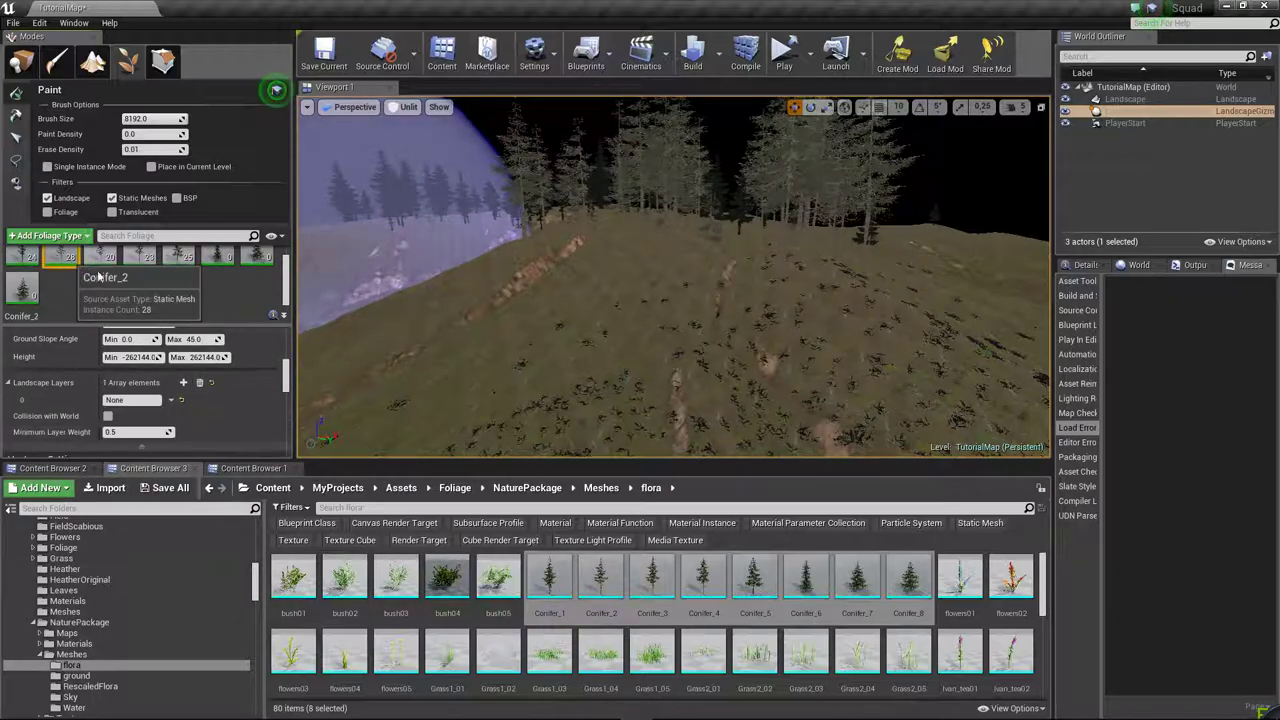
pyautogui.click(100, 256)
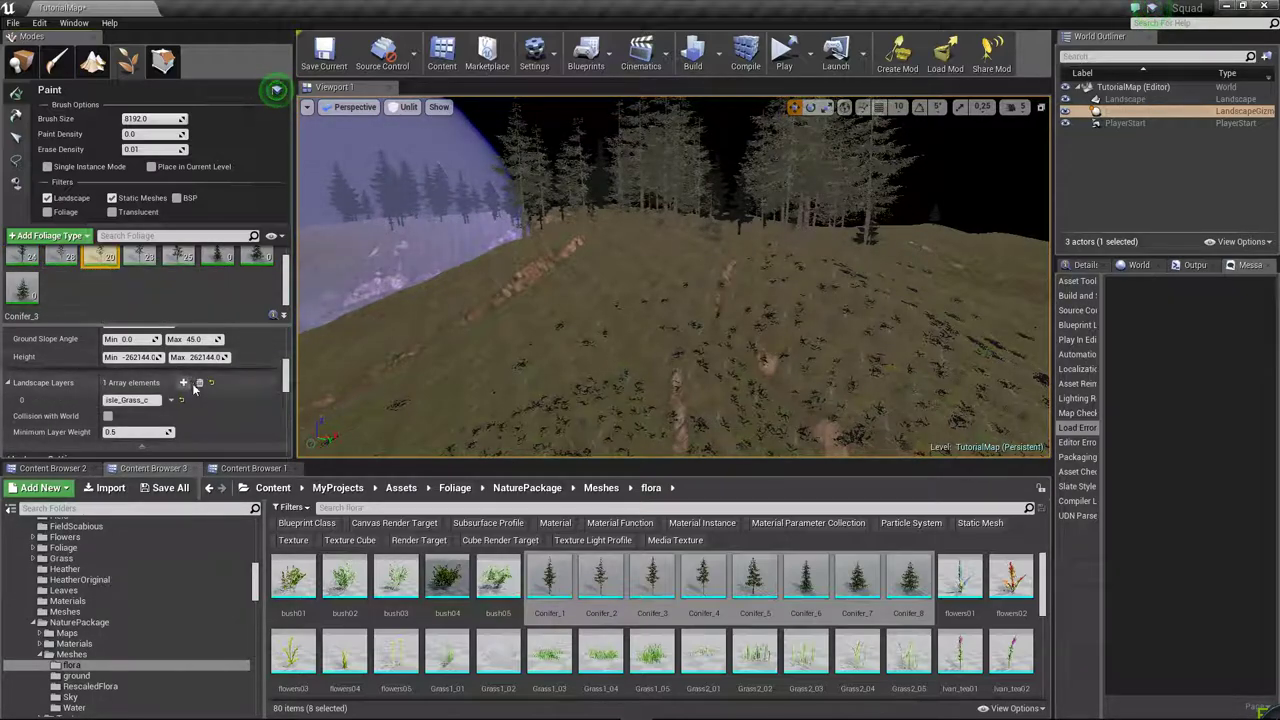
pyautogui.click(148, 256)
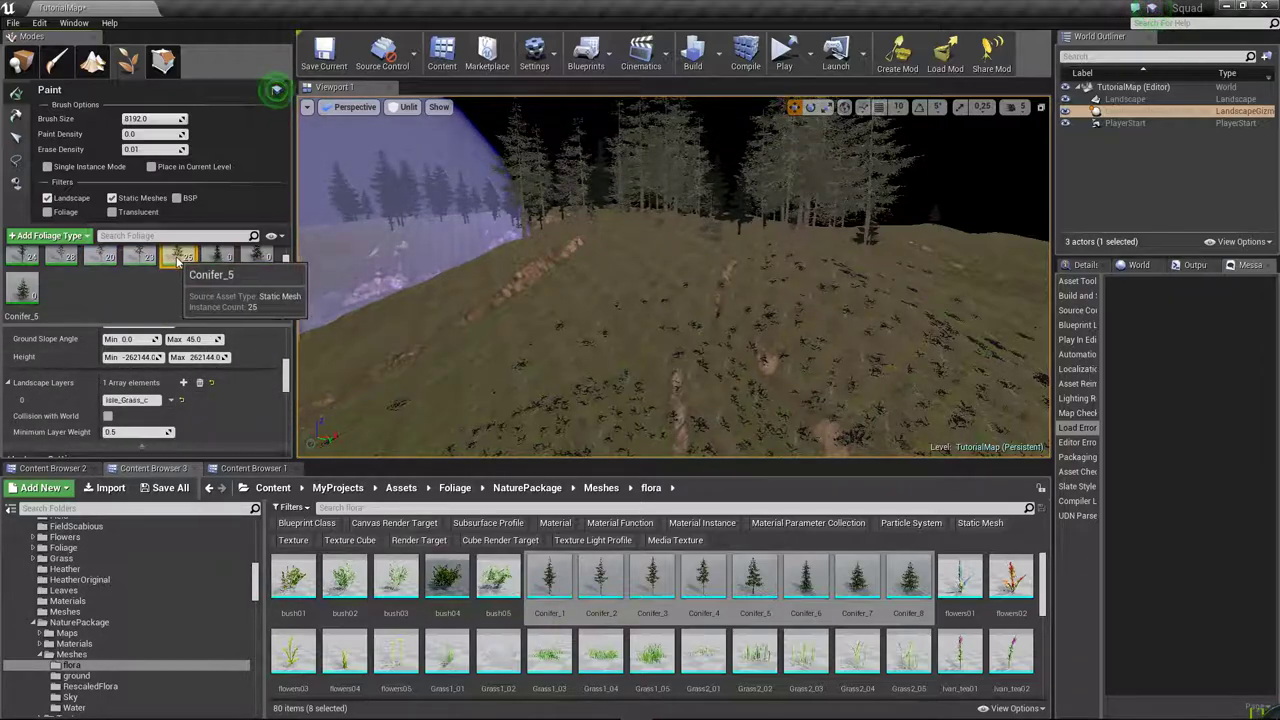
pyautogui.click(179, 256)
pyautogui.click(217, 256)
pyautogui.click(184, 383)
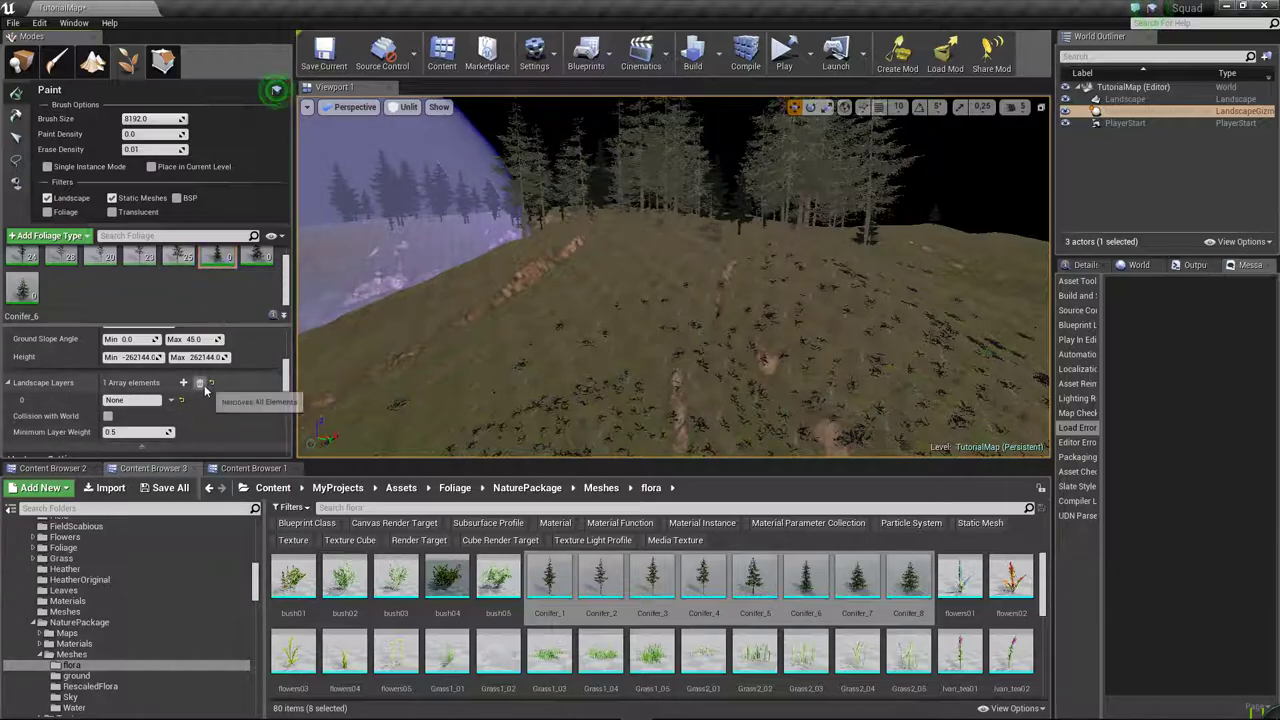
pyautogui.click(256, 256)
pyautogui.click(184, 383)
pyautogui.click(199, 384)
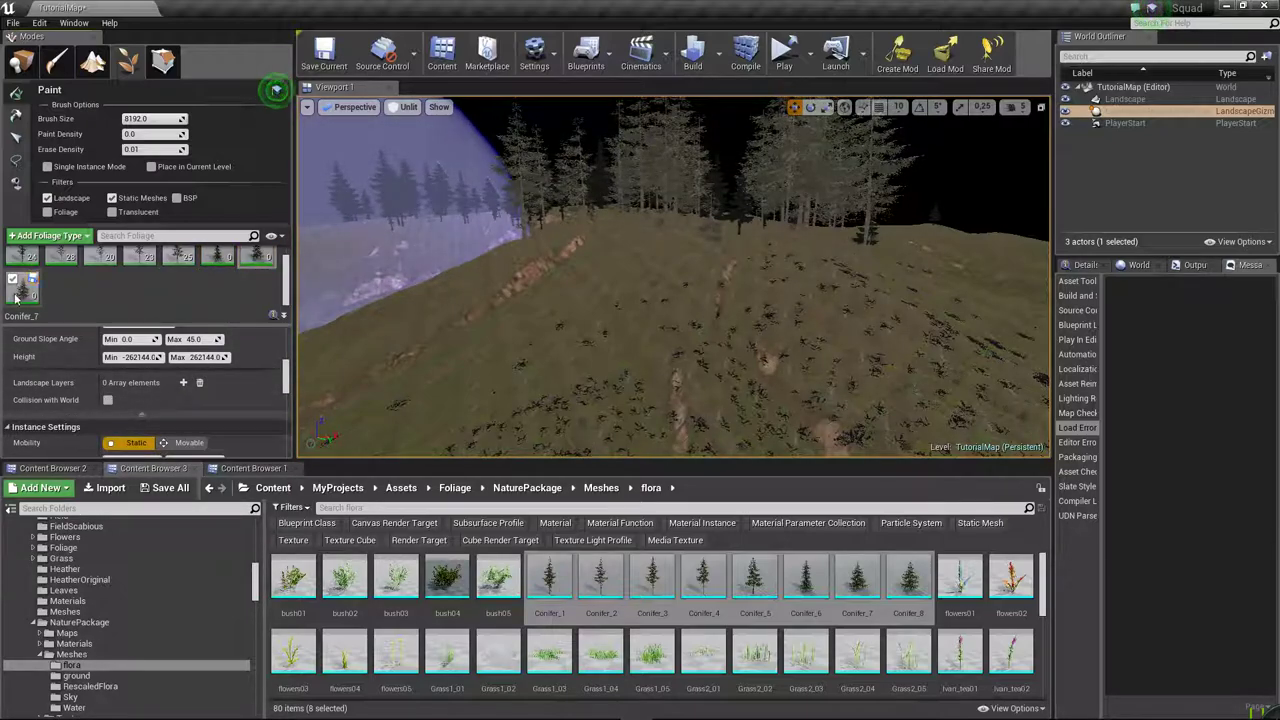
pyautogui.click(24, 289)
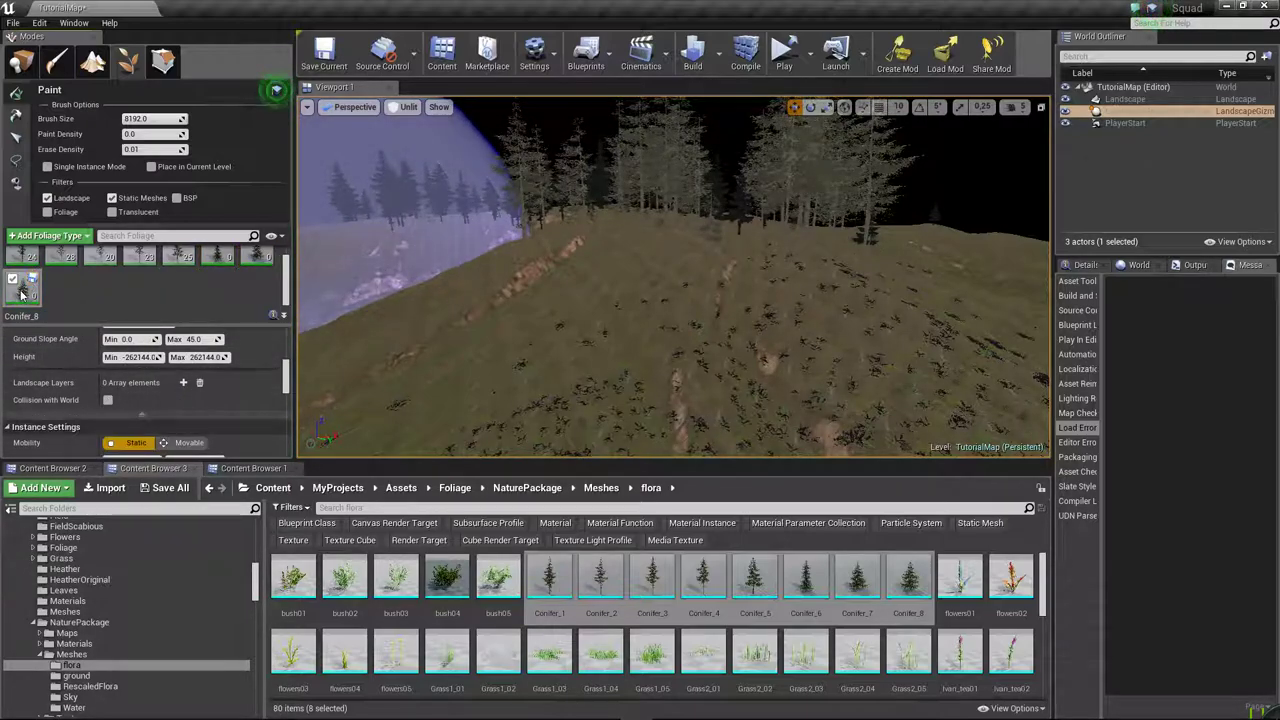
# - Select Conifer_1, Conifer_2, Conifer_6, Conifer_7 and Conifer_8 together
pyautogui.keyDown('ctrl'); pyautogui.click(256, 278); pyautogui.keyUp('ctrl')
pyautogui.keyDown('ctrl'); pyautogui.click(217, 270); pyautogui.keyUp('ctrl')
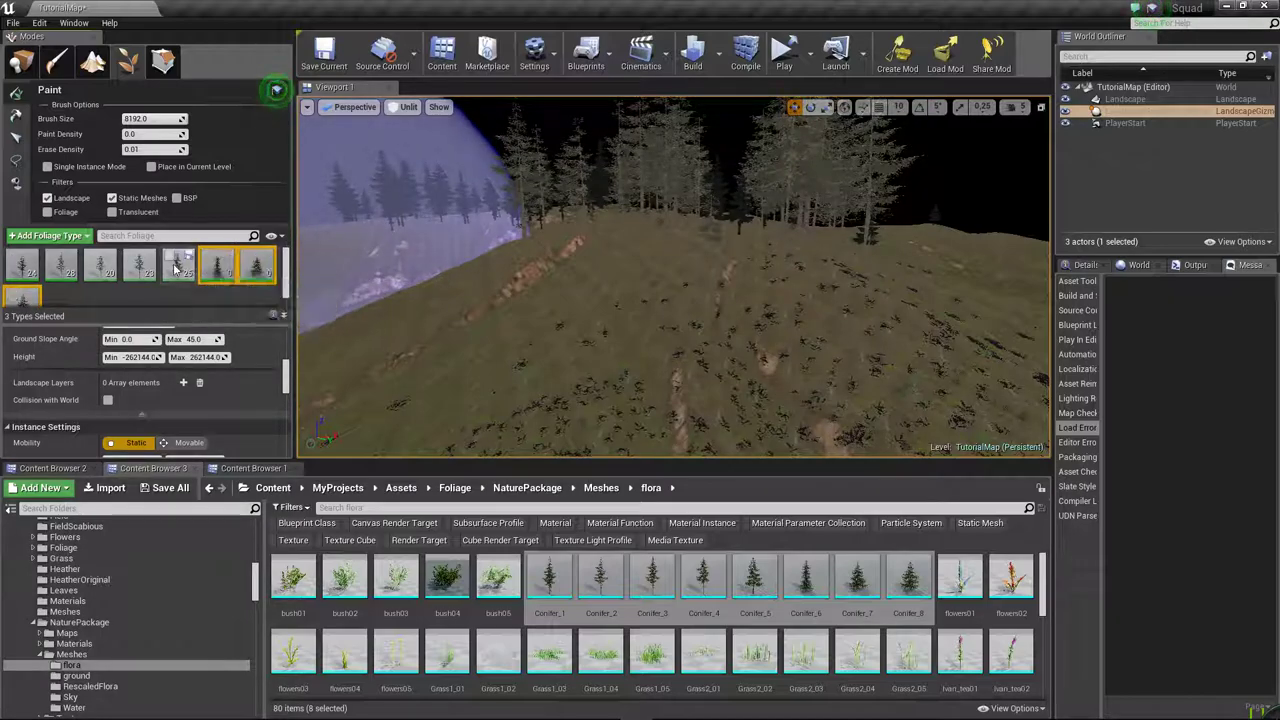
pyautogui.keyDown('ctrl'); pyautogui.click(22, 265); pyautogui.keyUp('ctrl')
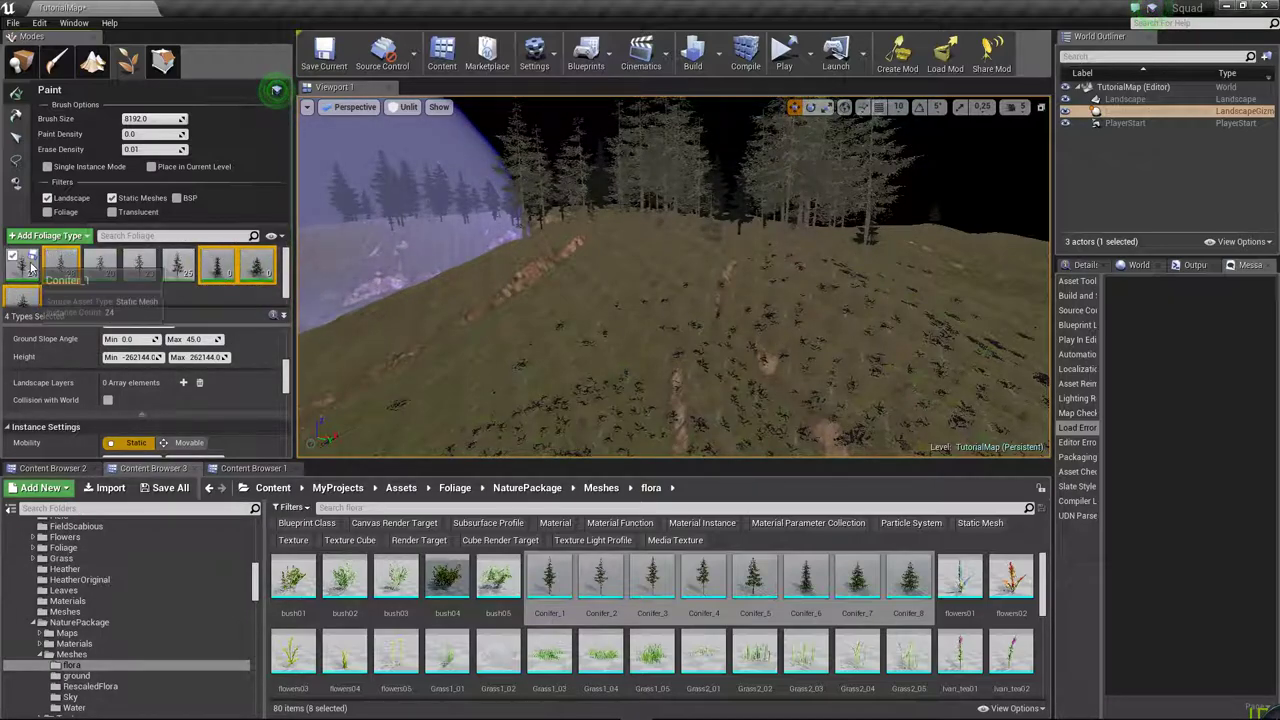
pyautogui.keyDown('ctrl'); pyautogui.click(60, 265); pyautogui.keyUp('ctrl')
pyautogui.scroll(-1, 222, 373)
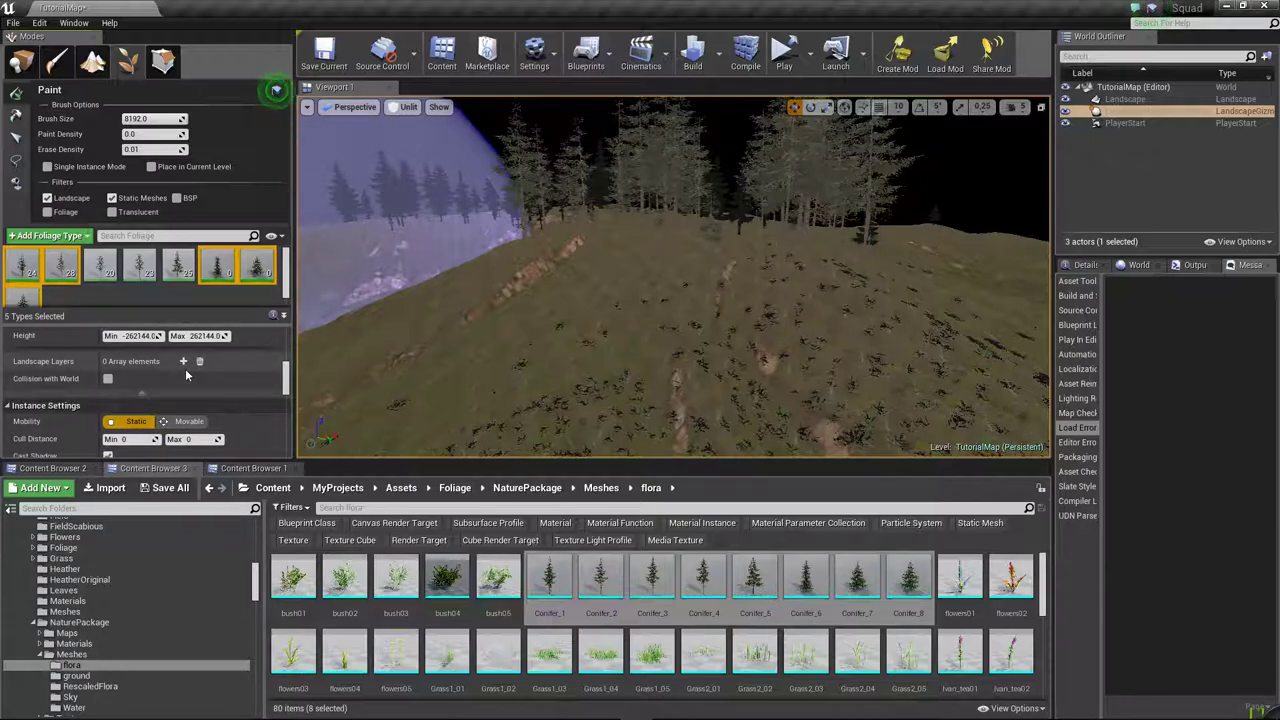
# - Add a landscape layer entry for the five conifers and type the isle grass layer name
pyautogui.click(183, 361)
pyautogui.click(148, 379)
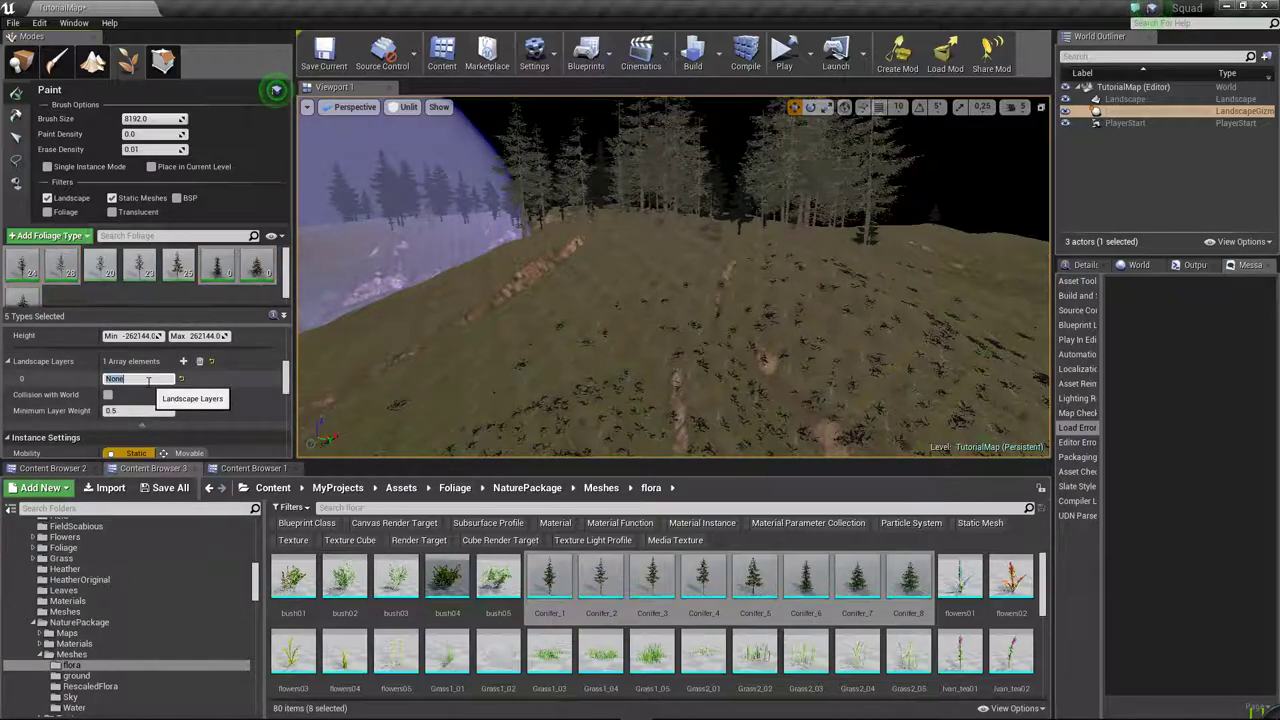
pyautogui.write('IsleGra')
pyautogui.press('BackSpace')
pyautogui.press('BackSpace')
pyautogui.press('BackSpace')
pyautogui.write('_G')
pyautogui.write('rass_')
# - Check the target layer names in Landscape mode, then return to foliage painting
pyautogui.click(93, 62)
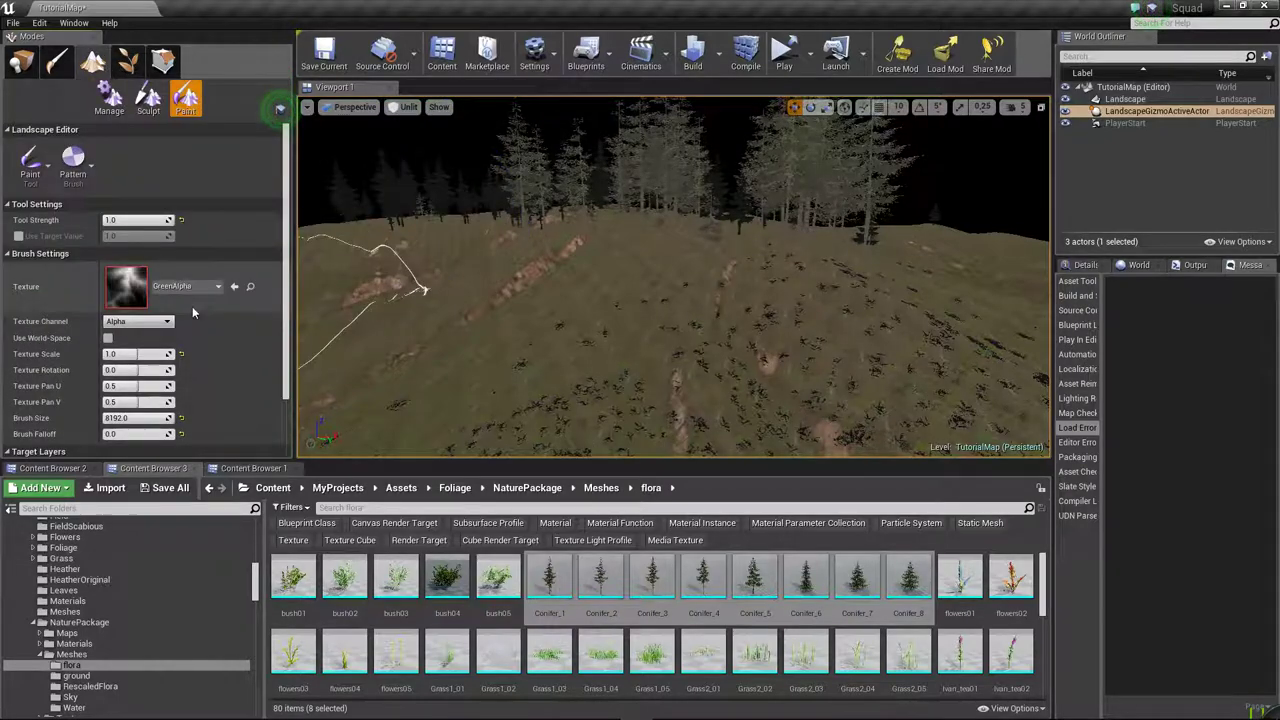
pyautogui.scroll(-3, 192, 306)
pyautogui.scroll(-2, 193, 372)
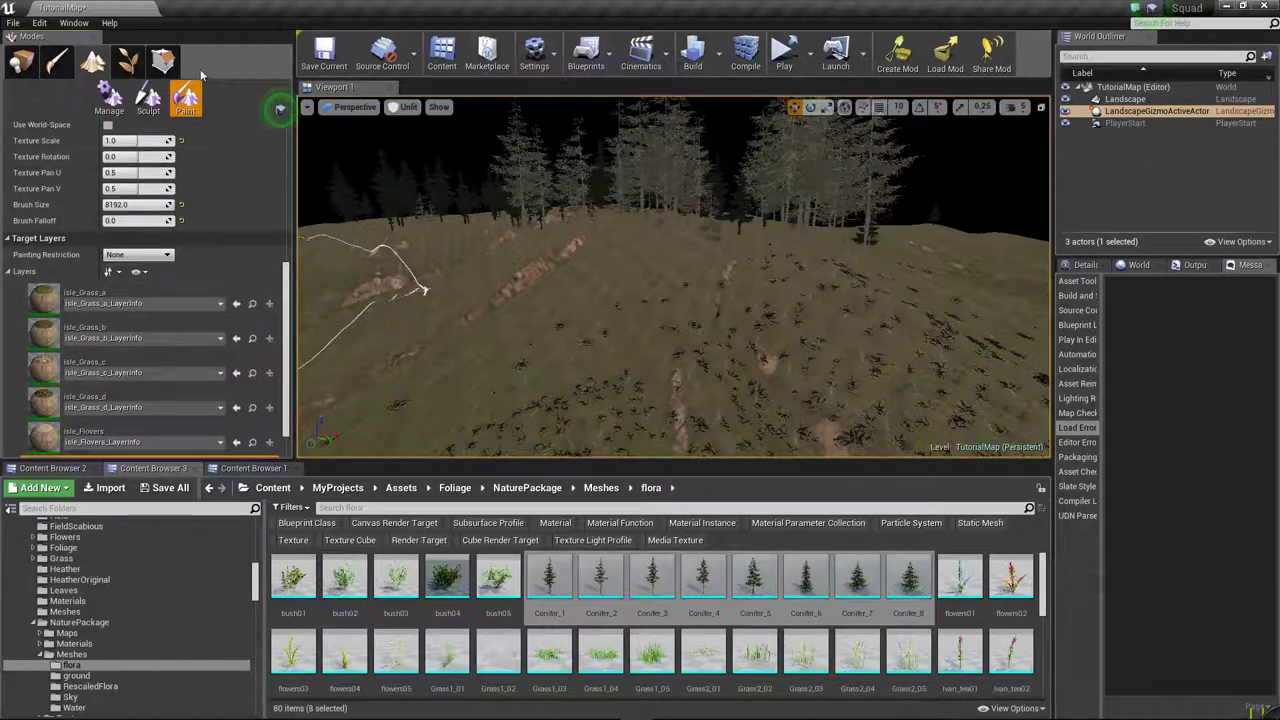
pyautogui.click(163, 62)
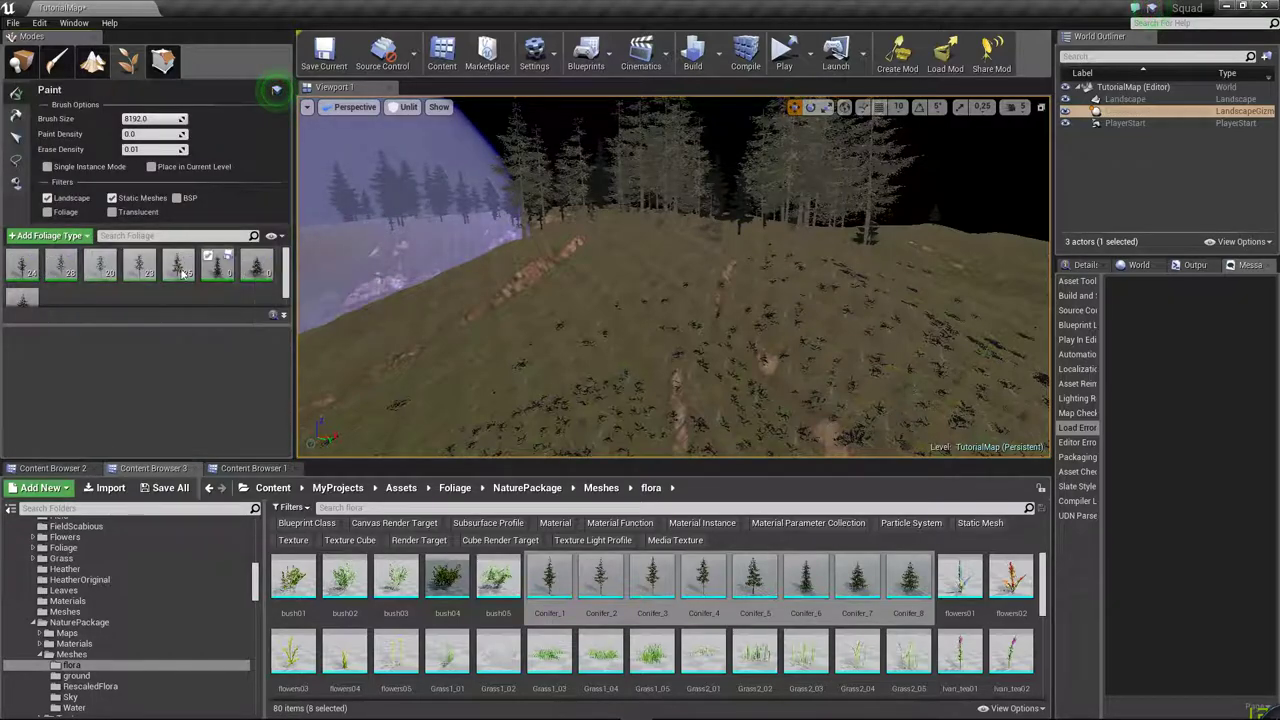
pyautogui.moveTo(640, 300)
pyautogui.mouseDown(button='right')
pyautogui.moveTo(680, 280)
pyautogui.moveTo(744, 310)
pyautogui.mouseUp(button='right')
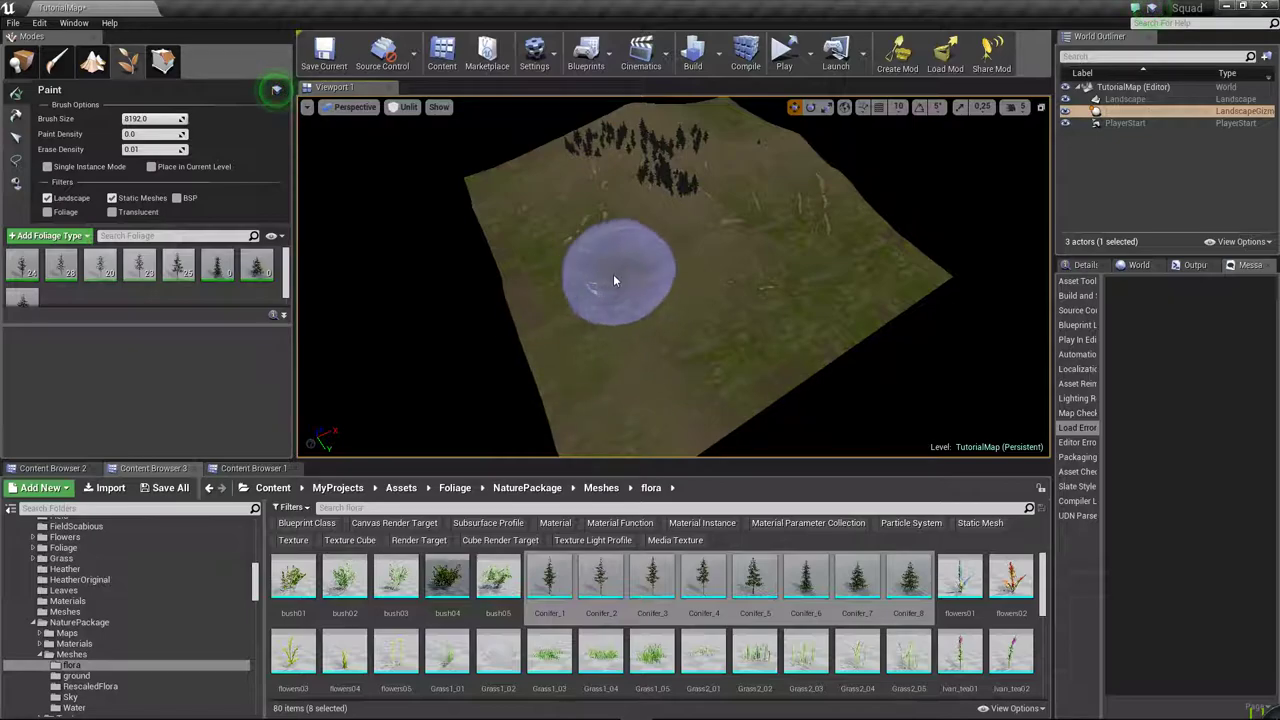
pyautogui.scroll(5, 614, 281)
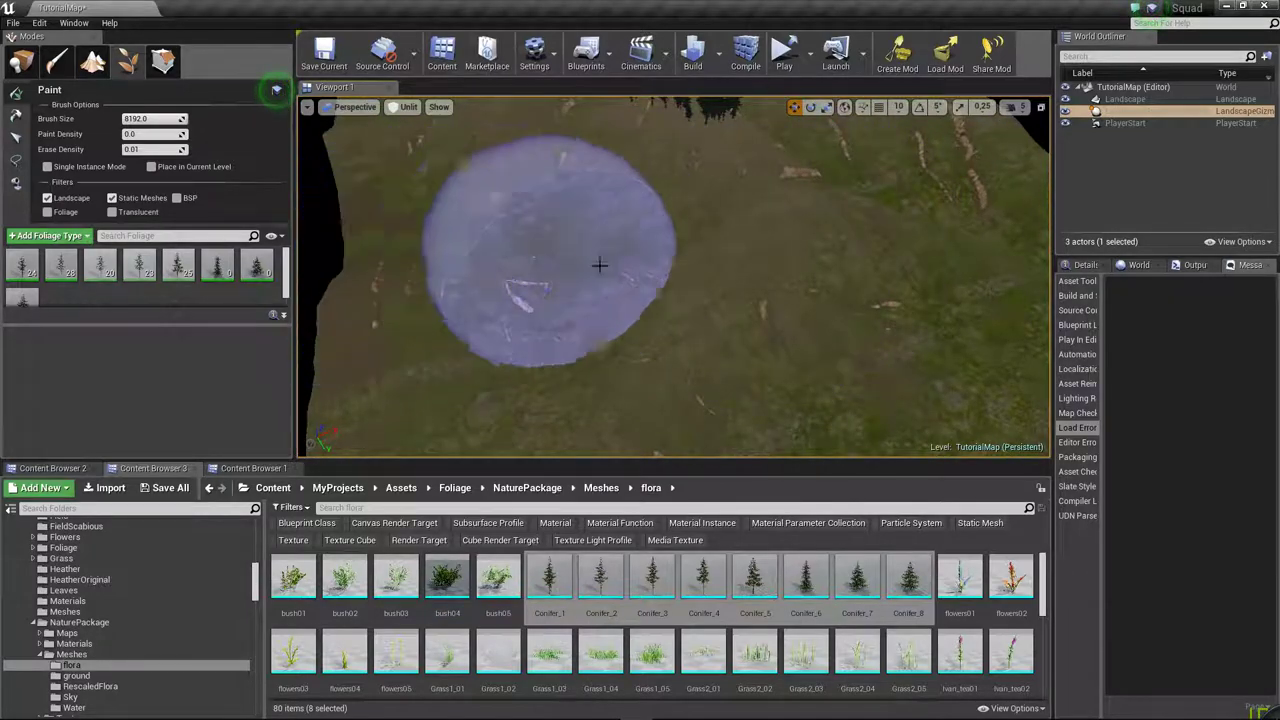
# - Set paint density to 0.09 and paint dense conifers across the whole hillside
pyautogui.moveTo(599, 264); pyautogui.dragTo(560, 240, button='right')
pyautogui.write('9')
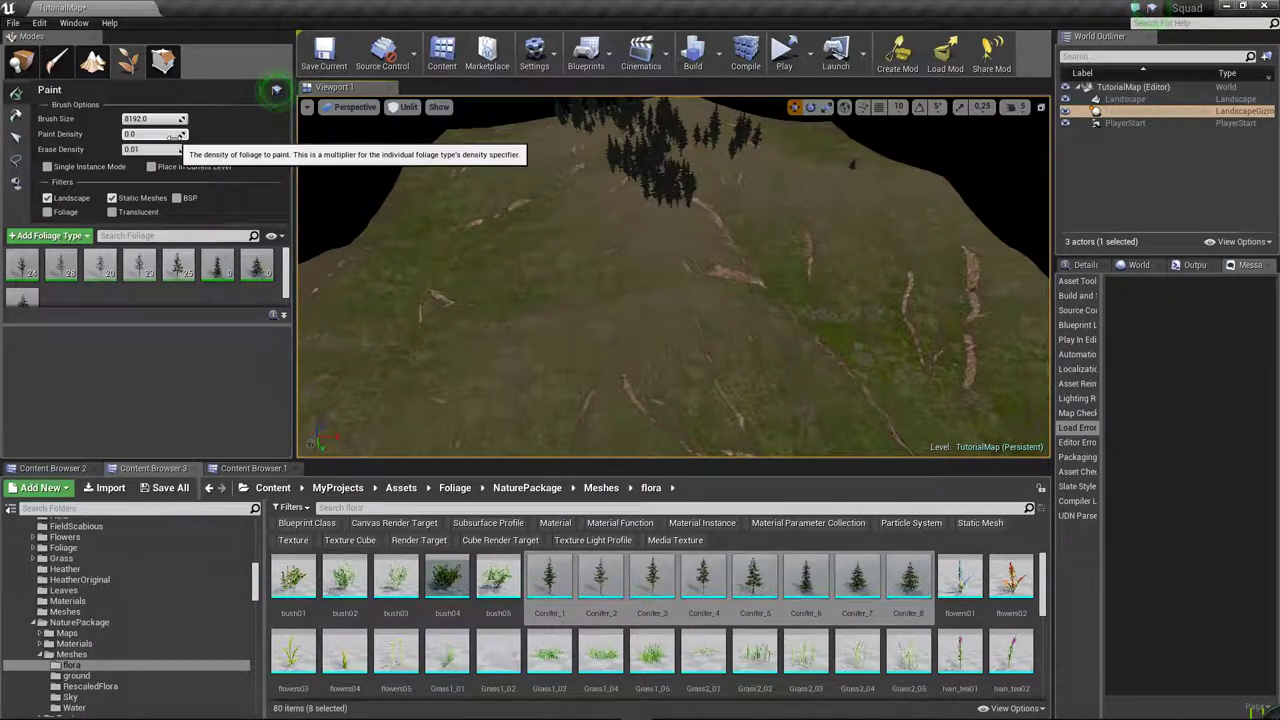
pyautogui.moveTo(623, 386); pyautogui.dragTo(365, 170)
pyautogui.moveTo(743, 229); pyautogui.dragTo(720, 250)
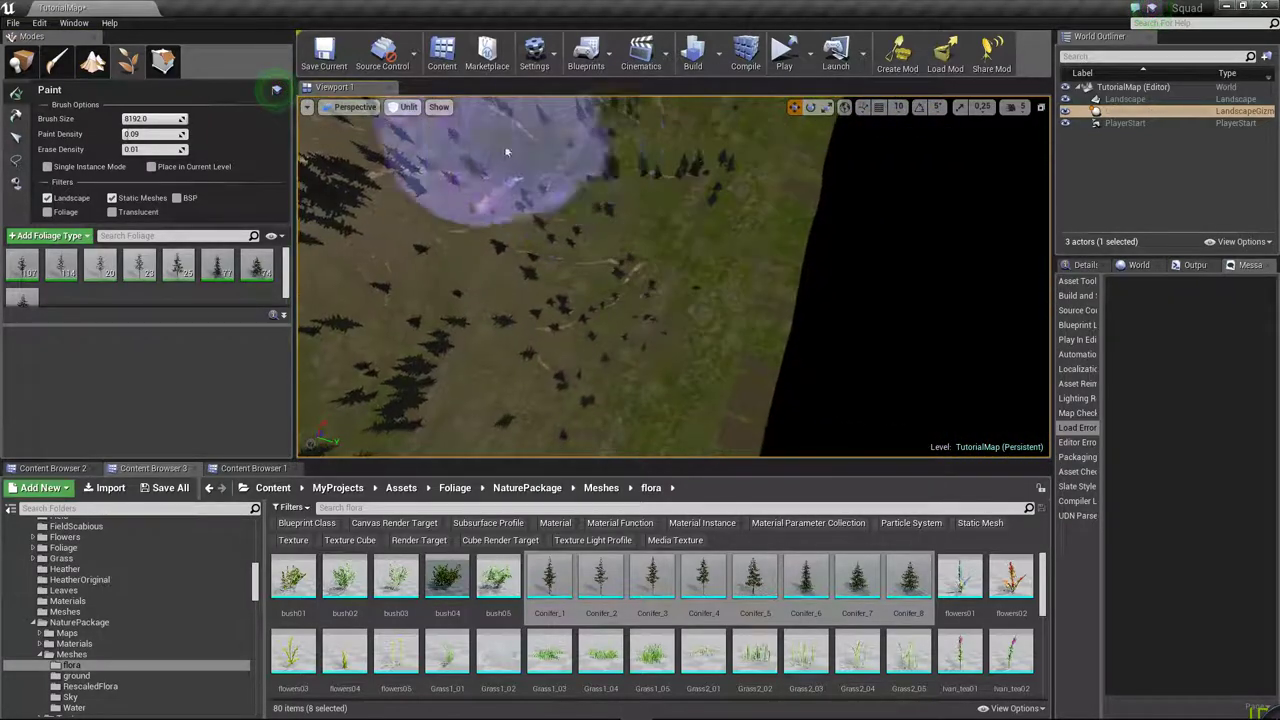
pyautogui.moveTo(543, 300); pyautogui.dragTo(600, 300, button='right')
pyautogui.moveTo(600, 300)
pyautogui.mouseDown()
pyautogui.moveTo(730, 378)
pyautogui.moveTo(671, 171)
pyautogui.mouseUp()
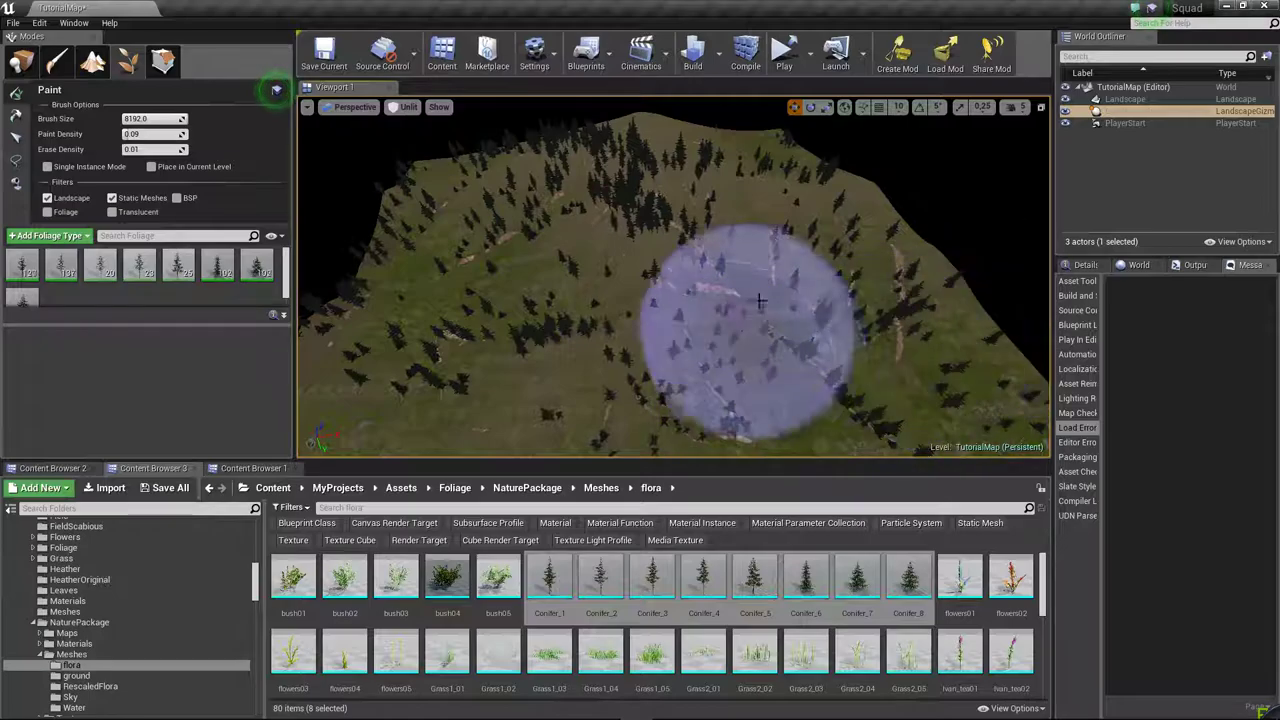
pyautogui.moveTo(370, 420); pyautogui.dragTo(1000, 400)
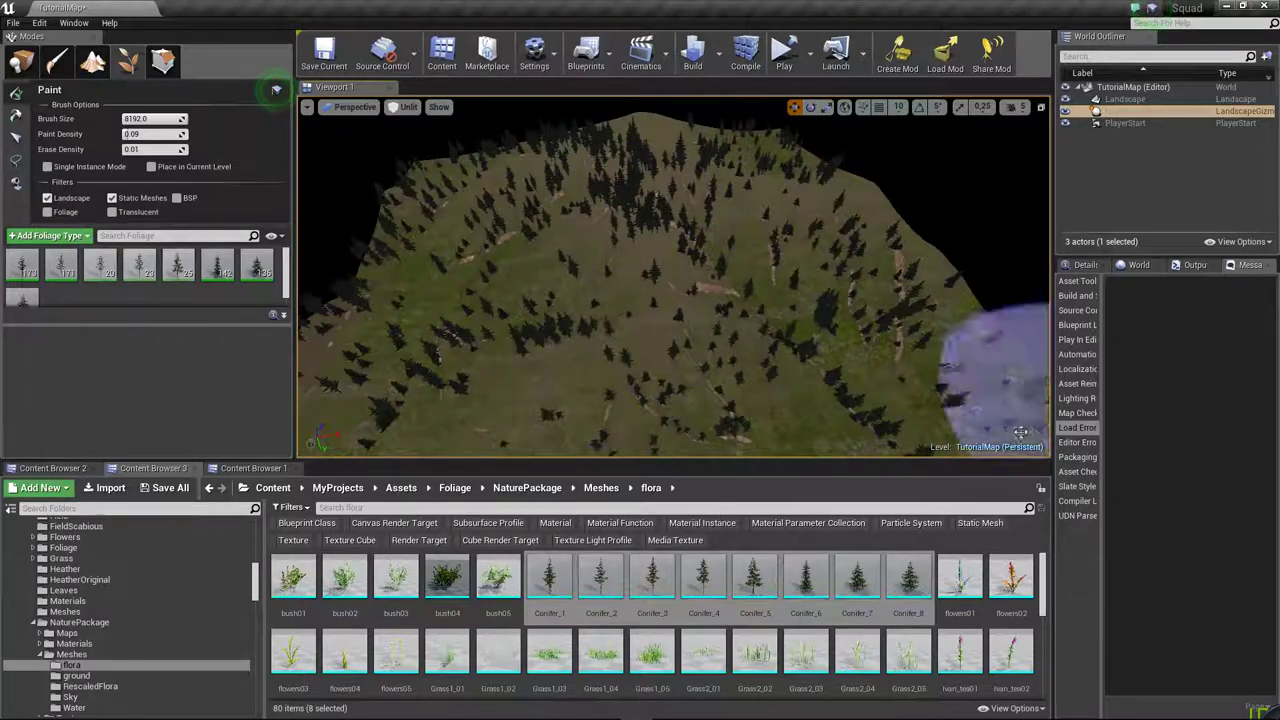
pyautogui.scroll(5, 675, 275)
pyautogui.moveTo(675, 300); pyautogui.dragTo(675, 200, button='right')
pyautogui.moveTo(675, 300)
pyautogui.mouseDown(button='right')
pyautogui.moveTo(675, 280)
pyautogui.moveTo(720, 300)
pyautogui.moveTo(630, 285)
pyautogui.mouseUp(button='right')
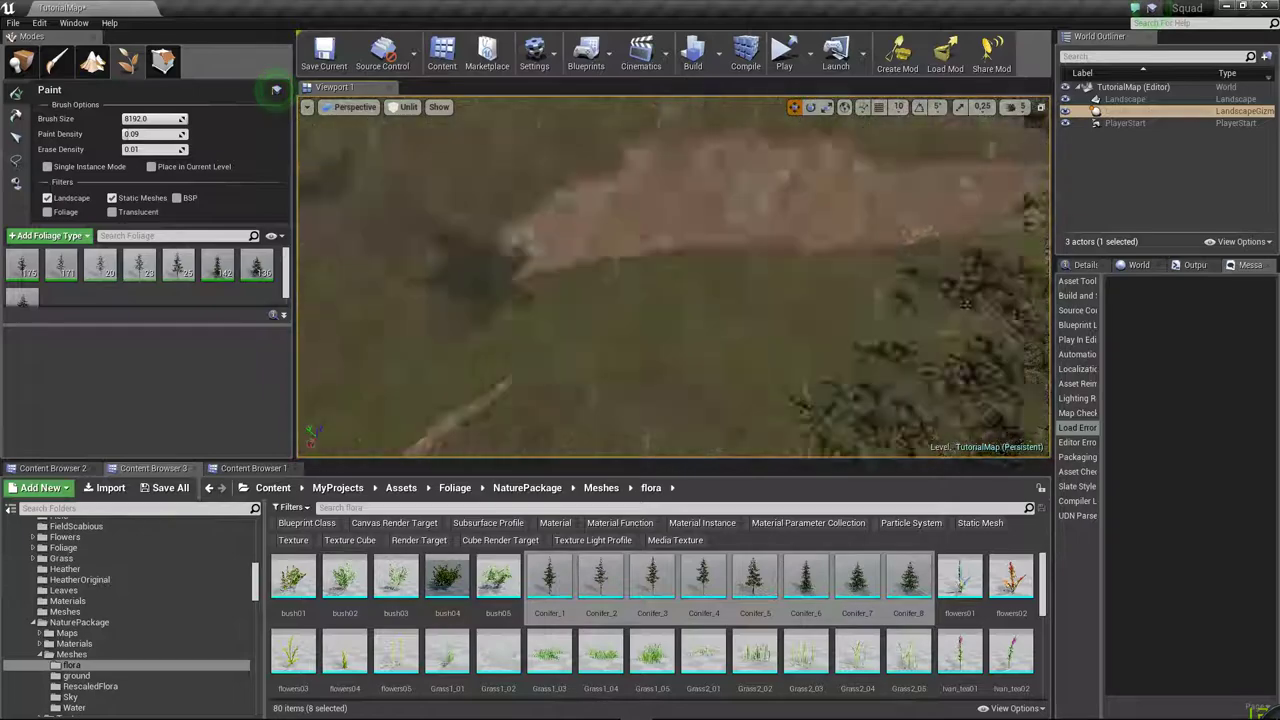
pyautogui.moveTo(675, 300); pyautogui.dragTo(673, 269, button='right')
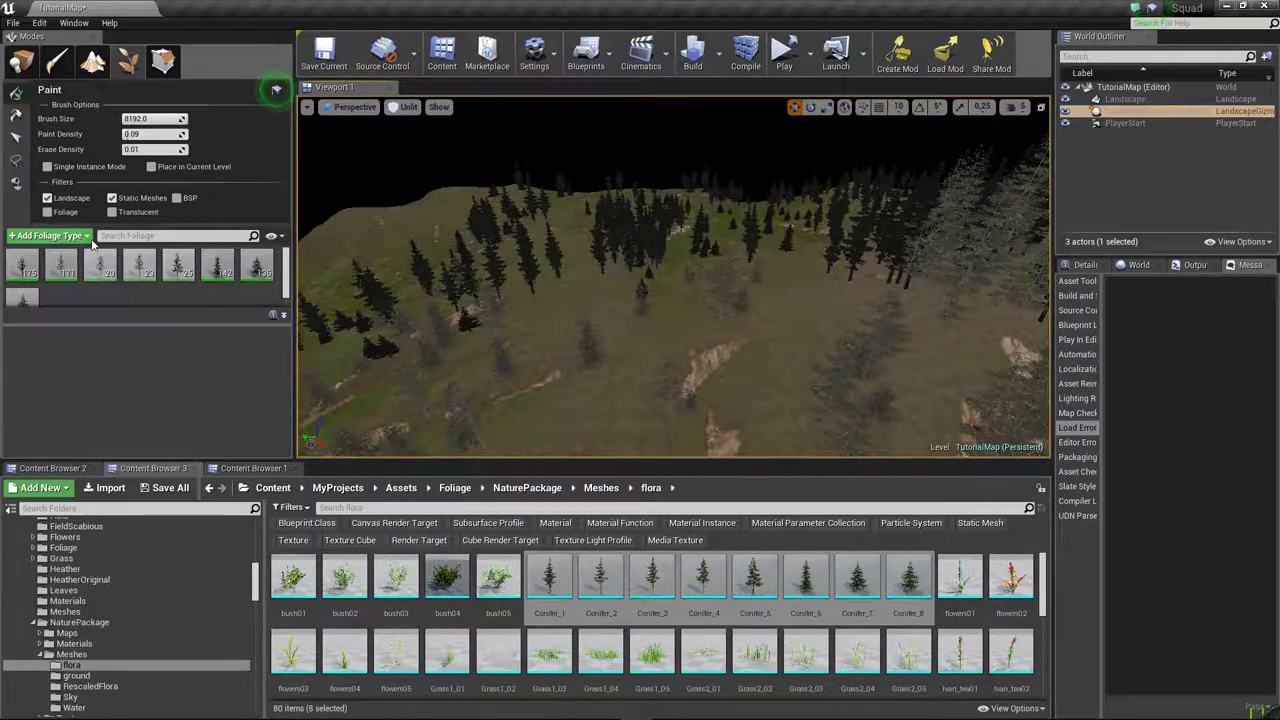
# - Add eight tree meshes as foliage types: Tree03 through Tree06_2, plus Tree_02, Tree_03_2 and Tree_06
pyautogui.click(27, 266)
pyautogui.click(122, 296)
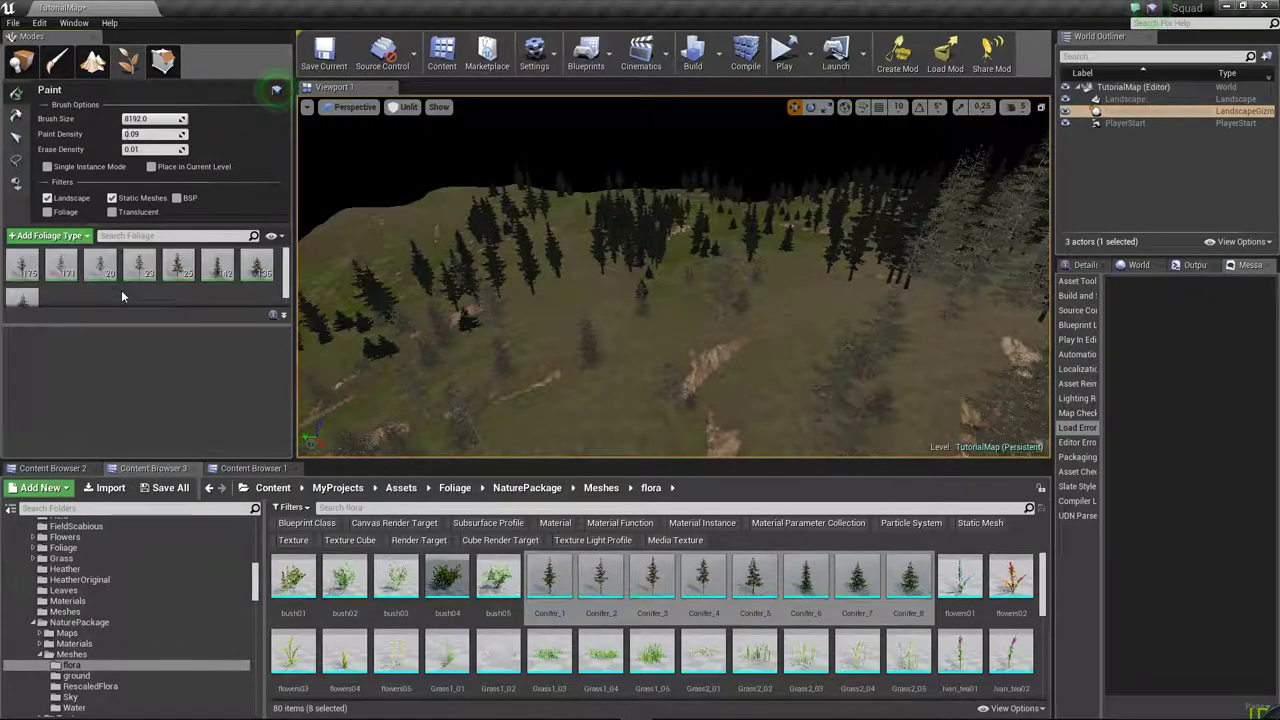
pyautogui.scroll(-5, 692, 620)
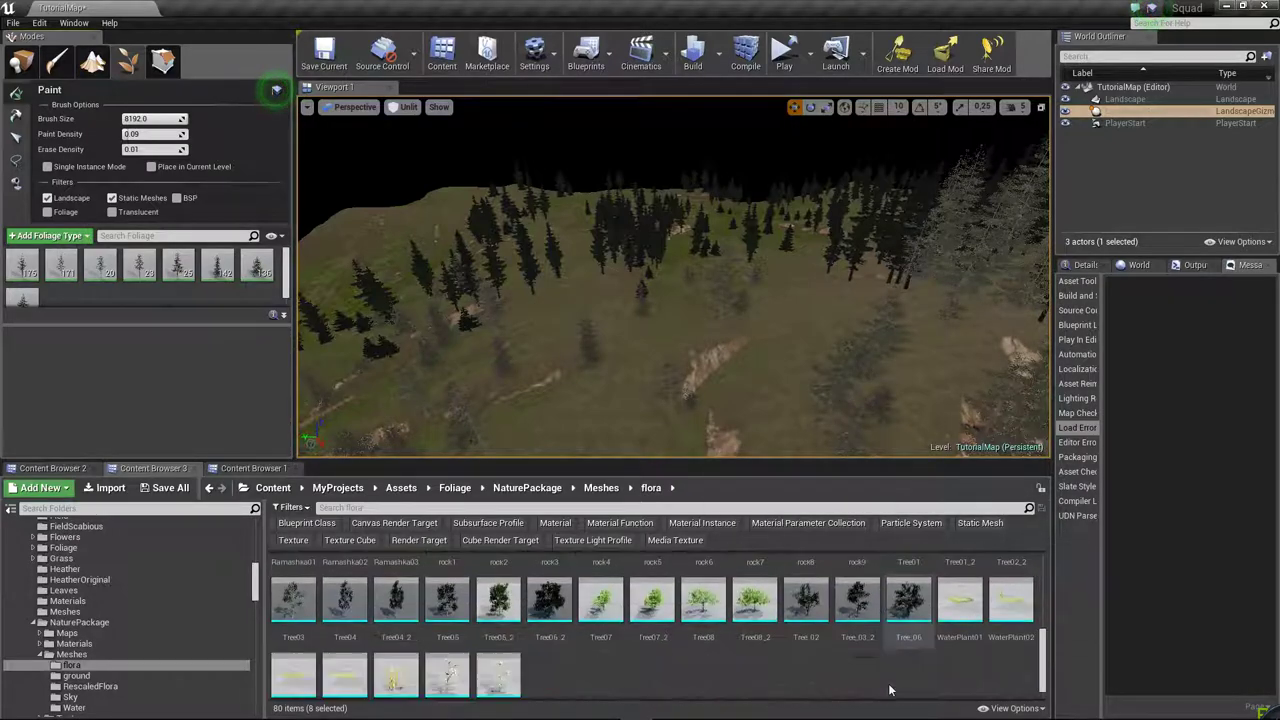
pyautogui.scroll(1, 827, 640)
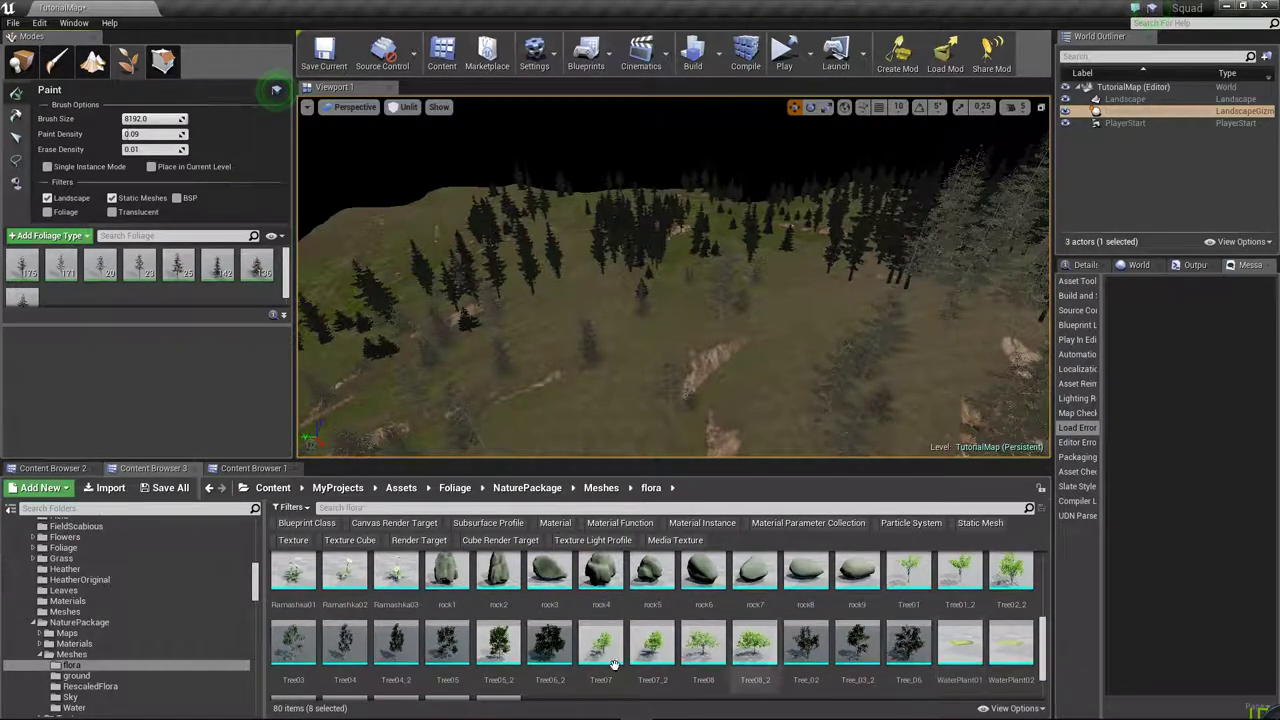
pyautogui.click(286, 650)
pyautogui.keyDown('ctrl'); pyautogui.click(549, 645); pyautogui.keyUp('ctrl')
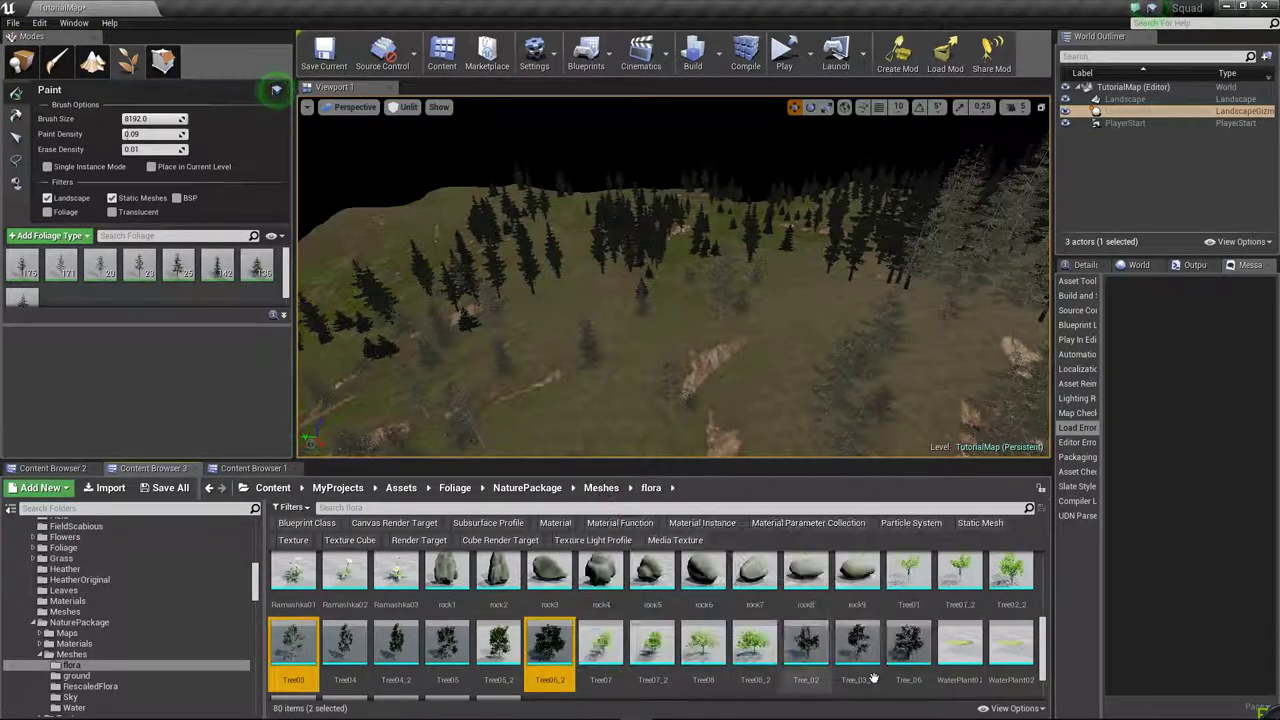
pyautogui.keyDown('shift'); pyautogui.click(549, 650); pyautogui.keyUp('shift')
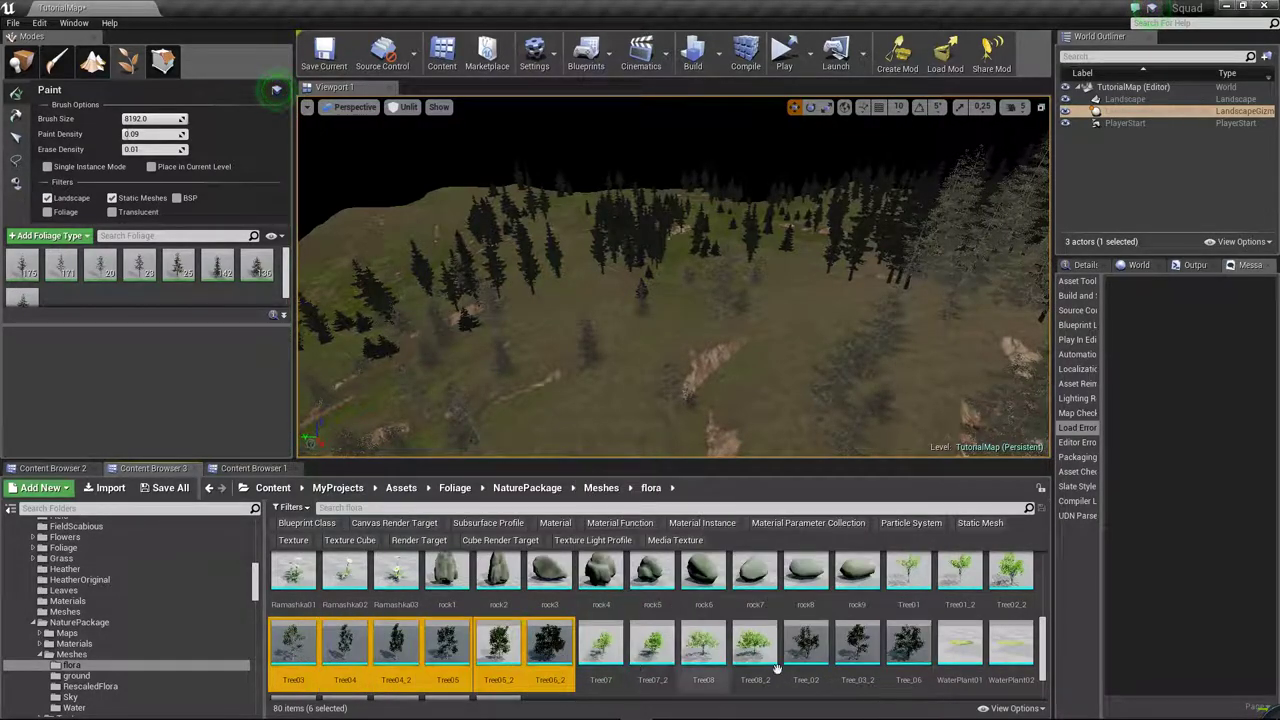
pyautogui.keyDown('ctrl'); pyautogui.click(826, 668); pyautogui.keyUp('ctrl')
pyautogui.keyDown('ctrl'); pyautogui.click(845, 662); pyautogui.keyUp('ctrl')
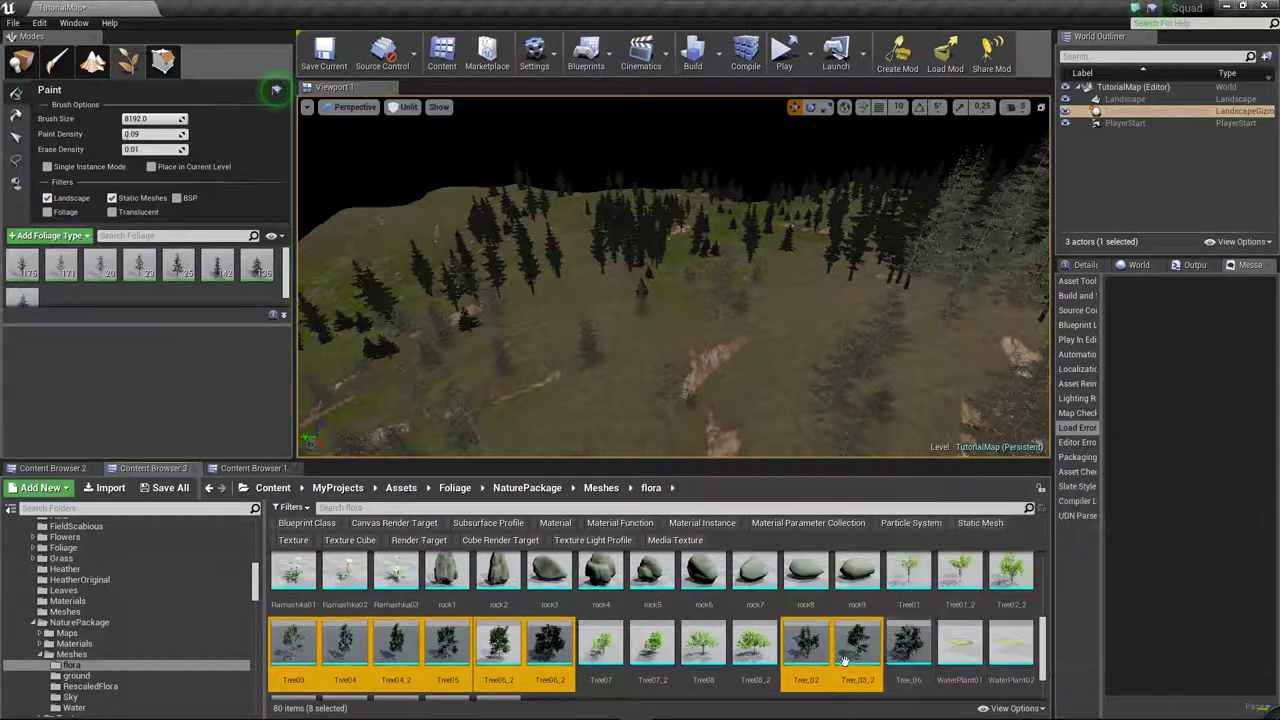
pyautogui.keyDown('ctrl'); pyautogui.click(912, 663); pyautogui.keyUp('ctrl')
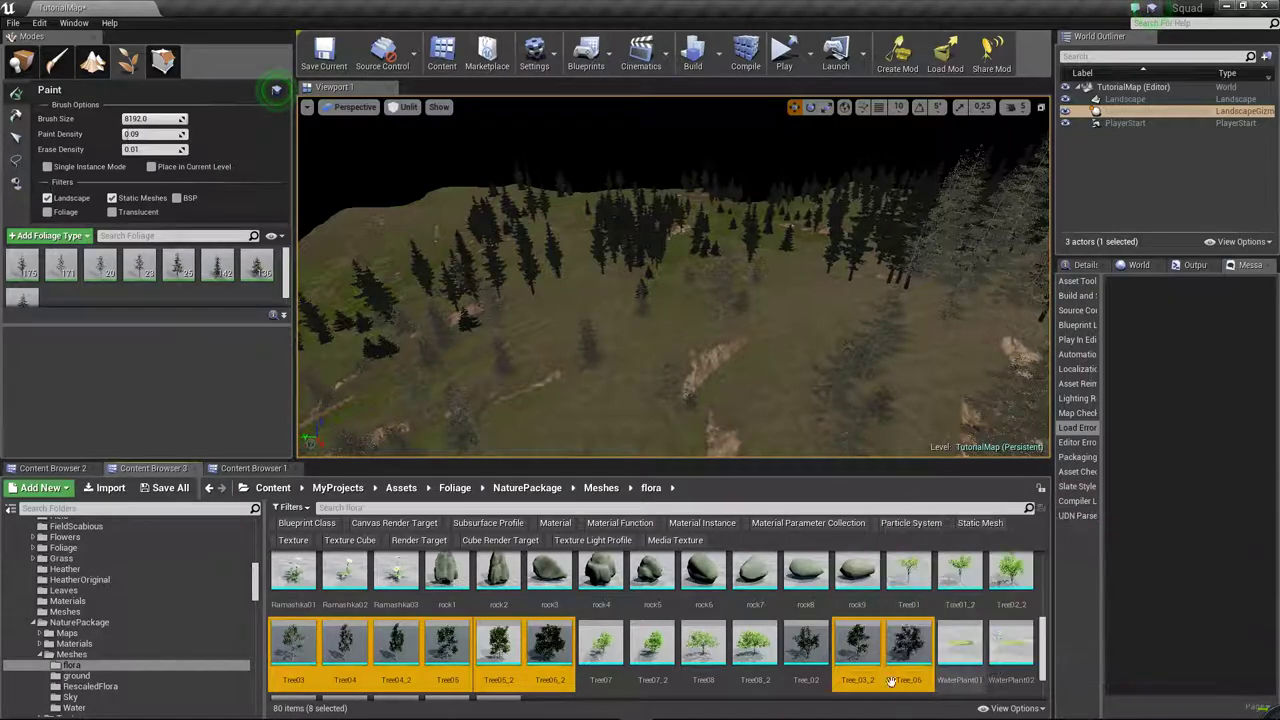
pyautogui.moveTo(938, 677); pyautogui.dragTo(147, 305)
# - Give all new tree foliage types density 1.0 and radius 15.0, and turn off Align to Normal
pyautogui.scroll(-2, 160, 298)
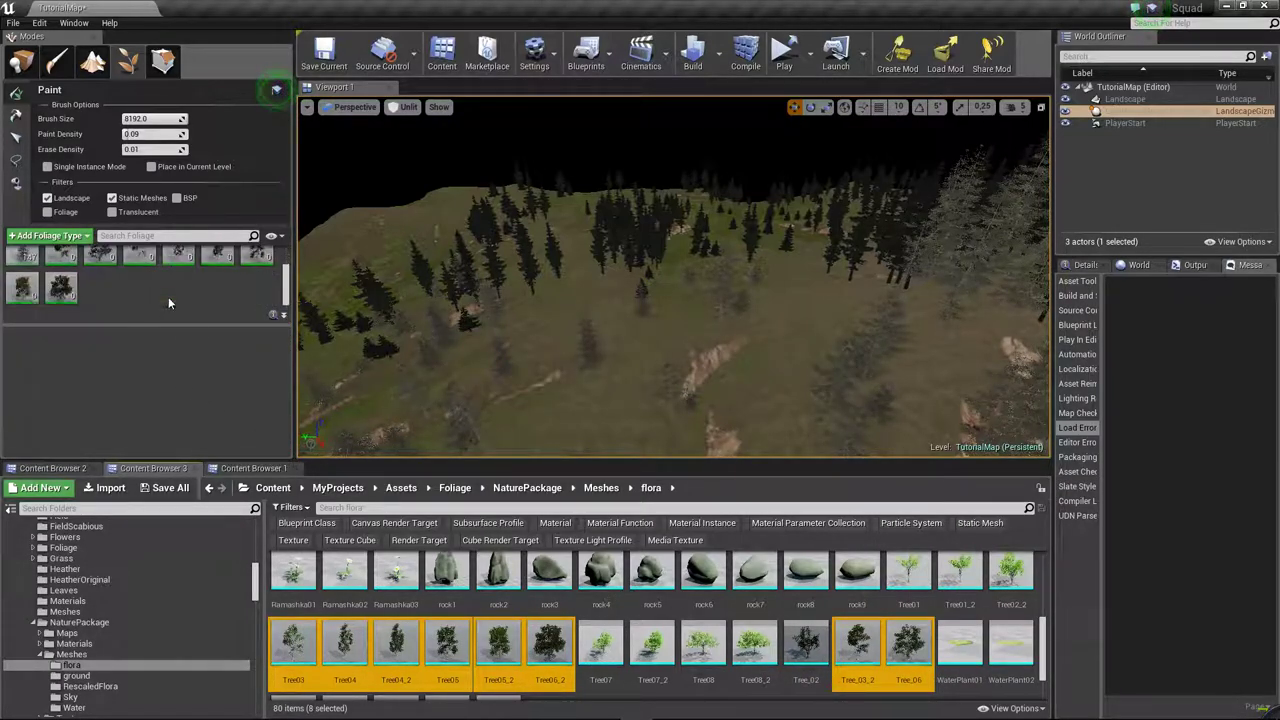
pyautogui.hotkey('ctrl', 'a')
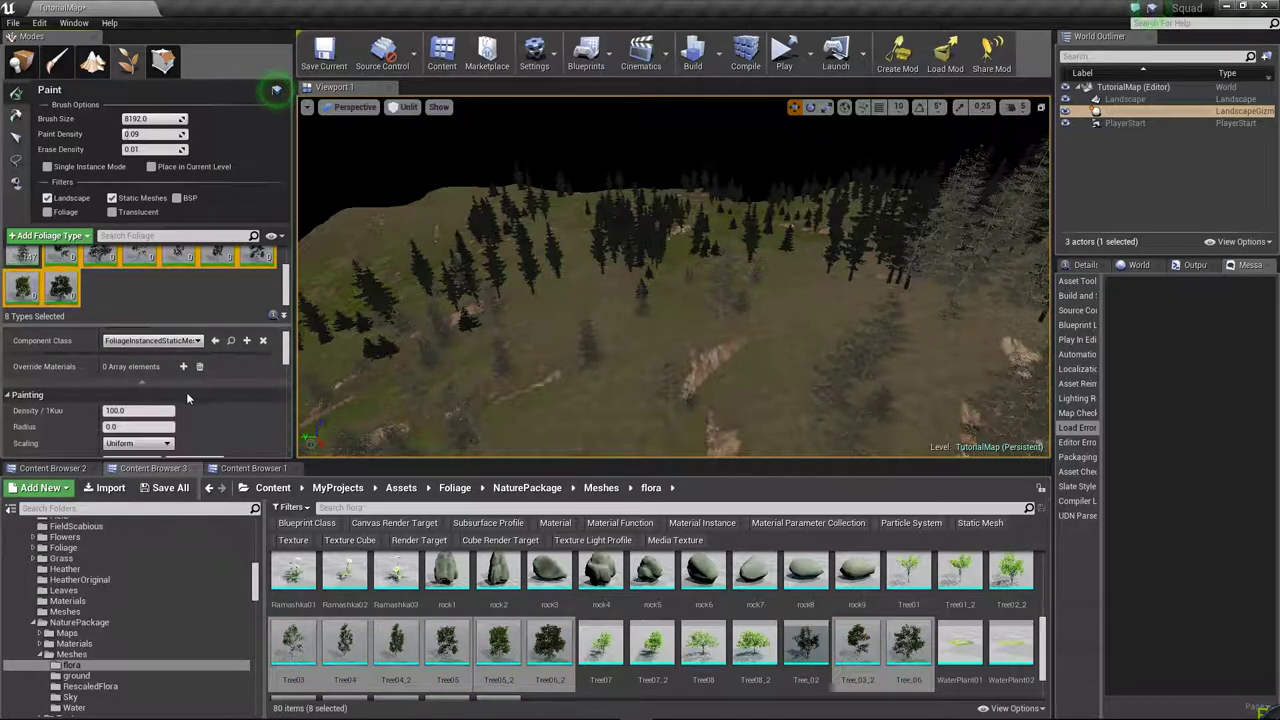
pyautogui.click(137, 411)
pyautogui.write('1')
pyautogui.click(143, 427)
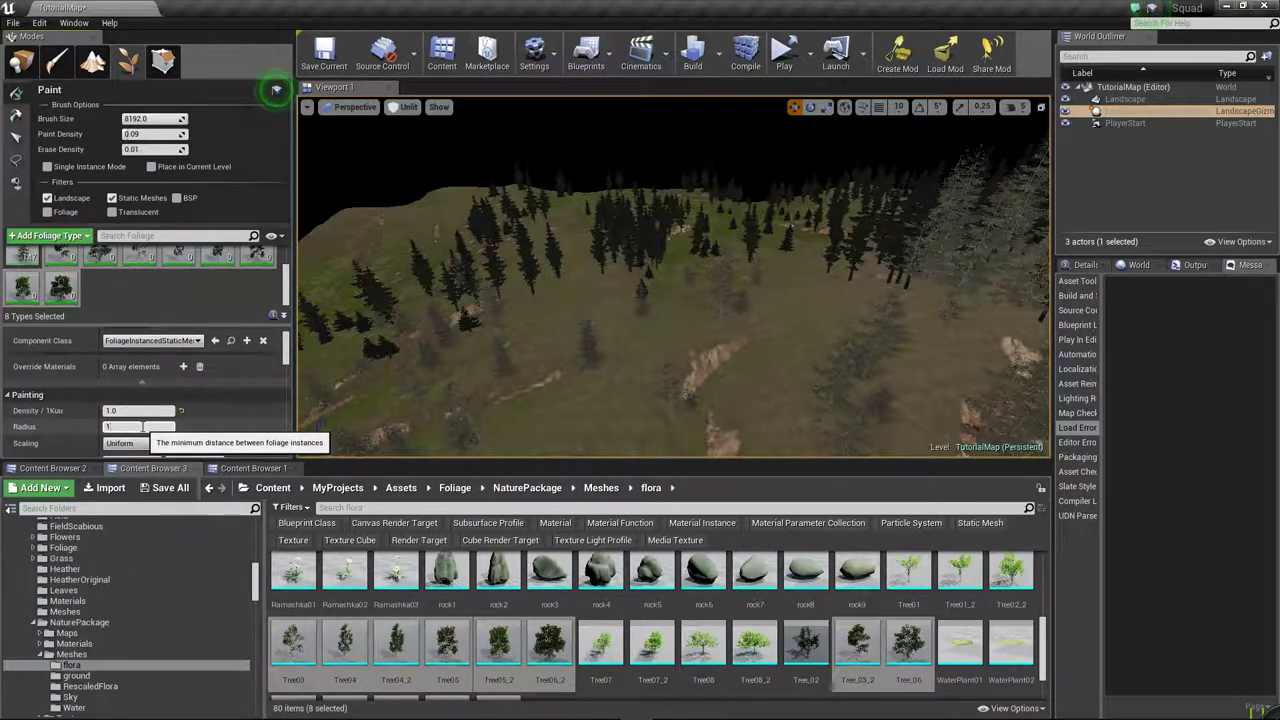
pyautogui.scroll(-2, 143, 427)
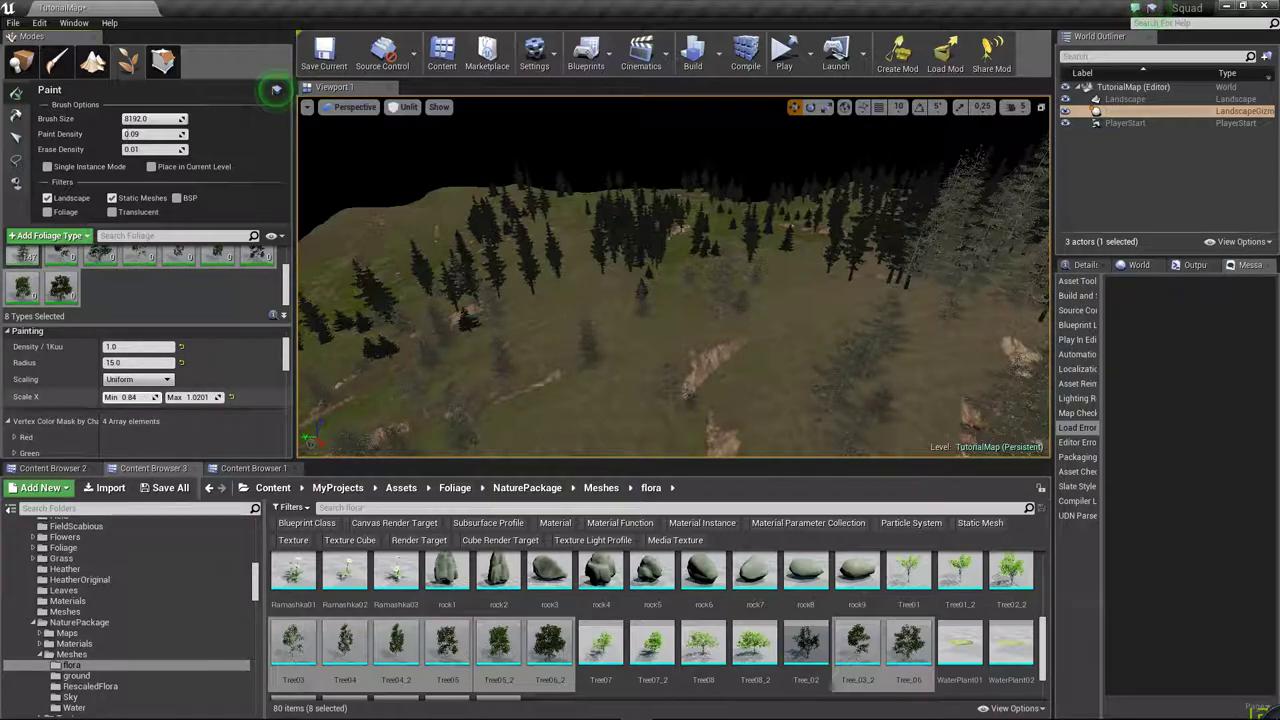
pyautogui.scroll(-3, 142, 407)
pyautogui.scroll(-3, 150, 414)
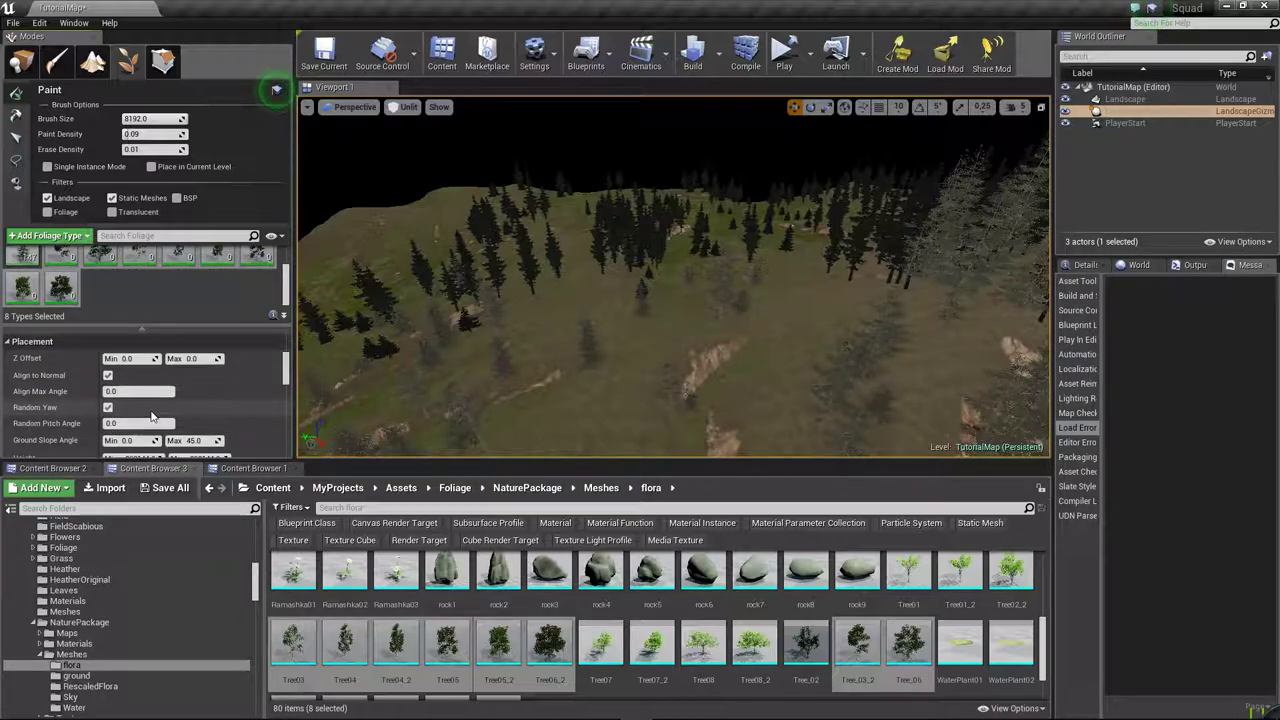
pyautogui.click(108, 376)
pyautogui.press('Tab')
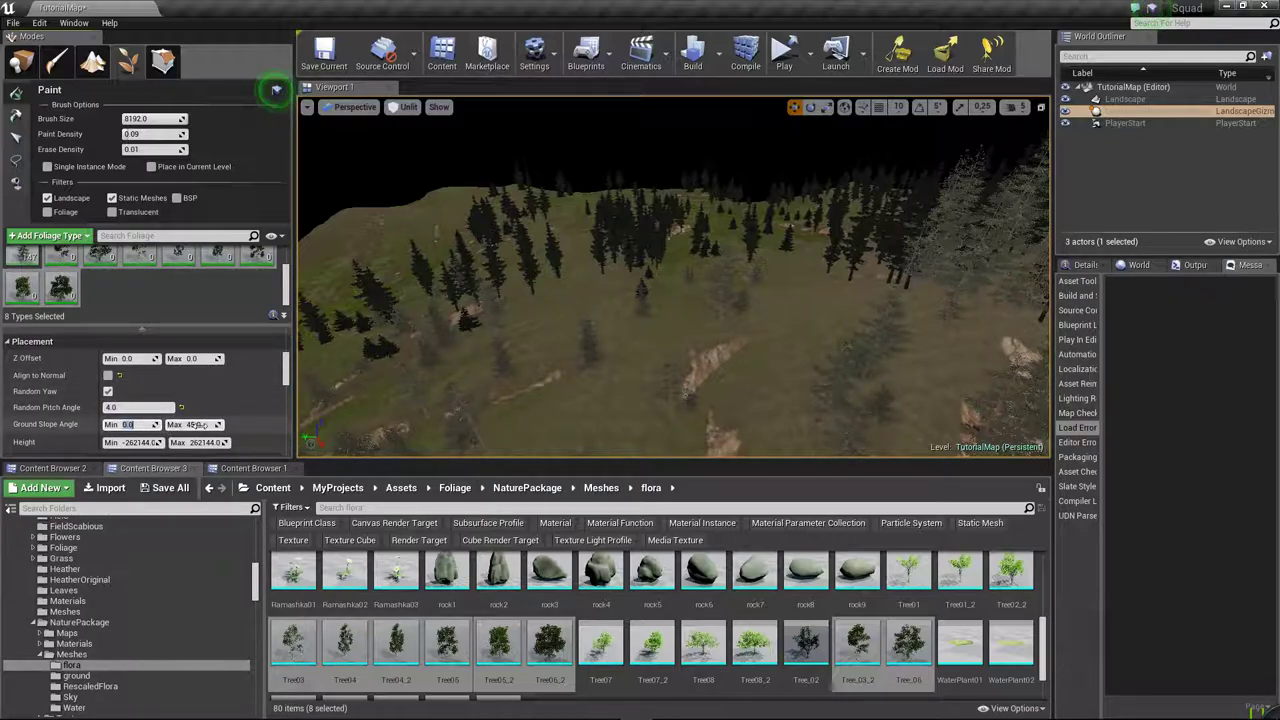
pyautogui.scroll(-3, 130, 425)
pyautogui.scroll(-3, 135, 427)
pyautogui.scroll(2, 150, 427)
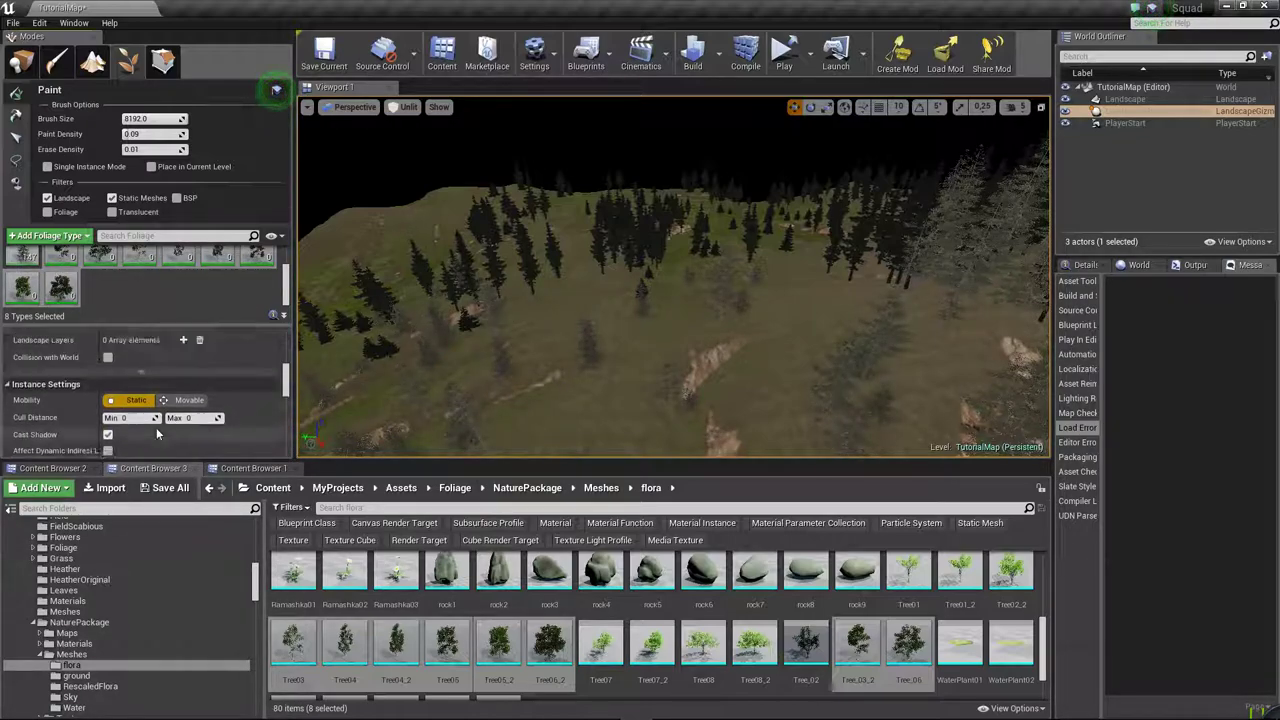
pyautogui.scroll(1, 156, 430)
pyautogui.scroll(5, 145, 427)
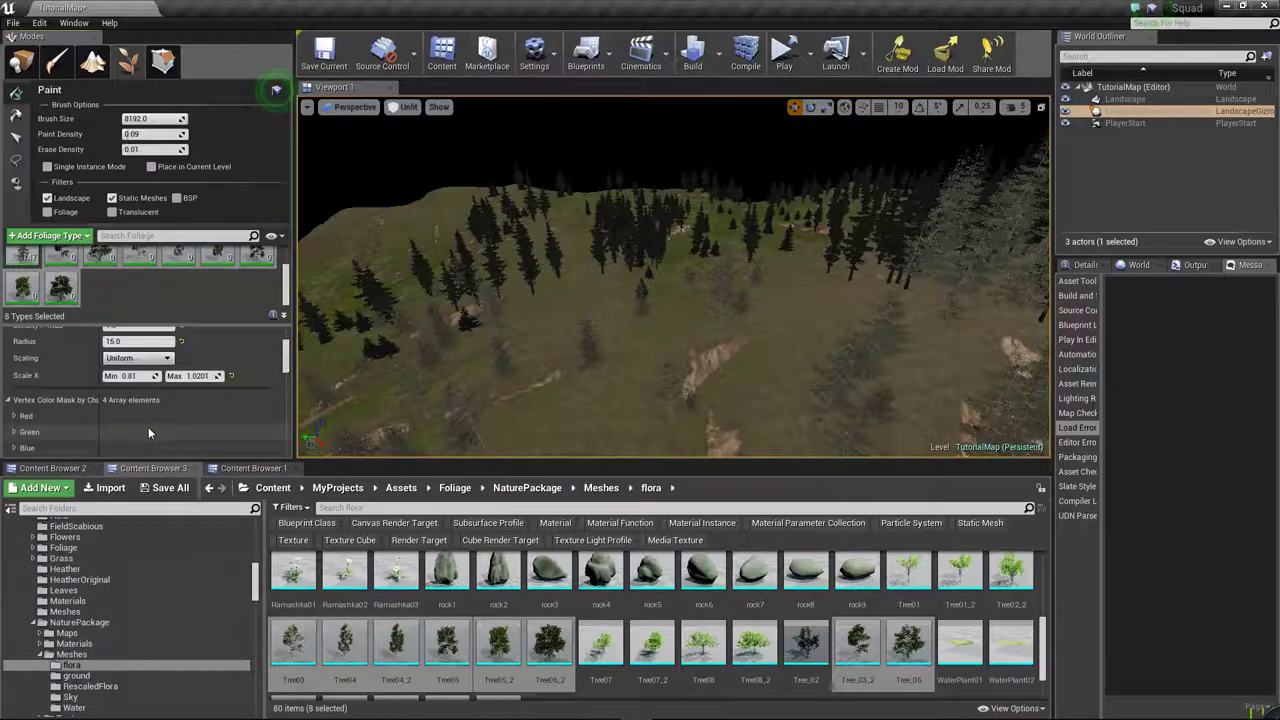
pyautogui.scroll(5, 145, 427)
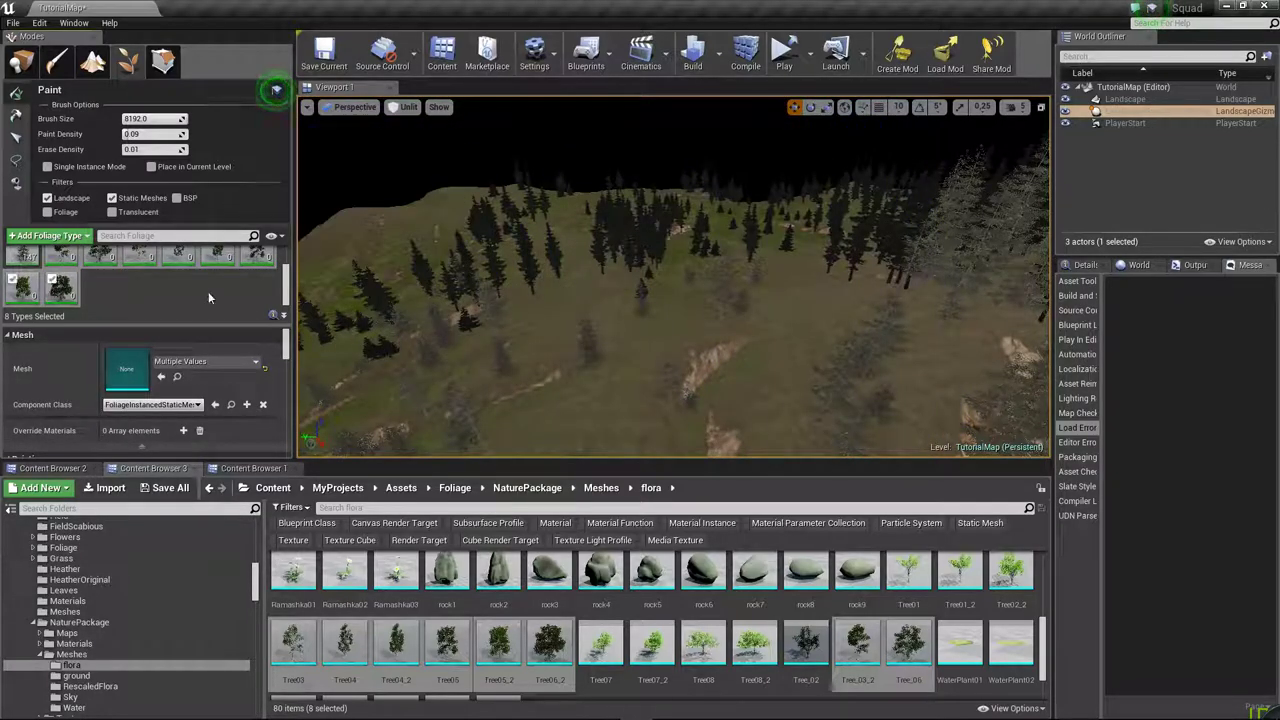
pyautogui.scroll(-1, 200, 360)
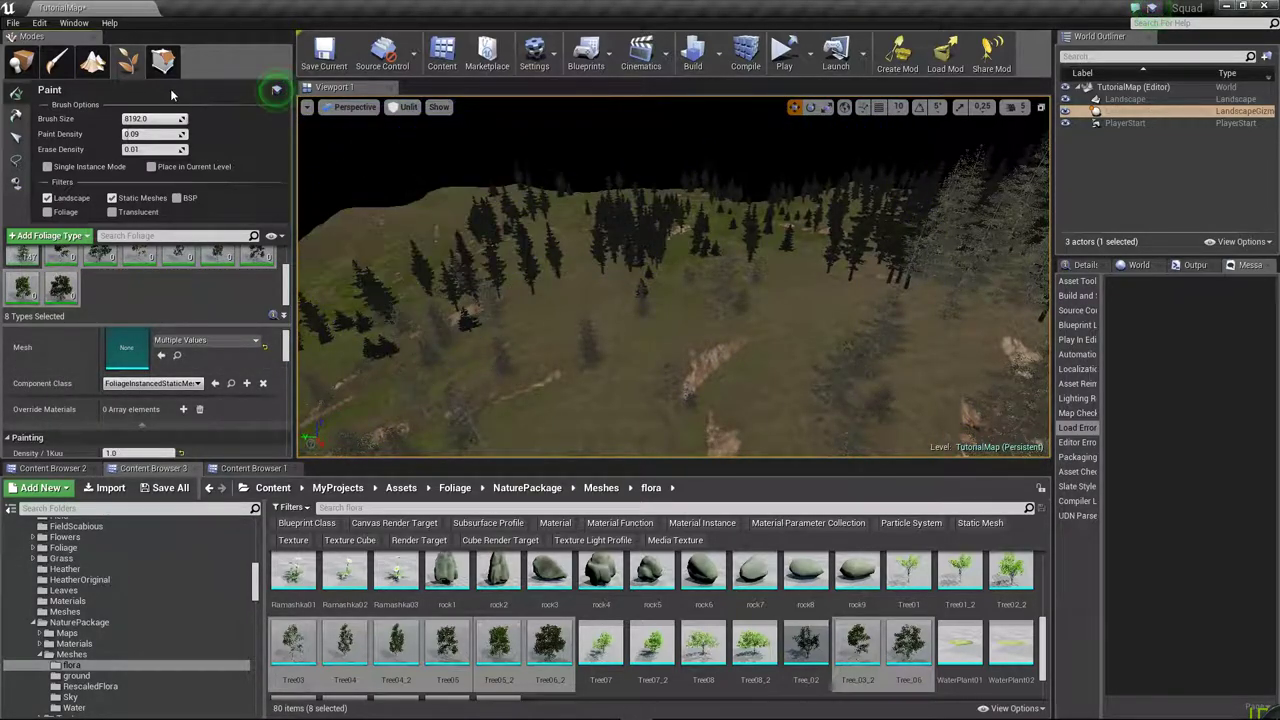
# - Check the landscape layer names in Landscape Paint mode, then return to Foliage mode
pyautogui.click(92, 62)
pyautogui.scroll(-5, 171, 378)
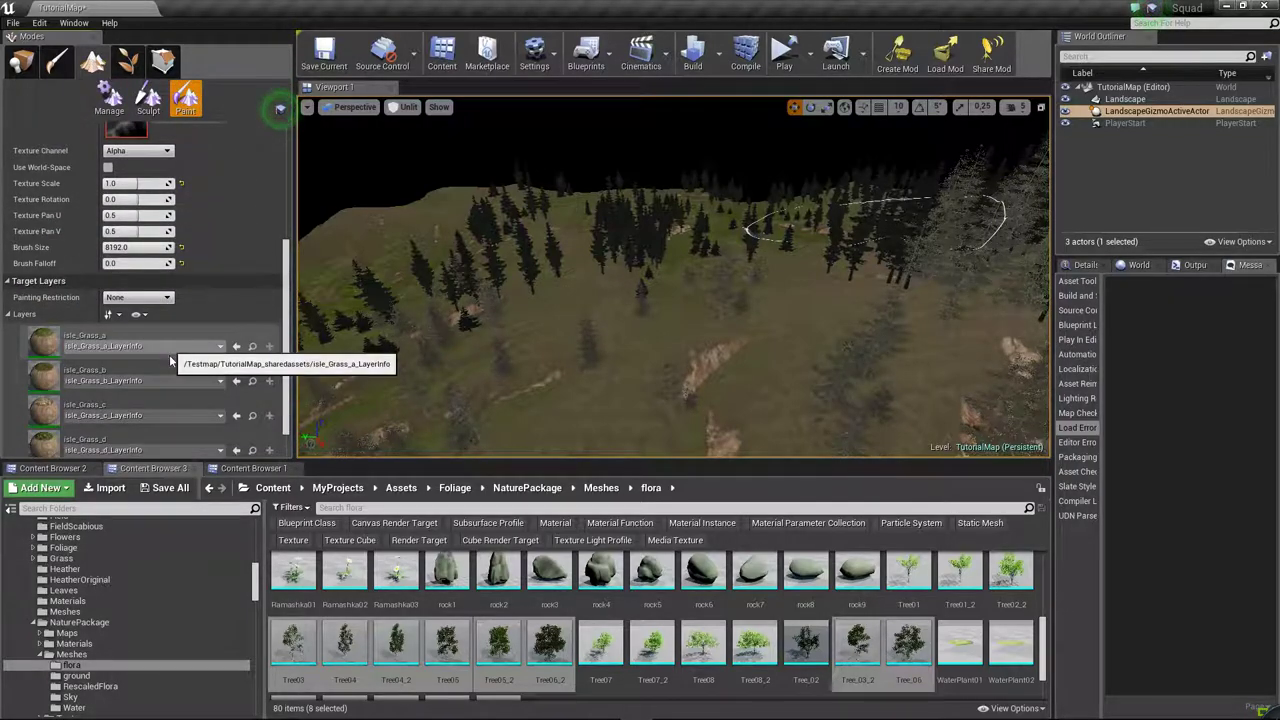
pyautogui.scroll(-5, 171, 378)
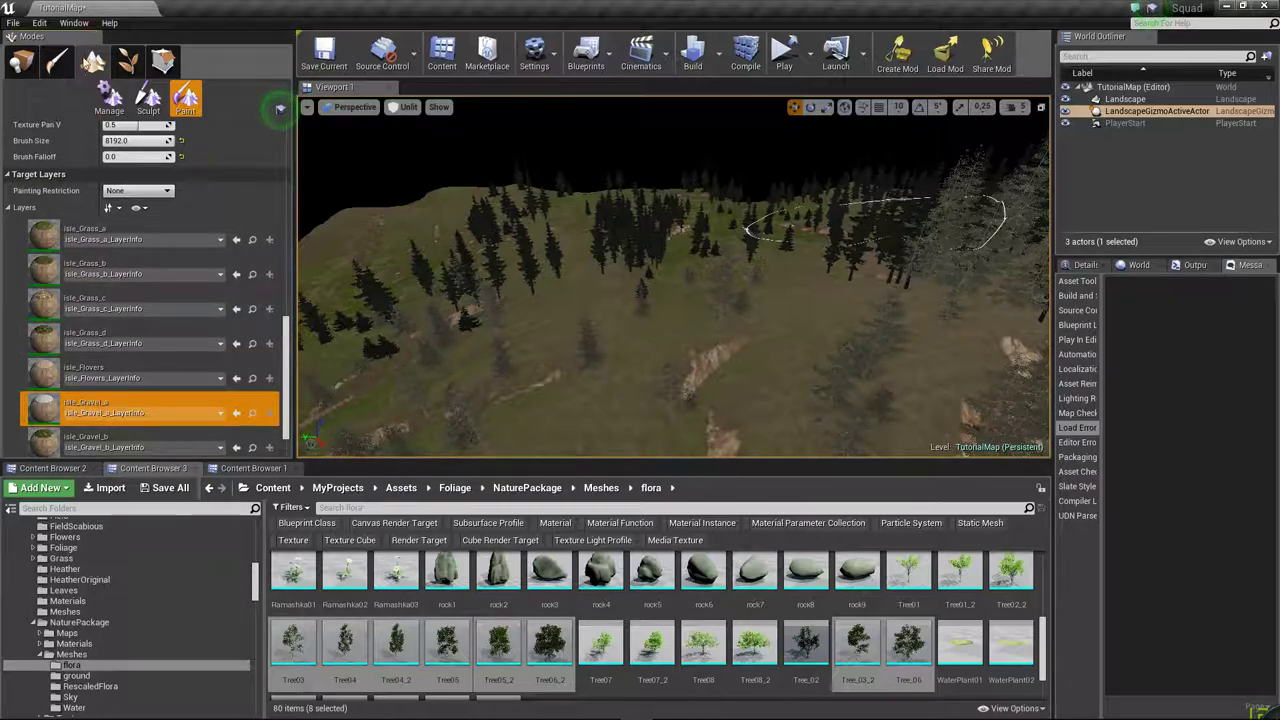
pyautogui.click(130, 64)
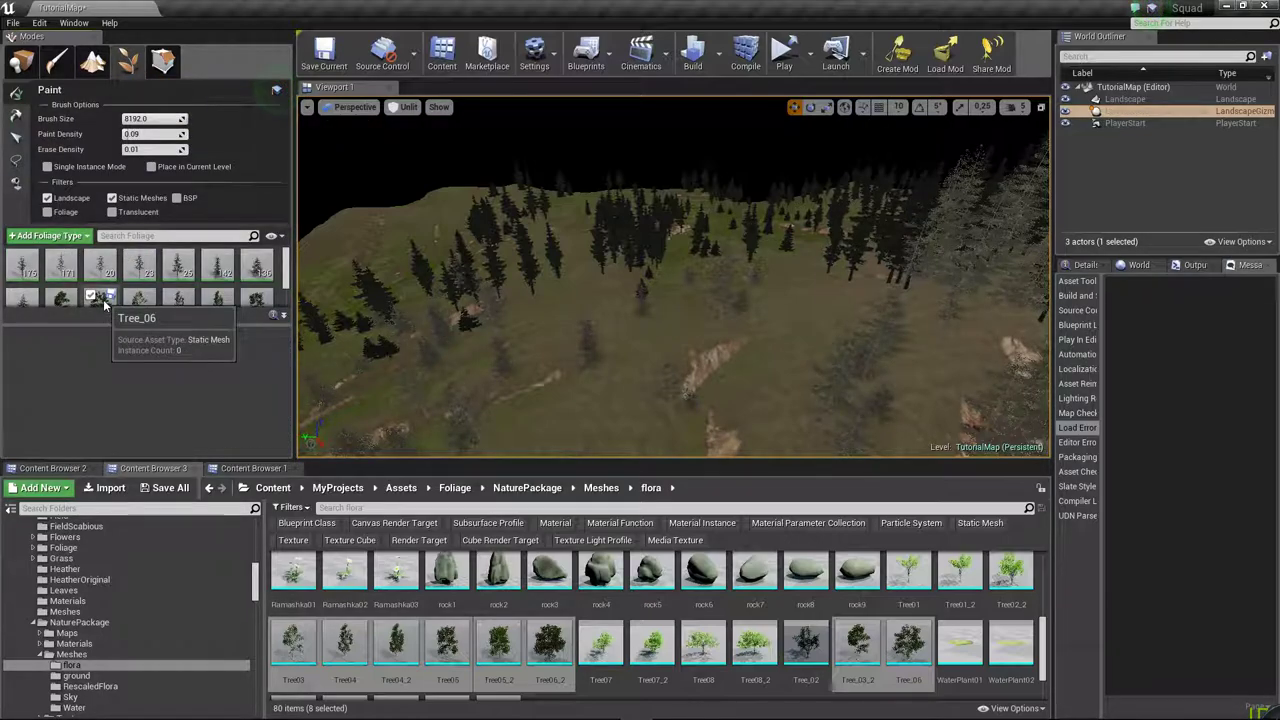
# - Set the Landscape Layers entry of Tree_03_2 and Tree03 to Isle_grass_a
pyautogui.click(61, 263)
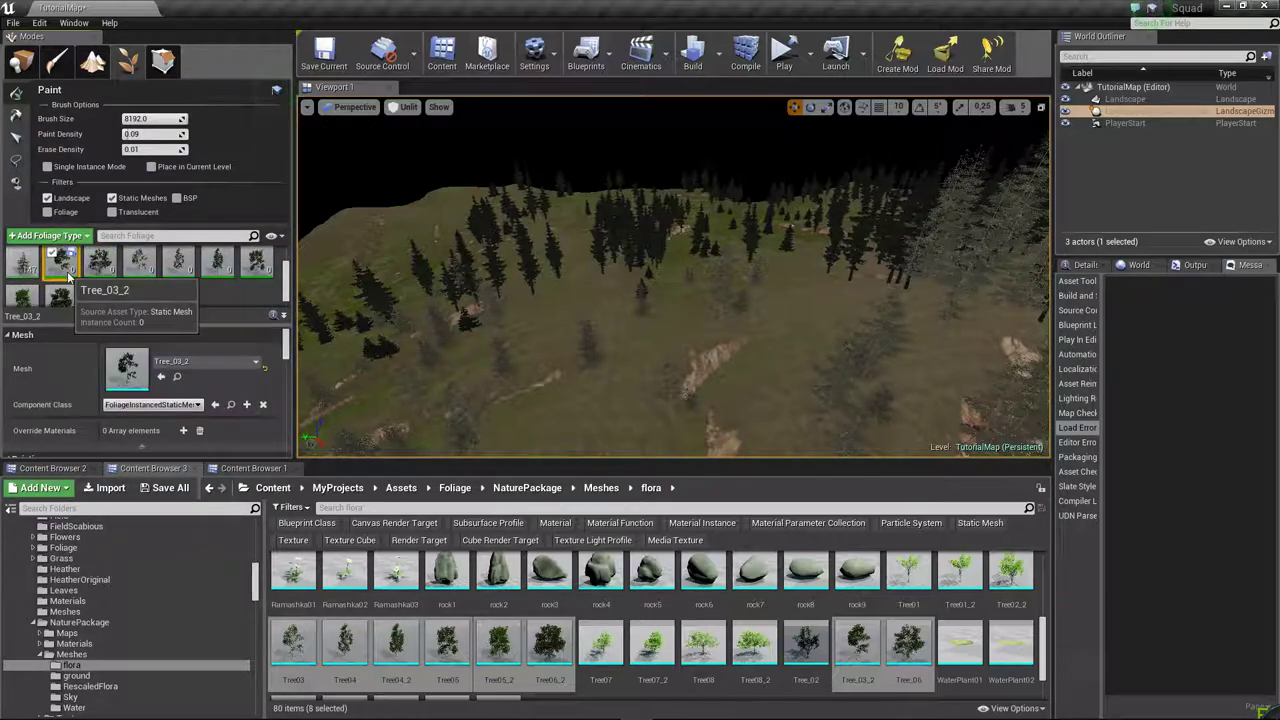
pyautogui.keyDown('ctrl'); pyautogui.click(138, 270); pyautogui.keyUp('ctrl')
pyautogui.scroll(-1, 140, 292)
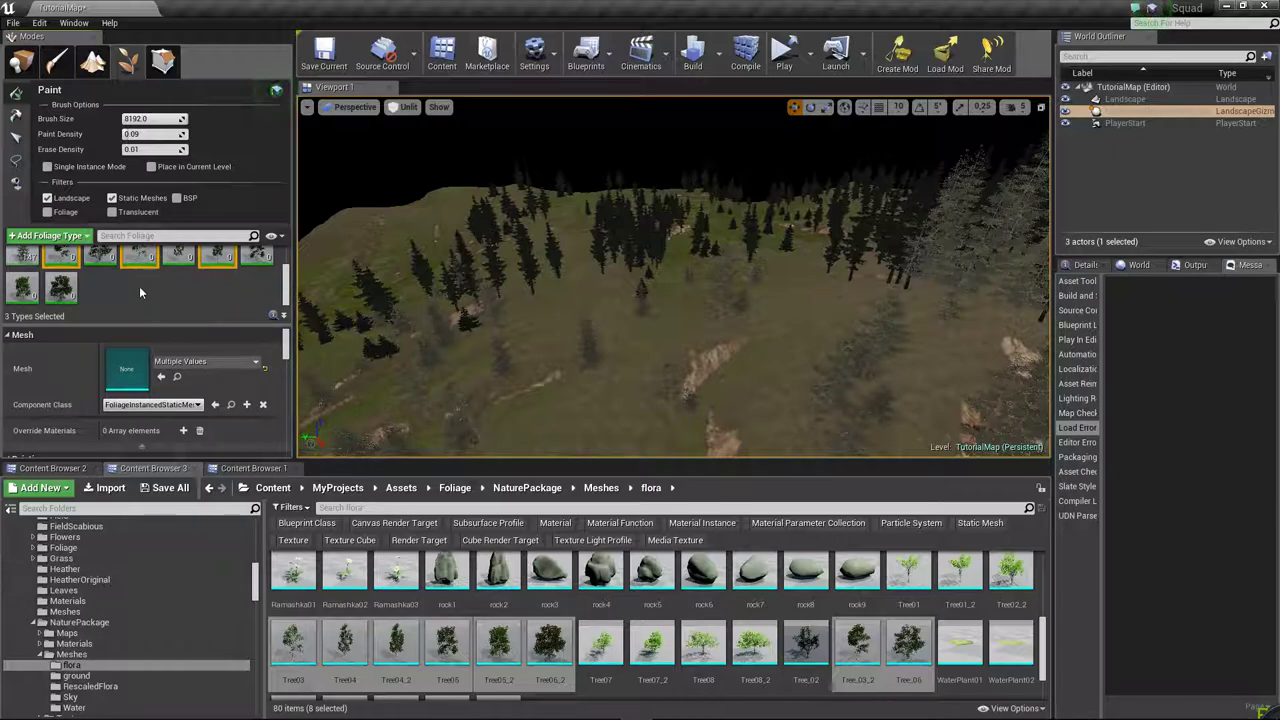
pyautogui.scroll(-3, 199, 393)
pyautogui.scroll(-3, 199, 393)
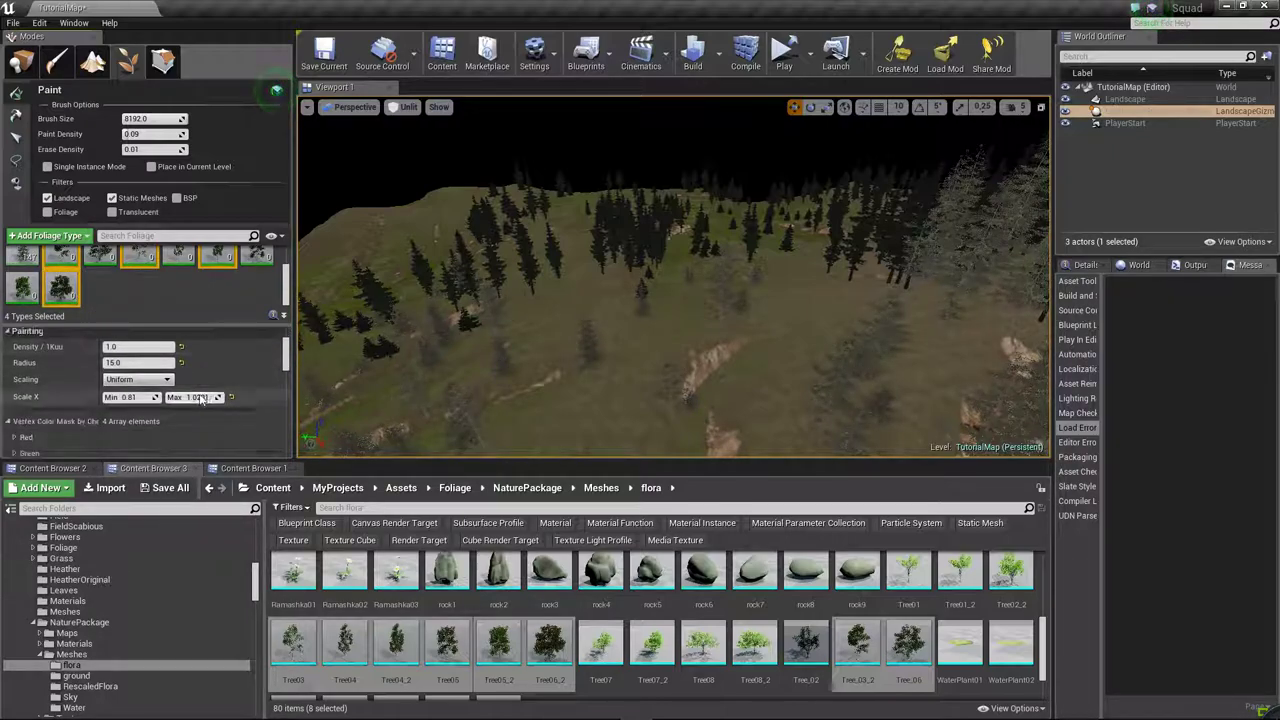
pyautogui.scroll(-3, 199, 393)
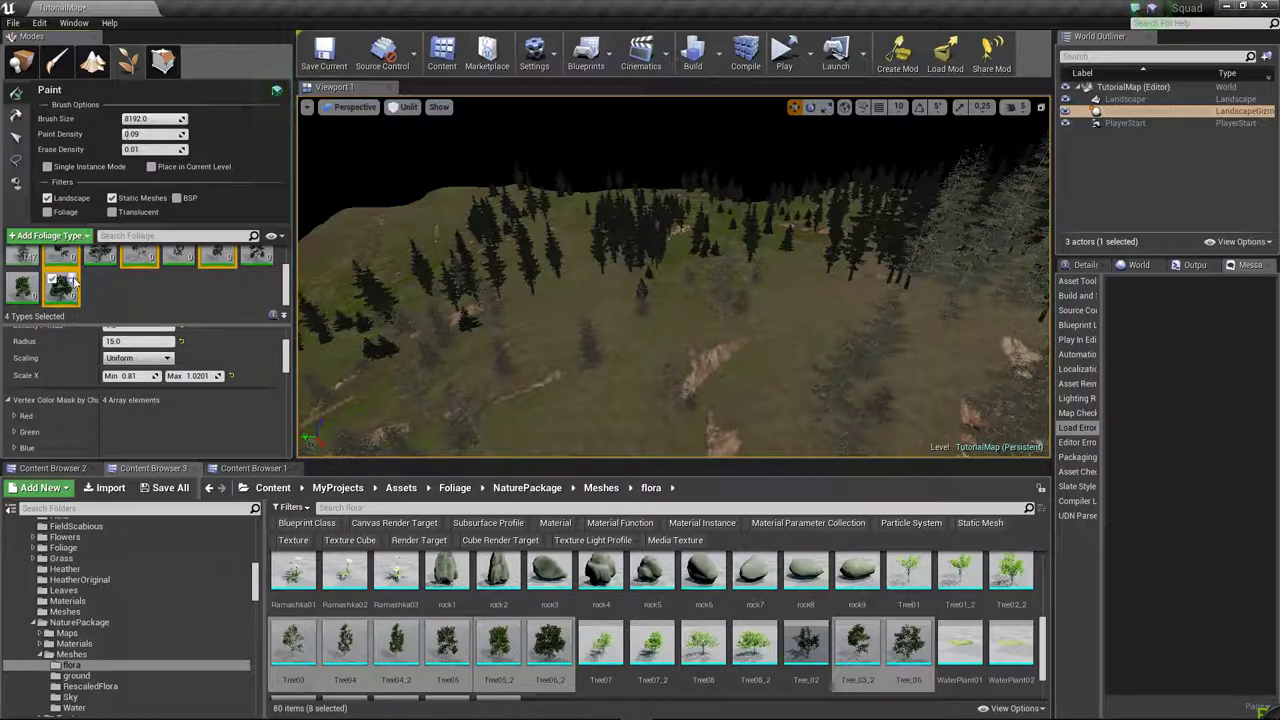
pyautogui.scroll(-1, 178, 382)
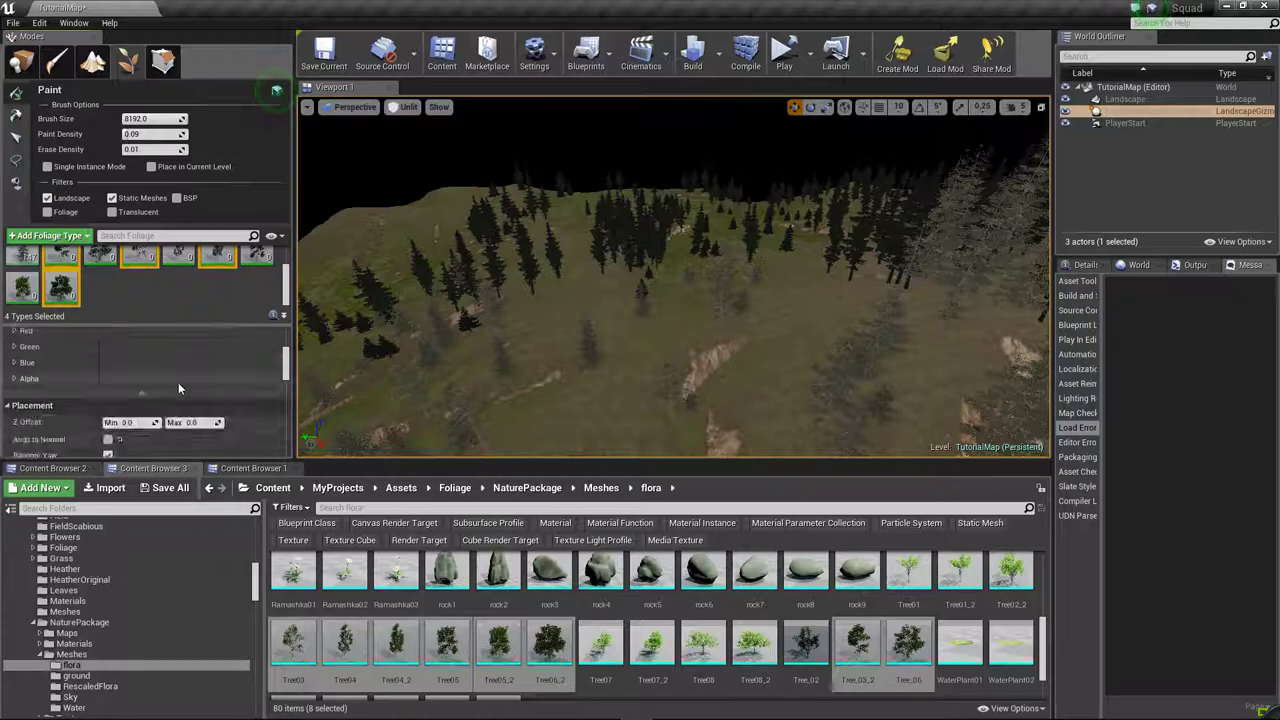
pyautogui.scroll(-1, 178, 382)
pyautogui.scroll(-1, 178, 391)
pyautogui.scroll(-1, 178, 398)
pyautogui.scroll(-2, 178, 396)
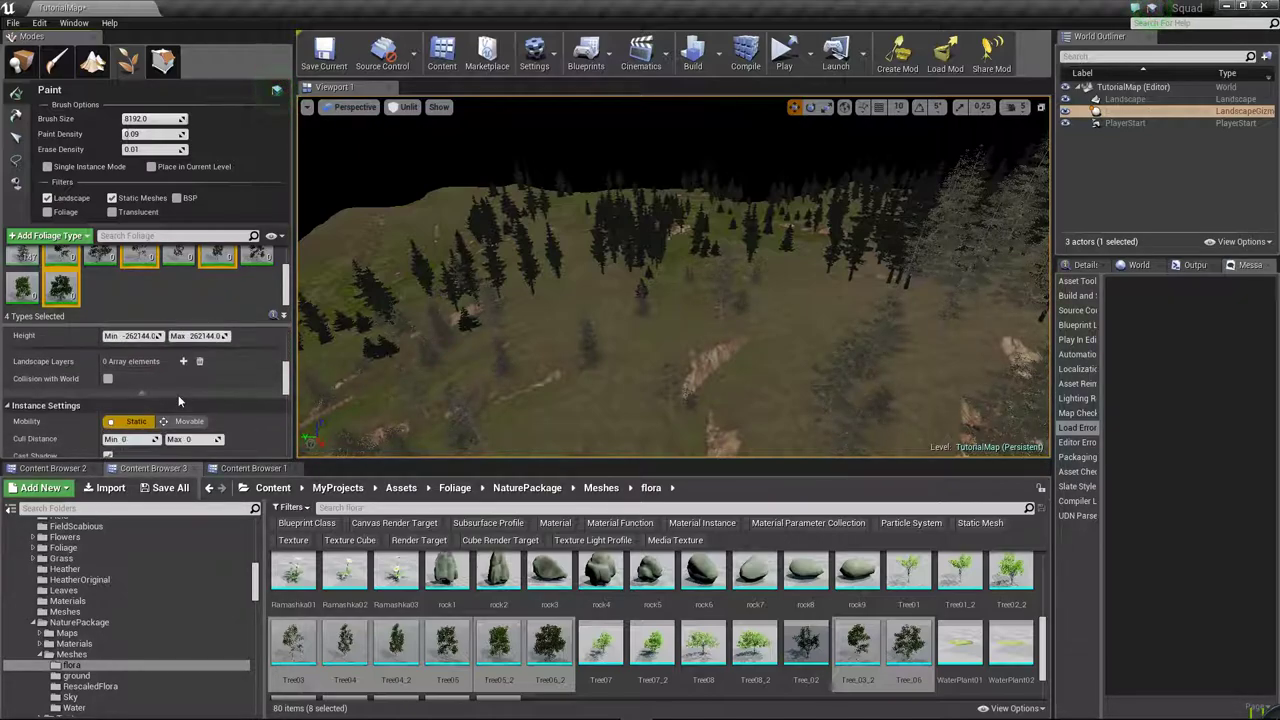
pyautogui.scroll(-1, 178, 396)
pyautogui.scroll(-1, 183, 390)
pyautogui.click(151, 379)
pyautogui.write('Isle_grass_a')
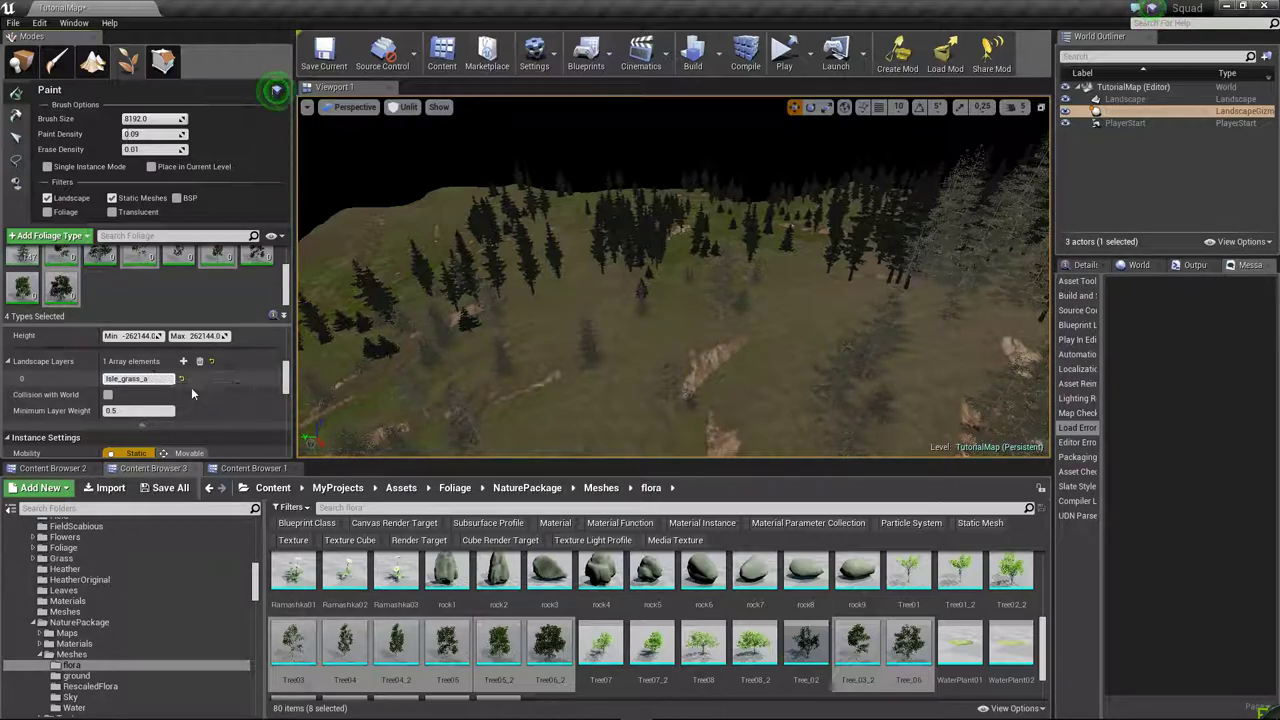
pyautogui.press('Return')
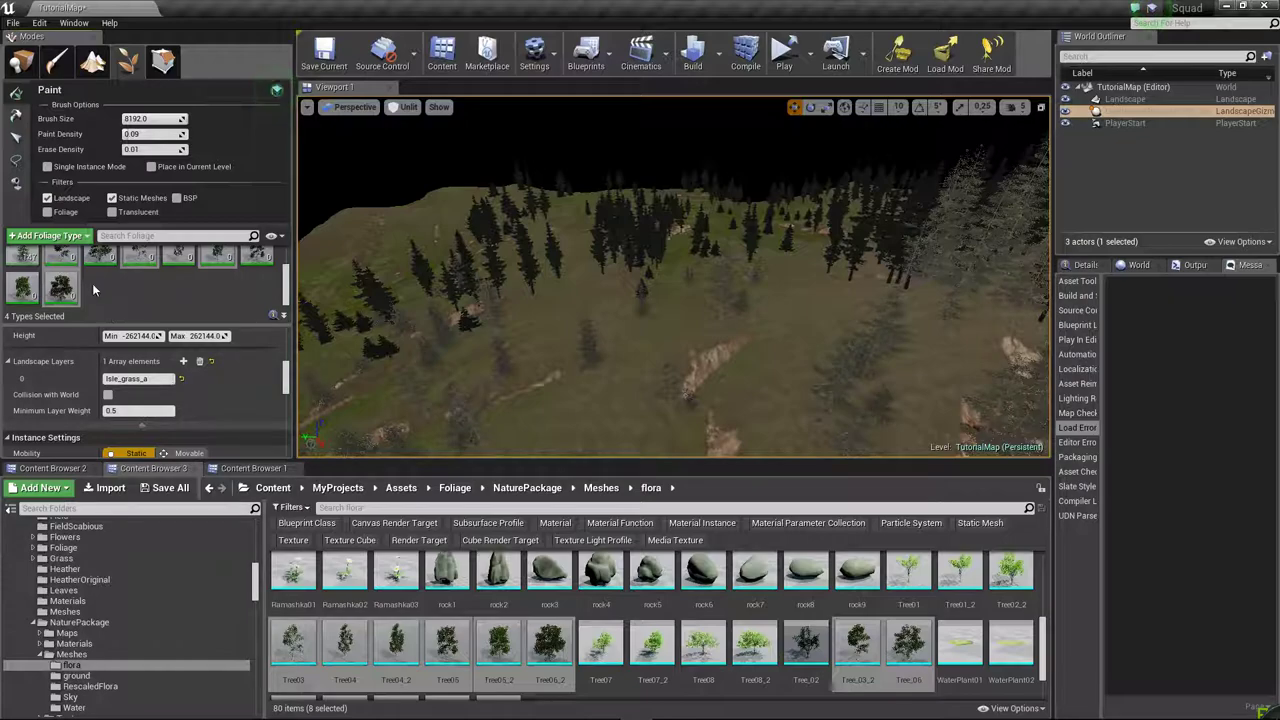
# - Select Tree_06, Tree05 and Tree05_2, and recheck the landscape layer names
pyautogui.click(104, 260)
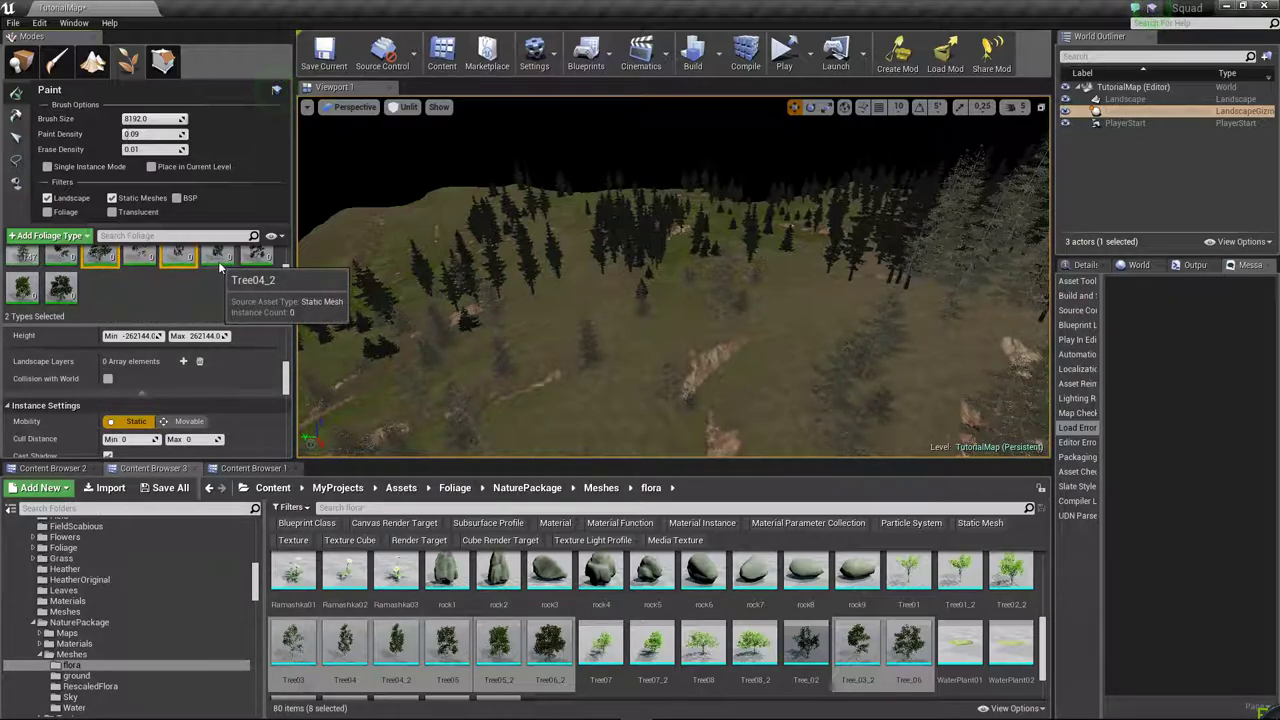
pyautogui.keyDown('ctrl'); pyautogui.click(256, 258); pyautogui.keyUp('ctrl')
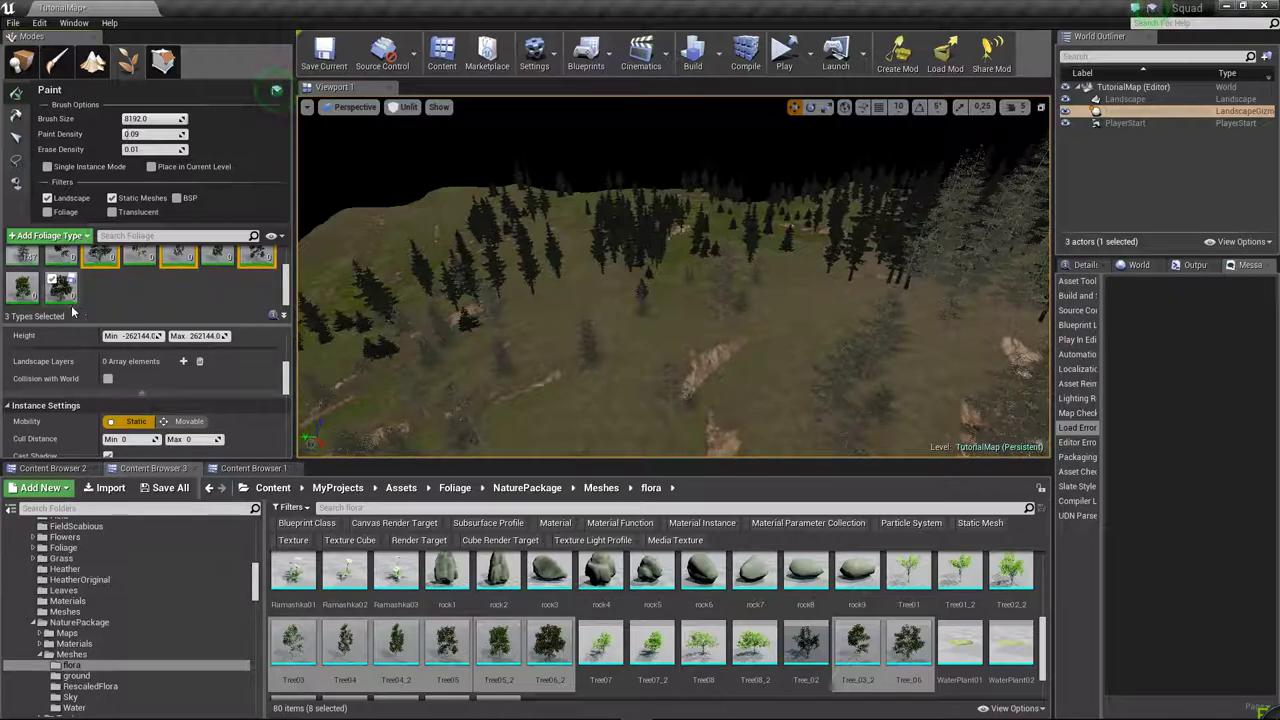
pyautogui.keyDown('ctrl'); pyautogui.click(24, 296); pyautogui.keyUp('ctrl')
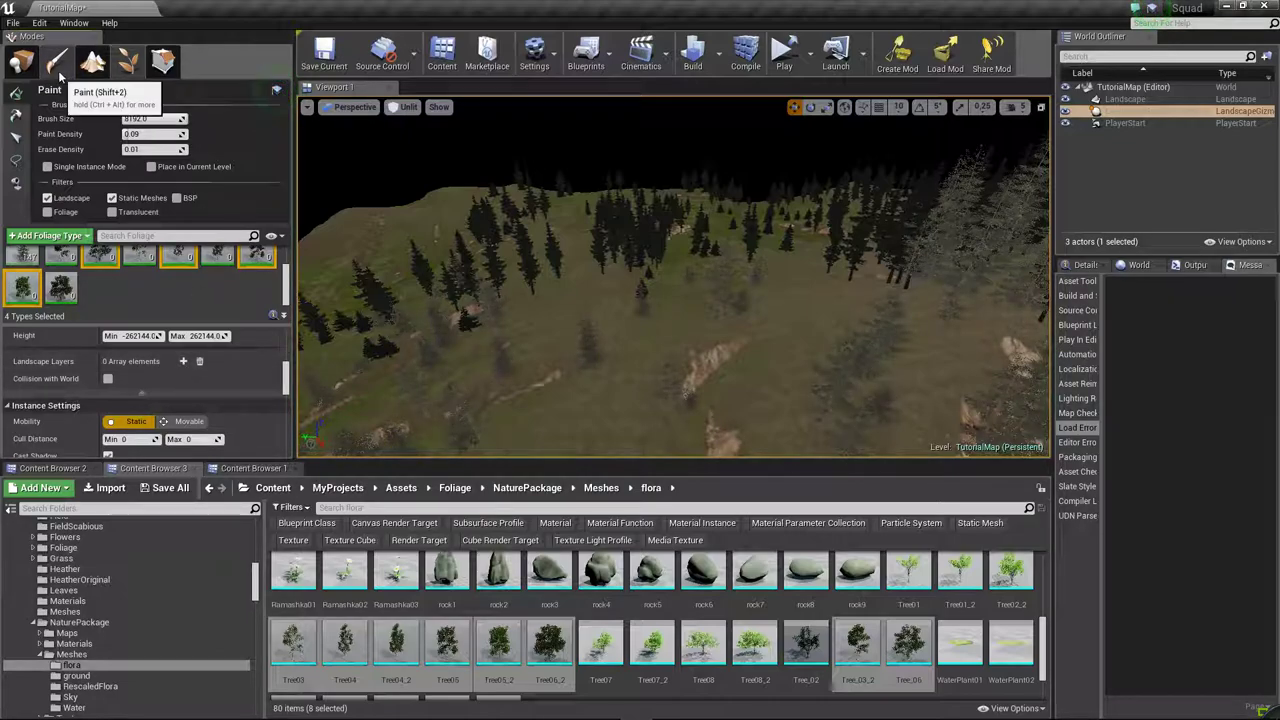
pyautogui.click(91, 64)
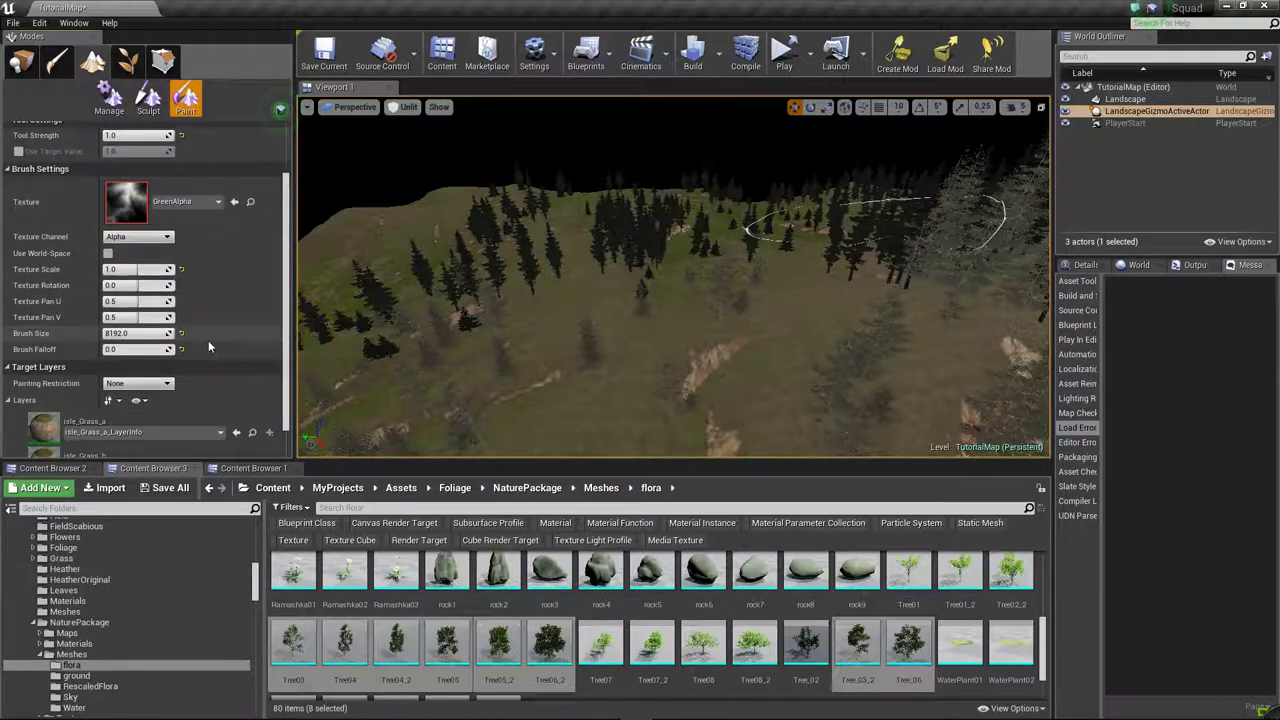
pyautogui.scroll(-2, 208, 350)
pyautogui.scroll(-2, 208, 352)
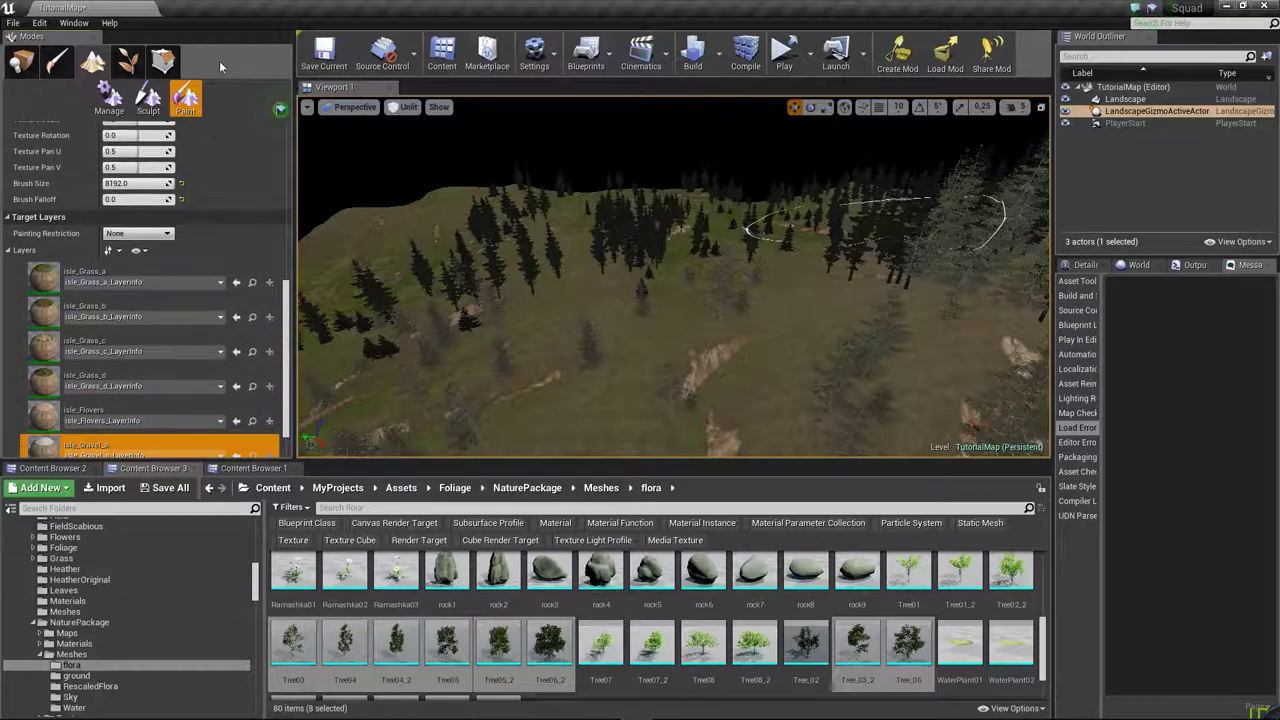
pyautogui.click(163, 61)
# - Select Tree04, Tree05, Tree05_2 and one more tree, and add a landscape layer restriction entry
pyautogui.scroll(-1, 162, 298)
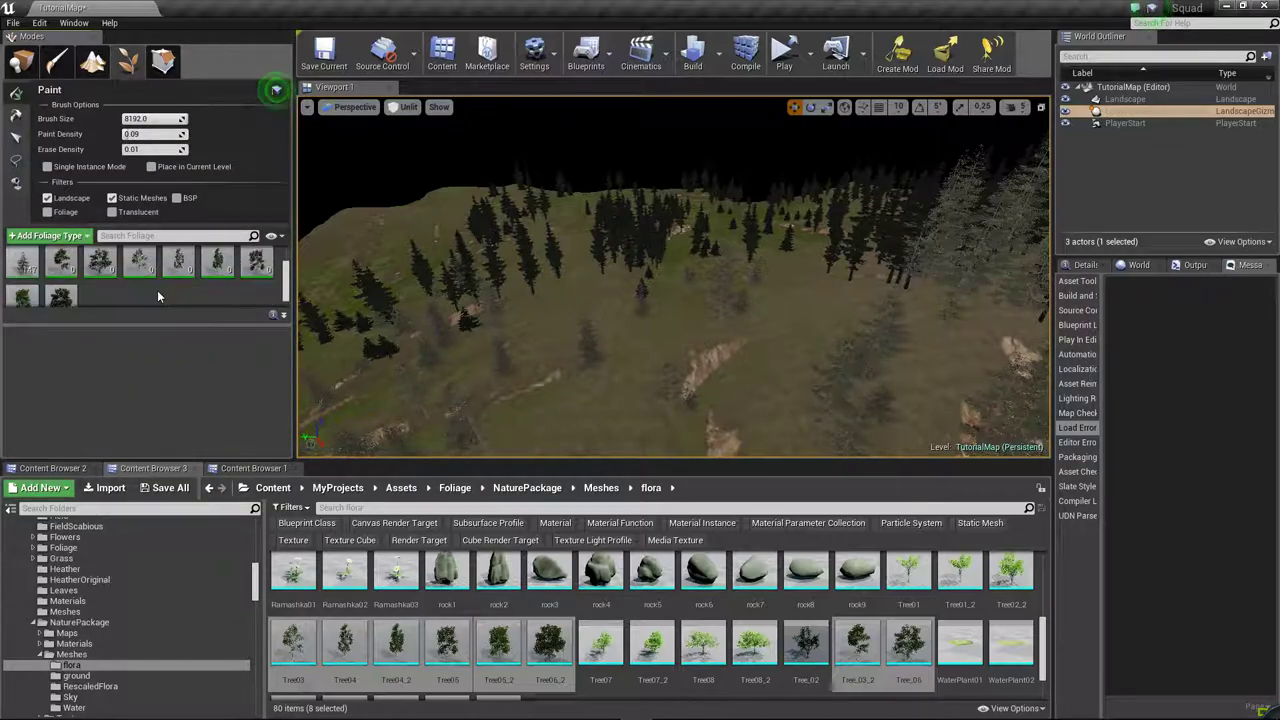
pyautogui.click(115, 265)
pyautogui.keyDown('ctrl'); pyautogui.click(180, 265); pyautogui.keyUp('ctrl')
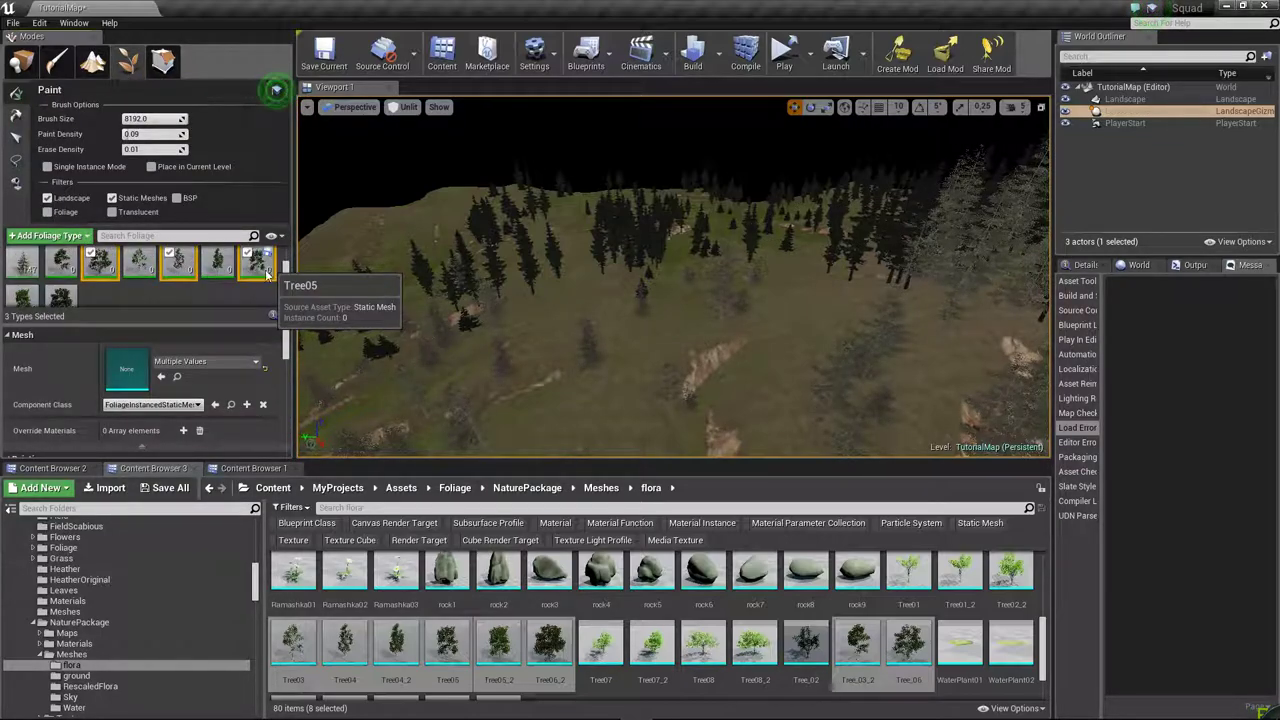
pyautogui.keyDown('ctrl'); pyautogui.click(255, 262); pyautogui.keyUp('ctrl')
pyautogui.keyDown('ctrl'); pyautogui.click(18, 305); pyautogui.keyUp('ctrl')
pyautogui.scroll(-10, 190, 413)
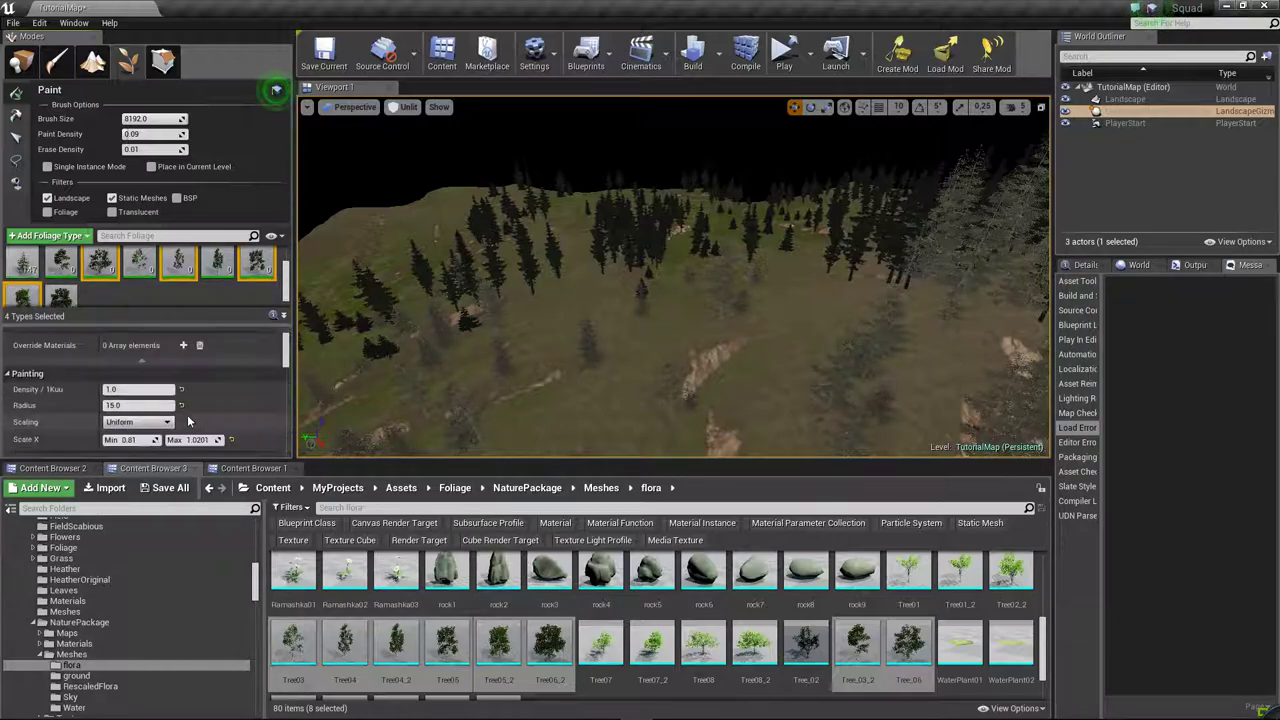
pyautogui.scroll(-2, 190, 413)
pyautogui.scroll(-2, 188, 406)
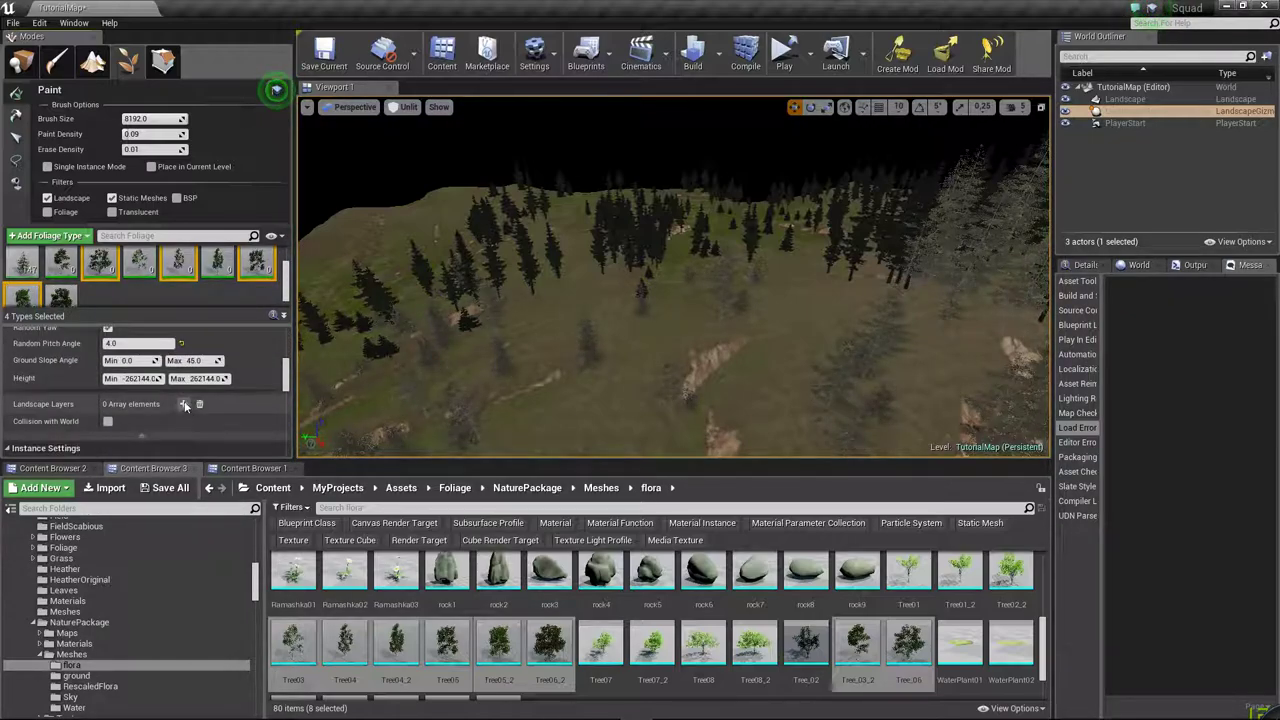
pyautogui.click(183, 403)
pyautogui.write('Isle_grass_d')
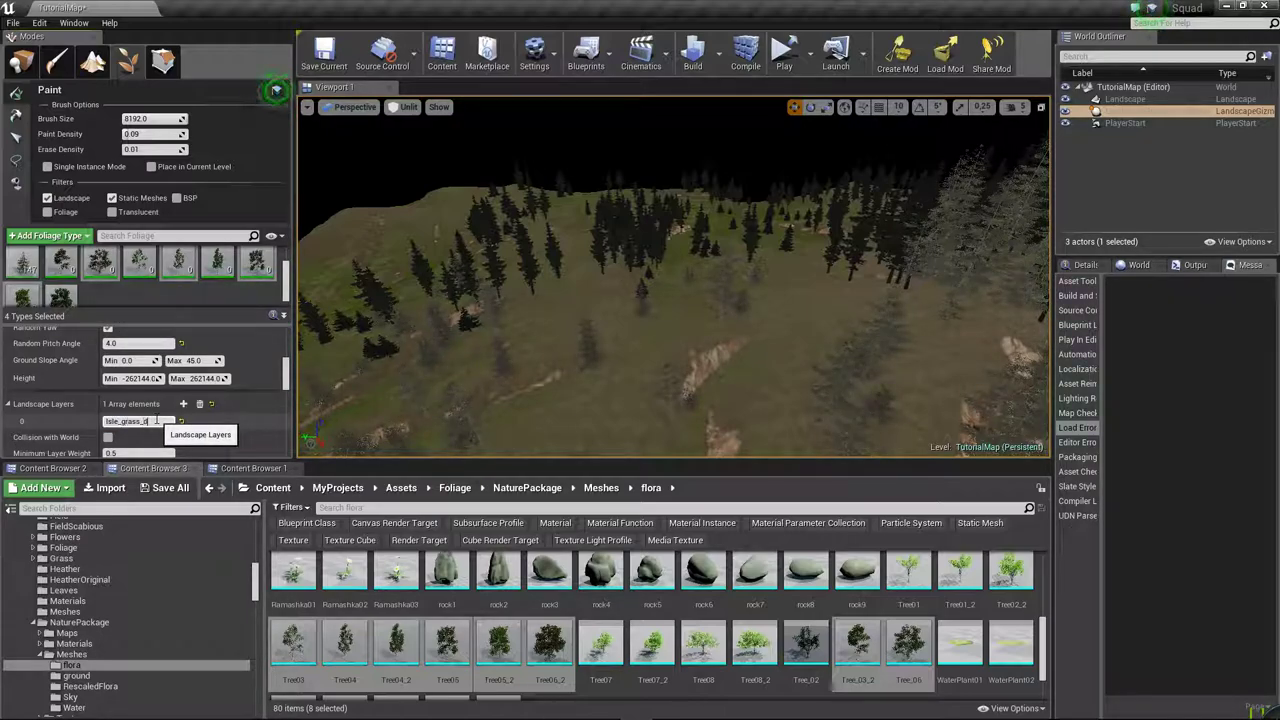
# - Check the landscape layer names once more and go back to Foliage mode
pyautogui.click(93, 62)
pyautogui.scroll(-5, 180, 300)
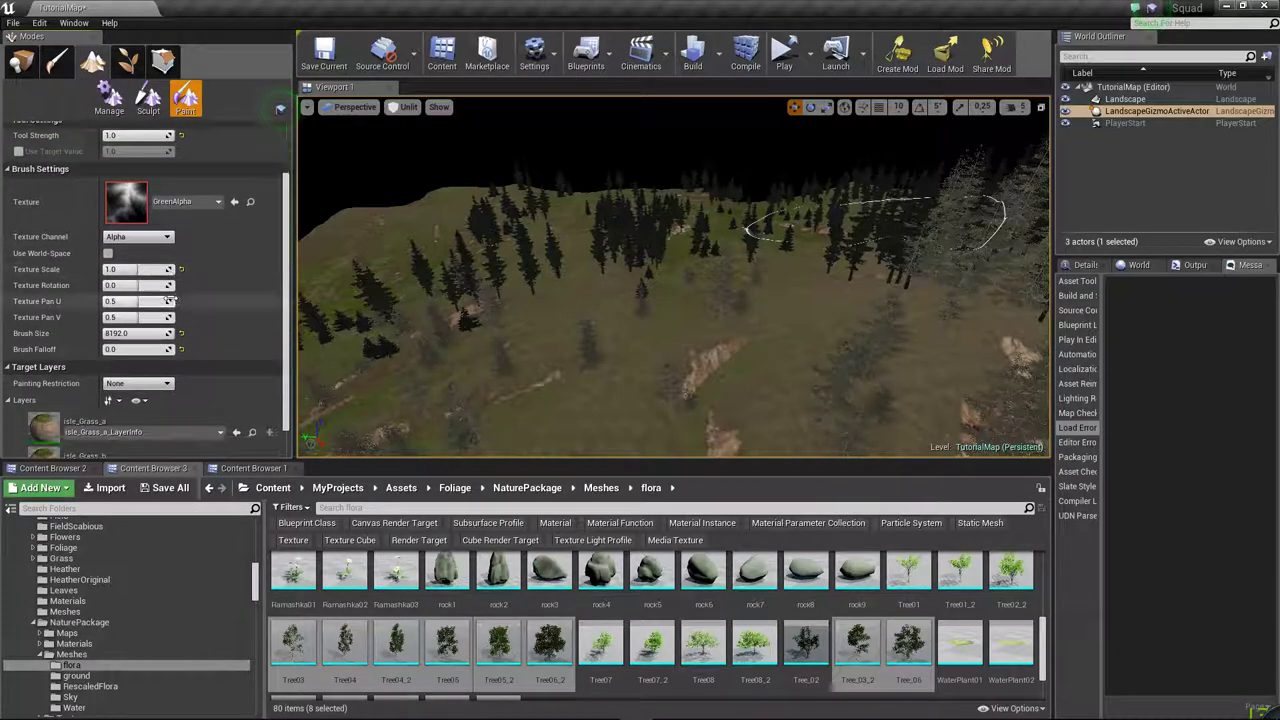
pyautogui.scroll(-1, 181, 345)
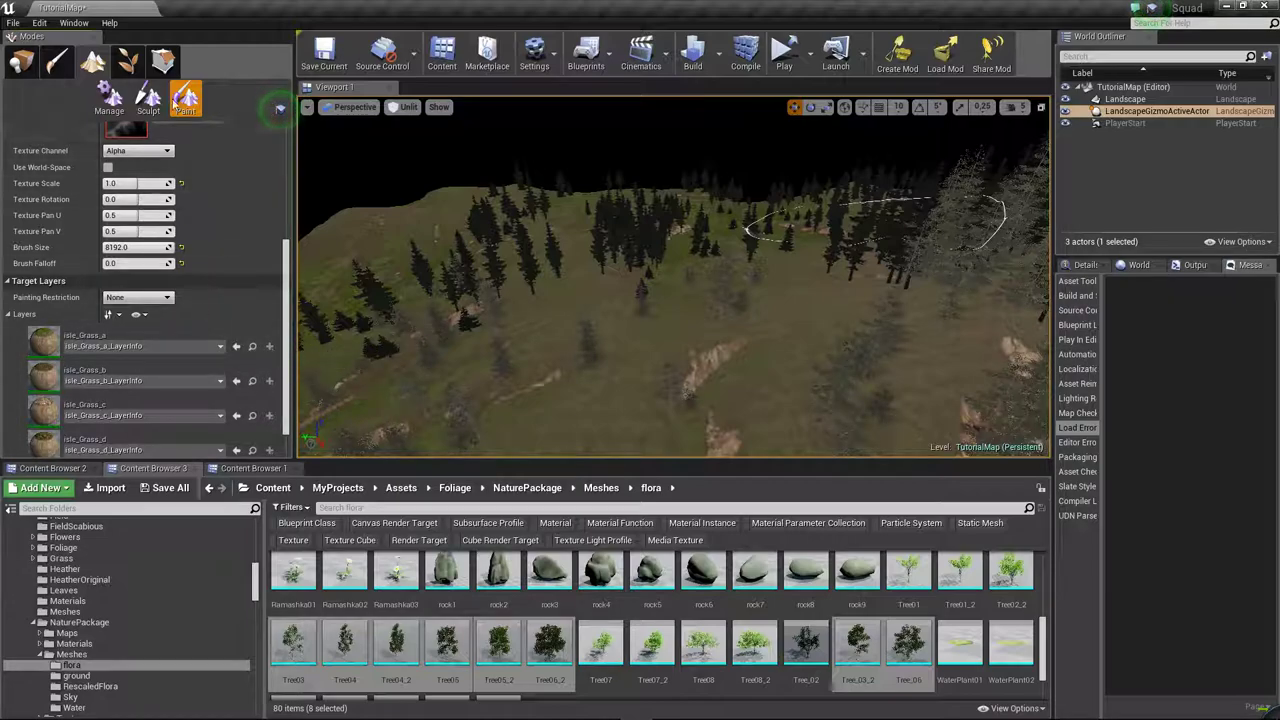
pyautogui.click(127, 62)
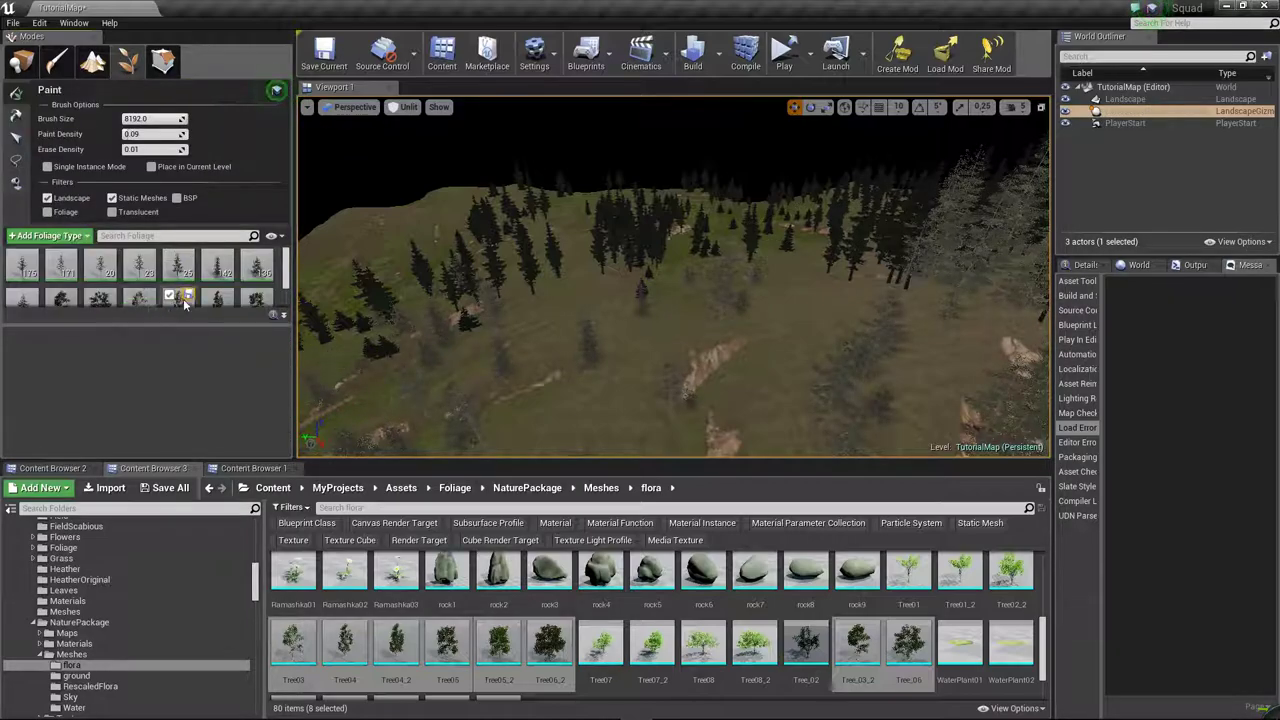
# - Select all eight tree foliage types and activate them for painting
pyautogui.scroll(-2, 159, 262)
pyautogui.scroll(1, 53, 300)
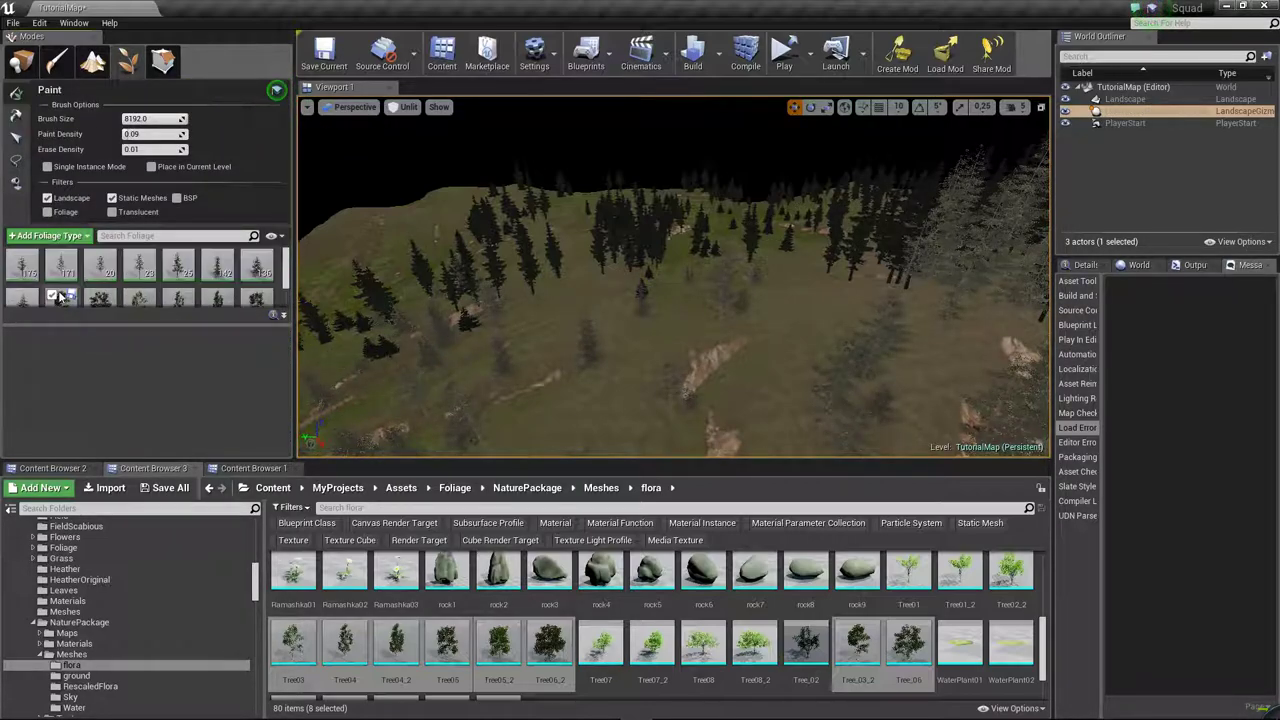
pyautogui.click(62, 296)
pyautogui.hotkey('ctrl', 'a')
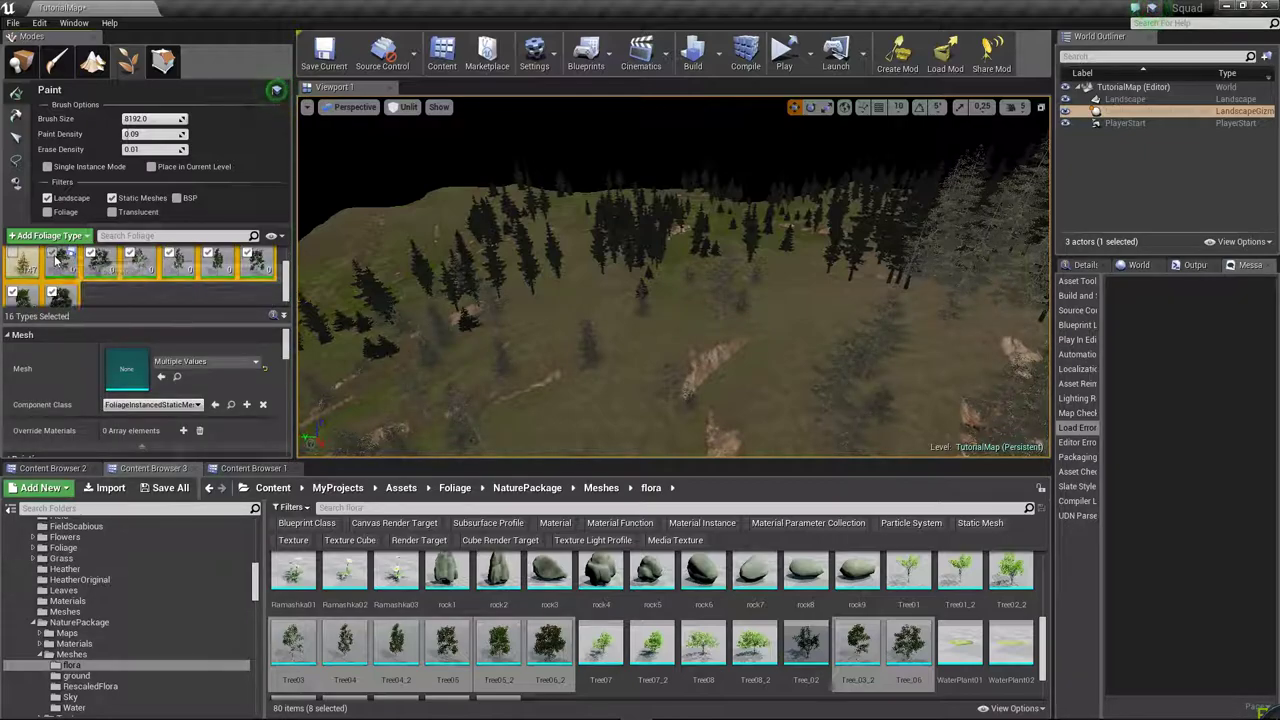
pyautogui.click(56, 258)
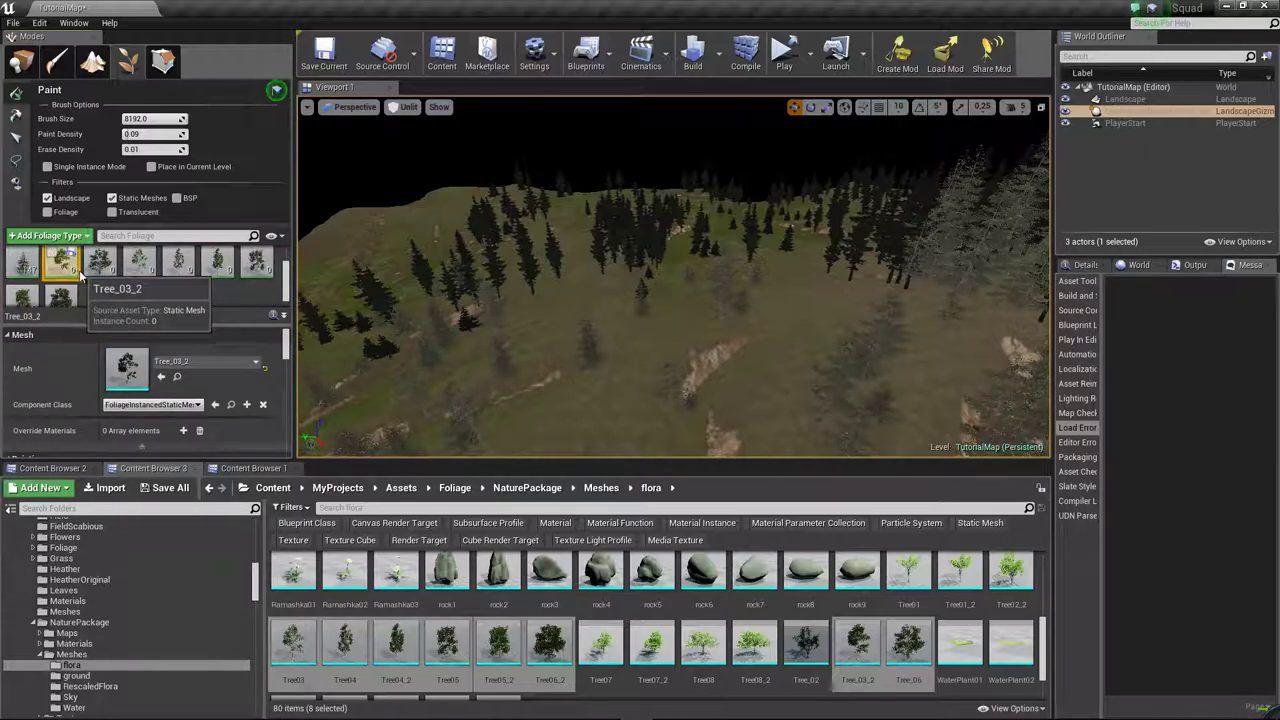
pyautogui.click(56, 257)
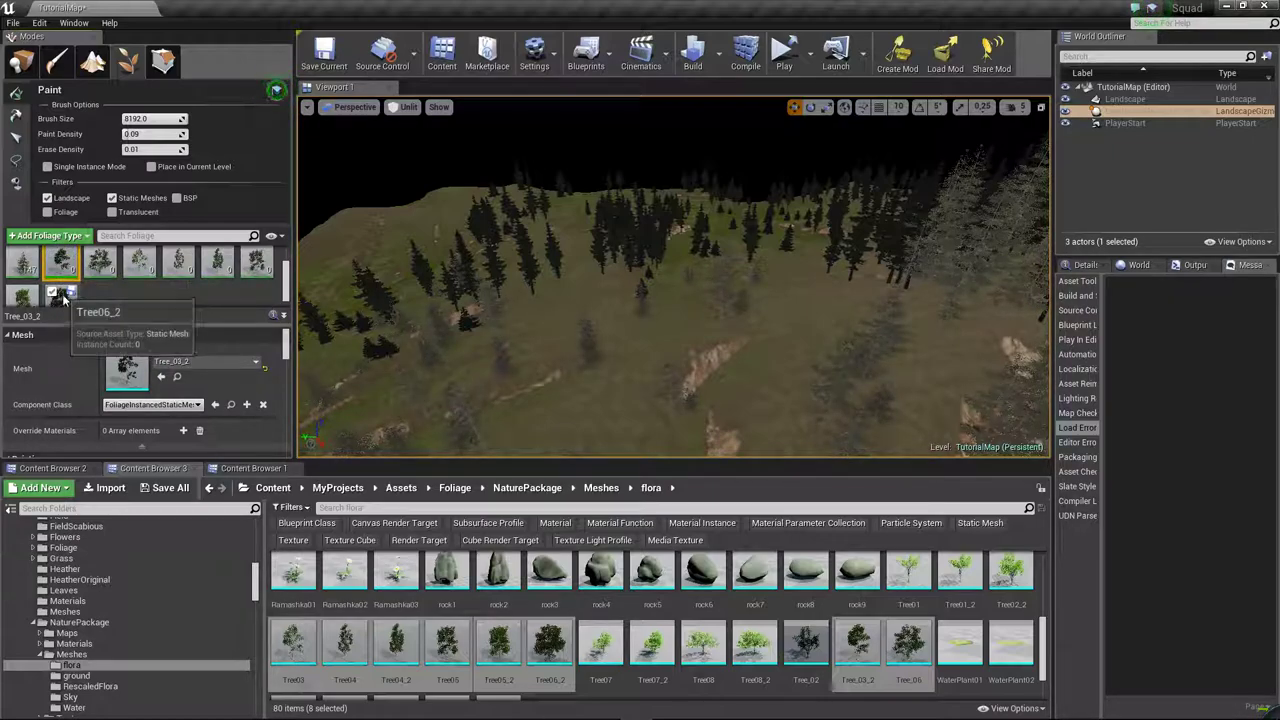
pyautogui.hotkey('ctrl', 'a')
pyautogui.click(57, 257)
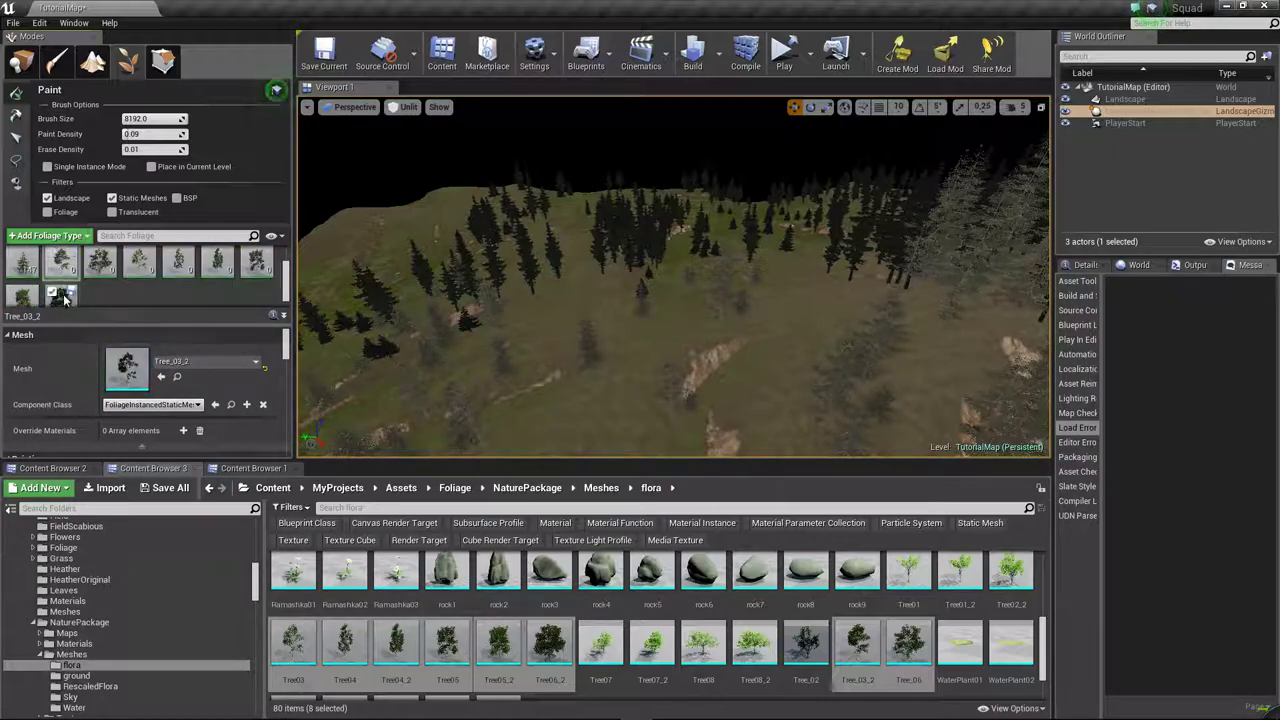
pyautogui.hotkey('ctrl', 'a')
pyautogui.click(55, 256)
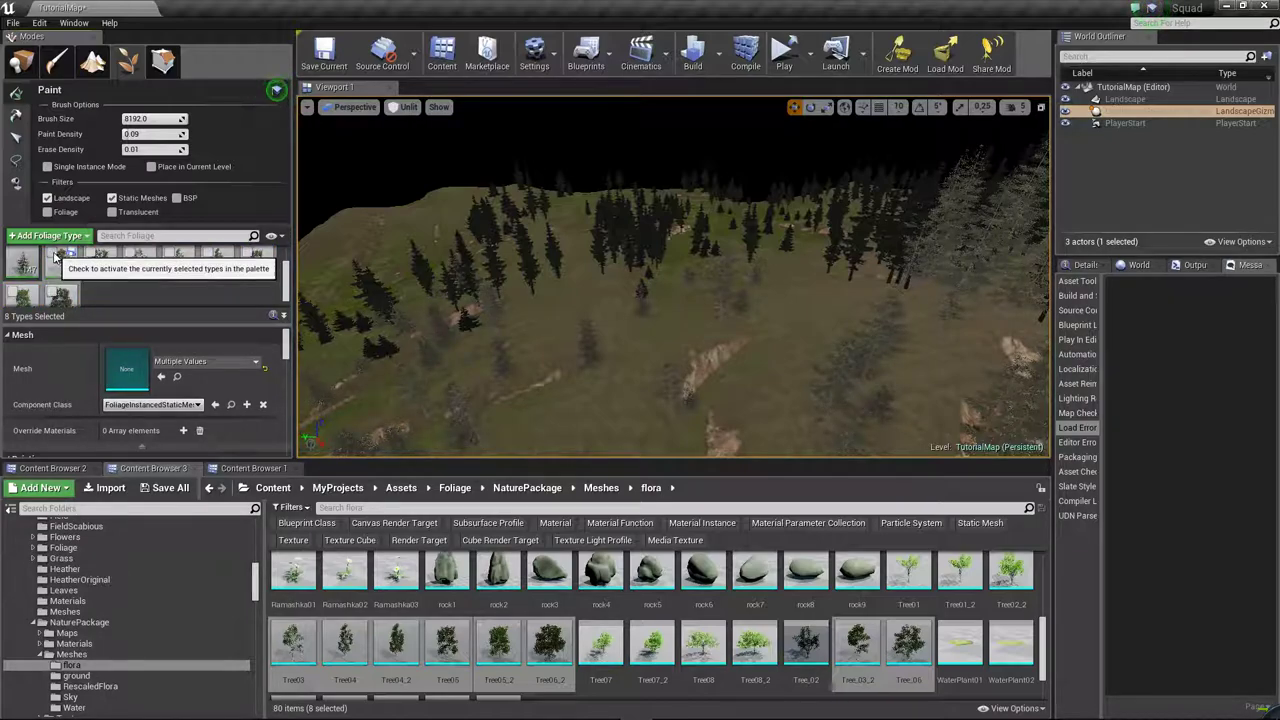
# - Paint the trees densely across the left, right and lower parts of the landscape
pyautogui.click(671, 343)
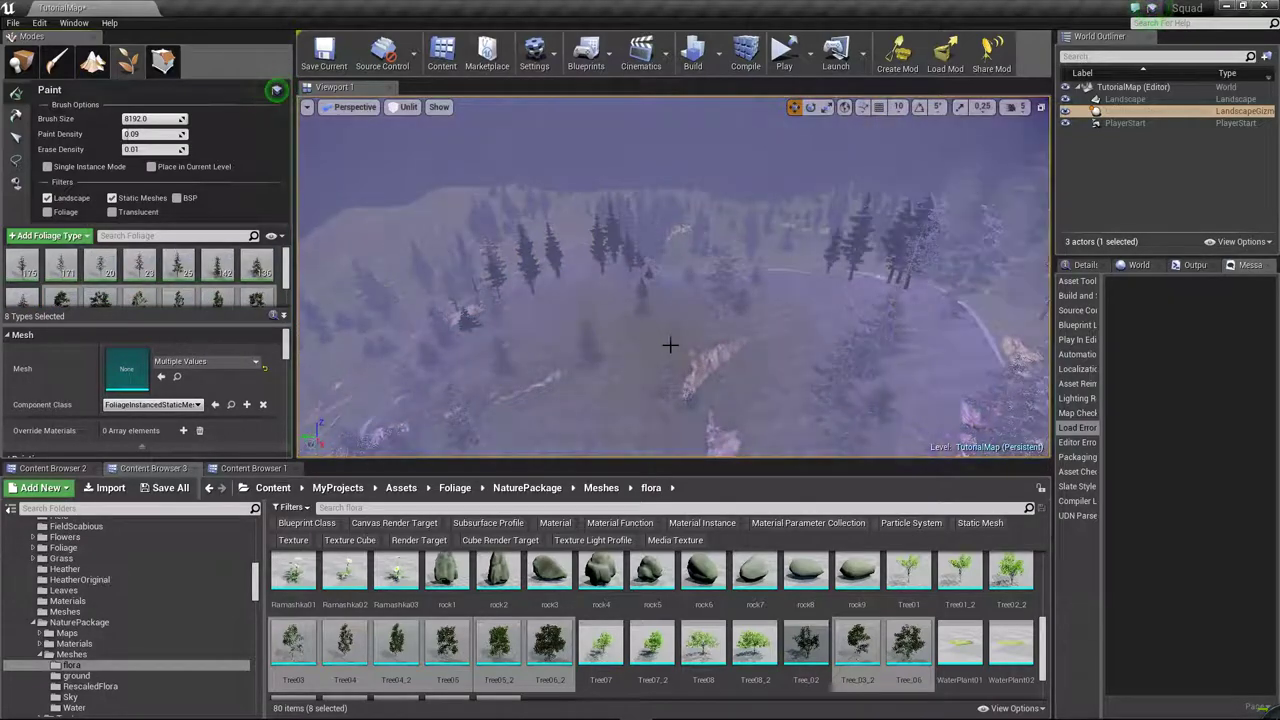
pyautogui.scroll(5, 855, 362)
pyautogui.scroll(-3, 855, 362)
pyautogui.scroll(-3, 855, 362)
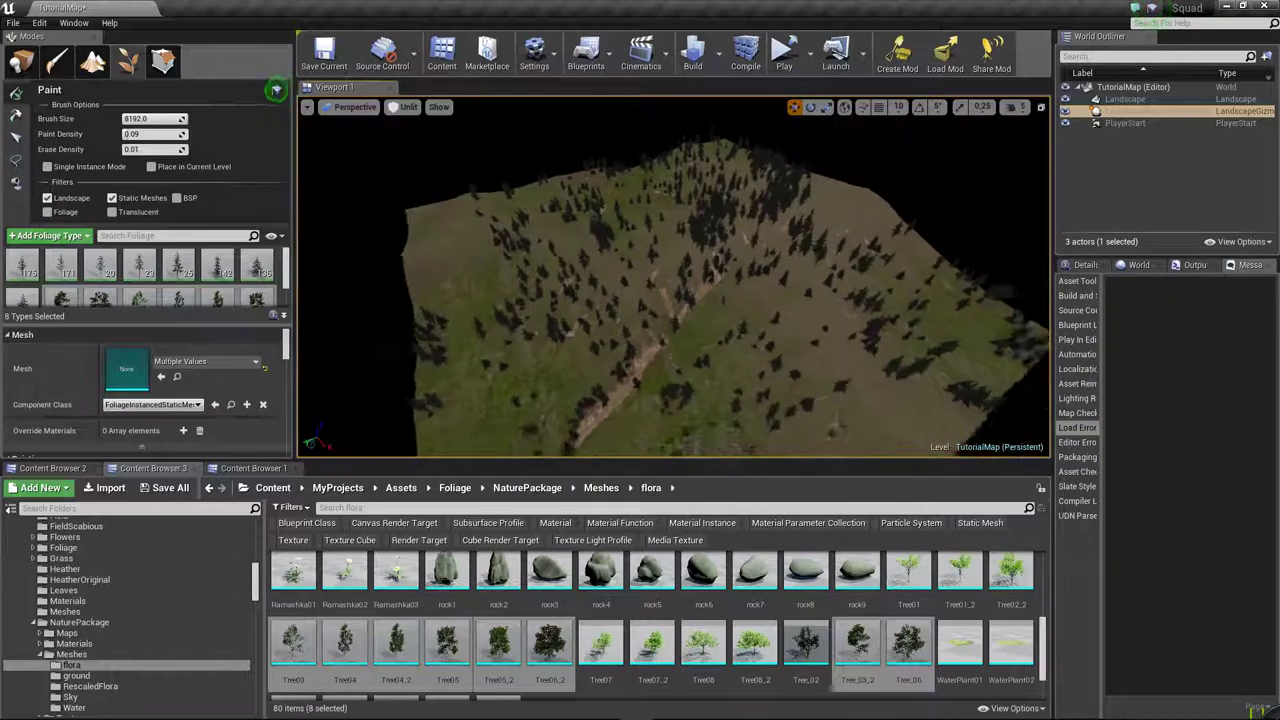
pyautogui.scroll(-3, 855, 360)
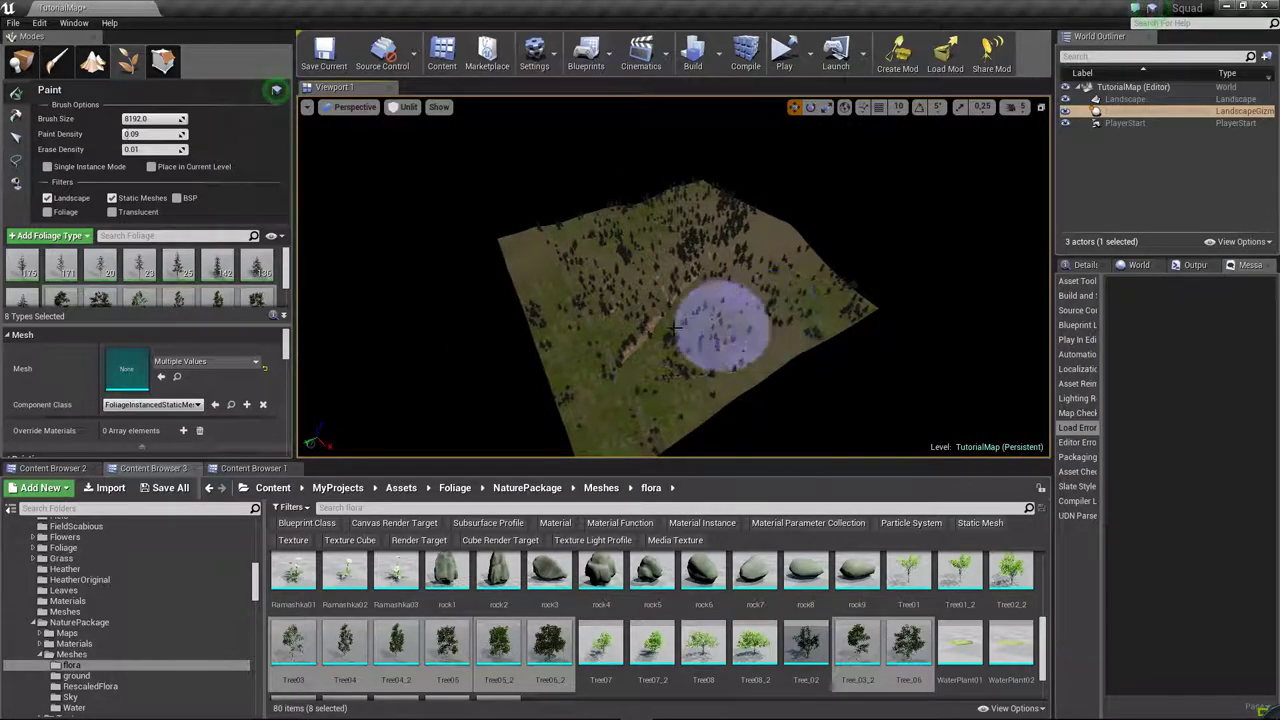
pyautogui.scroll(-1, 62, 270)
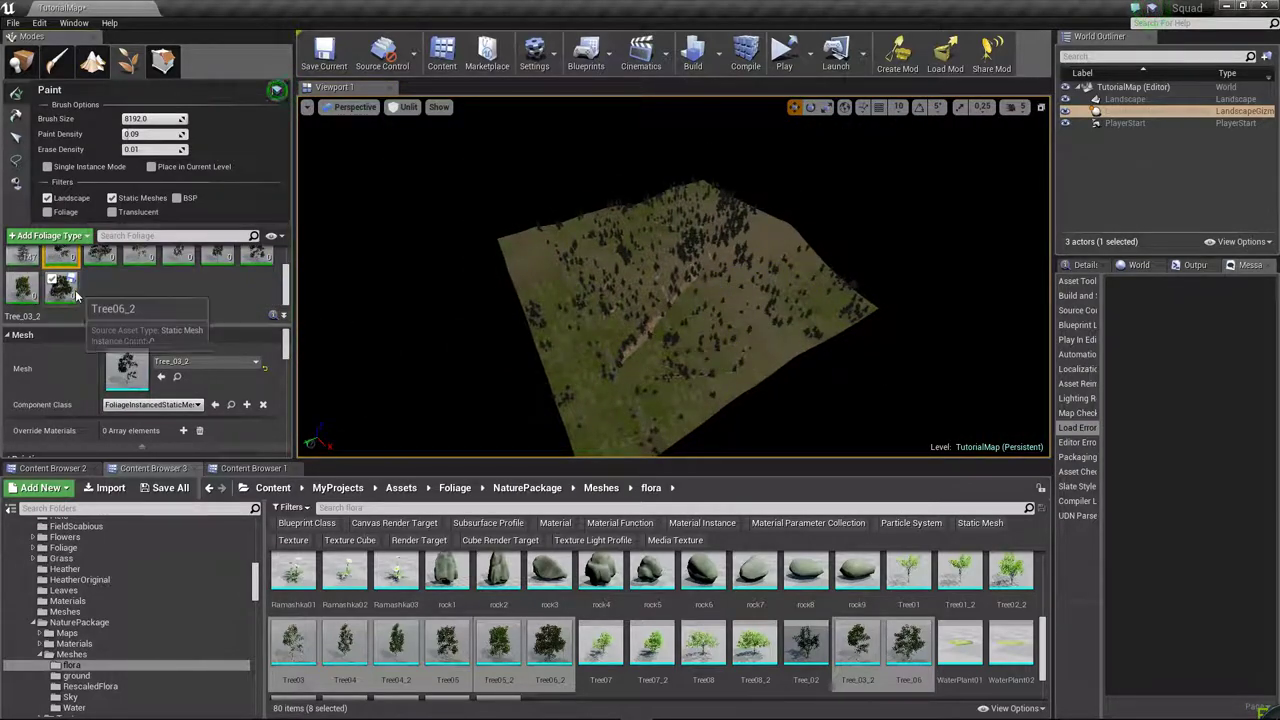
pyautogui.scroll(-2, 228, 391)
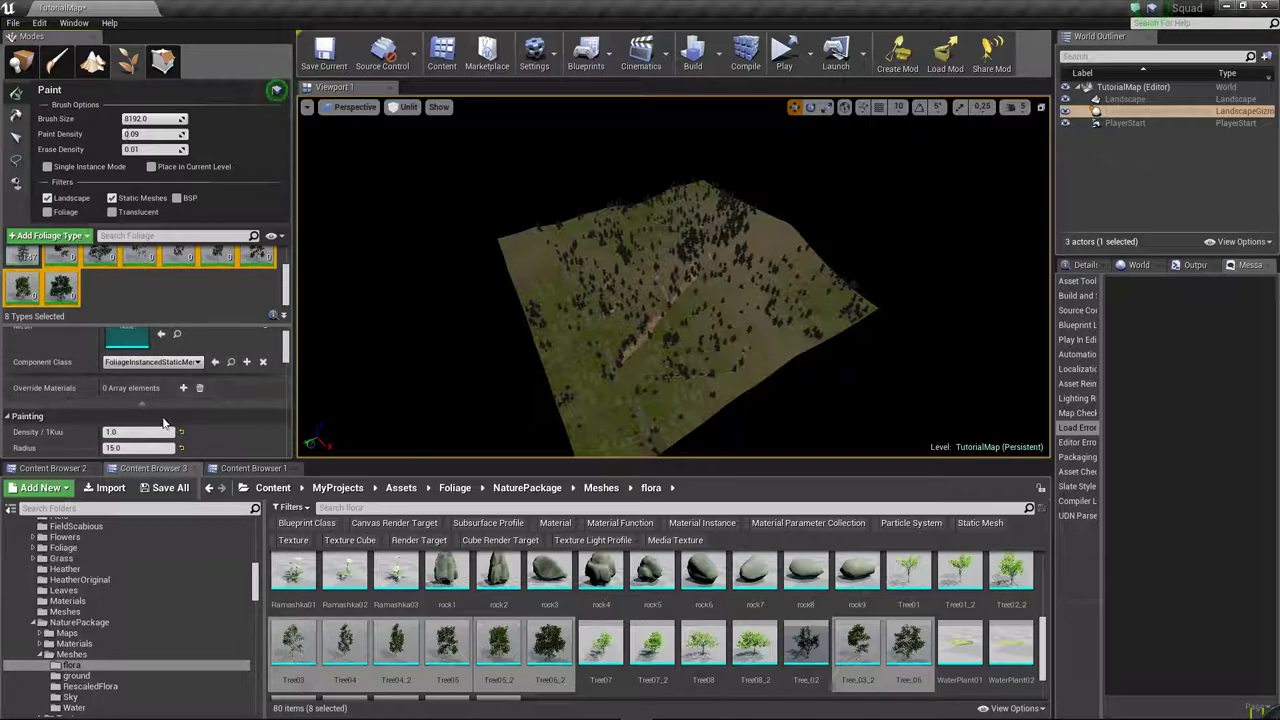
pyautogui.moveTo(737, 357)
pyautogui.mouseDown()
pyautogui.moveTo(720, 340)
pyautogui.moveTo(863, 296)
pyautogui.mouseUp()
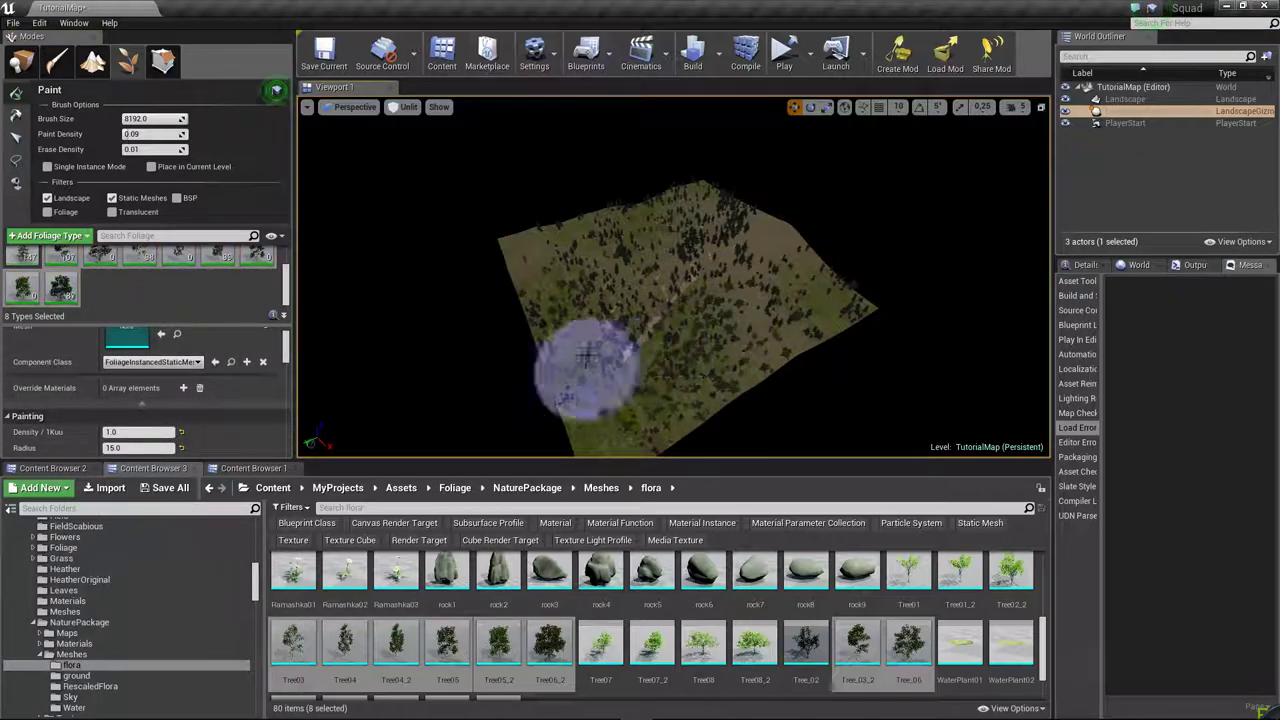
pyautogui.moveTo(820, 245); pyautogui.dragTo(558, 243)
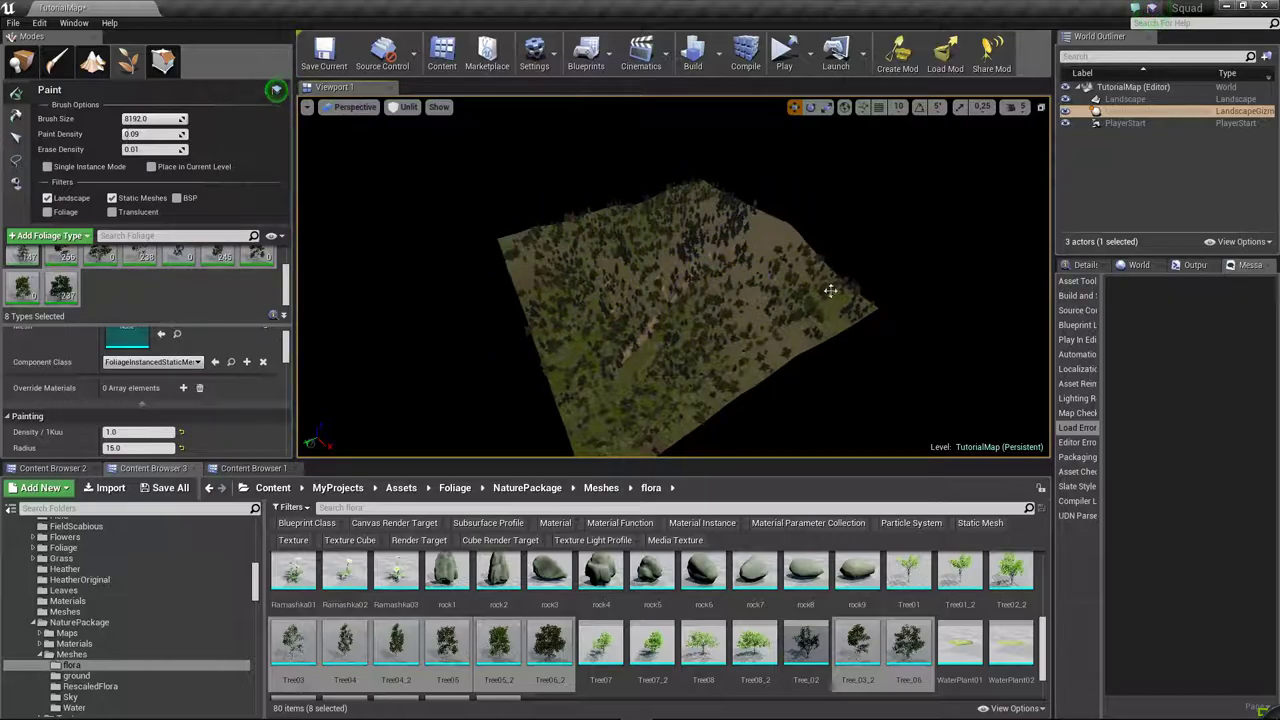
pyautogui.moveTo(830, 290); pyautogui.dragTo(571, 451)
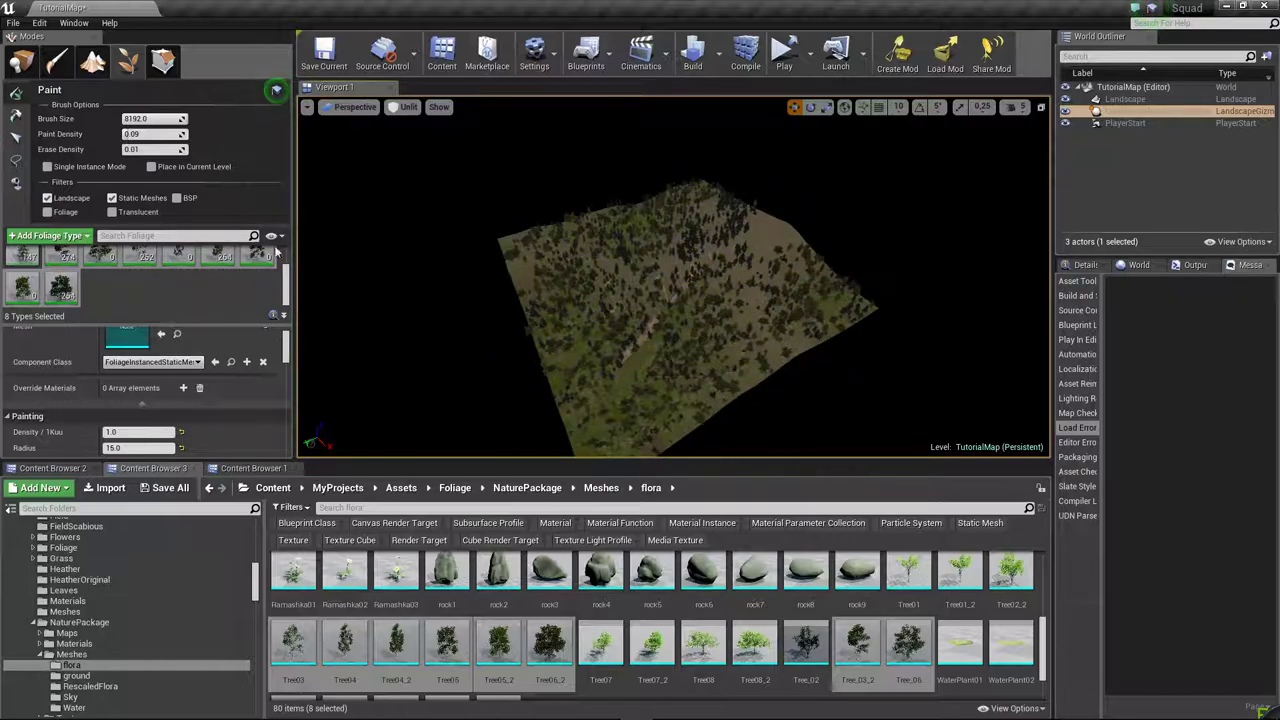
pyautogui.click(20, 62)
pyautogui.scroll(10, 673, 277)
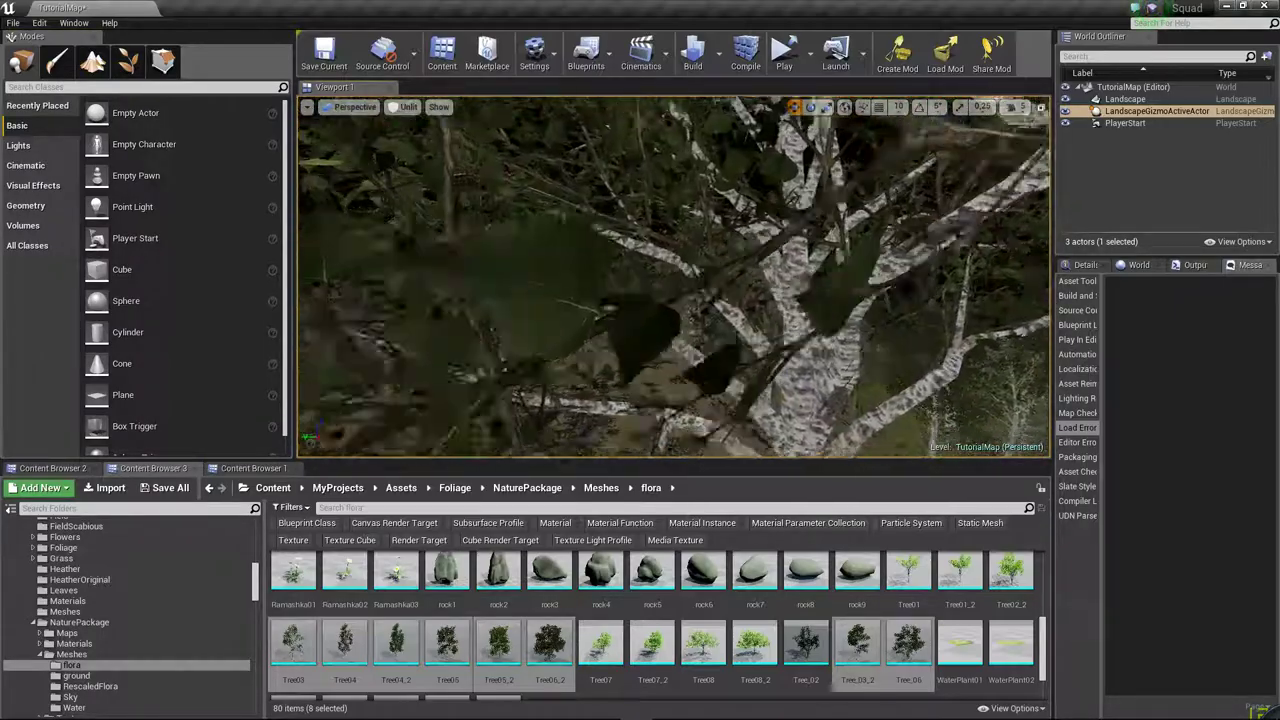
# - Fly the camera down through the painted birch-and-conifer forest to ground level, then resume foliage painting
pyautogui.moveTo(673, 277)
pyautogui.mouseDown(button='right')
pyautogui.moveTo(673, 250)
pyautogui.moveTo(673, 300)
pyautogui.moveTo(673, 275)
pyautogui.moveTo(793, 175)
pyautogui.mouseUp(button='right')
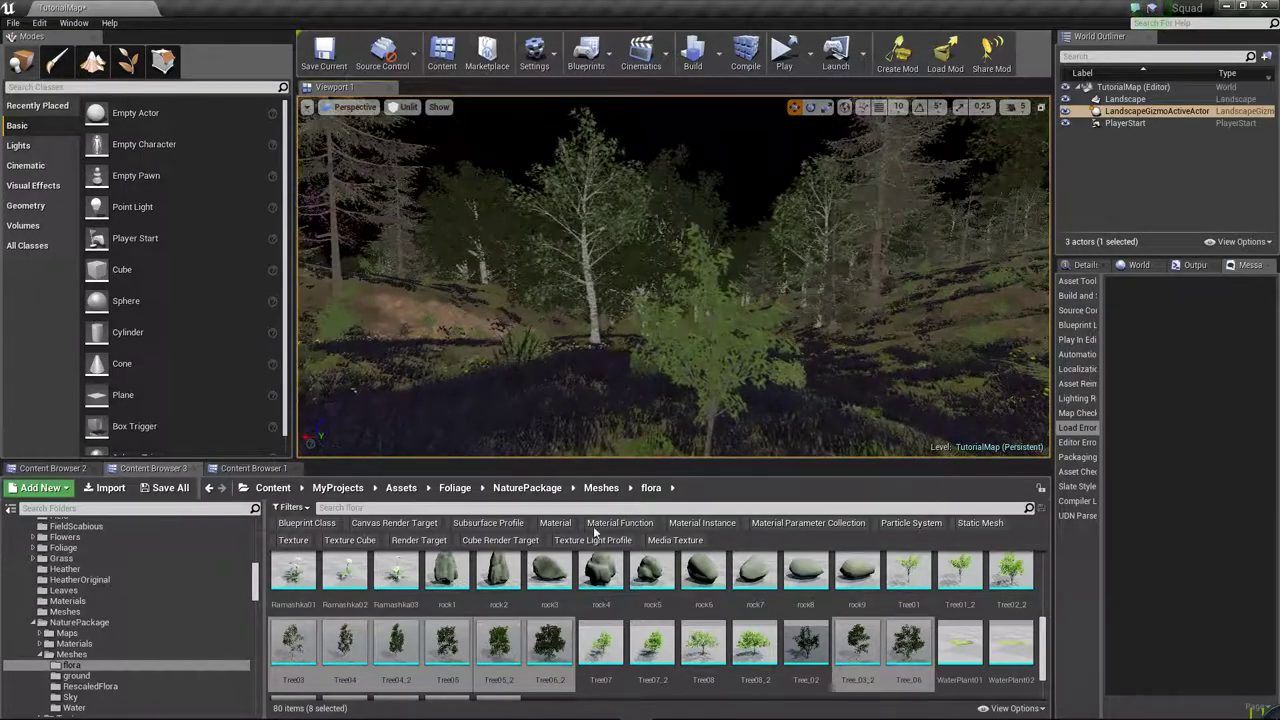
pyautogui.moveTo(738, 320); pyautogui.dragTo(740, 310, button='right')
pyautogui.click(127, 62)
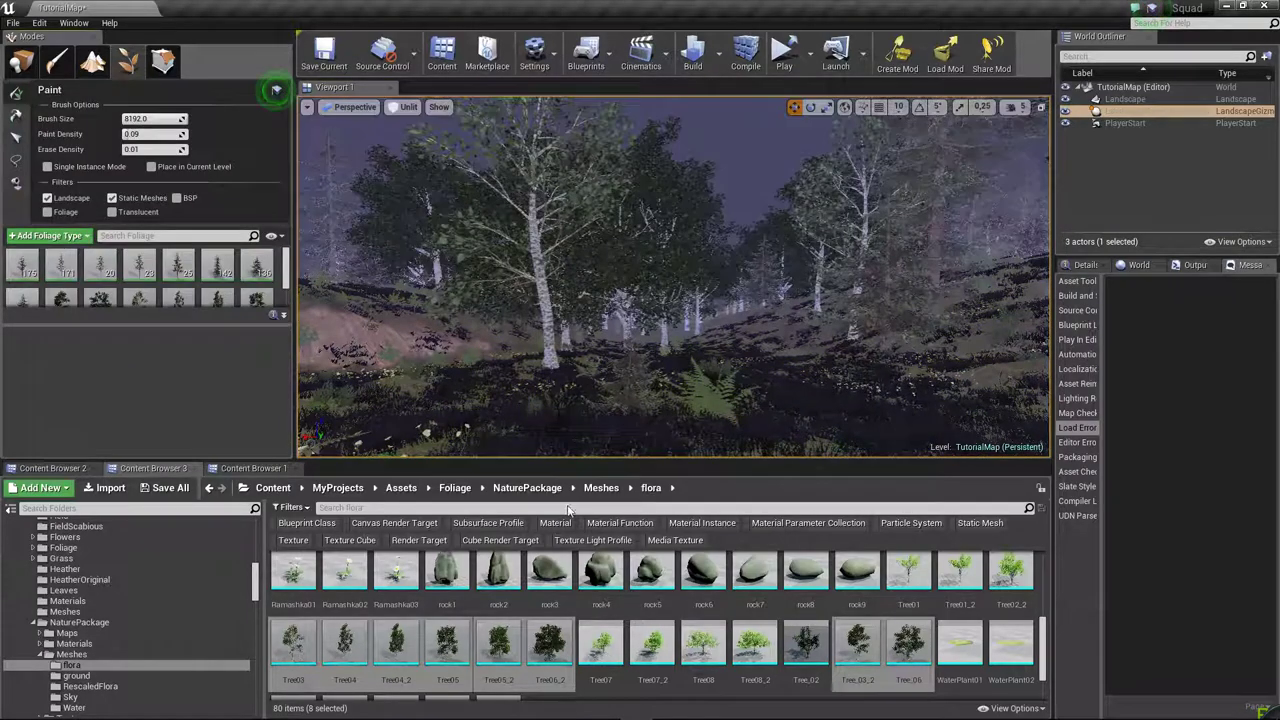
pyautogui.scroll(-3, 679, 629)
pyautogui.scroll(-2, 640, 610)
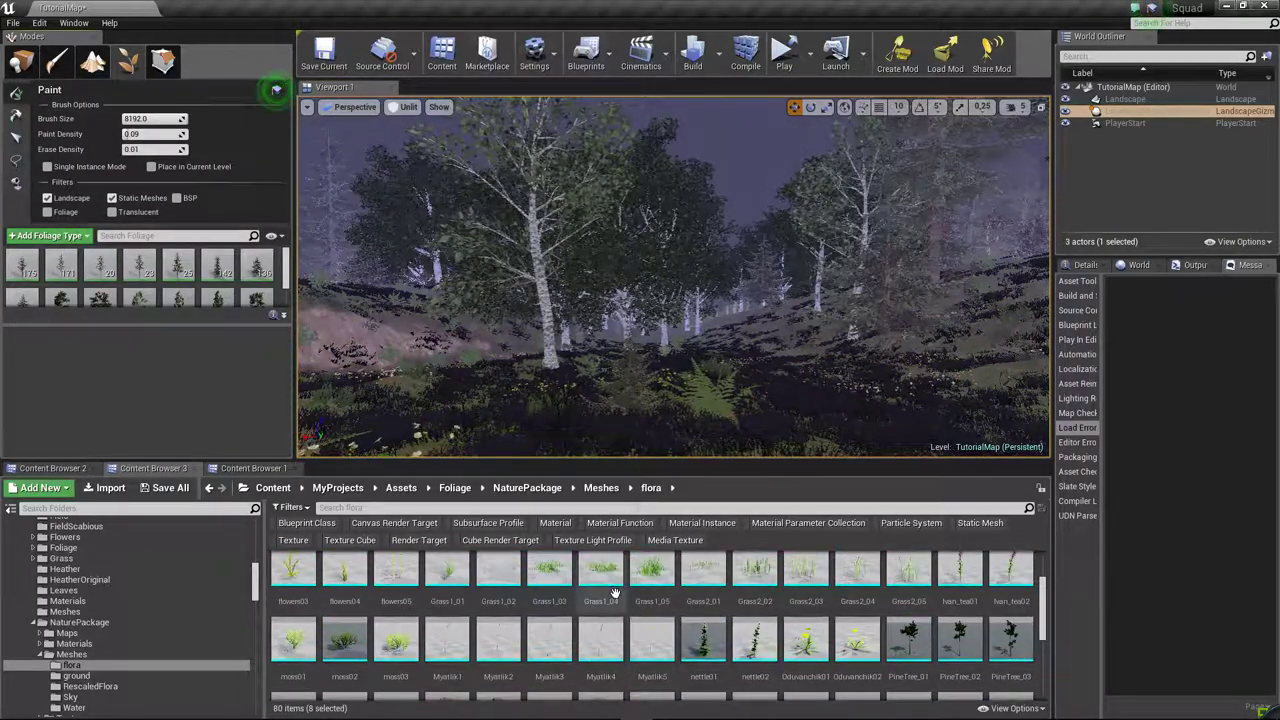
# - Drag Almond_bush_01 and almondbush02 from the Foliage > AlmondBush folder into the foliage palette
pyautogui.click(545, 489)
pyautogui.click(447, 490)
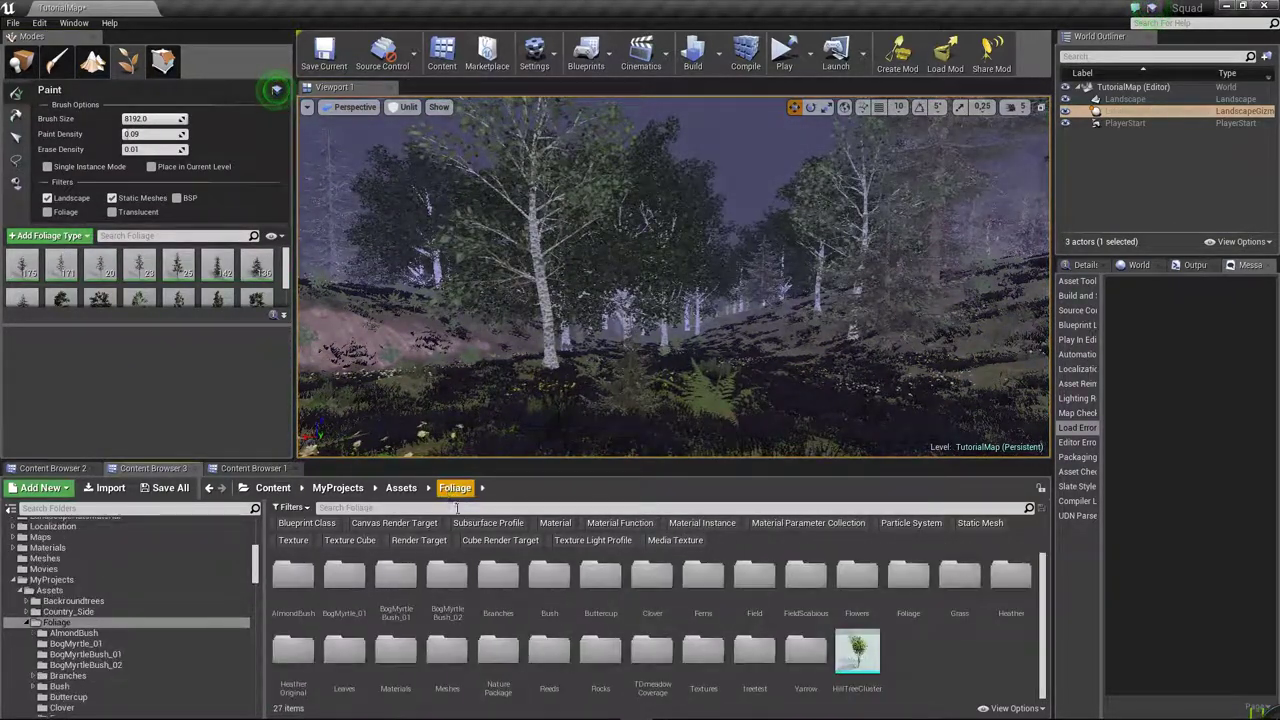
pyautogui.click(305, 582)
pyautogui.doubleClick(309, 585)
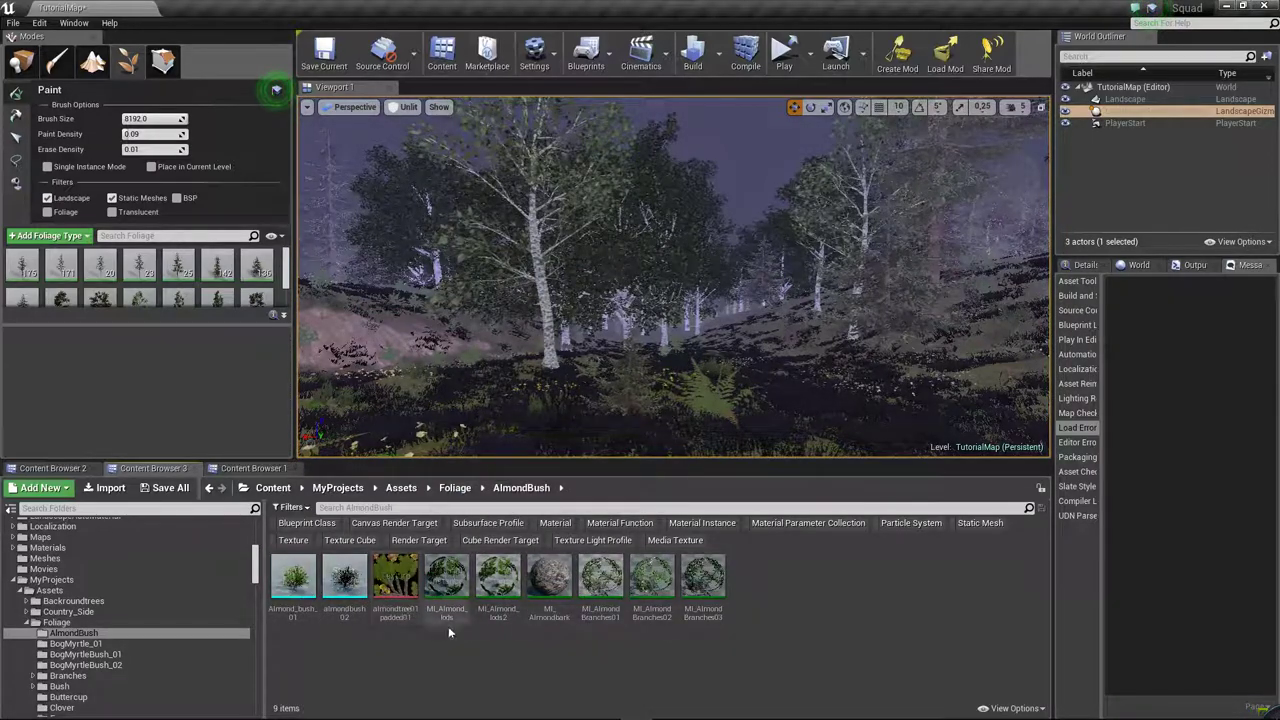
pyautogui.hotkey('alt', 'Left')
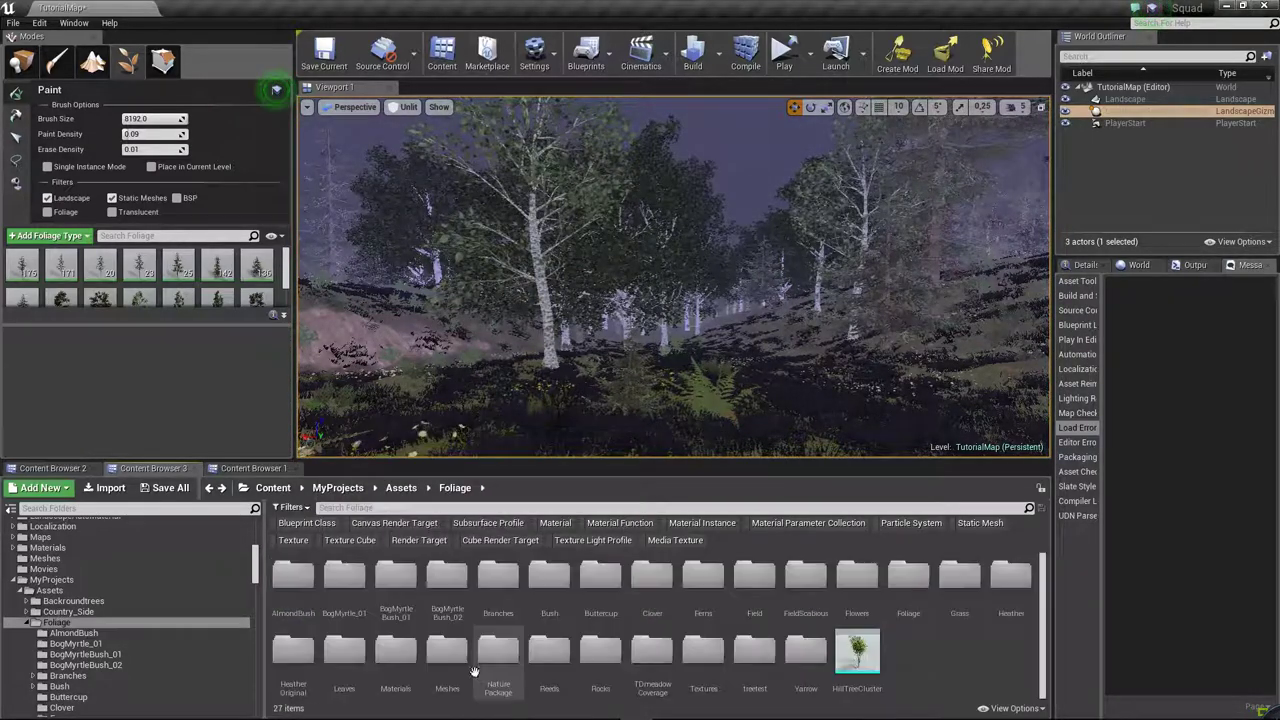
pyautogui.doubleClick(300, 580)
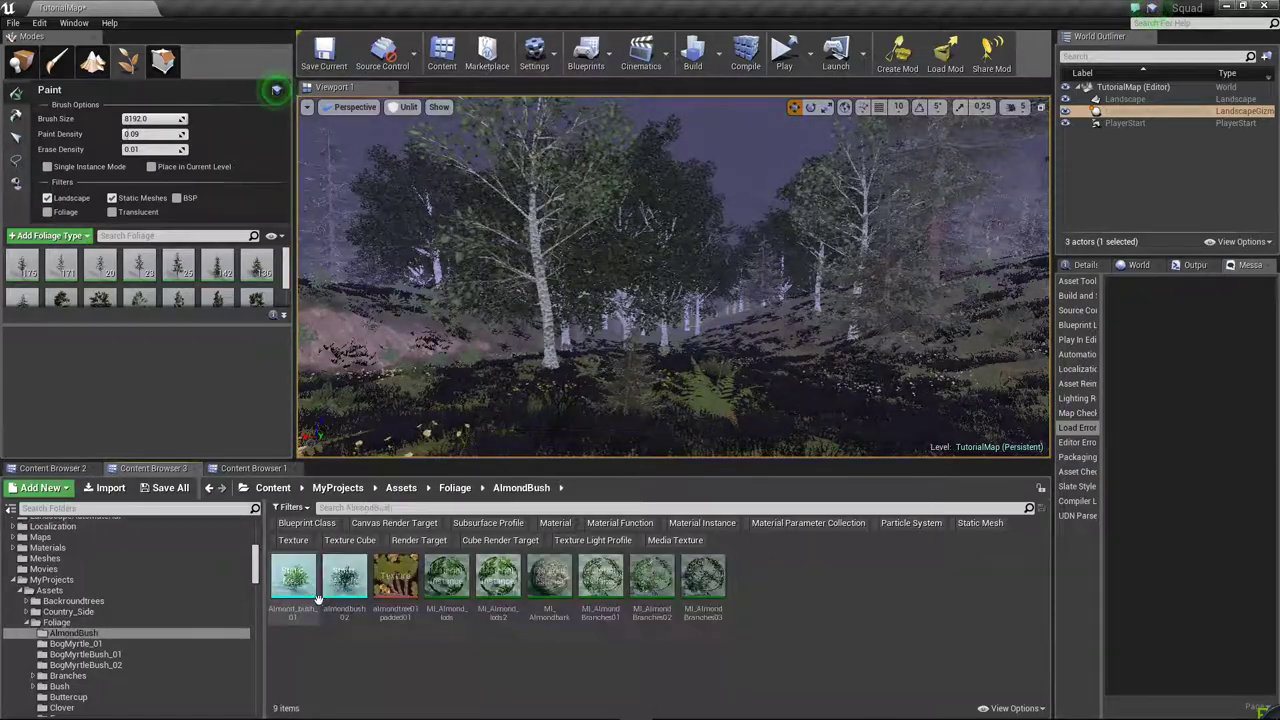
pyautogui.click(338, 595)
pyautogui.keyDown('ctrl'); pyautogui.click(294, 580); pyautogui.keyUp('ctrl')
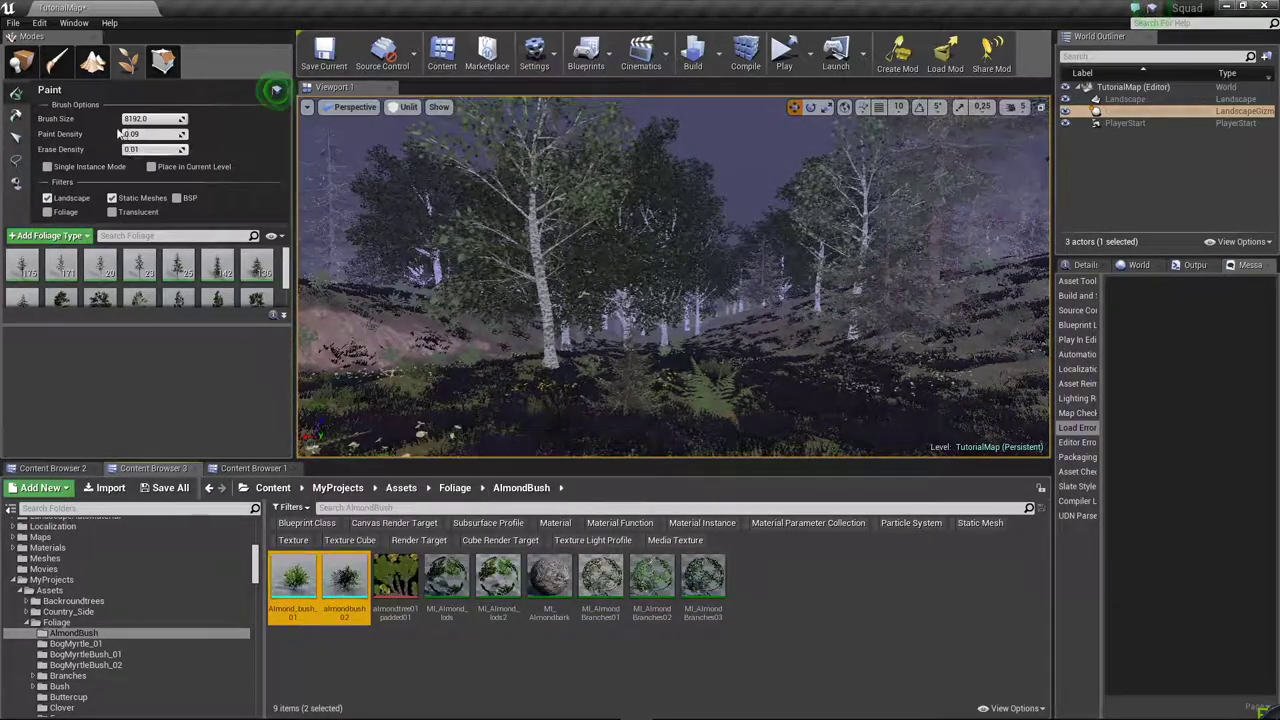
pyautogui.moveTo(334, 565); pyautogui.dragTo(120, 290)
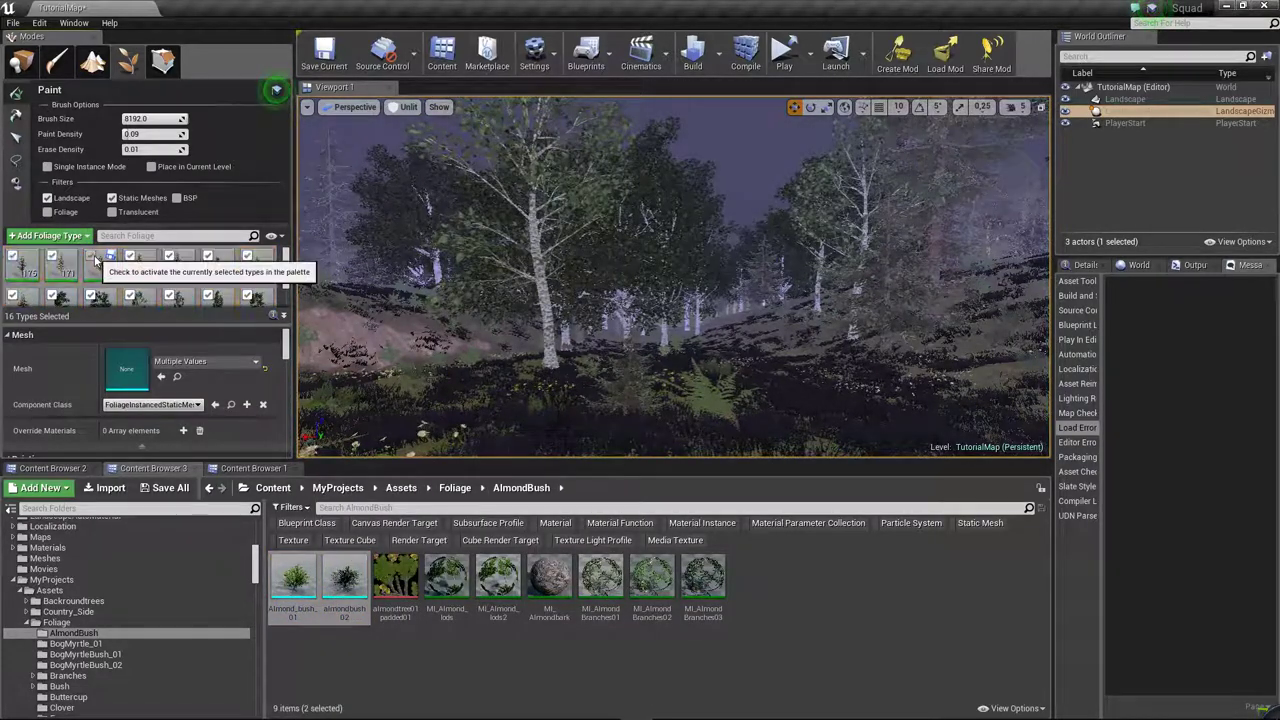
pyautogui.moveTo(345, 578); pyautogui.dragTo(167, 301)
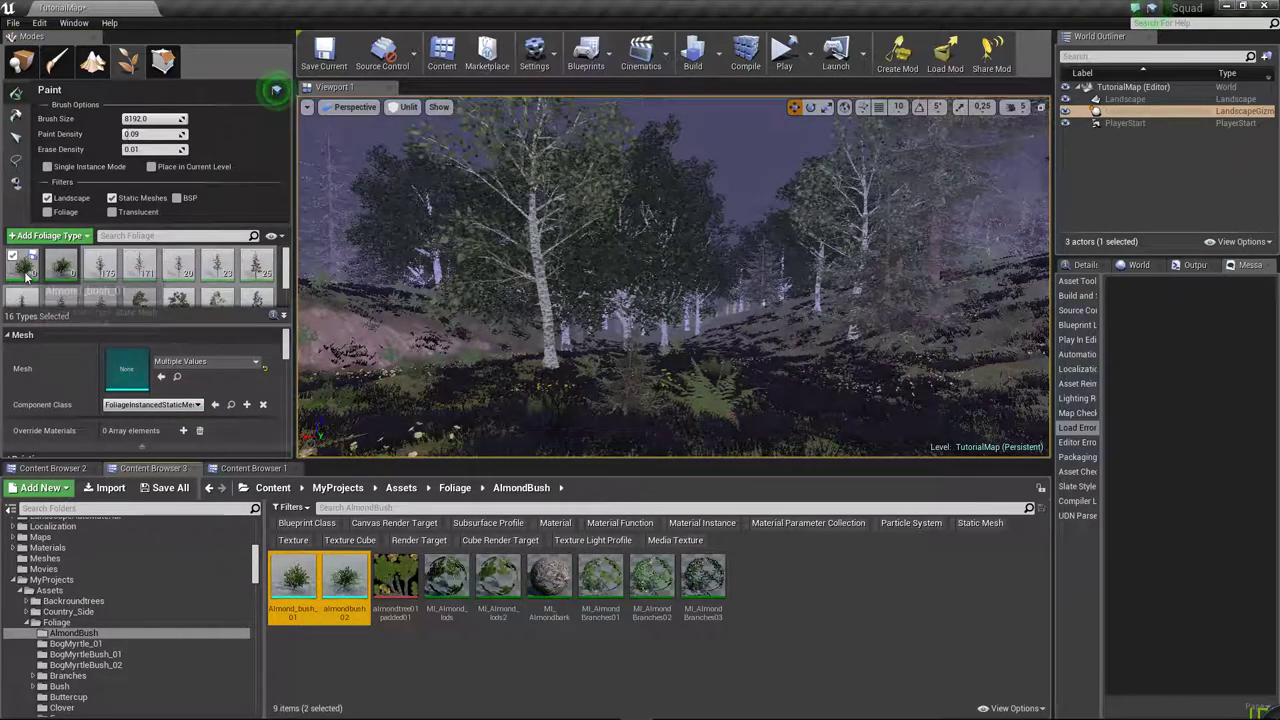
# - Set the bush foliage density to 2.0 and lower the maximum X scale to 1.2197
pyautogui.scroll(-2, 168, 410)
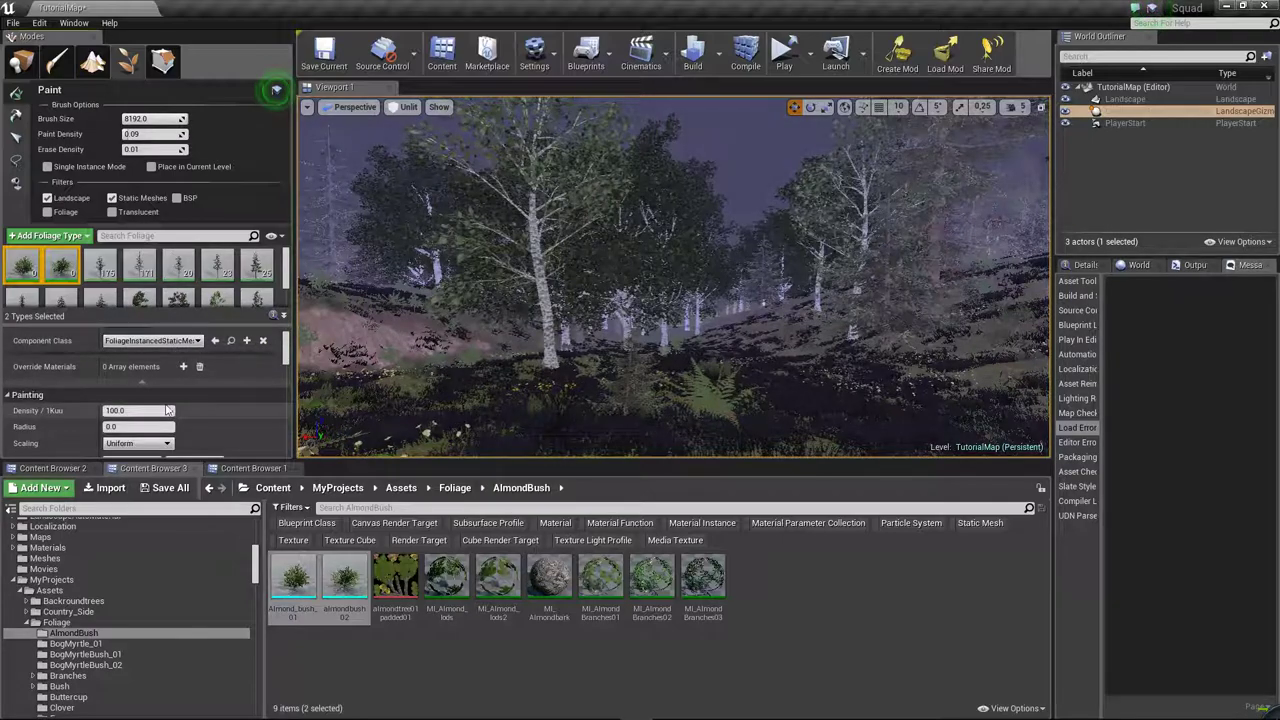
pyautogui.write('2')
pyautogui.press('Tab')
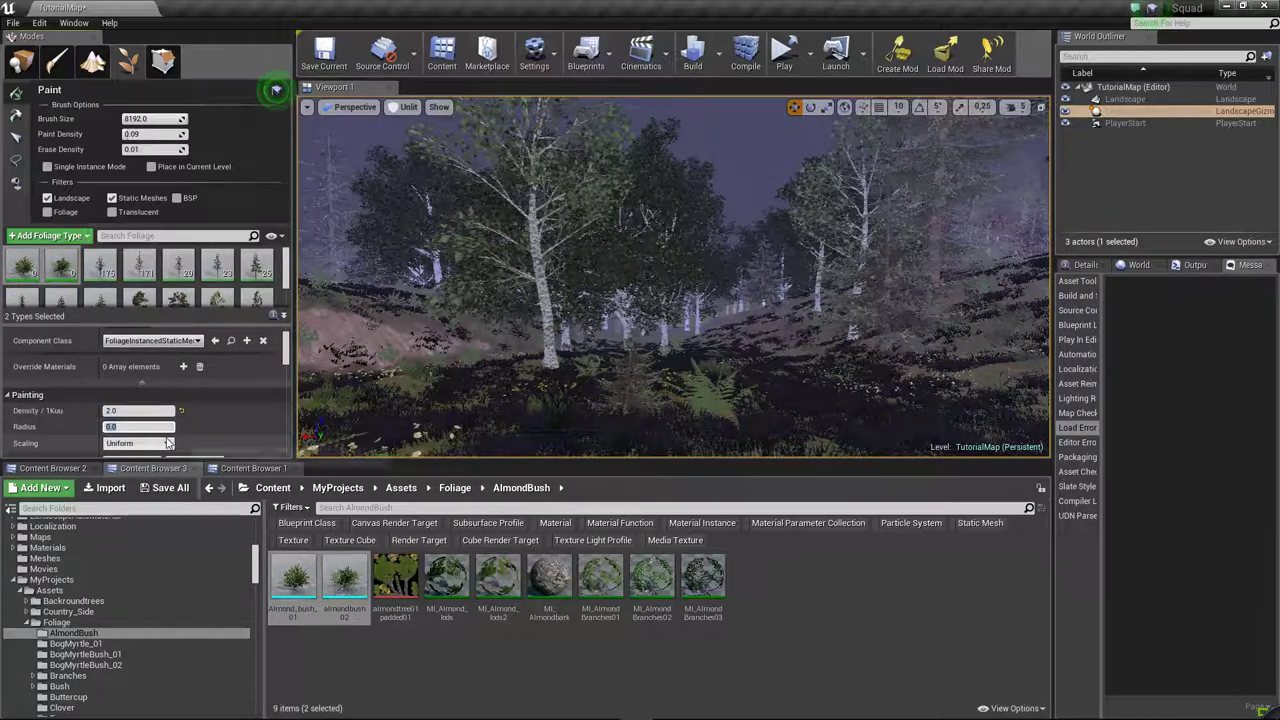
pyautogui.scroll(-2, 166, 407)
pyautogui.moveTo(195, 397); pyautogui.dragTo(152, 398)
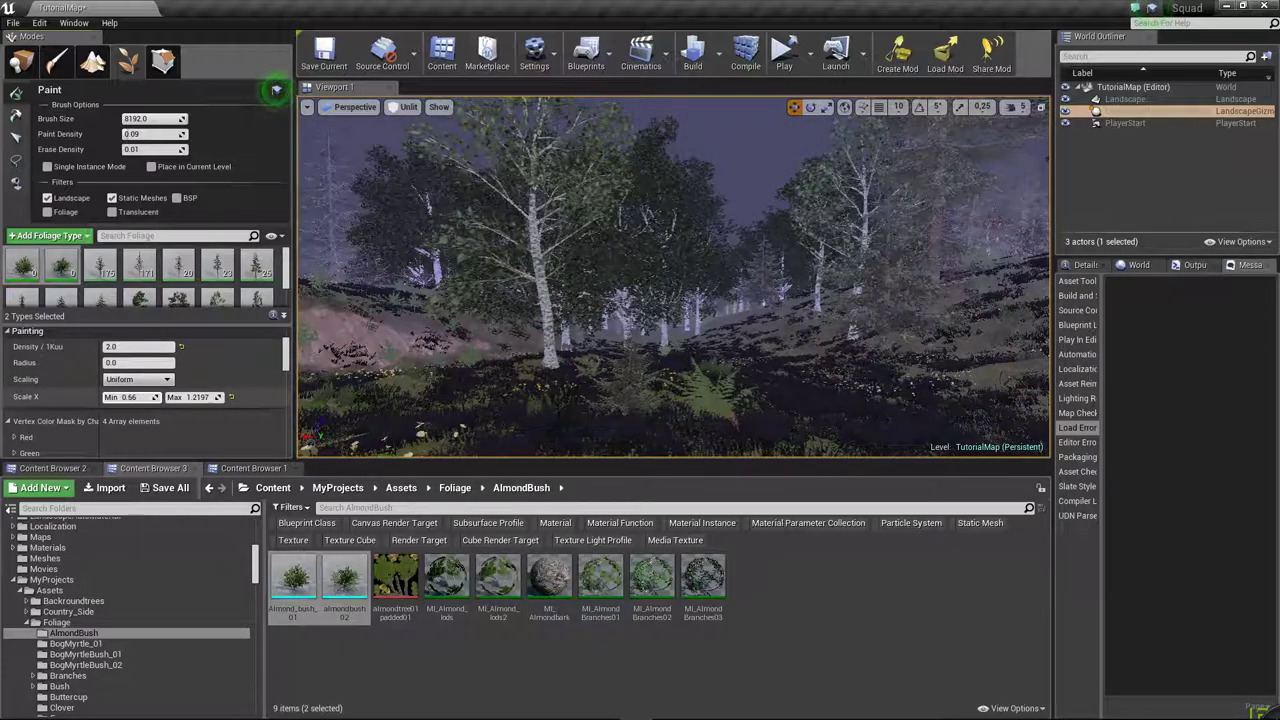
pyautogui.scroll(-5, 171, 400)
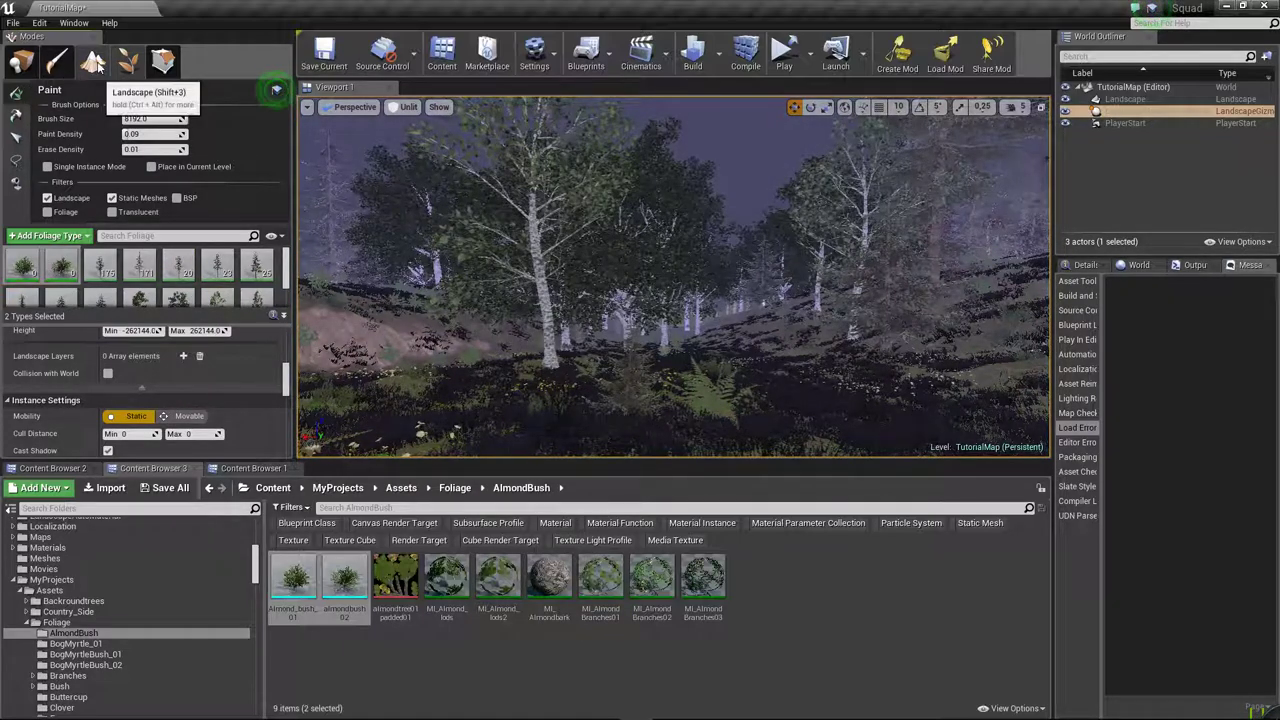
# - Check the landscape layer names in Landscape mode, then return to Foliage mode
pyautogui.click(93, 64)
pyautogui.scroll(-5, 200, 341)
pyautogui.scroll(-3, 199, 350)
pyautogui.scroll(-3, 184, 359)
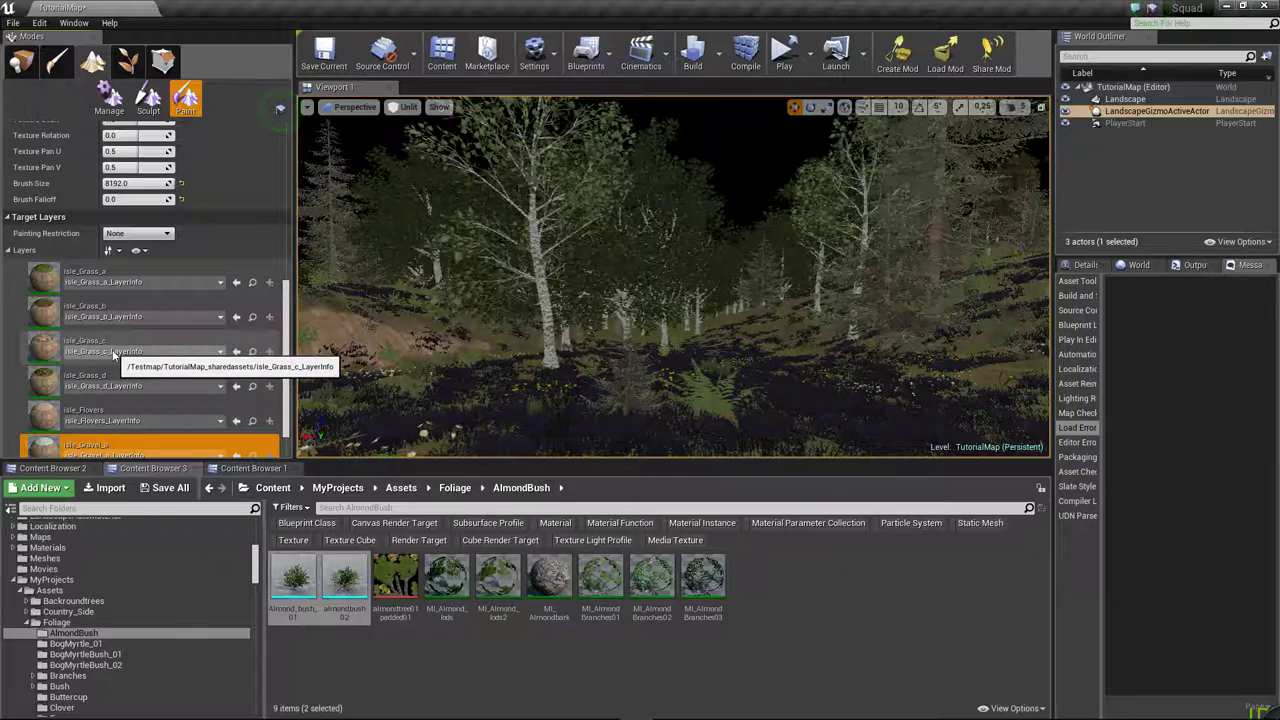
pyautogui.scroll(-2, 137, 390)
pyautogui.scroll(-2, 140, 400)
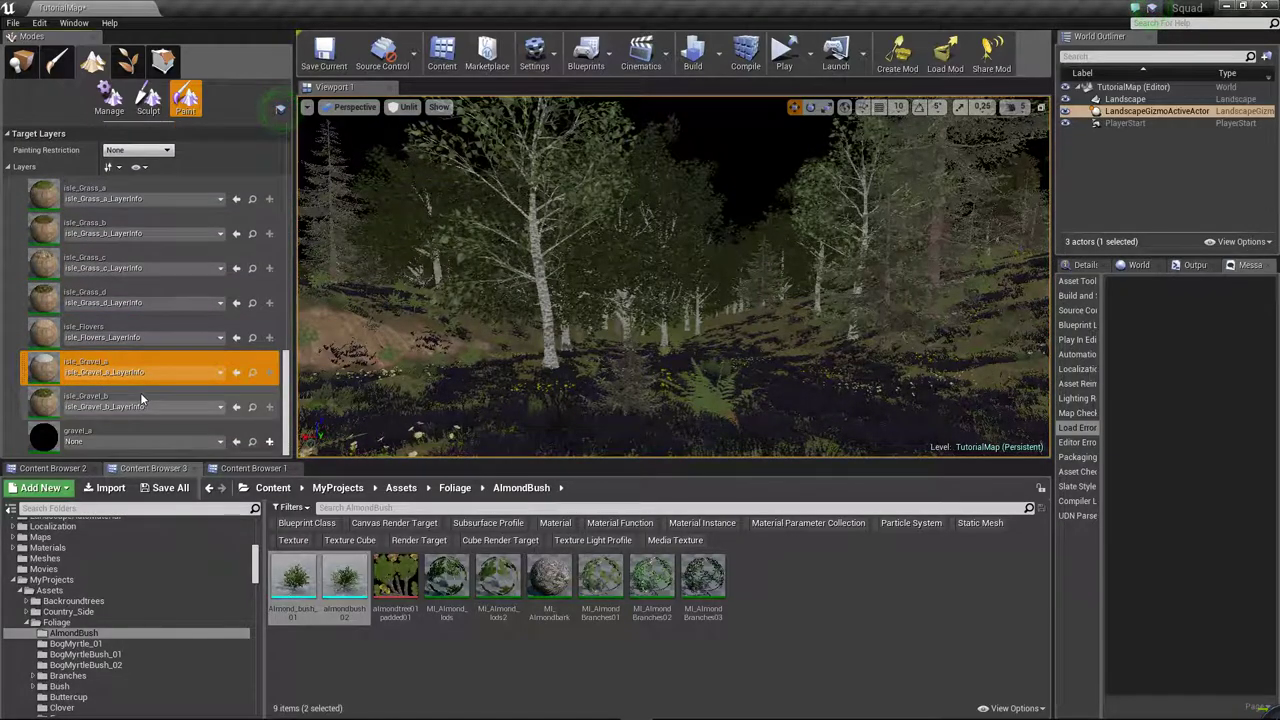
pyautogui.click(130, 64)
# - Select both almond bush foliage types and add two Landscape Layers entries
pyautogui.click(22, 265)
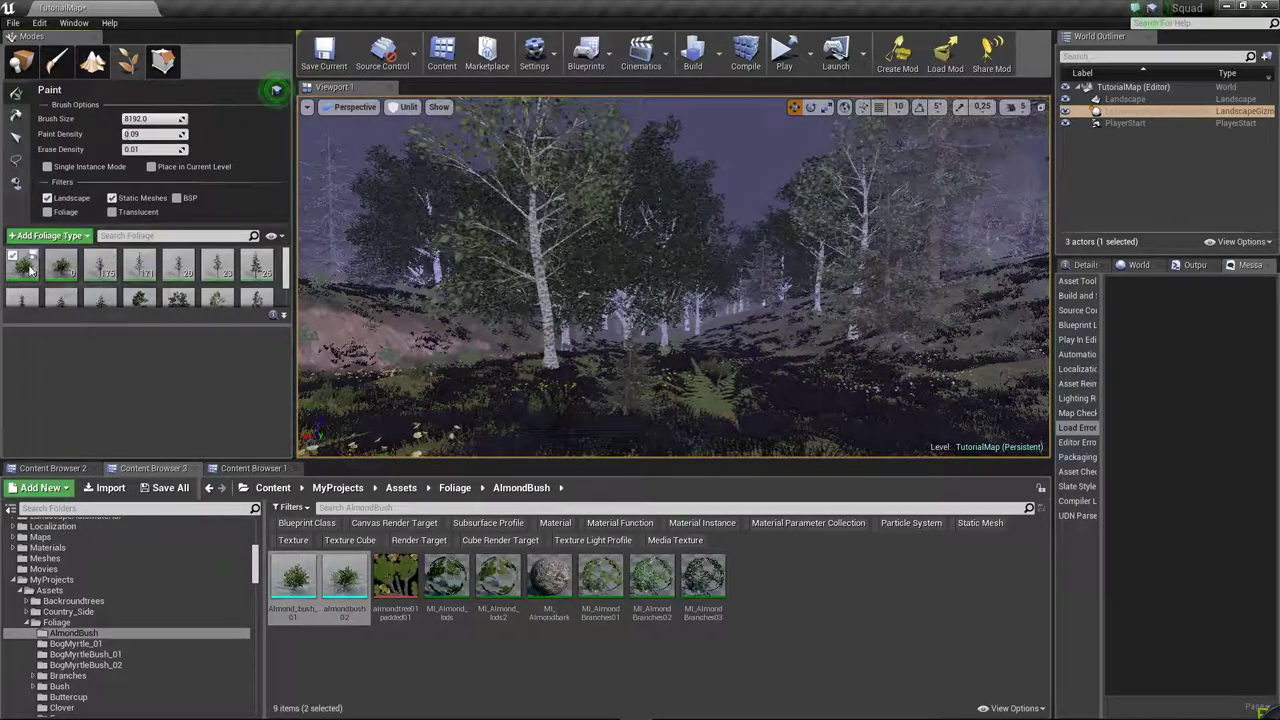
pyautogui.keyDown('ctrl'); pyautogui.click(60, 265); pyautogui.keyUp('ctrl')
pyautogui.scroll(-3, 150, 400)
pyautogui.scroll(-3, 194, 410)
pyautogui.scroll(-2, 190, 405)
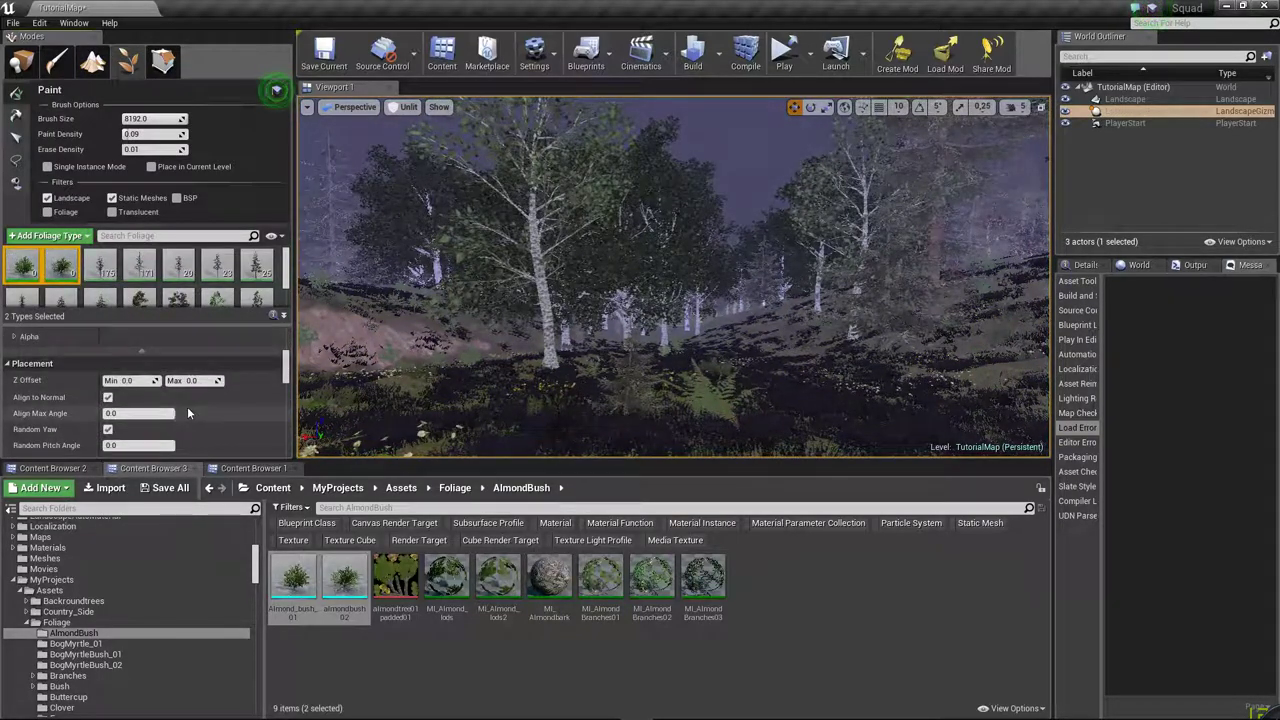
pyautogui.scroll(-3, 178, 410)
pyautogui.scroll(-3, 173, 395)
pyautogui.click(184, 377)
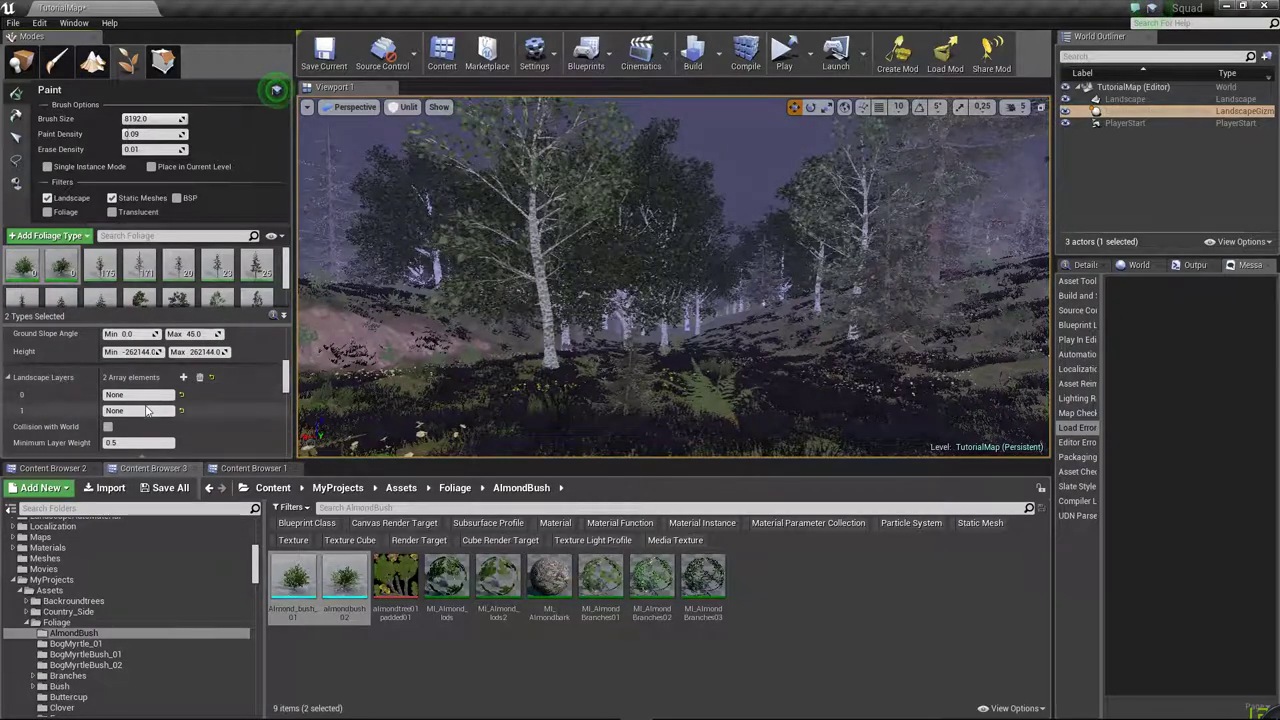
pyautogui.click(184, 377)
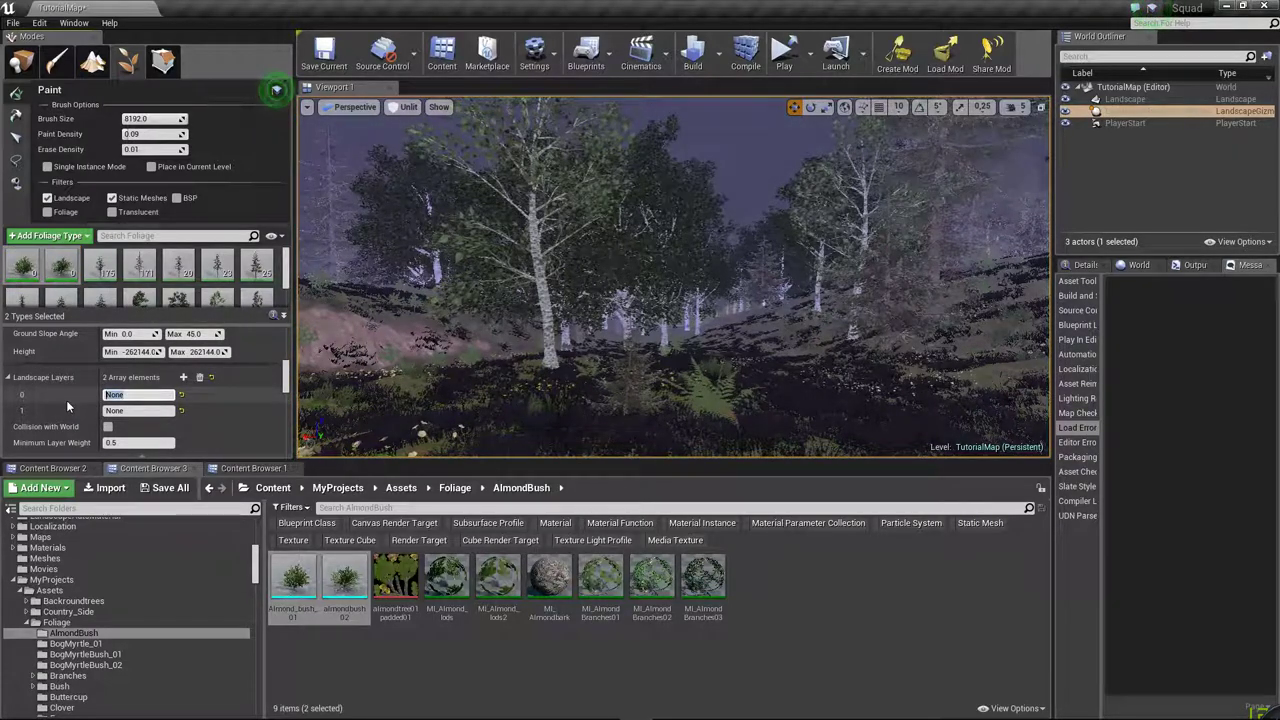
# - Name the two landscape layer entries isle_grass_b and isle_grass_d
pyautogui.write('isle_gr')
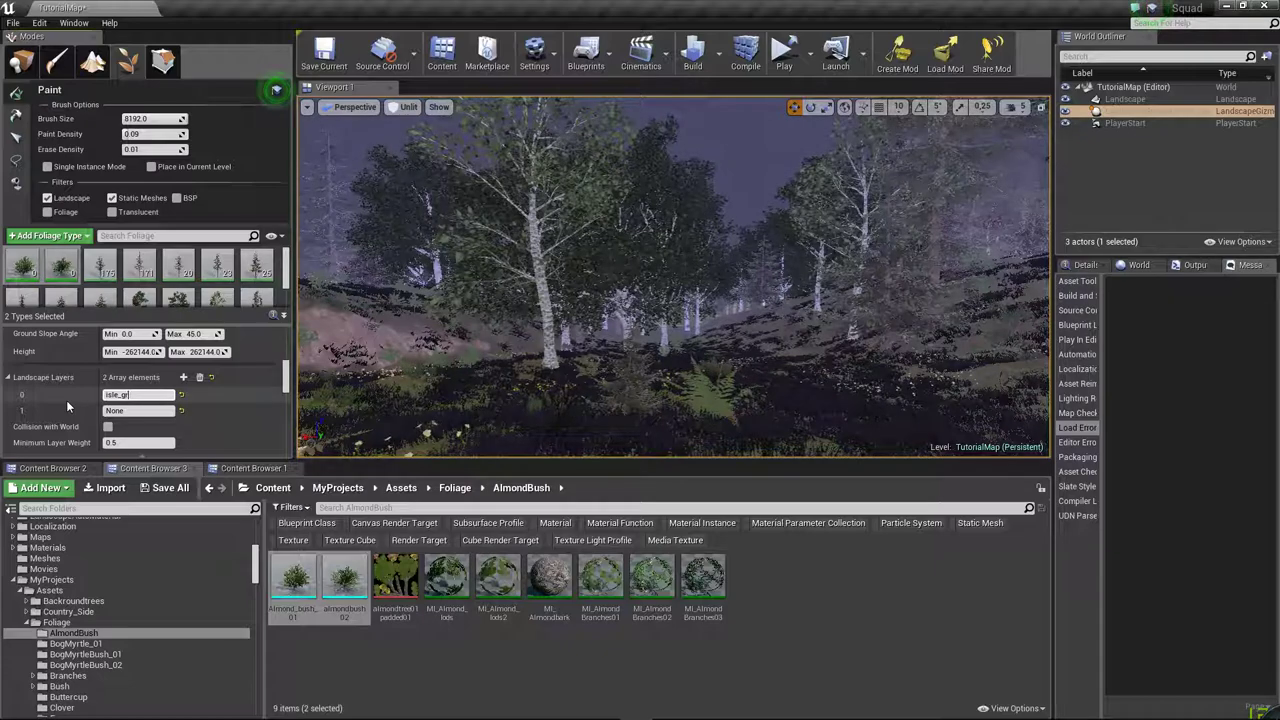
pyautogui.write('ass')
pyautogui.press('Return')
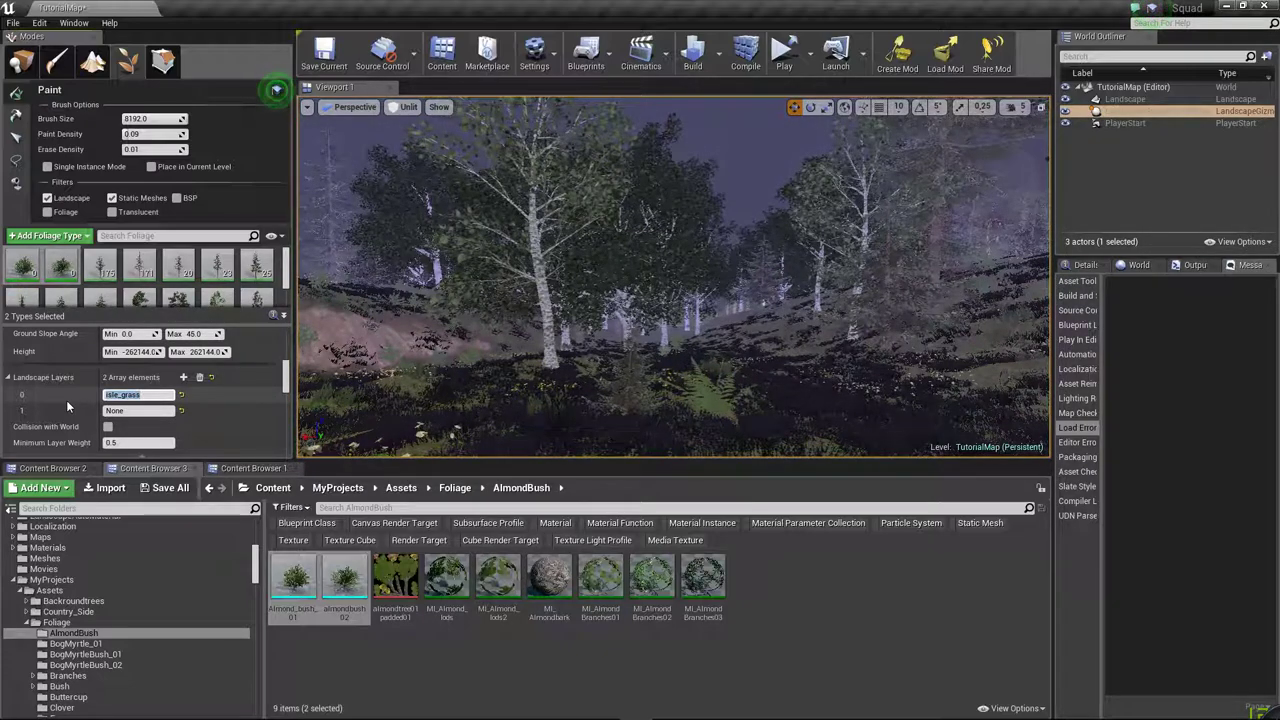
pyautogui.press('End')
pyautogui.write('_')
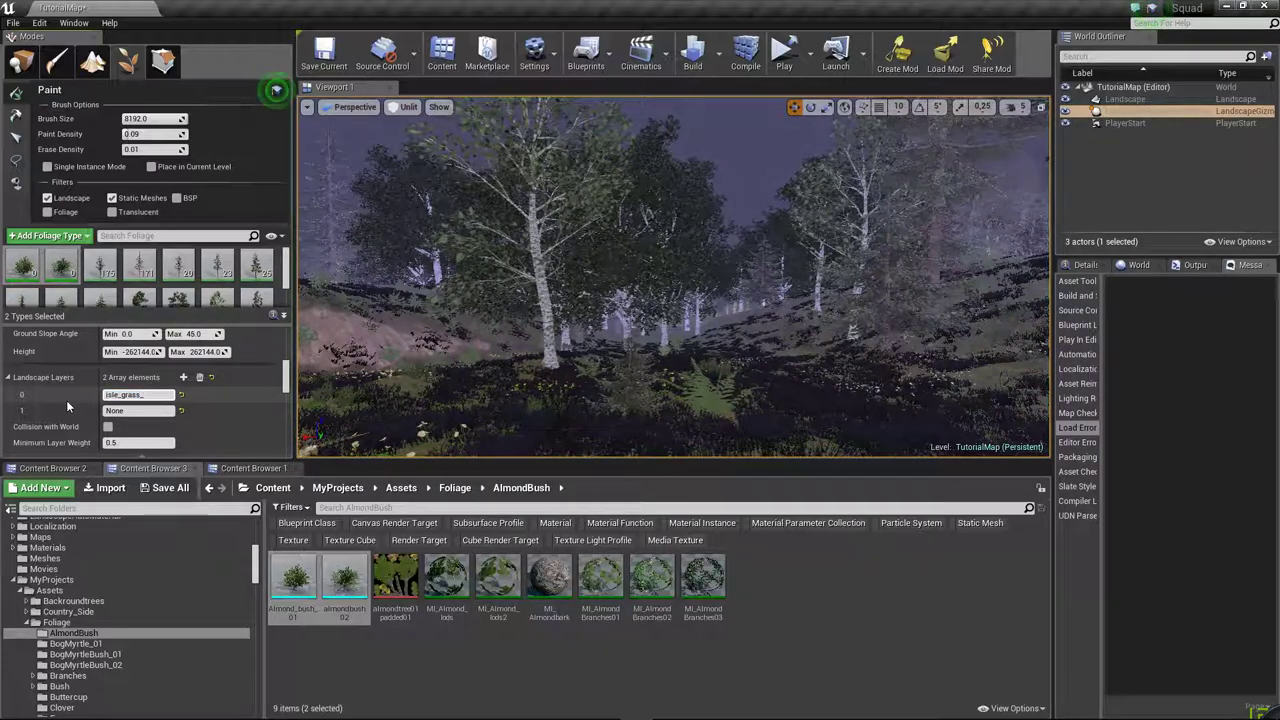
pyautogui.write('b')
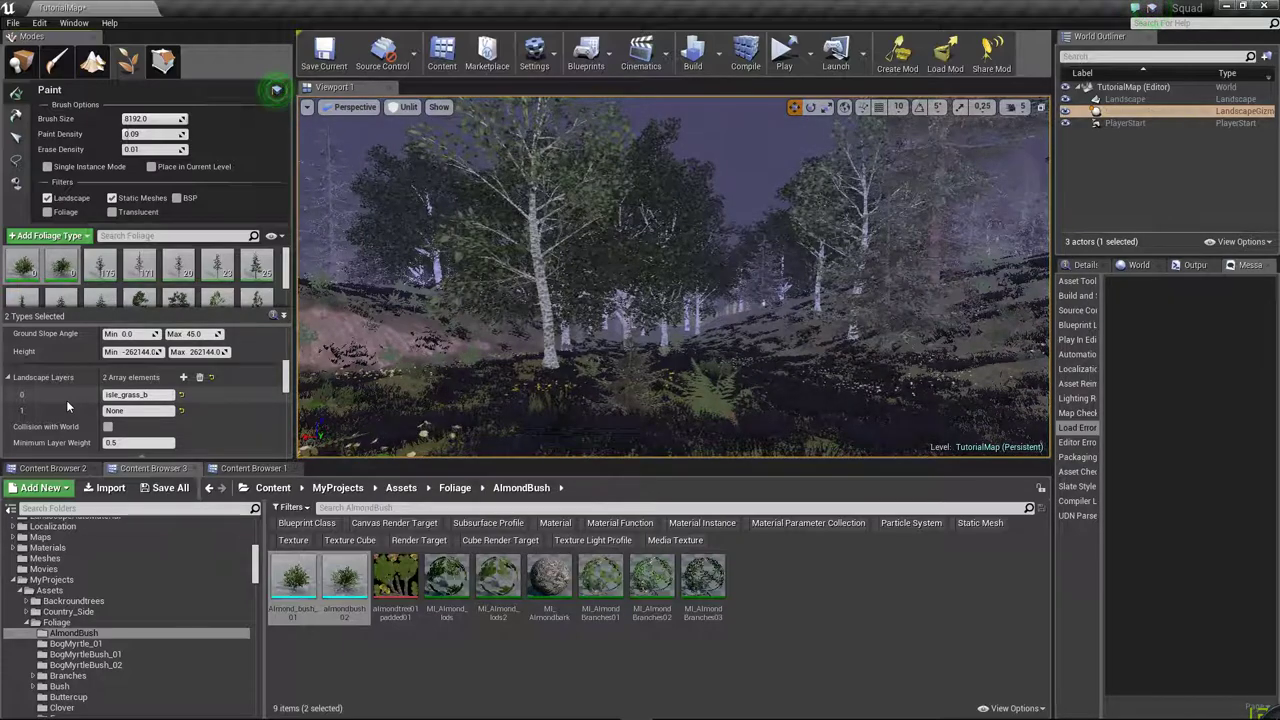
pyautogui.click(154, 410)
pyautogui.write('isle_grass_')
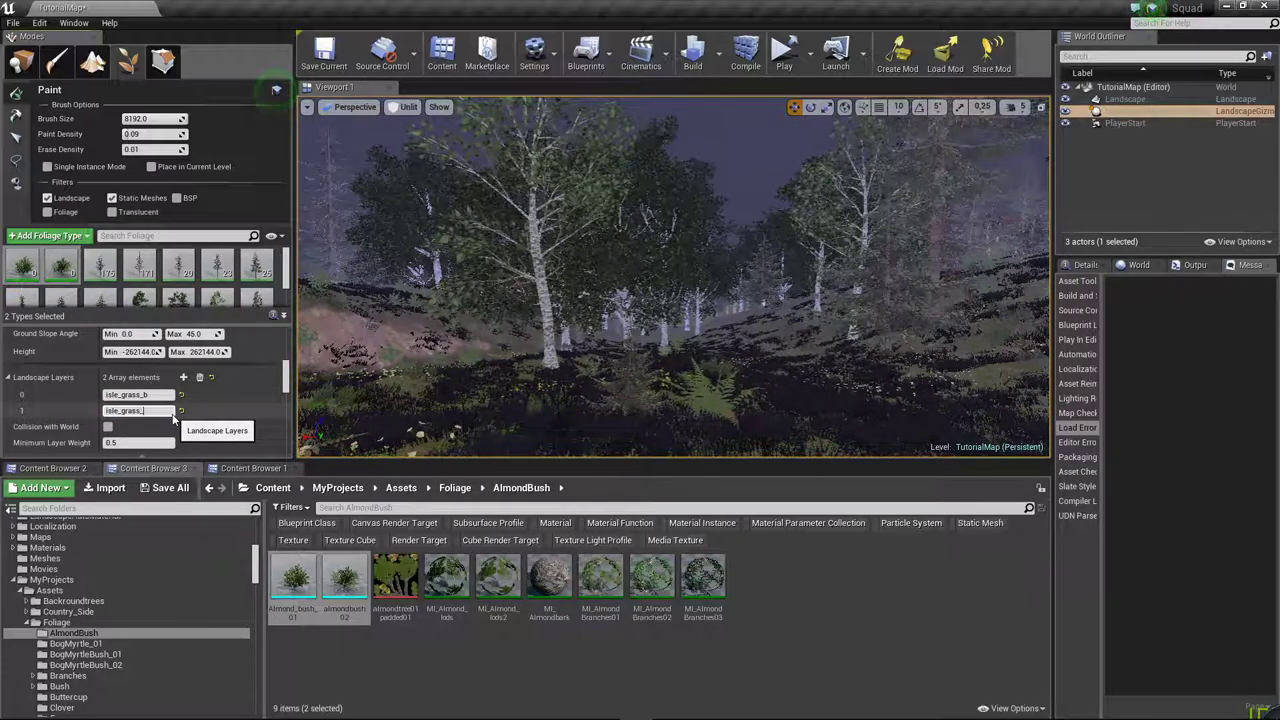
pyautogui.write('d')
pyautogui.press('Return')
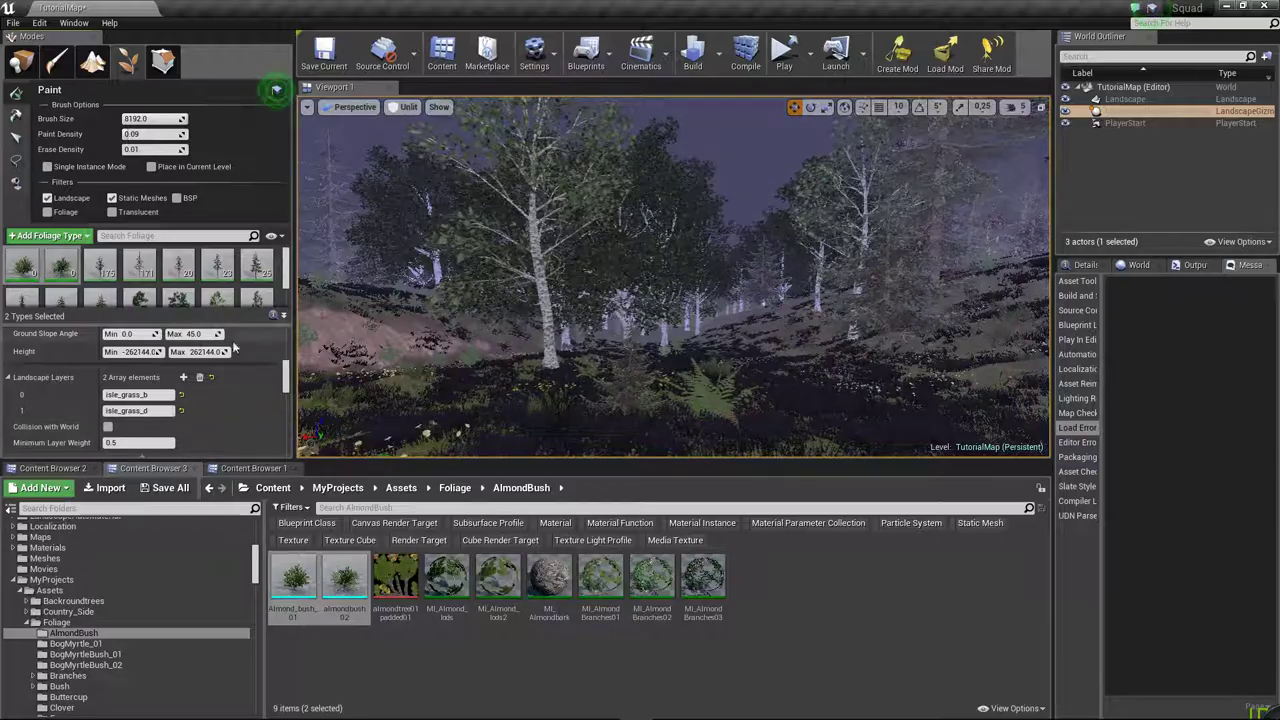
# - Fly over the forested hill and shrink the foliage brush size to 371.59
pyautogui.moveTo(553, 358); pyautogui.dragTo(553, 385, button='right')
pyautogui.scroll(-10, 638, 326)
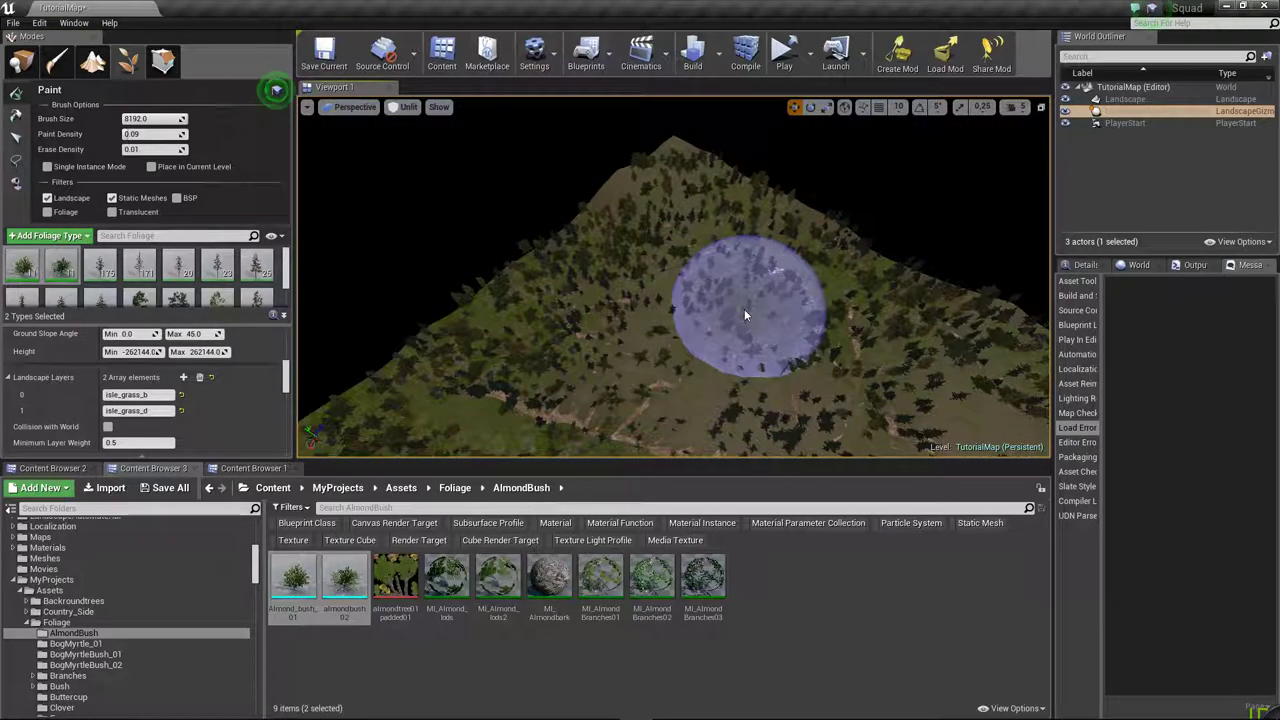
pyautogui.moveTo(766, 302)
pyautogui.mouseDown(button='right')
pyautogui.moveTo(766, 330)
pyautogui.moveTo(754, 292)
pyautogui.moveTo(730, 290)
pyautogui.moveTo(771, 306)
pyautogui.mouseUp(button='right')
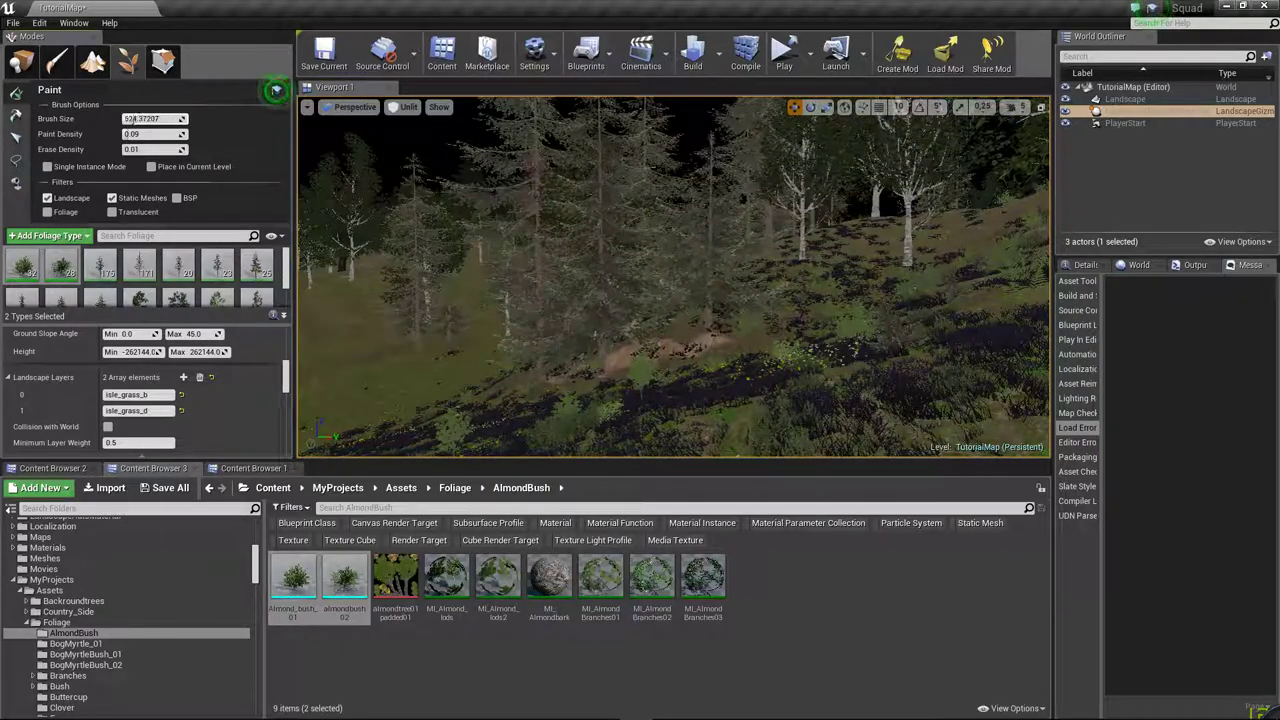
pyautogui.moveTo(127, 118); pyautogui.dragTo(110, 118)
pyautogui.moveTo(757, 429)
pyautogui.mouseDown(button='right')
pyautogui.moveTo(646, 333)
pyautogui.moveTo(665, 364)
pyautogui.mouseUp(button='right')
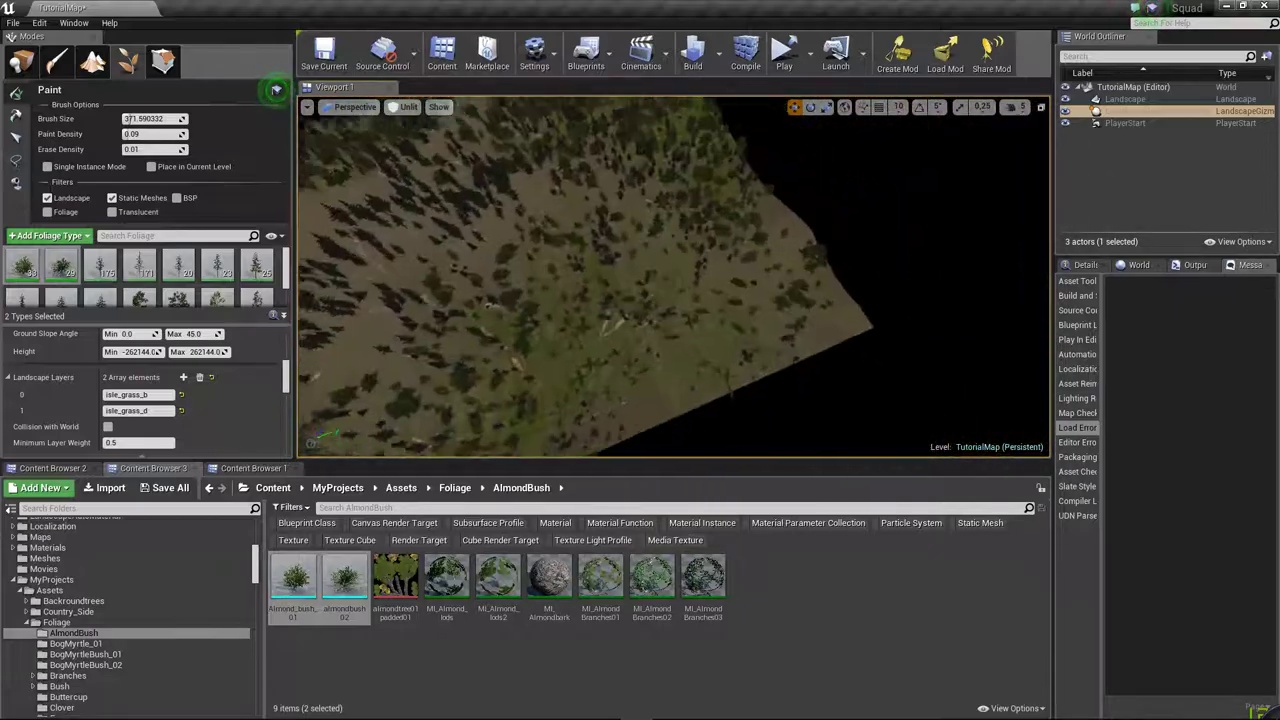
pyautogui.moveTo(675, 313); pyautogui.dragTo(677, 314, button='right')
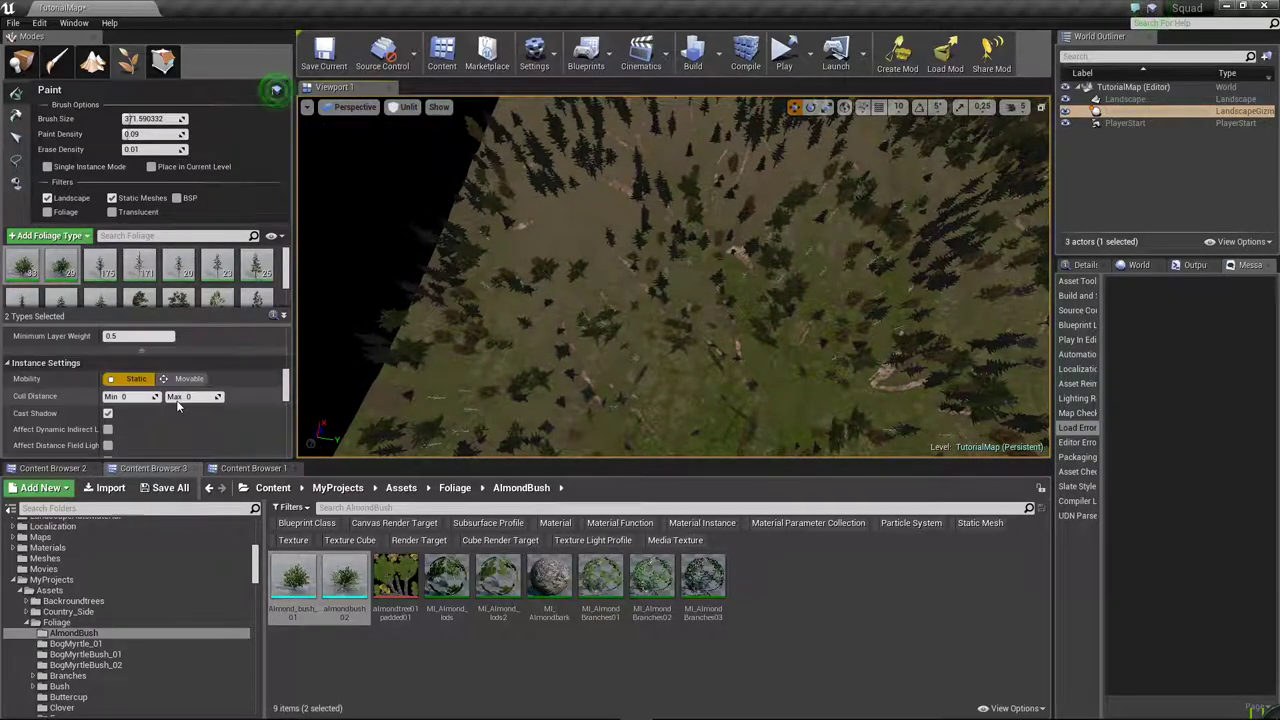
pyautogui.scroll(-1, 176, 400)
# - Check the Layer Actions menus for the isle_Grass_d and isle_Gravel_b target layers, then return to Foliage mode
pyautogui.click(93, 62)
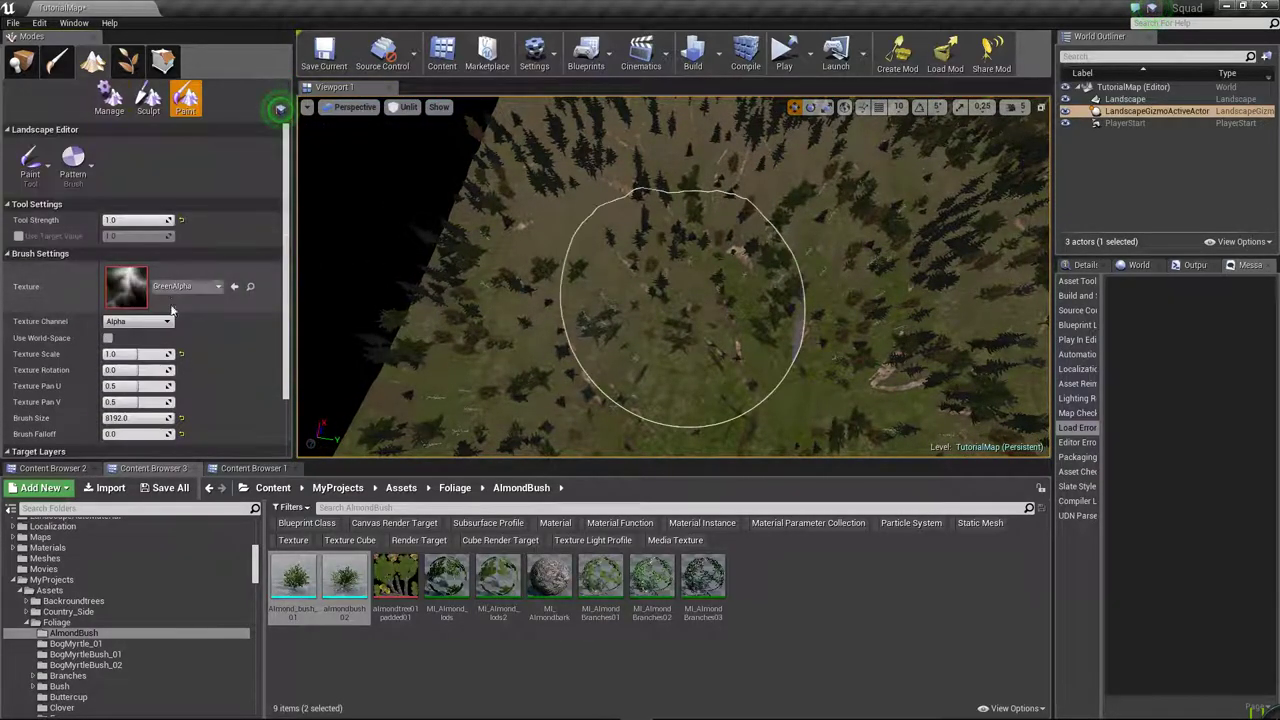
pyautogui.scroll(-3, 172, 363)
pyautogui.scroll(-4, 172, 363)
pyautogui.scroll(-3, 87, 295)
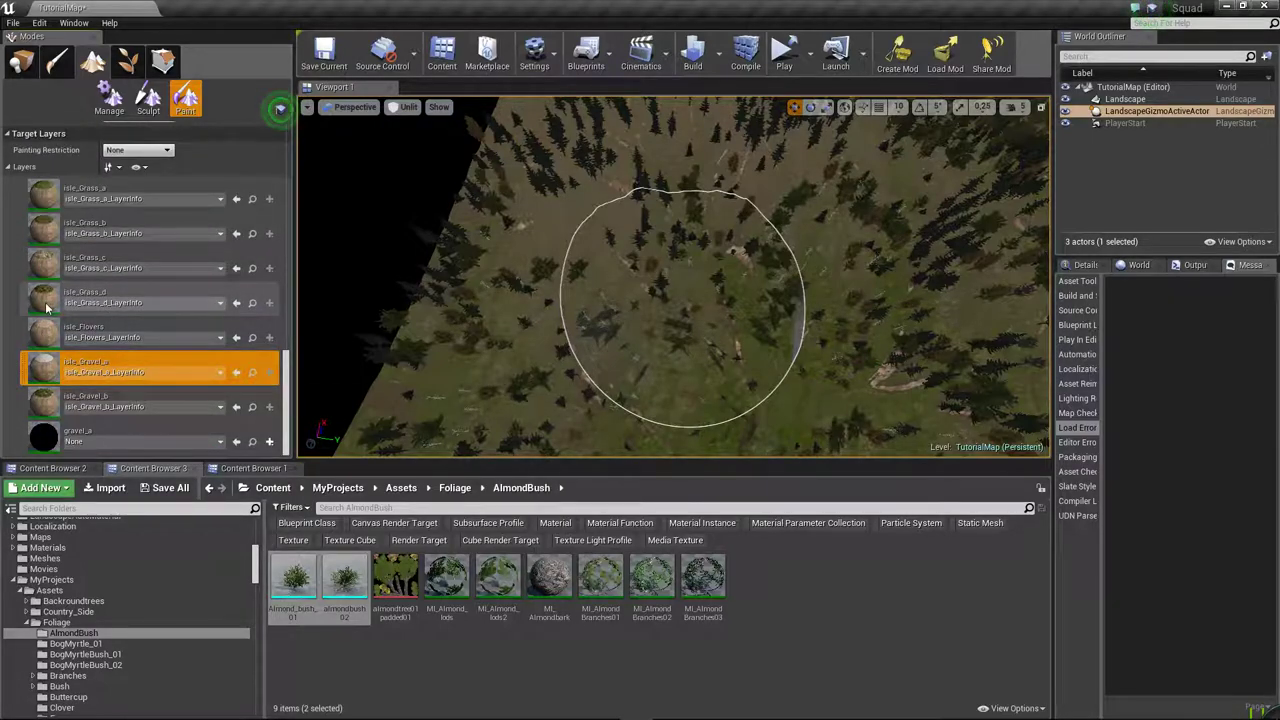
pyautogui.rightClick(45, 301)
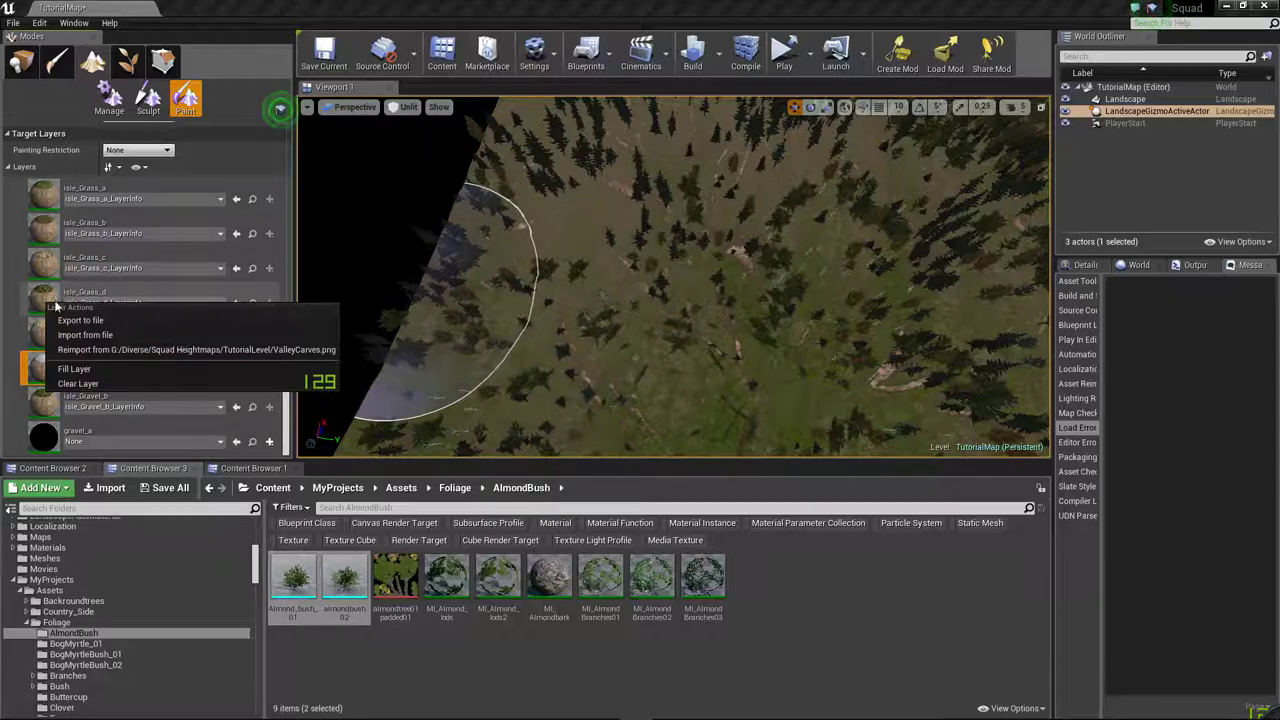
pyautogui.rightClick(33, 411)
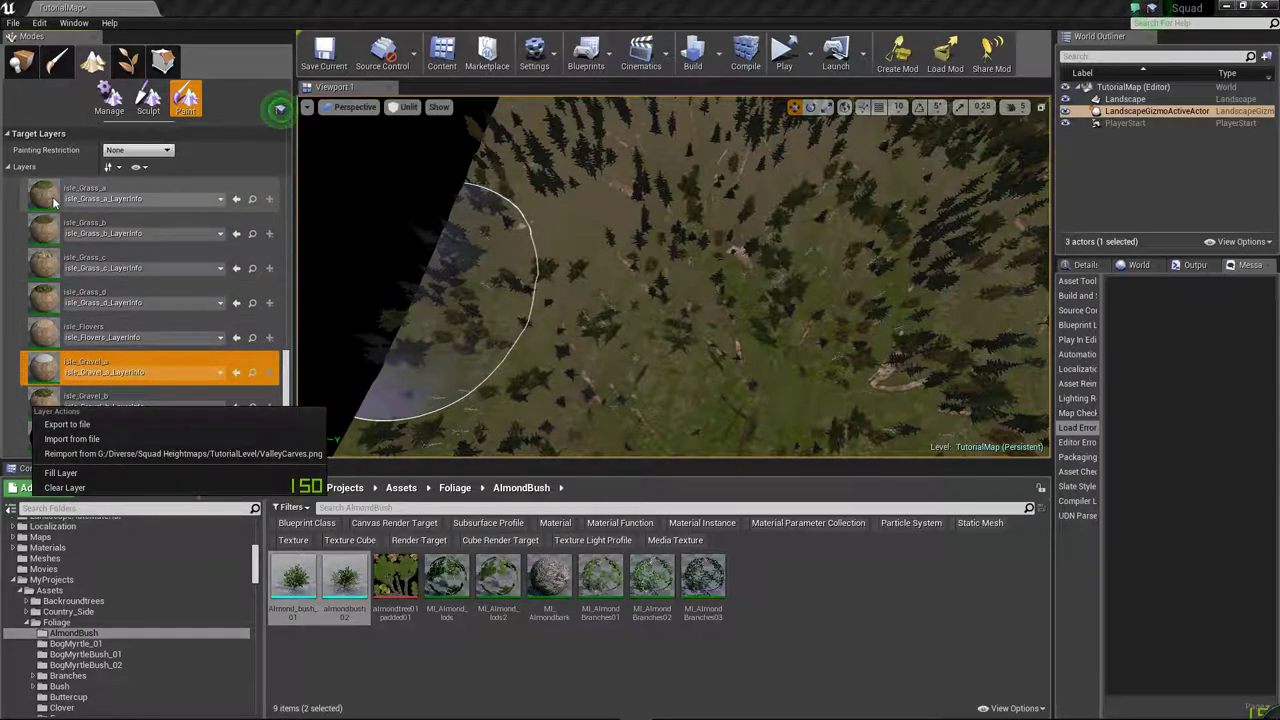
pyautogui.click(163, 62)
pyautogui.click(163, 62)
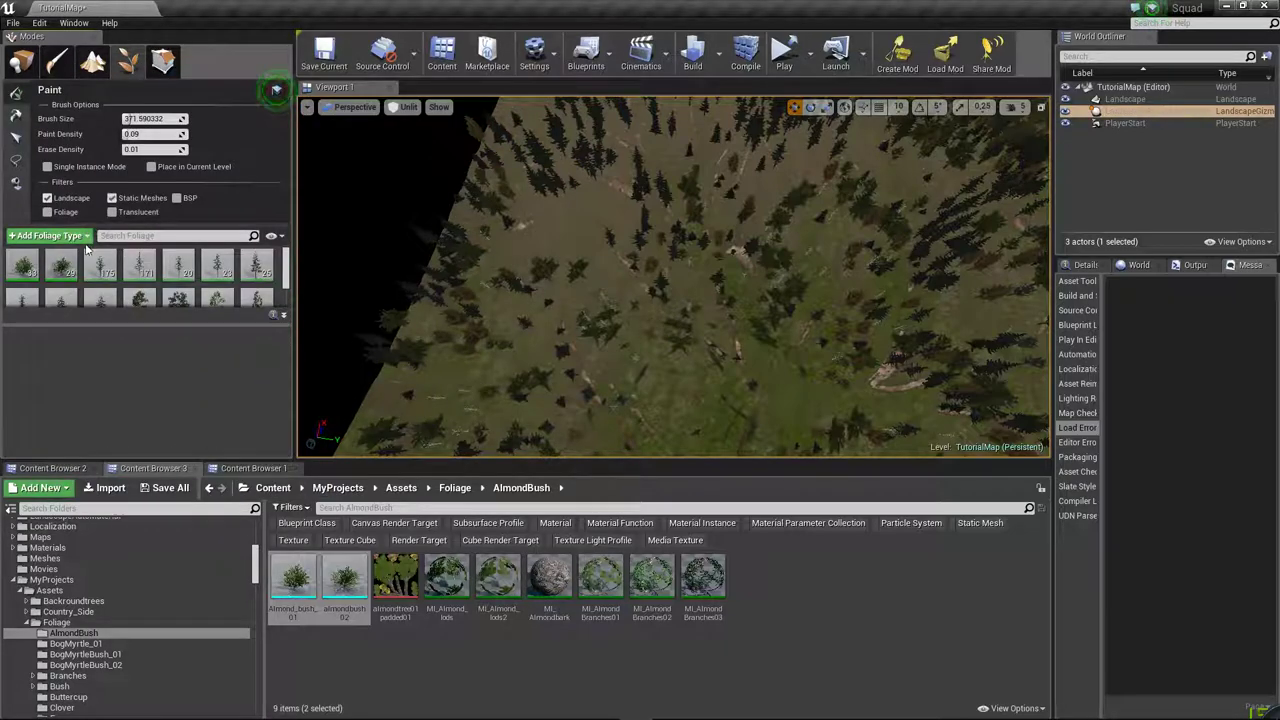
# - Select both bush foliage types and change Landscape Layers element 0 to isle_grass_a
pyautogui.click(22, 268)
pyautogui.keyDown('ctrl'); pyautogui.click(60, 265); pyautogui.keyUp('ctrl')
pyautogui.scroll(-5, 245, 385)
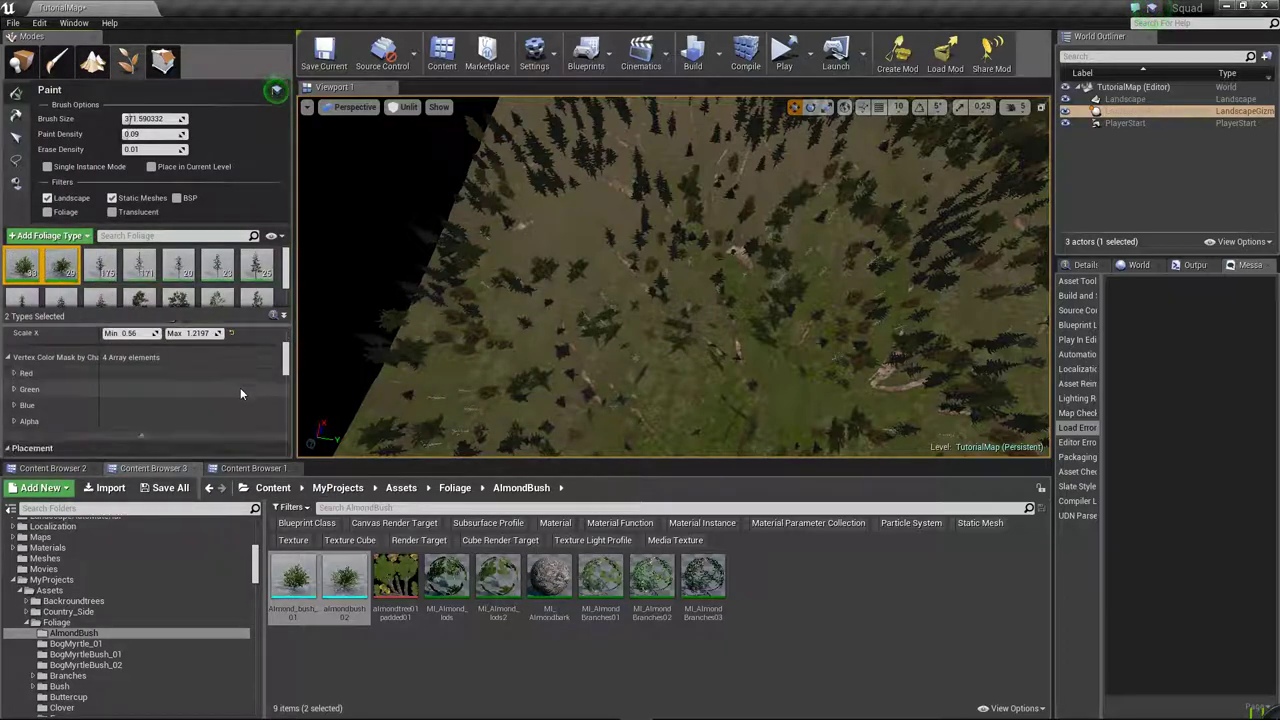
pyautogui.scroll(-1, 225, 395)
pyautogui.scroll(-1, 190, 400)
pyautogui.scroll(-1, 165, 396)
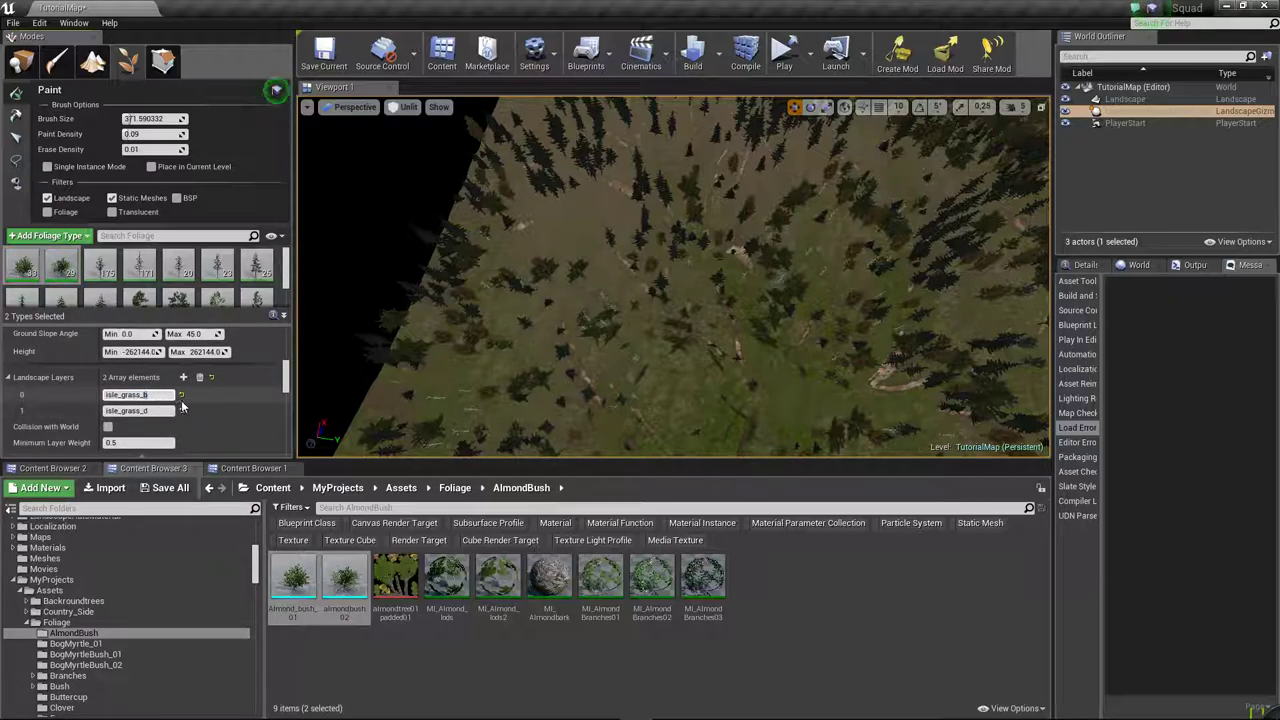
pyautogui.press('BackSpace')
pyautogui.write('a')
pyautogui.press('Return')
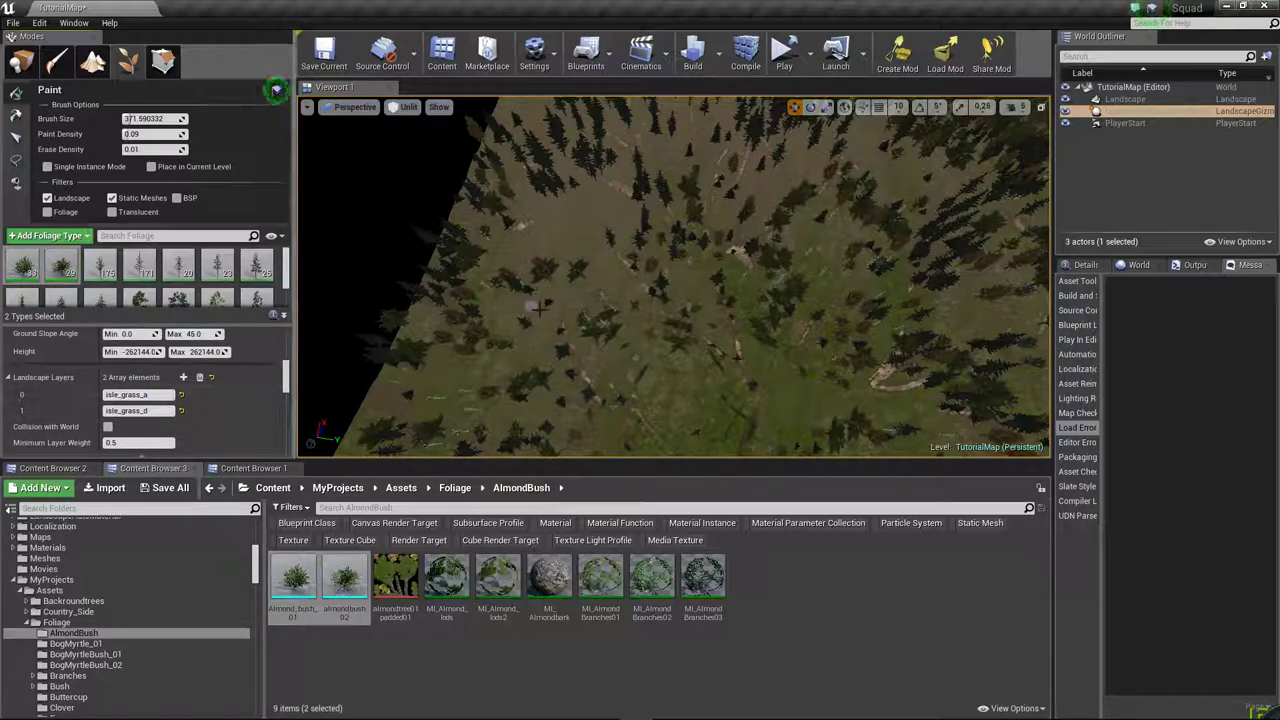
# - Enlarge the foliage brush to about 2310.93 and paint bushes onto the ground among the birches
pyautogui.moveTo(805, 367); pyautogui.dragTo(800, 420, button='right')
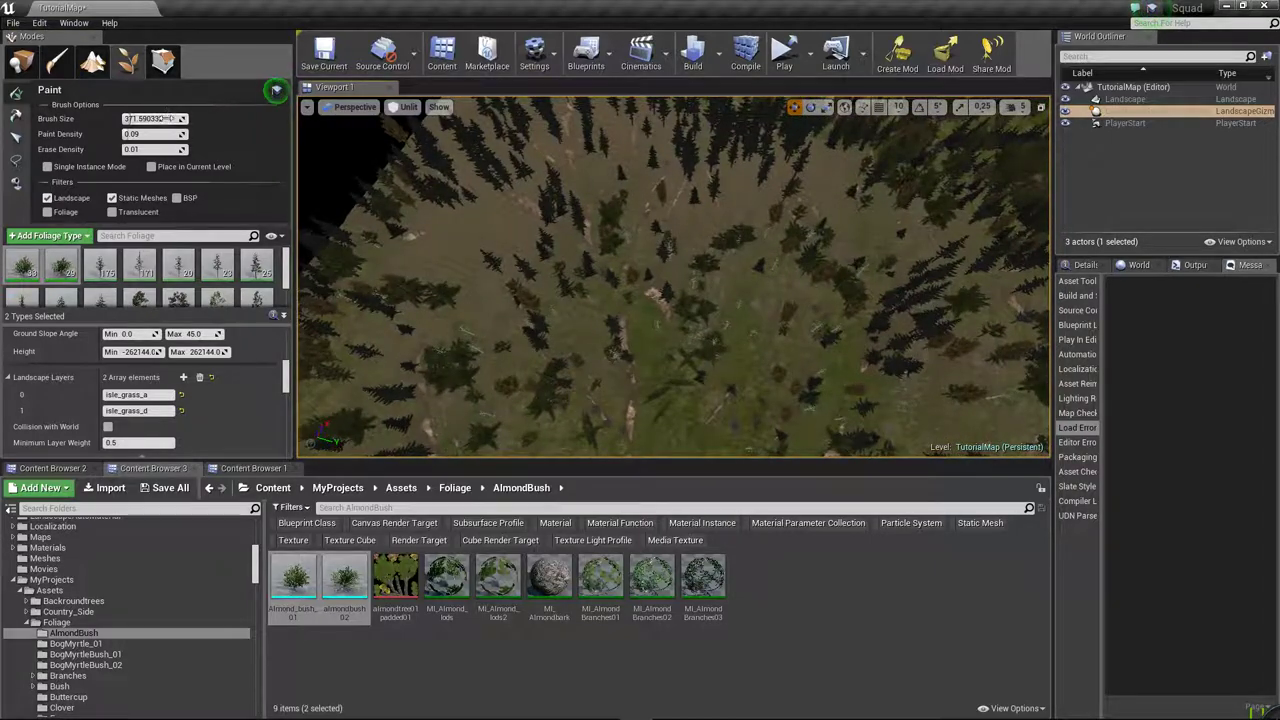
pyautogui.moveTo(165, 118); pyautogui.dragTo(178, 118)
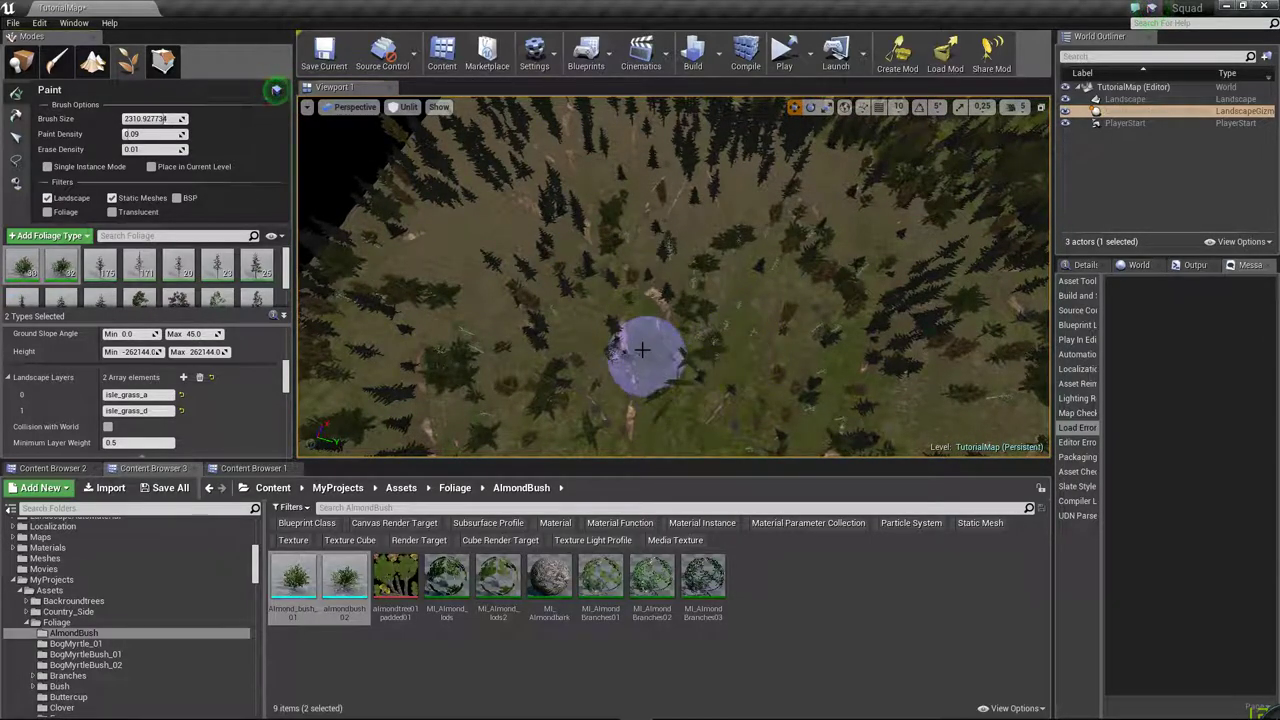
pyautogui.scroll(3, 563, 294)
pyautogui.scroll(5, 673, 277)
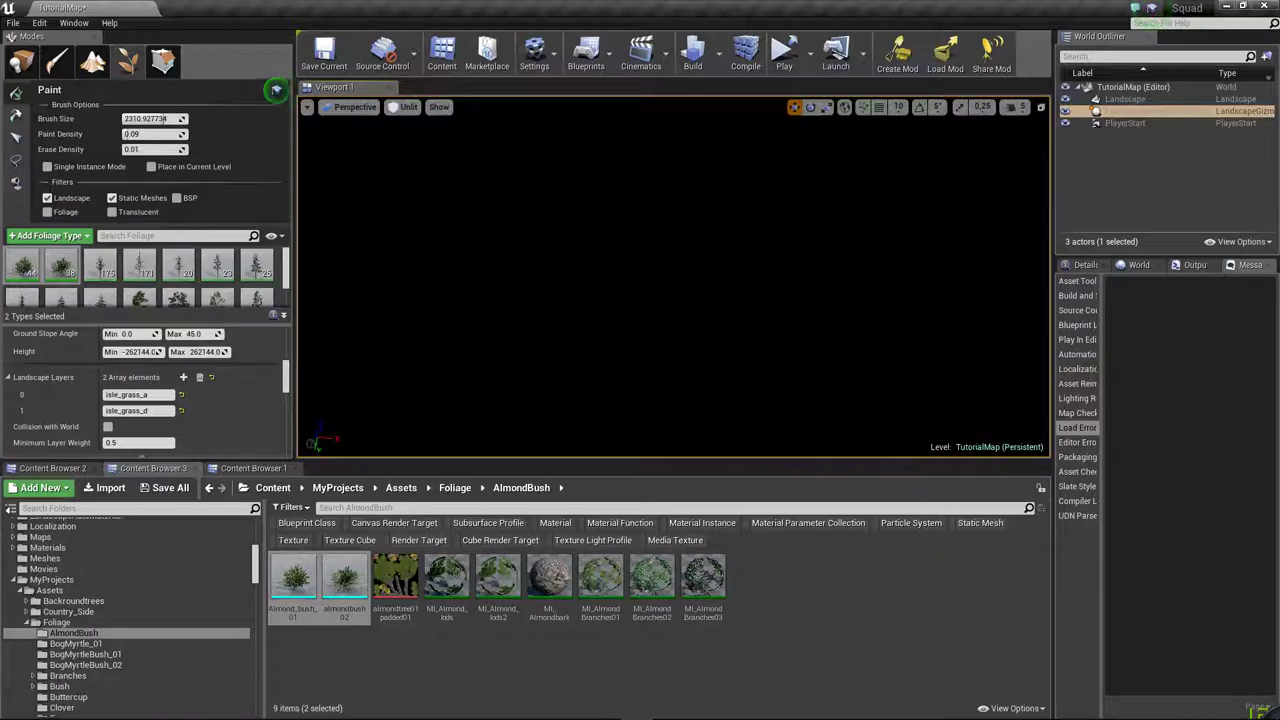
pyautogui.moveTo(673, 350); pyautogui.dragTo(673, 250, button='right')
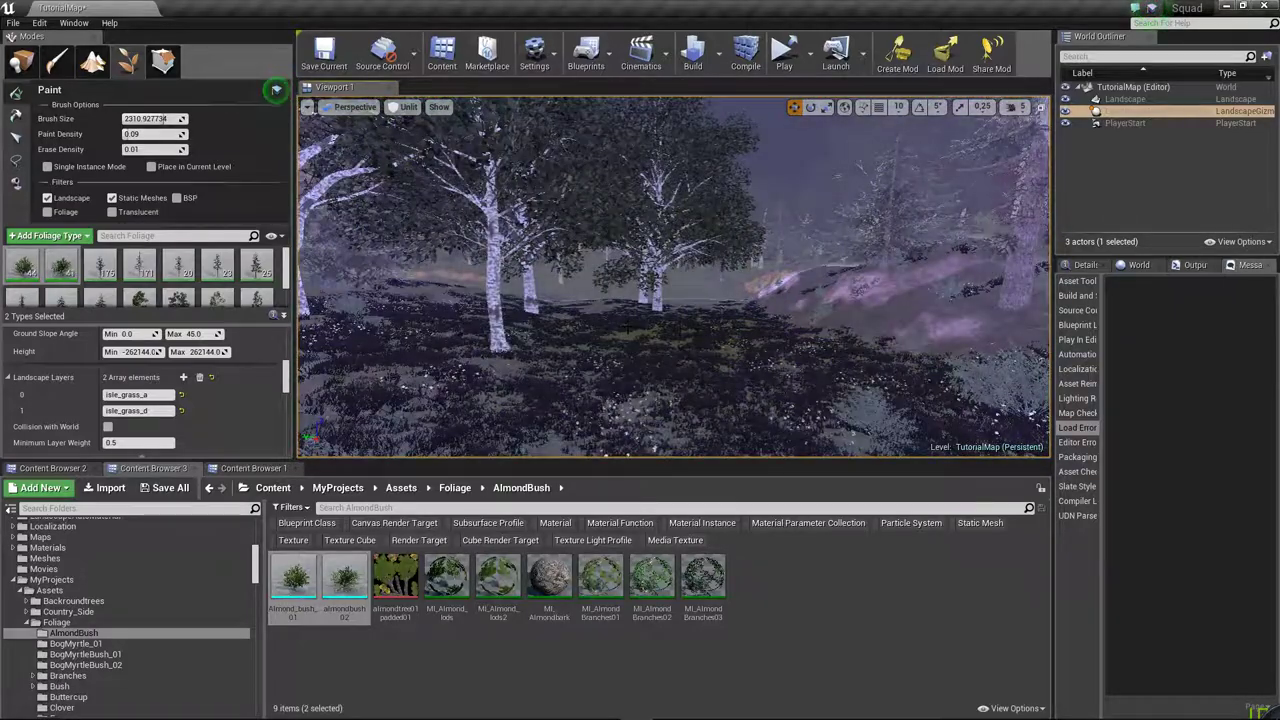
pyautogui.click(663, 242)
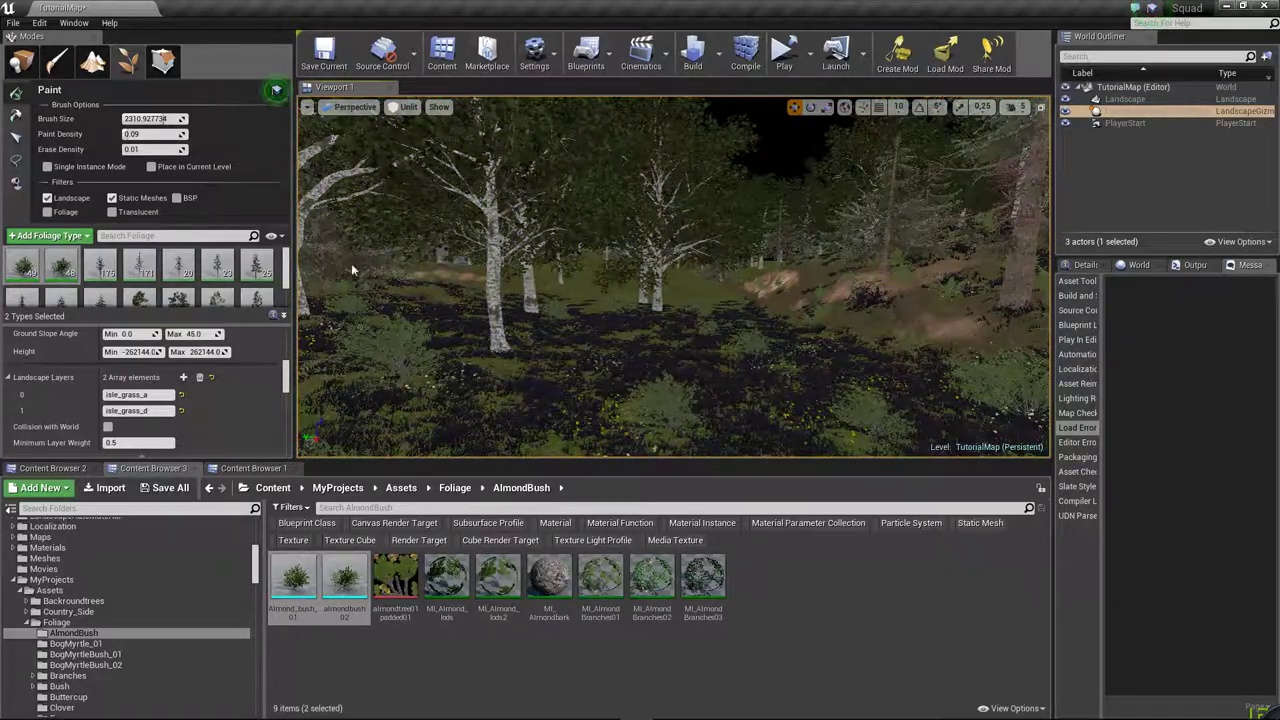
pyautogui.scroll(3, 213, 373)
pyautogui.scroll(3, 213, 375)
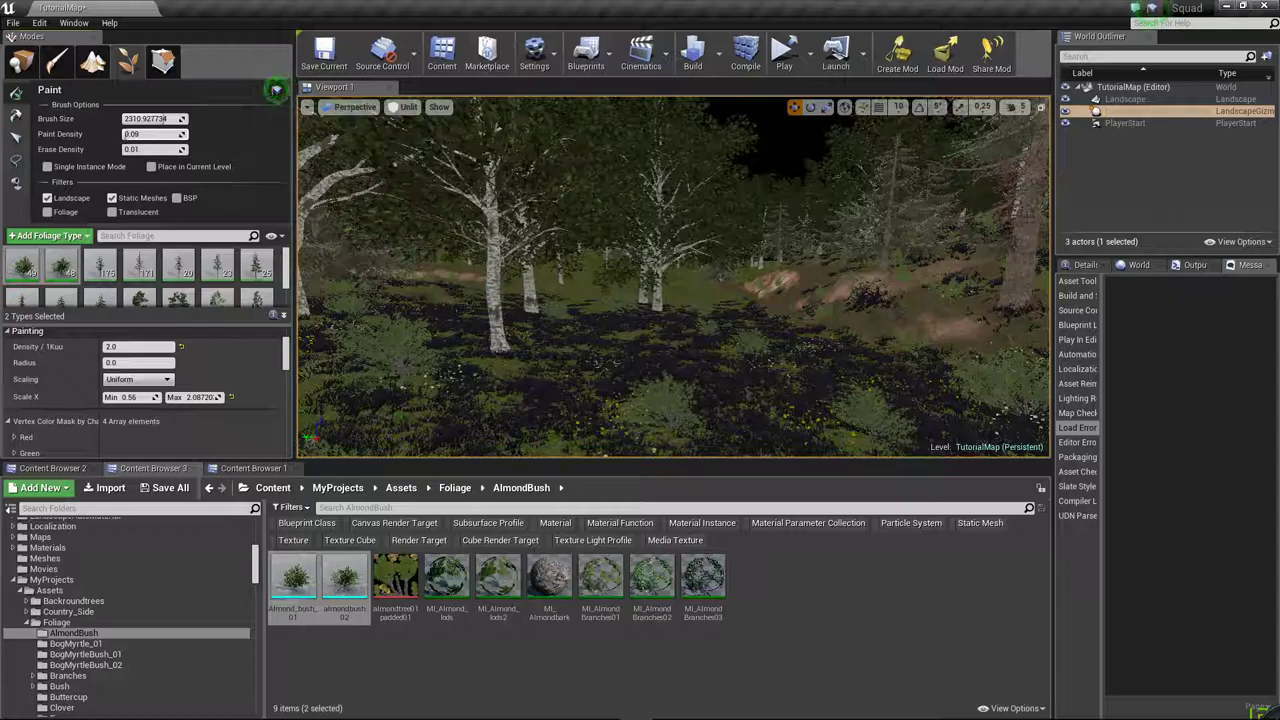
# - Expand the bushes' placement and Painting settings to show density and scale options
pyautogui.scroll(2, 150, 380)
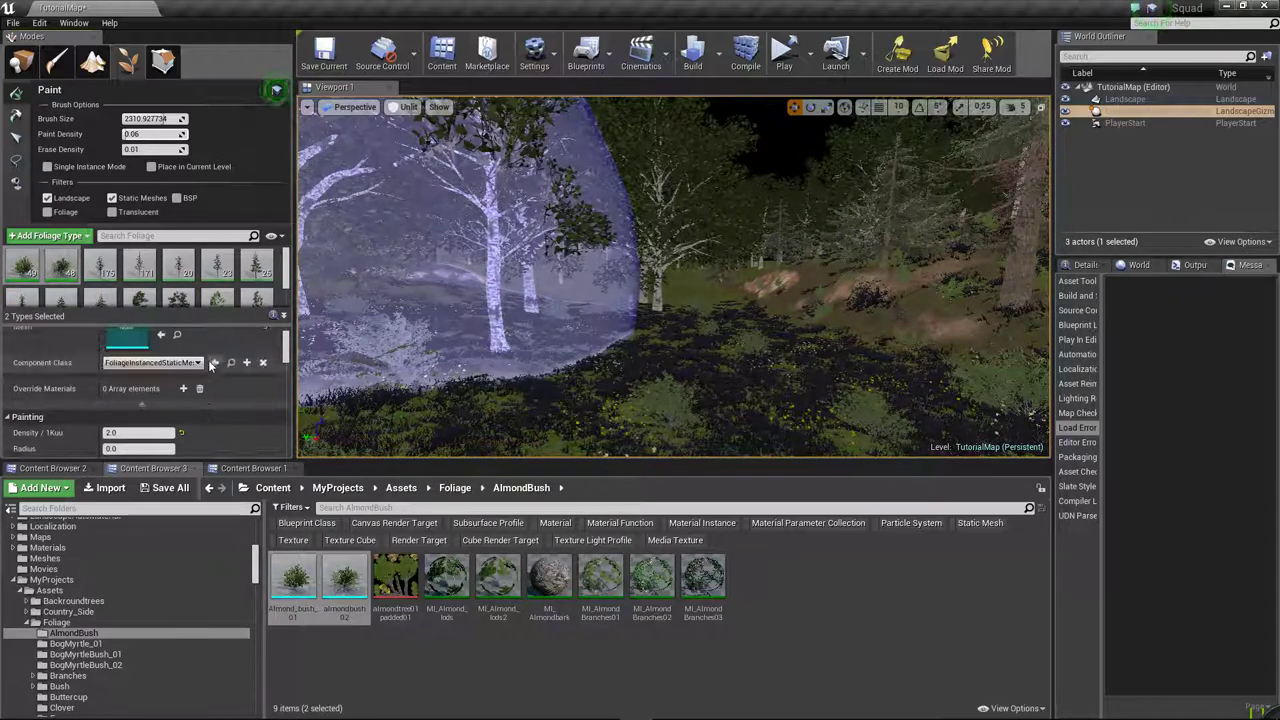
pyautogui.click(140, 389)
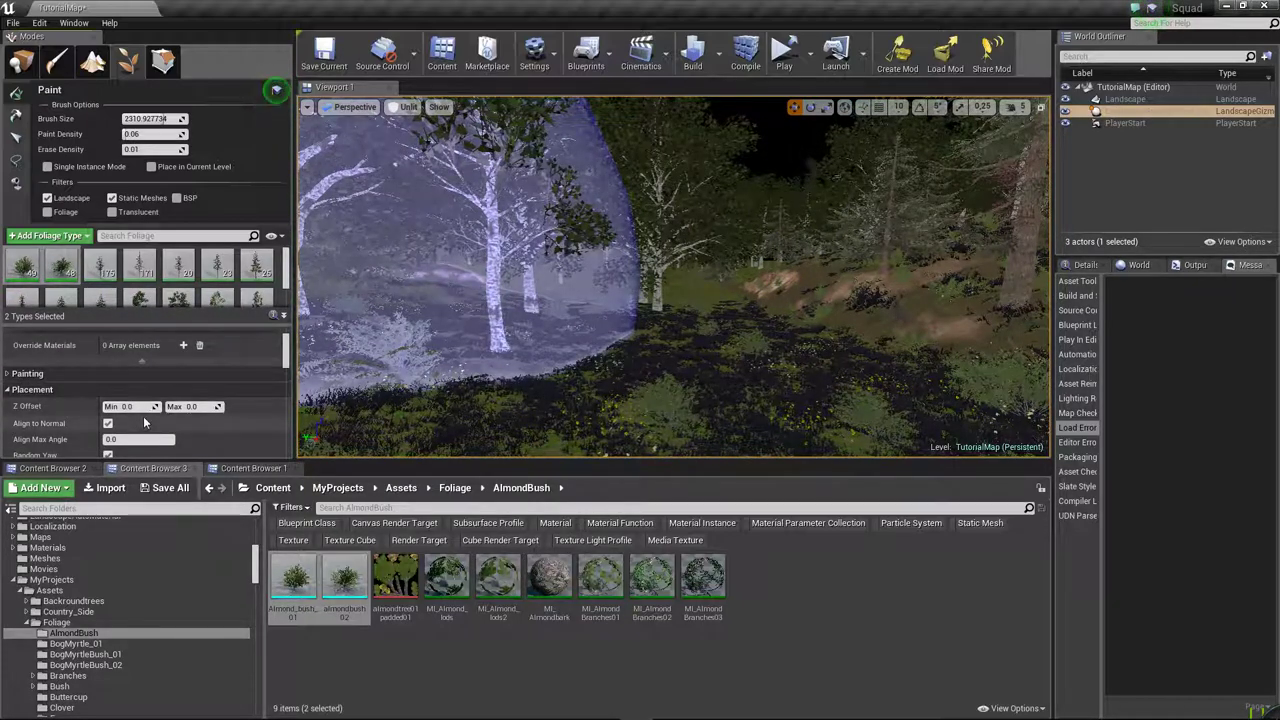
pyautogui.click(142, 374)
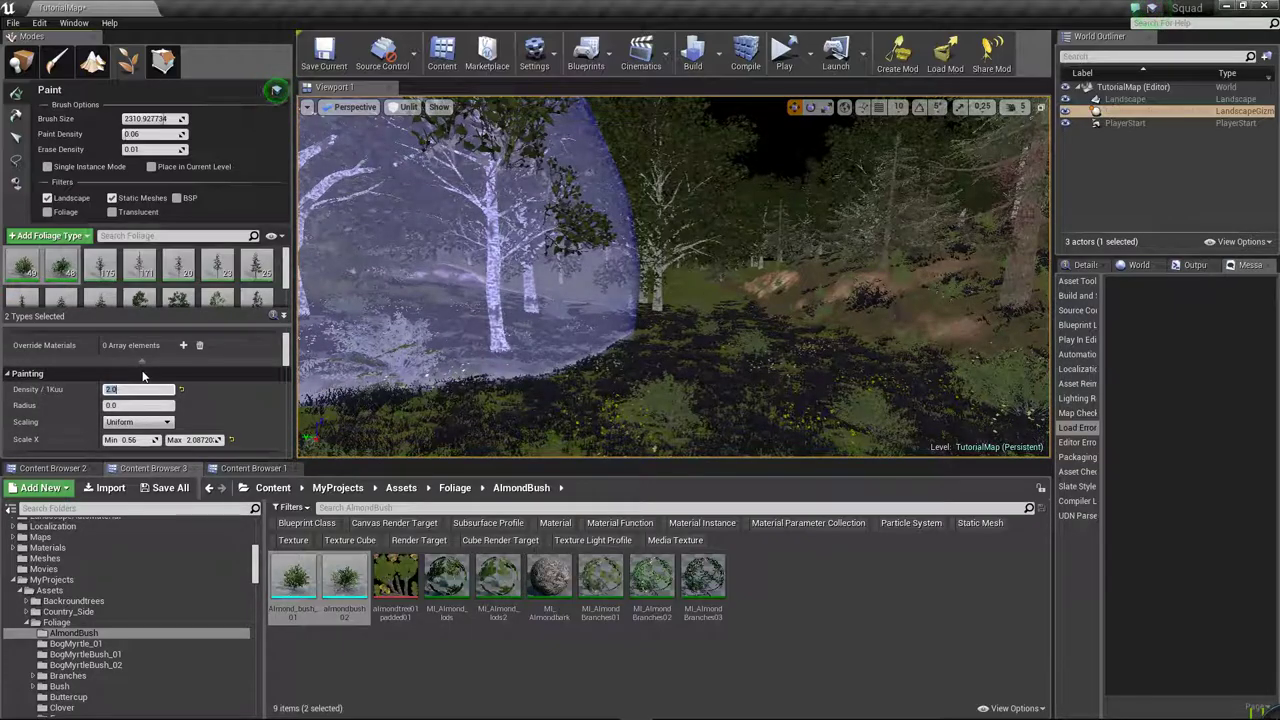
# - Survey the bush-covered landscape from above, then switch to Place mode and fly among the trees
pyautogui.moveTo(670, 280); pyautogui.dragTo(700, 285, button='right')
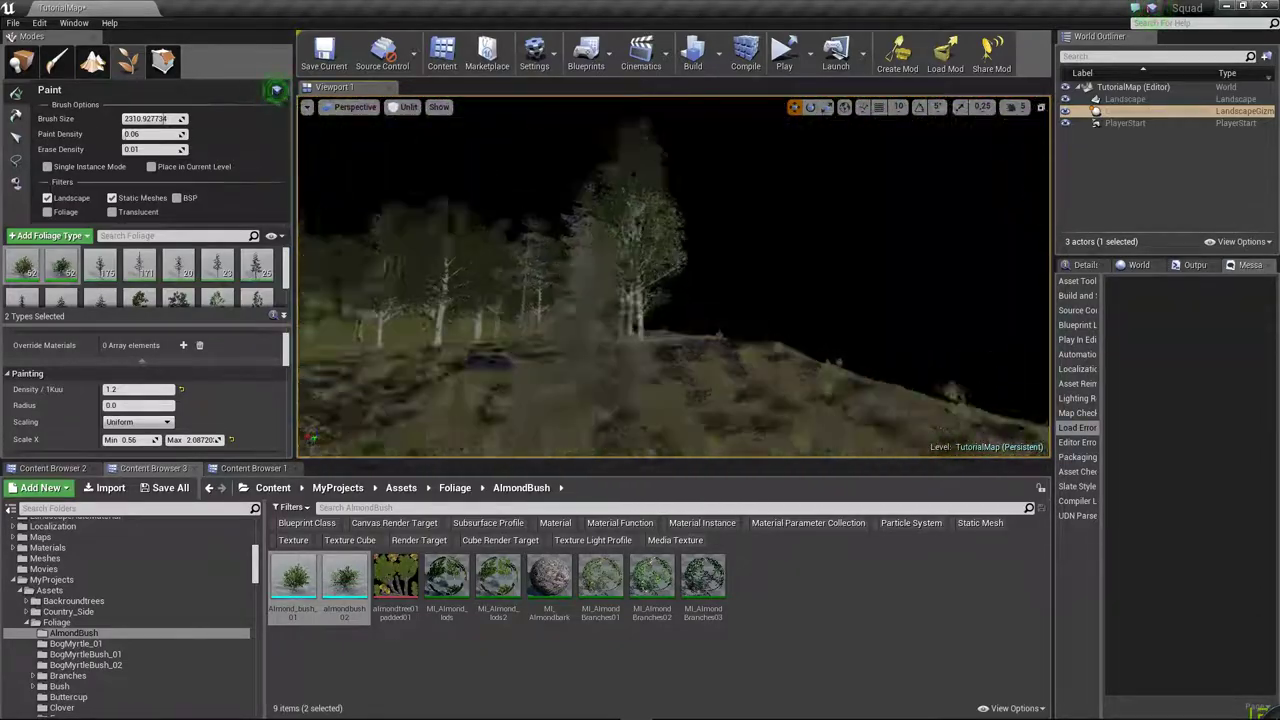
pyautogui.moveTo(700, 285); pyautogui.dragTo(700, 285, button='right')
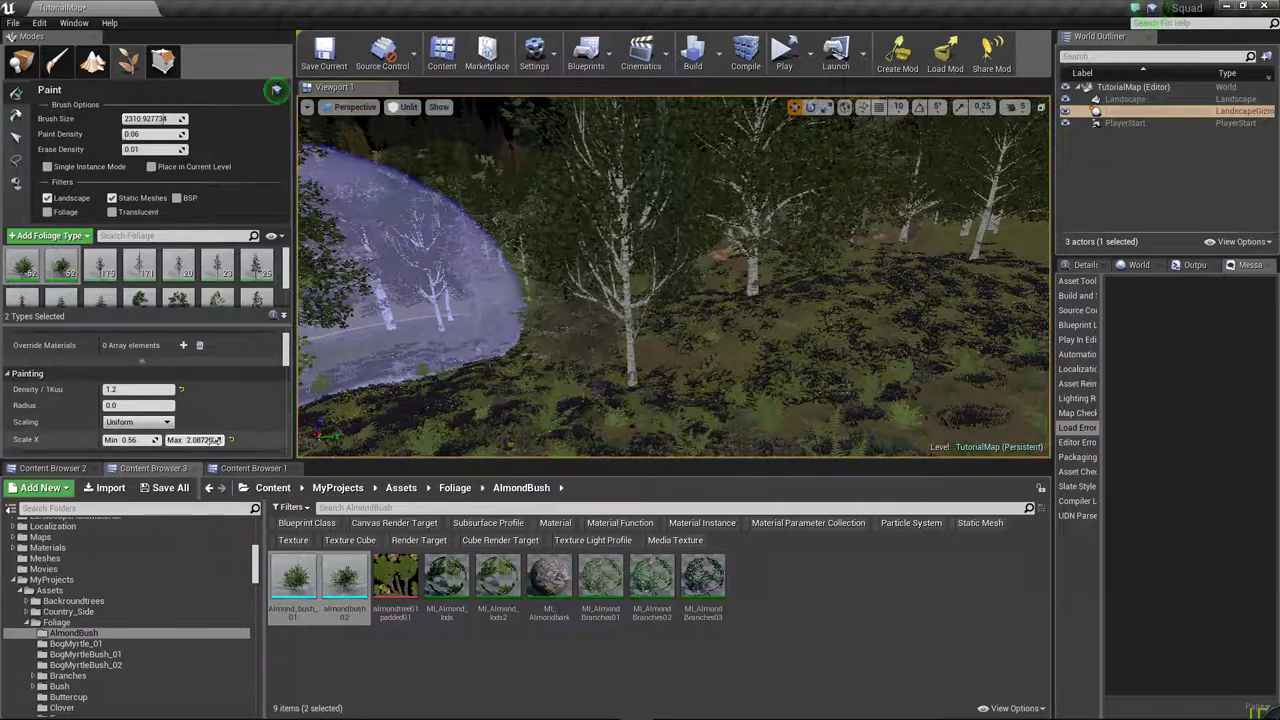
pyautogui.moveTo(410, 270); pyautogui.dragTo(410, 270, button='right')
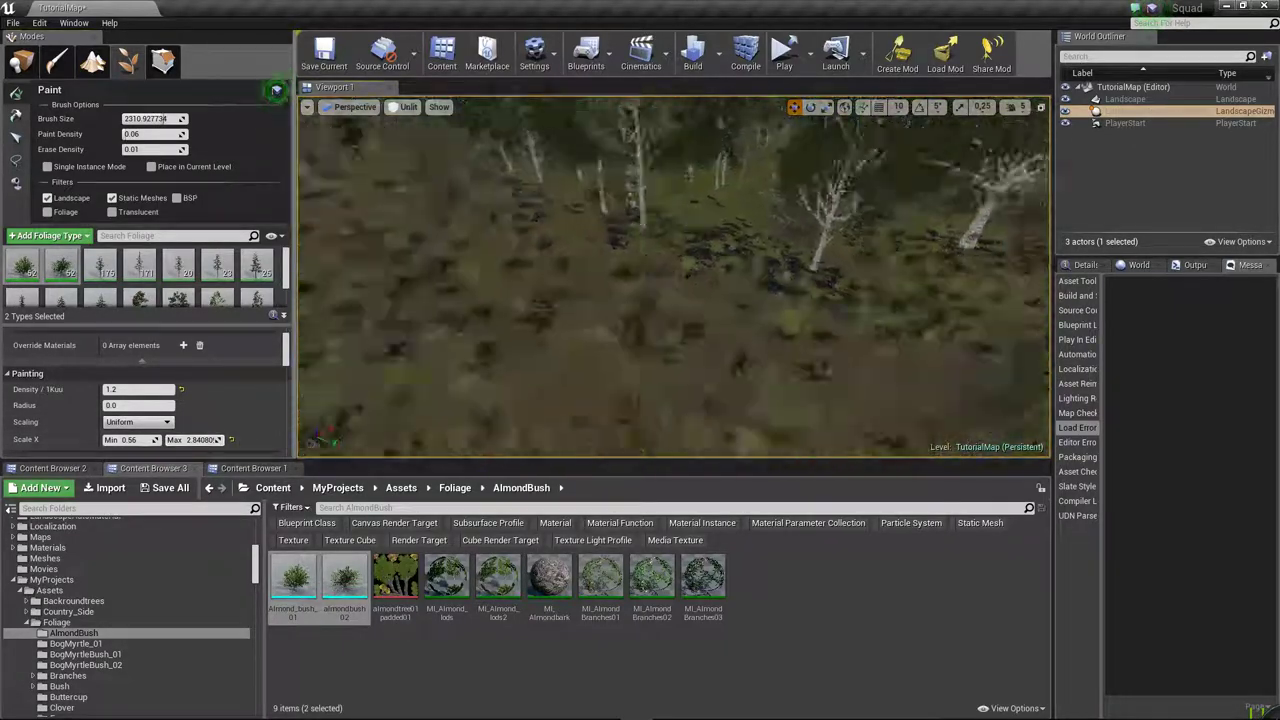
pyautogui.moveTo(600, 386); pyautogui.dragTo(600, 386, button='right')
pyautogui.moveTo(720, 414); pyautogui.dragTo(771, 368, button='right')
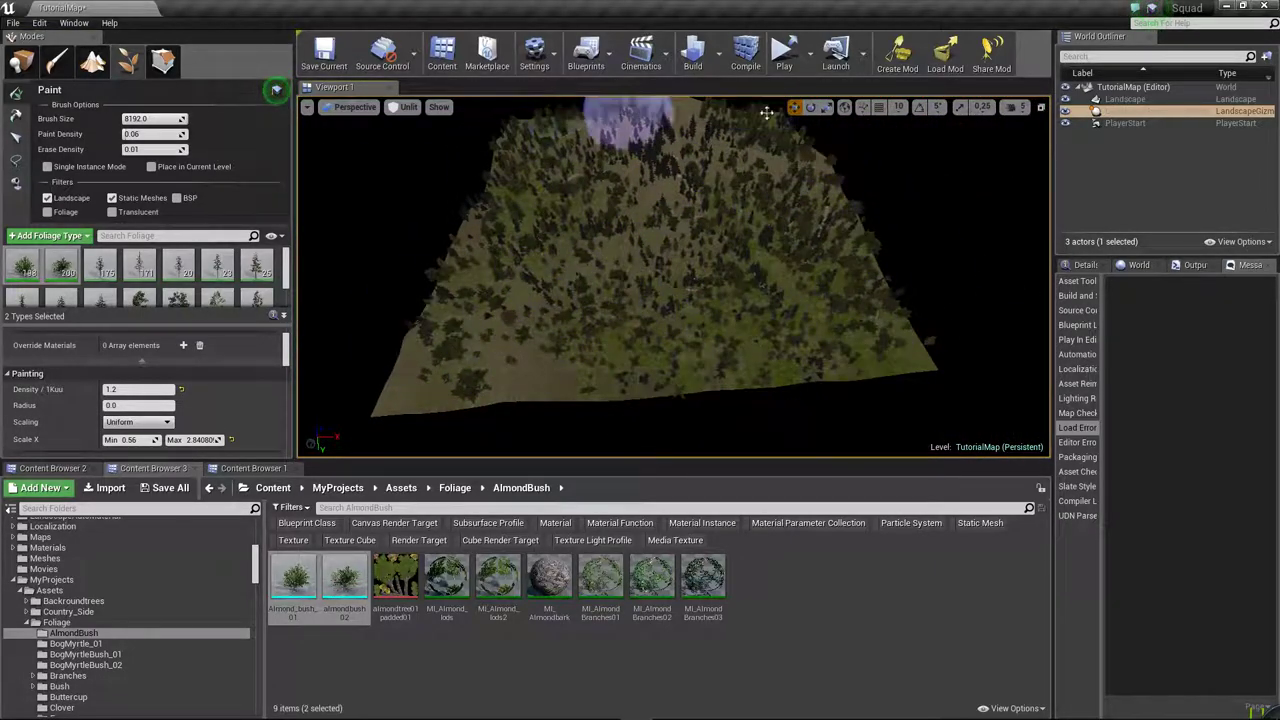
pyautogui.click(21, 62)
pyautogui.moveTo(670, 280); pyautogui.dragTo(329, 260, button='right')
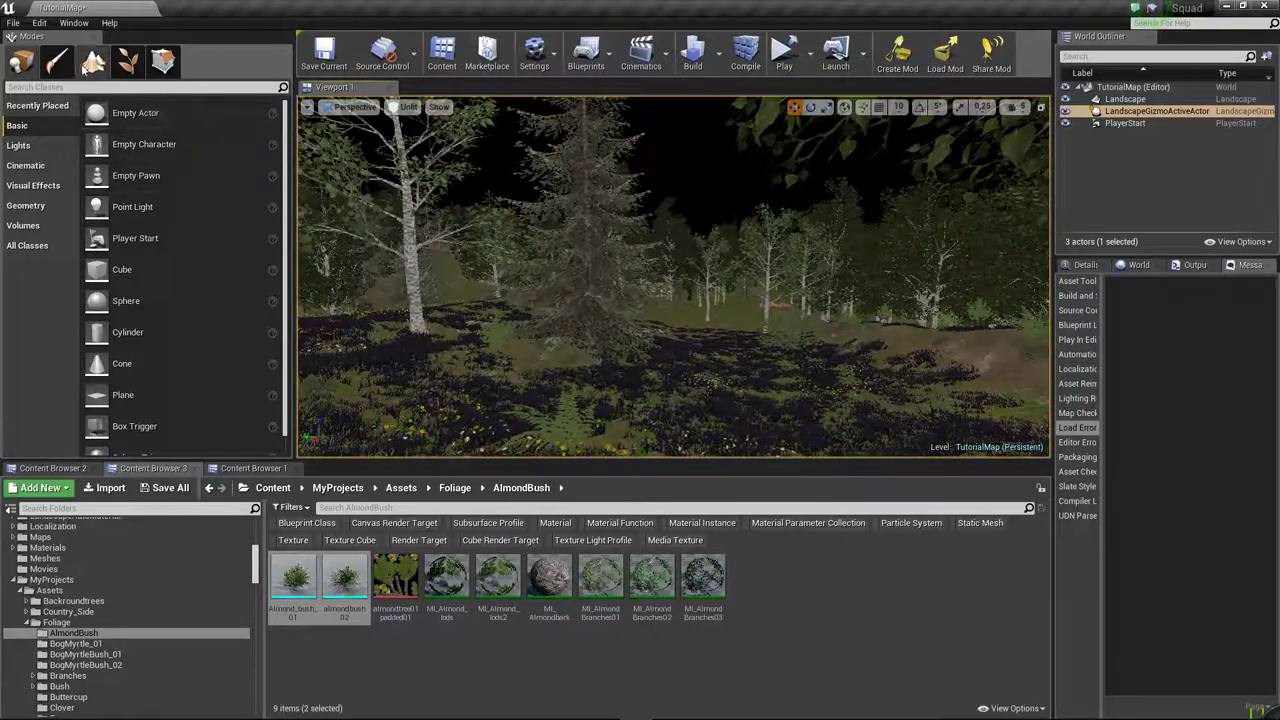
# - Rise to an aerial view of the forested hill, then fly forward into the forest
pyautogui.click(93, 62)
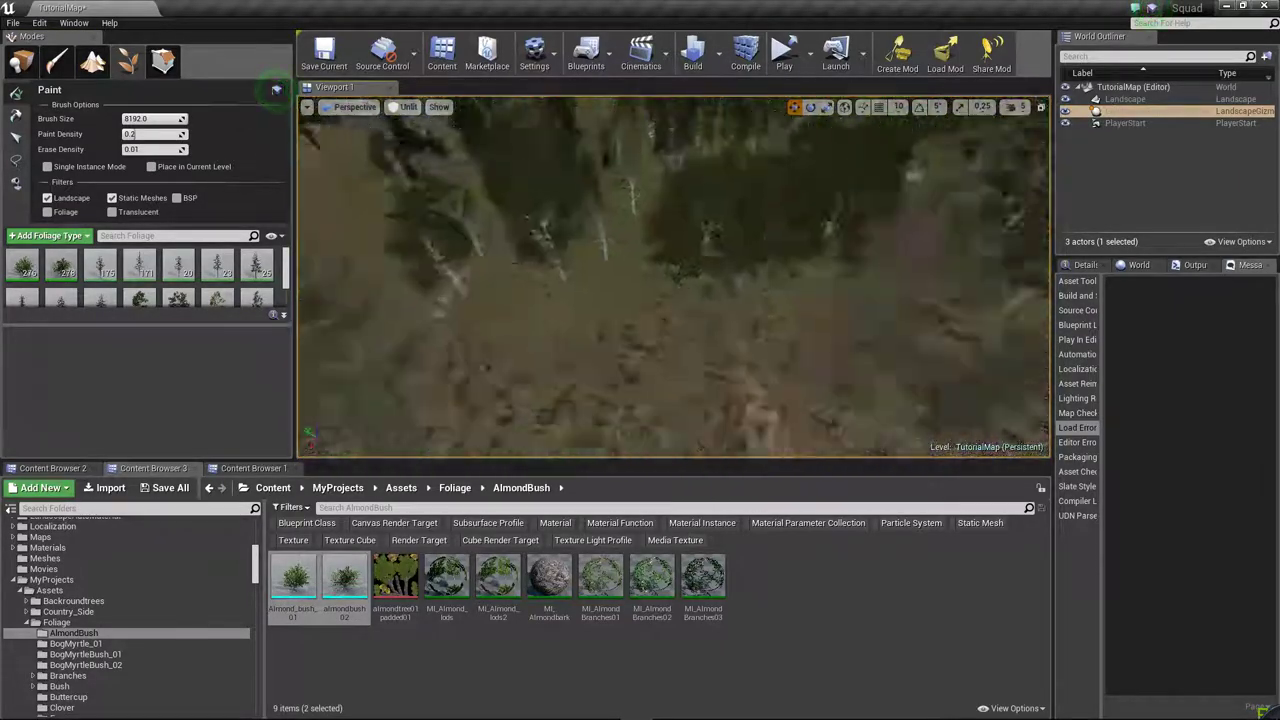
pyautogui.moveTo(884, 373); pyautogui.dragTo(420, 285, button='right')
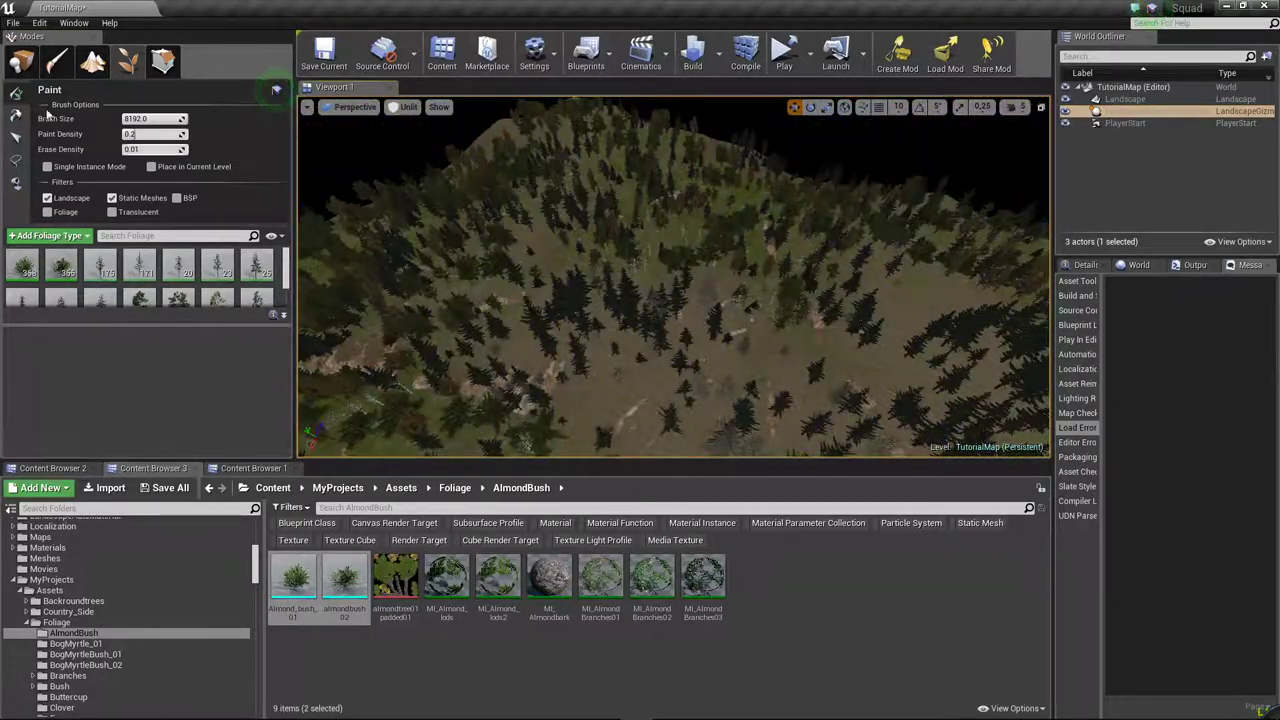
pyautogui.click(20, 62)
pyautogui.press('w')
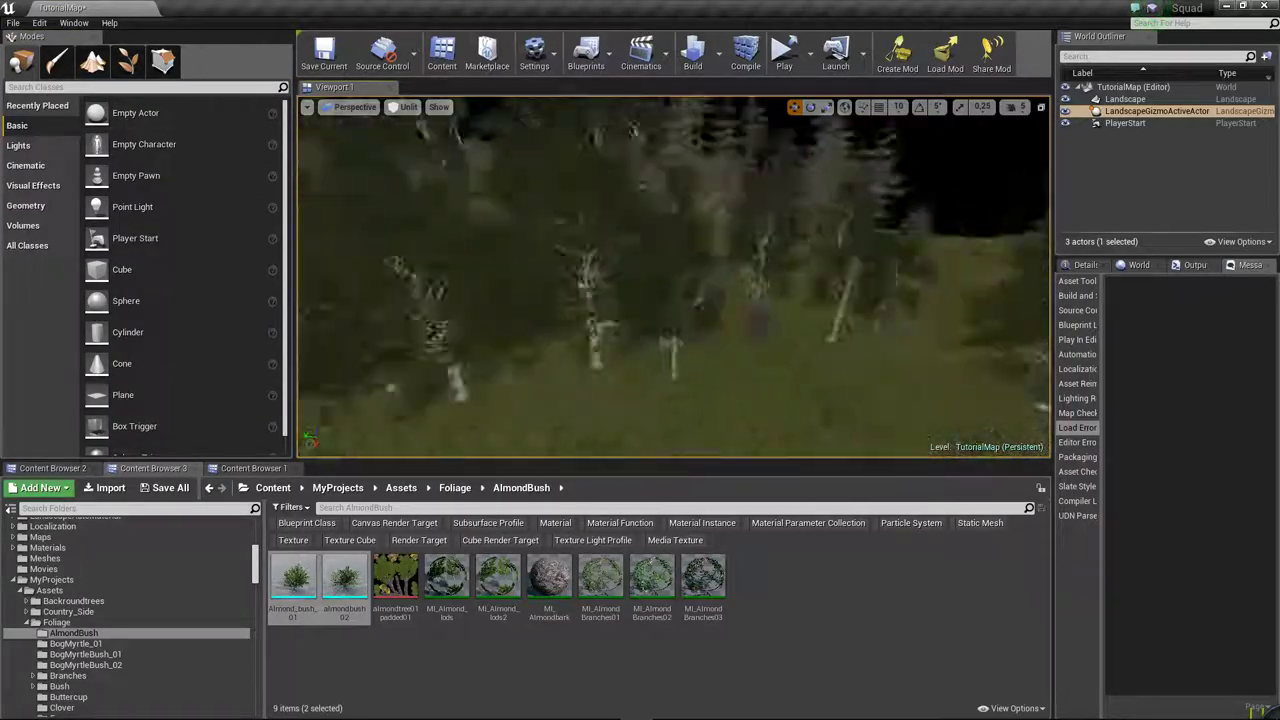
pyautogui.press('e')
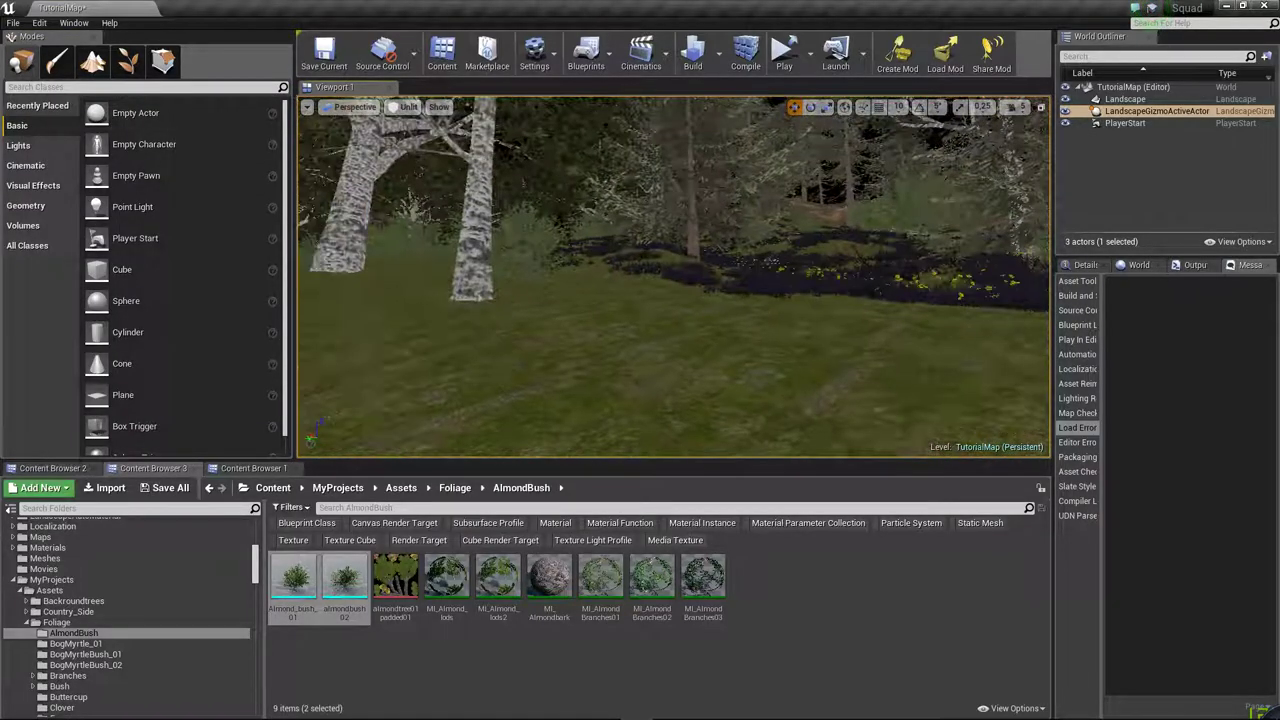
# - Turn toward the birch clearing, re-enter Foliage mode and go back to the Foliage folder
pyautogui.moveTo(872, 266); pyautogui.dragTo(872, 266, button='right')
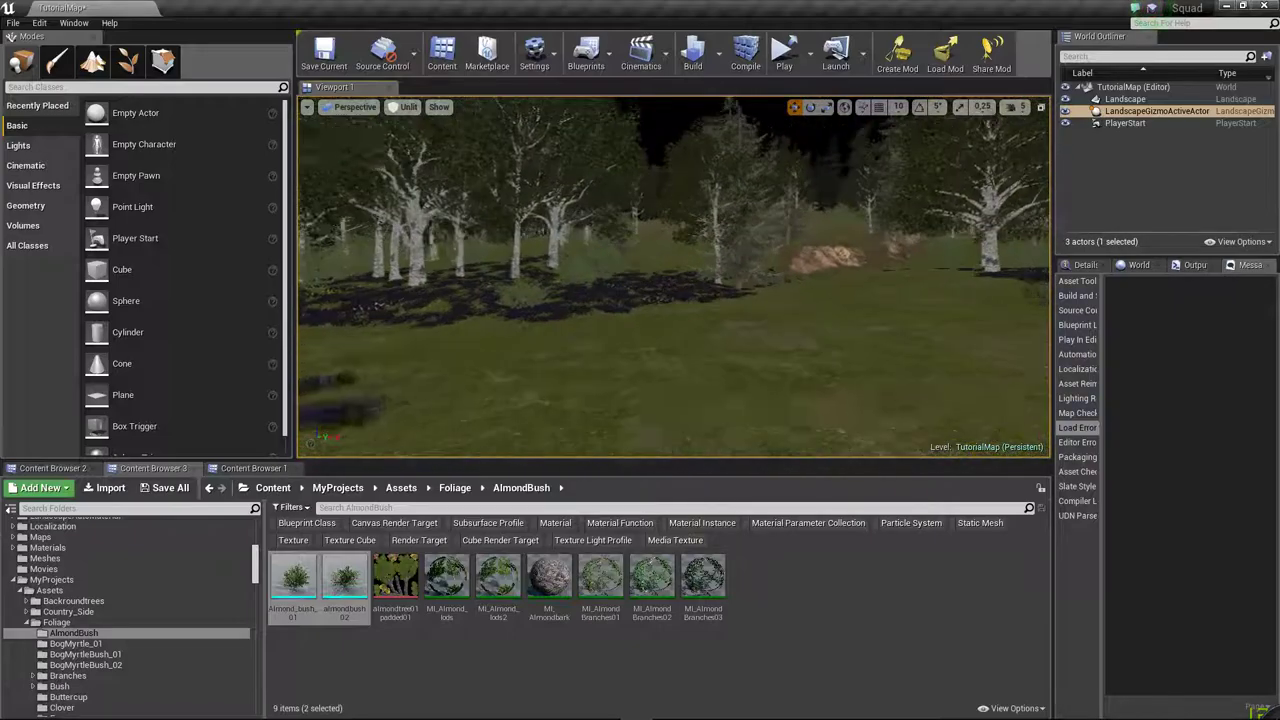
pyautogui.moveTo(871, 326); pyautogui.dragTo(857, 332, button='right')
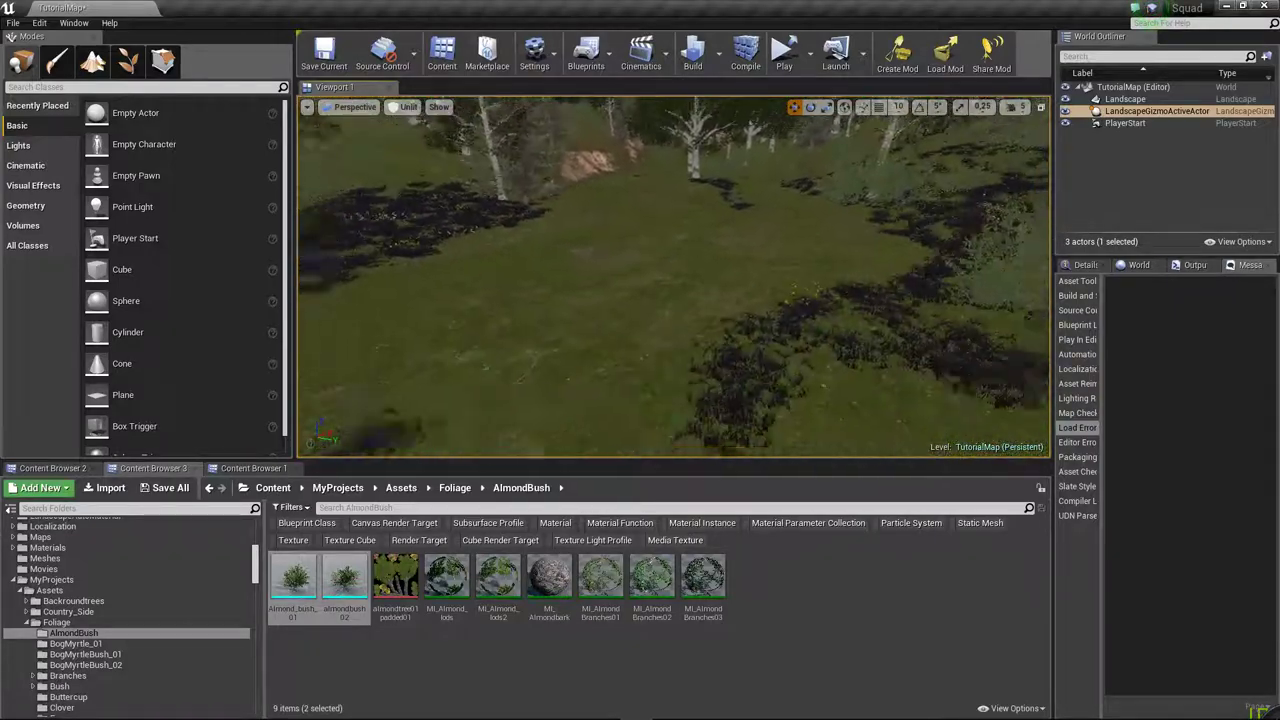
pyautogui.click(127, 61)
pyautogui.hotkey('alt', 'Left')
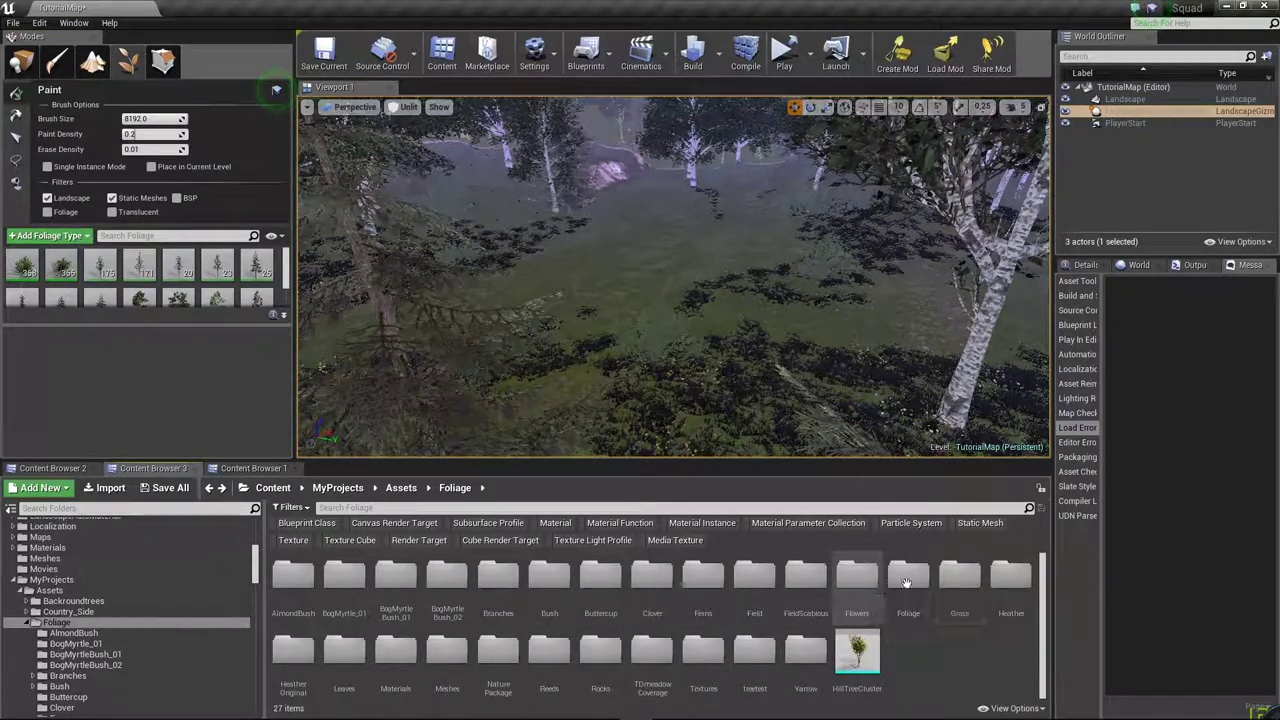
# - Browse the Grass folder's SpeedTreeGrass and FieldGrass subfolders, then return to the Foliage folder
pyautogui.doubleClick(958, 587)
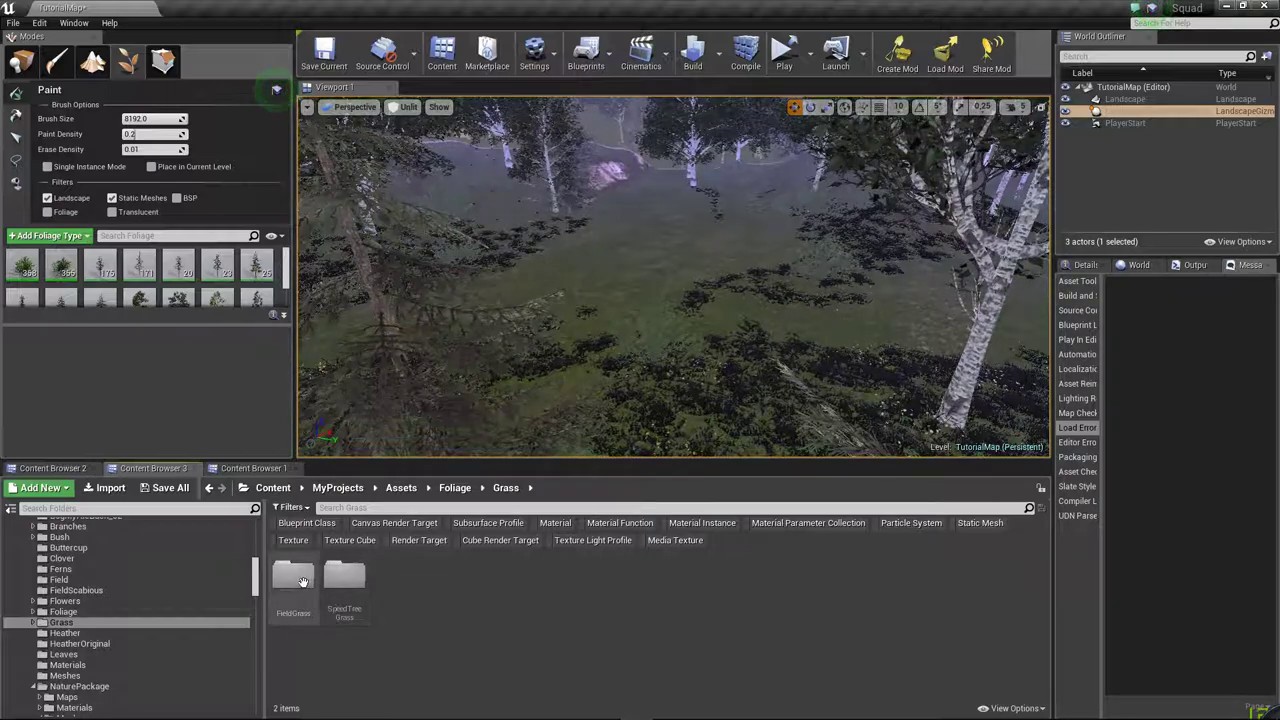
pyautogui.doubleClick(344, 575)
pyautogui.hotkey('alt', 'Left')
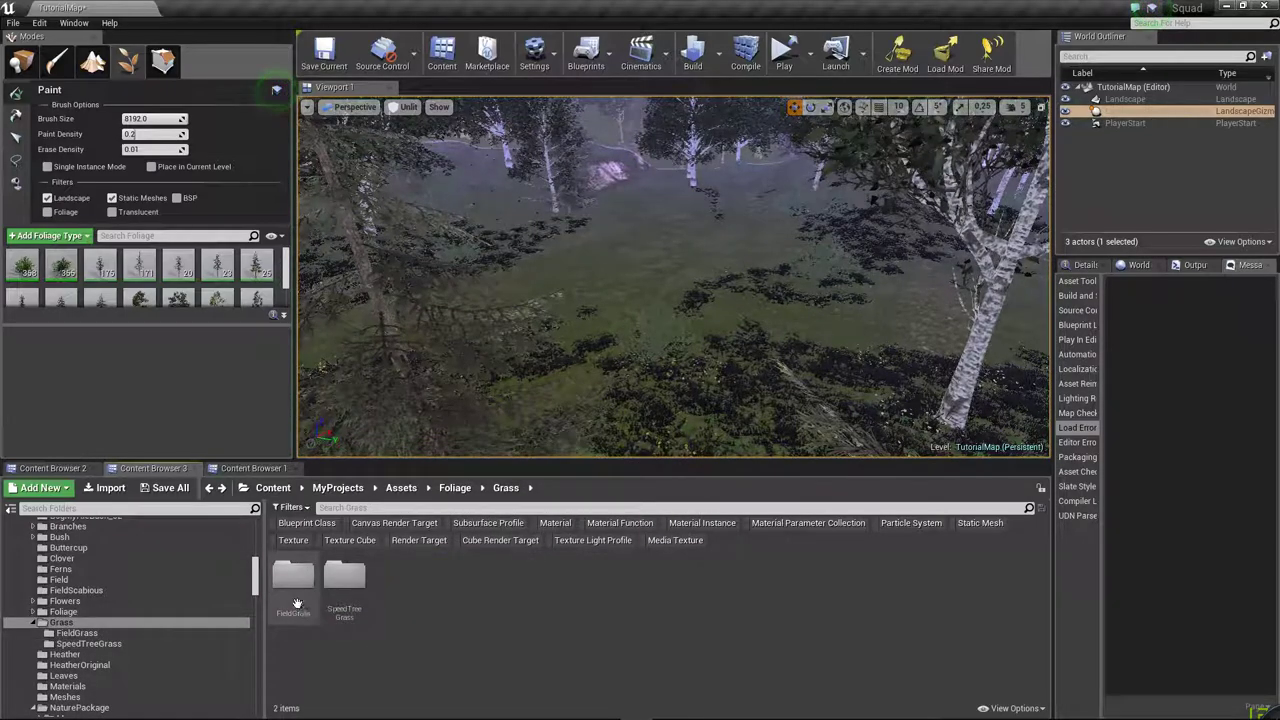
pyautogui.doubleClick(296, 602)
pyautogui.hotkey('alt', 'Left')
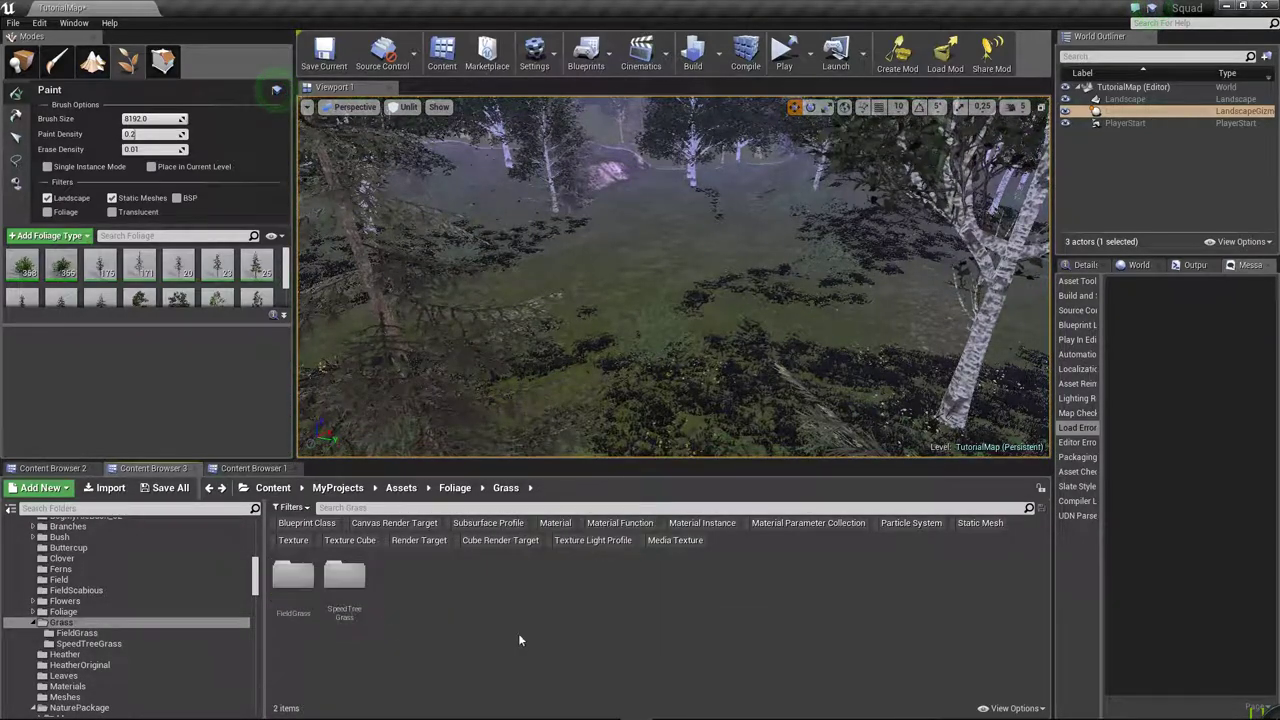
pyautogui.doubleClick(344, 575)
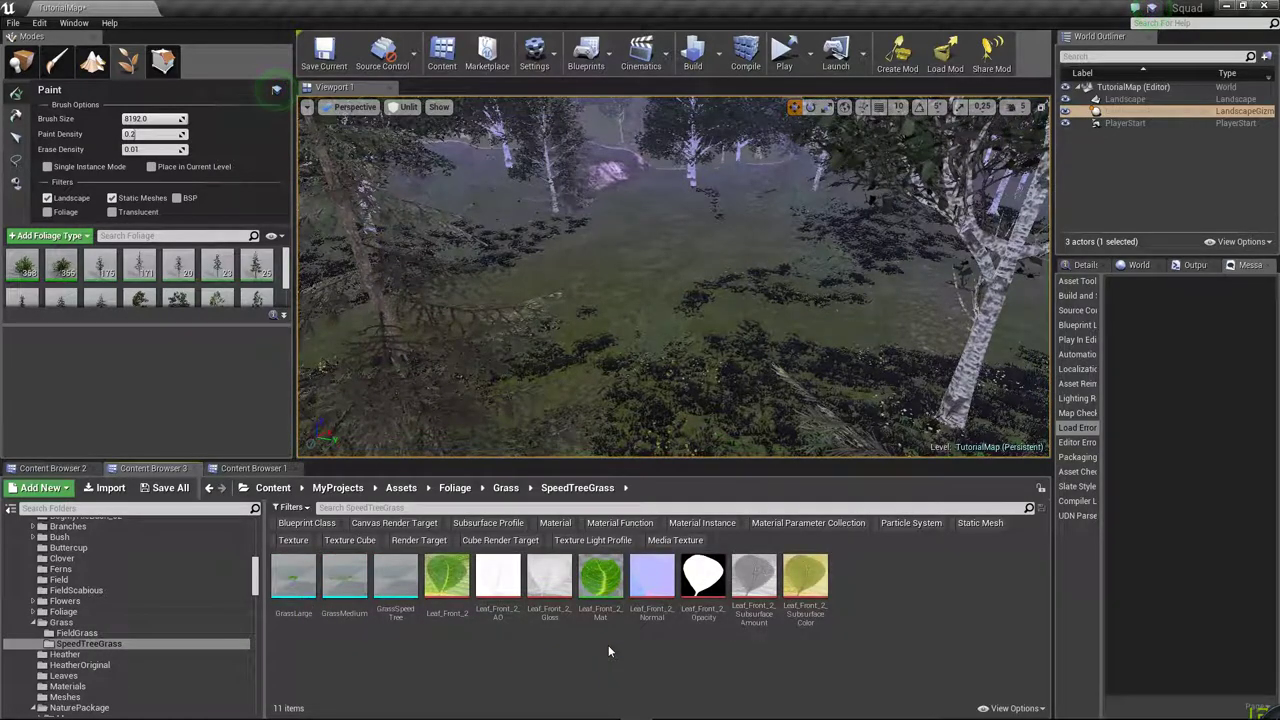
pyautogui.hotkey('alt', 'Left')
pyautogui.hotkey('alt', 'Left')
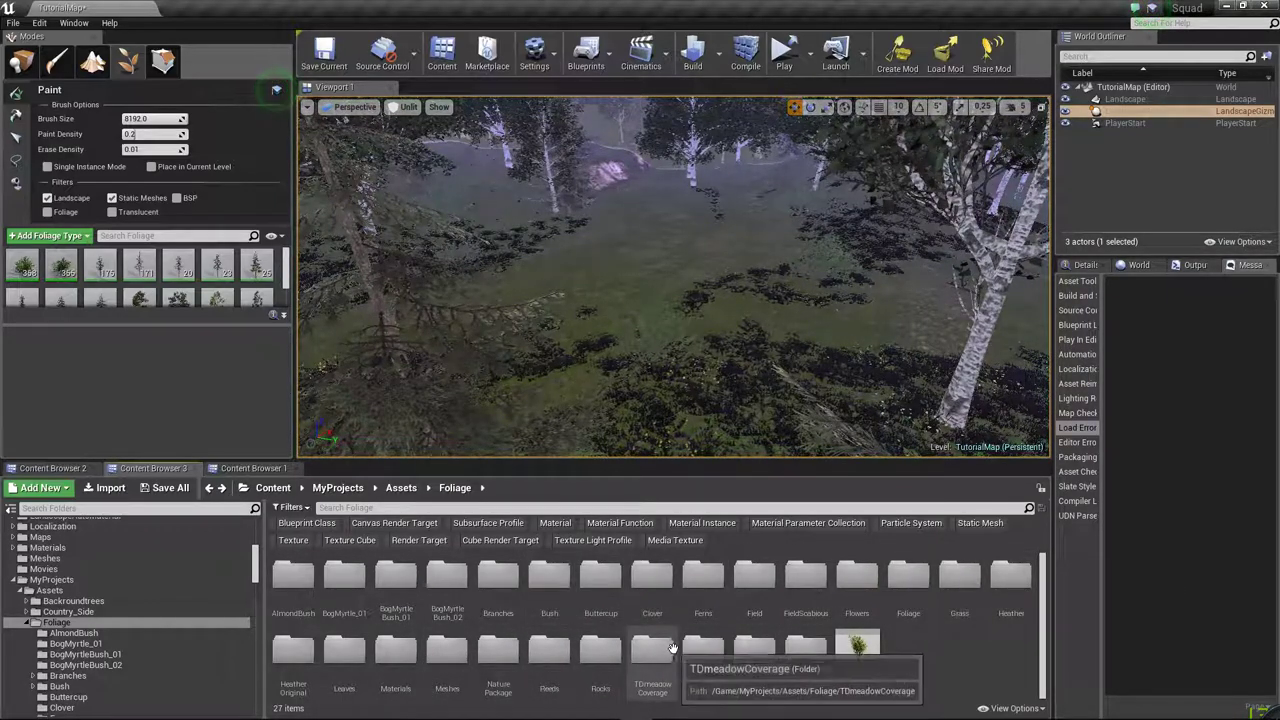
# - Look inside NaturePackage, then navigate up through Assets and MyProjects to the root Content folder
pyautogui.doubleClick(498, 652)
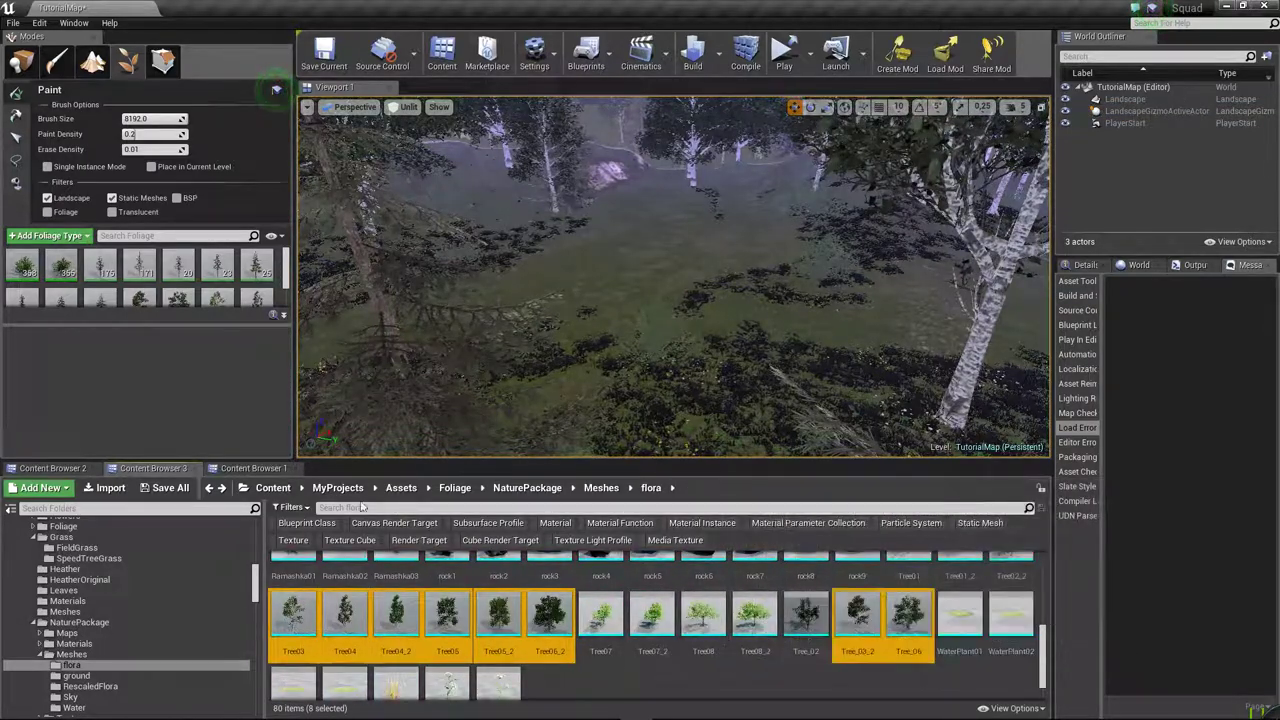
pyautogui.click(399, 488)
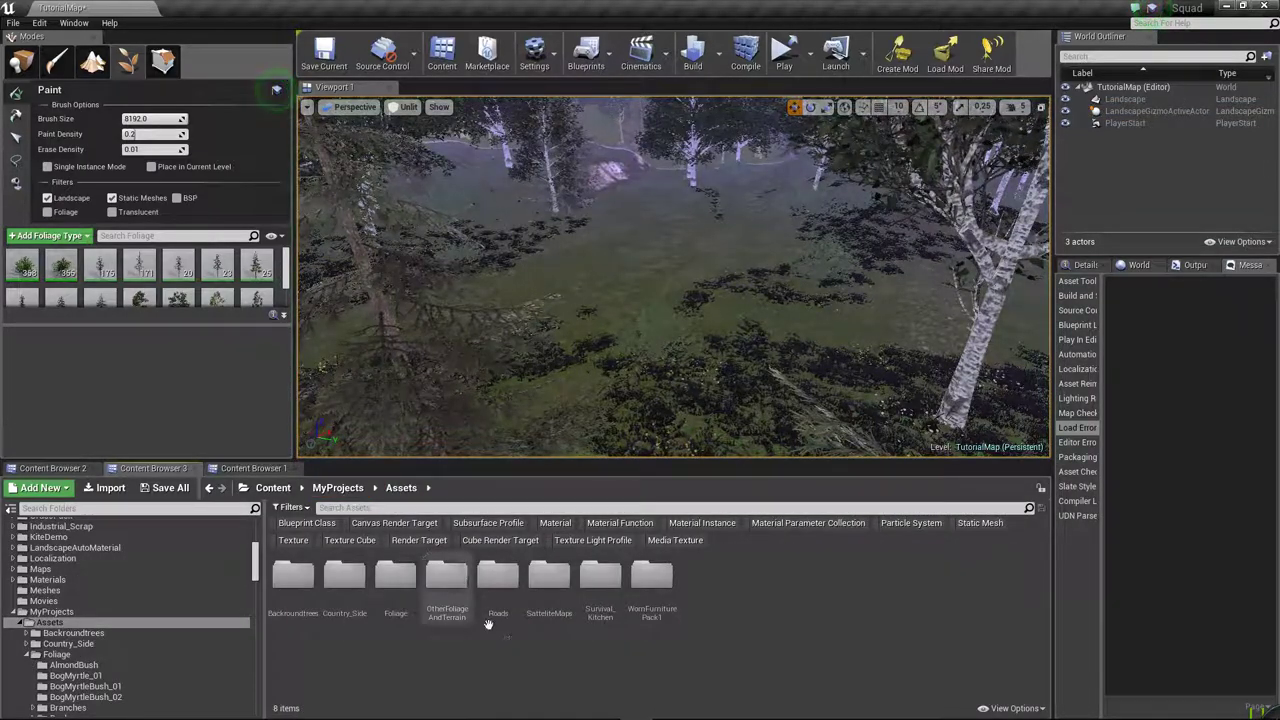
pyautogui.click(358, 492)
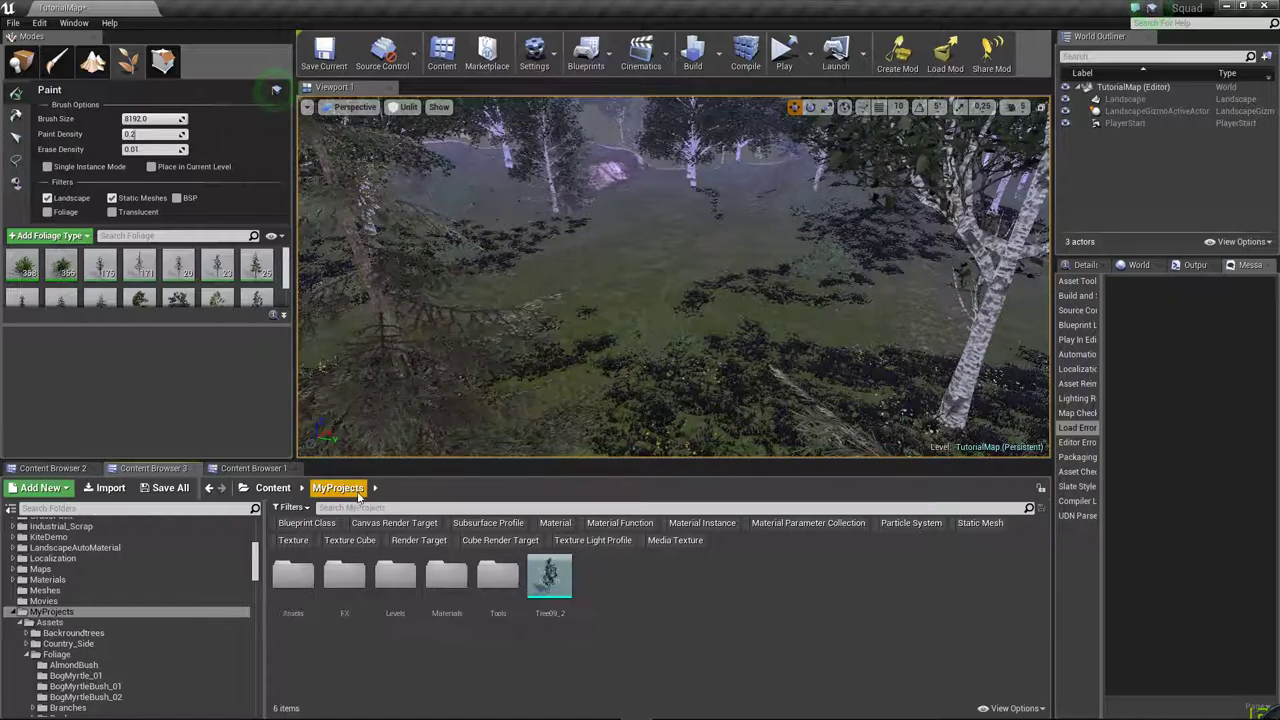
pyautogui.click(276, 490)
pyautogui.scroll(-5, 658, 661)
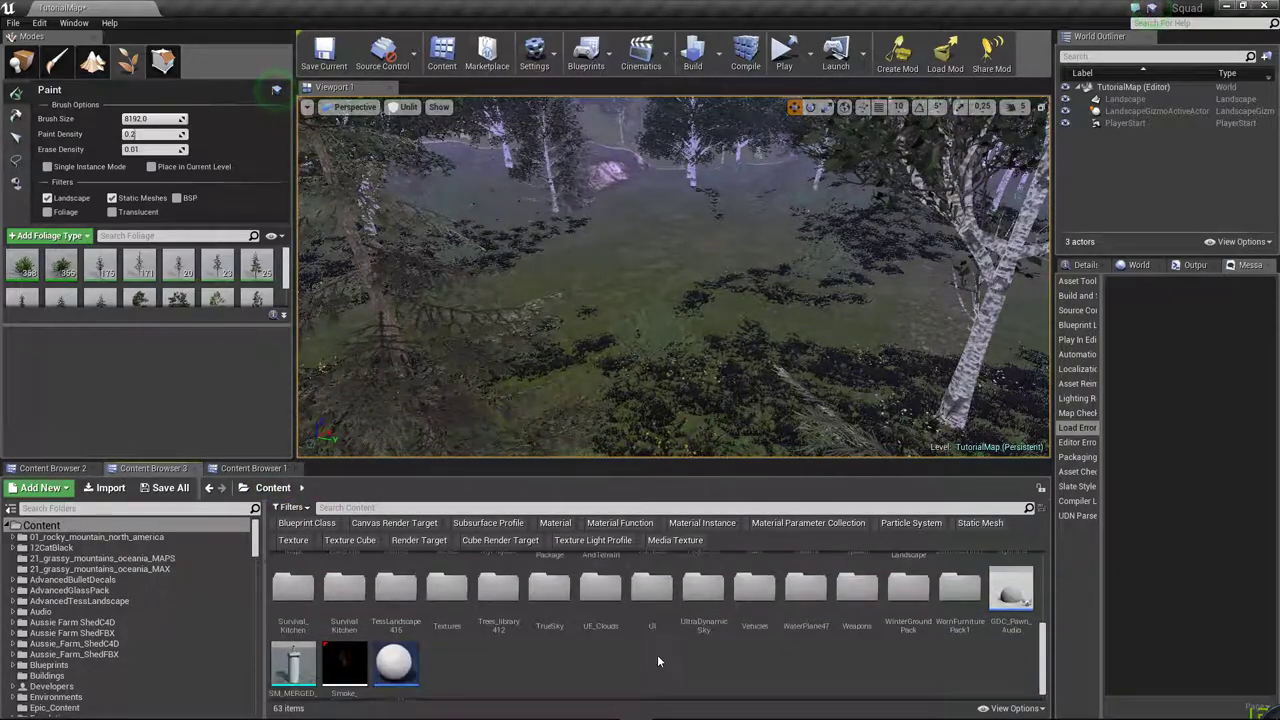
pyautogui.scroll(1, 722, 615)
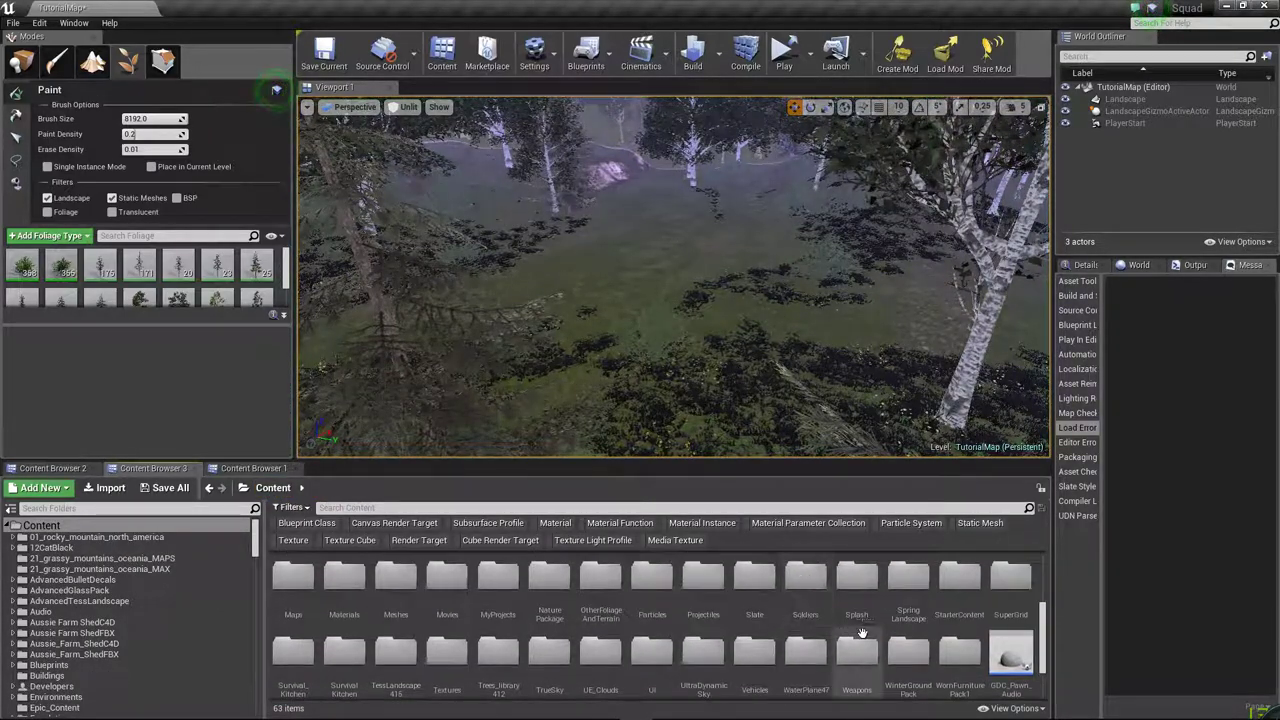
pyautogui.scroll(1, 882, 597)
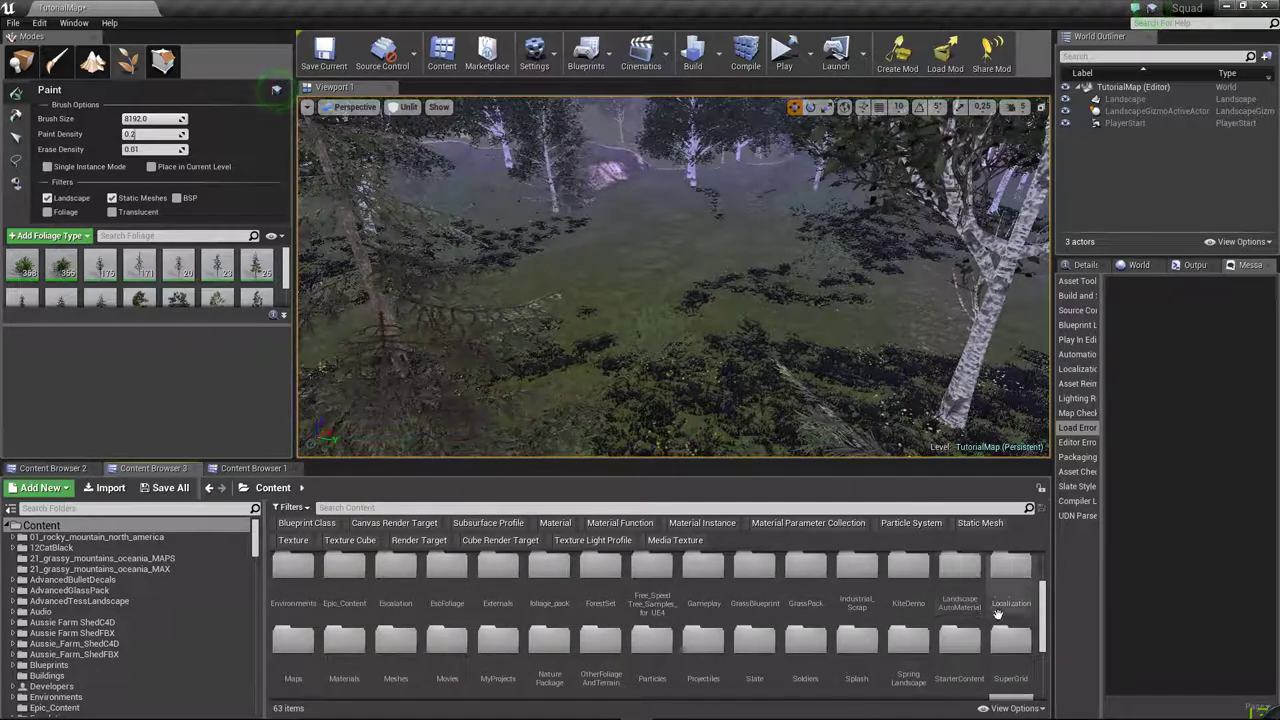
# - Open GrassPack > data > Content > GrassPack > Meshes to list the clover and grass meshes
pyautogui.doubleClick(806, 571)
pyautogui.doubleClick(285, 585)
pyautogui.doubleClick(295, 601)
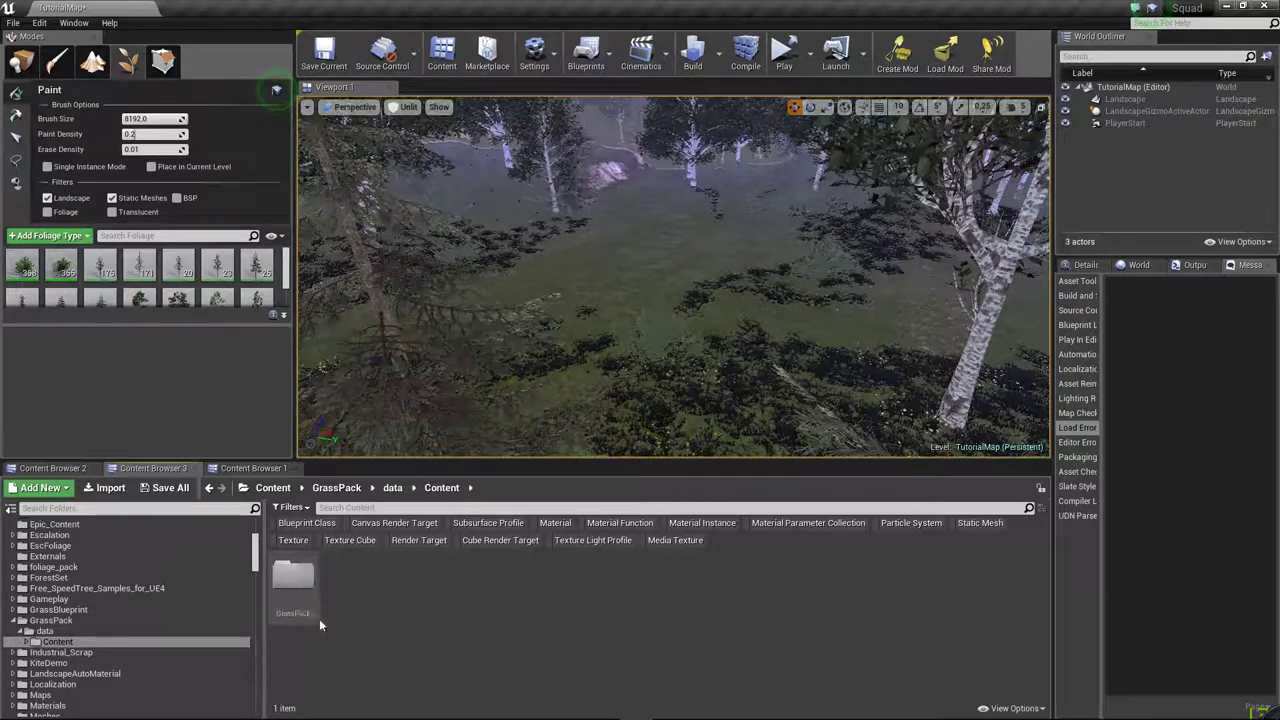
pyautogui.doubleClick(295, 585)
pyautogui.doubleClick(403, 582)
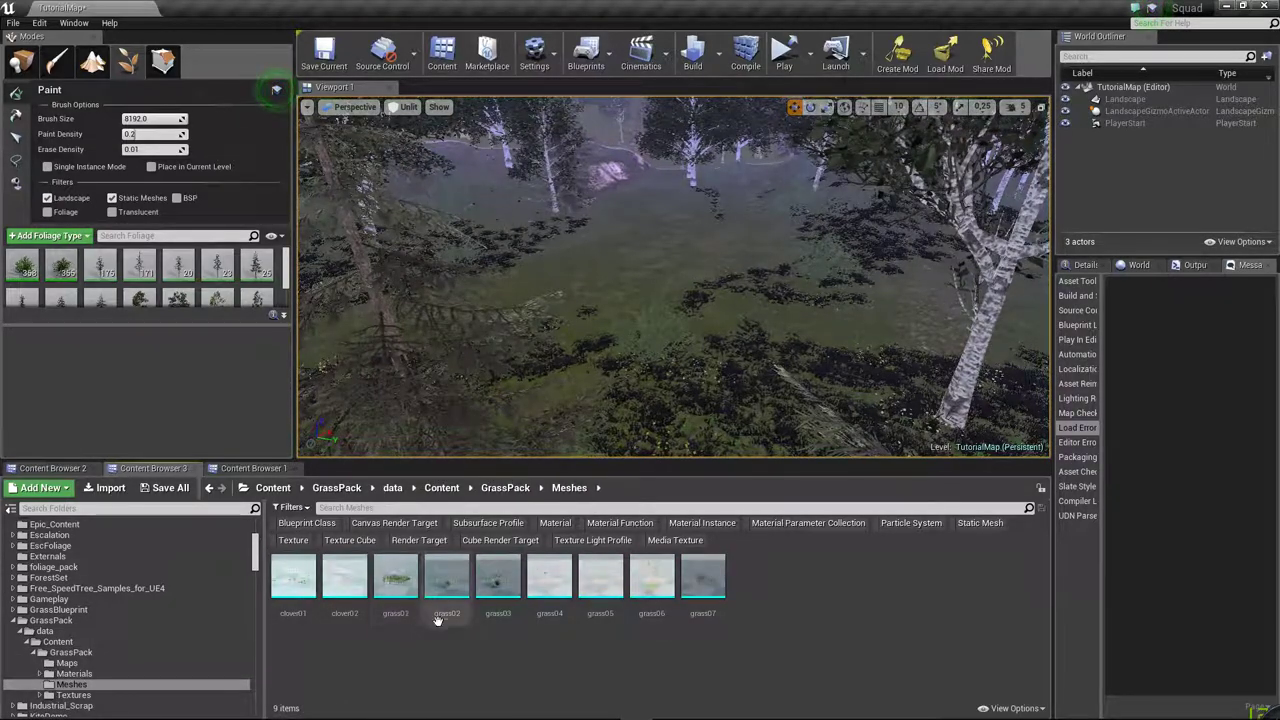
# - Add grass01, grass07 and grass02 as new foliage types
pyautogui.click(396, 600)
pyautogui.moveTo(396, 607); pyautogui.dragTo(236, 304)
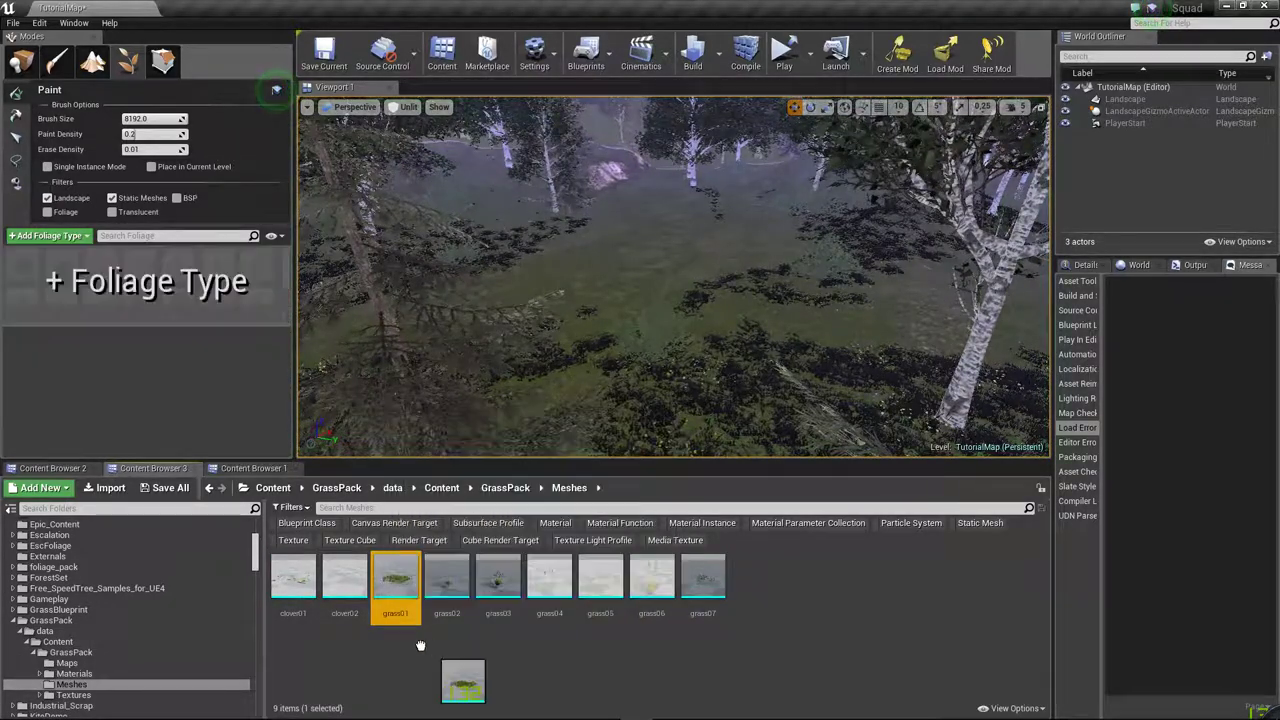
pyautogui.moveTo(703, 578); pyautogui.dragTo(197, 320)
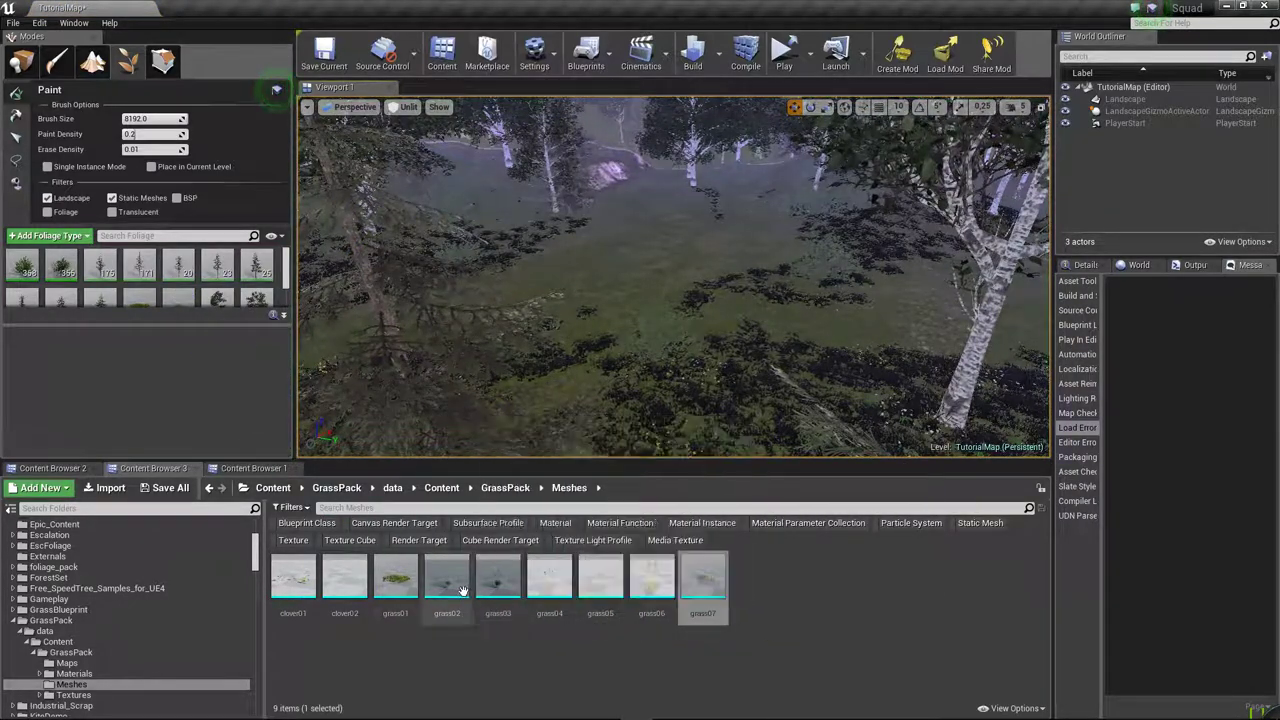
pyautogui.moveTo(447, 578); pyautogui.dragTo(123, 263)
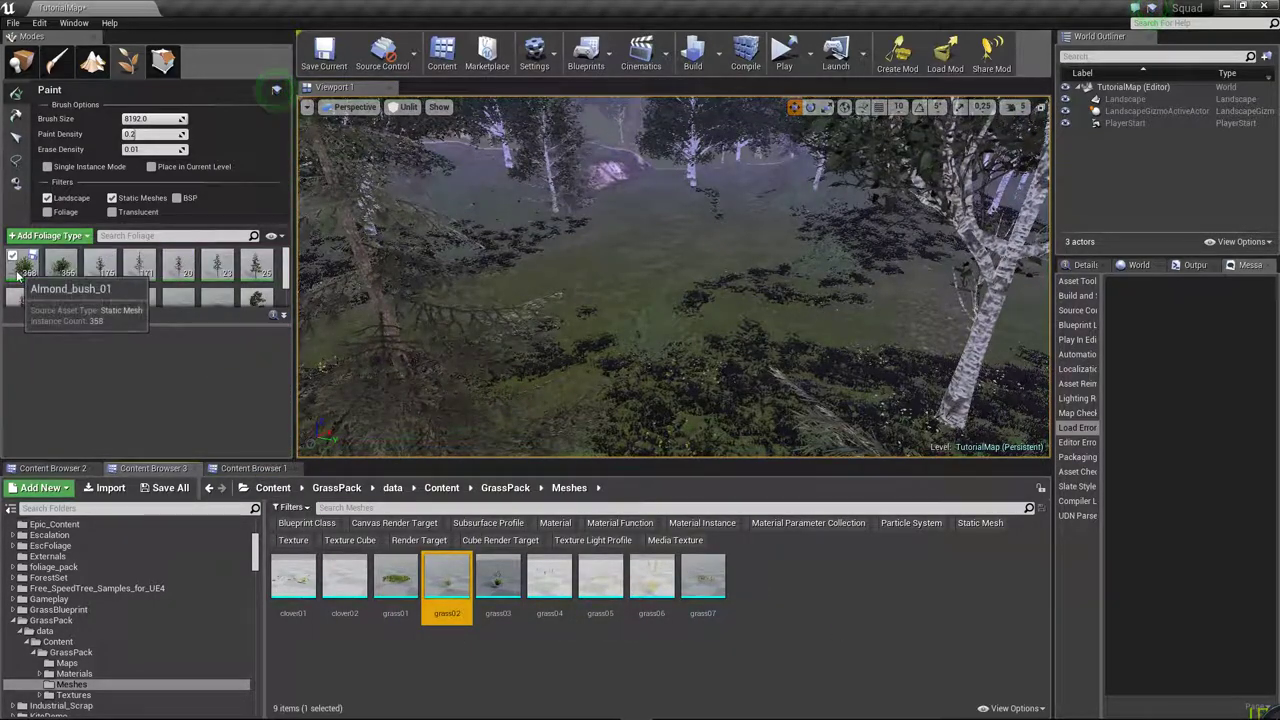
# - Lower grass01's painting density and raise its Scale X max to about 1.27
pyautogui.scroll(-2, 159, 260)
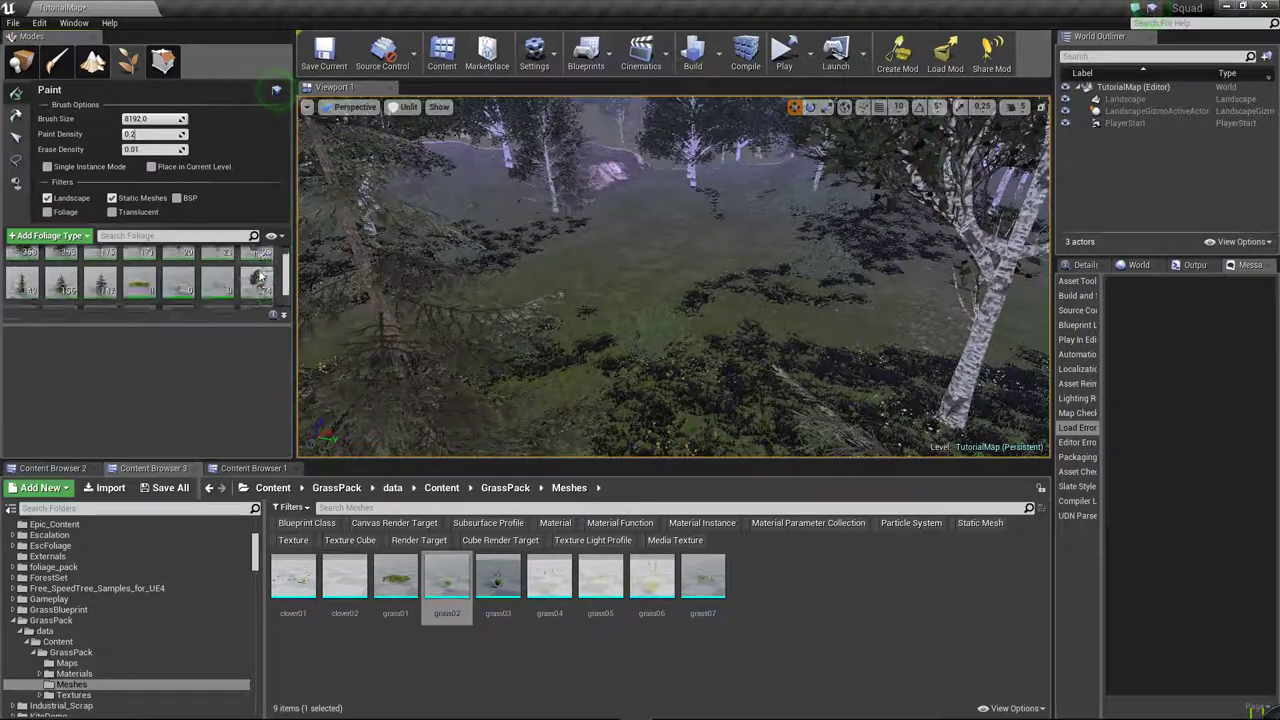
pyautogui.scroll(1, 242, 290)
pyautogui.click(140, 290)
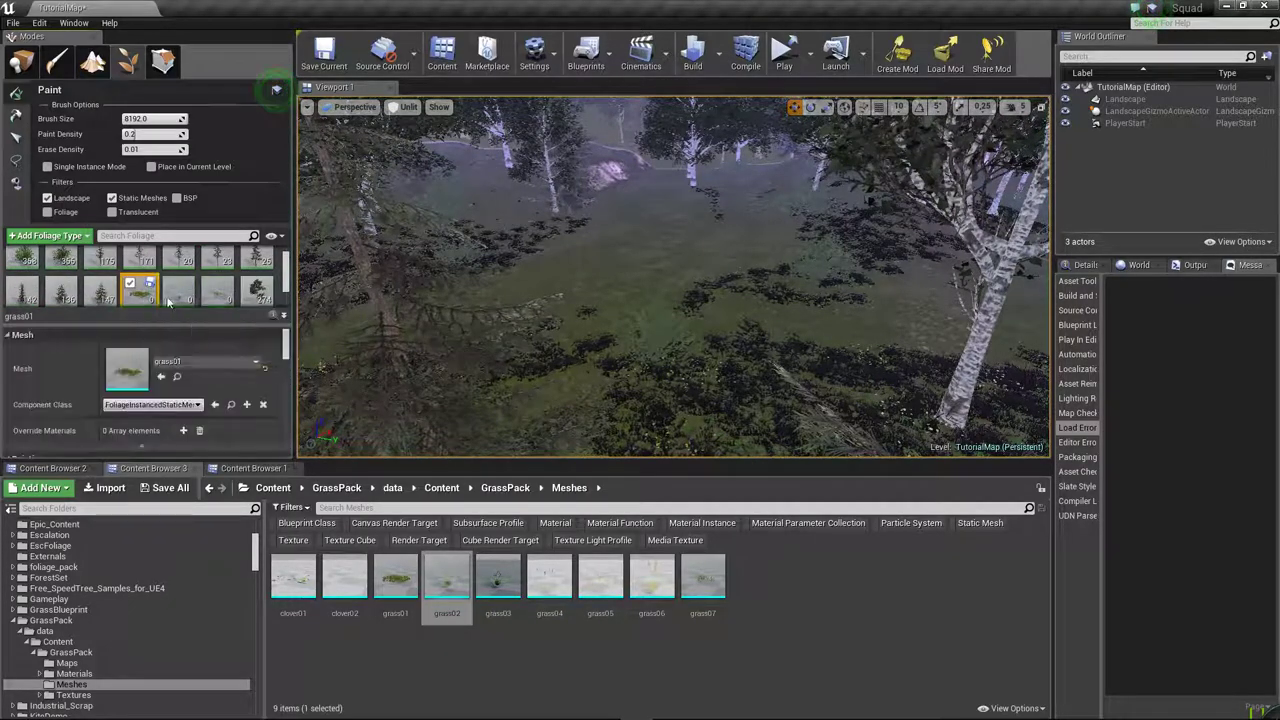
pyautogui.keyDown('ctrl'); pyautogui.click(178, 290); pyautogui.keyUp('ctrl')
pyautogui.click(140, 290)
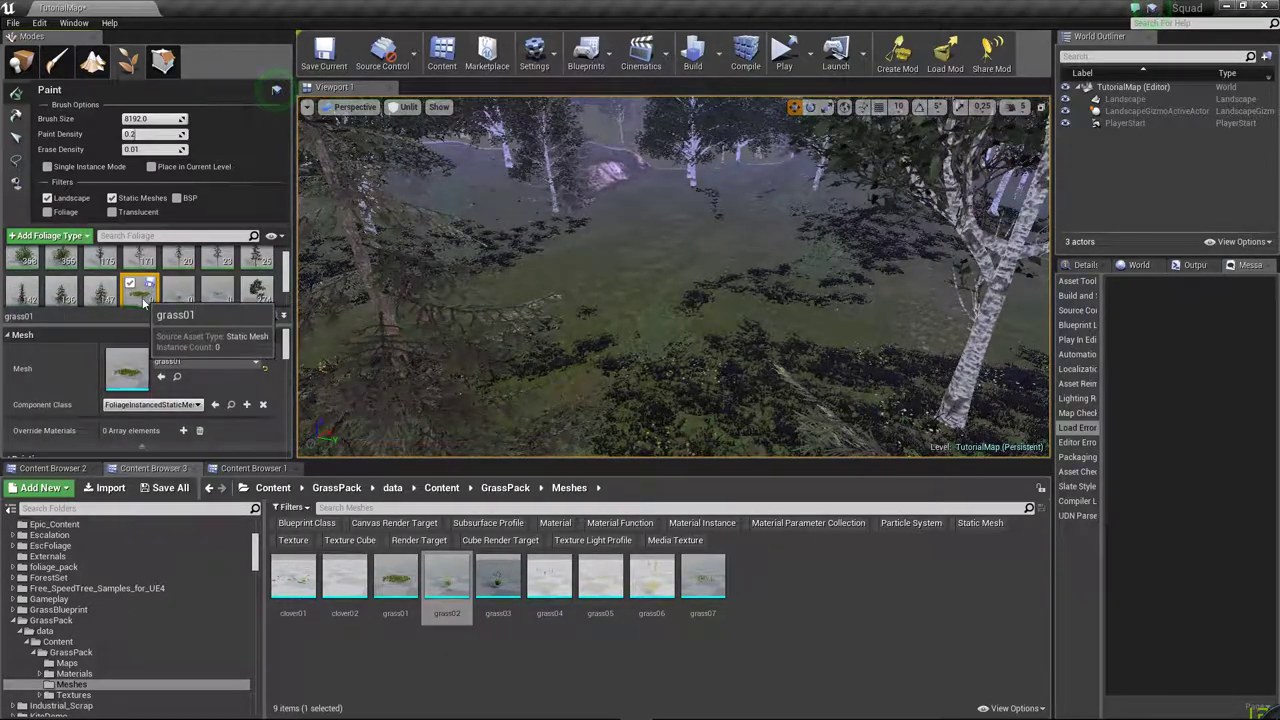
pyautogui.scroll(-2, 130, 400)
pyautogui.moveTo(147, 431); pyautogui.dragTo(126, 431)
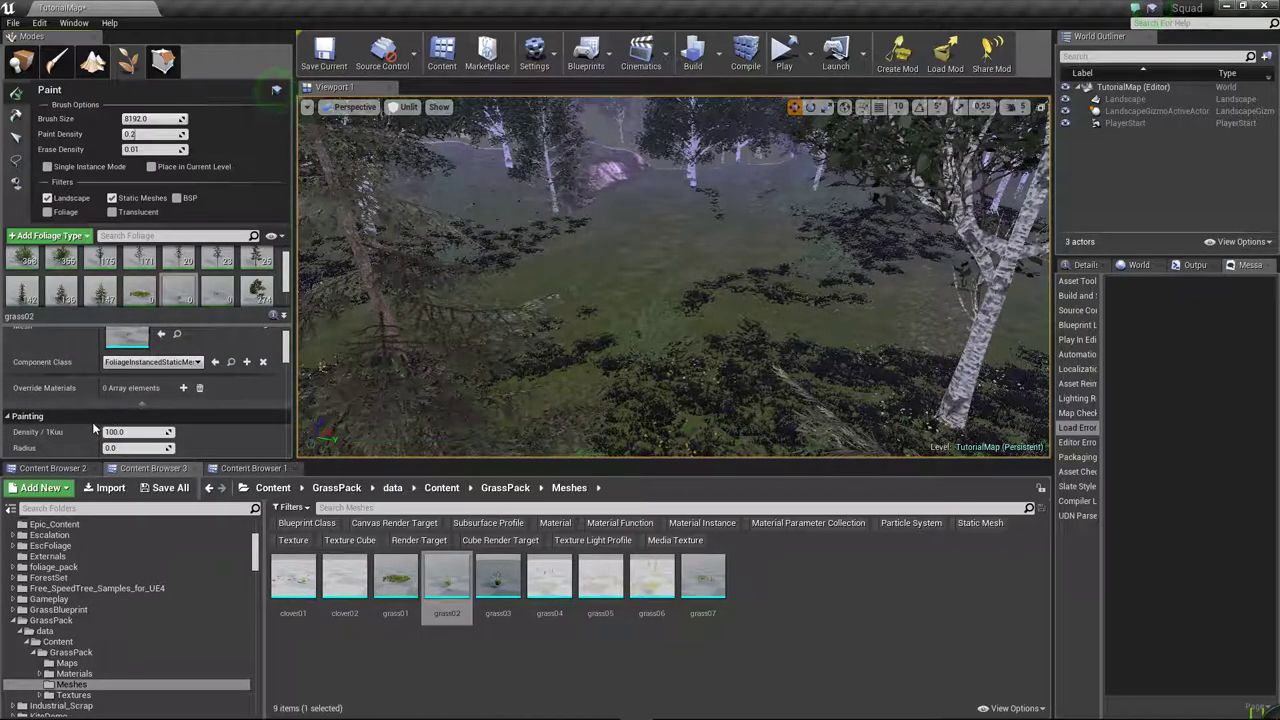
pyautogui.click(219, 292)
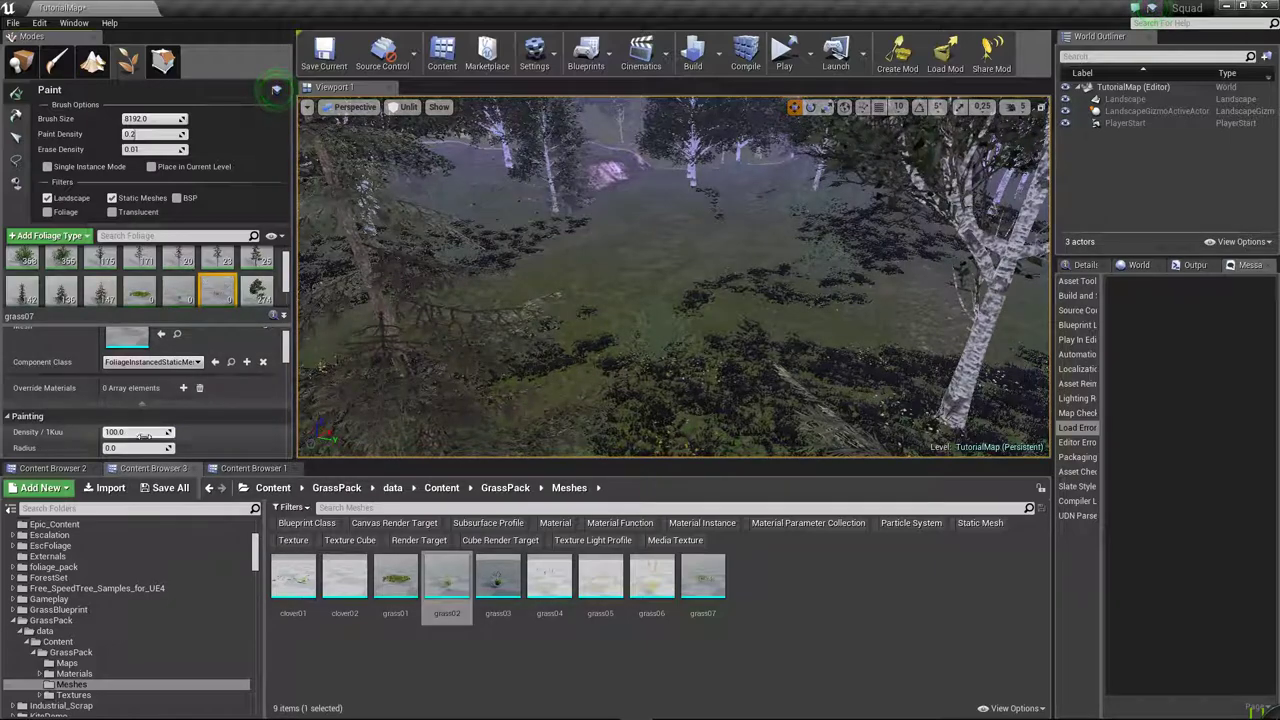
pyautogui.click(146, 302)
pyautogui.scroll(-3, 168, 440)
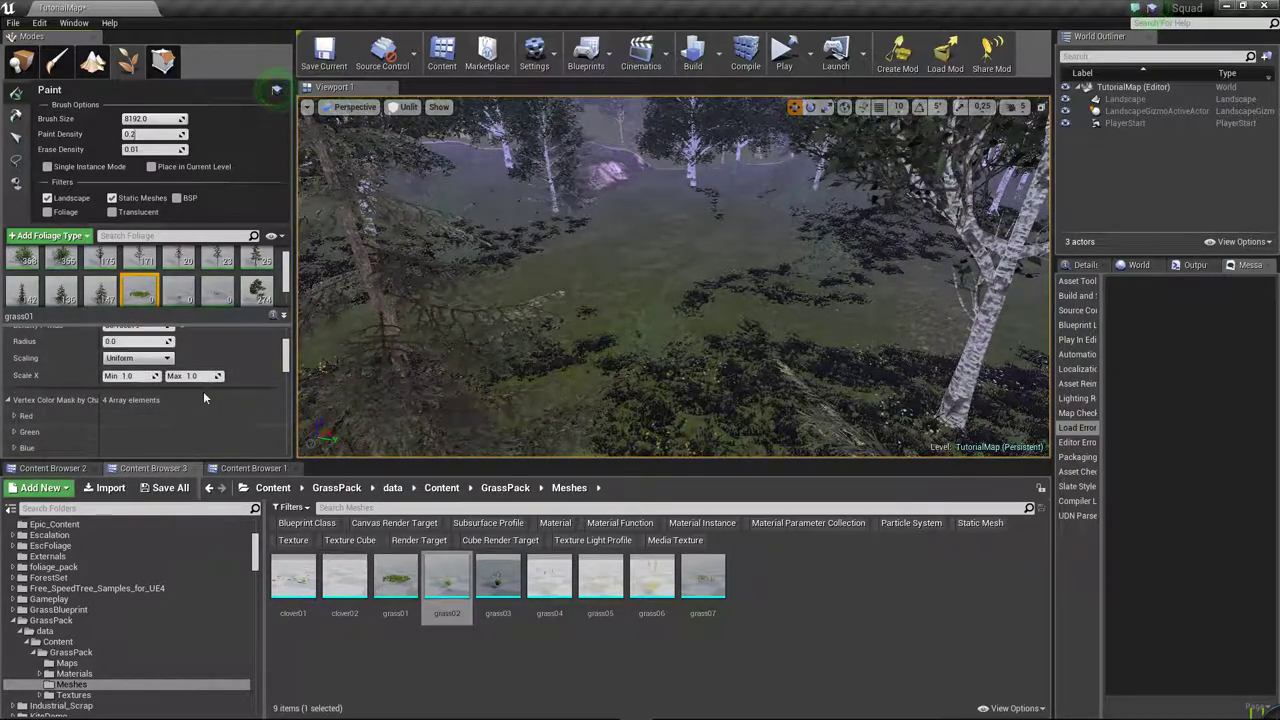
pyautogui.moveTo(196, 377); pyautogui.dragTo(222, 377)
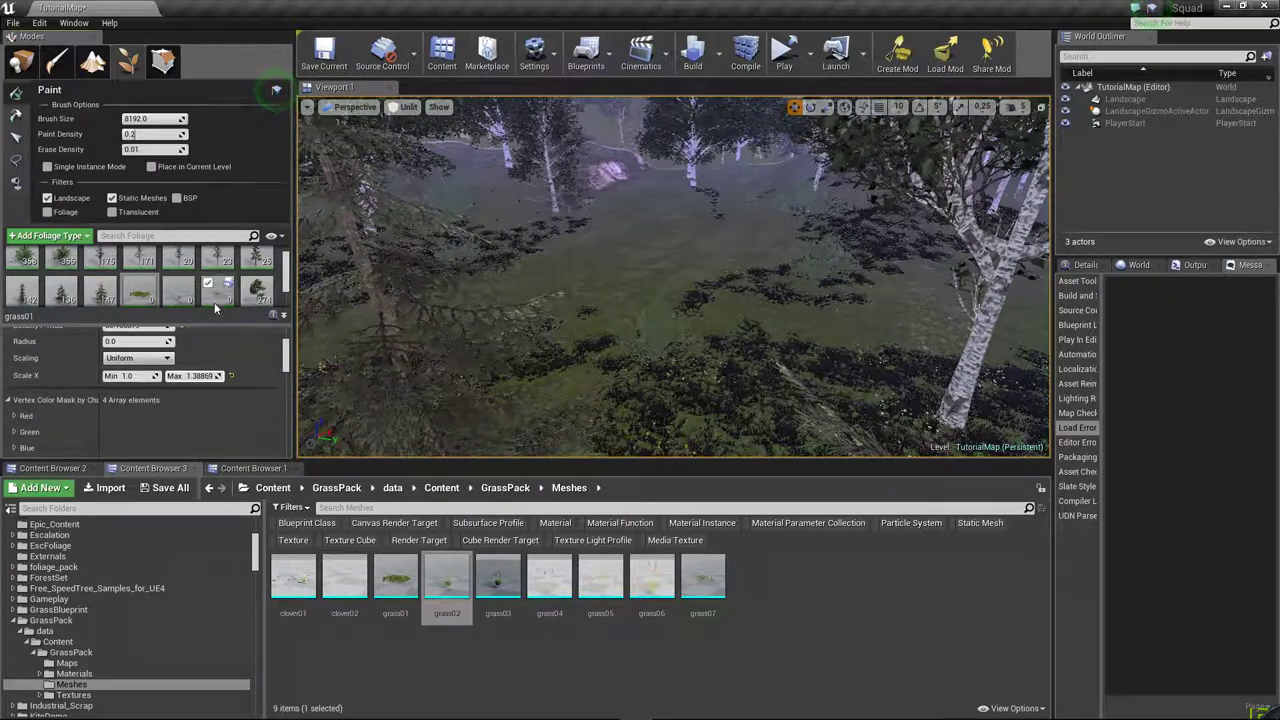
# - Select all three grass types for painting and set Paint Density to 0.61
pyautogui.click(184, 300)
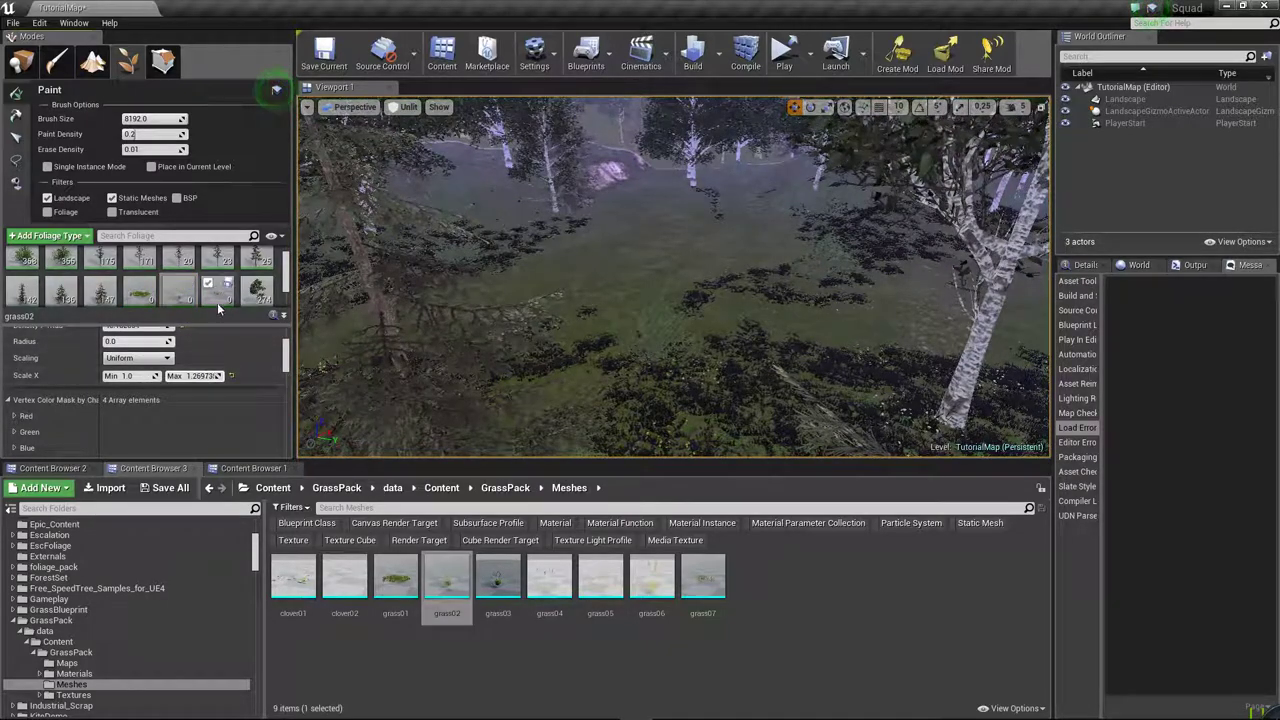
pyautogui.click(217, 296)
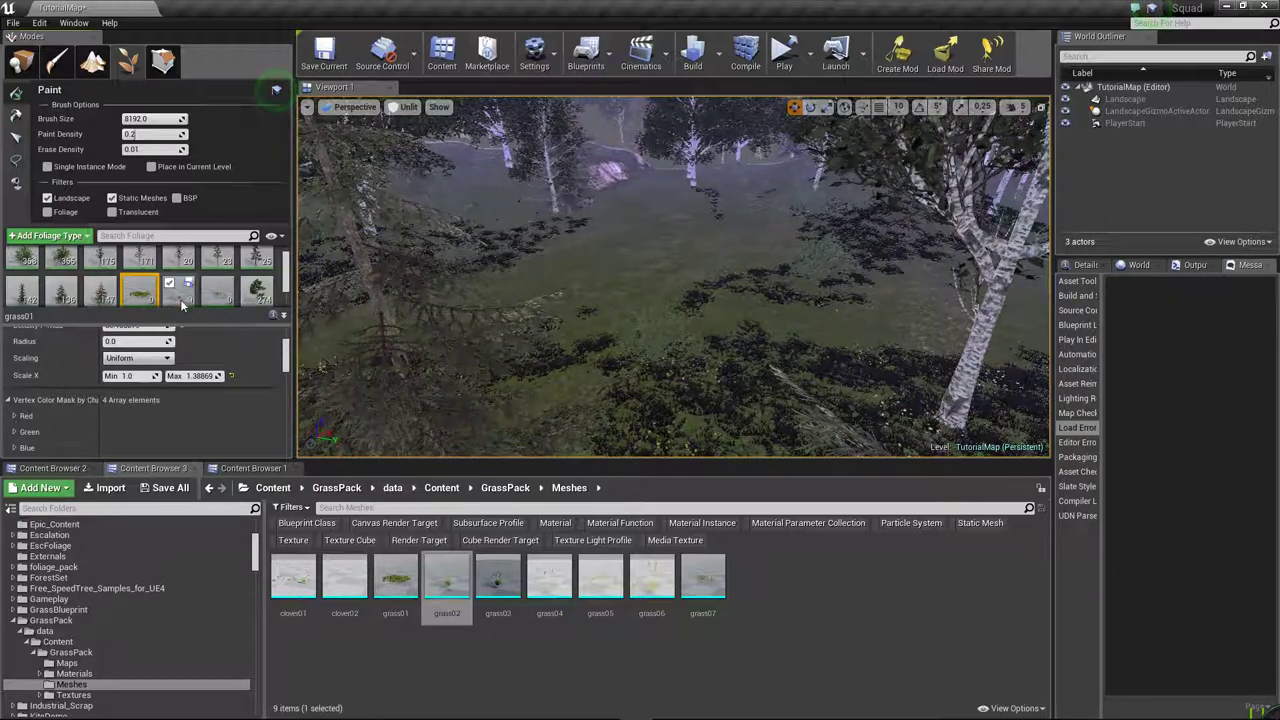
pyautogui.keyDown('shift'); pyautogui.click(207, 297); pyautogui.keyUp('shift')
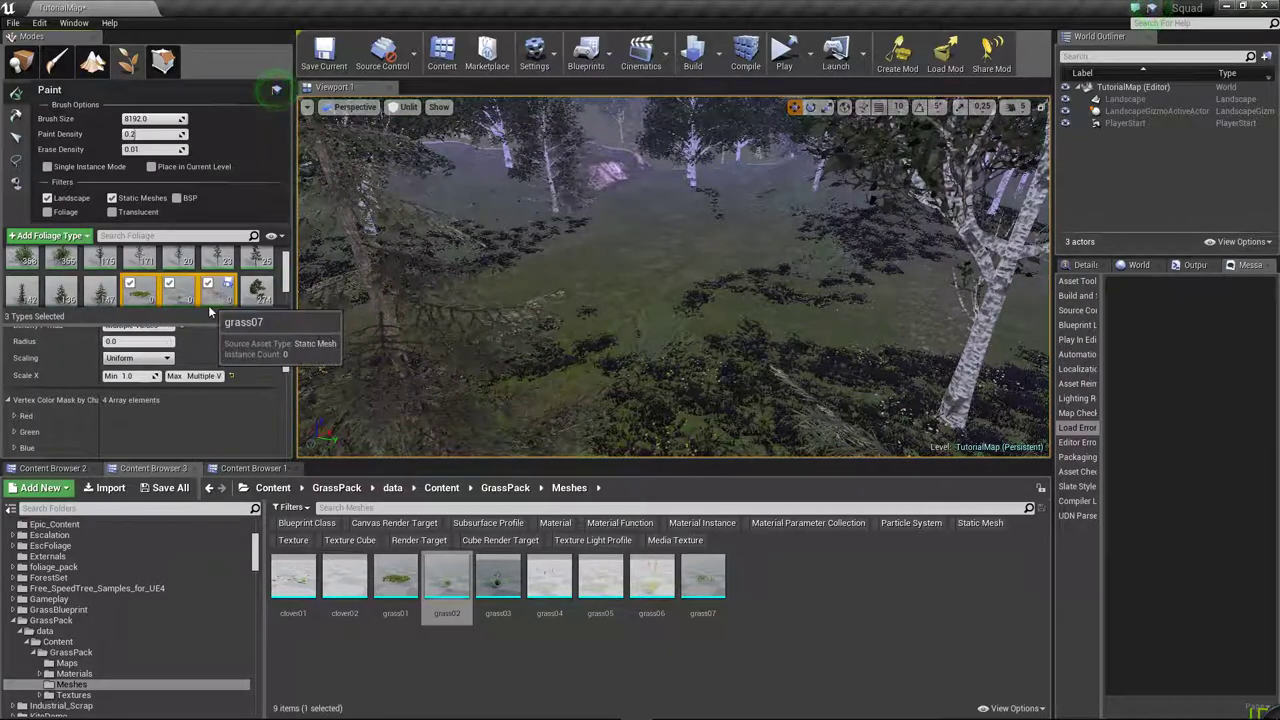
pyautogui.moveTo(175, 134); pyautogui.dragTo(140, 118)
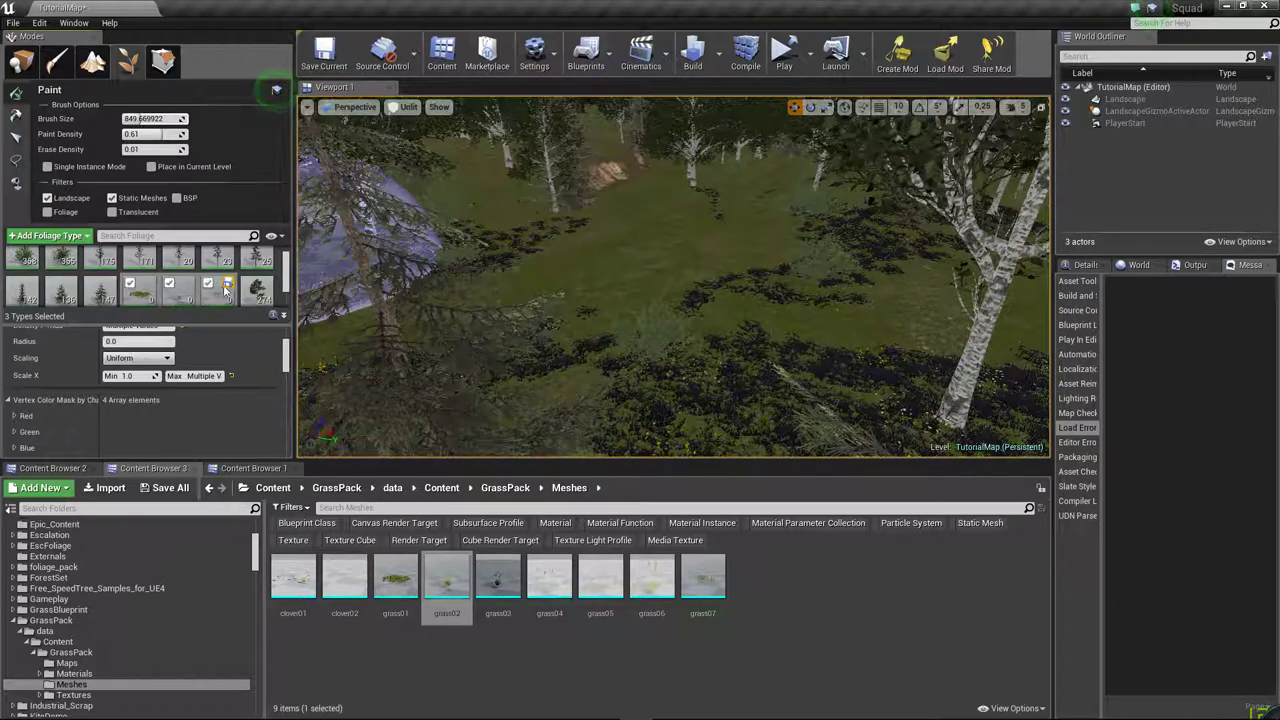
# - Paint grass across the landscape, raising paint density to 1.0
pyautogui.scroll(-3, 140, 400)
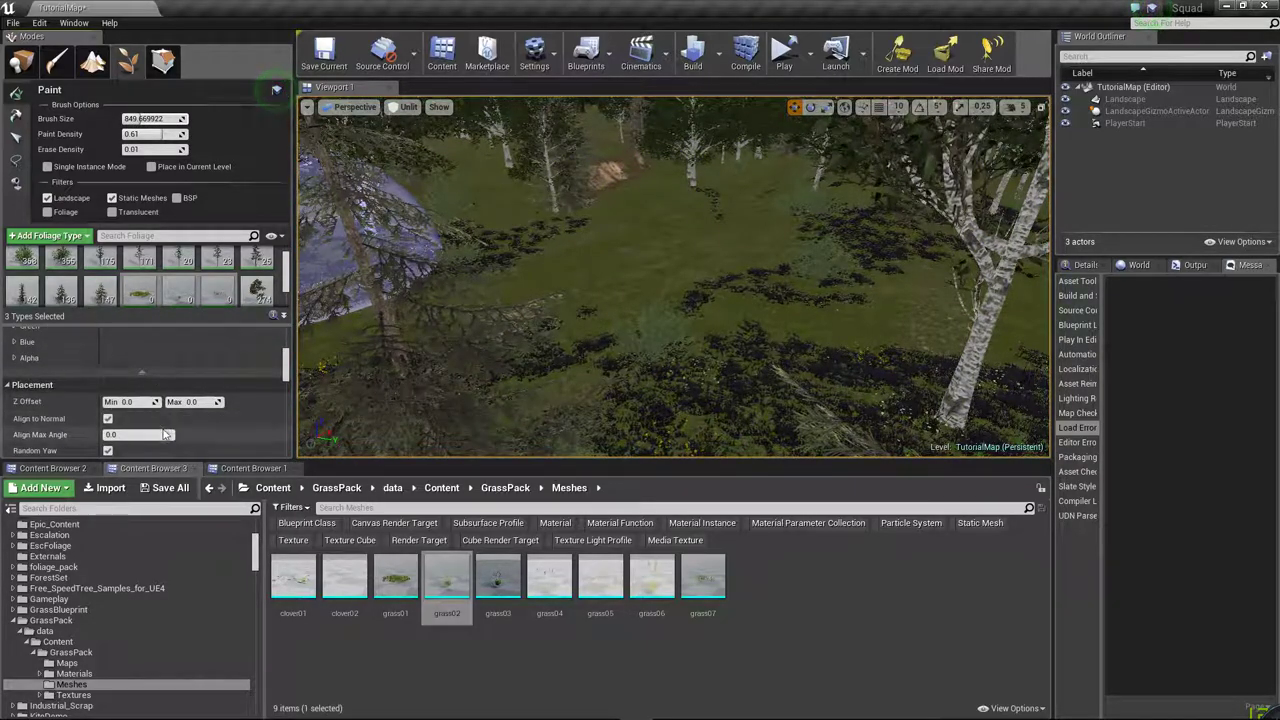
pyautogui.scroll(-3, 163, 440)
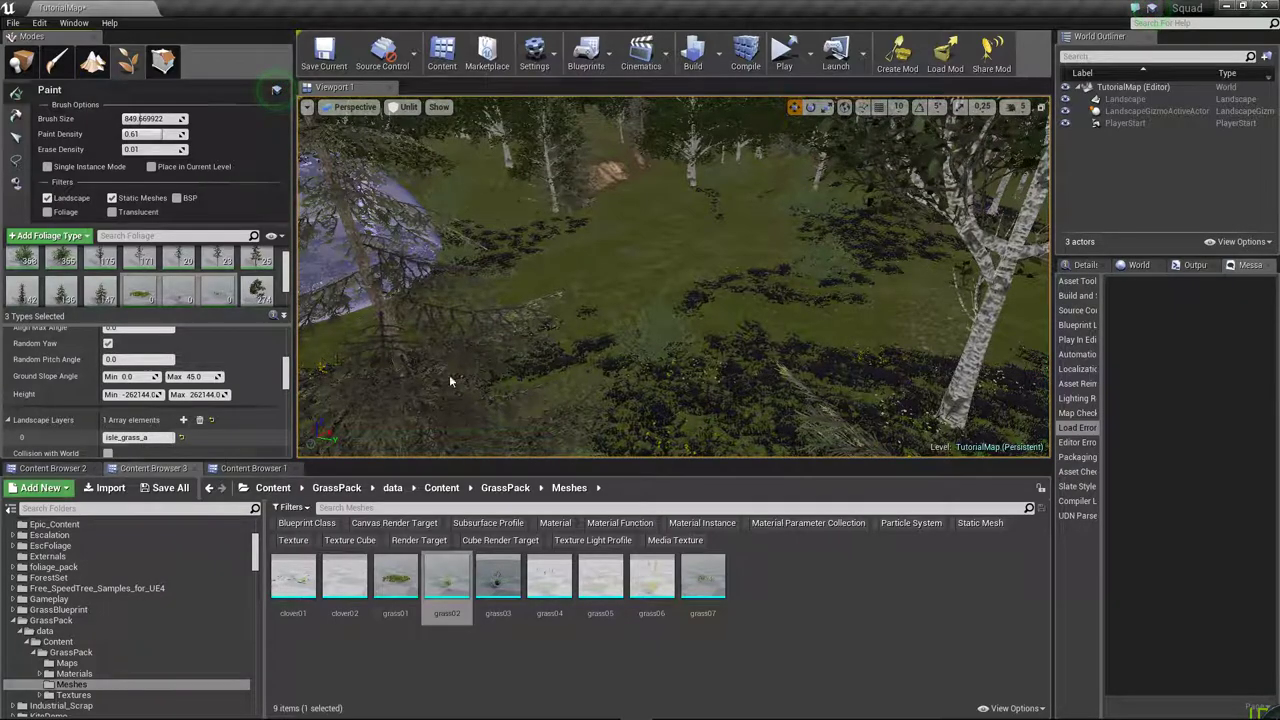
pyautogui.moveTo(543, 243); pyautogui.dragTo(694, 200)
pyautogui.moveTo(694, 200)
pyautogui.mouseDown(button='right')
pyautogui.moveTo(655, 414)
pyautogui.moveTo(775, 356)
pyautogui.moveTo(564, 321)
pyautogui.mouseUp(button='right')
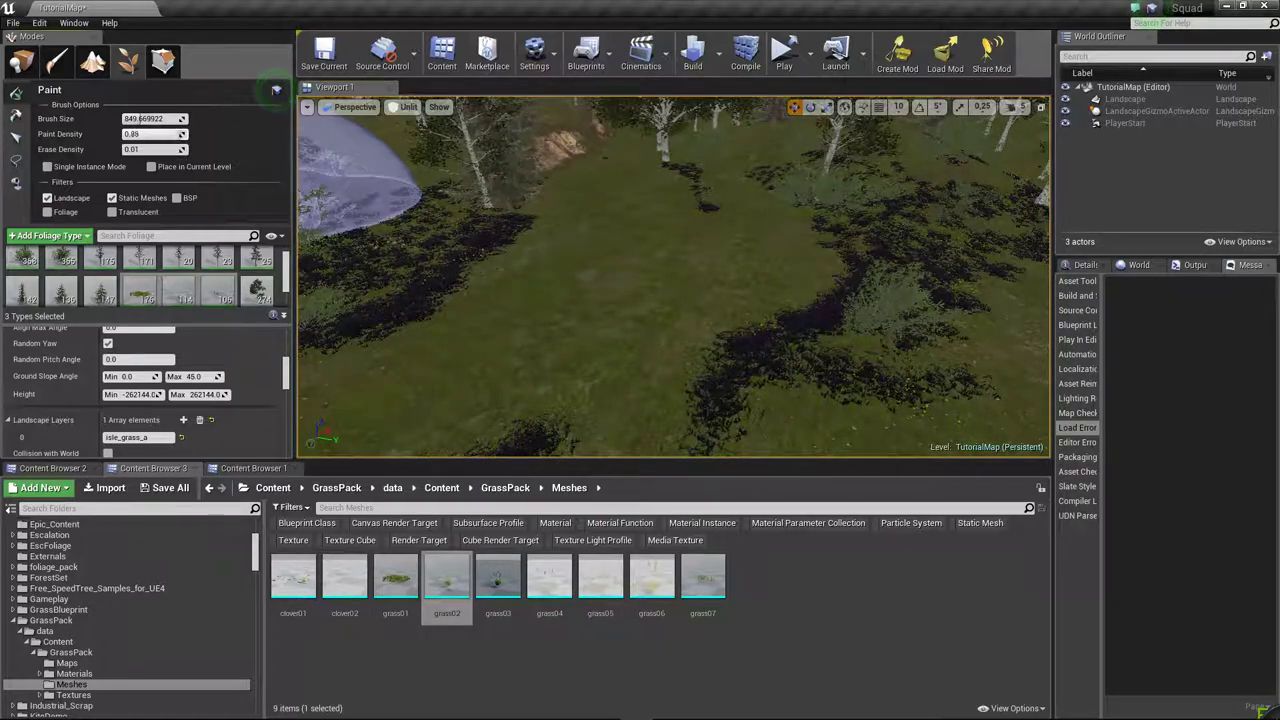
pyautogui.moveTo(150, 133); pyautogui.dragTo(180, 133)
pyautogui.moveTo(566, 271); pyautogui.dragTo(771, 428)
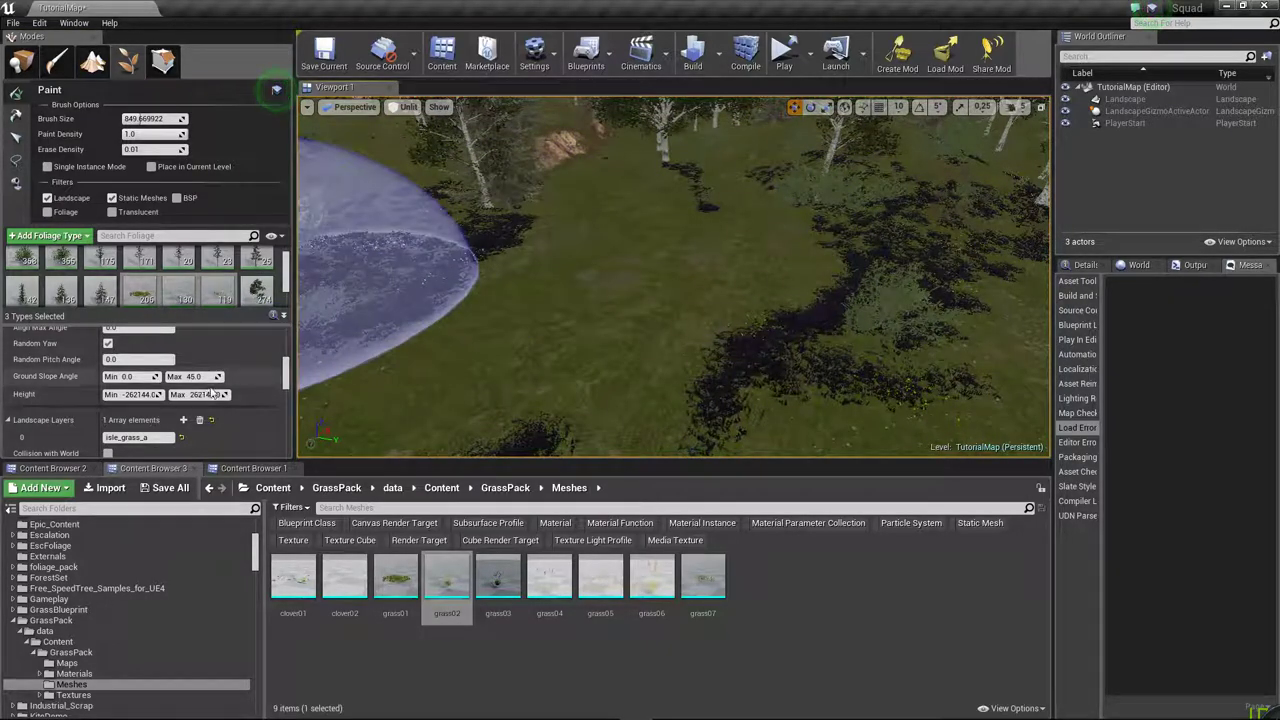
# - Paint more grass along the clearing among the trees, then pull back for a wide view
pyautogui.scroll(3, 223, 389)
pyautogui.scroll(2, 213, 383)
pyautogui.scroll(3, 155, 407)
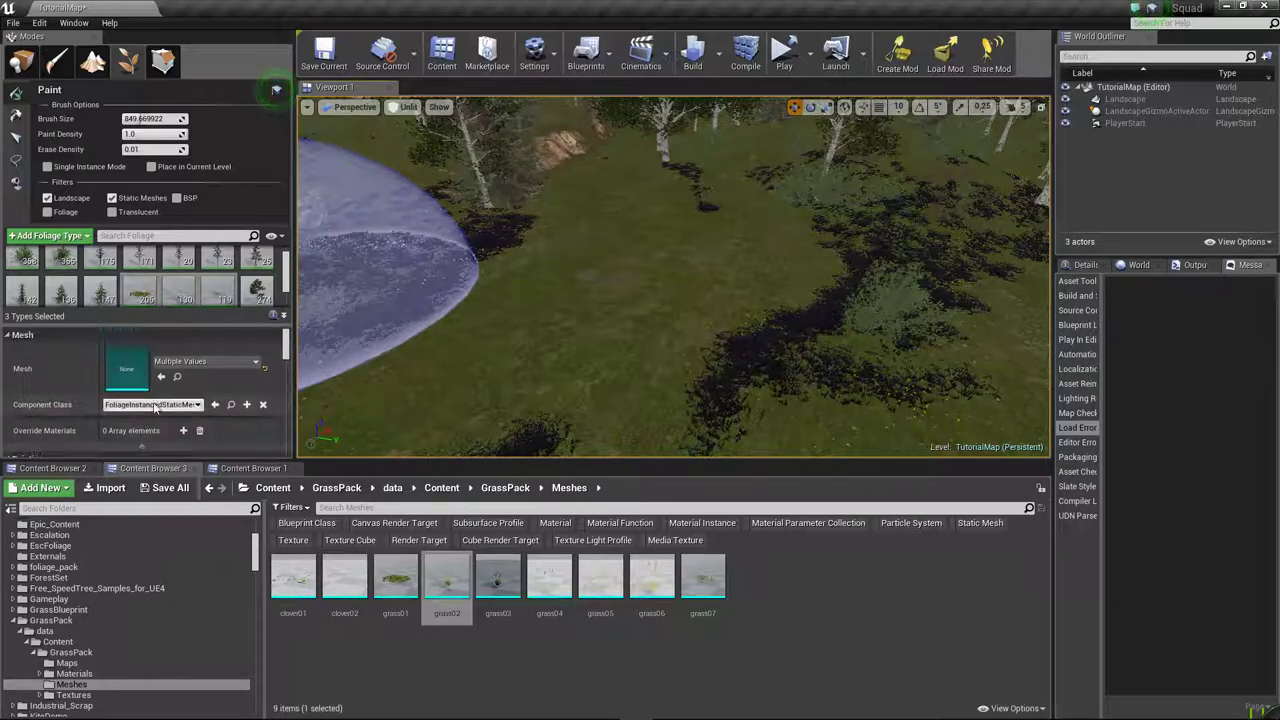
pyautogui.moveTo(674, 283); pyautogui.dragTo(828, 314)
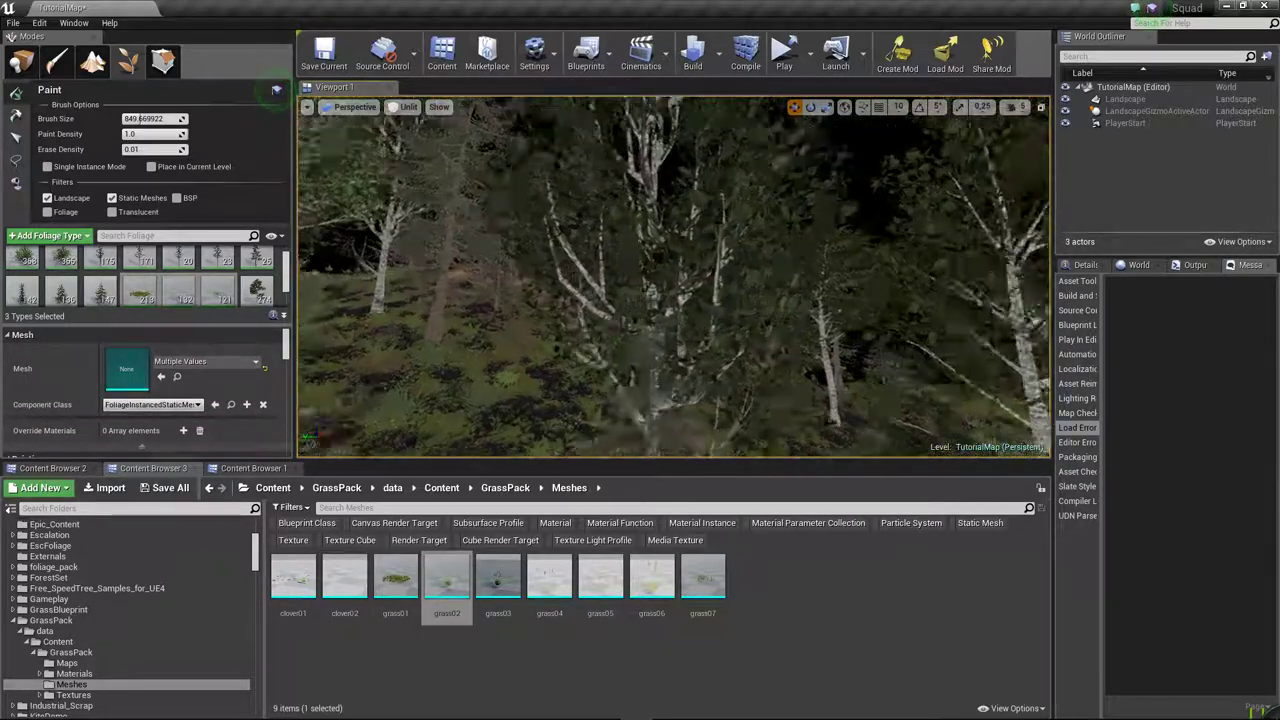
pyautogui.moveTo(670, 280); pyautogui.dragTo(637, 343, button='right')
pyautogui.moveTo(637, 343); pyautogui.dragTo(617, 337)
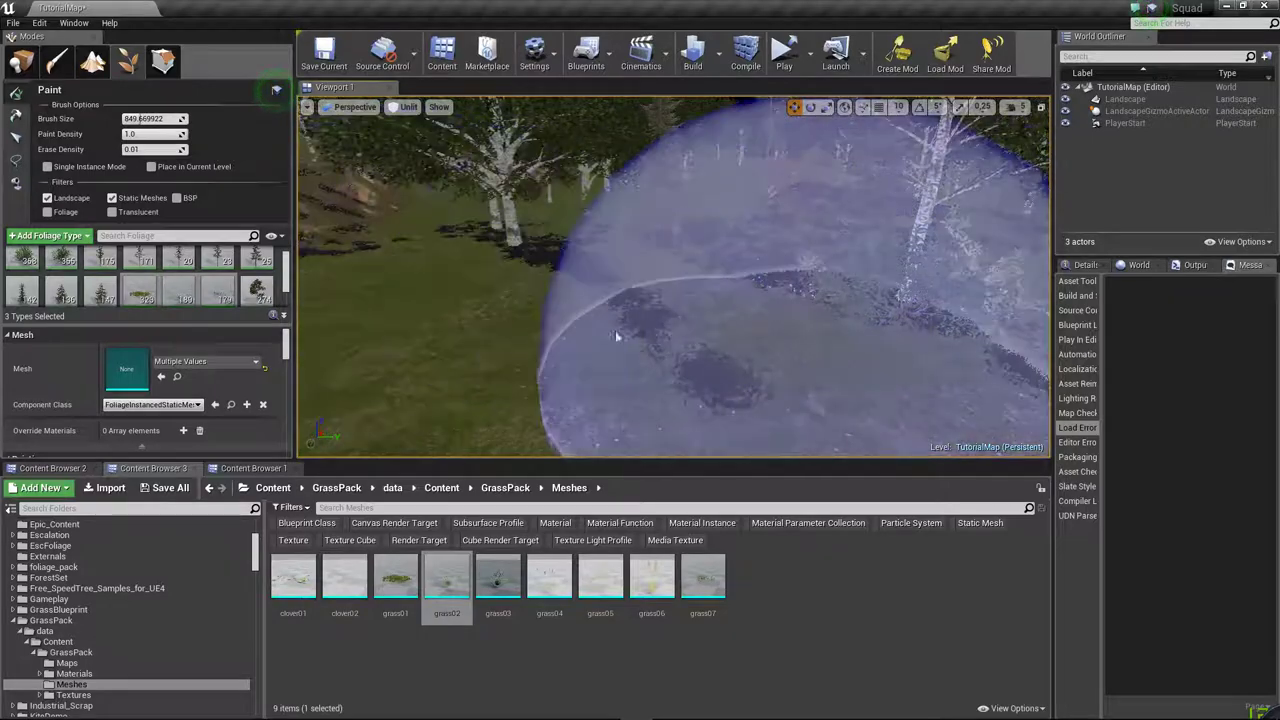
pyautogui.moveTo(617, 337); pyautogui.dragTo(600, 330, button='right')
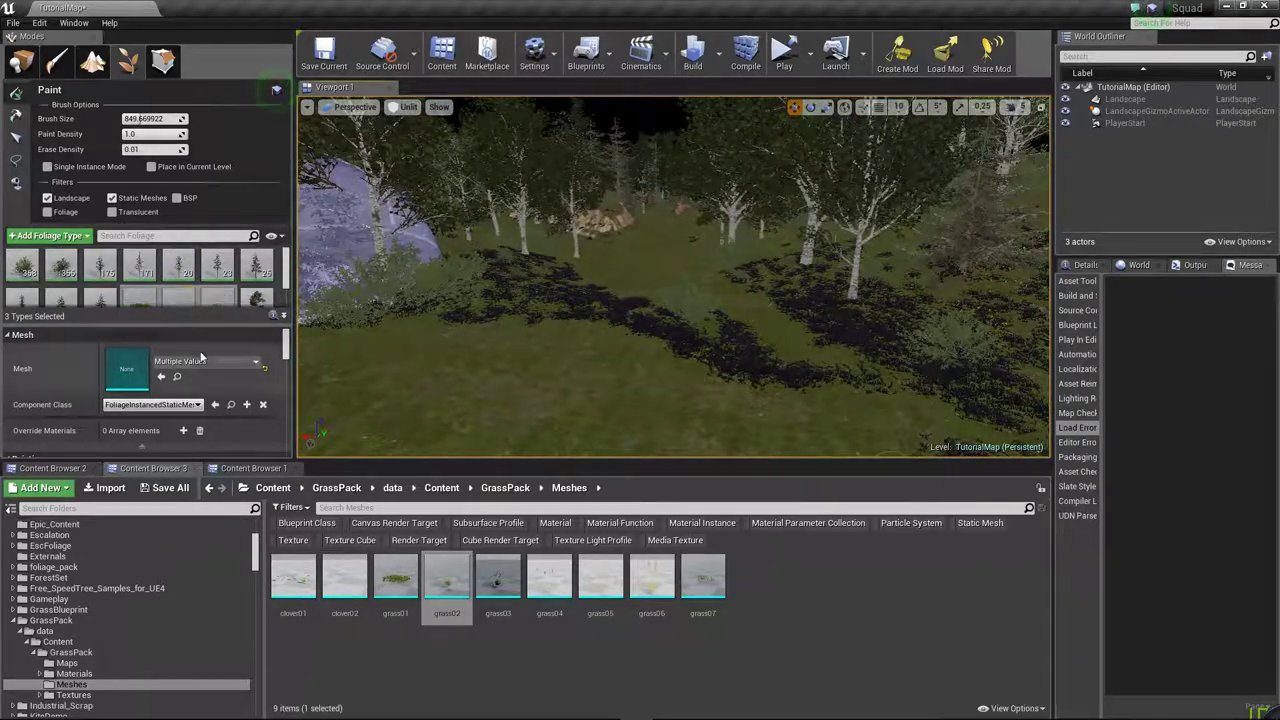
# - Raise the grass's Ground Slope Angle Max to about 53 degrees or more and turn off Random Yaw
pyautogui.scroll(-3, 204, 368)
pyautogui.scroll(-3, 214, 390)
pyautogui.scroll(-3, 222, 408)
pyautogui.scroll(-2, 224, 414)
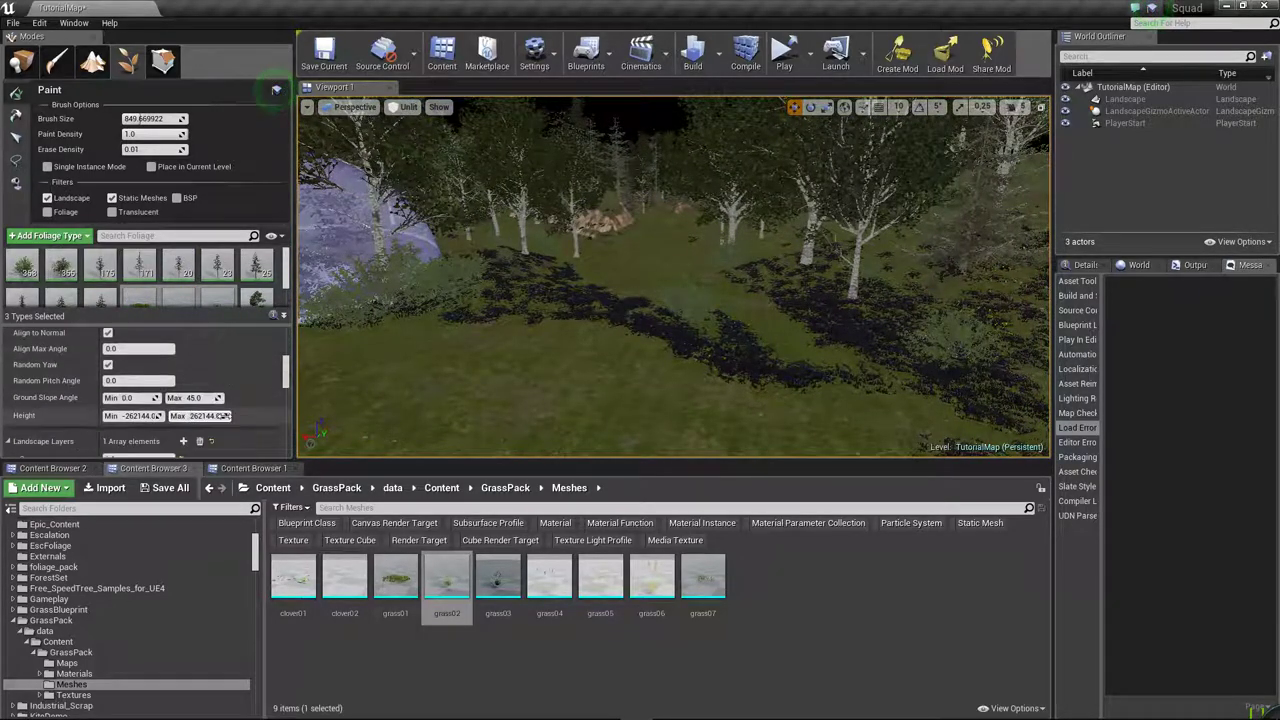
pyautogui.moveTo(200, 398); pyautogui.dragTo(218, 398)
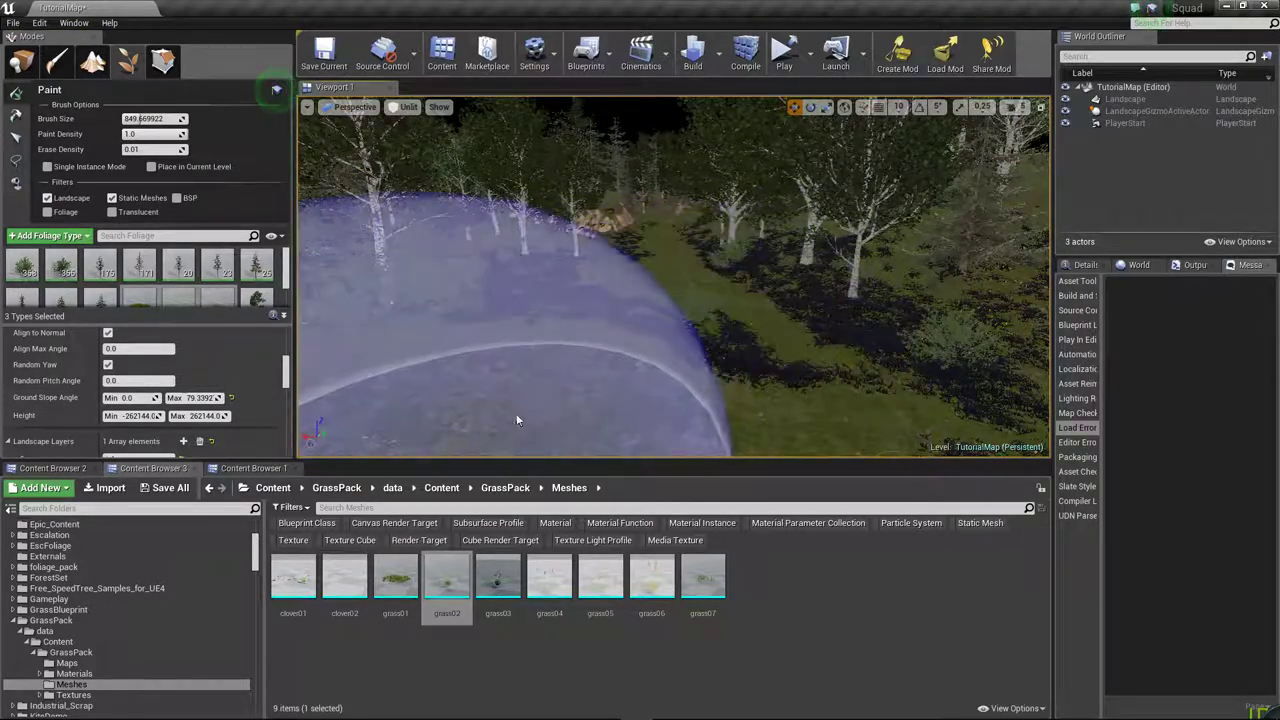
pyautogui.moveTo(195, 398); pyautogui.dragTo(220, 398)
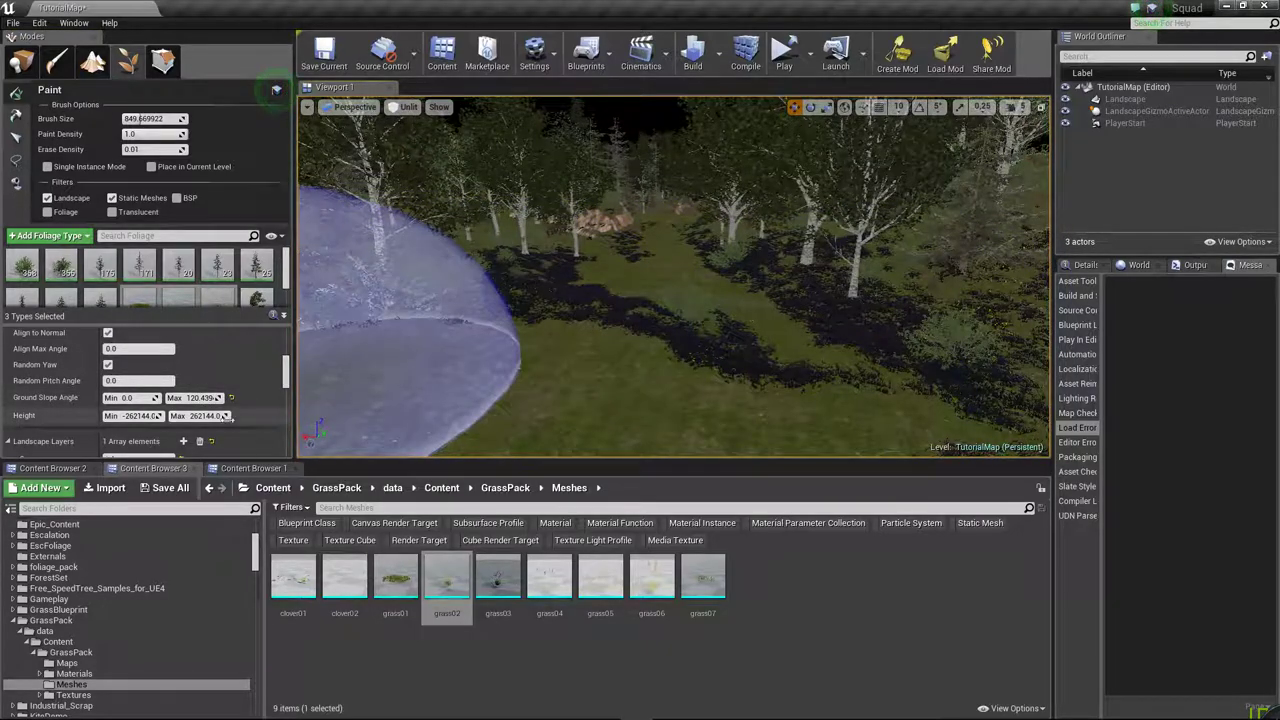
pyautogui.scroll(2, 233, 410)
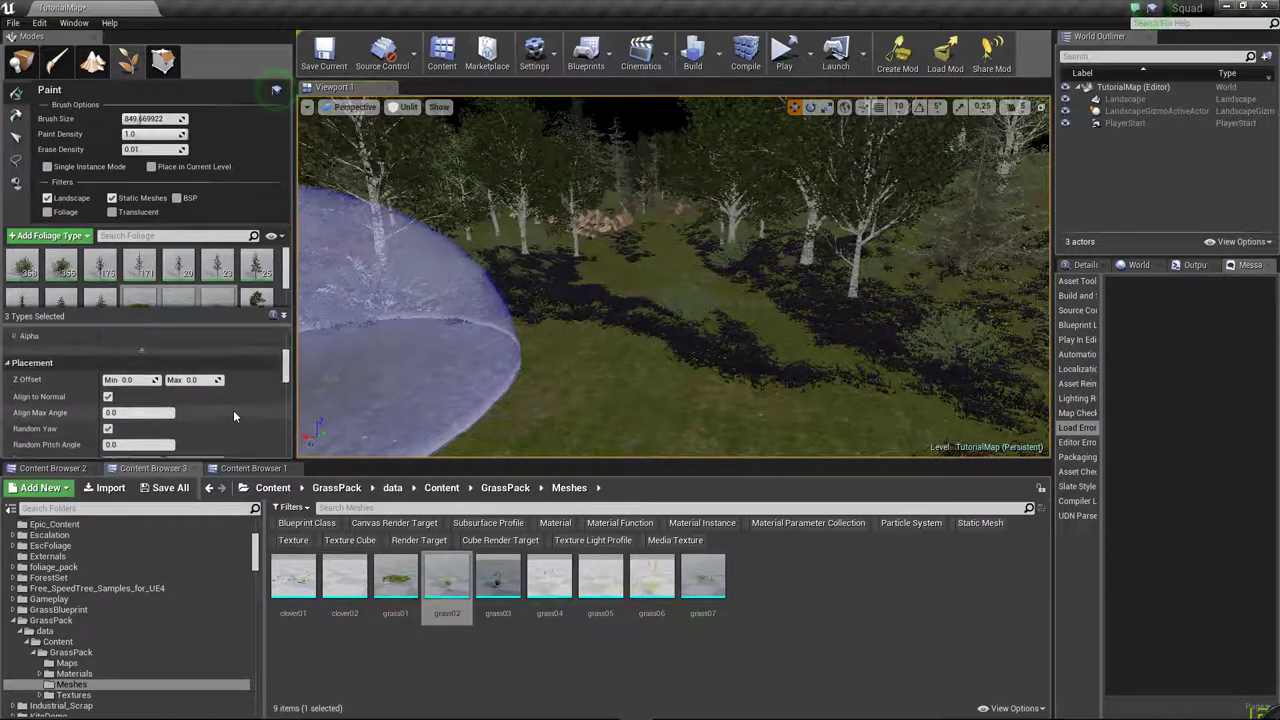
pyautogui.scroll(1, 244, 413)
pyautogui.scroll(-2, 245, 412)
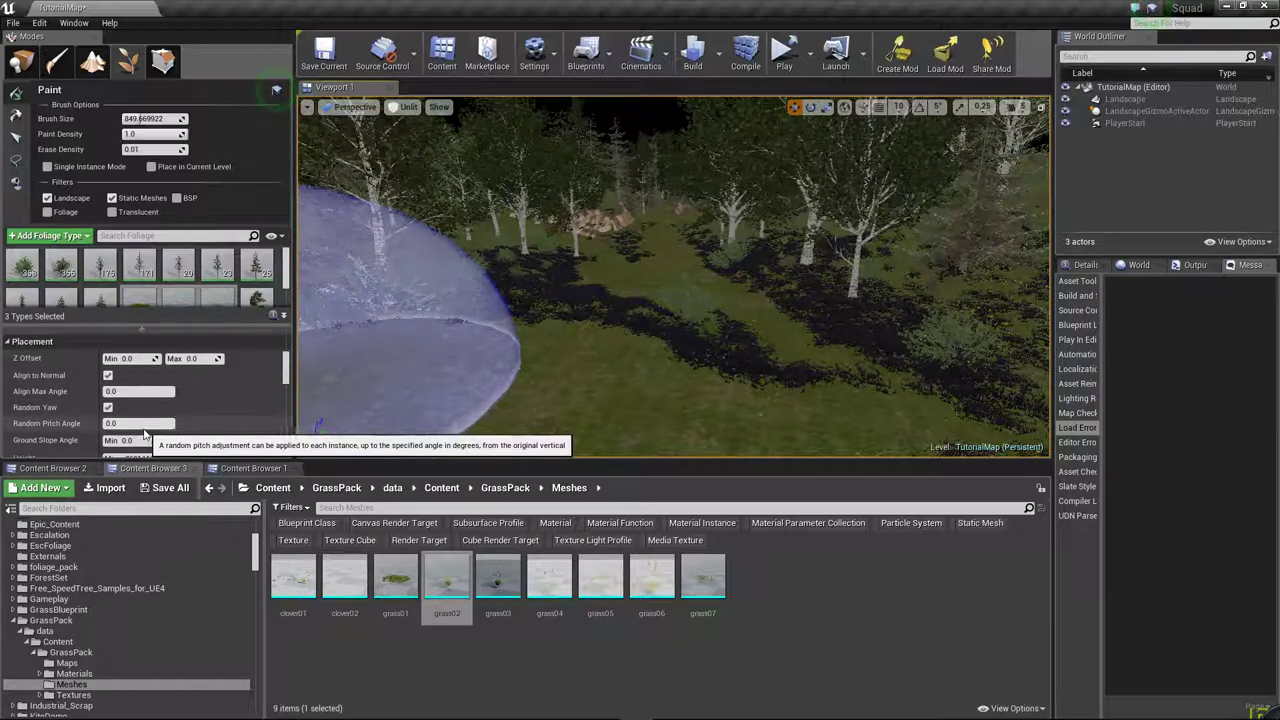
pyautogui.click(108, 407)
# - View the grassy forested terrain from above, then switch to Place mode and fly down to the grass
pyautogui.moveTo(628, 359)
pyautogui.mouseDown(button='right')
pyautogui.moveTo(640, 330)
pyautogui.moveTo(790, 340)
pyautogui.mouseUp(button='right')
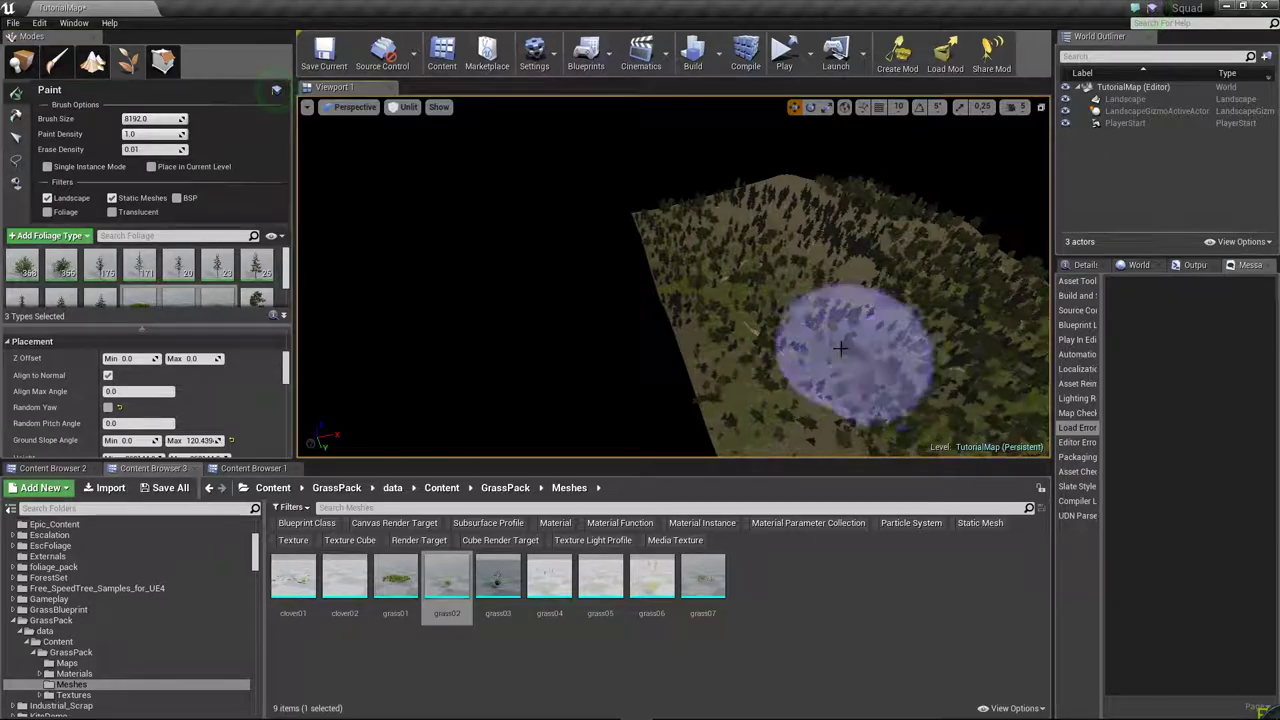
pyautogui.moveTo(829, 302); pyautogui.dragTo(728, 333, button='right')
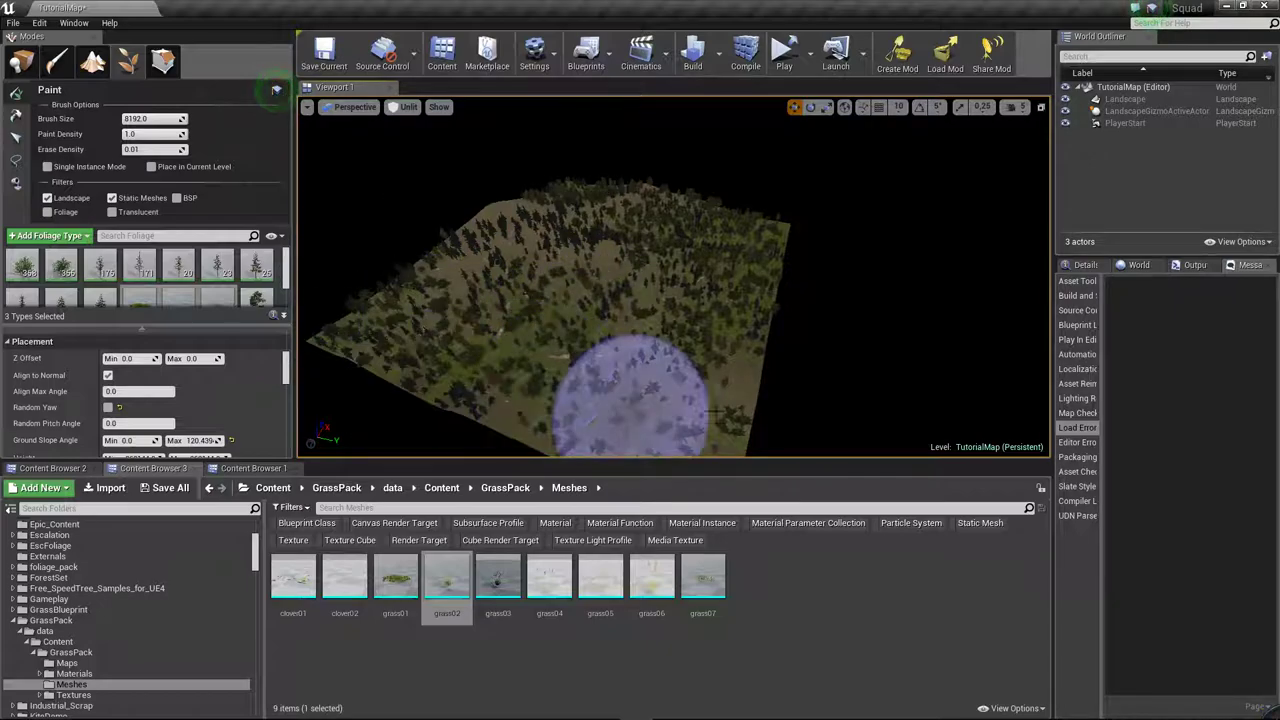
pyautogui.click(27, 66)
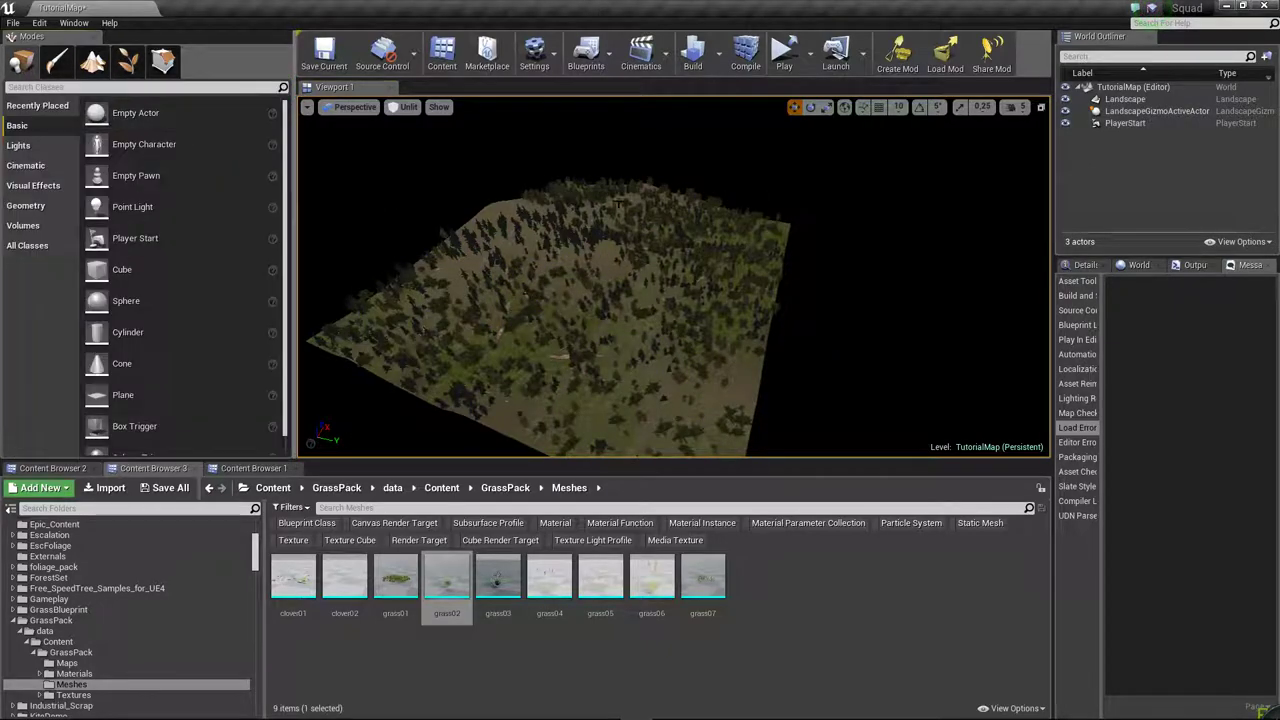
pyautogui.moveTo(673, 276); pyautogui.dragTo(673, 276, button='right')
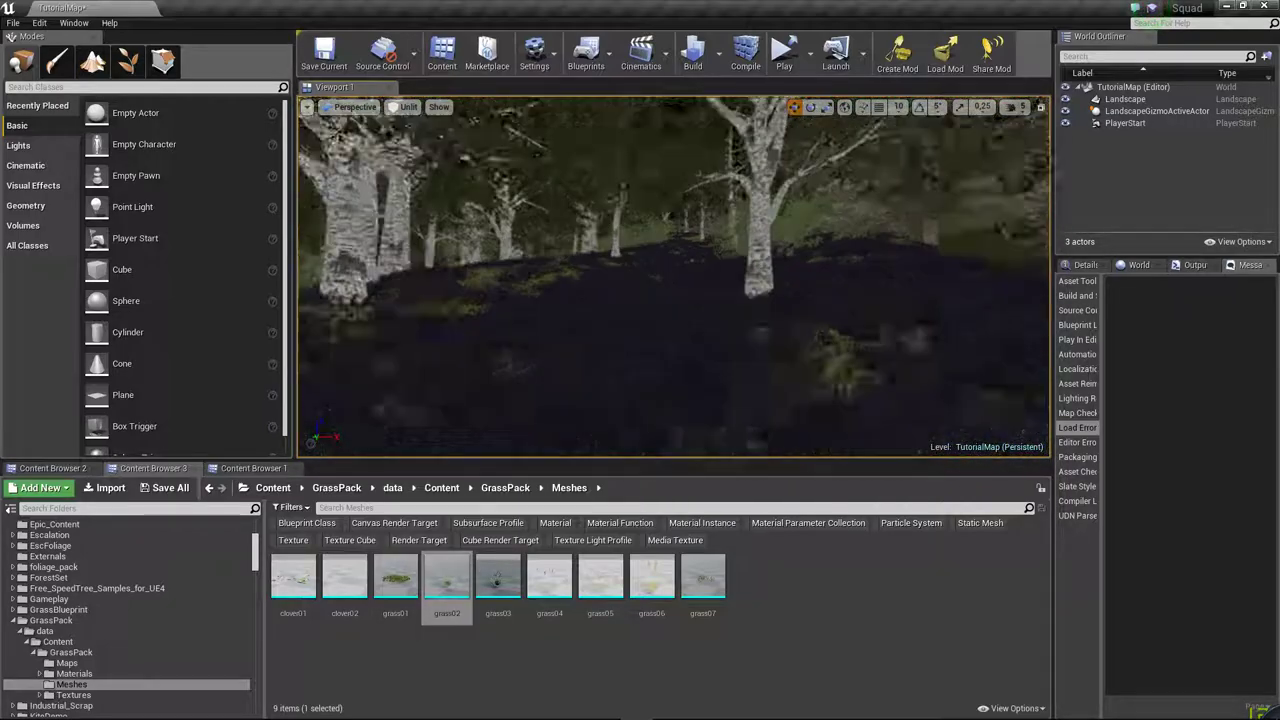
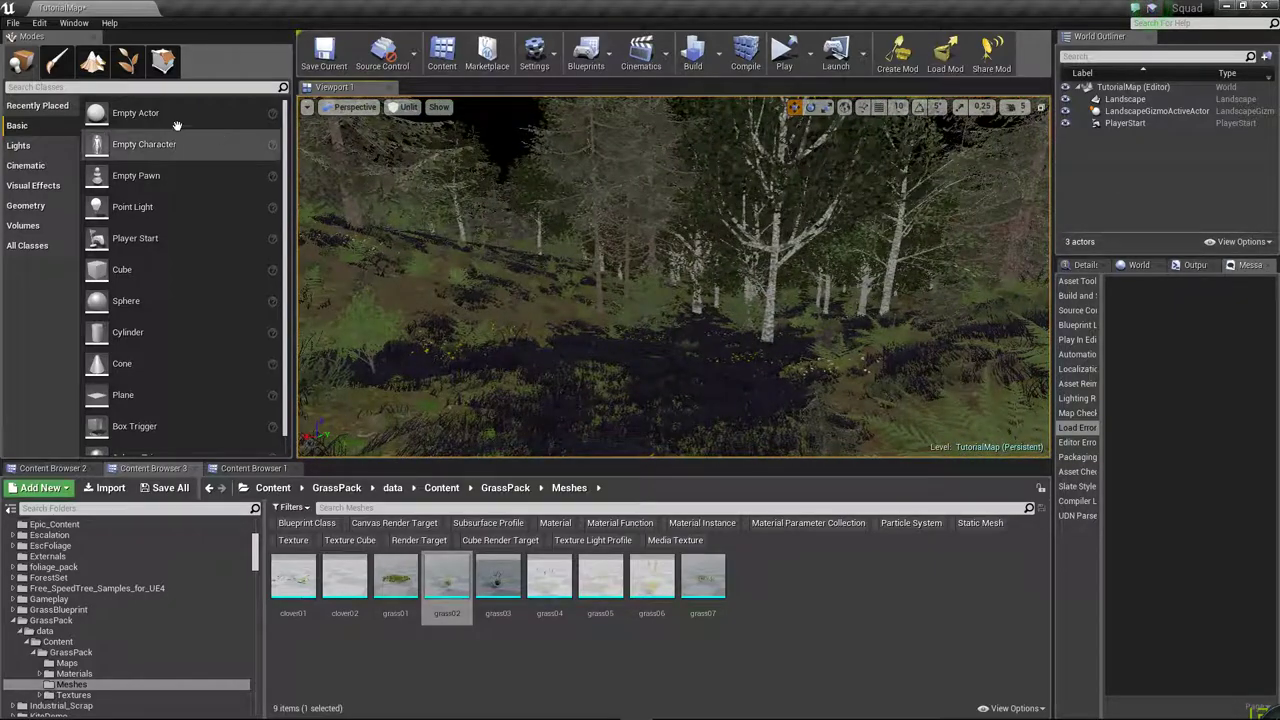
# - Place a Directional Light and a Sky Light in the forest scene
pyautogui.click(50, 145)
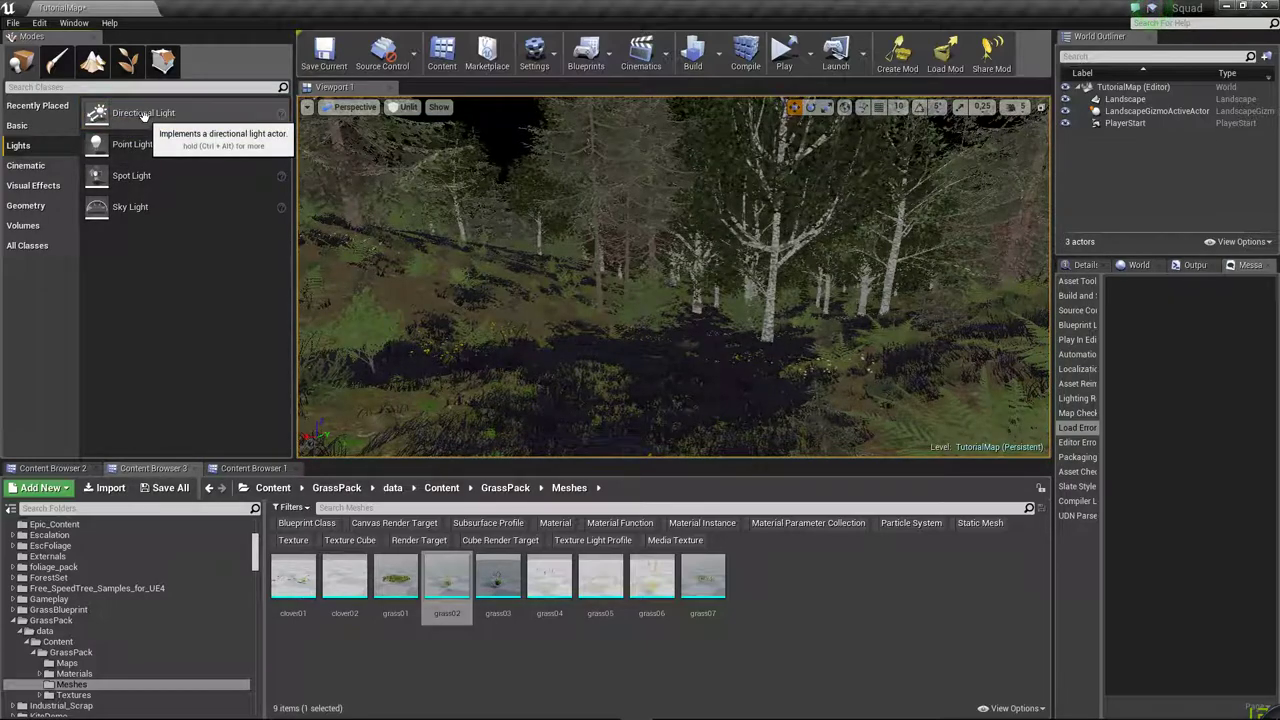
pyautogui.moveTo(96, 112); pyautogui.dragTo(655, 348)
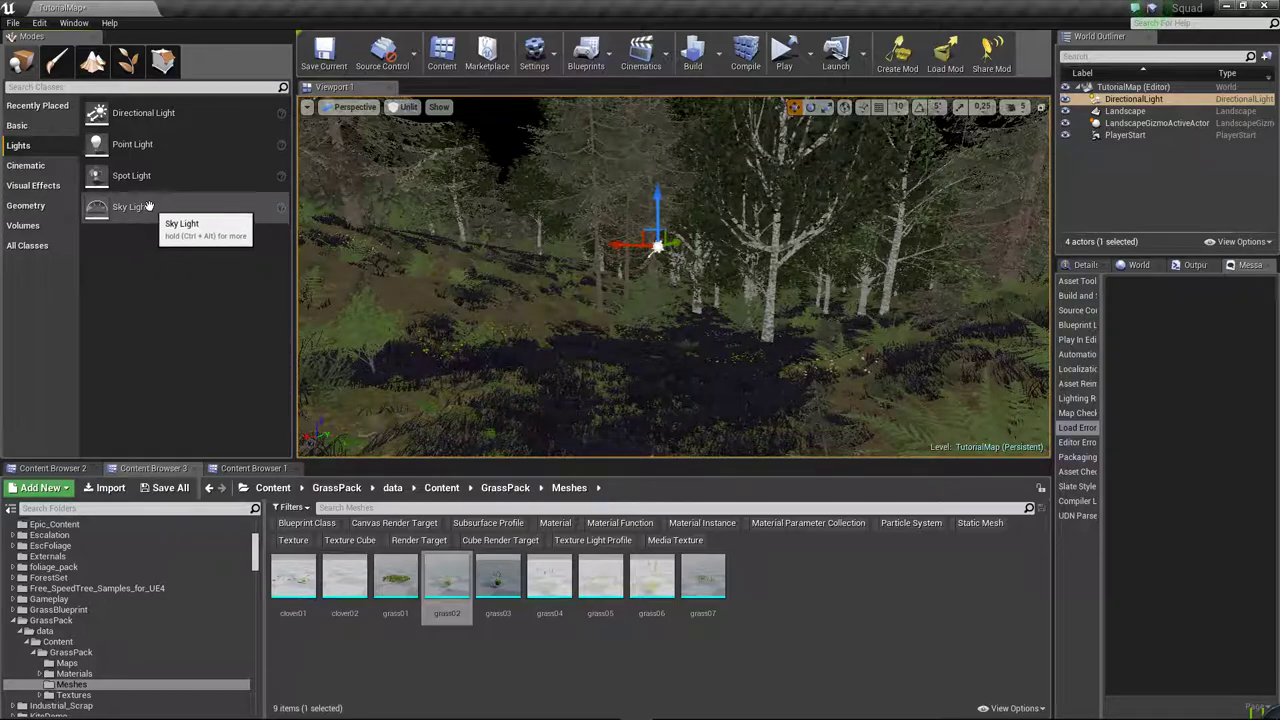
pyautogui.moveTo(148, 206); pyautogui.dragTo(666, 342)
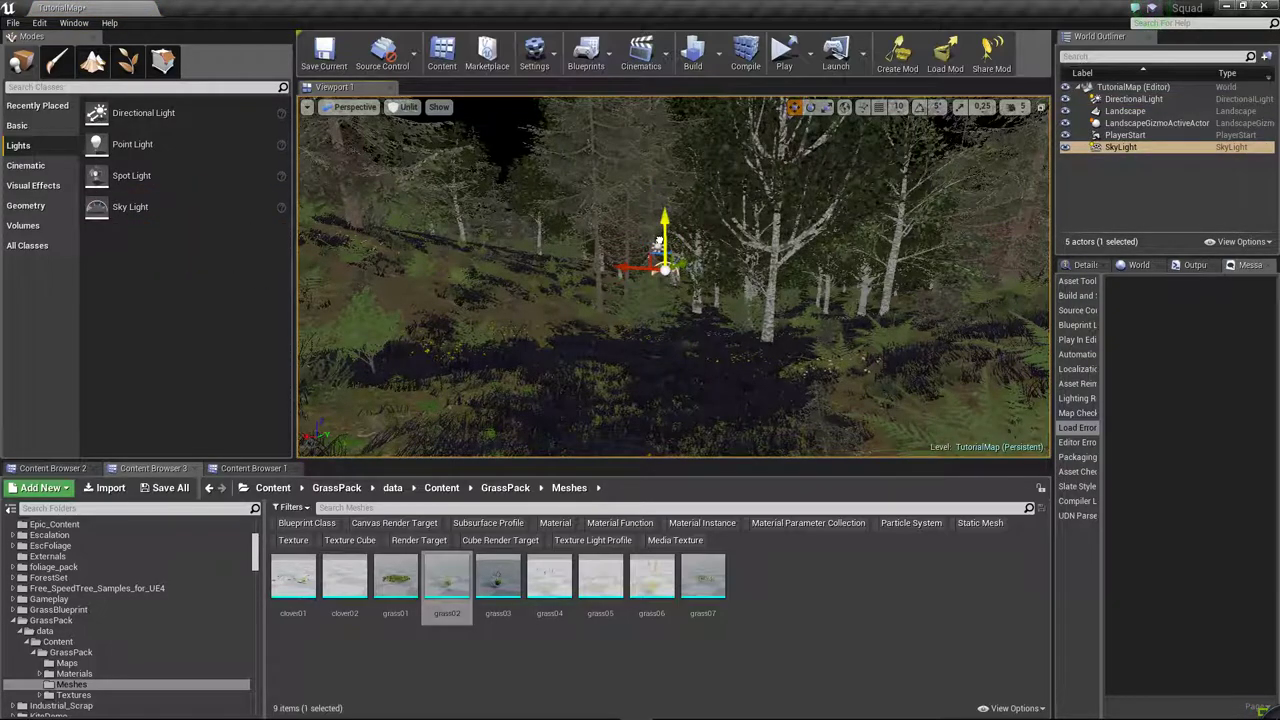
# - Search the Content folder for 'sky' and filter the results to Blueprint Class assets
pyautogui.click(275, 489)
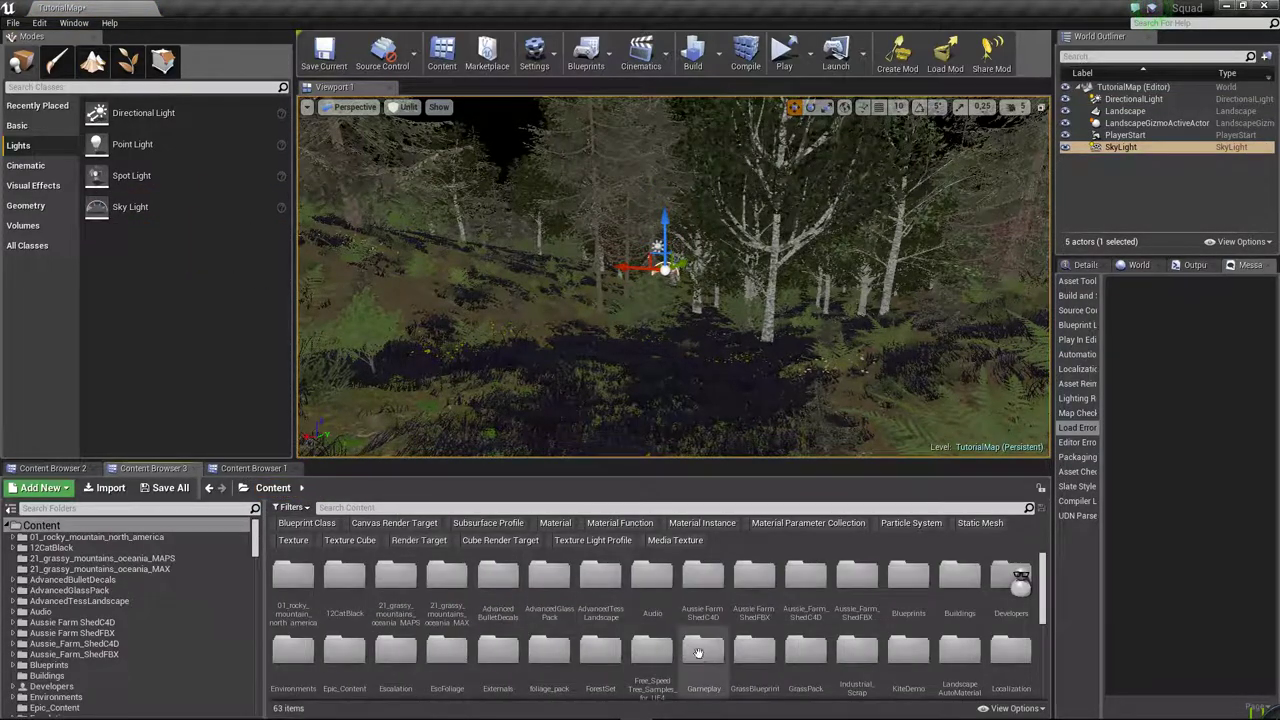
pyautogui.write('sky')
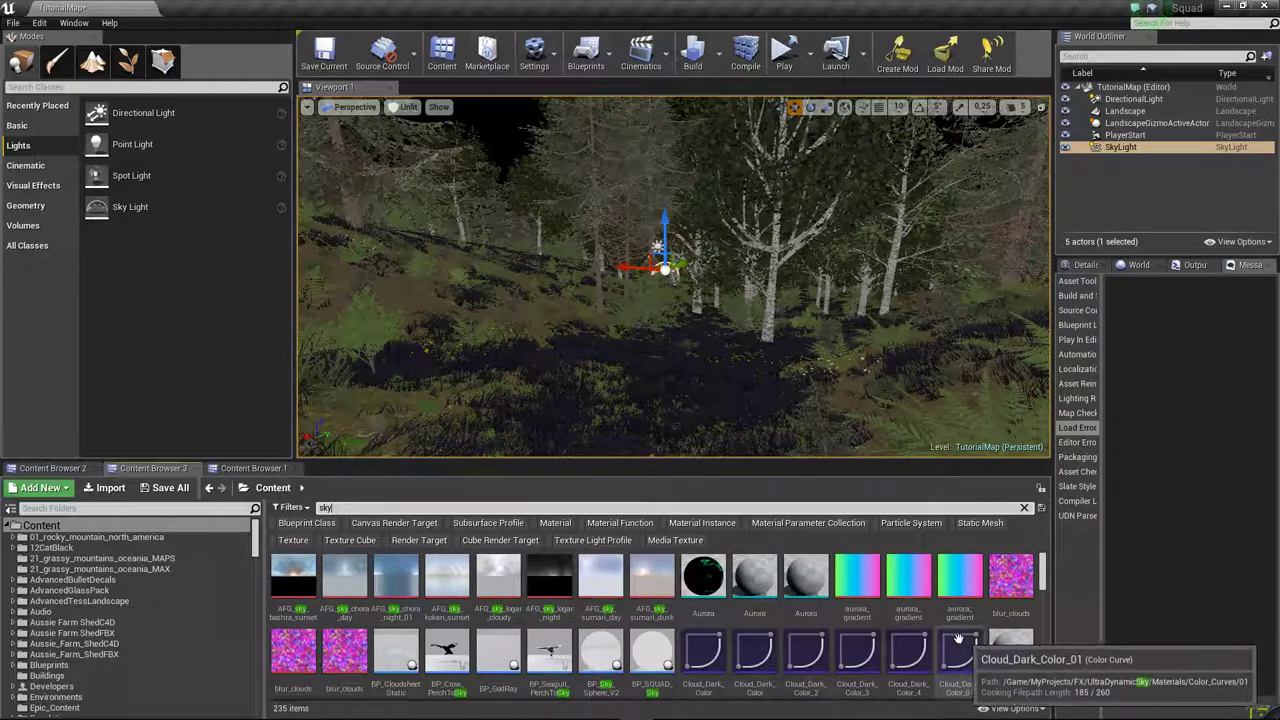
pyautogui.scroll(-1, 930, 637)
pyautogui.scroll(-1, 895, 637)
pyautogui.scroll(-1, 875, 637)
pyautogui.scroll(-1, 875, 637)
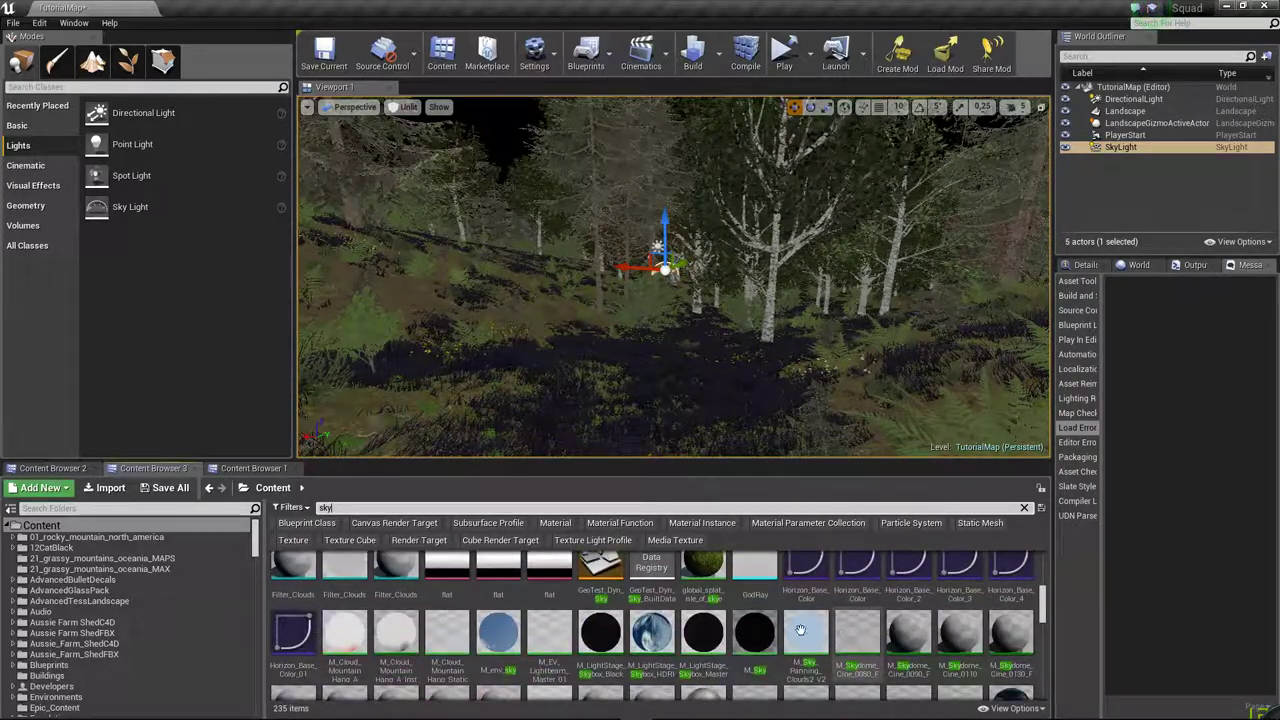
pyautogui.scroll(-1, 890, 635)
pyautogui.scroll(-1, 928, 628)
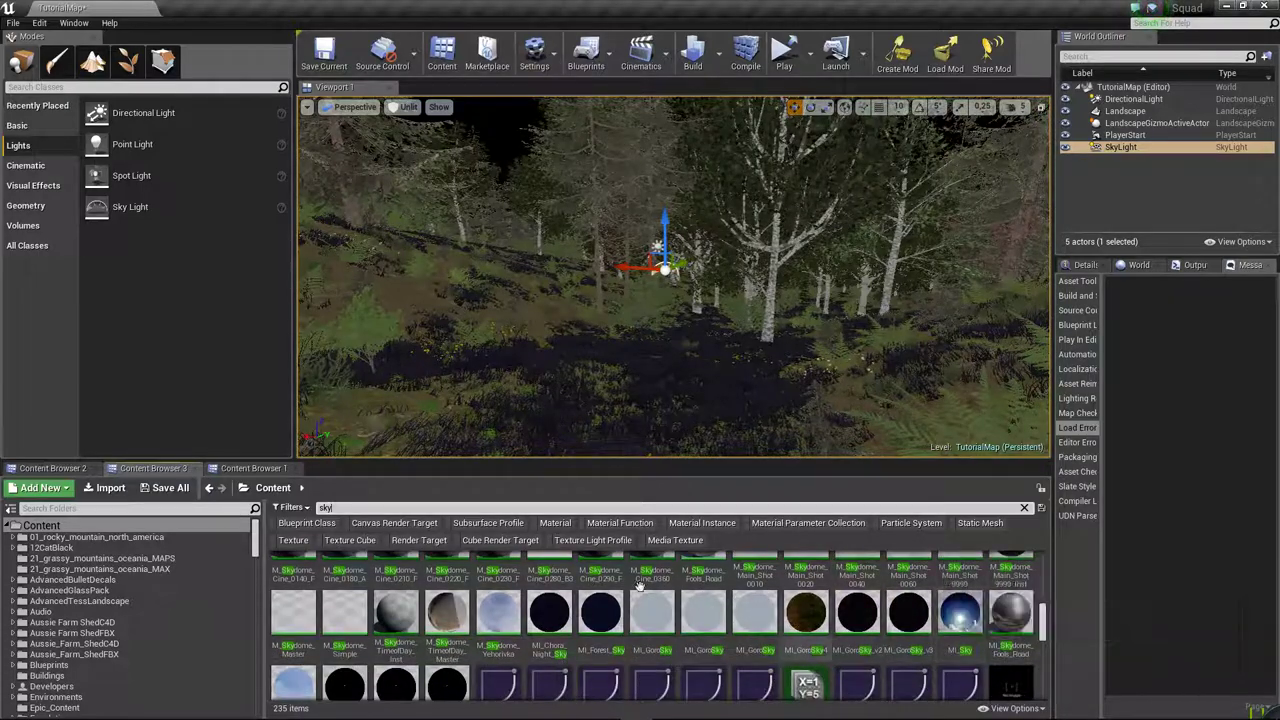
pyautogui.click(314, 527)
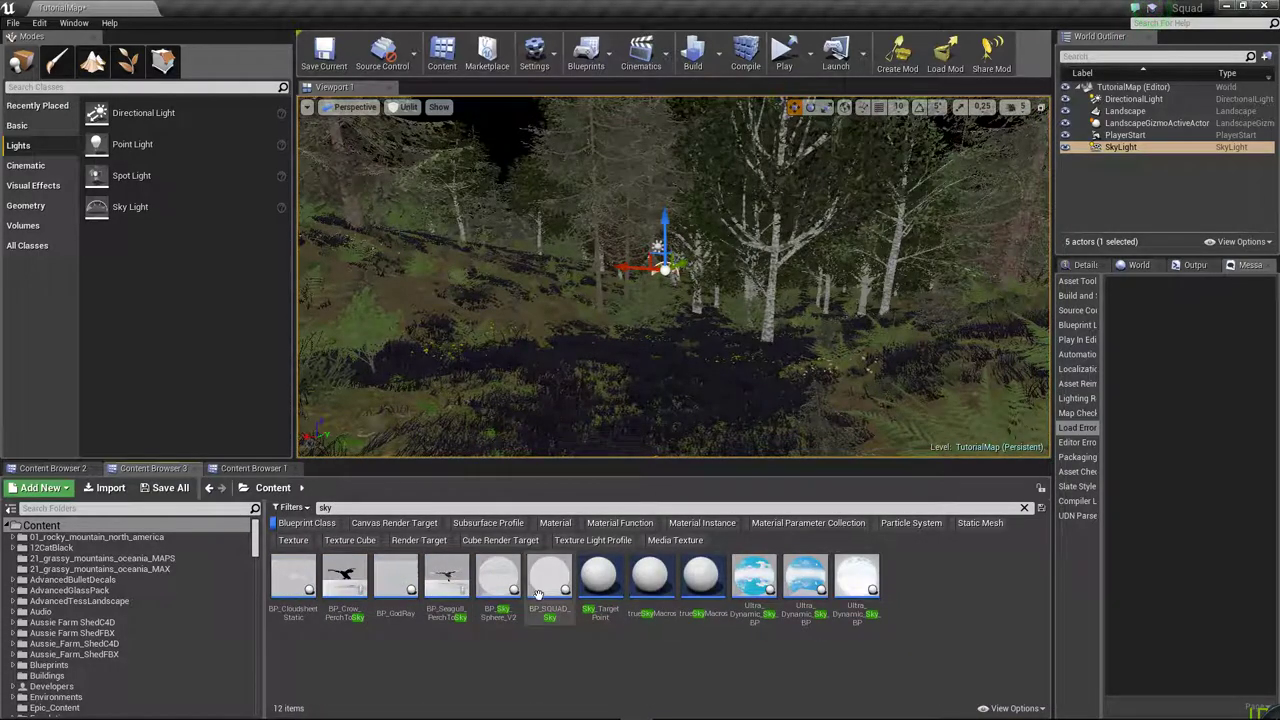
# - Place the BP_SQUAD_Sky sky sphere in the level and show its properties
pyautogui.moveTo(538, 594); pyautogui.dragTo(709, 340)
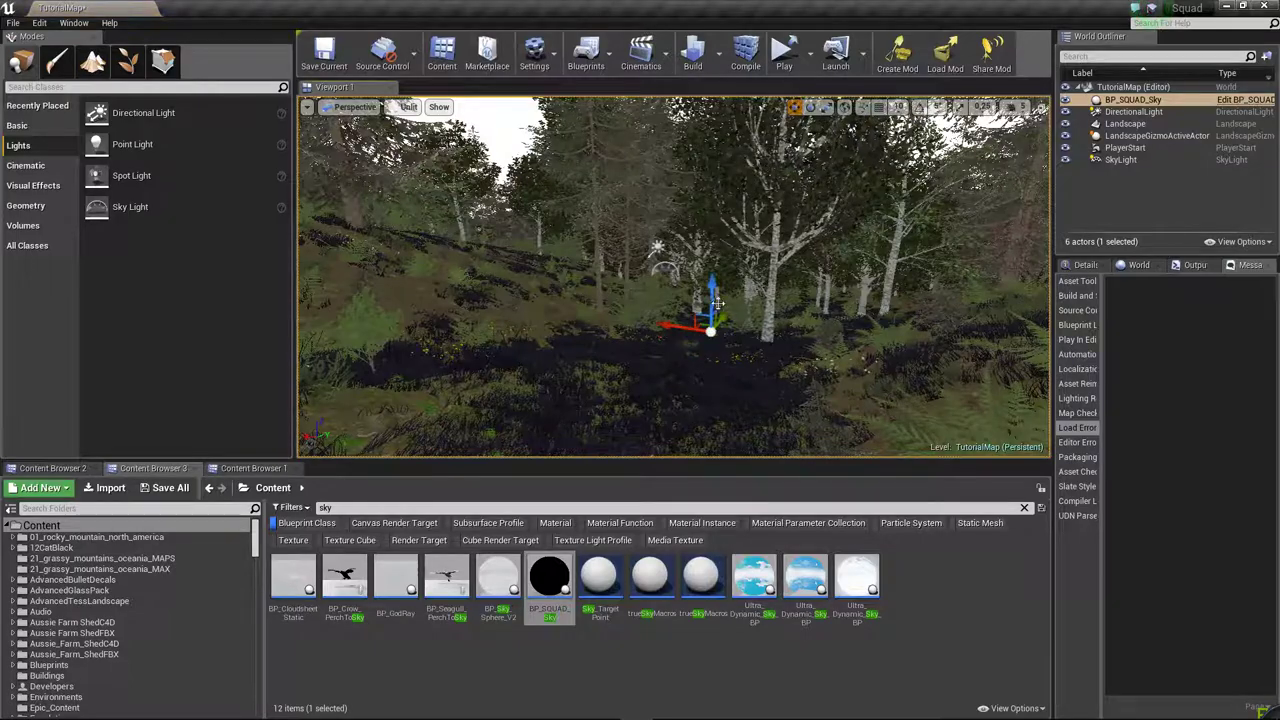
pyautogui.moveTo(717, 303); pyautogui.dragTo(717, 250, button='right')
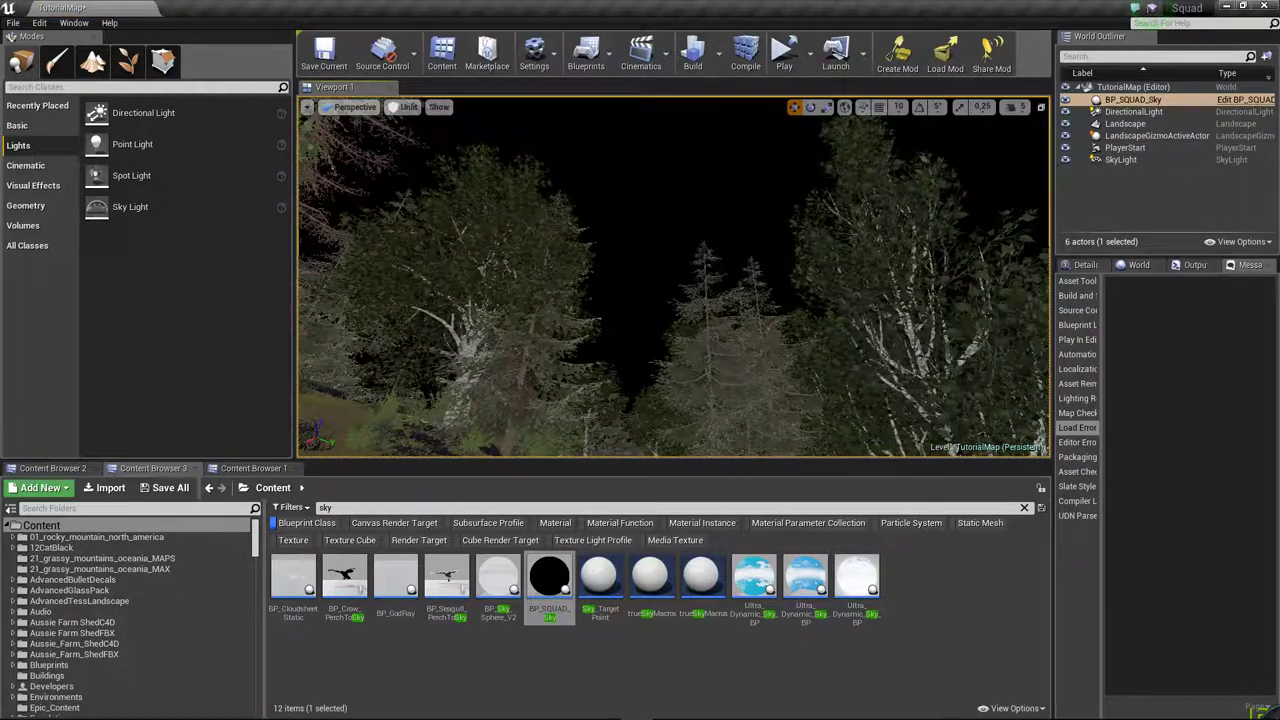
pyautogui.click(1133, 99)
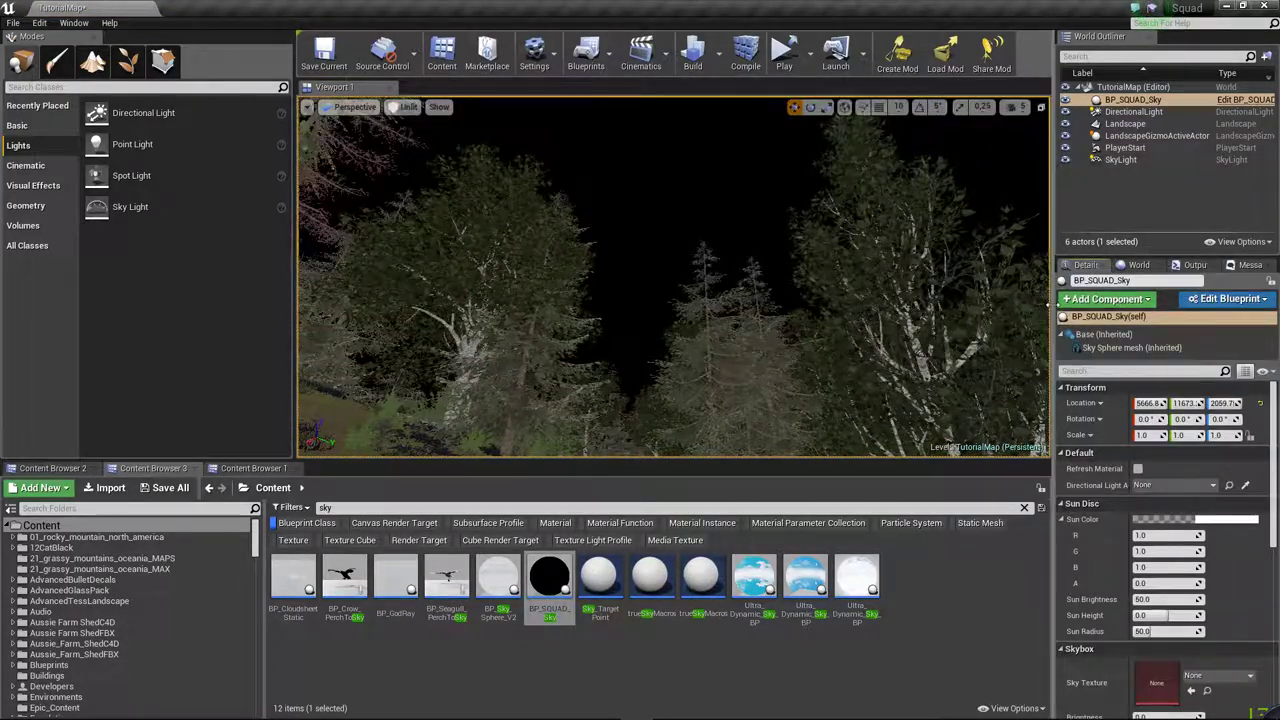
pyautogui.moveTo(1055, 300); pyautogui.dragTo(946, 300)
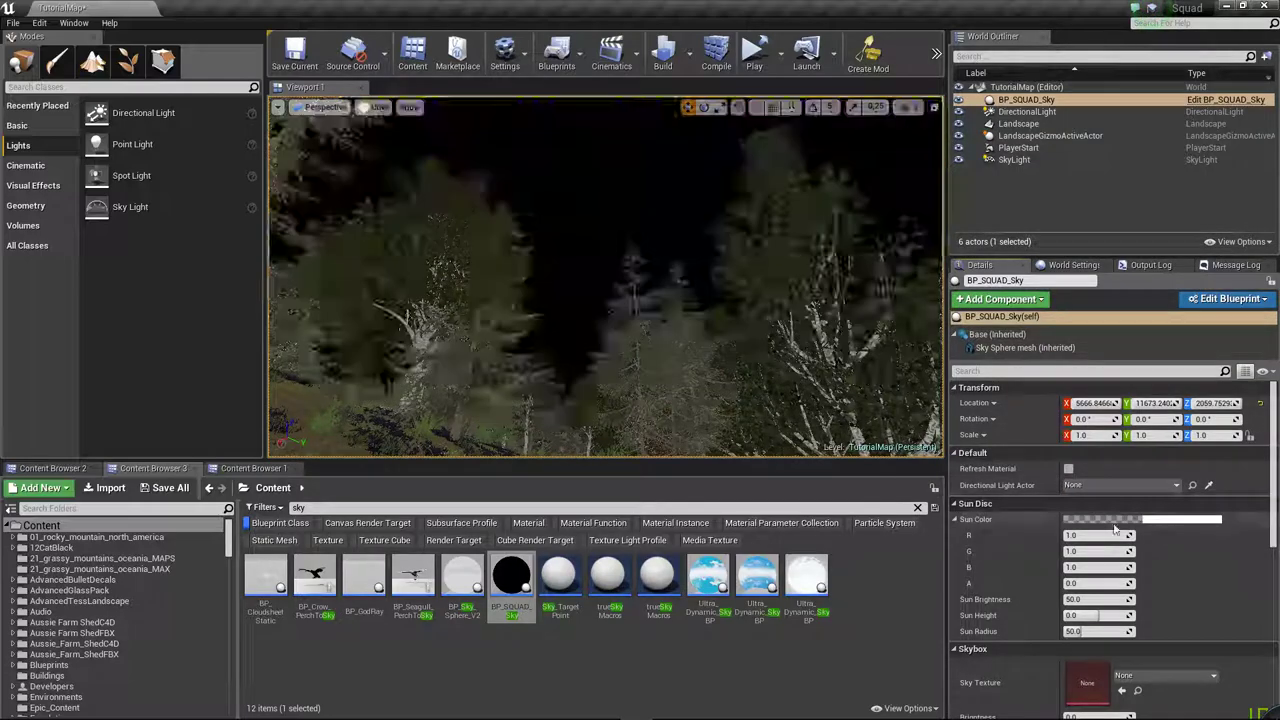
pyautogui.scroll(-3, 1131, 594)
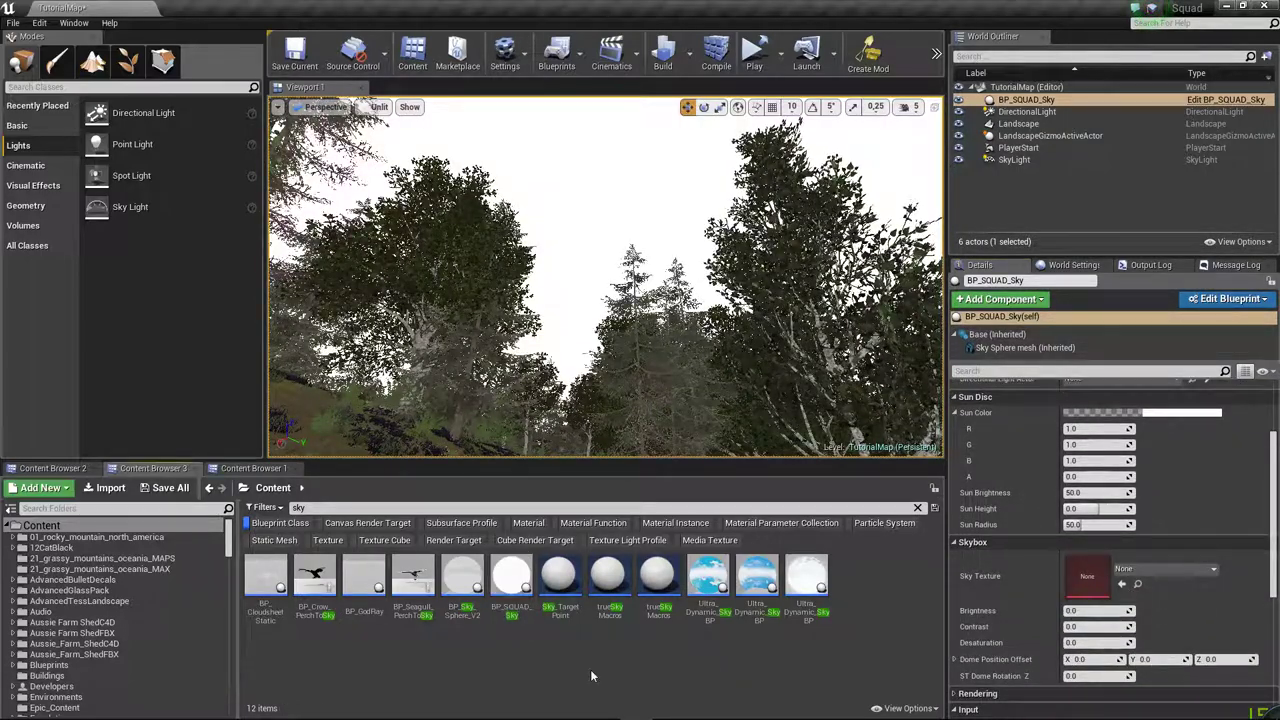
# - Set AFG_sky_kokan_sunset as the sky texture, with brightness about 1.02 and contrast 1.62
pyautogui.click(270, 525)
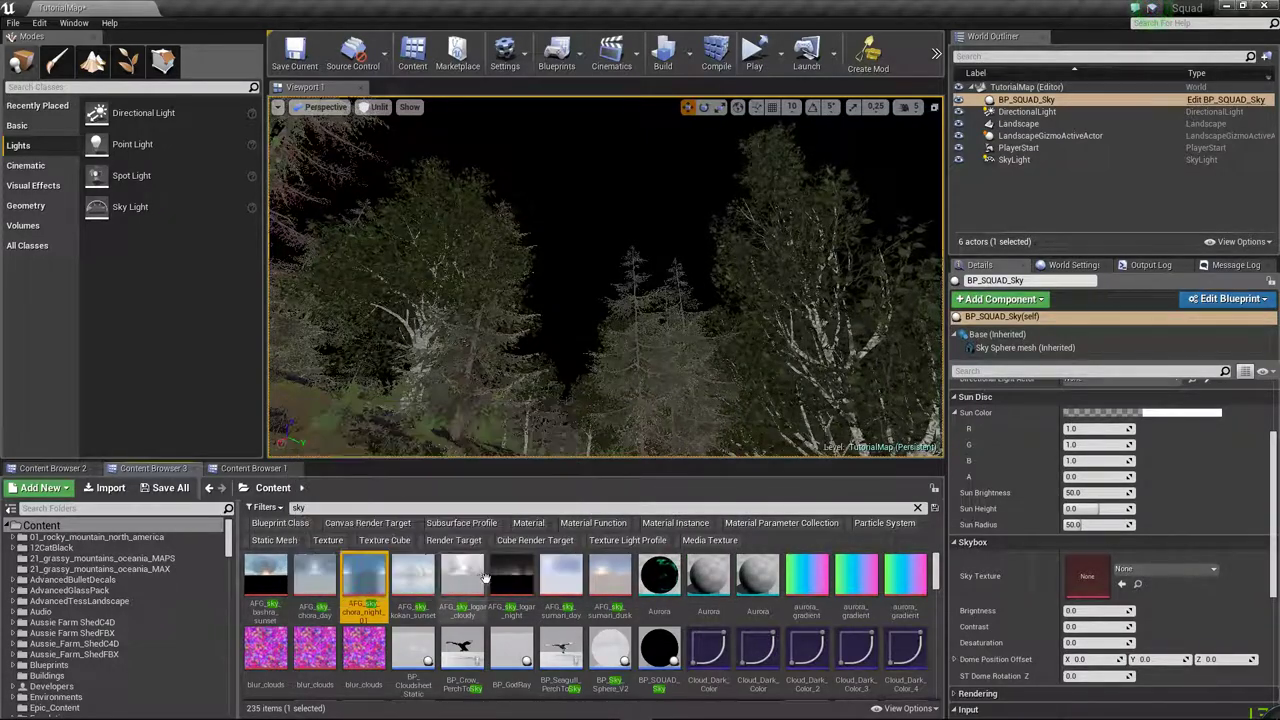
pyautogui.moveTo(413, 580)
pyautogui.mouseDown()
pyautogui.moveTo(1090, 580)
pyautogui.moveTo(1083, 569)
pyautogui.mouseUp()
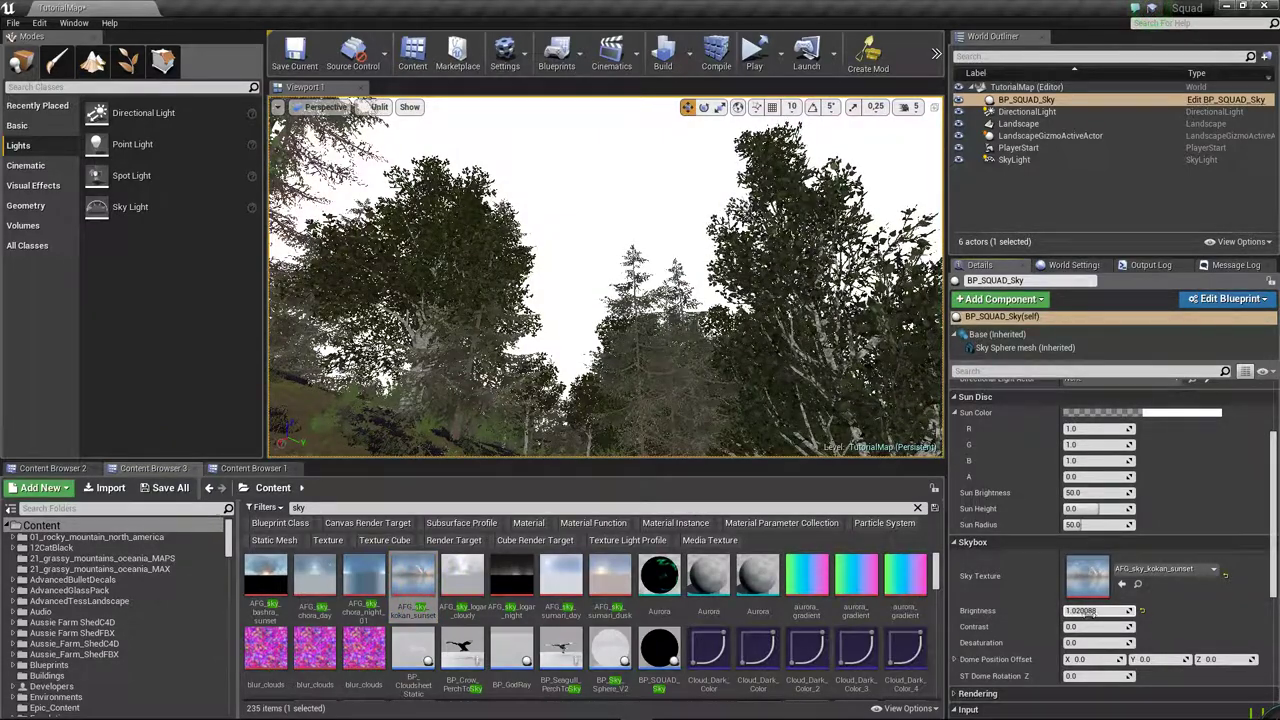
pyautogui.moveTo(1098, 626); pyautogui.dragTo(1120, 626)
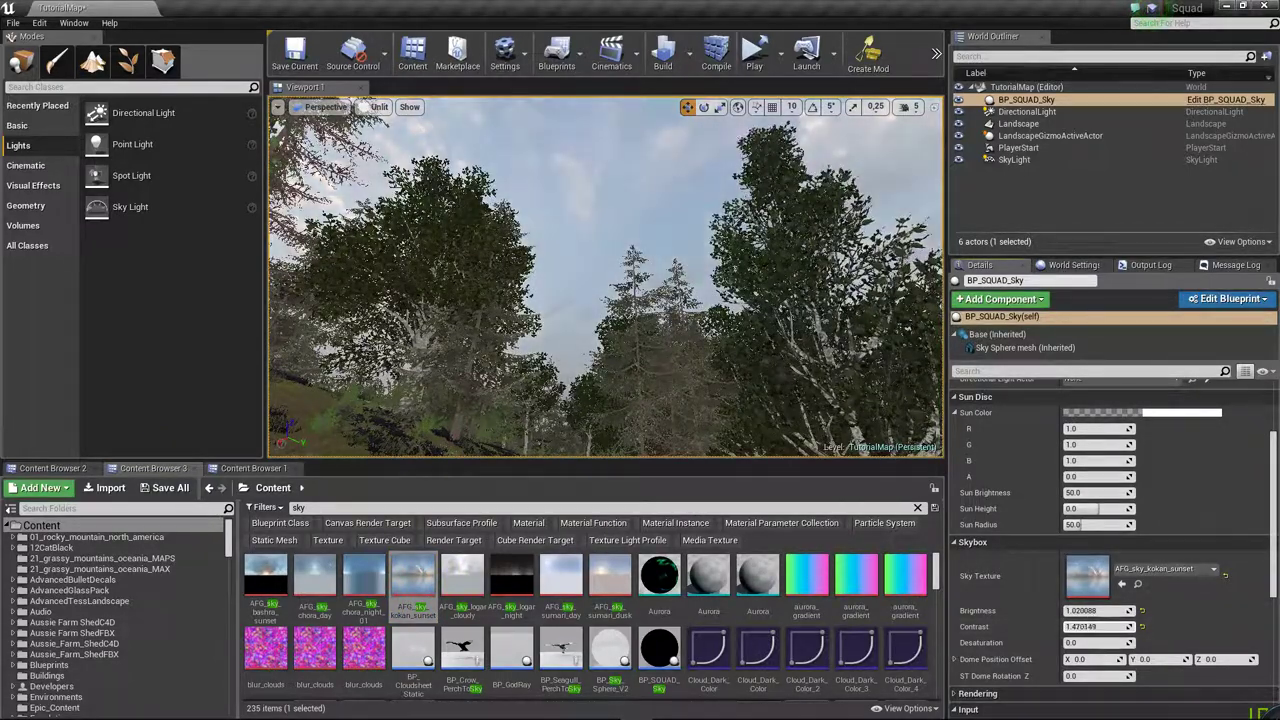
pyautogui.moveTo(600, 280)
pyautogui.mouseDown(button='right')
pyautogui.moveTo(640, 300)
pyautogui.moveTo(373, 115)
pyautogui.mouseUp(button='right')
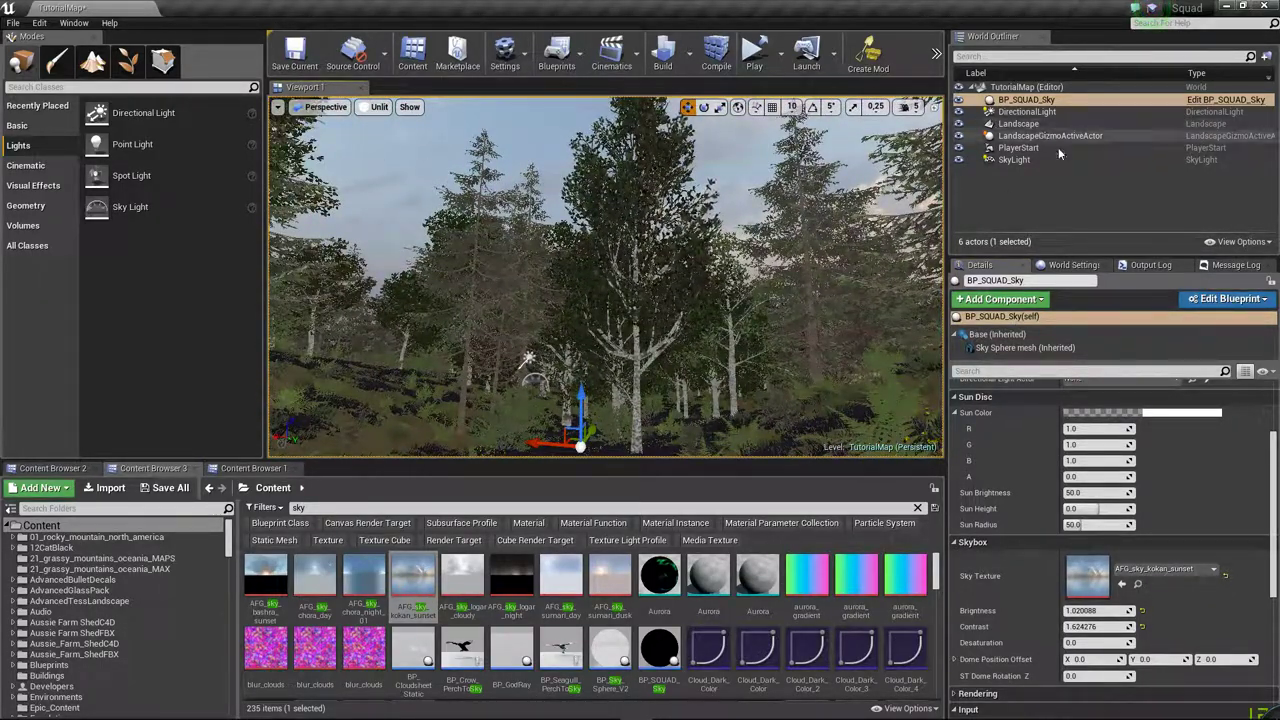
pyautogui.click(1015, 112)
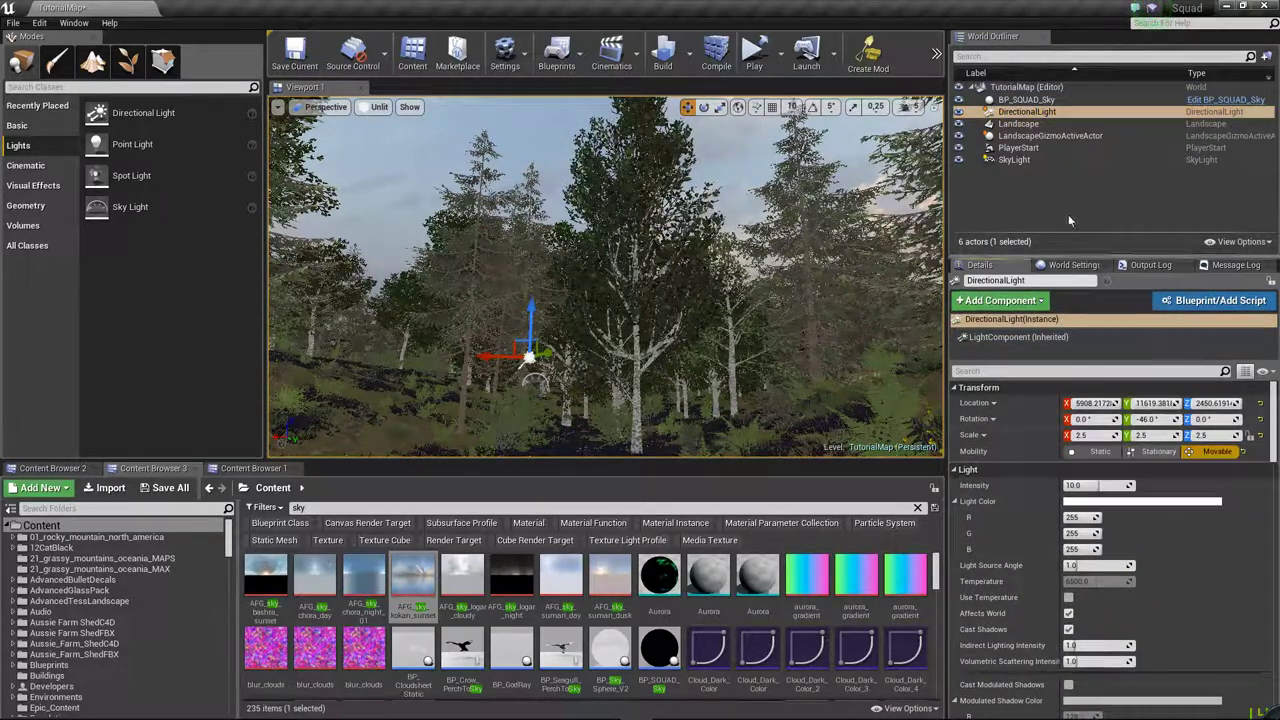
# - Make the SkyLight movable and link BP_SQUAD_Sky to DirectionalLight
pyautogui.click(1014, 160)
pyautogui.click(1225, 452)
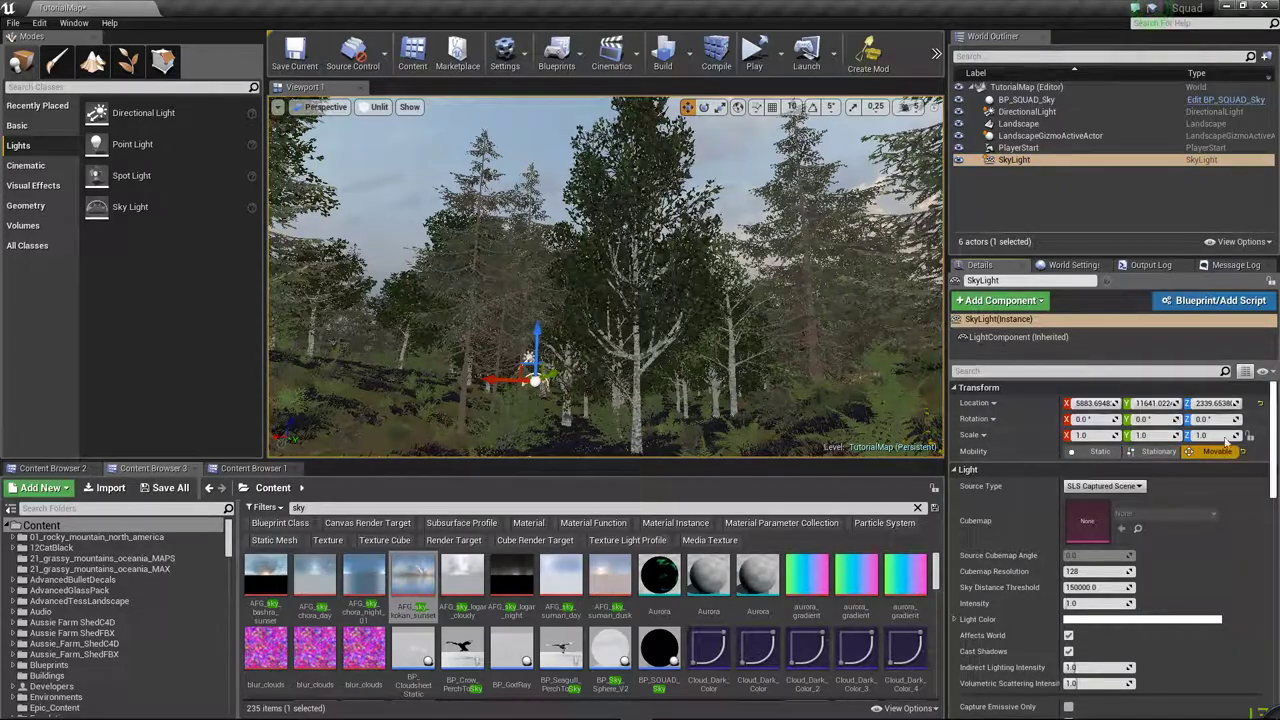
pyautogui.click(1025, 100)
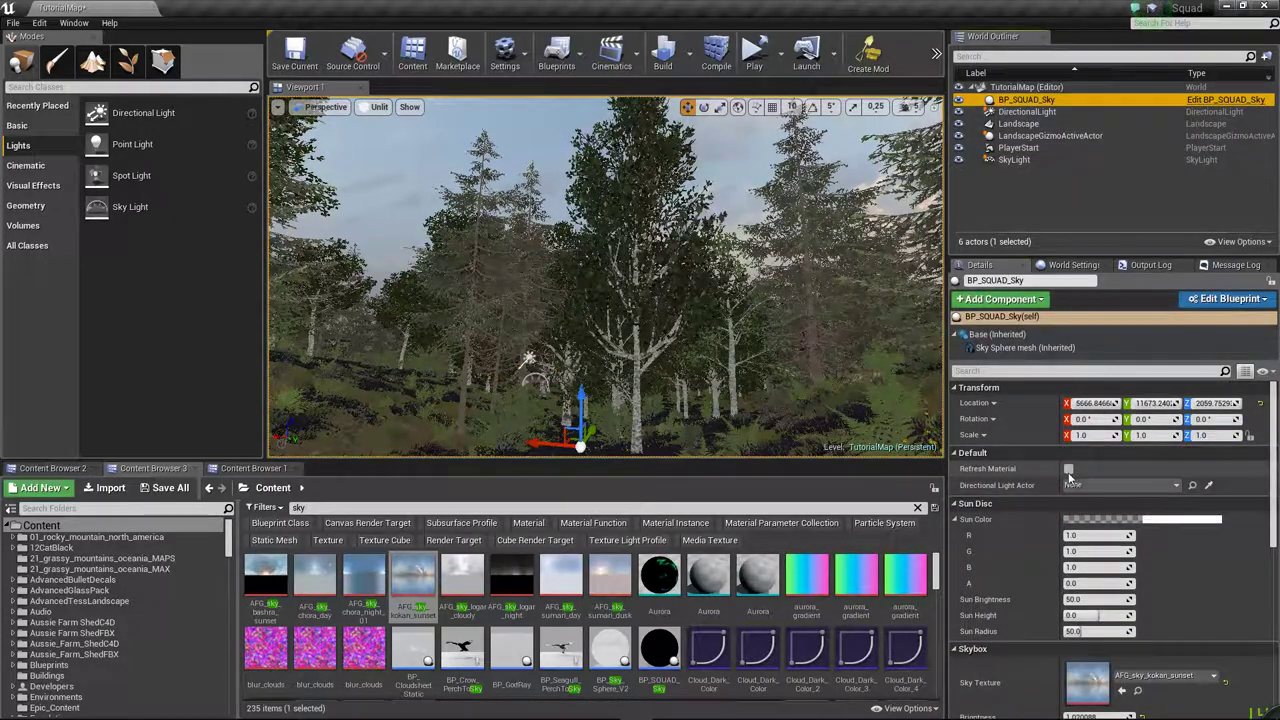
pyautogui.click(1098, 485)
pyautogui.click(1086, 323)
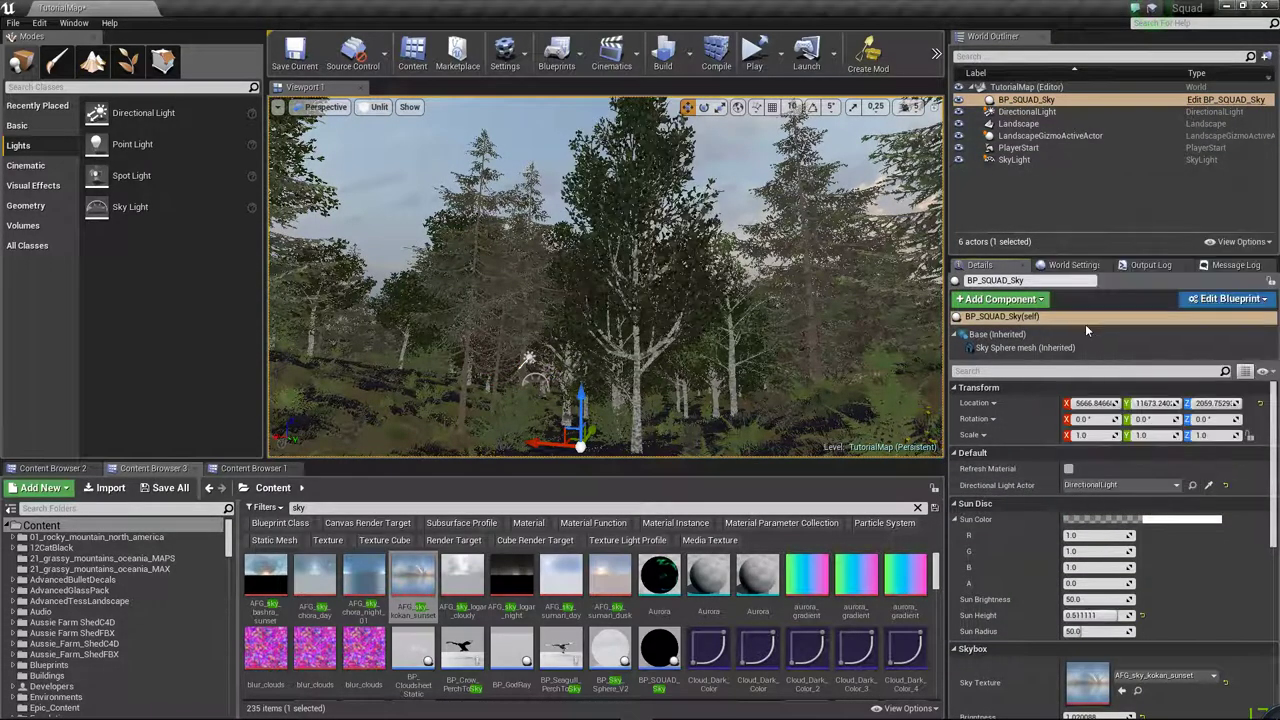
# - Switch the viewport to Lit and frame the view on the SkyLight
pyautogui.click(379, 106)
pyautogui.click(373, 134)
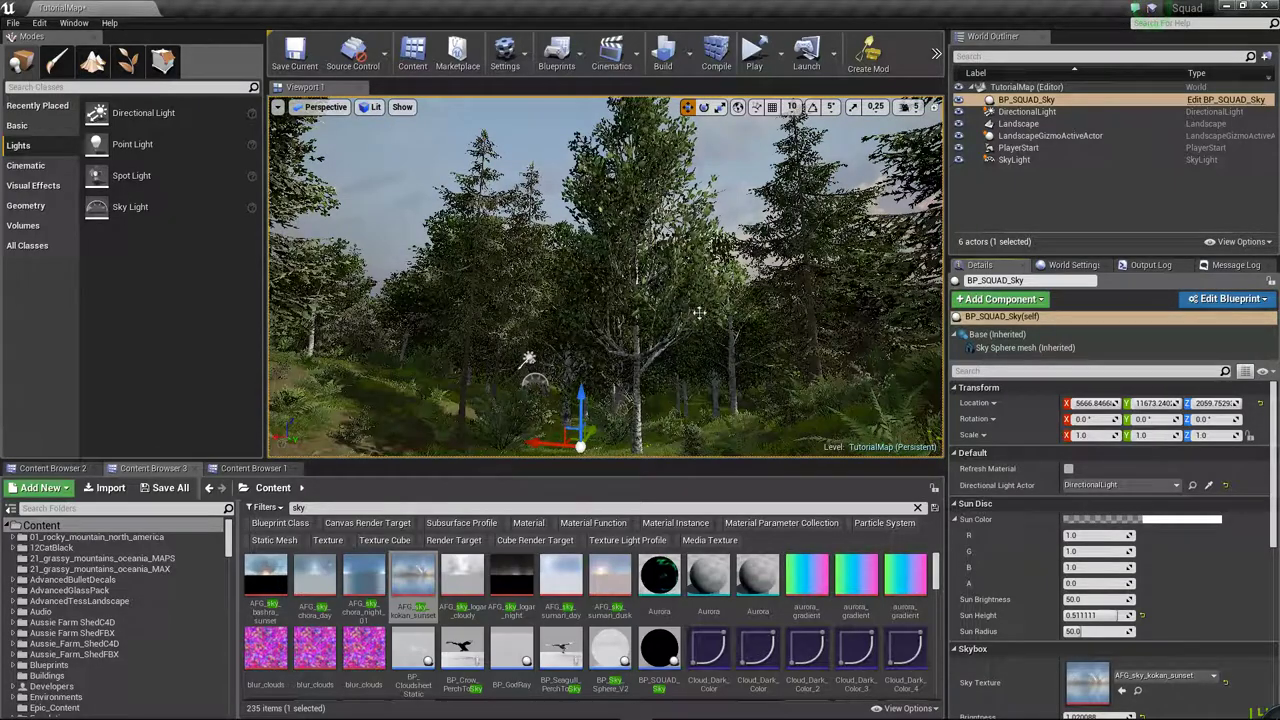
pyautogui.press('Escape')
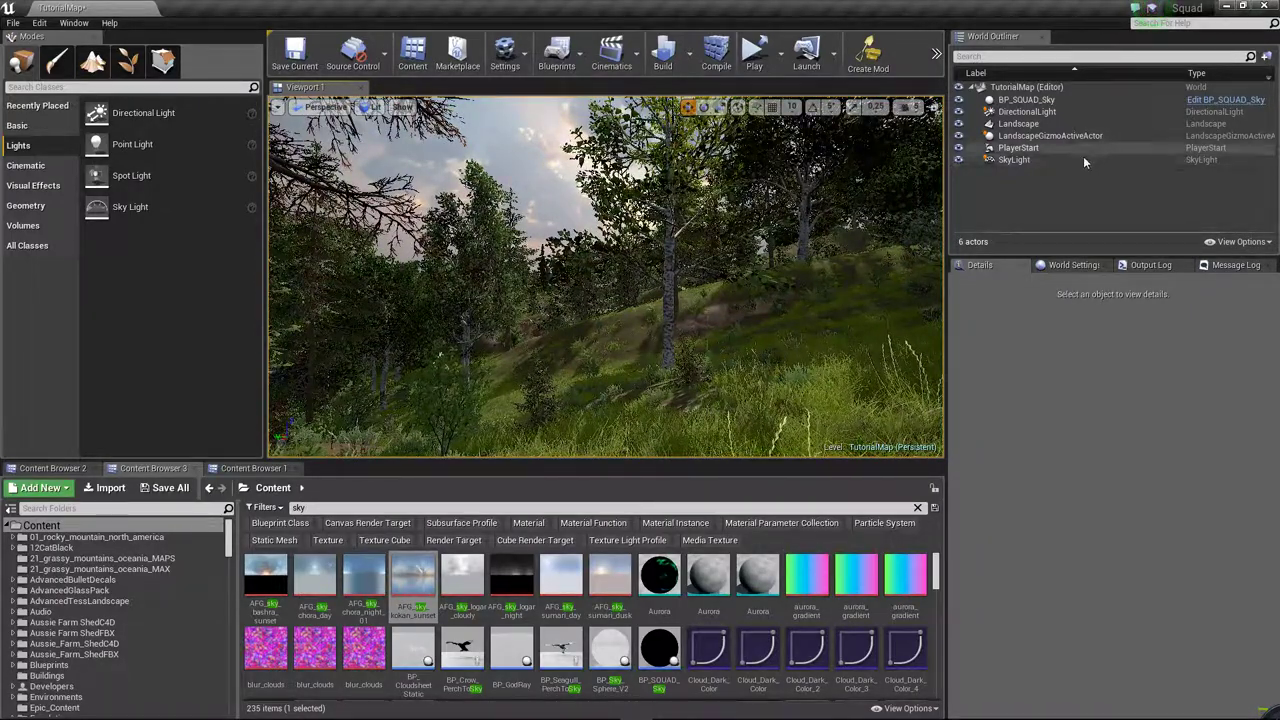
pyautogui.click(1083, 159)
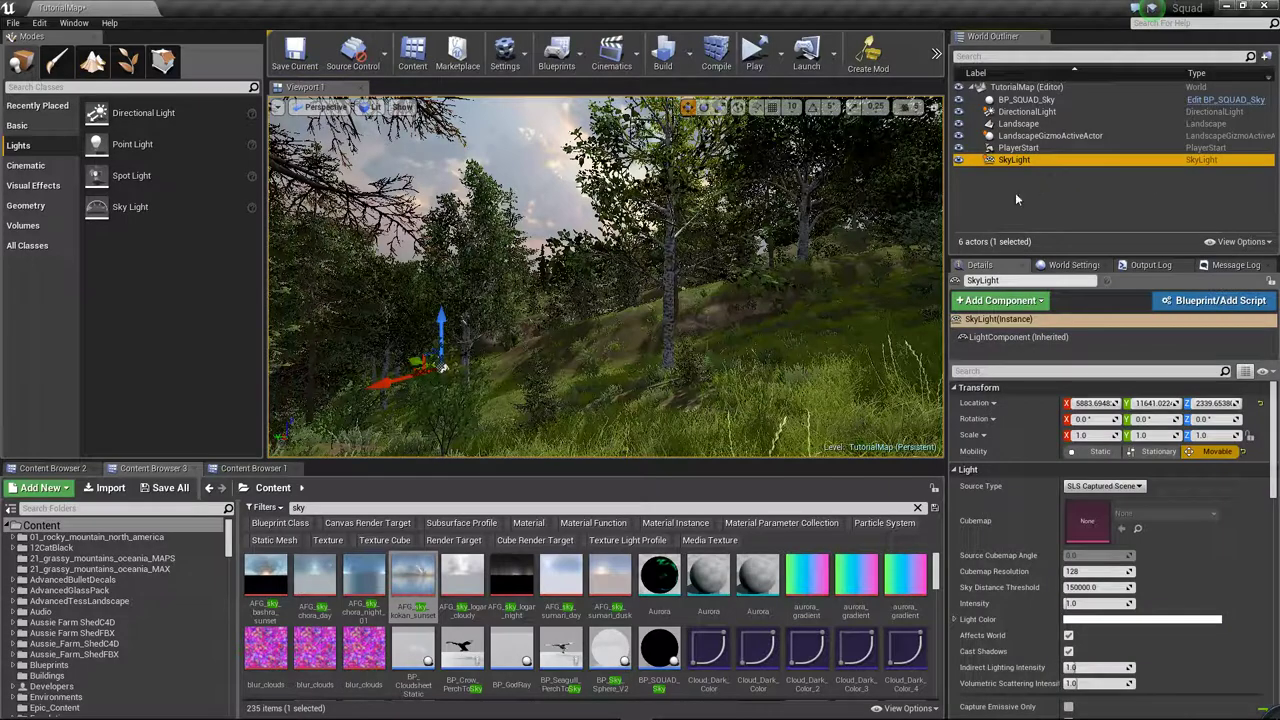
pyautogui.click(75, 186)
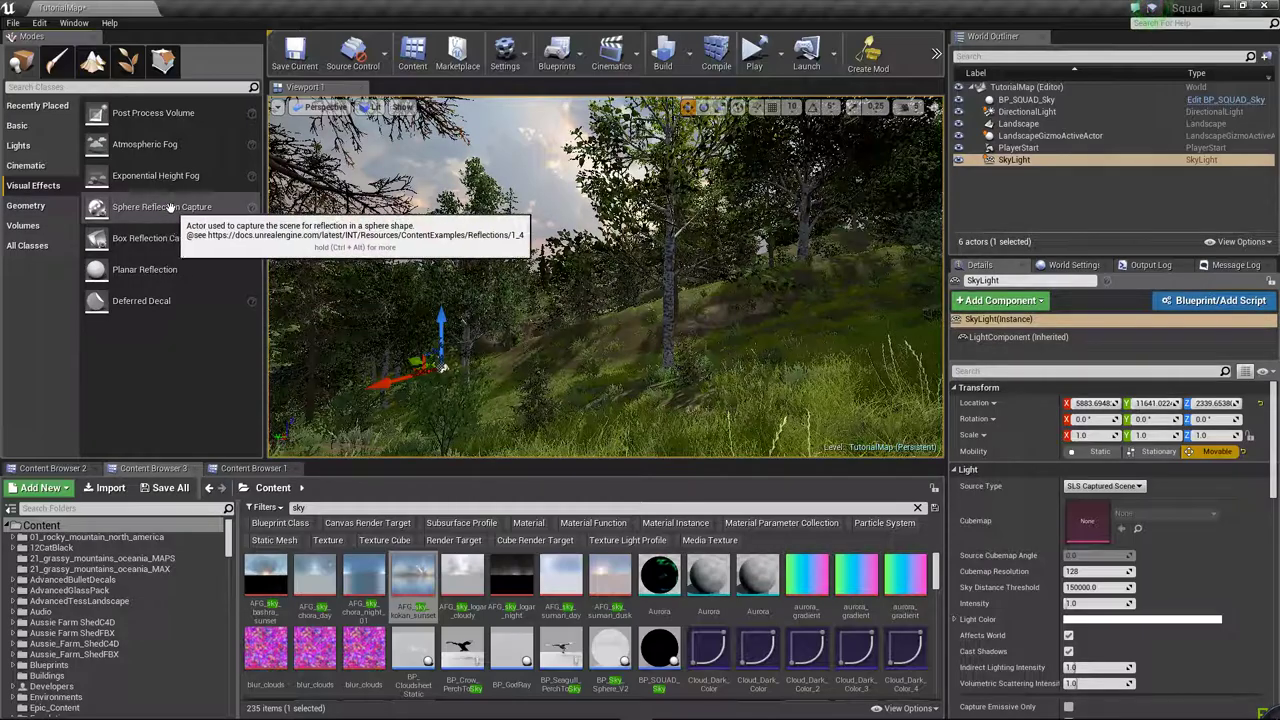
pyautogui.press('f')
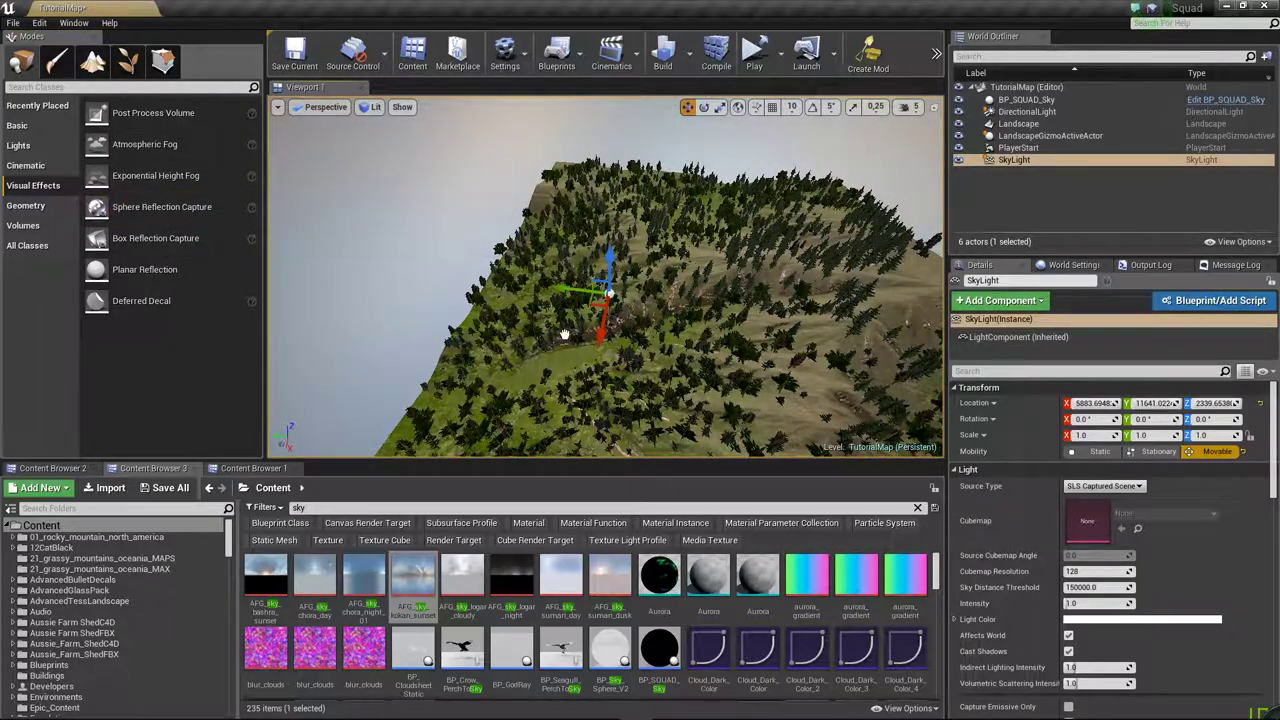
# - Place a sphere reflection capture, enlarge its influence radius, and duplicate it along X
pyautogui.moveTo(548, 336); pyautogui.dragTo(548, 336)
pyautogui.press('f')
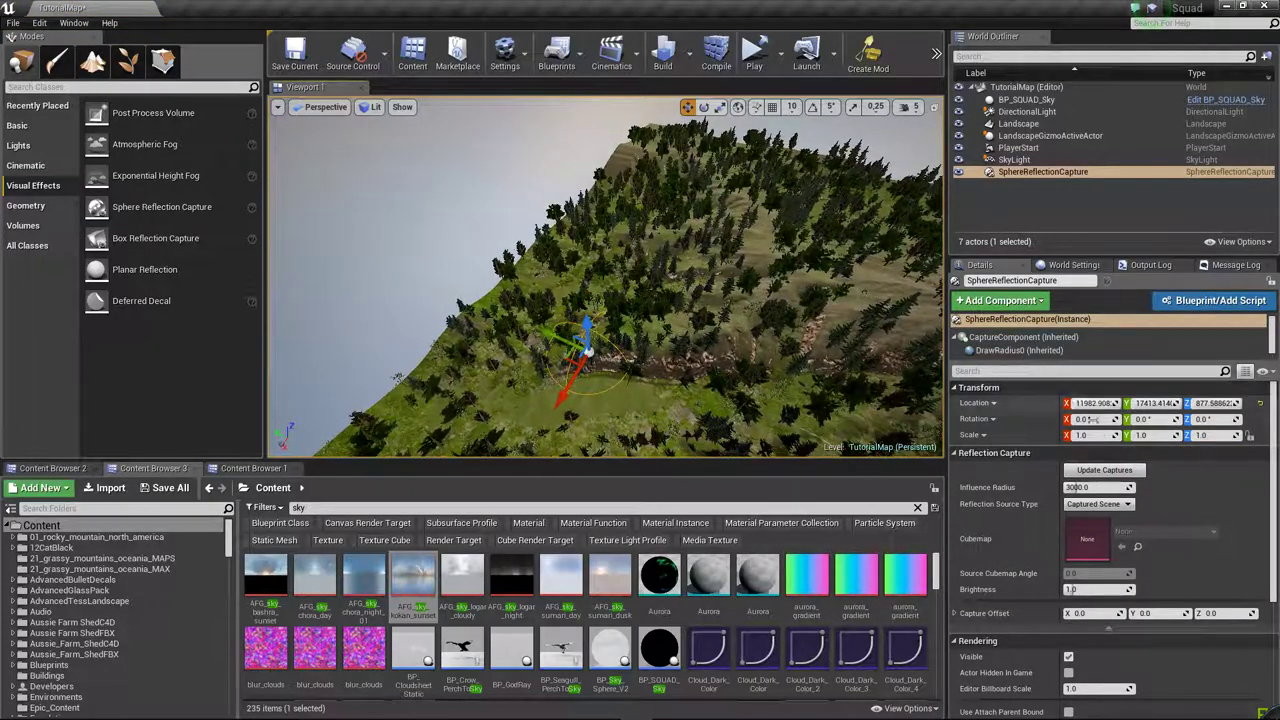
pyautogui.moveTo(1108, 487); pyautogui.dragTo(1200, 487)
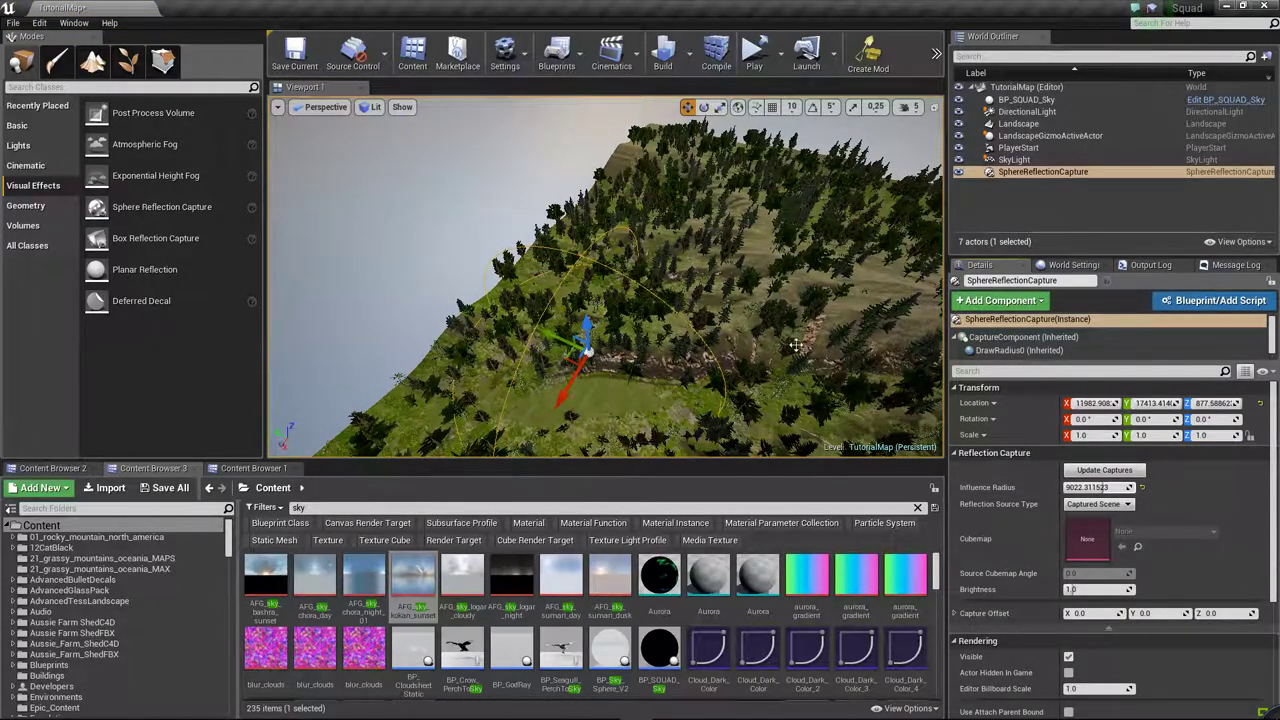
pyautogui.keyDown('alt'); pyautogui.moveTo(795, 345); pyautogui.dragTo(651, 287); pyautogui.keyUp('alt')
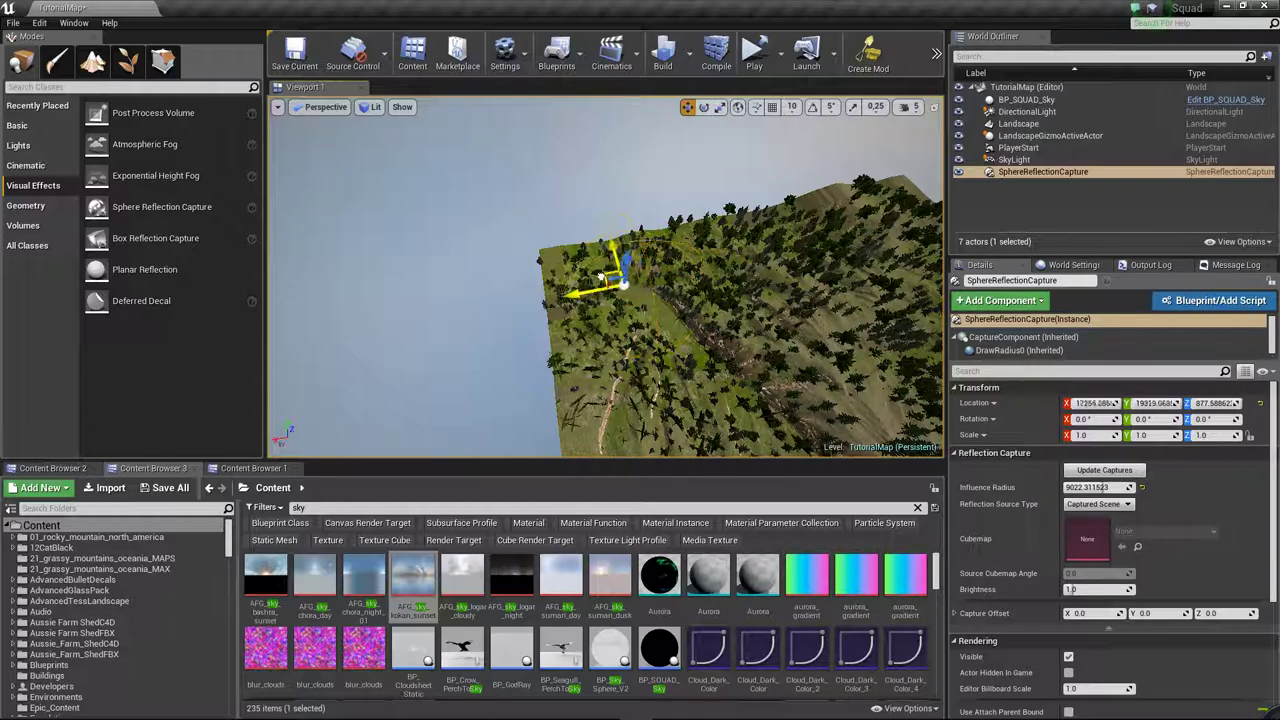
pyautogui.moveTo(566, 291)
pyautogui.keyDown('alt'); pyautogui.mouseDown()
pyautogui.moveTo(708, 290)
pyautogui.moveTo(800, 263)
pyautogui.moveTo(700, 262)
pyautogui.mouseUp(); pyautogui.keyUp('alt')
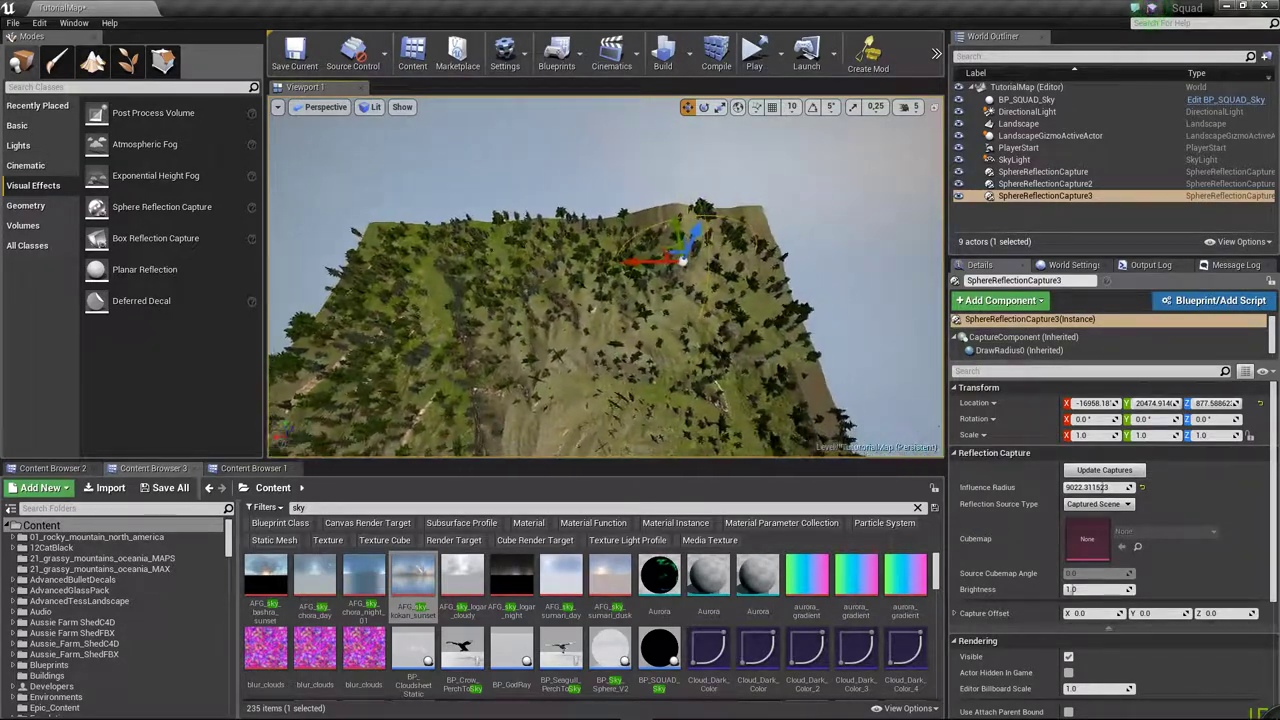
# - Select all three SphereReflectionCaptures and focus the viewport on them
pyautogui.keyDown('shift'); pyautogui.click(1043, 171); pyautogui.keyUp('shift')
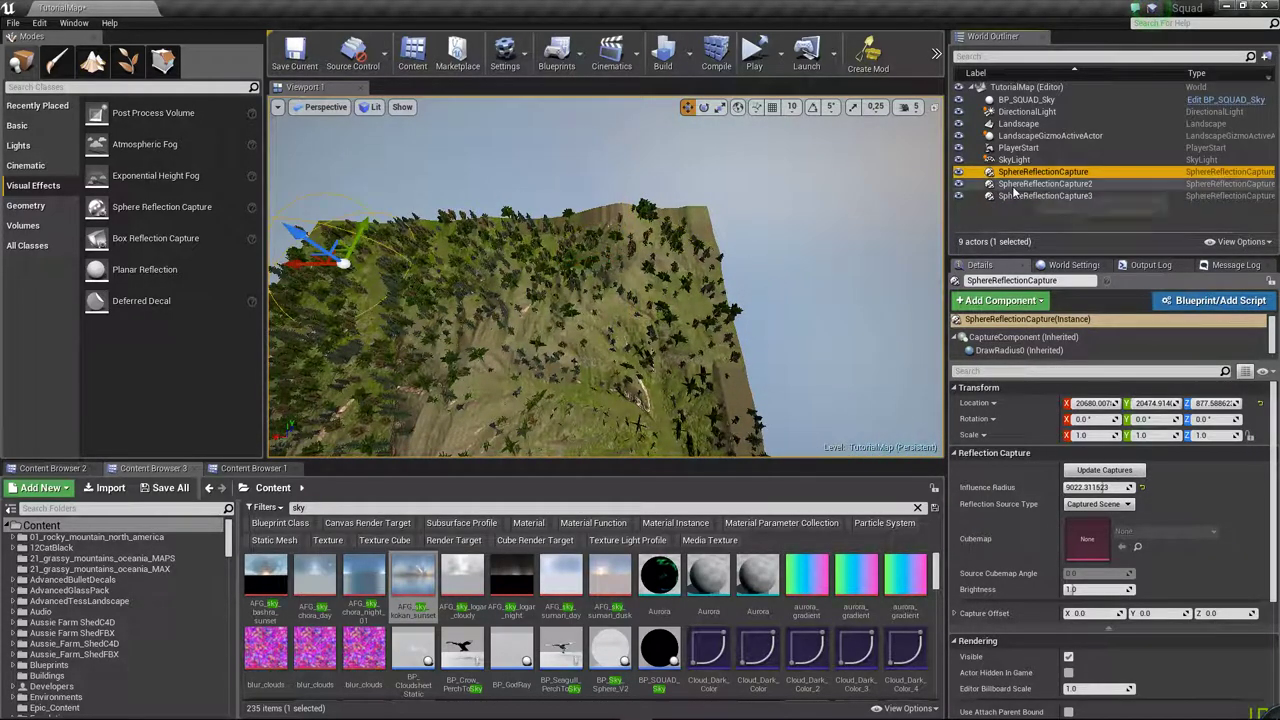
pyautogui.keyDown('alt'); pyautogui.moveTo(857, 240); pyautogui.dragTo(708, 267); pyautogui.keyUp('alt')
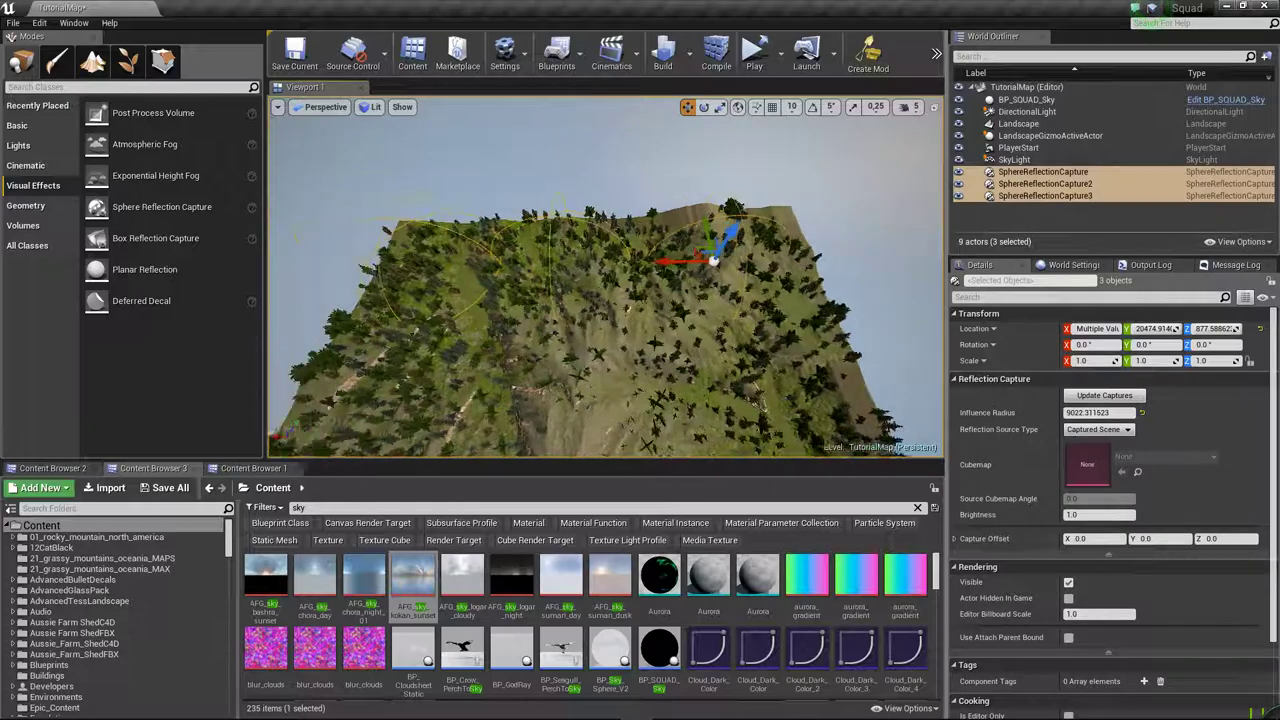
pyautogui.click(1030, 197)
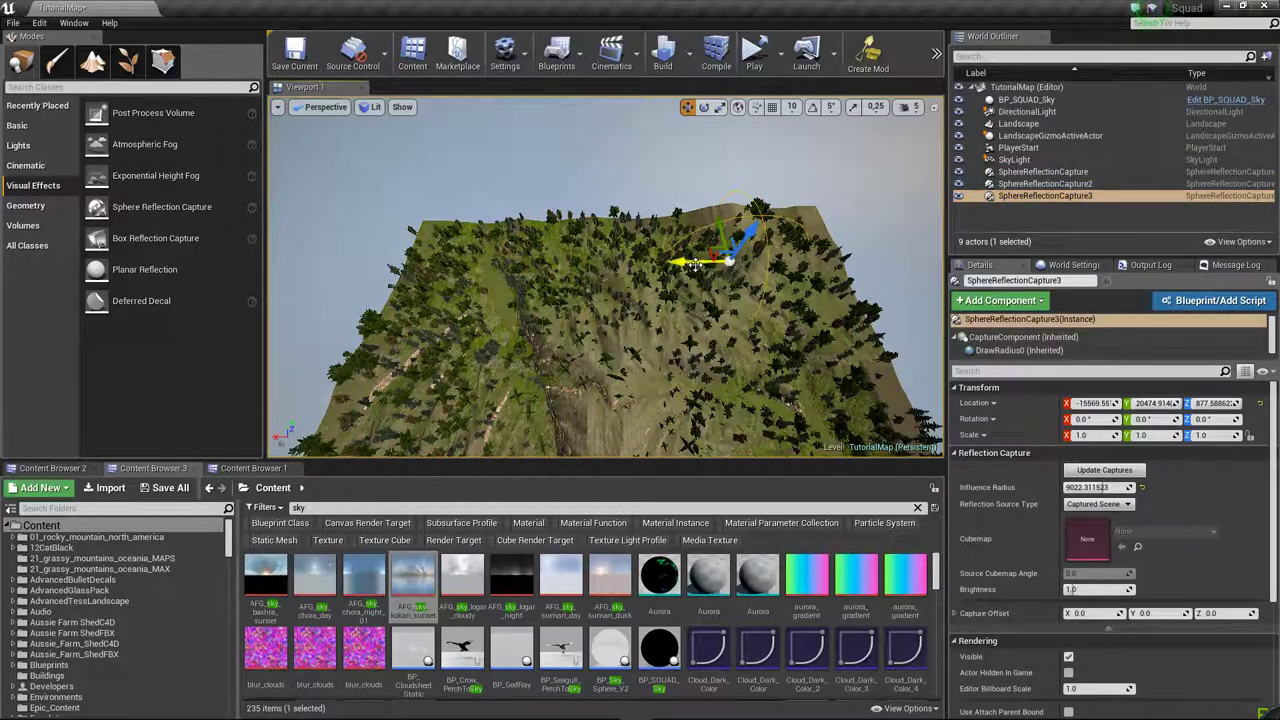
pyautogui.keyDown('shift'); pyautogui.click(1031, 172); pyautogui.keyUp('shift')
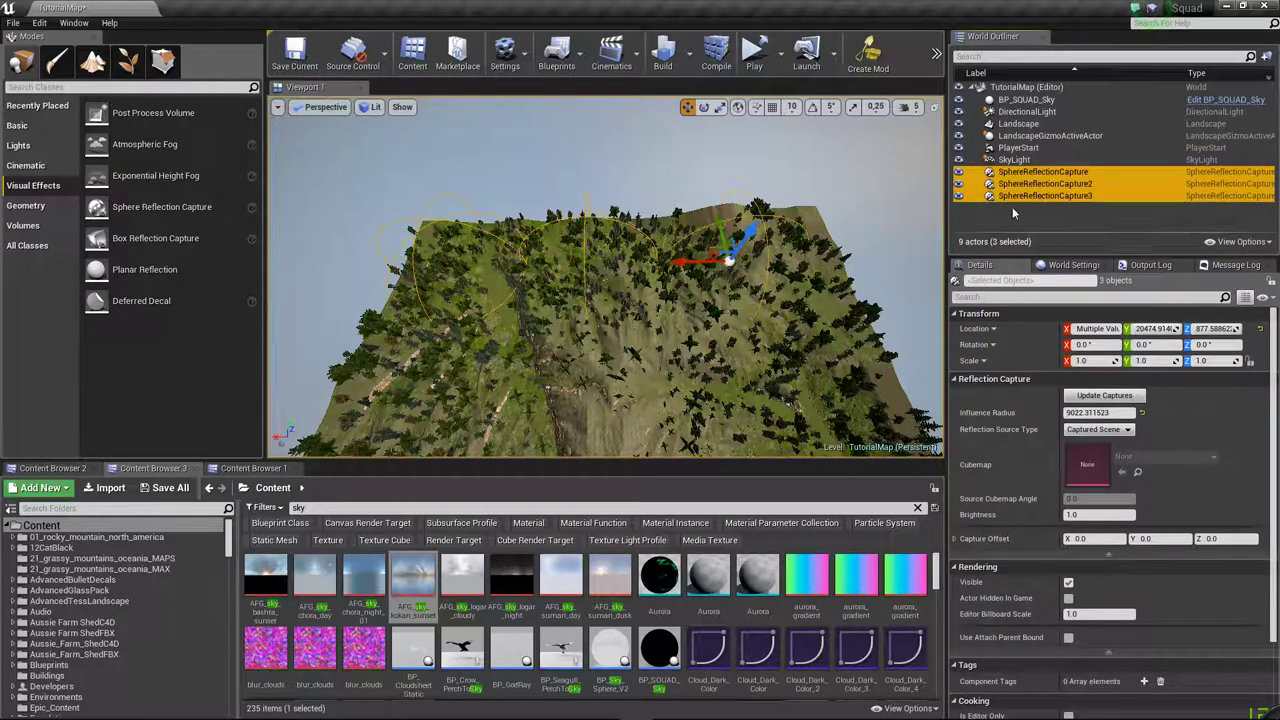
pyautogui.click(690, 262)
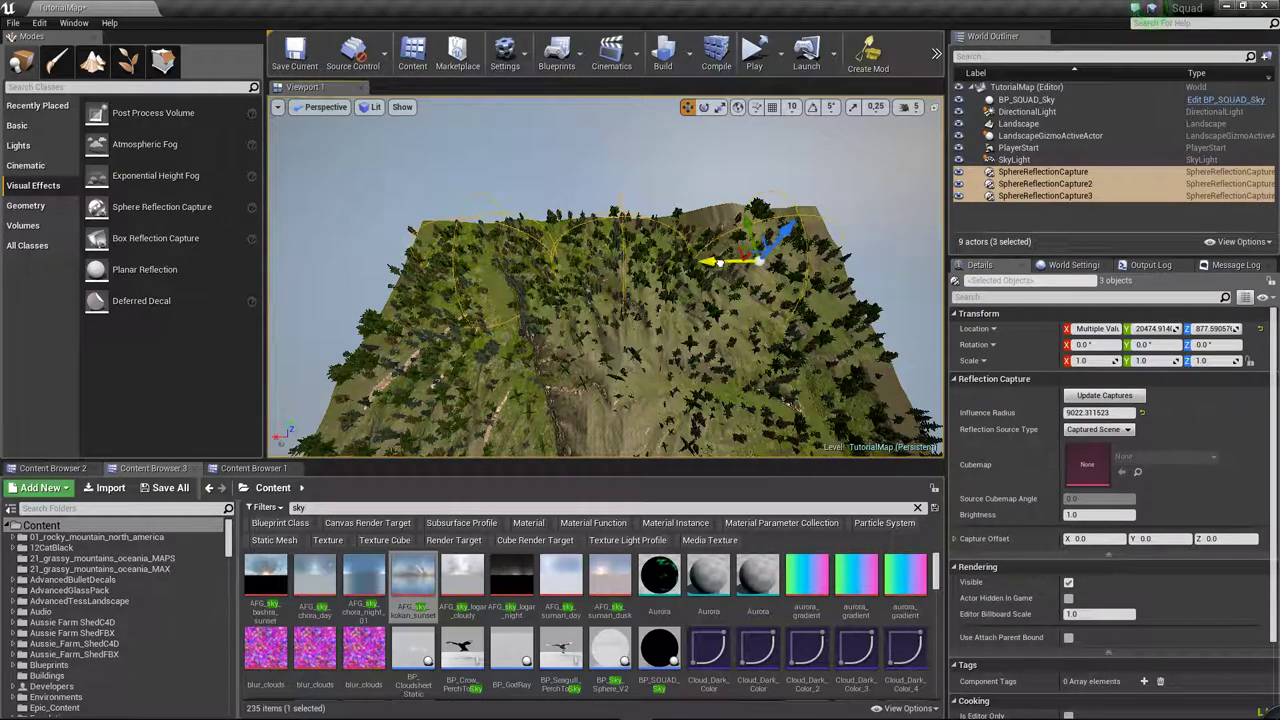
# - Duplicate the three captures into three raised sets spread across the landscape
pyautogui.keyDown('alt'); pyautogui.keyDown('shift'); pyautogui.moveTo(756, 261); pyautogui.dragTo(596, 225); pyautogui.keyUp('shift'); pyautogui.keyUp('alt')
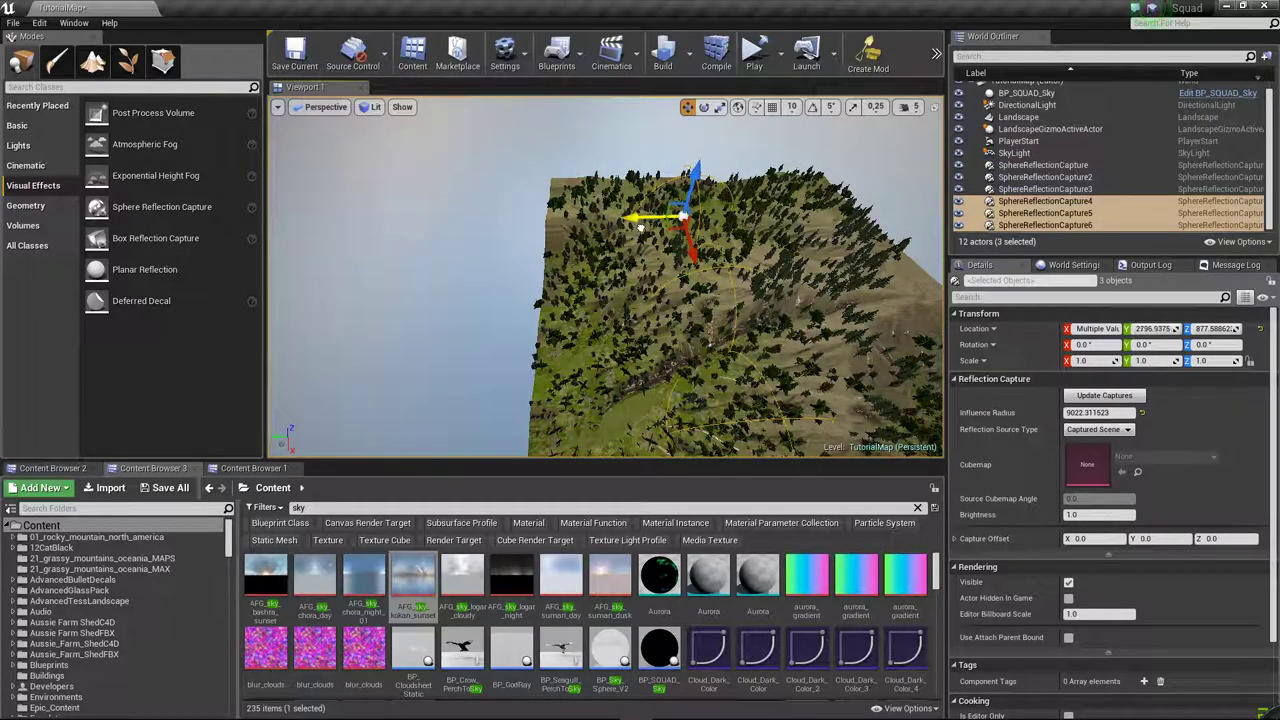
pyautogui.moveTo(696, 176); pyautogui.dragTo(697, 168)
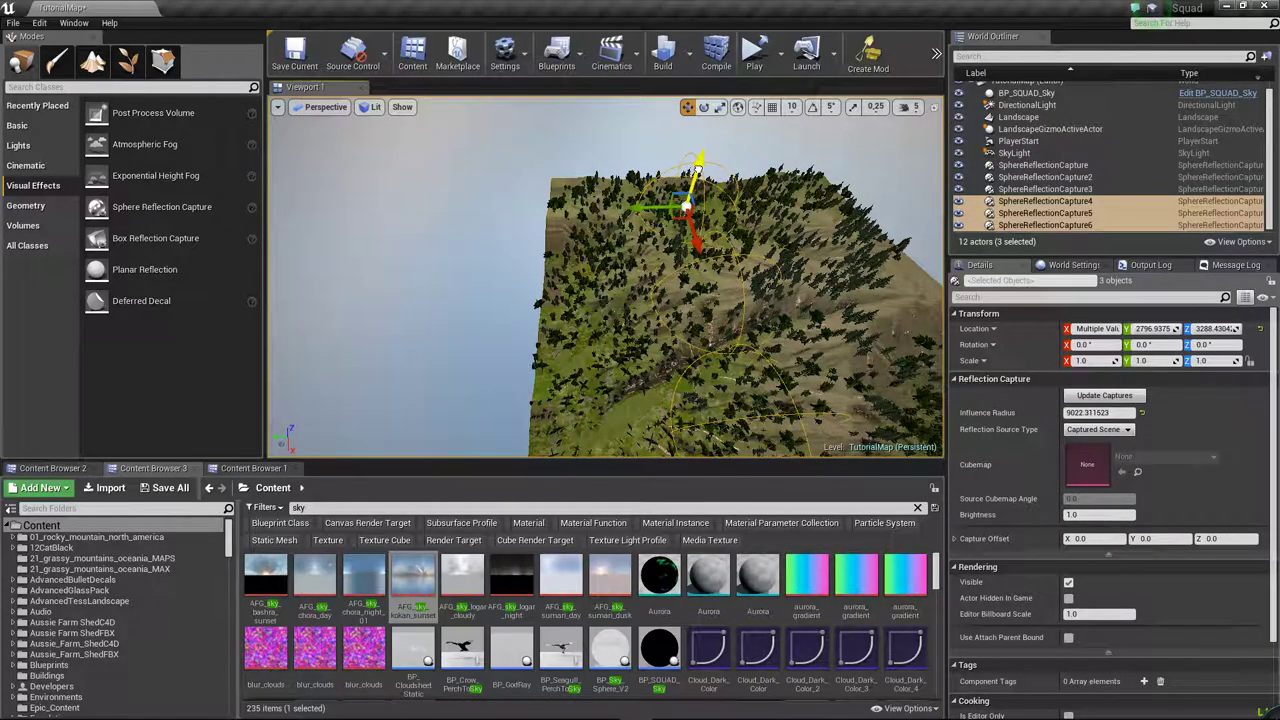
pyautogui.keyDown('alt'); pyautogui.moveTo(636, 212); pyautogui.dragTo(716, 209); pyautogui.keyUp('alt')
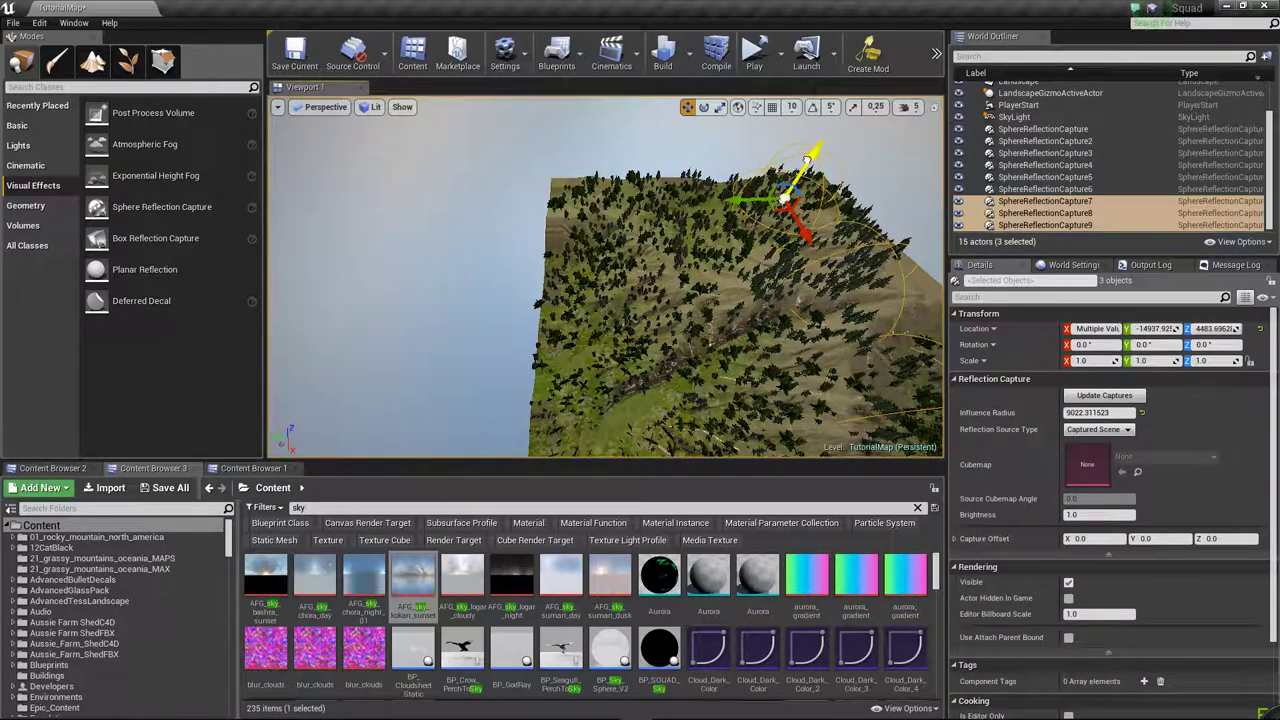
pyautogui.keyDown('alt'); pyautogui.moveTo(747, 207); pyautogui.dragTo(815, 205); pyautogui.keyUp('alt')
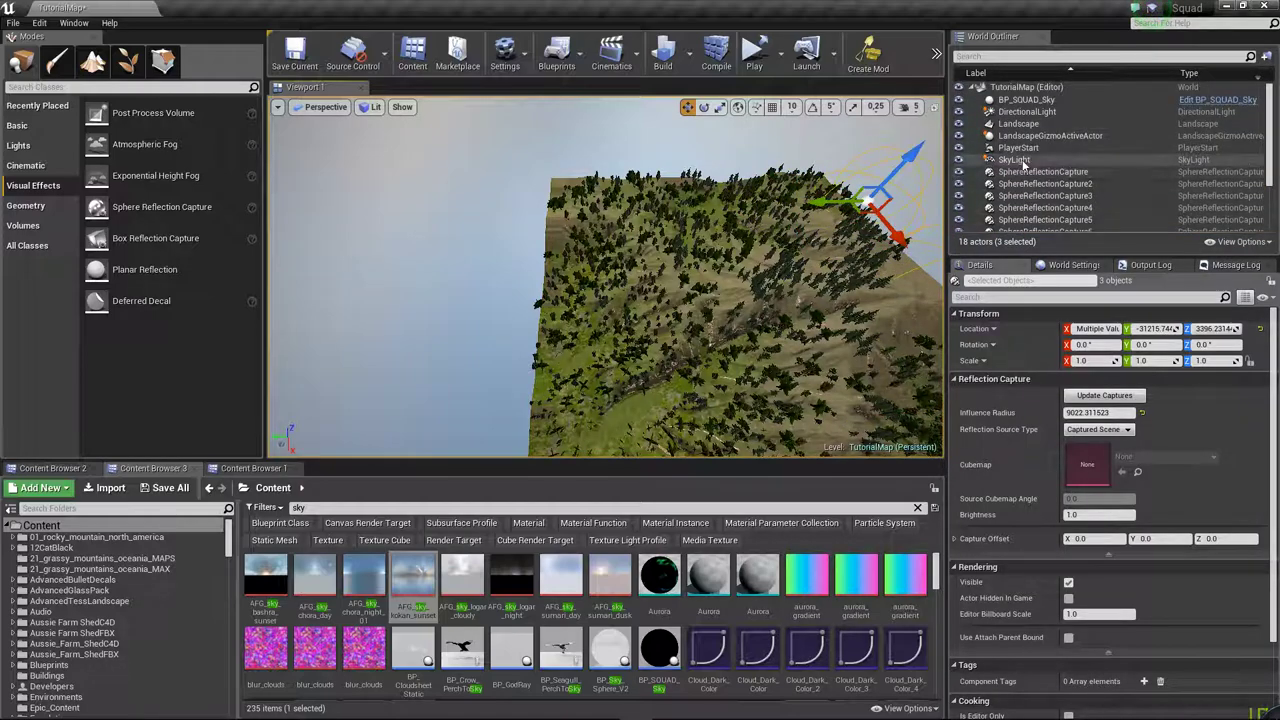
pyautogui.press('Escape')
pyautogui.moveTo(708, 313); pyautogui.dragTo(760, 300, button='right')
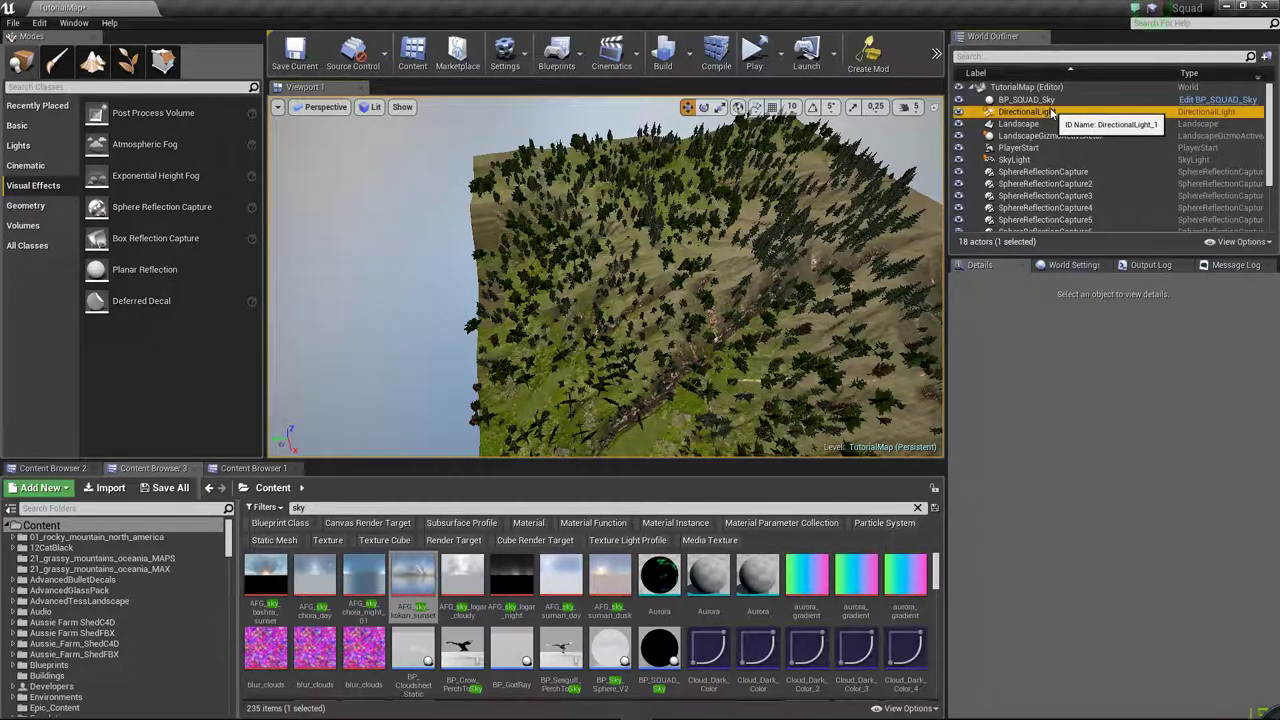
# - Select the SkyLight and run Build > Update Reflection Captures
pyautogui.click(1050, 113)
pyautogui.click(1015, 160)
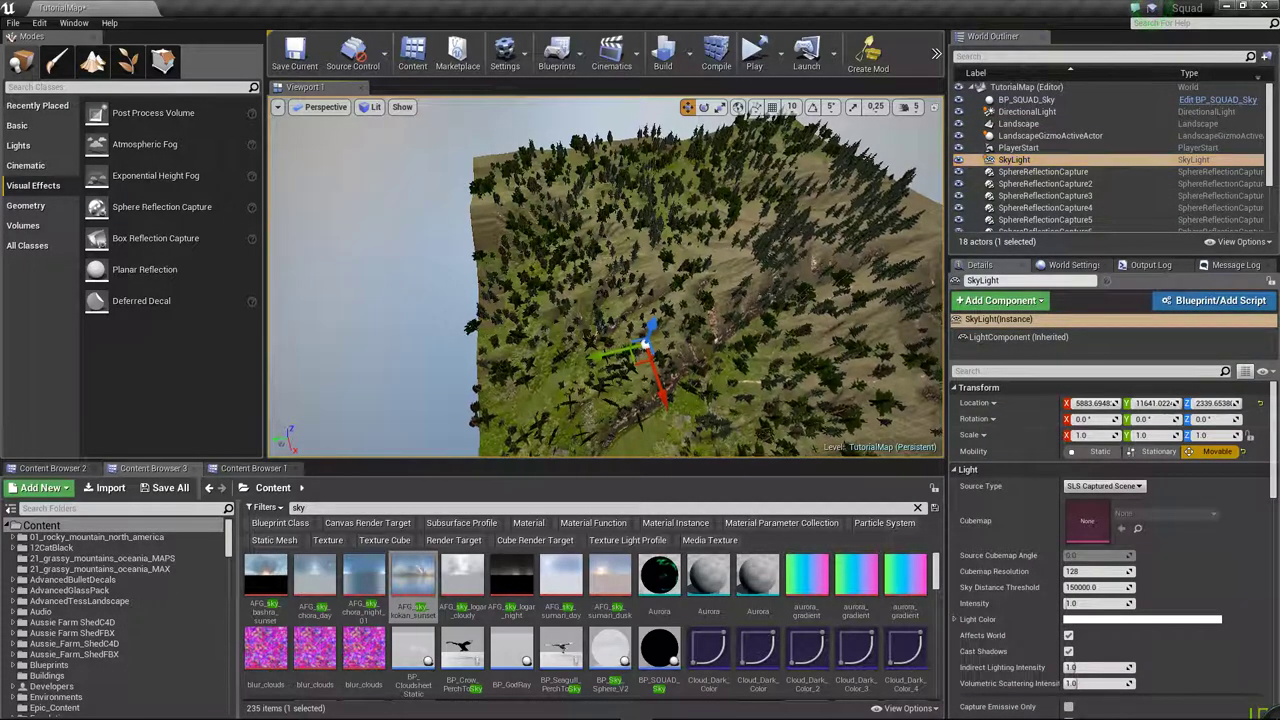
pyautogui.moveTo(606, 277); pyautogui.dragTo(640, 260, button='right')
pyautogui.scroll(-5, 1122, 600)
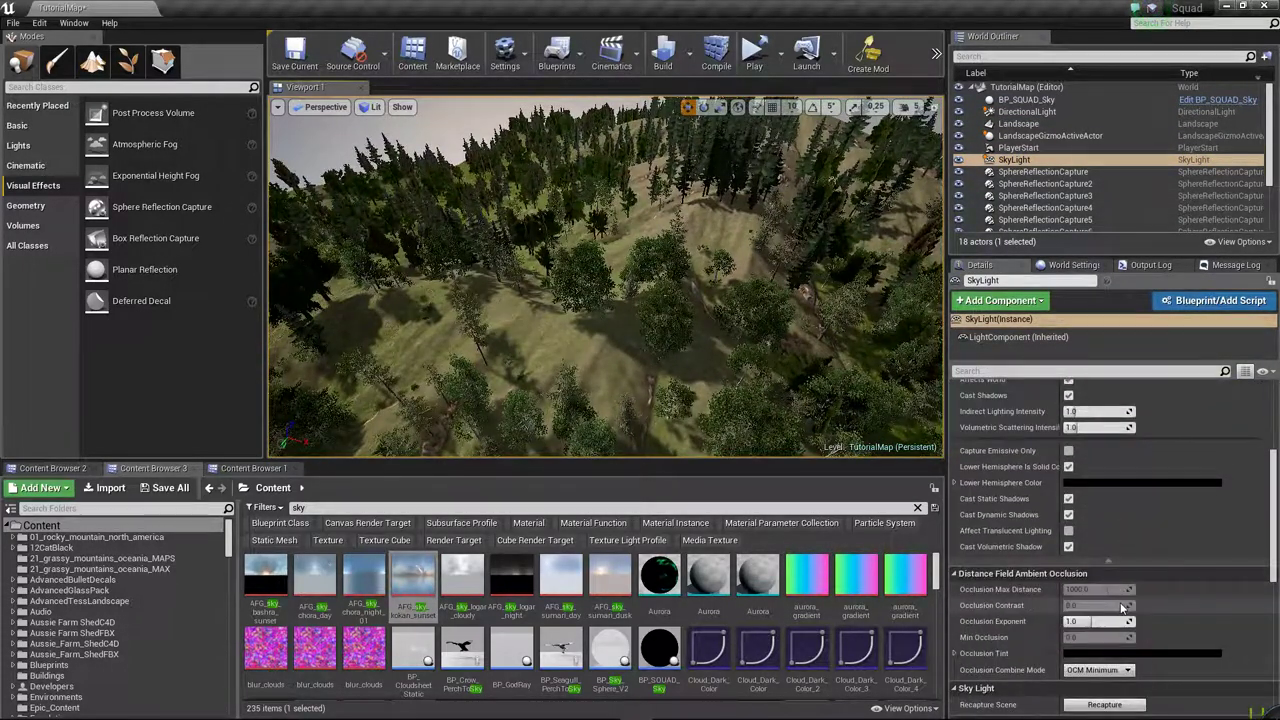
pyautogui.scroll(-3, 1120, 605)
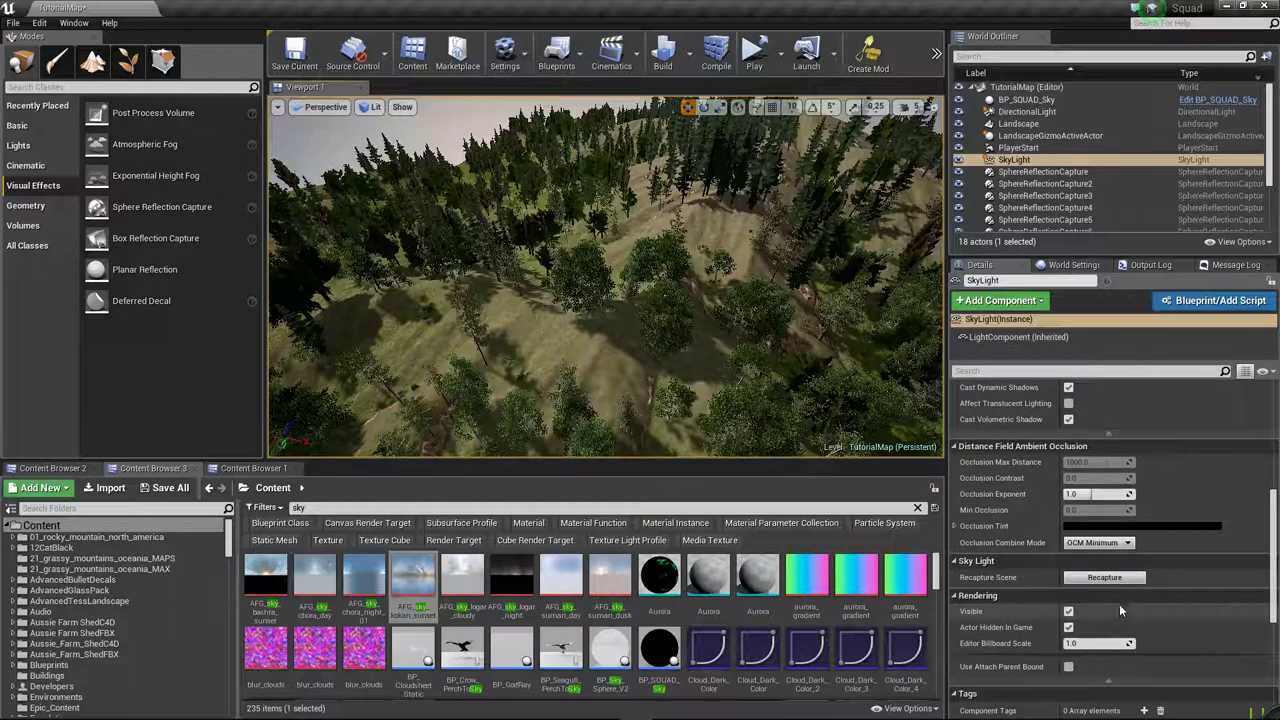
pyautogui.click(688, 57)
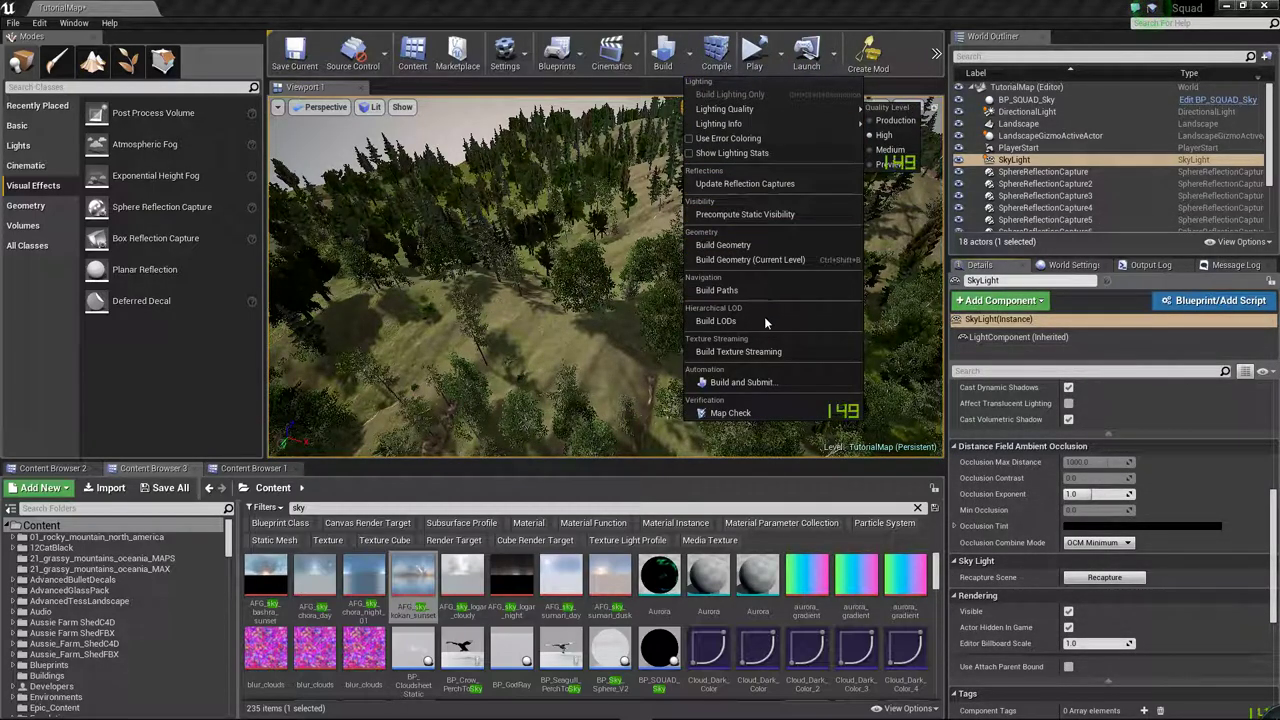
pyautogui.click(735, 184)
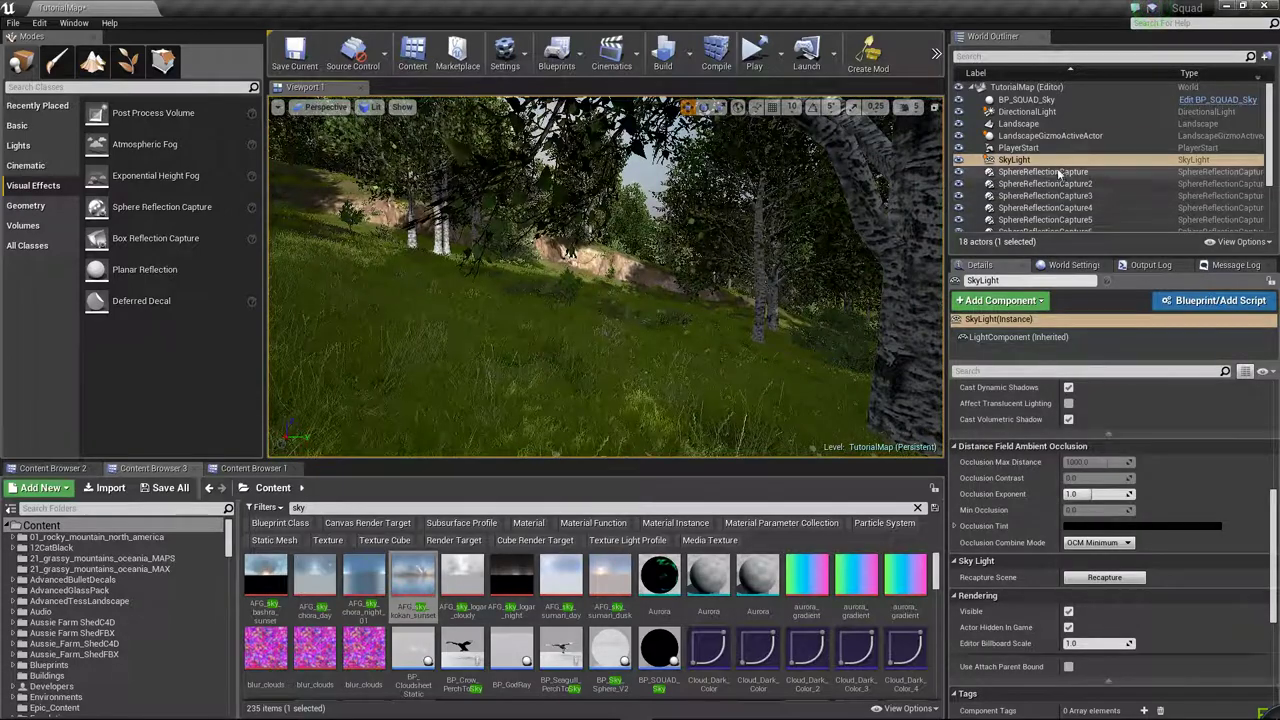
pyautogui.click(1003, 112)
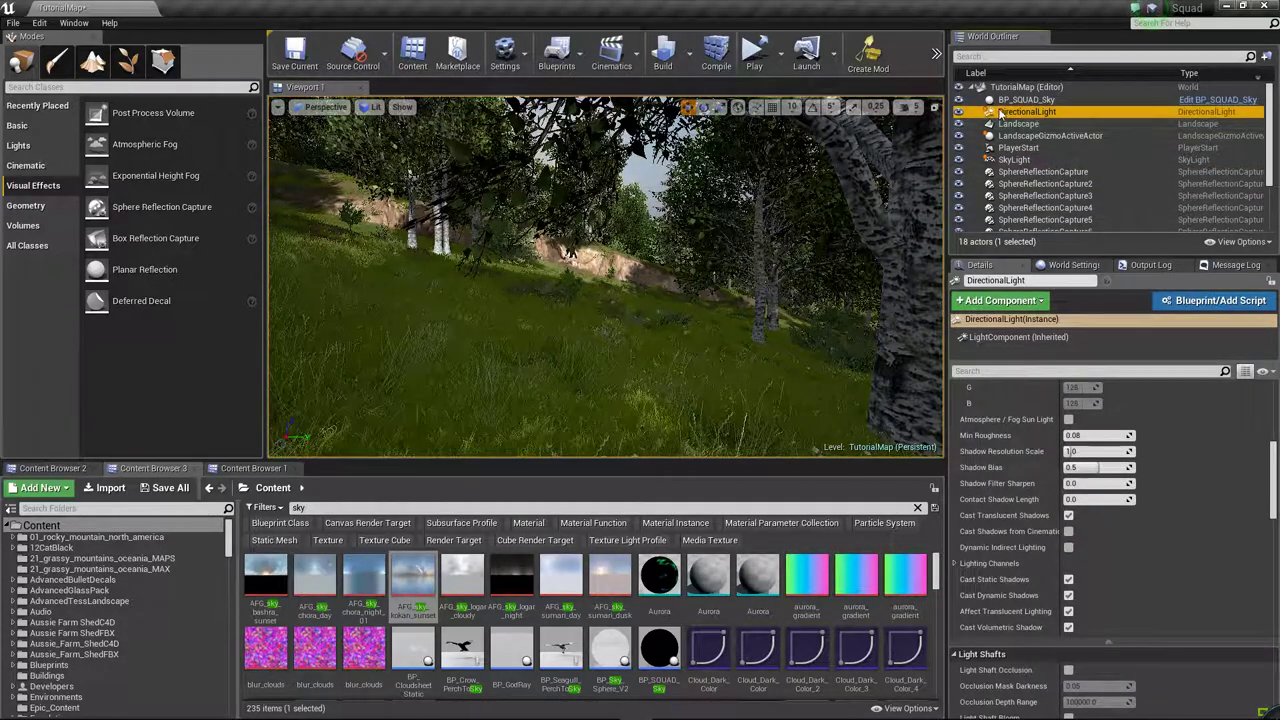
# - Enable Light Shaft Occlusion and Light Shaft Bloom on the DirectionalLight
pyautogui.scroll(10, 1124, 485)
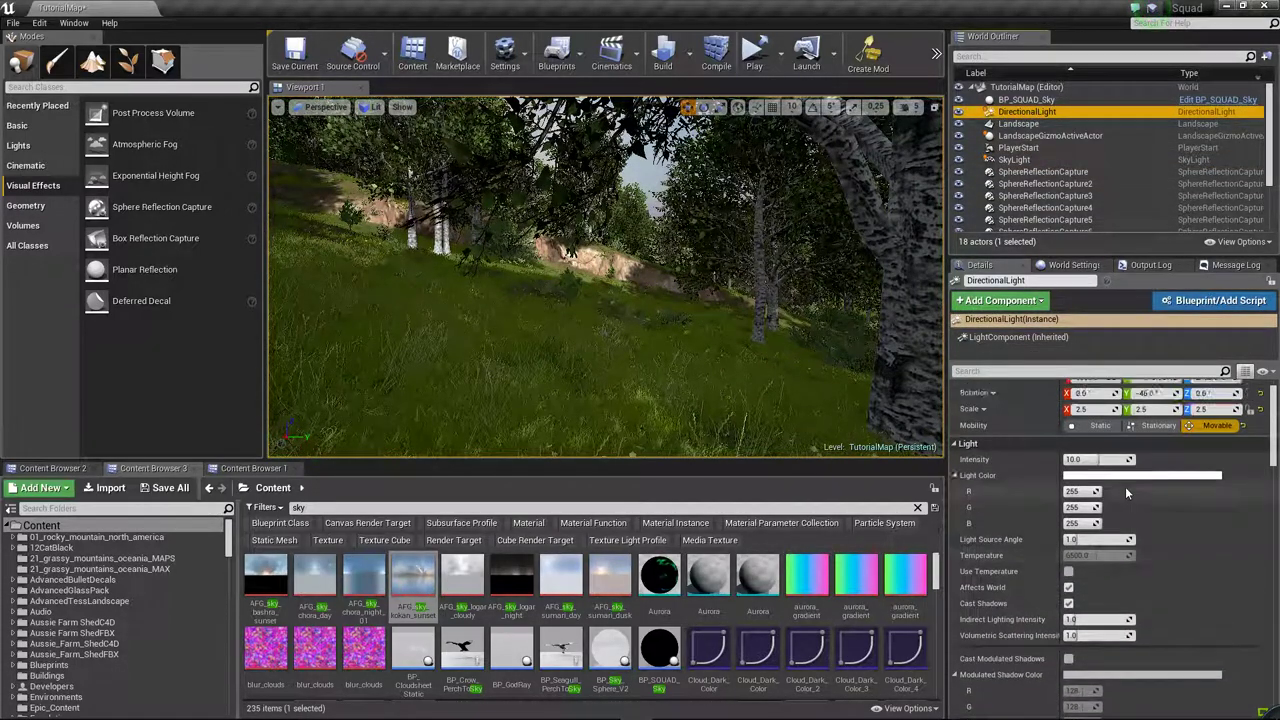
pyautogui.scroll(-4, 1118, 479)
pyautogui.scroll(-3, 1112, 486)
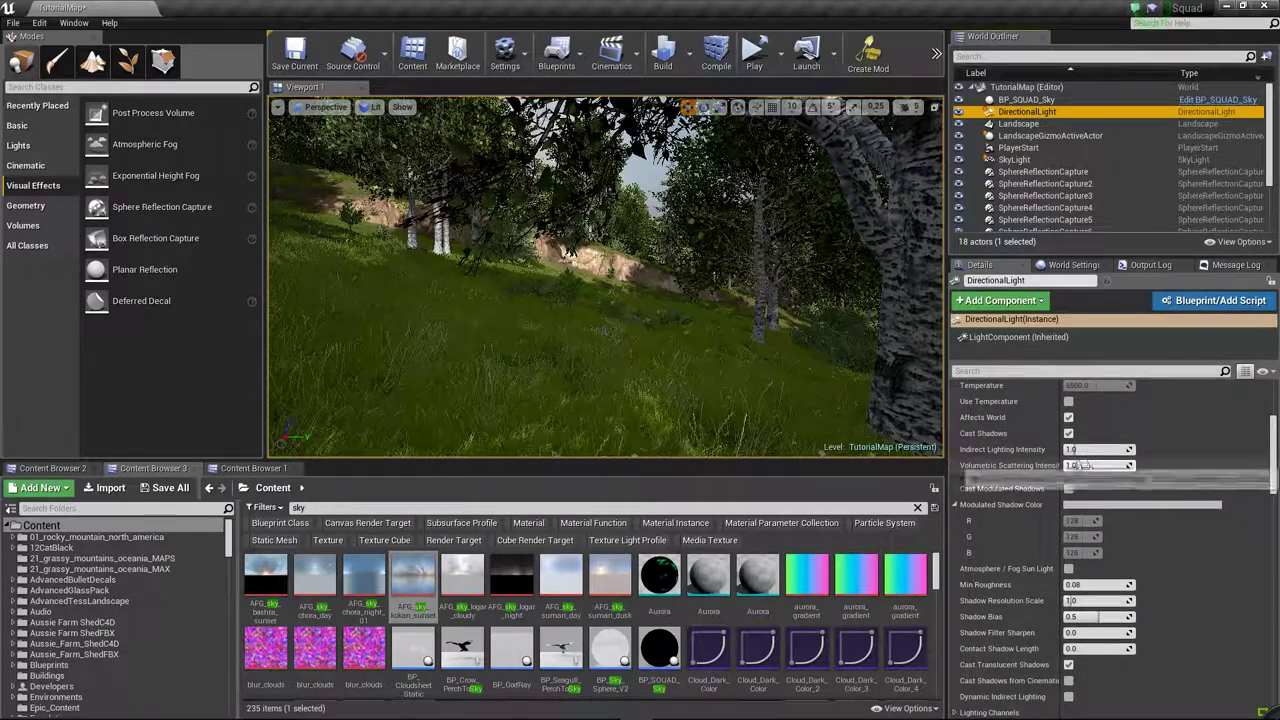
pyautogui.scroll(-3, 1090, 500)
pyautogui.scroll(-1, 1088, 643)
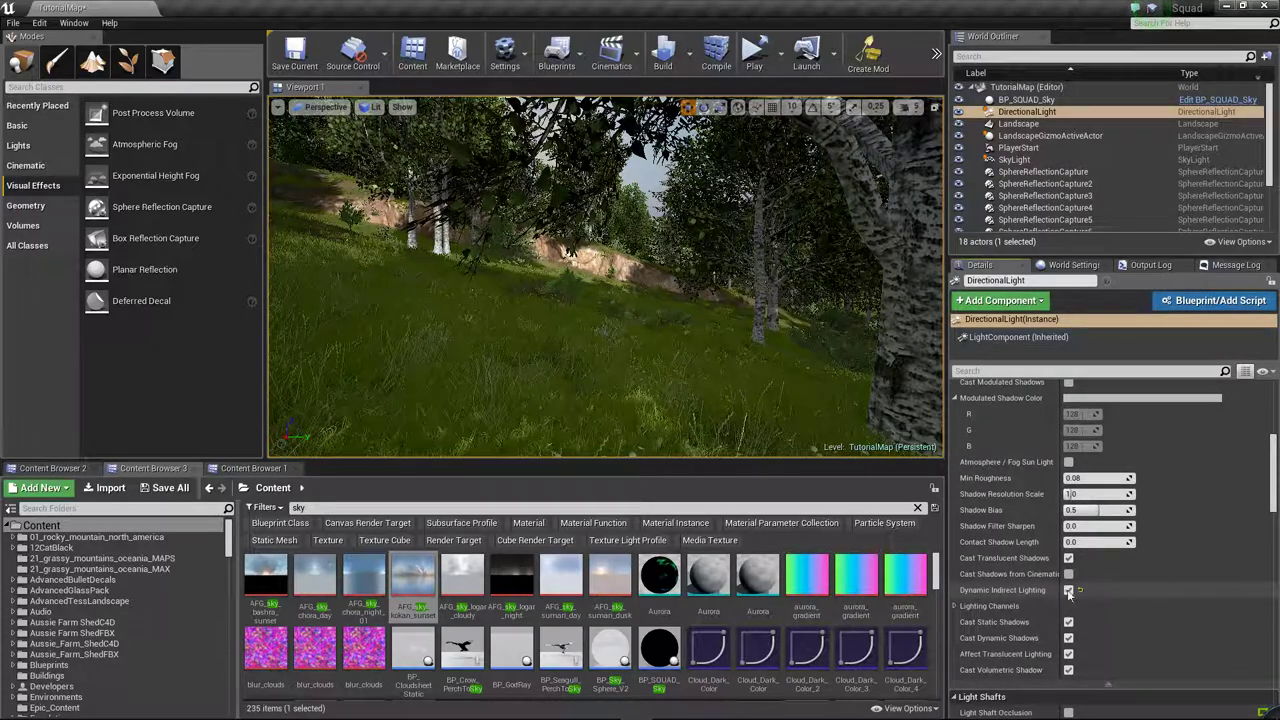
pyautogui.scroll(-4, 1072, 600)
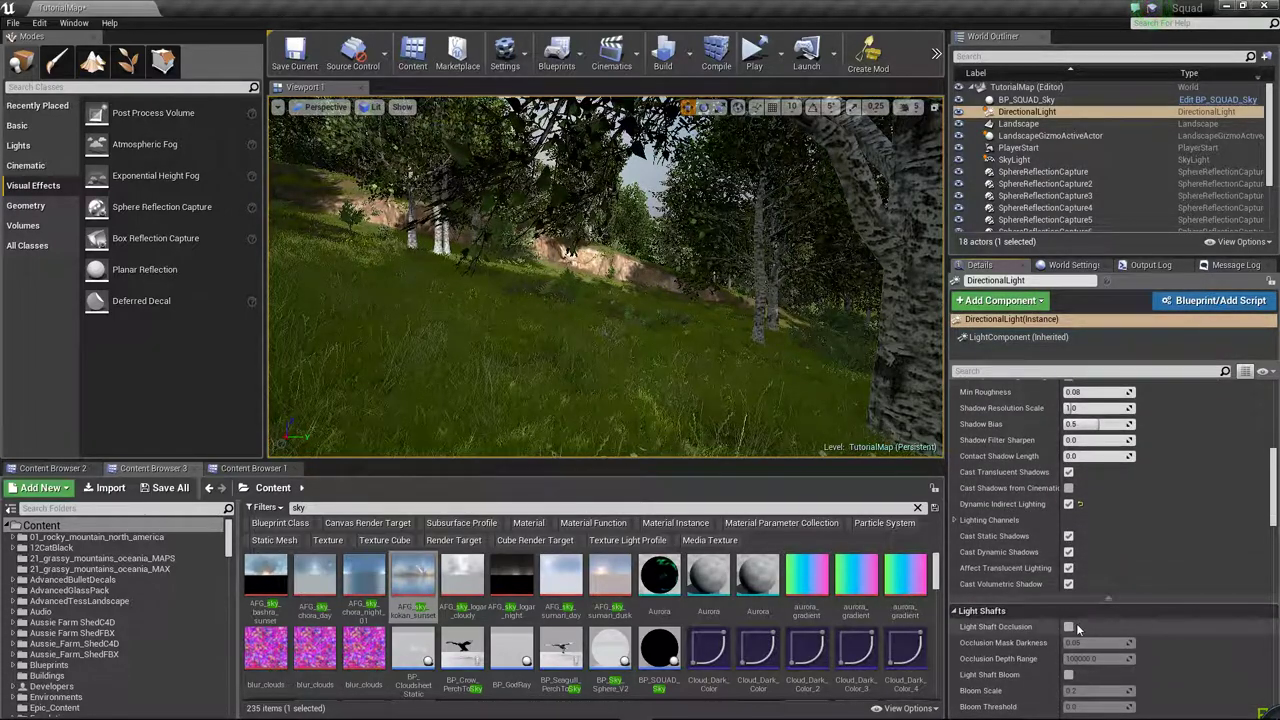
pyautogui.click(1068, 627)
pyautogui.click(1068, 675)
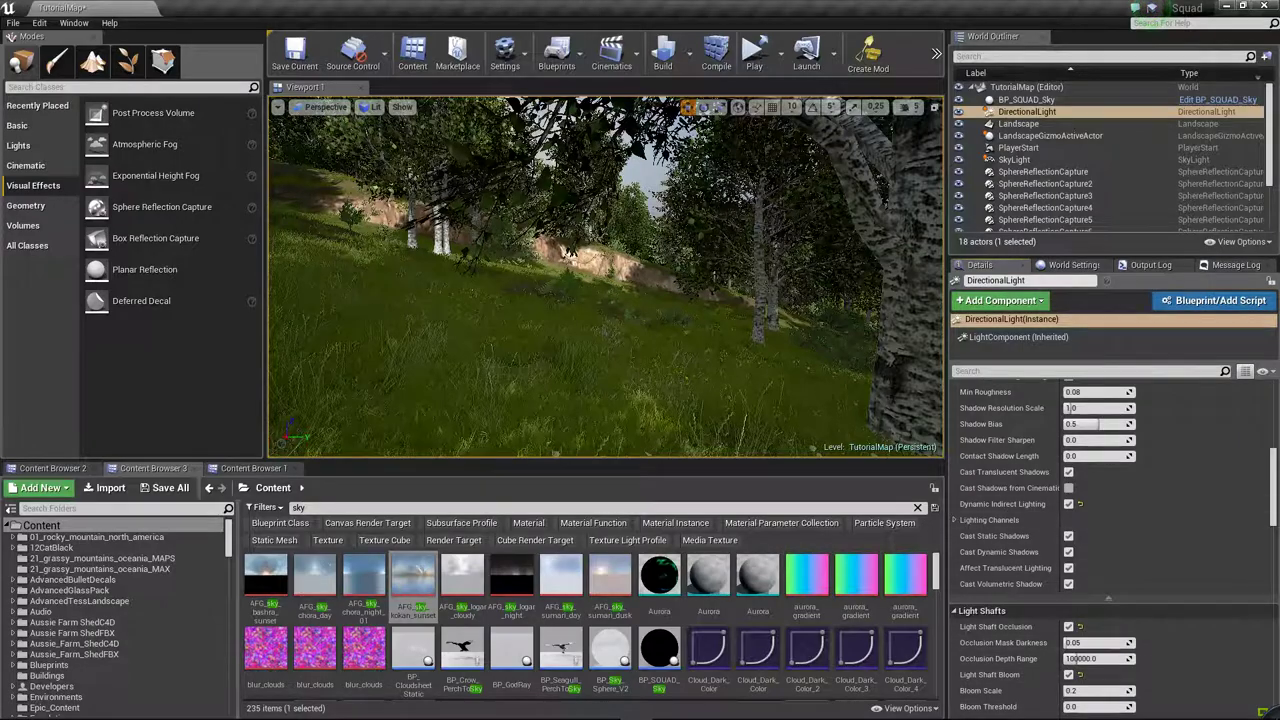
pyautogui.moveTo(600, 280)
pyautogui.mouseDown(button='right')
pyautogui.moveTo(560, 200)
pyautogui.moveTo(520, 205)
pyautogui.mouseUp(button='right')
pyautogui.scroll(-2, 1117, 660)
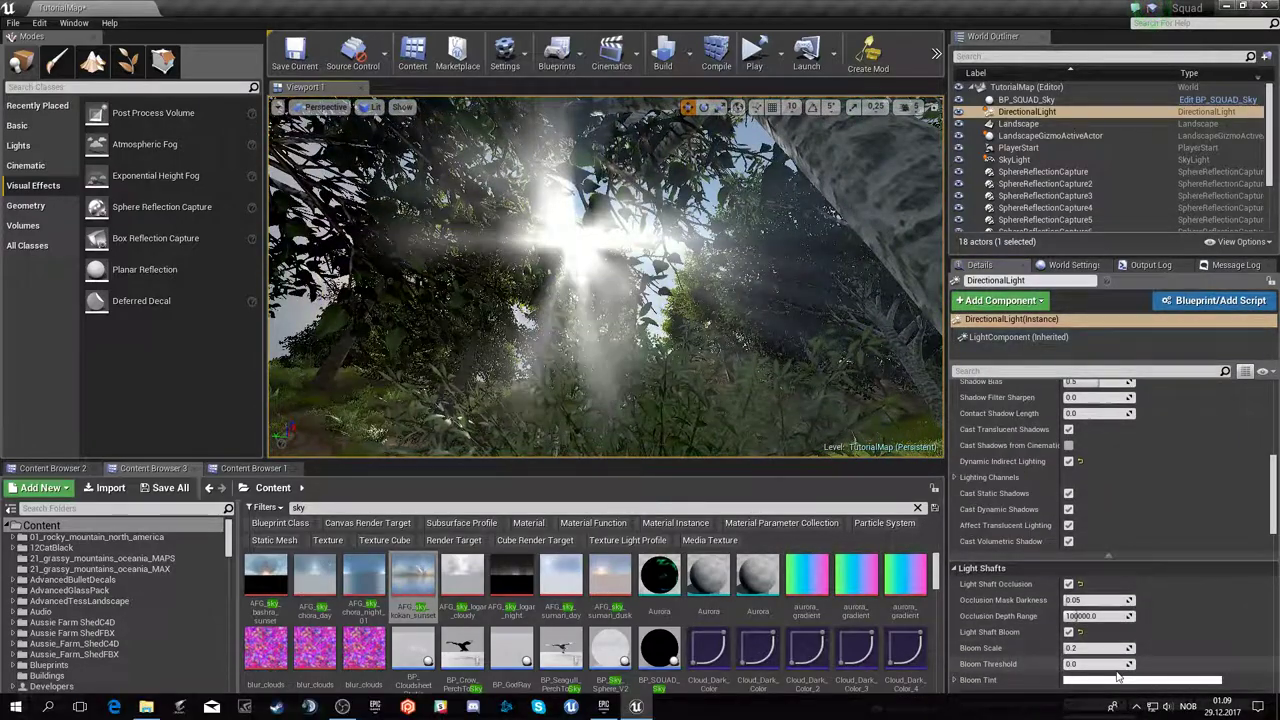
# - Tune the sun's Bloom Threshold to about 0.66 while viewing the sun through the trees
pyautogui.moveTo(1110, 664)
pyautogui.mouseDown()
pyautogui.moveTo(1140, 664)
pyautogui.moveTo(1105, 665)
pyautogui.mouseUp()
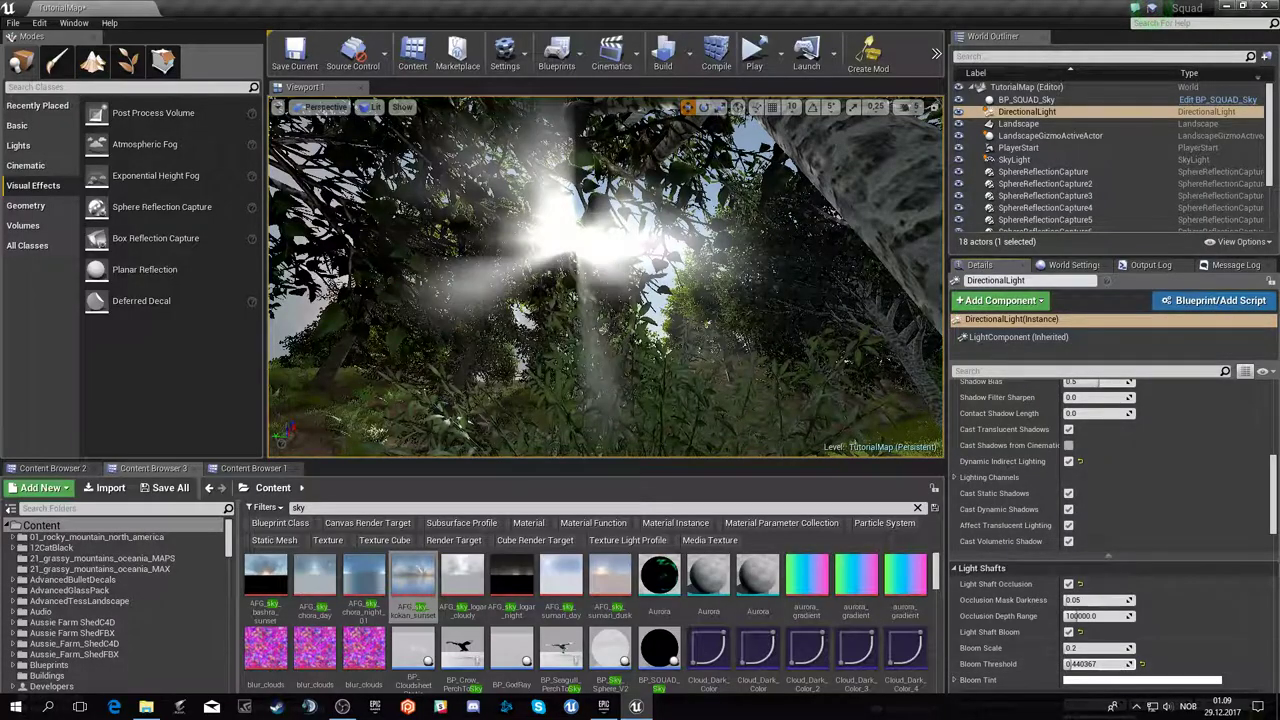
pyautogui.moveTo(600, 280)
pyautogui.mouseDown(button='right')
pyautogui.moveTo(560, 300)
pyautogui.moveTo(590, 220)
pyautogui.mouseUp(button='right')
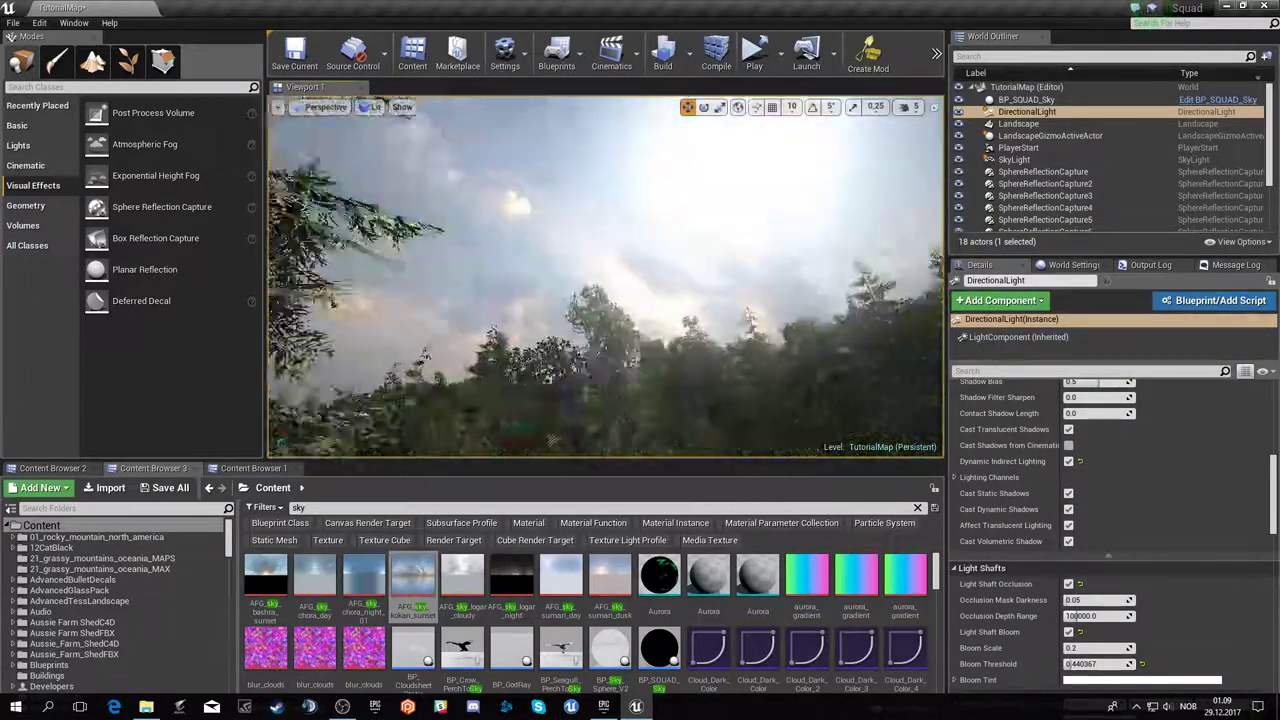
pyautogui.moveTo(600, 280); pyautogui.dragTo(600, 300, button='right')
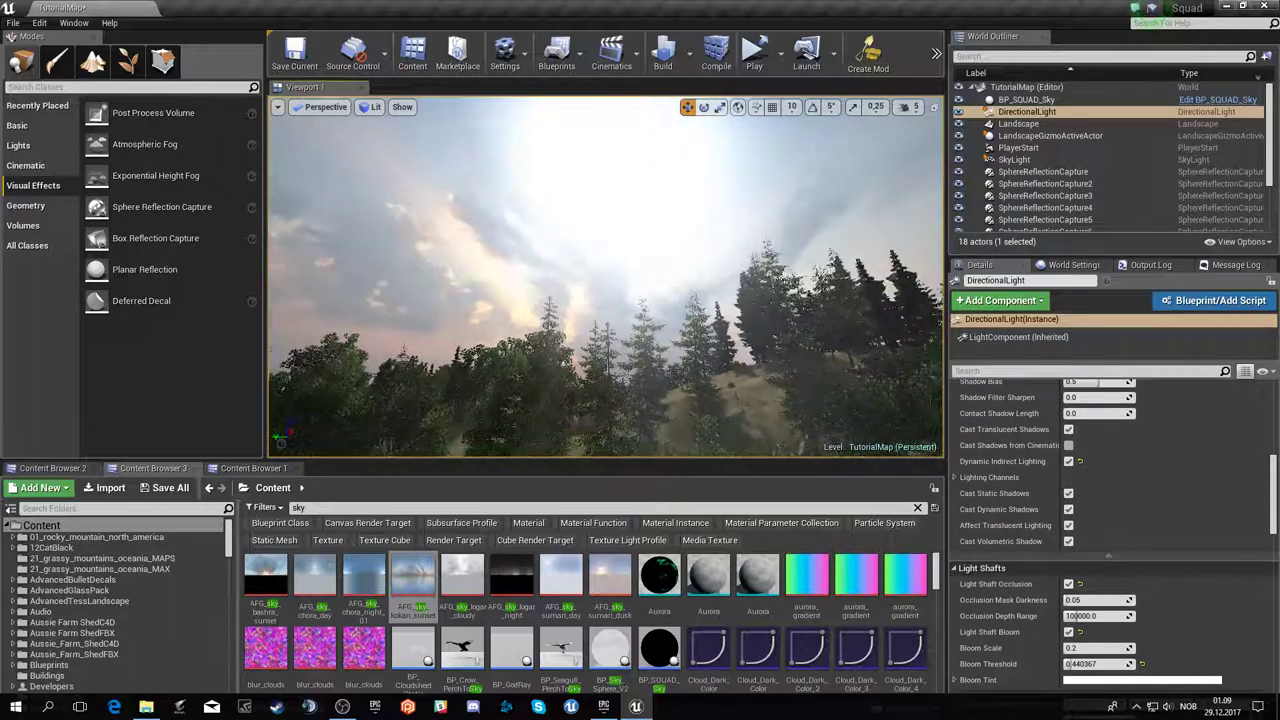
pyautogui.moveTo(800, 385); pyautogui.dragTo(800, 371, button='right')
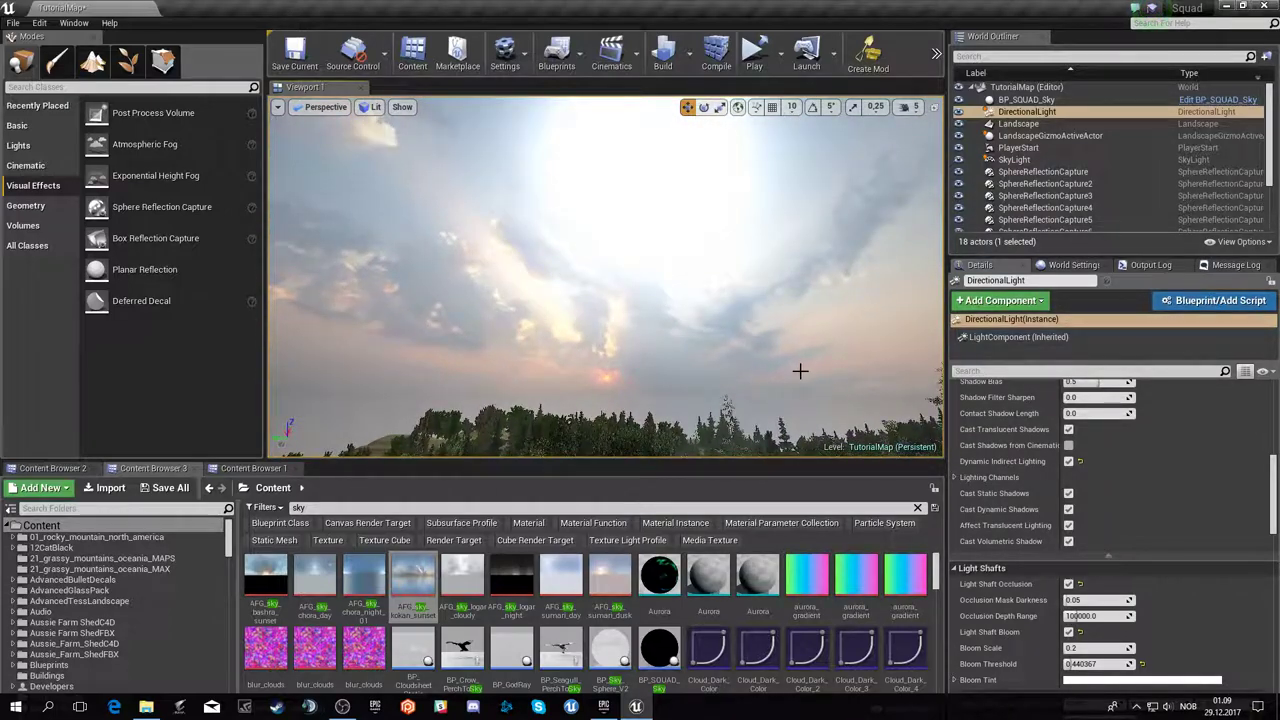
pyautogui.moveTo(710, 251); pyautogui.dragTo(751, 217, button='right')
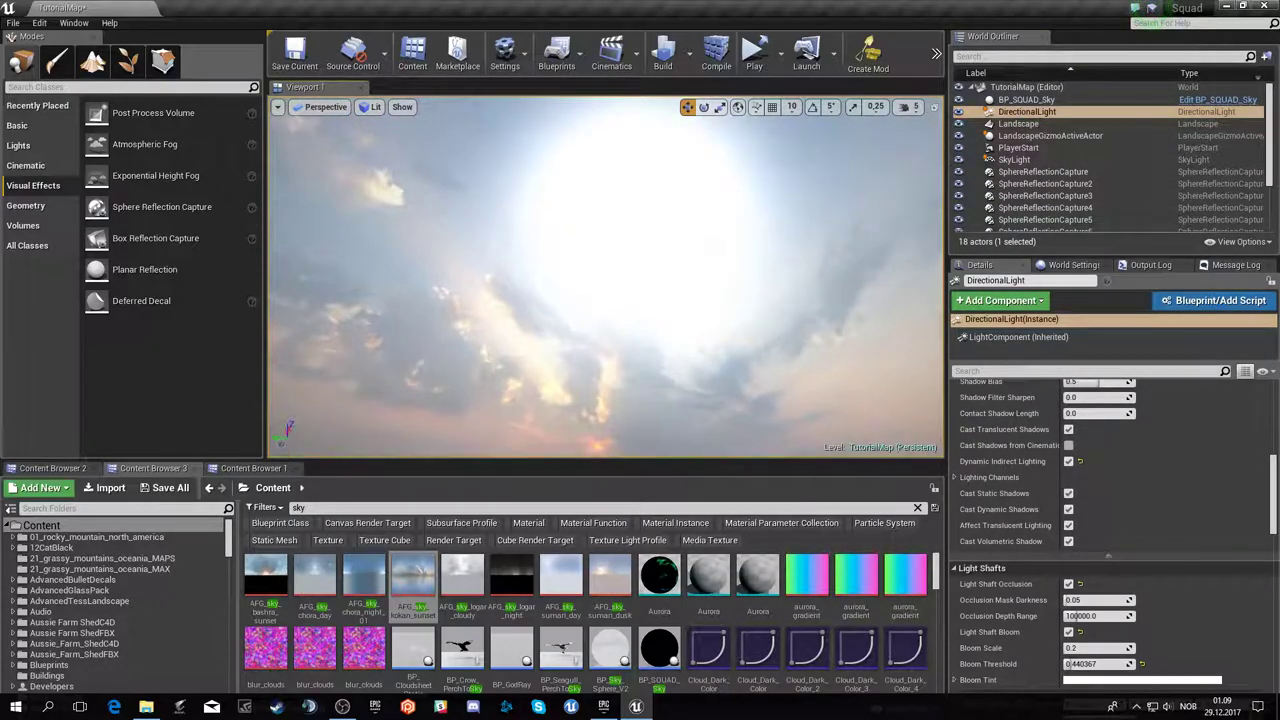
pyautogui.scroll(3, 1110, 470)
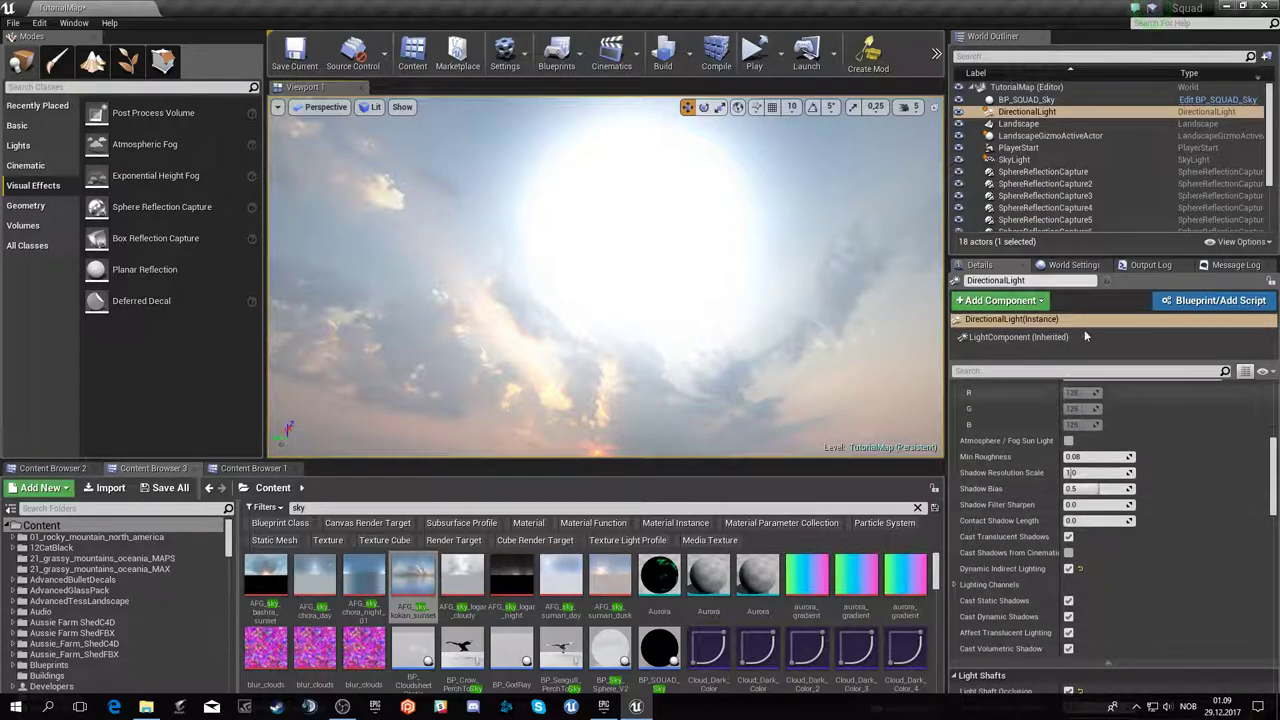
pyautogui.scroll(-2, 1110, 552)
pyautogui.scroll(-3, 1110, 558)
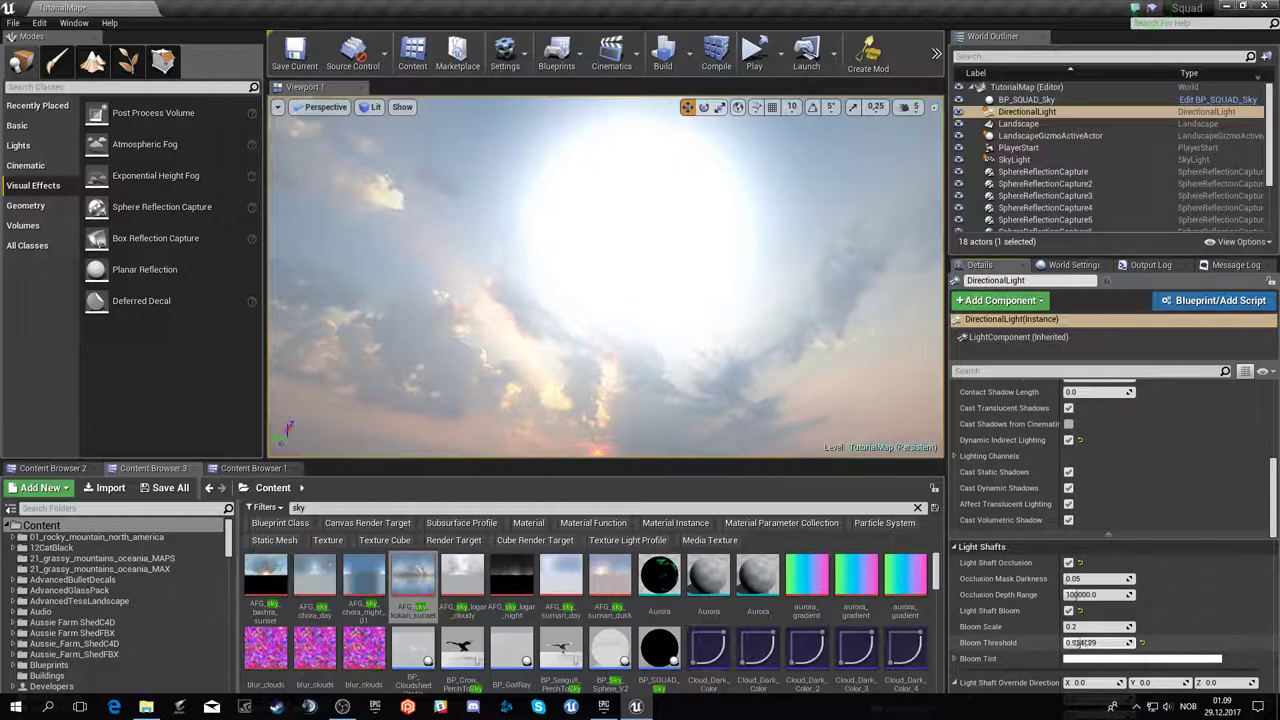
pyautogui.moveTo(1080, 643); pyautogui.dragTo(1060, 643)
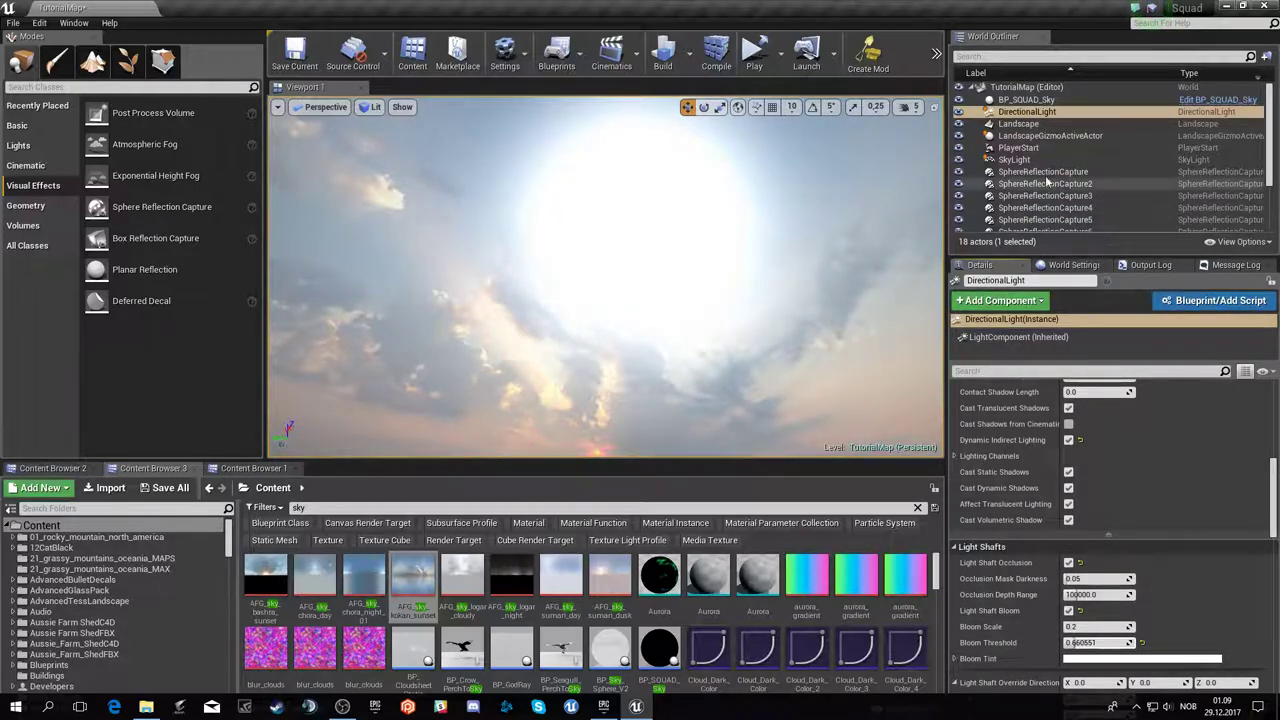
# - Lower BP_SQUAD_Sky's Sun Brightness from 50 to about 5.12 and check the sun over the treeline
pyautogui.click(1026, 99)
pyautogui.scroll(5, 1094, 446)
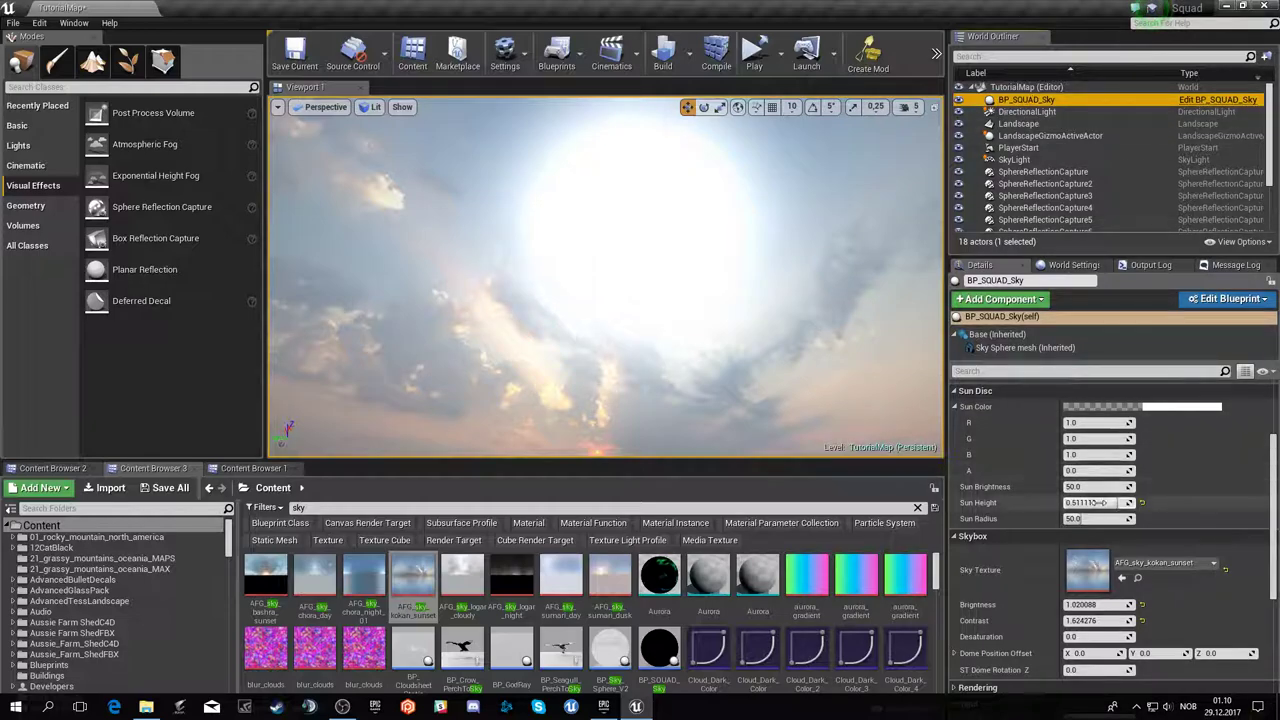
pyautogui.moveTo(1098, 486)
pyautogui.mouseDown()
pyautogui.moveTo(1060, 486)
pyautogui.moveTo(1080, 486)
pyautogui.mouseUp()
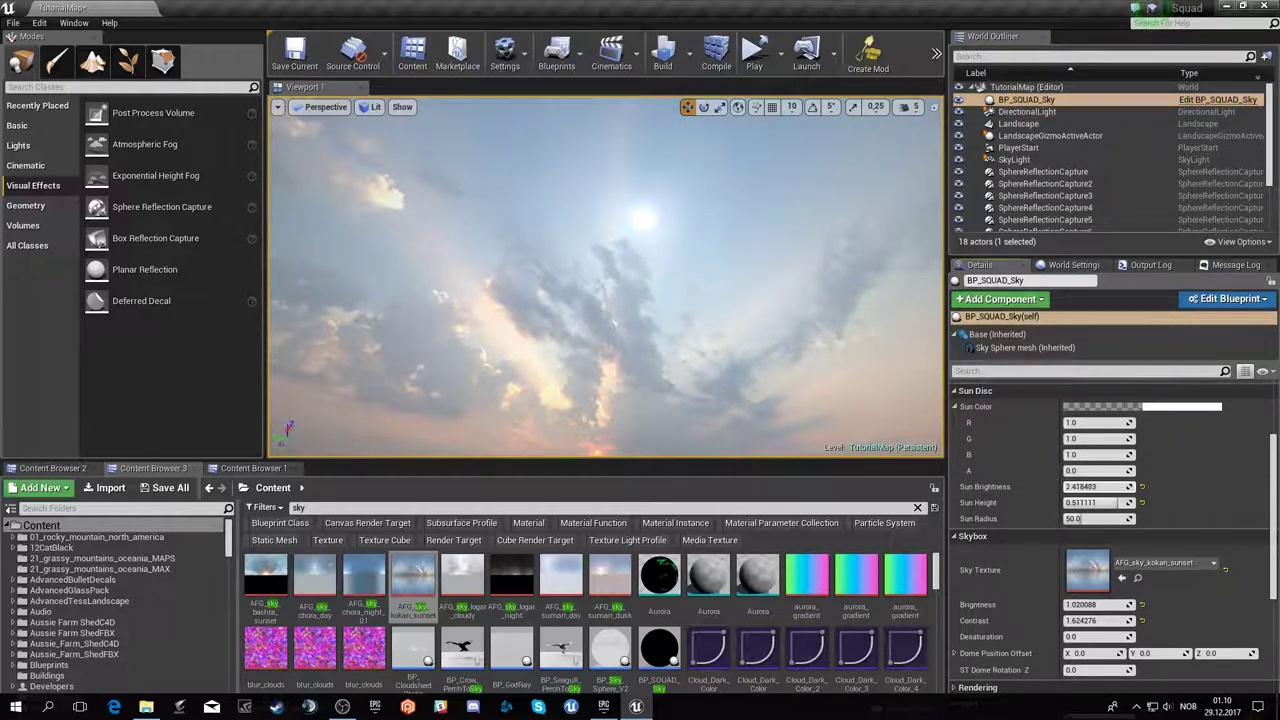
pyautogui.moveTo(1098, 486); pyautogui.dragTo(1112, 486)
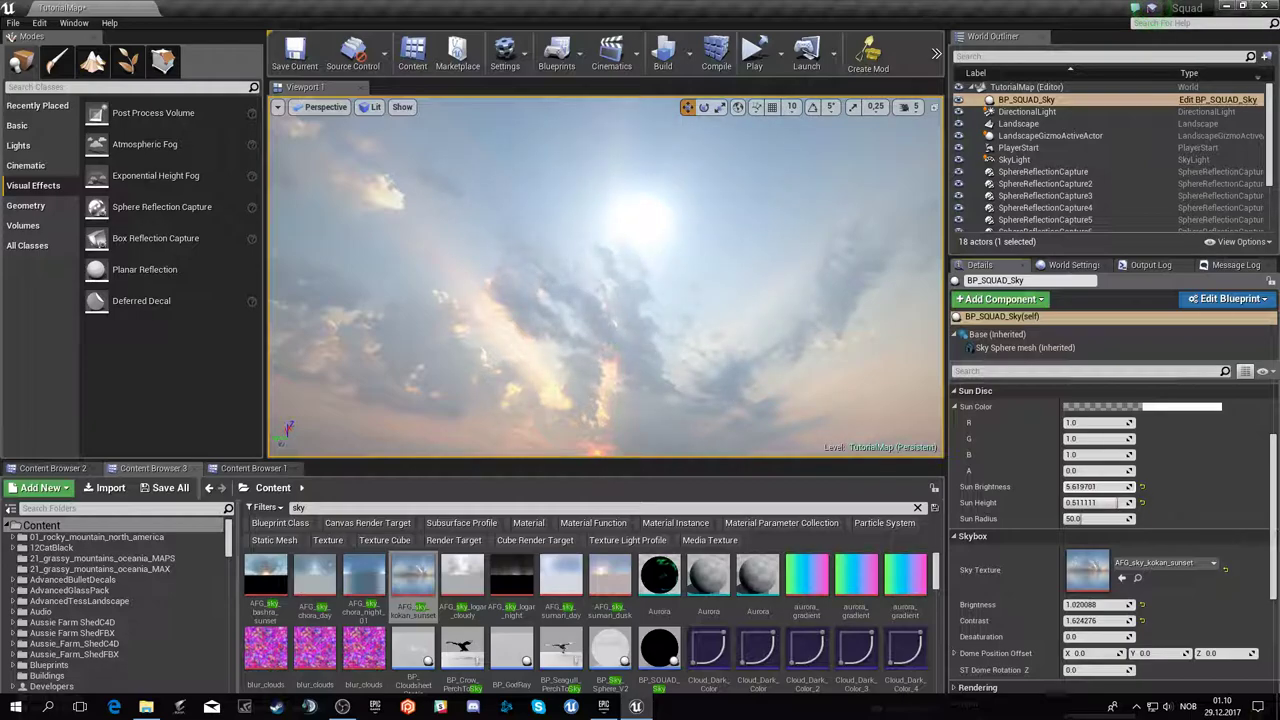
pyautogui.moveTo(600, 250); pyautogui.dragTo(600, 290, button='right')
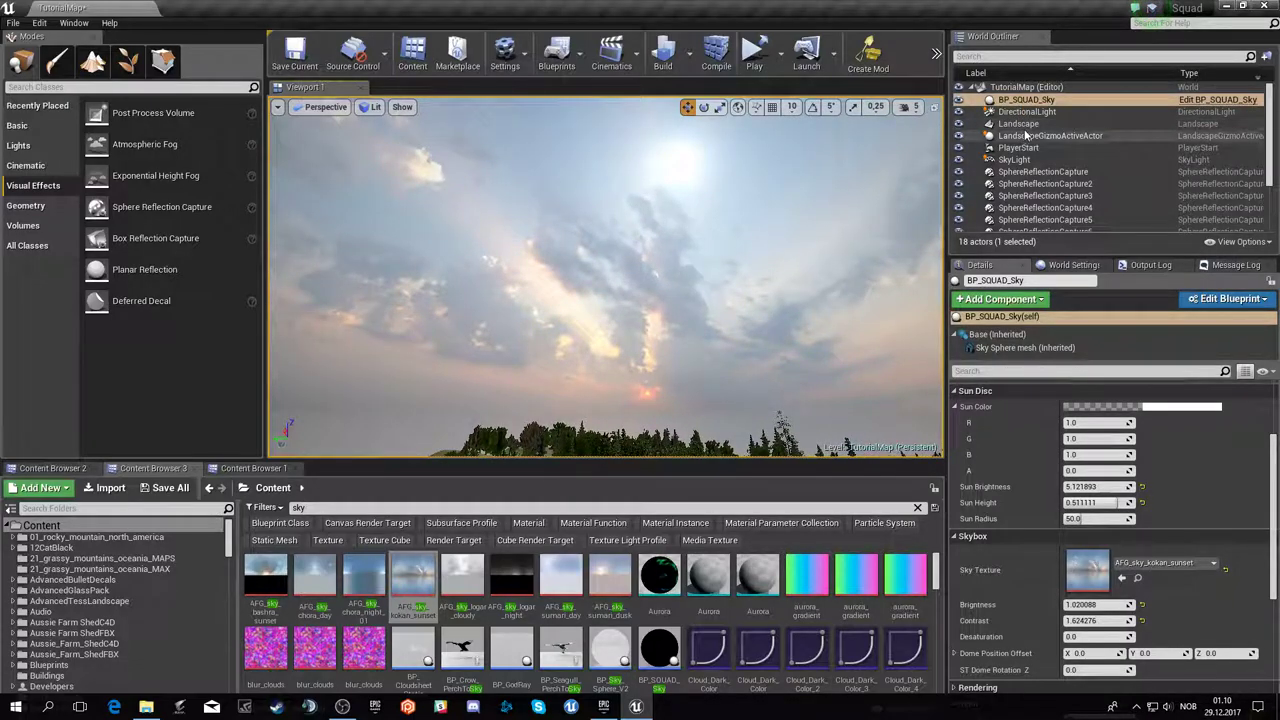
pyautogui.moveTo(710, 254)
pyautogui.mouseDown(button='right')
pyautogui.moveTo(710, 330)
pyautogui.moveTo(710, 228)
pyautogui.mouseUp(button='right')
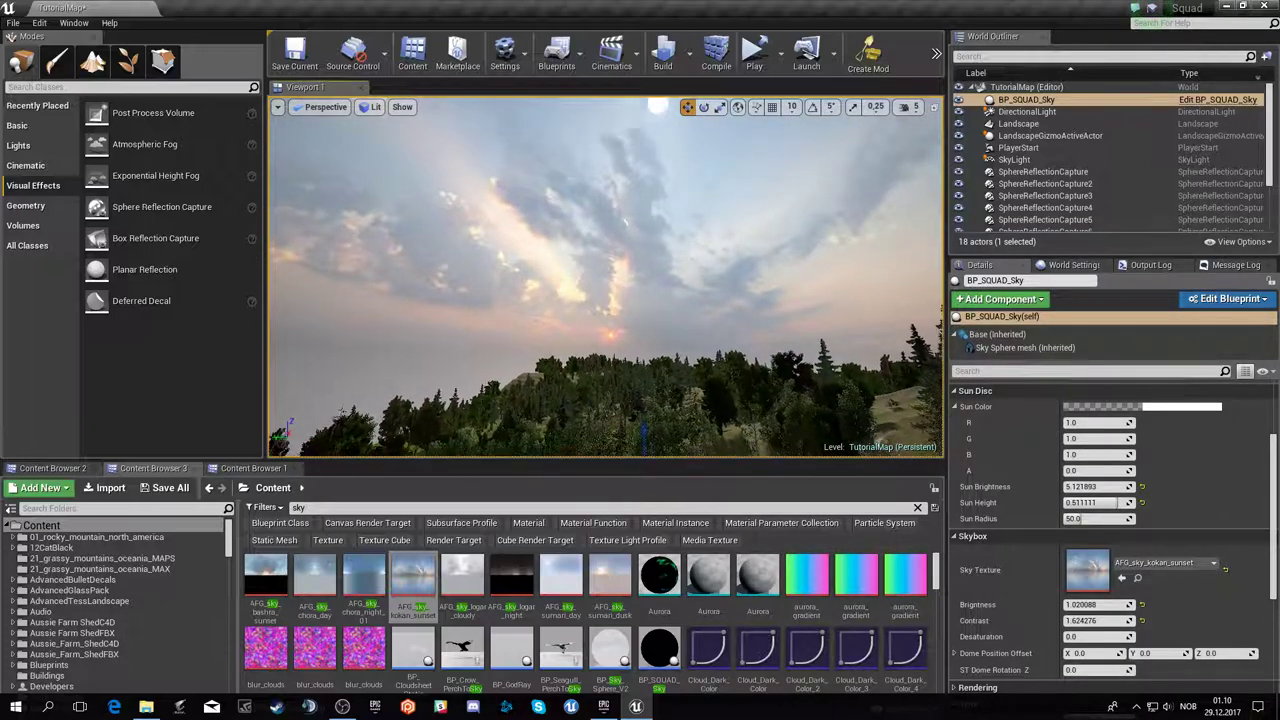
pyautogui.moveTo(695, 282); pyautogui.dragTo(634, 407, button='right')
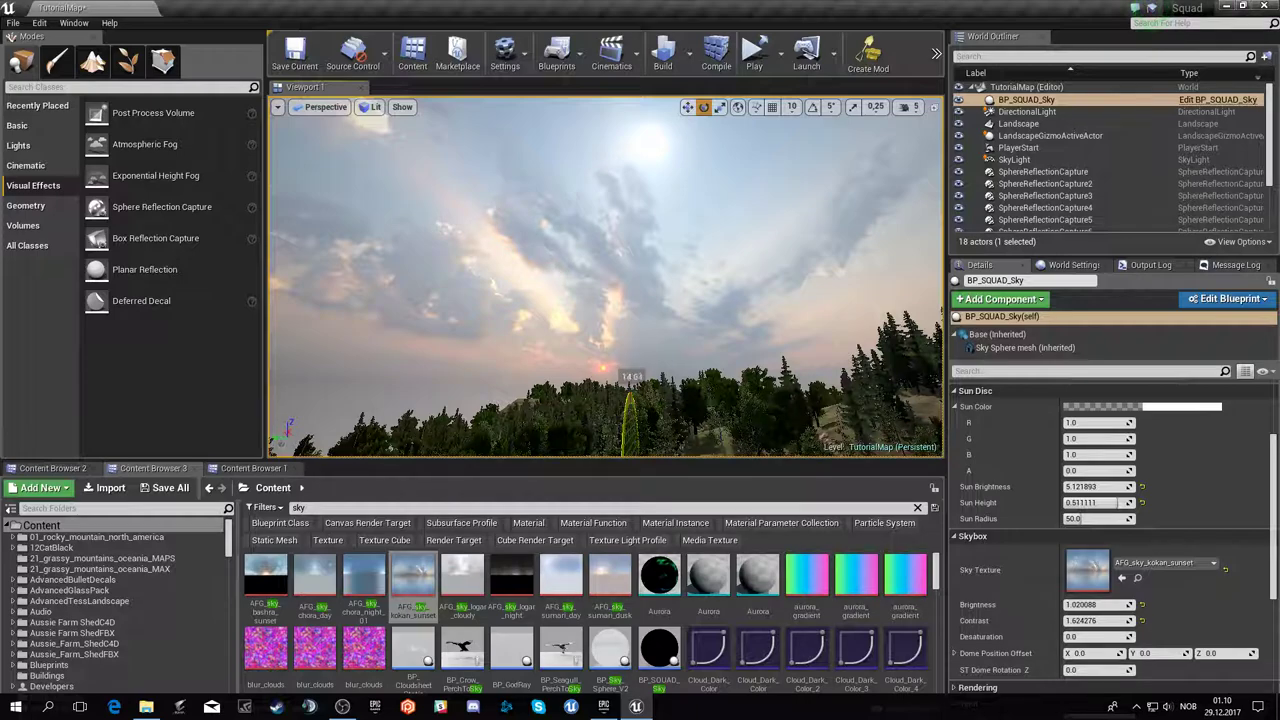
# - Rotate the DirectionalLight twice, refreshing the BP_SQUAD_Sky material after each turn
pyautogui.click(1026, 111)
pyautogui.moveTo(639, 413); pyautogui.dragTo(645, 400)
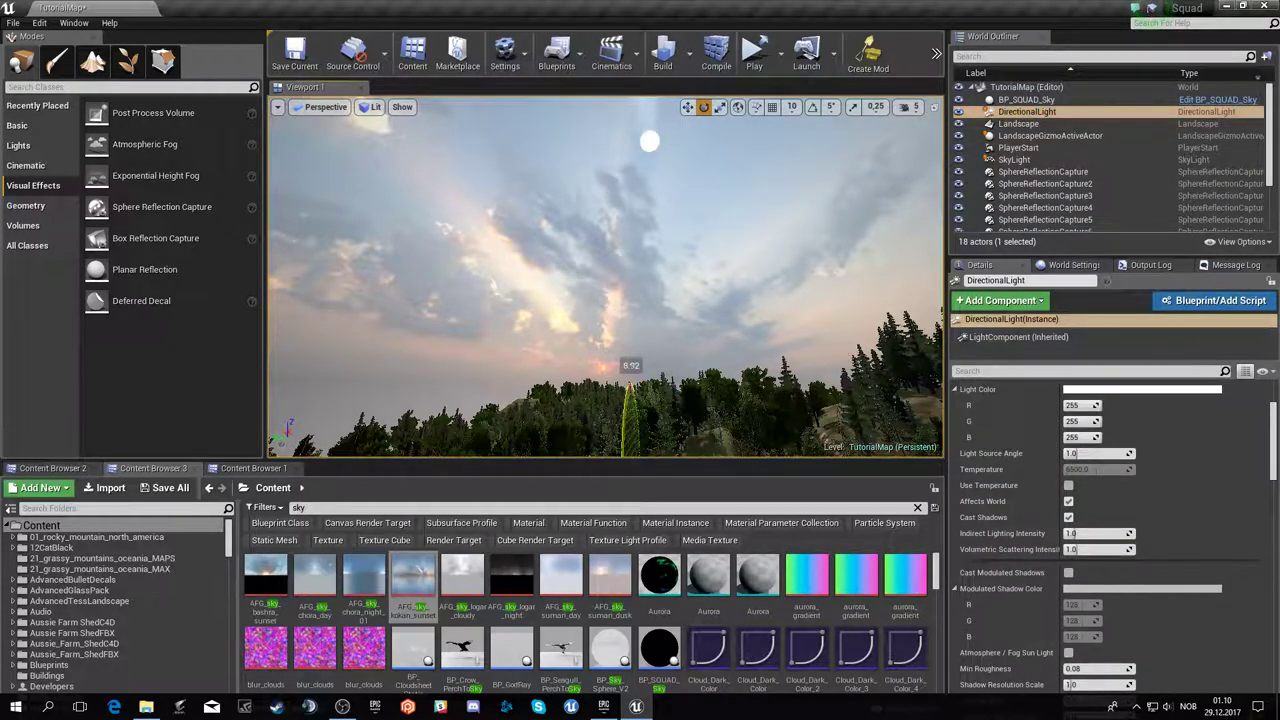
pyautogui.click(1040, 100)
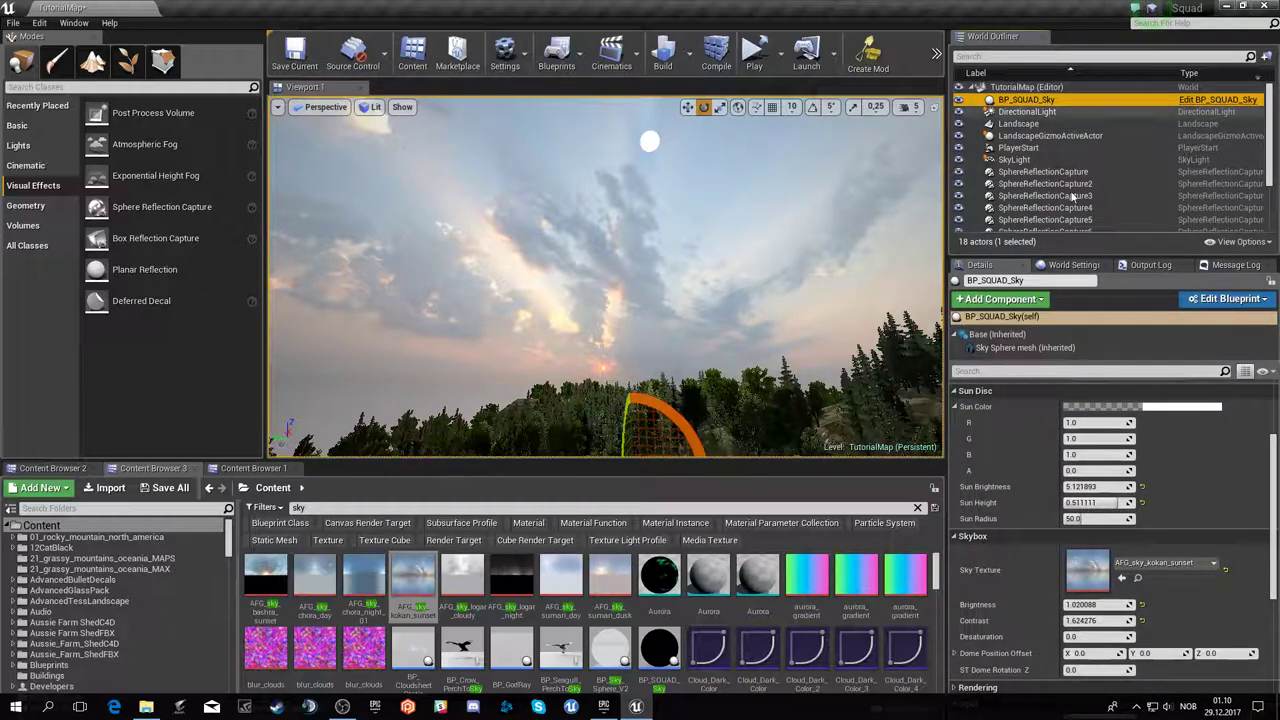
pyautogui.click(1069, 469)
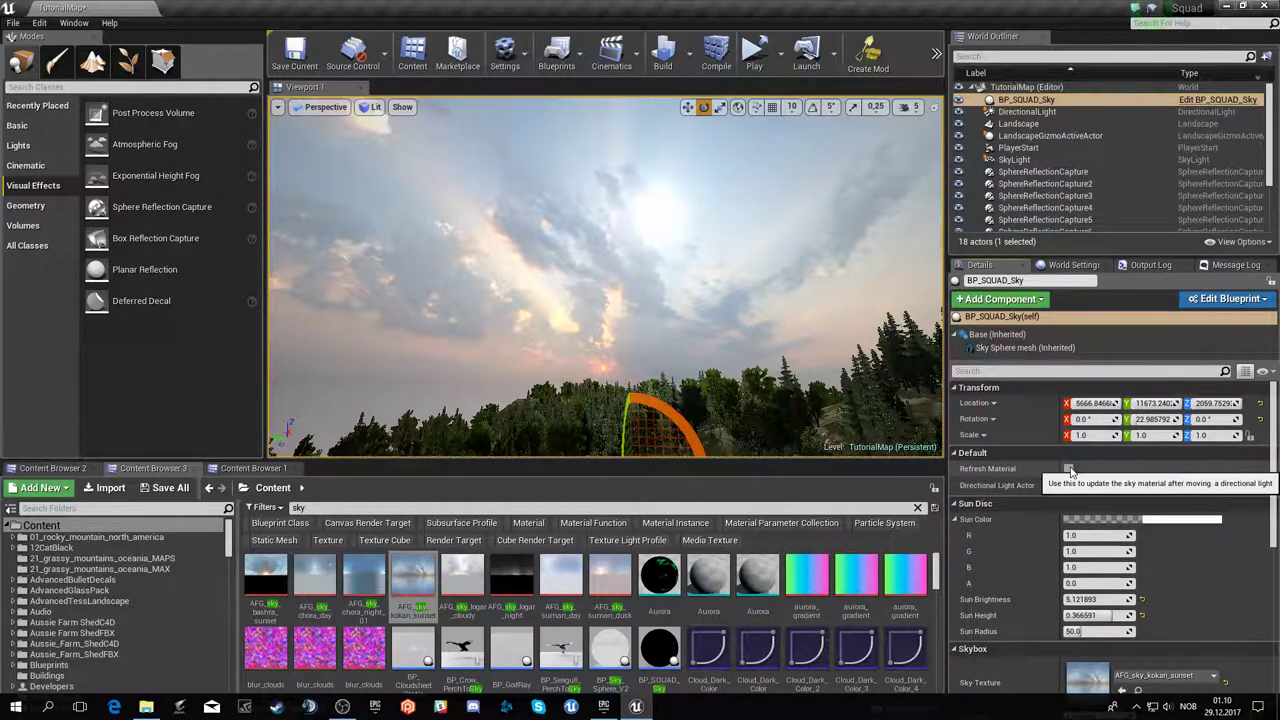
pyautogui.click(1005, 113)
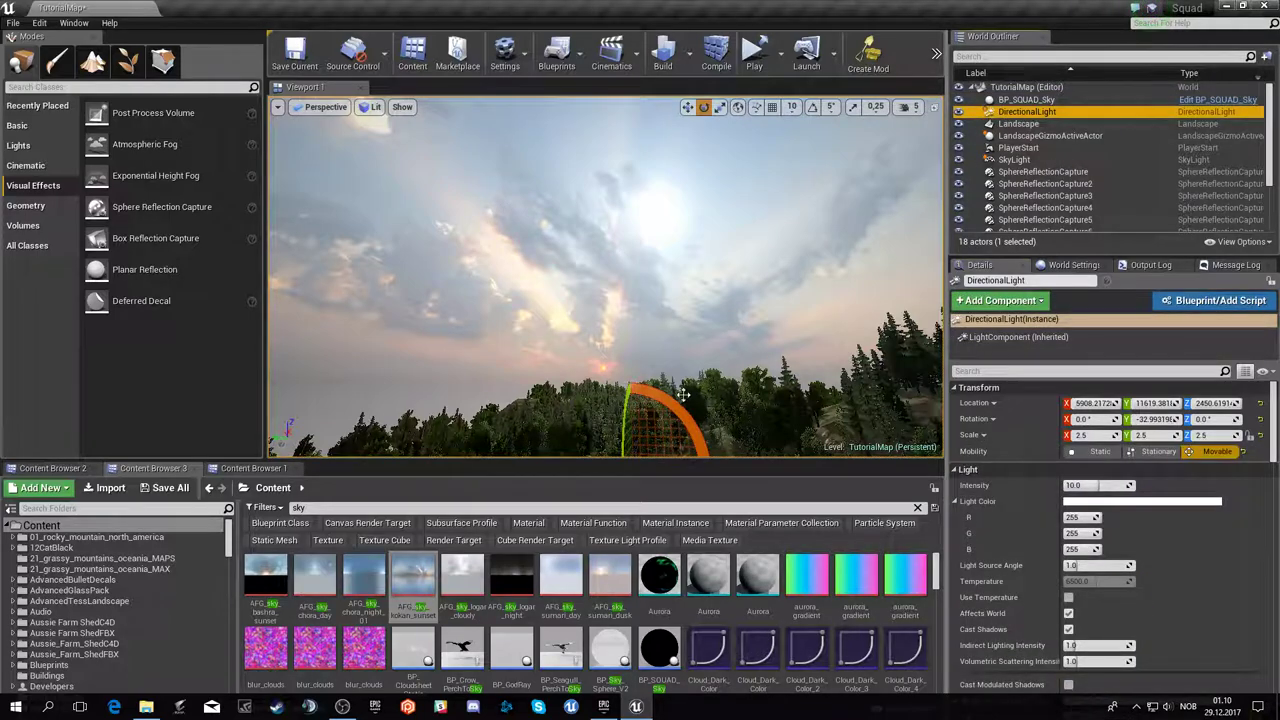
pyautogui.moveTo(622, 422); pyautogui.dragTo(625, 395)
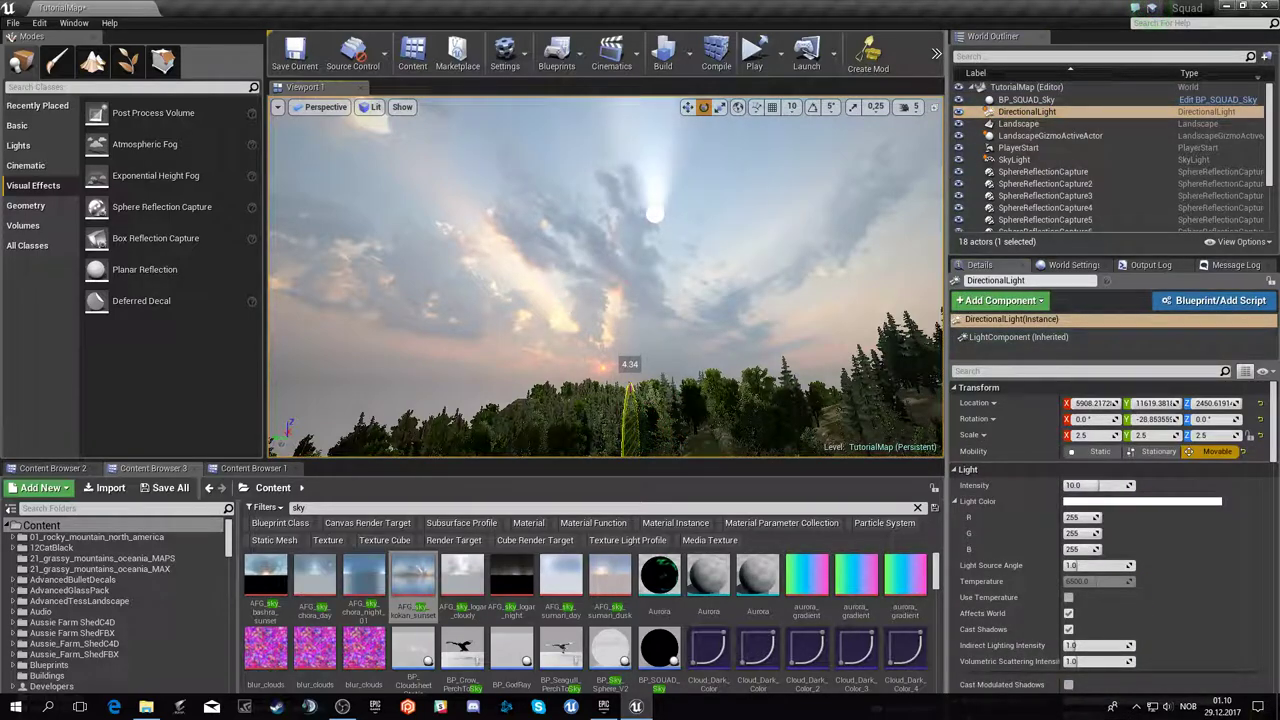
pyautogui.click(1026, 100)
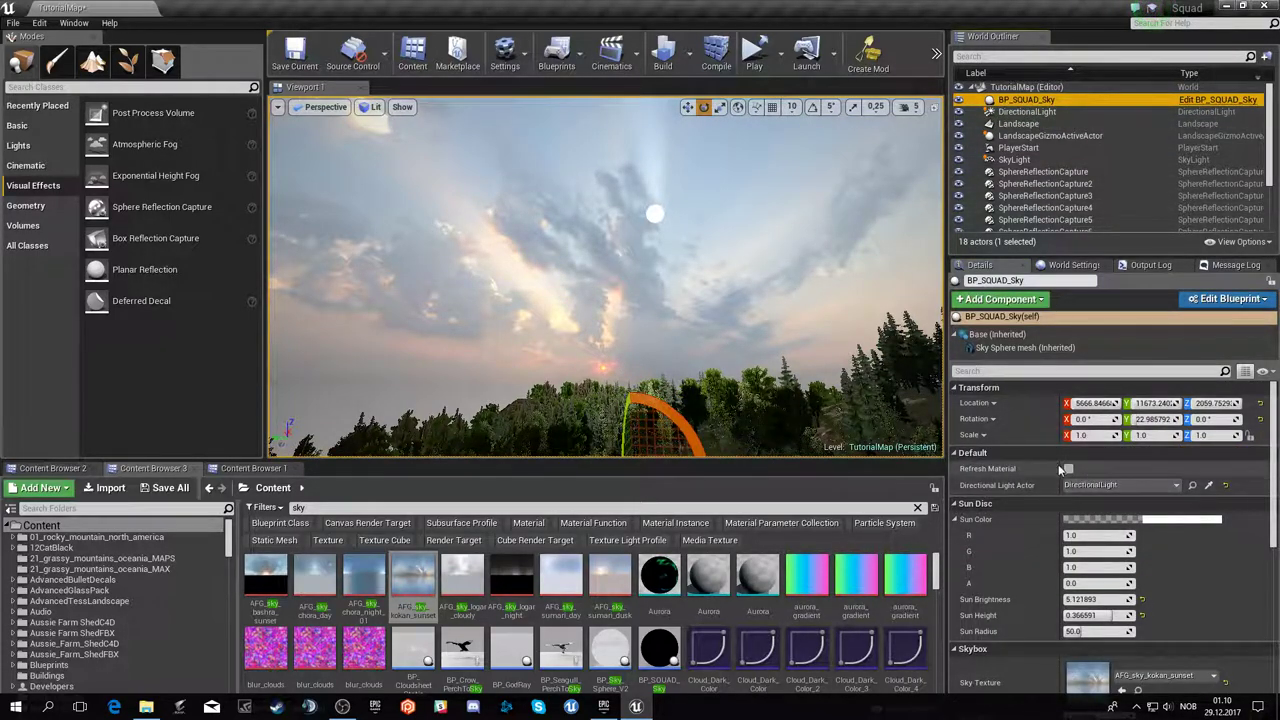
pyautogui.click(1069, 469)
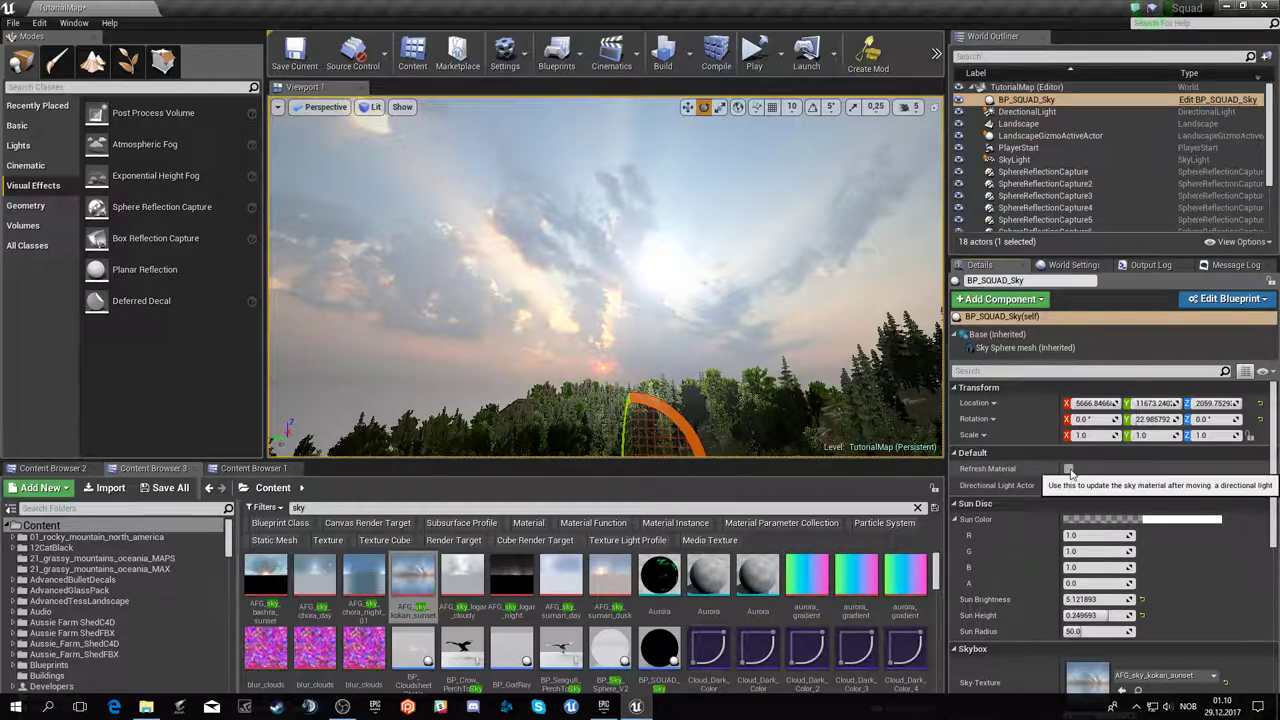
# - Tilt the sun lower once more and refresh the sky, bringing Sun Height to 0.158
pyautogui.click(1038, 112)
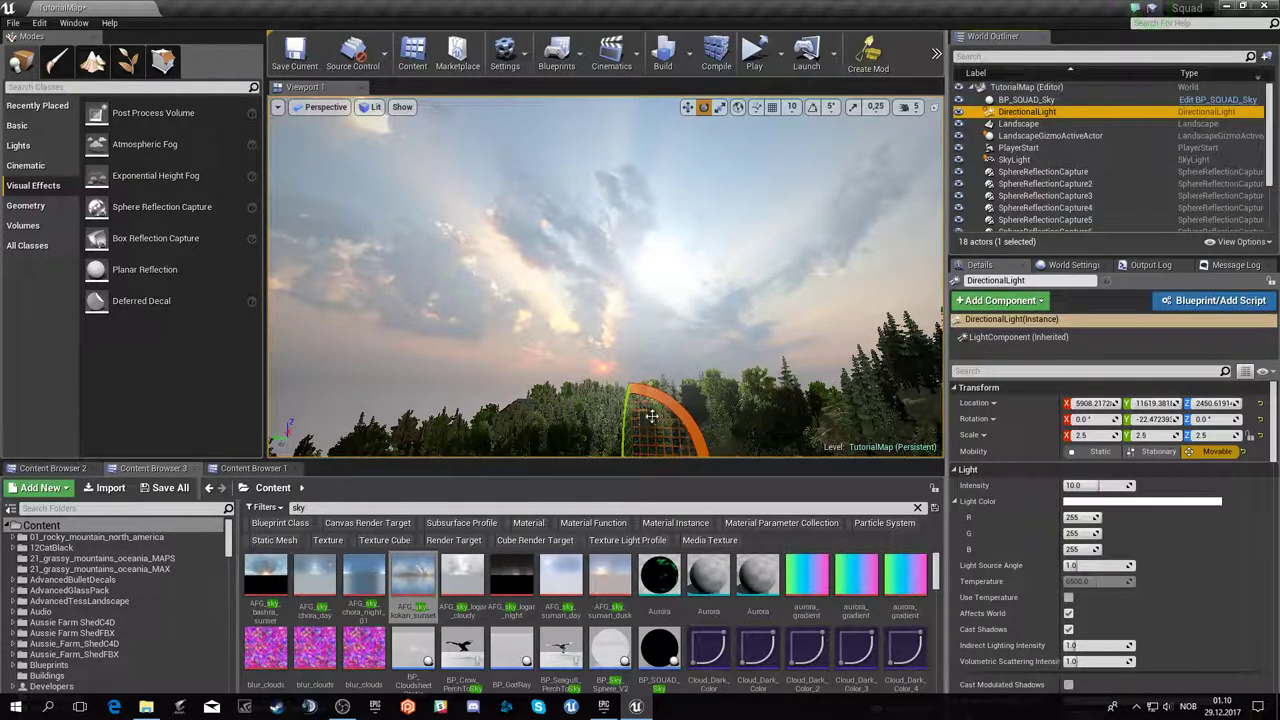
pyautogui.moveTo(623, 423); pyautogui.dragTo(630, 364)
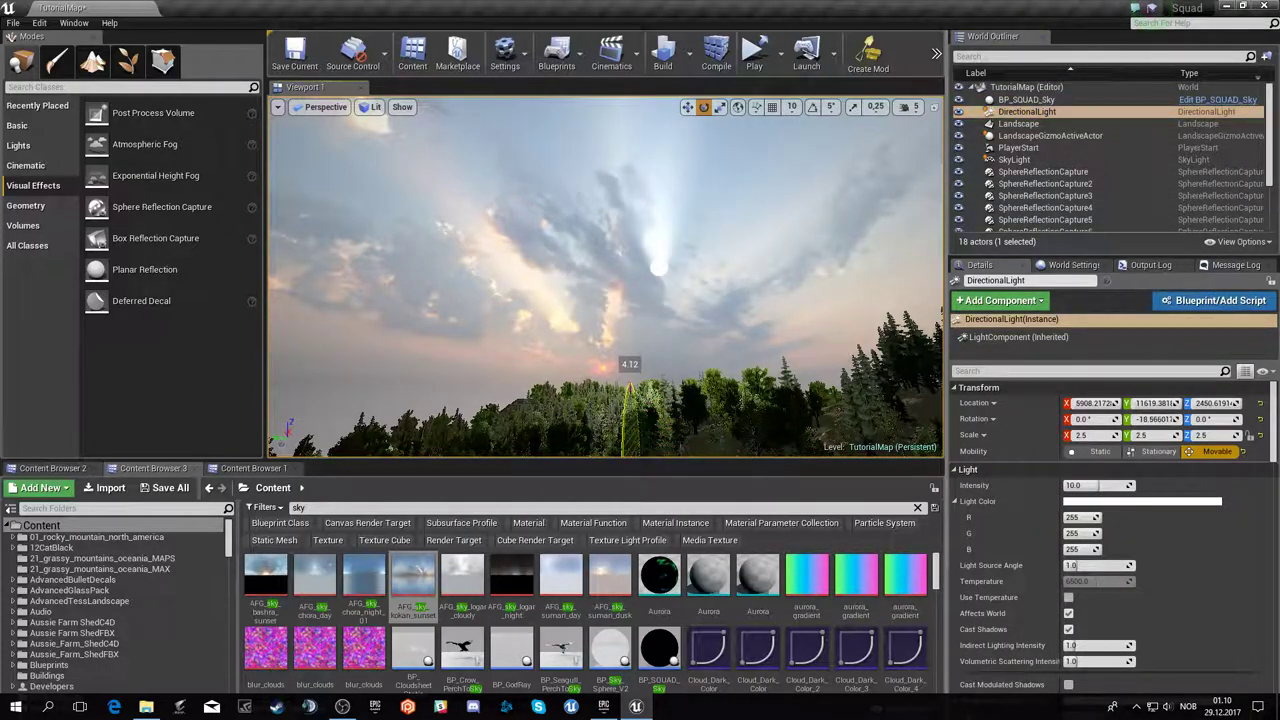
pyautogui.click(1030, 101)
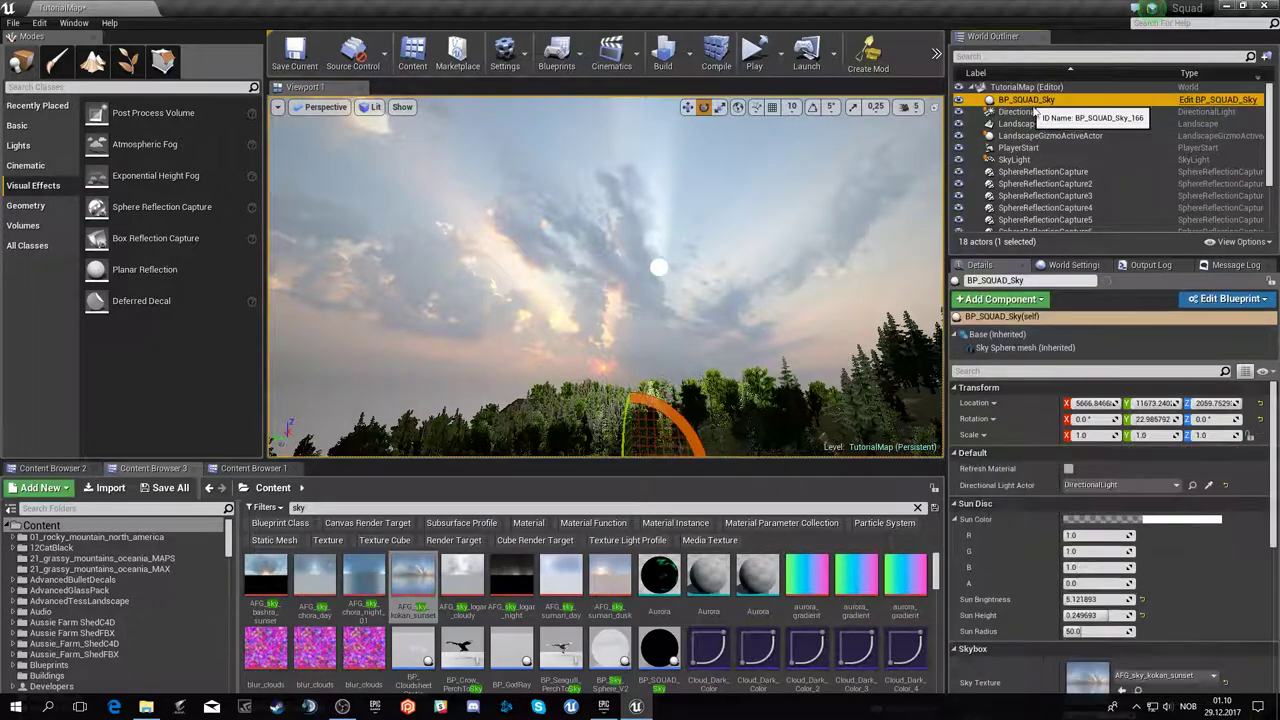
pyautogui.click(1068, 469)
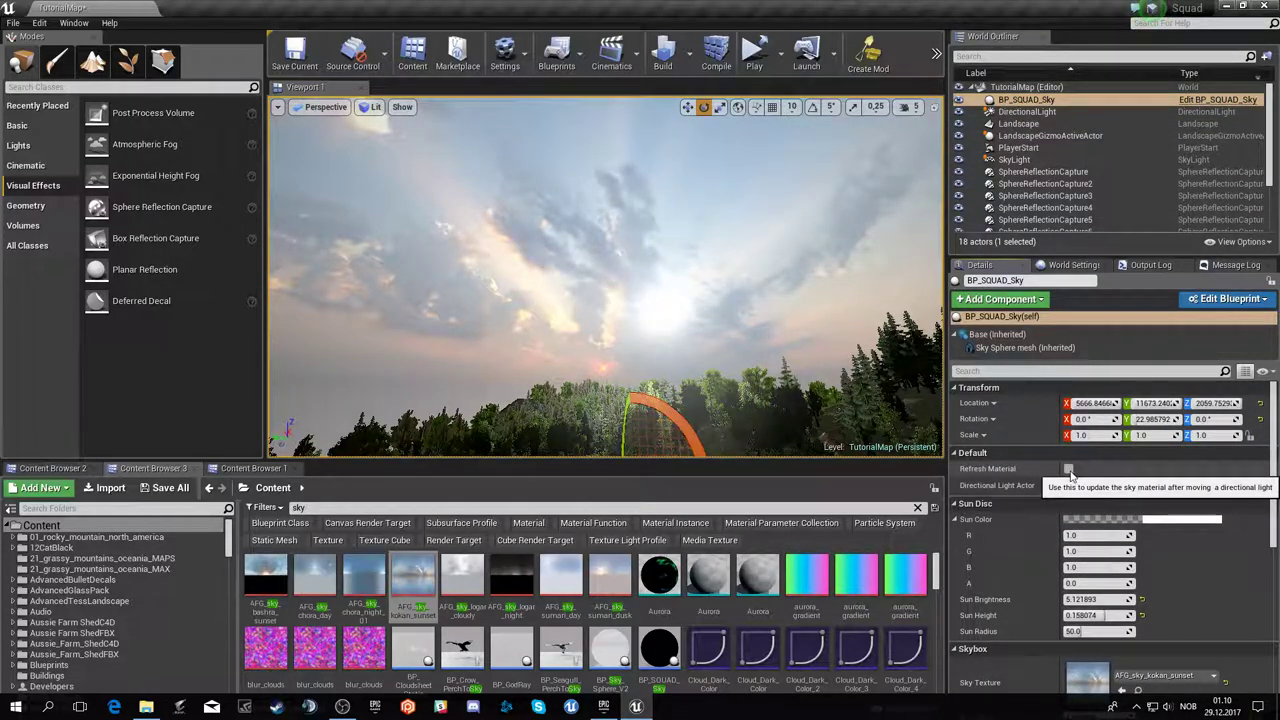
pyautogui.click(1041, 103)
# - Adjust BP_SQUAD_Sky's Dome Position Offset Z, ending slightly below zero
pyautogui.scroll(-4, 980, 580)
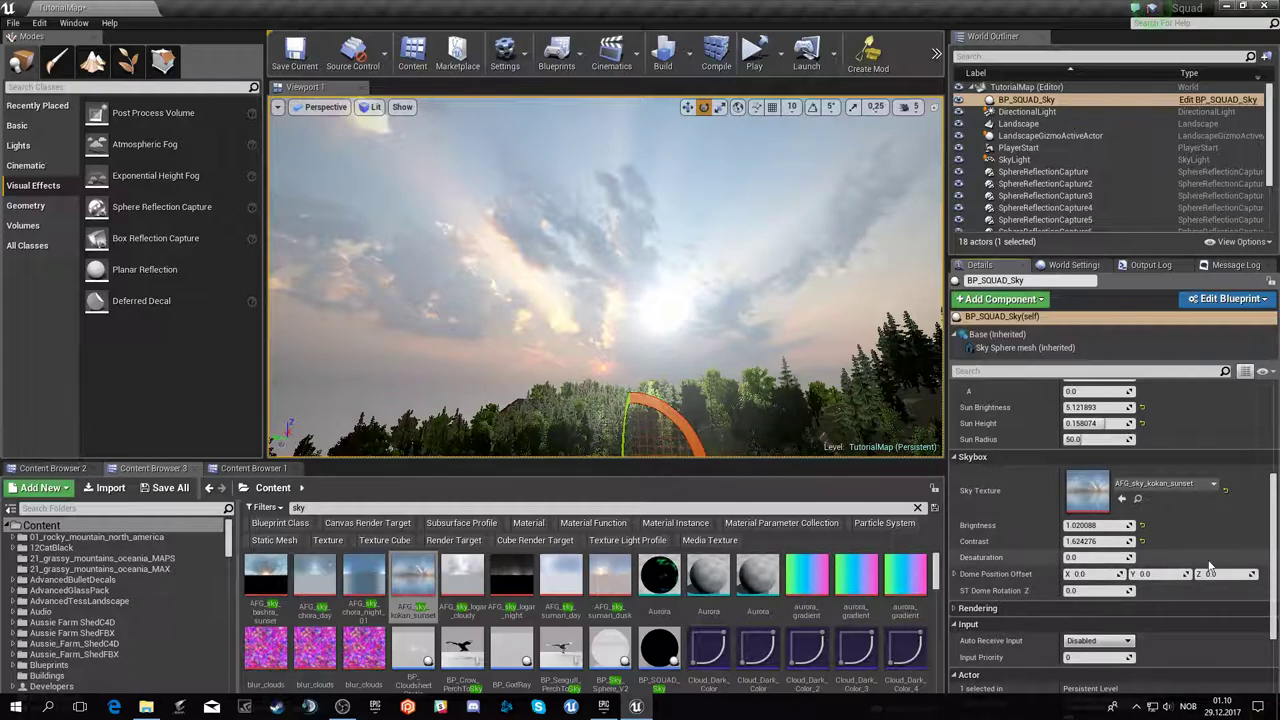
pyautogui.moveTo(1225, 580); pyautogui.dragTo(1235, 580)
pyautogui.moveTo(605, 280); pyautogui.dragTo(640, 300, button='right')
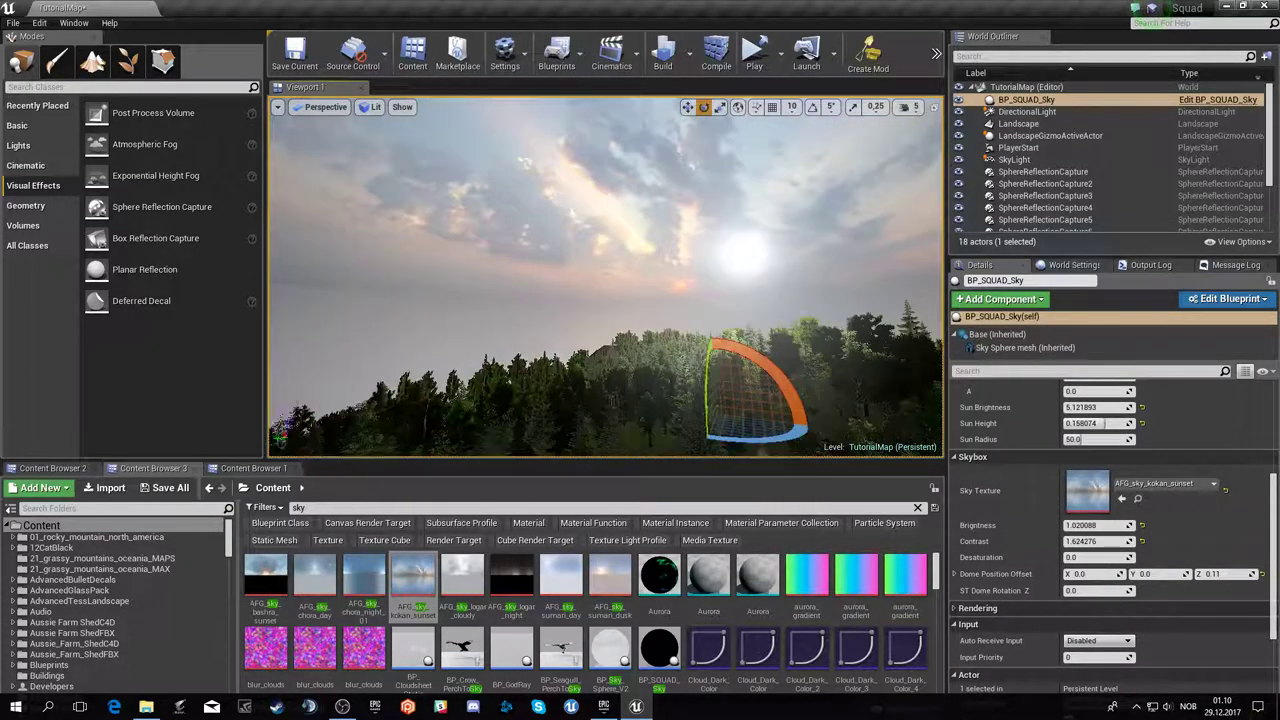
pyautogui.moveTo(1225, 574)
pyautogui.mouseDown()
pyautogui.moveTo(1185, 574)
pyautogui.moveTo(1200, 574)
pyautogui.mouseUp()
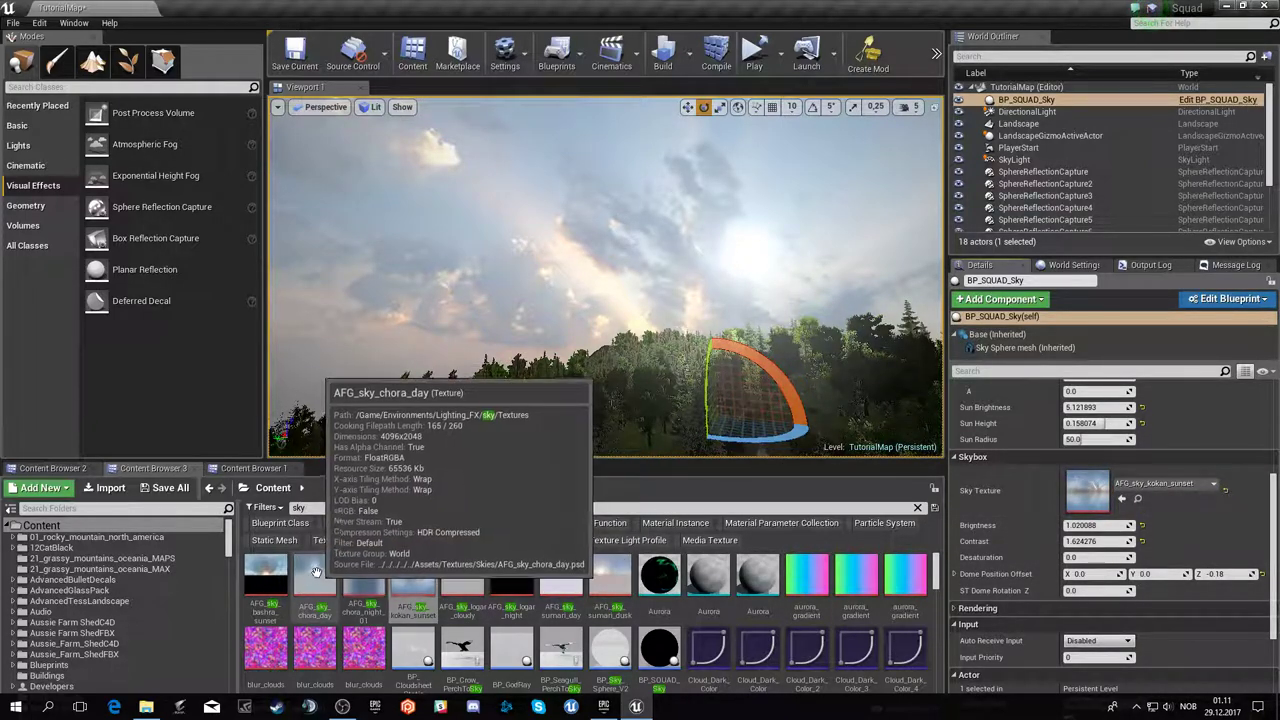
# - Switch the sky texture to AFG_sky_chora_day and rotate the dome around Z
pyautogui.moveTo(330, 580); pyautogui.dragTo(1092, 490)
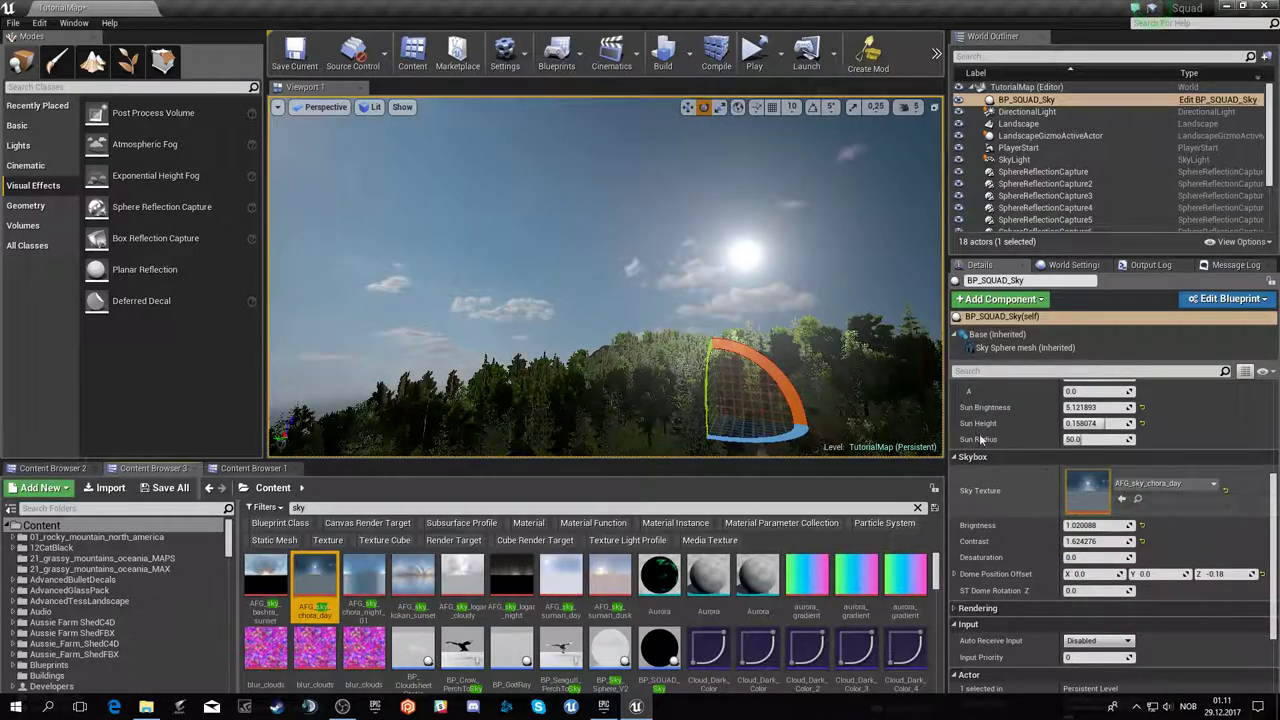
pyautogui.moveTo(605, 280)
pyautogui.mouseDown(button='right')
pyautogui.moveTo(620, 300)
pyautogui.moveTo(651, 286)
pyautogui.mouseUp(button='right')
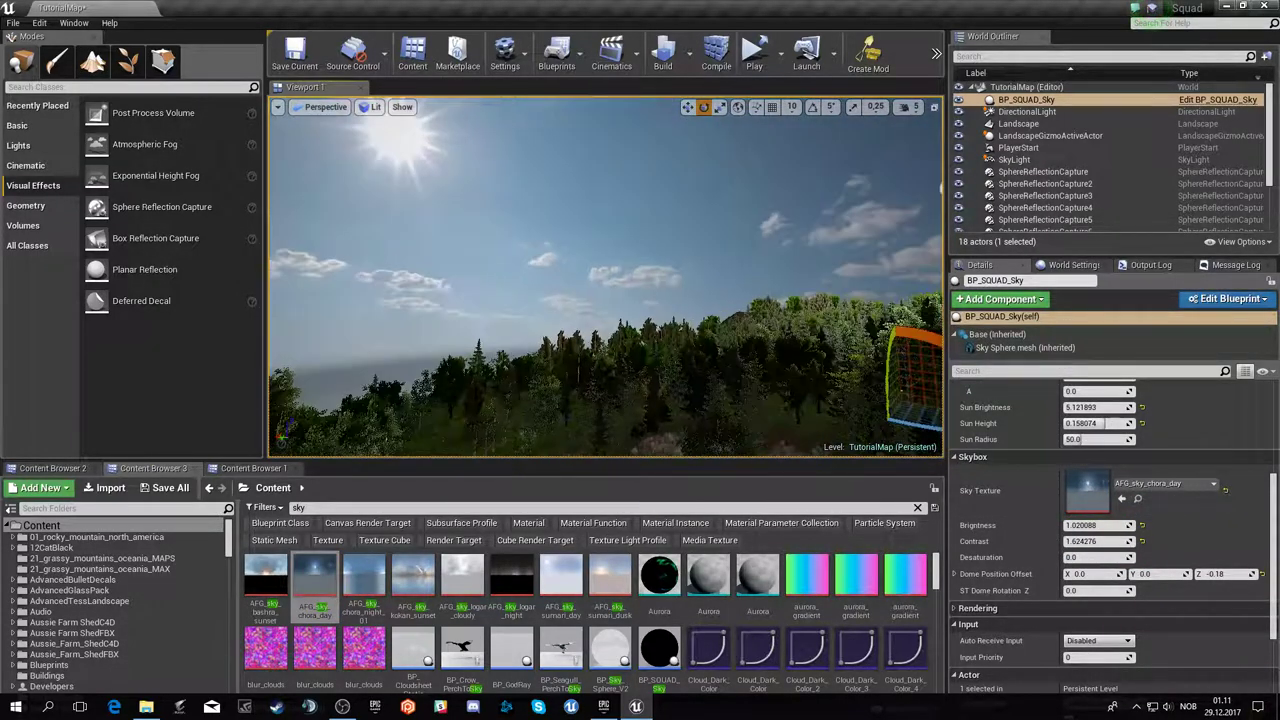
pyautogui.moveTo(1098, 590); pyautogui.dragTo(1032, 590)
pyautogui.moveTo(774, 348); pyautogui.dragTo(850, 340, button='right')
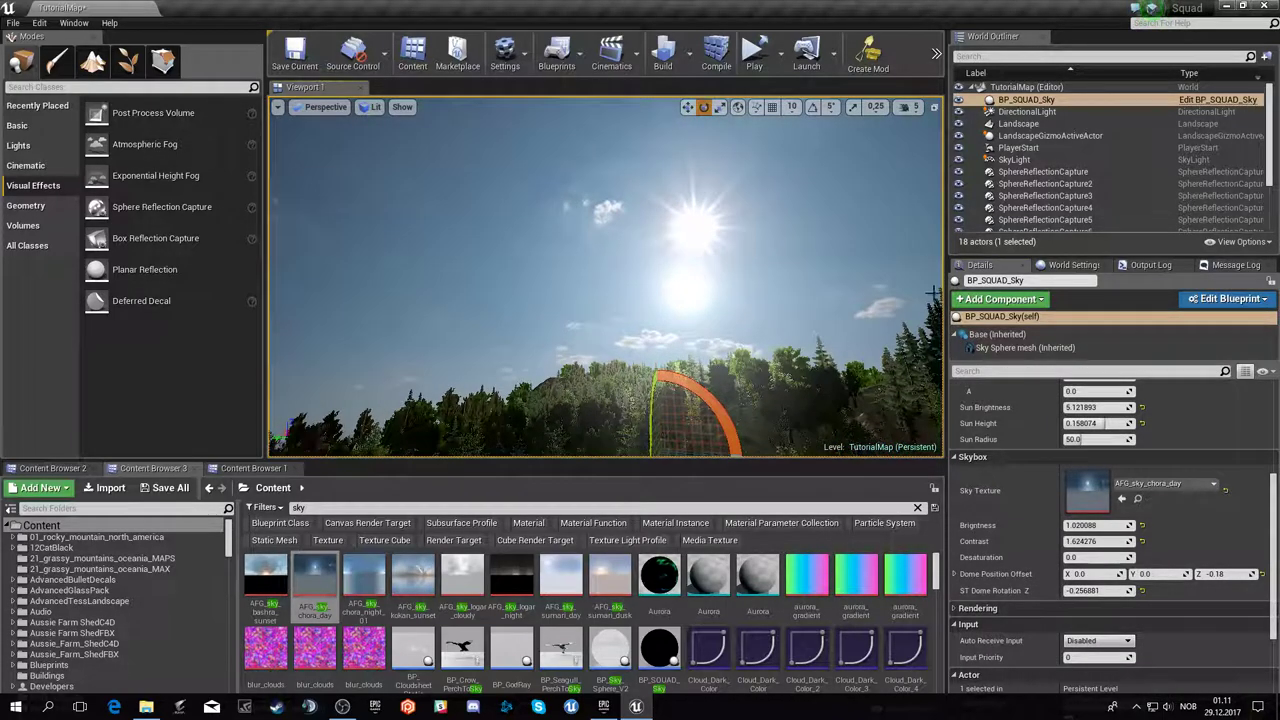
# - Raise the sun to about -20.9° pitch and refresh the sky to Sun Height 0.197
pyautogui.click(1027, 111)
pyautogui.moveTo(648, 390); pyautogui.dragTo(653, 345)
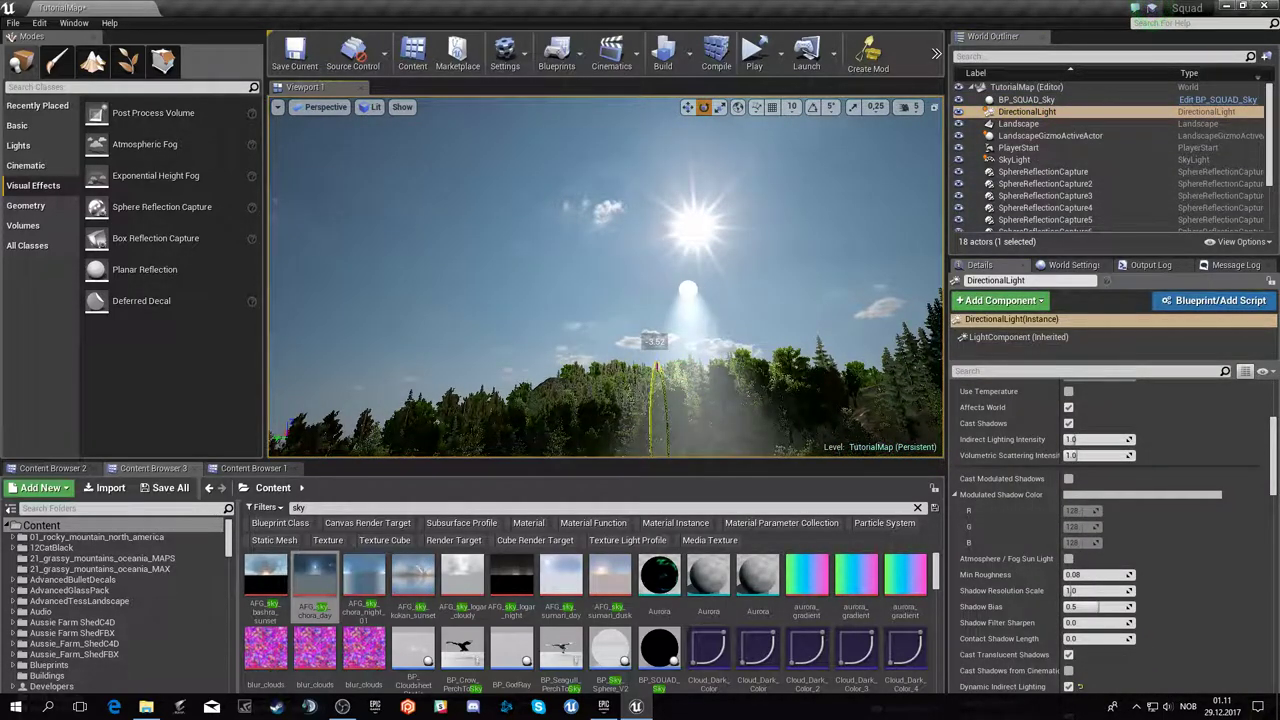
pyautogui.click(1027, 100)
pyautogui.scroll(2, 1155, 456)
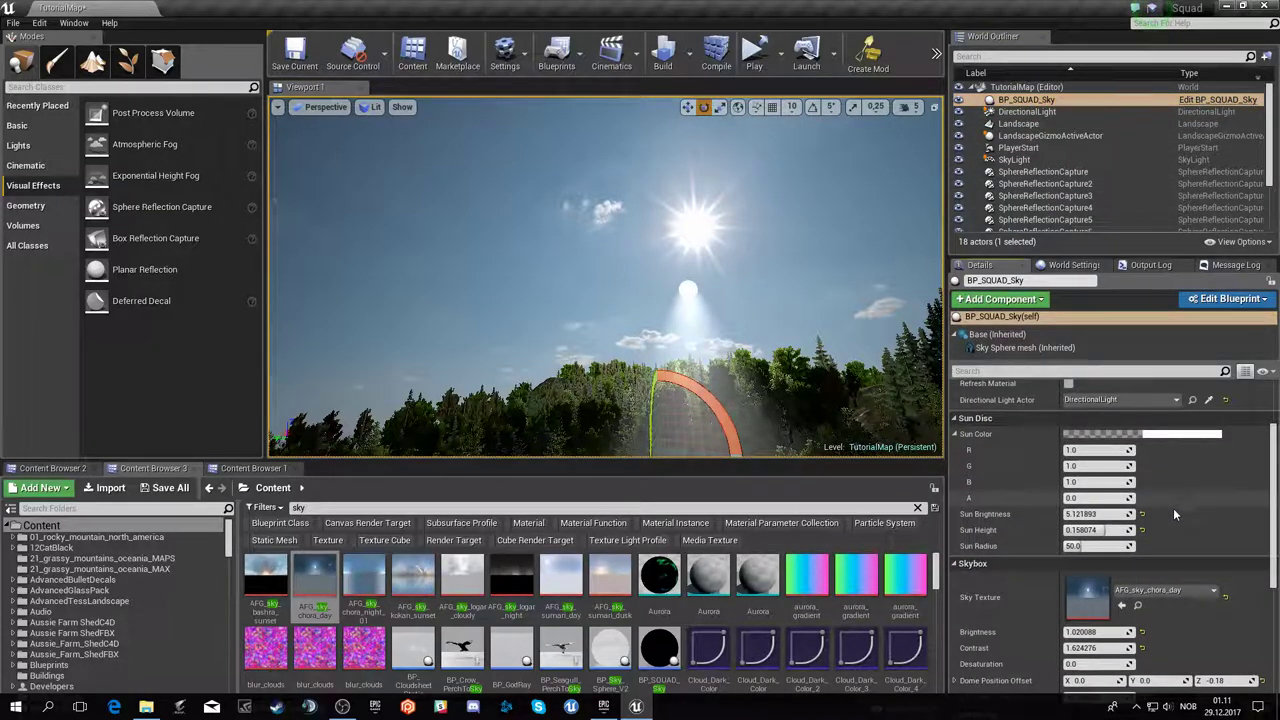
pyautogui.scroll(2, 1173, 508)
pyautogui.click(1069, 469)
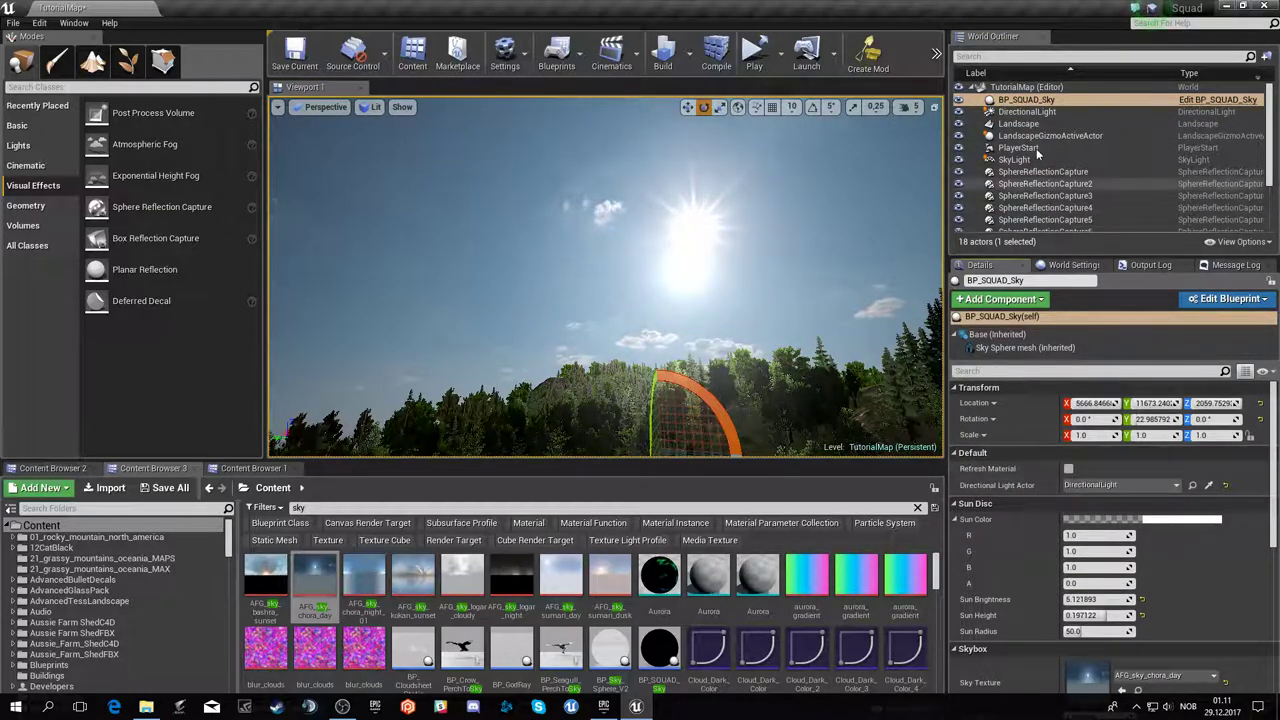
pyautogui.click(1015, 112)
pyautogui.moveTo(651, 383); pyautogui.dragTo(660, 400)
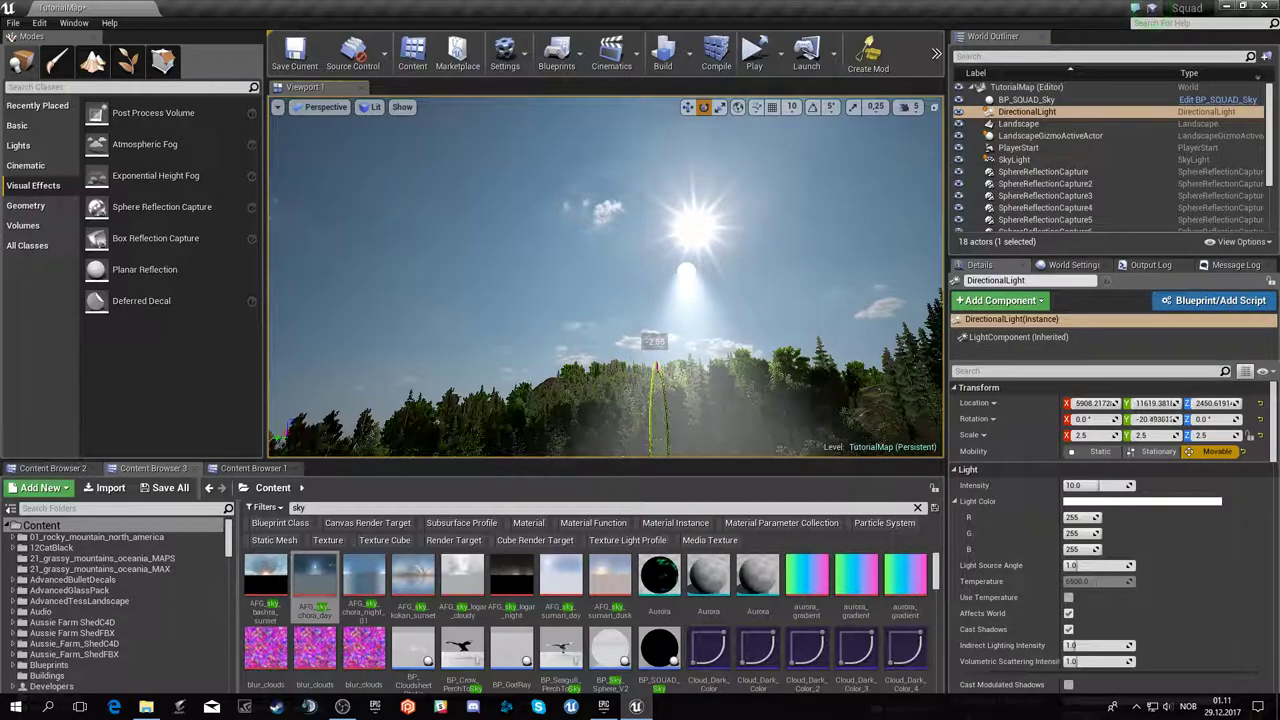
pyautogui.click(1027, 100)
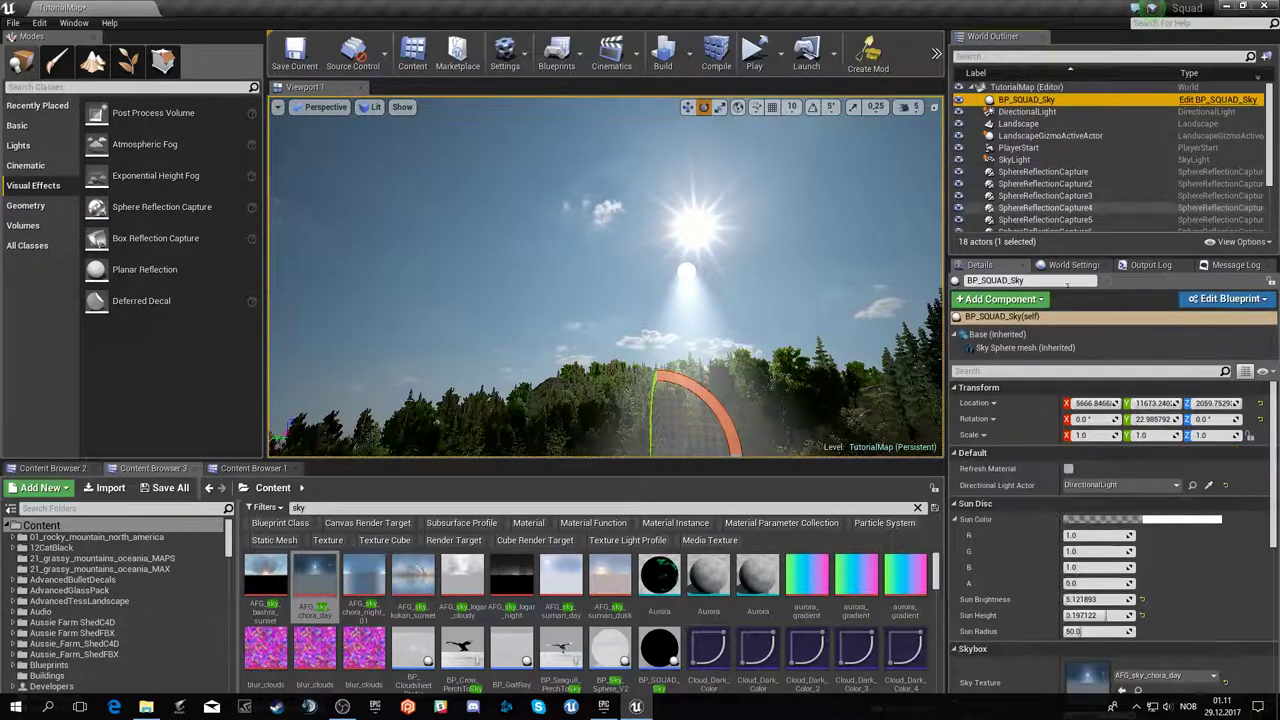
# - Refresh the sky, then twice nudge the sun's angle and refresh BP_SQUAD_Sky to match
pyautogui.click(1069, 469)
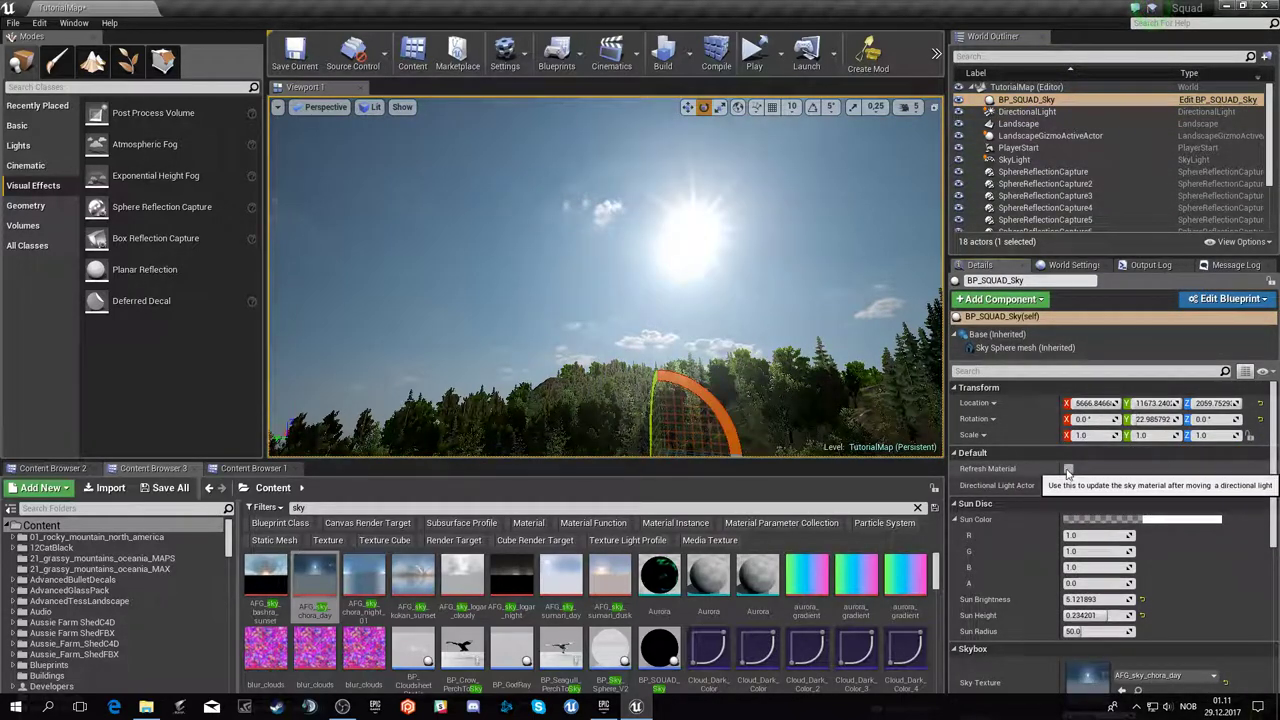
pyautogui.click(1005, 113)
pyautogui.moveTo(647, 390); pyautogui.dragTo(652, 400)
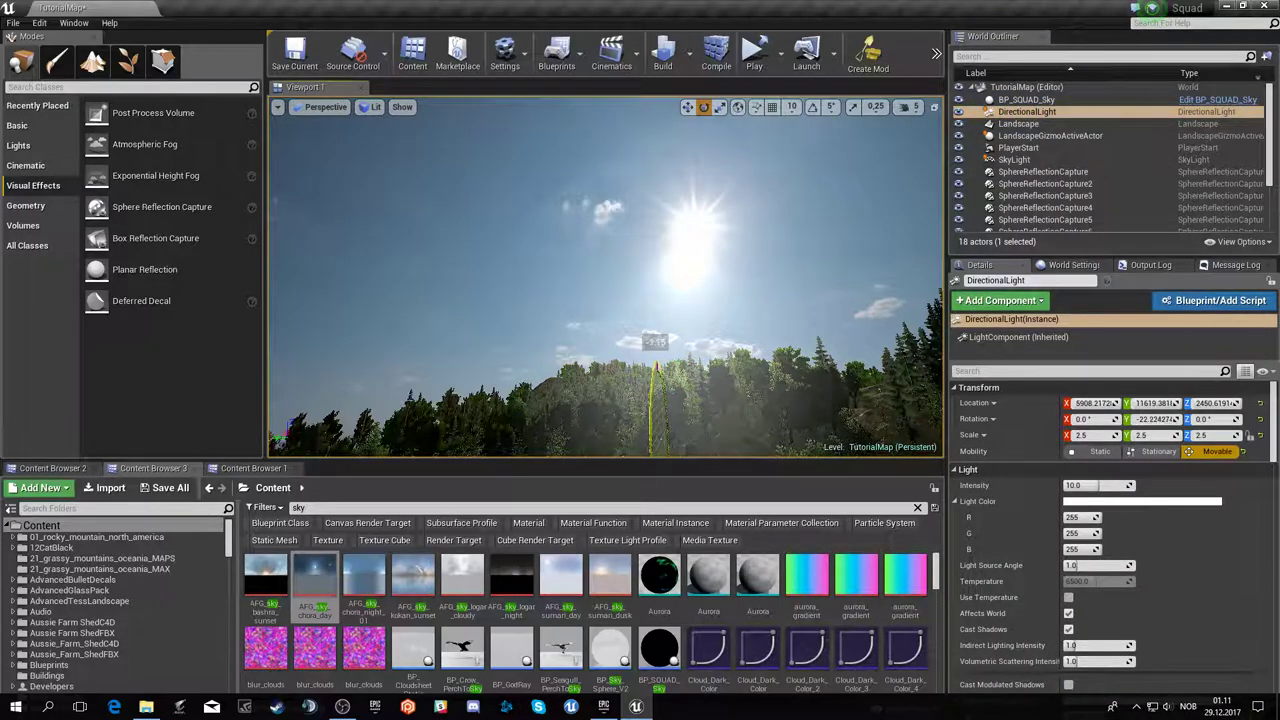
pyautogui.click(1026, 100)
pyautogui.click(1069, 469)
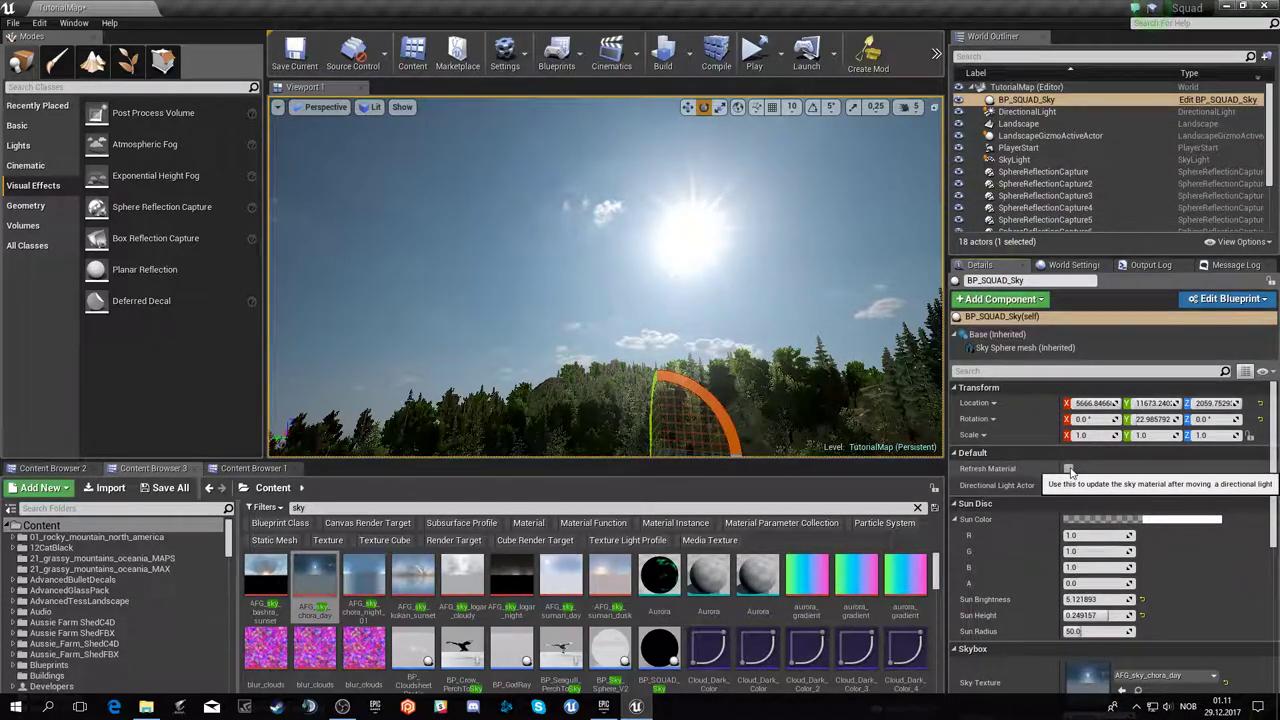
pyautogui.click(1030, 111)
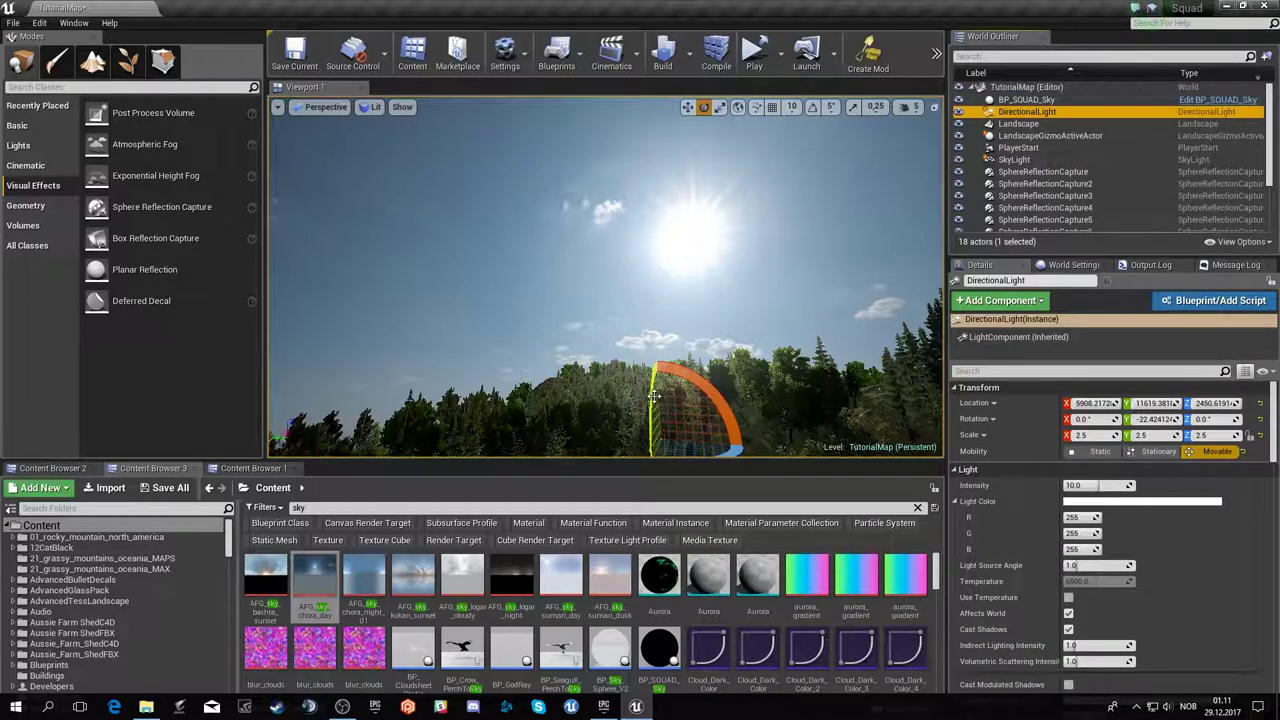
pyautogui.moveTo(653, 396); pyautogui.dragTo(660, 402)
pyautogui.click(1026, 100)
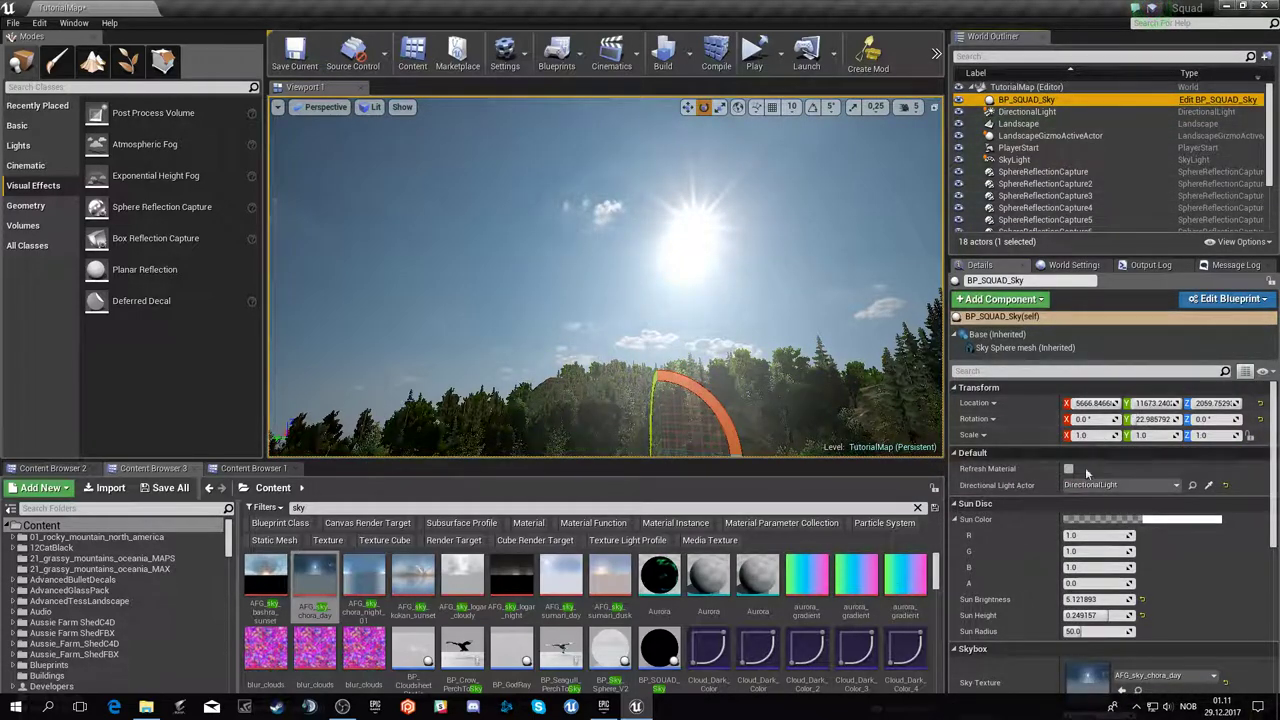
pyautogui.click(1069, 469)
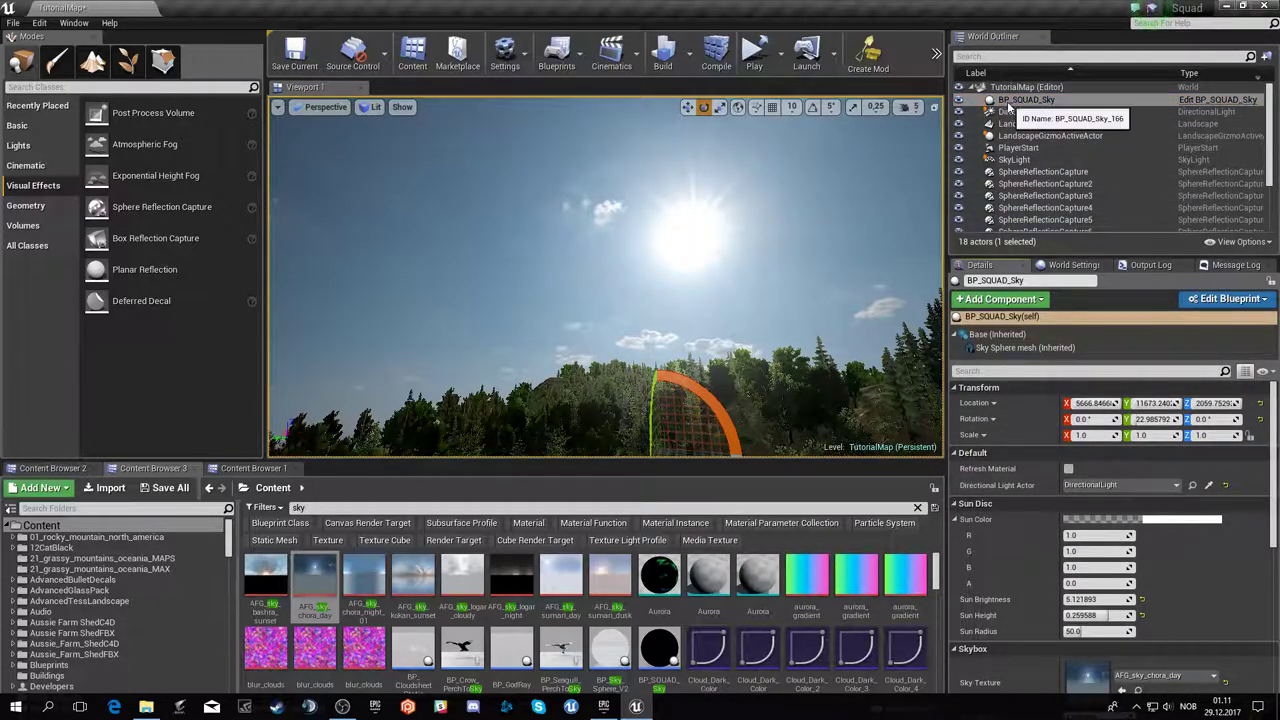
# - Tilt the sun to about -25.9° pitch, refreshing the sky until Sun Height reads 0.288
pyautogui.click(1012, 111)
pyautogui.moveTo(650, 413); pyautogui.dragTo(654, 349)
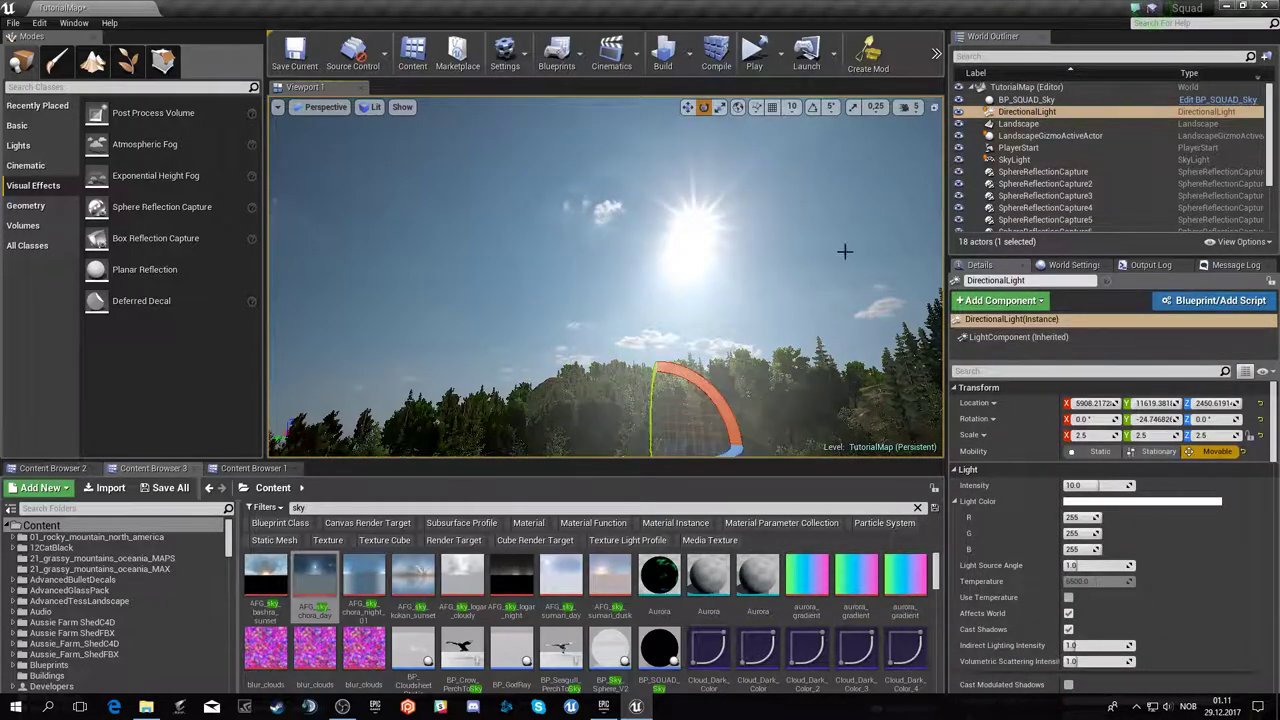
pyautogui.click(1026, 100)
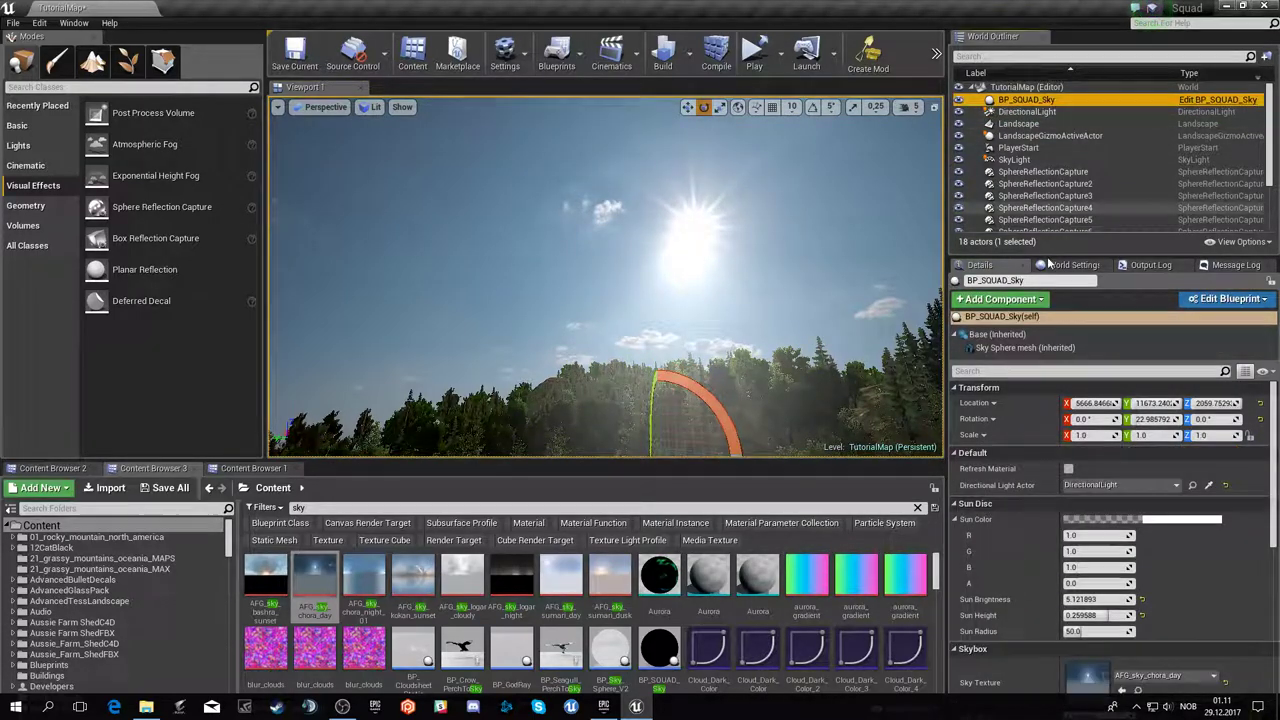
pyautogui.click(1068, 468)
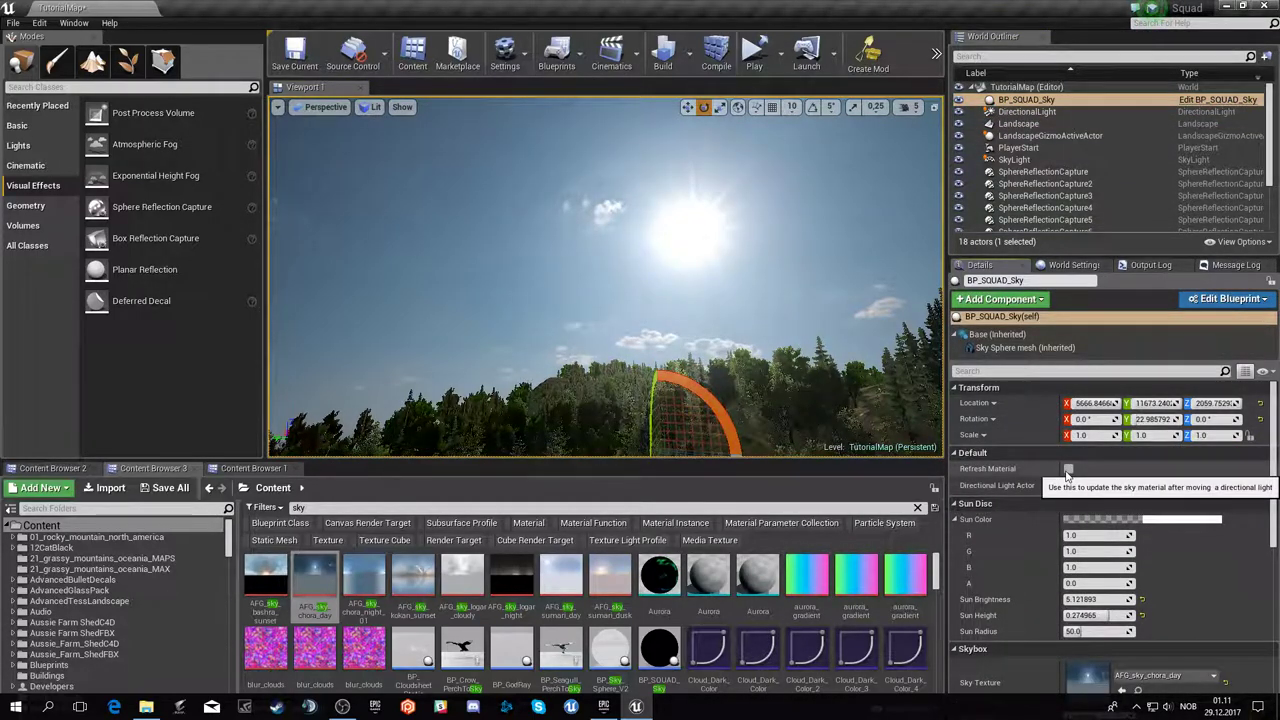
pyautogui.click(1026, 111)
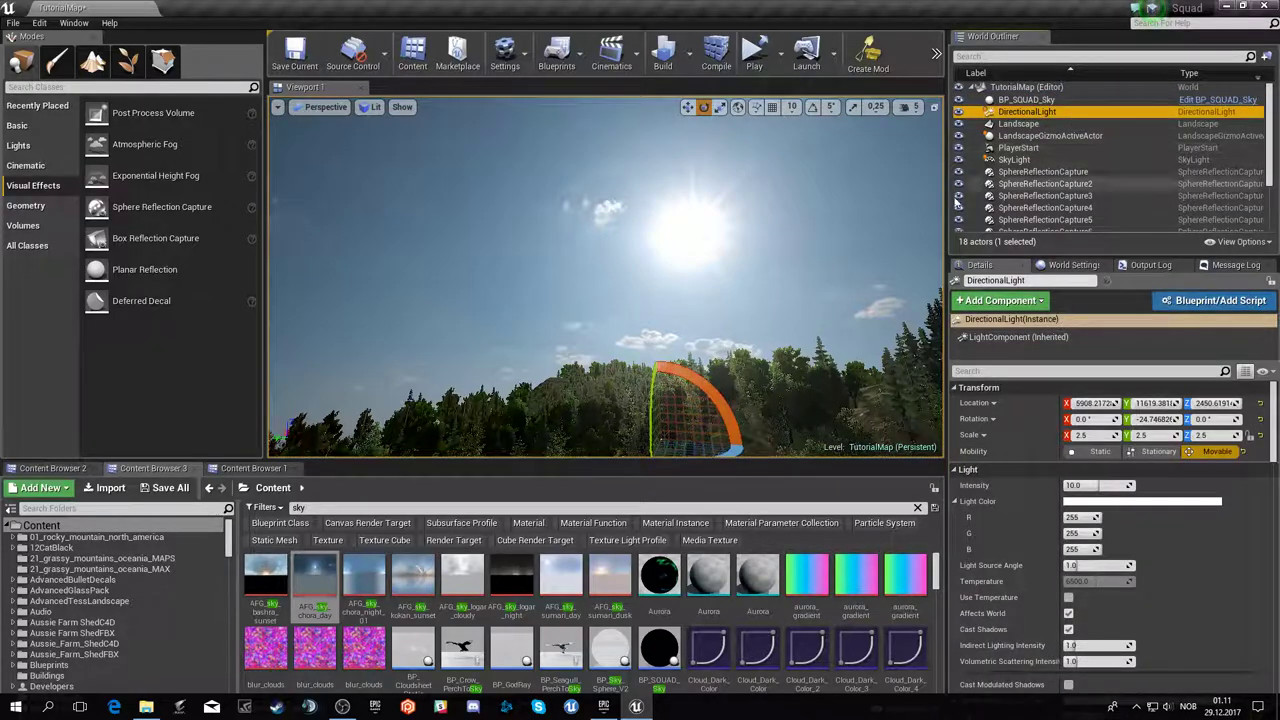
pyautogui.click(654, 396)
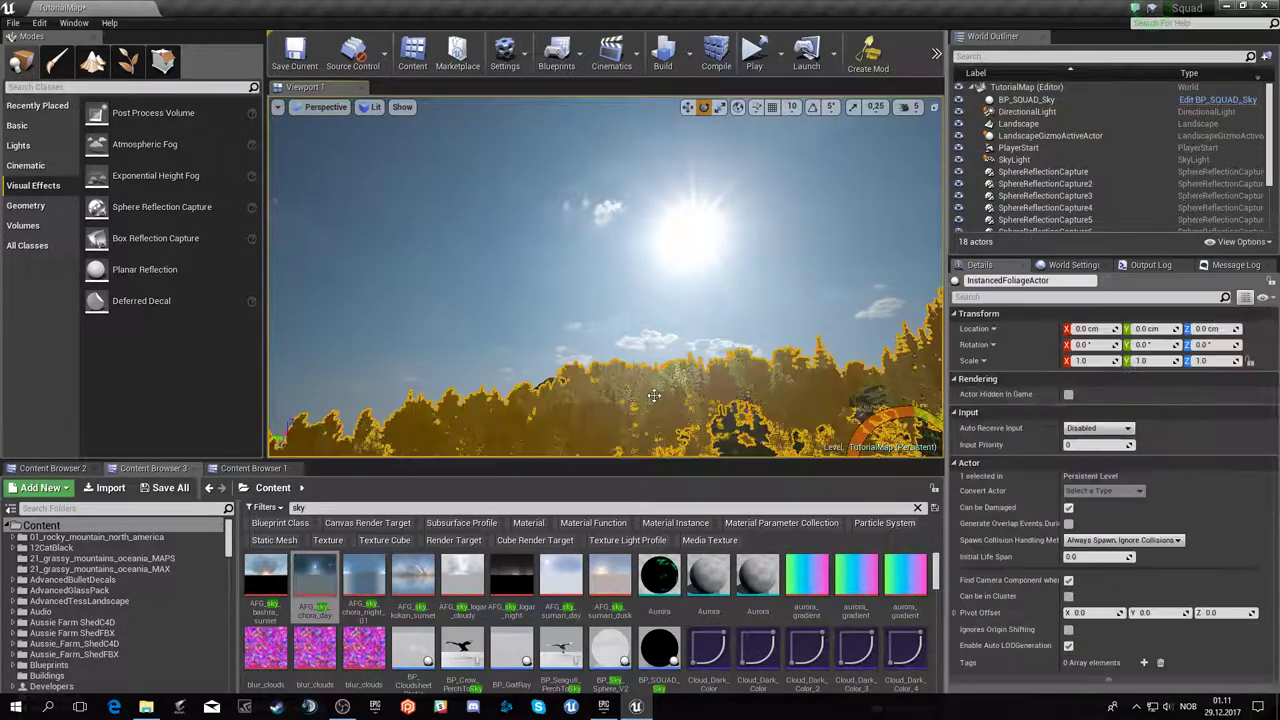
pyautogui.click(1065, 112)
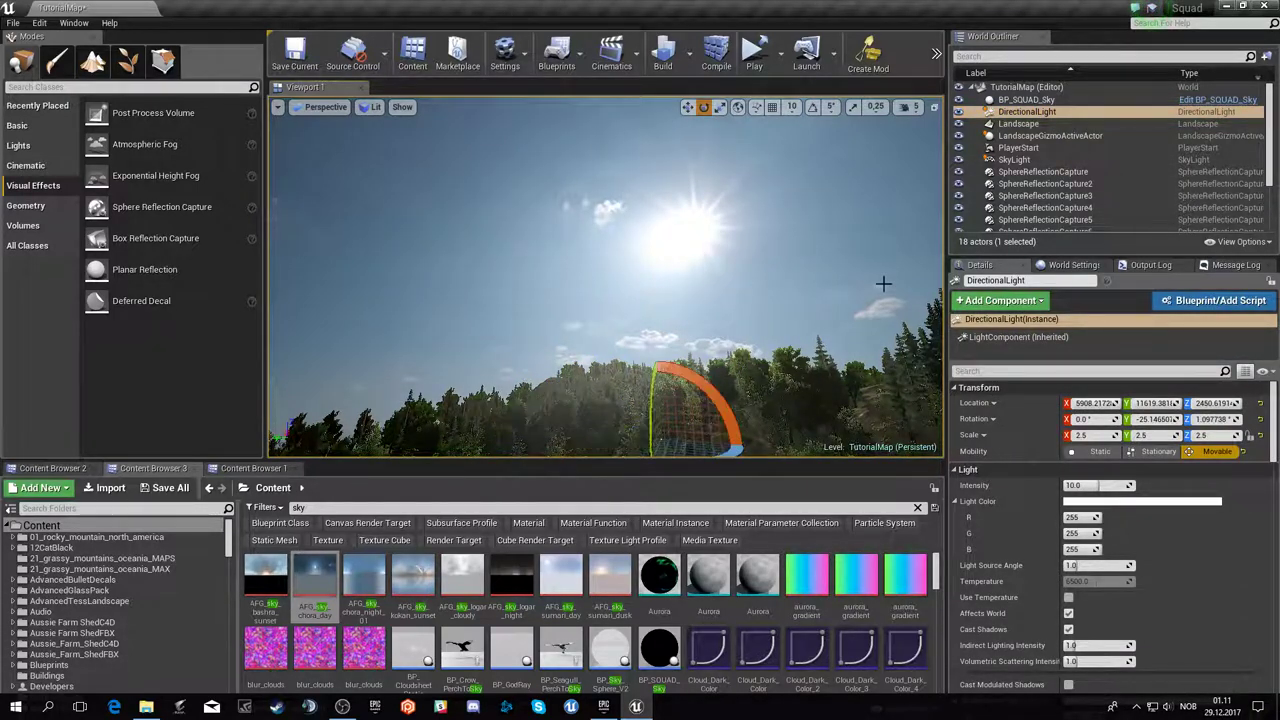
pyautogui.click(1026, 100)
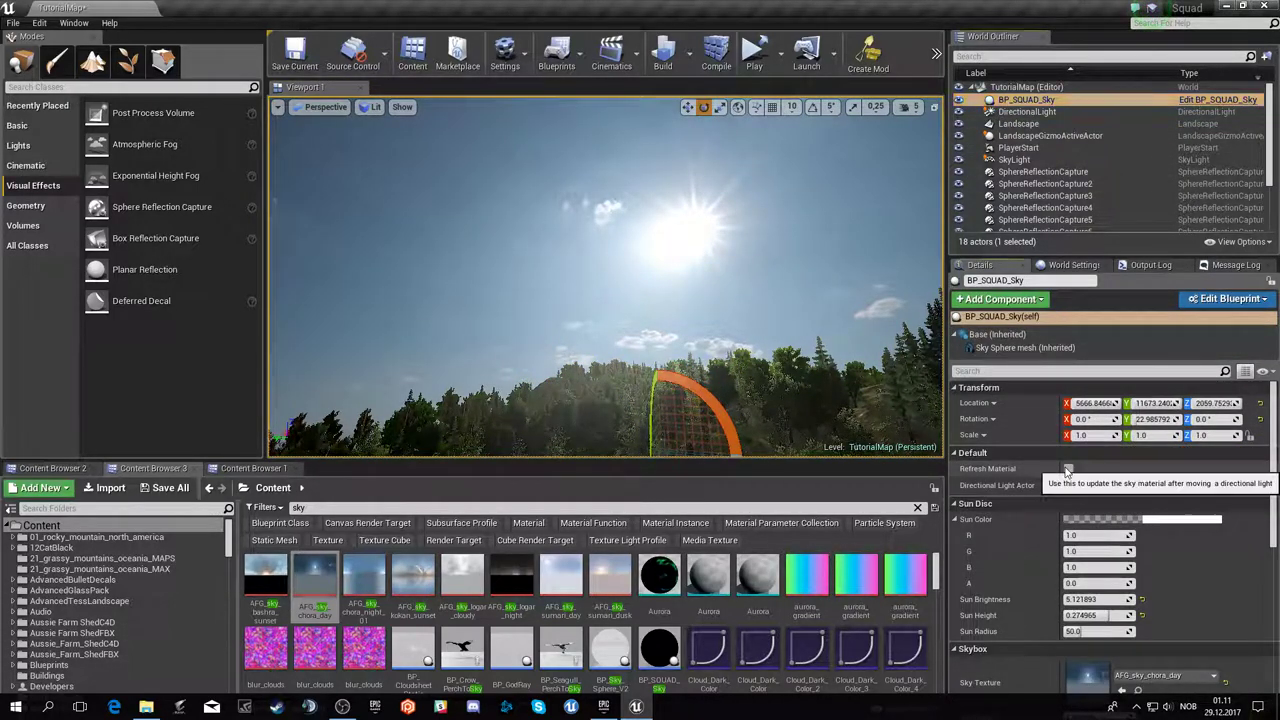
pyautogui.click(1066, 470)
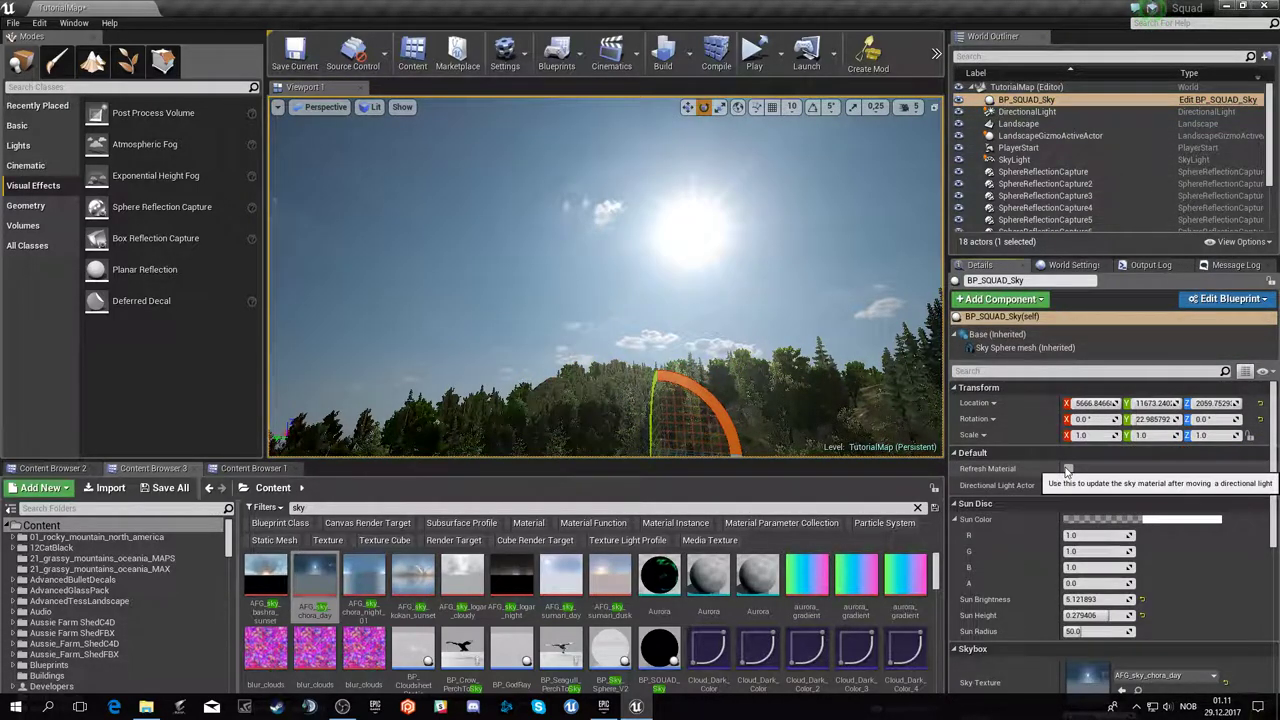
pyautogui.click(1027, 112)
pyautogui.moveTo(721, 452)
pyautogui.mouseDown()
pyautogui.moveTo(685, 360)
pyautogui.moveTo(655, 360)
pyautogui.mouseUp()
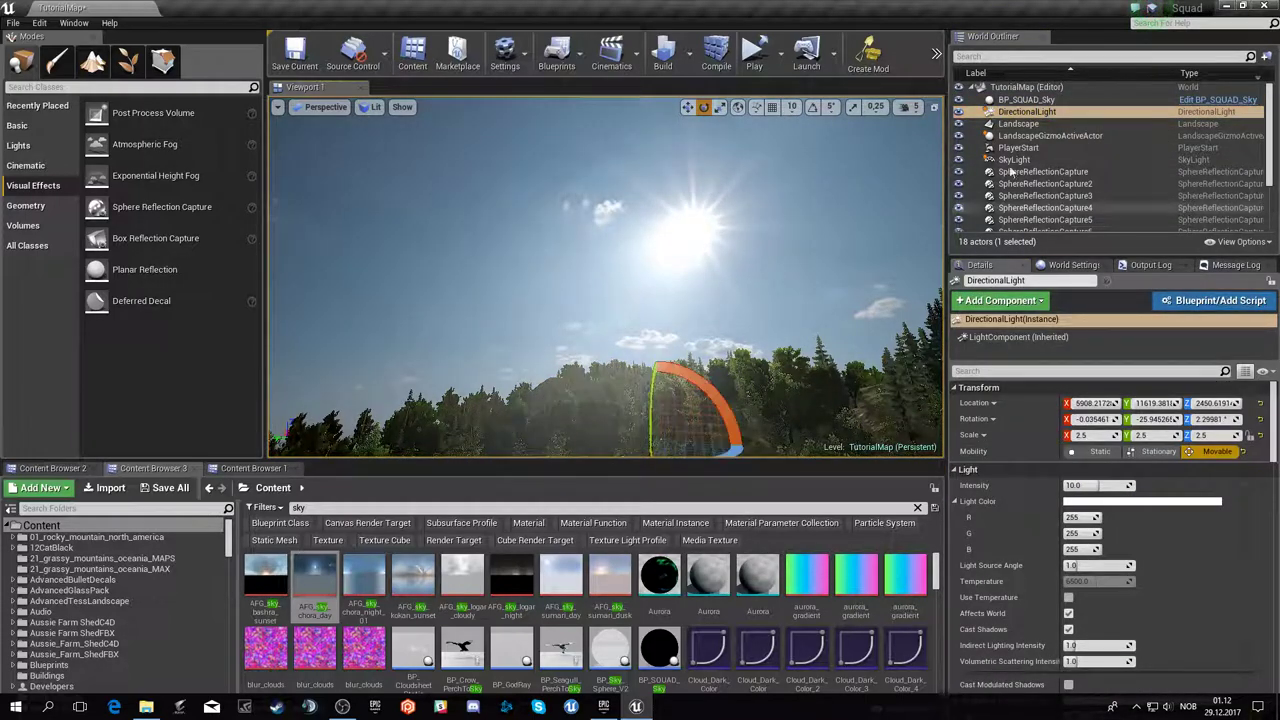
pyautogui.click(1040, 100)
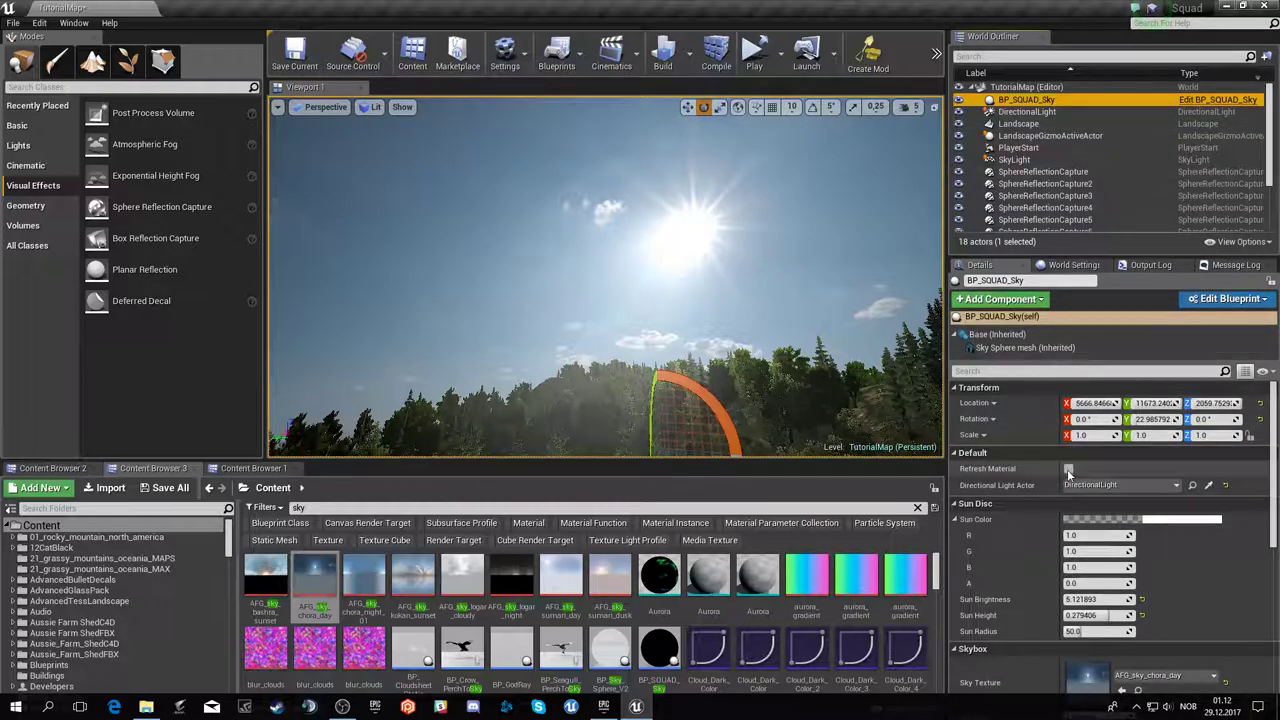
pyautogui.click(1068, 470)
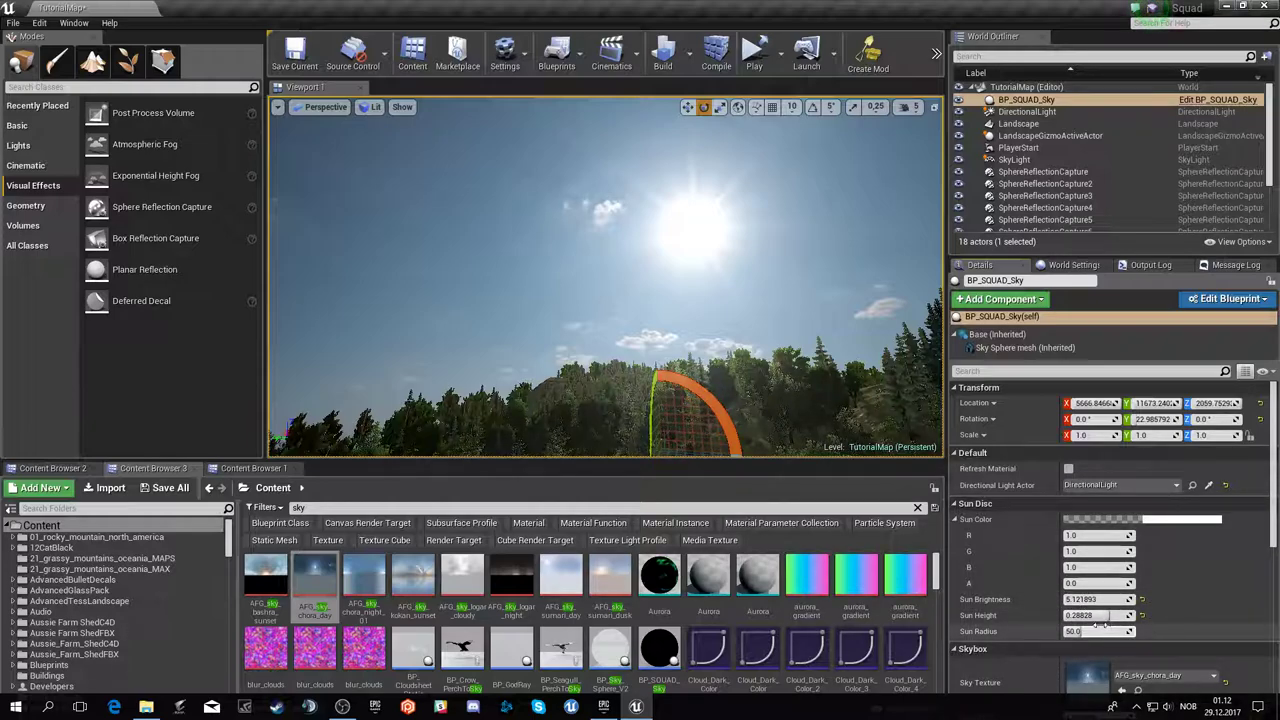
# - Set the sun disc radius to 3.669725 and raise its brightness to 13.539101
pyautogui.write('0')
pyautogui.press('Return')
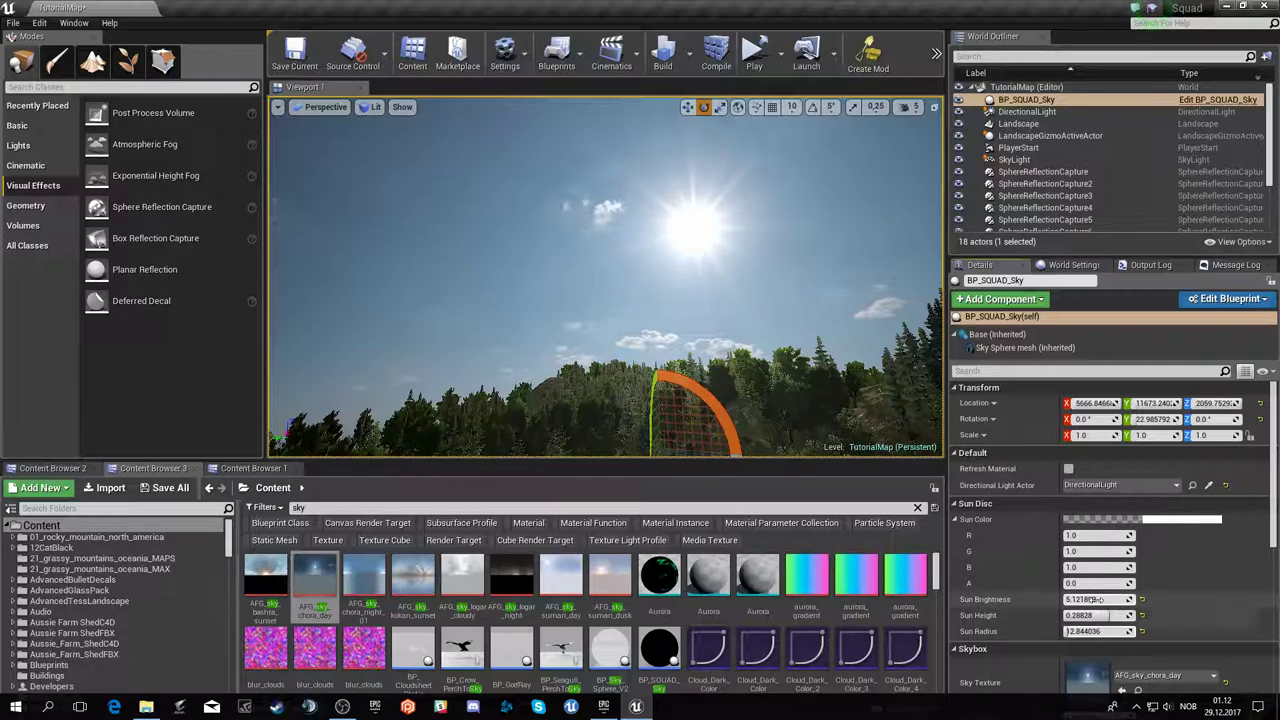
pyautogui.moveTo(1098, 599)
pyautogui.mouseDown()
pyautogui.moveTo(1130, 599)
pyautogui.moveTo(1085, 599)
pyautogui.moveTo(1060, 631)
pyautogui.mouseUp()
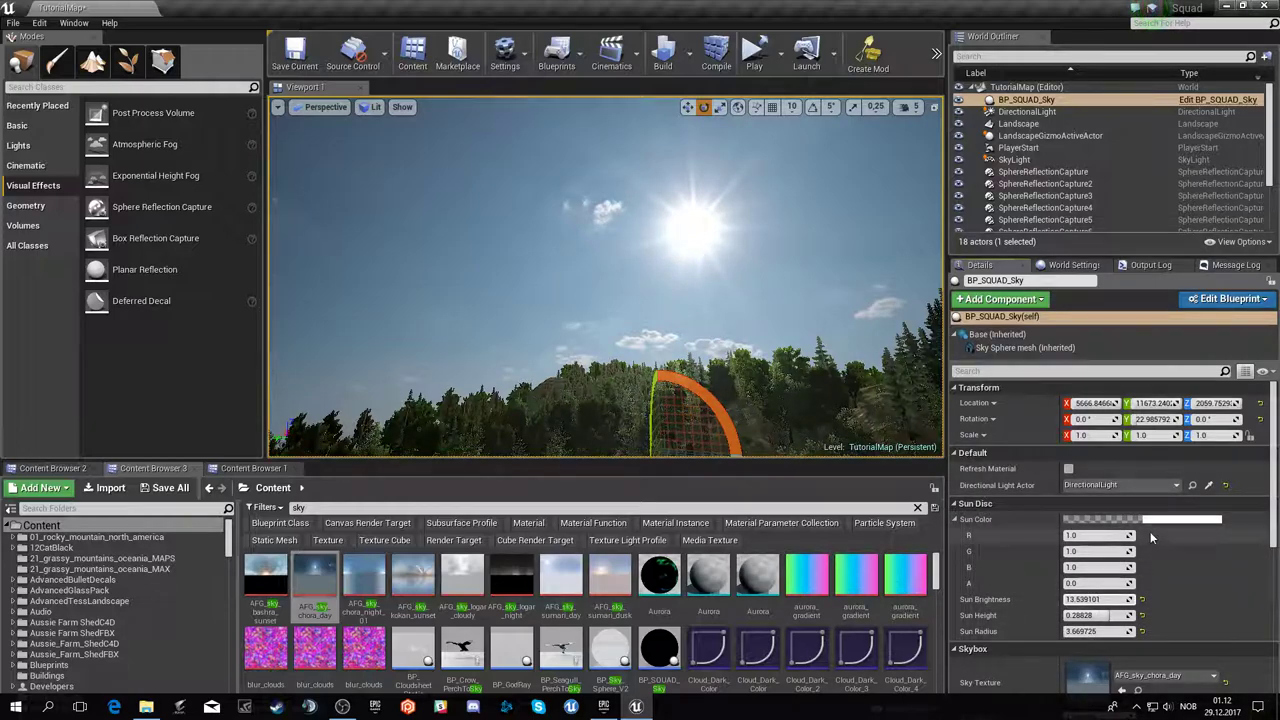
# - Fly the view into the forest over the grassy hillside and select the SkyLight
pyautogui.moveTo(820, 296); pyautogui.dragTo(822, 302, button='right')
pyautogui.moveTo(824, 304); pyautogui.dragTo(824, 270)
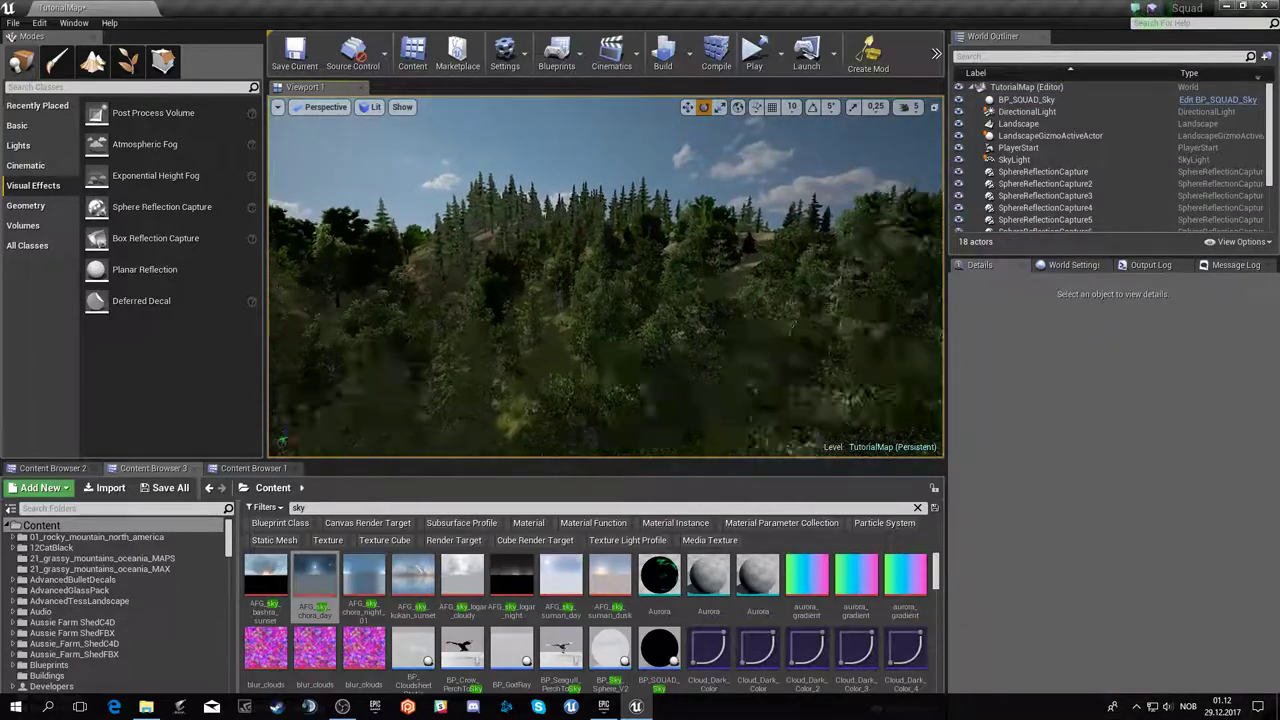
pyautogui.moveTo(824, 270); pyautogui.dragTo(824, 270, button='right')
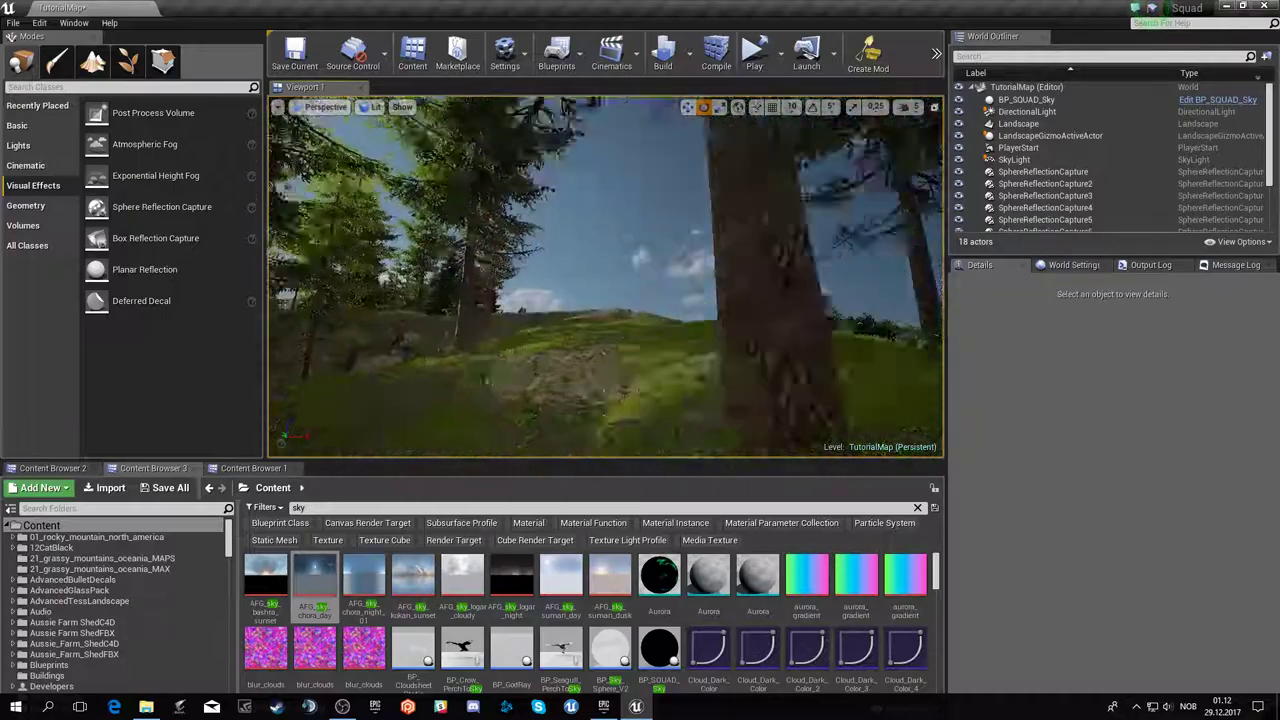
pyautogui.moveTo(824, 270); pyautogui.dragTo(824, 270, button='right')
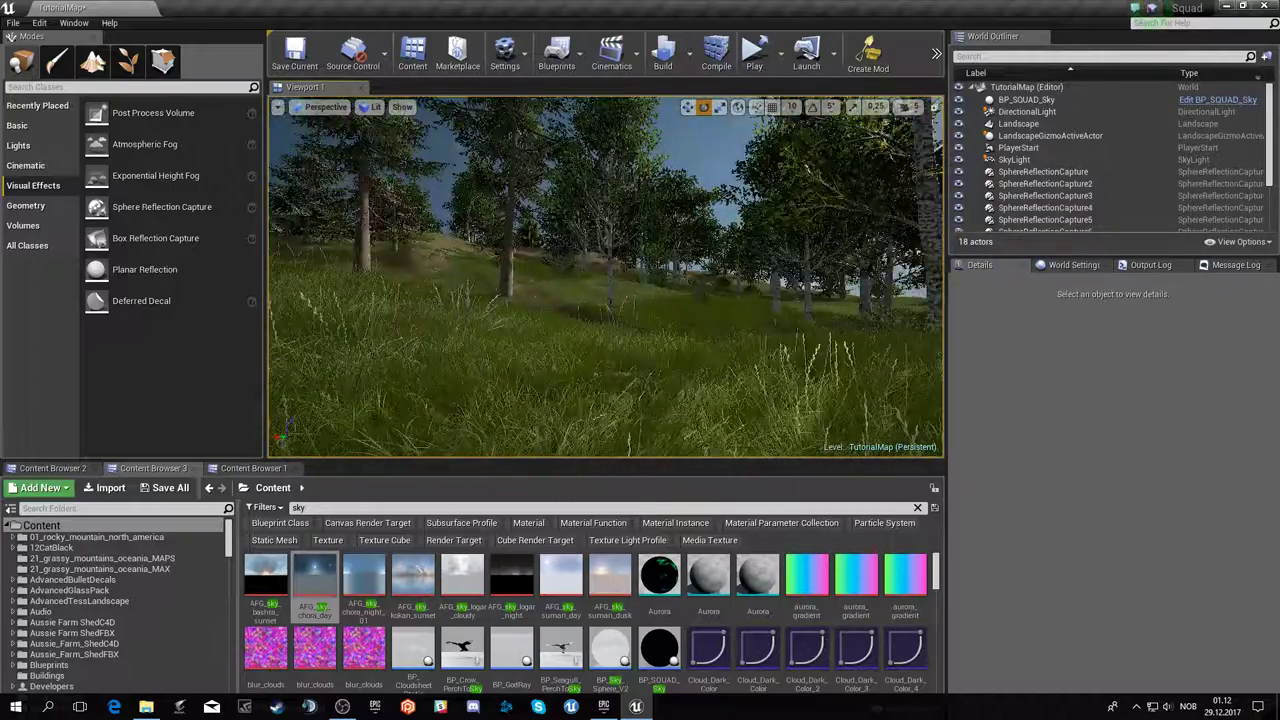
pyautogui.click(1013, 160)
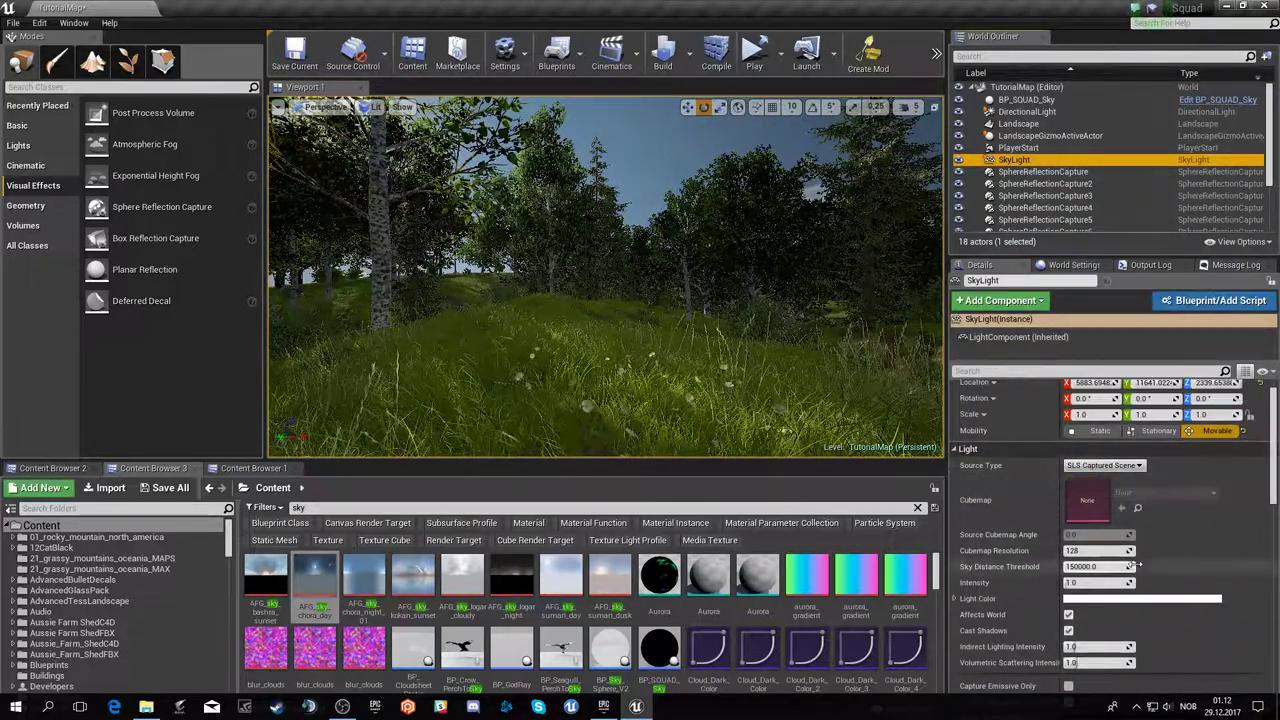
# - Tint the SkyLight a pale blue (R 0.885, G 0.903, B 1.0) with saturation about 0.1
pyautogui.scroll(-1, 1100, 565)
pyautogui.click(1095, 556)
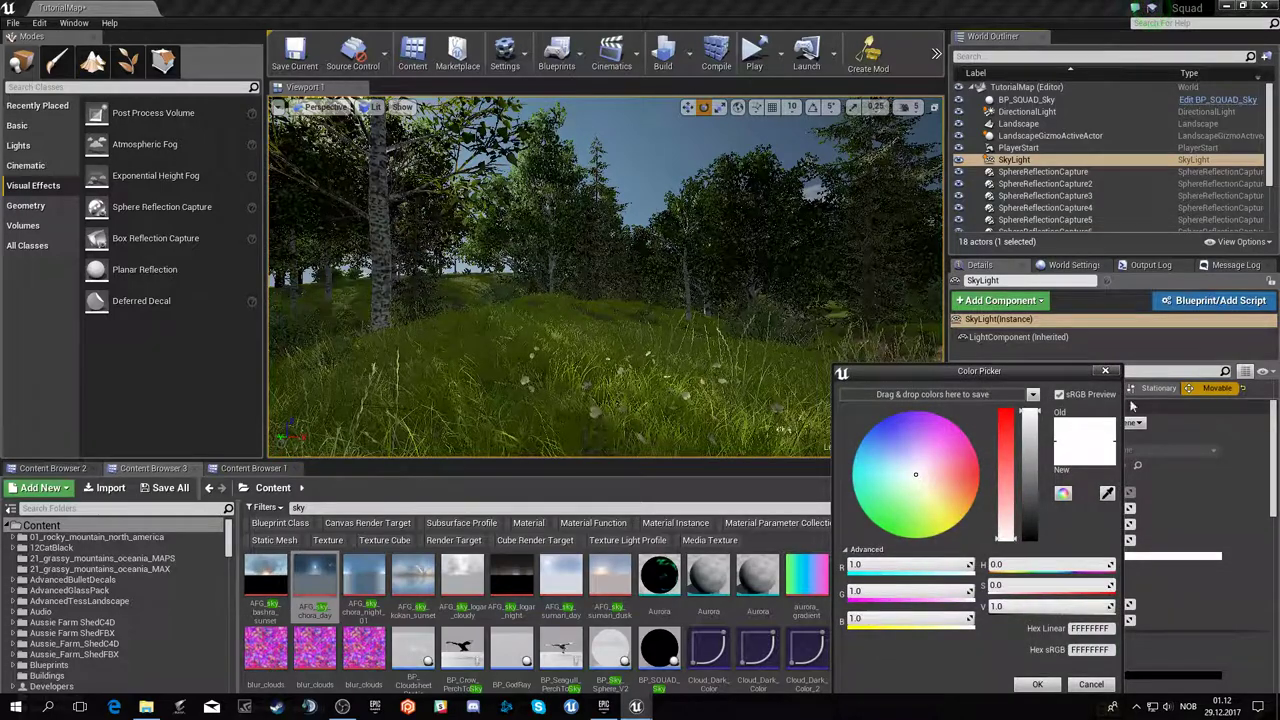
pyautogui.click(1018, 163)
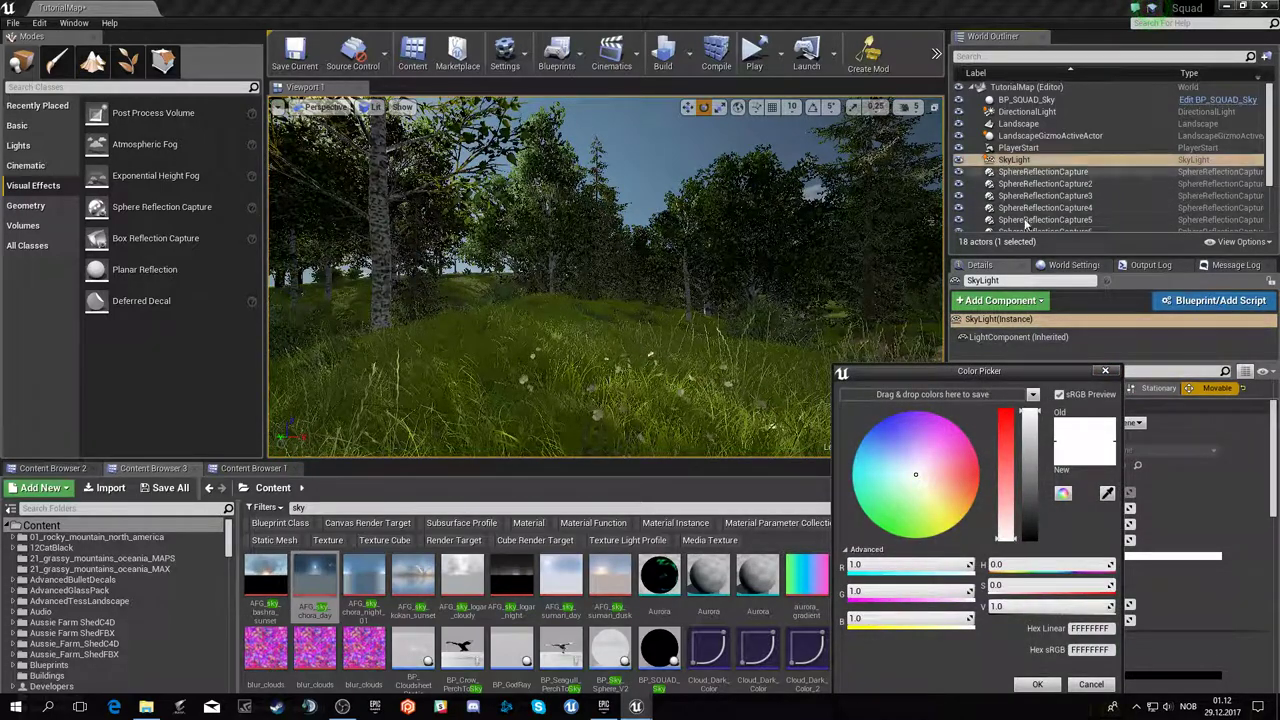
pyautogui.moveTo(968, 377)
pyautogui.mouseDown()
pyautogui.moveTo(794, 340)
pyautogui.moveTo(943, 311)
pyautogui.mouseUp()
pyautogui.click(818, 387)
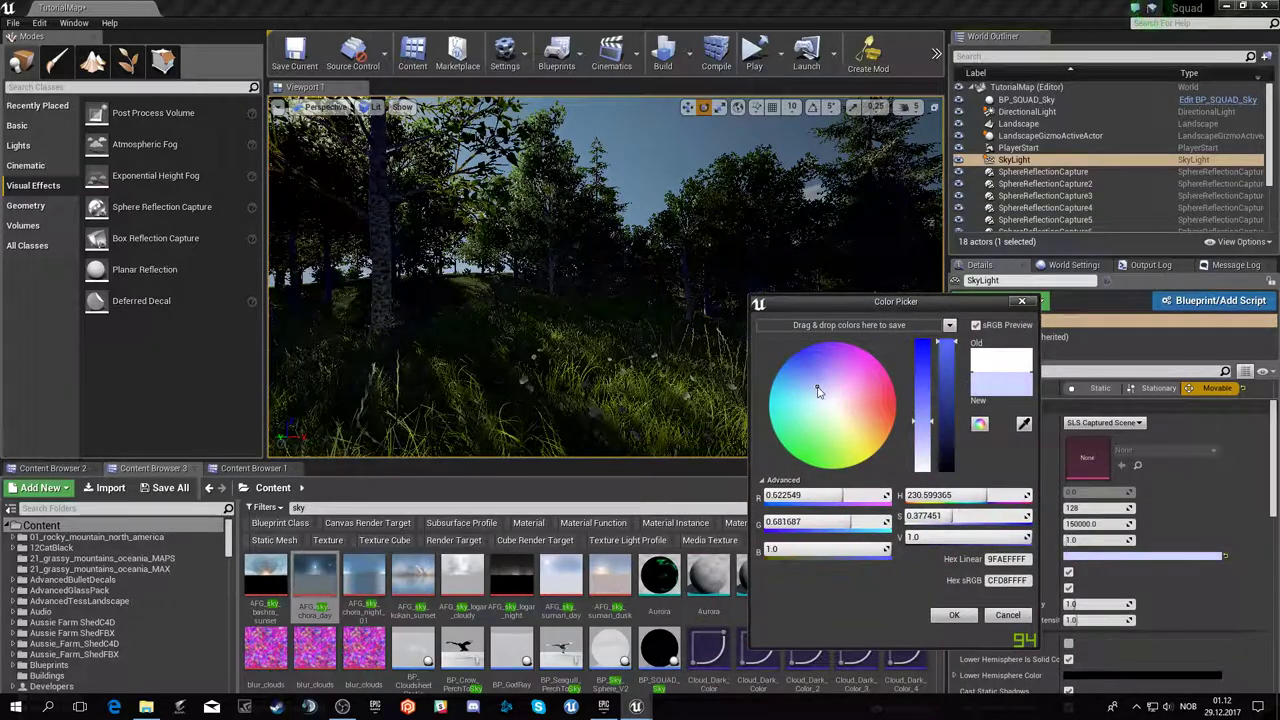
pyautogui.moveTo(922, 427); pyautogui.dragTo(928, 482)
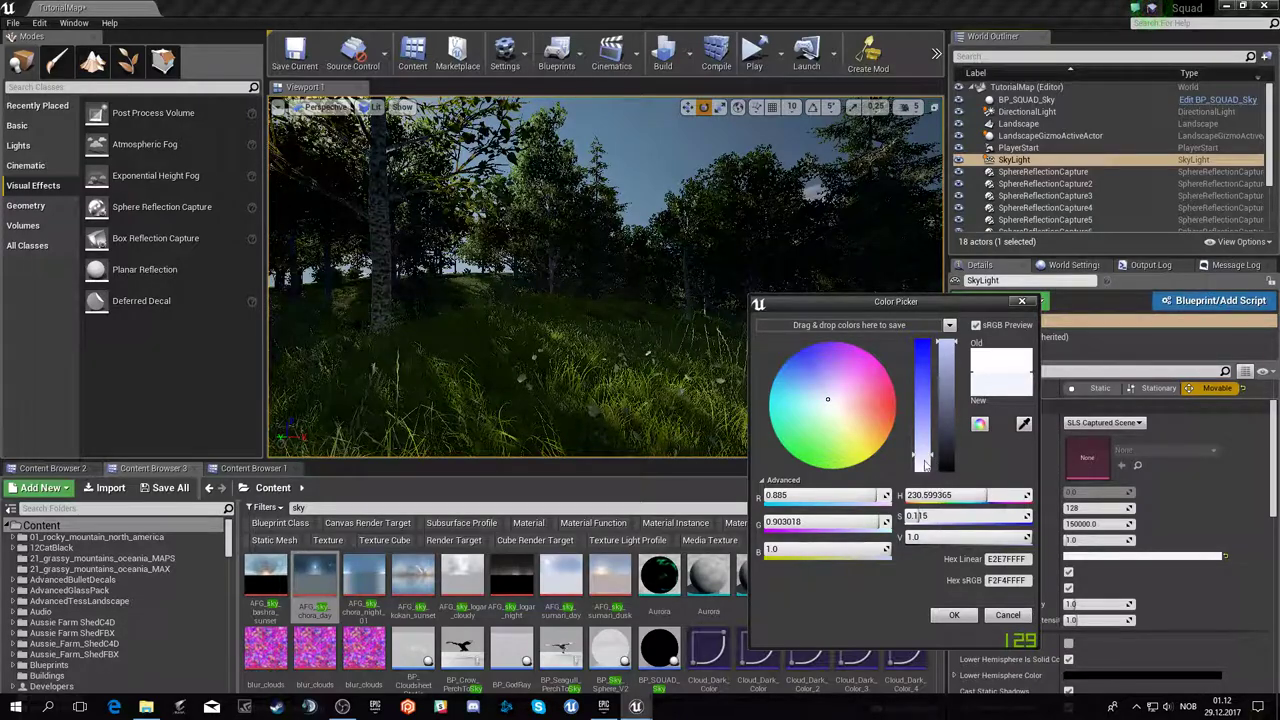
pyautogui.click(955, 615)
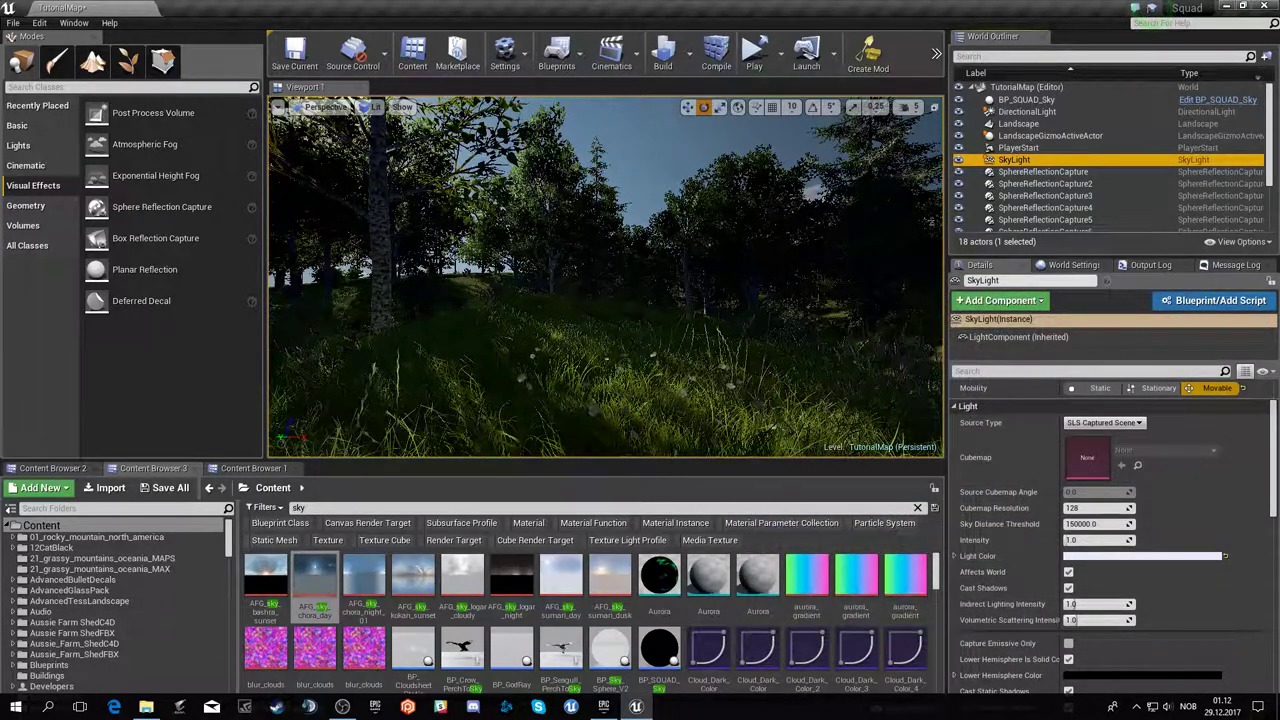
pyautogui.moveTo(786, 266); pyautogui.dragTo(760, 270, button='right')
pyautogui.press('Escape')
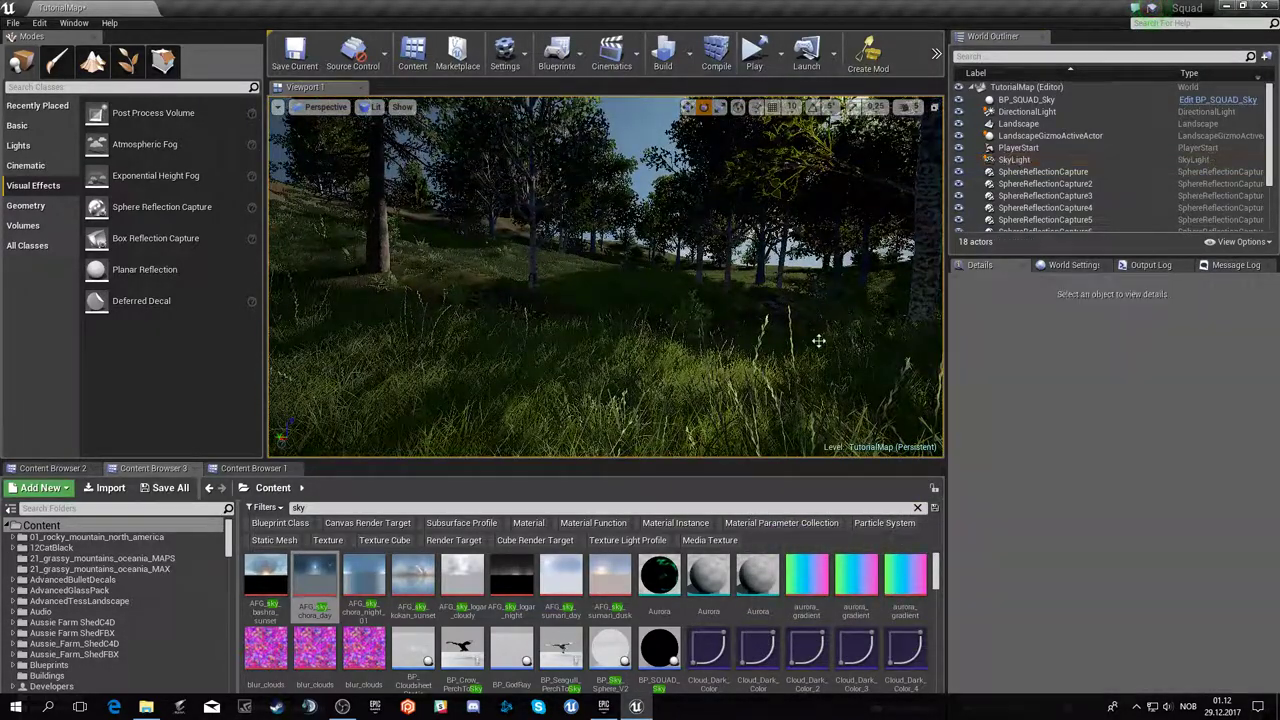
pyautogui.moveTo(817, 340); pyautogui.dragTo(800, 290, button='right')
pyautogui.moveTo(600, 280); pyautogui.dragTo(878, 378, button='right')
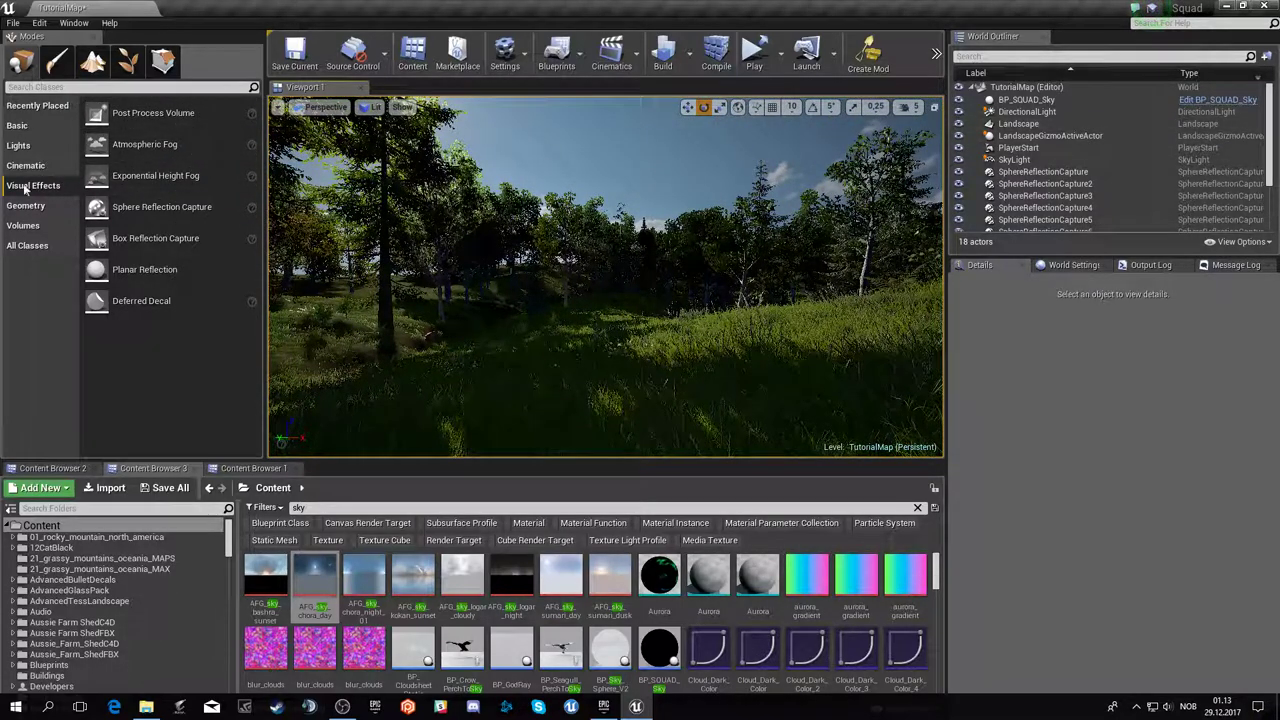
# - Place a post-process volume in the level and make it unbound
pyautogui.moveTo(200, 113); pyautogui.dragTo(223, 128)
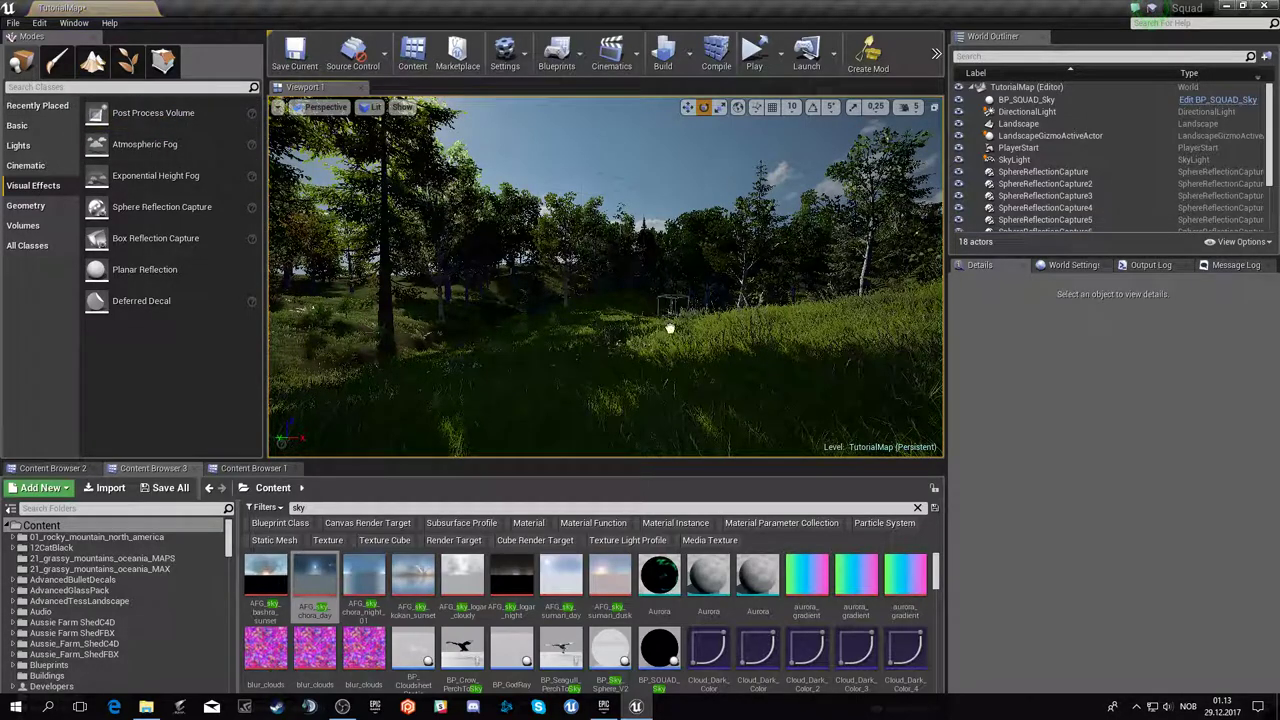
pyautogui.moveTo(670, 328); pyautogui.dragTo(672, 330)
pyautogui.scroll(-5, 1135, 488)
pyautogui.scroll(-5, 1133, 538)
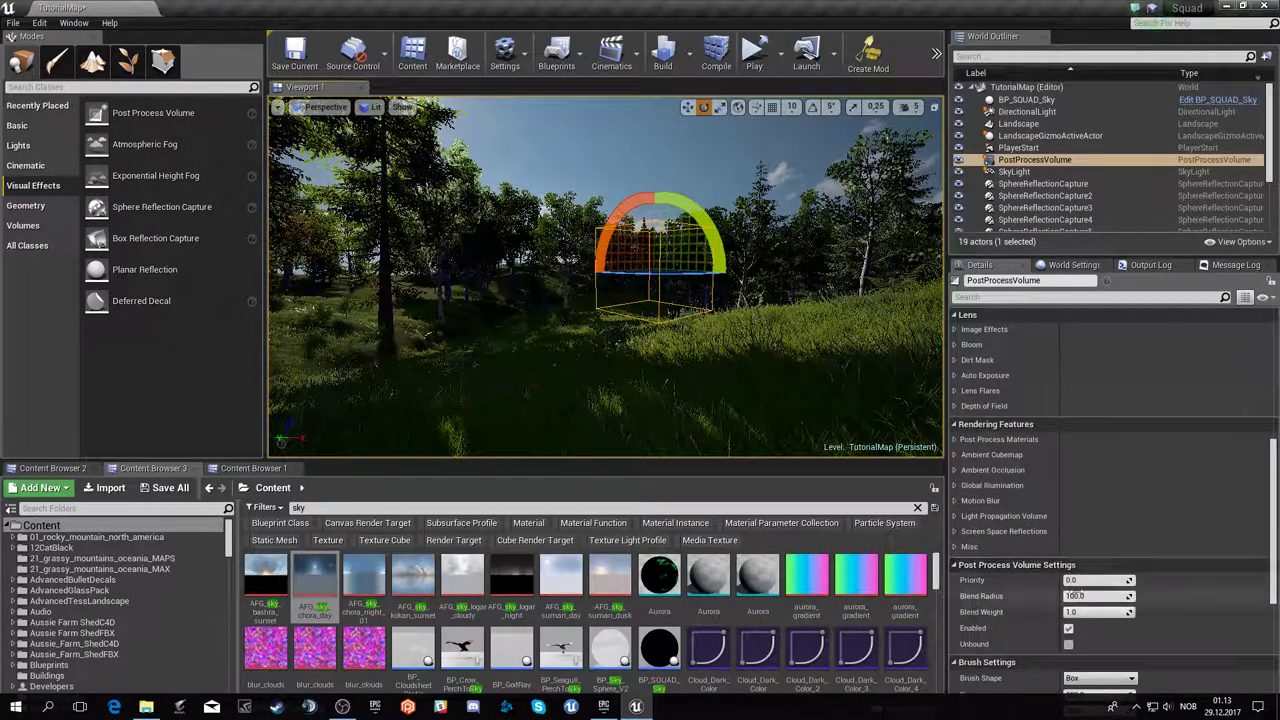
pyautogui.scroll(-5, 1100, 570)
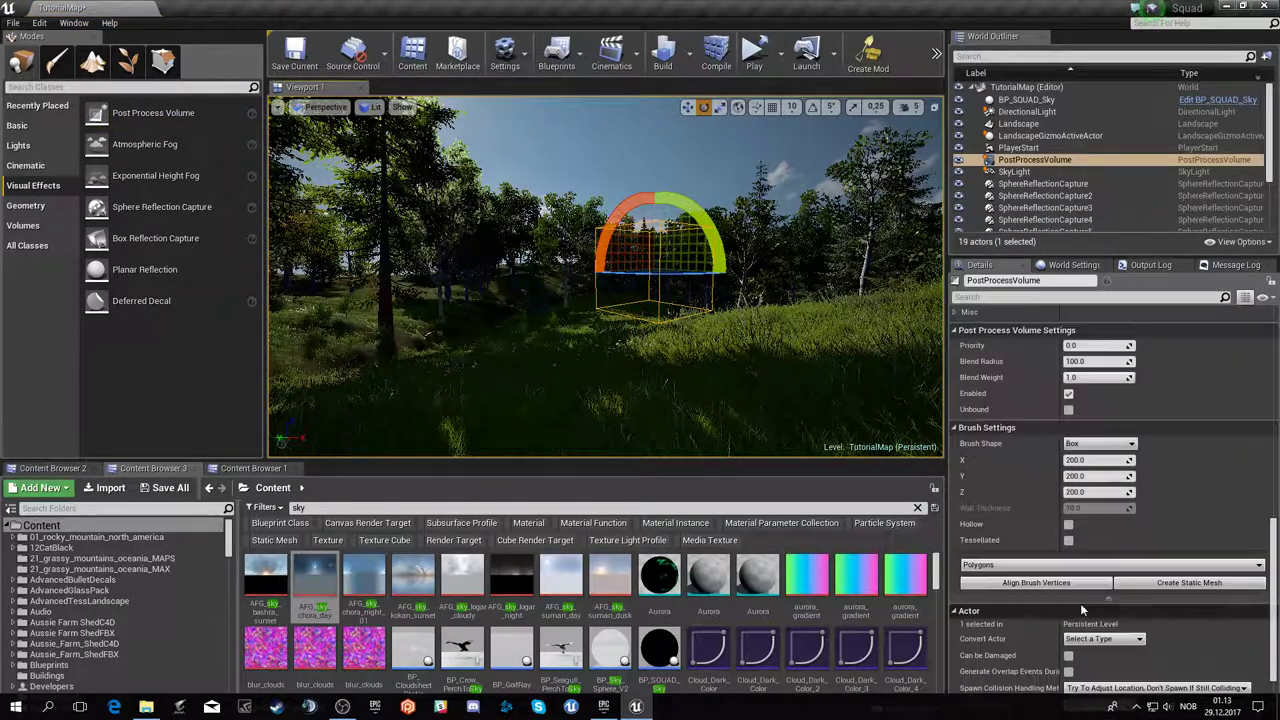
pyautogui.click(1069, 410)
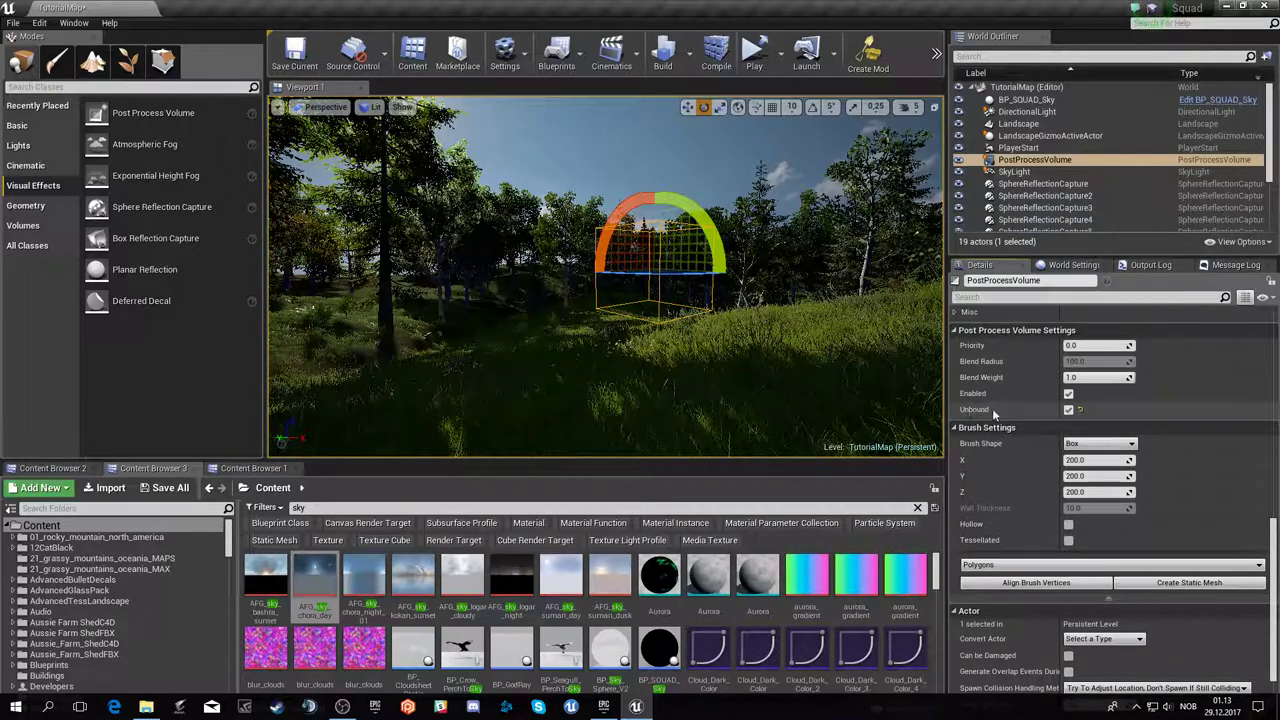
# - Enable the Light Propagation Volume overrides for intensity, size, occlusion, injection bias and specular occlusion
pyautogui.scroll(3, 992, 408)
pyautogui.scroll(2, 1047, 426)
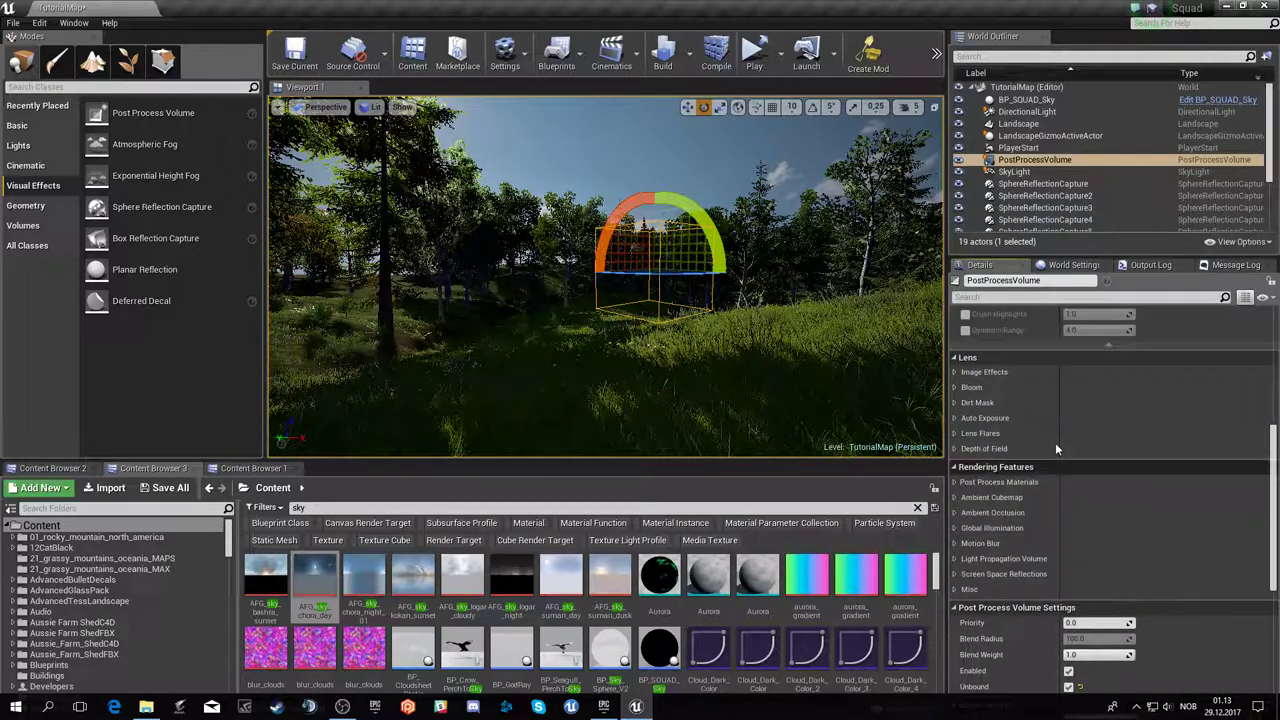
pyautogui.click(1001, 562)
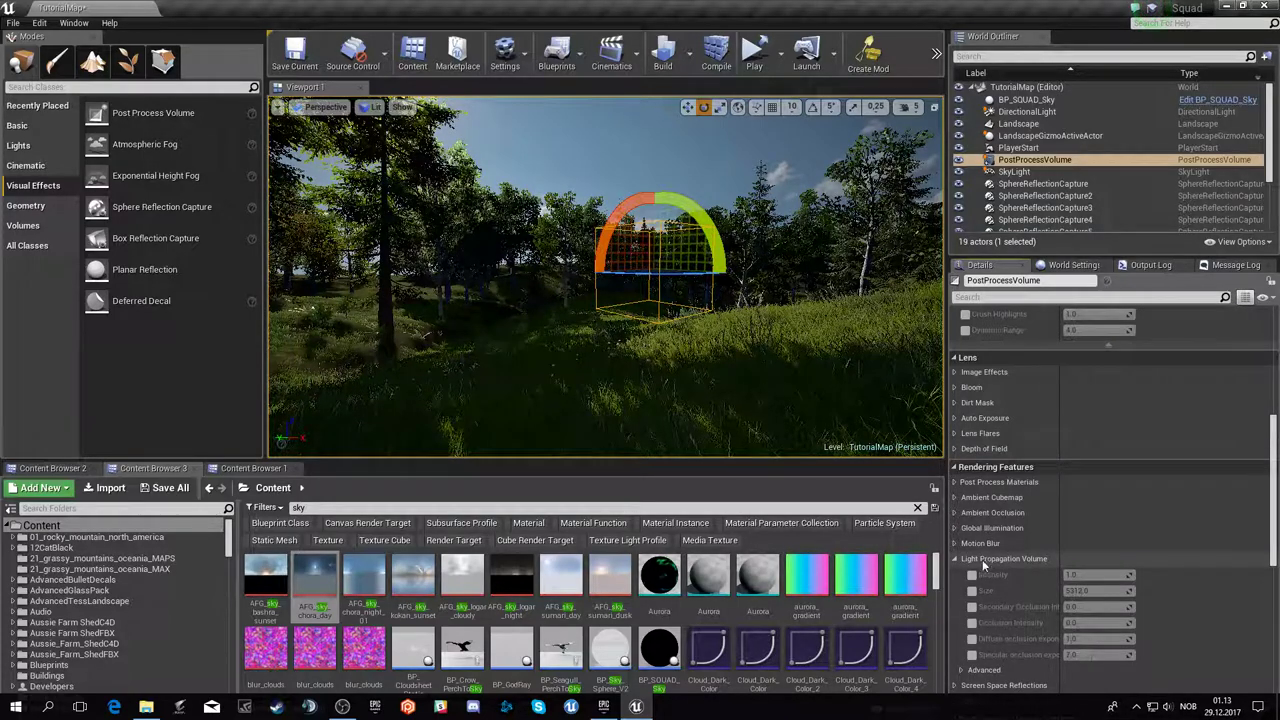
pyautogui.click(971, 575)
pyautogui.click(971, 591)
pyautogui.click(971, 607)
pyautogui.click(971, 622)
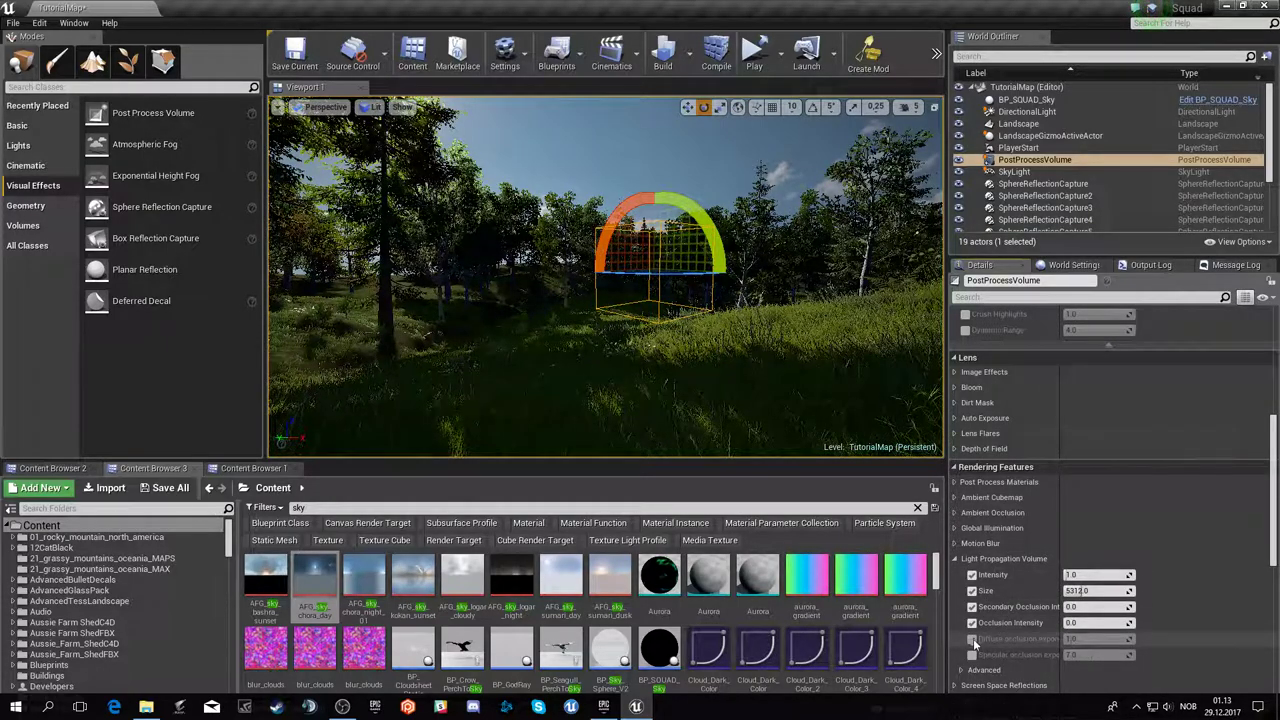
pyautogui.click(971, 638)
pyautogui.click(971, 654)
pyautogui.click(975, 670)
pyautogui.scroll(-2, 980, 643)
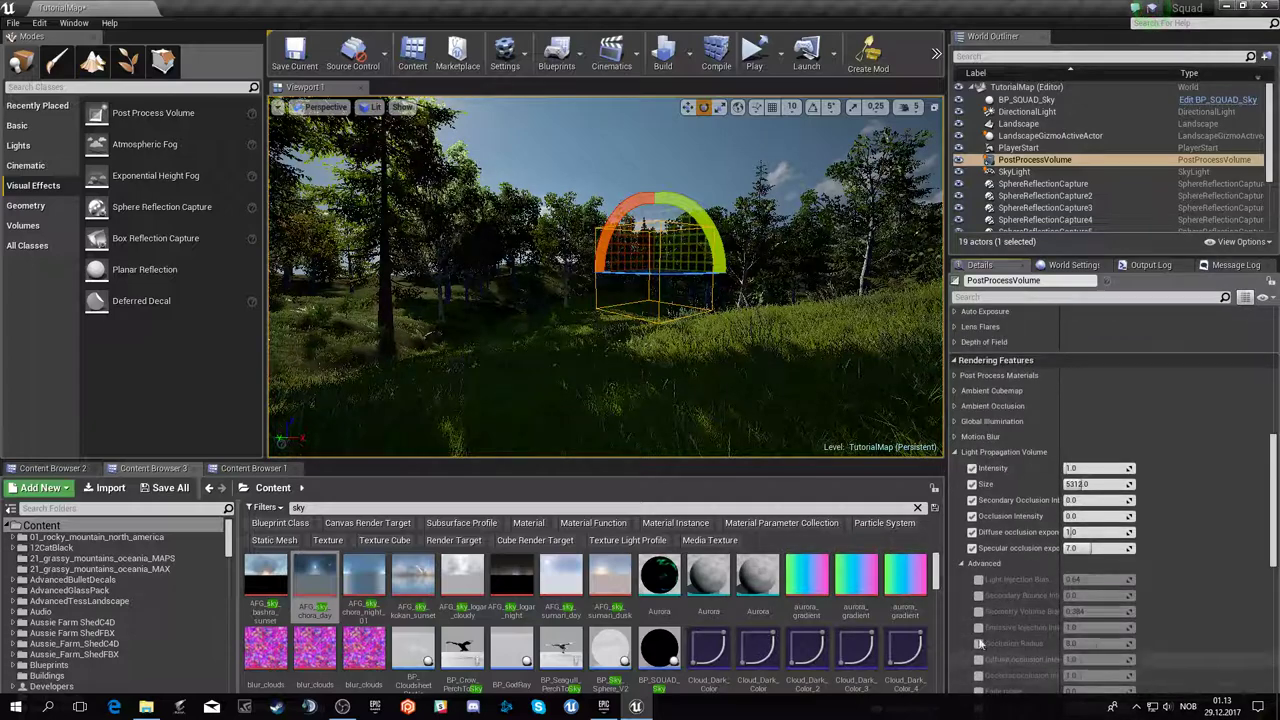
pyautogui.click(978, 579)
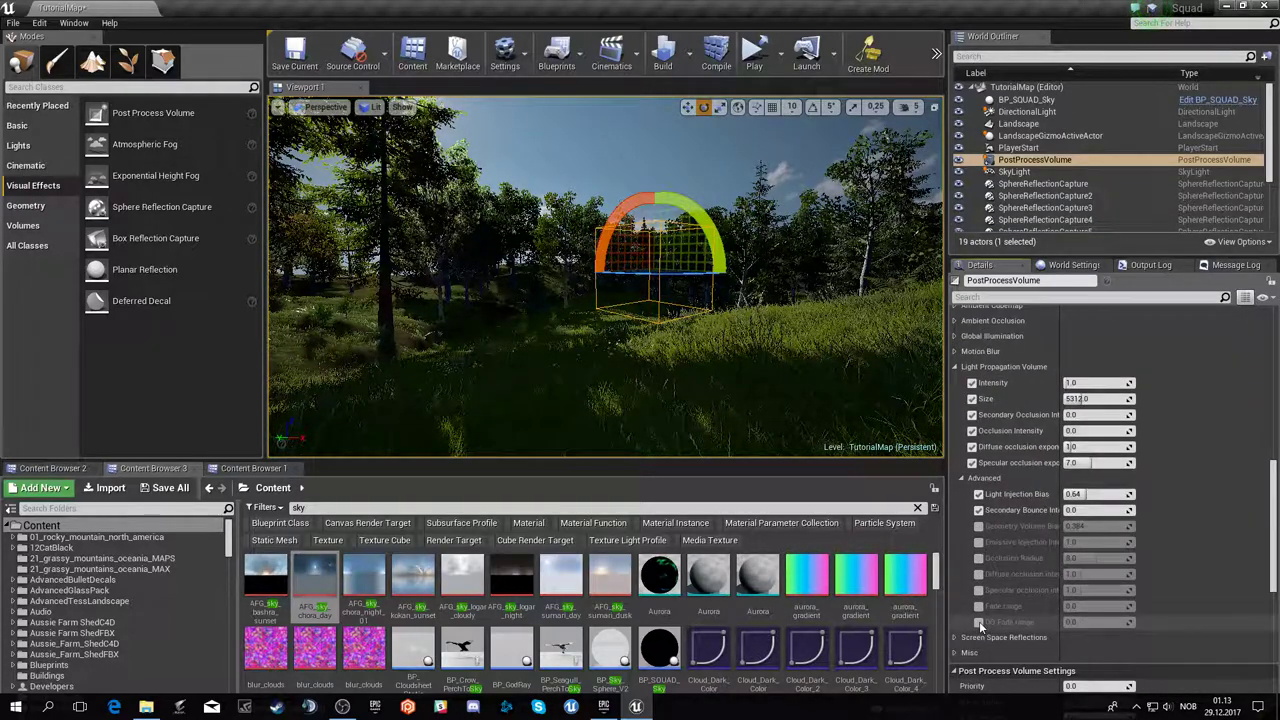
pyautogui.click(978, 675)
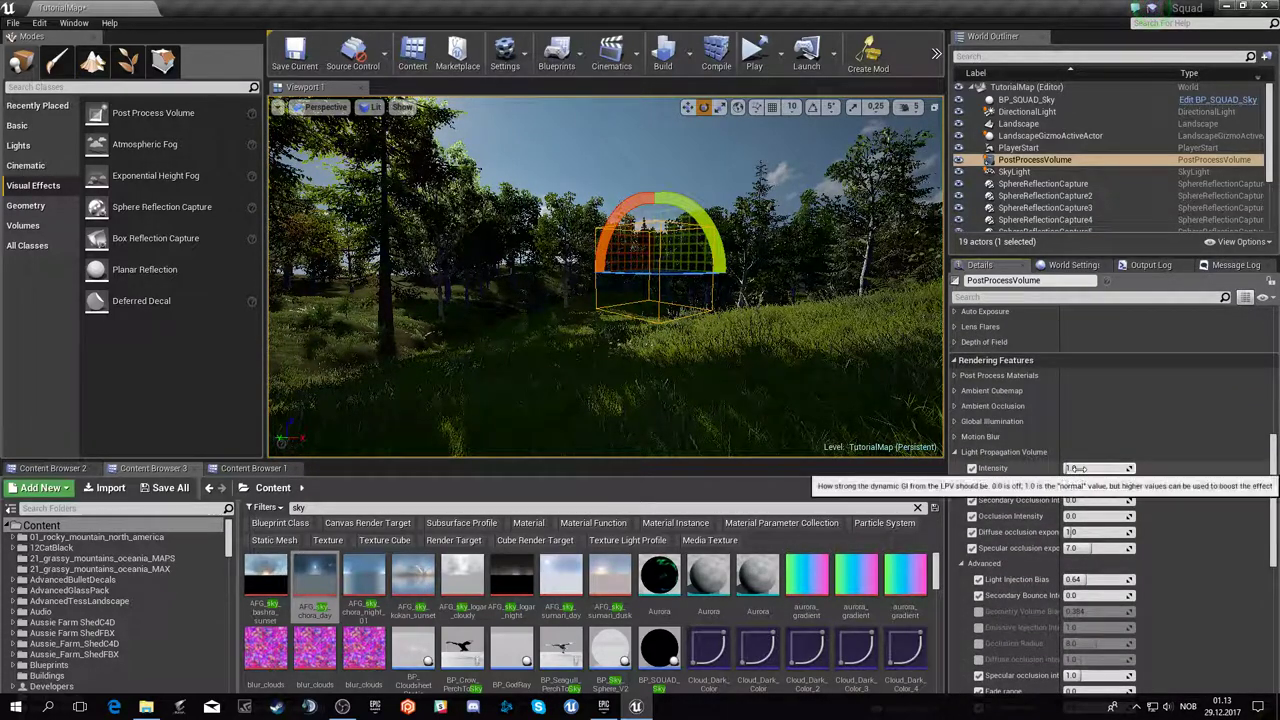
# - Set Light Propagation Volume intensity to 1.284404 and Light Injection Bias to 1.153762
pyautogui.moveTo(1090, 468); pyautogui.dragTo(1110, 468)
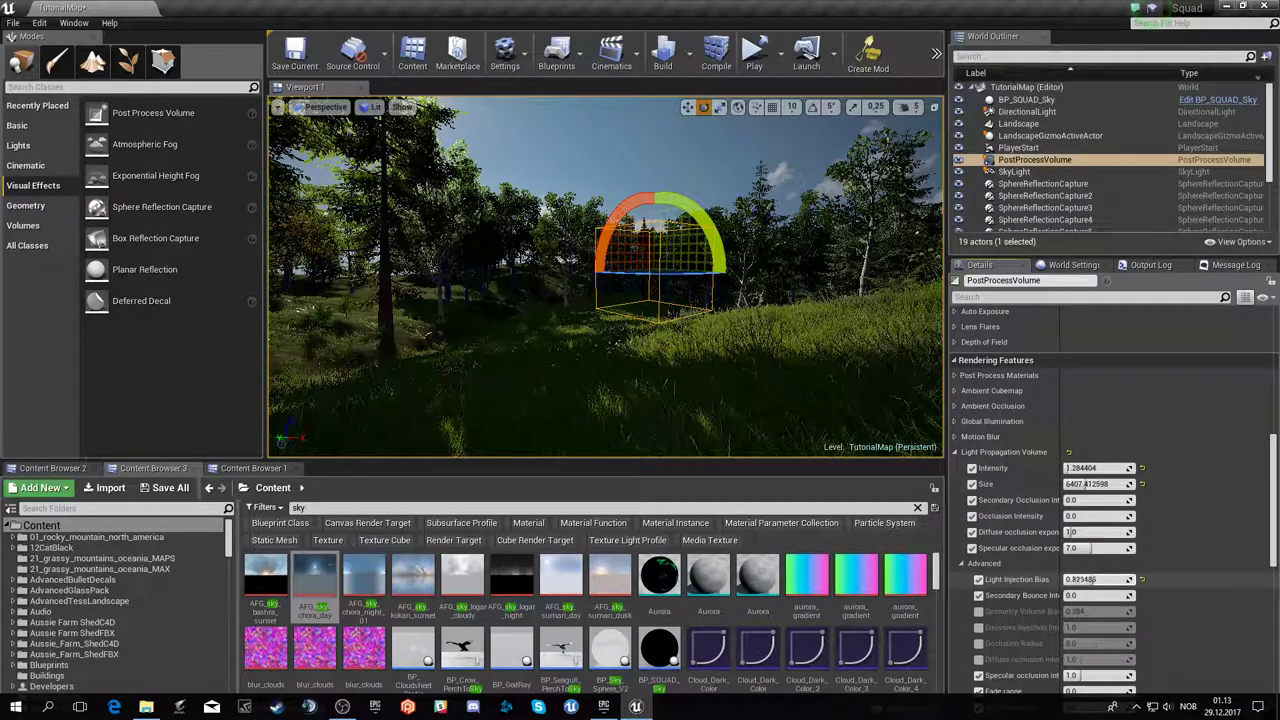
pyautogui.moveTo(1100, 579); pyautogui.dragTo(1090, 579)
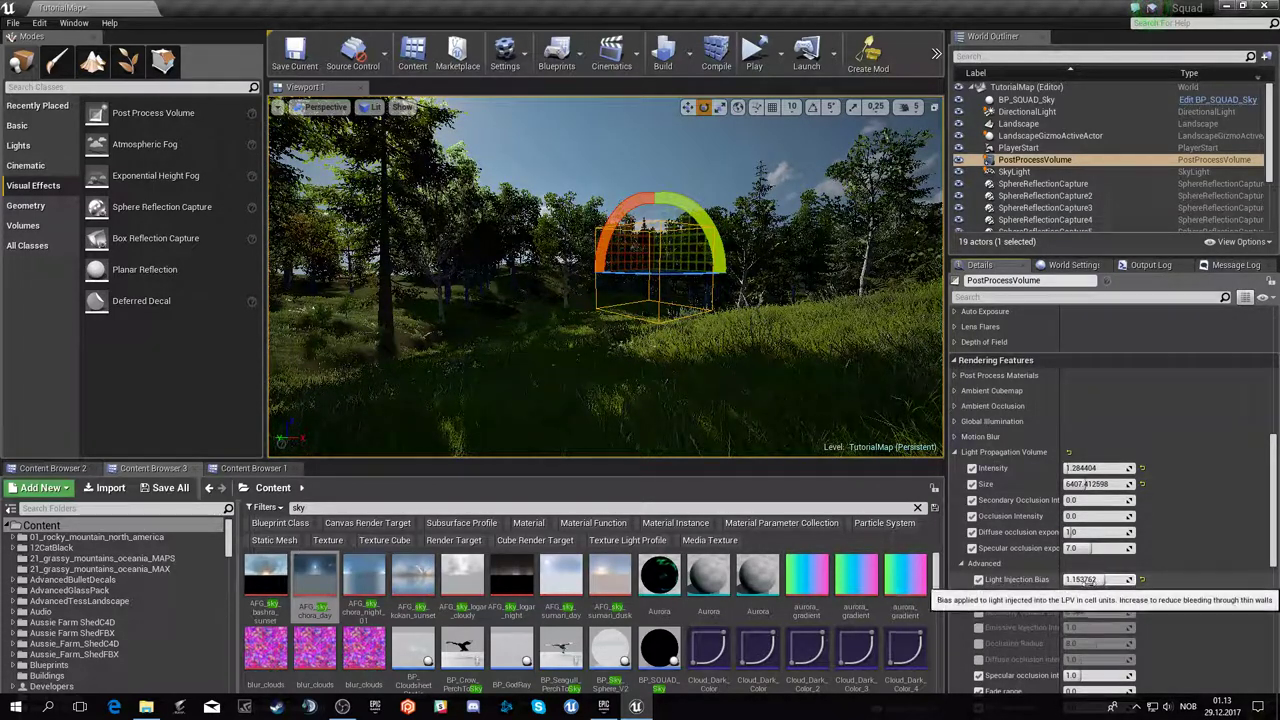
pyautogui.moveTo(650, 300); pyautogui.dragTo(550, 300, button='right')
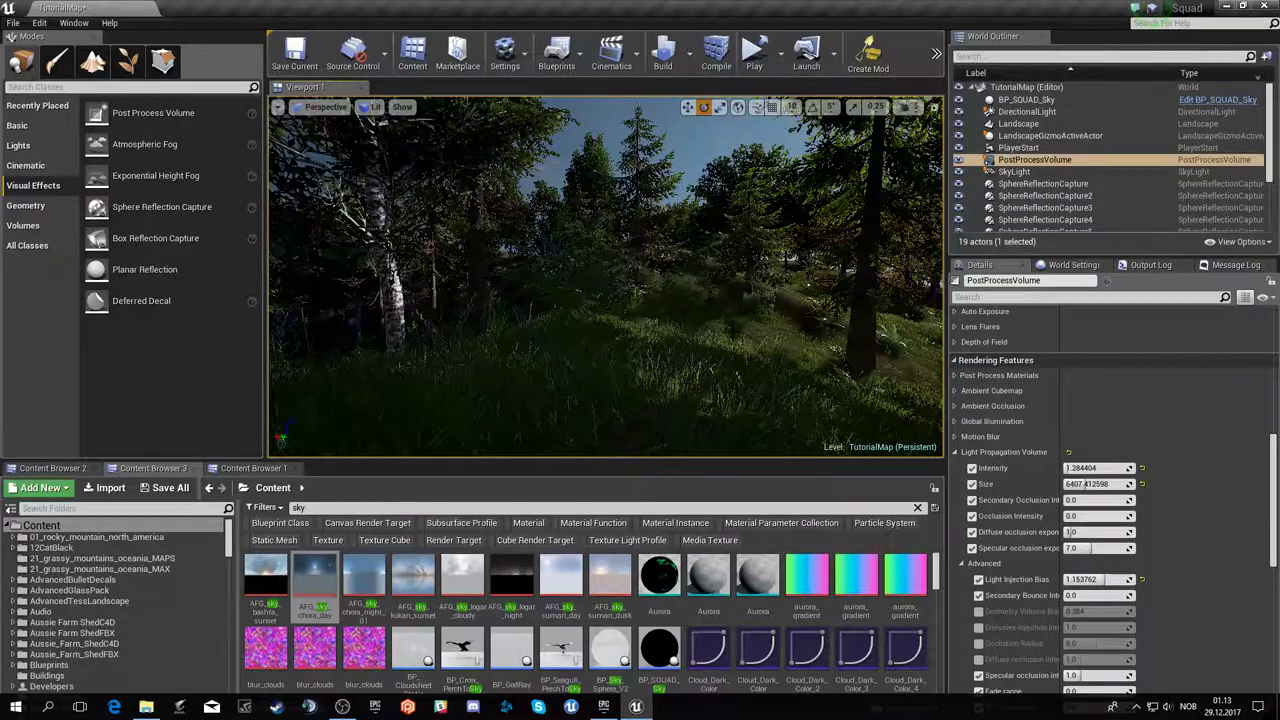
pyautogui.press('Escape')
pyautogui.moveTo(650, 300); pyautogui.dragTo(560, 300, button='right')
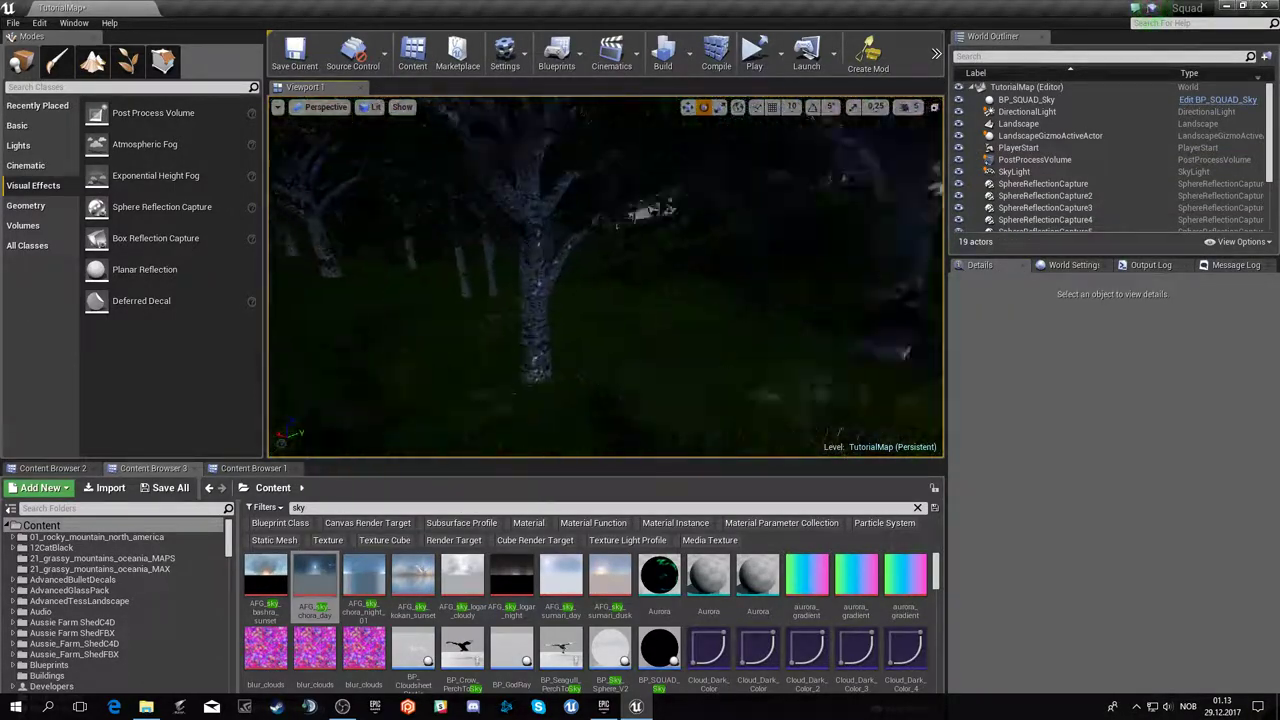
# - Select the SkyLight and switch the viewport to Unlit mode
pyautogui.moveTo(650, 300)
pyautogui.mouseDown(button='right')
pyautogui.moveTo(634, 280)
pyautogui.moveTo(763, 300)
pyautogui.mouseUp(button='right')
pyautogui.click(1014, 171)
pyautogui.scroll(-5, 1130, 490)
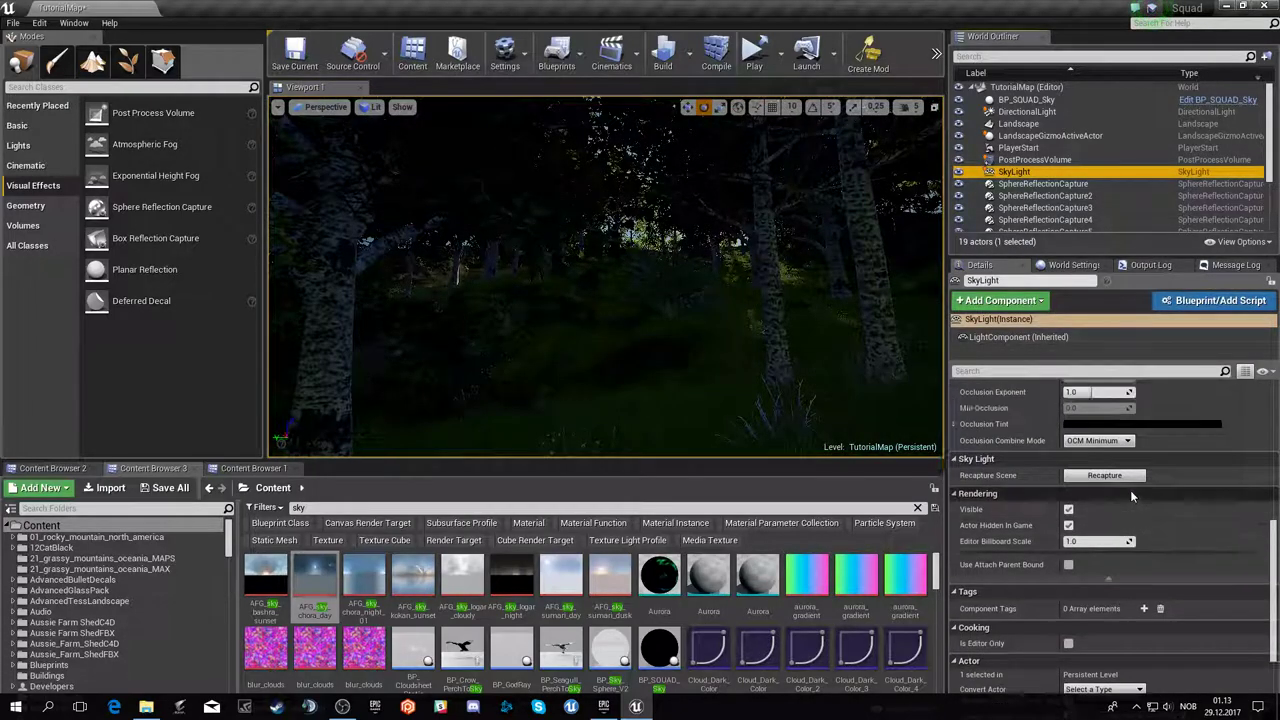
pyautogui.scroll(2, 1130, 490)
pyautogui.scroll(1, 1125, 490)
pyautogui.scroll(1, 1118, 490)
pyautogui.scroll(1, 1112, 489)
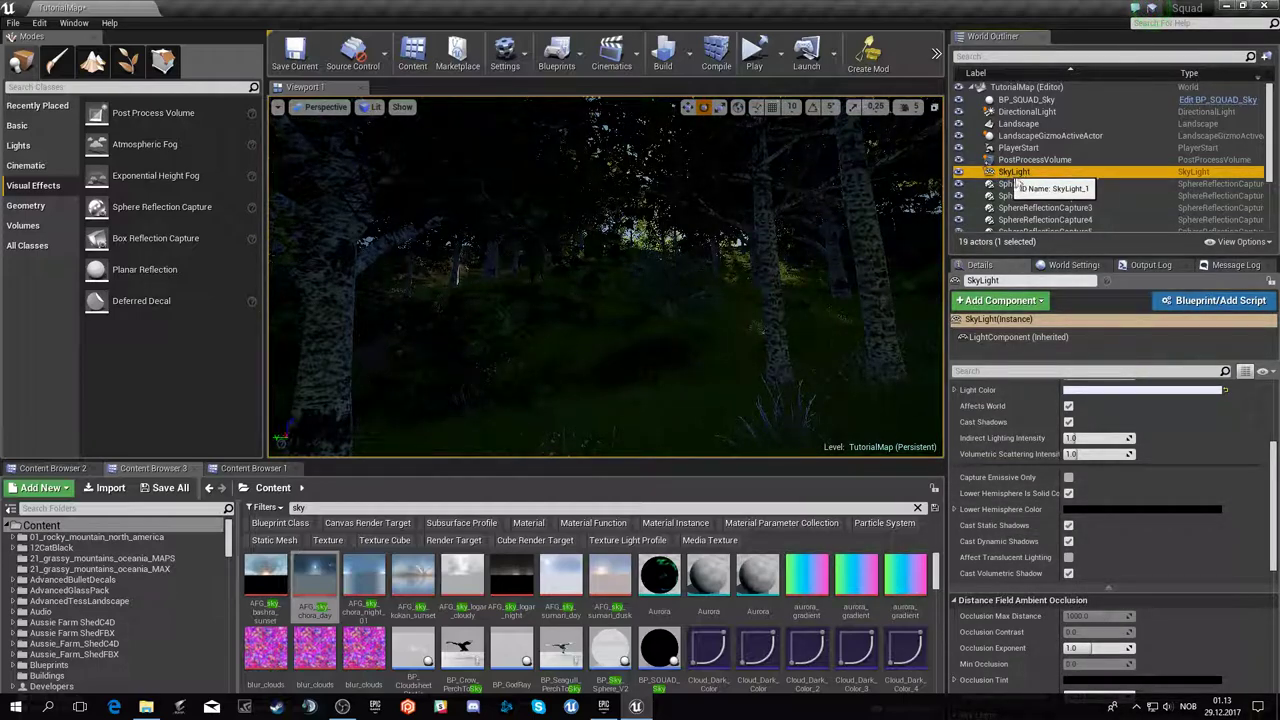
pyautogui.click(380, 110)
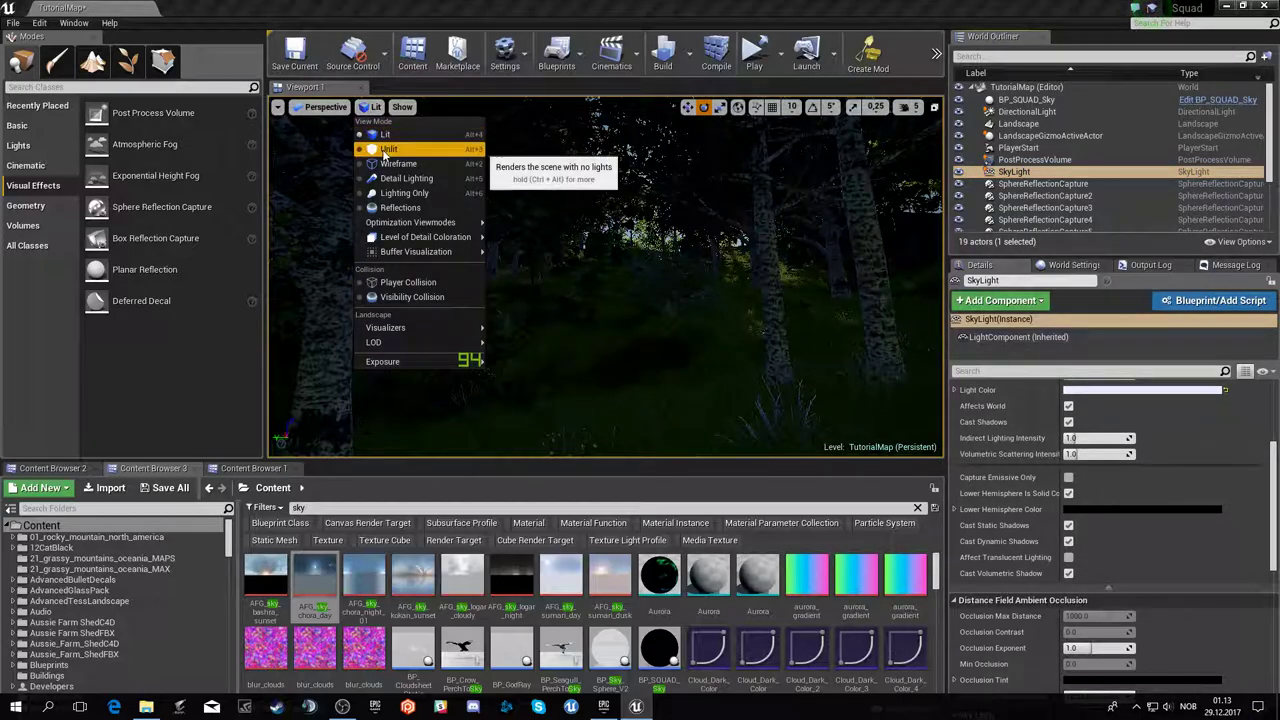
pyautogui.click(383, 150)
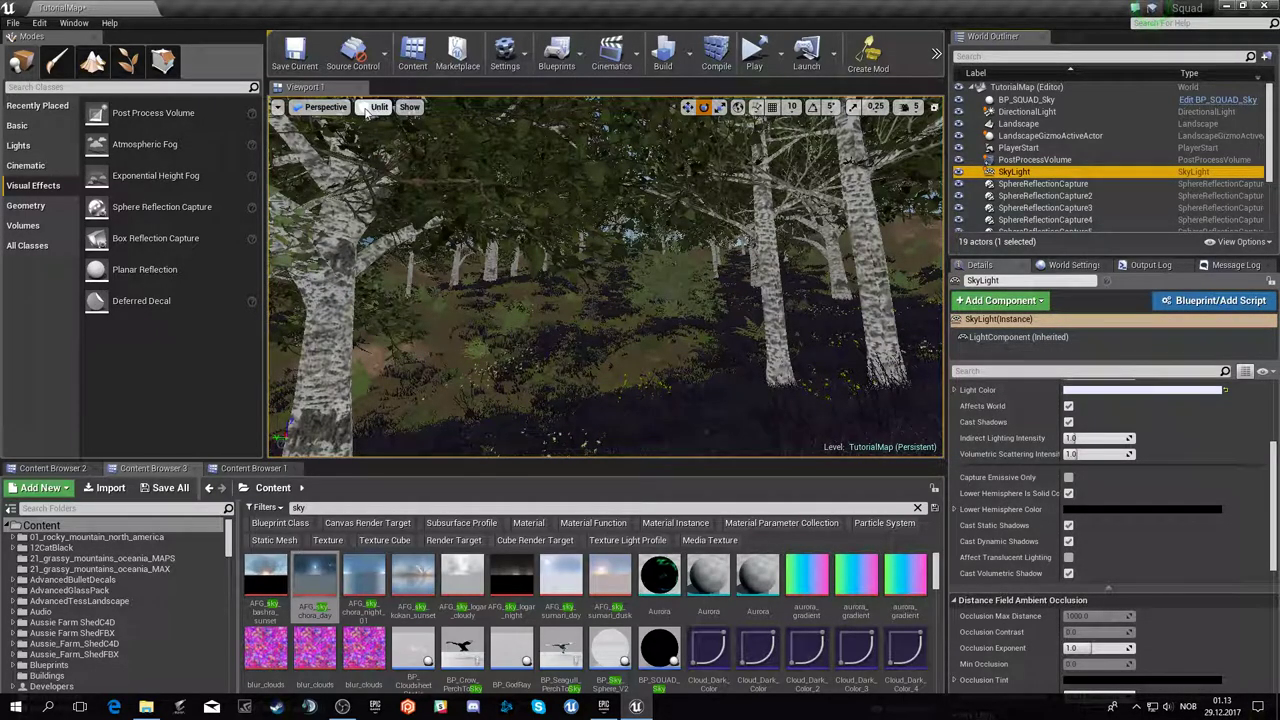
# - Set the SkyLight's lower hemisphere colour to the grass green sampled with the eyedropper
pyautogui.moveTo(605, 277)
pyautogui.mouseDown(button='right')
pyautogui.moveTo(657, 381)
pyautogui.moveTo(752, 325)
pyautogui.moveTo(299, 115)
pyautogui.mouseUp(button='right')
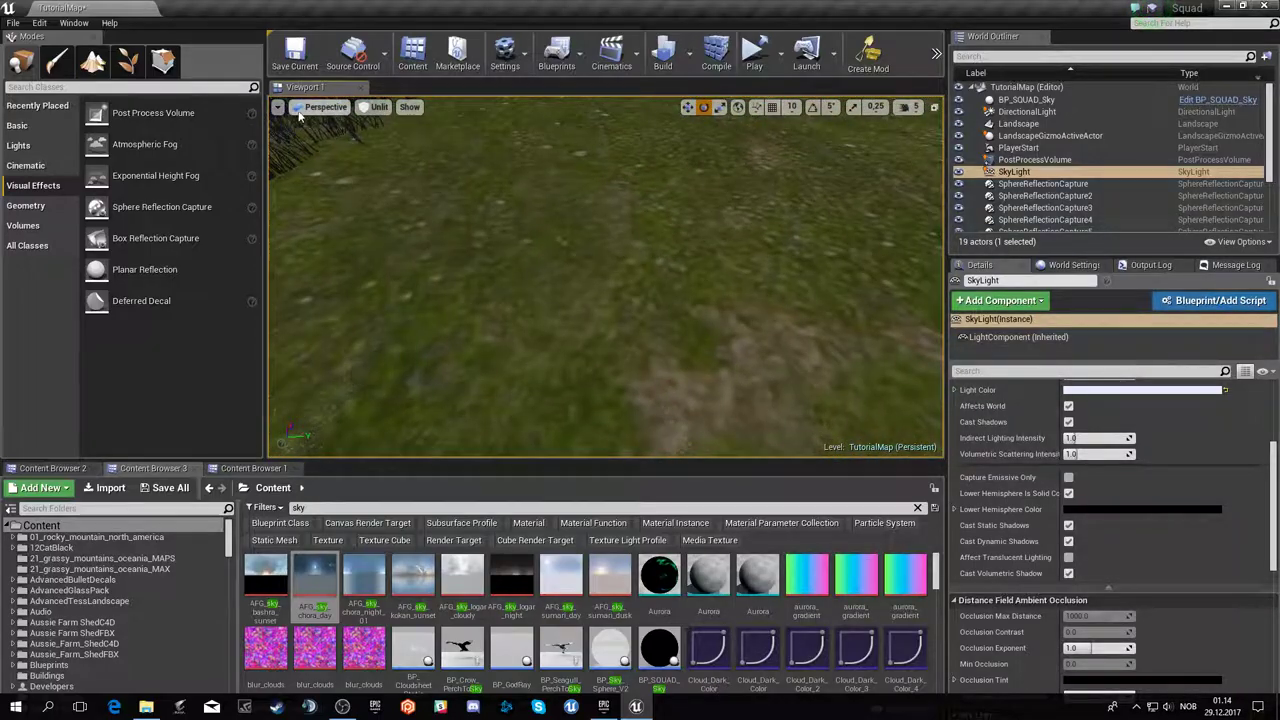
pyautogui.click(1136, 509)
pyautogui.click(1120, 494)
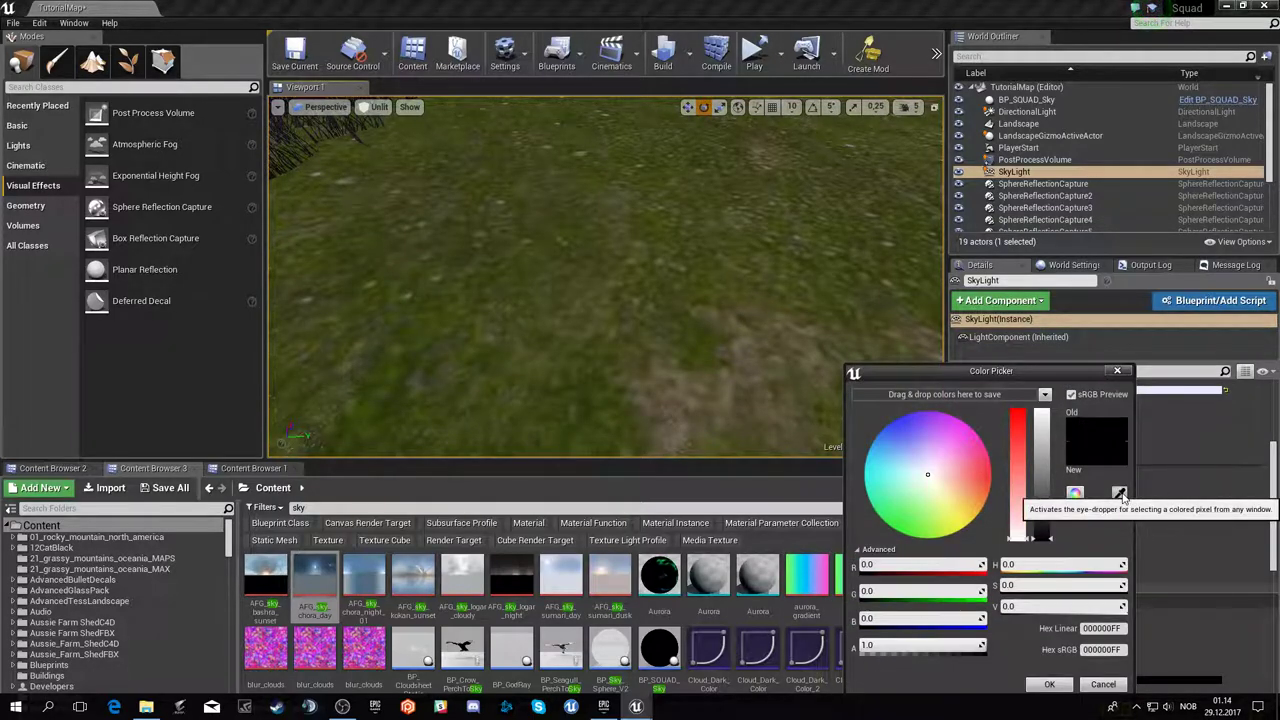
pyautogui.click(714, 344)
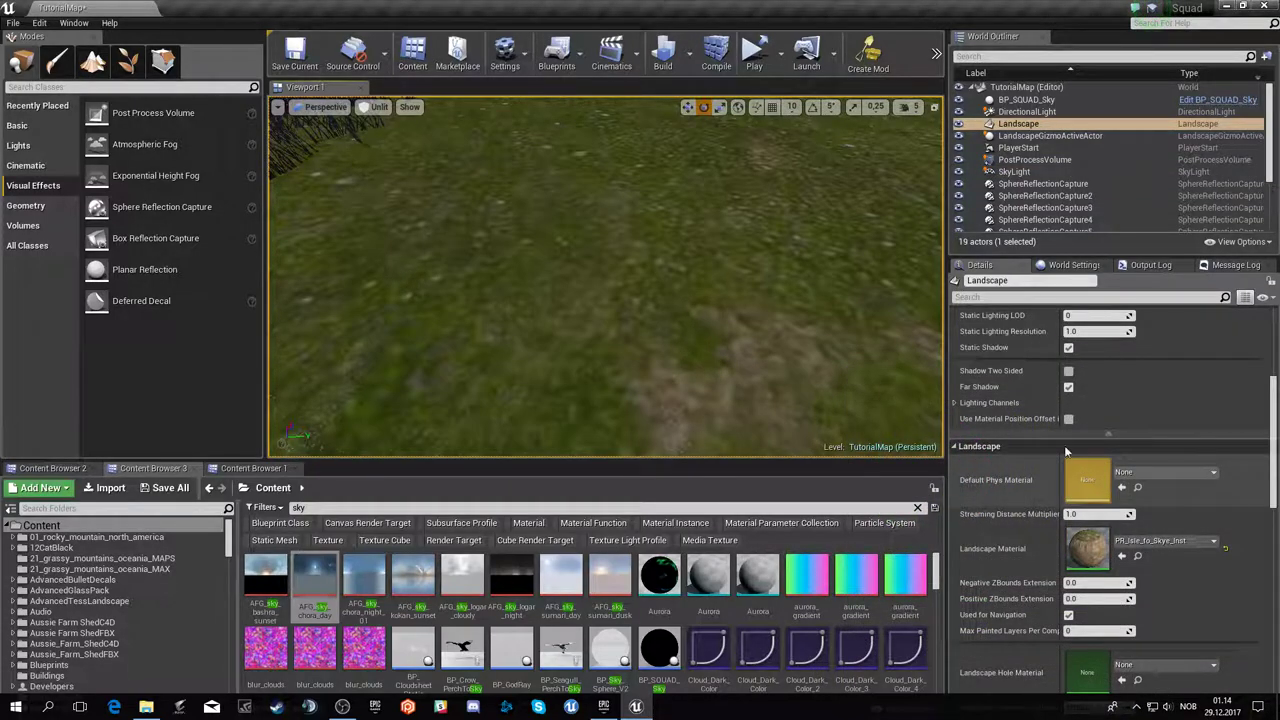
# - Reselect the SkyLight and return the viewport to Lit mode
pyautogui.click(1014, 171)
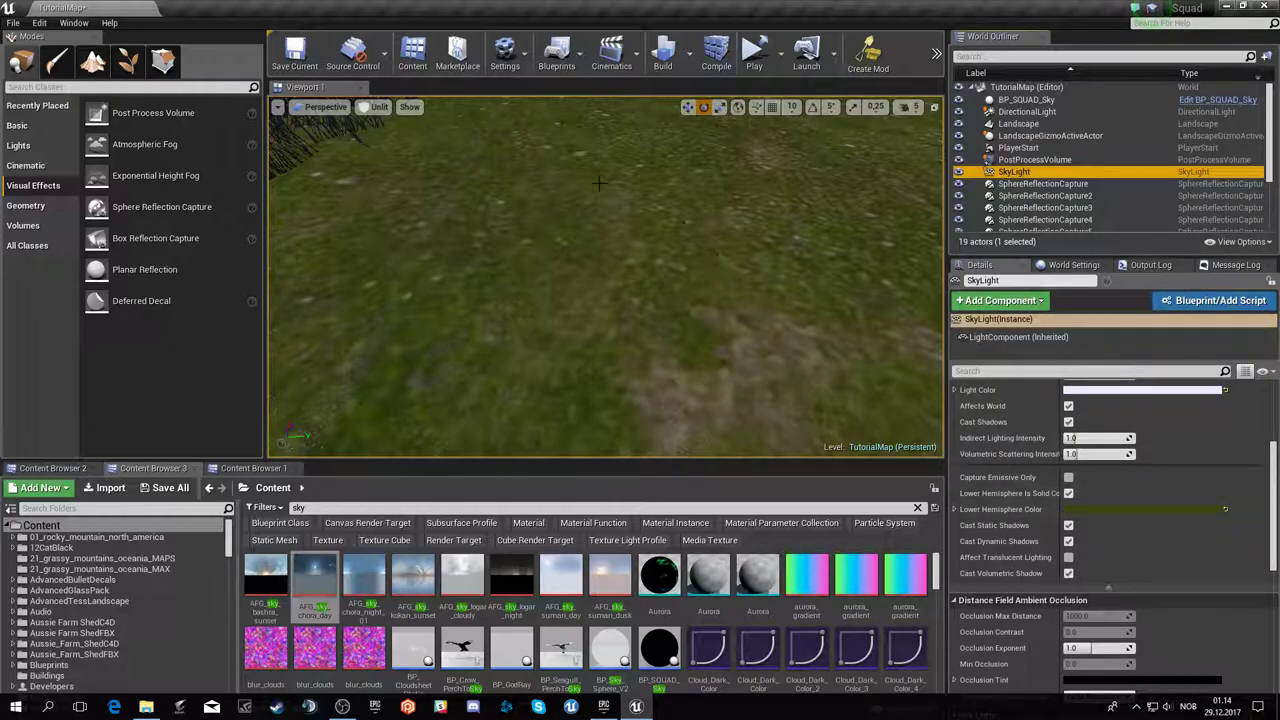
pyautogui.click(374, 106)
pyautogui.click(400, 134)
pyautogui.moveTo(605, 280); pyautogui.dragTo(605, 280, button='right')
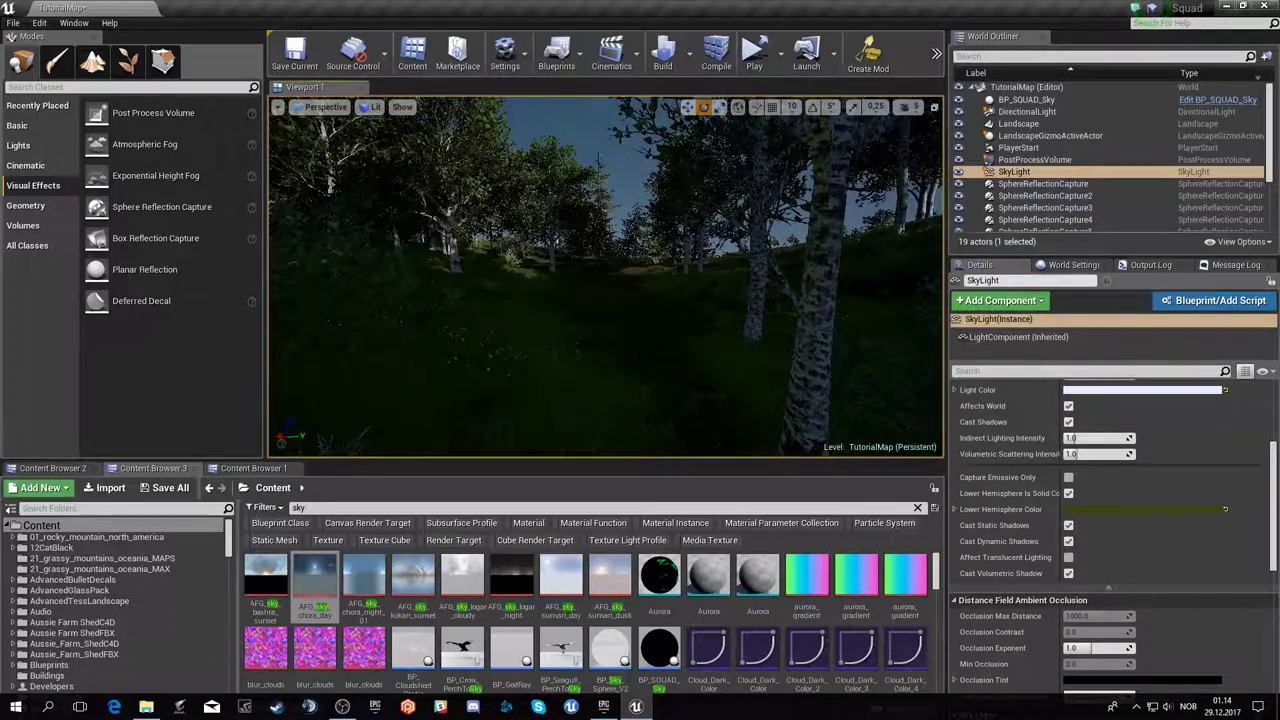
# - Desaturate the SkyLight colour to near-white and raise its intensity to 1.366973
pyautogui.scroll(3, 1122, 427)
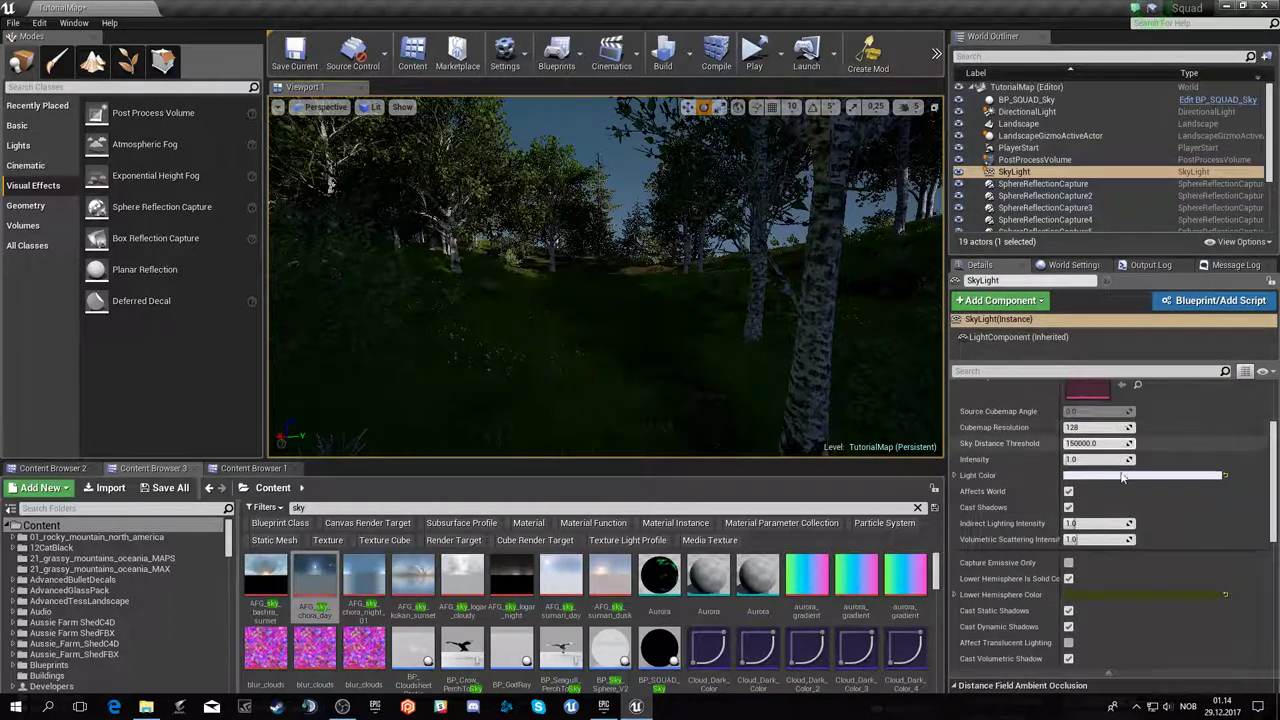
pyautogui.click(1140, 474)
pyautogui.moveTo(998, 518)
pyautogui.mouseDown()
pyautogui.moveTo(1001, 540)
pyautogui.moveTo(1006, 528)
pyautogui.mouseUp()
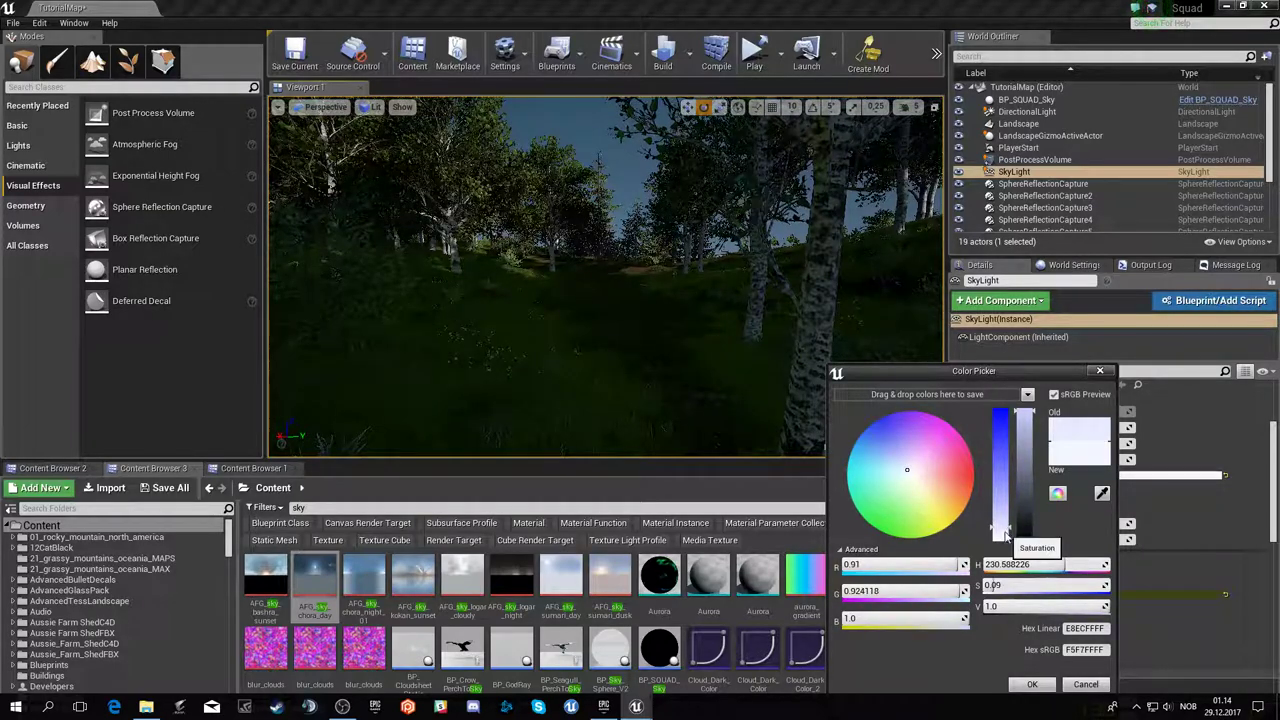
pyautogui.click(1025, 686)
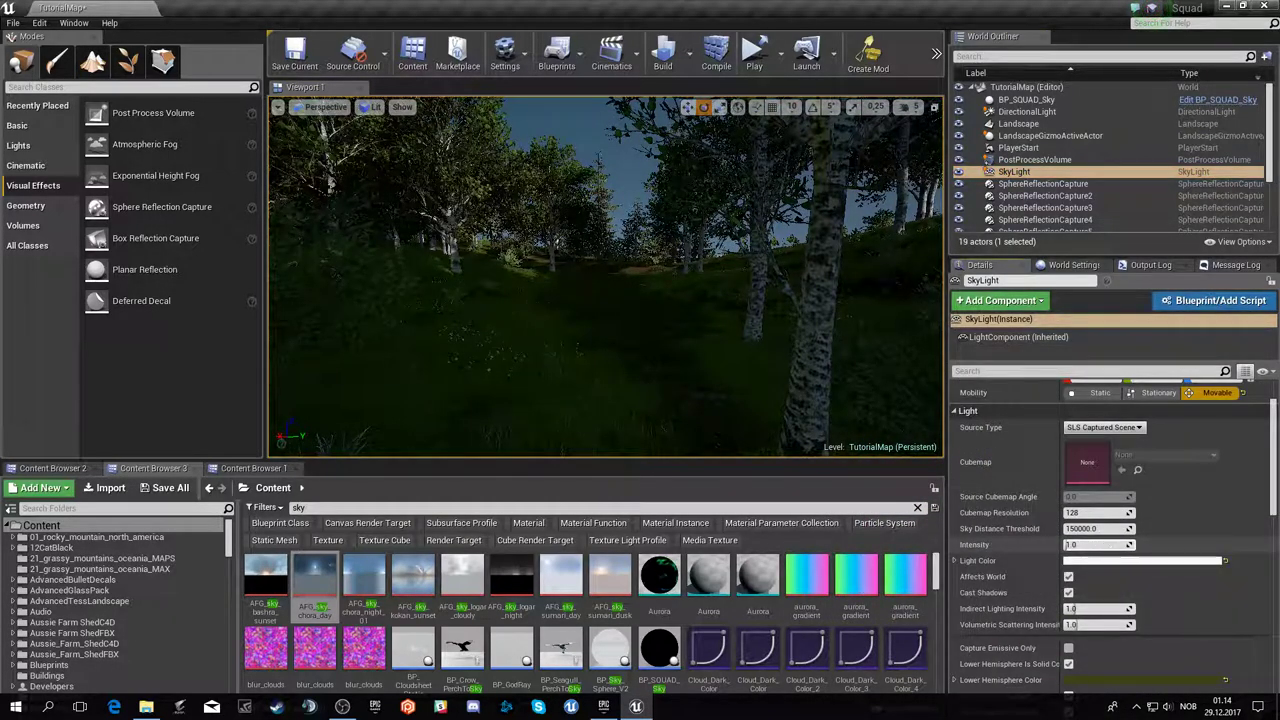
pyautogui.moveTo(1066, 544); pyautogui.dragTo(1070, 545)
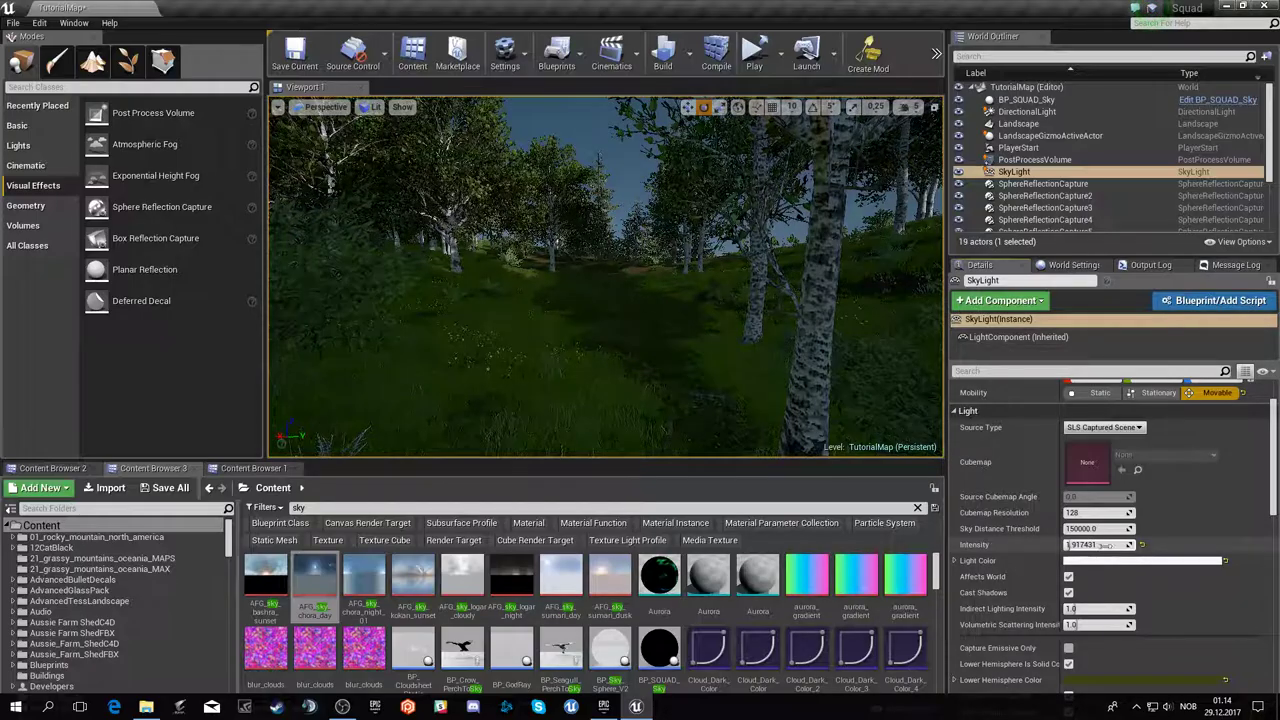
pyautogui.moveTo(605, 276)
pyautogui.mouseDown(button='right')
pyautogui.moveTo(640, 250)
pyautogui.moveTo(660, 270)
pyautogui.mouseUp(button='right')
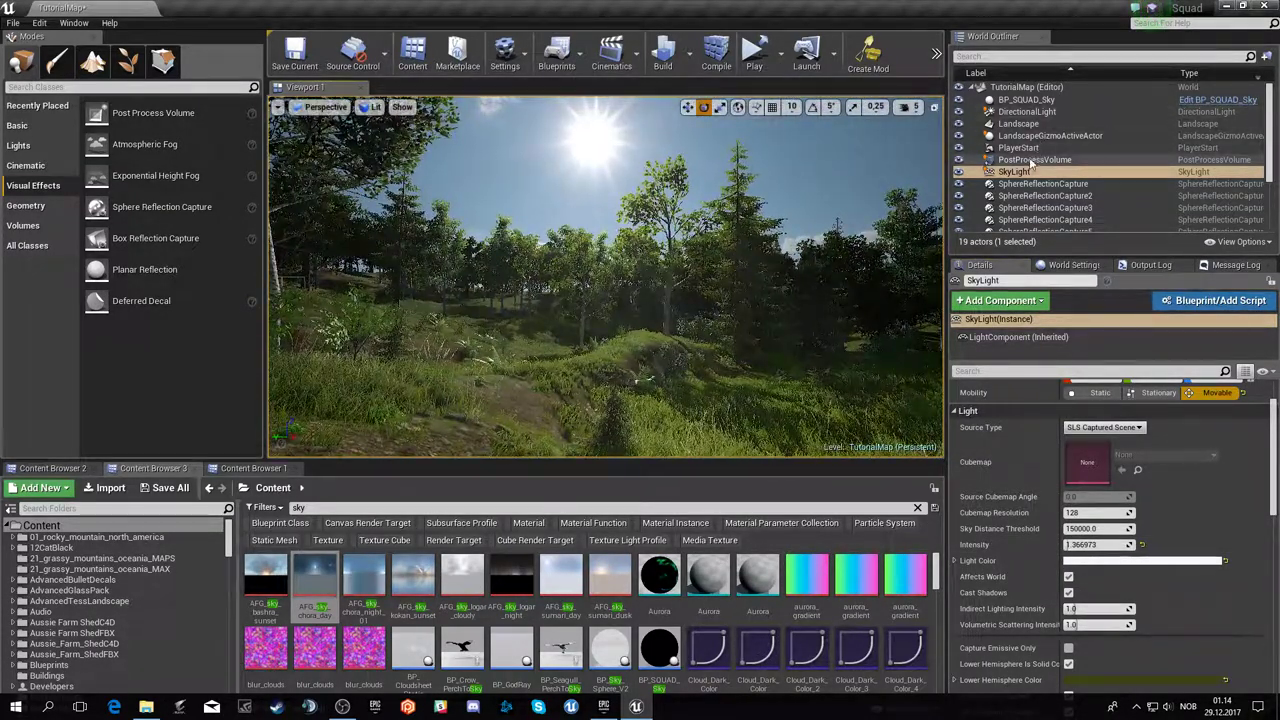
# - Set the DirectionalLight intensity to 4.862385, then deselect it to review the forest
pyautogui.click(1020, 111)
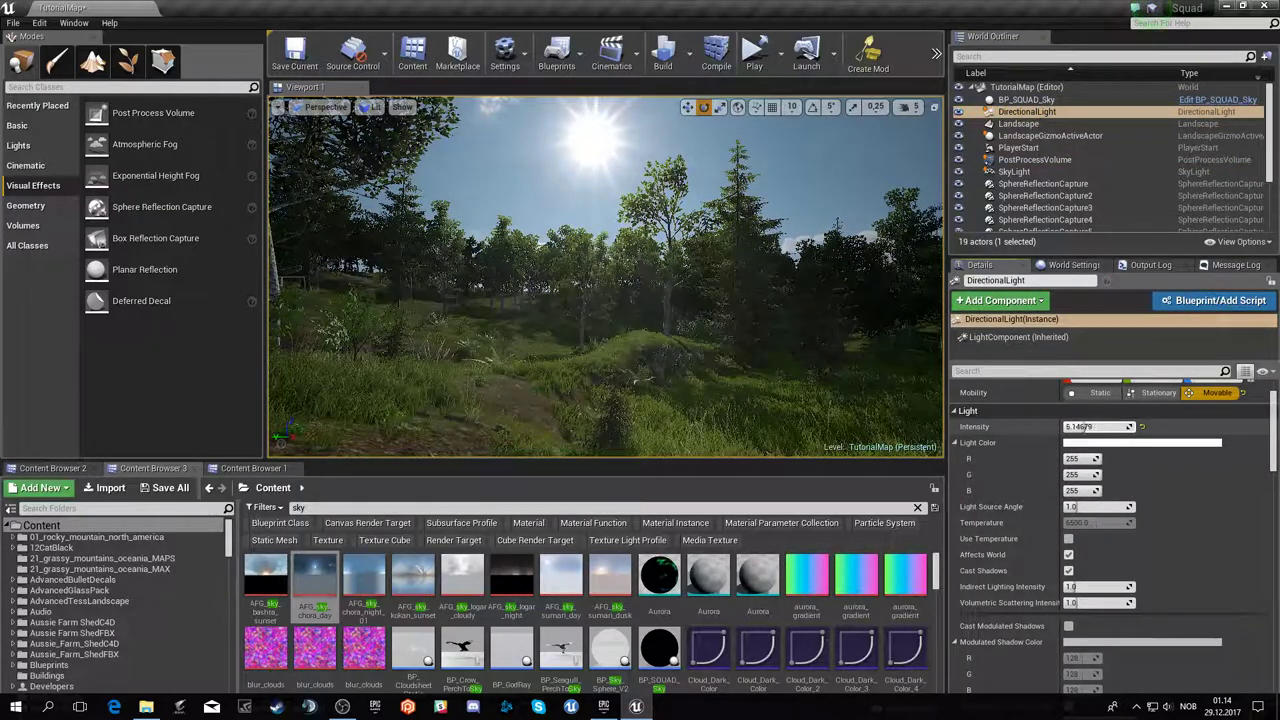
pyautogui.moveTo(1083, 427); pyautogui.dragTo(1120, 427)
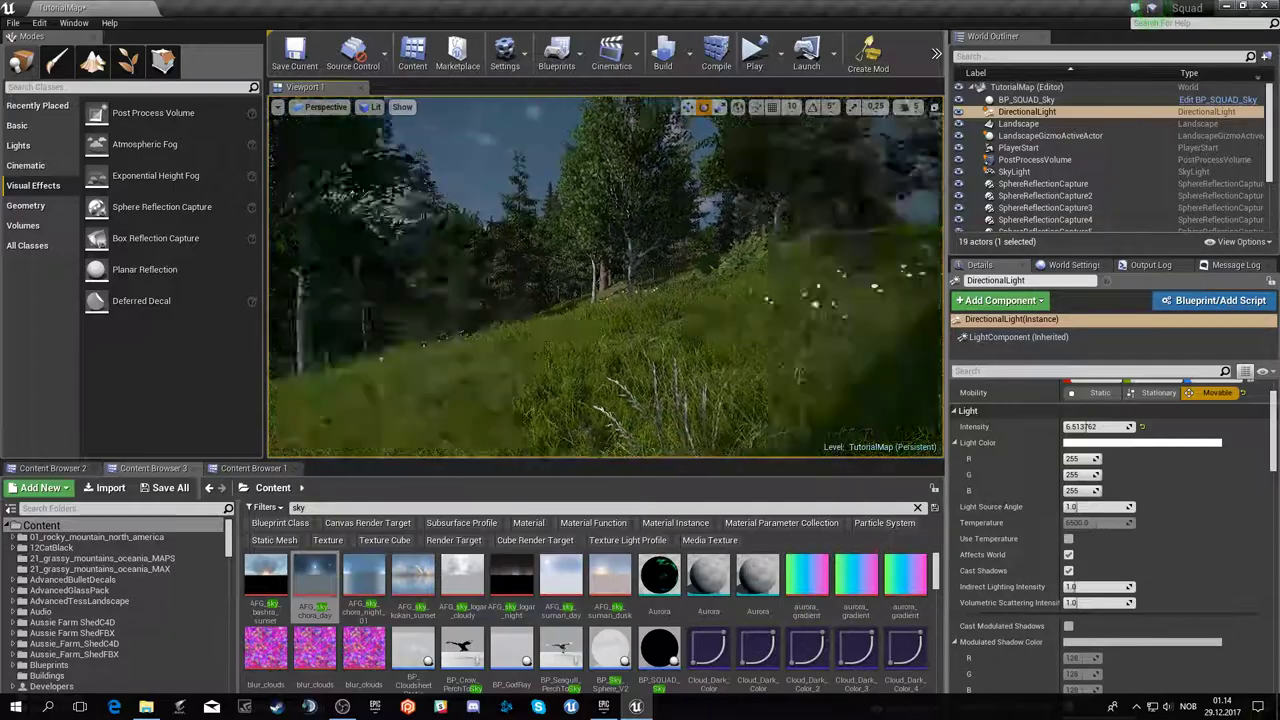
pyautogui.press('Escape')
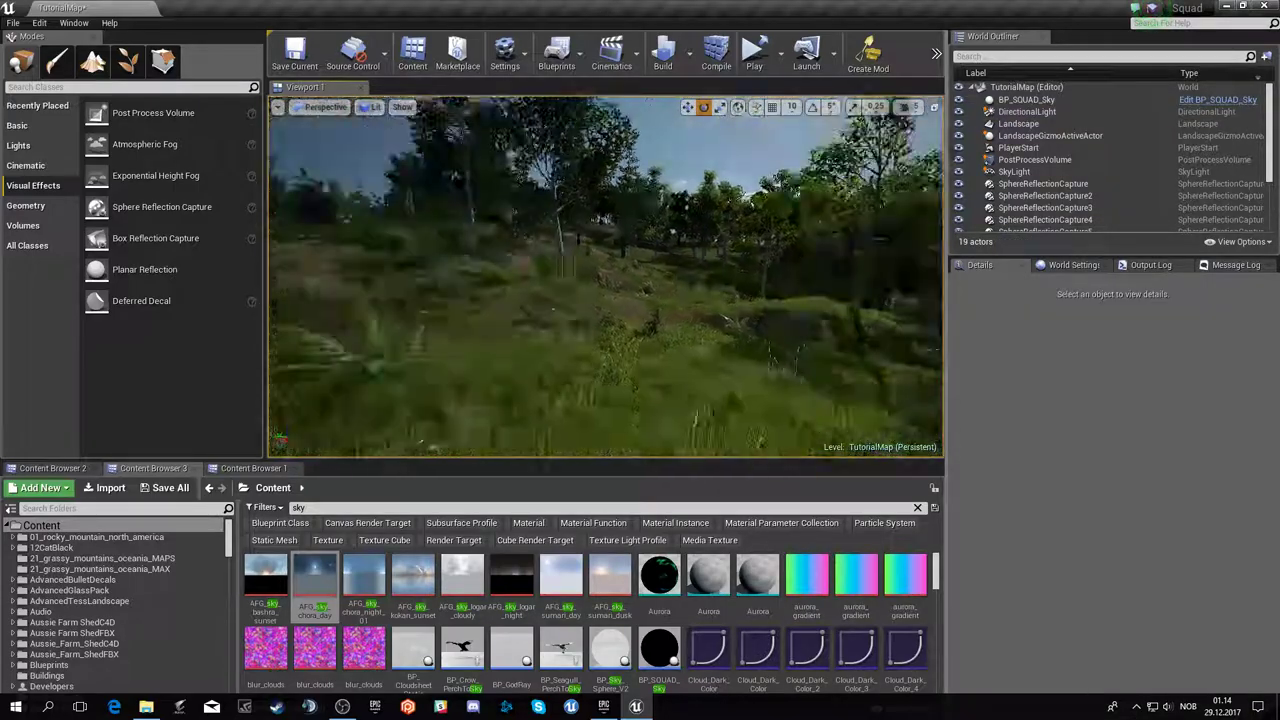
pyautogui.click(1021, 112)
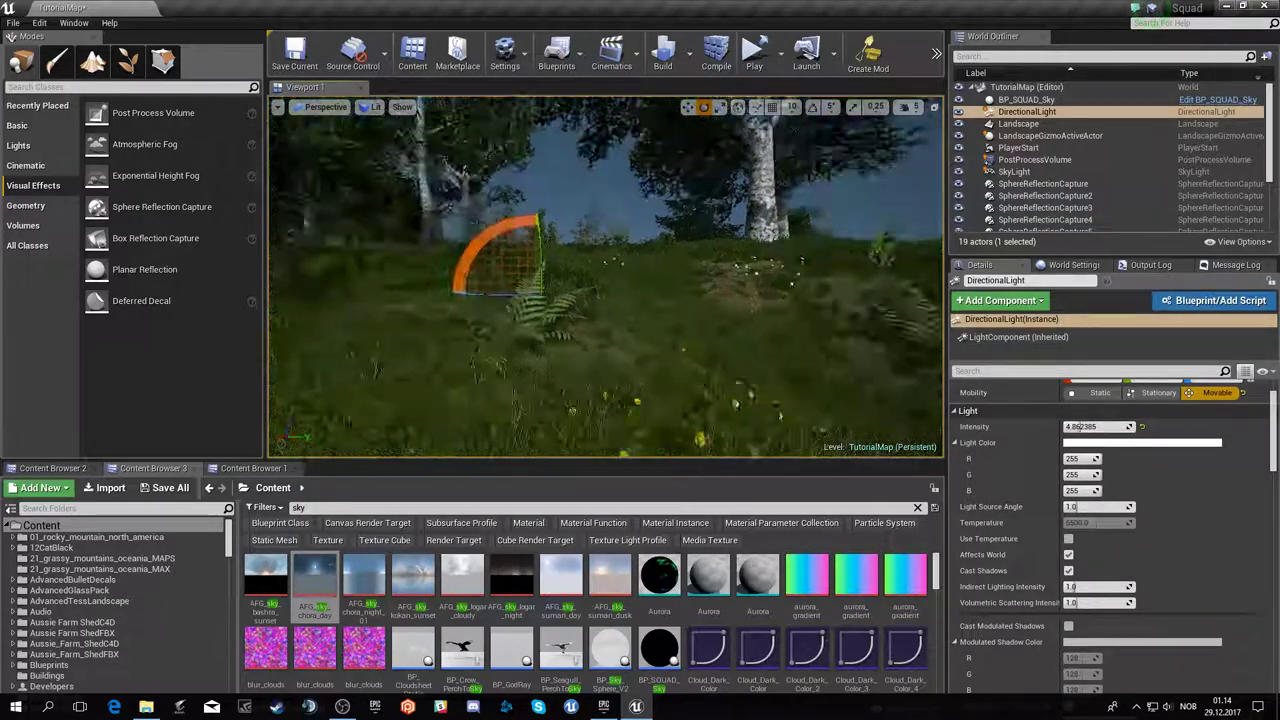
pyautogui.press('Escape')
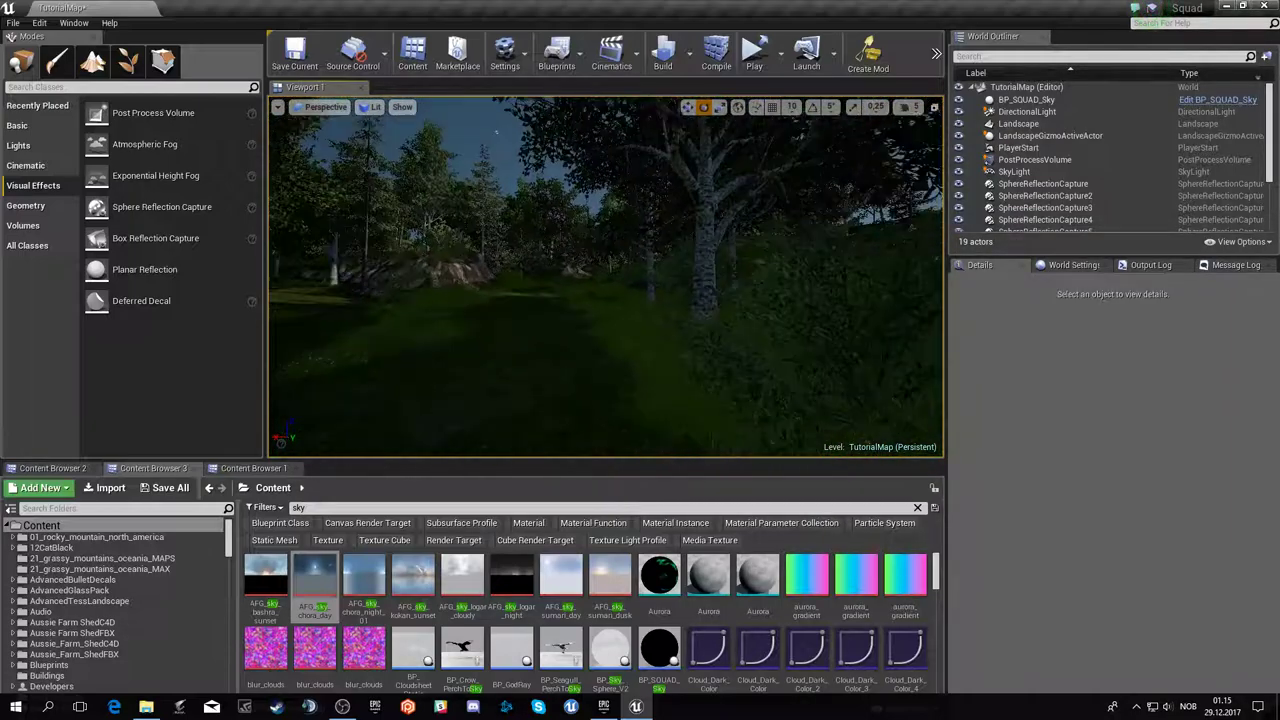
# - On the PostProcessVolume, override the auto exposure method and maximum brightness
pyautogui.click(1045, 161)
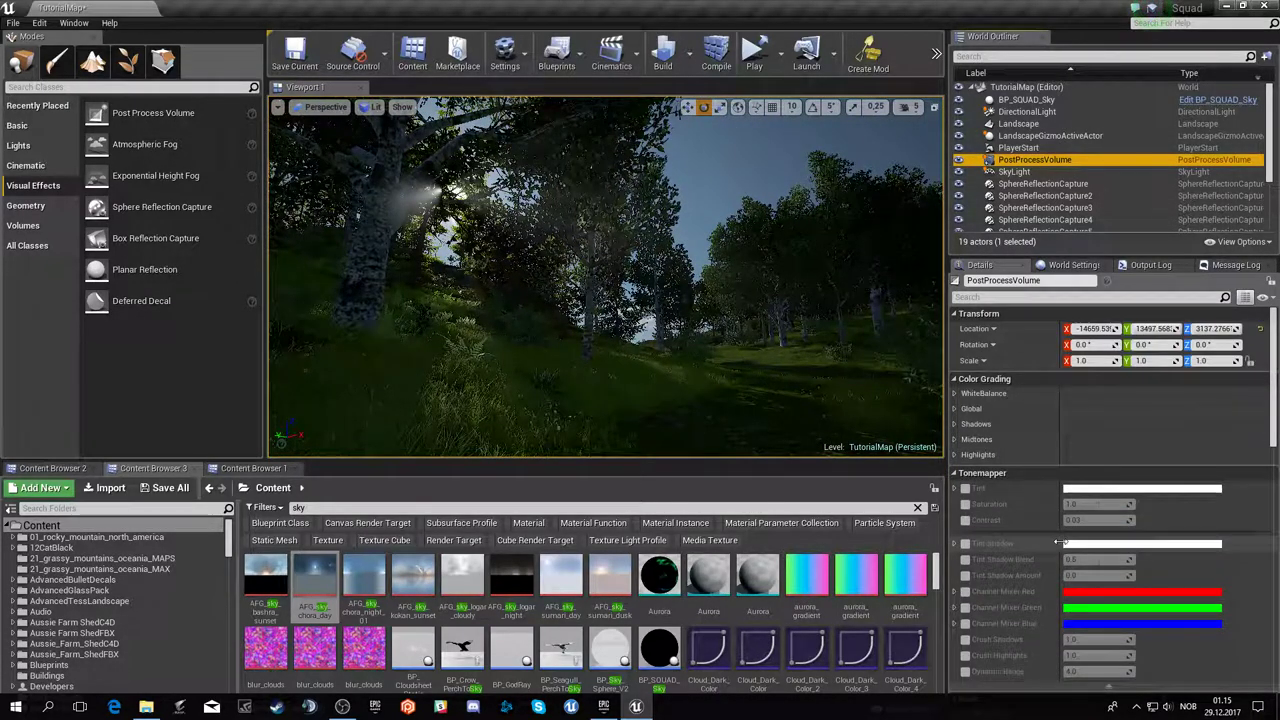
pyautogui.scroll(-3, 1062, 562)
pyautogui.scroll(-2, 1062, 562)
pyautogui.scroll(-2, 990, 460)
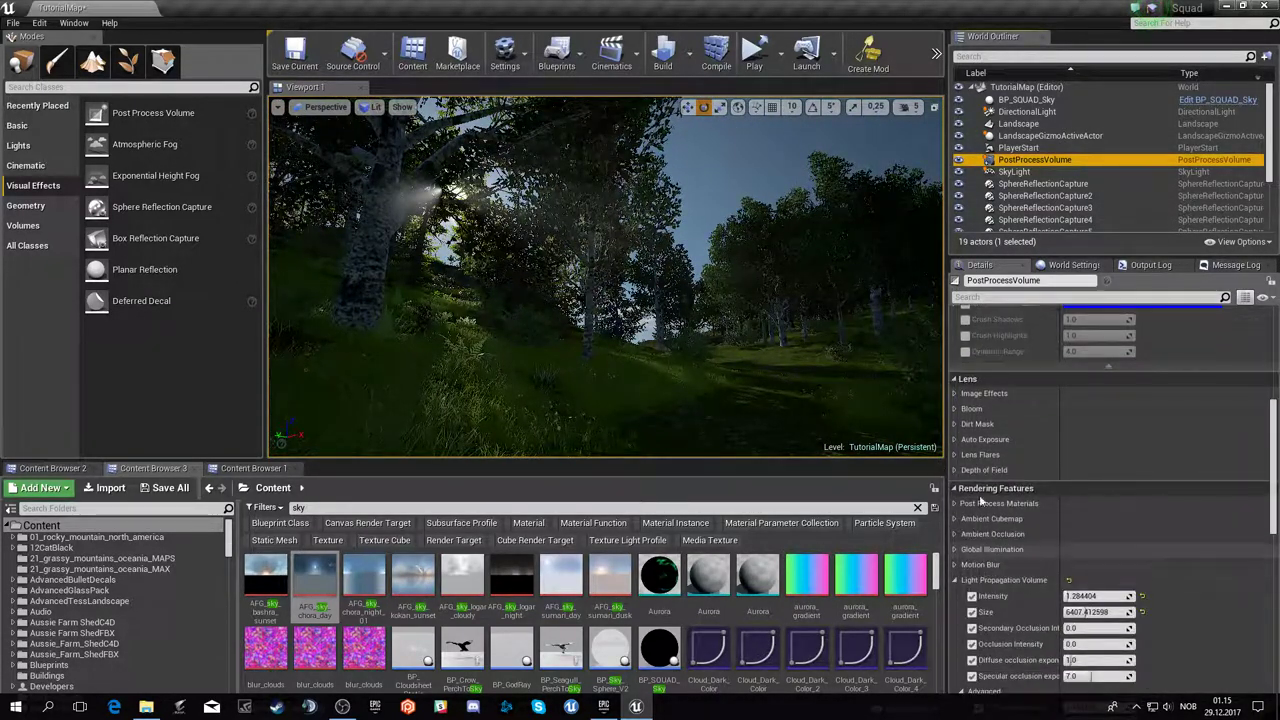
pyautogui.click(981, 441)
pyautogui.click(971, 456)
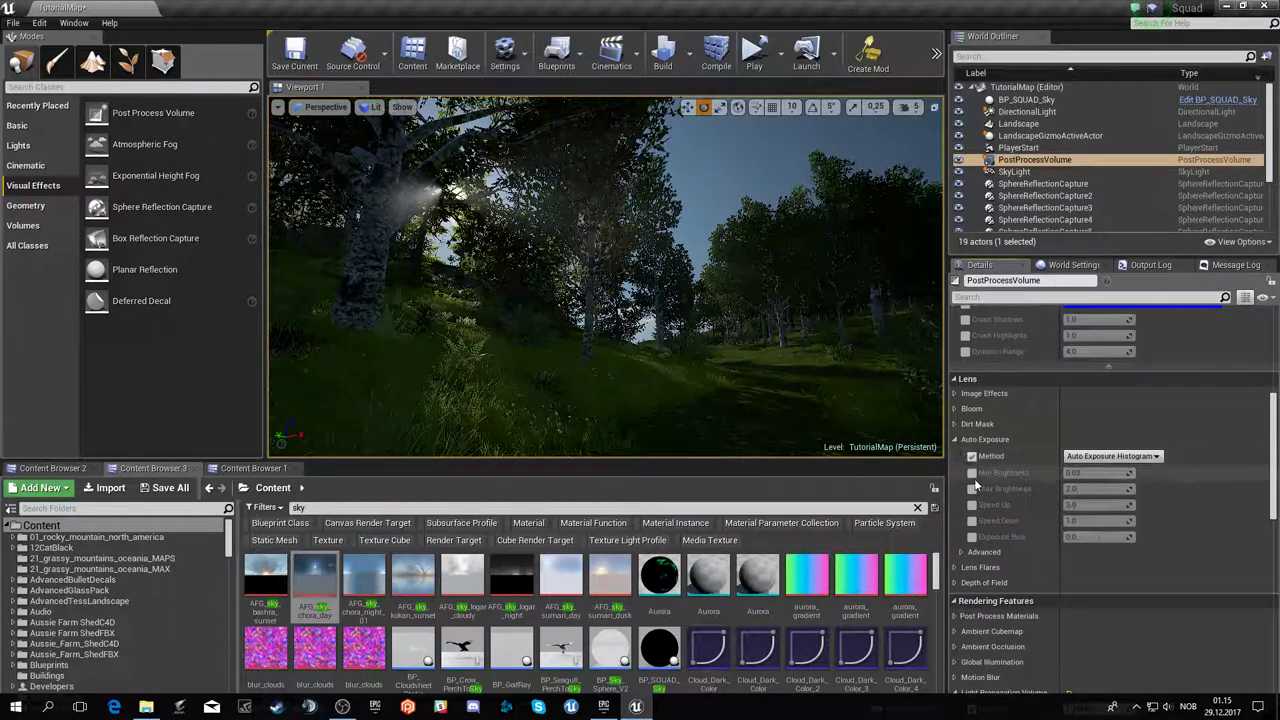
pyautogui.click(971, 489)
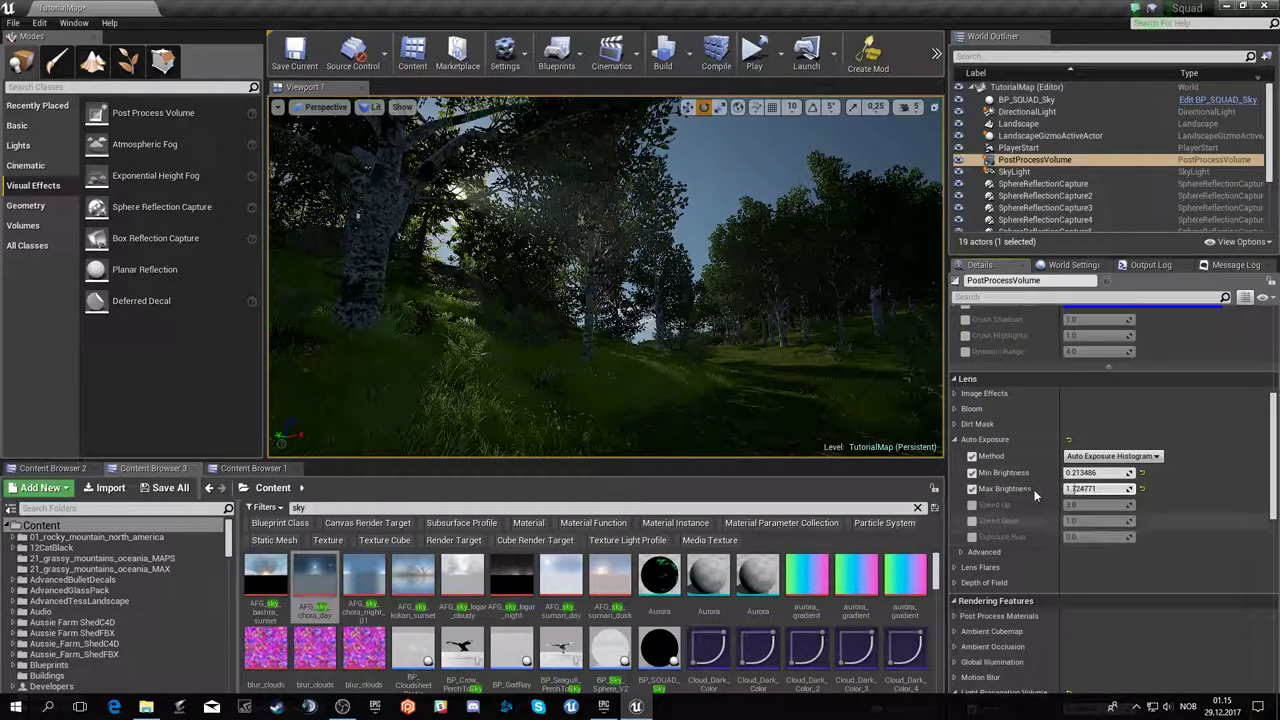
# - Preview the exposure, then enable the exposure speed-up and speed-down overrides
pyautogui.moveTo(600, 300)
pyautogui.mouseDown(button='right')
pyautogui.moveTo(520, 300)
pyautogui.moveTo(520, 250)
pyautogui.moveTo(520, 300)
pyautogui.mouseUp(button='right')
pyautogui.press('Escape')
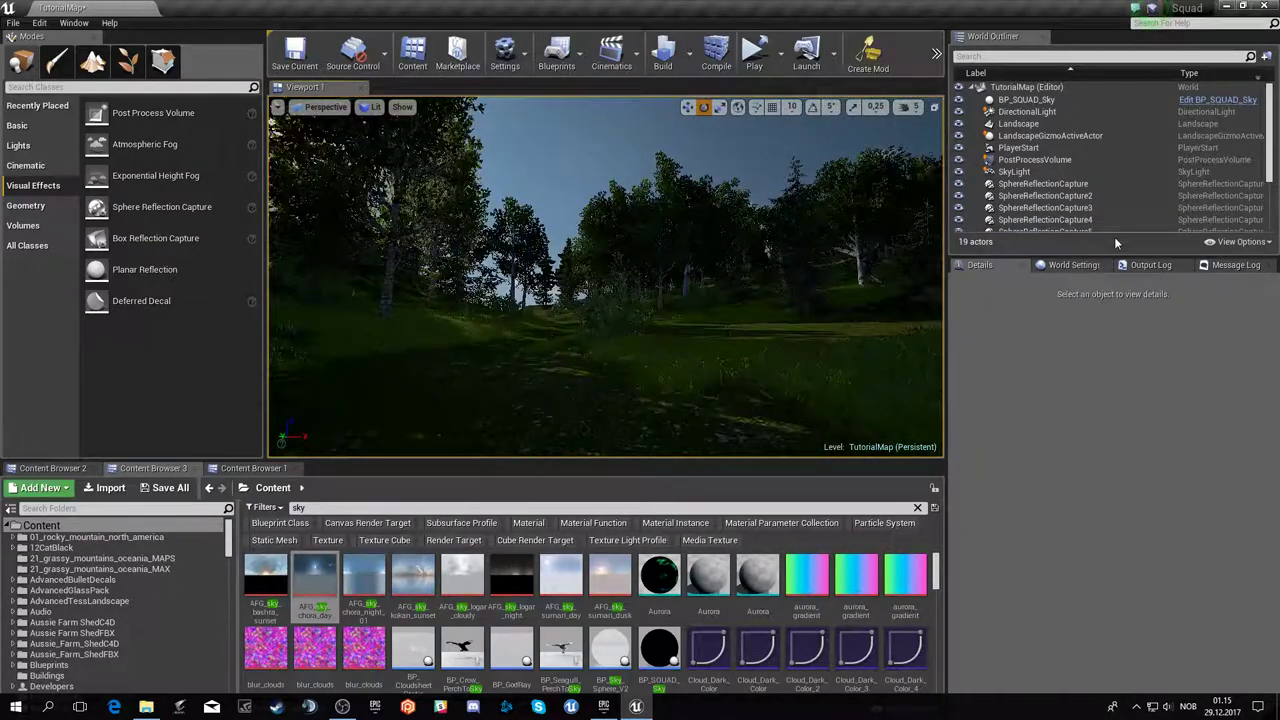
pyautogui.click(1040, 160)
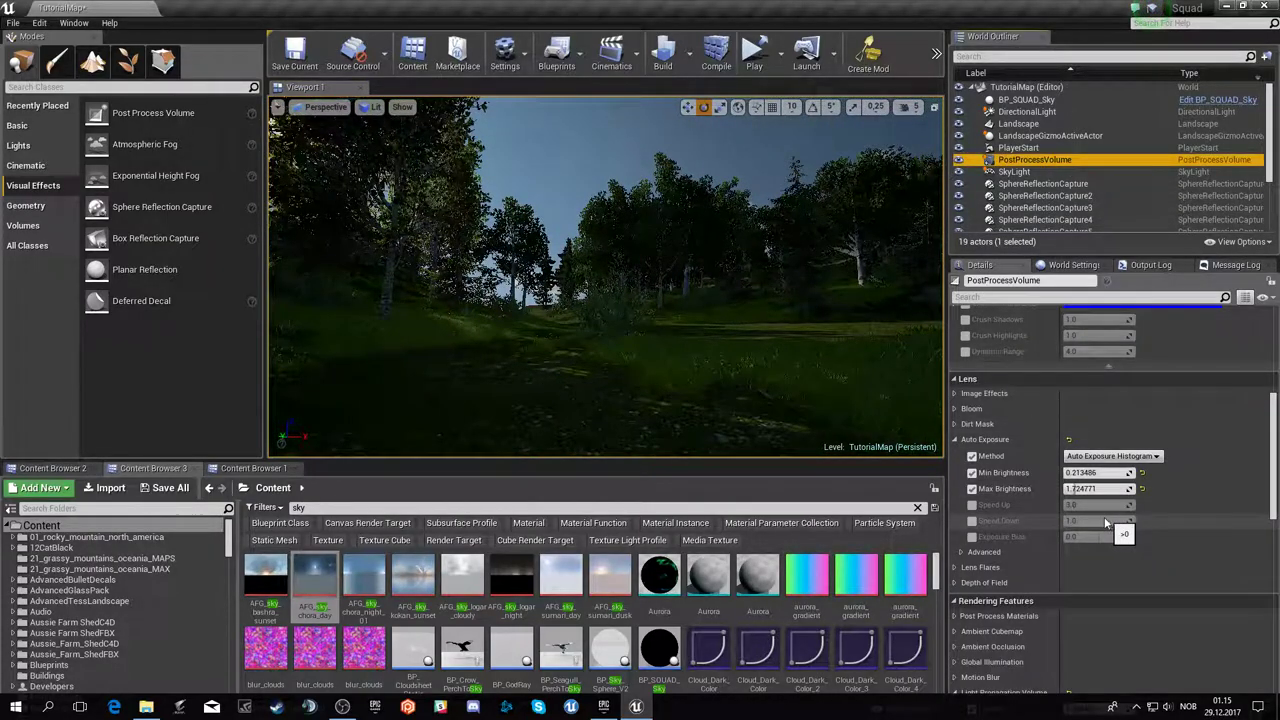
pyautogui.click(971, 504)
pyautogui.click(971, 520)
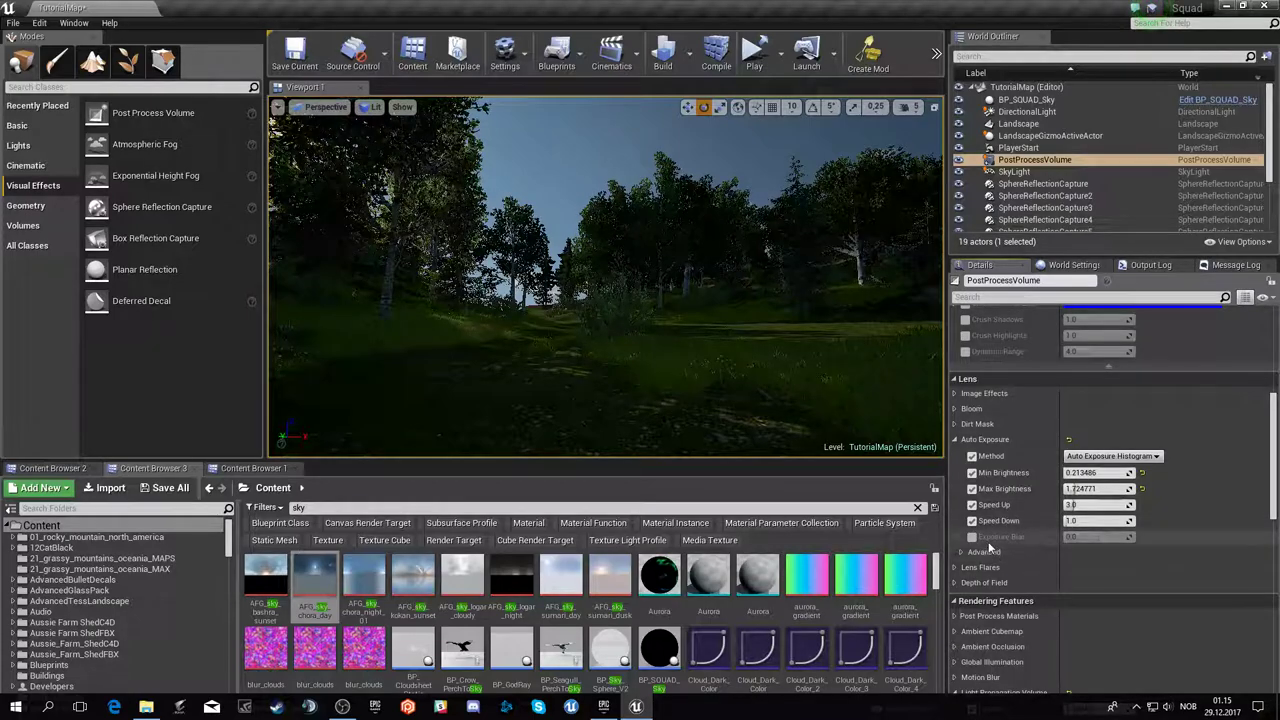
pyautogui.click(955, 439)
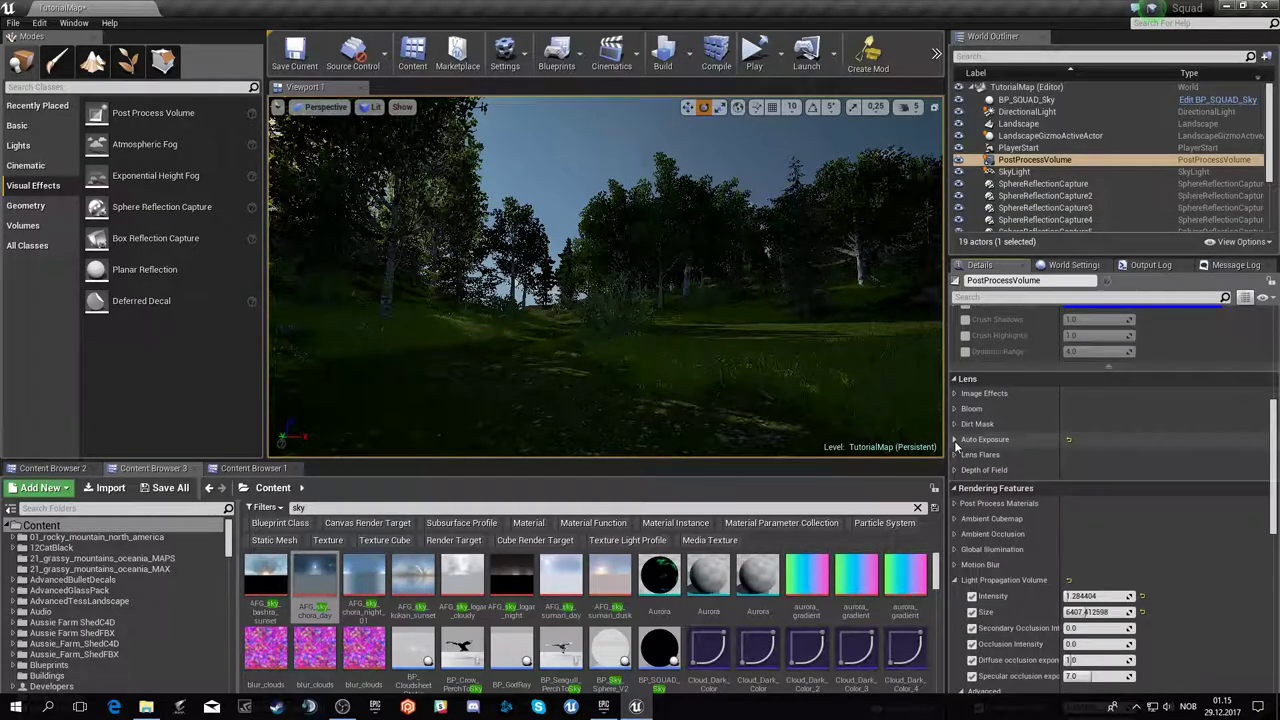
# - Turn on ambient occlusion Radius in WorldSpace, power 3.159633, intensity 0.600918
pyautogui.click(962, 535)
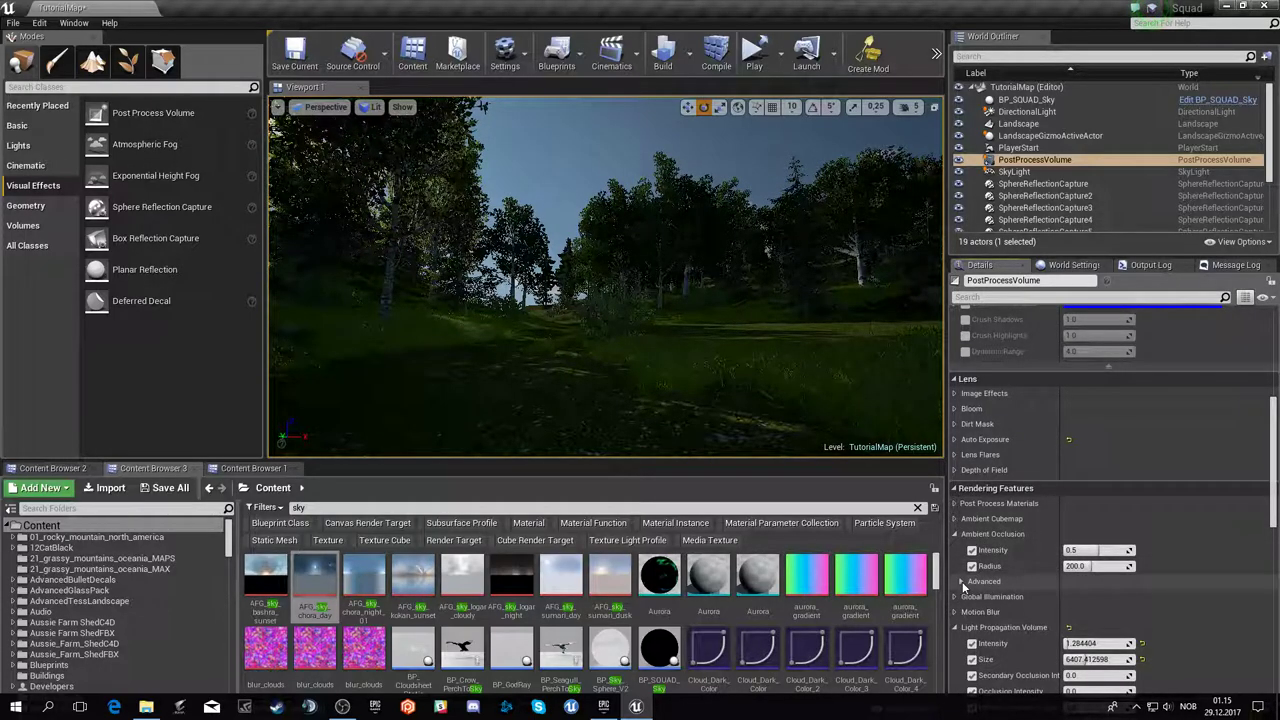
pyautogui.click(966, 581)
pyautogui.scroll(-2, 1023, 606)
pyautogui.click(978, 570)
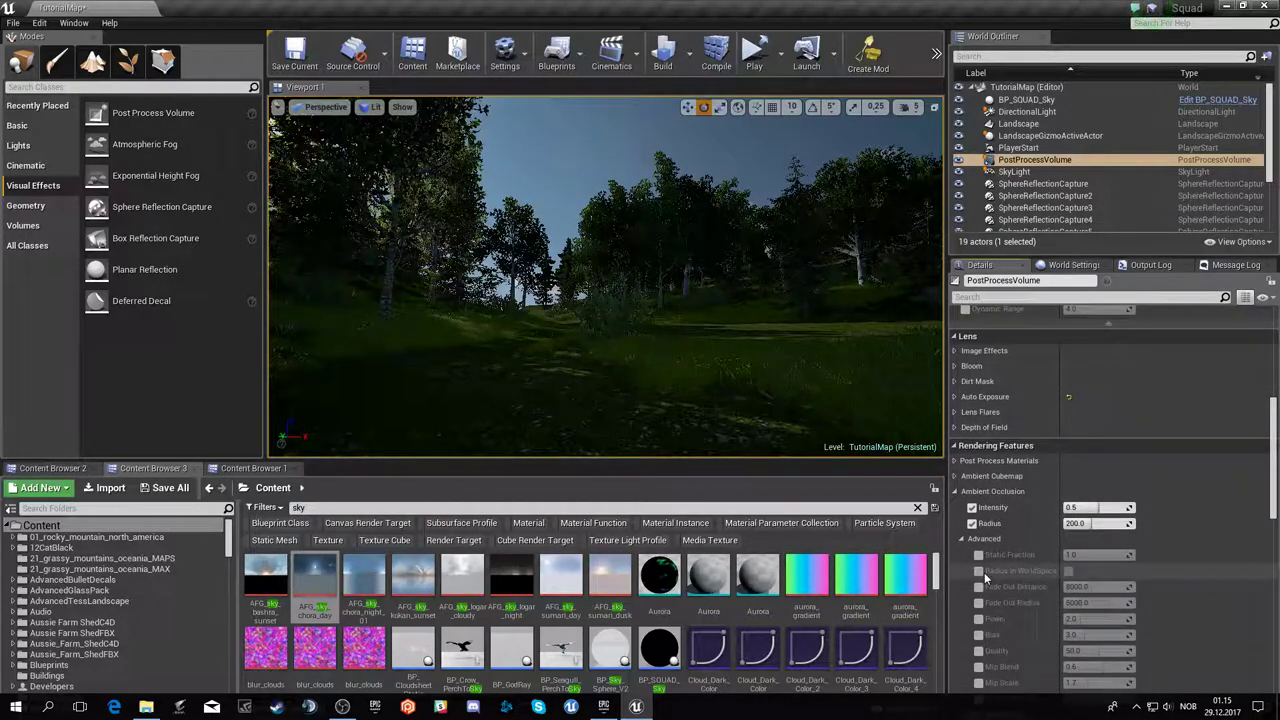
pyautogui.click(1068, 571)
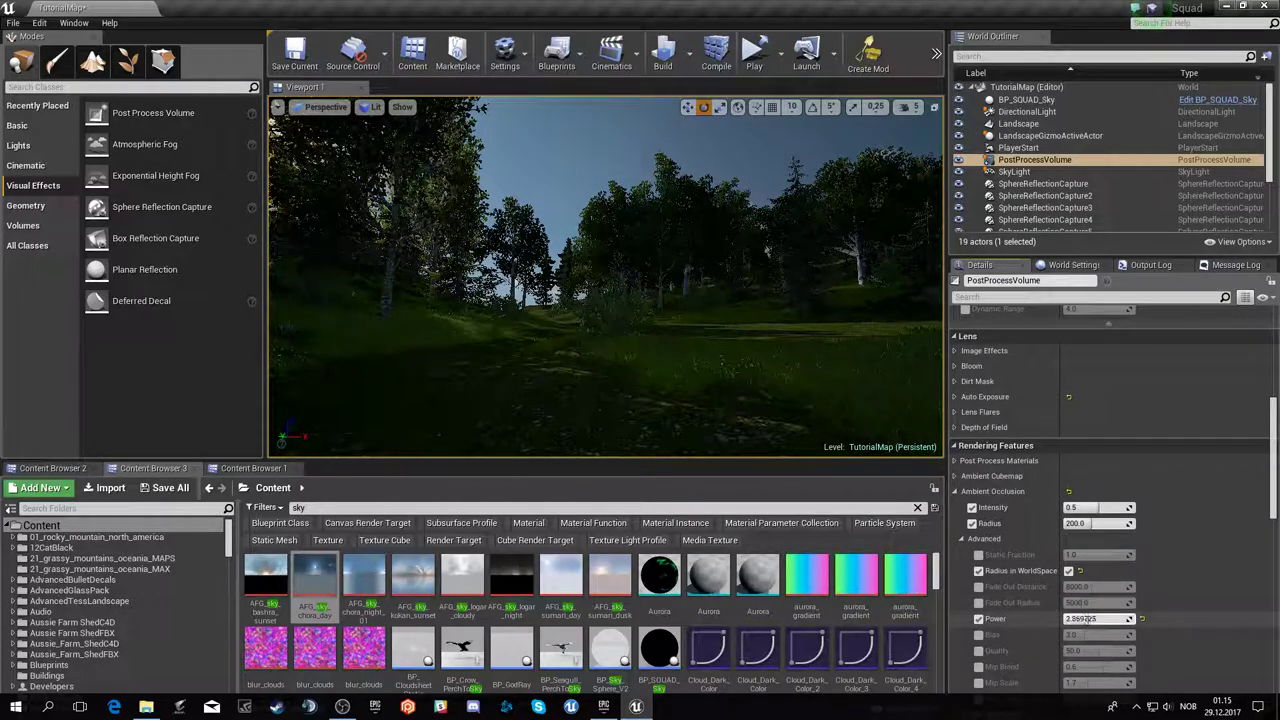
pyautogui.moveTo(1090, 619); pyautogui.dragTo(1110, 619)
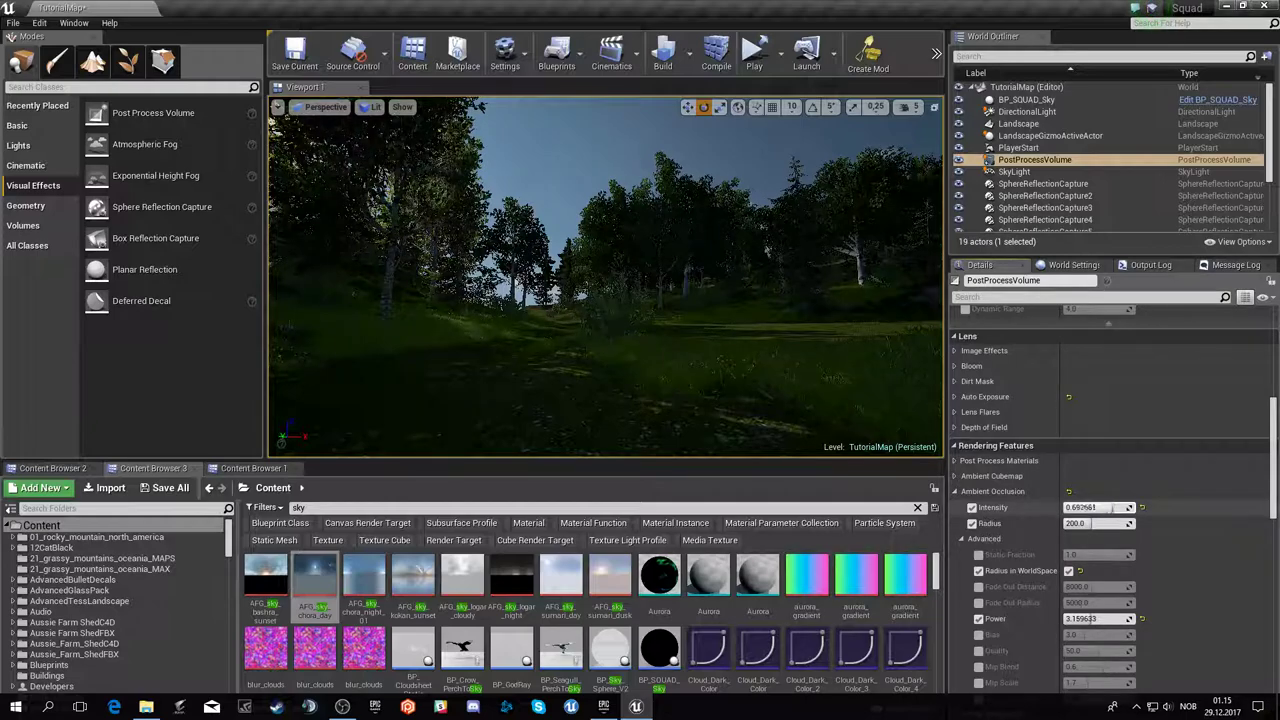
pyautogui.moveTo(1095, 507); pyautogui.dragTo(1080, 507)
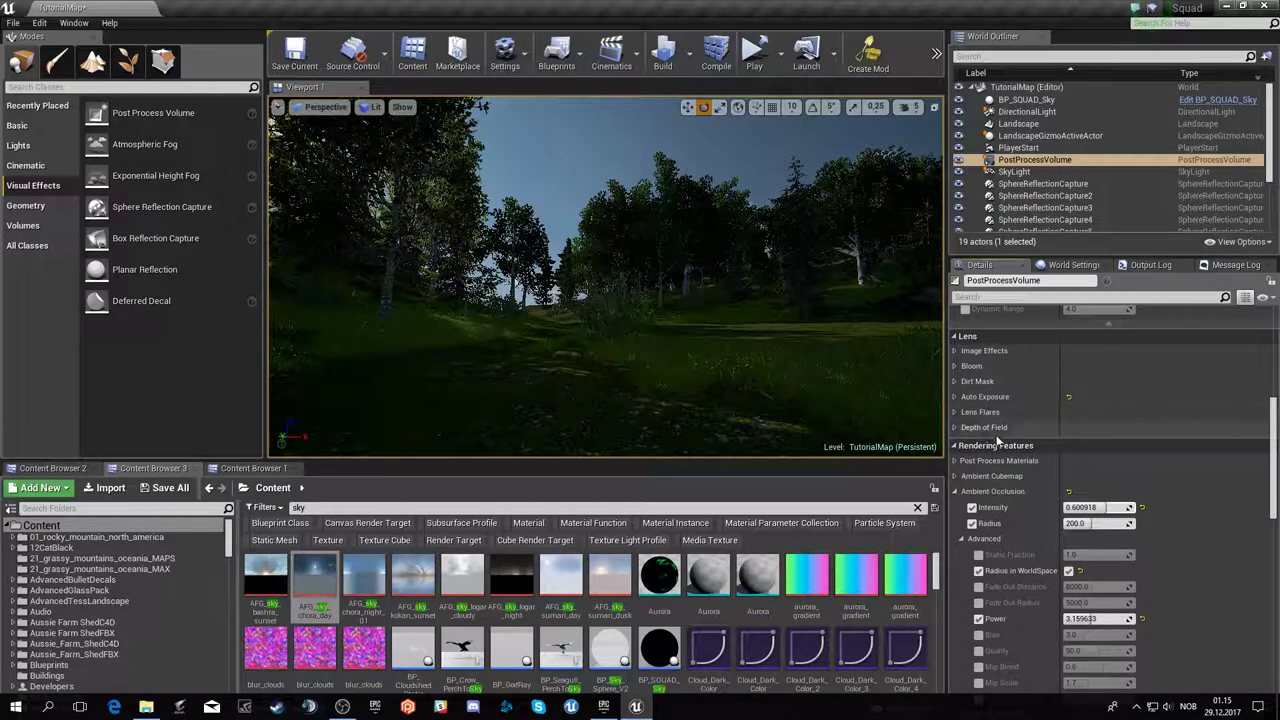
pyautogui.click(955, 477)
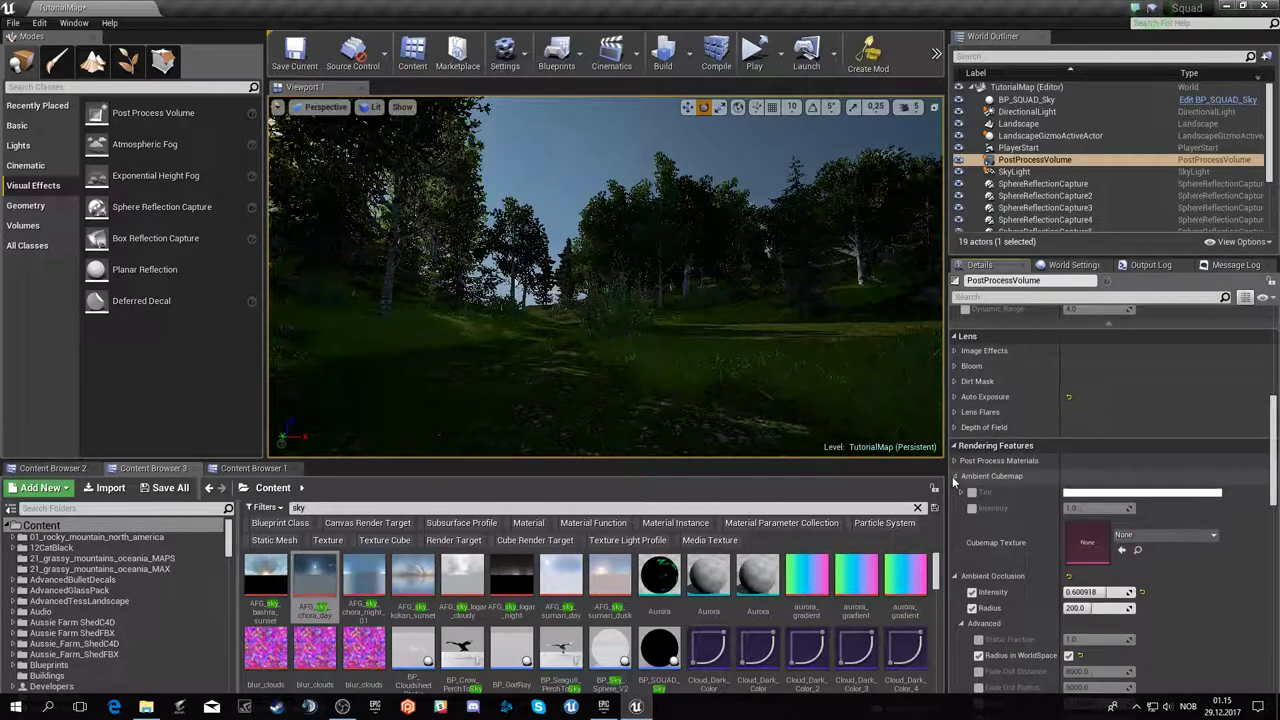
# - Assign HDRI_Epic_Courtyard_Daylight as the ambient cubemap and enable its intensity override
pyautogui.click(1166, 538)
pyautogui.scroll(-2, 1152, 443)
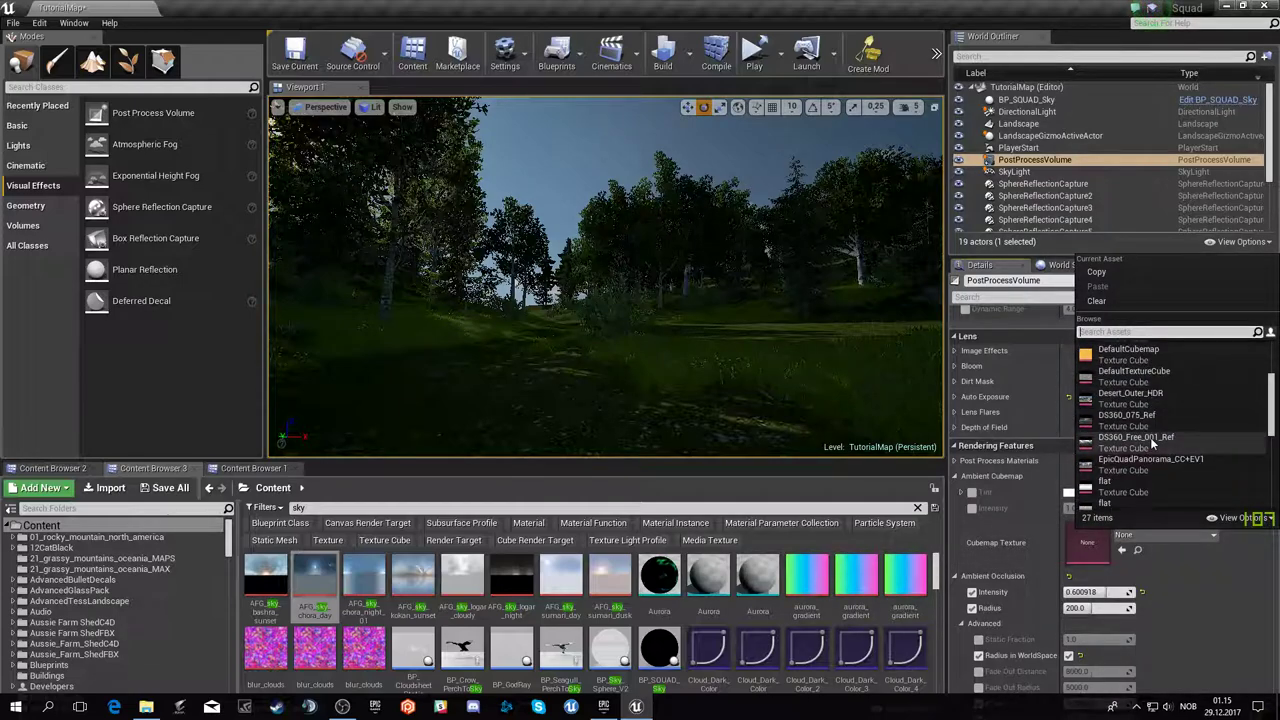
pyautogui.scroll(-1, 1153, 468)
pyautogui.scroll(-1, 1153, 468)
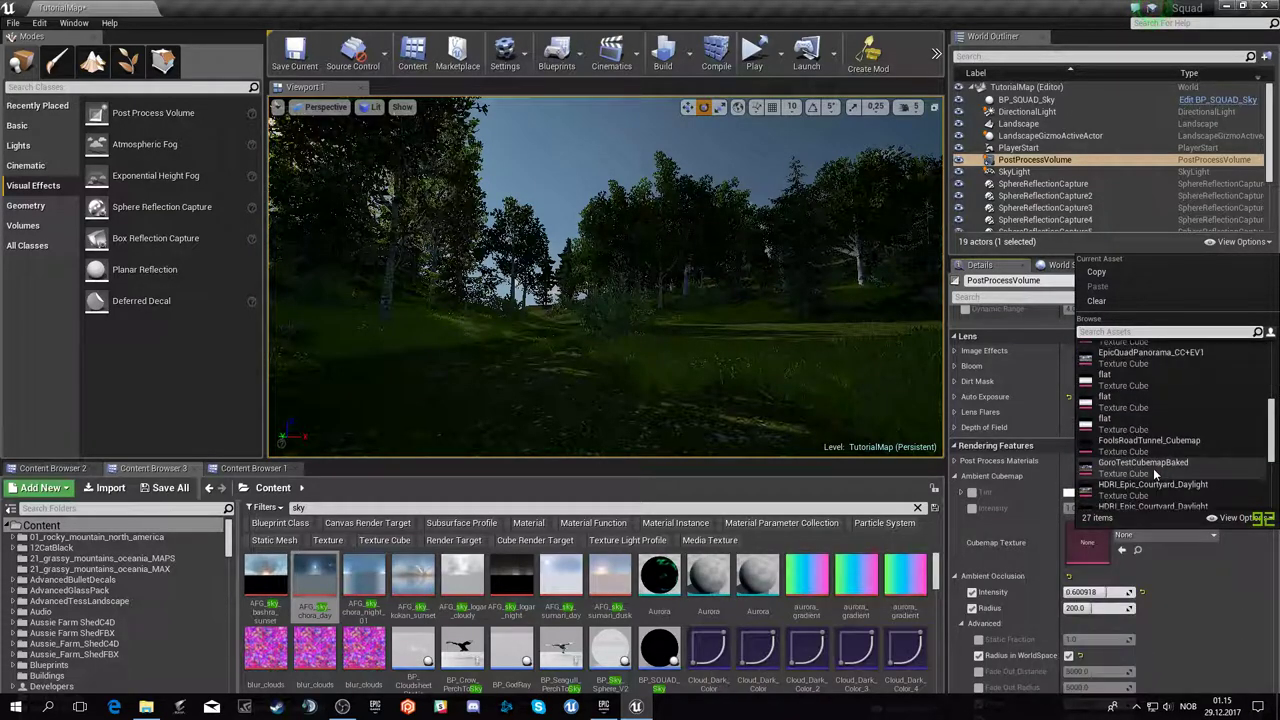
pyautogui.scroll(-2, 1153, 468)
pyautogui.click(1117, 440)
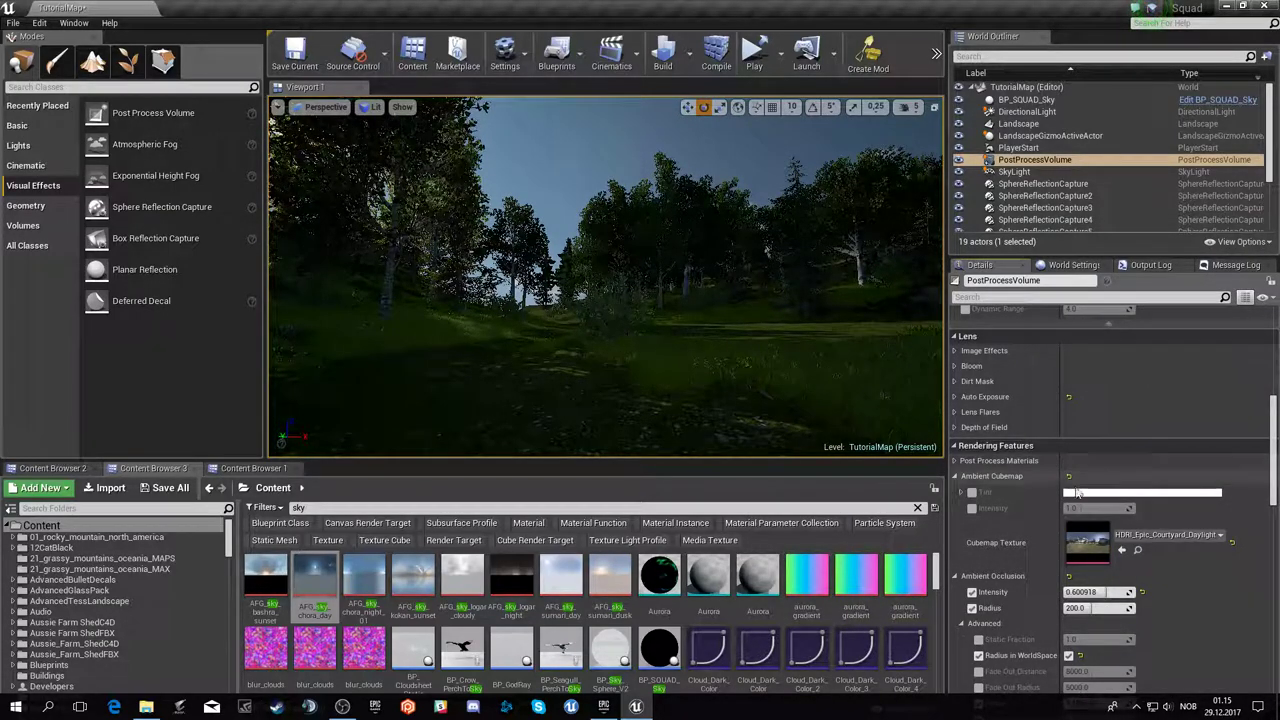
pyautogui.click(972, 508)
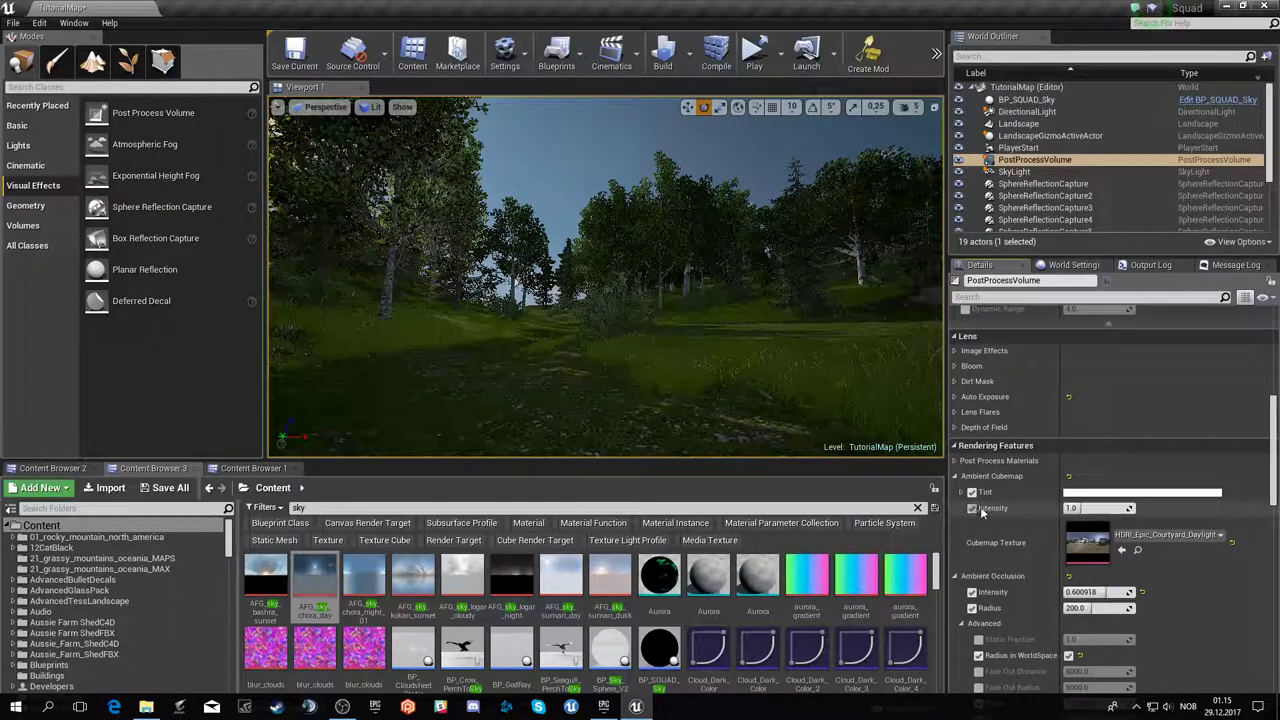
# - Tint the ambient cubemap blue and lower its intensity to 0.330275
pyautogui.click(1140, 492)
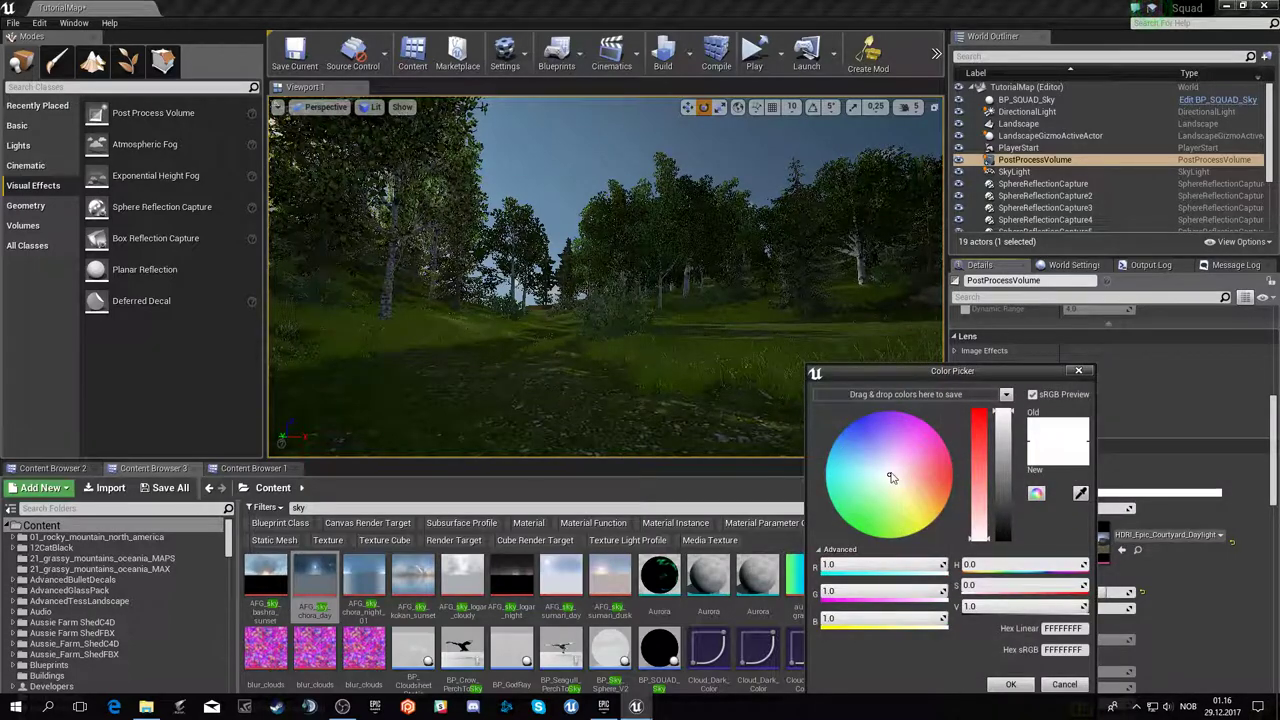
pyautogui.moveTo(892, 478); pyautogui.dragTo(876, 466)
pyautogui.moveTo(988, 512); pyautogui.dragTo(990, 490)
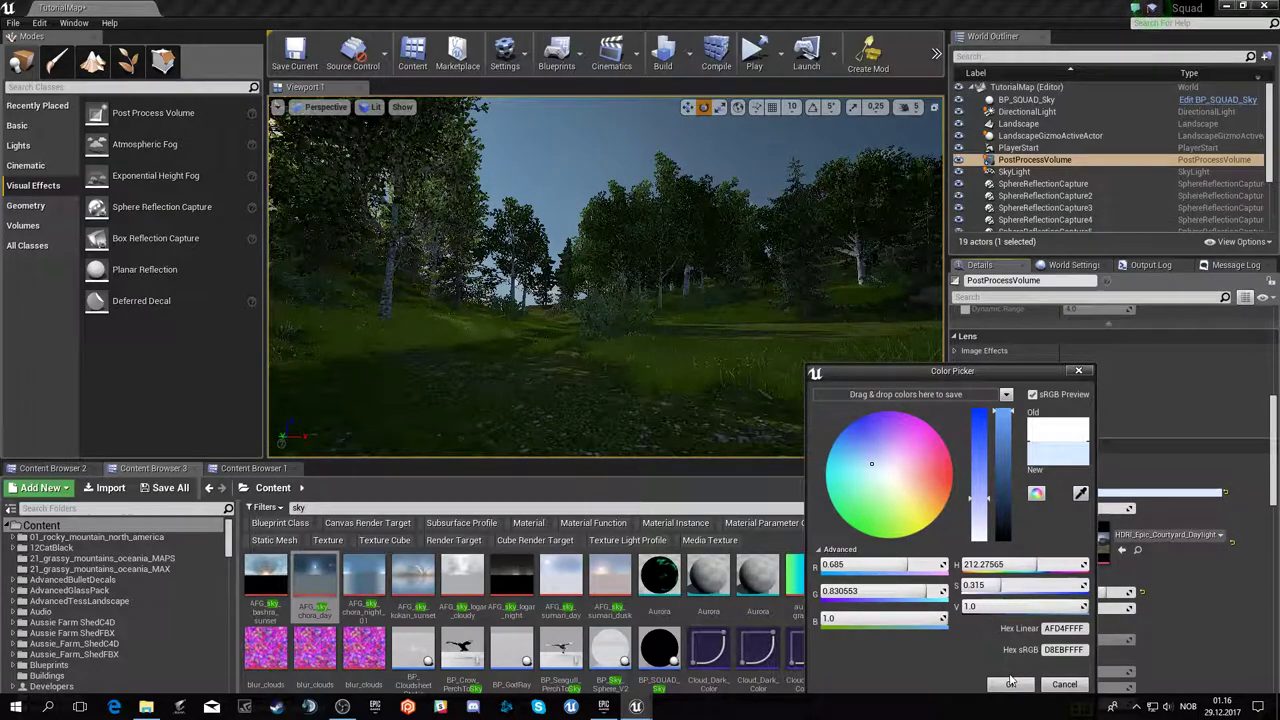
pyautogui.click(1010, 683)
pyautogui.moveTo(1097, 508); pyautogui.dragTo(1075, 508)
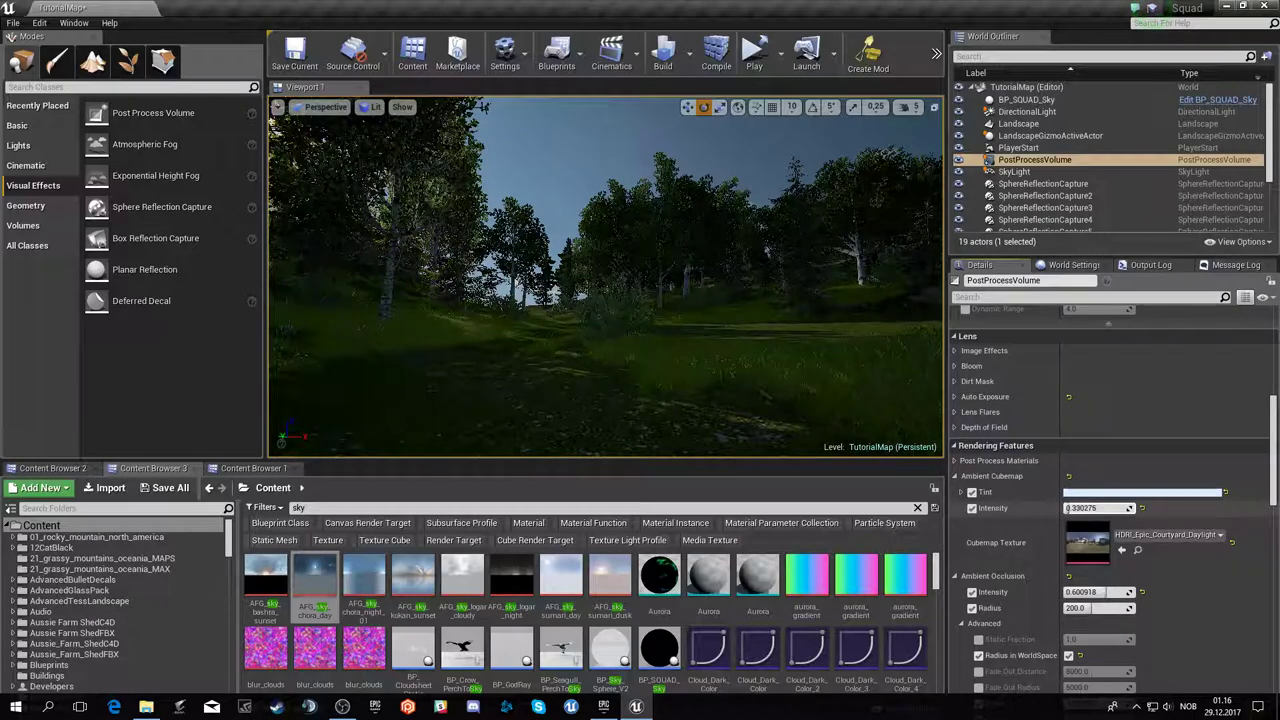
# - Darken the ambient cubemap tint to a dark blue-grey
pyautogui.click(1104, 493)
pyautogui.moveTo(992, 500)
pyautogui.mouseDown()
pyautogui.moveTo(992, 477)
pyautogui.moveTo(1012, 478)
pyautogui.mouseUp()
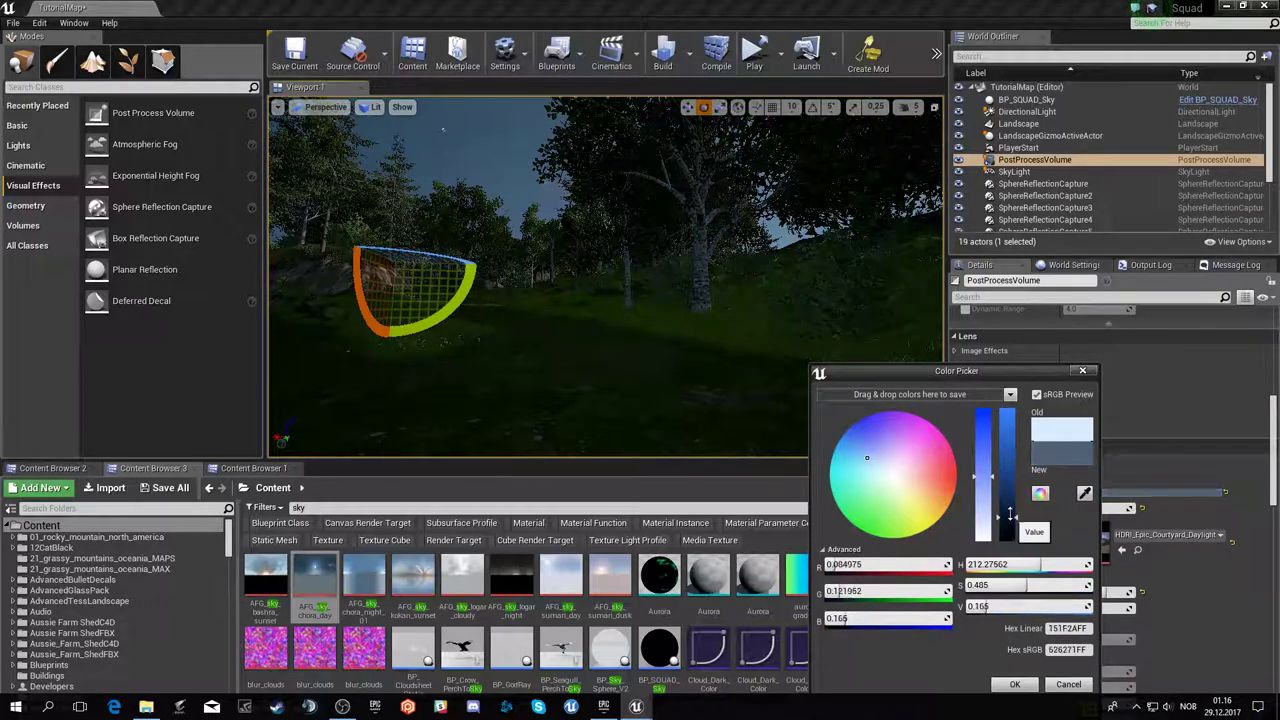
pyautogui.click(1015, 684)
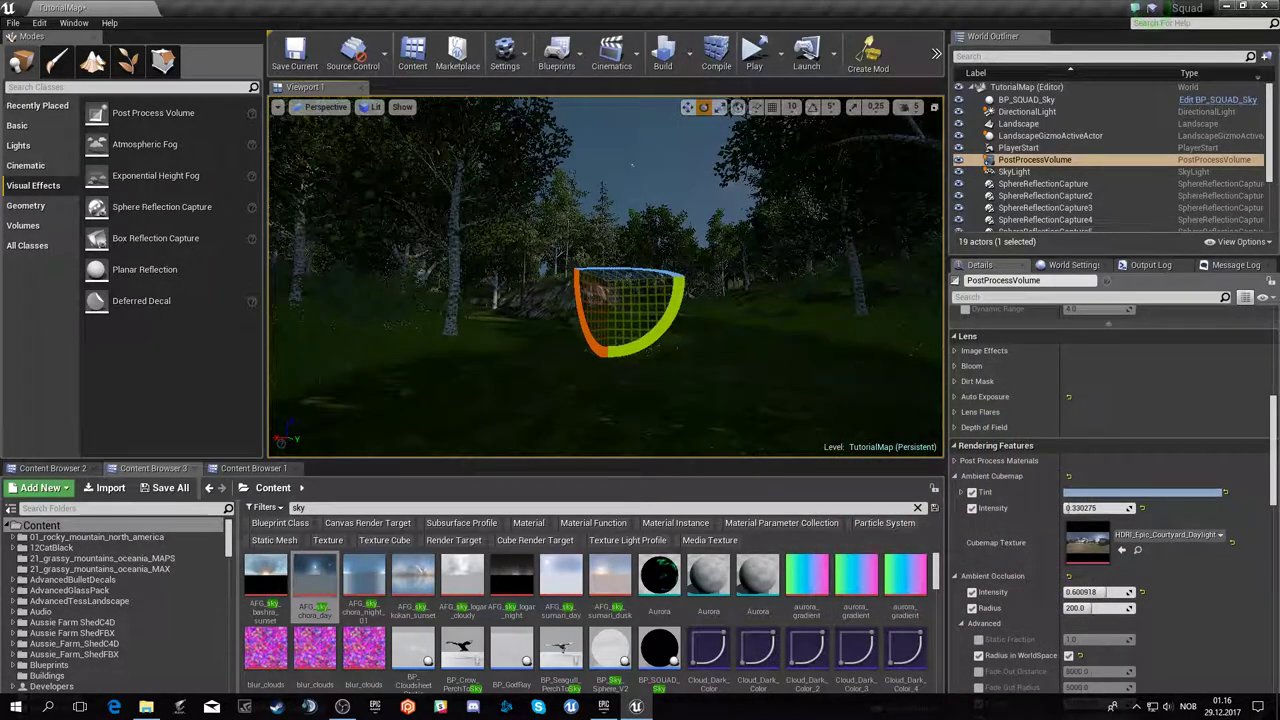
pyautogui.moveTo(700, 300)
pyautogui.mouseDown()
pyautogui.moveTo(816, 186)
pyautogui.moveTo(811, 337)
pyautogui.moveTo(690, 318)
pyautogui.mouseUp()
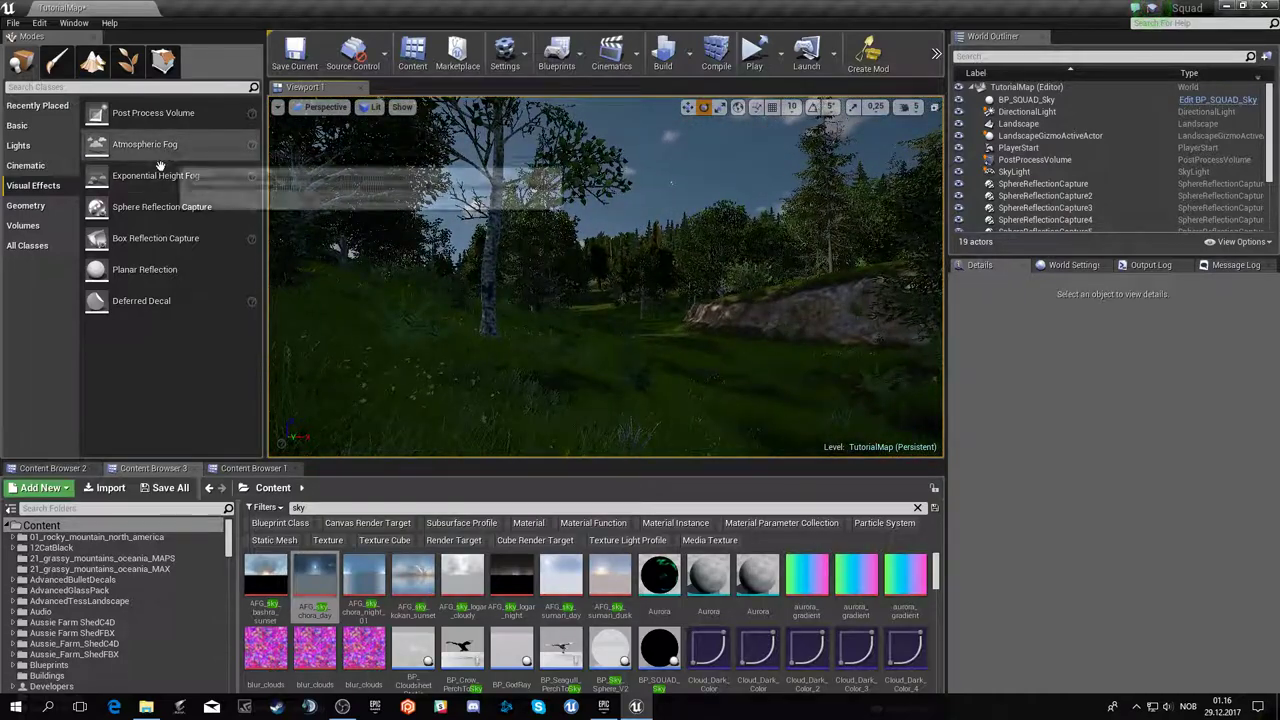
# - Place an exponential height fog in the level and select it
pyautogui.moveTo(146, 177); pyautogui.dragTo(516, 255)
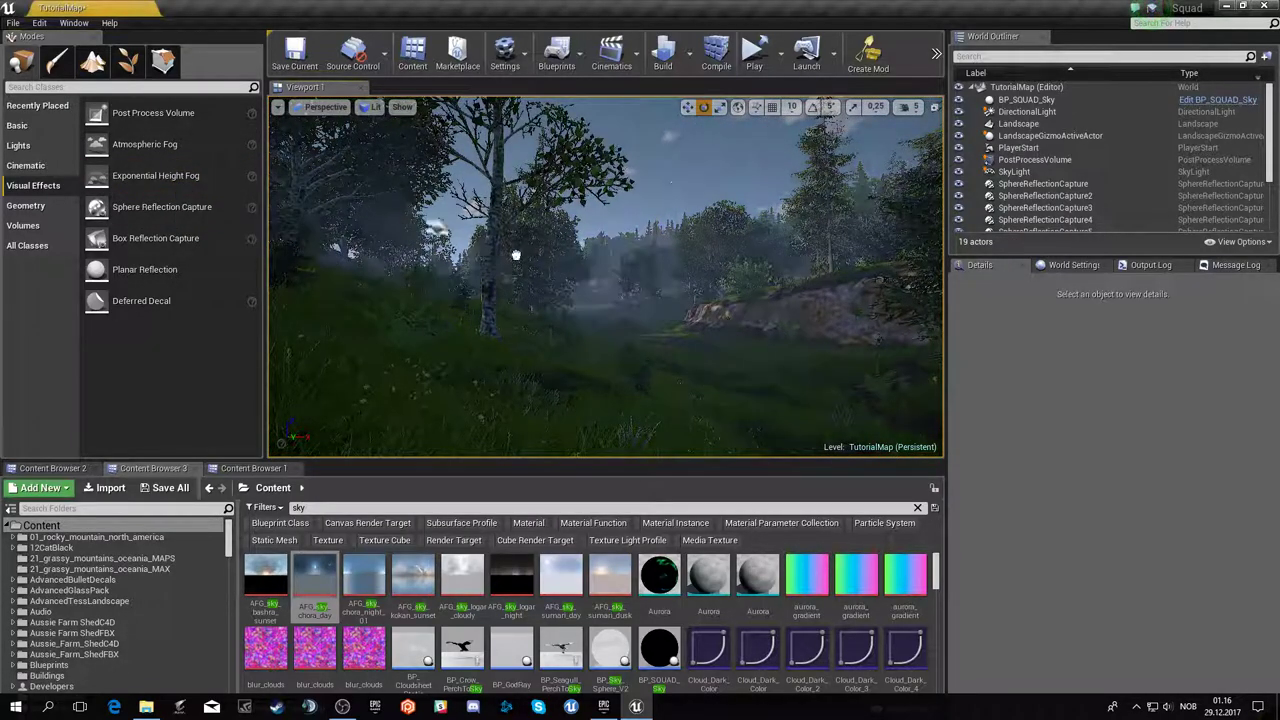
pyautogui.moveTo(676, 340); pyautogui.dragTo(674, 338)
pyautogui.press('Escape')
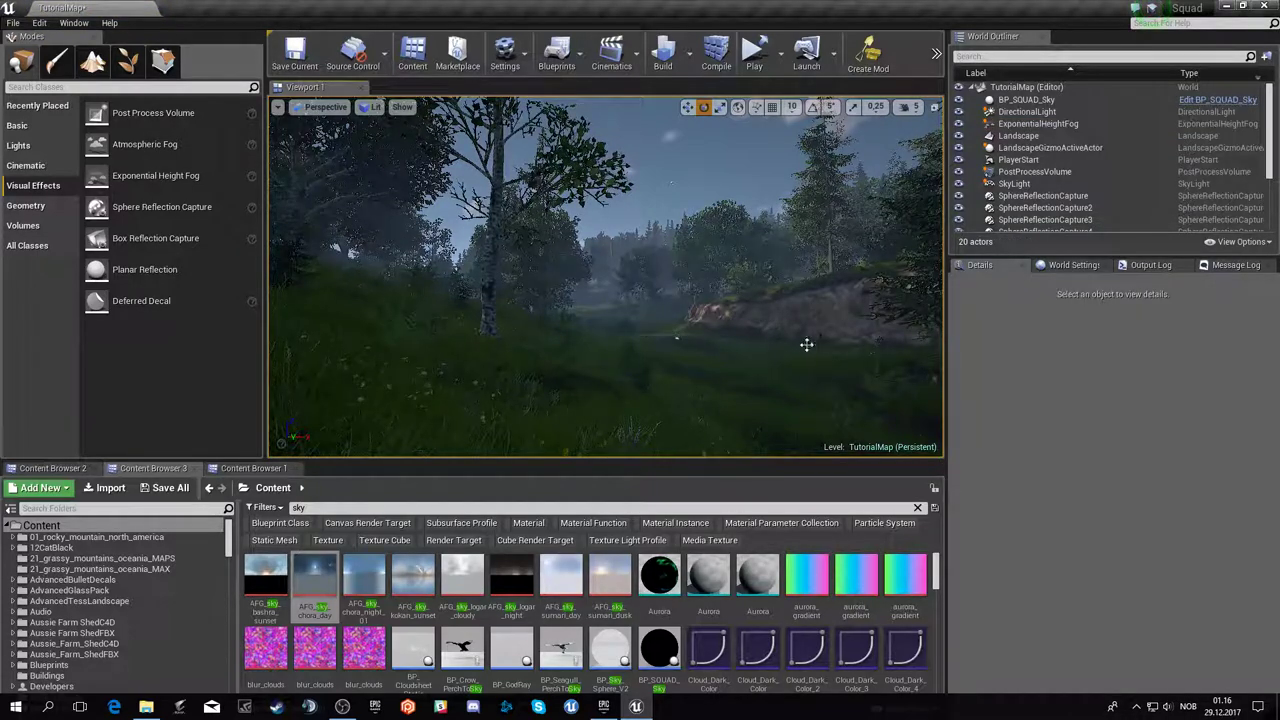
pyautogui.click(1038, 123)
# - Make the fog inscattering colour a paler, less saturated blue
pyautogui.scroll(-3, 1116, 426)
pyautogui.scroll(-5, 1150, 500)
pyautogui.scroll(2, 1175, 540)
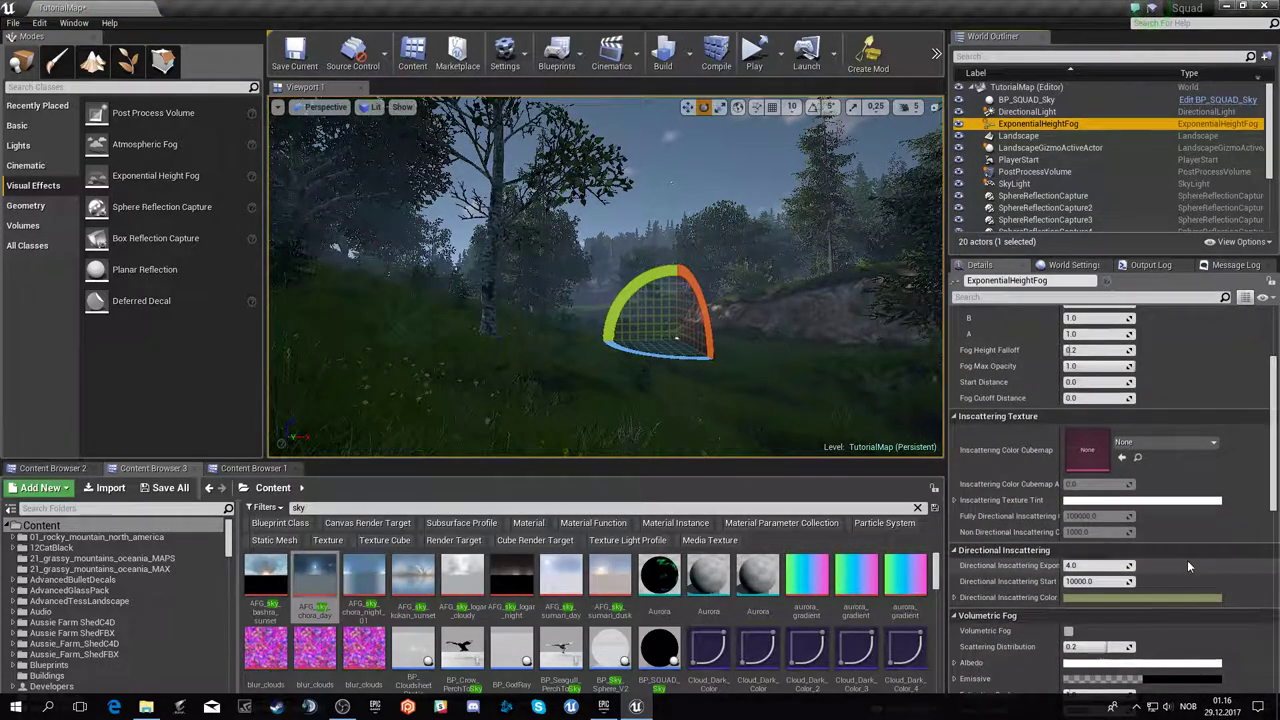
pyautogui.scroll(3, 1150, 480)
pyautogui.click(1117, 411)
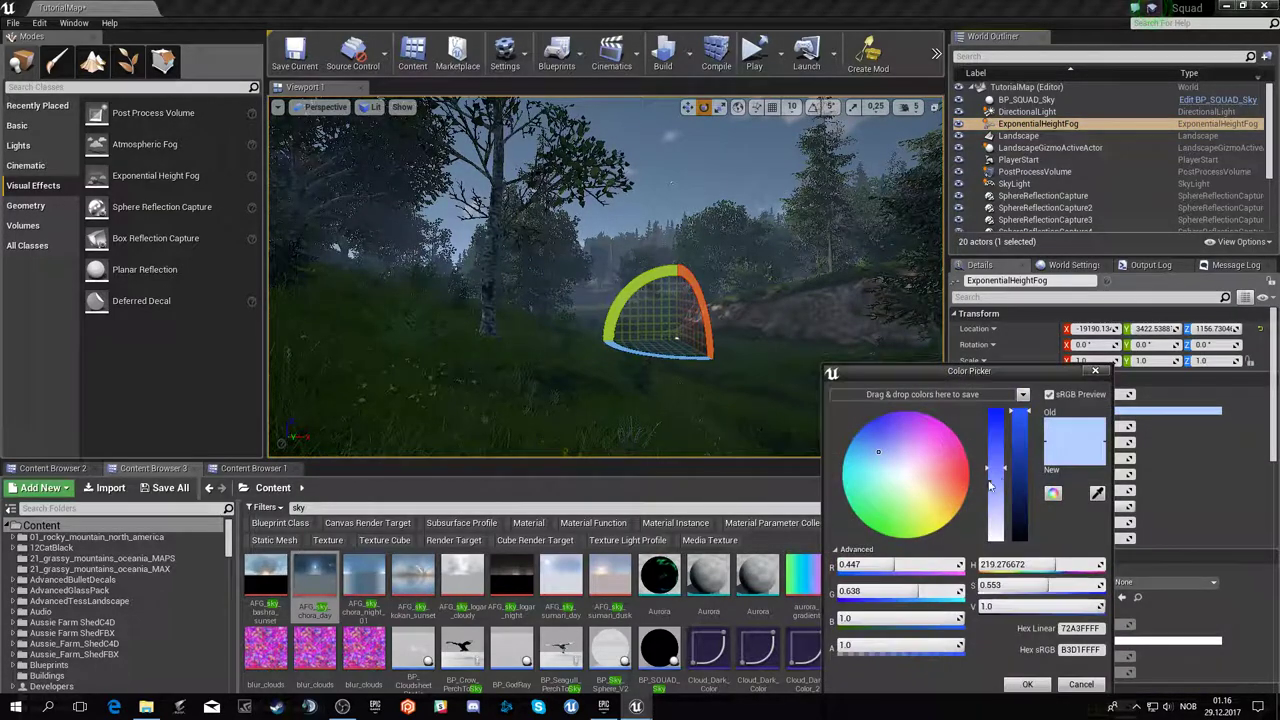
pyautogui.moveTo(997, 480)
pyautogui.mouseDown()
pyautogui.moveTo(1002, 496)
pyautogui.moveTo(1001, 479)
pyautogui.mouseUp()
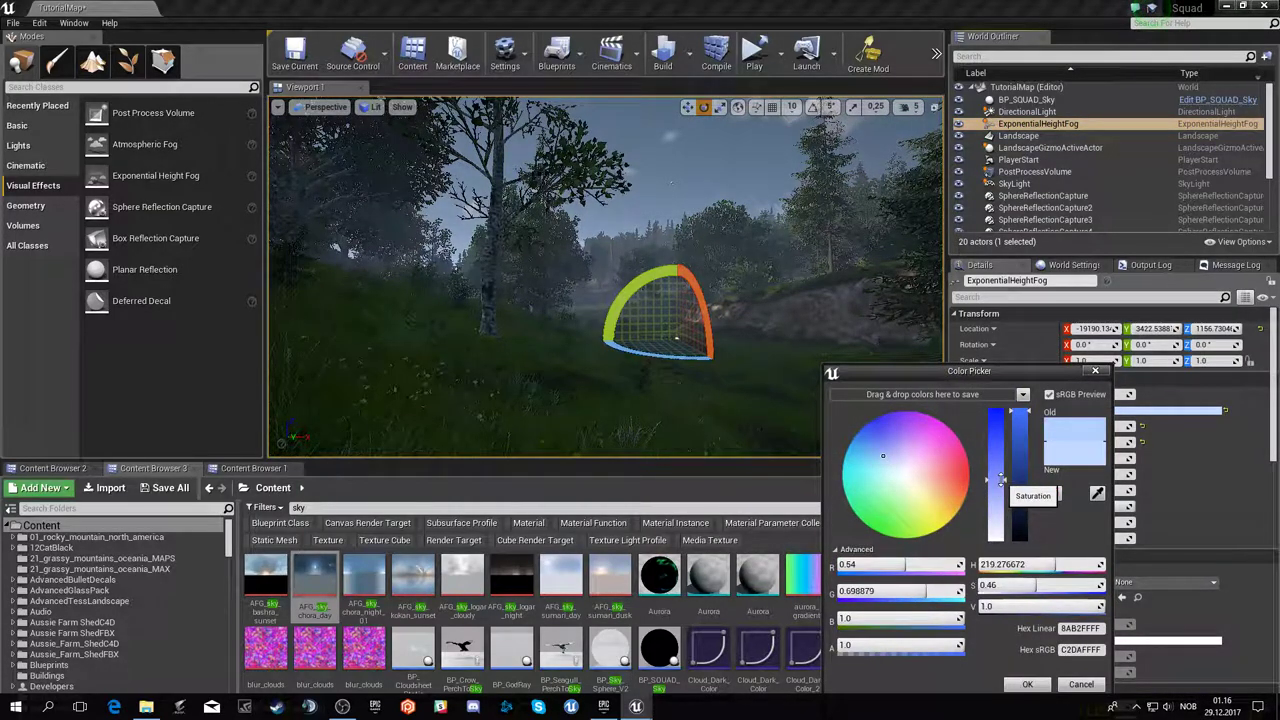
pyautogui.click(1027, 684)
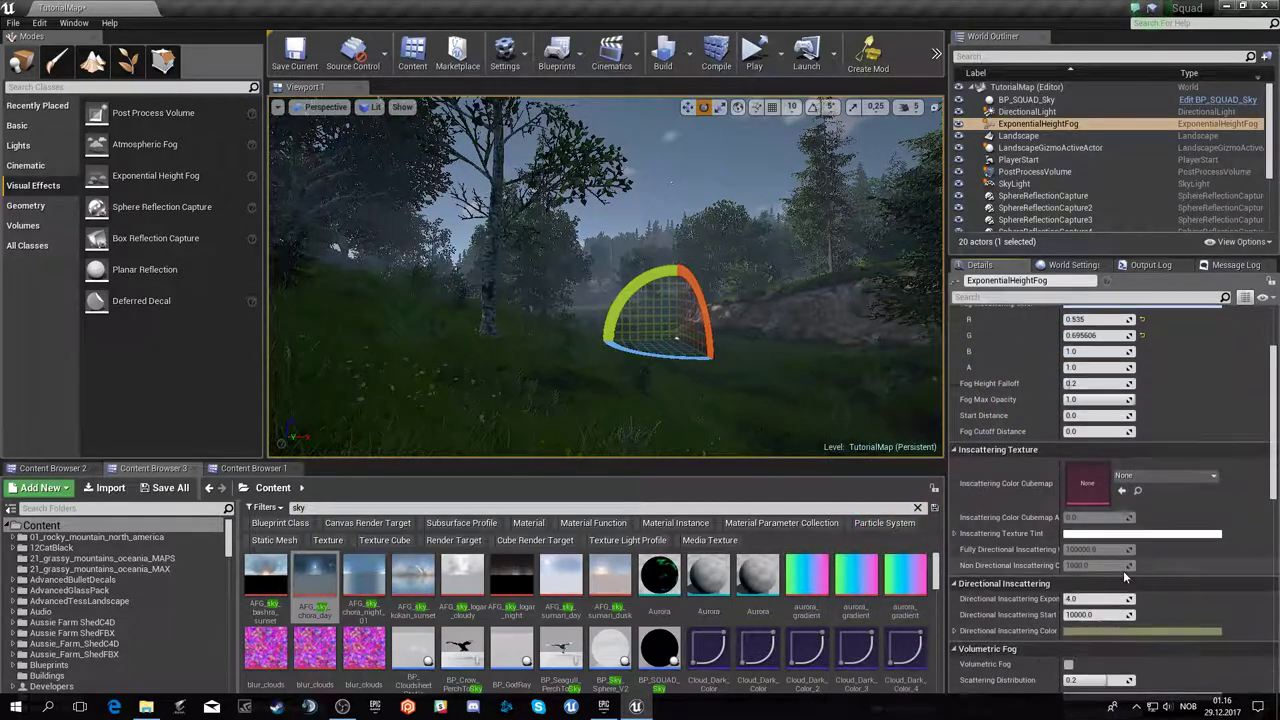
# - Enable volumetric fog and give it a faint dark-blue emissive colour
pyautogui.scroll(-5, 1075, 470)
pyautogui.scroll(-5, 1077, 456)
pyautogui.click(1068, 472)
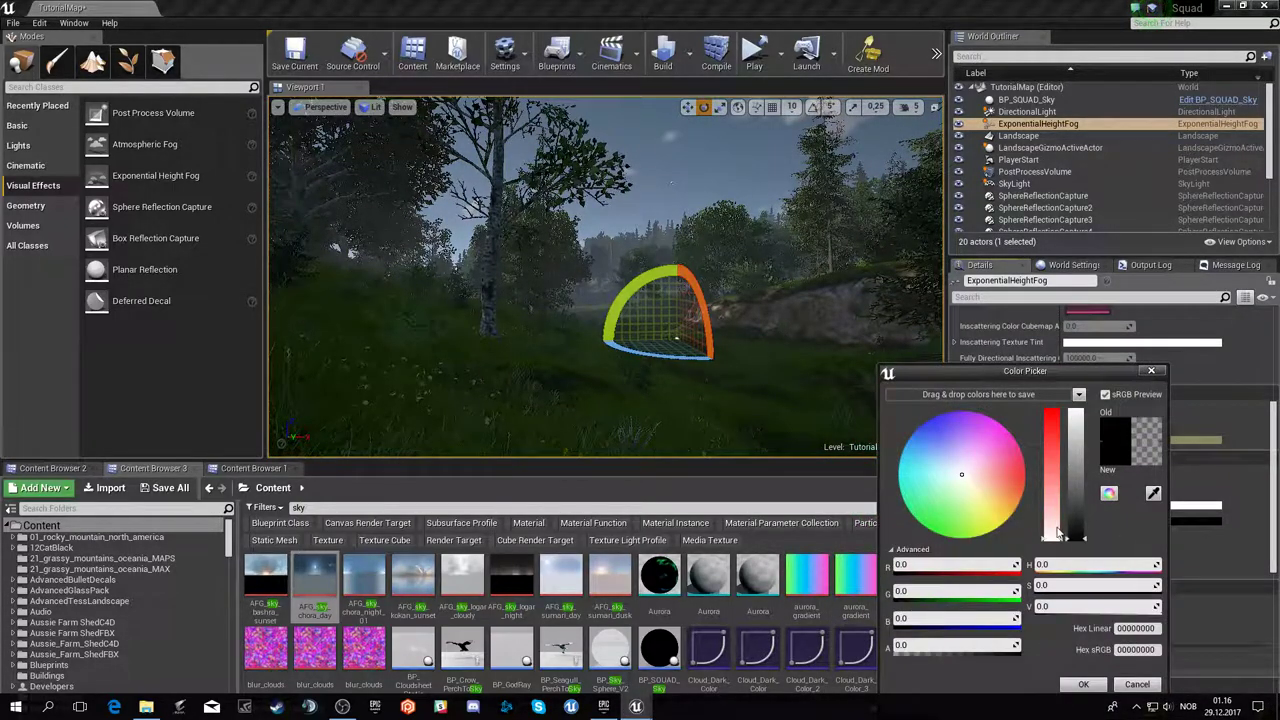
pyautogui.click(943, 464)
pyautogui.moveTo(1064, 500); pyautogui.dragTo(1054, 485)
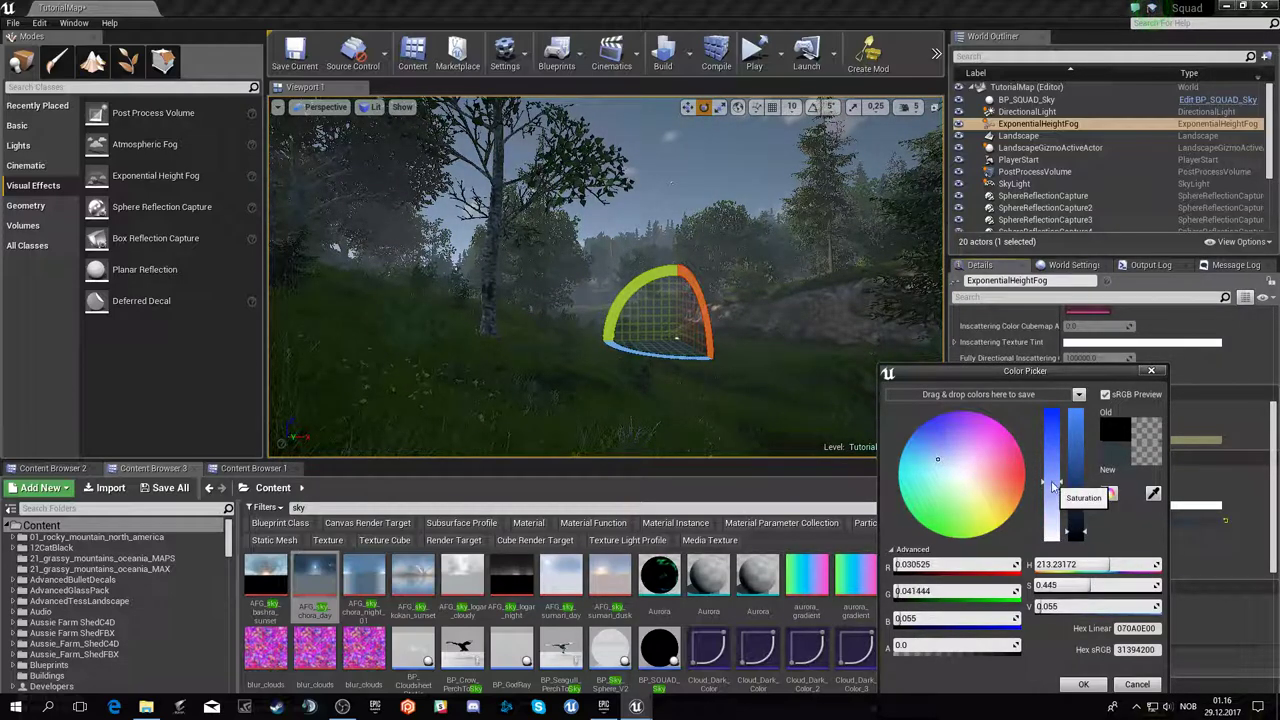
pyautogui.moveTo(1081, 535); pyautogui.dragTo(1081, 531)
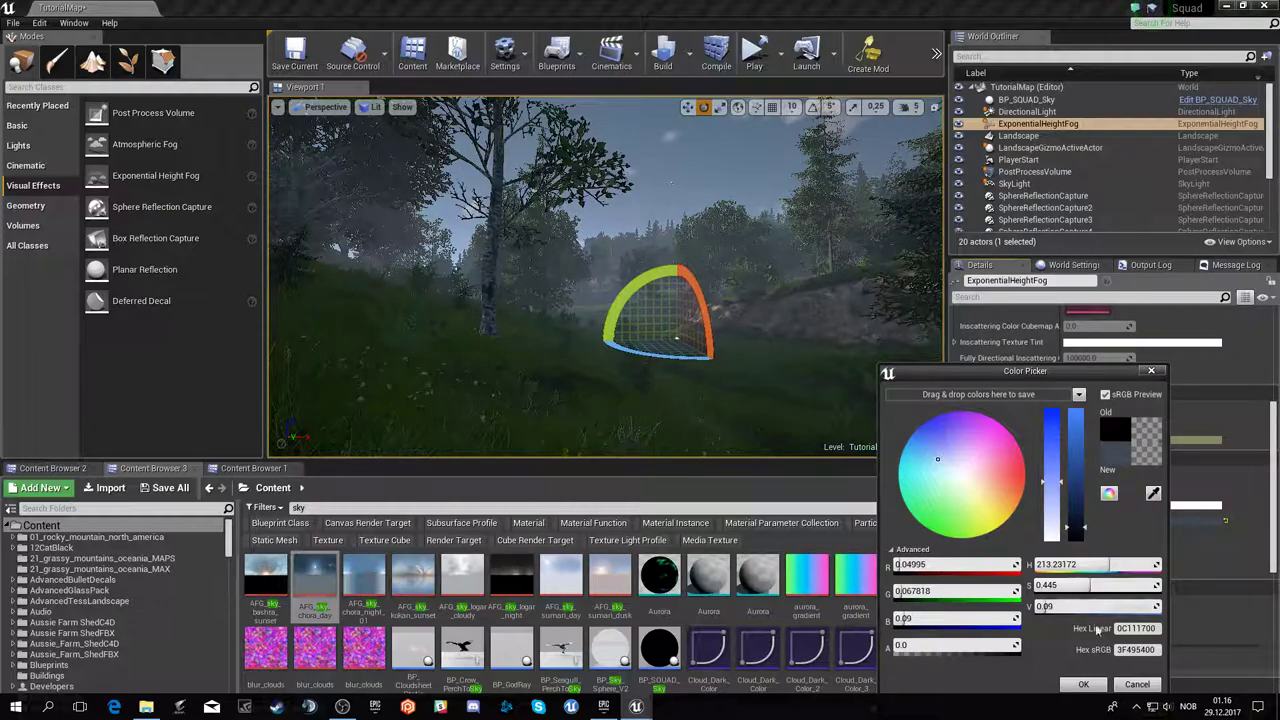
pyautogui.click(1083, 684)
pyautogui.scroll(-2, 1099, 507)
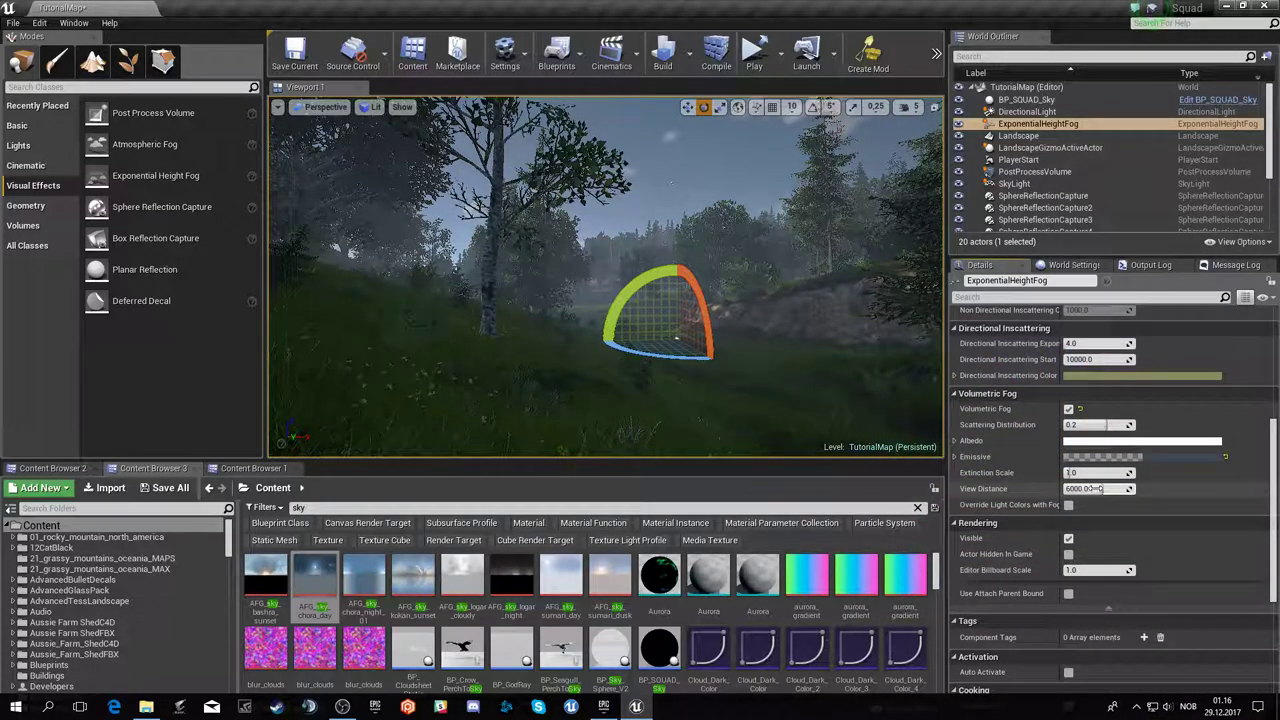
# - Lower the volumetric fog extinction scale and use the 'flat' texture as the inscattering cubemap
pyautogui.moveTo(1067, 472); pyautogui.dragTo(1073, 474)
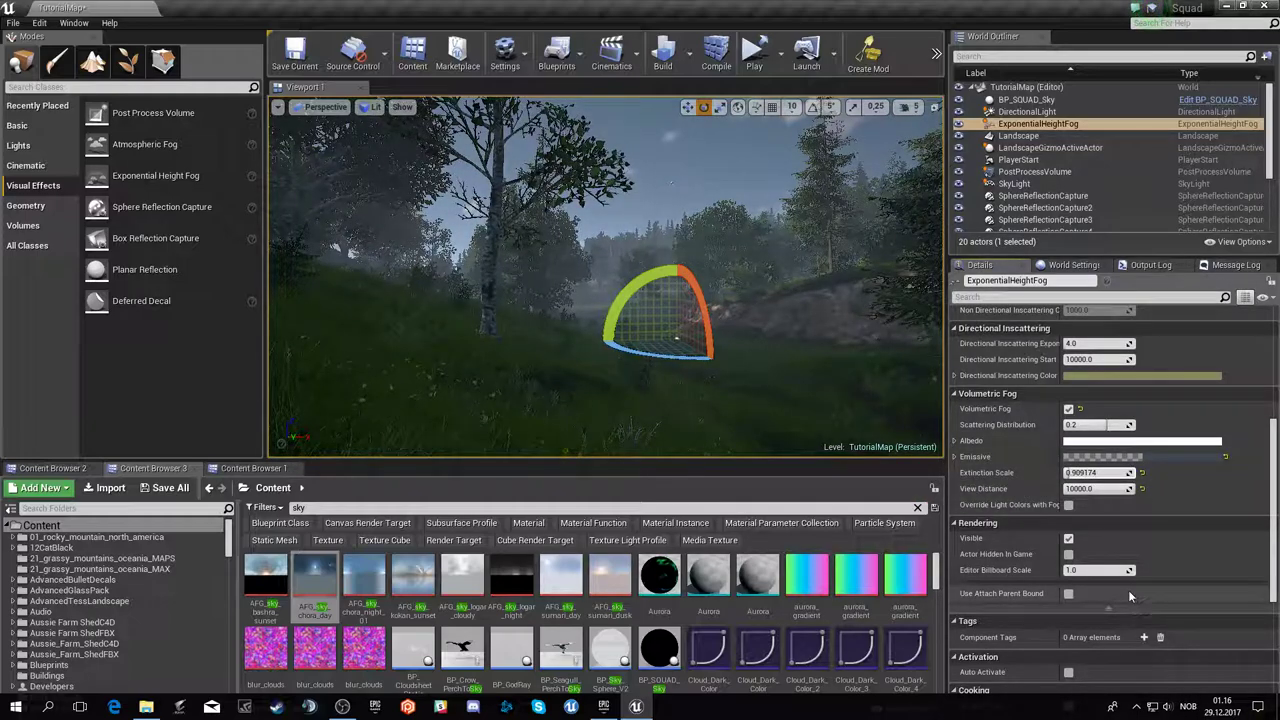
pyautogui.scroll(2, 1129, 590)
pyautogui.scroll(2, 1133, 595)
pyautogui.scroll(2, 1114, 558)
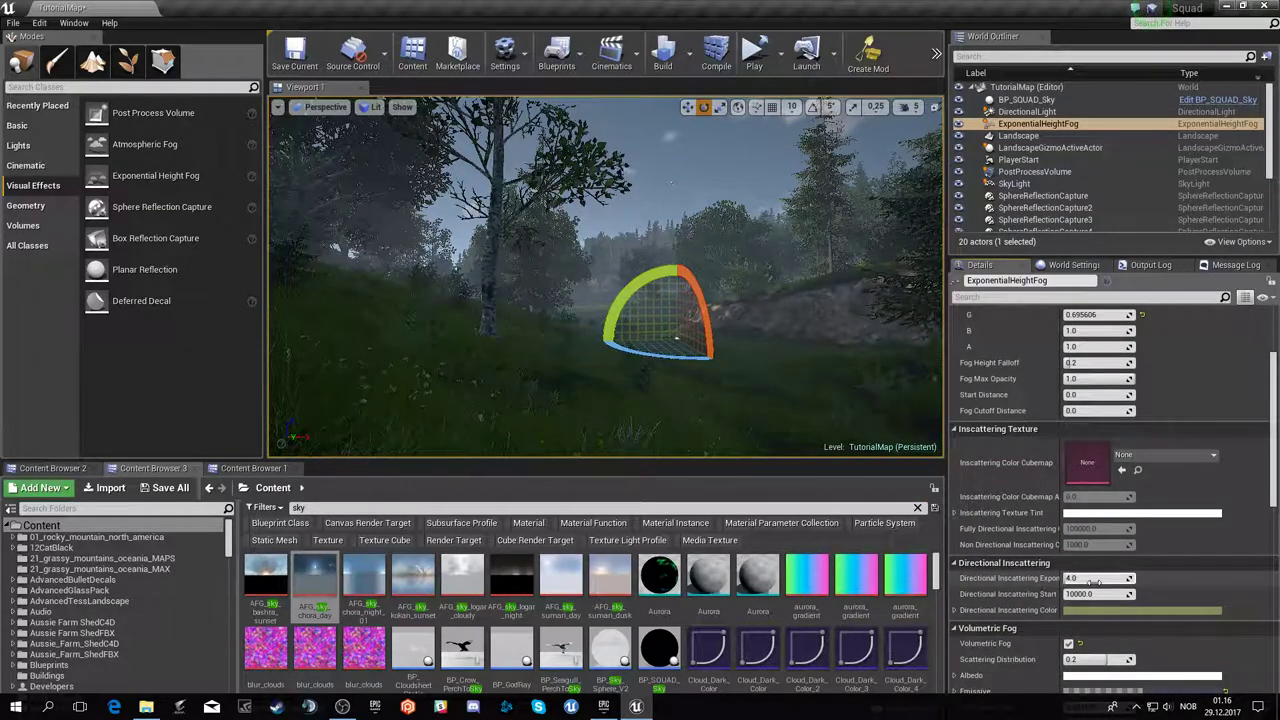
pyautogui.click(1150, 455)
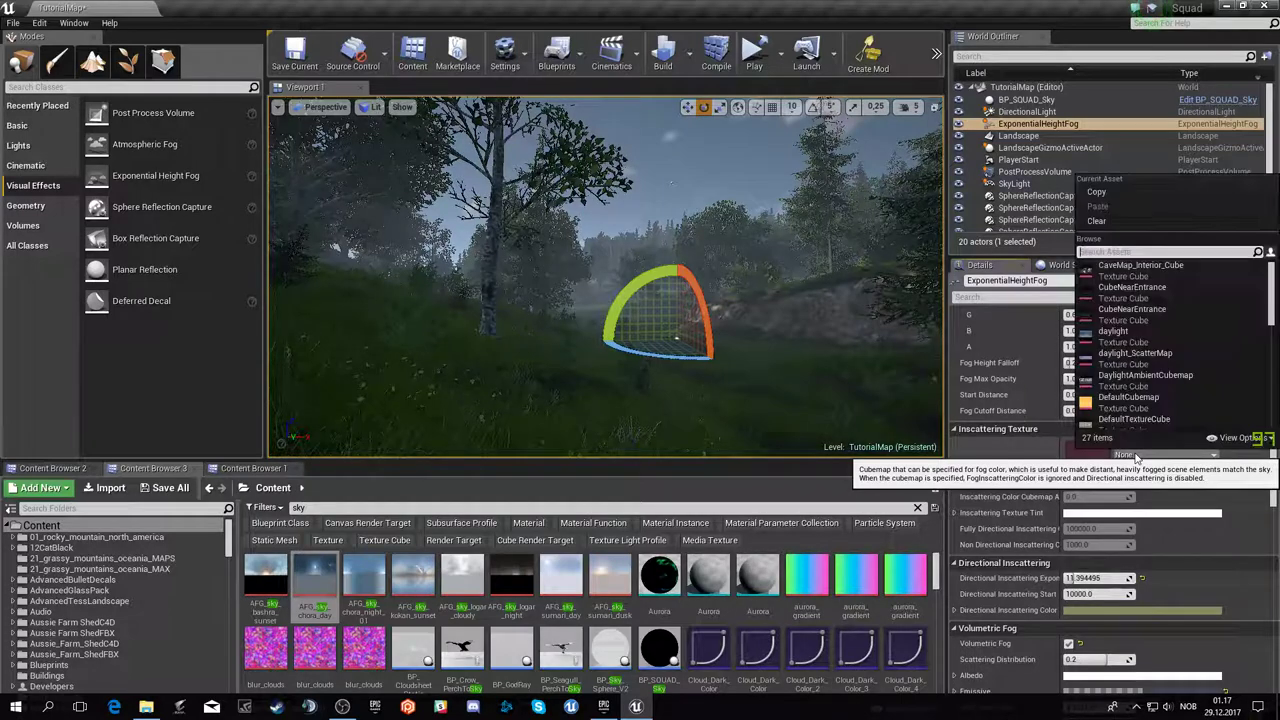
pyautogui.scroll(-2, 1117, 362)
pyautogui.click(1125, 409)
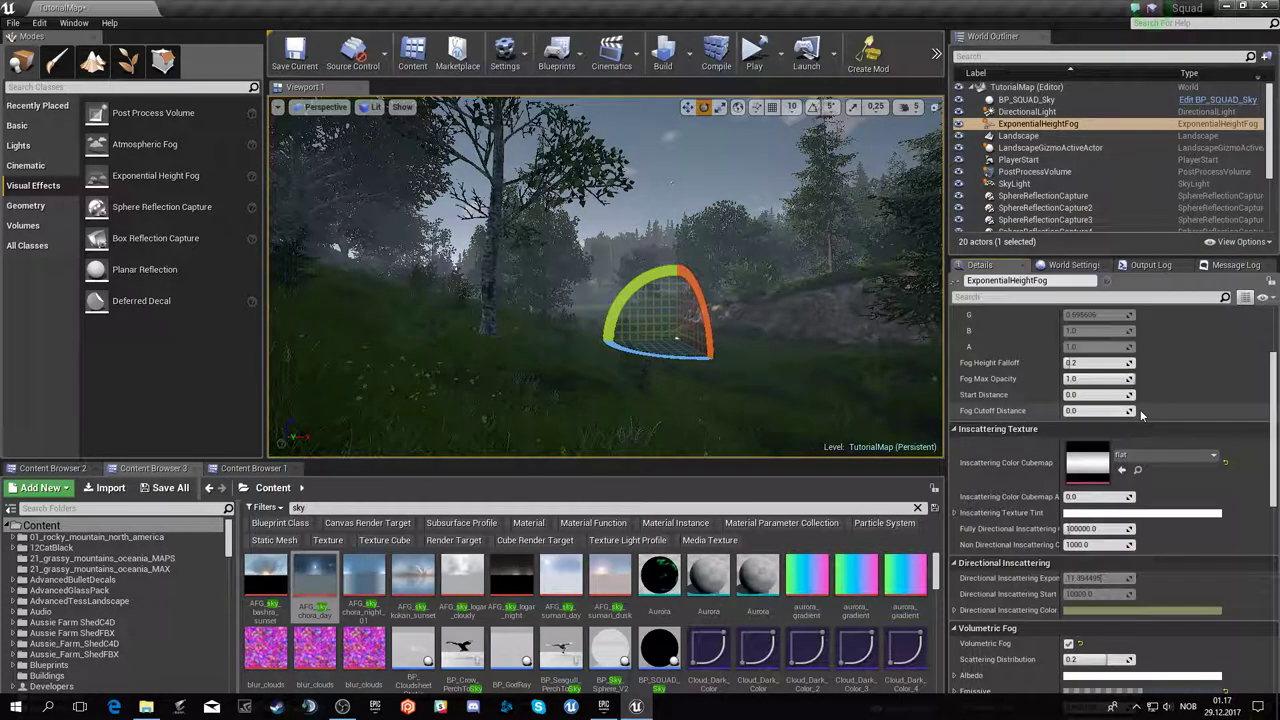
# - Tint the fog's inscattering texture light blue
pyautogui.click(1143, 513)
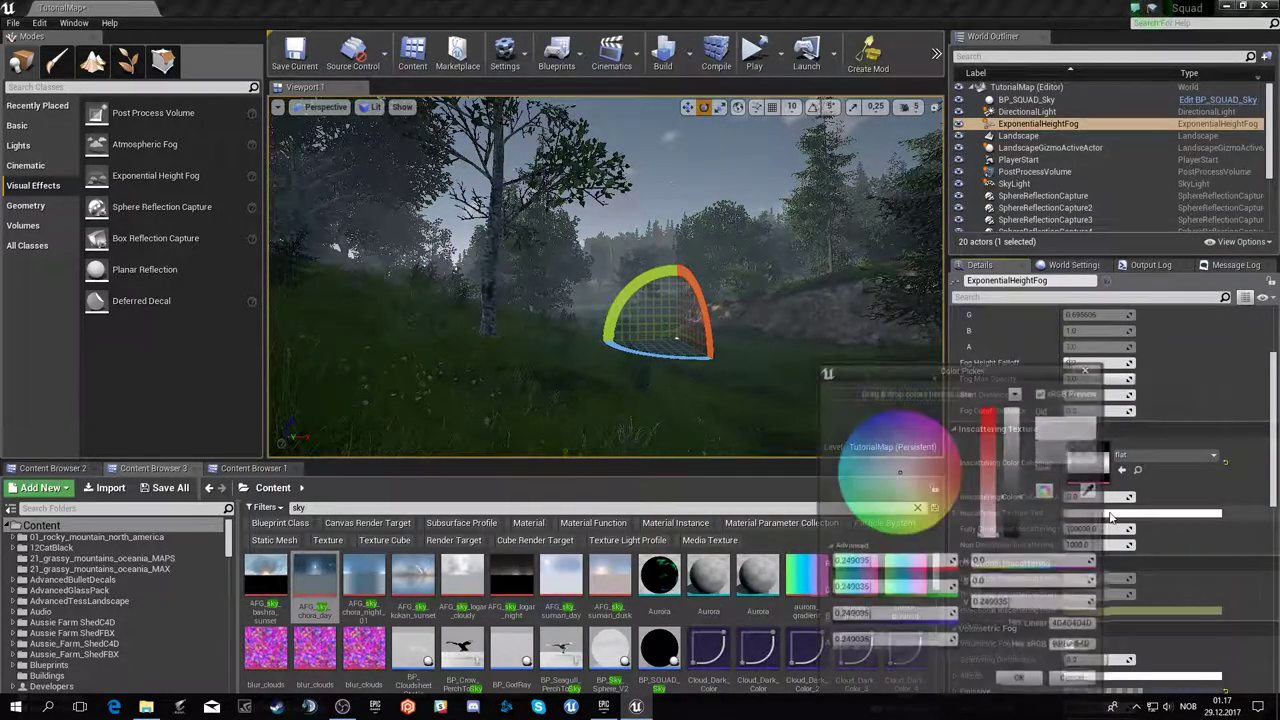
pyautogui.click(892, 464)
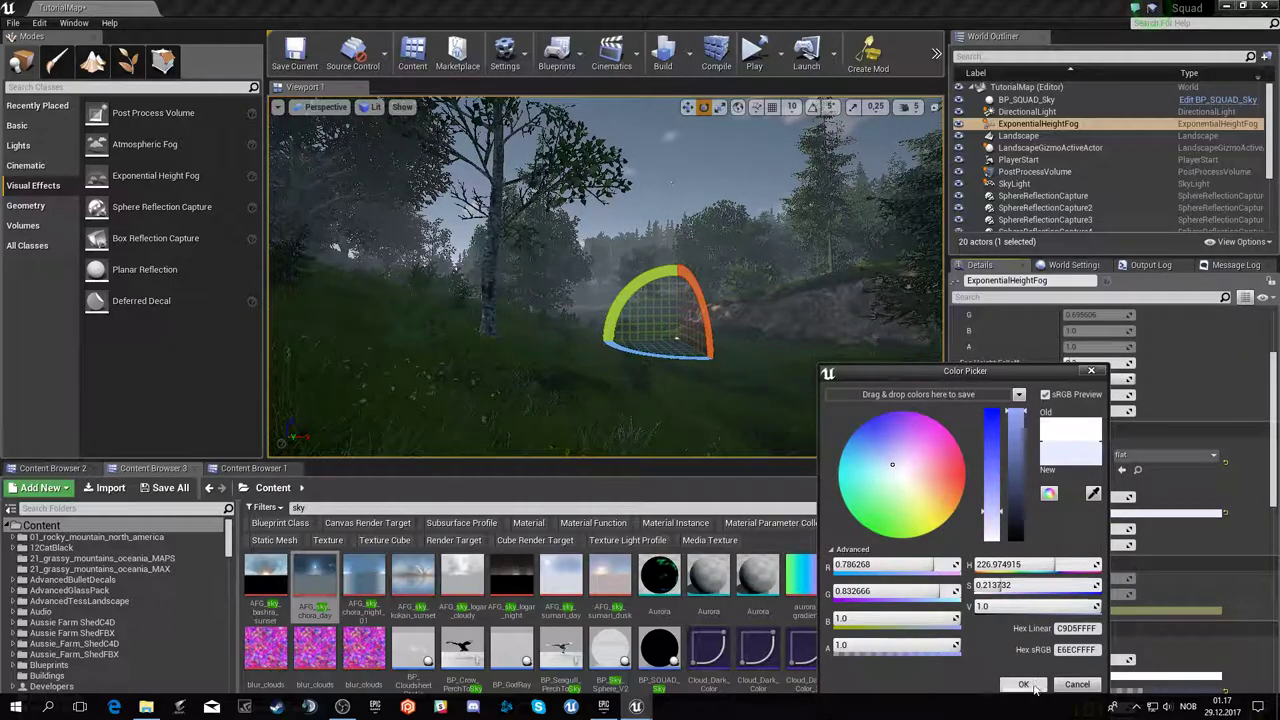
pyautogui.click(1033, 686)
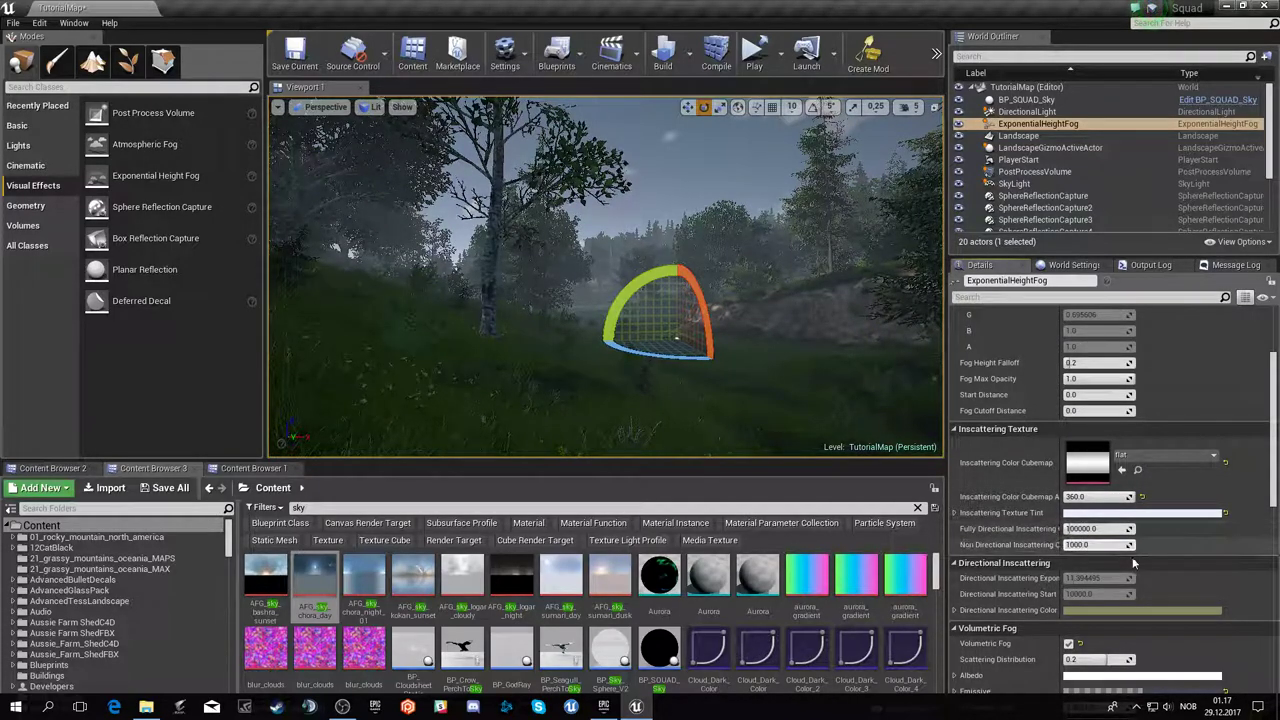
pyautogui.scroll(-1, 1173, 596)
pyautogui.scroll(5, 1175, 596)
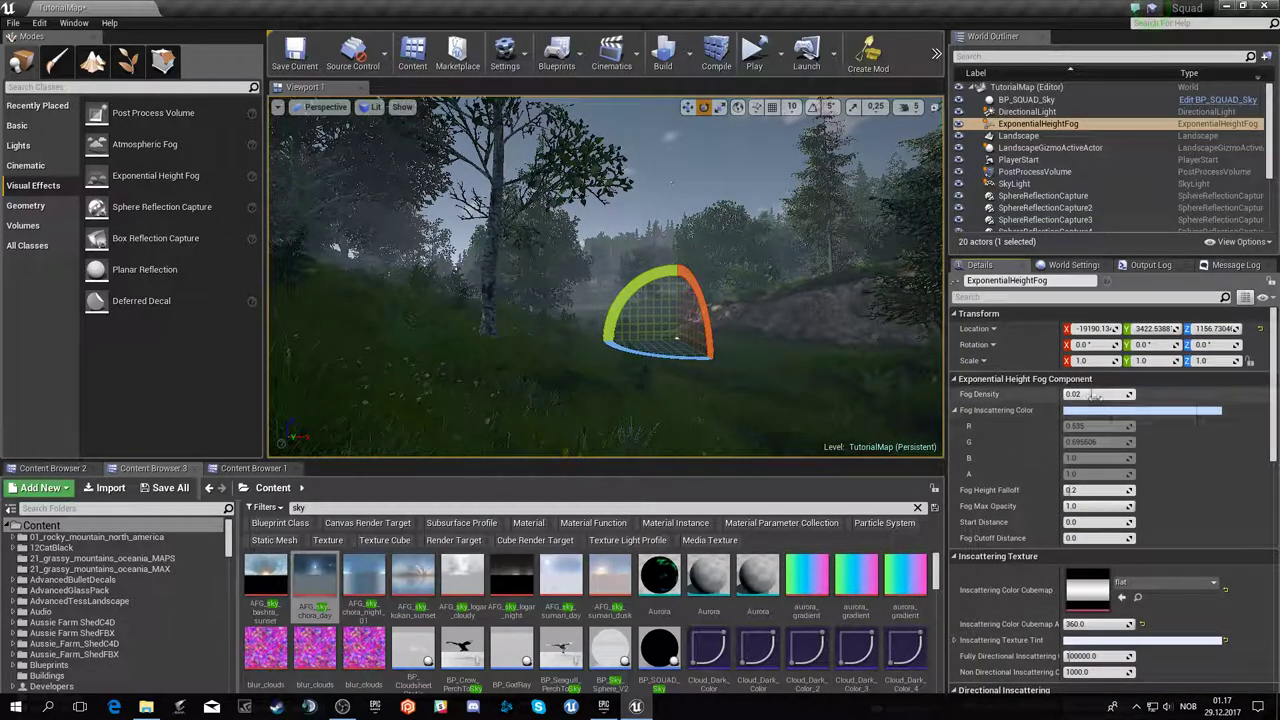
# - Raise the fog density slightly and change the height falloff, then check the scene
pyautogui.moveTo(1098, 394); pyautogui.dragTo(1104, 394)
pyautogui.moveTo(1097, 490)
pyautogui.mouseDown()
pyautogui.moveTo(1060, 490)
pyautogui.moveTo(1170, 490)
pyautogui.mouseUp()
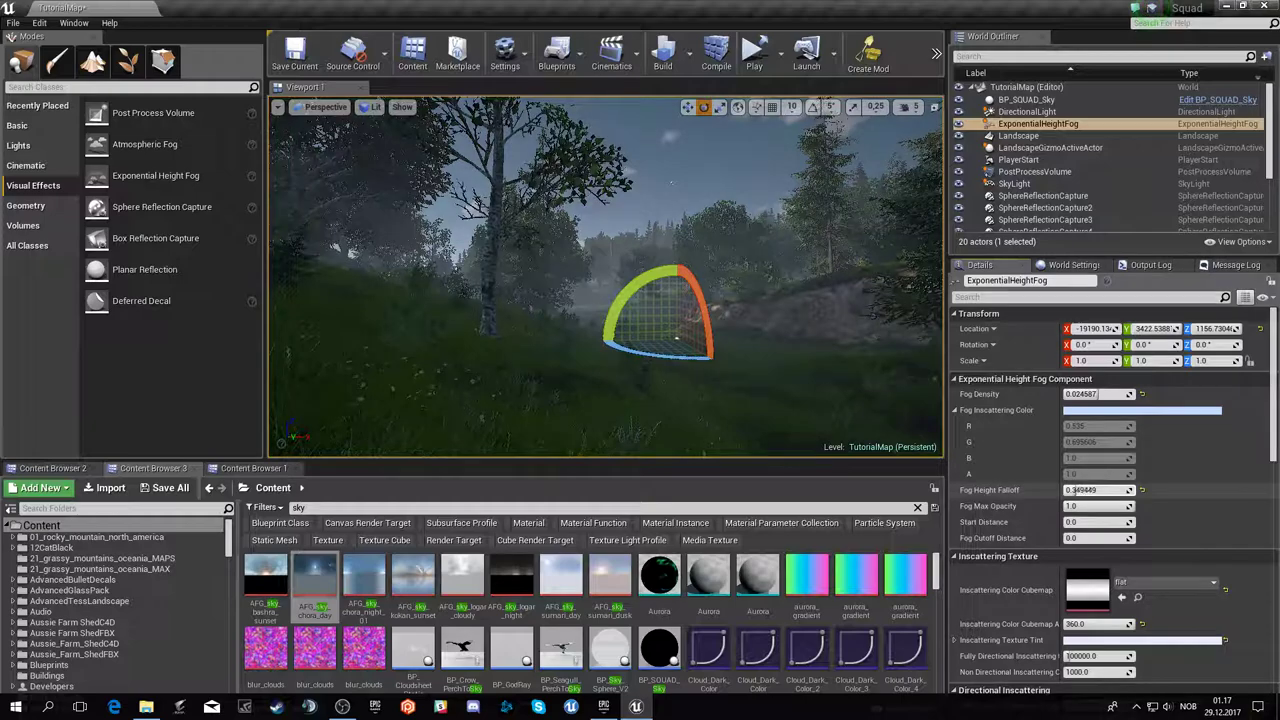
pyautogui.click(785, 280)
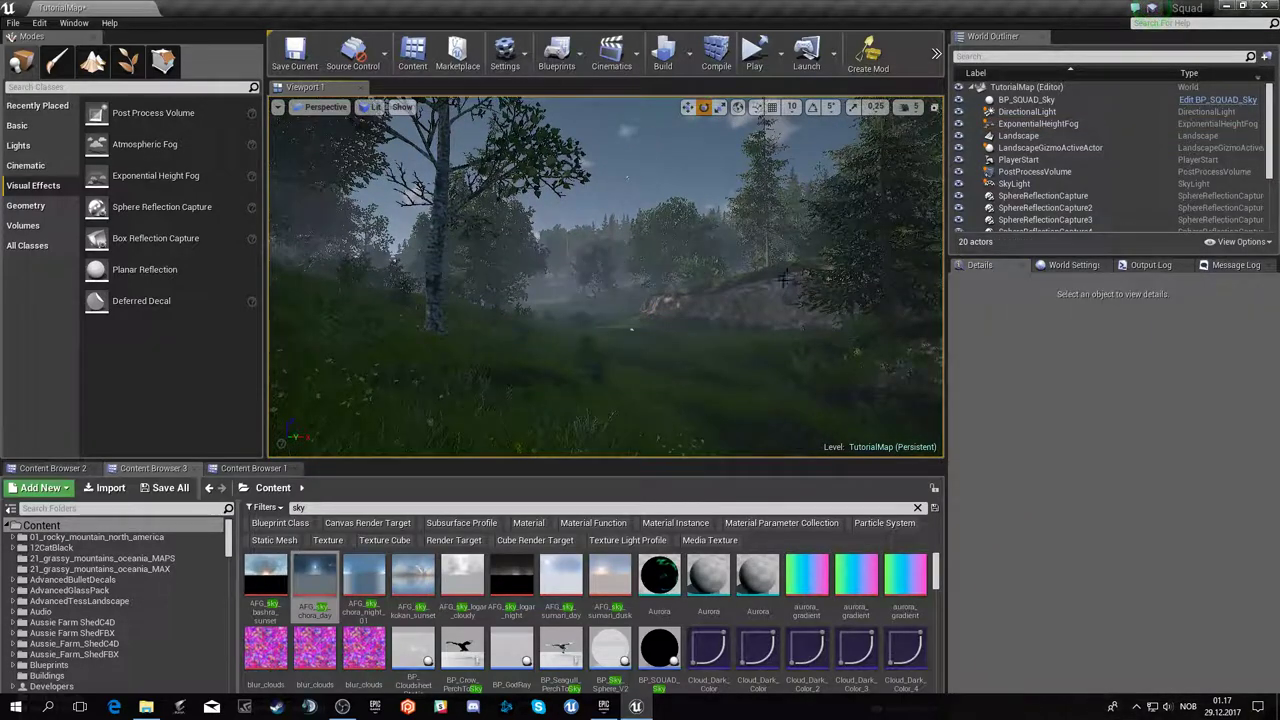
pyautogui.click(1038, 123)
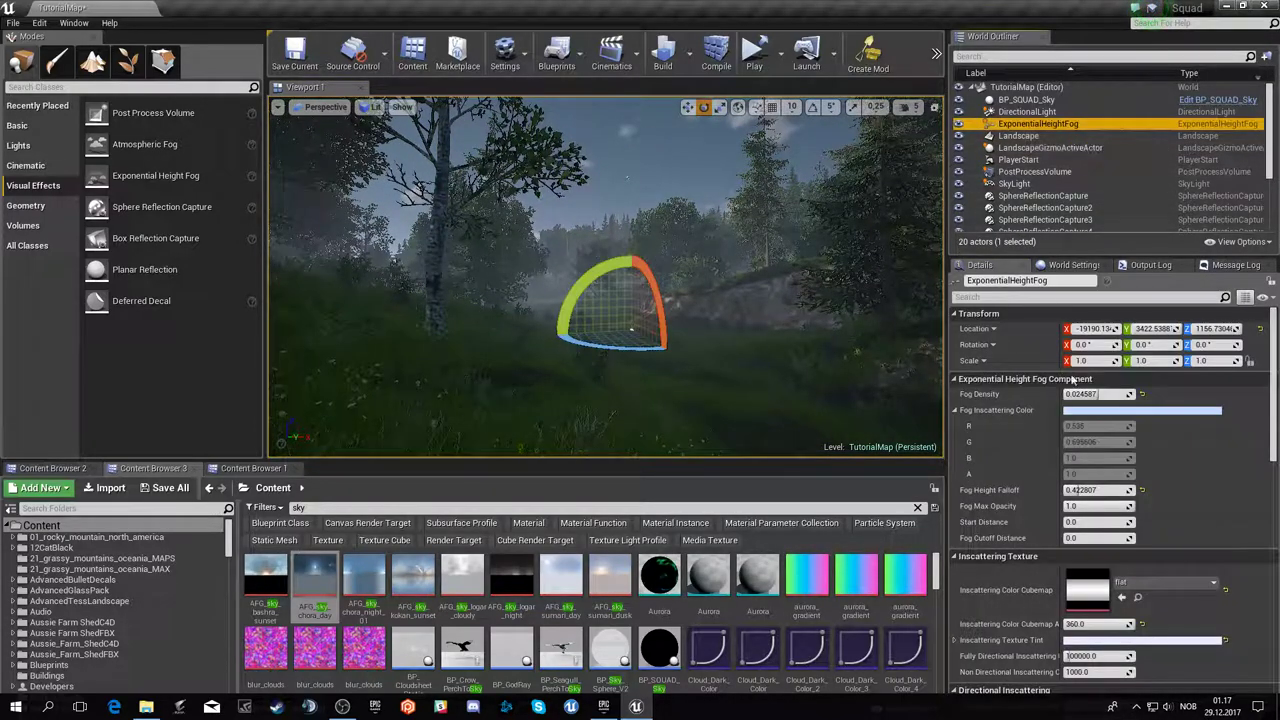
# - Set the fog start distance to 5000 and fly through the forest to check it
pyautogui.click(1098, 522)
pyautogui.write('5000')
pyautogui.press('Return')
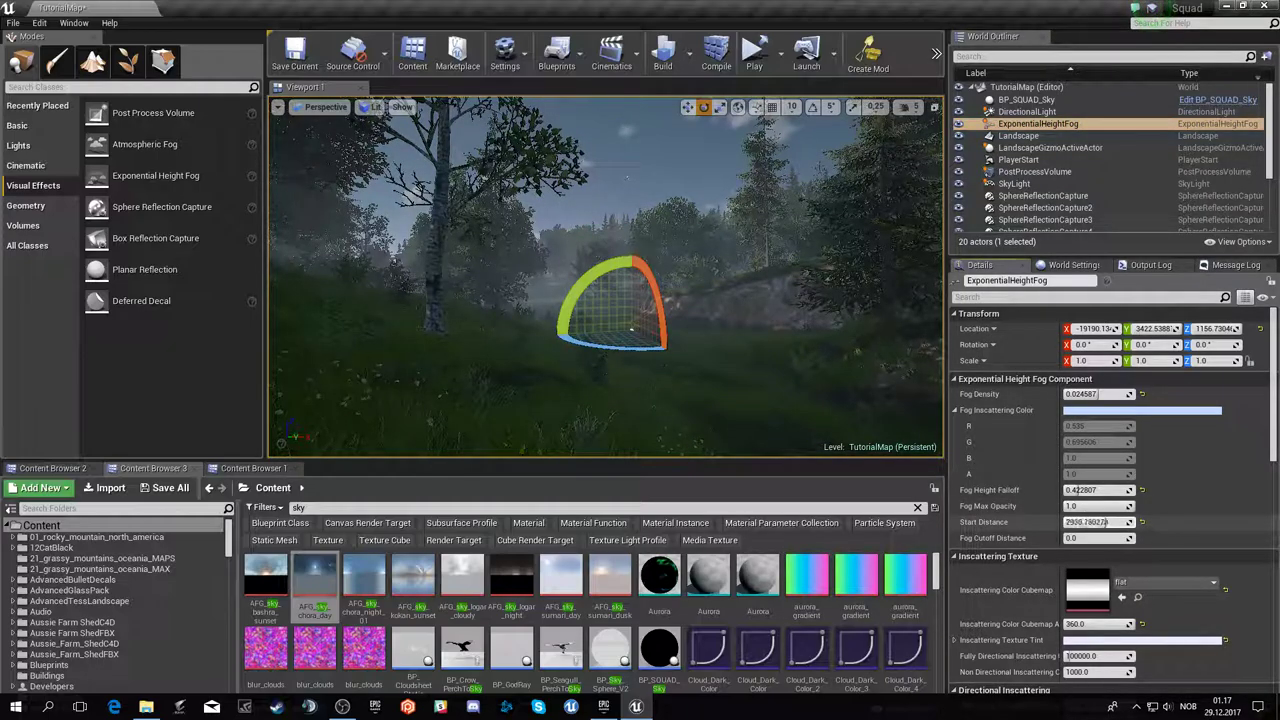
pyautogui.click(786, 329)
pyautogui.moveTo(786, 329)
pyautogui.mouseDown(button='right')
pyautogui.moveTo(622, 364)
pyautogui.moveTo(640, 330)
pyautogui.moveTo(630, 320)
pyautogui.mouseUp(button='right')
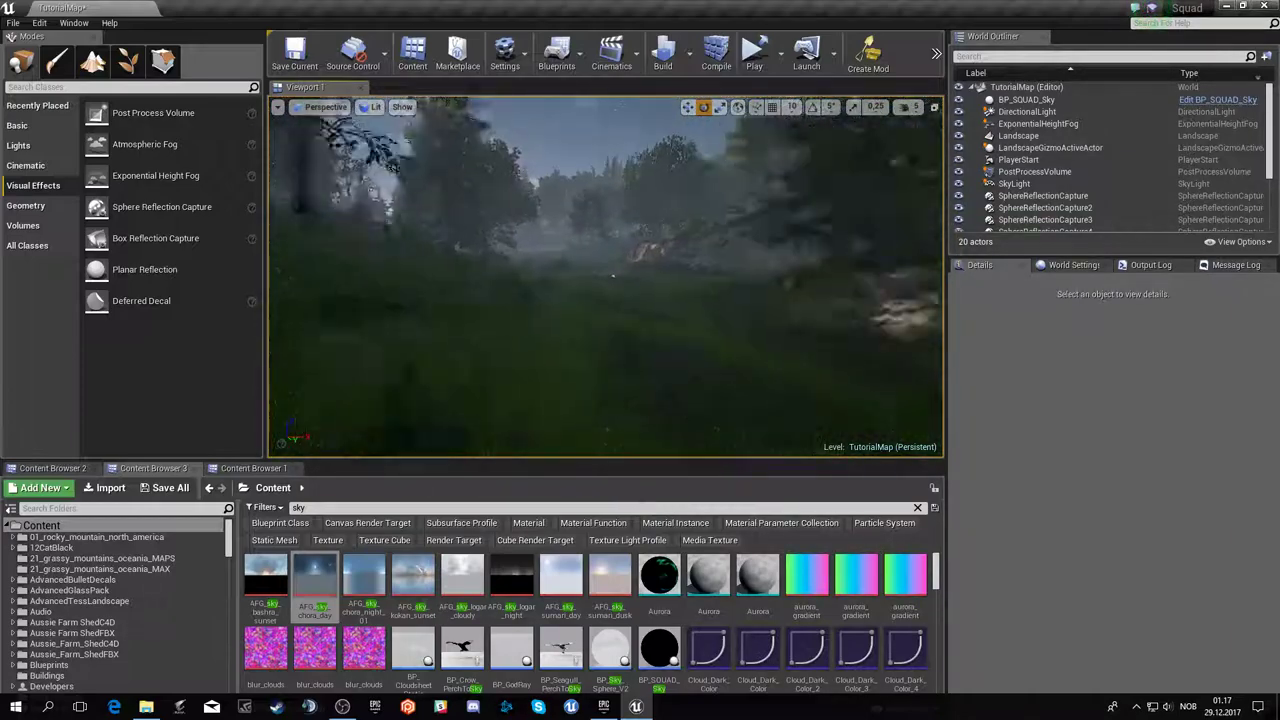
pyautogui.moveTo(630, 320); pyautogui.dragTo(643, 323, button='right')
pyautogui.click(1037, 123)
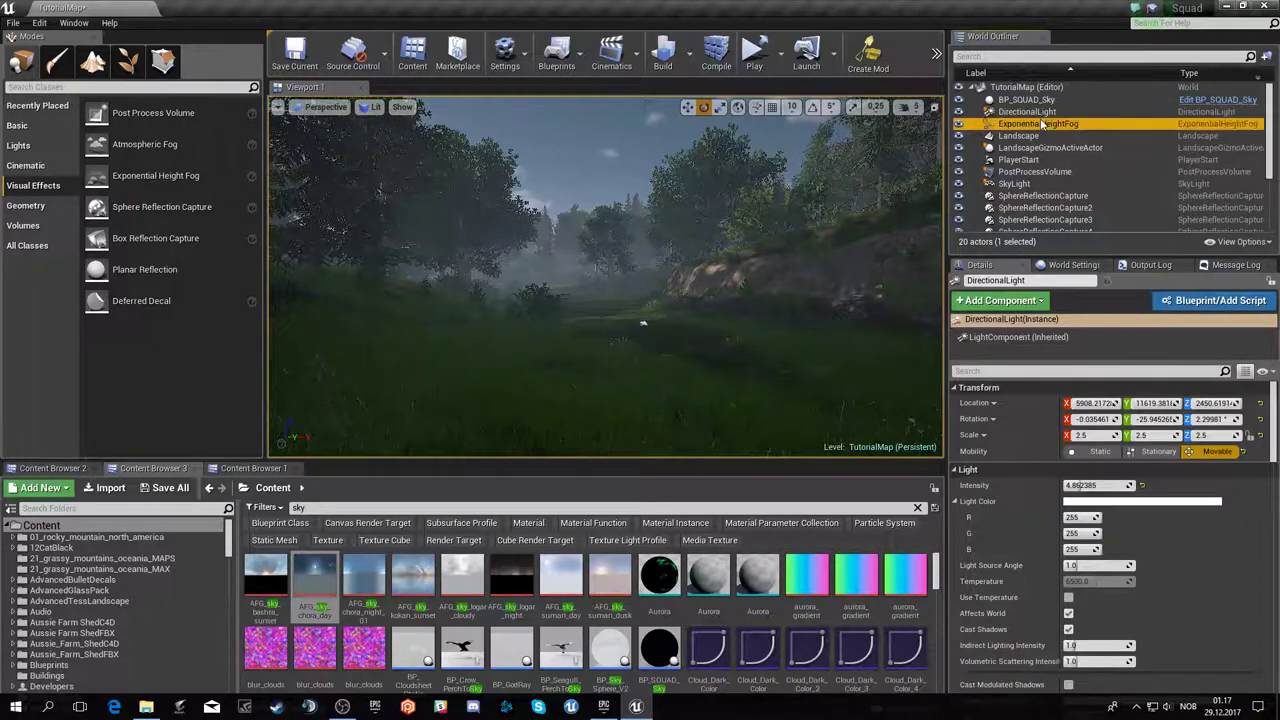
# - Thin the fog density, tune the start distance and extend the volumetric fog view distance
pyautogui.click(1098, 393)
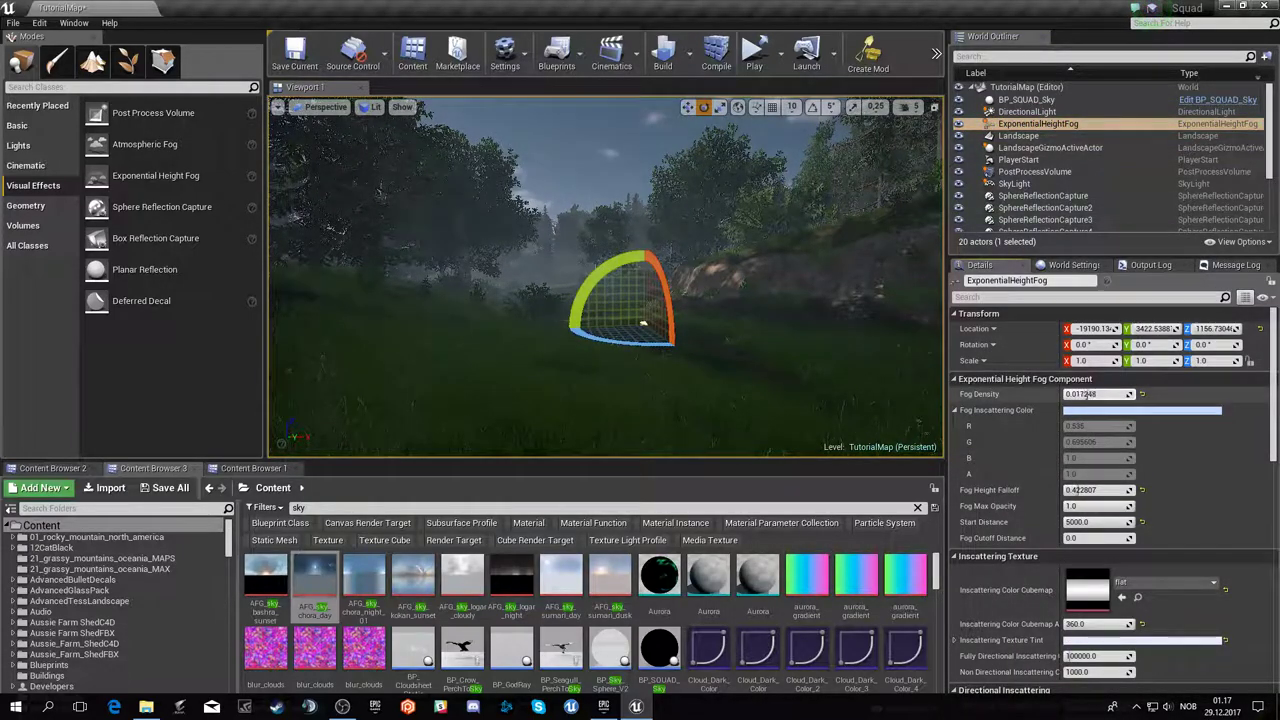
pyautogui.moveTo(1082, 393)
pyautogui.mouseDown()
pyautogui.moveTo(1060, 393)
pyautogui.moveTo(1092, 393)
pyautogui.mouseUp()
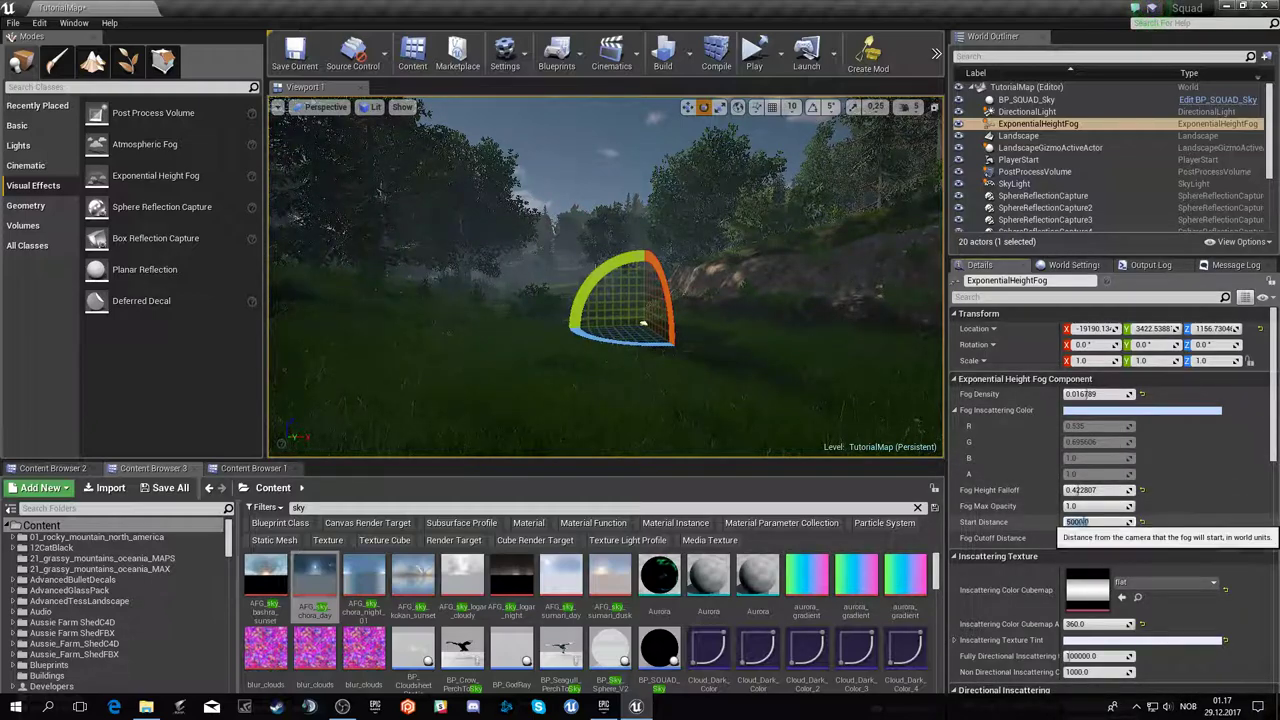
pyautogui.moveTo(1068, 521); pyautogui.dragTo(1081, 535)
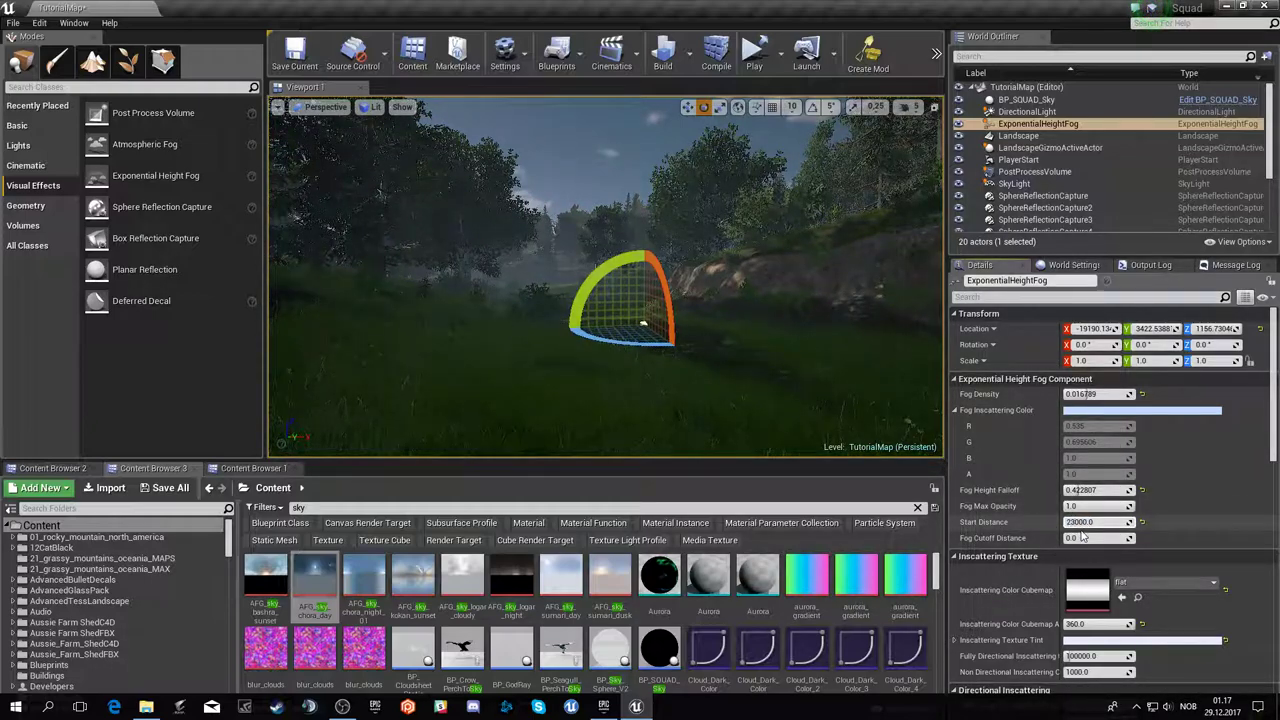
pyautogui.click(1081, 537)
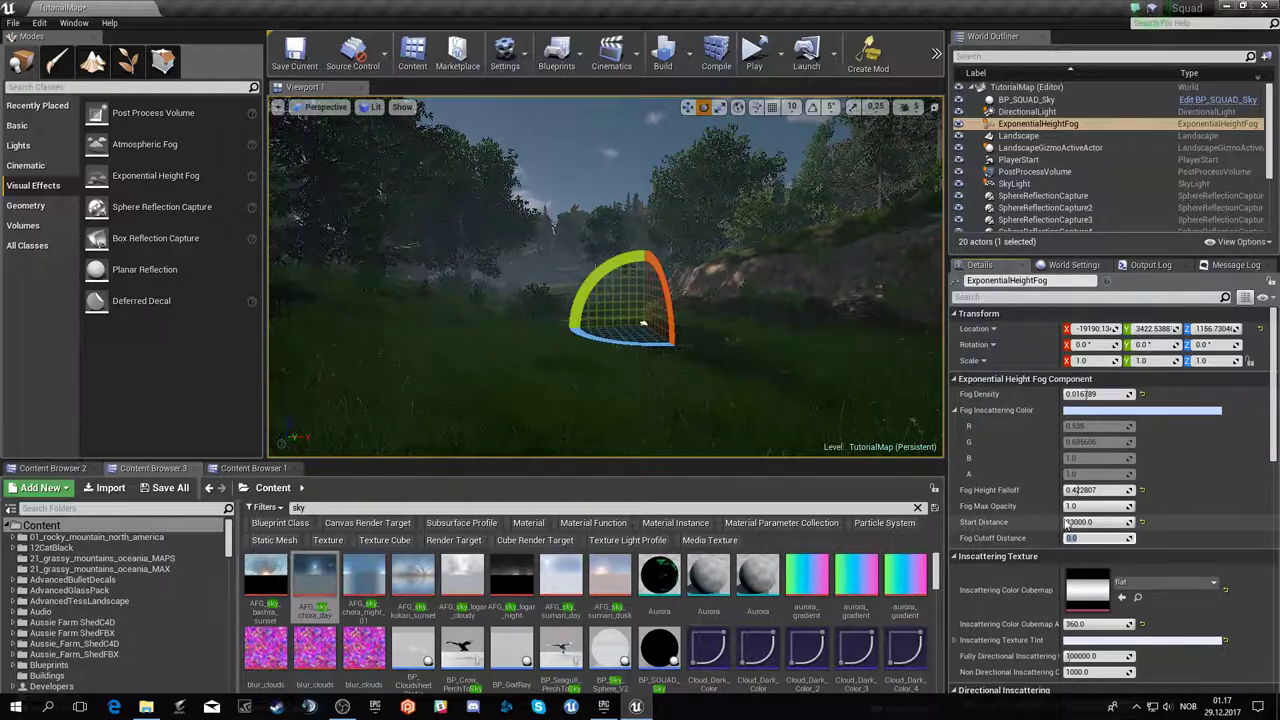
pyautogui.moveTo(1068, 522); pyautogui.dragTo(1090, 522)
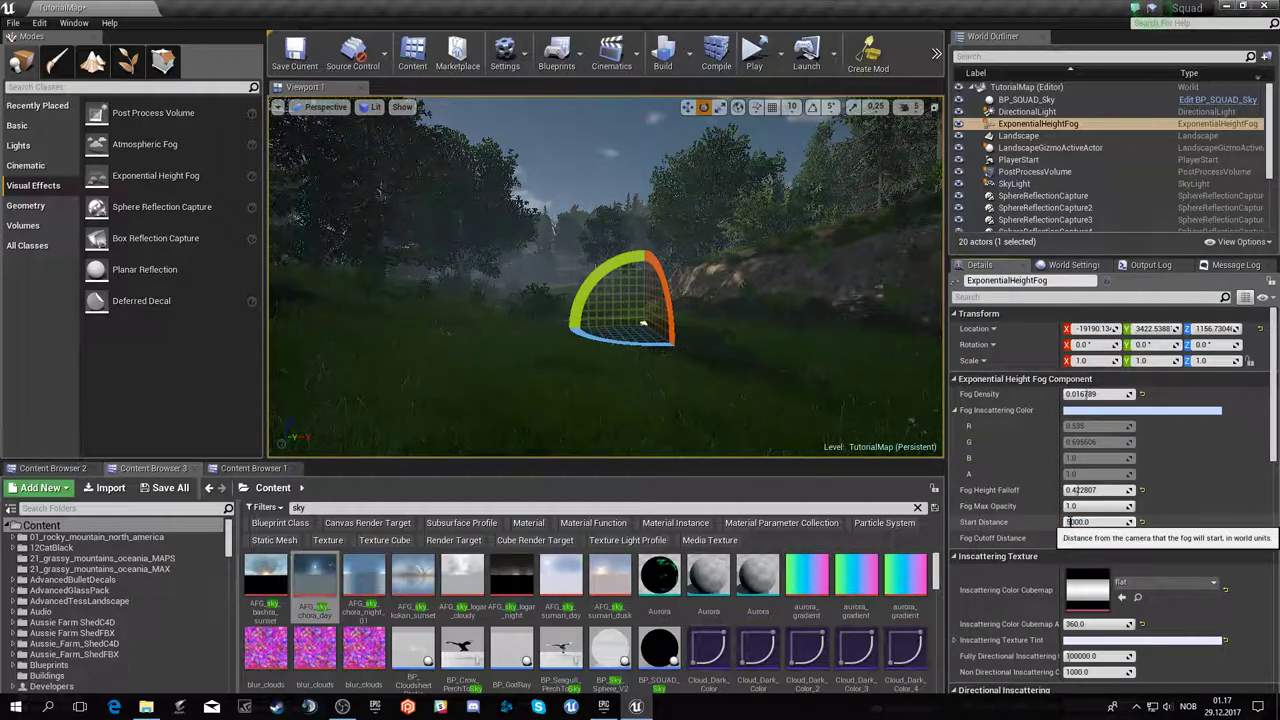
pyautogui.moveTo(1068, 522); pyautogui.dragTo(1056, 522)
pyautogui.scroll(-2, 1204, 605)
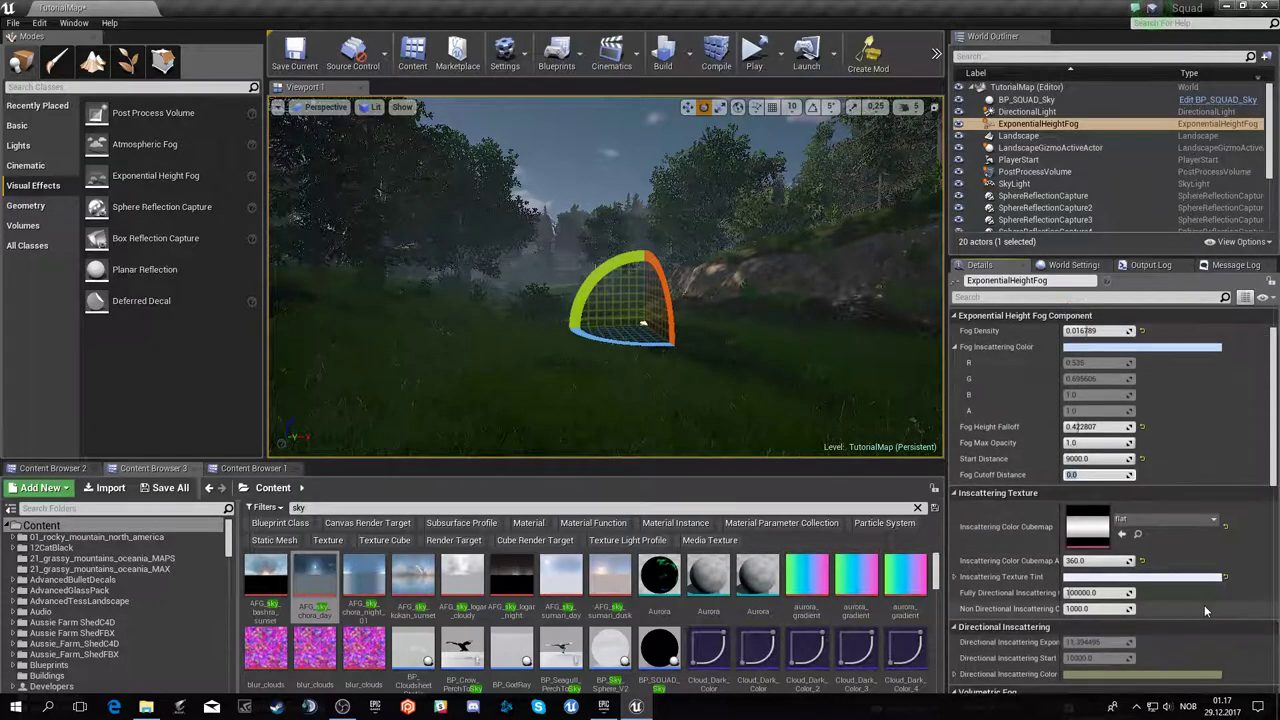
pyautogui.scroll(-2, 1202, 607)
pyautogui.scroll(-2, 1199, 614)
pyautogui.scroll(-2, 1199, 612)
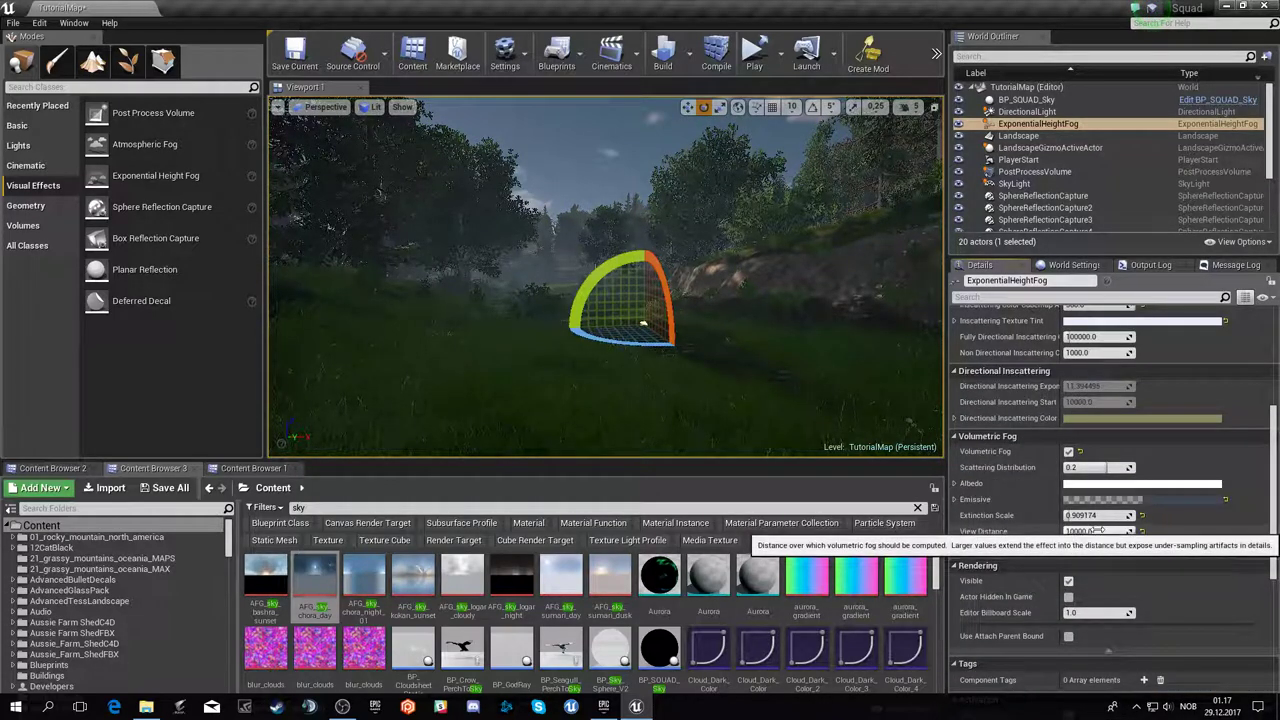
pyautogui.moveTo(1098, 531)
pyautogui.mouseDown()
pyautogui.moveTo(1160, 531)
pyautogui.moveTo(1106, 531)
pyautogui.mouseUp()
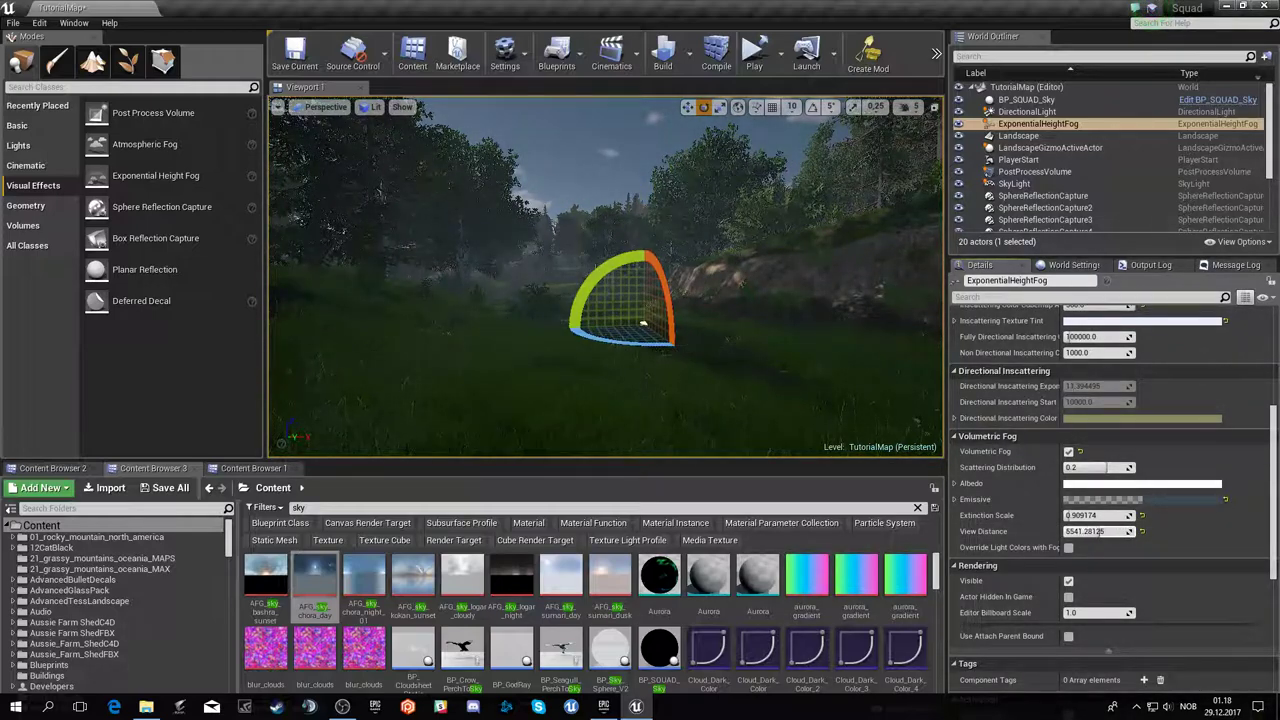
# - Re-tune the height fog falloff and density, then place an Atmospheric Fog in the level
pyautogui.click(815, 360)
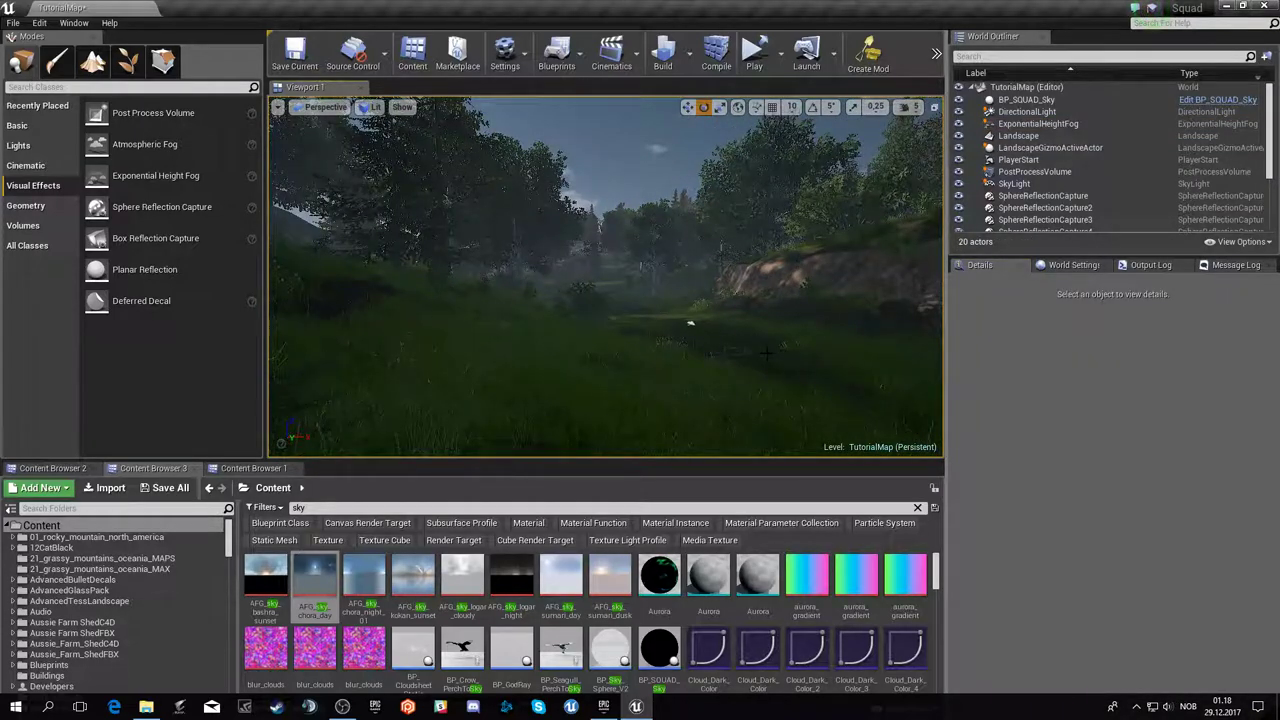
pyautogui.click(1038, 123)
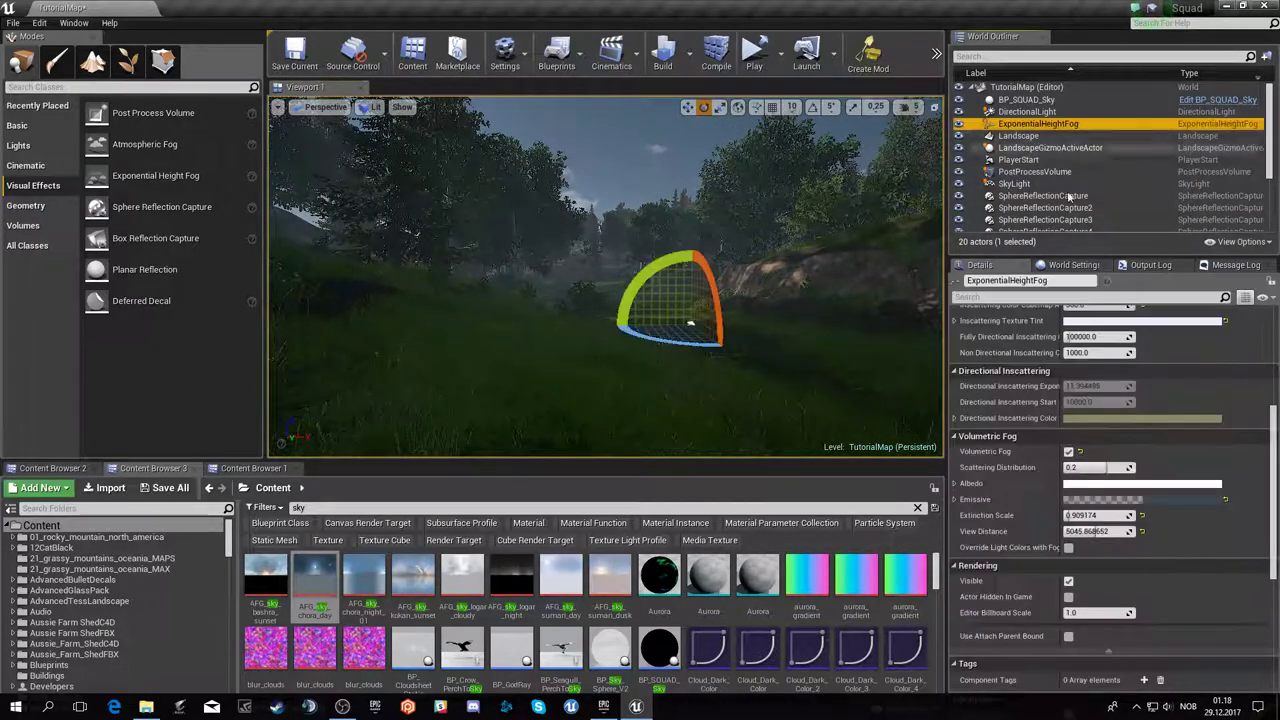
pyautogui.scroll(2, 1118, 487)
pyautogui.scroll(3, 1093, 434)
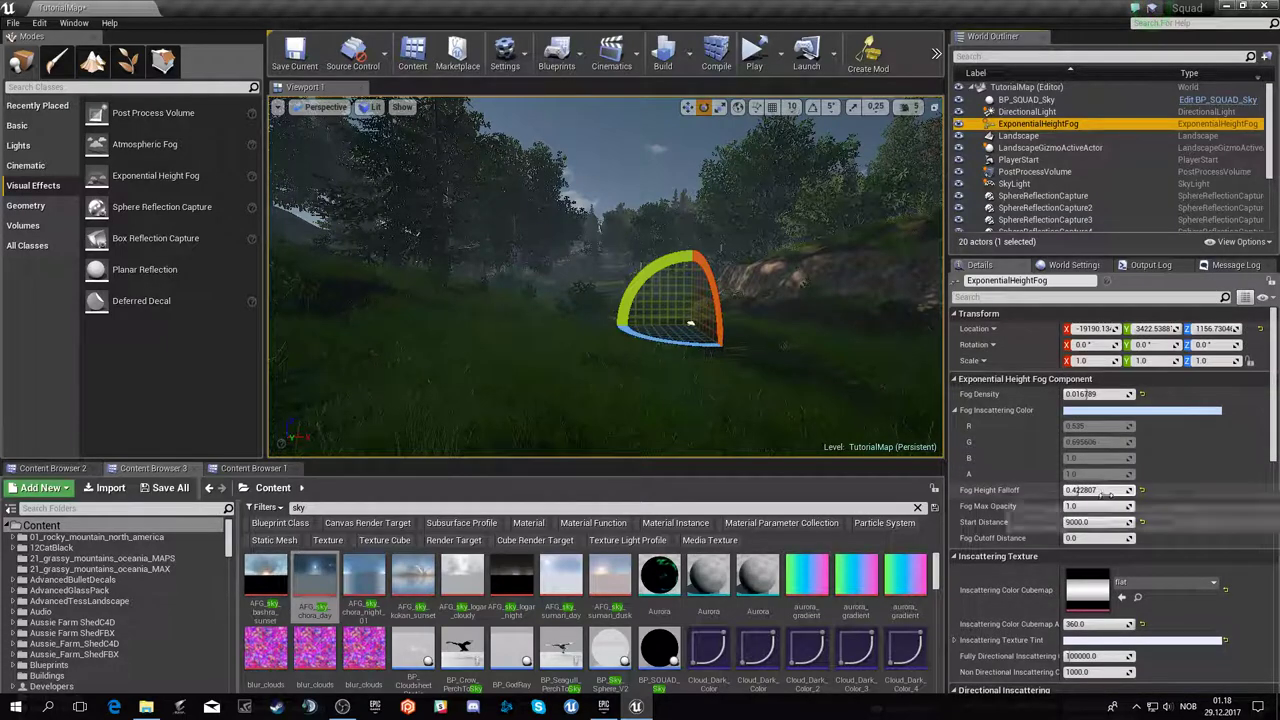
pyautogui.moveTo(1104, 489); pyautogui.dragTo(1085, 490)
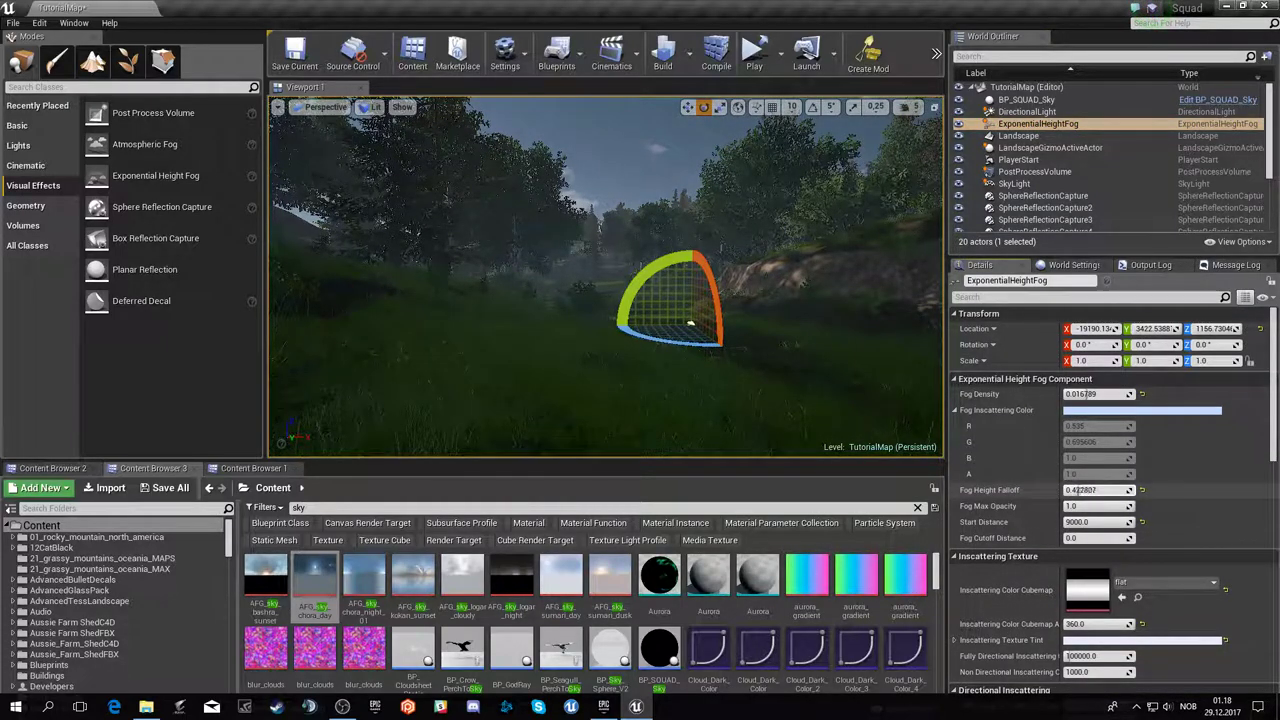
pyautogui.moveTo(1082, 394); pyautogui.dragTo(1086, 395)
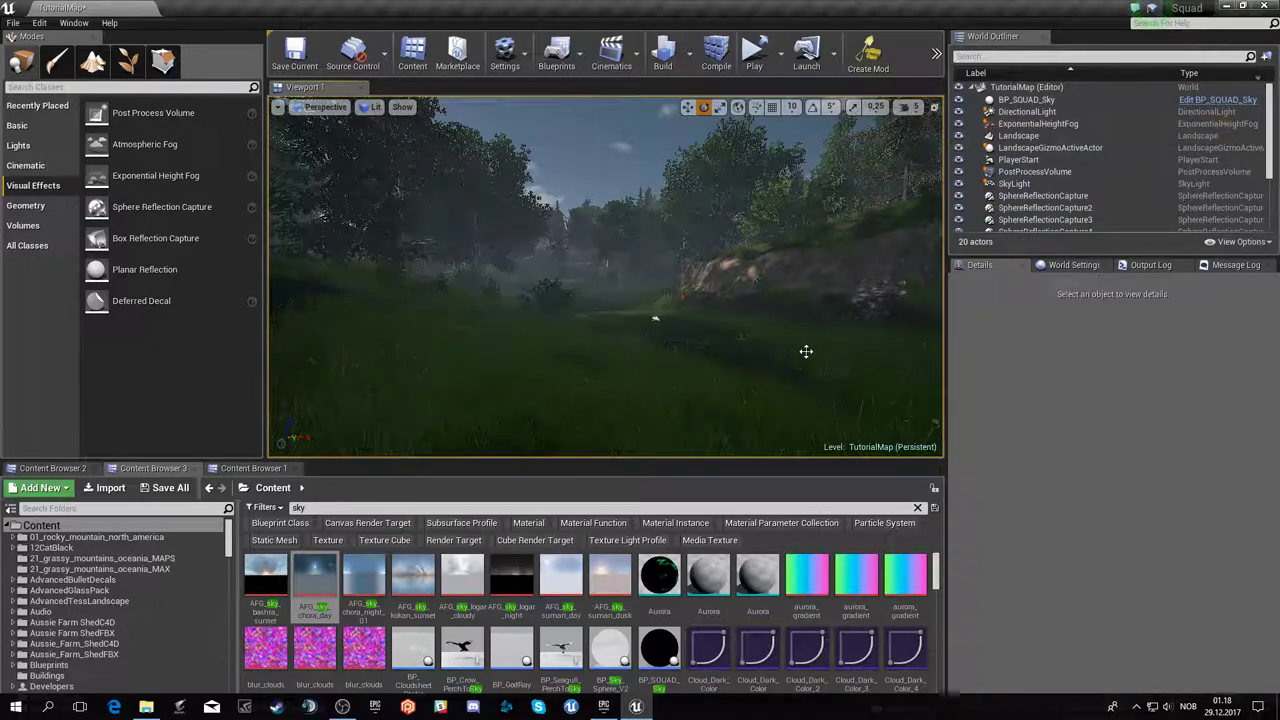
pyautogui.moveTo(806, 351); pyautogui.dragTo(806, 351, button='right')
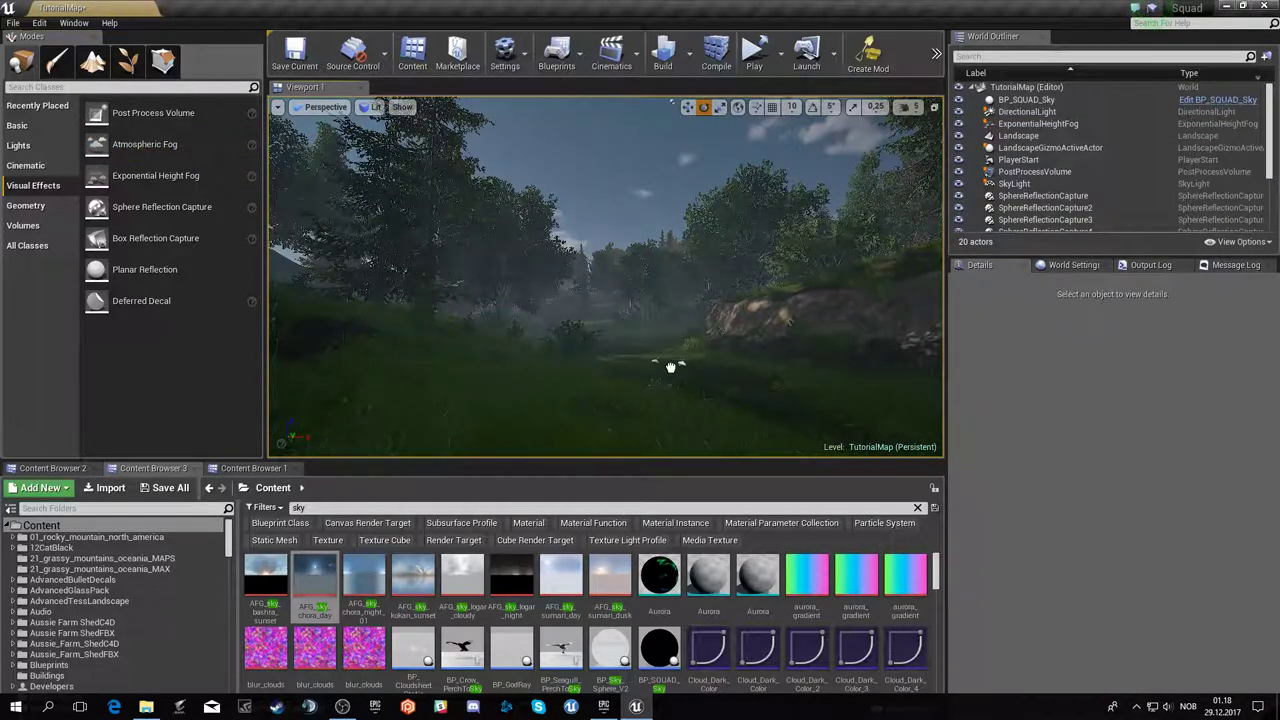
pyautogui.moveTo(692, 368); pyautogui.dragTo(692, 368)
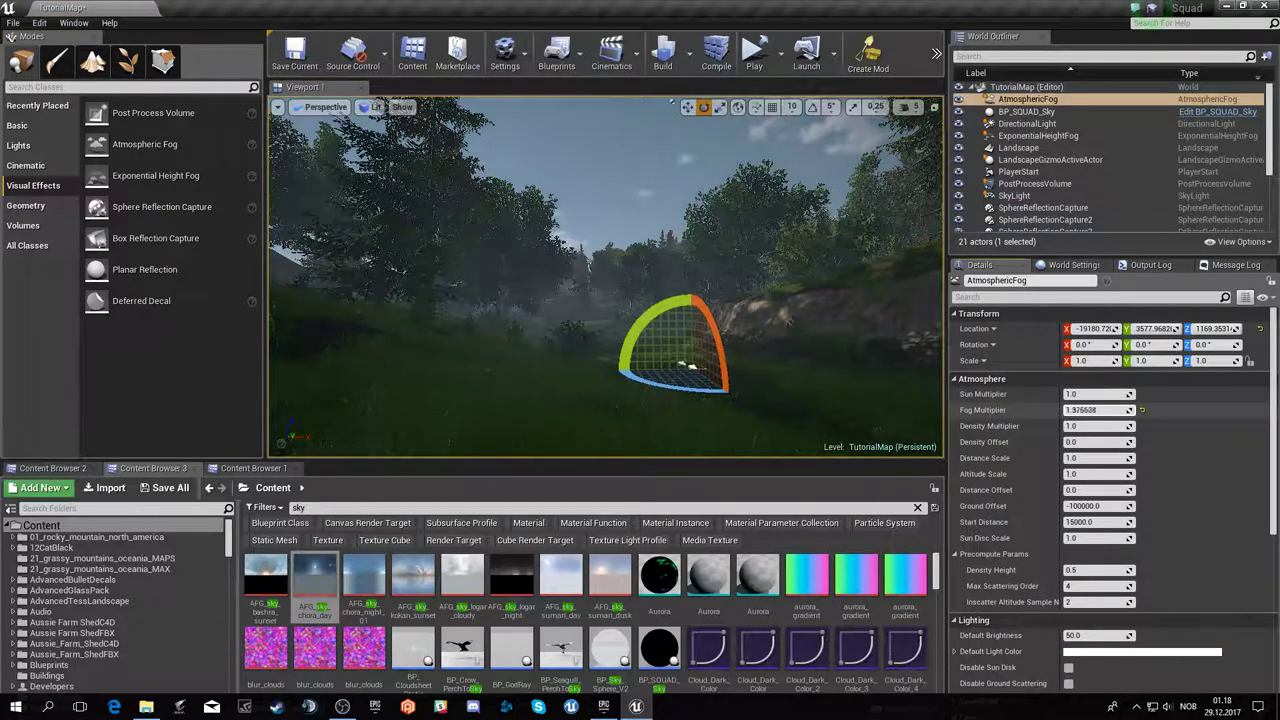
# - Raise the atmospheric fog multiplier and density offset, lower ground offset, and make the light pale blue
pyautogui.moveTo(1098, 410); pyautogui.dragTo(1112, 394)
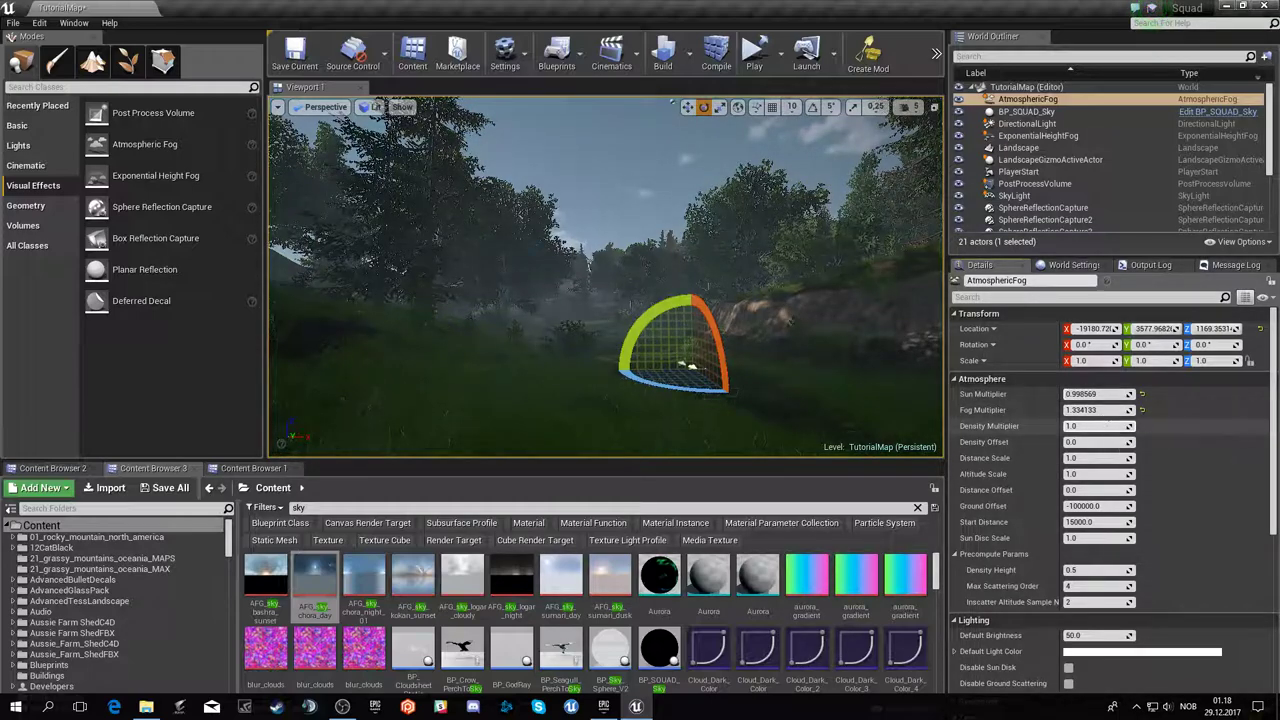
pyautogui.moveTo(1112, 441); pyautogui.dragTo(1124, 441)
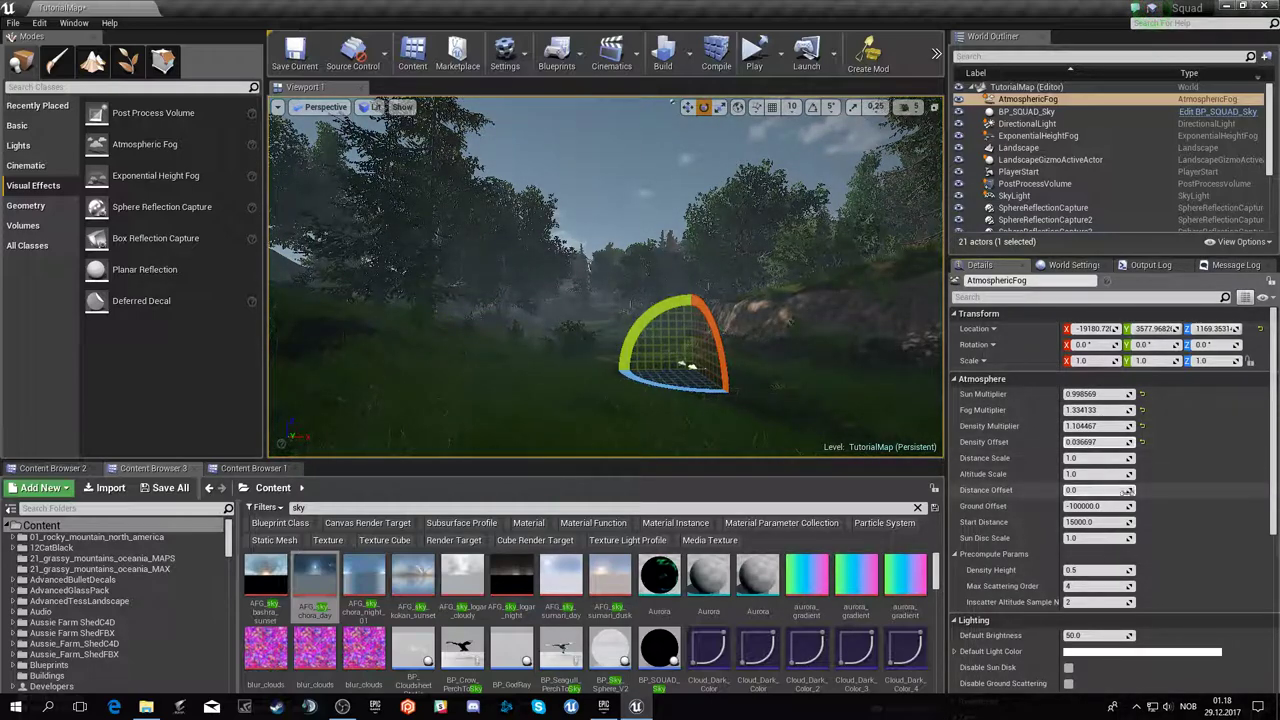
pyautogui.moveTo(1100, 506)
pyautogui.mouseDown()
pyautogui.moveTo(1130, 506)
pyautogui.moveTo(1112, 506)
pyautogui.mouseUp()
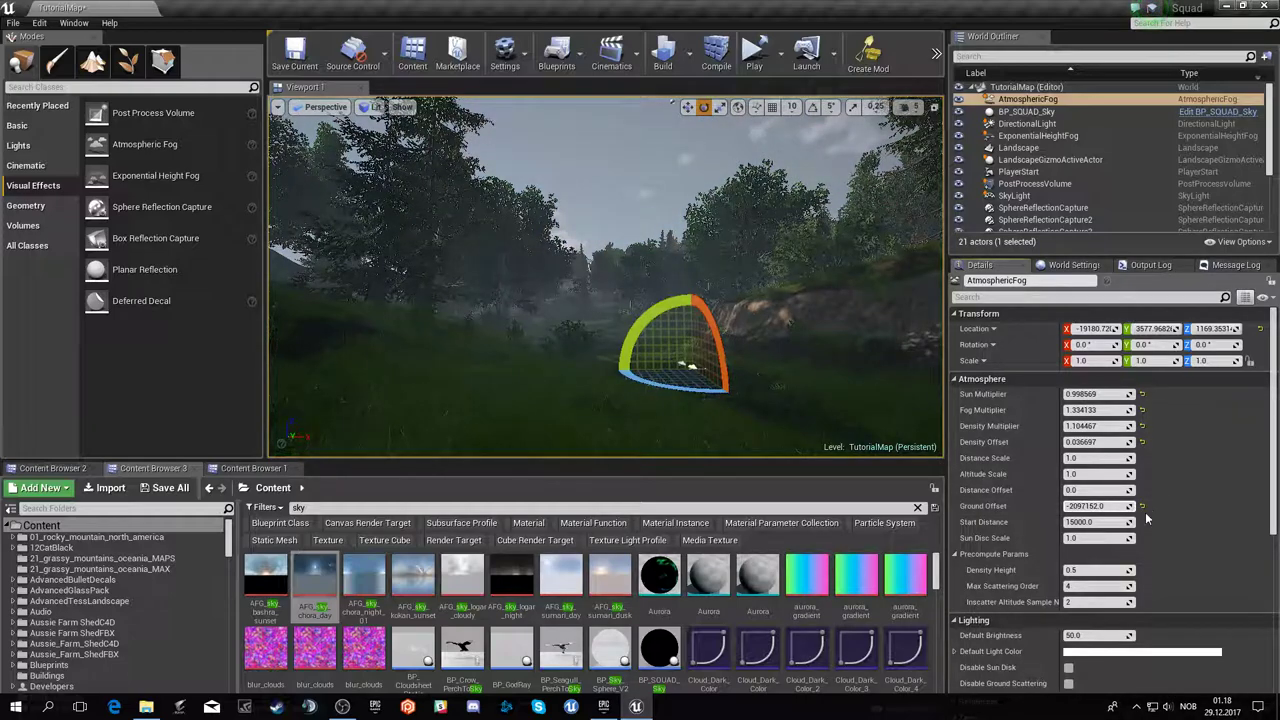
pyautogui.click(1150, 651)
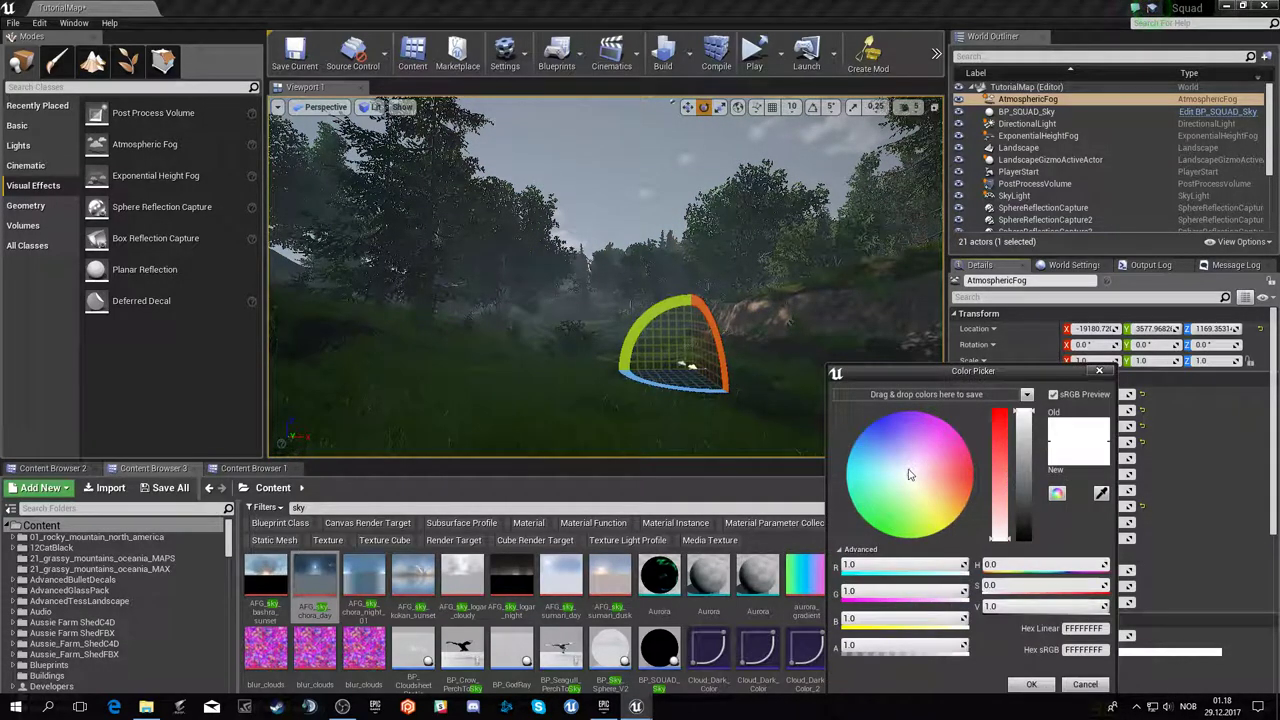
pyautogui.click(901, 469)
pyautogui.moveTo(901, 469); pyautogui.dragTo(894, 472)
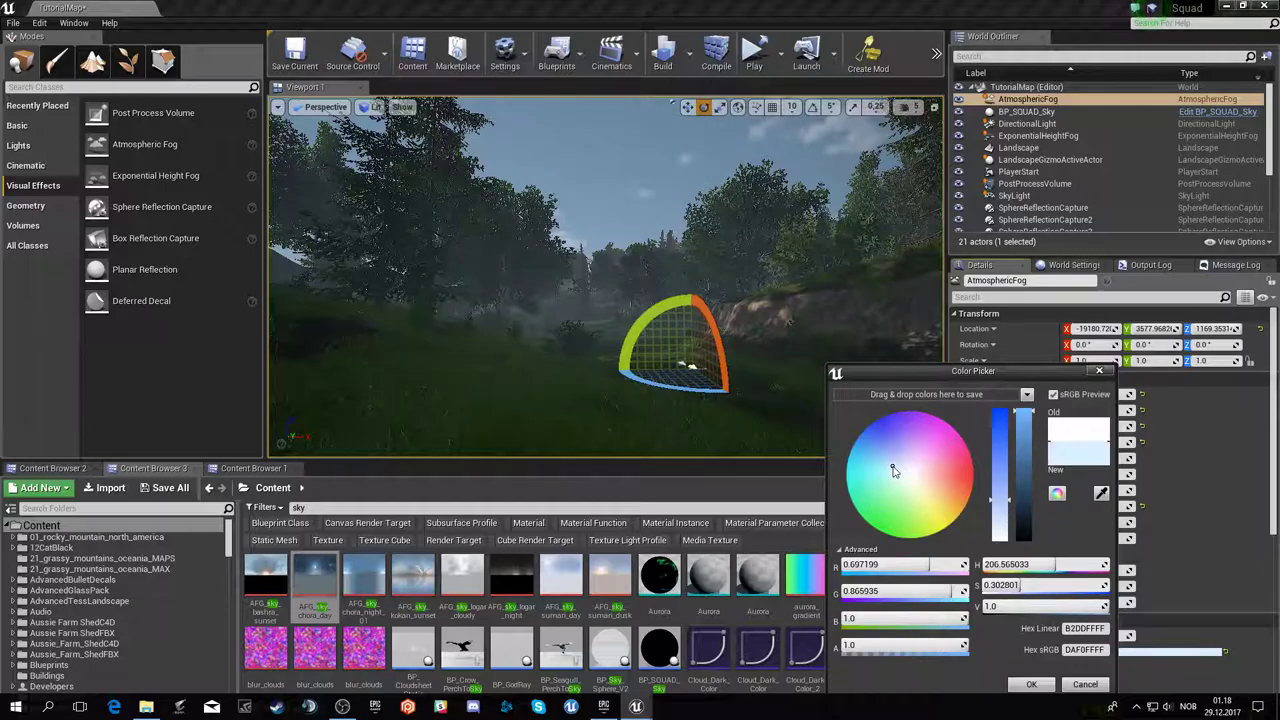
pyautogui.click(1041, 685)
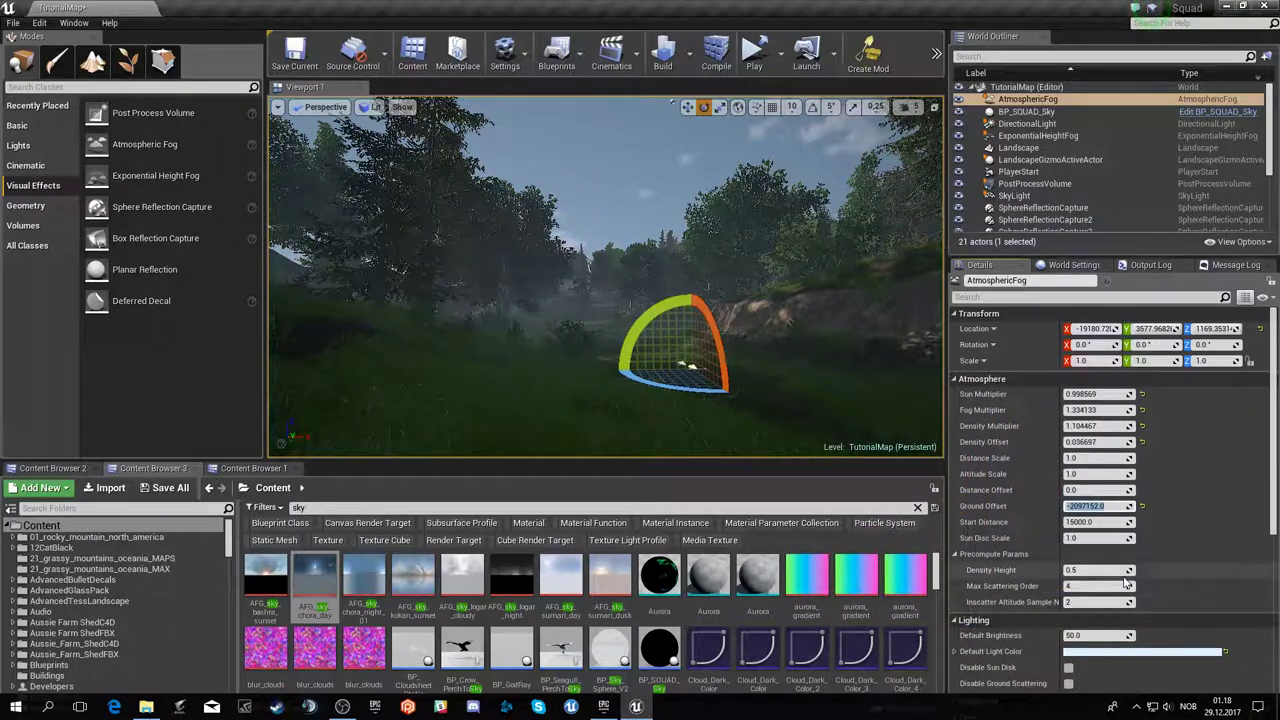
# - Halve the atmospheric fog density offset and bring the distance offset back toward zero
pyautogui.moveTo(1095, 442); pyautogui.dragTo(1095, 461)
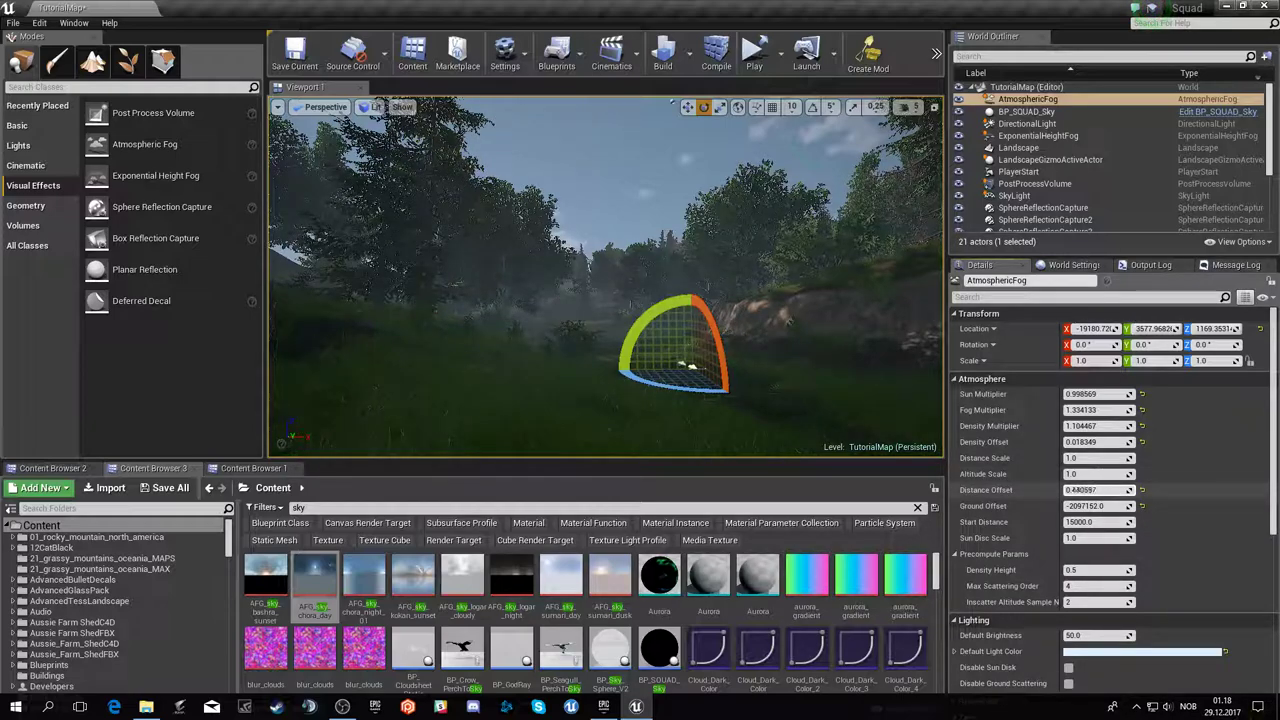
pyautogui.moveTo(1098, 490); pyautogui.dragTo(1130, 490)
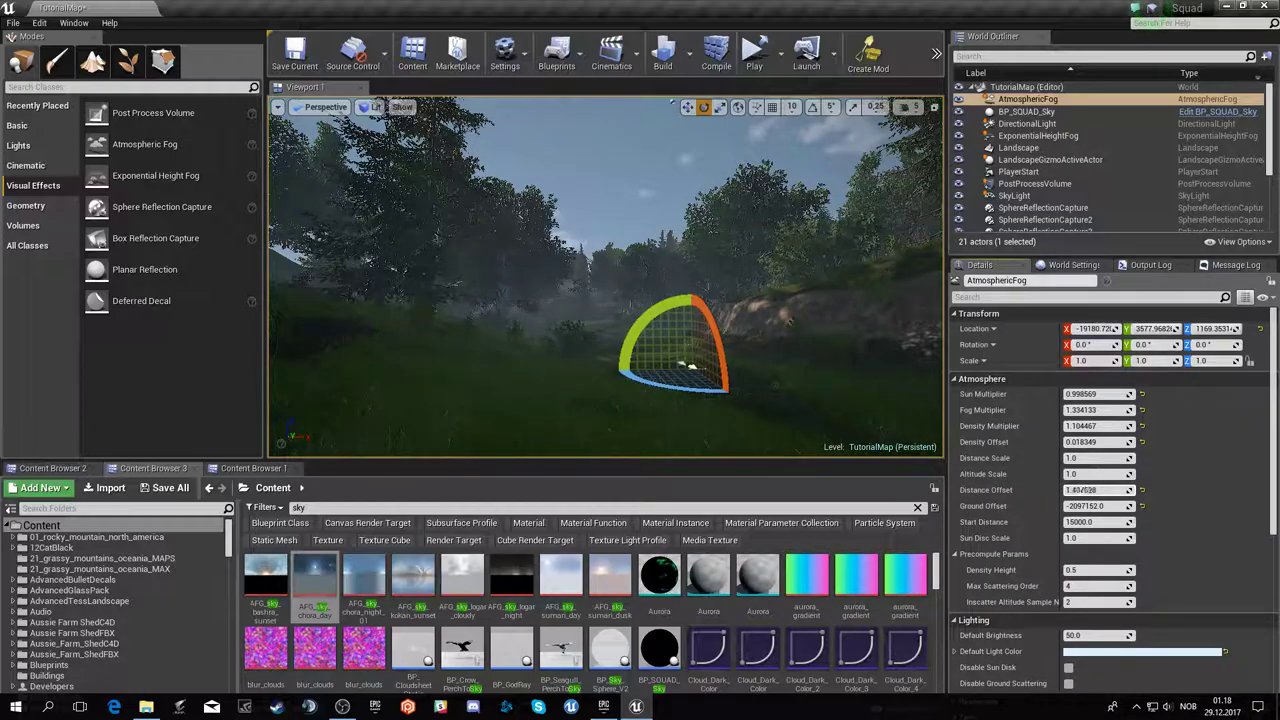
pyautogui.moveTo(1128, 490)
pyautogui.mouseDown()
pyautogui.moveTo(1146, 494)
pyautogui.moveTo(1130, 522)
pyautogui.mouseUp()
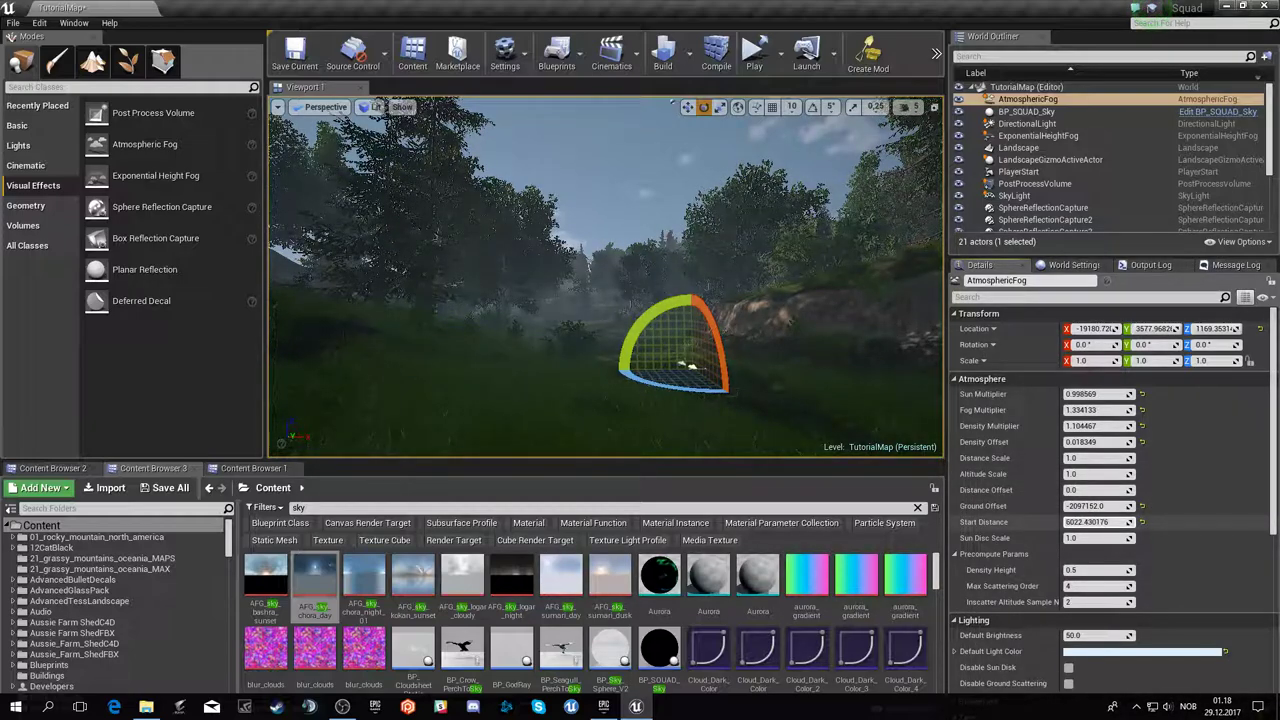
pyautogui.moveTo(769, 381)
pyautogui.mouseDown()
pyautogui.moveTo(795, 381)
pyautogui.moveTo(805, 358)
pyautogui.mouseUp()
pyautogui.press('Escape')
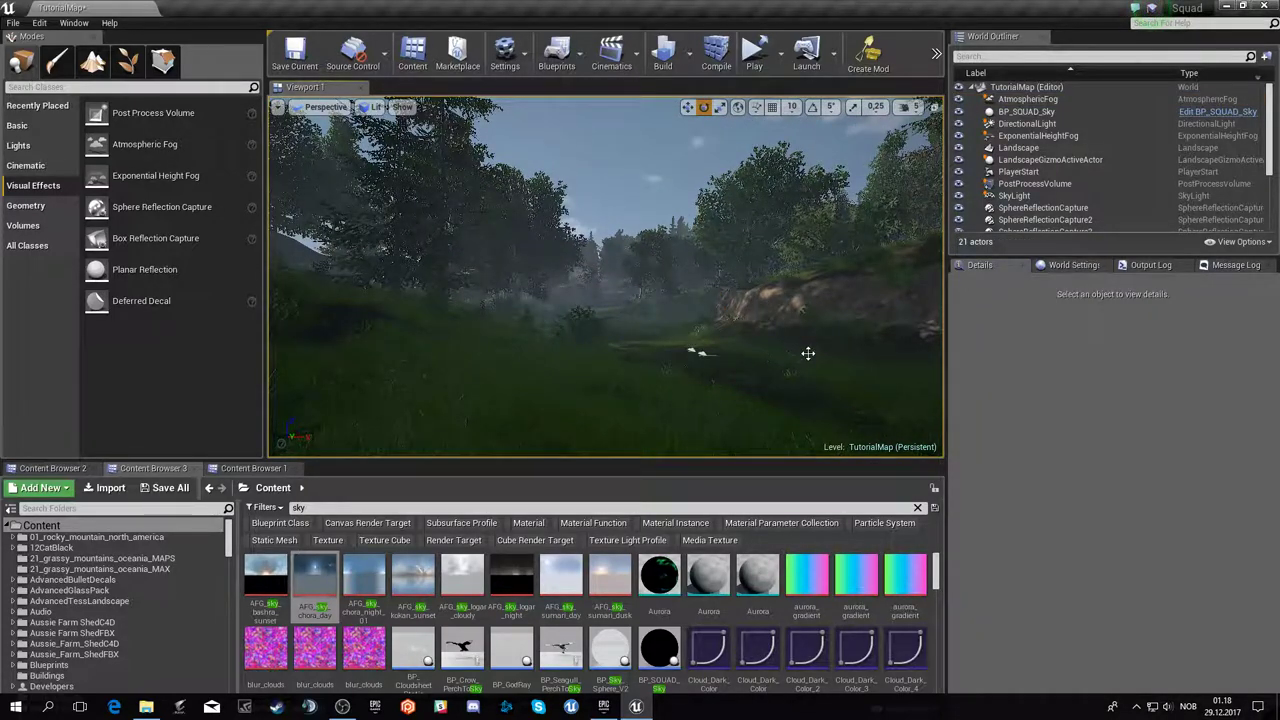
pyautogui.moveTo(759, 347); pyautogui.dragTo(765, 340)
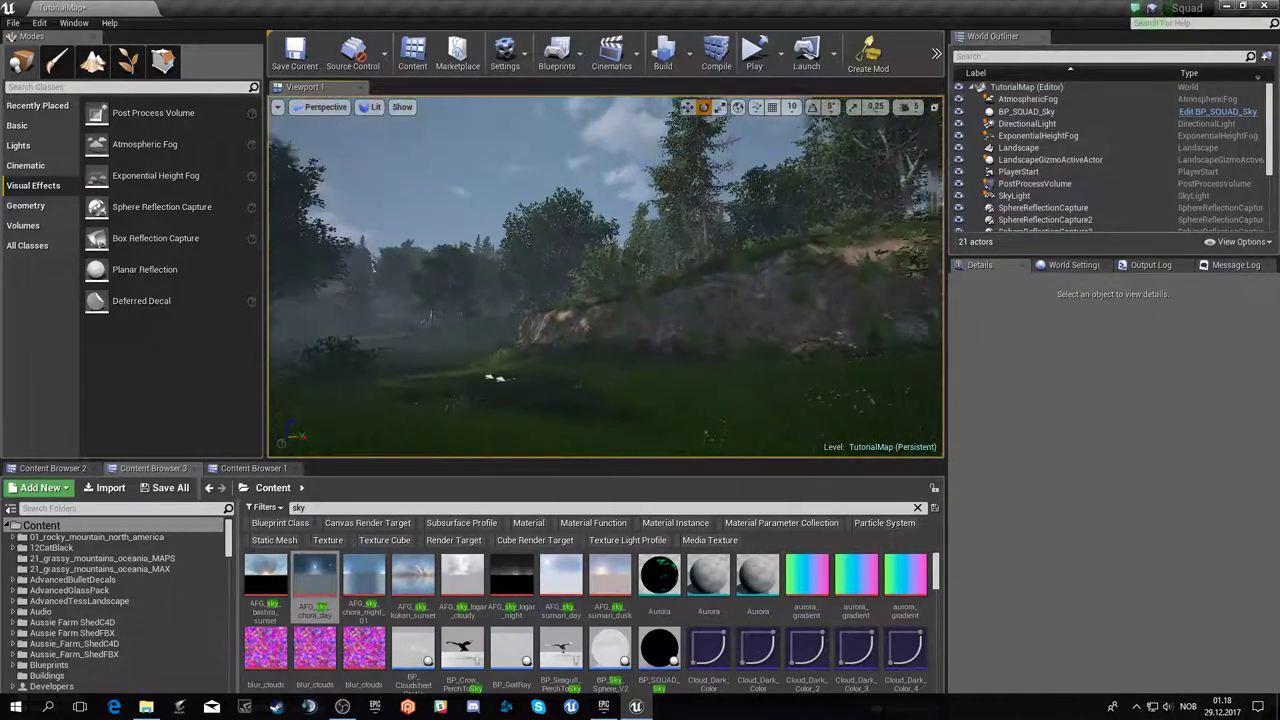
pyautogui.moveTo(765, 340); pyautogui.dragTo(765, 300, button='right')
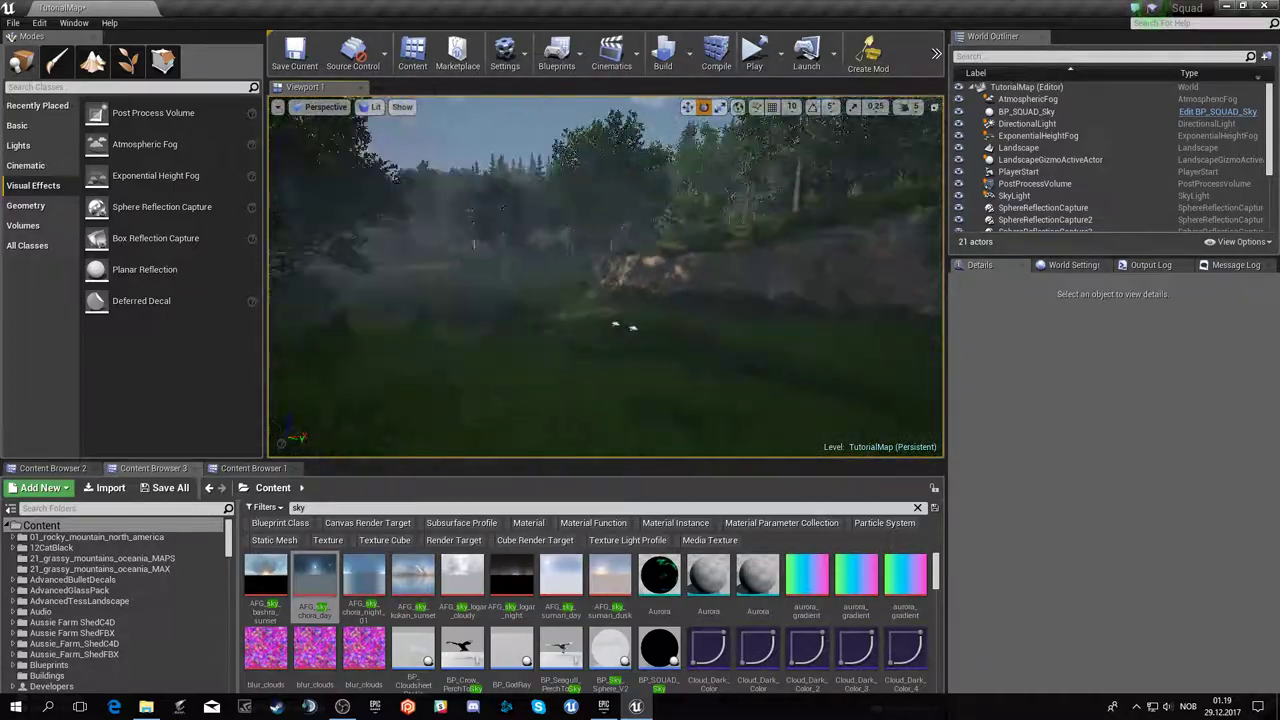
pyautogui.moveTo(765, 300); pyautogui.dragTo(803, 143, button='right')
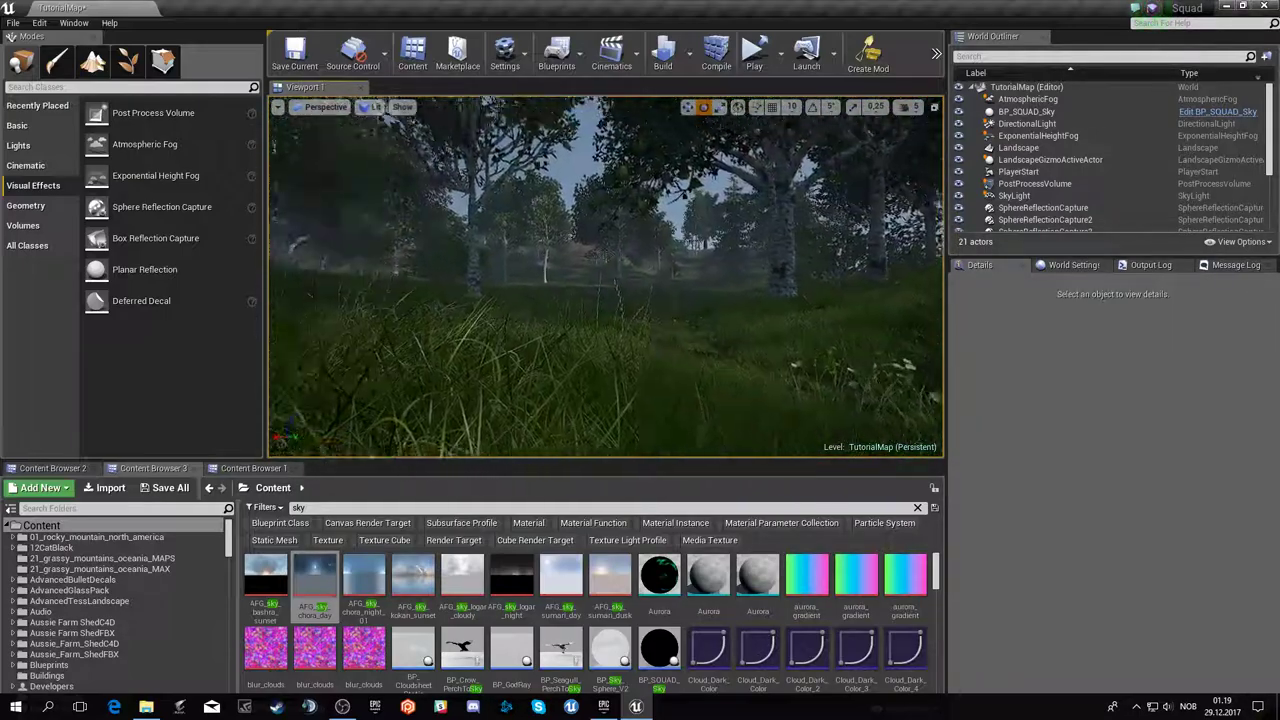
pyautogui.moveTo(803, 143); pyautogui.dragTo(803, 143, button='right')
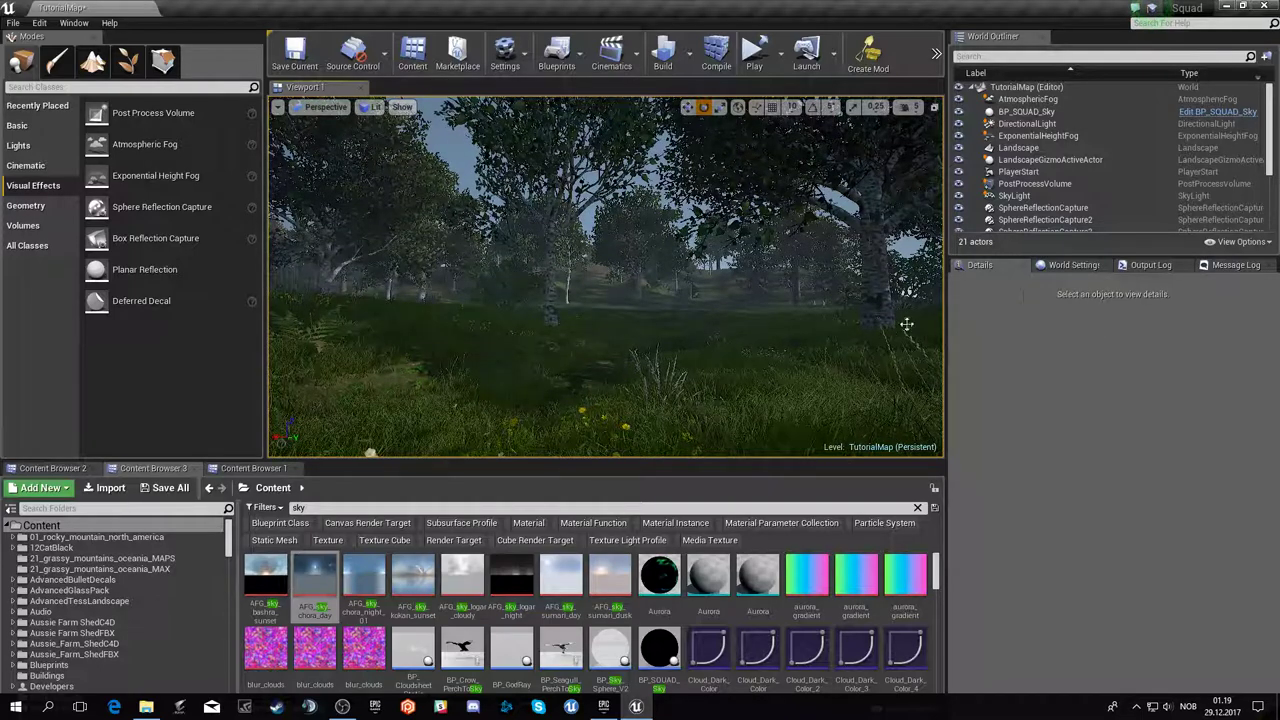
# - Thicken the height fog and raise the atmospheric fog multiplier to about 1.44
pyautogui.click(1038, 135)
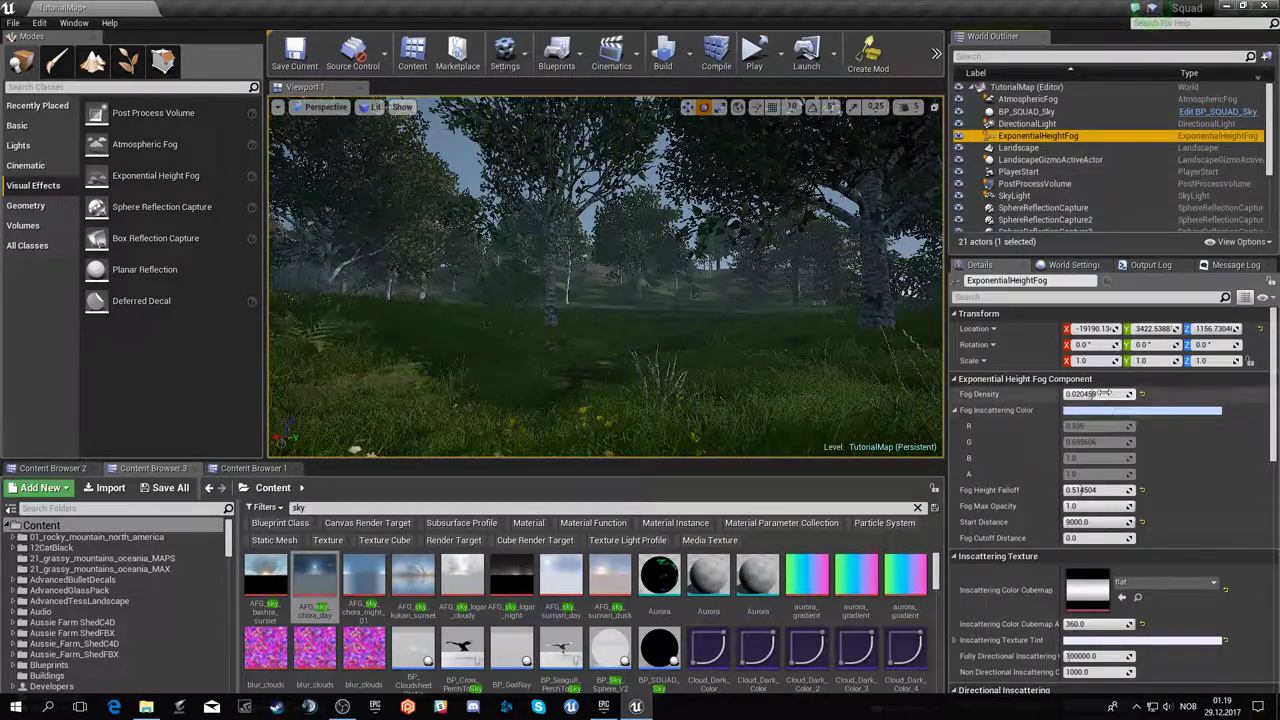
pyautogui.moveTo(1103, 394); pyautogui.dragTo(1140, 394)
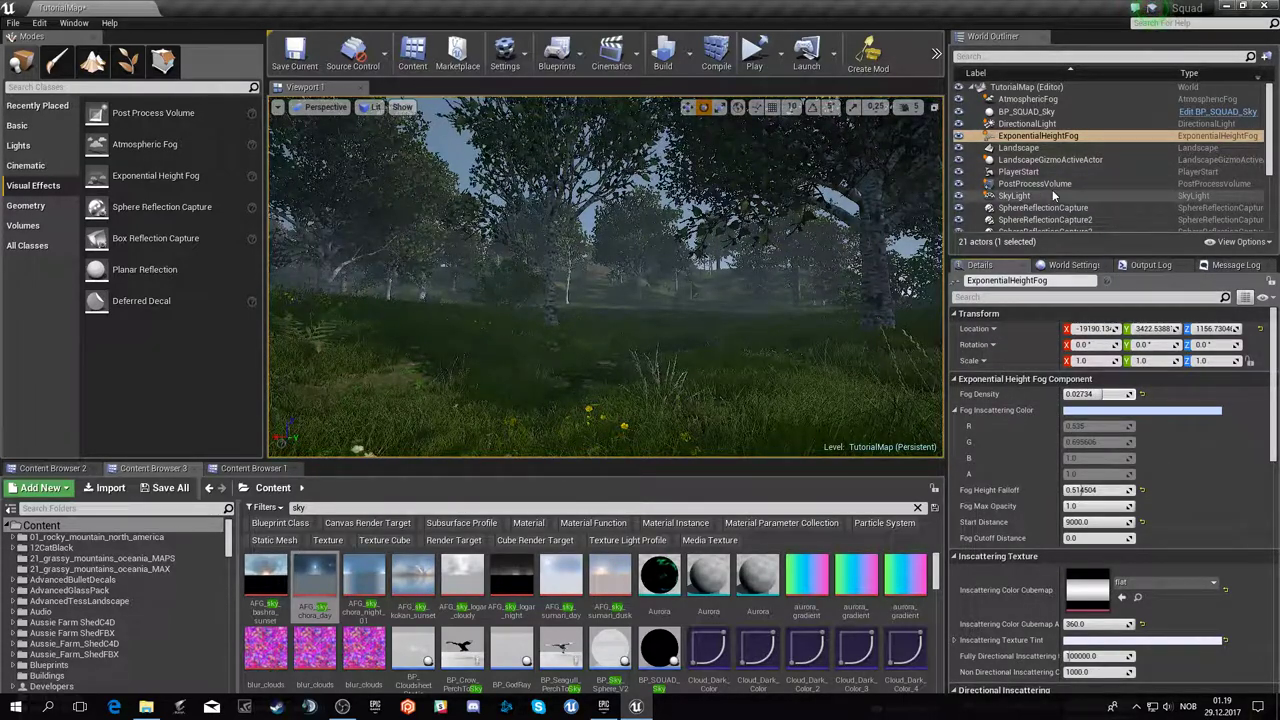
pyautogui.click(1027, 99)
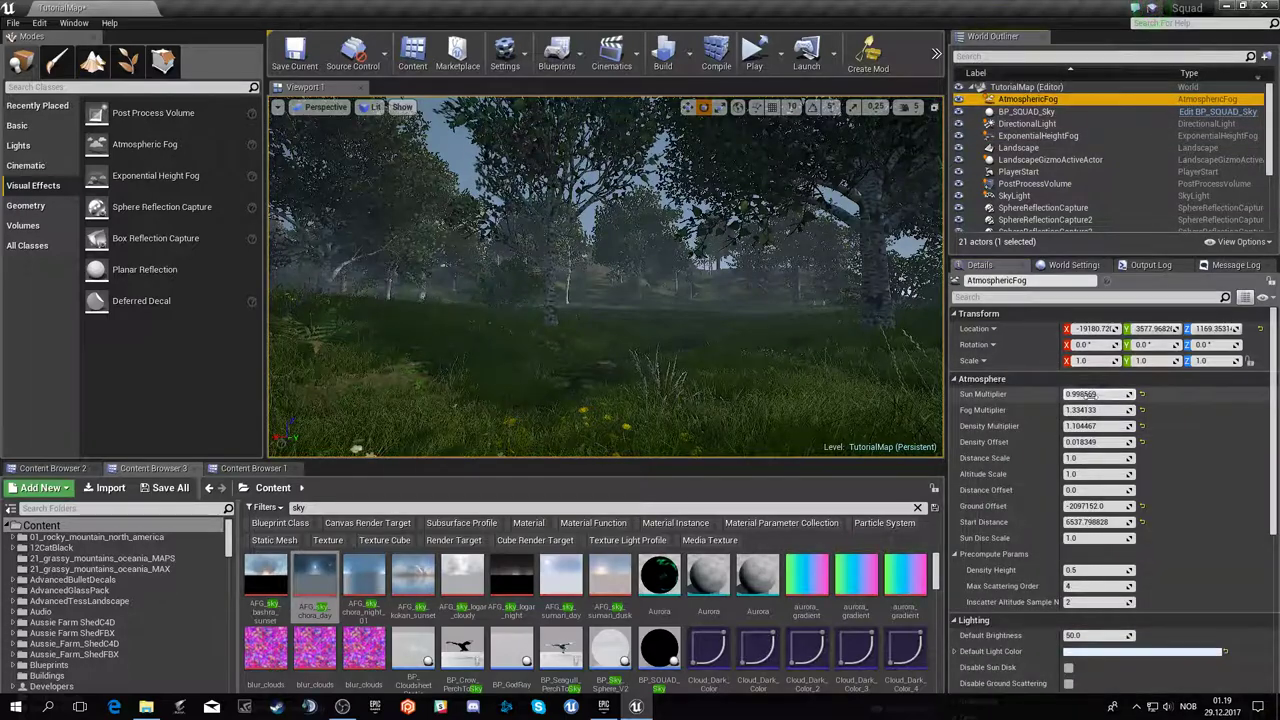
pyautogui.moveTo(1097, 410); pyautogui.dragTo(1094, 410)
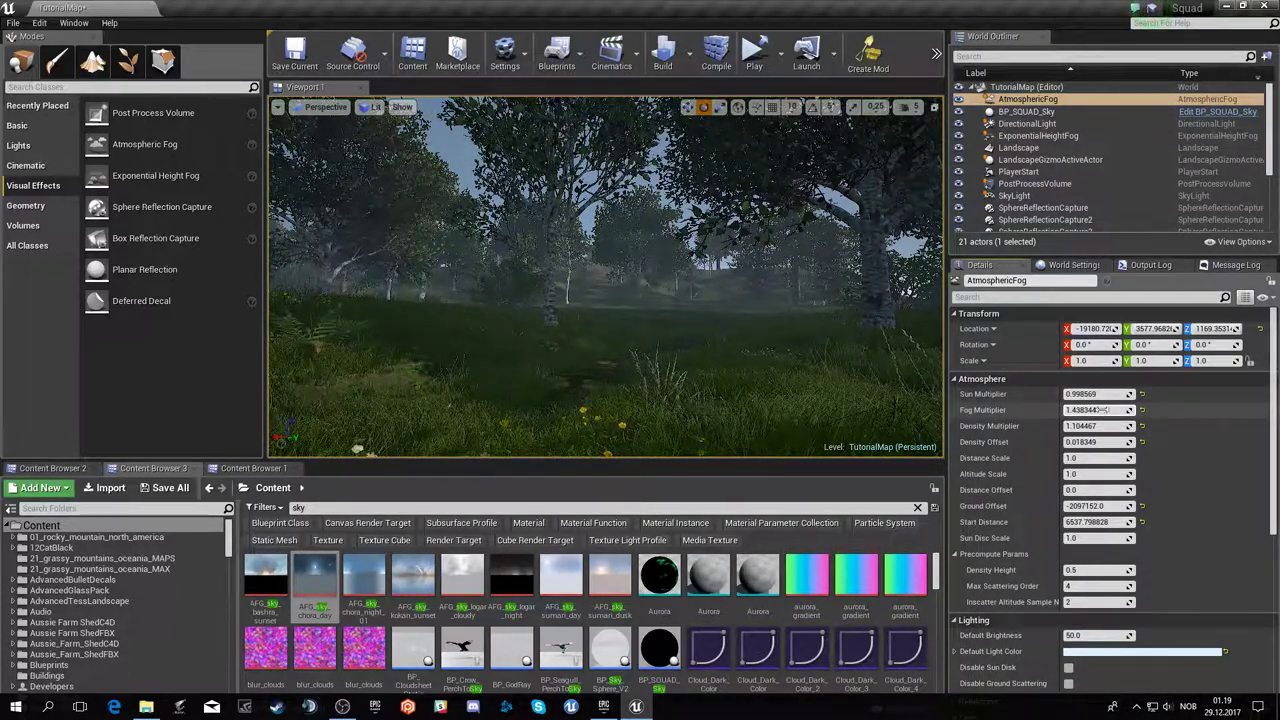
pyautogui.moveTo(1102, 410); pyautogui.dragTo(1085, 426)
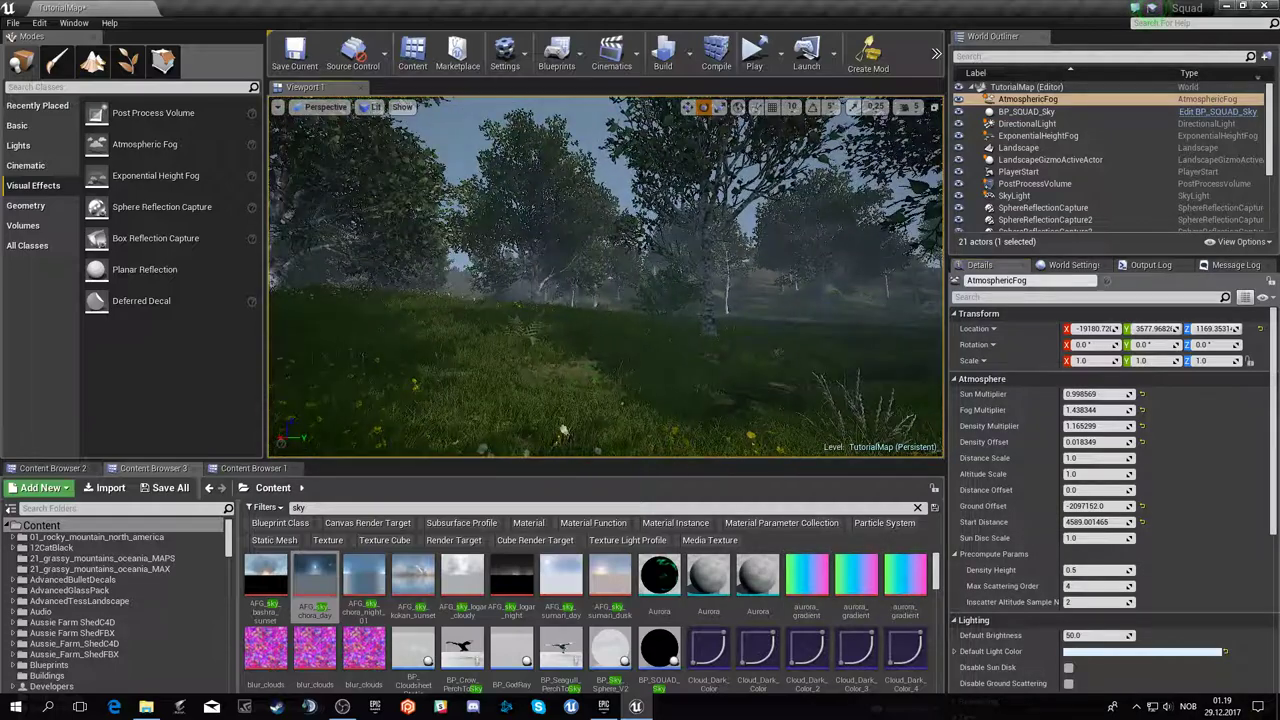
# - Make the atmospheric fog's light a more saturated blue
pyautogui.click(1140, 651)
pyautogui.moveTo(1073, 583); pyautogui.dragTo(1017, 585)
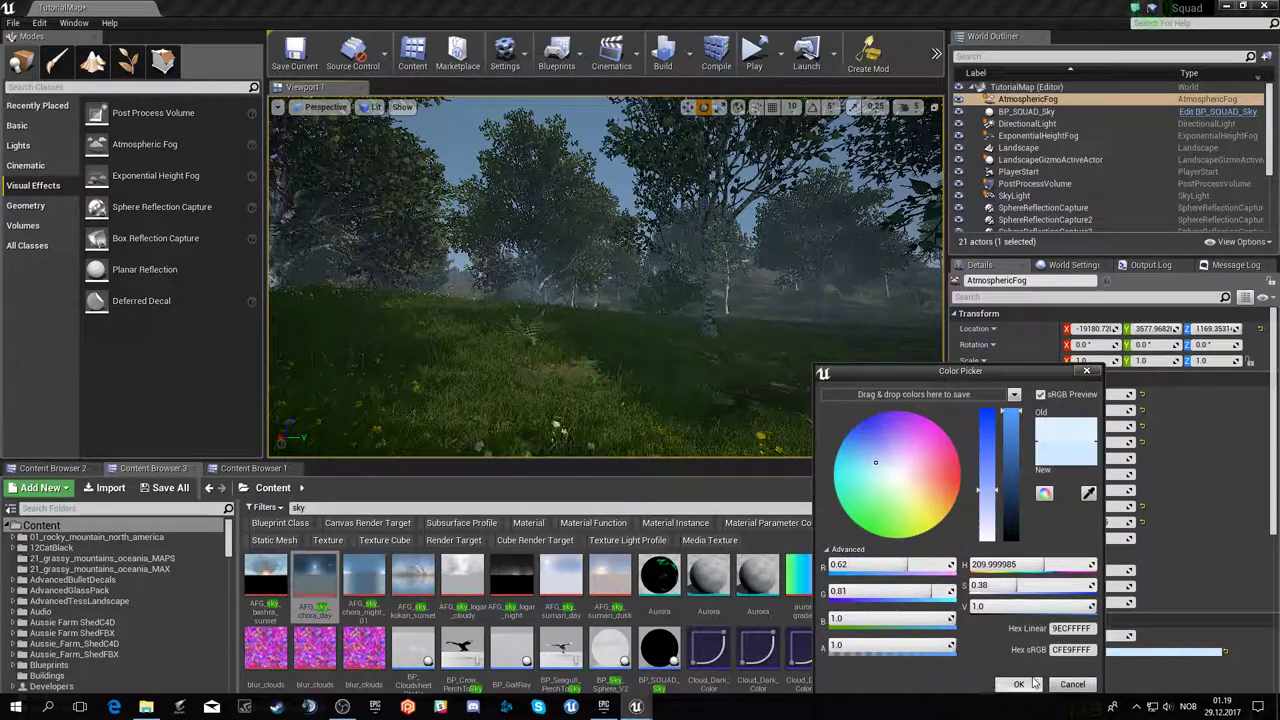
pyautogui.click(1018, 684)
pyautogui.moveTo(600, 300); pyautogui.dragTo(545, 350, button='right')
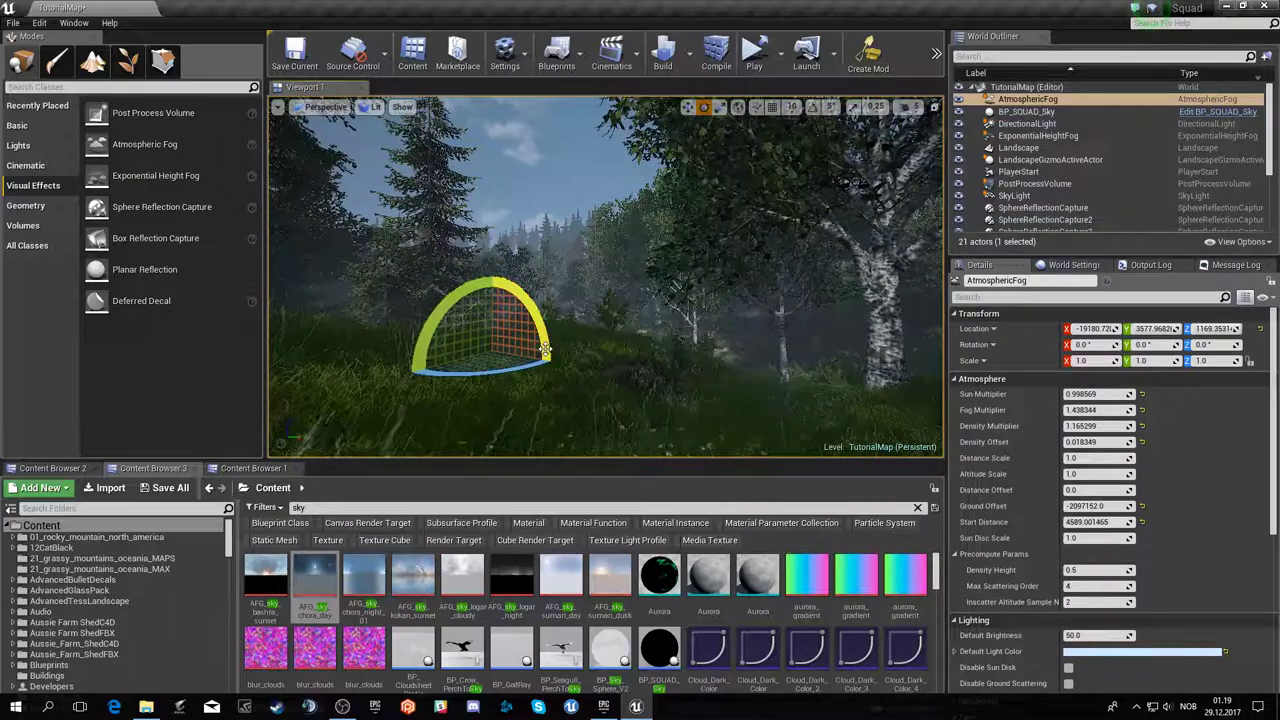
# - Drop the SkyLight intensity to about 0.37 and look around the forest to check
pyautogui.click(1014, 195)
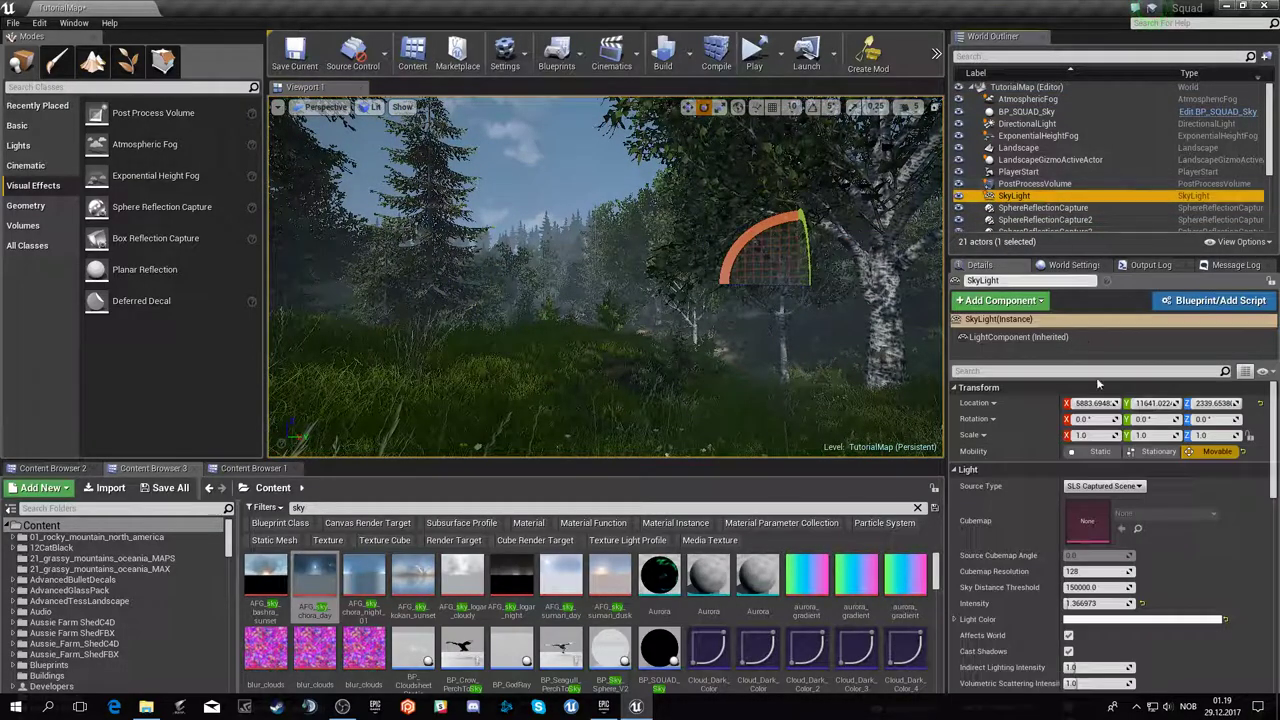
pyautogui.moveTo(1098, 603)
pyautogui.mouseDown()
pyautogui.moveTo(1080, 603)
pyautogui.moveTo(1115, 603)
pyautogui.mouseUp()
pyautogui.moveTo(600, 280); pyautogui.dragTo(565, 280, button='right')
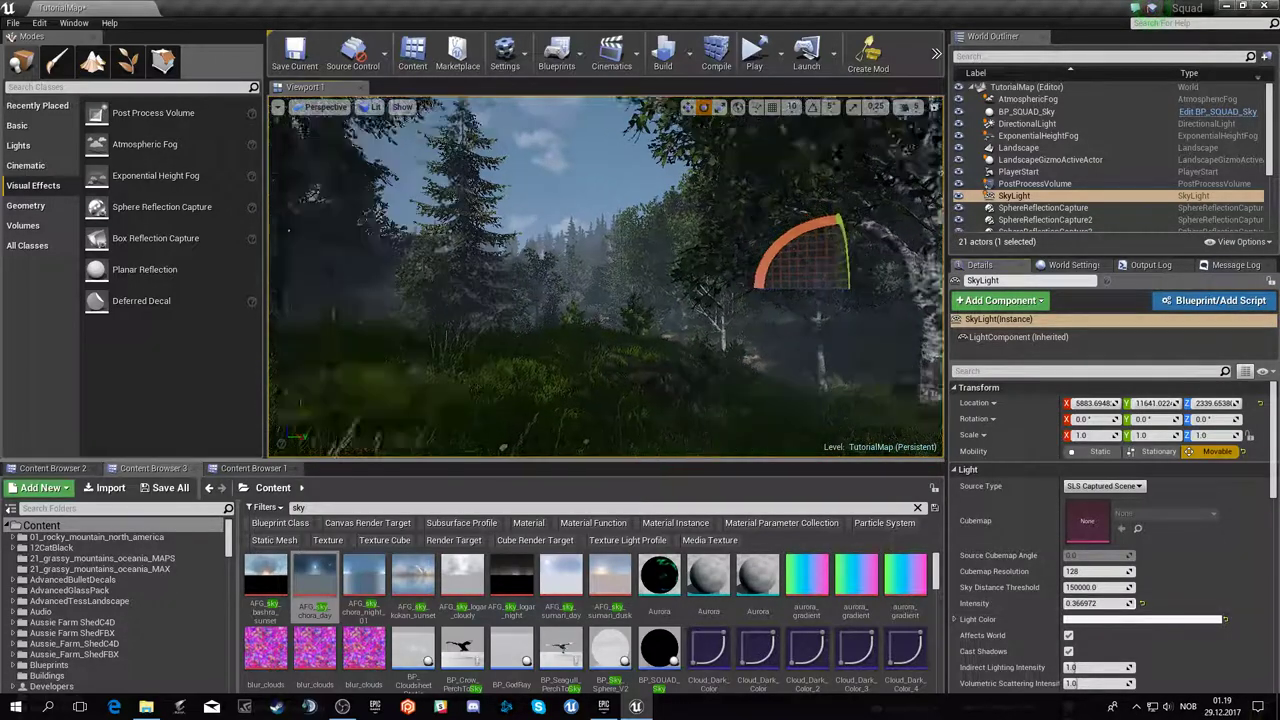
pyautogui.moveTo(805, 348); pyautogui.dragTo(808, 350)
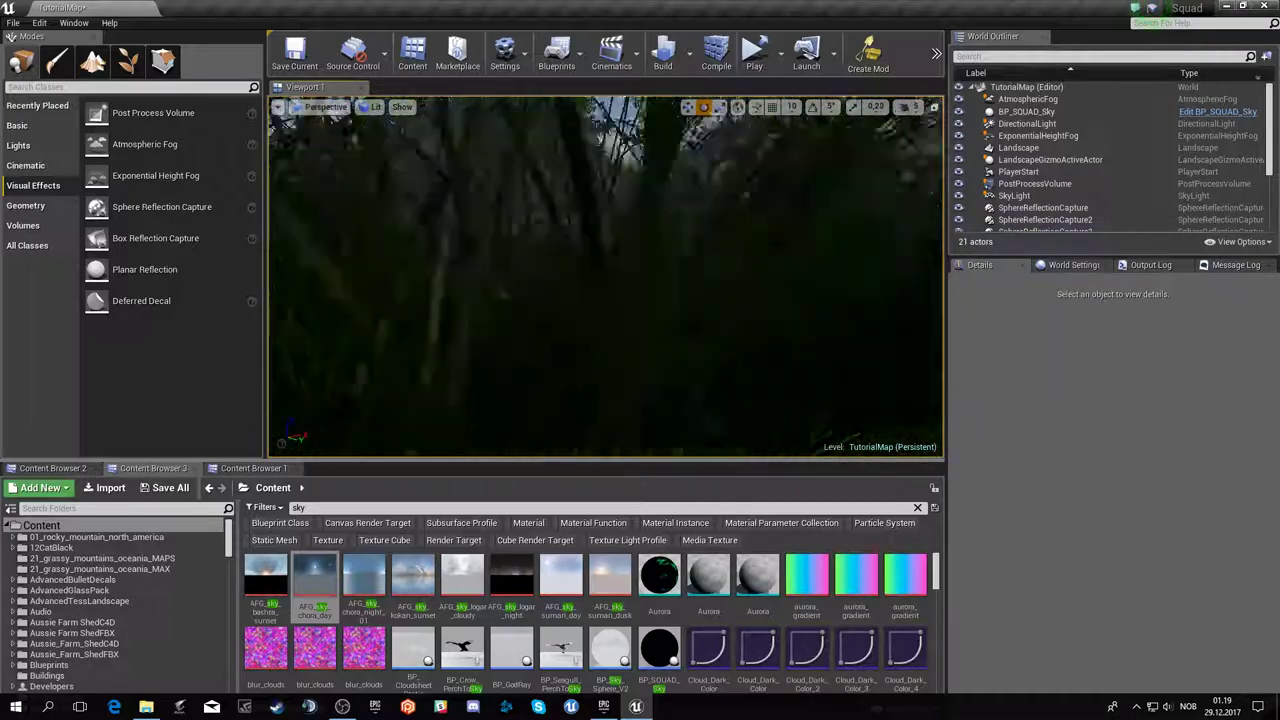
pyautogui.moveTo(600, 280); pyautogui.dragTo(640, 280, button='right')
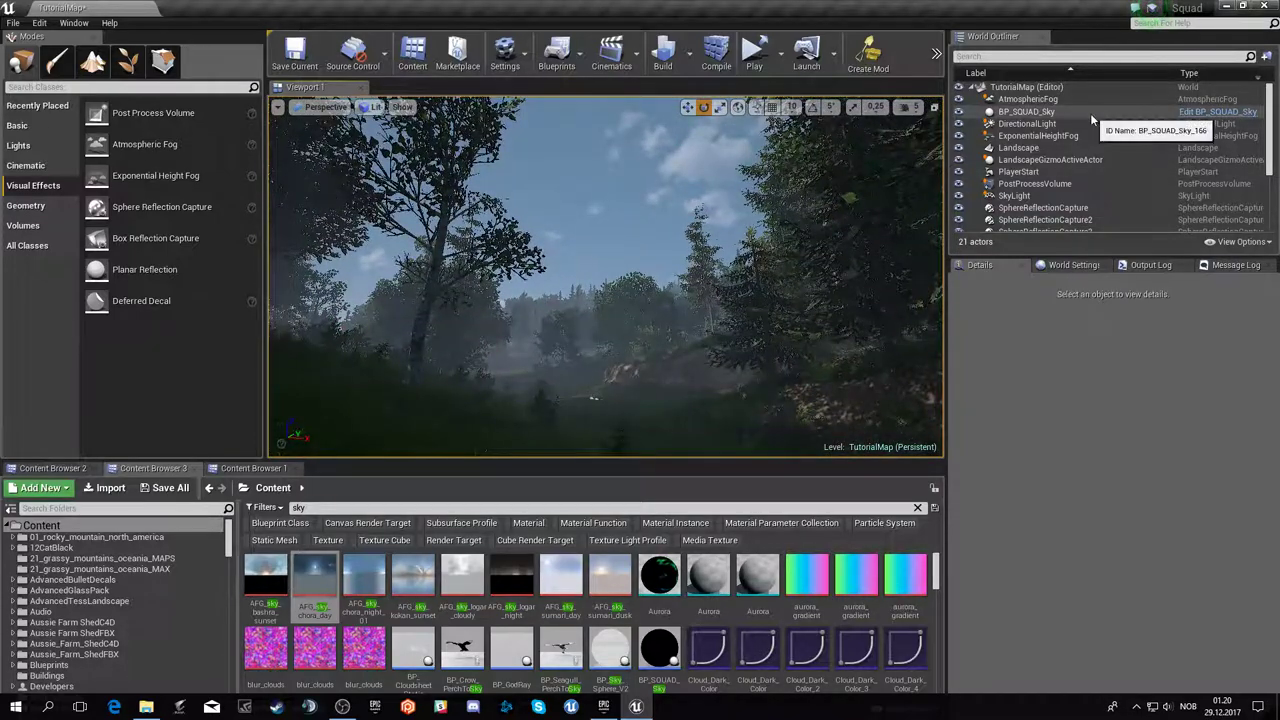
# - Set BP_SQUAD_Sky skybox brightness to about 1.23, contrast near 2.33 and desaturation 0.18
pyautogui.click(1090, 113)
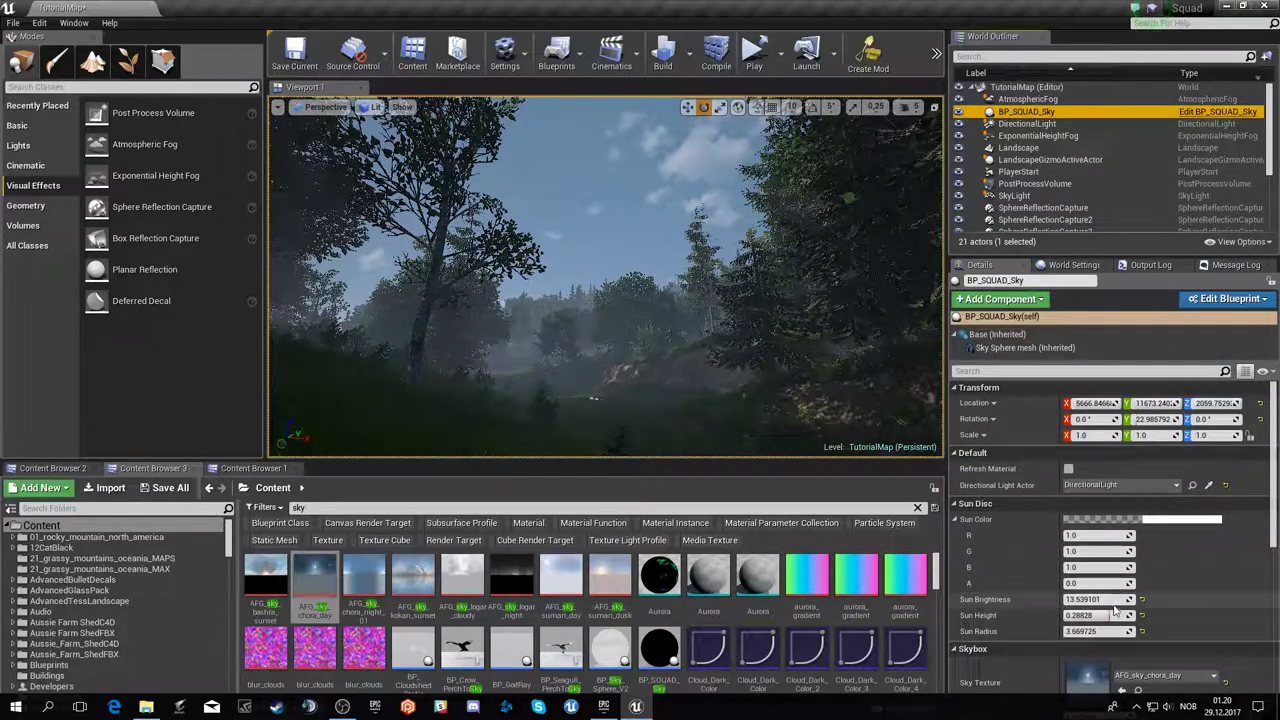
pyautogui.click(1104, 598)
pyautogui.scroll(-3, 1110, 605)
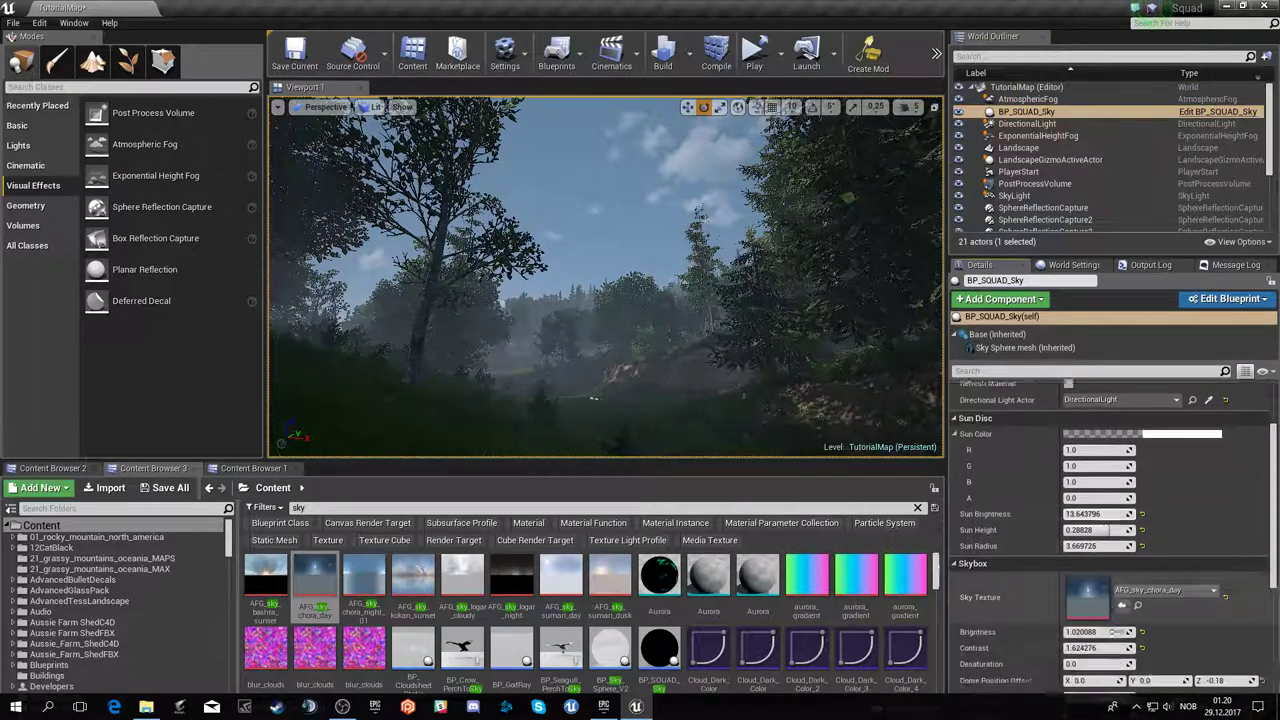
pyautogui.moveTo(1098, 610)
pyautogui.mouseDown()
pyautogui.moveTo(1160, 626)
pyautogui.moveTo(1140, 642)
pyautogui.mouseUp()
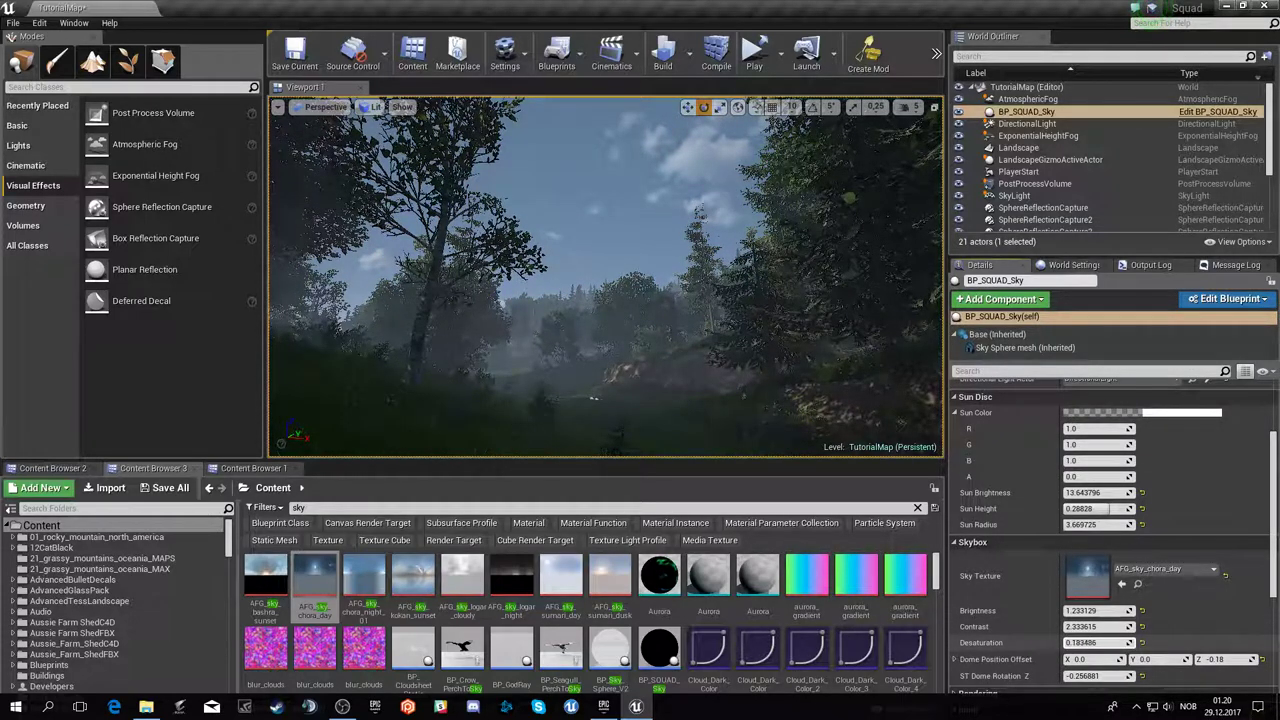
pyautogui.moveTo(605, 300)
pyautogui.mouseDown(button='right')
pyautogui.moveTo(605, 220)
pyautogui.moveTo(605, 320)
pyautogui.moveTo(505, 300)
pyautogui.moveTo(505, 260)
pyautogui.moveTo(520, 360)
pyautogui.mouseUp(button='right')
pyautogui.press('Escape')
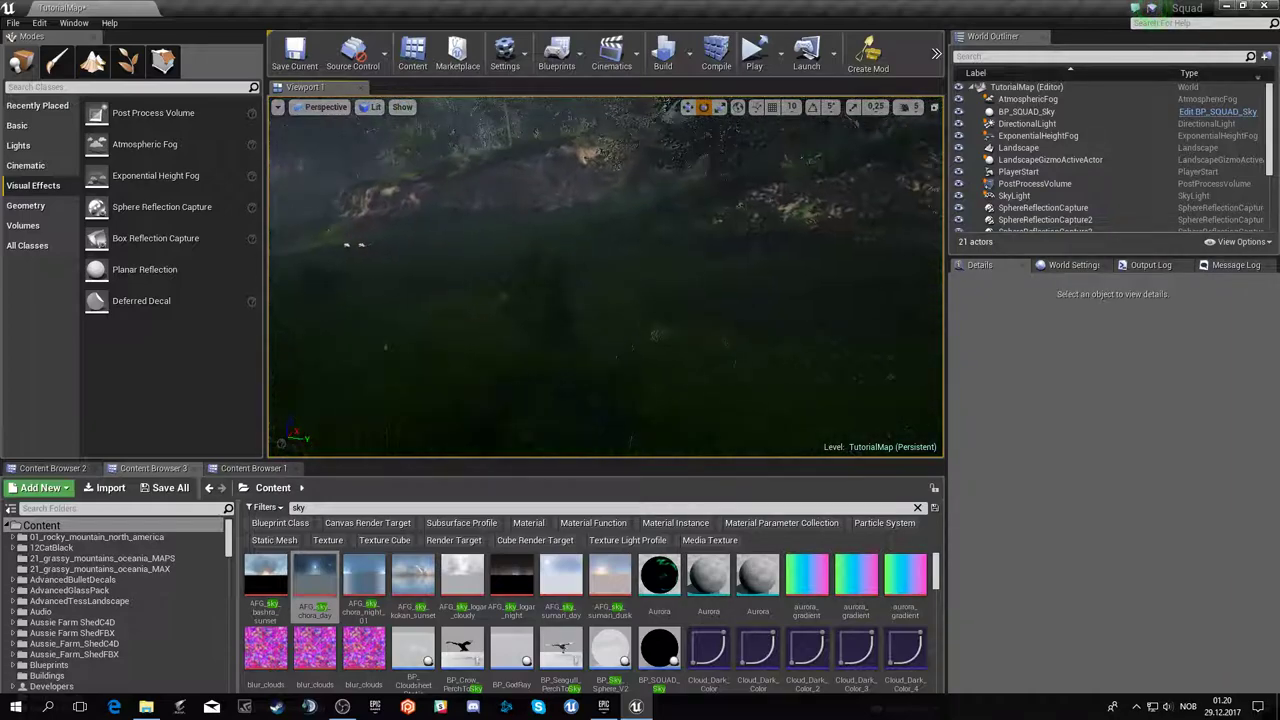
# - Reset the SkyLight intensity to 0, then raise it to about 0.73
pyautogui.moveTo(655, 425)
pyautogui.mouseDown(button='right')
pyautogui.moveTo(655, 390)
pyautogui.moveTo(640, 400)
pyautogui.mouseUp(button='right')
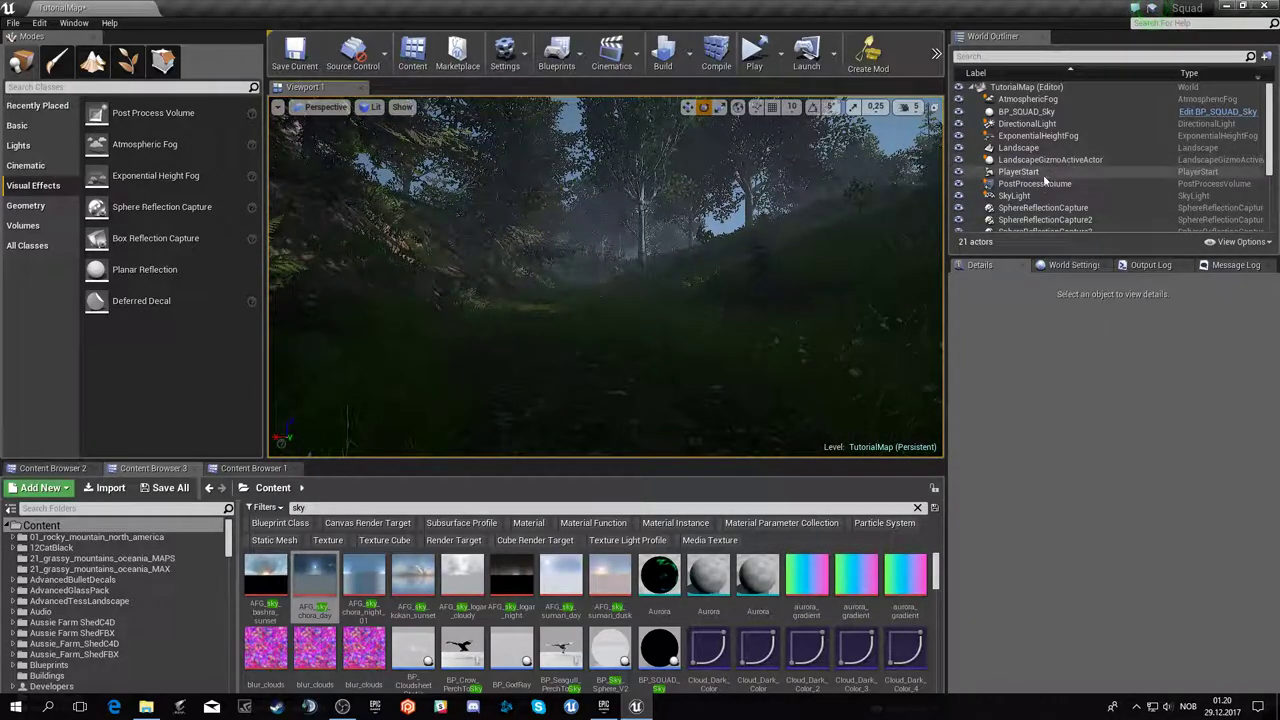
pyautogui.click(1032, 197)
pyautogui.click(1098, 496)
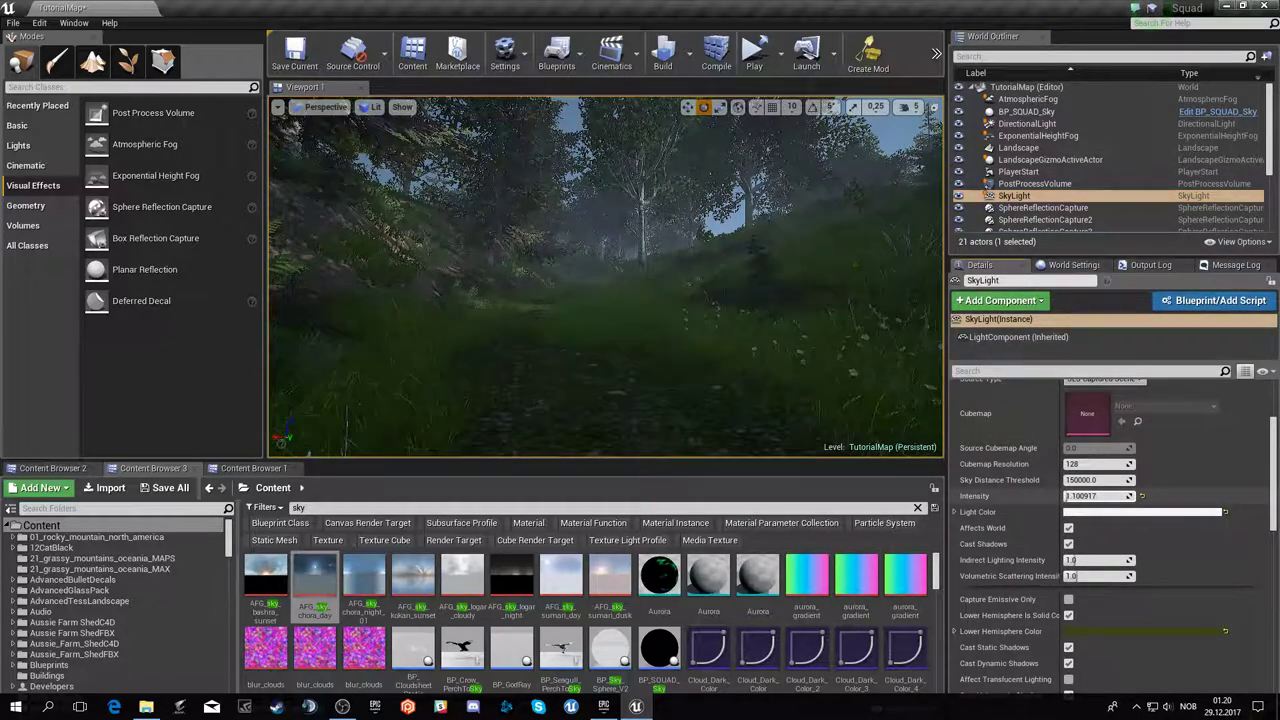
pyautogui.write('0')
pyautogui.press('Return')
pyautogui.moveTo(1098, 496)
pyautogui.mouseDown()
pyautogui.moveTo(1120, 496)
pyautogui.moveTo(1080, 496)
pyautogui.mouseUp()
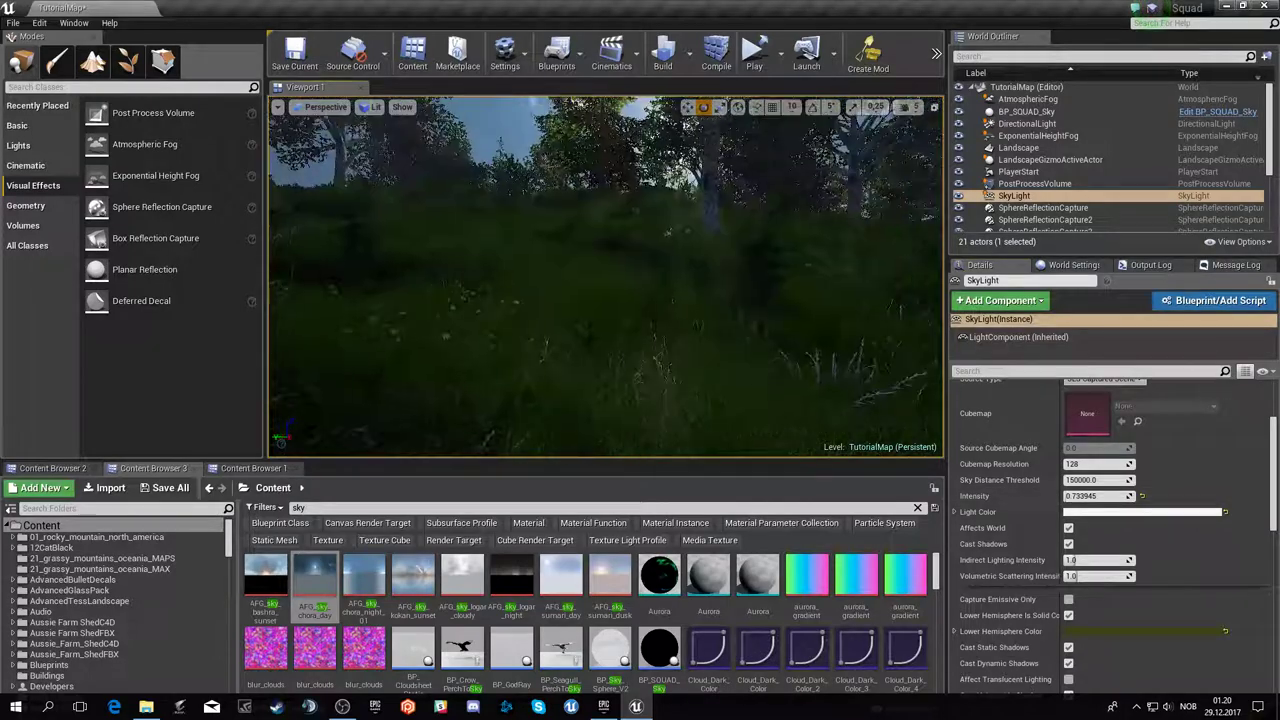
pyautogui.press('Escape')
pyautogui.moveTo(606, 276)
pyautogui.mouseDown(button='right')
pyautogui.moveTo(786, 300)
pyautogui.moveTo(786, 340)
pyautogui.mouseUp(button='right')
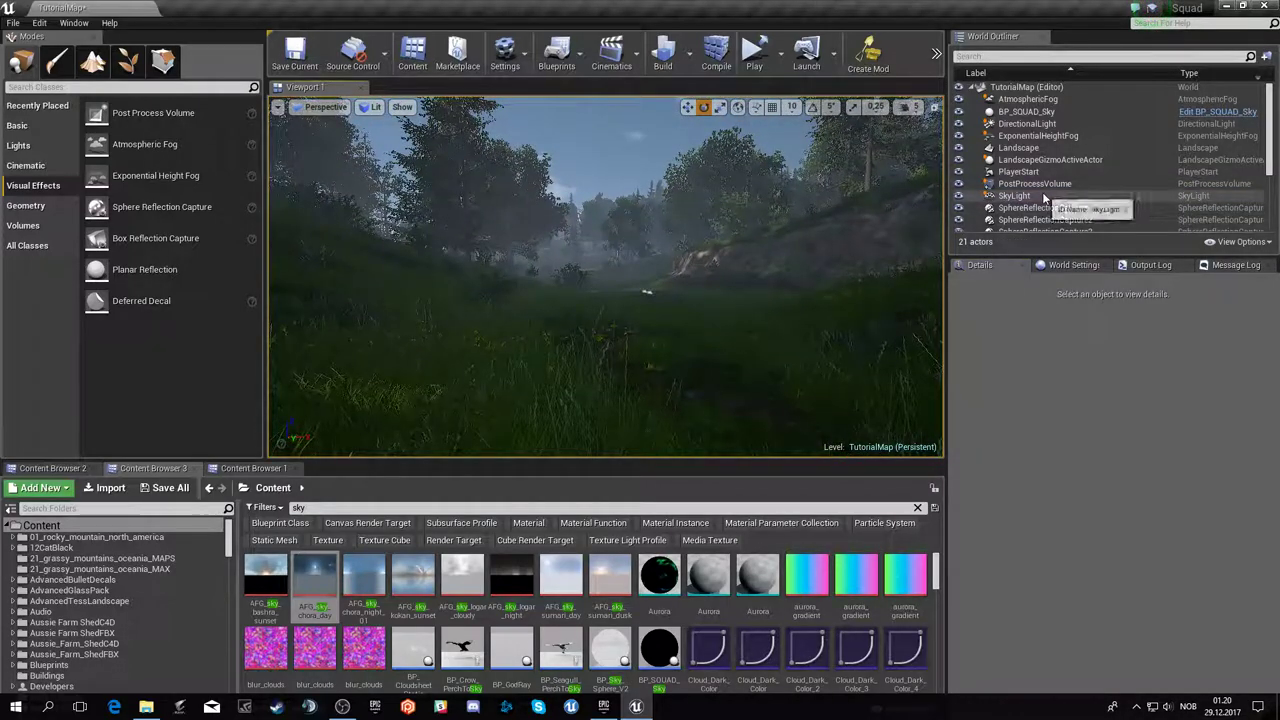
# - Raise the PostProcessVolume Ambient Cubemap intensity to about 2.1
pyautogui.click(1035, 184)
pyautogui.scroll(-5, 1034, 514)
pyautogui.scroll(-5, 1098, 562)
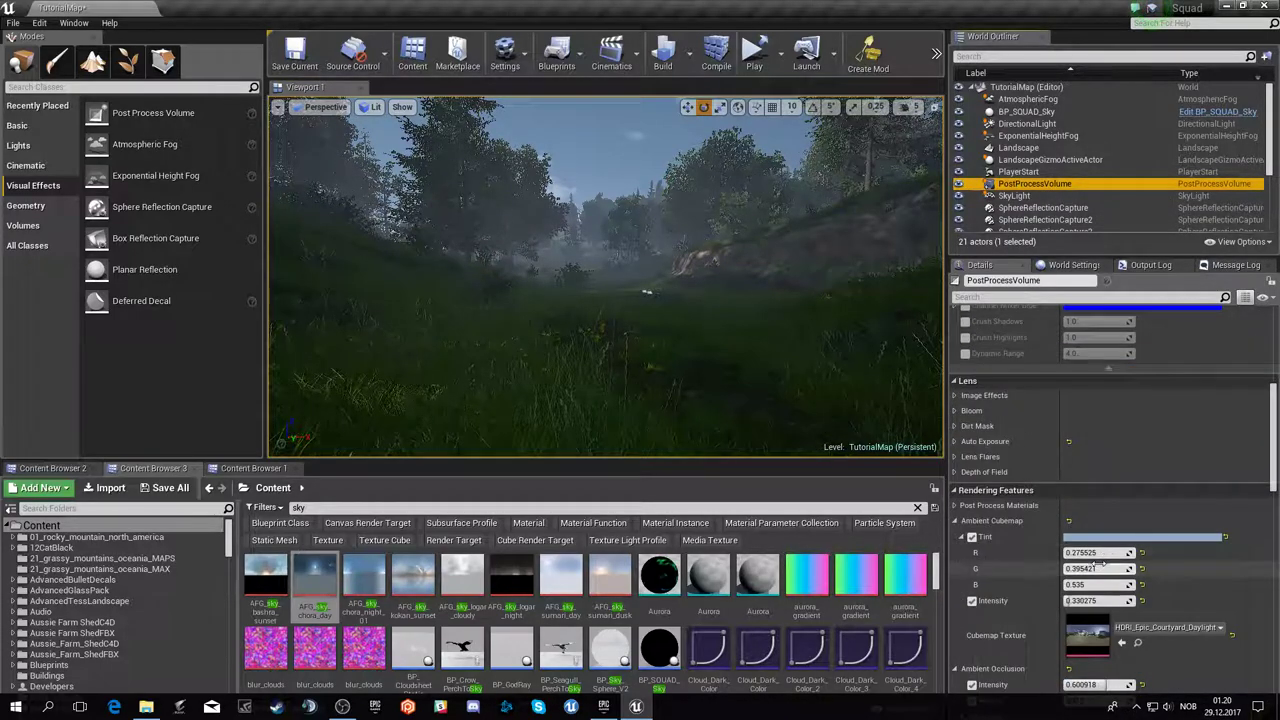
pyautogui.moveTo(1095, 600)
pyautogui.mouseDown()
pyautogui.moveTo(1130, 600)
pyautogui.moveTo(1105, 600)
pyautogui.mouseUp()
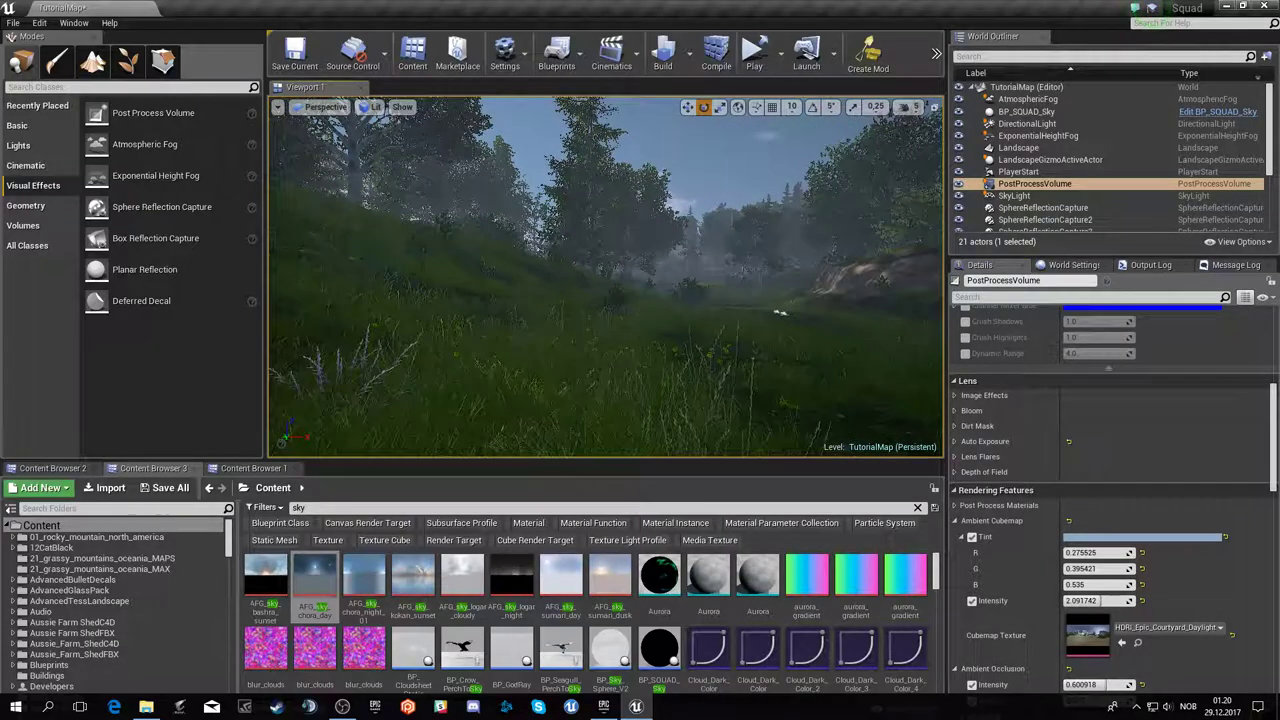
pyautogui.moveTo(779, 312); pyautogui.dragTo(799, 382)
pyautogui.press('Escape')
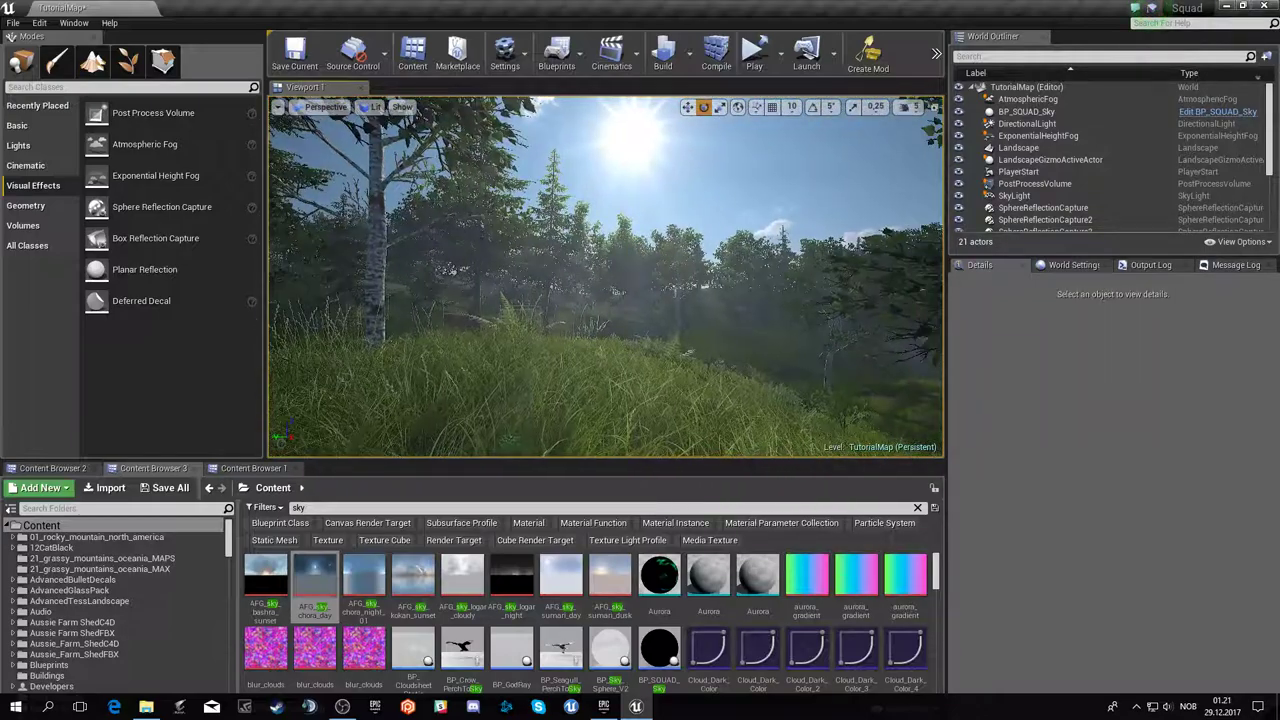
pyautogui.moveTo(800, 382); pyautogui.dragTo(800, 382)
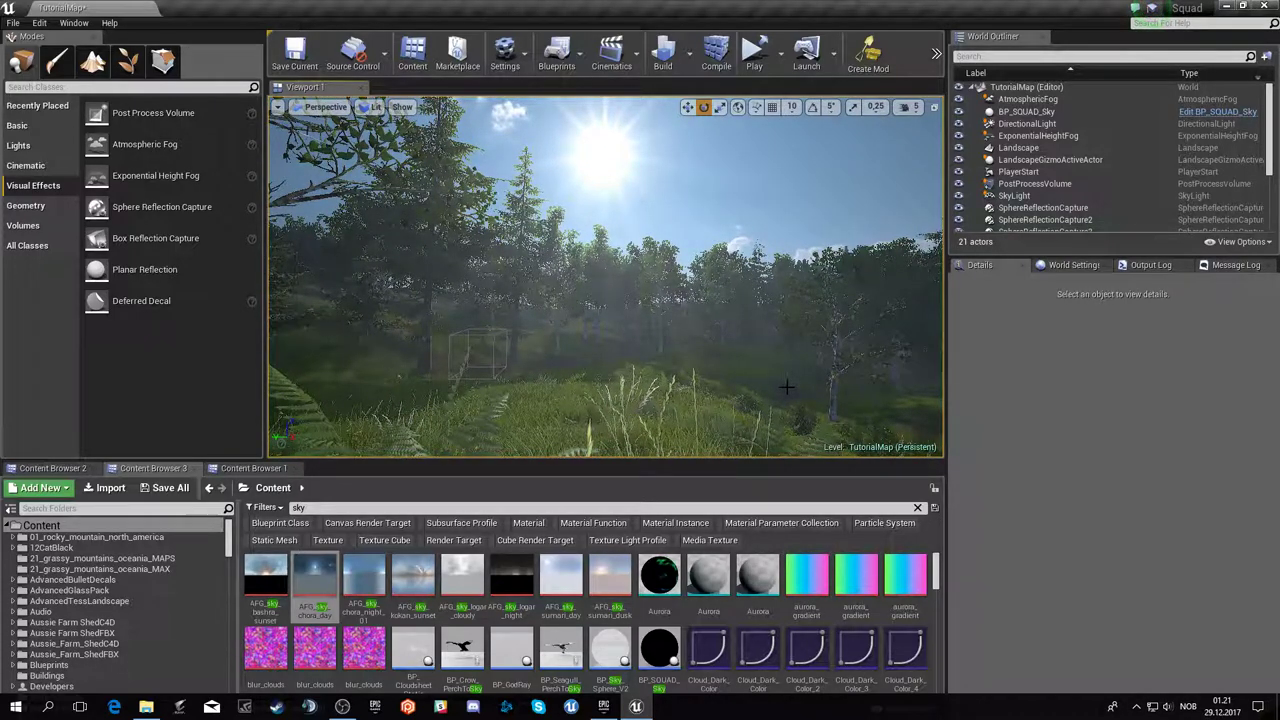
pyautogui.moveTo(793, 360); pyautogui.dragTo(793, 360)
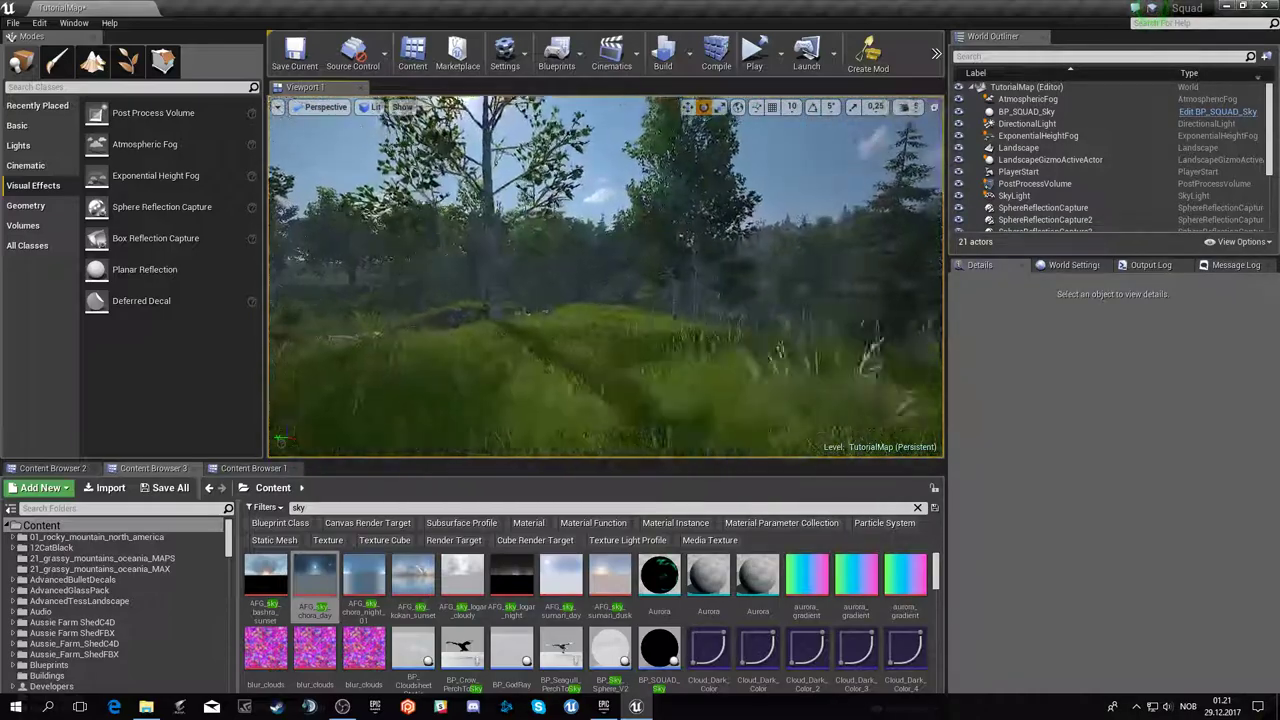
pyautogui.moveTo(793, 360); pyautogui.dragTo(793, 360)
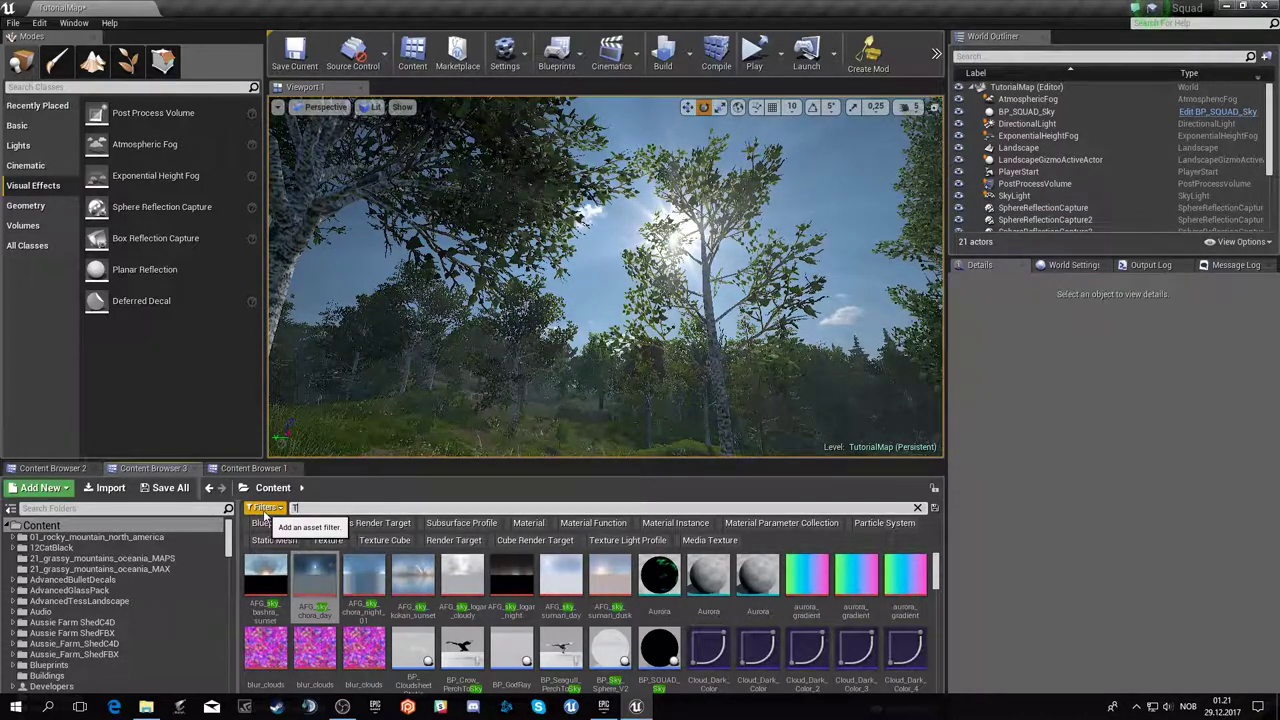
# - Type 'Thank you for watching. Hope This was at any help for you...' and select it
pyautogui.write('hank you for watching.')
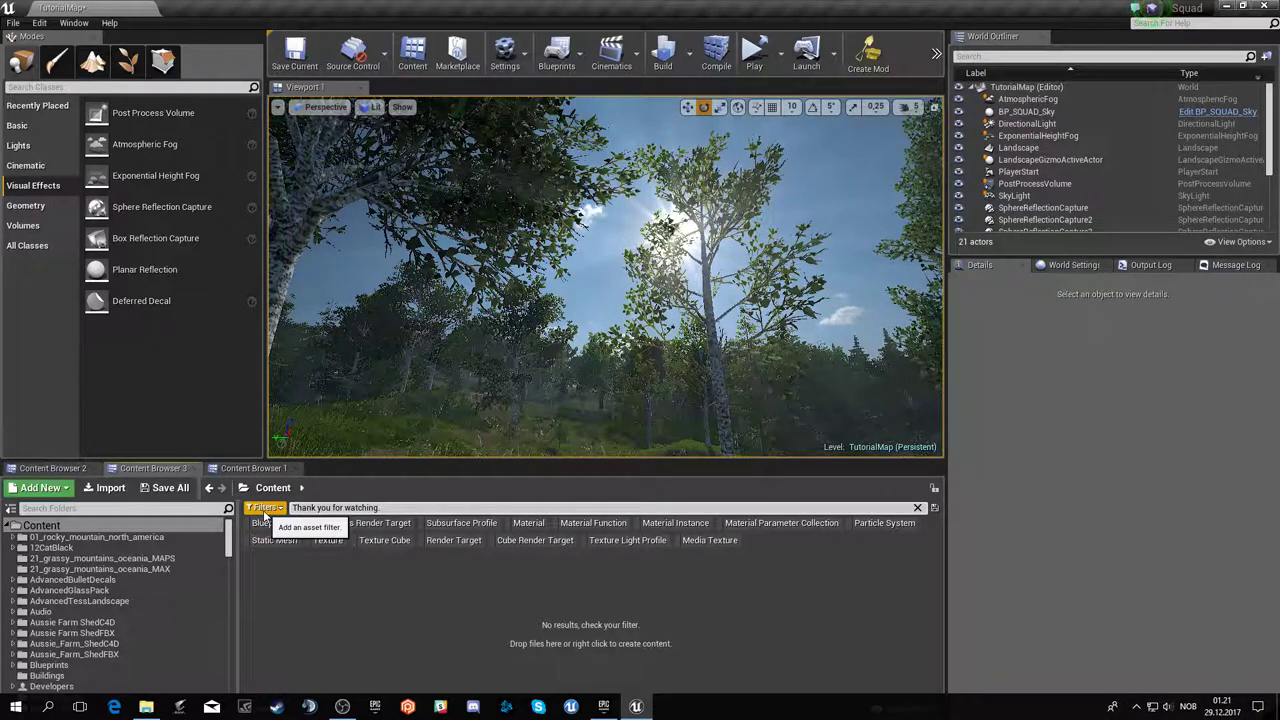
pyautogui.write(' Jo')
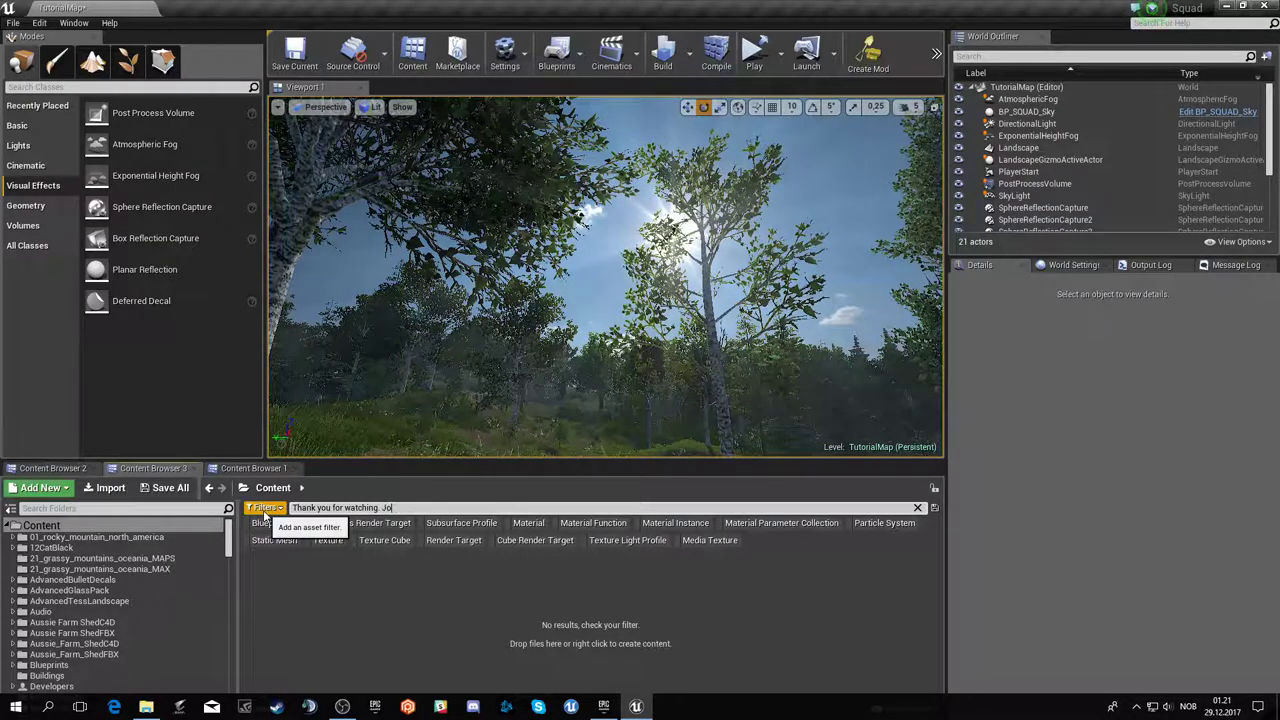
pyautogui.press('BackSpace')
pyautogui.write('ops')
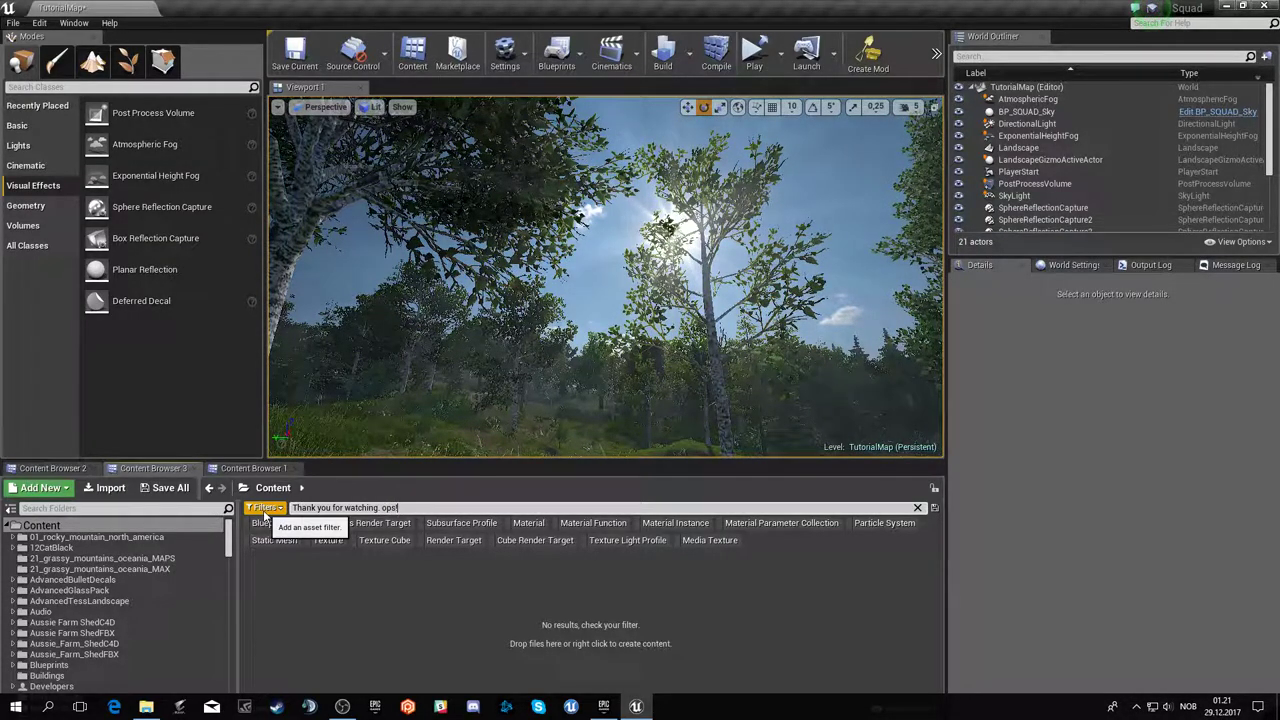
pyautogui.write('!')
pyautogui.press('BackSpace')
pyautogui.press('BackSpace')
pyautogui.press('BackSpace')
pyautogui.press('BackSpace')
pyautogui.press('BackSpace')
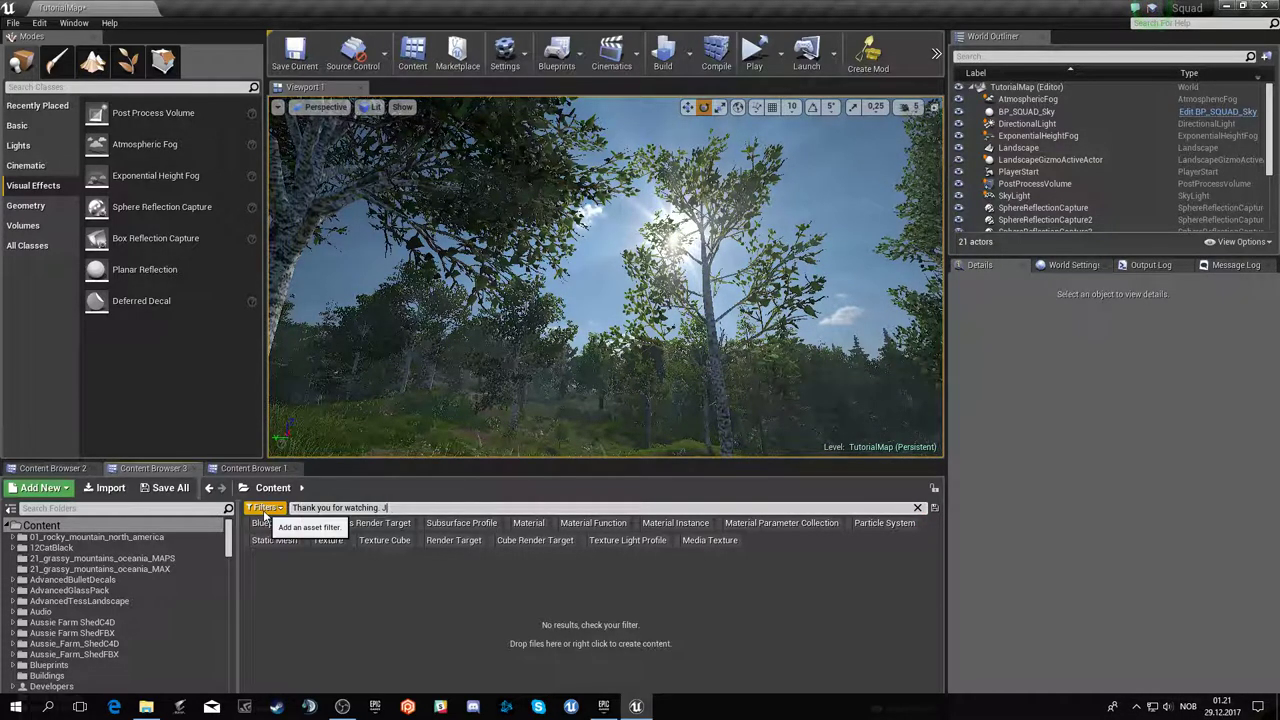
pyautogui.write('Hope Th')
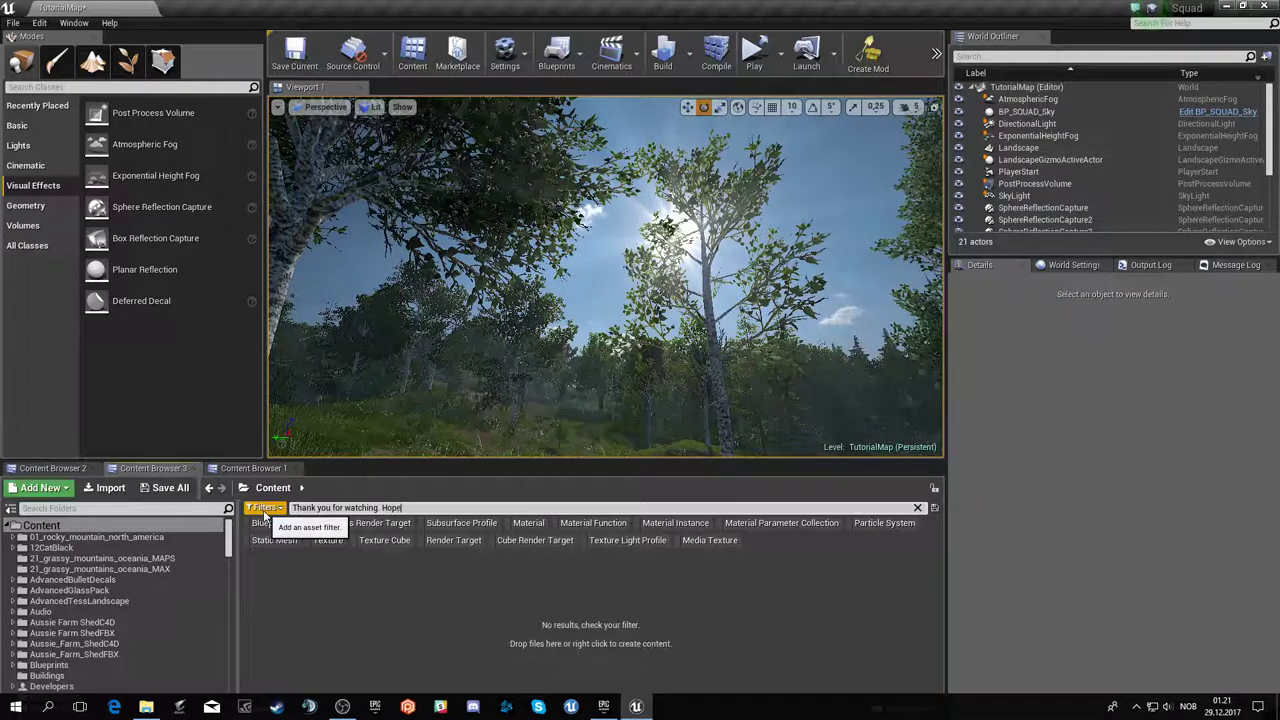
pyautogui.write('is was ay')
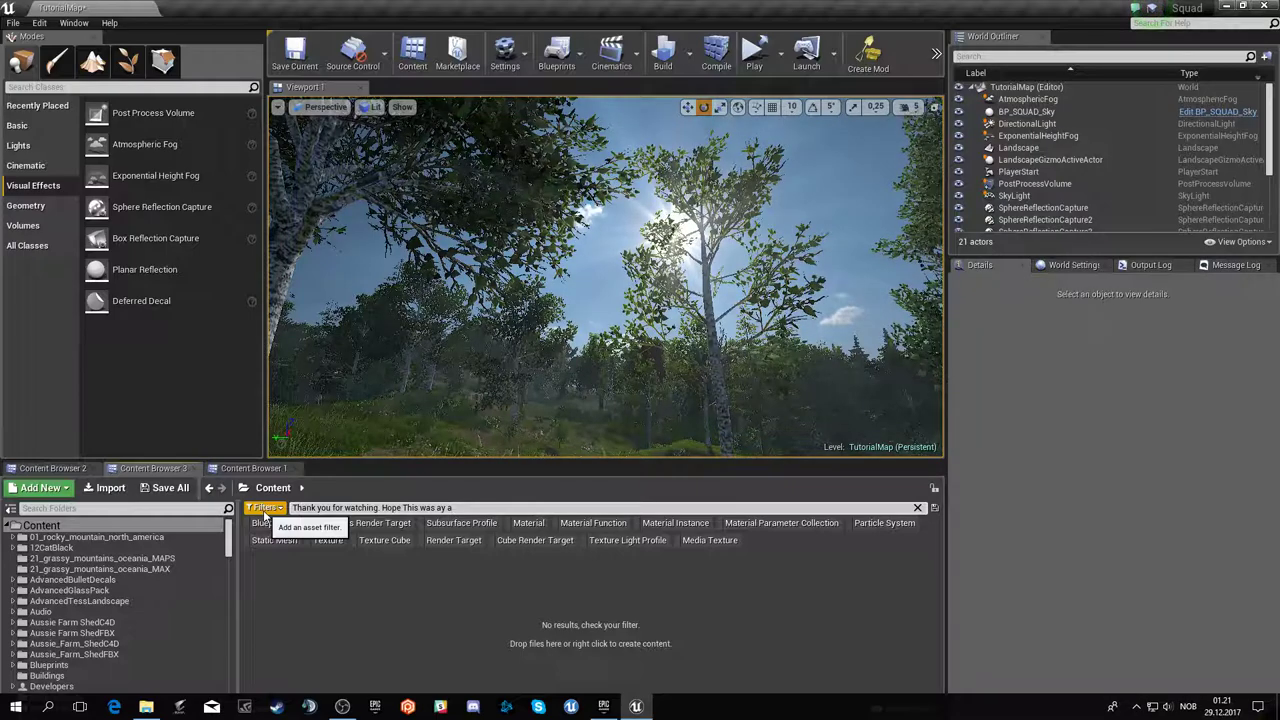
pyautogui.press('BackSpace')
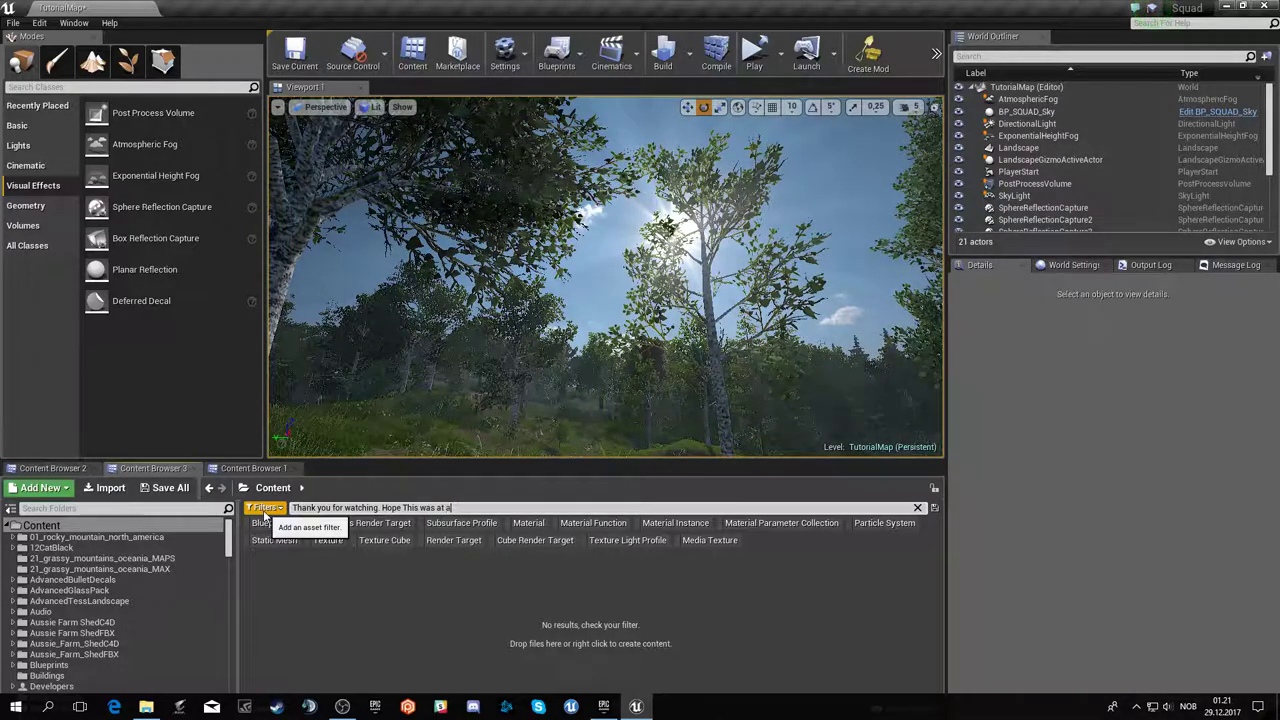
pyautogui.write('ny hel')
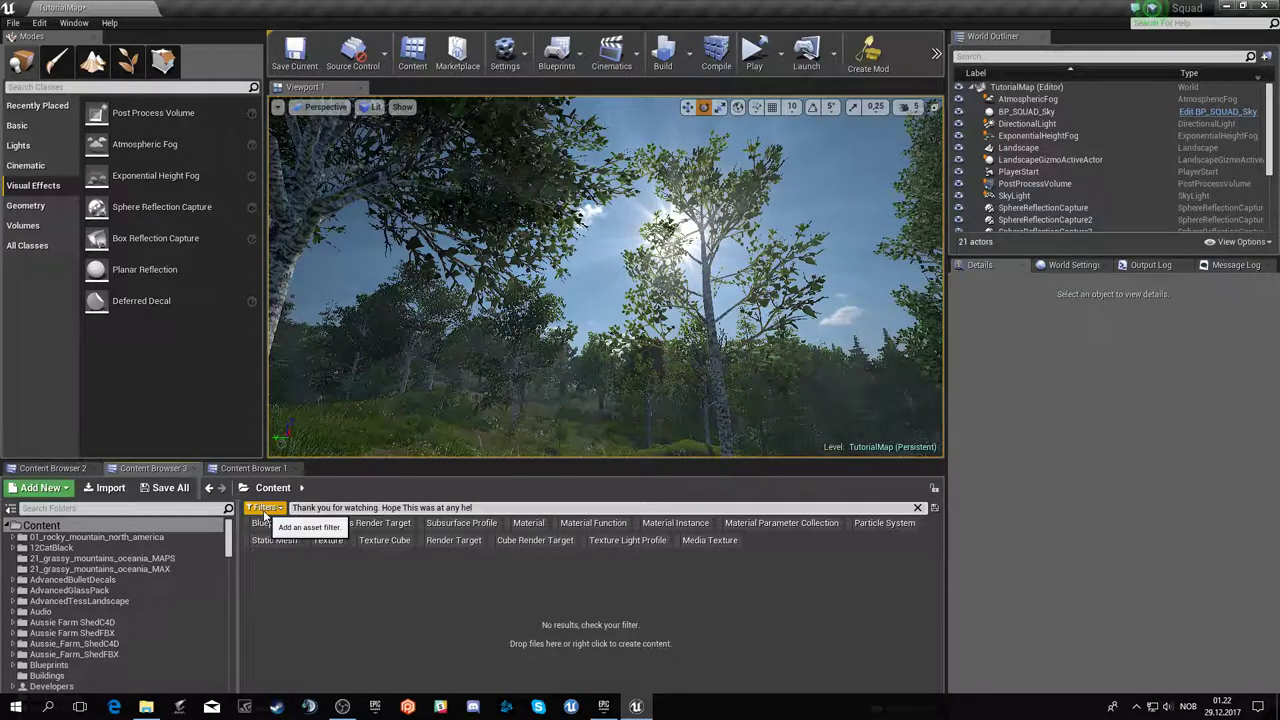
pyautogui.write('p for you....')
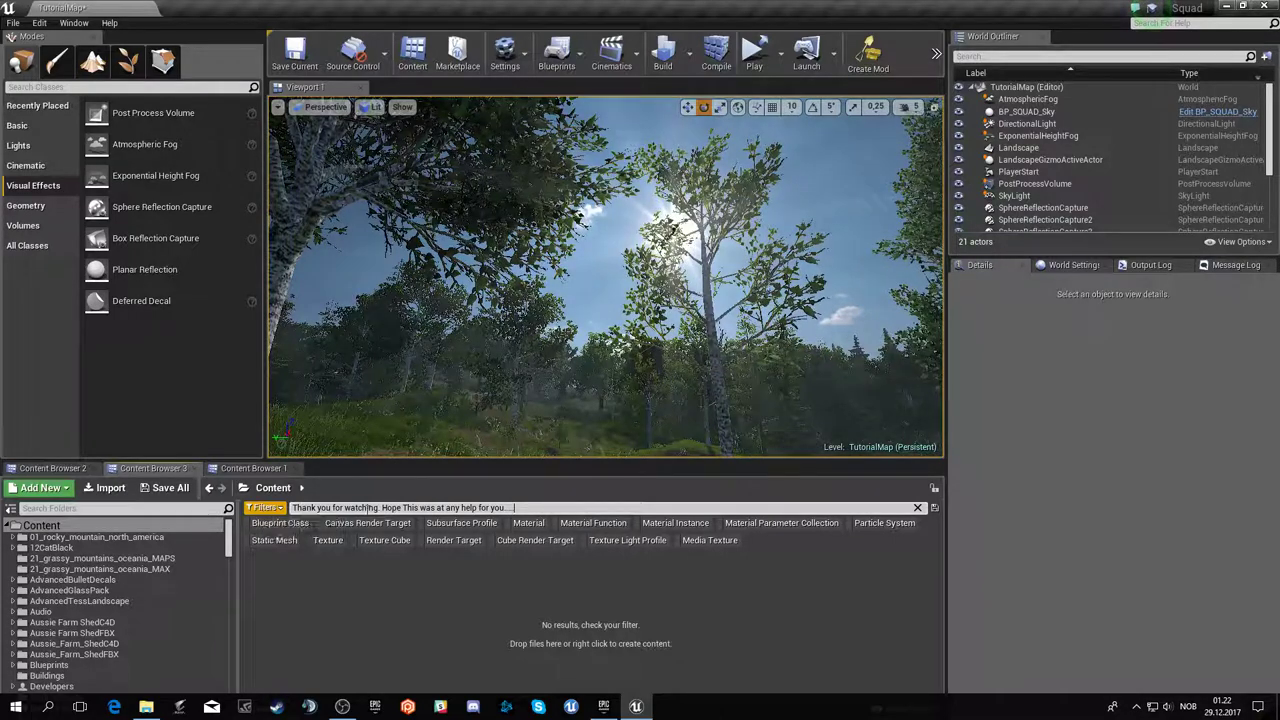
pyautogui.moveTo(510, 508); pyautogui.dragTo(225, 524)
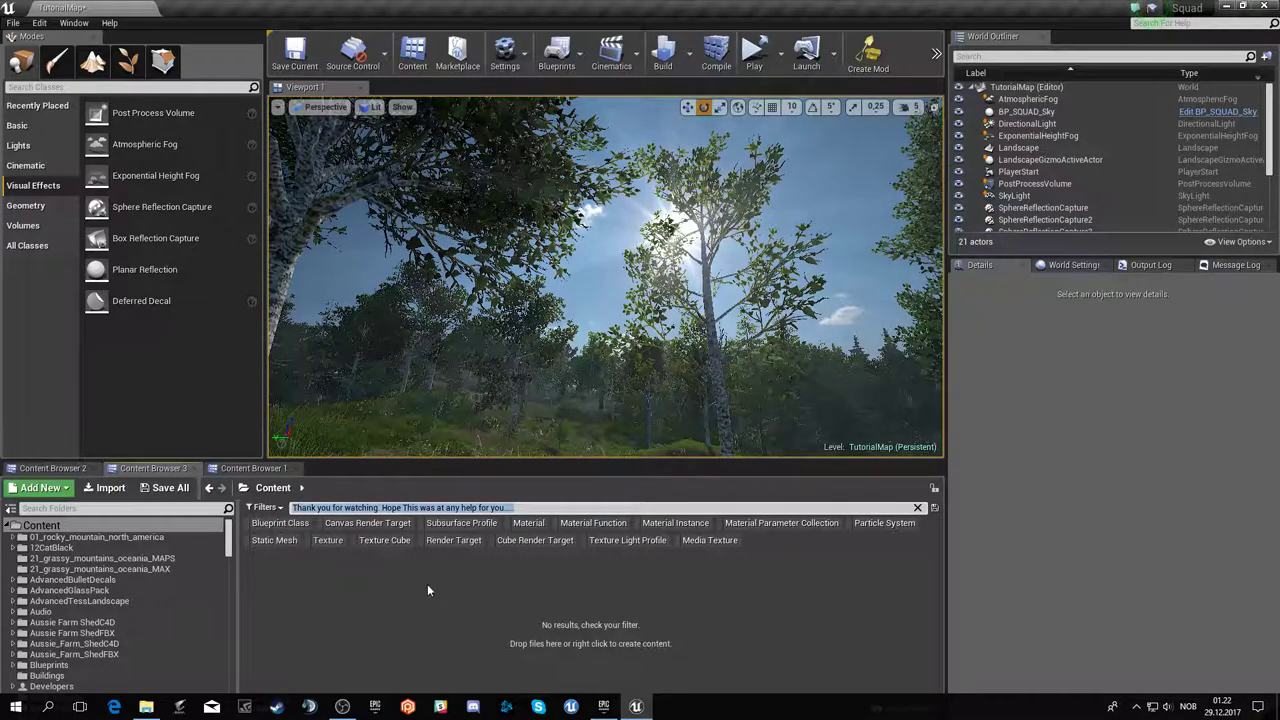